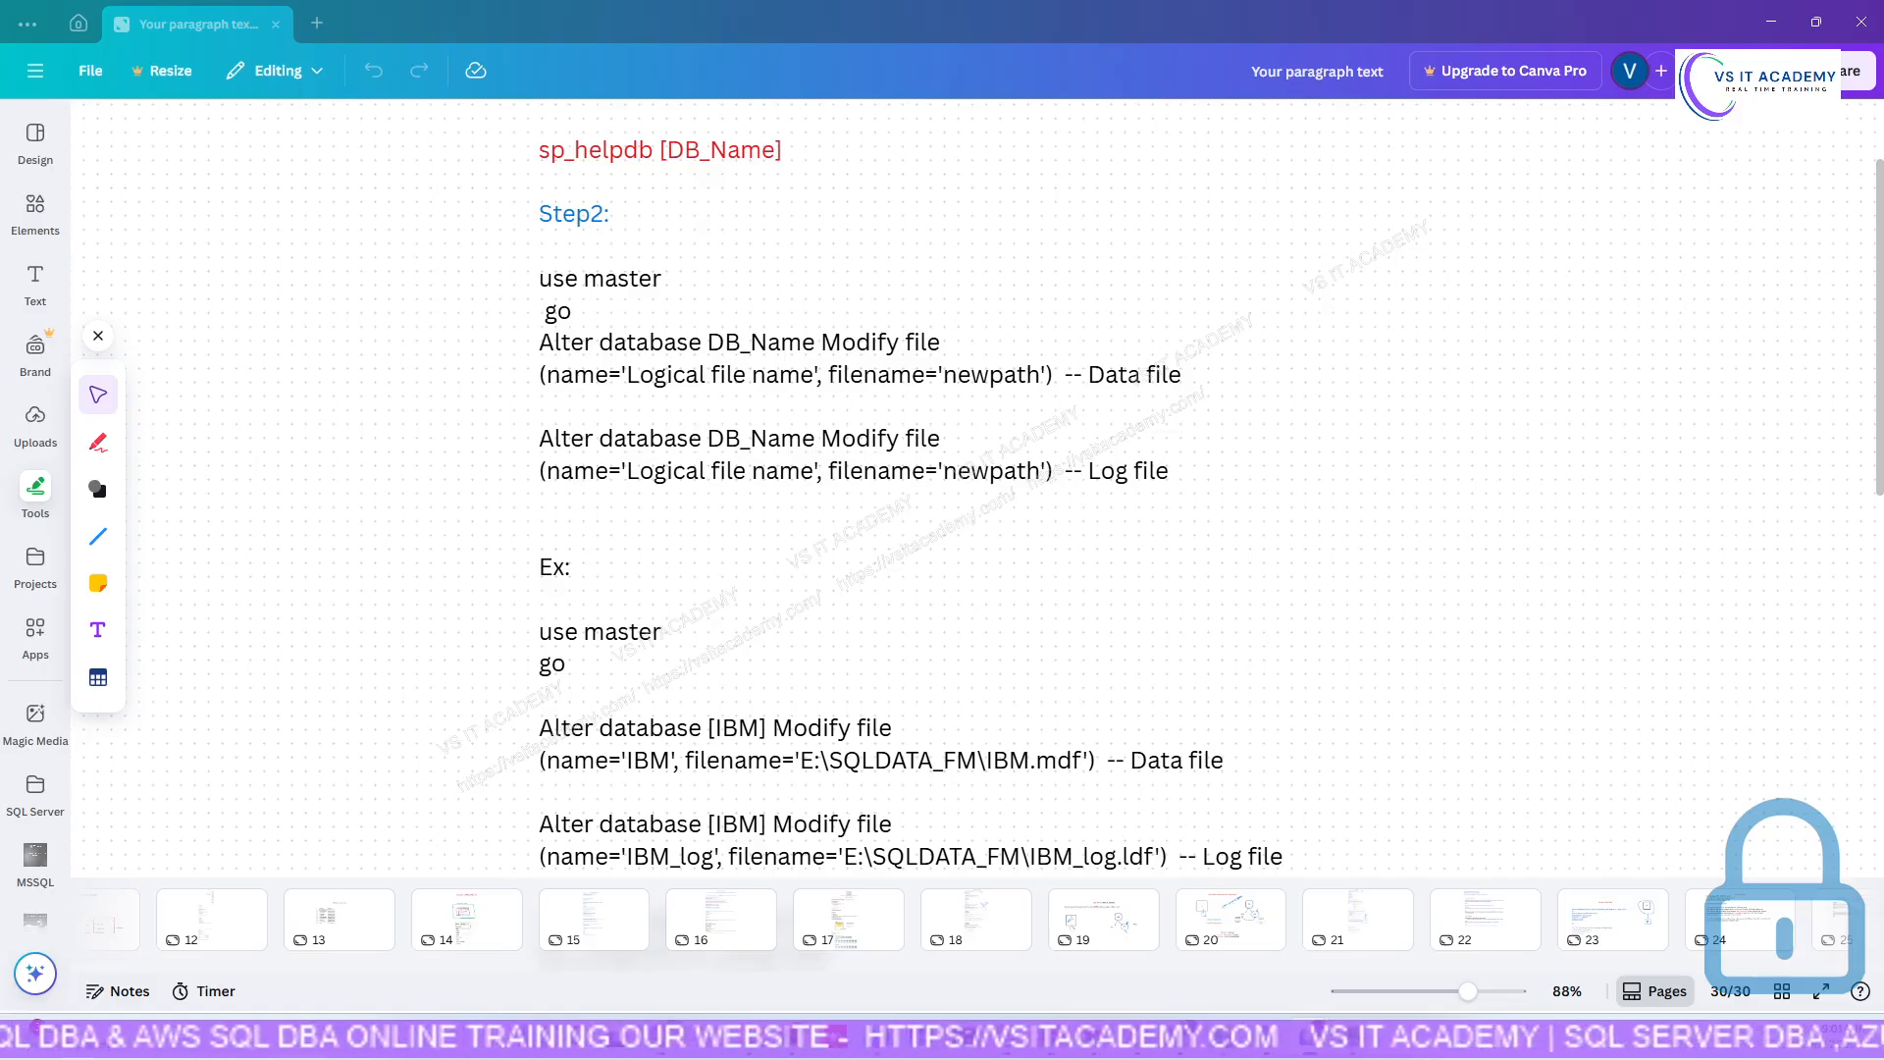
Review the Database File Movements notes on page 30, from noting the current file path through Step 7.
scroll(775, 429, "up", 5)
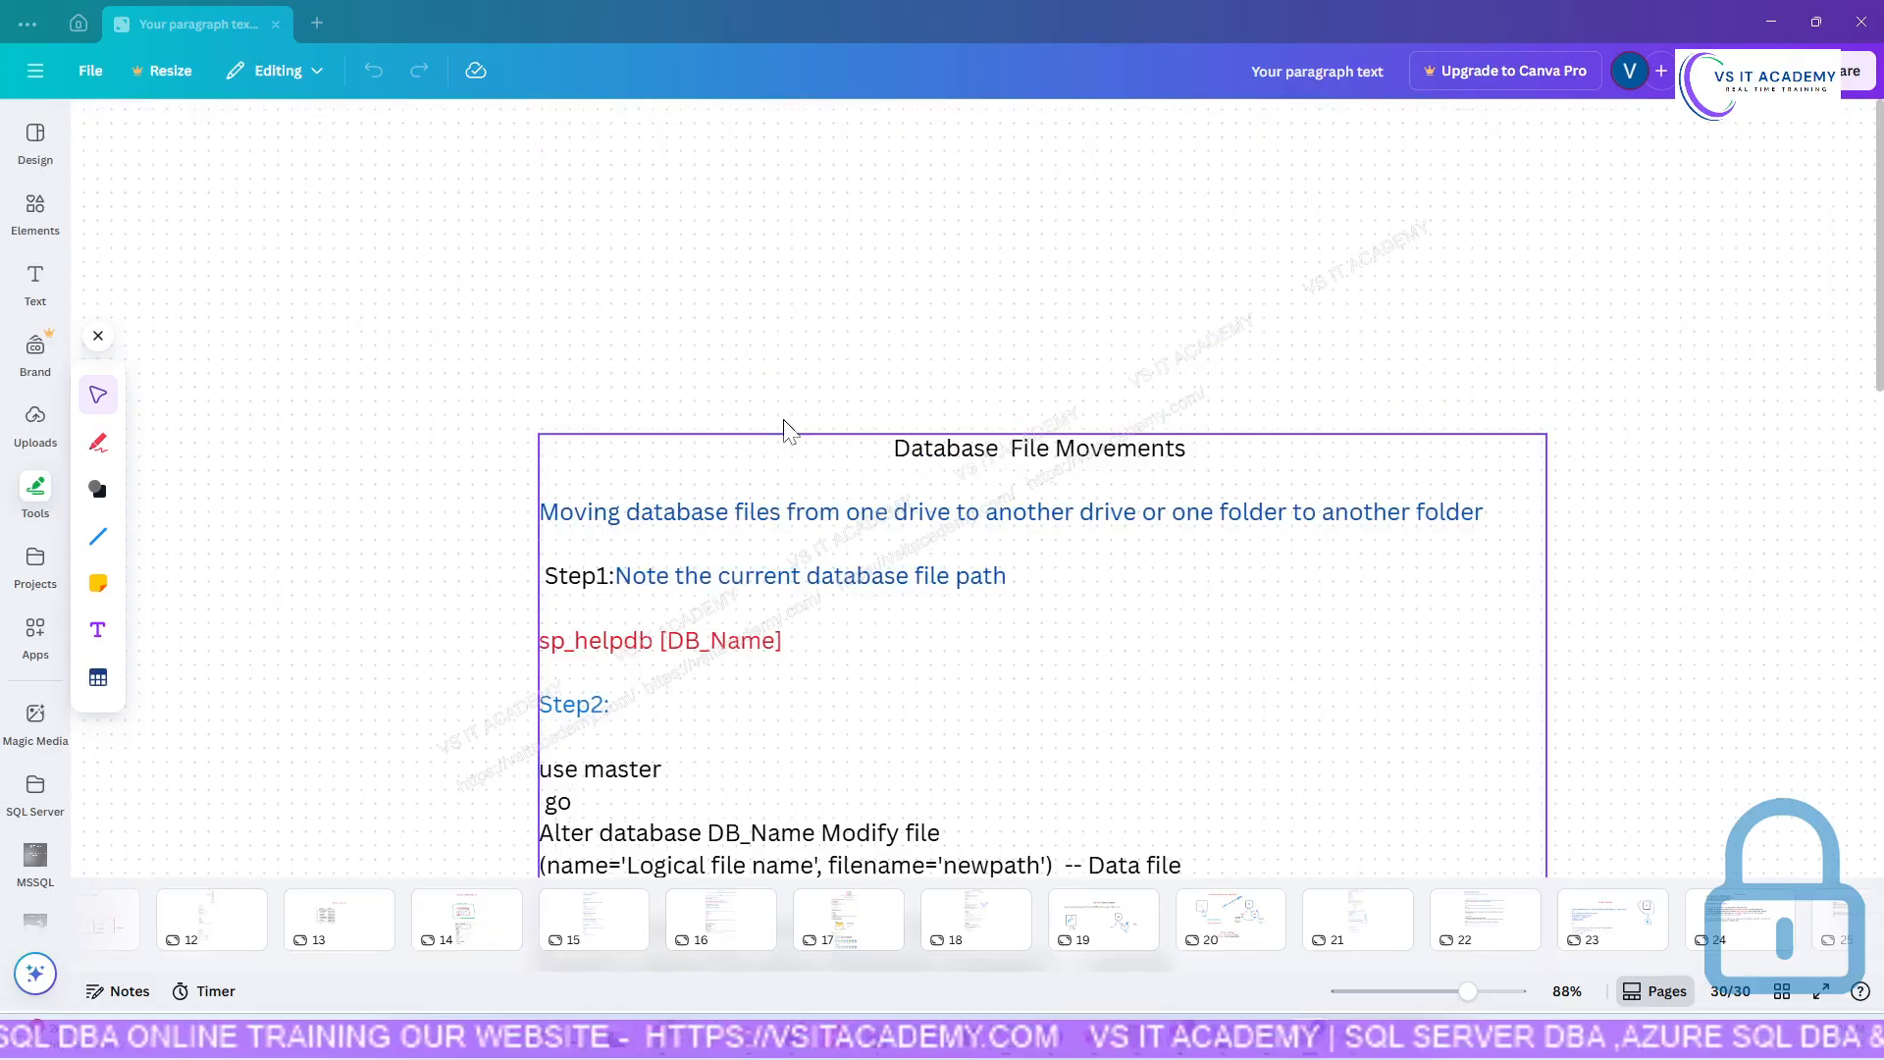
scroll(787, 427, "down", 3)
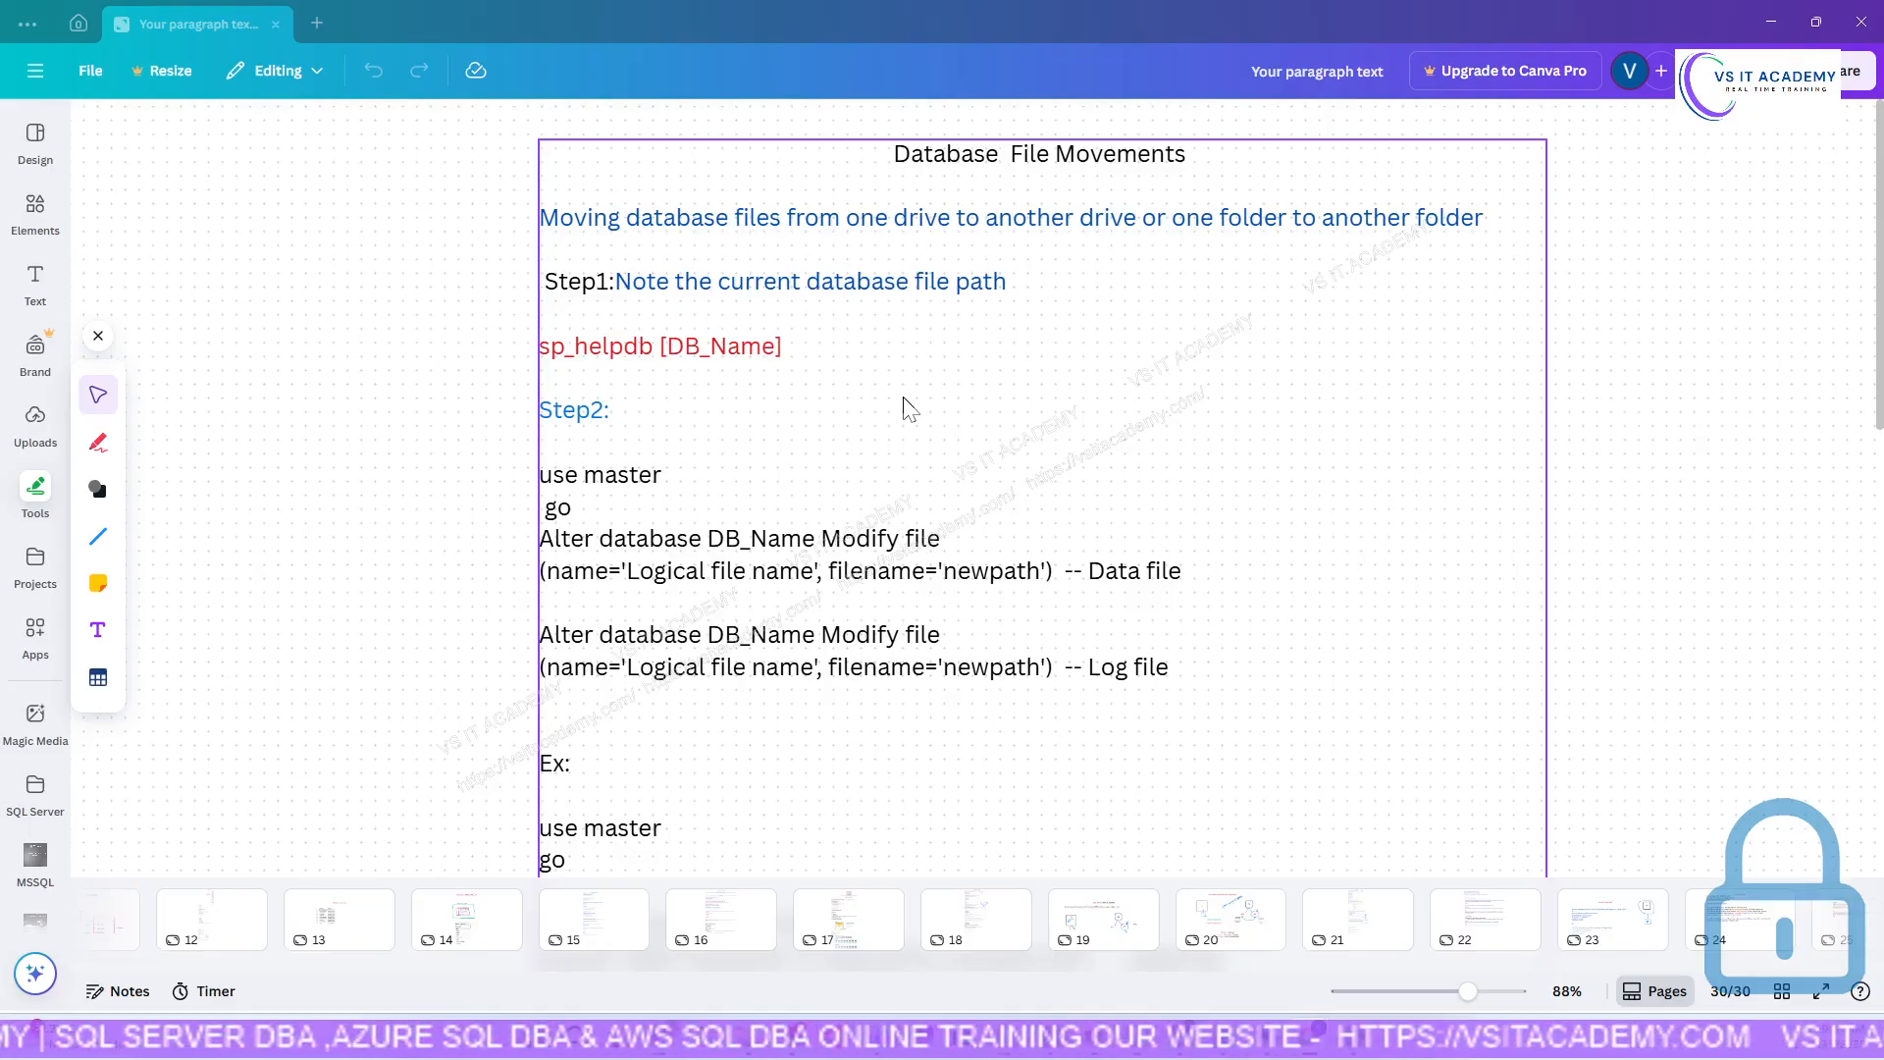
scroll(891, 393, "down", 10)
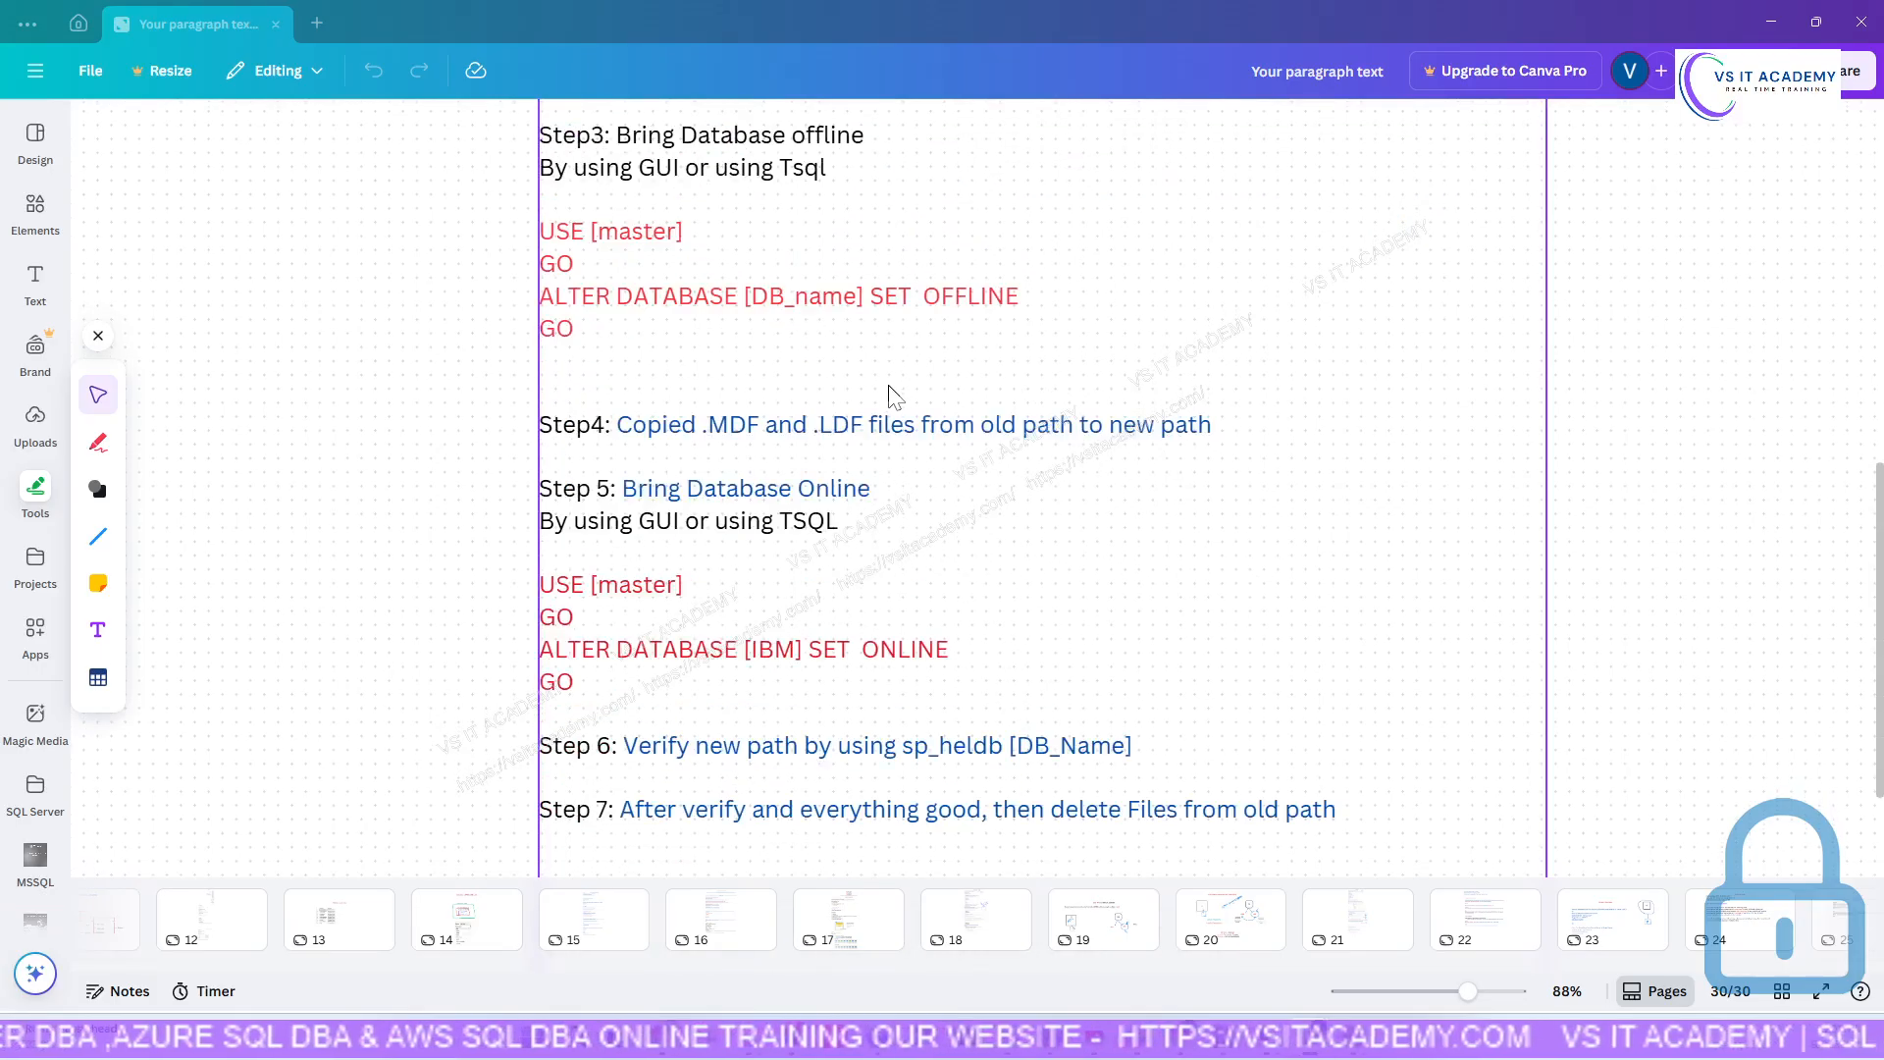
scroll(889, 387, "down", 4)
scroll(889, 386, "down", 5)
scroll(890, 387, "up", 5)
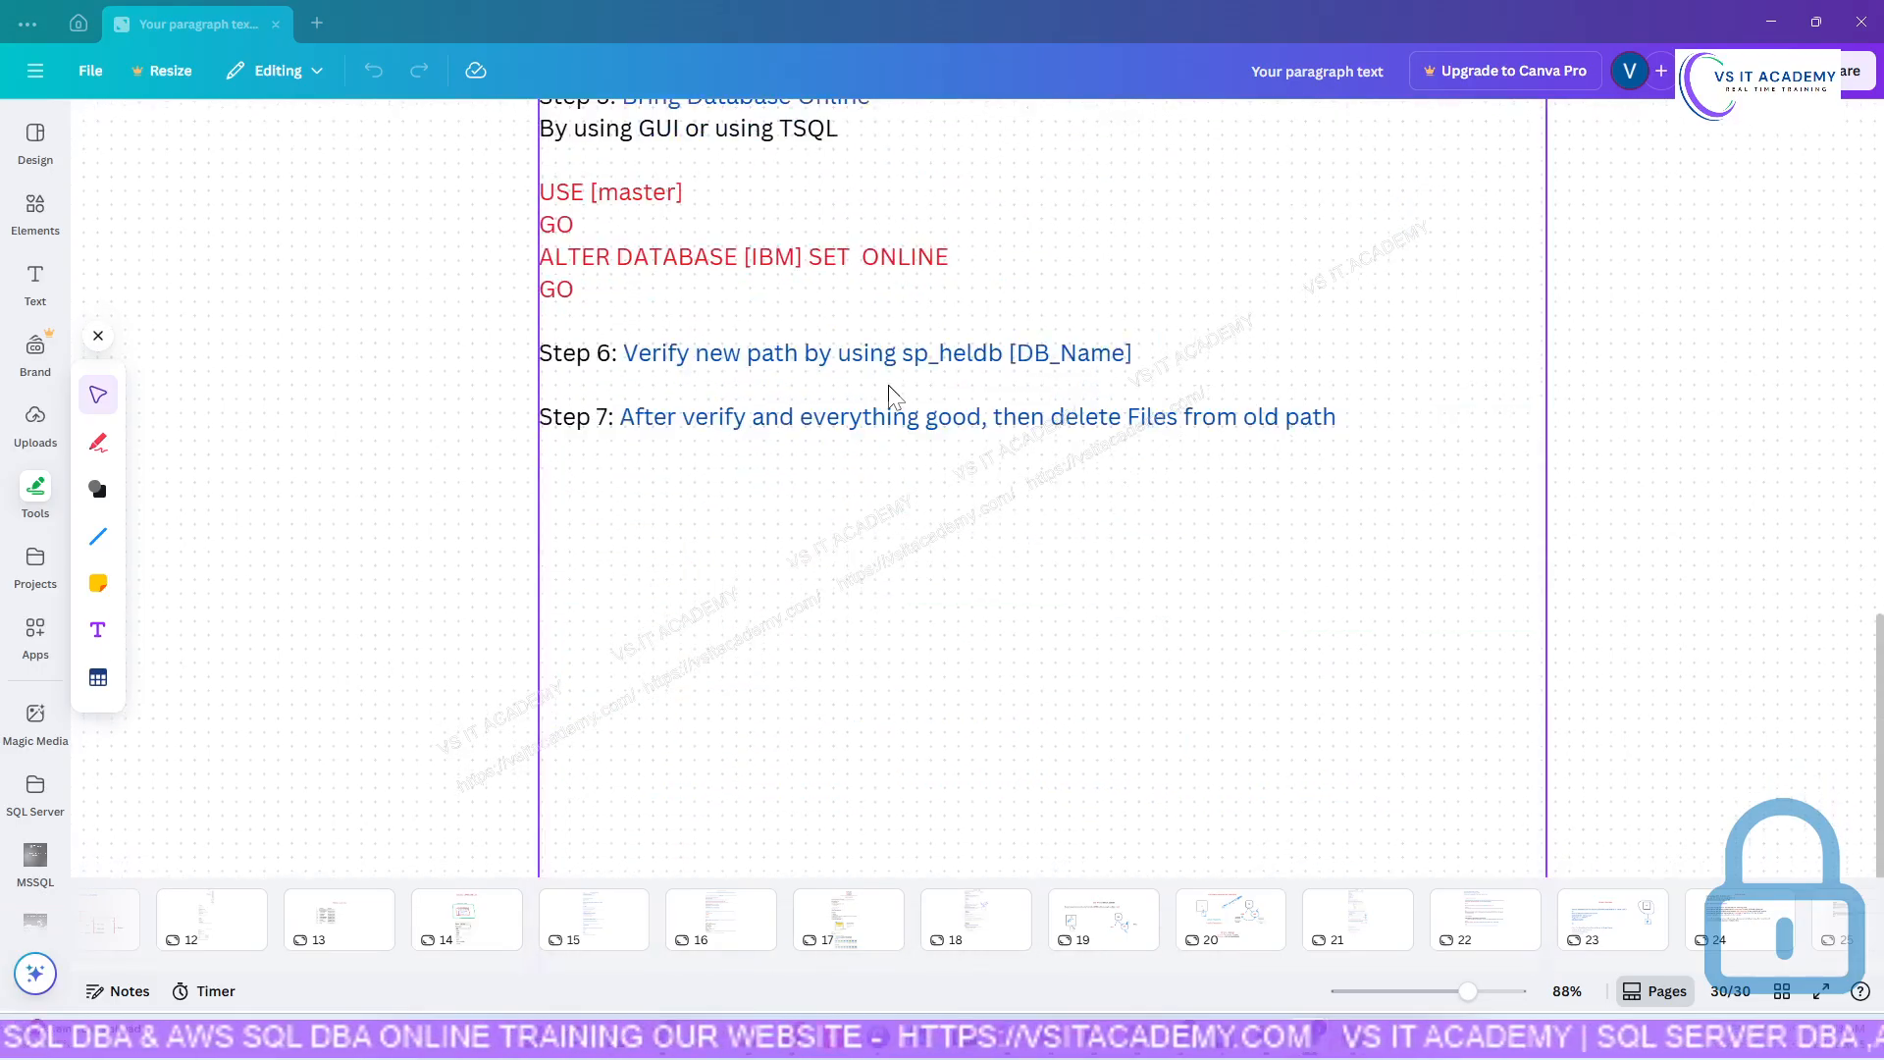
scroll(890, 392, "up", 5)
scroll(892, 397, "down", 2)
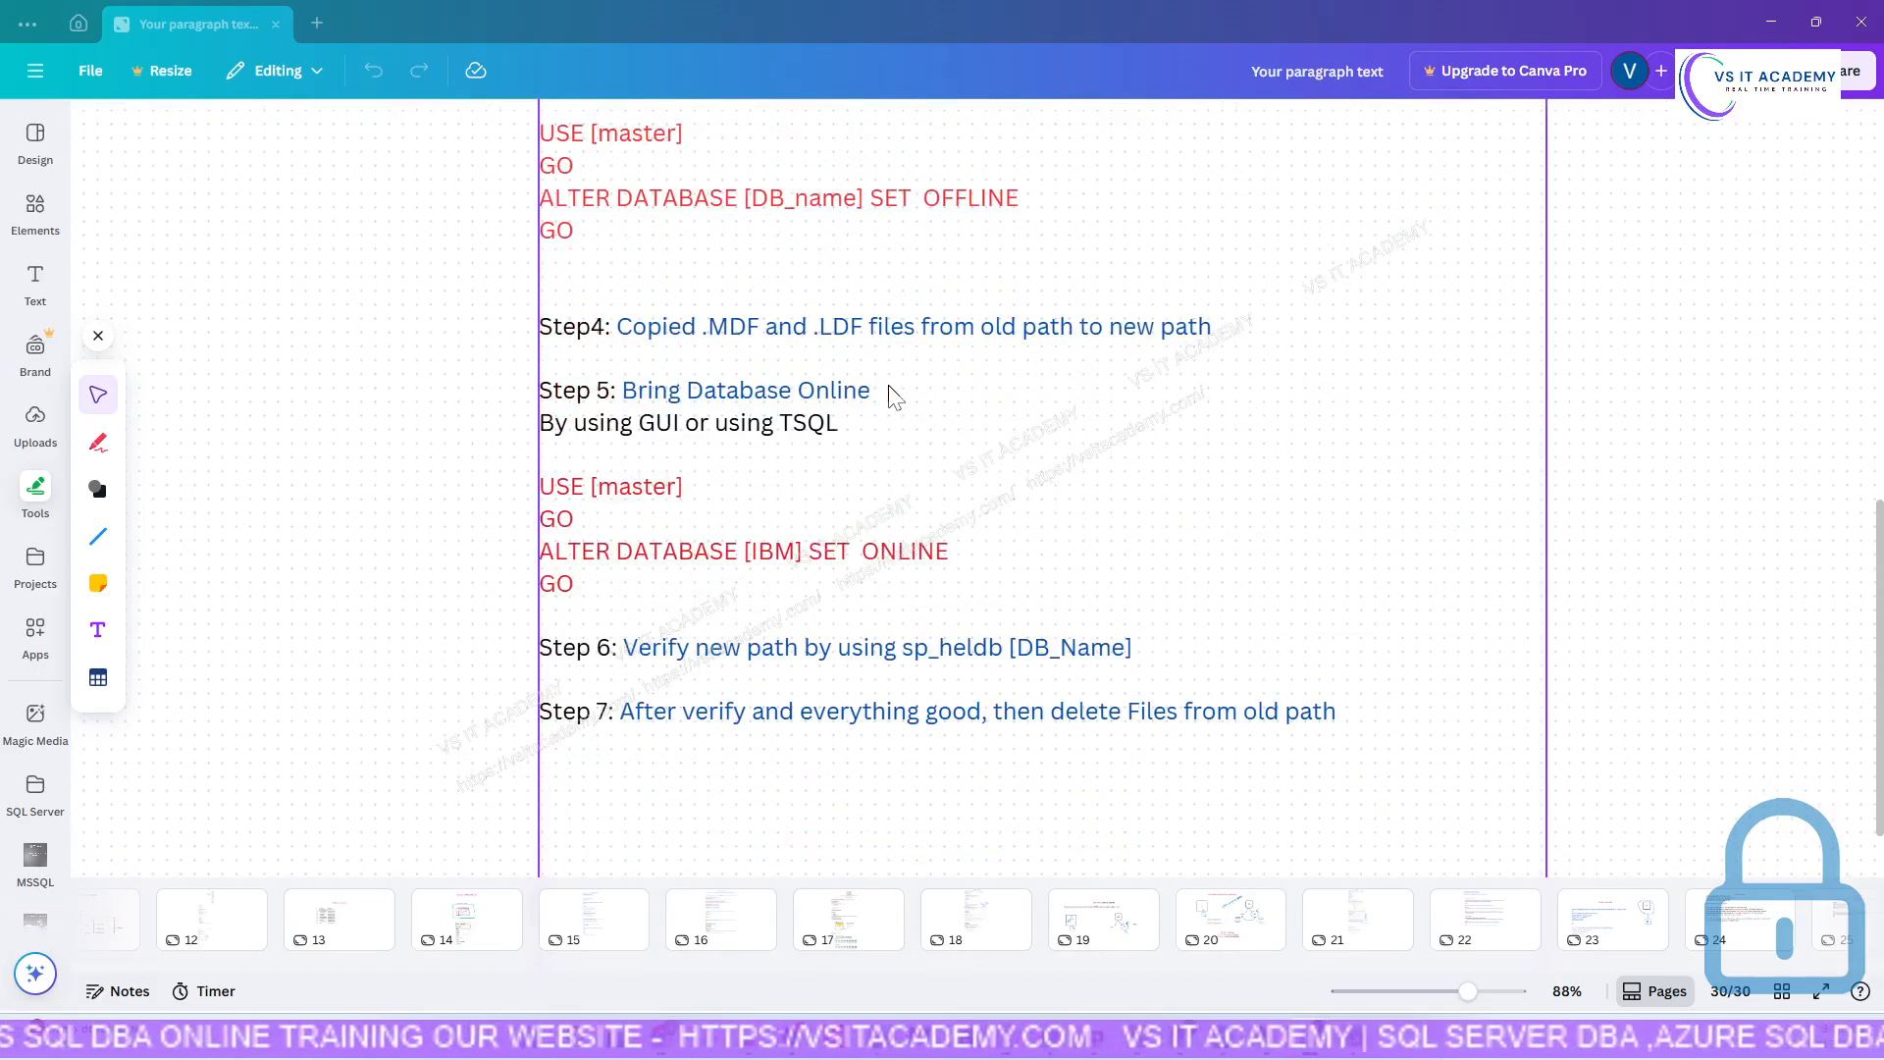
scroll(892, 397, "up", 7)
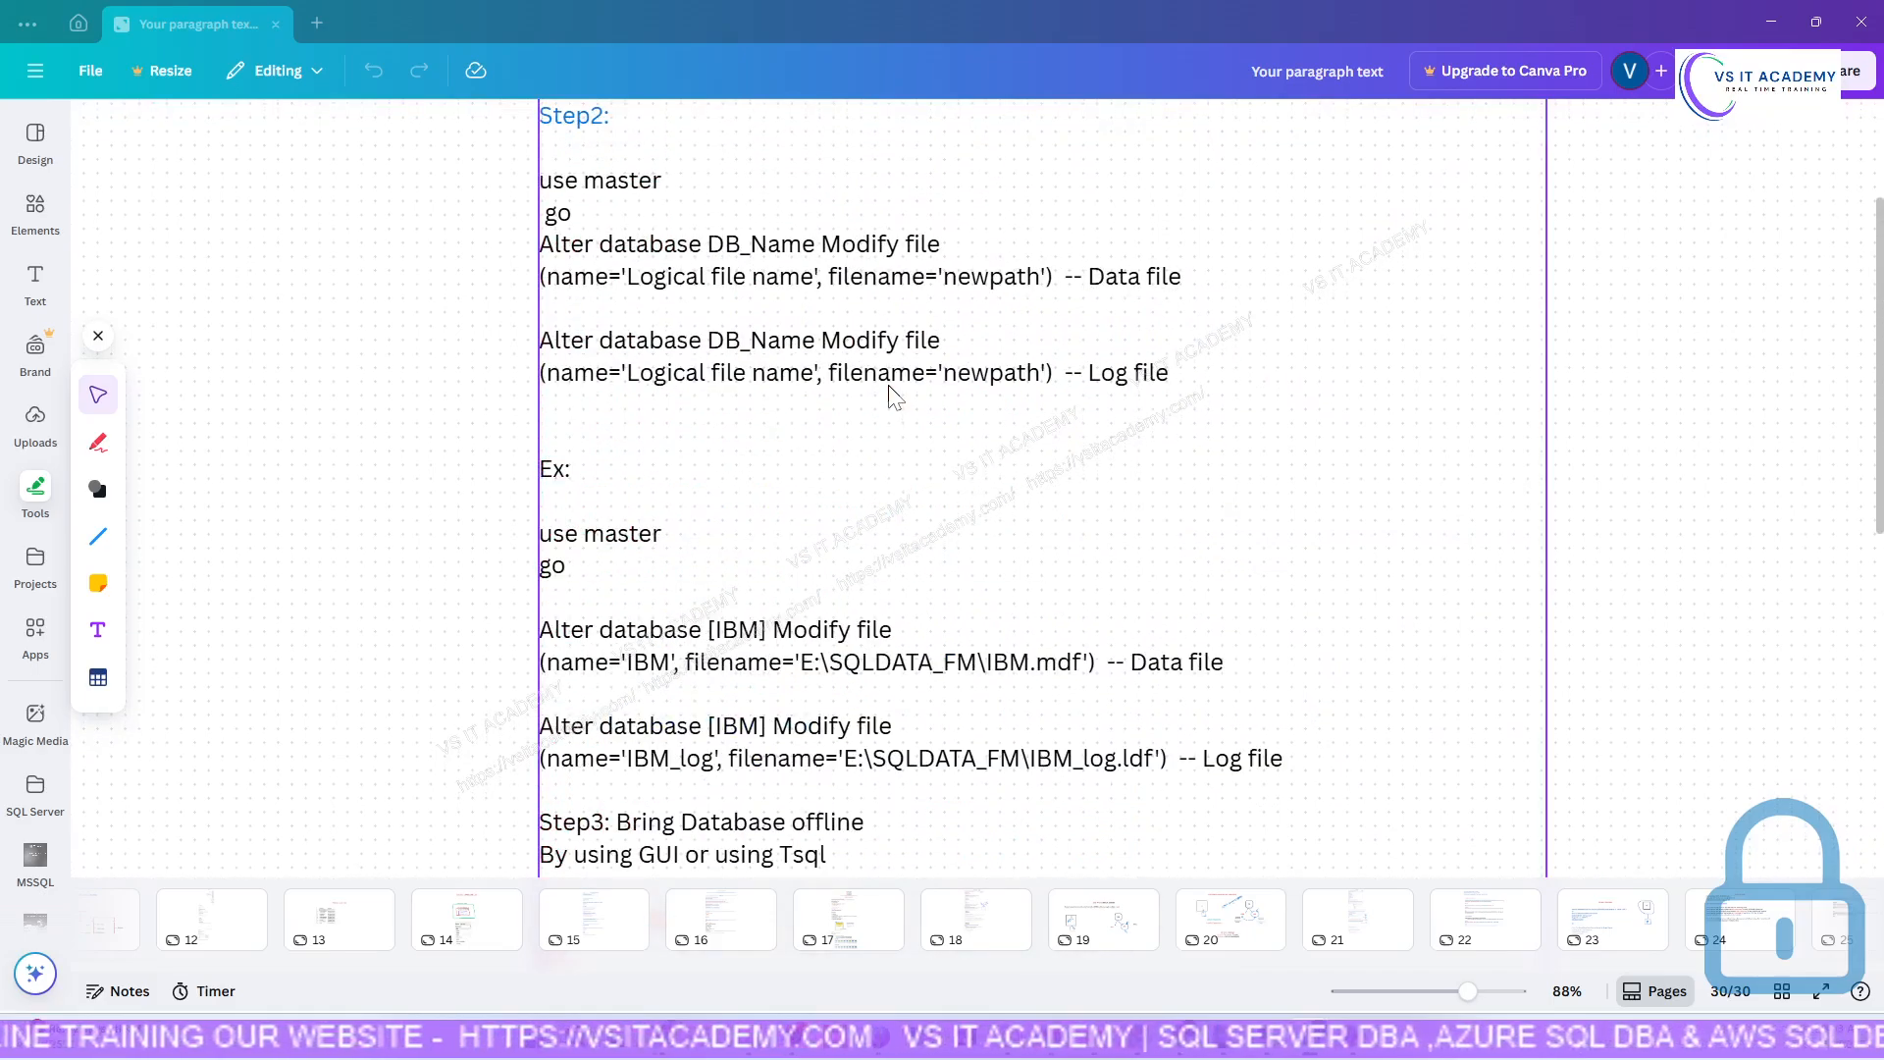
scroll(892, 397, "up", 3)
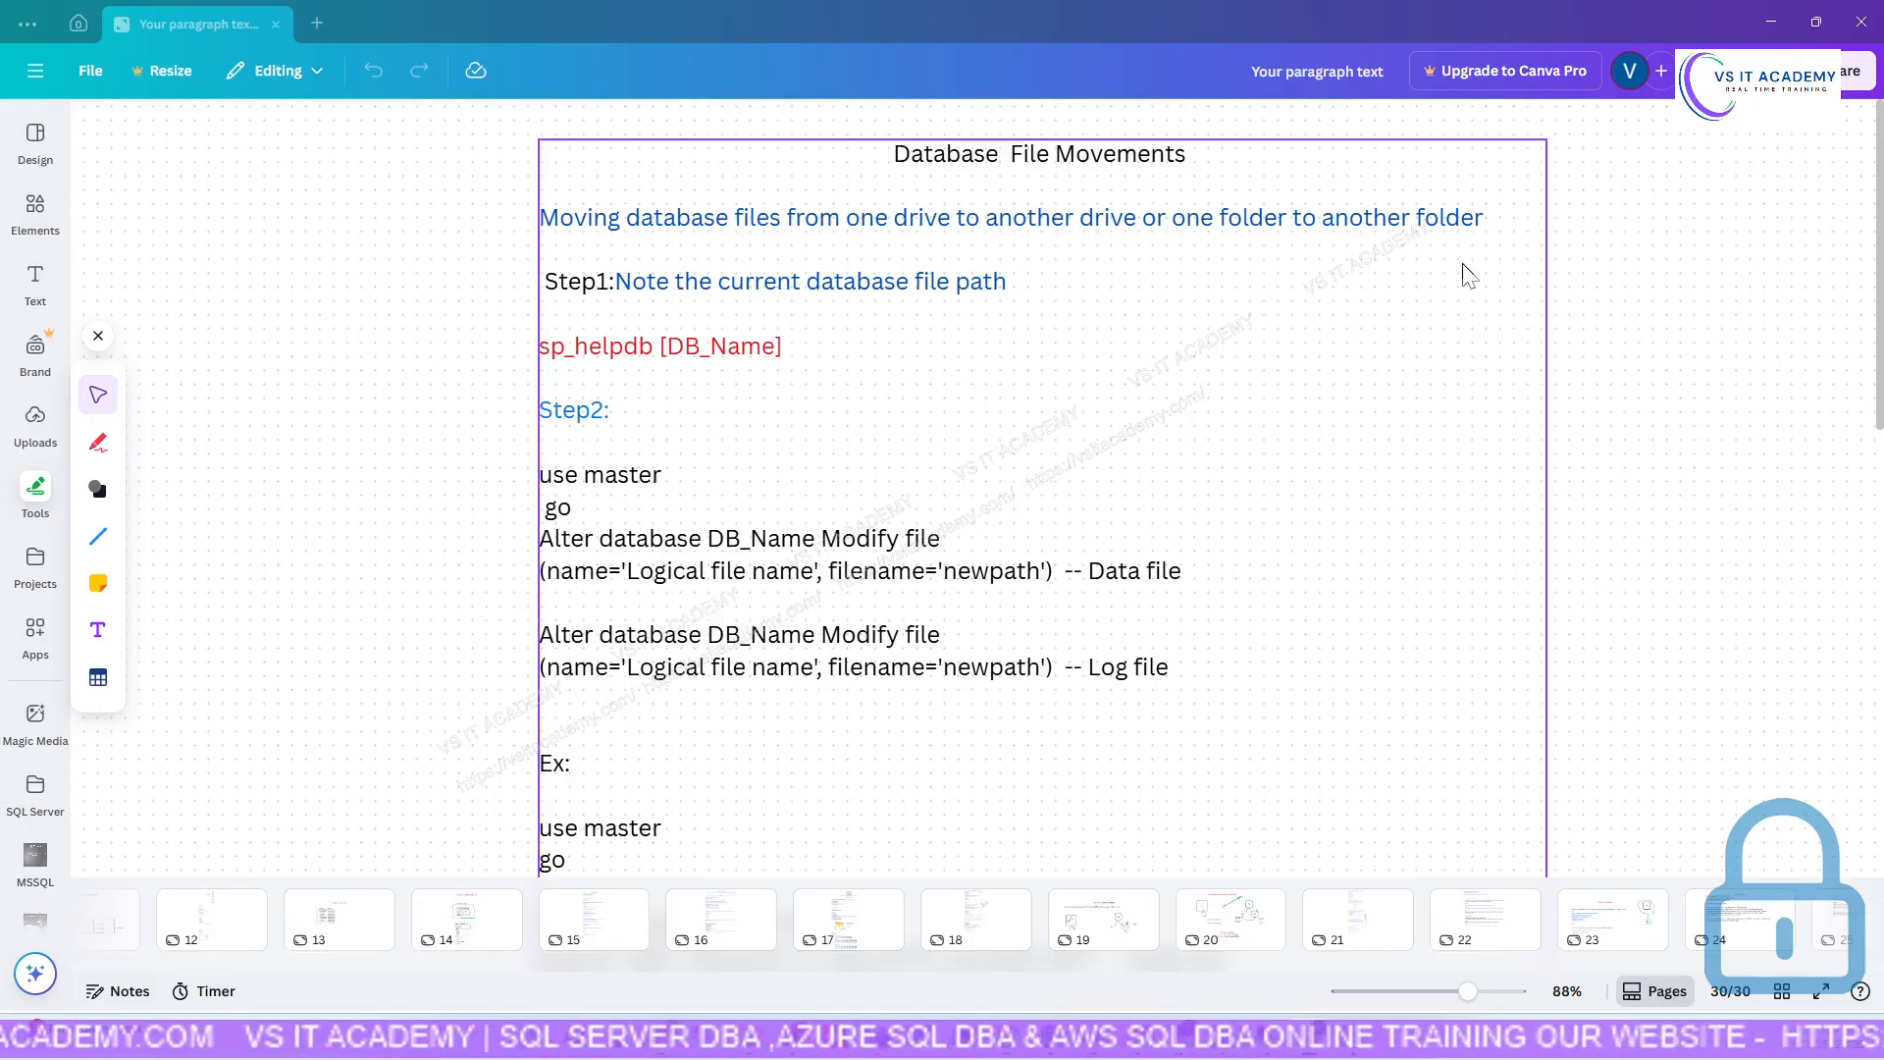
left_click(1496, 233)
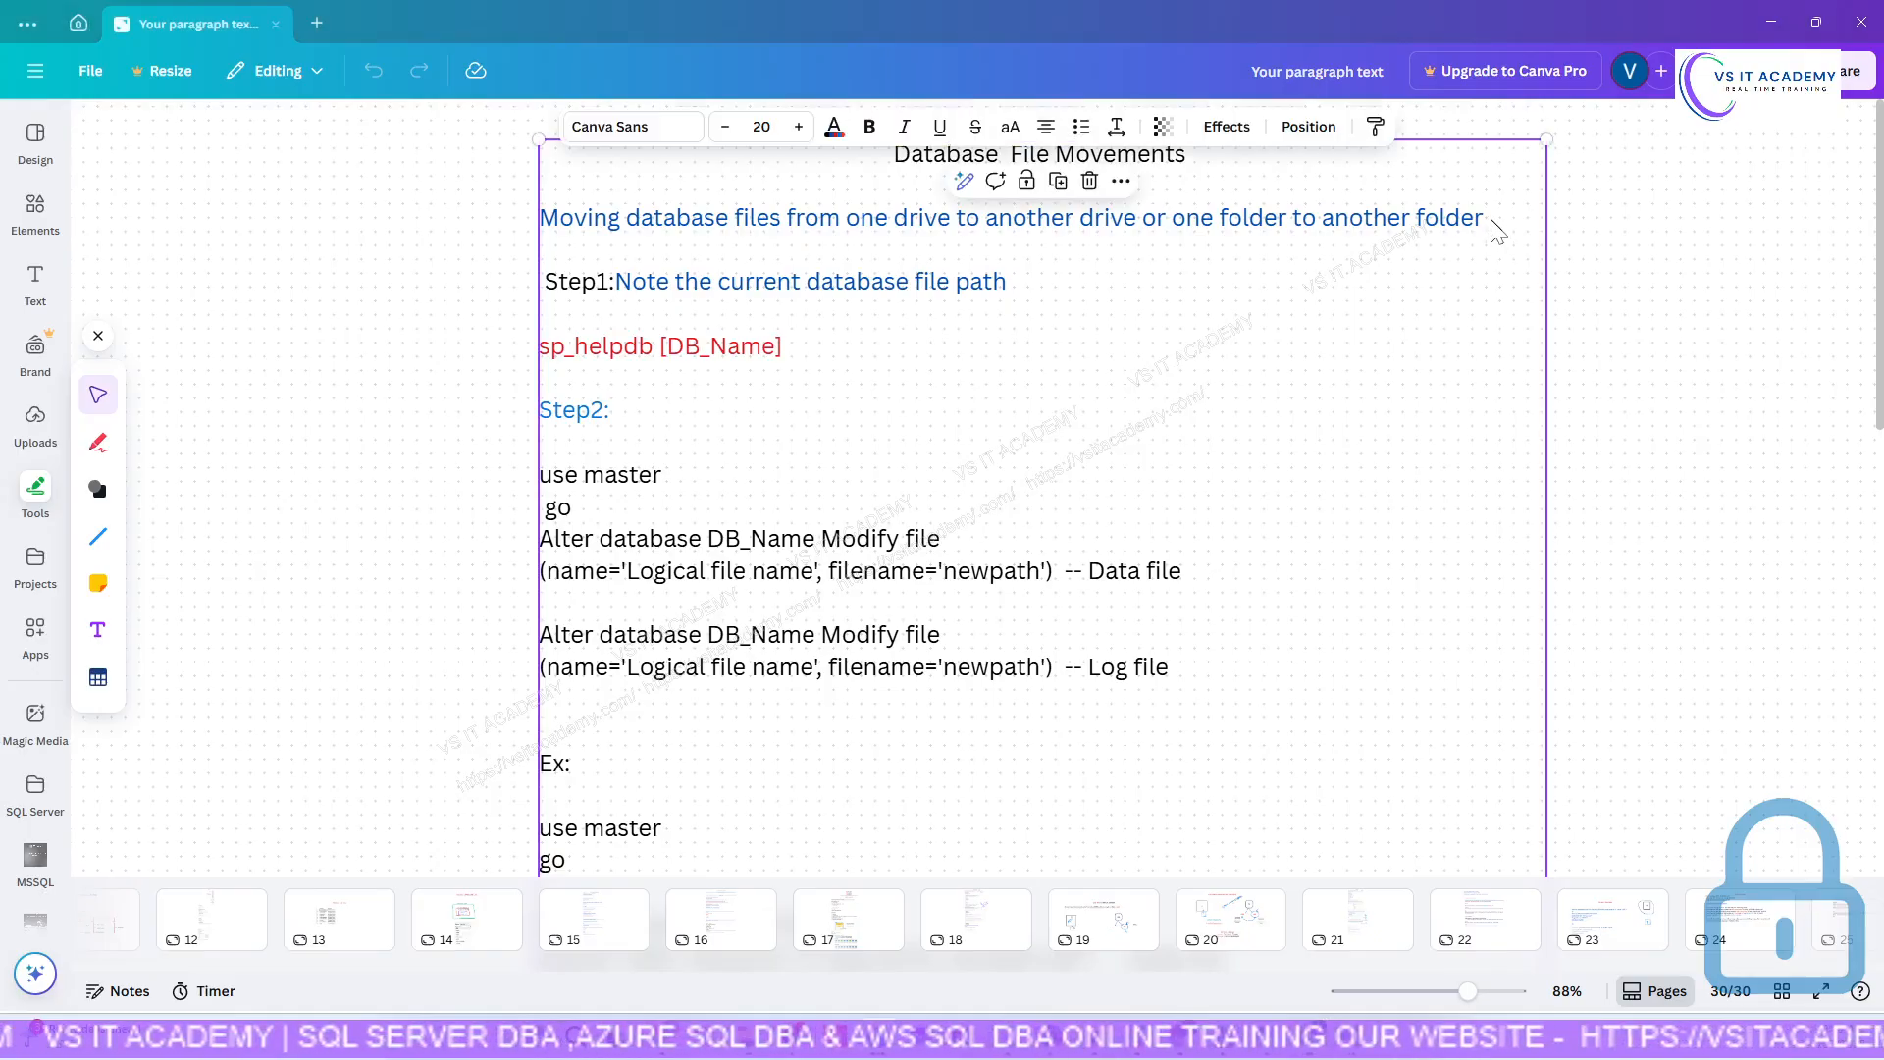
left_click(1490, 225)
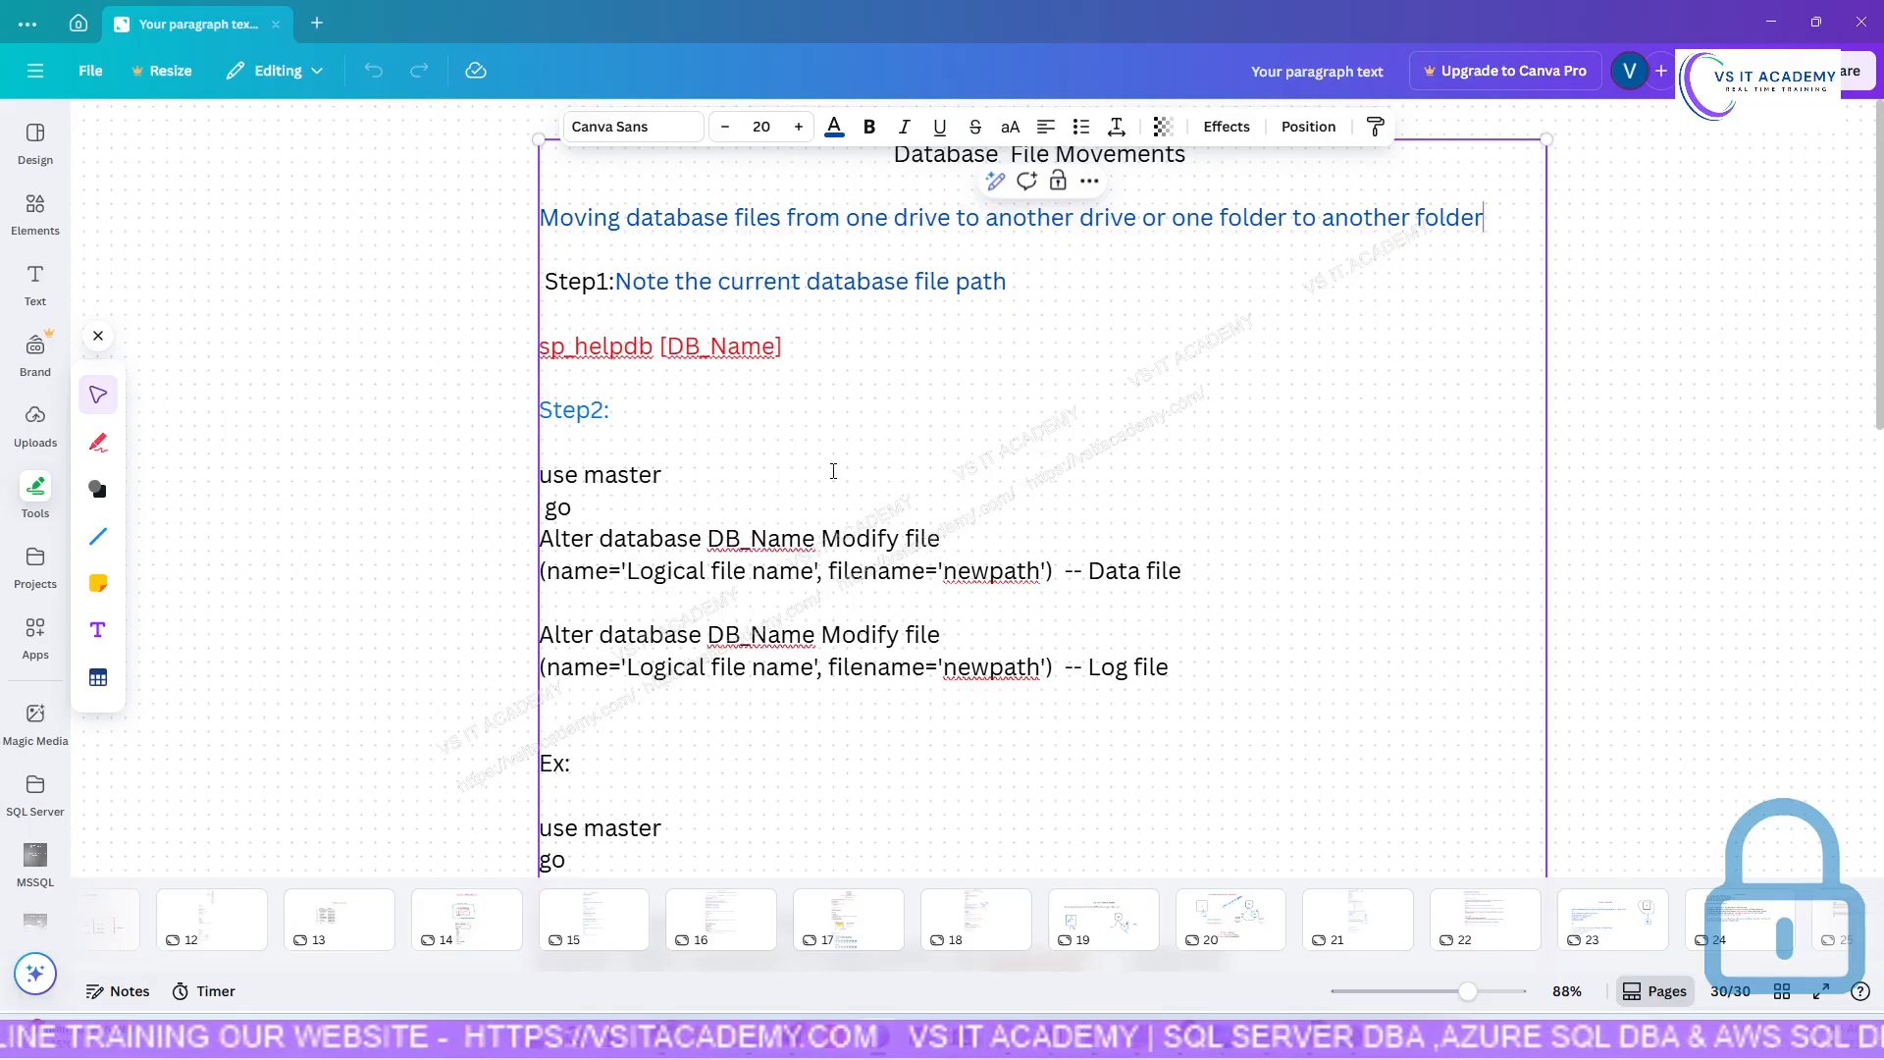
scroll(922, 447, "up", 3)
scroll(964, 446, "down", 2)
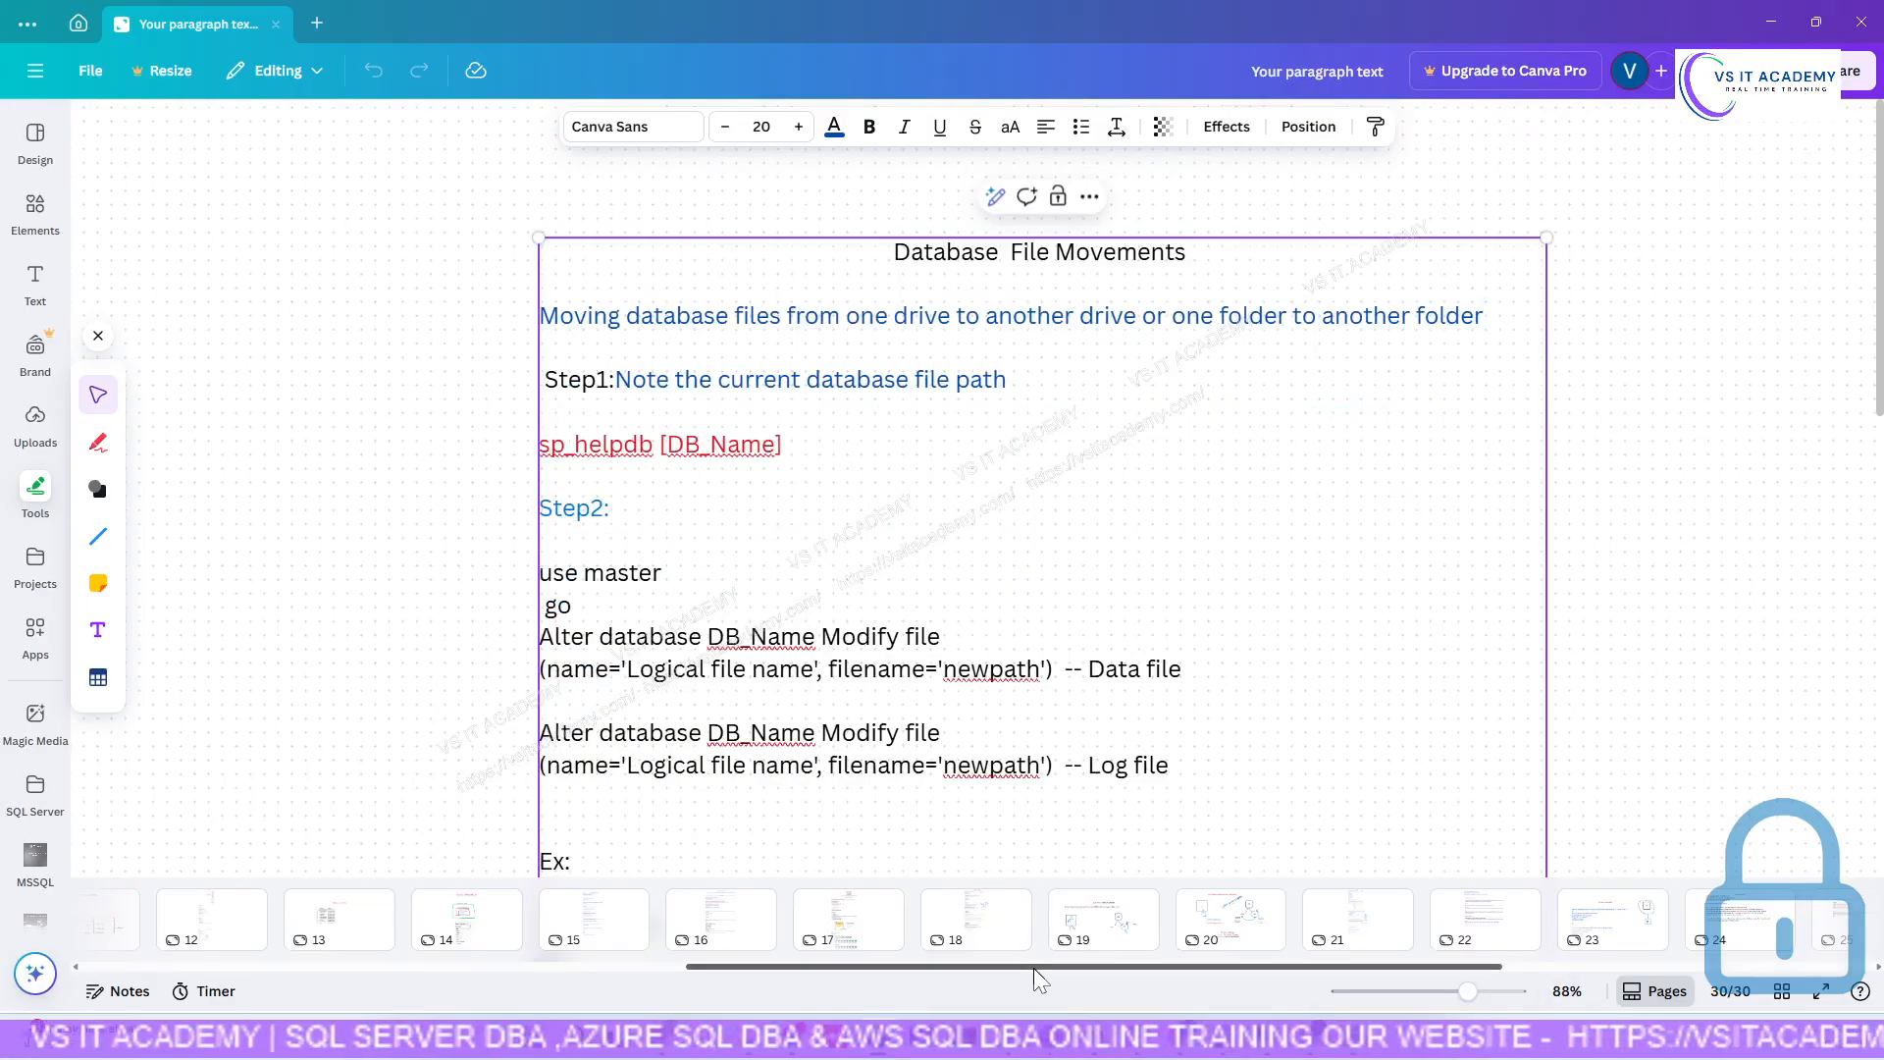
Add a new blank page after page 30 and insert a text box on it.
left_click_drag(1033, 968, 1492, 975)
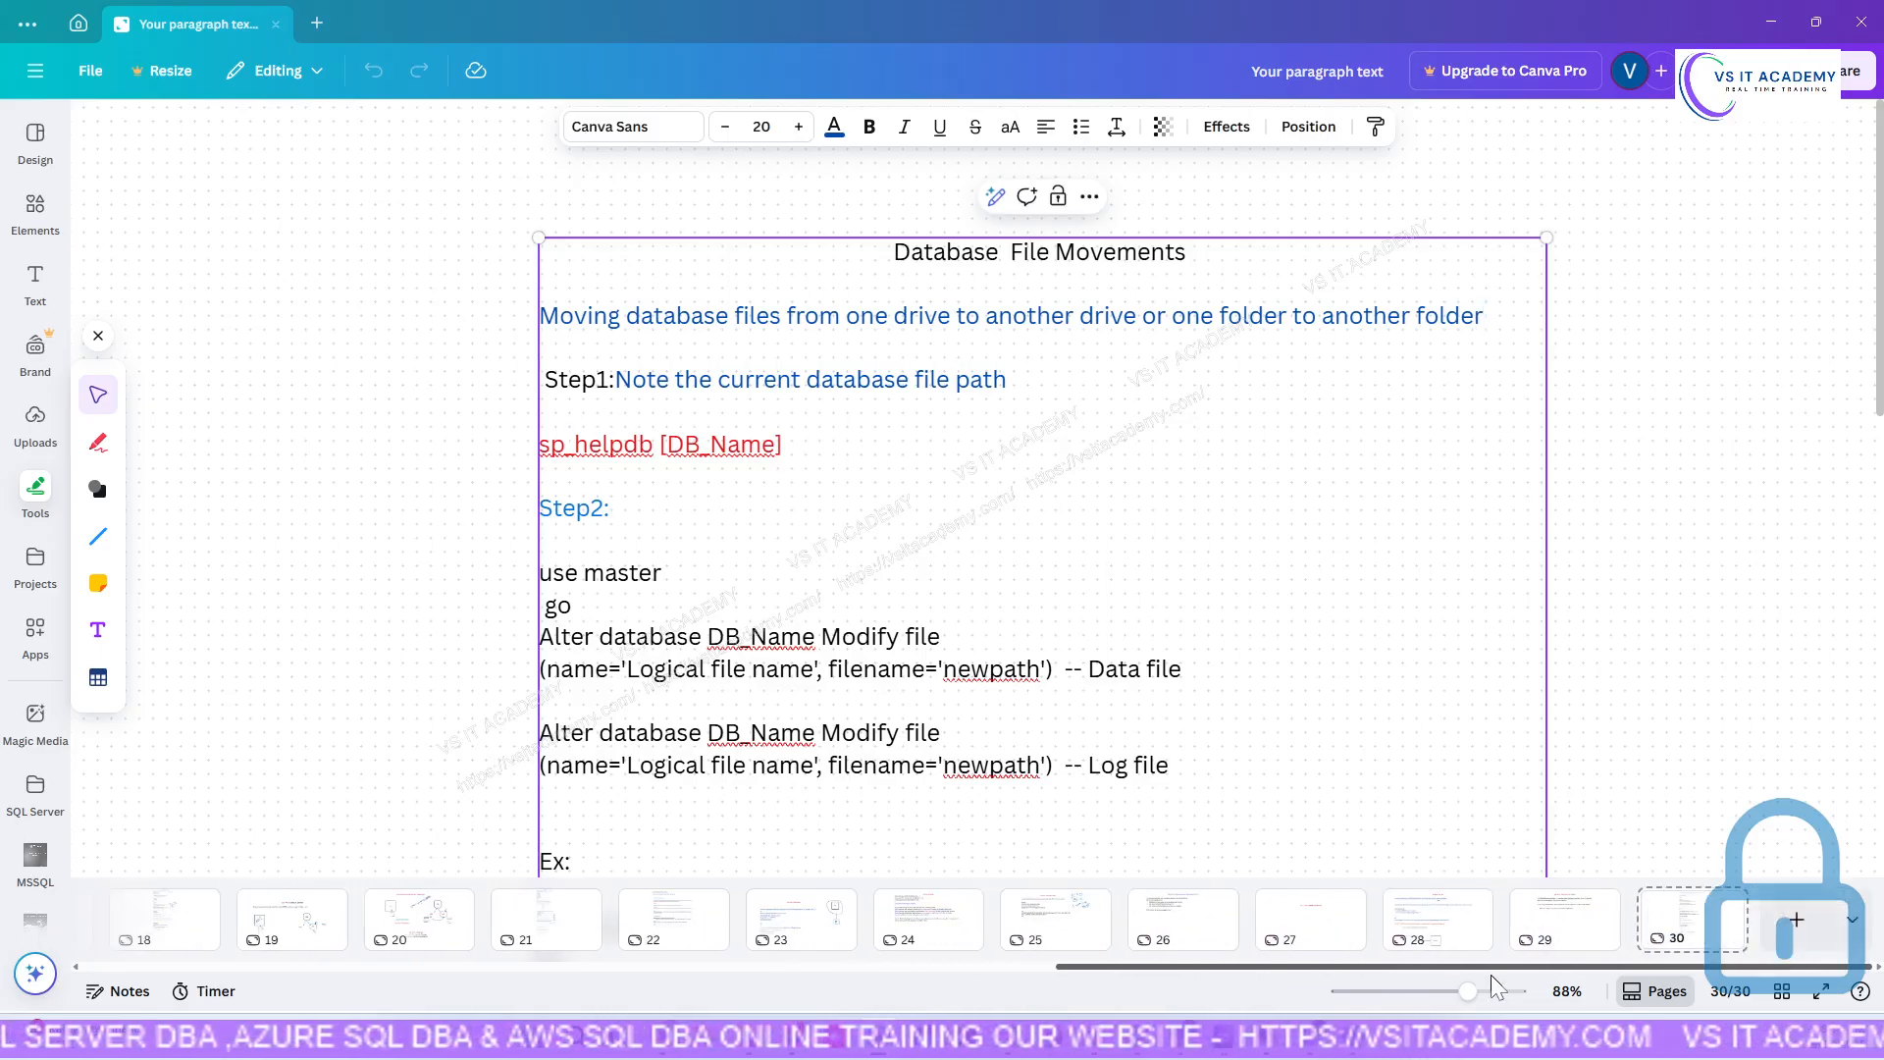
left_click(1816, 944)
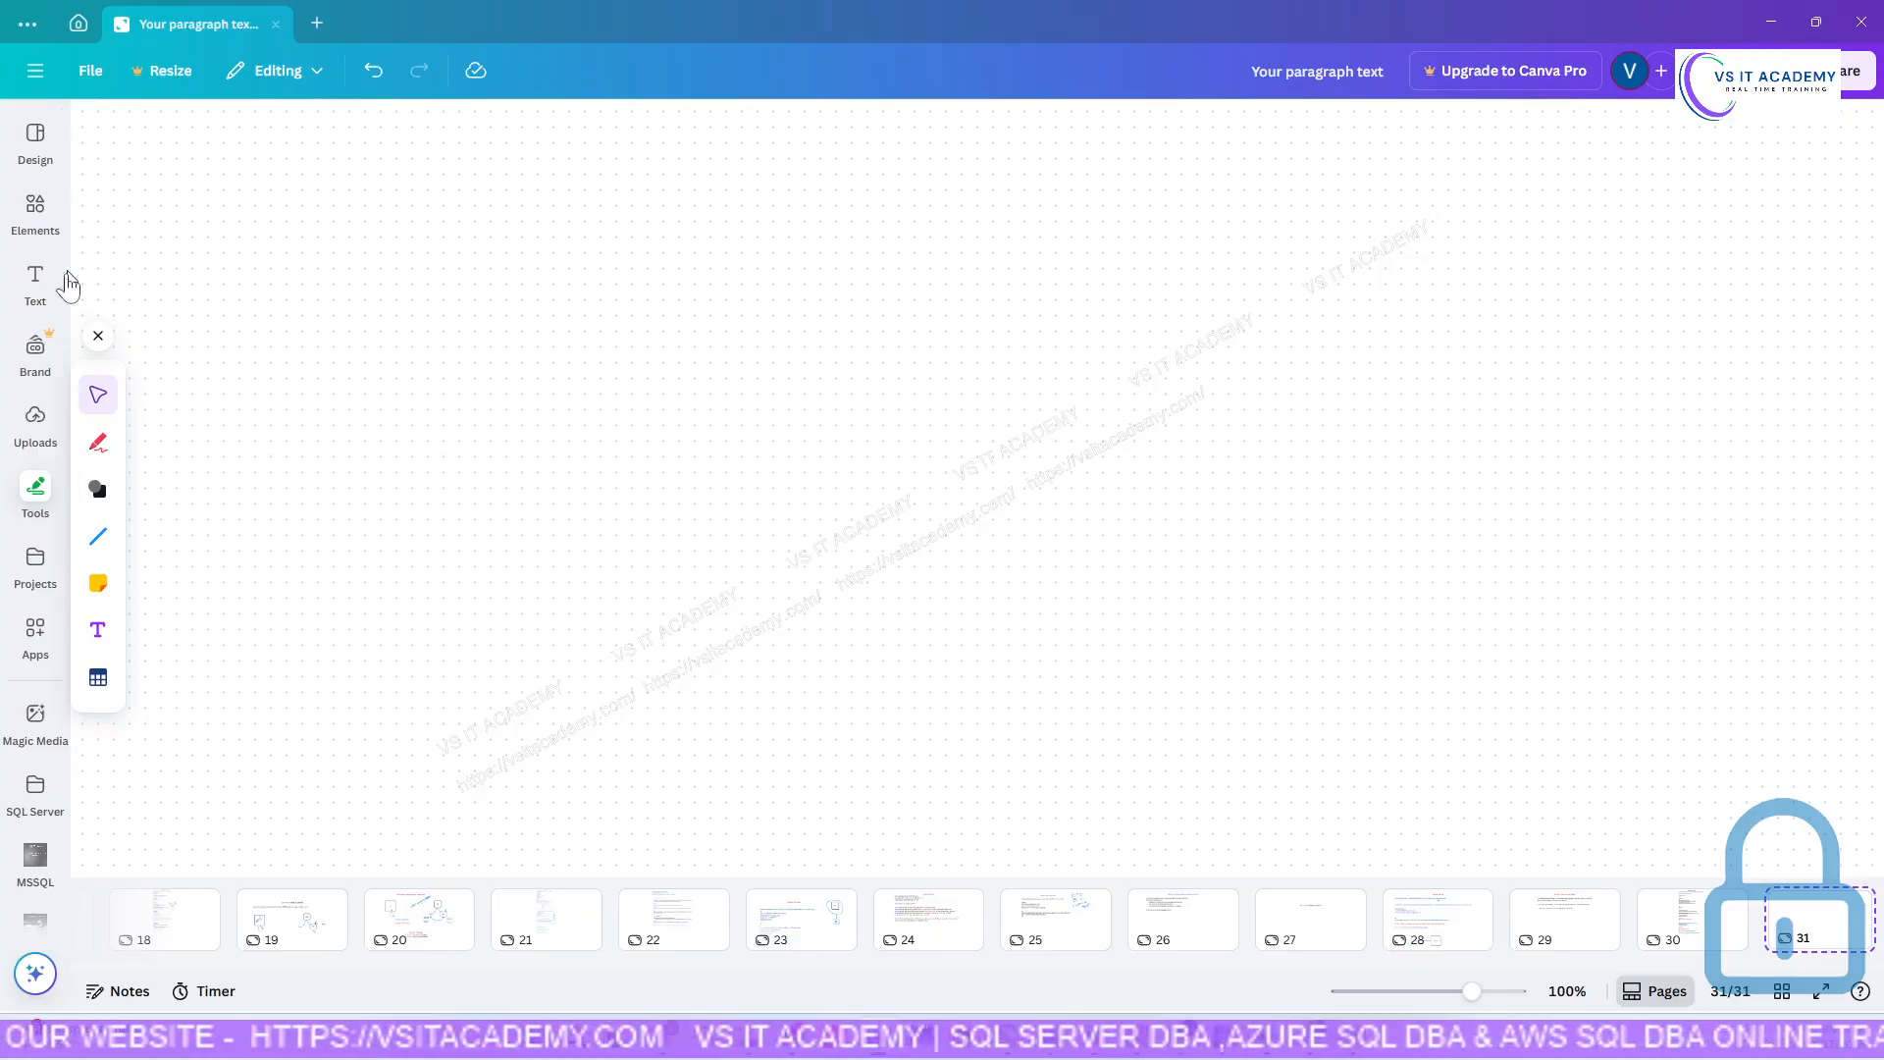
left_click(35, 284)
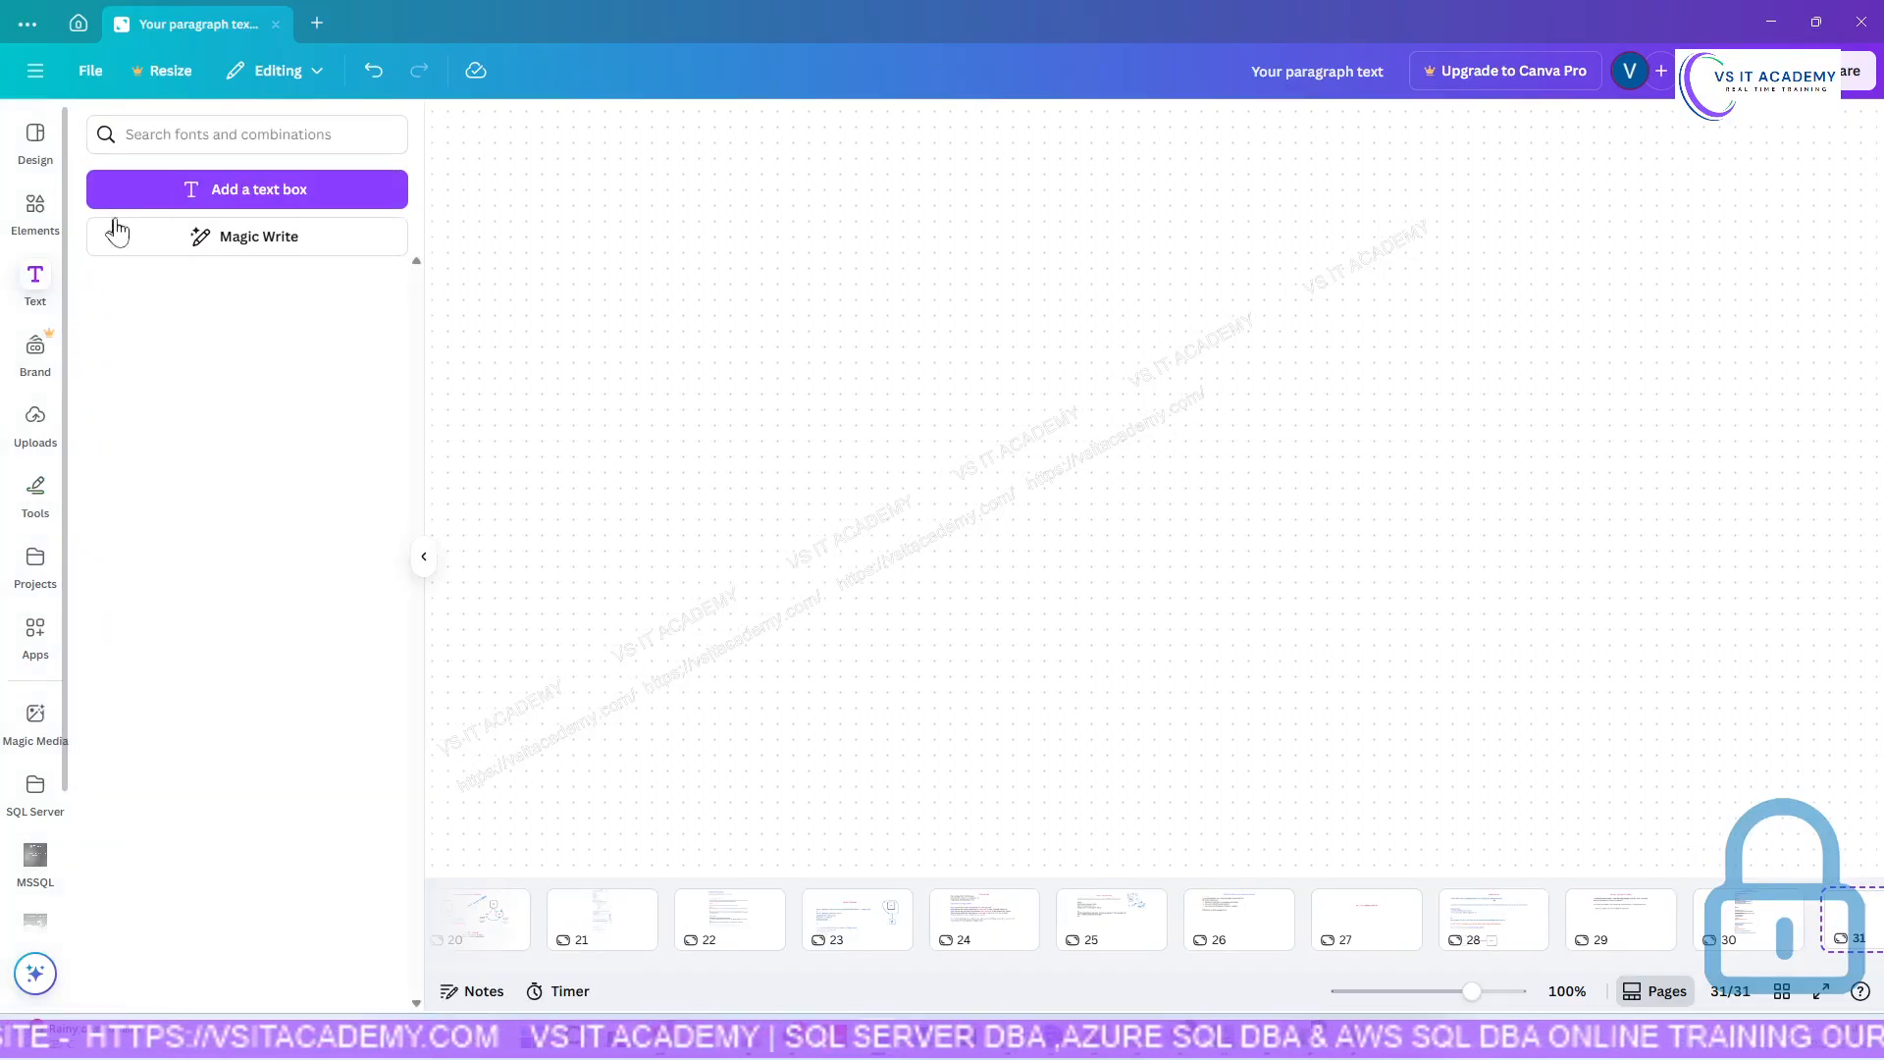
left_click(174, 199)
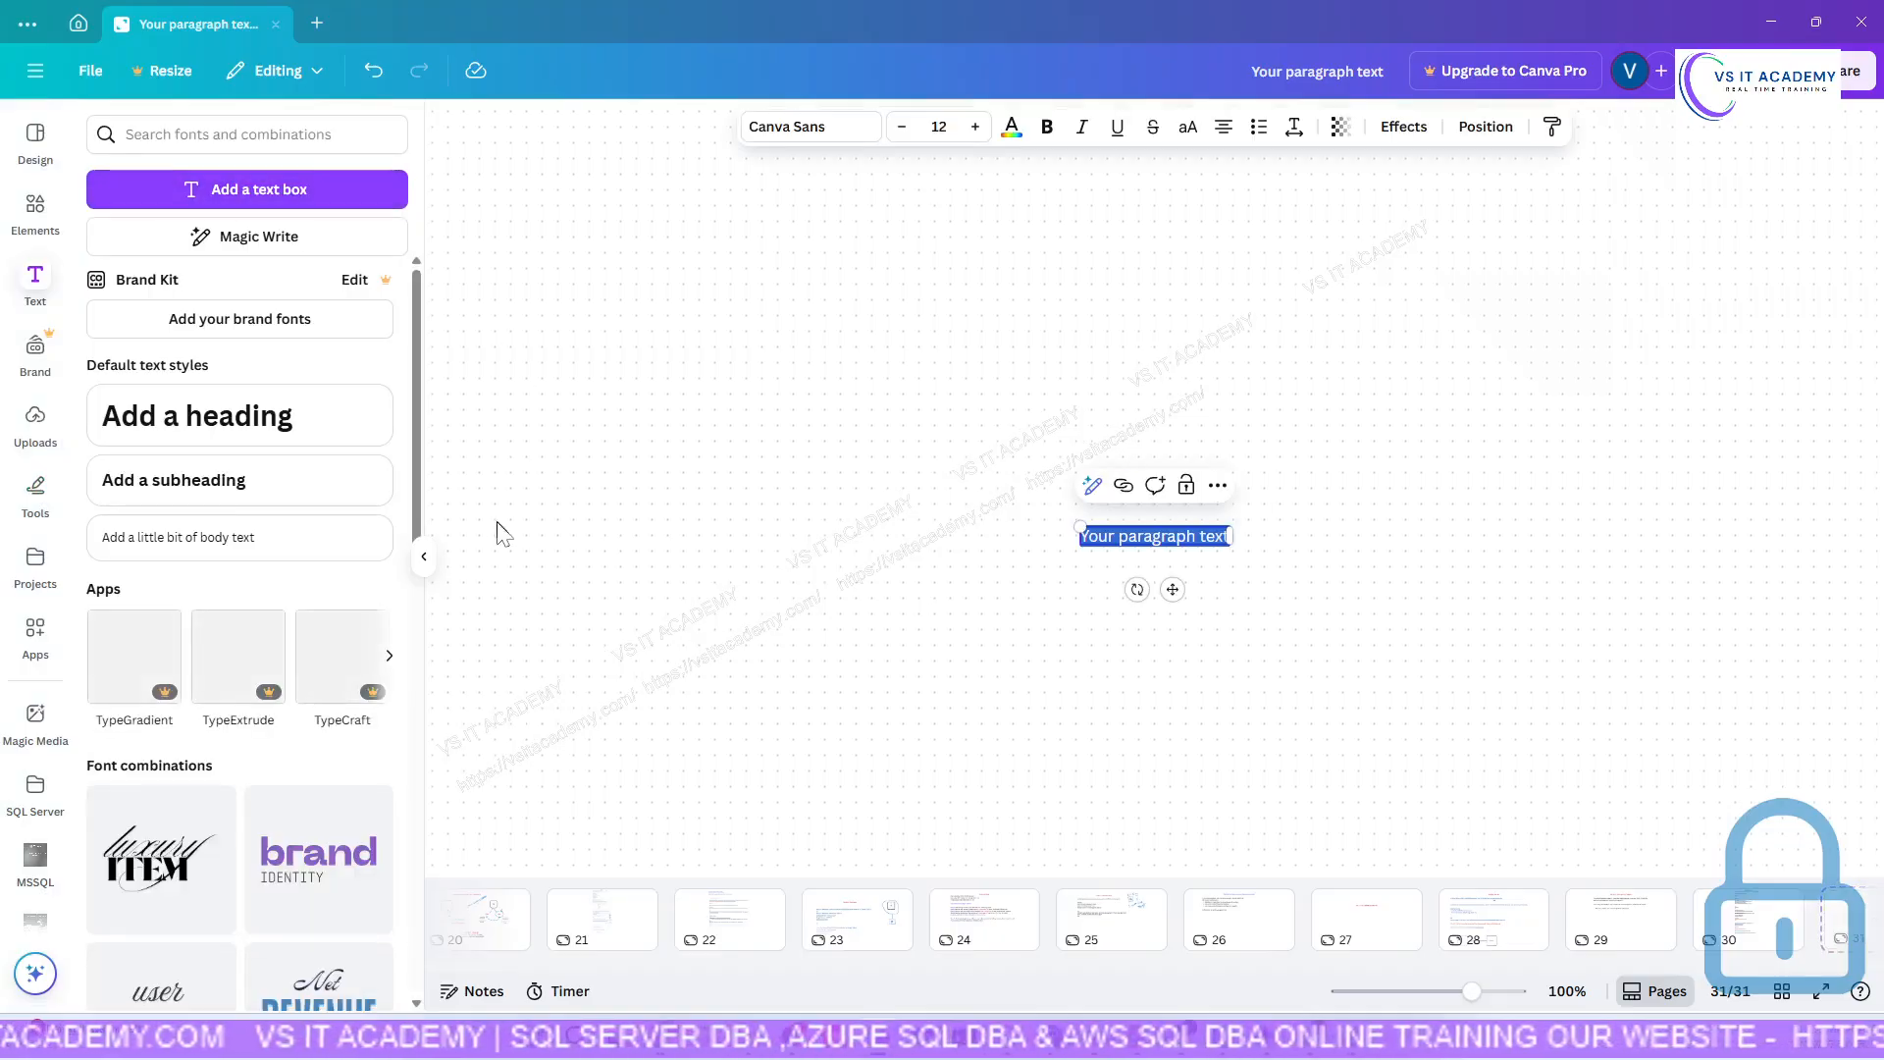
left_click(427, 562)
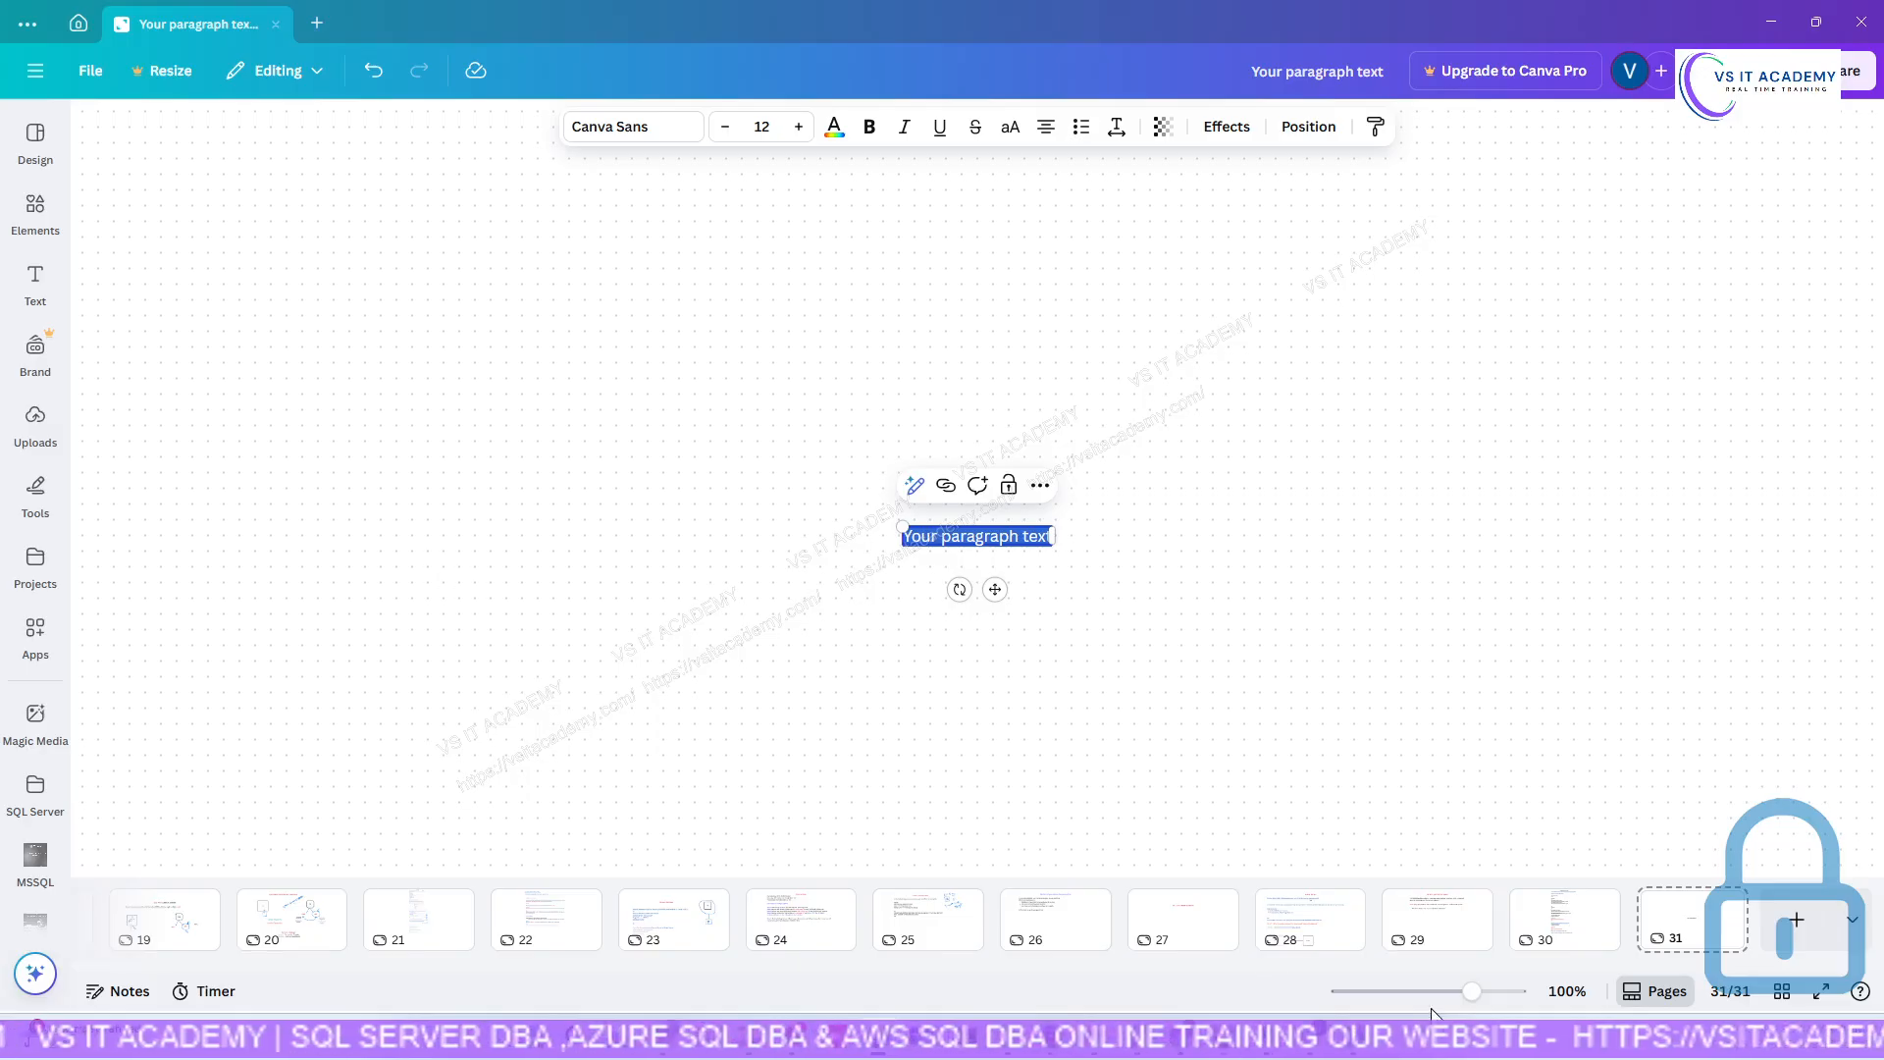
Copy the "Database File Movements" heading from the notes on page 30.
left_click(1586, 932)
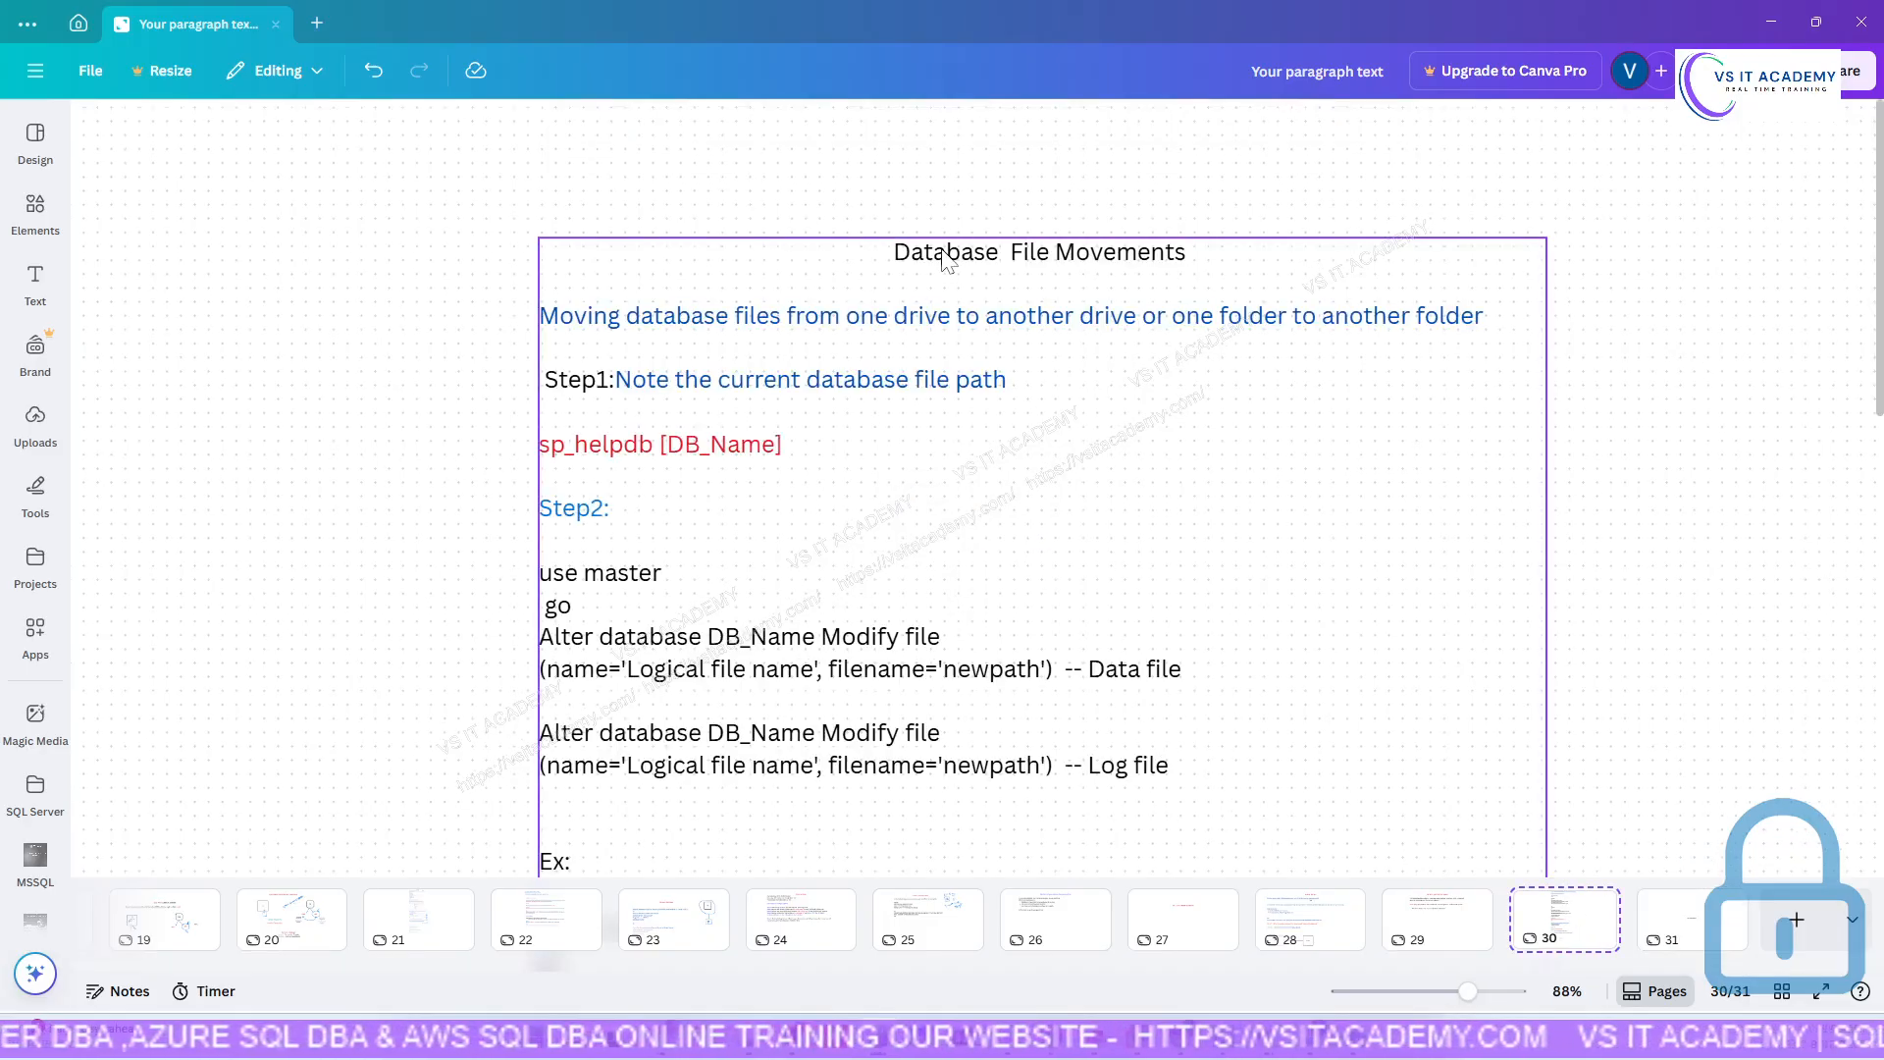
left_click(946, 258)
left_click(1029, 257)
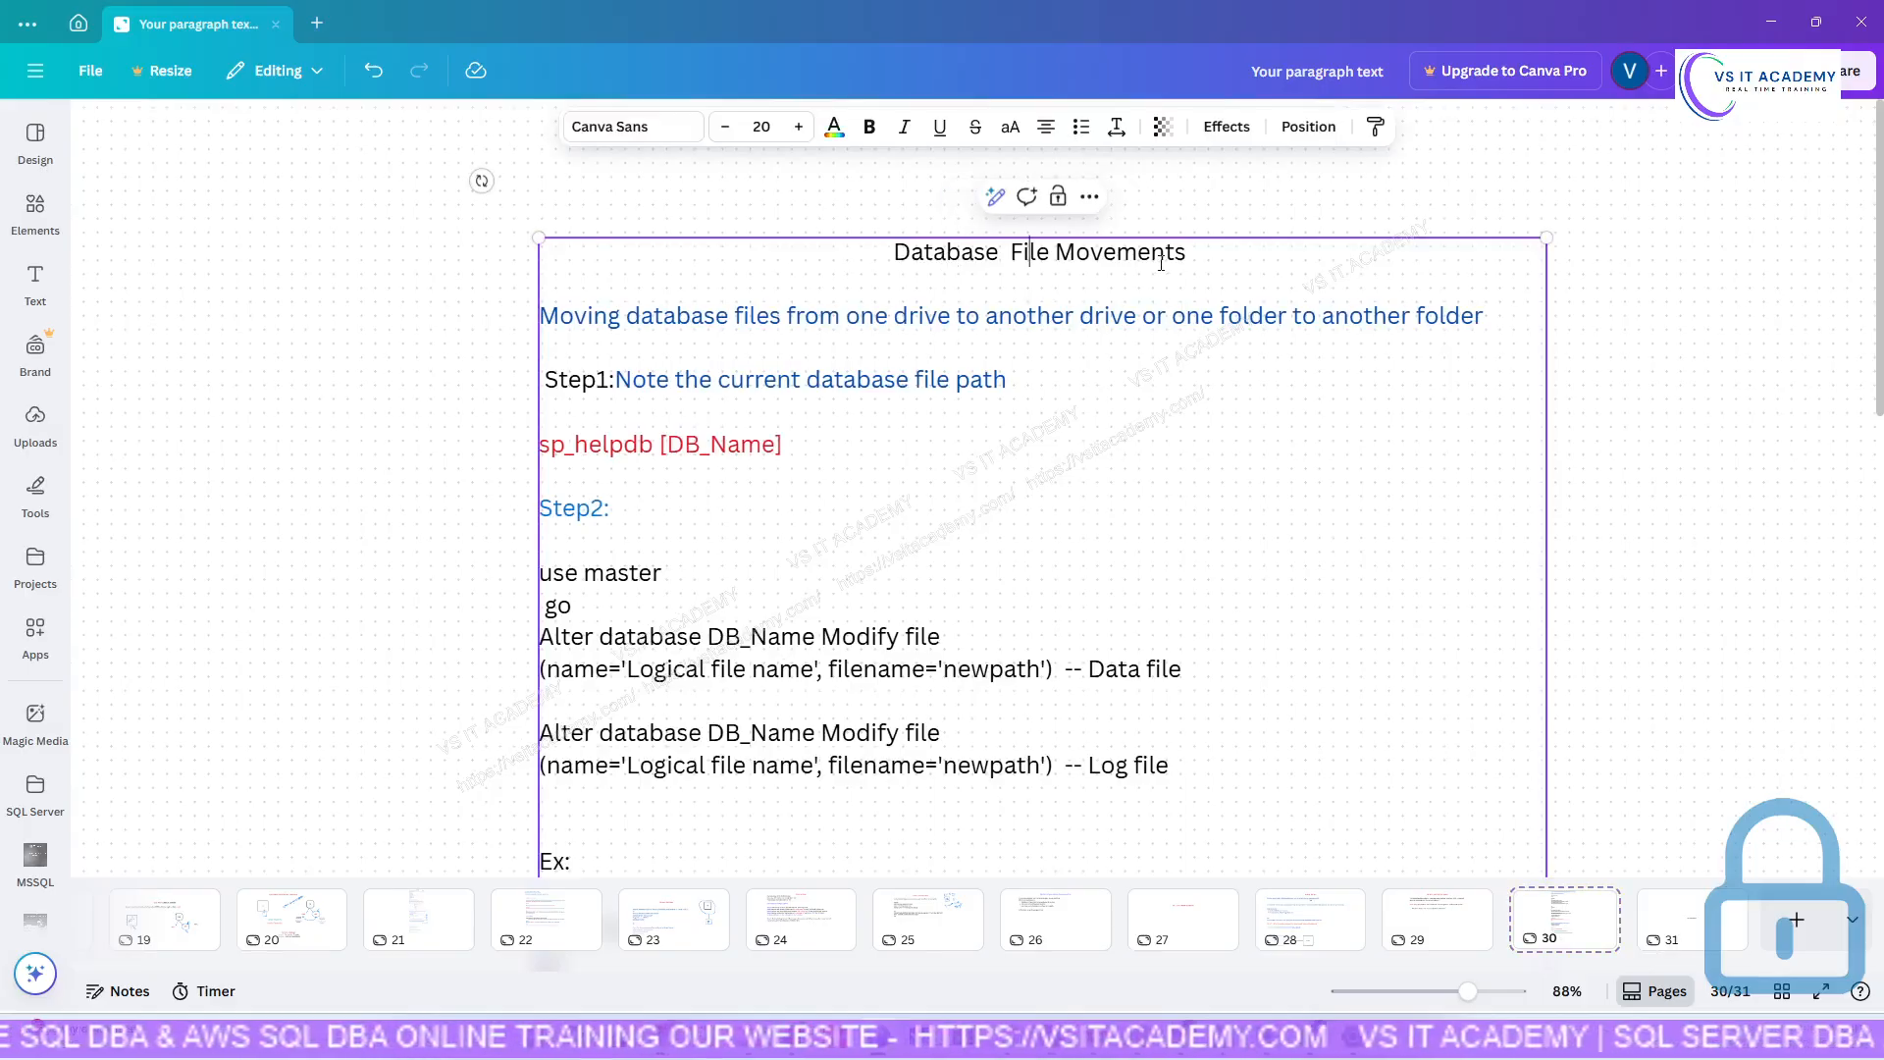
left_click_drag(1214, 259, 901, 252)
key("ctrl+c")
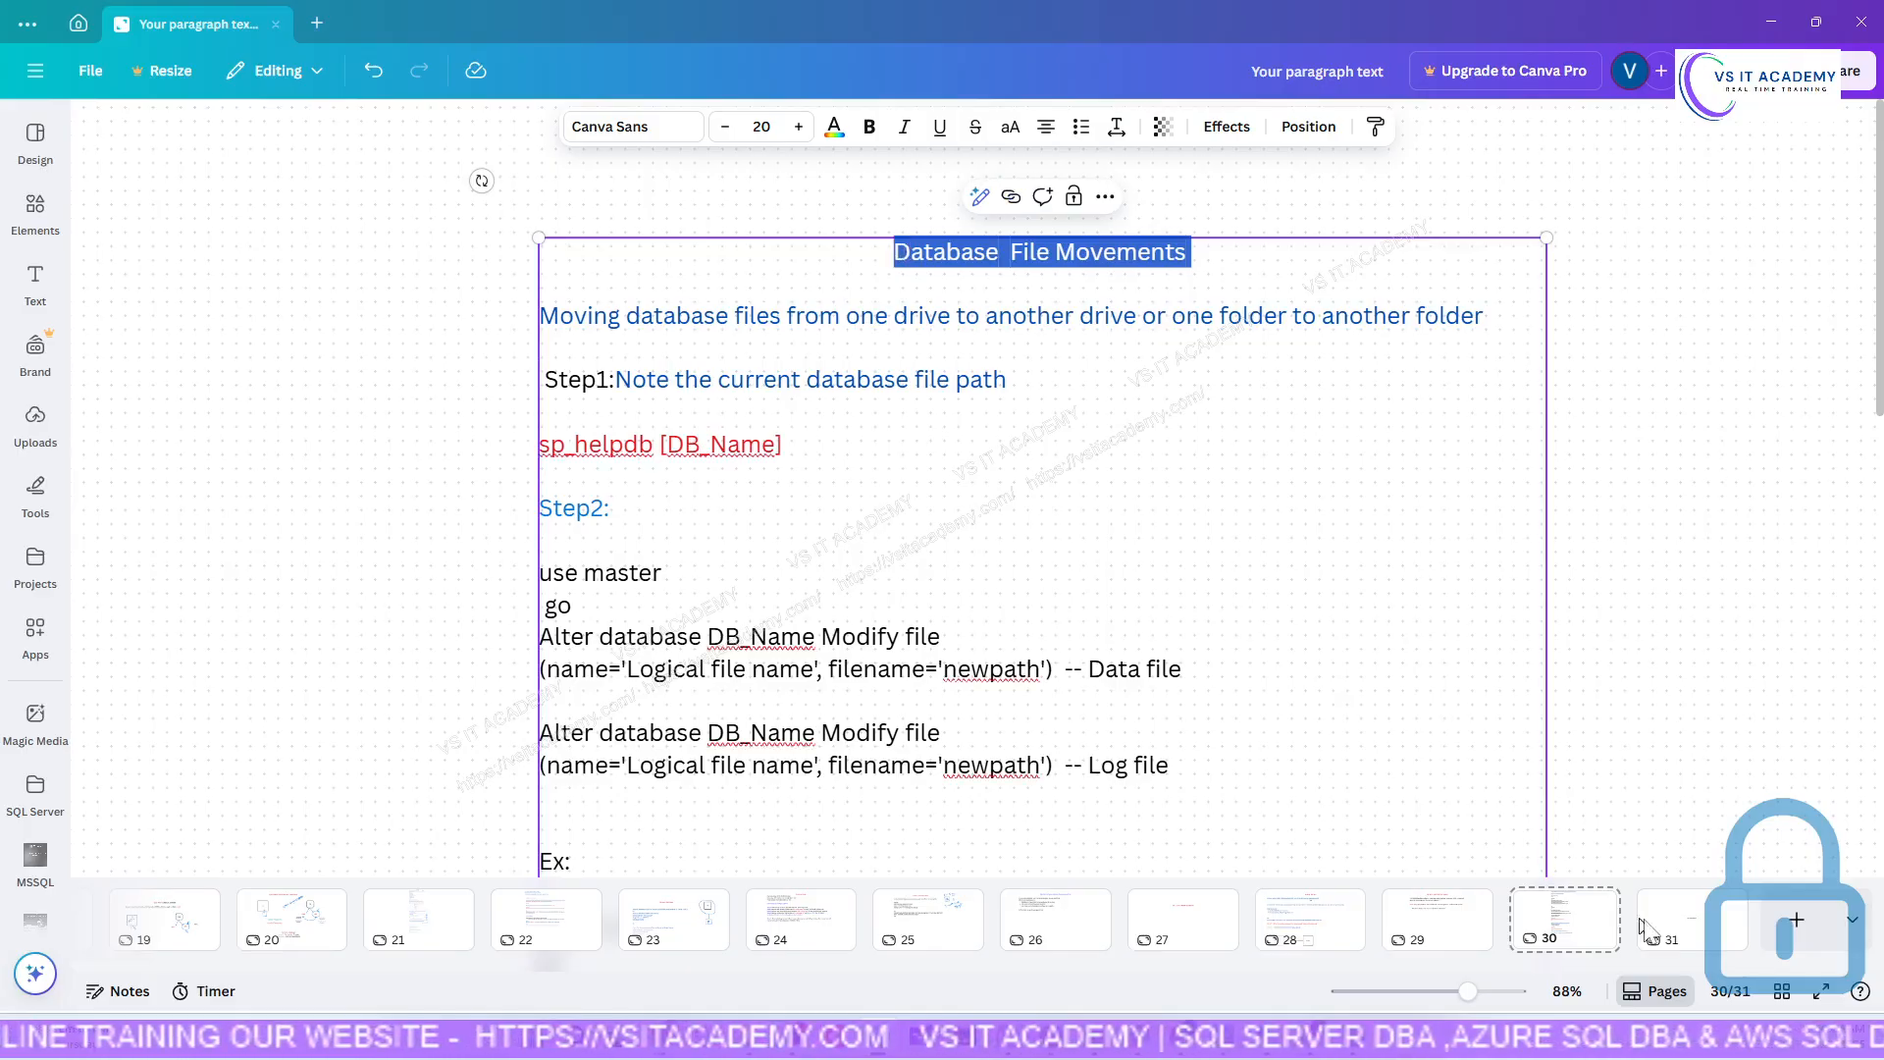
Move the text box on page 31 to the top of the canvas and replace its placeholder with the copied heading.
left_click(1674, 927)
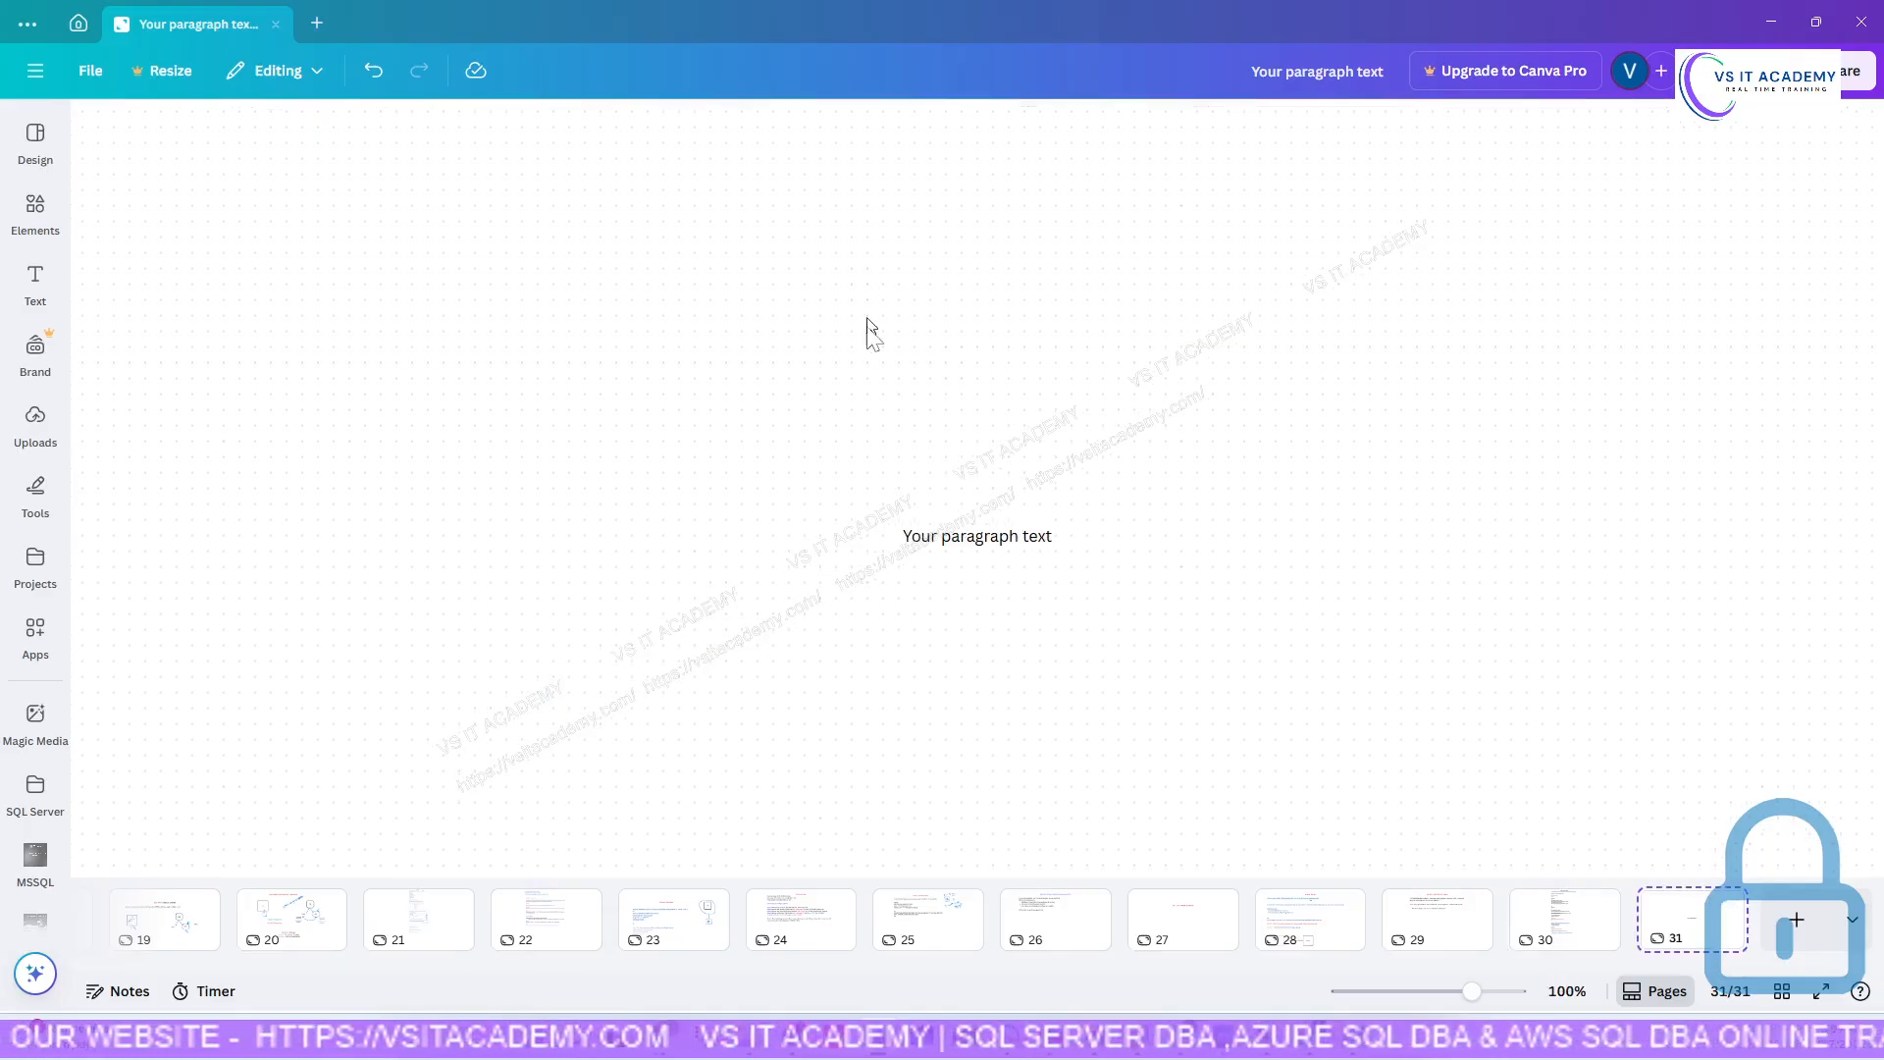
left_click_drag(970, 551, 852, 206)
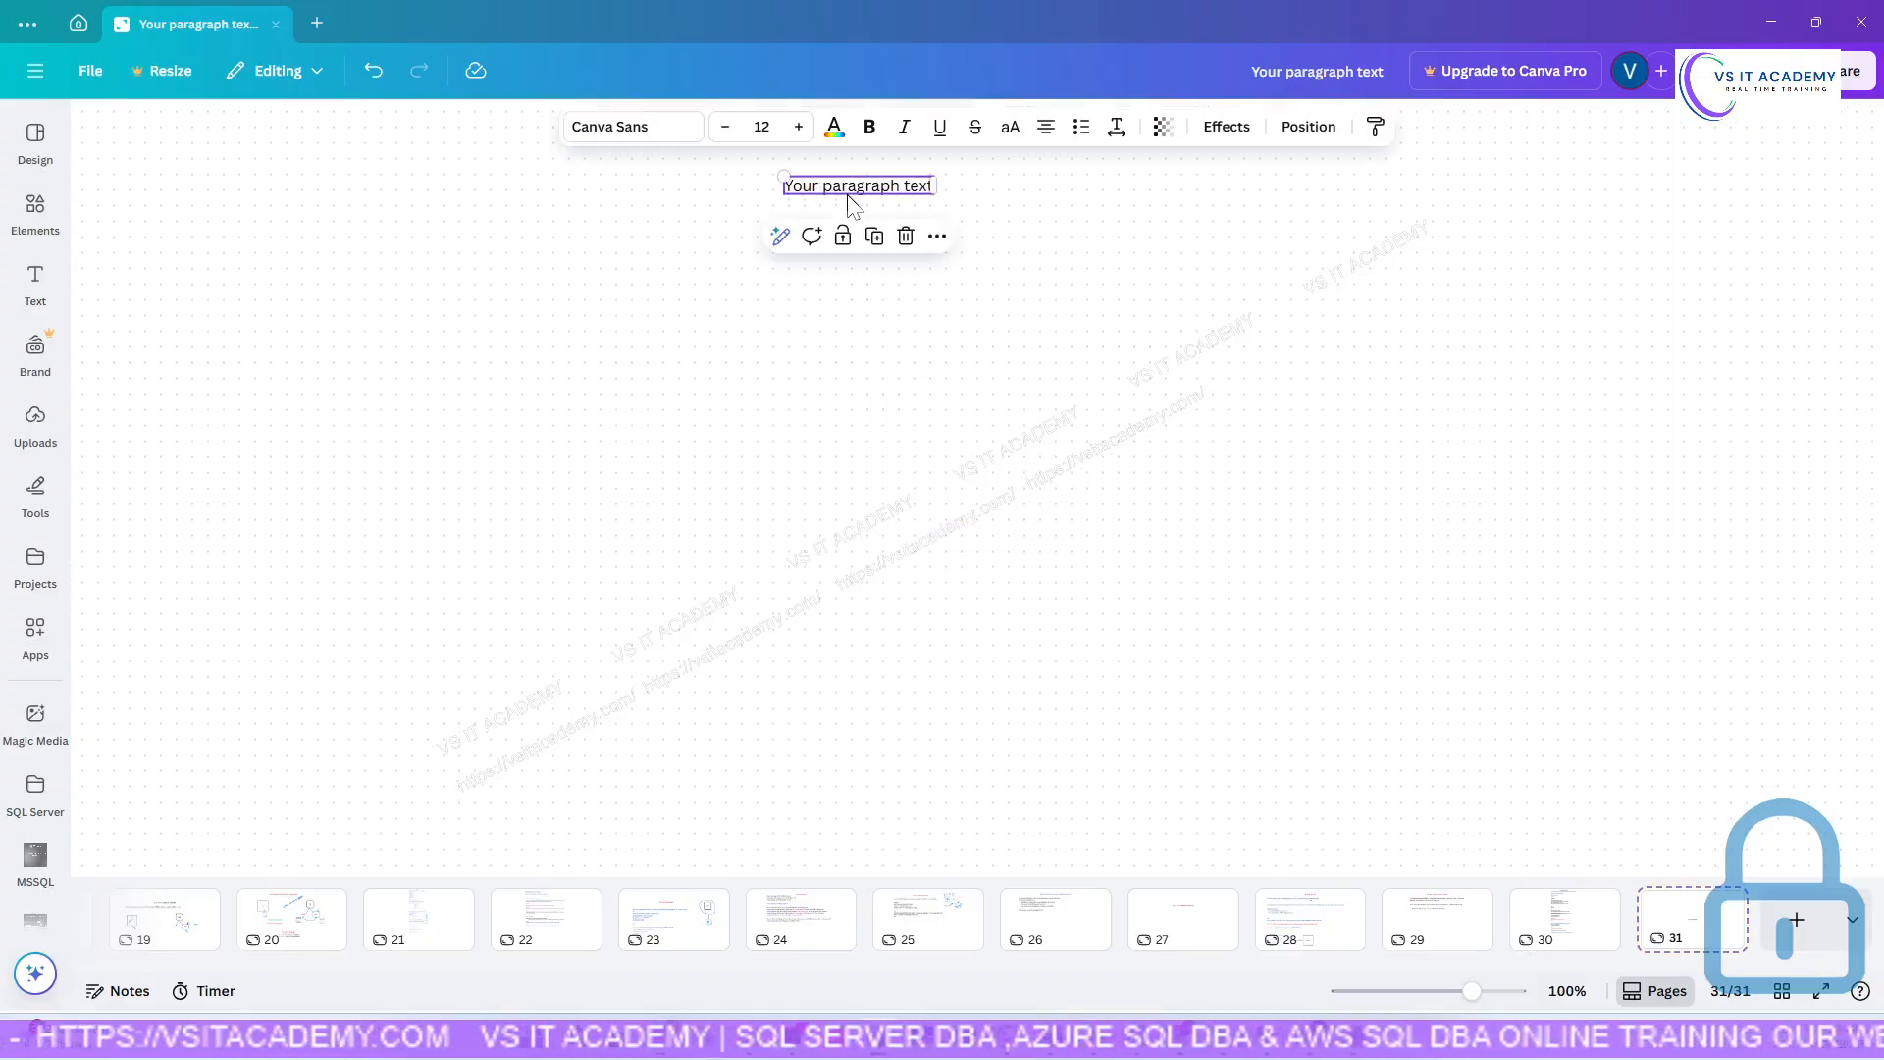
double_click(850, 194)
key("ctrl+v")
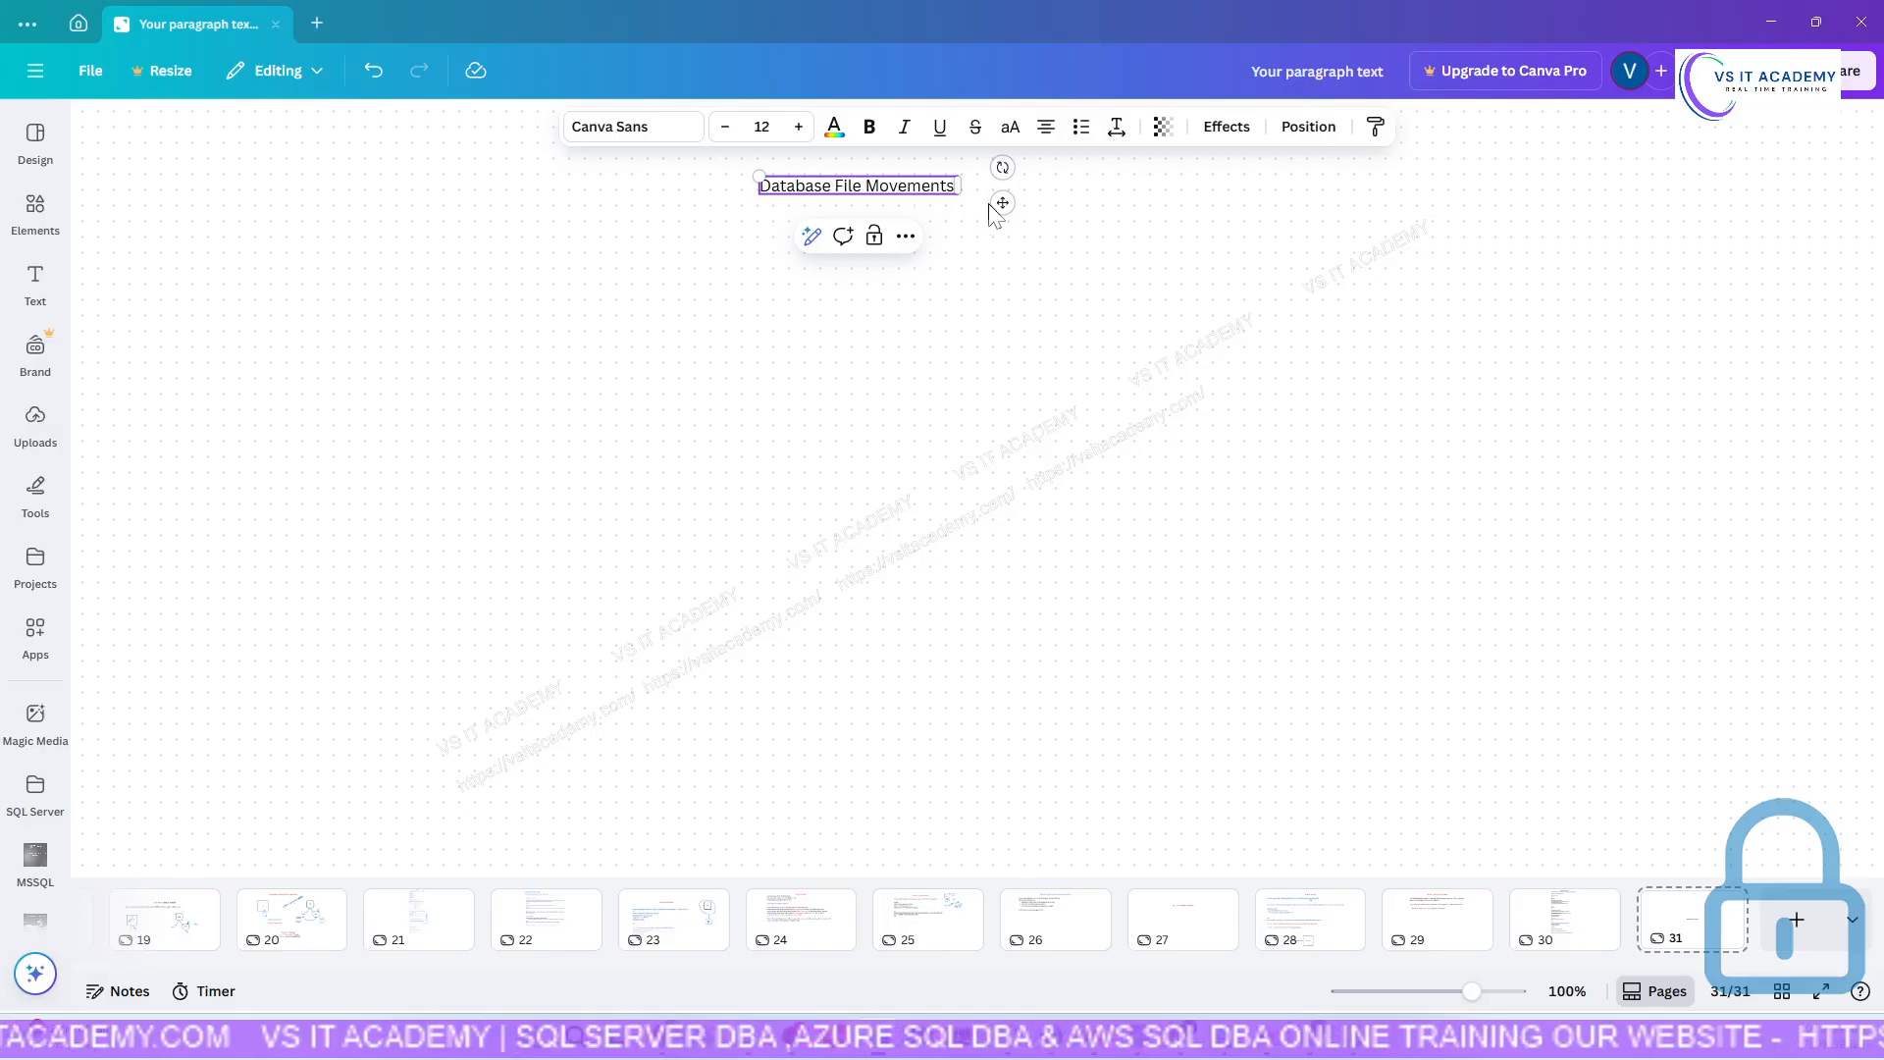
Widen the text box and add a "Day2" line above the heading, with an empty line below it.
left_click_drag(959, 186, 1350, 187)
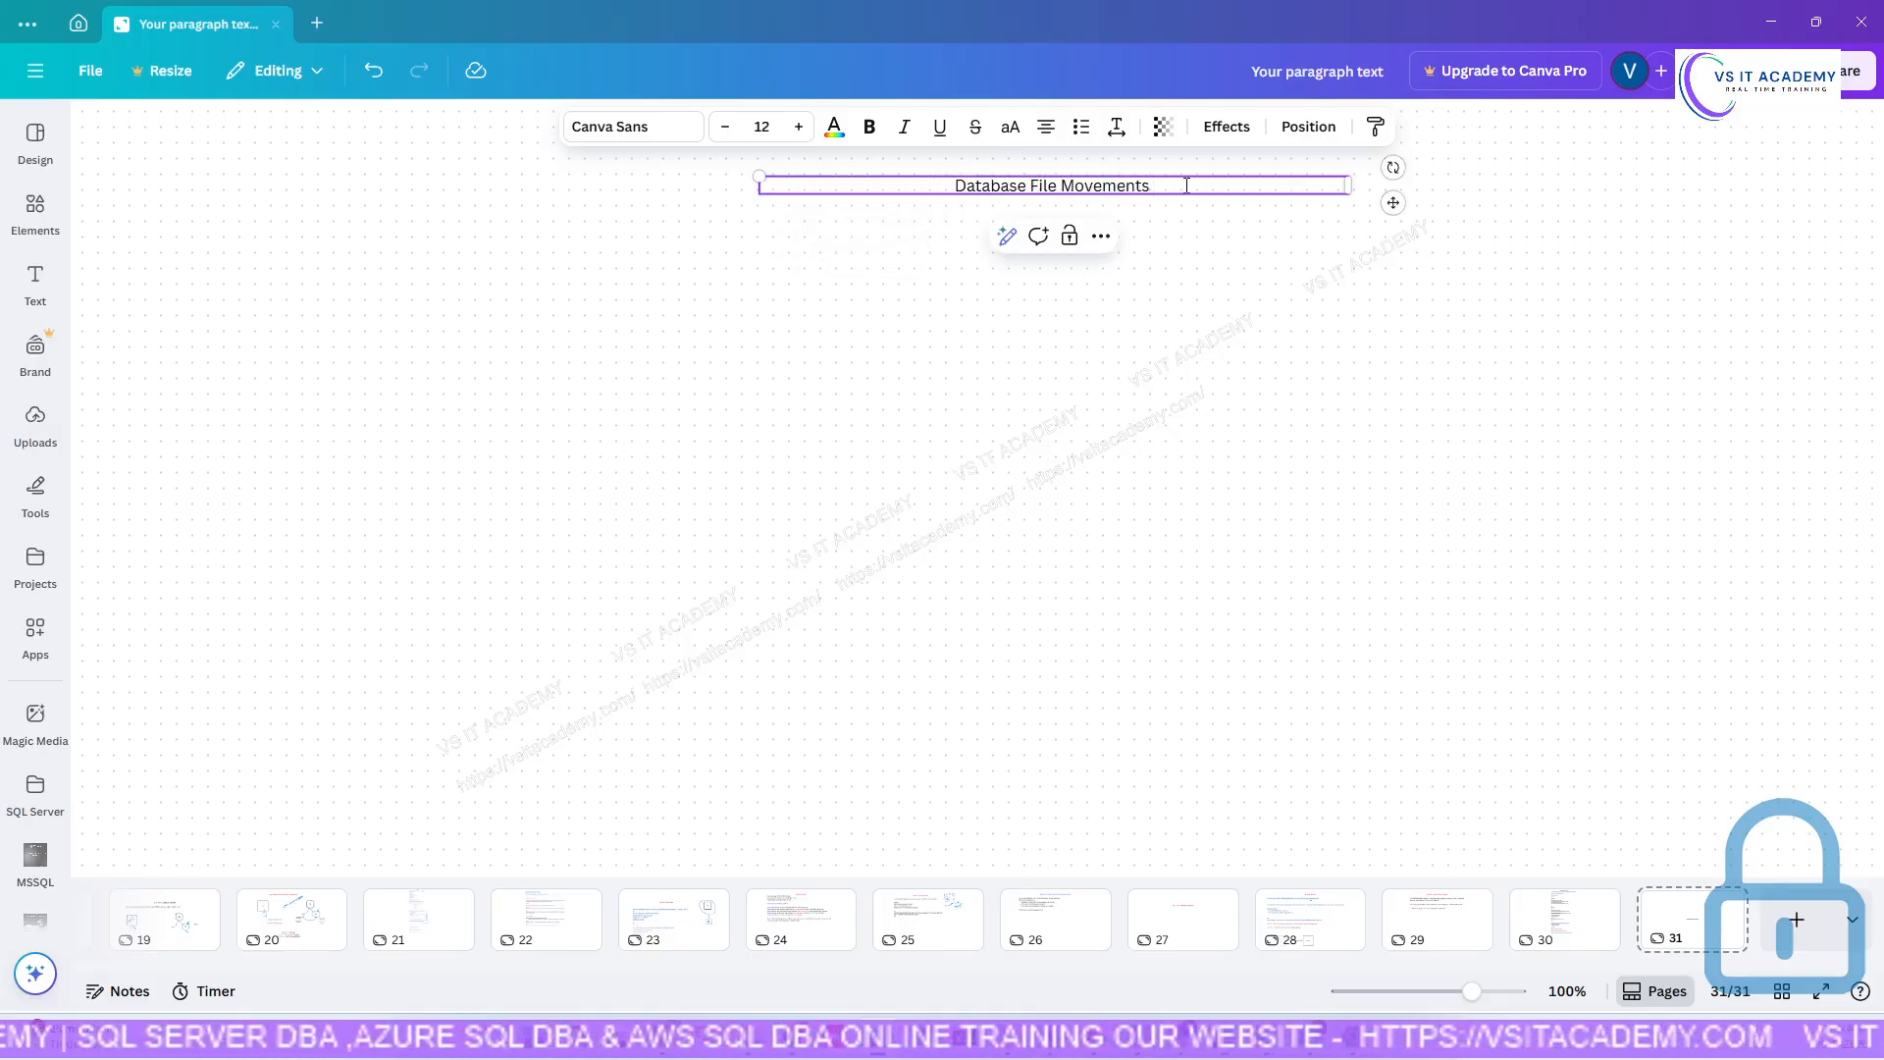
key("Return")
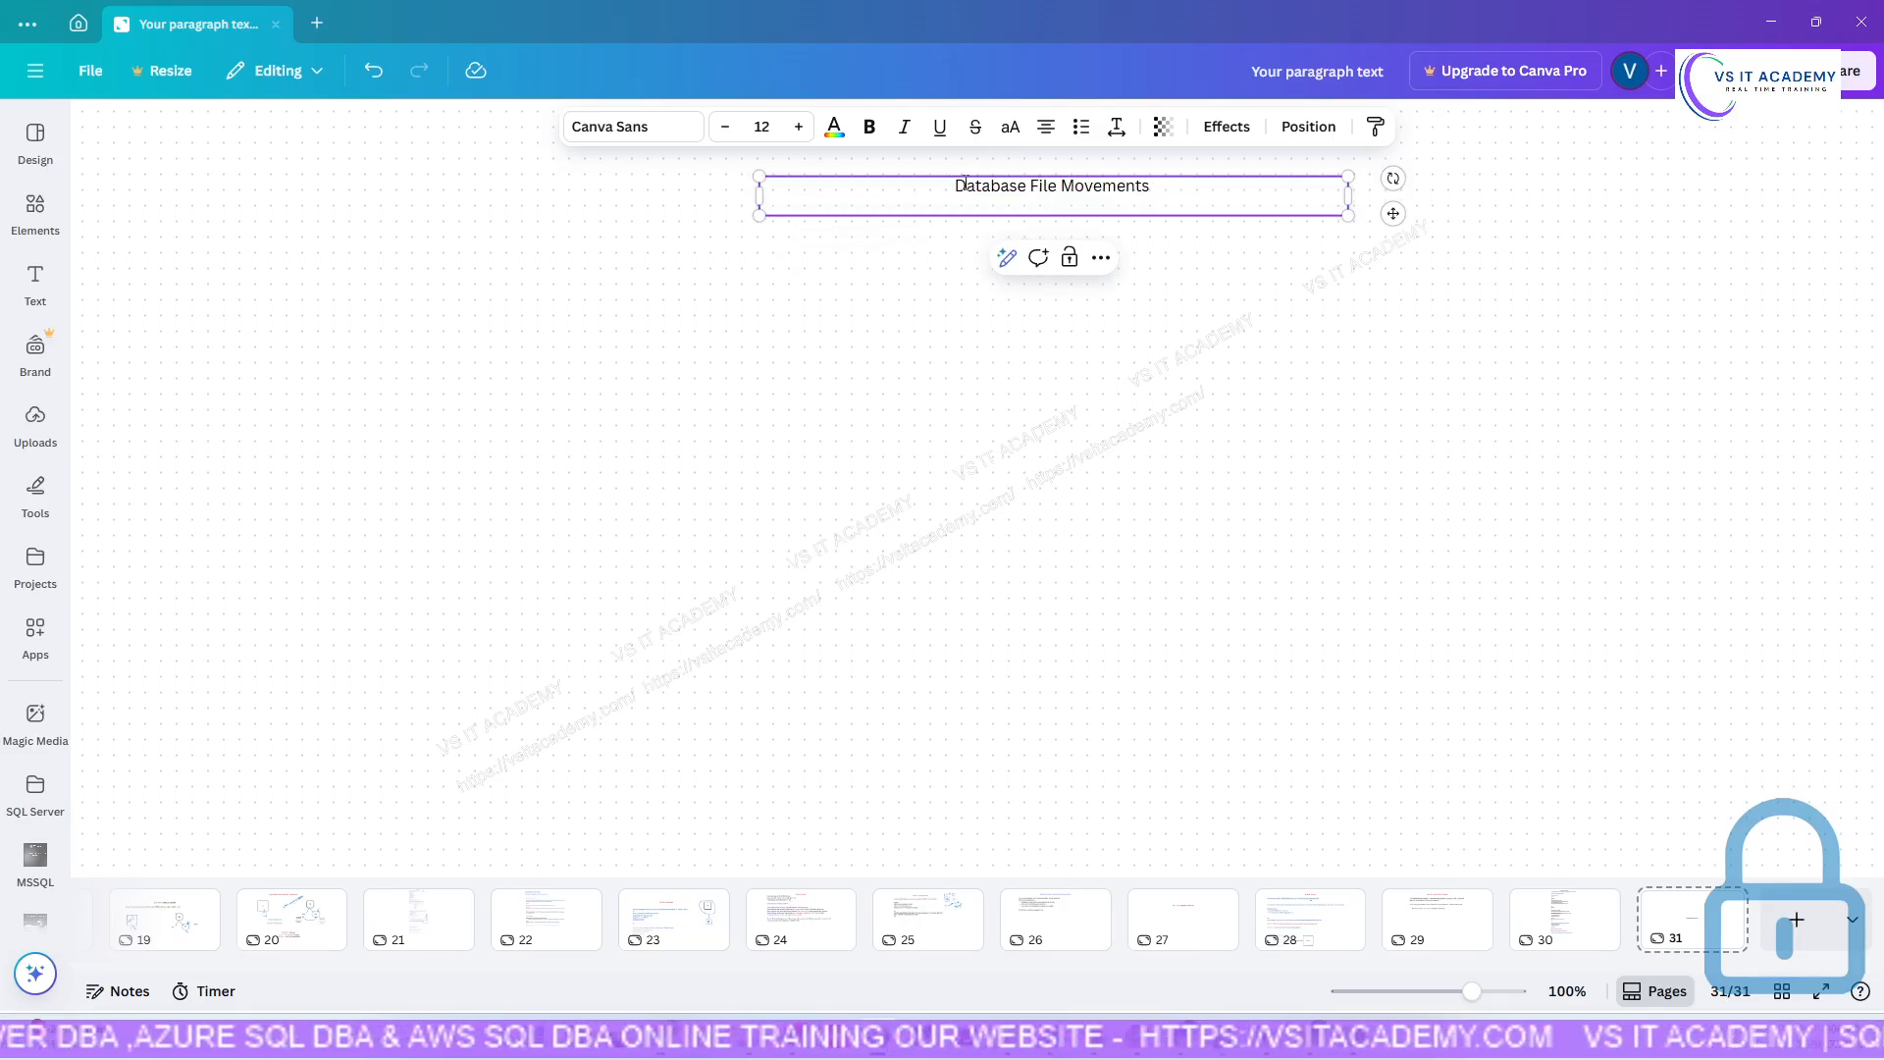
key("Up")
key("Return")
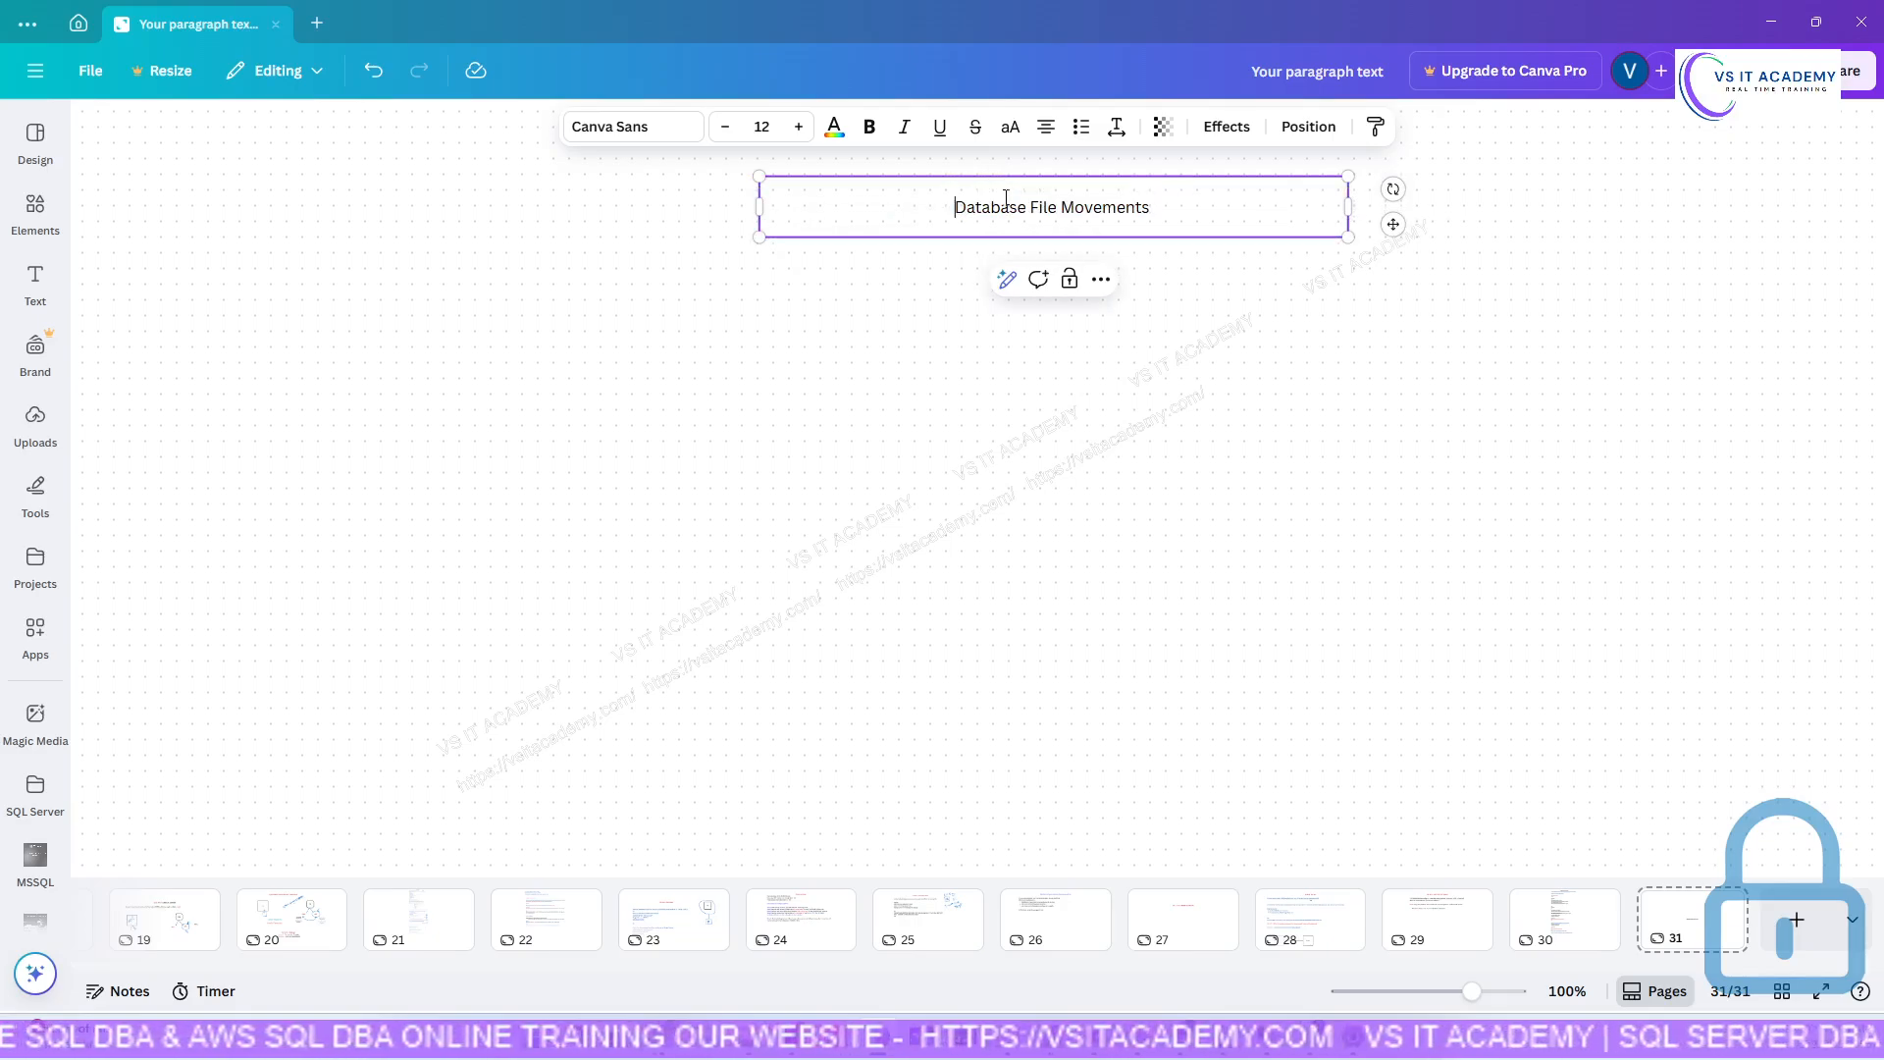
type("Day2")
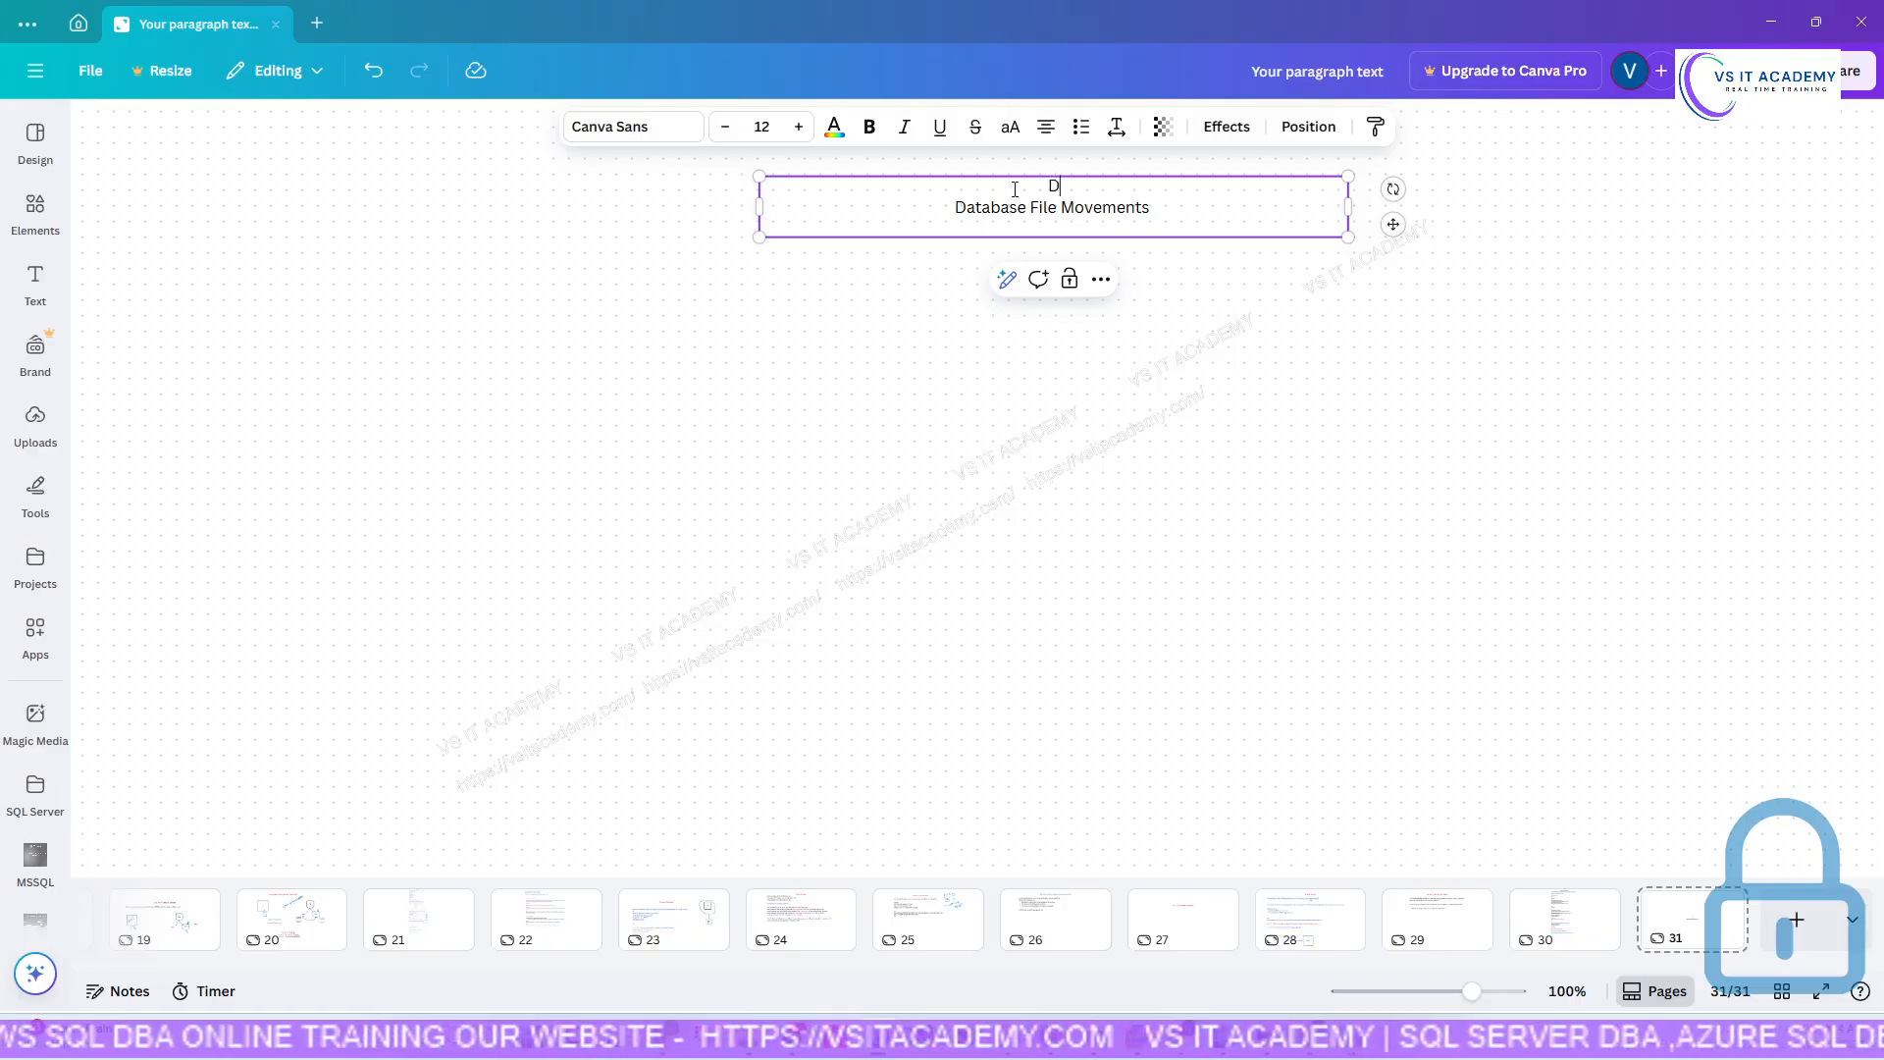
Increase the font size of the "Database File Movements" line to 20.
triple_click(1181, 214)
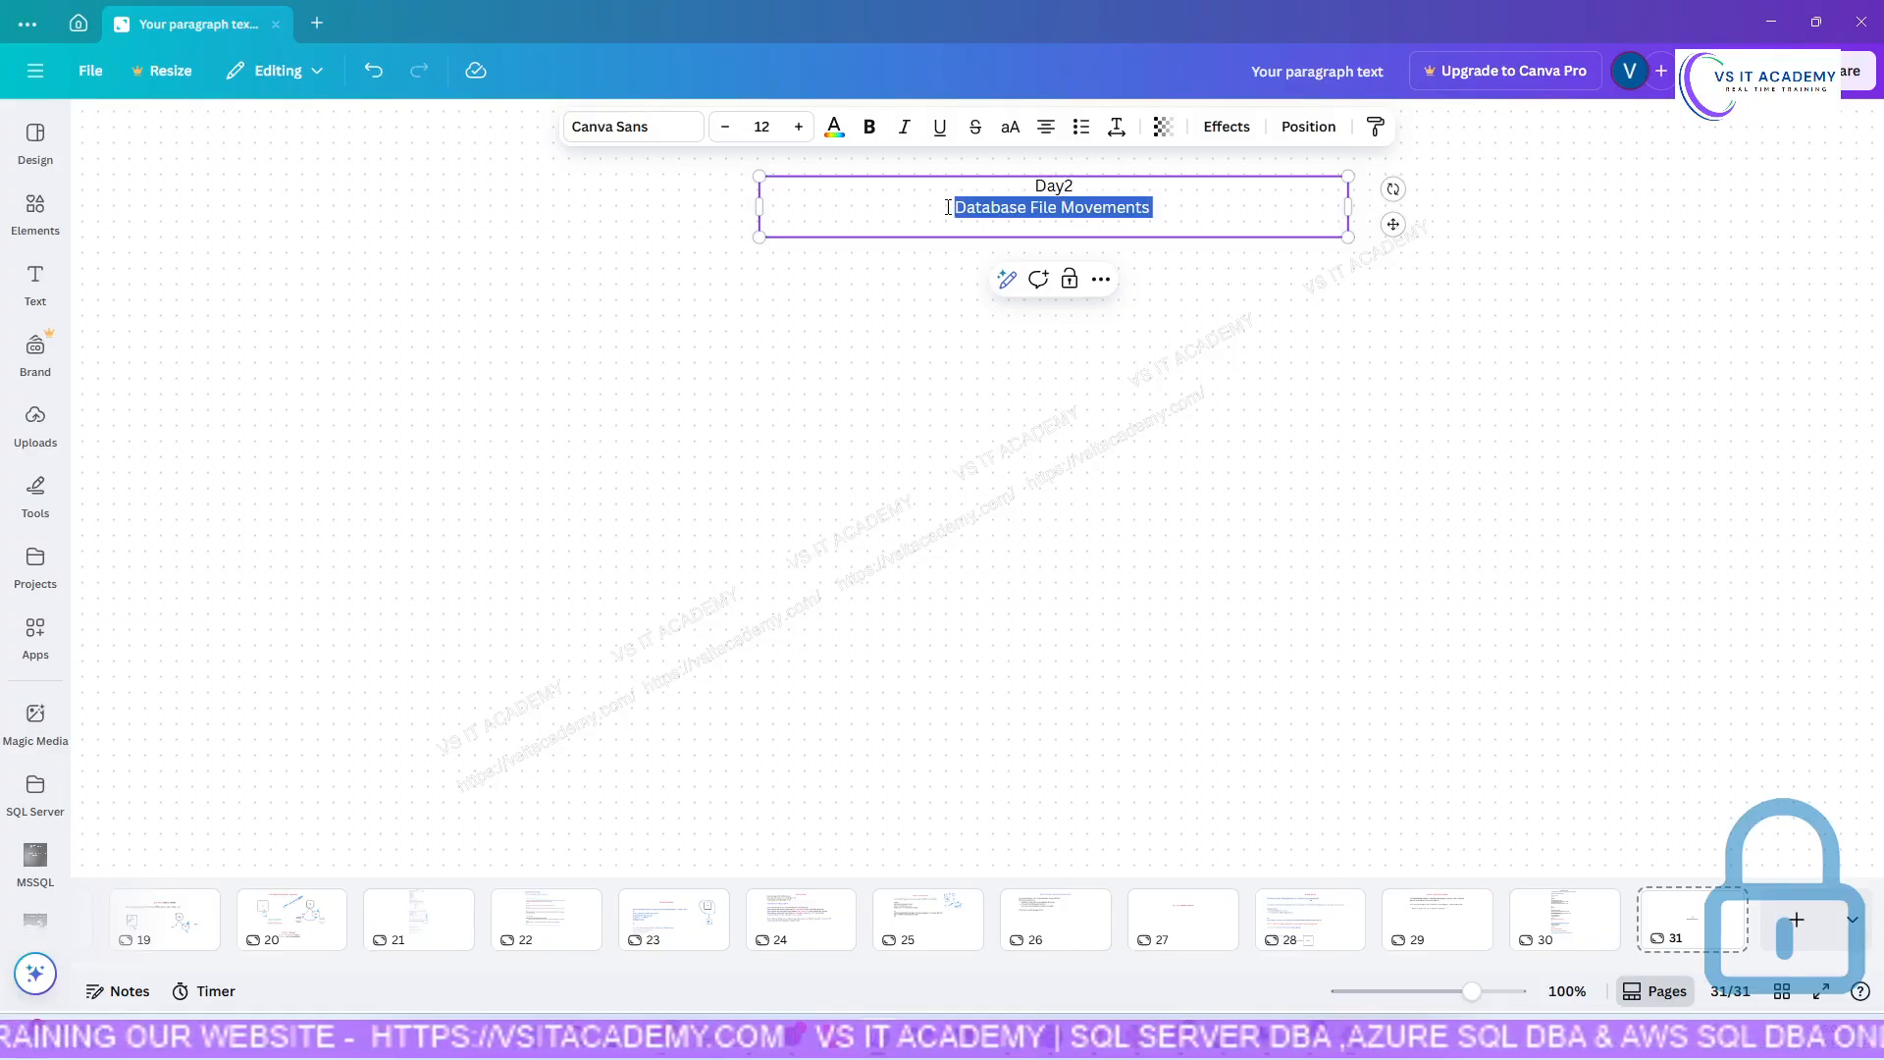
left_click(799, 127)
left_click(799, 128)
left_click(799, 128)
left_click(799, 127)
left_click(799, 128)
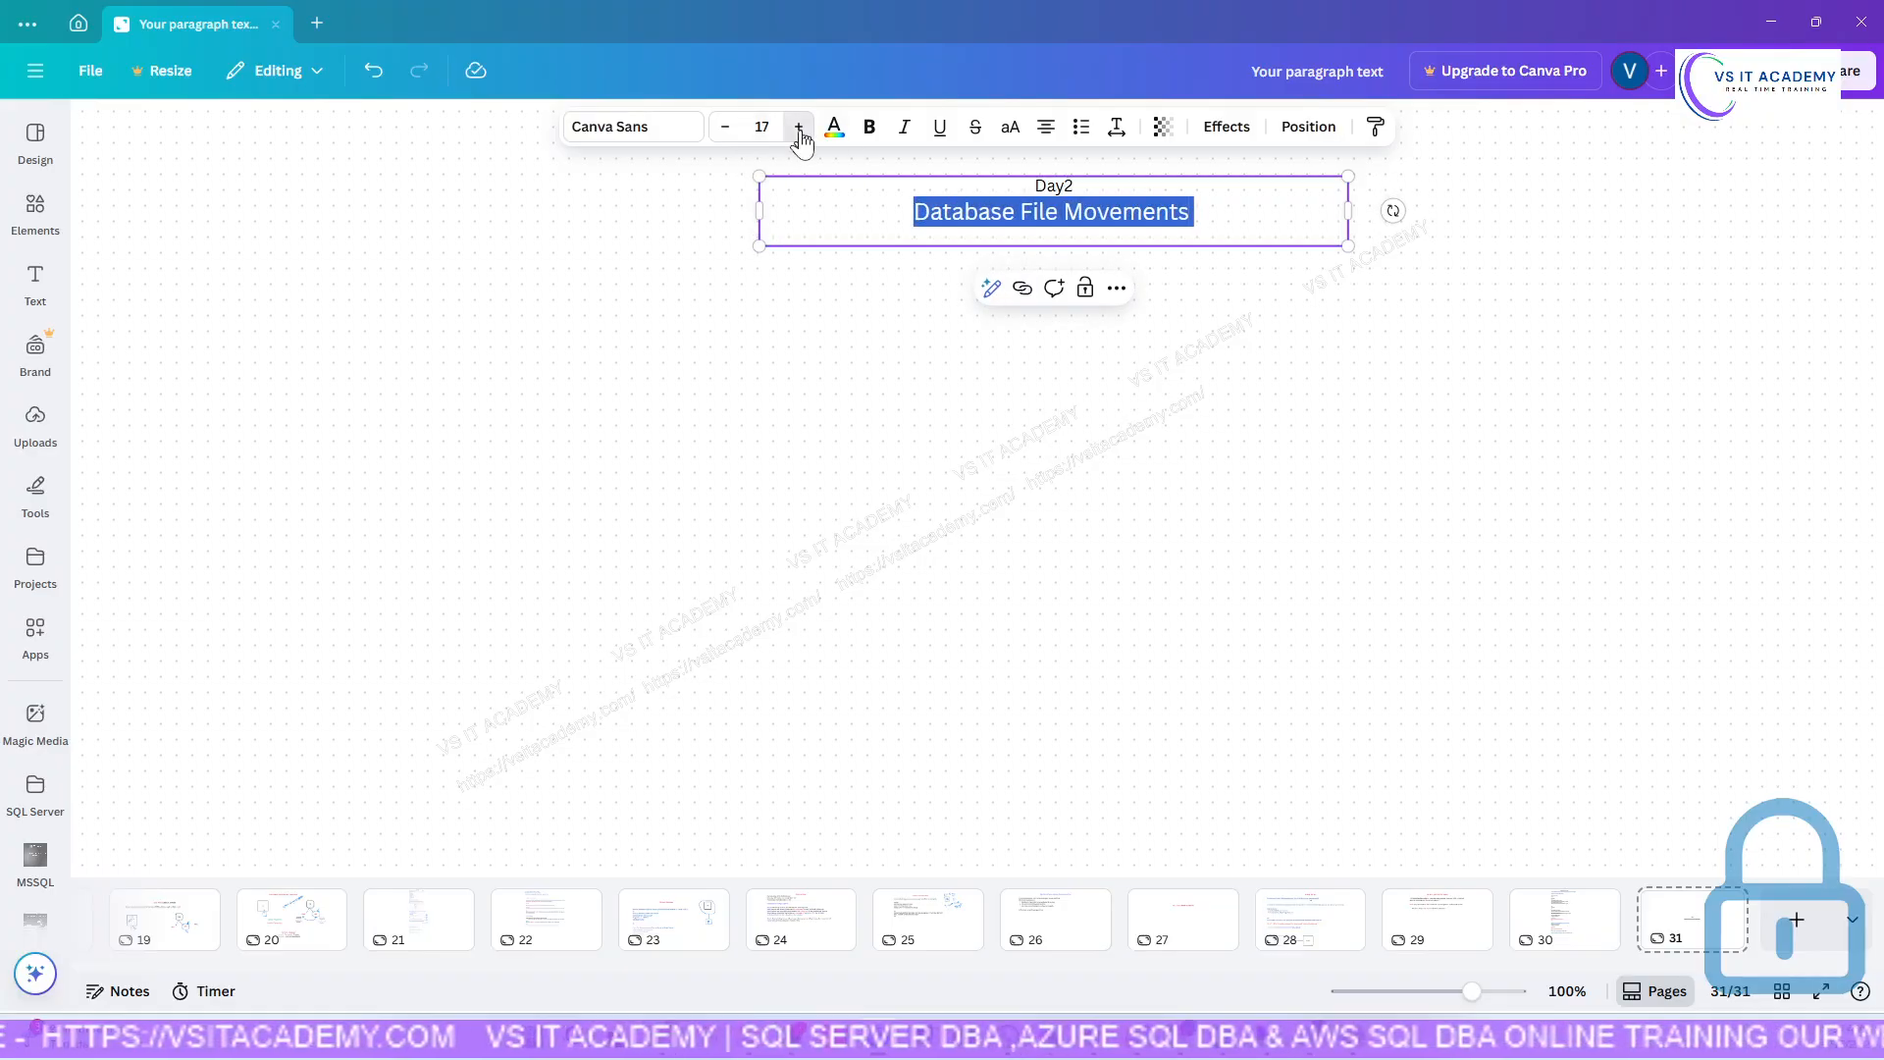
left_click(799, 128)
left_click(799, 128)
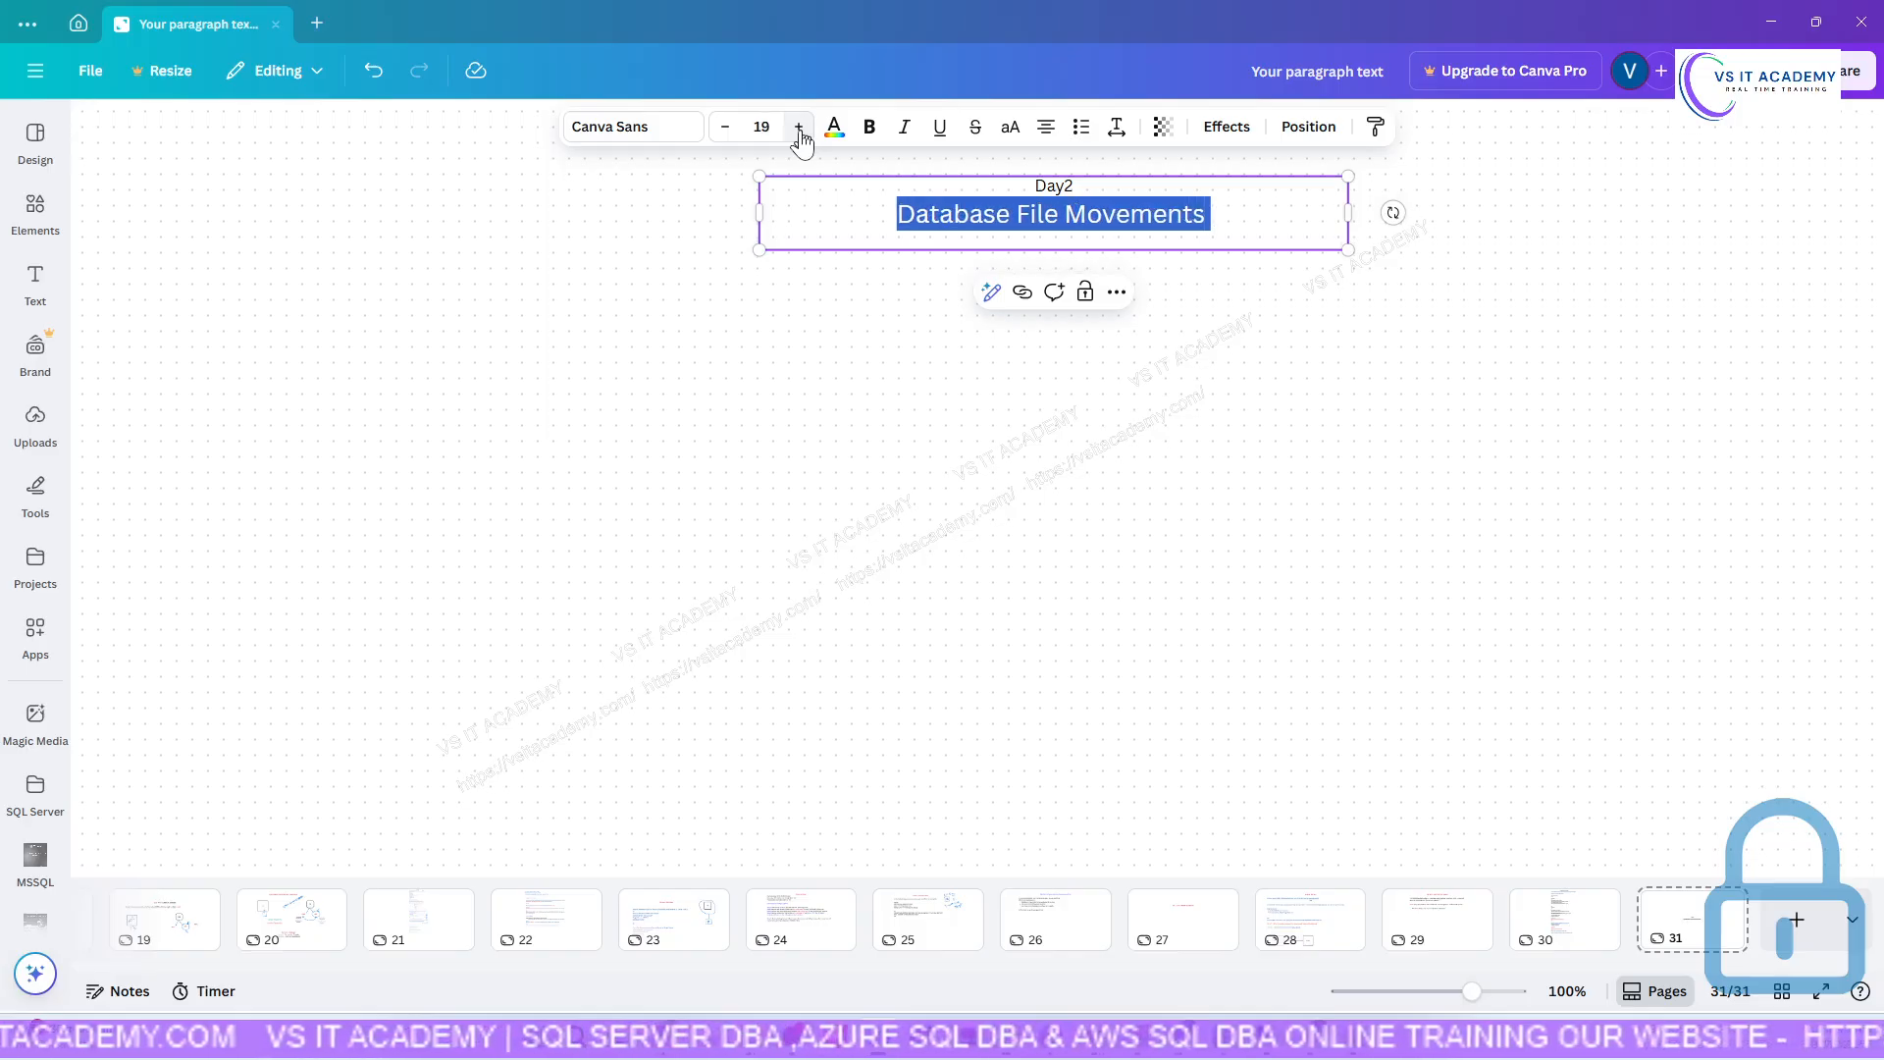
left_click(799, 128)
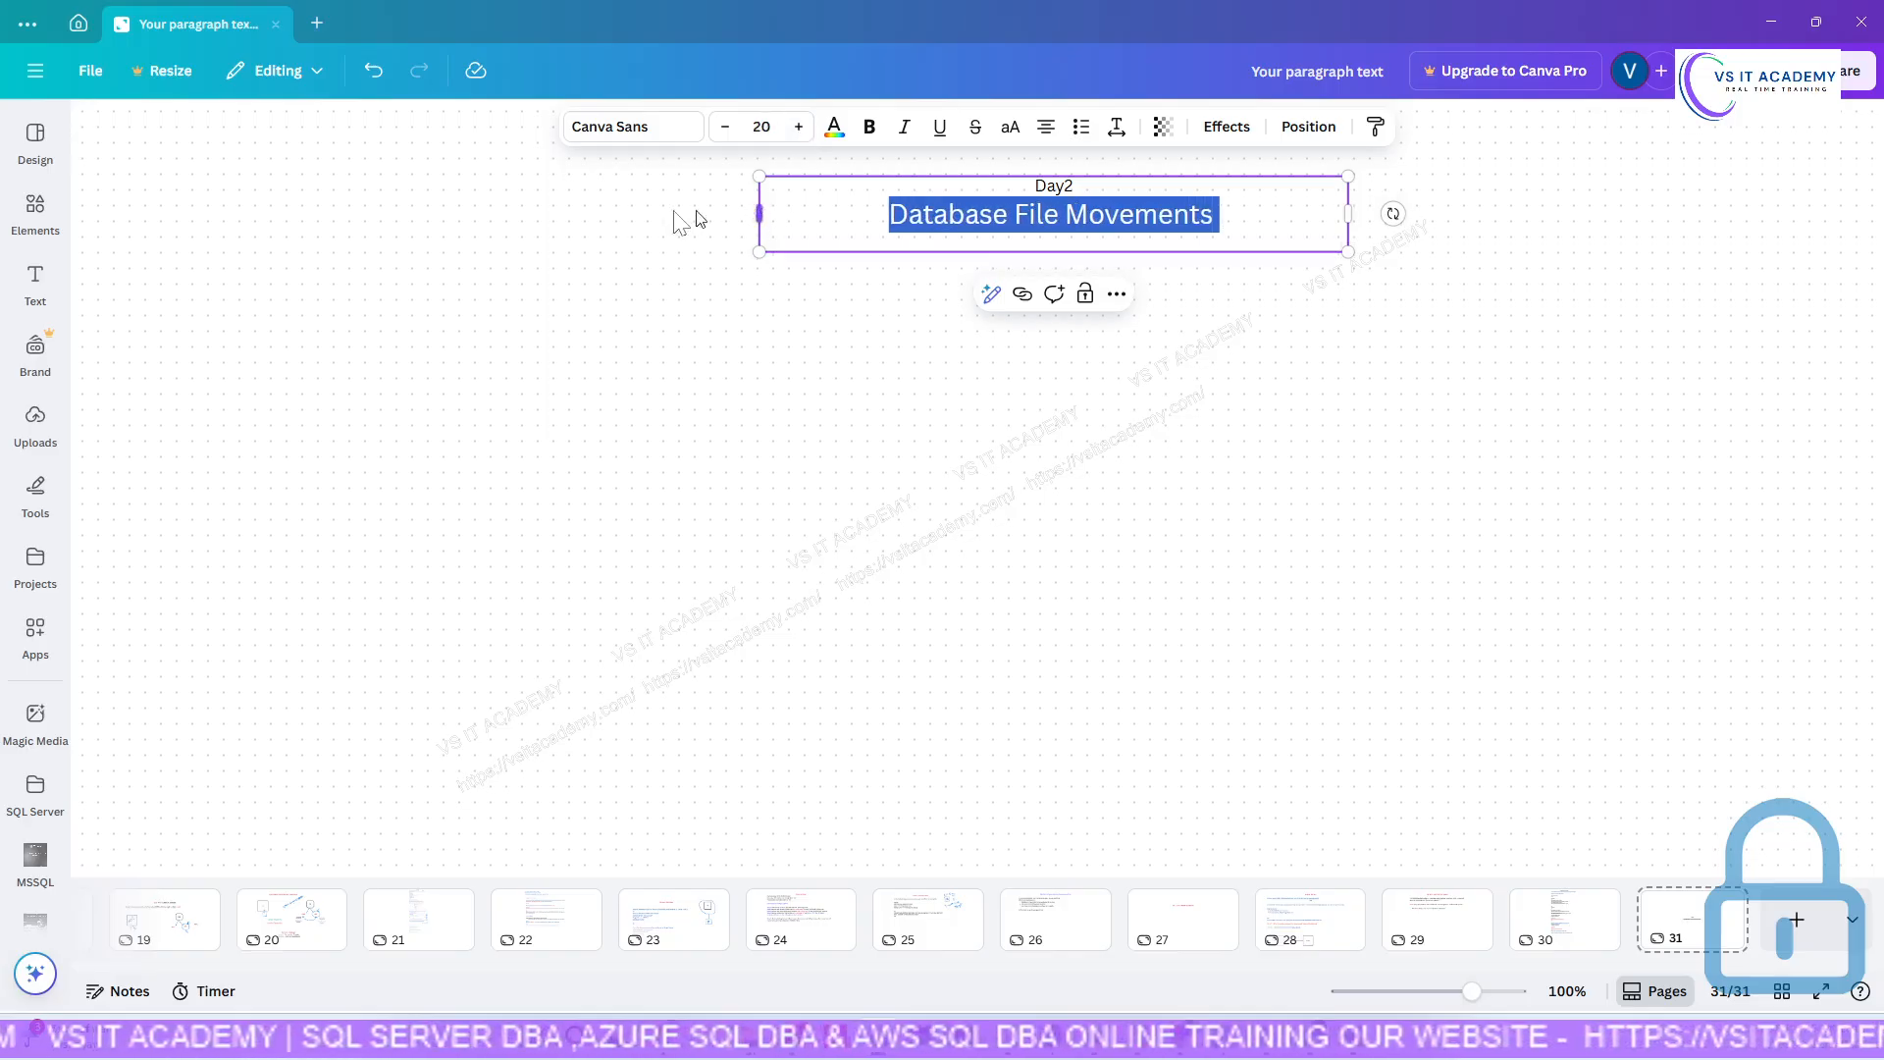
Widen the text box on both sides and colour the "Database File Movements" line red.
left_click_drag(698, 217, 433, 214)
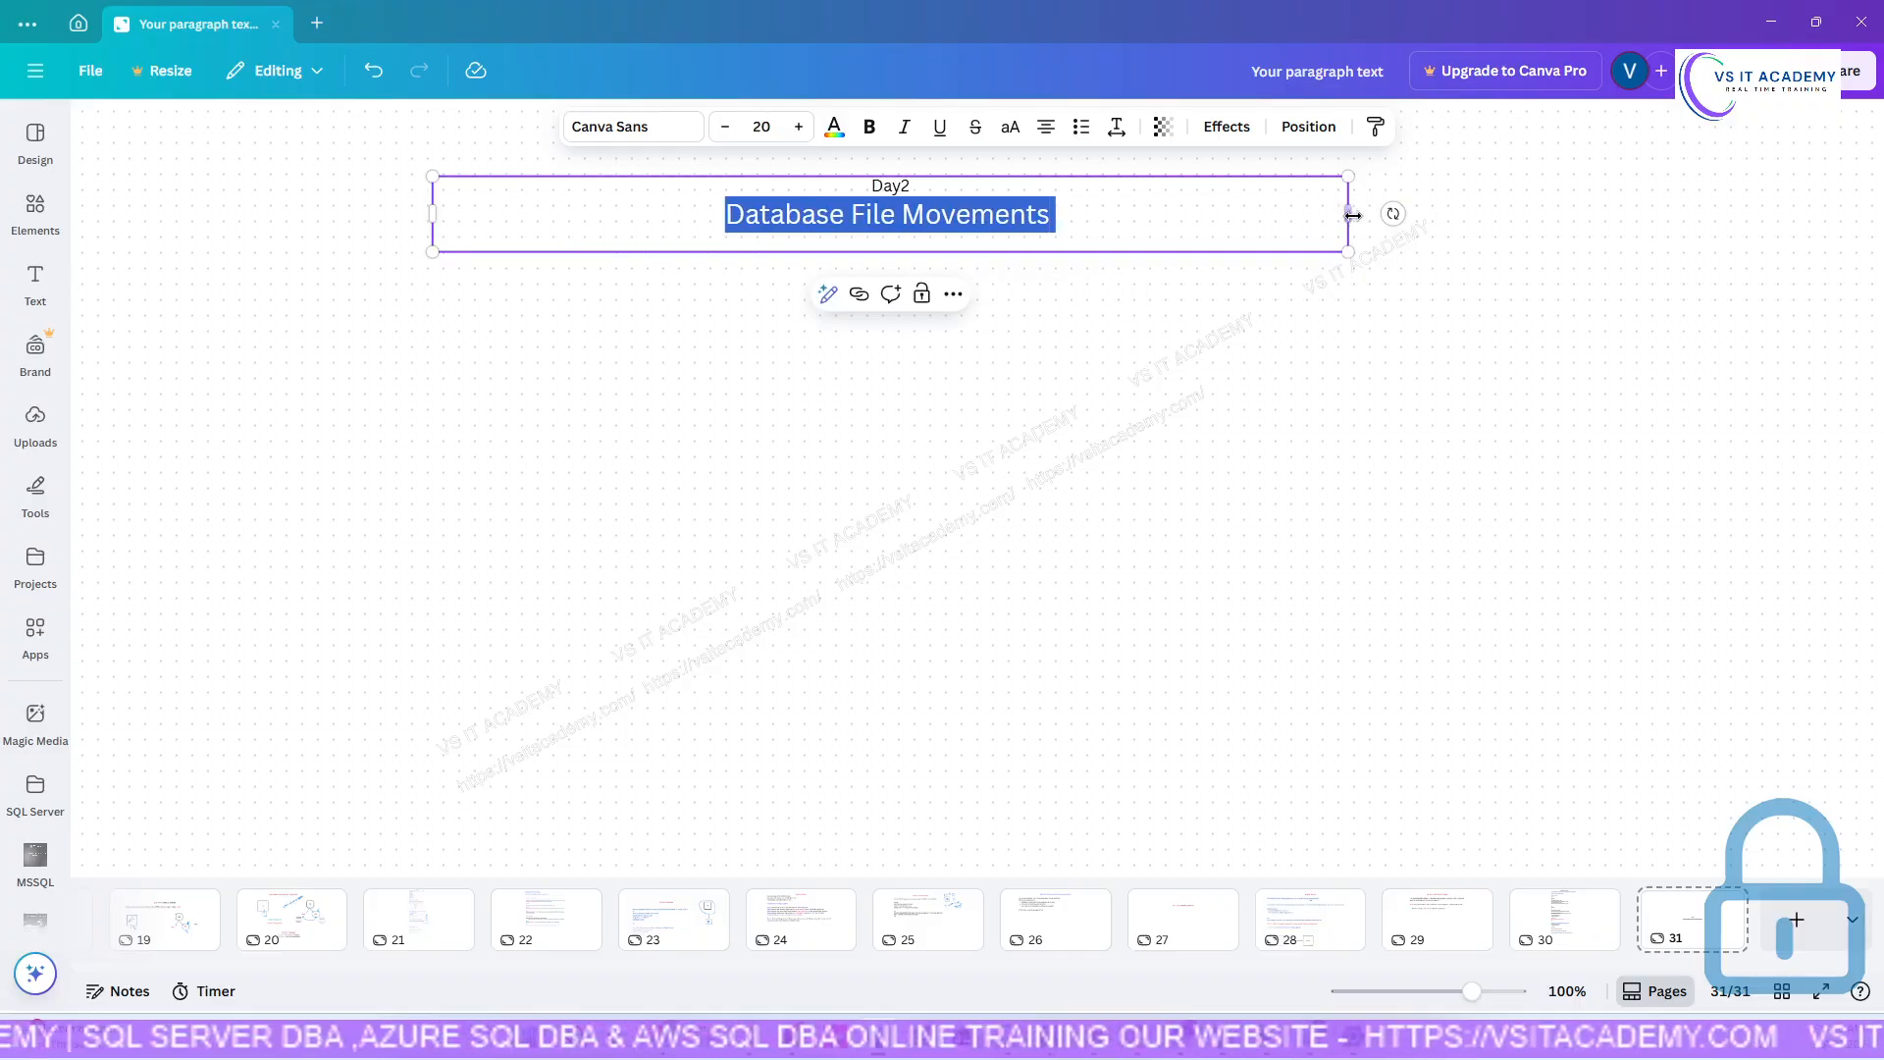
left_click_drag(1352, 216, 1645, 213)
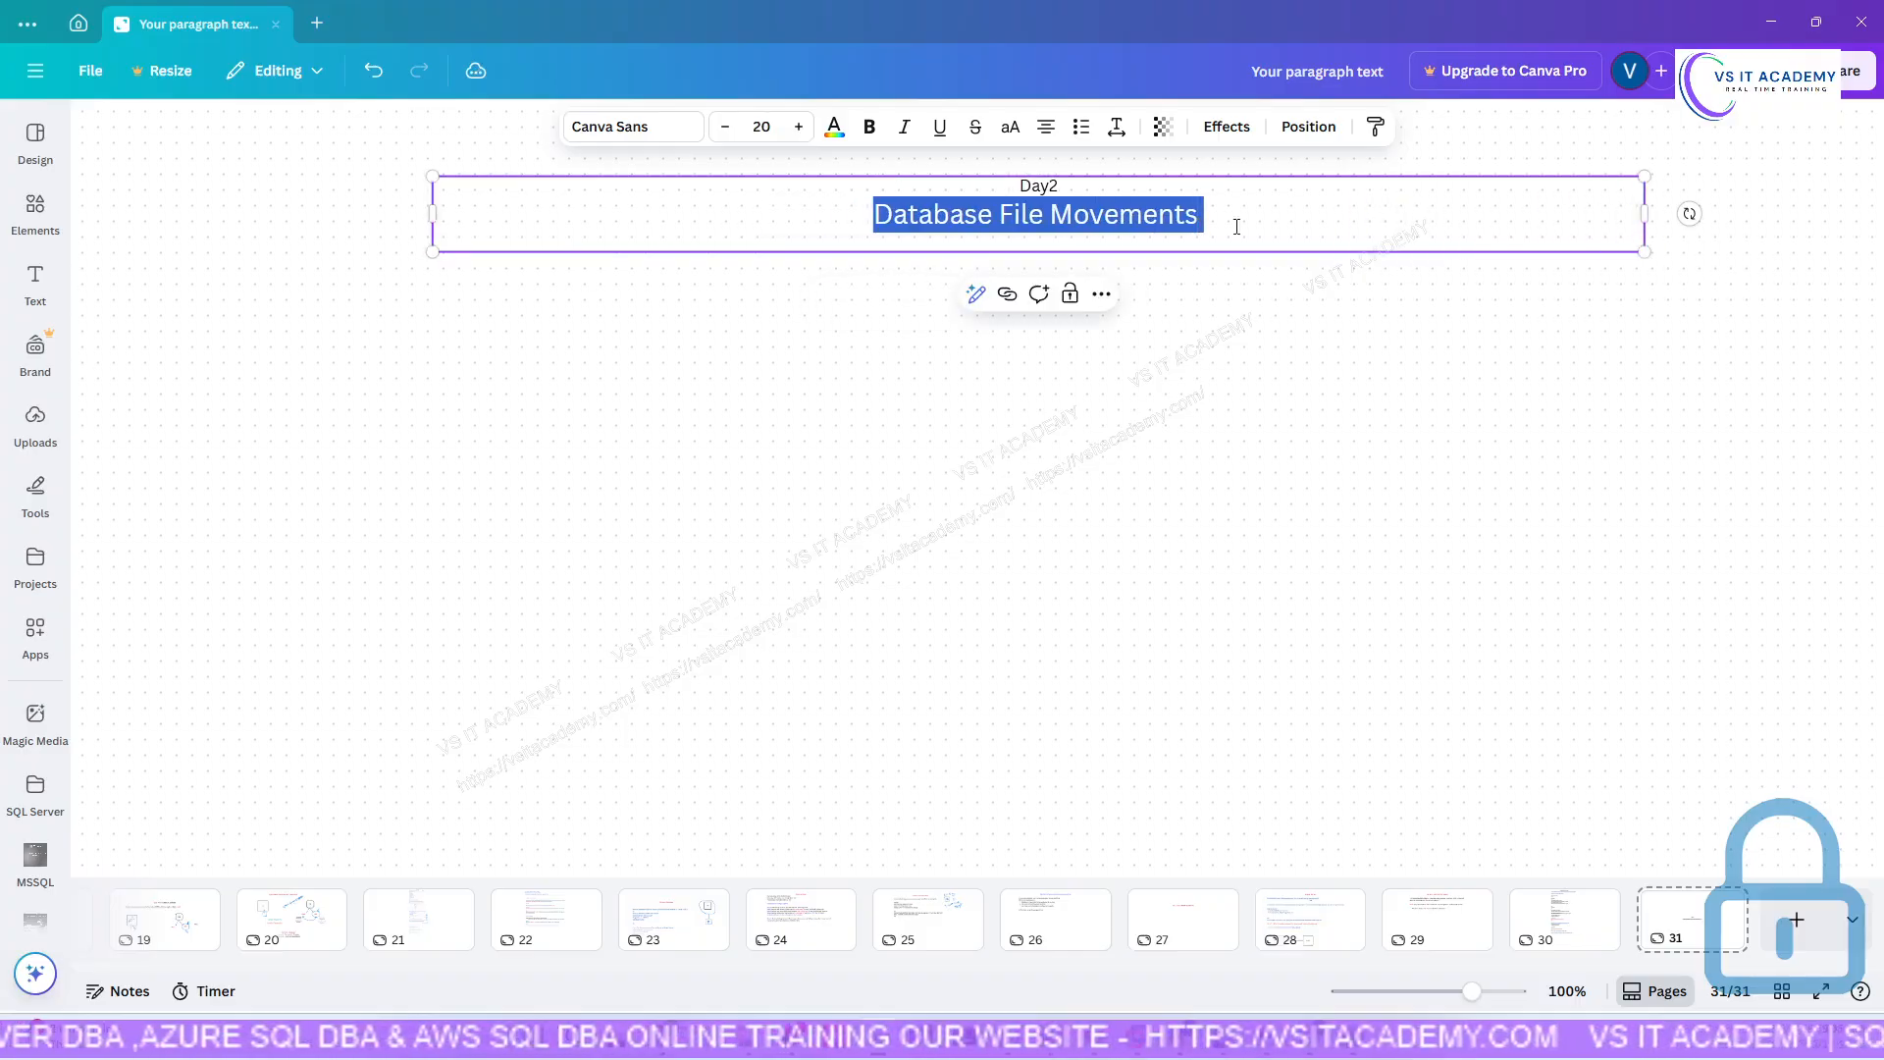
left_click(835, 128)
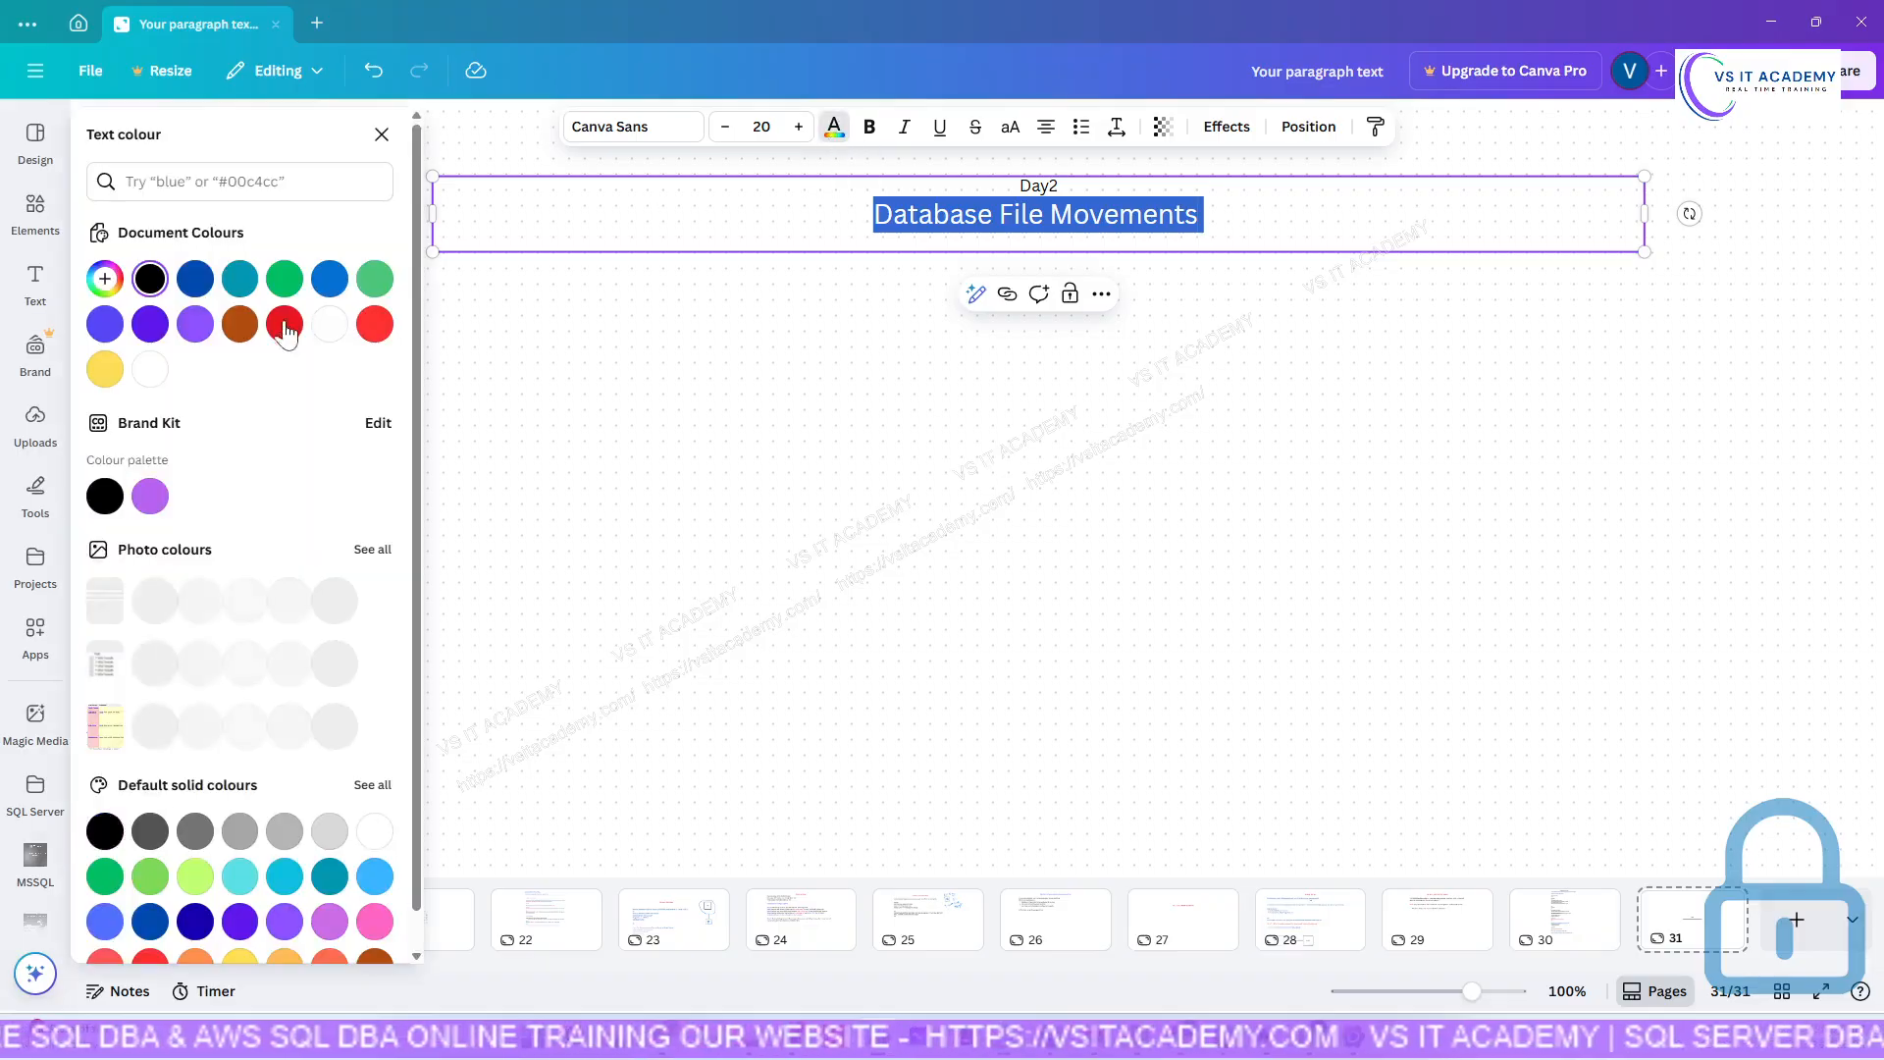
left_click(374, 324)
left_click(1227, 222)
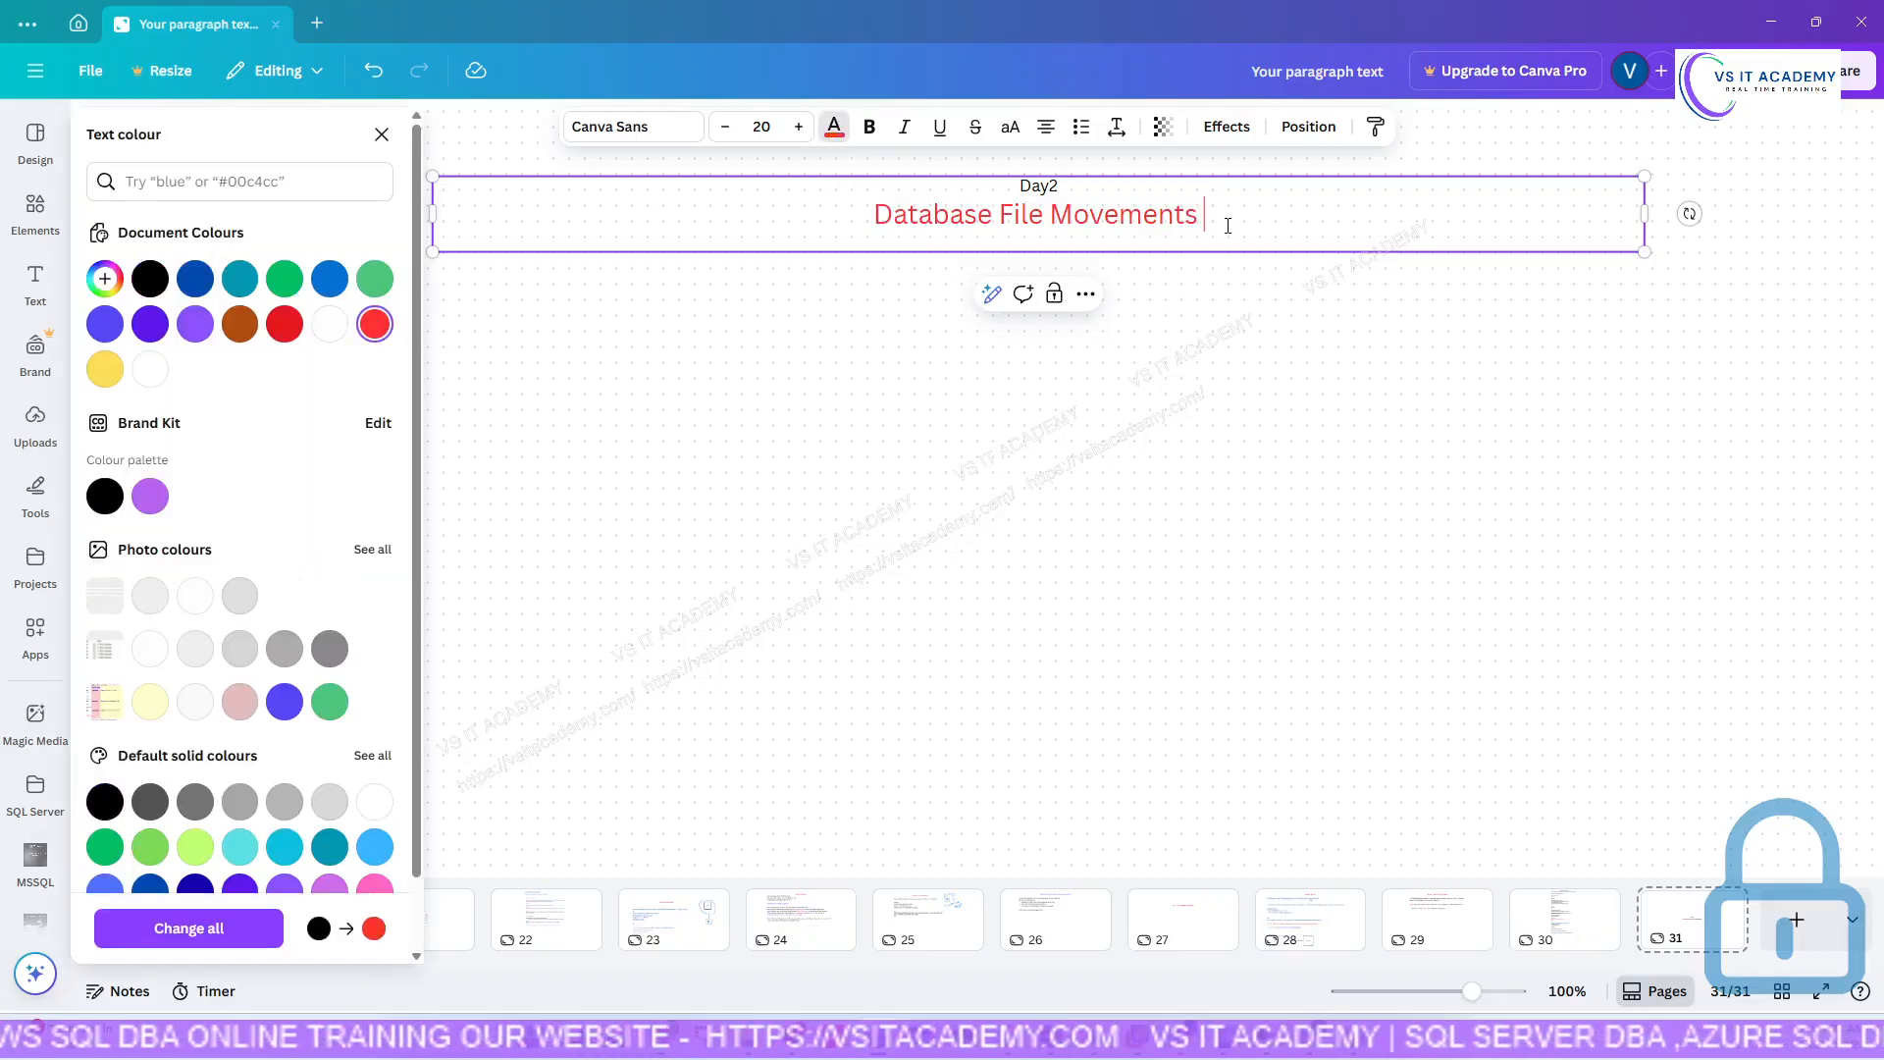
Add blank lines below the "Database File Movements" heading and return the text cursor to the heading's end.
key("Return")
key("Return")
key("Return")
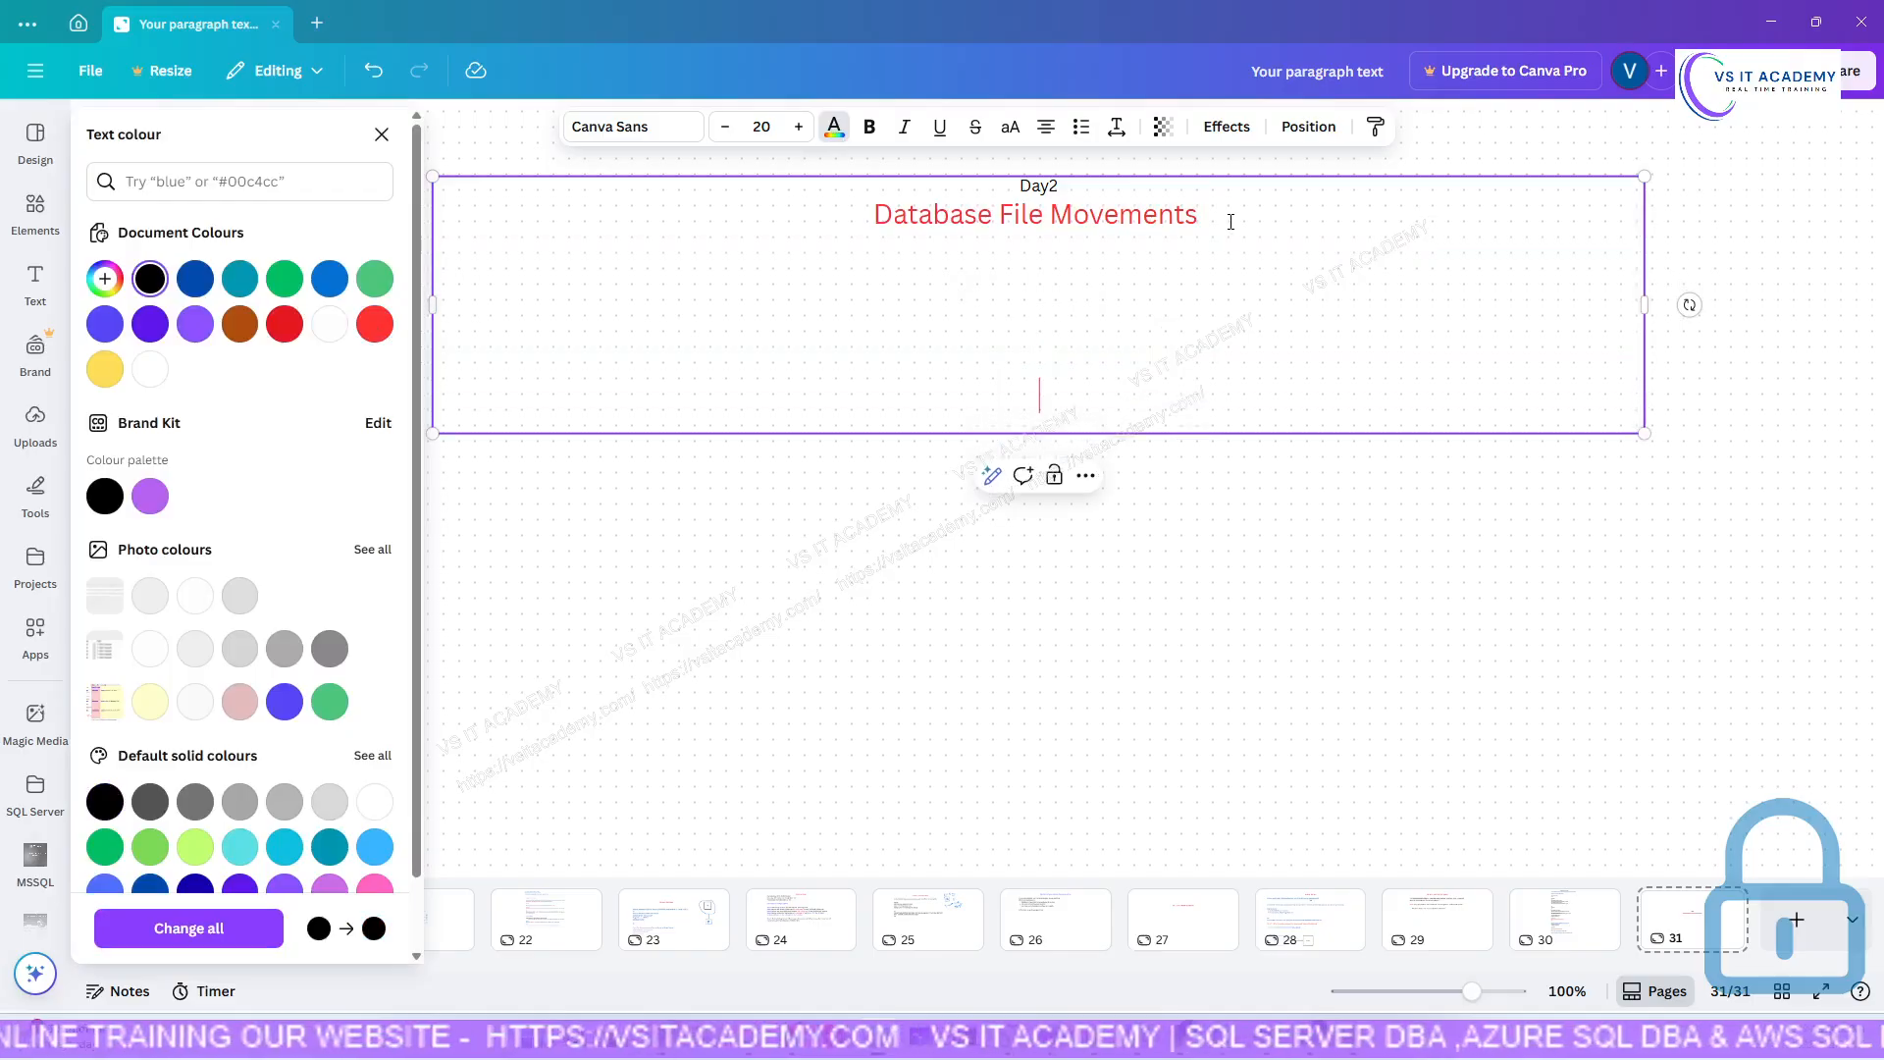
left_click(1228, 220)
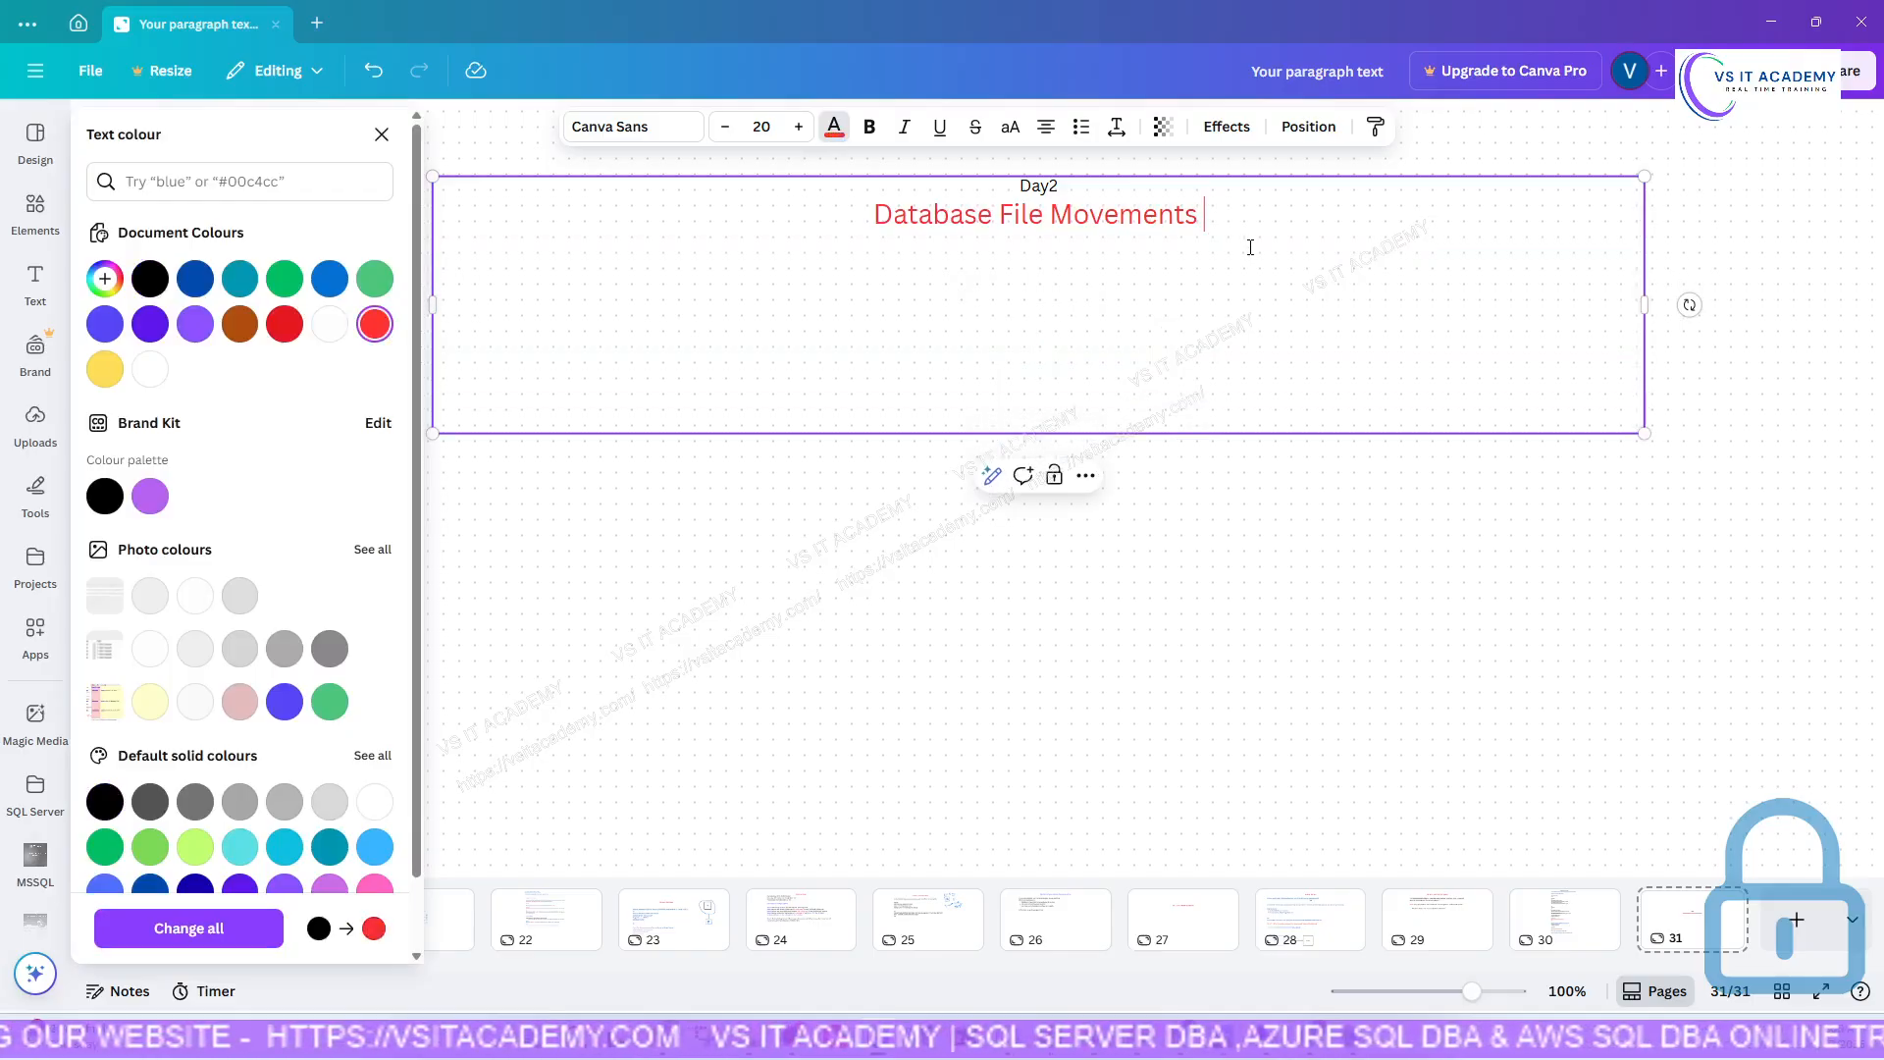
Add more blank lines below the "Database File Movements" heading and left-align one of the empty lines.
key("Return")
key("Return")
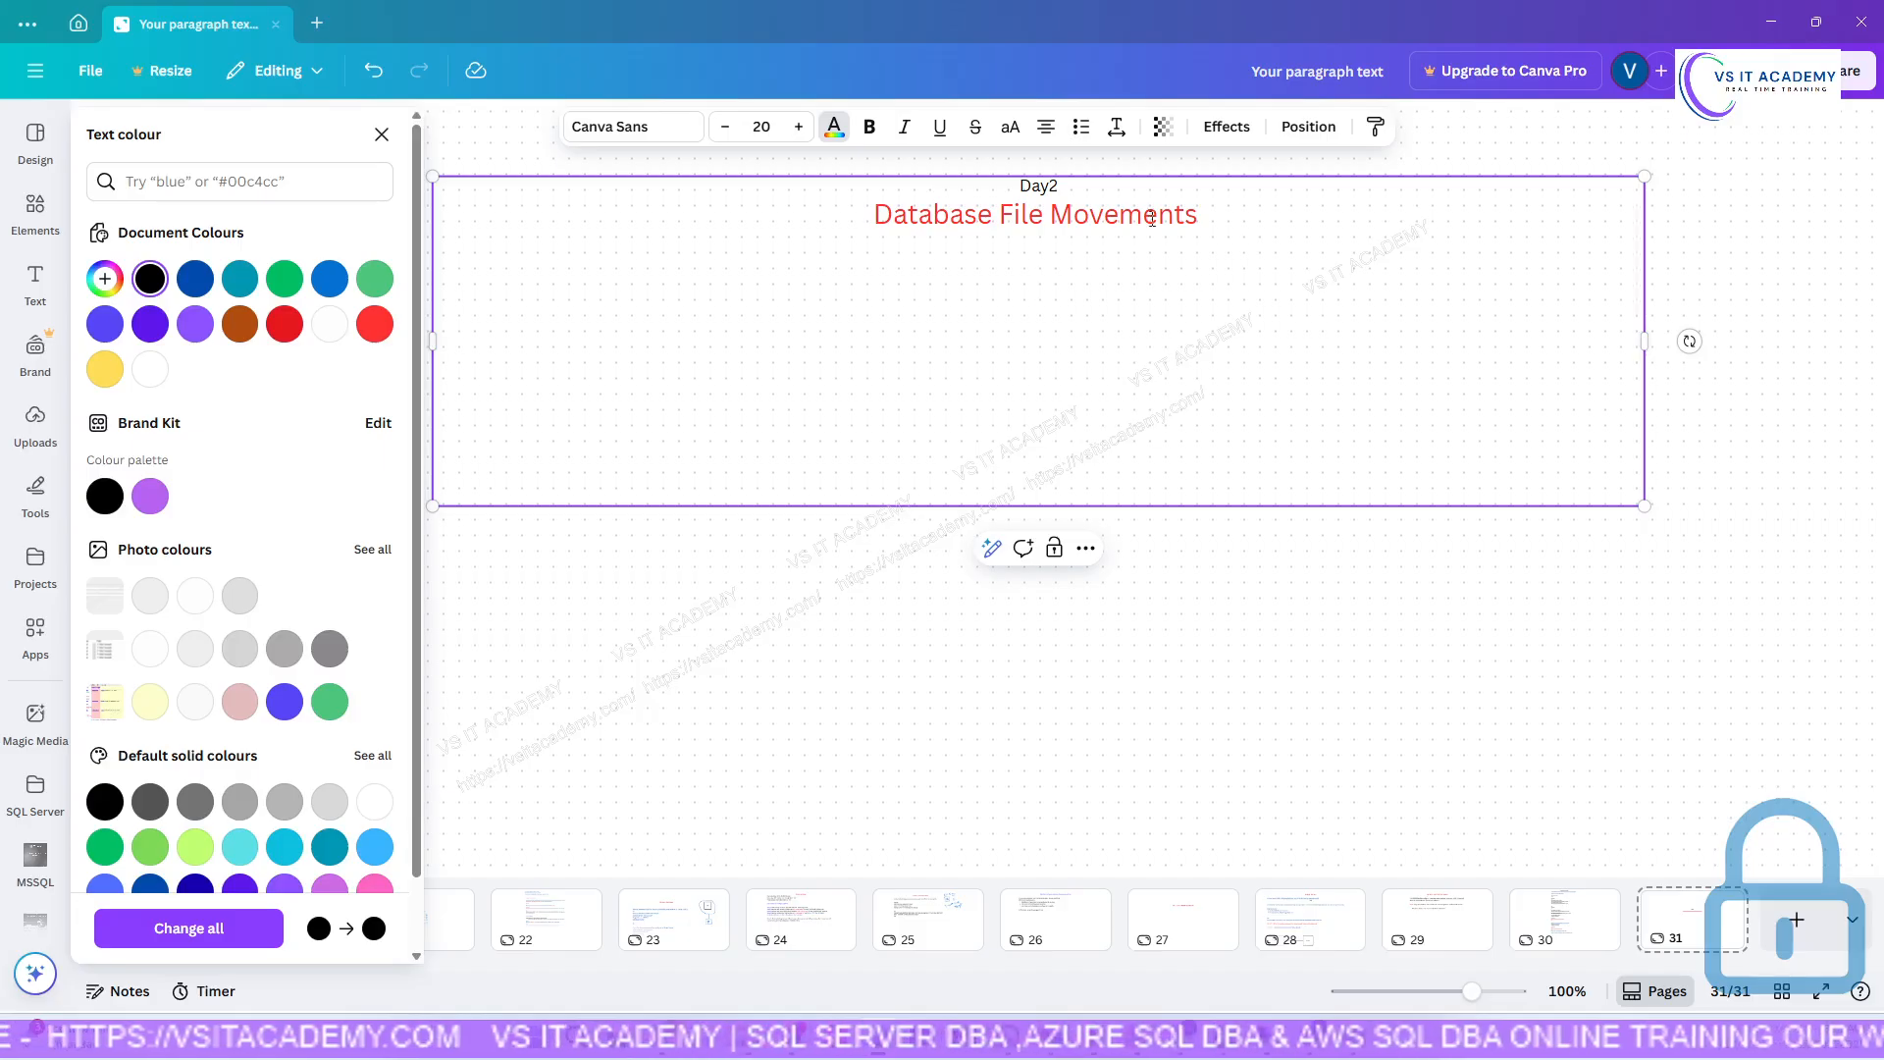
left_click(1045, 126)
left_click(1264, 233)
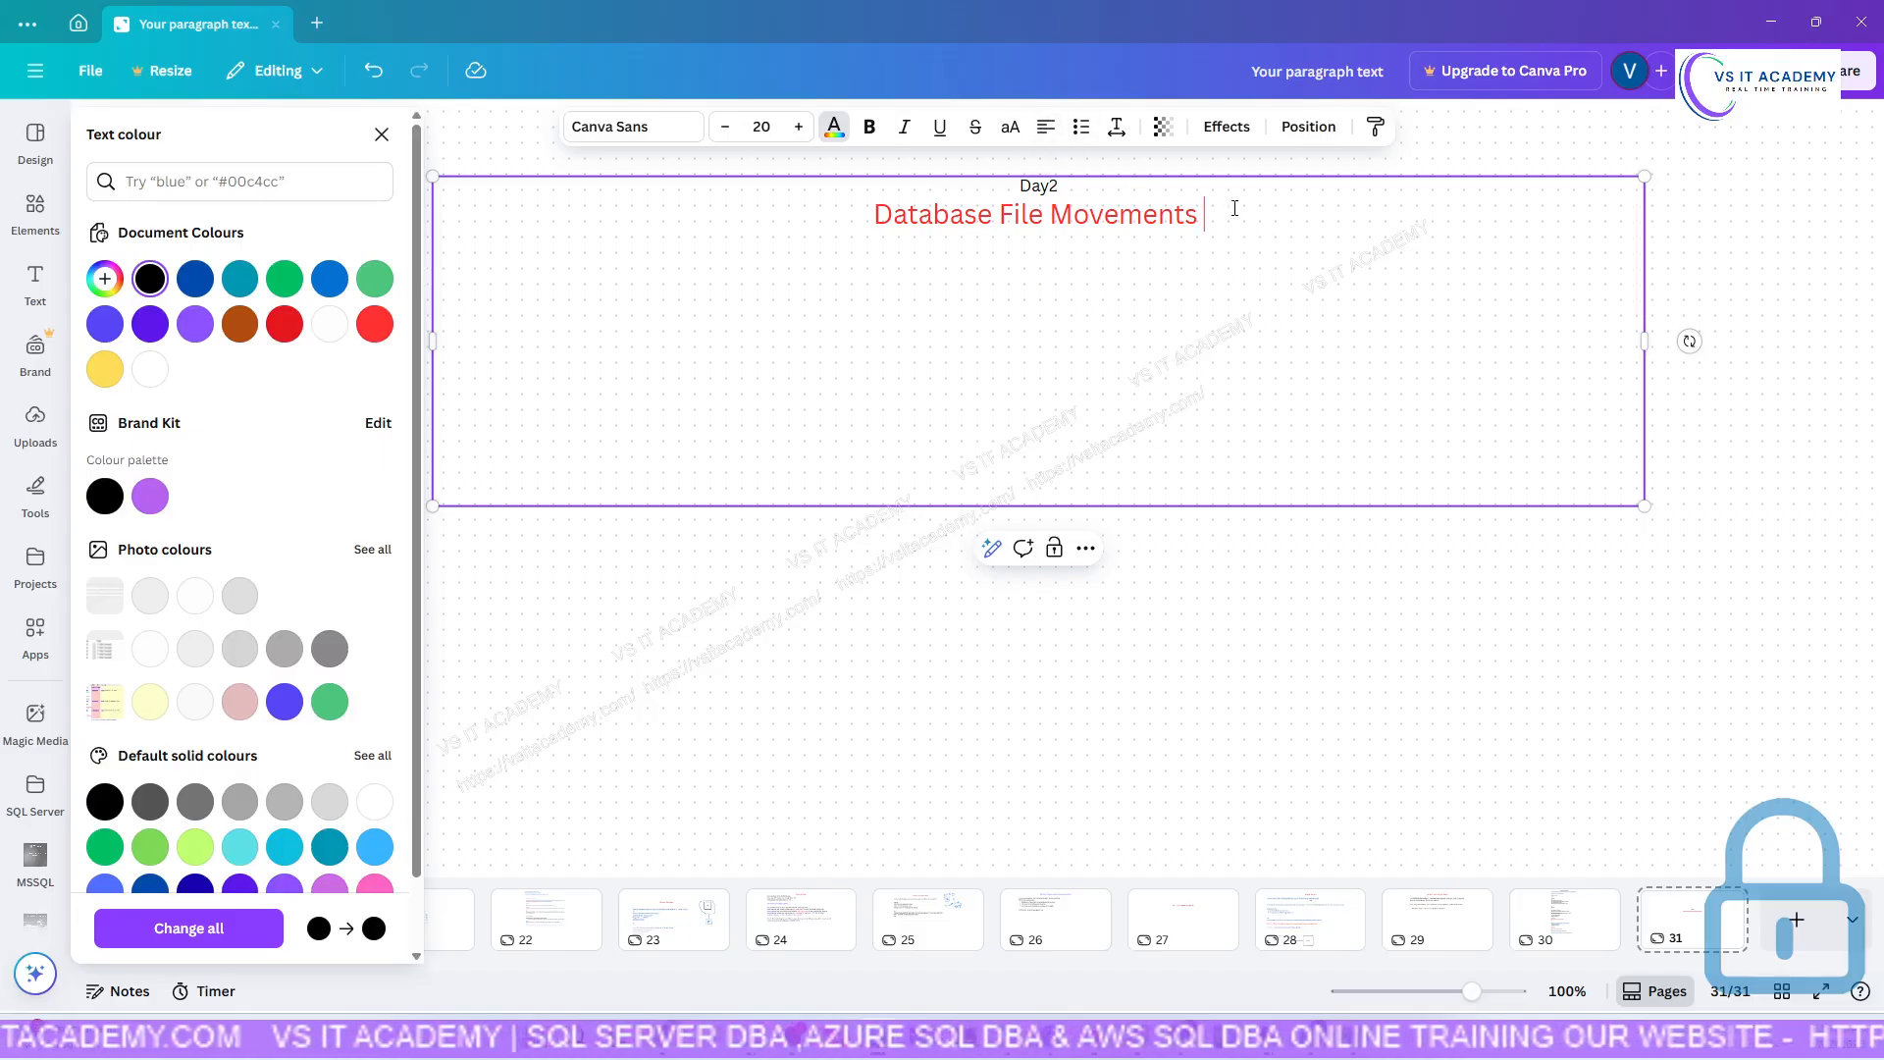
key("Return")
key("Return")
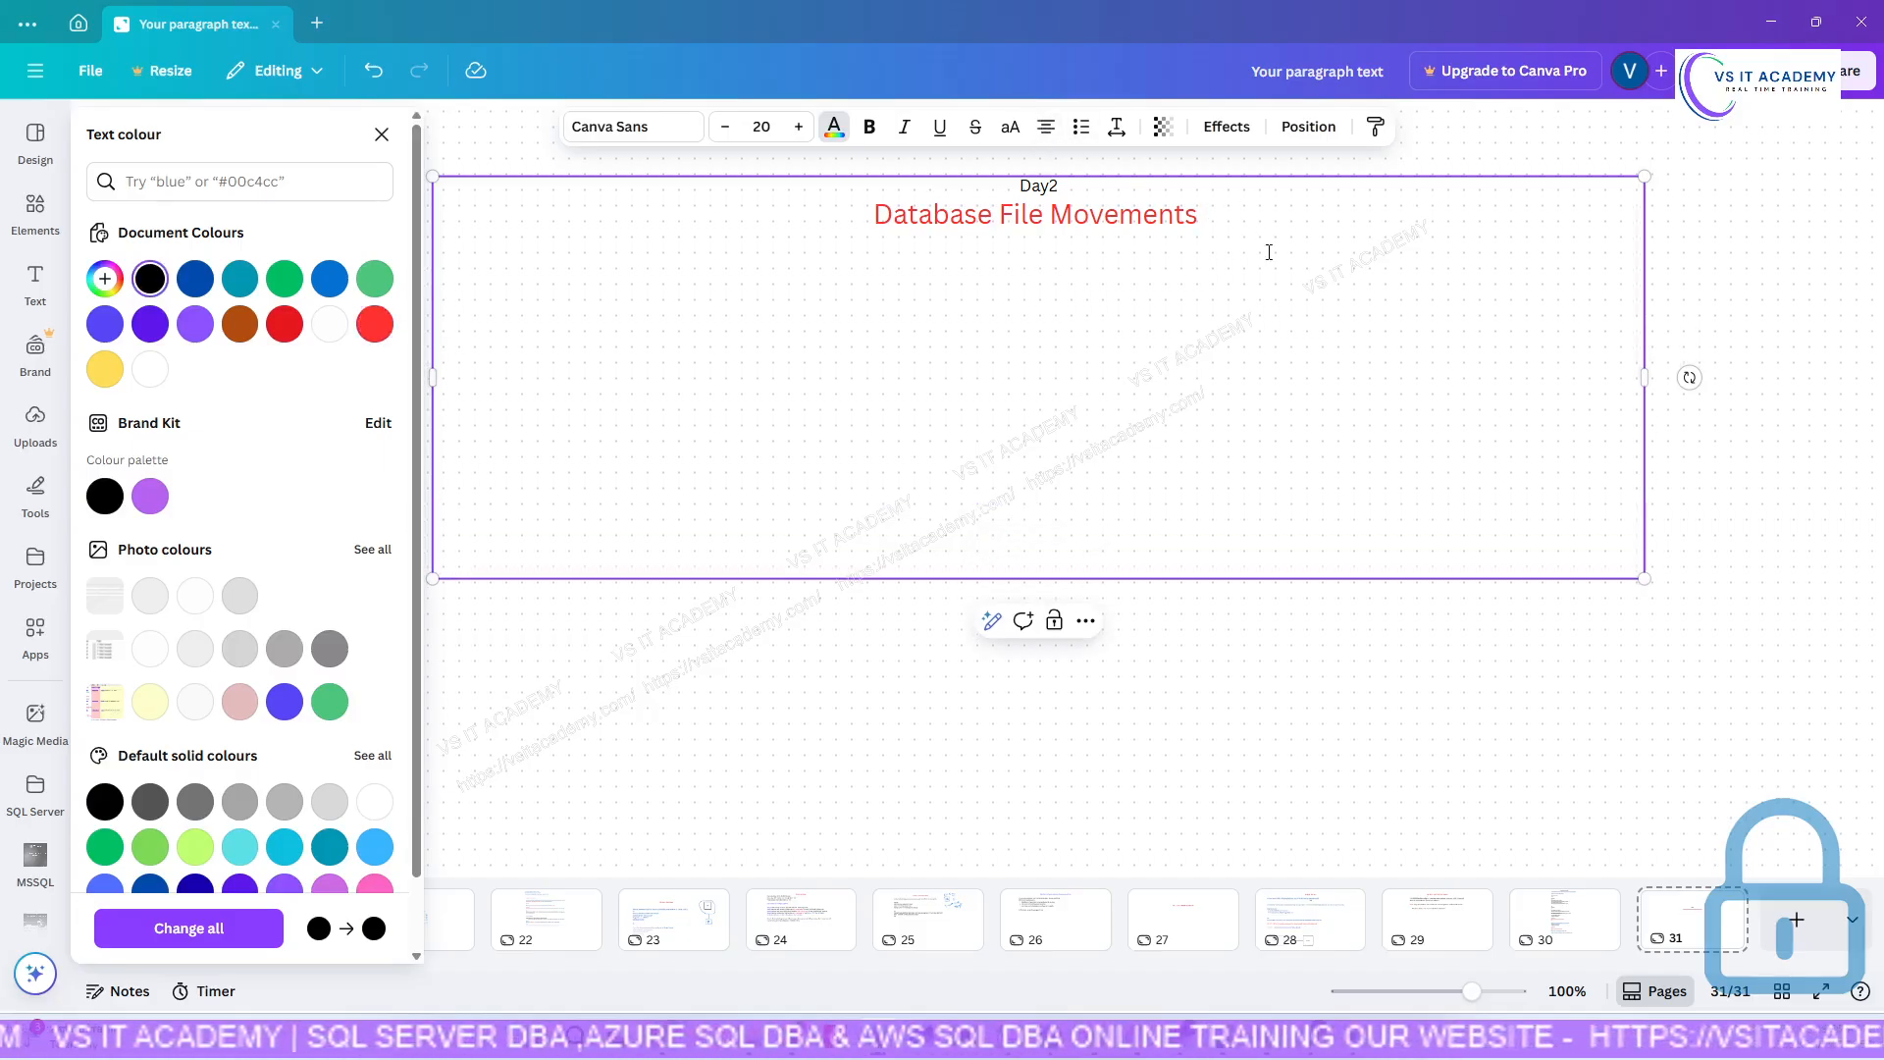
Write "If you perform" on the second line below the "Database File Movements" heading.
type("If you ")
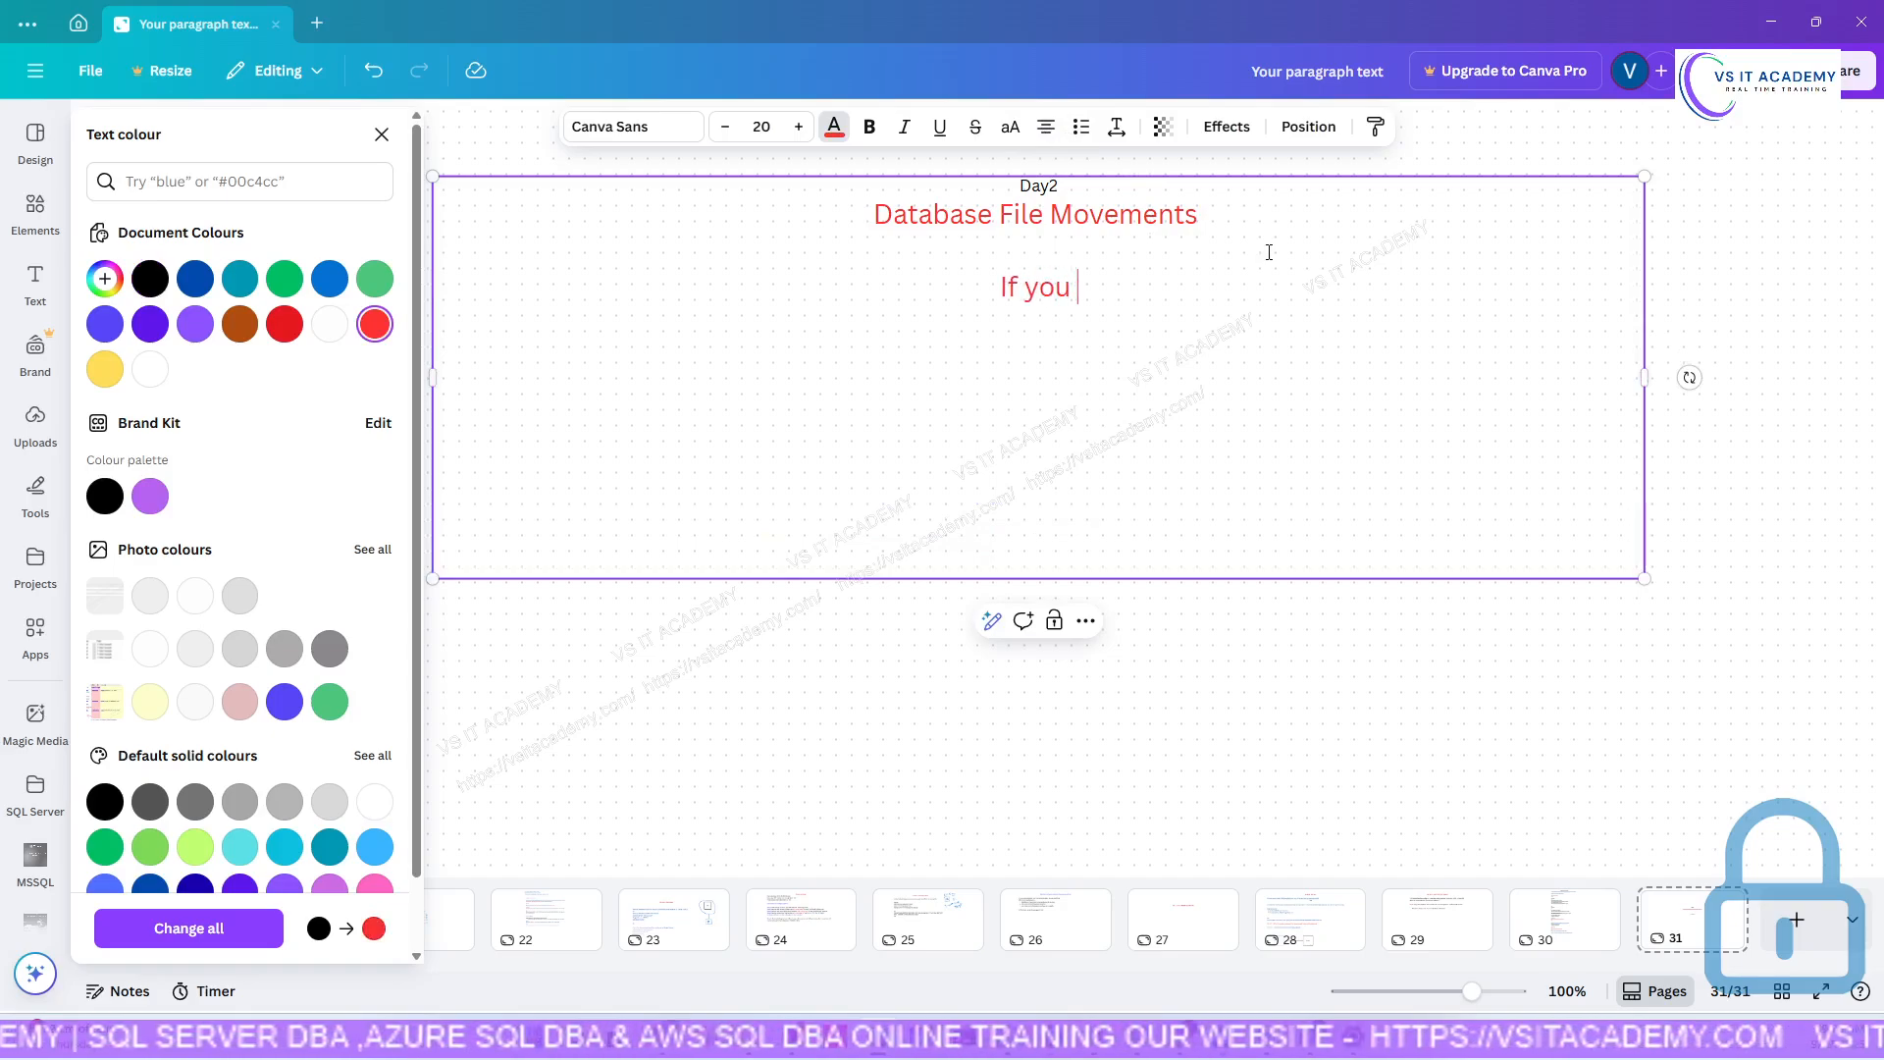
type("perffomr")
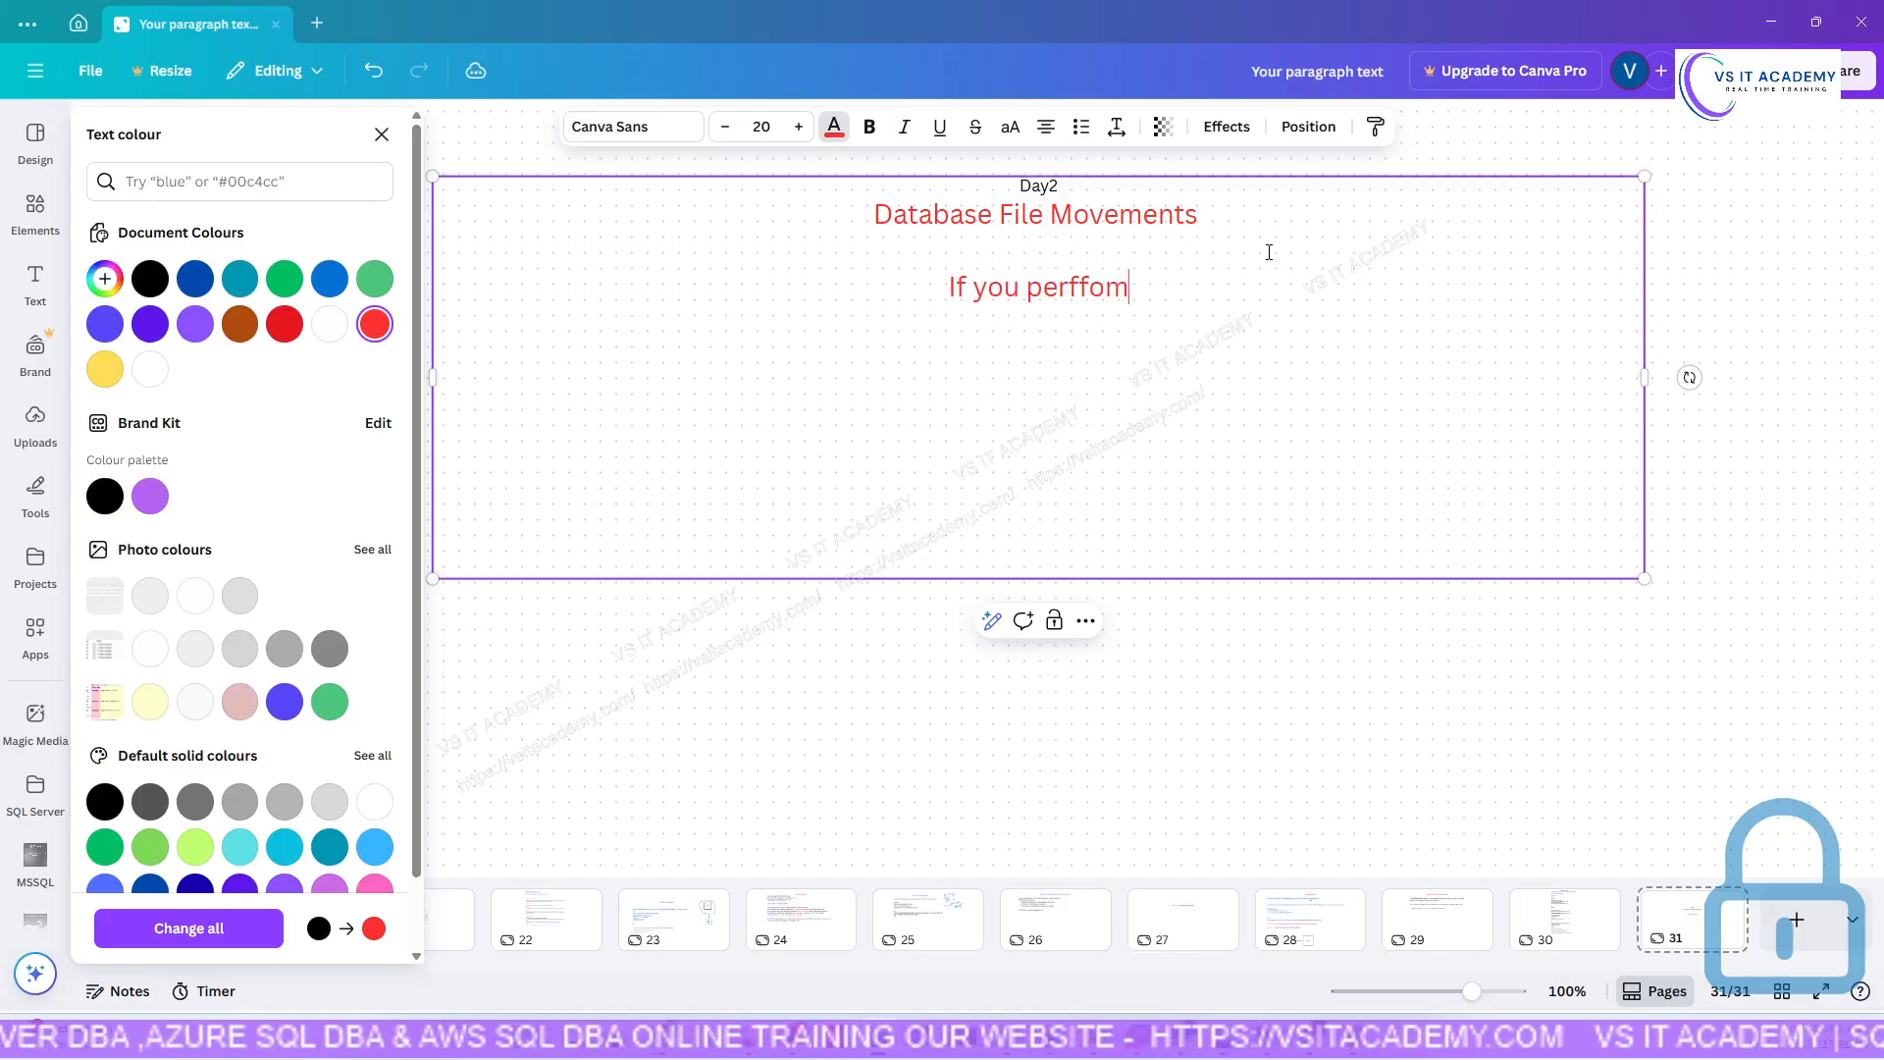
key("BackSpace")
key("BackSpace")
key("BackSpace")
key("BackSpace")
key("BackSpace")
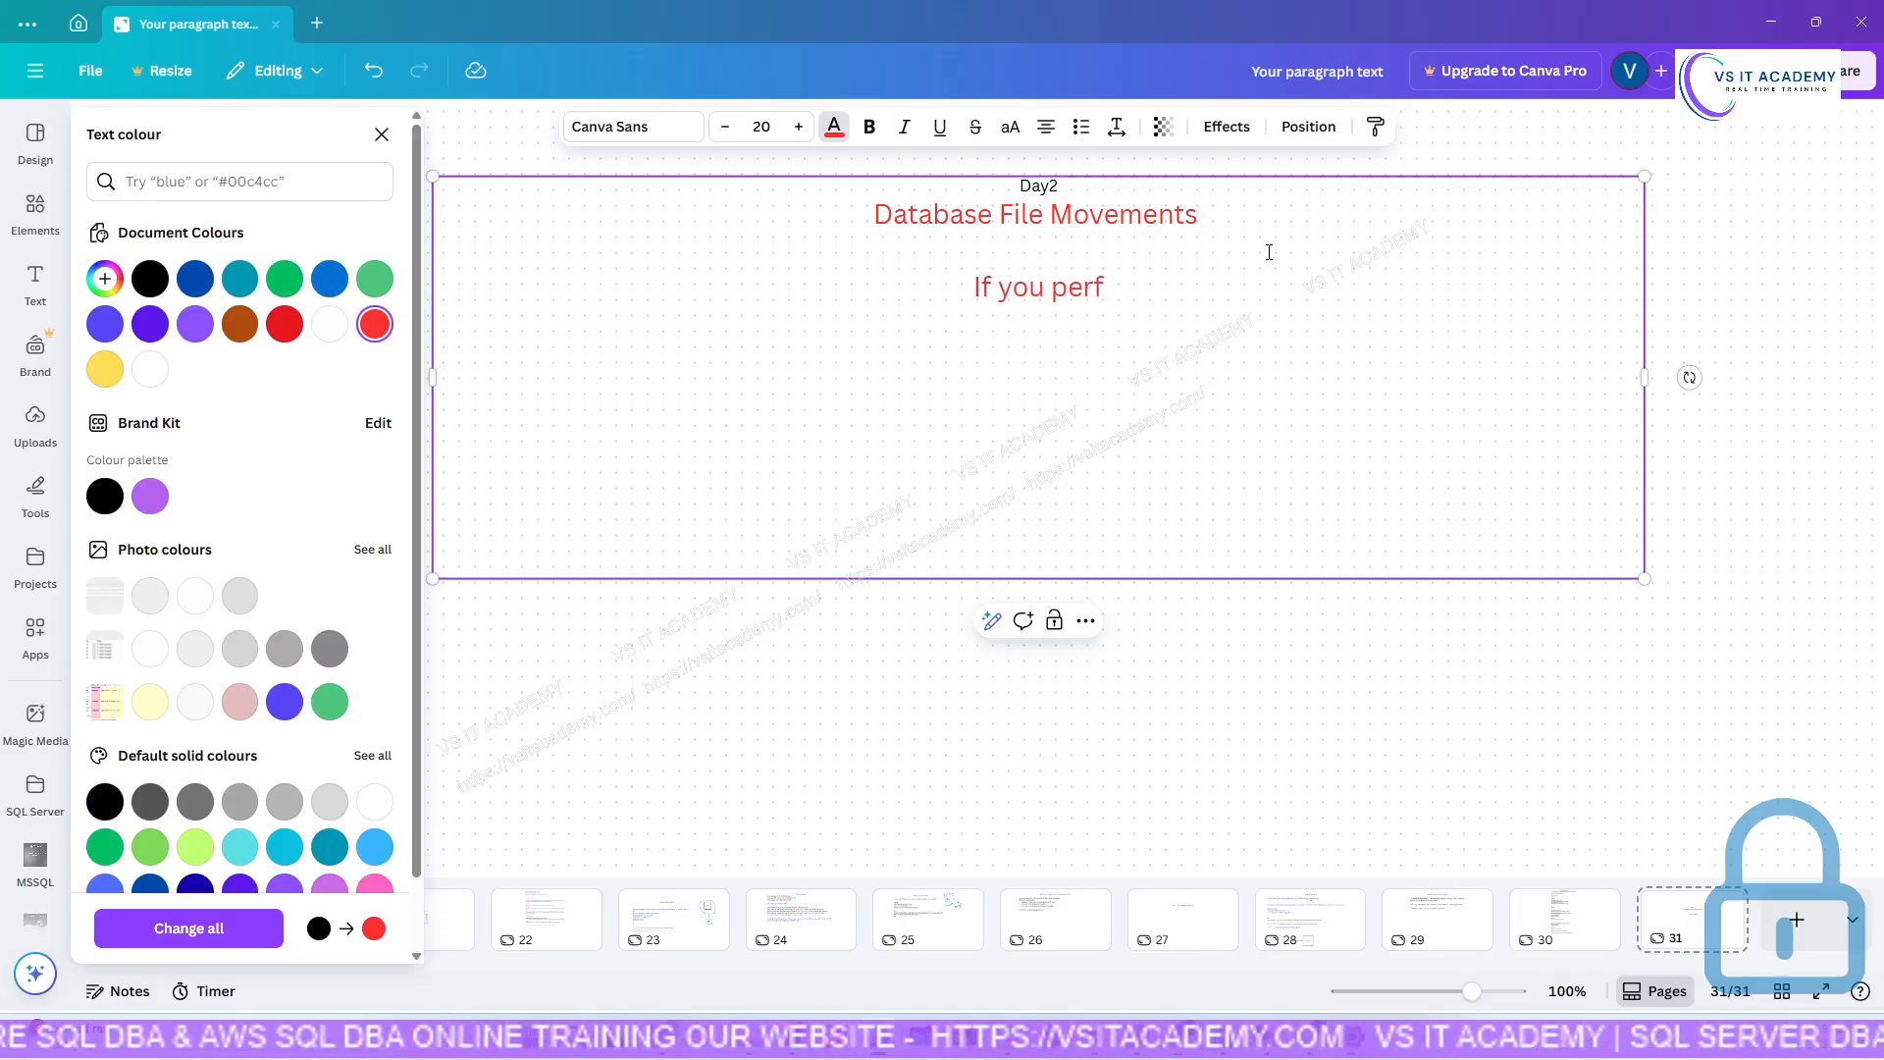
type("or")
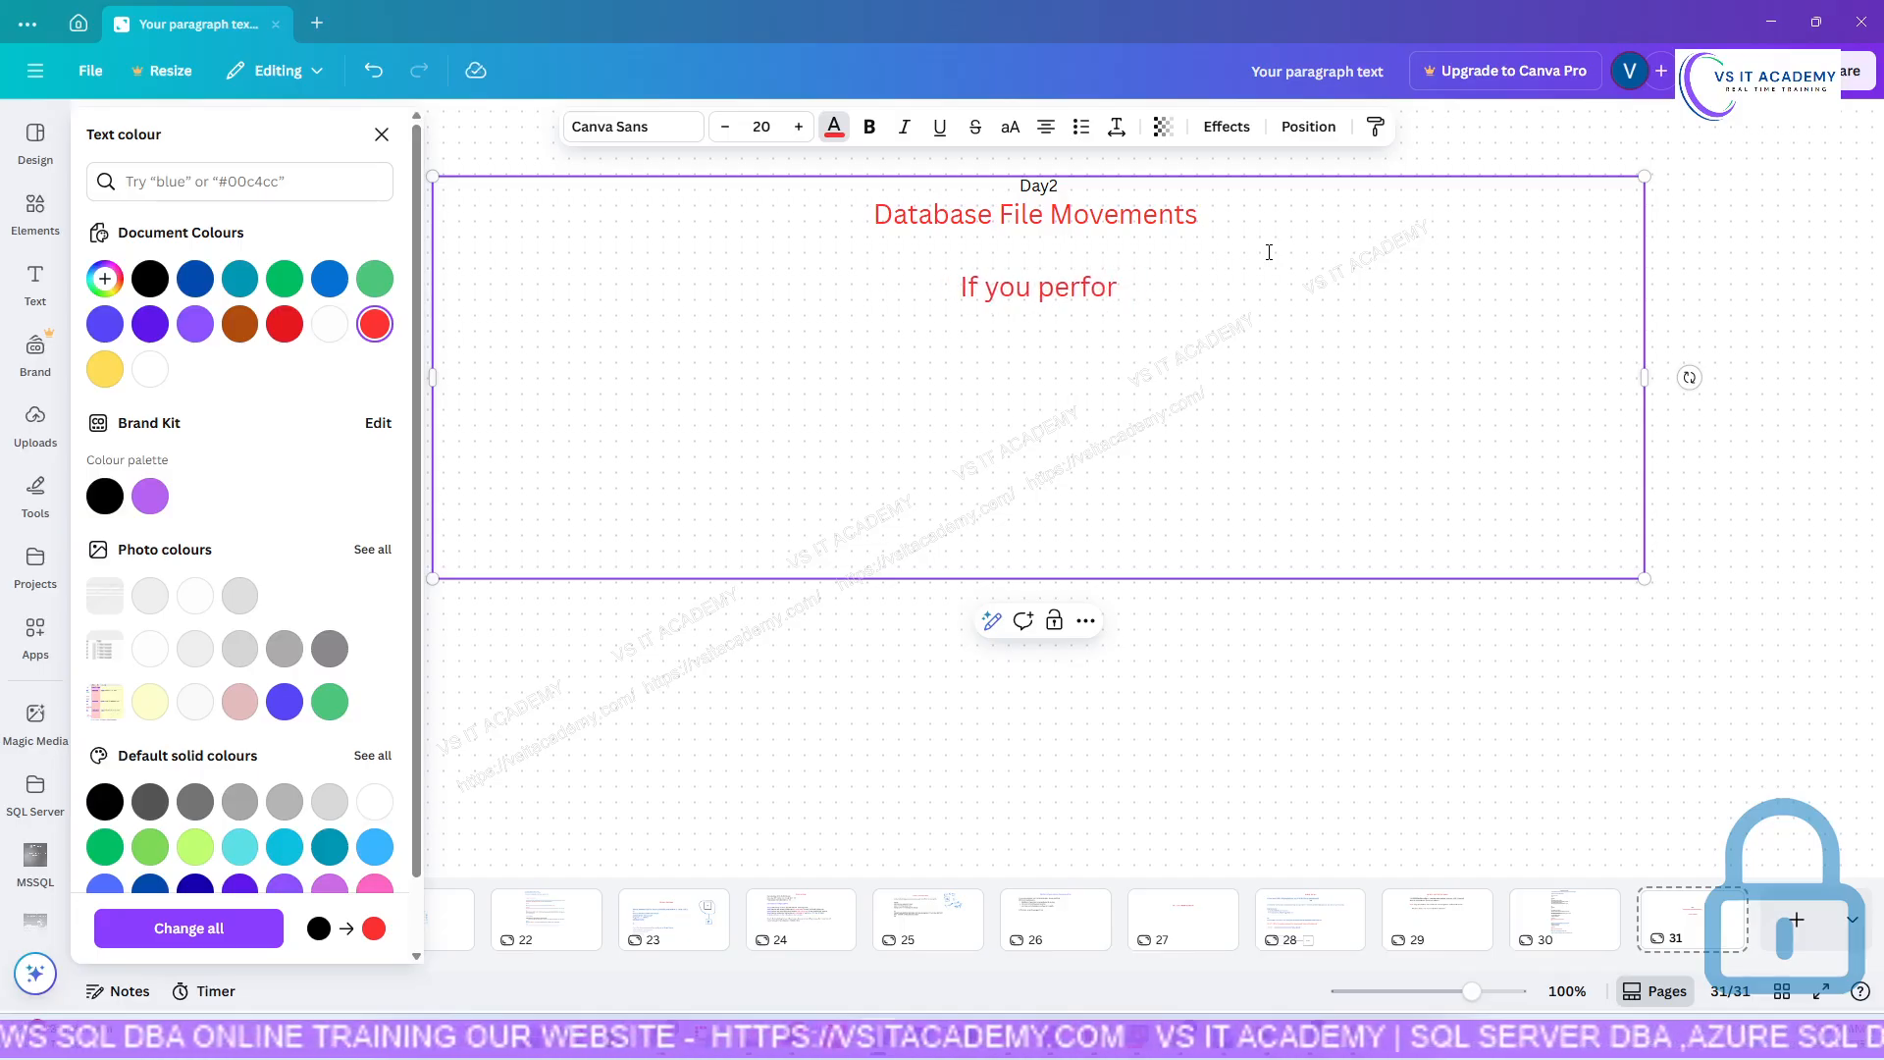
type("m")
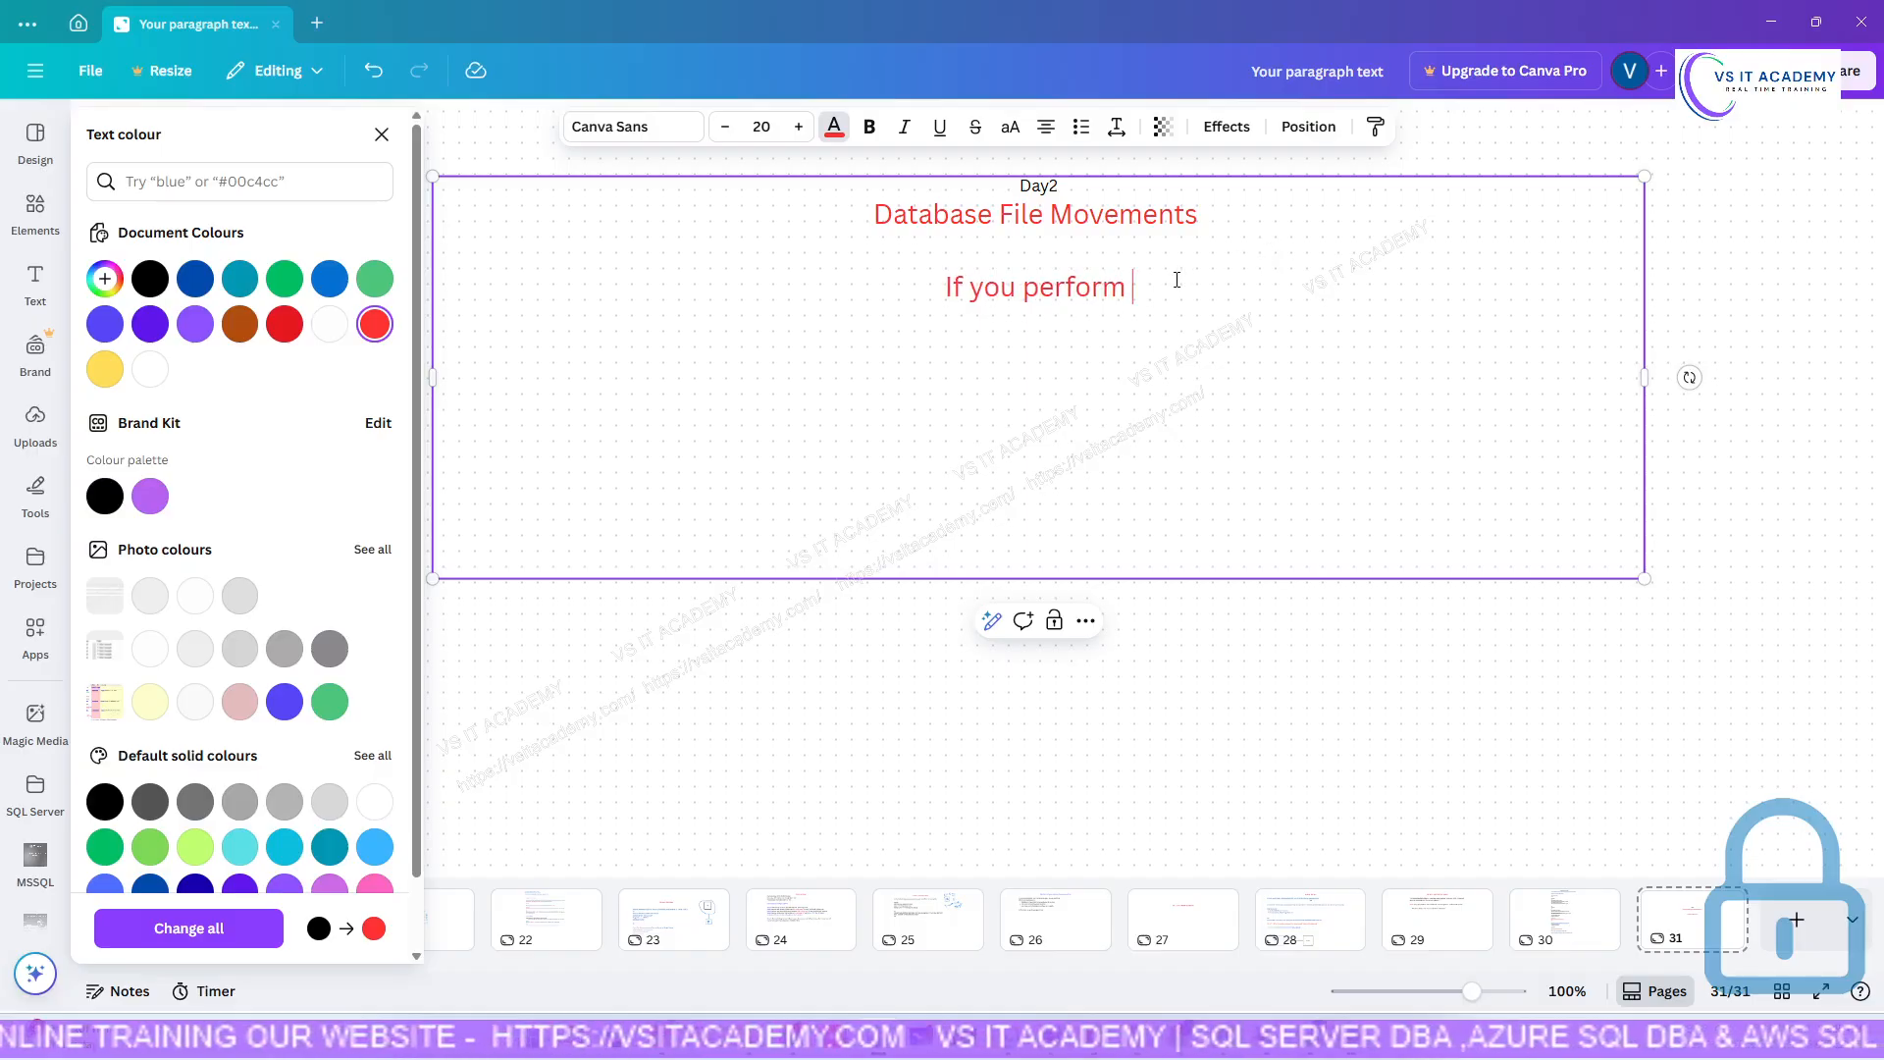
Colour the "If you perform" line cobalt blue and align it left.
left_click_drag(1139, 287, 900, 300)
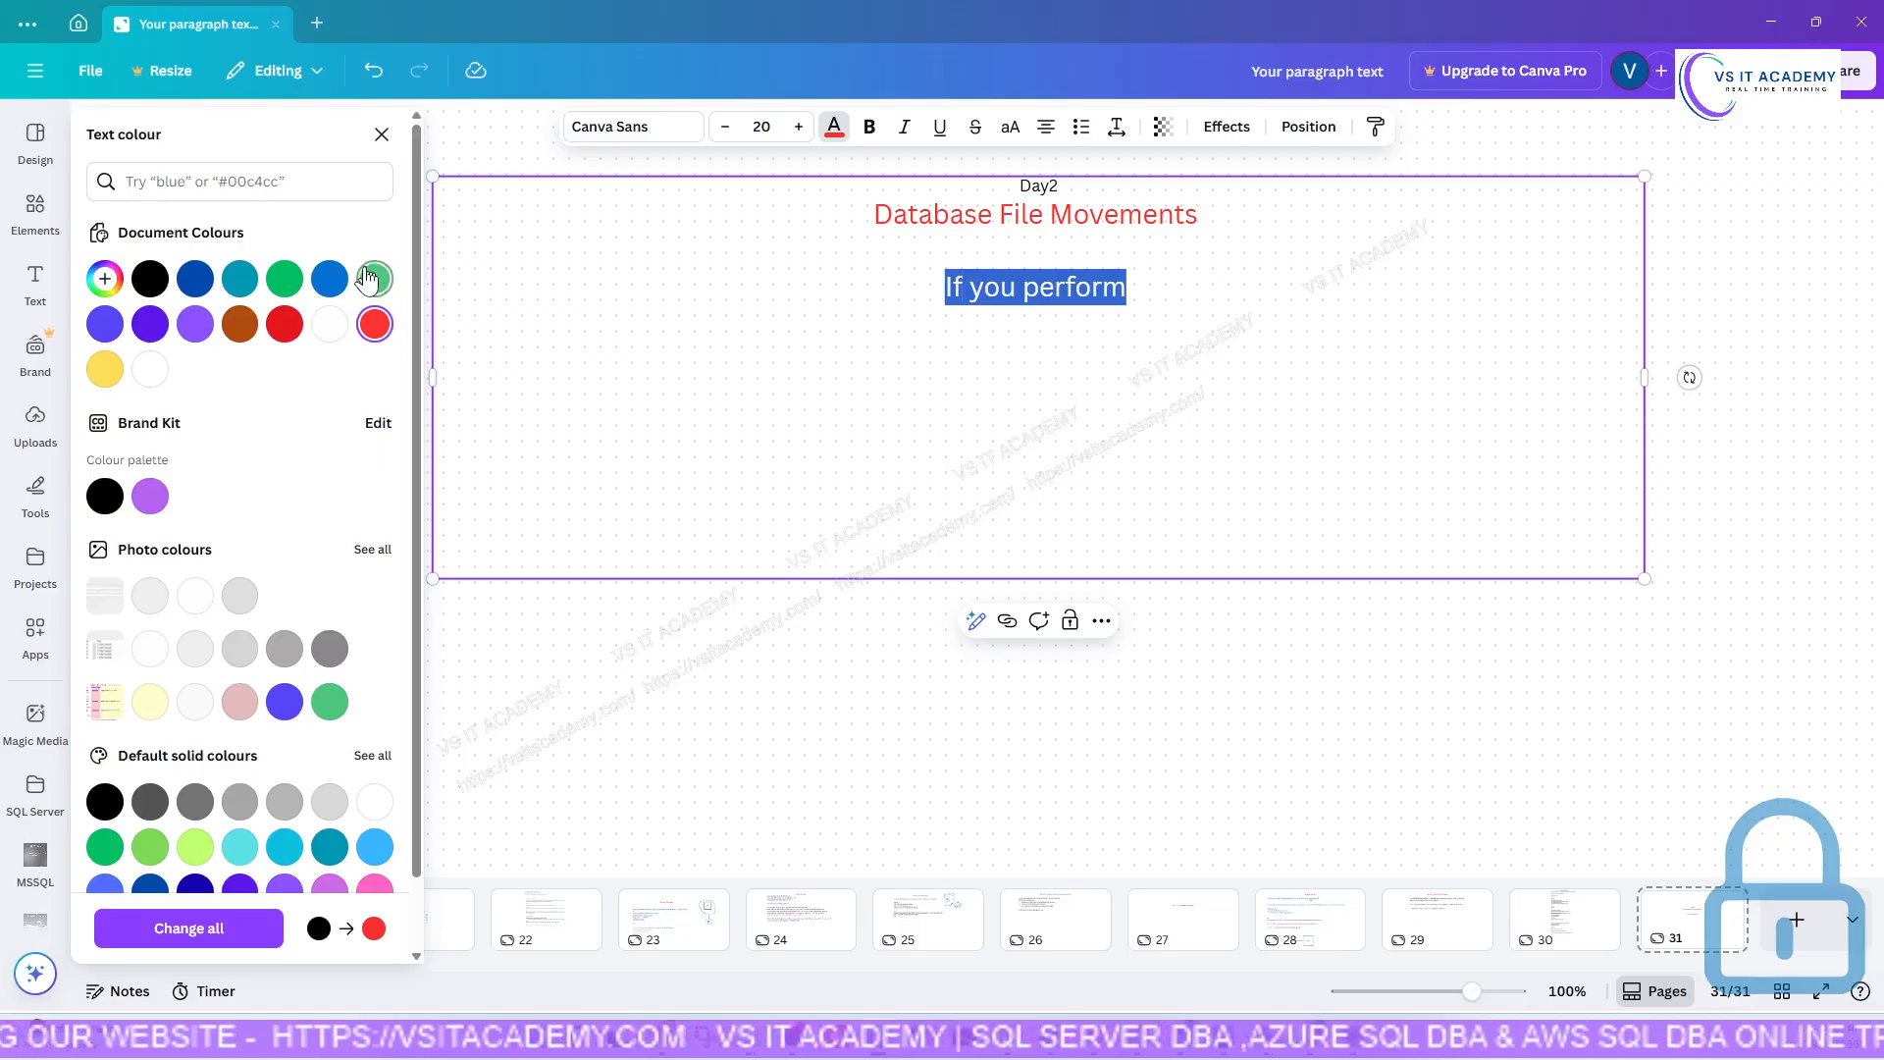
left_click(195, 278)
left_click(1044, 133)
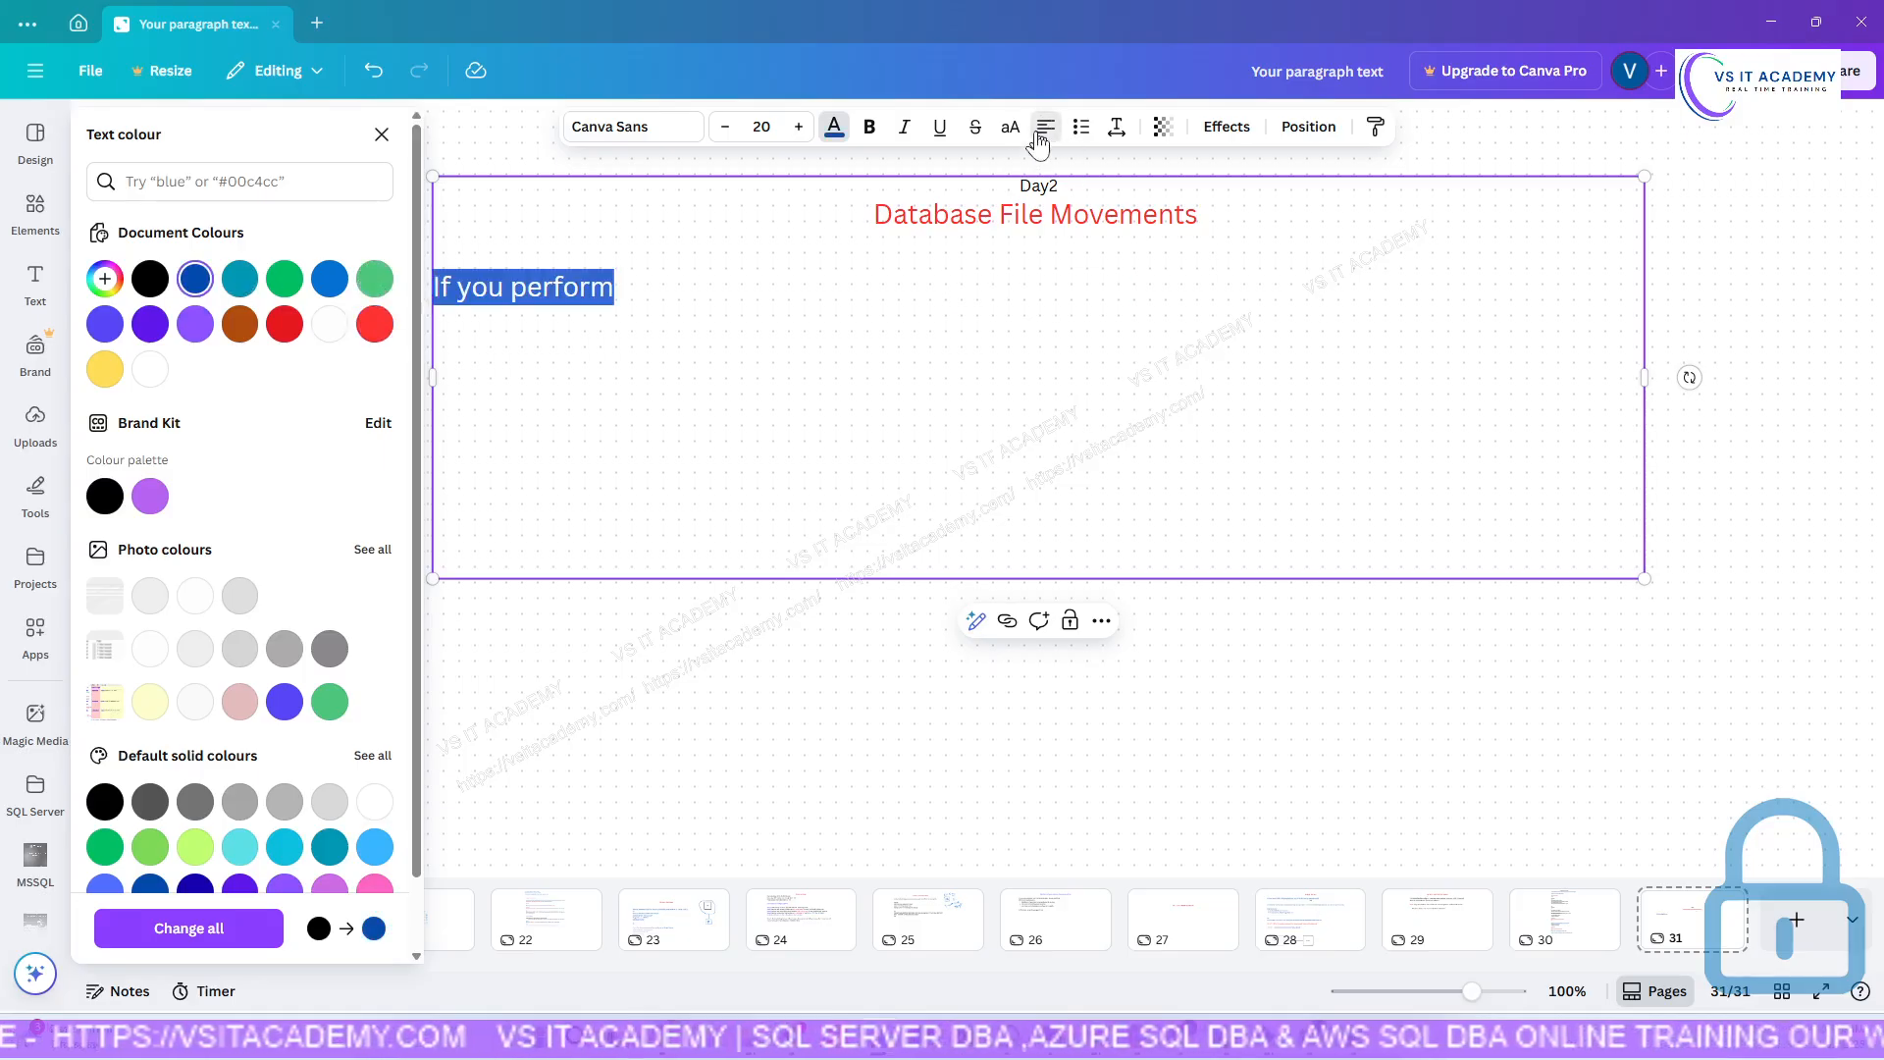
left_click(625, 279)
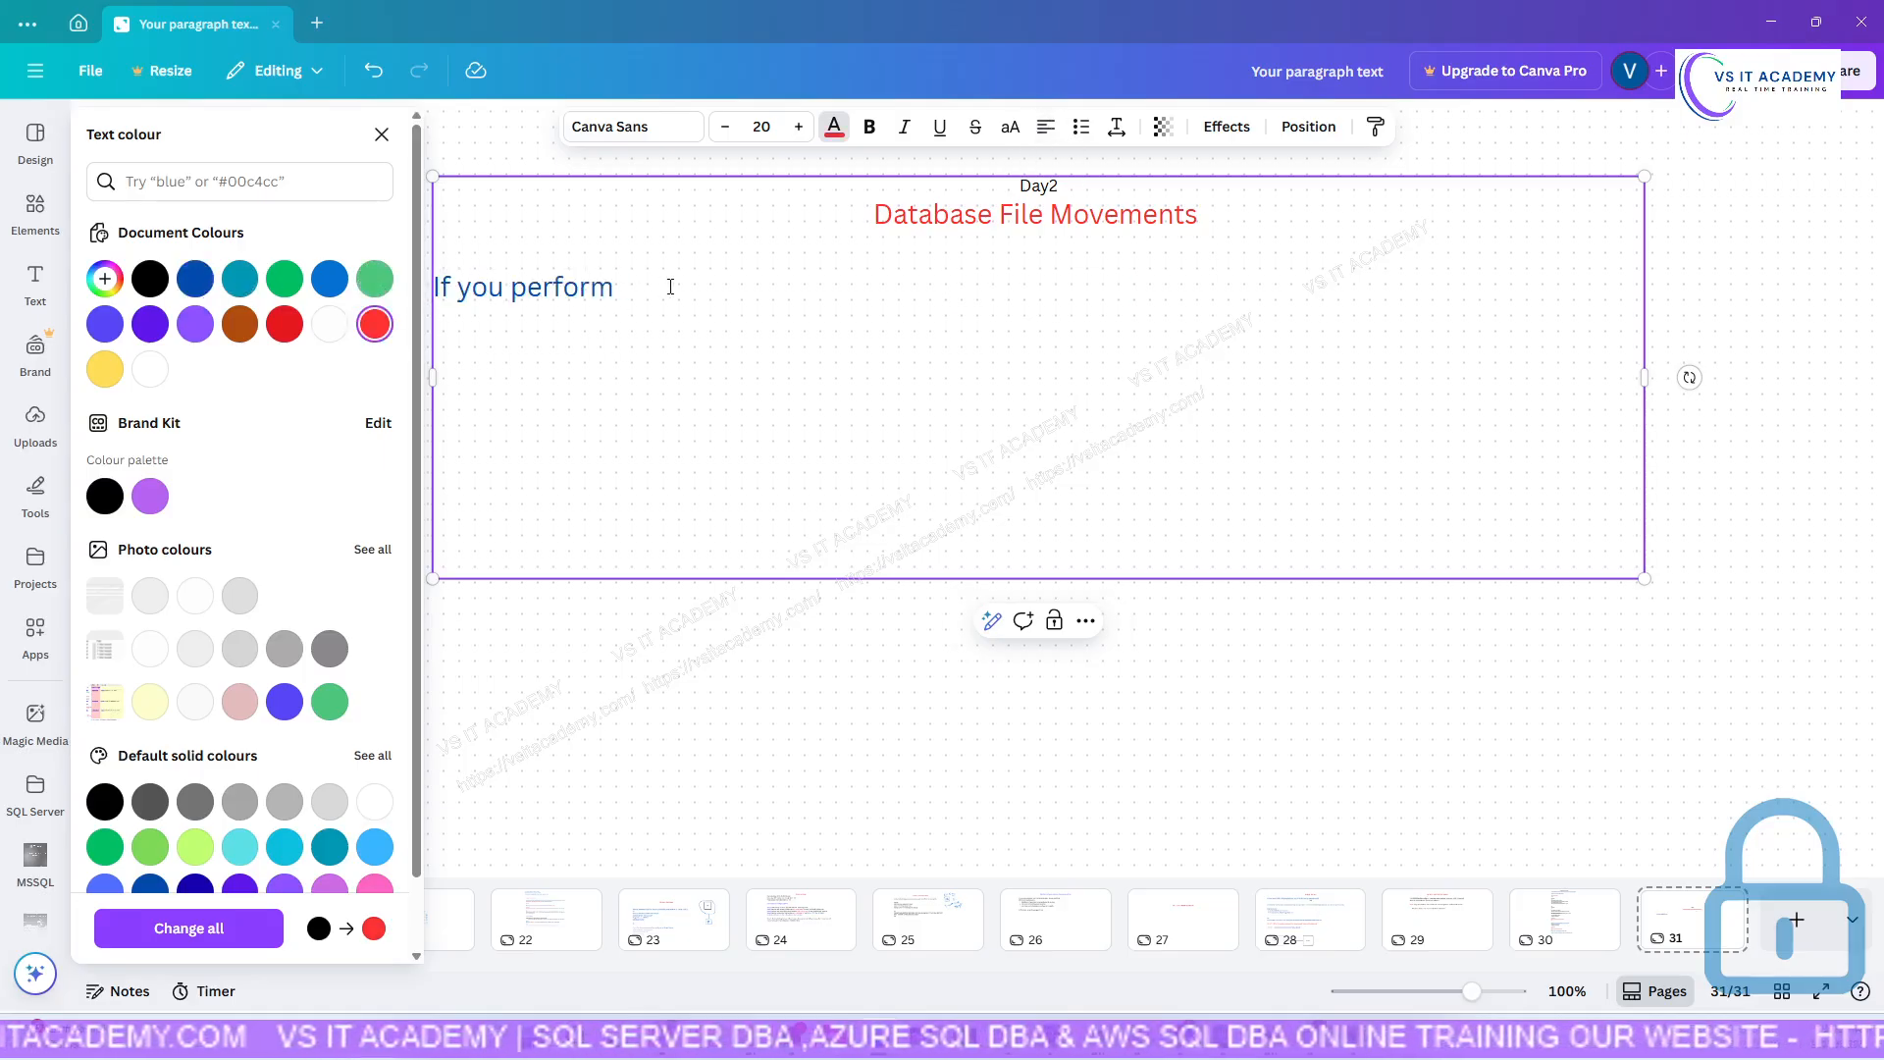
type("any")
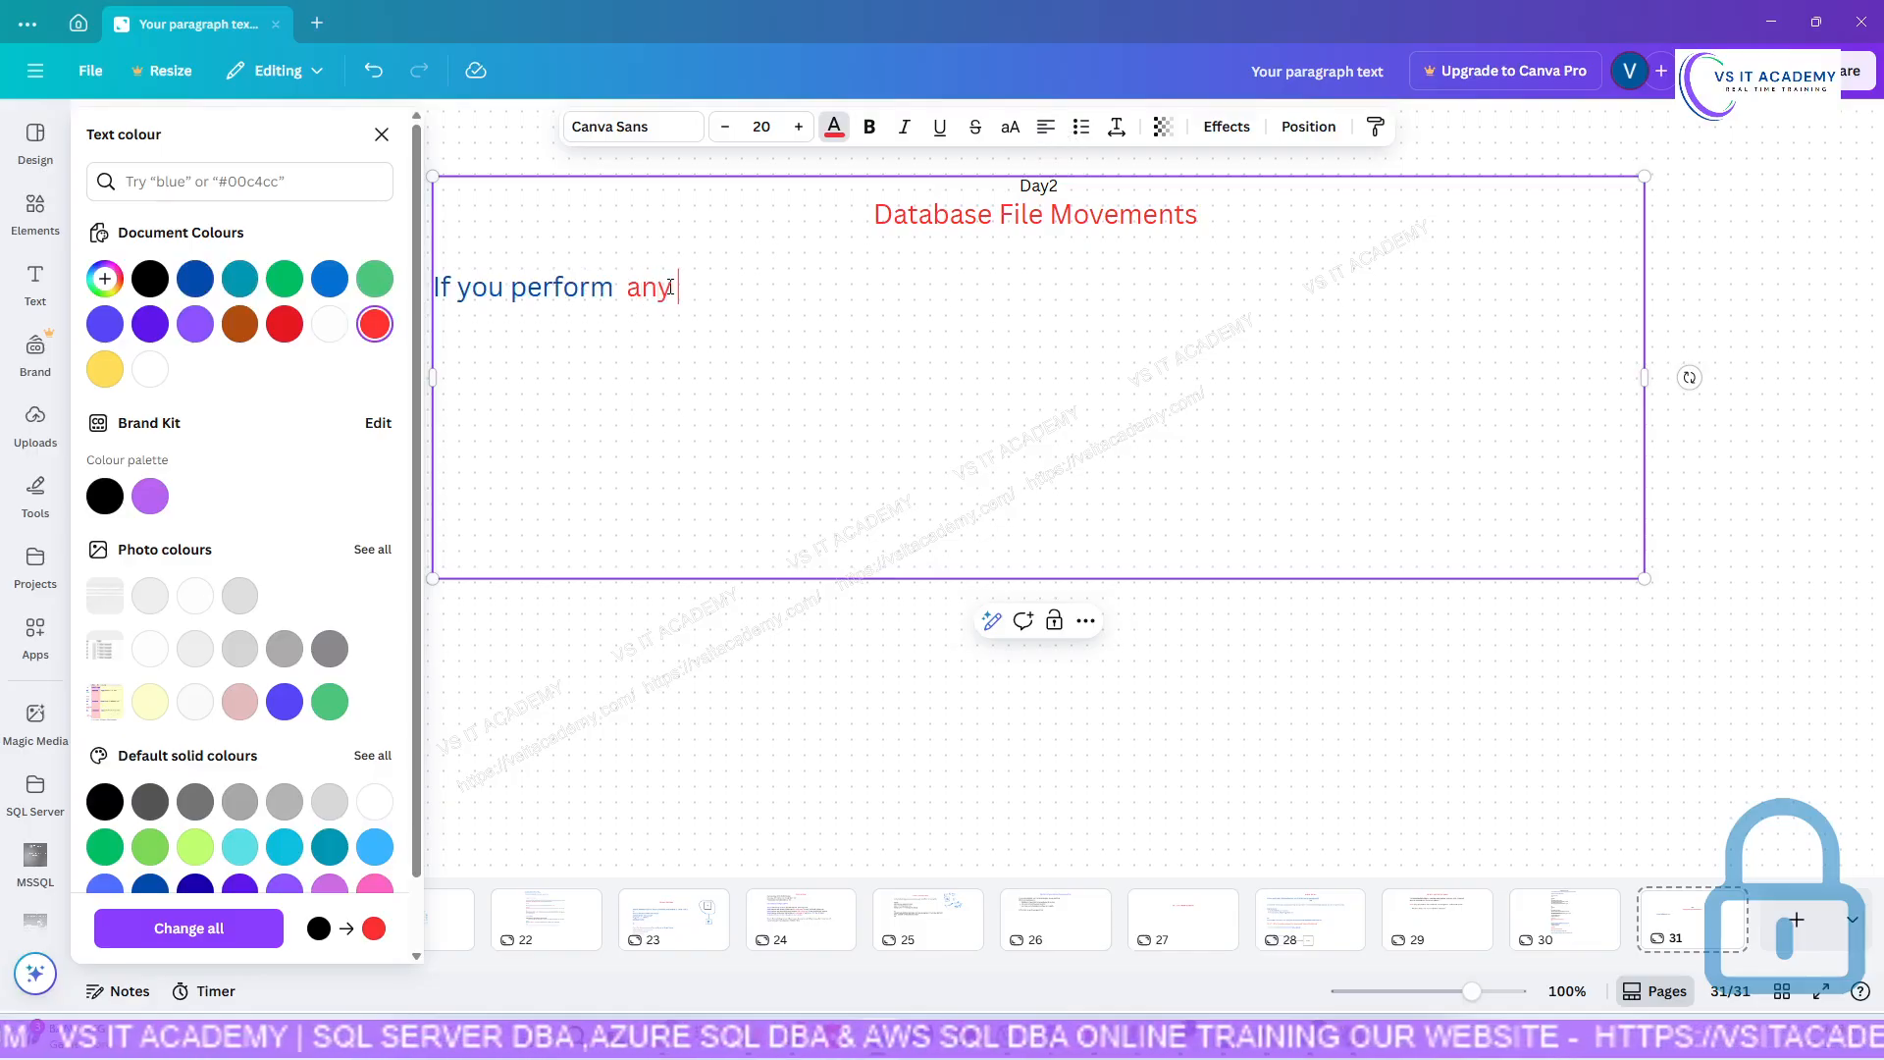
key("BackSpace")
key("BackSpace")
key("BackSpace")
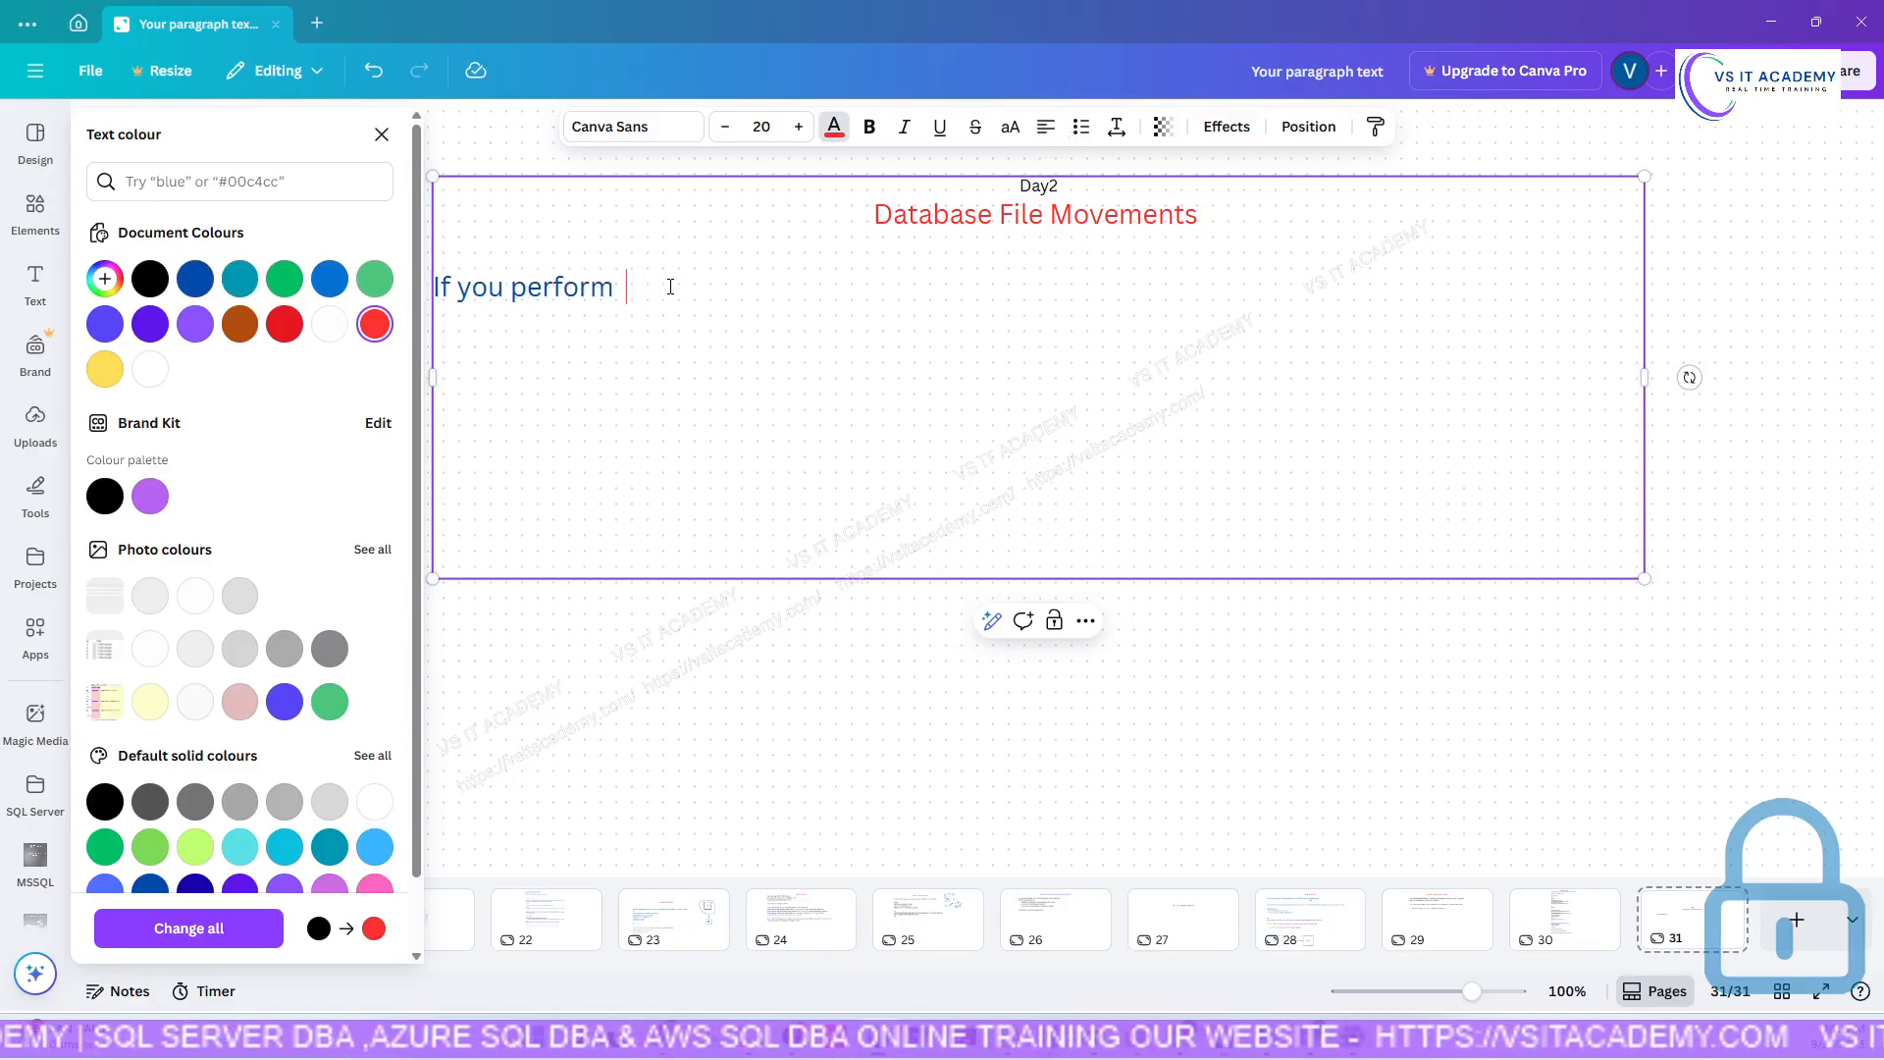
Add "Database" after "If you perform", colour it the same cobalt blue, and close the text colour options.
type("Data")
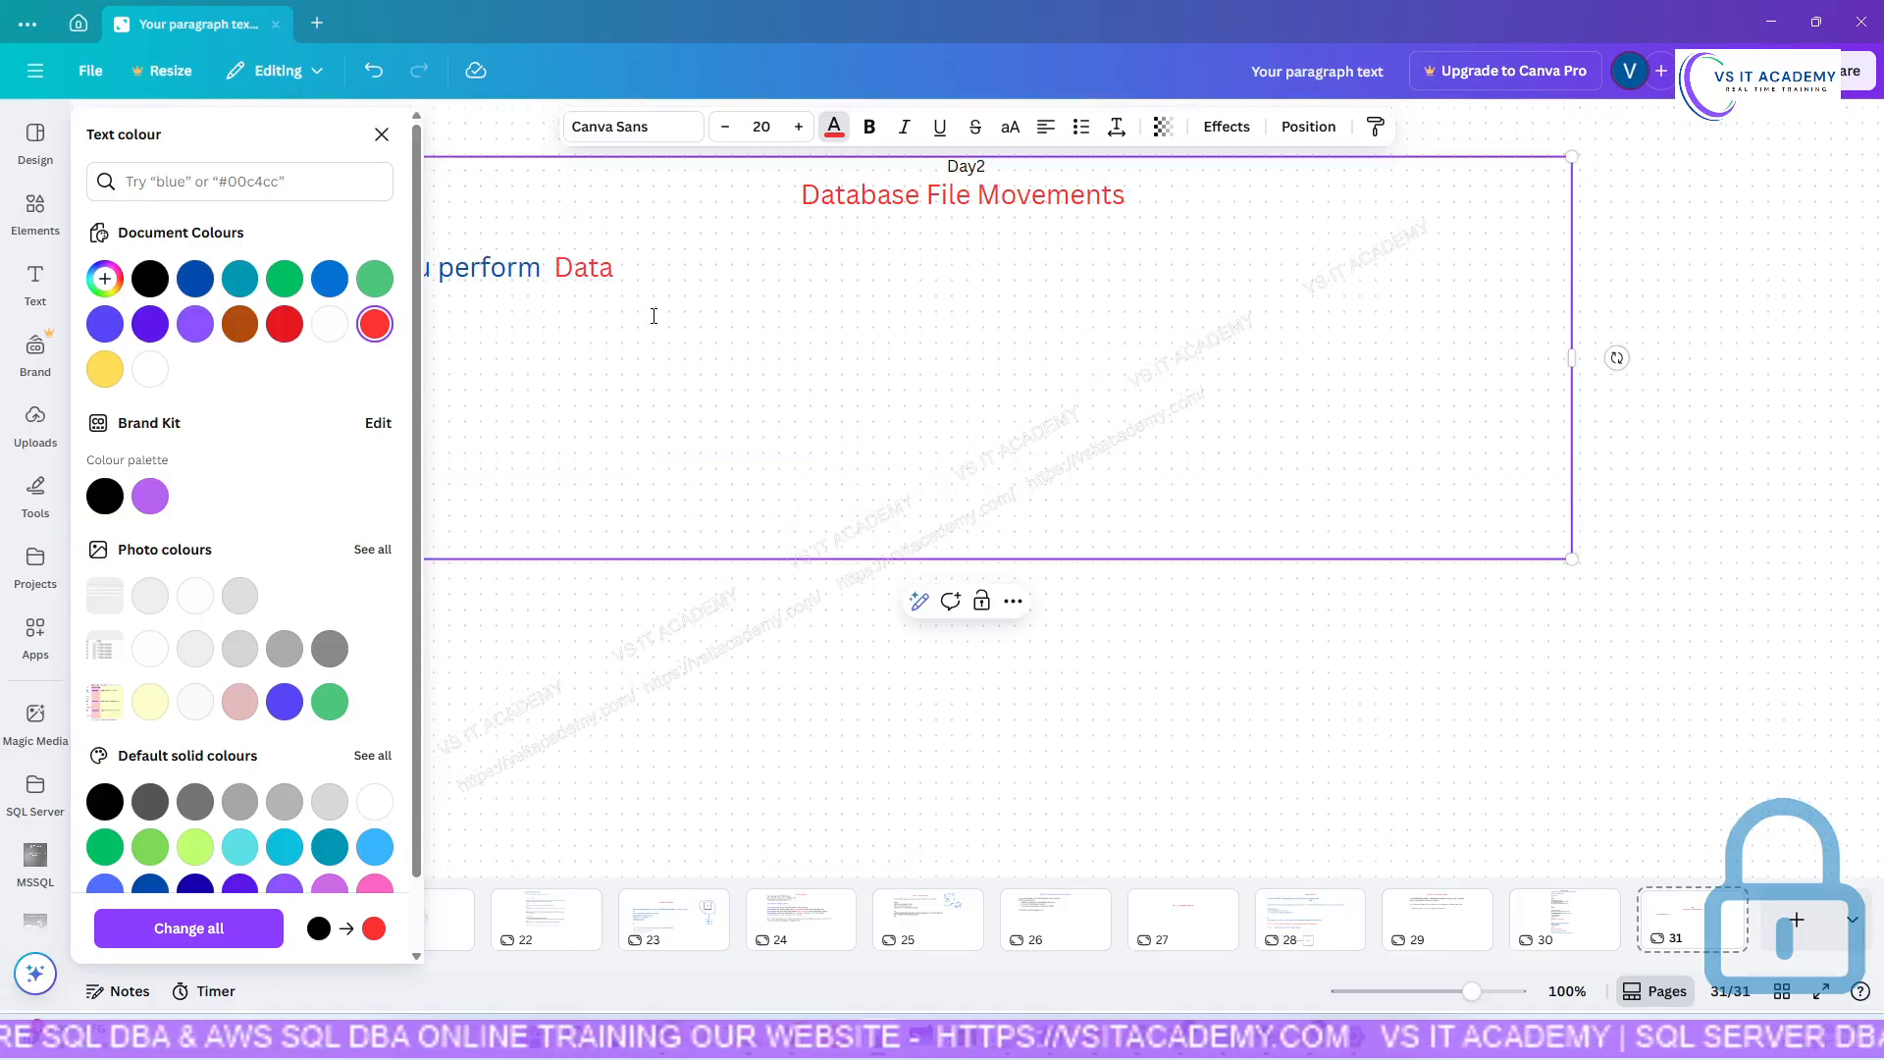
left_click_drag(614, 267, 490, 267)
left_click(198, 281)
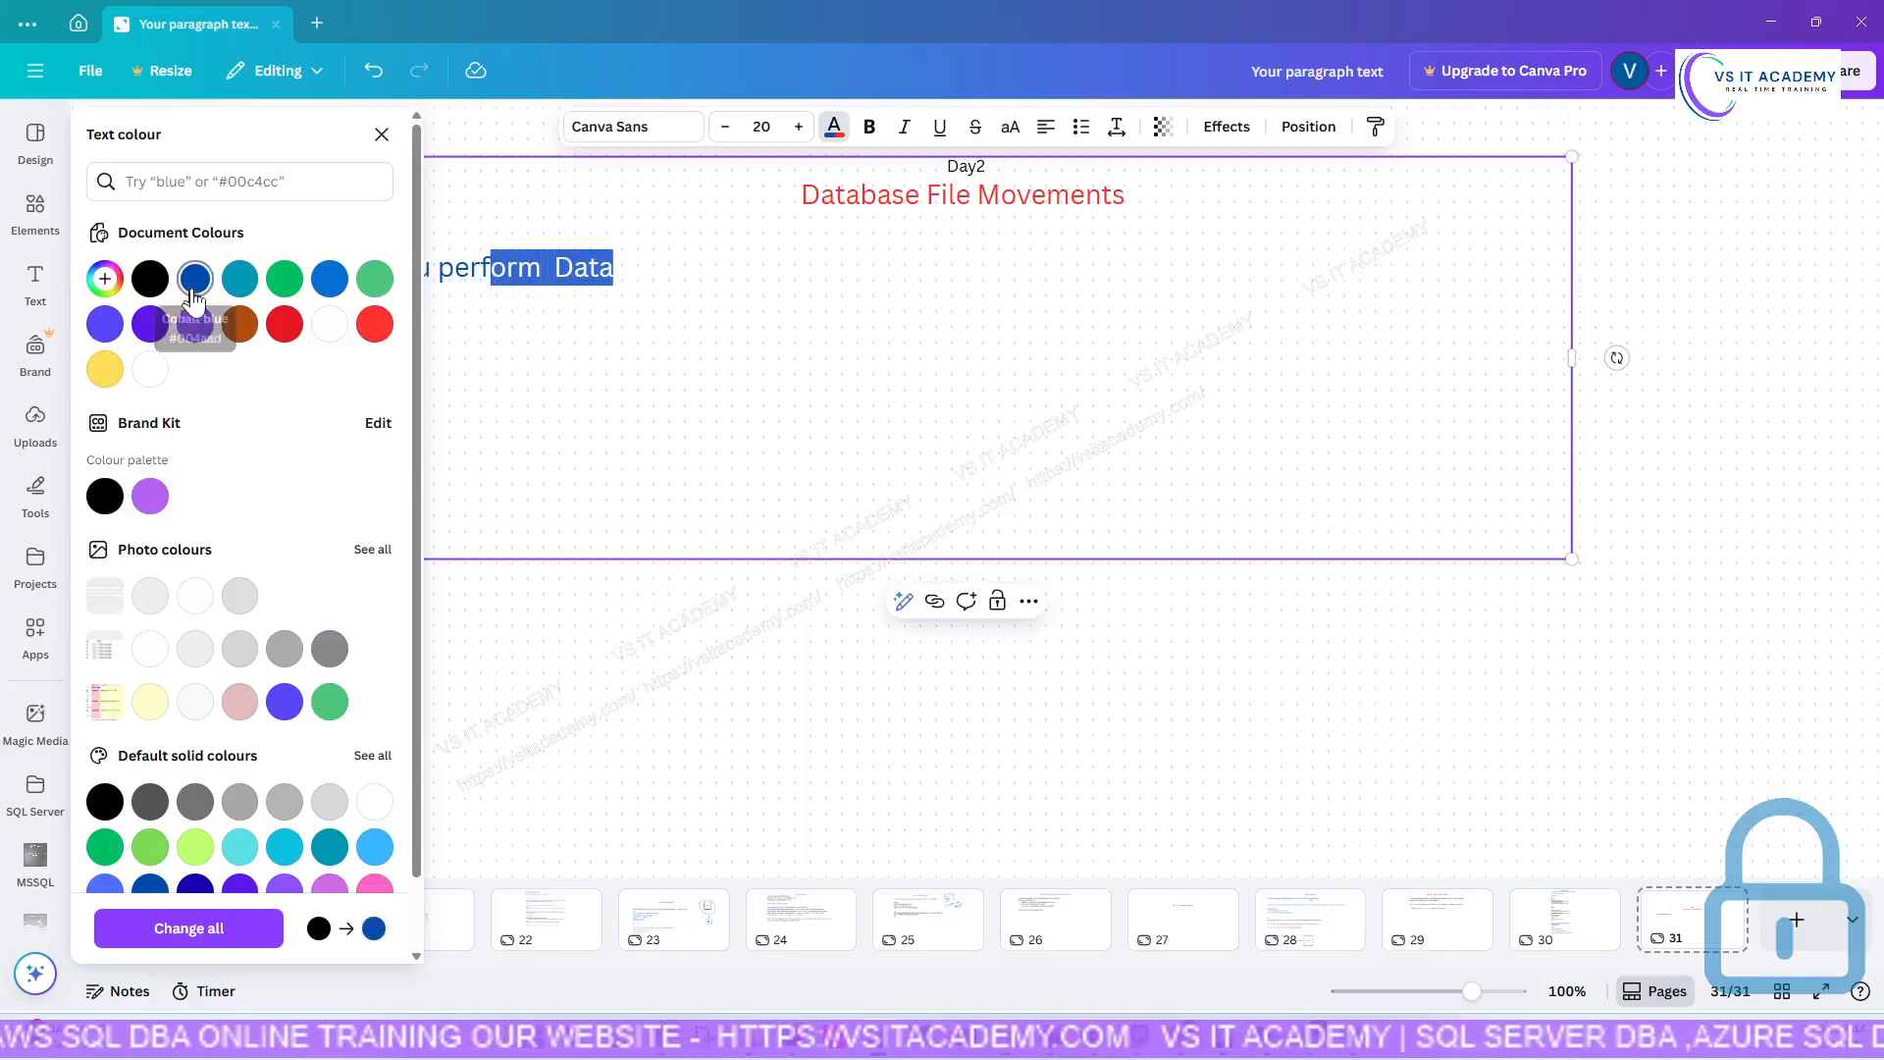
left_click(661, 269)
type("base")
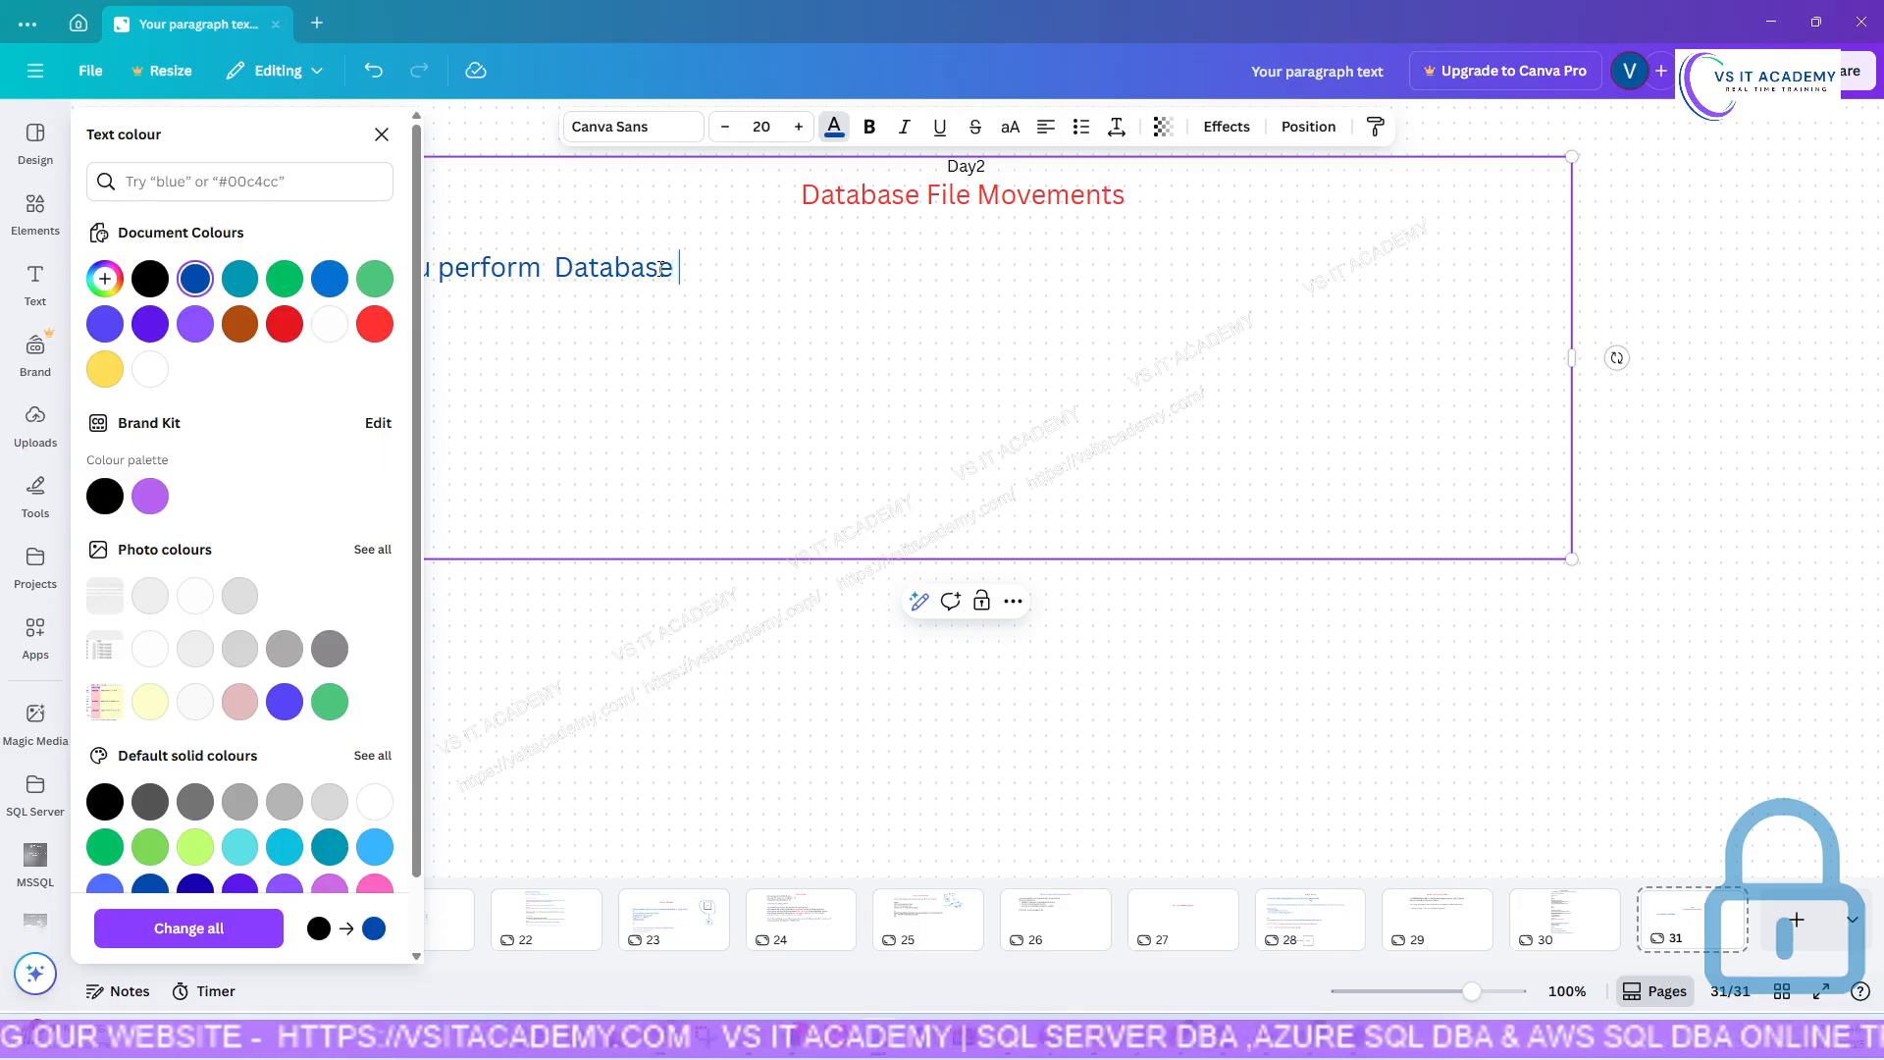
left_click(382, 135)
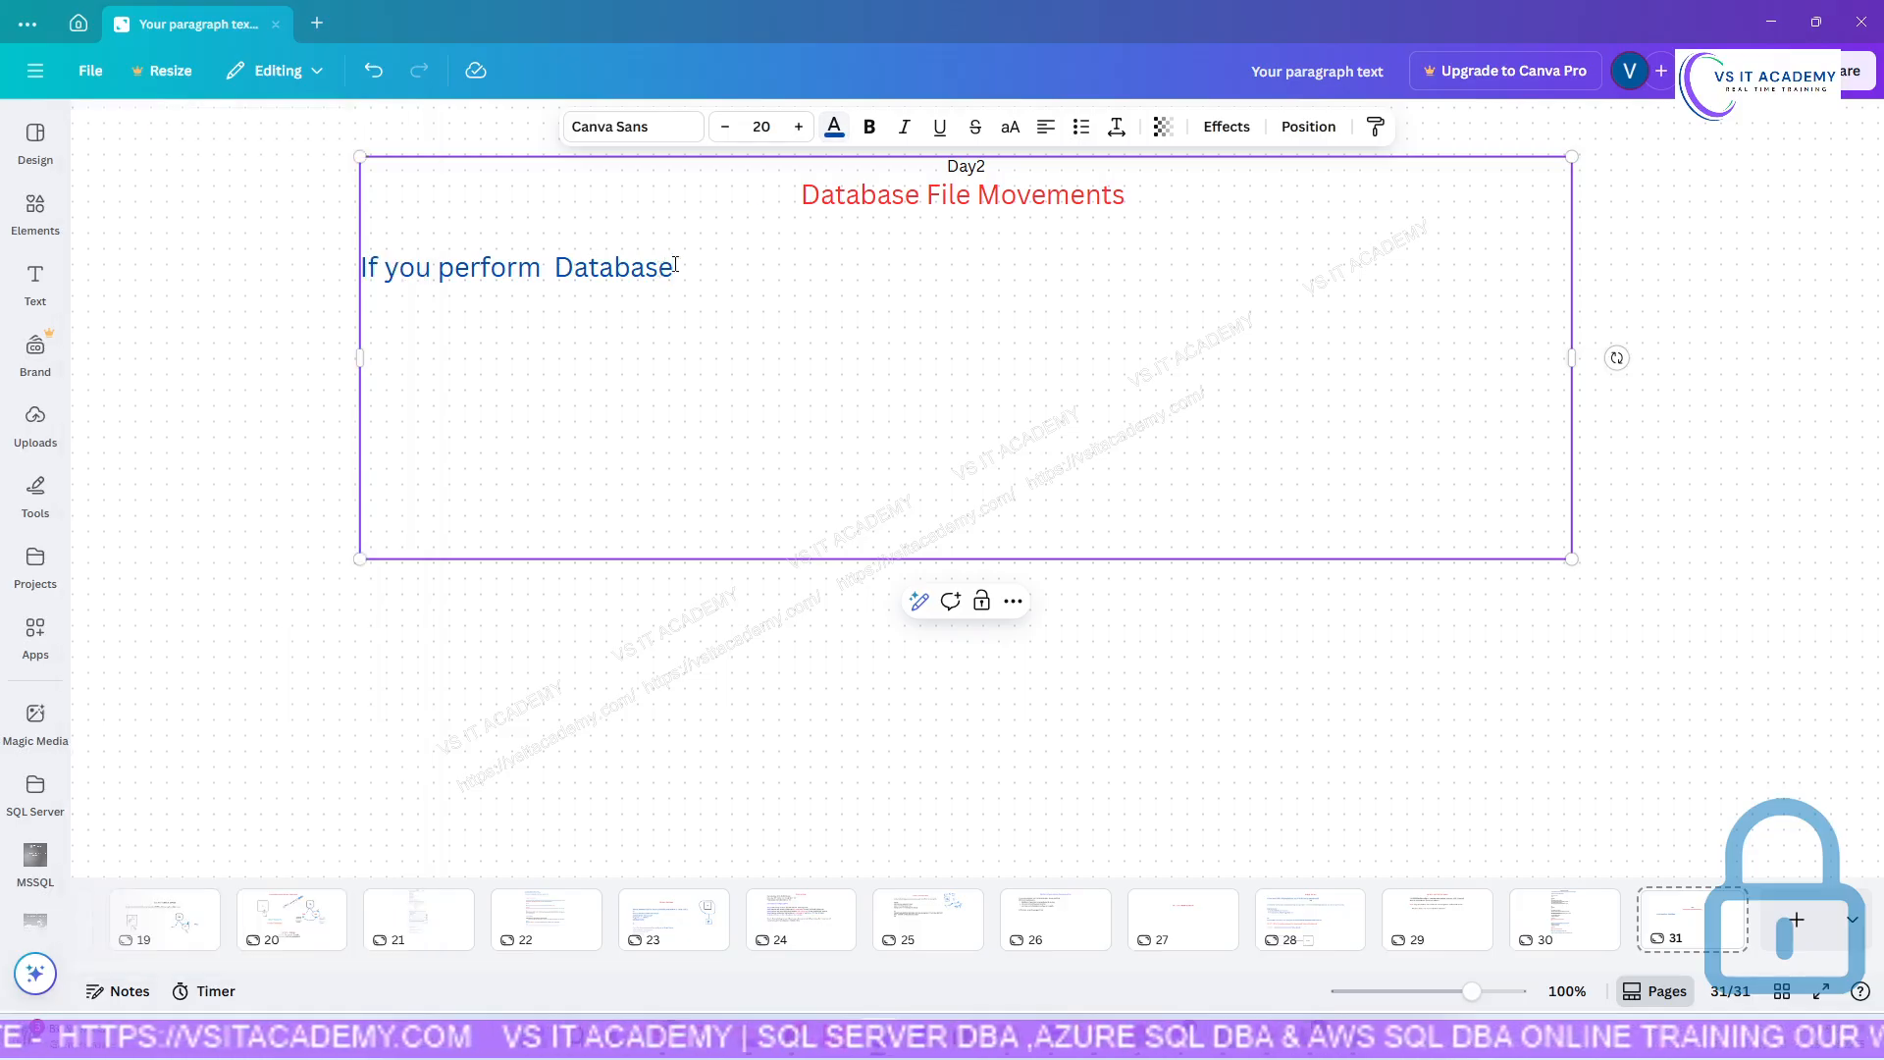
Continue the blue sentence after "Database" with "file movement ,".
type("fie")
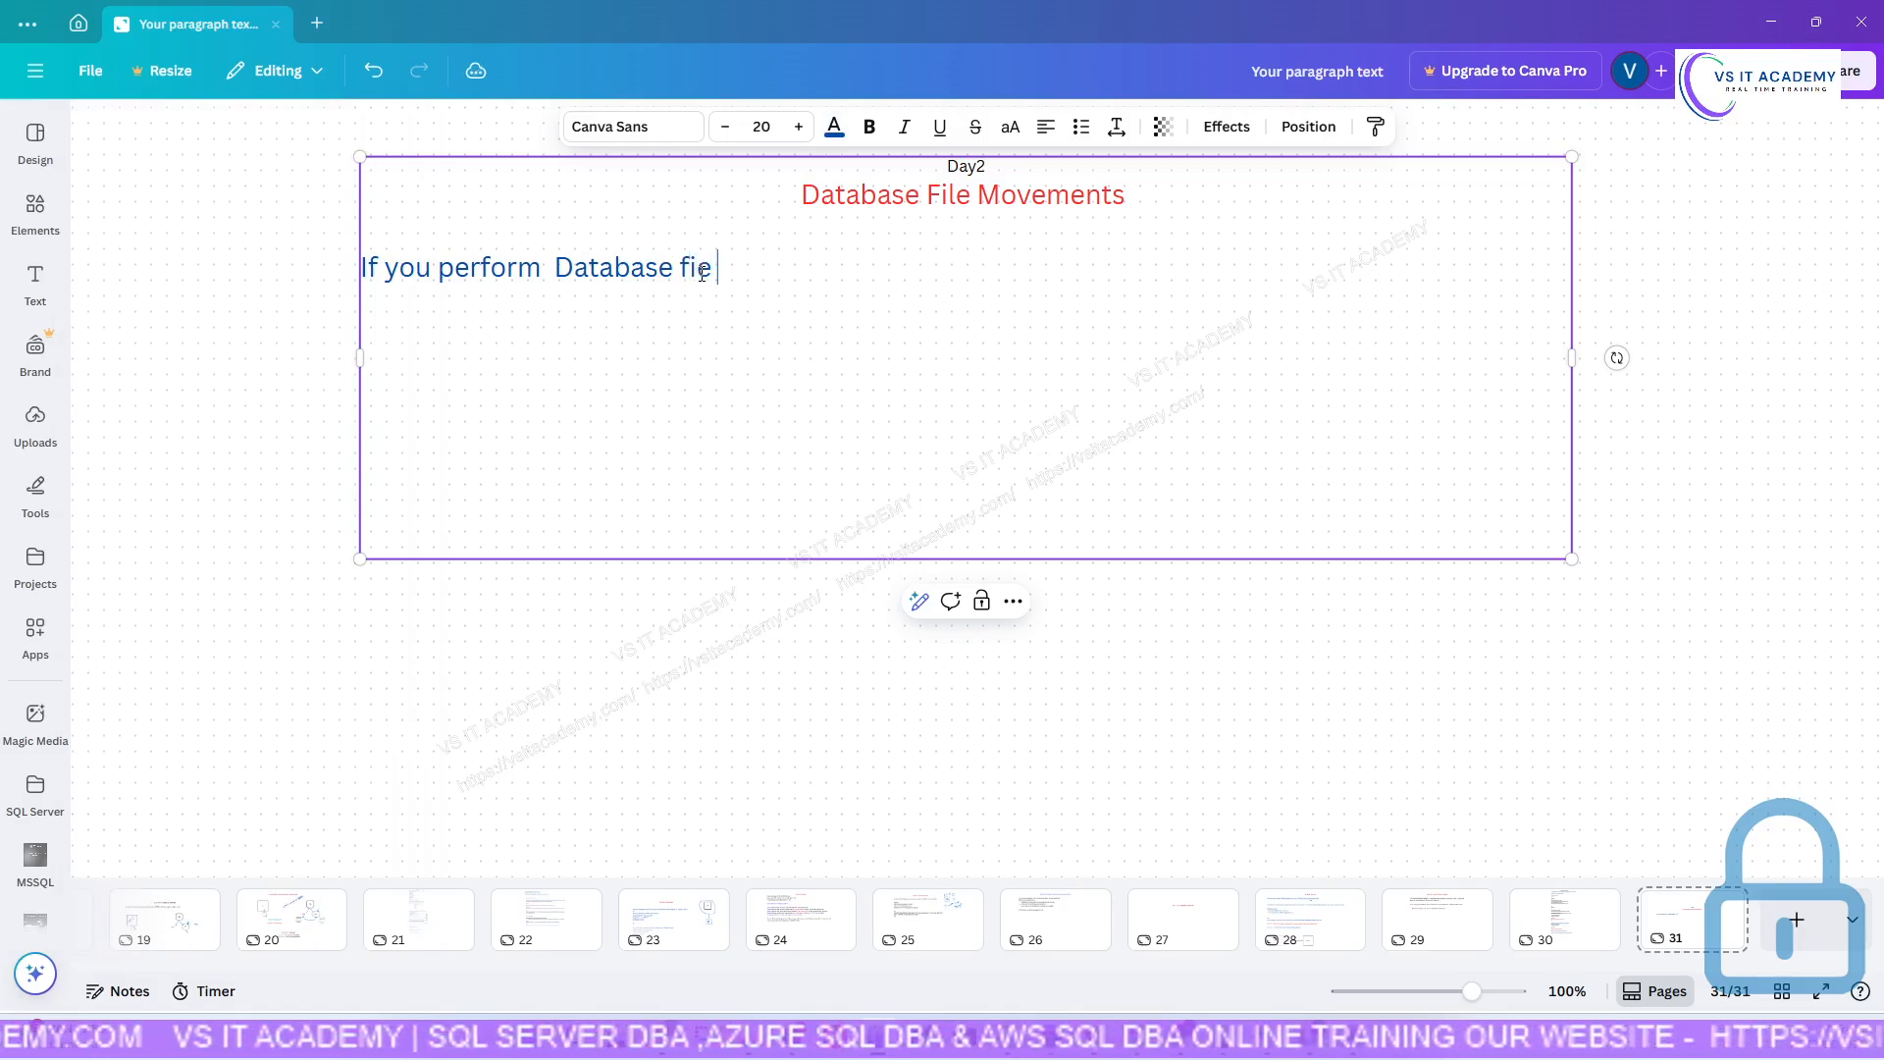
key("BackSpace")
type("le ")
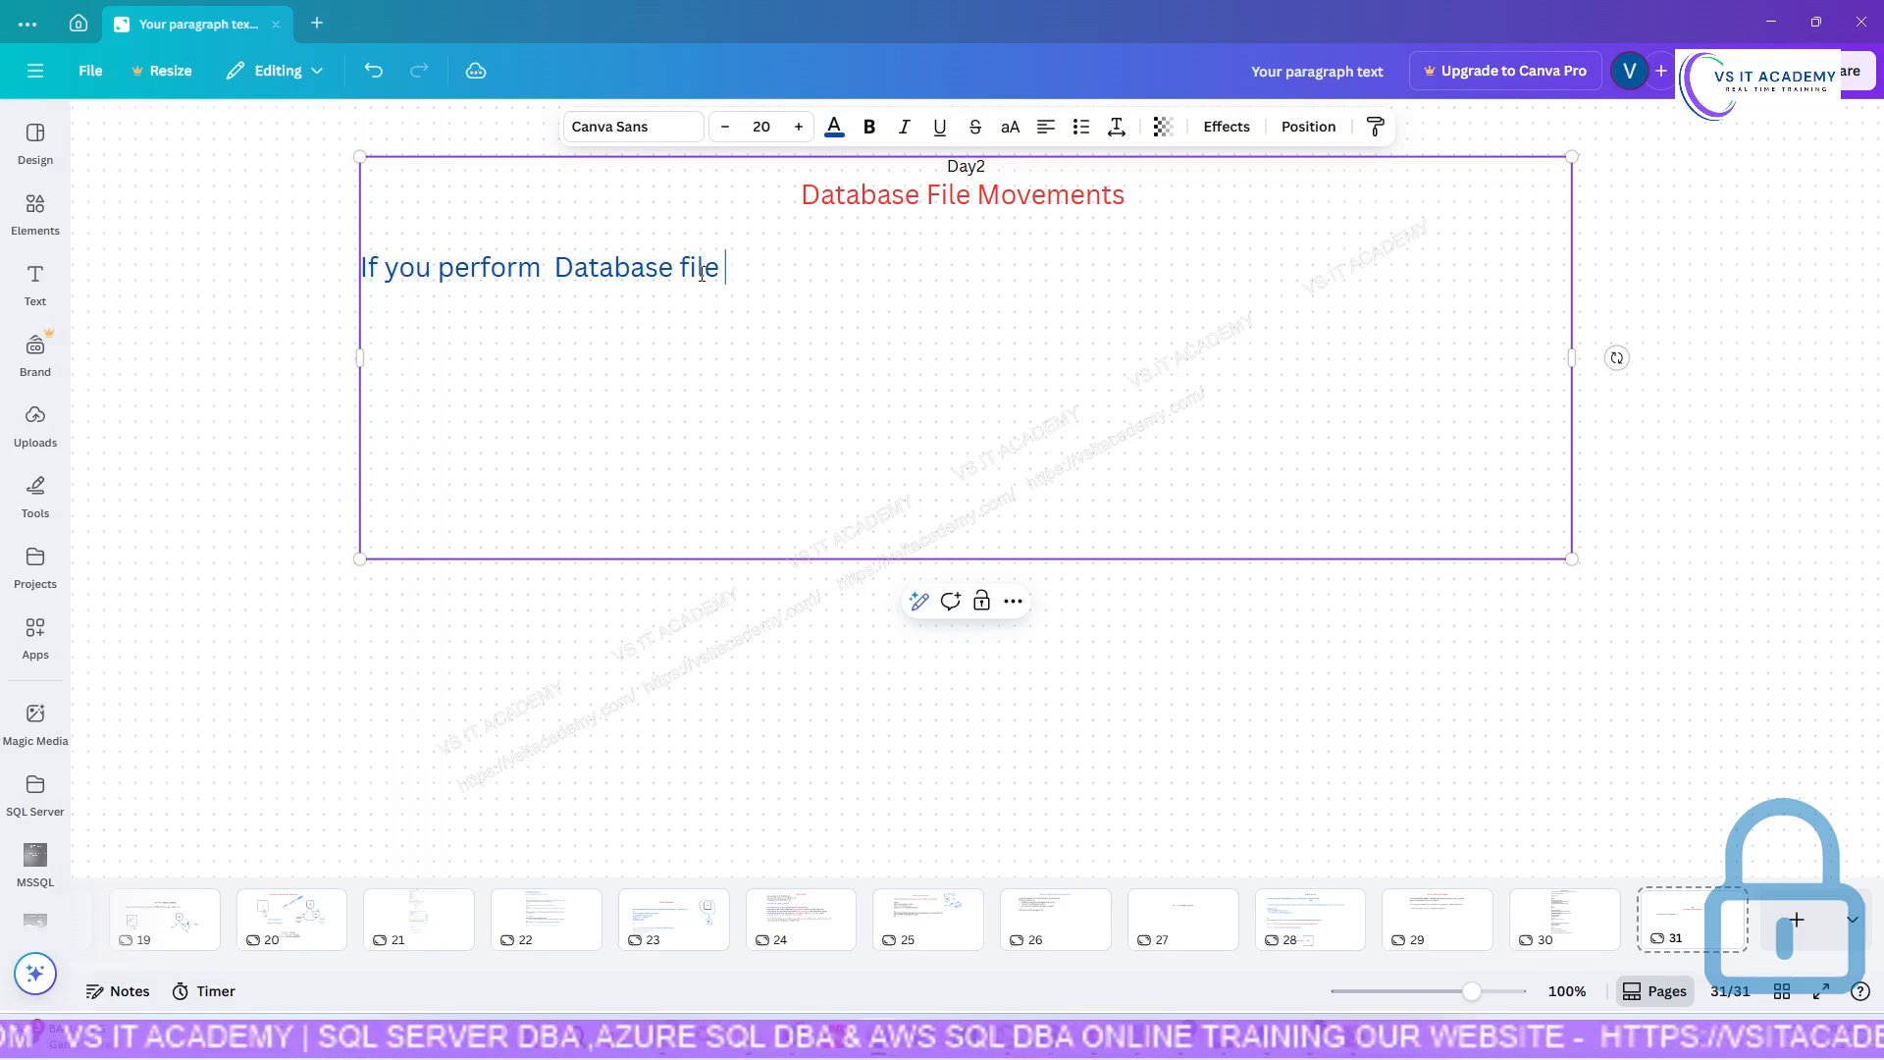
type("movemen")
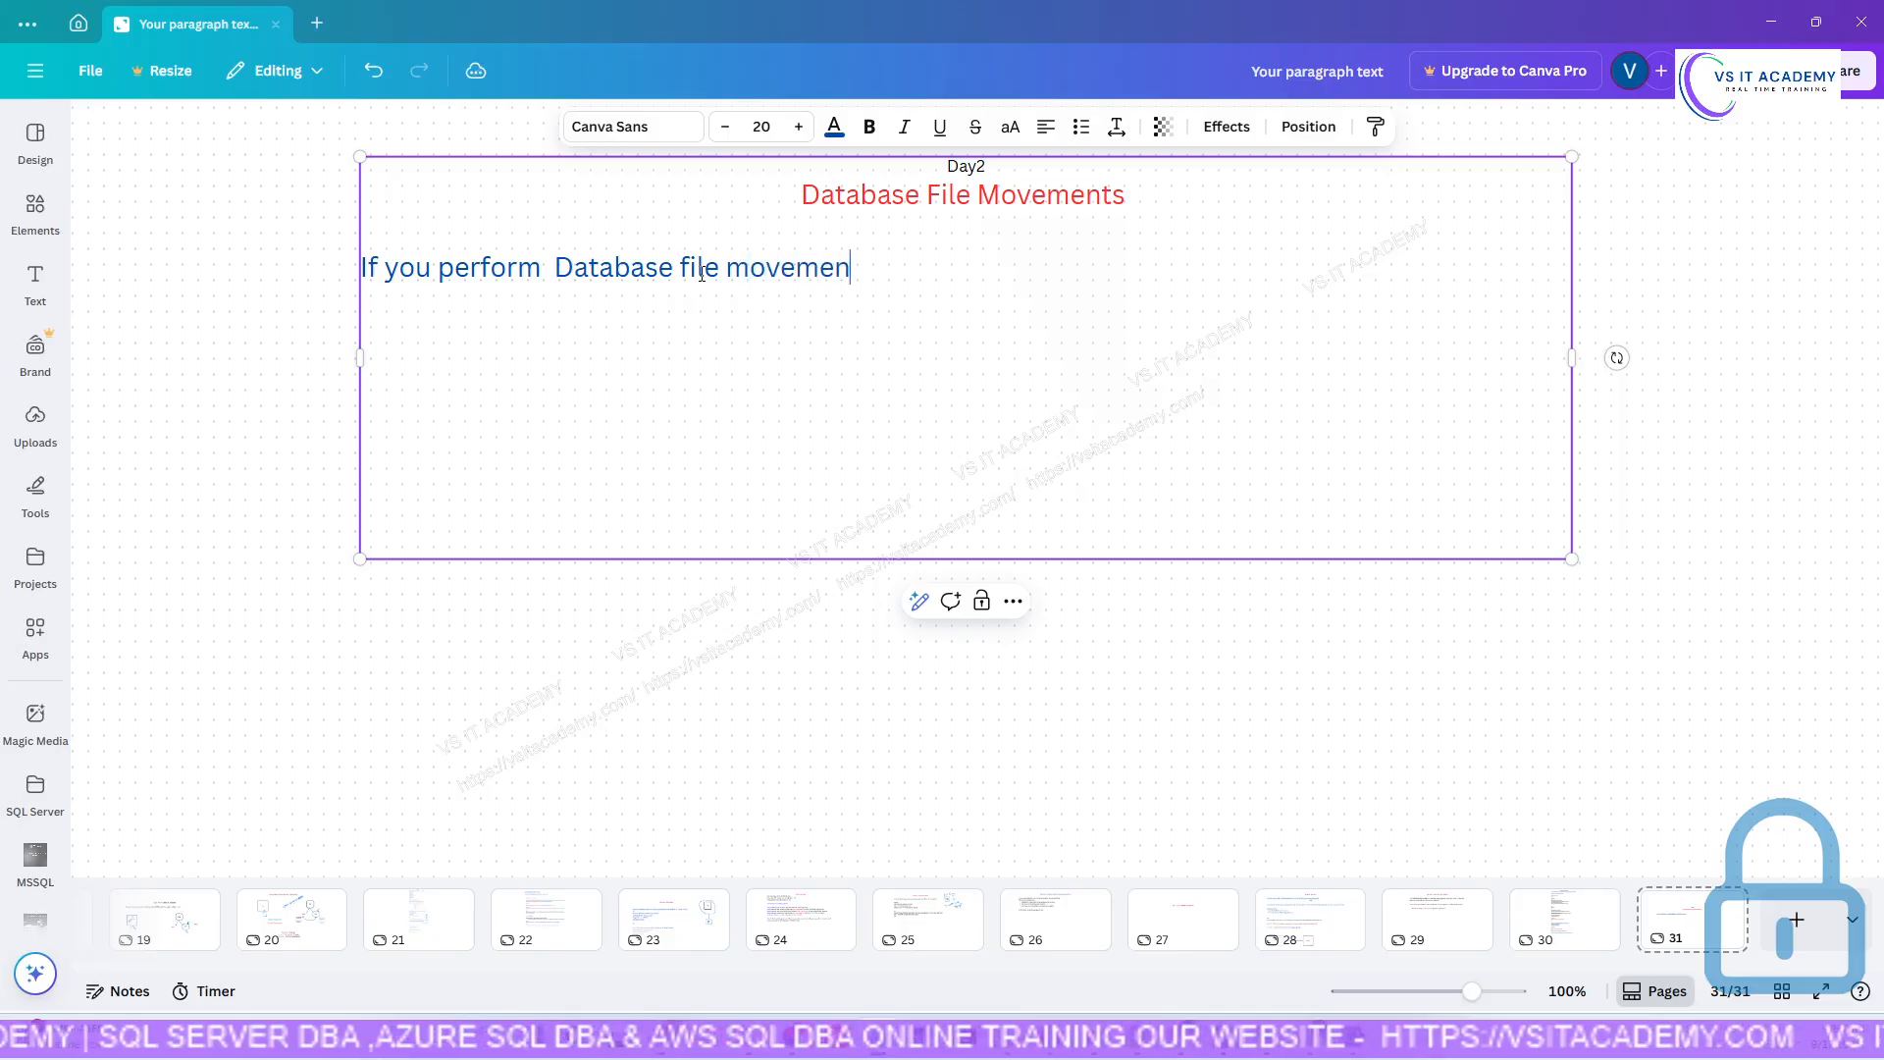
type("t ,")
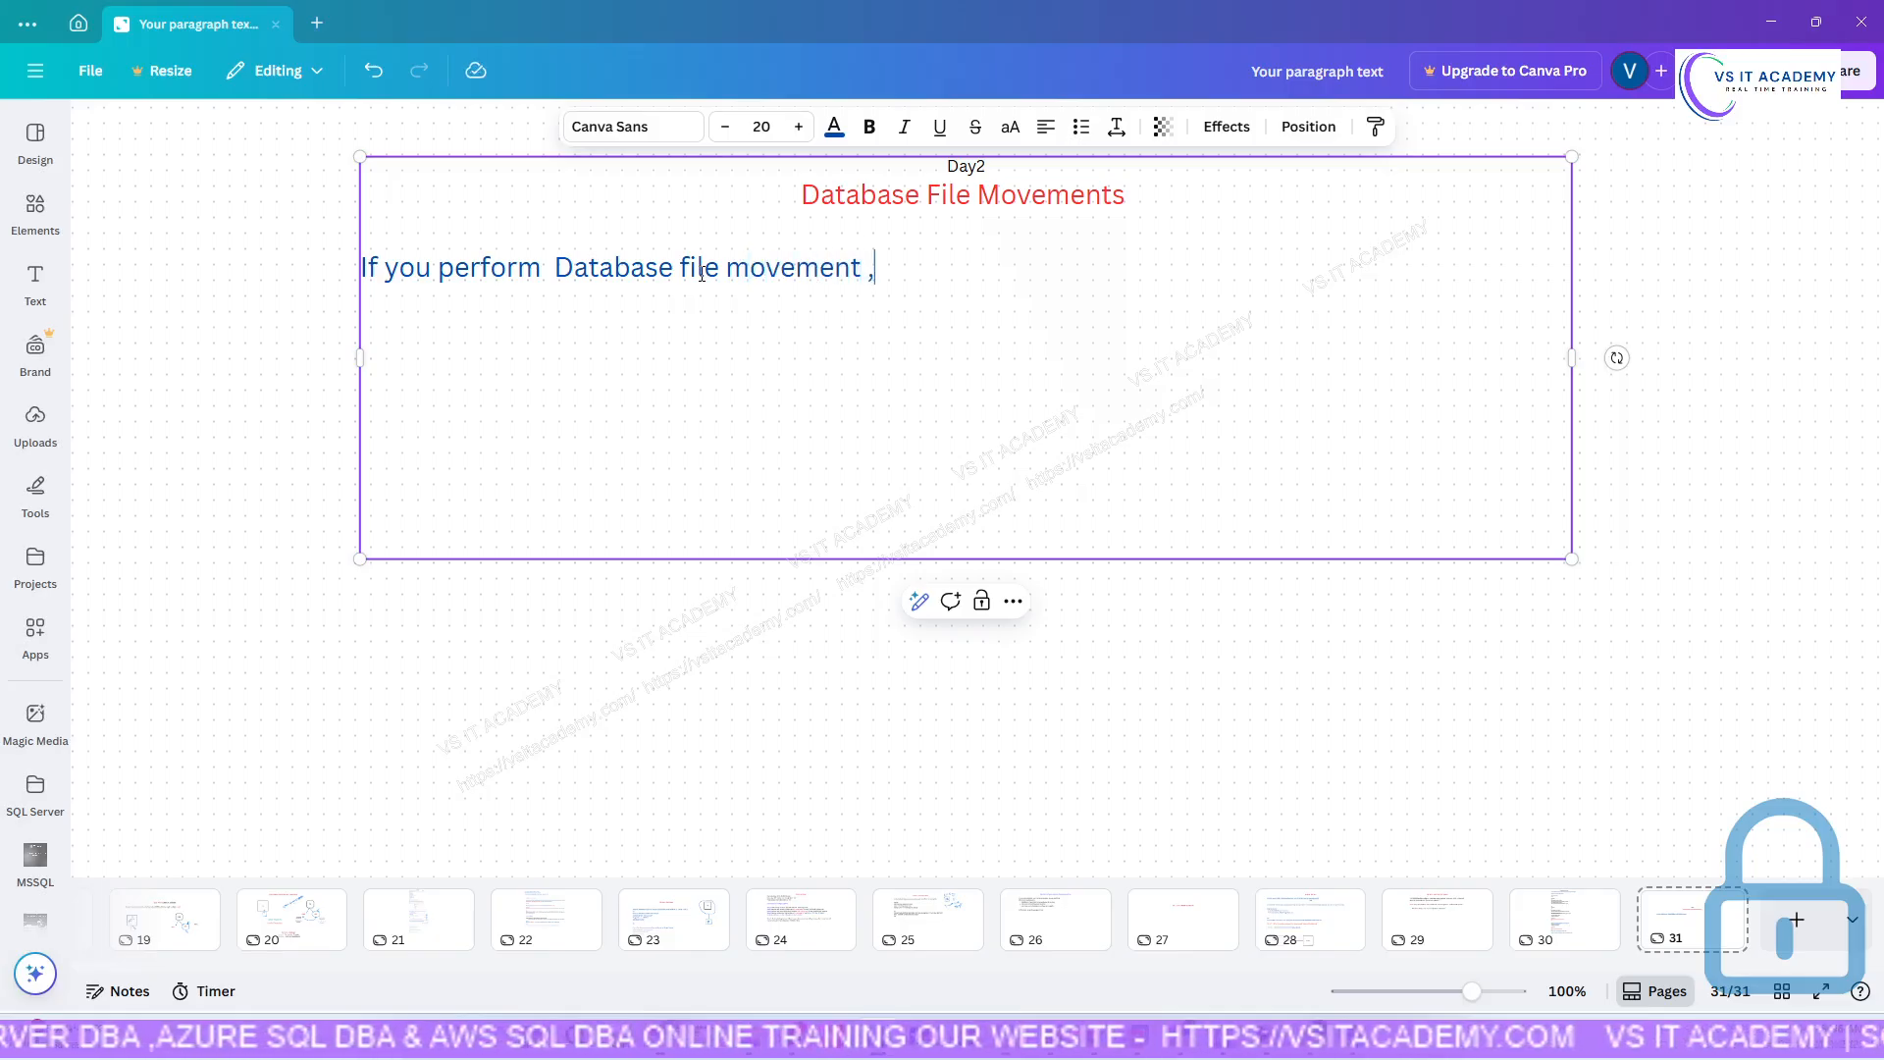
Complete the blue sentence with "you must take database full backup before file movement".
type(" you must")
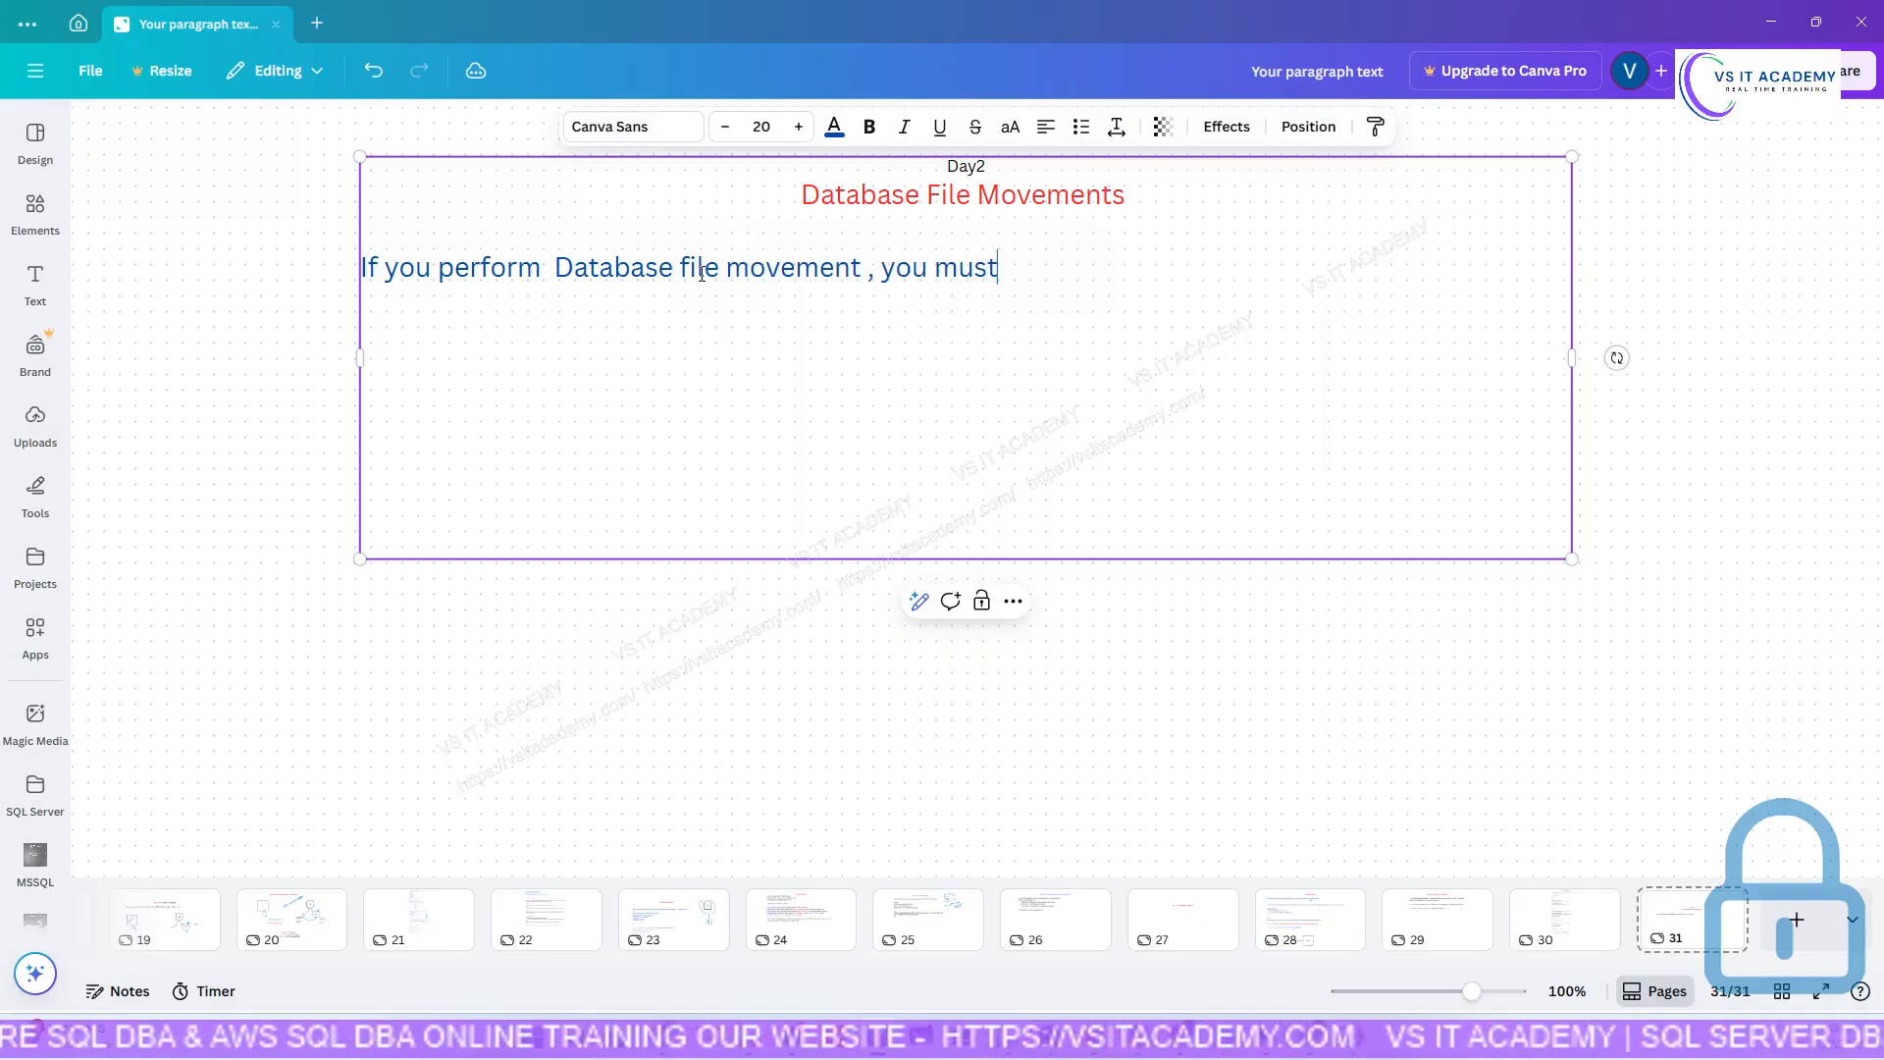
type(" take database ")
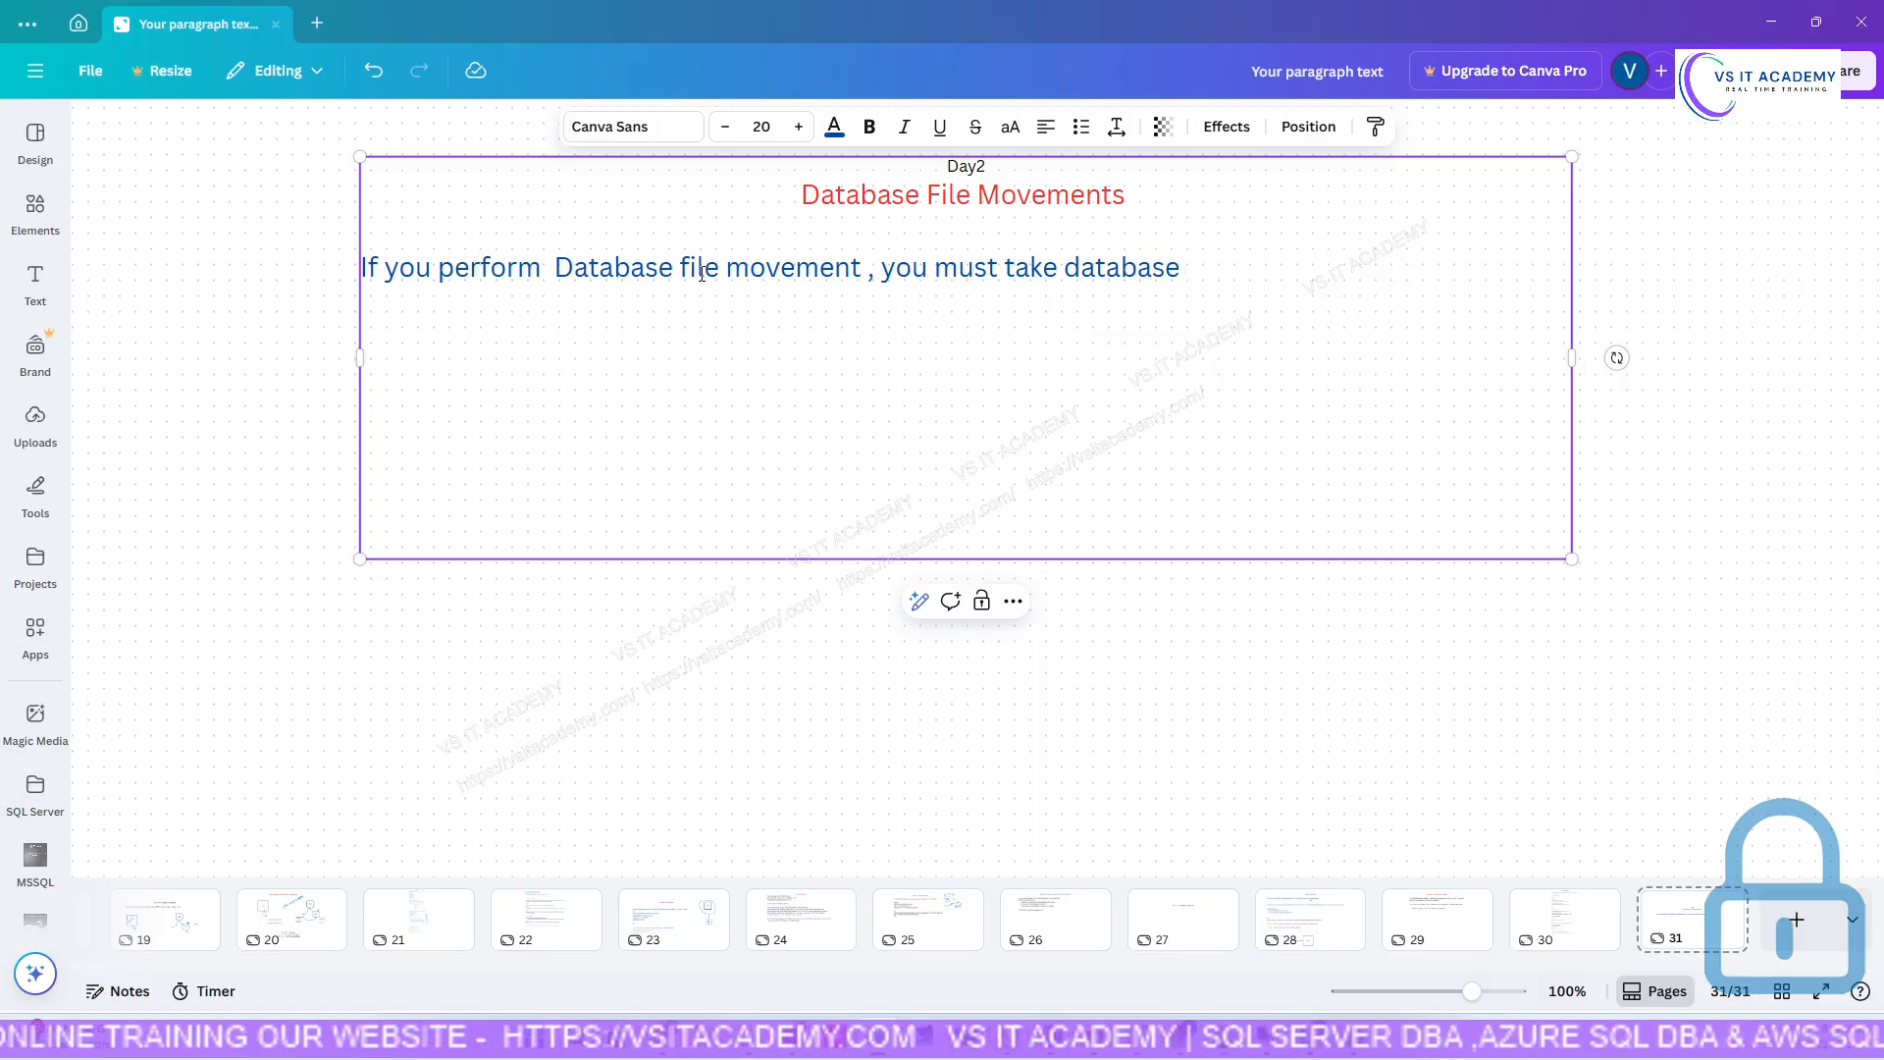
type("full")
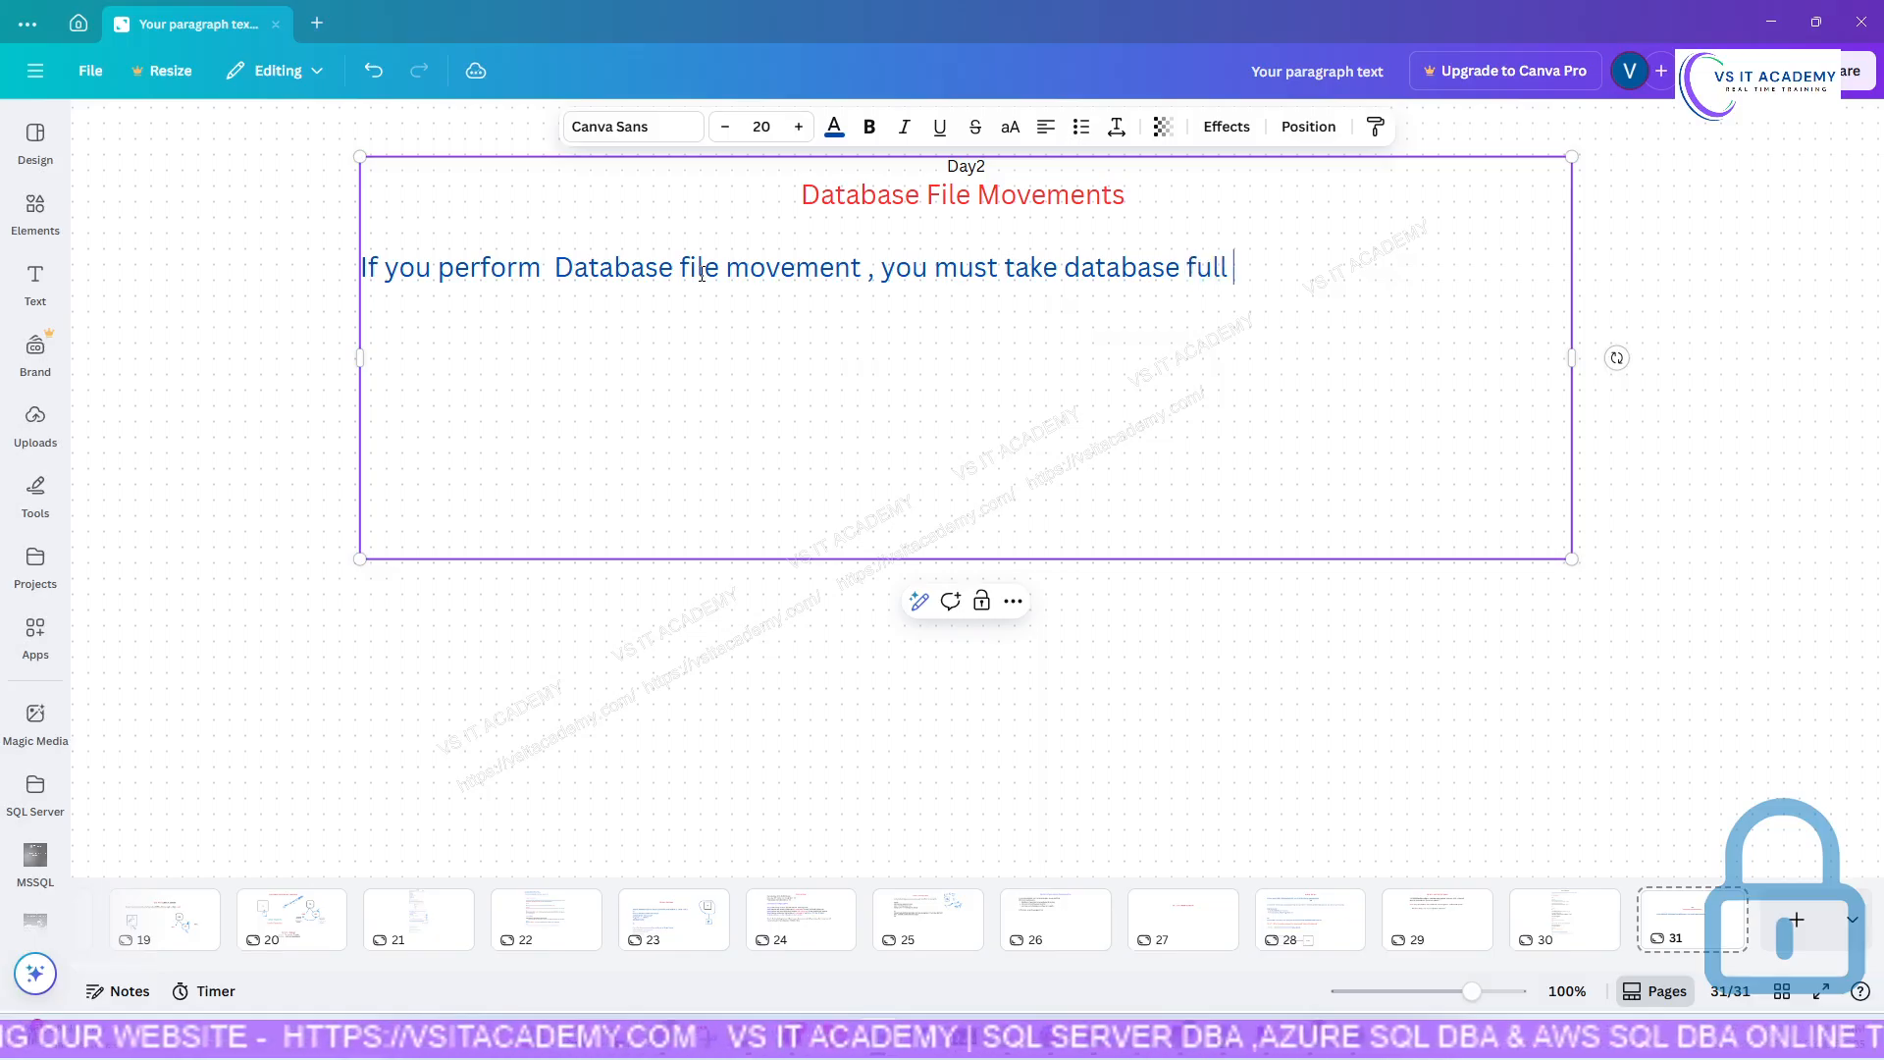
type(" backup")
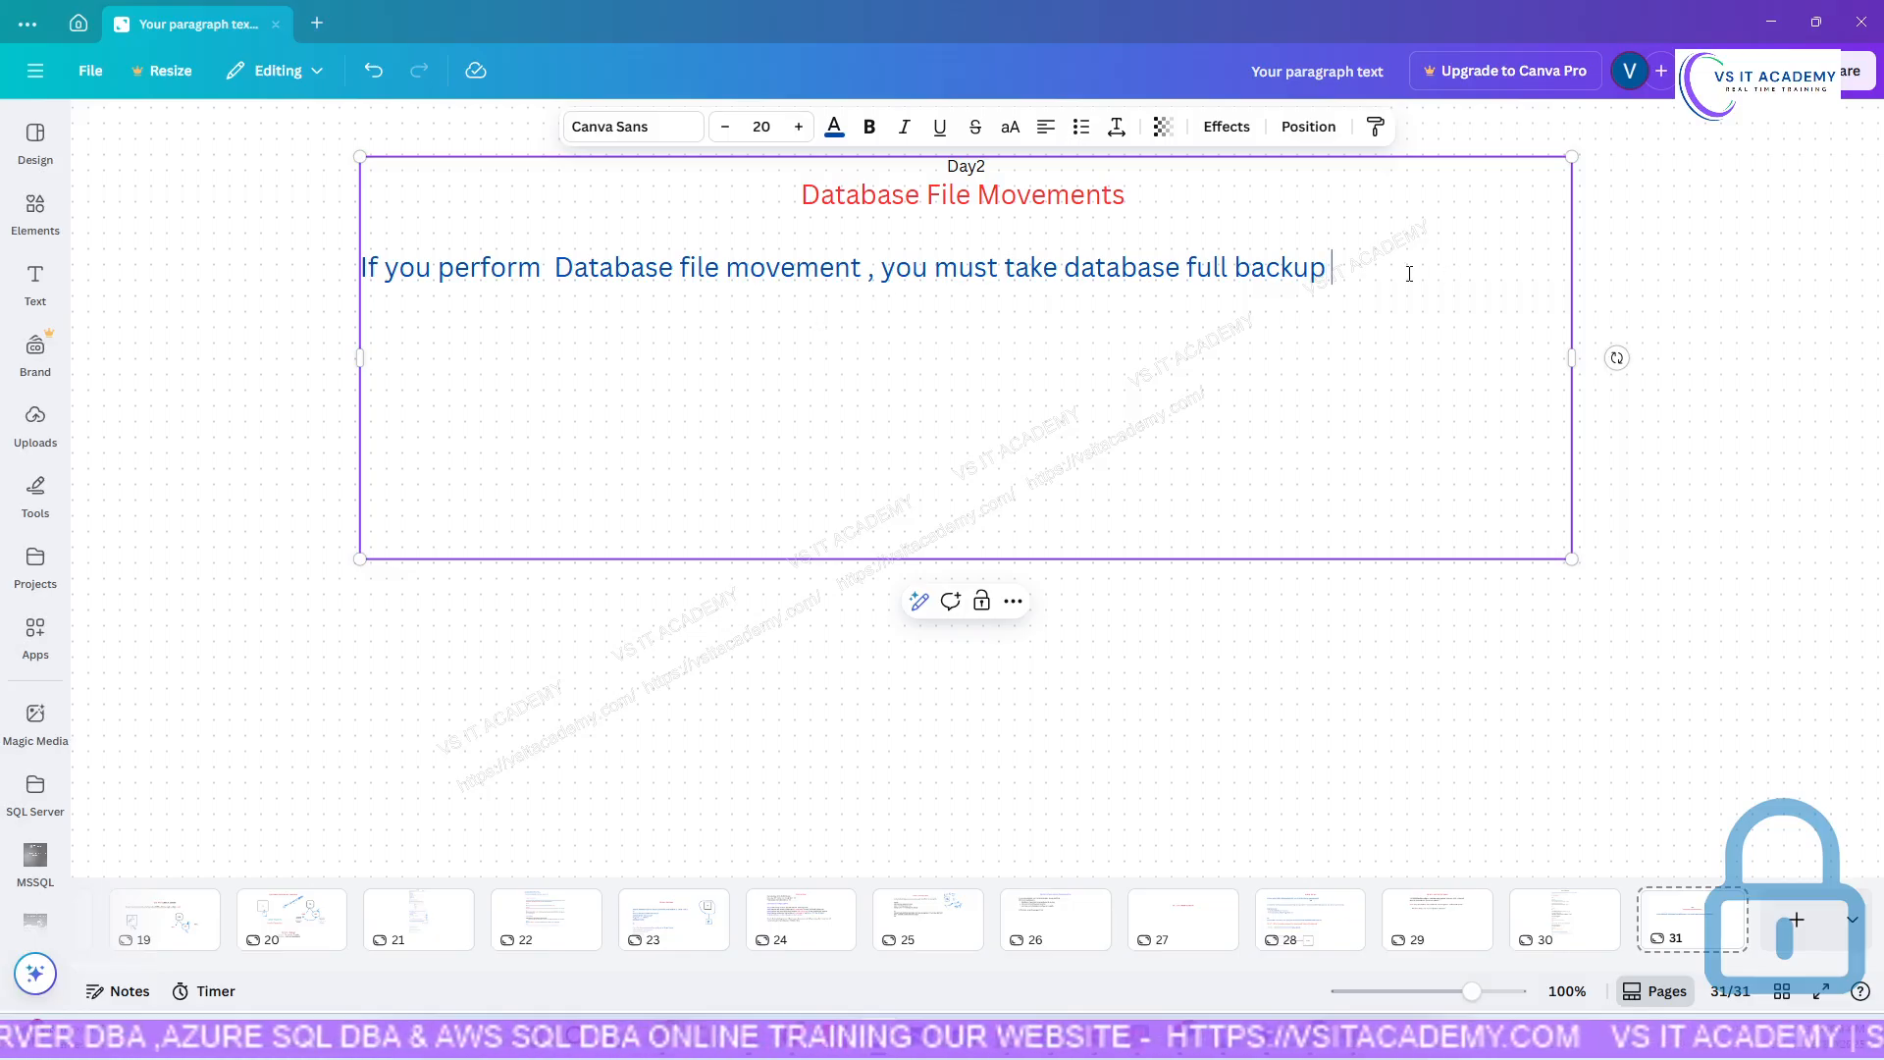
type("befor")
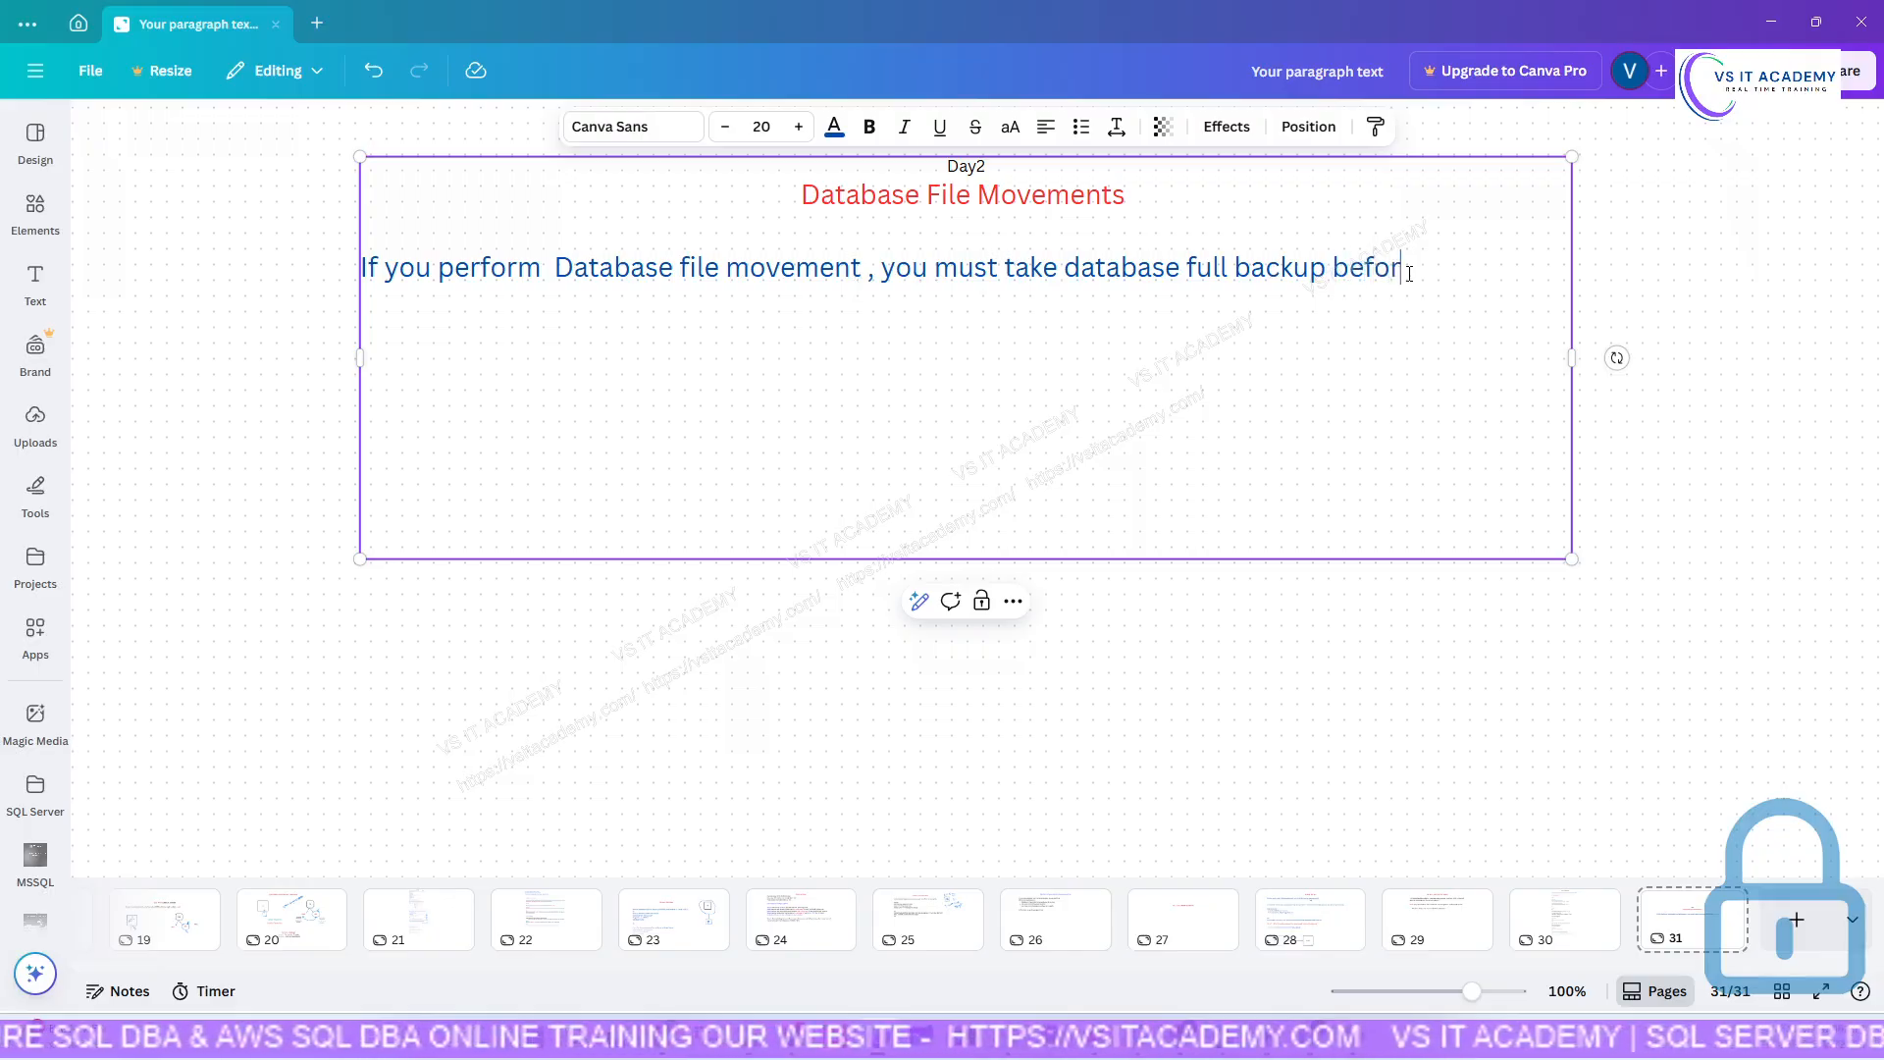
type("e file ")
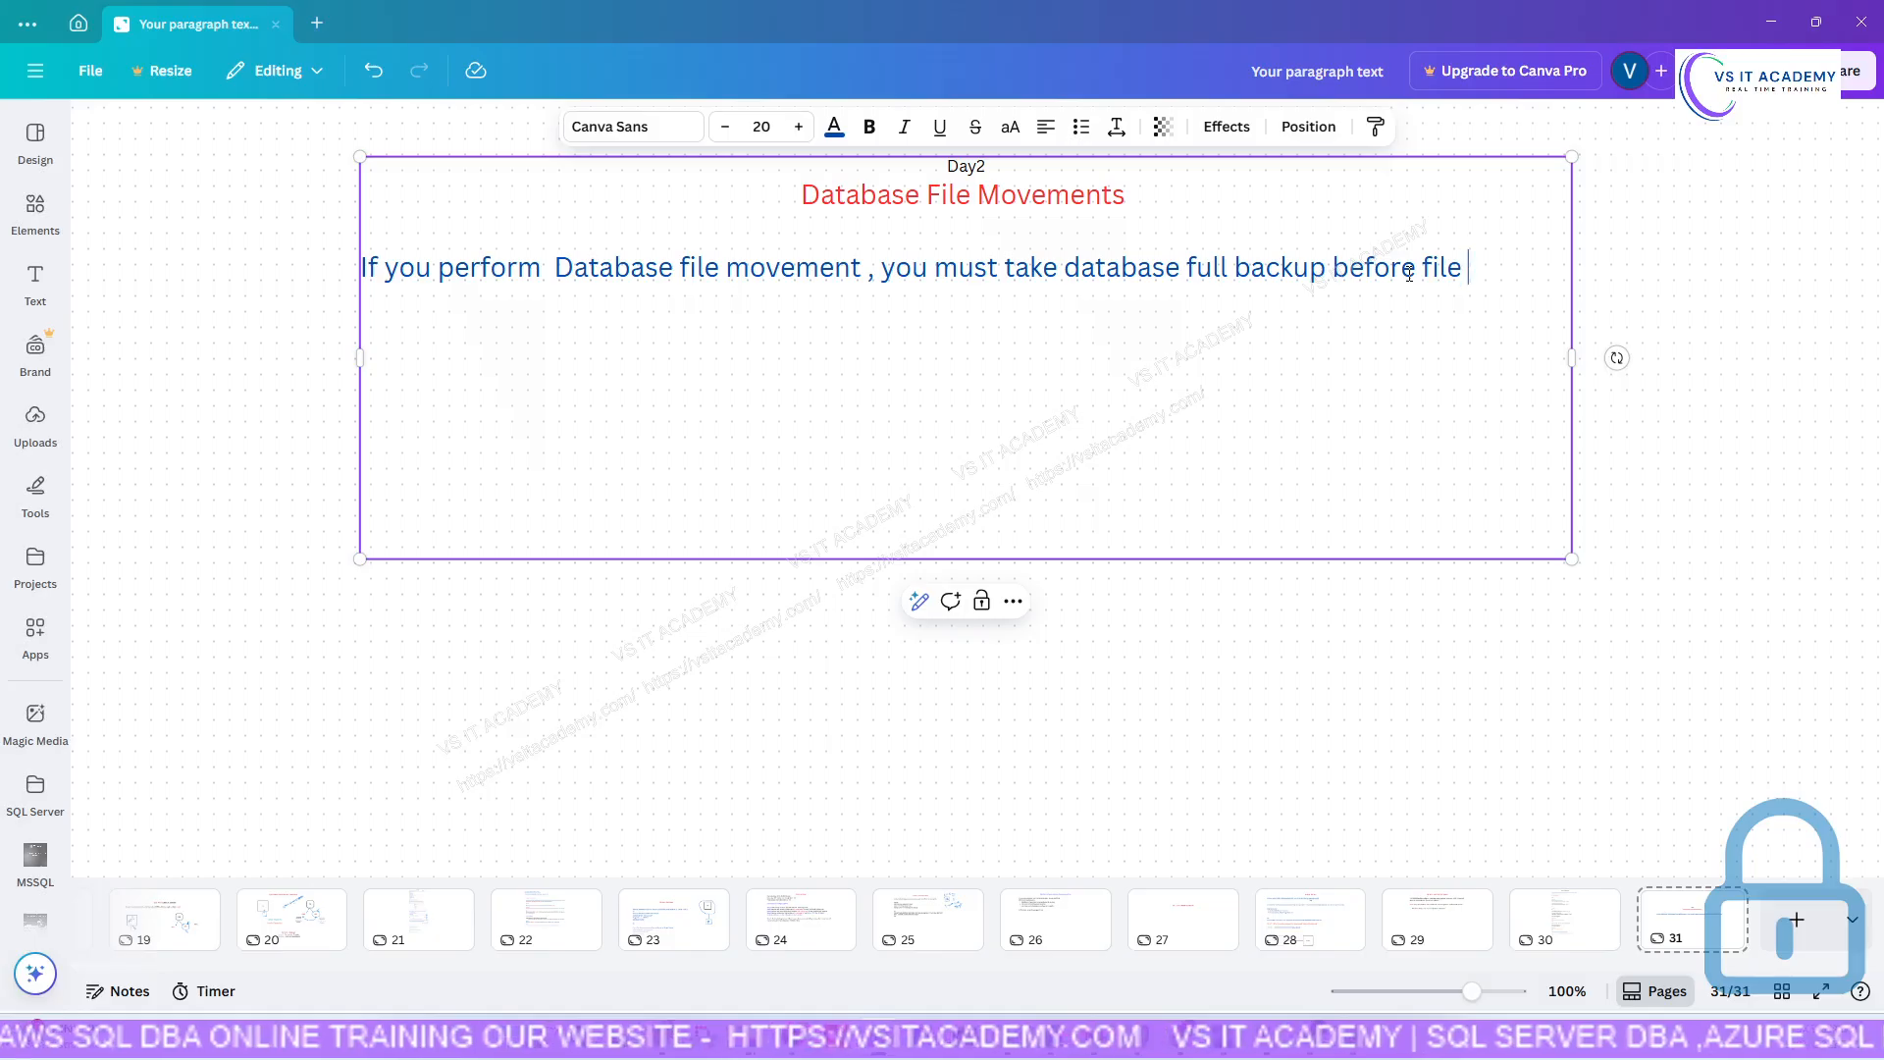
type("movem")
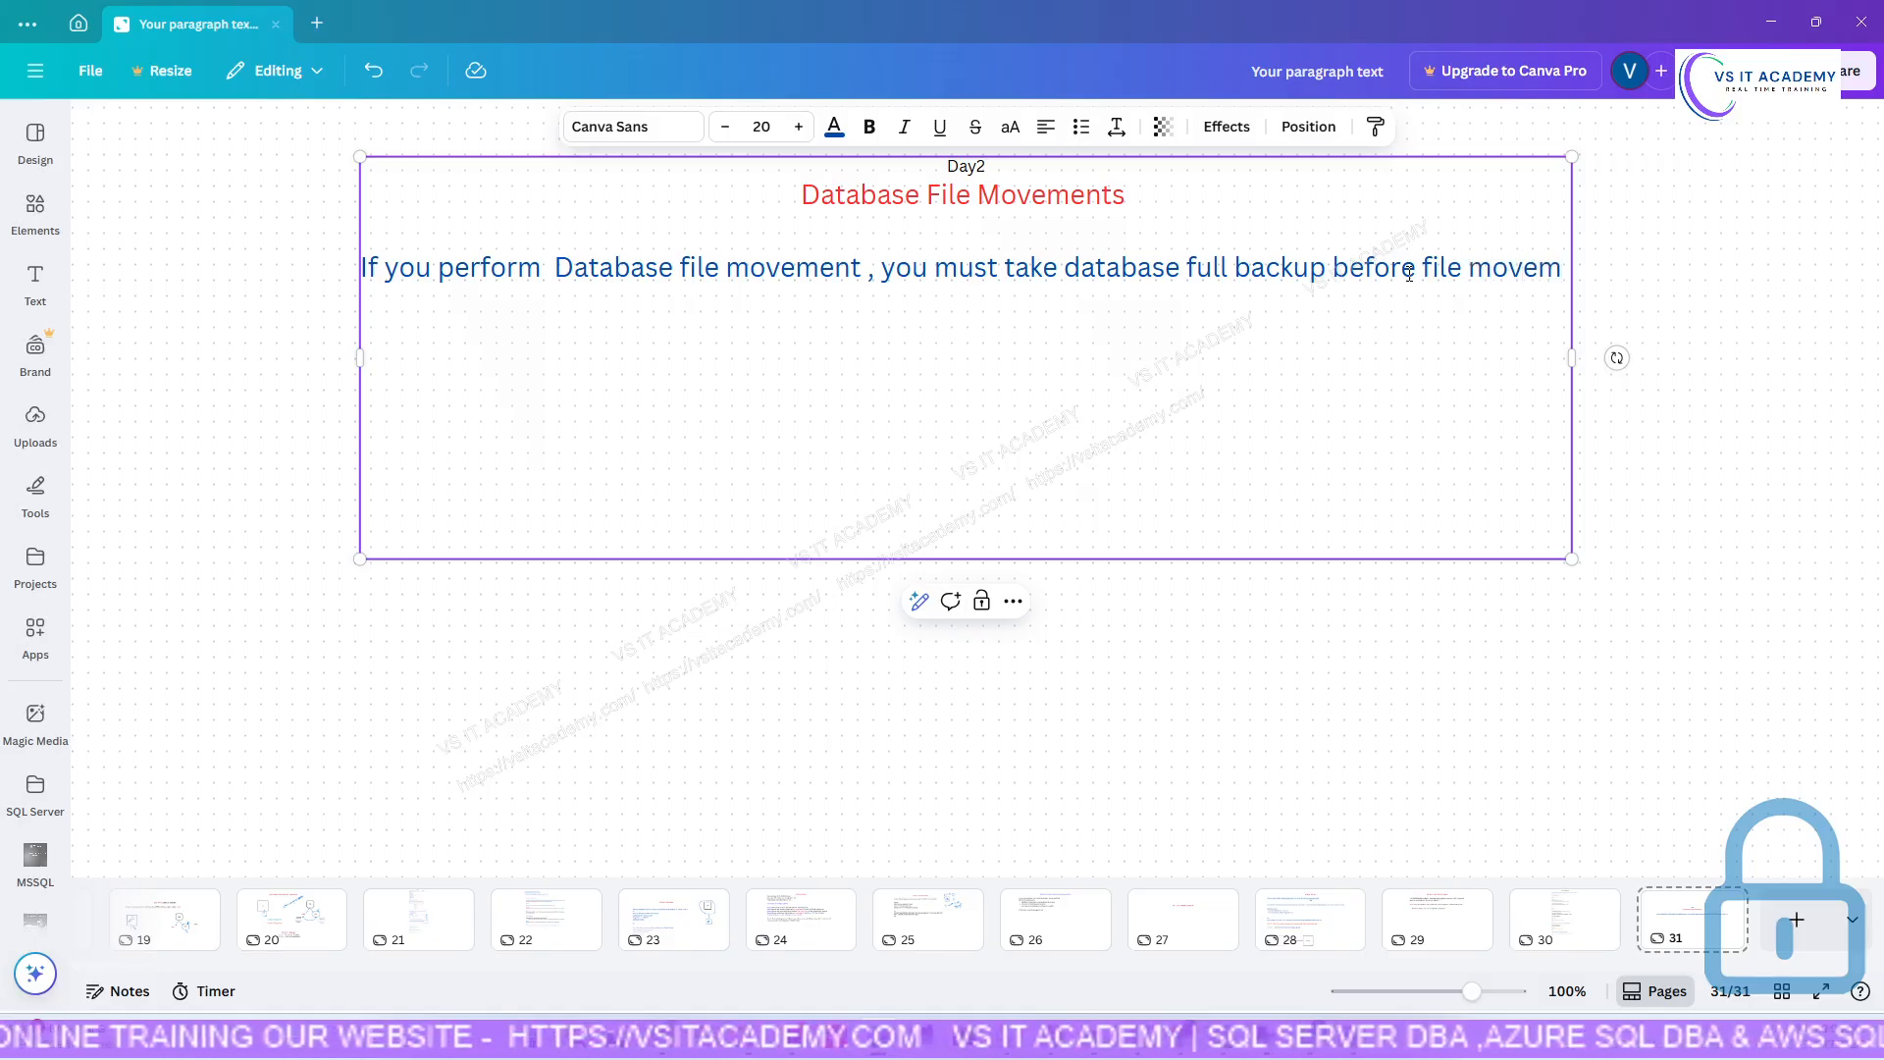
type("ent")
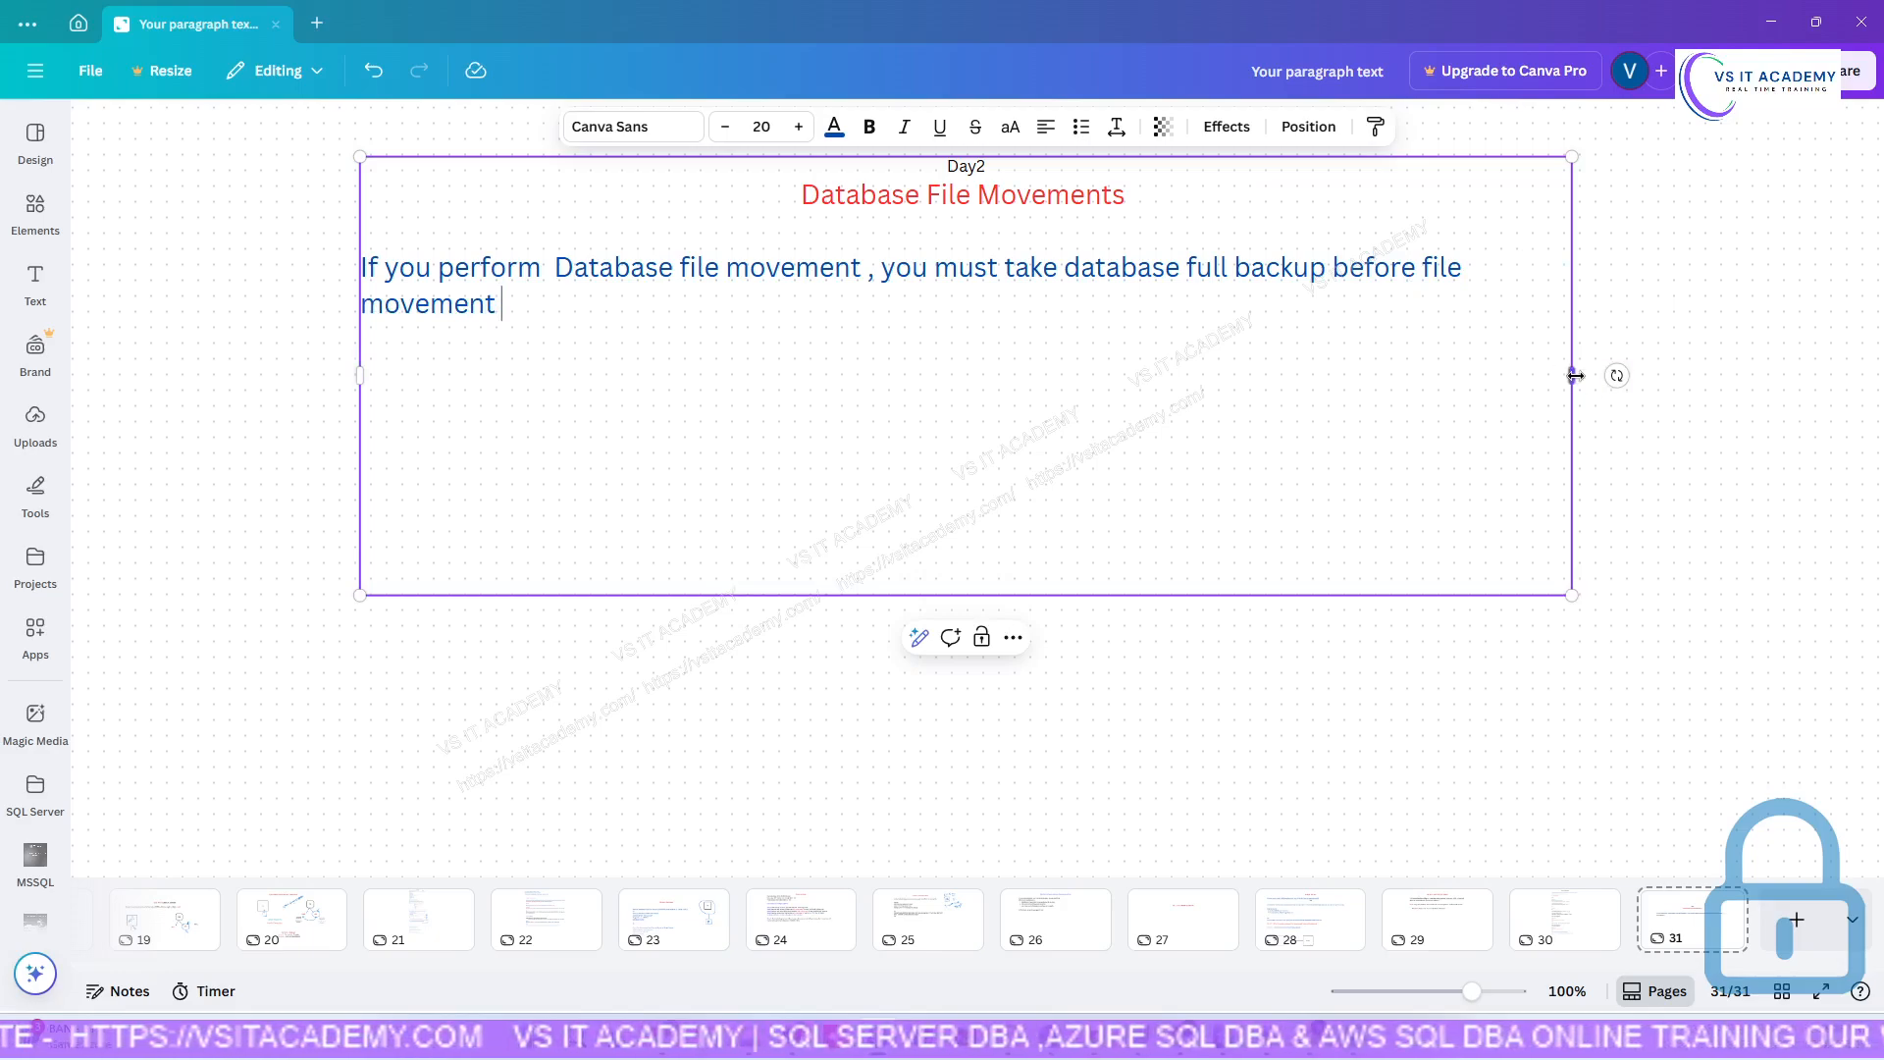
Widen the text box so the blue sentence fits on one line, and shift the box slightly to the right.
left_click_drag(1574, 375, 1706, 379)
left_click(1420, 664)
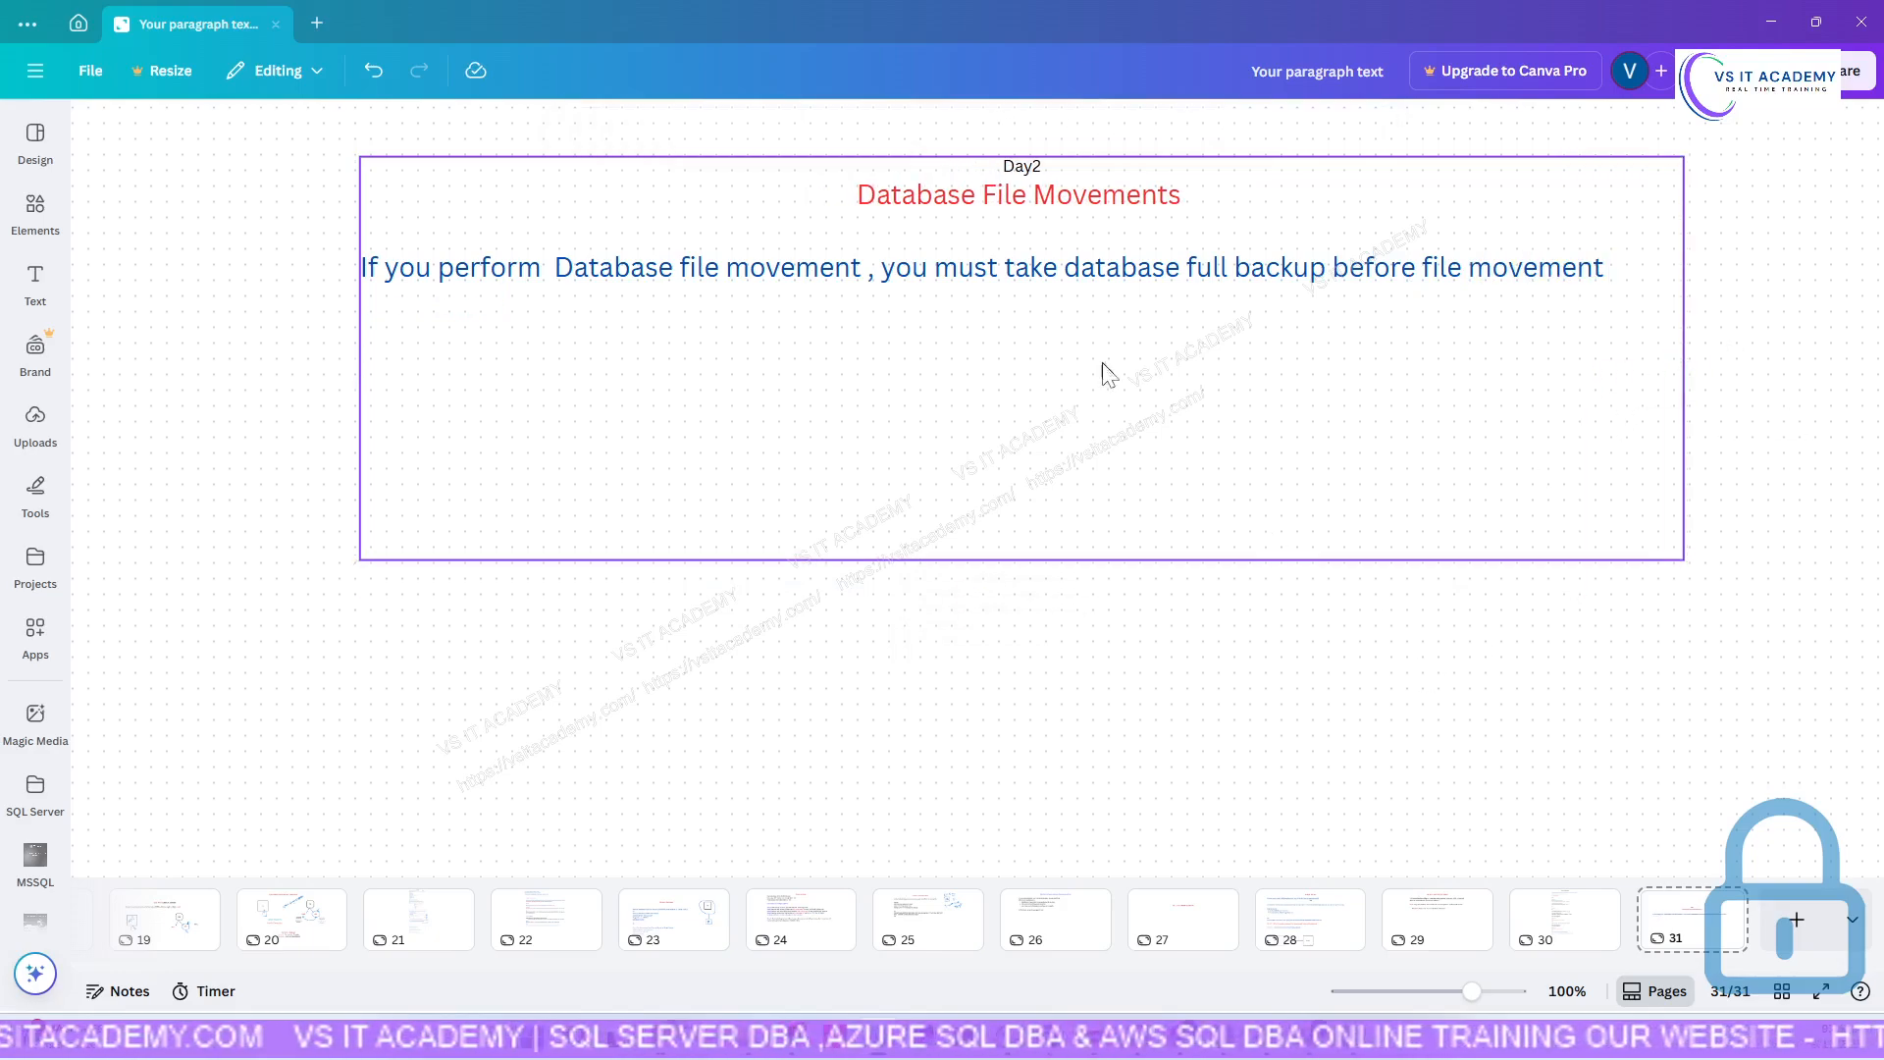
left_click_drag(1121, 363, 1182, 369)
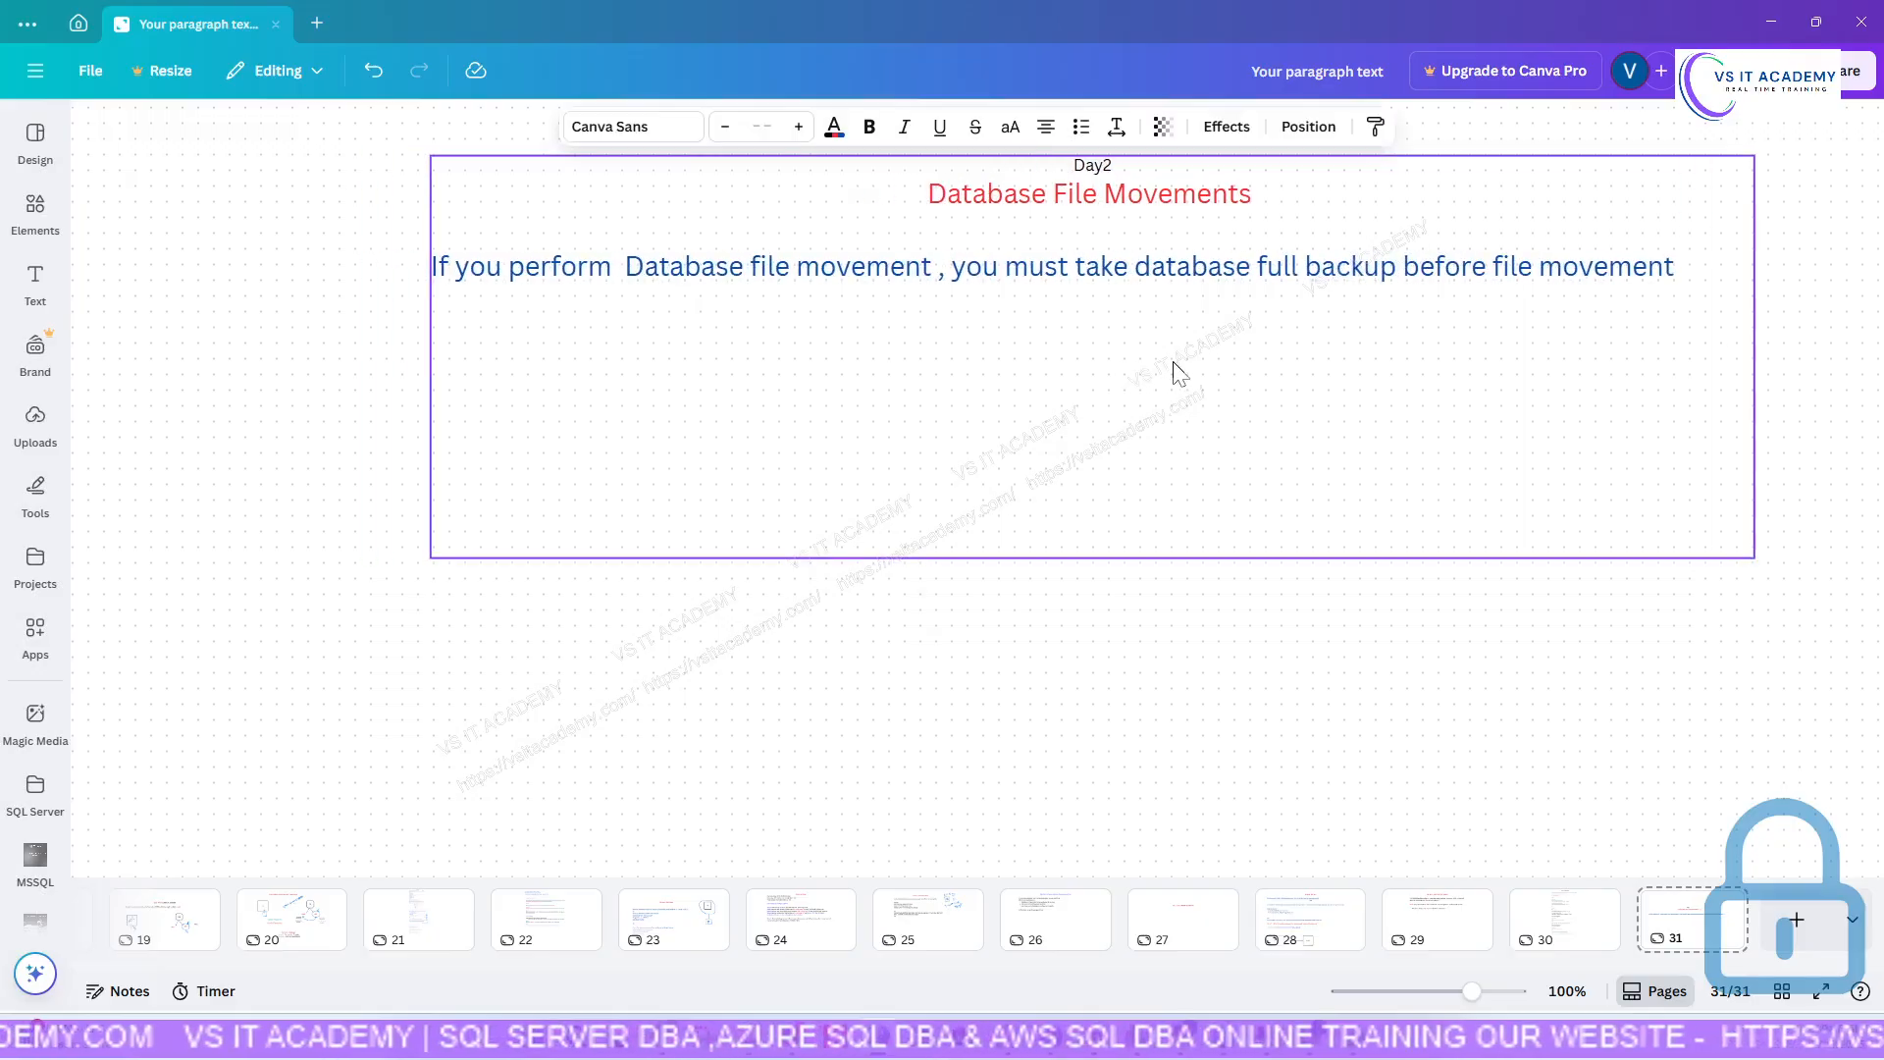
Increase the font size of the "Day2" line to 18 and place the text cursor below the blue sentence.
double_click(1092, 166)
left_click(801, 126)
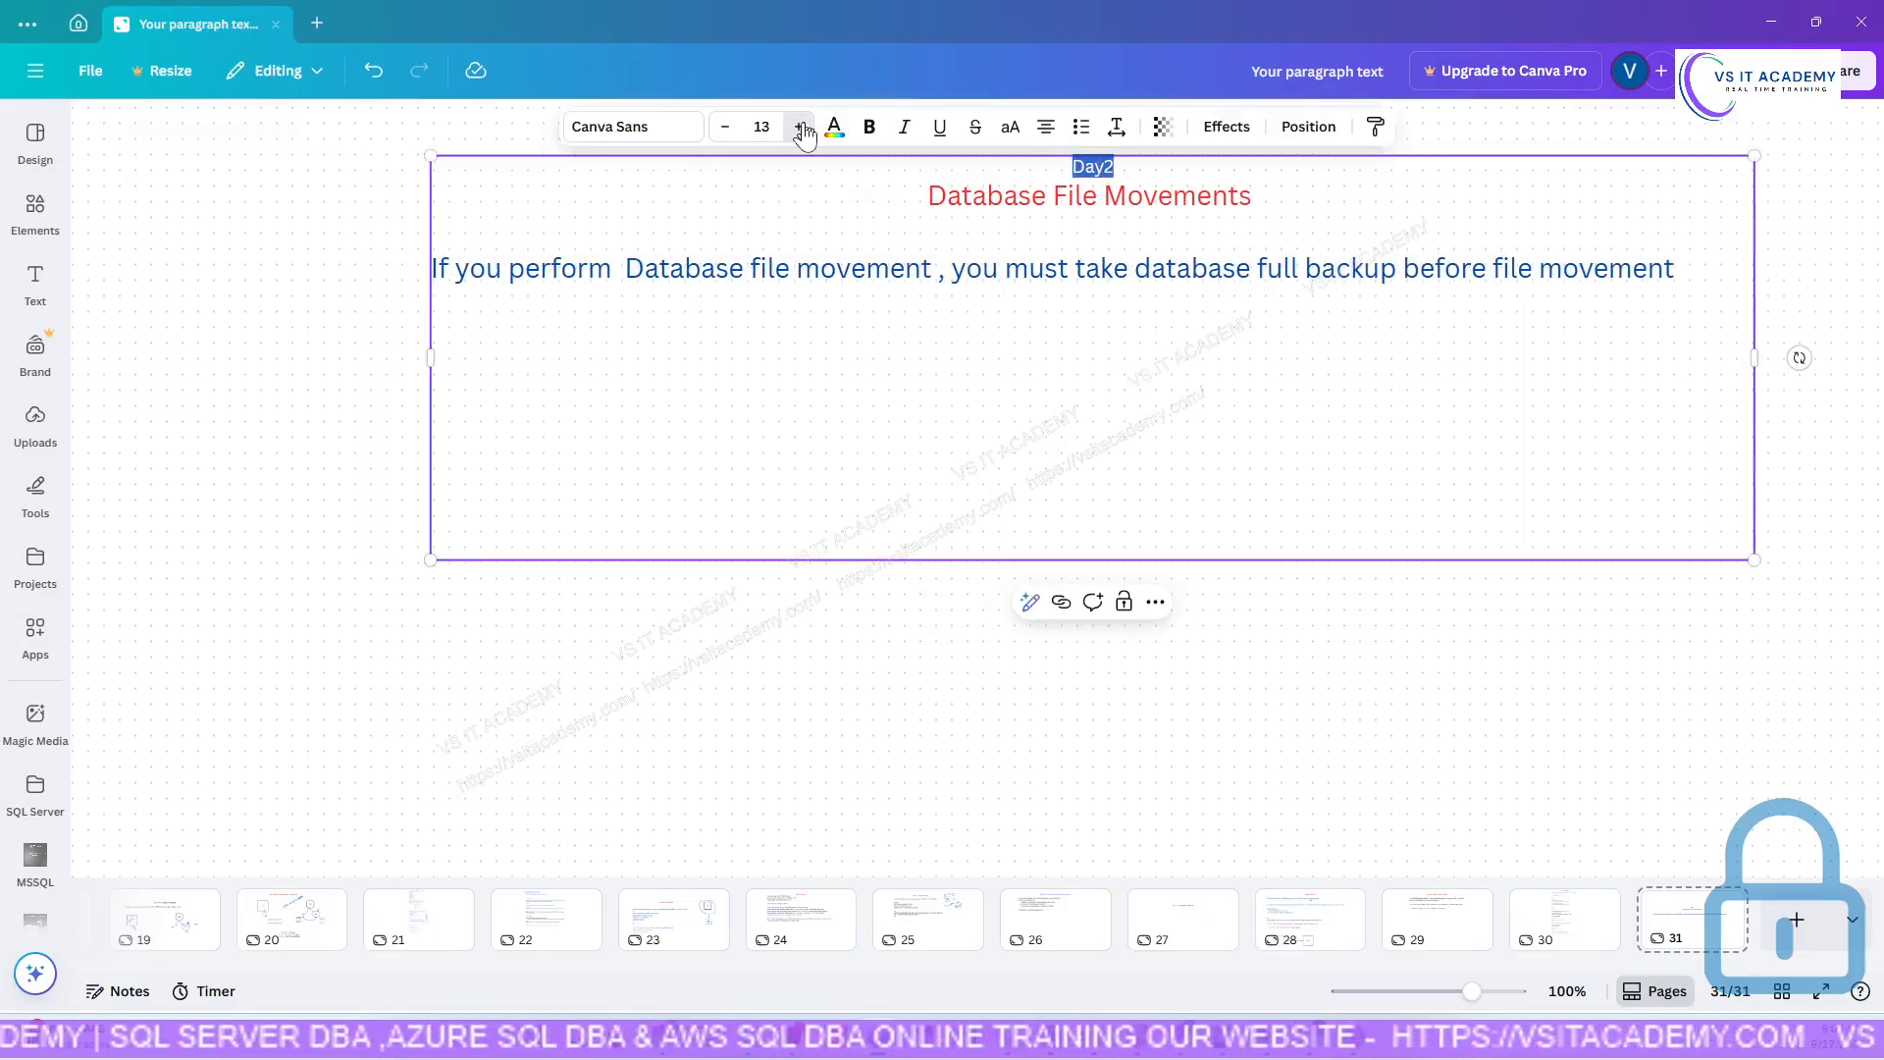
left_click(801, 127)
left_click(801, 126)
left_click(801, 127)
left_click(800, 127)
left_click(800, 127)
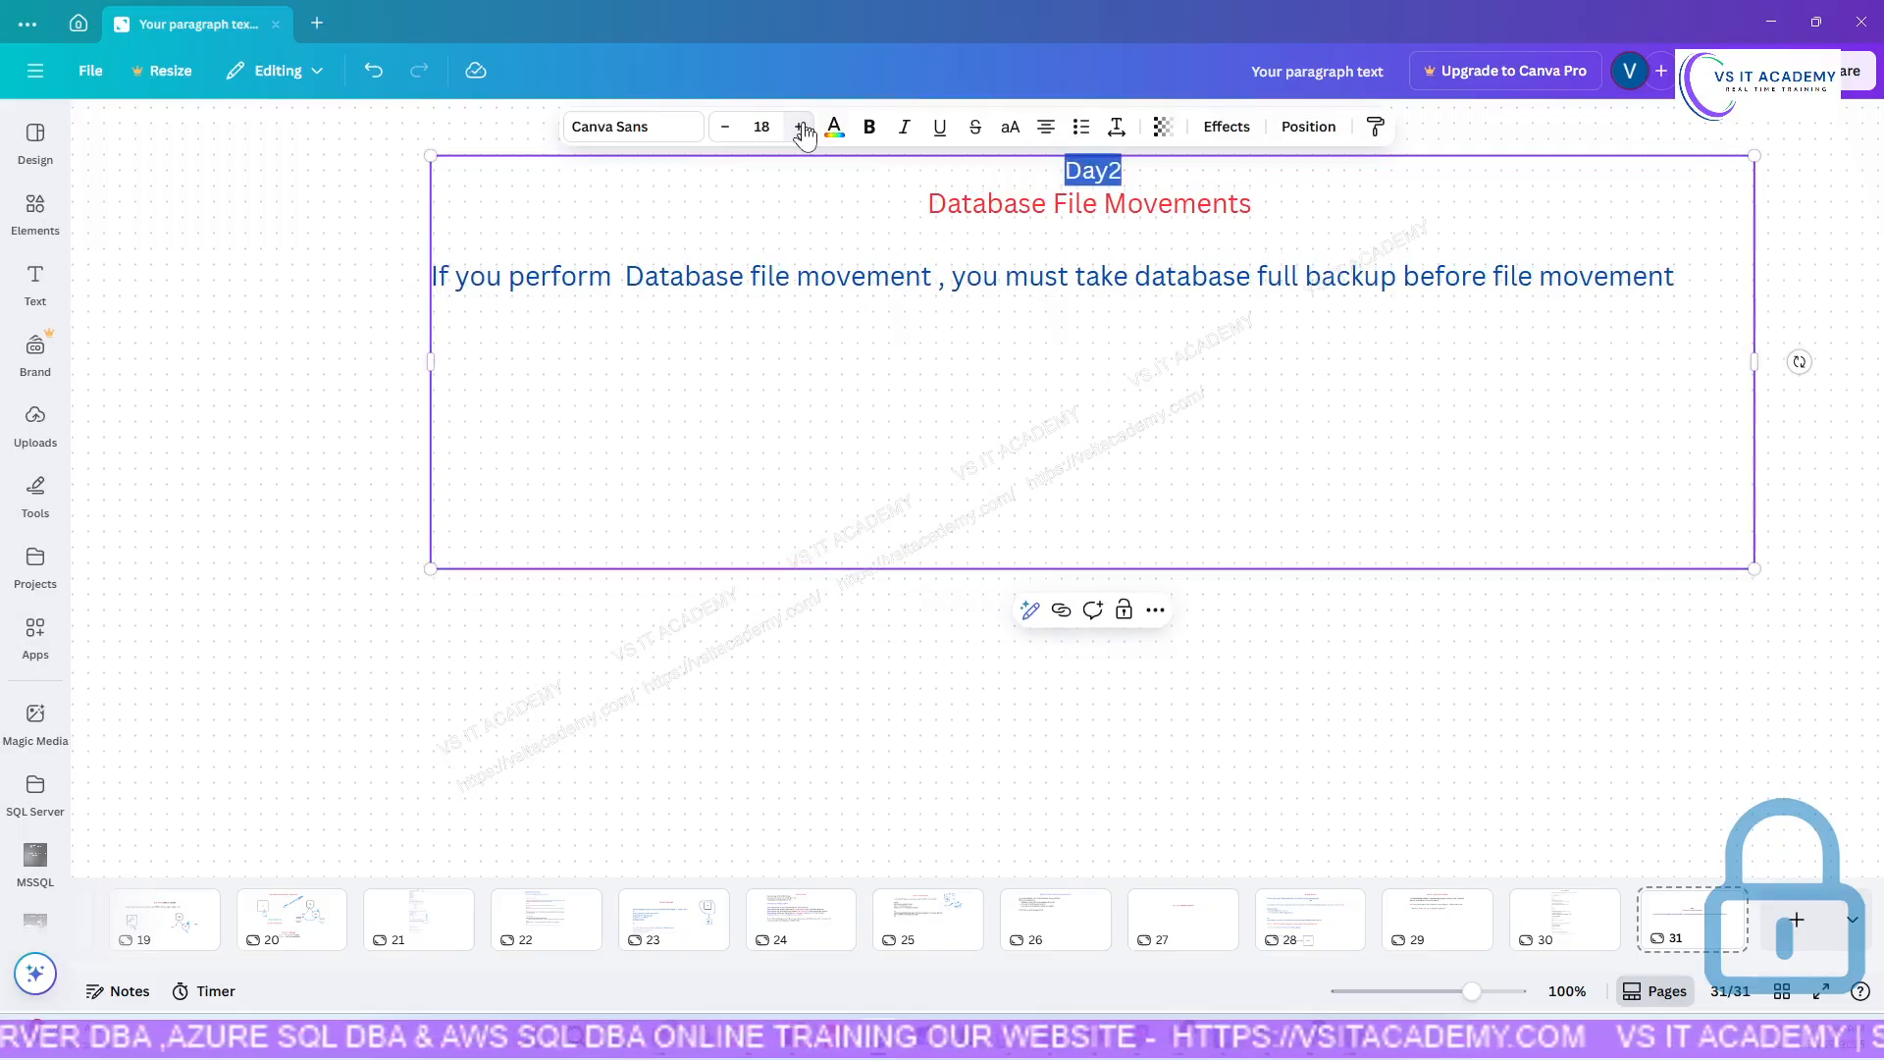
left_click(880, 278)
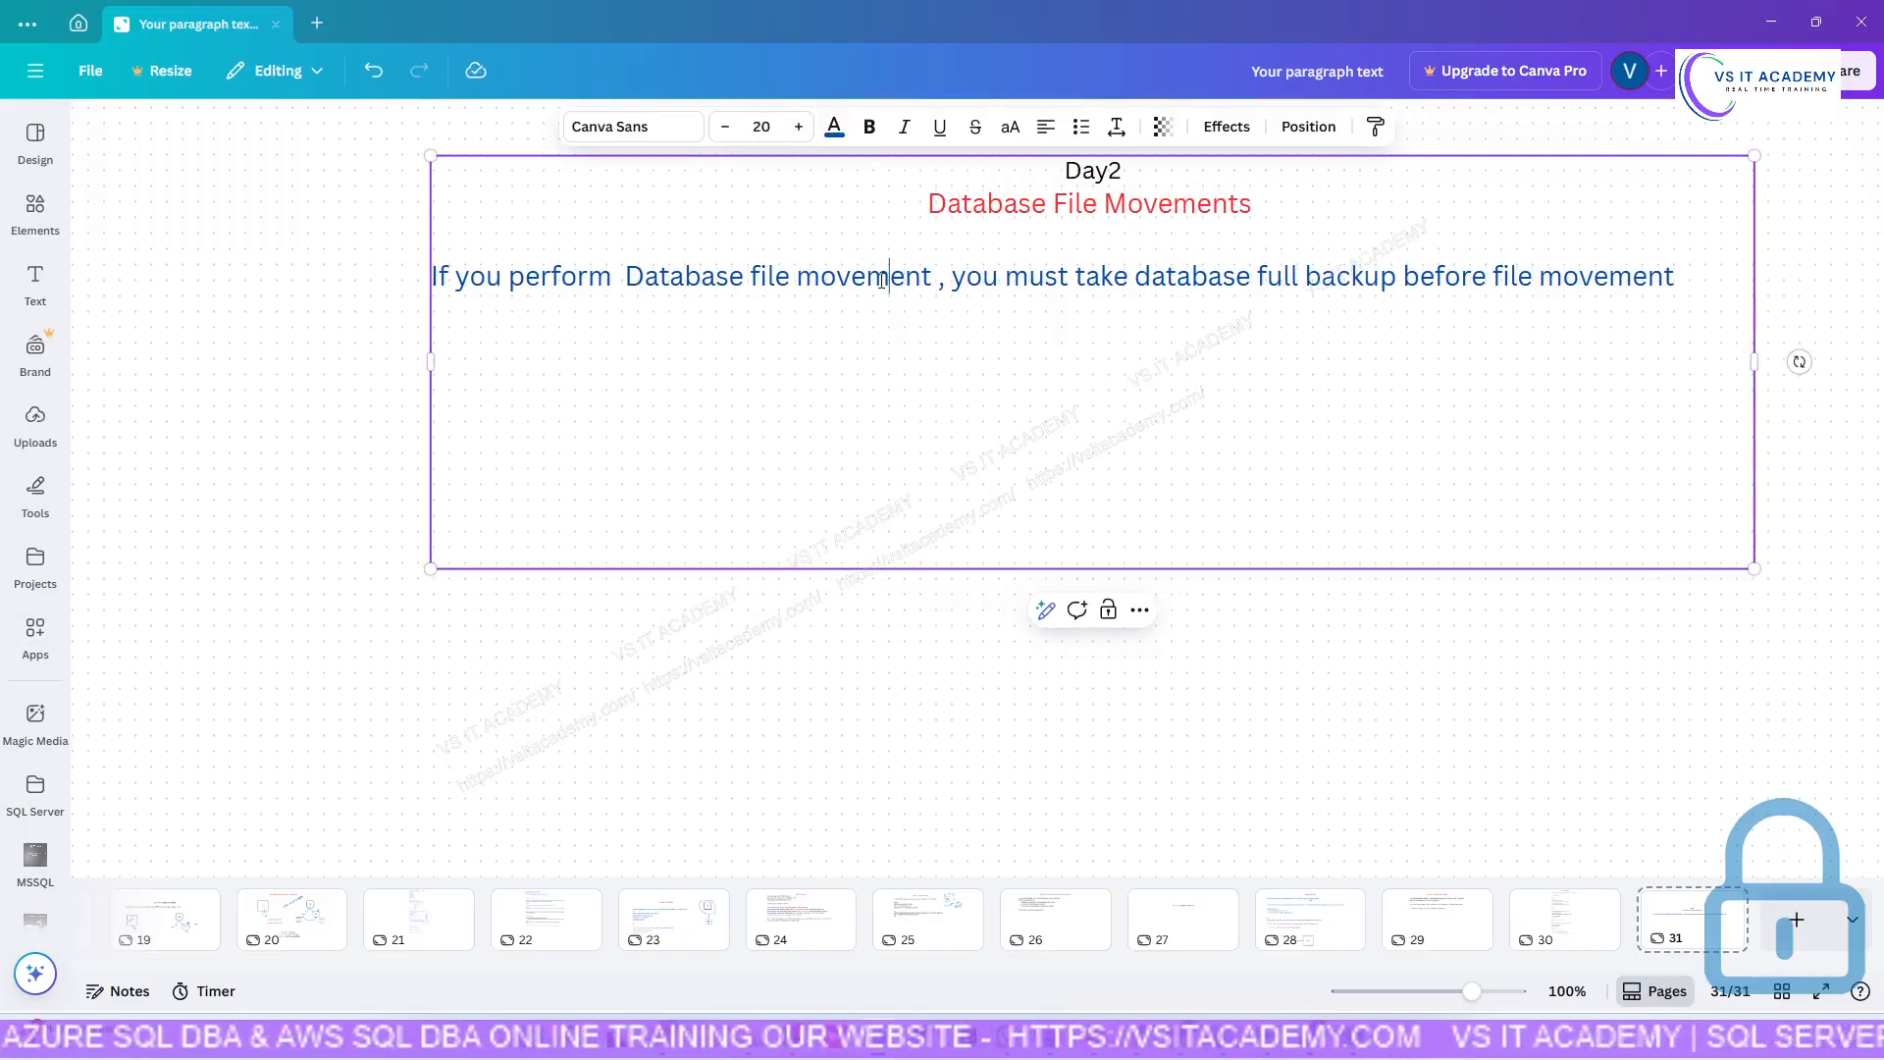
left_click(1258, 373)
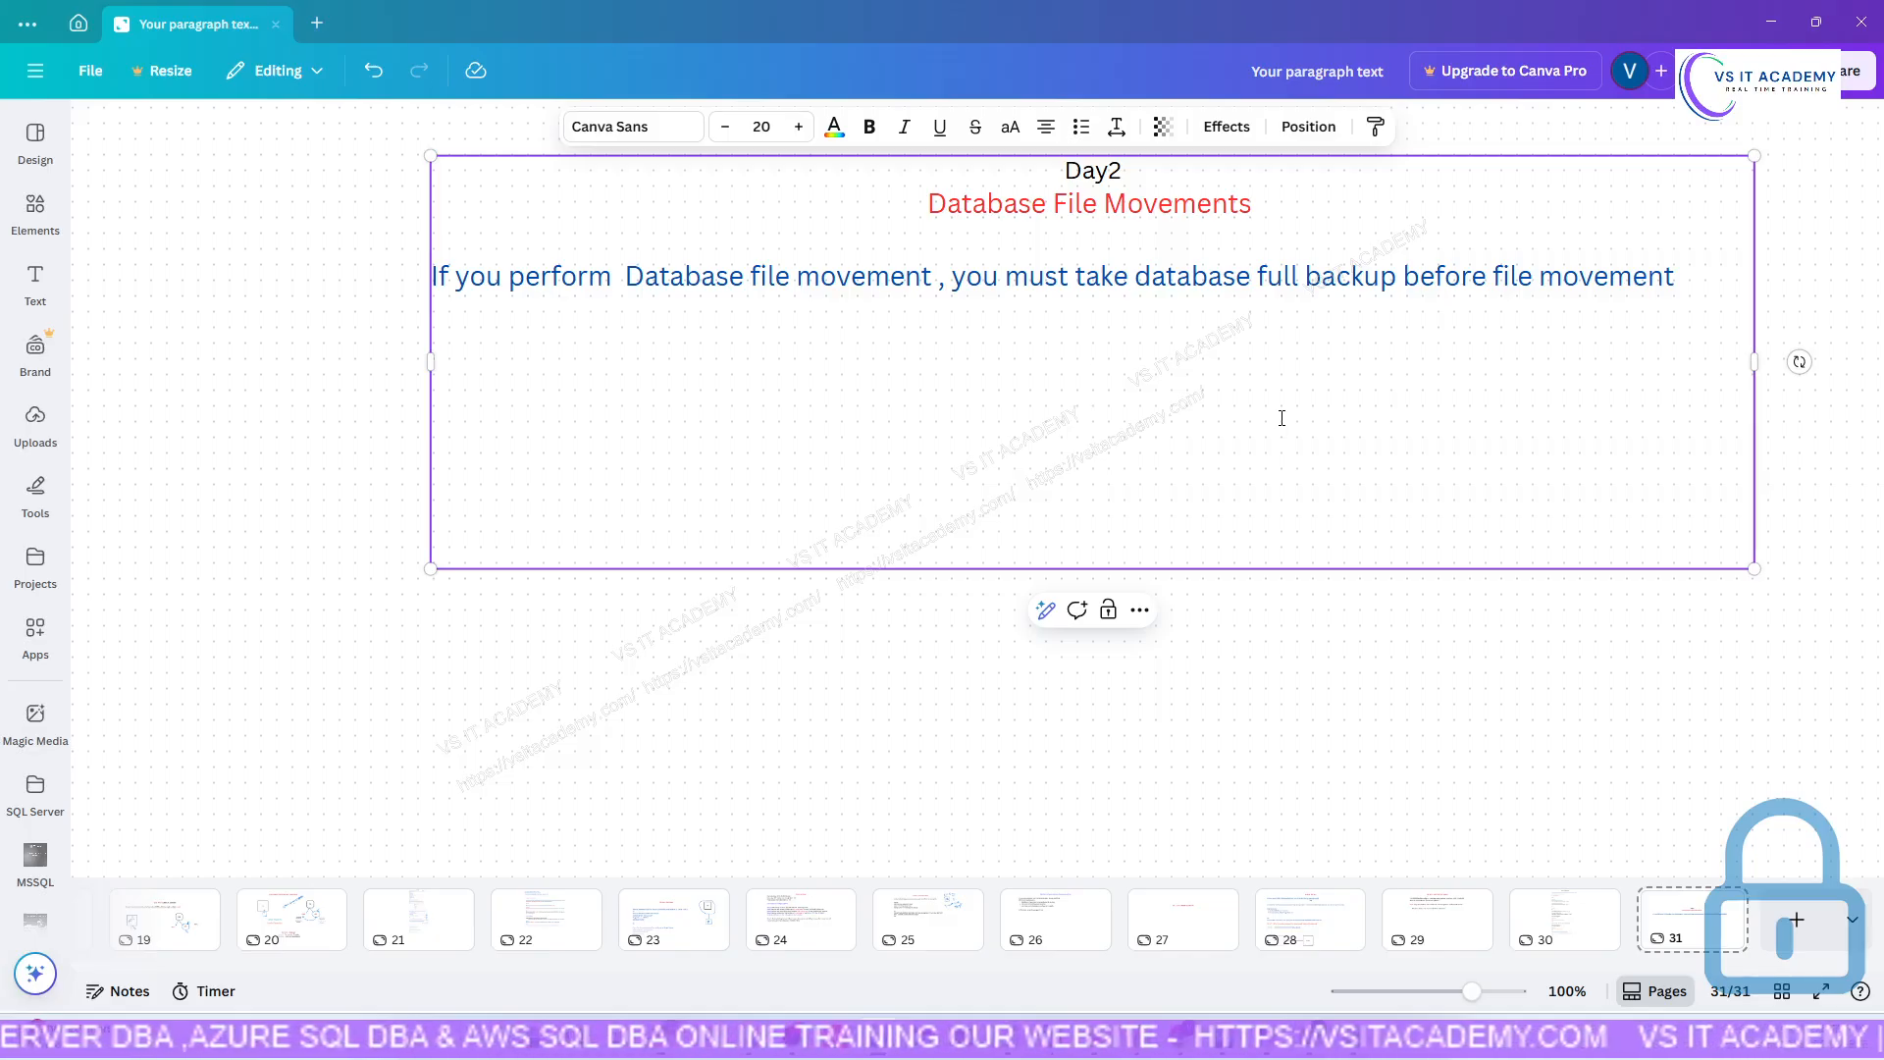
Shorten the red title to "Database File Movement" and add the line "User database File movement" below the blue sentence.
left_click(1254, 203)
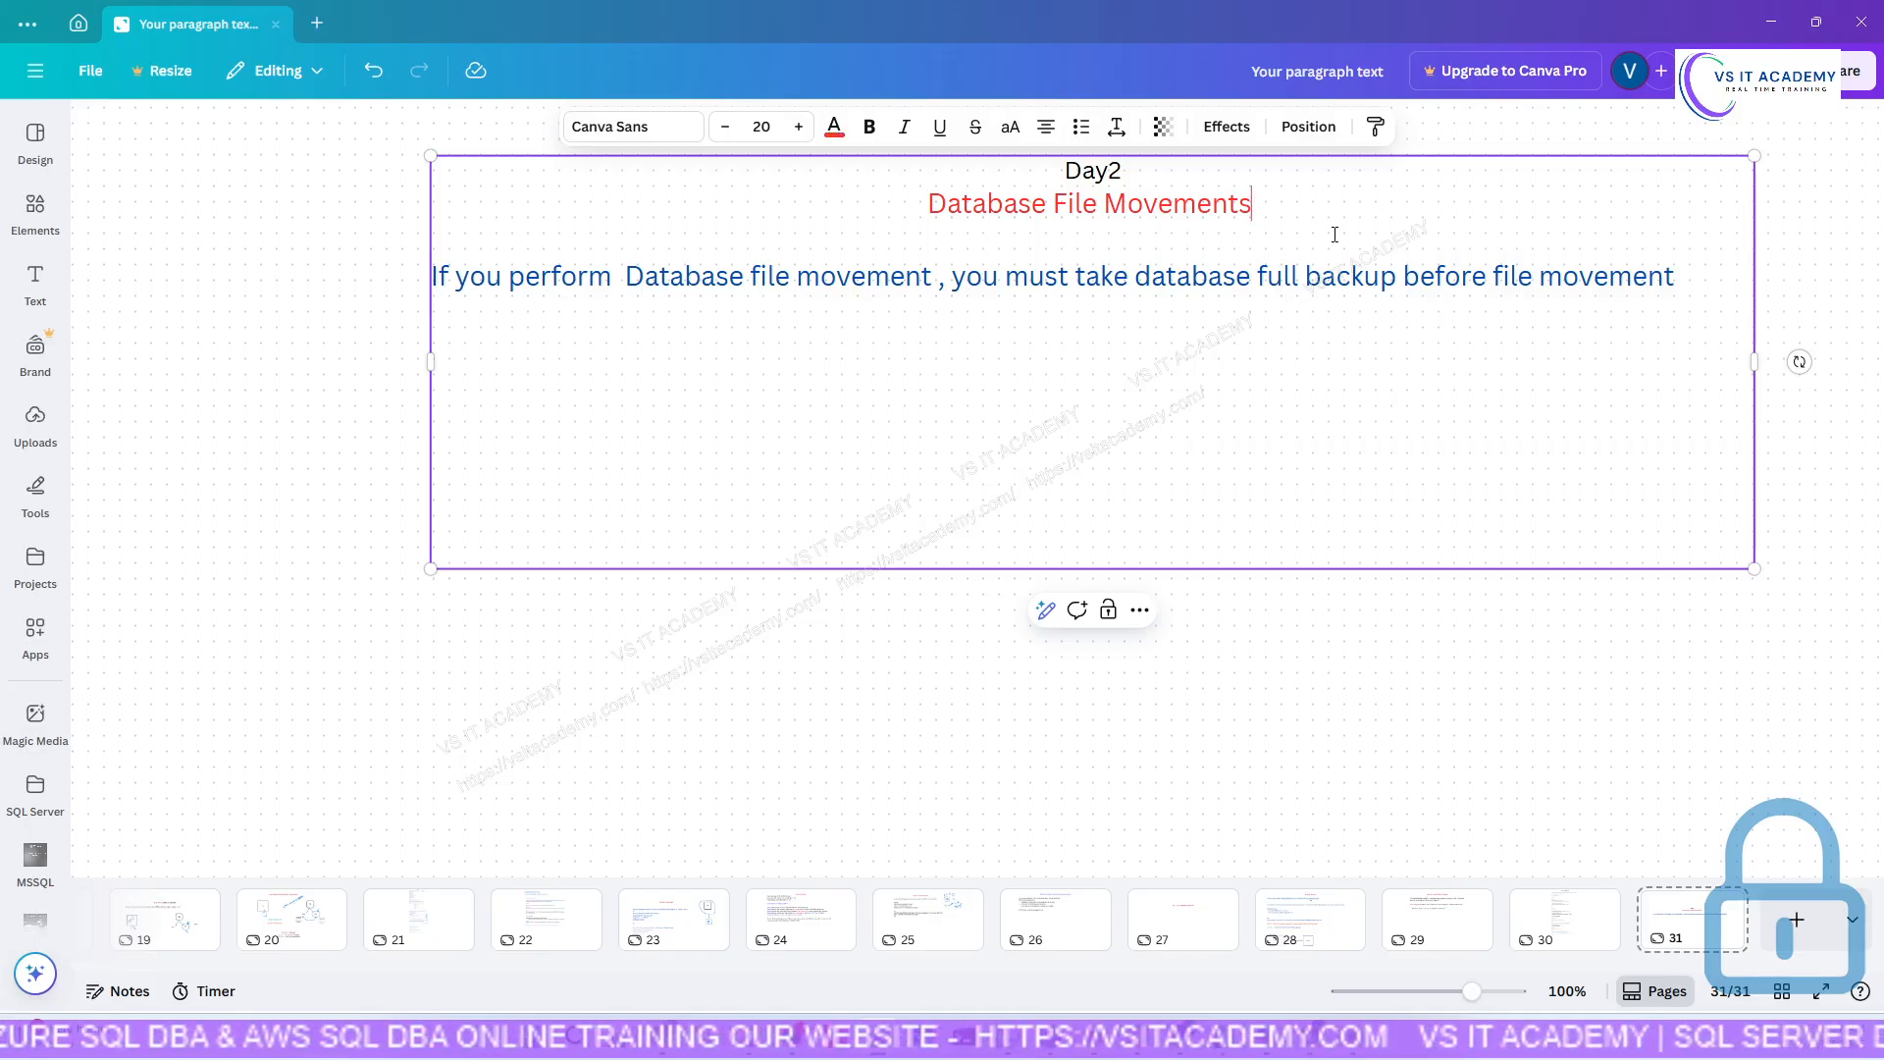
key("BackSpace")
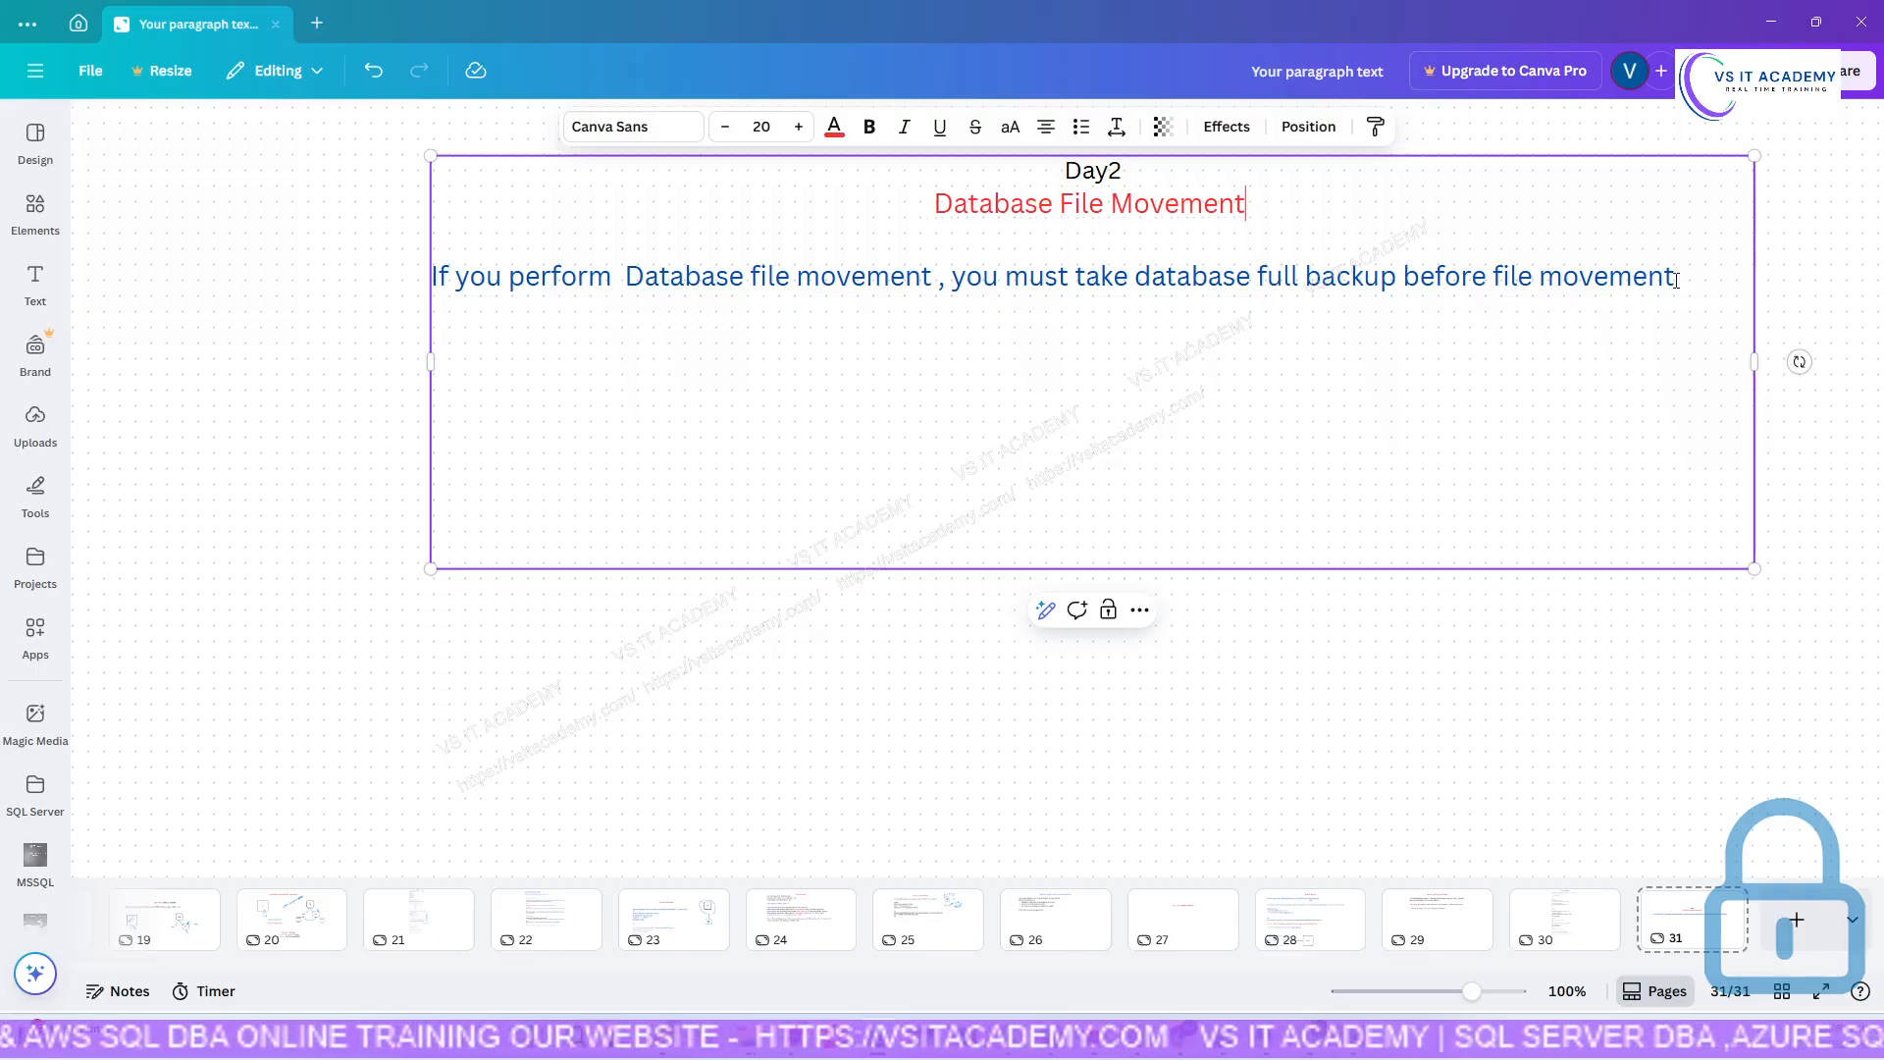
left_click(1720, 341)
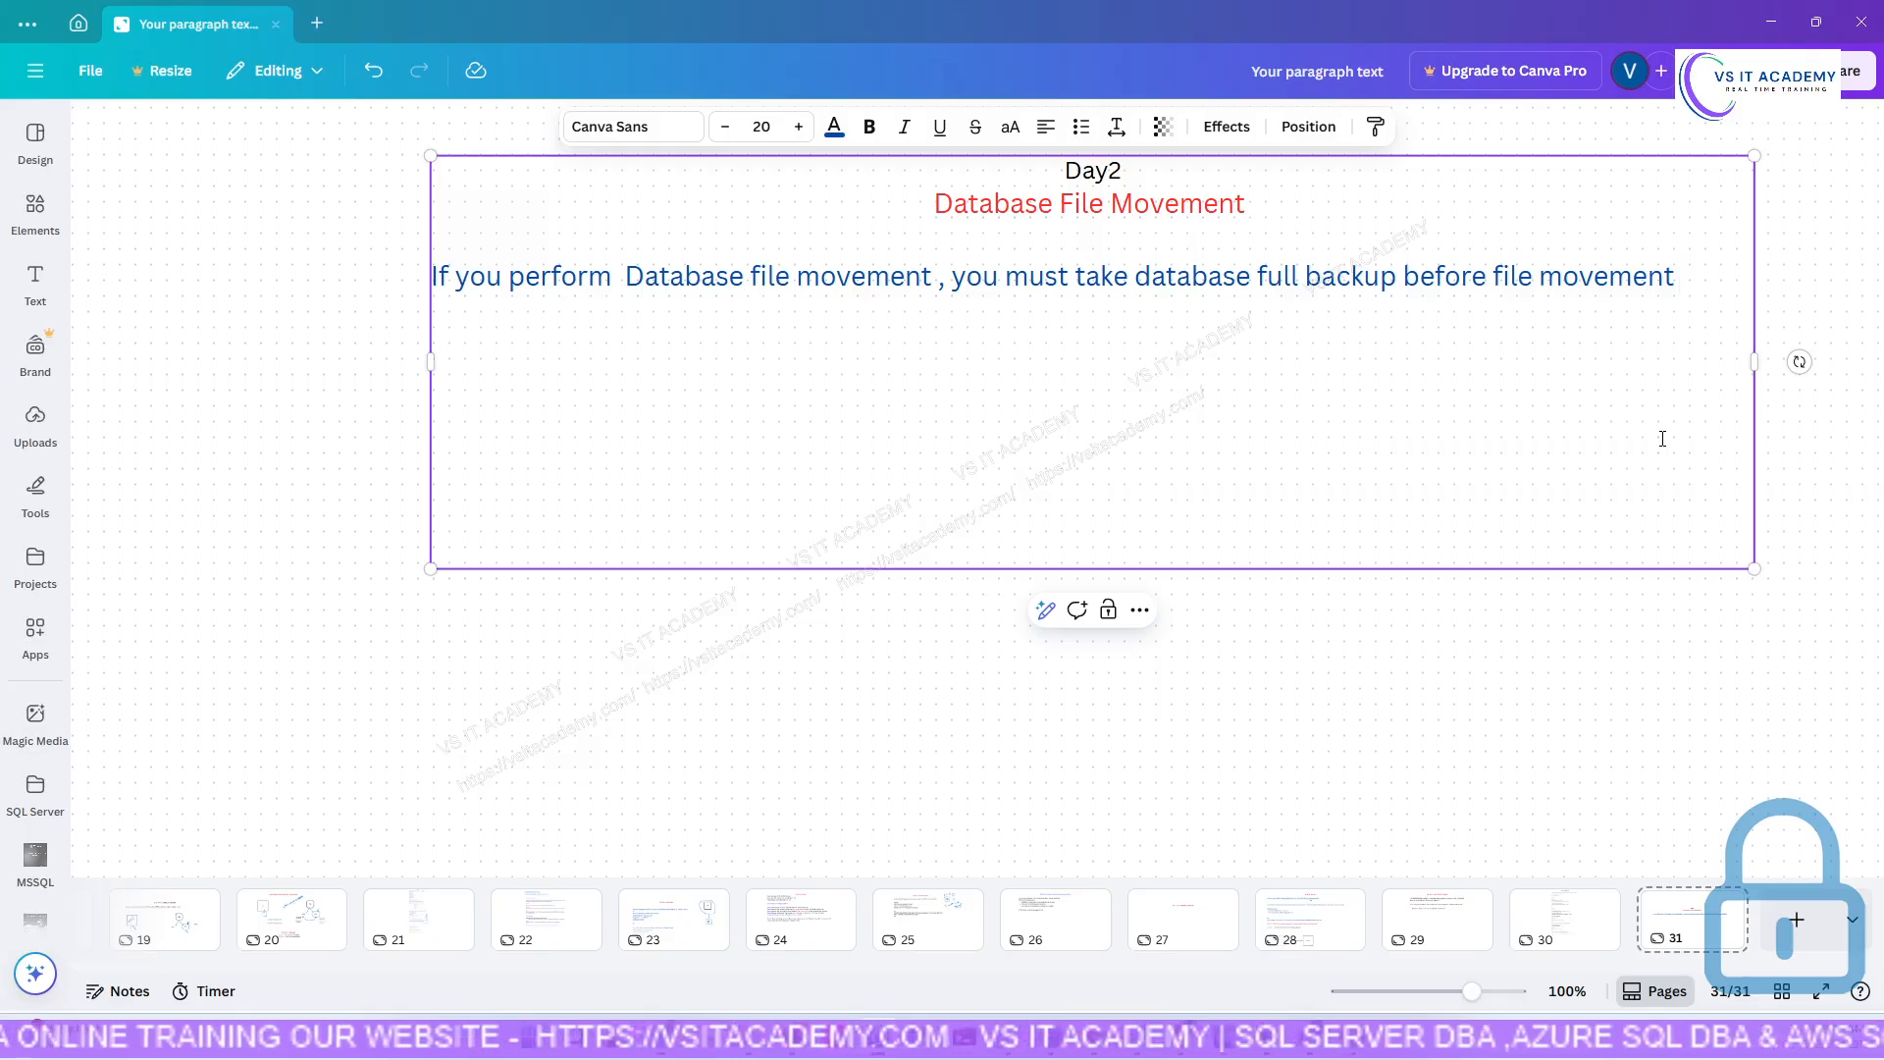
key("Return")
key("Return")
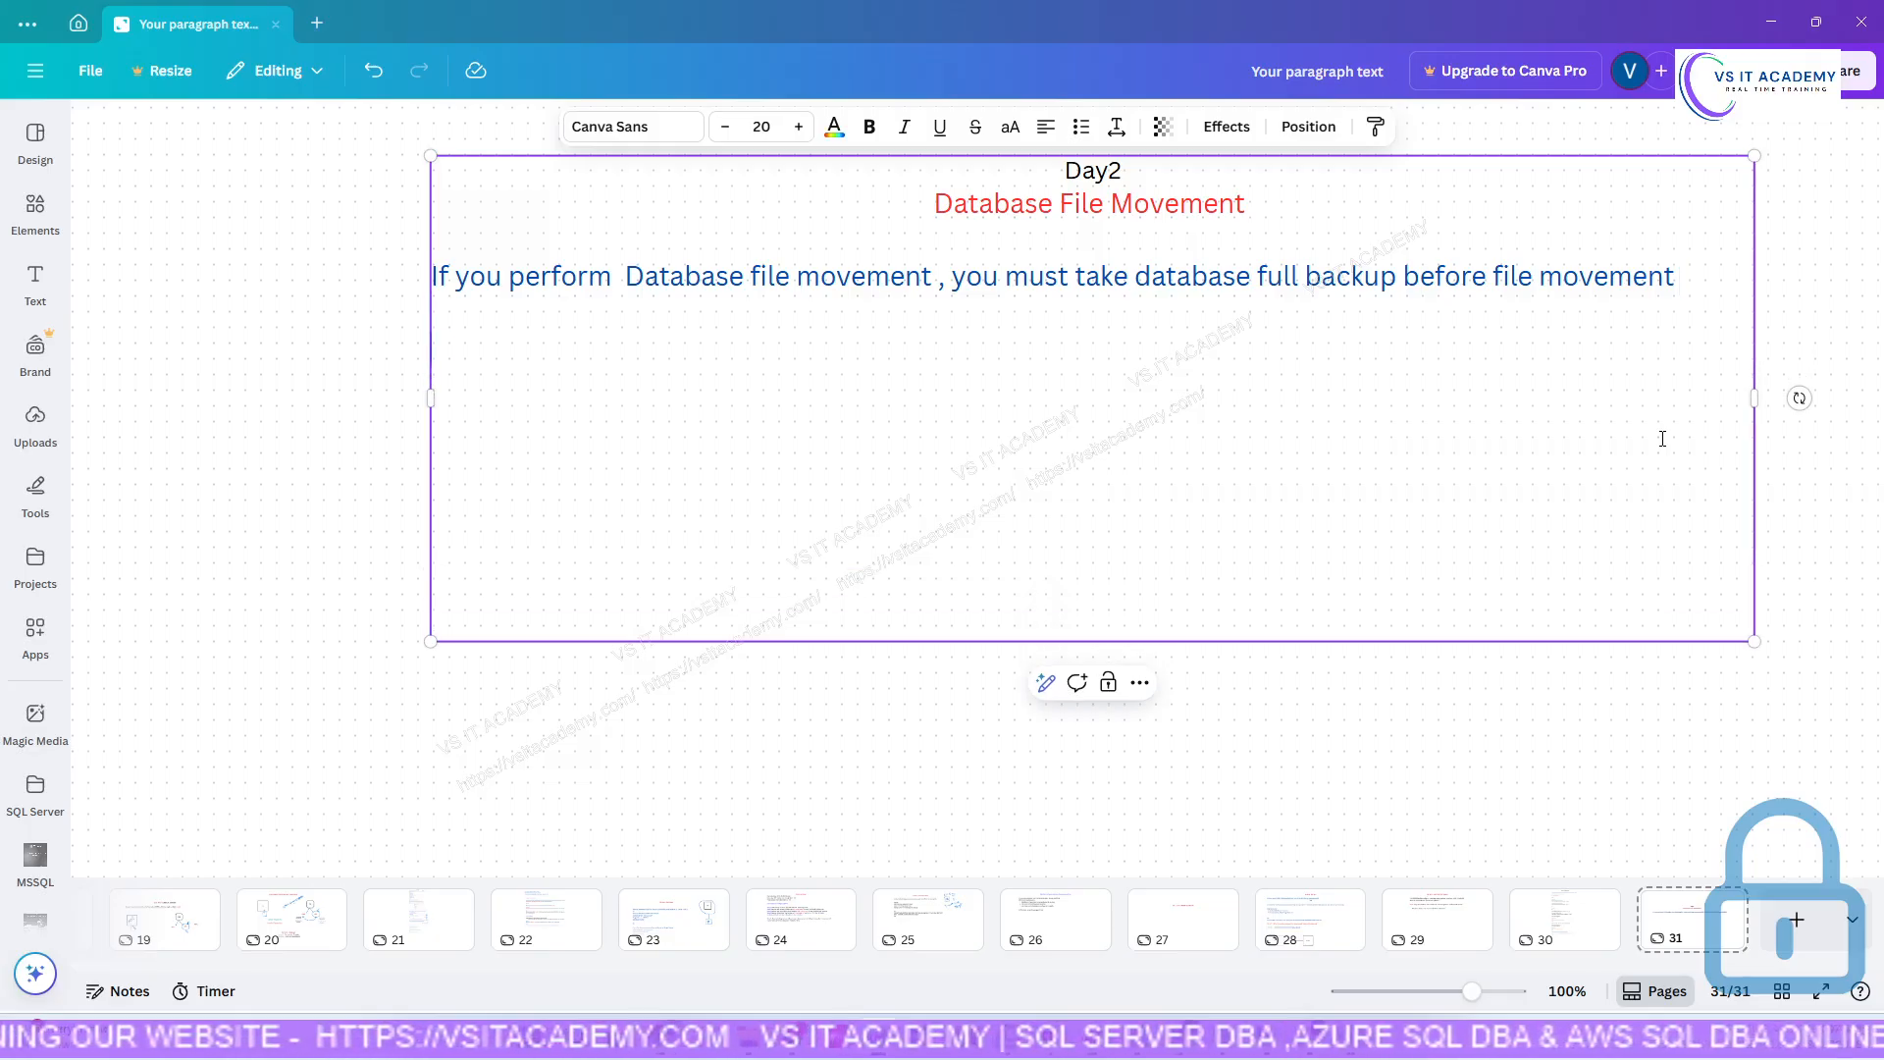
type("User data")
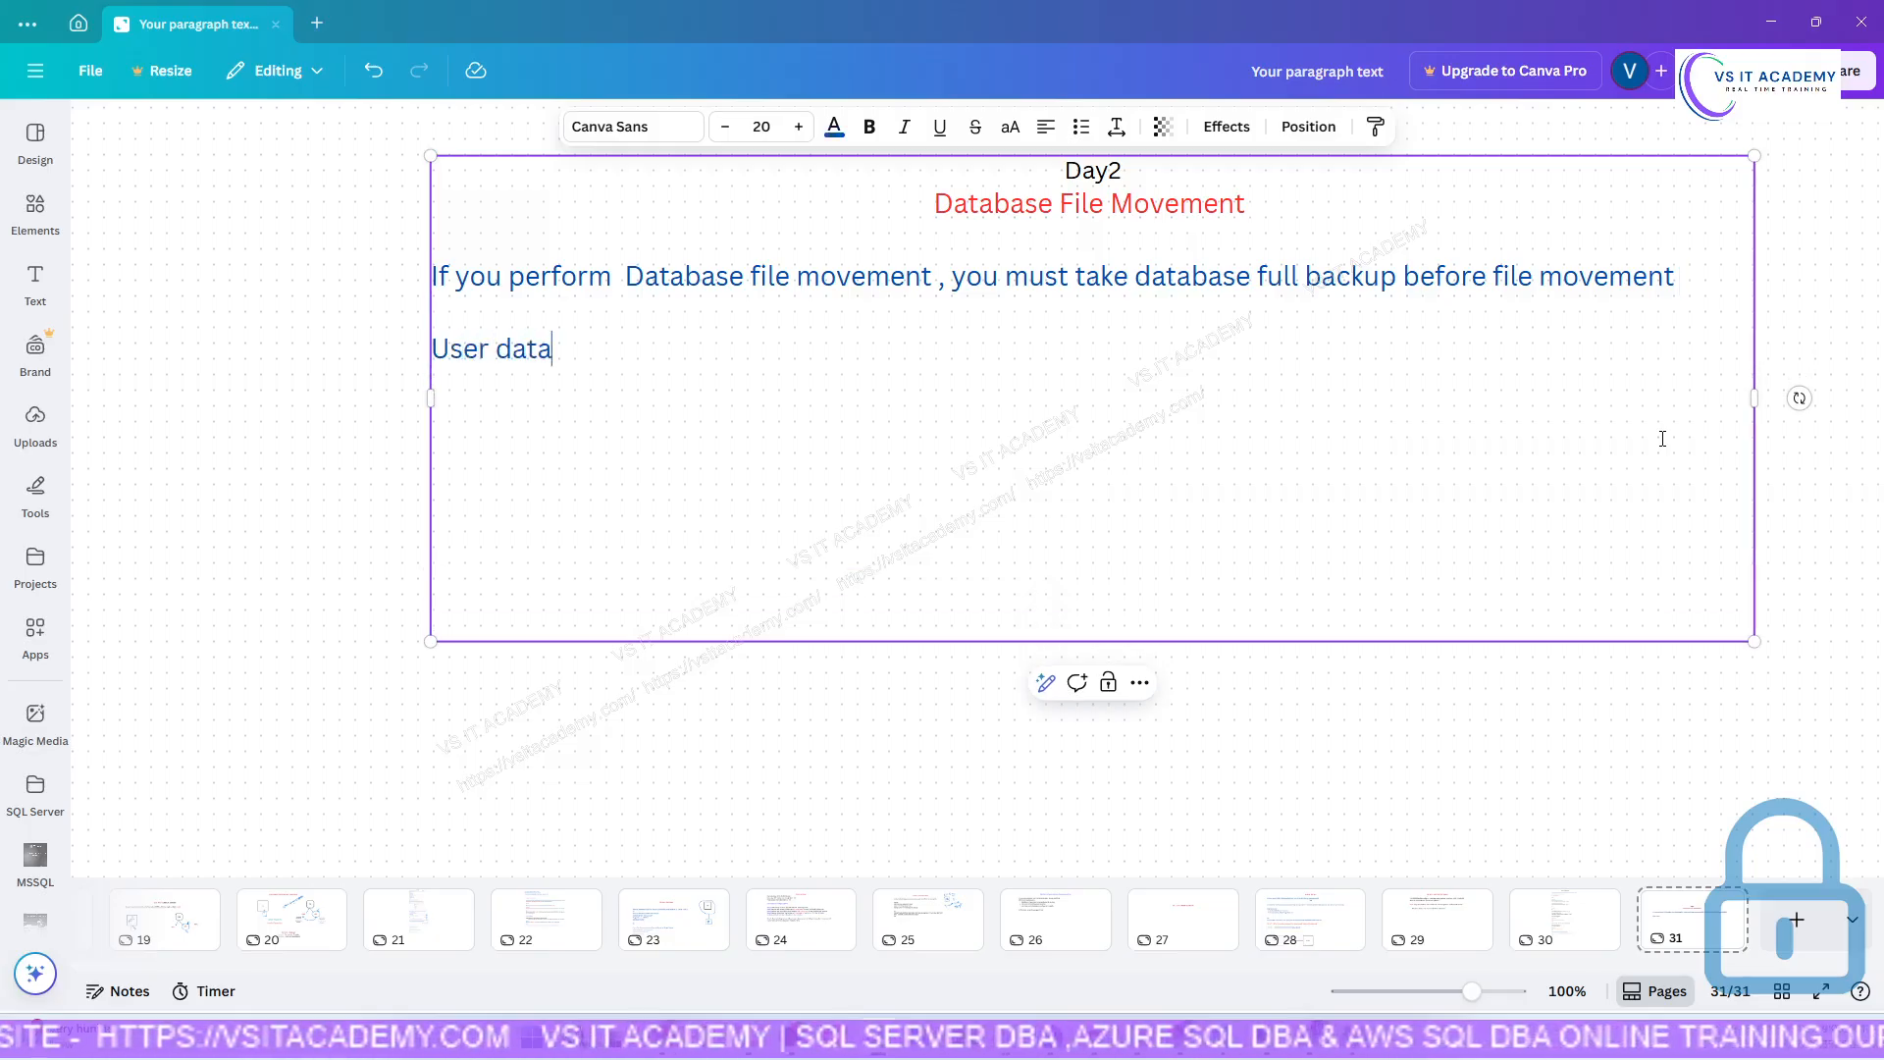
type("base Fi")
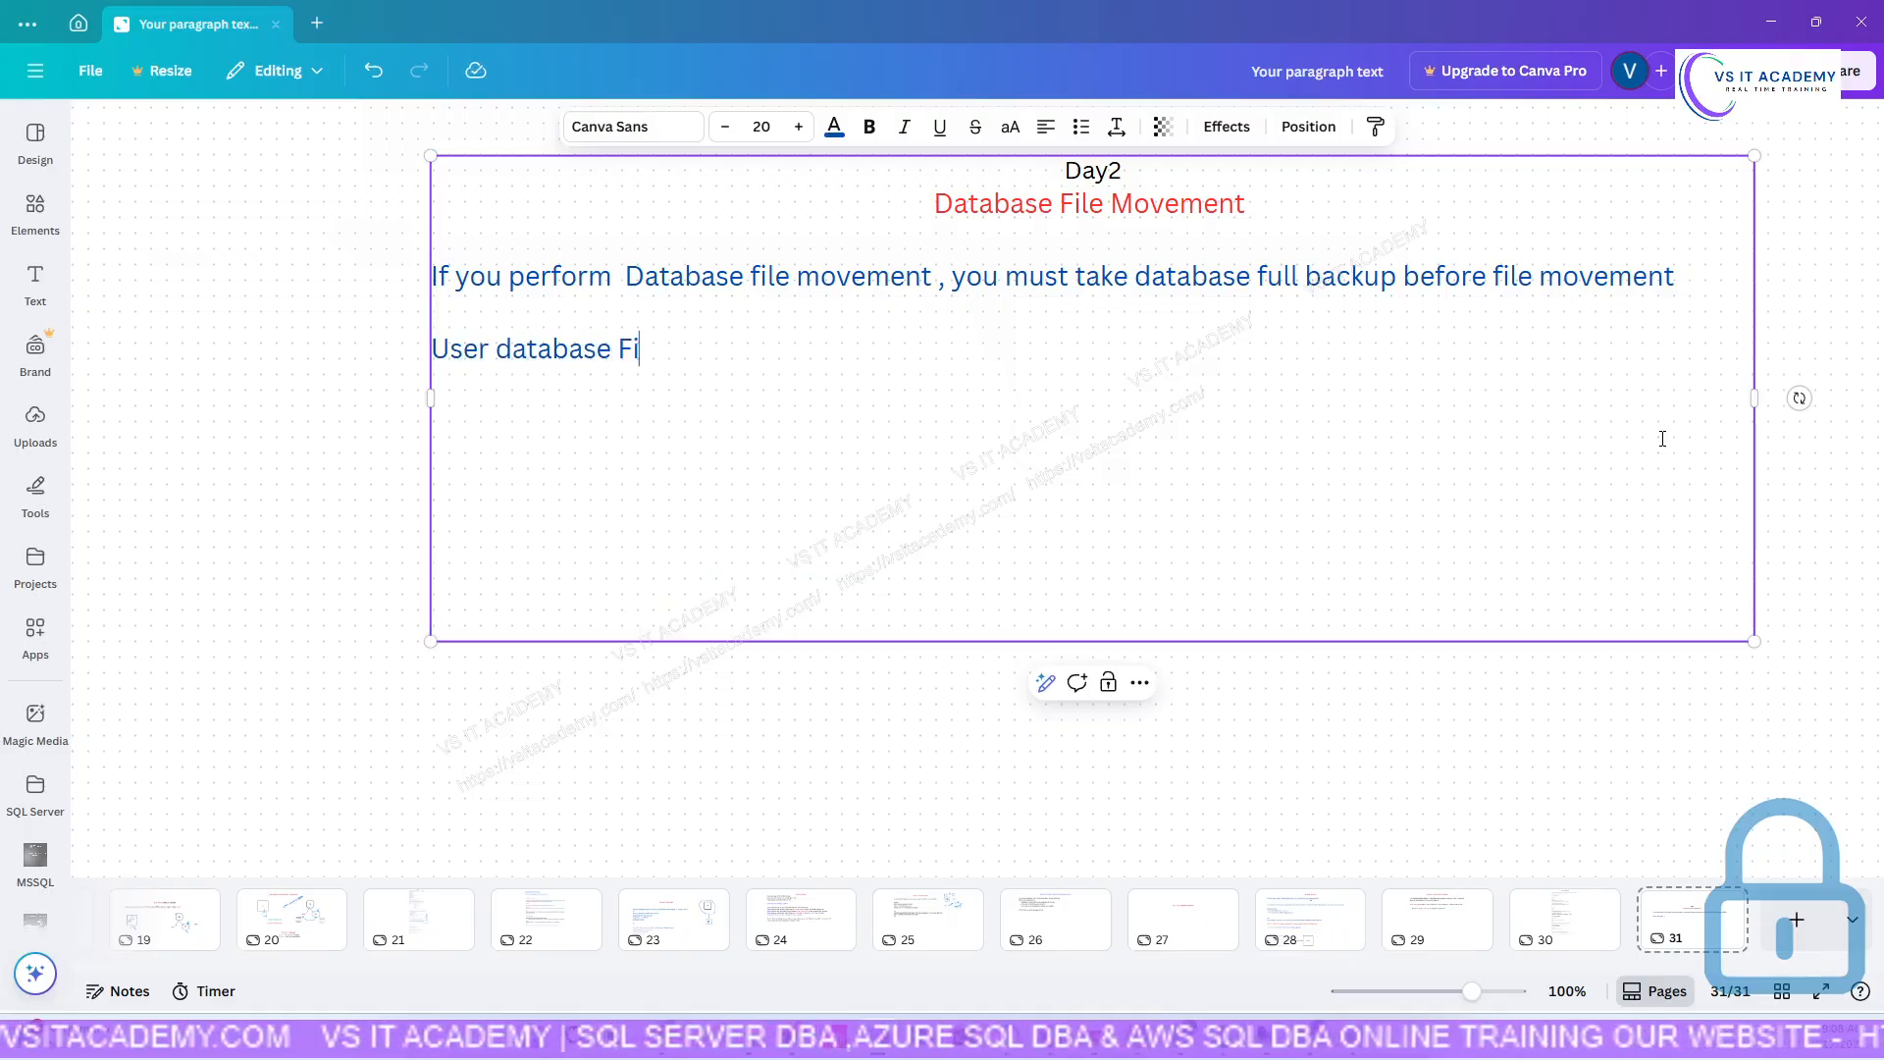
type("le movement")
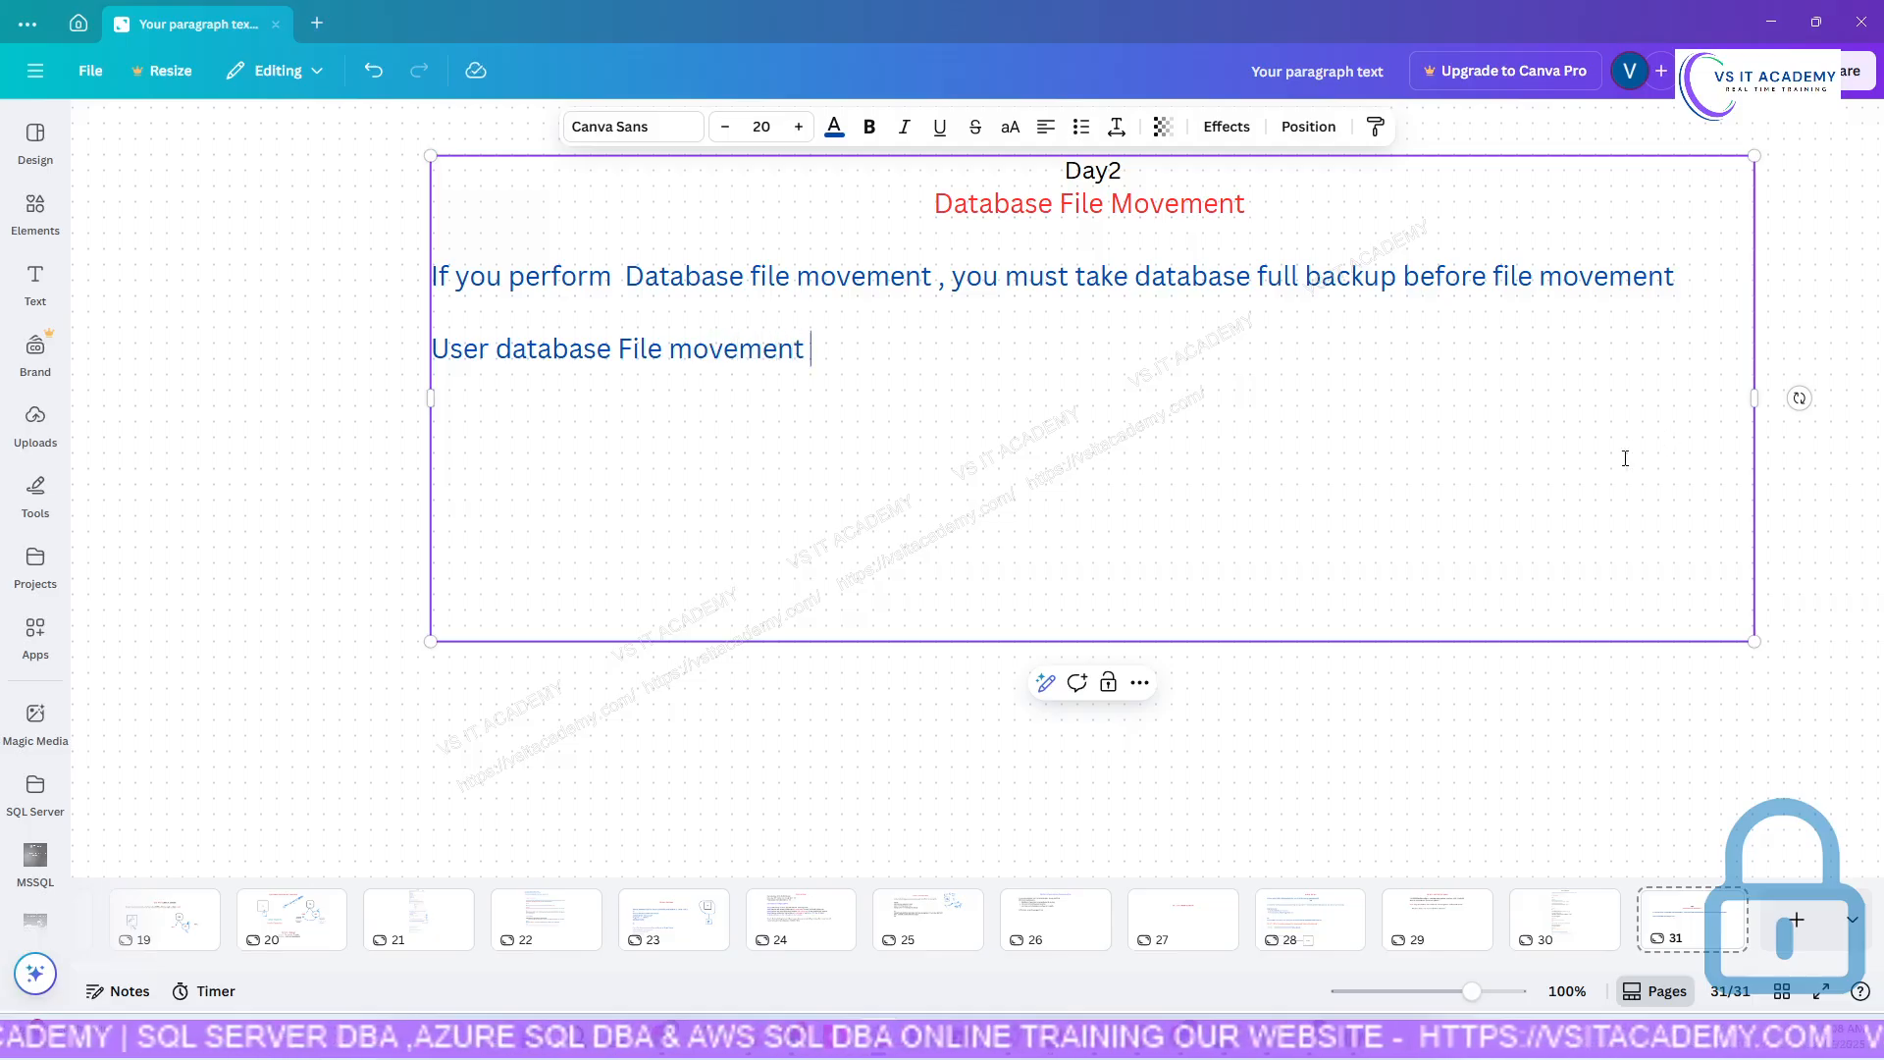
Colour the "User database File movement" line dark purple using the document colours.
left_click_drag(828, 350, 433, 349)
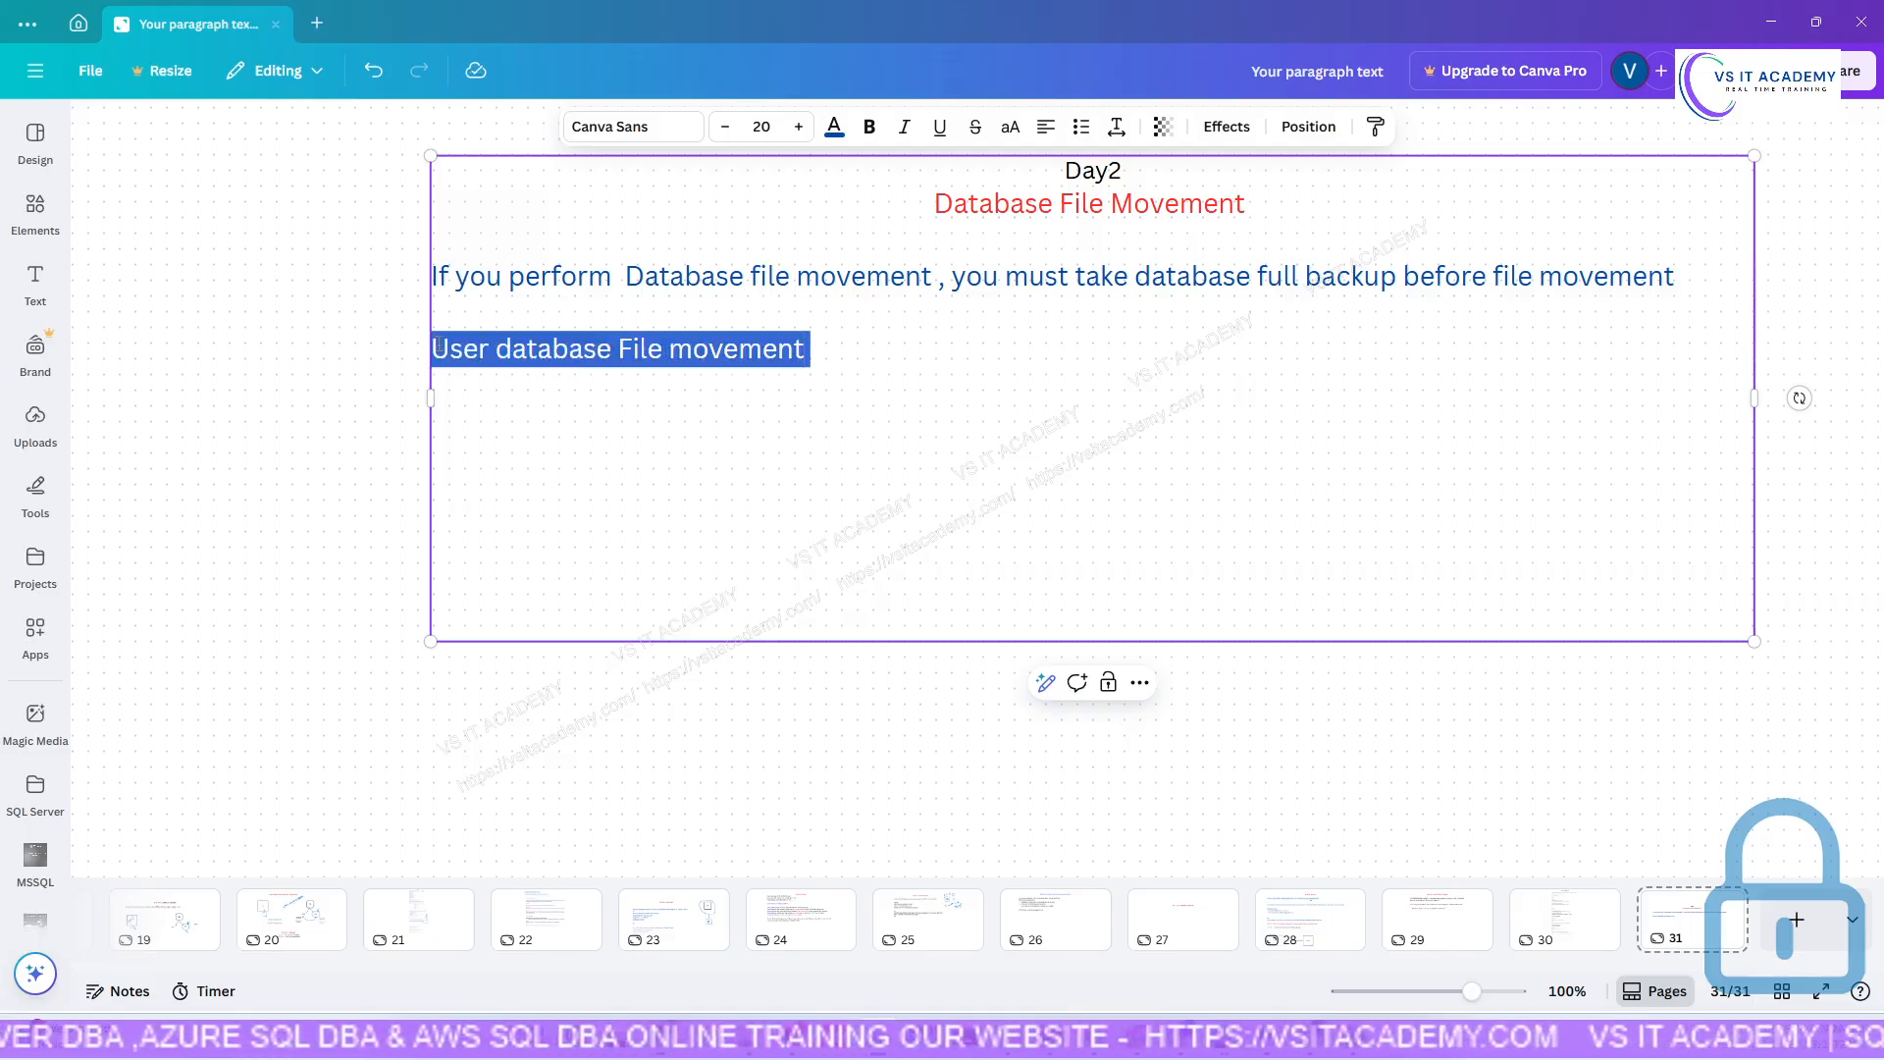
left_click(833, 129)
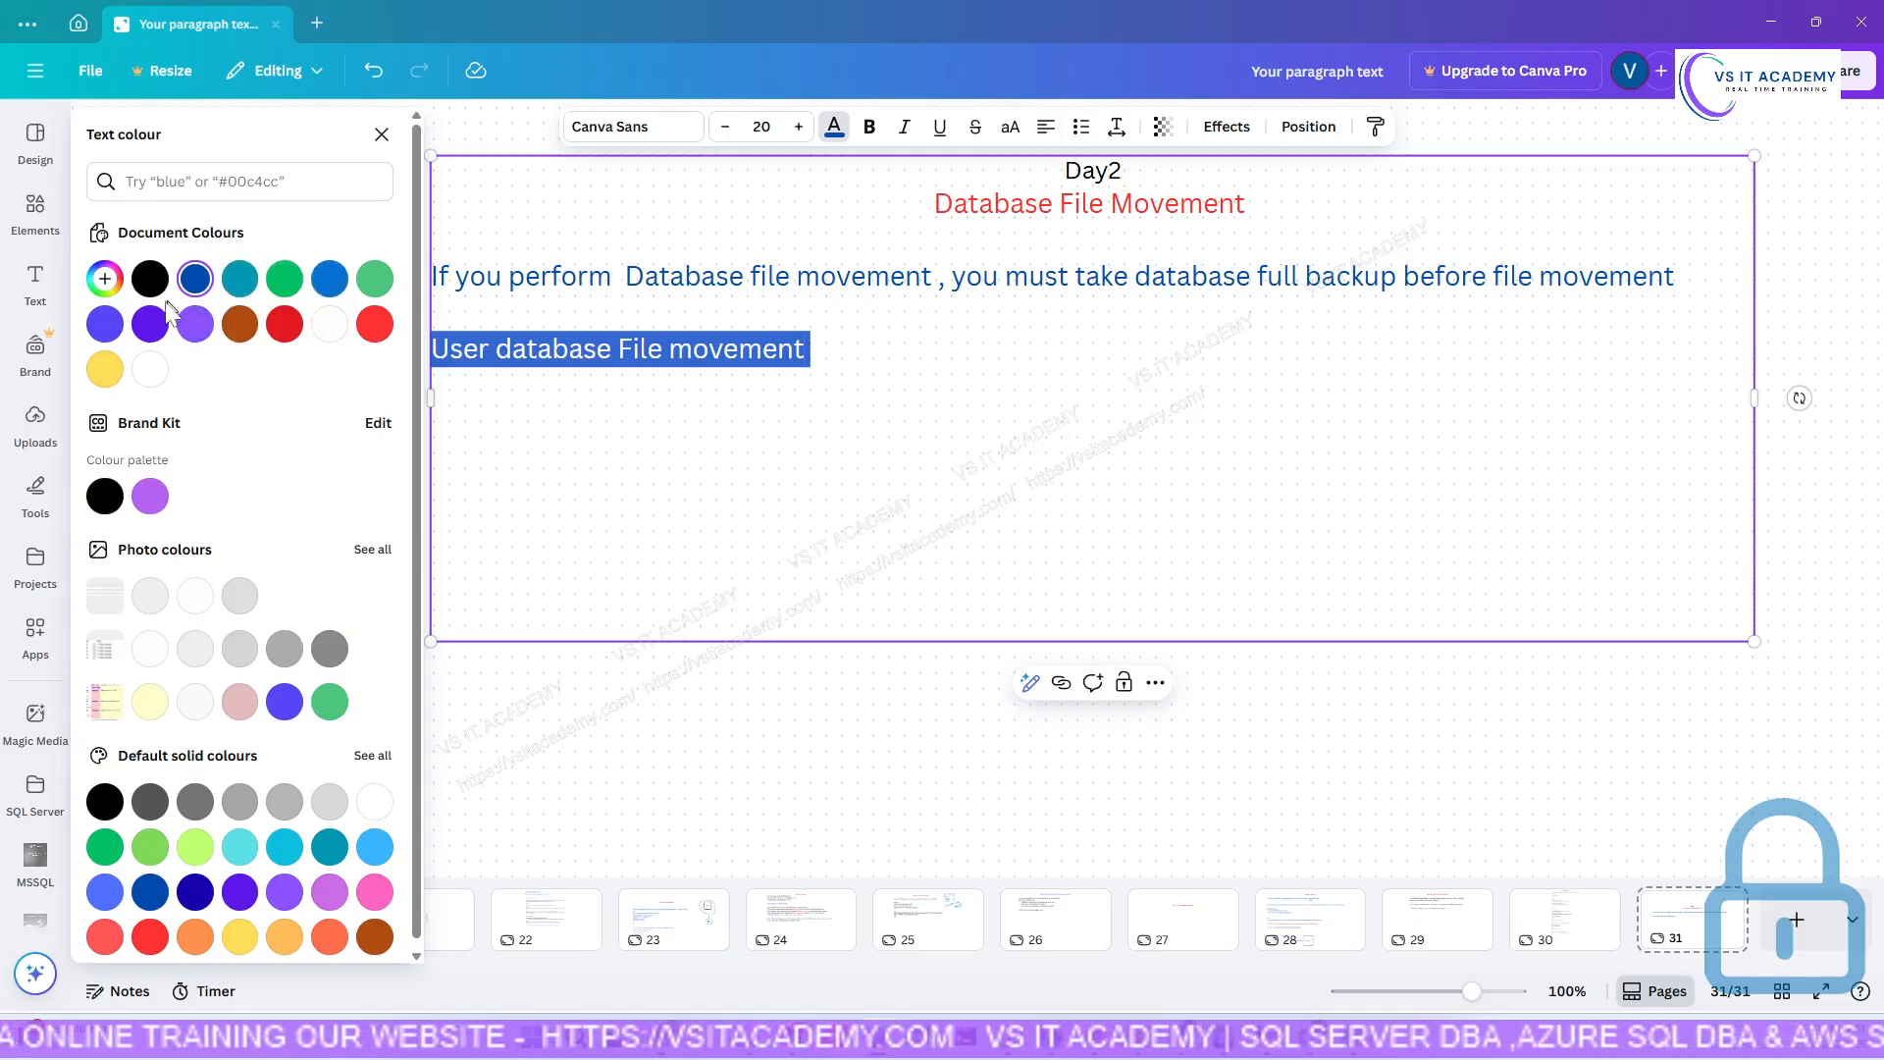
left_click(154, 337)
left_click(842, 369)
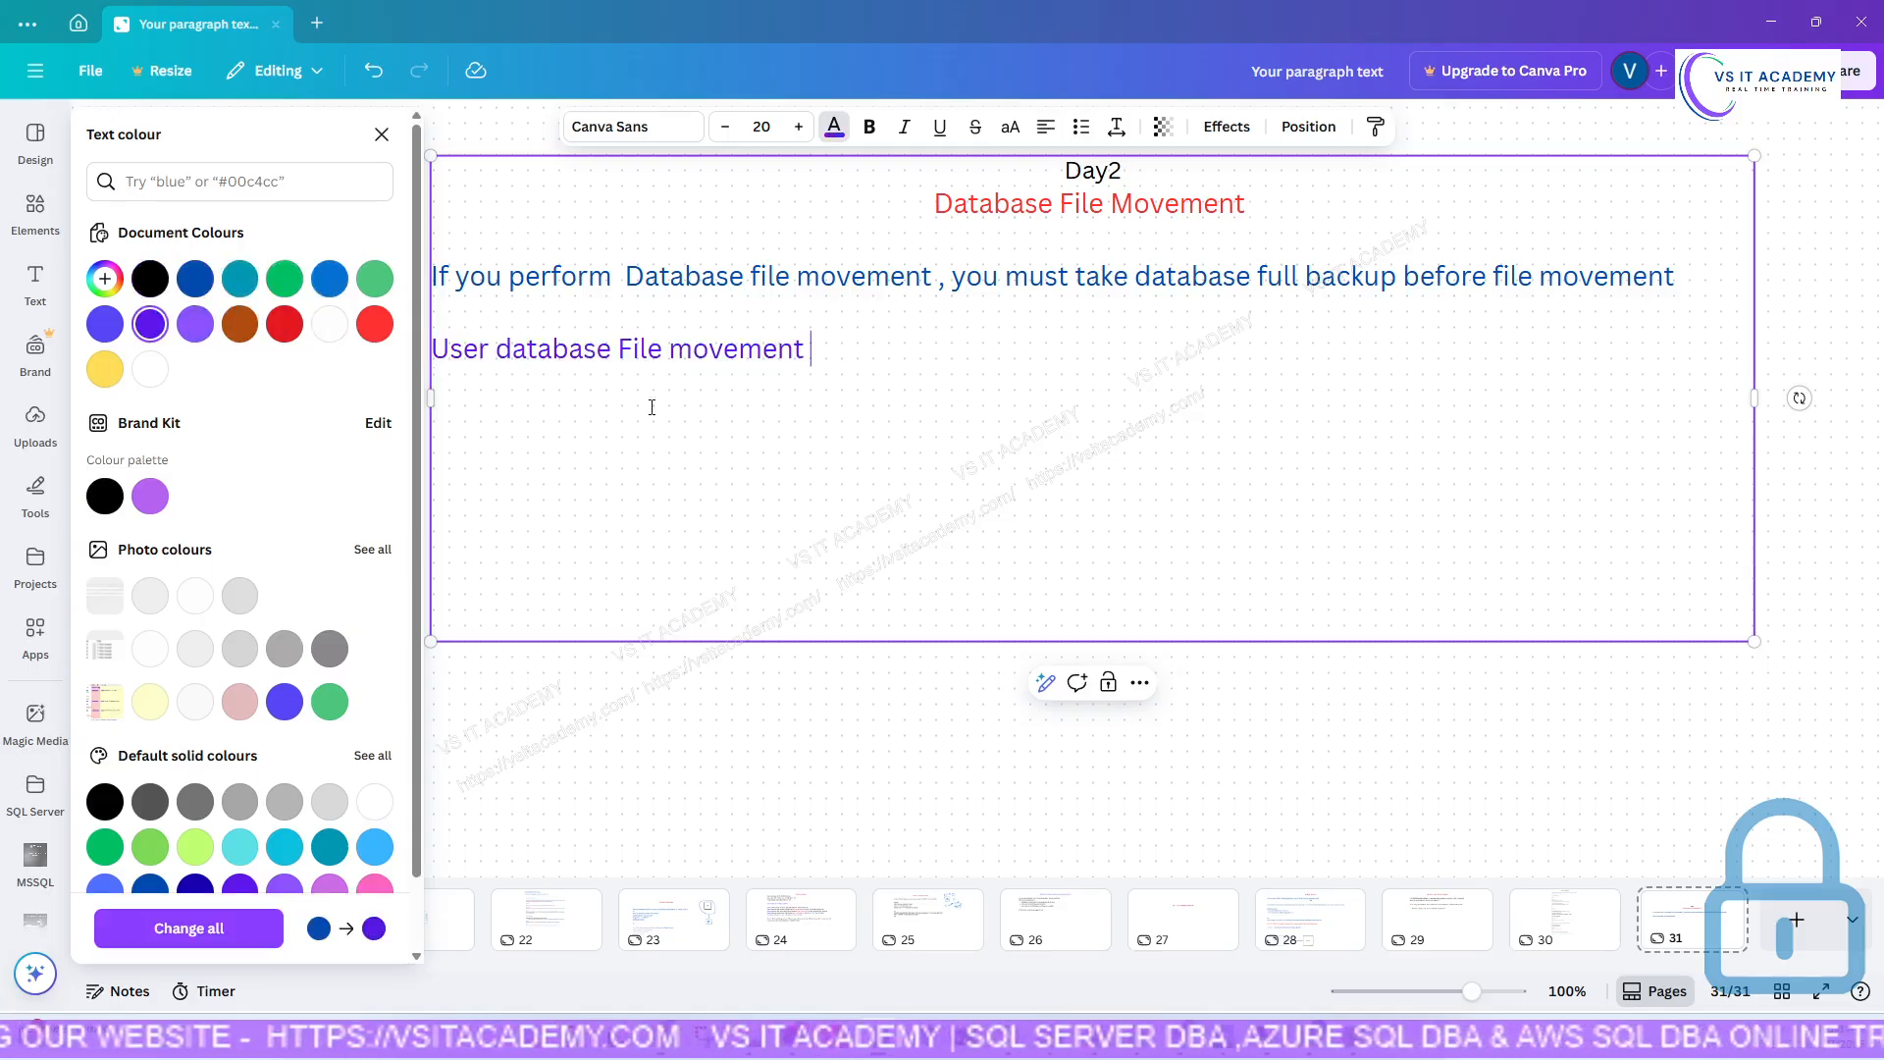
left_click(381, 134)
End the "User database File movement" line with a colon and start a new line below it.
left_click(821, 356)
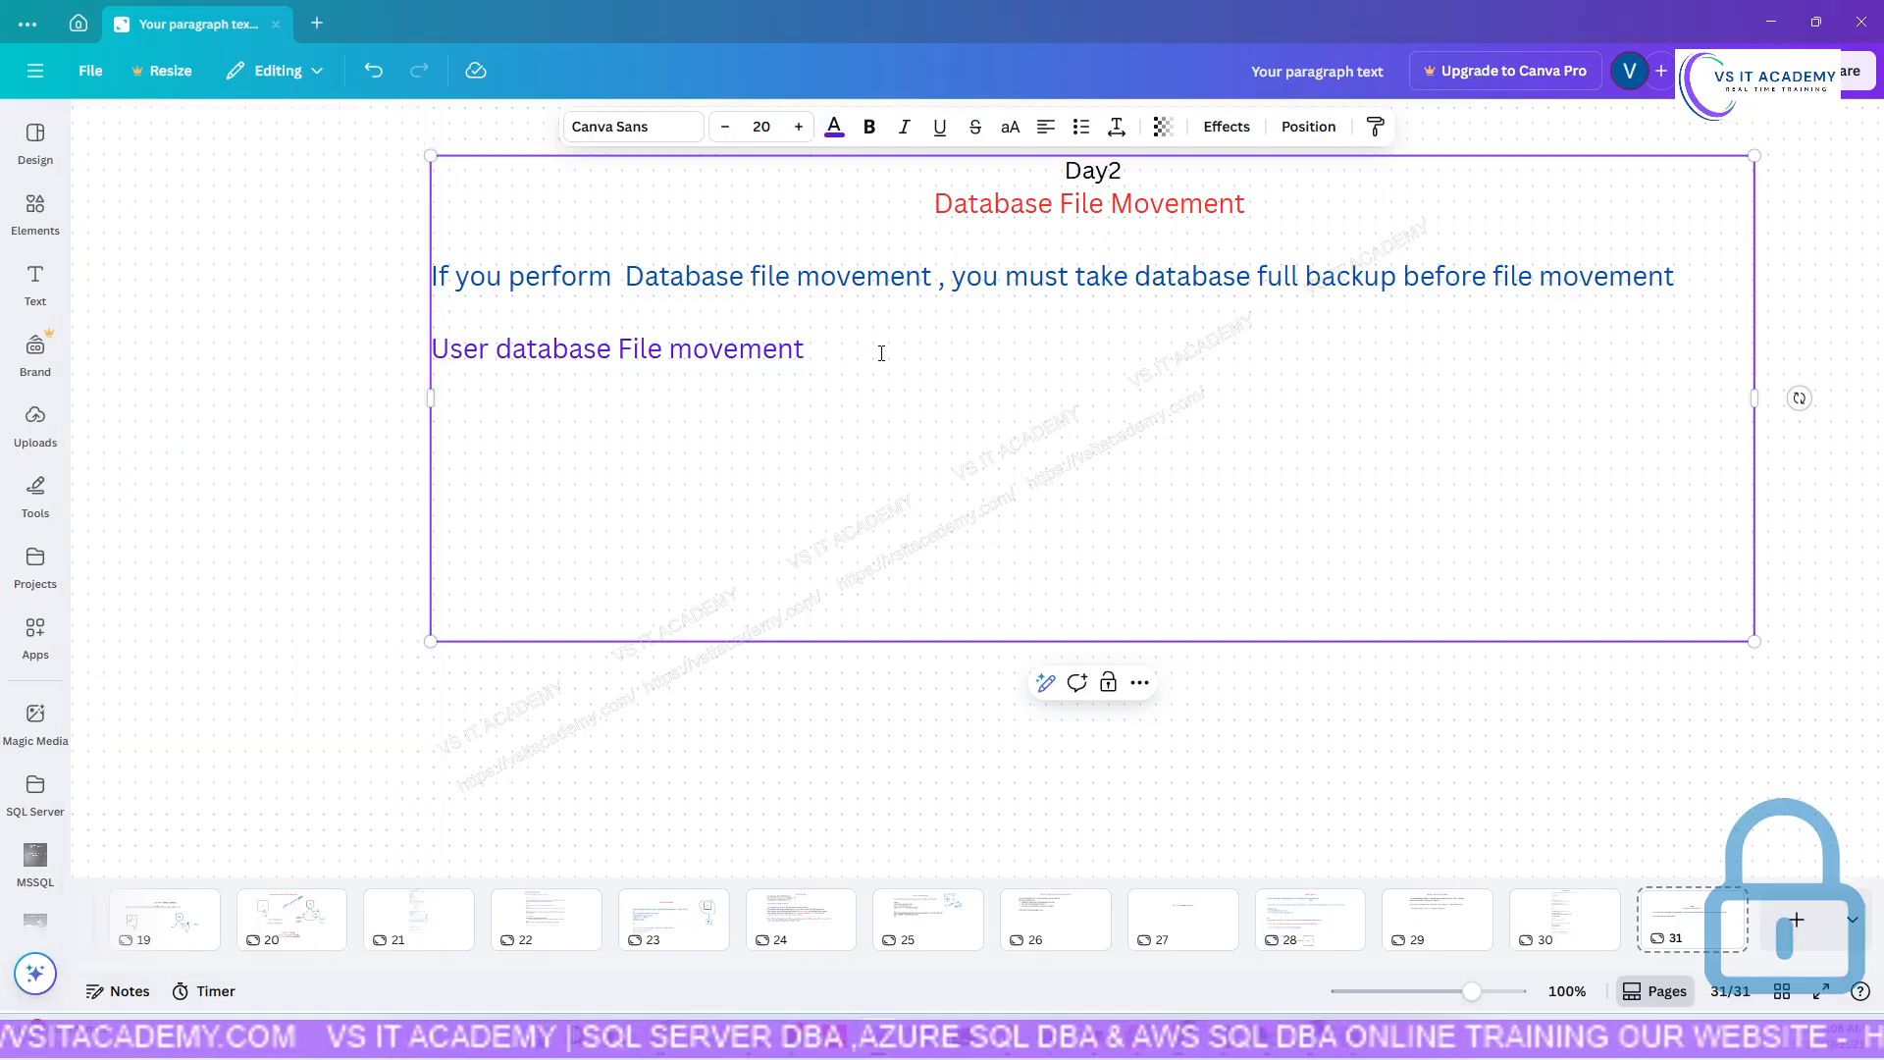
type(":")
key("Return")
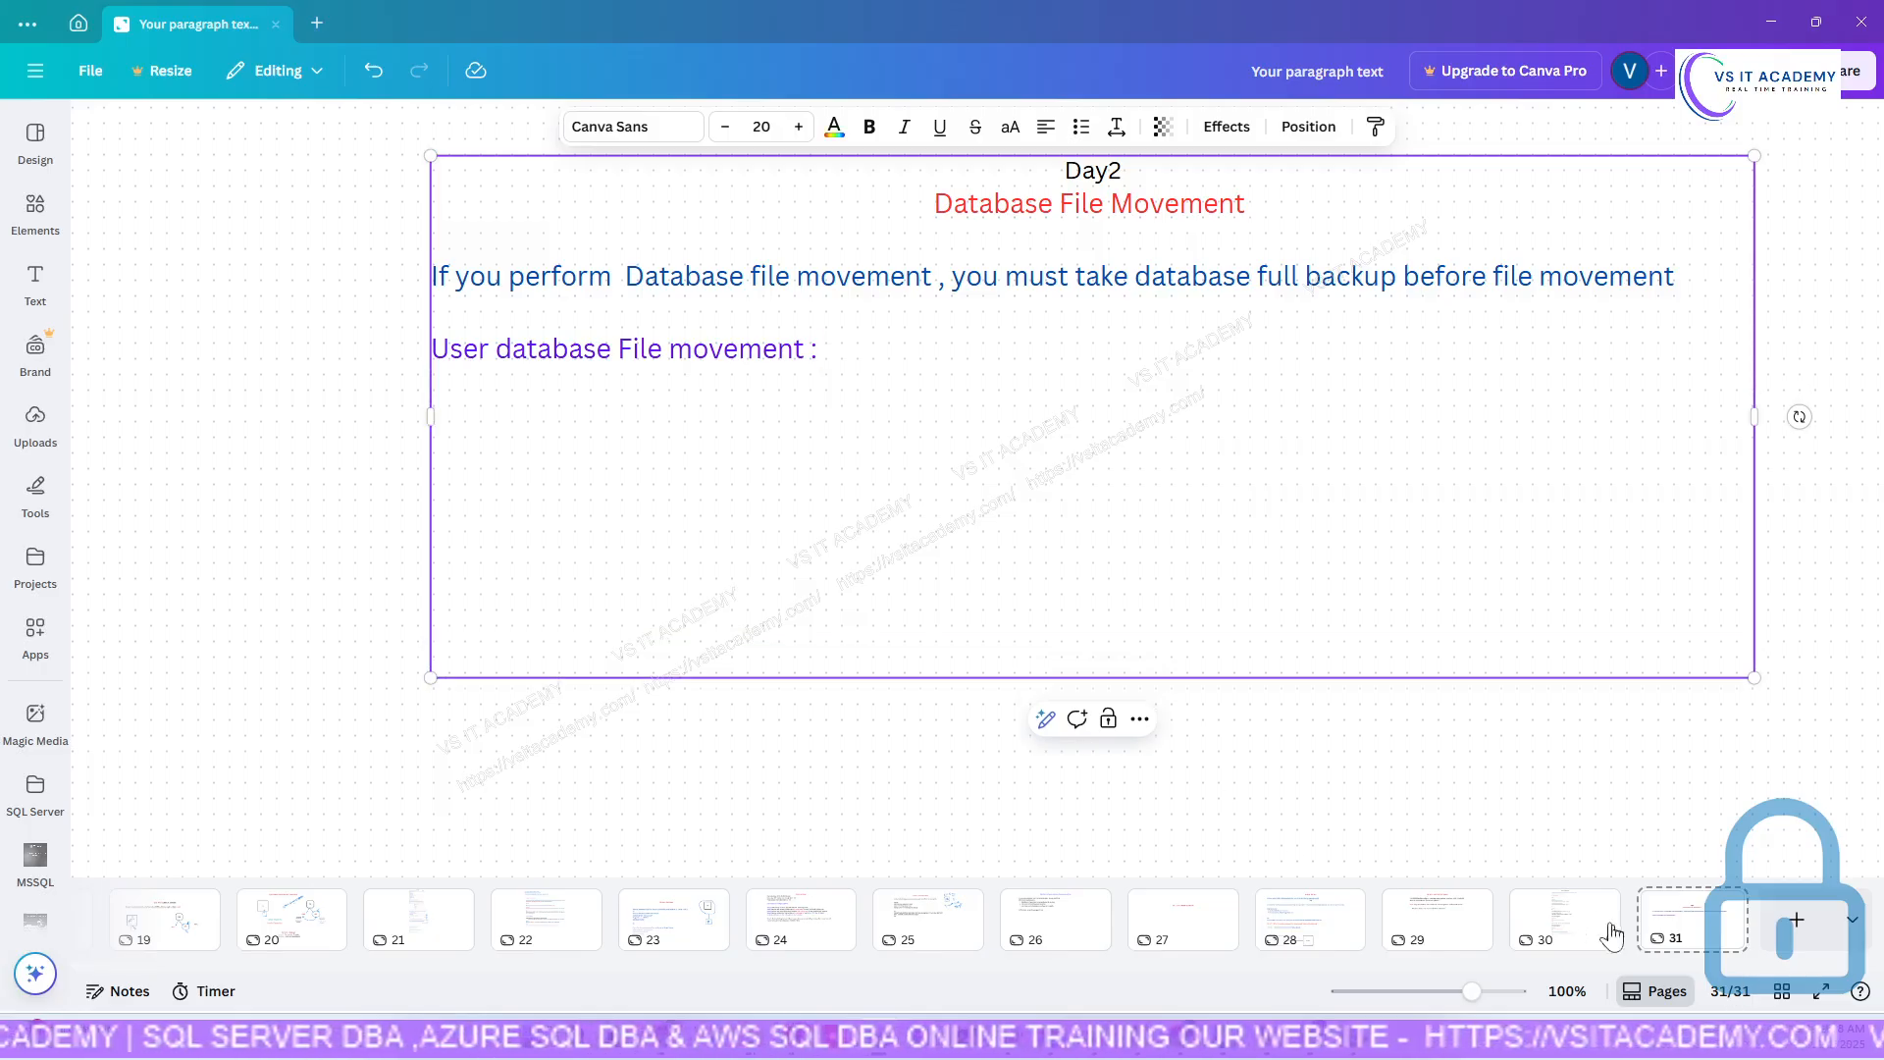
Look at the existing database file movement steps on page 30, and return to the Day2 text on page 31.
left_click(1539, 910)
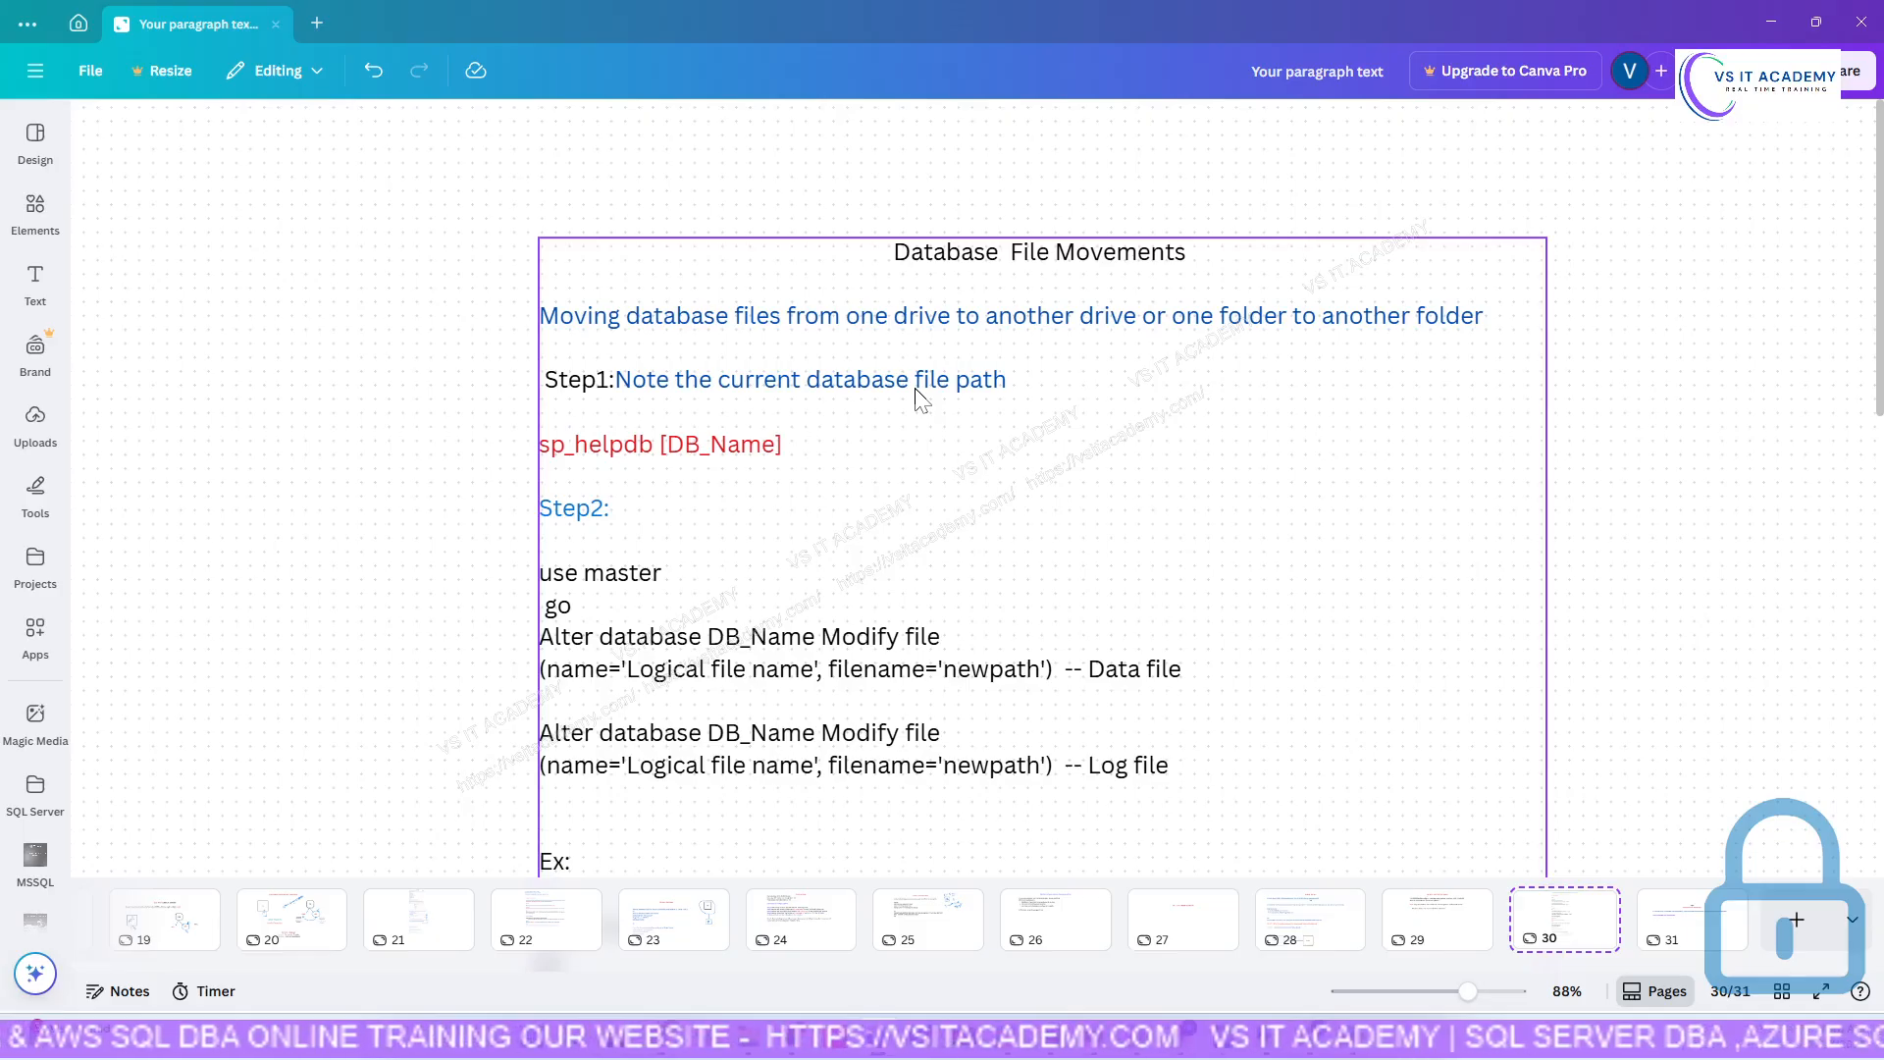
left_click(1693, 929)
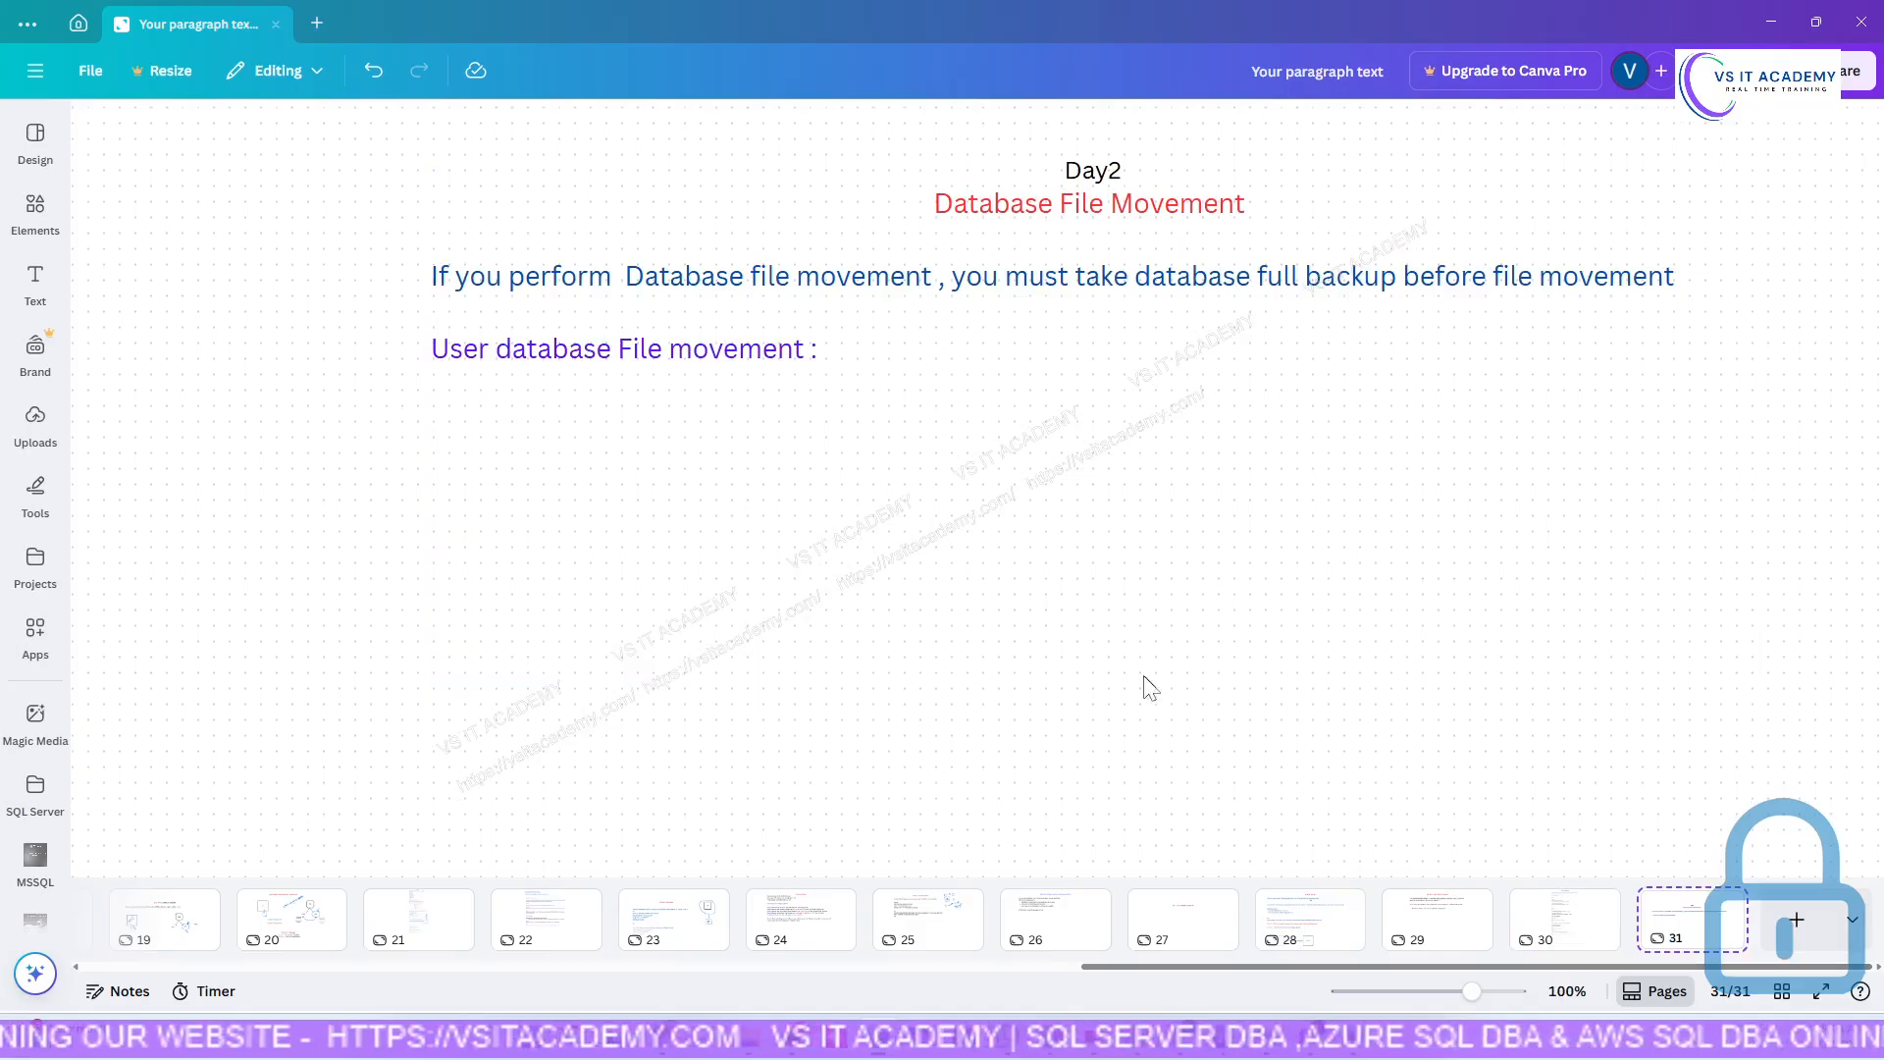
left_click(1020, 586)
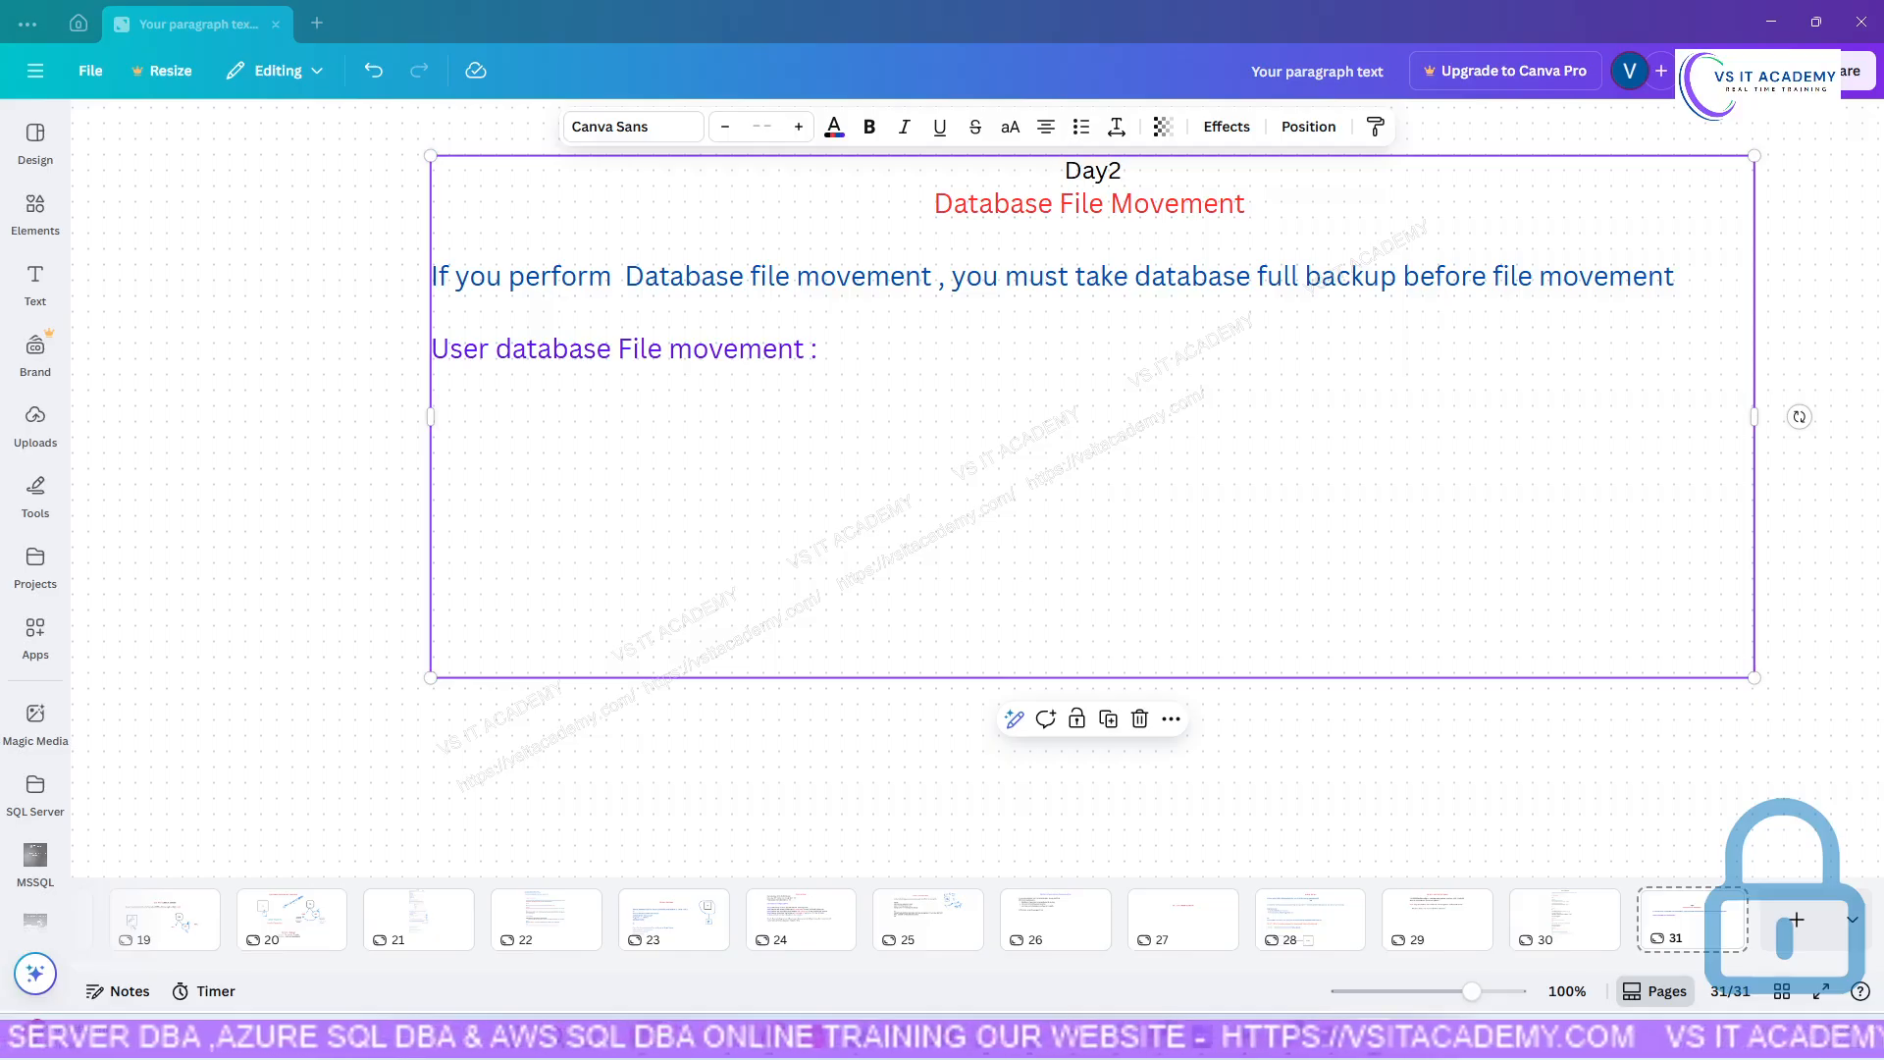
Switch to Remote Desktop Connection by running mstsc, and set the computer to vsitserver1.
left_click_drag(0, 751, 568, 605)
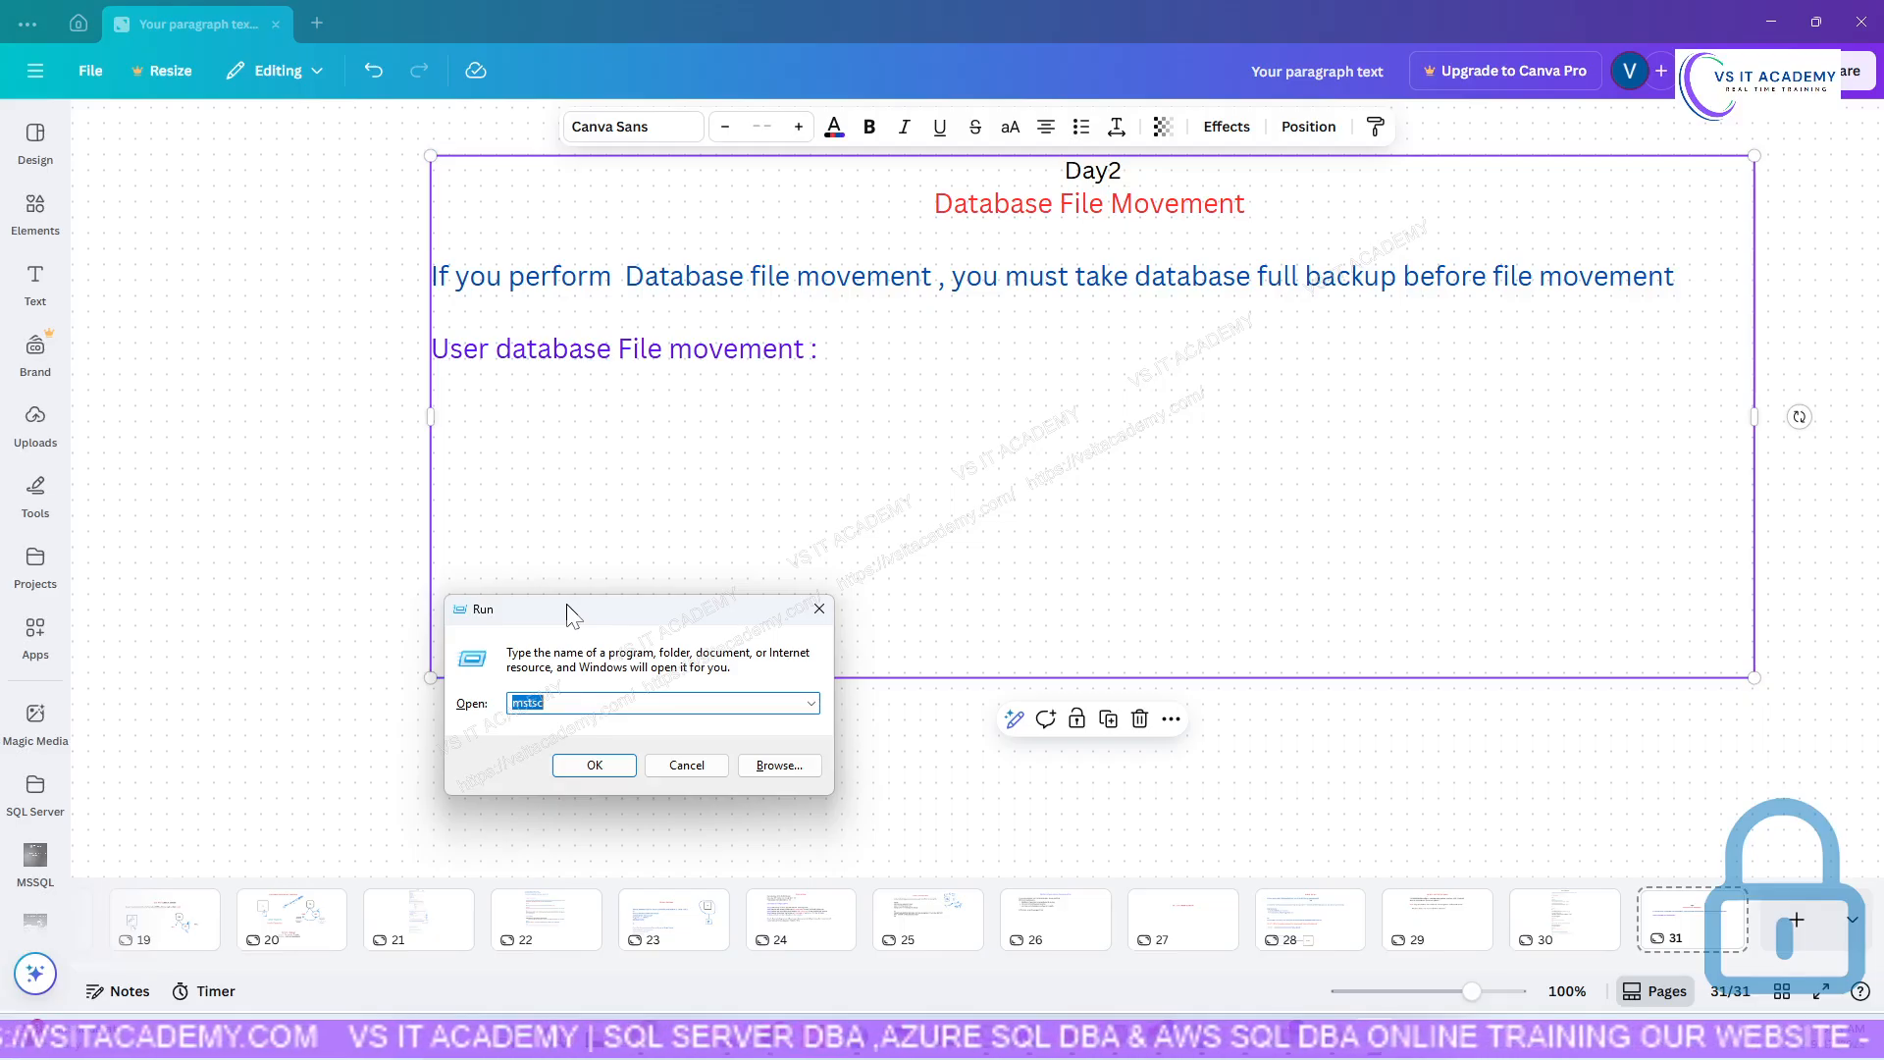
left_click(594, 765)
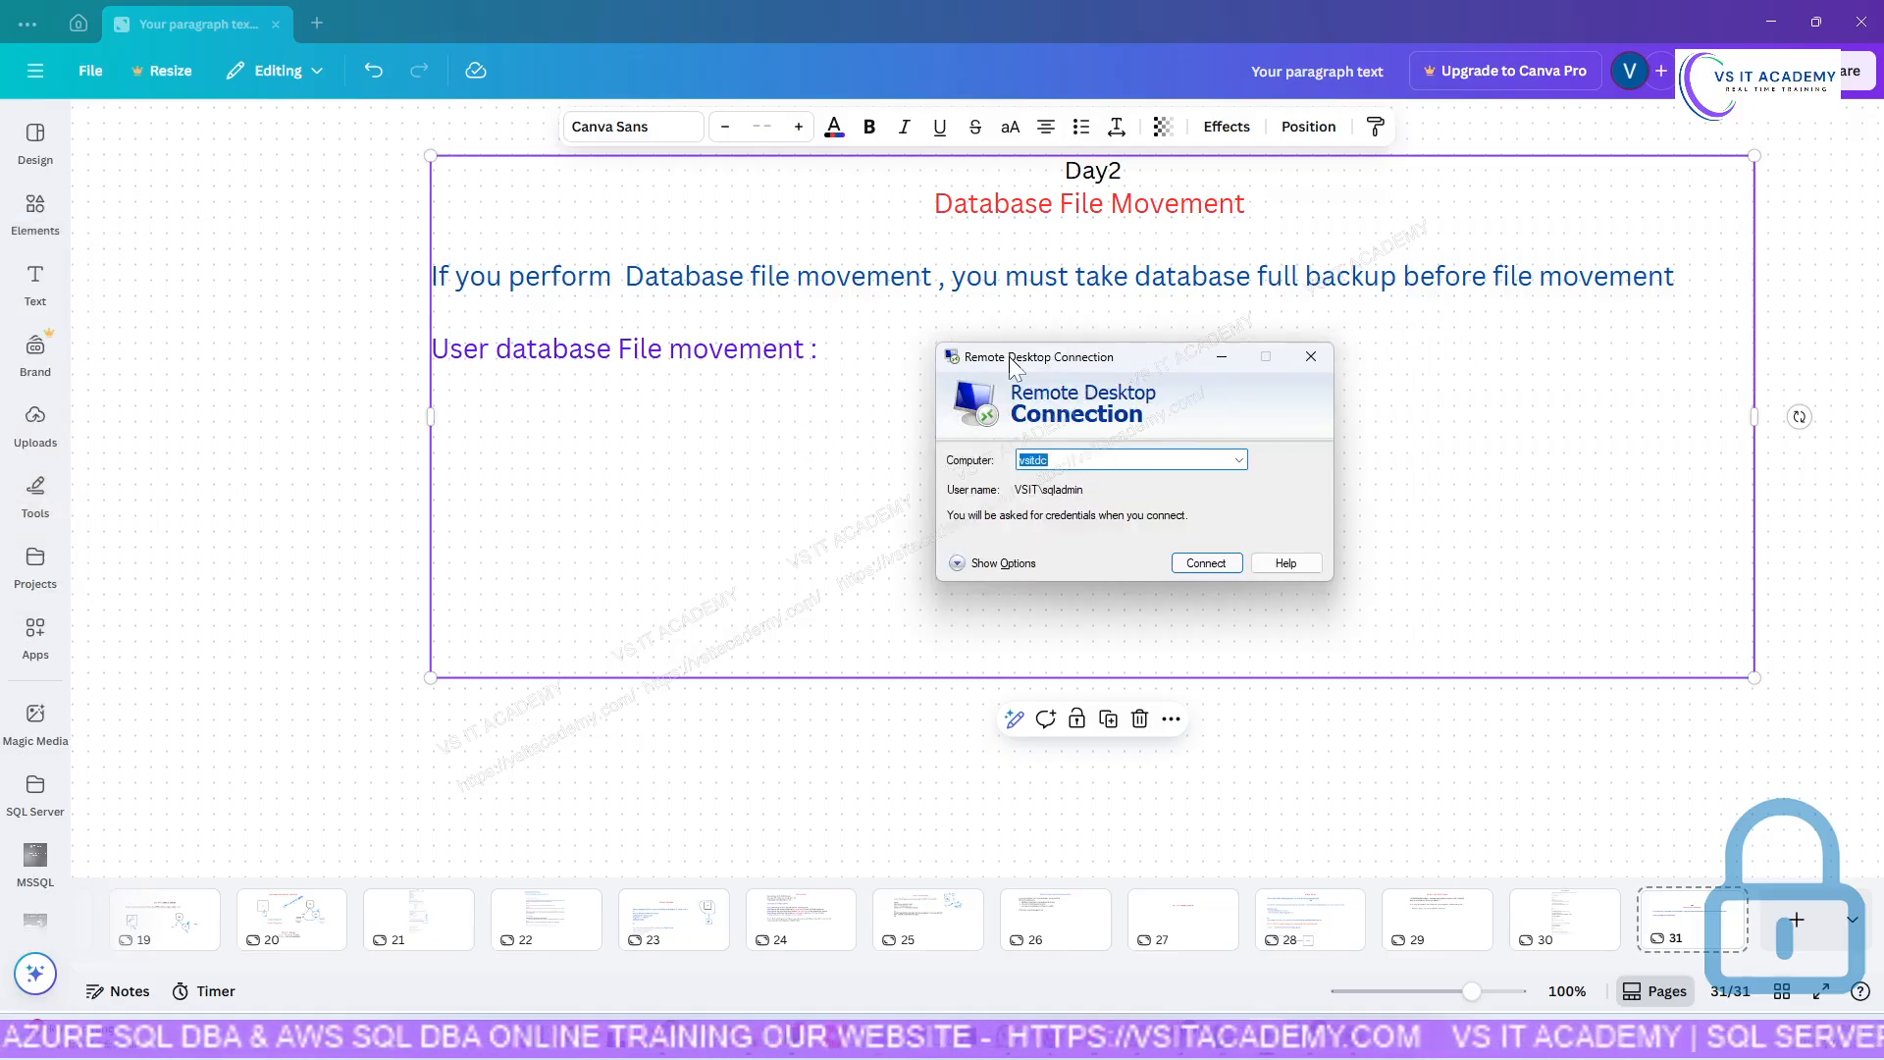
left_click(1096, 462)
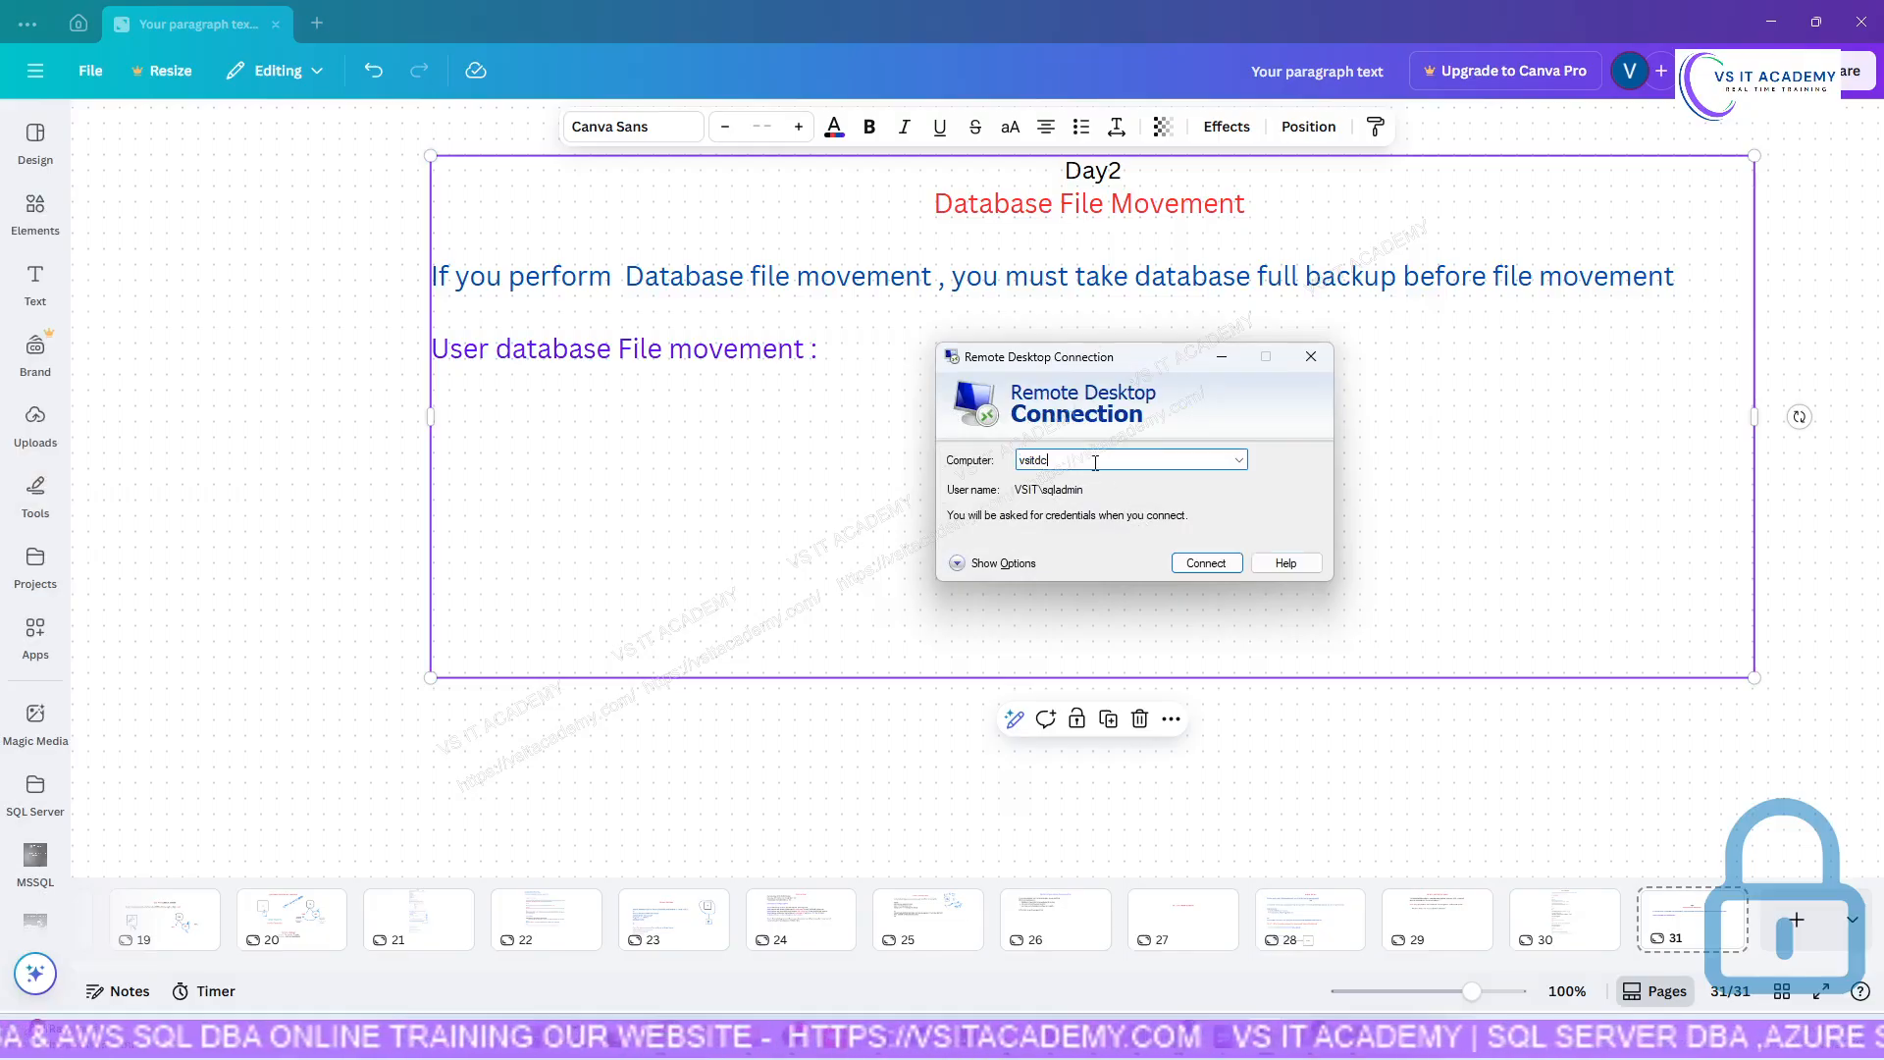
key("BackSpace")
key("BackSpace")
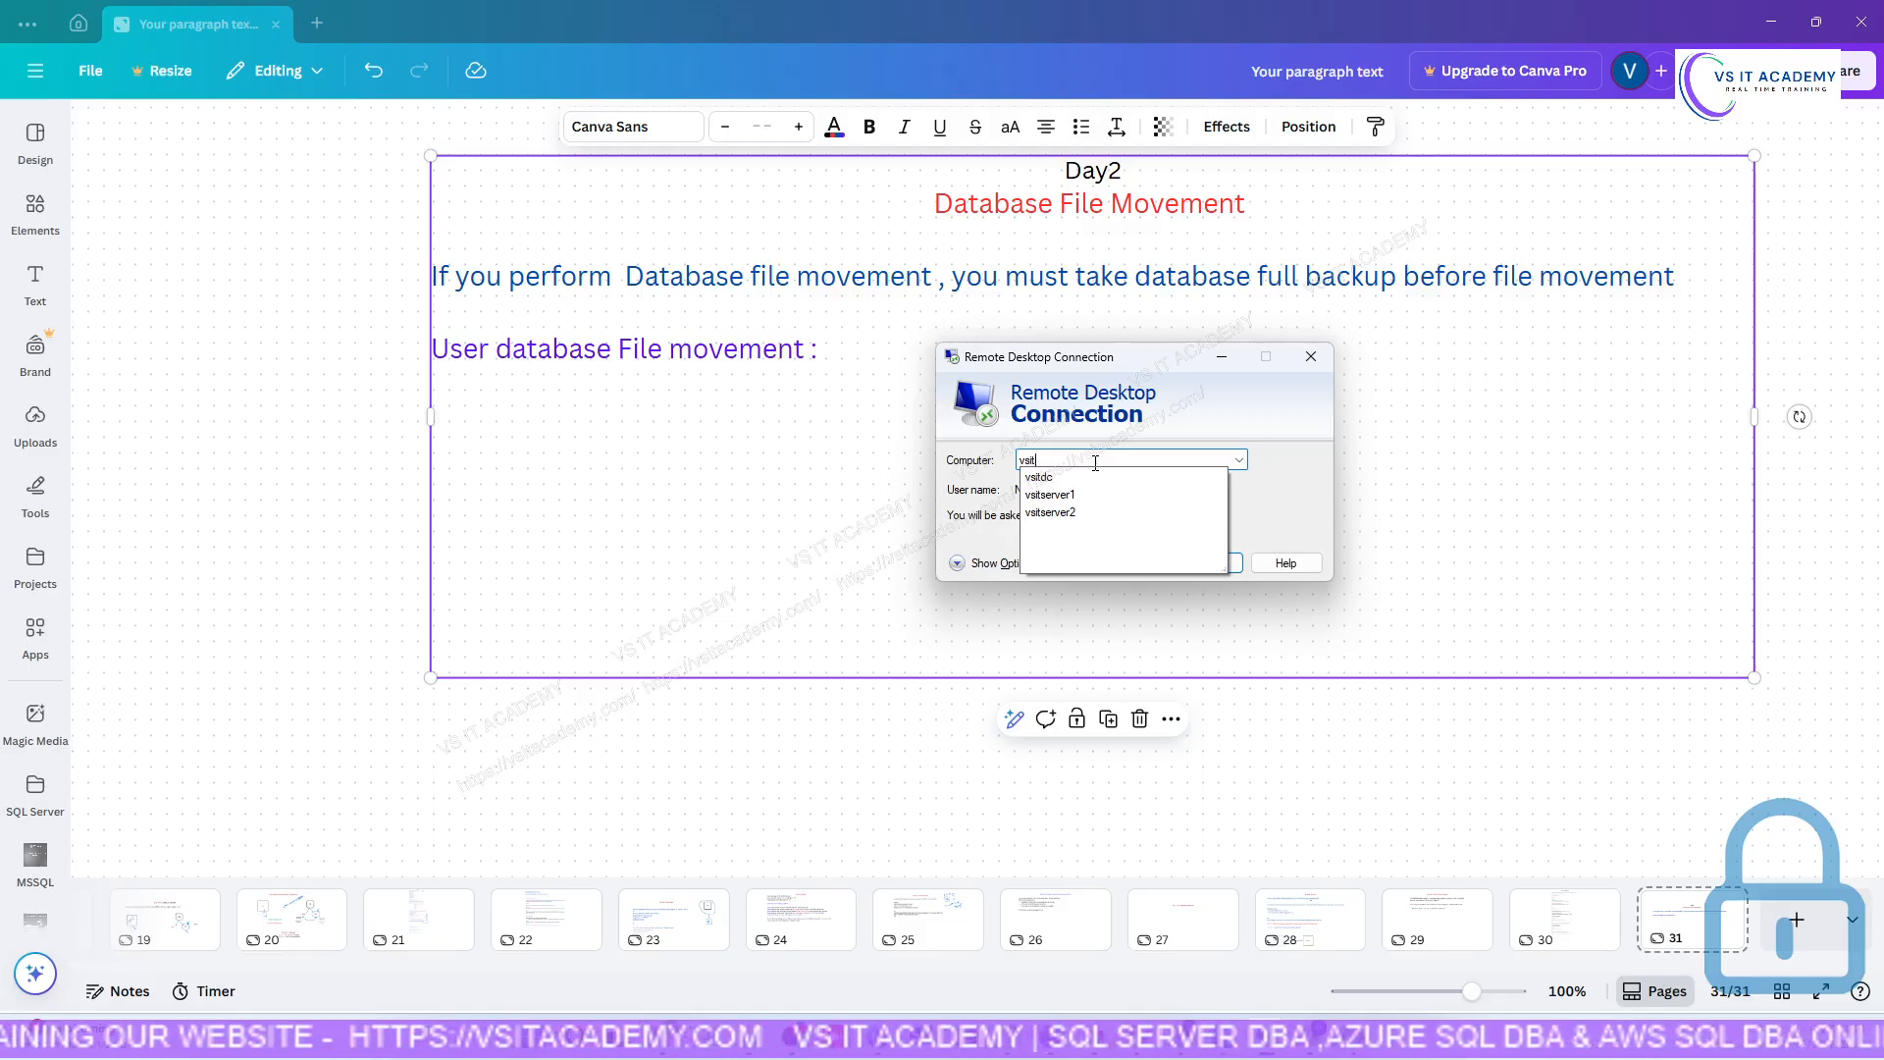
type("server")
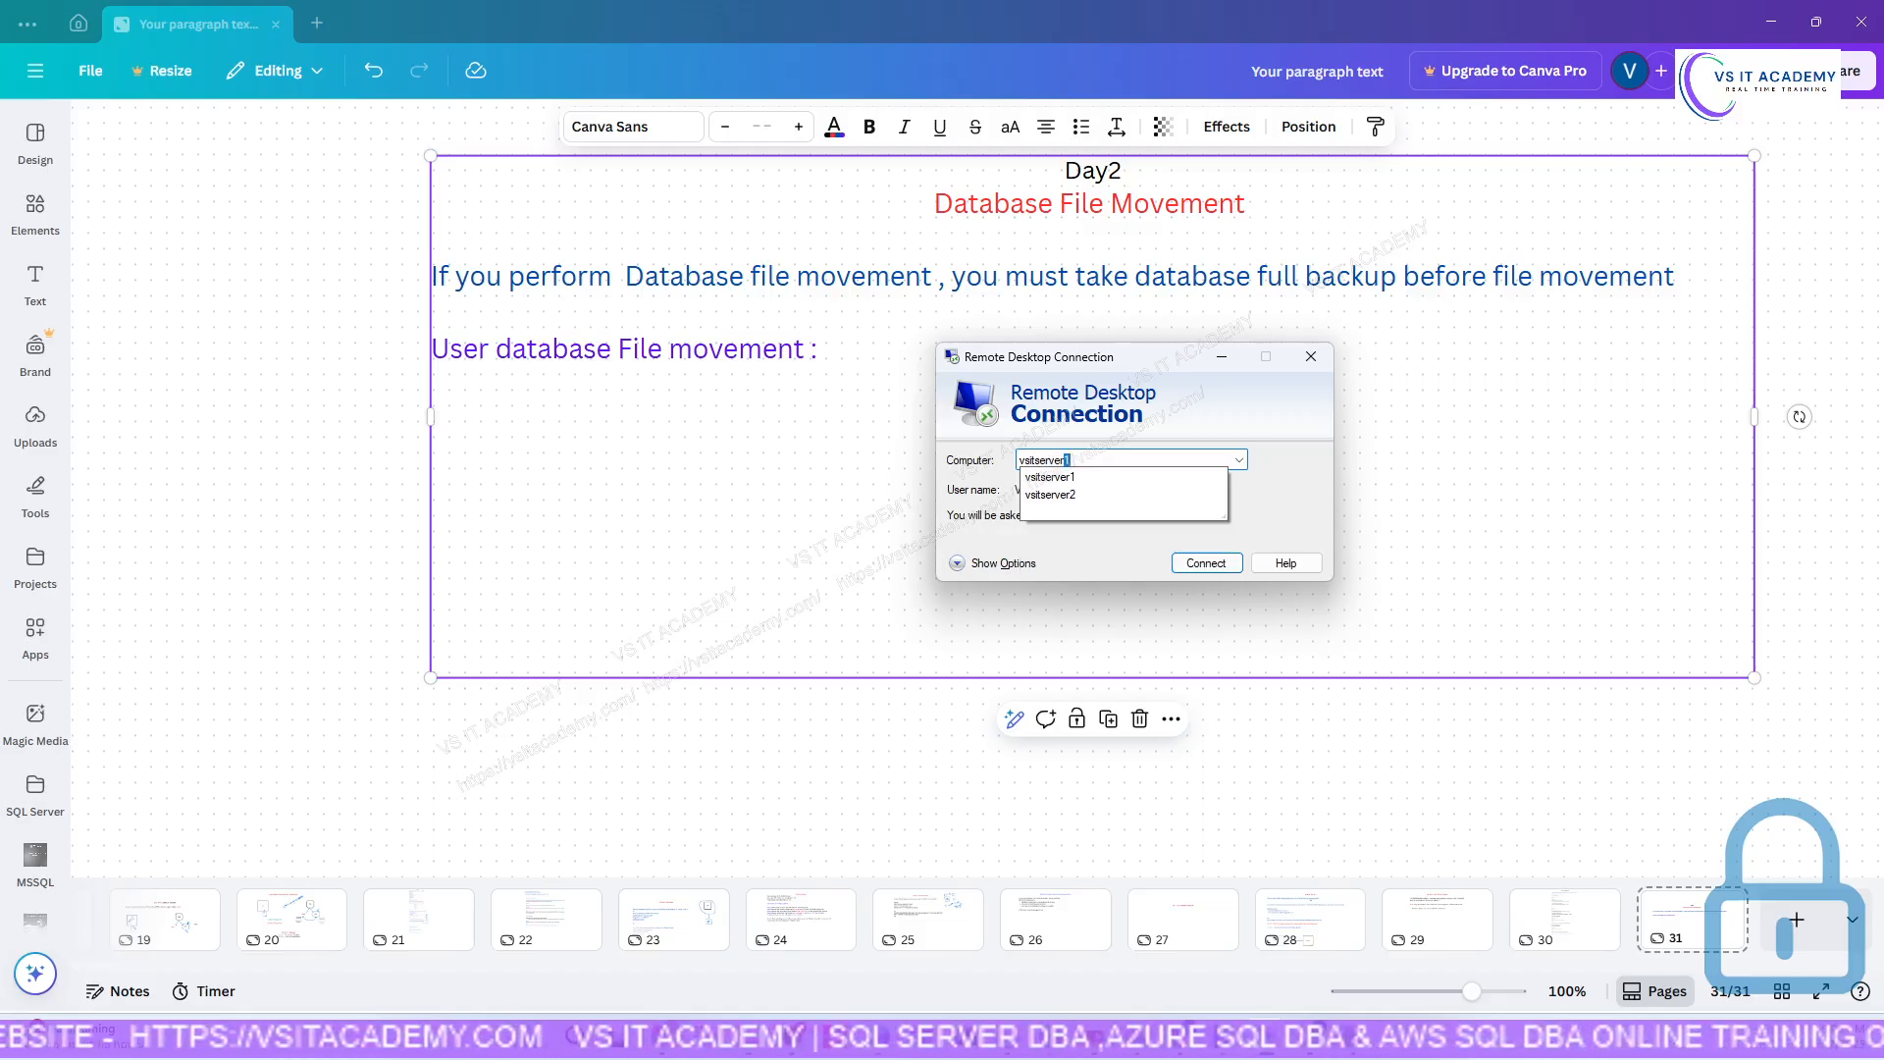
type("1")
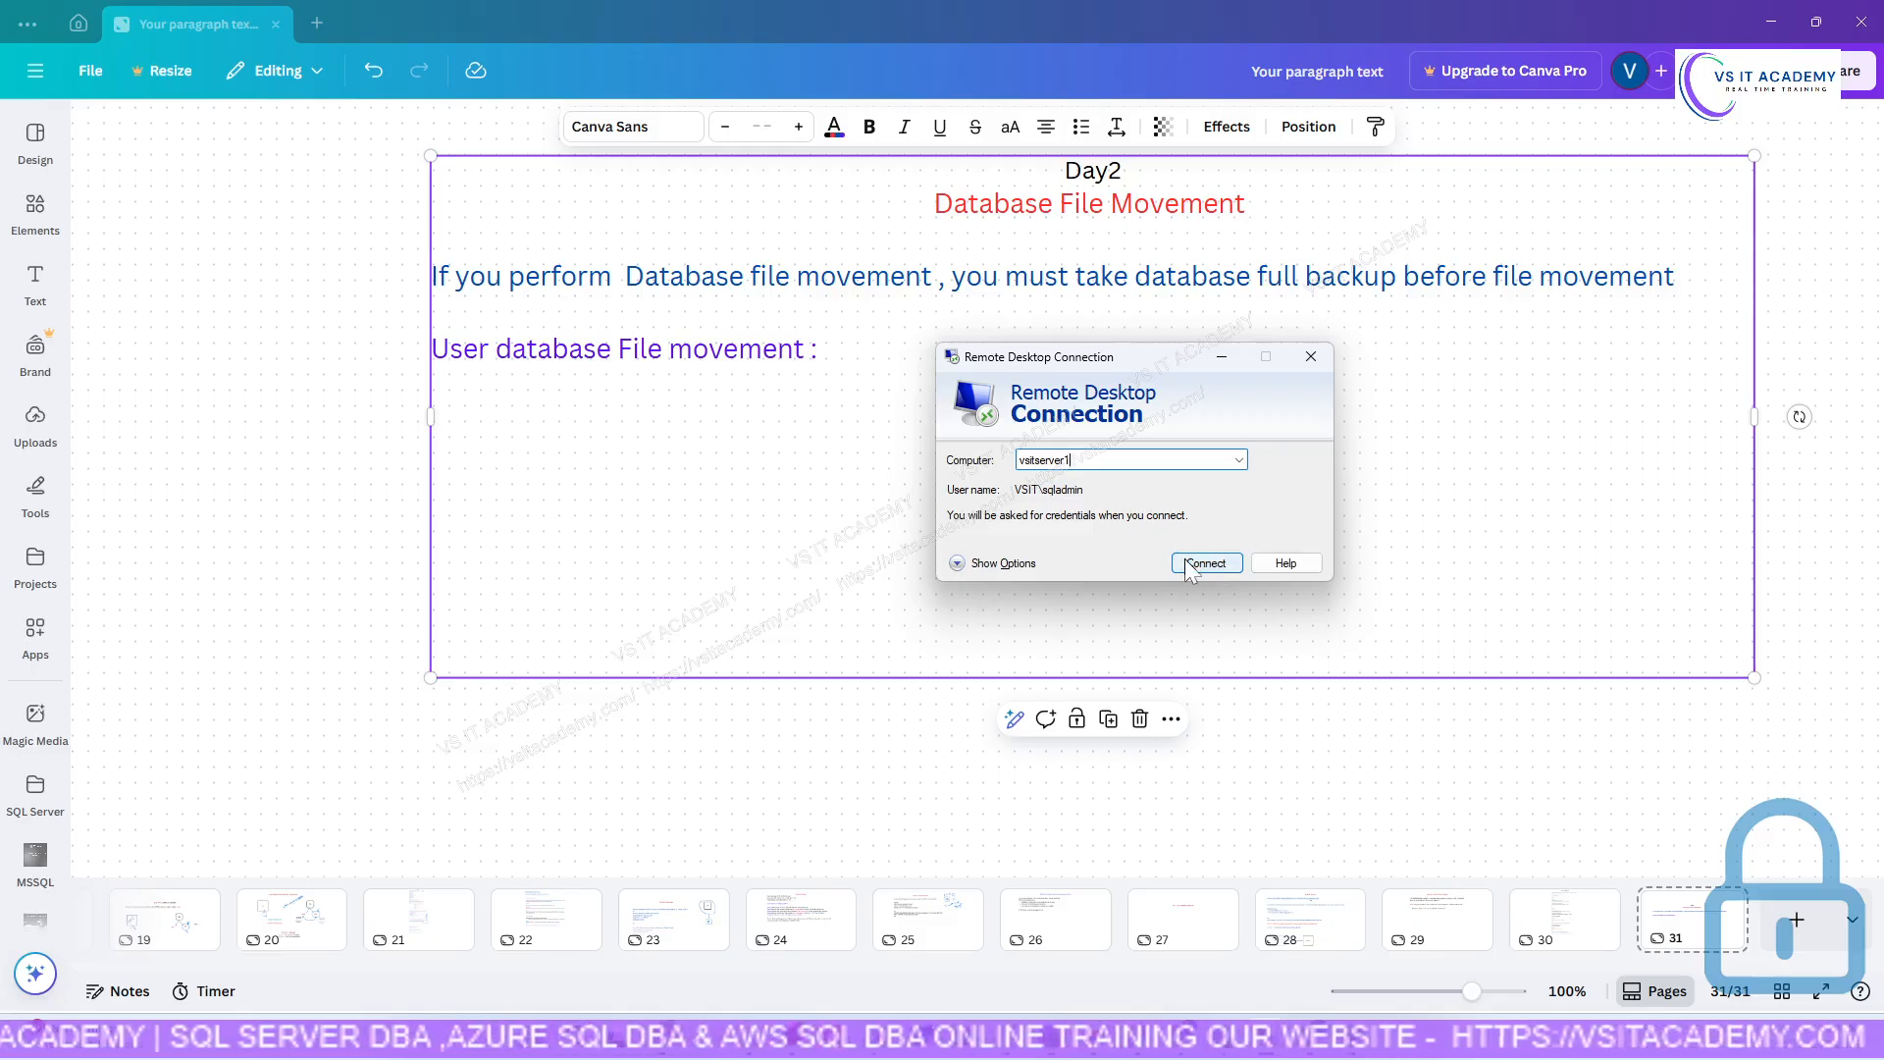
Check the expanded logon options, collapse them again, and start the remote connection to vsitserver1.
left_click(972, 562)
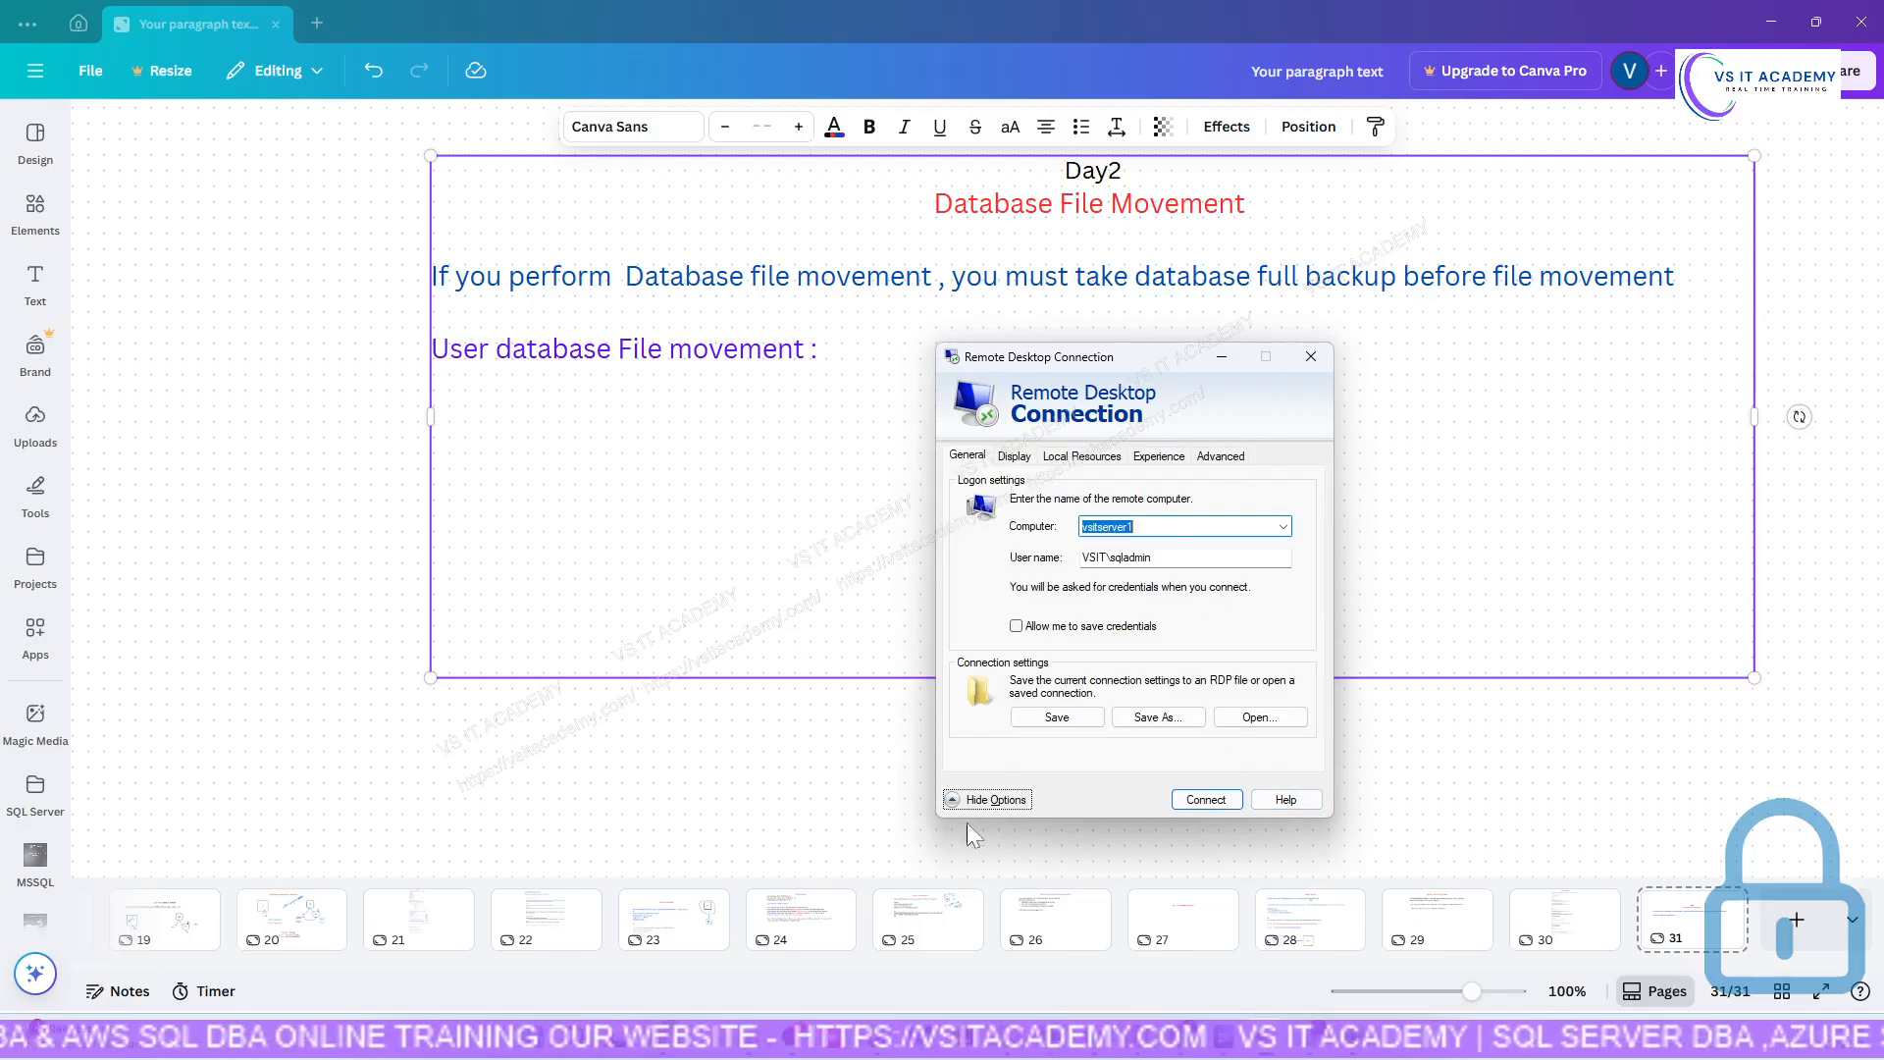
left_click(976, 797)
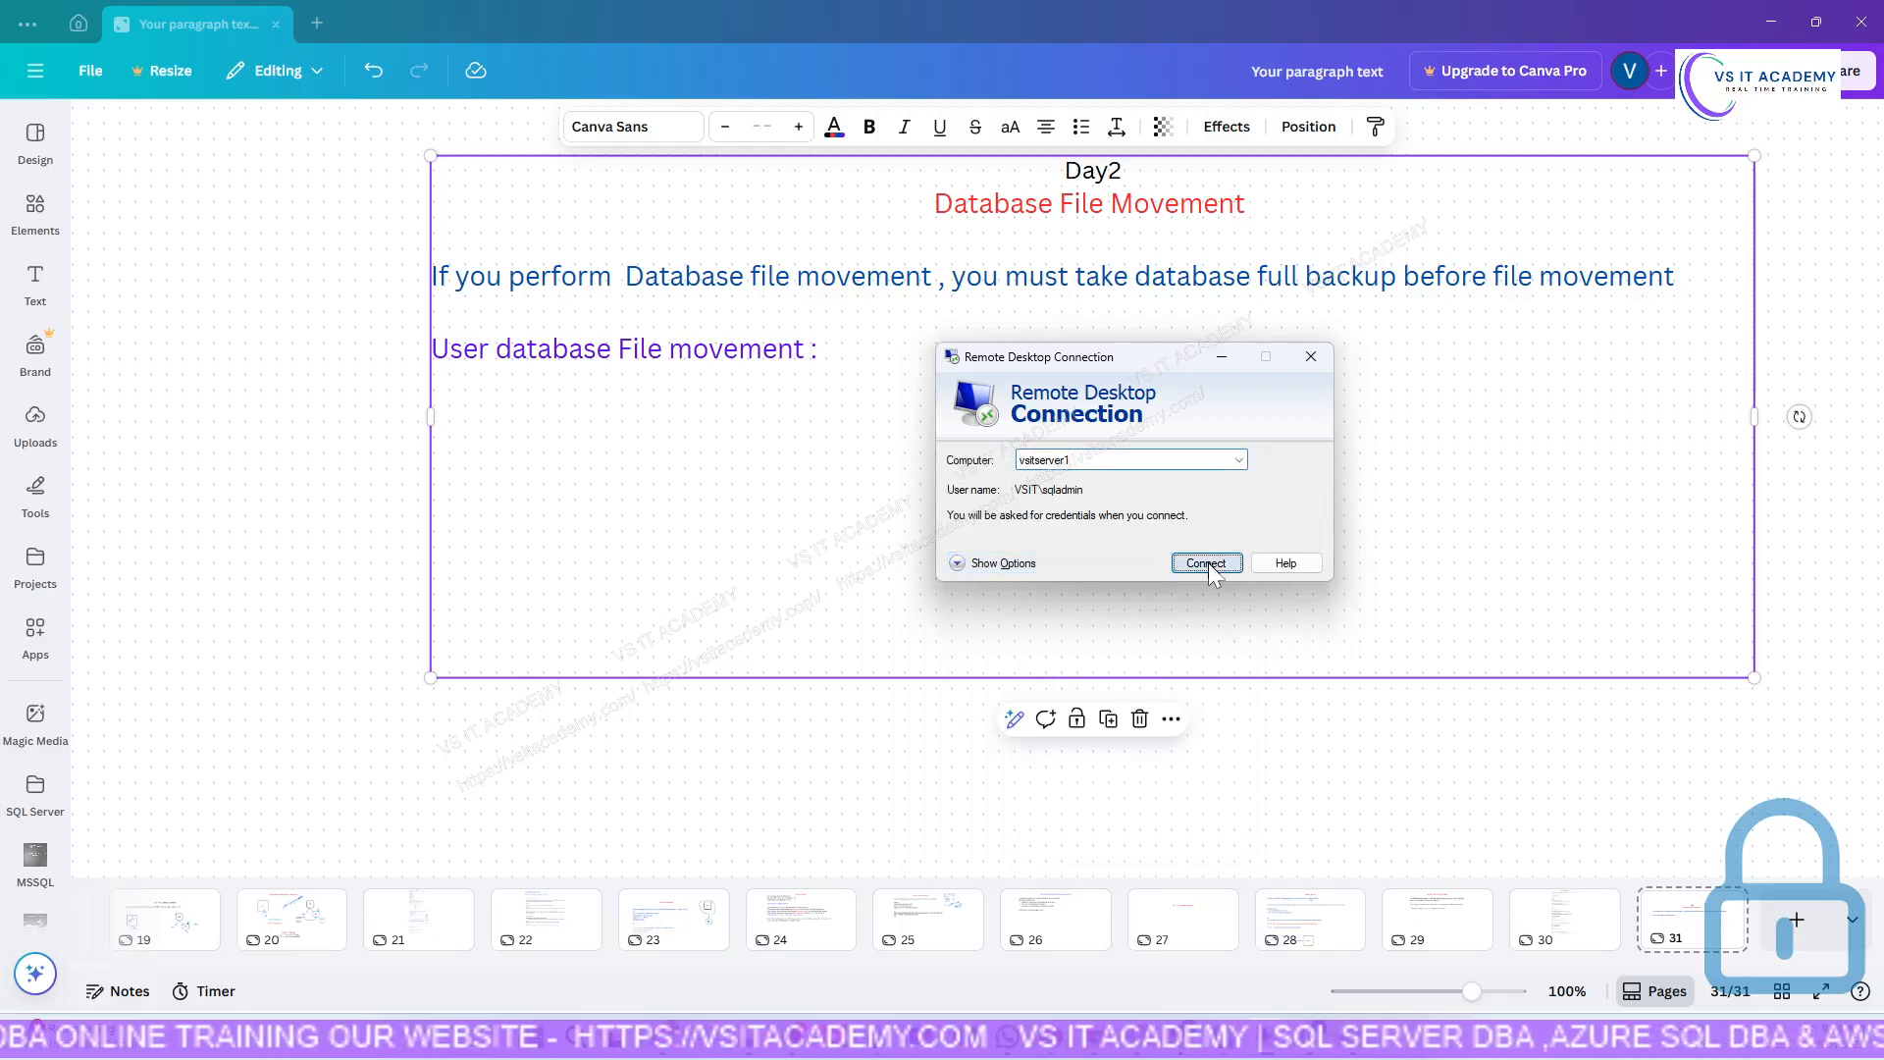
left_click(1207, 563)
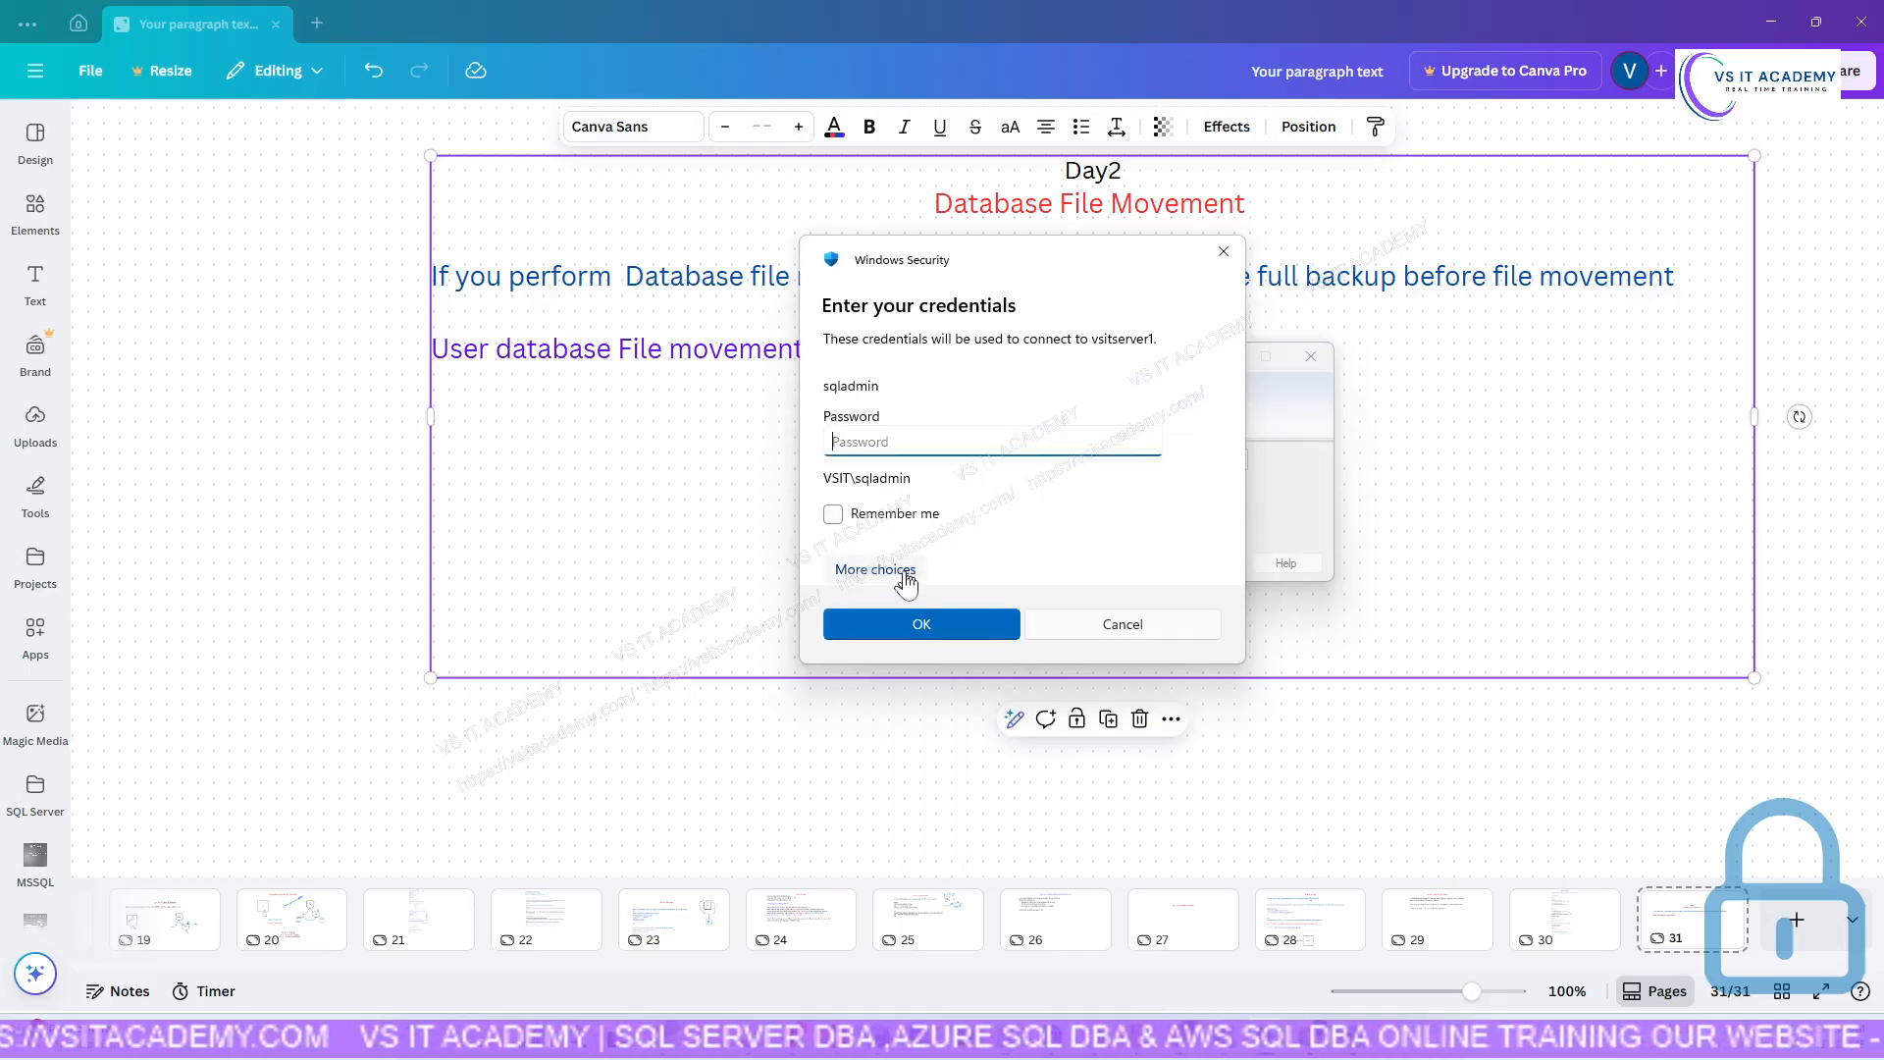
Choose to sign in with a different account and enter VSIT\sqladmin as the user name.
left_click(903, 572)
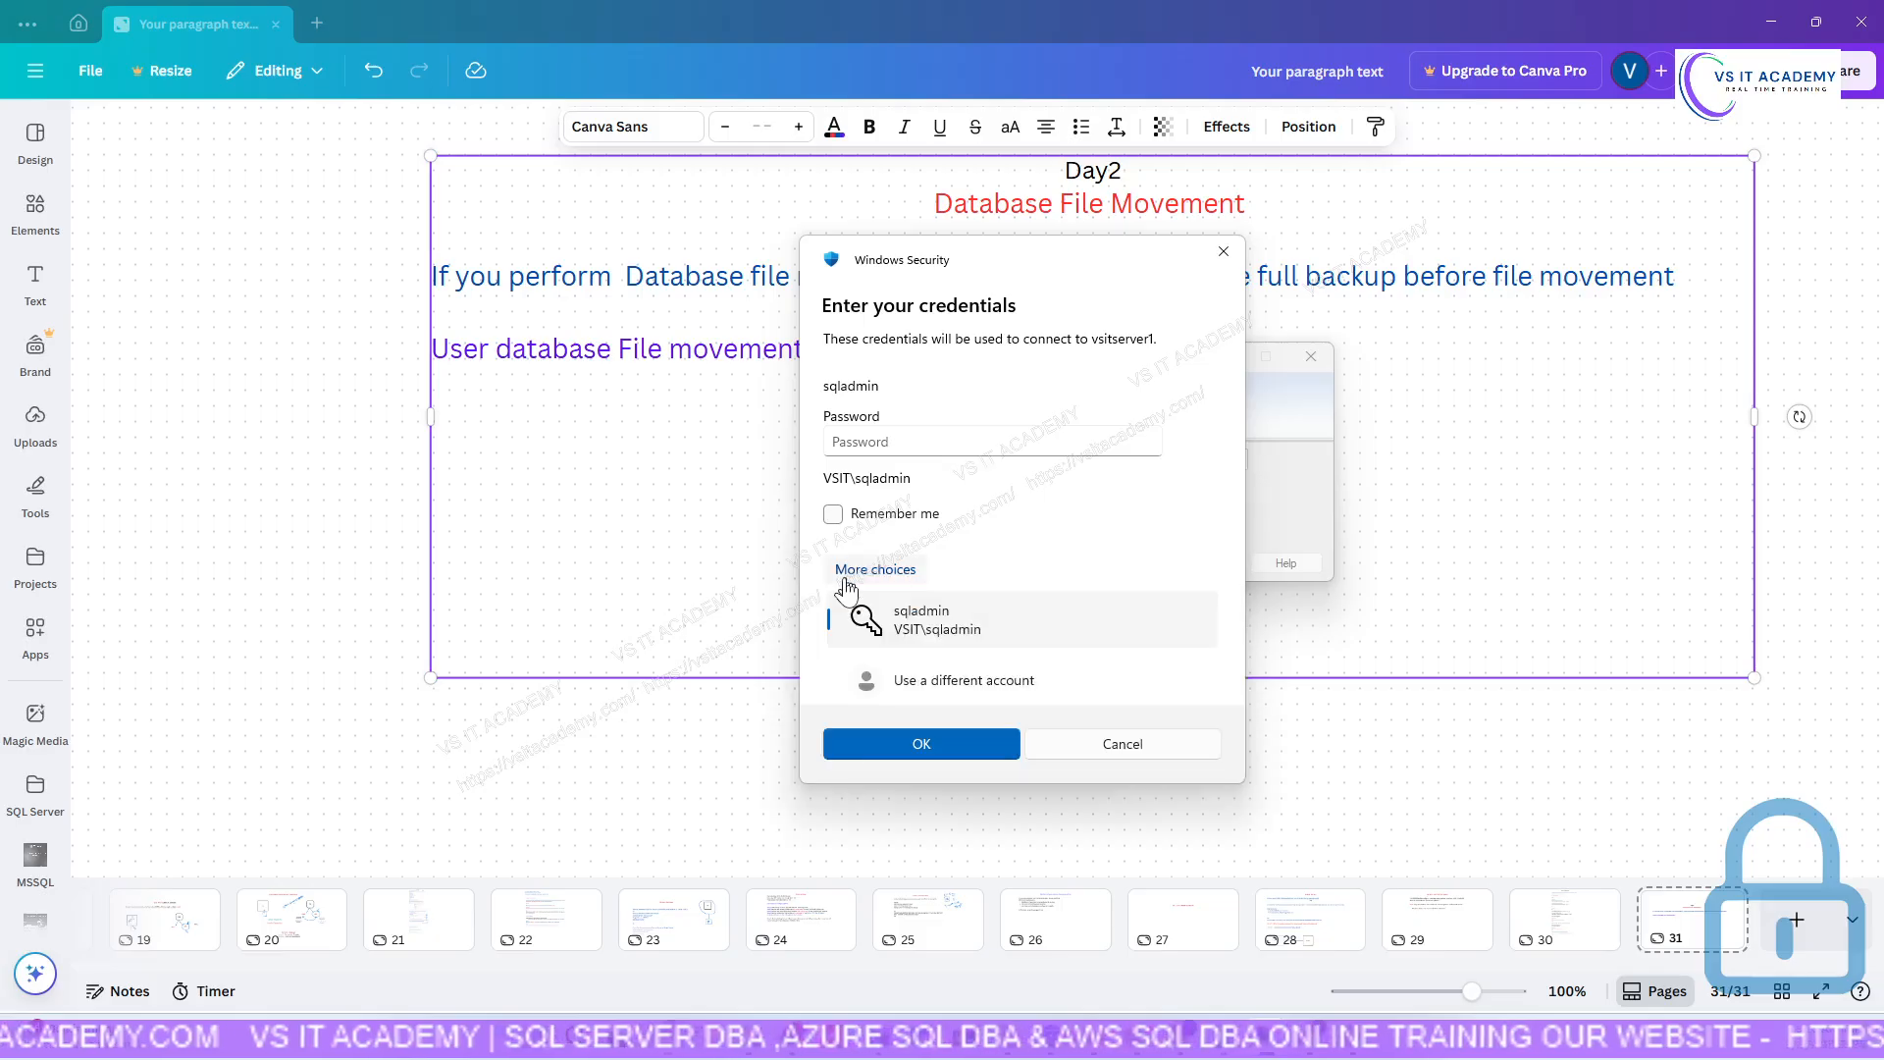
left_click(928, 687)
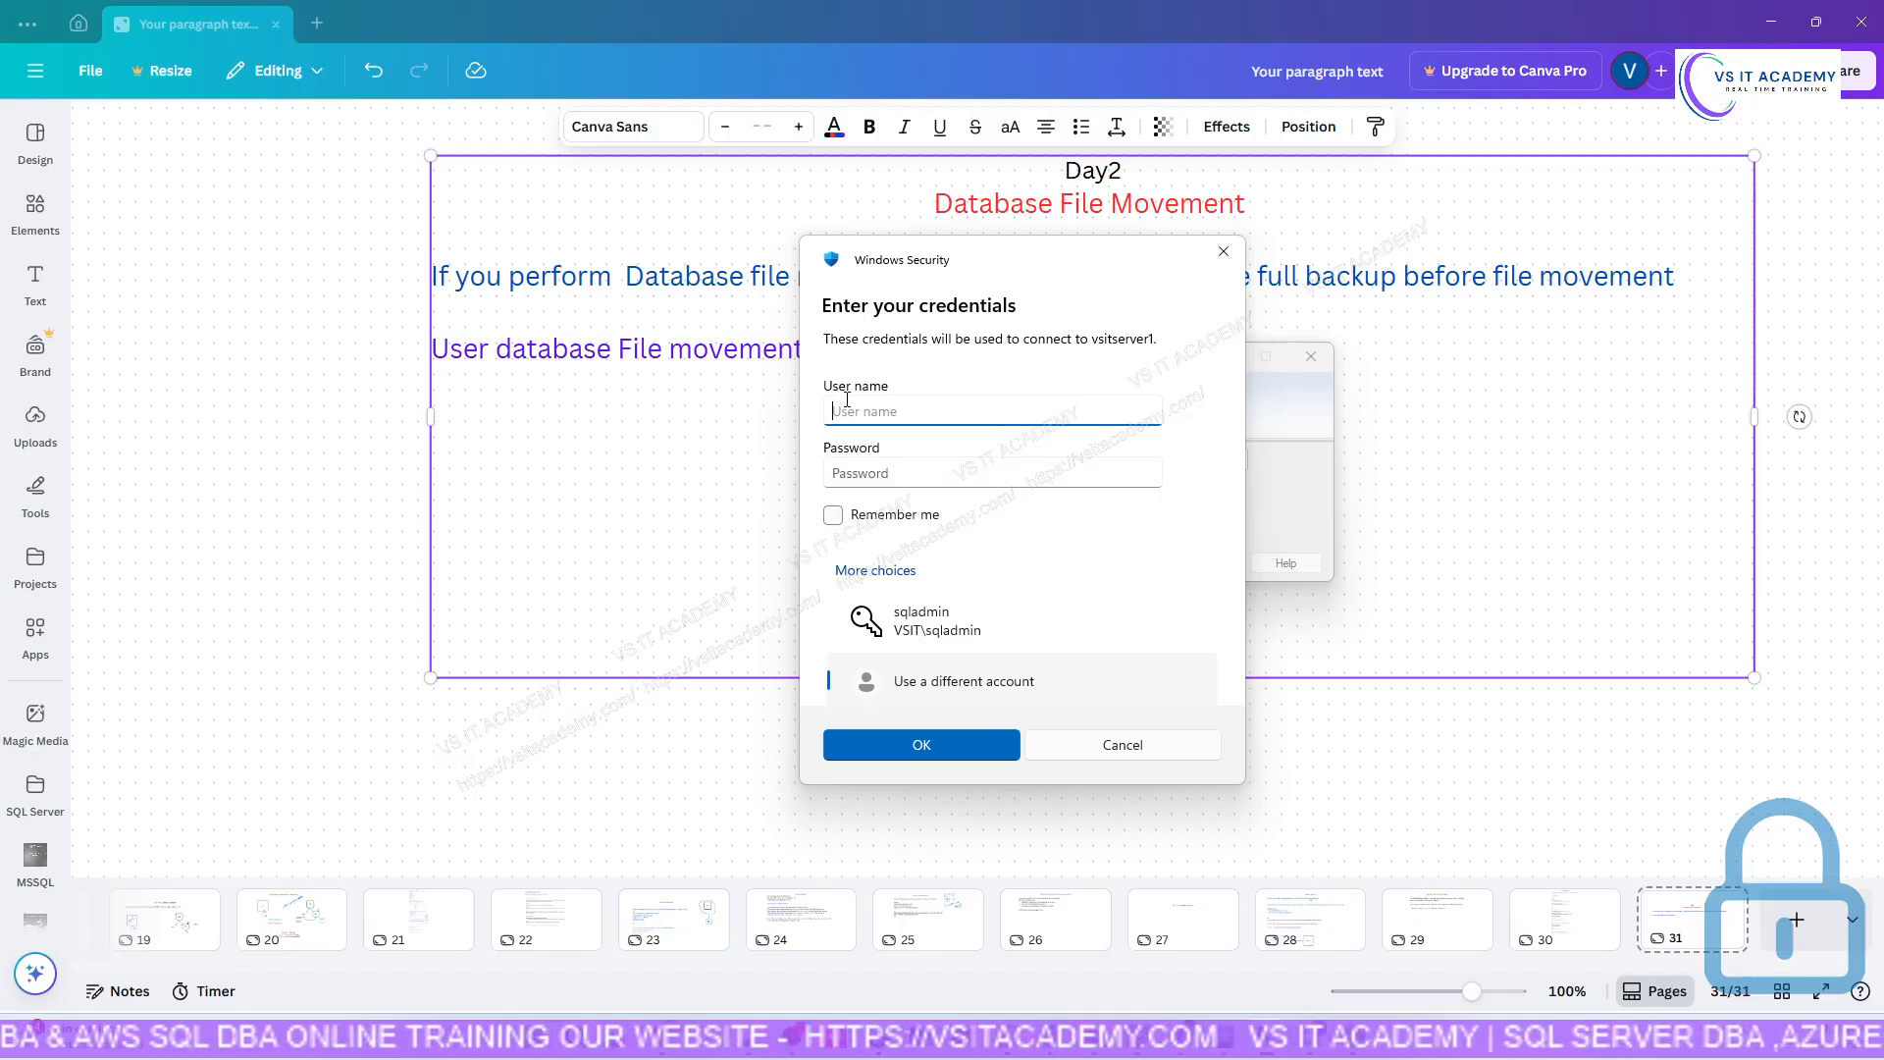
left_click(872, 469)
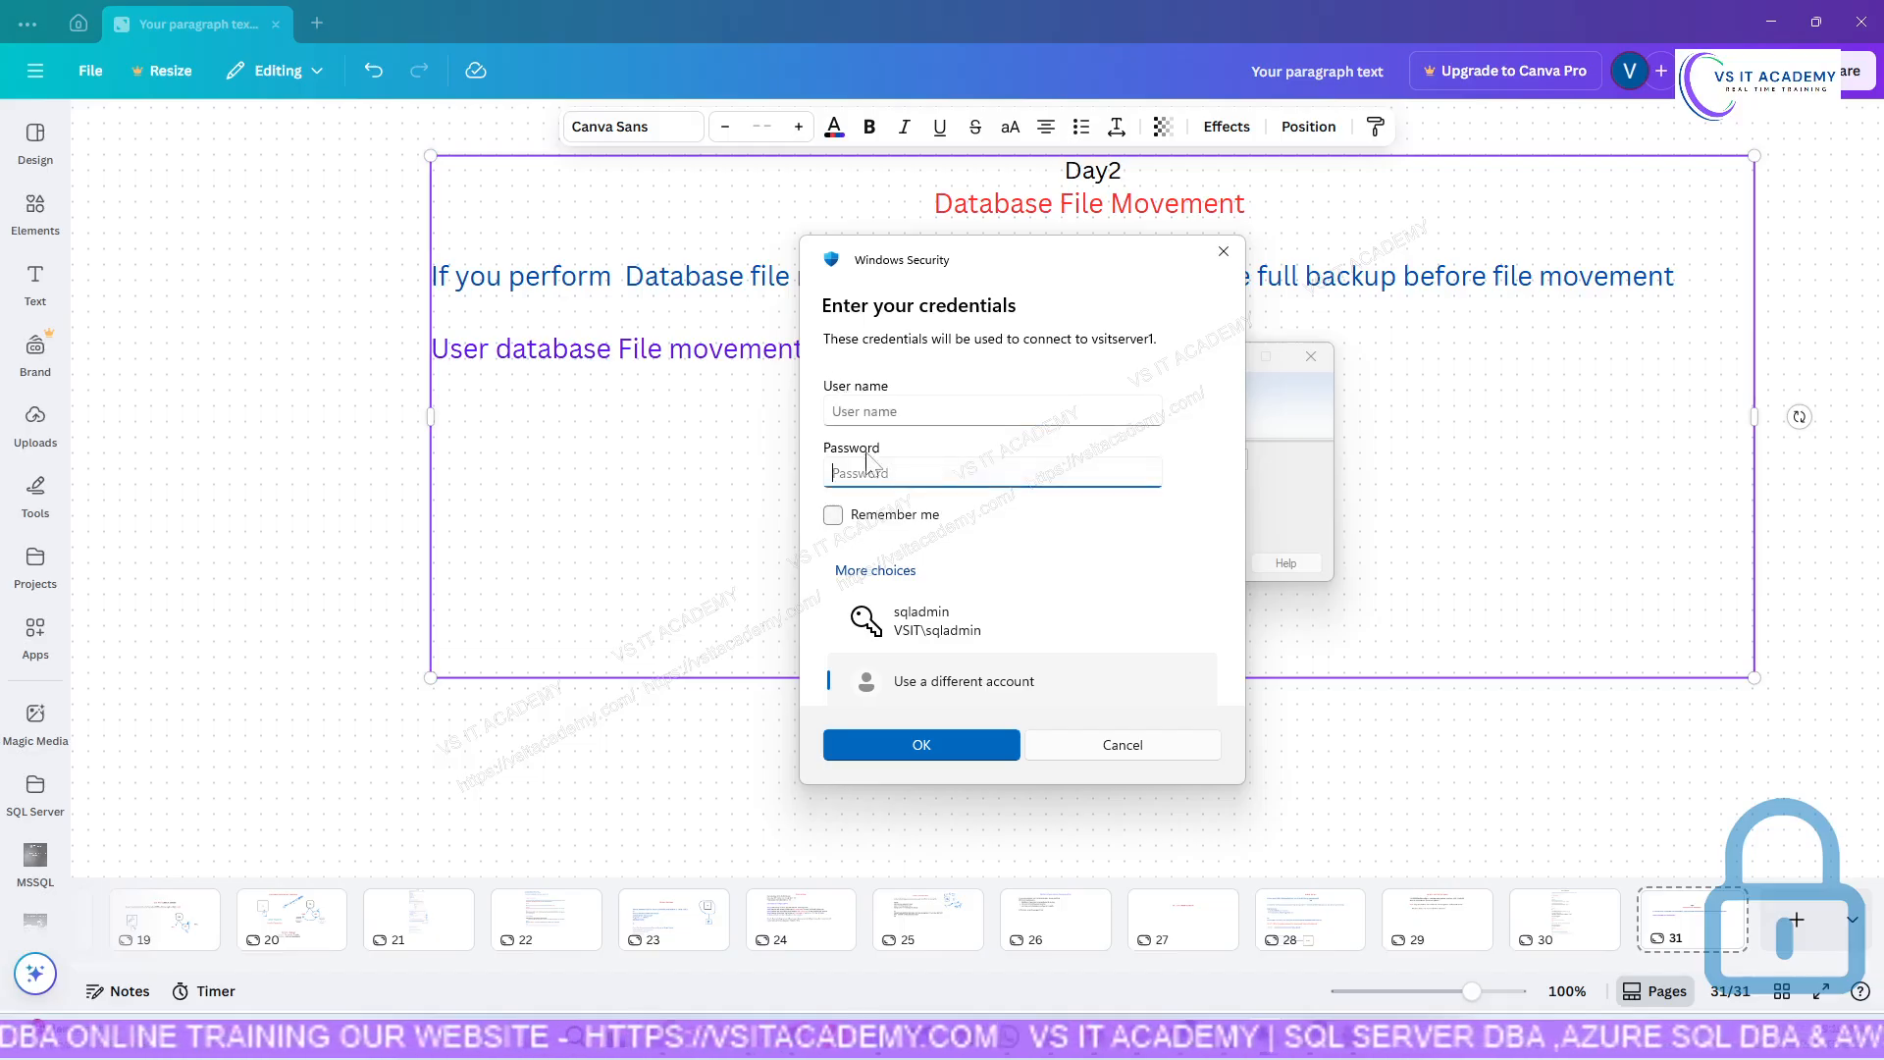
left_click(870, 416)
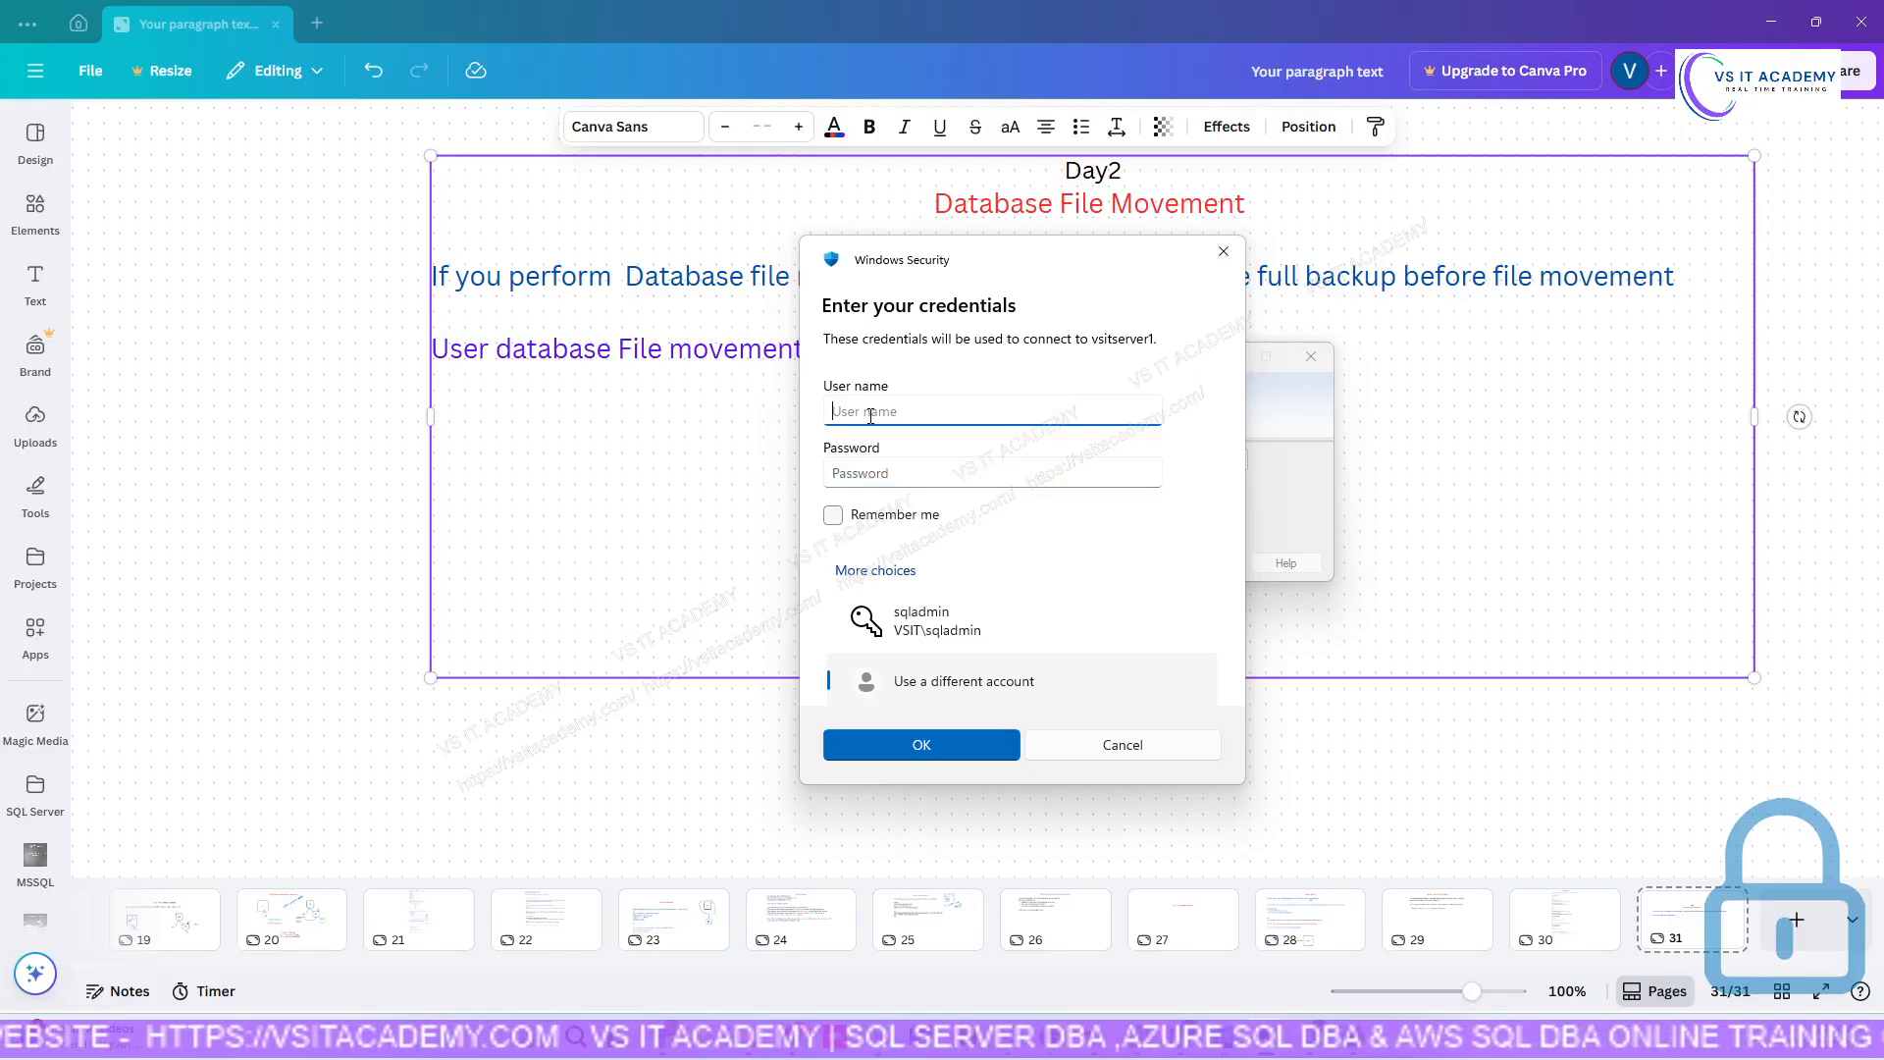
type("VSIT")
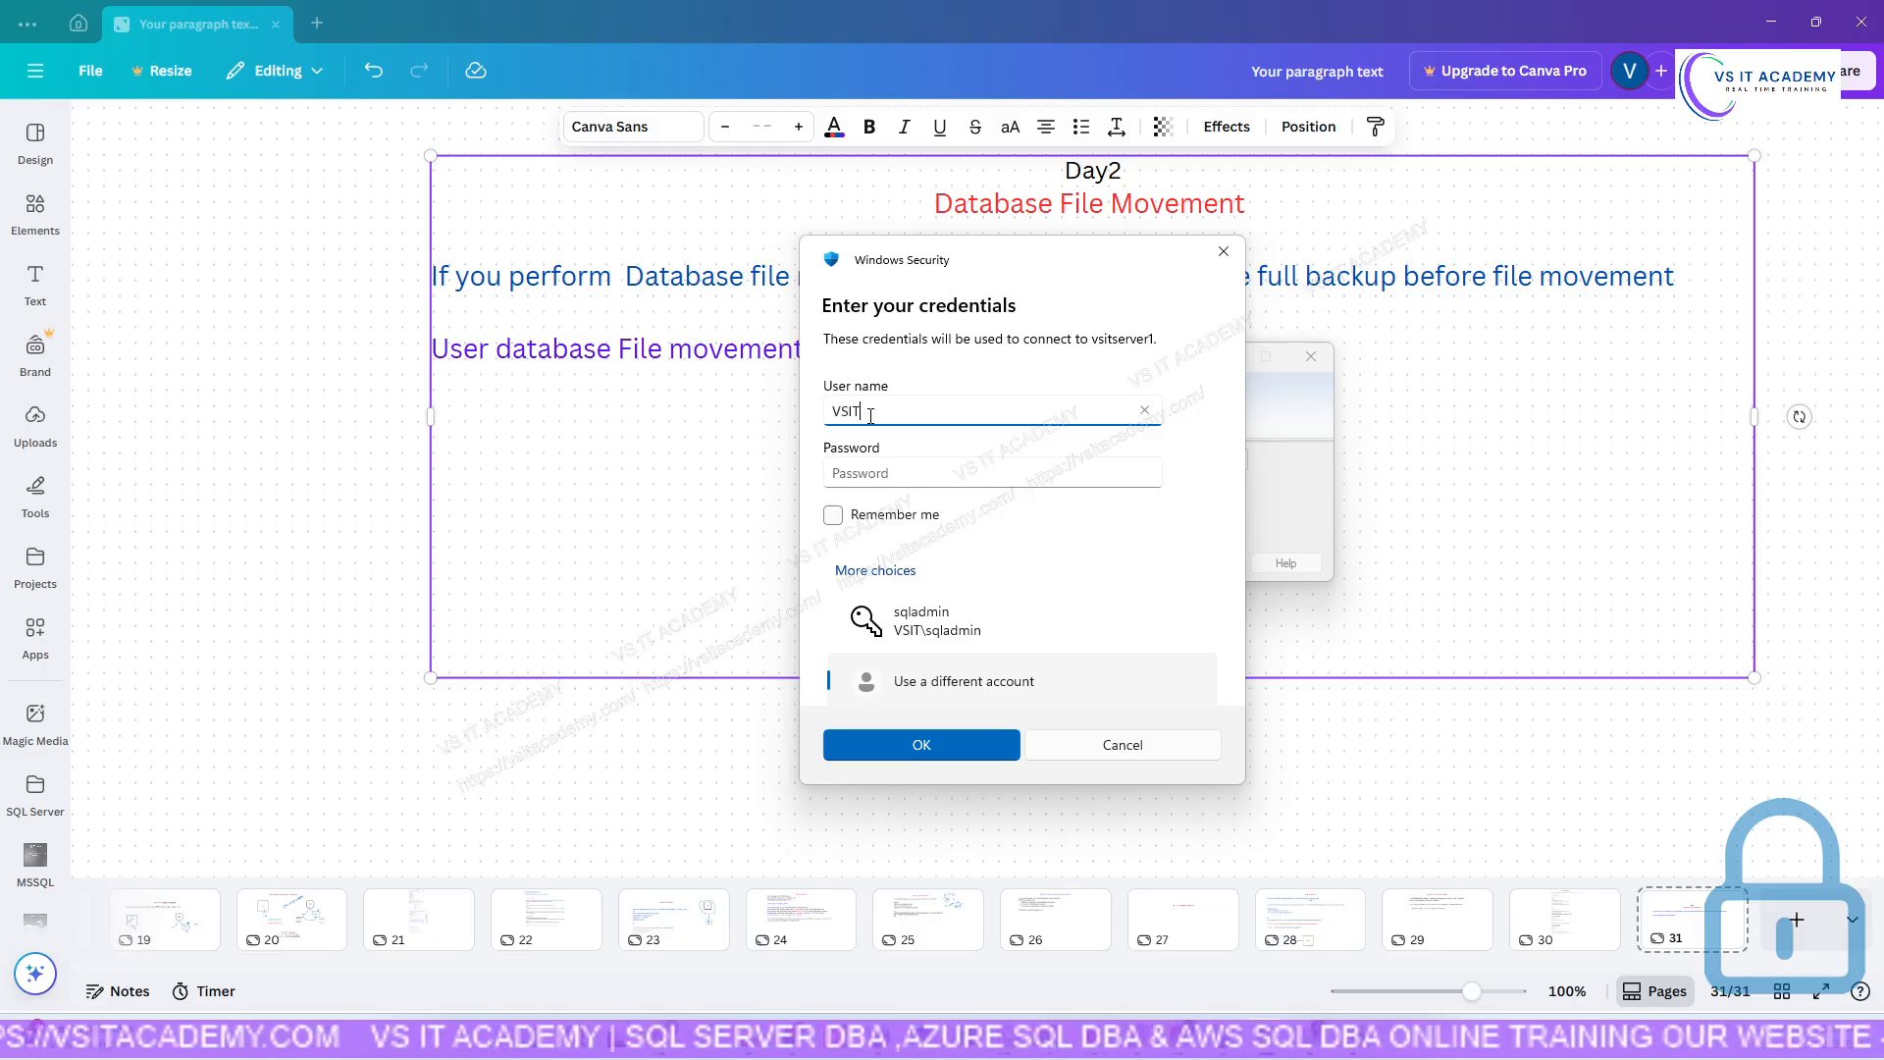
type("\\")
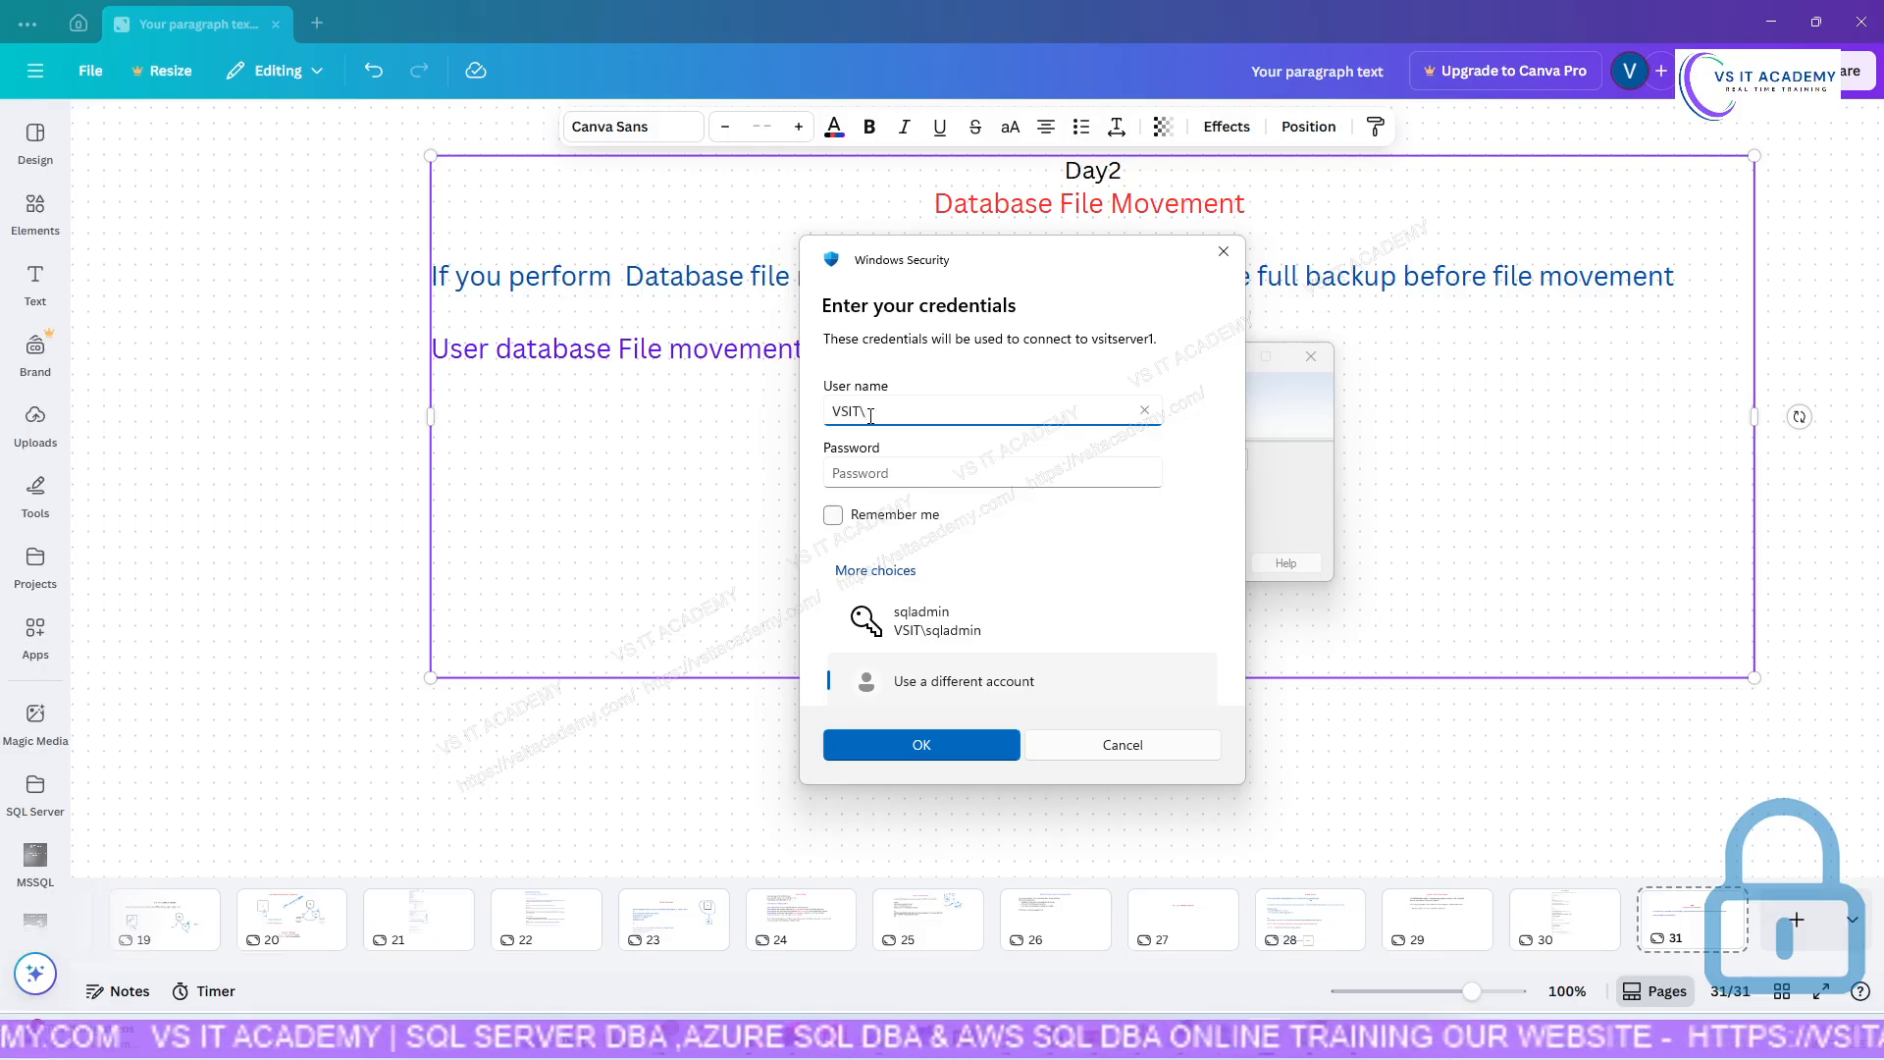
type("sq")
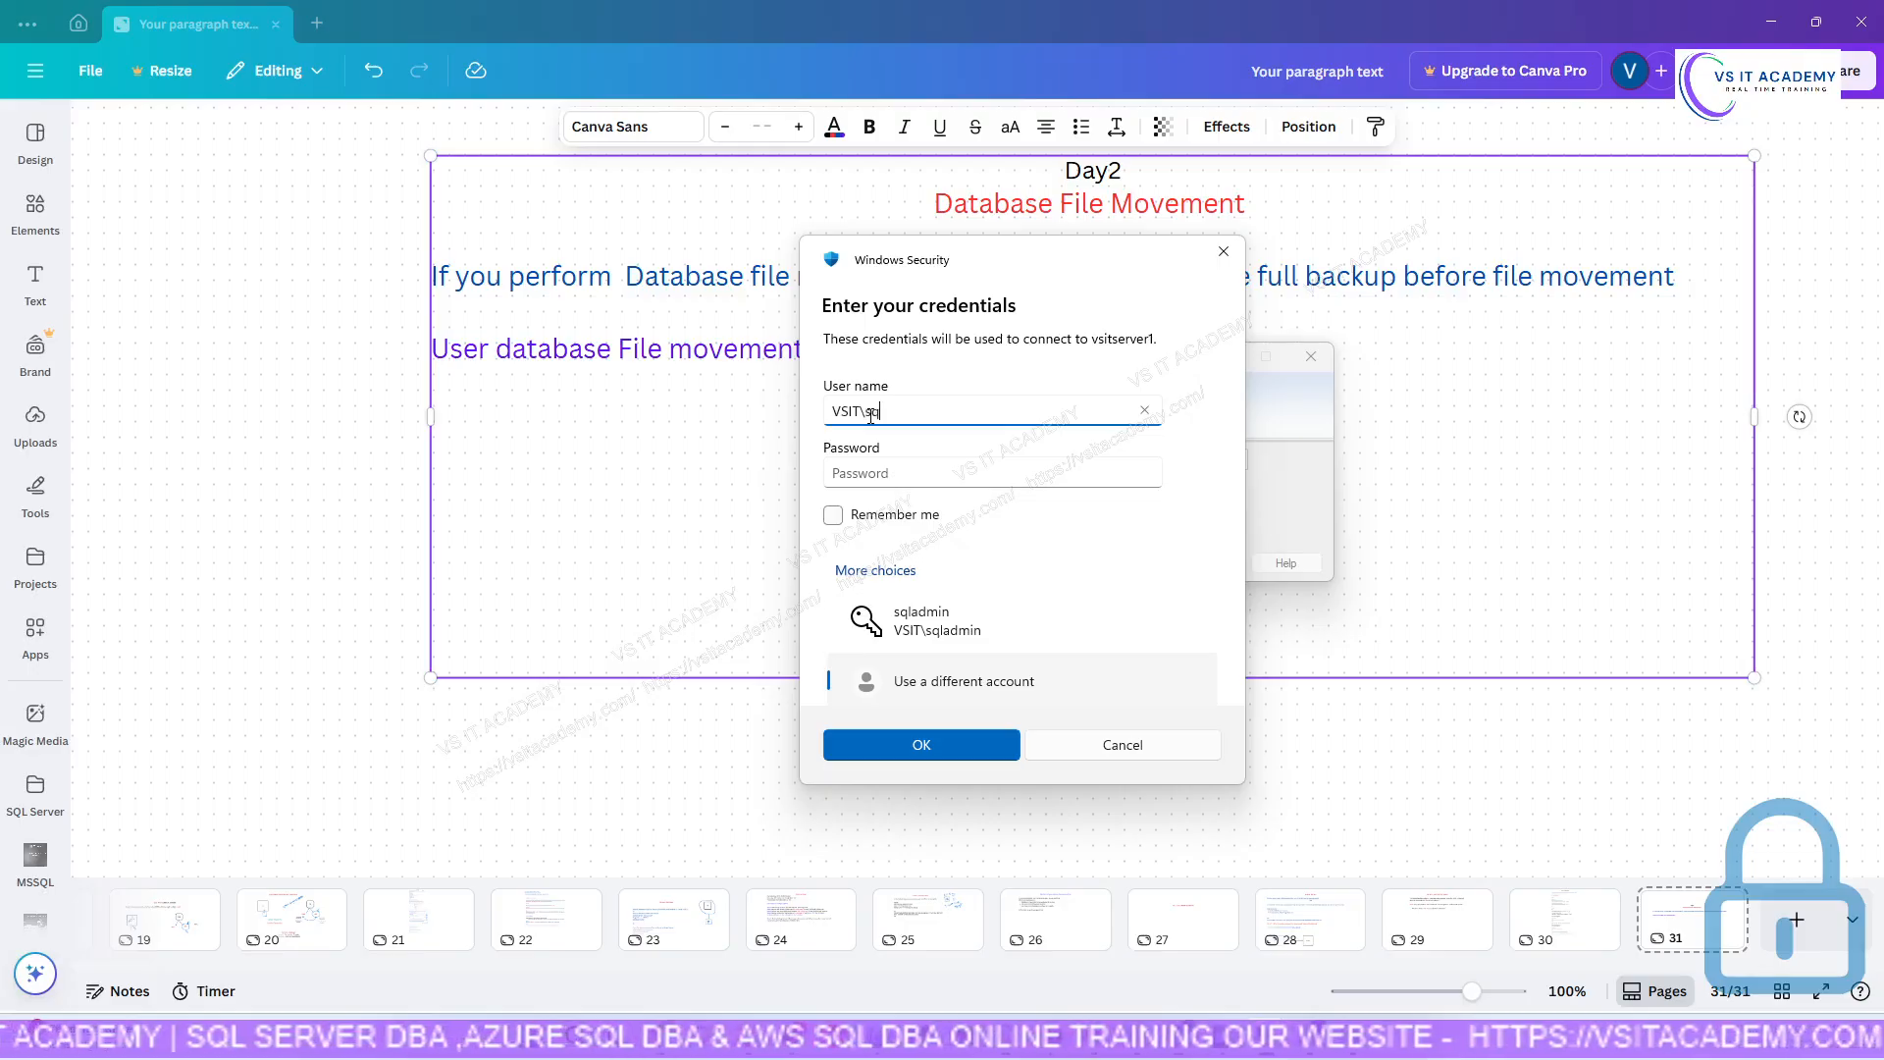
type("ladmin")
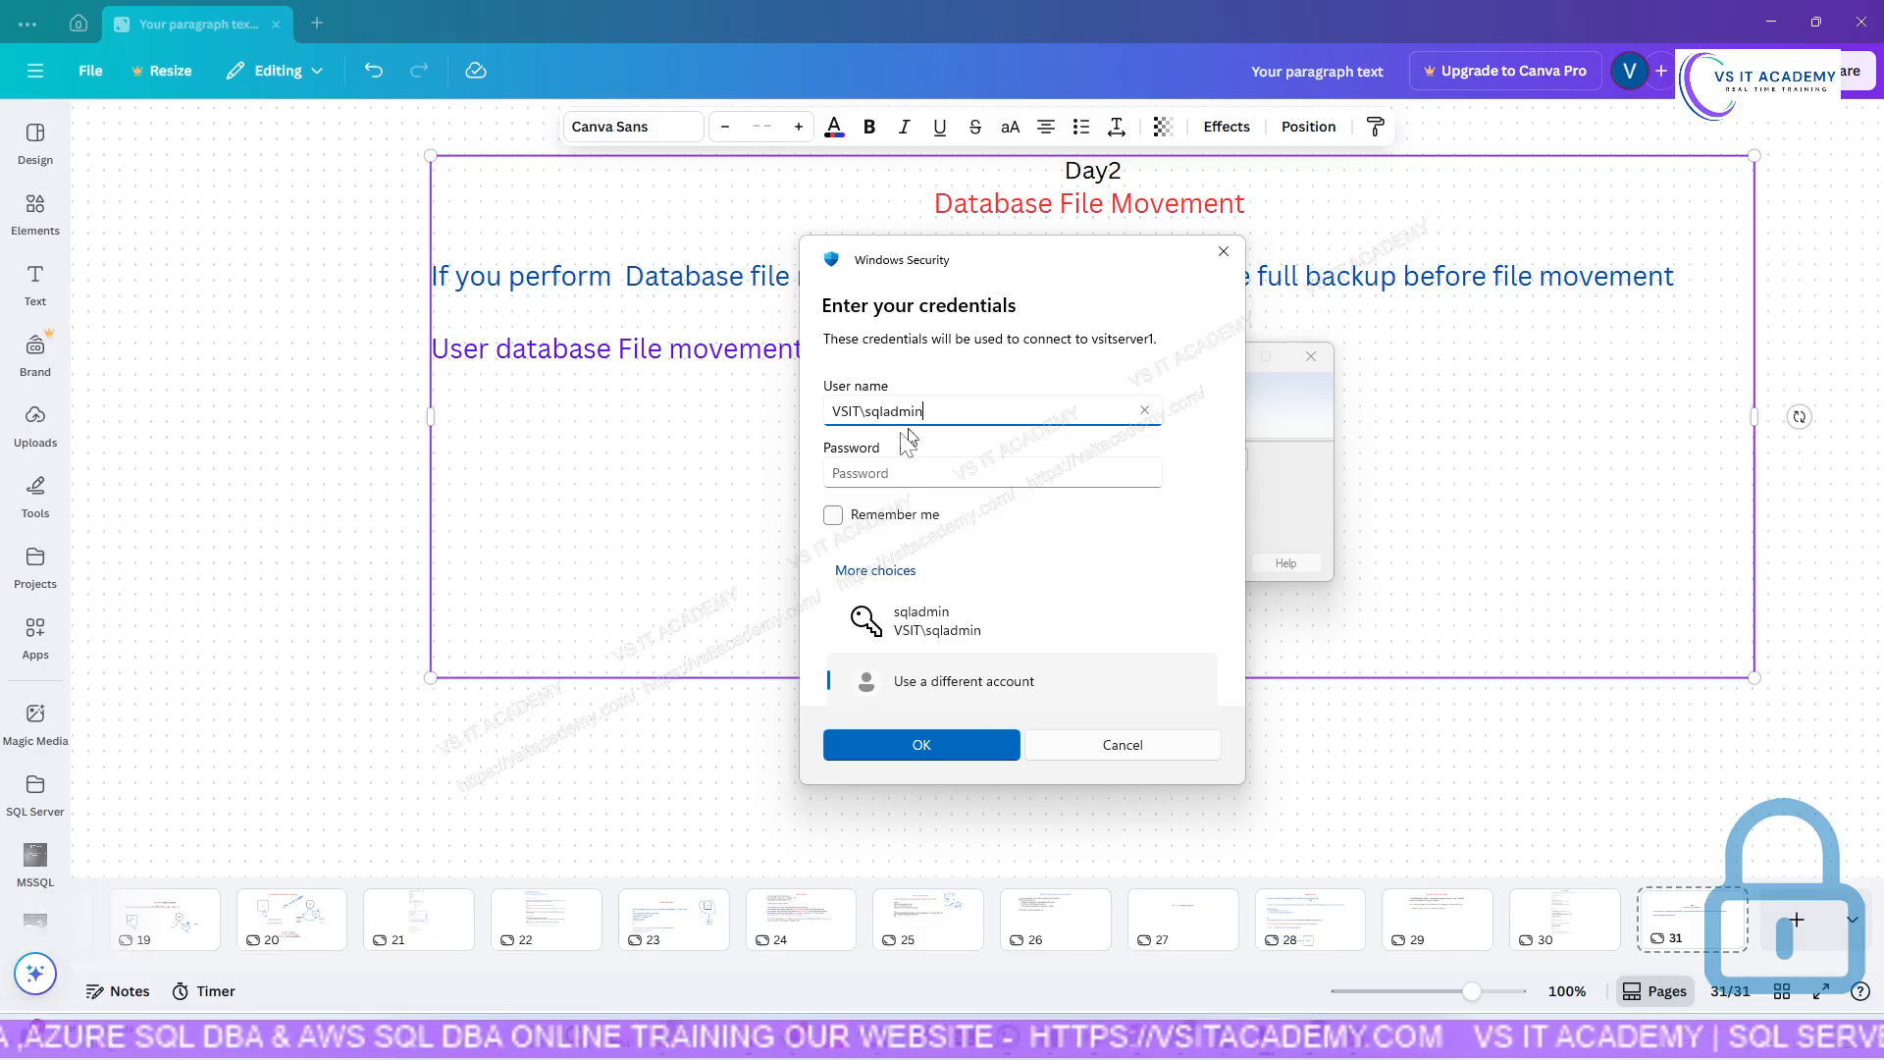
Enter the account password and accept the unverified certificate to connect to vsitserver1, closing the leftover connection dialog.
left_click_drag(953, 411, 833, 408)
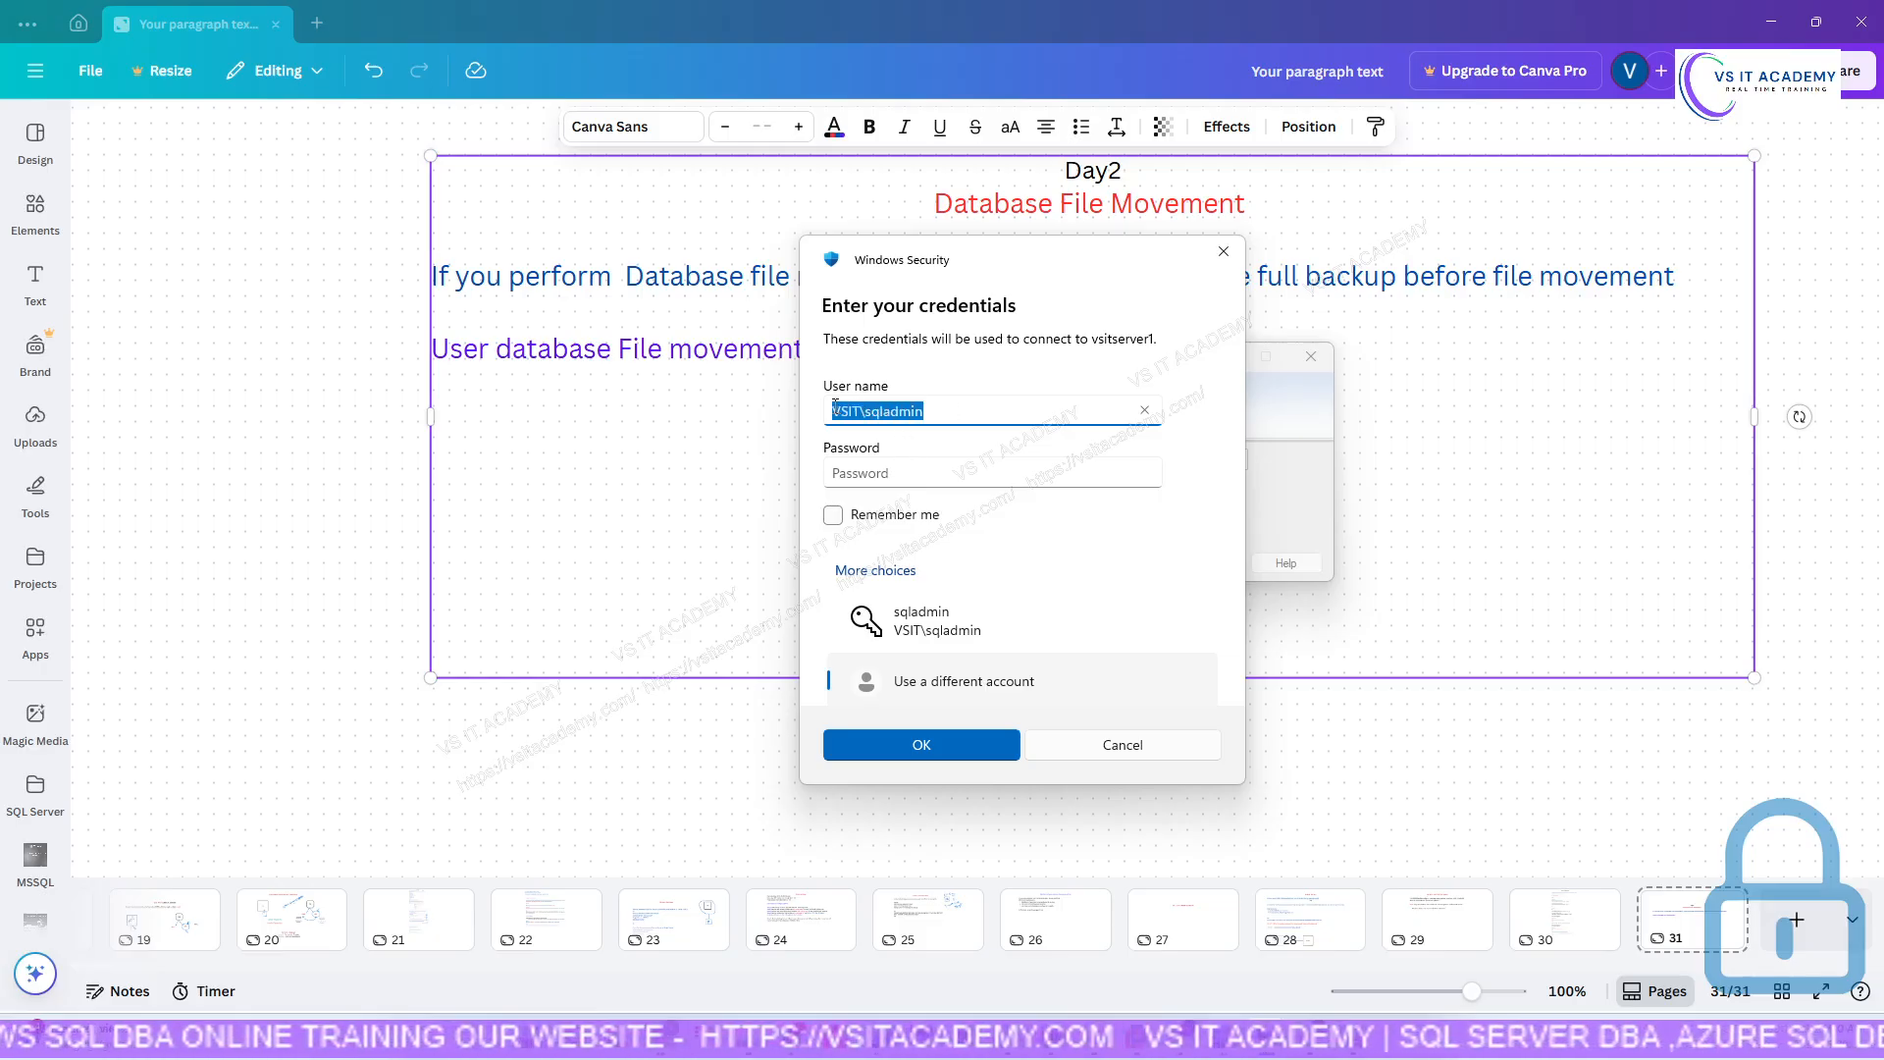
left_click(883, 410)
left_click_drag(1077, 411, 826, 413)
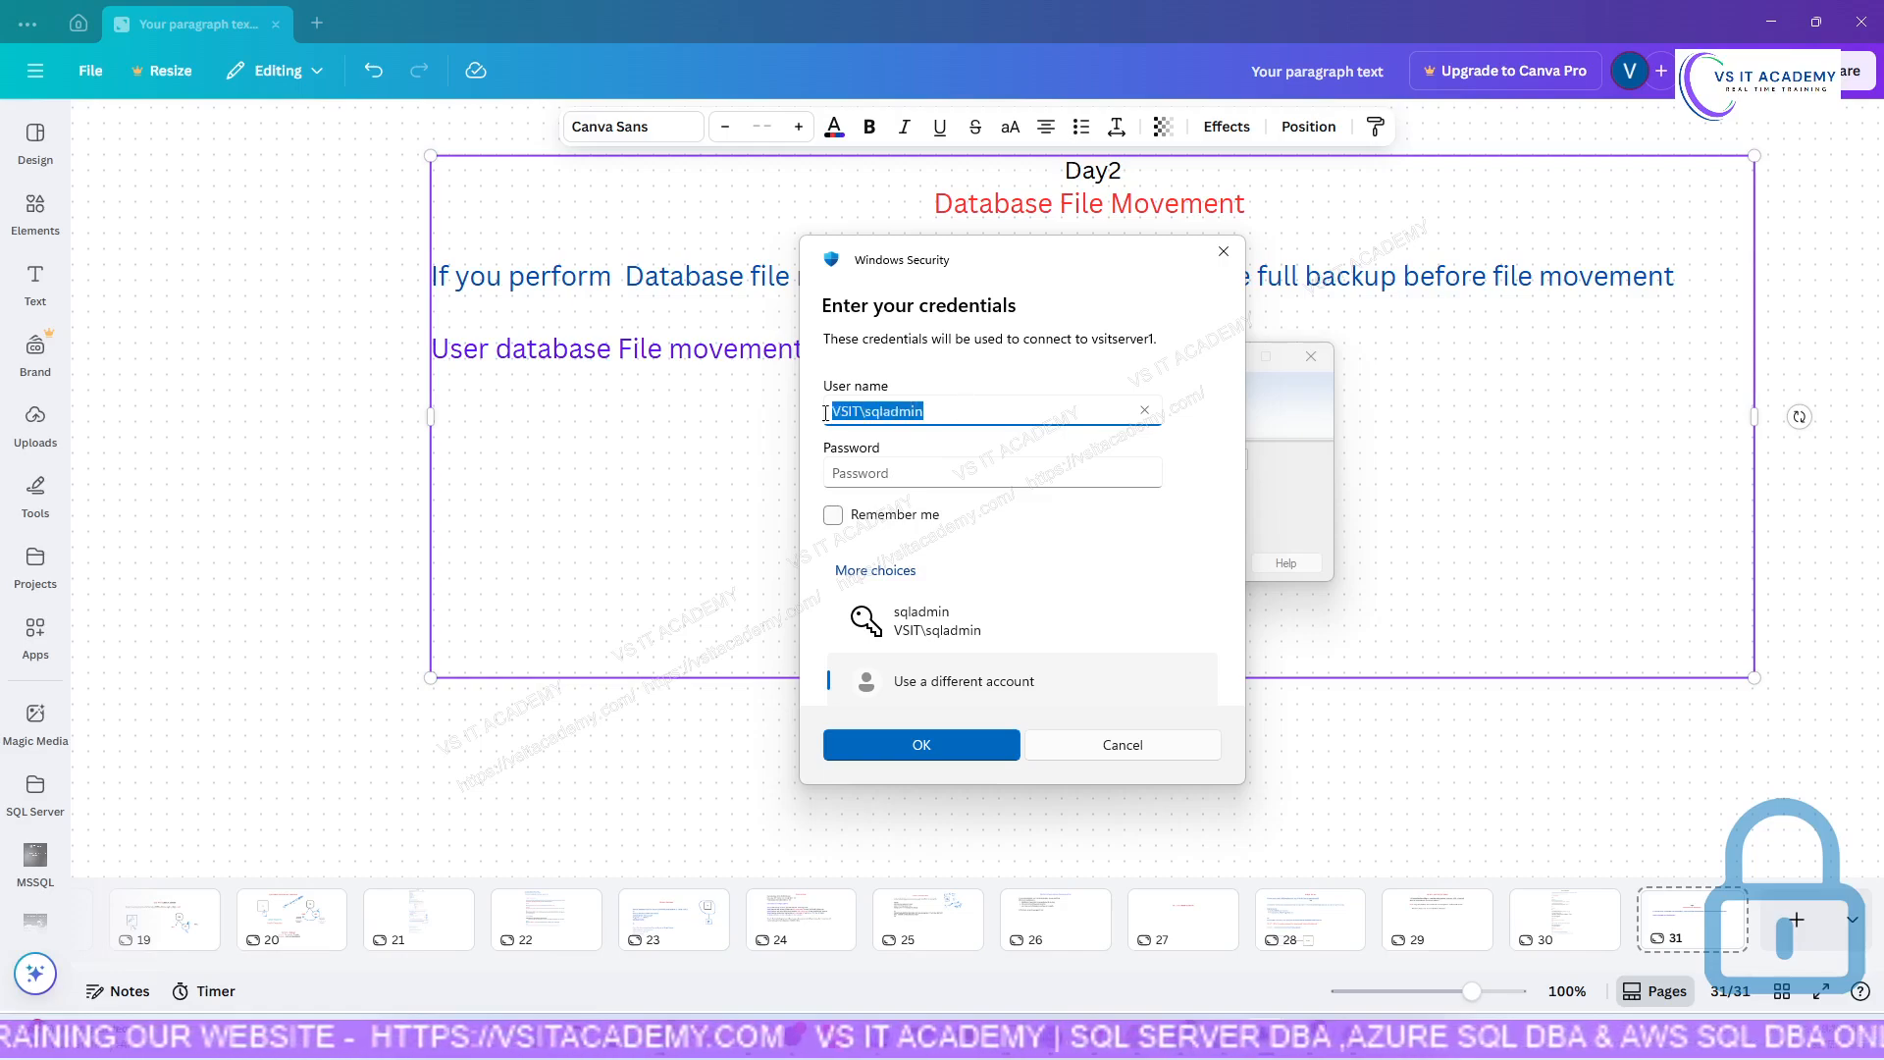
left_click(870, 481)
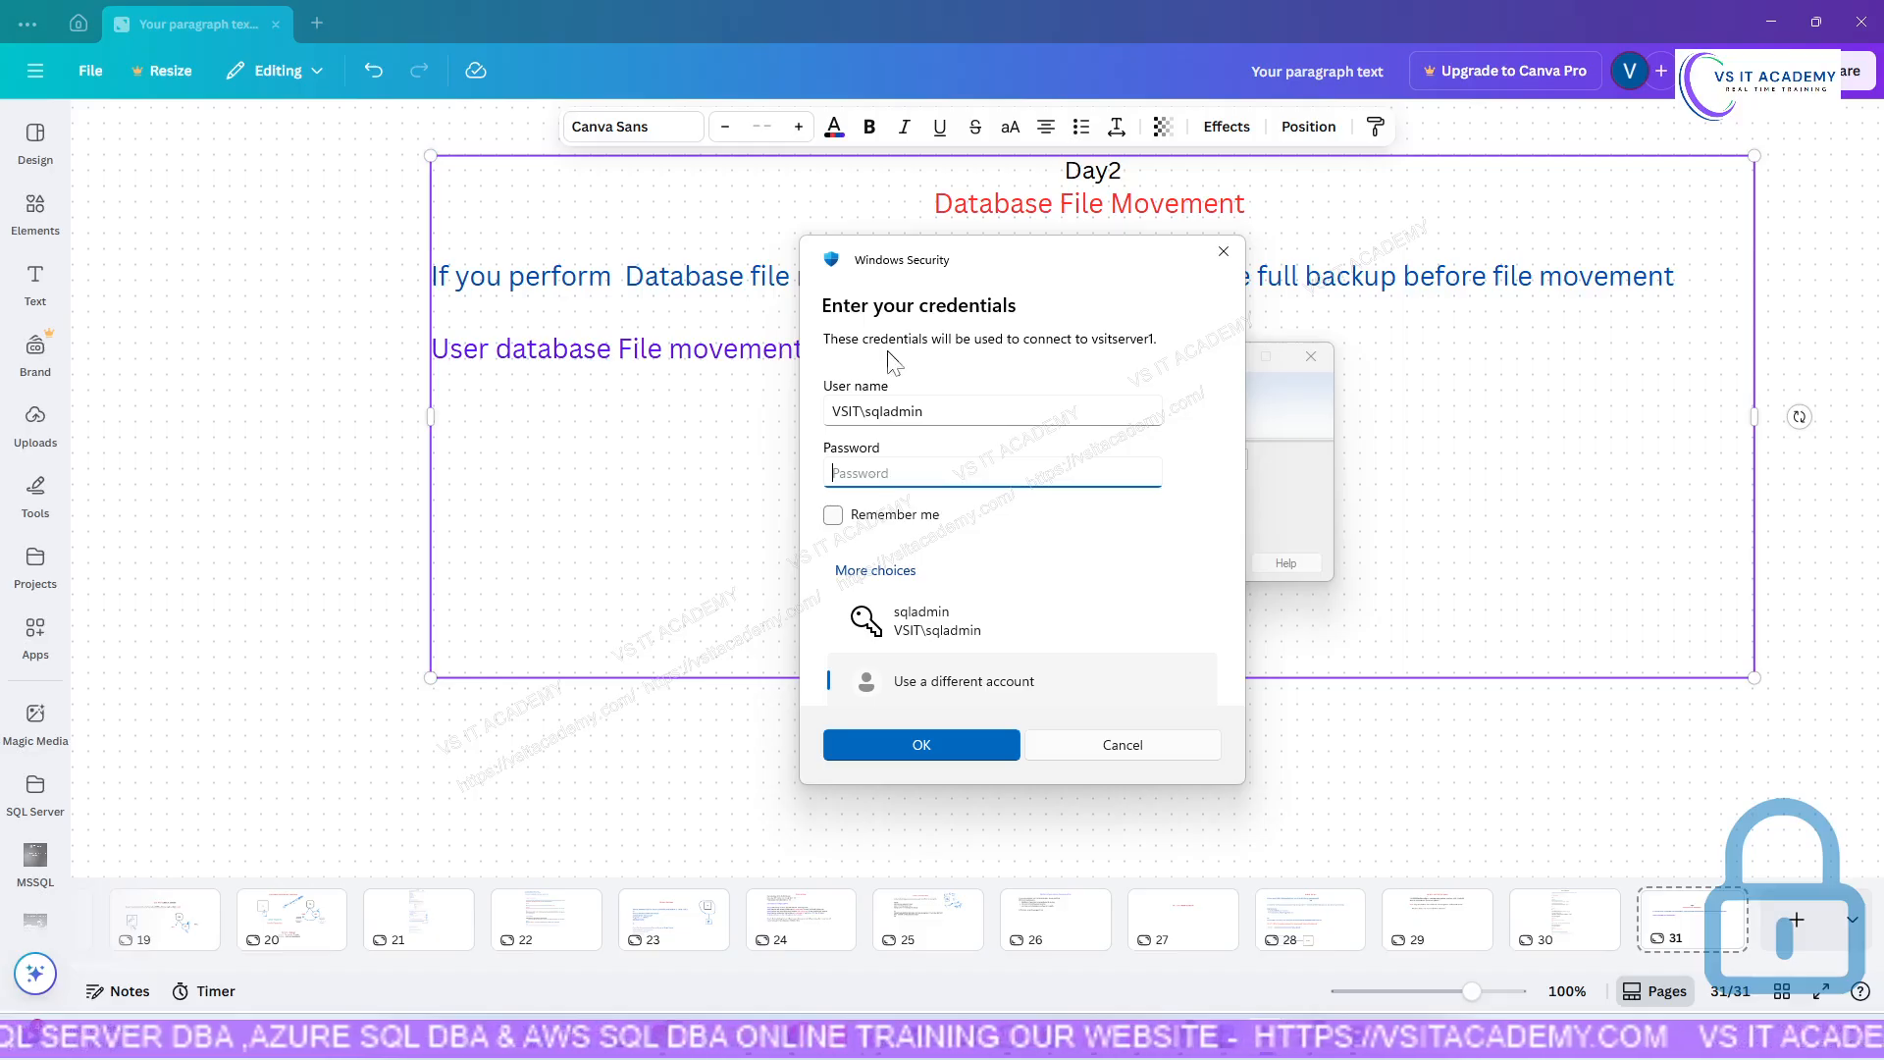
type("******")
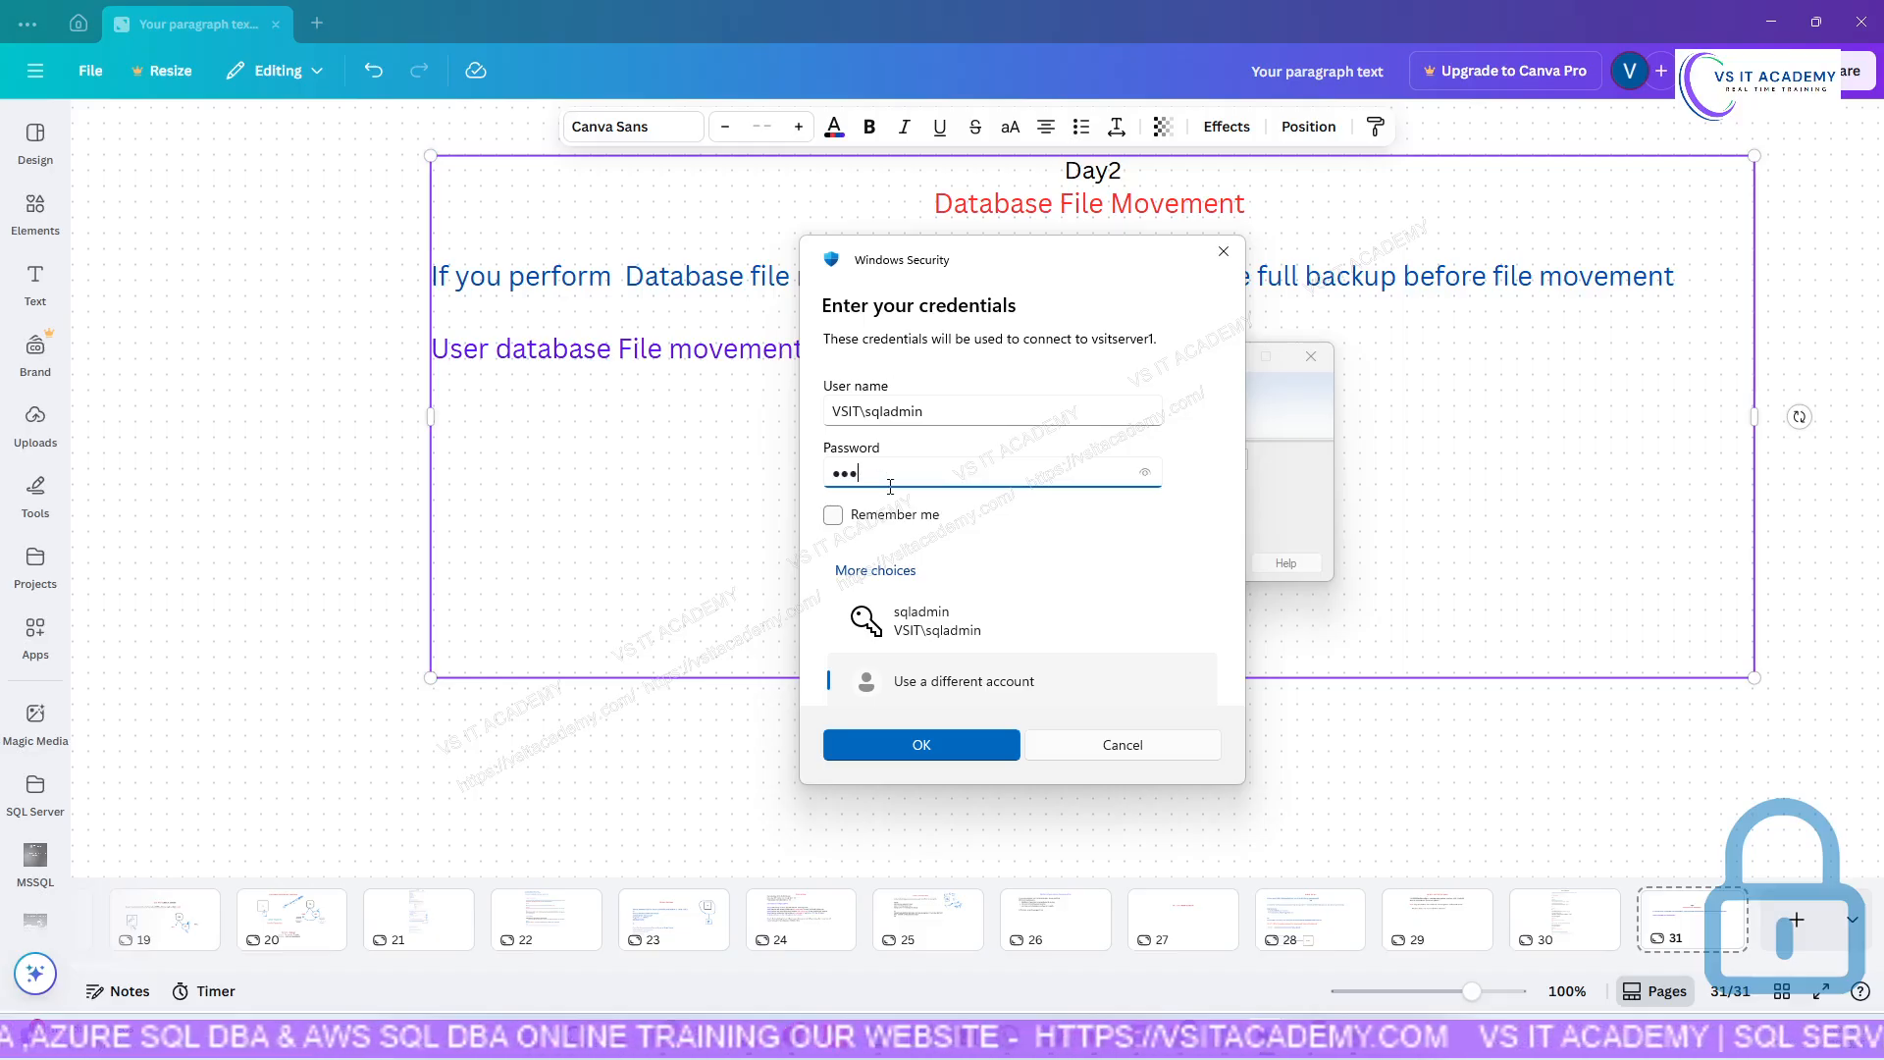
type("***")
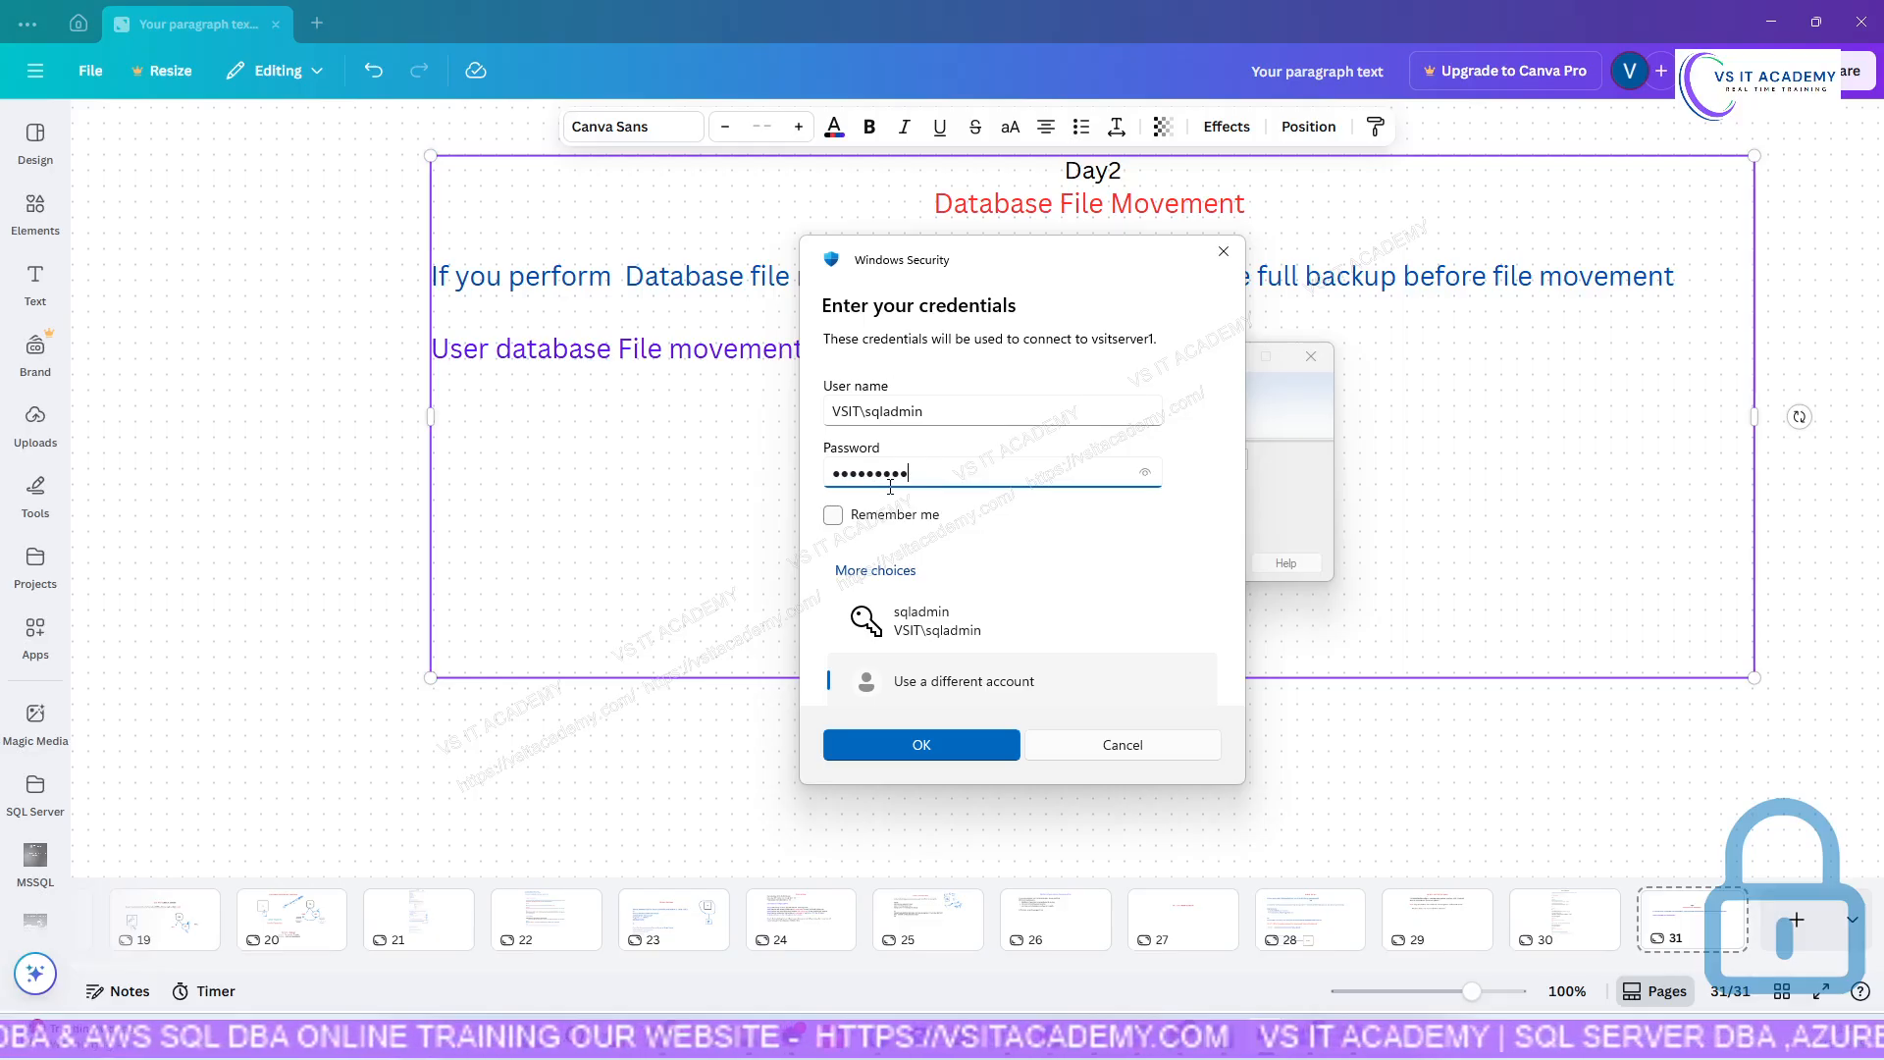
key("Return")
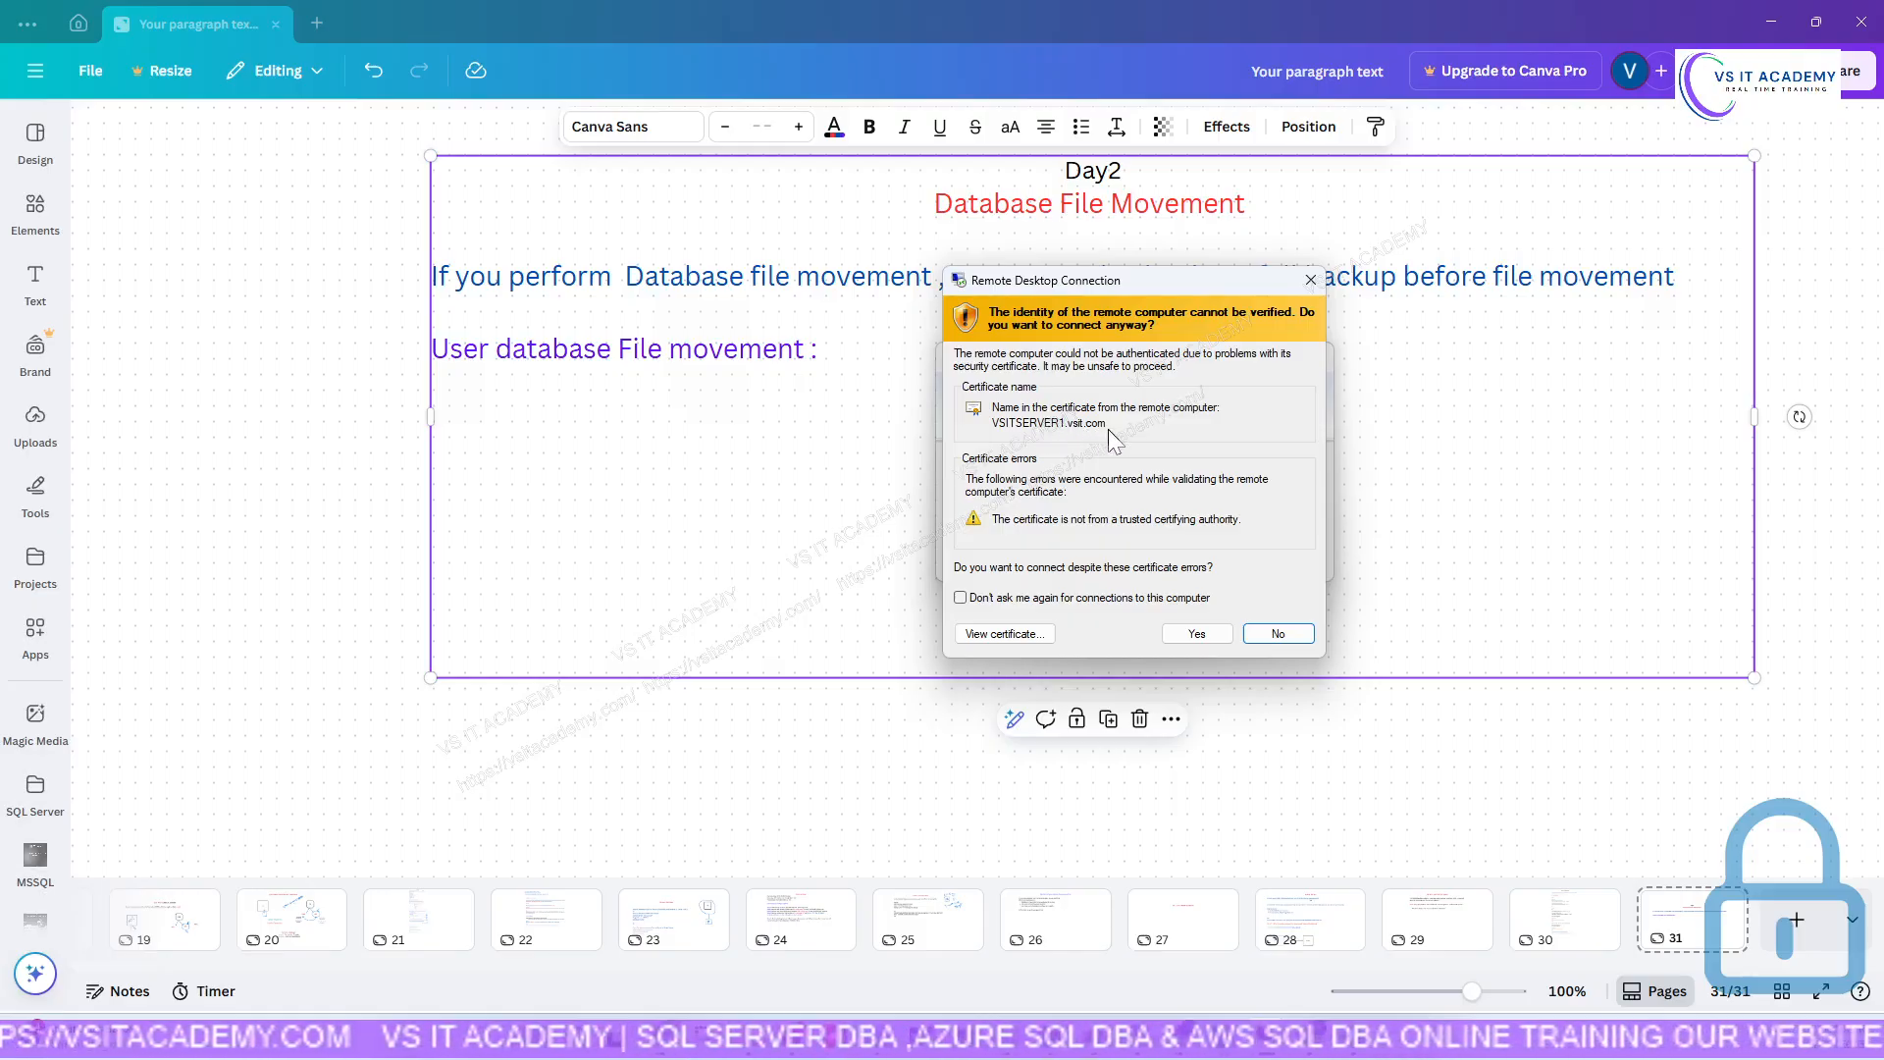
left_click(1205, 634)
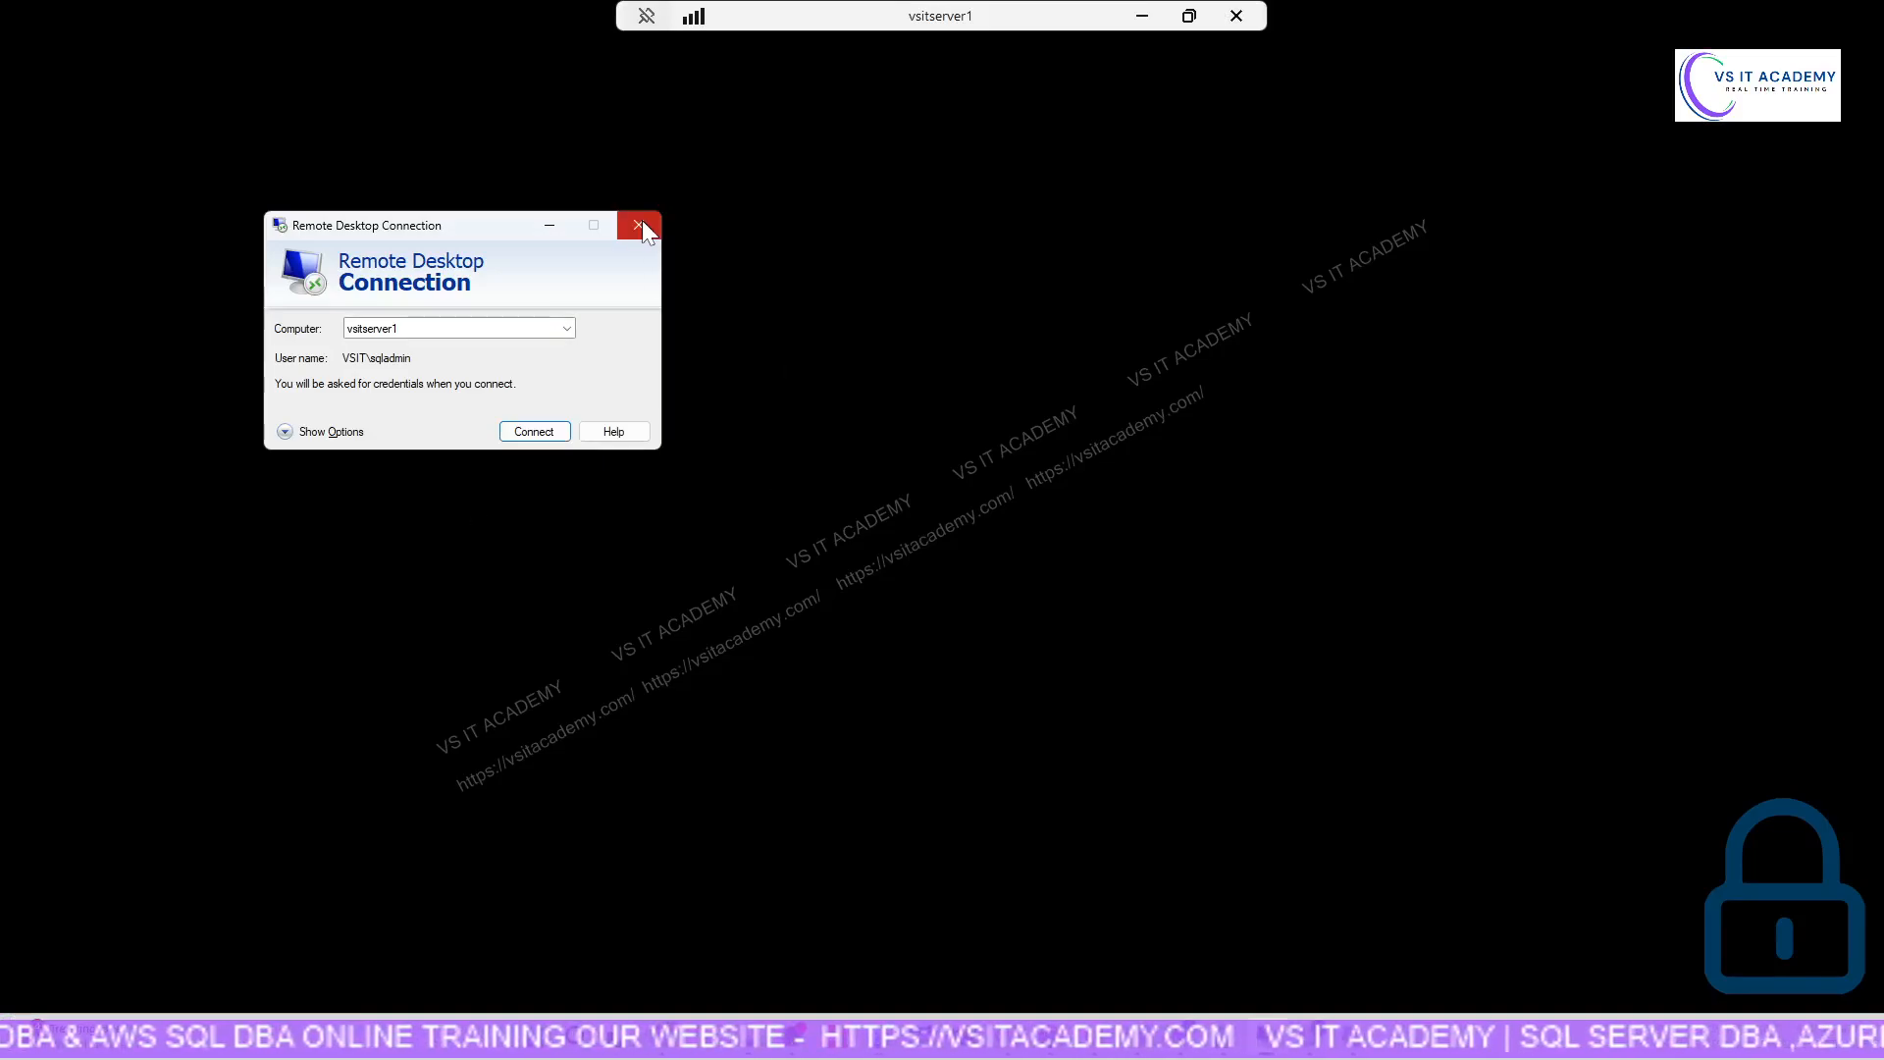
left_click(639, 226)
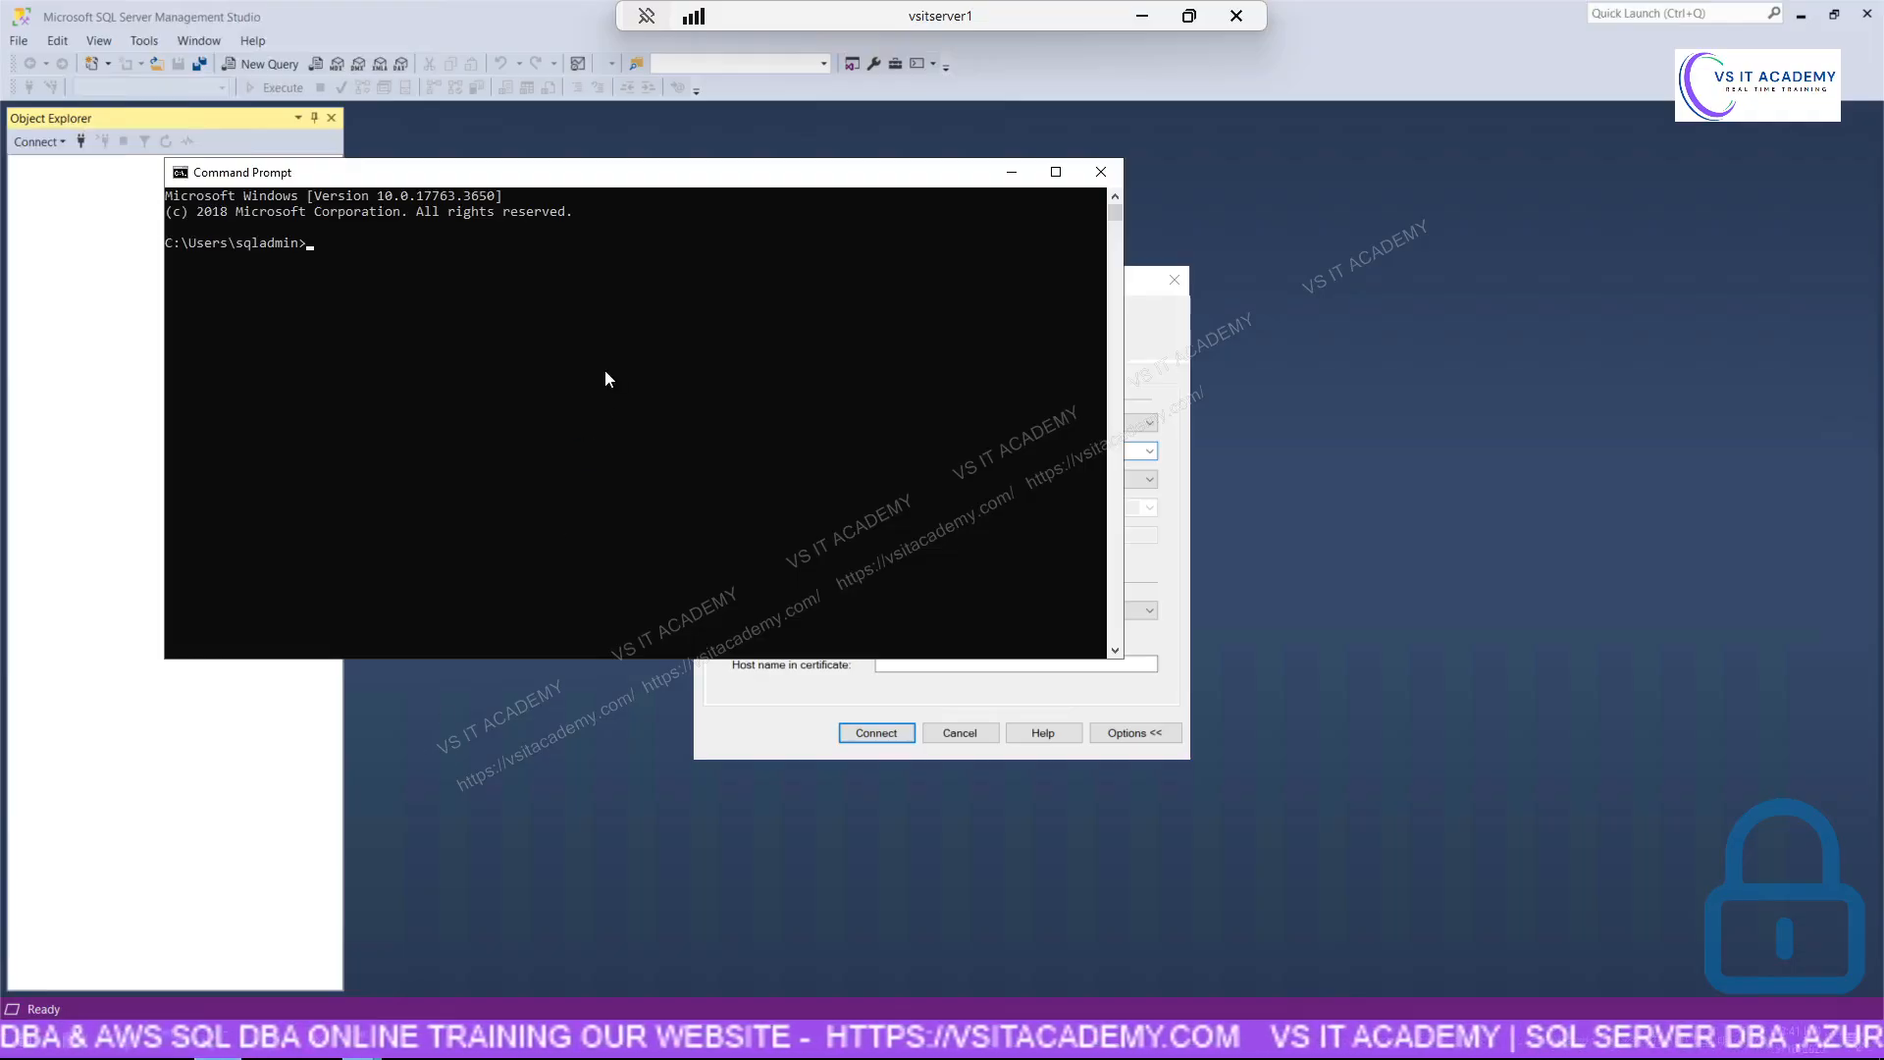
Run hostname in the Command Prompt on the remote server and highlight the command and the returned server name.
type("stname")
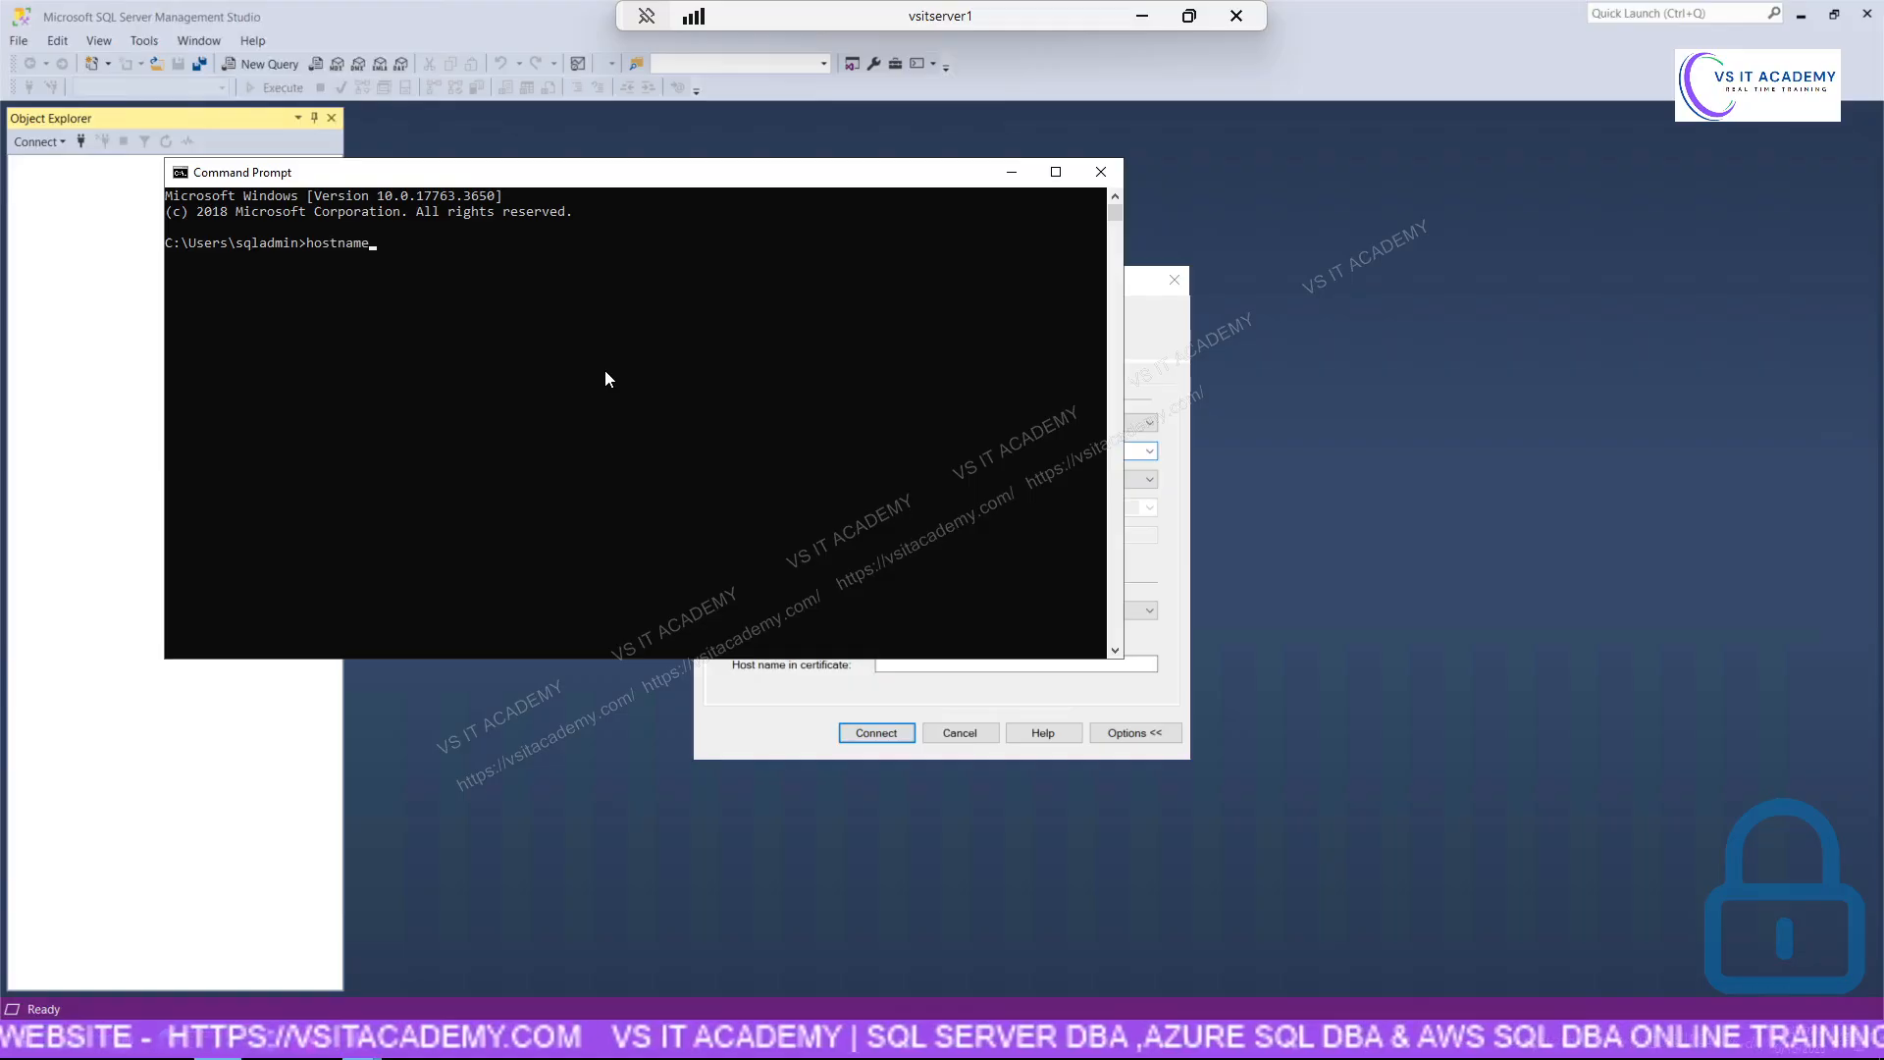
key("Return")
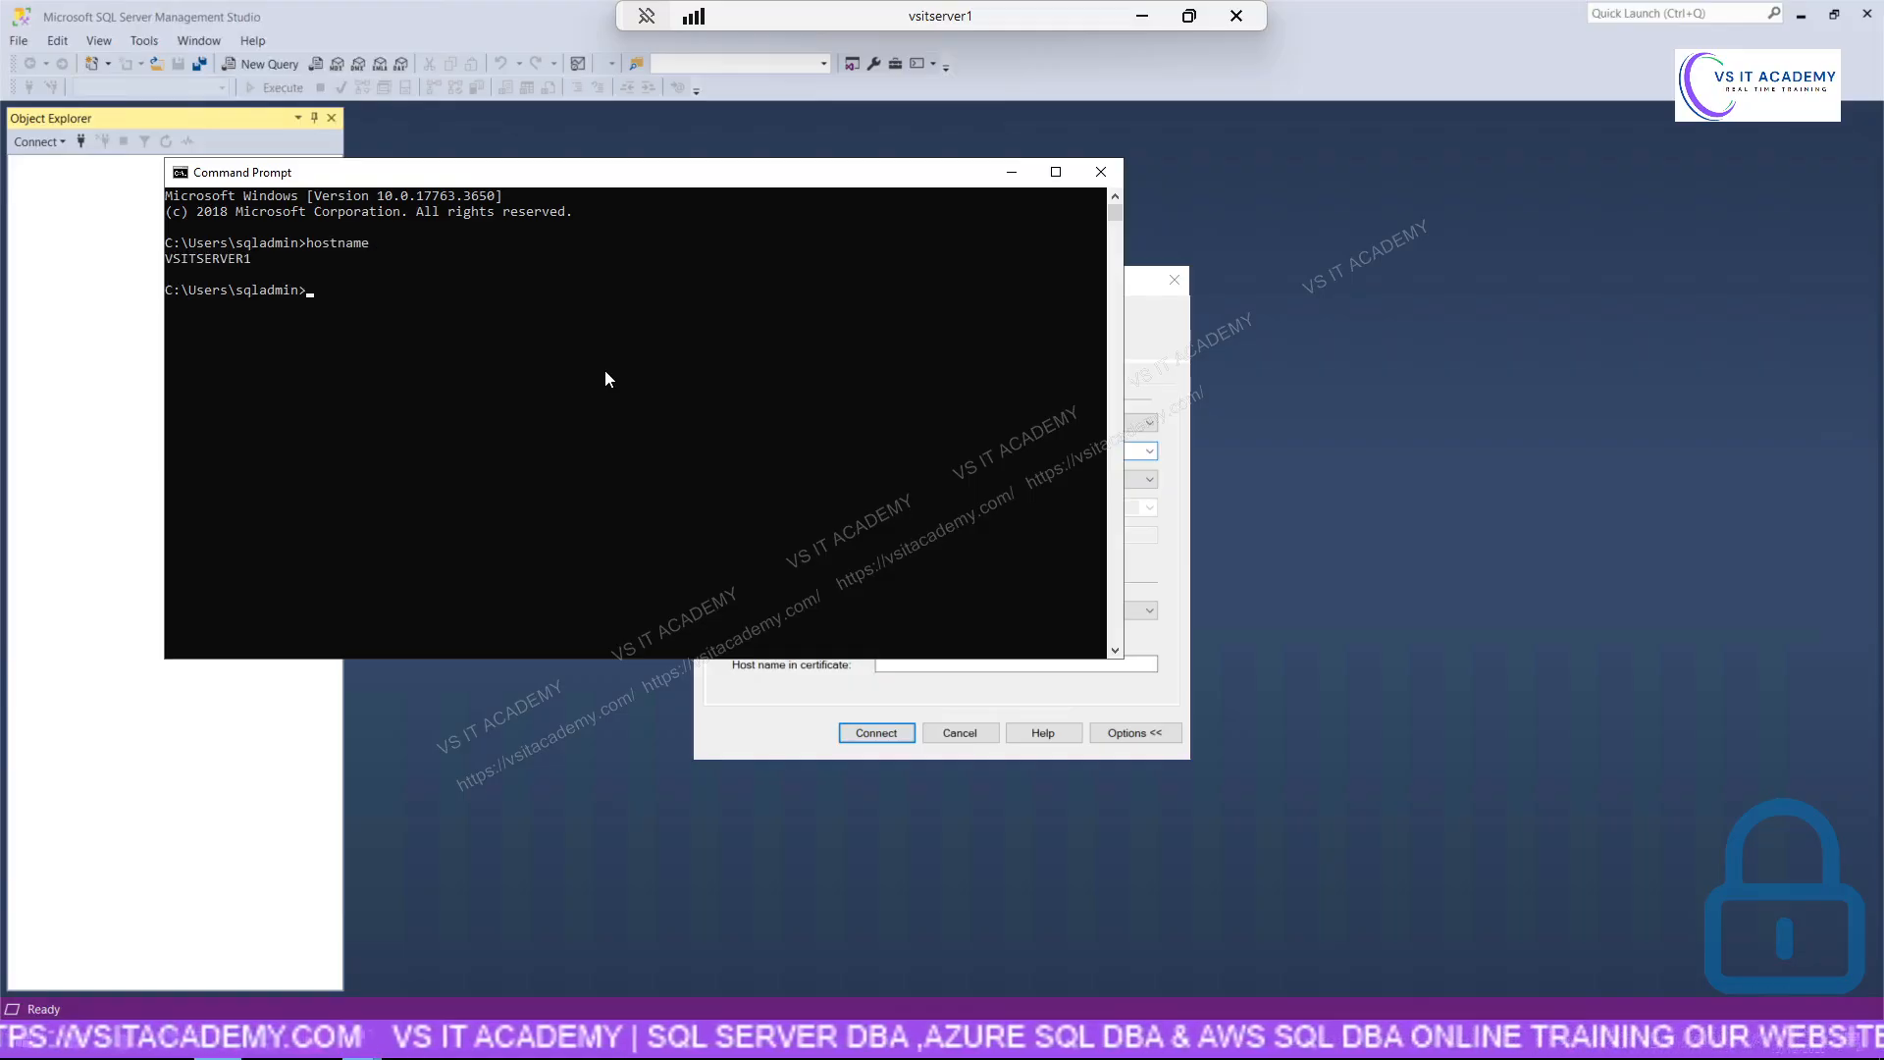
left_click_drag(274, 259, 169, 263)
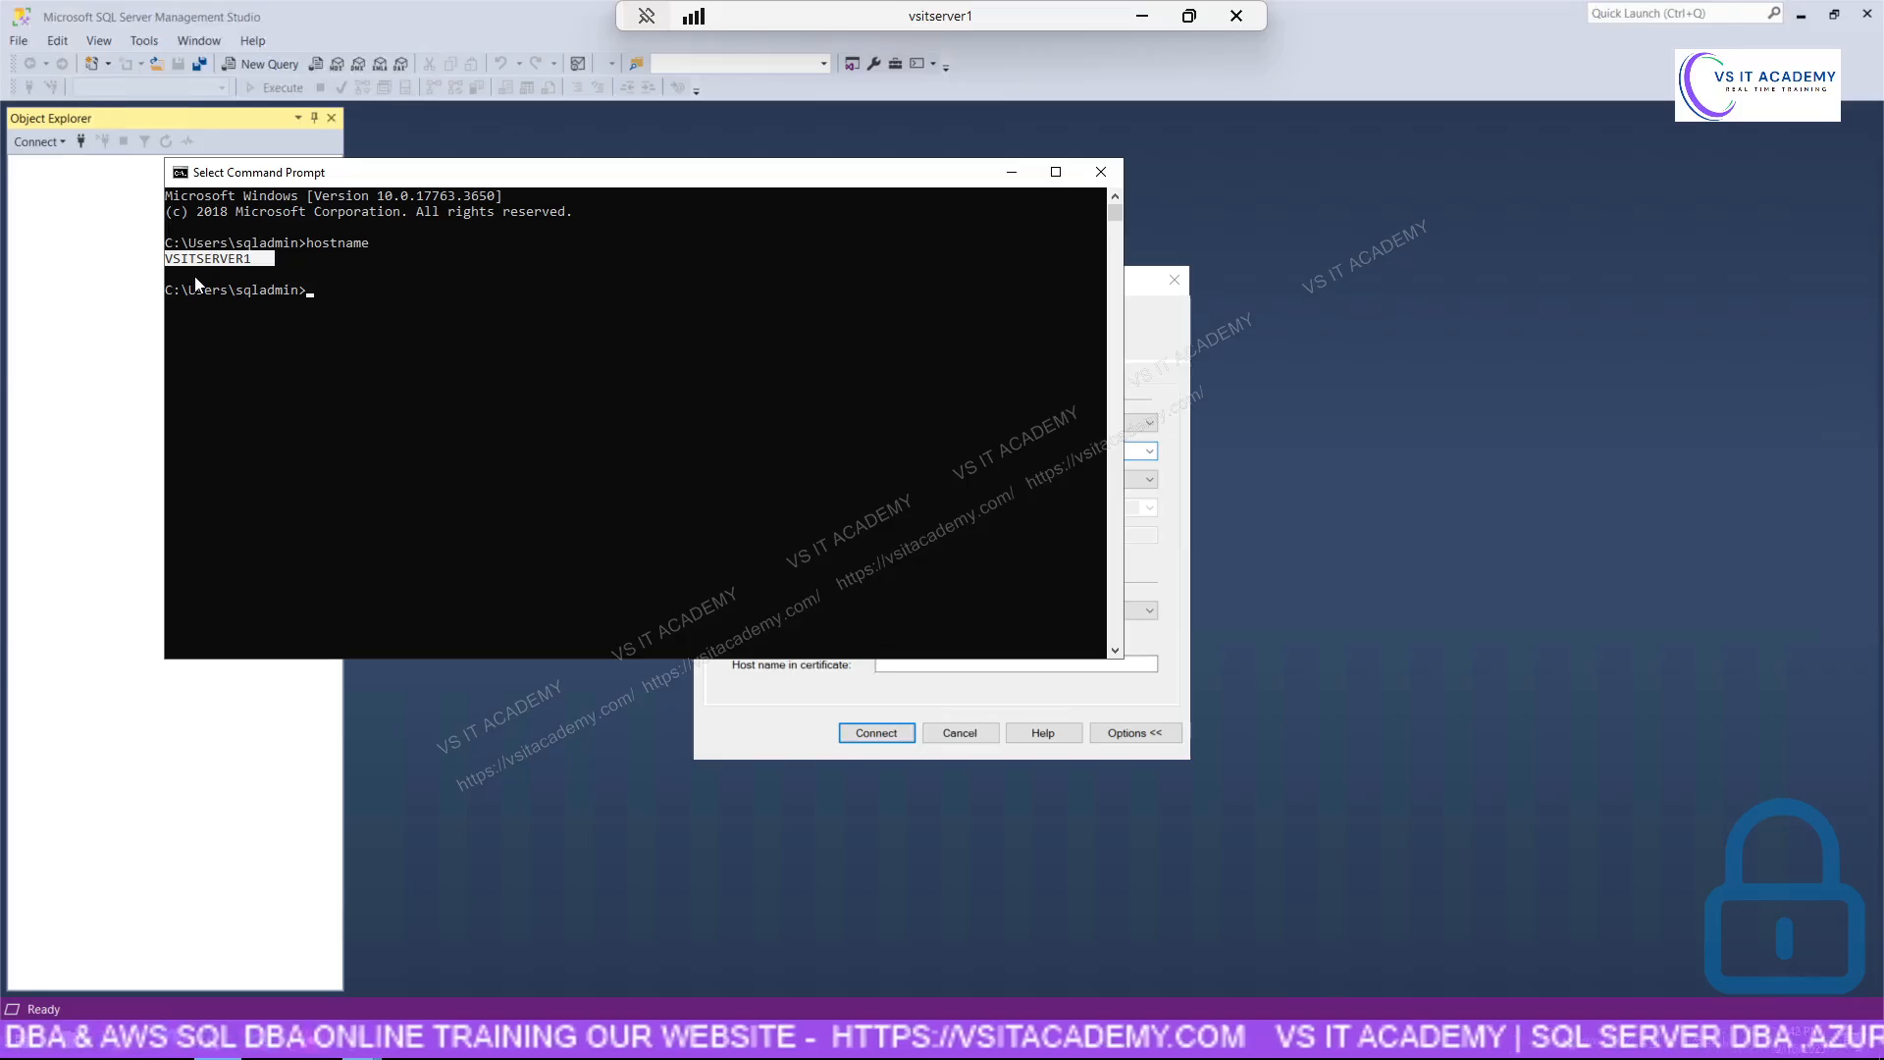
left_click(333, 241)
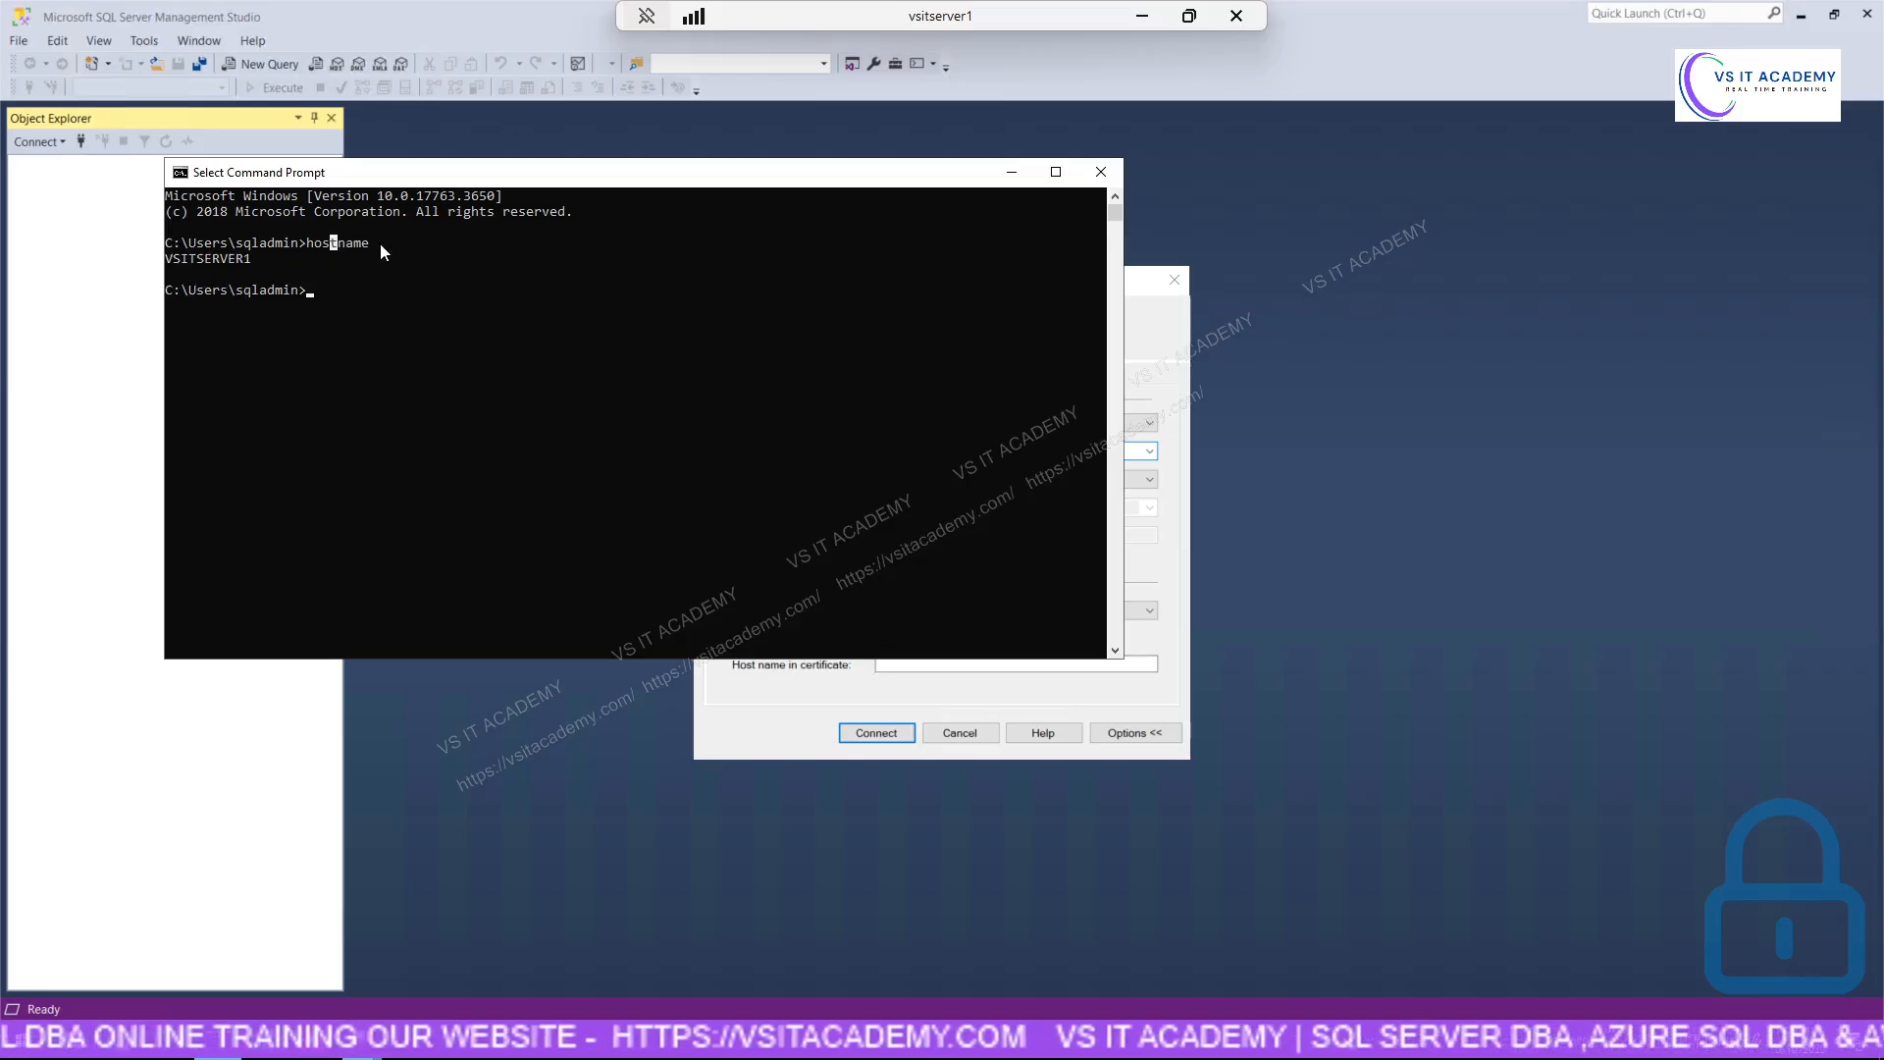
left_click_drag(383, 243, 312, 247)
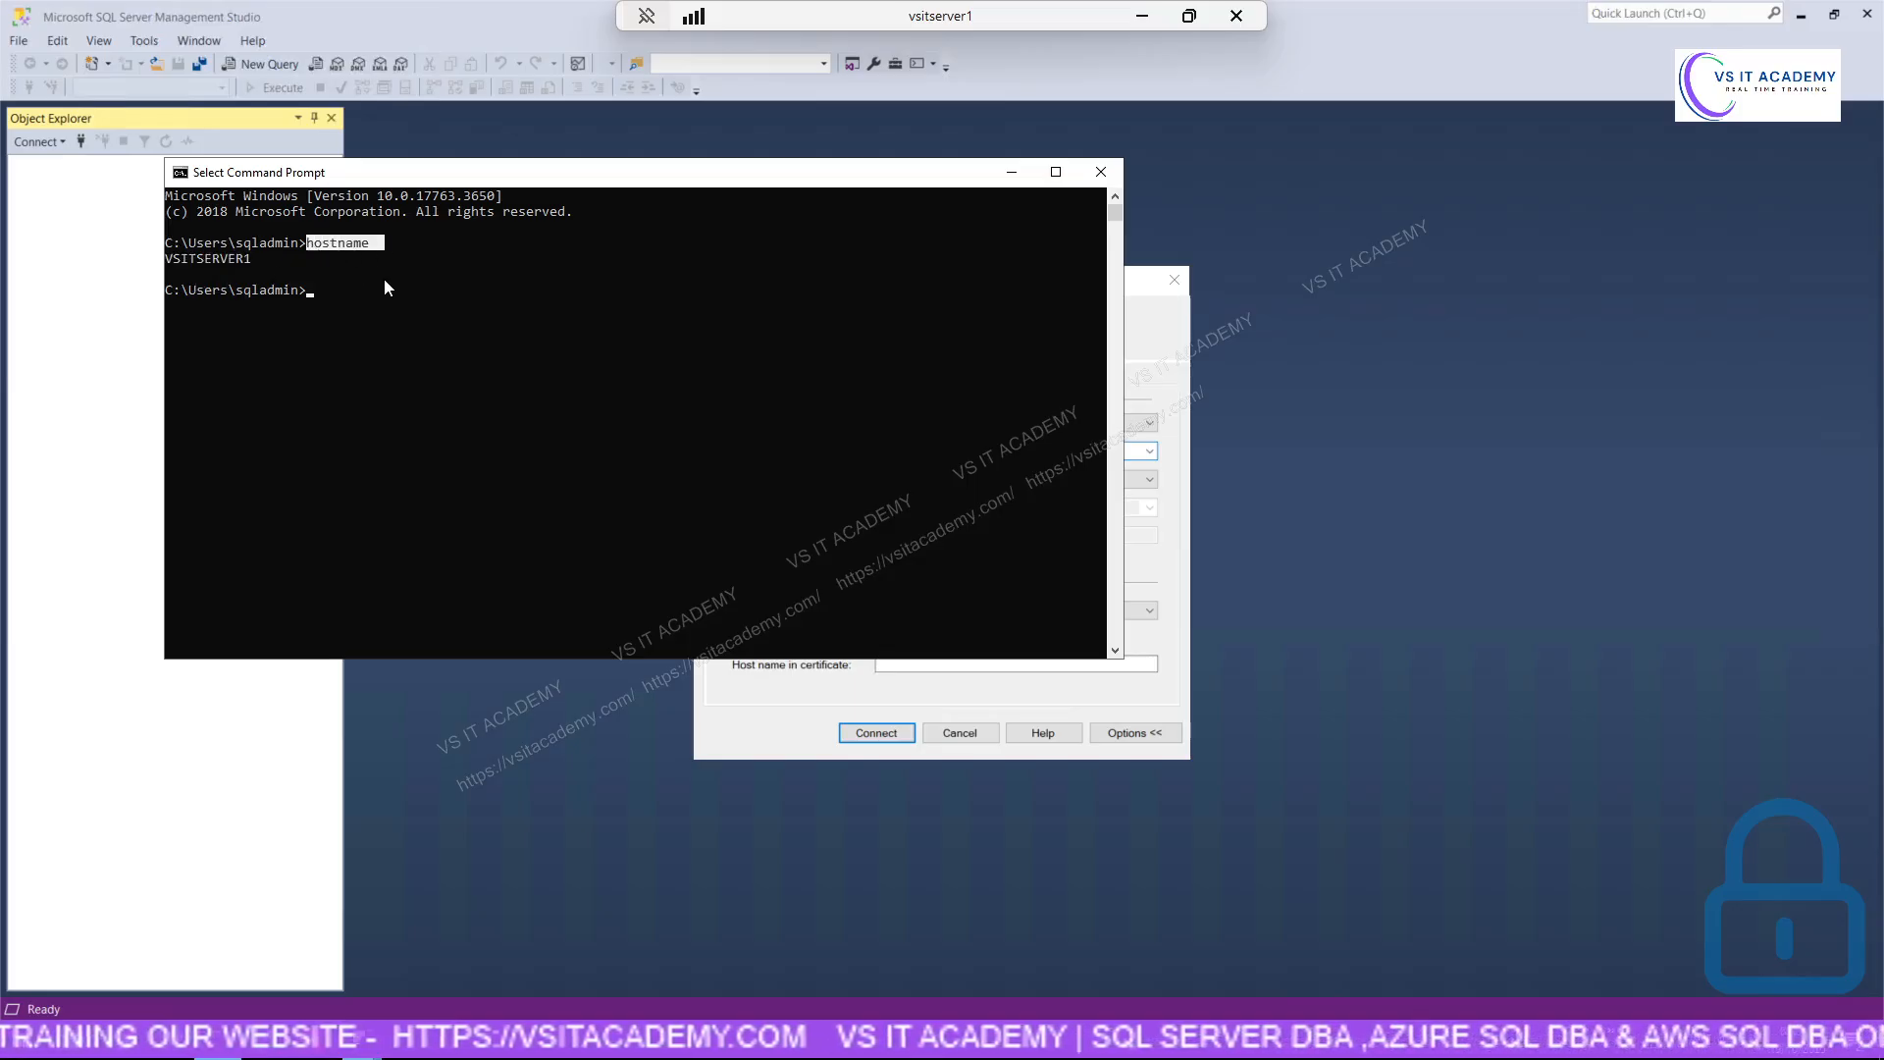
left_click(438, 321)
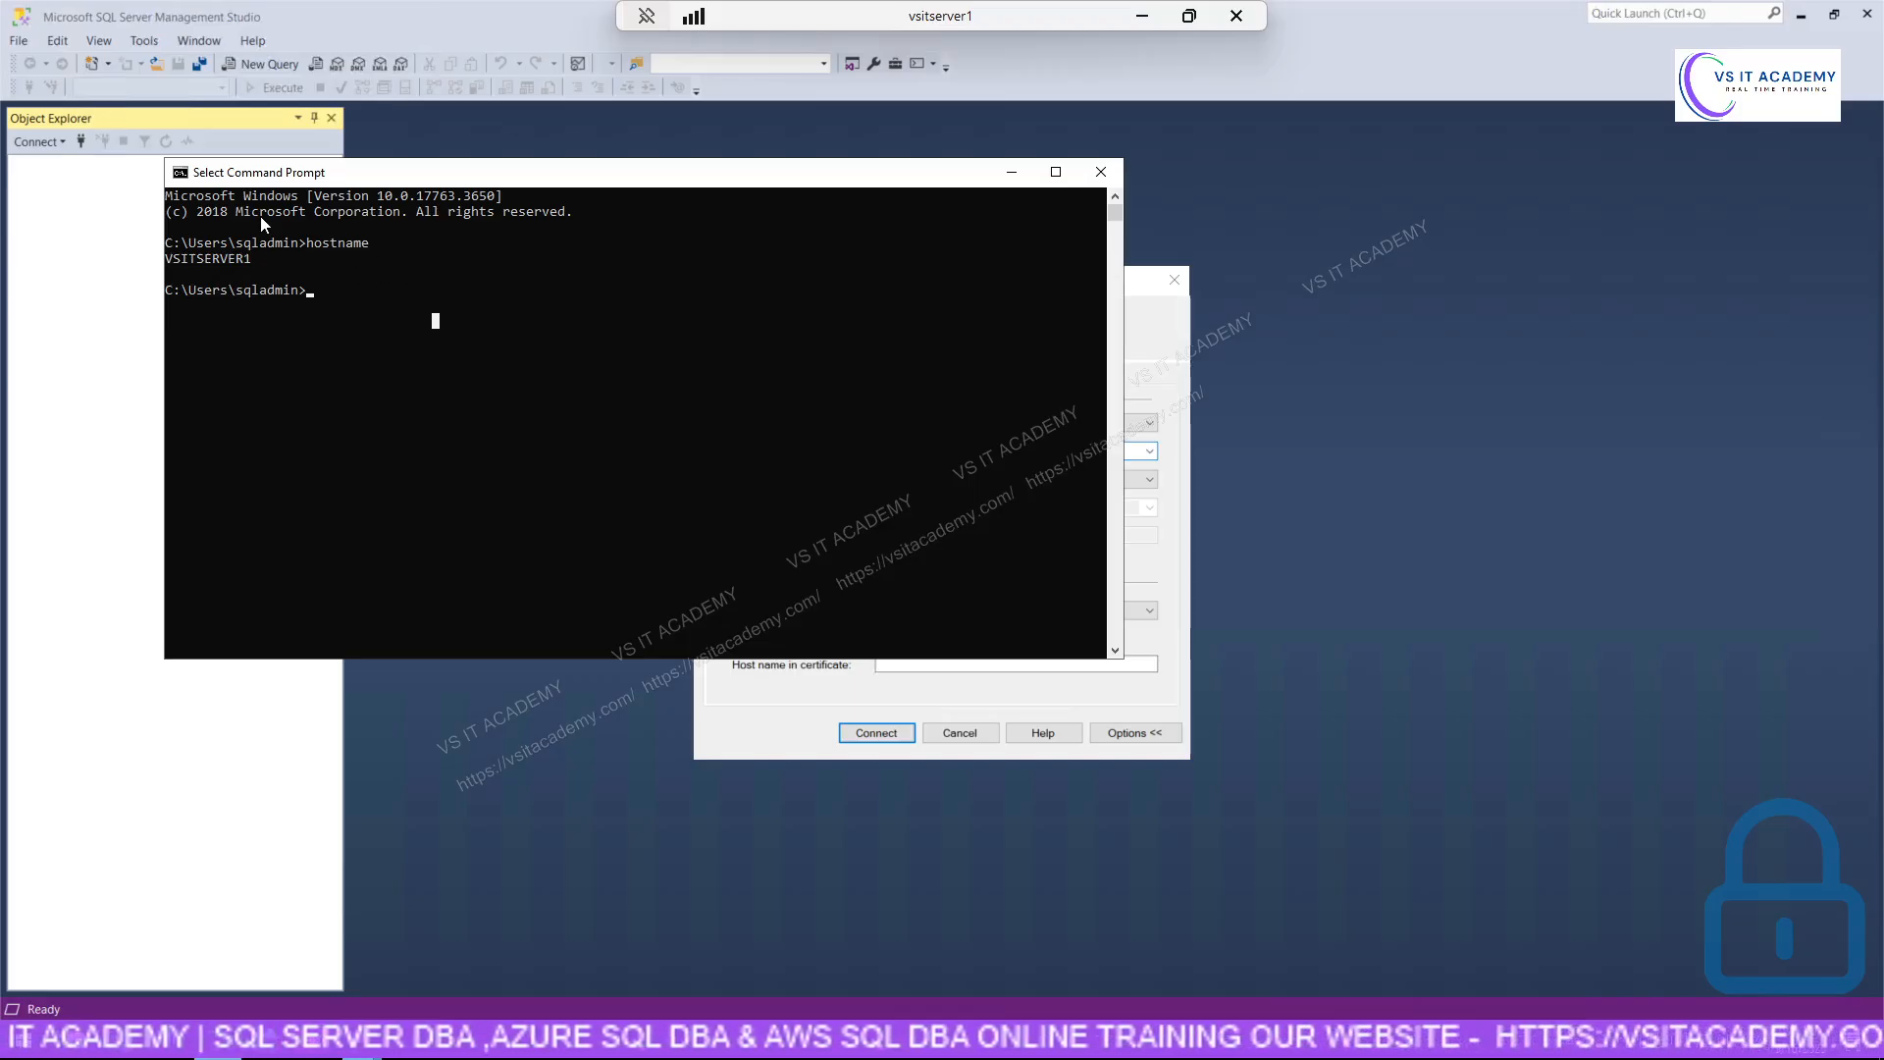
right_click(439, 246)
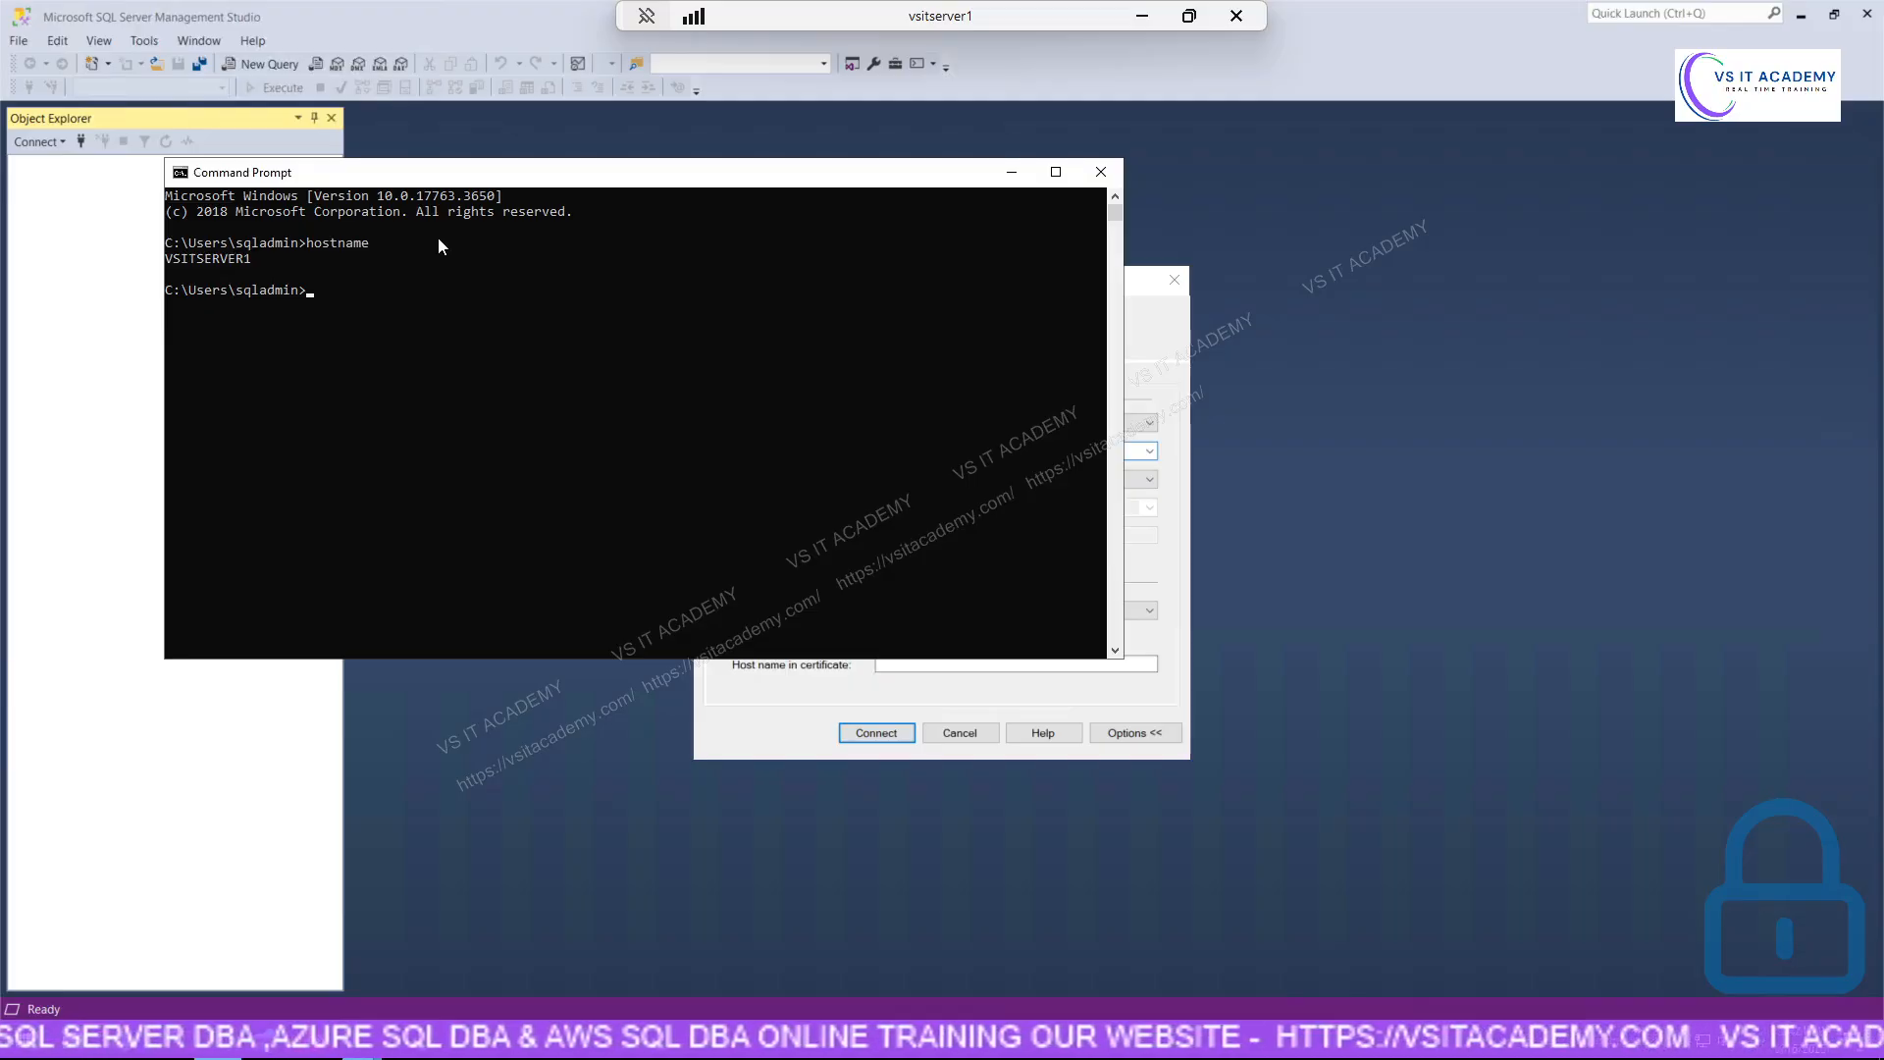
Set the Command Prompt font size to 24.
right_click(416, 178)
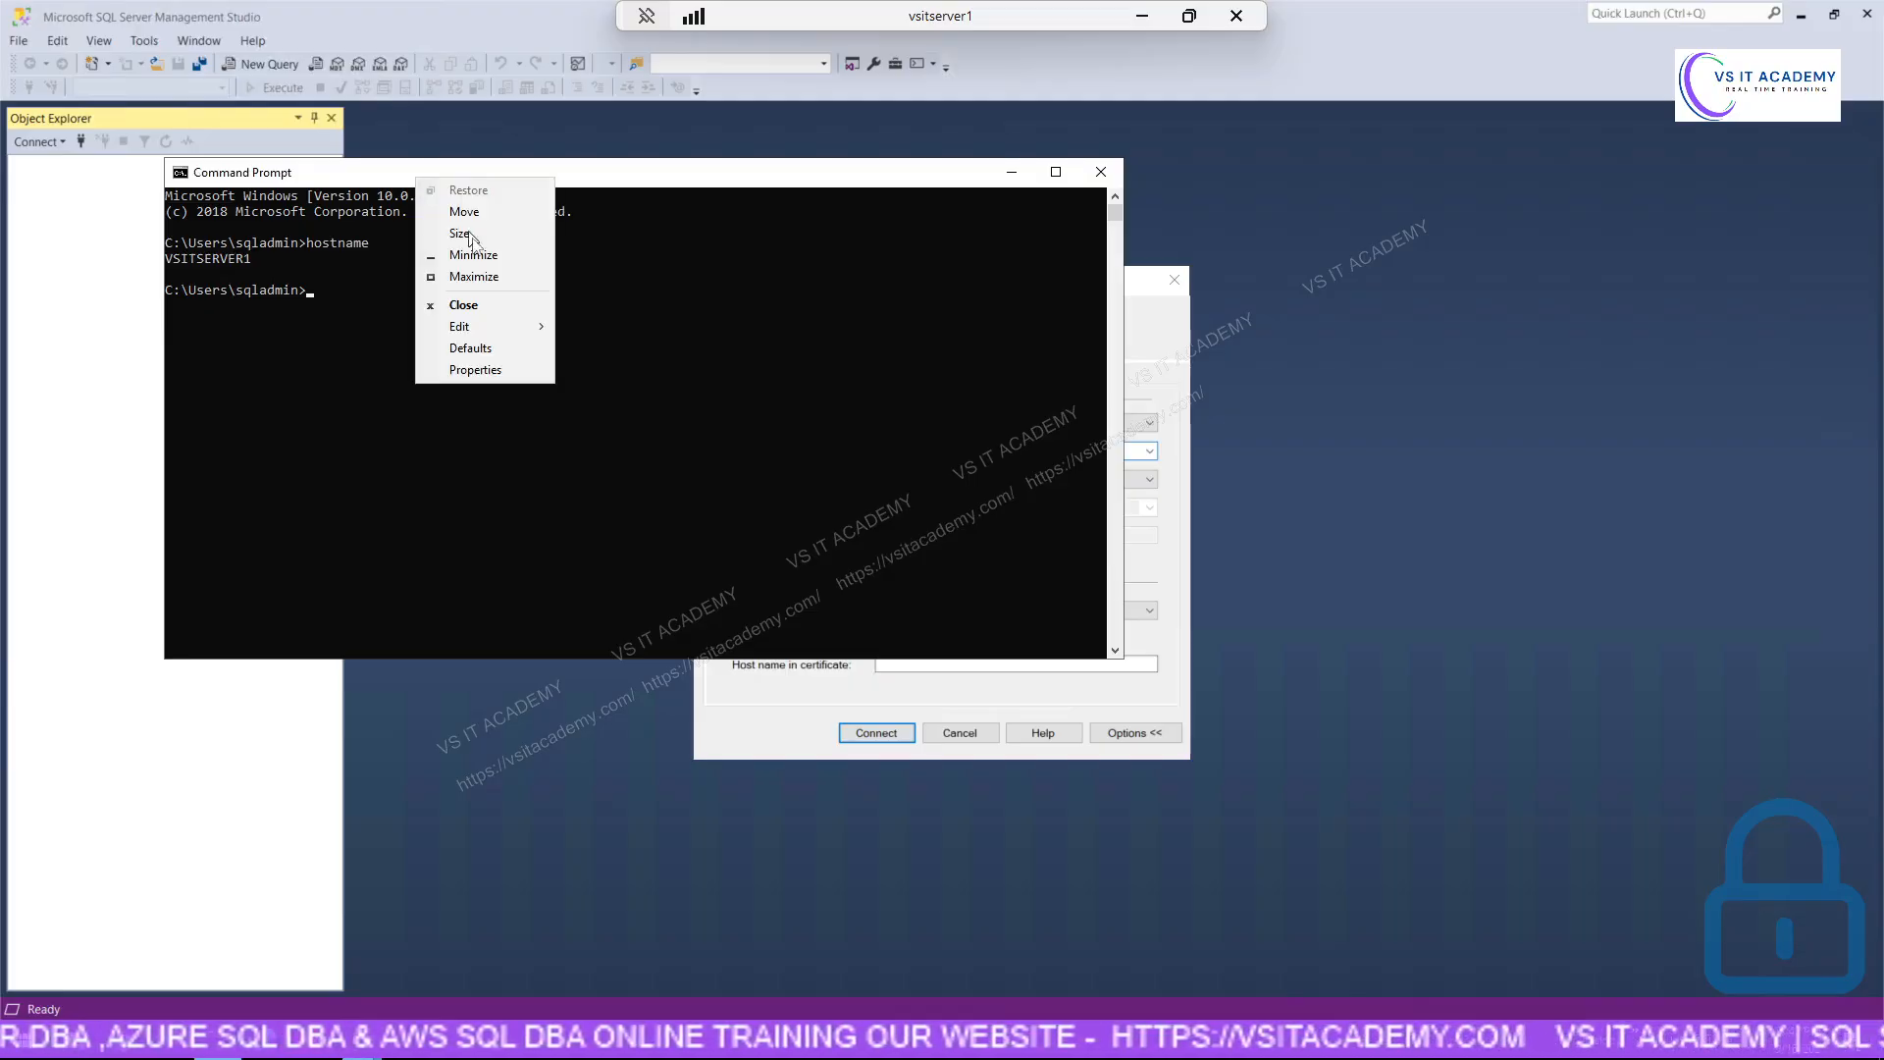
left_click(492, 371)
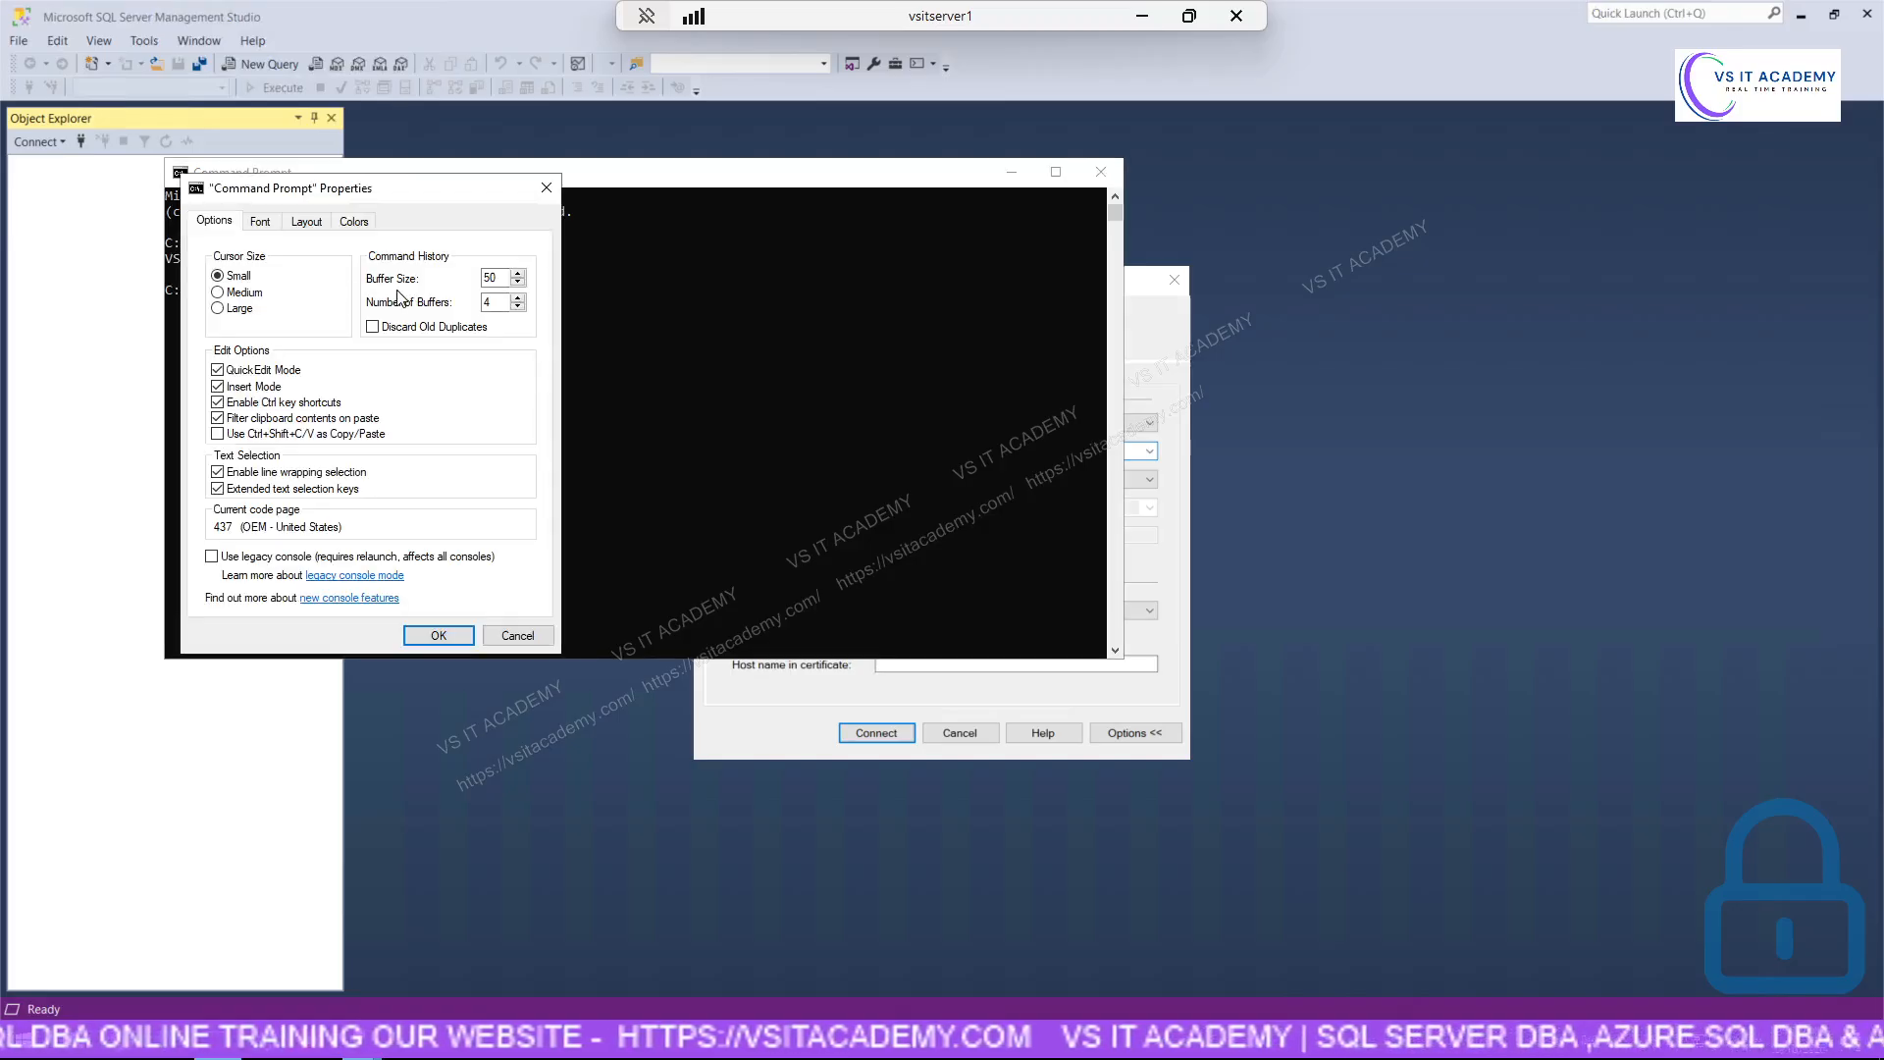
left_click(261, 223)
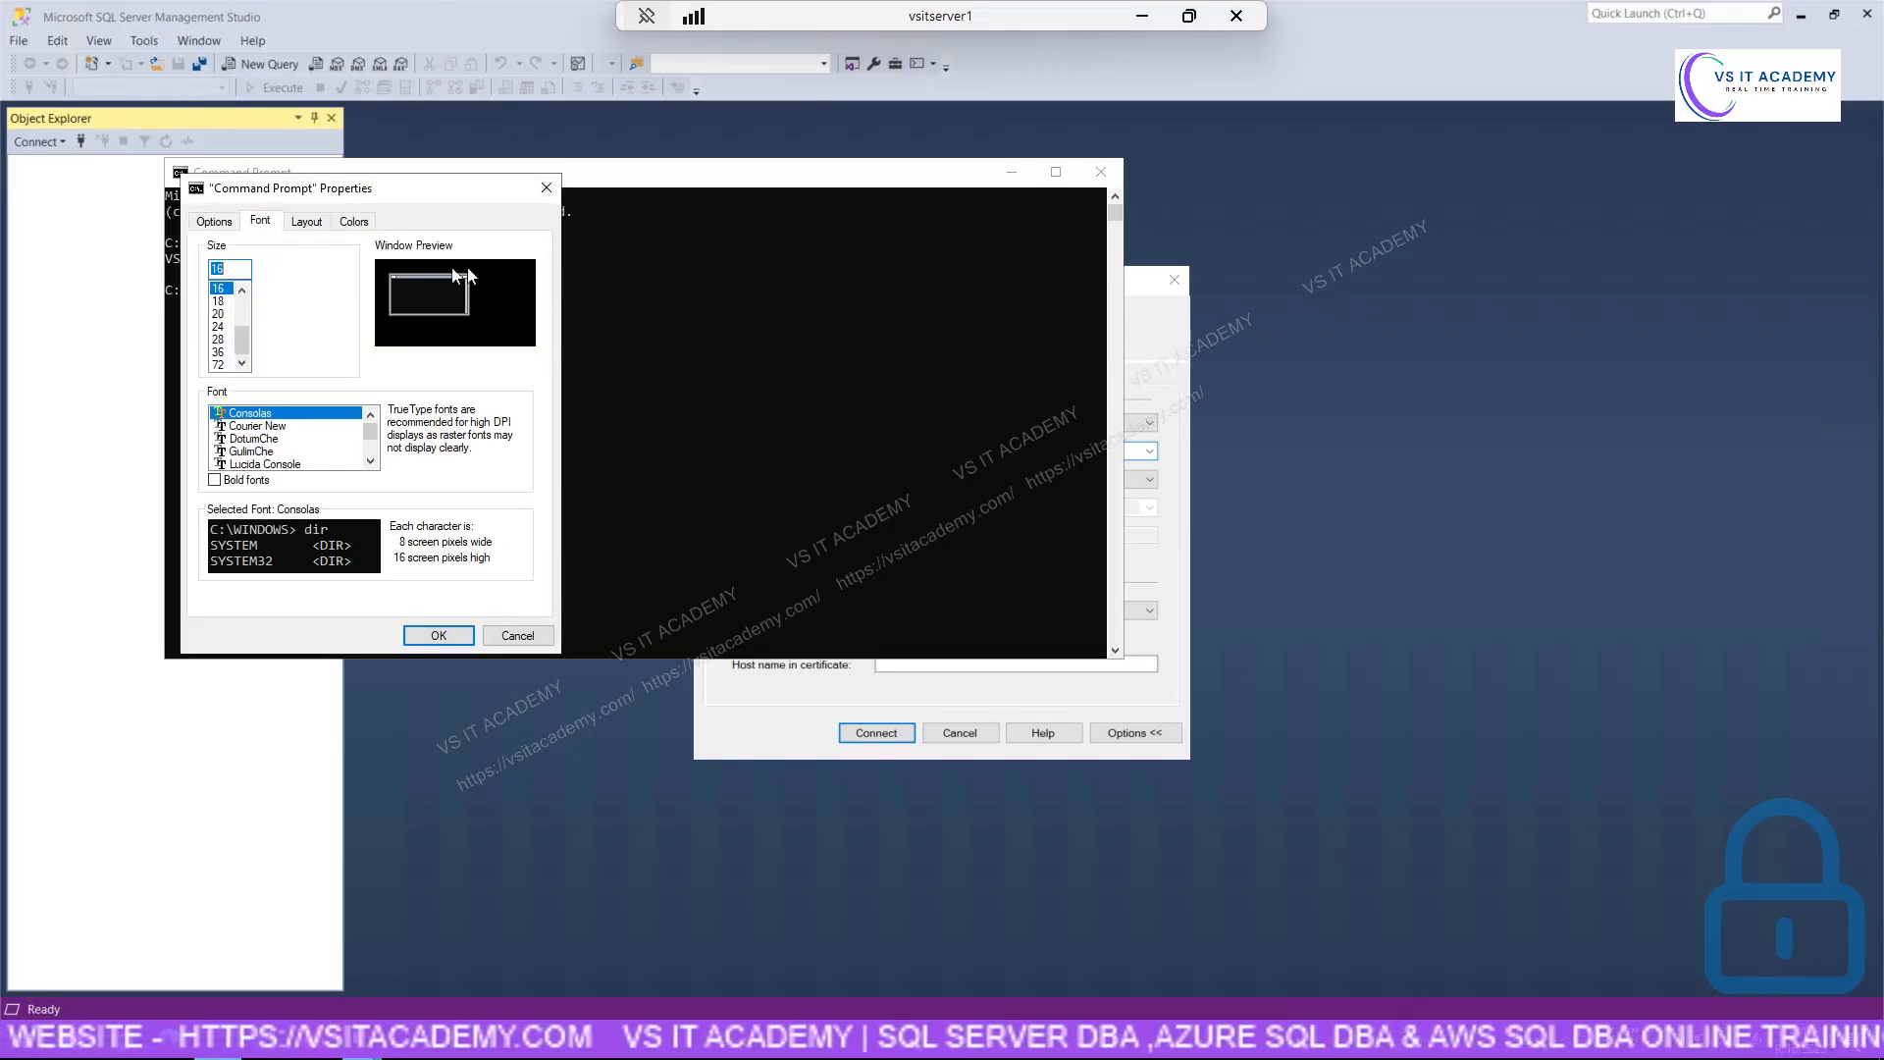
left_click(218, 340)
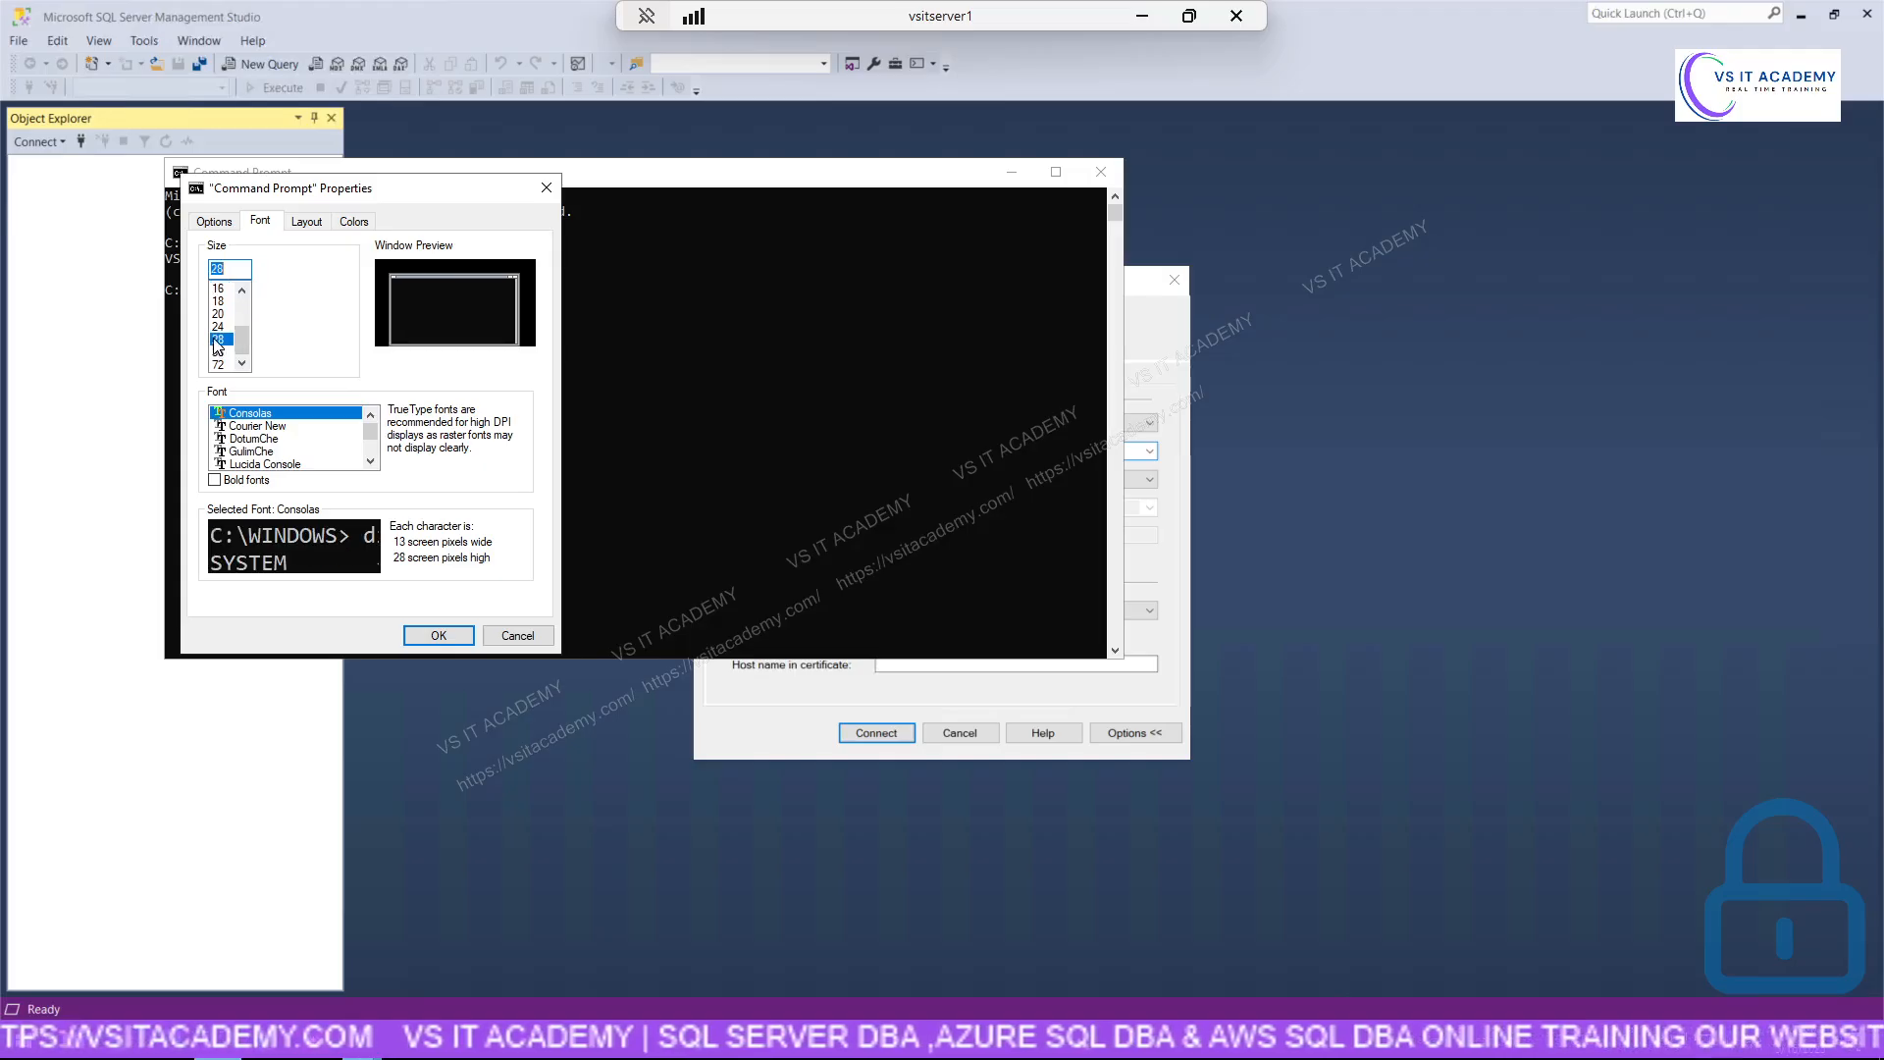
key("Up")
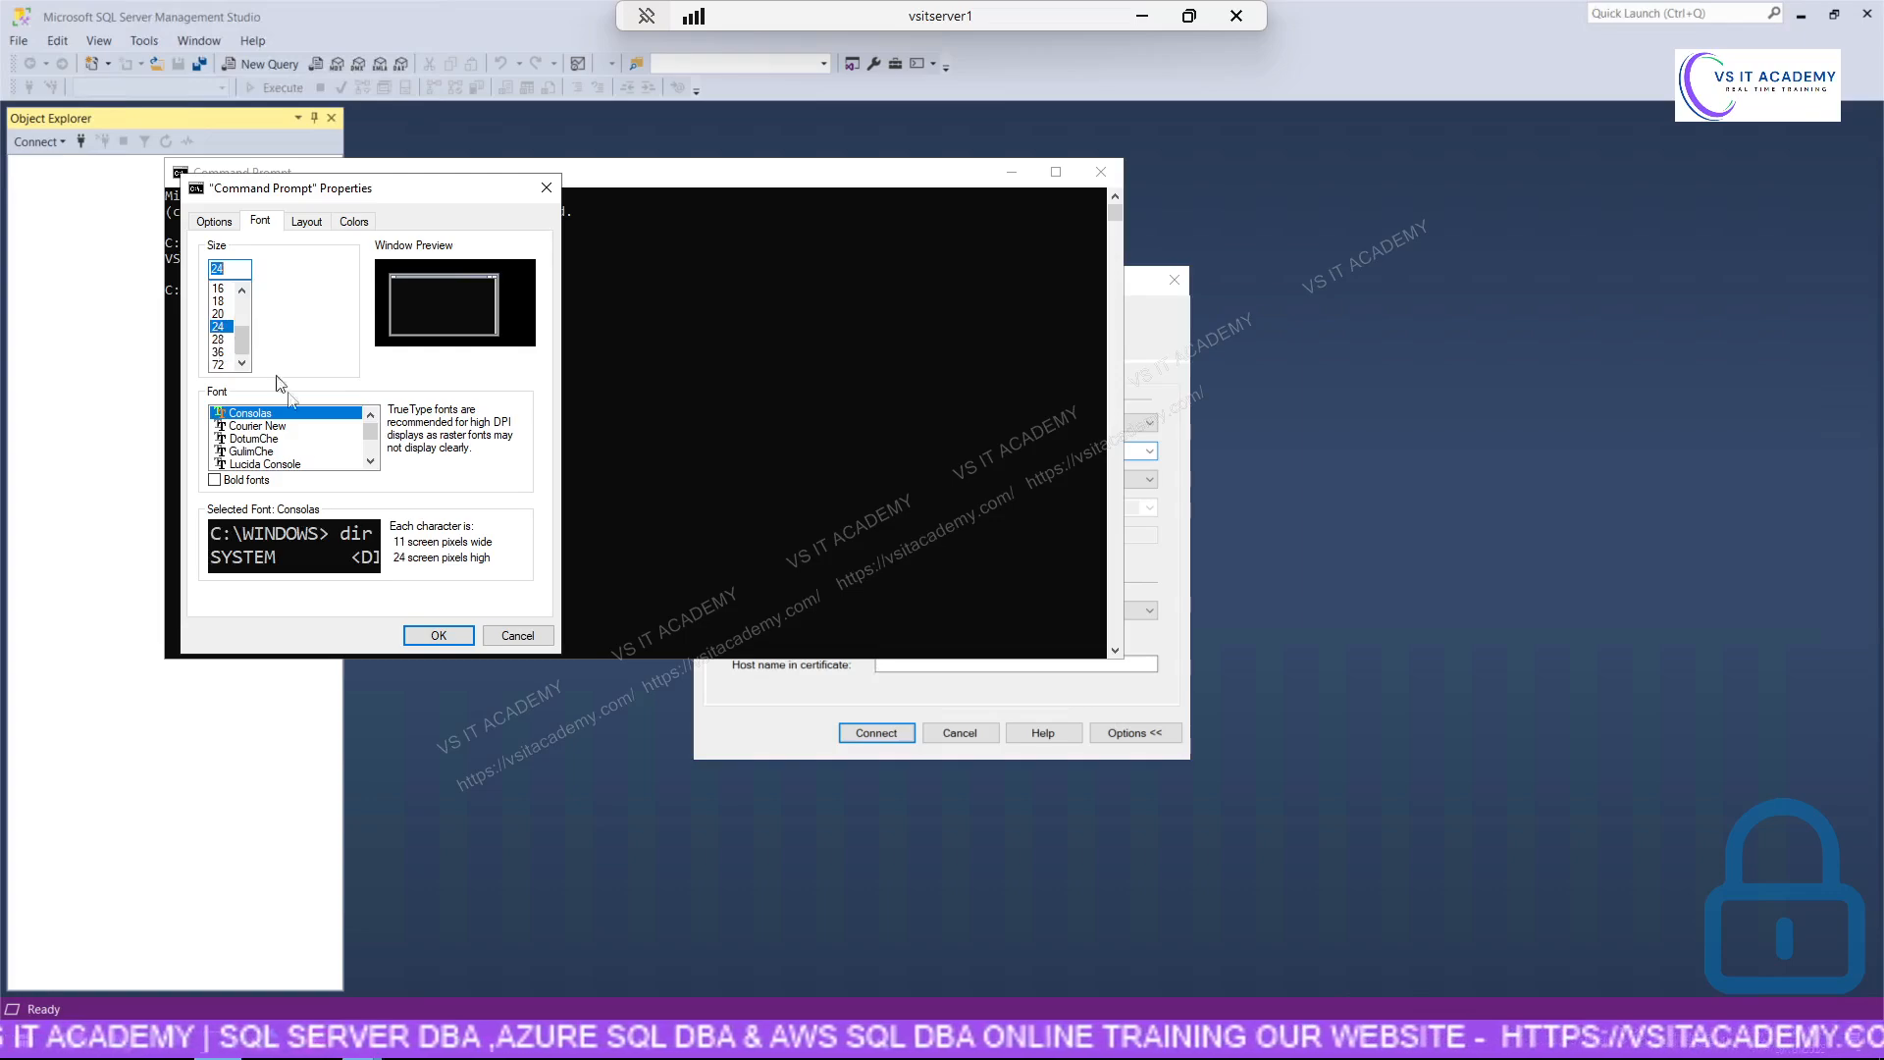
left_click(458, 636)
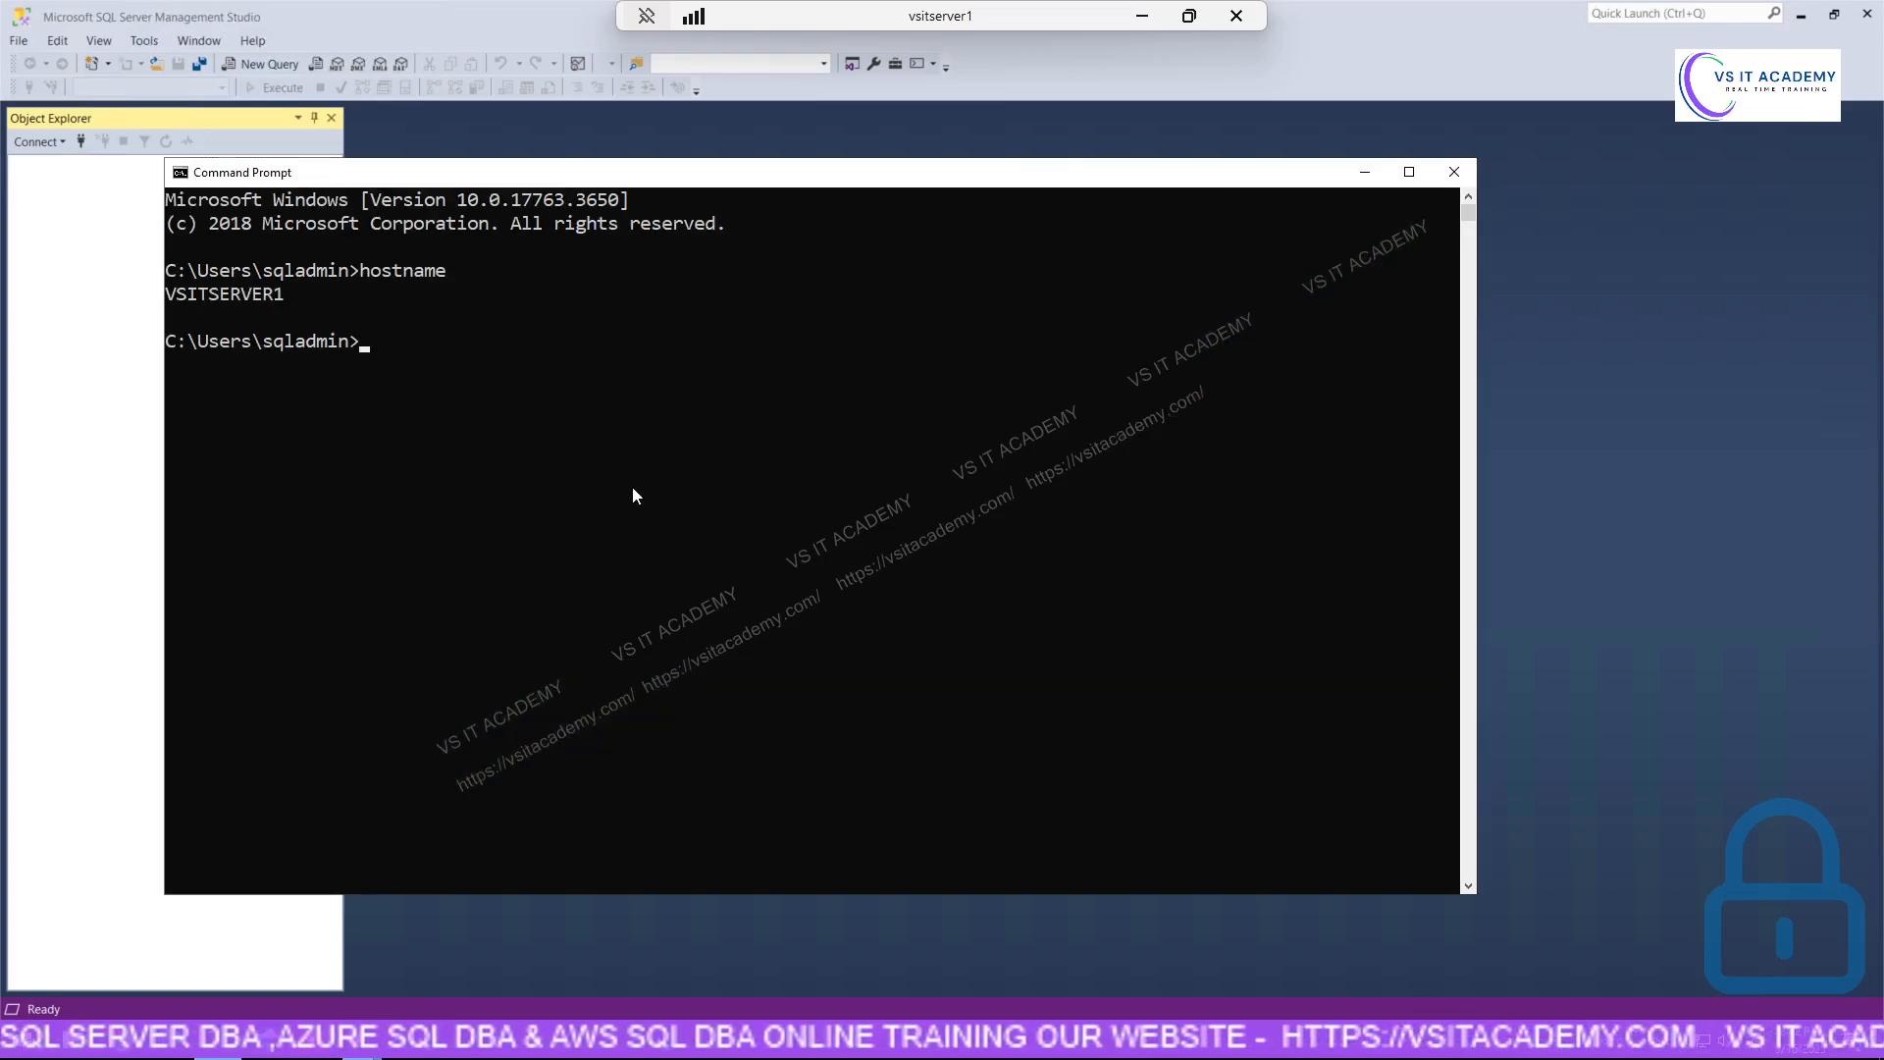
left_click(634, 482)
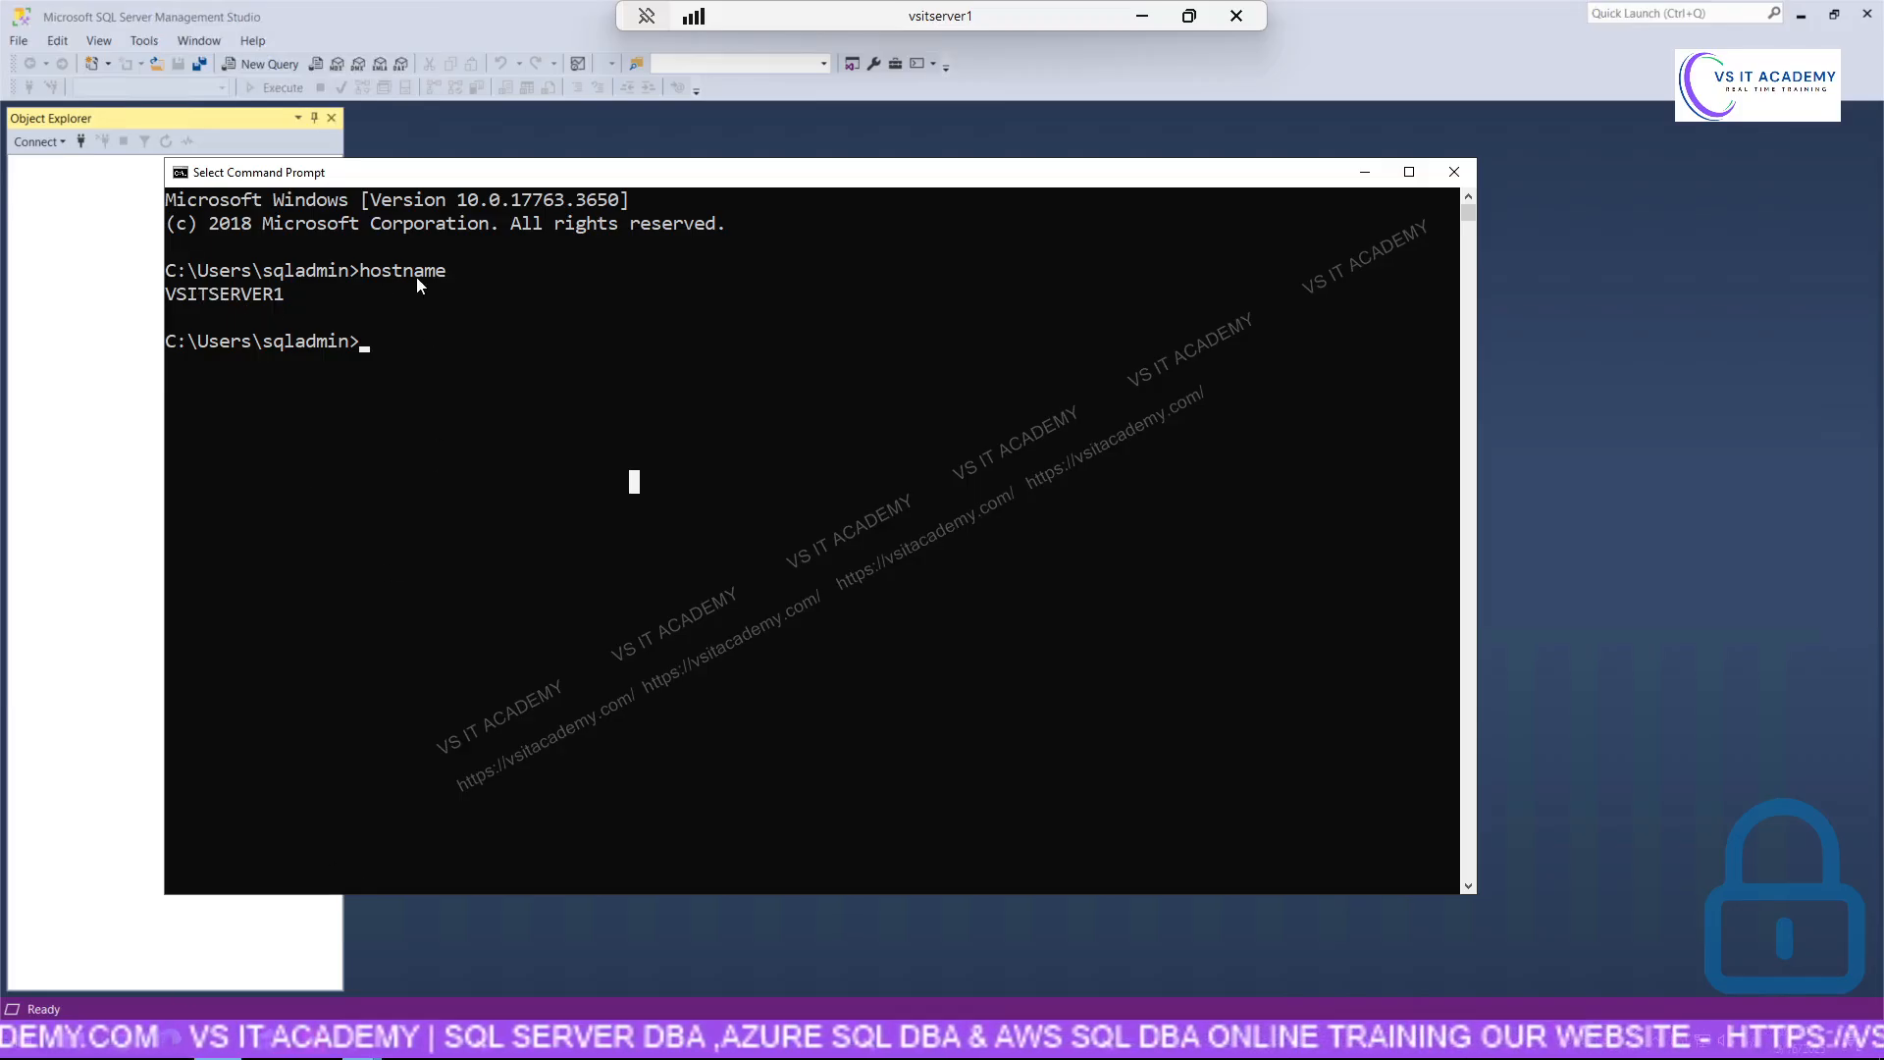
Check the computer name and domain in the system properties of This PC, and close both windows.
left_click(81, 1053)
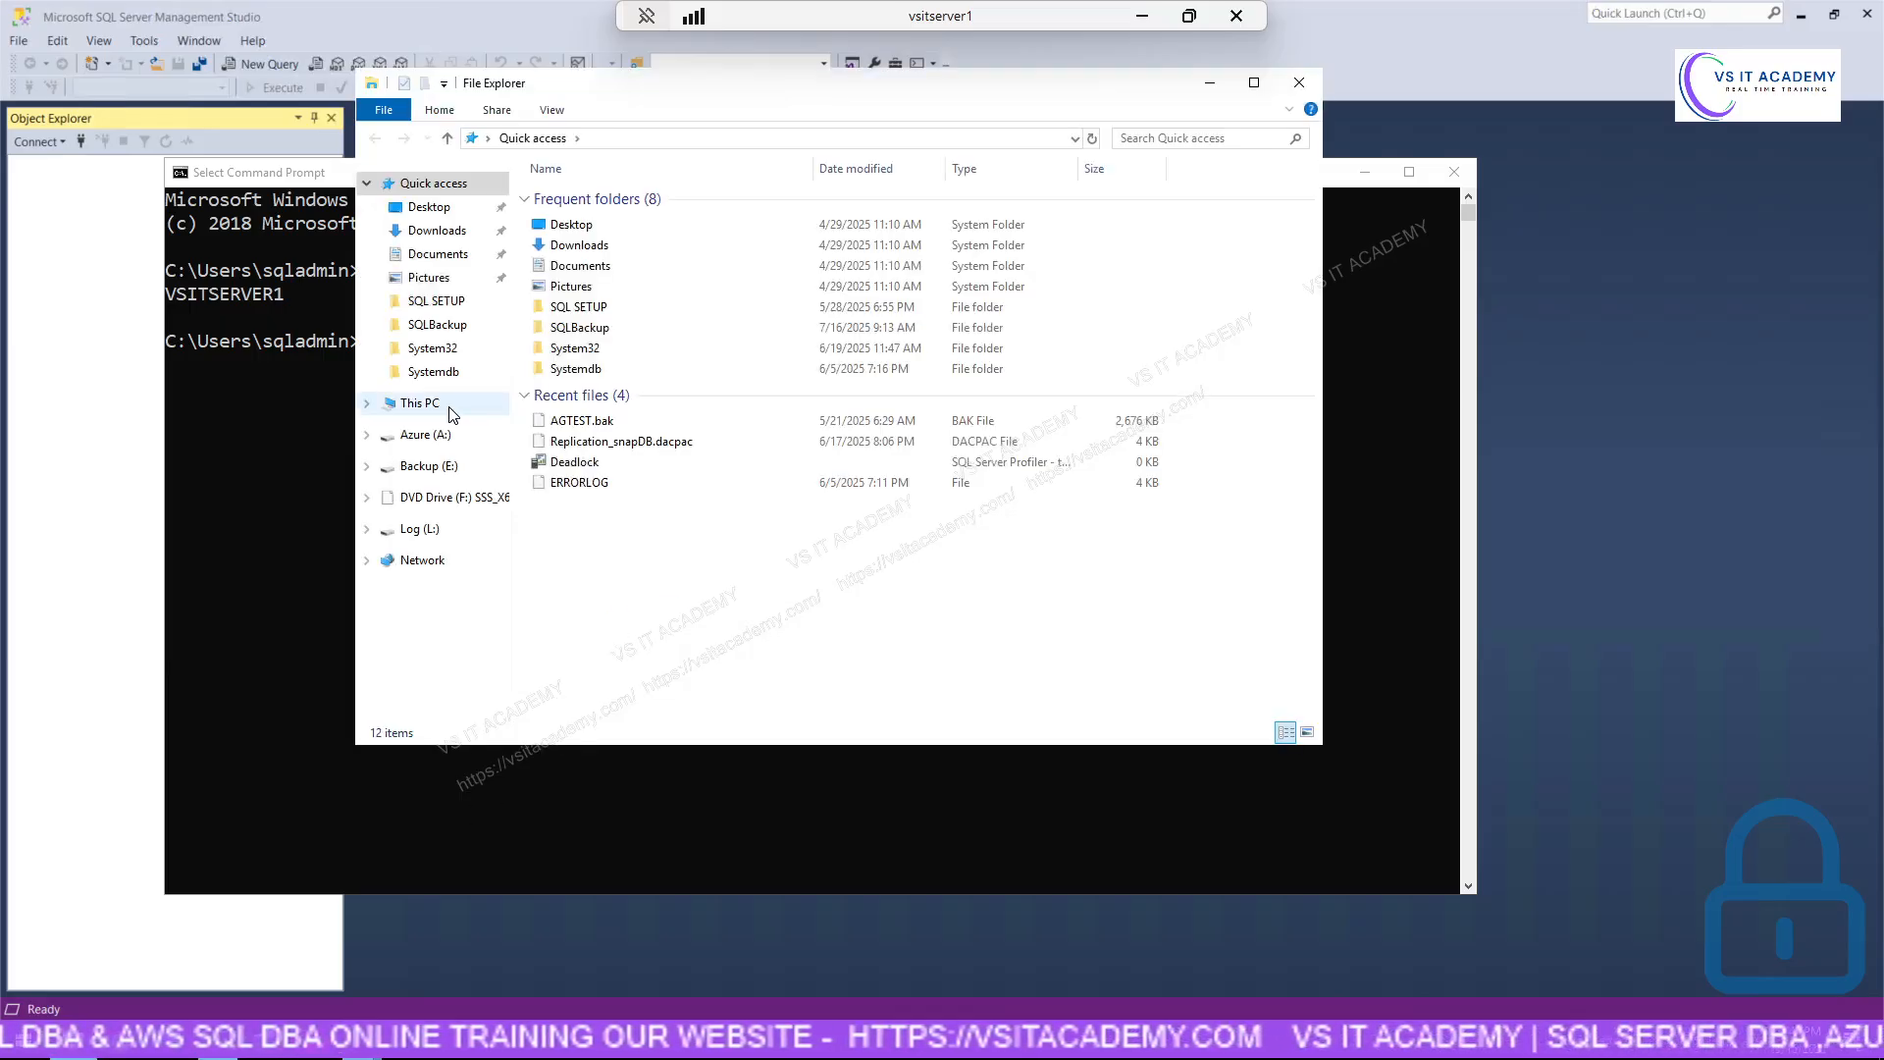
right_click(452, 408)
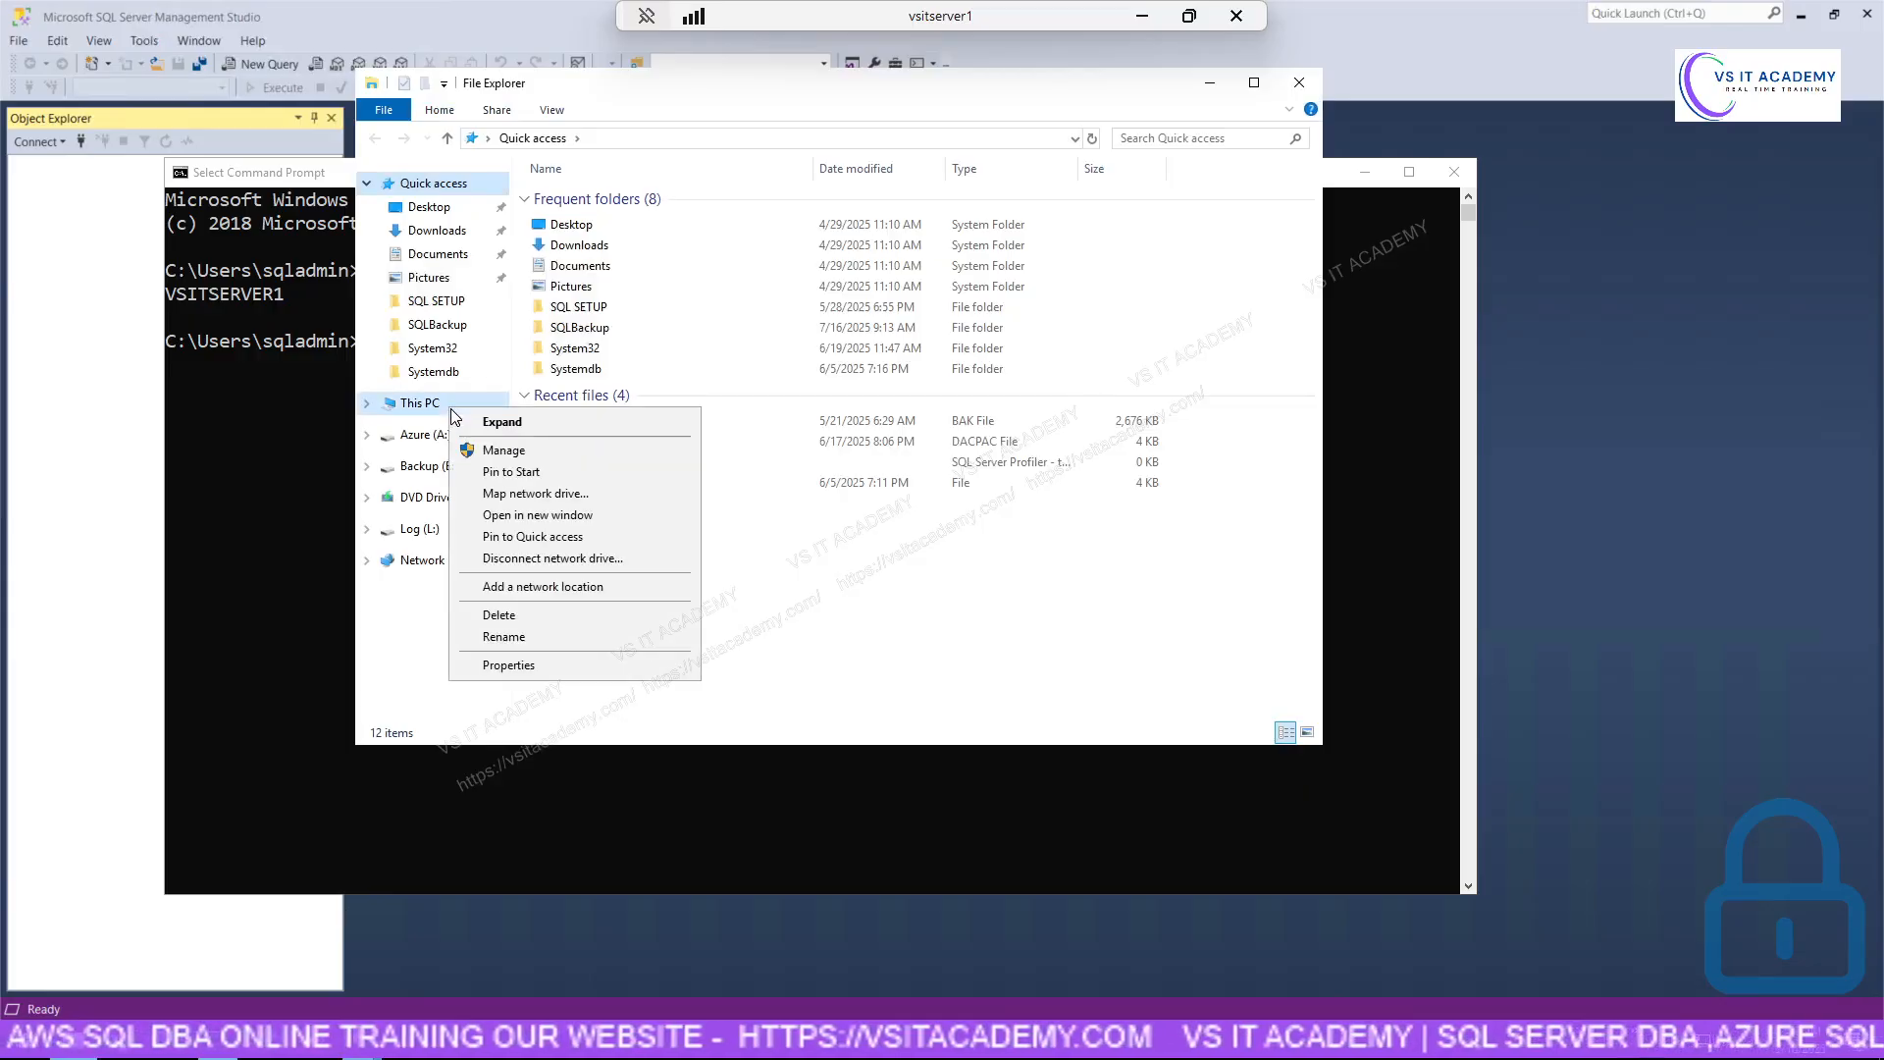
left_click(510, 665)
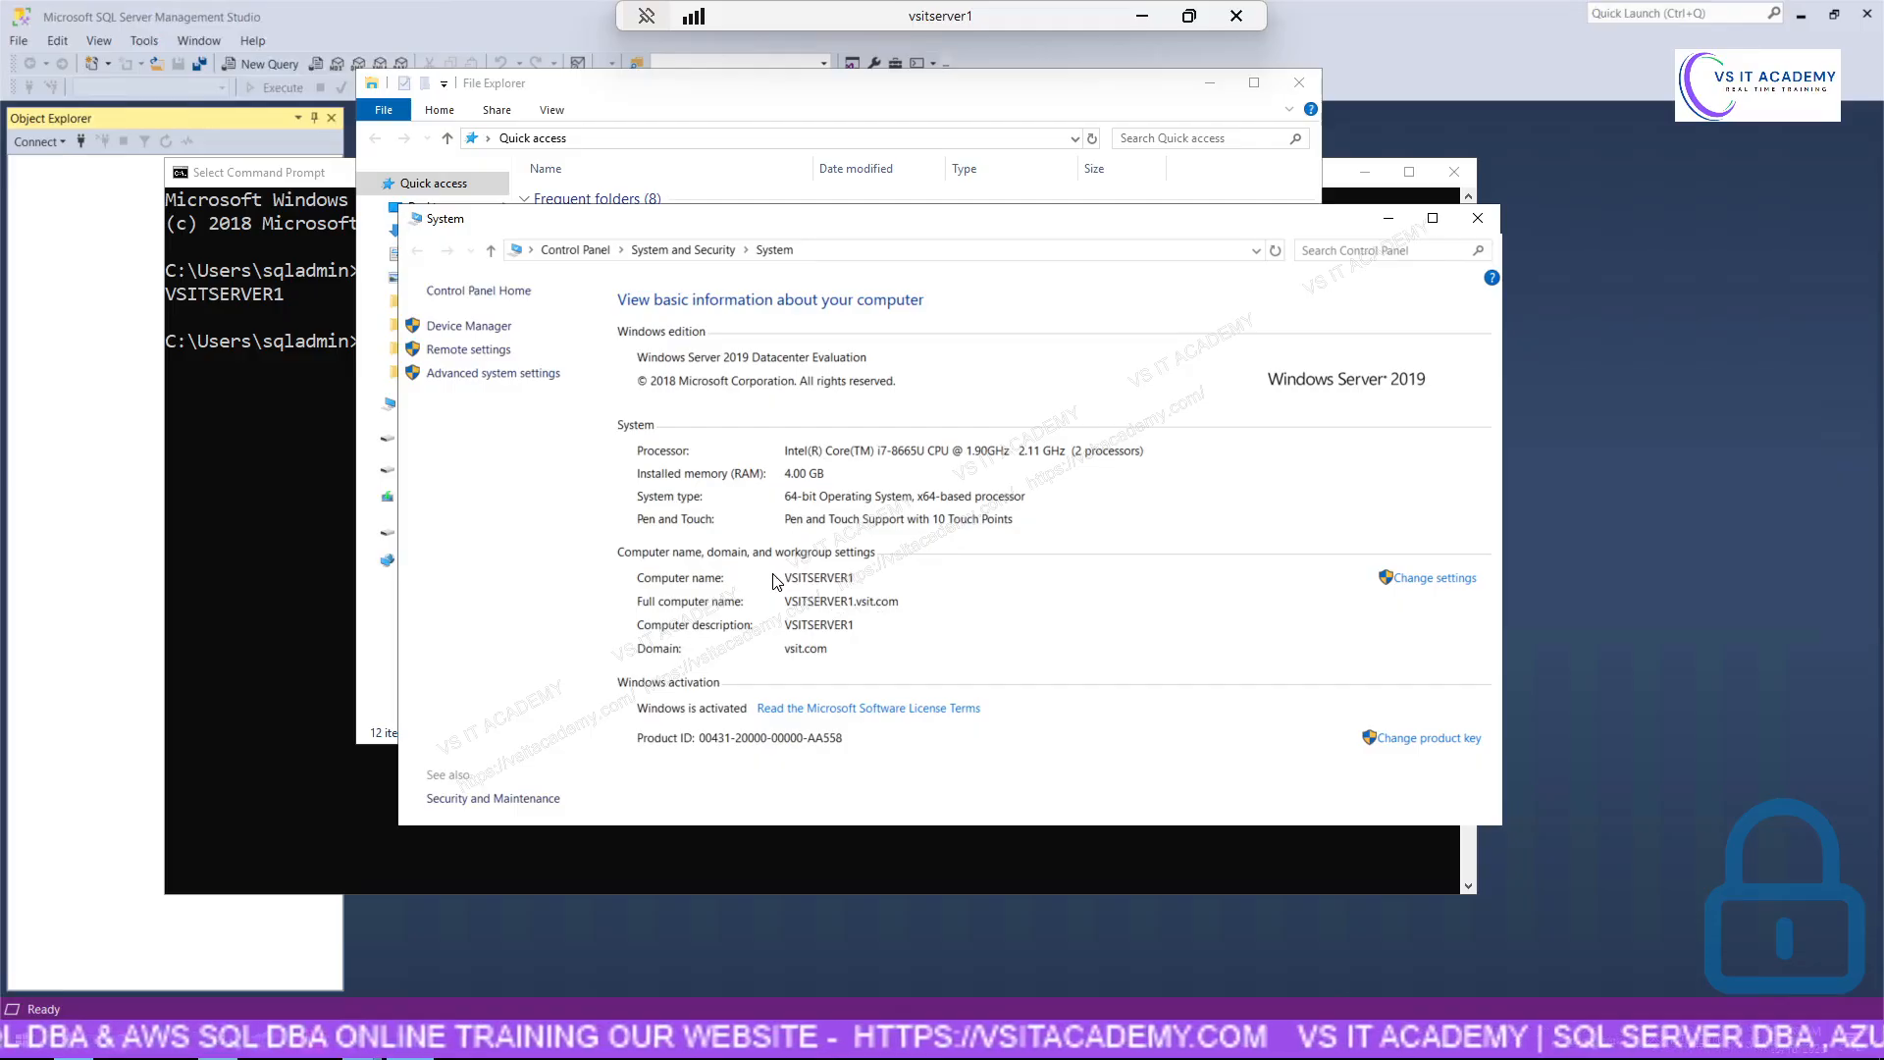
left_click(1478, 217)
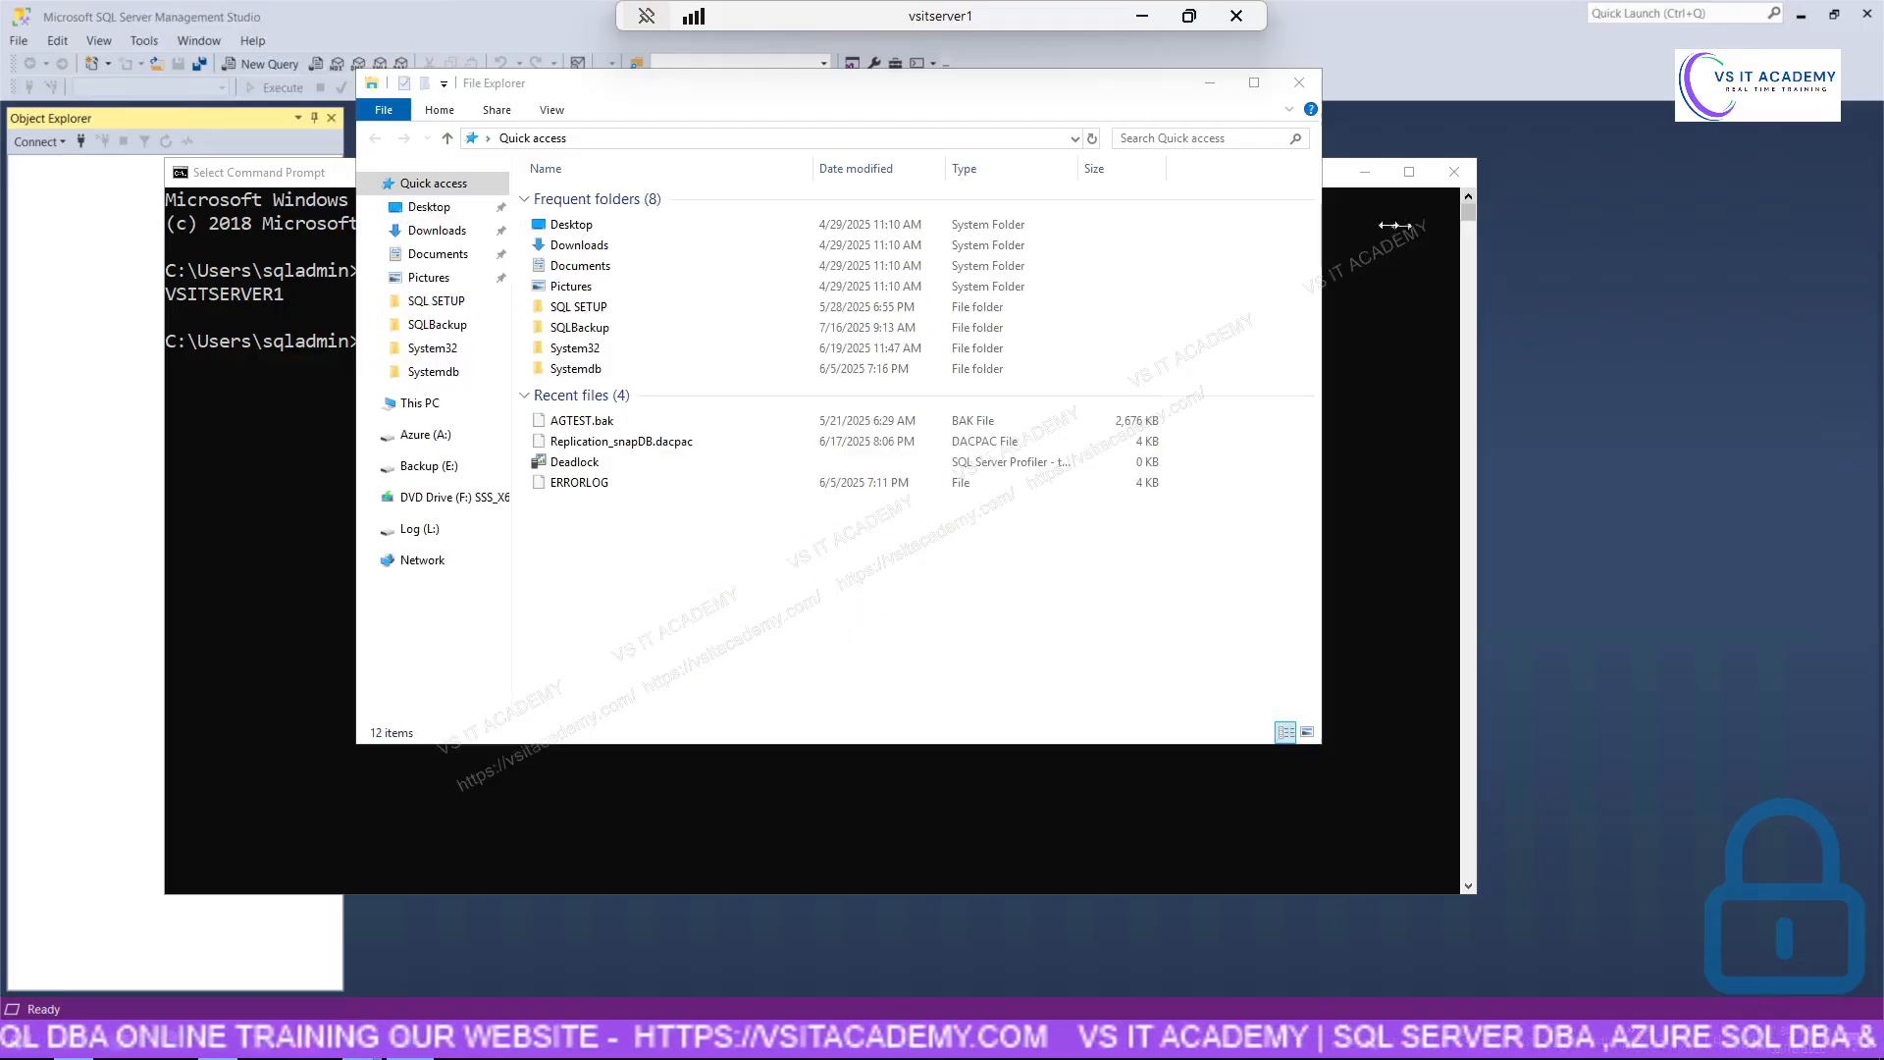
left_click(1302, 82)
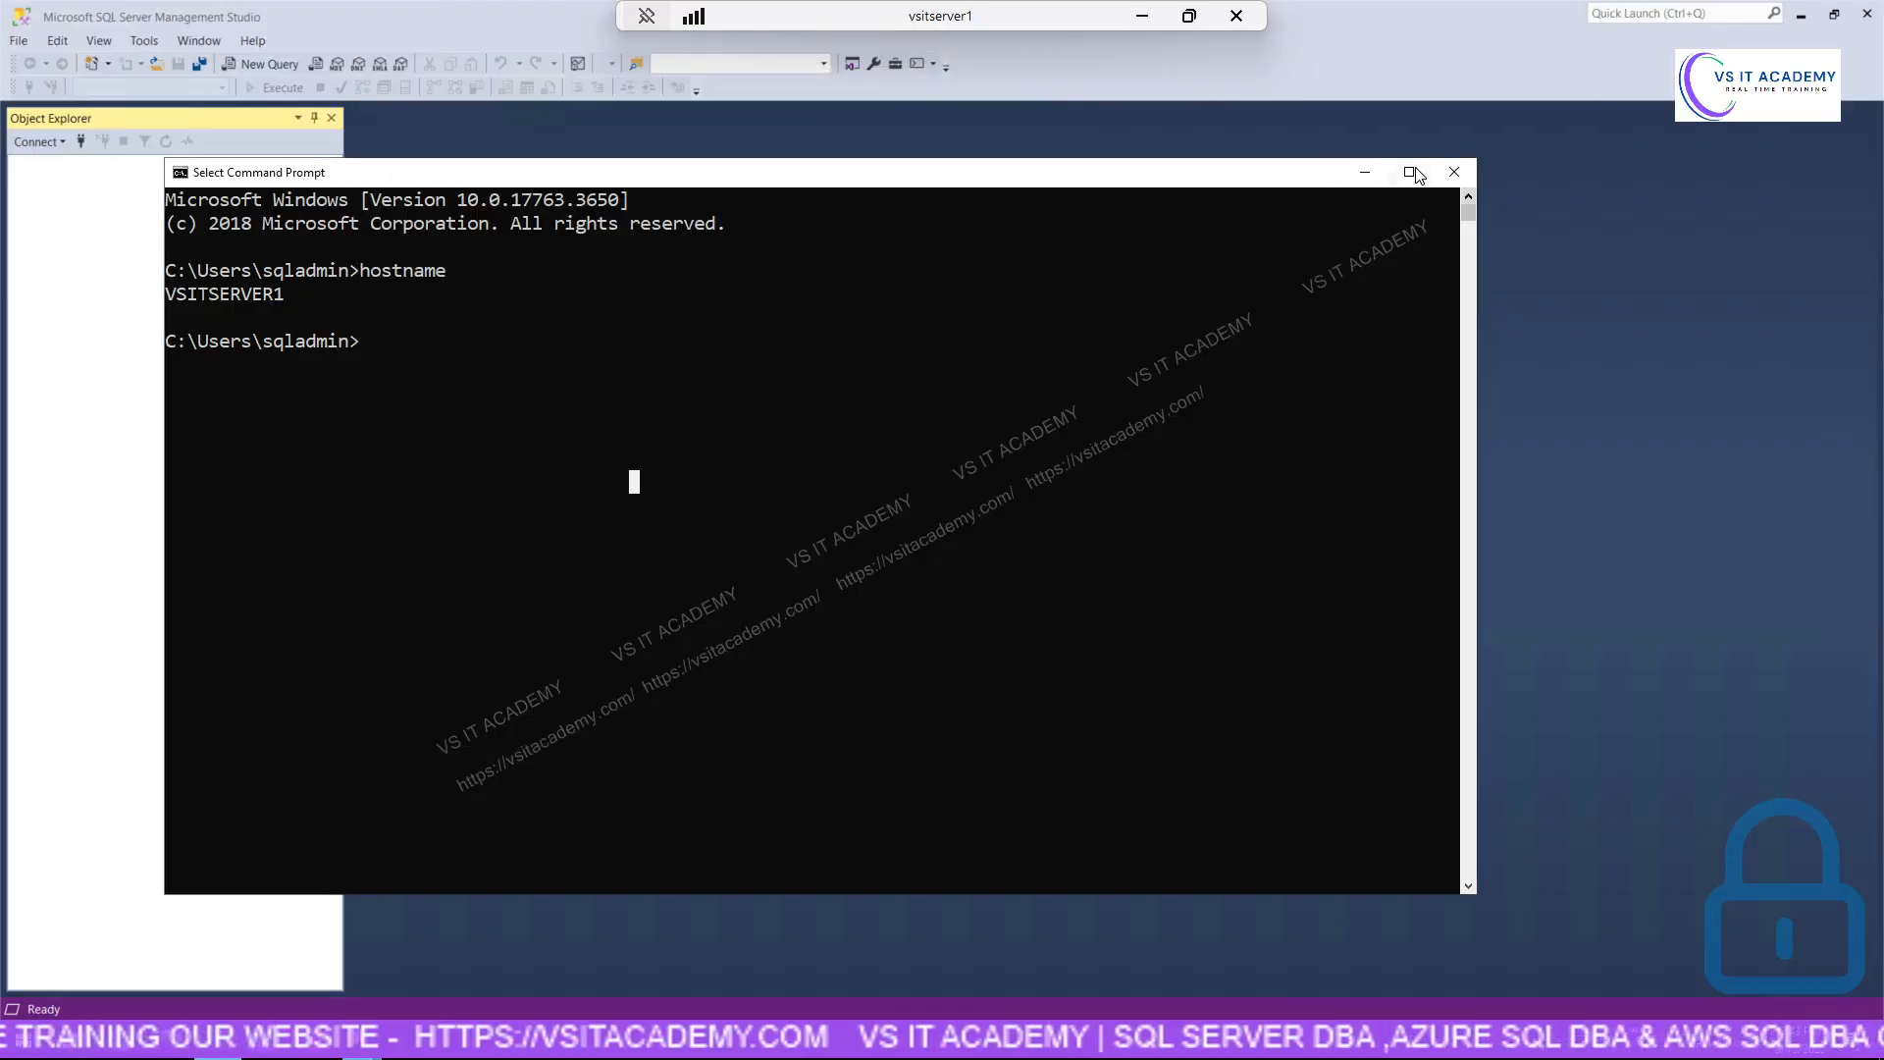
Connect to the VSITSERVER1 Database Engine in Management Studio with Windows Authentication, and look through the Databases folder.
left_click(1365, 172)
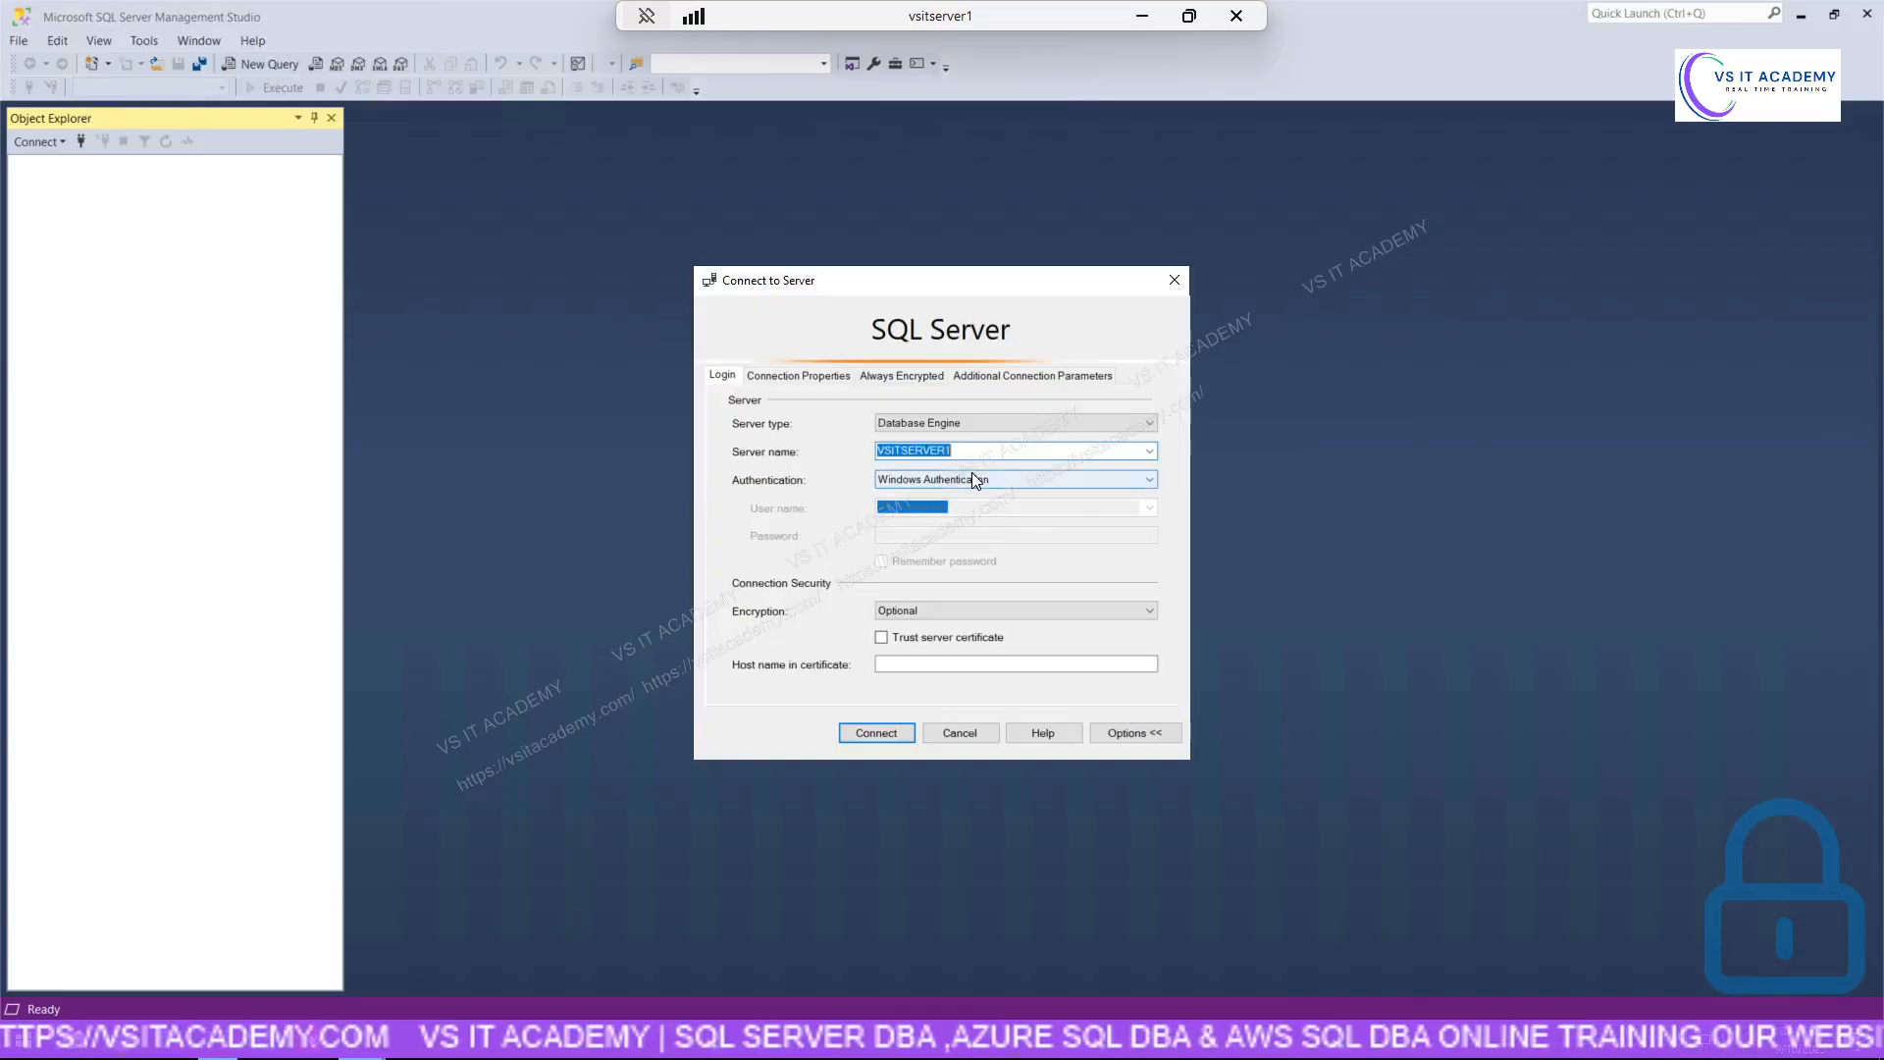
left_click(999, 451)
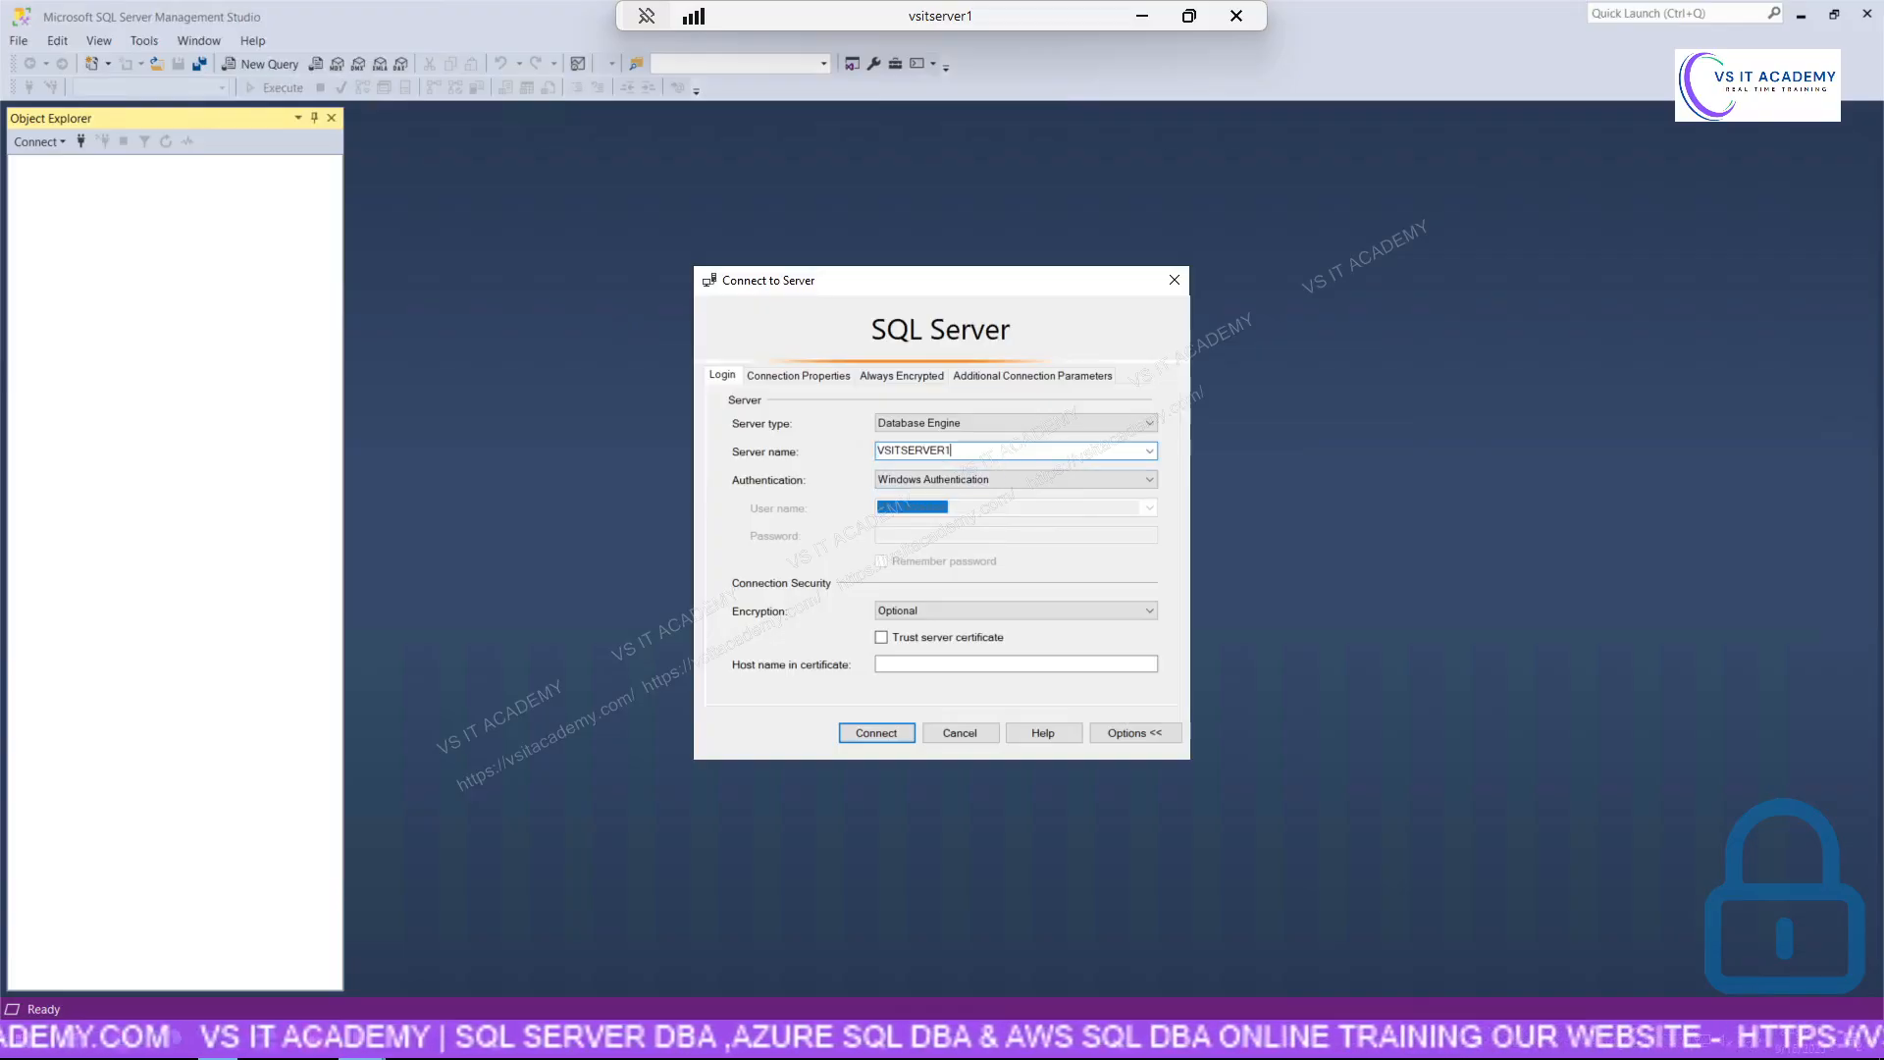
left_click(869, 727)
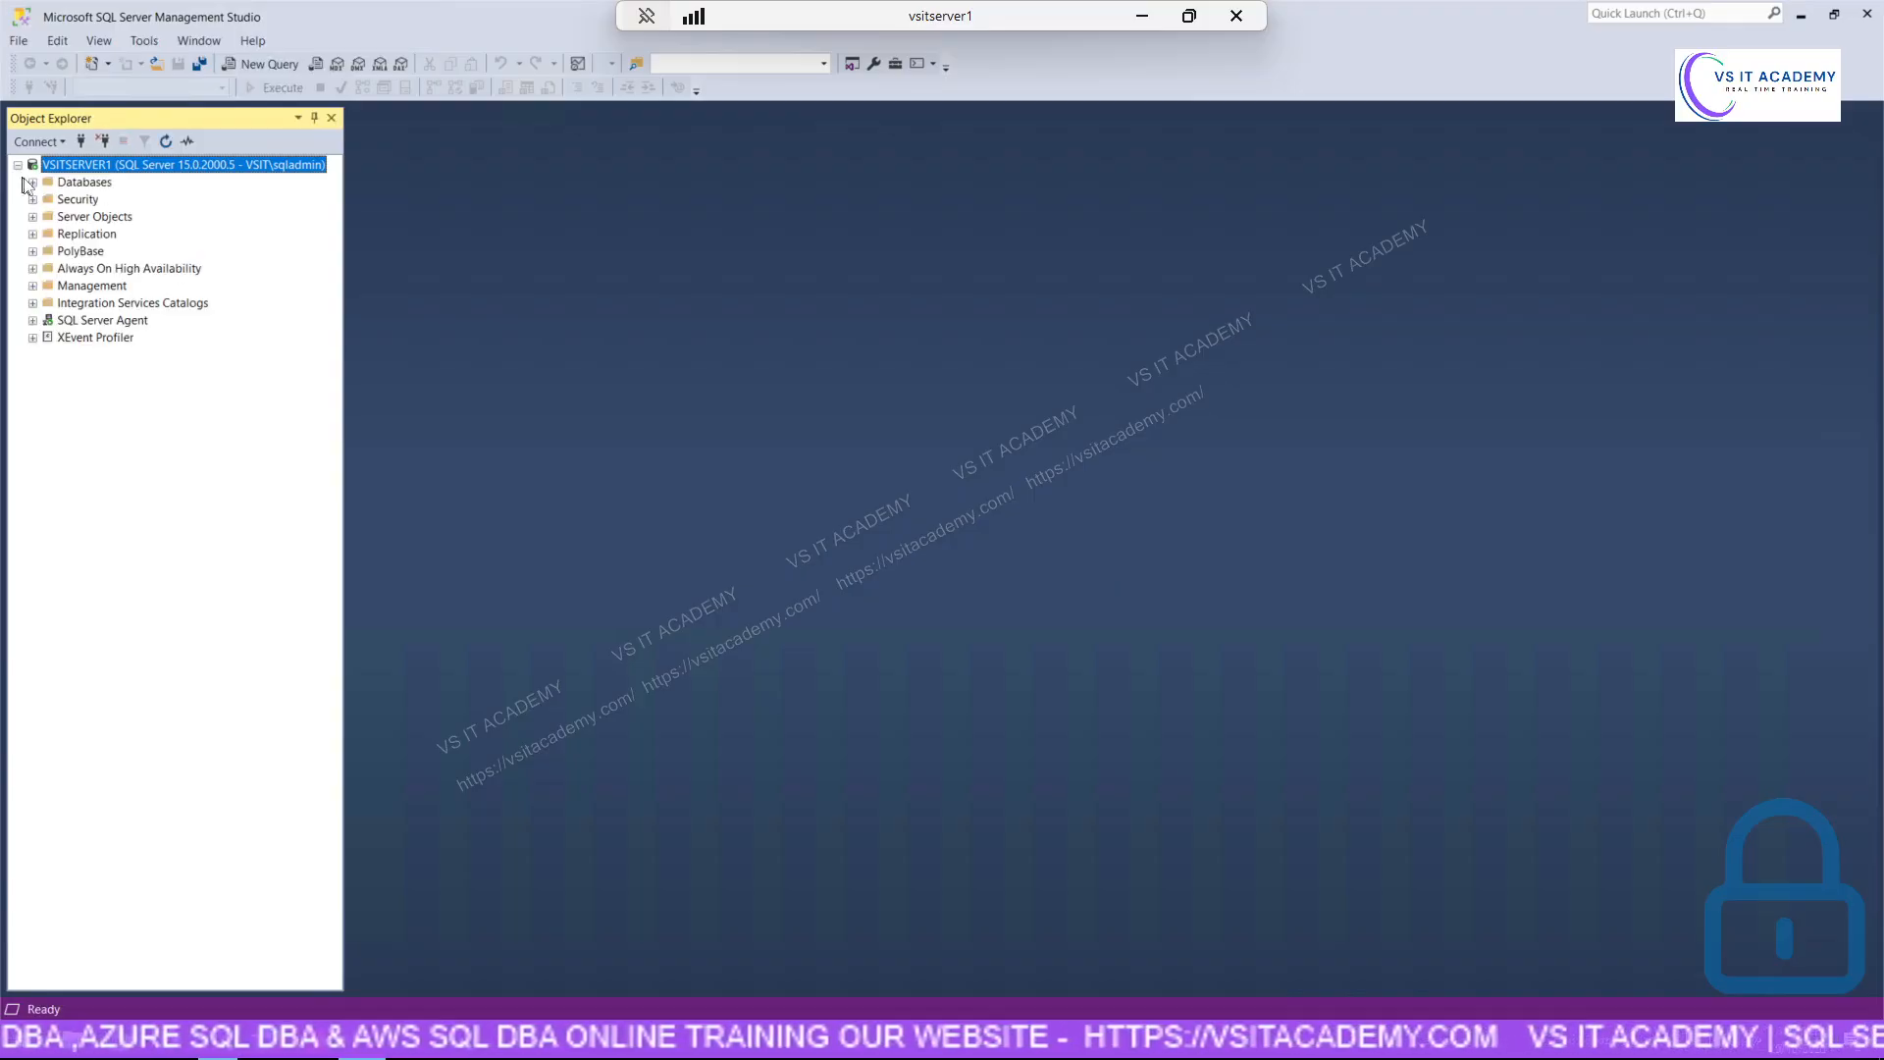
left_click(34, 182)
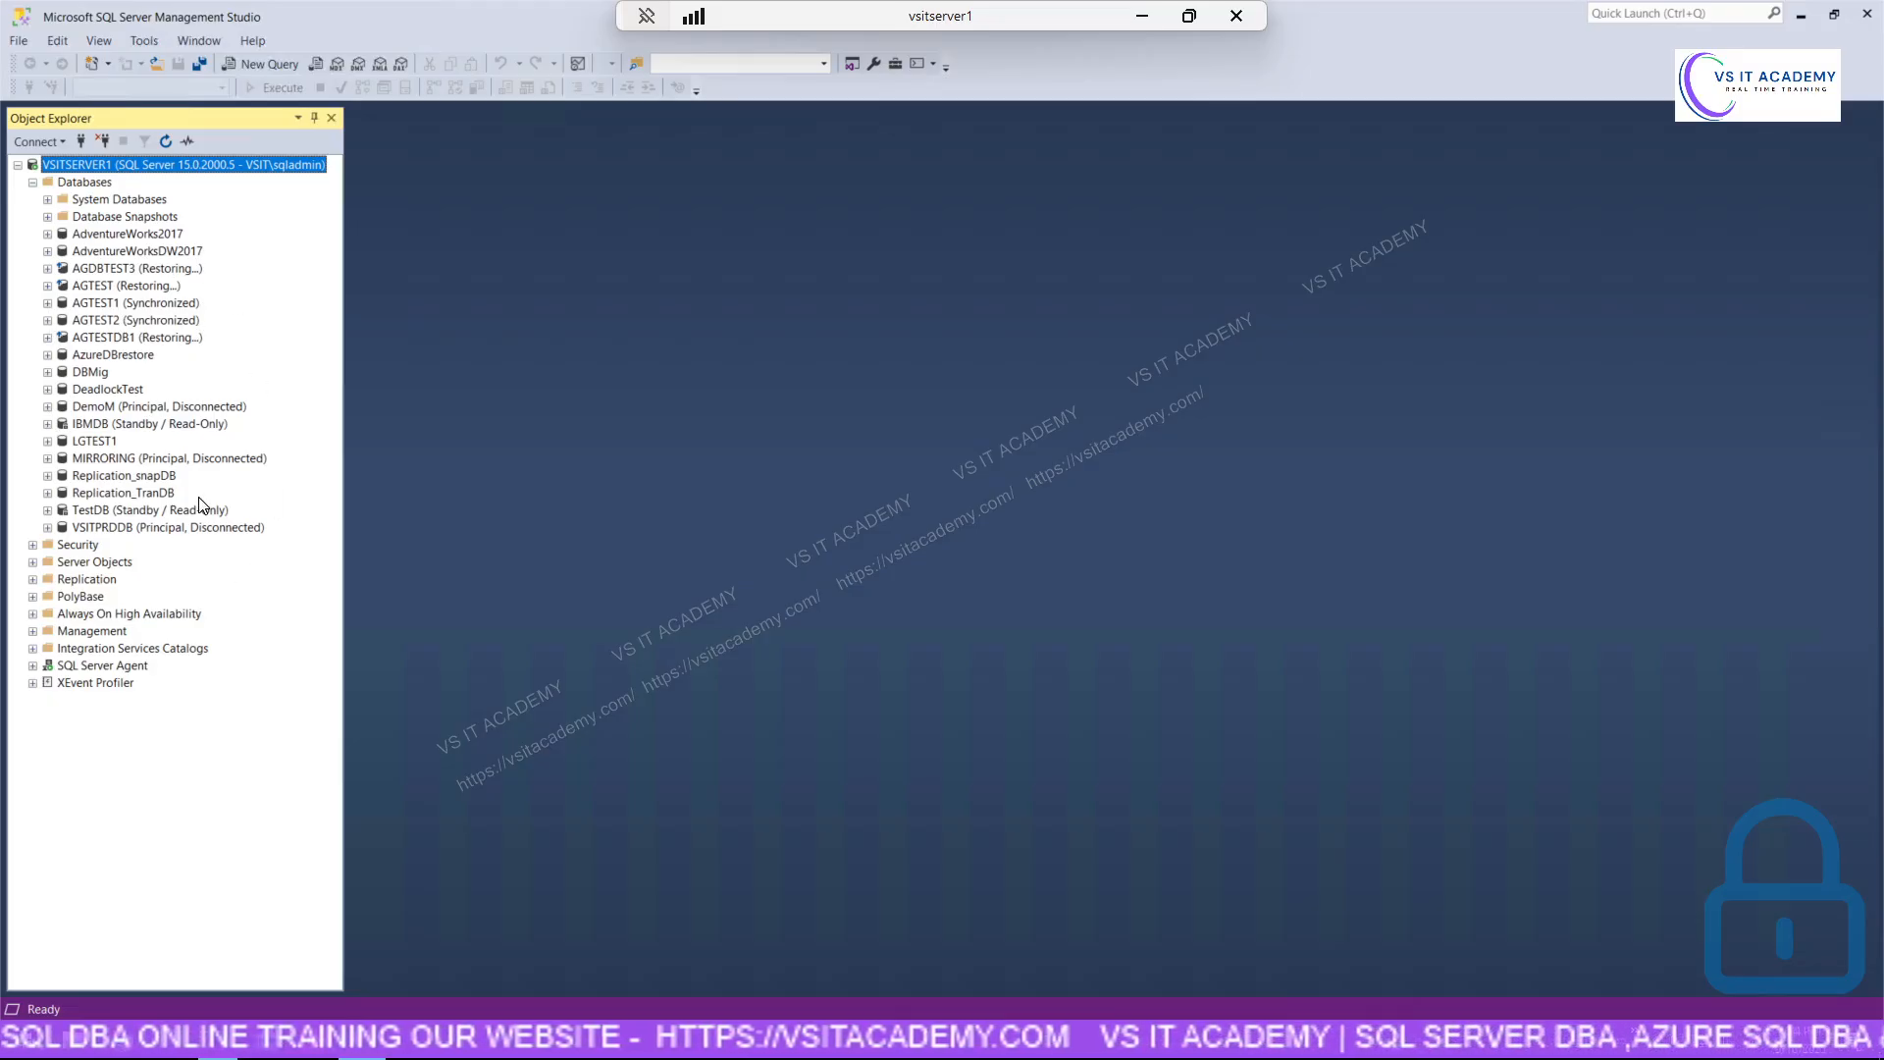
left_click(33, 183)
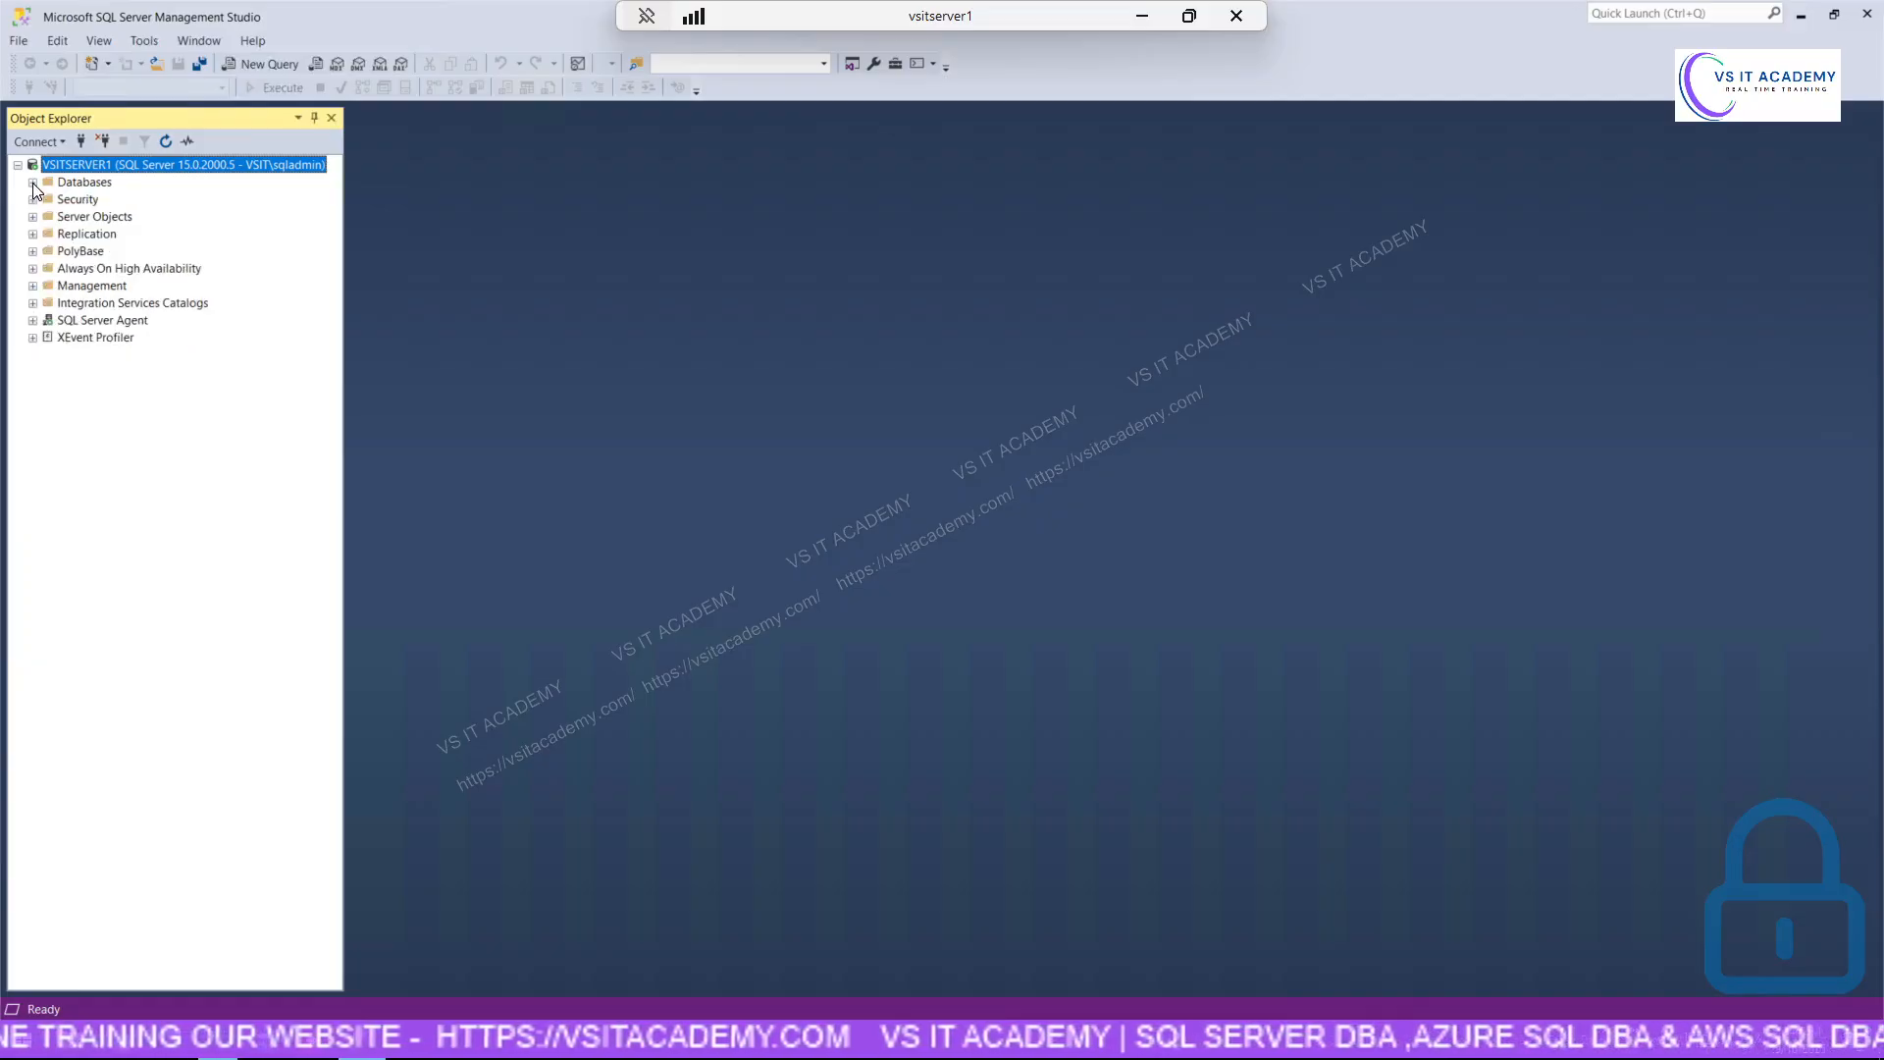
View the job activity of SQL Server Agent in Job Activity Monitor.
left_click(33, 320)
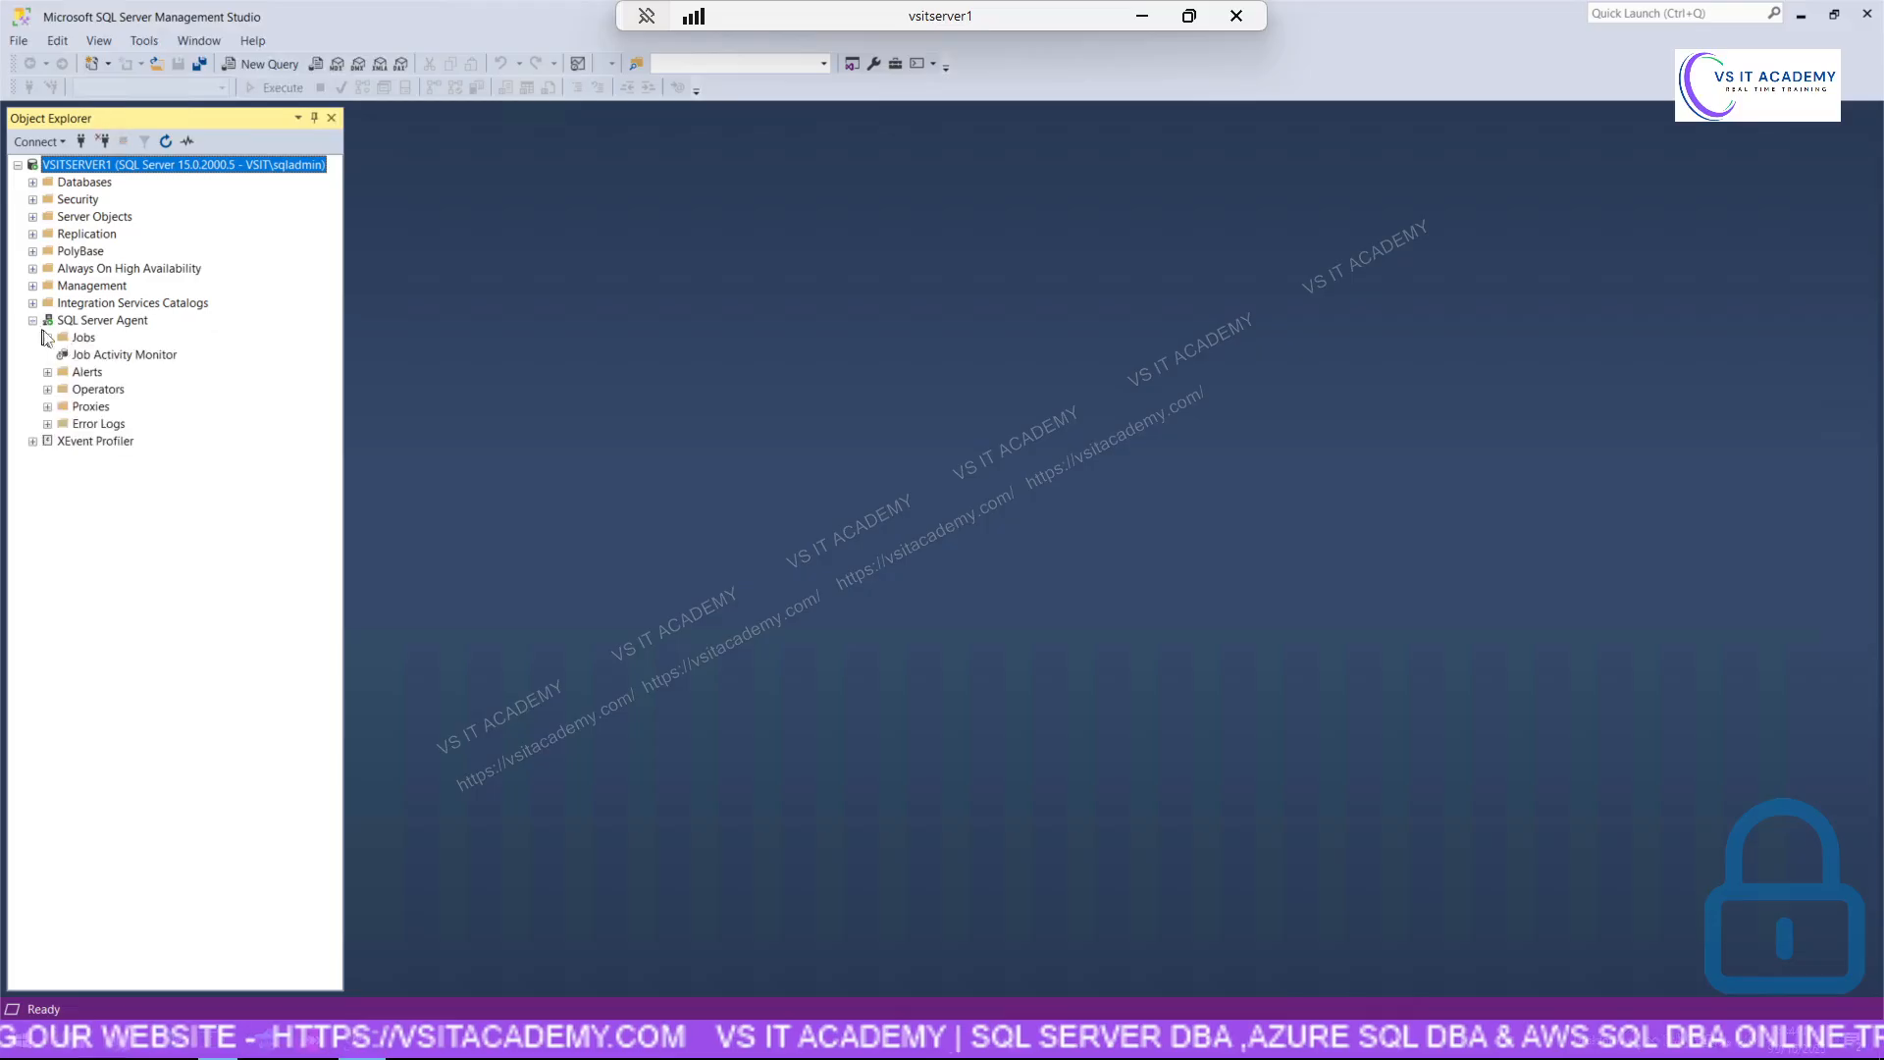
right_click(116, 356)
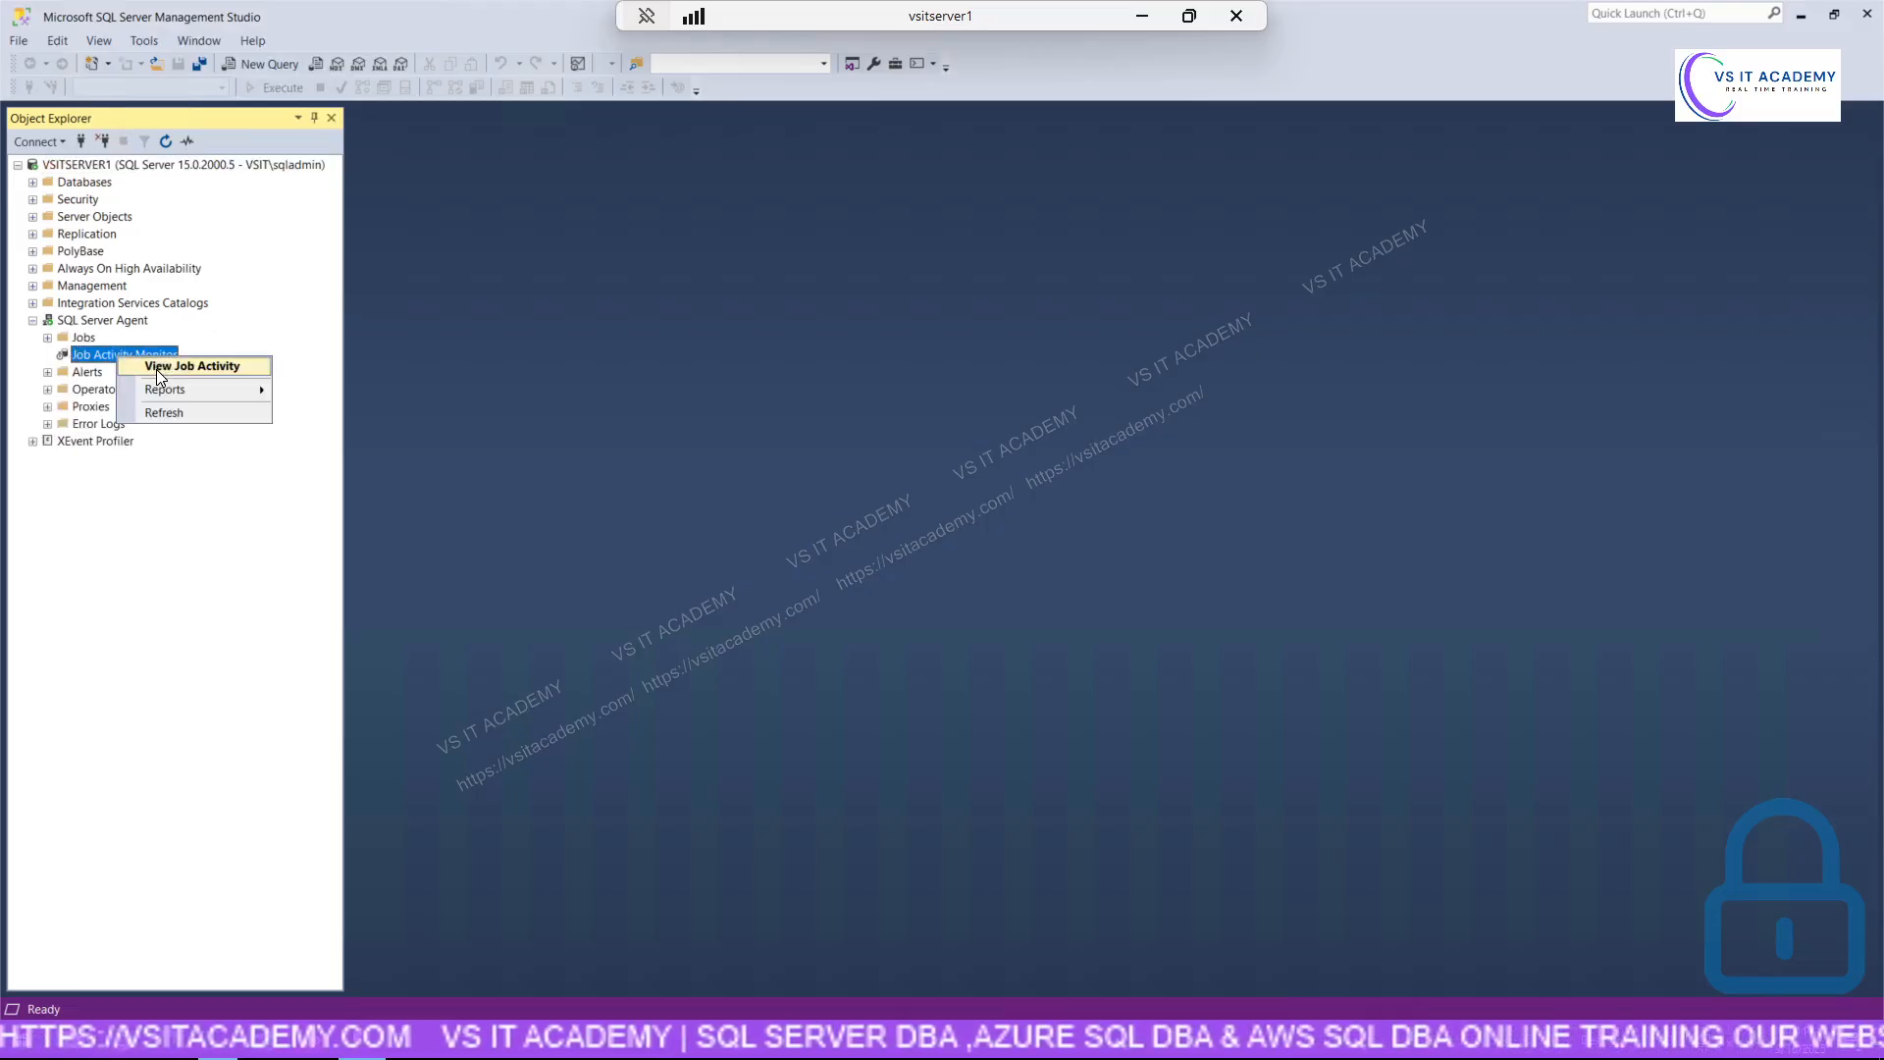
left_click(159, 366)
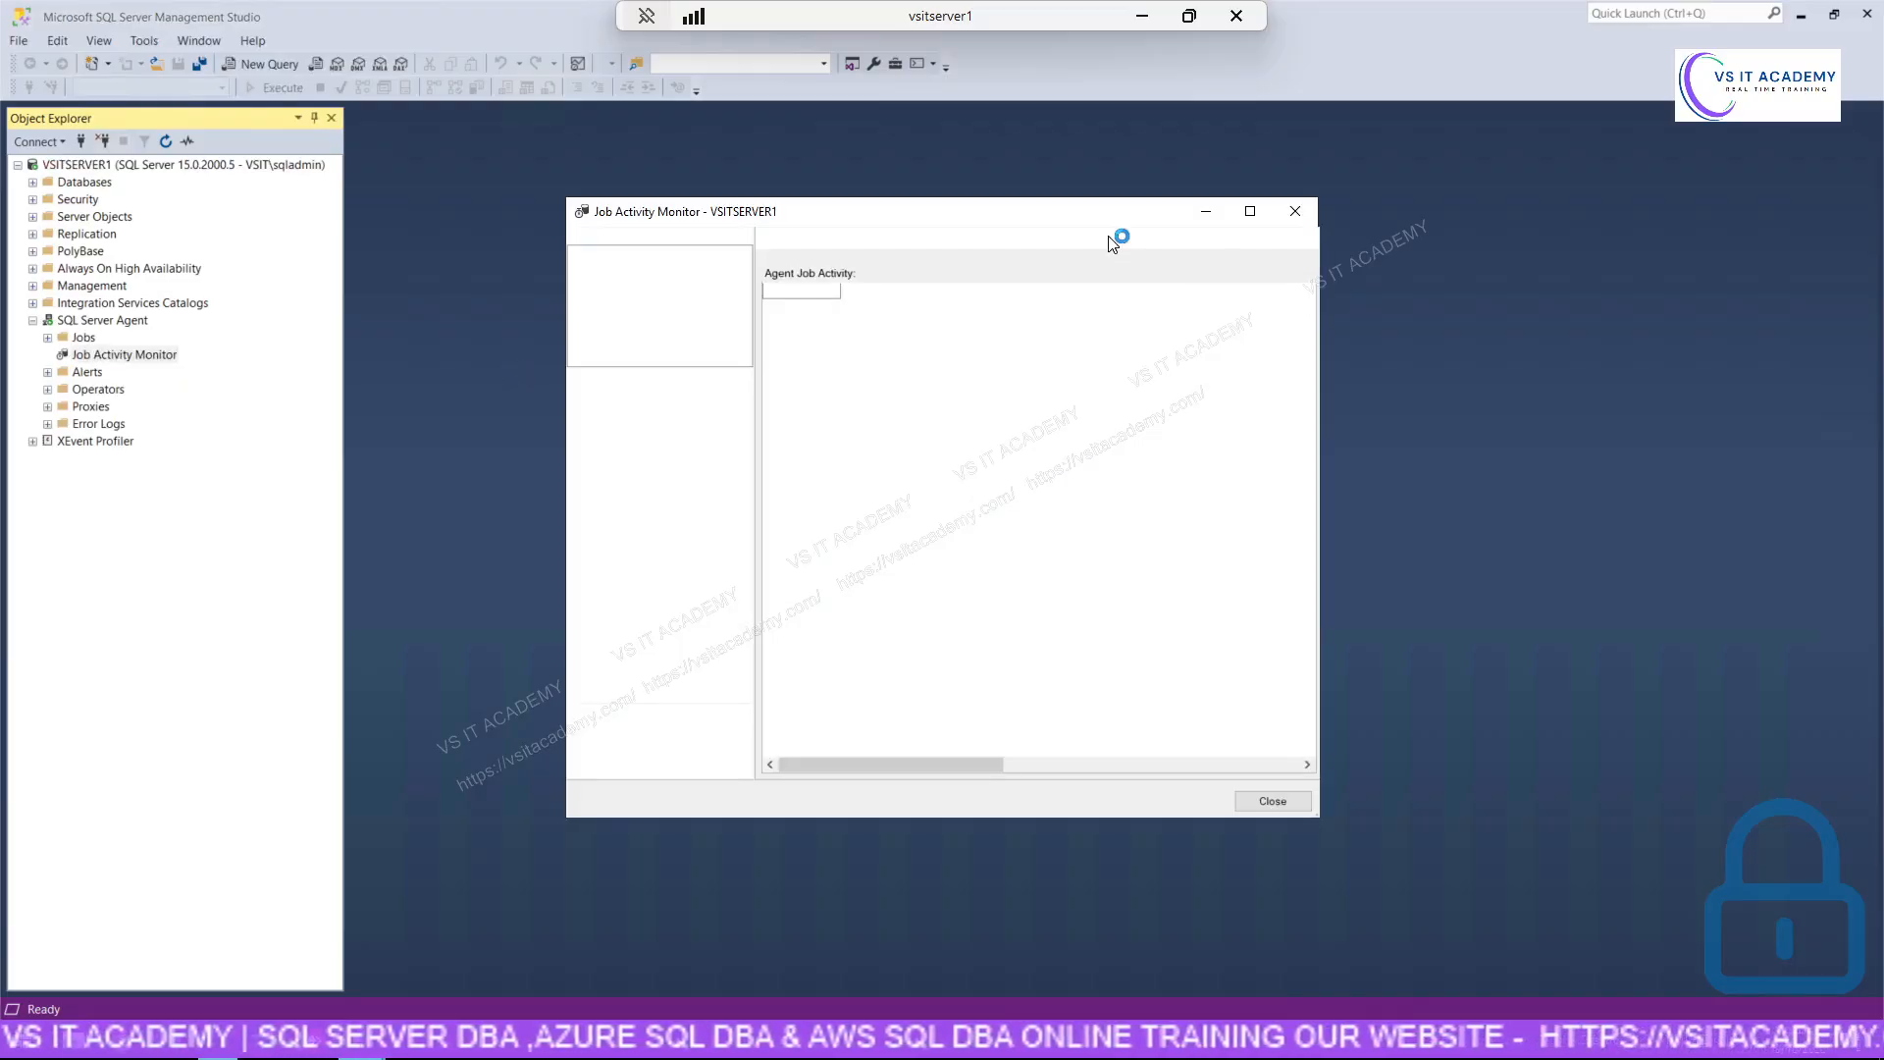
Examine the agent job list in the maximized Job Activity Monitor, close the monitor and collapse SQL Server Agent.
left_click(1253, 212)
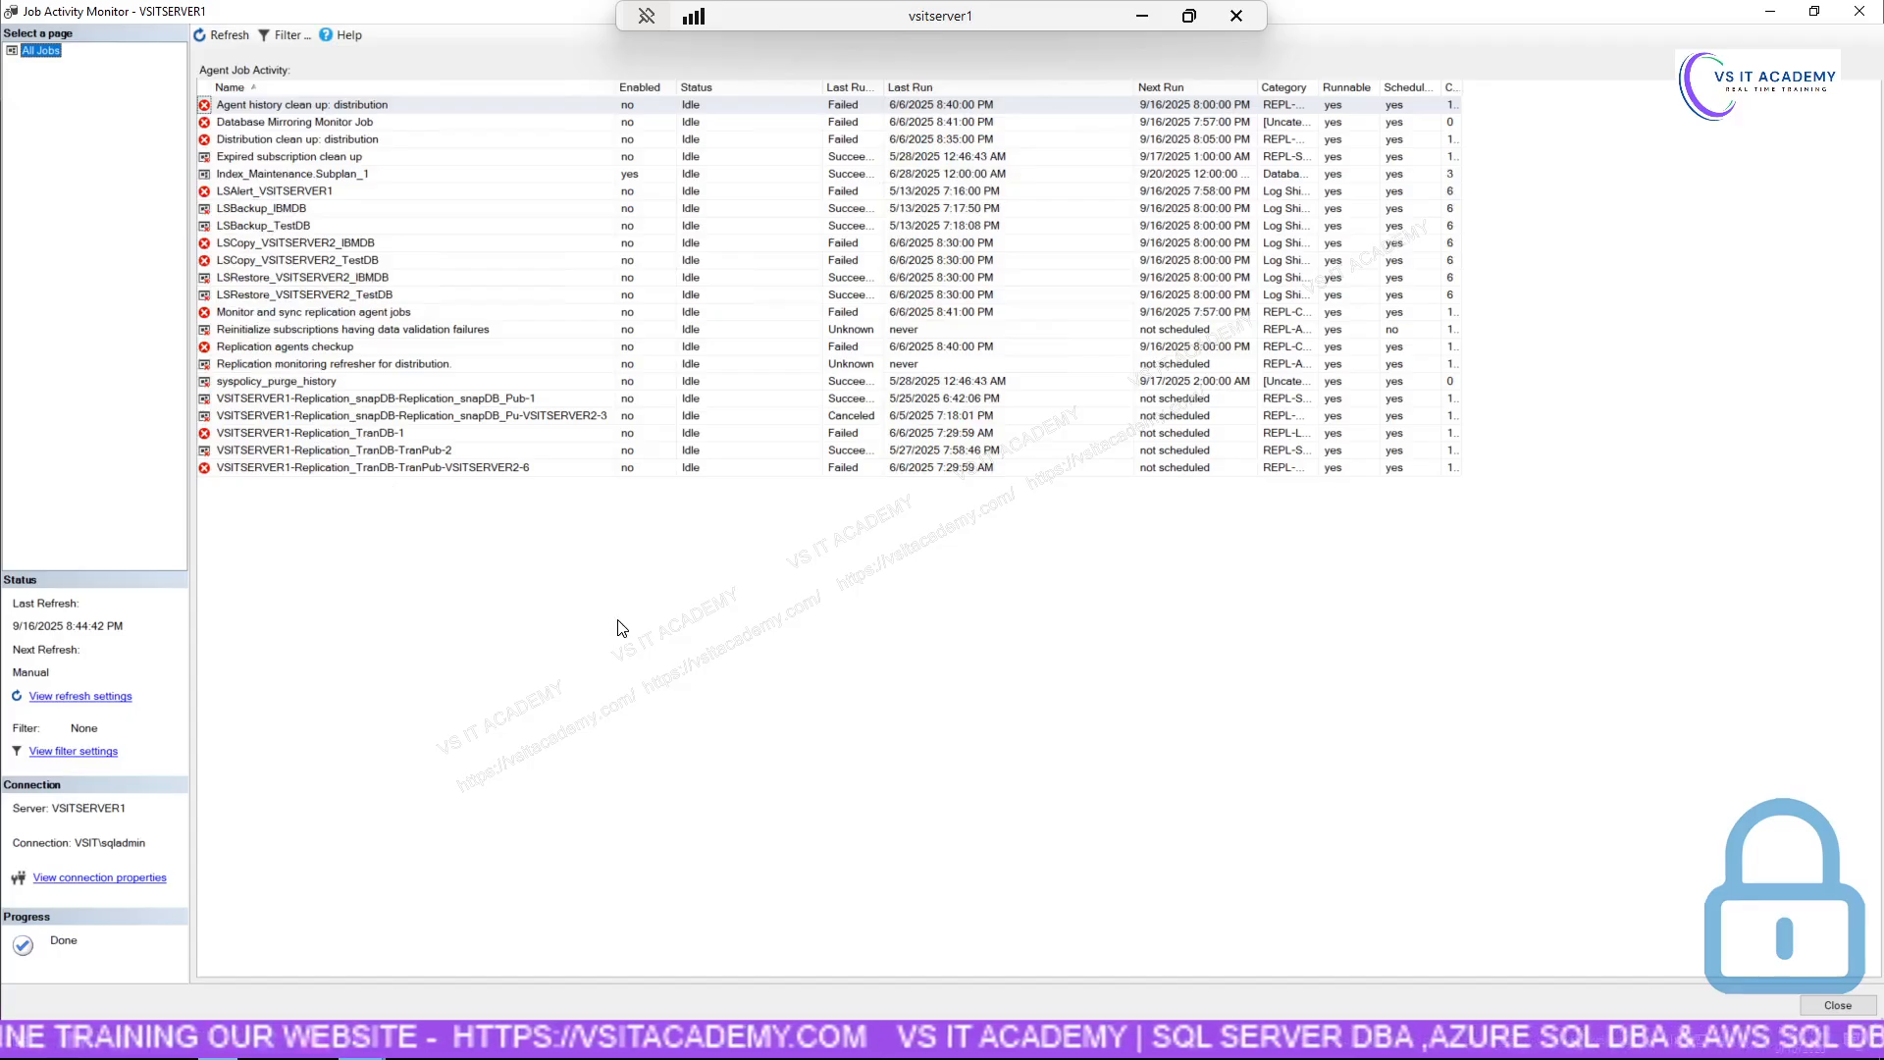
left_click(1839, 1006)
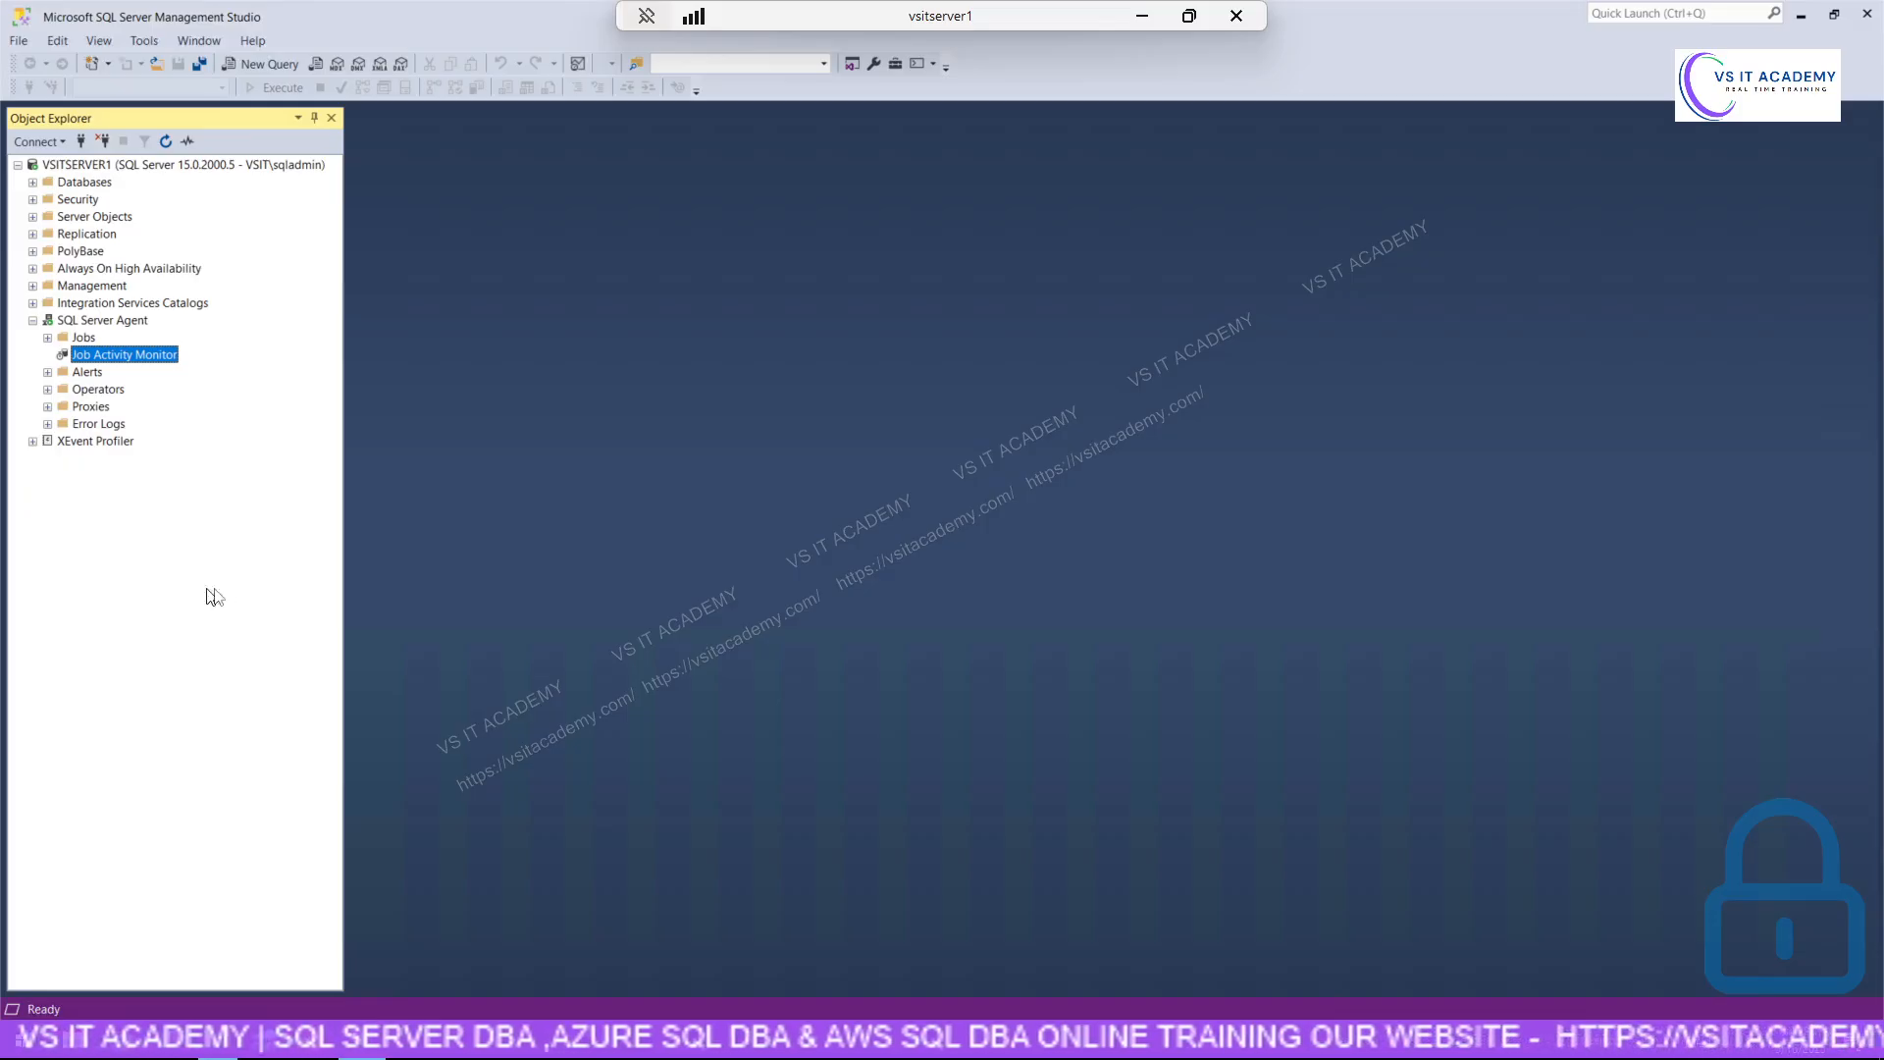
left_click(34, 321)
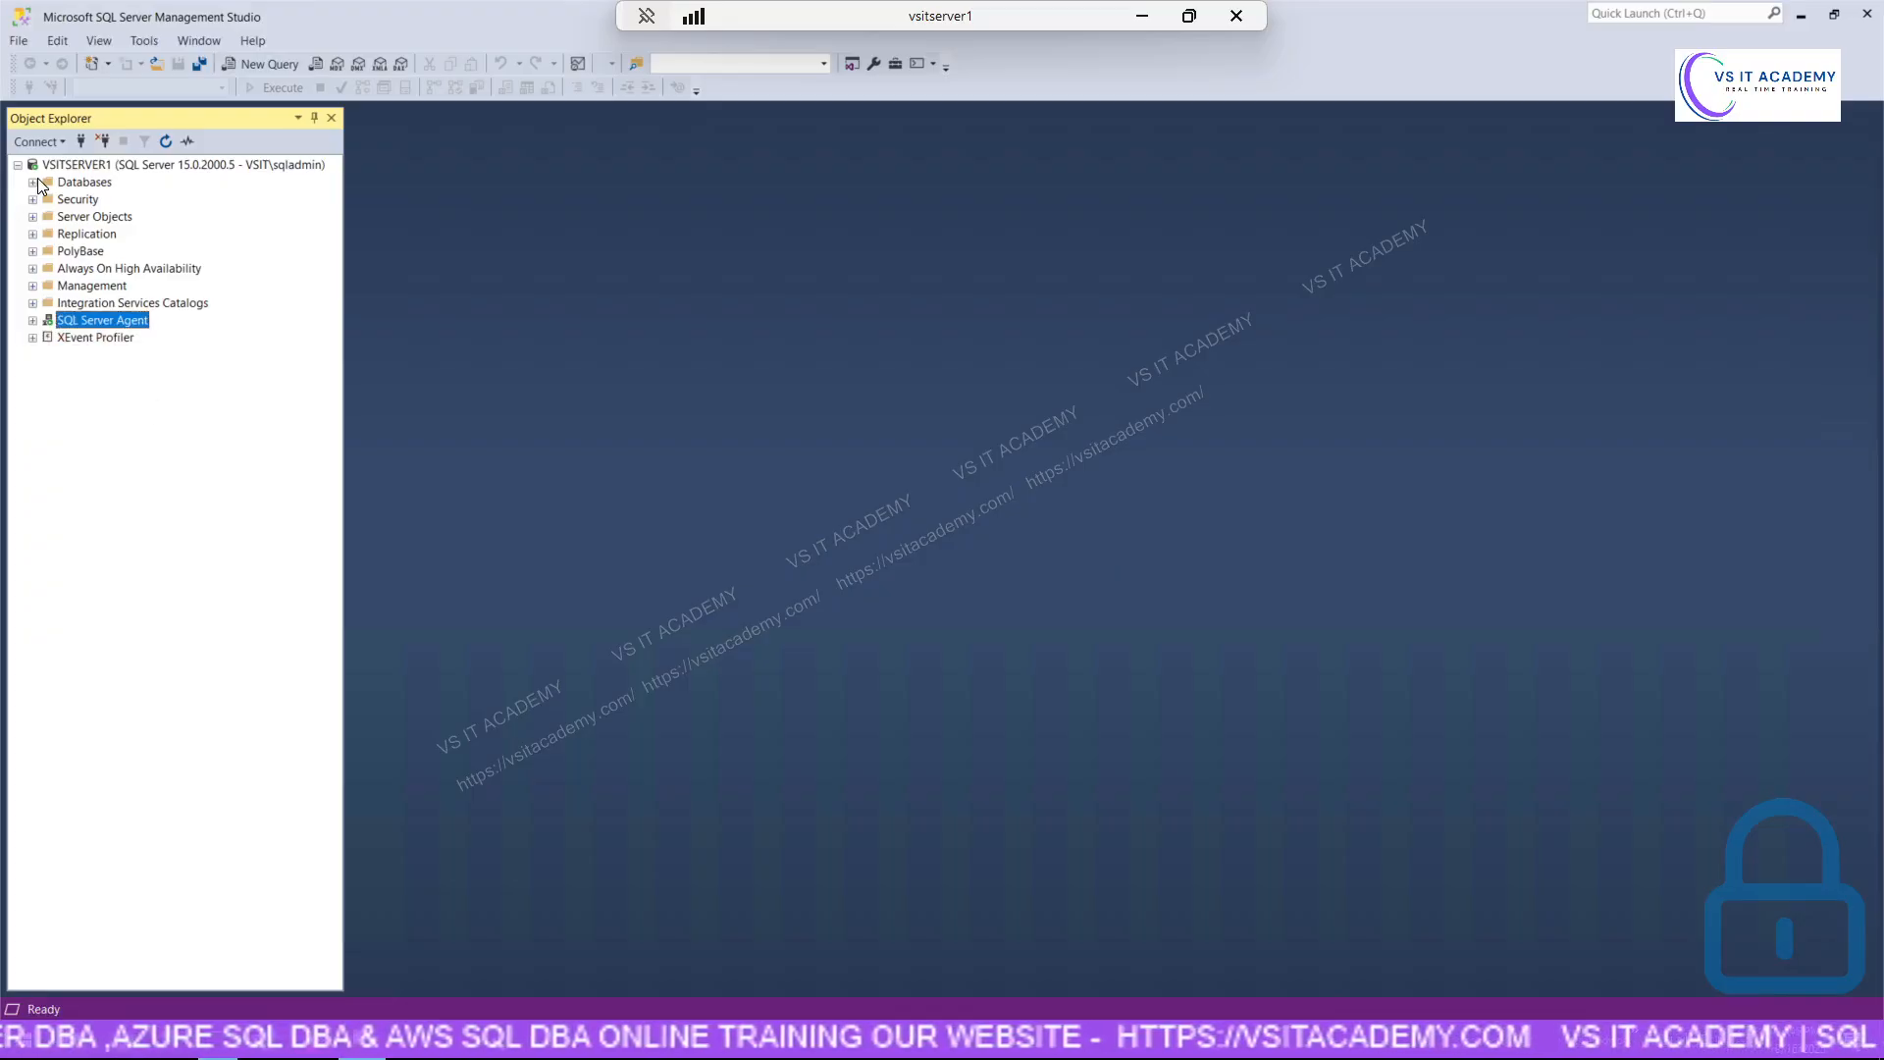
Check the data and log file locations of the DBMig database in its properties, and cancel without changes.
left_click(33, 182)
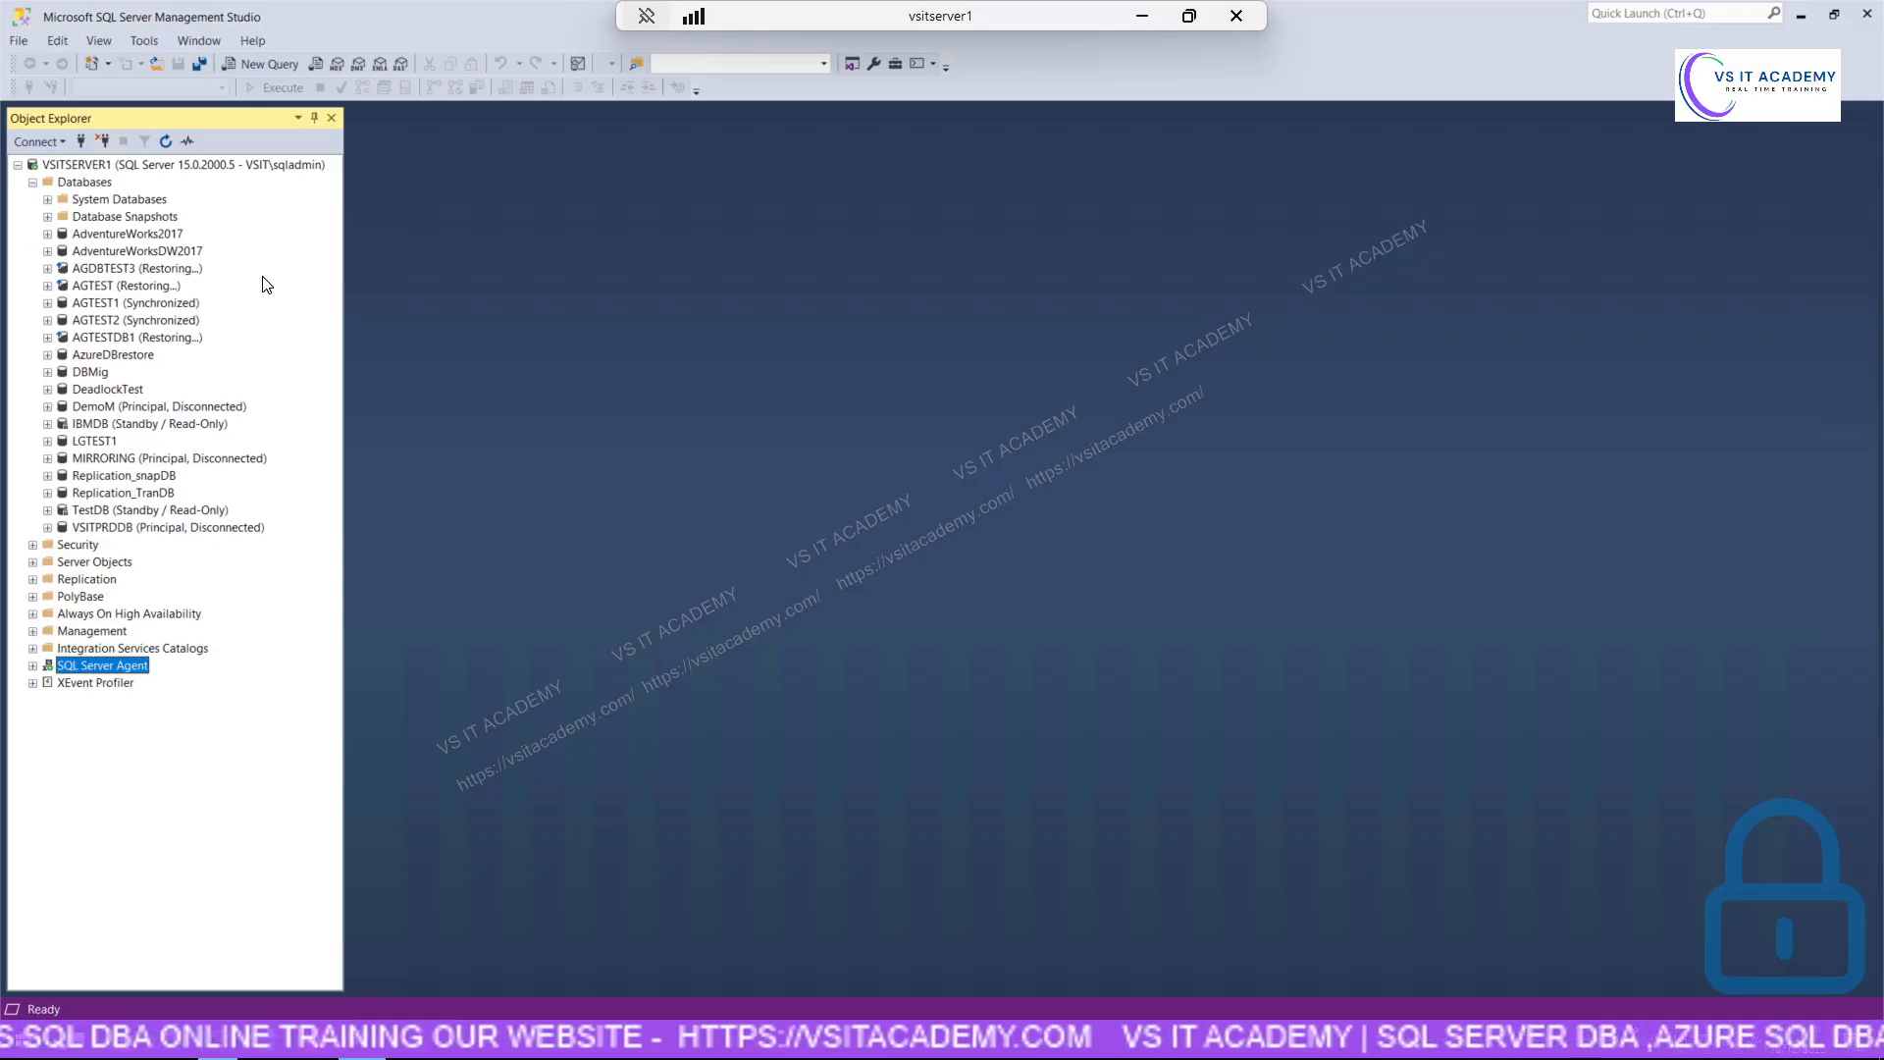
left_click(85, 372)
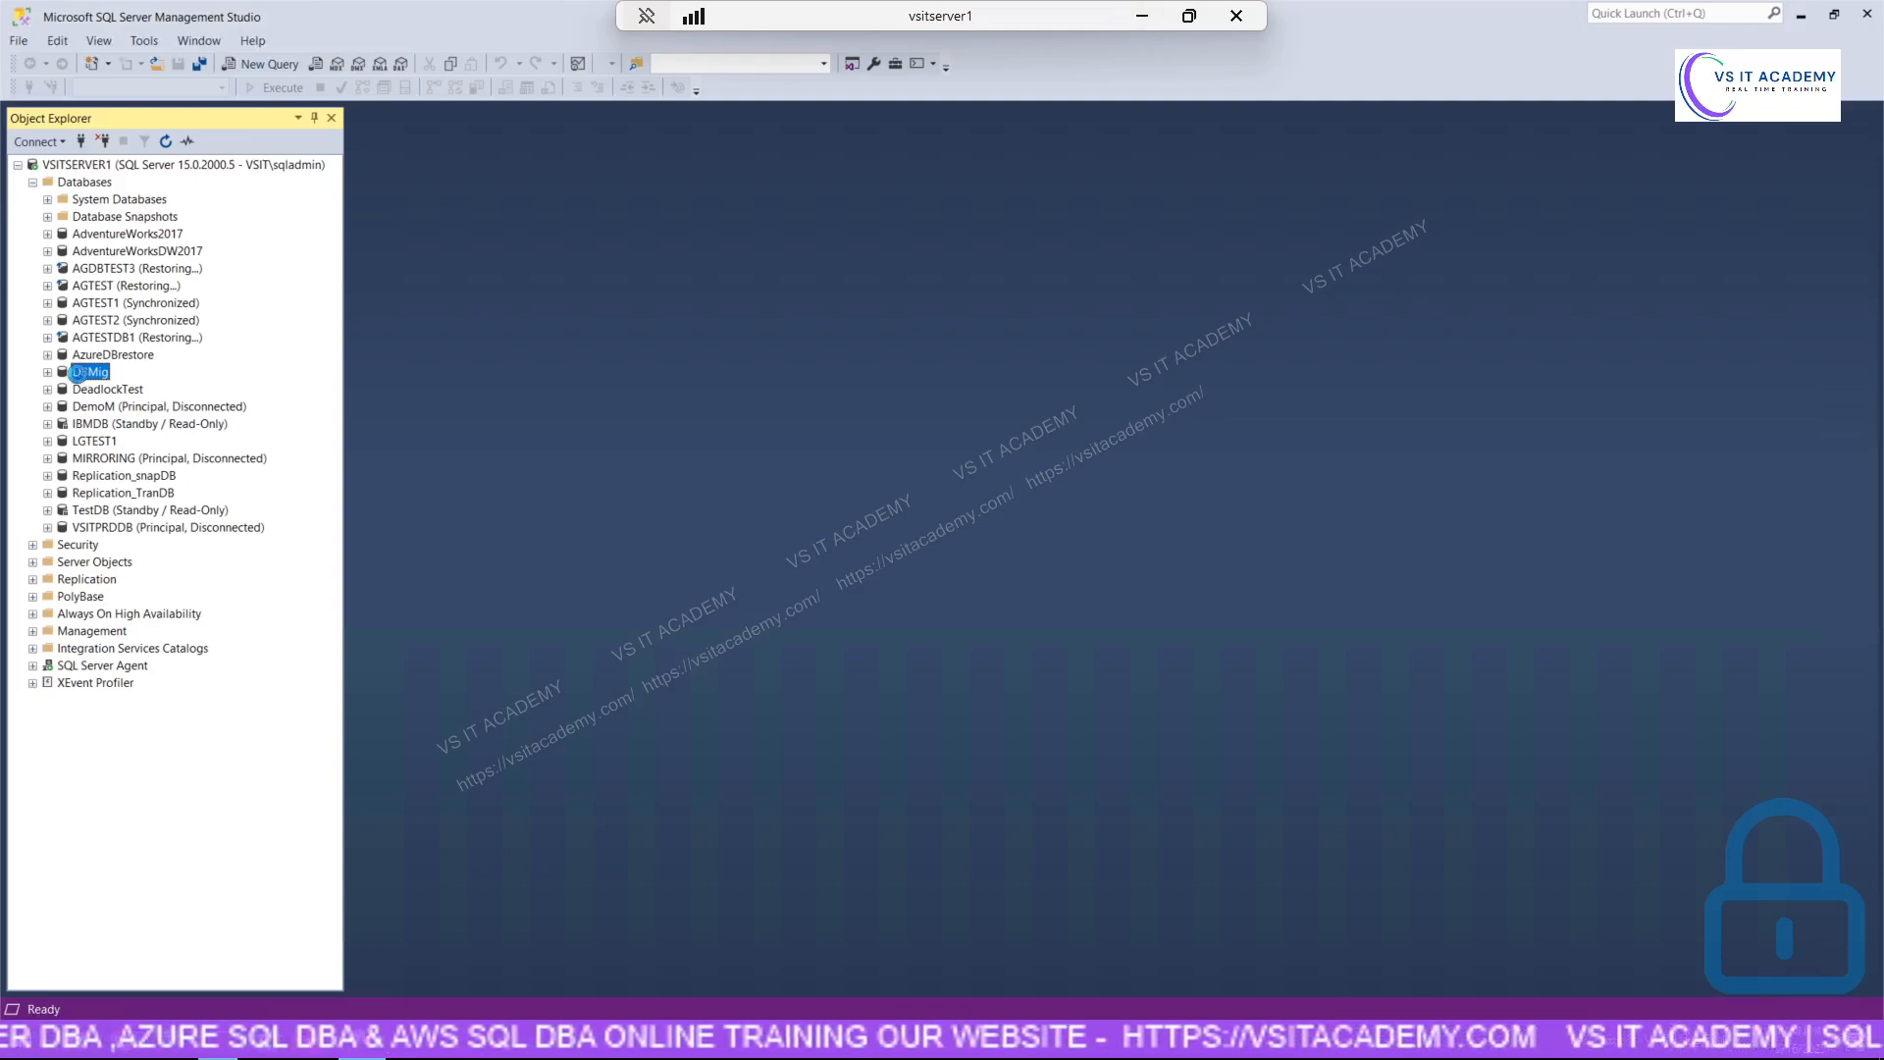
right_click(81, 378)
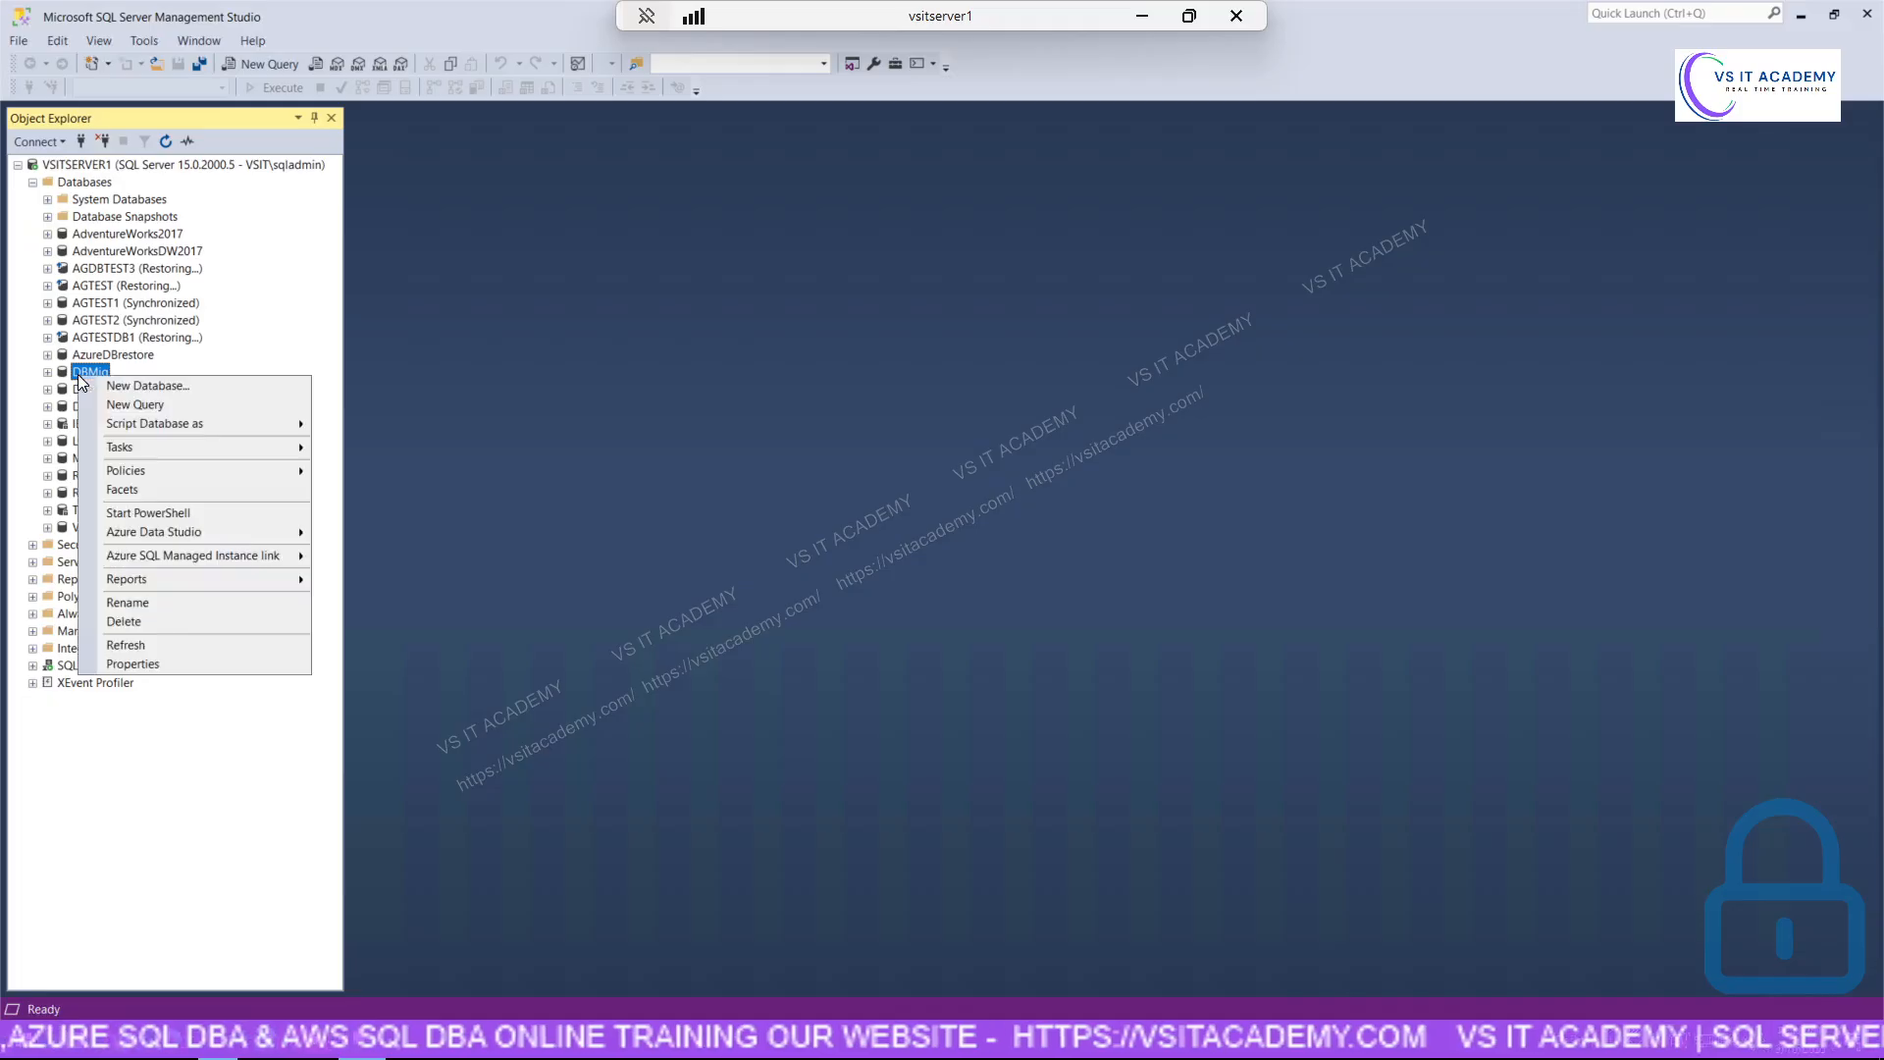
left_click(157, 663)
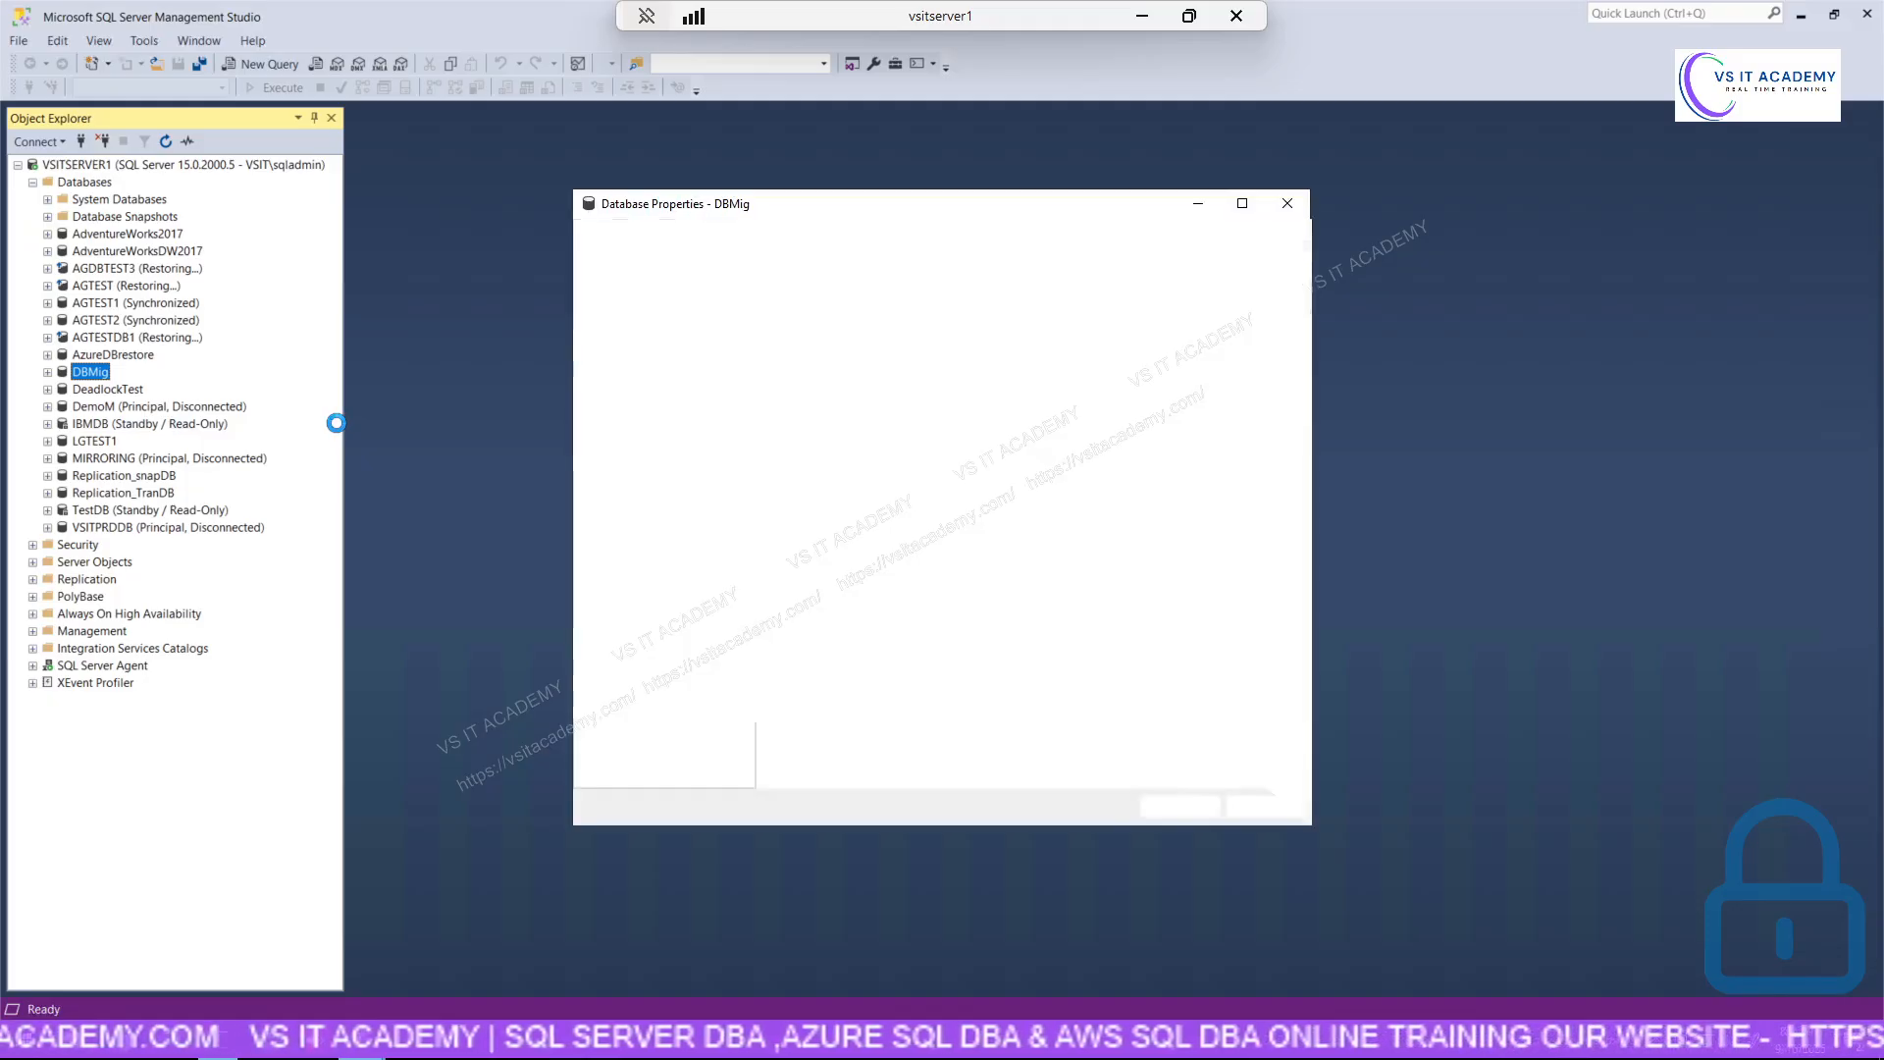
left_click(603, 260)
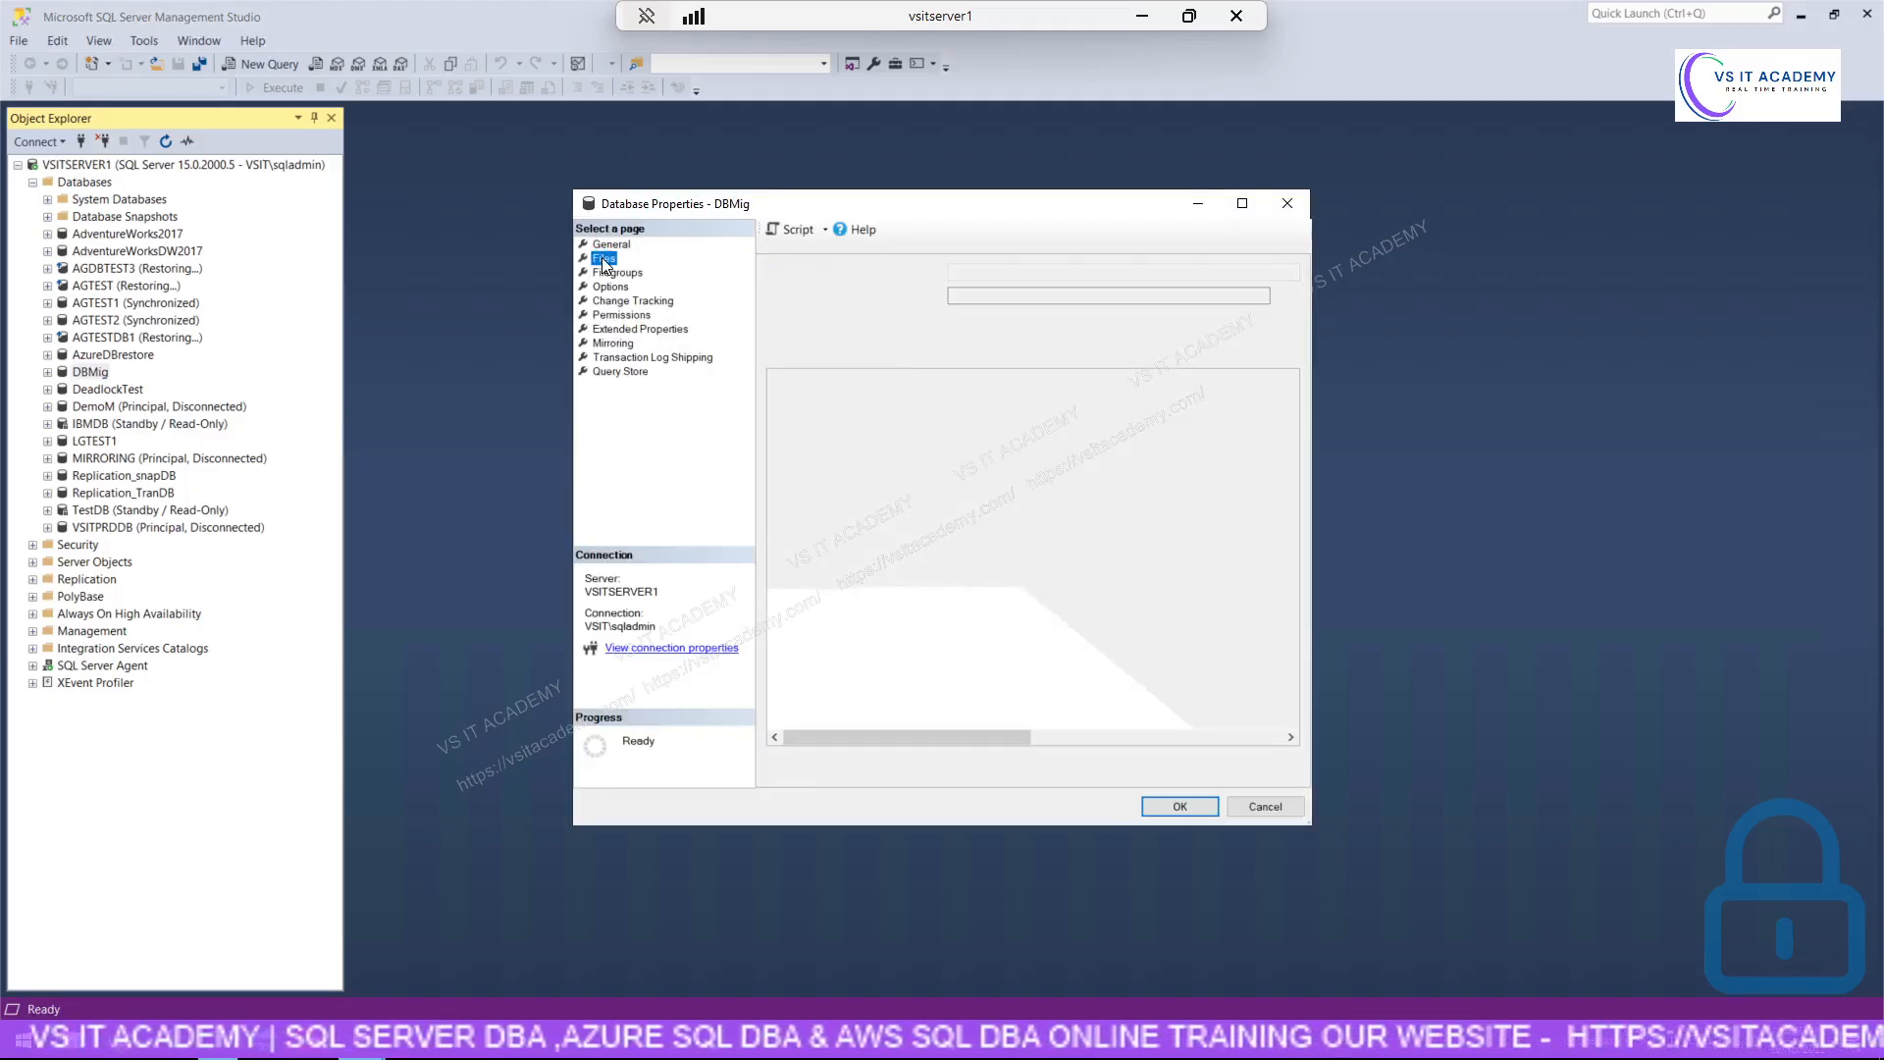
left_click(1242, 203)
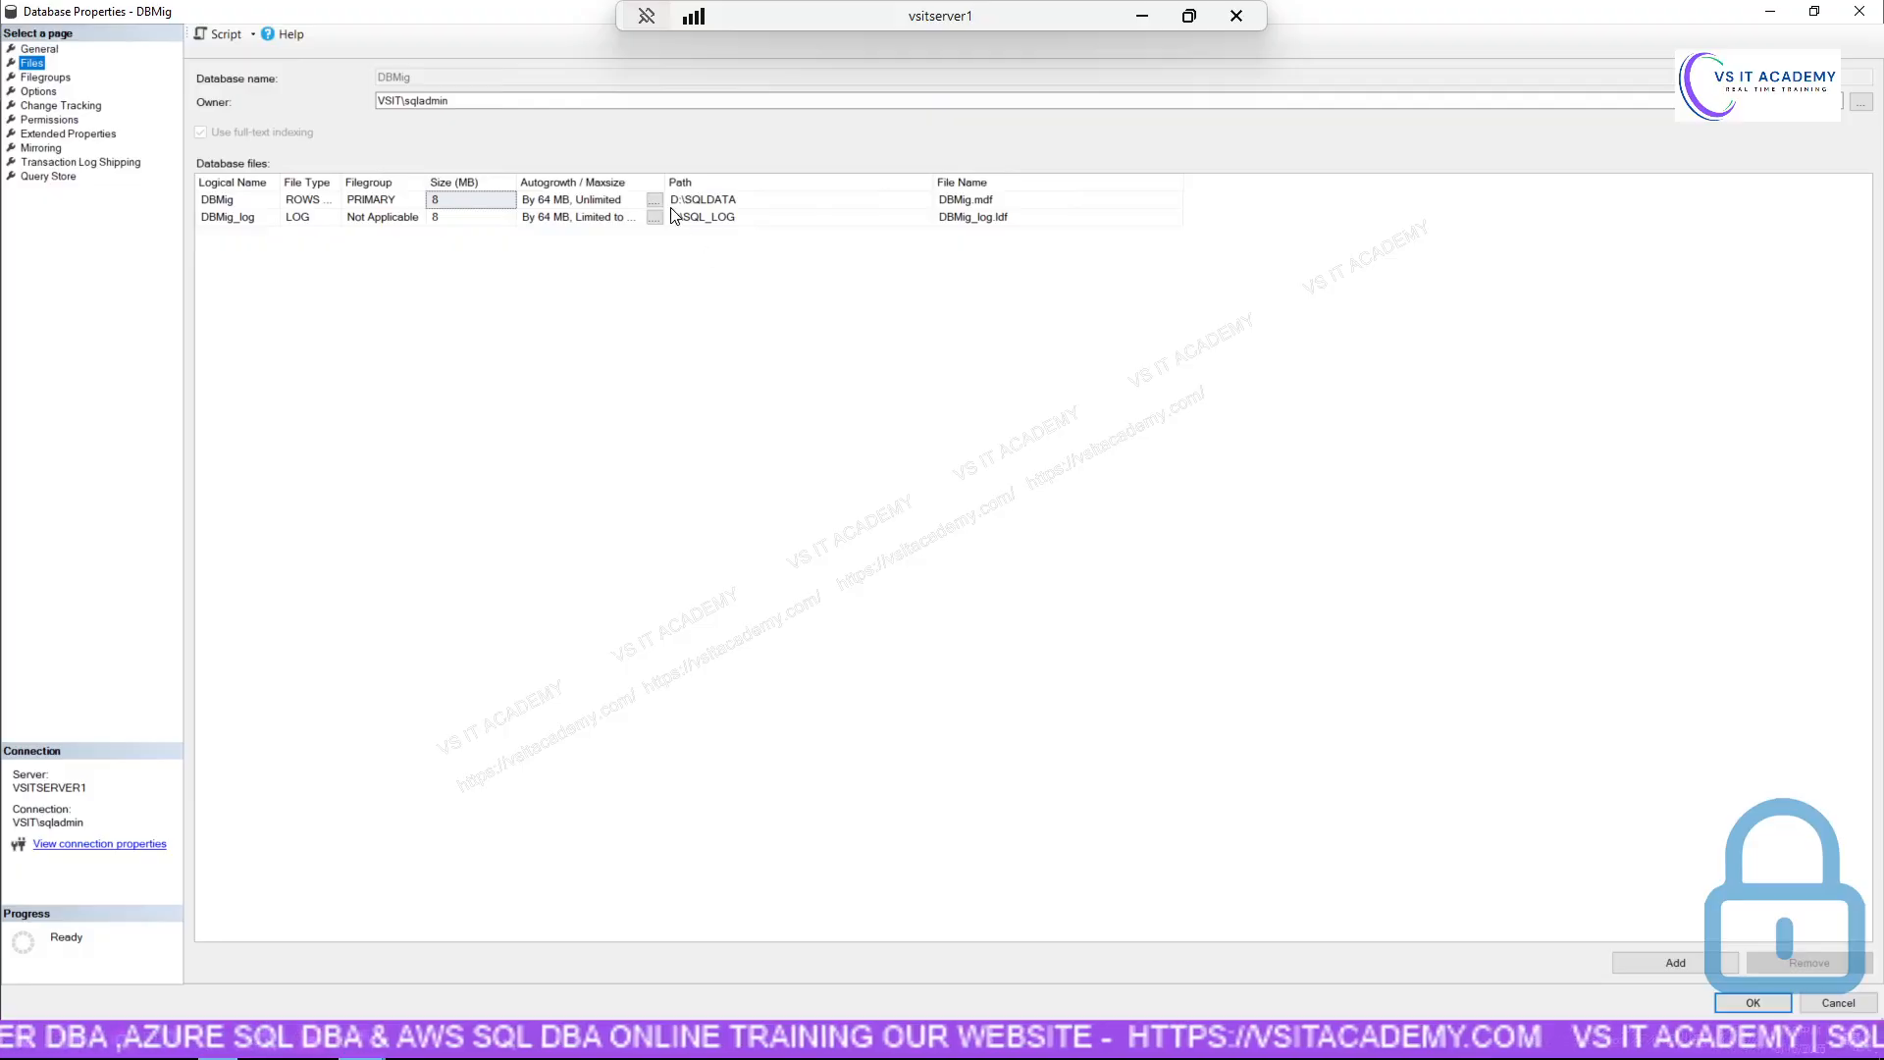
left_click(1863, 1005)
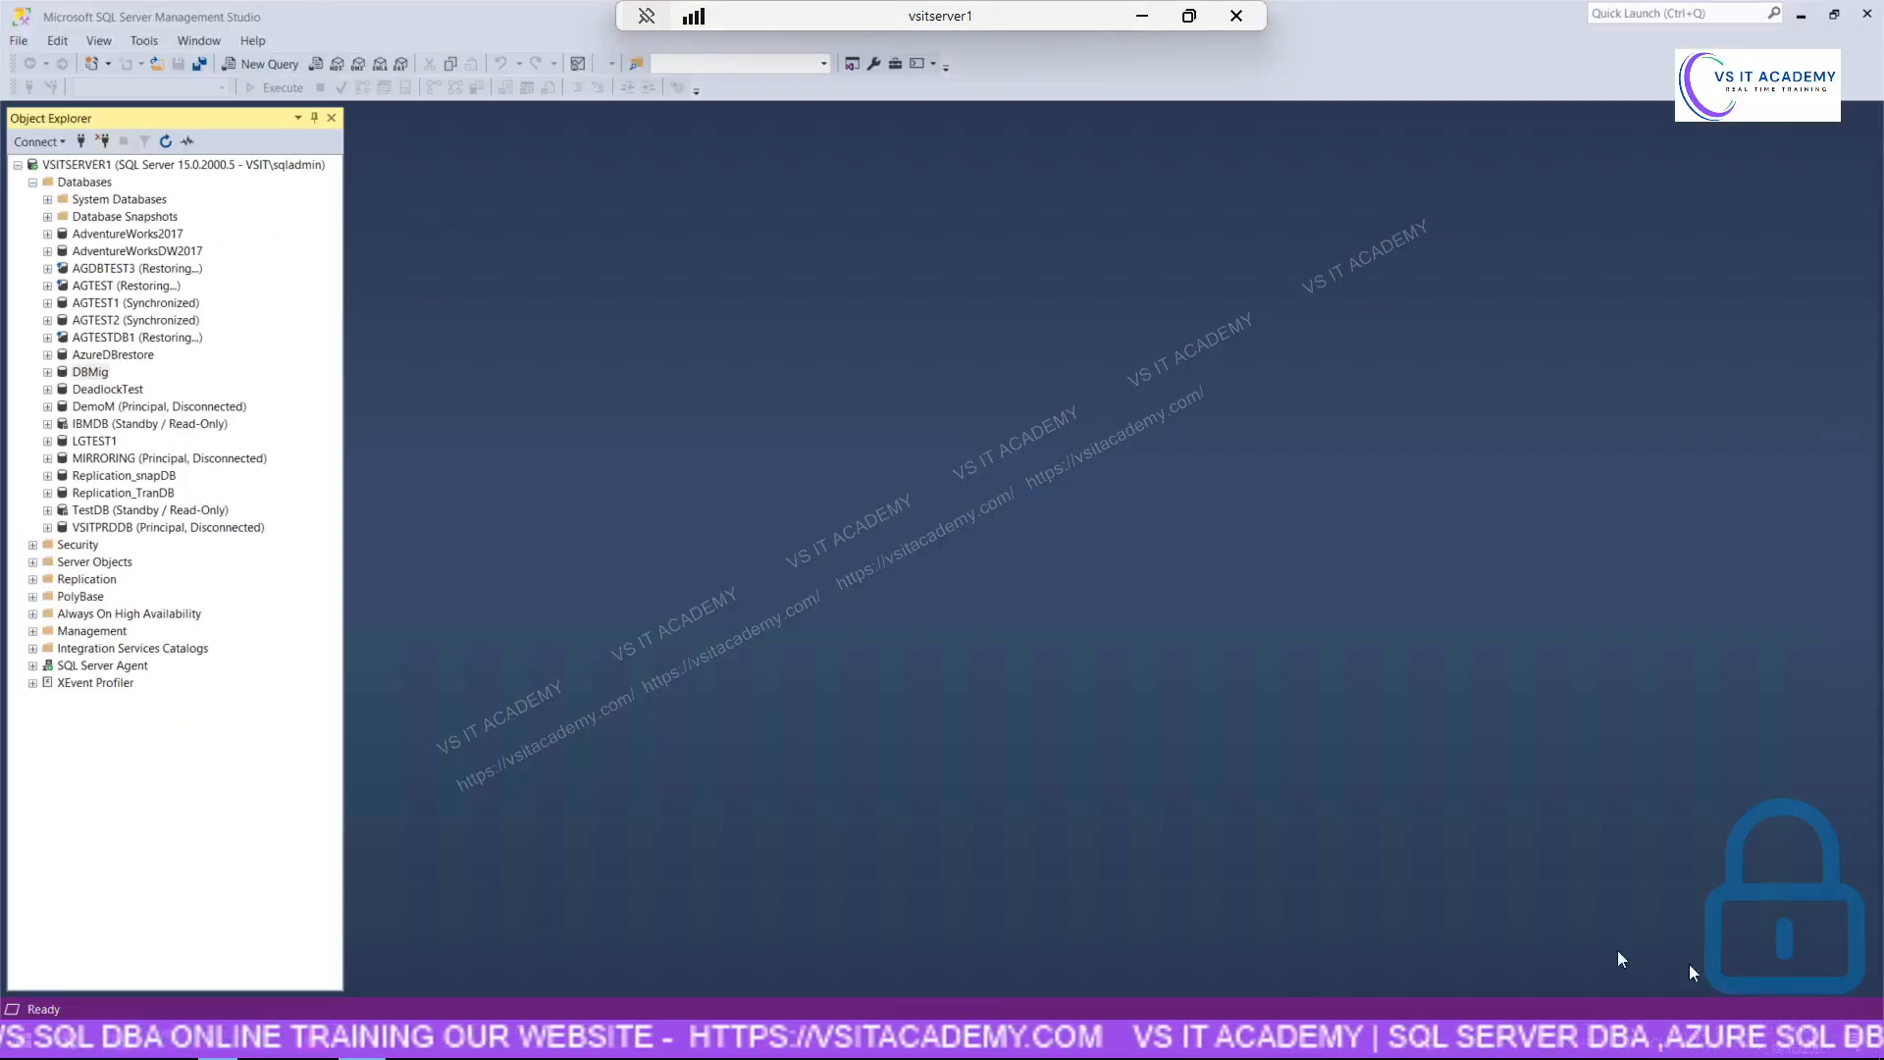
Create a folder named SQLDATA on the Backup (E:) drive.
left_click(88, 1055)
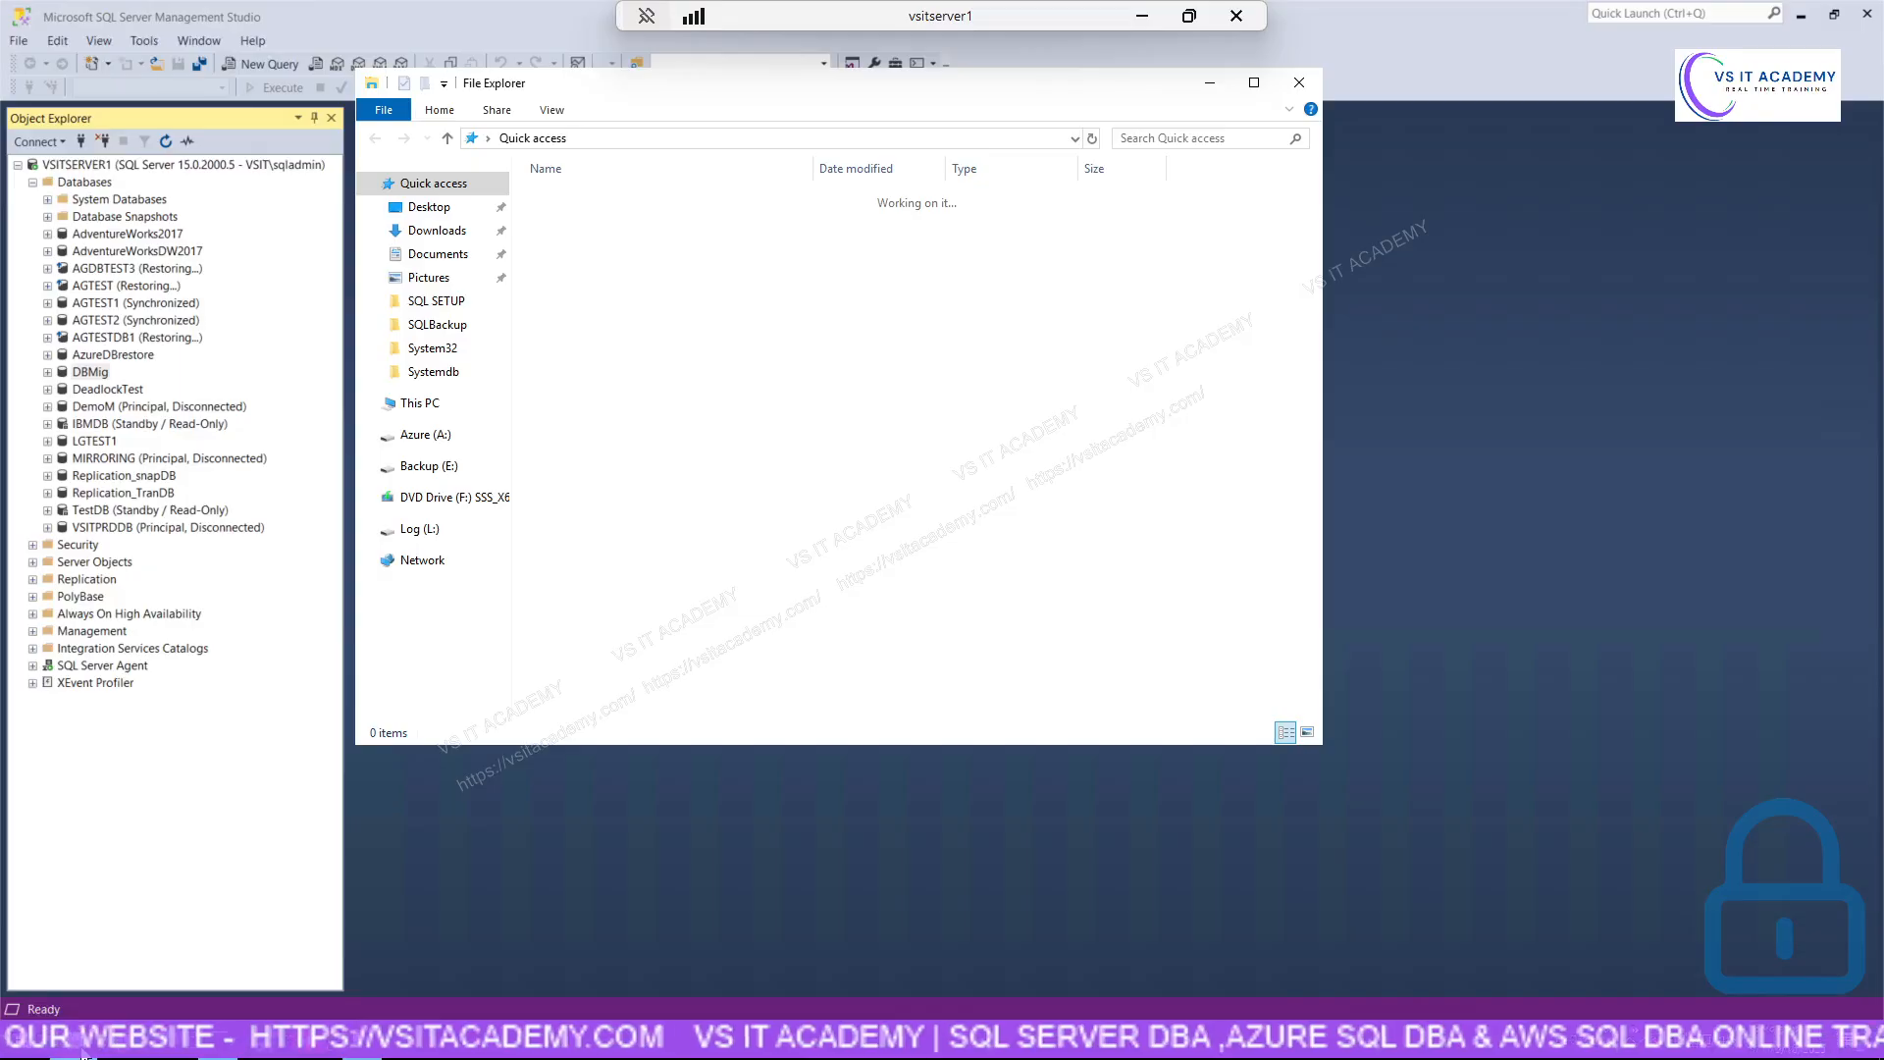
left_click(399, 410)
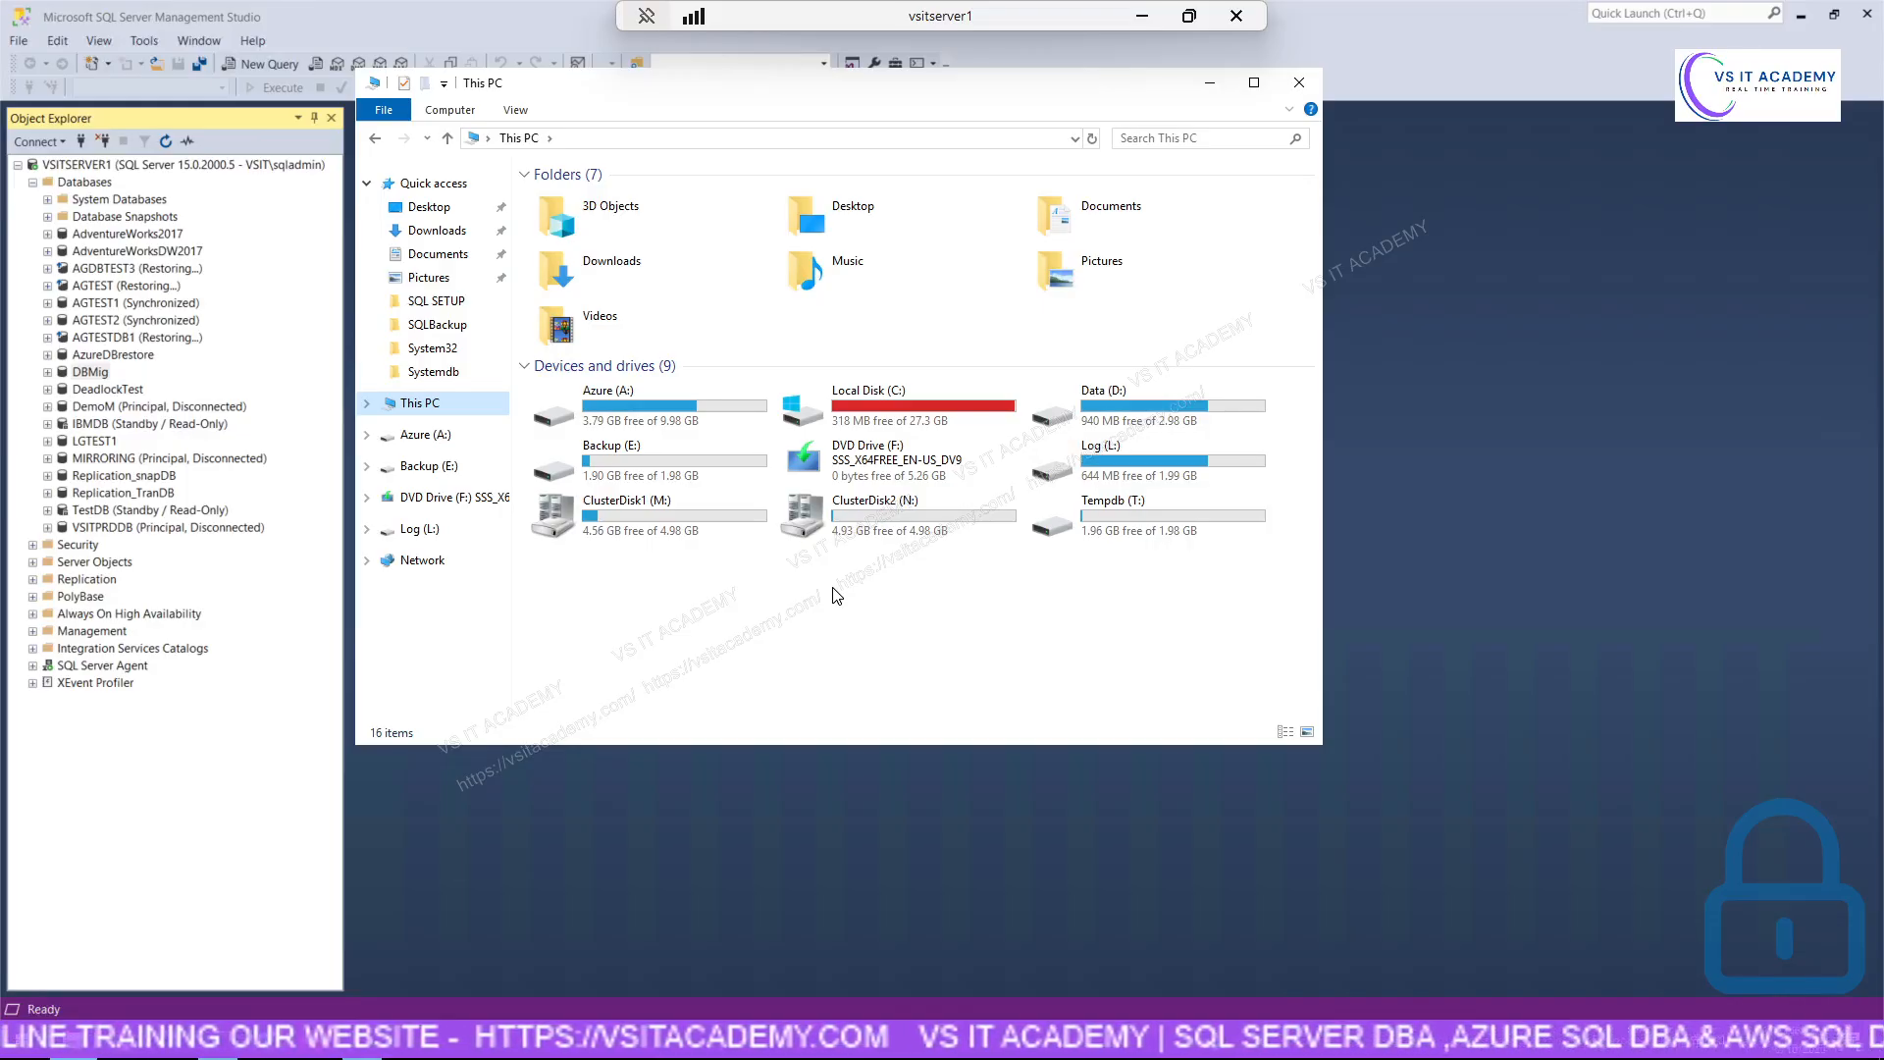
left_click(655, 473)
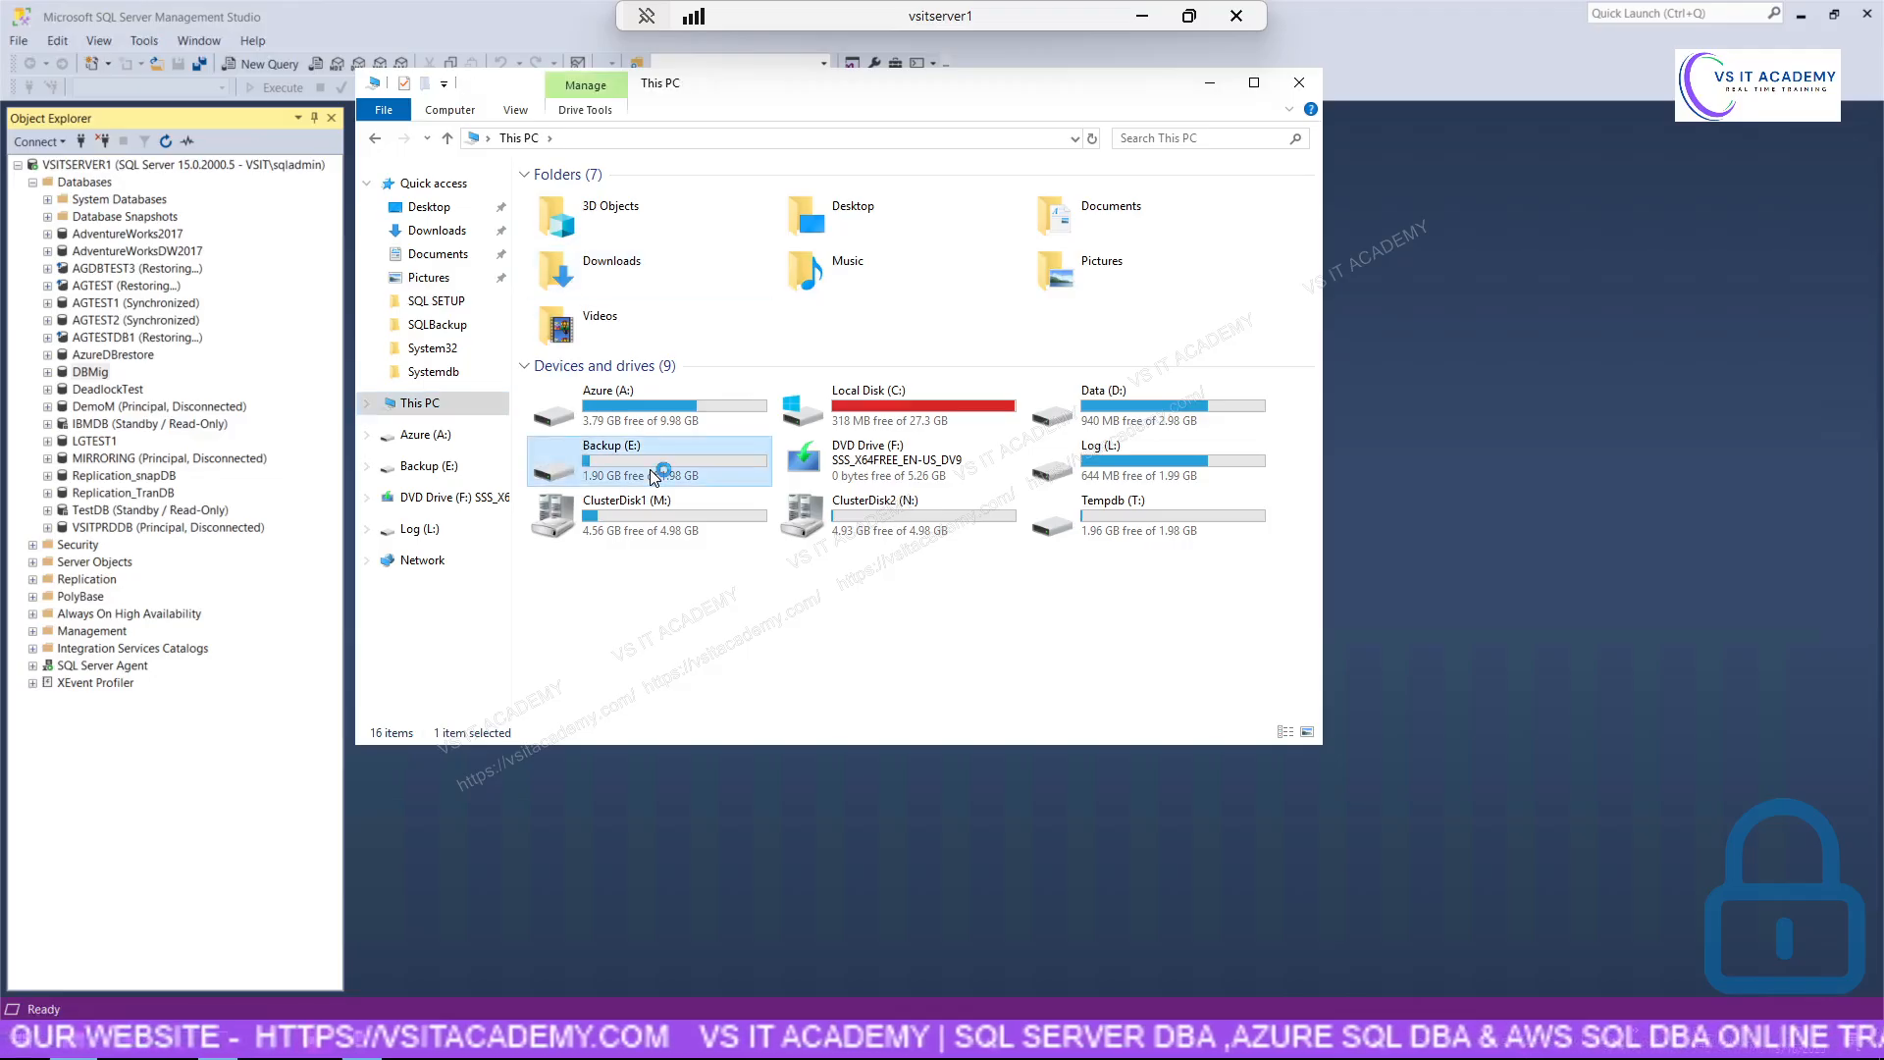
right_click(649, 436)
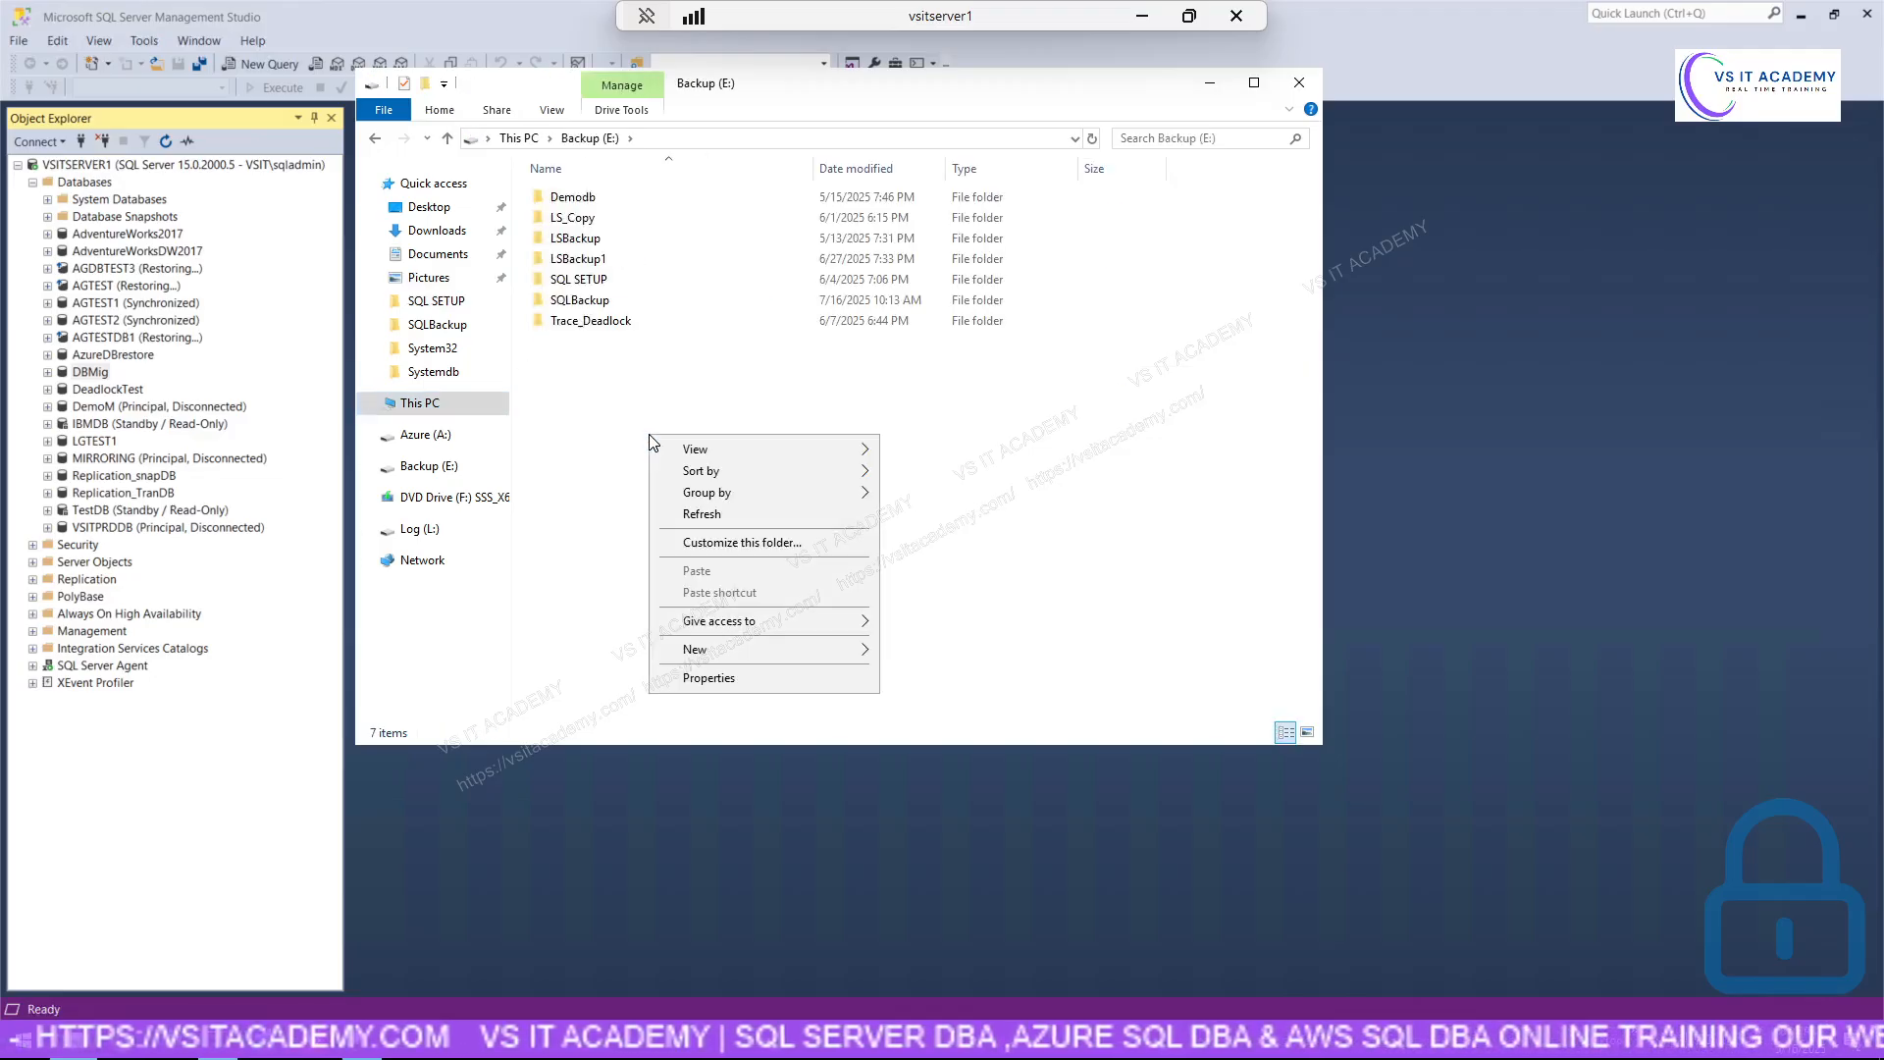
mouse_move(707, 650)
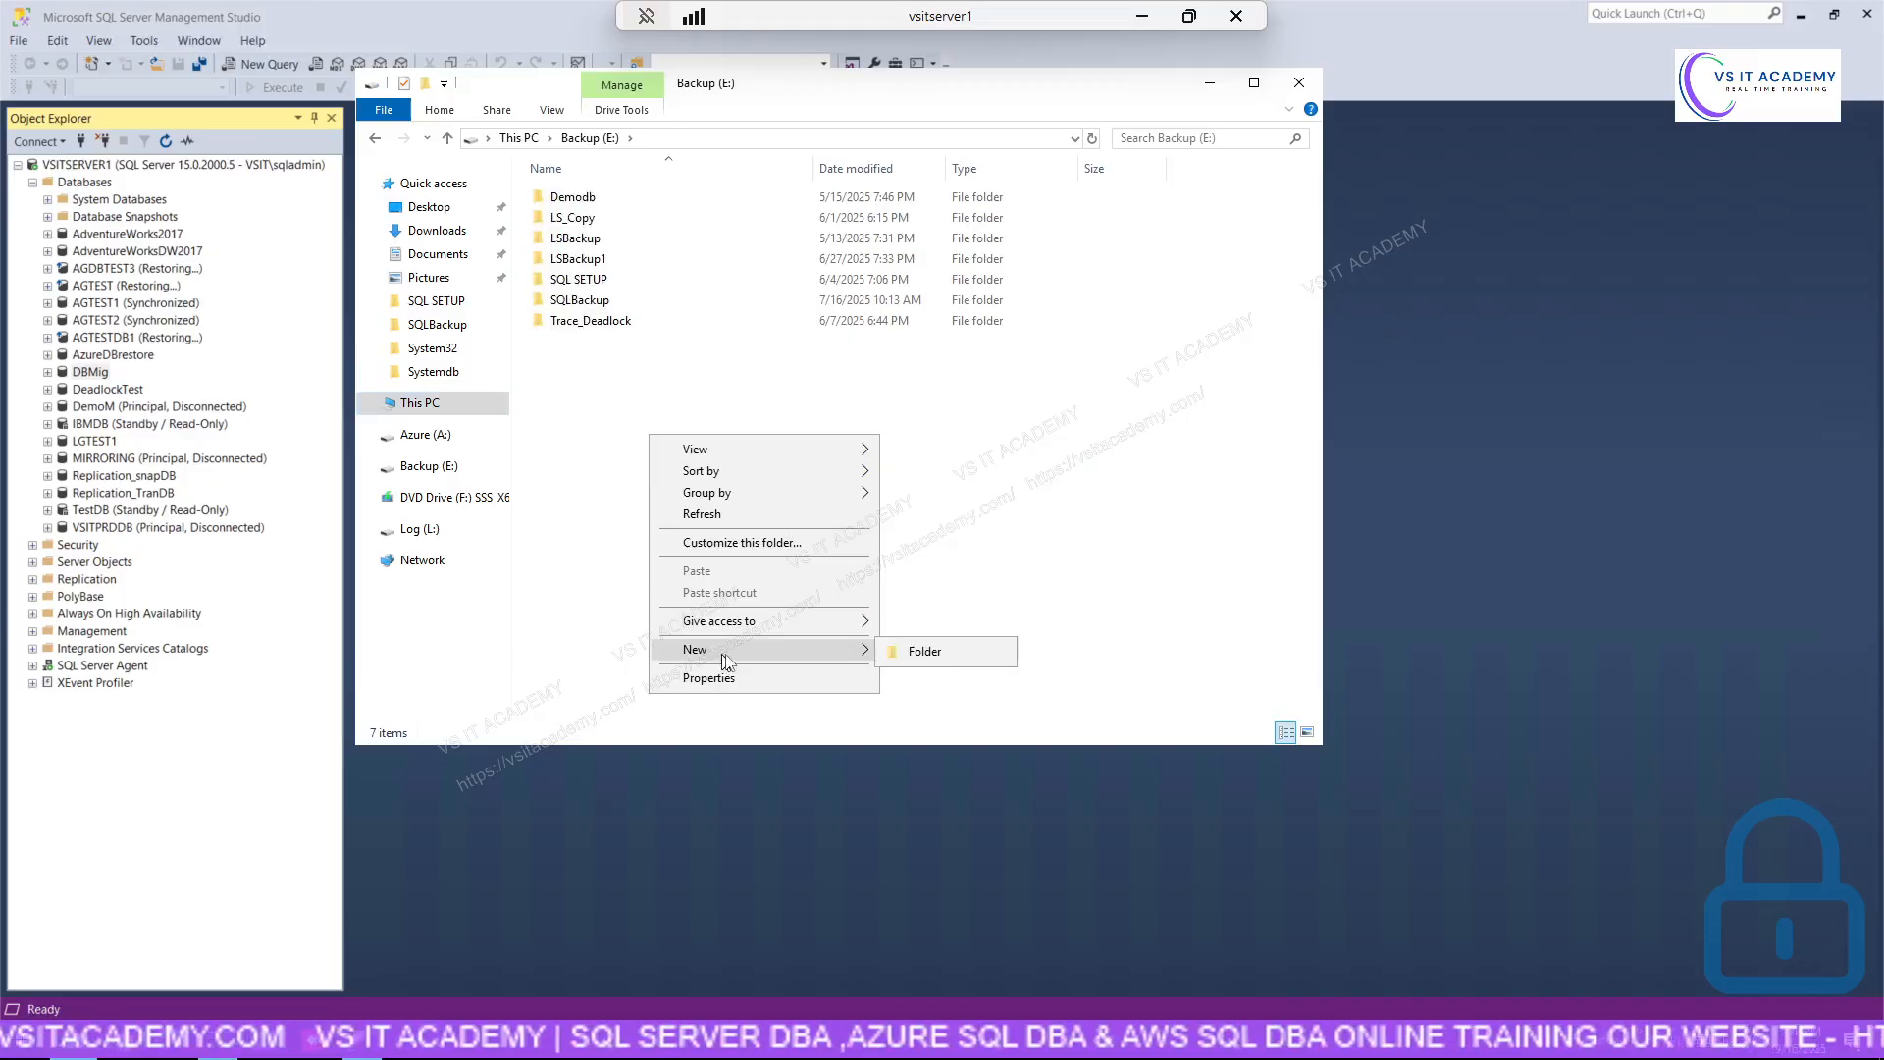
left_click(1004, 658)
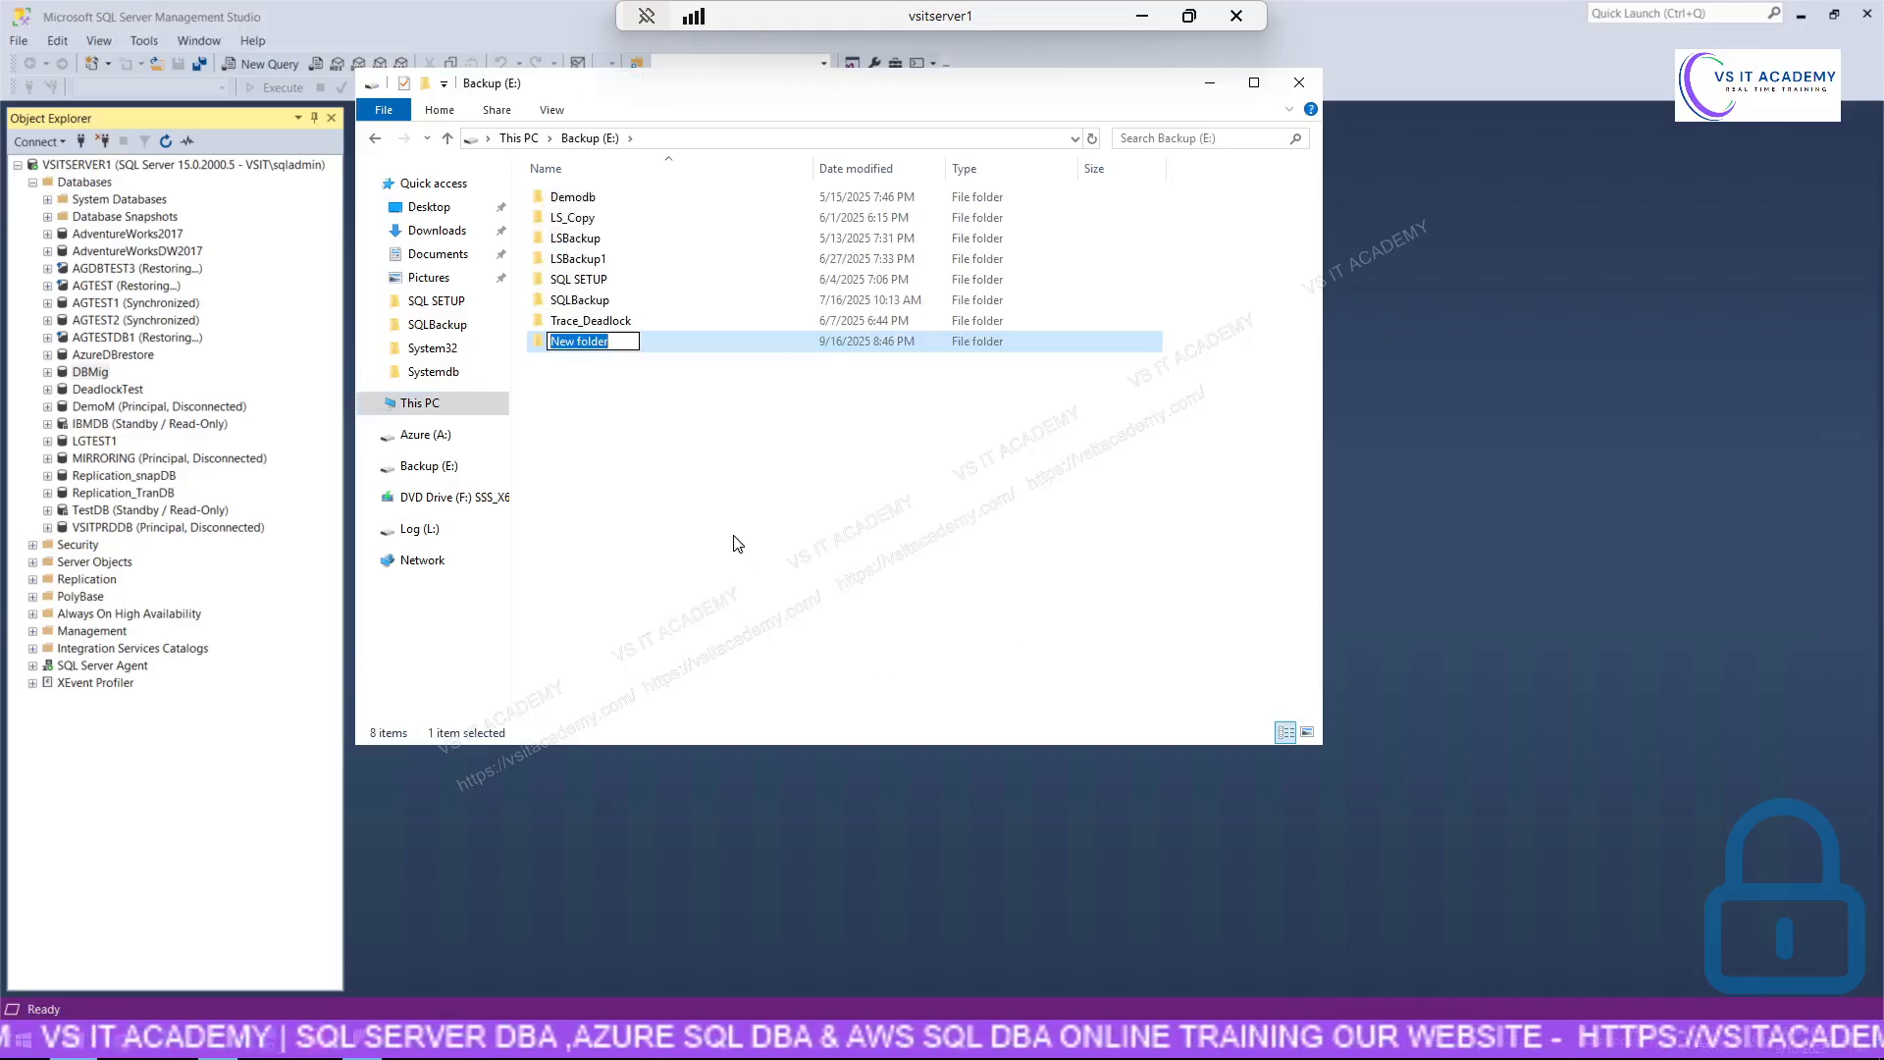
type("SQLD")
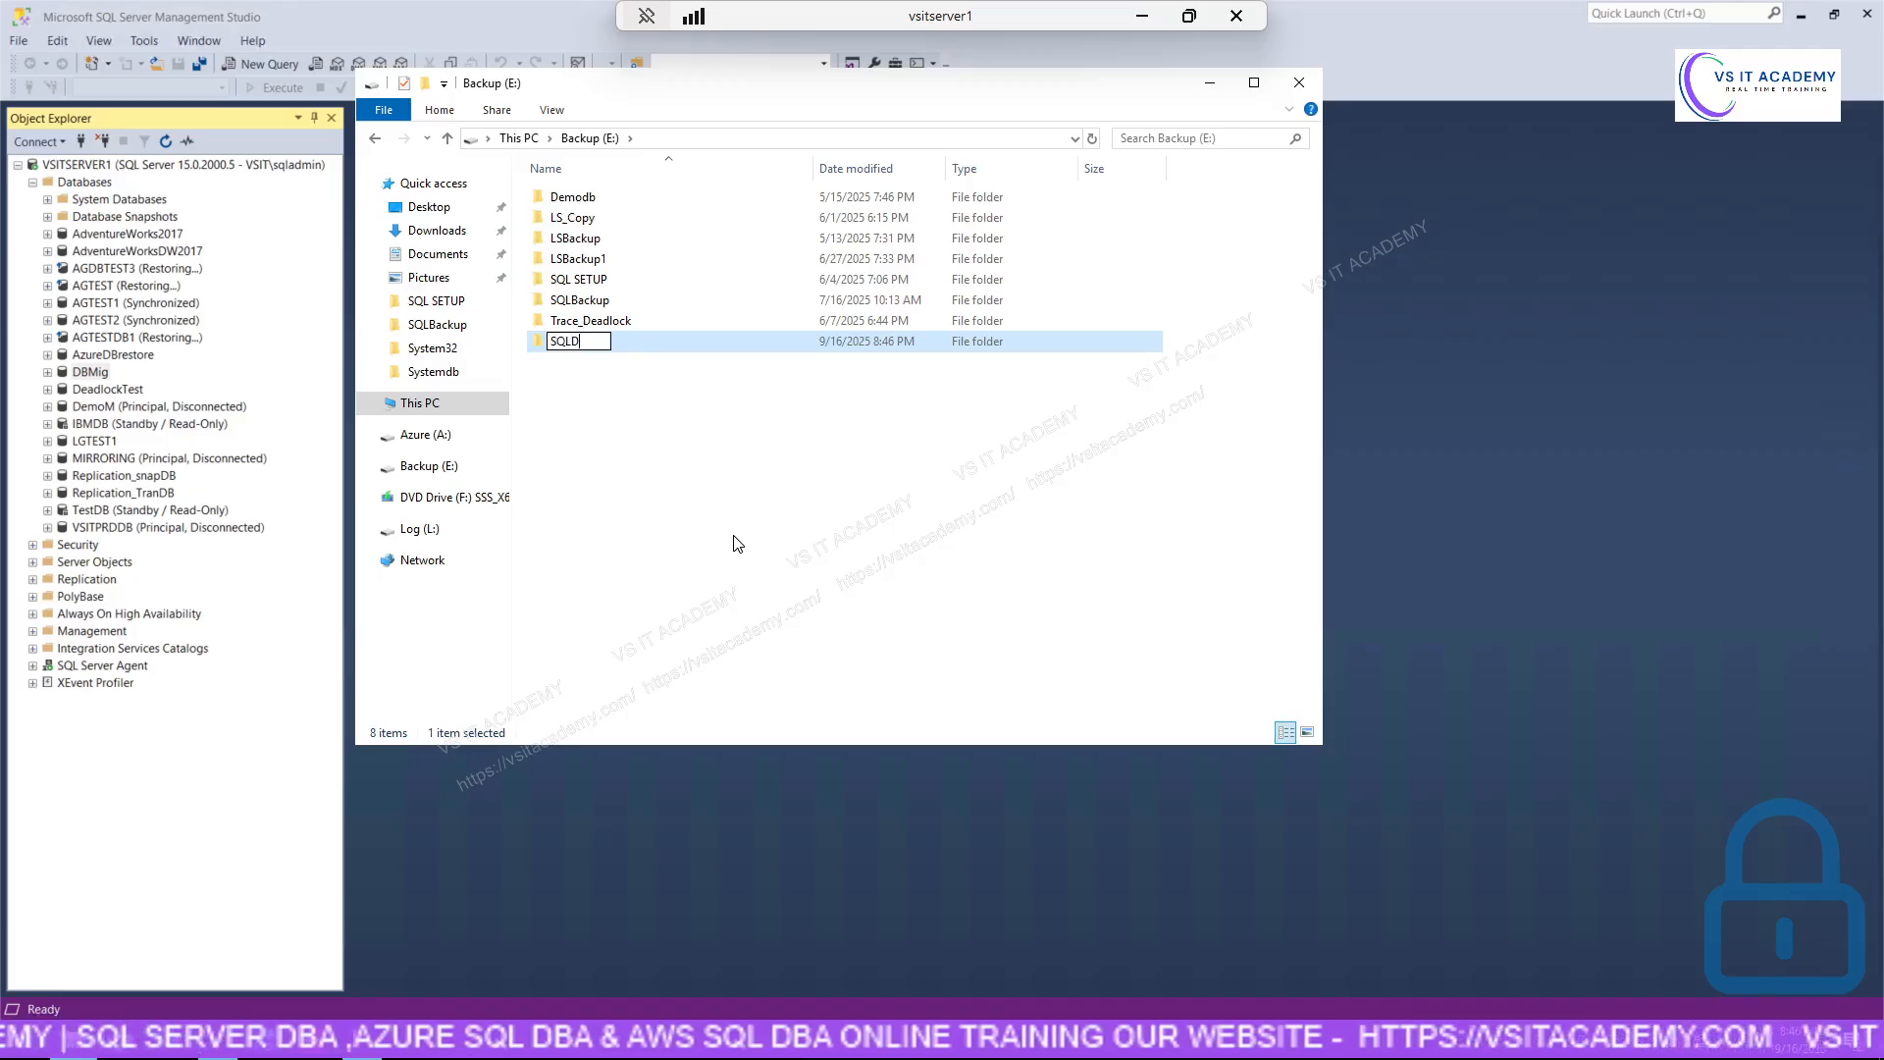
type("ATA")
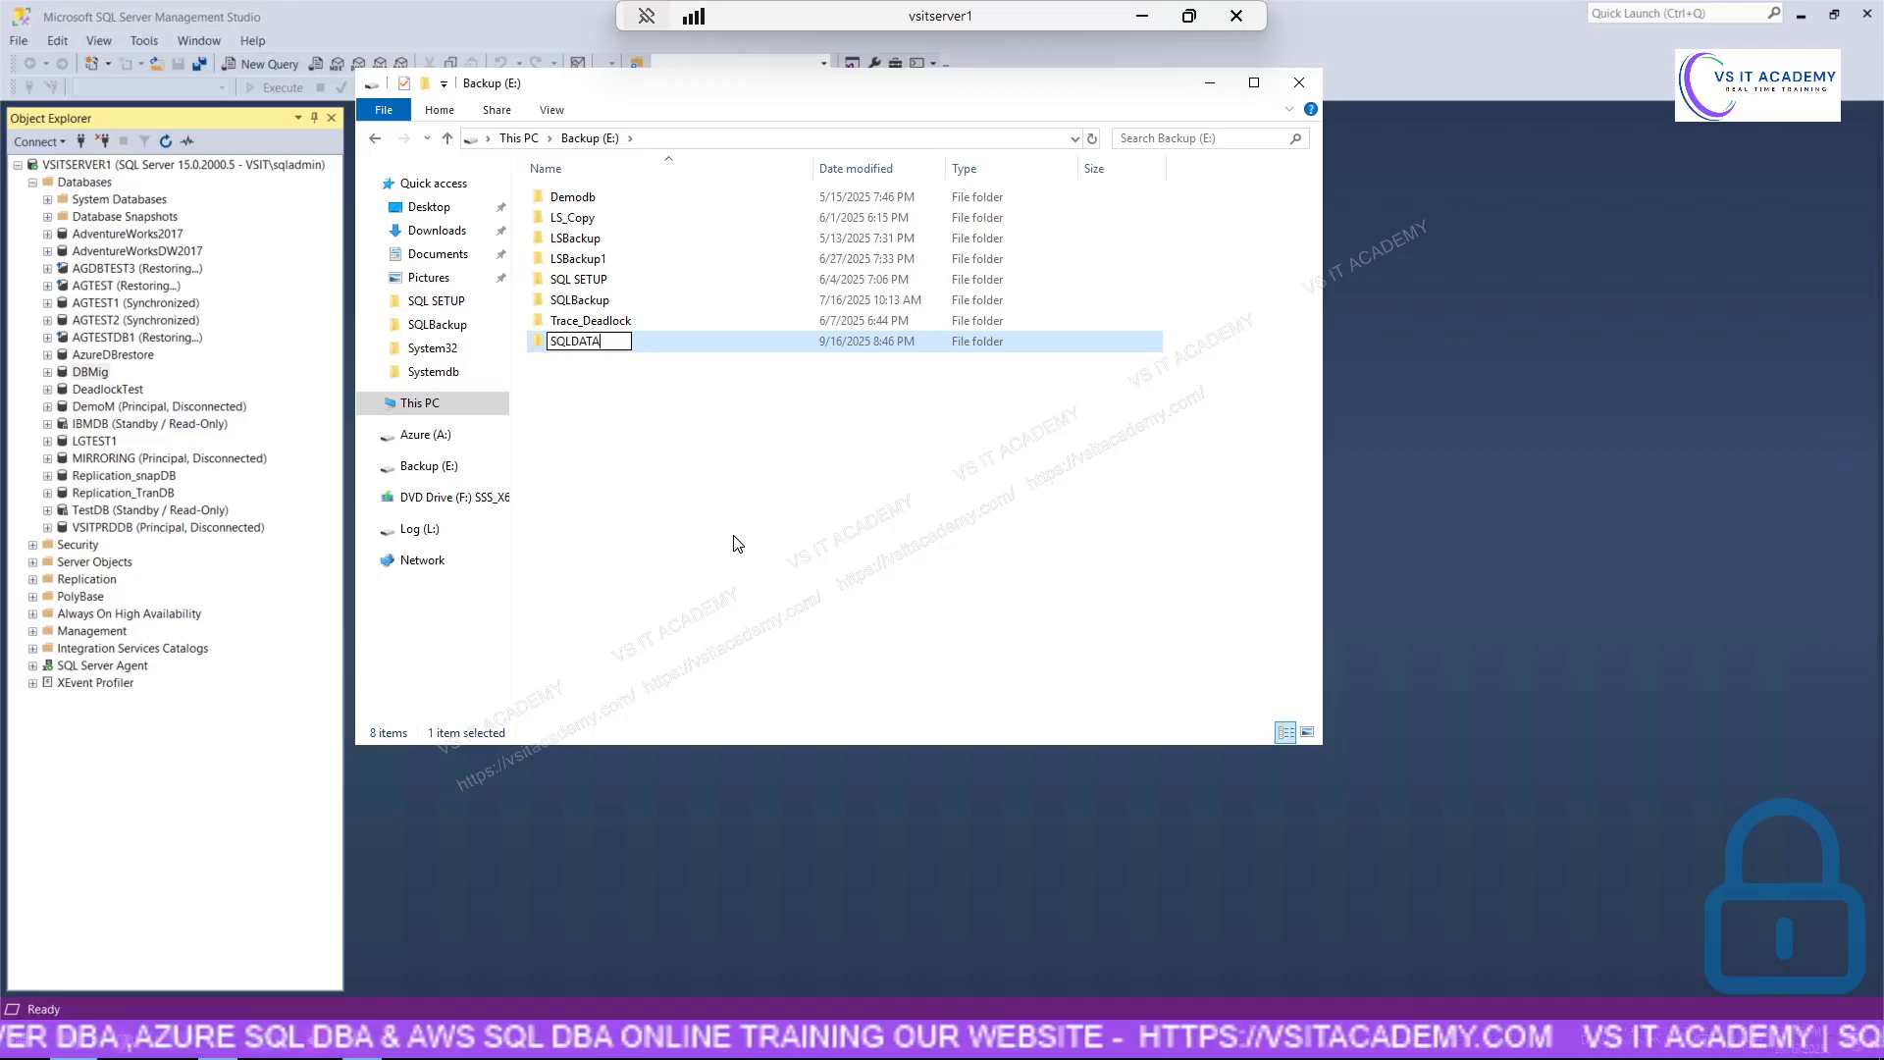
left_click(738, 543)
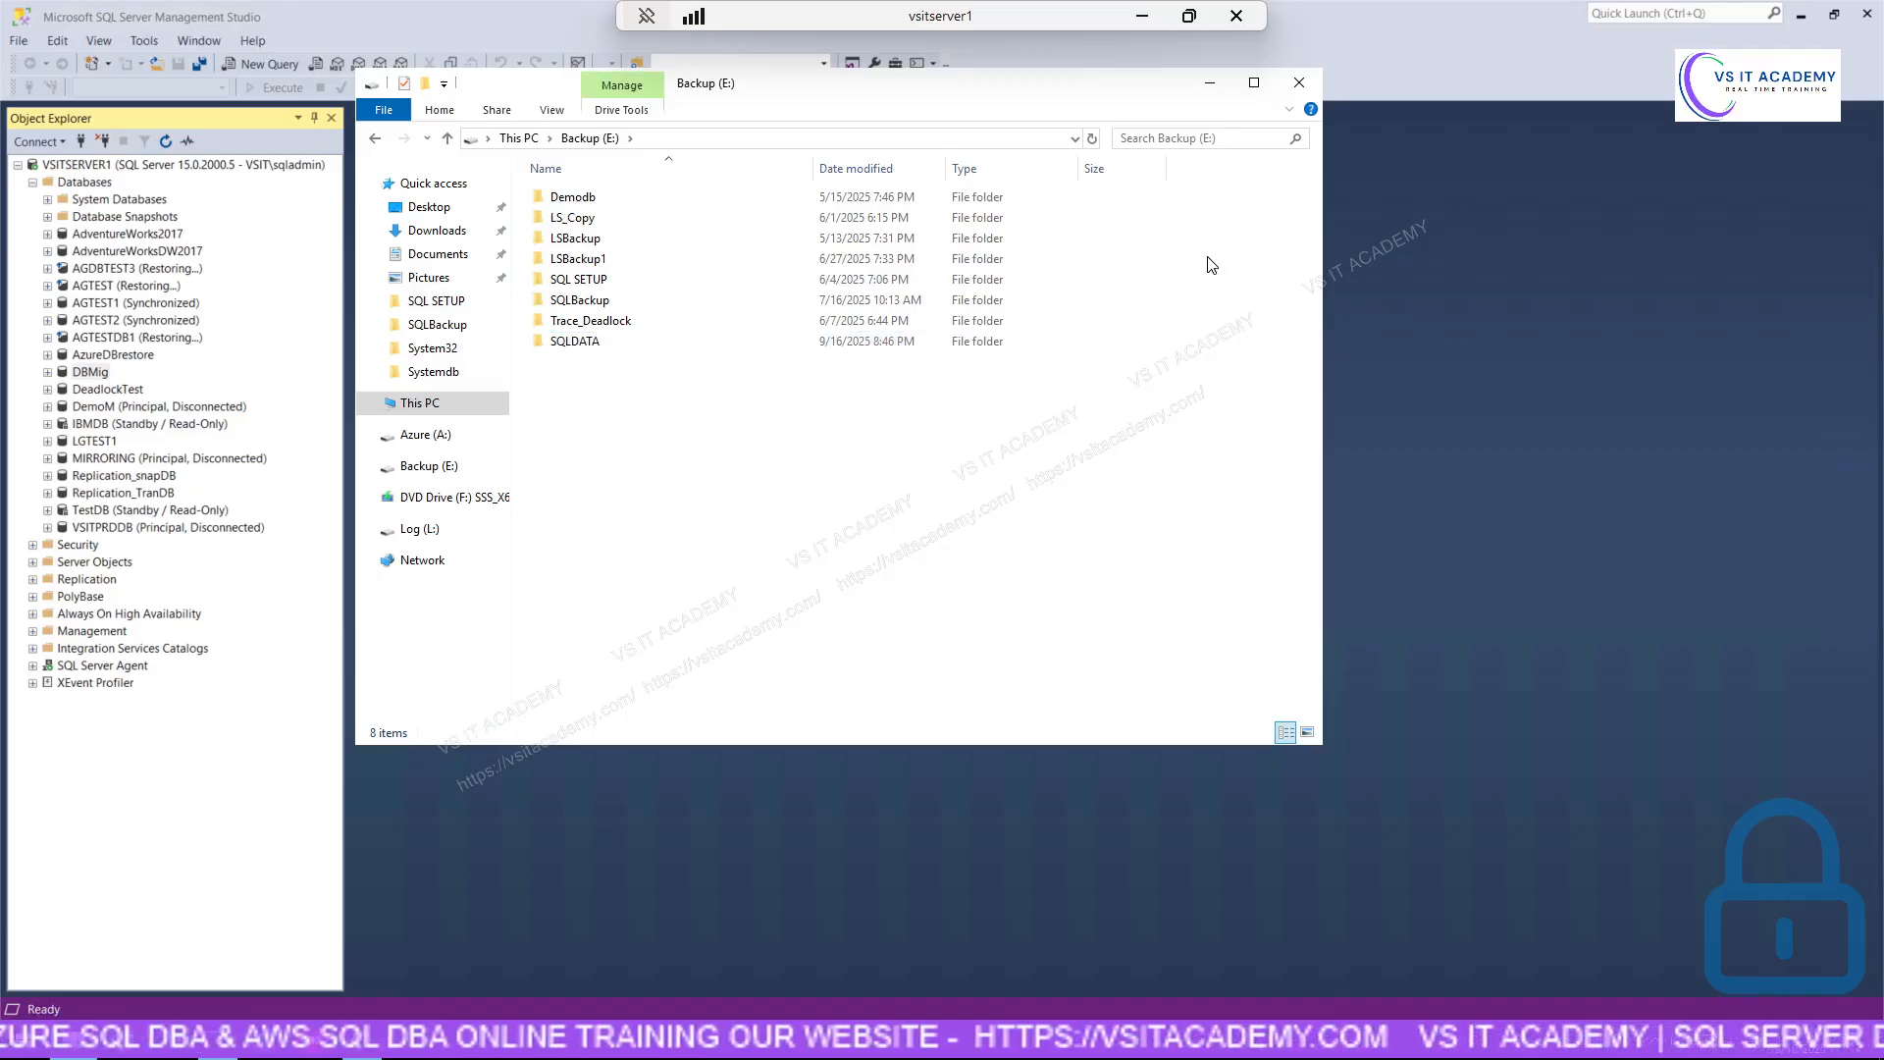
Switch to the Canva notes and start a new line under "User database File movement :" with the word "Please".
left_click(1140, 18)
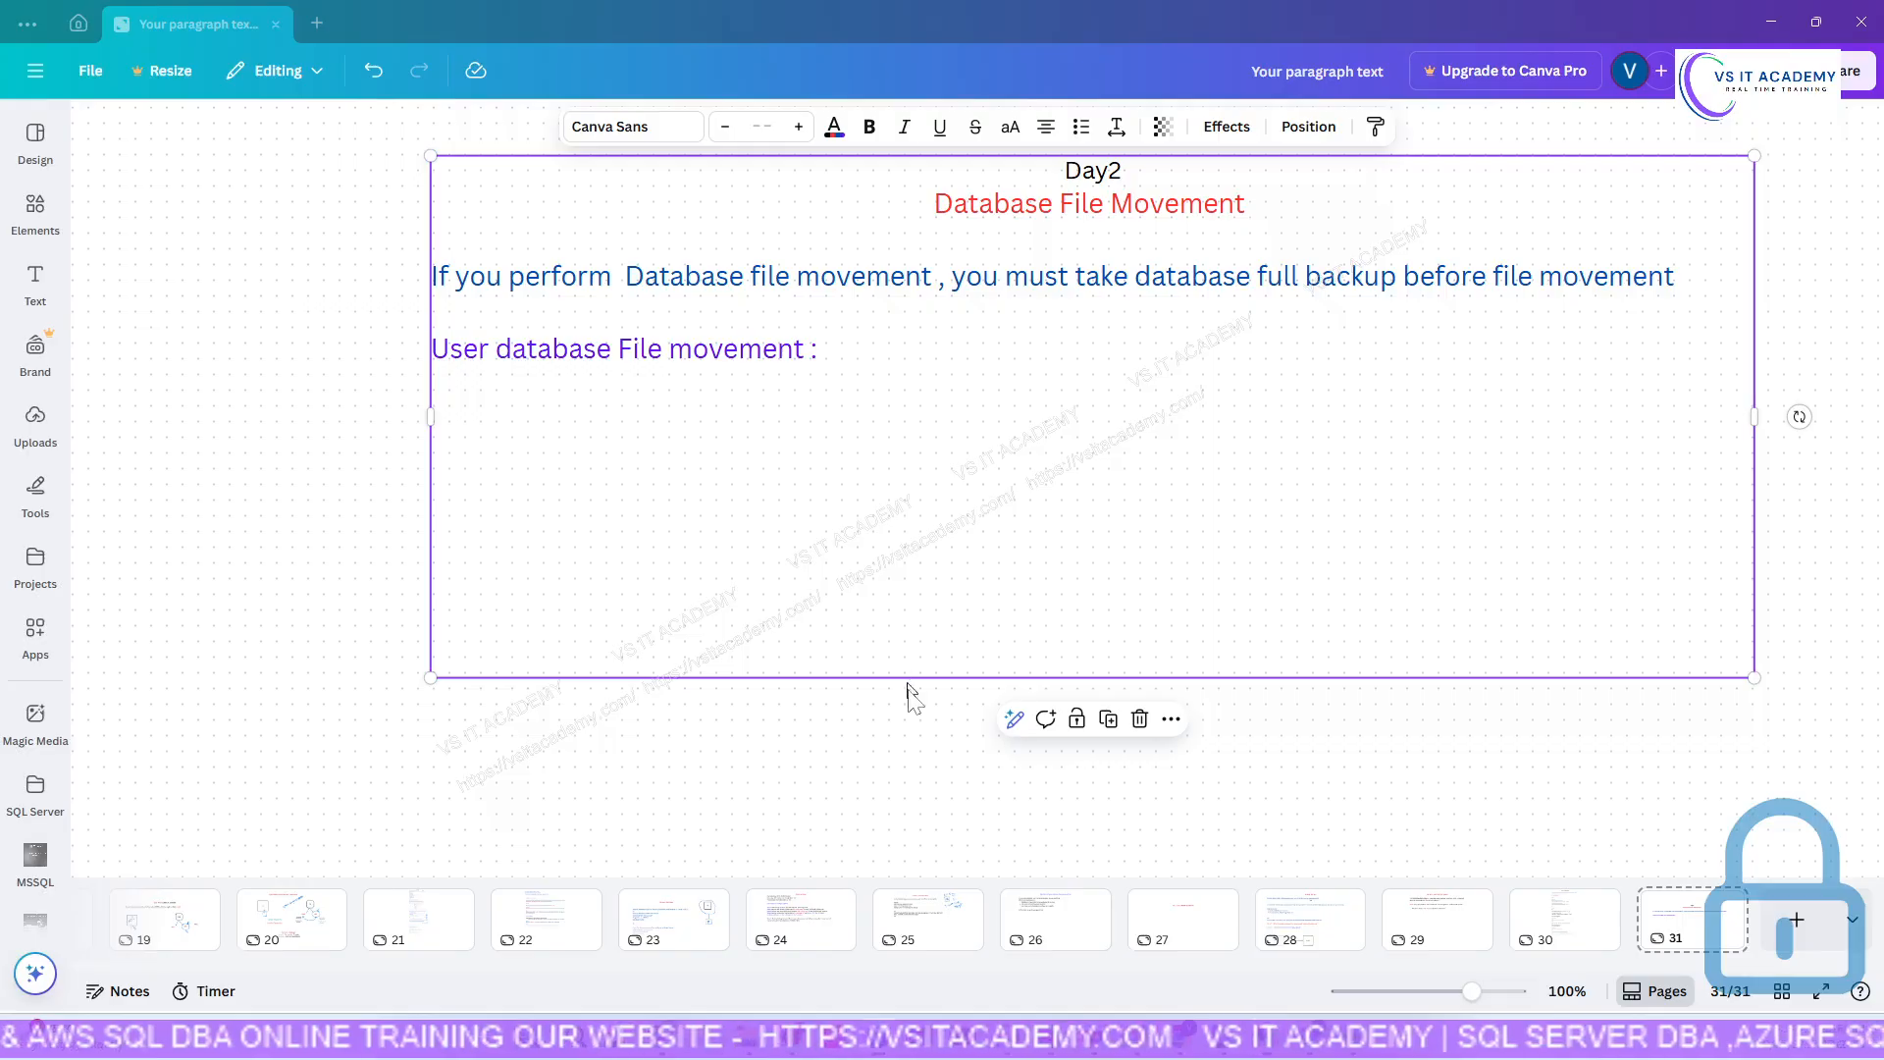
left_click(854, 355)
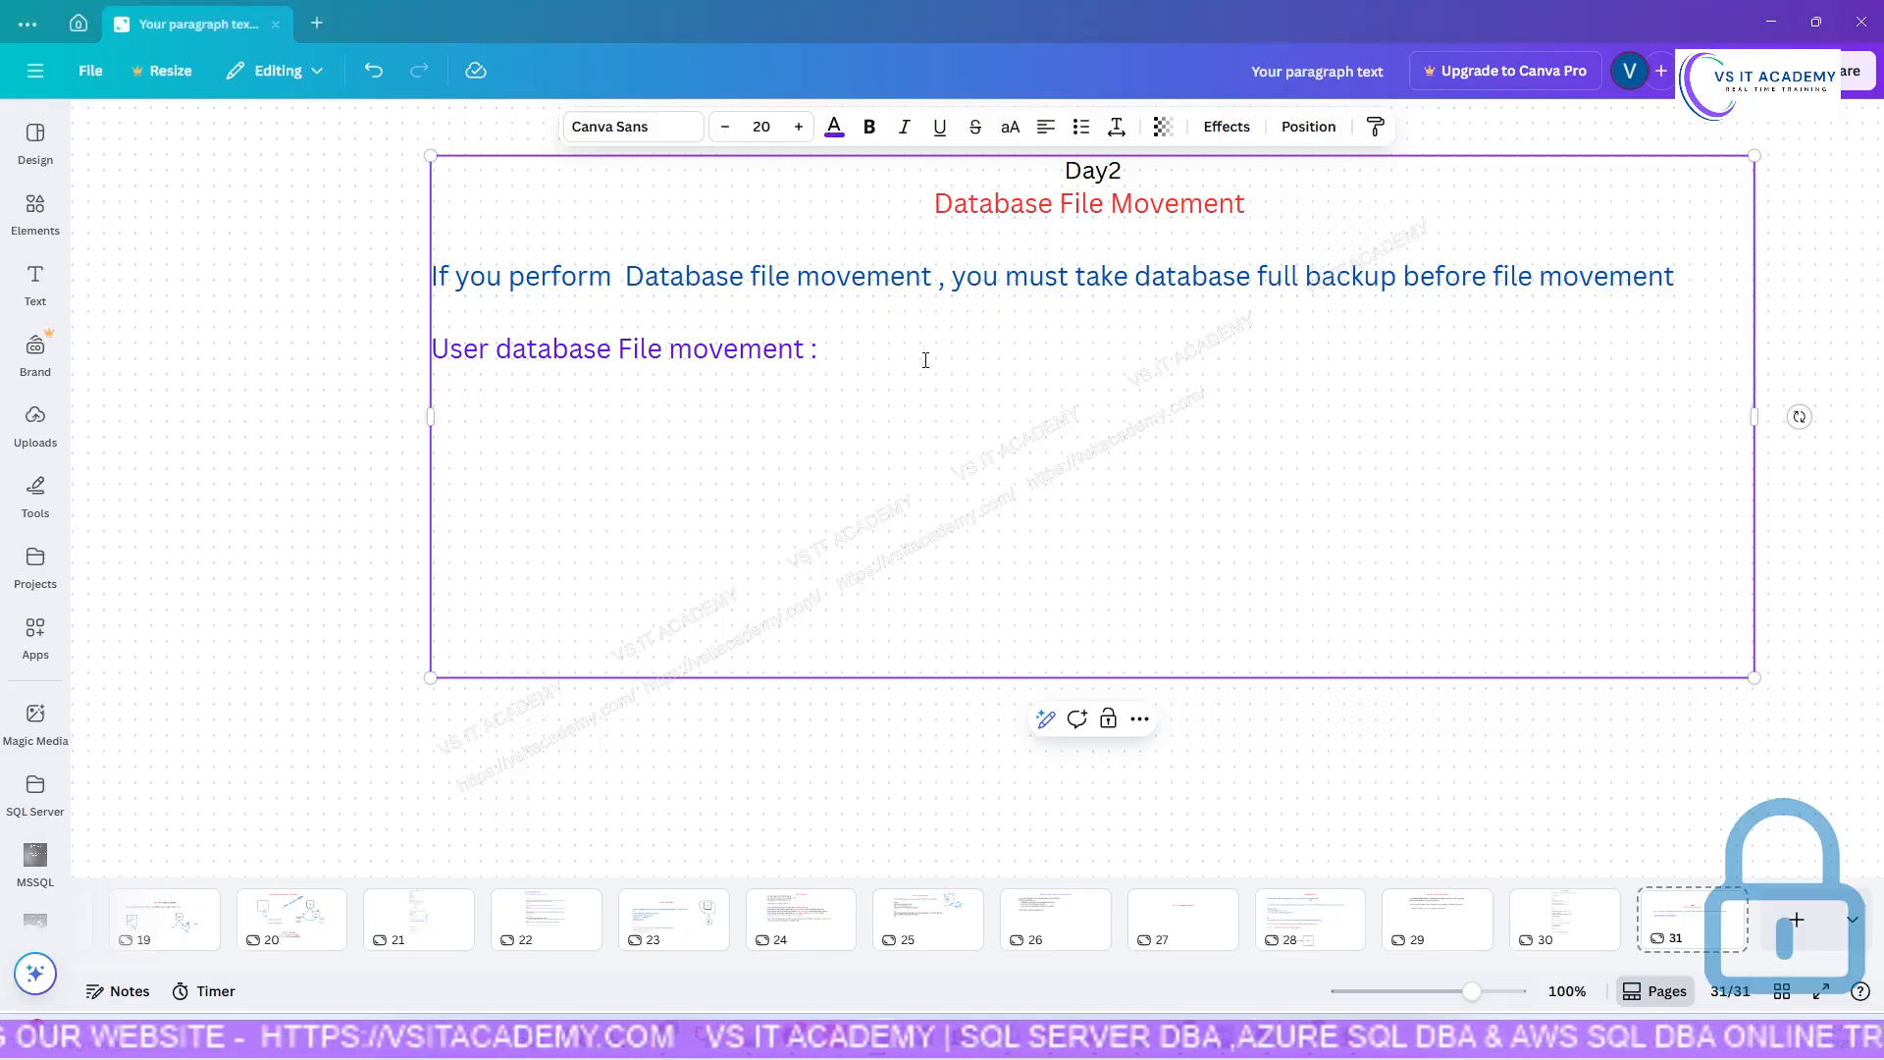
key("Return")
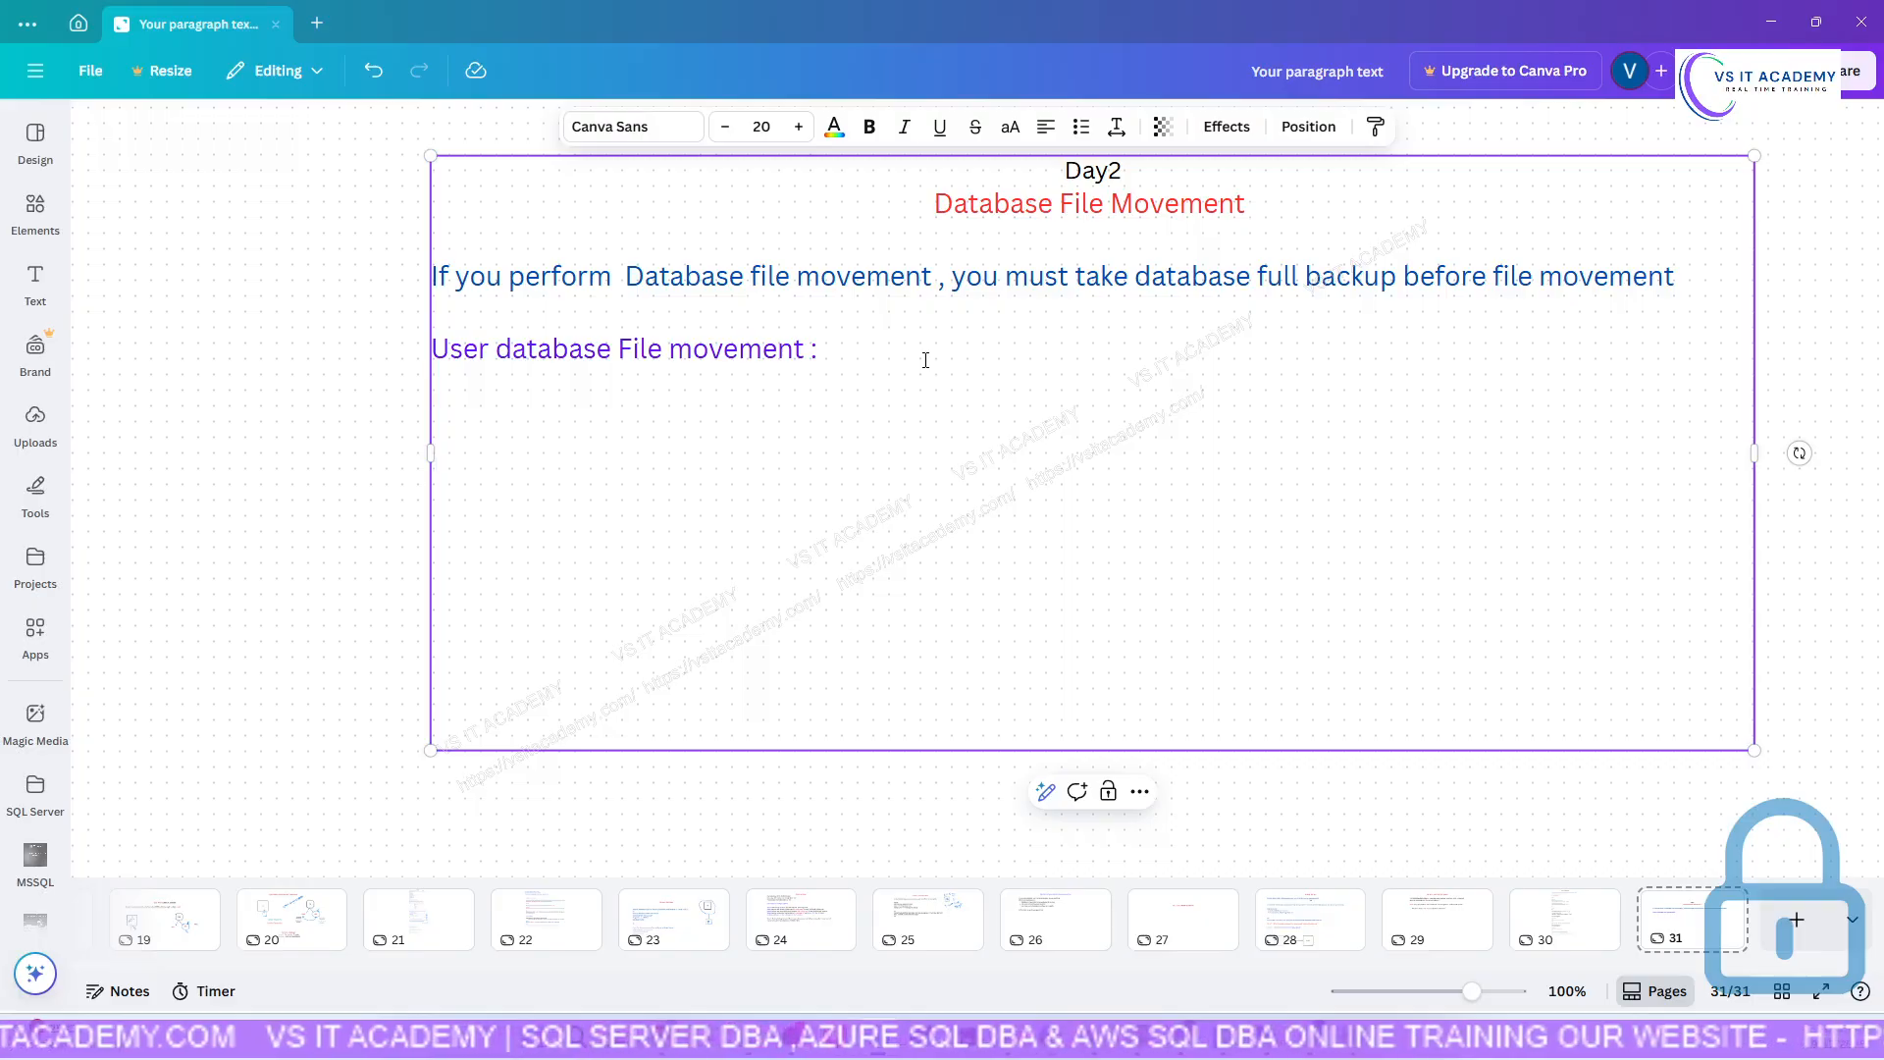
type("Please")
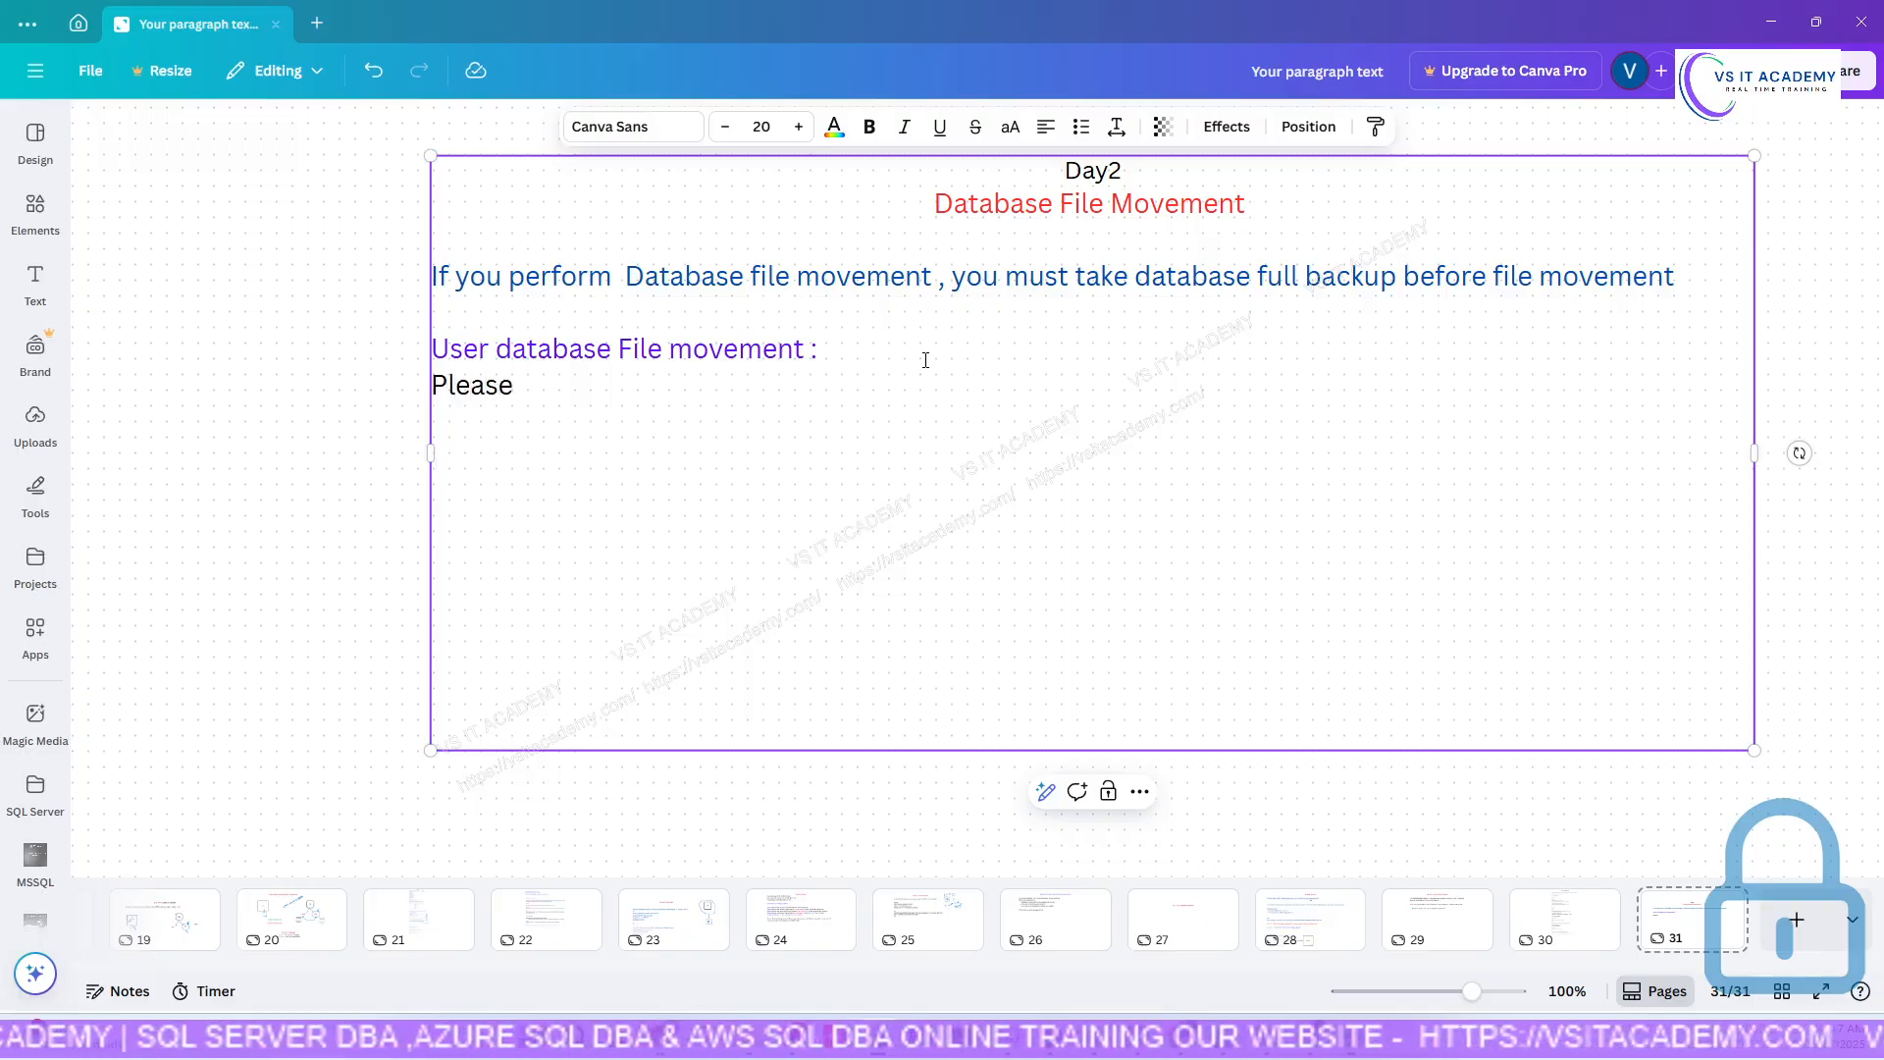
left_click(926, 359)
type("move")
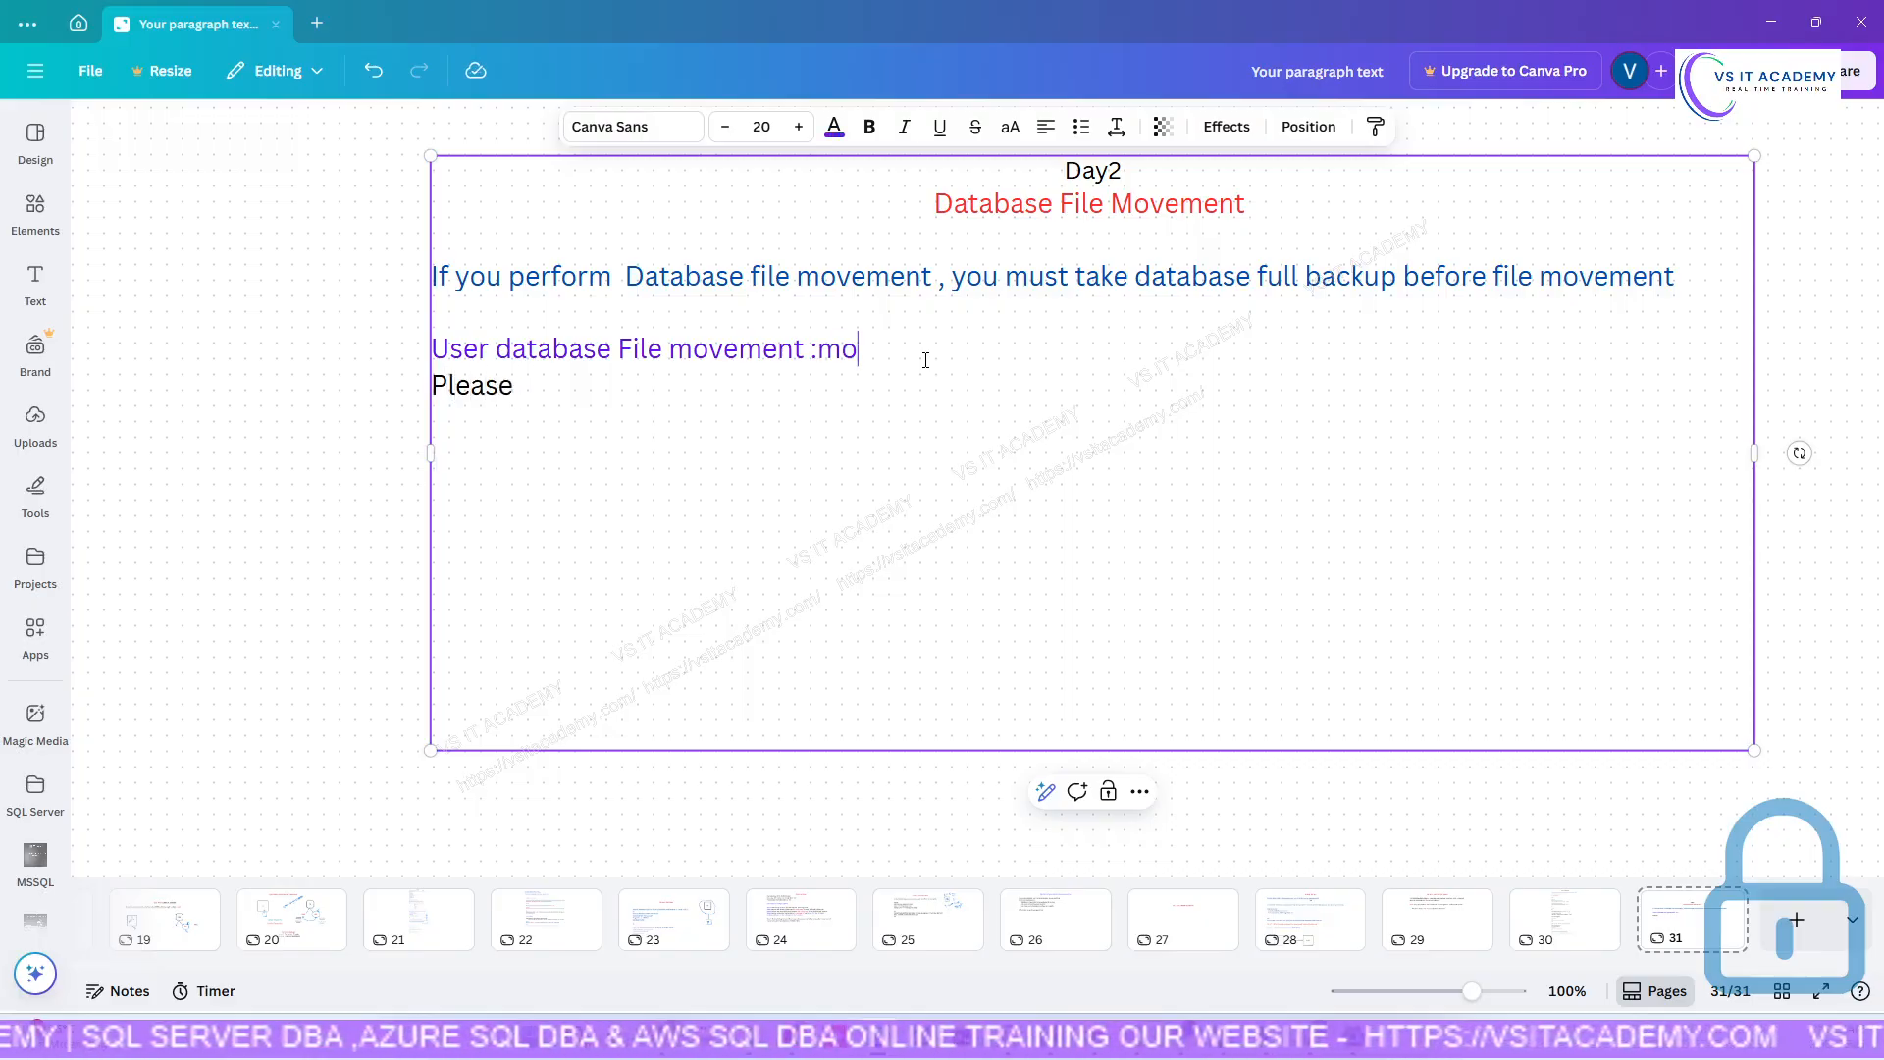
key("BackSpace")
key("BackSpace")
key("BackSpace")
key("BackSpace")
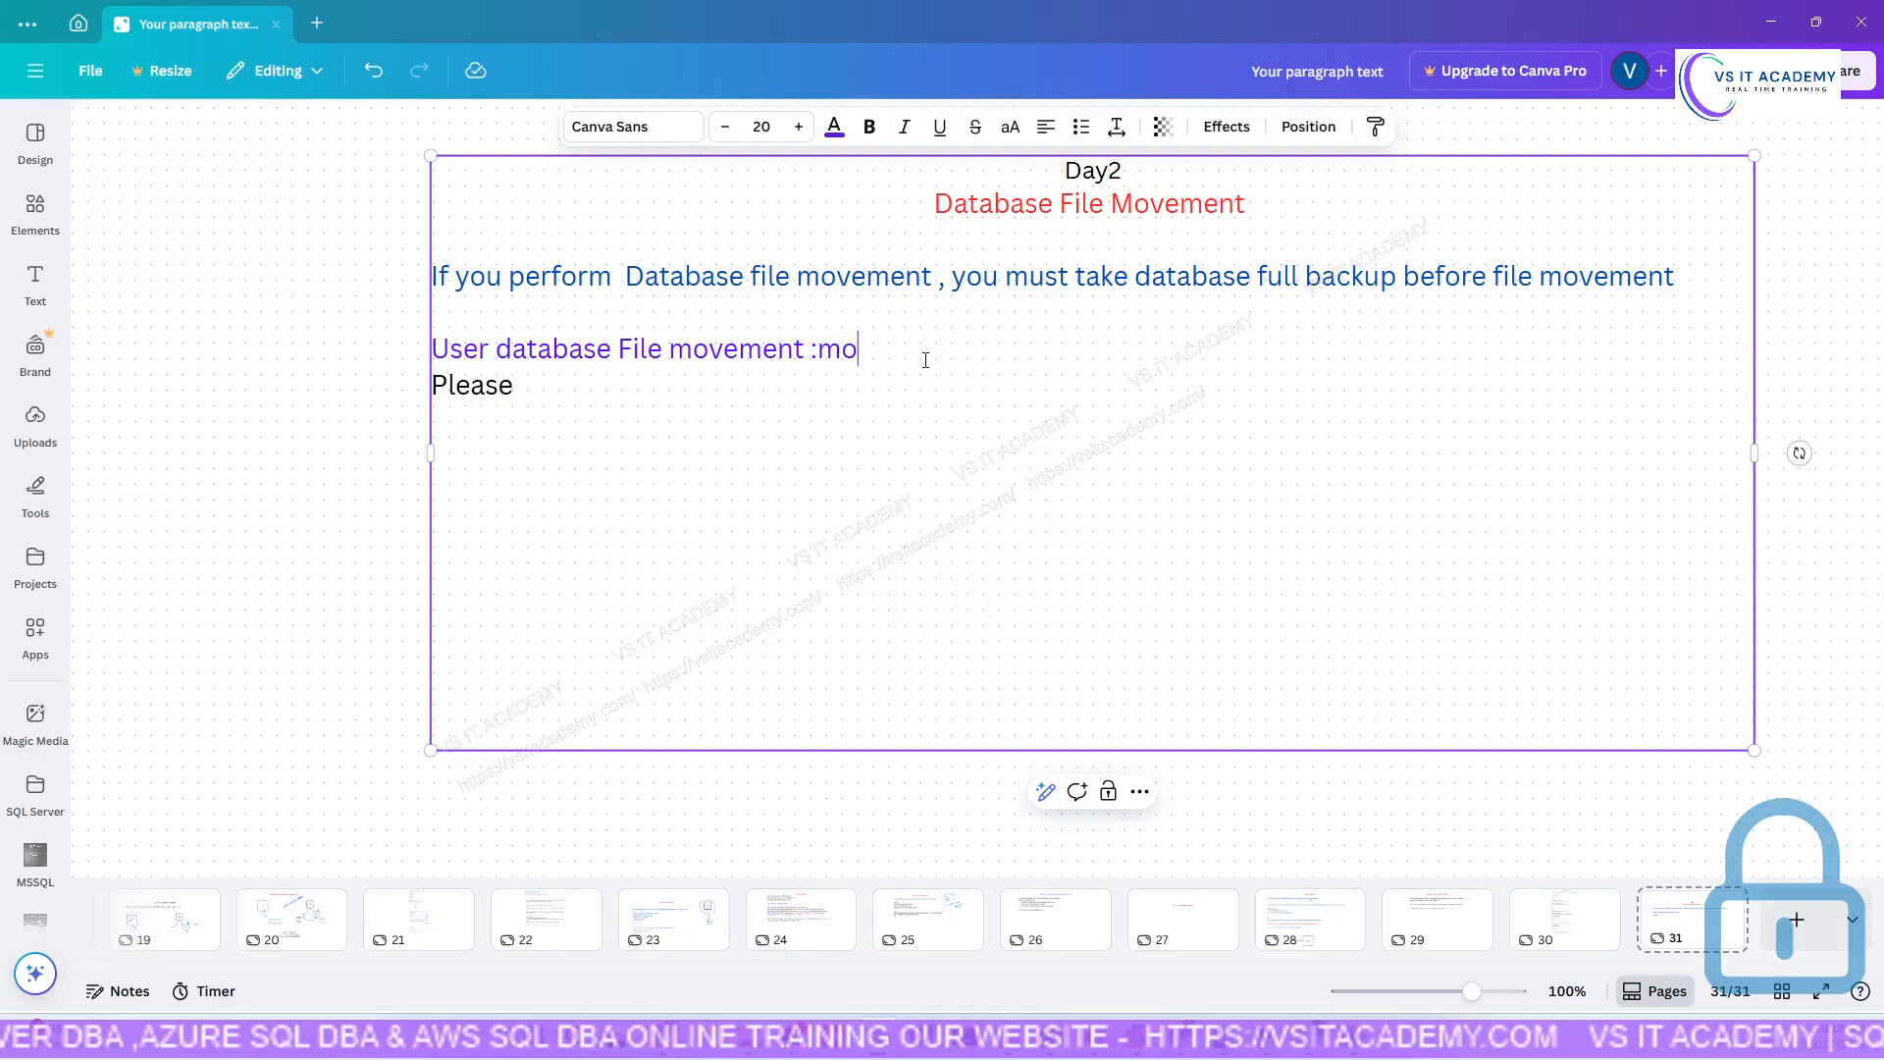
Continue the line after "Please" with "move Database".
left_click(566, 390)
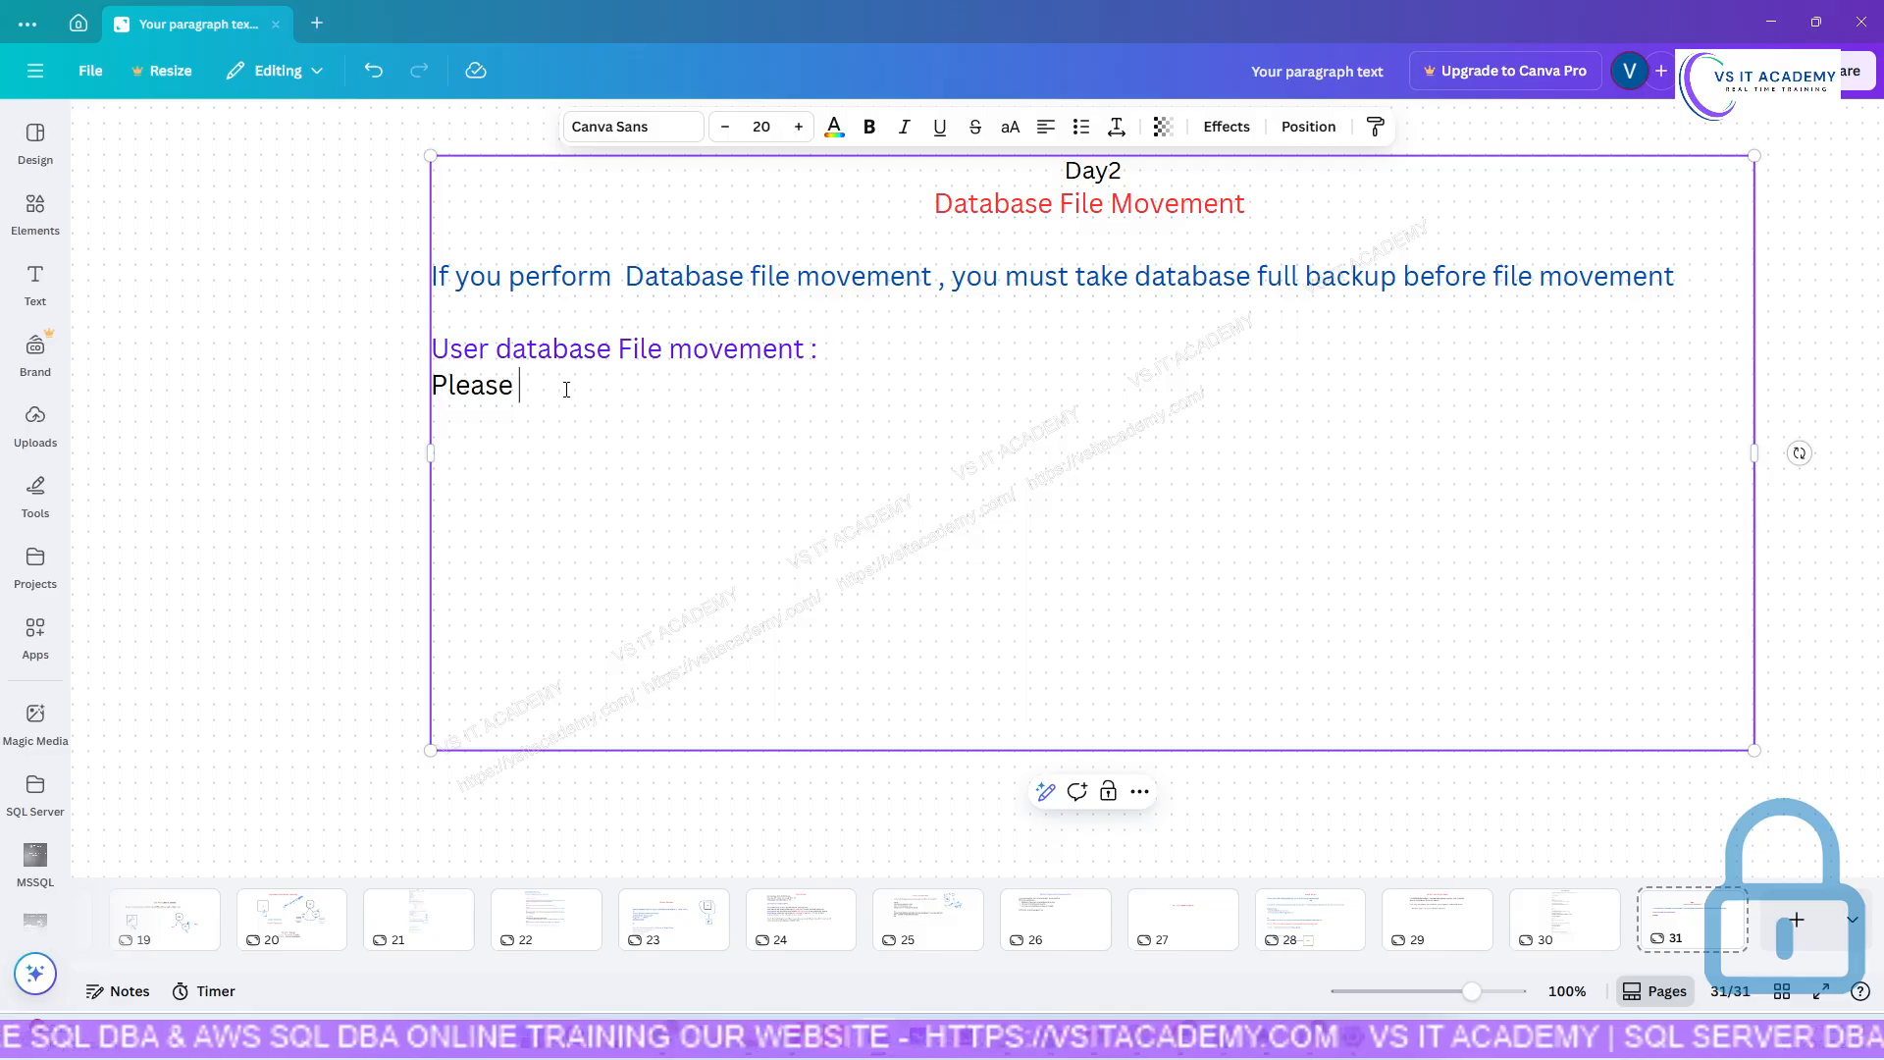
type("move")
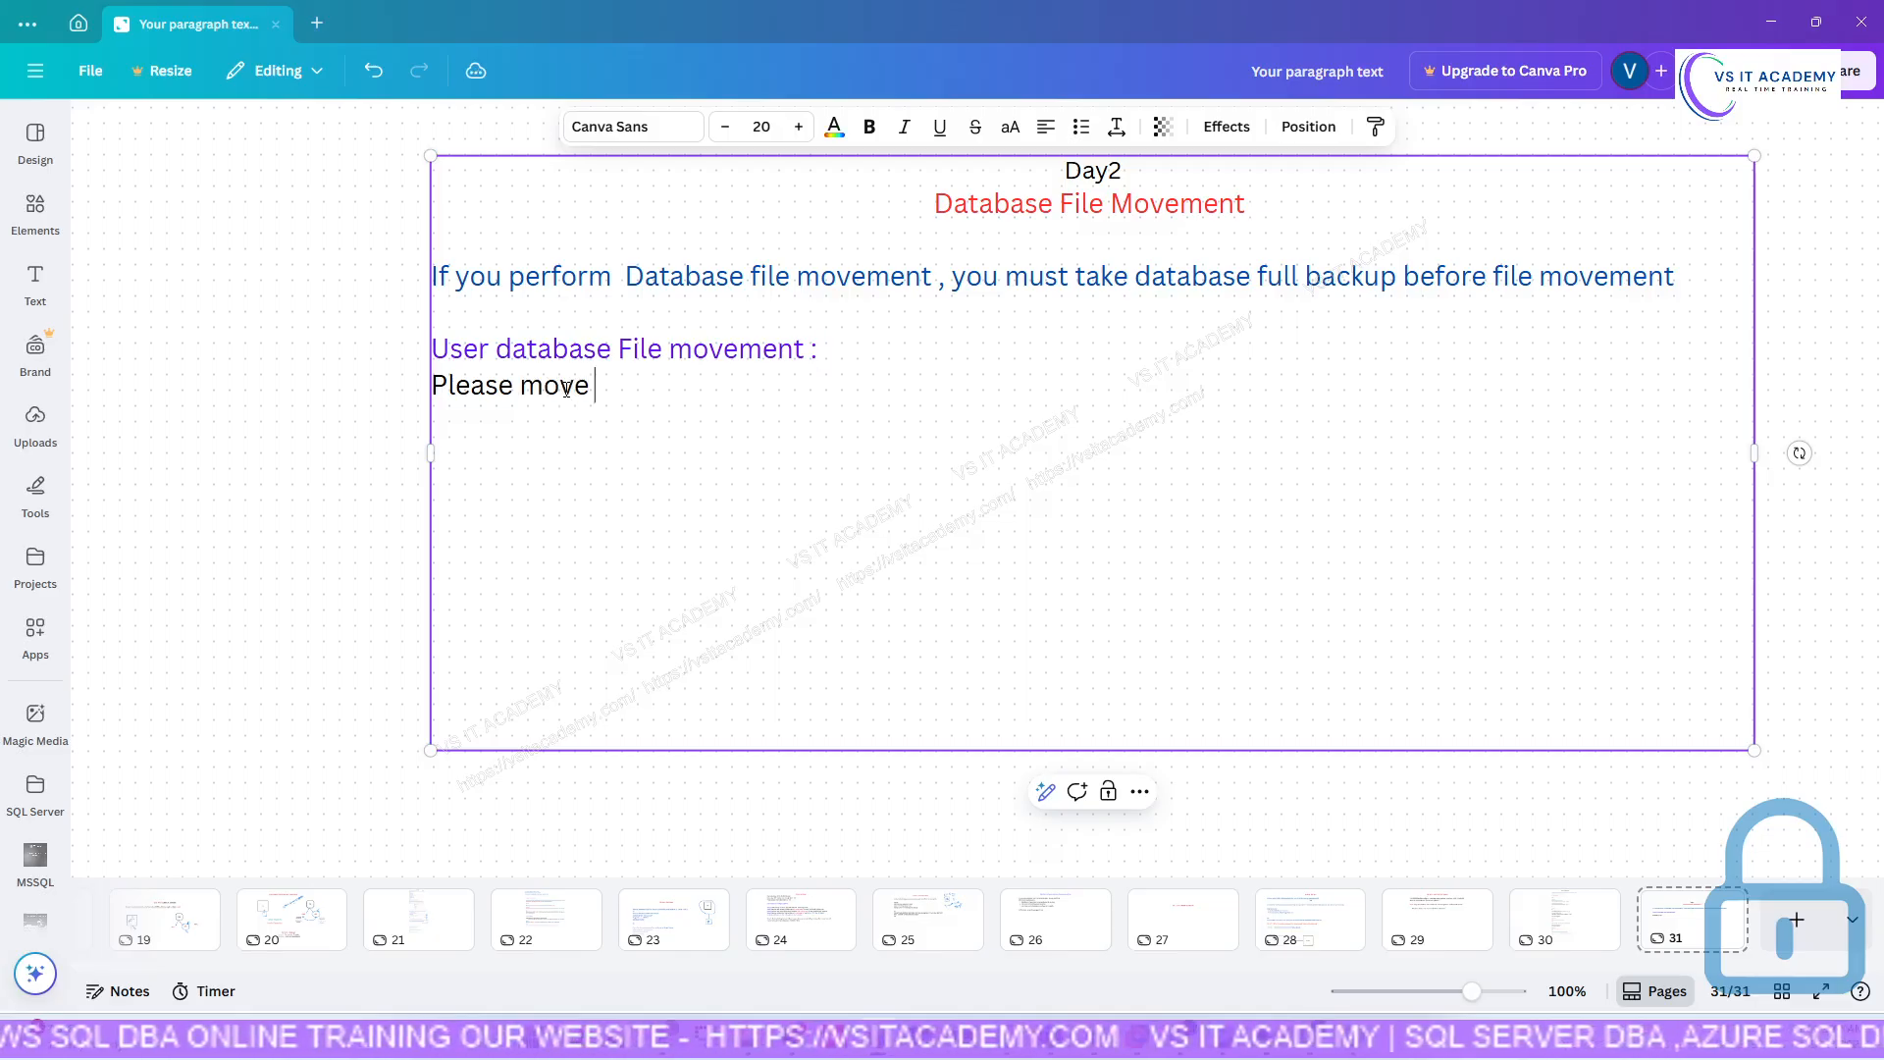
type(" Dat")
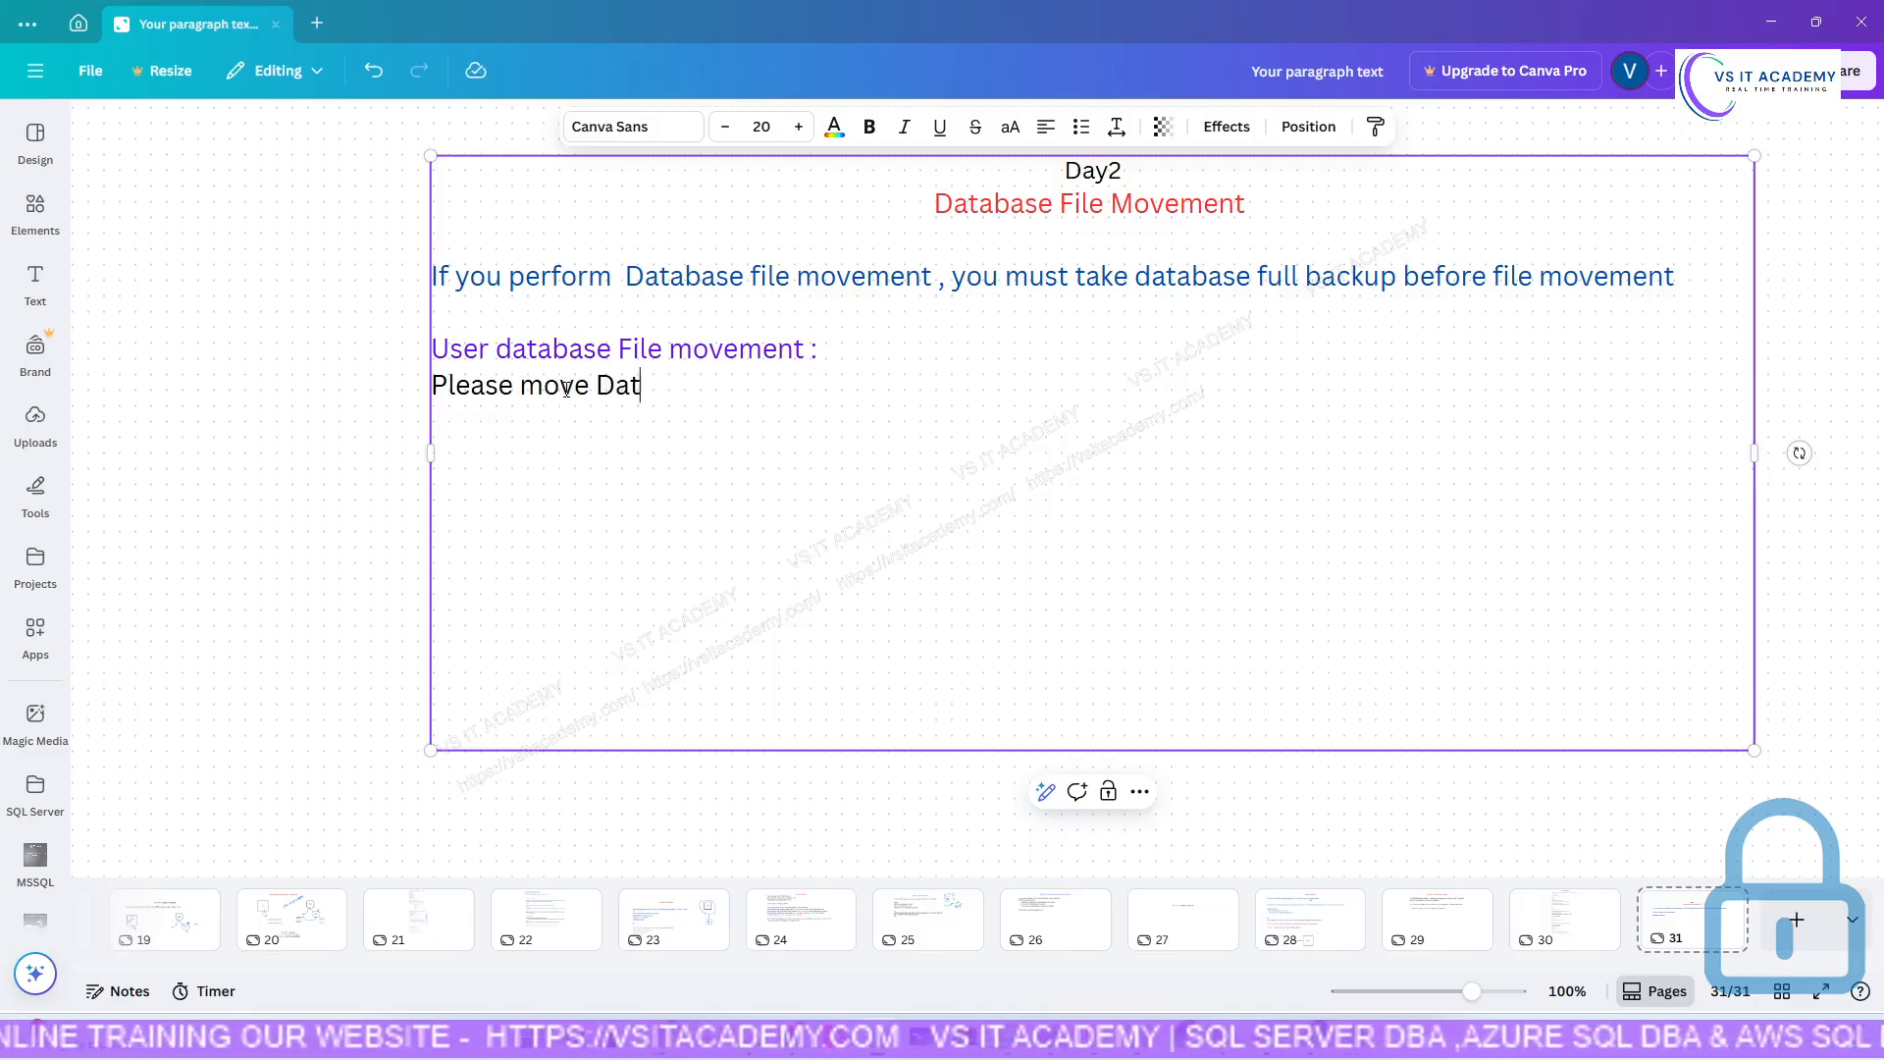
type("abase")
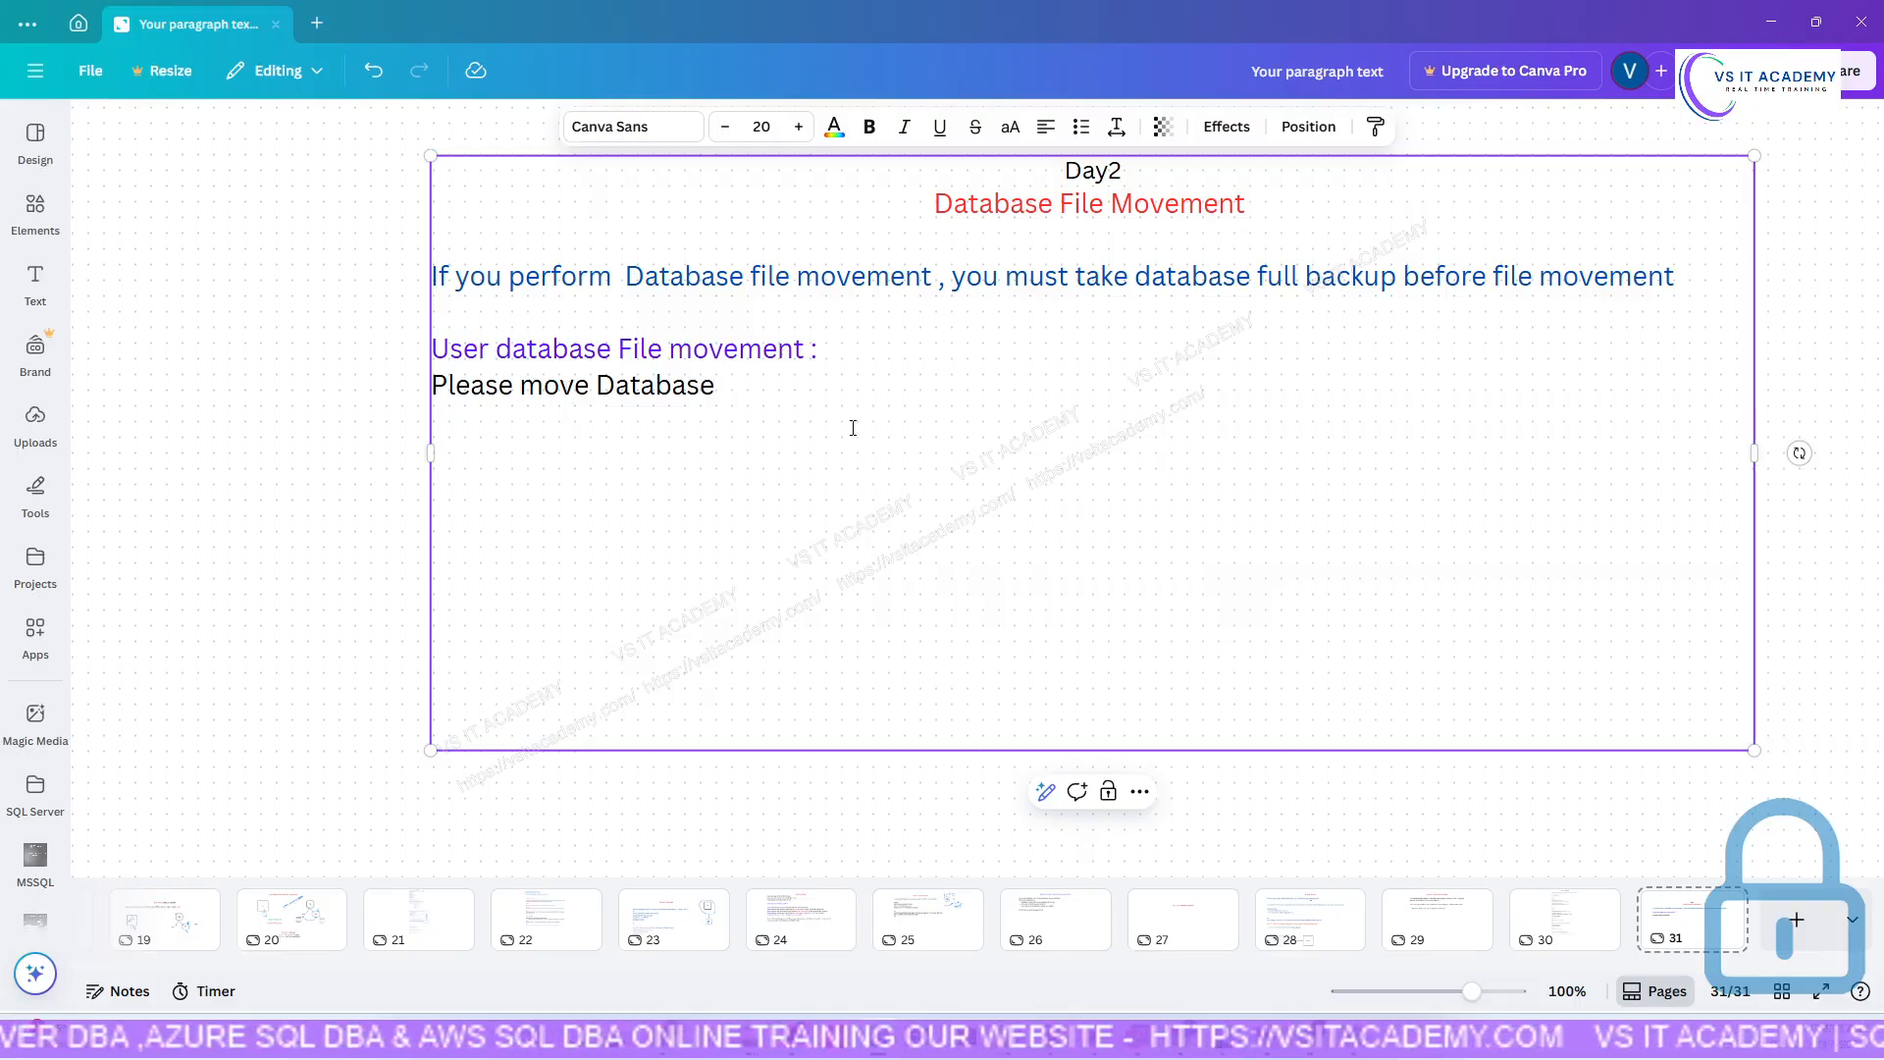
Look up the database list and the E: drive folders in the vsitserver1 remote session, and return to the Canva notes.
mouse_move(1276, 1038)
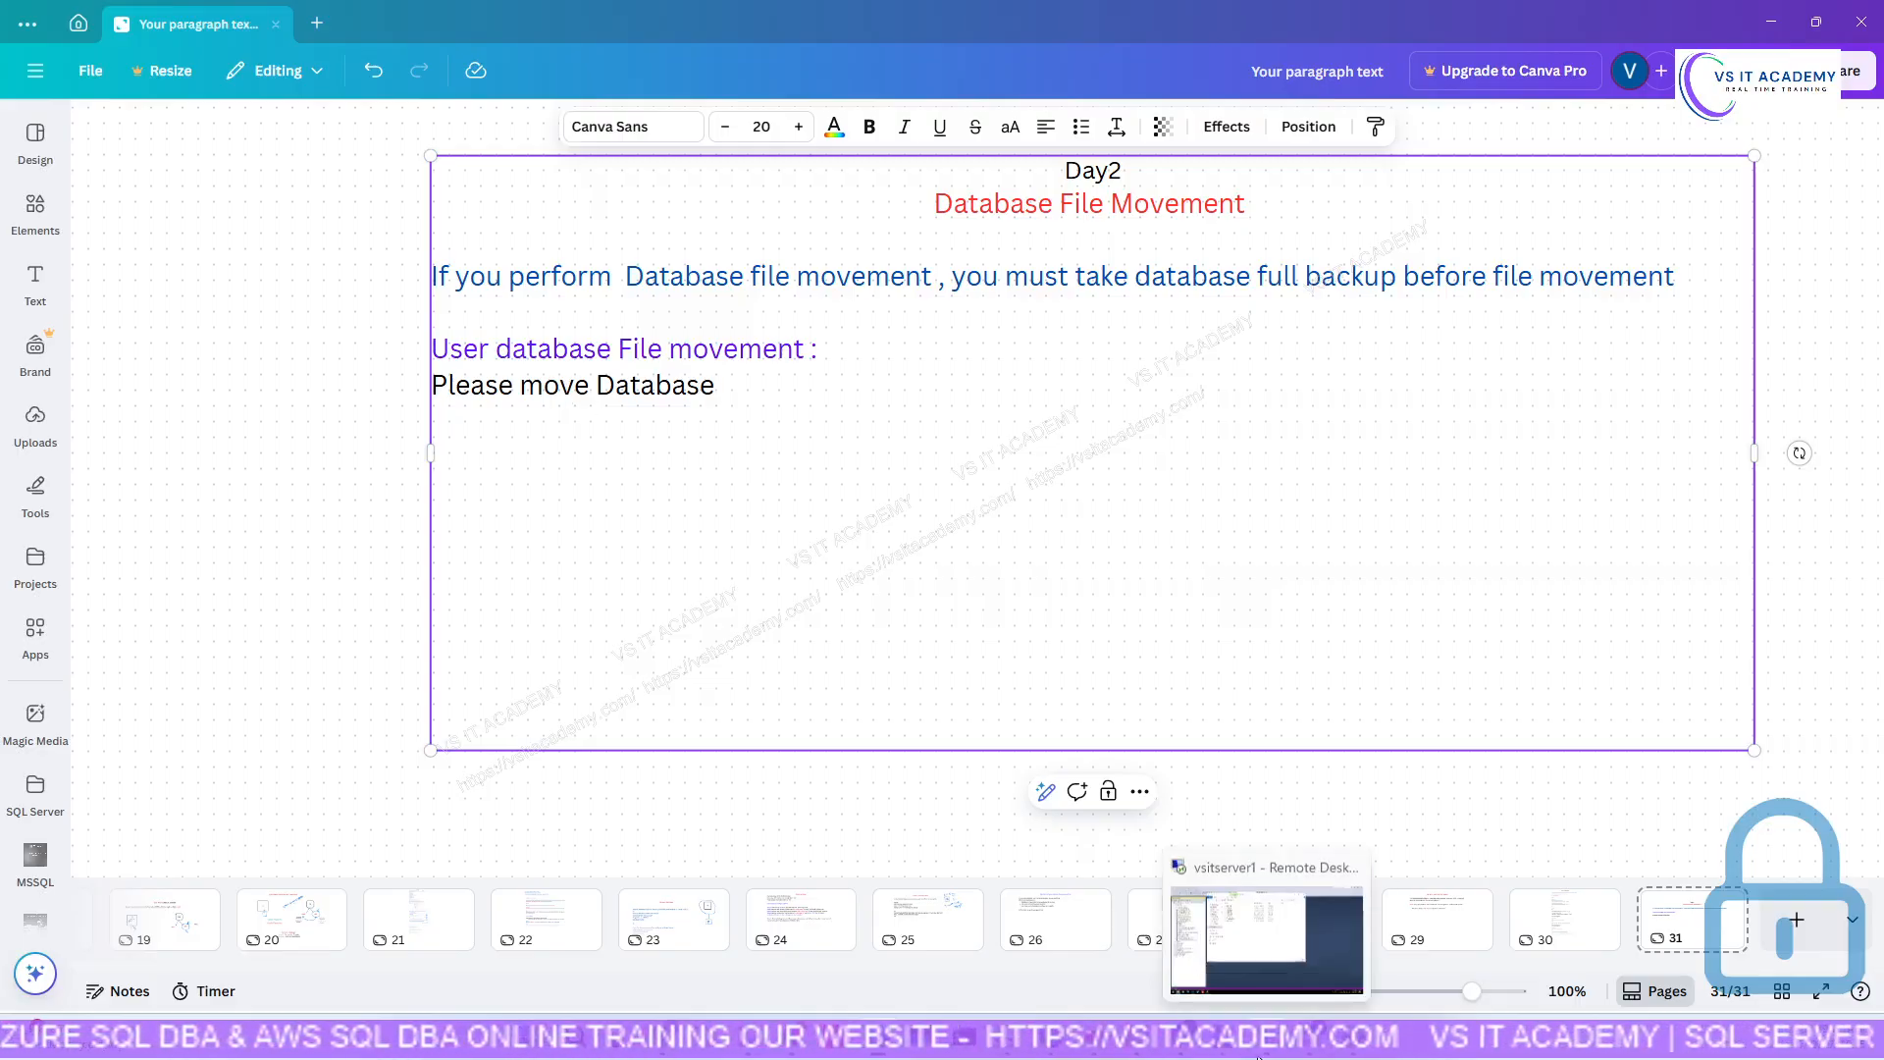
left_click(1270, 974)
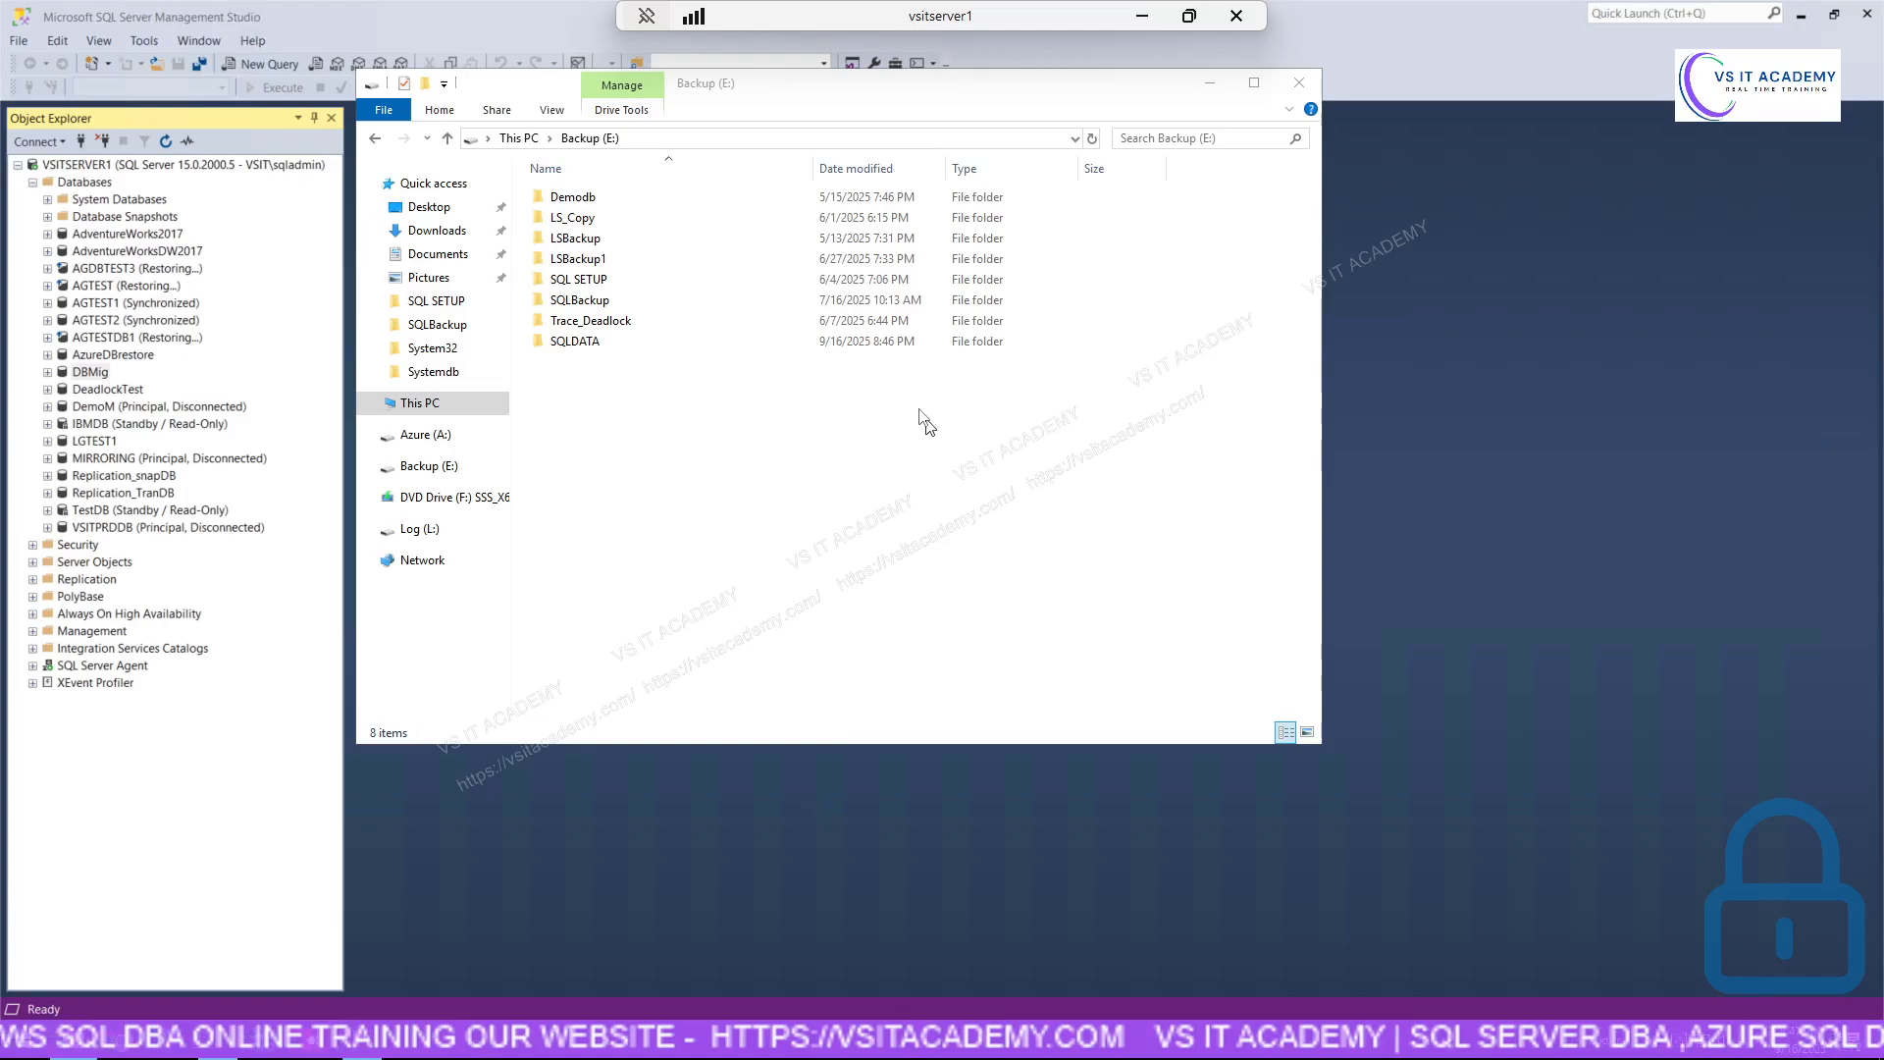
left_click(1143, 16)
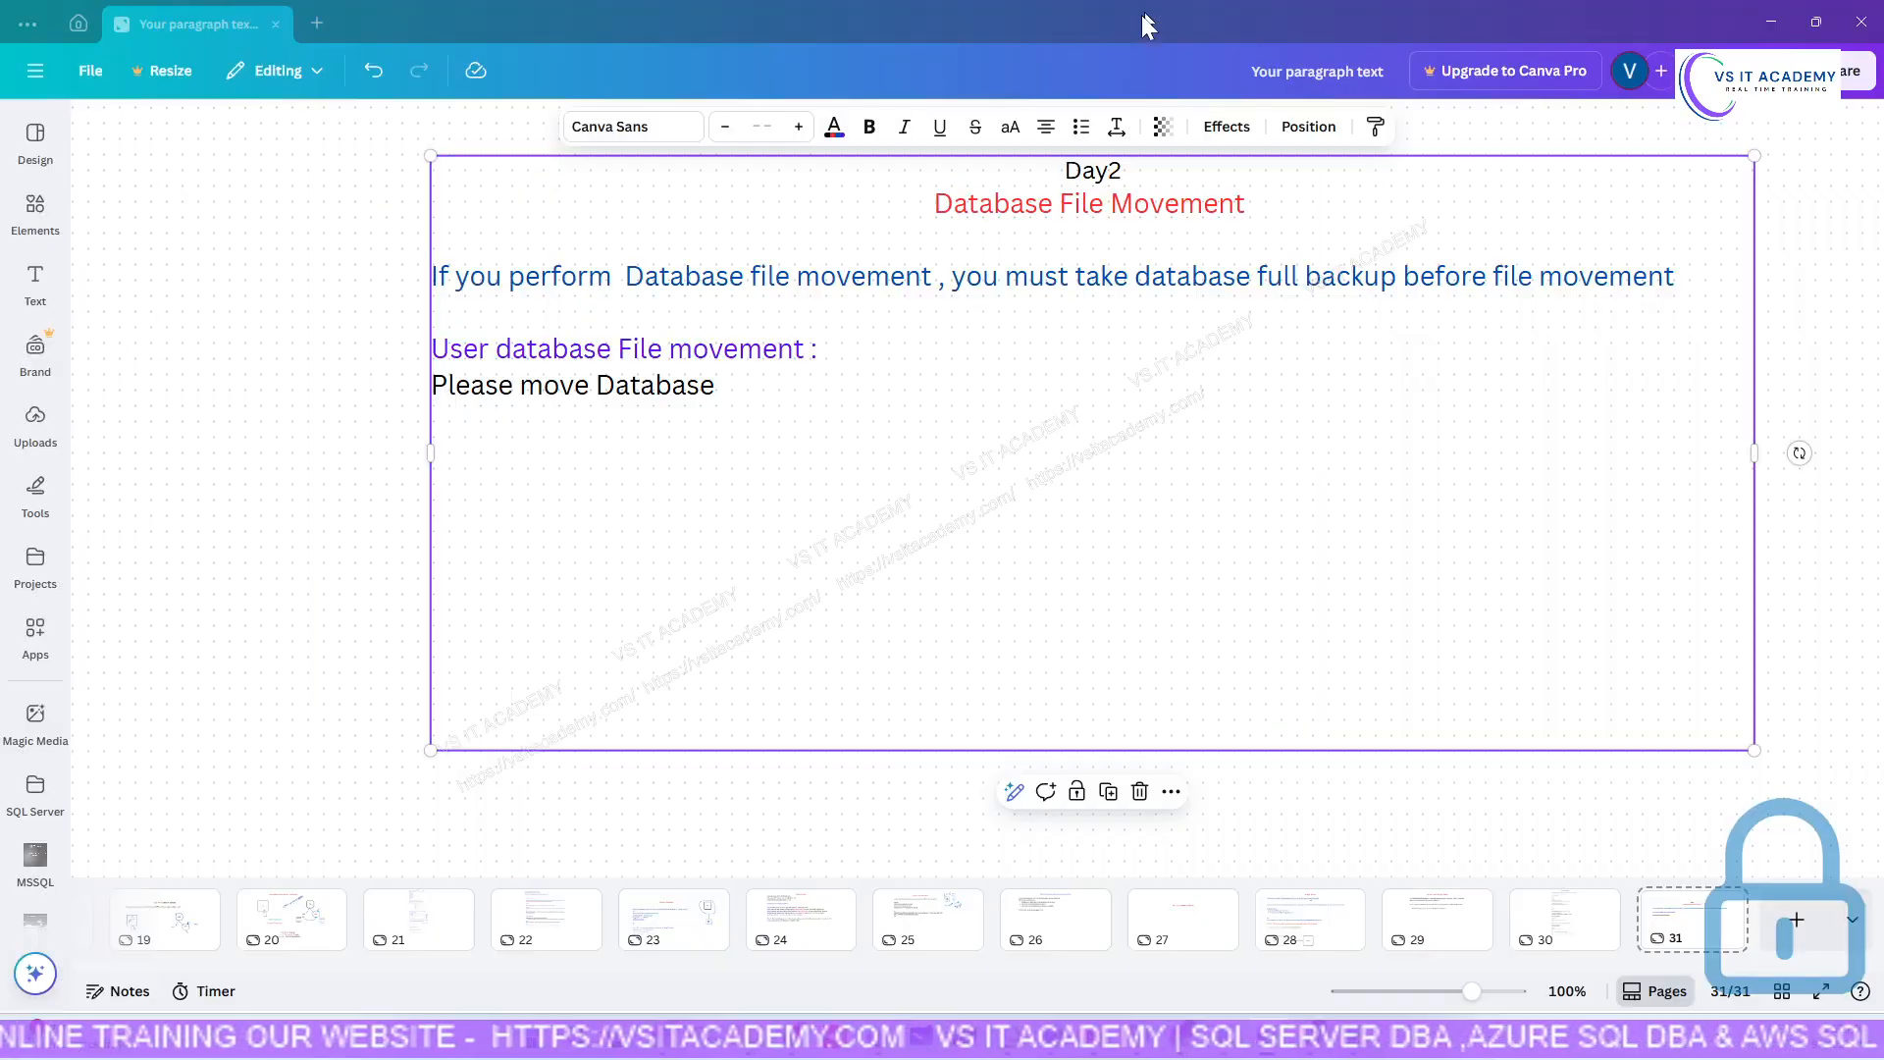
left_click(768, 388)
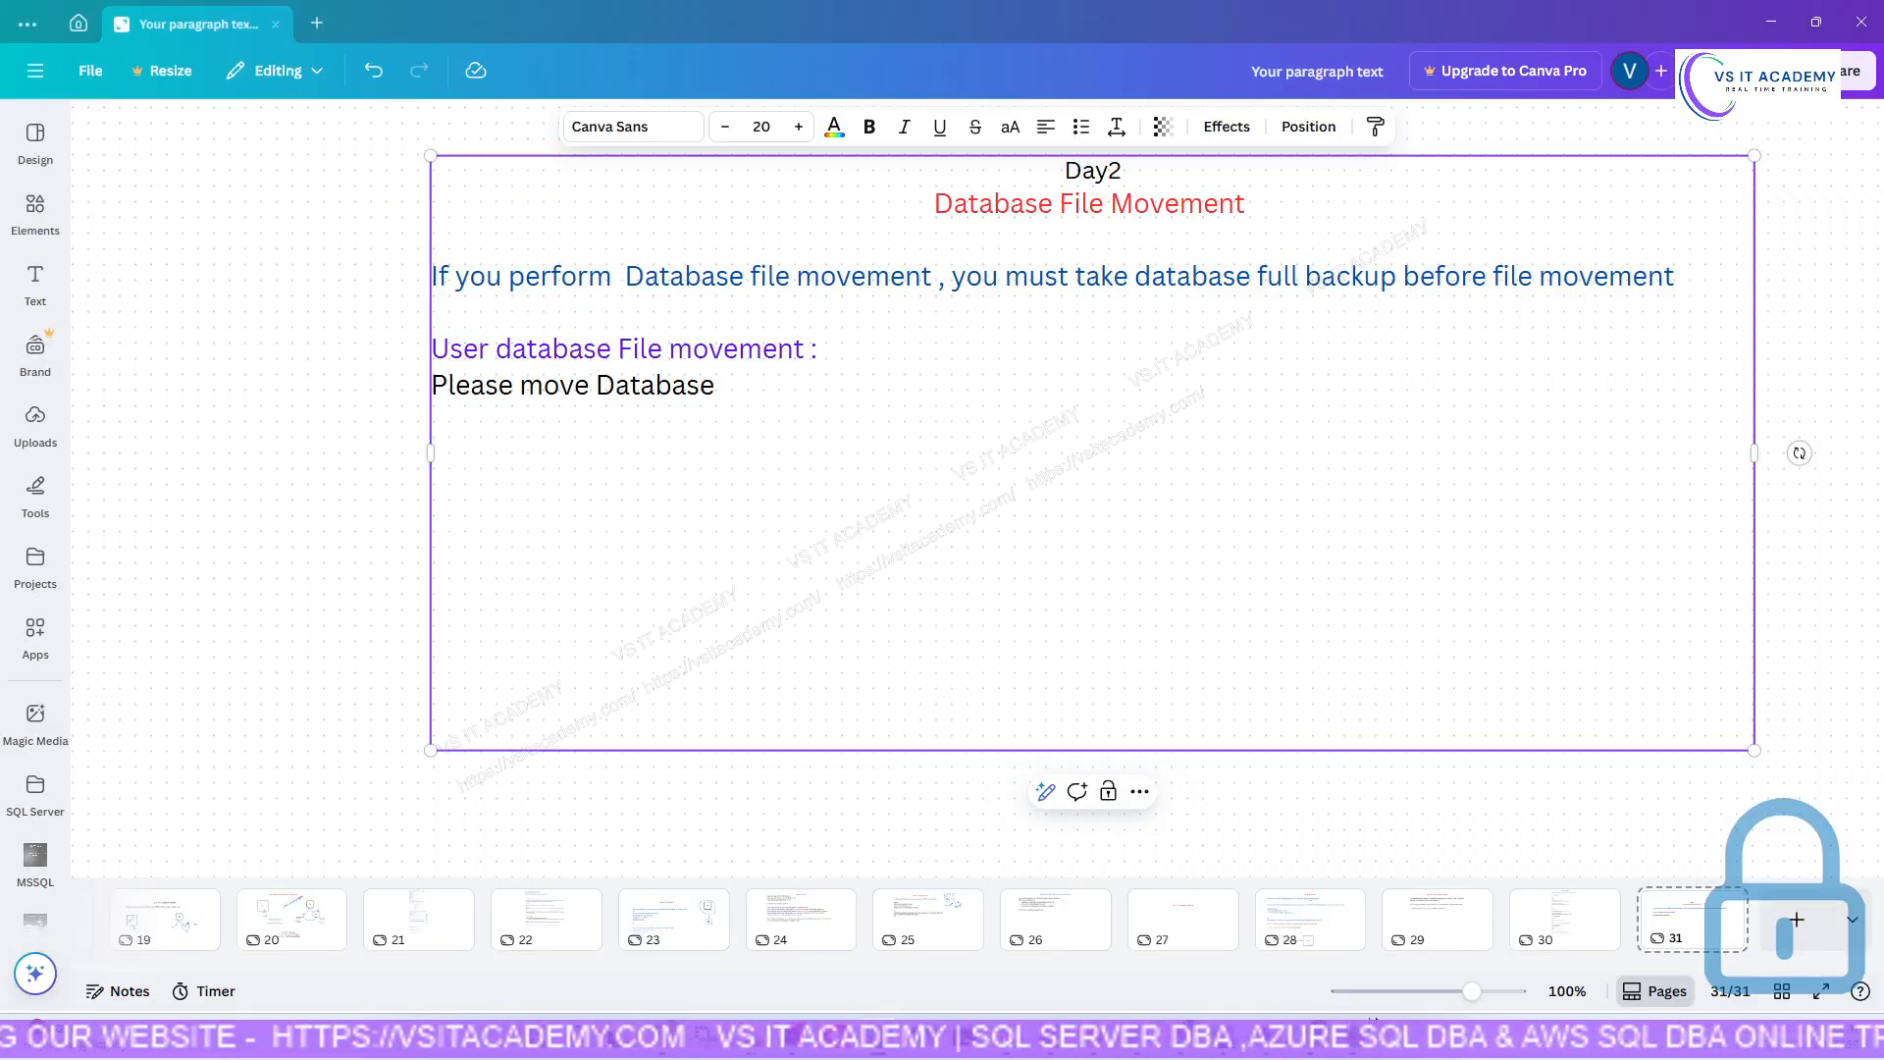
left_click(1279, 1043)
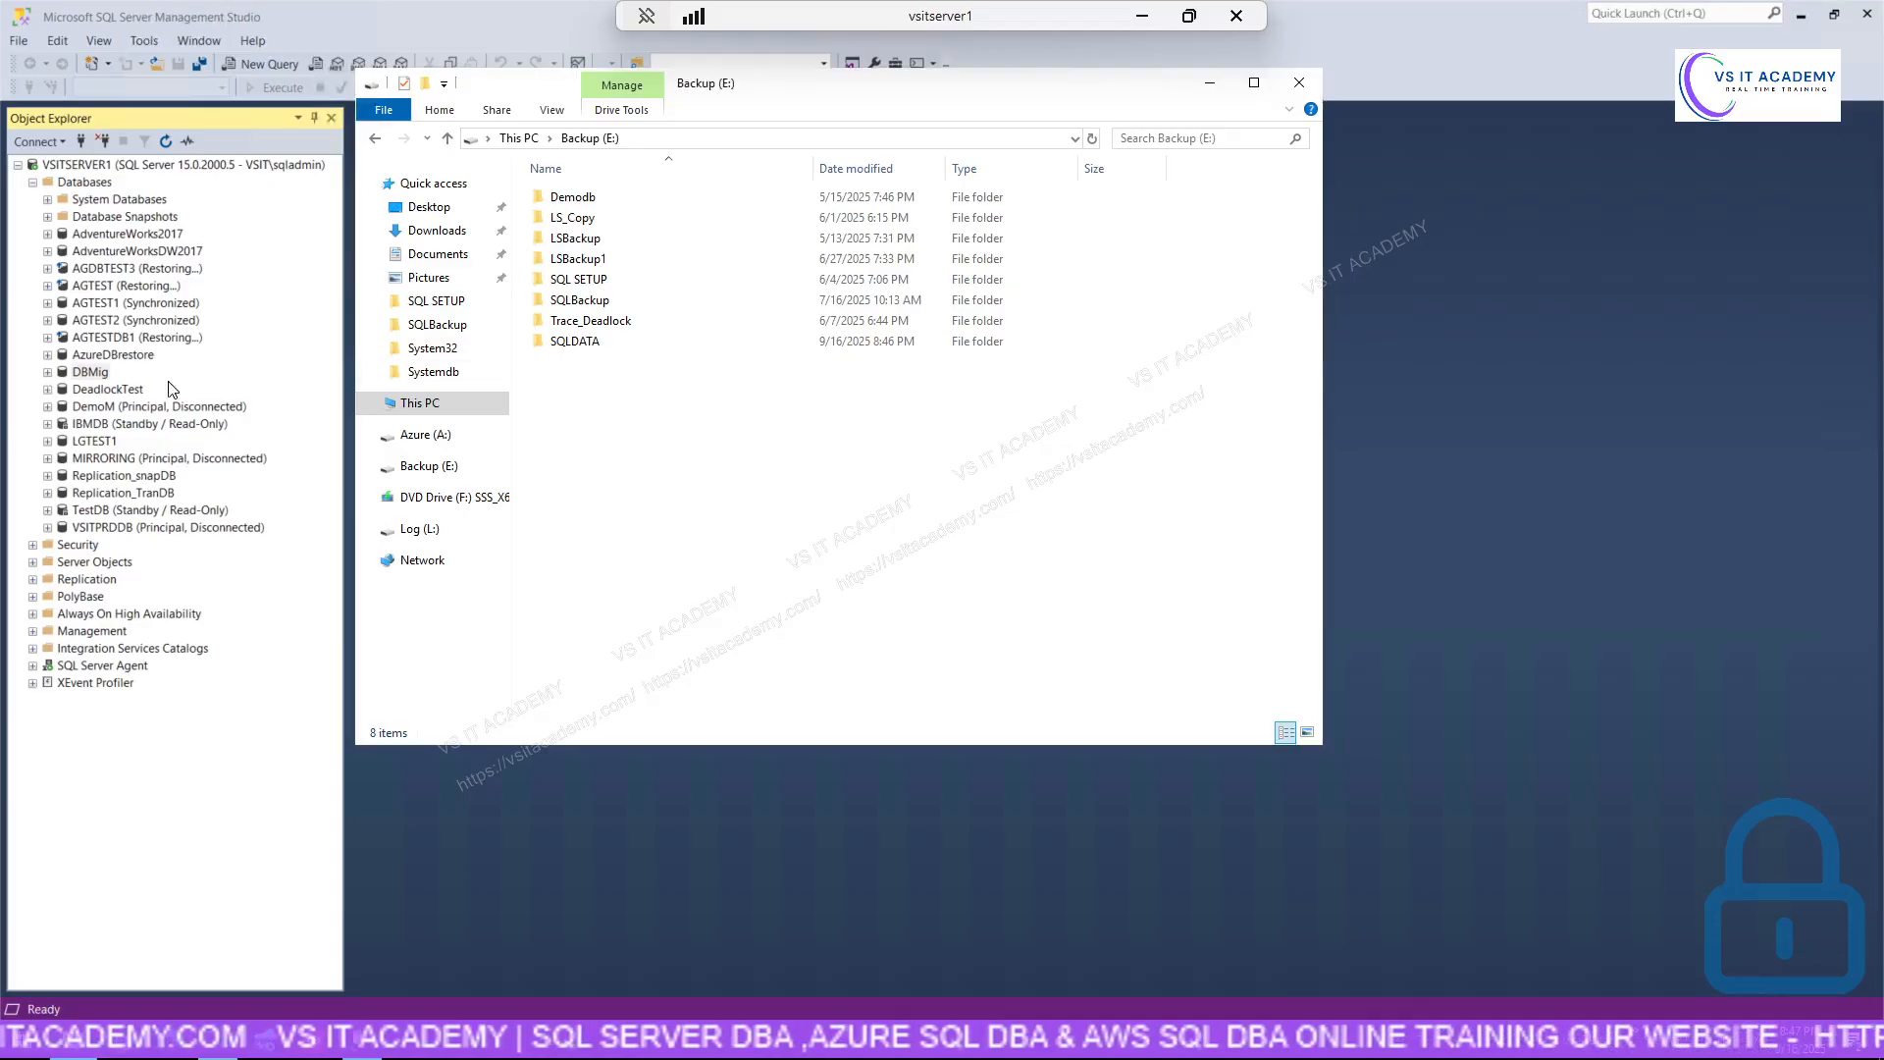
left_click(1142, 15)
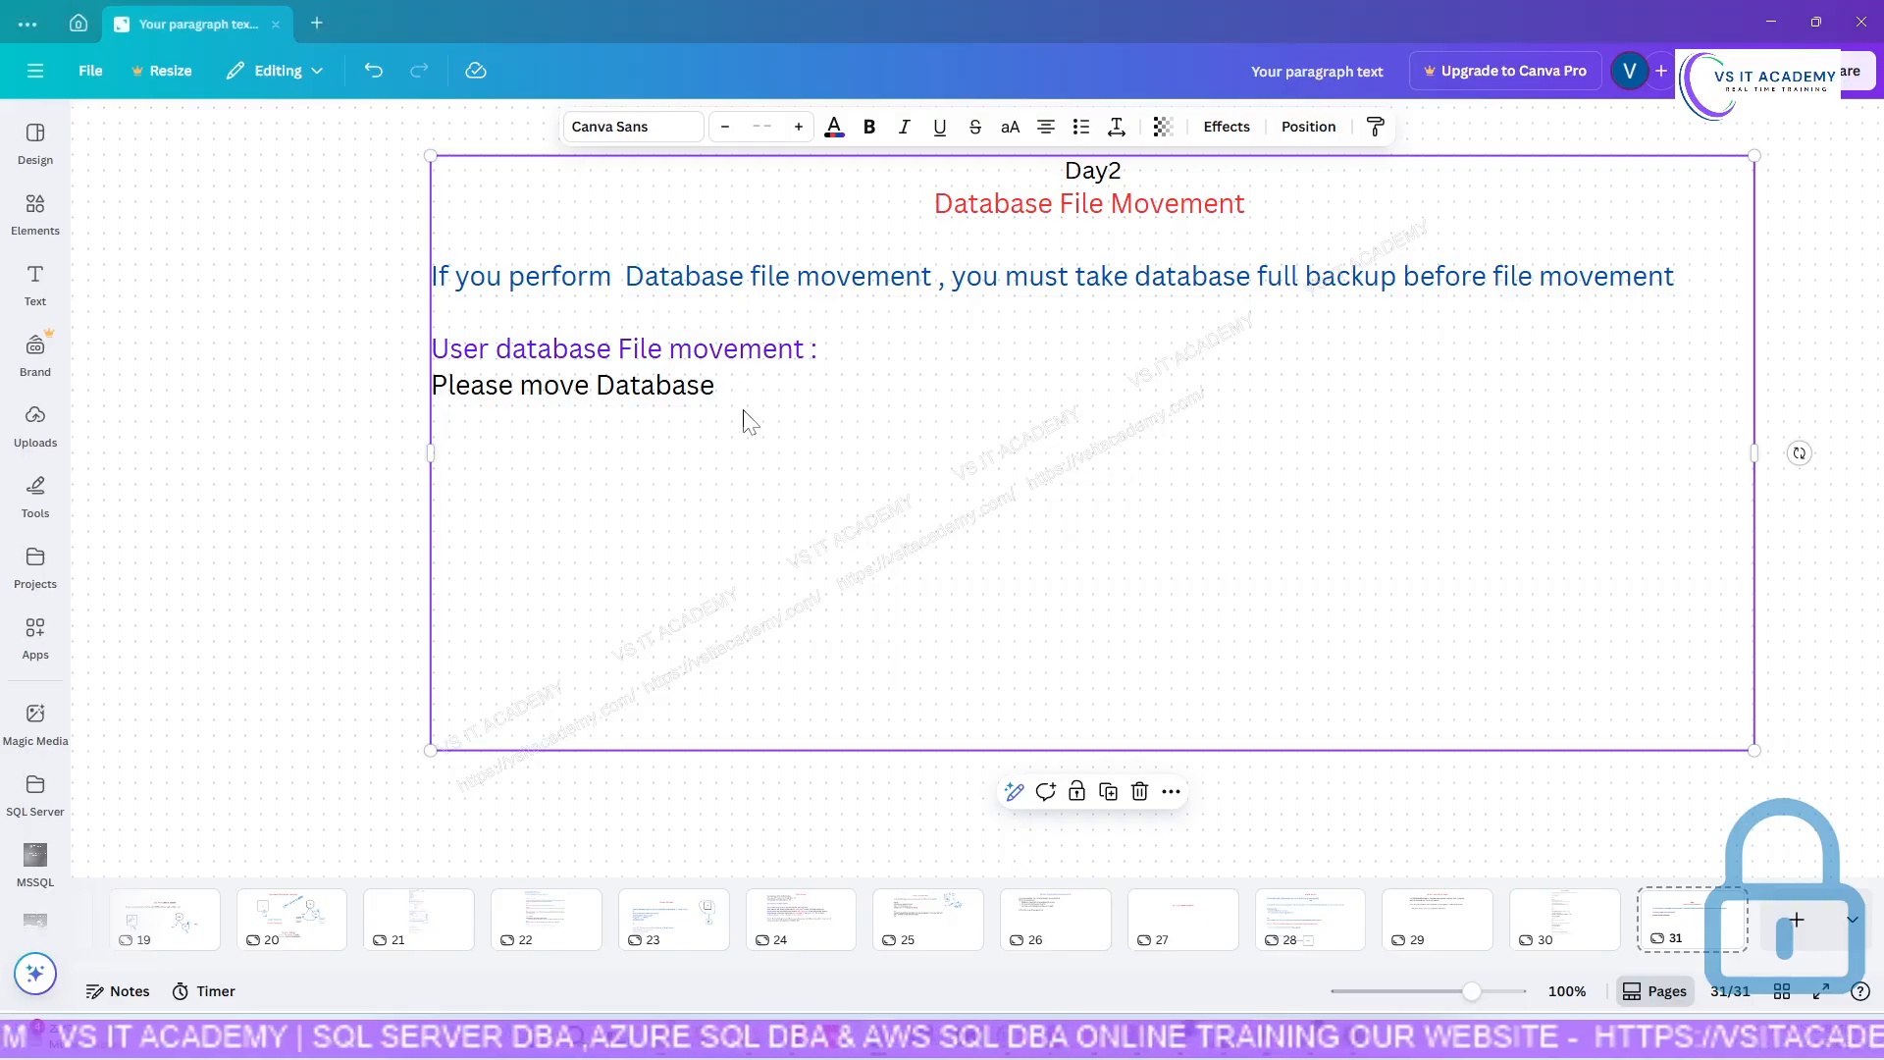
Continue the request line after "Please move Database" with "DBMig files to".
left_click(753, 391)
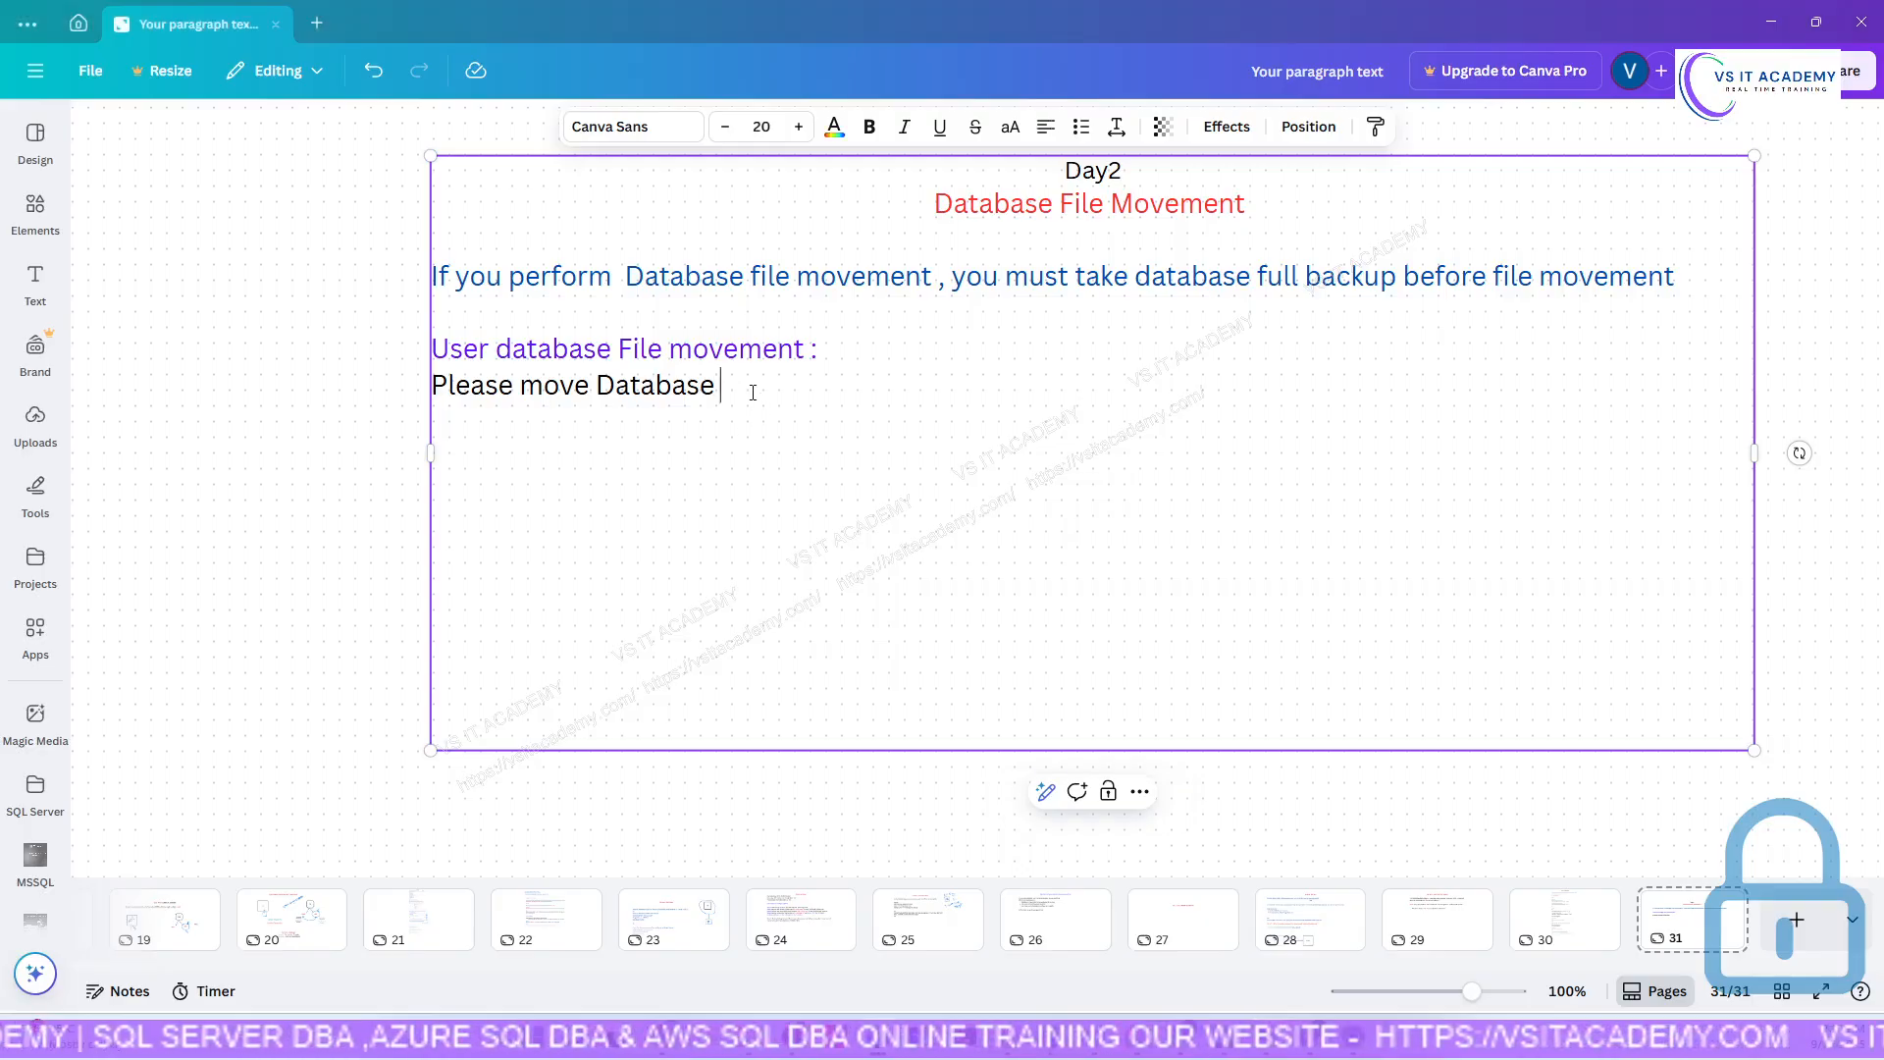
type("DBMig")
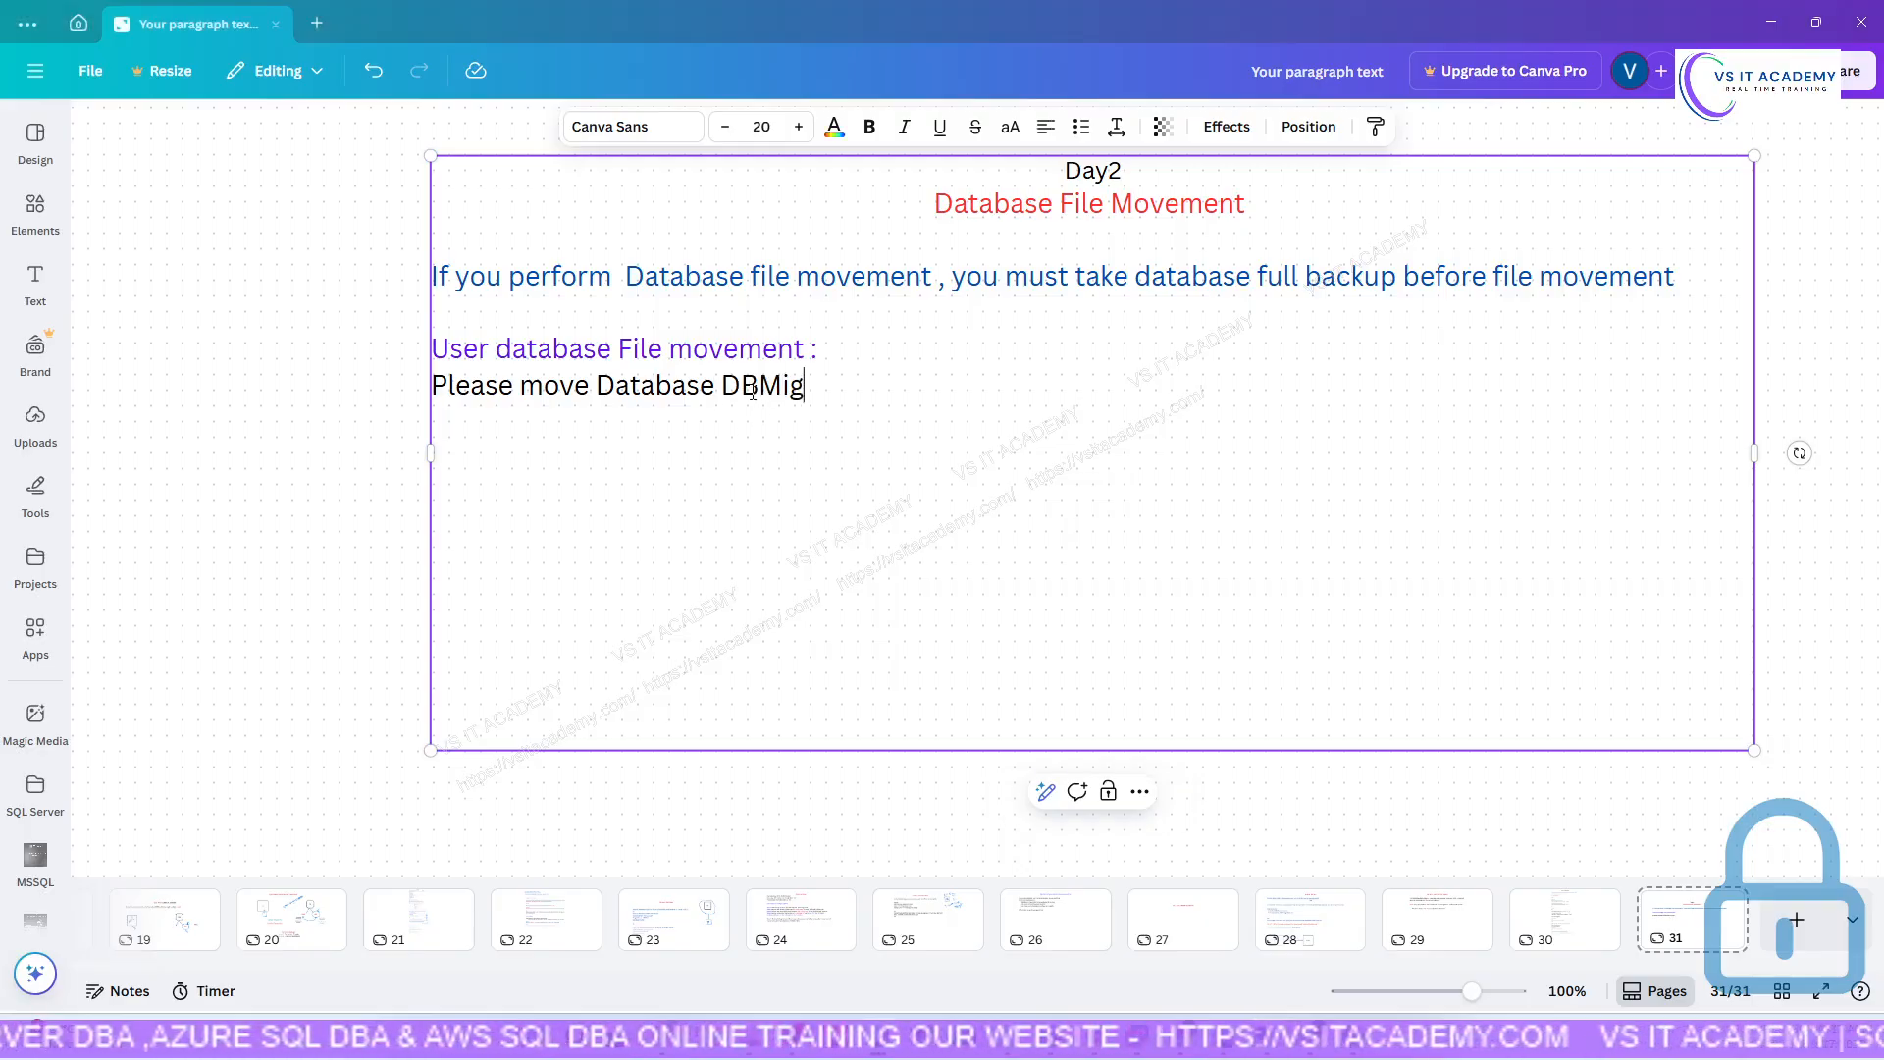
type(" f")
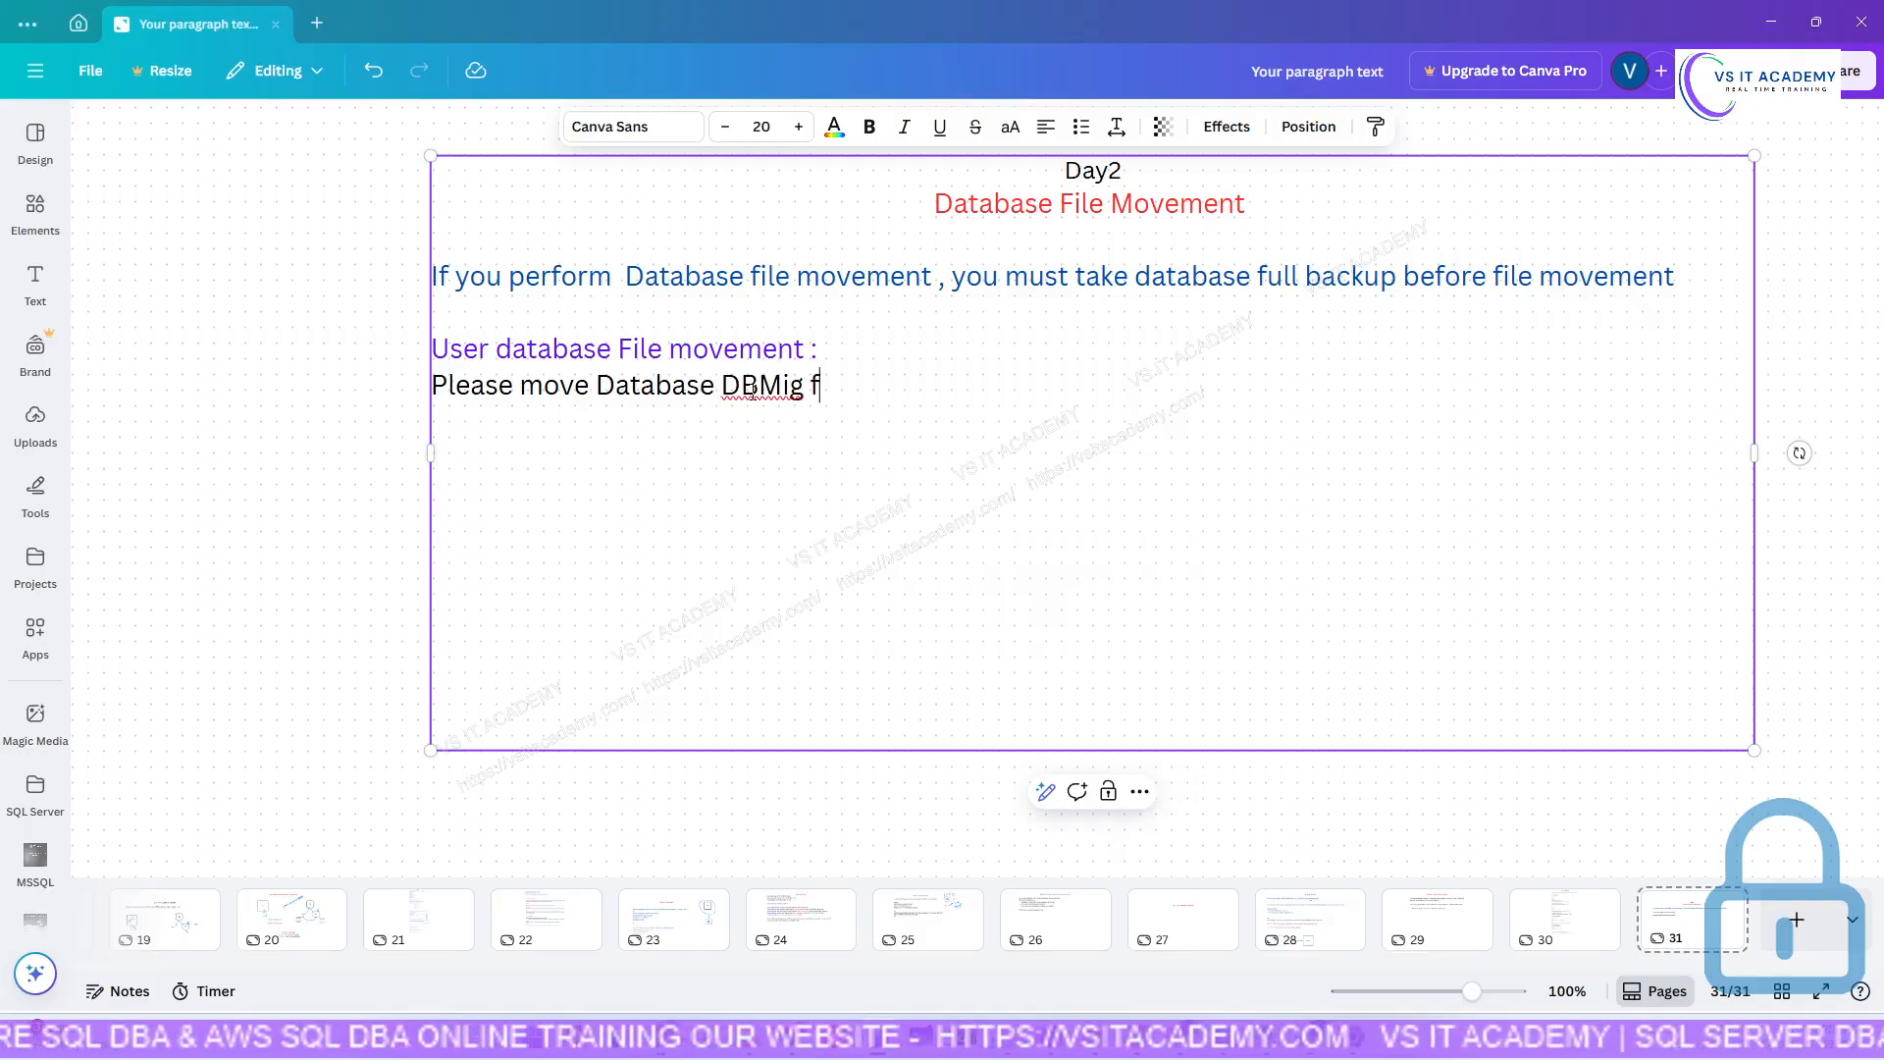
key("BackSpace")
type("fil")
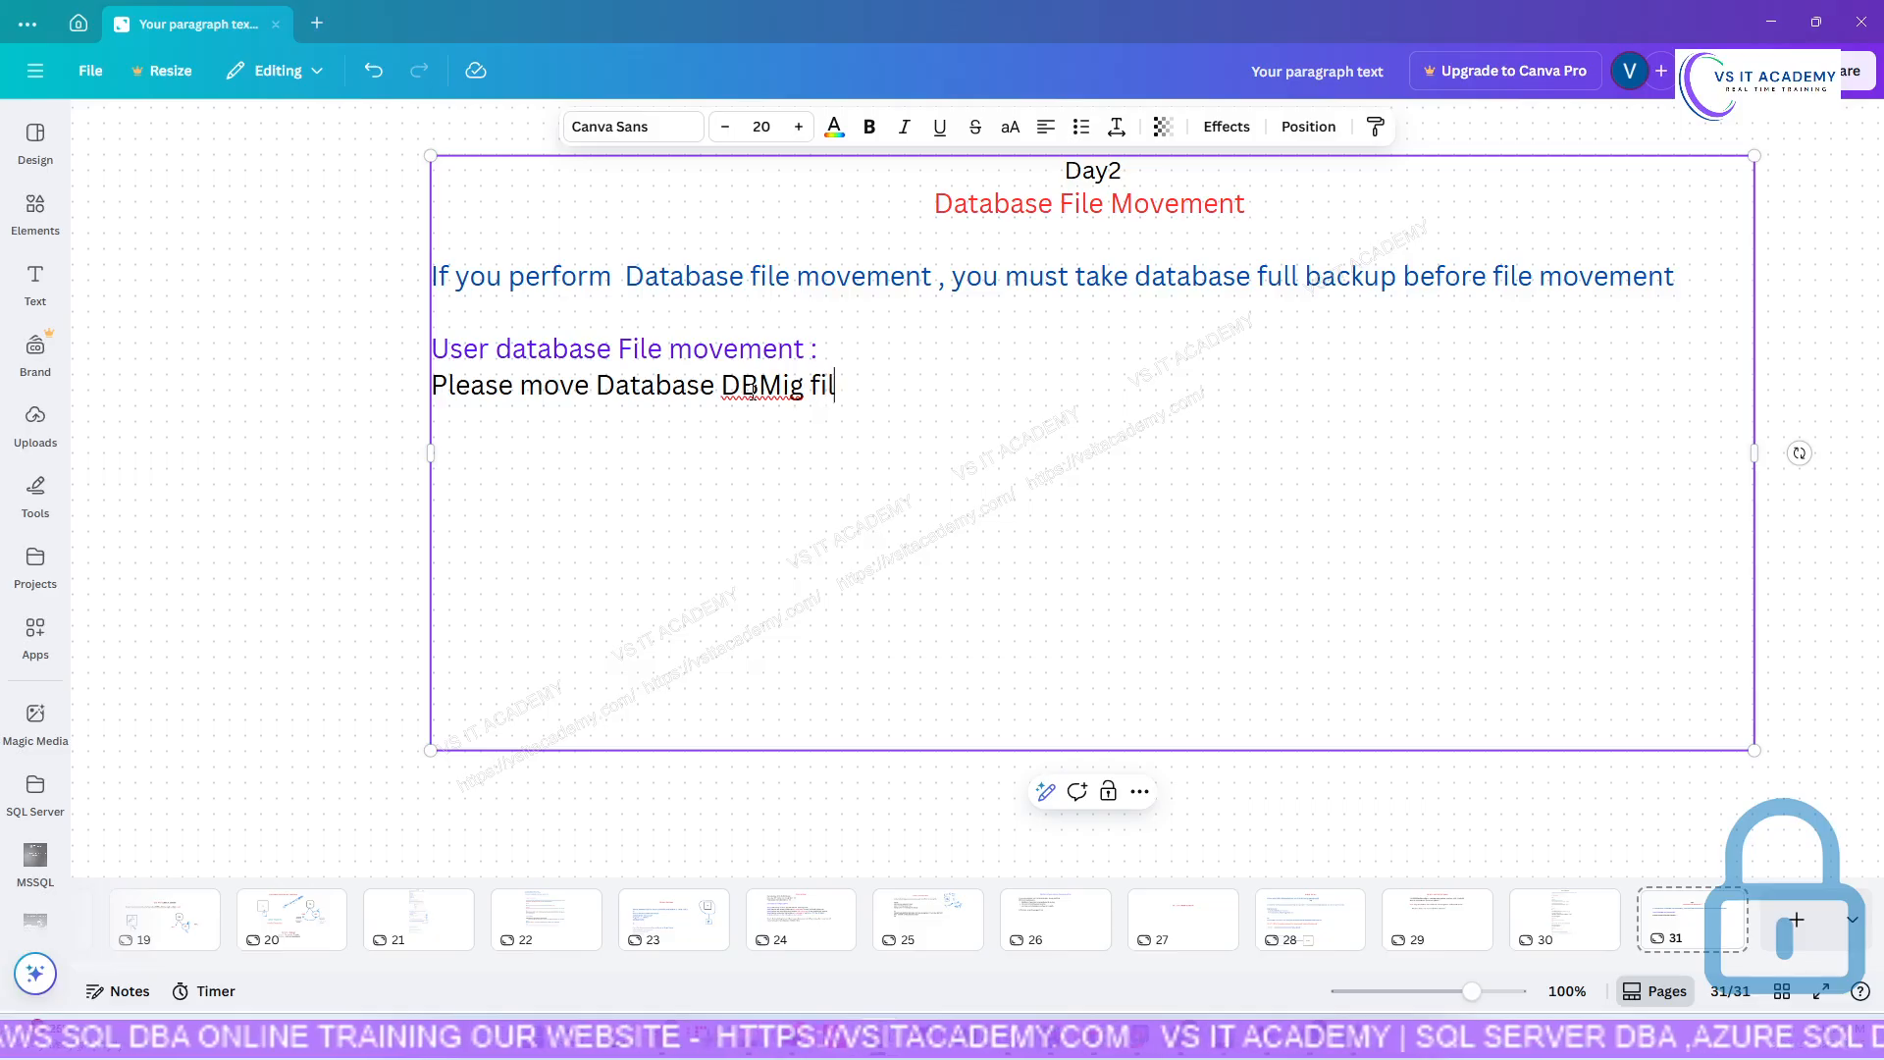
type("es to")
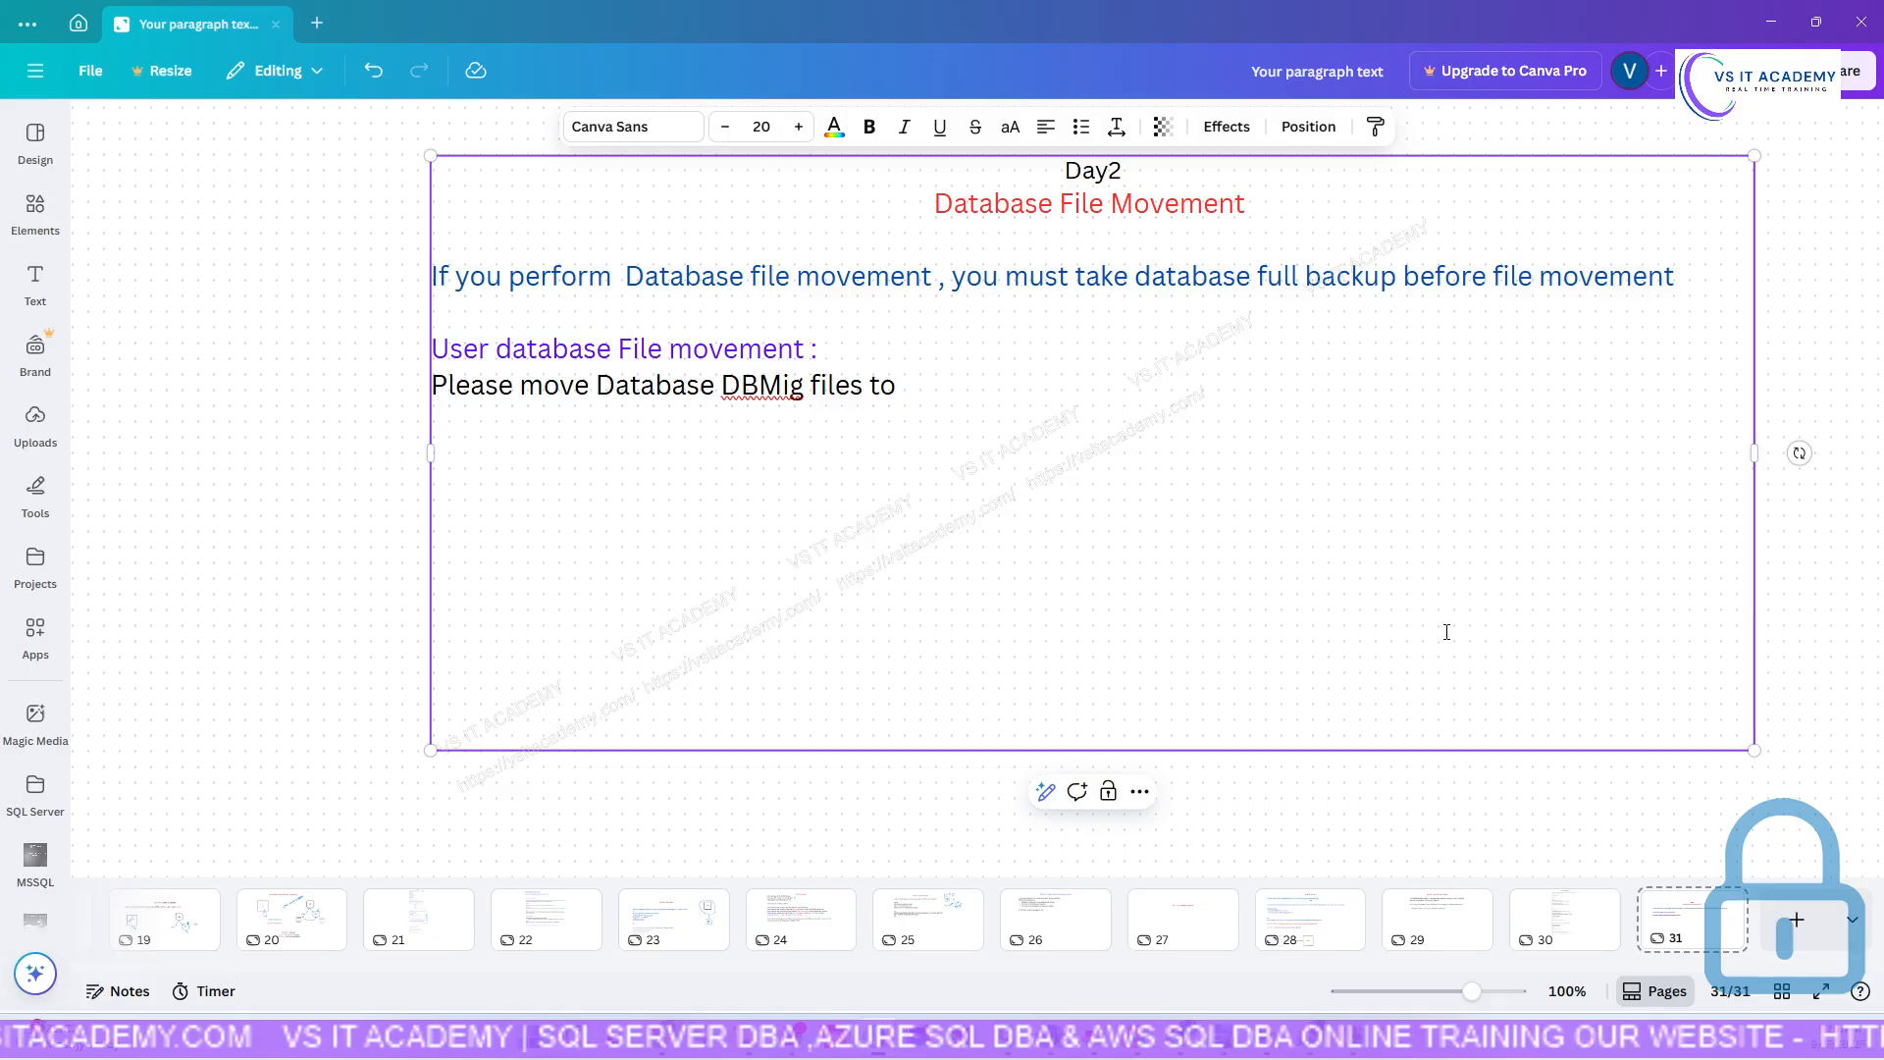
Check the folders on the Backup (E:) drive in the vsitserver1 remote session and return to the Canva notes.
left_click(1261, 1042)
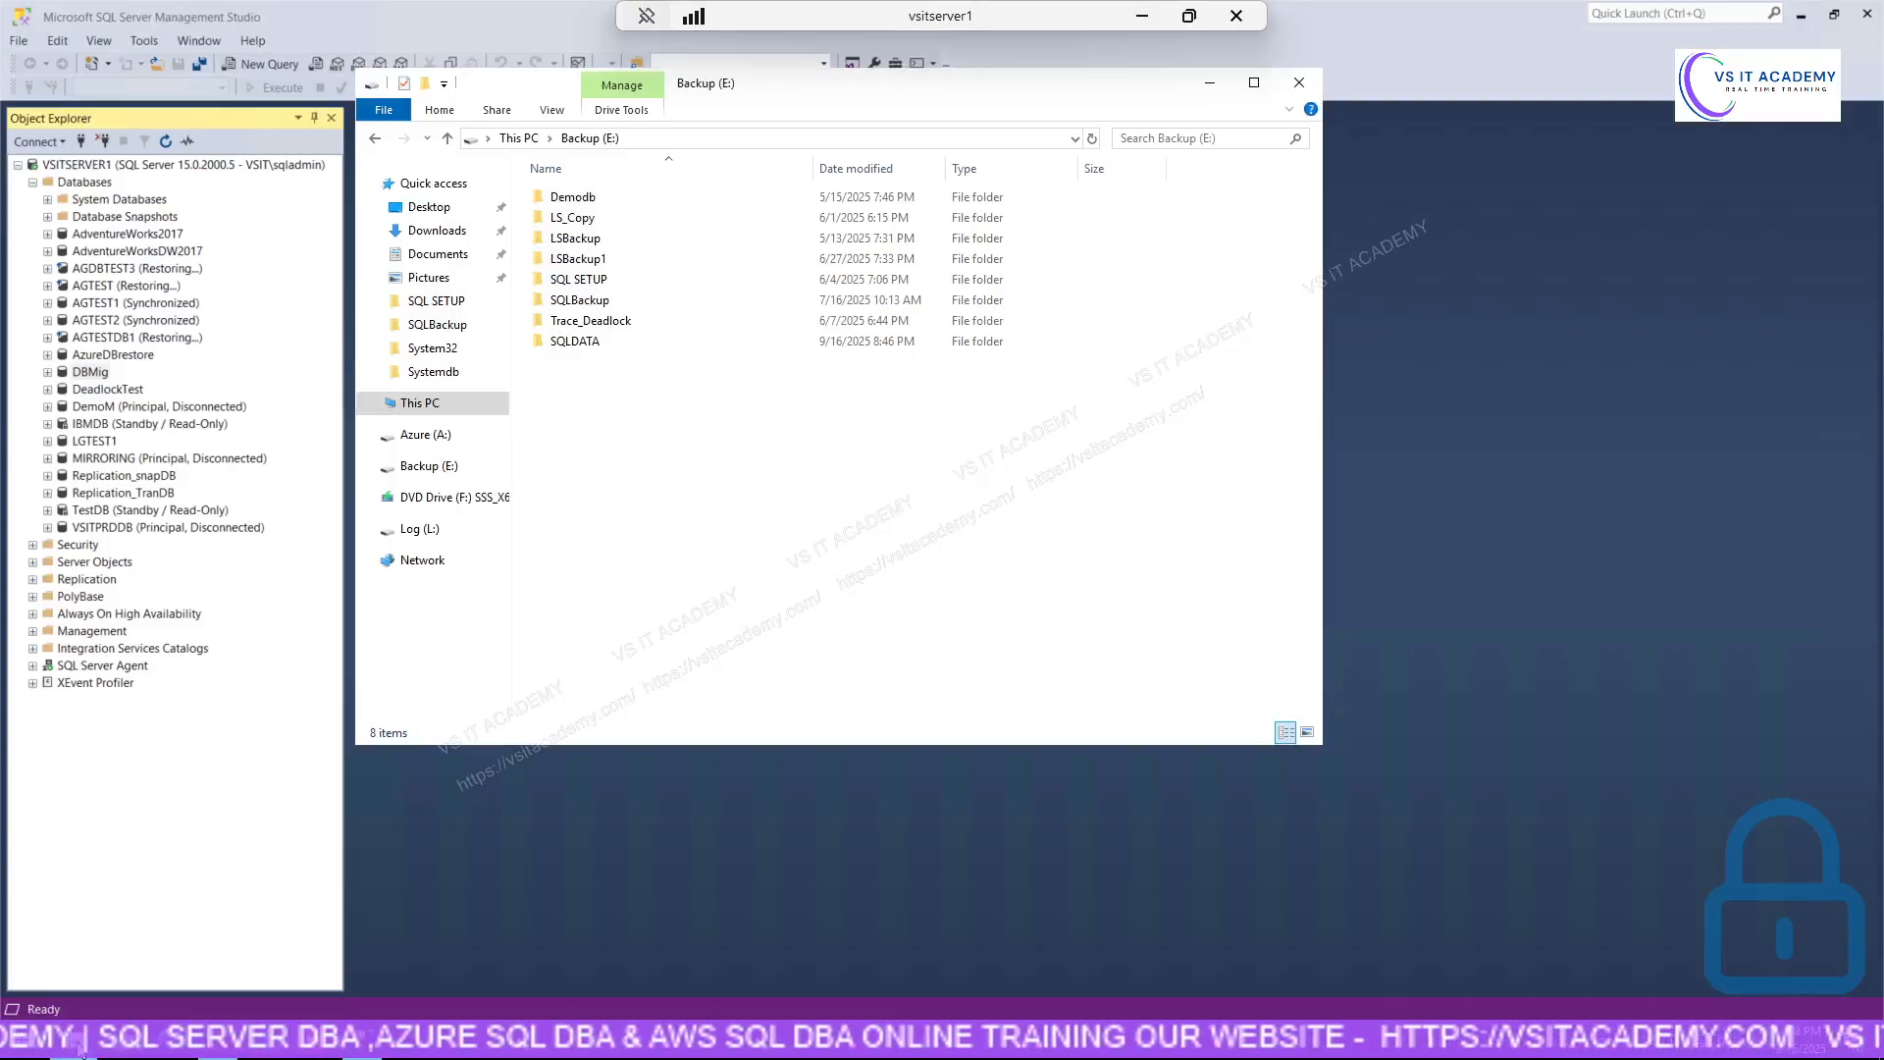
left_click(80, 1051)
left_click(80, 1051)
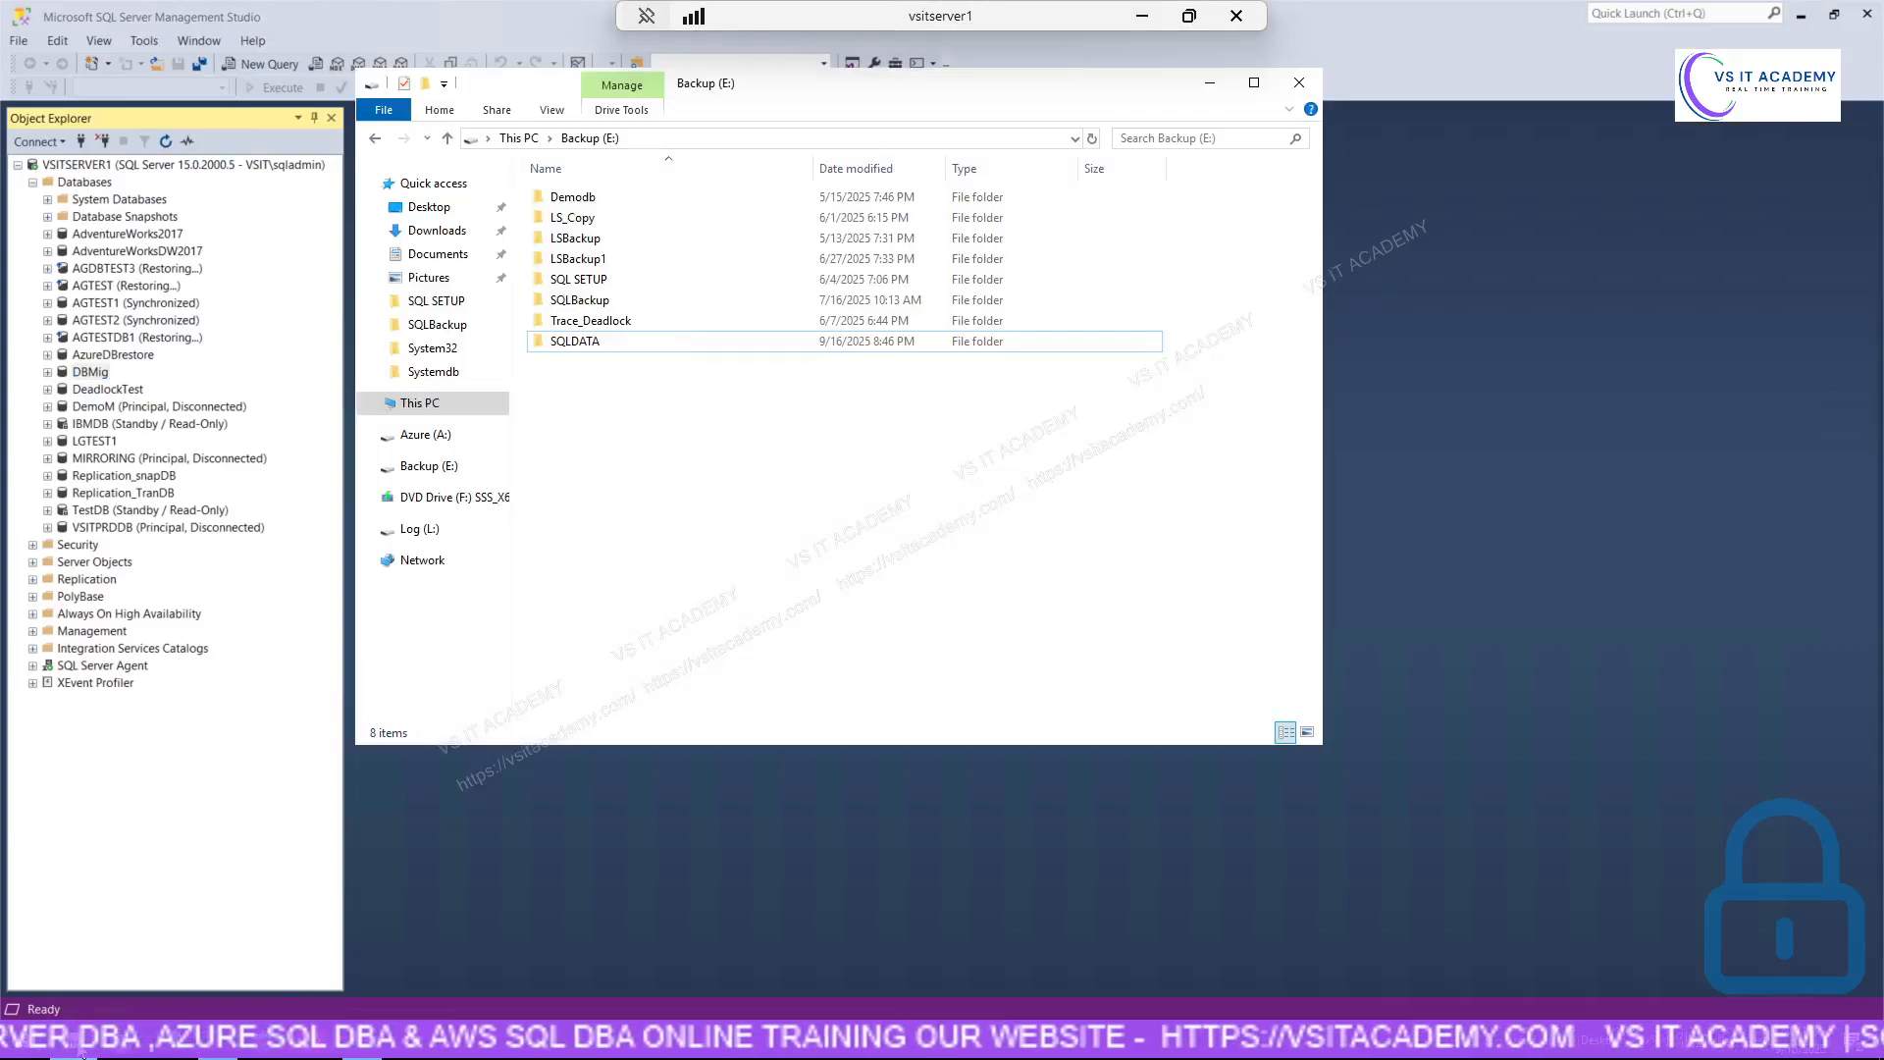
left_click(1143, 15)
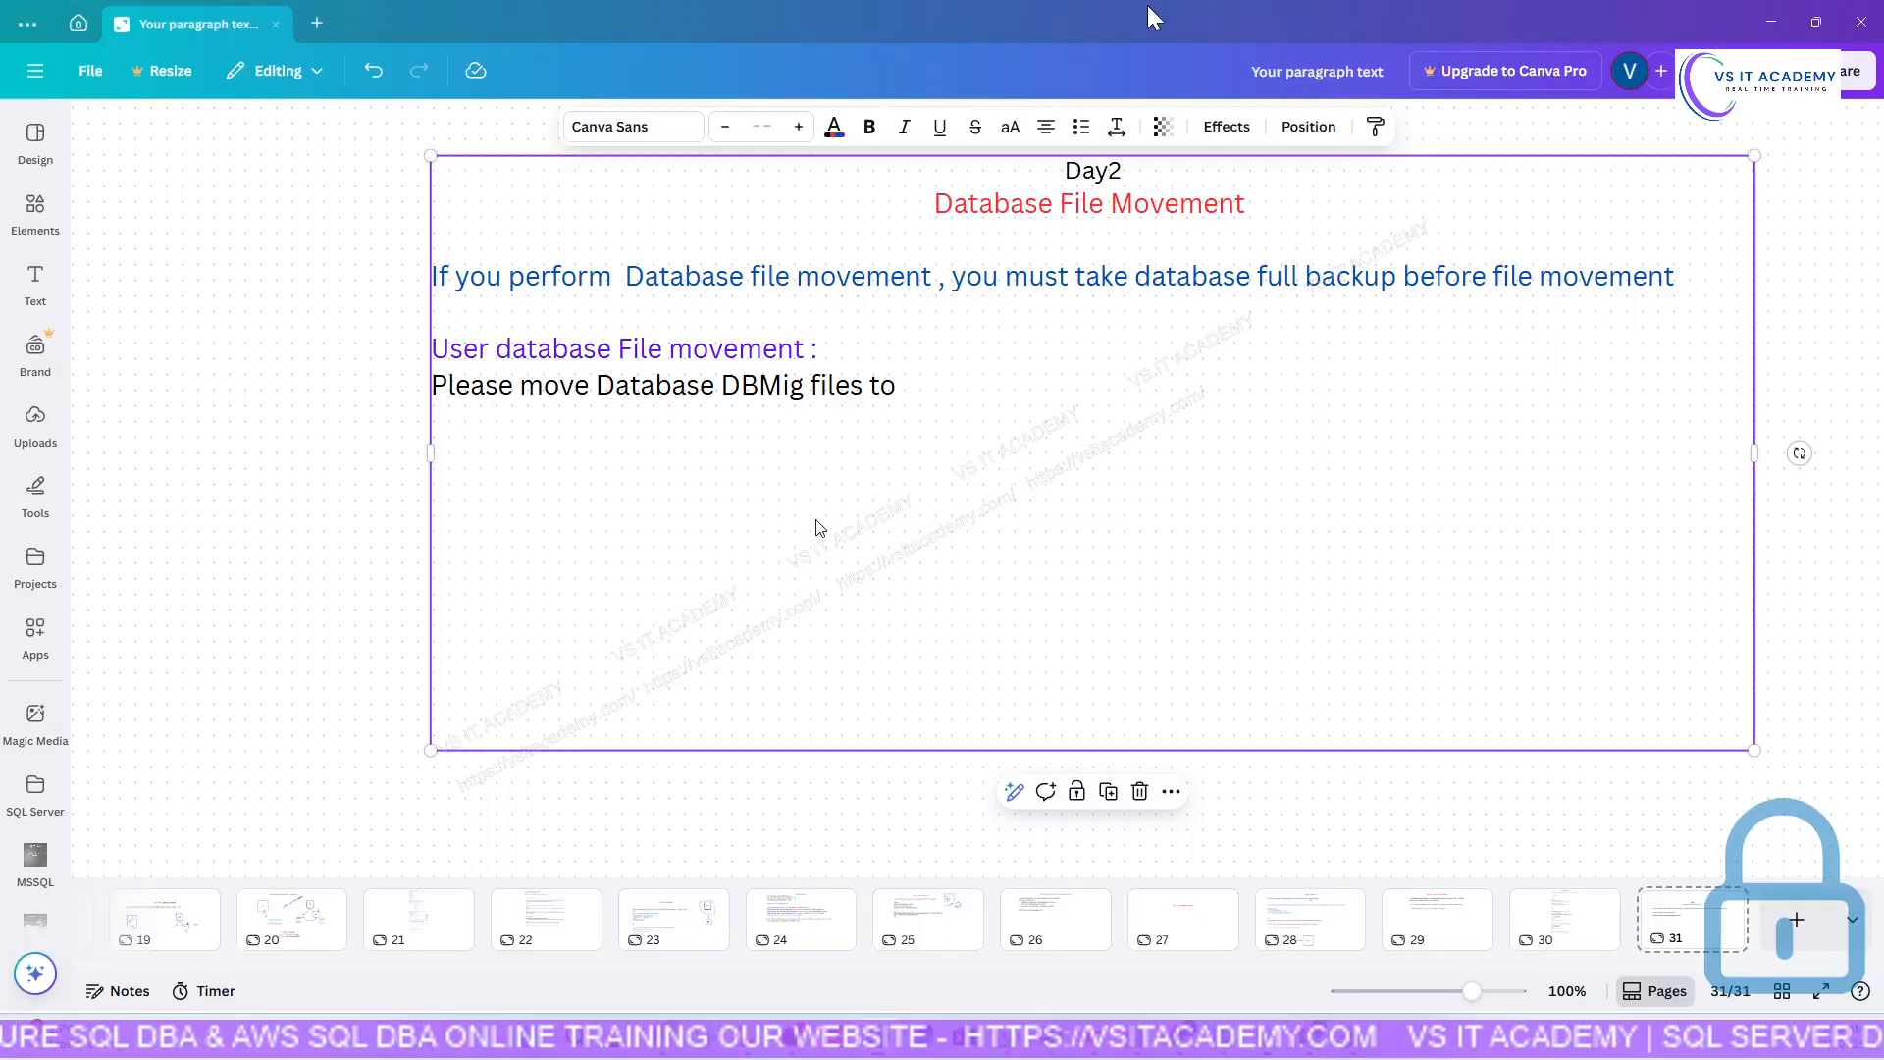
Complete the request line after "files to" with "E drive on server VSITSERVER1".
left_click(970, 388)
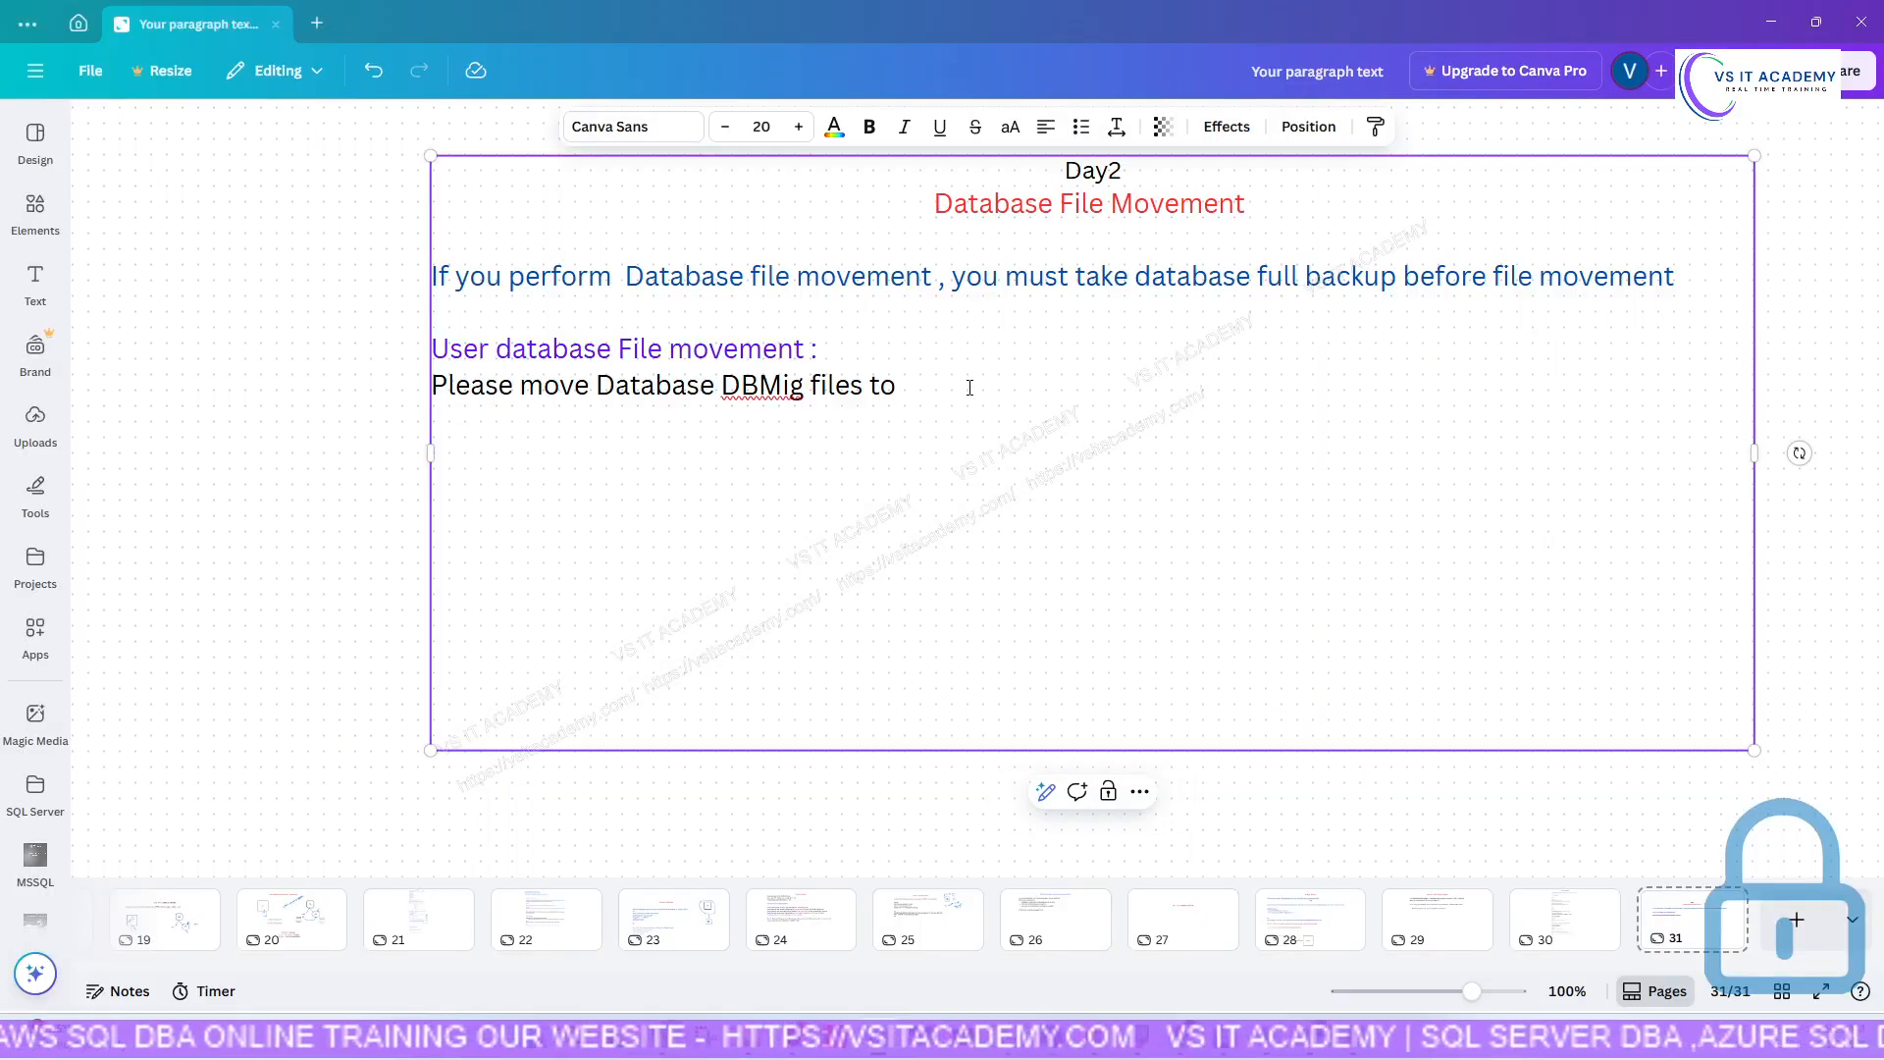
type("E drive")
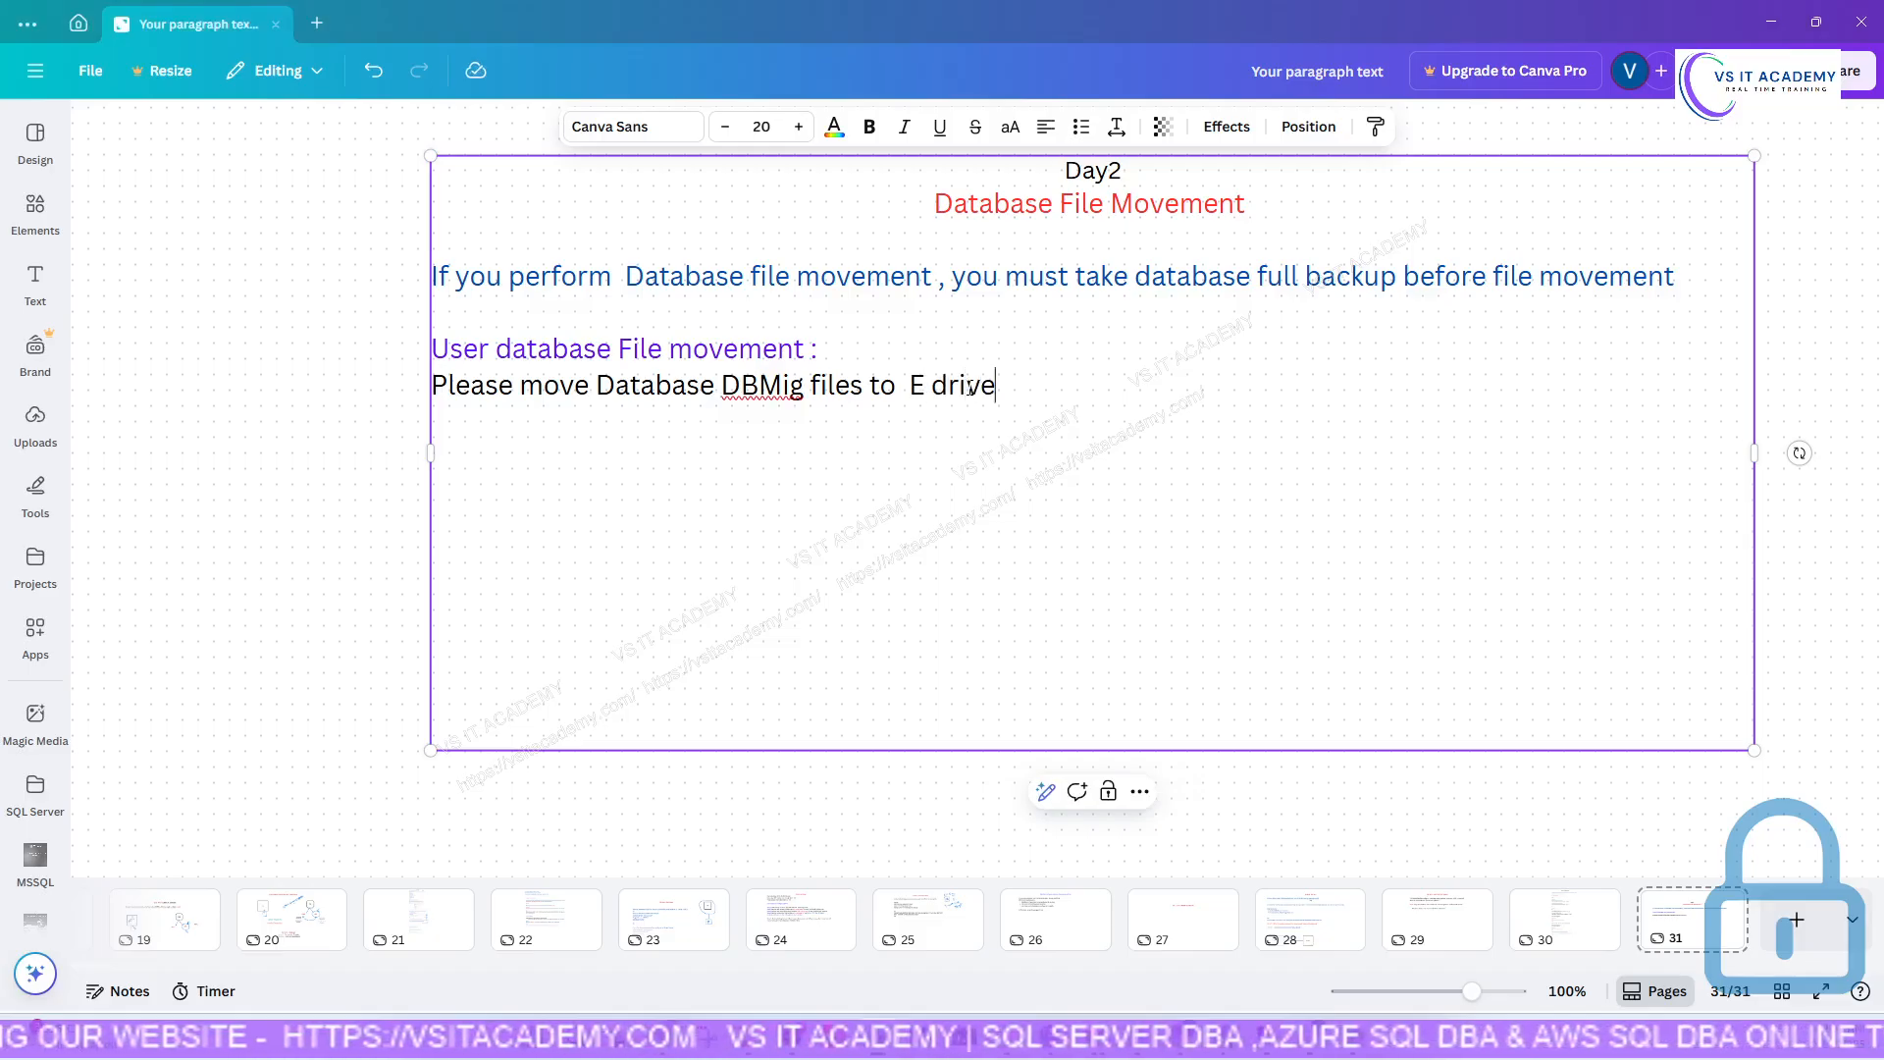
type(" on")
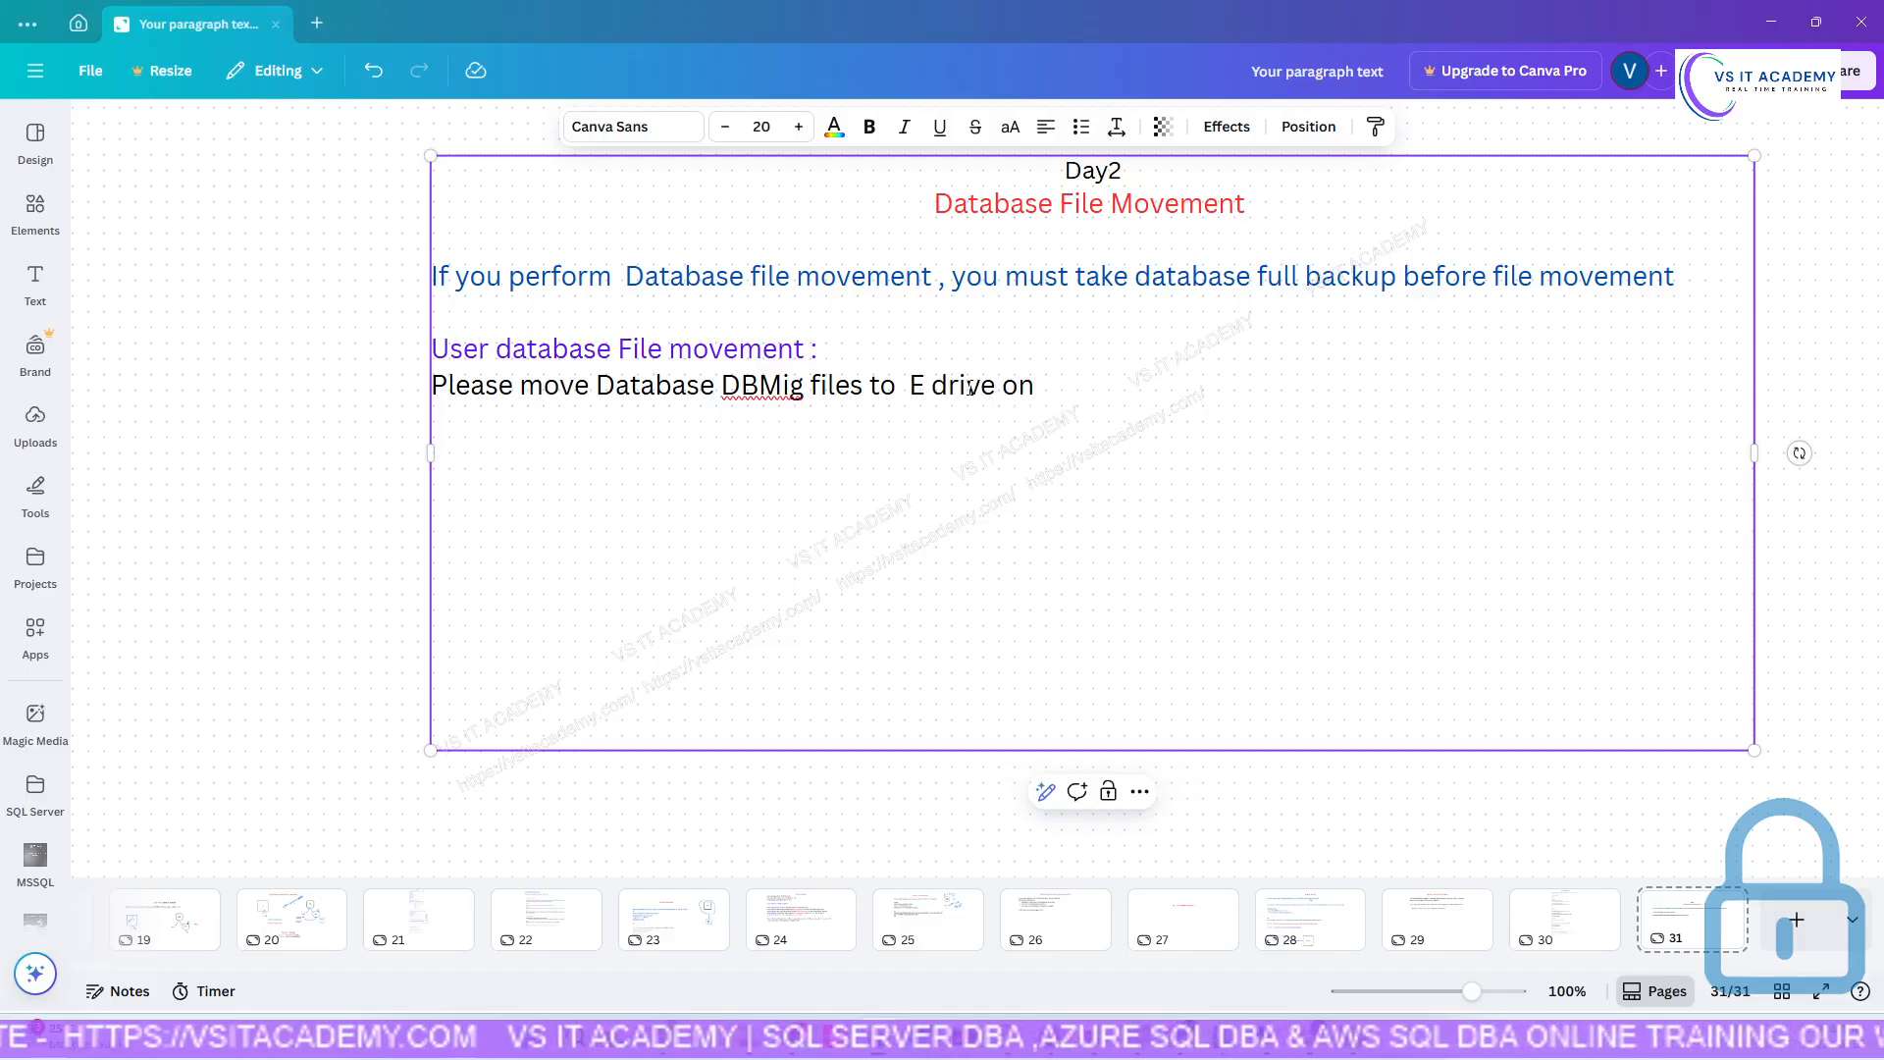
key("BackSpace")
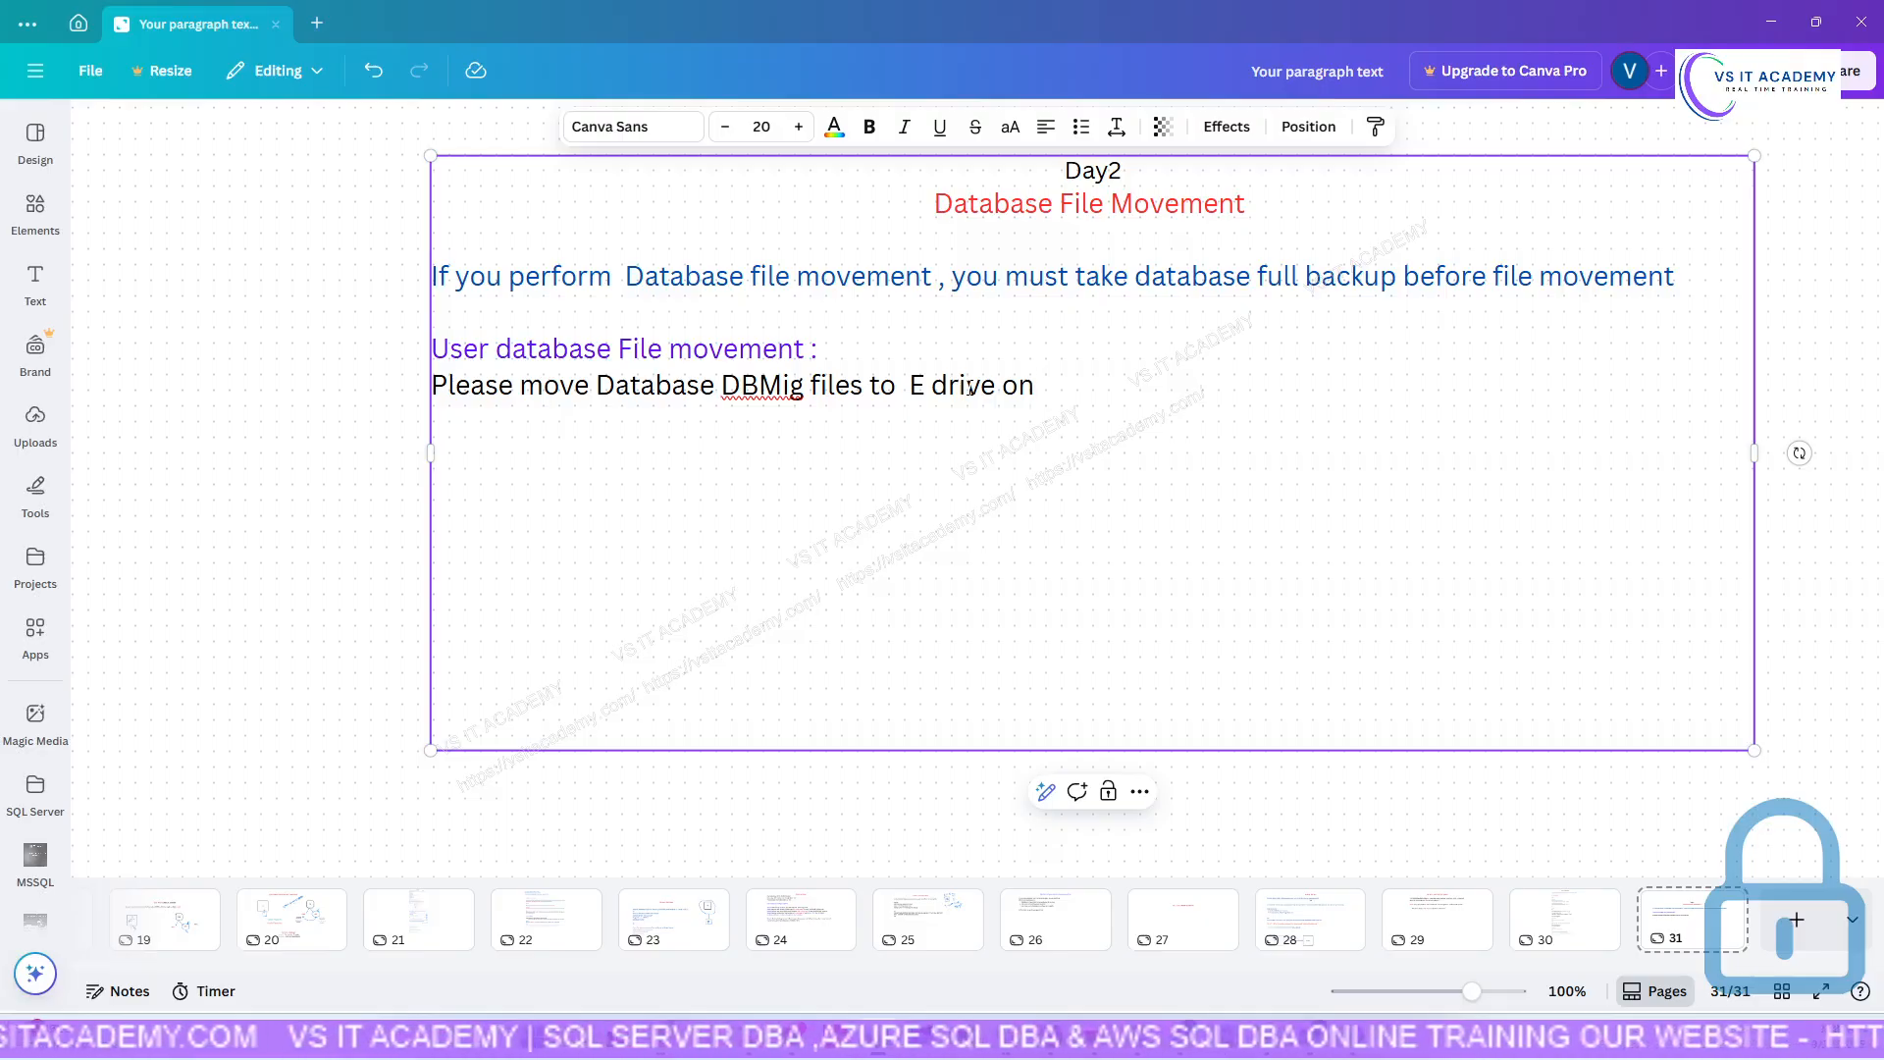
type("server ")
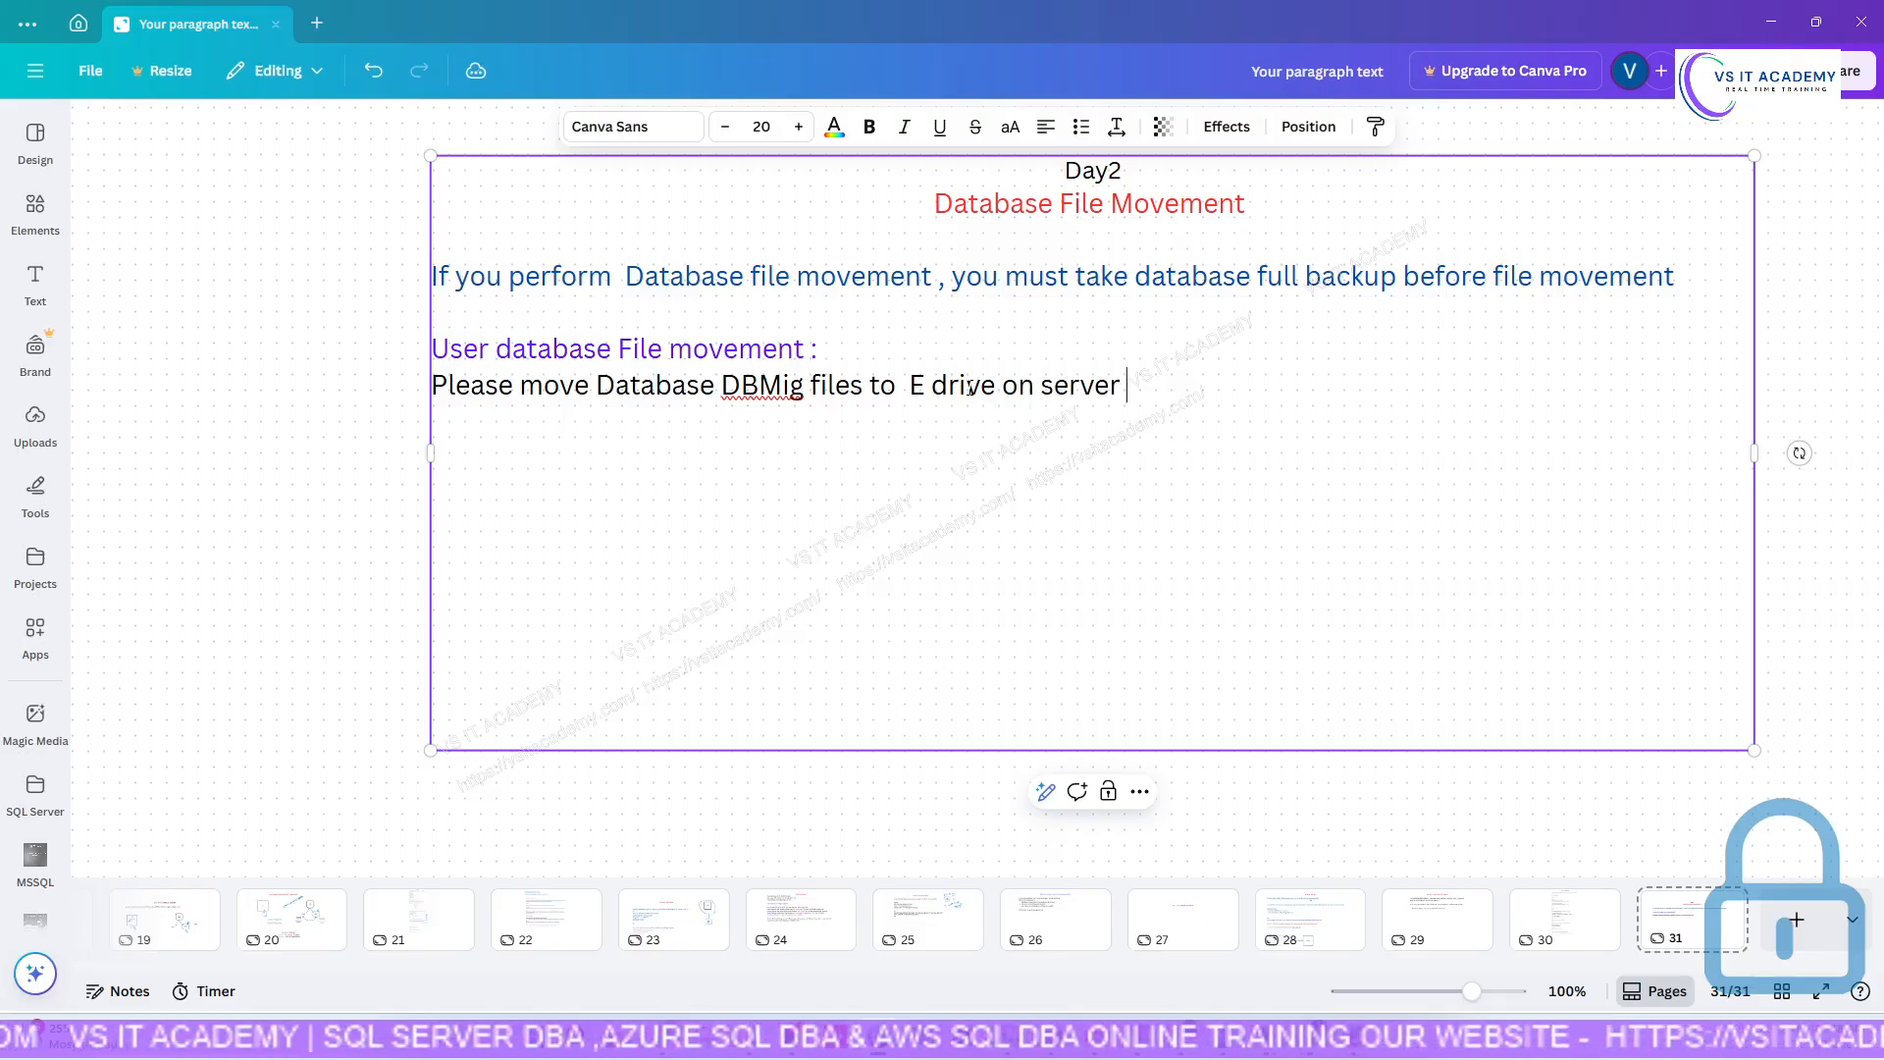
type("VSIR")
key("BackSpace")
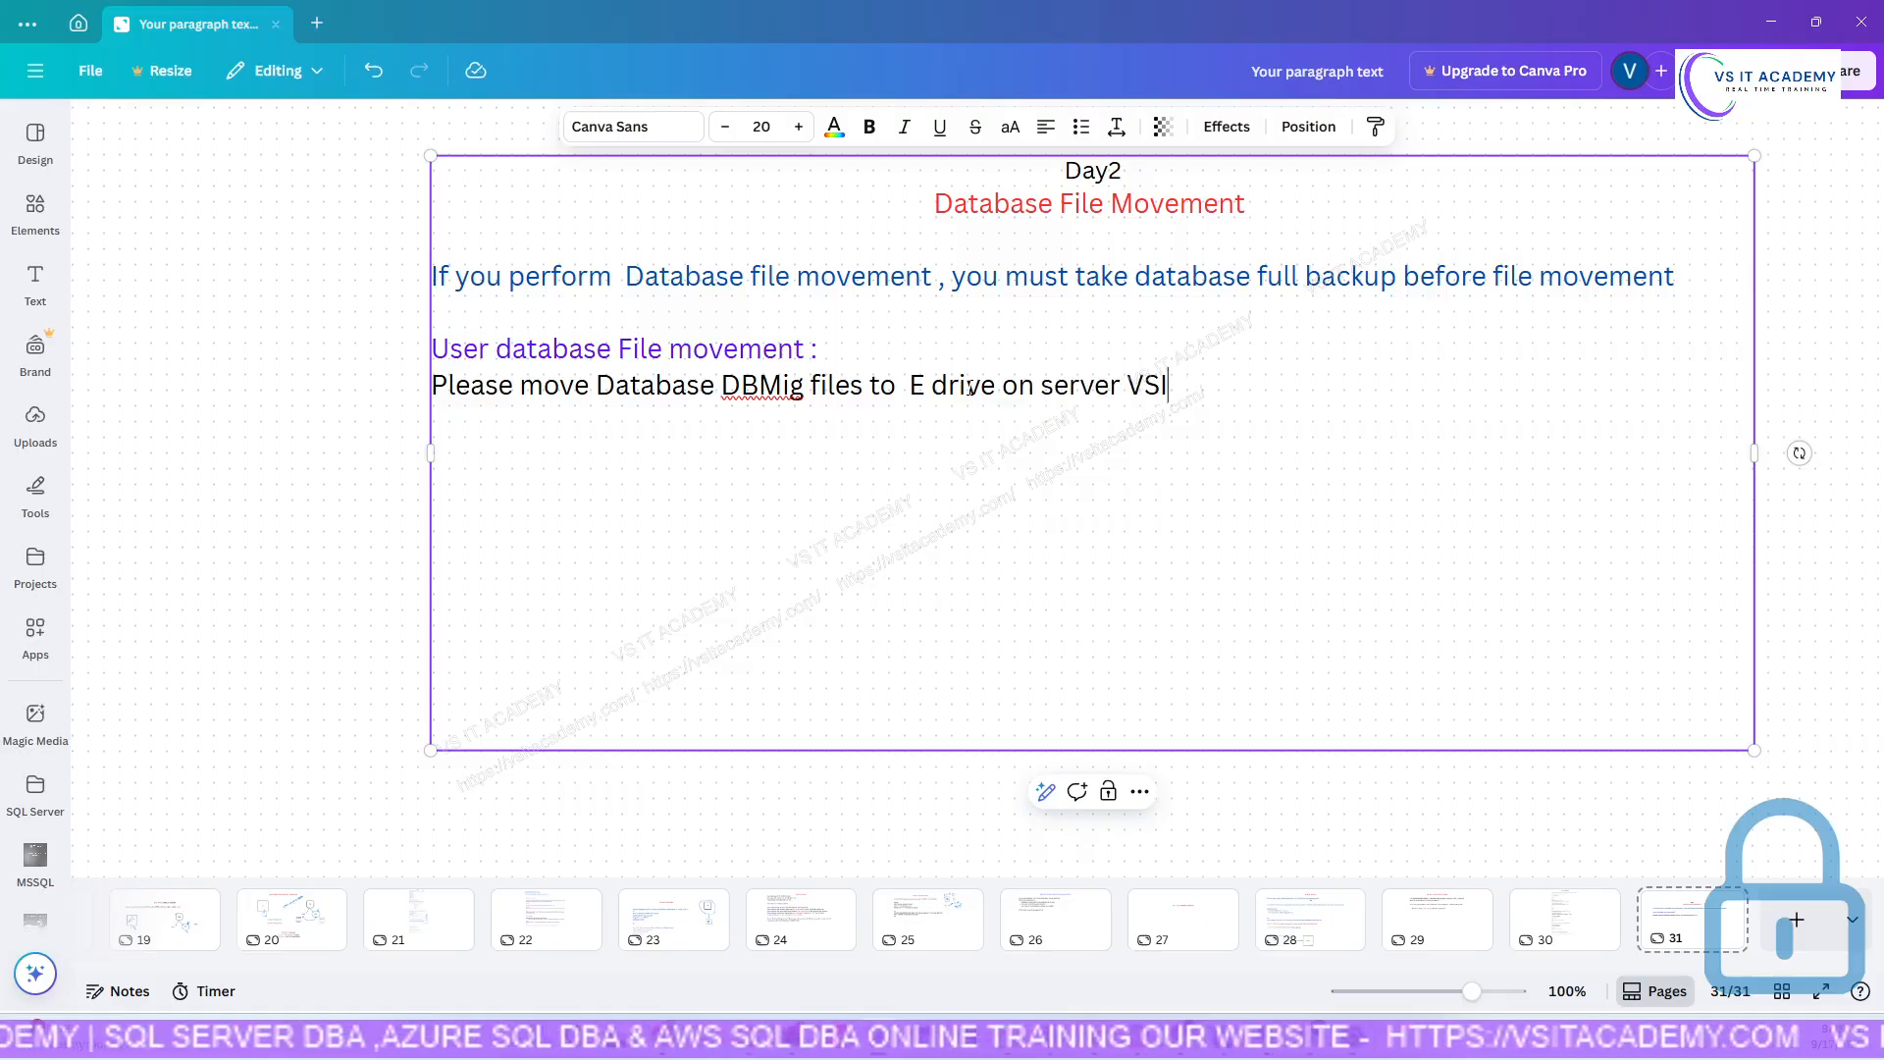
type("TSERVER1")
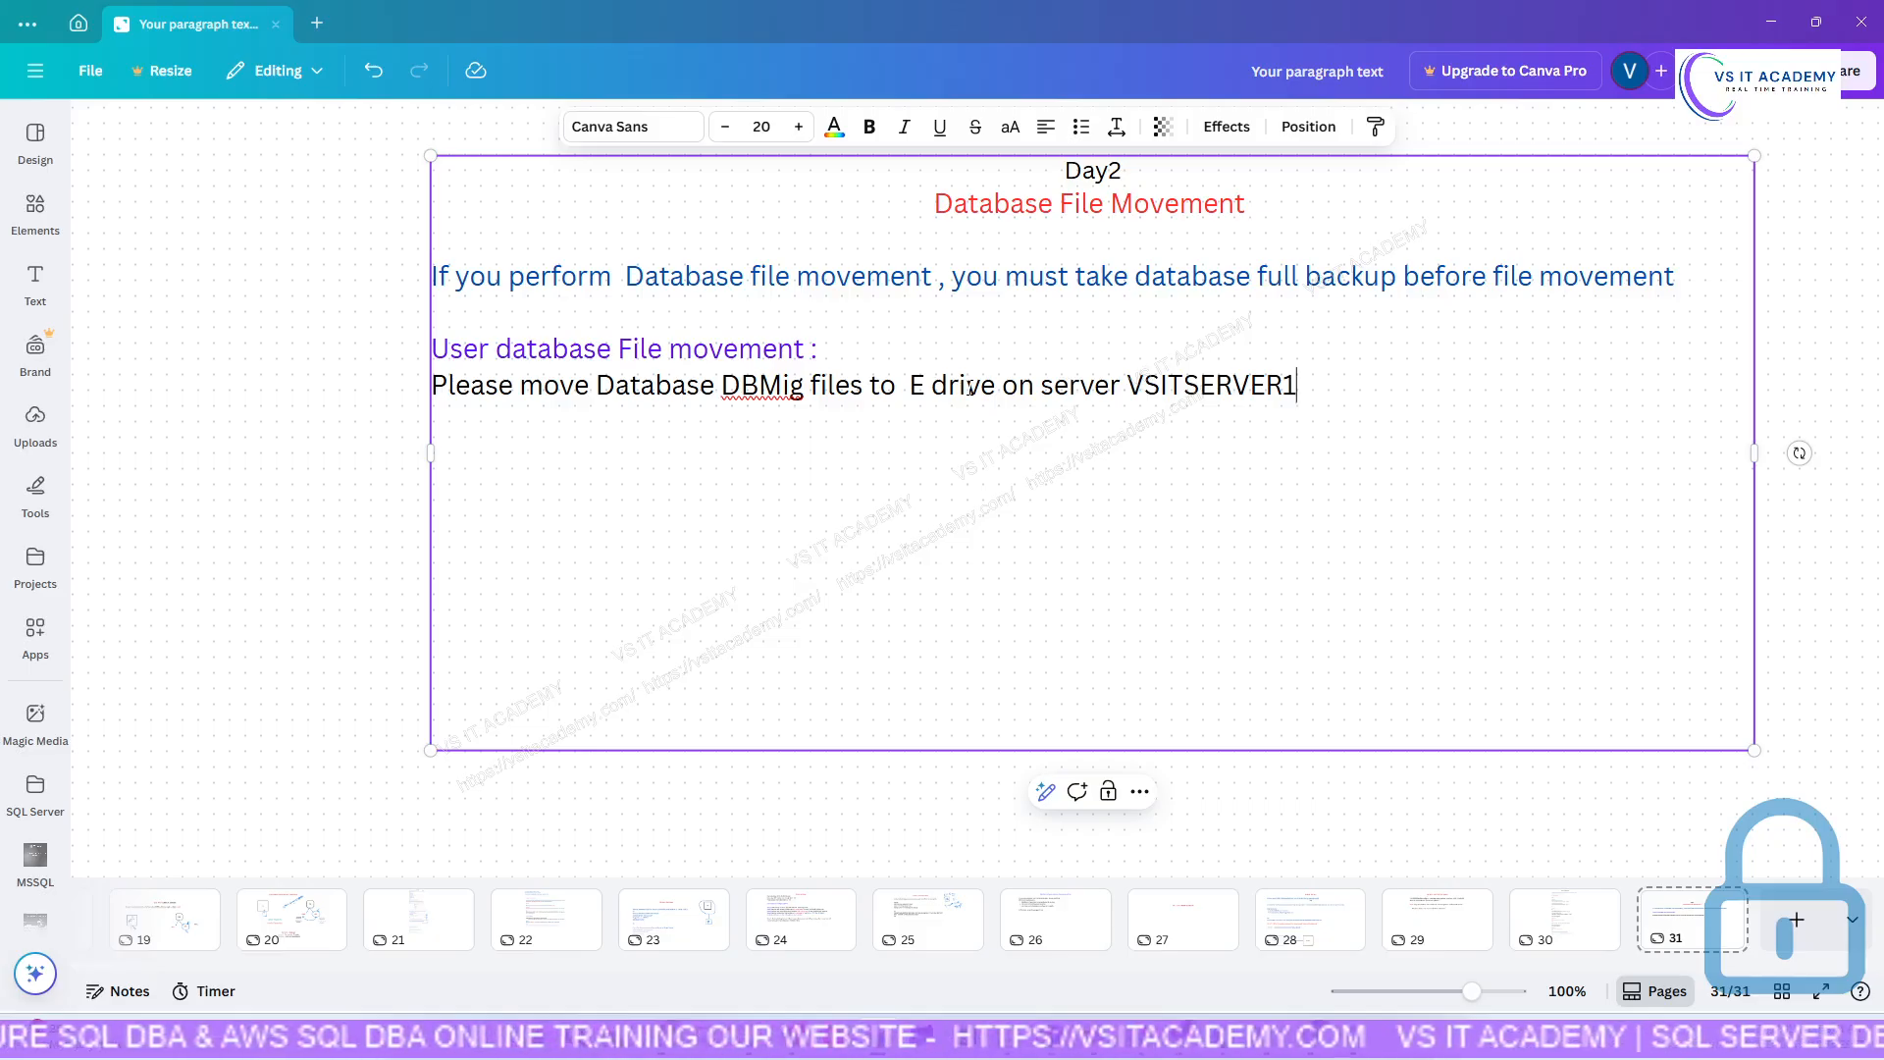
Highlight the server and database names in the request, and open a new query in Management Studio in the vsitserver1 remote session.
double_click(1205, 389)
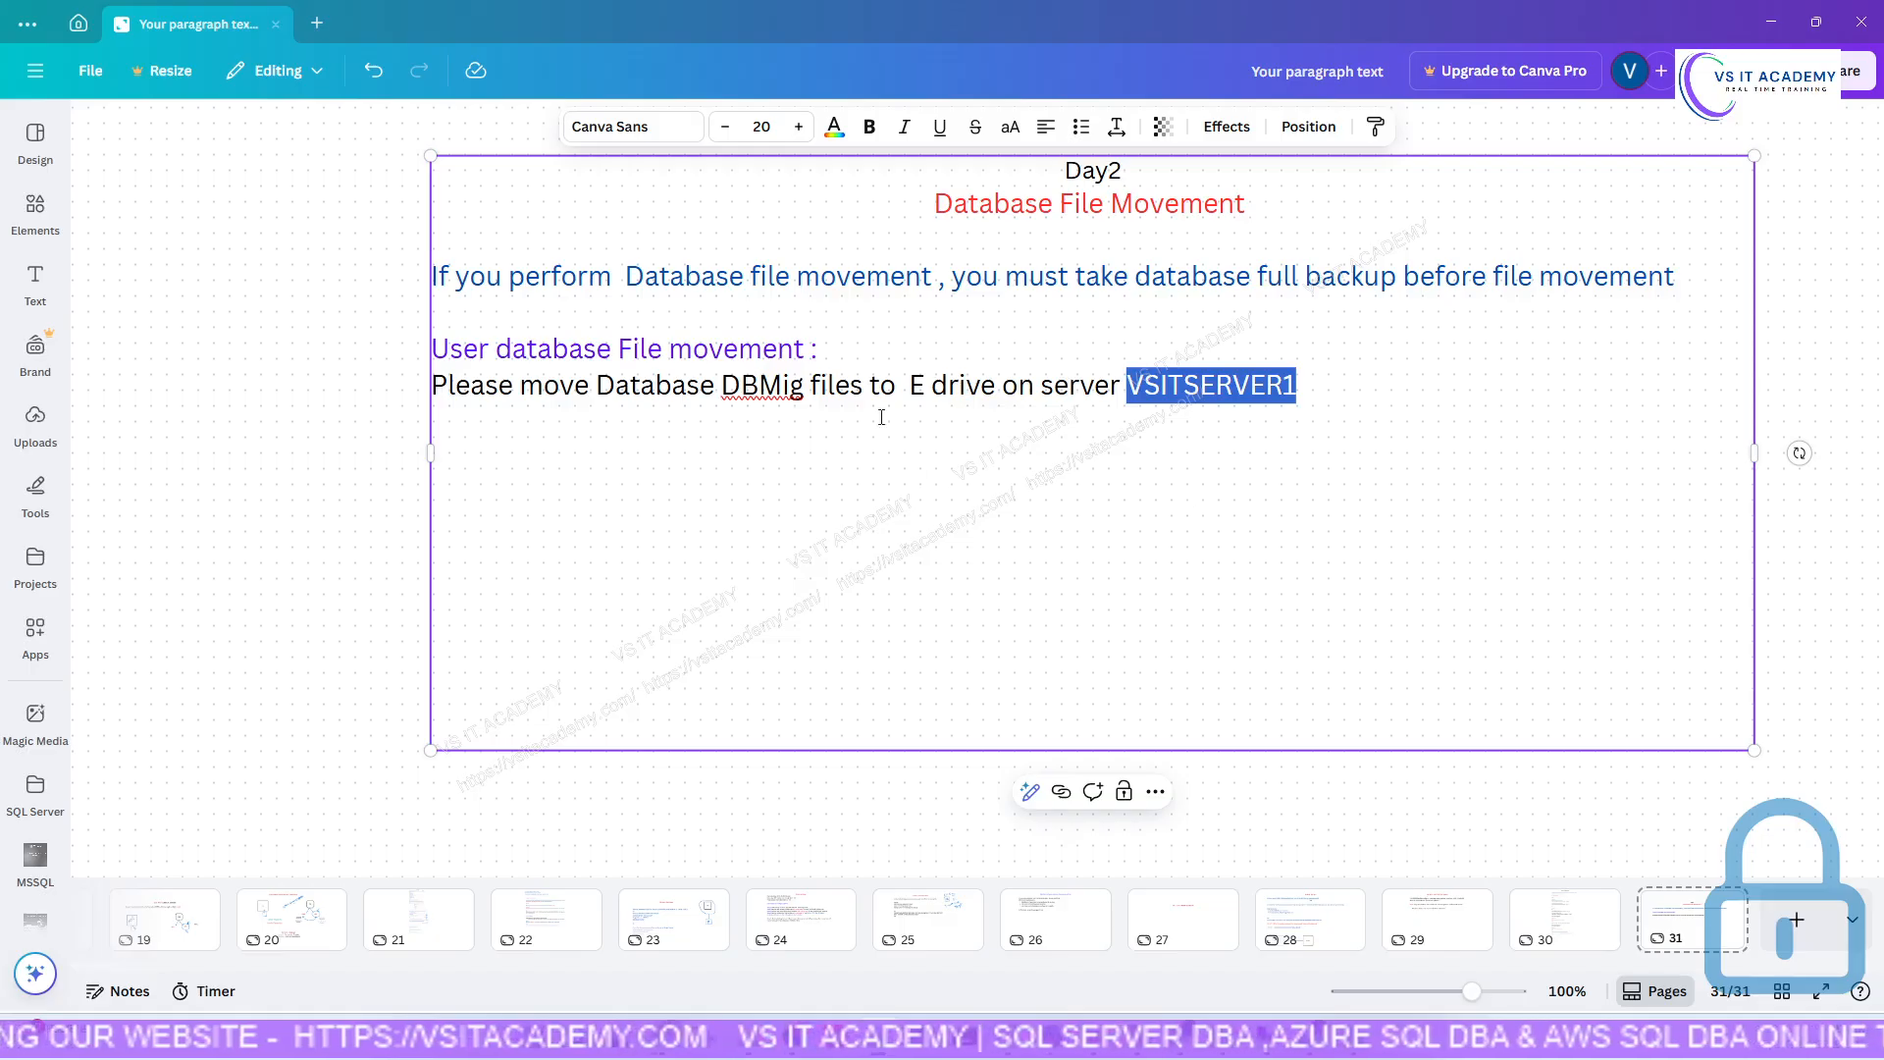
double_click(762, 386)
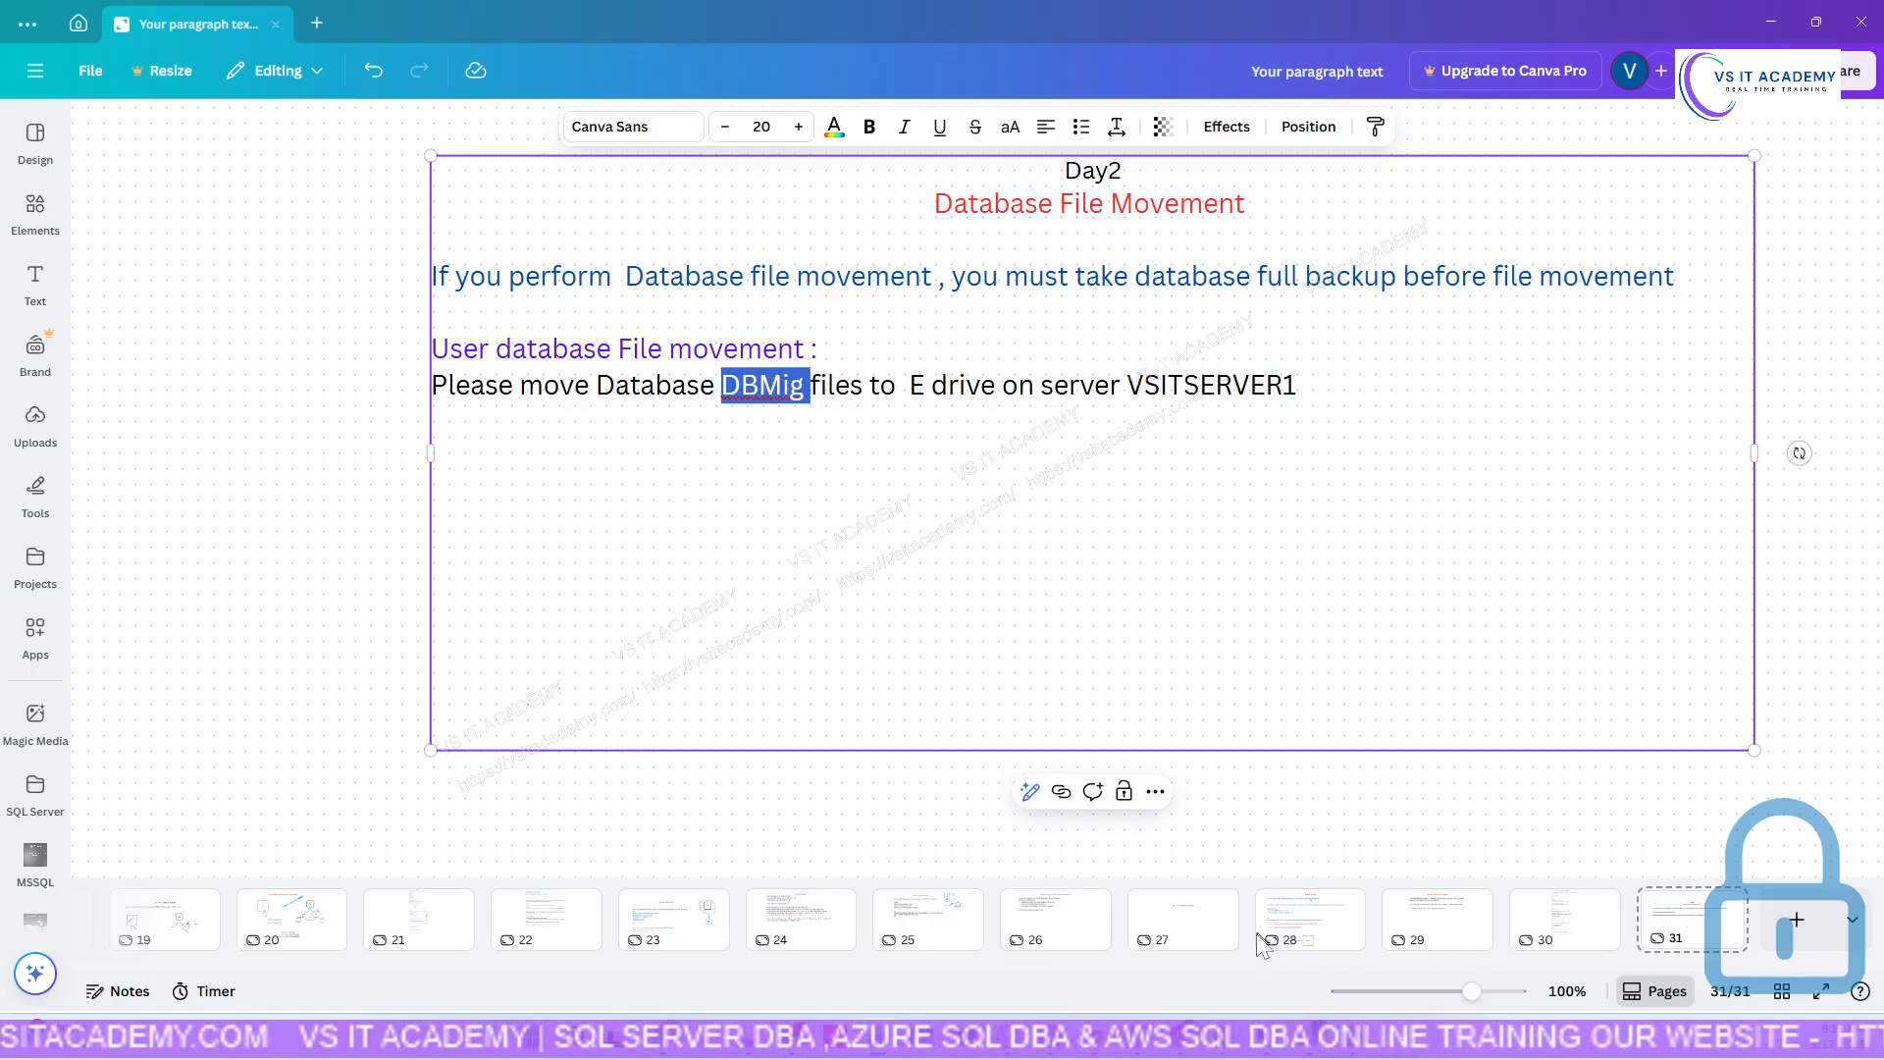
left_click(1177, 1038)
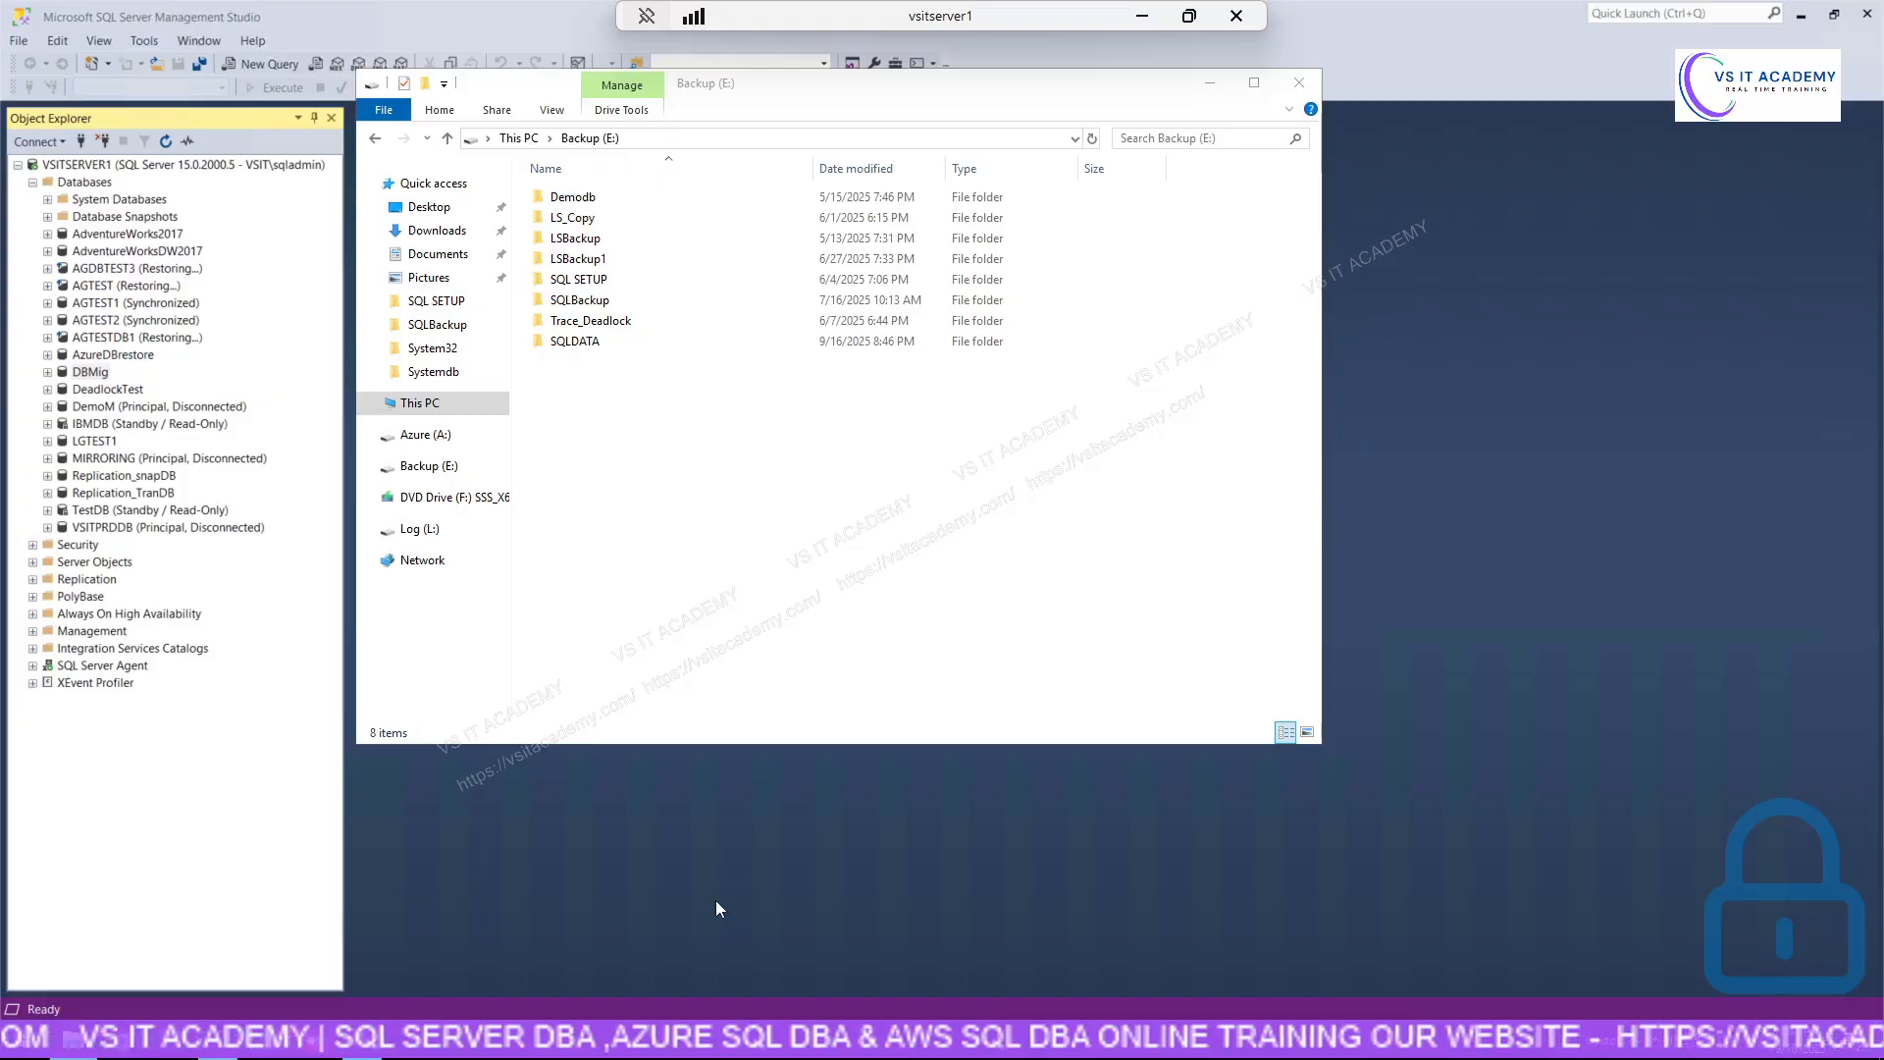
left_click(277, 359)
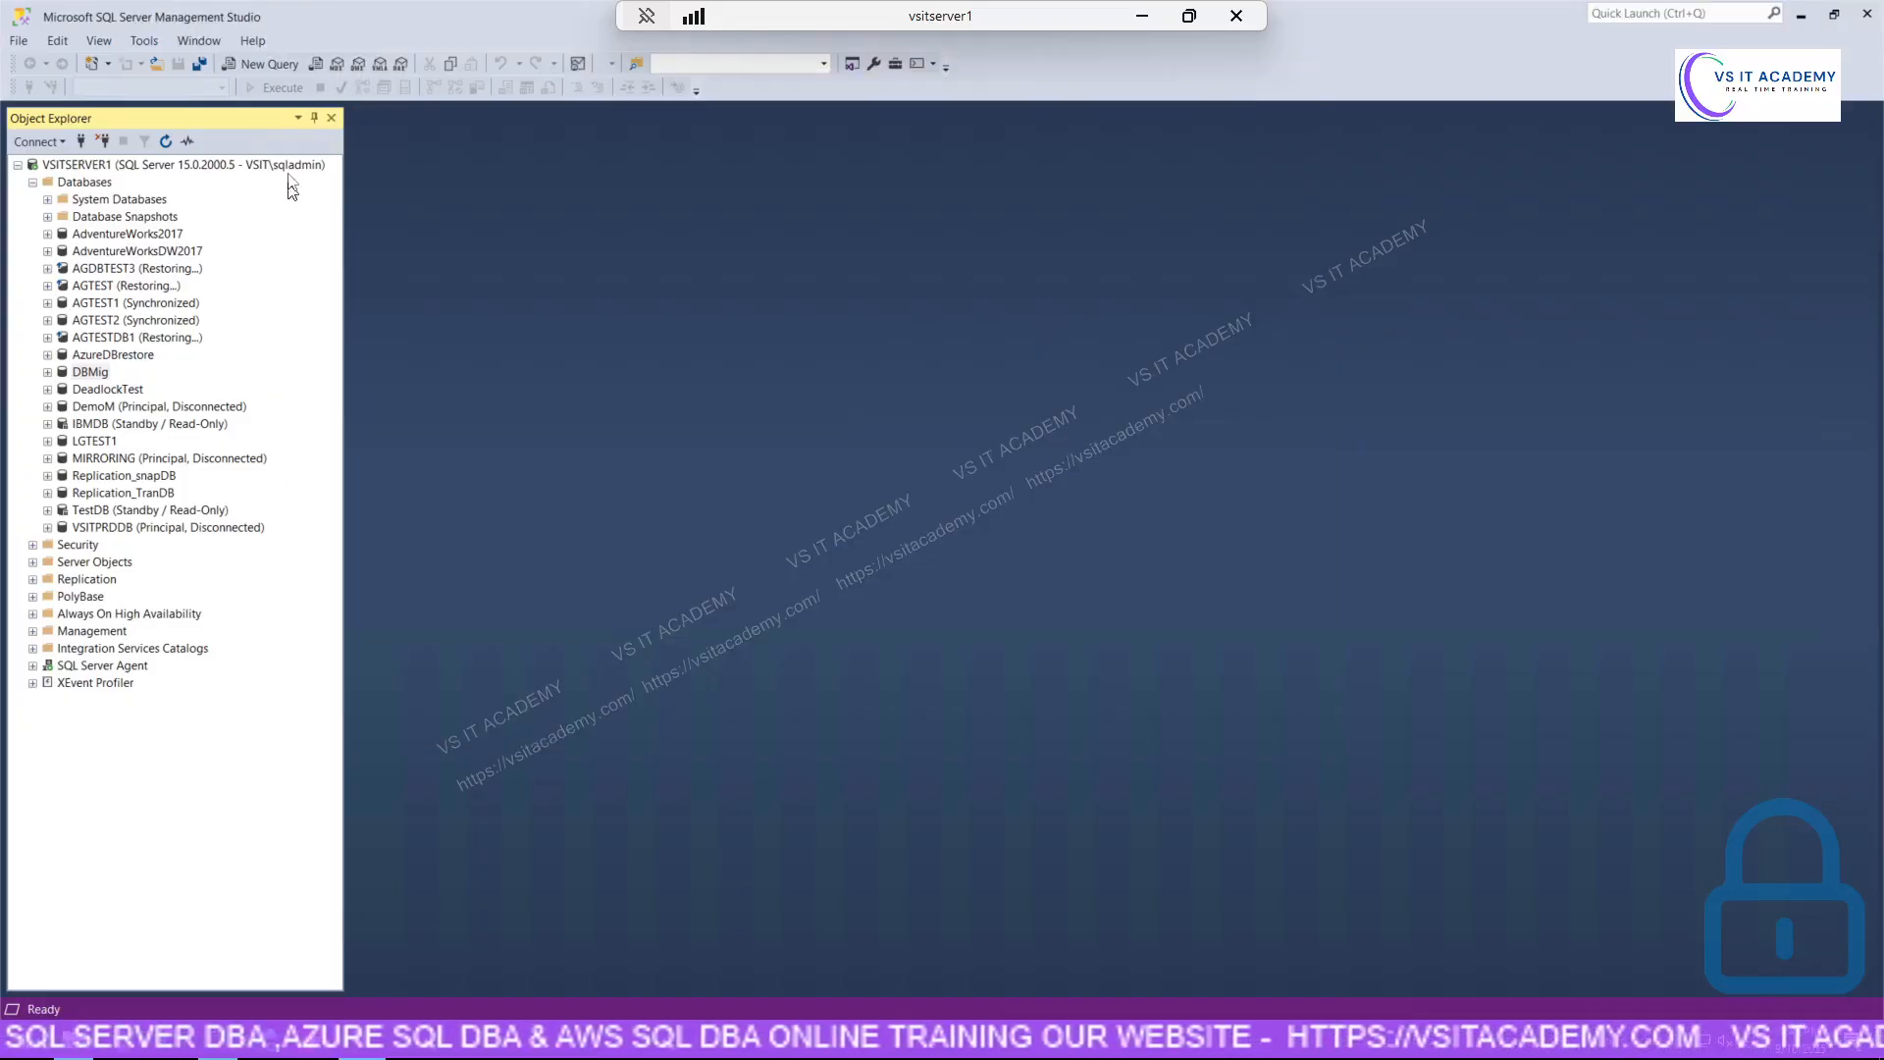
left_click(265, 64)
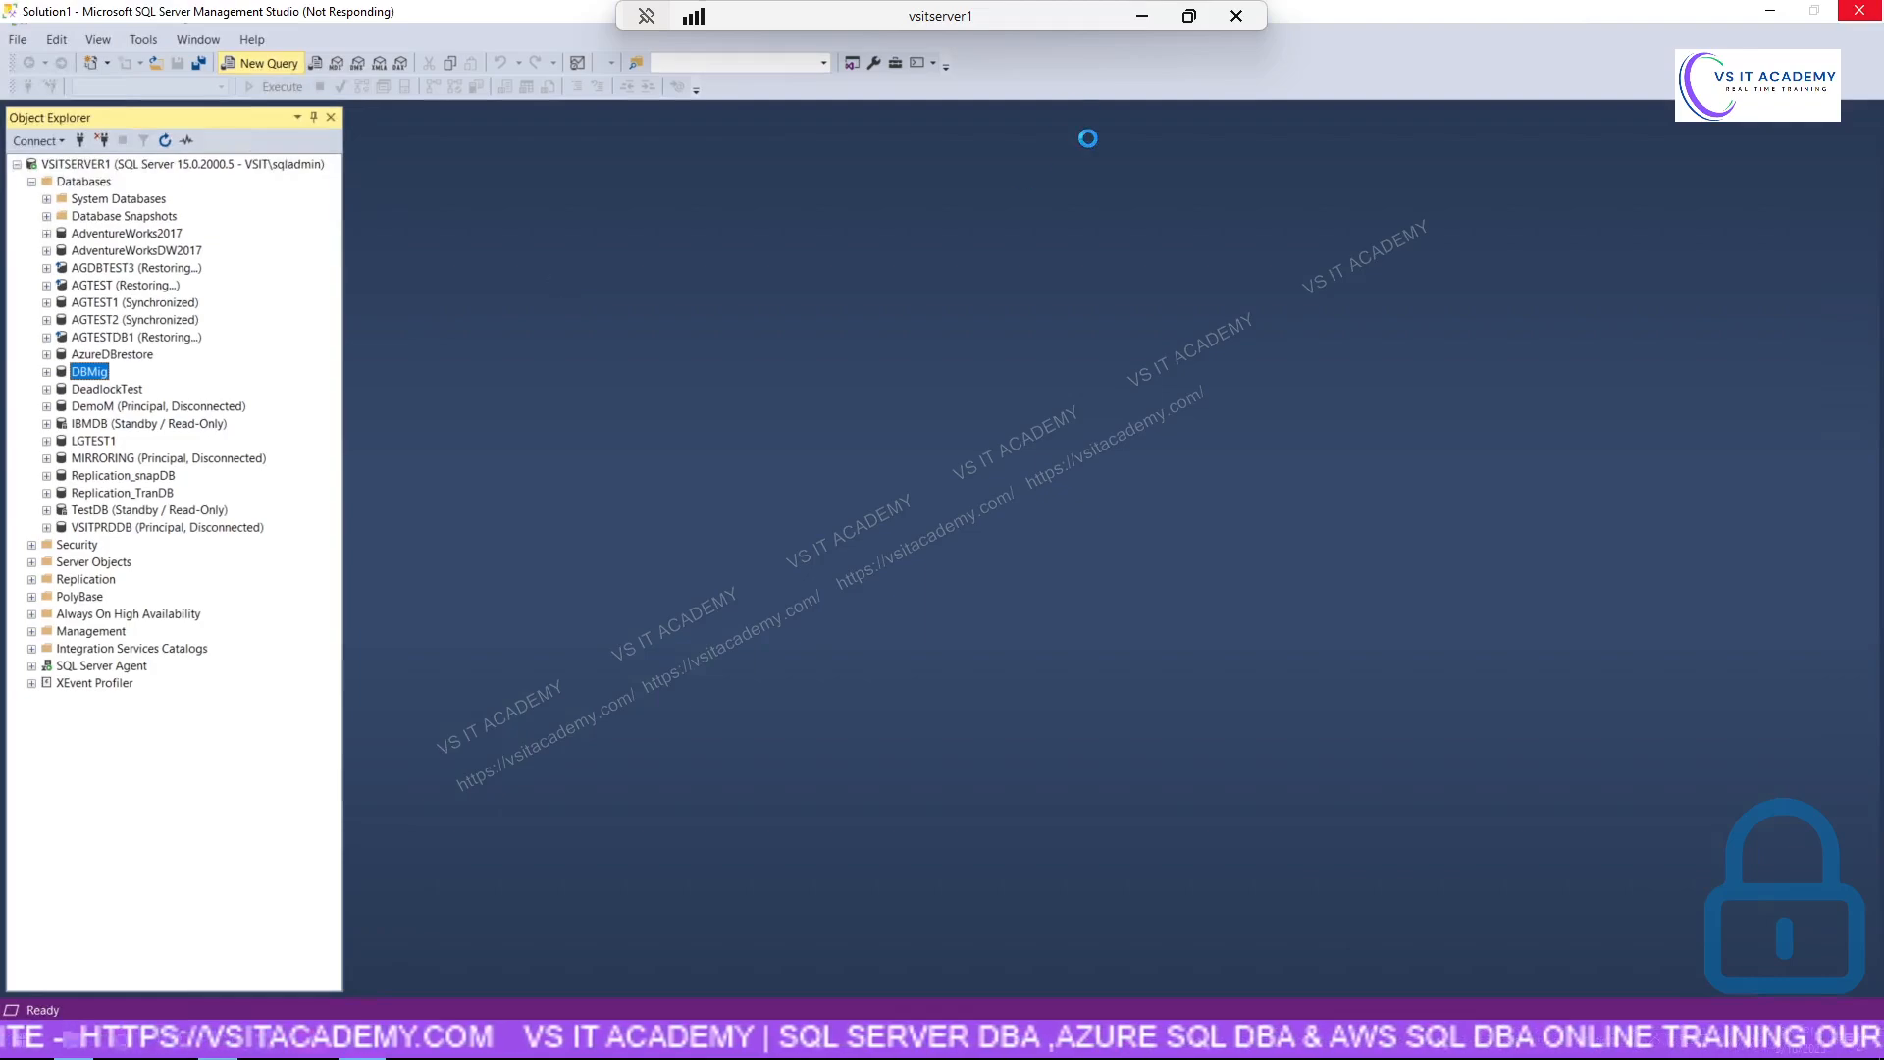
Switch to the Canva notes, consult the database file movement procedure on page 30 and return to page 31.
left_click(1144, 17)
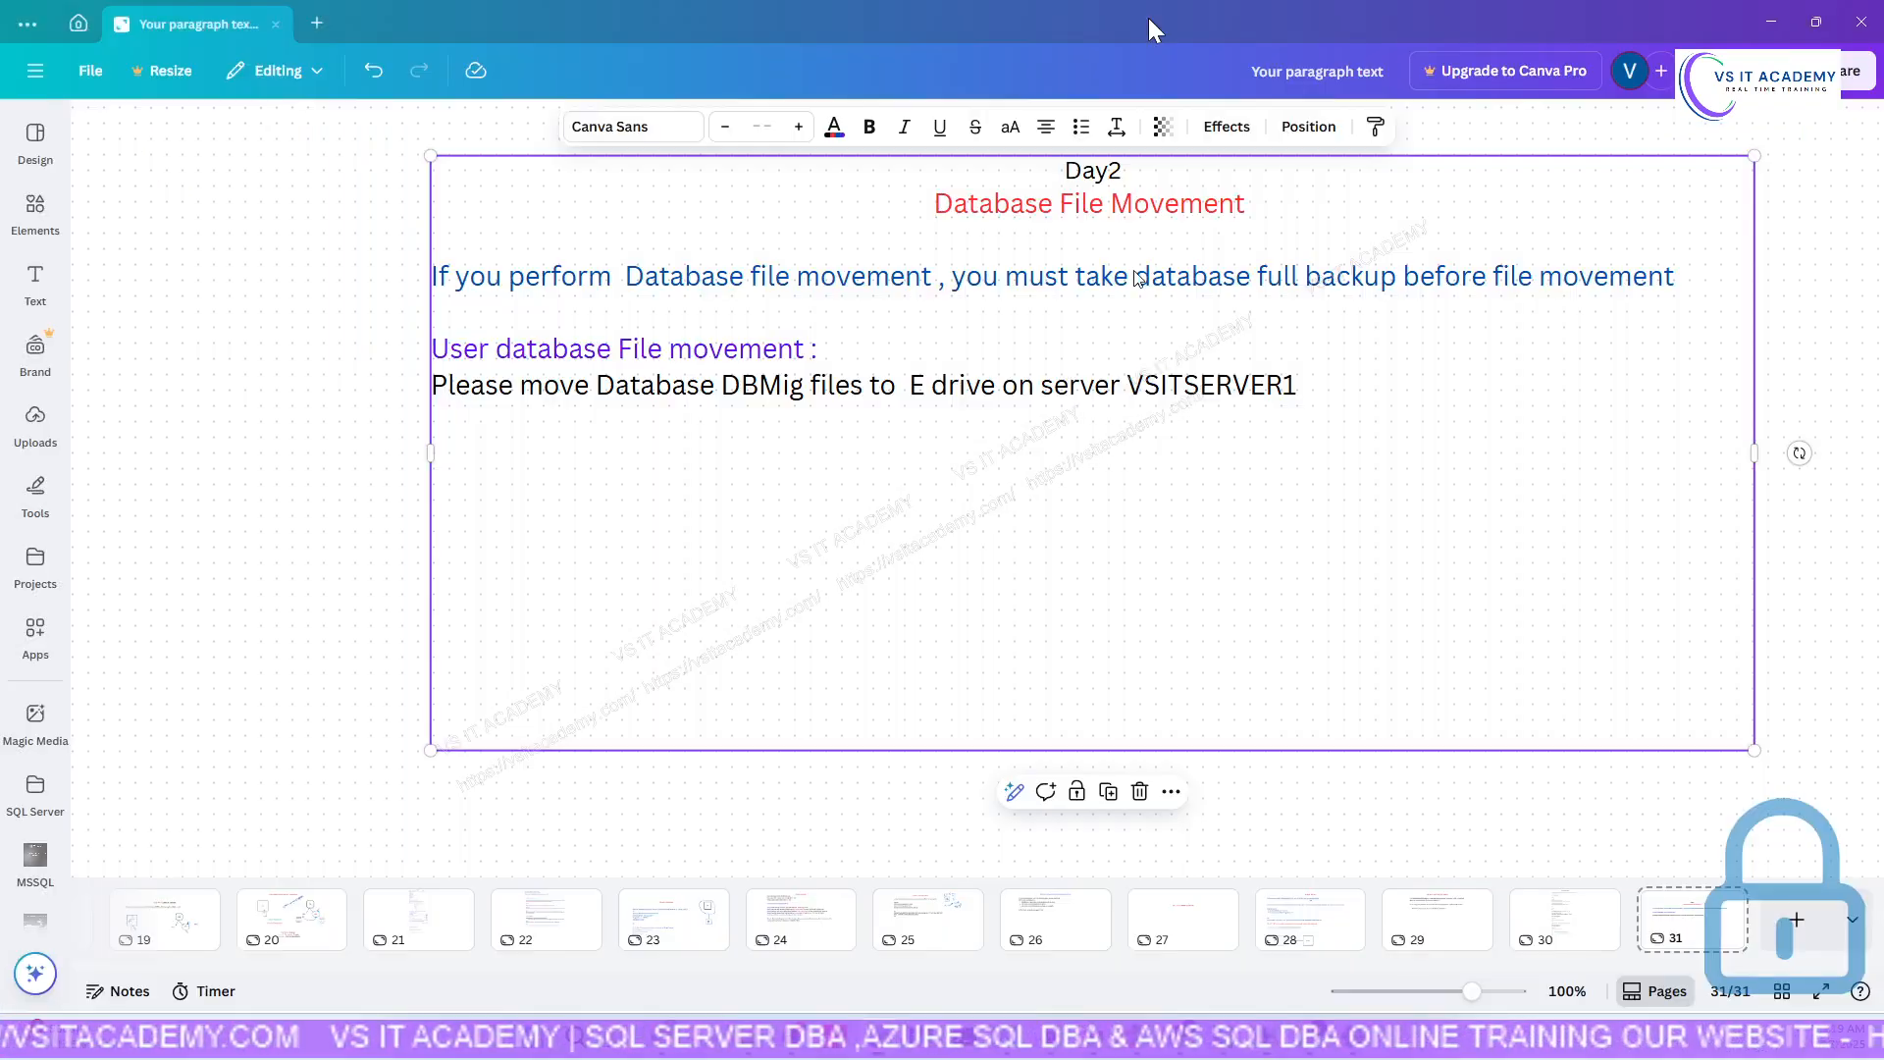
left_click(1595, 931)
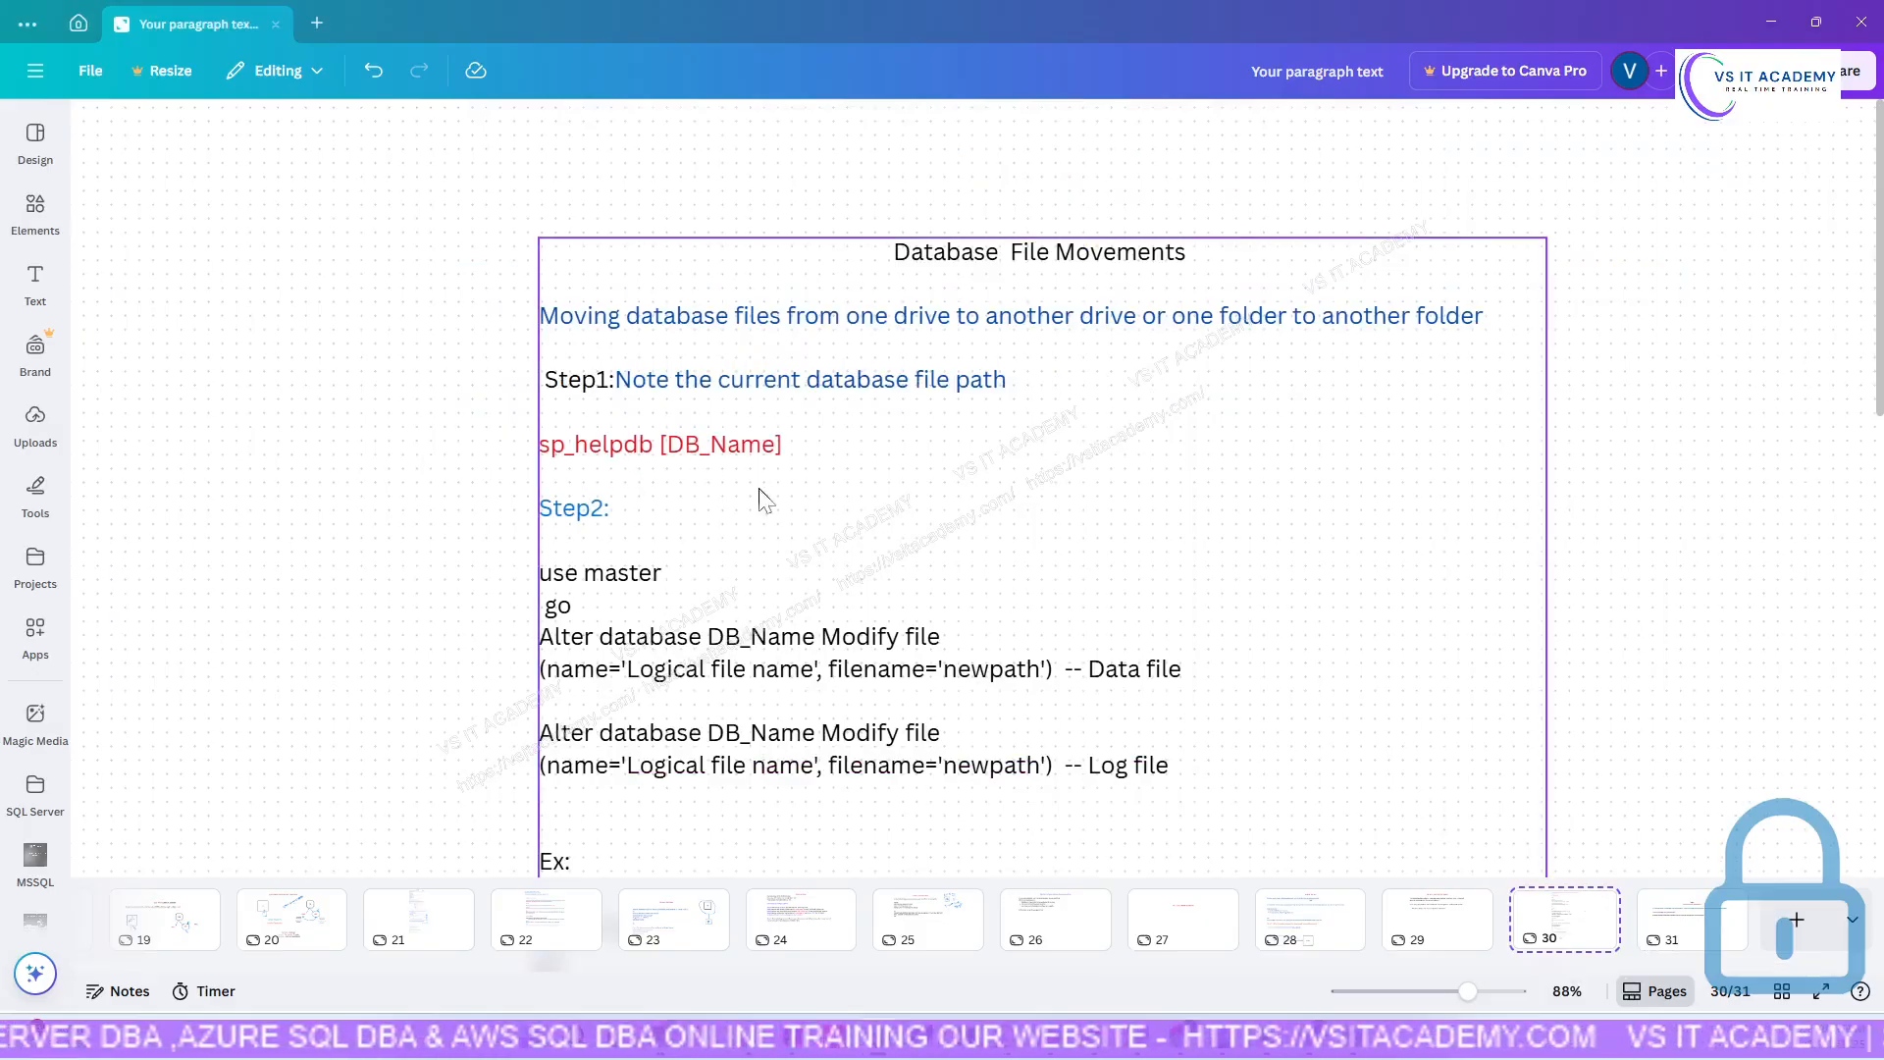
left_click(1678, 935)
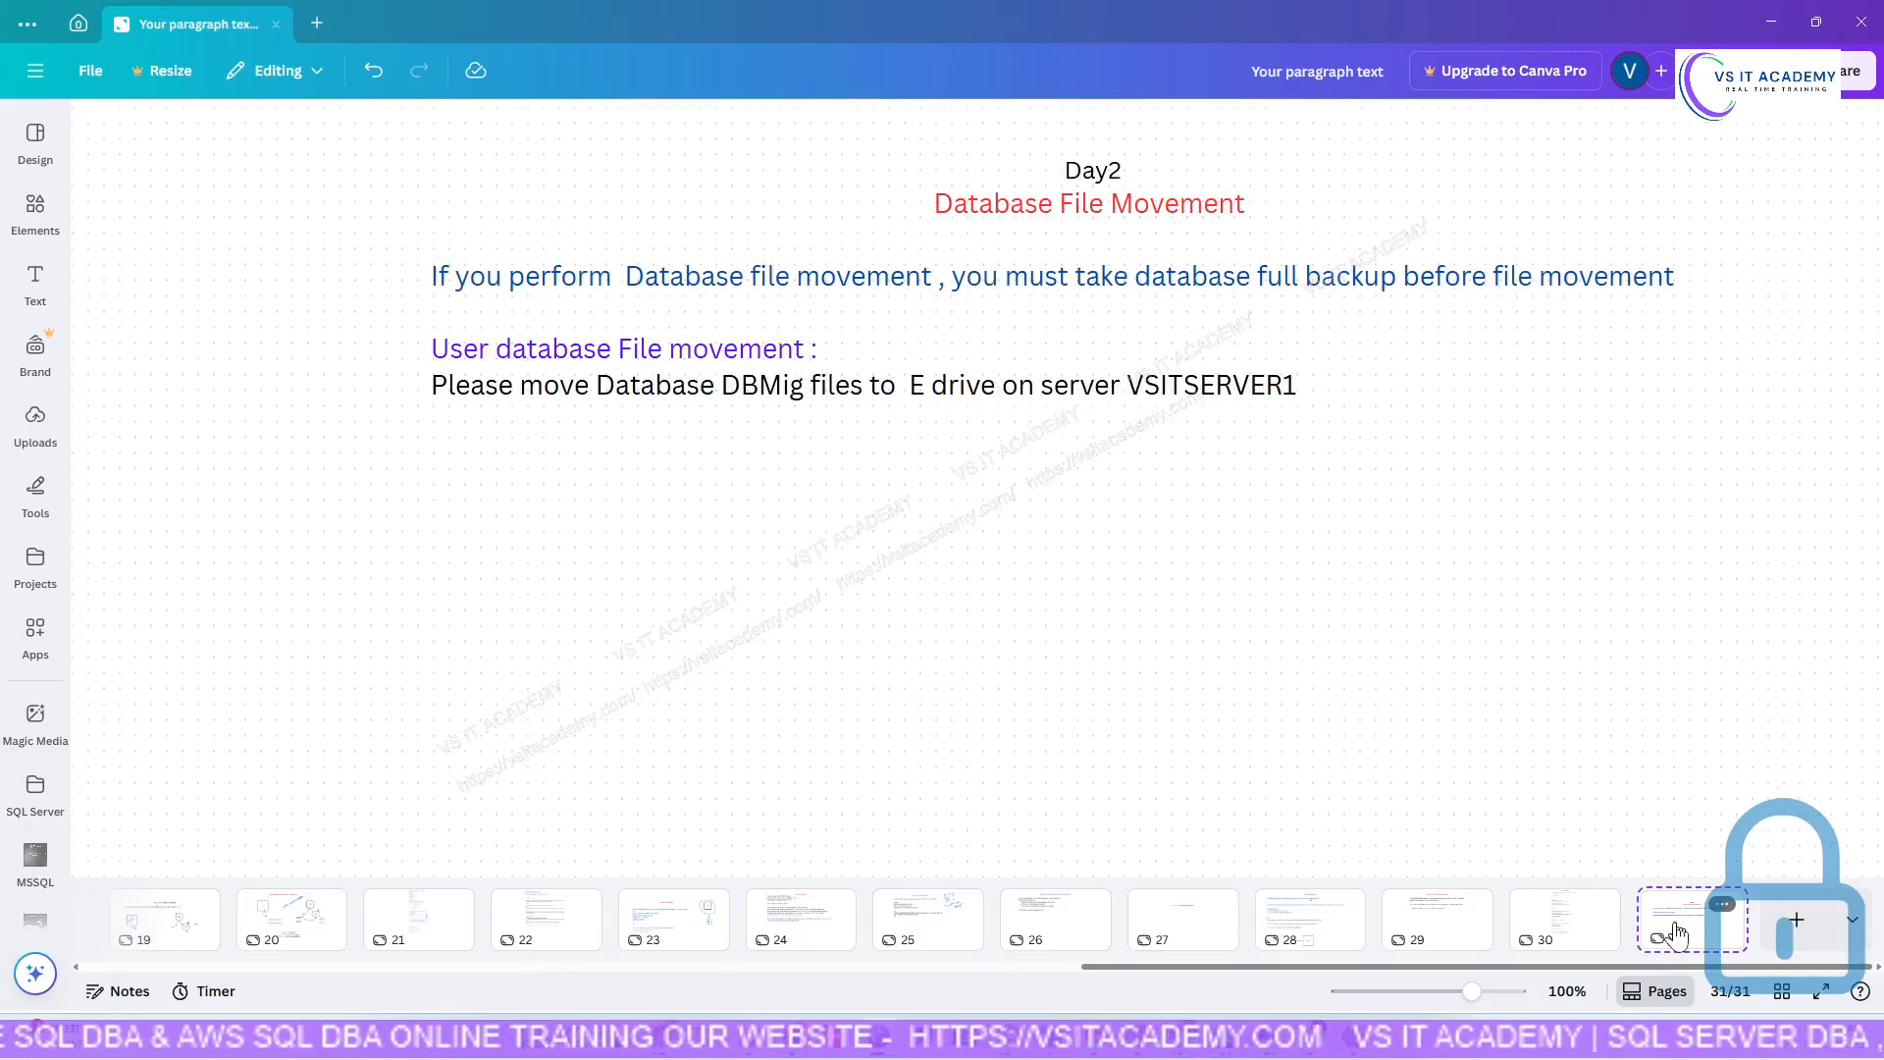
Add the line "Step1: Verify current DB path" below the request, separated by a blank line.
double_click(1323, 392)
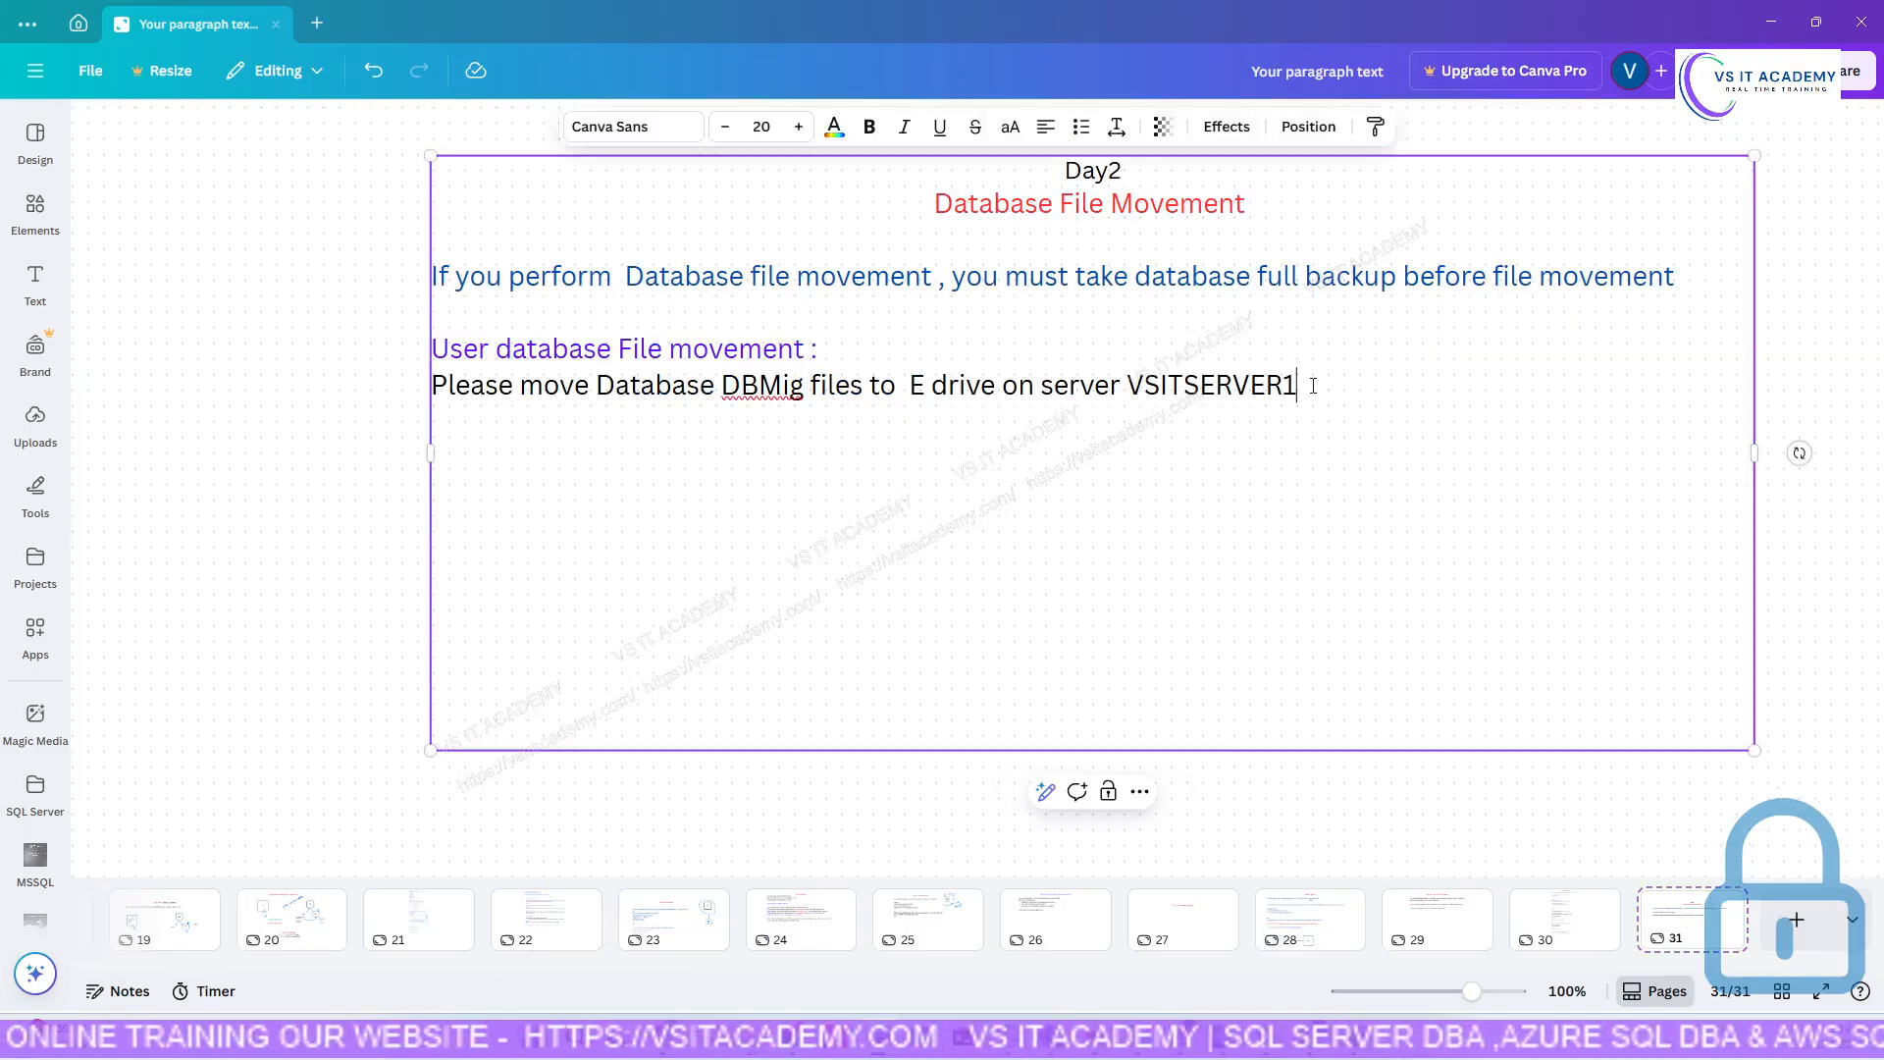
key("Return")
key("Return")
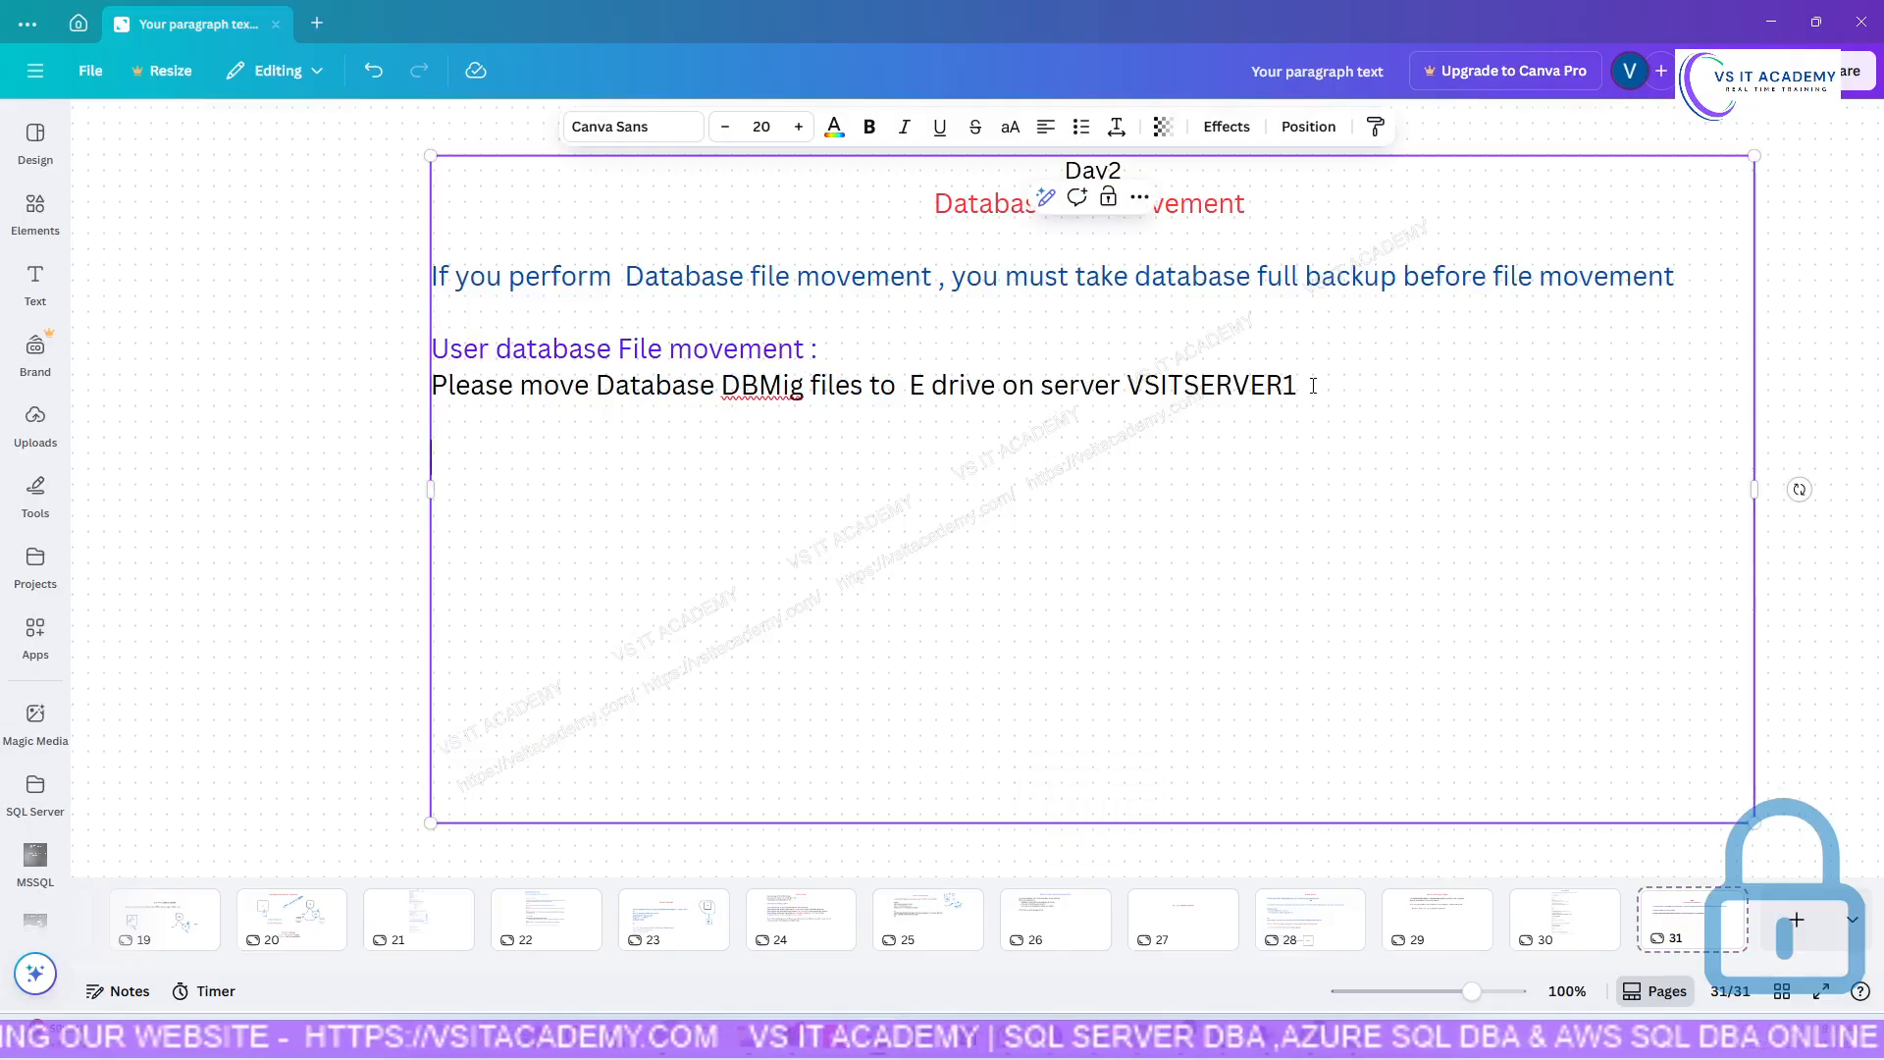
type("Step1")
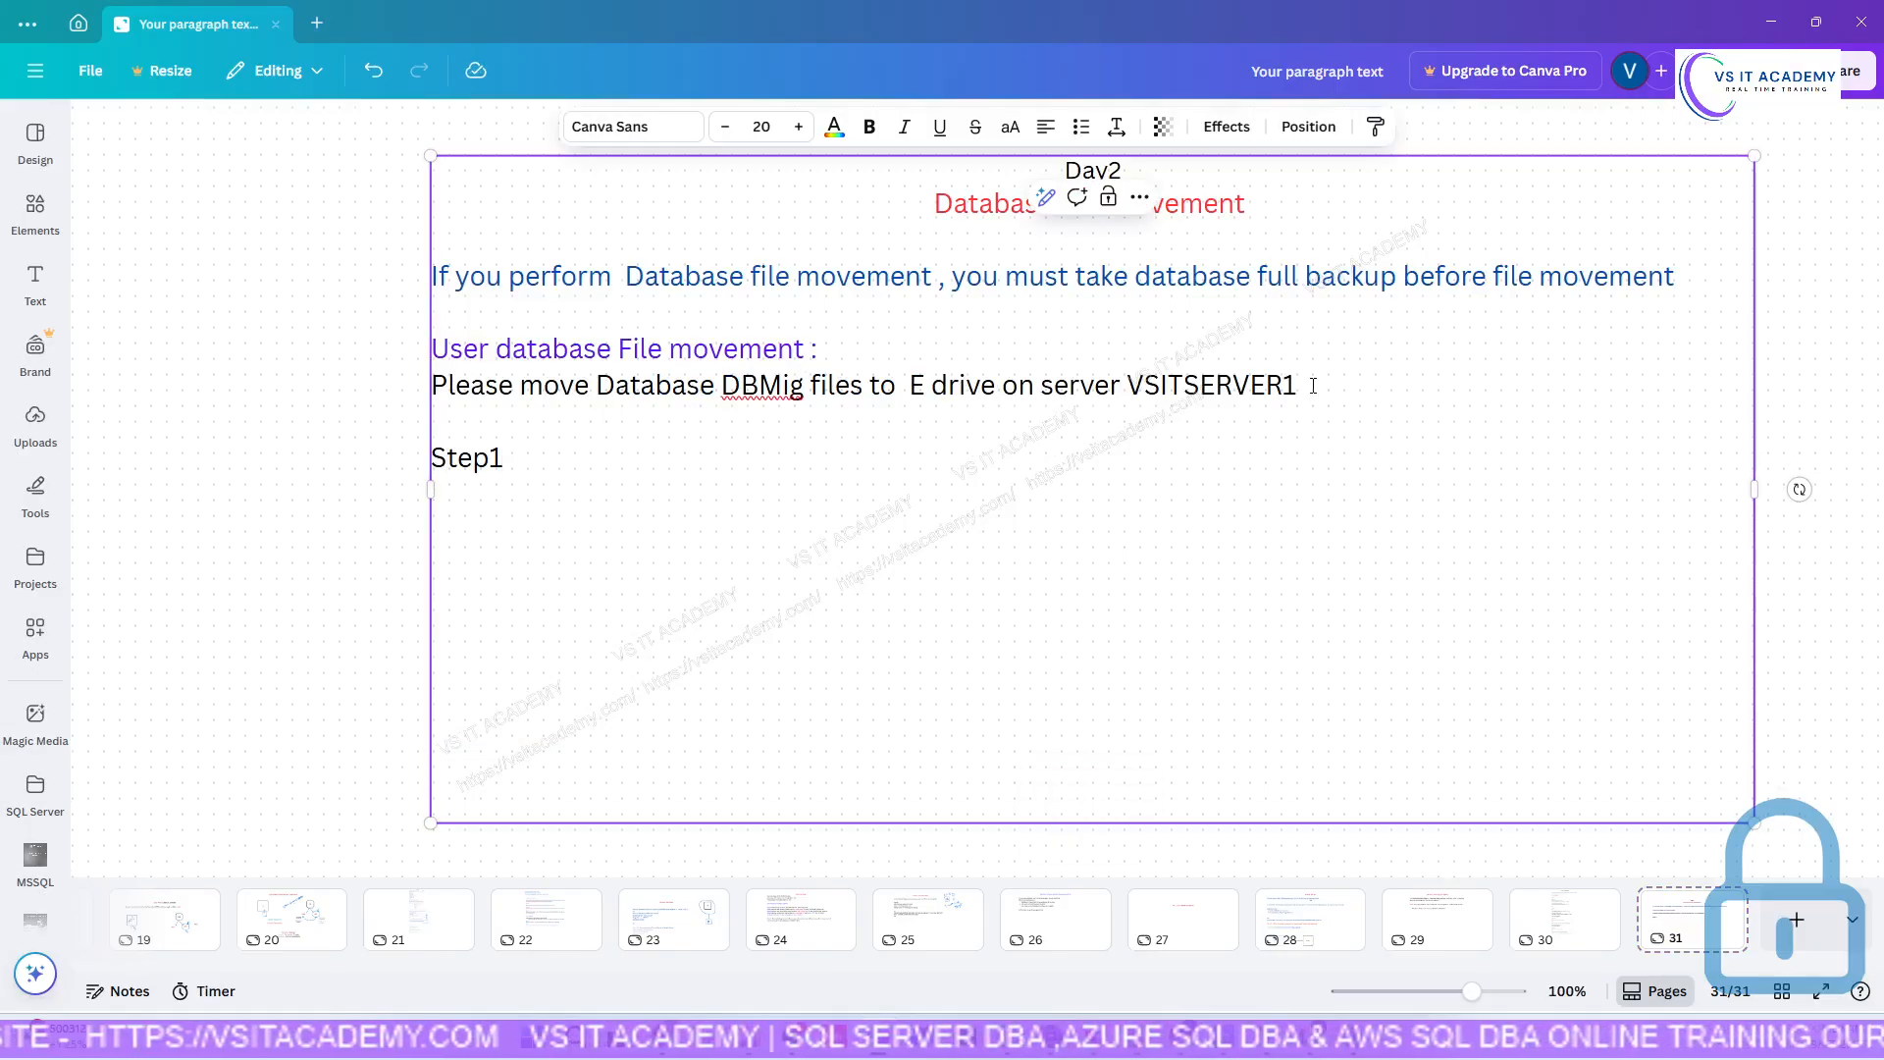
type(":")
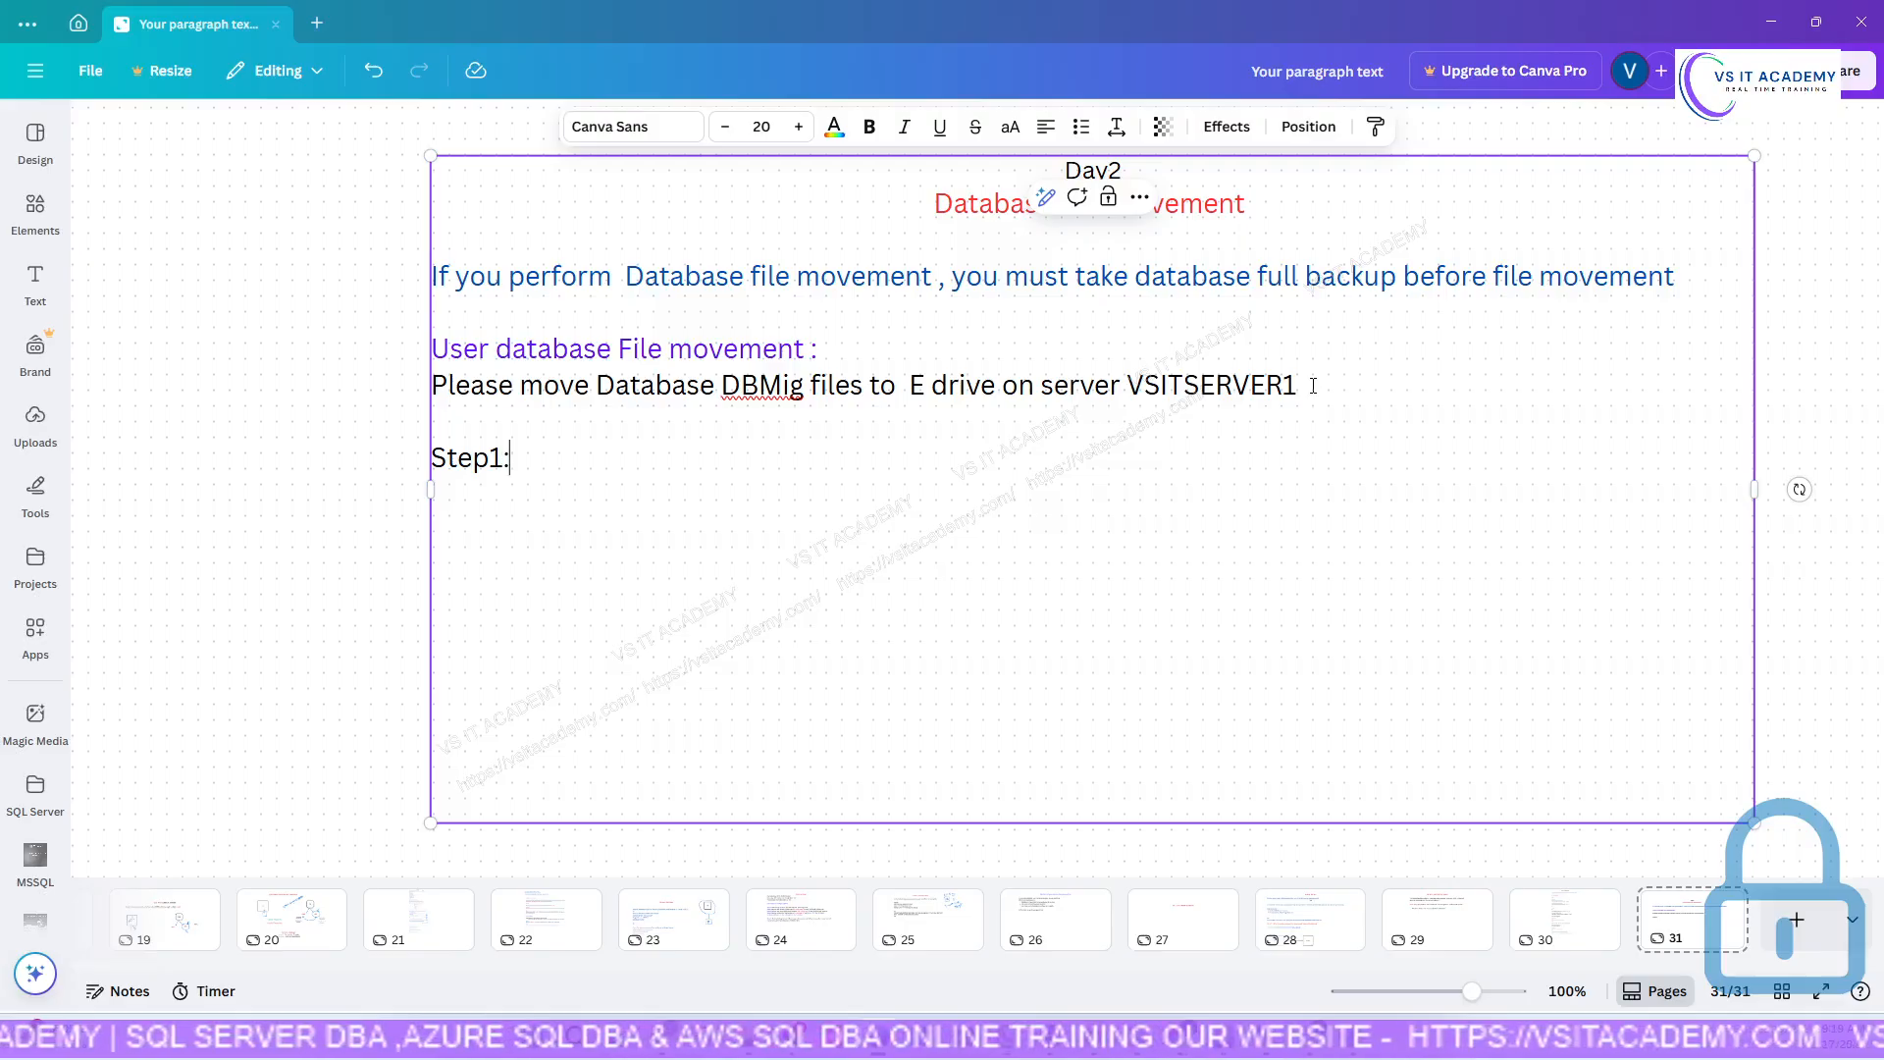
key("Return")
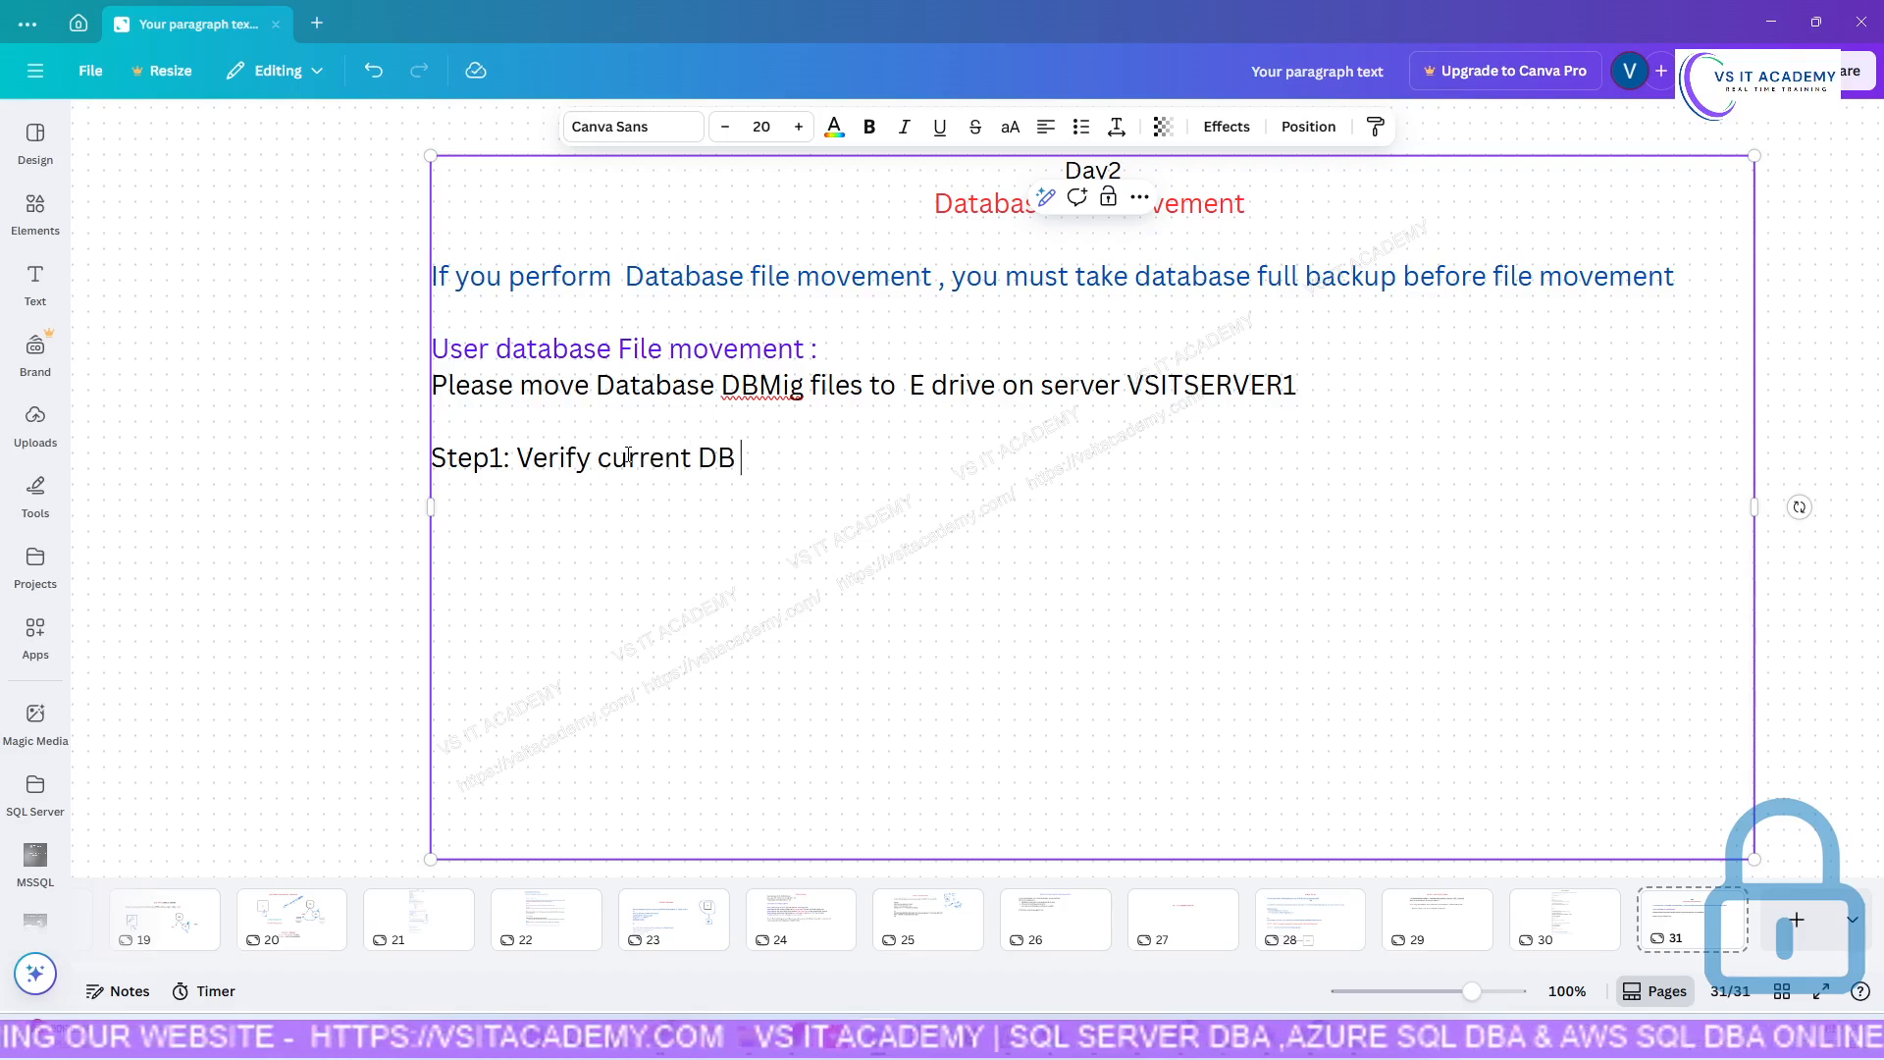
type("path")
Write the command "sp_helpdb [DB_Name]" on a new line under Step1.
key("Return")
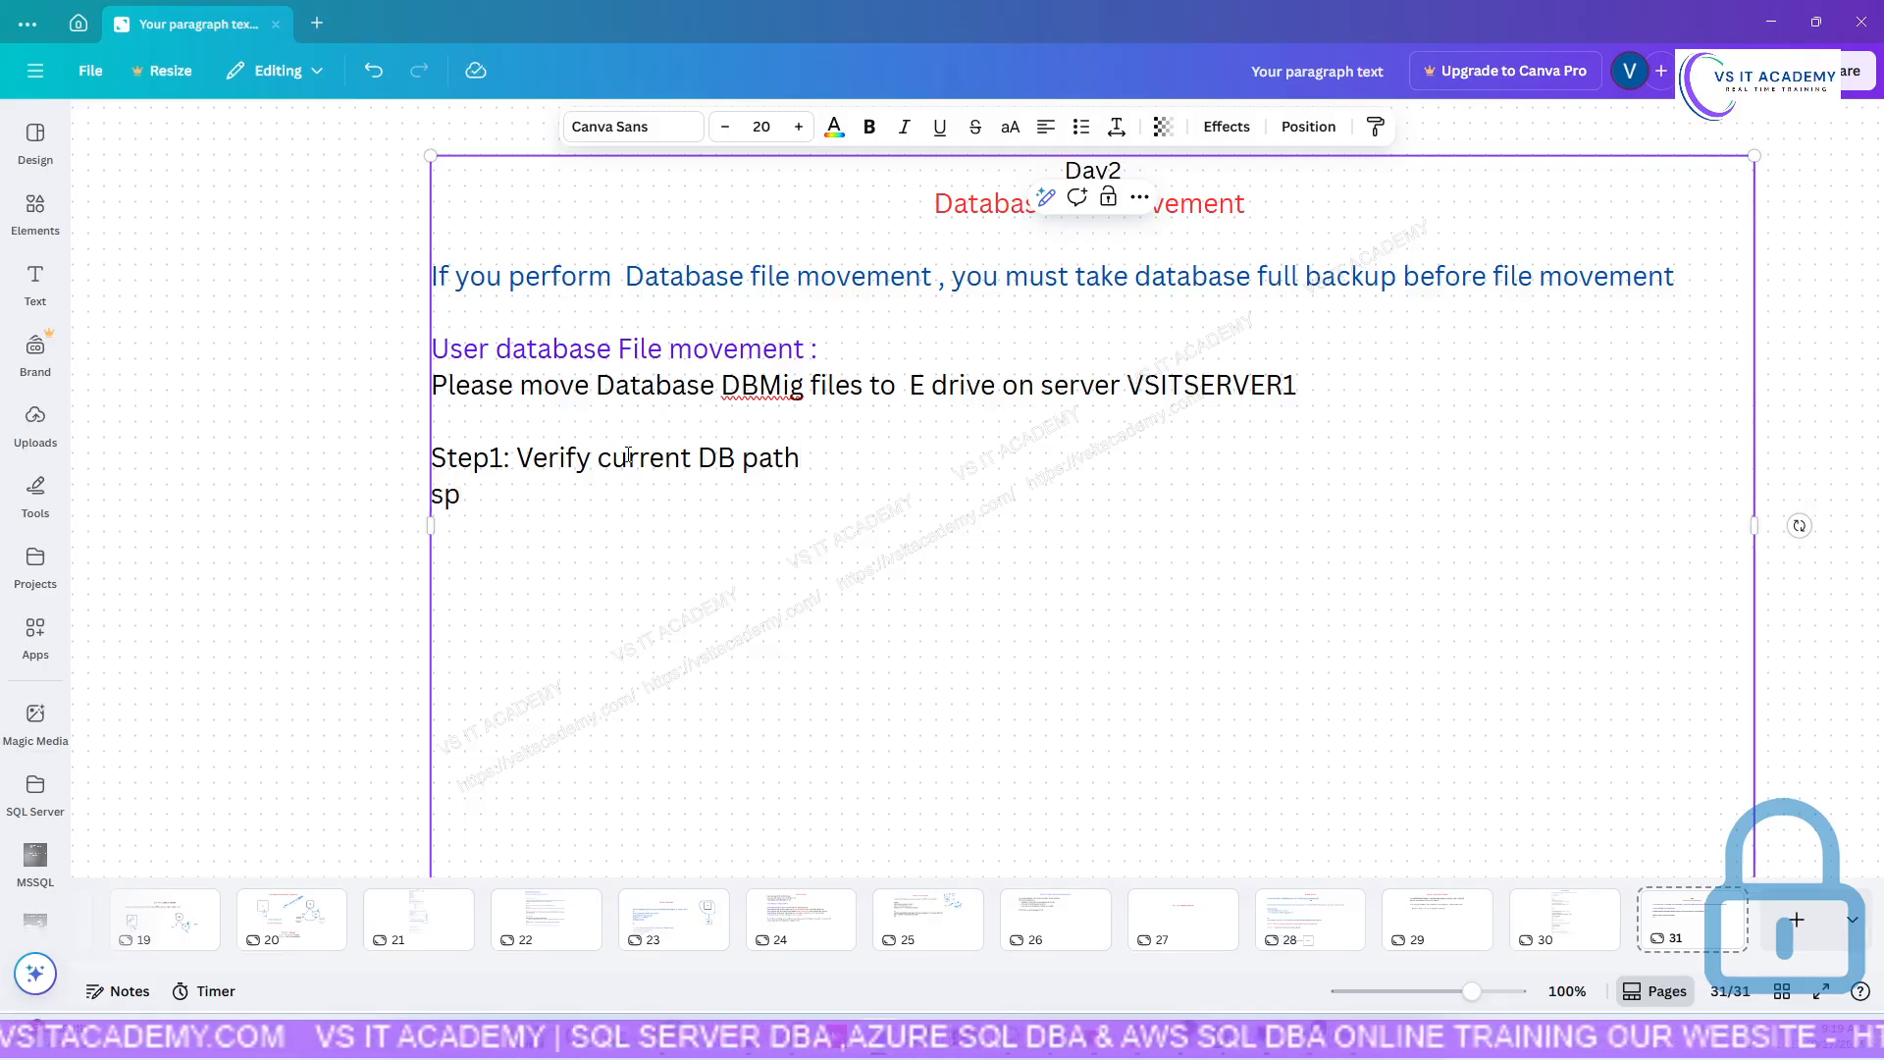
type("sp_helpdb ")
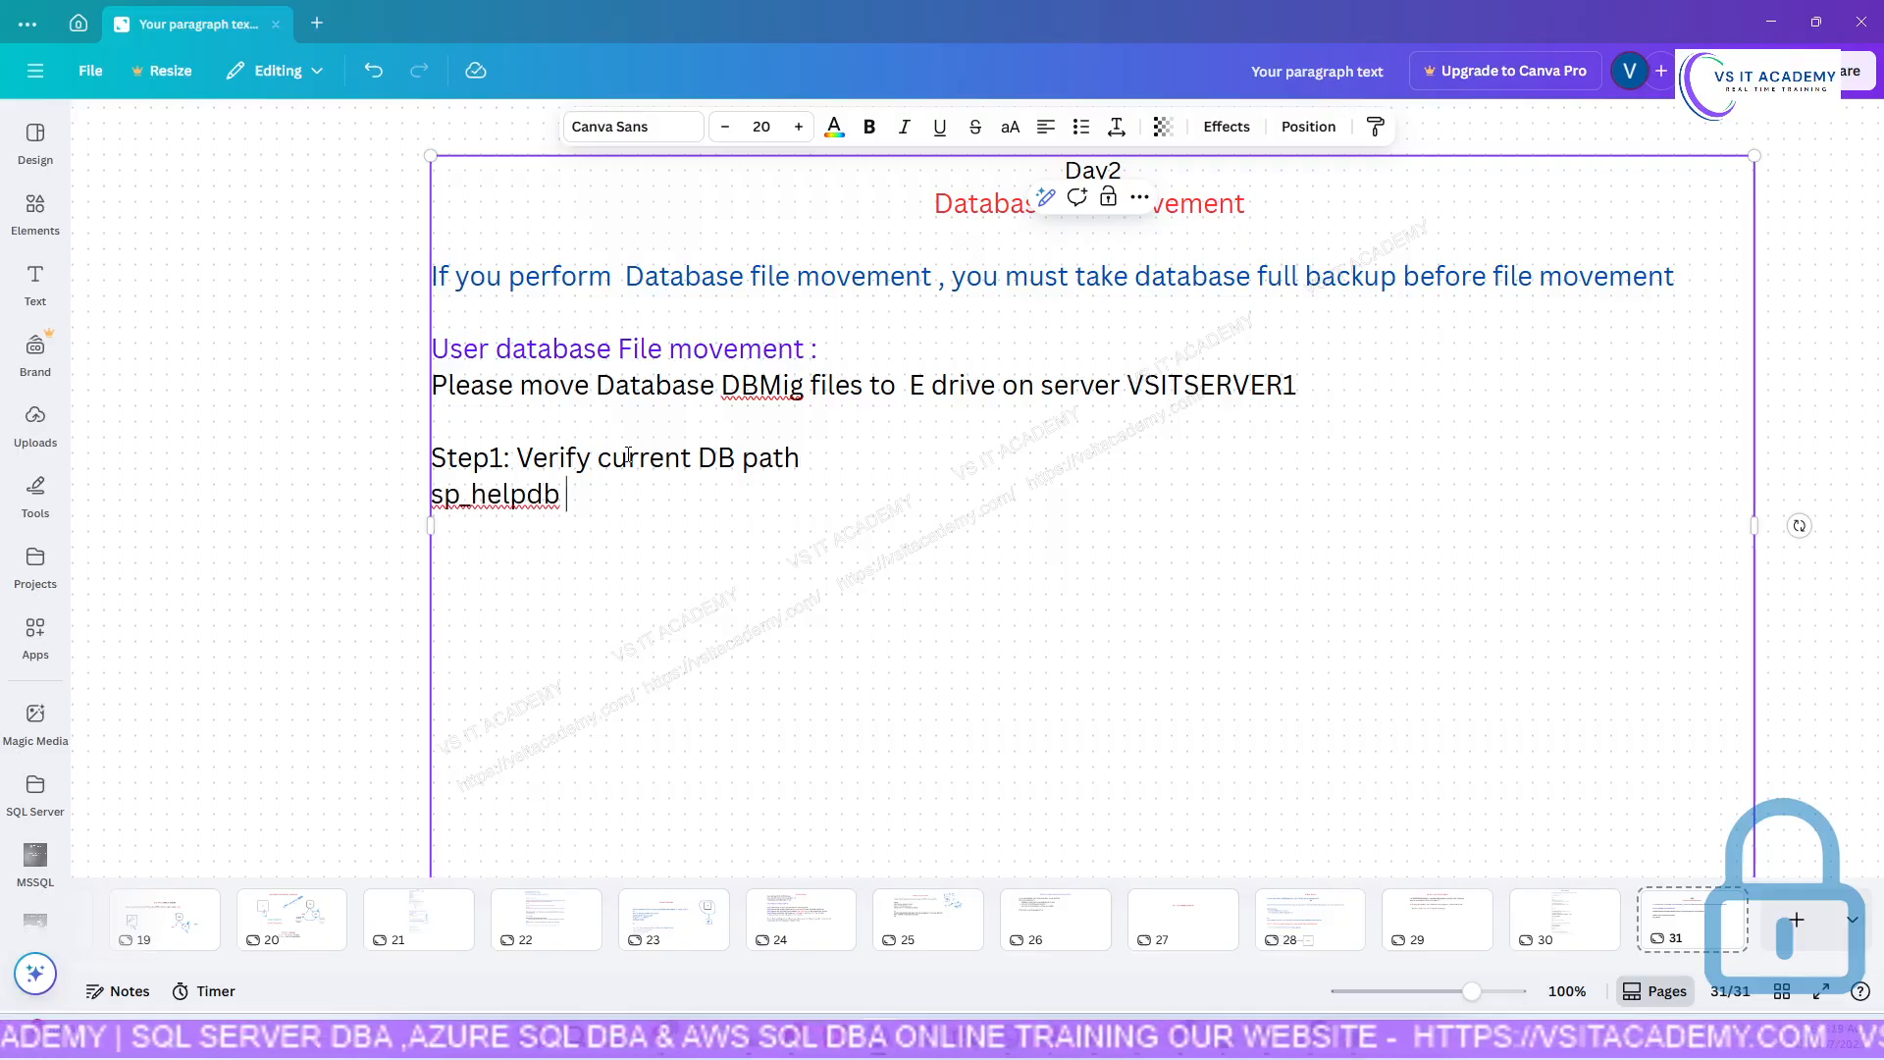
type("P")
key("BackSpace")
type("[DB_Name")
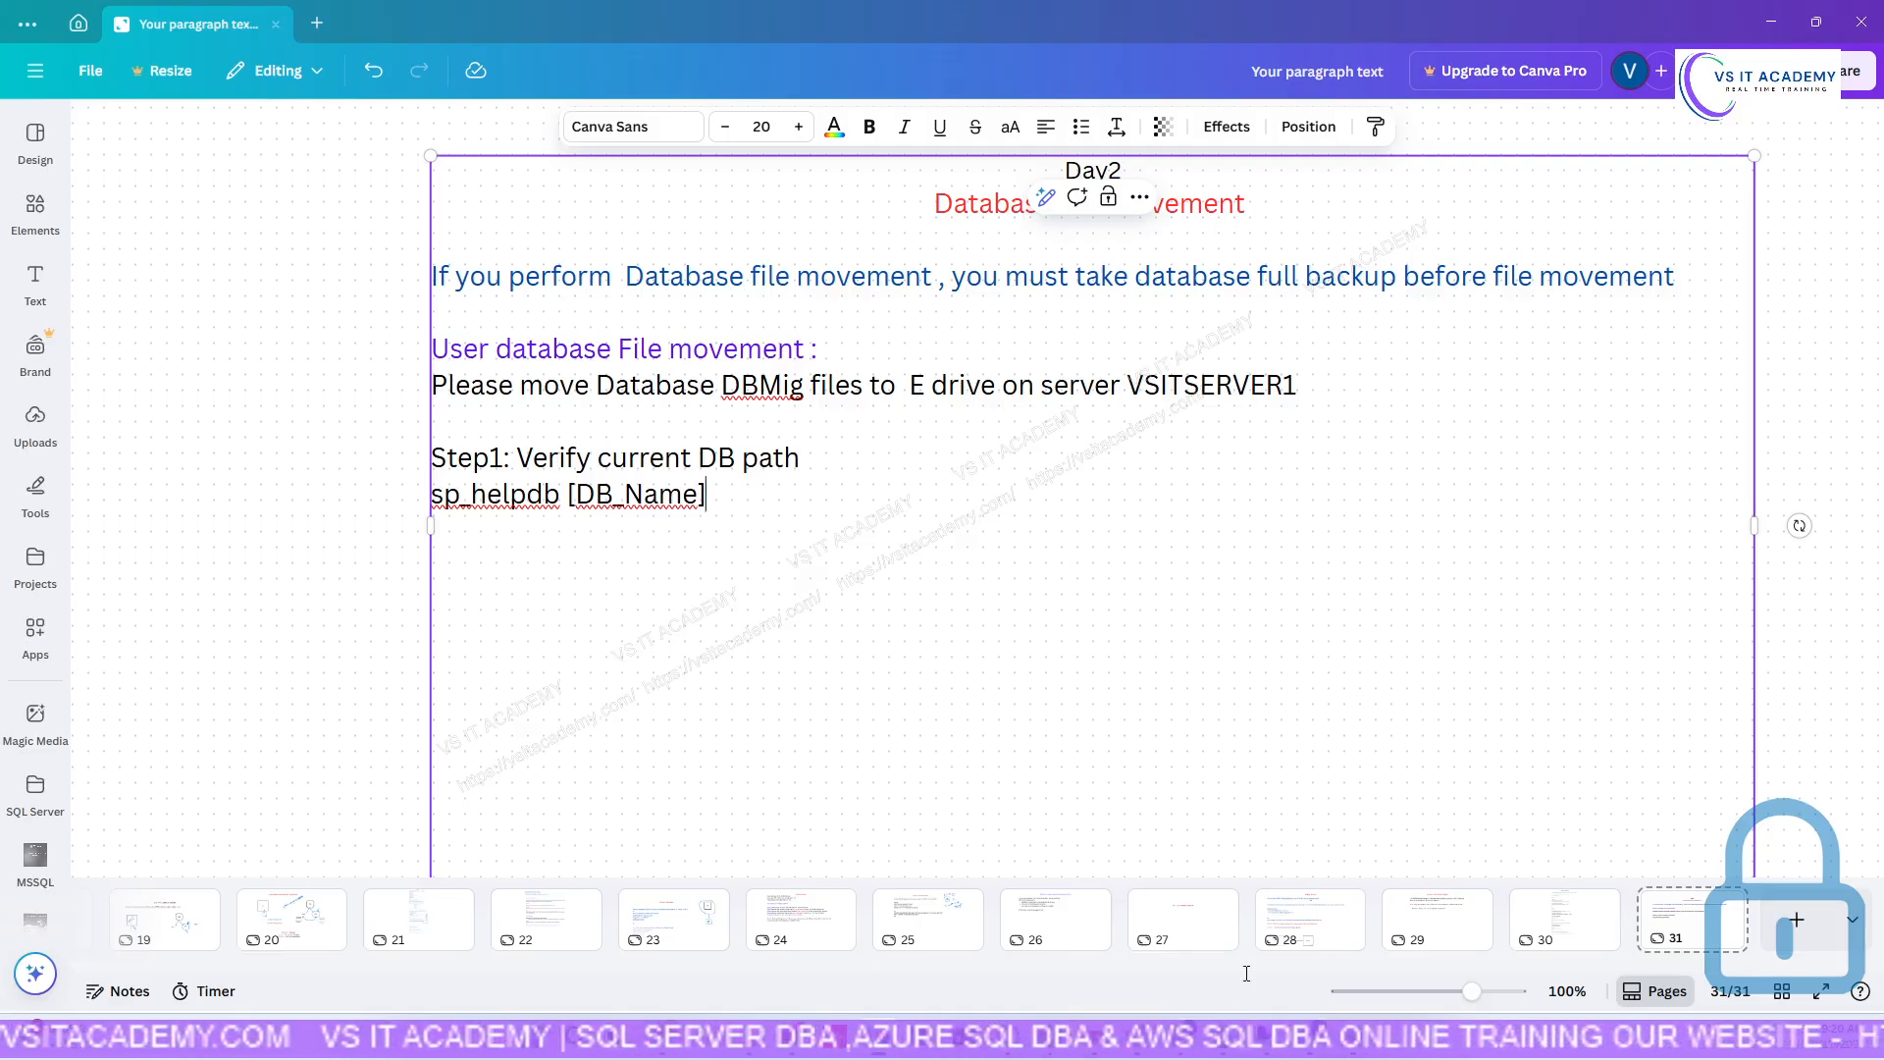
Switch to Management Studio in the vsitserver1 remote session and run the query Sp_helpdb [DBMig].
left_click(1362, 1043)
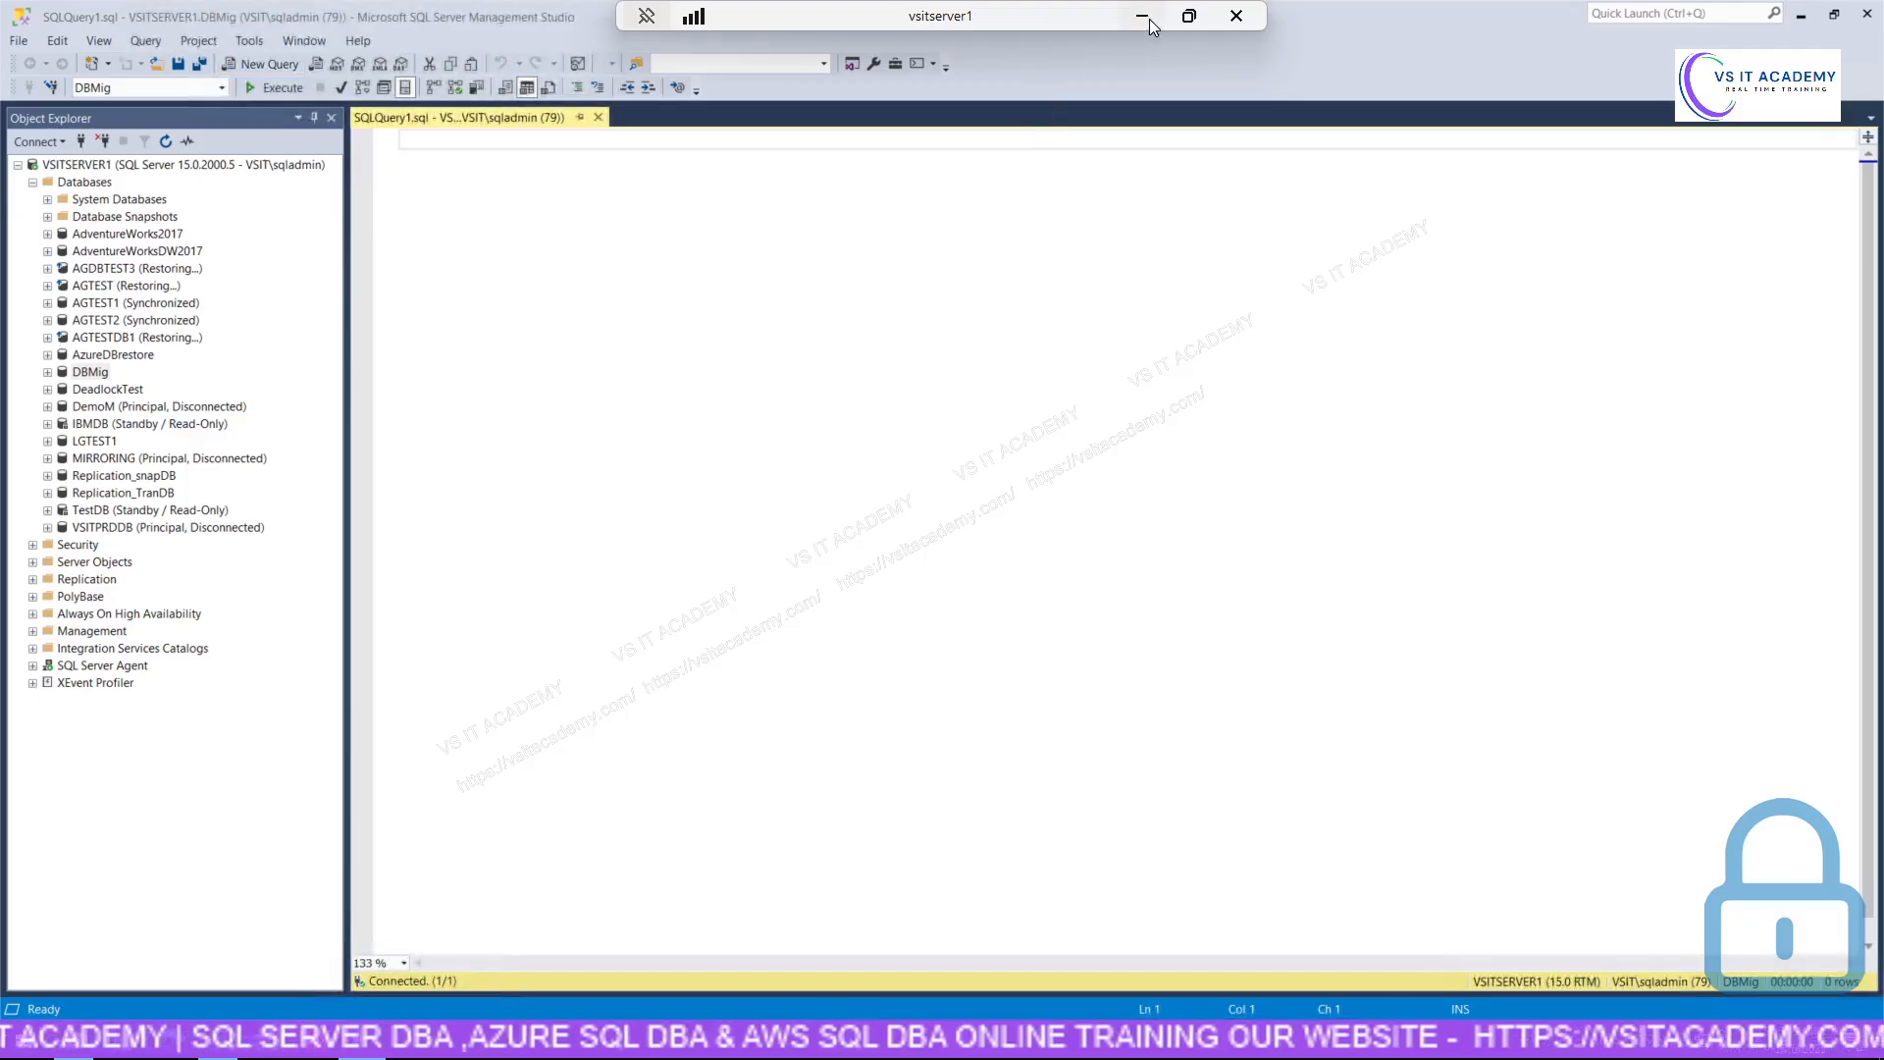
left_click(1148, 19)
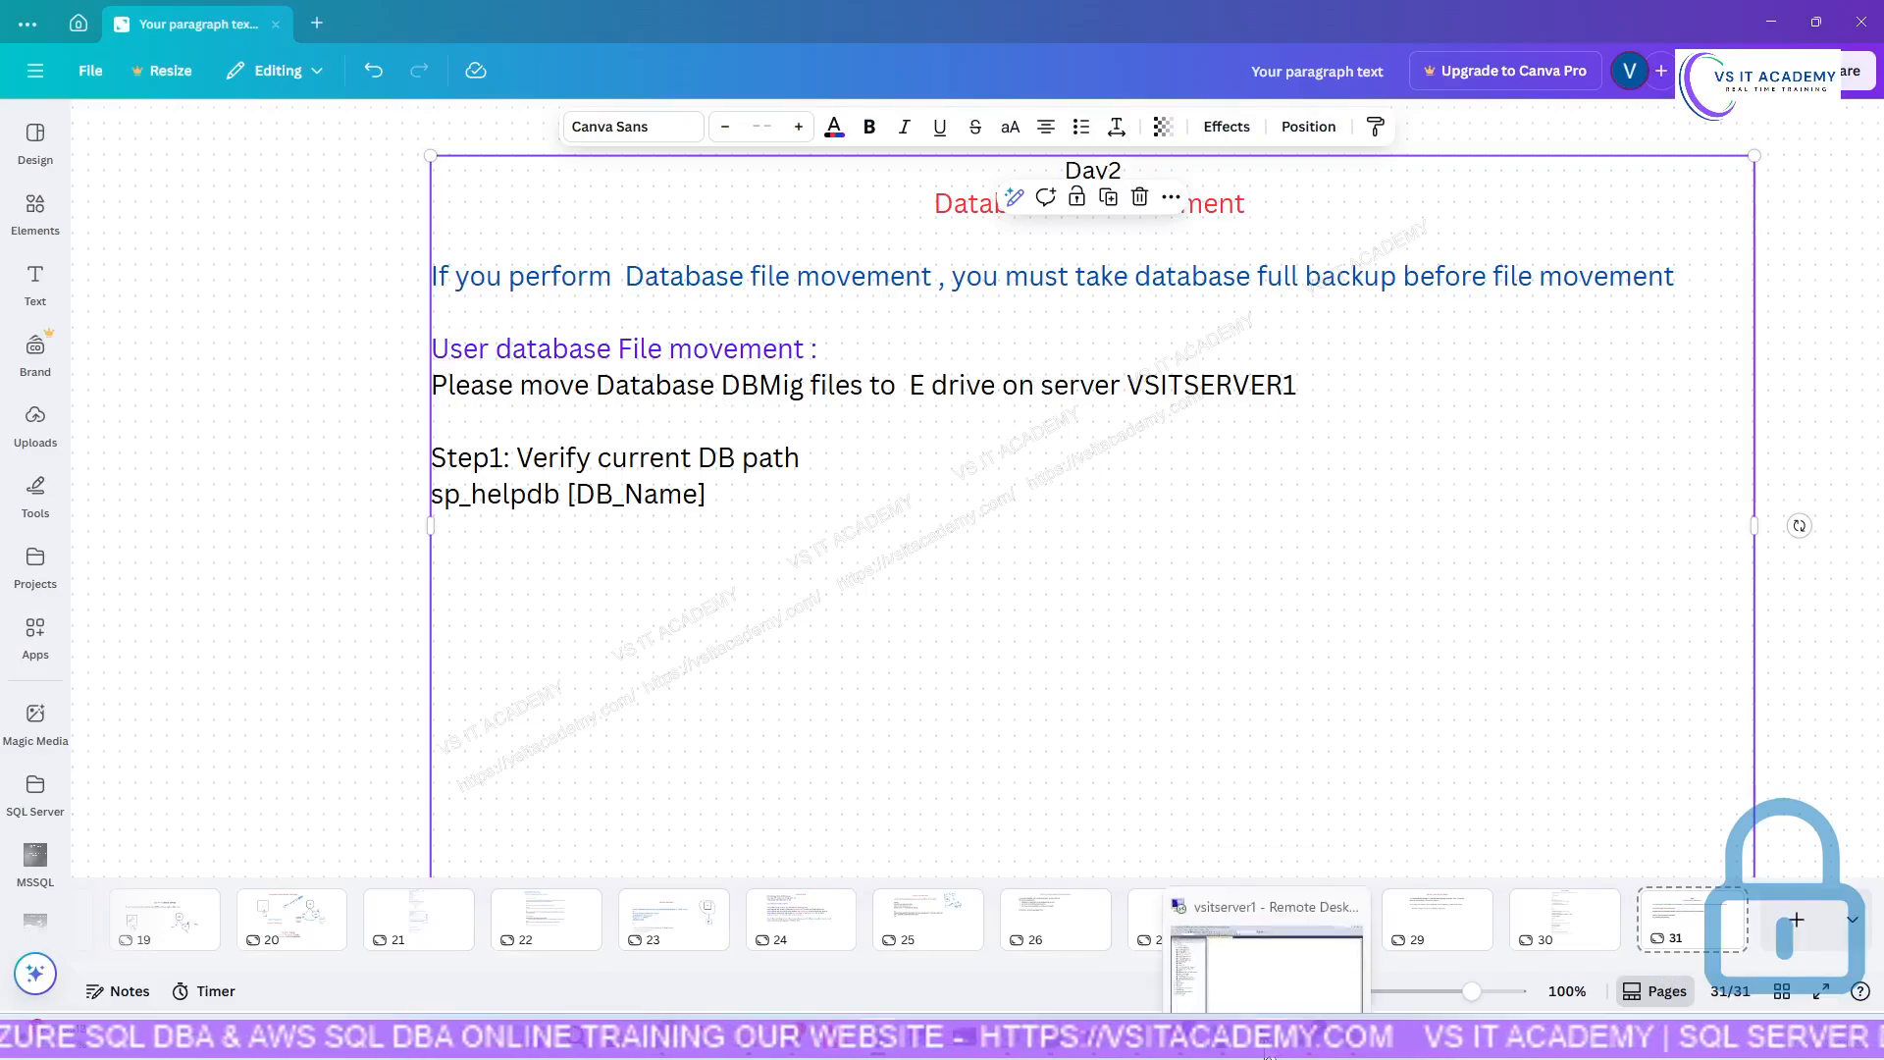
left_click(1269, 1052)
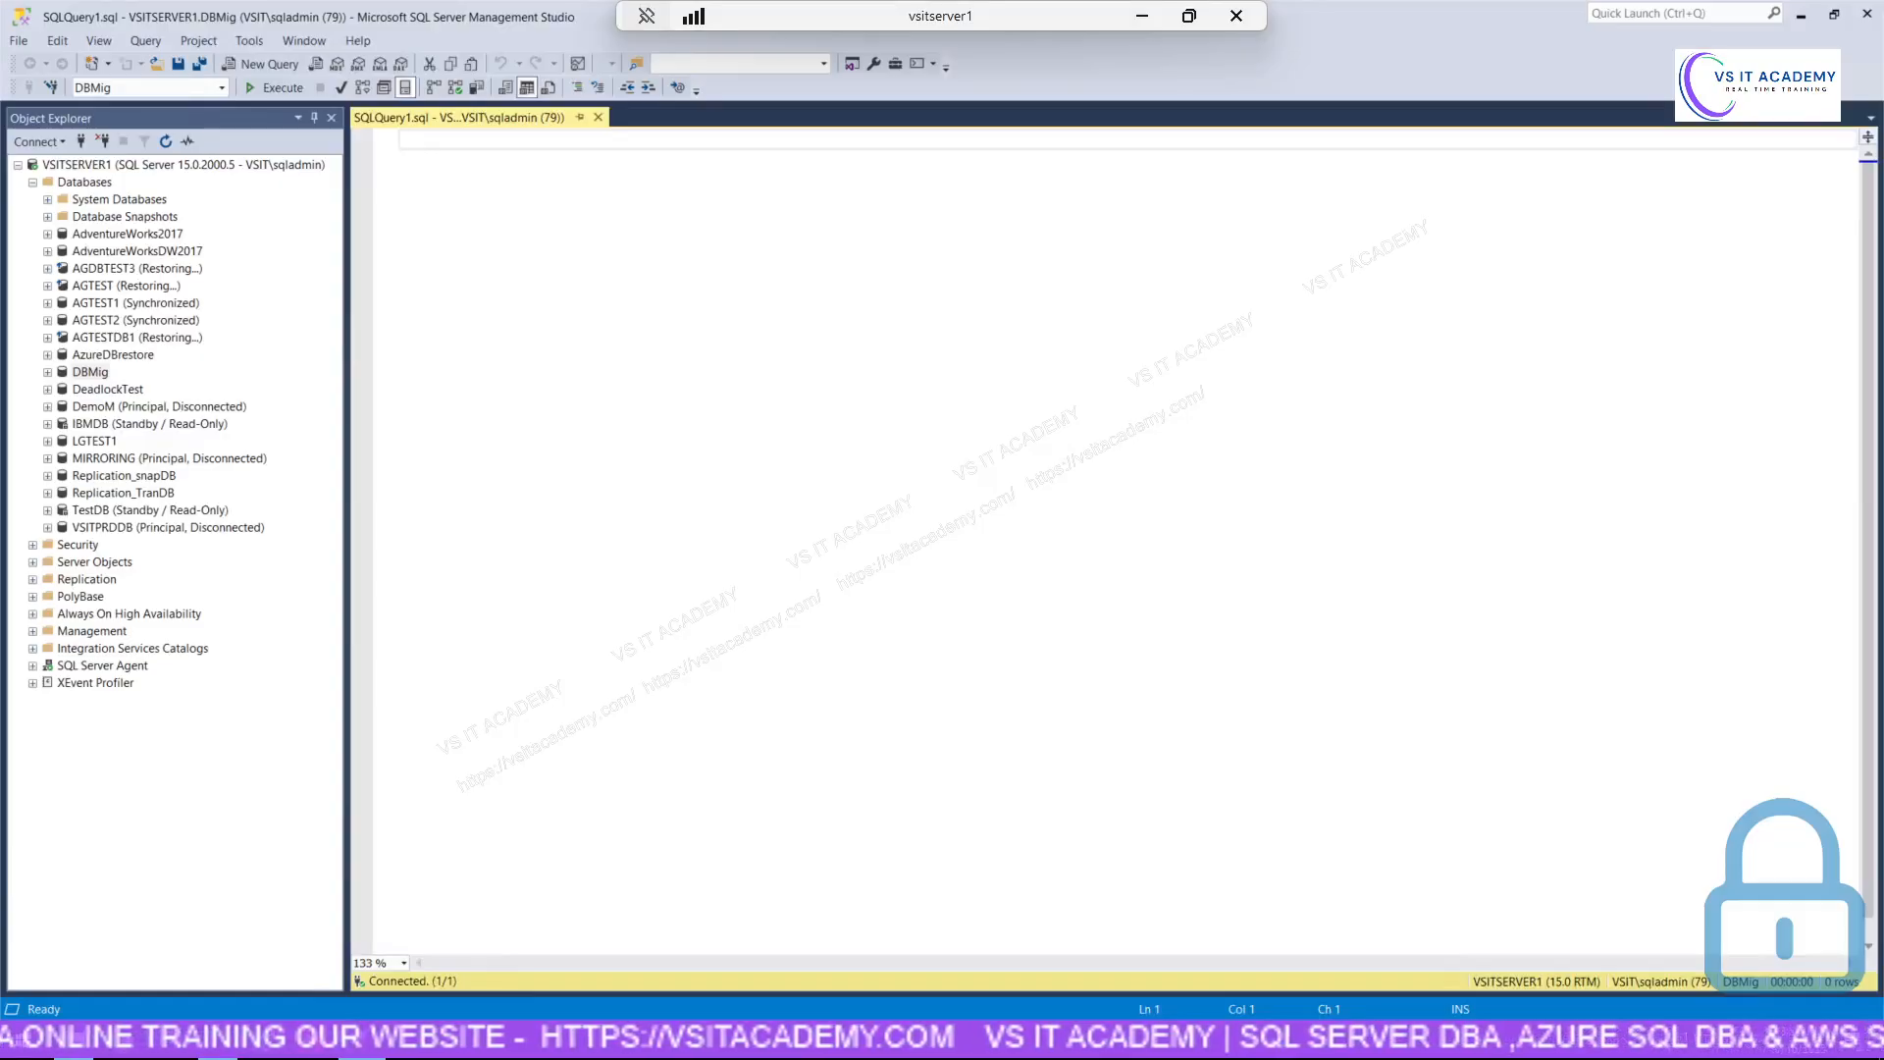
type("Sp_helpdb")
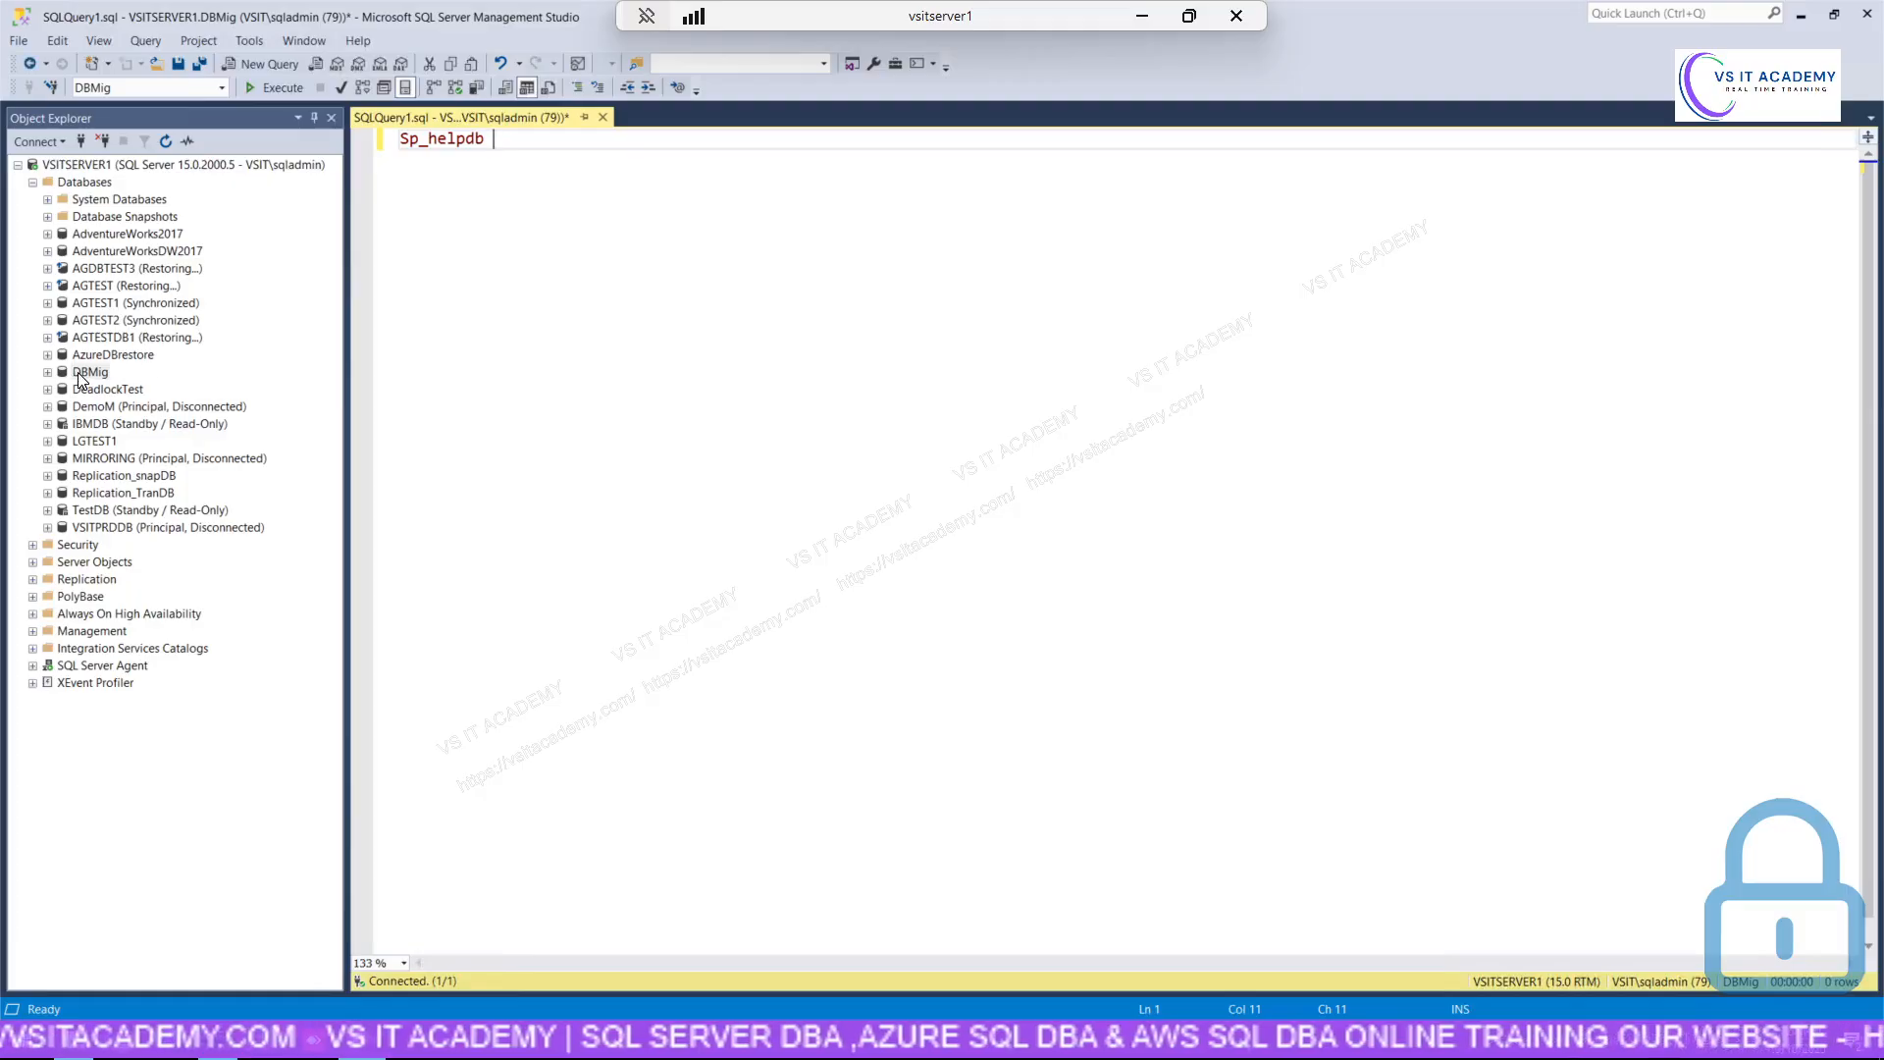
left_click_drag(90, 372, 535, 155)
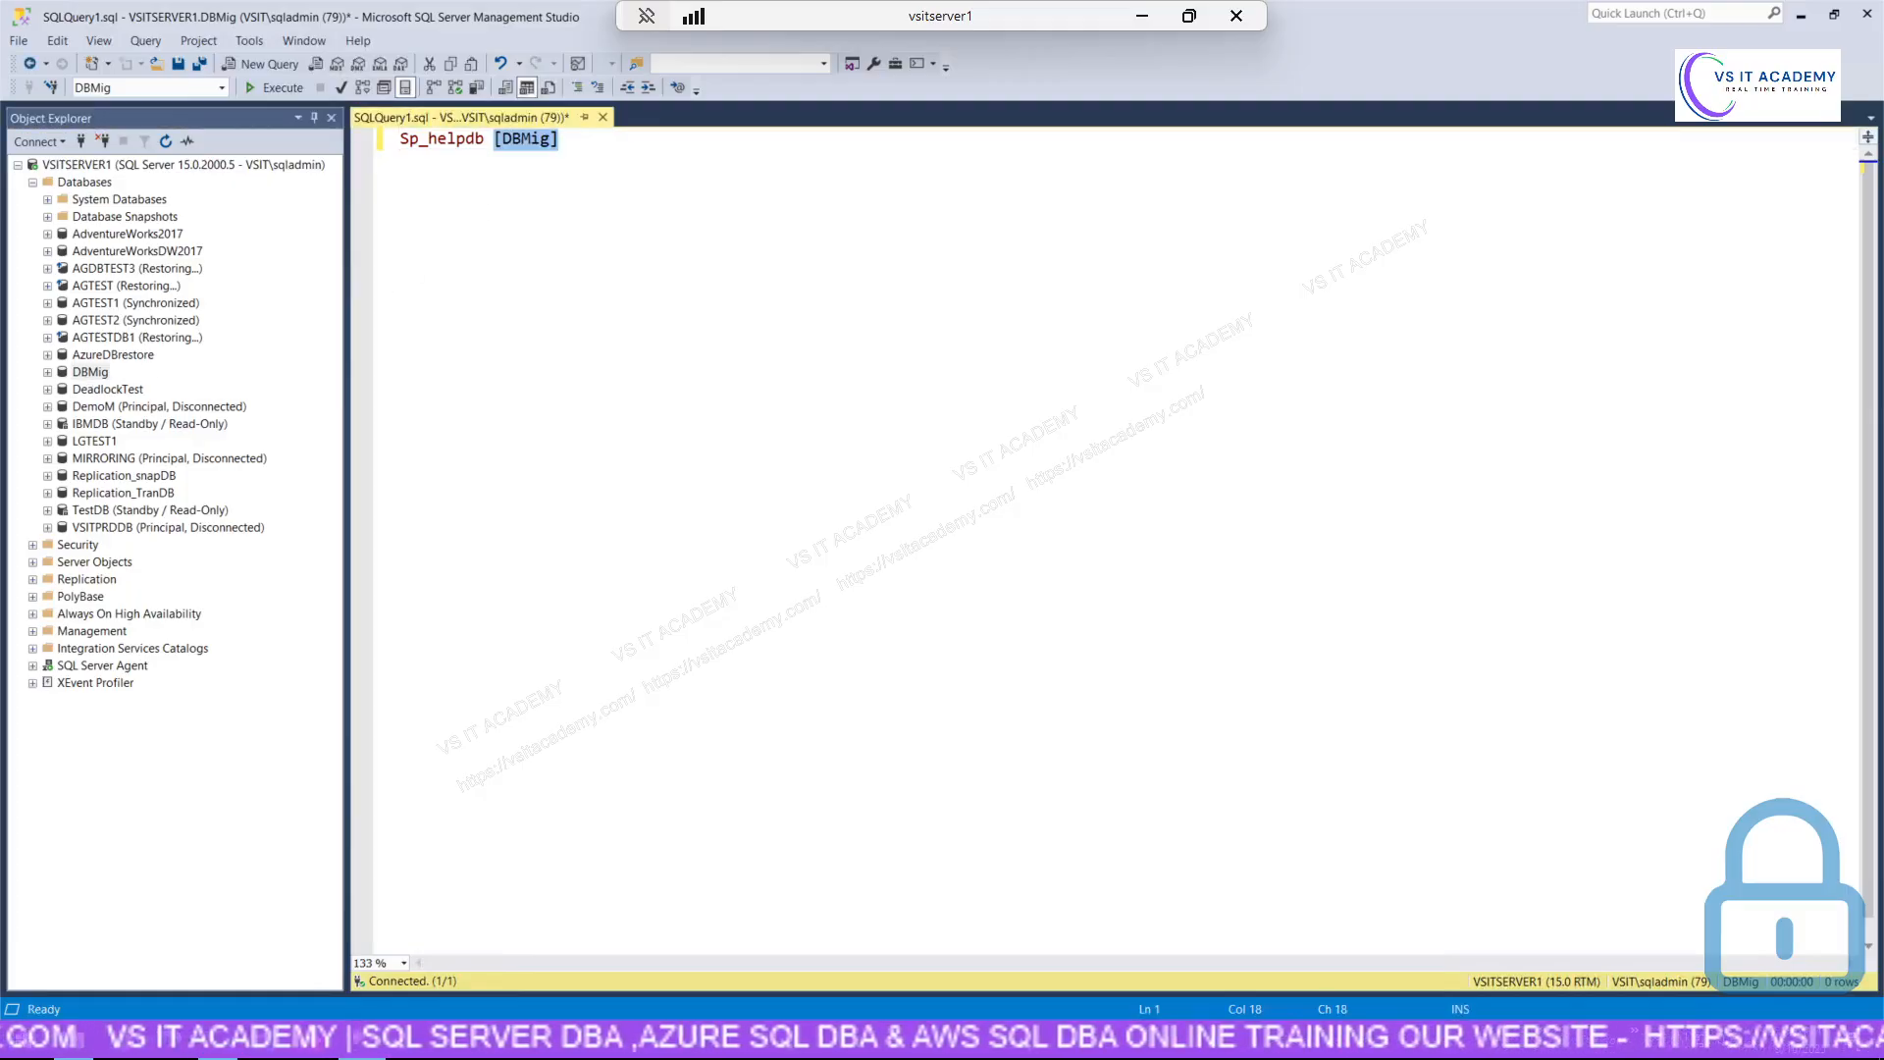
left_click(589, 147)
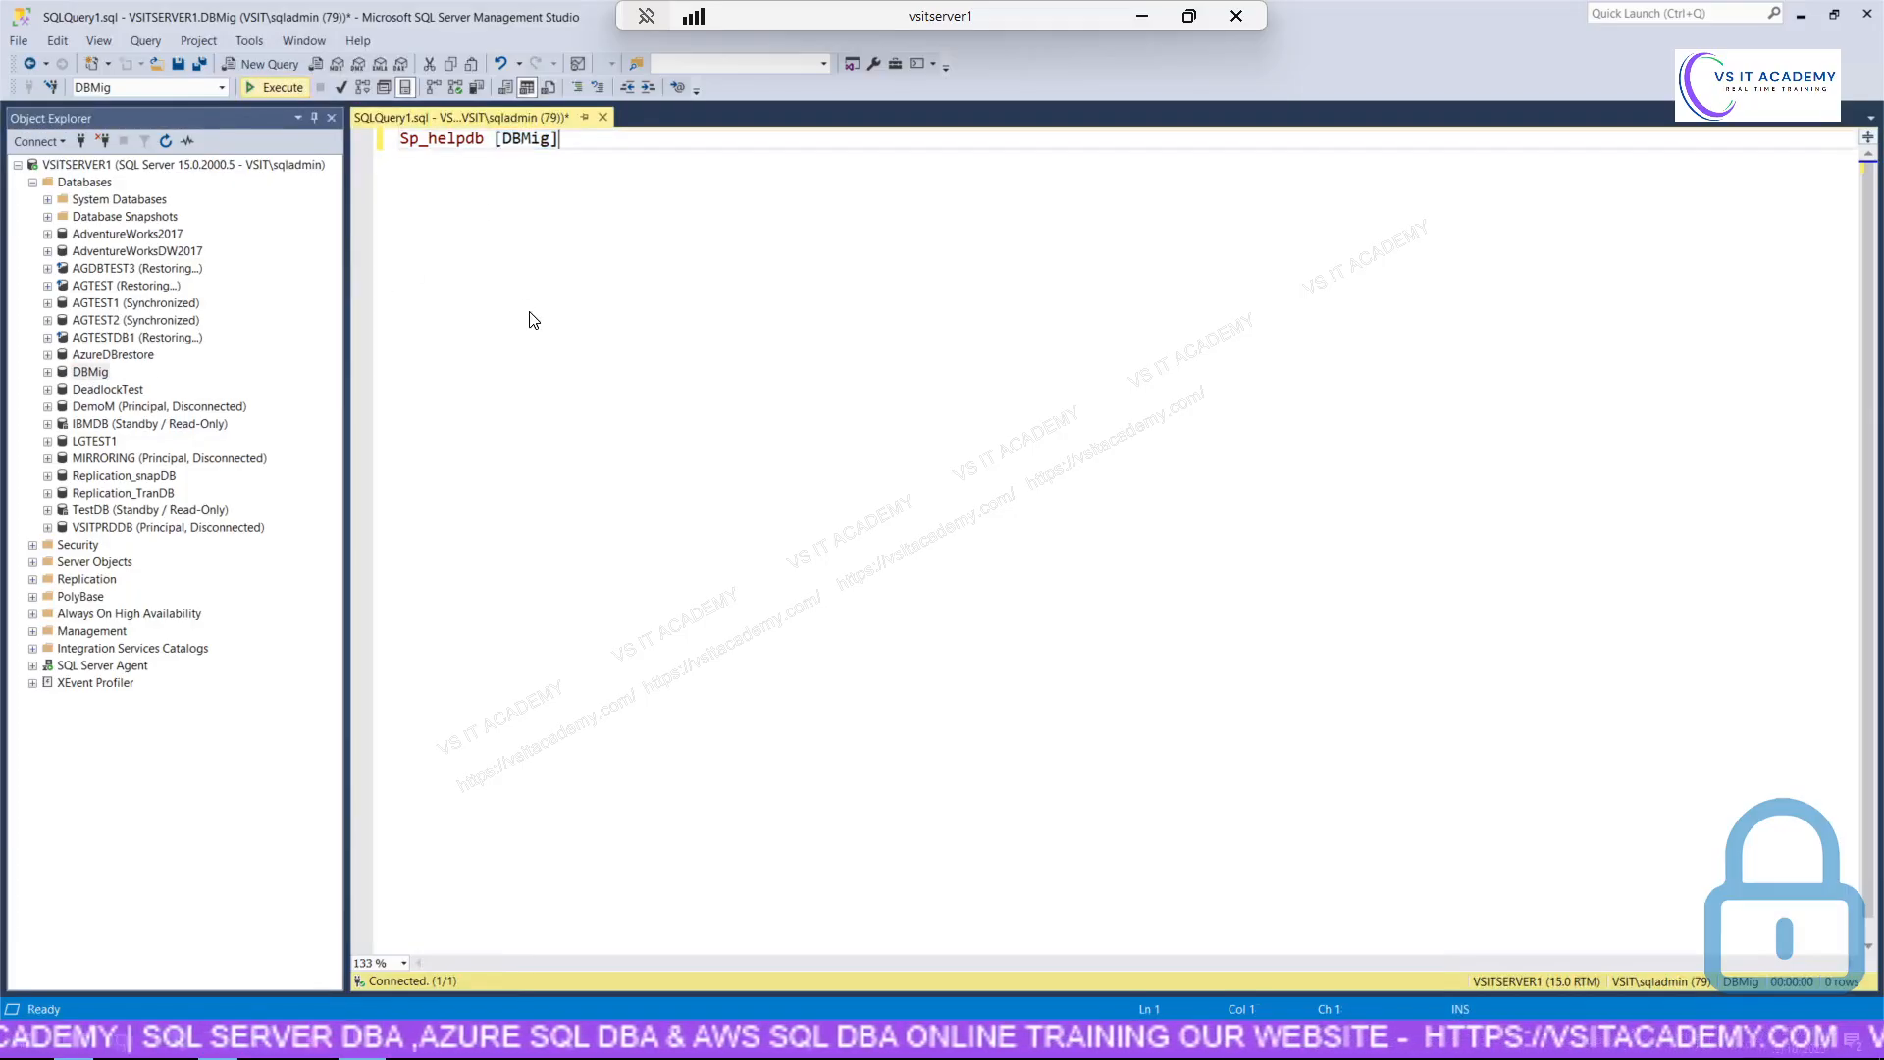
key("F5")
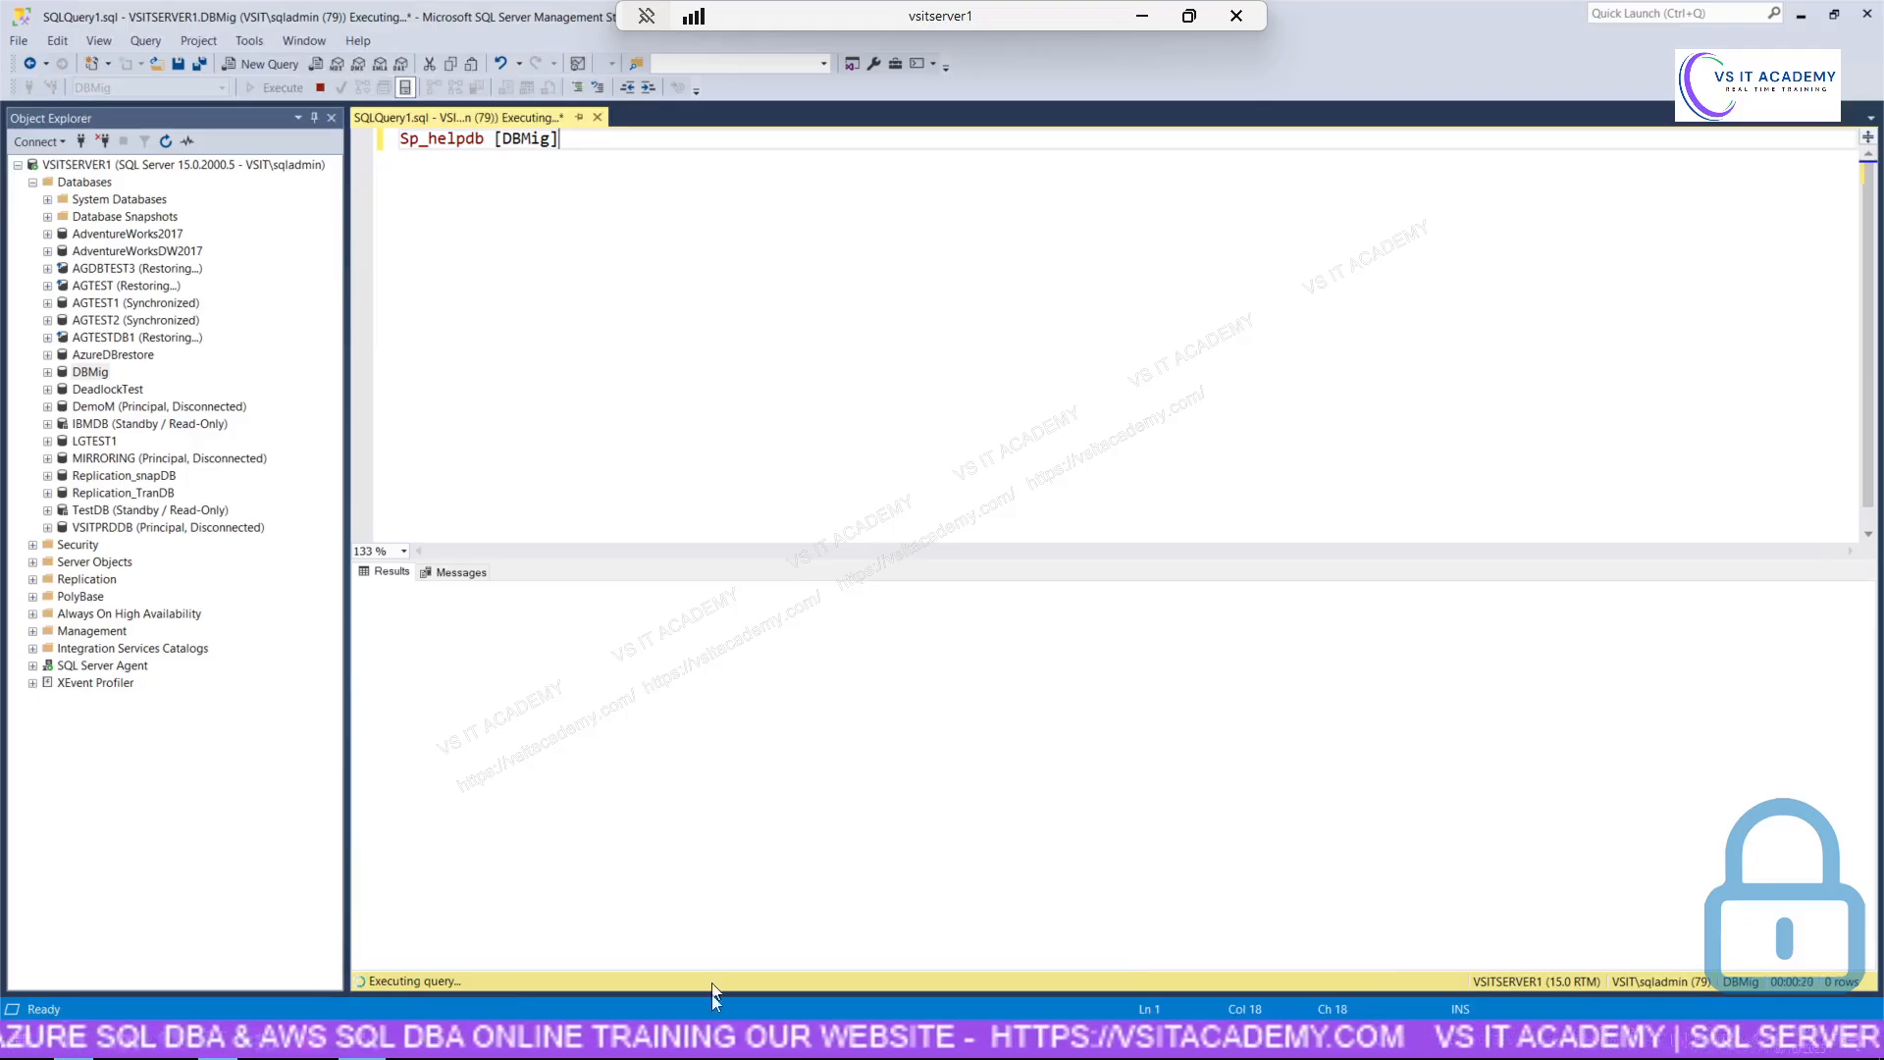
Open Task Manager on the server to check its CPU and memory load, and close it again.
right_click(665, 1054)
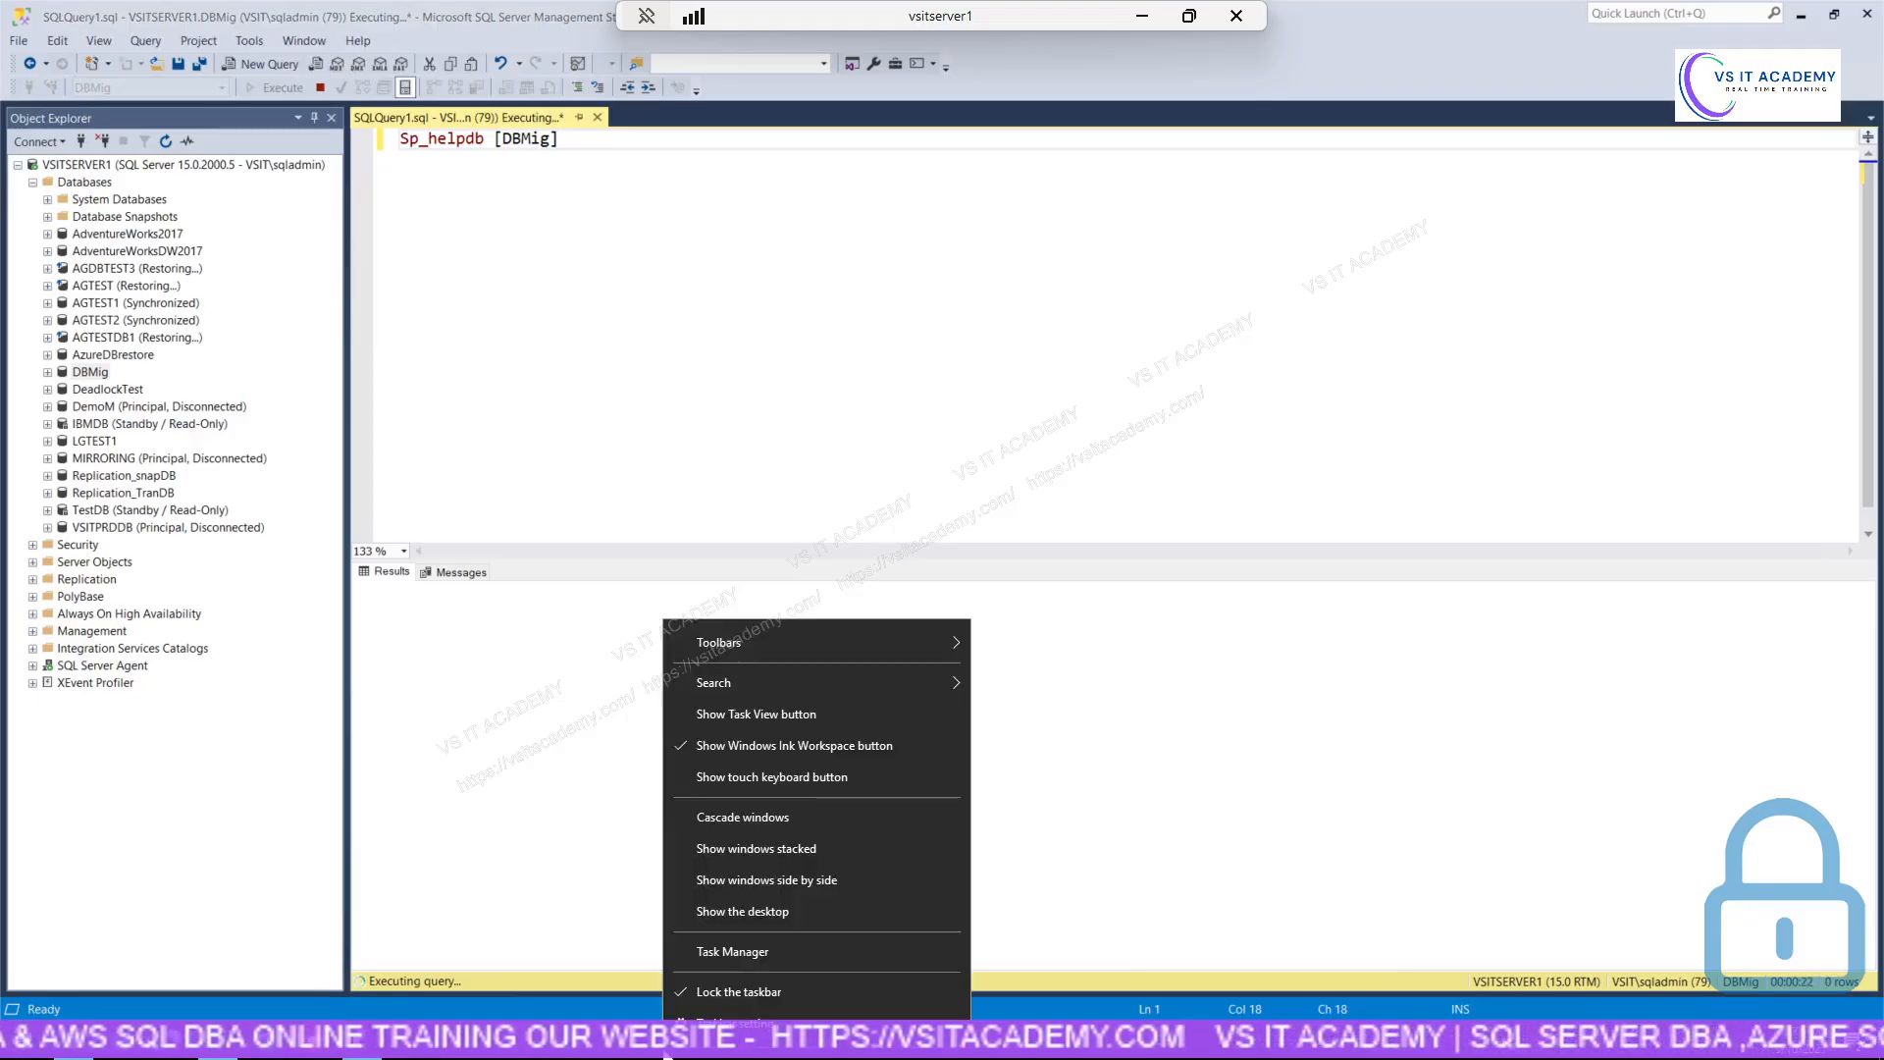
left_click(727, 957)
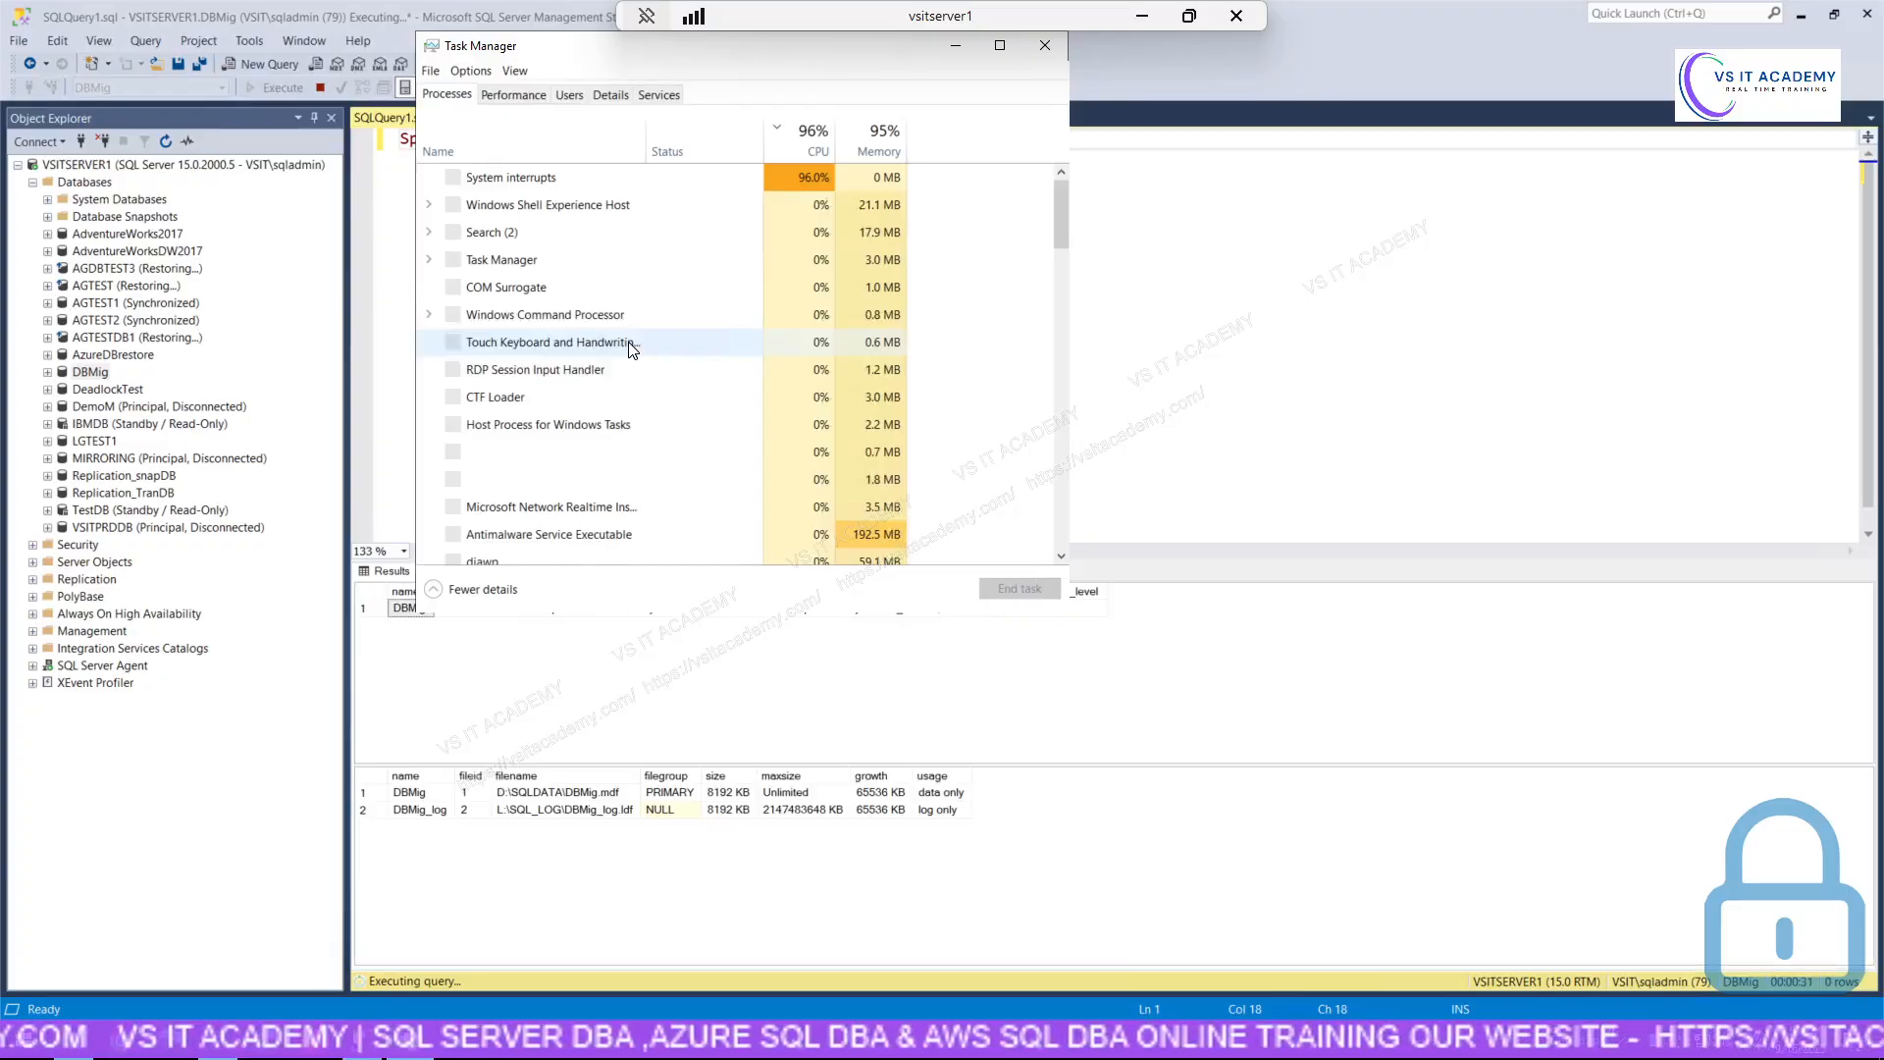
left_click(1049, 45)
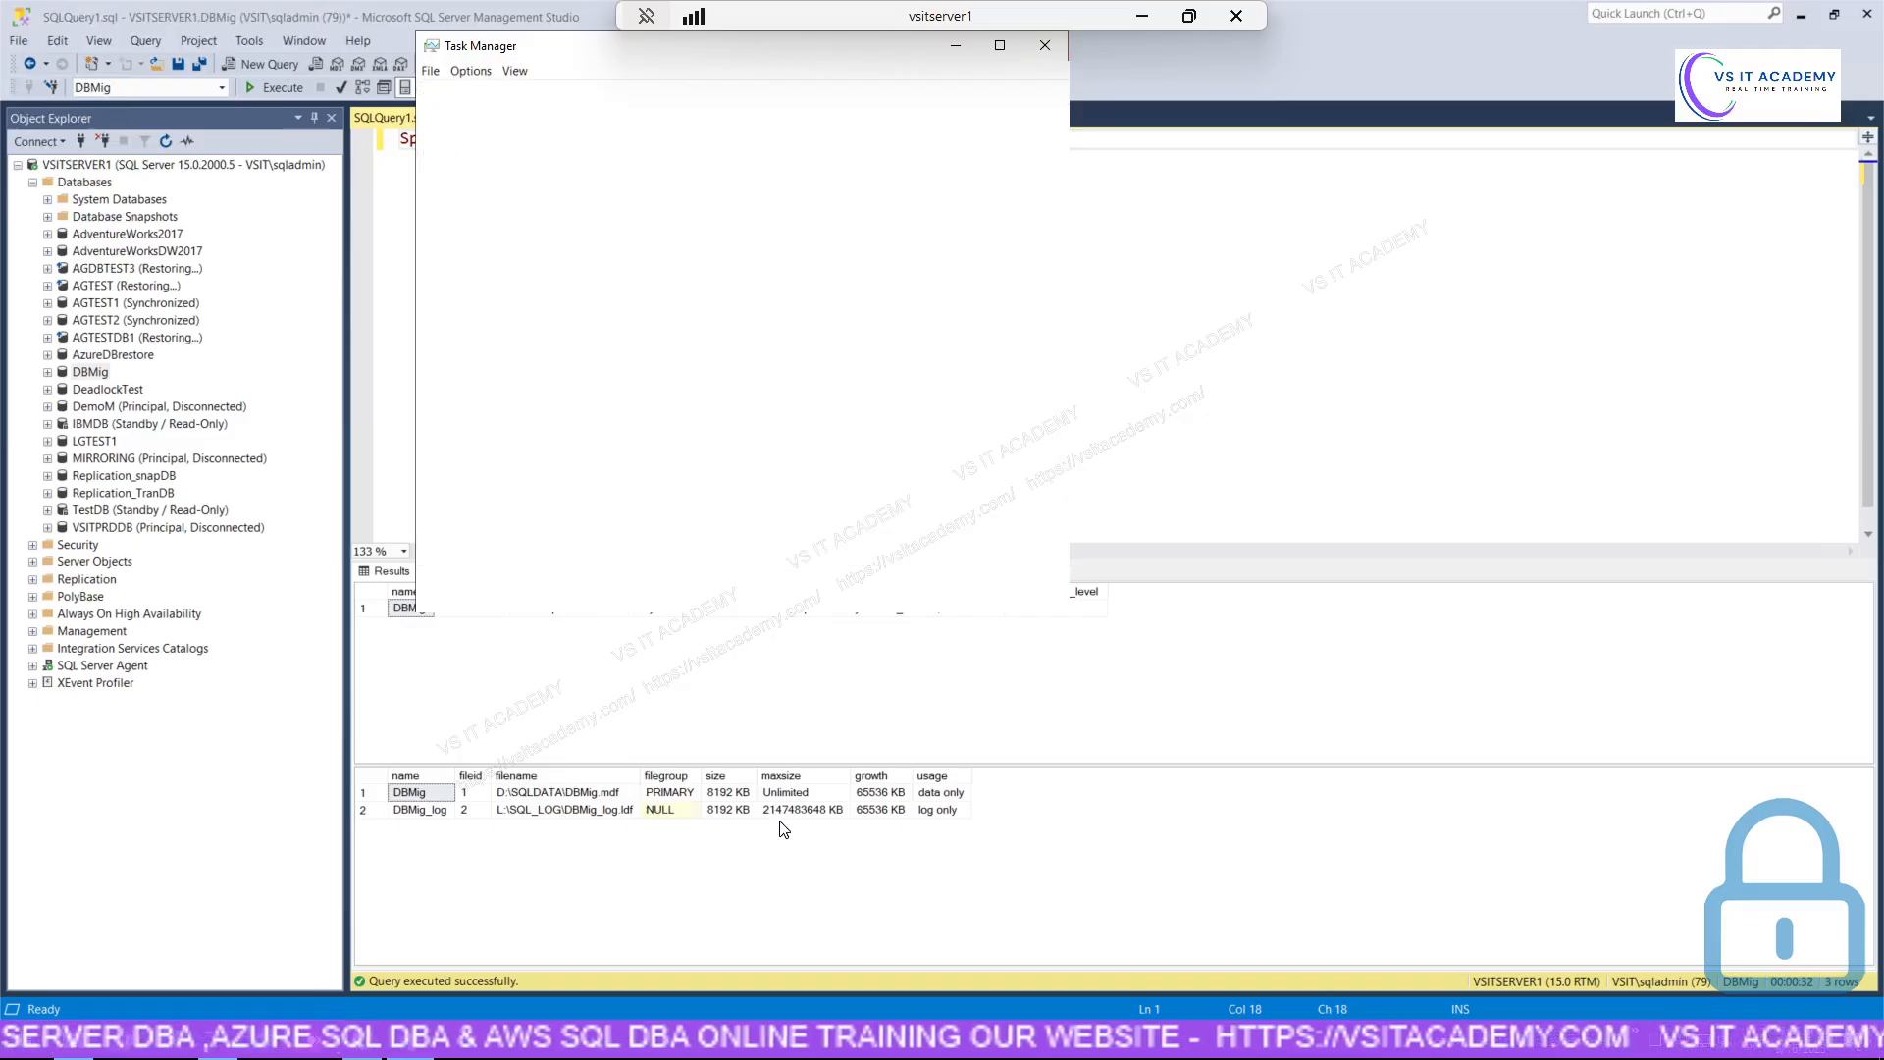
Copy all DBMig data and log file rows from the lower result grid together with their column headers.
left_click(368, 780)
right_click(369, 784)
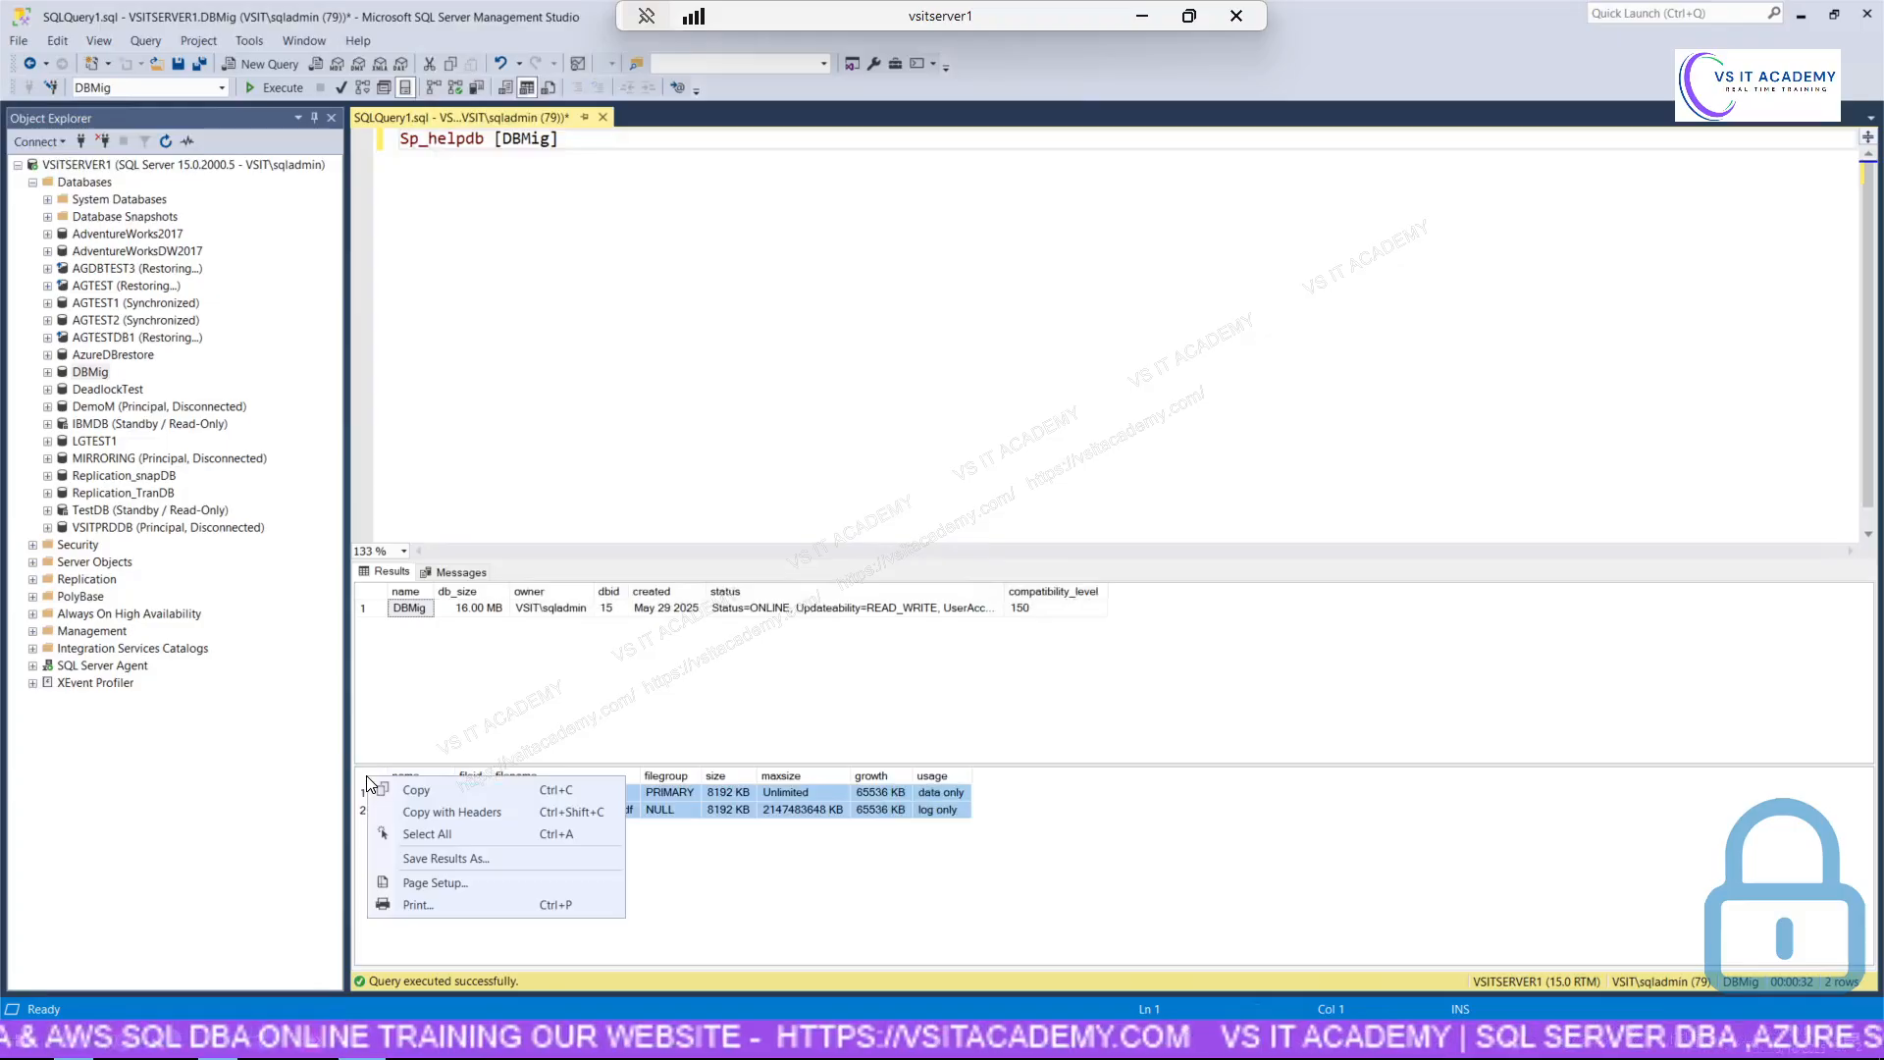
left_click(448, 819)
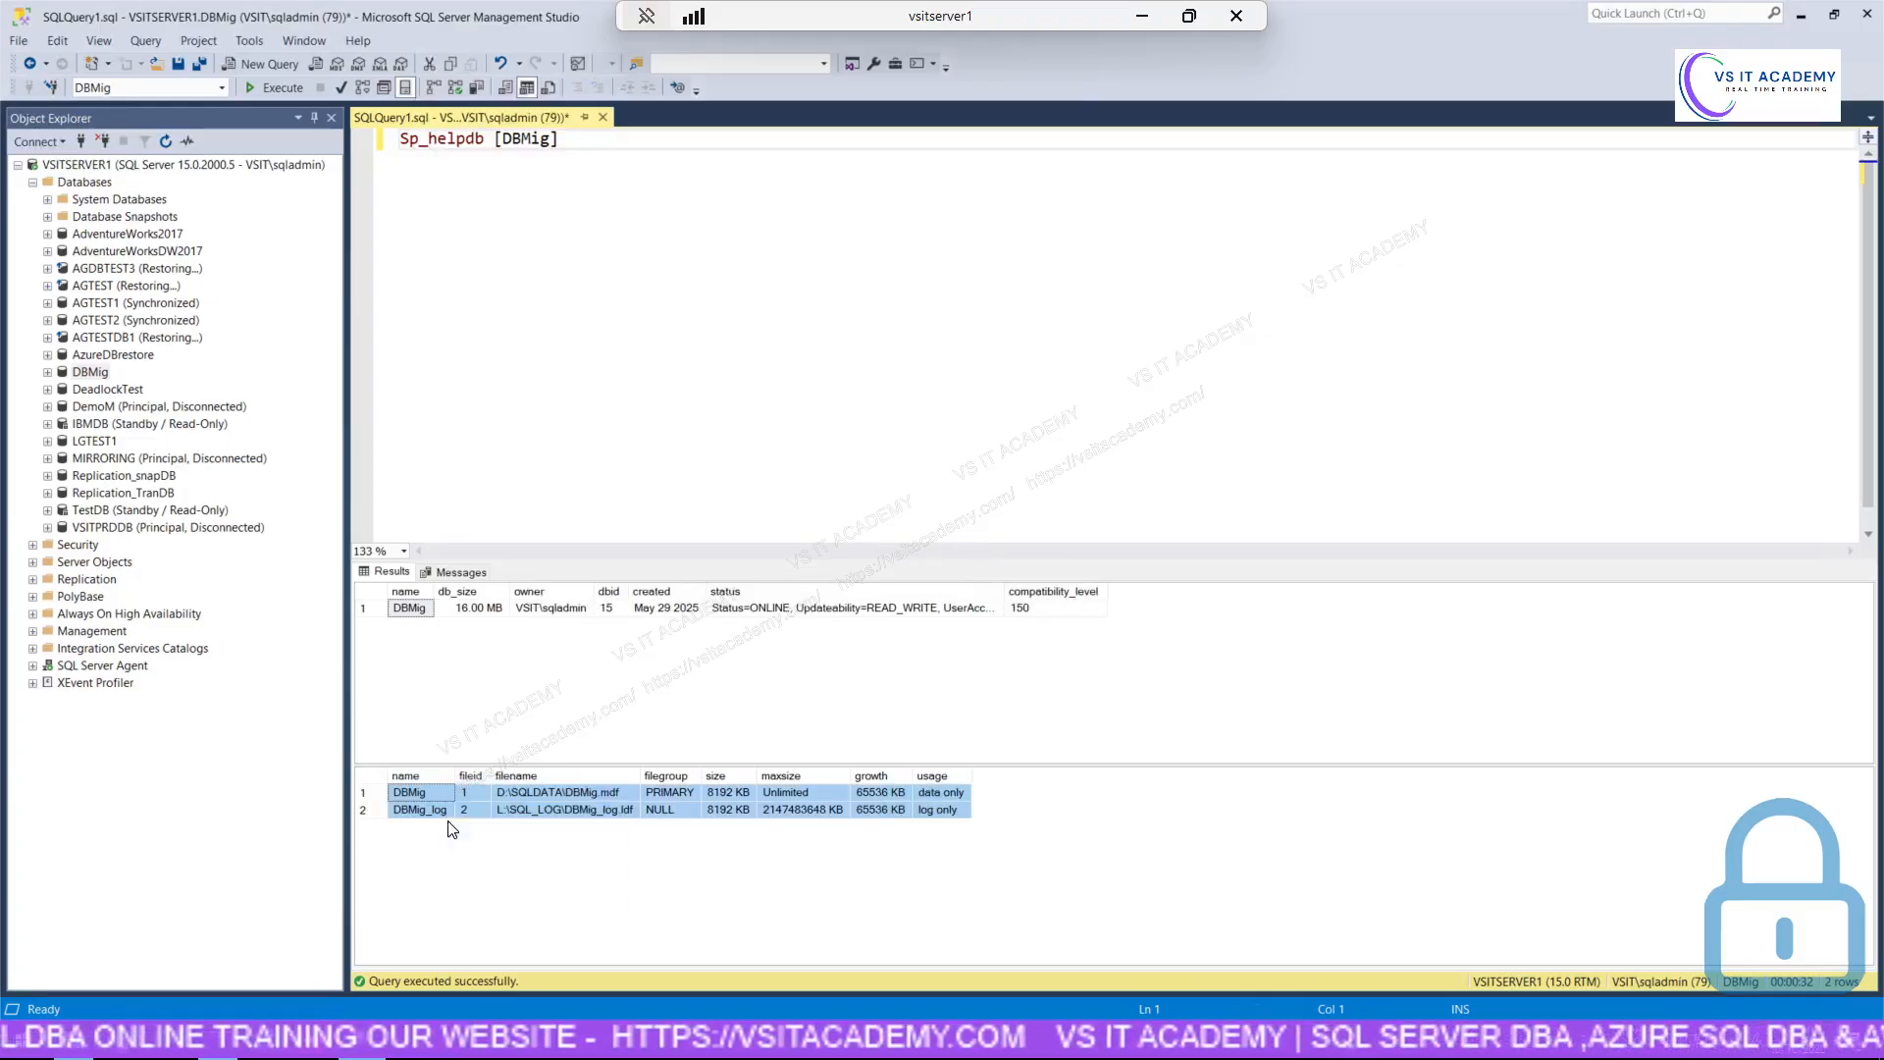
Launch Notepad with the notepad command in Command Prompt and paste the copied file details on the second line.
left_click(648, 169)
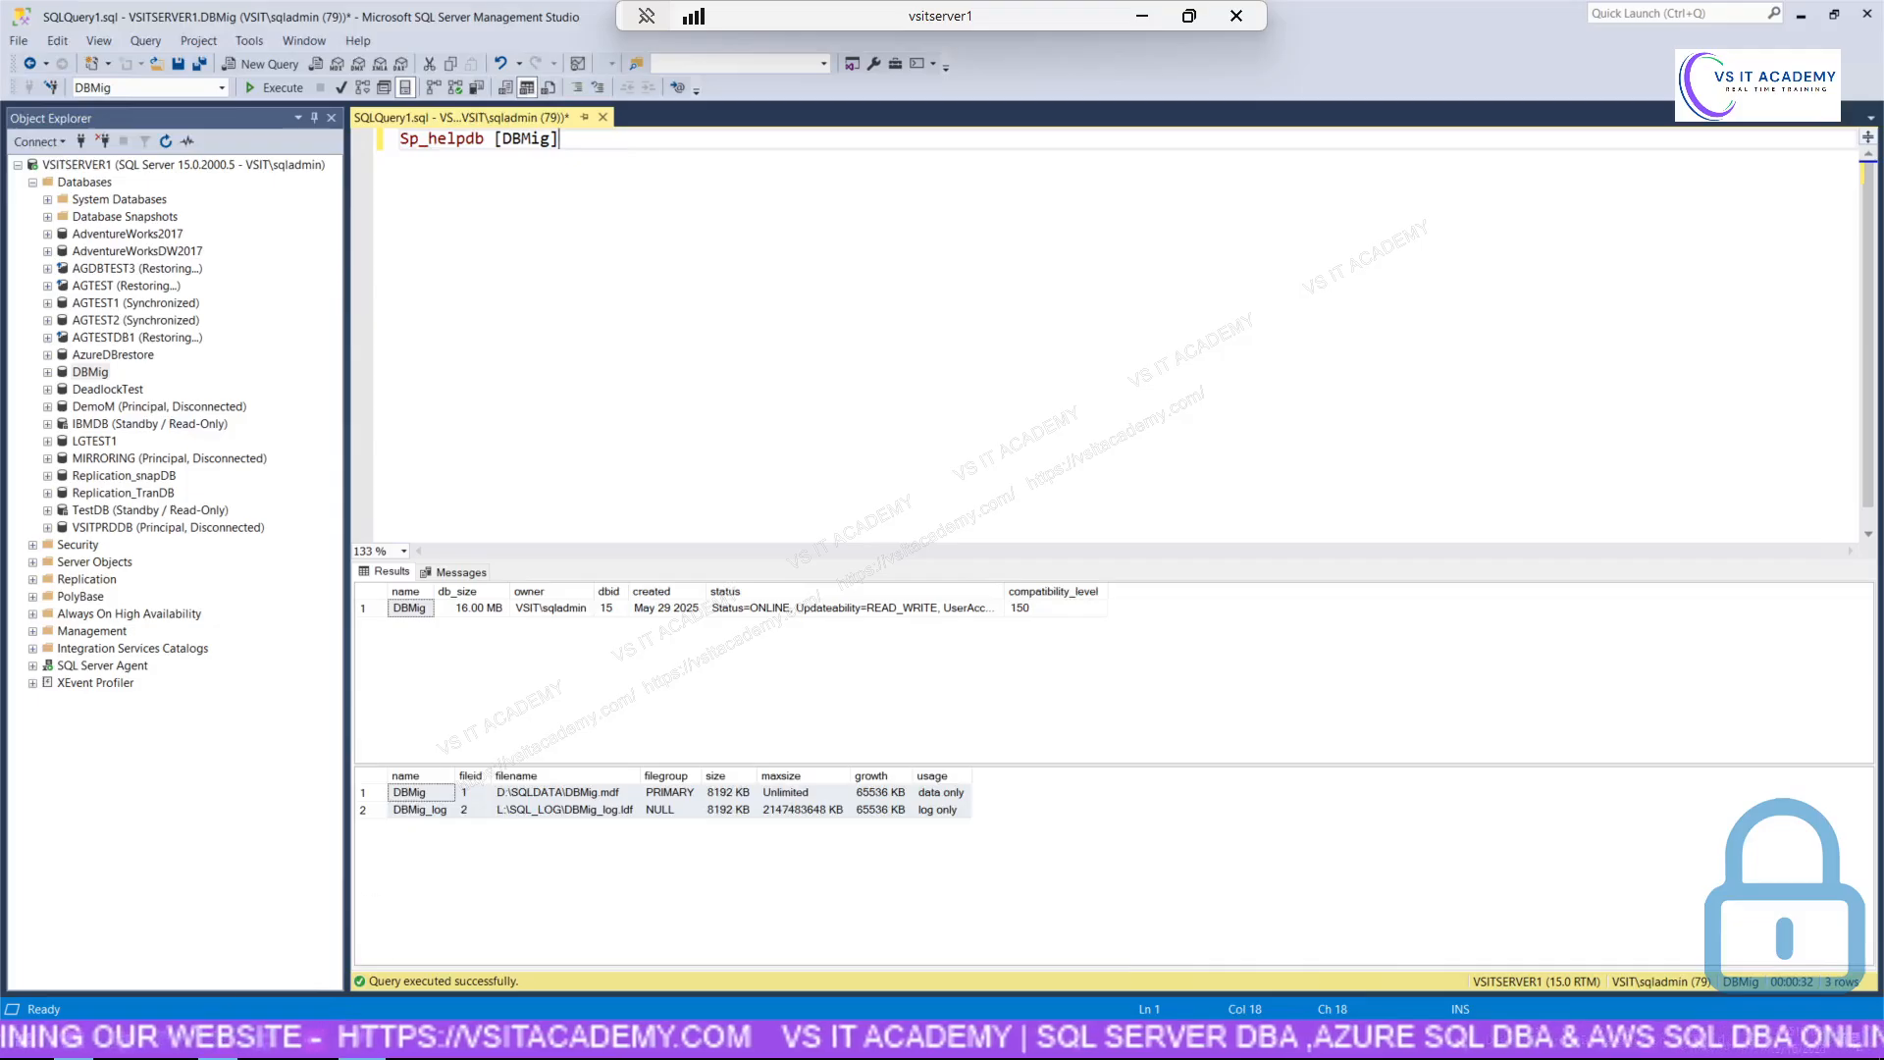
left_click(210, 1052)
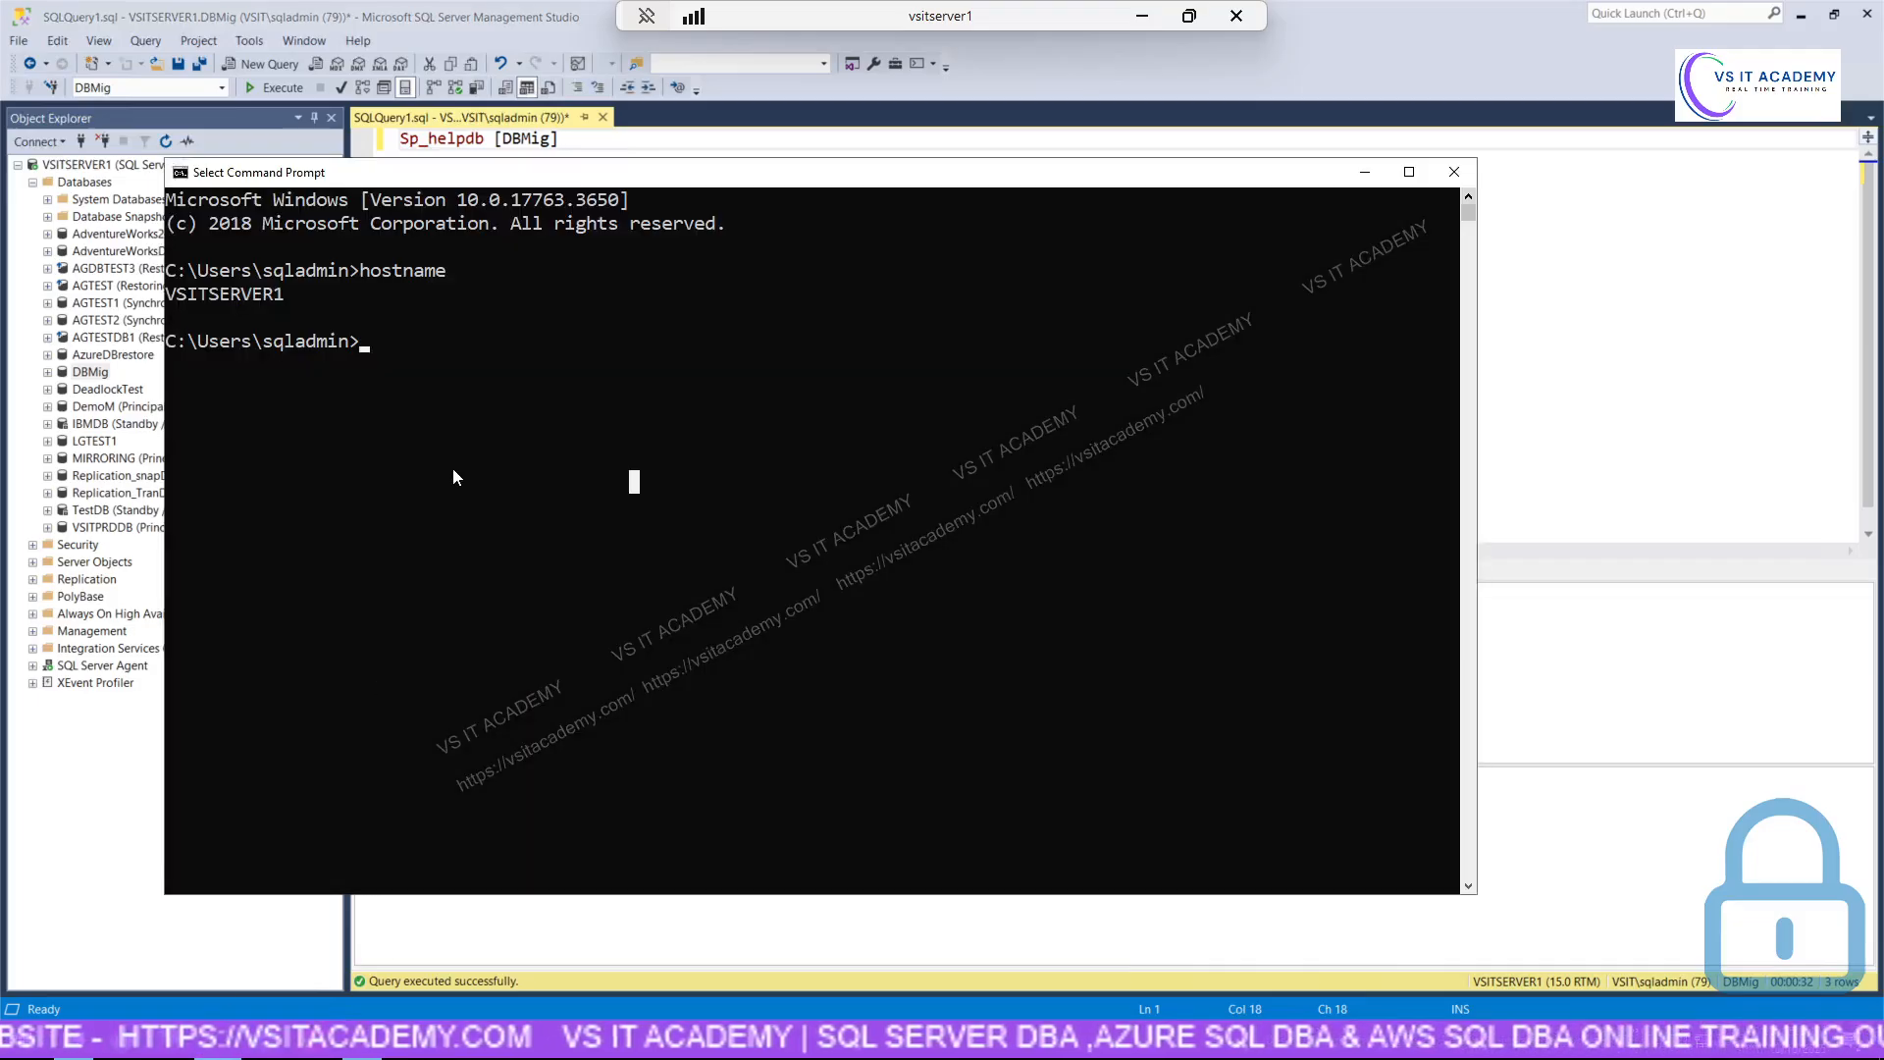
type("notepad")
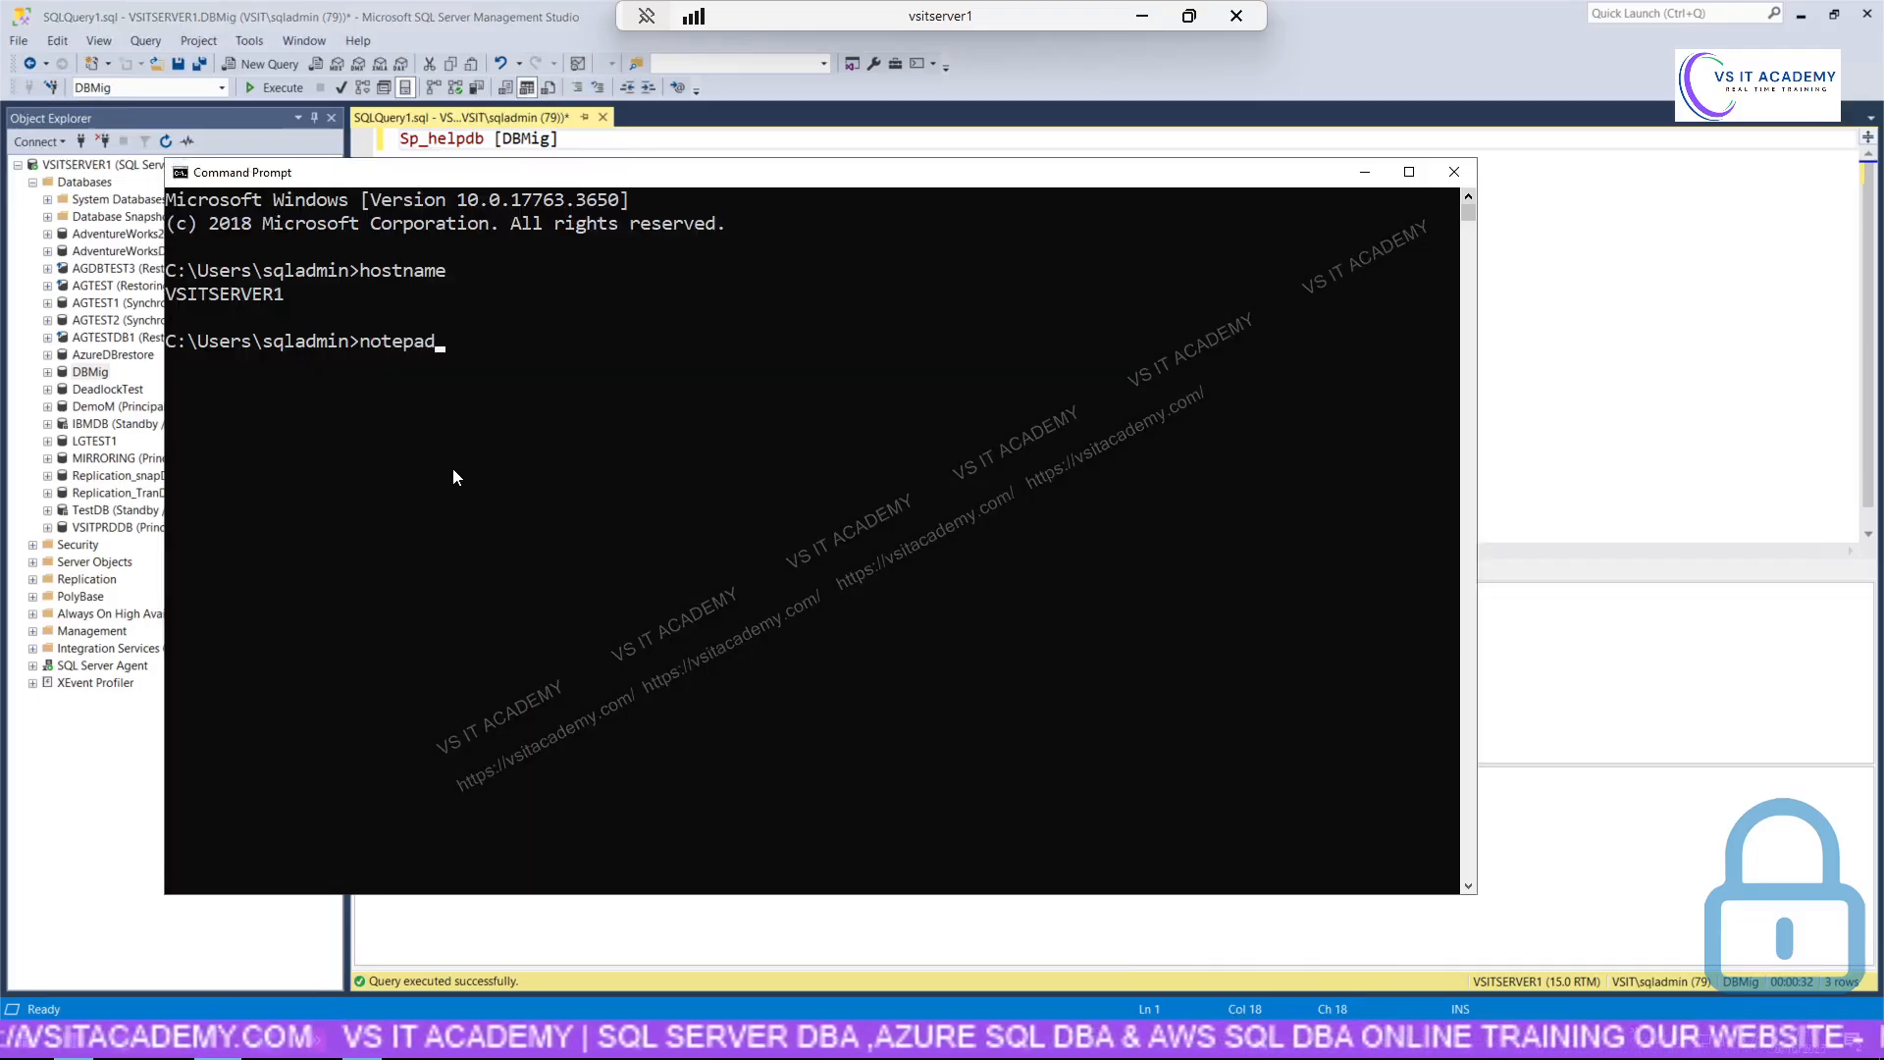
key("Return")
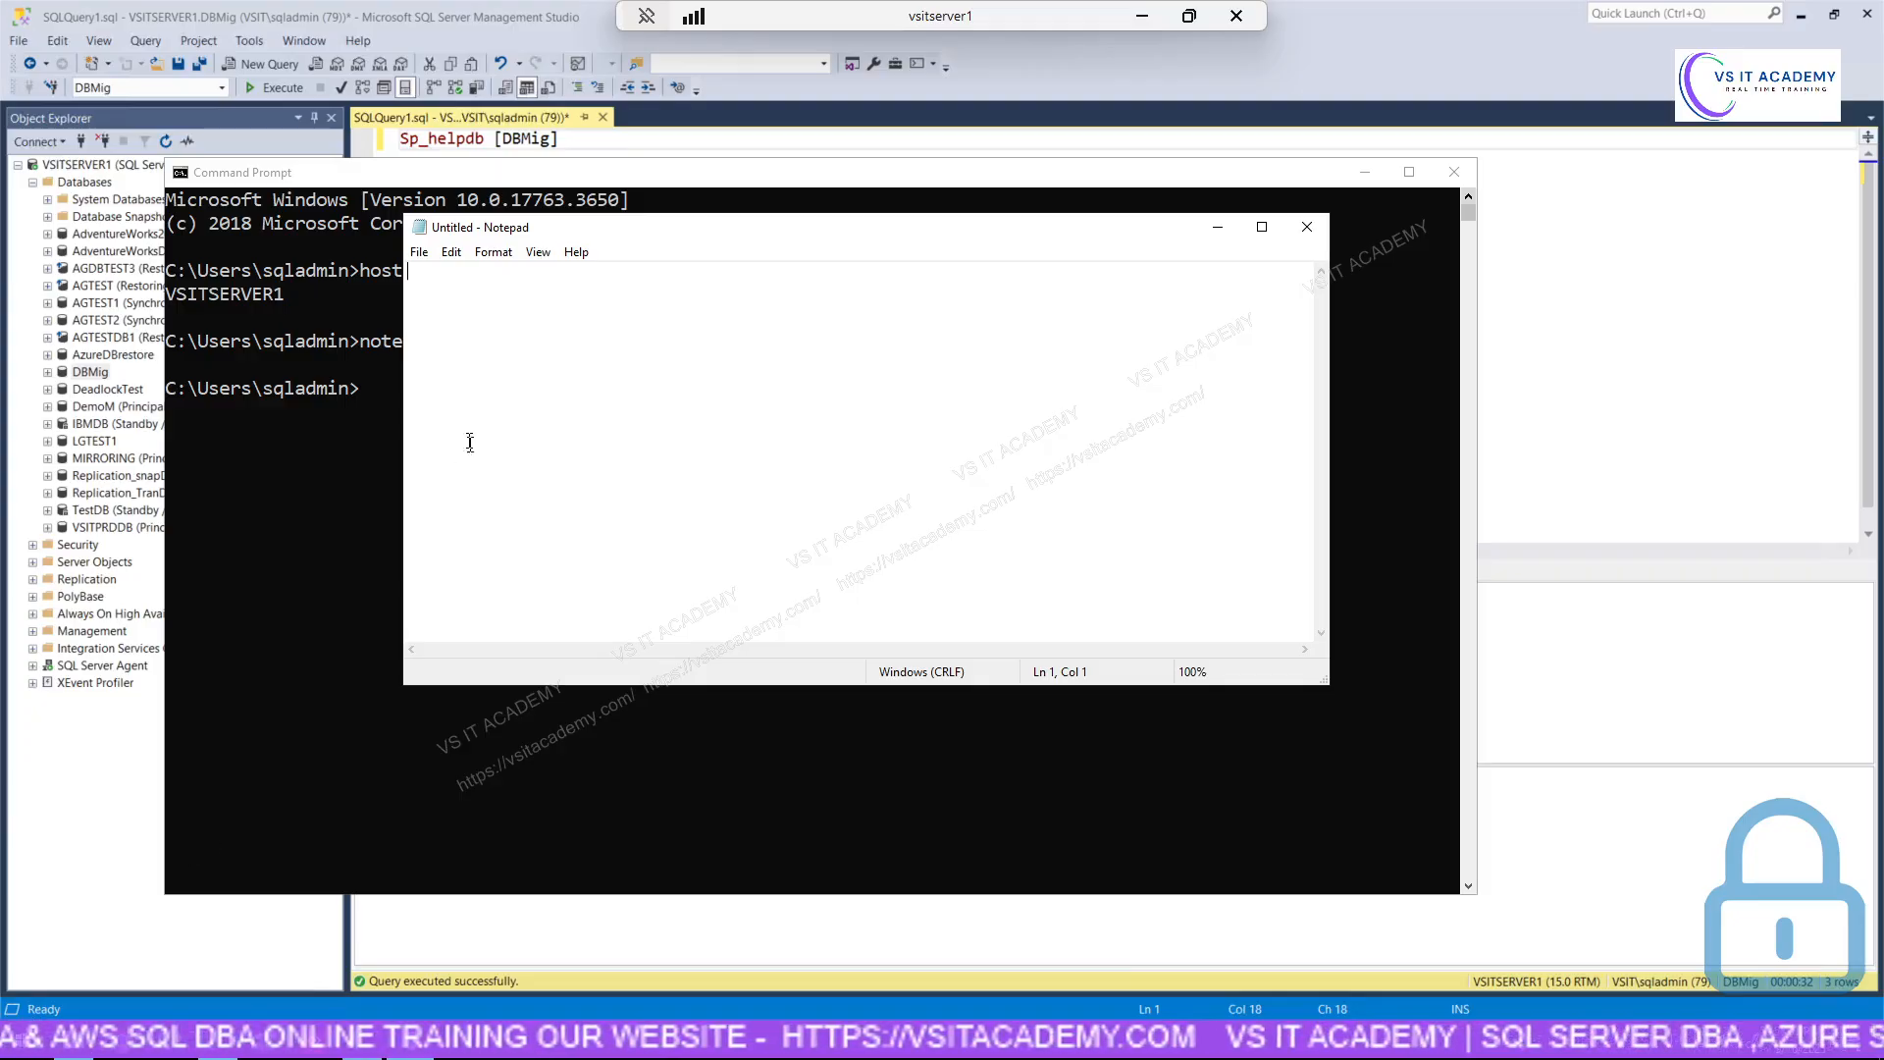
left_click_drag(613, 233, 847, 221)
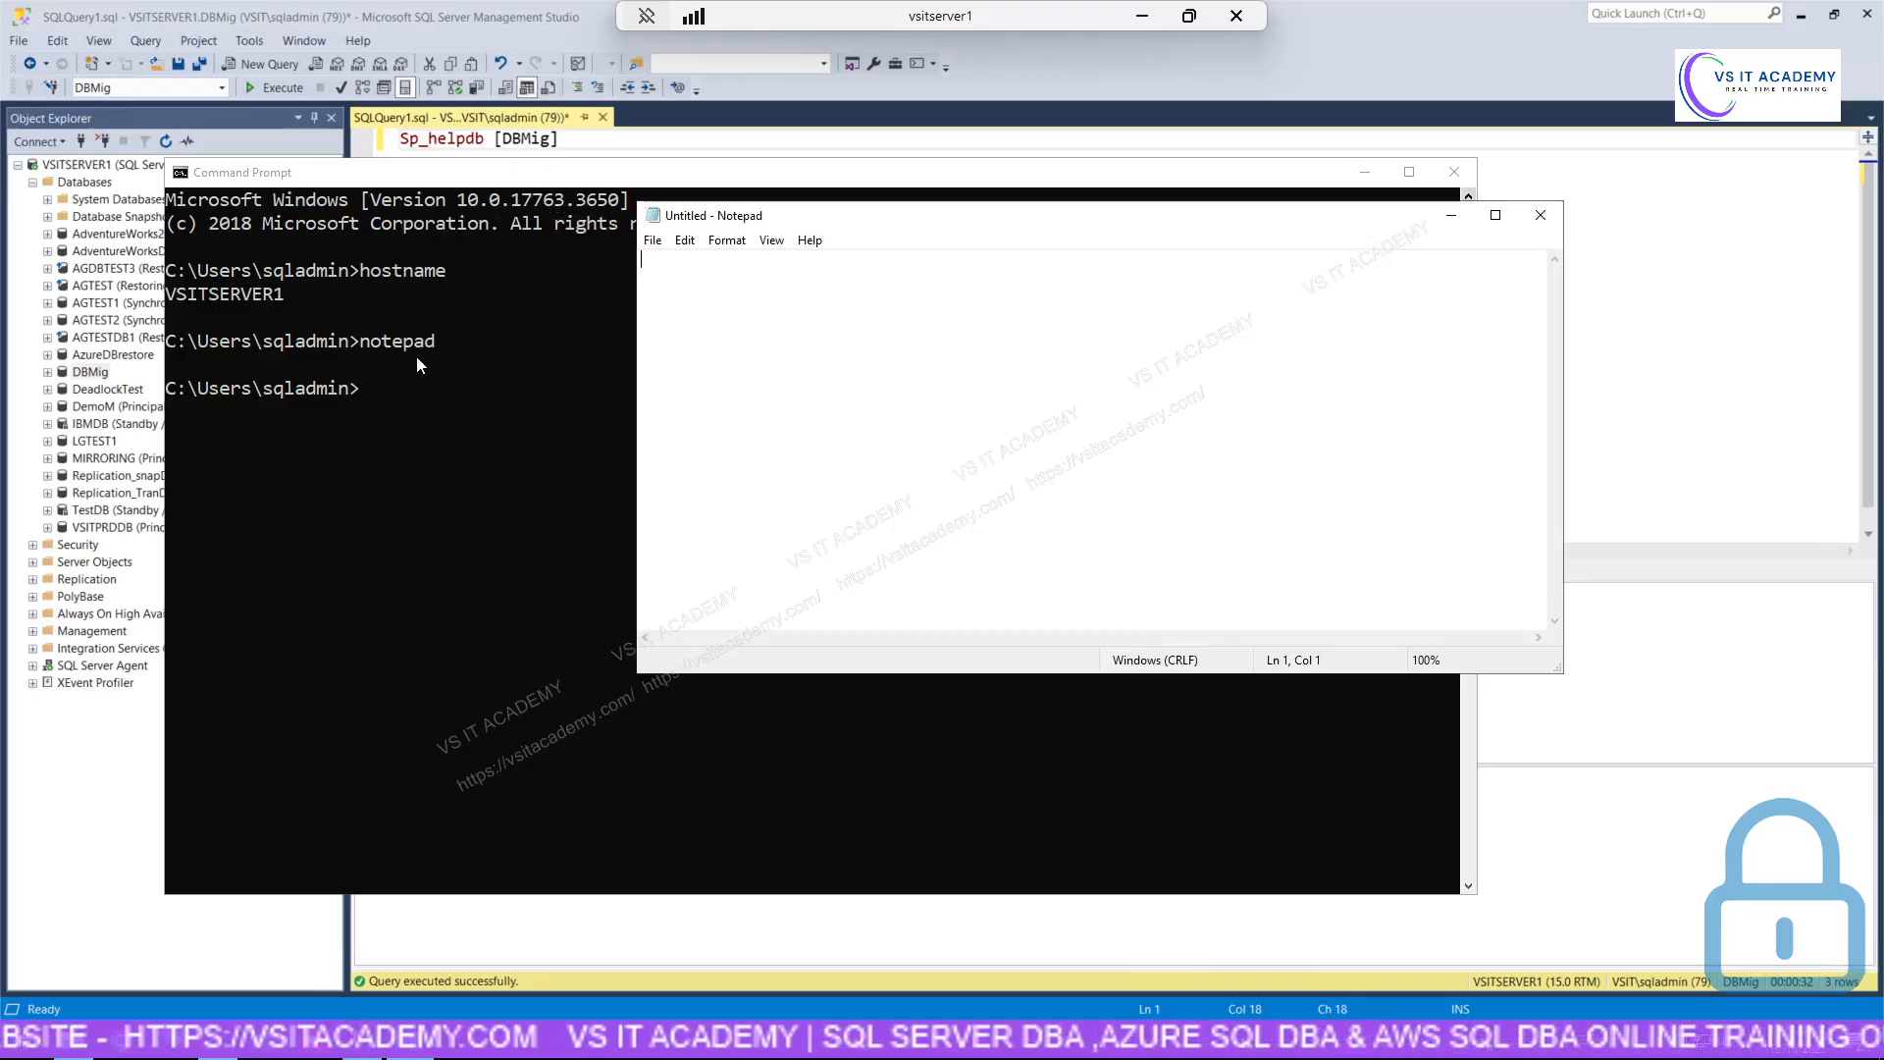
double_click(898, 214)
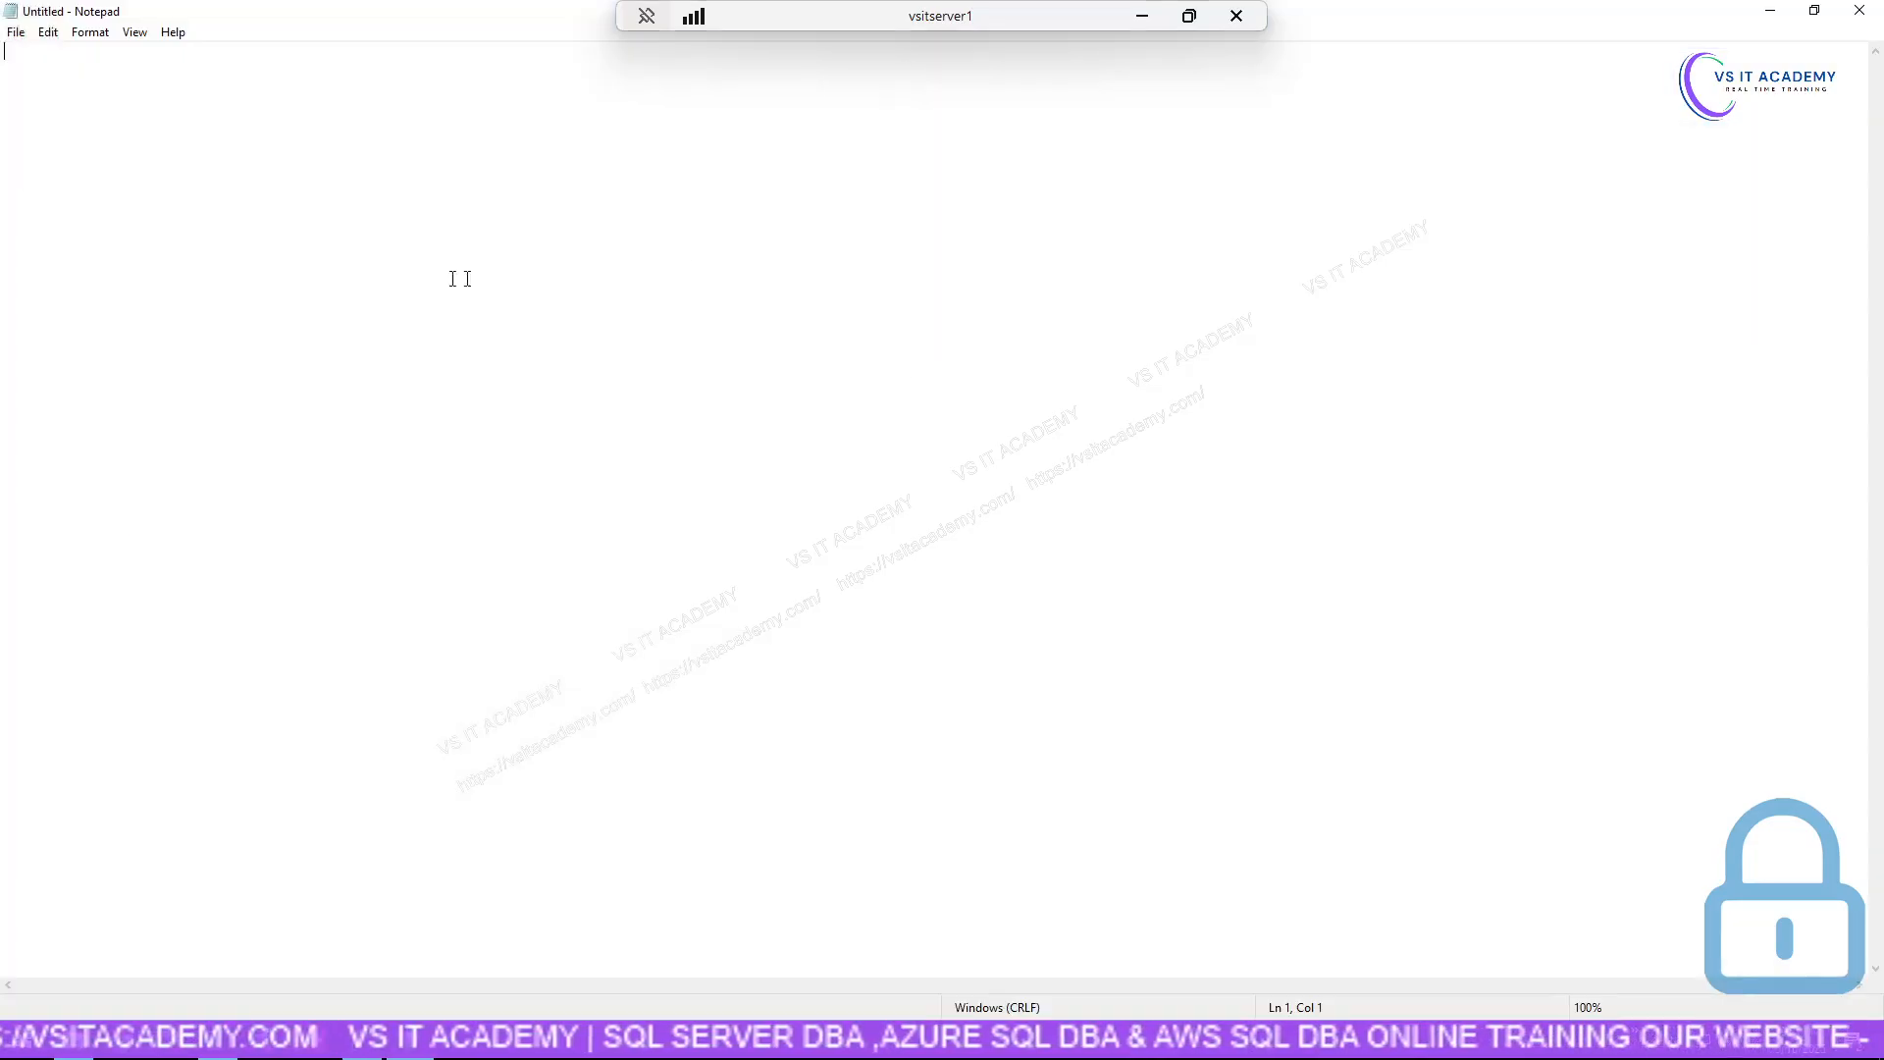
left_click(1815, 10)
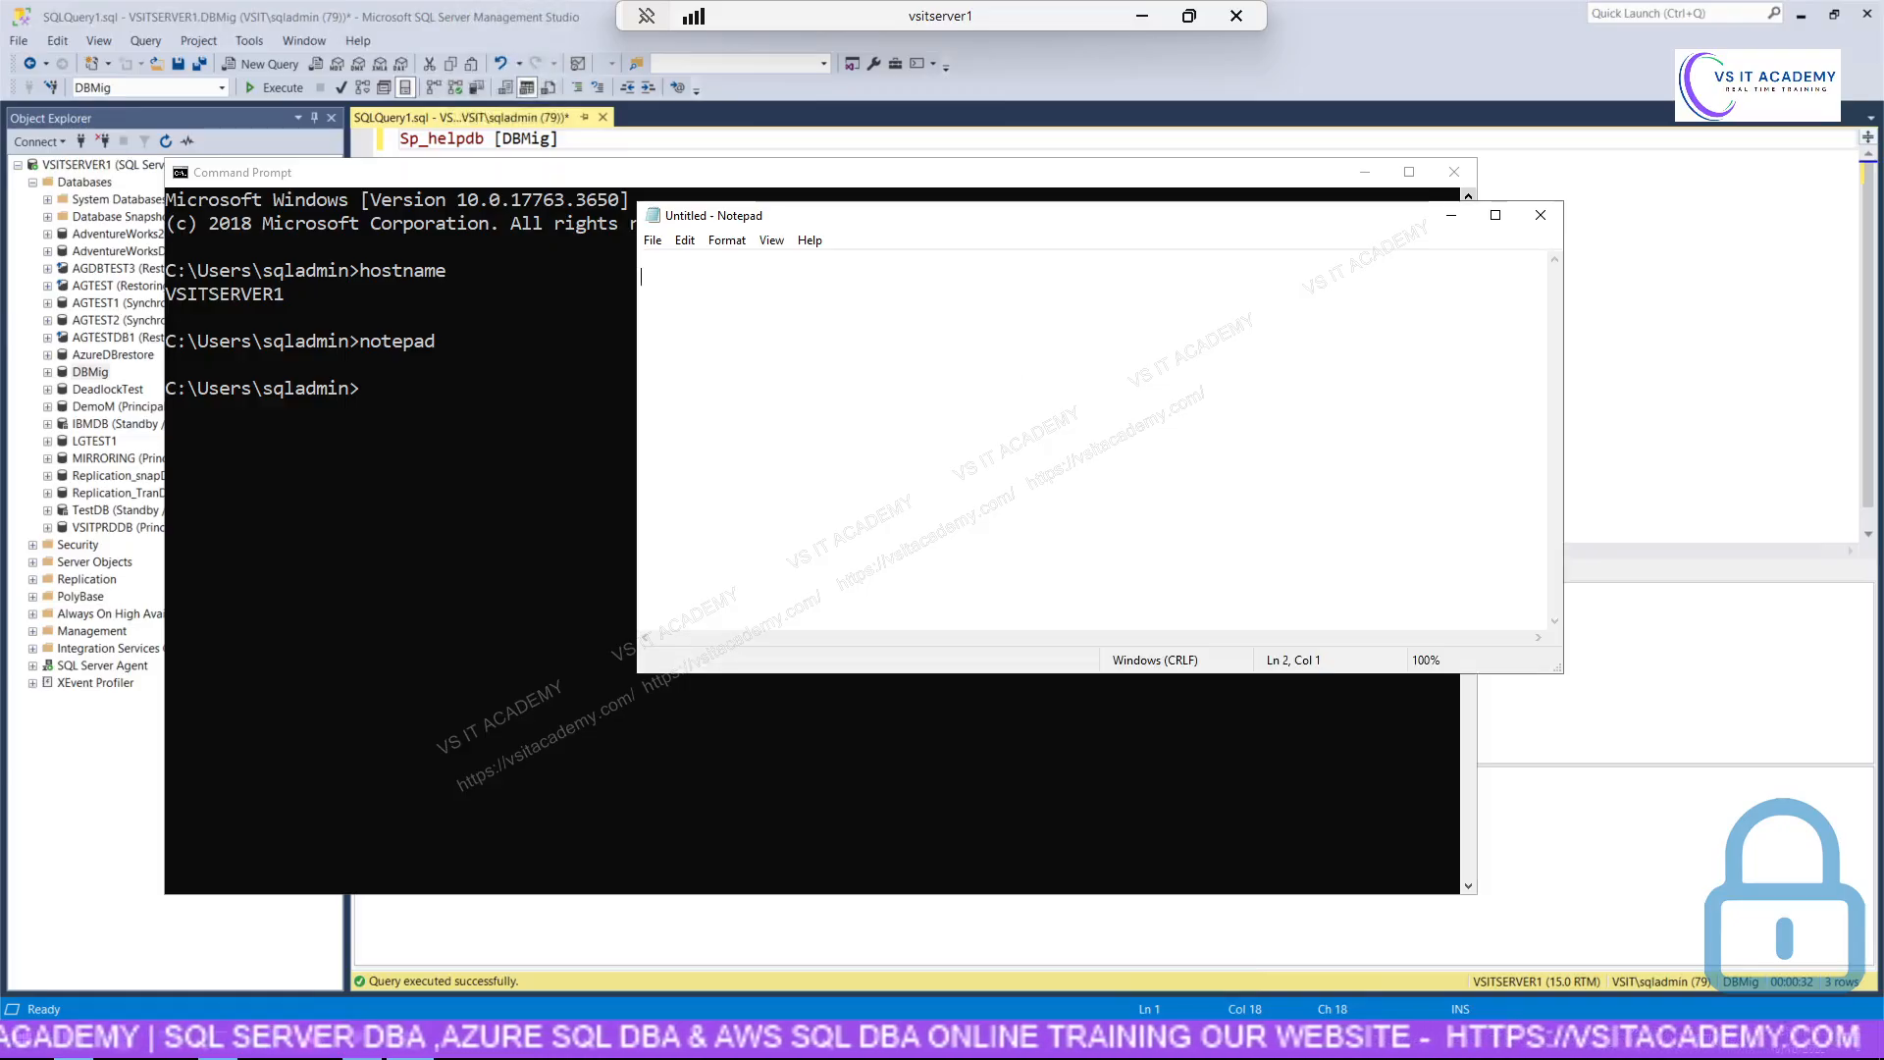
key("ctrl+v")
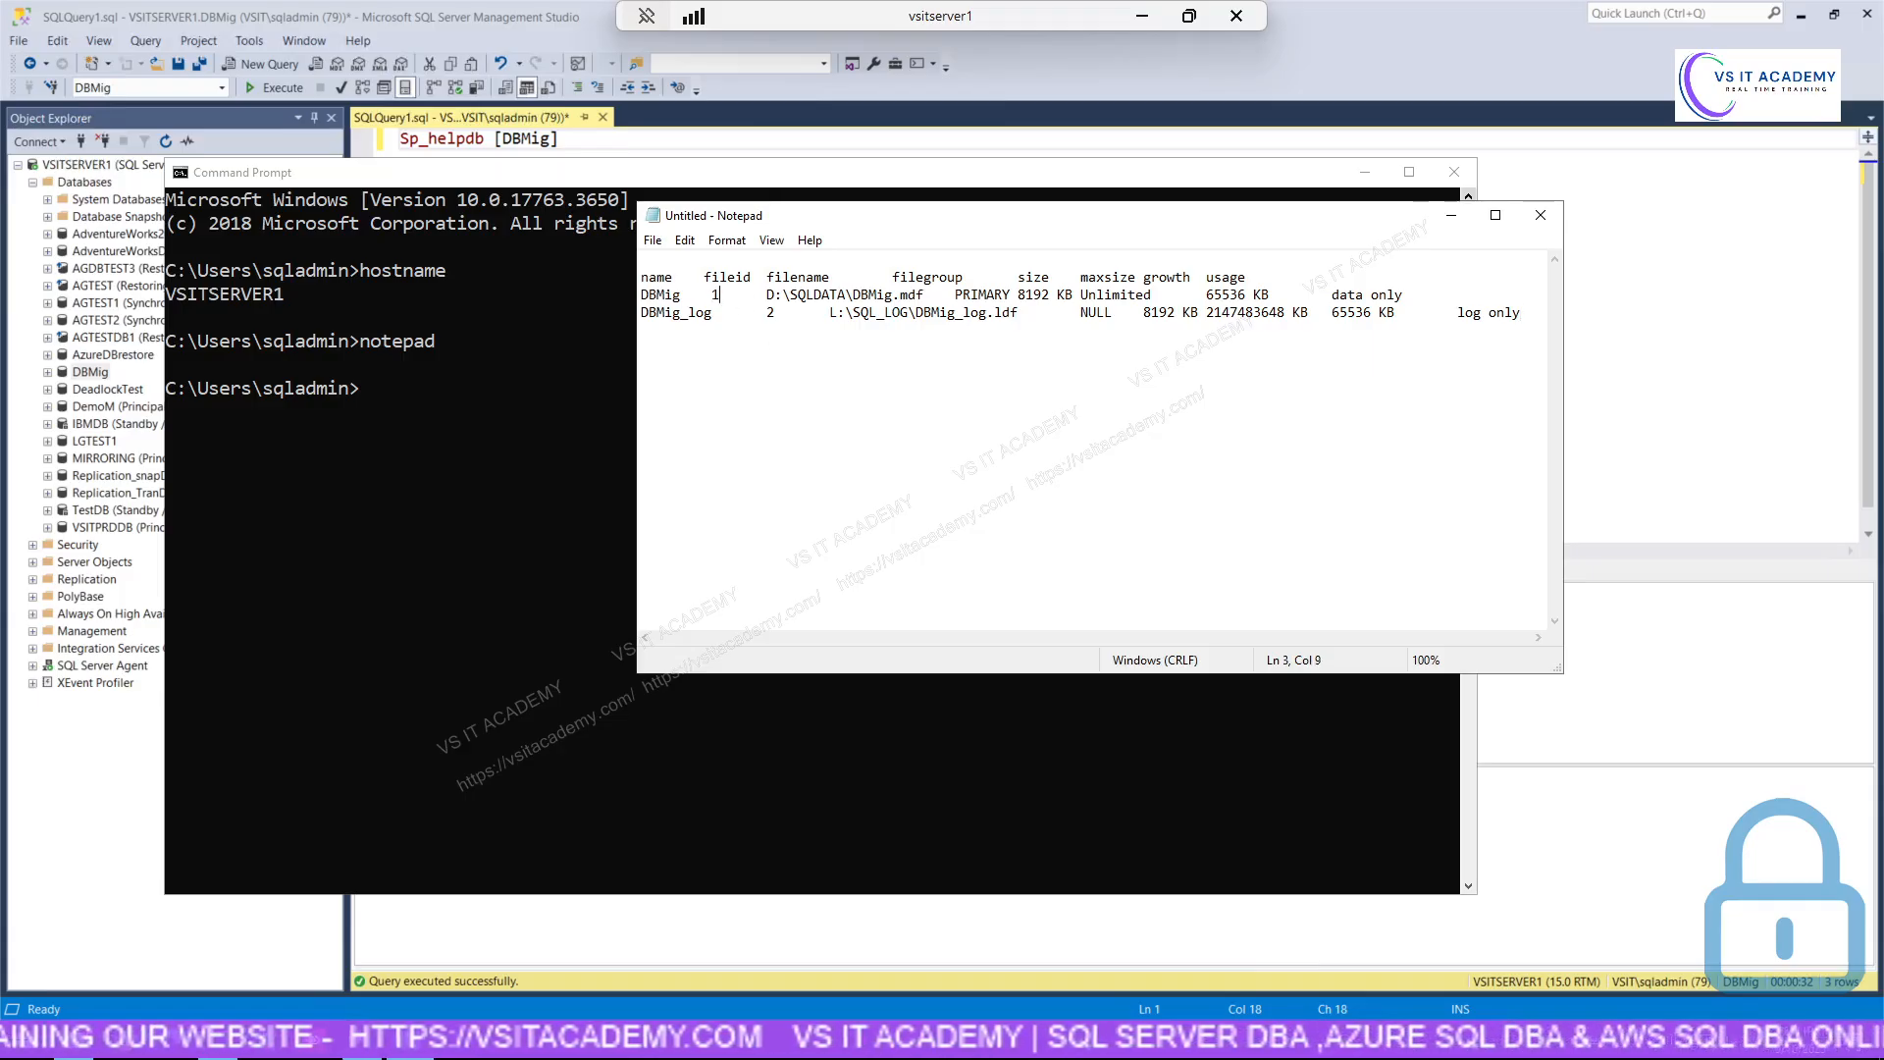
Align the DBMig_log row with the file ID column, enlarge the Notepad text to 140%, and maximize the window.
key("Right")
key("Down")
key("BackSpace")
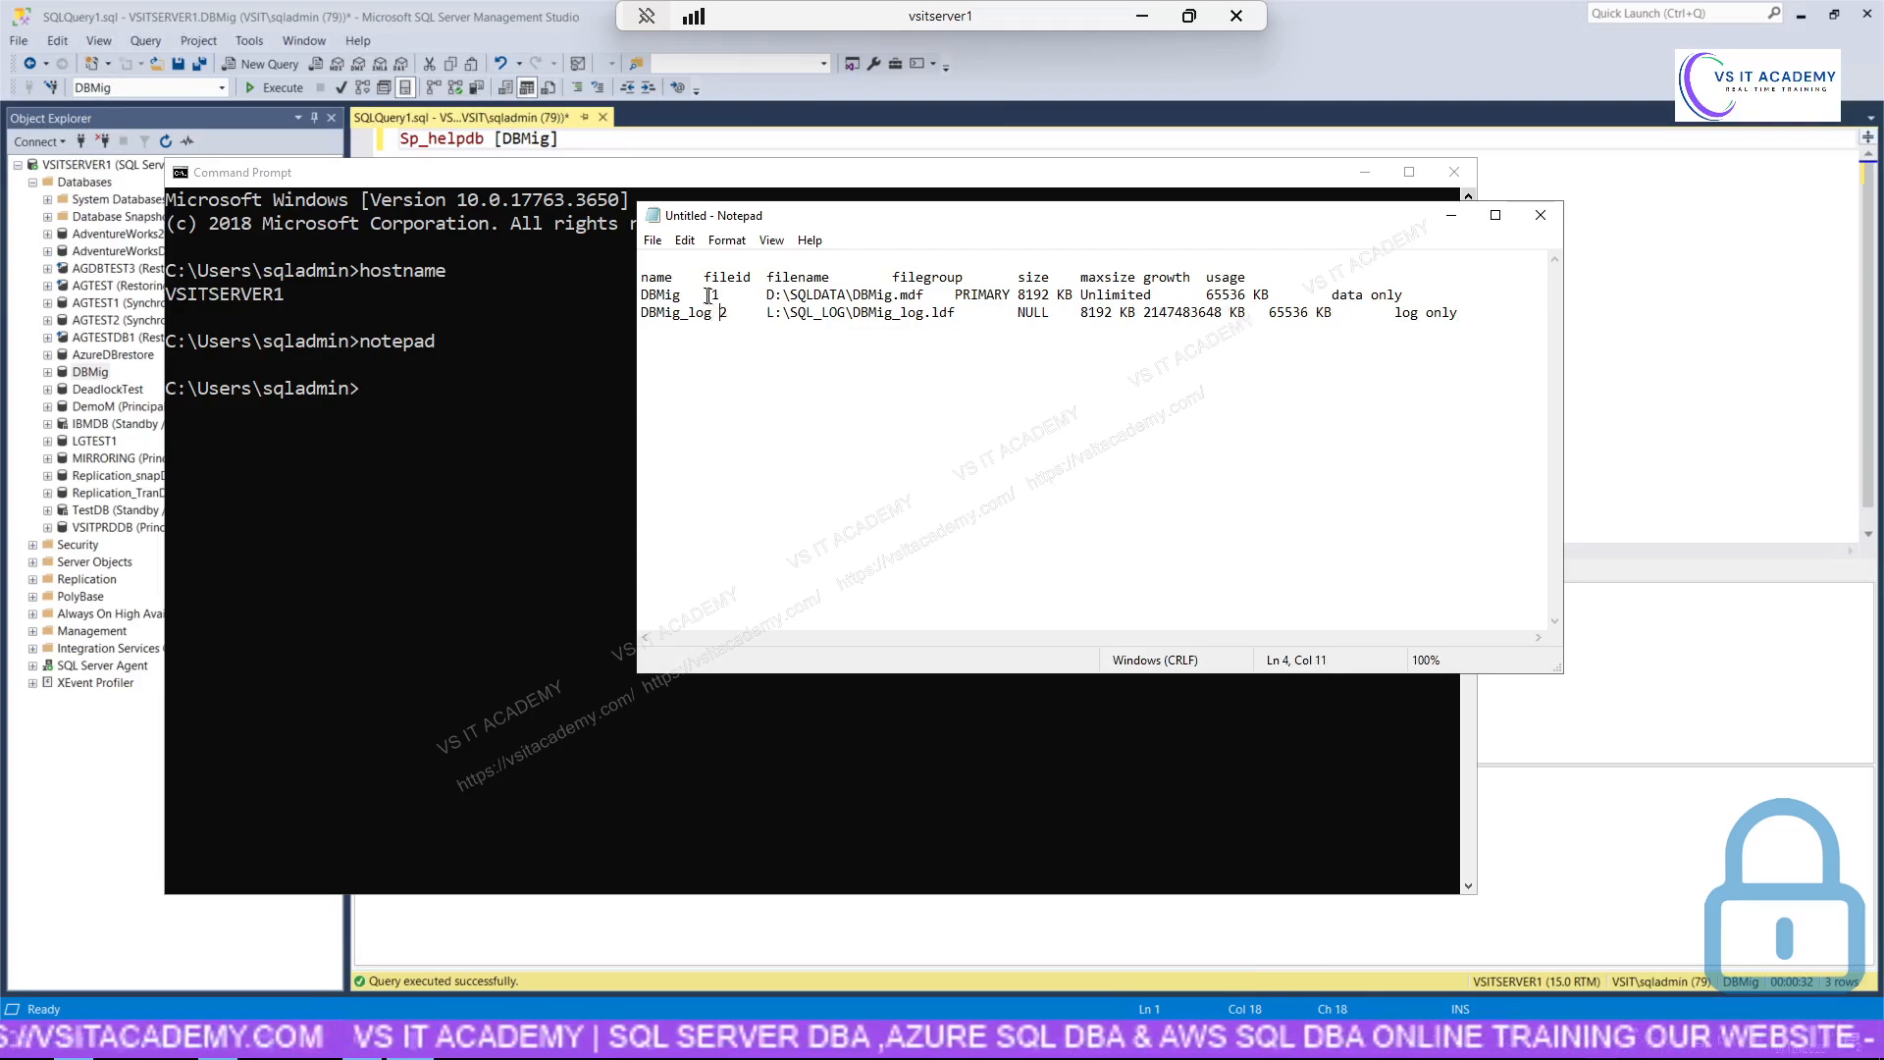
left_click_drag(722, 313, 640, 282)
left_click(657, 280)
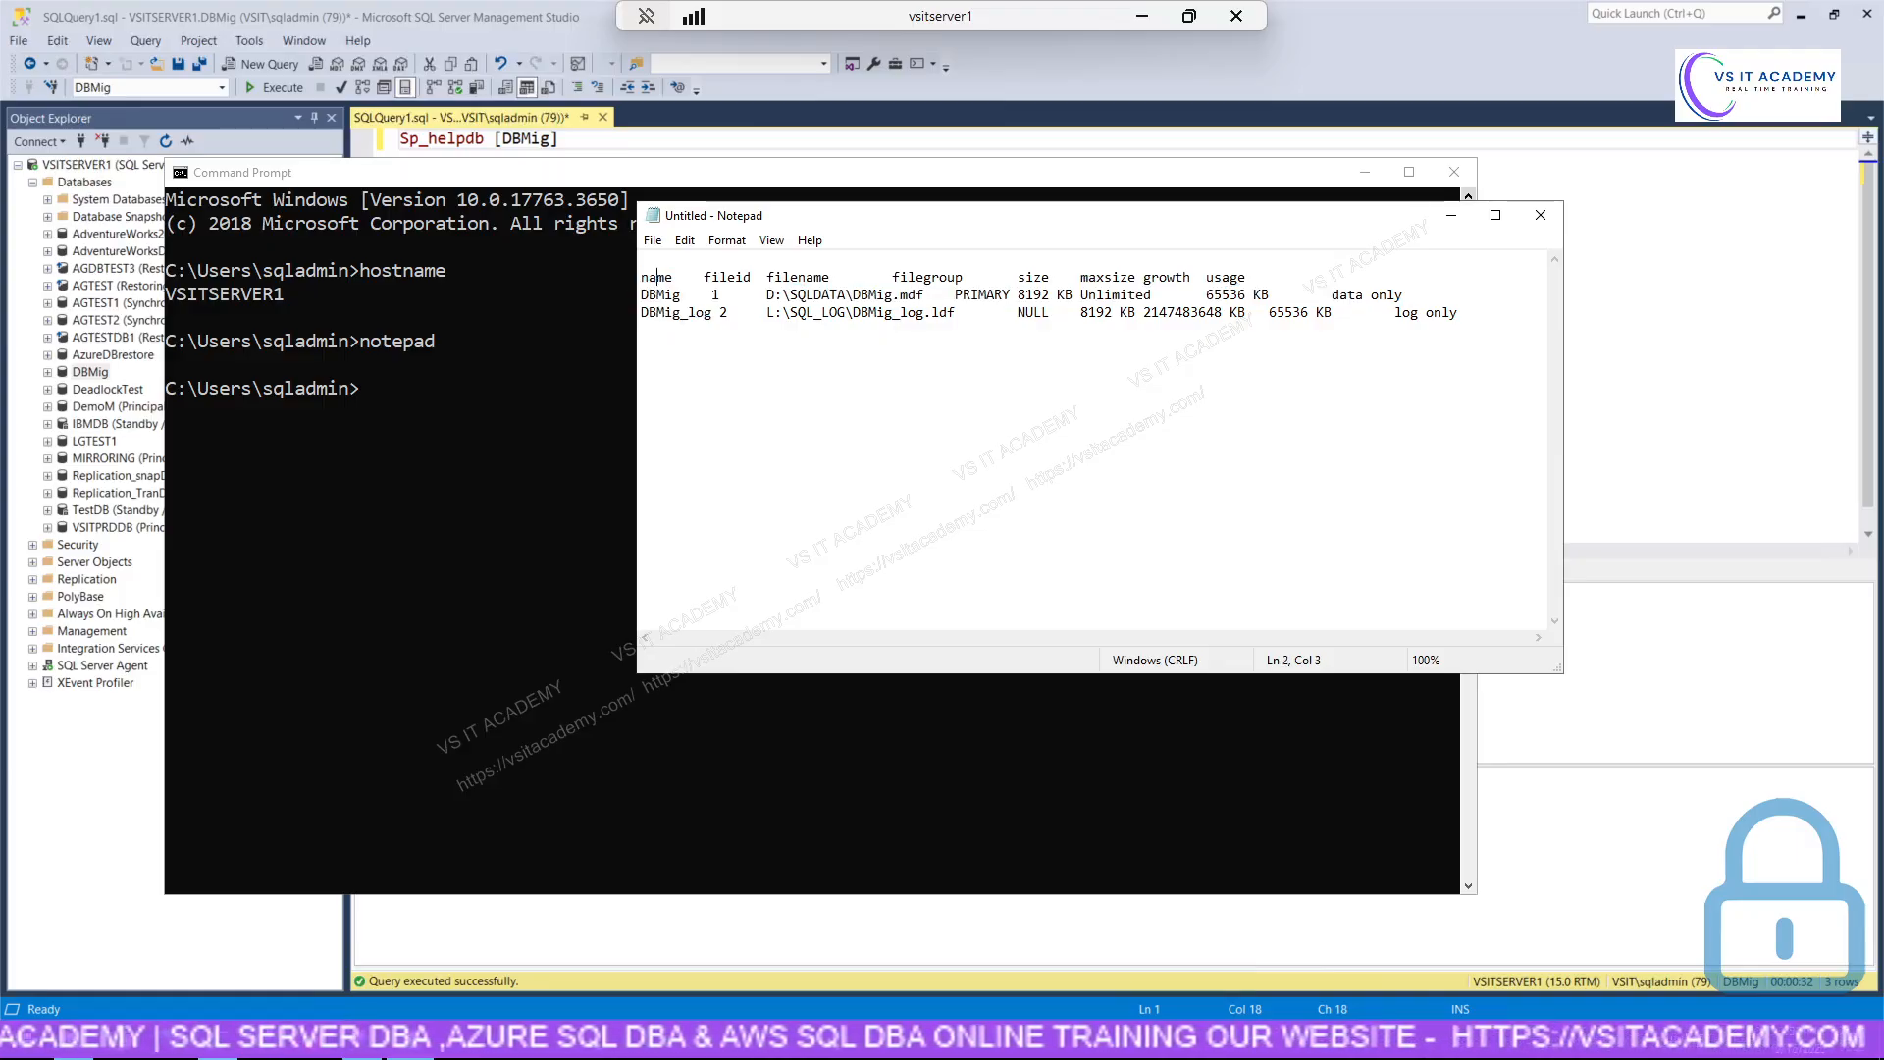
scroll(943, 477, "up", 4)
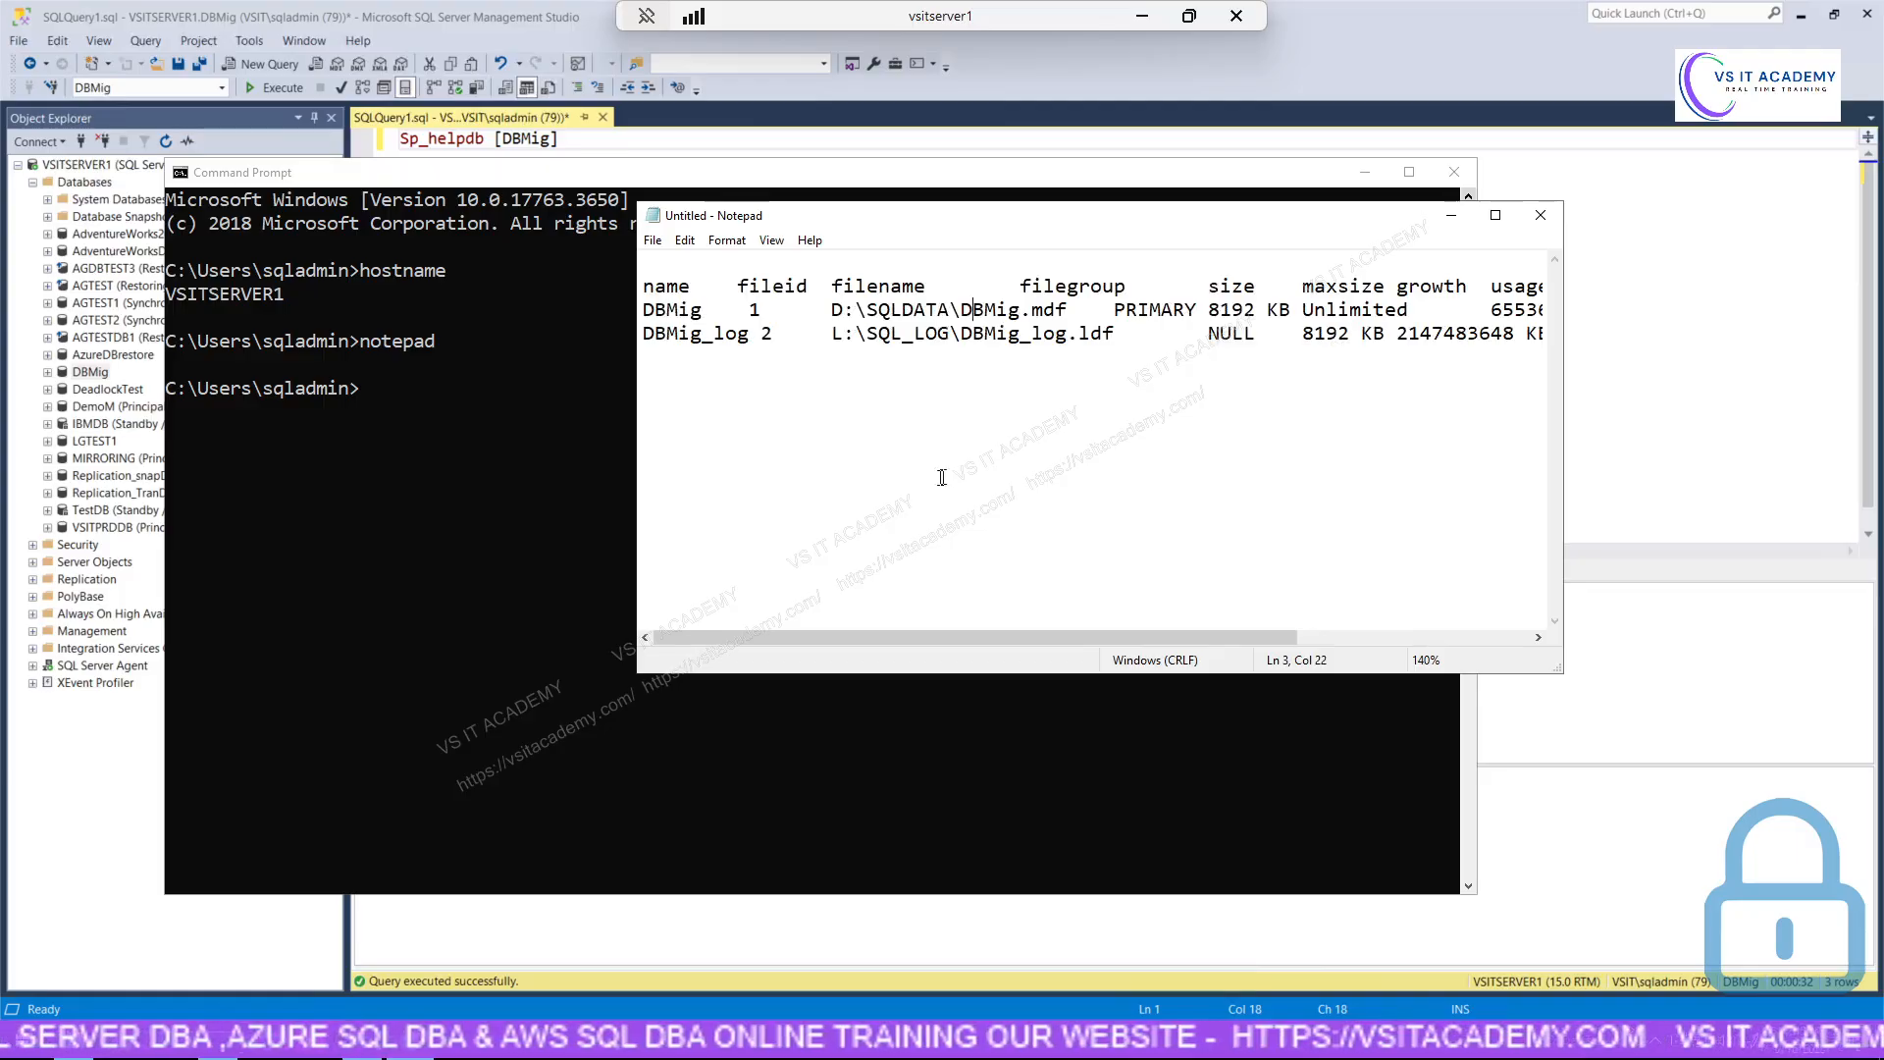
left_click(1496, 215)
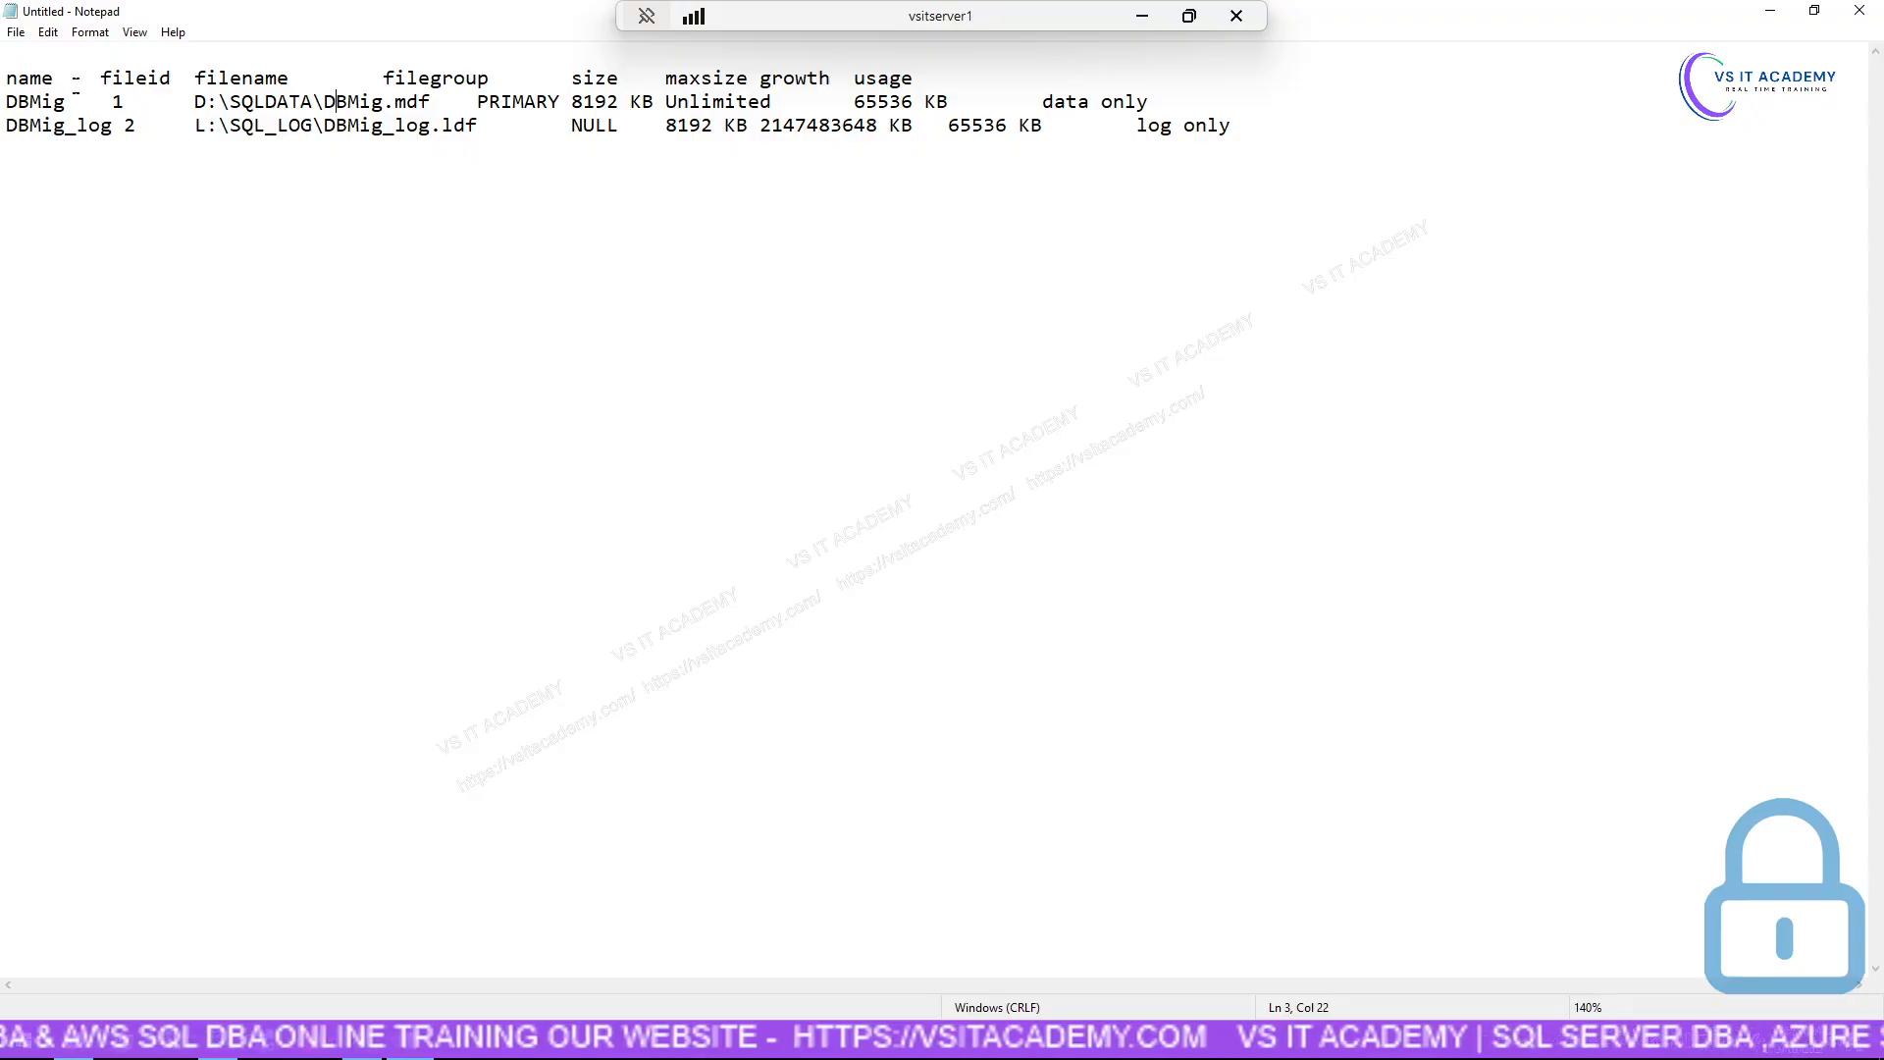
Highlight the logical name DBMig, the physical file DBMig.mdf and its folder path D:\SQLDATA in the notes.
left_click_drag(61, 102, 4, 102)
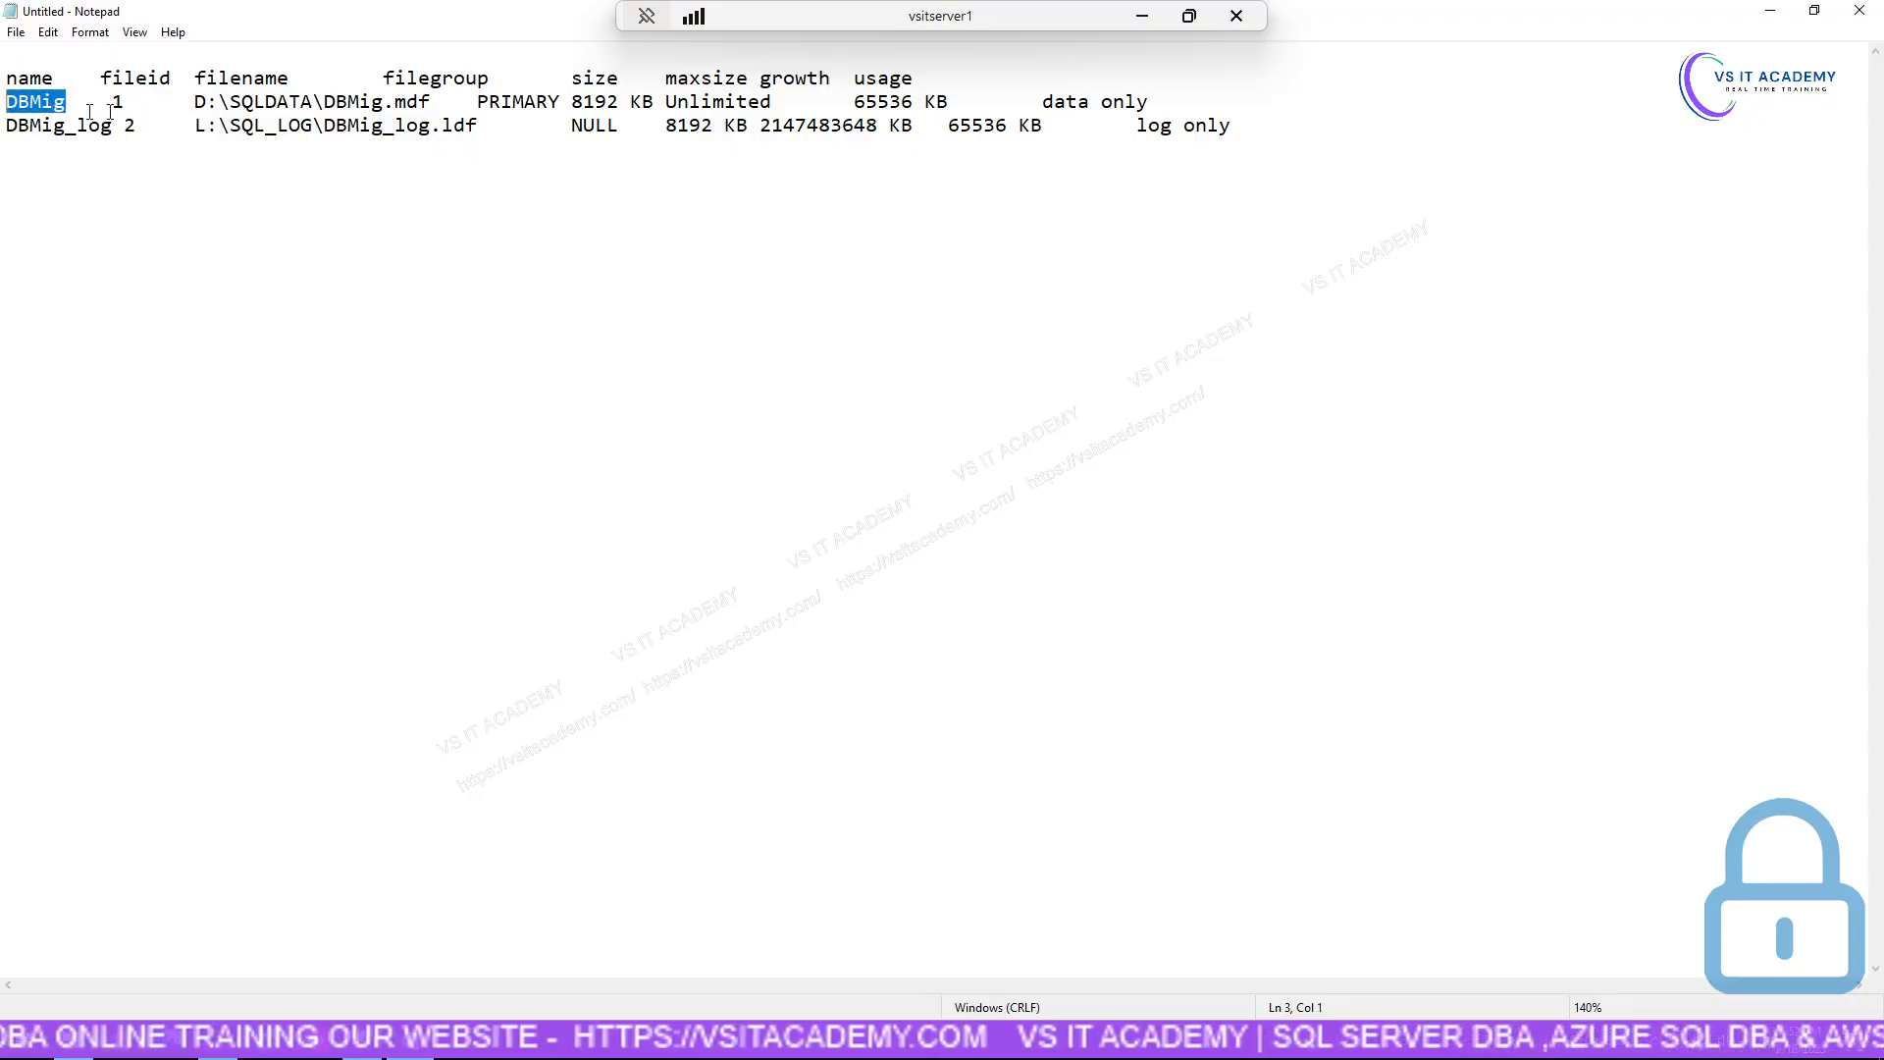
left_click_drag(325, 102, 430, 102)
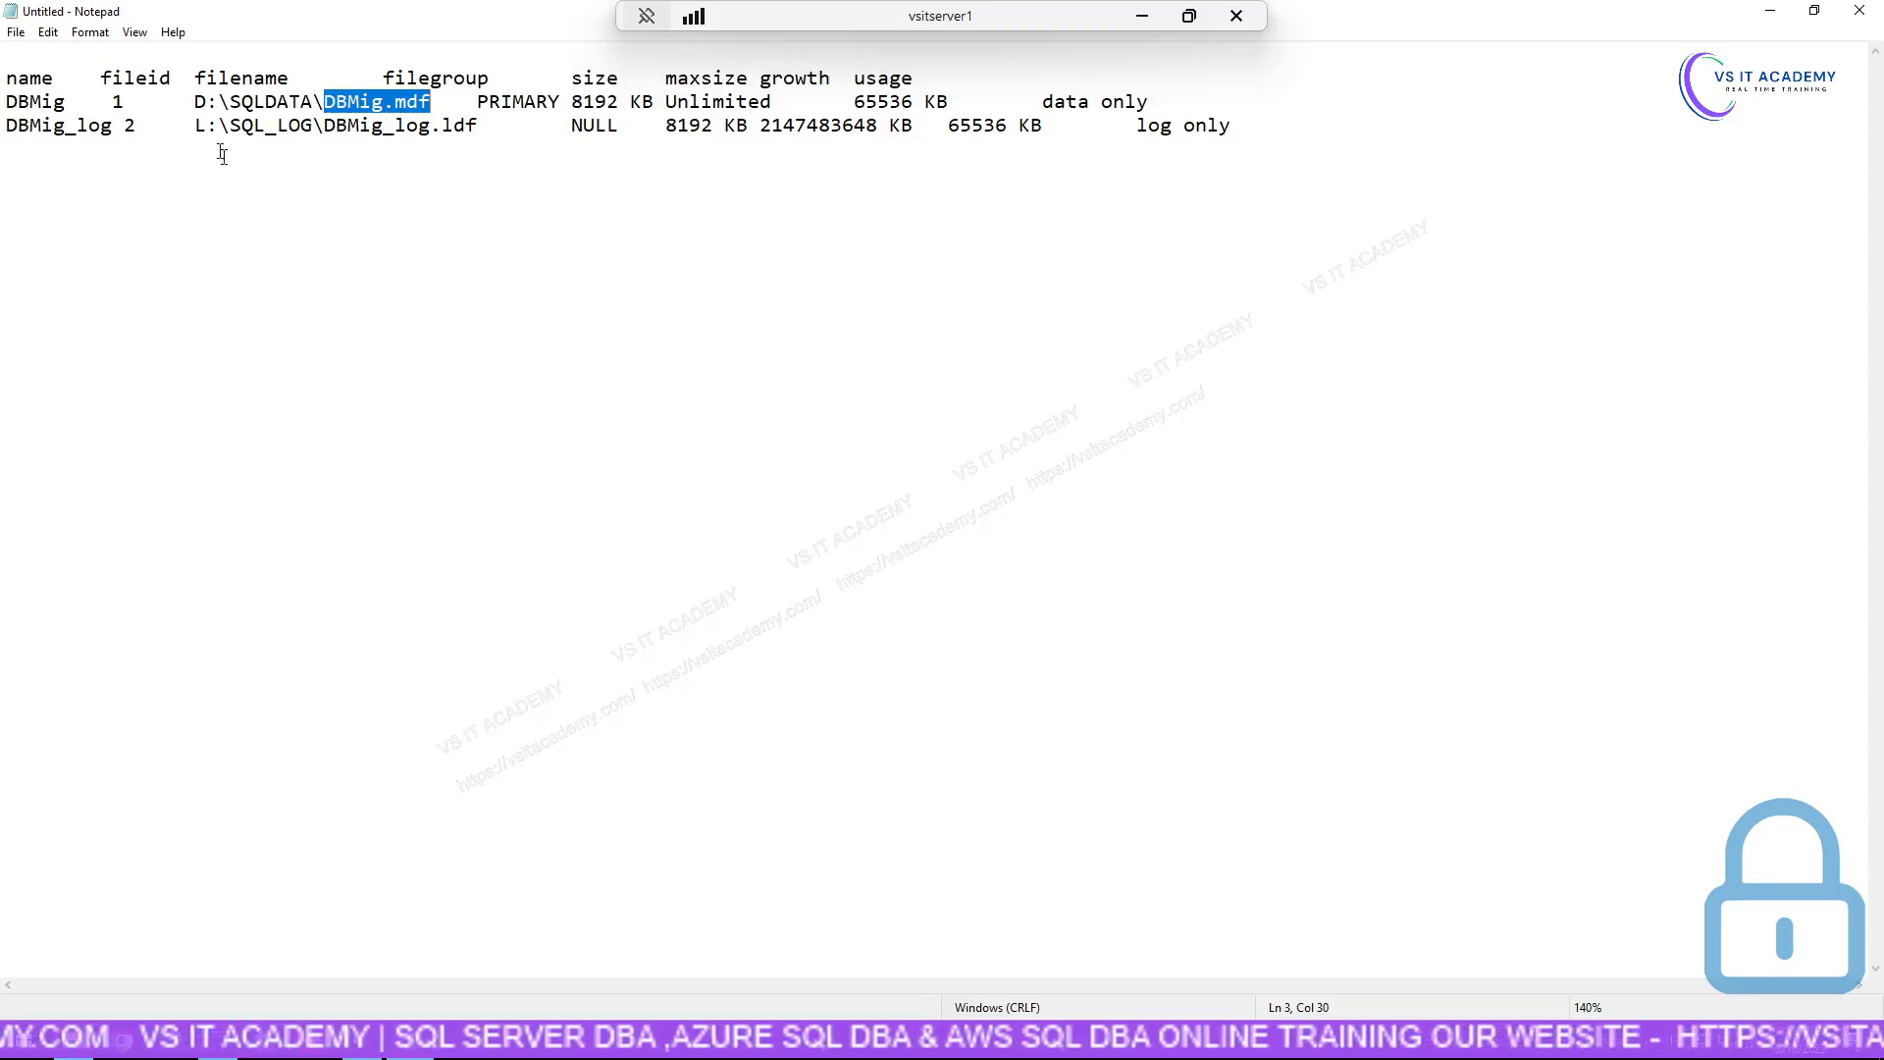
left_click_drag(196, 102, 312, 102)
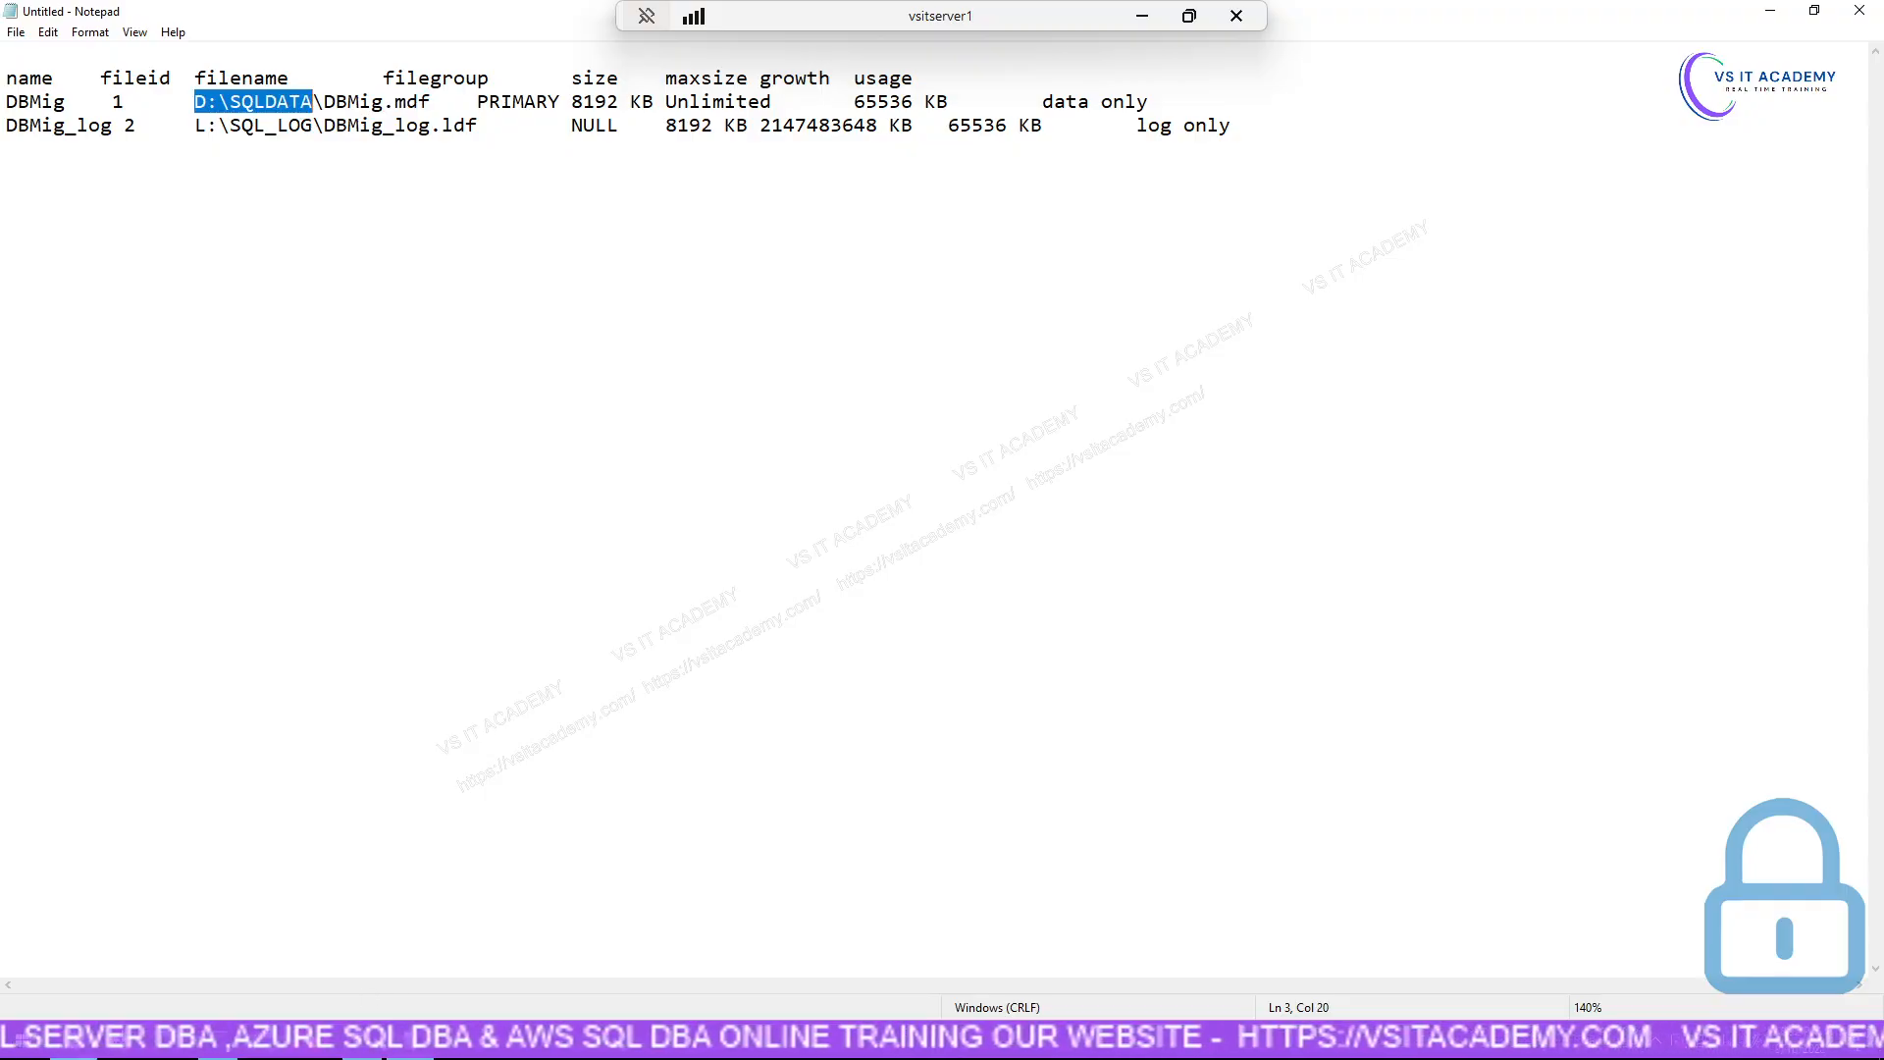
Switch to File Explorer and open the SQLDATA folder on the Data (D:) drive to examine the database files.
key("alt+Tab")
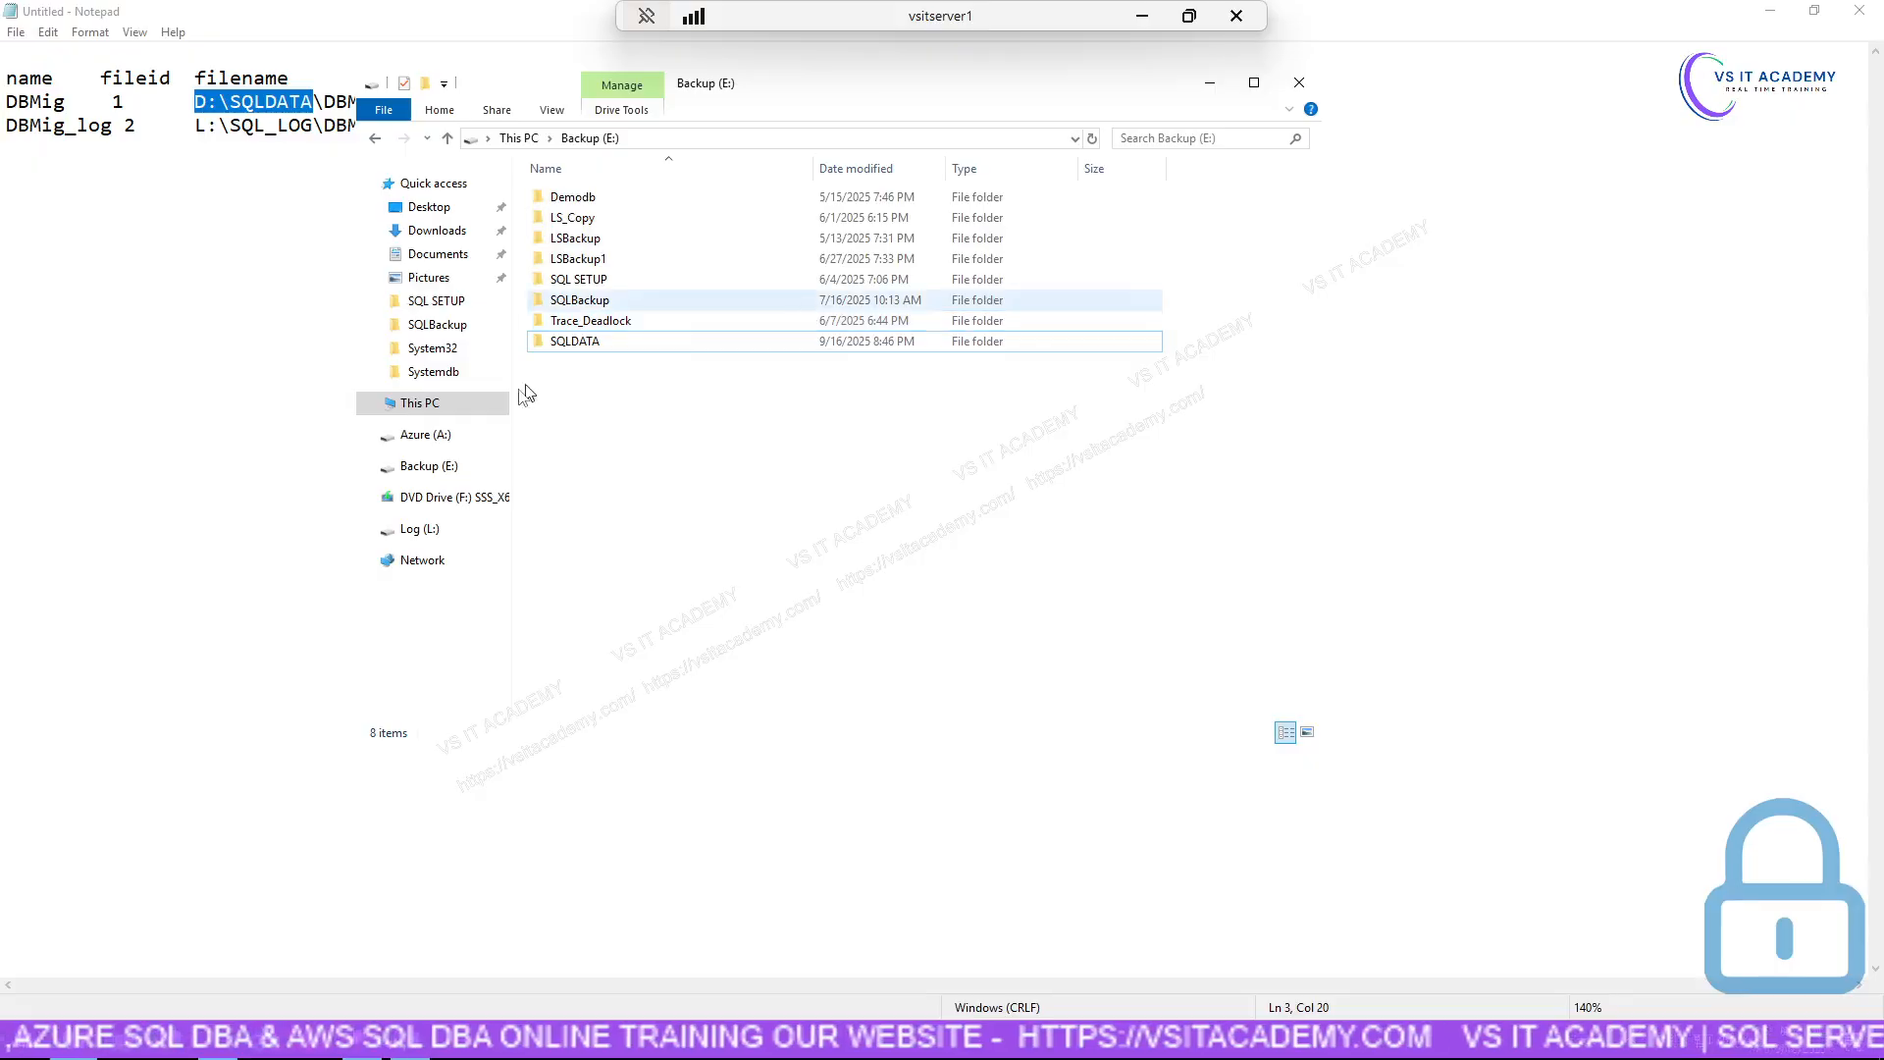
left_click(454, 404)
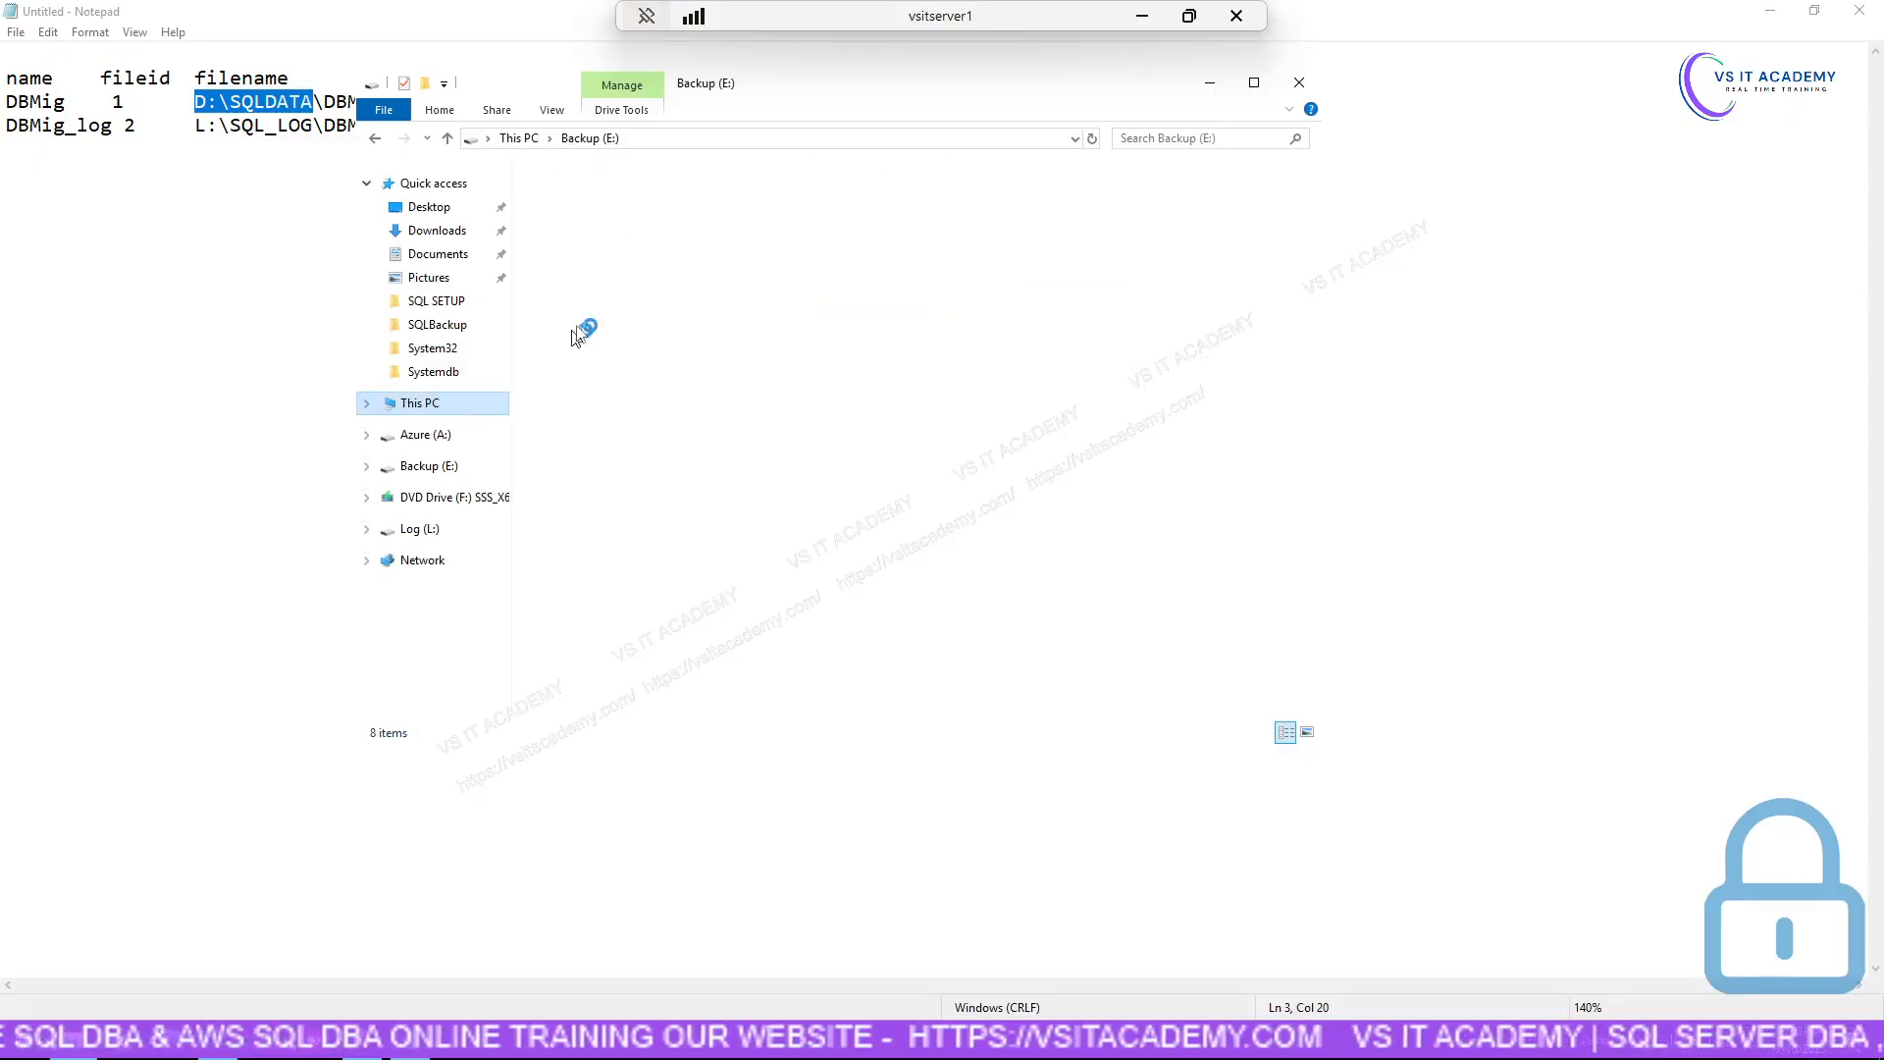
left_click(686, 140)
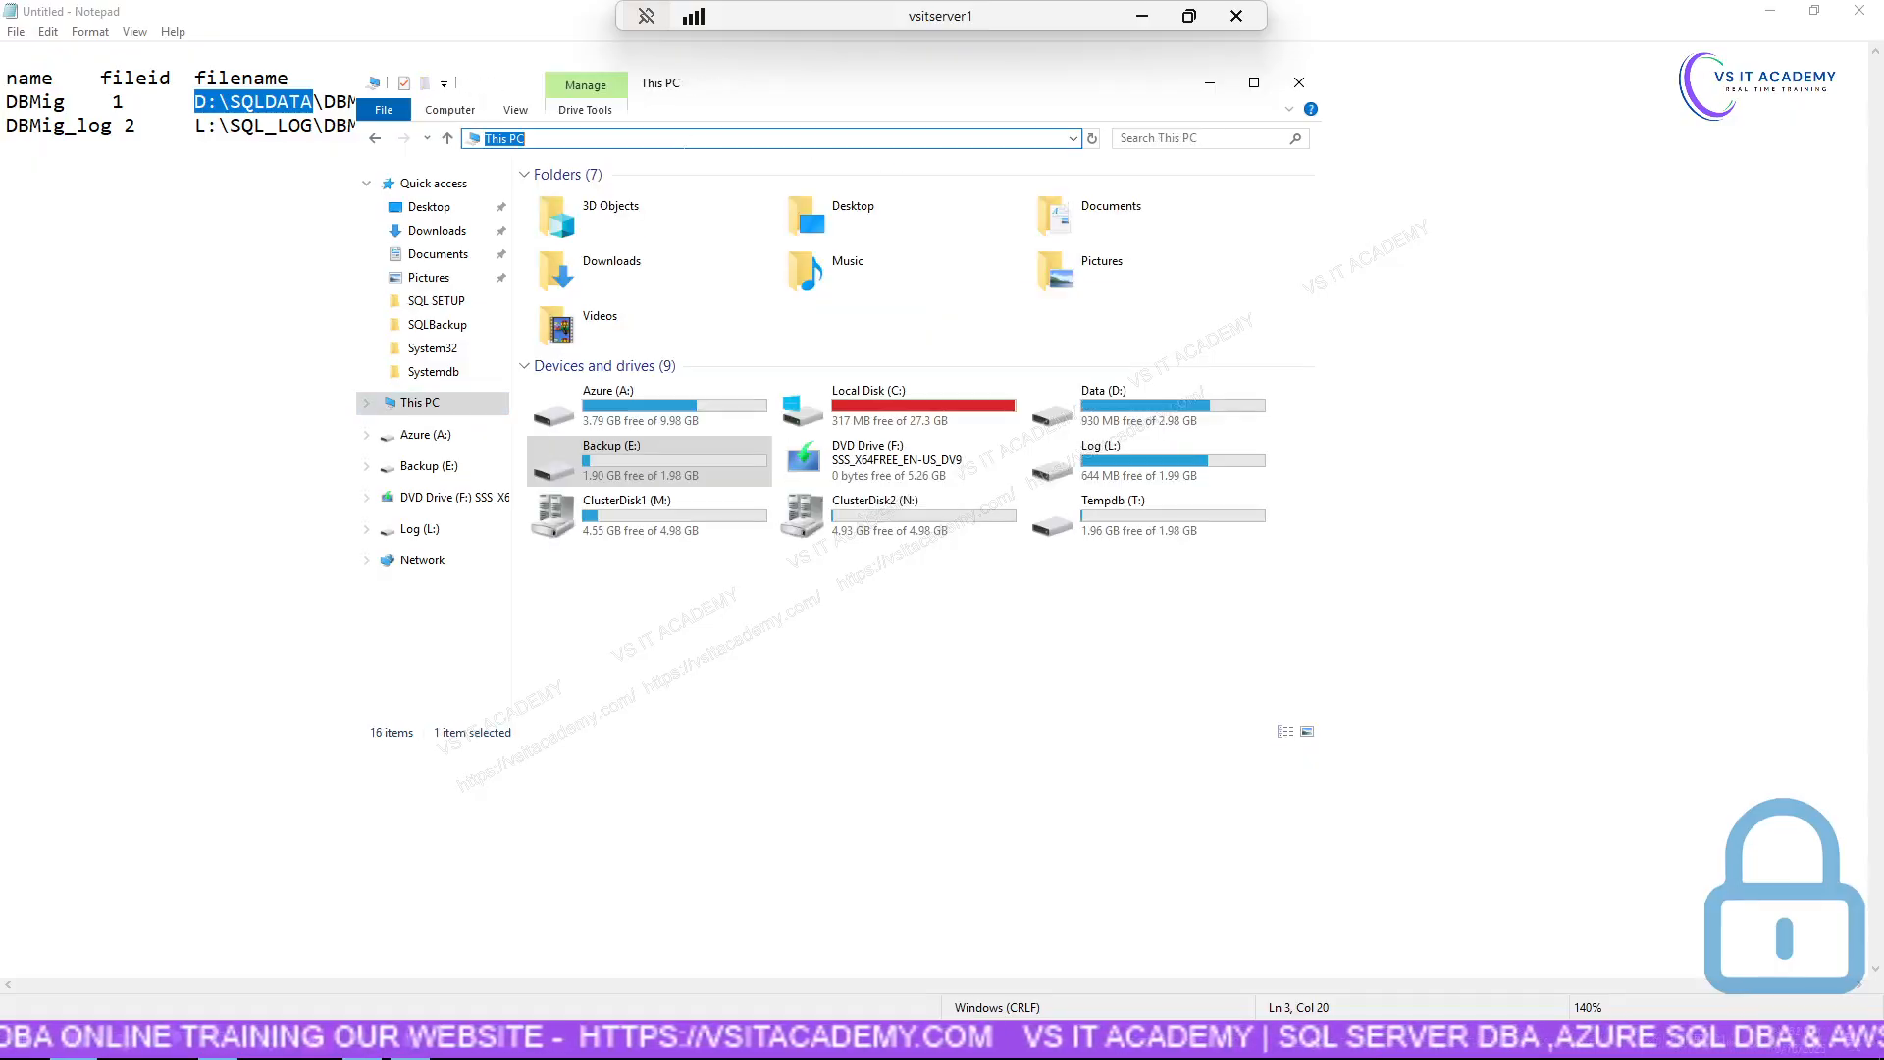
left_click(1097, 417)
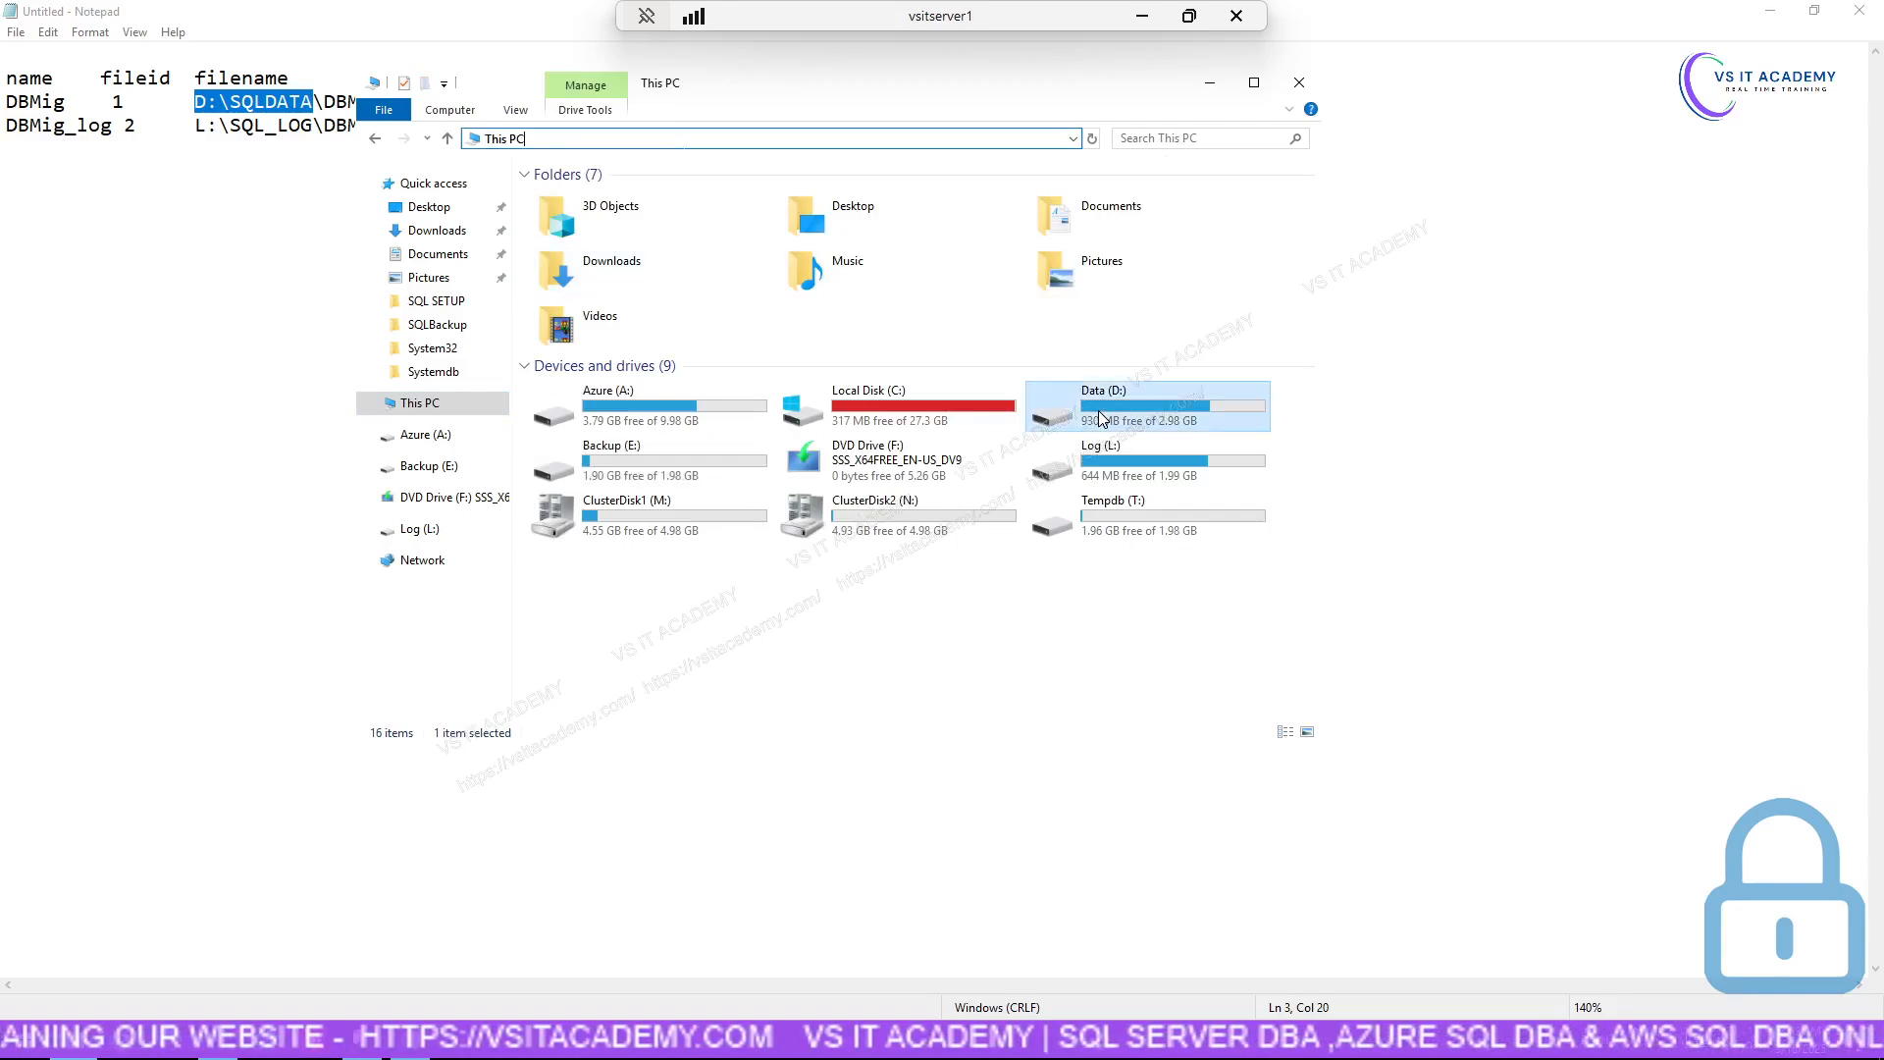
double_click(1100, 417)
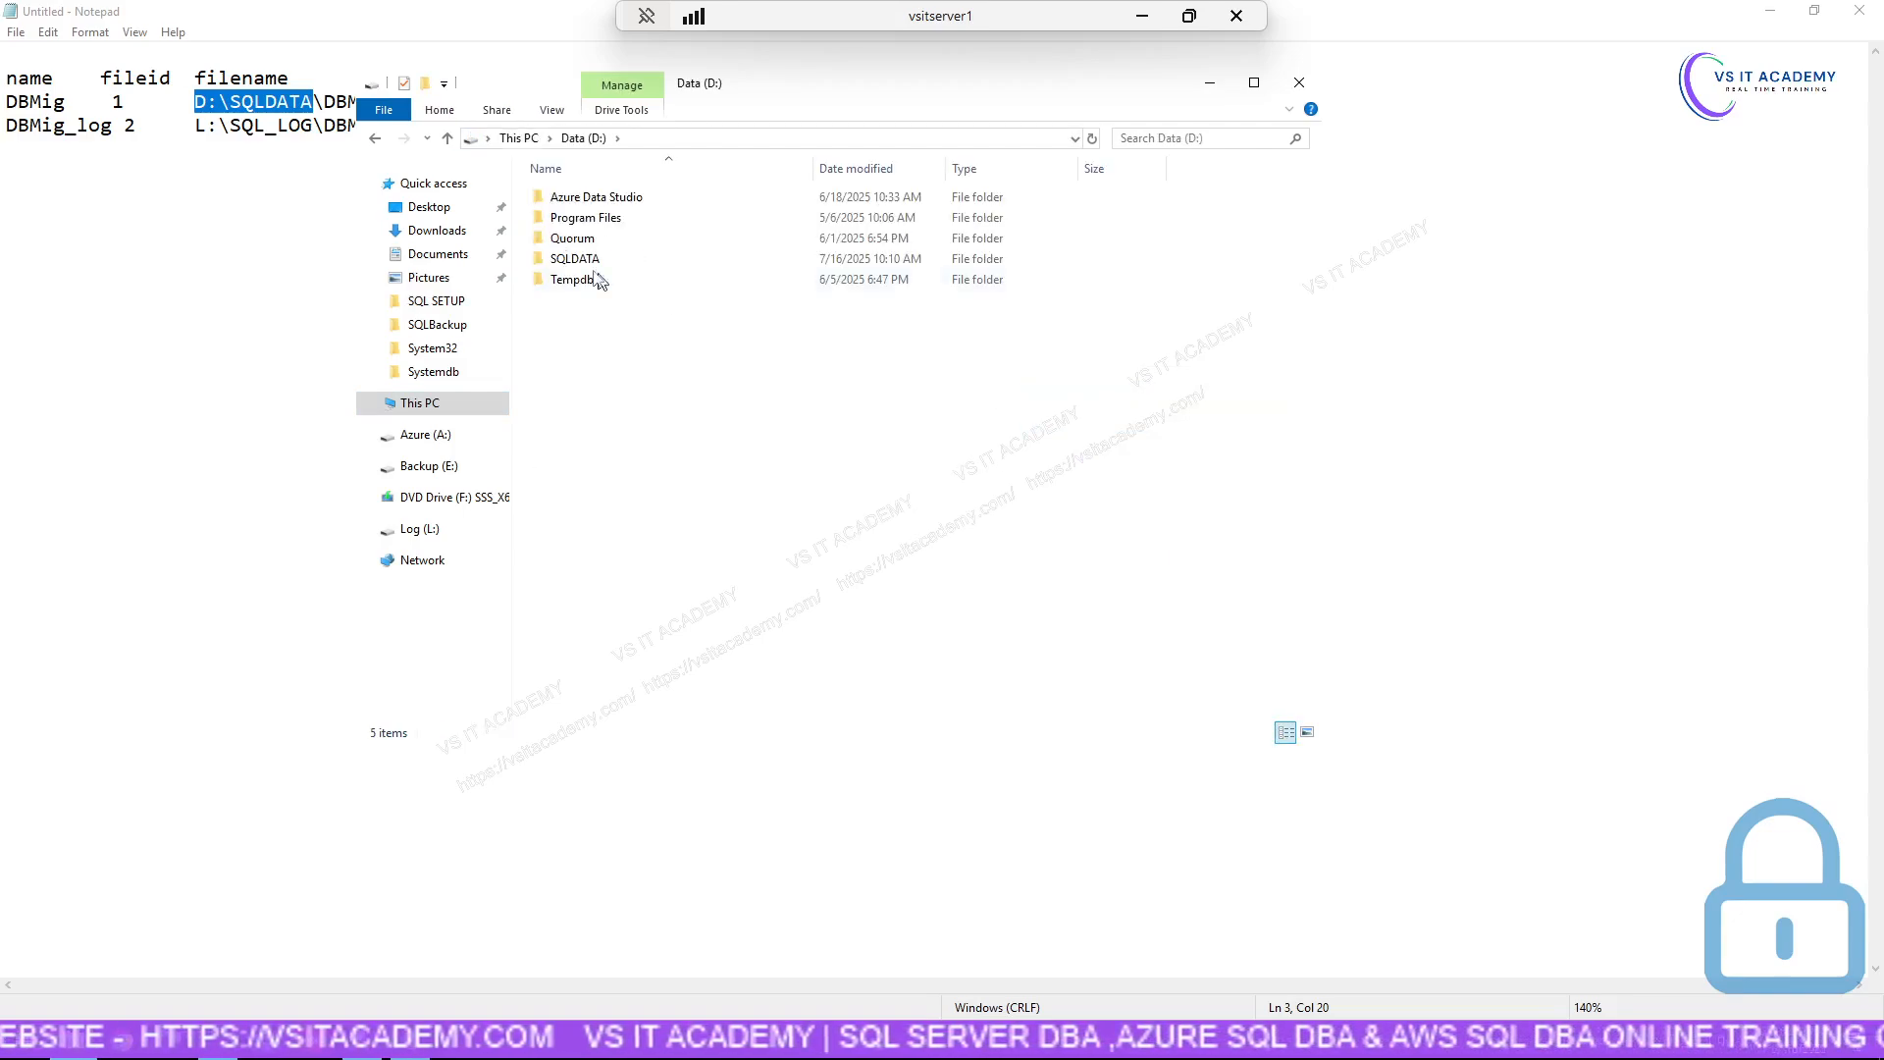
double_click(574, 259)
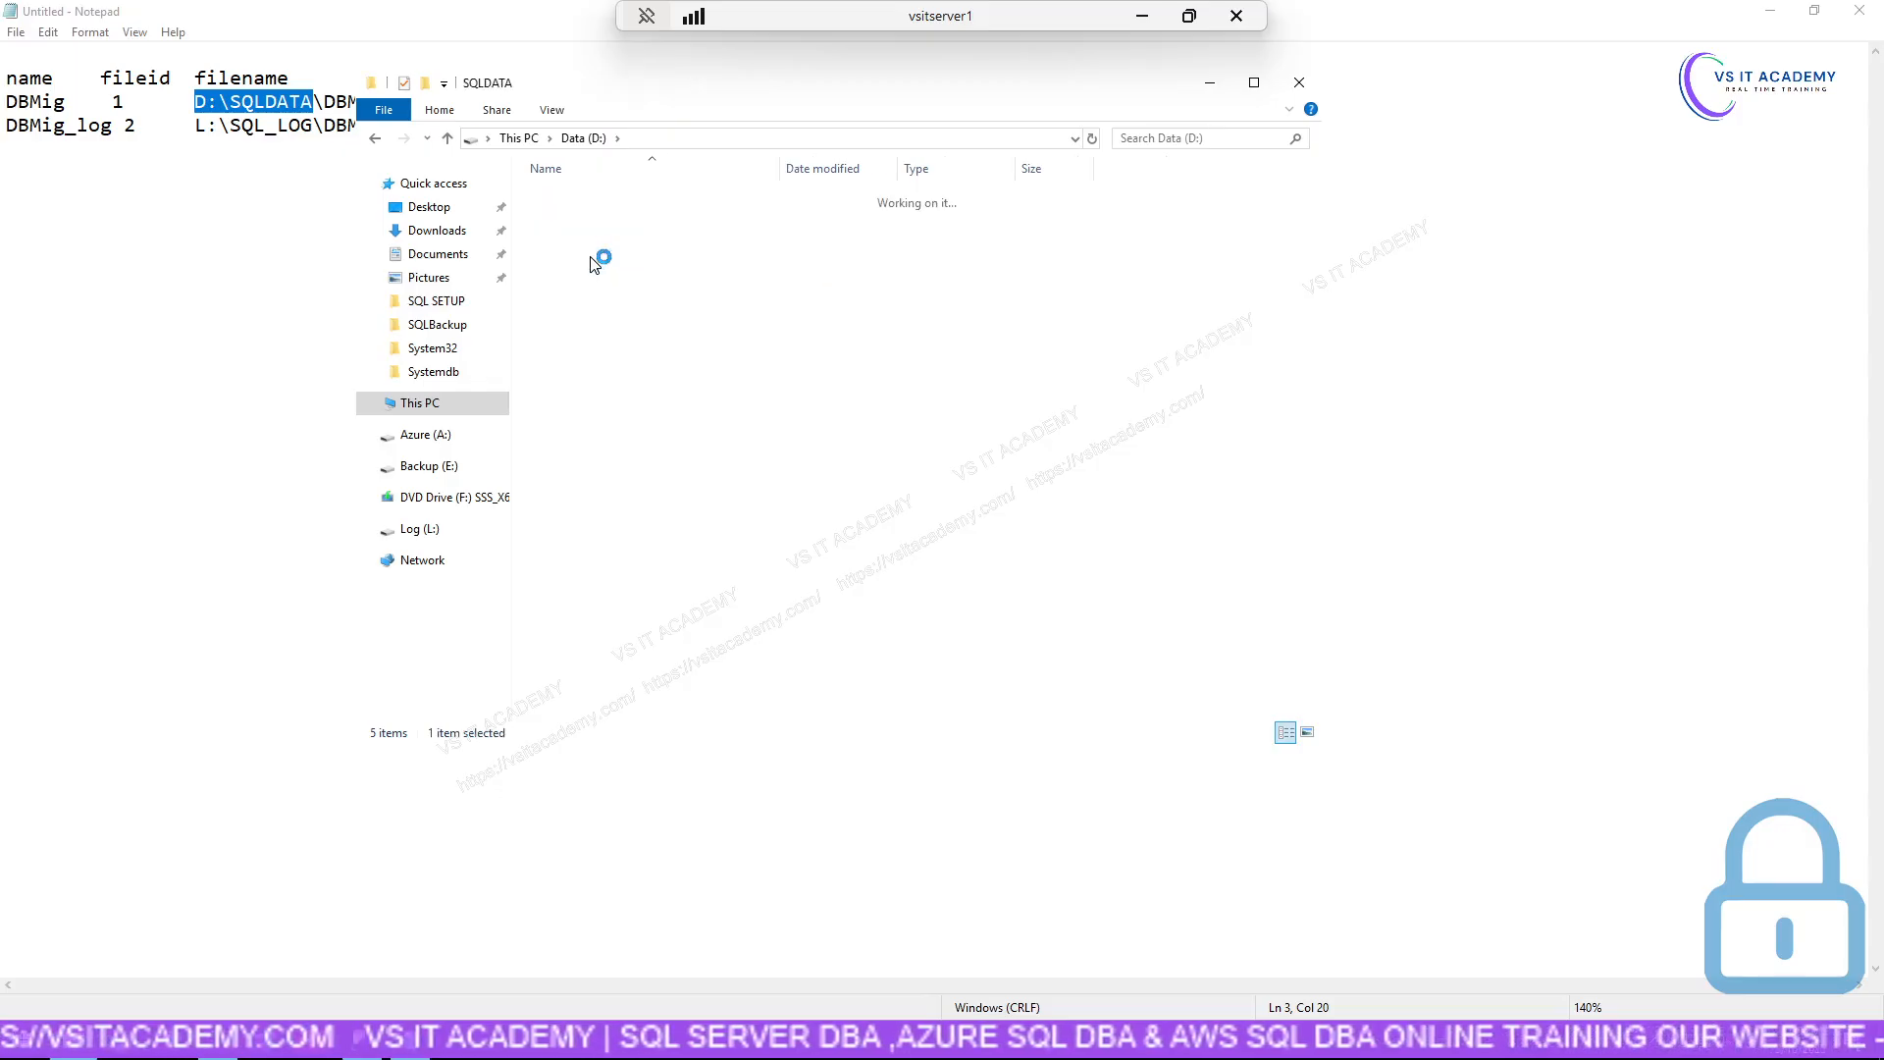
left_click(660, 65)
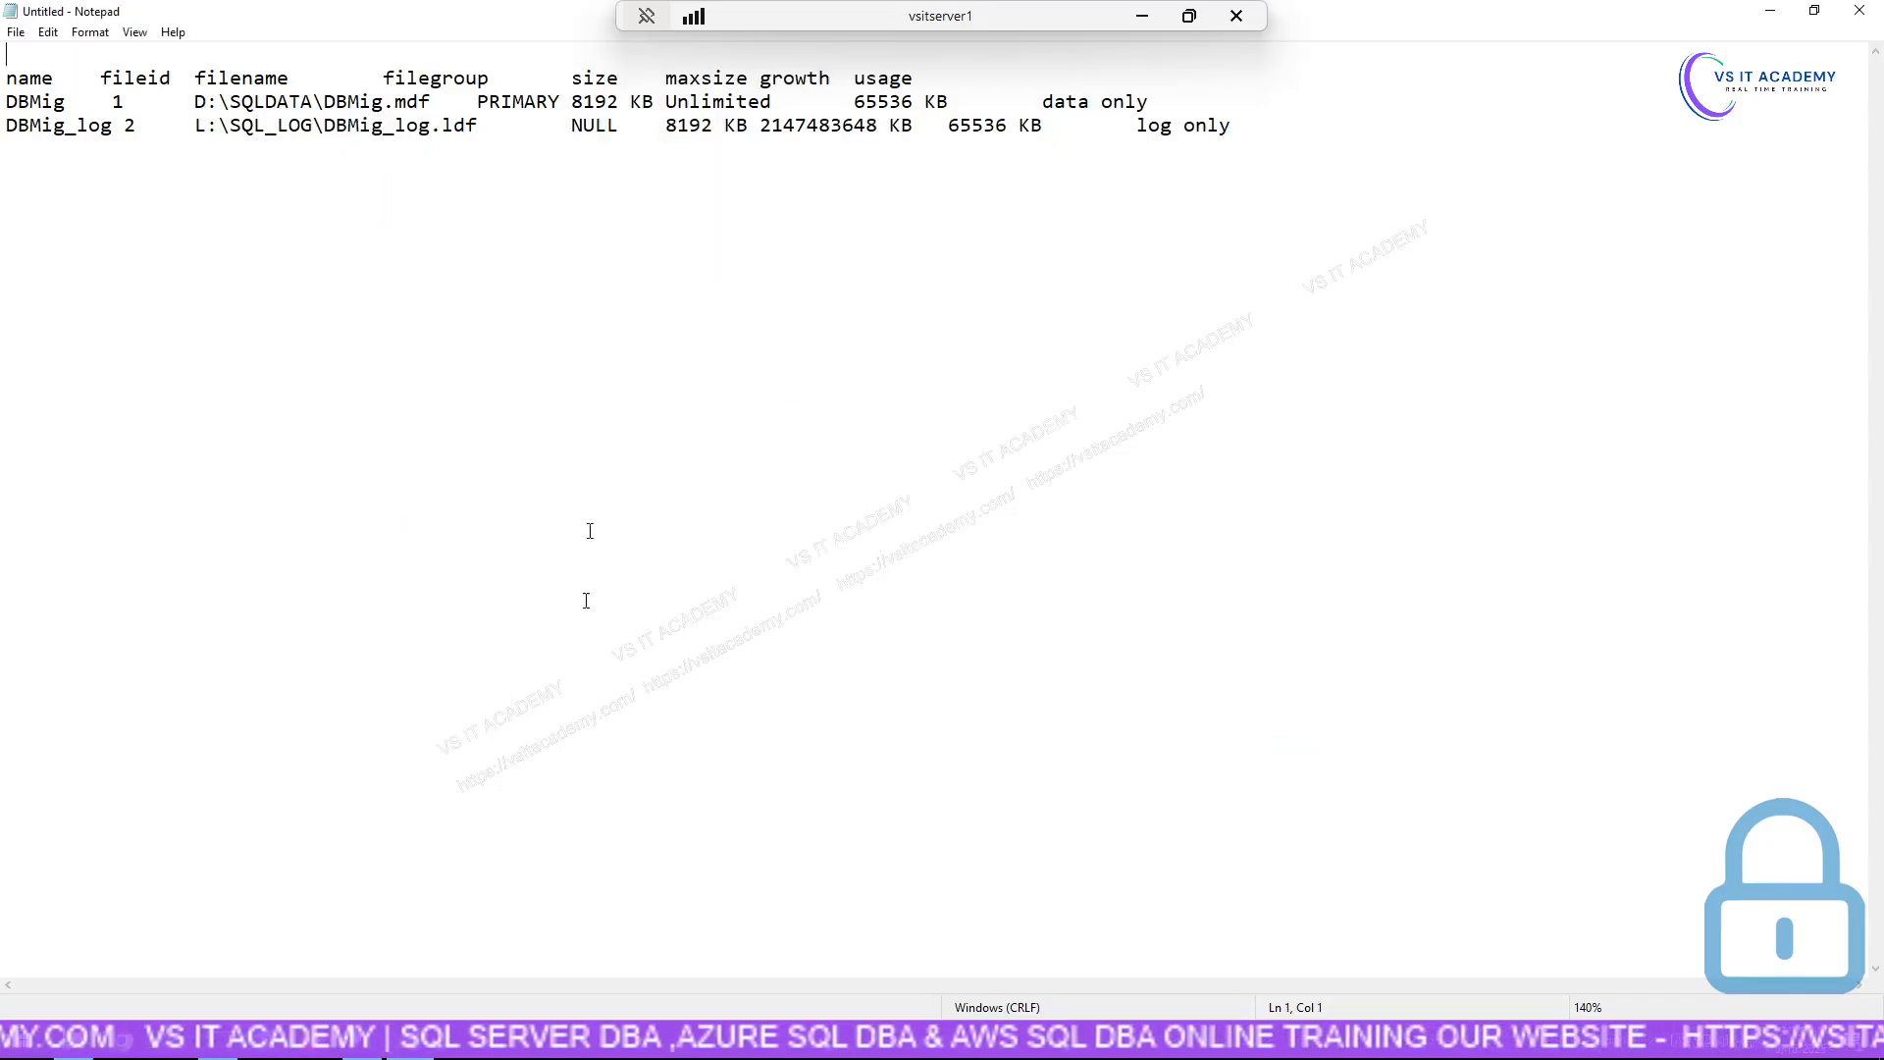
key("alt+Tab")
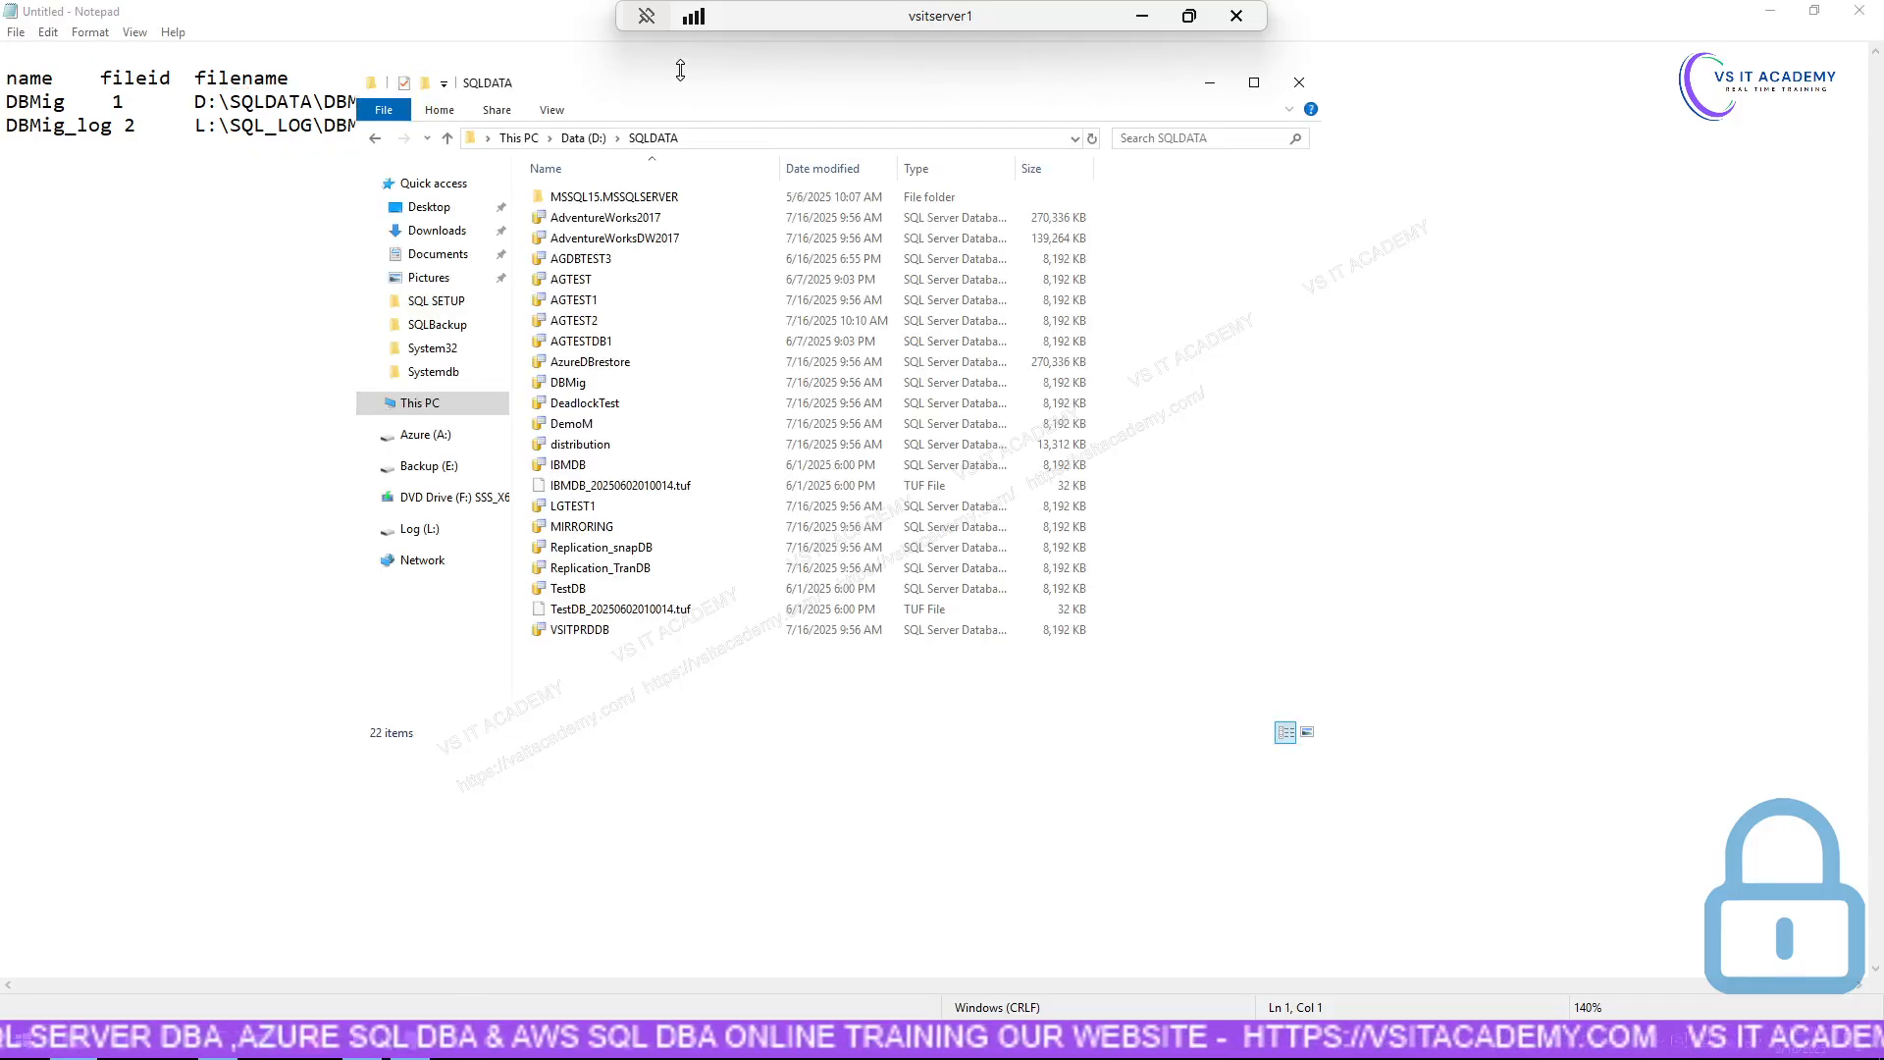
Move the SQLDATA folder window clear of the notes and inspect the DBMig file's type in its properties.
left_click_drag(723, 72, 724, 90)
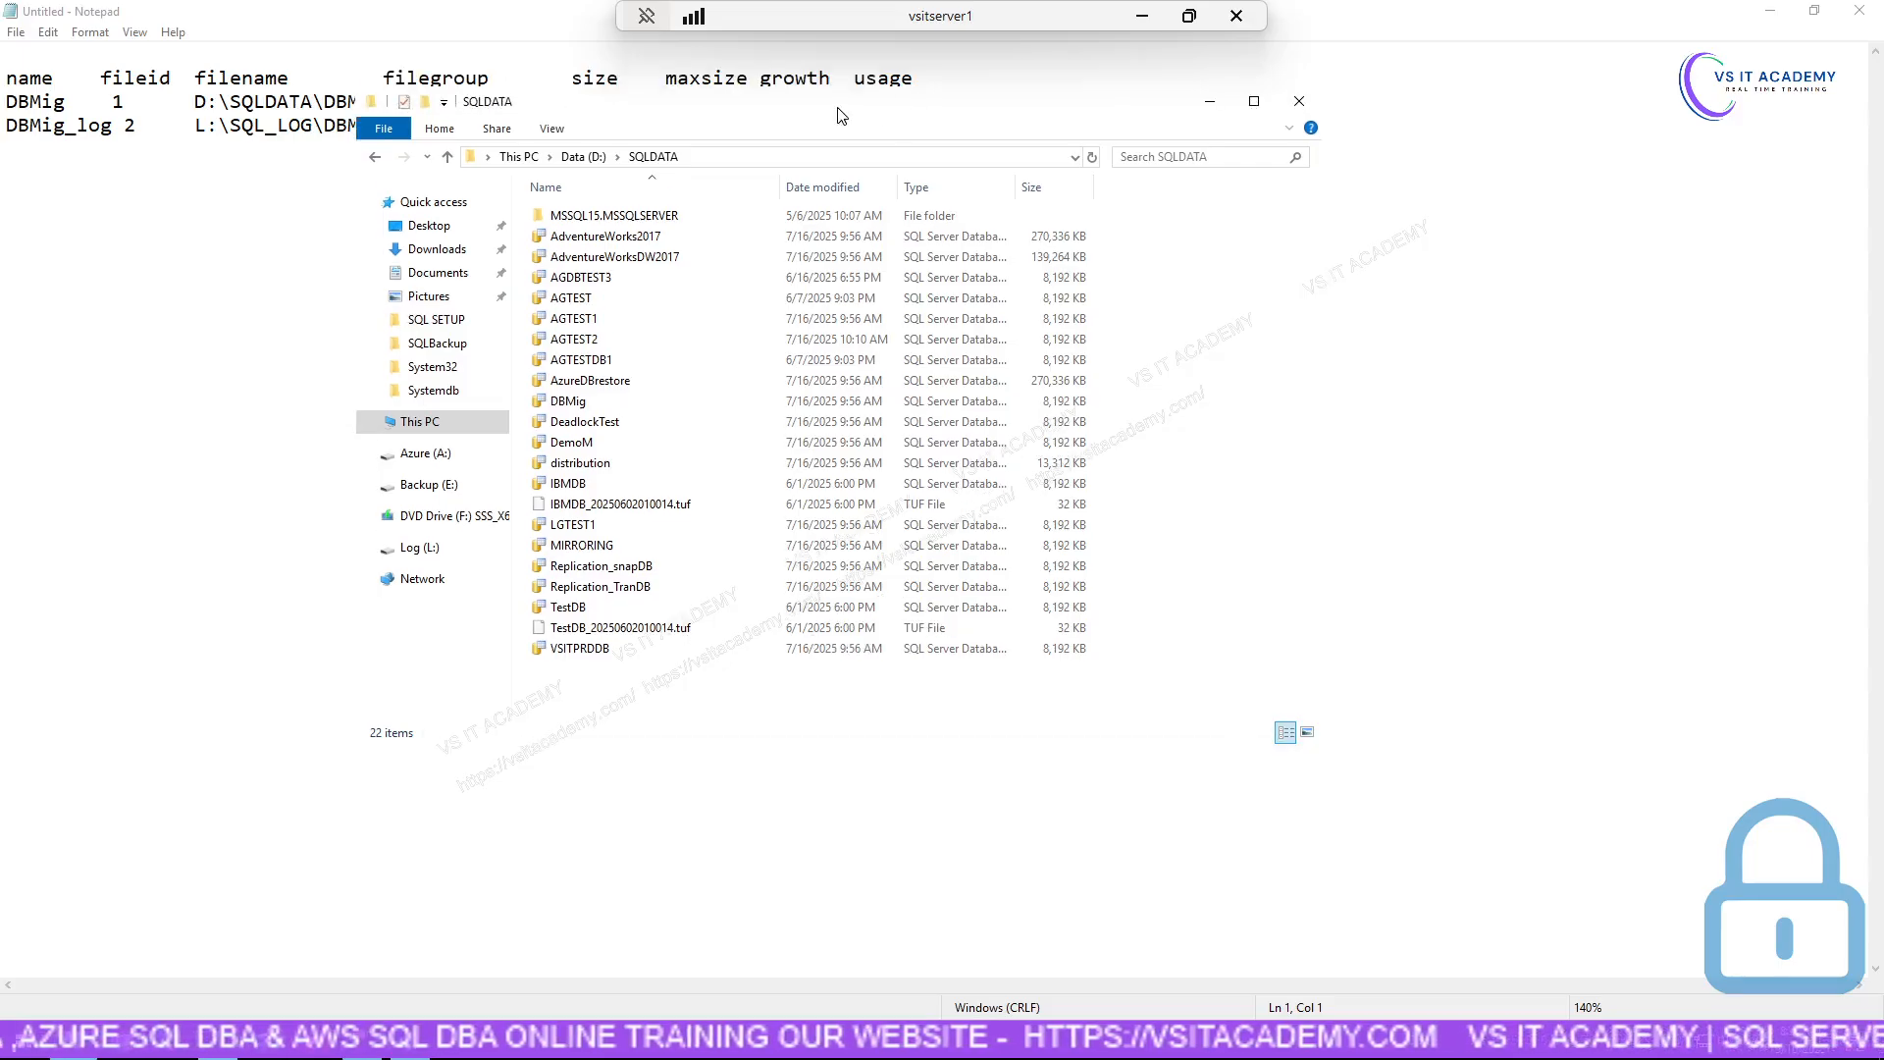
left_click_drag(841, 110, 1228, 147)
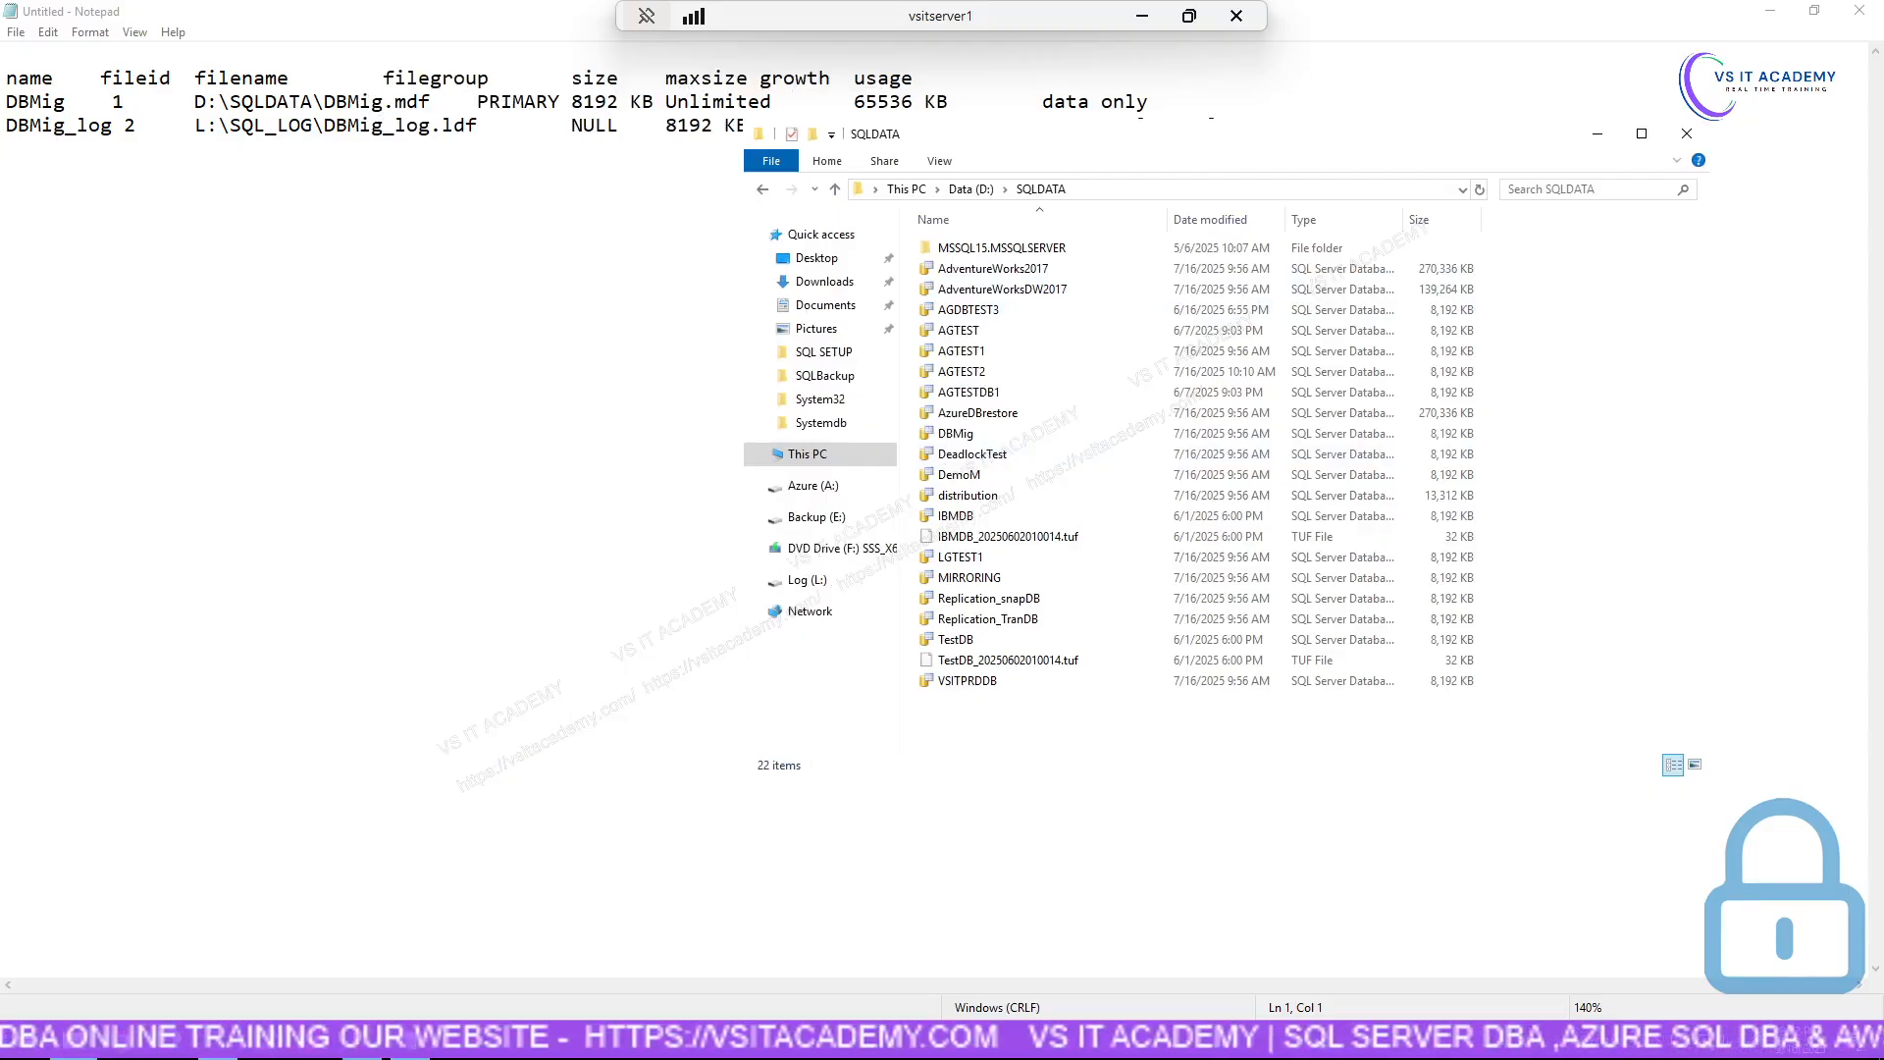
left_click(1001, 438)
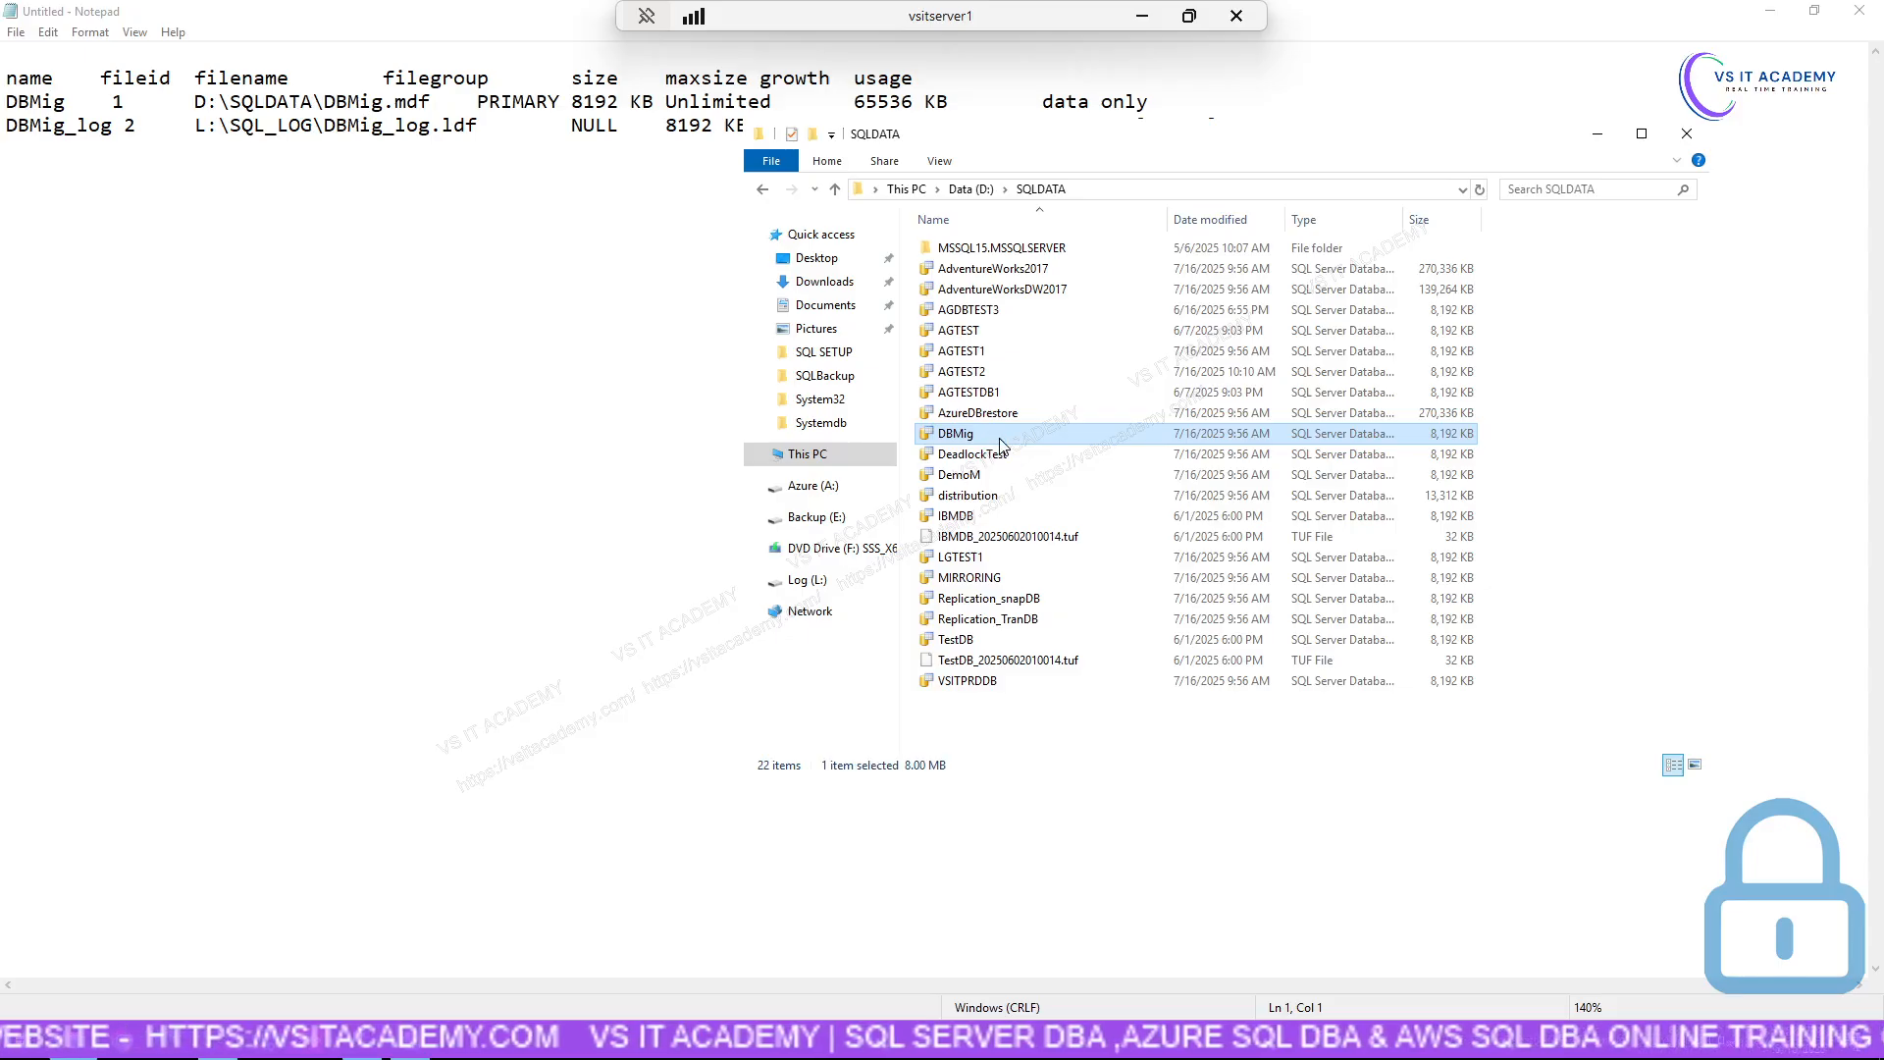
right_click(1001, 444)
left_click(1084, 680)
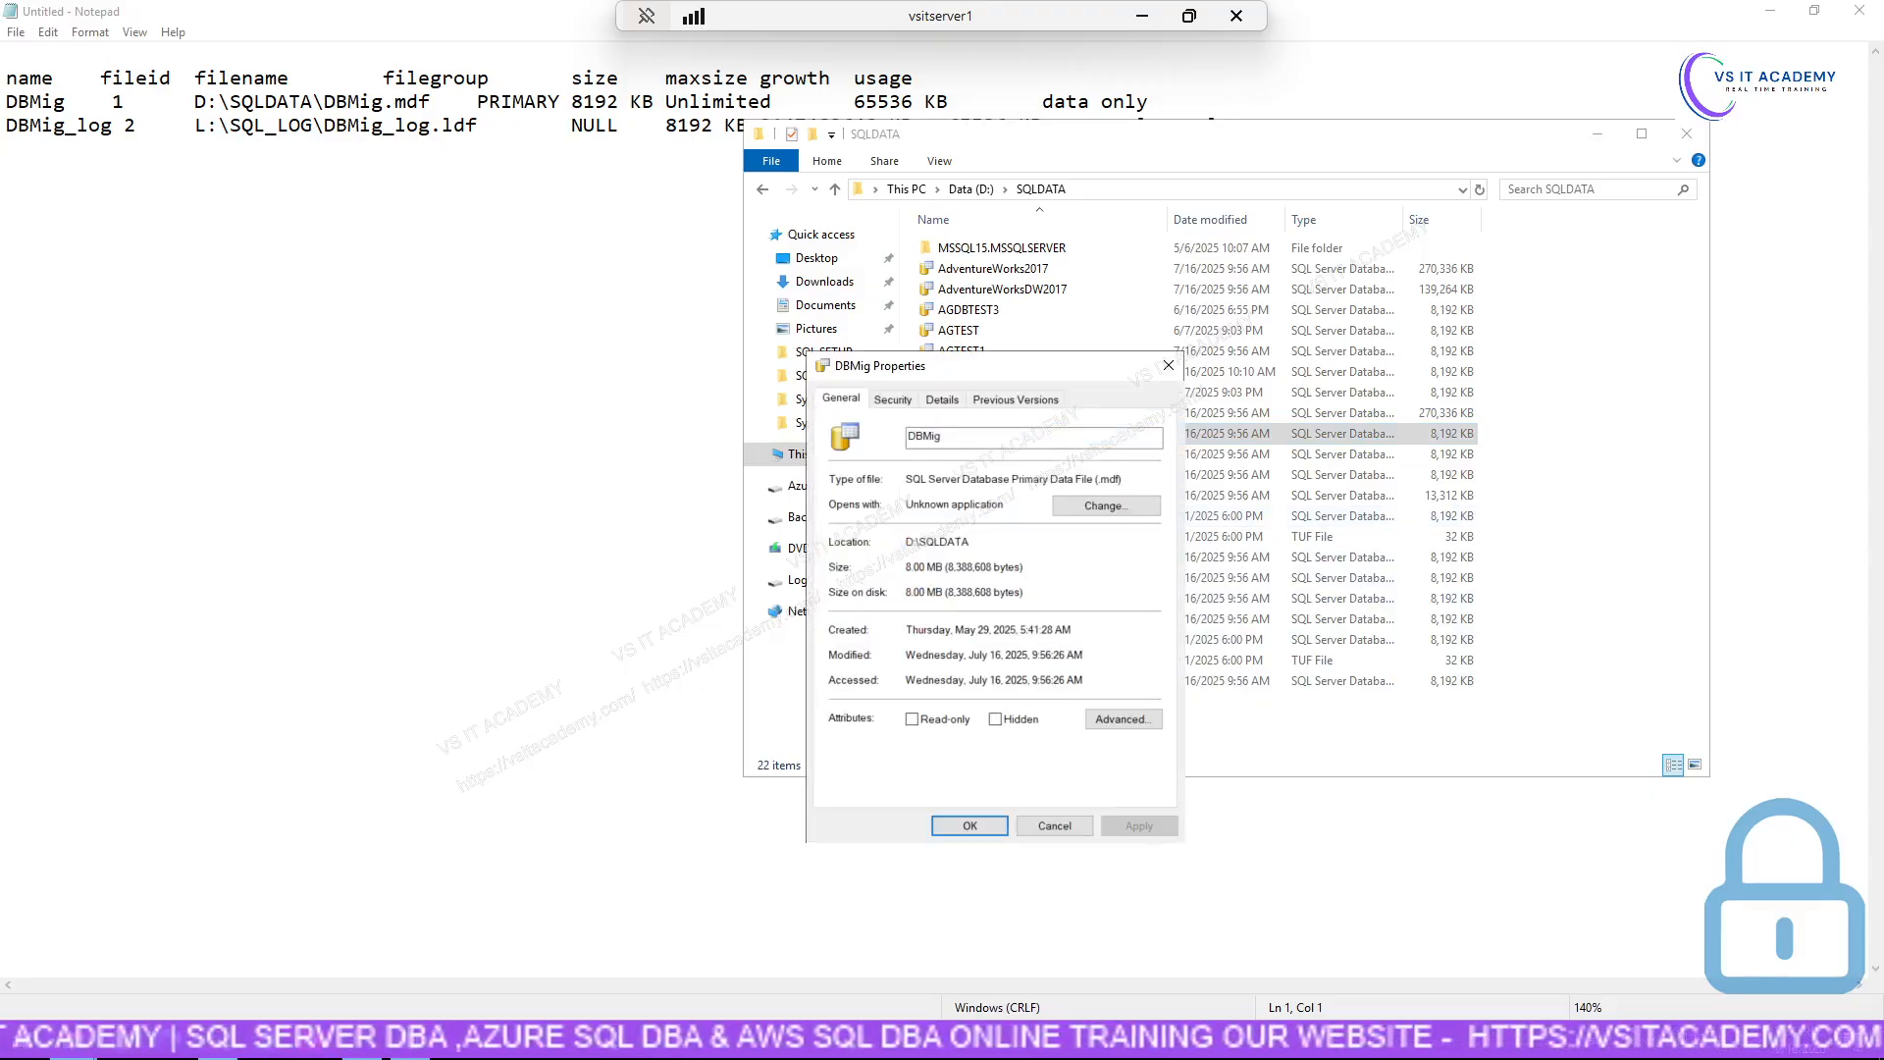
left_click_drag(1124, 479, 1004, 479)
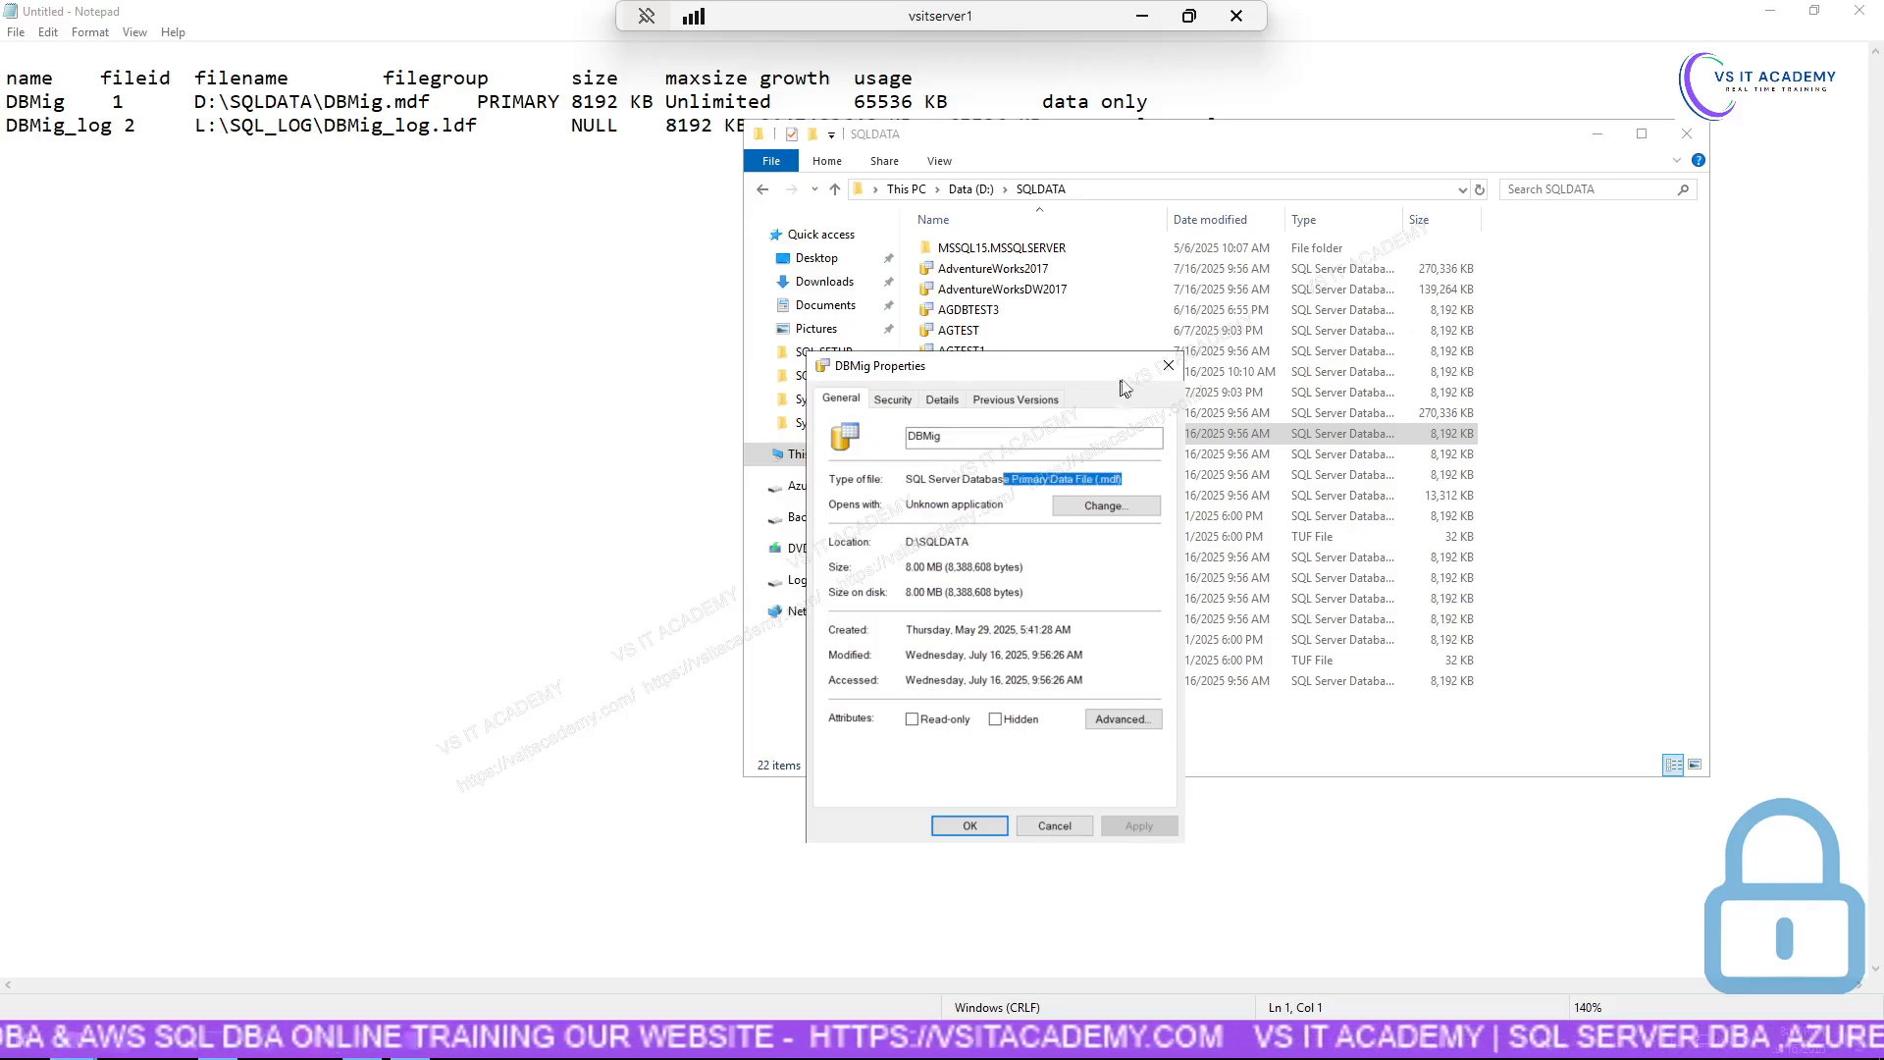
left_click(1168, 366)
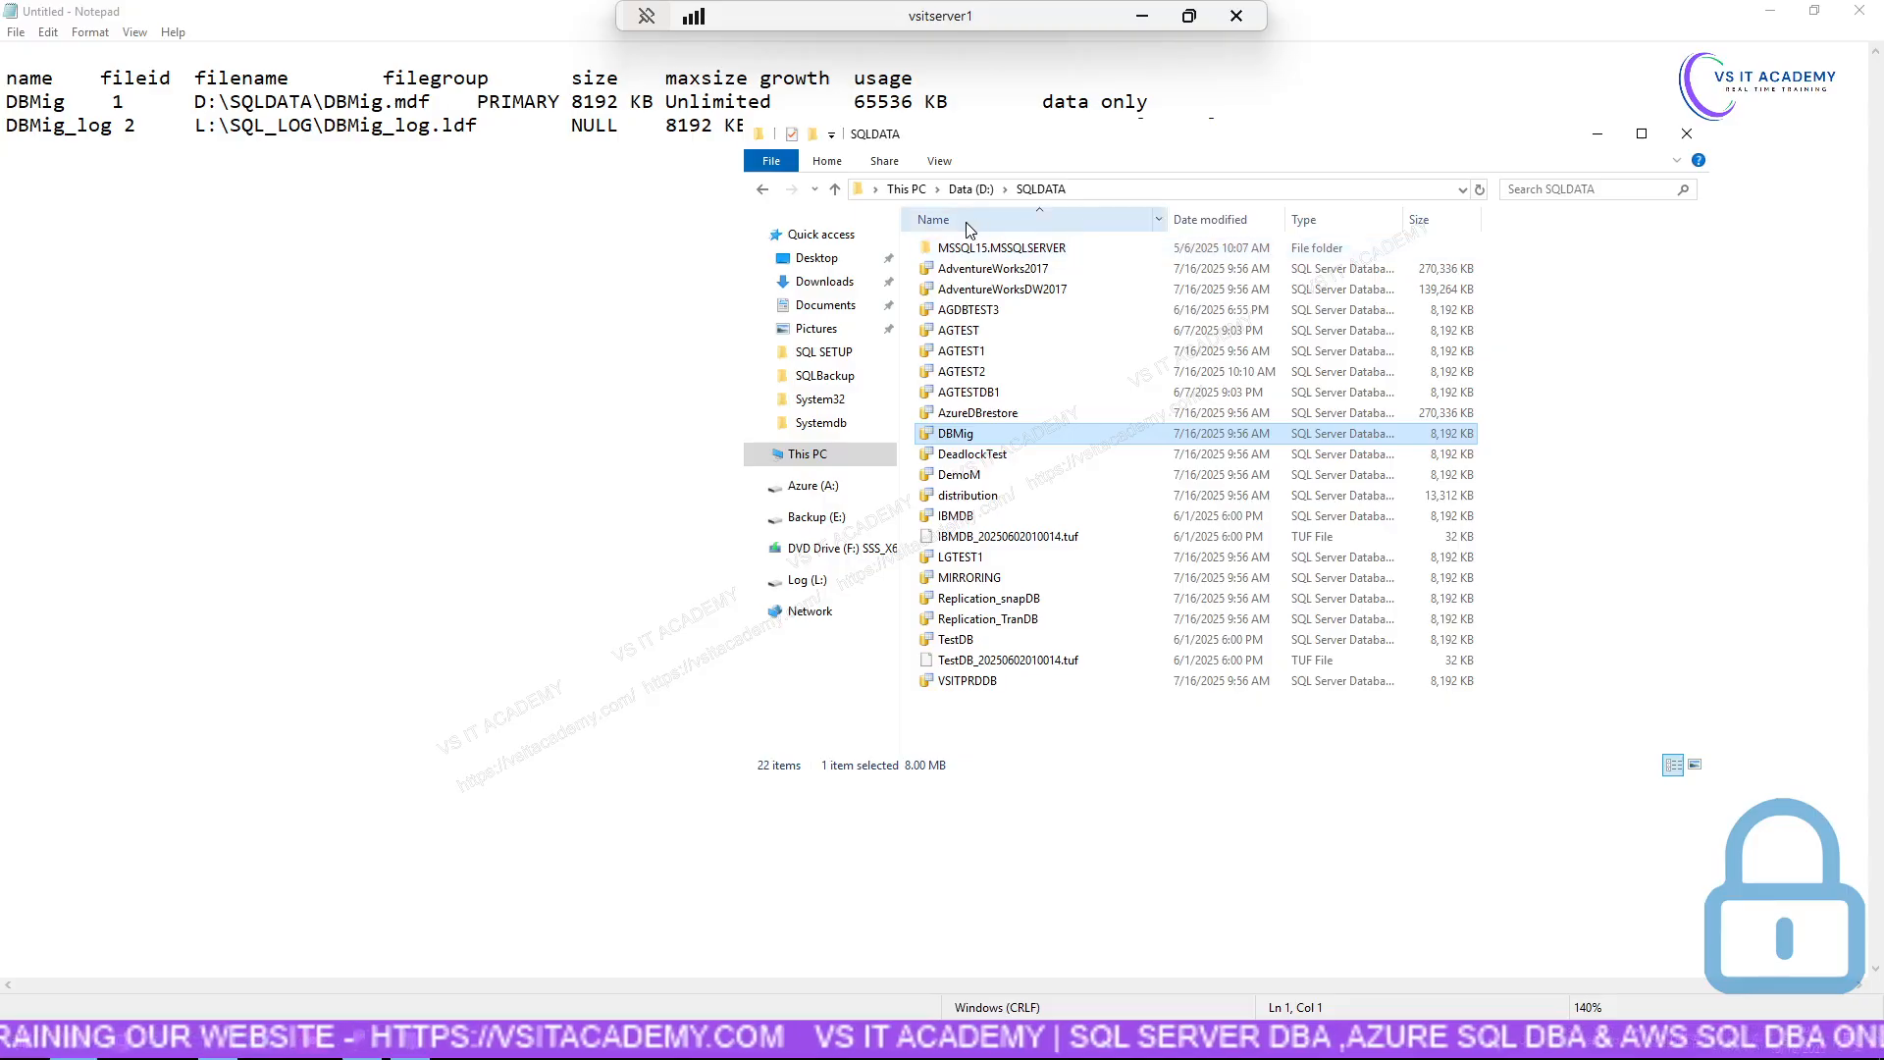
Try the large icons and small icons layouts in the SQLDATA folder, and return to the Details layout.
right_click(1604, 350)
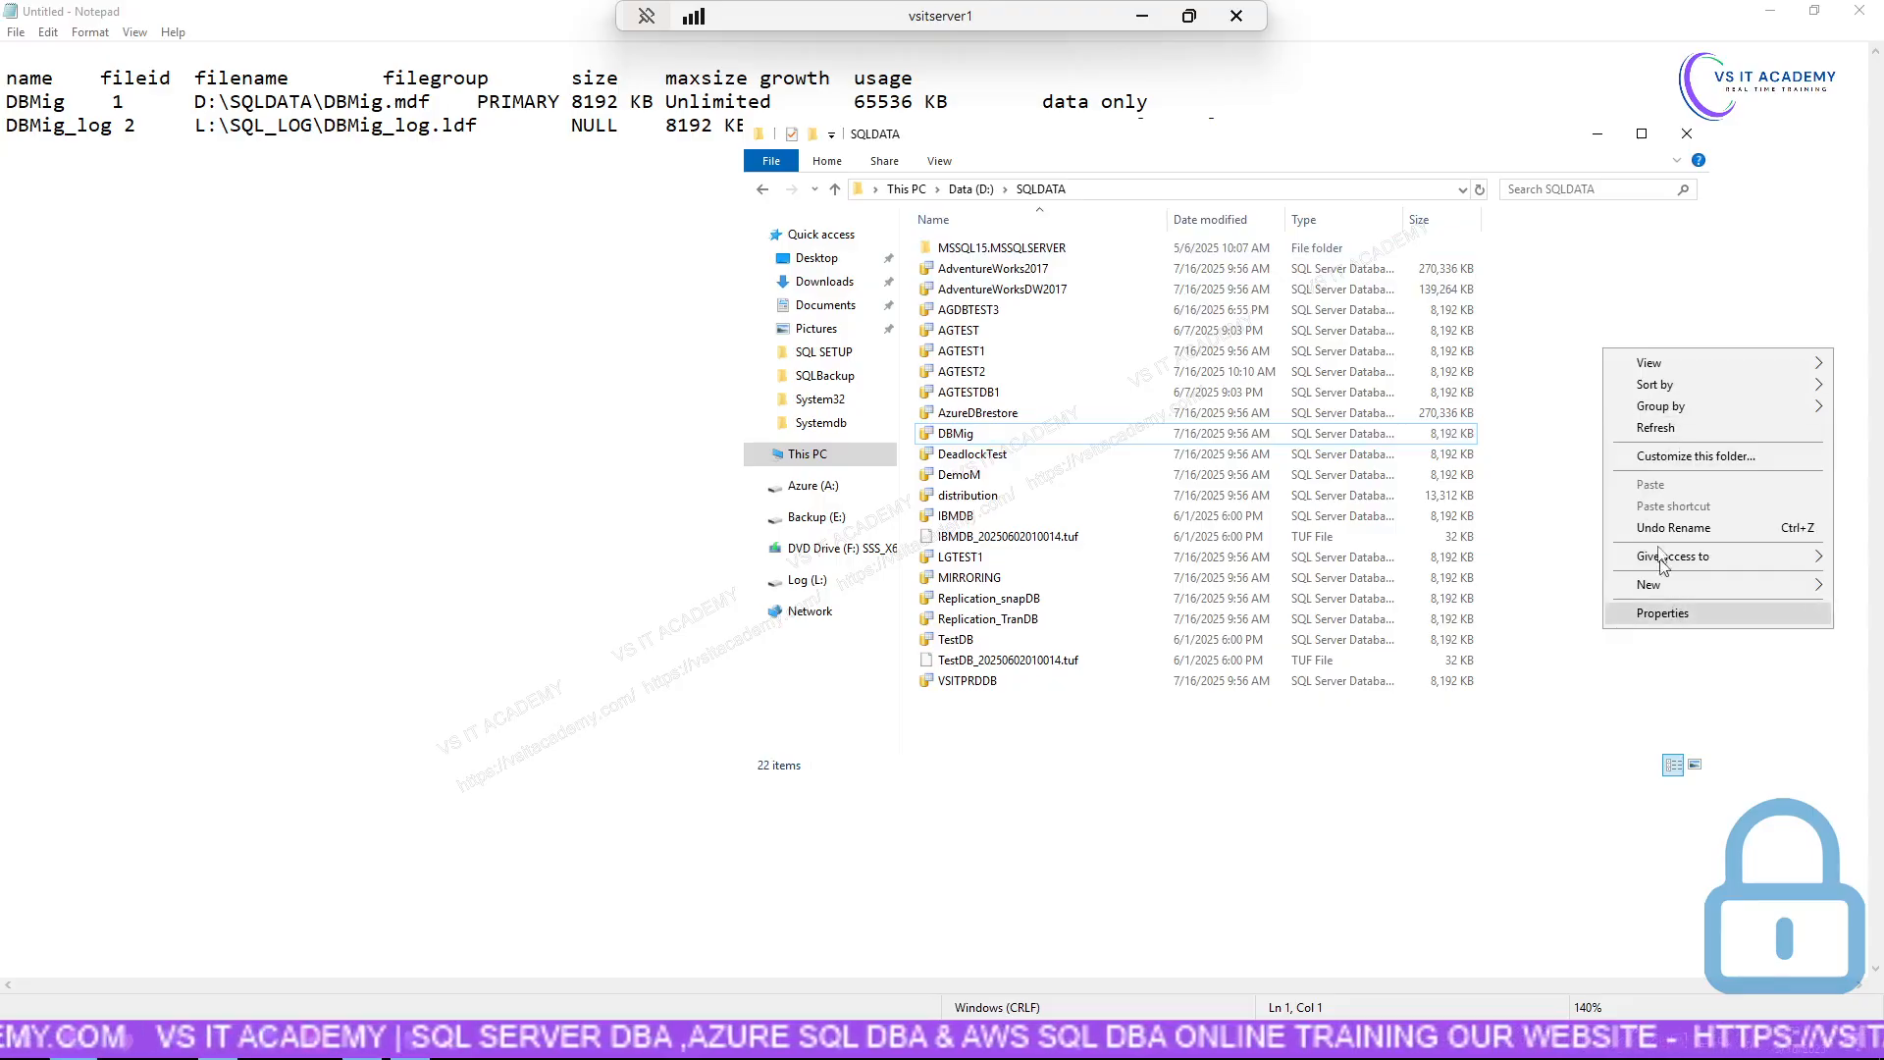
mouse_move(1657, 378)
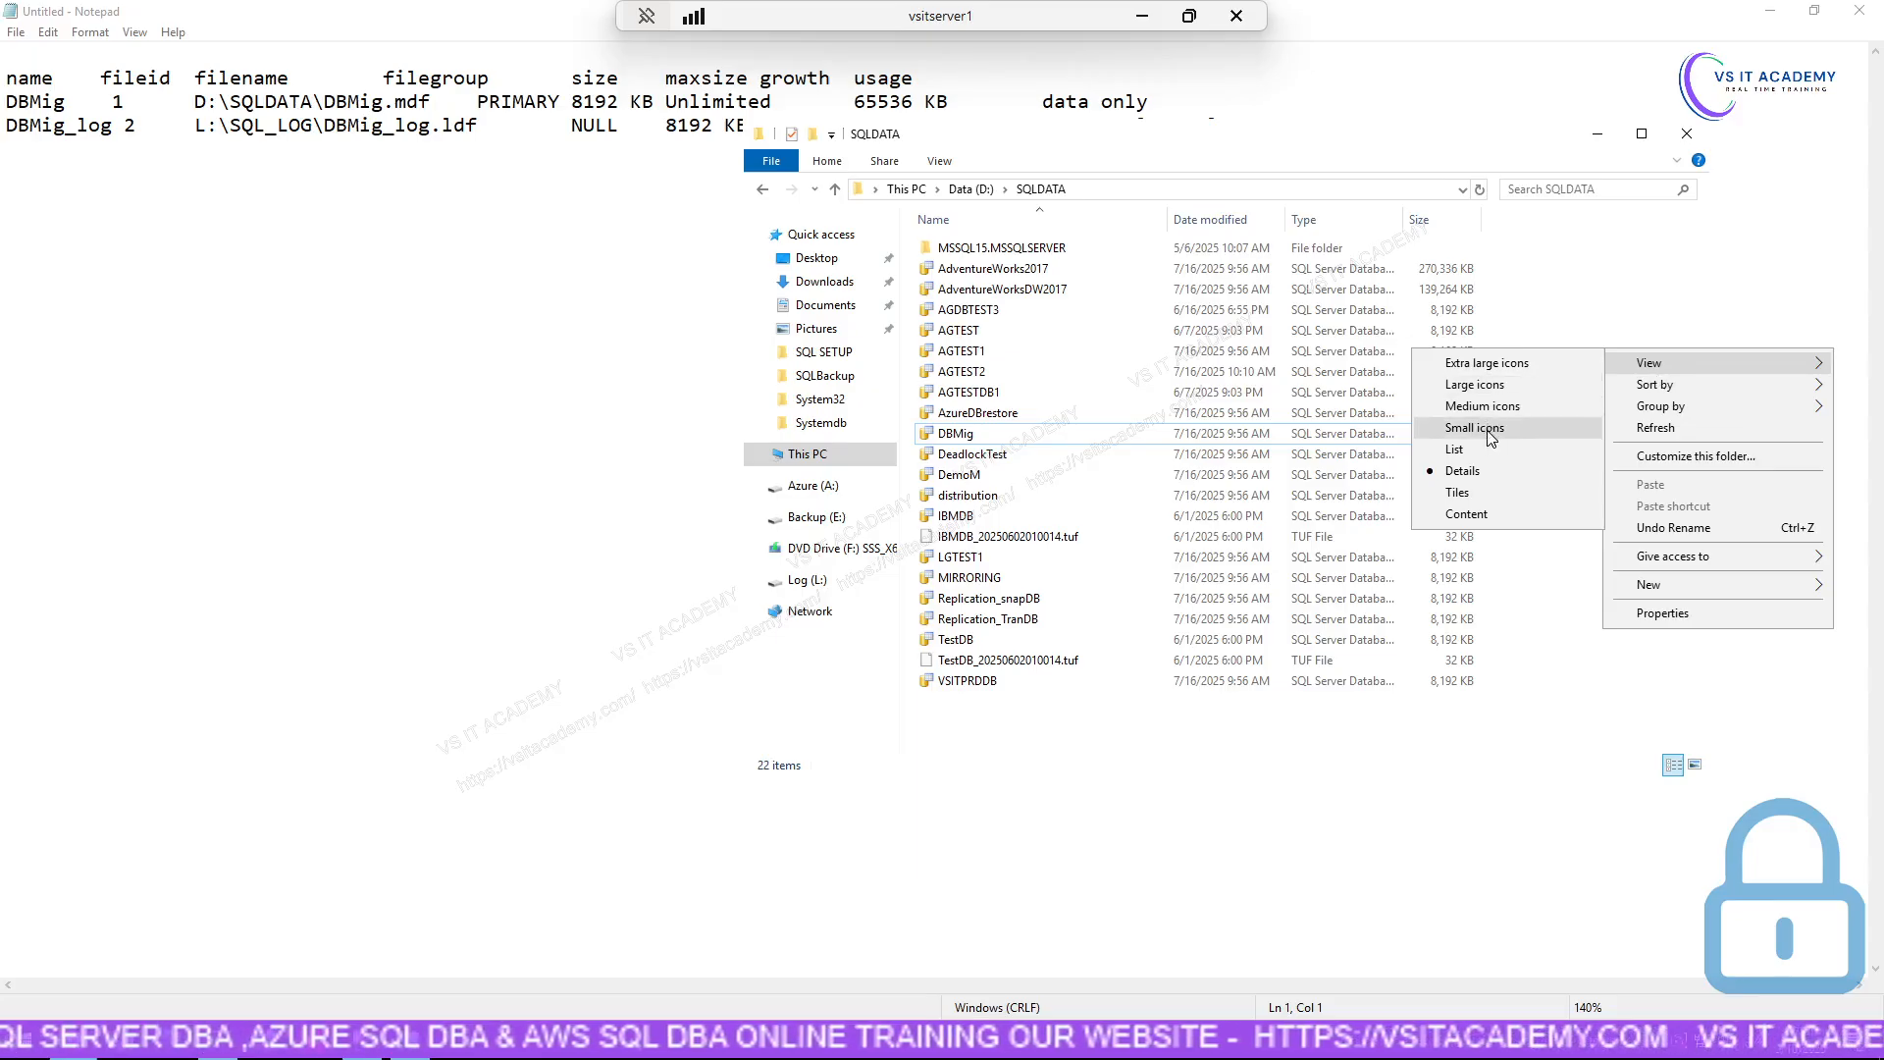
left_click(1492, 391)
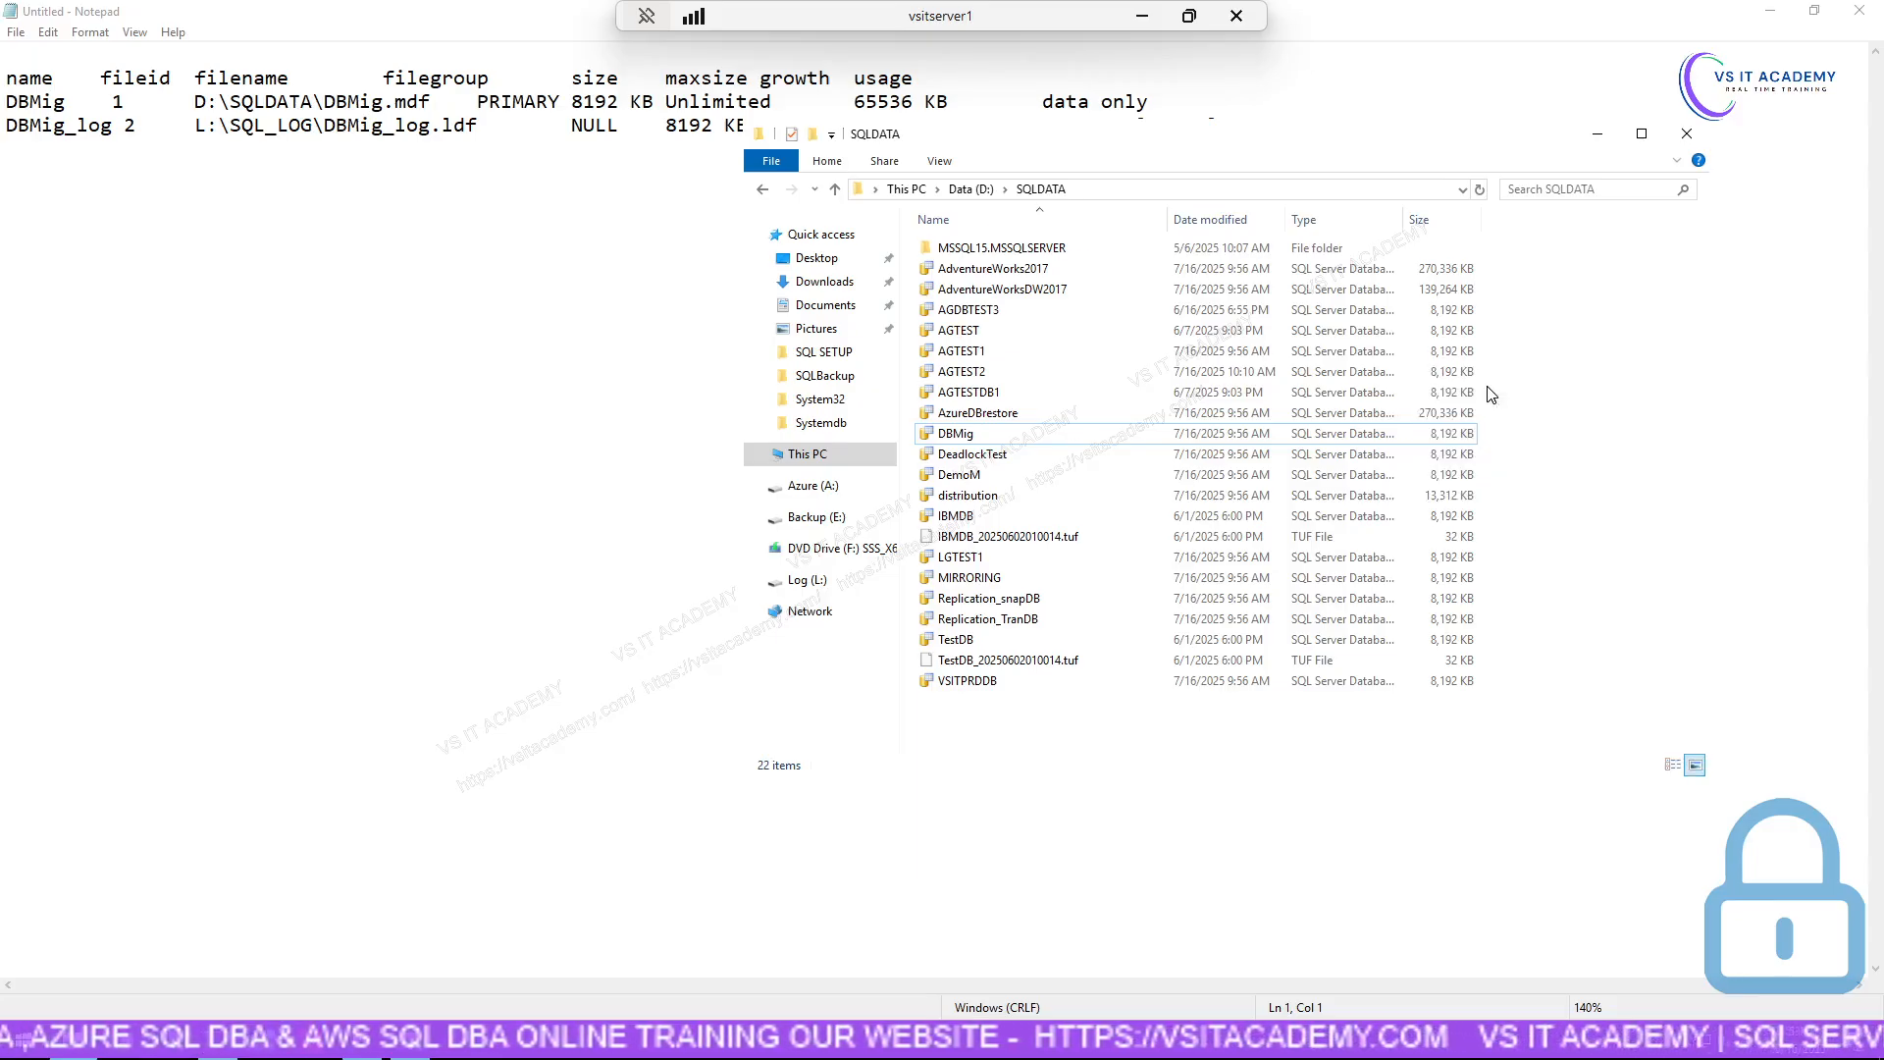
right_click(1450, 714)
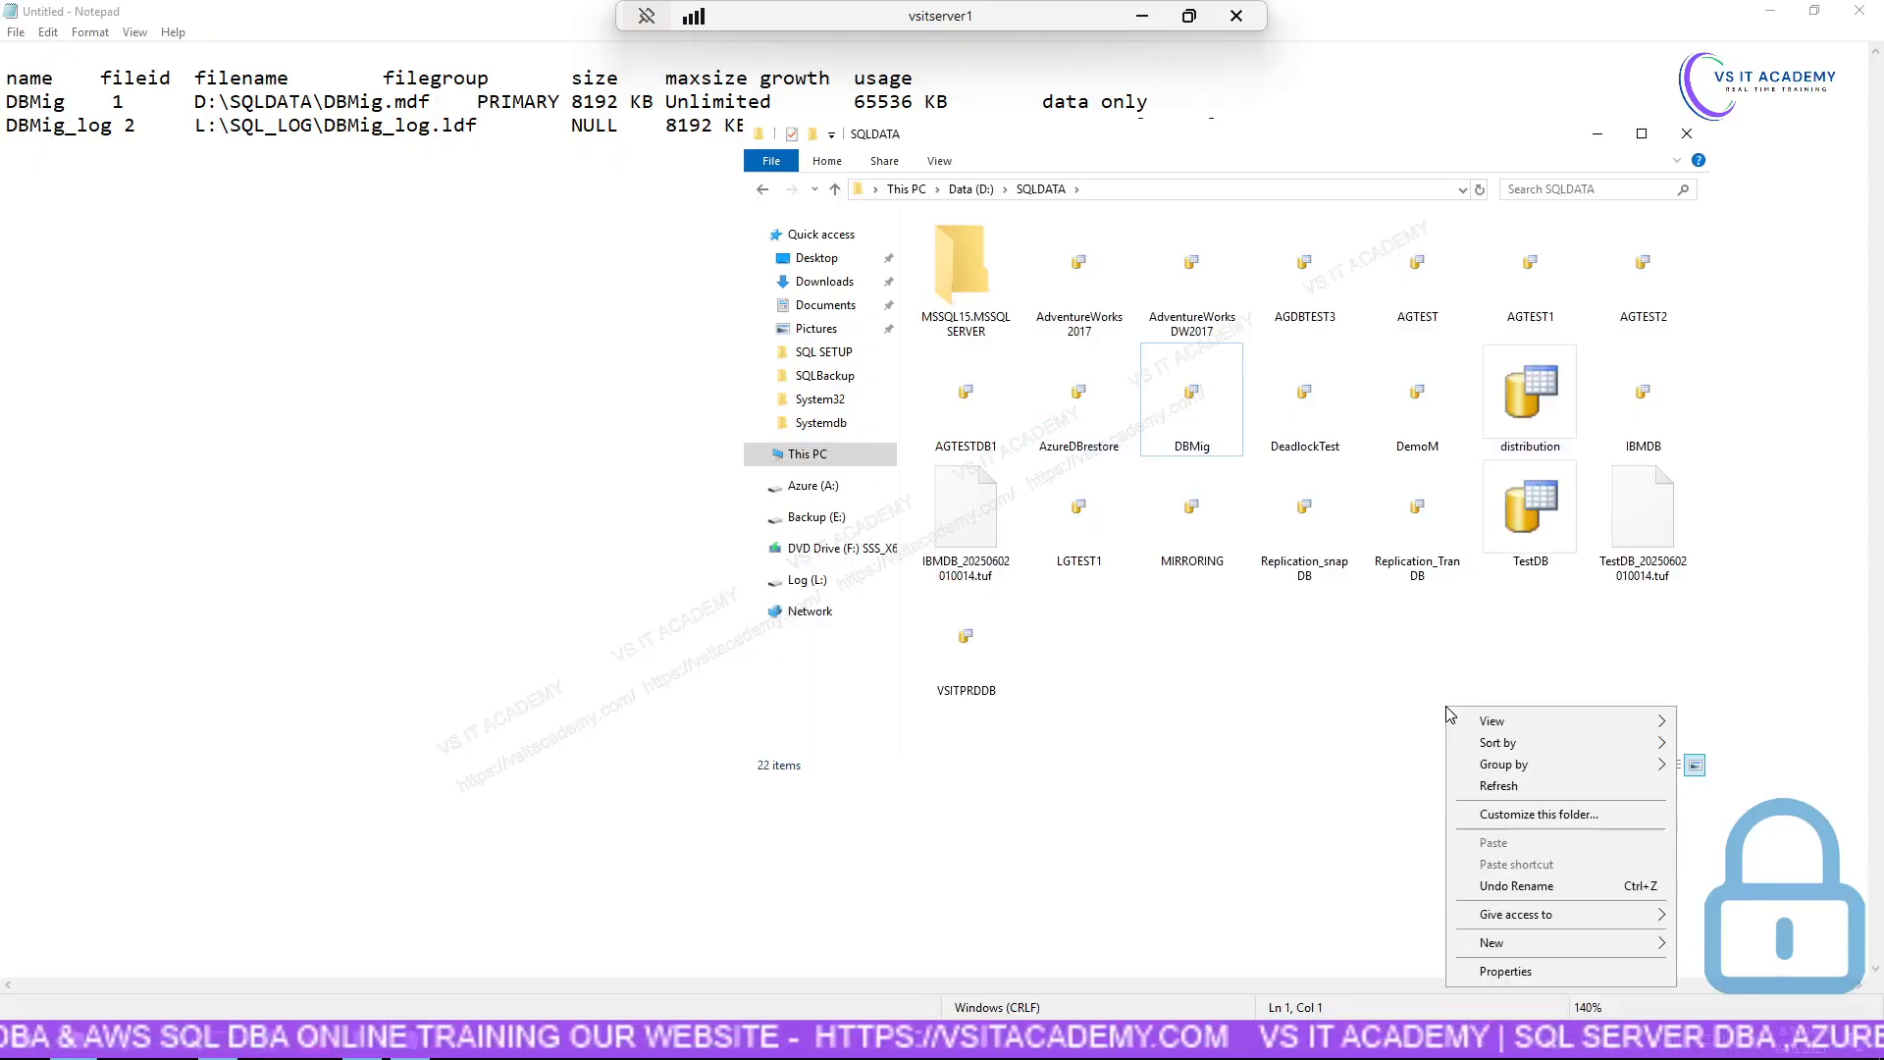
mouse_move(1493, 732)
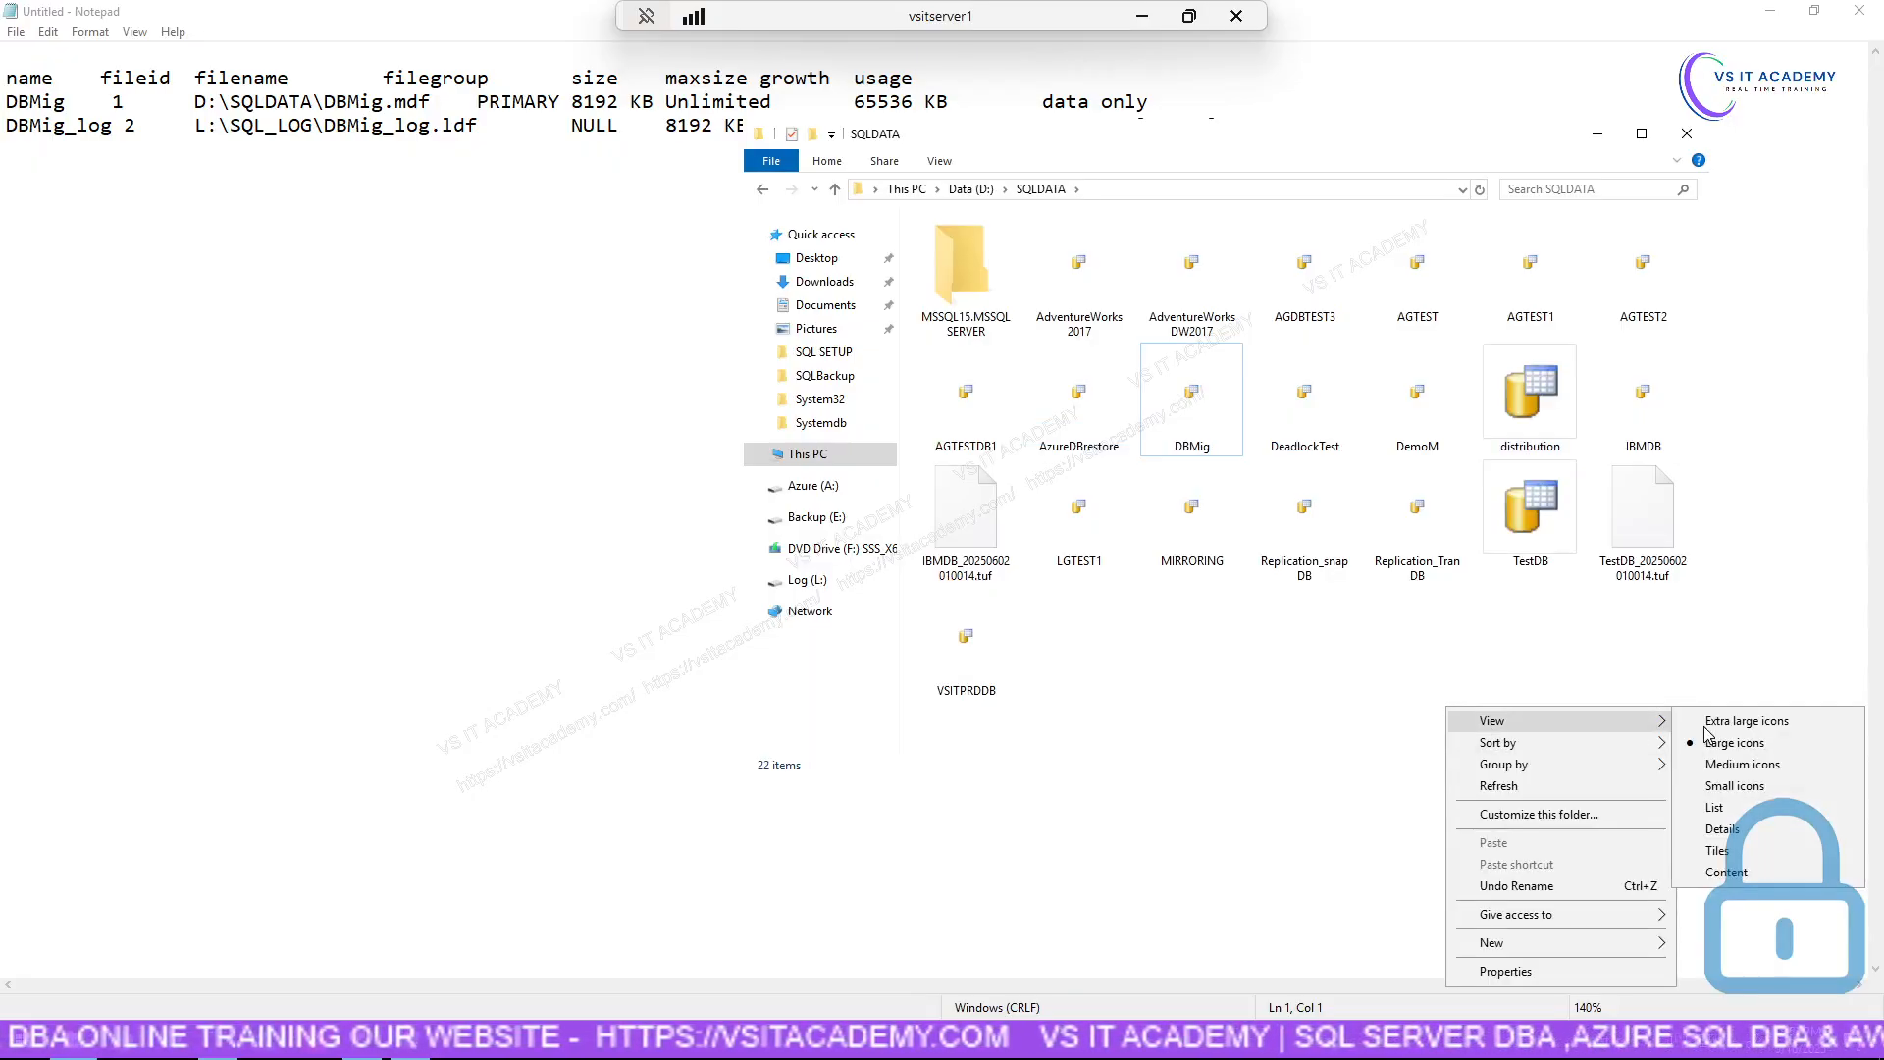
left_click(1734, 785)
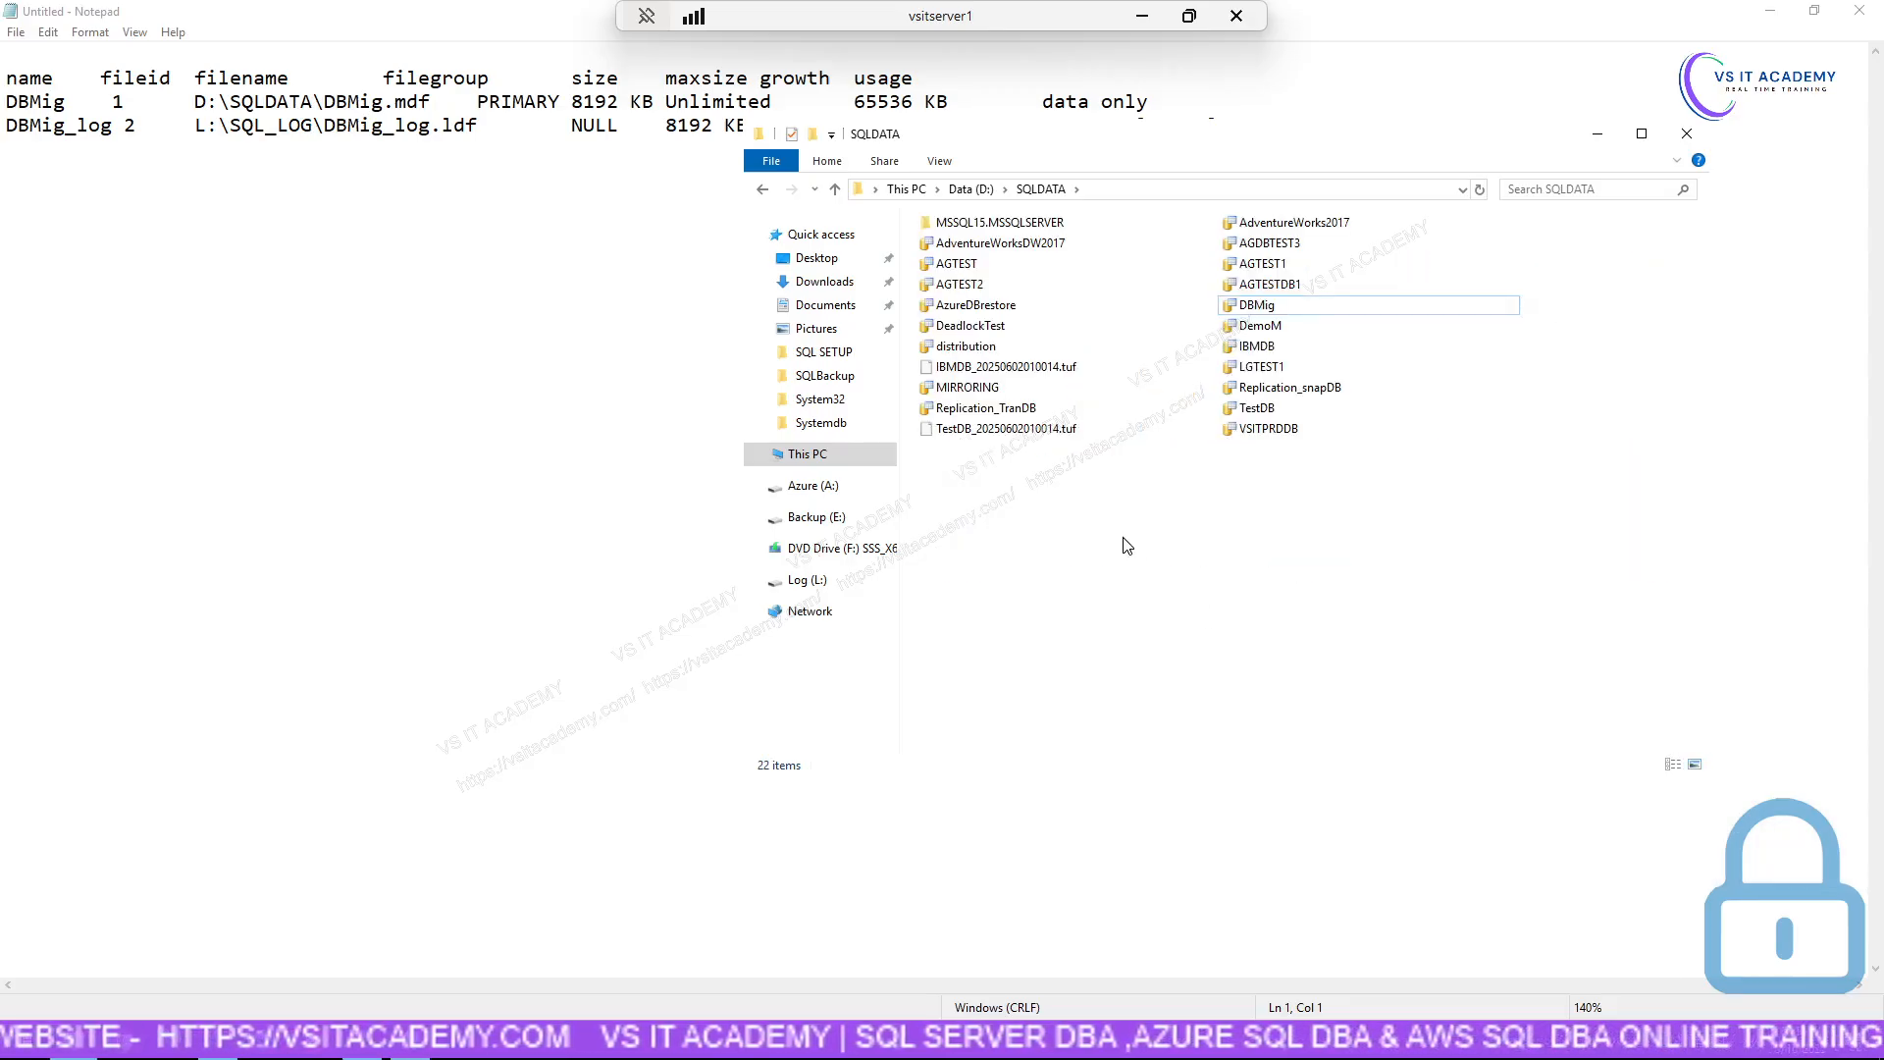
left_click(1268, 307)
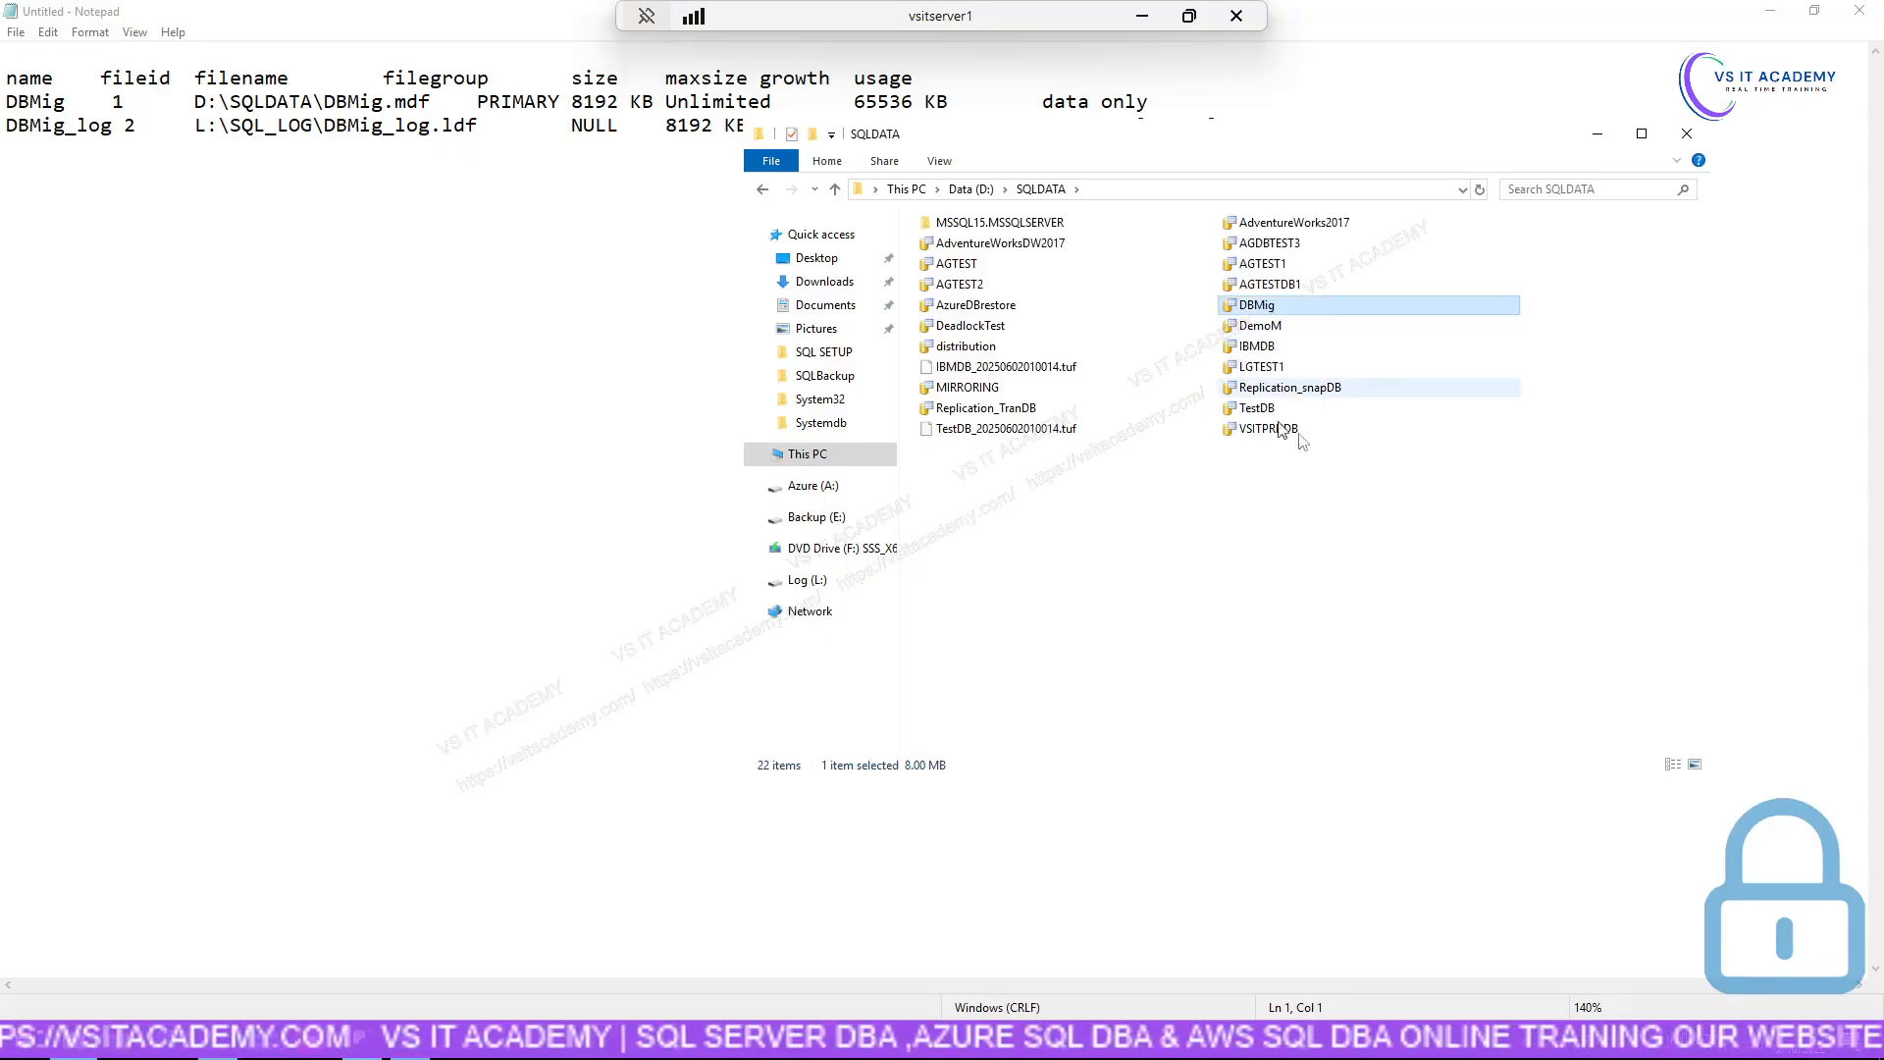
right_click(1425, 452)
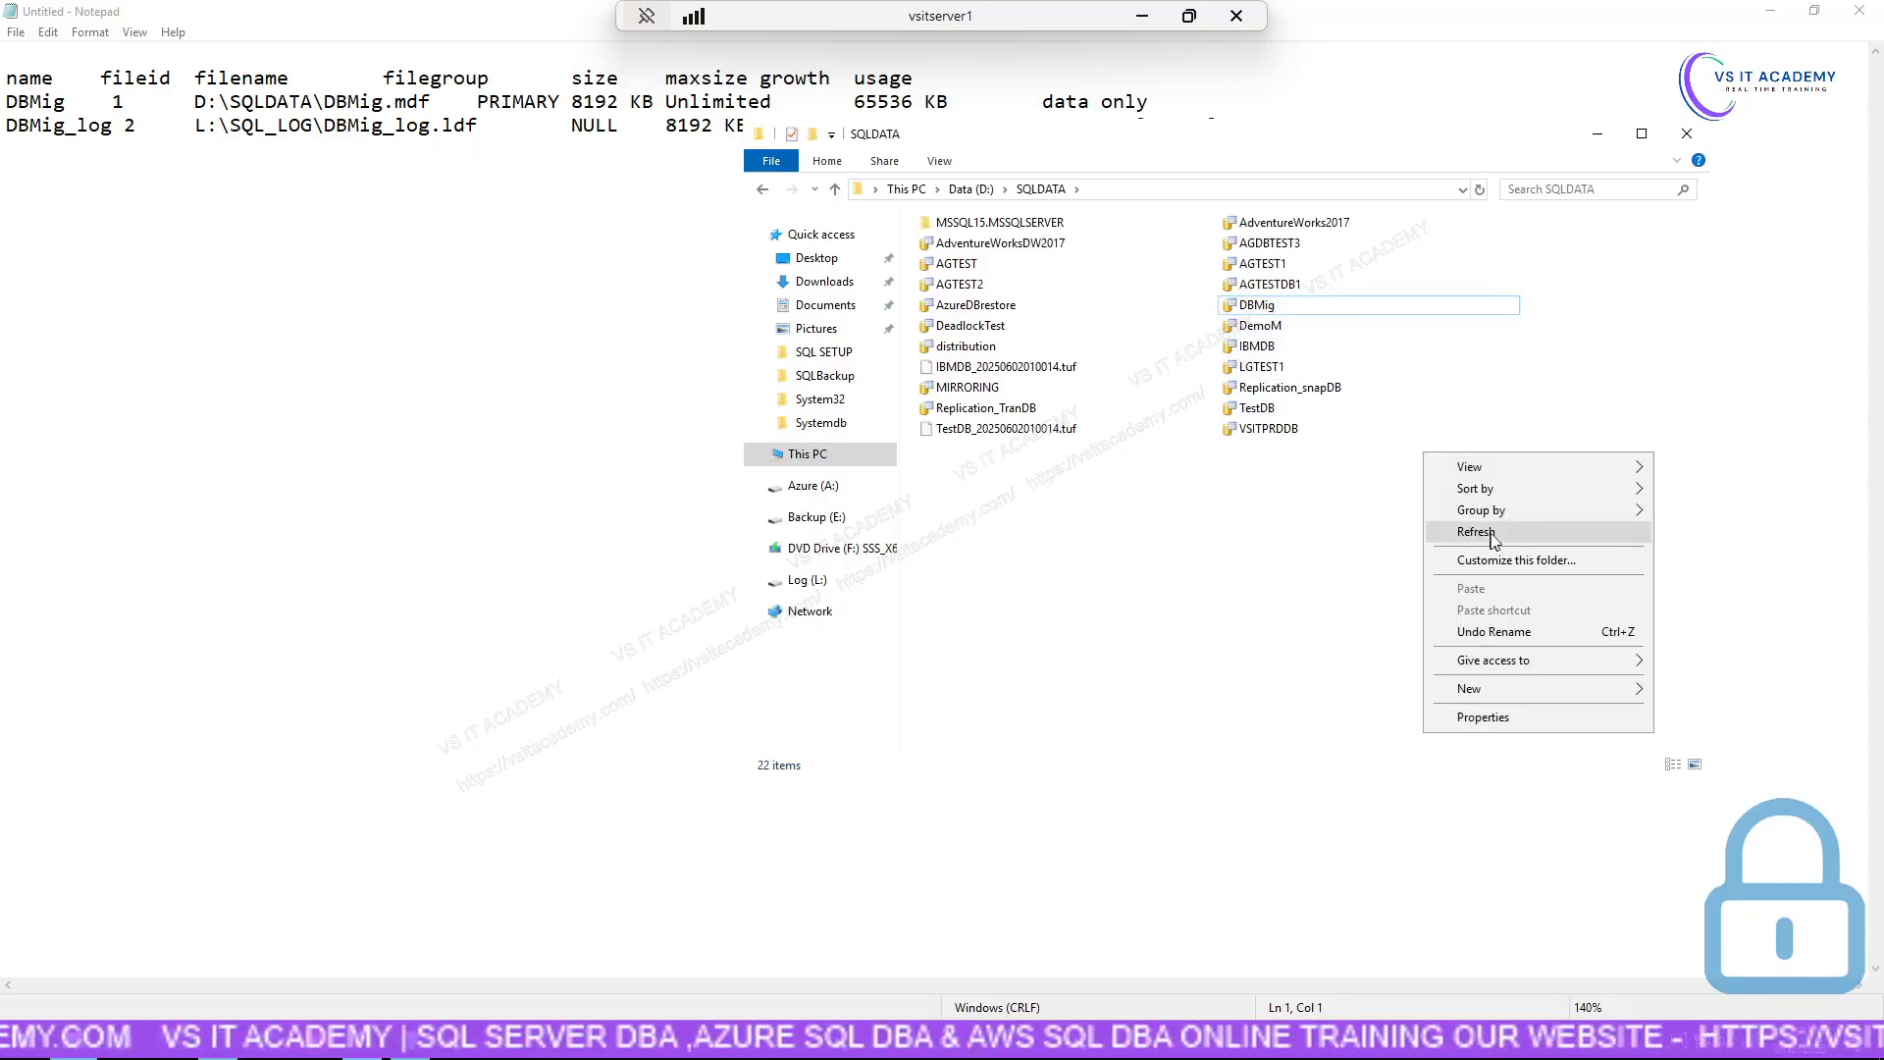
mouse_move(1504, 474)
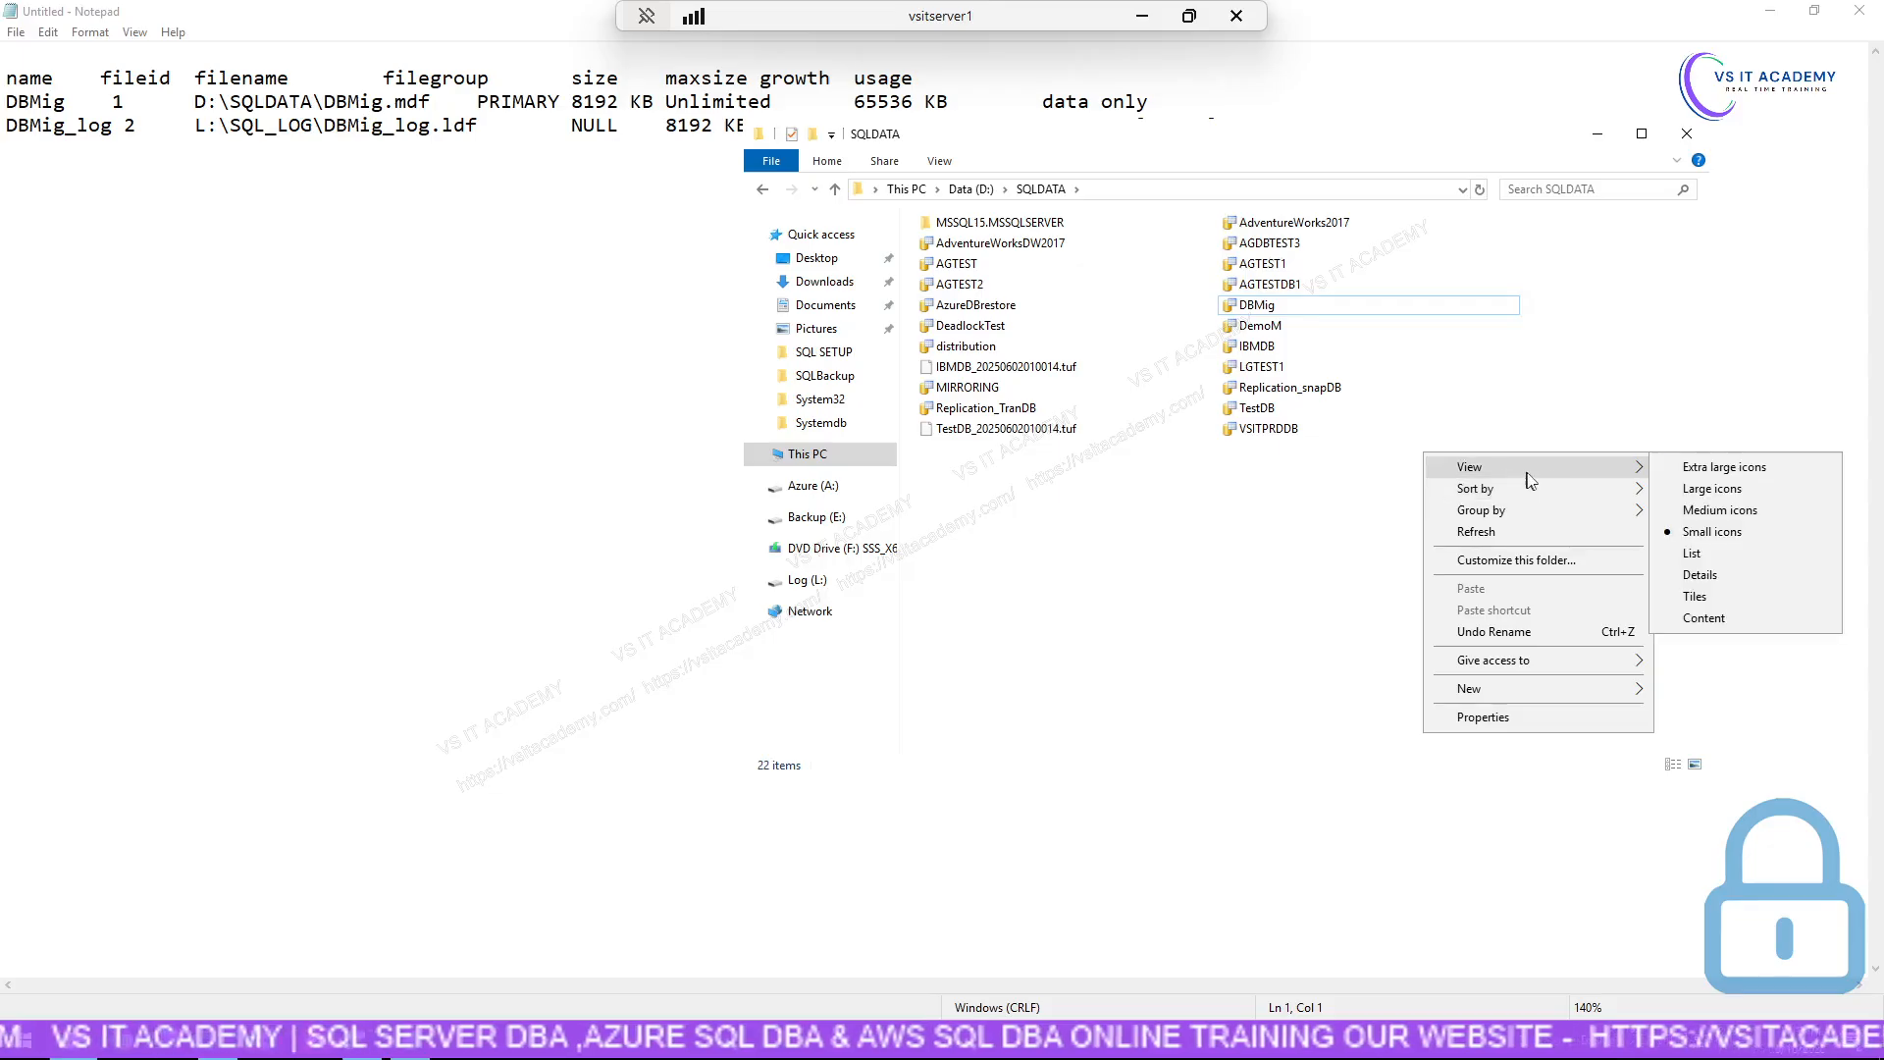
left_click(1720, 575)
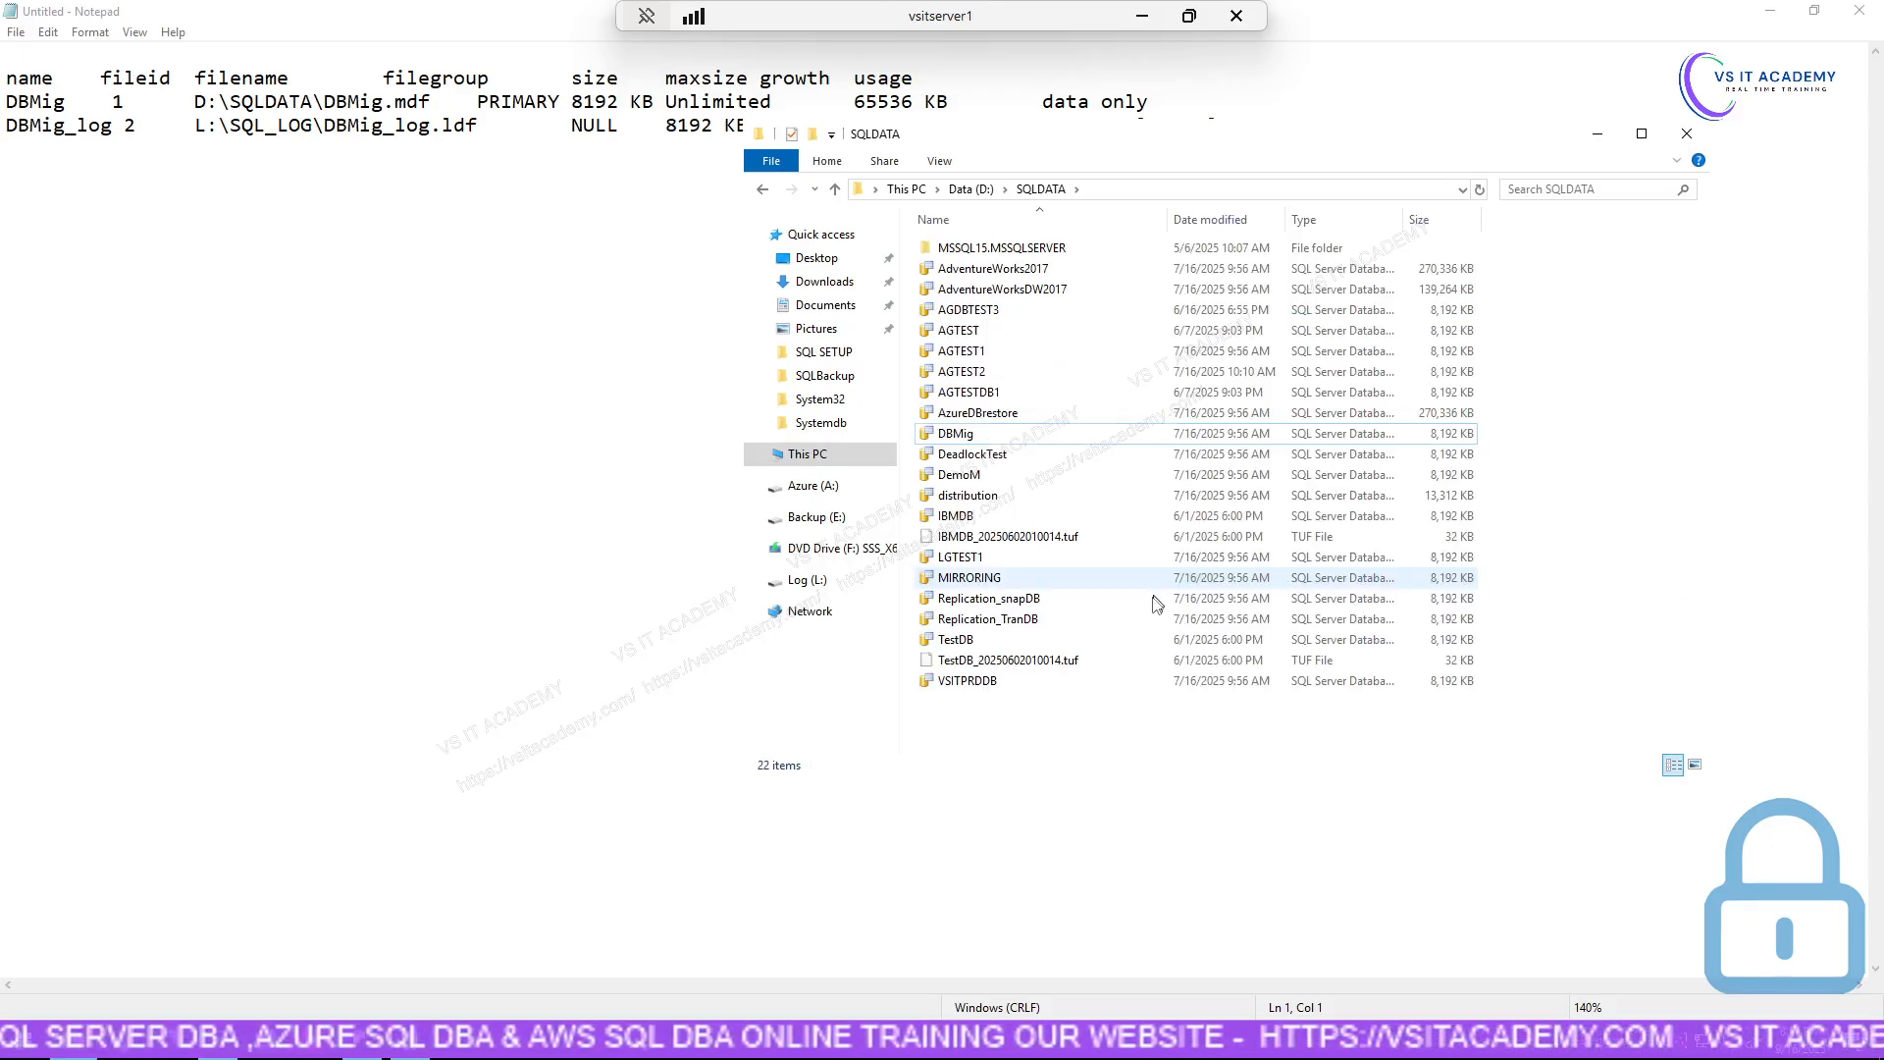
Widen the Type column of the SQLDATA folder to show full file types and select the DBMig file.
left_click(1651, 142)
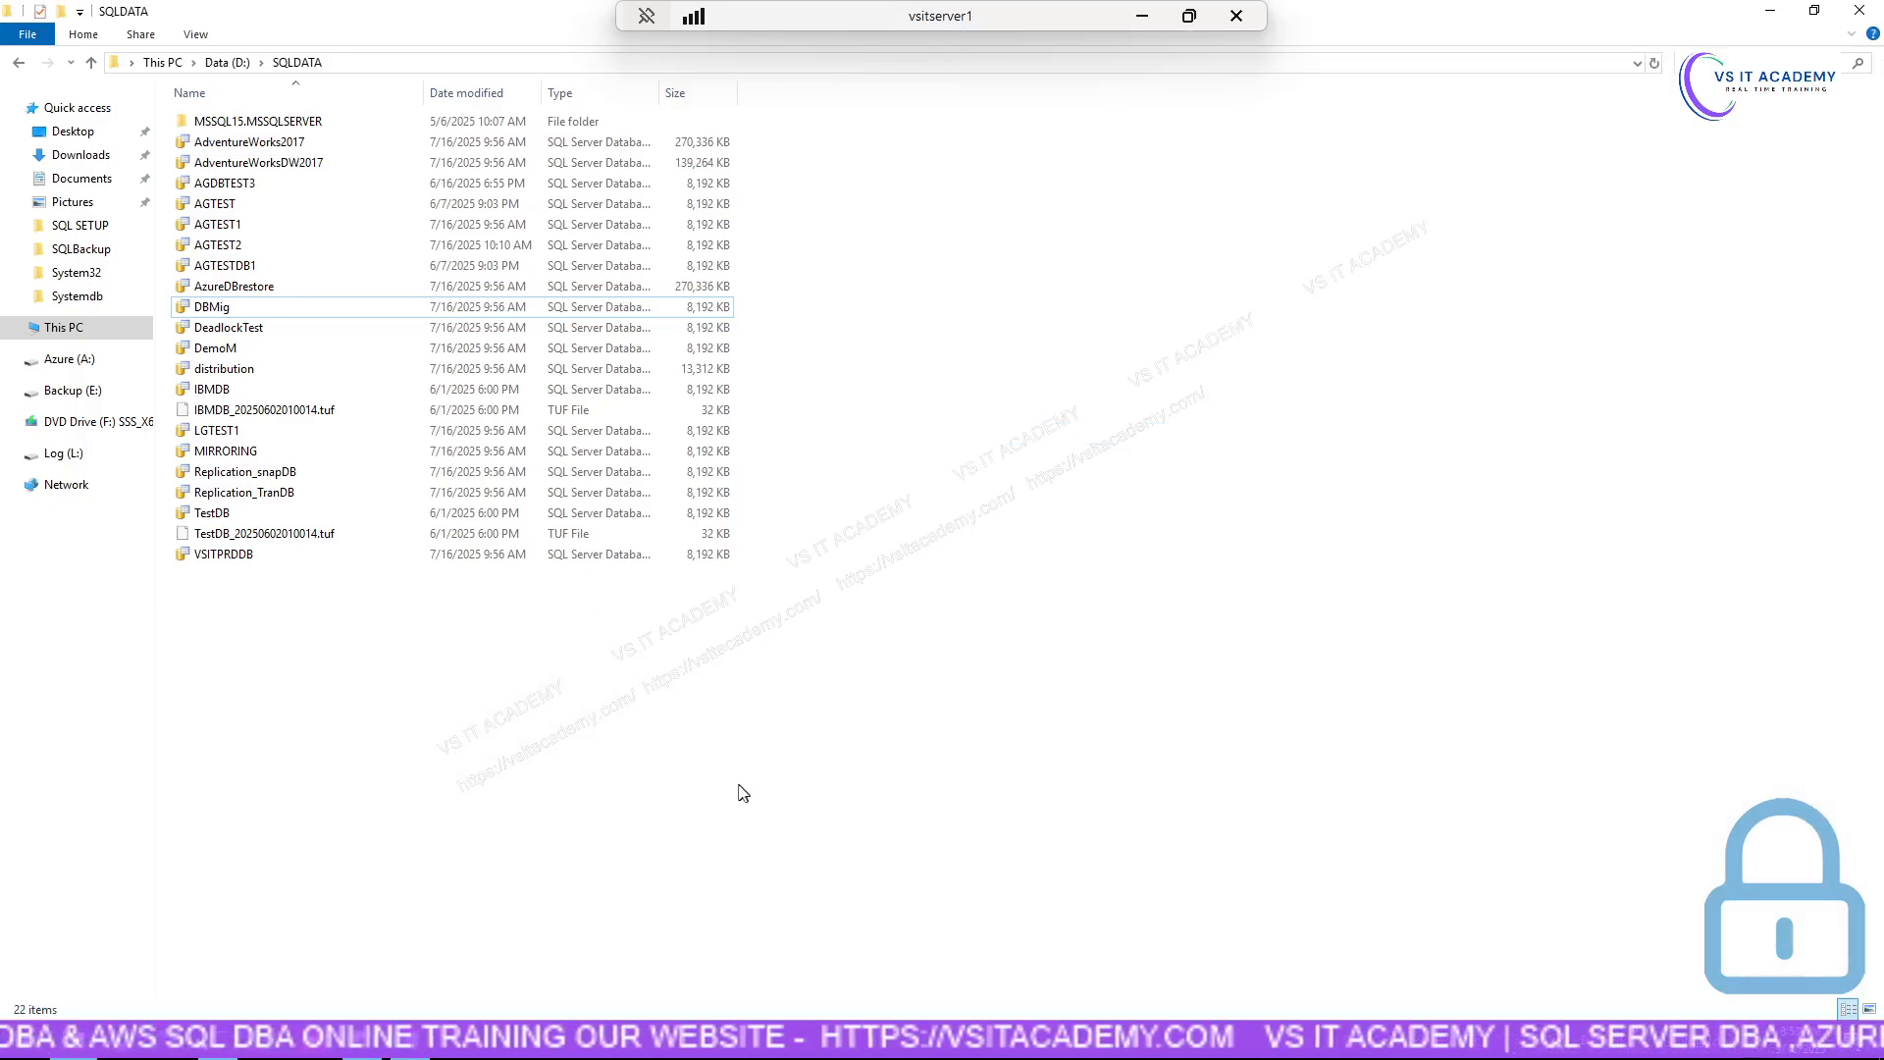
scroll(712, 786, "up", 2)
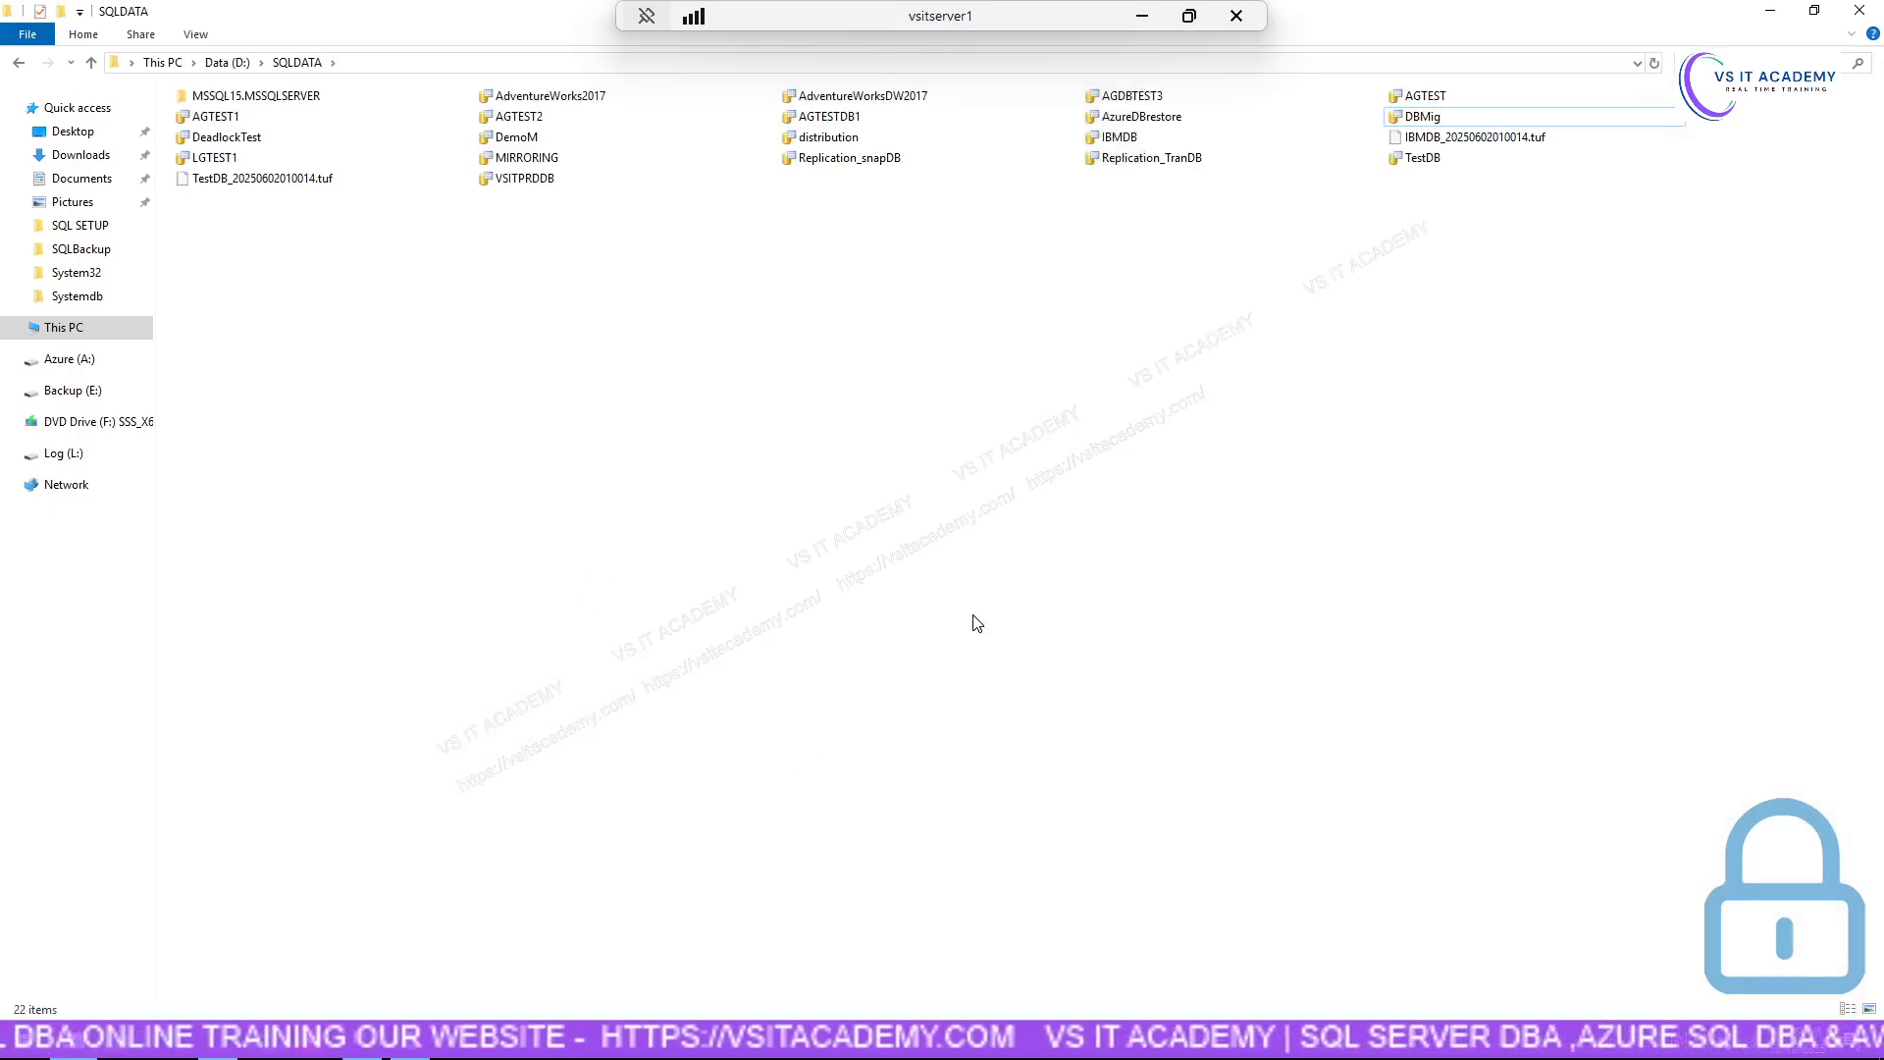
scroll(976, 622, "down", 2)
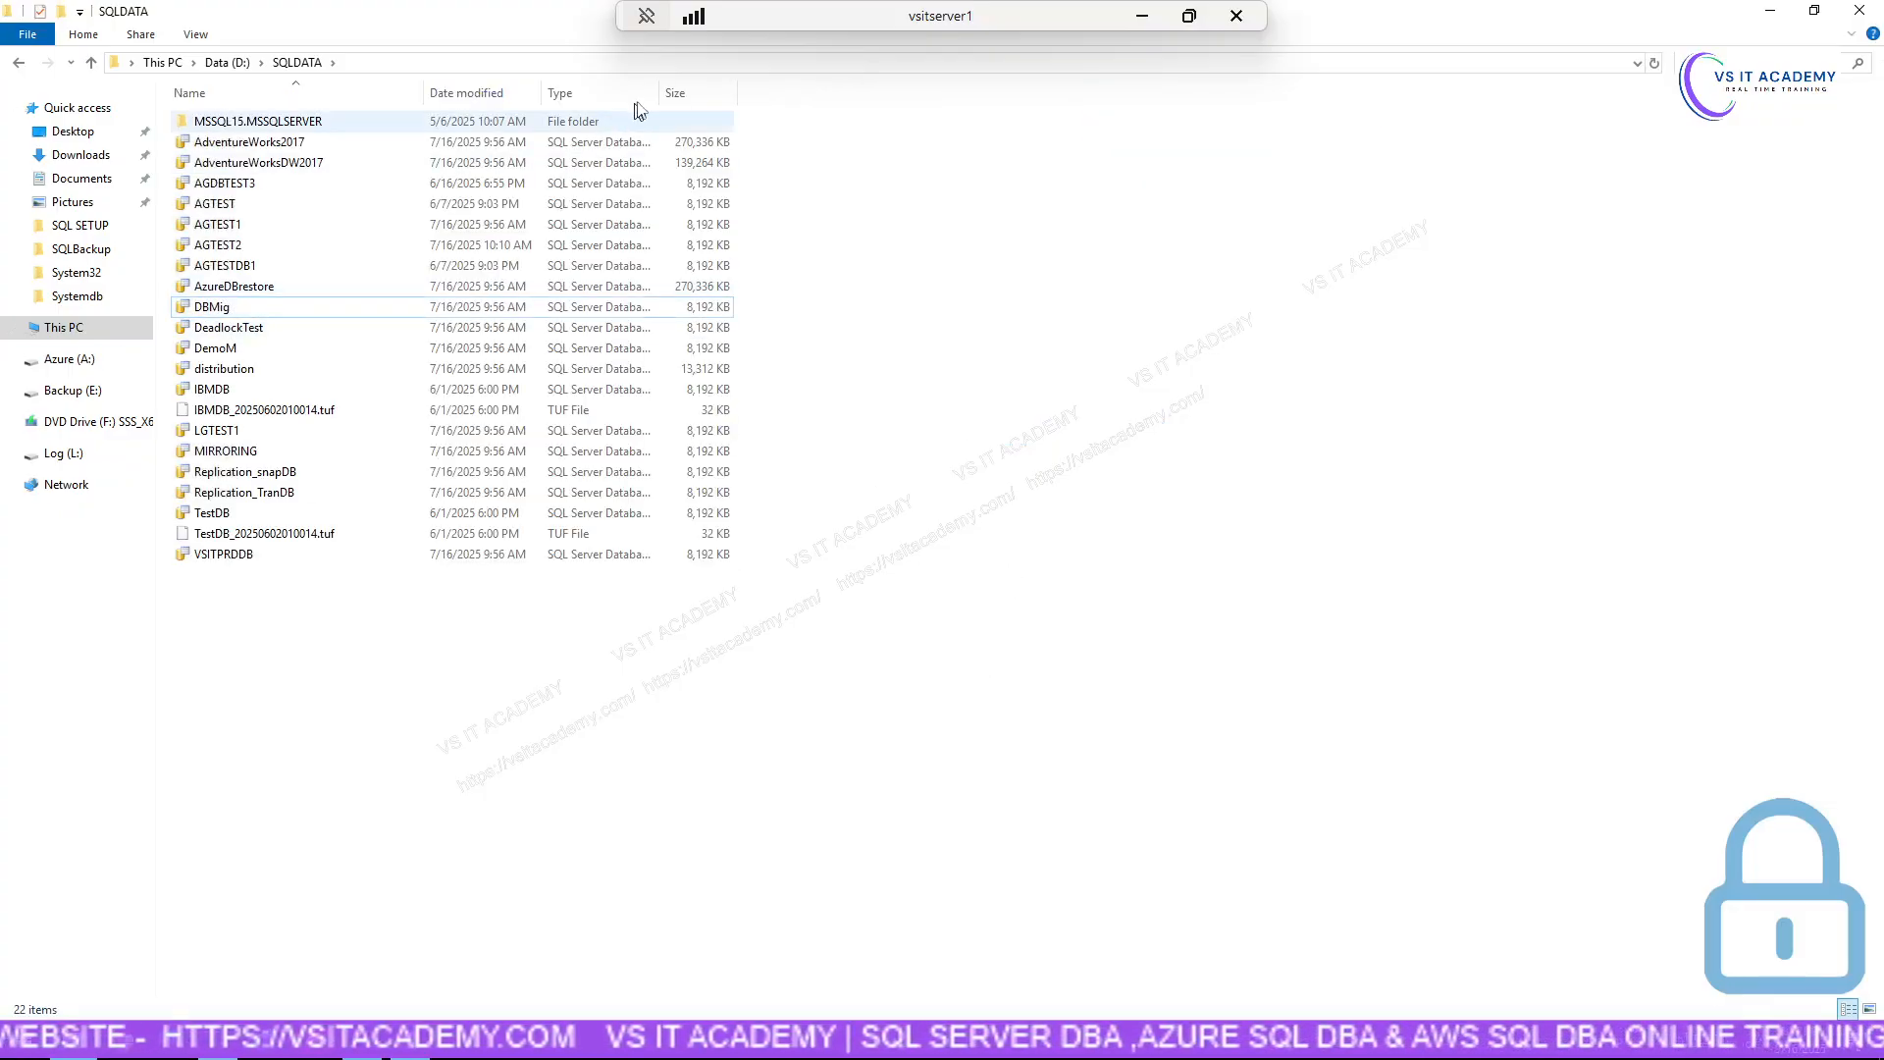
left_click_drag(661, 93, 863, 93)
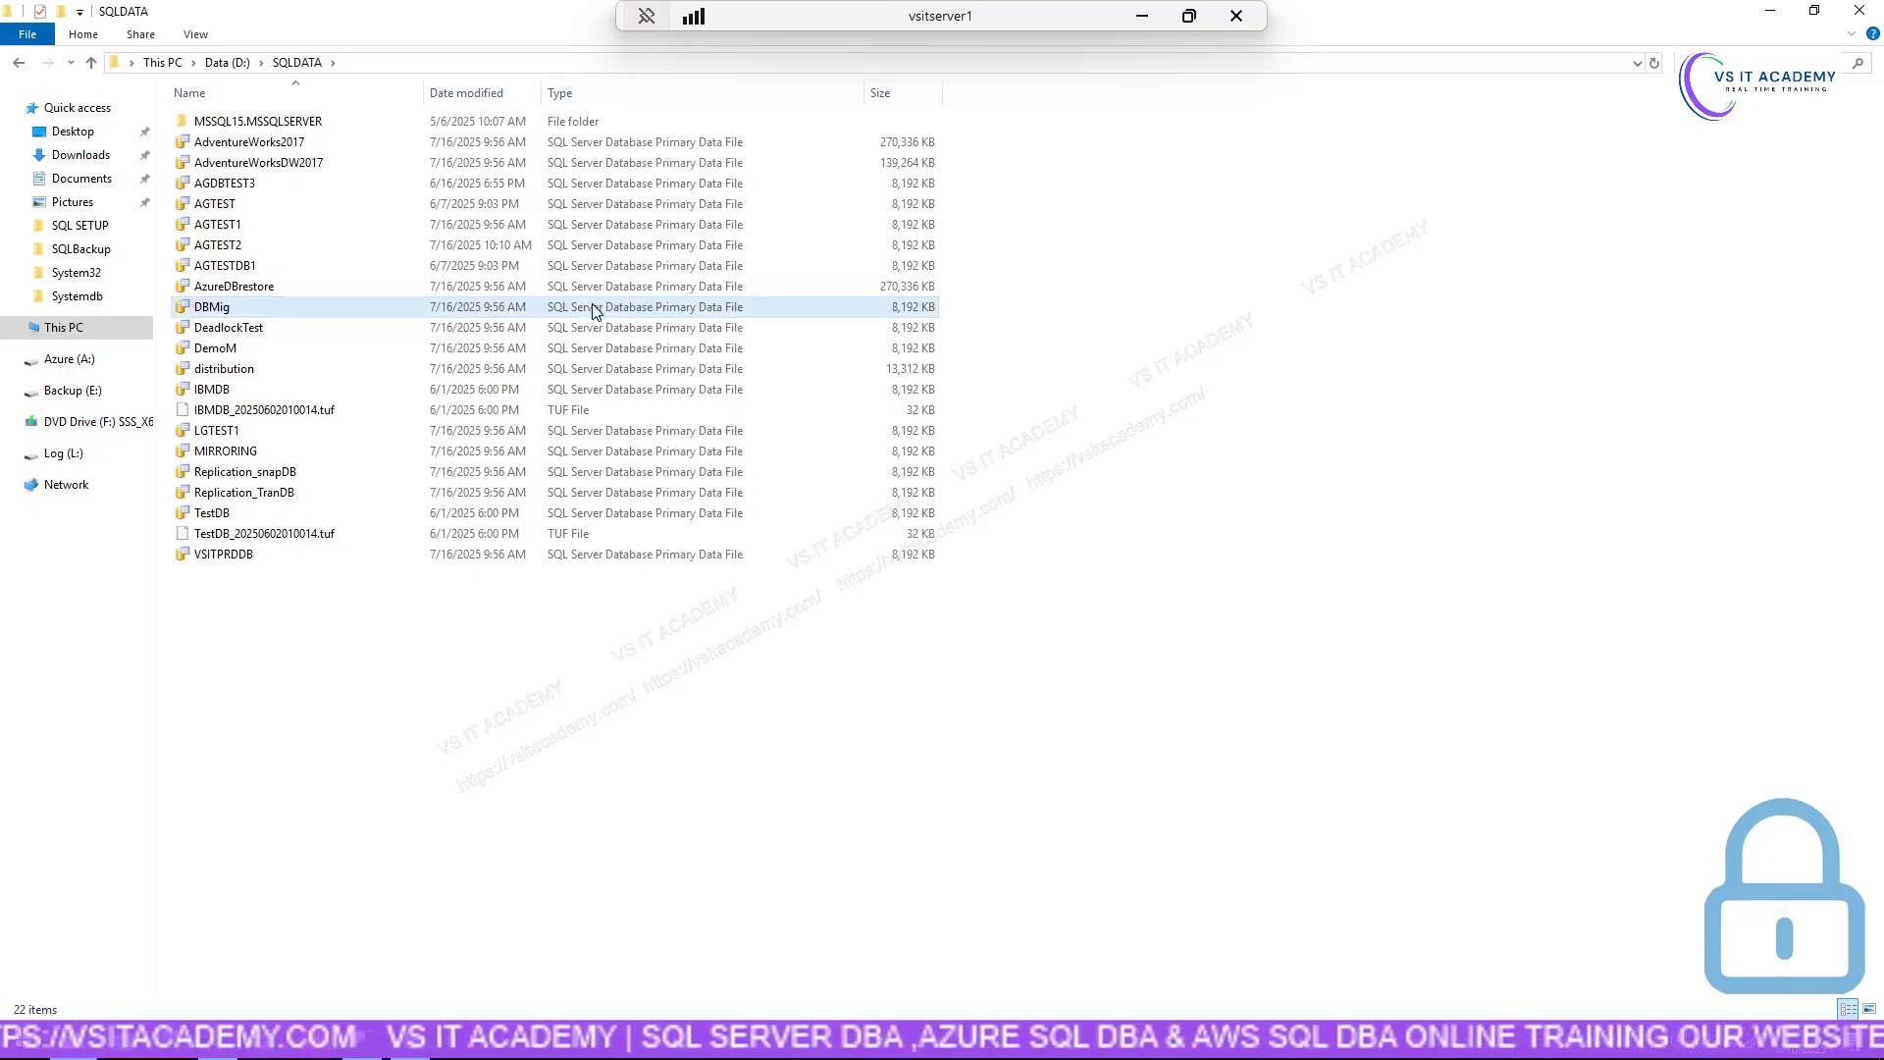
left_click(310, 314)
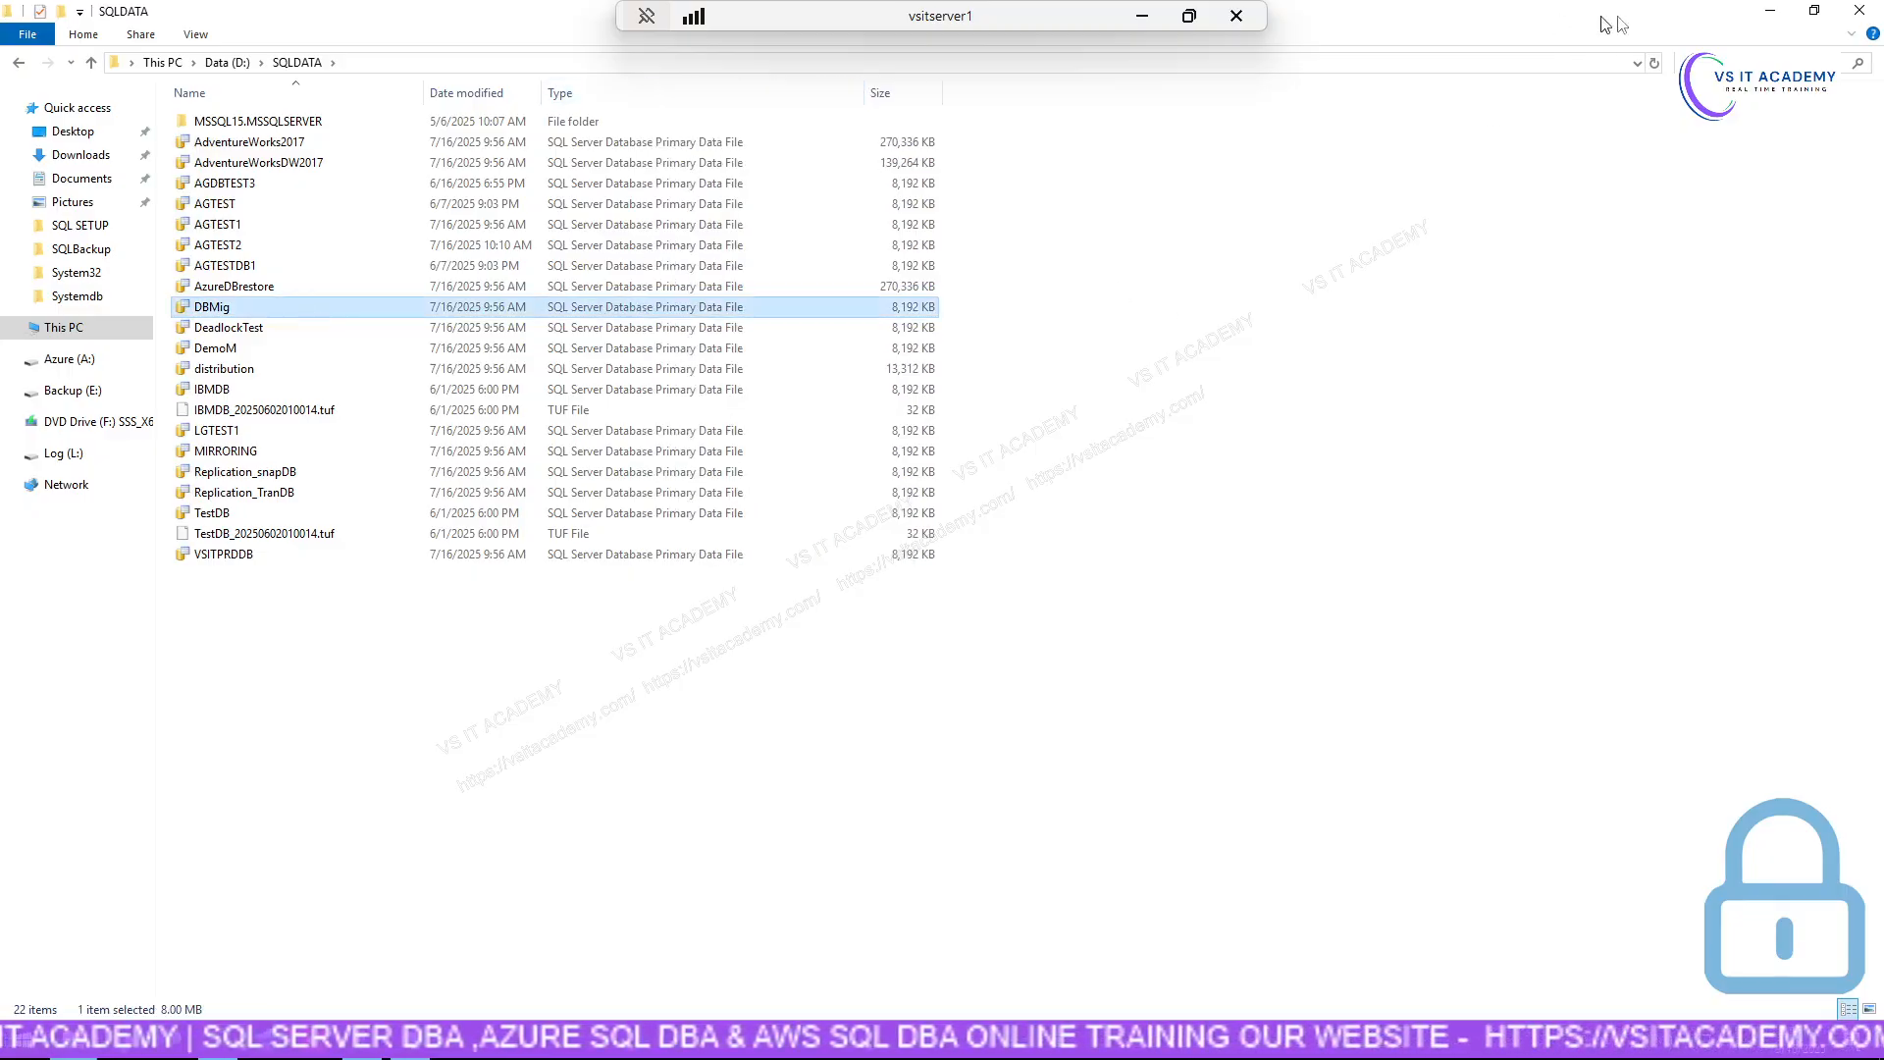
left_click(1814, 11)
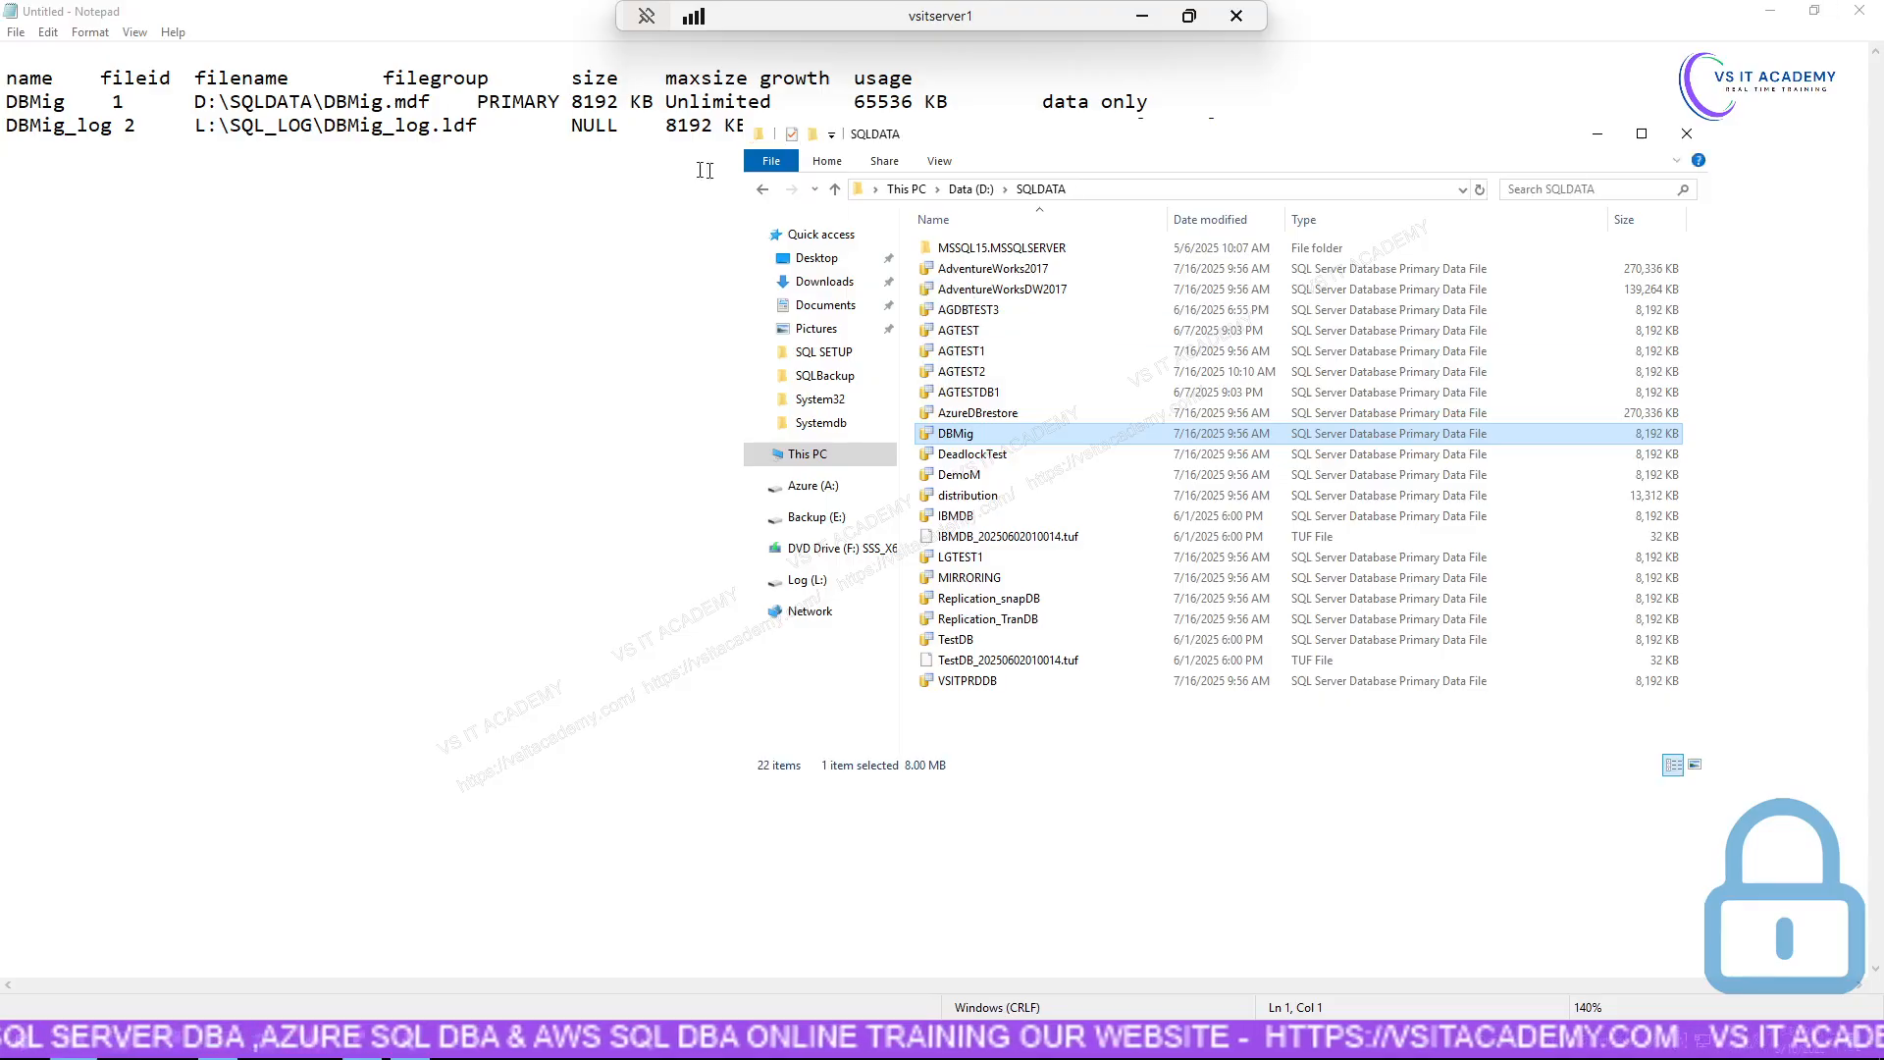
Return to the notes and highlight the logical name DBMig and its physical file name DBMig.mdf for comparison.
left_click(438, 101)
left_click_drag(477, 101, 324, 101)
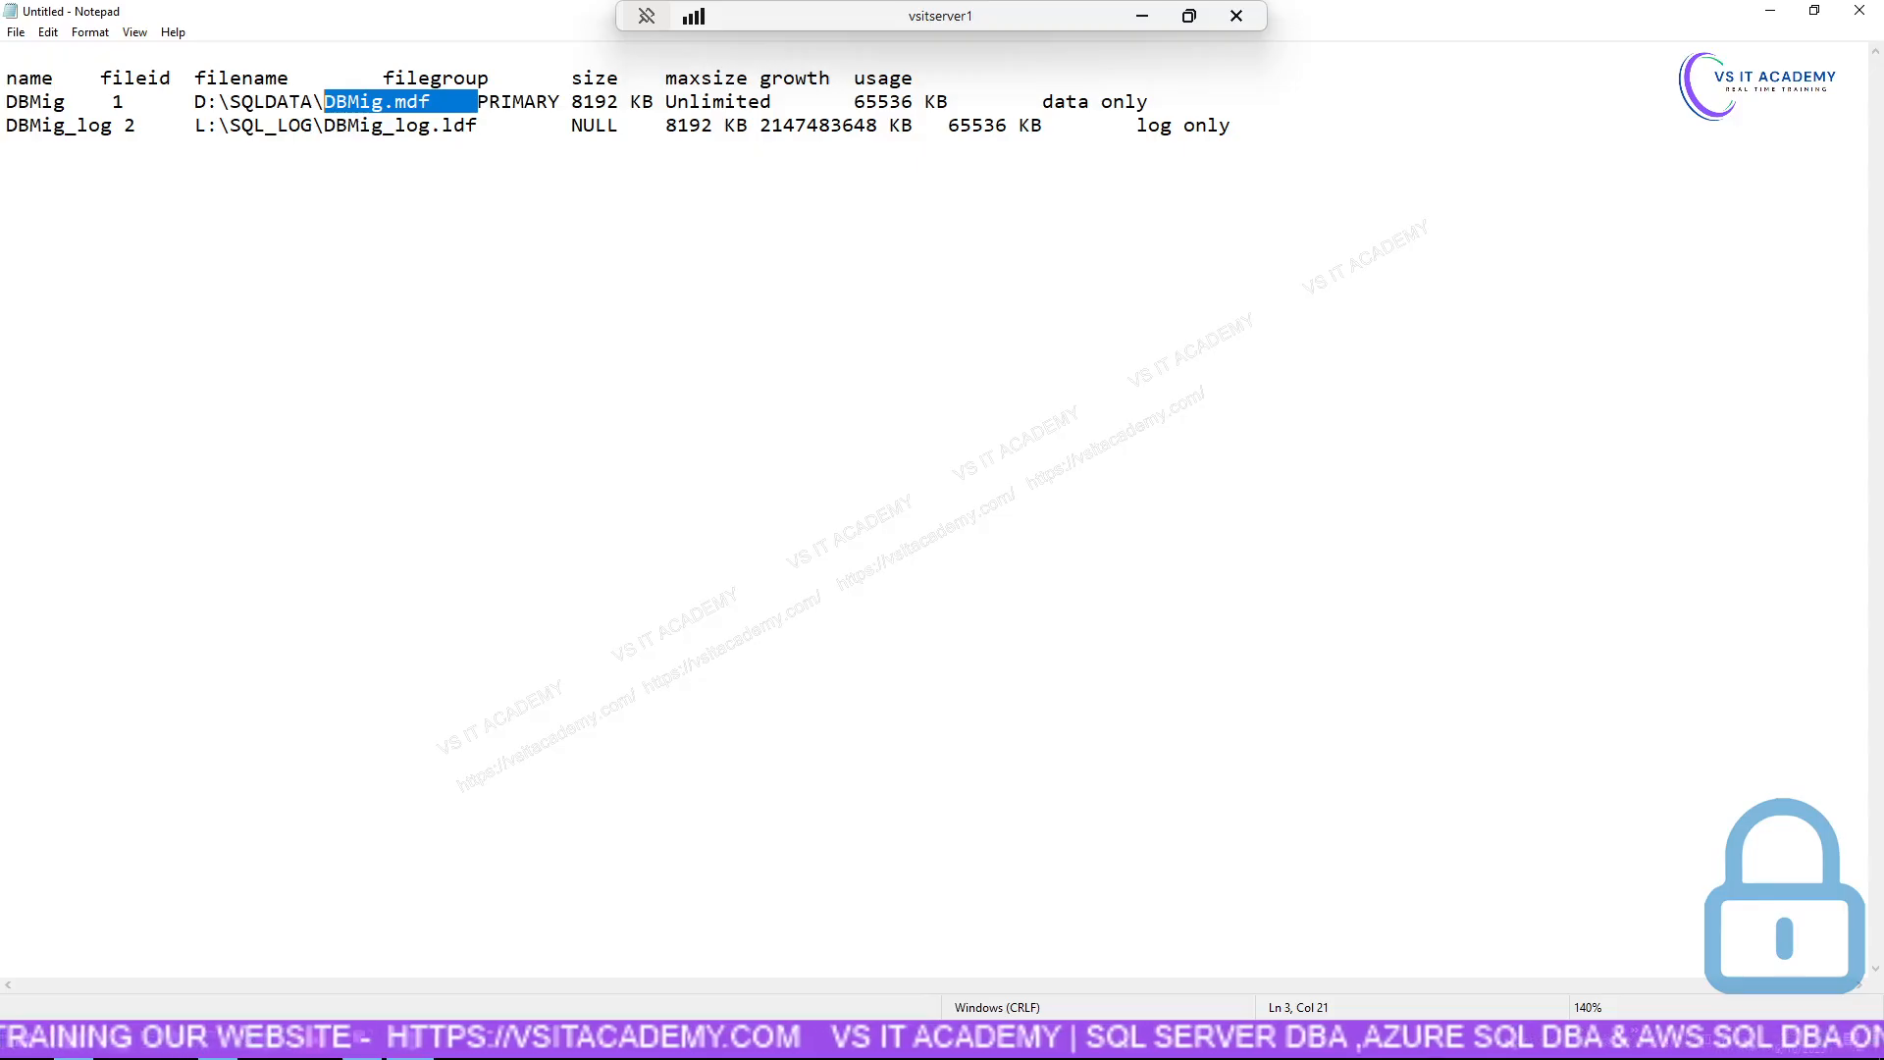
left_click_drag(66, 103, 6, 102)
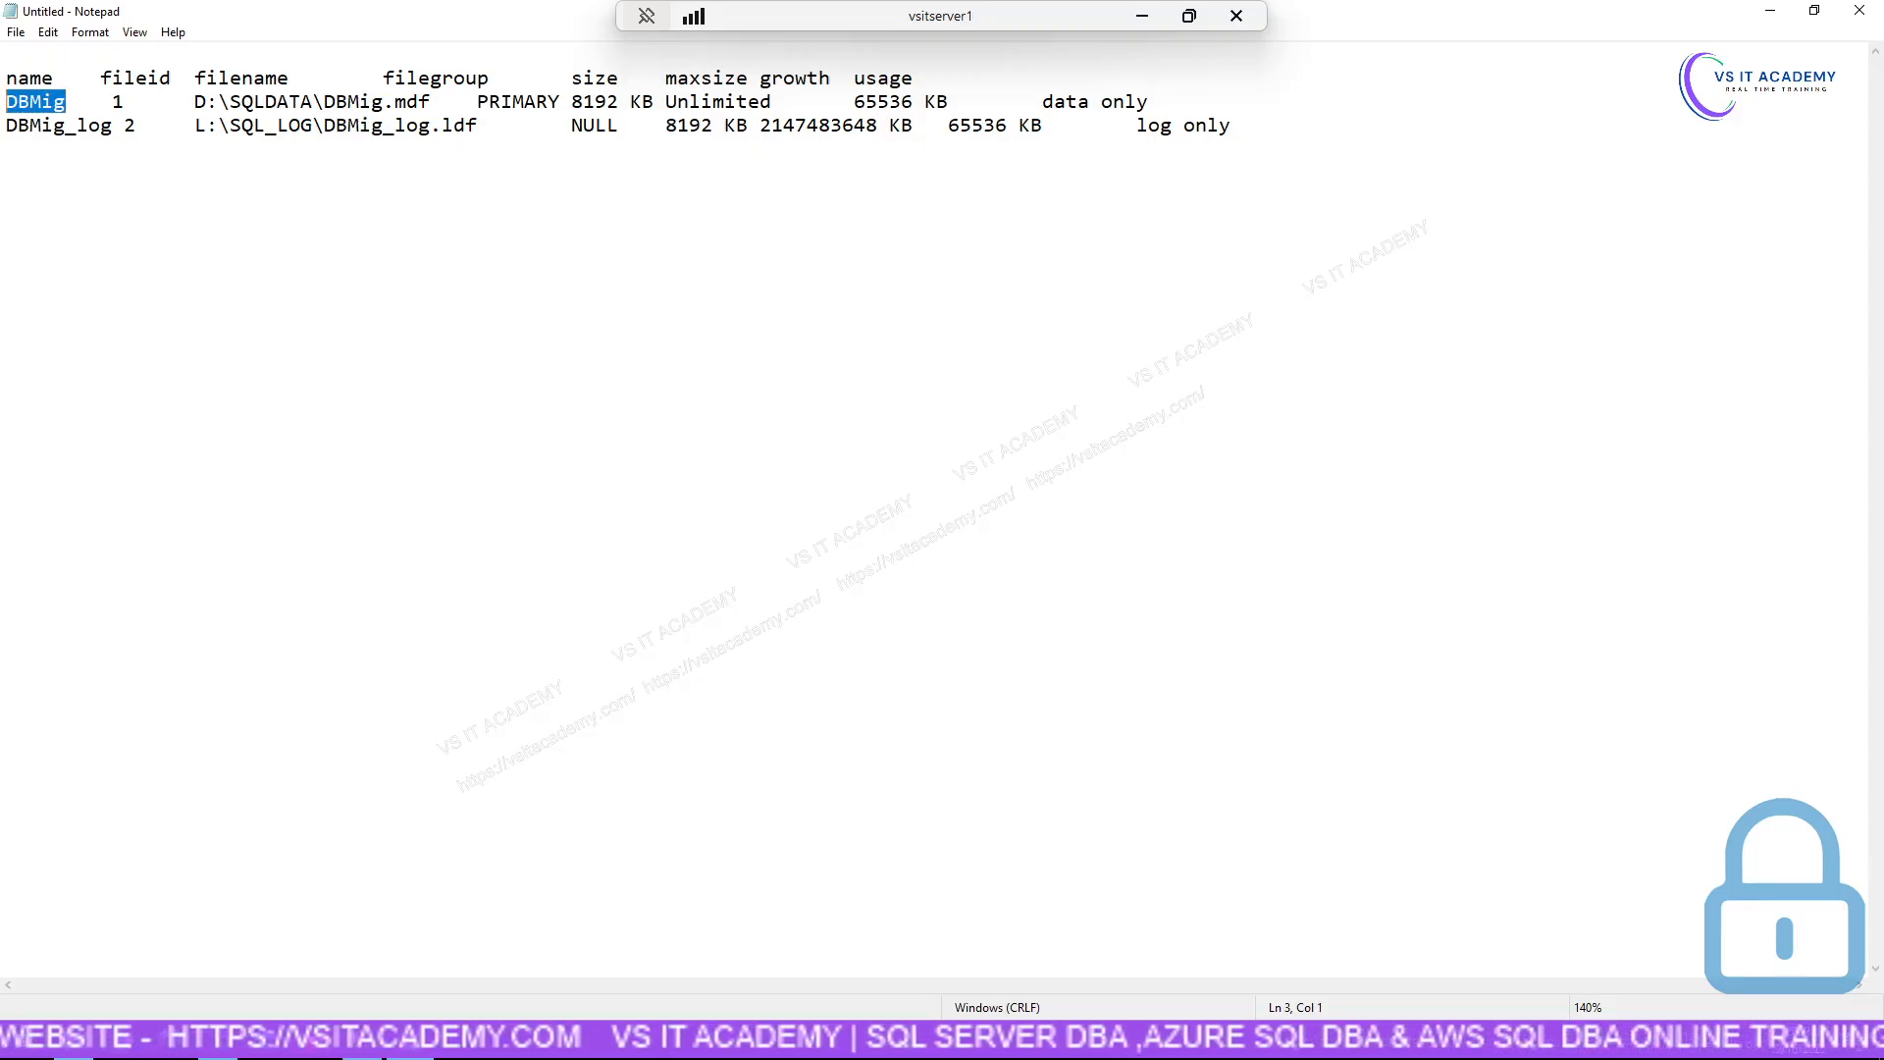
left_click_drag(324, 101, 432, 101)
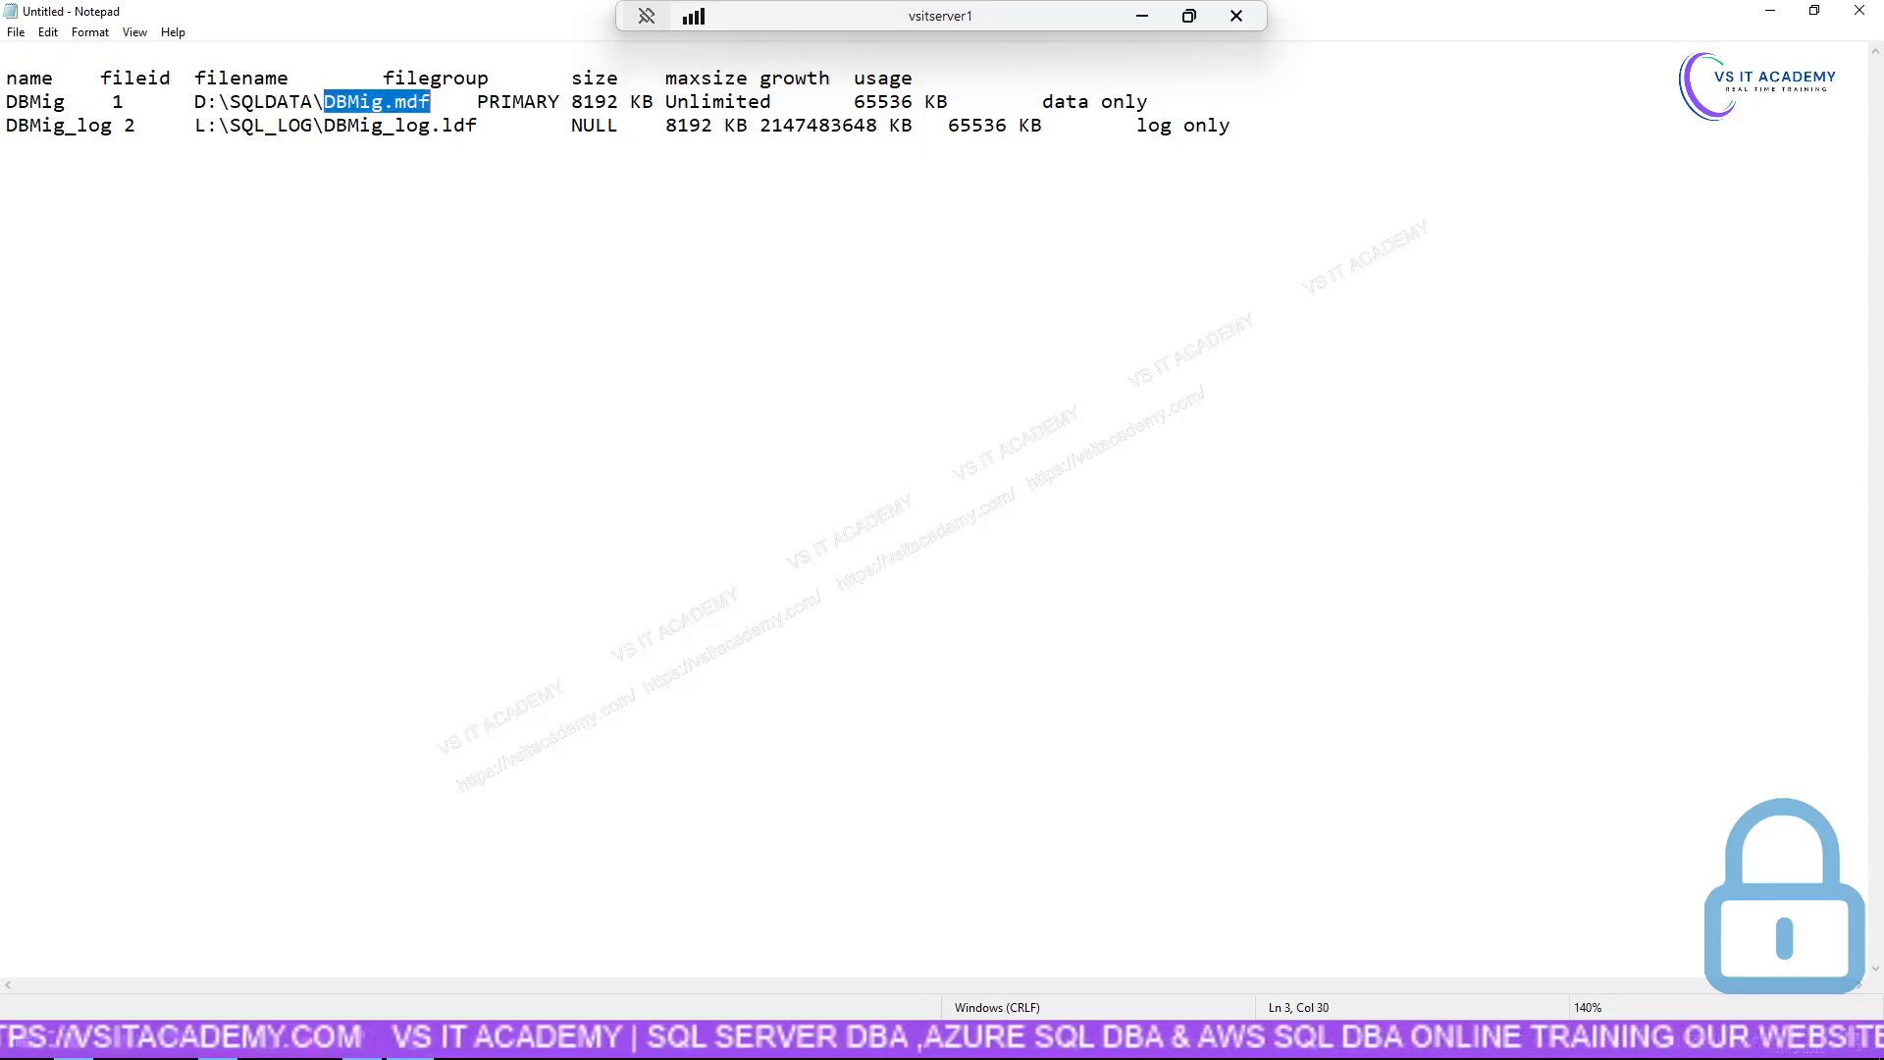
left_click_drag(87, 102, 4, 103)
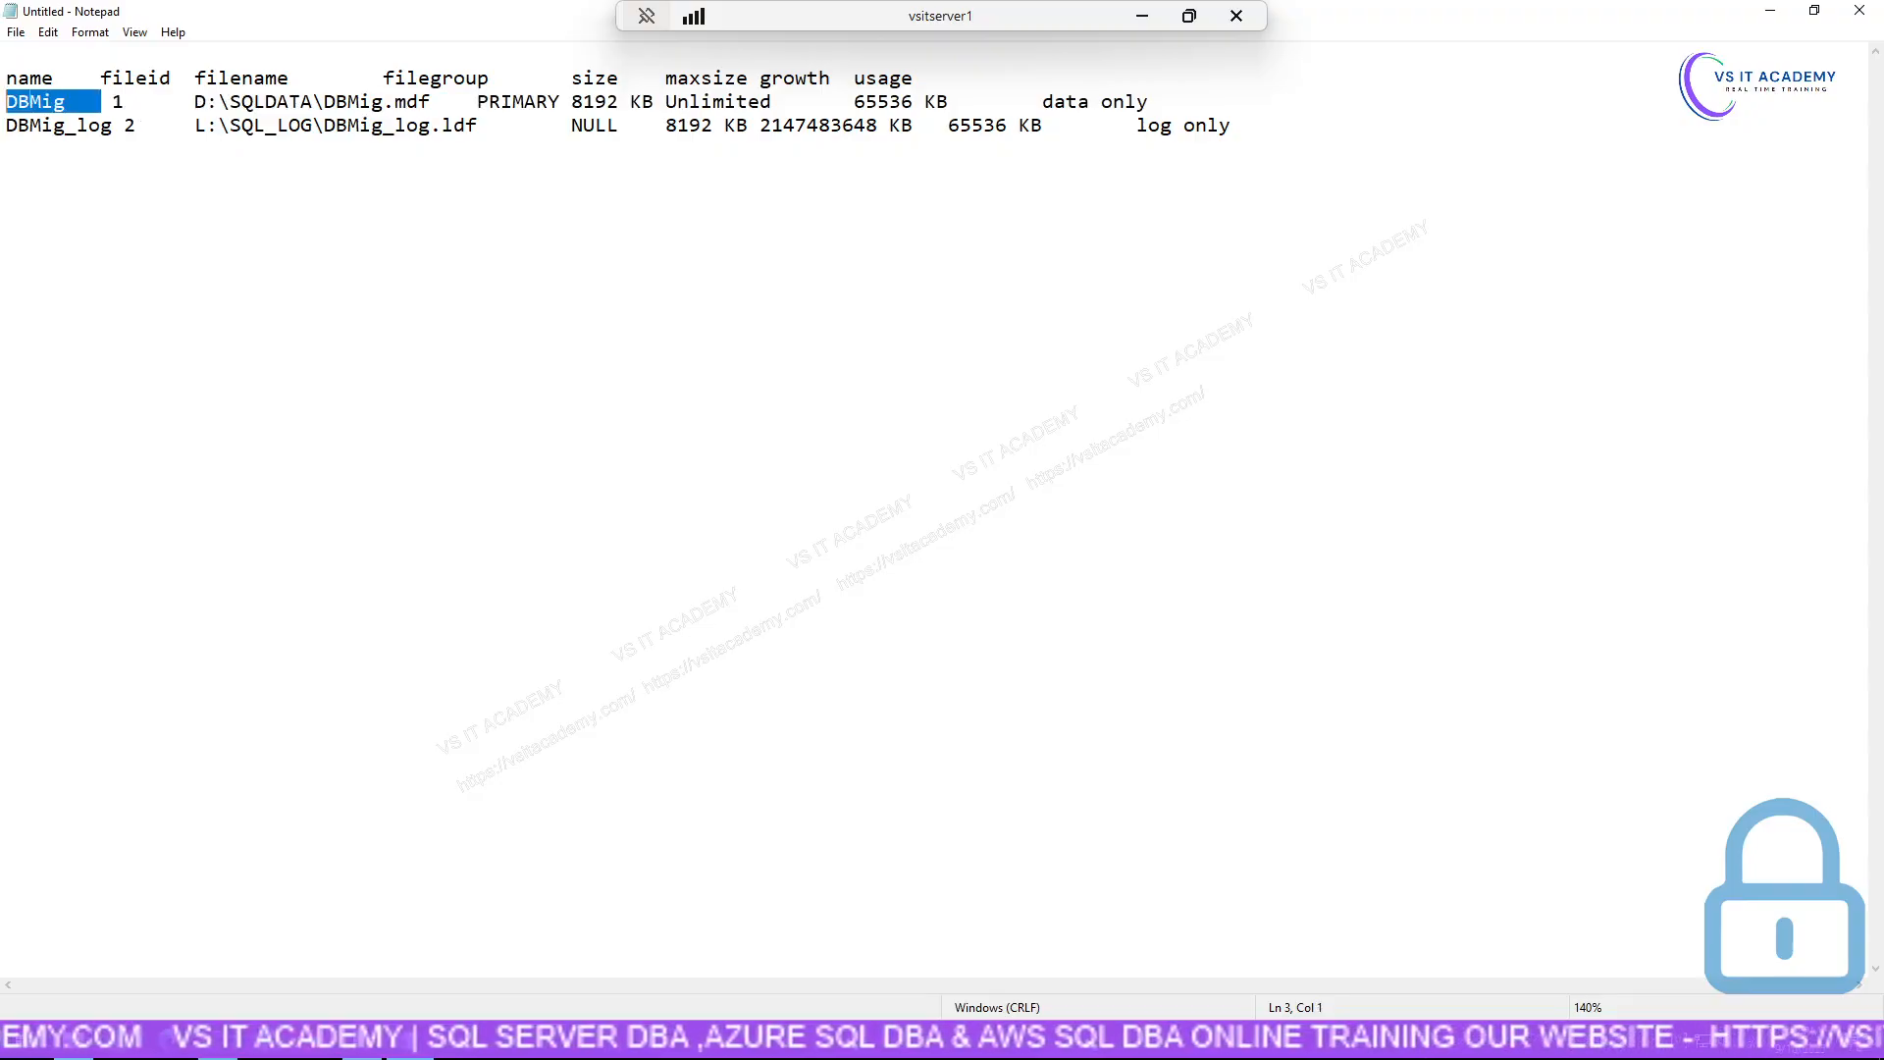
left_click(30, 102)
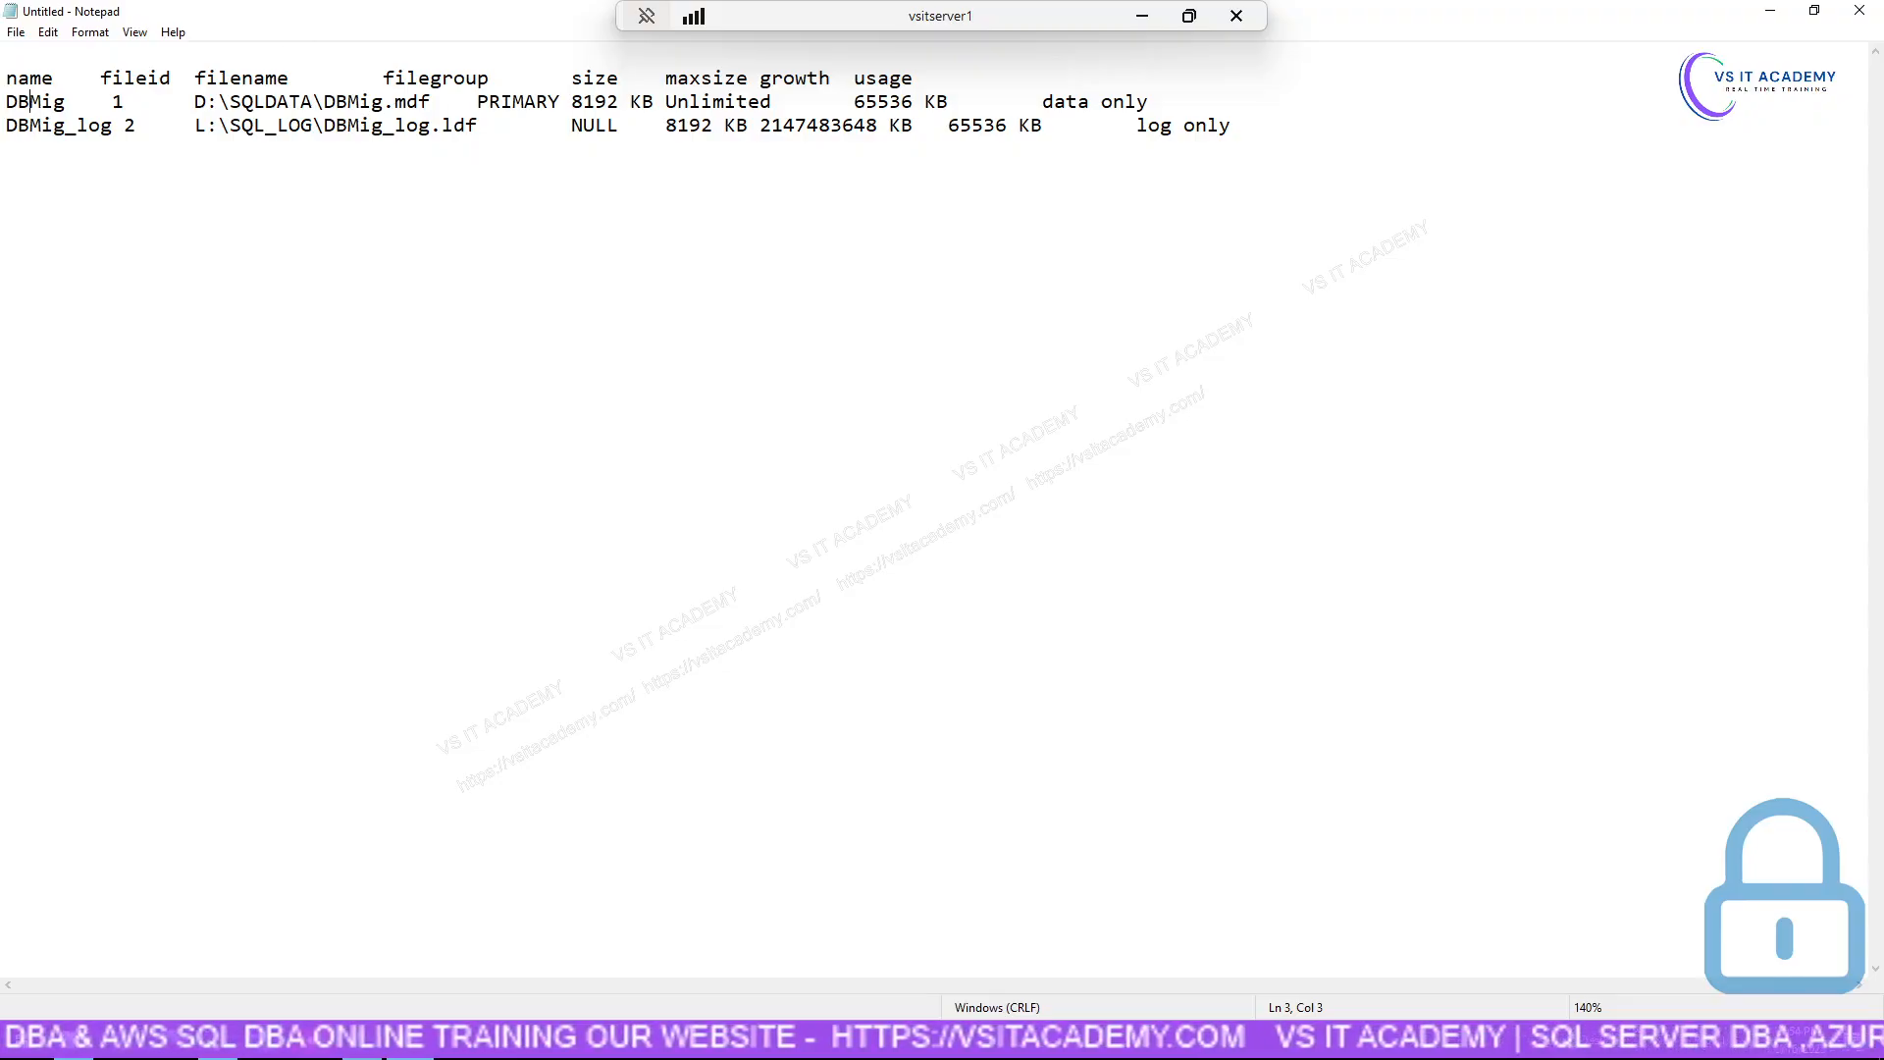
double_click(47, 102)
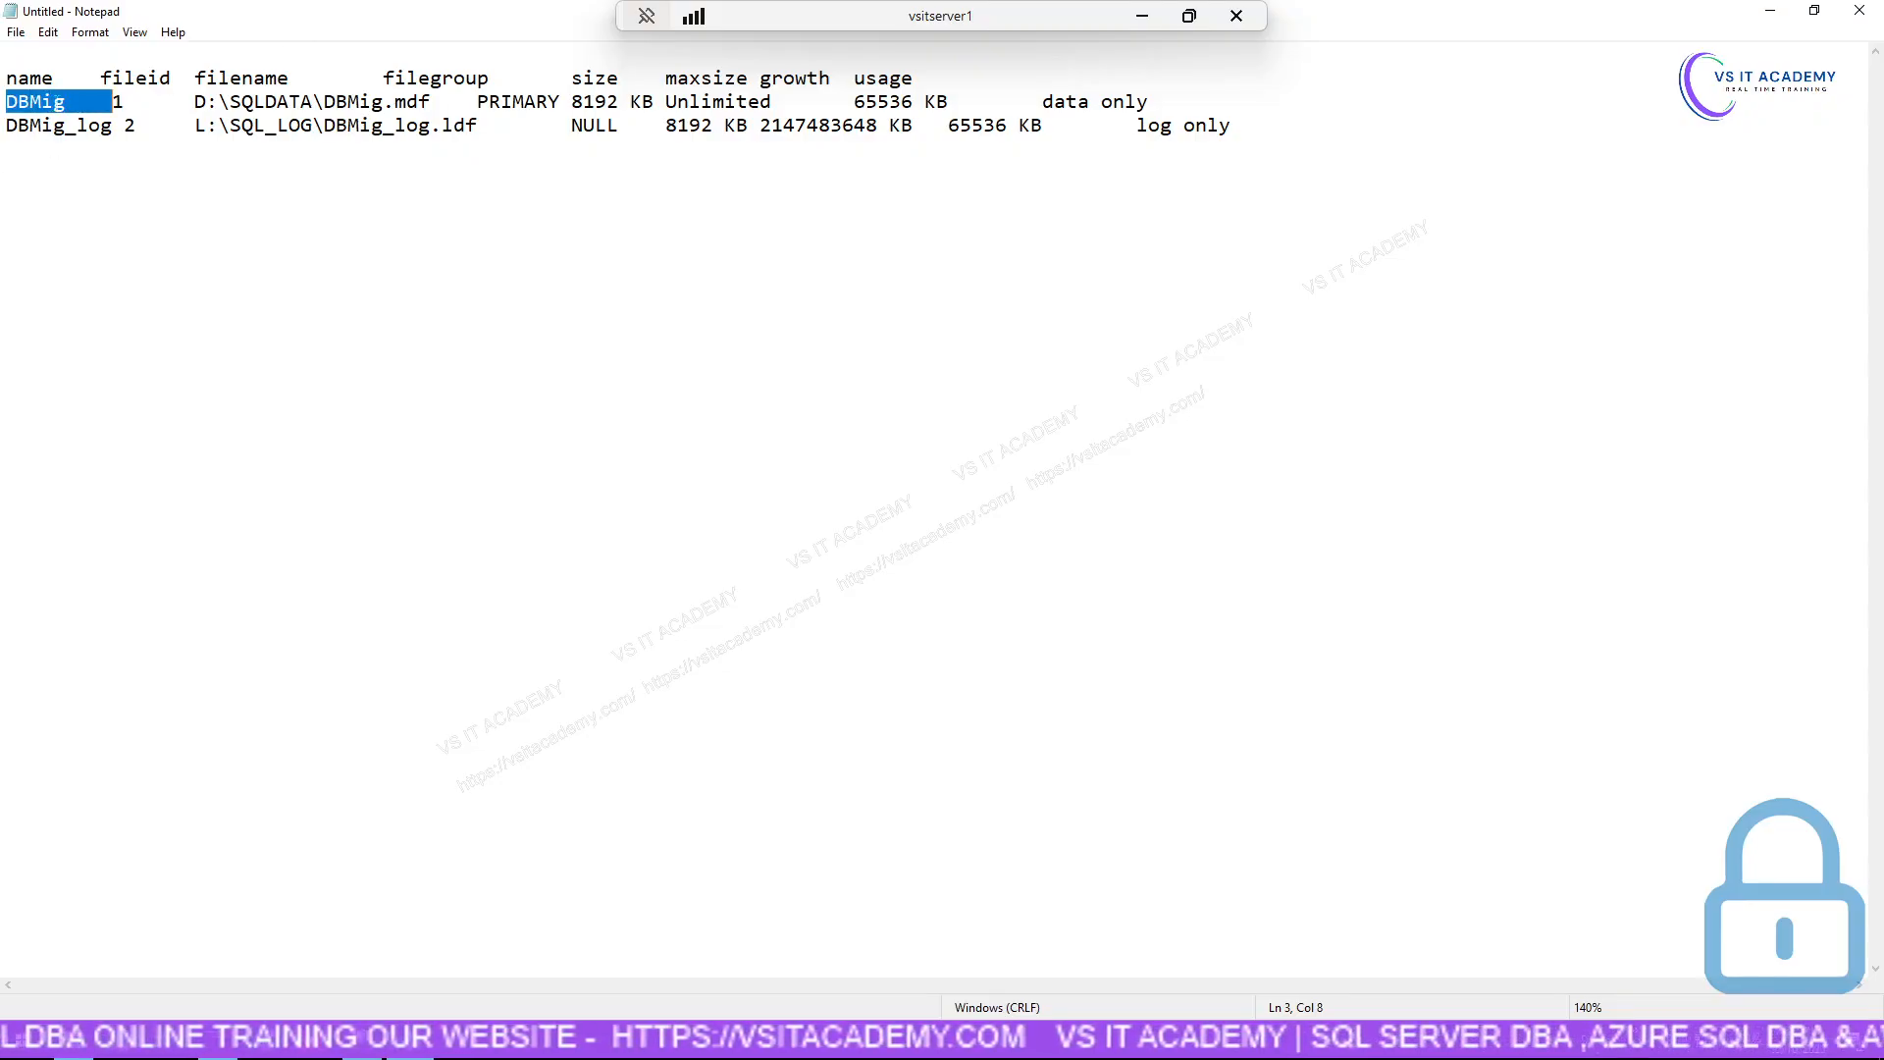
left_click_drag(71, 100, 6, 102)
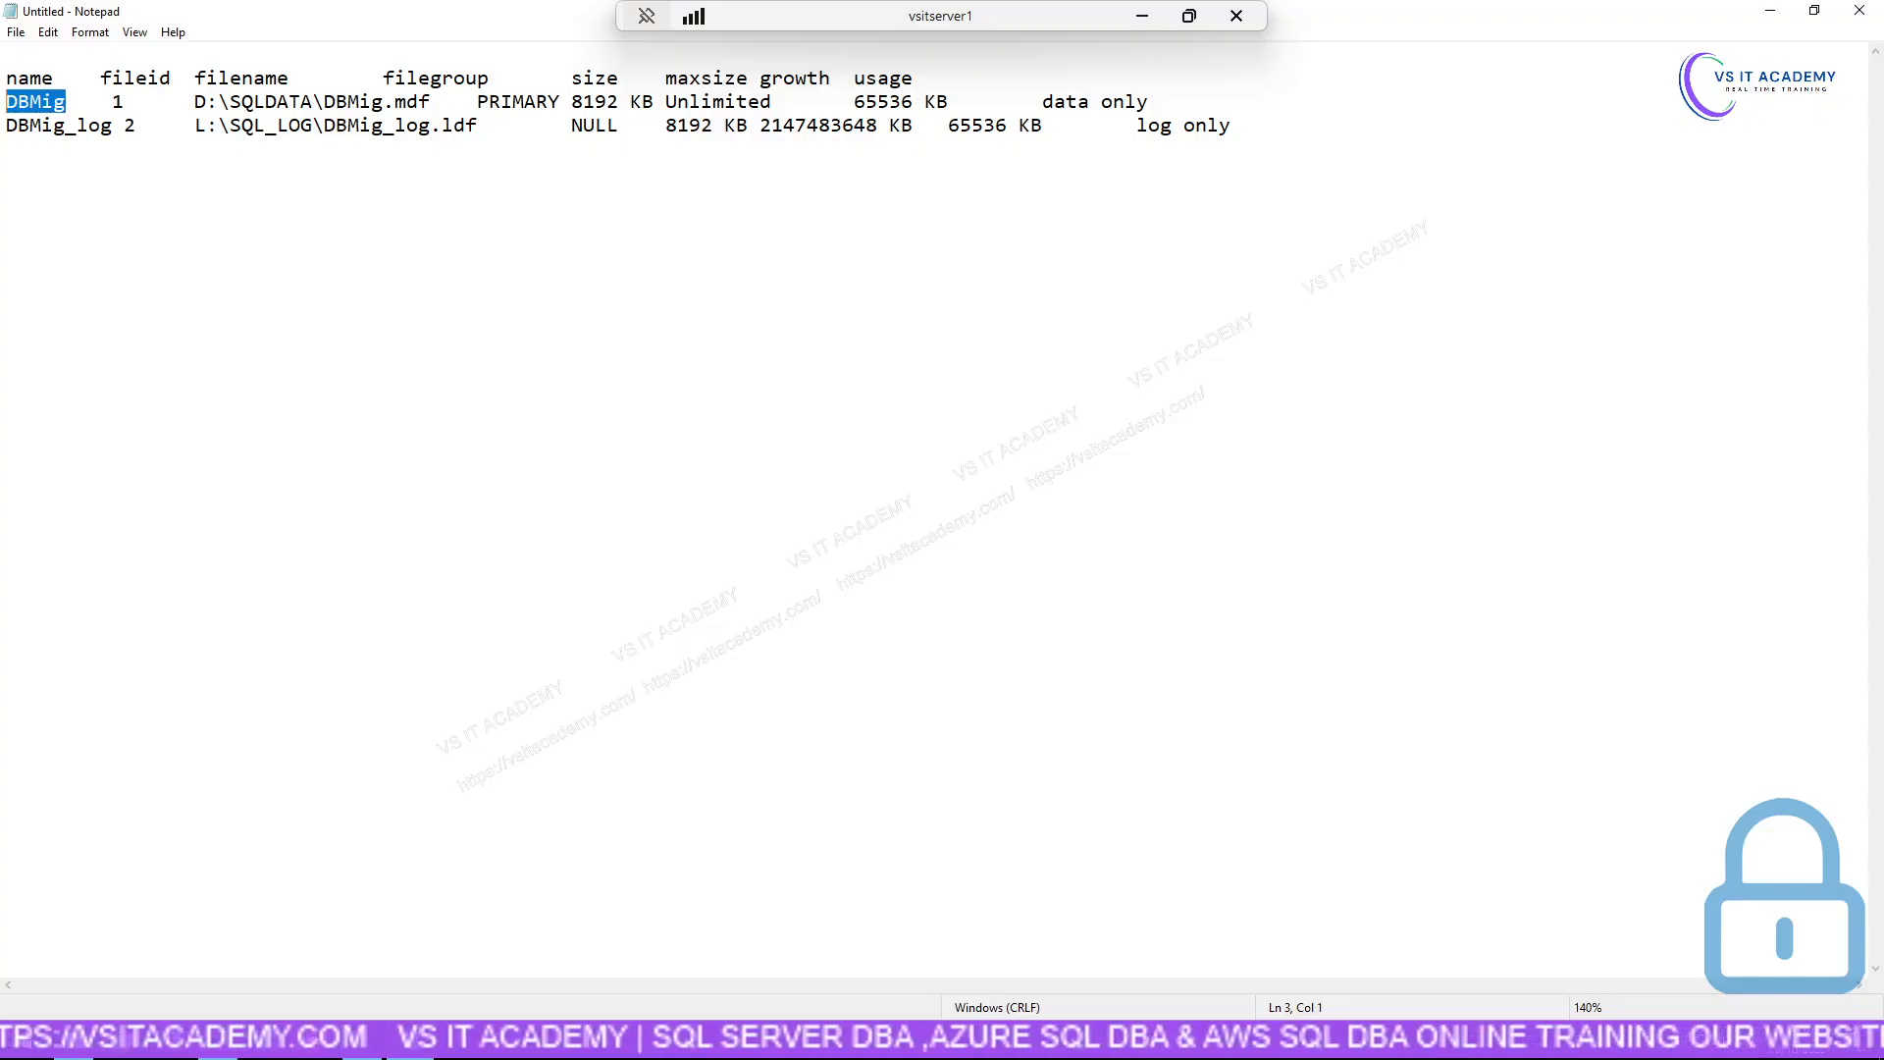
left_click_drag(323, 102, 431, 102)
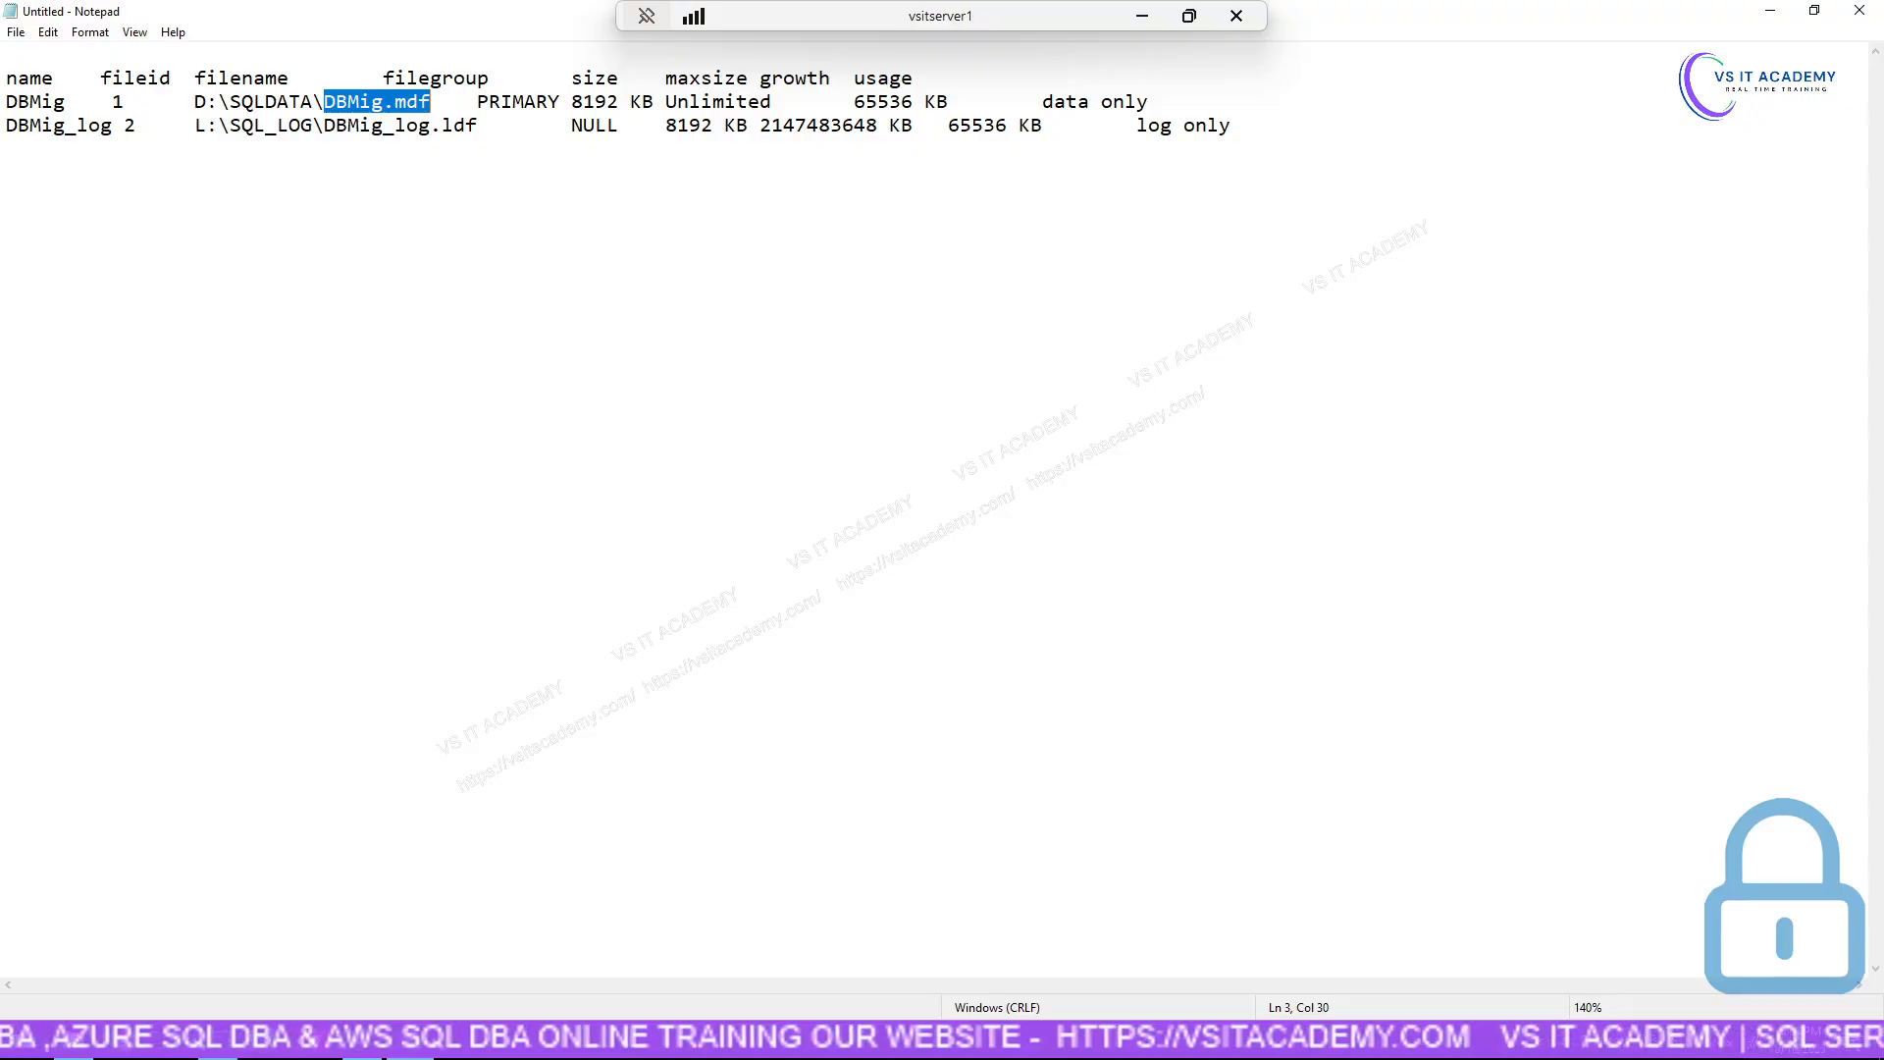
Highlight the logical log name DBMig_log and its physical file name DBMig_log.ldf in the notes.
left_click_drag(114, 125, 6, 126)
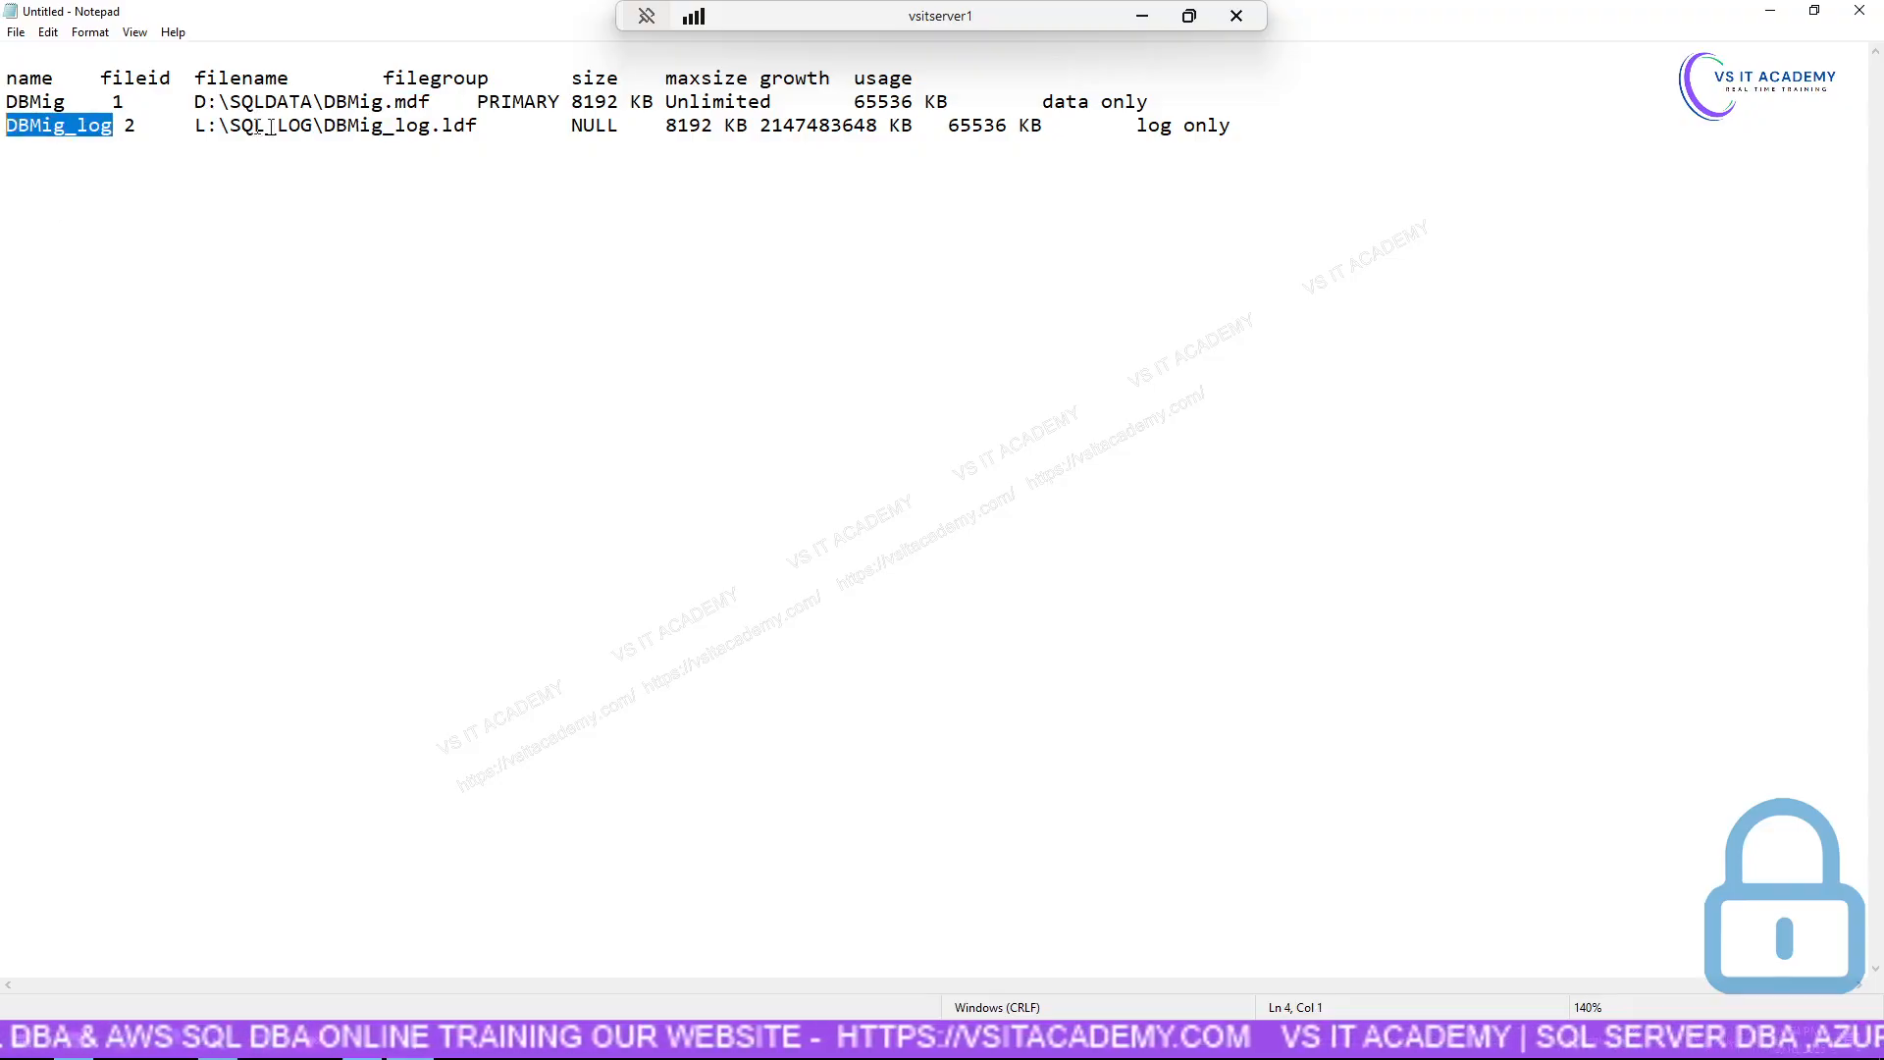
left_click_drag(324, 126, 485, 128)
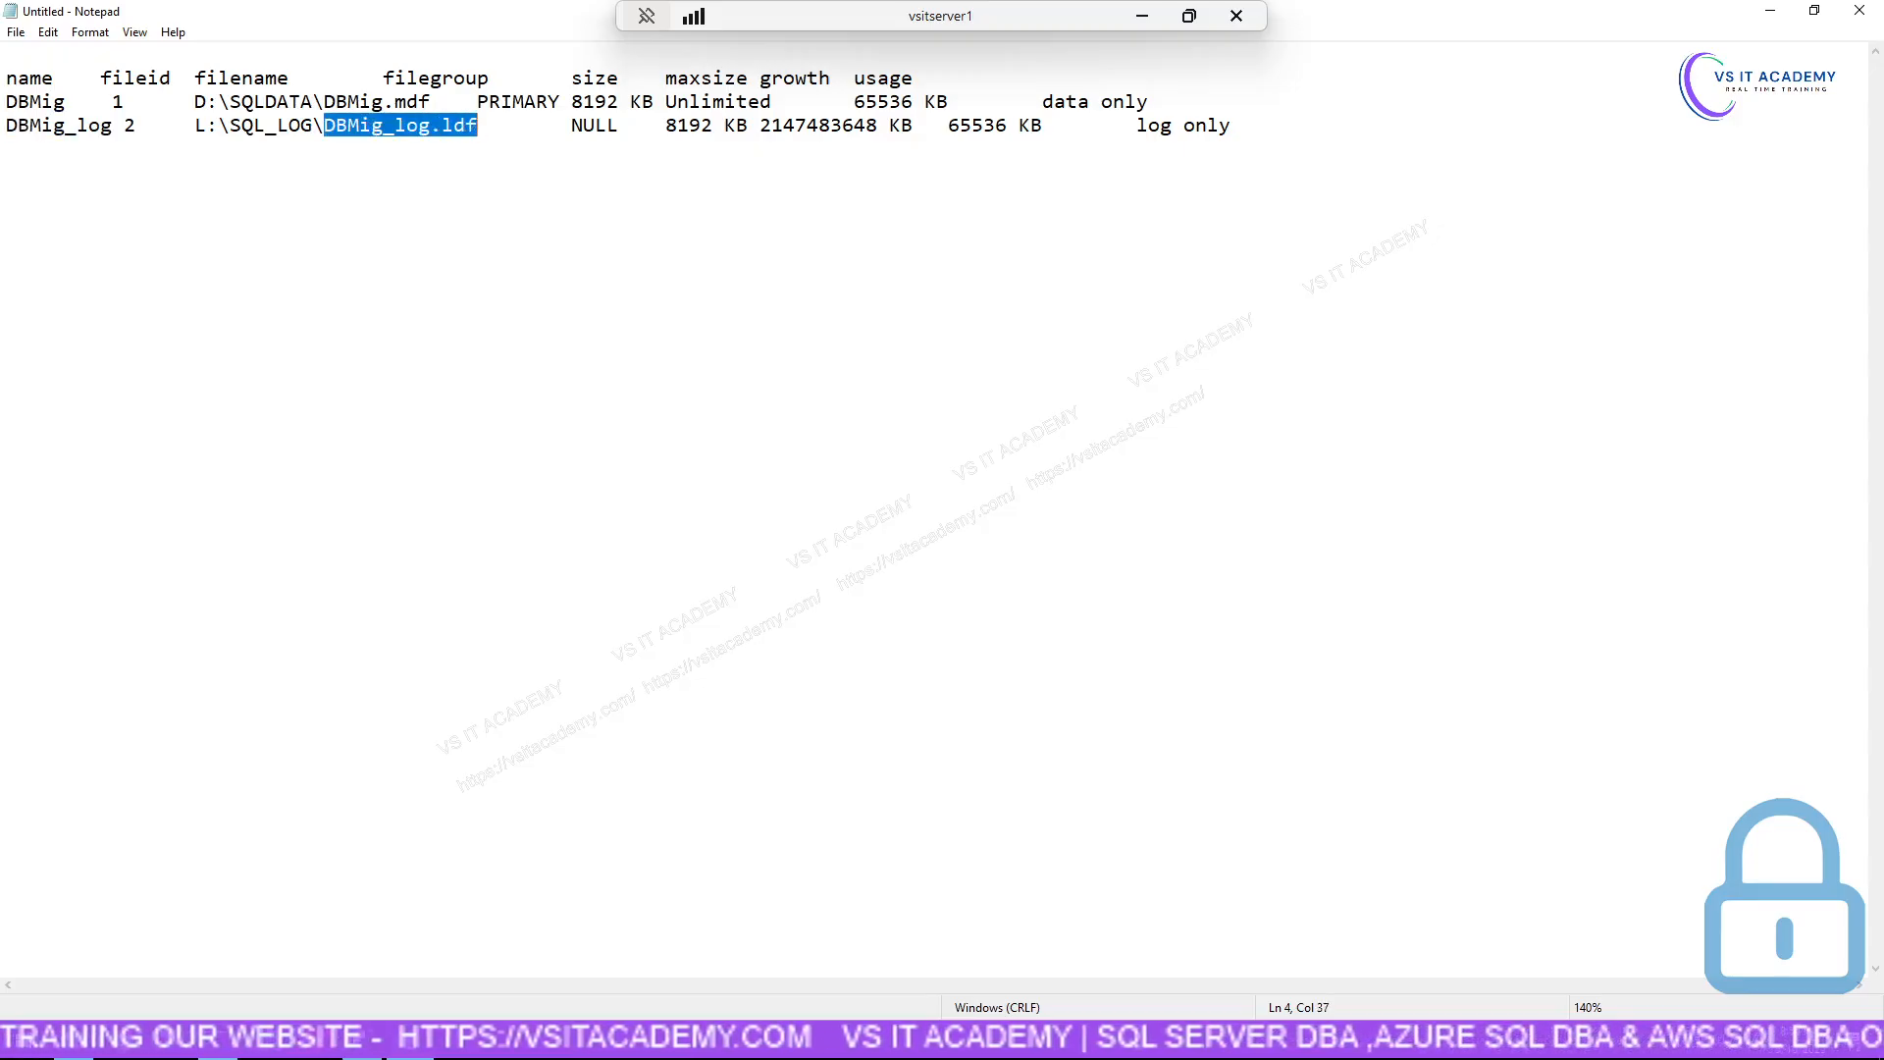
left_click_drag(114, 126, 5, 126)
left_click_drag(335, 125, 478, 128)
left_click(478, 126)
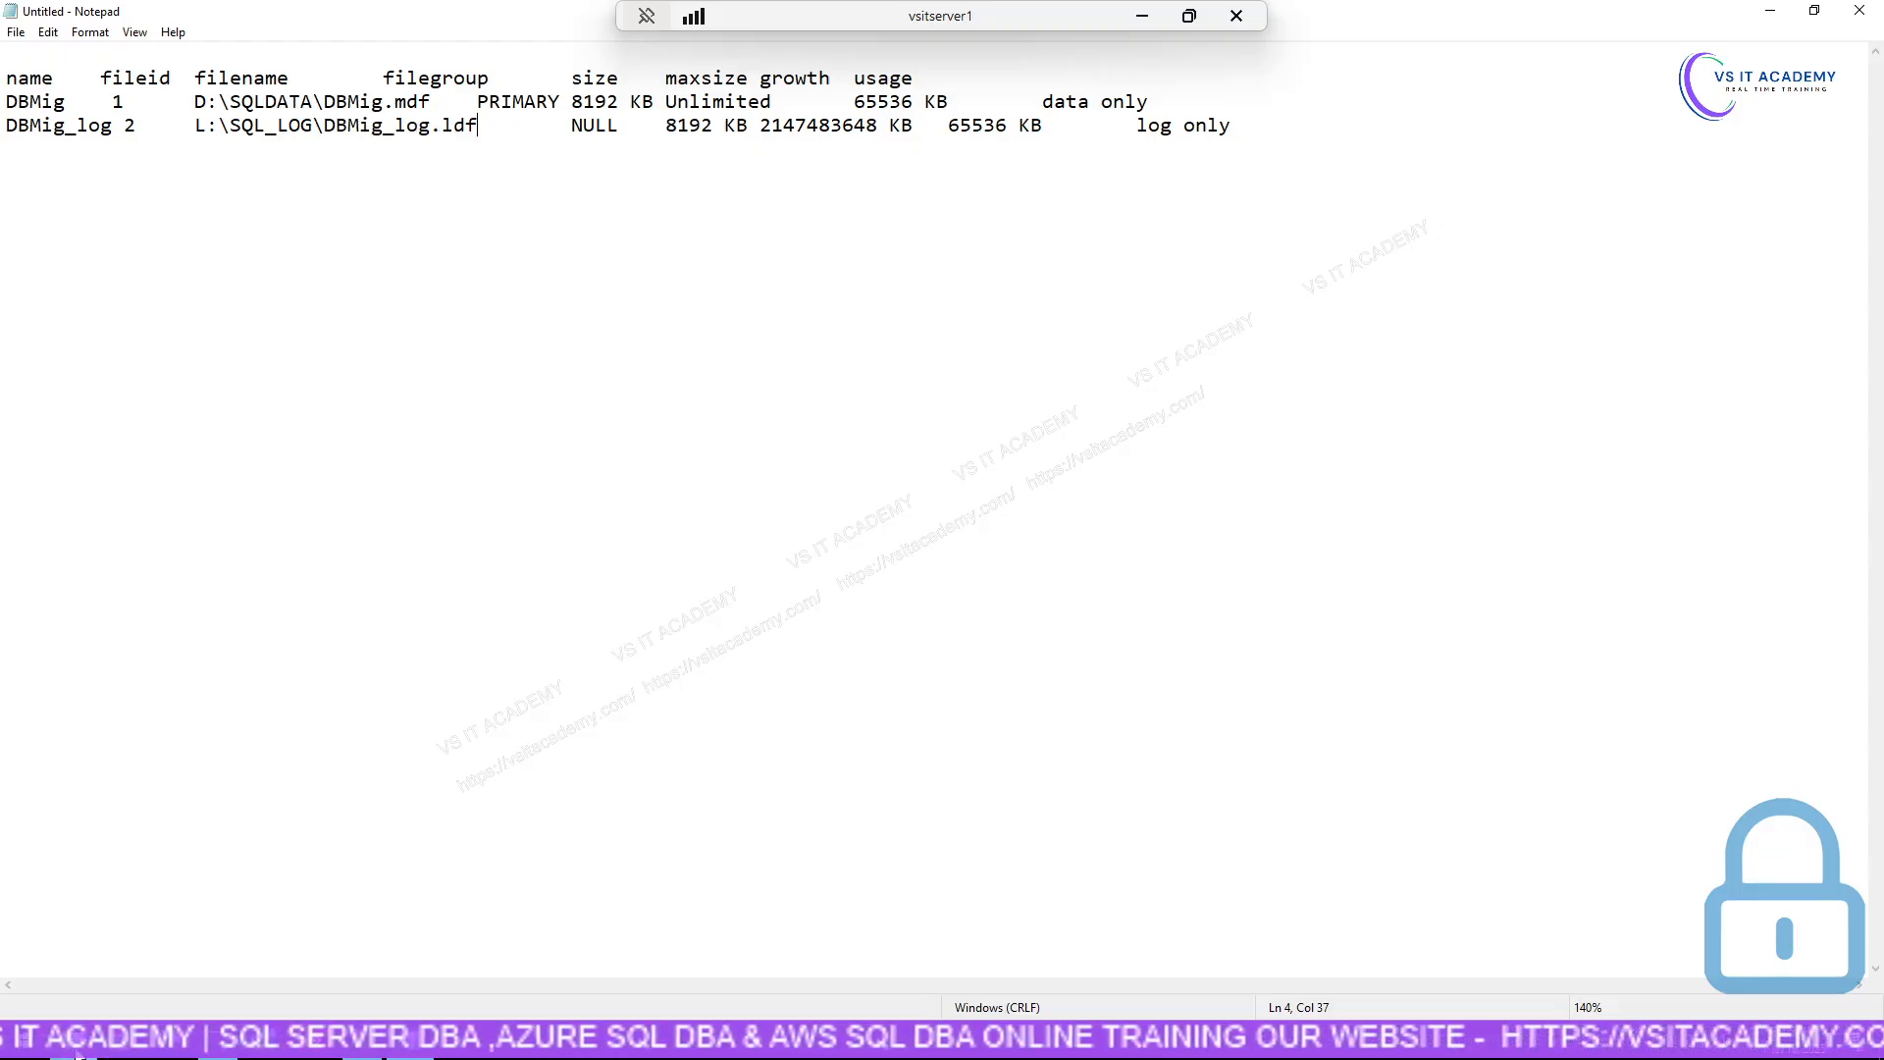
Browse to the SQL_LOG folder on the Log (L:) drive and select the DBMig_log file to verify its location.
left_click(79, 1055)
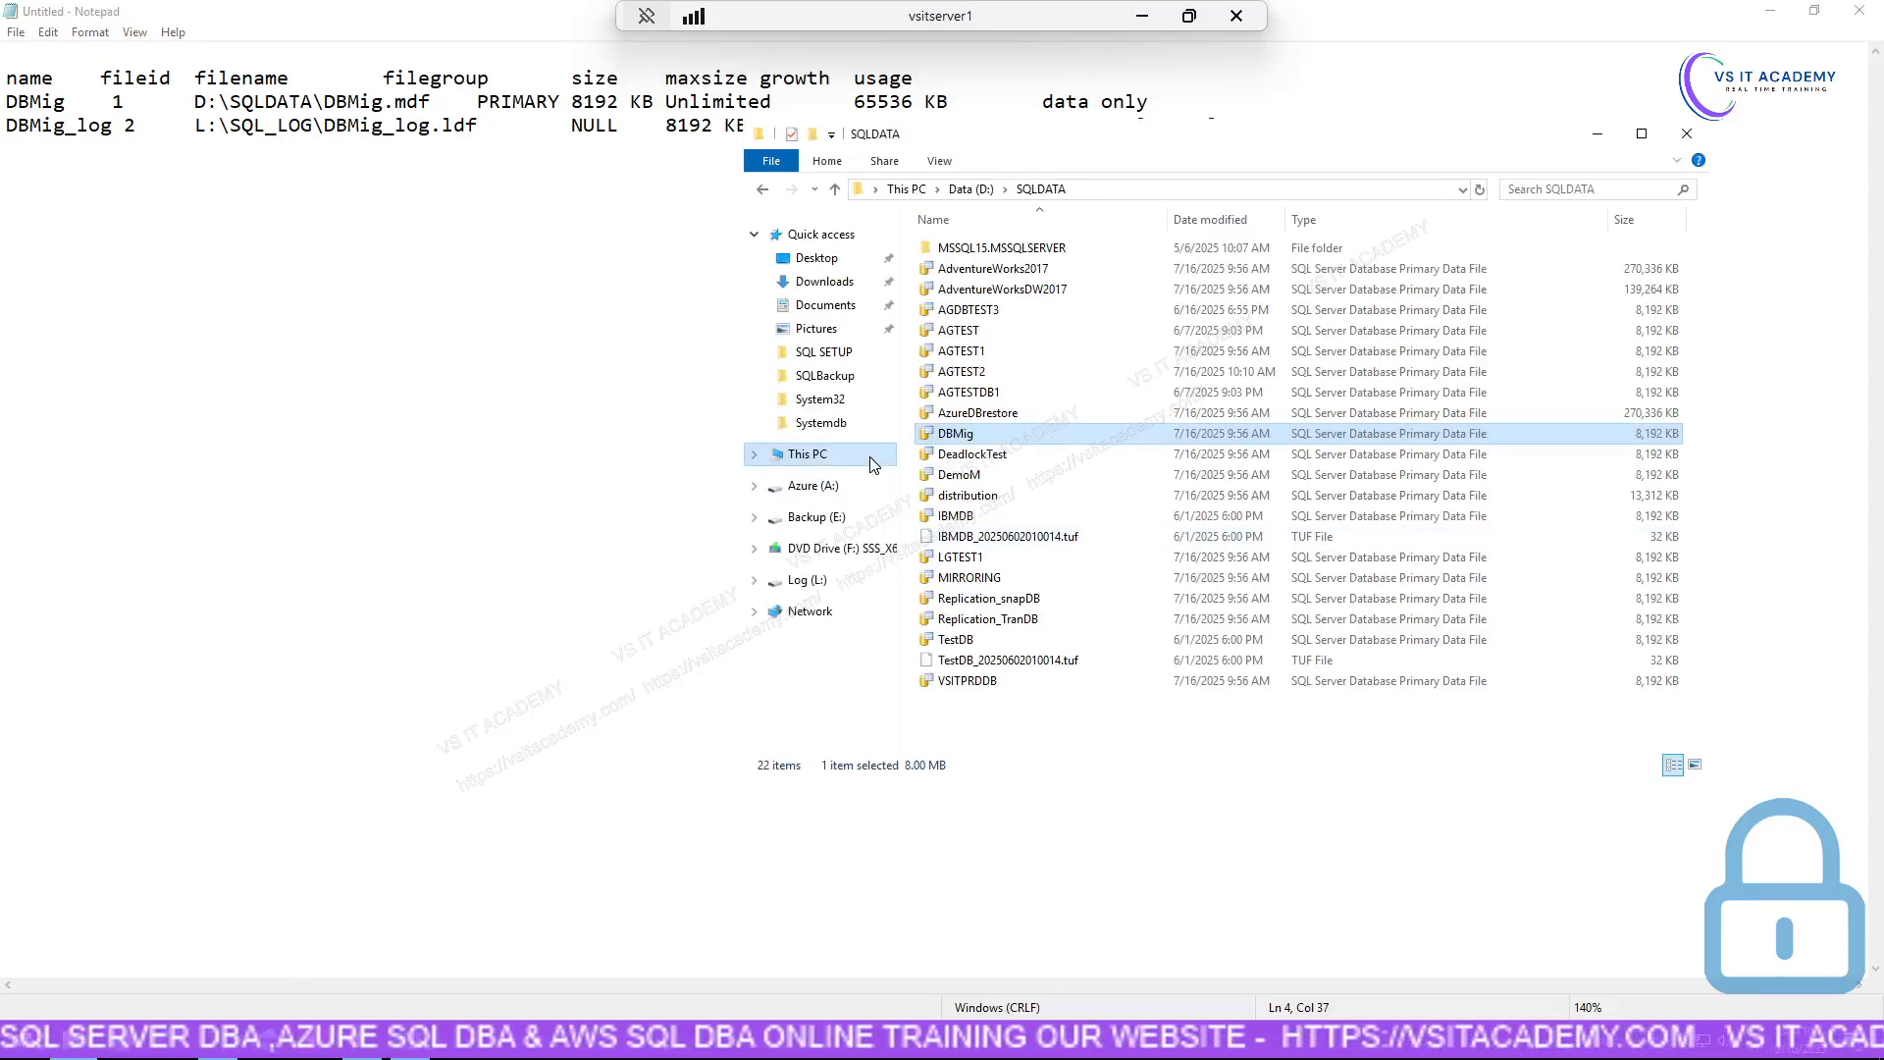
left_click(861, 460)
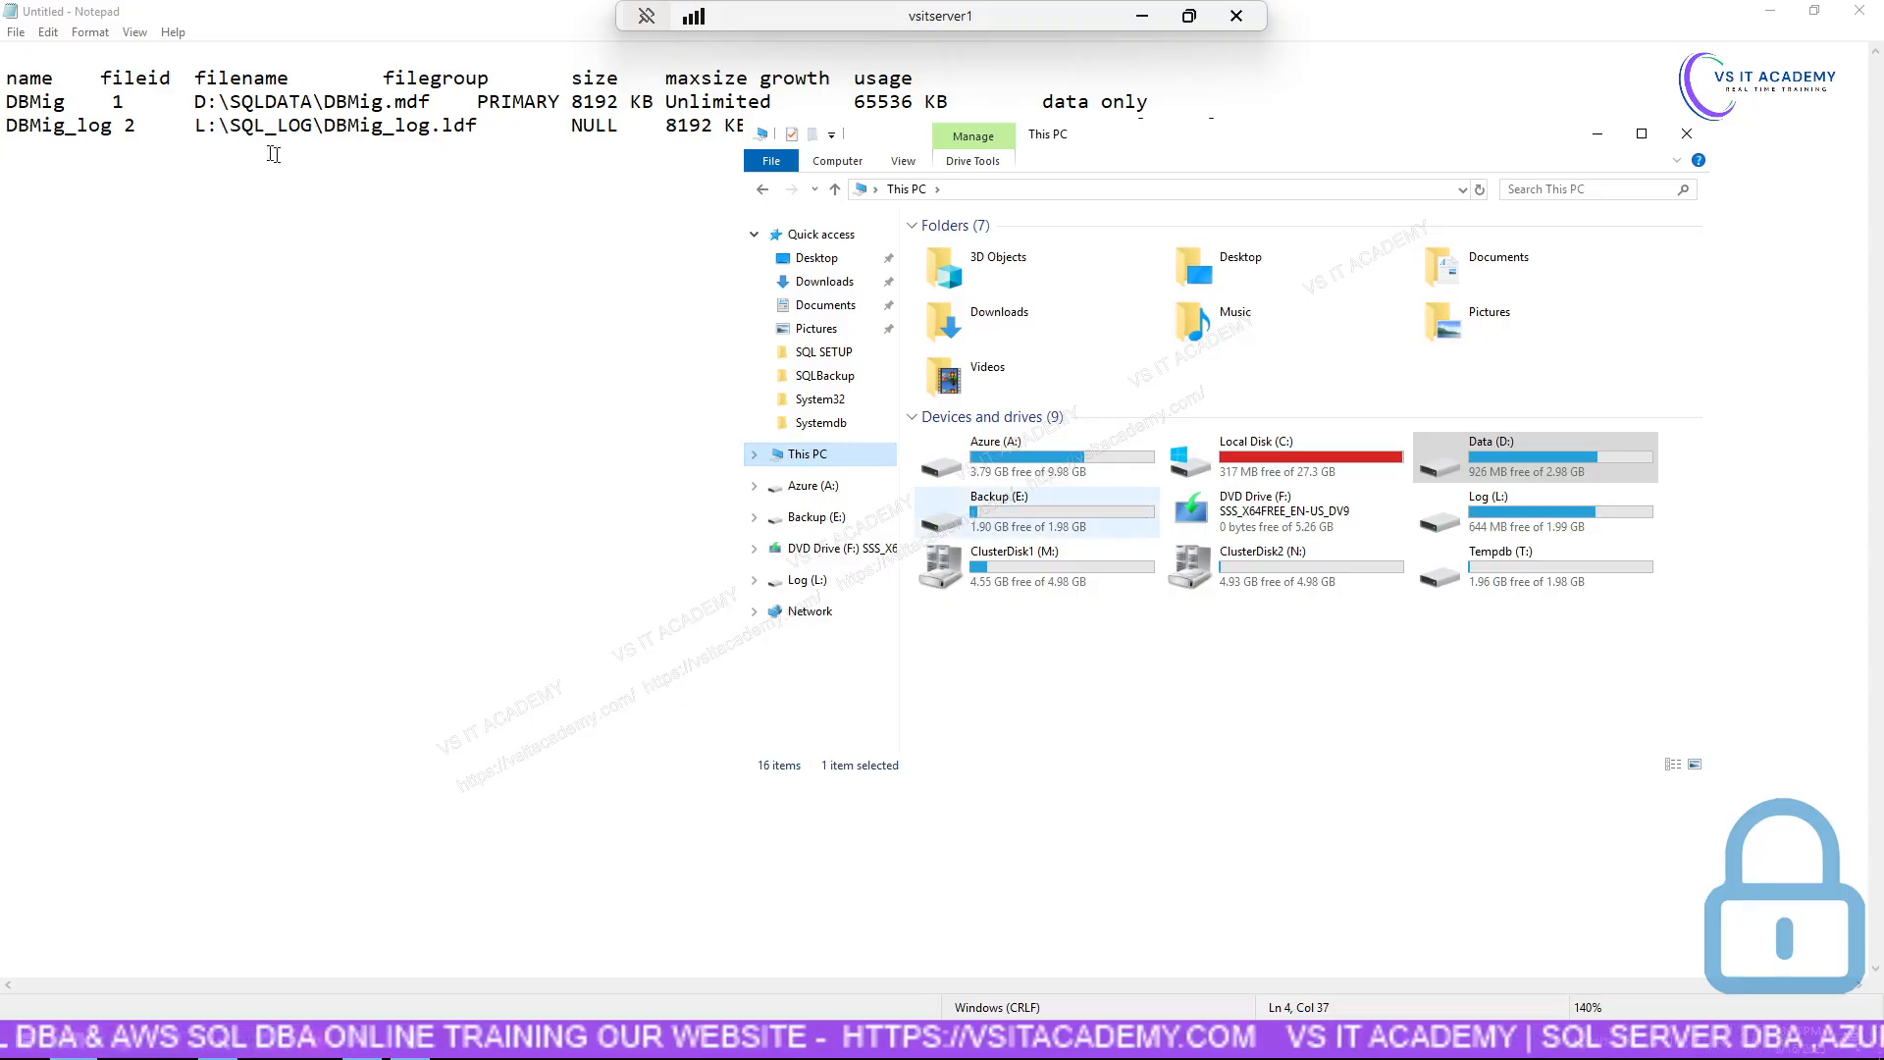
double_click(1494, 505)
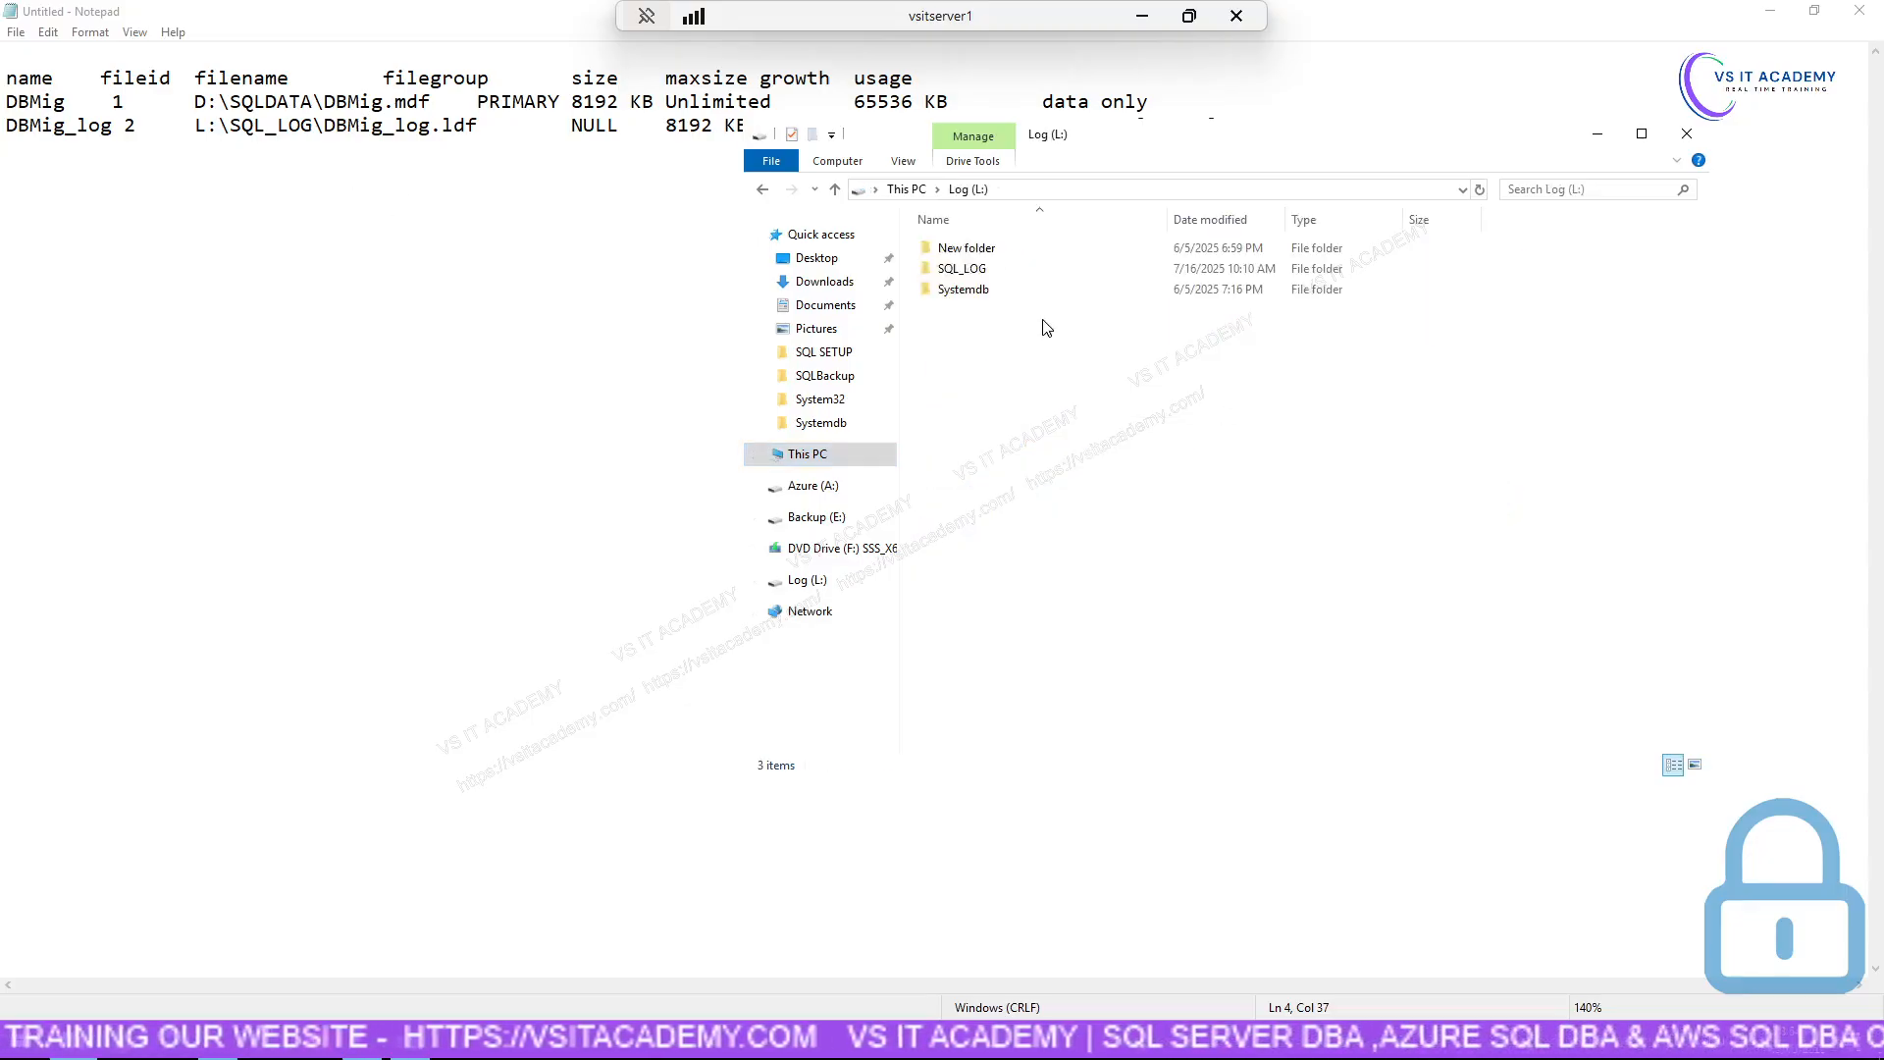
double_click(963, 274)
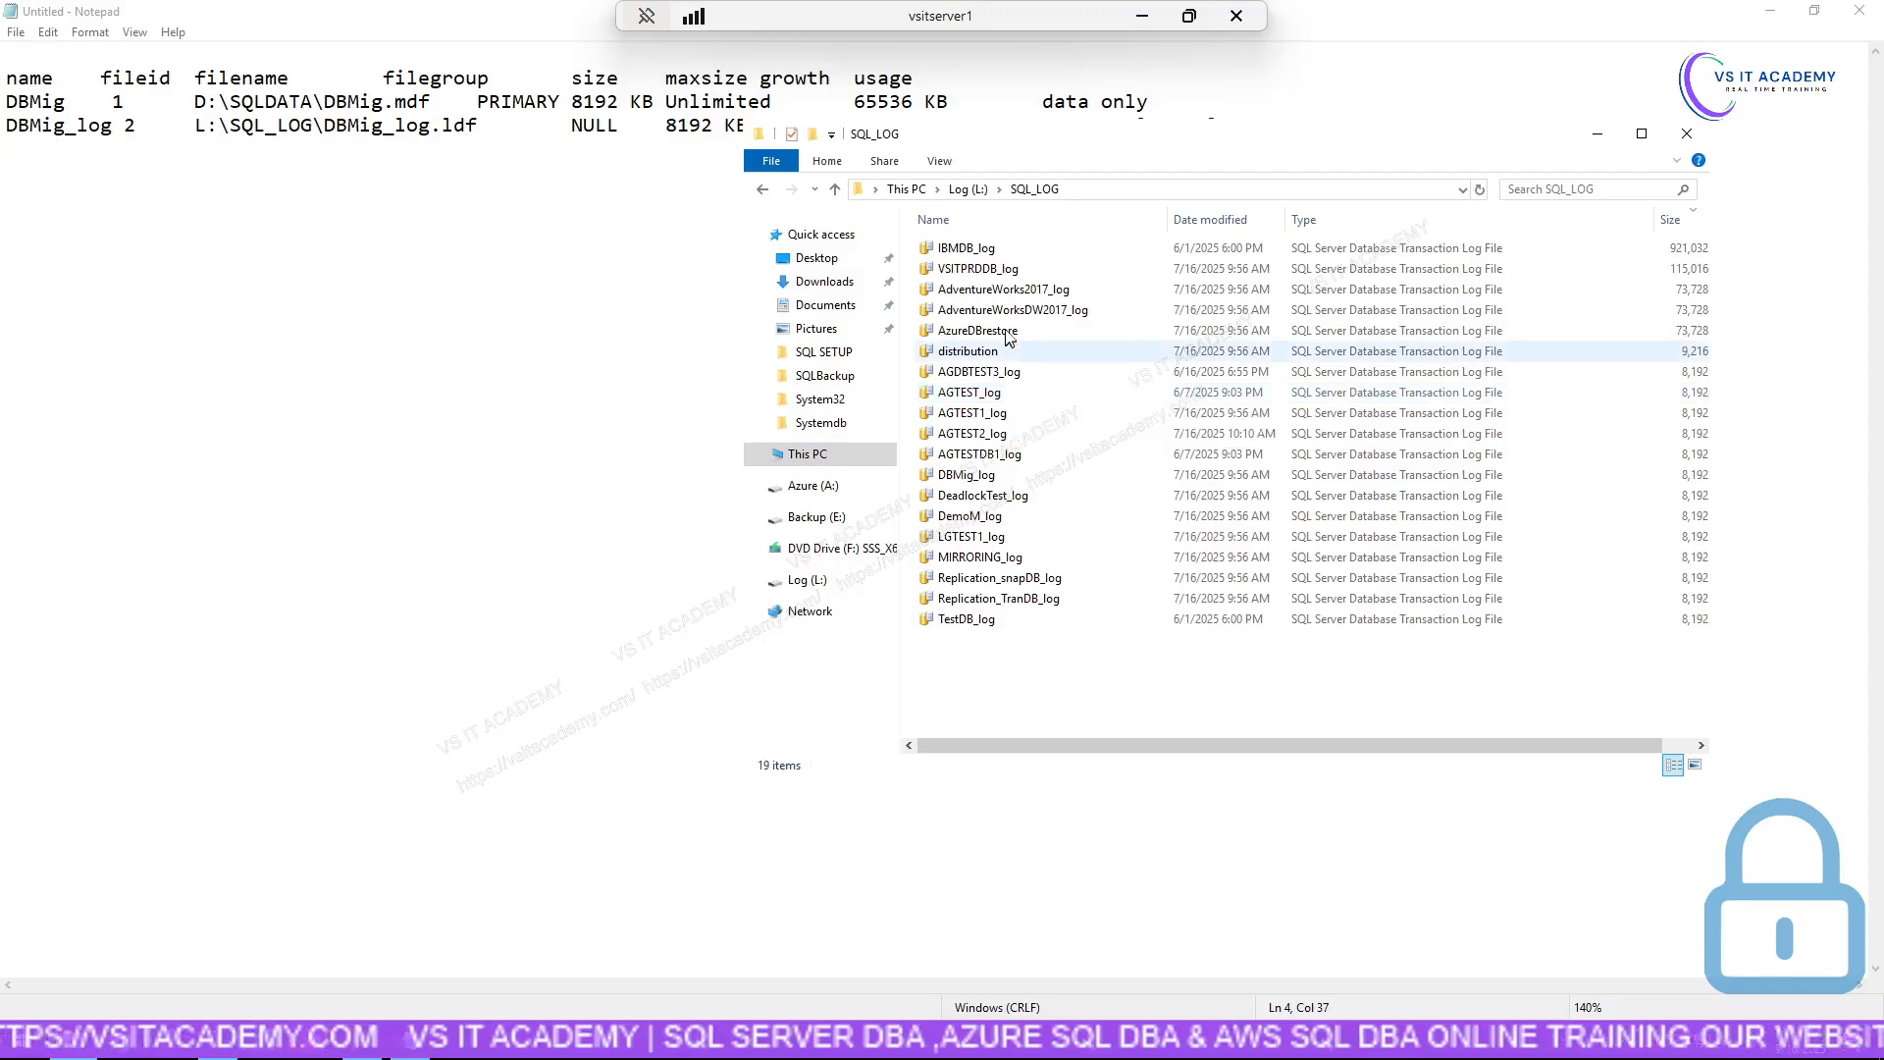
left_click(995, 476)
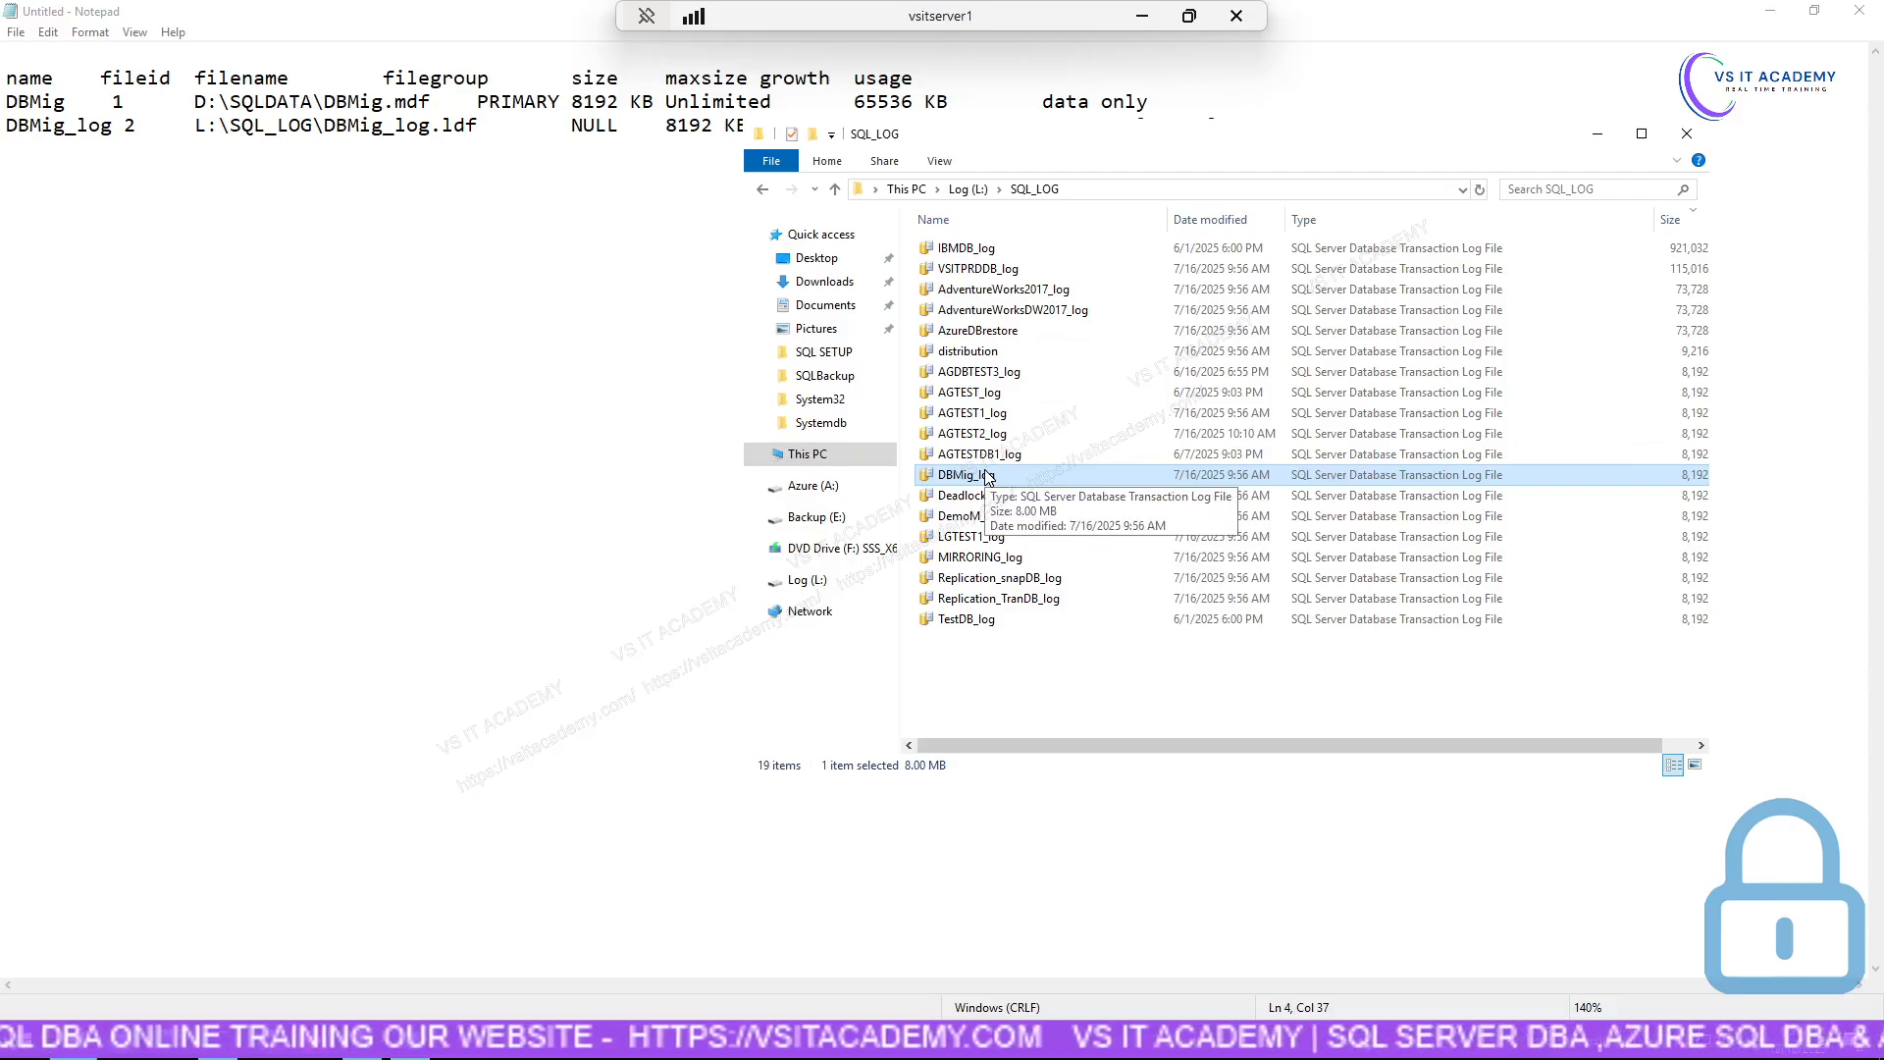
left_click(1592, 136)
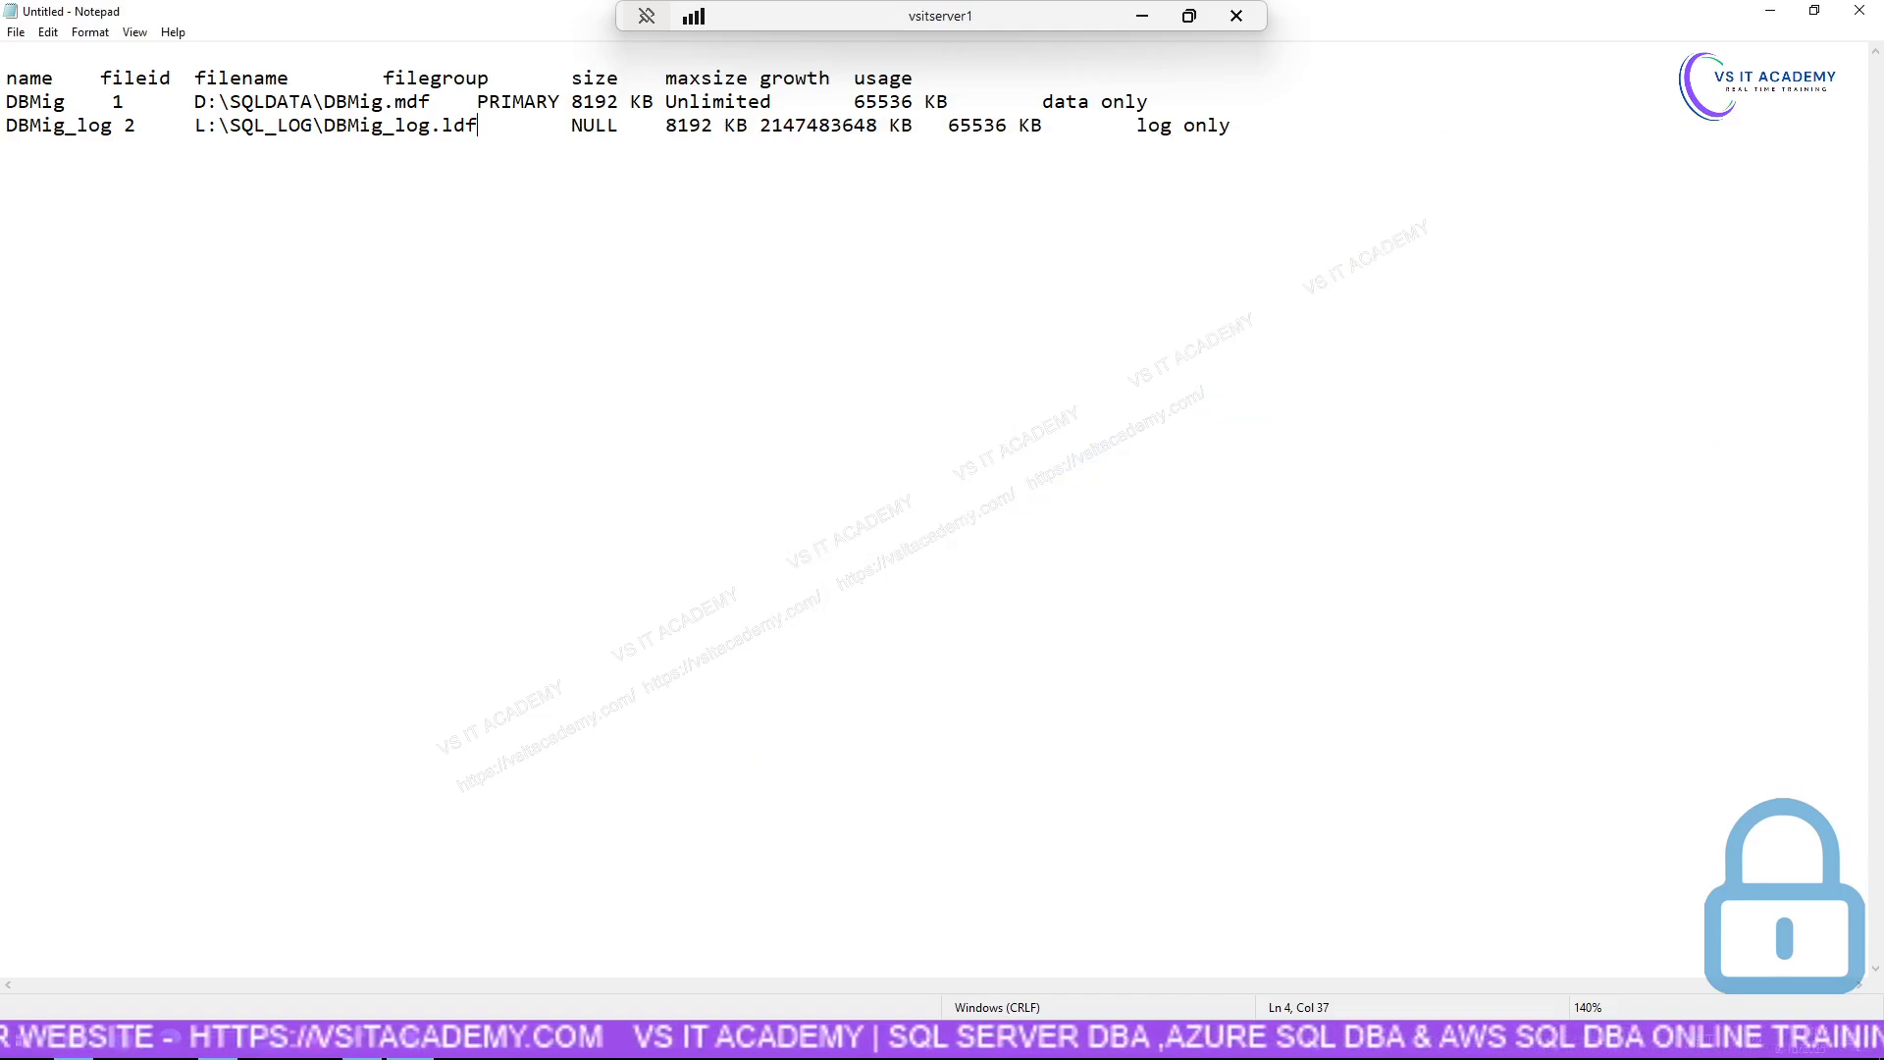
Highlight the logical name DBMig and its physical file name DBMig.mdf in Notepad, and put the notes away.
left_click_drag(66, 101, 6, 101)
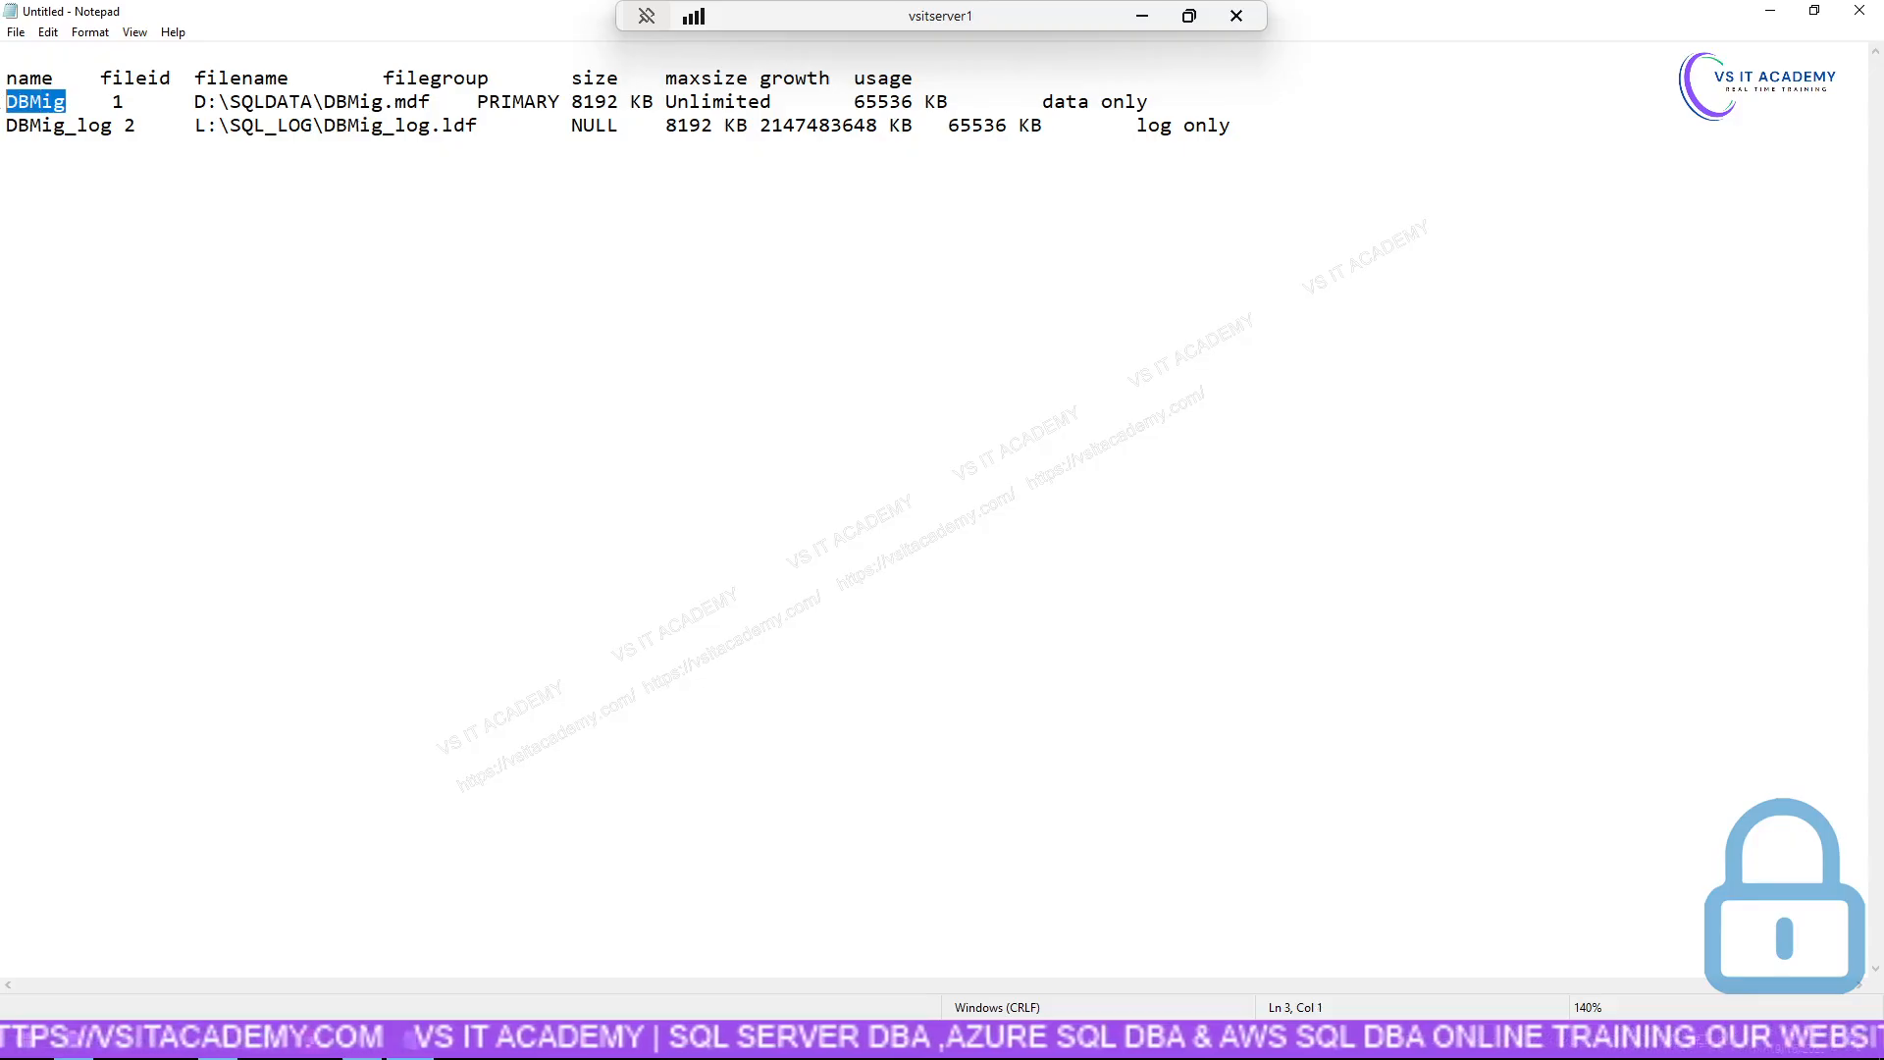
left_click_drag(325, 101, 430, 101)
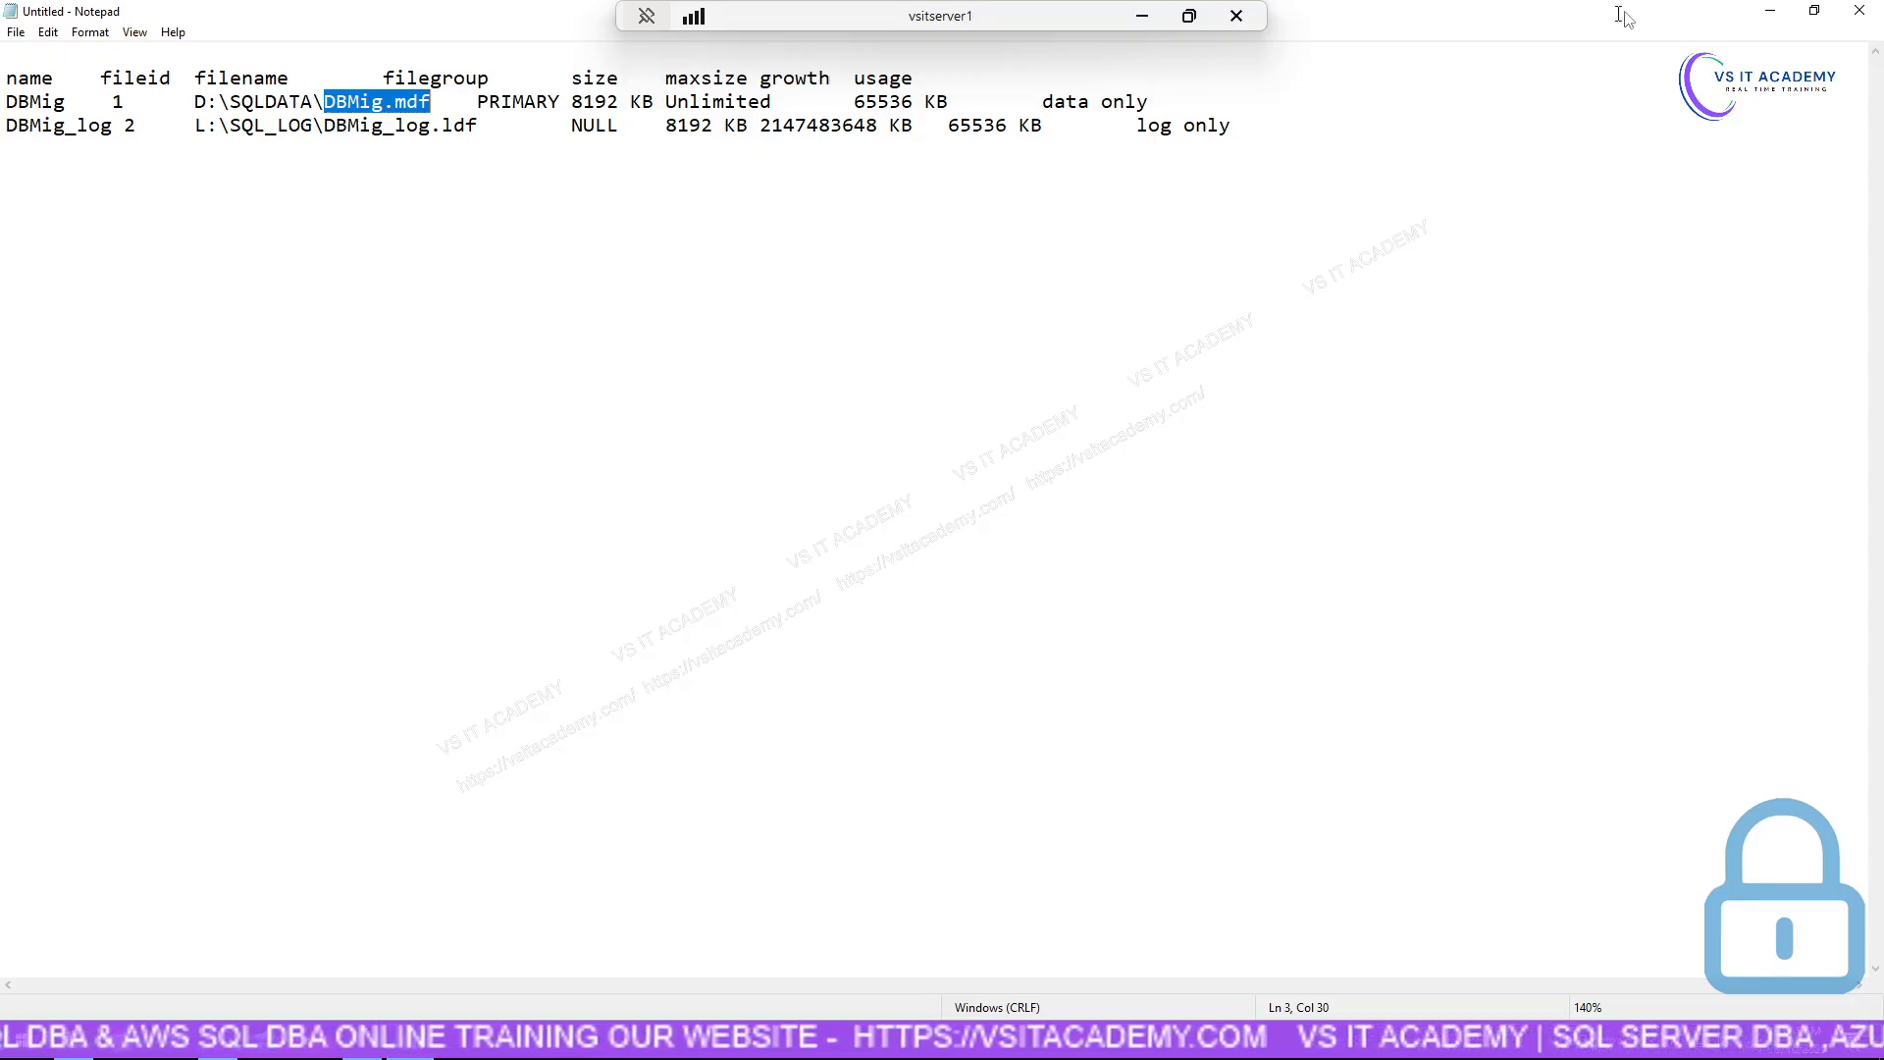
left_click(1788, 11)
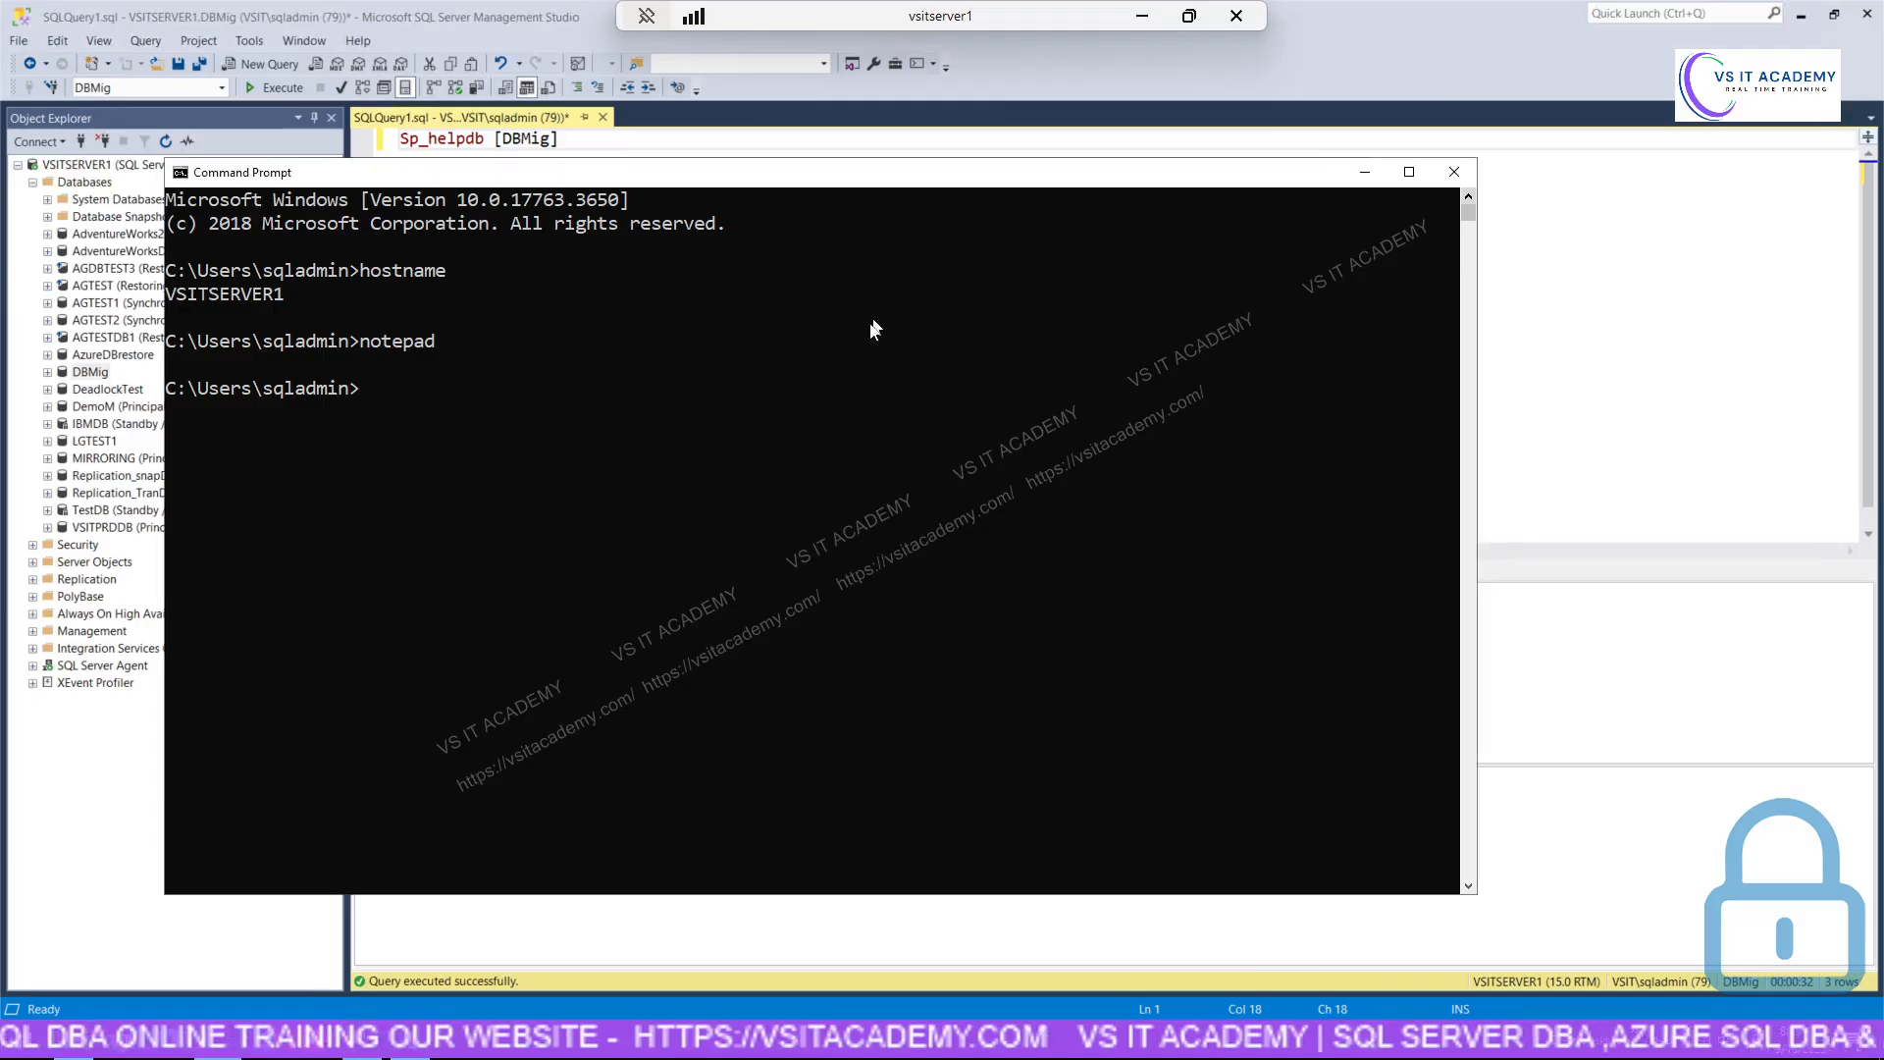
Switch to SQL Server Management Studio and select the DBMig.mdf file path in the Sp_helpdb results.
left_click(362, 1042)
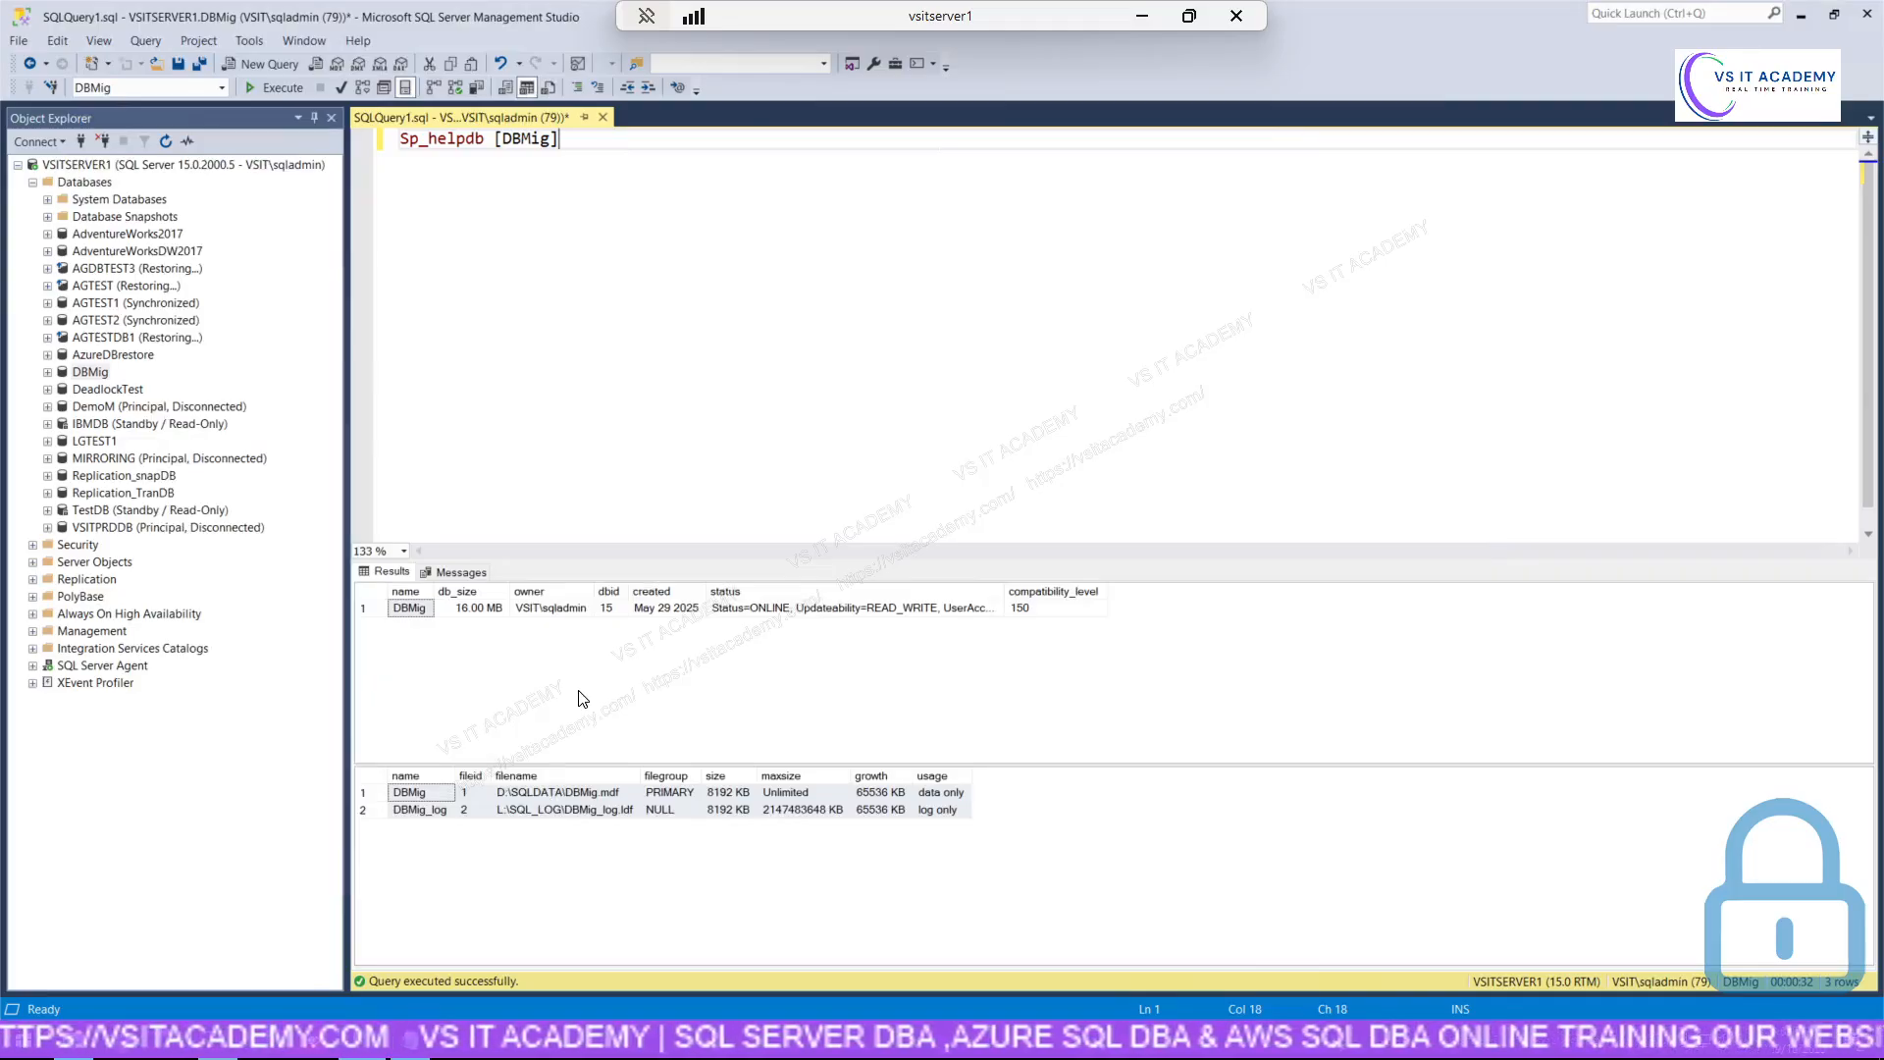
left_click(531, 139)
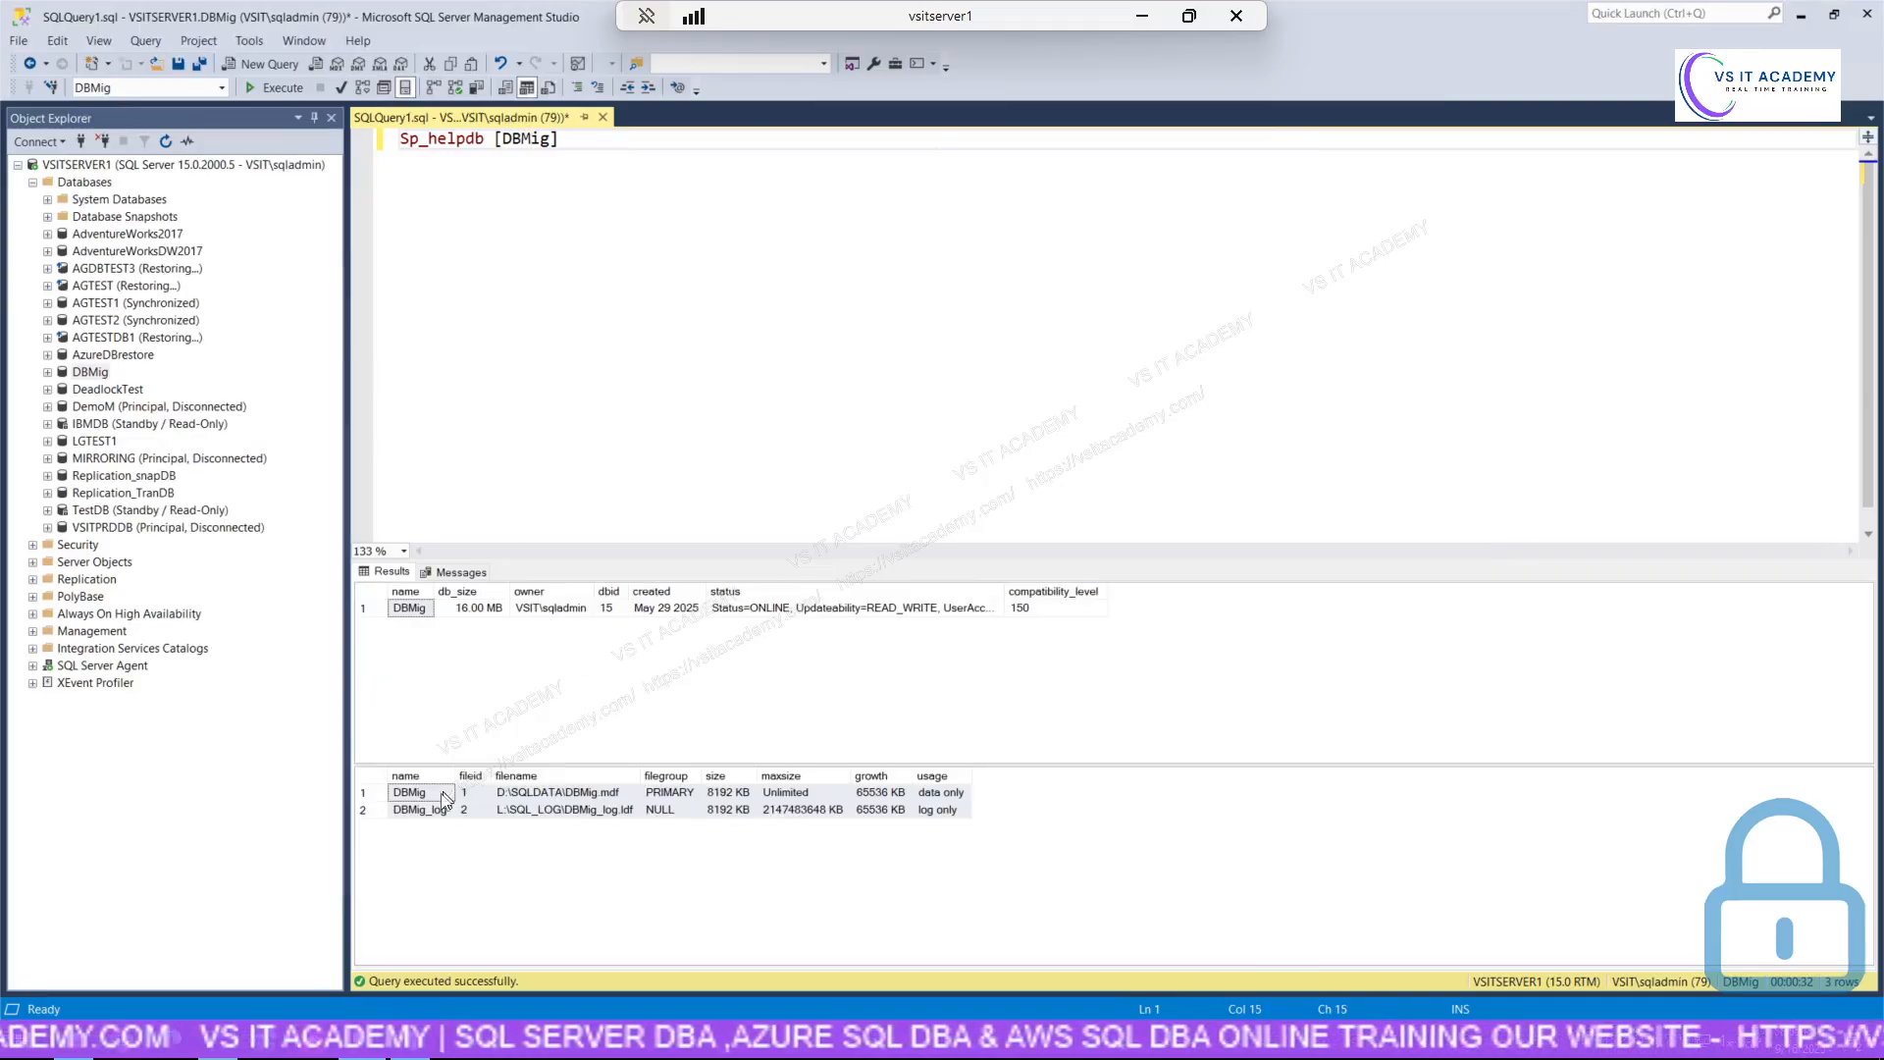
left_click(507, 797)
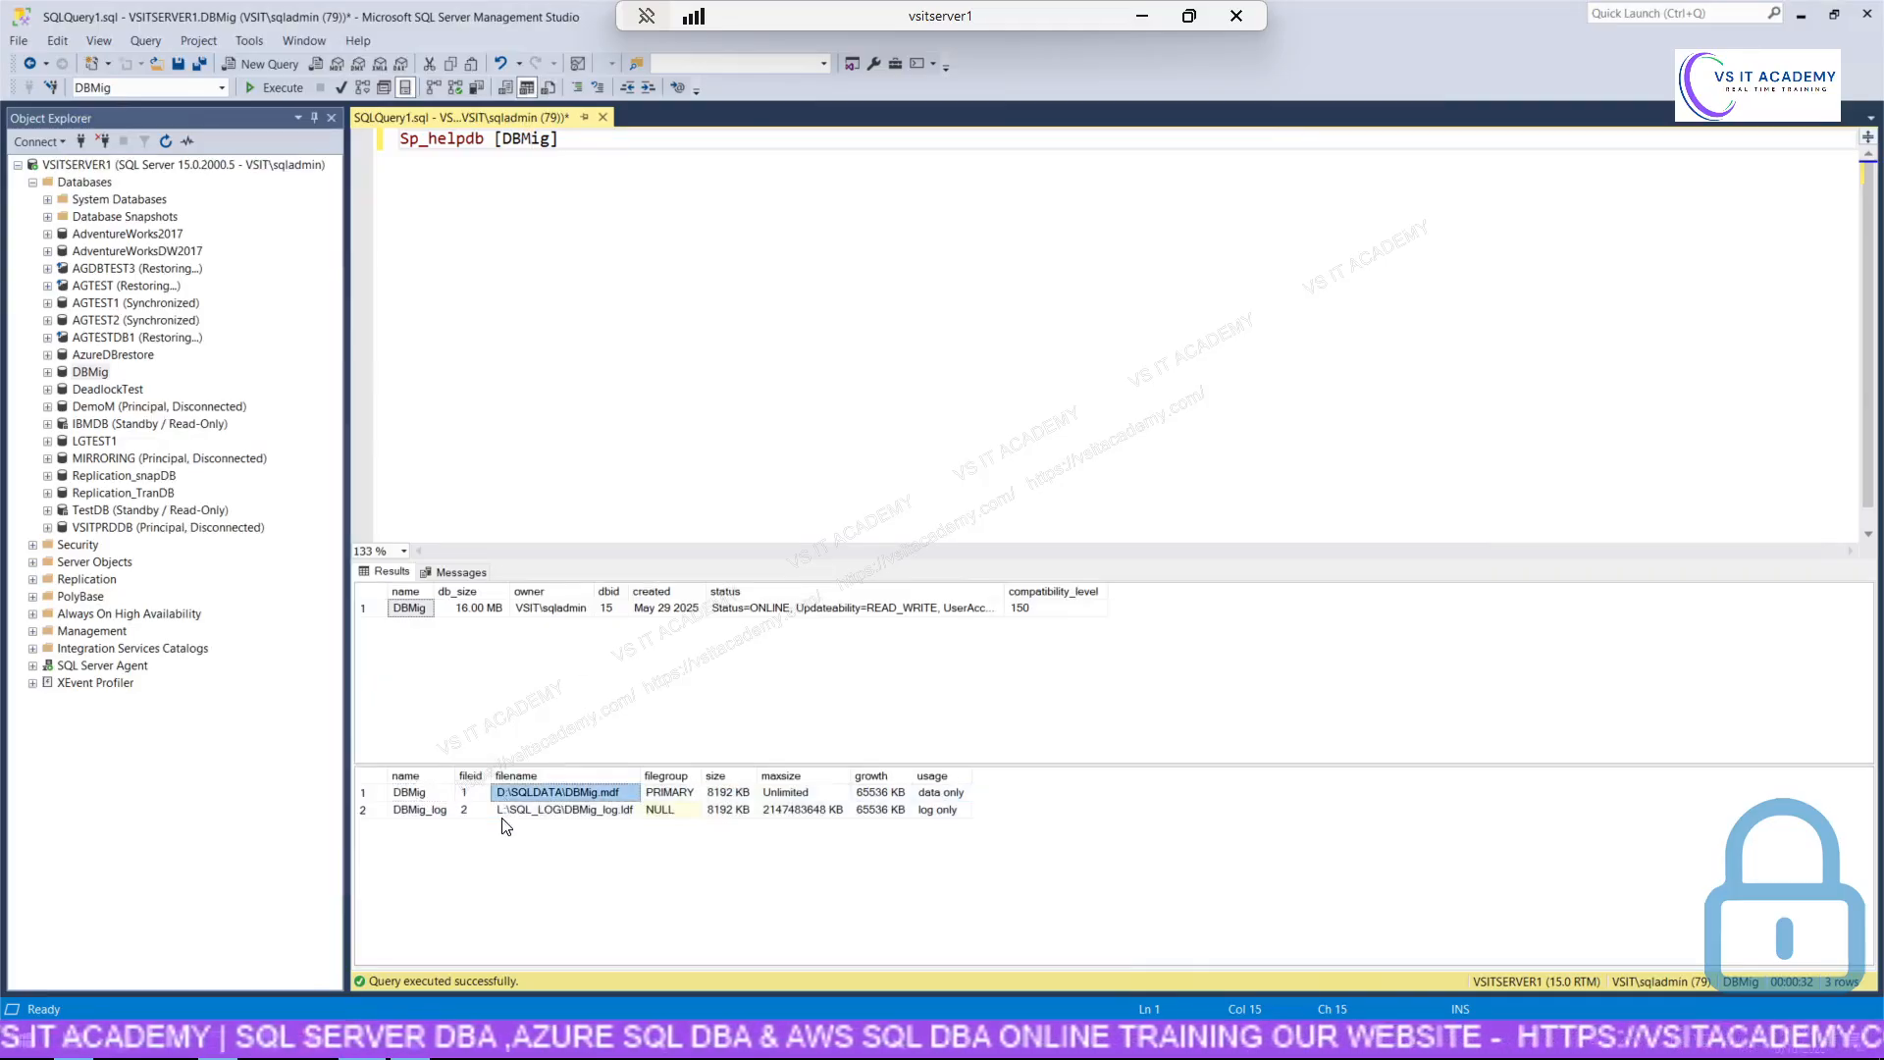
Switch to the Canva notes and highlight the line requiring a full database backup before file movement.
left_click(1142, 16)
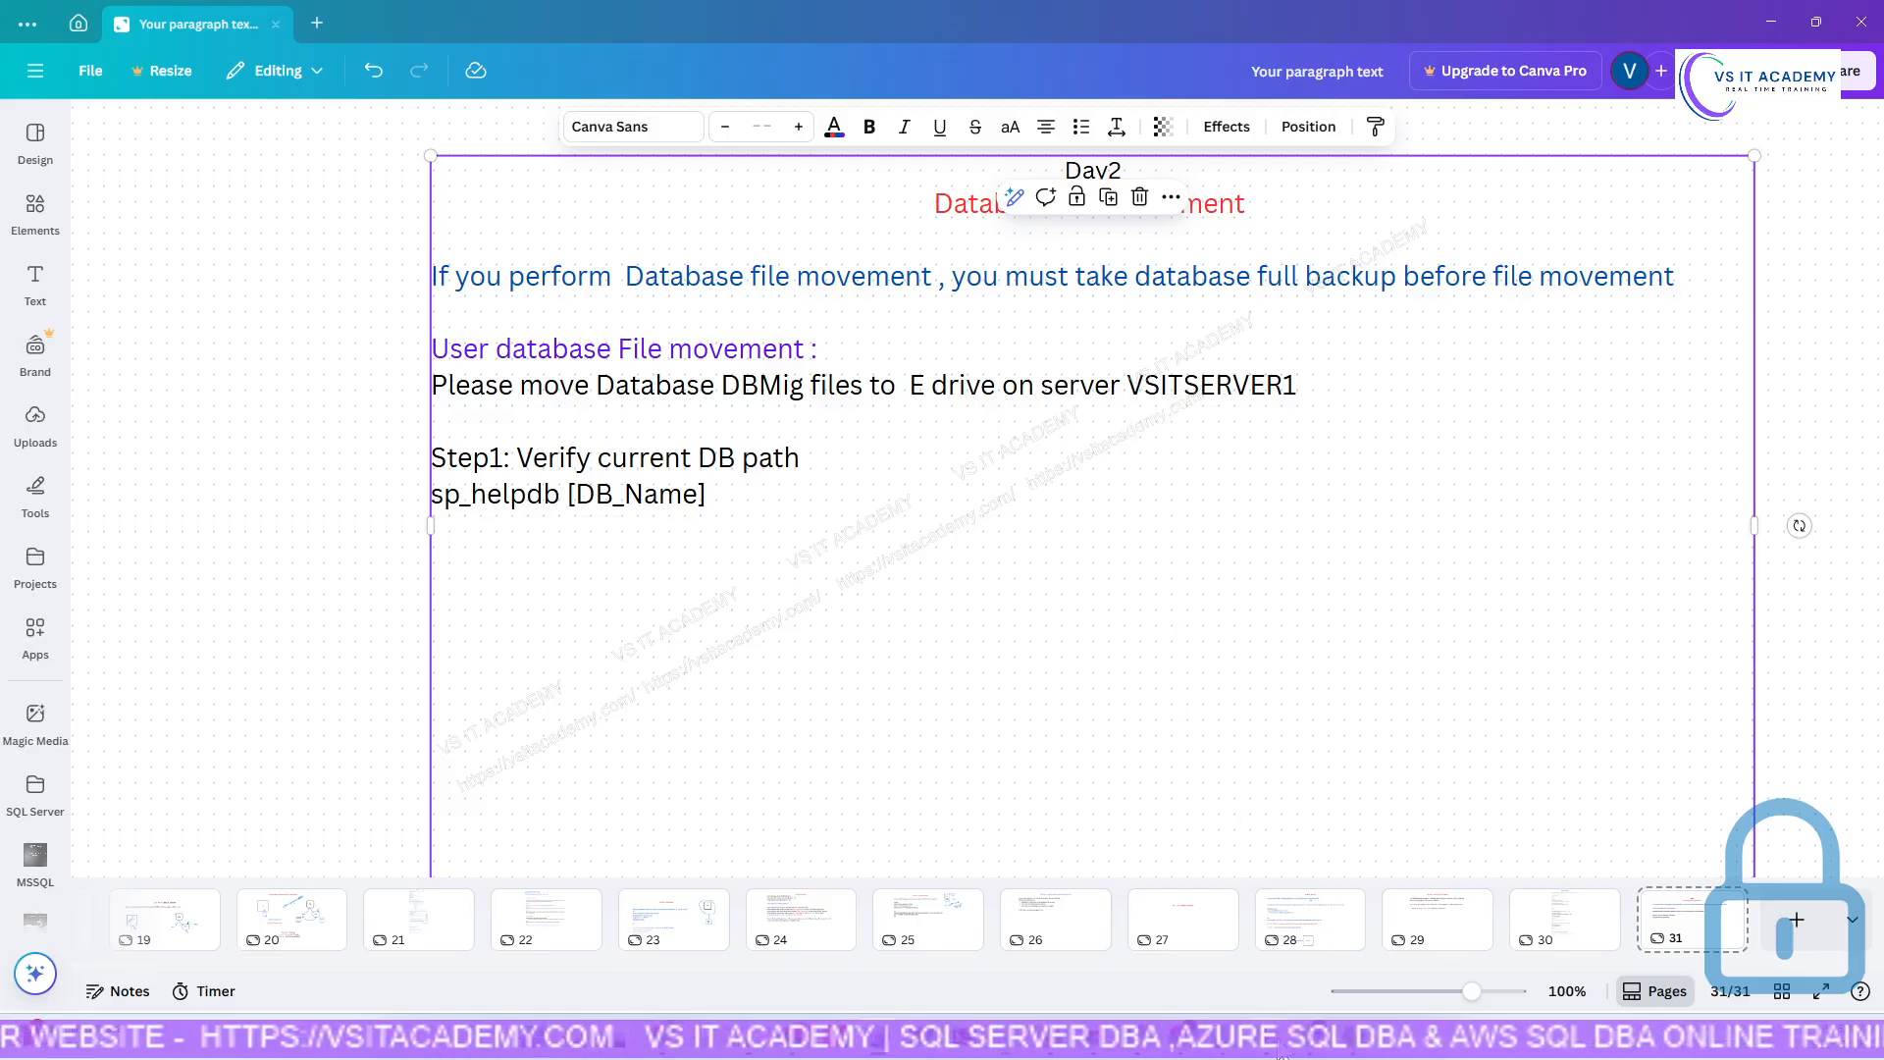
left_click(1279, 1053)
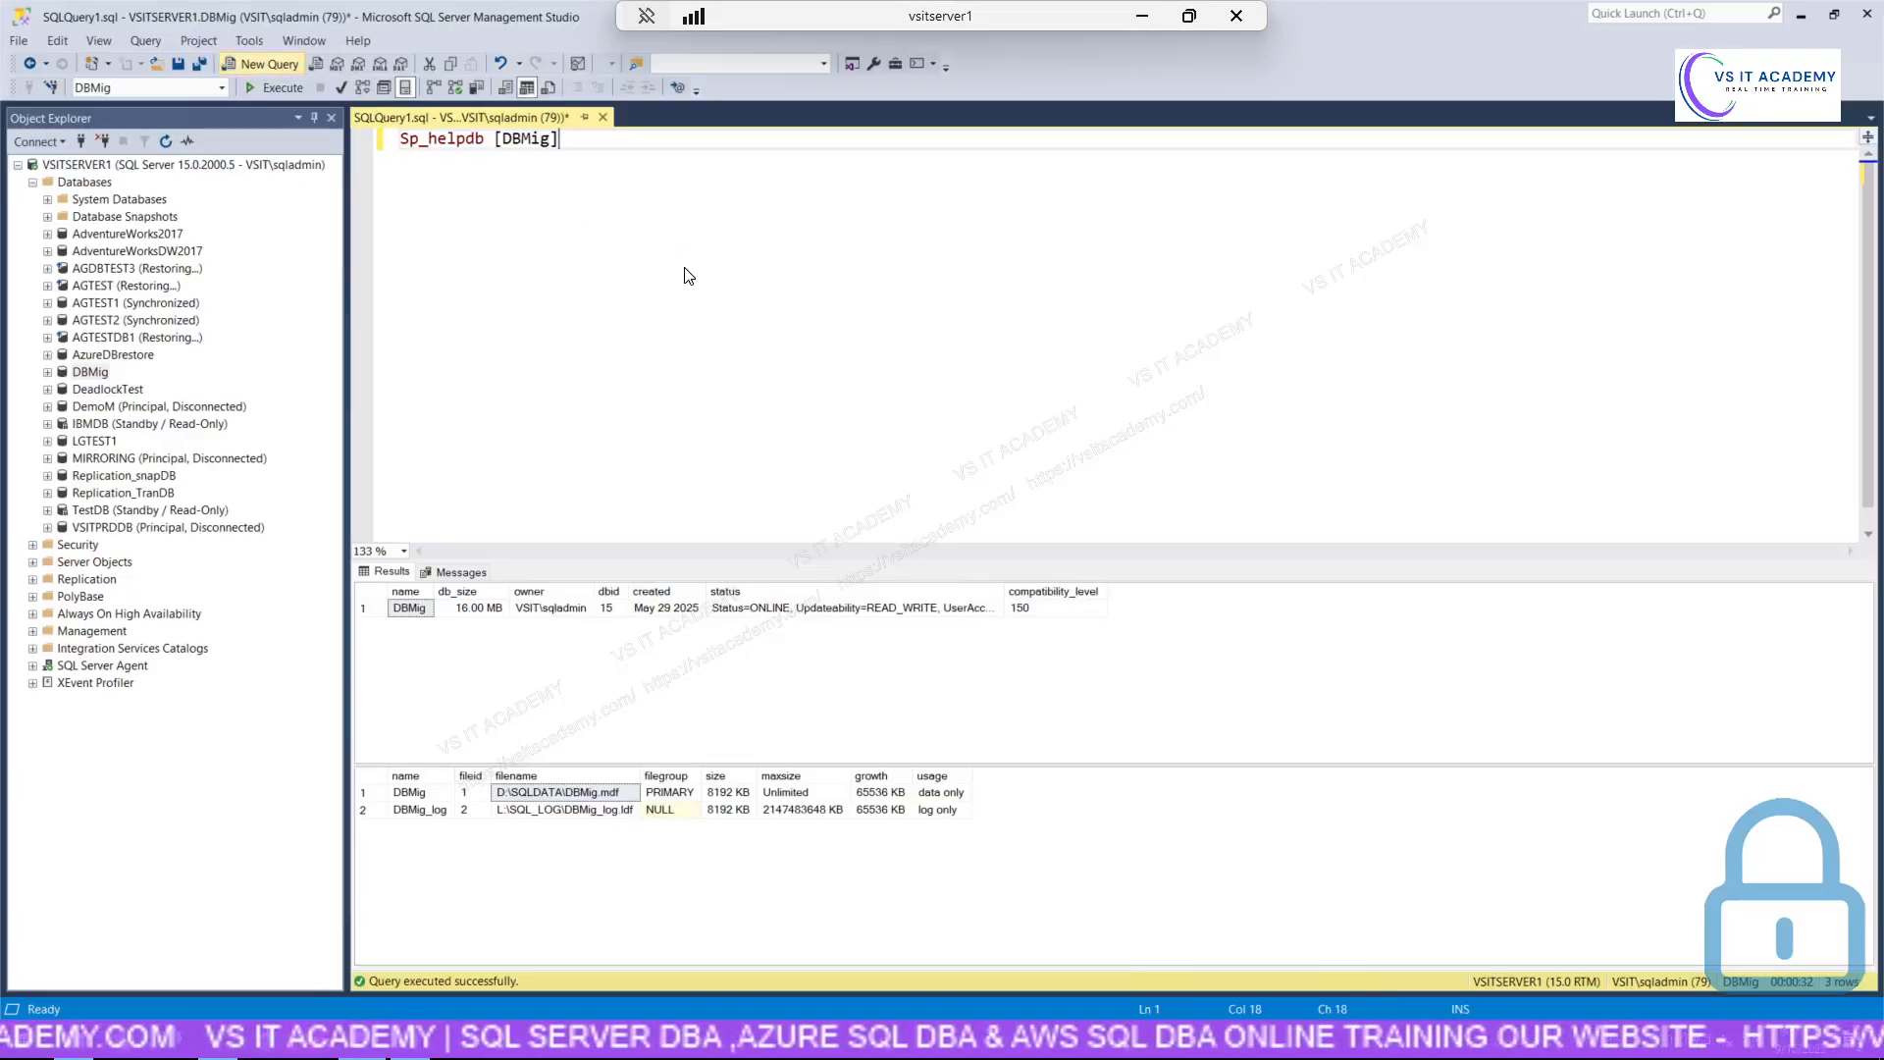
left_click(1144, 18)
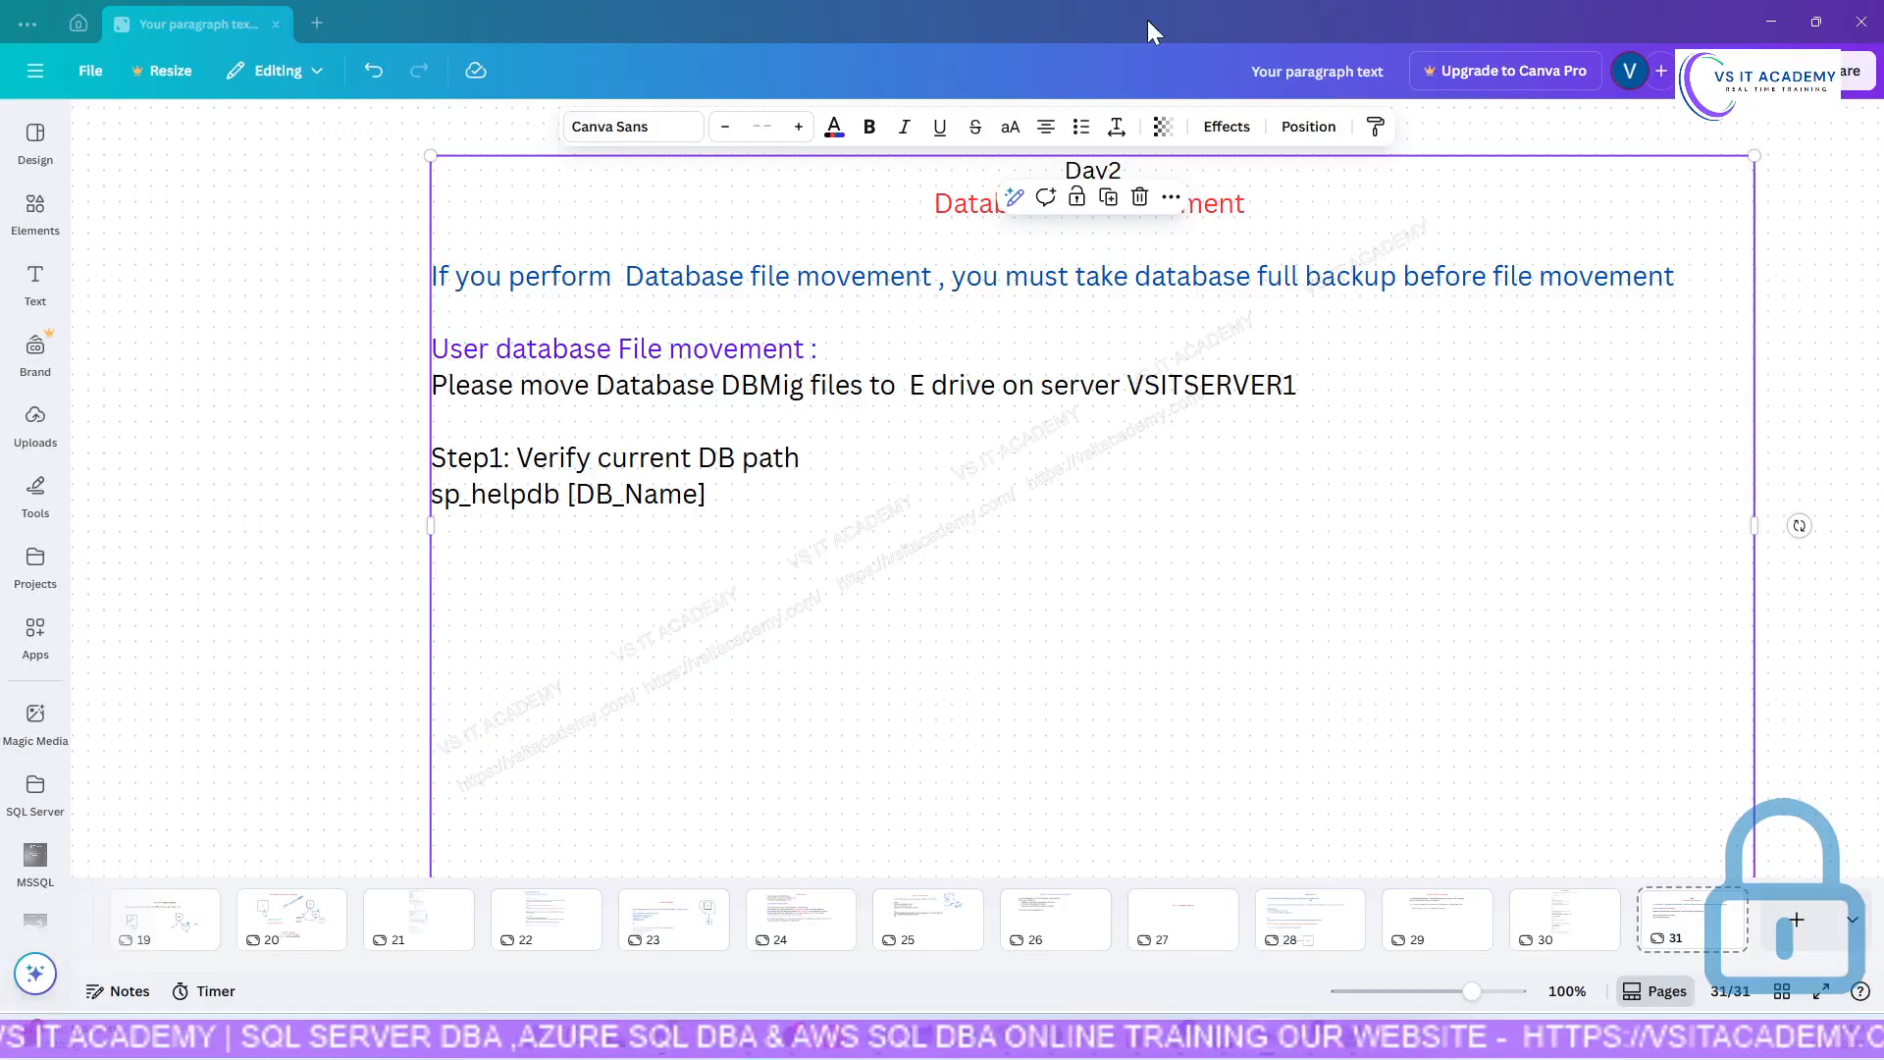
left_click(682, 434)
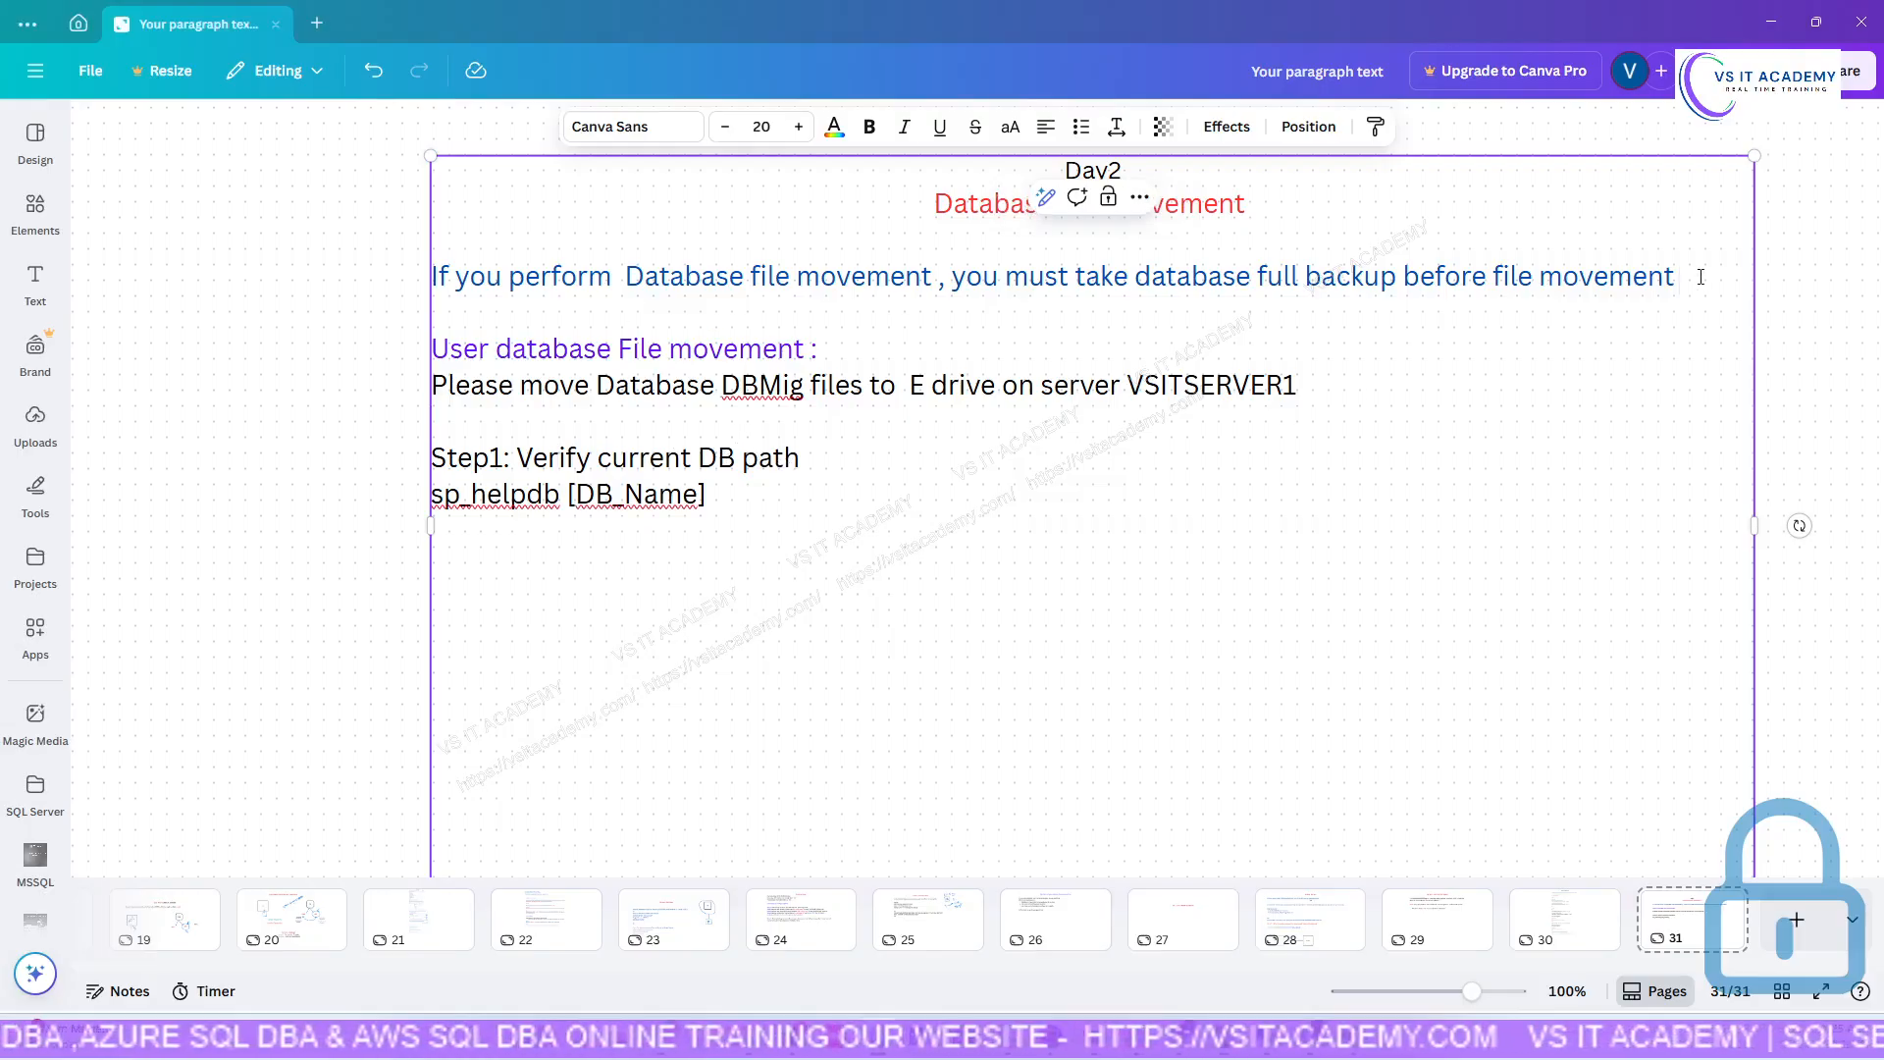
left_click_drag(1694, 278, 430, 284)
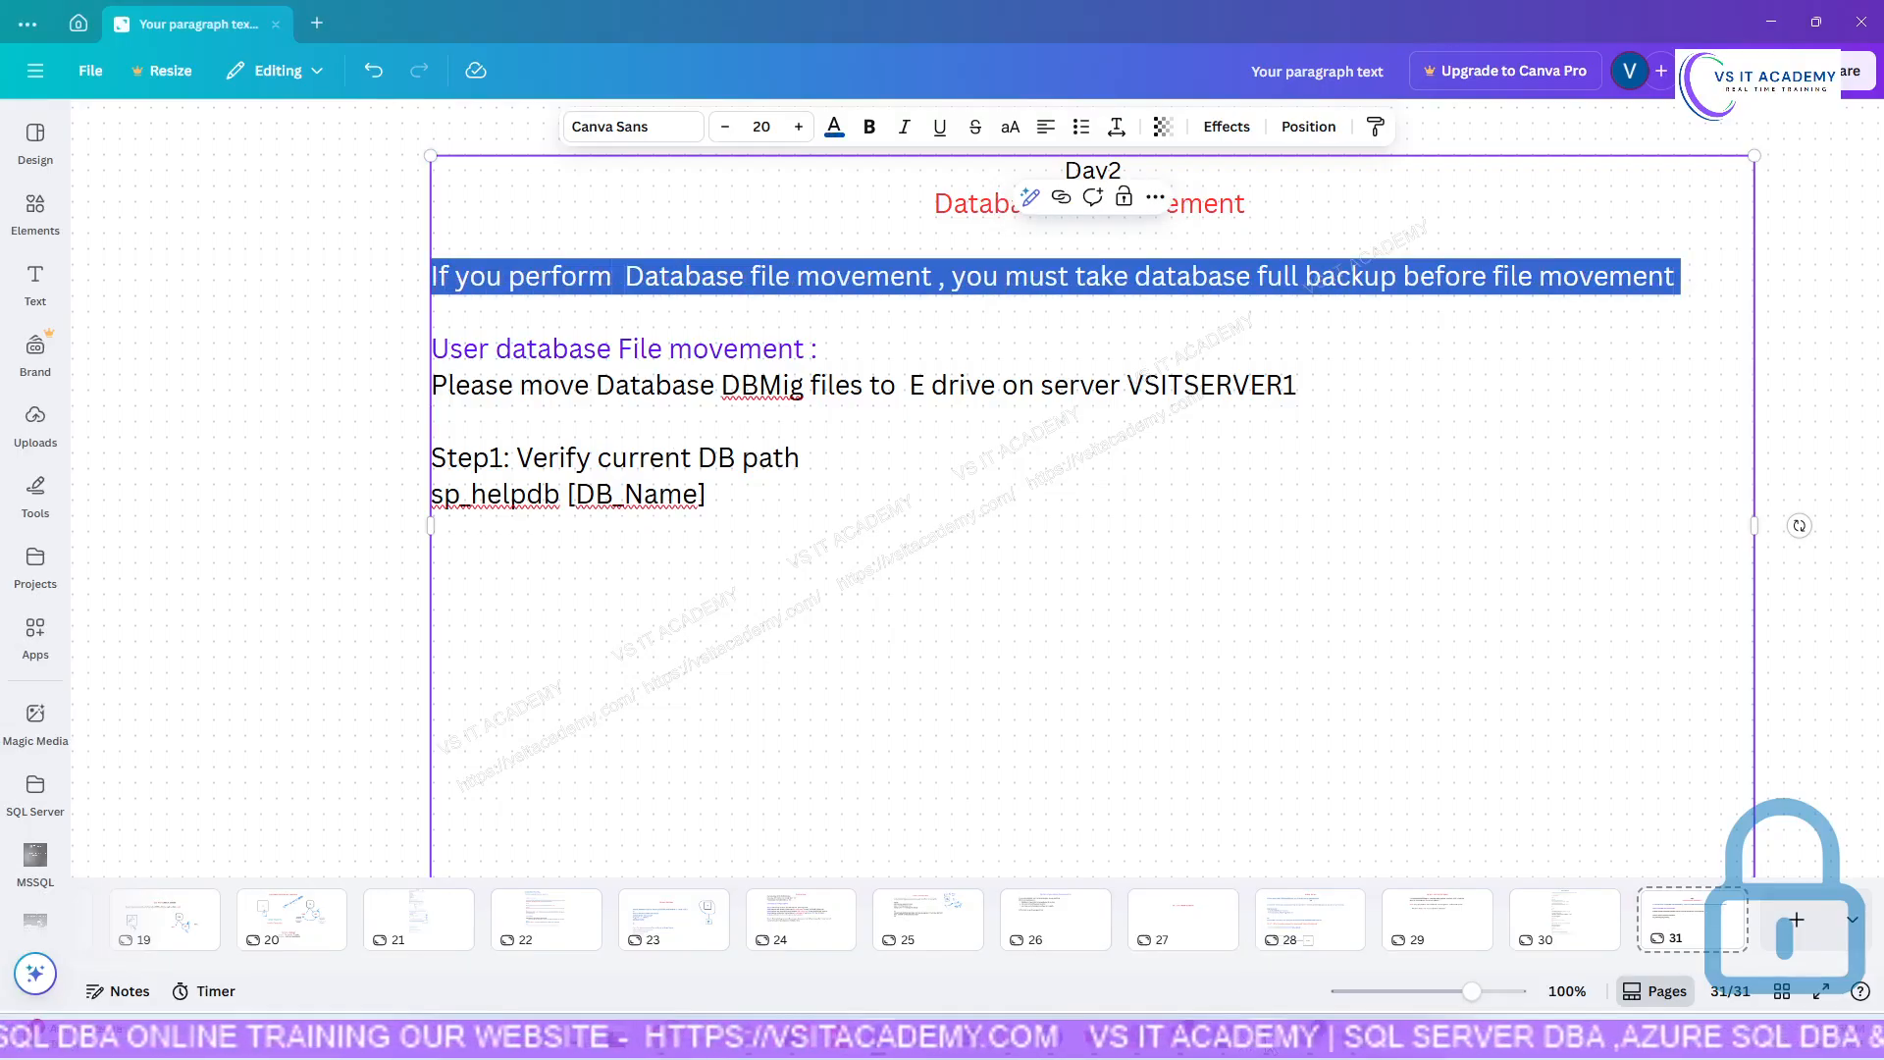
Return to SQL Server Management Studio on vsitserver1 and open the Back Up Database dialog for DBMig.
left_click(1271, 1043)
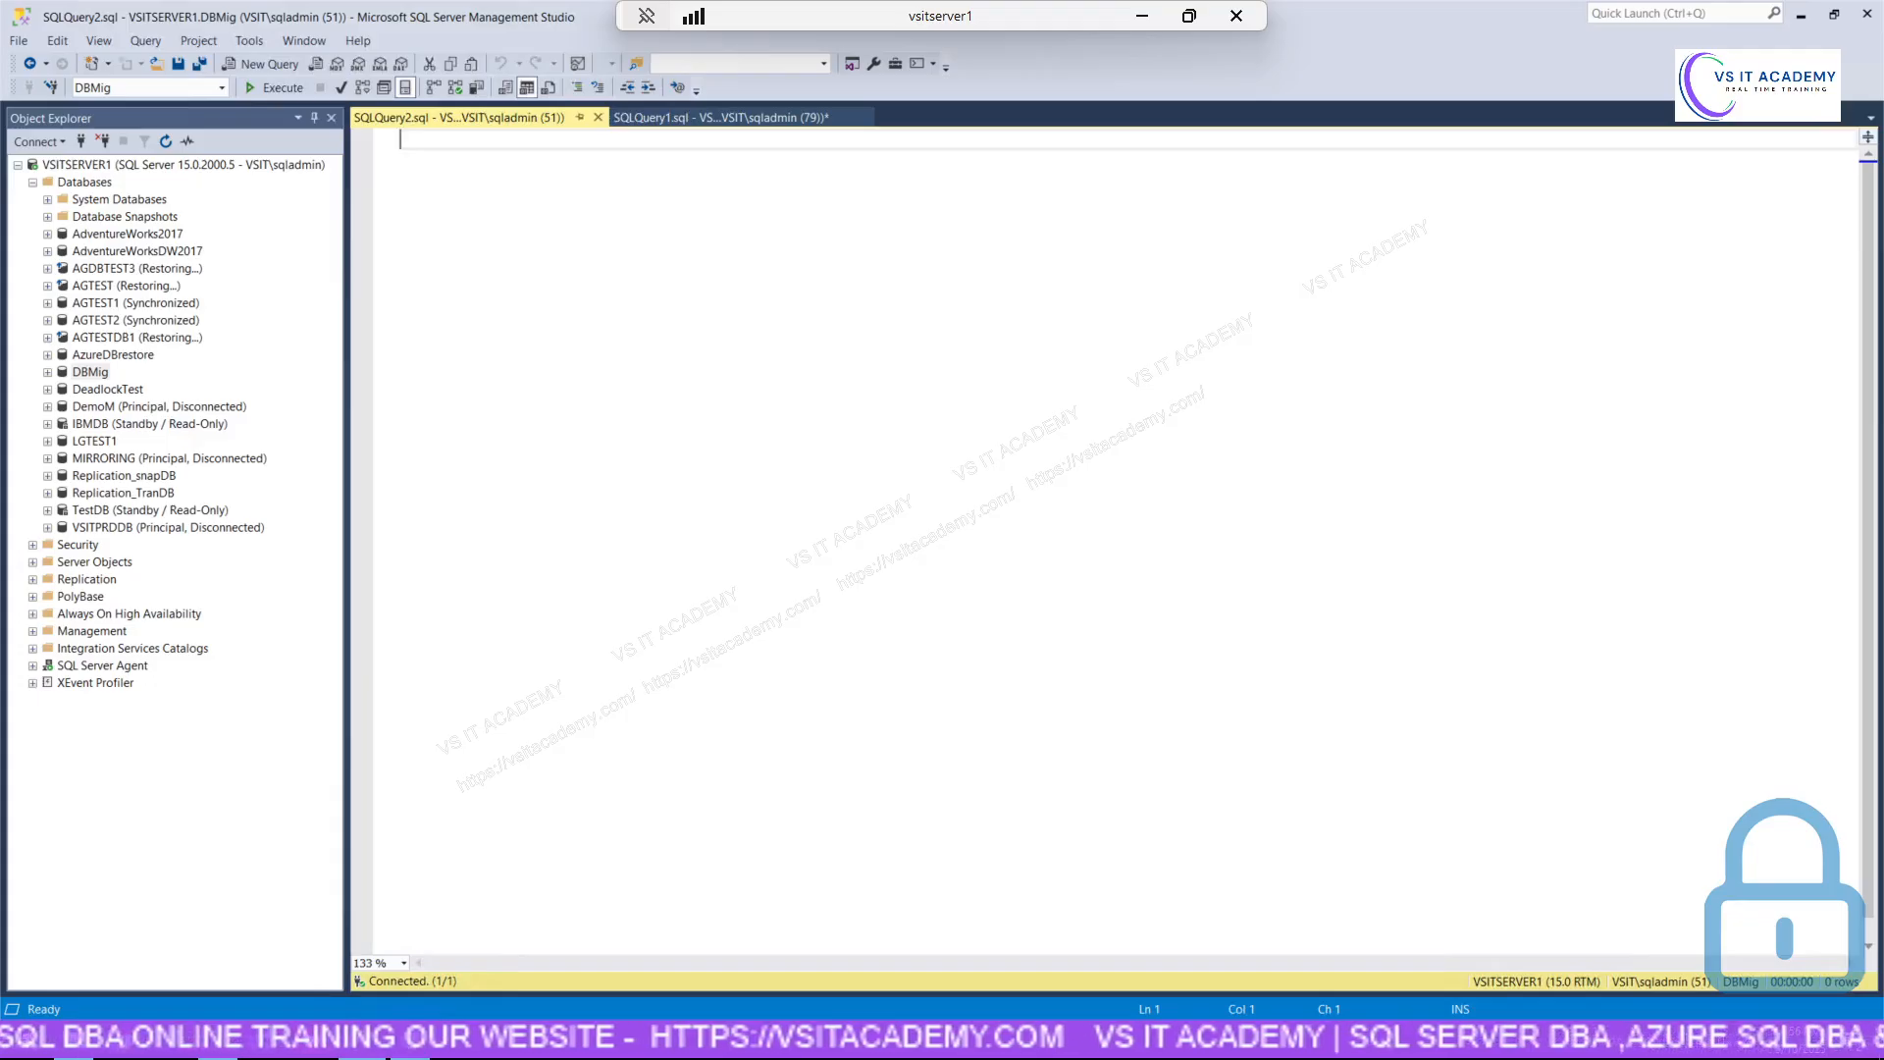
type("s")
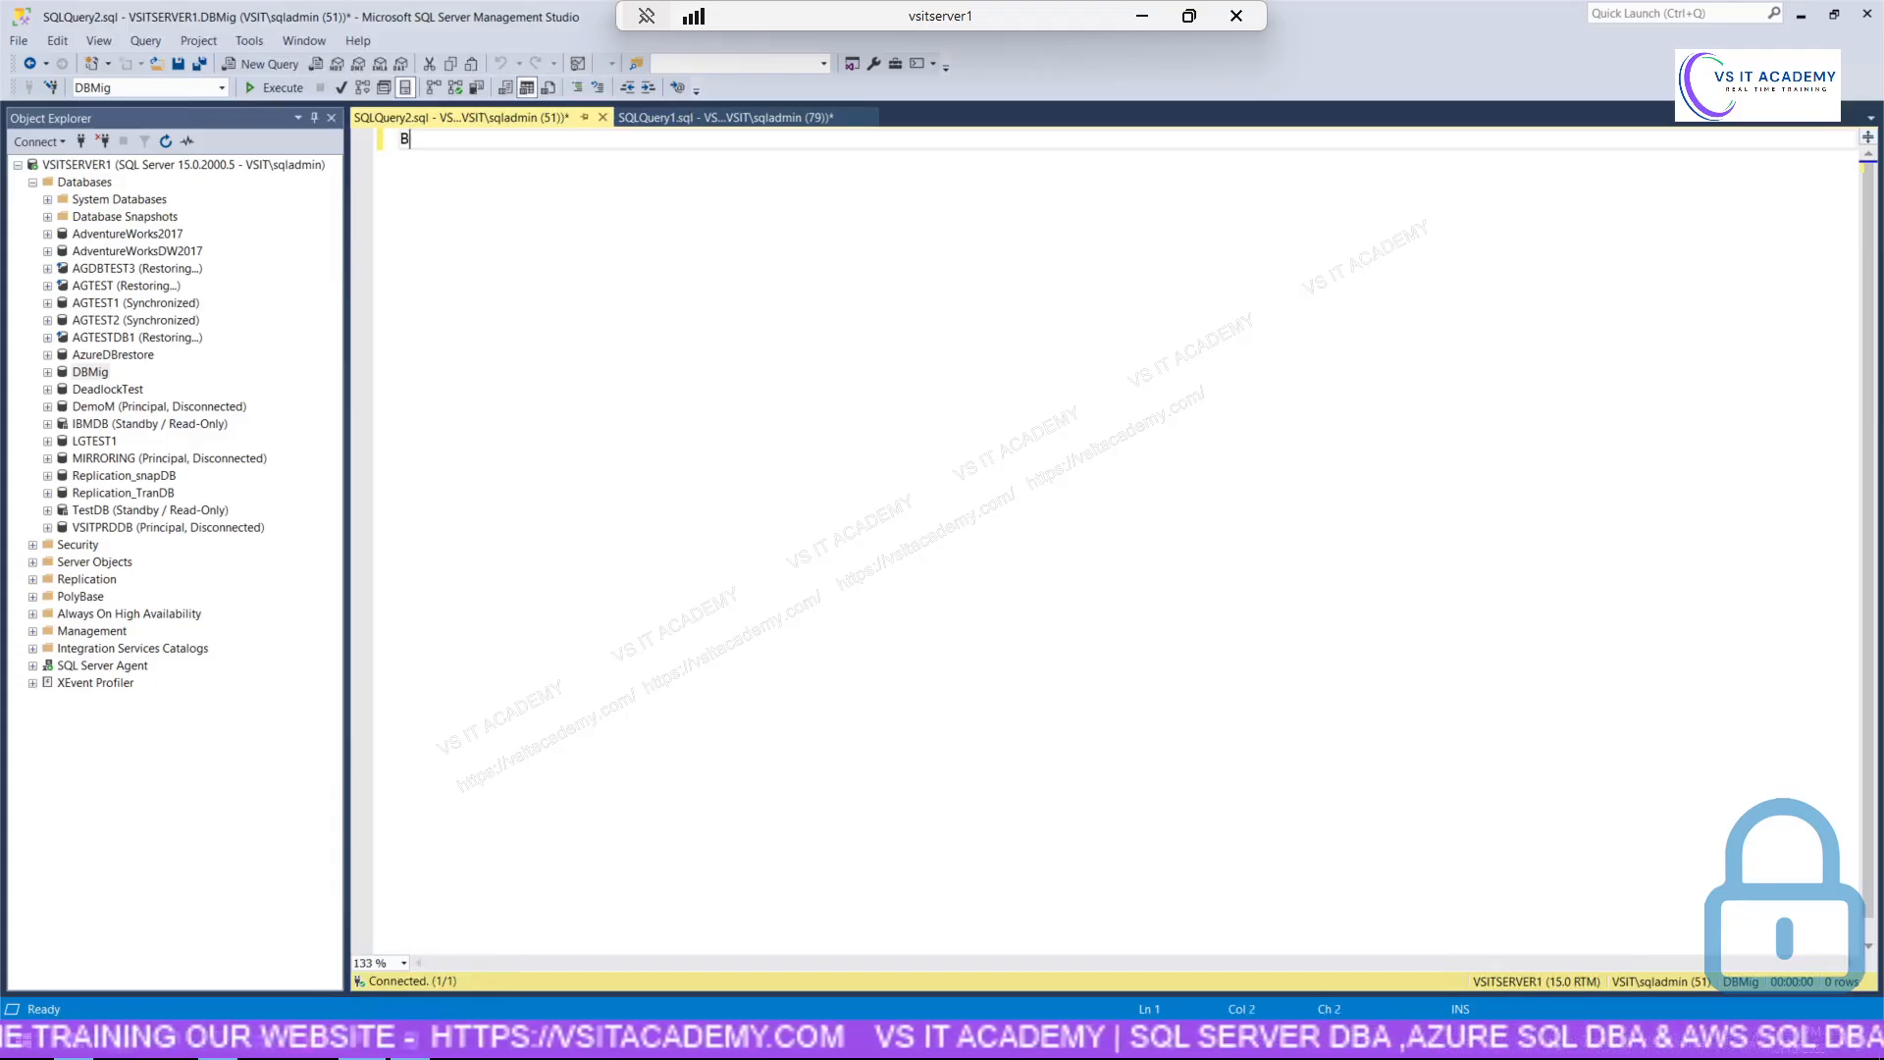
key("BackSpace")
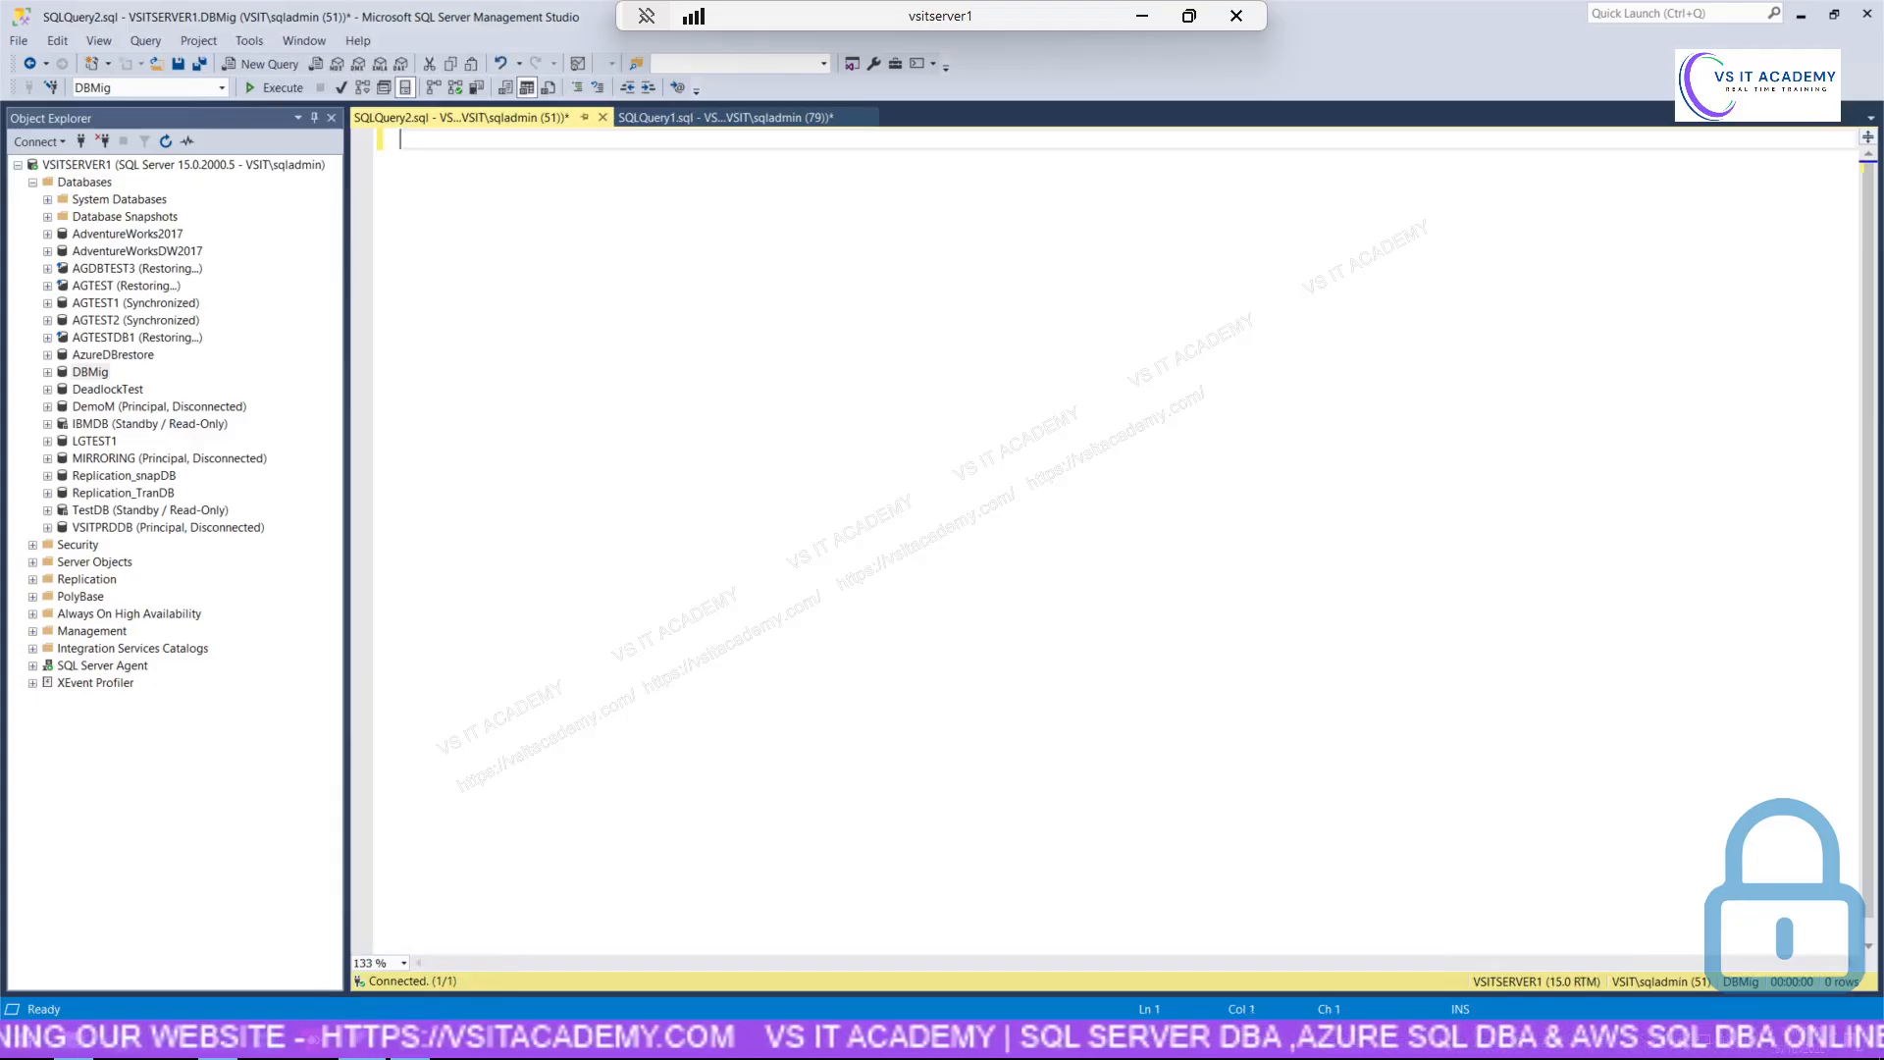
left_click(88, 377)
right_click(88, 376)
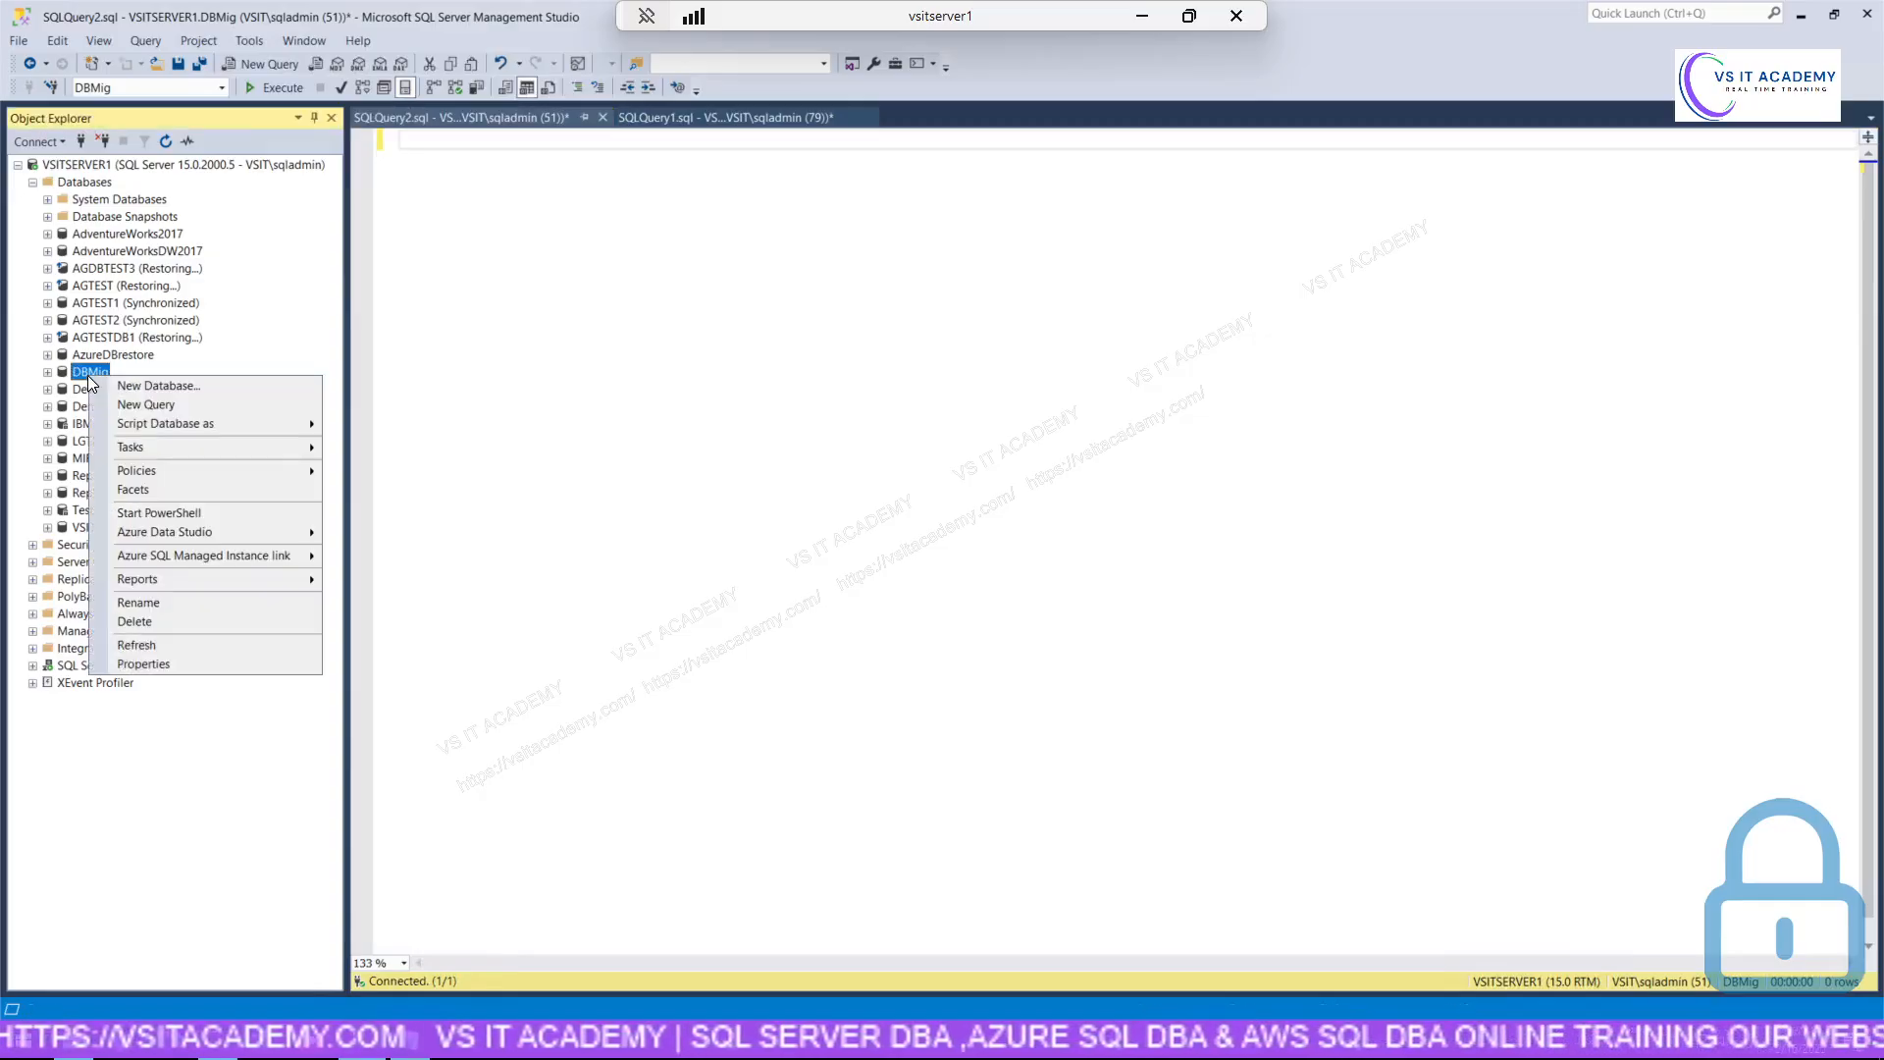
mouse_move(159, 454)
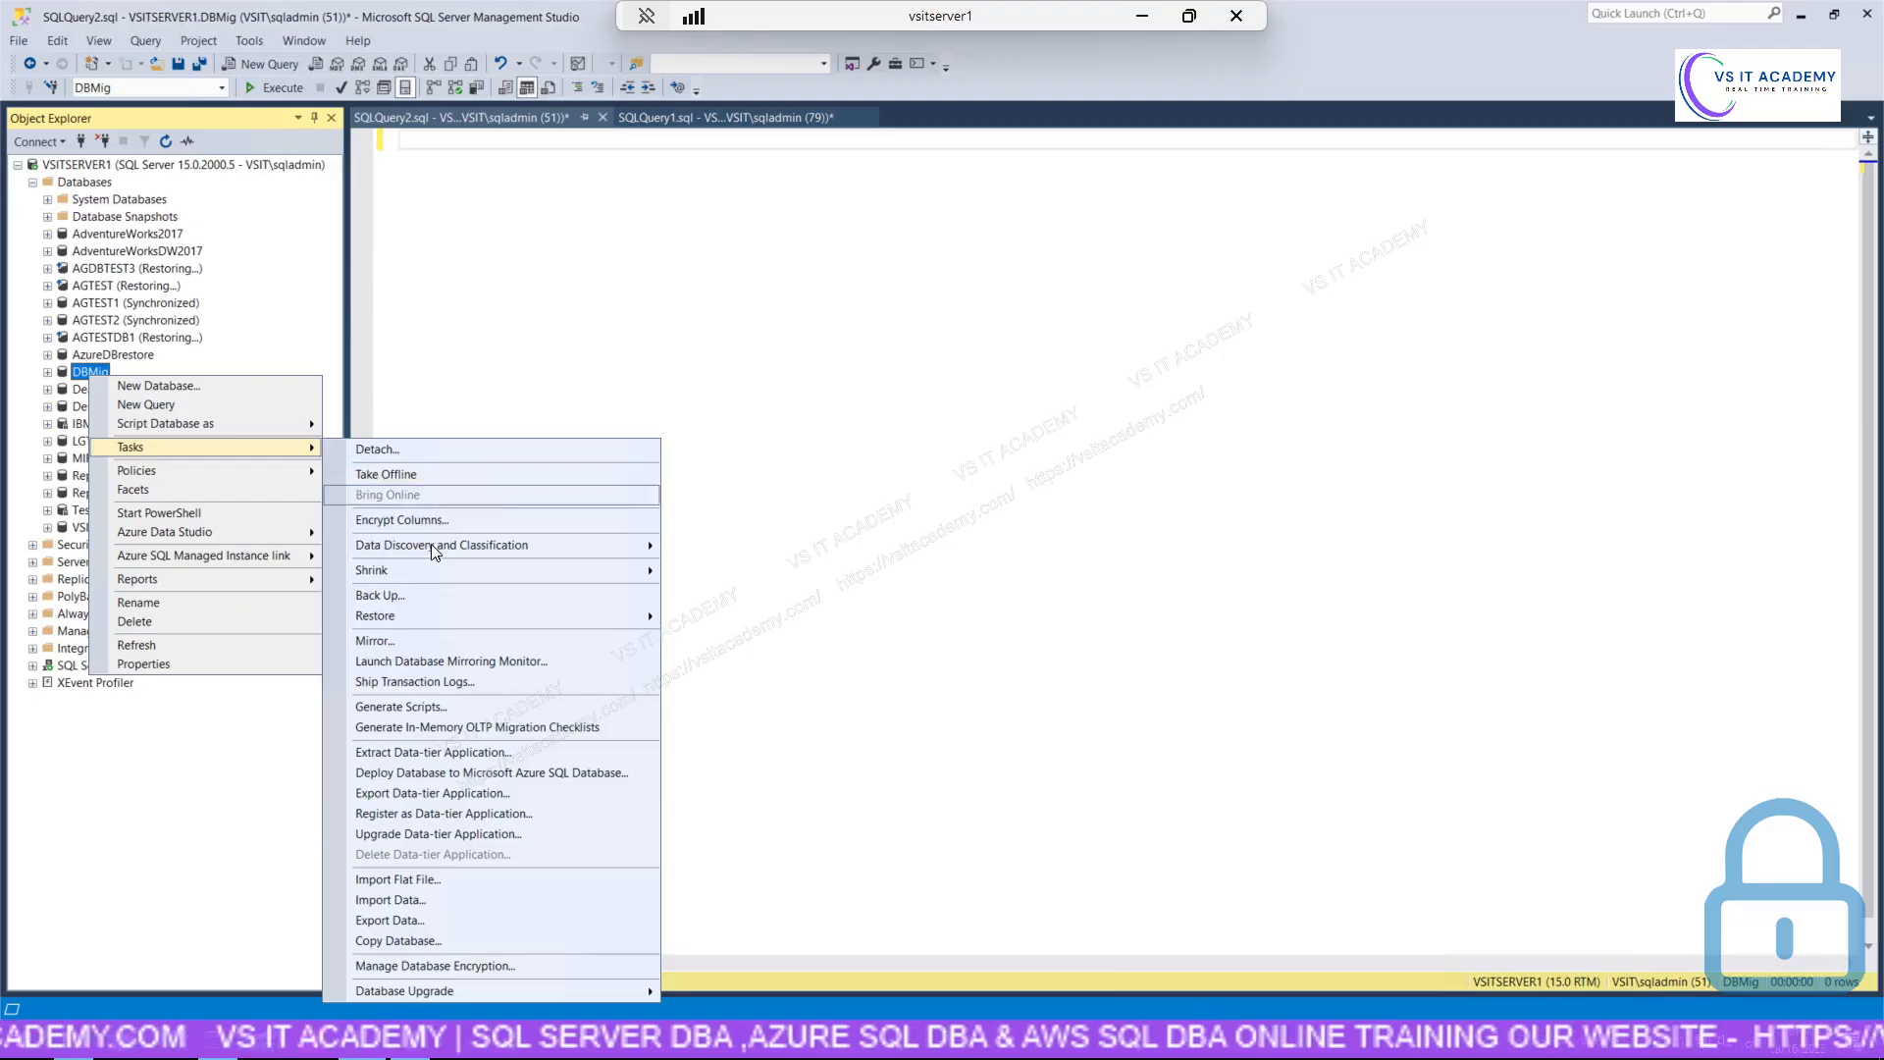
left_click(432, 598)
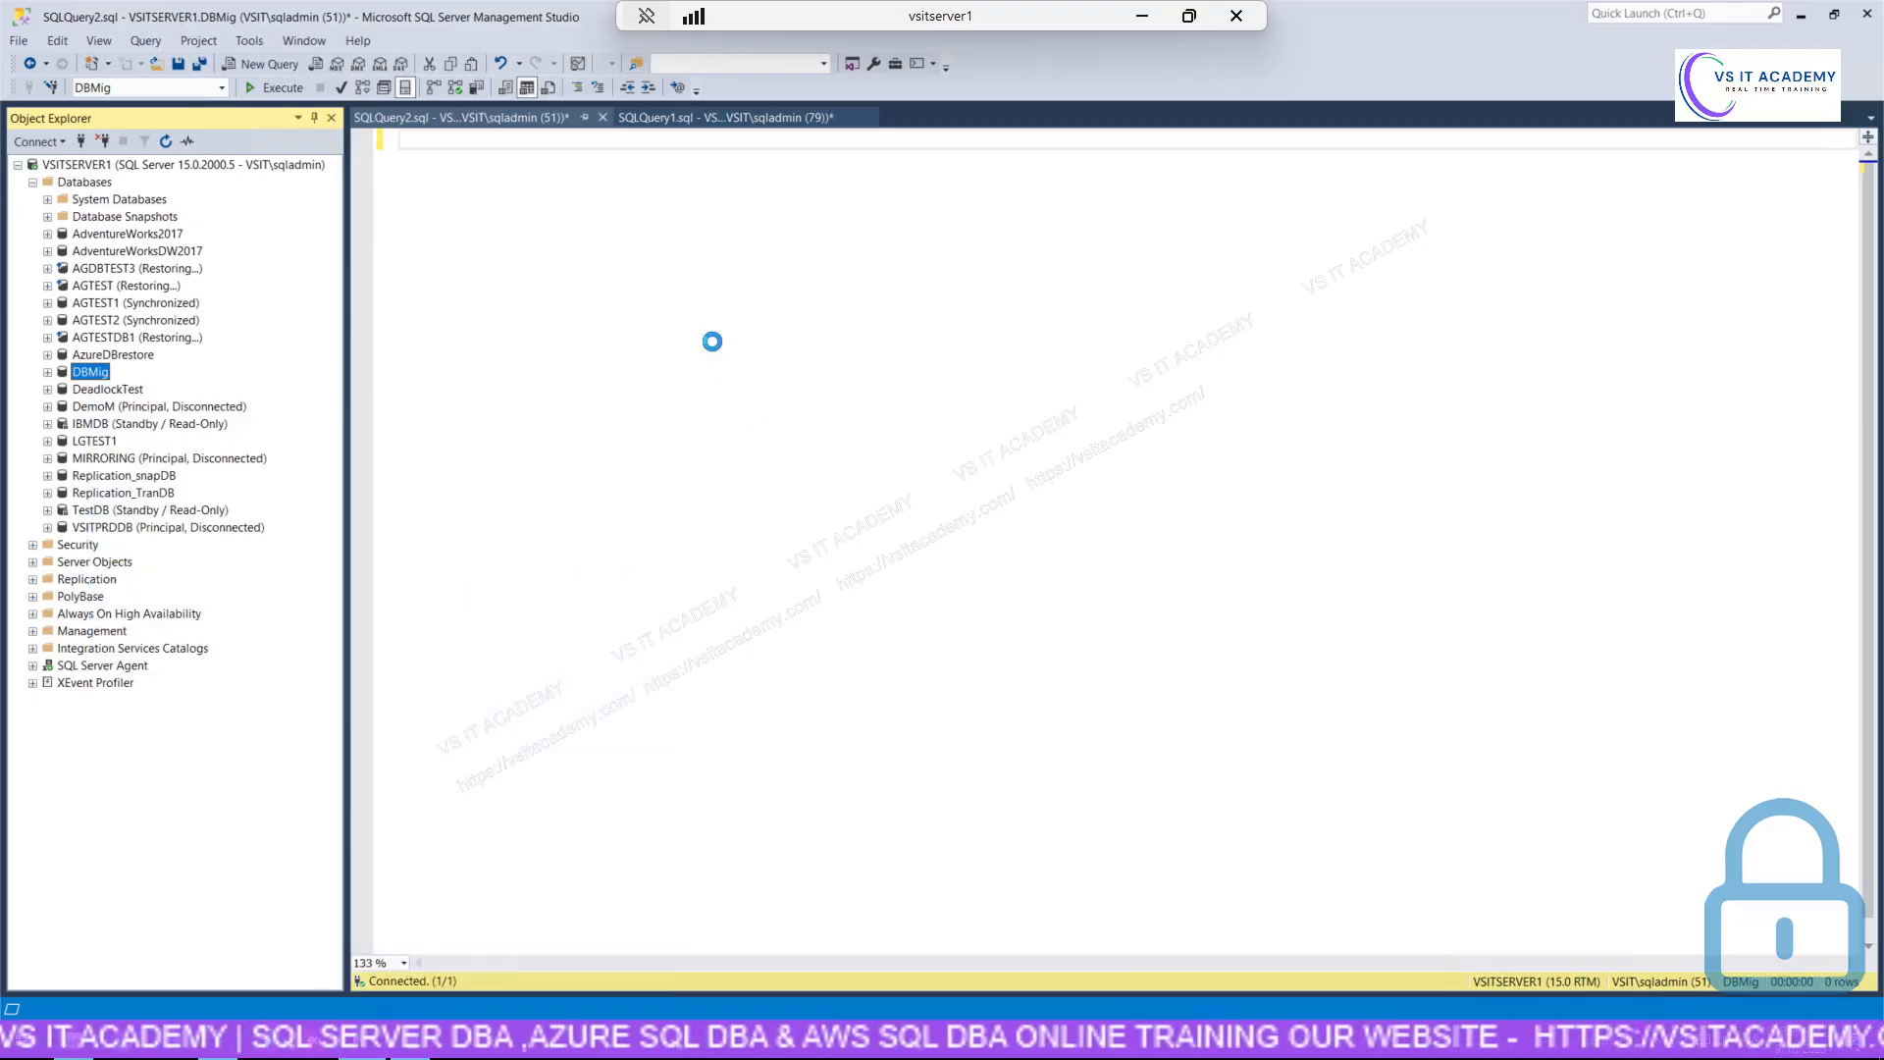
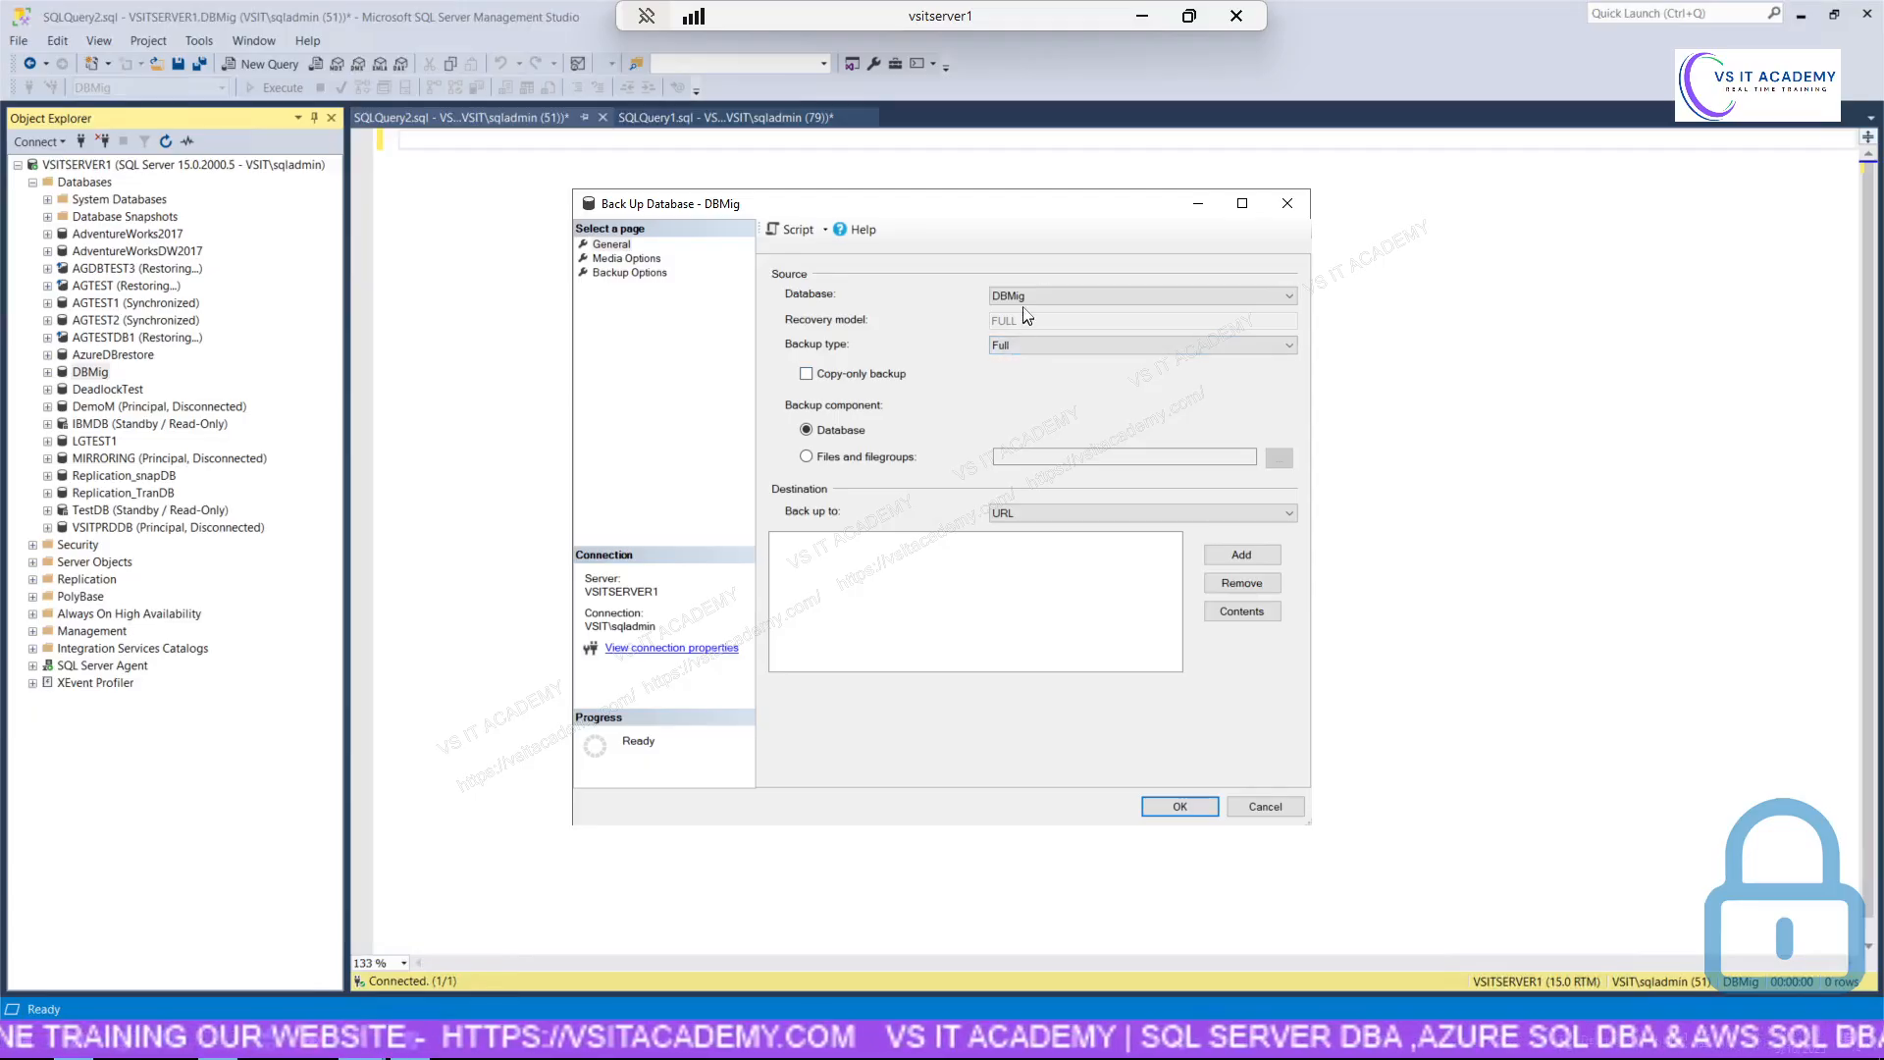
Set the backup destination type to Disk and remove the default destination E:\SQLBackup\DBMig.bak.
left_click(1196, 507)
left_click(1090, 530)
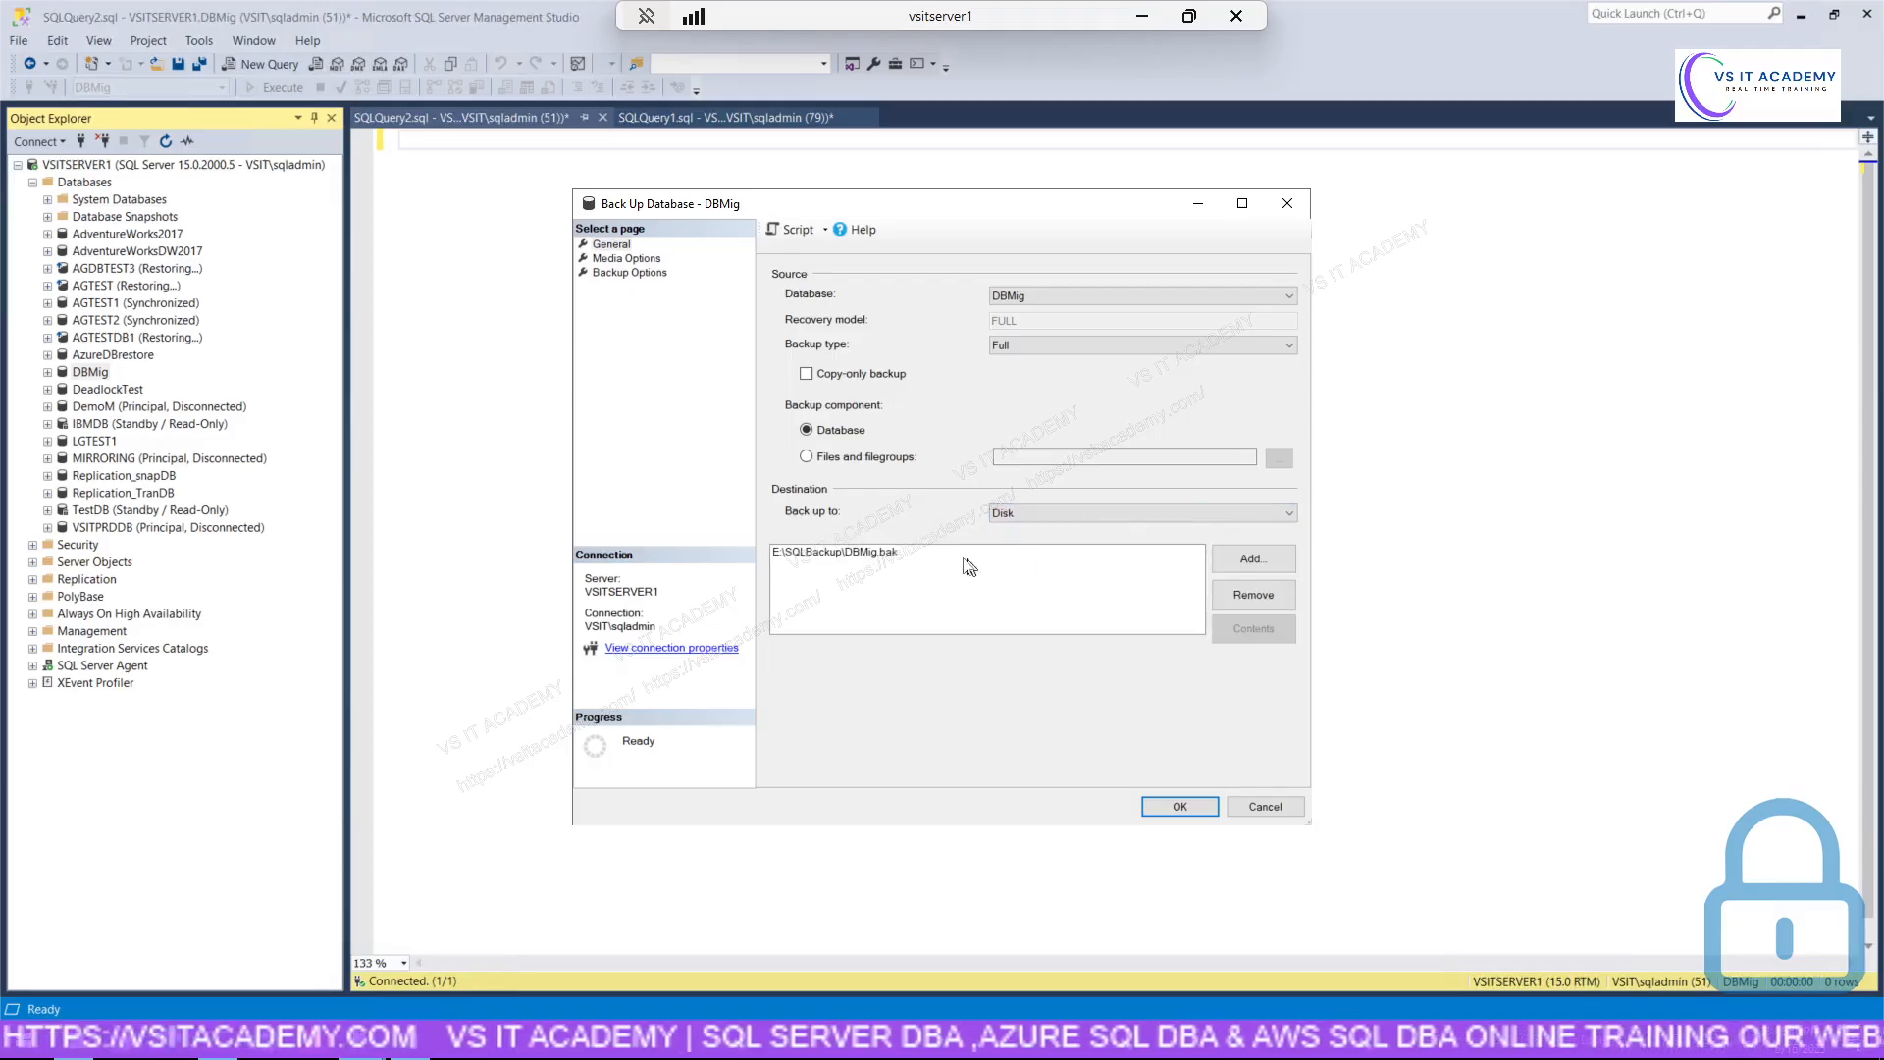
left_click(872, 558)
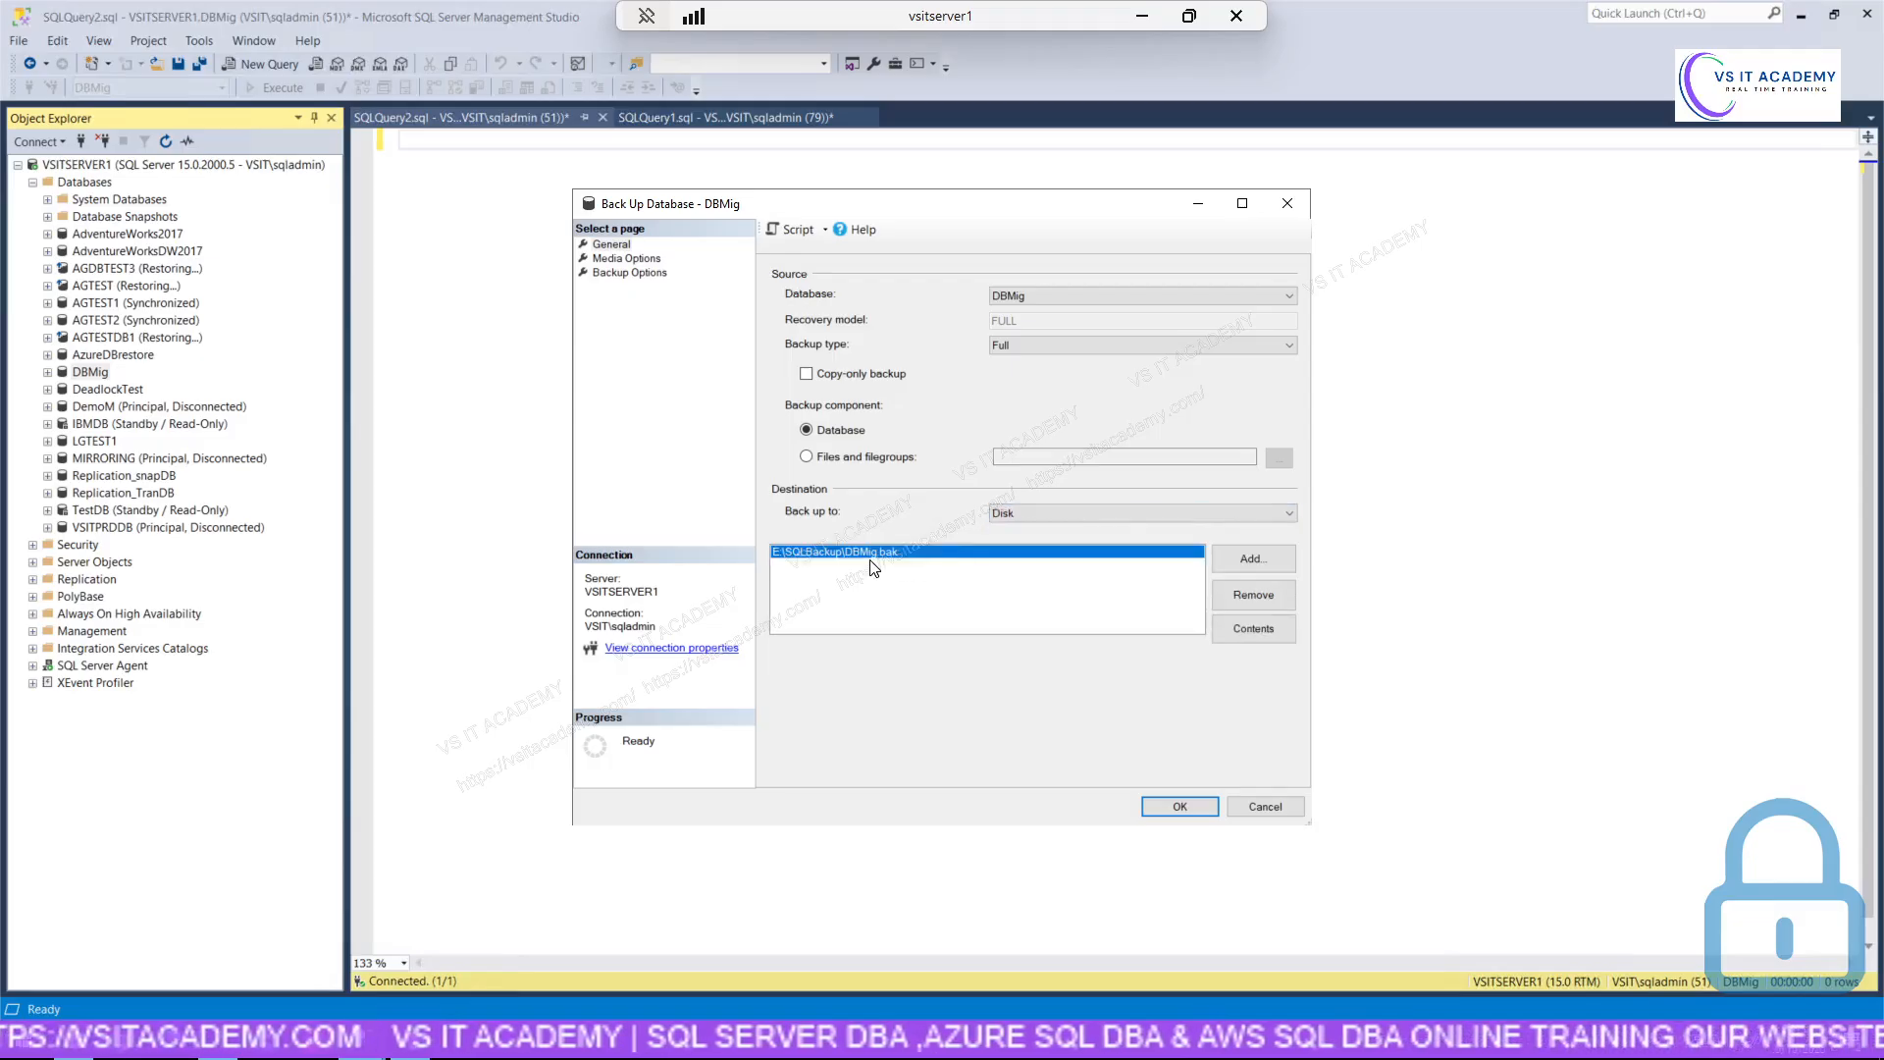
left_click(1253, 598)
Start adding a disk backup destination and choose the E:\SQLBackup folder for its file.
left_click(1252, 561)
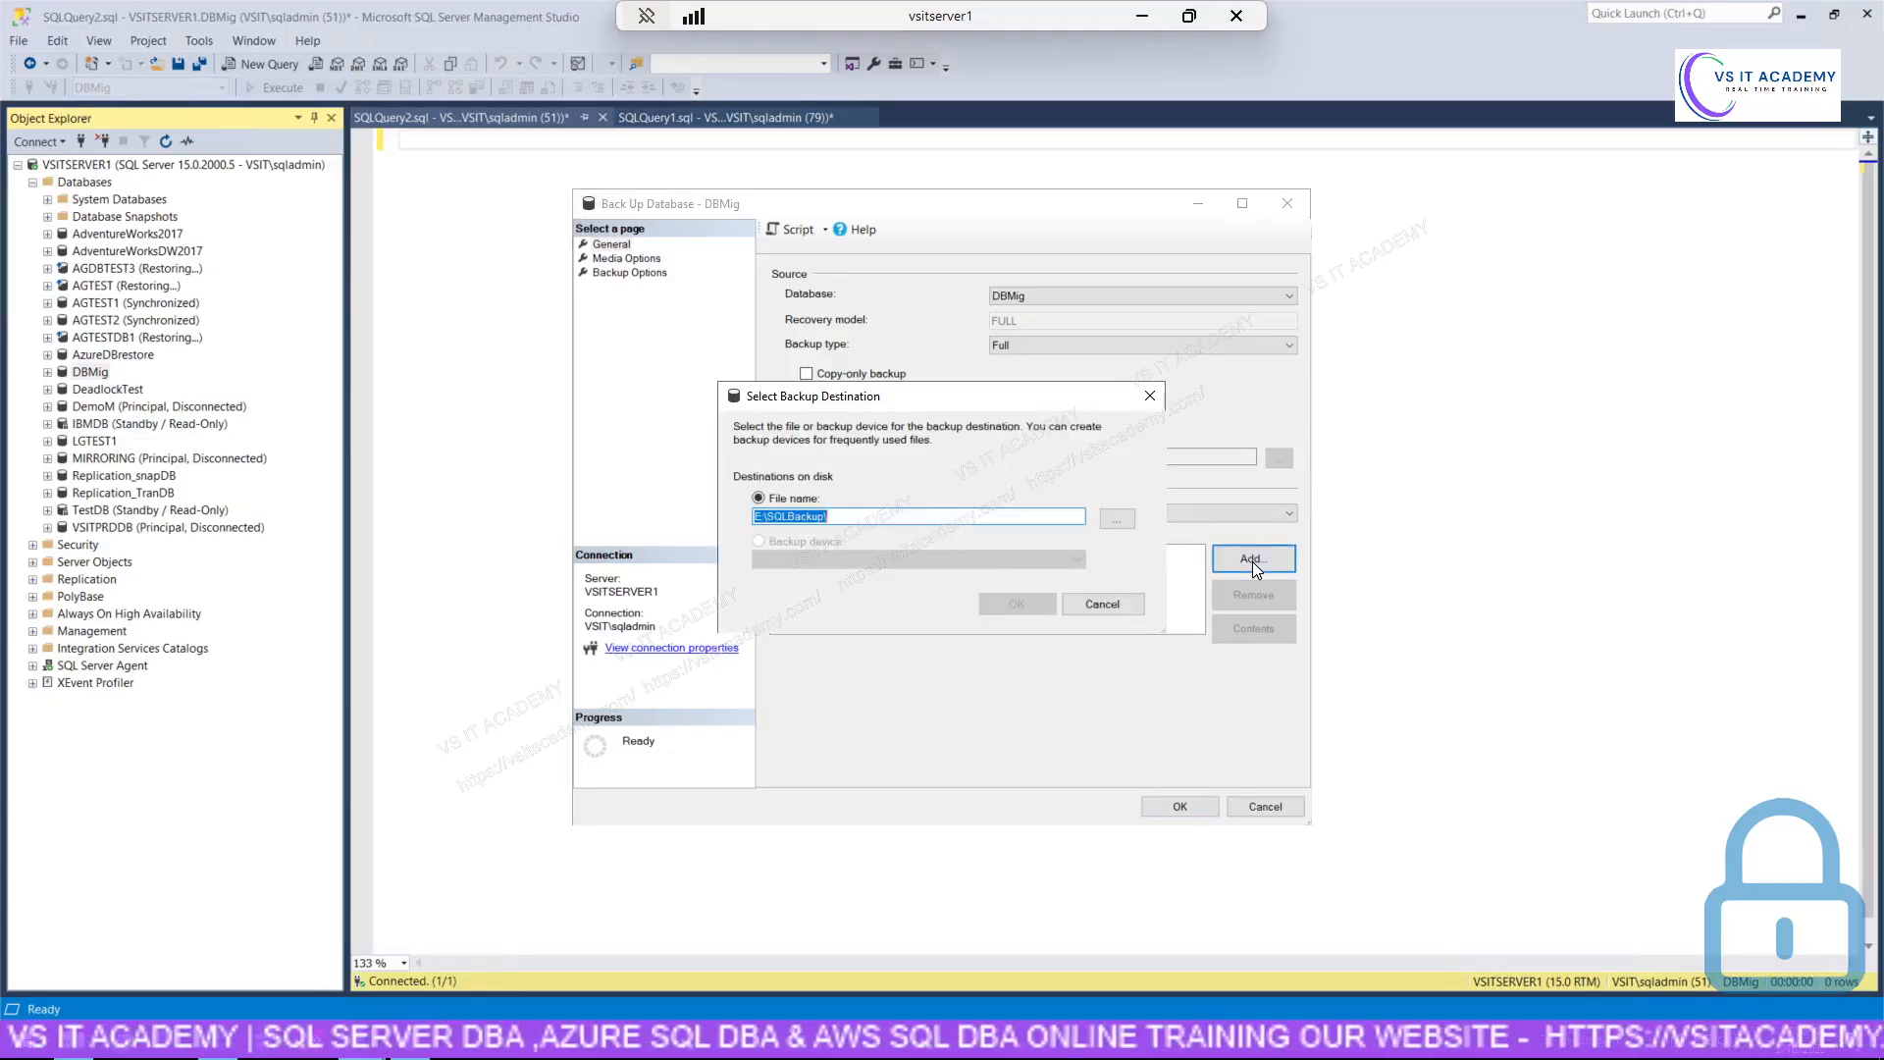
left_click(1119, 520)
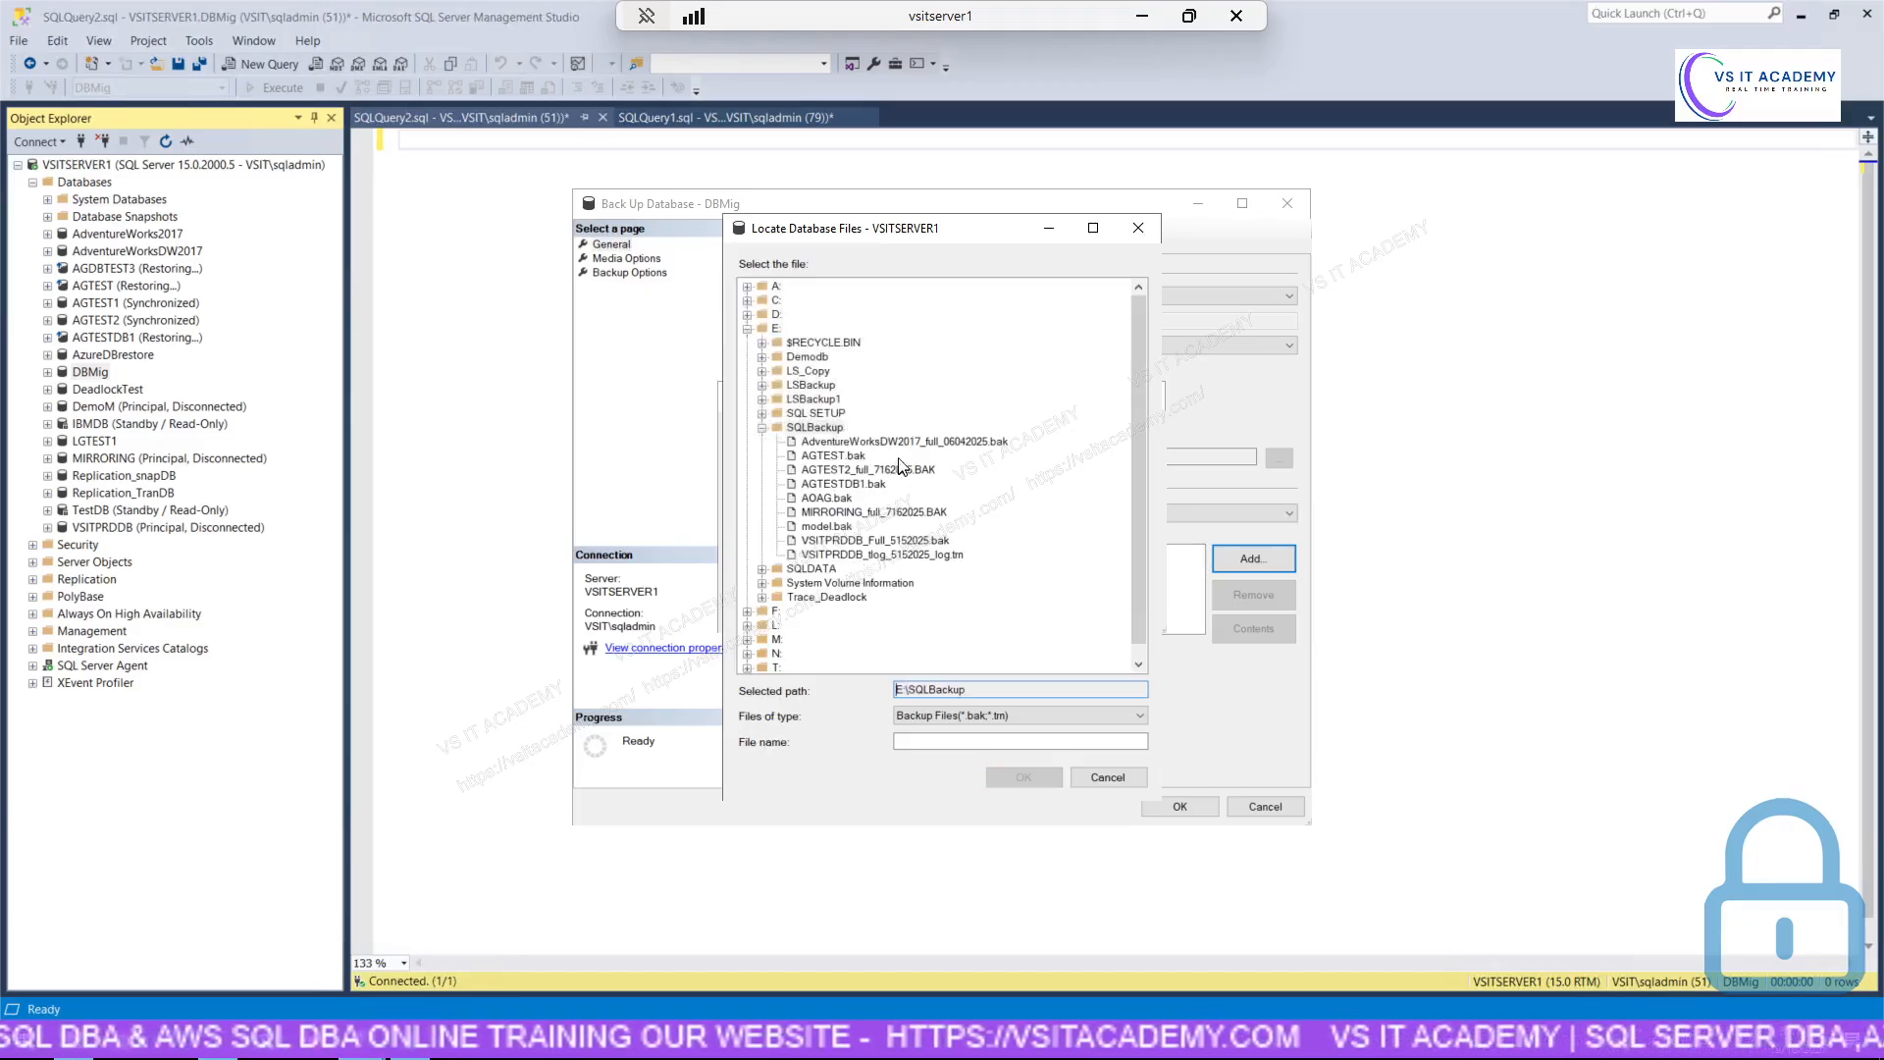
left_click(826, 429)
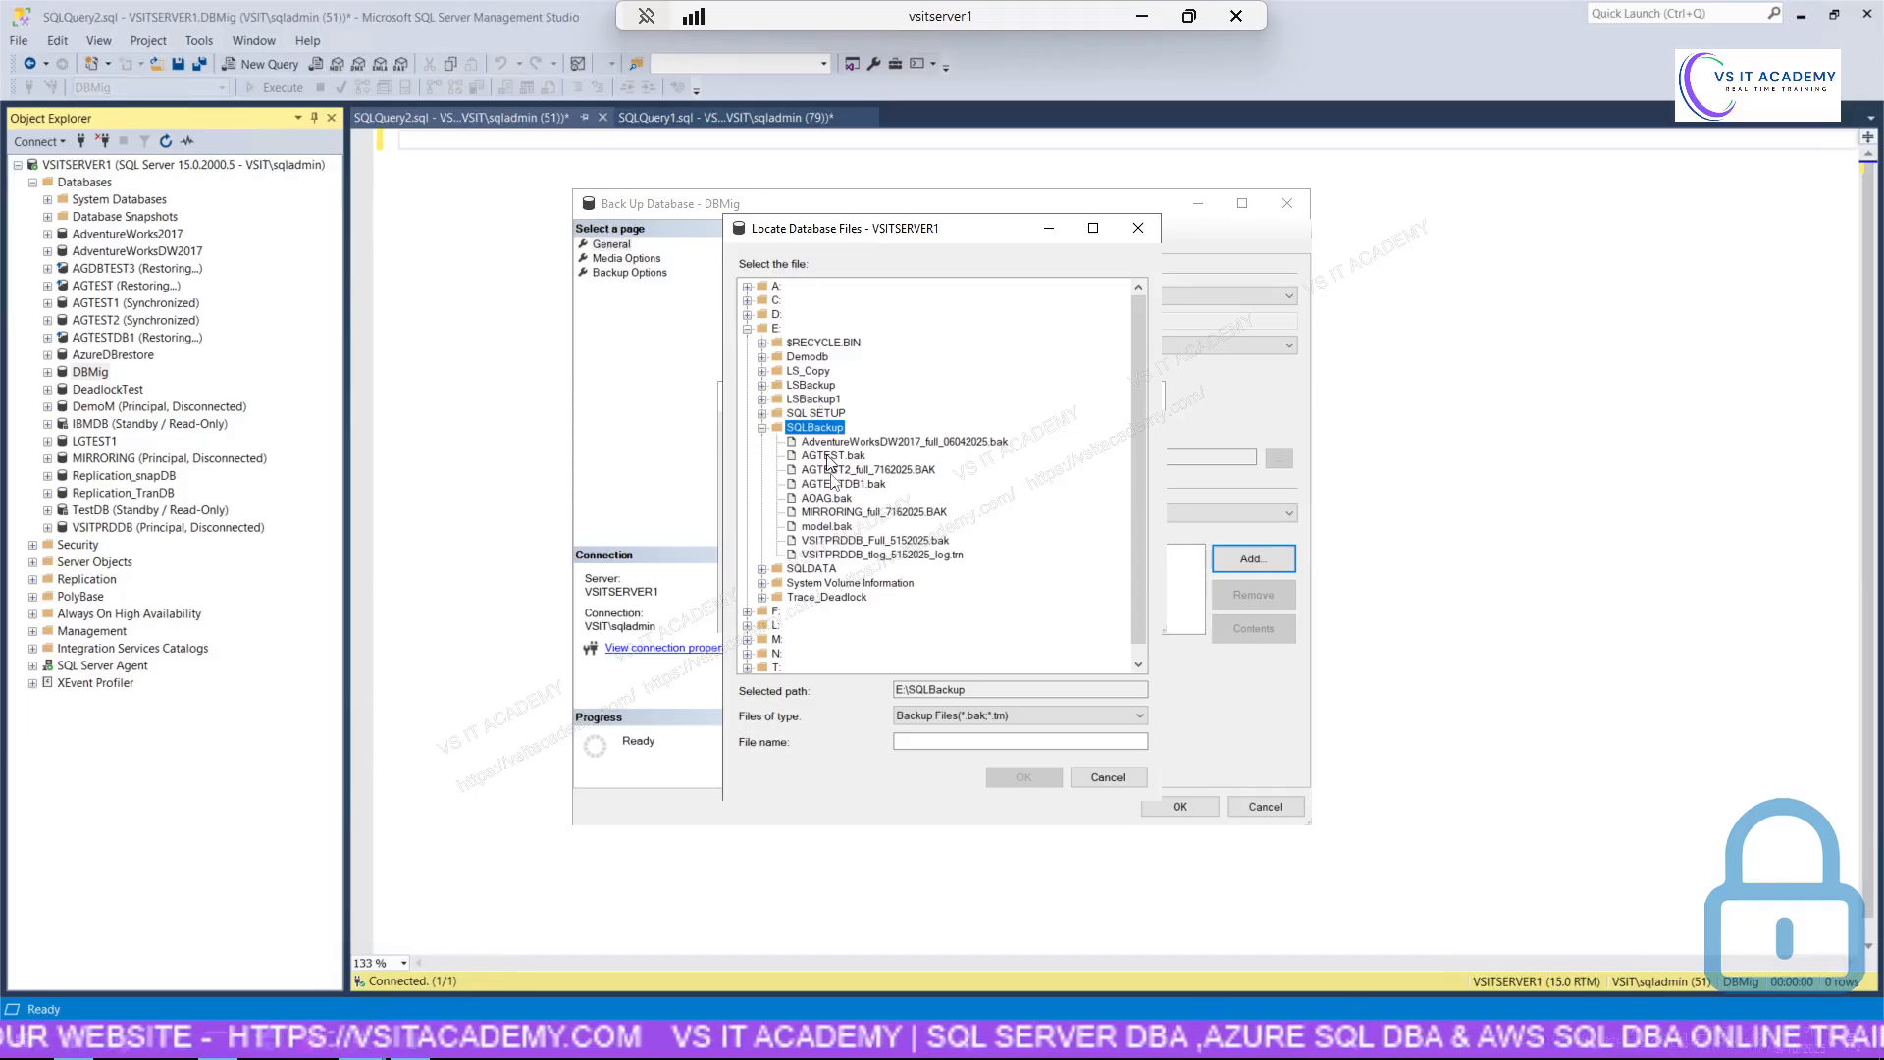
Name the backup file DBmig_Full_9162025_857PM.bak in E:\SQLBackup and add it as the backup destination.
left_click(958, 741)
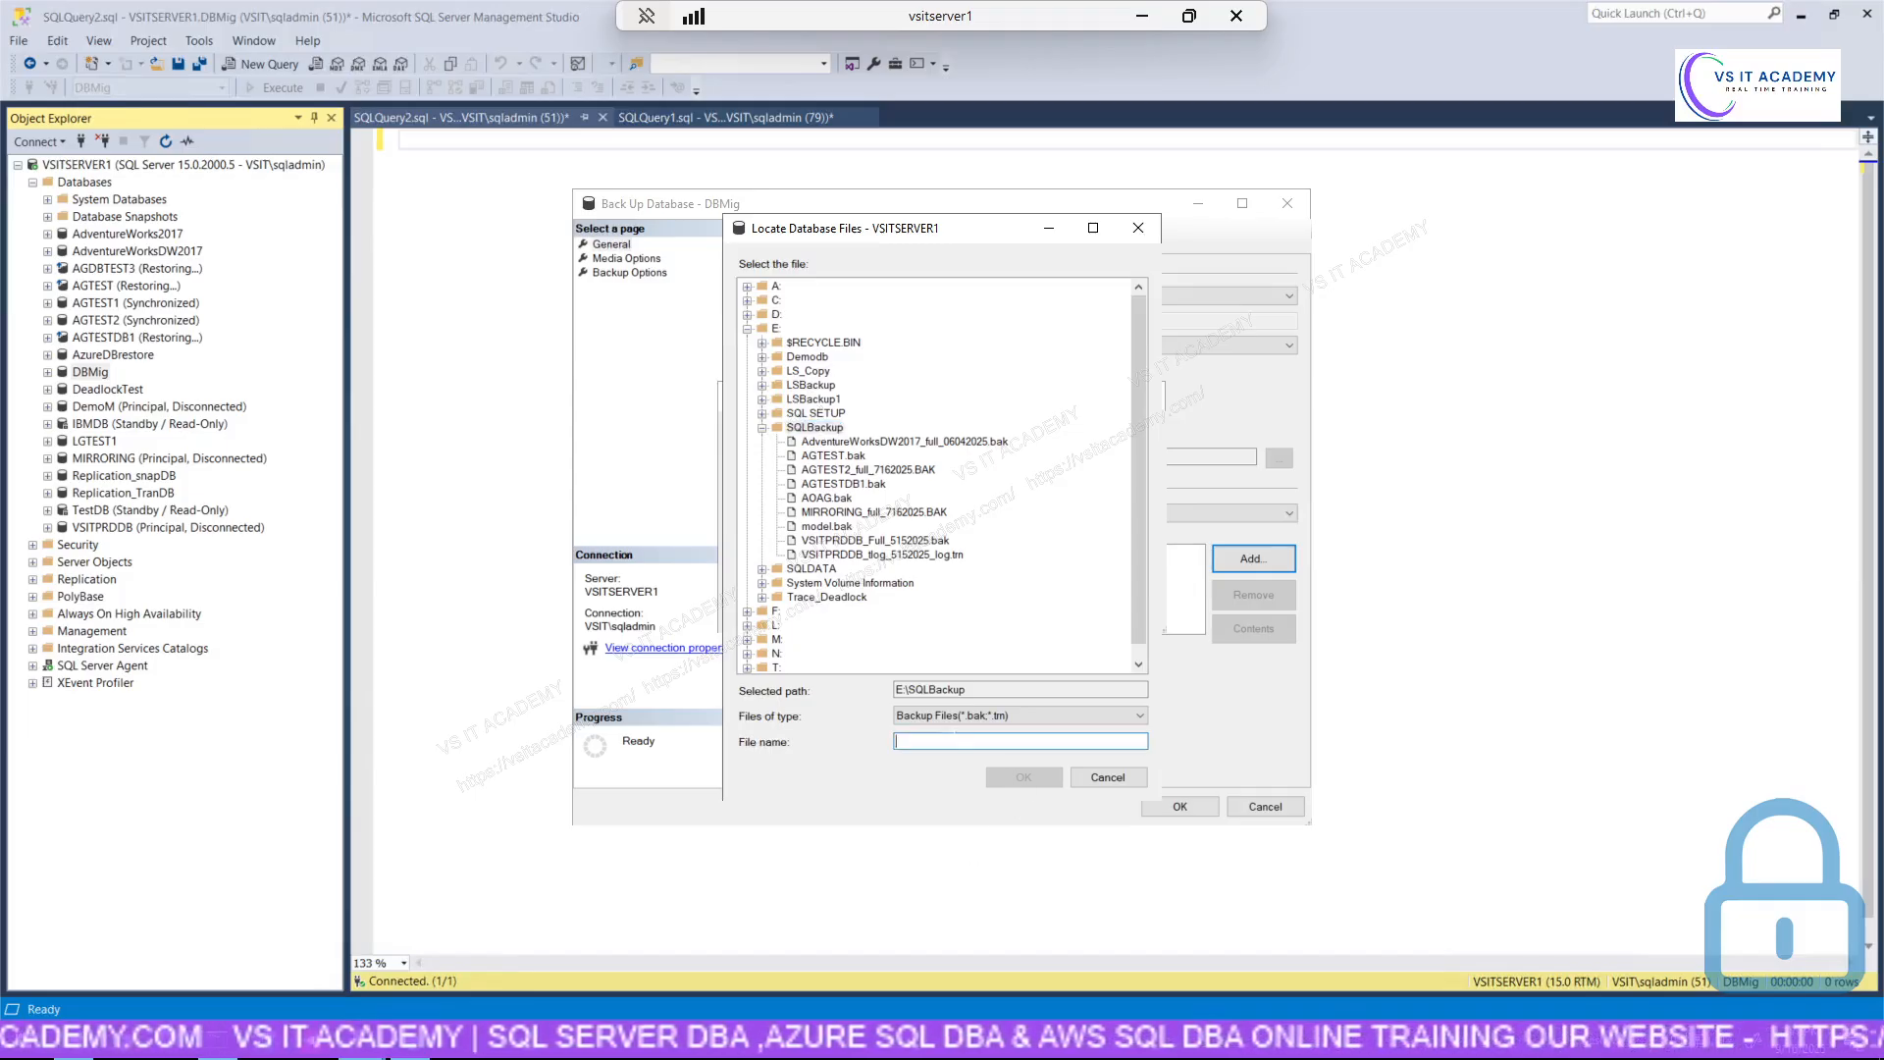
type("Backup_")
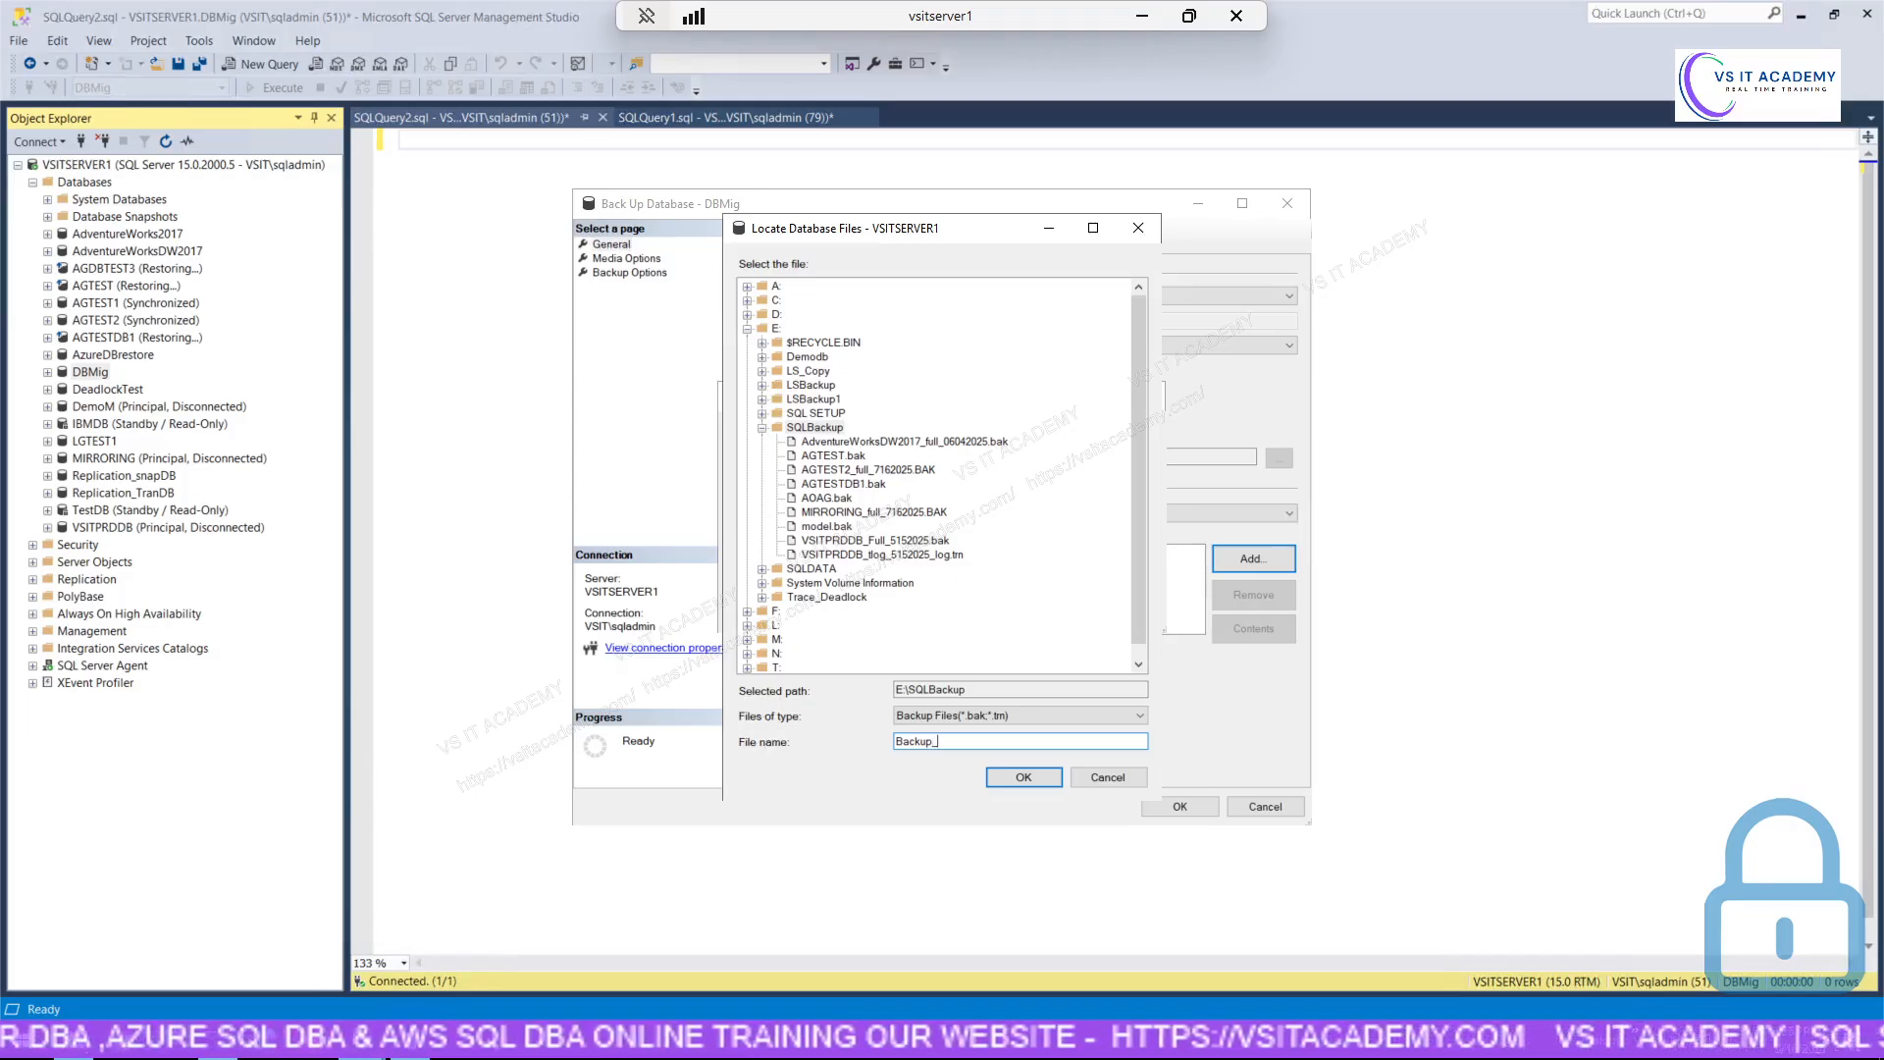
key("BackSpace")
key("BackSpace")
key("BackSpace")
key("BackSpace")
key("BackSpace")
key("BackSpace")
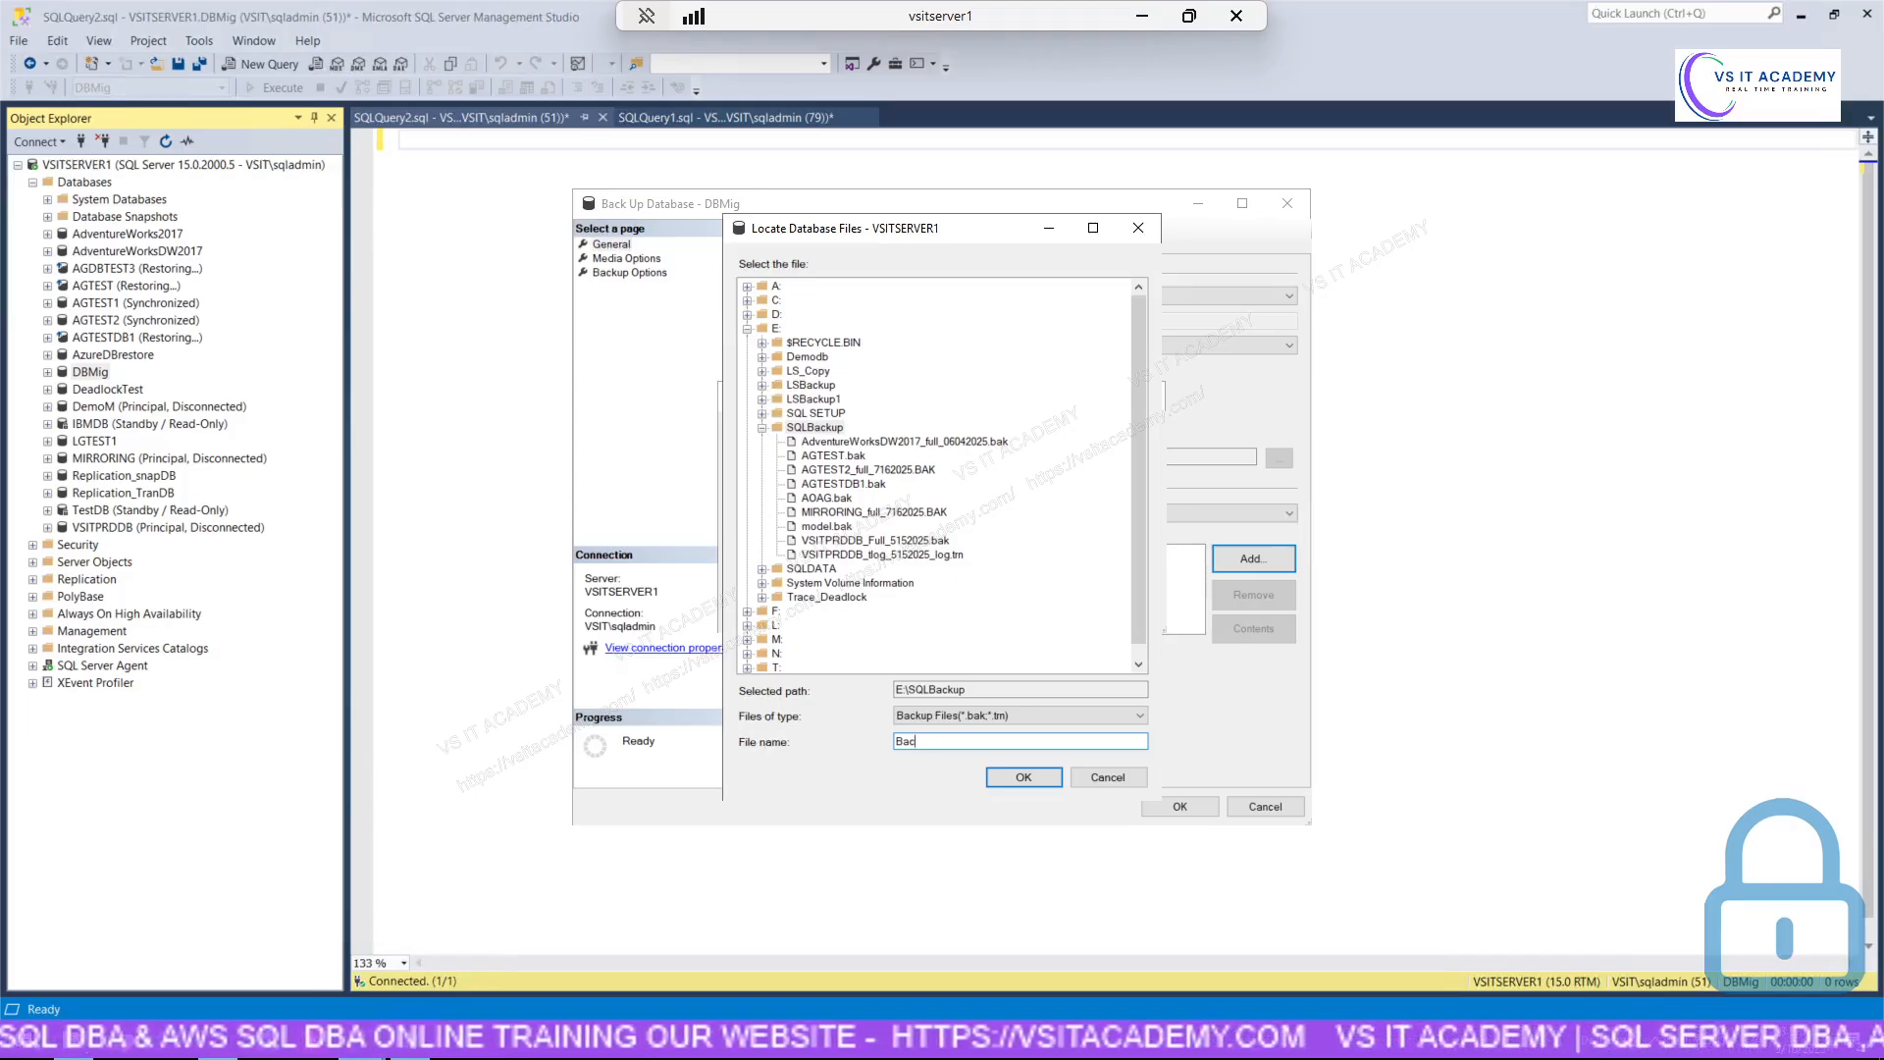
type("DBmig_Full_9162")
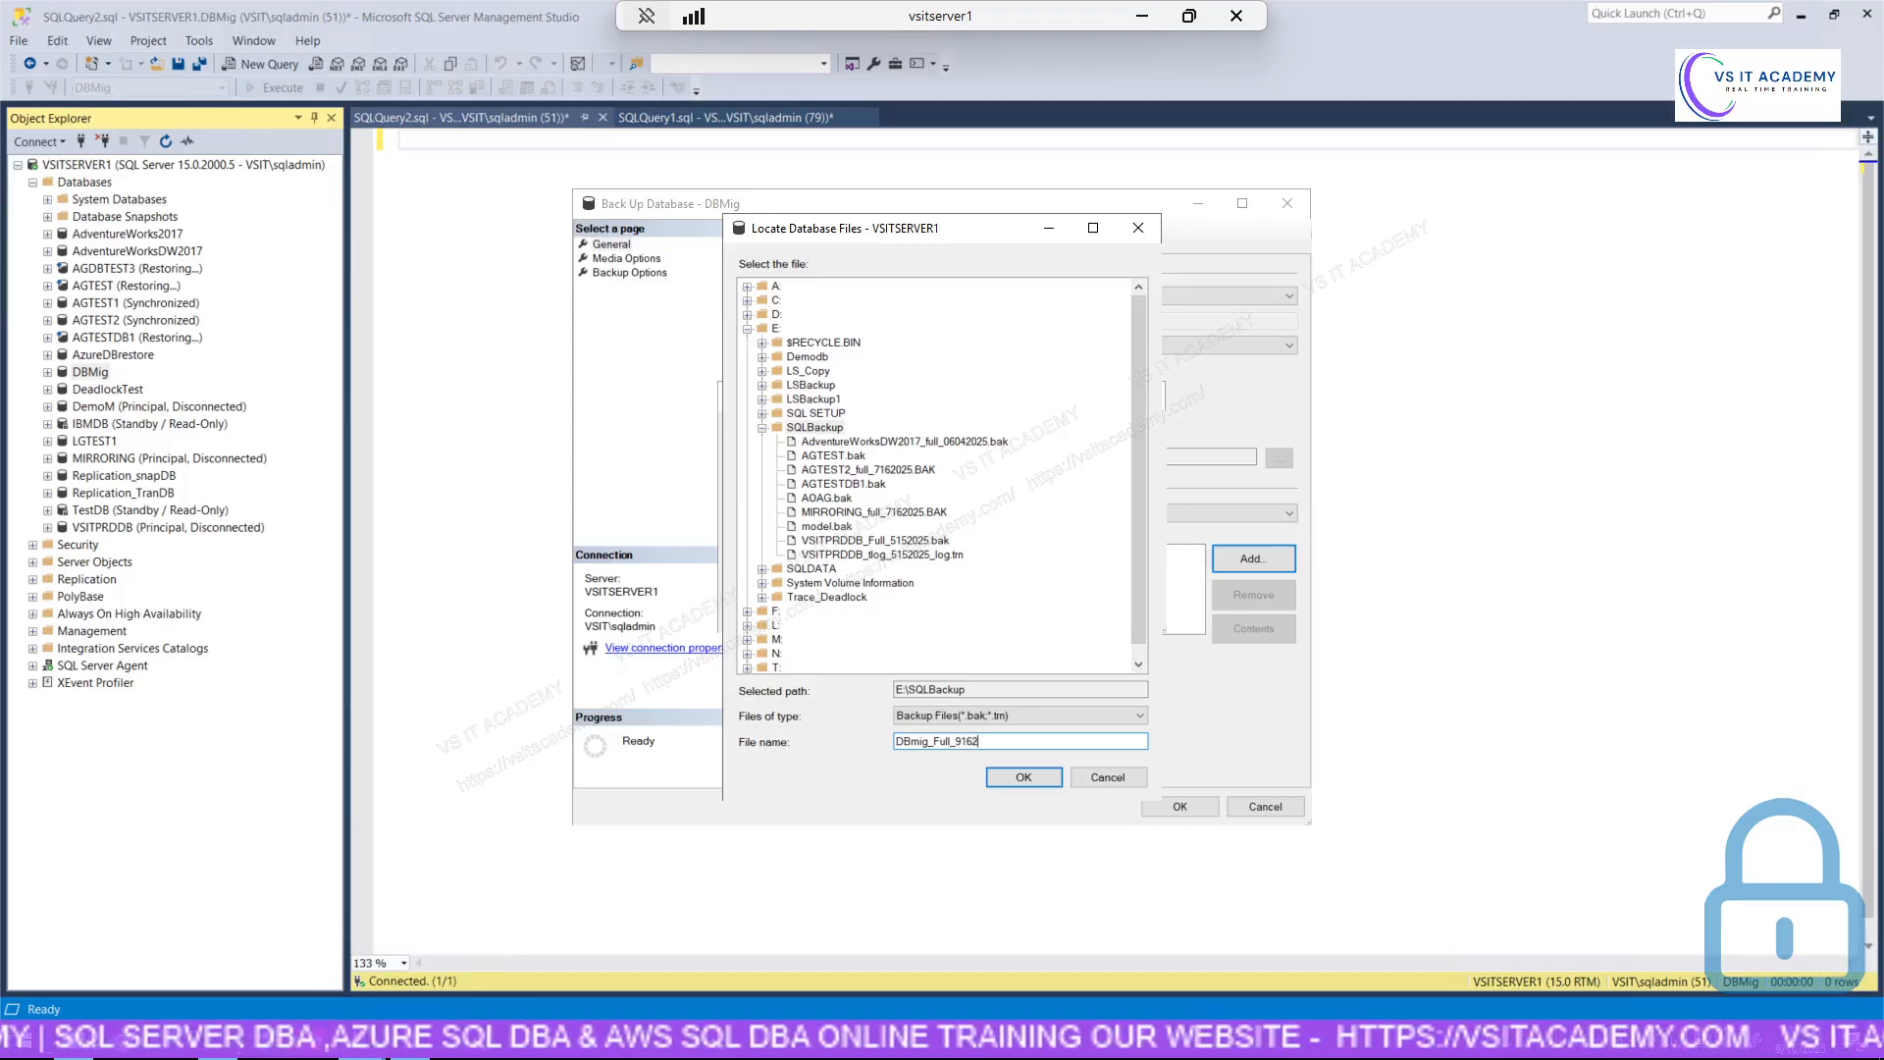
type("025_857")
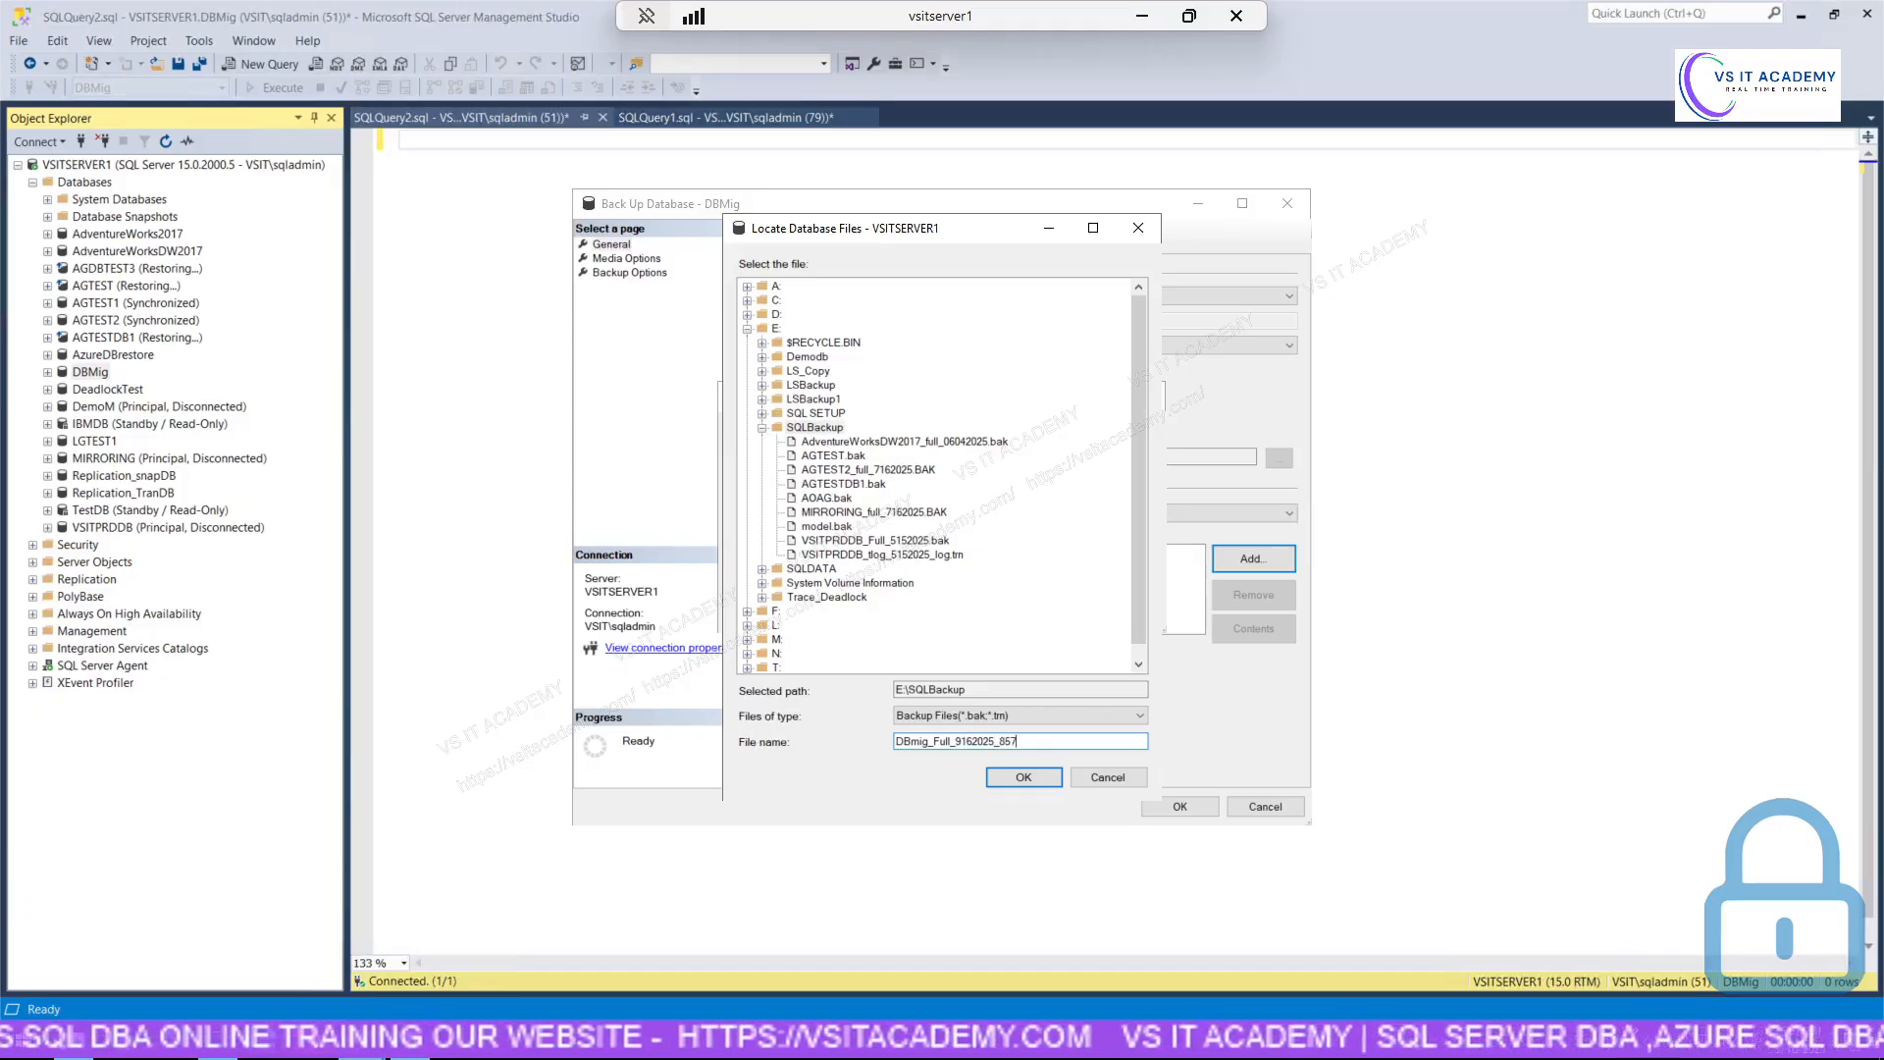
type("PM.bak")
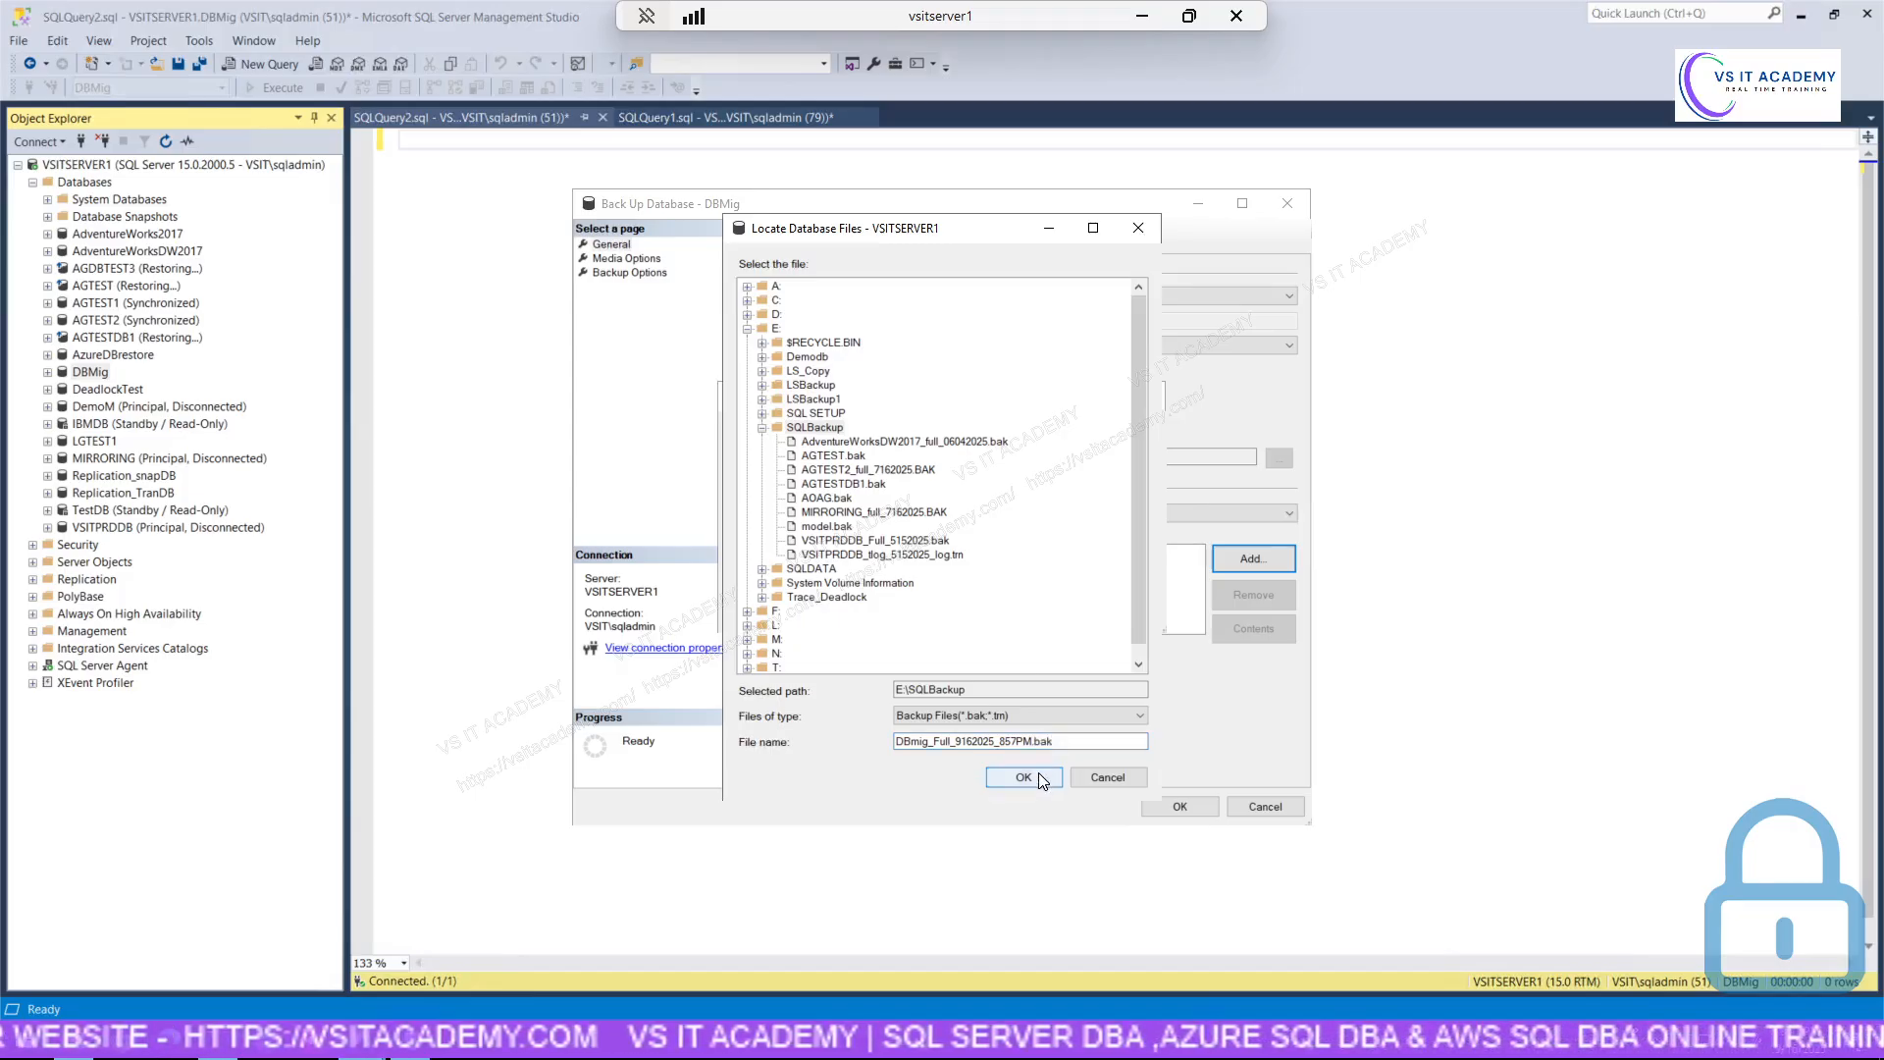
left_click(1040, 772)
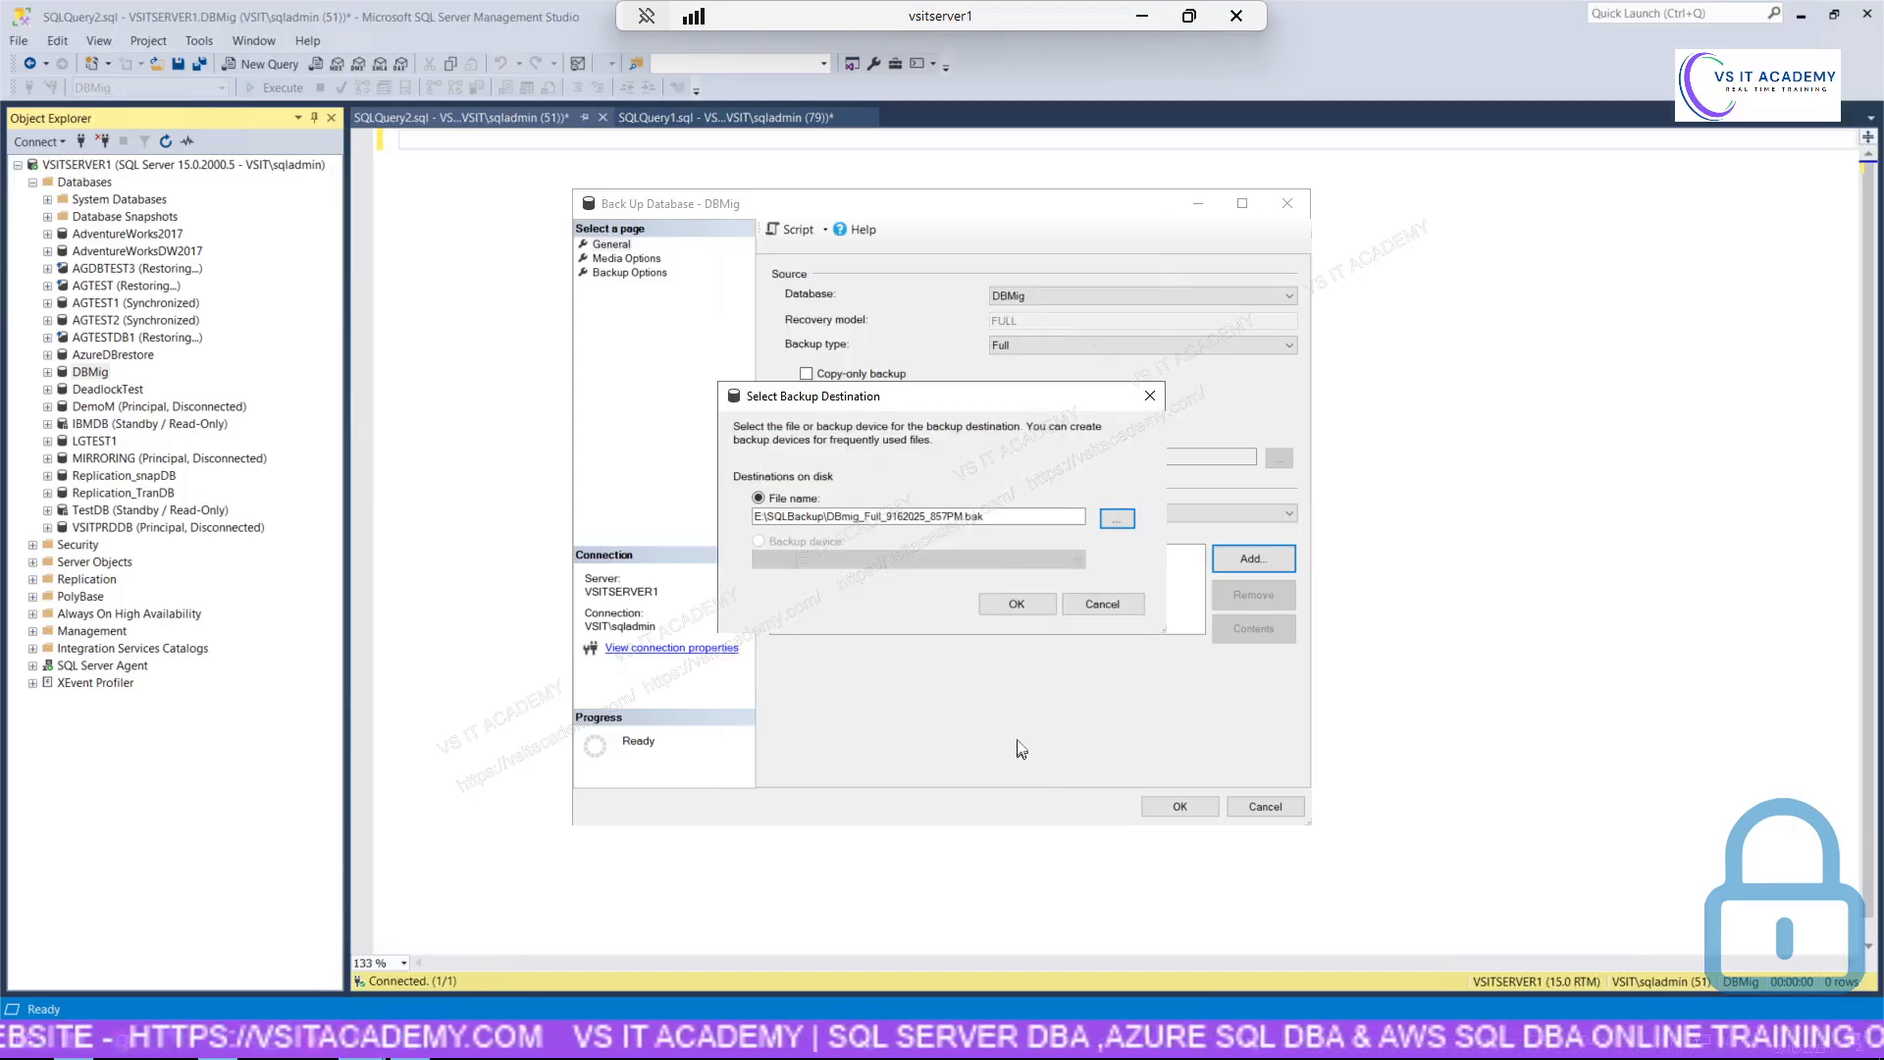
left_click(1021, 604)
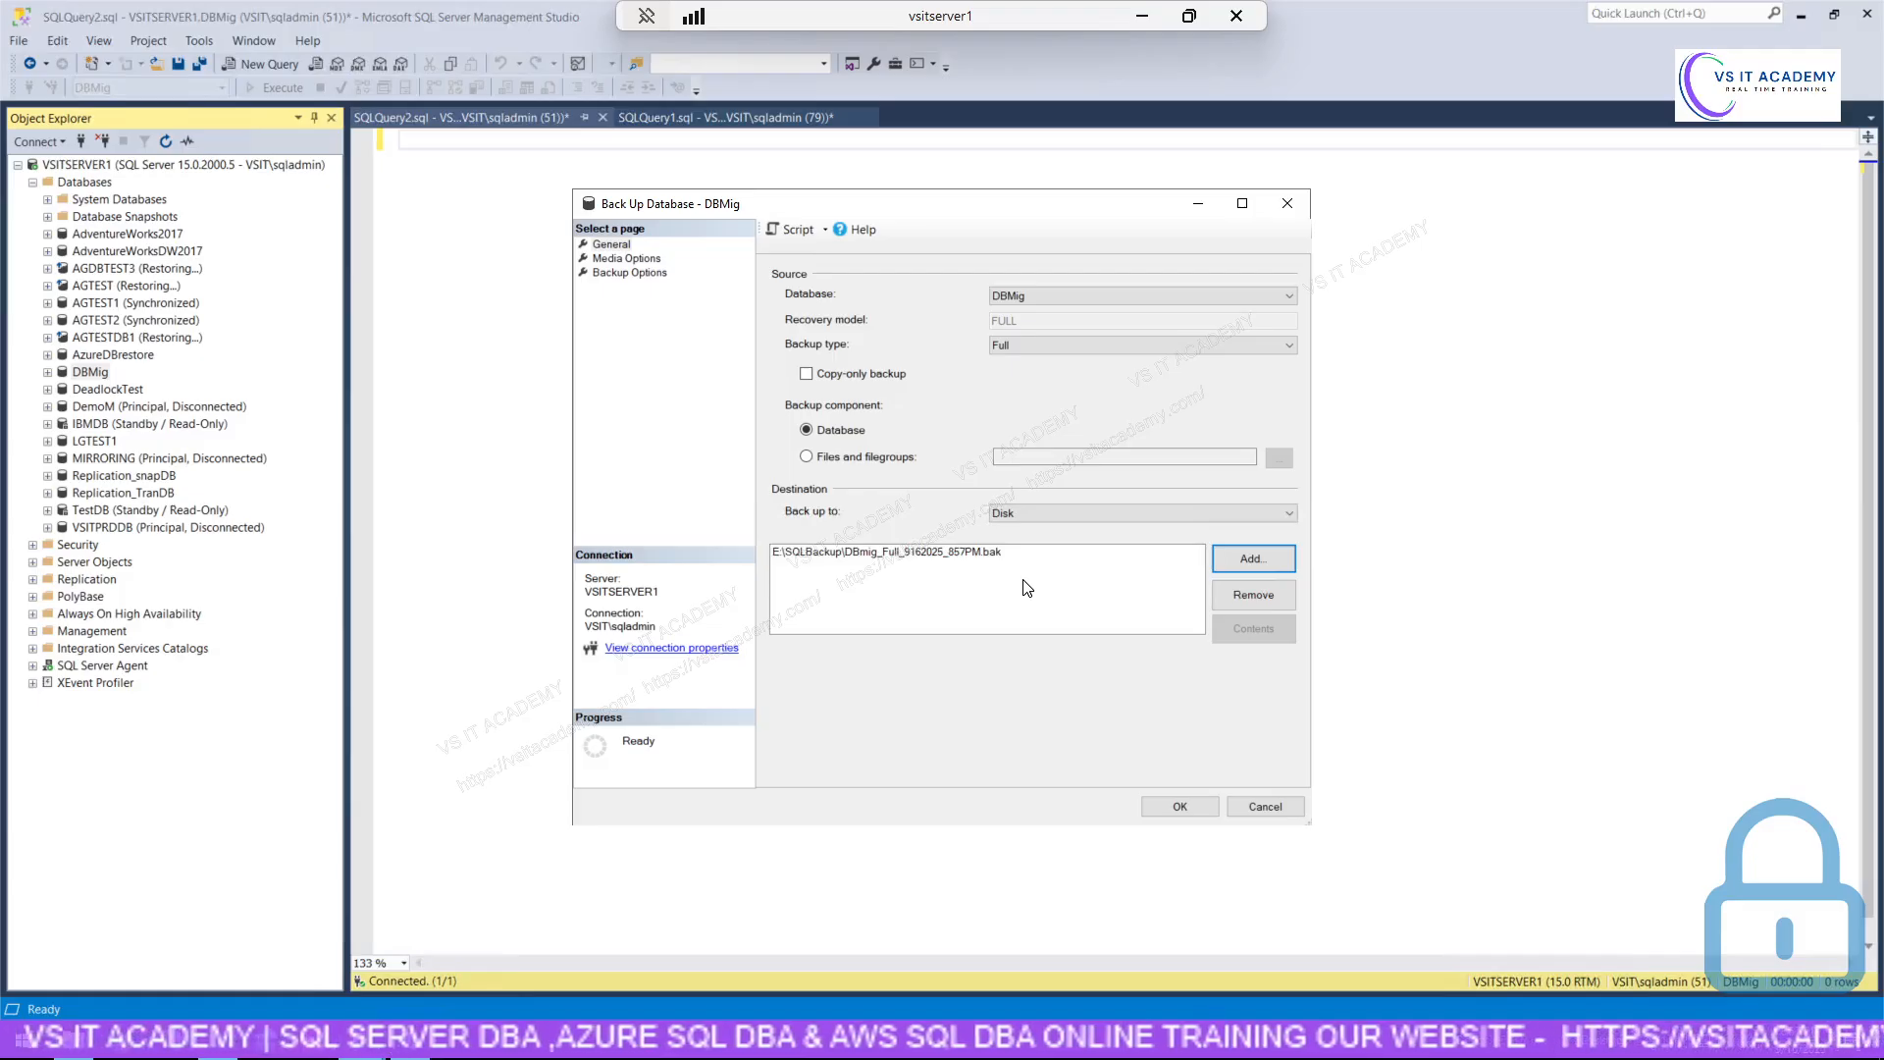
Set the backup compression to Compress backup, run the full backup of DBMig and dismiss the completion message.
left_click(638, 262)
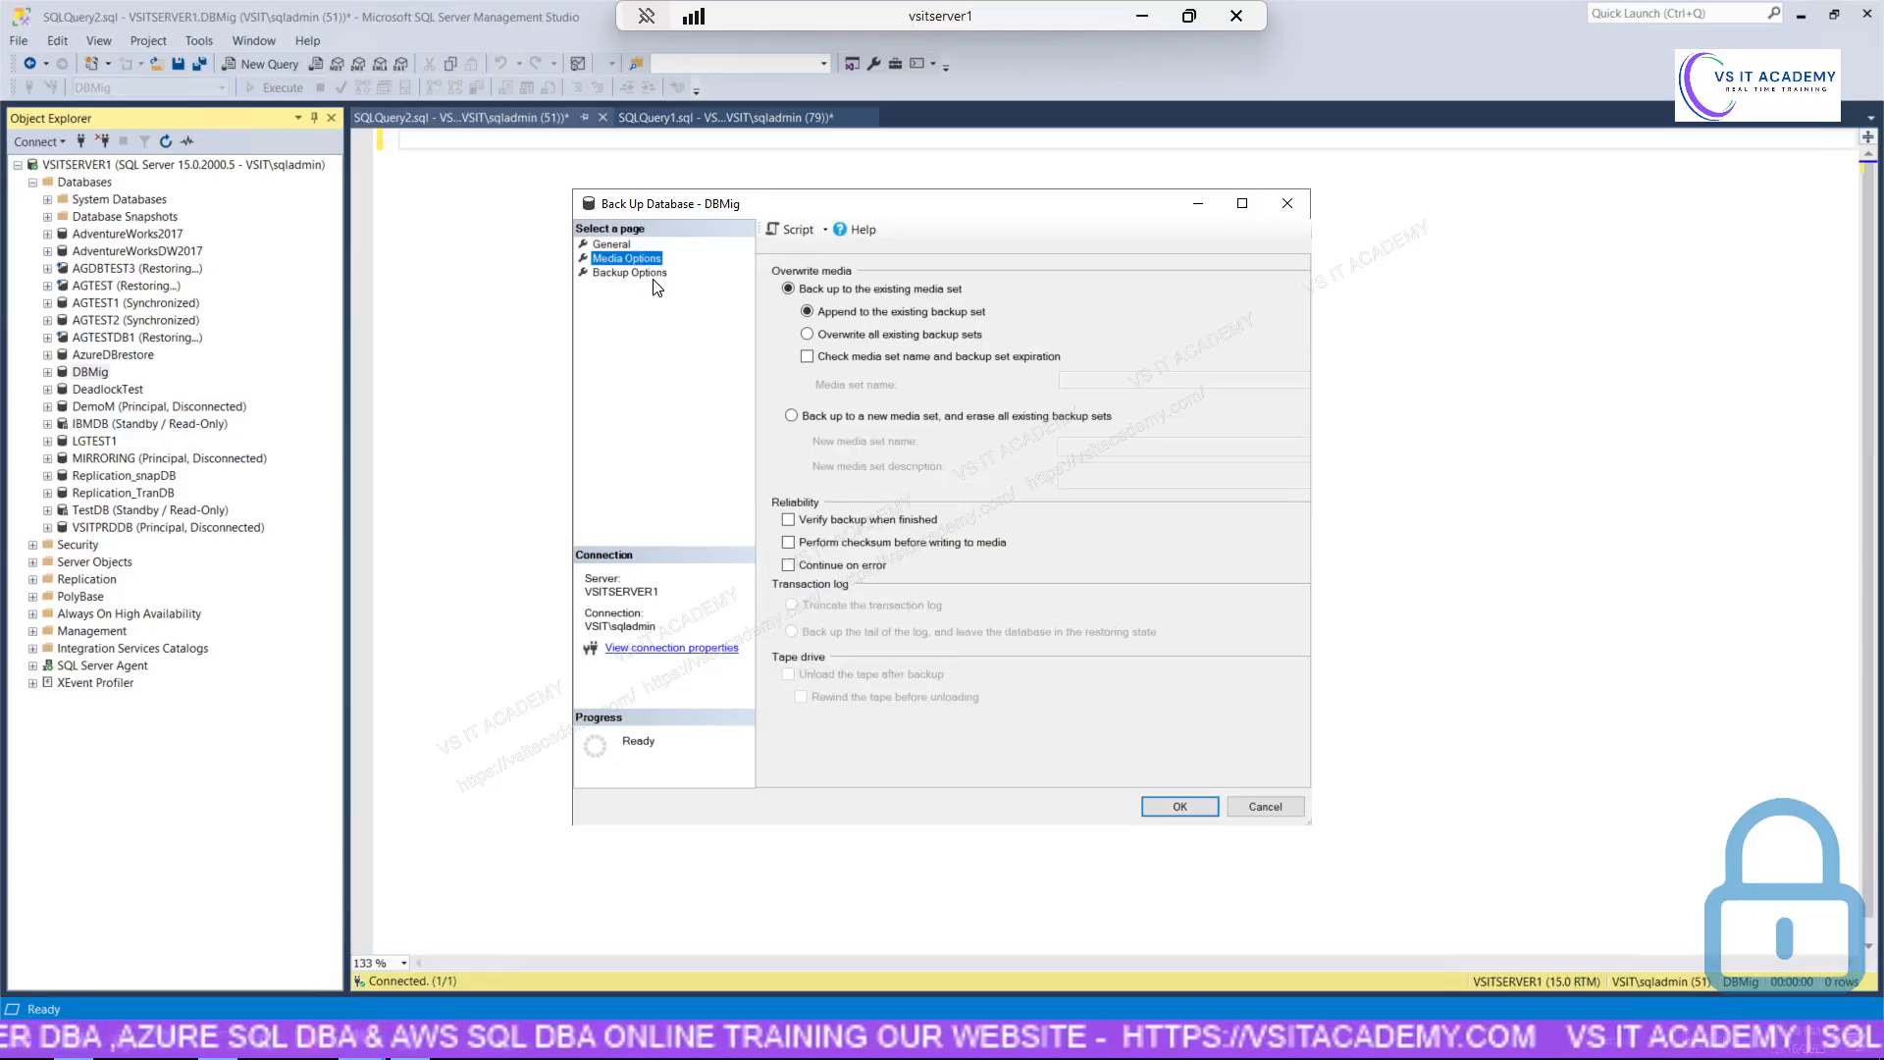
left_click(653, 274)
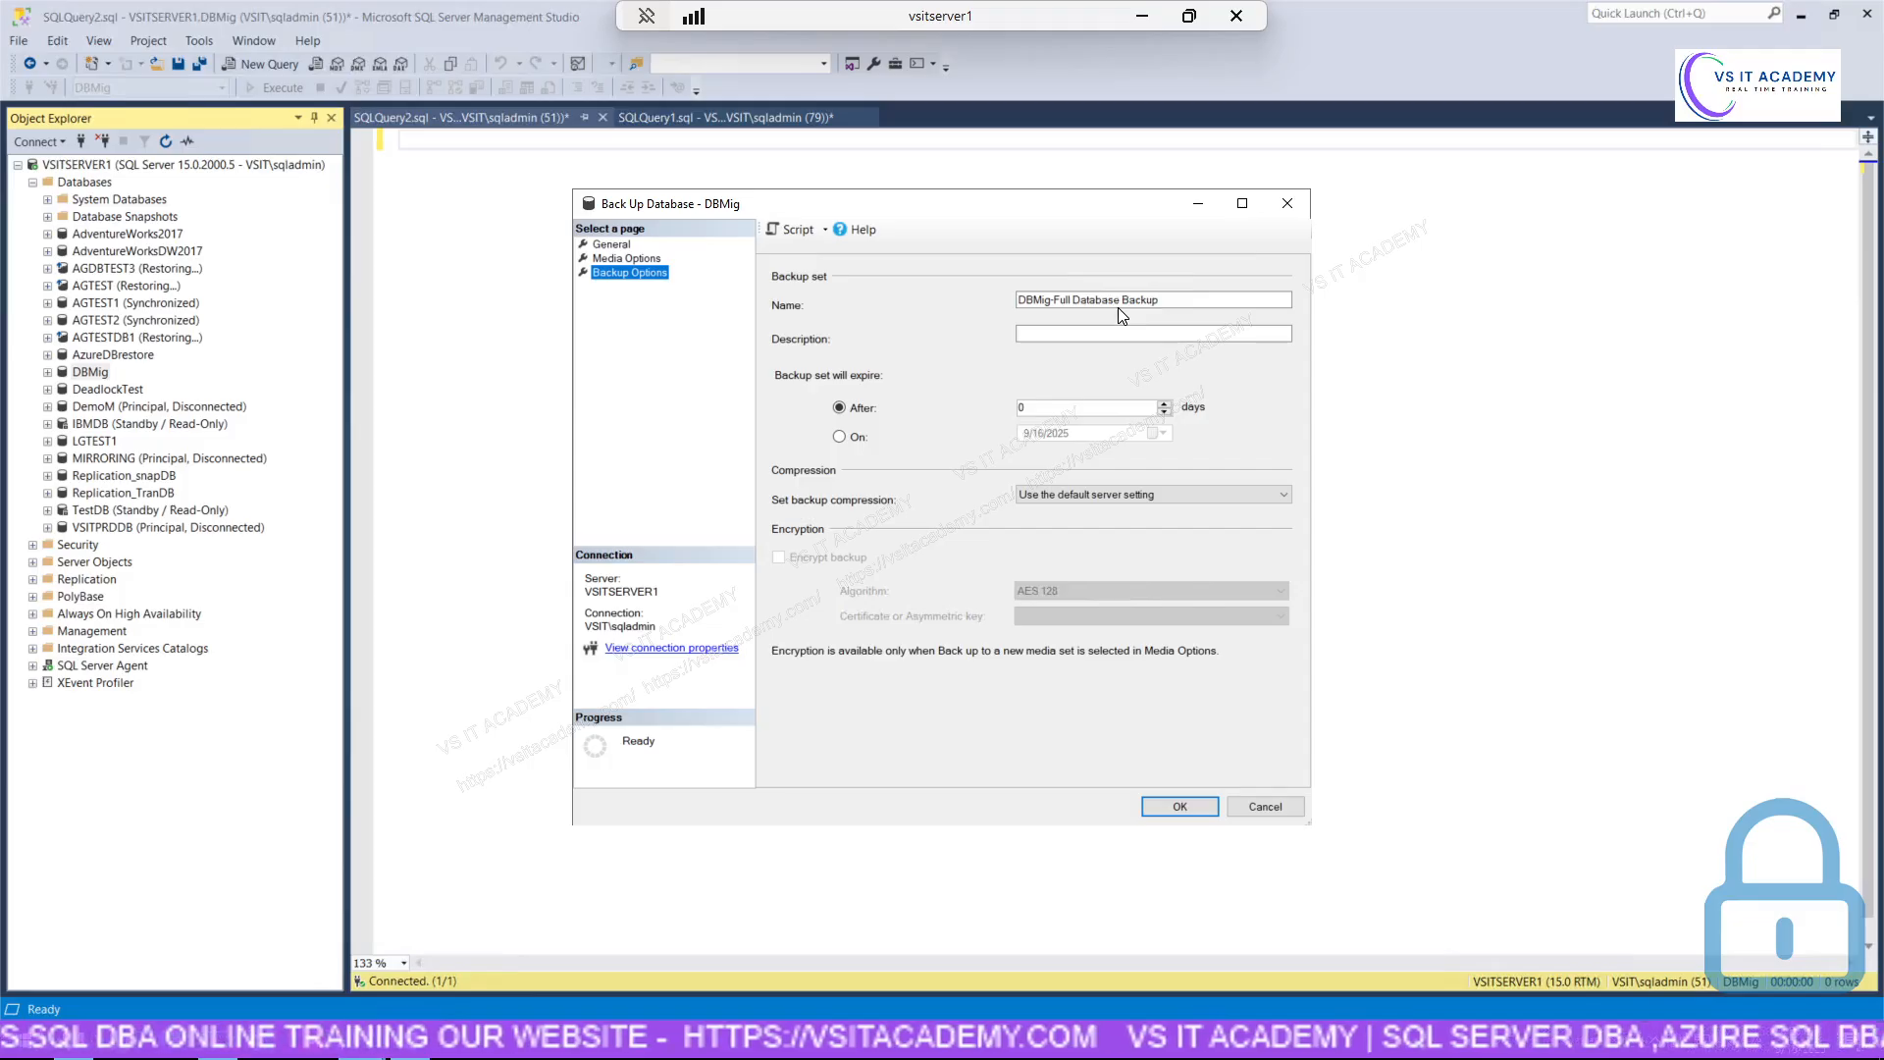
left_click(1087, 494)
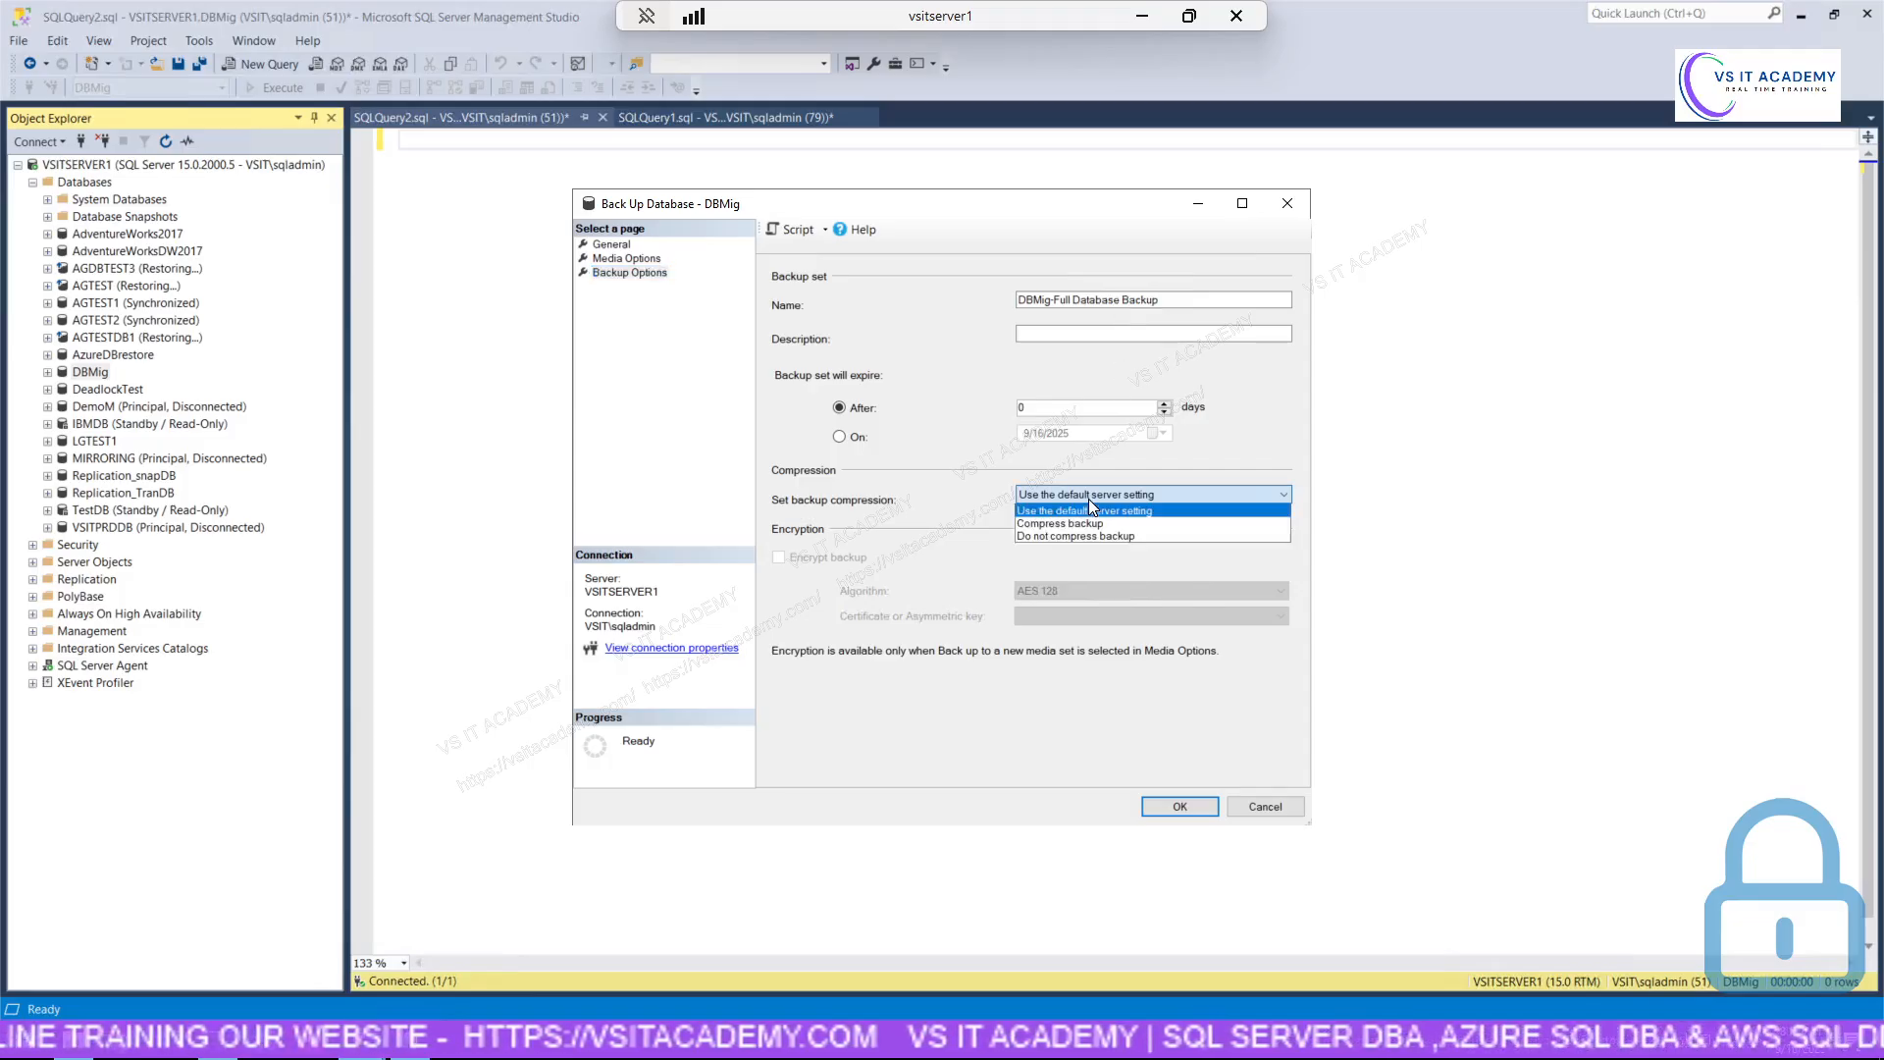
left_click(1084, 521)
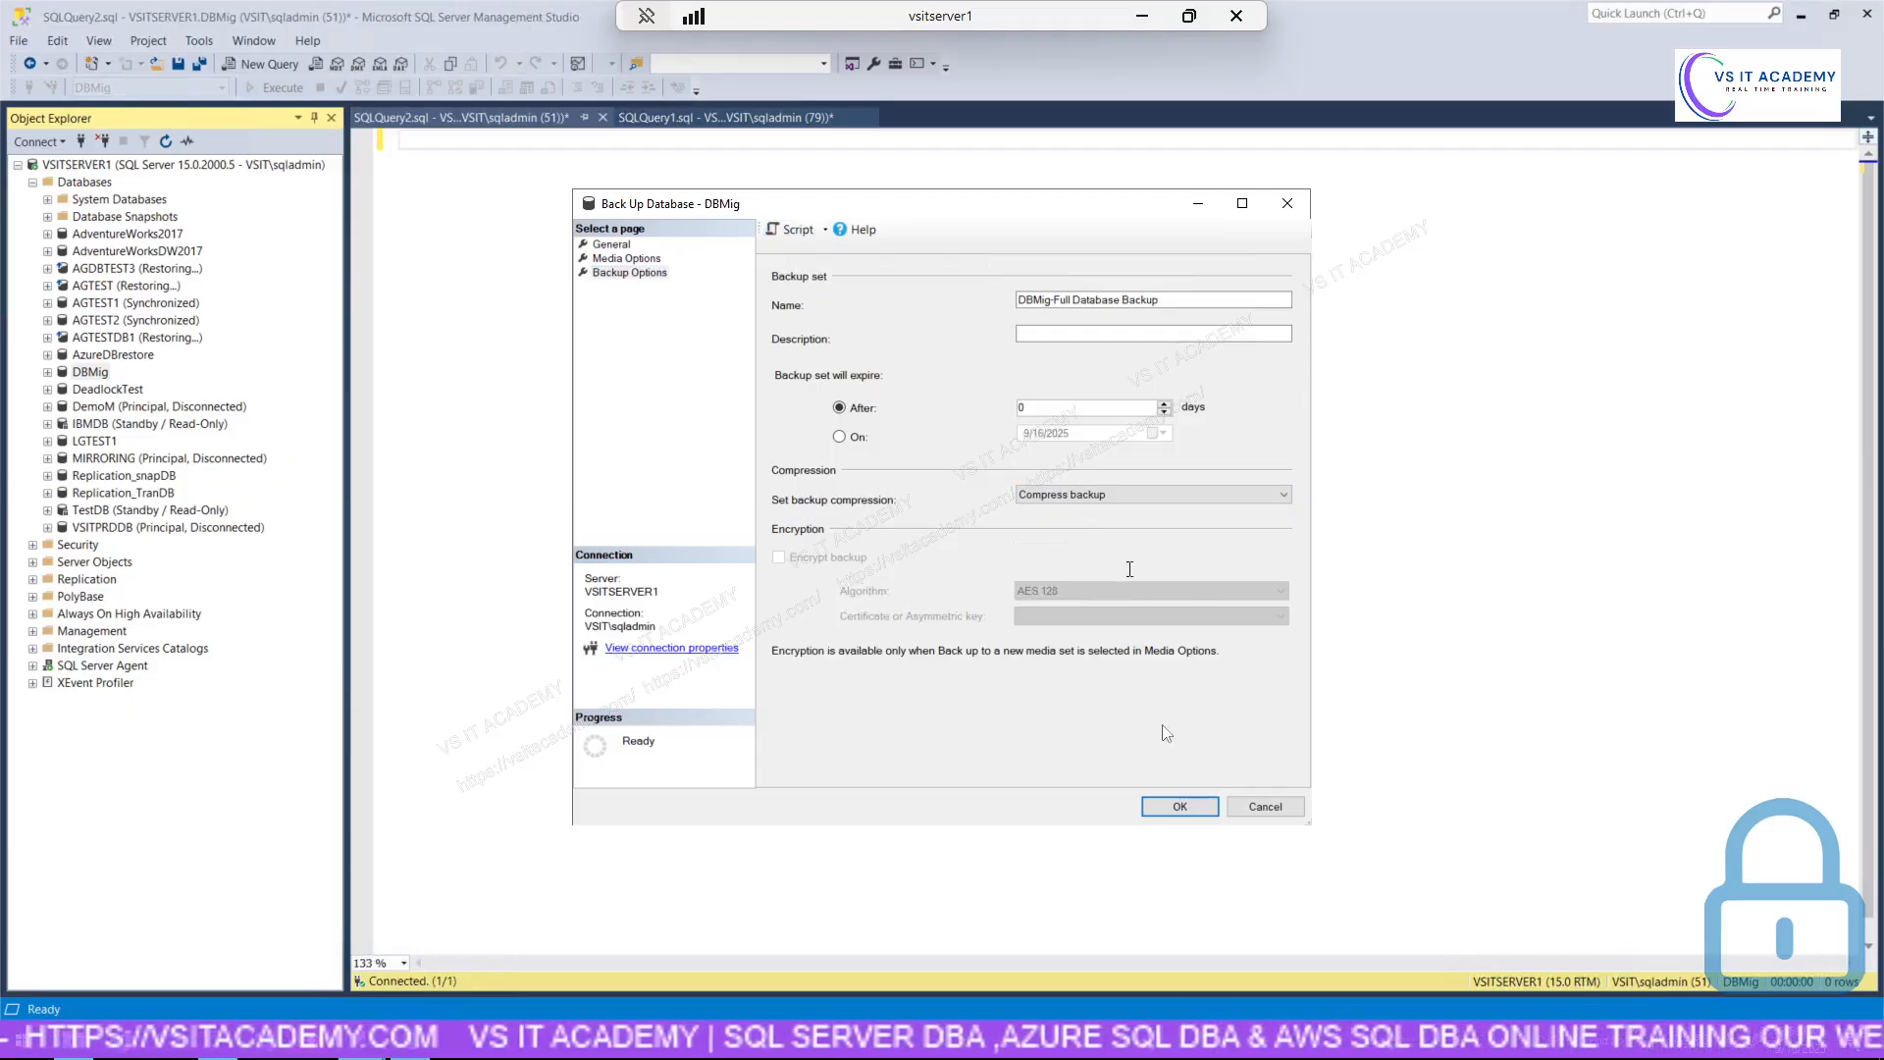
left_click(1180, 806)
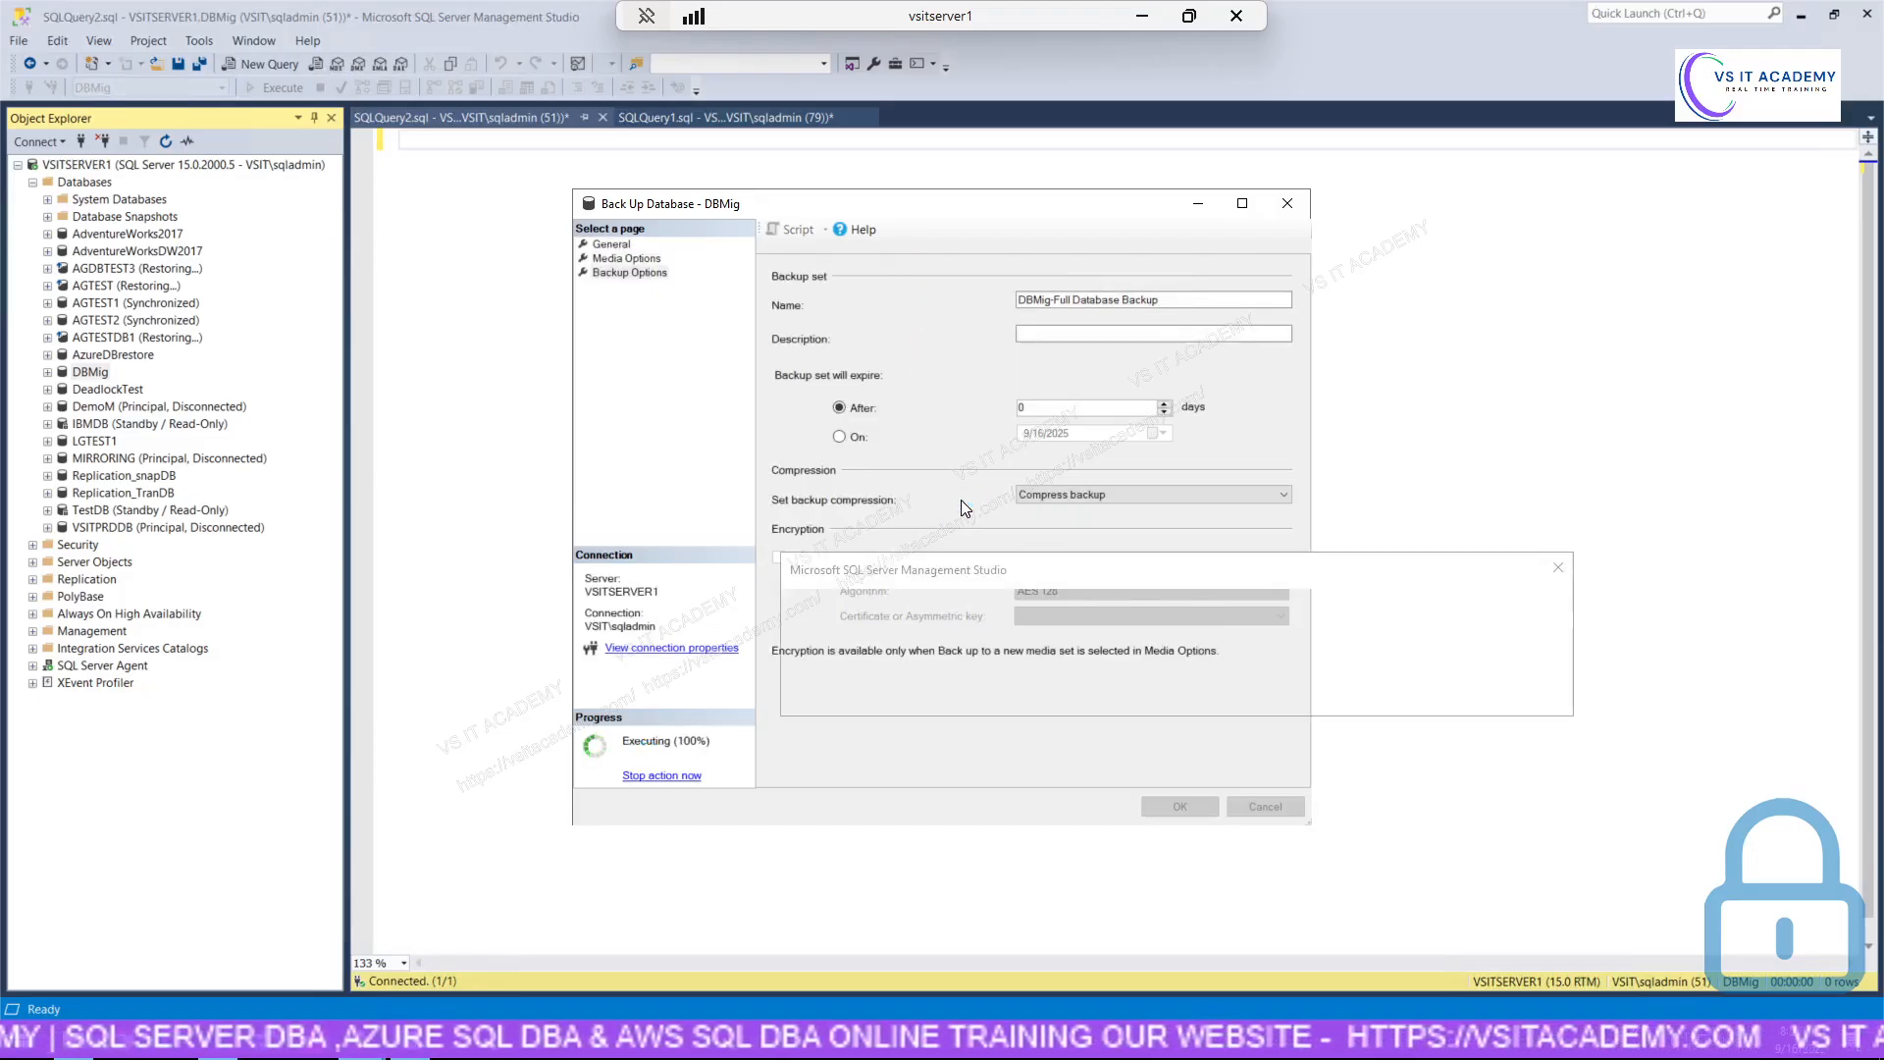
left_click(1222, 553)
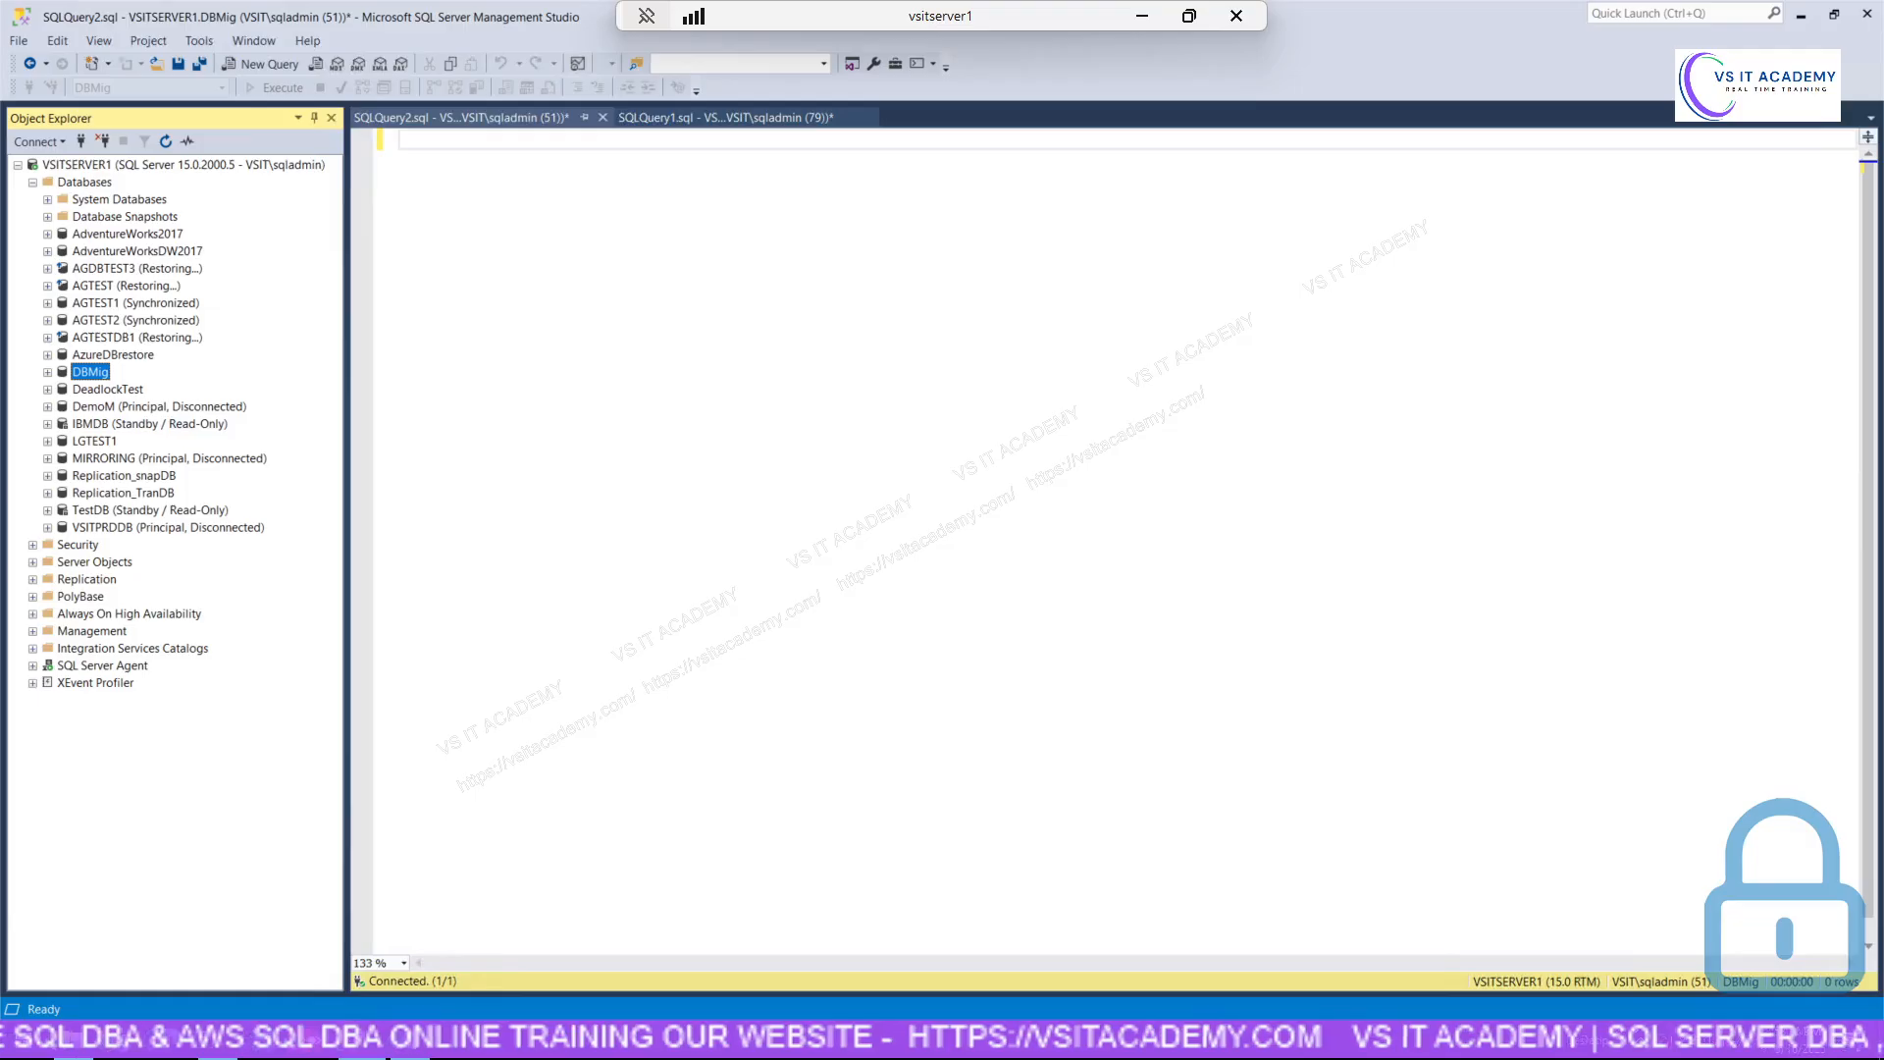
Check the last database backup date in the DBMig database properties, then close them without changes.
right_click(79, 377)
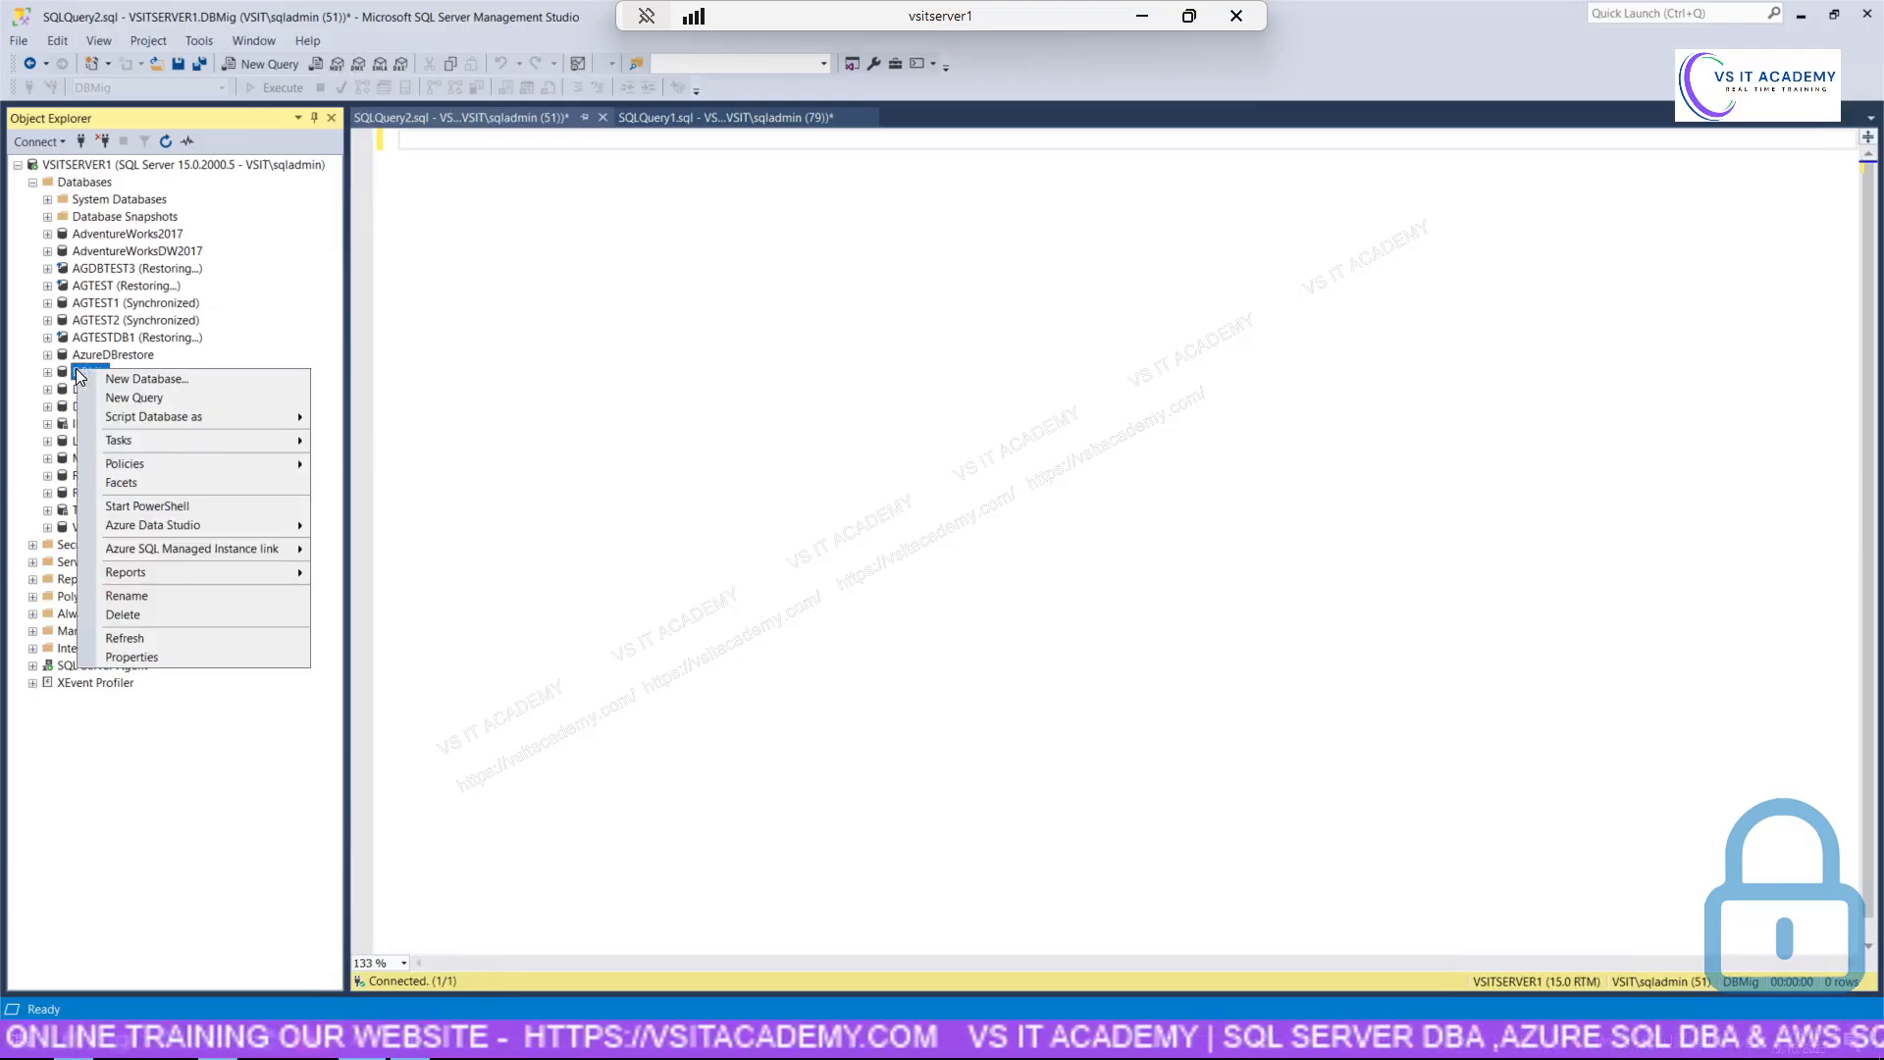
left_click(138, 656)
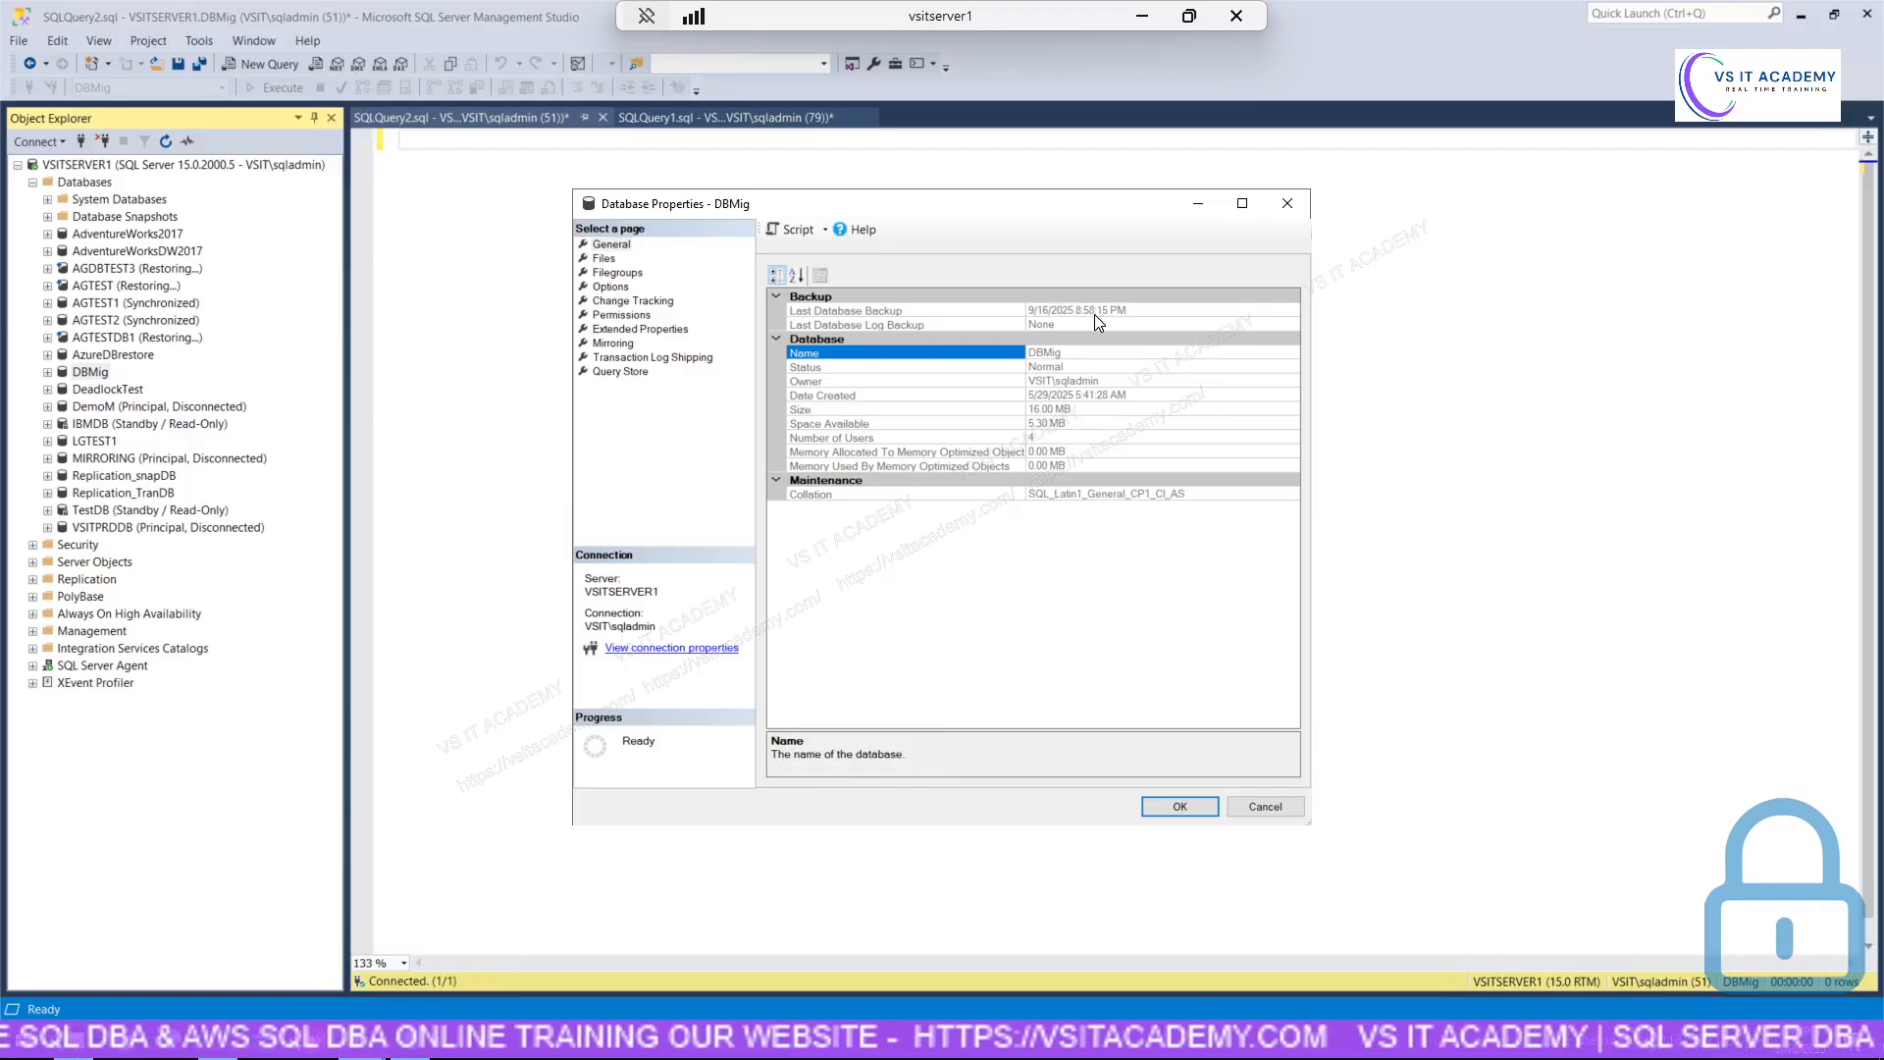
left_click(1285, 805)
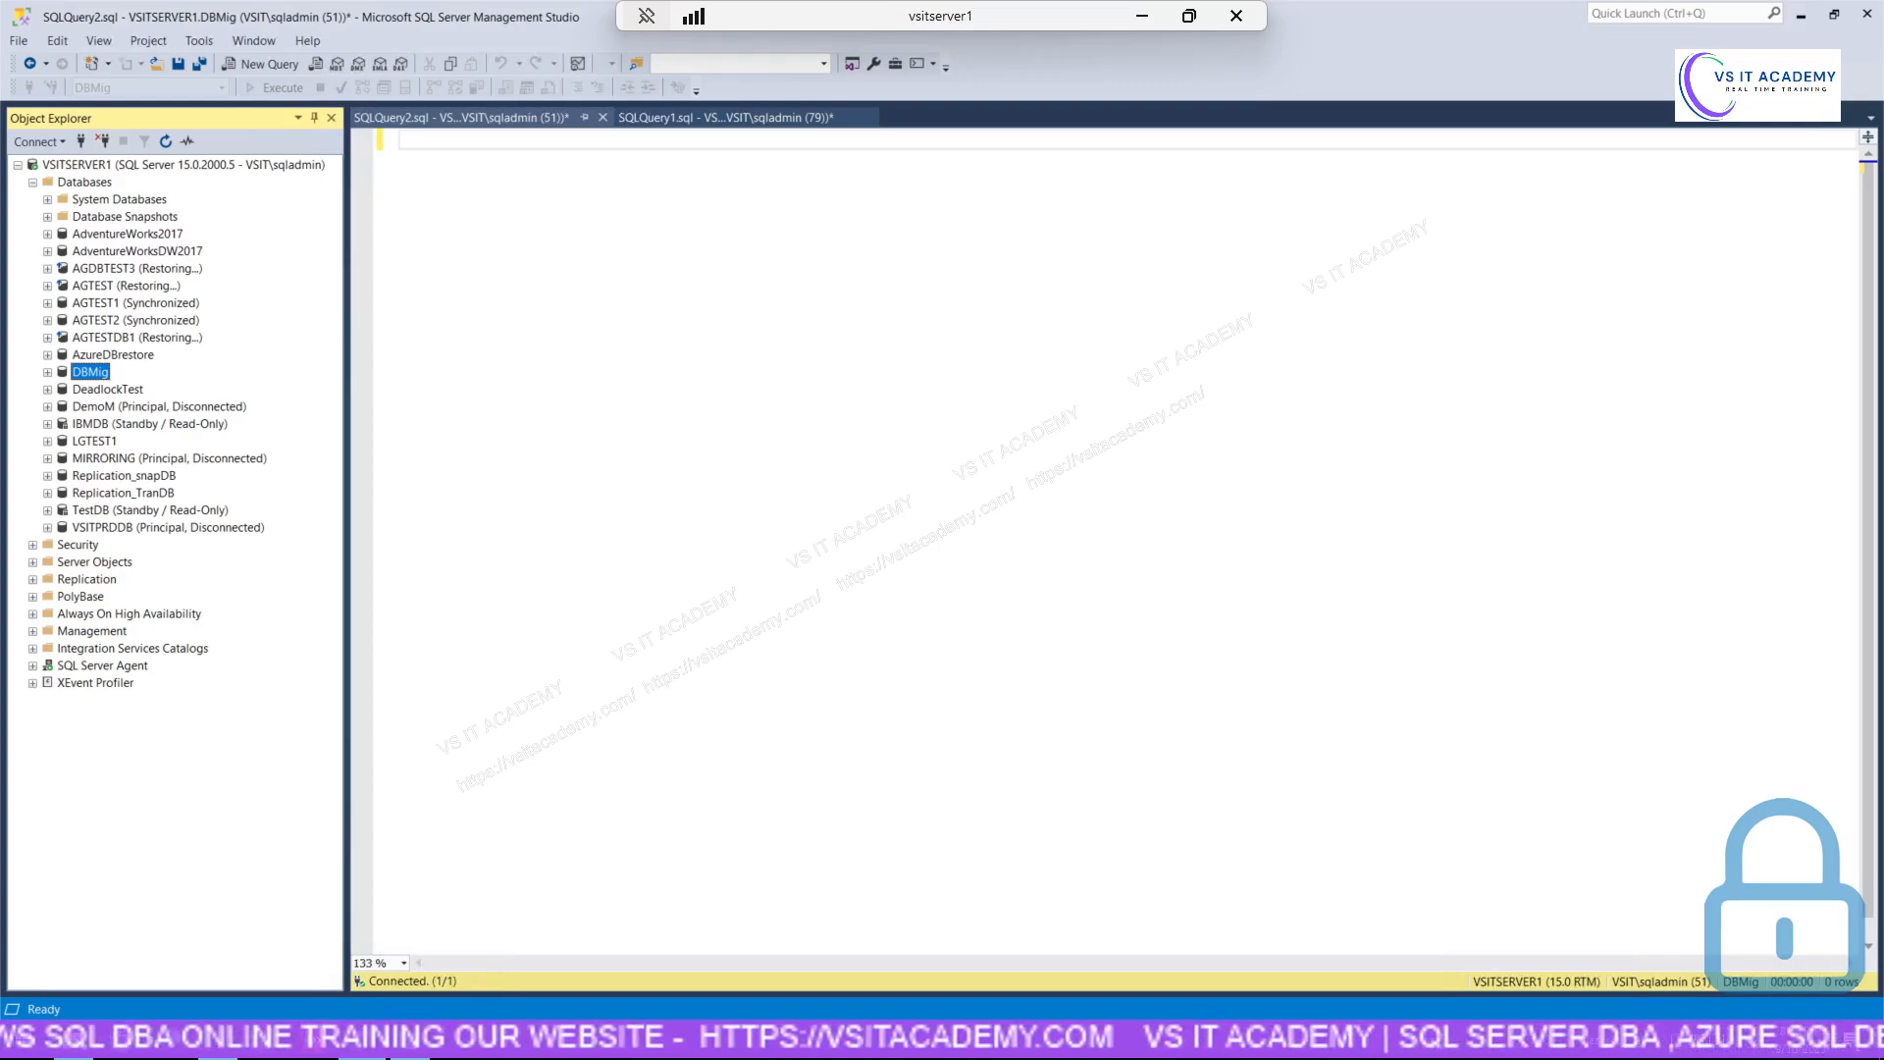
Enter and run a query joining msdb.dbo.backupset and backupmediafamily to list each database's latest type 'D' backup with its device name and finish date.
left_click(536, 286)
type("SELECT x.database_name, z.physical_device_name, CONVERT(char(20), x.backup_finish_date, 108) FinishTime, x.backup_finish_date                from msdb.dbo.backupset x JOIN ( SELECT a.database_name, max(a.backup_finish_date) backup_finish_date                FROM msdb.dbo.backupset a                WHERE type = 'D'                GROUP BY a.database_name ) y on x.database_name = y.database_name                and x.backup_finish_date = y.backup_finish_date                JOIN msdb.dbo.backupmediafamily z ON x.media_set_id = z.media_set_id")
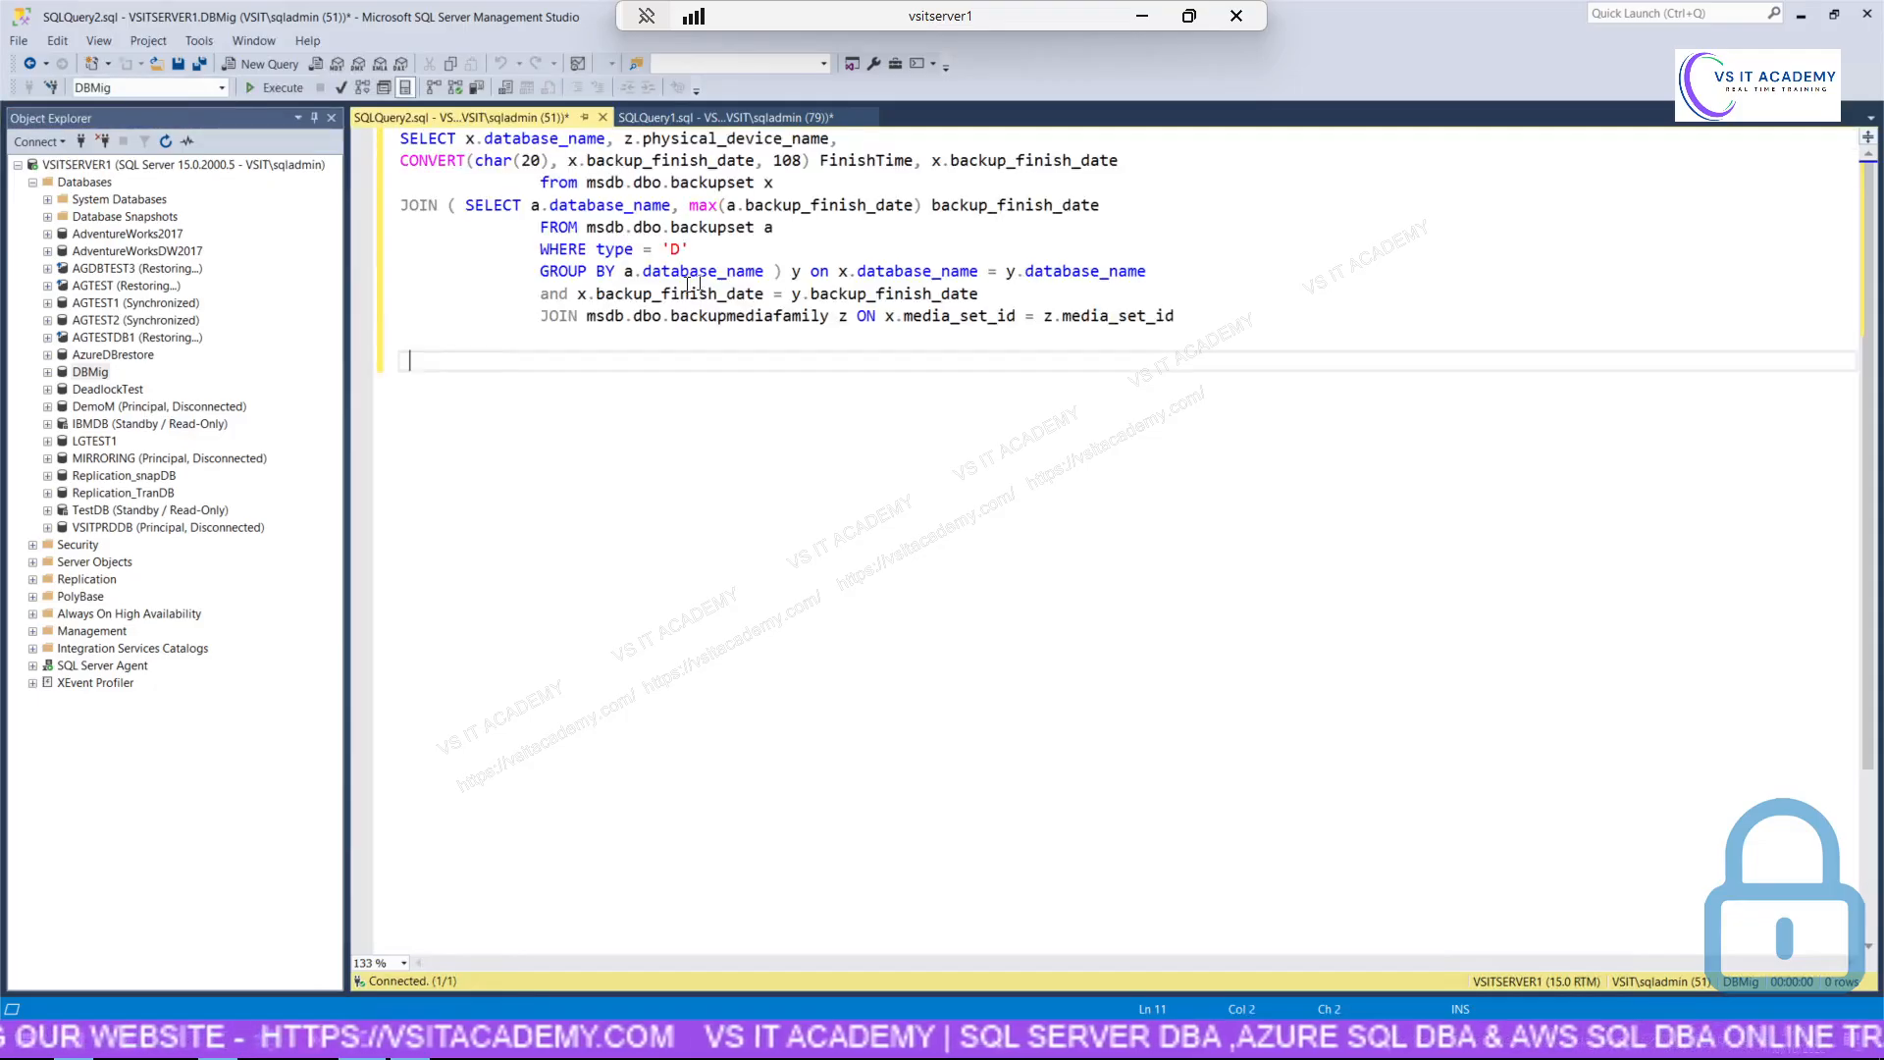
left_click(686, 250)
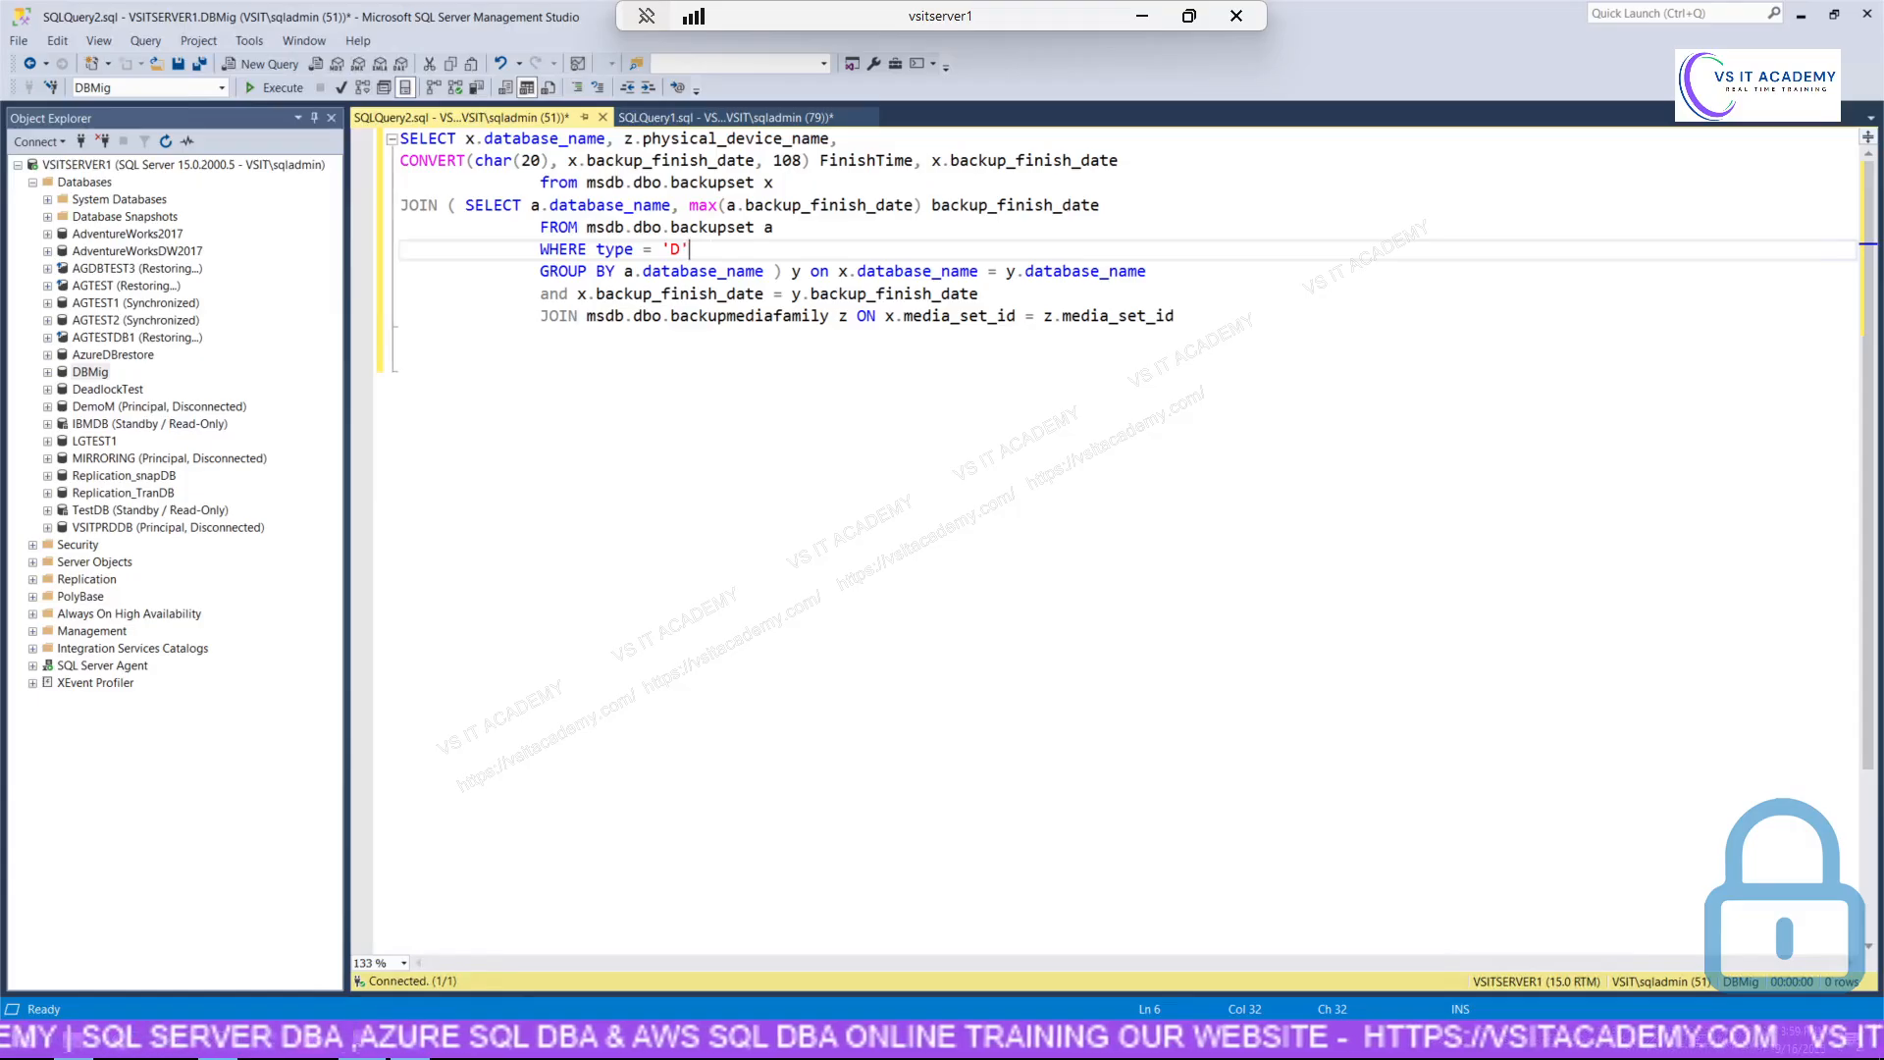
left_click(274, 97)
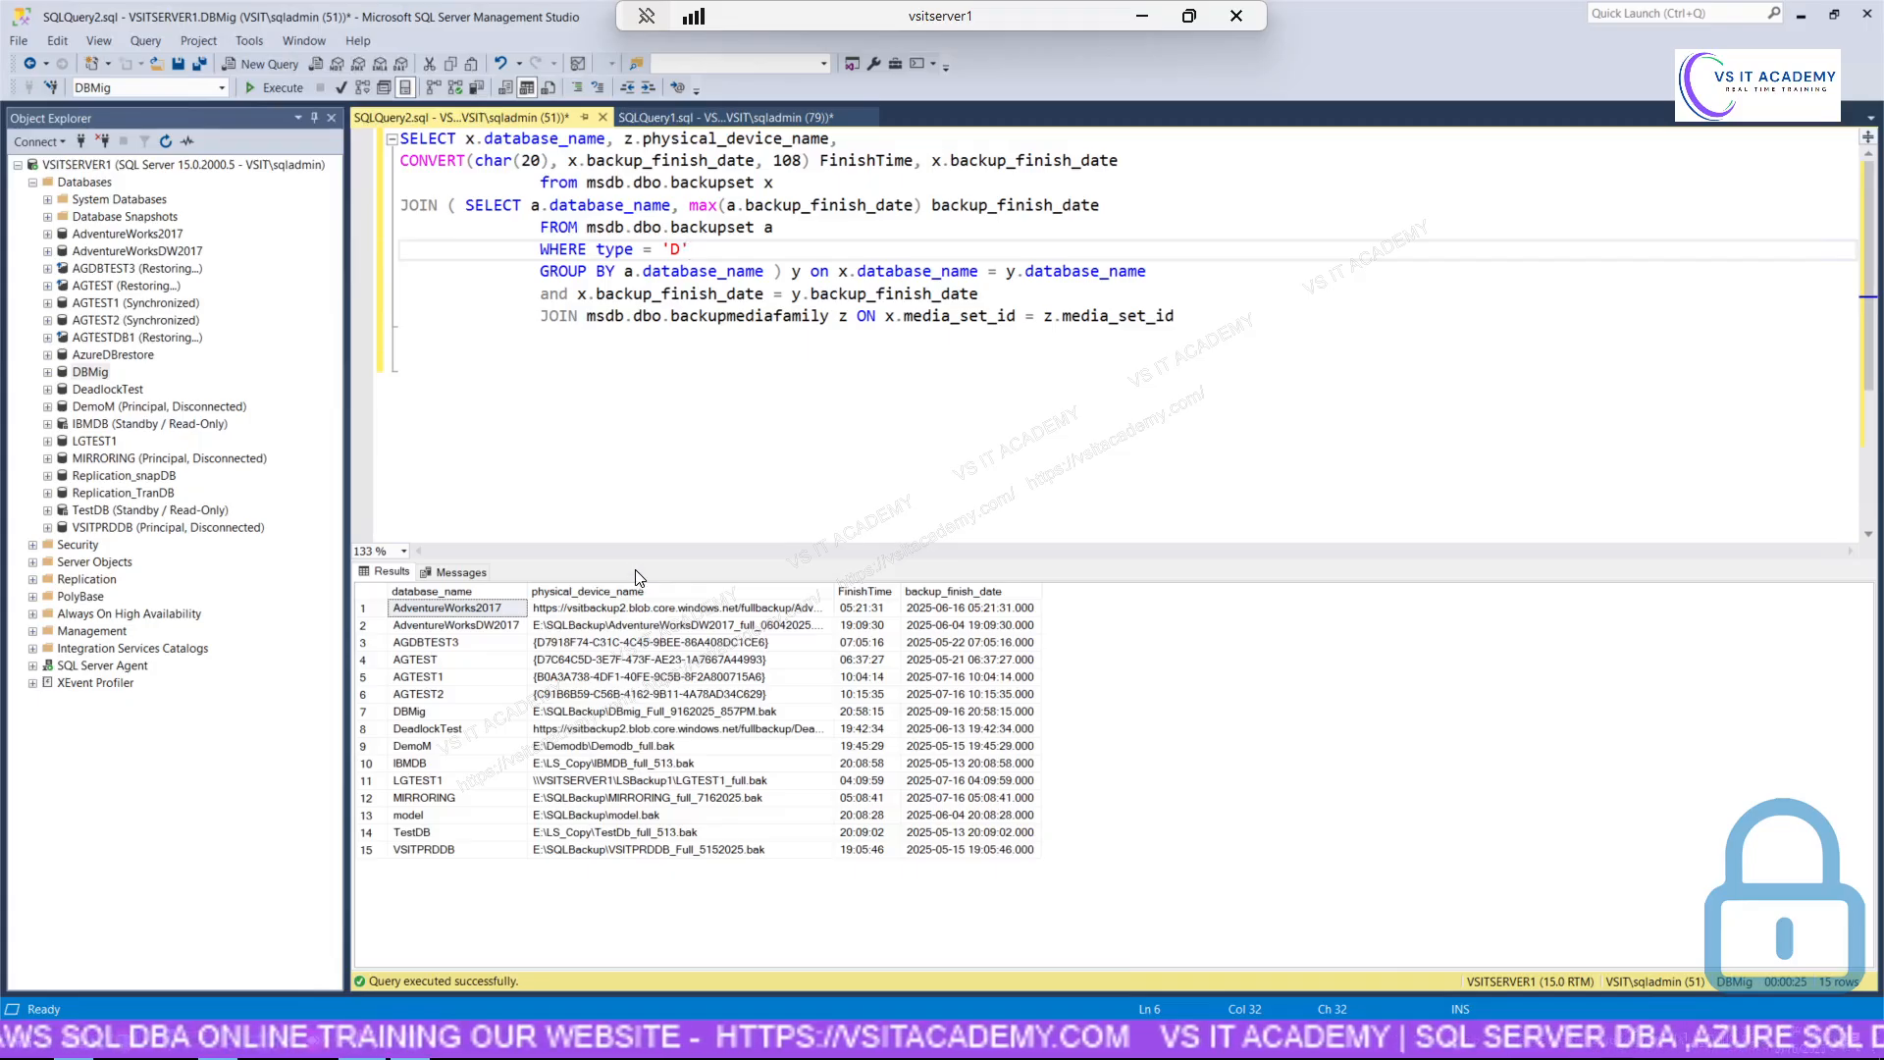
Enlarge the query results area and select the DBMig row to examine its backup file path and finish date.
left_click_drag(635, 562, 628, 364)
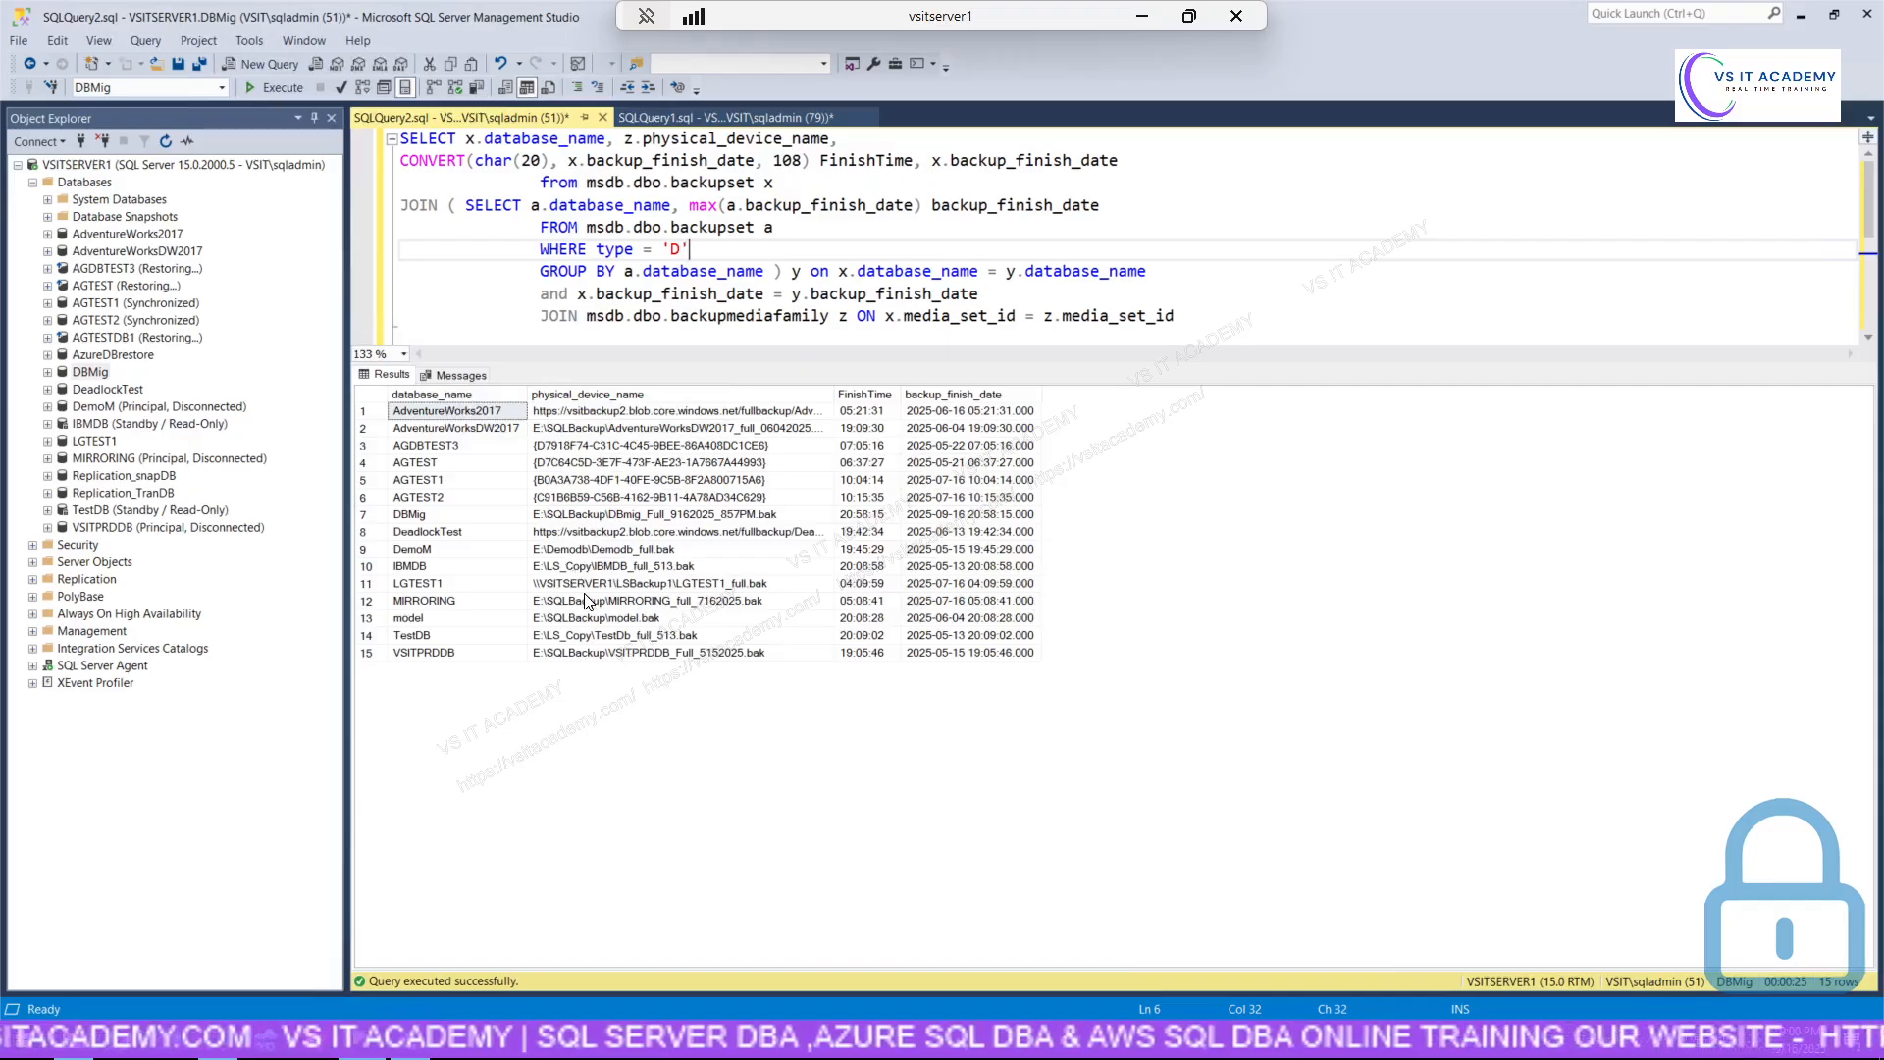
key("ctrl")
left_click(634, 536)
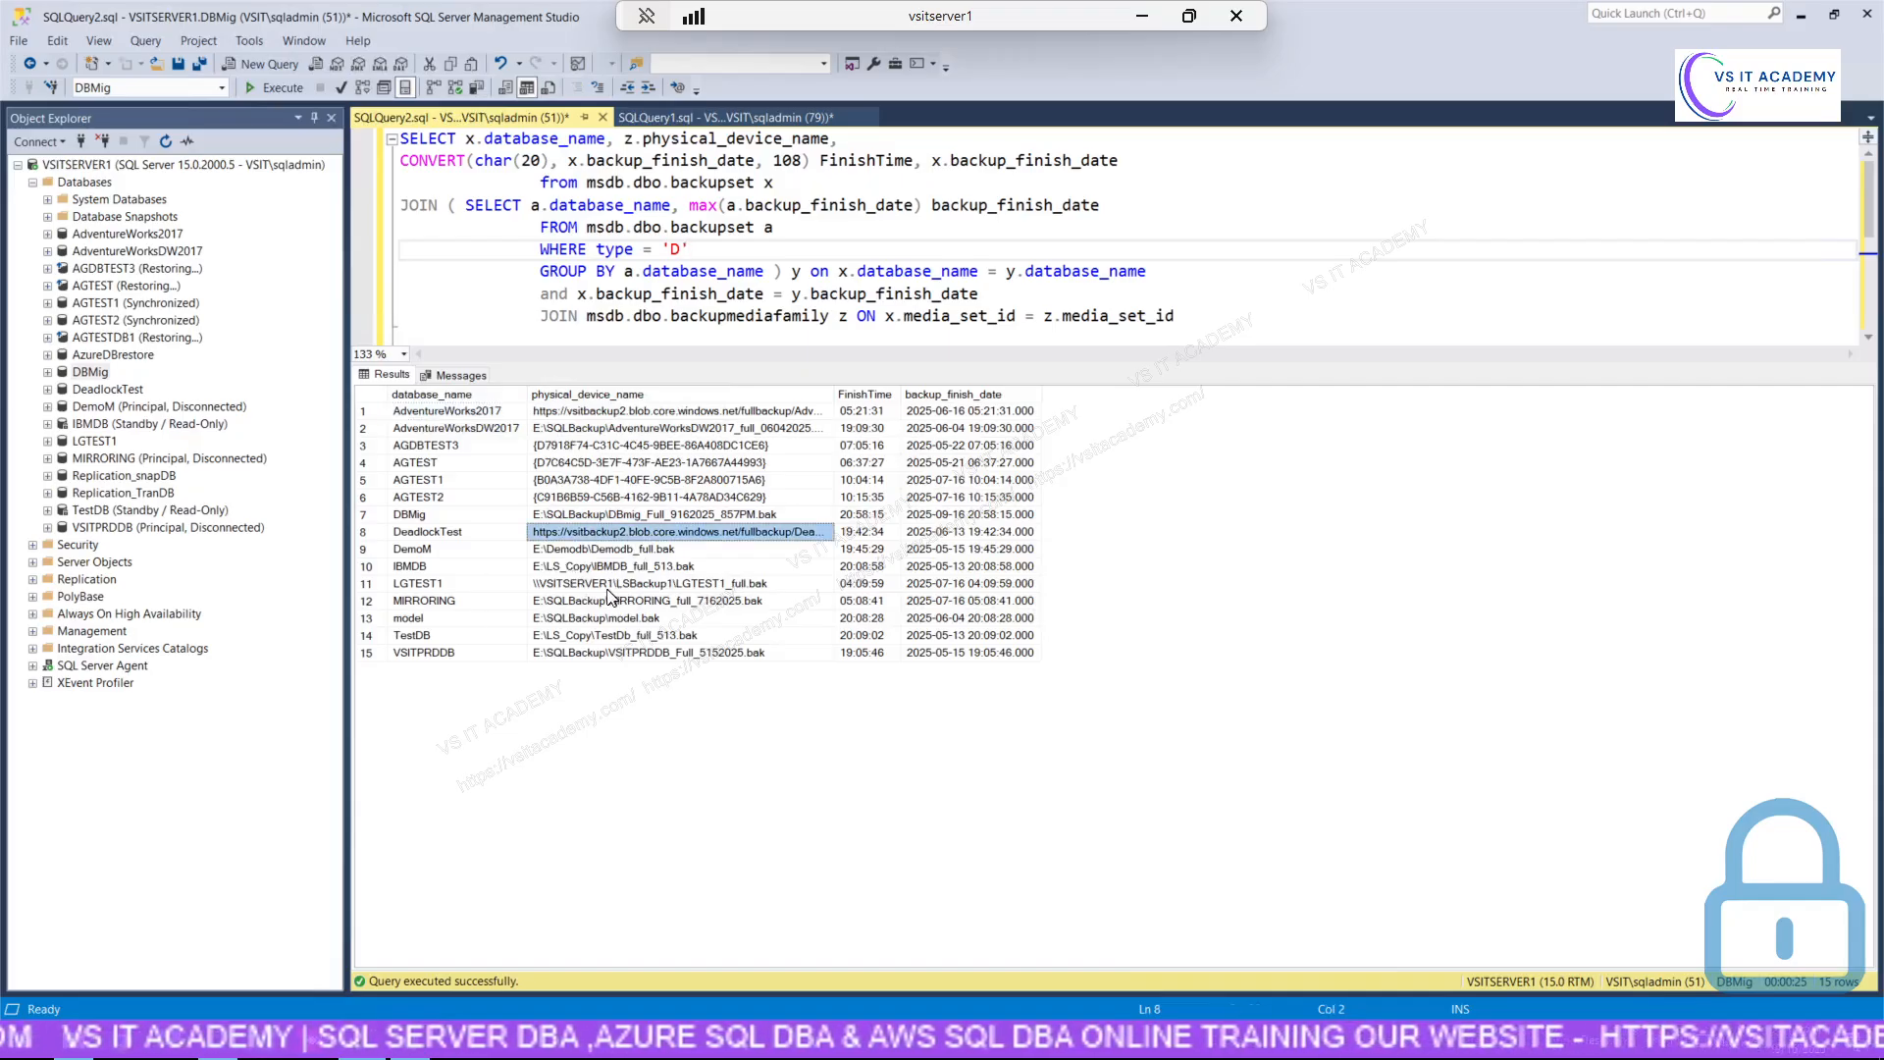
left_click(366, 516)
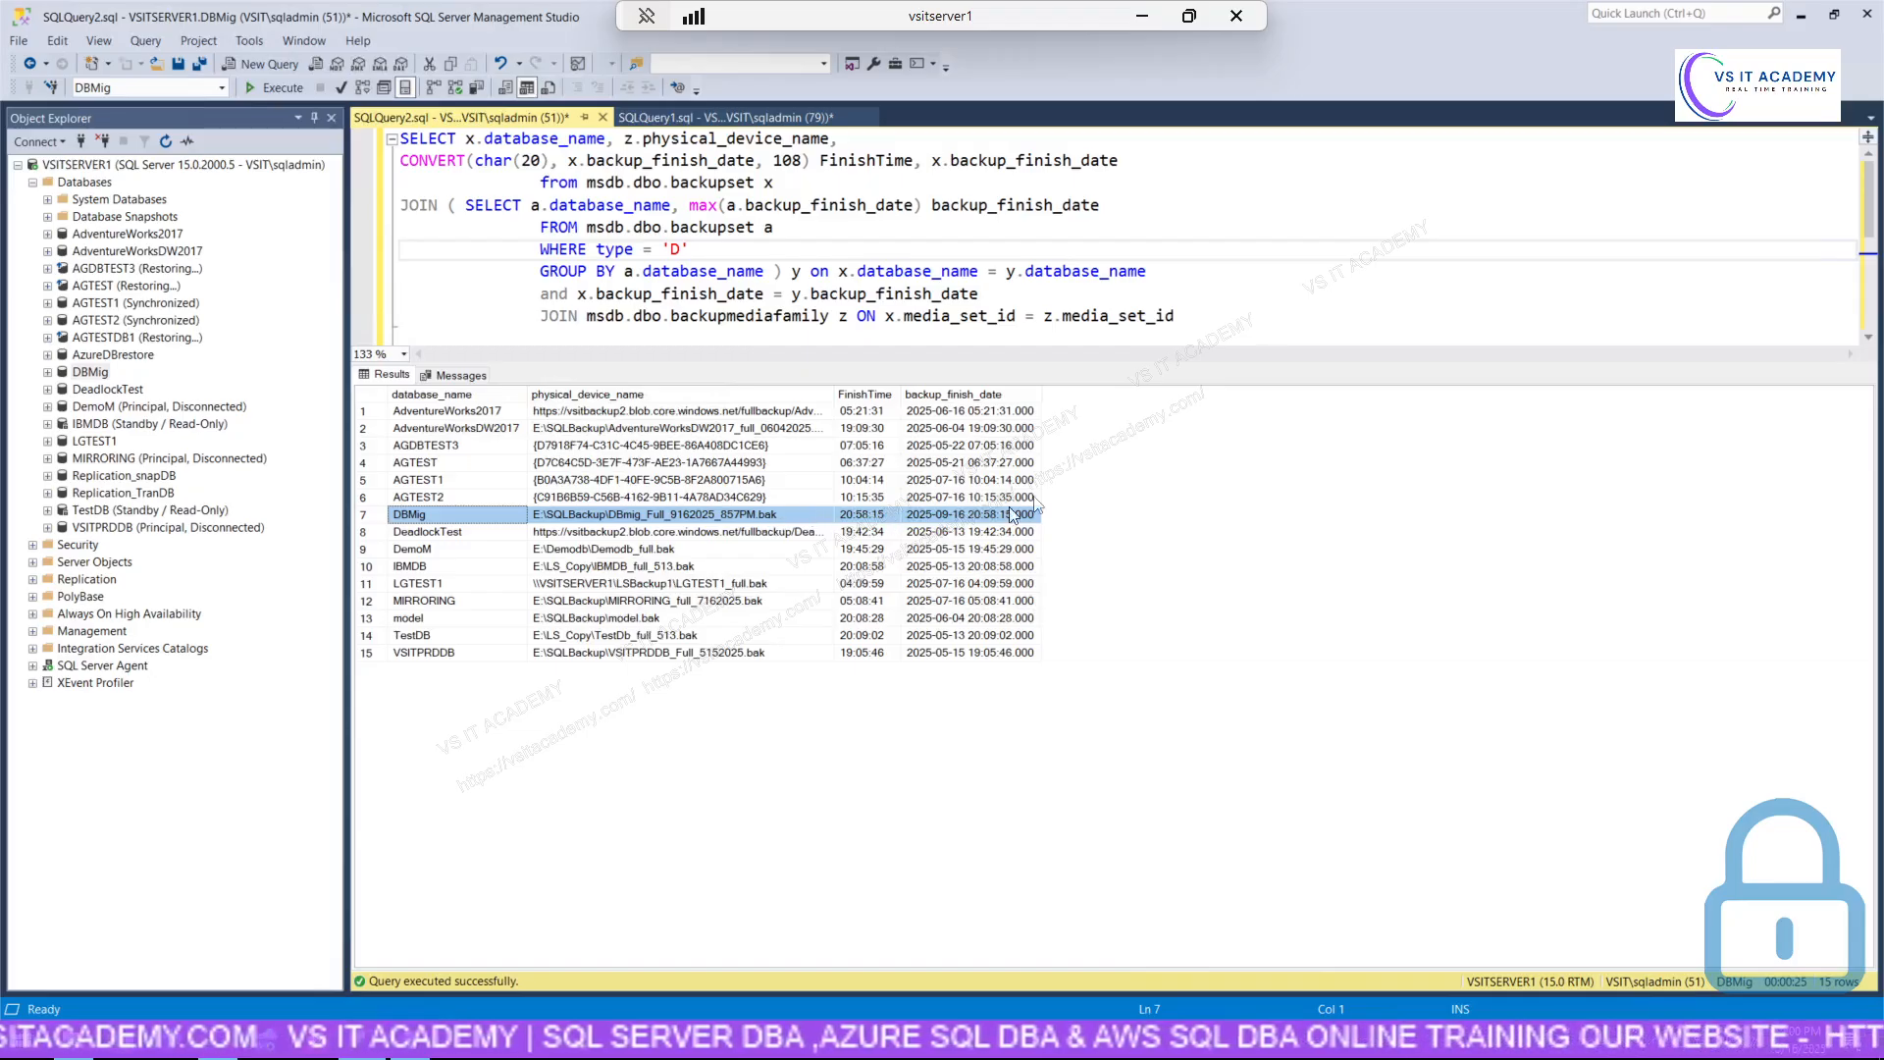
Append "order by backup_finish_date desc" to the last JOIN line of the backup history query.
left_click(1178, 316)
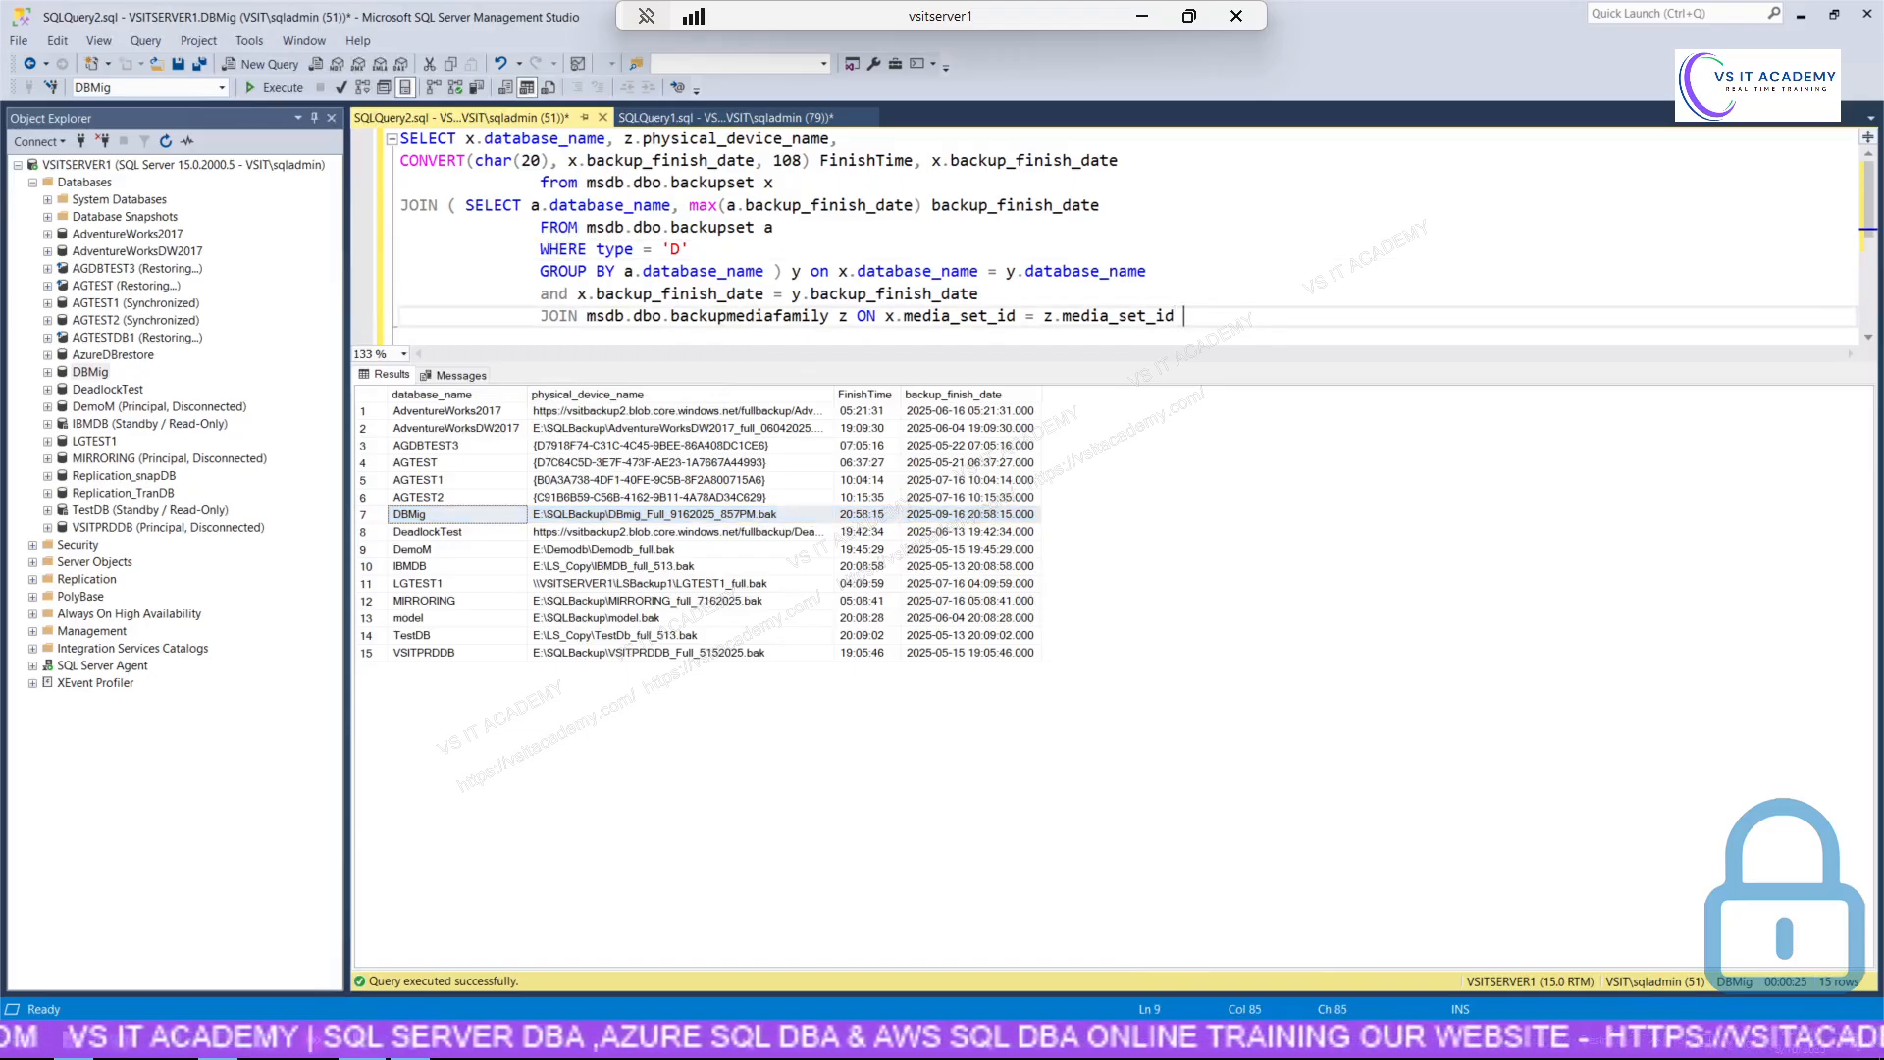
type("or")
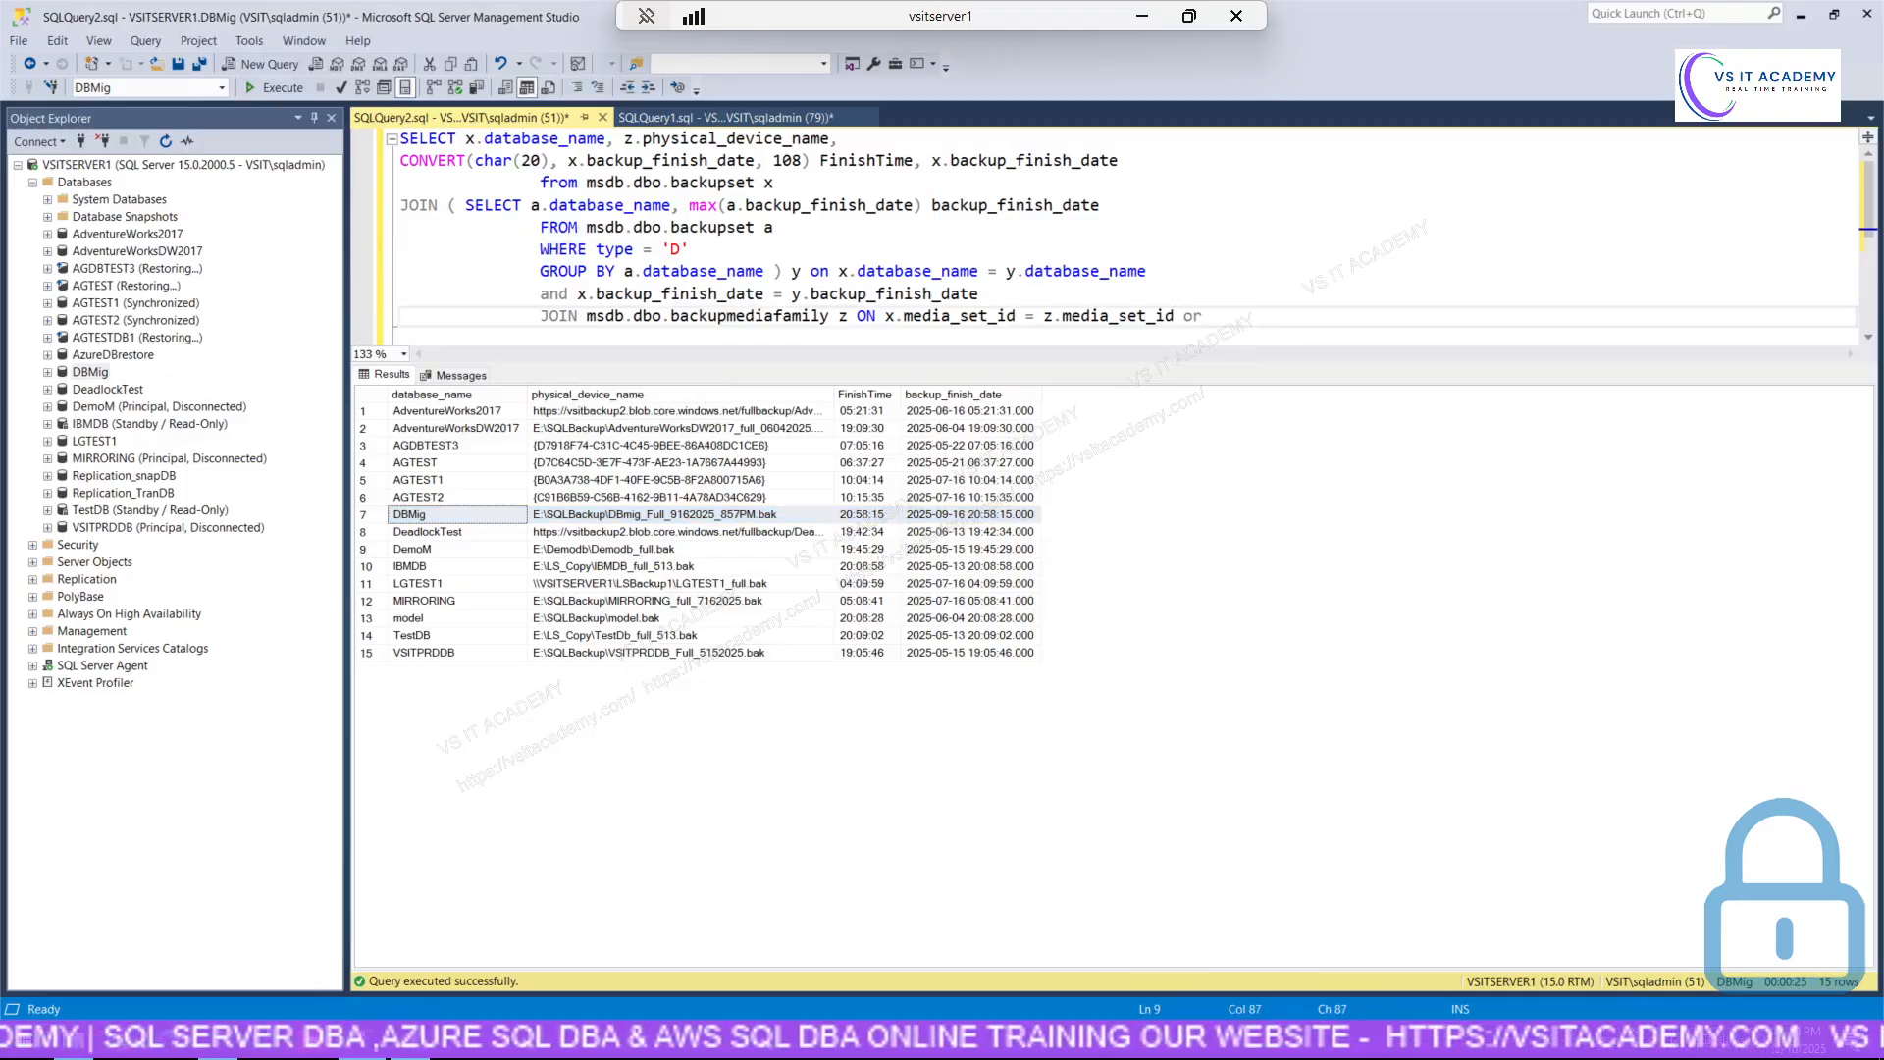
type("der b")
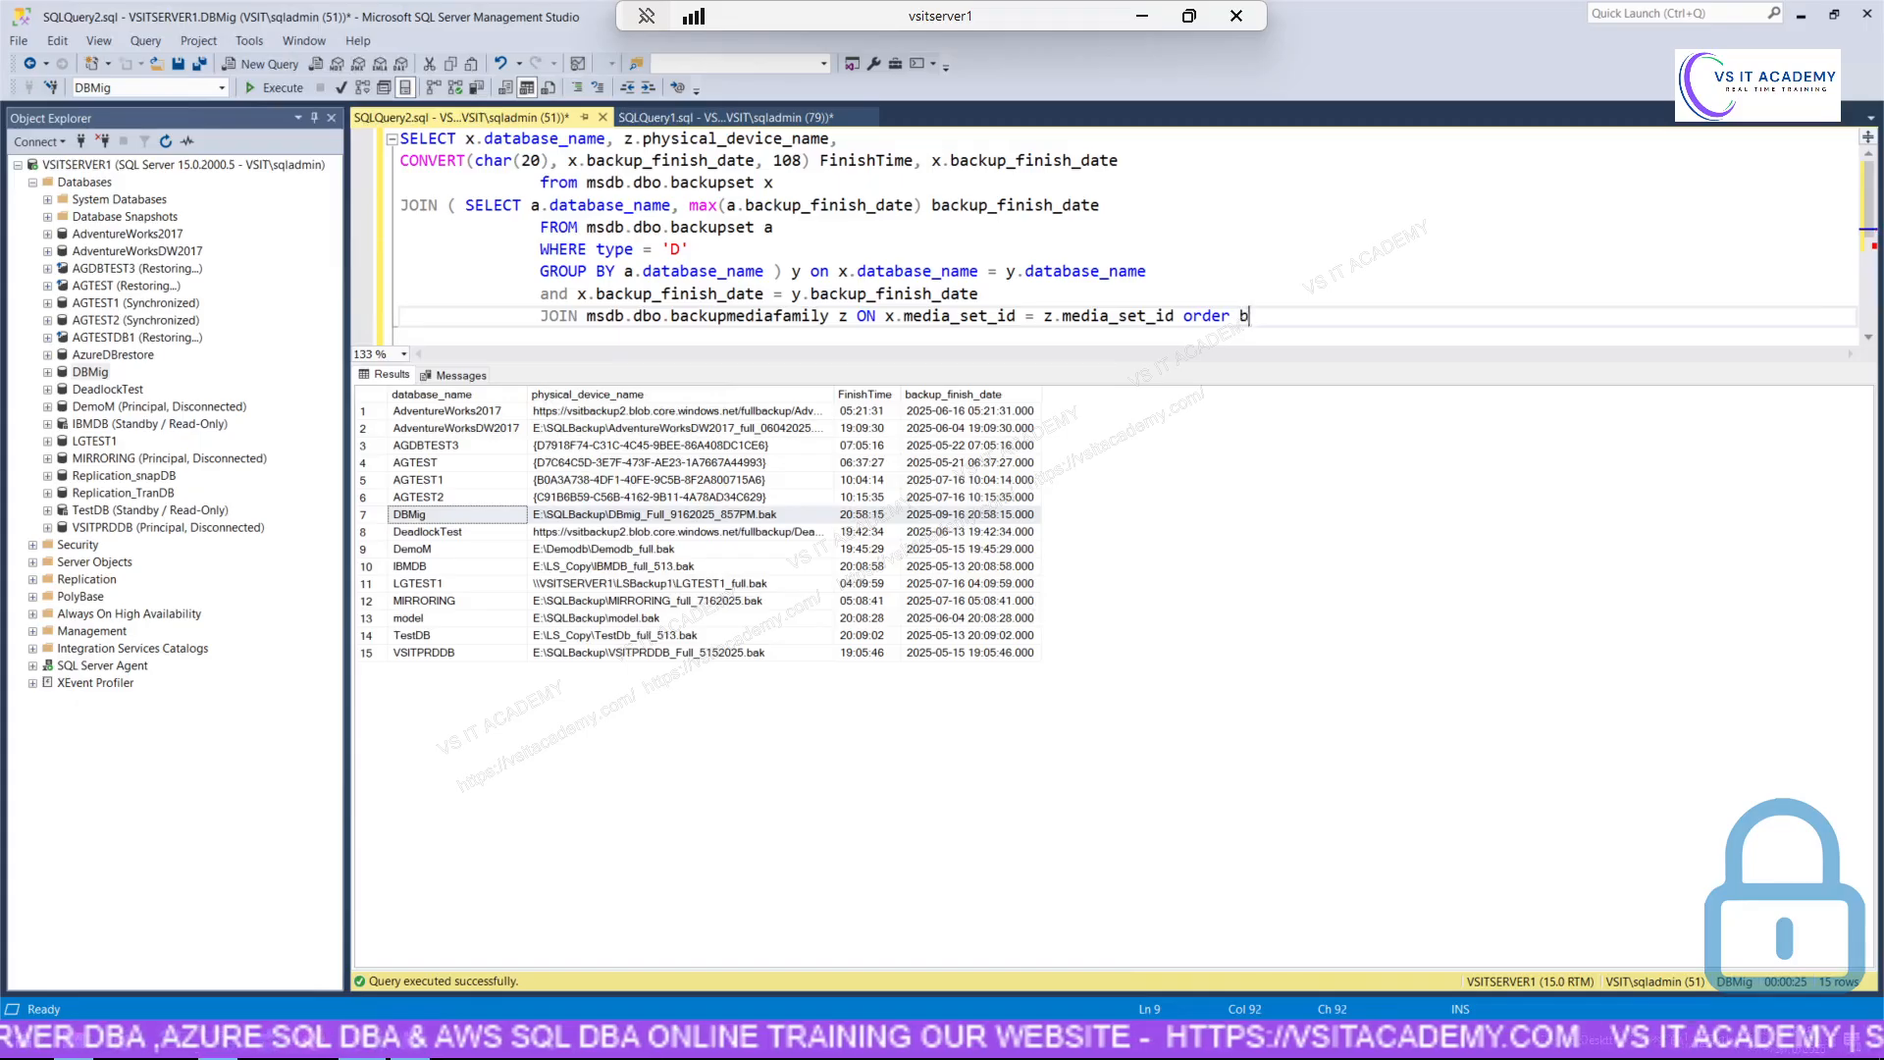
type("y backu")
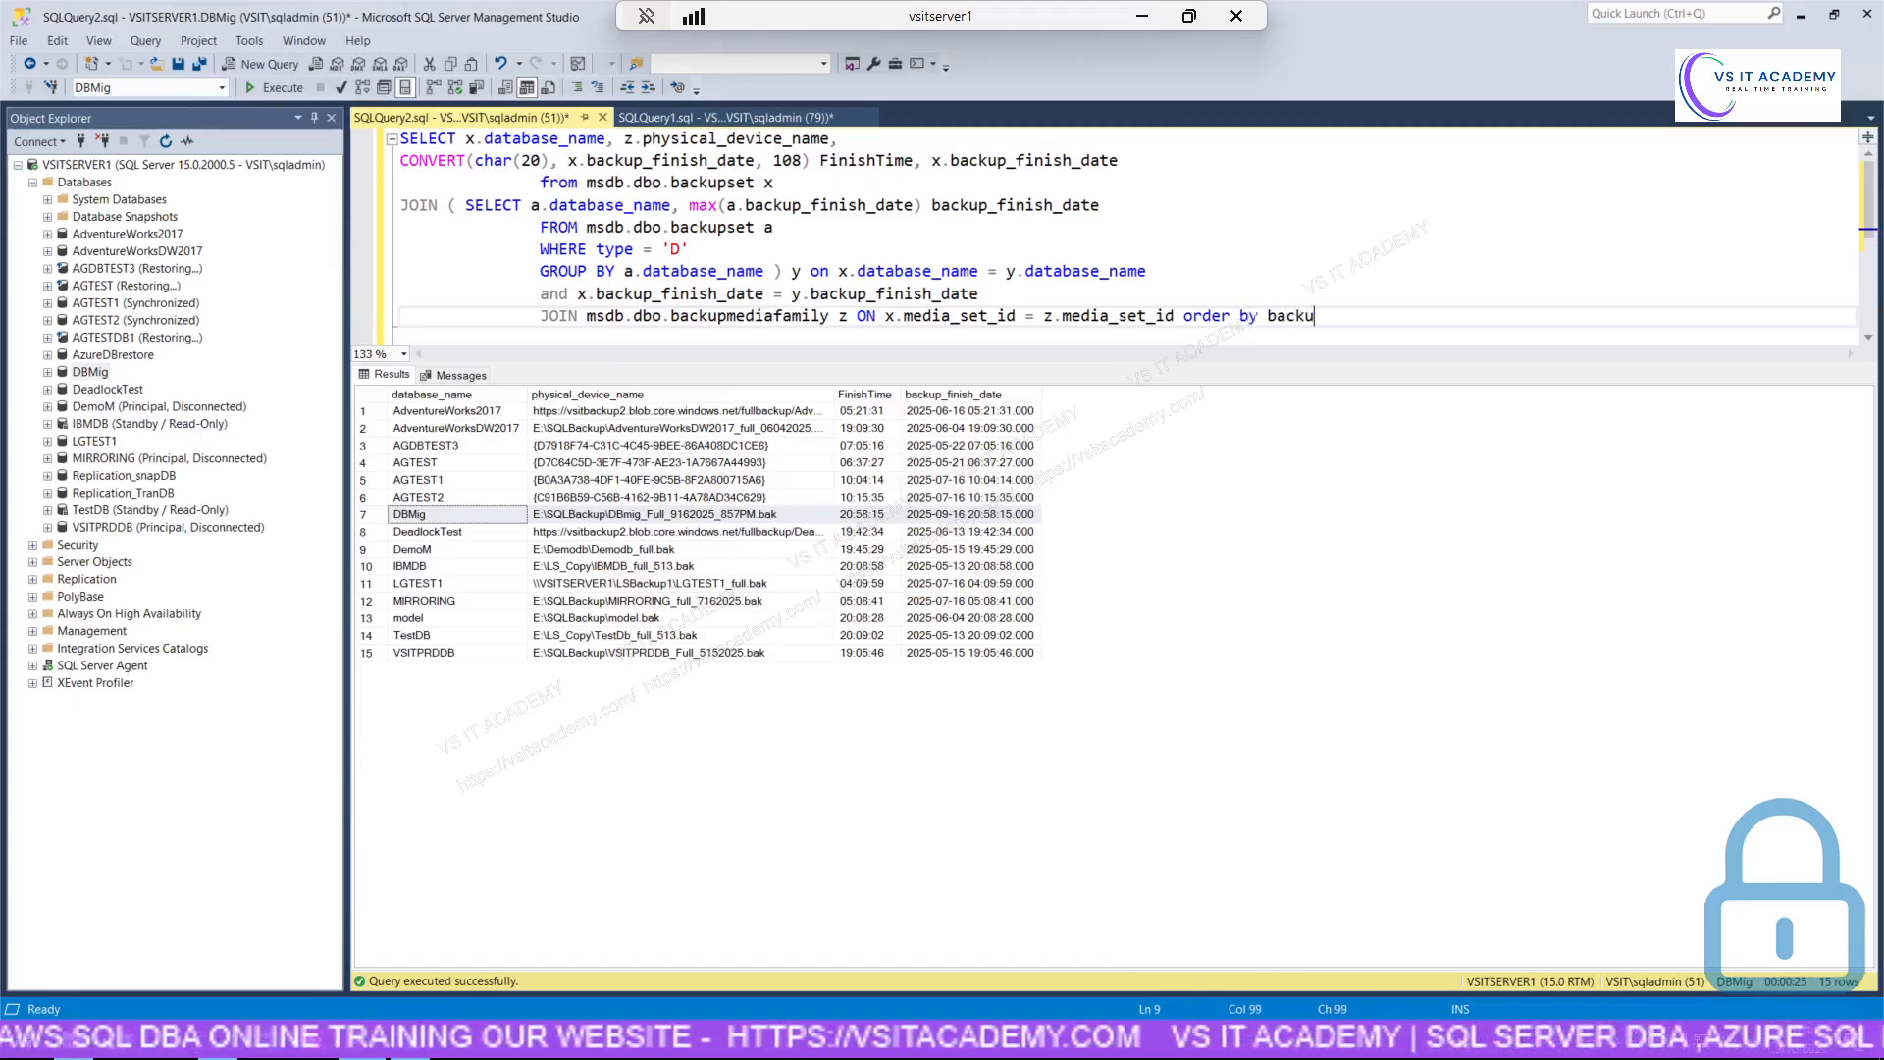
type("p")
key("BackSpace")
key("BackSpace")
key("BackSpace")
key("BackSpace")
key("BackSpace")
key("BackSpace")
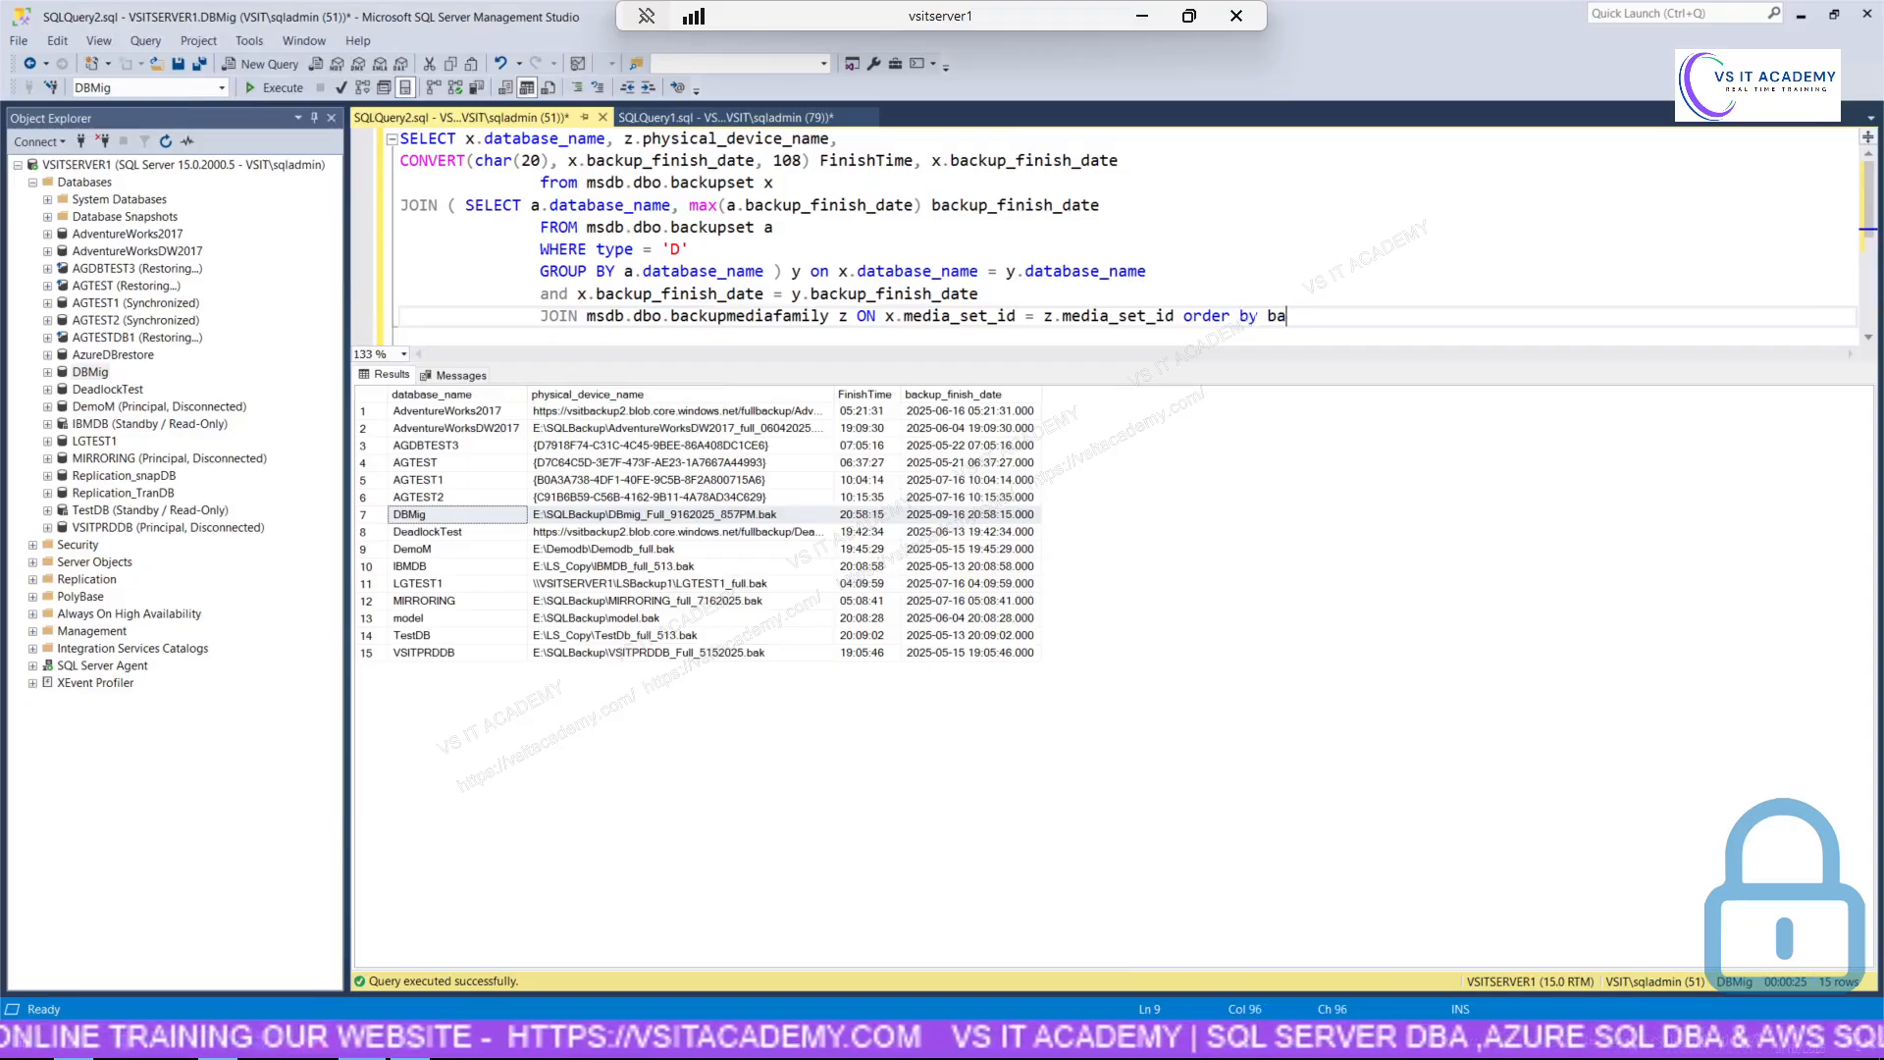
type("back")
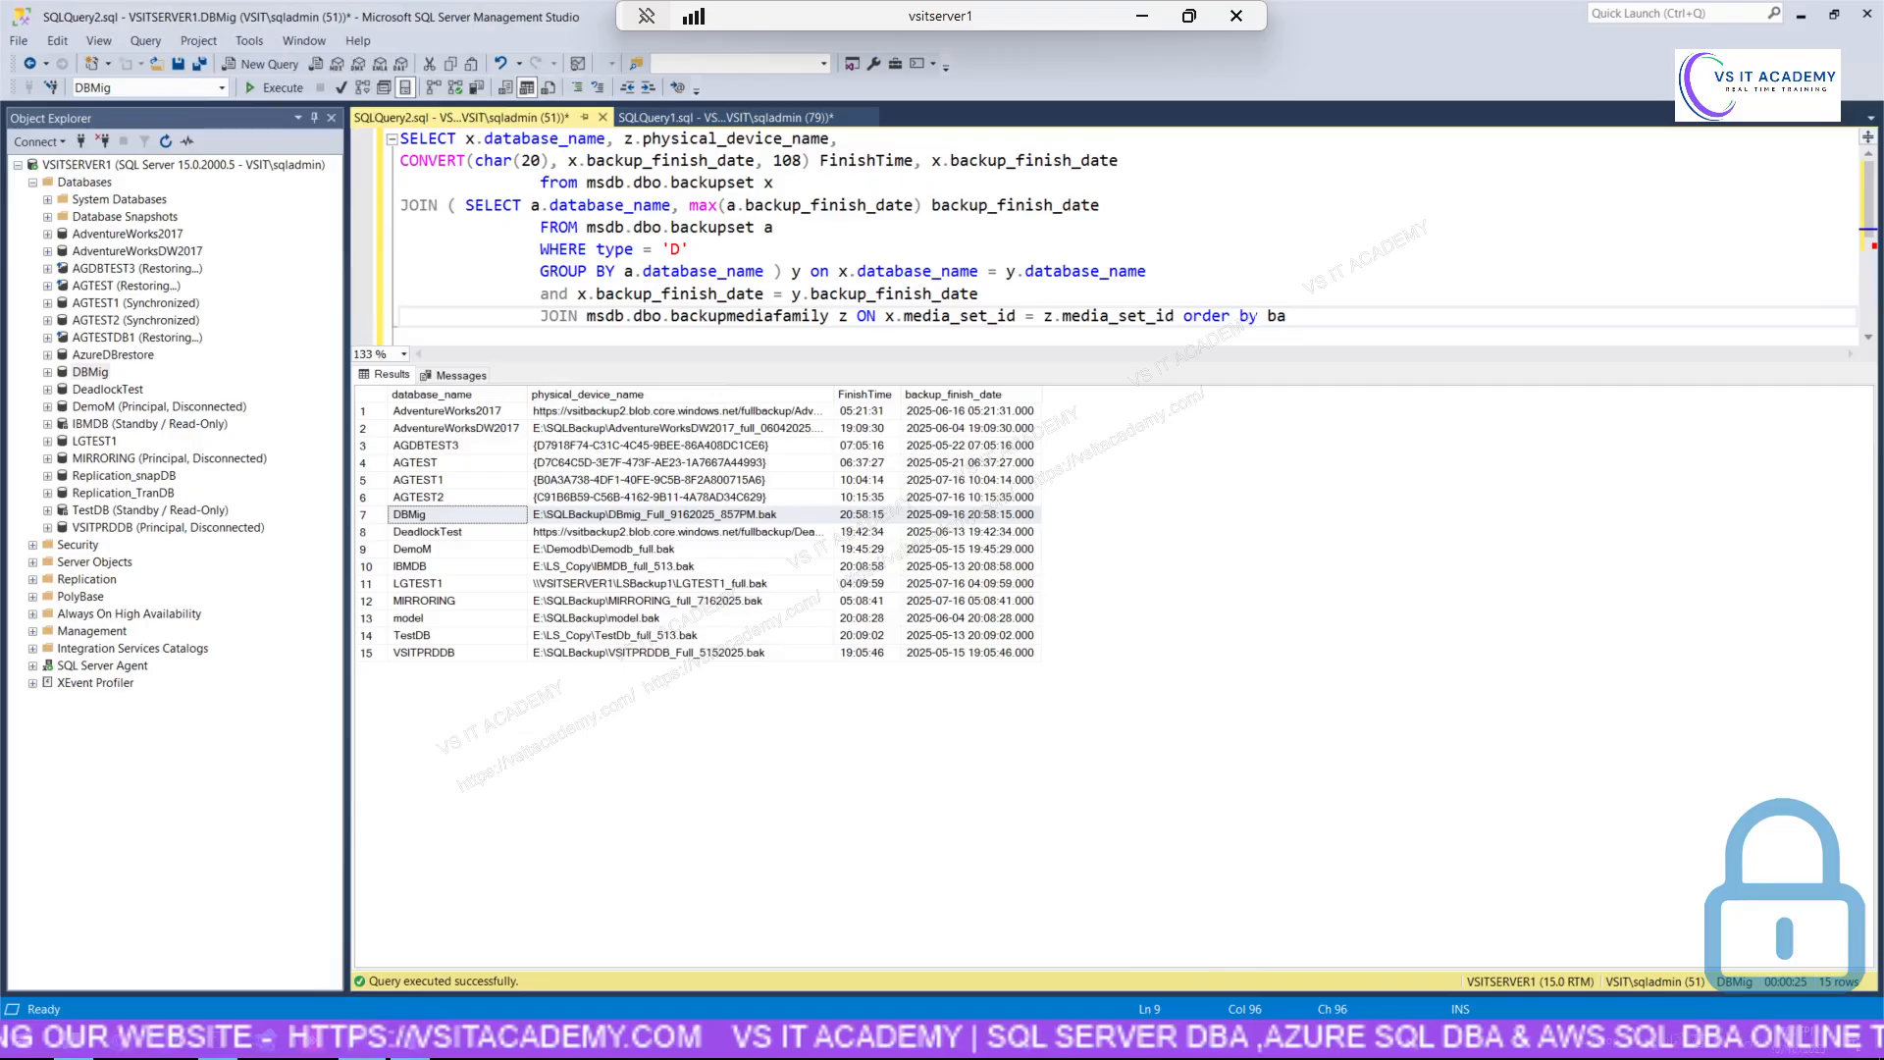
type("u")
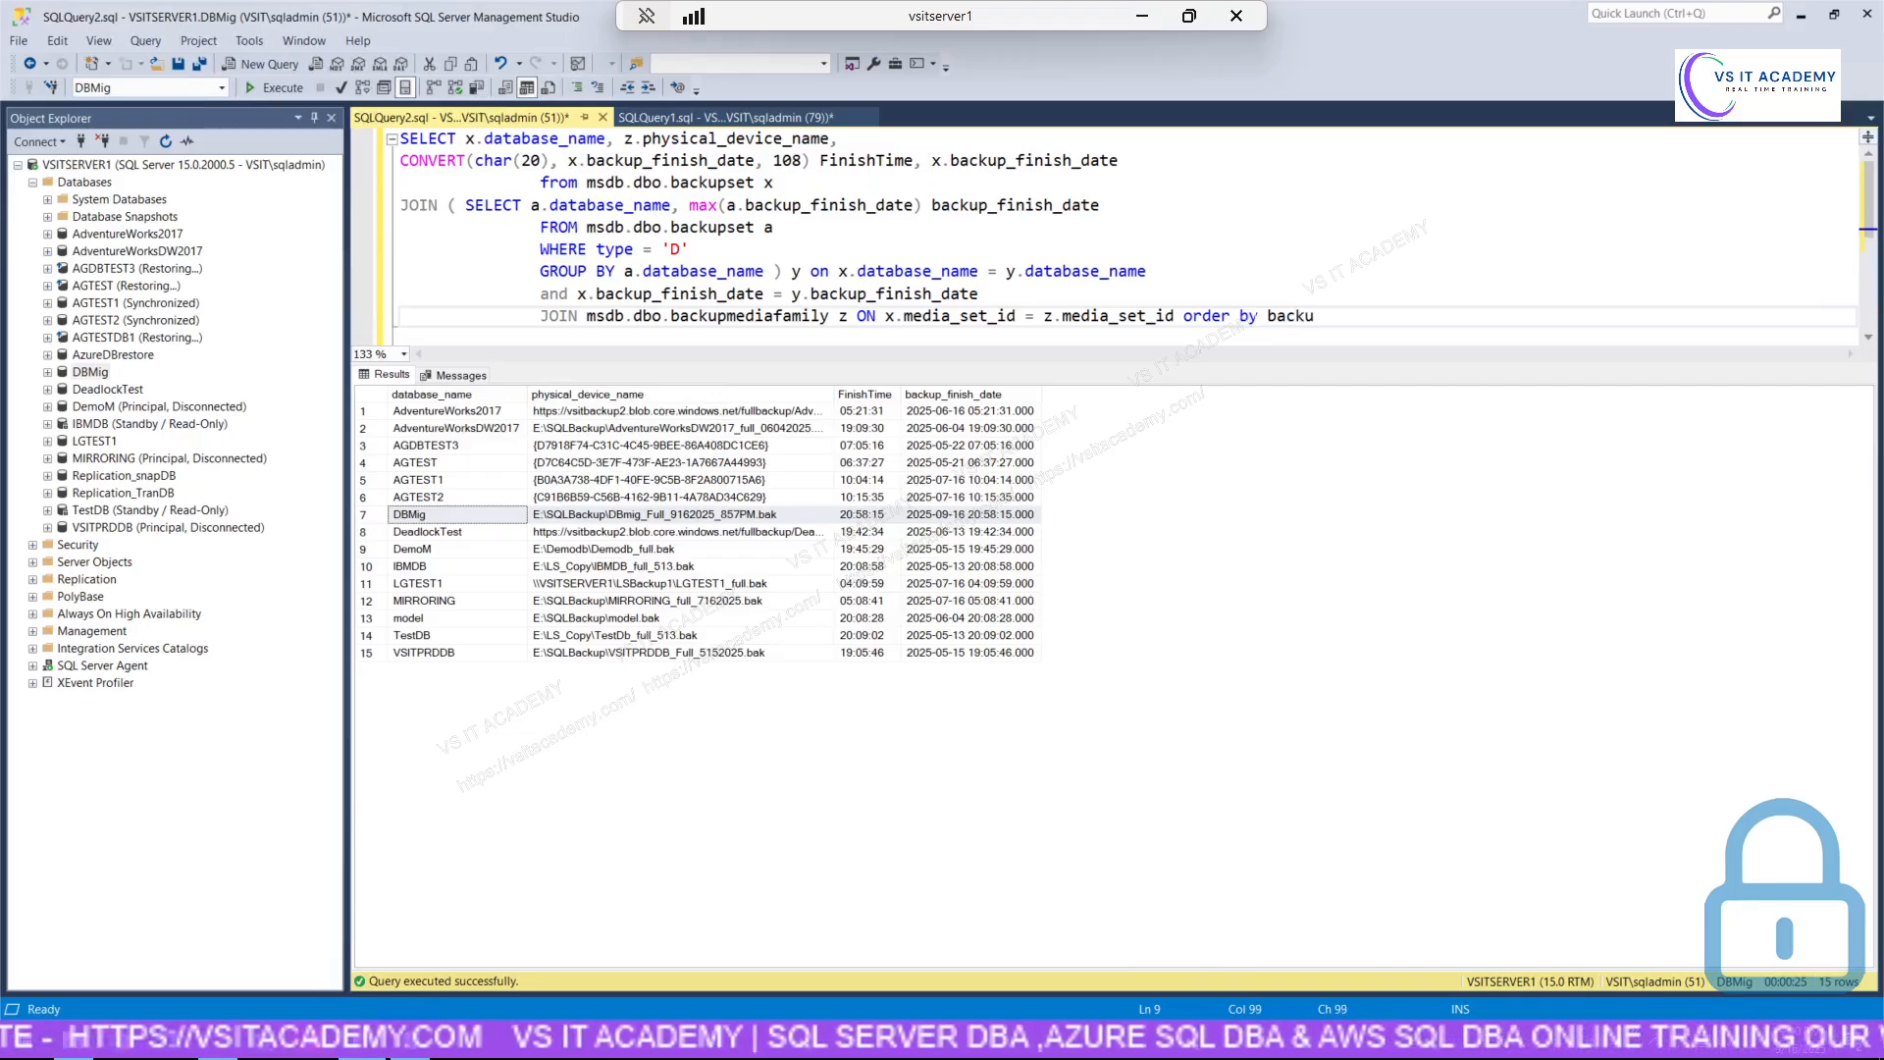
type("p_fi")
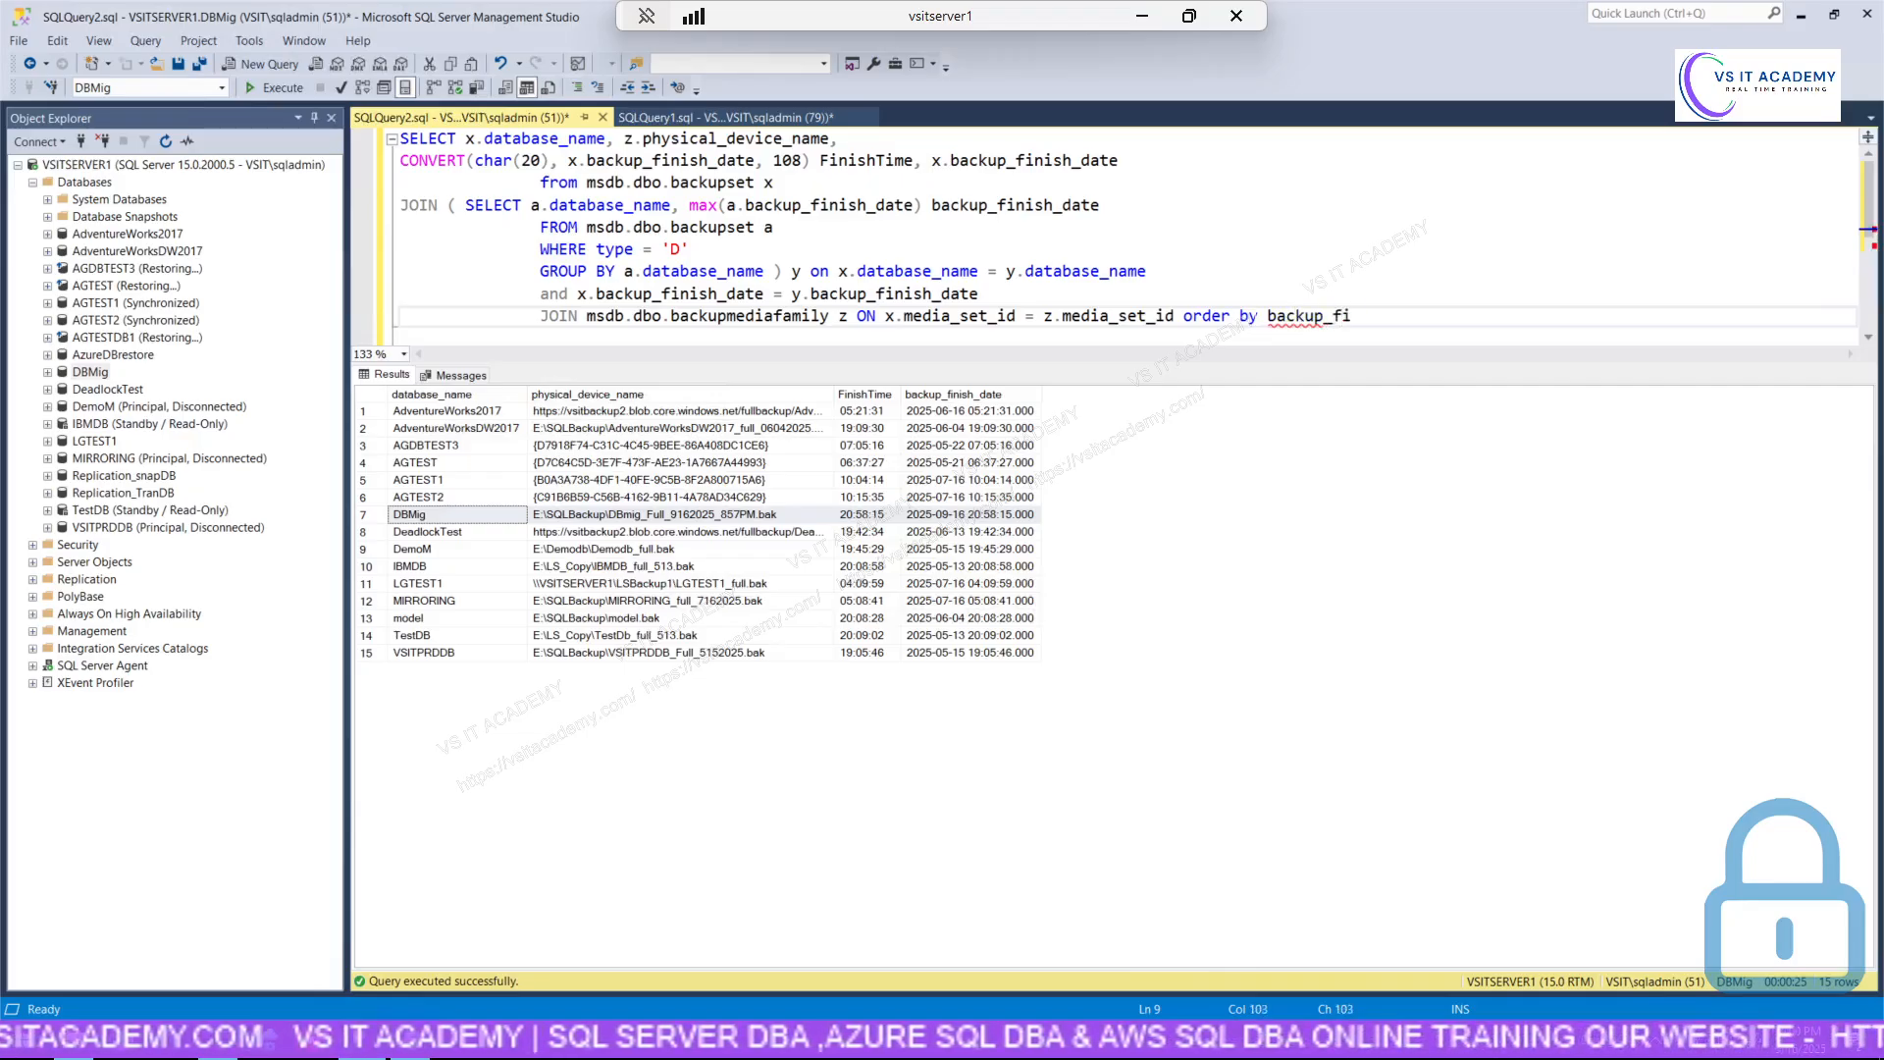
type("nisd")
key("BackSpace")
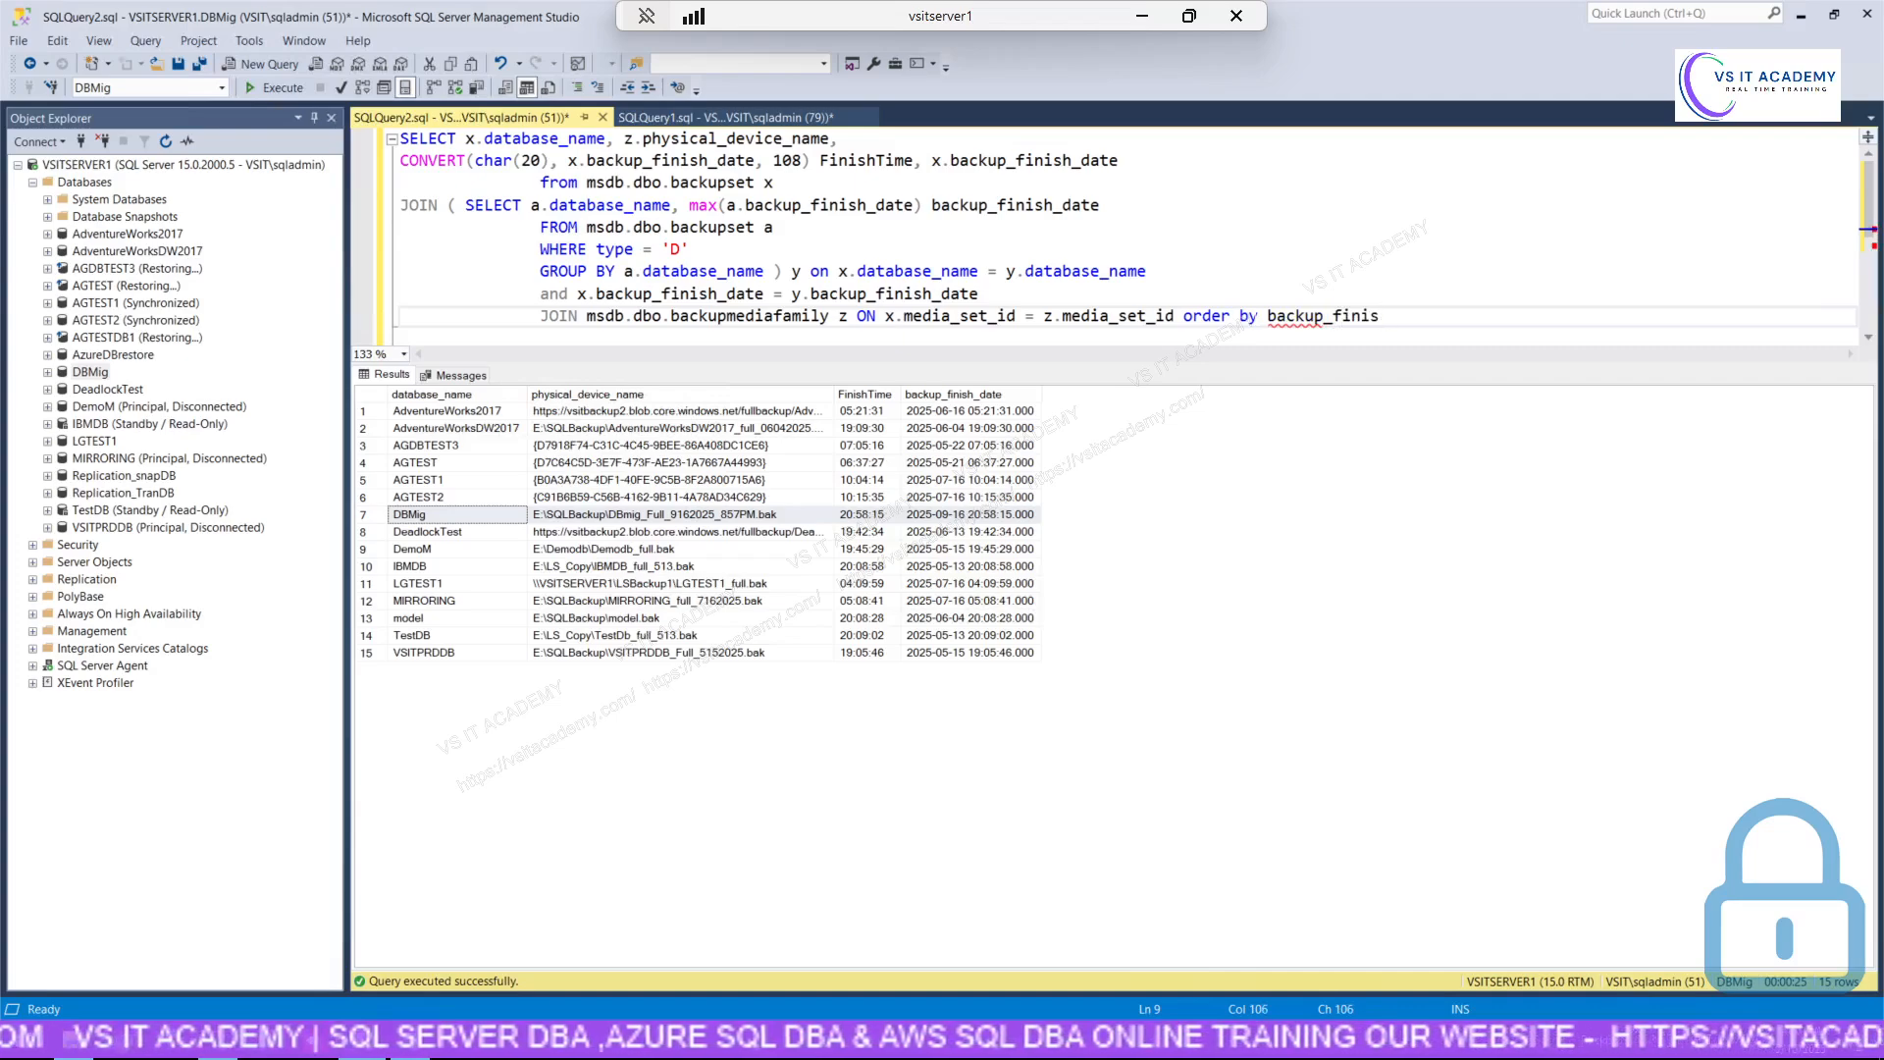
type("h")
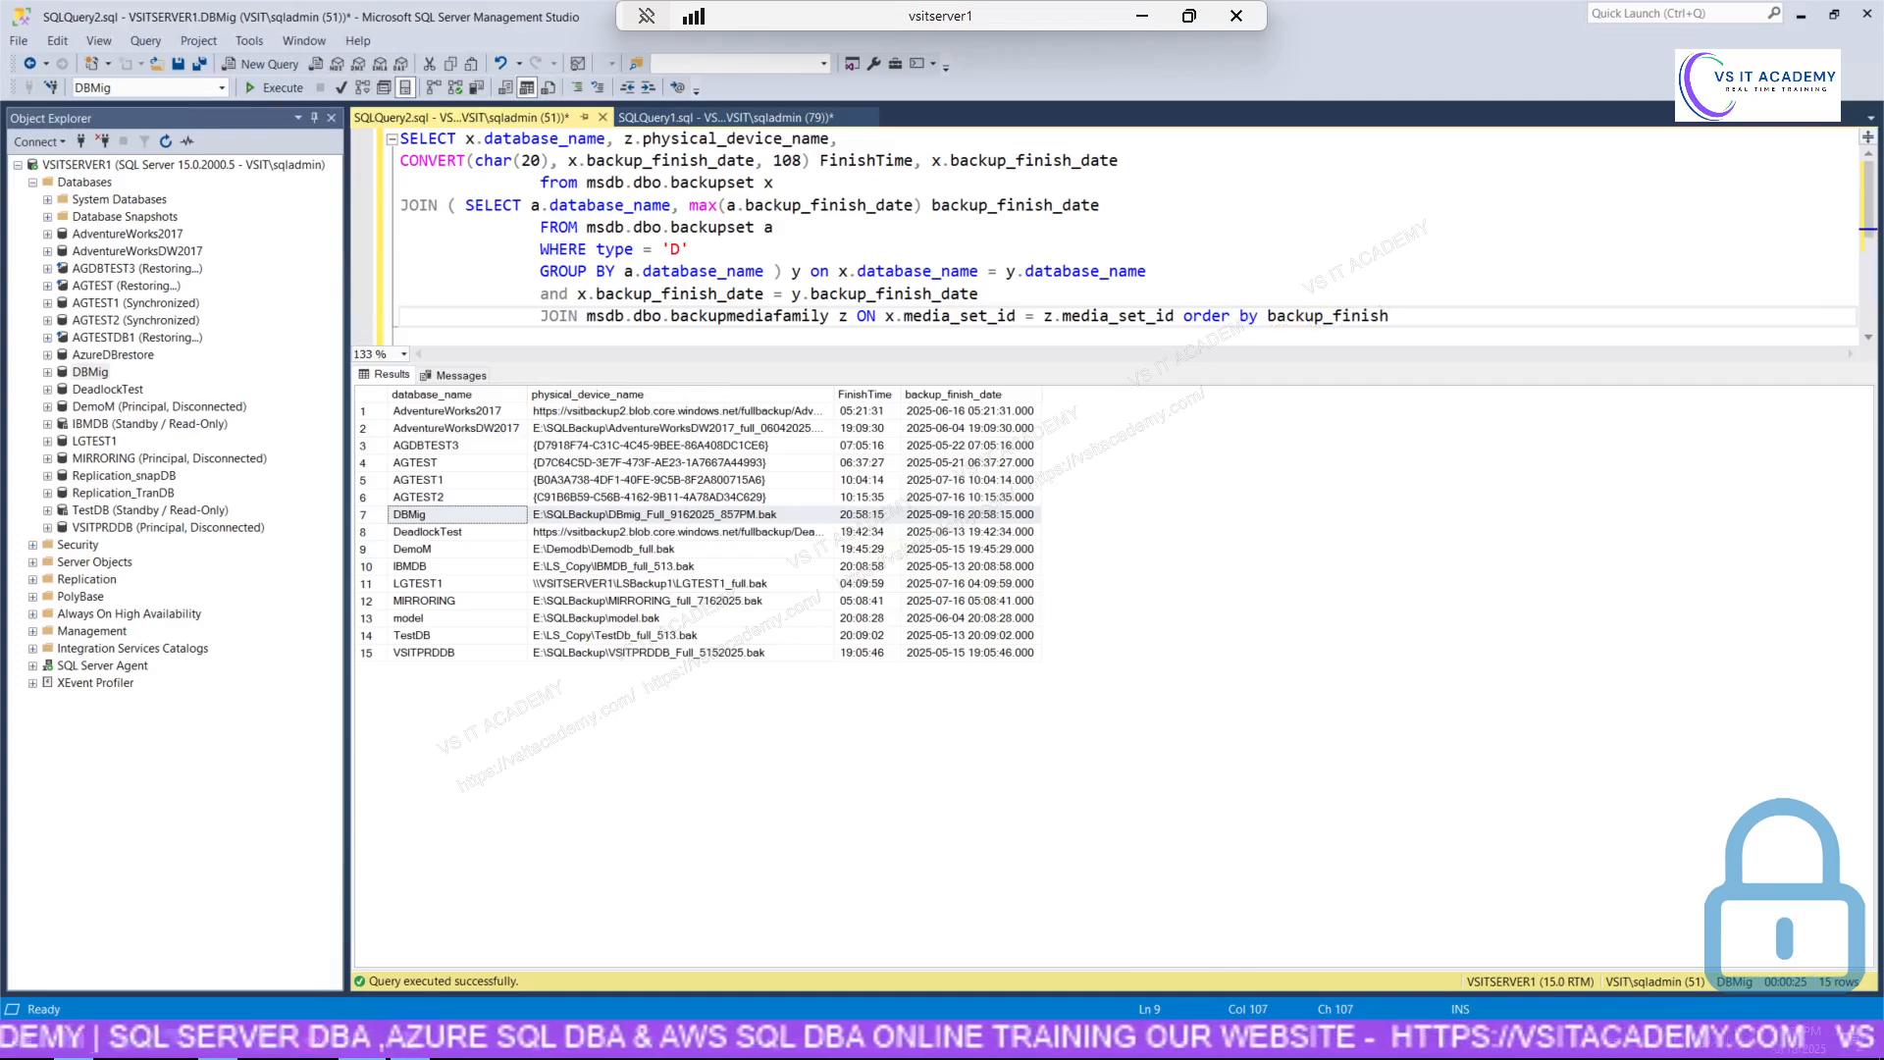
type("_date")
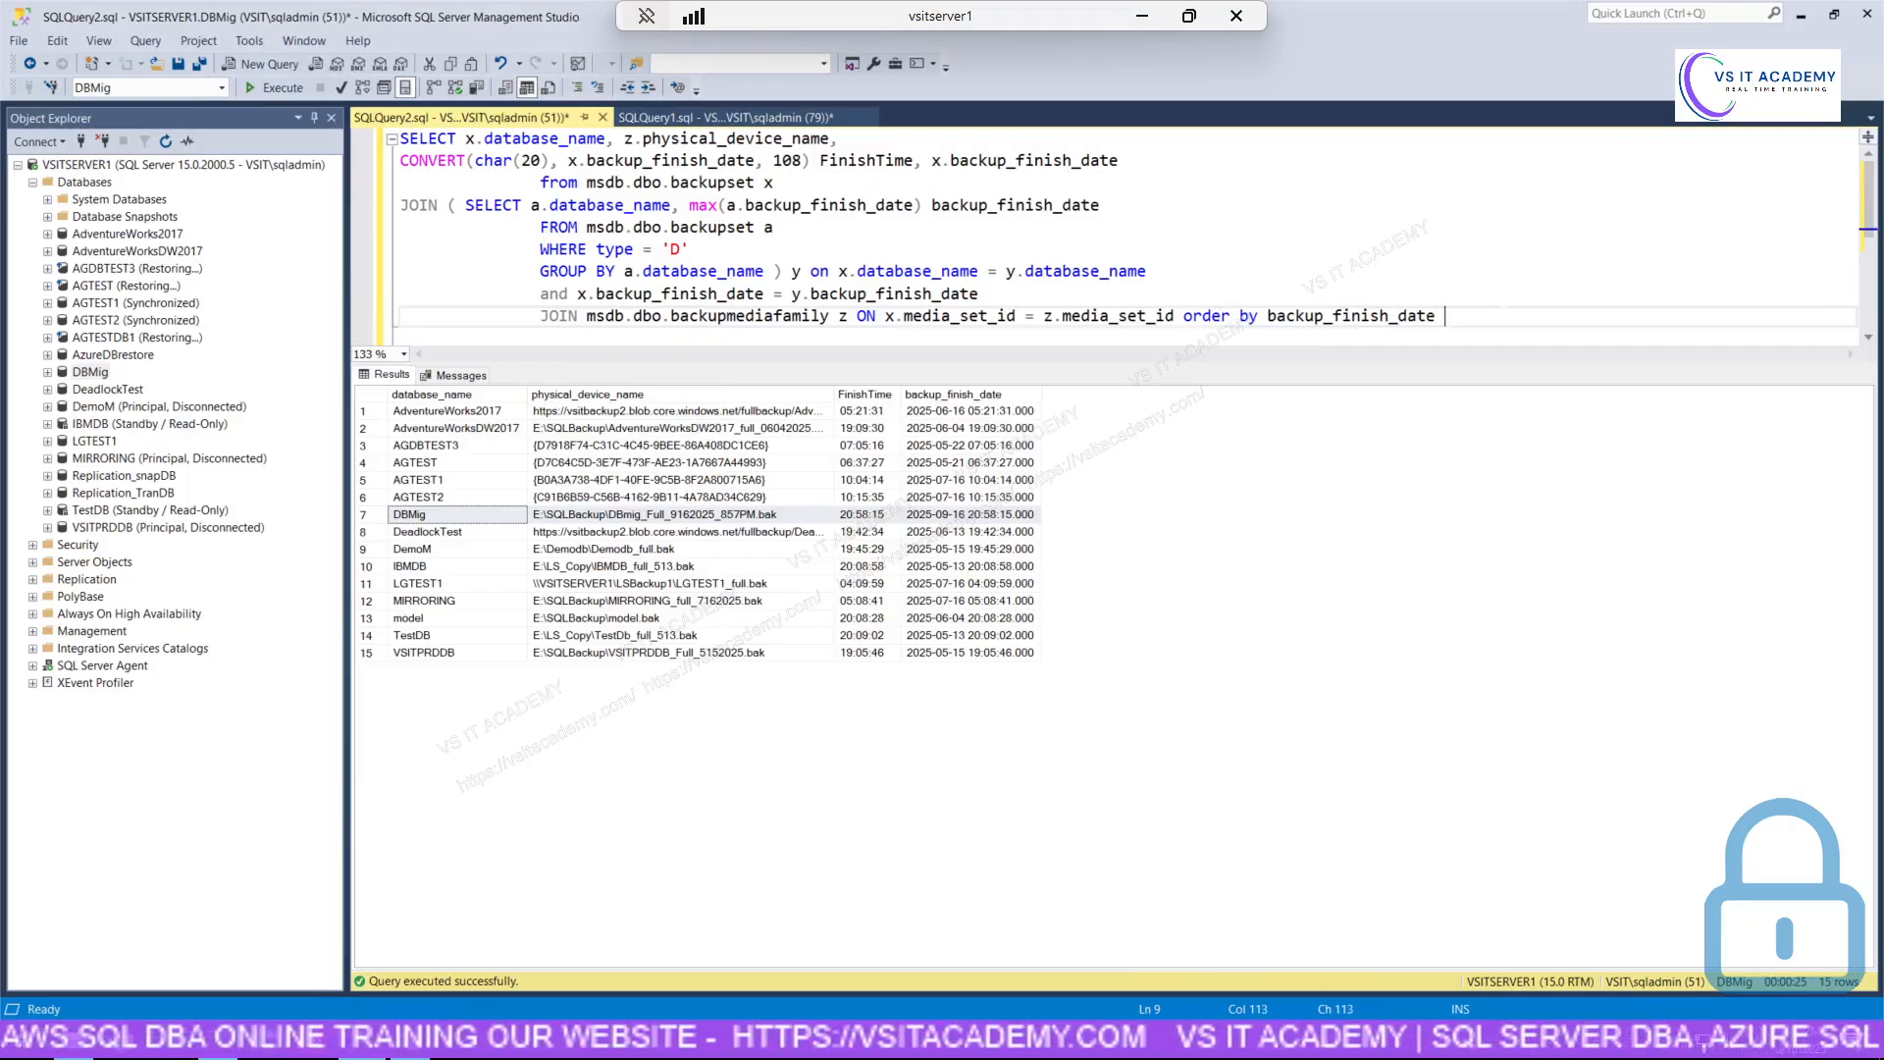
type("desc")
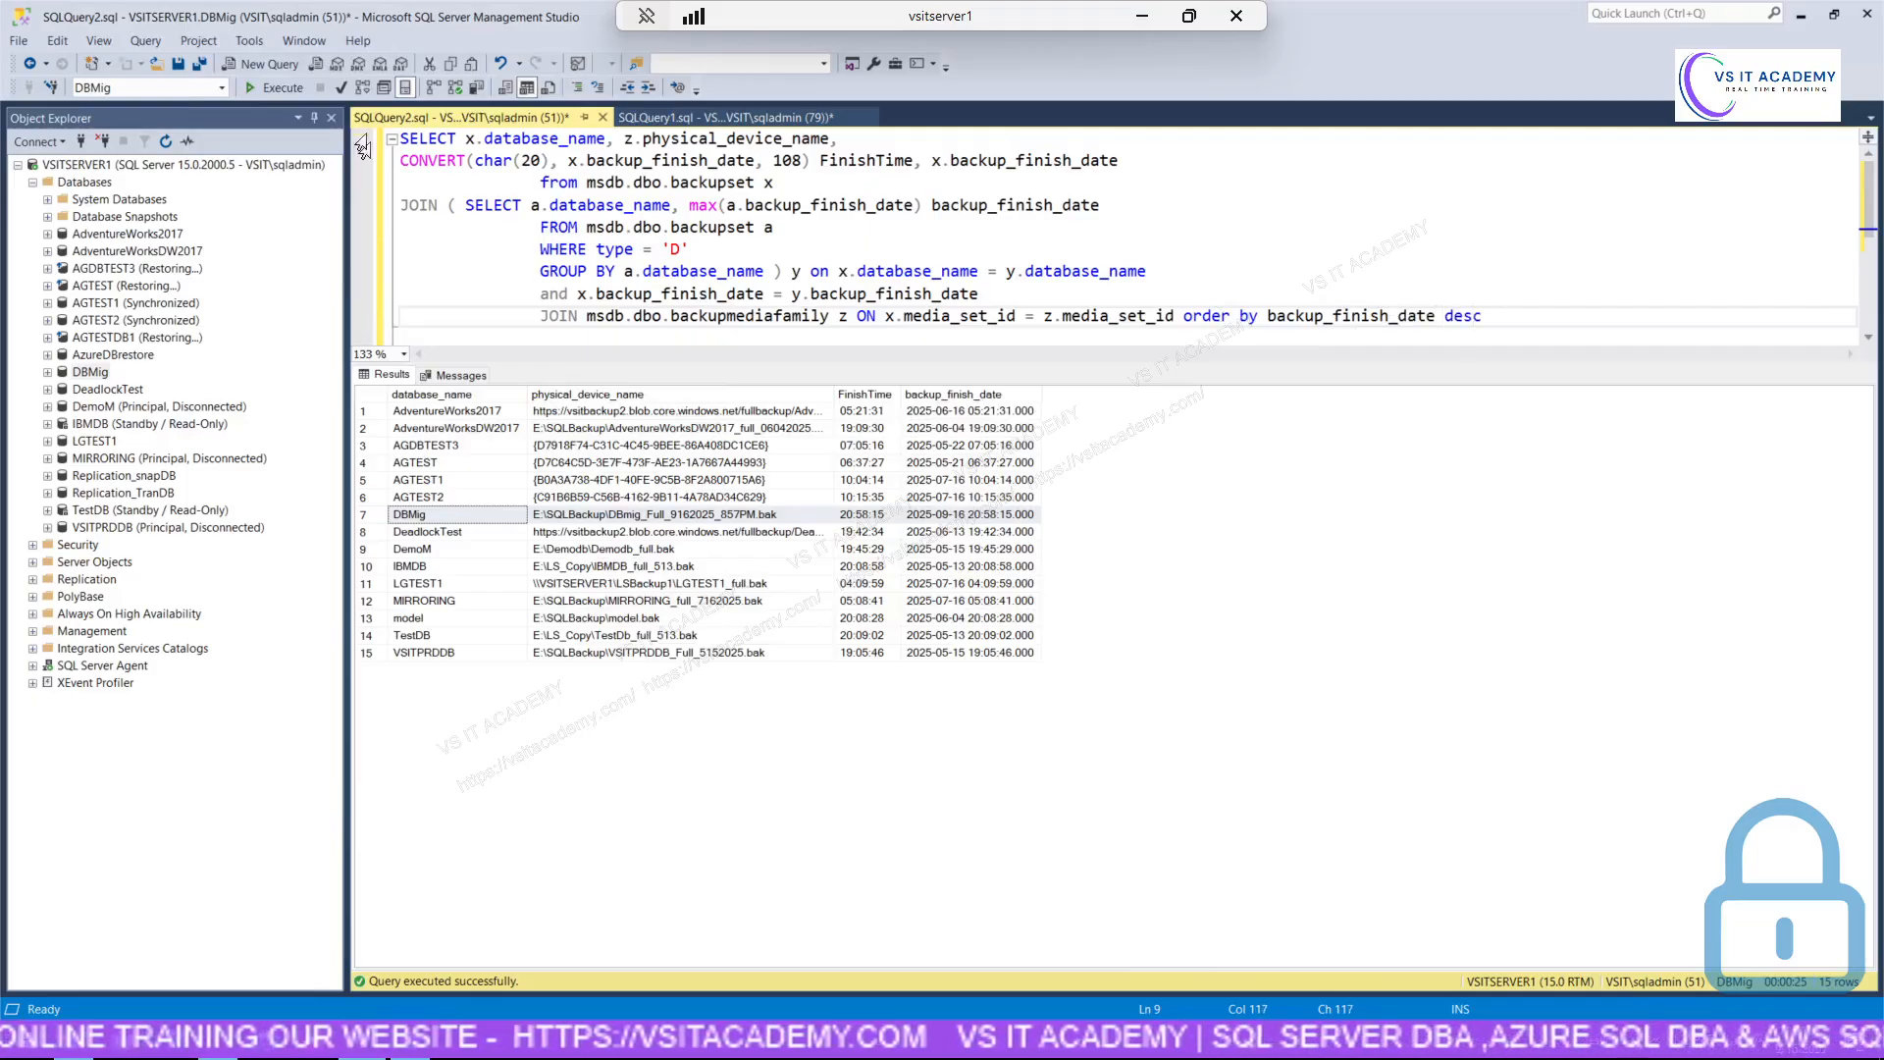
Run the backup history query sorted by finish date and examine the DBMig row's physical device name.
left_click(275, 87)
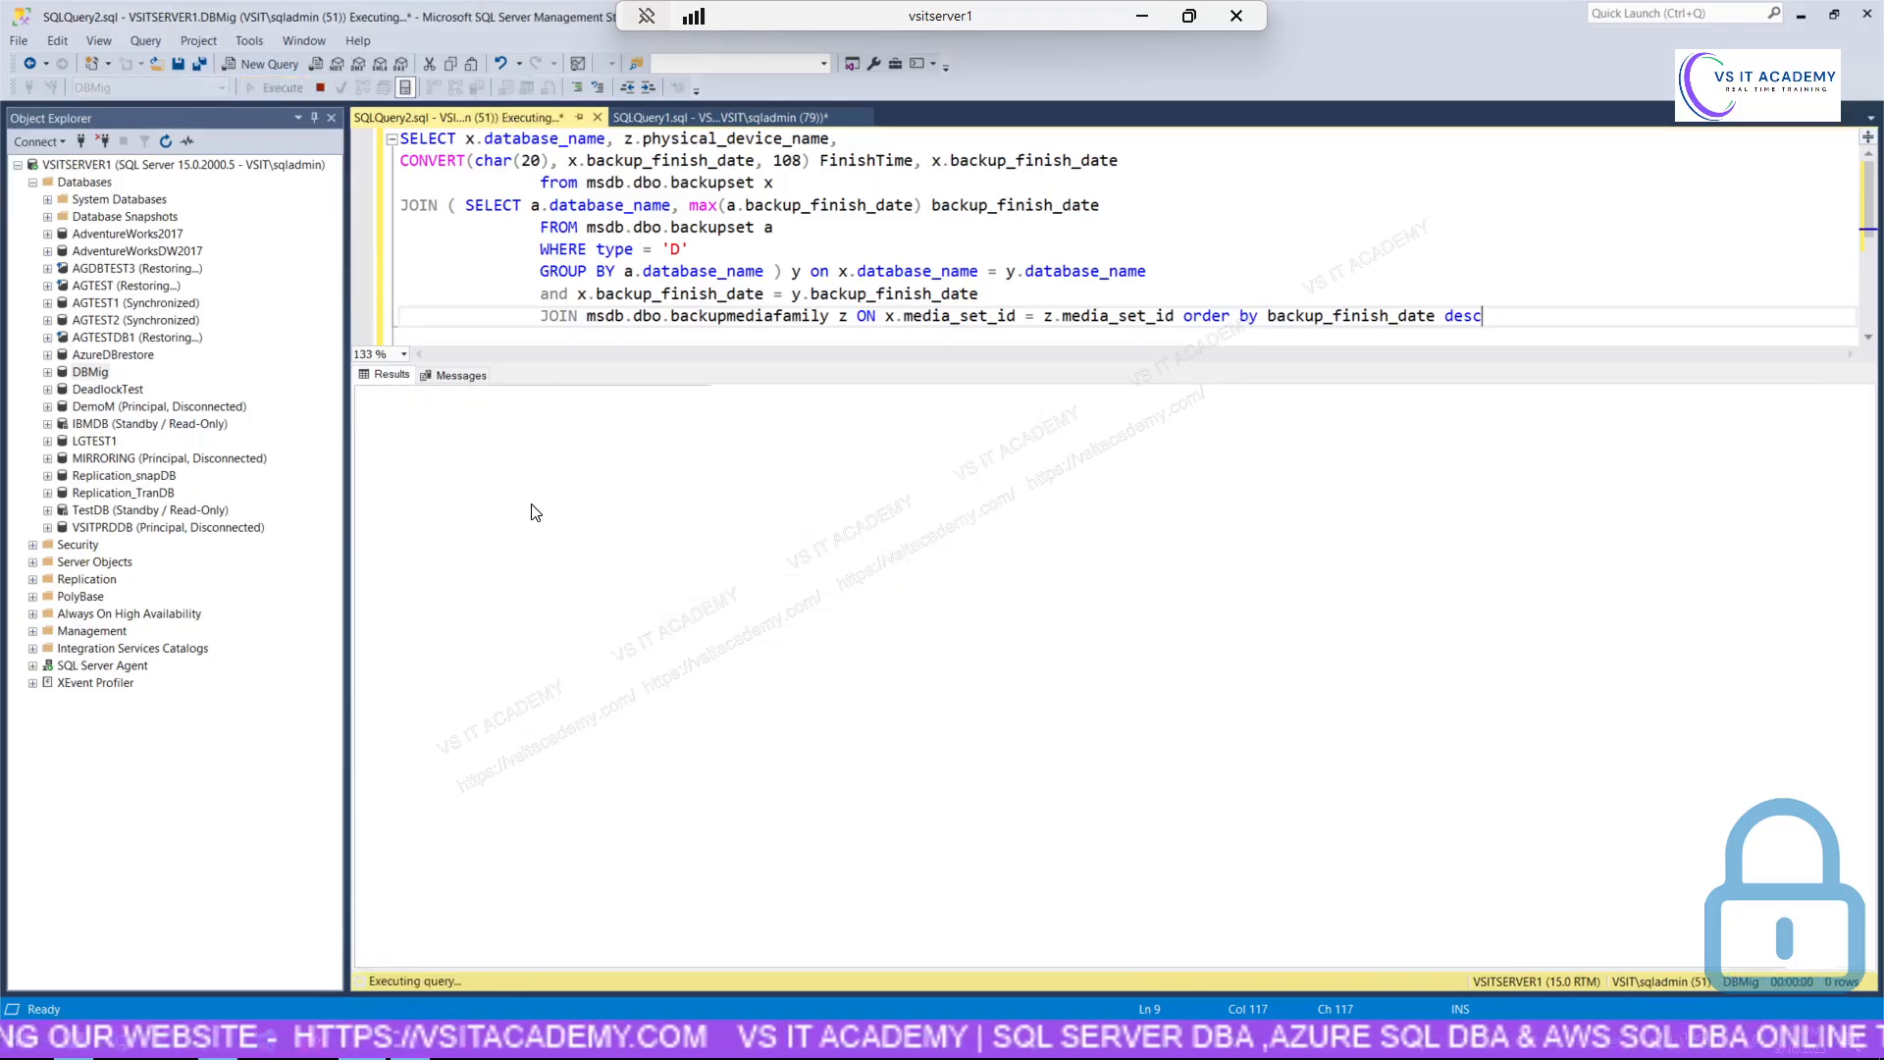
left_click(410, 411)
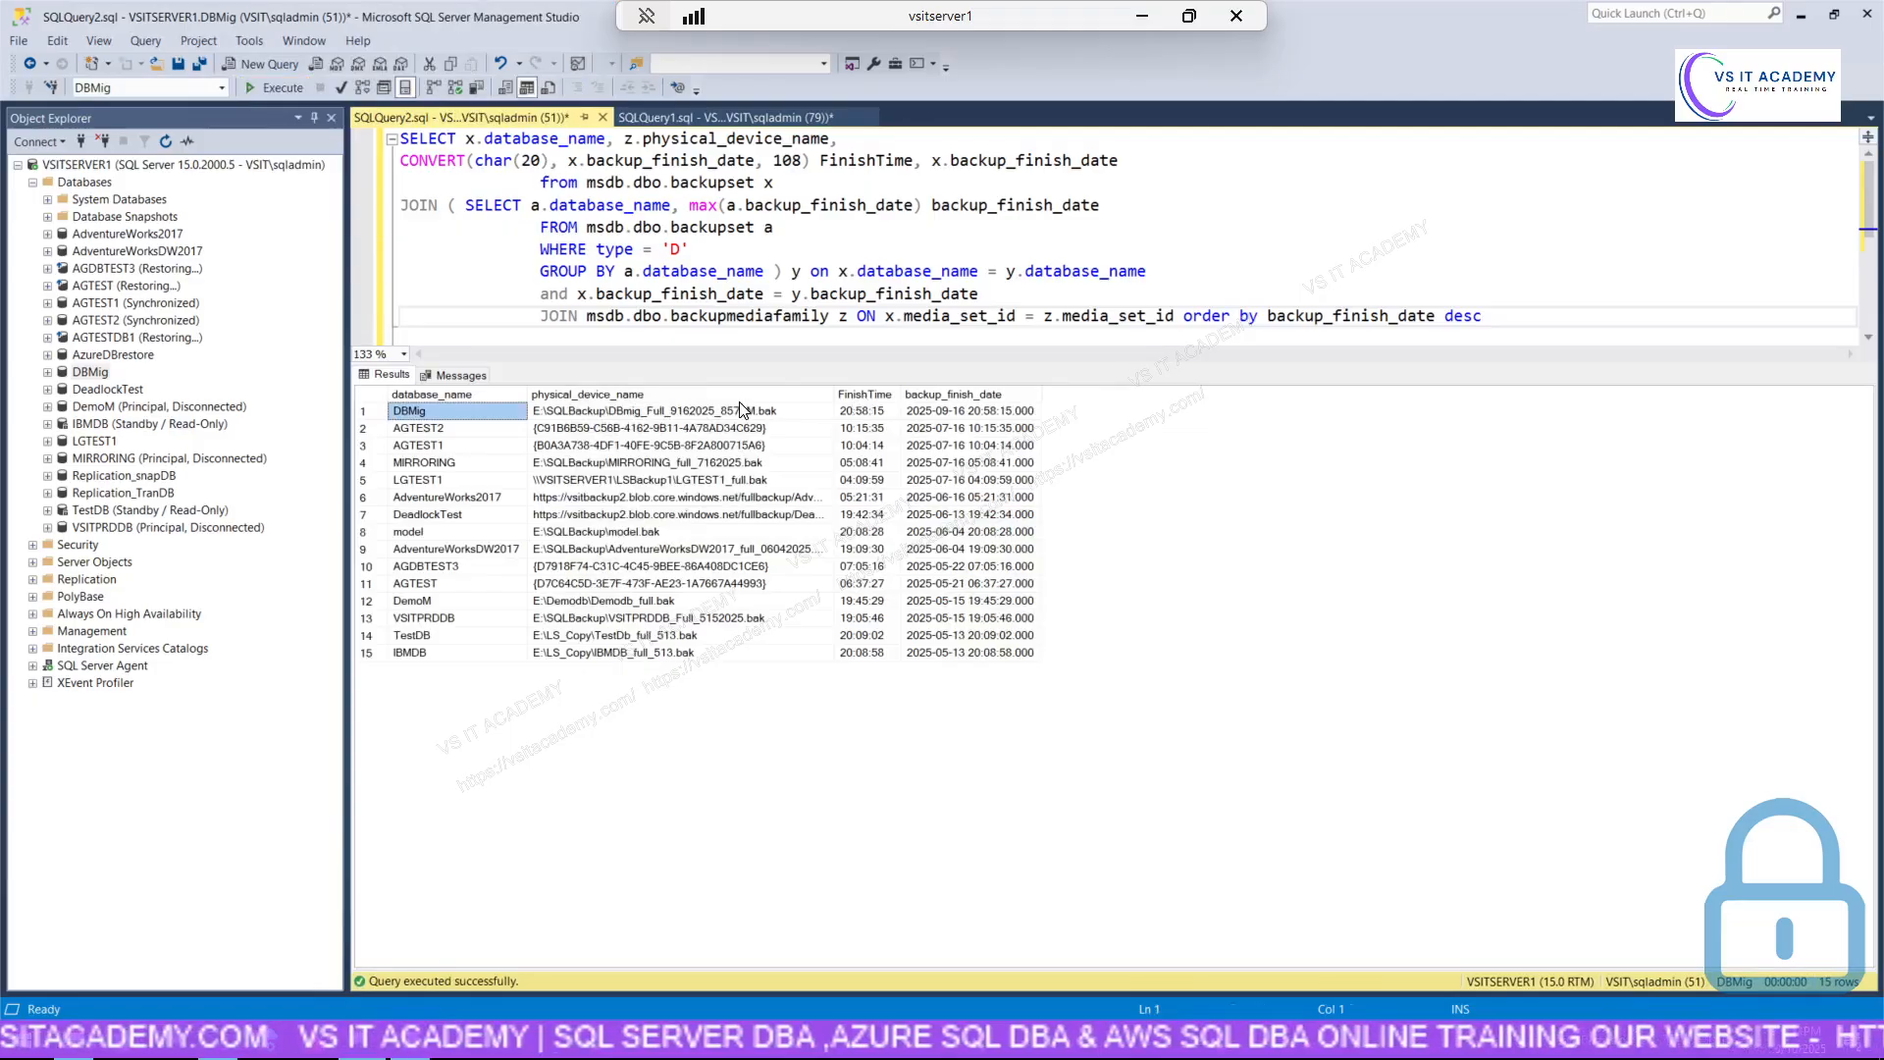
left_click(701, 413)
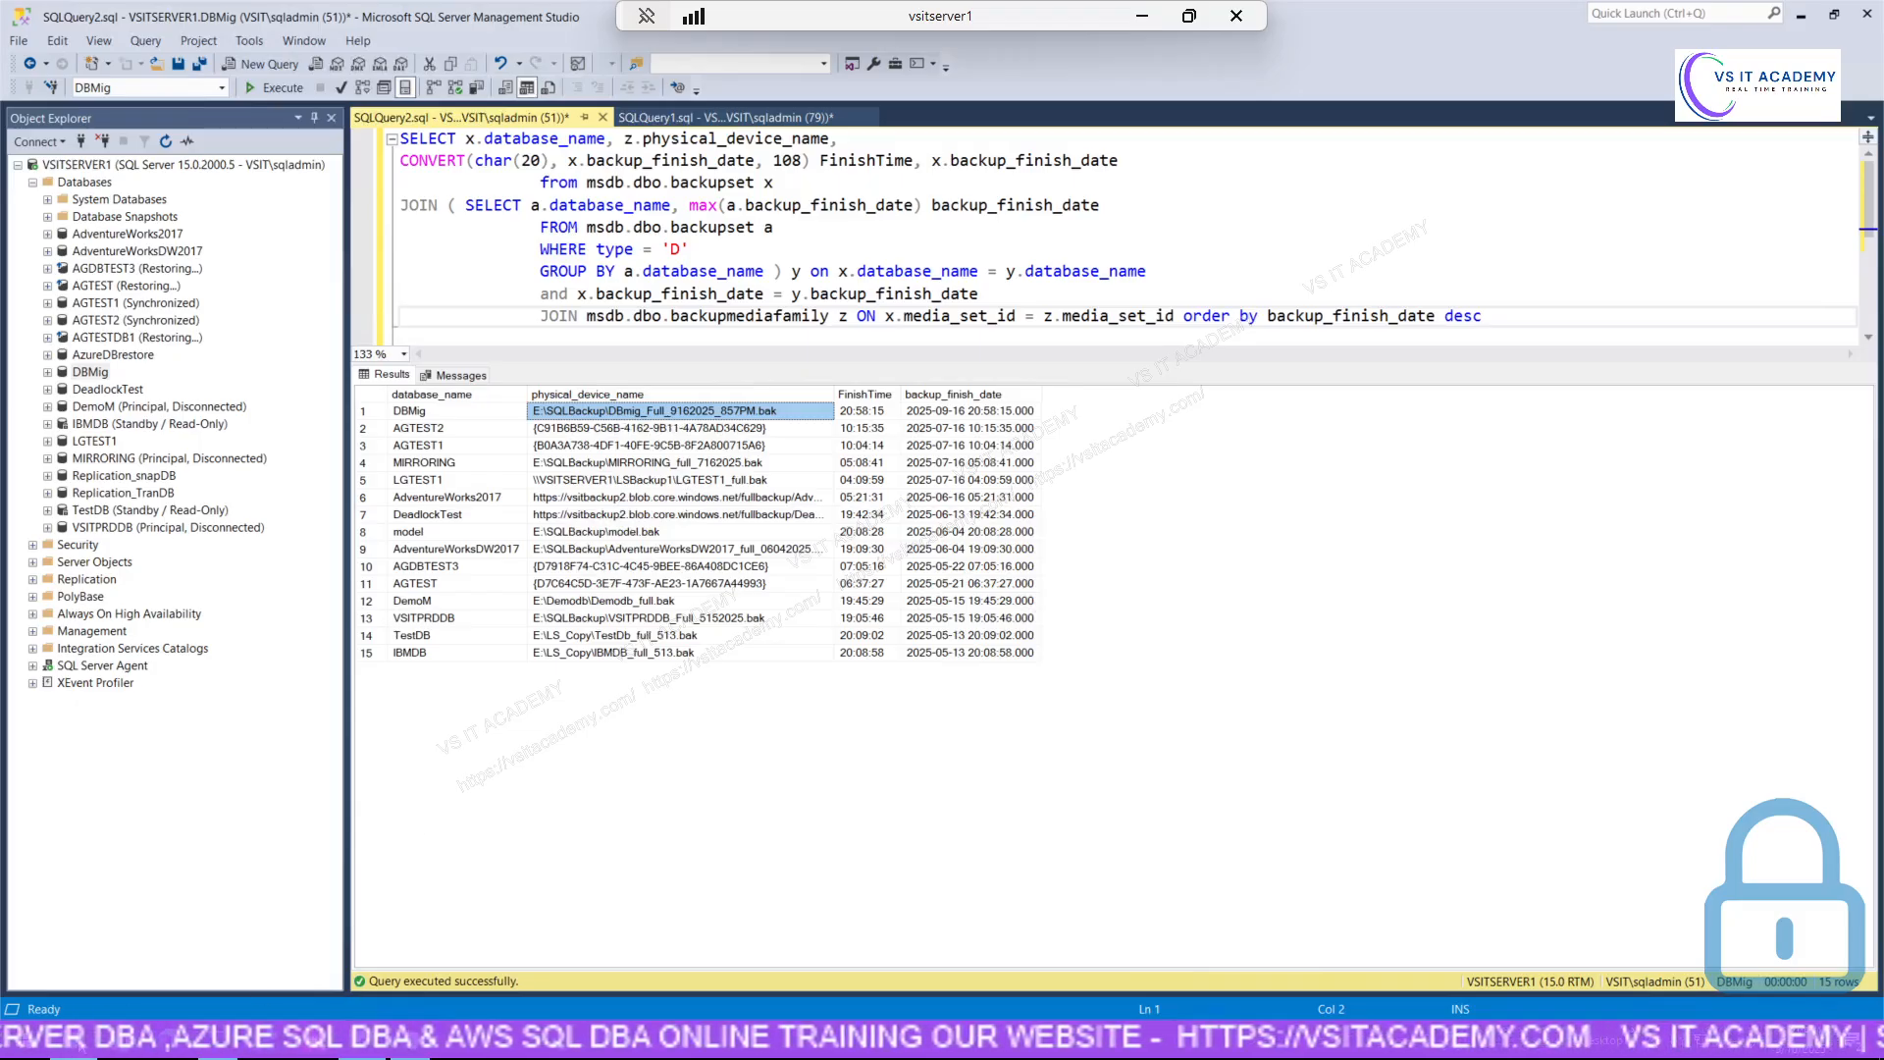
Compare the physical device names of the AGTEST2 and AGTEST1 backups with the DBMig backup file path.
left_click(659, 433)
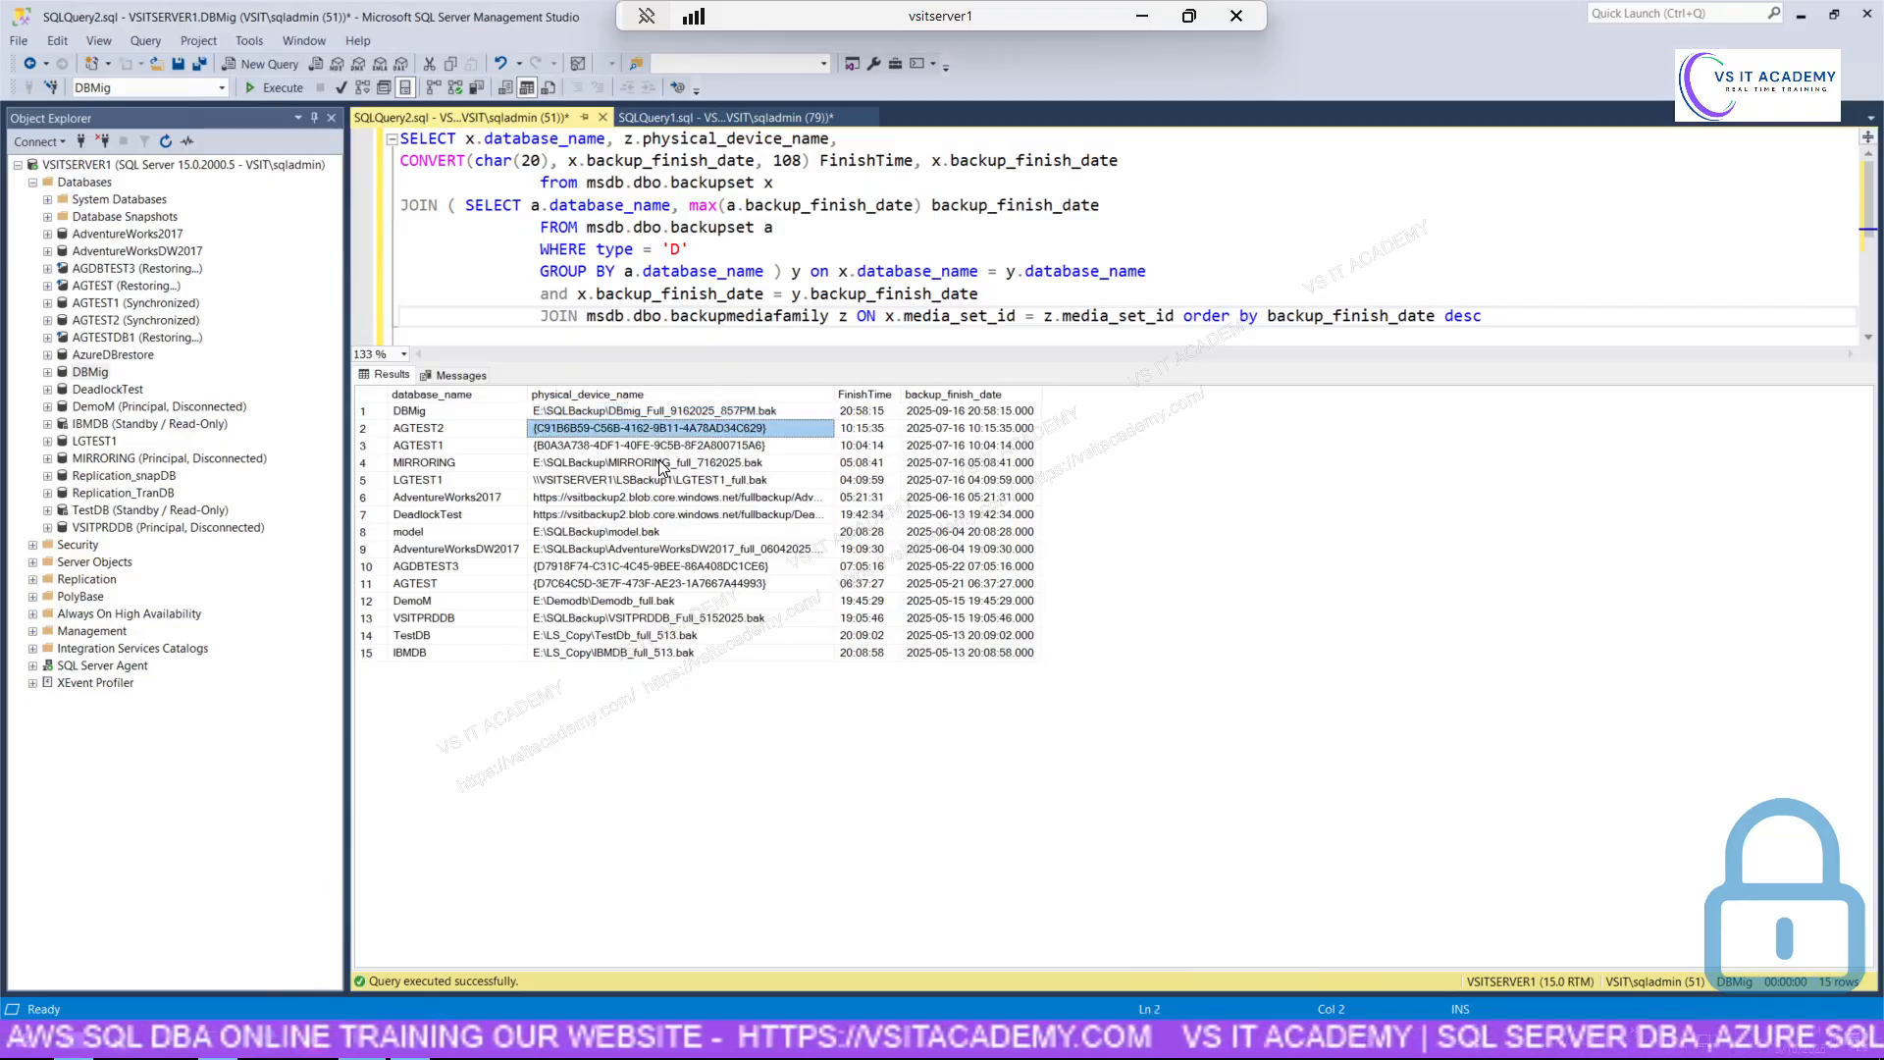
left_click(546, 415)
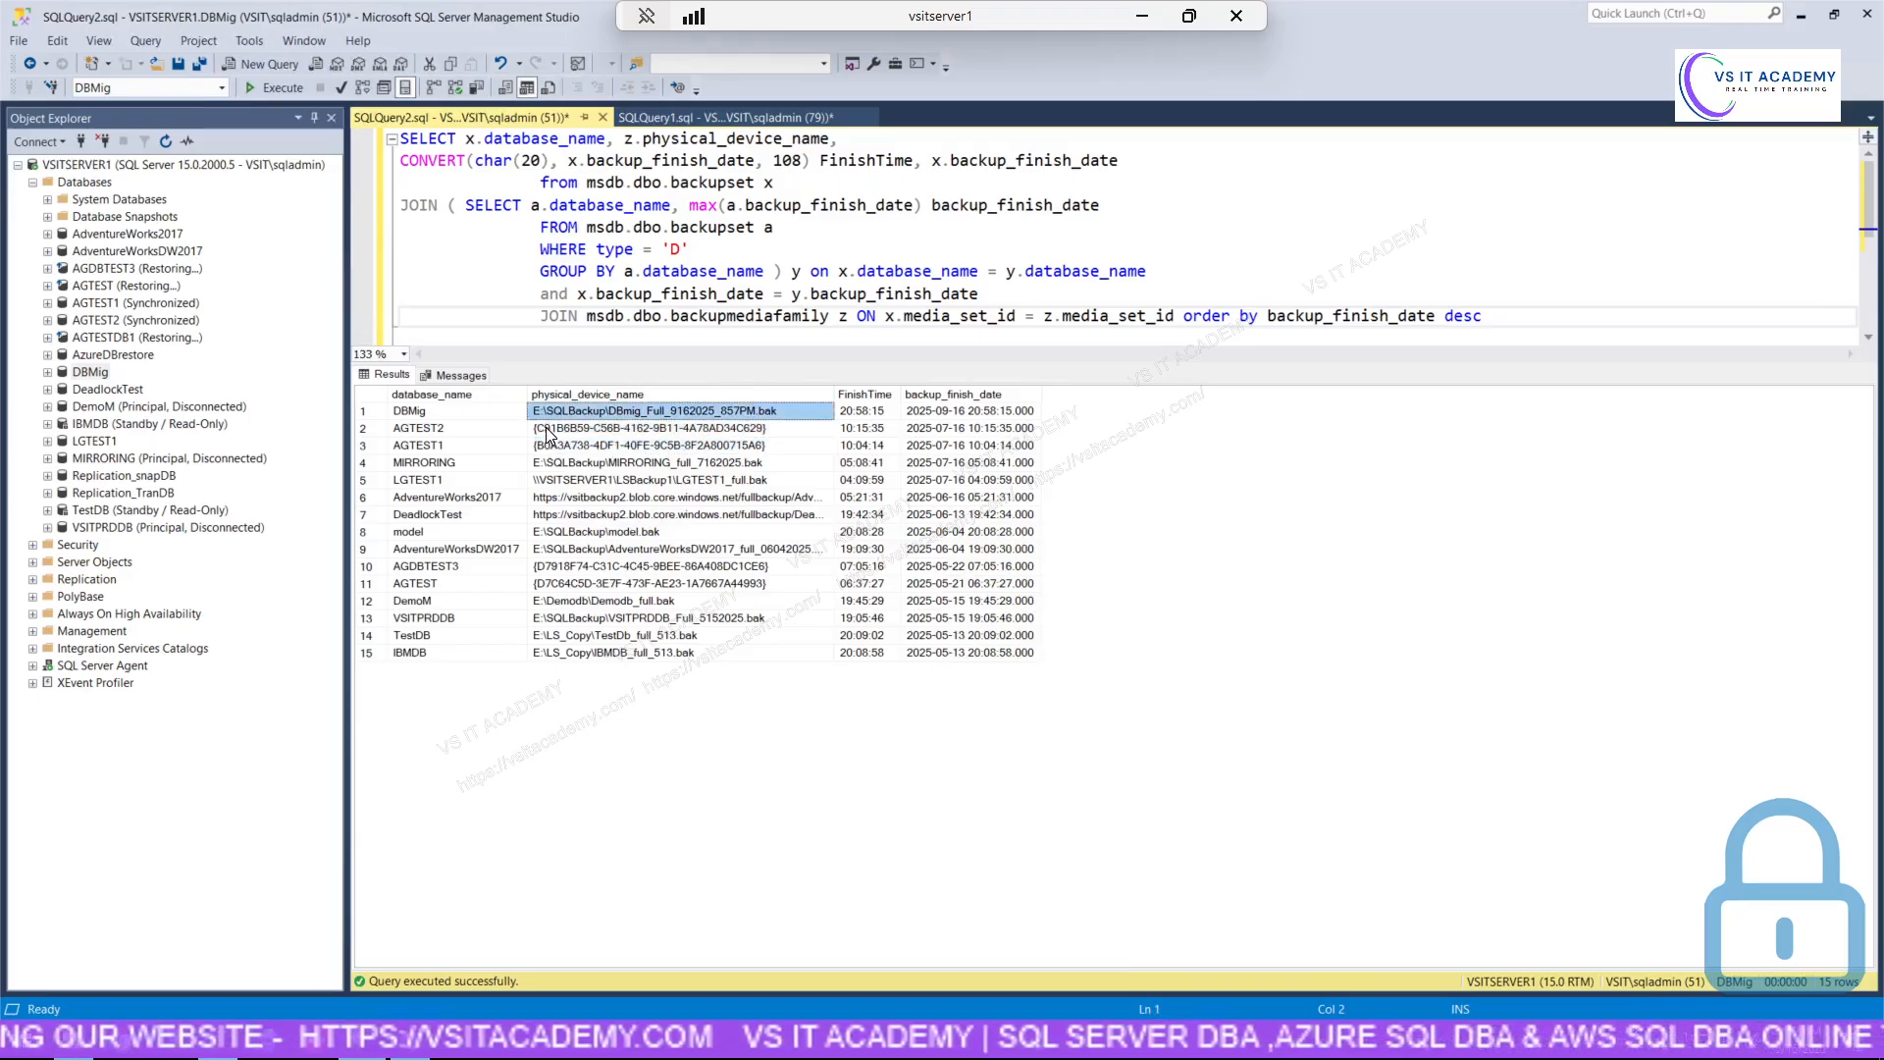
left_click(555, 430)
left_click(562, 449)
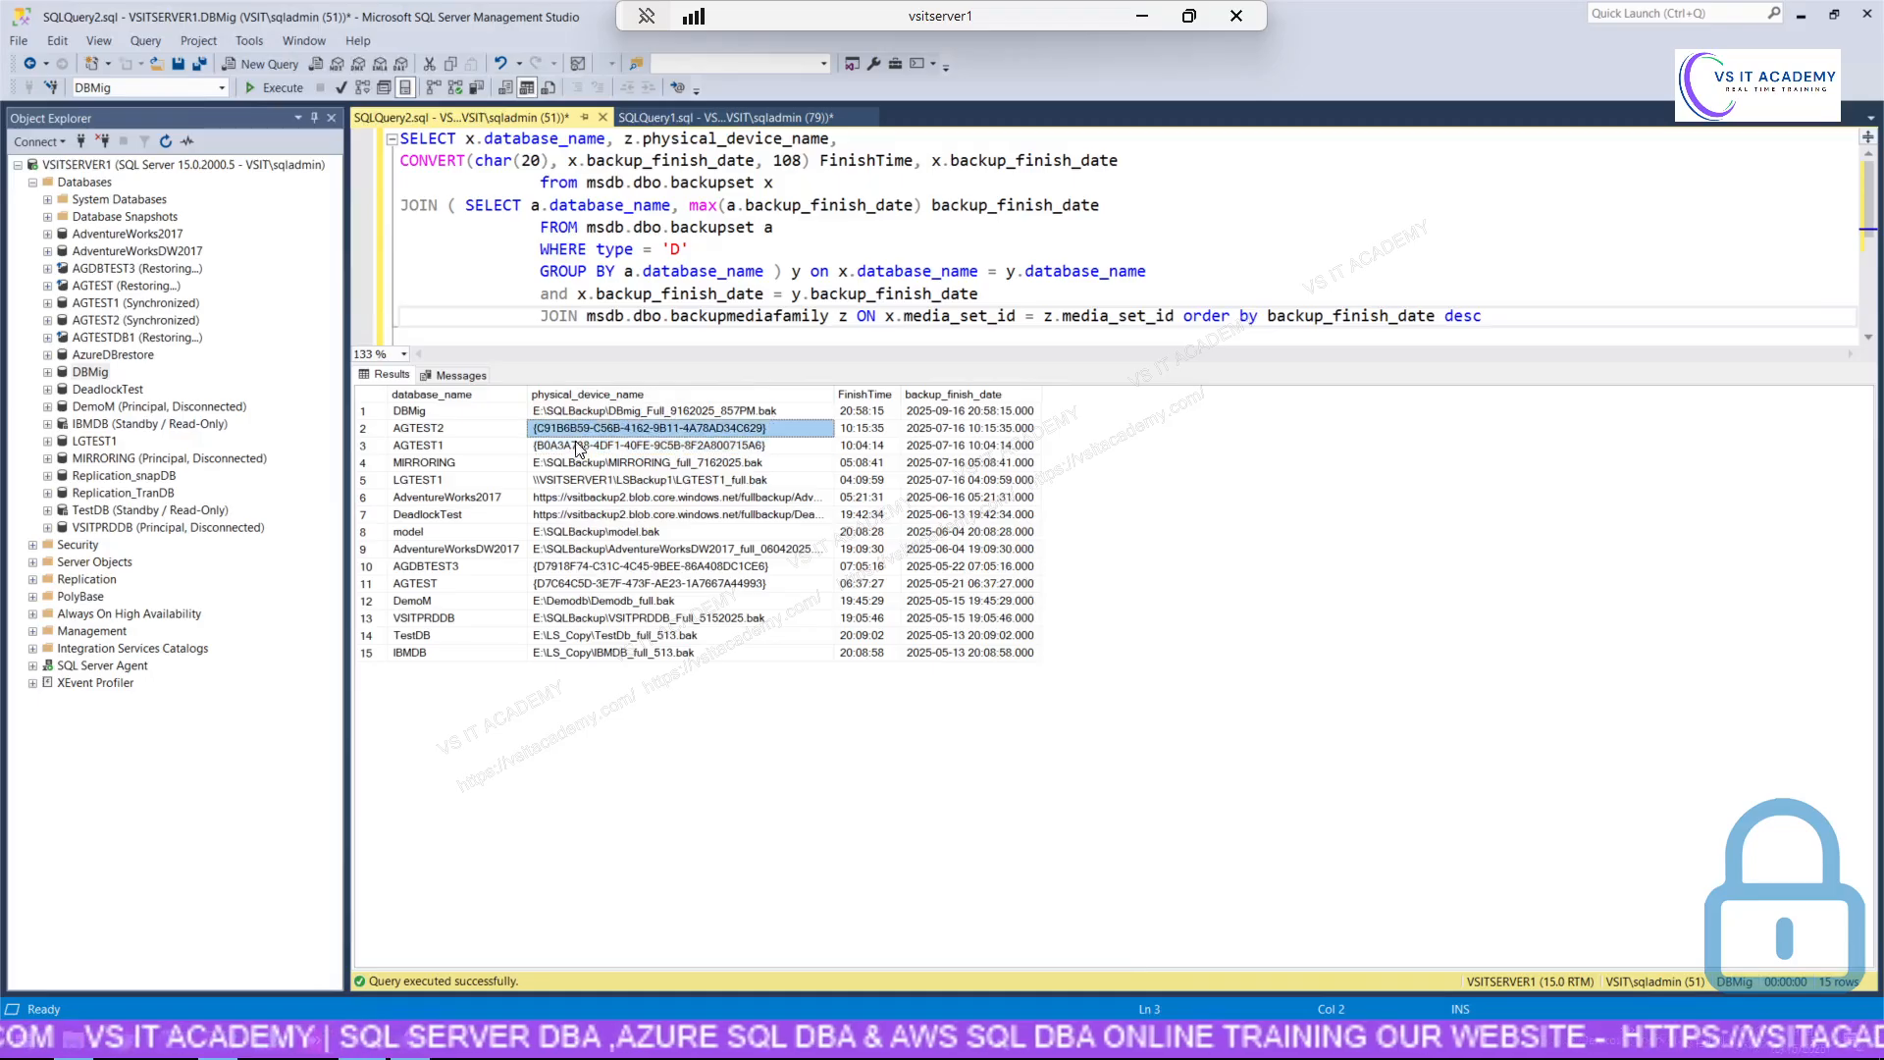
left_click(556, 429)
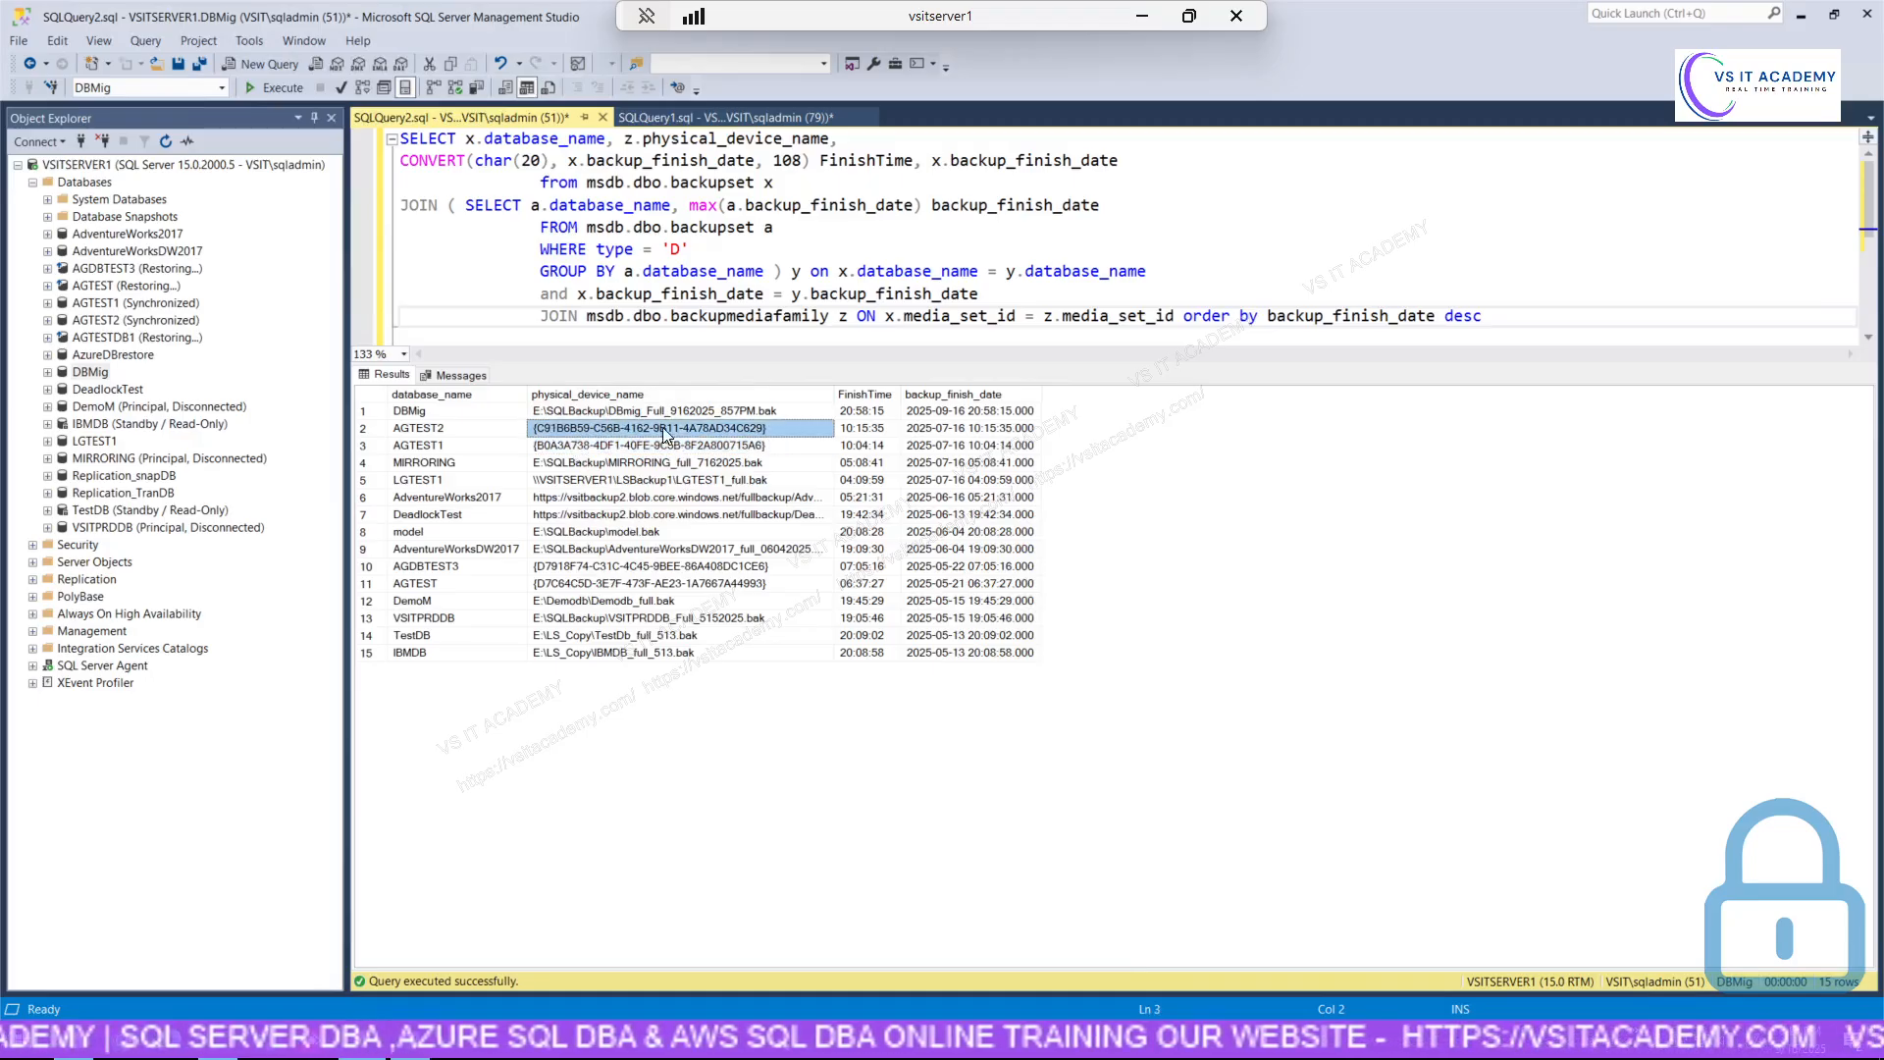
left_click(659, 447)
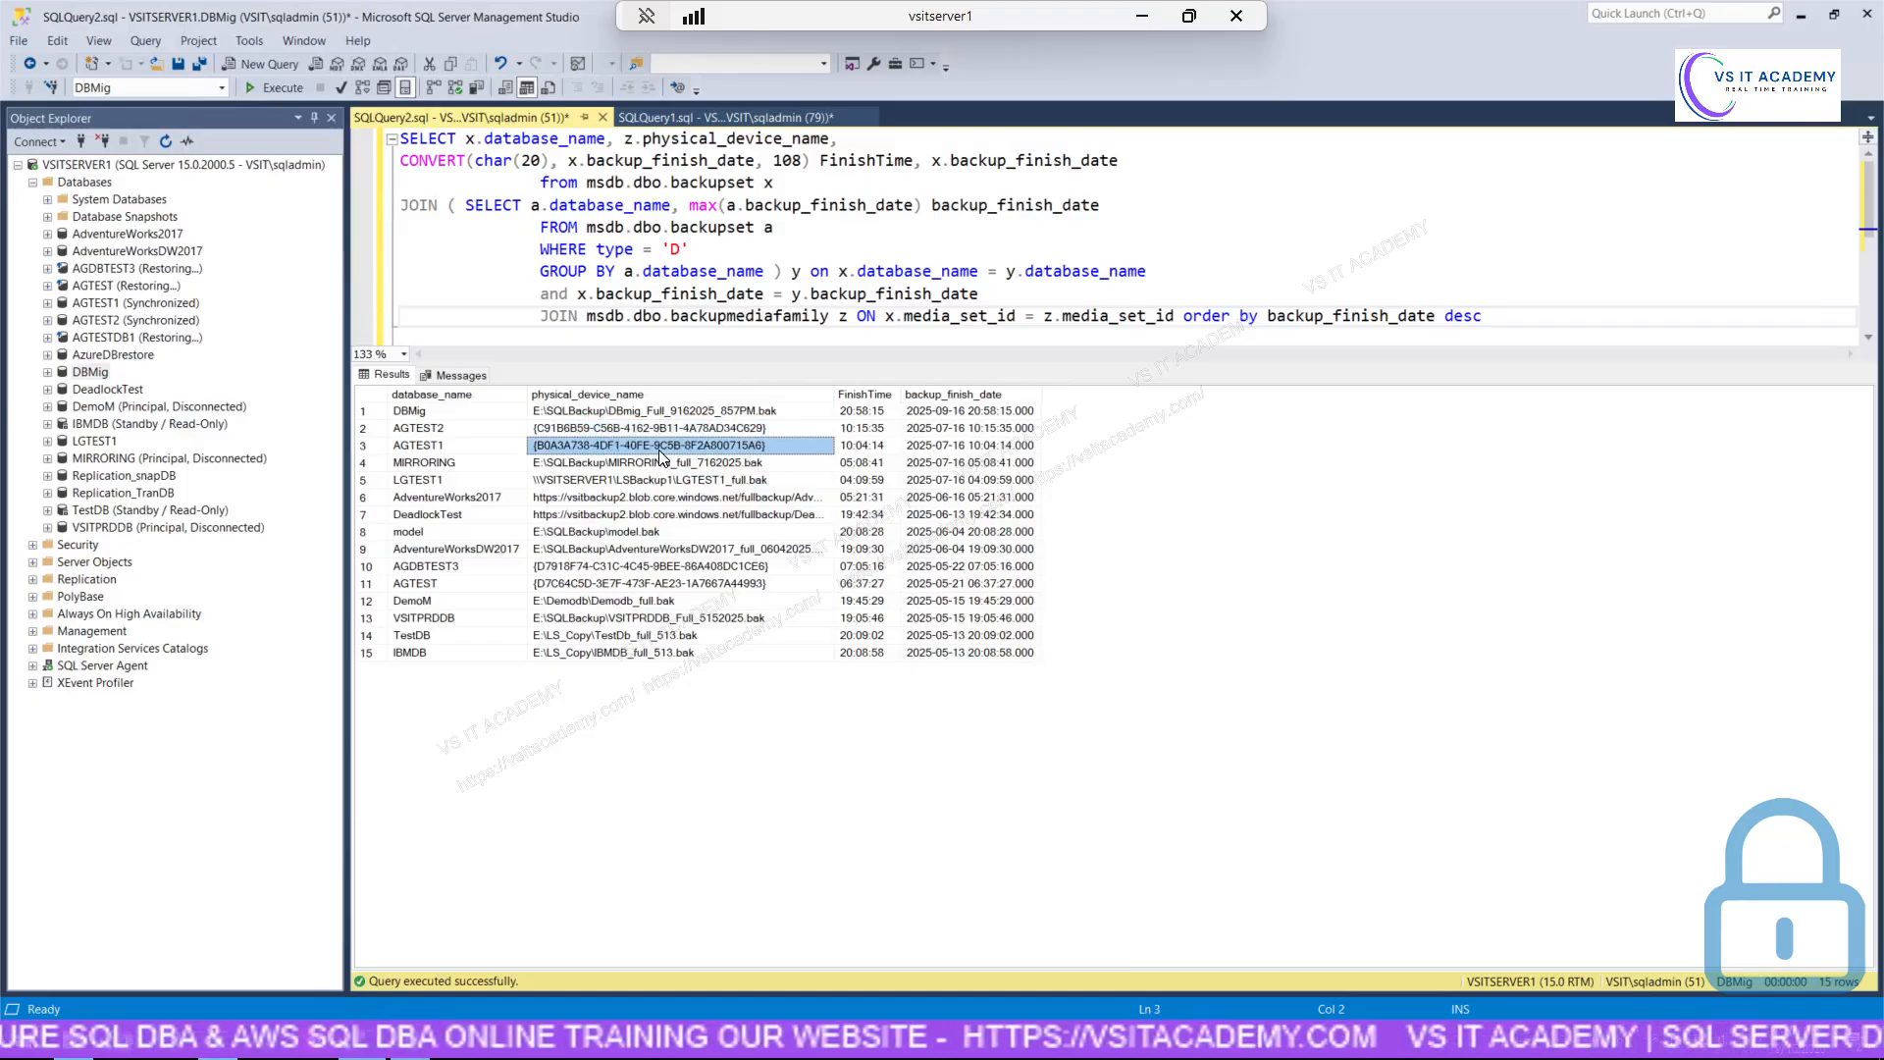
Switch to the Canva notes page and add a "Note:" line with spacing above the Day2 heading.
left_click(1141, 15)
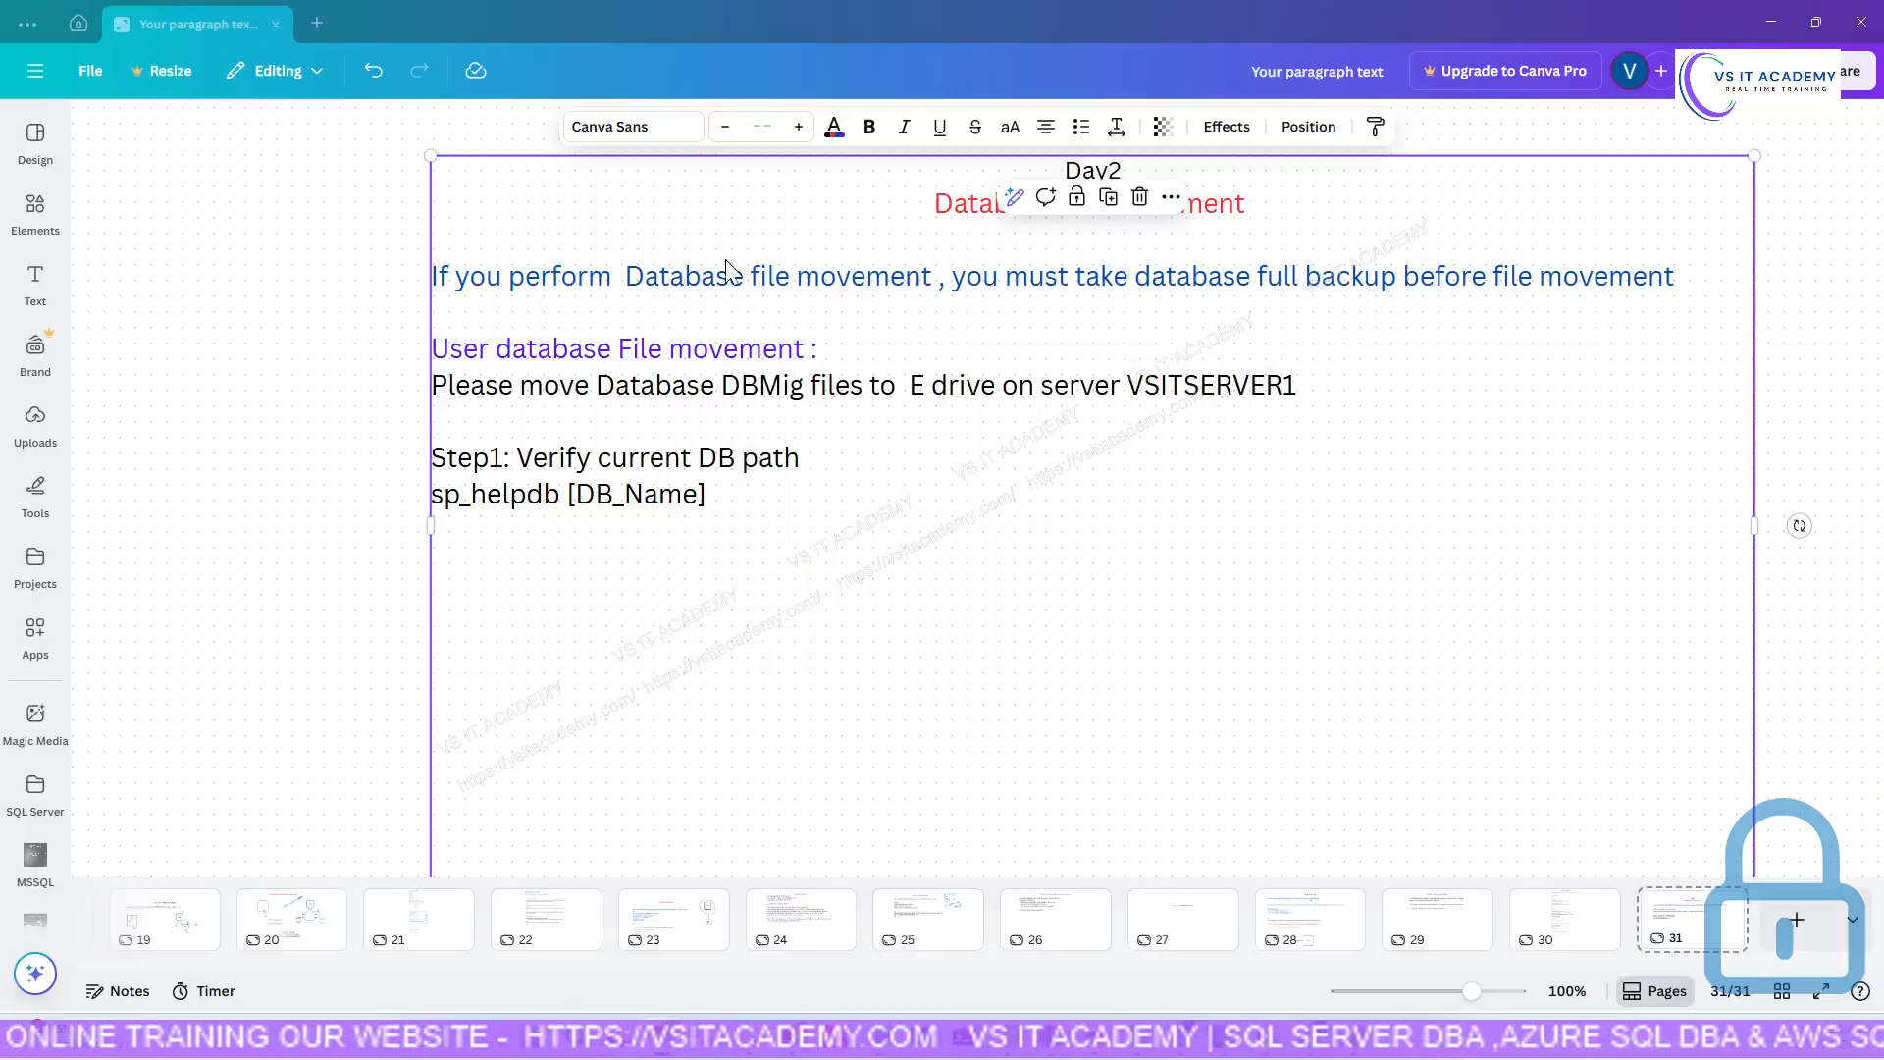
left_click(699, 235)
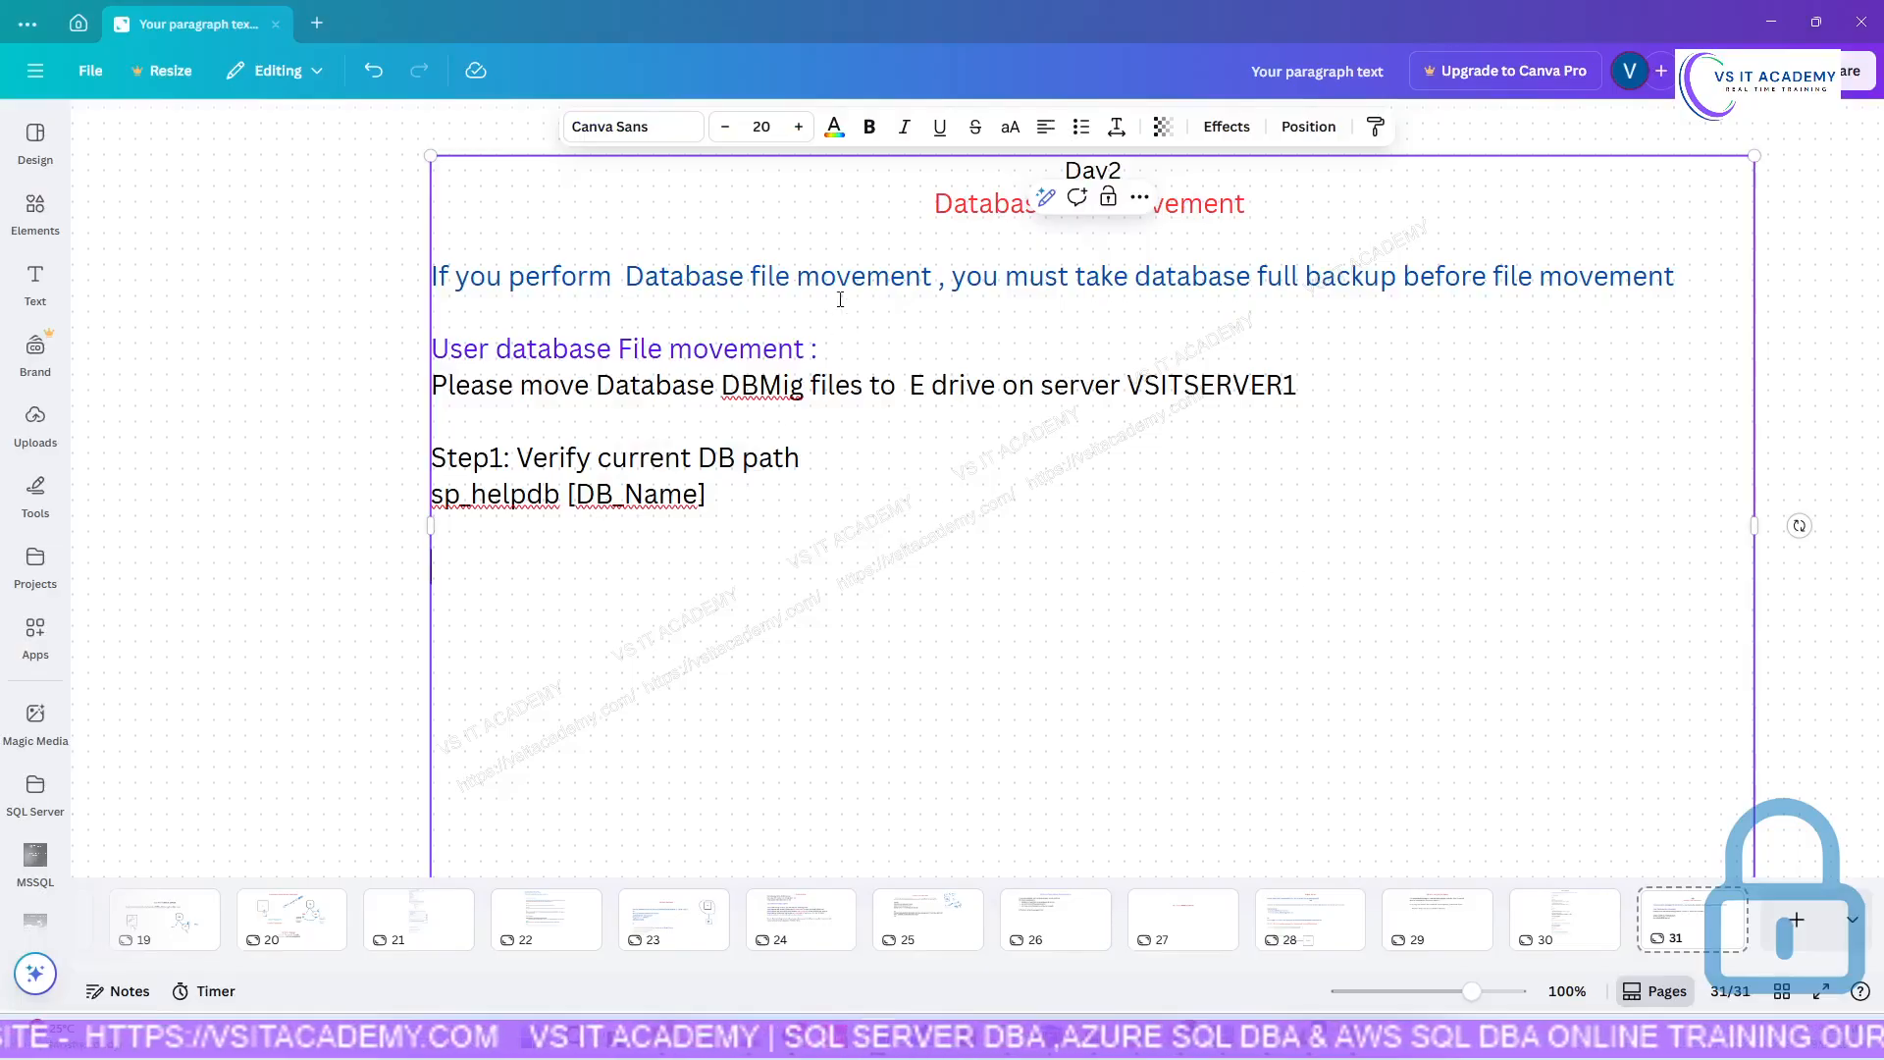
left_click(1325, 236)
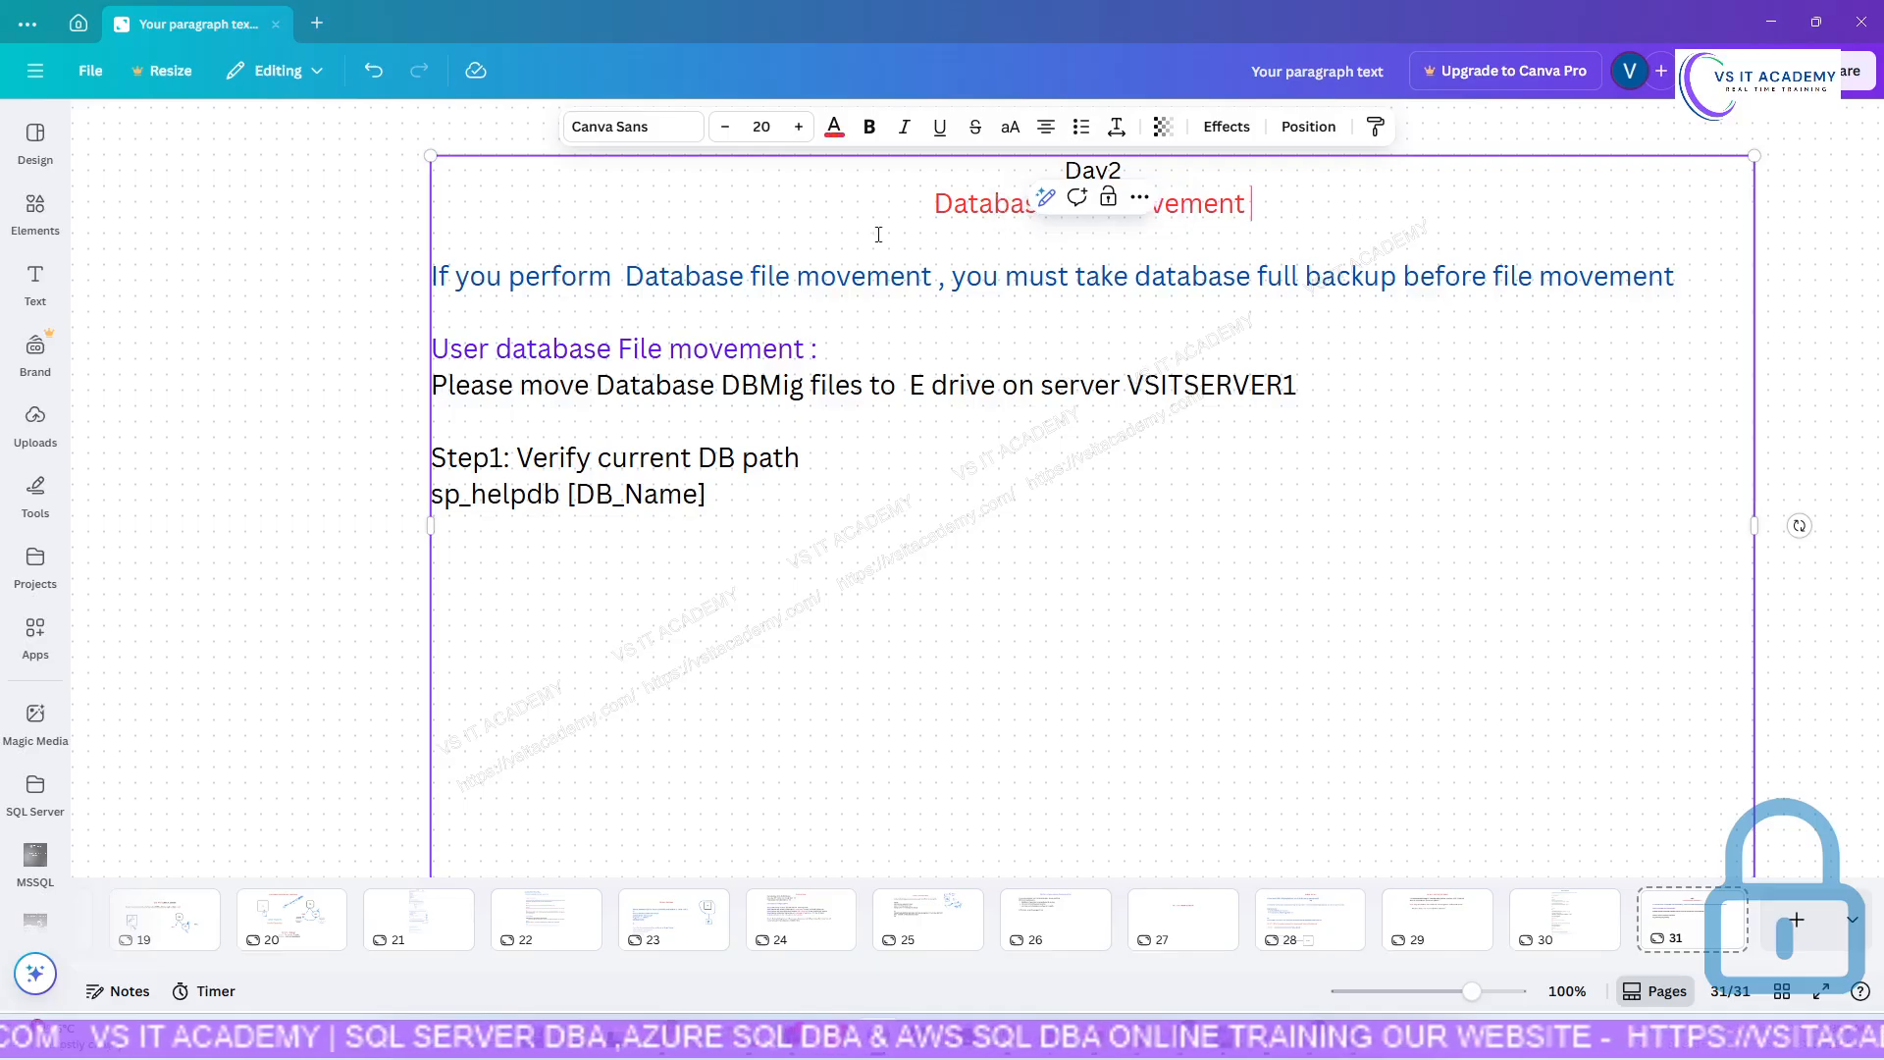
left_click(1001, 166)
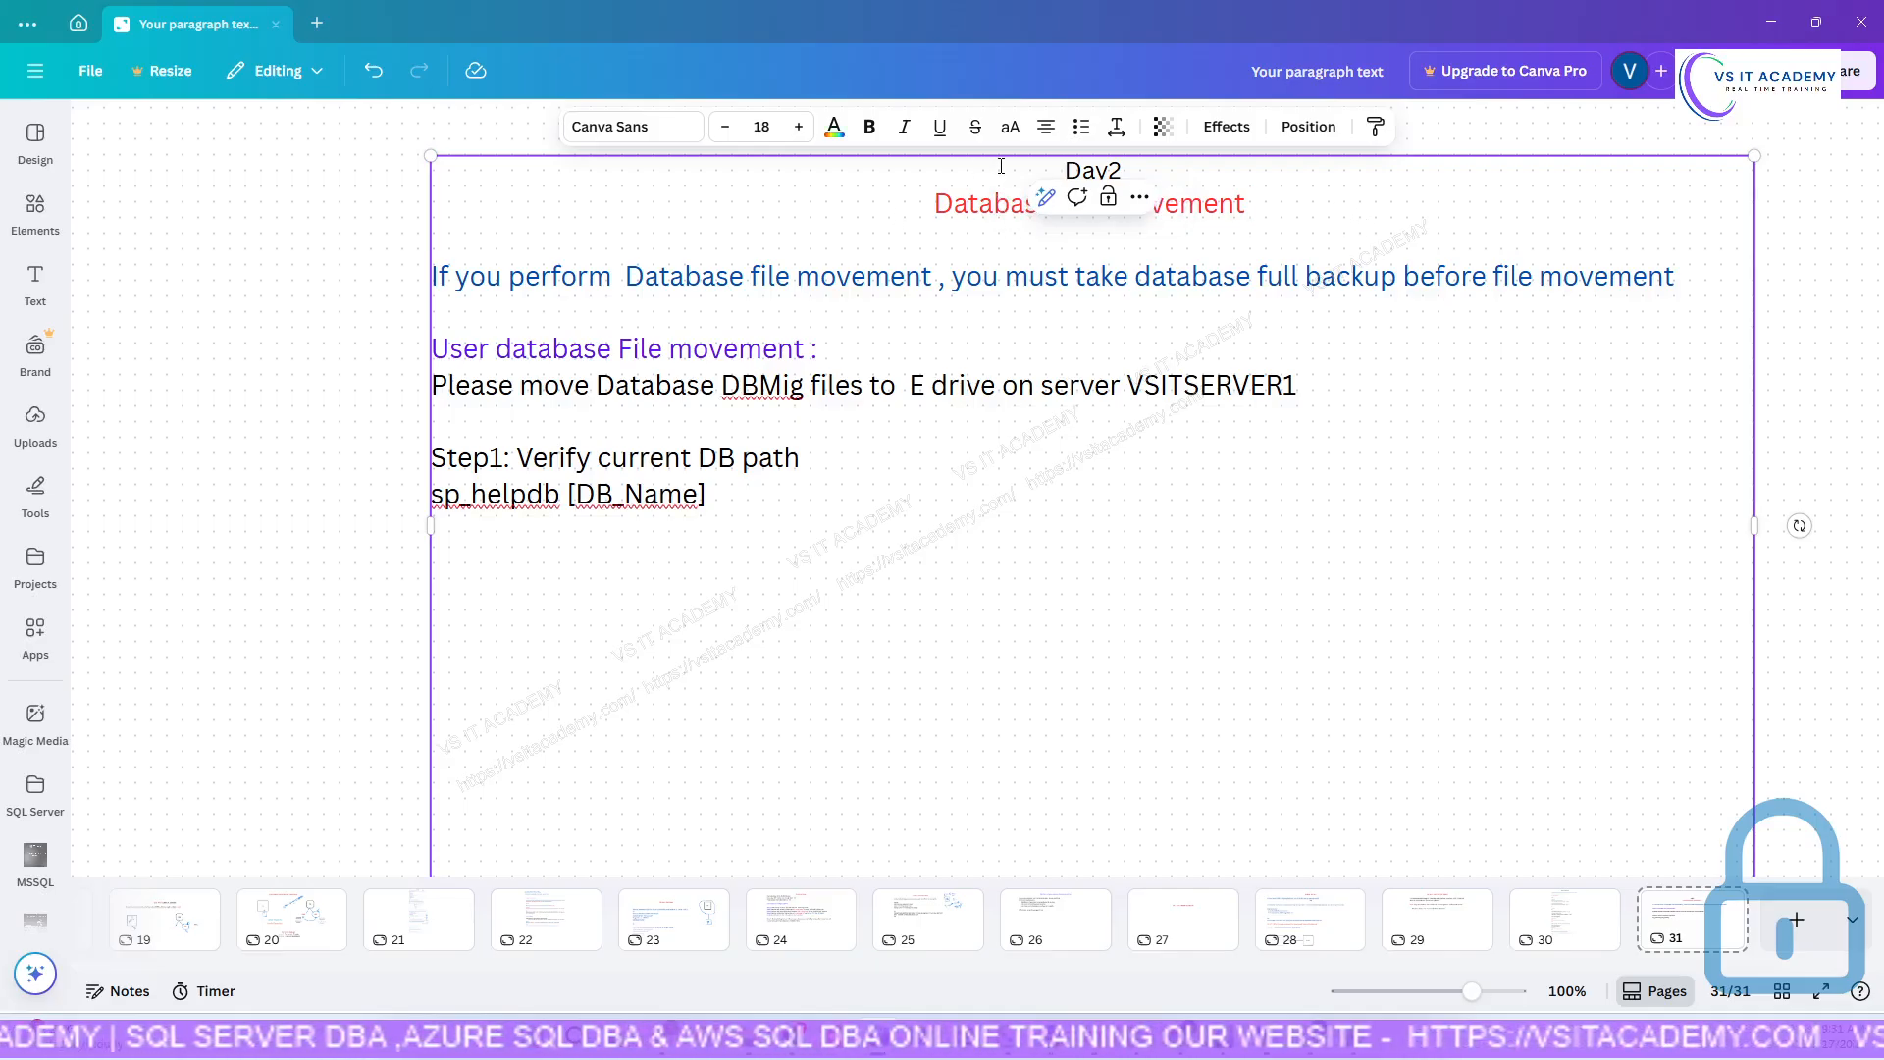
key("Return")
key("Return")
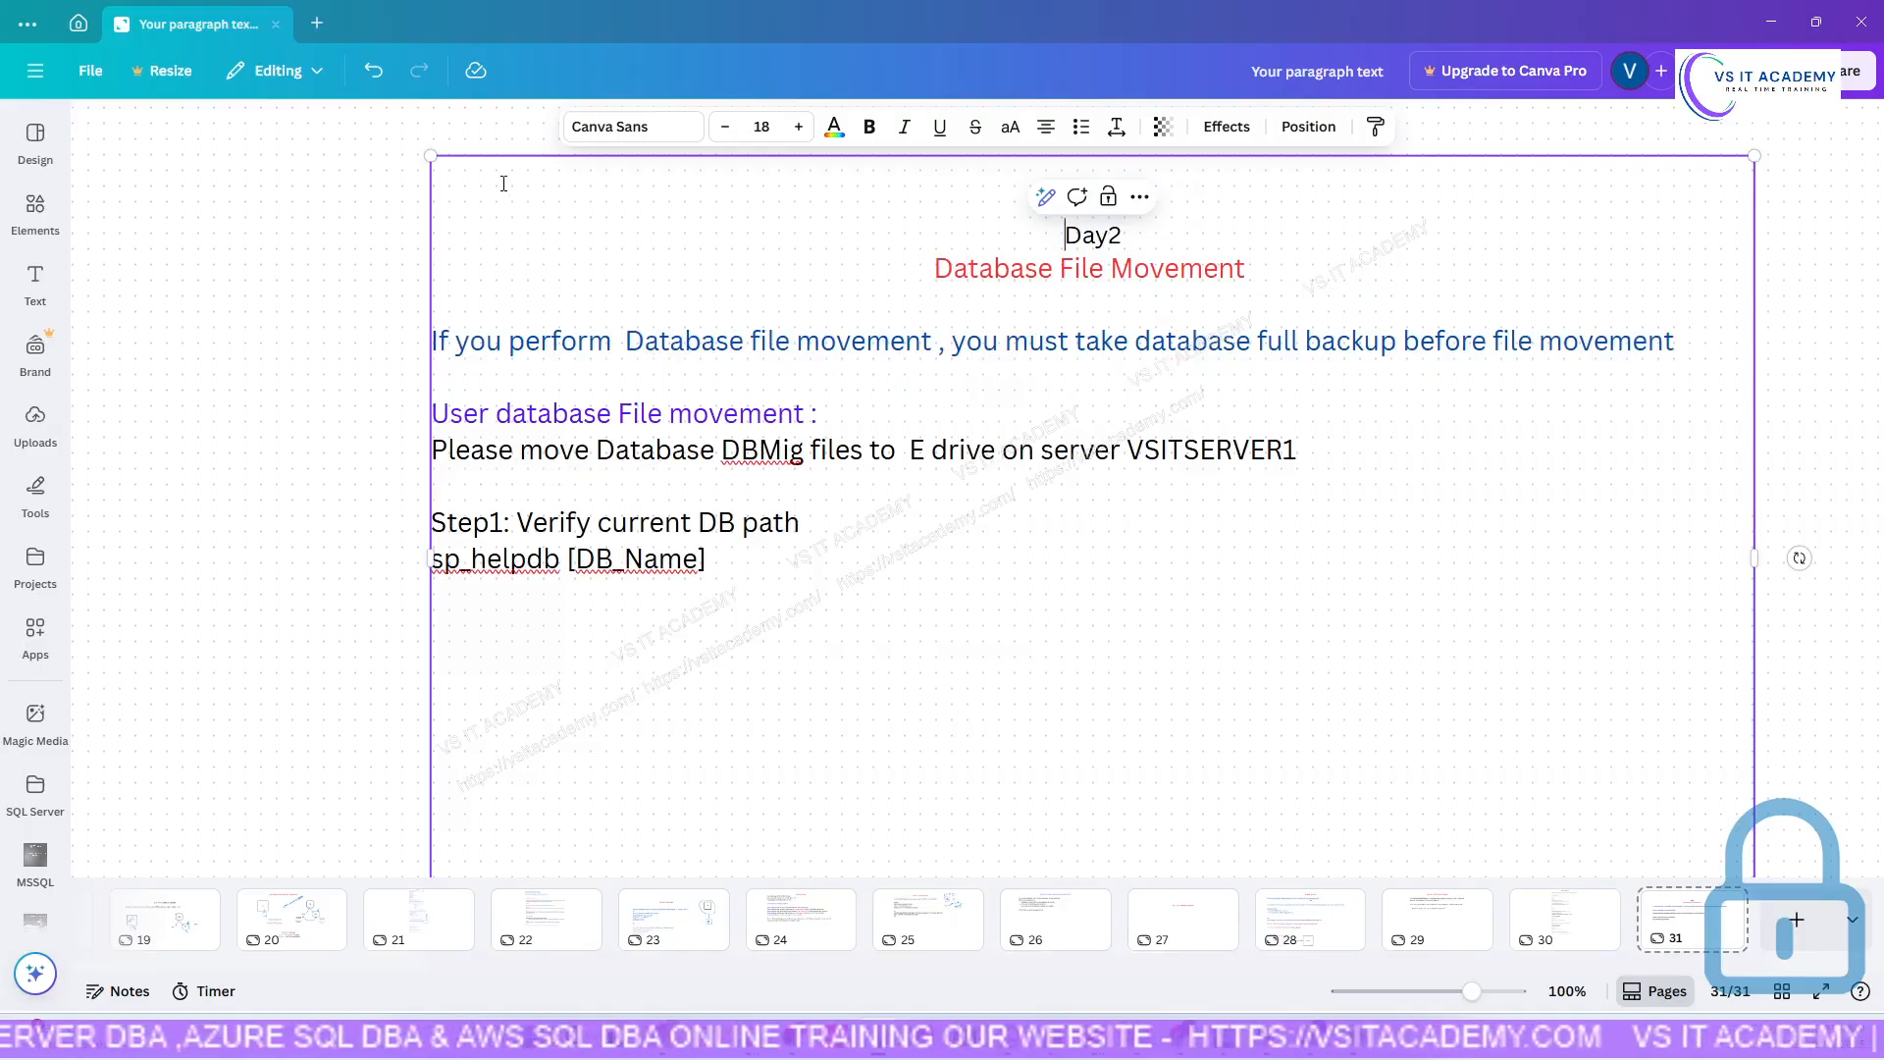
left_click(564, 183)
type("No")
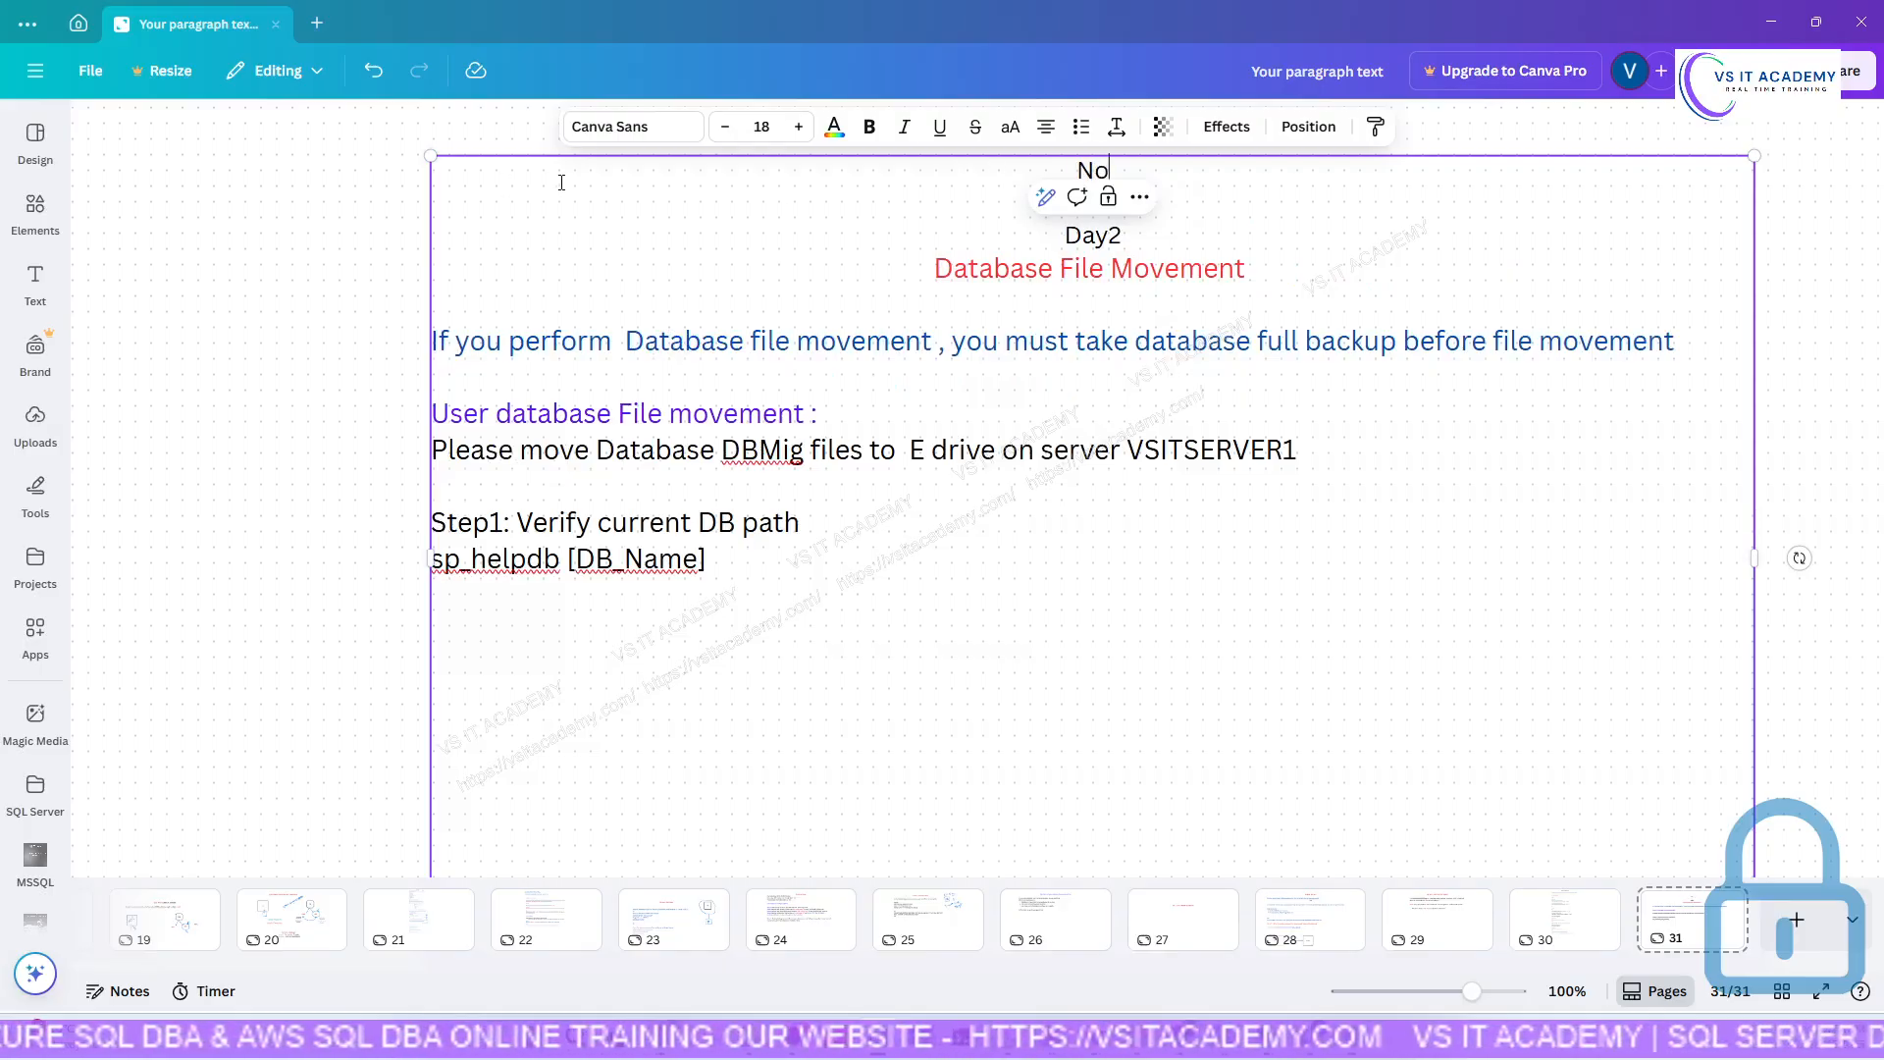
type("te:")
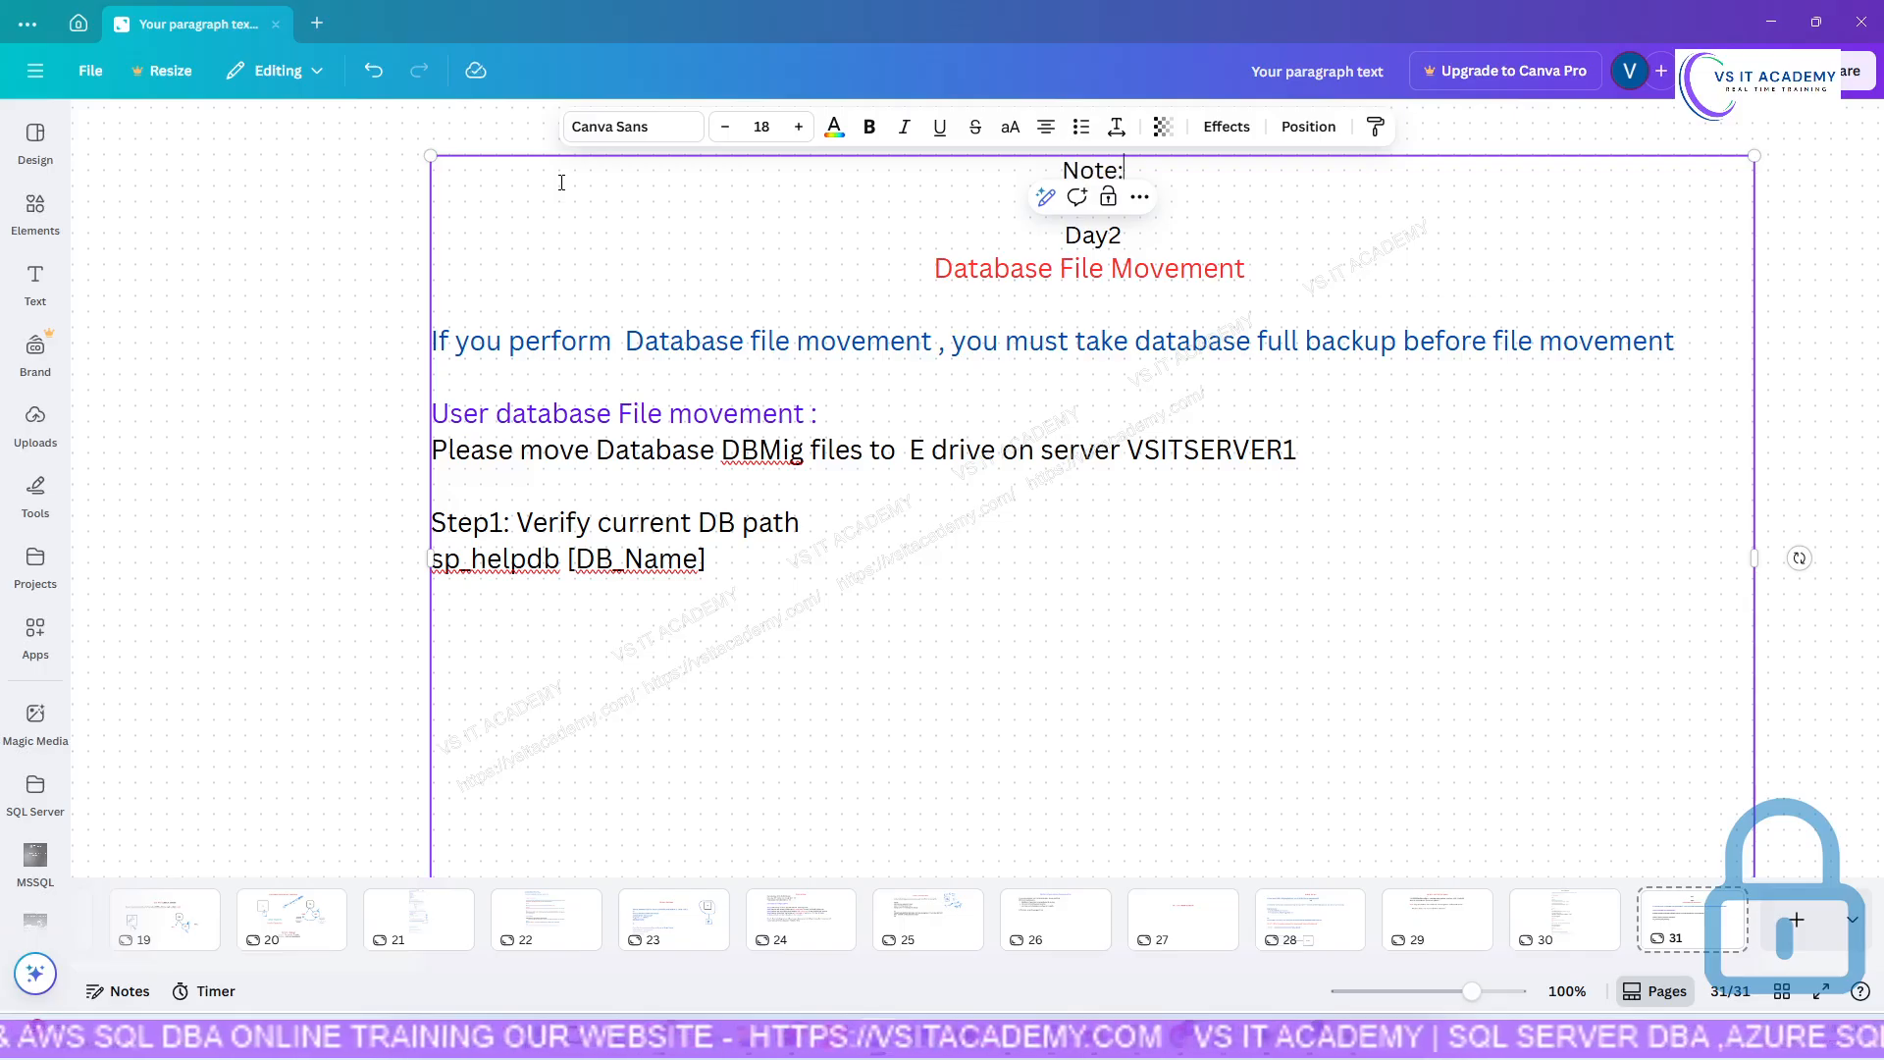
Insert three blank lines above the "Note:" line.
left_click(1811, 260)
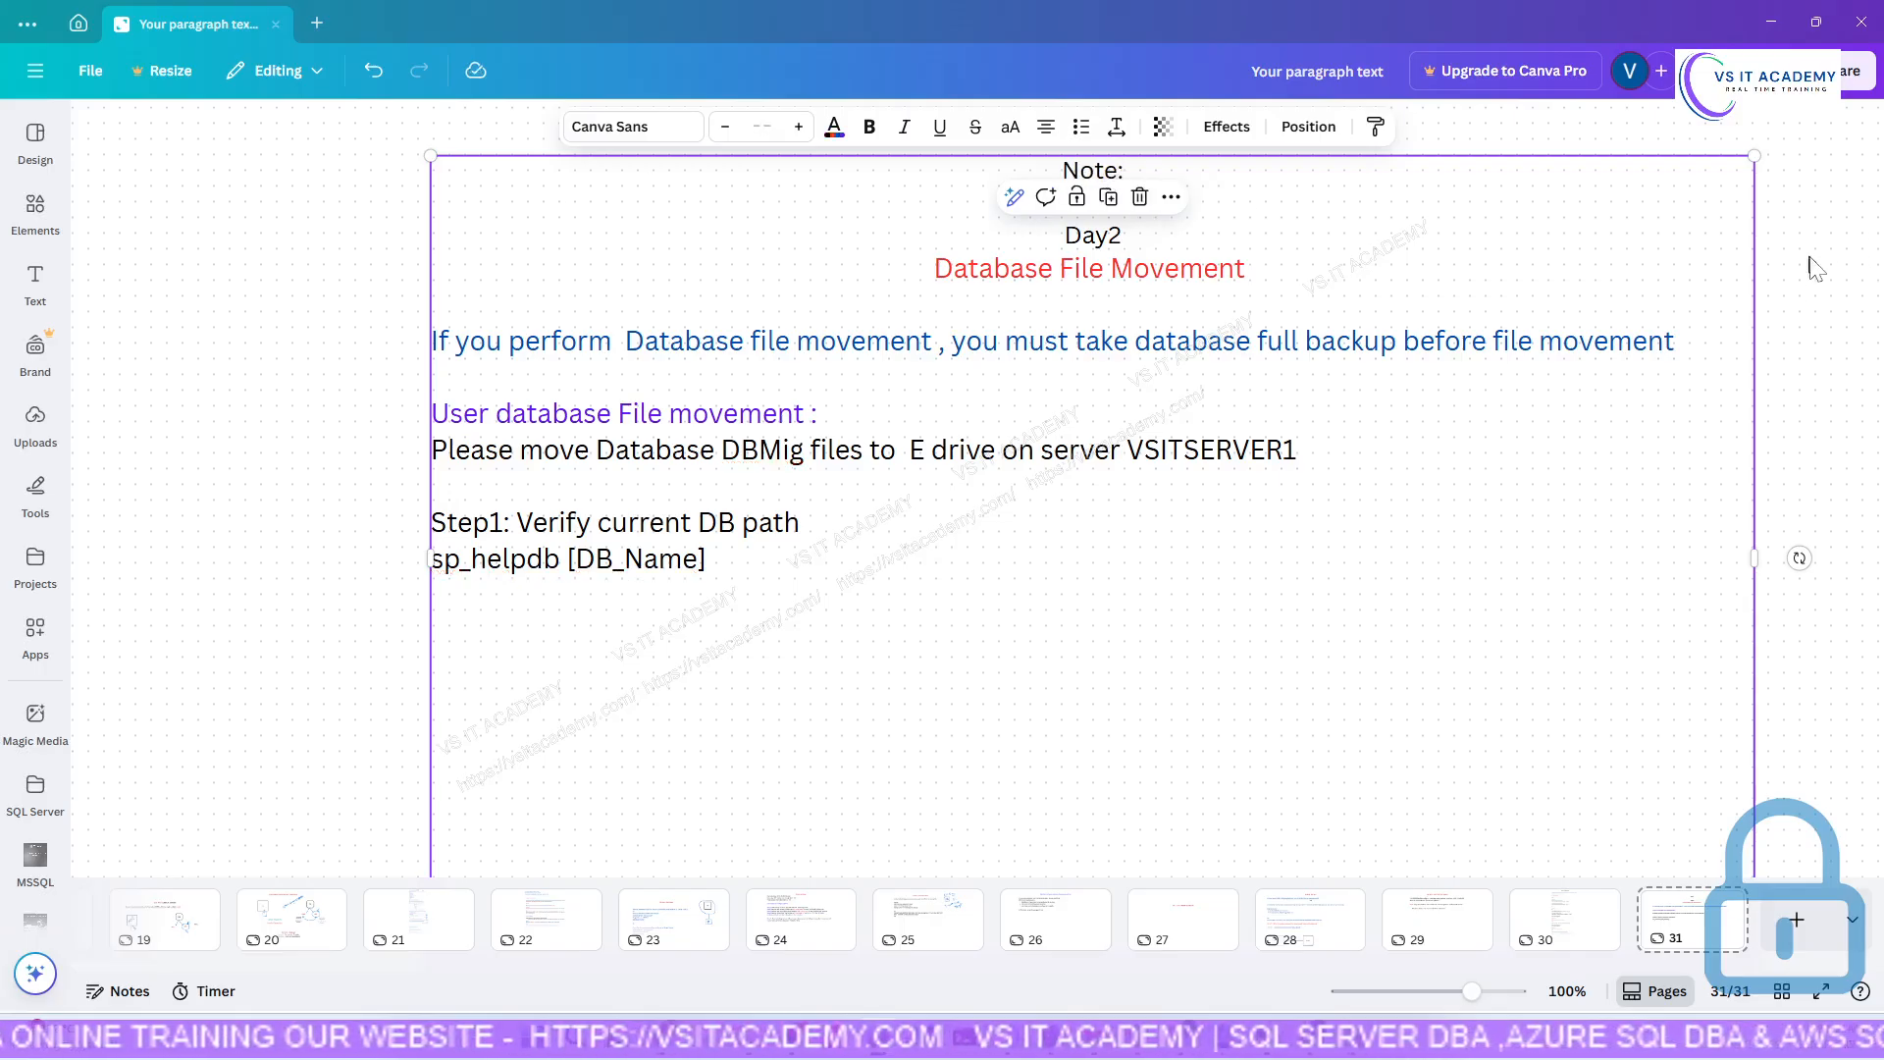
left_click(1818, 244)
left_click(1140, 176)
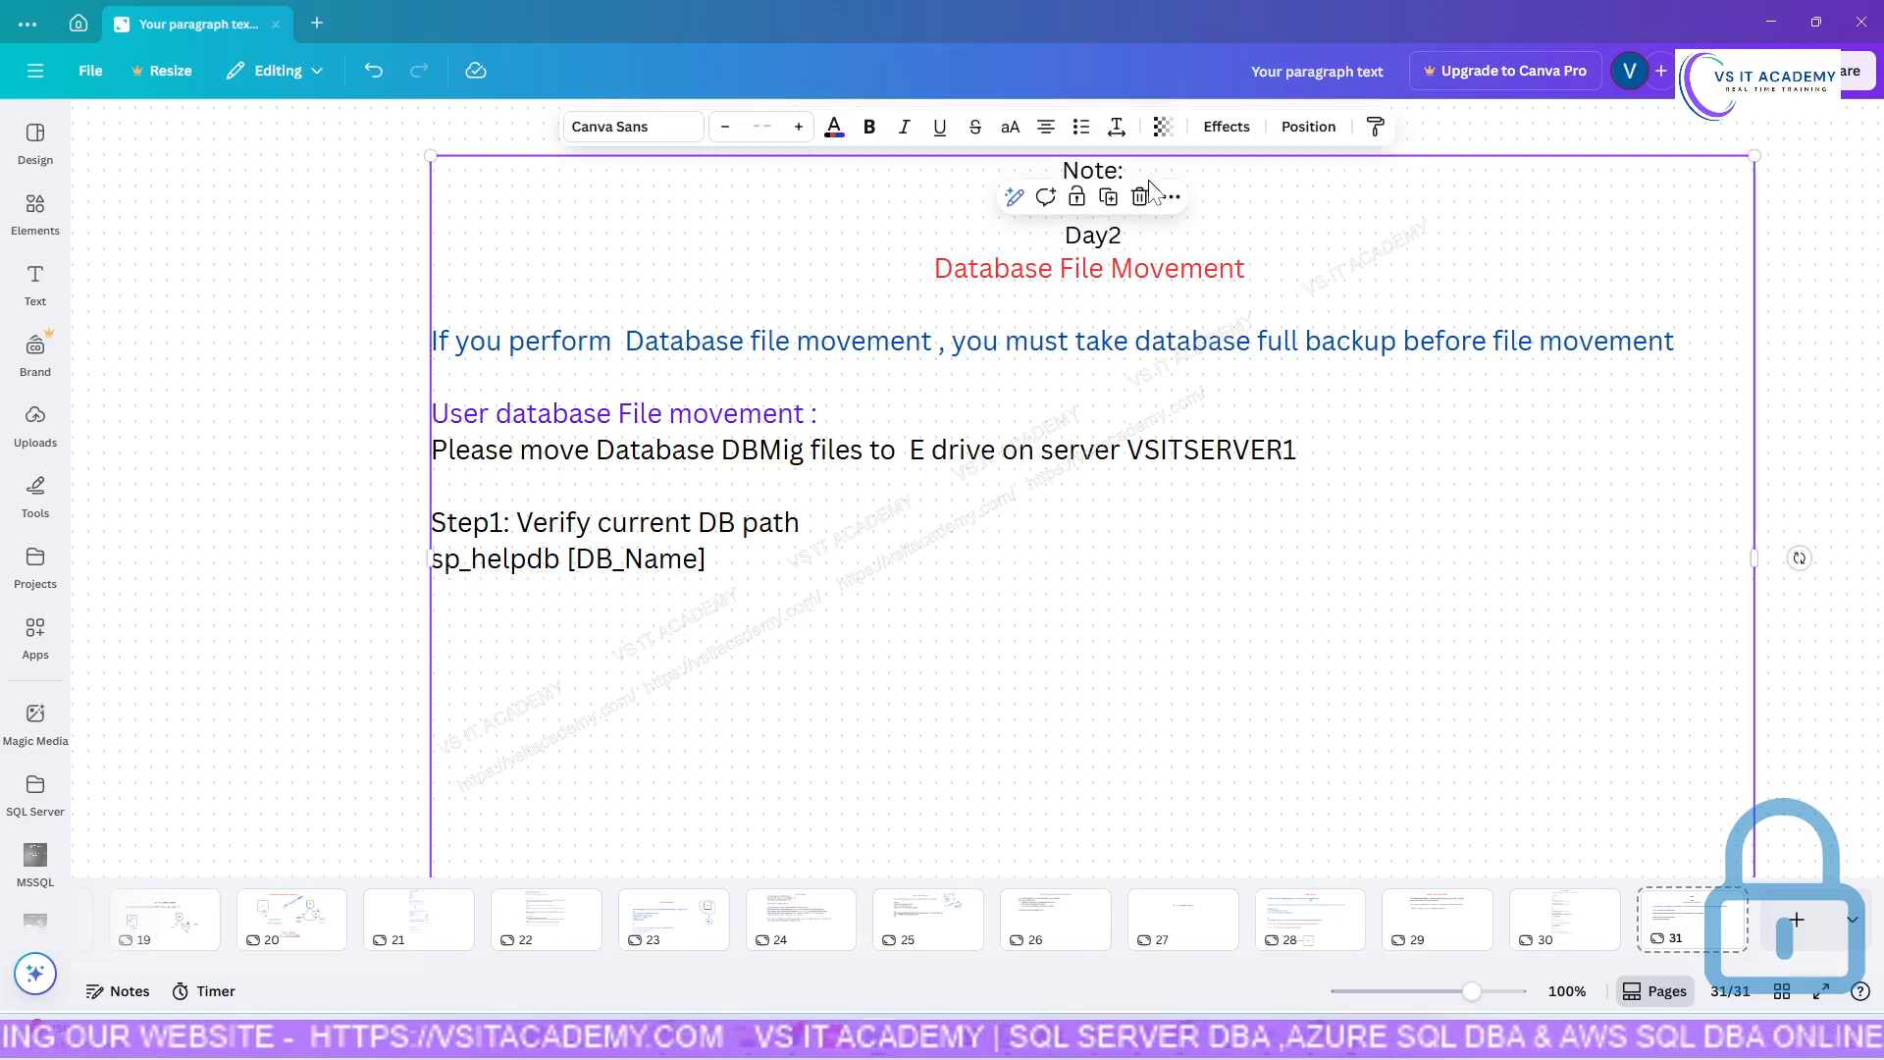
left_click(1149, 170)
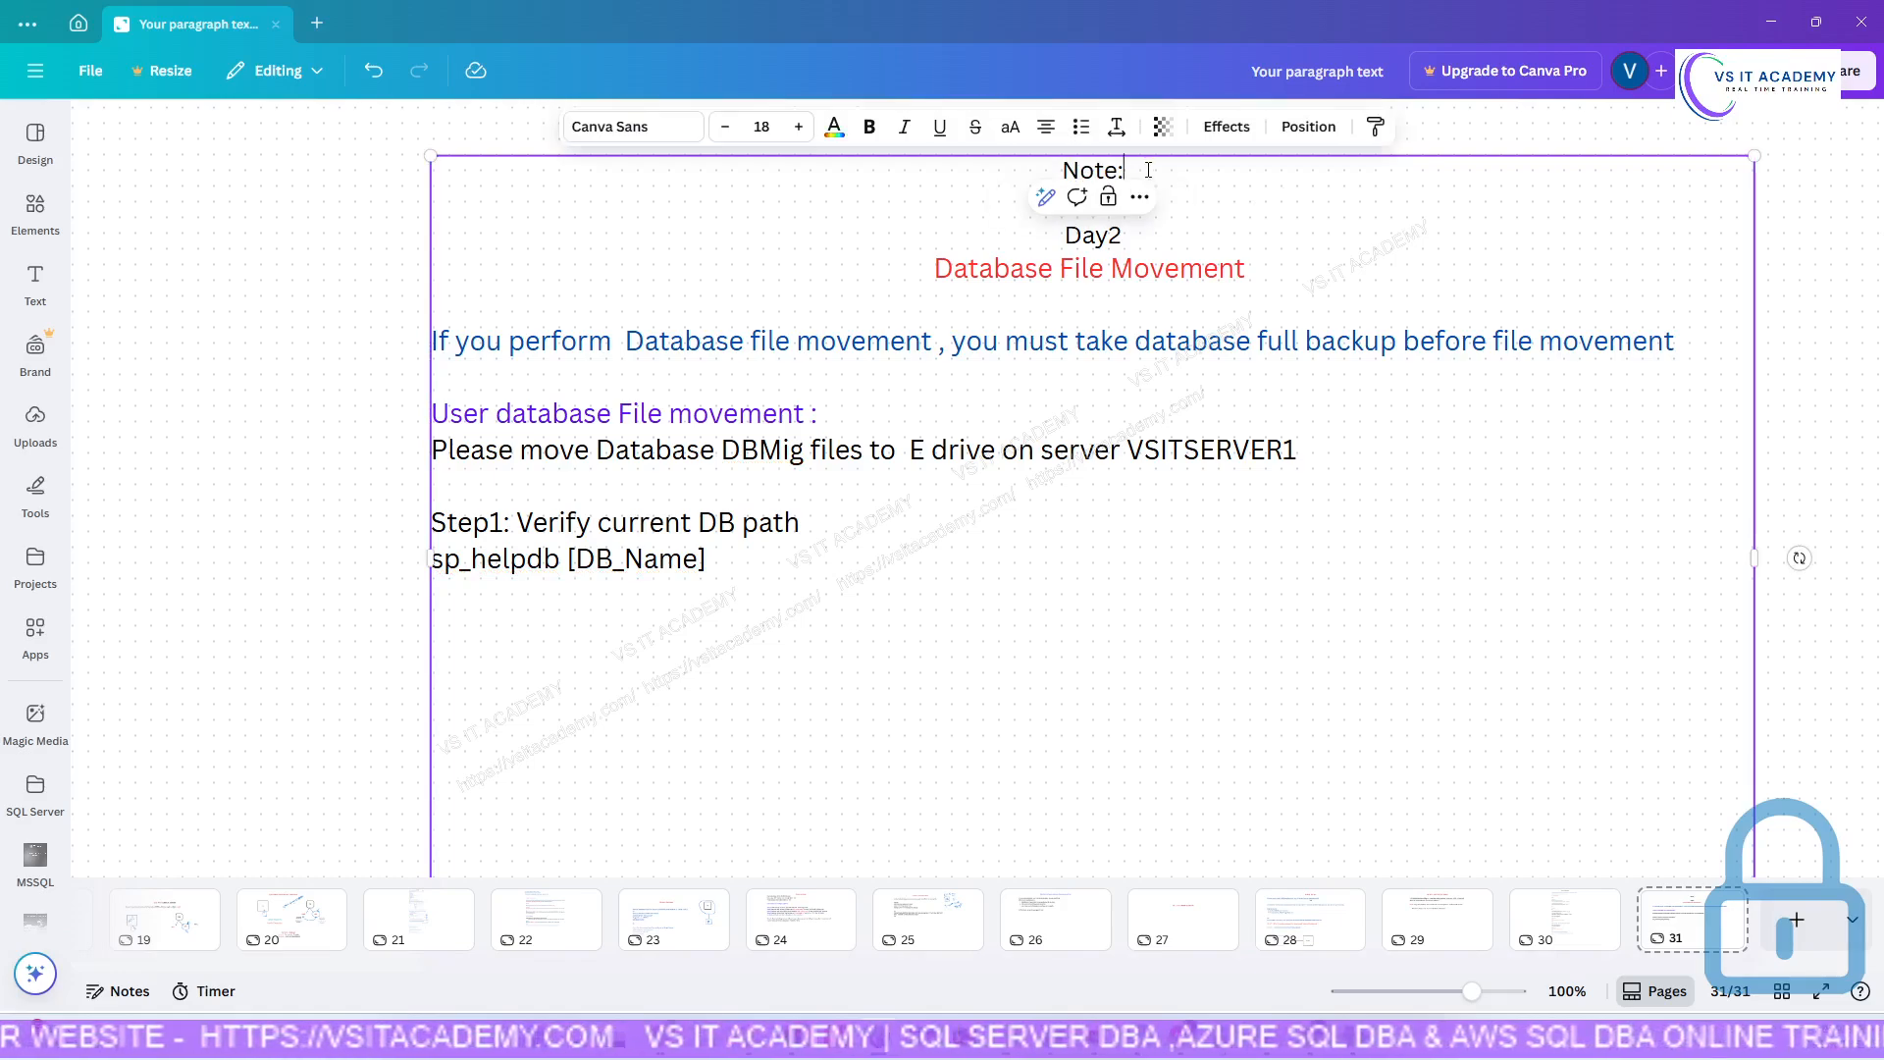
left_click(1068, 170)
key("Return")
key("Return")
key("Return")
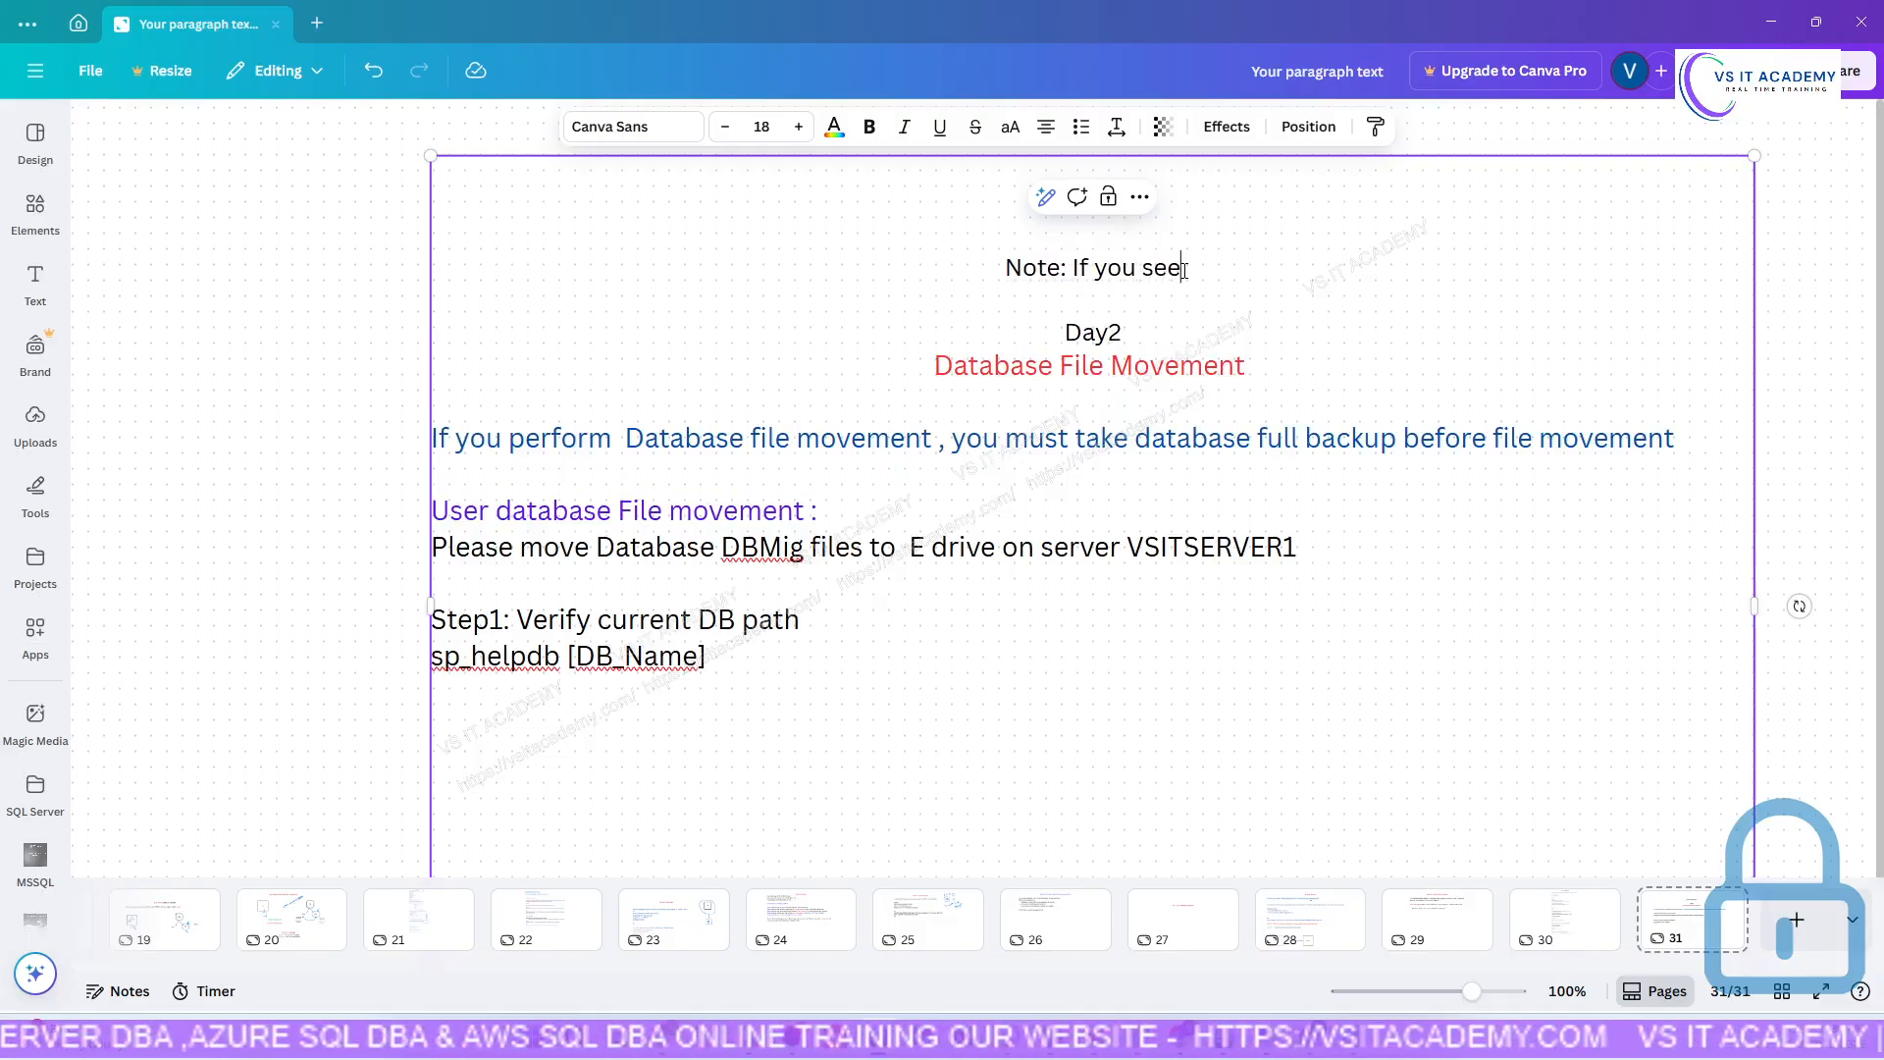
Extend the note line to read "Note: If you see any database backup as below".
type("backup")
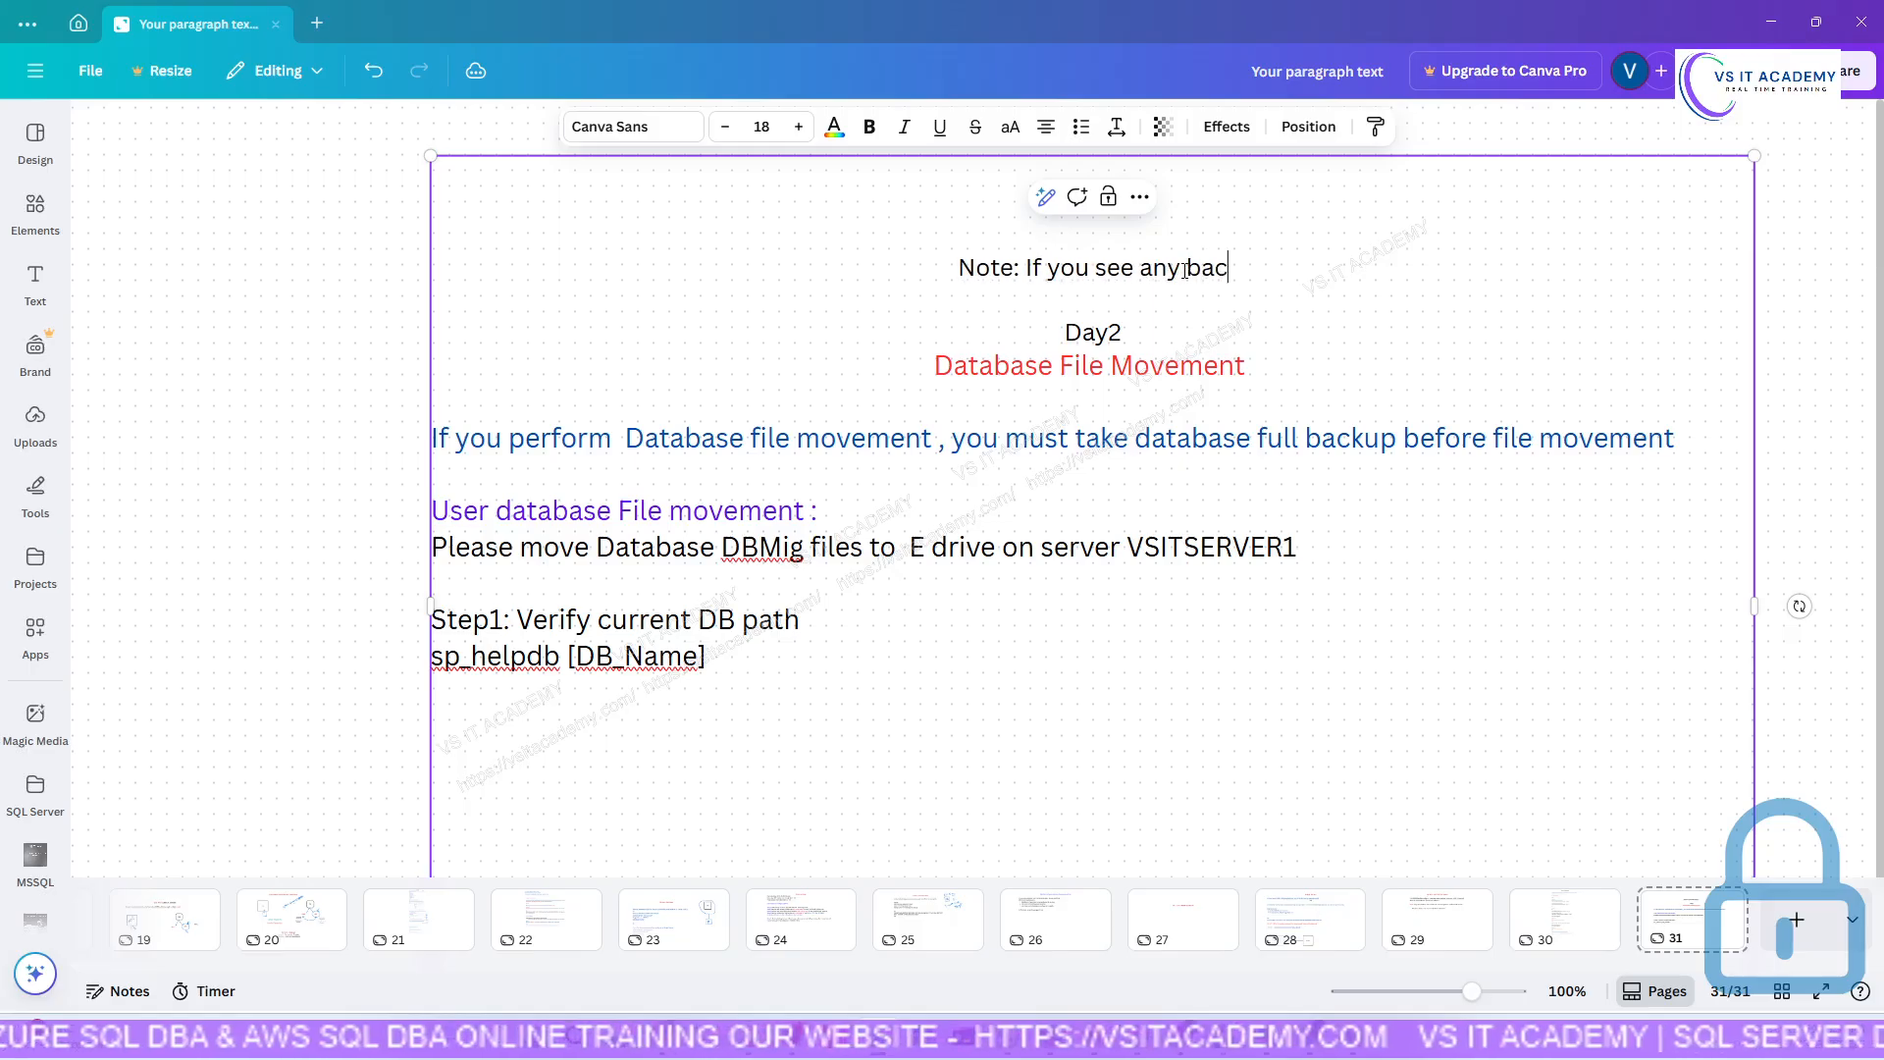
key("BackSpace")
key("BackSpace")
key("BackSpace")
key("BackSpace")
key("BackSpace")
key("BackSpace")
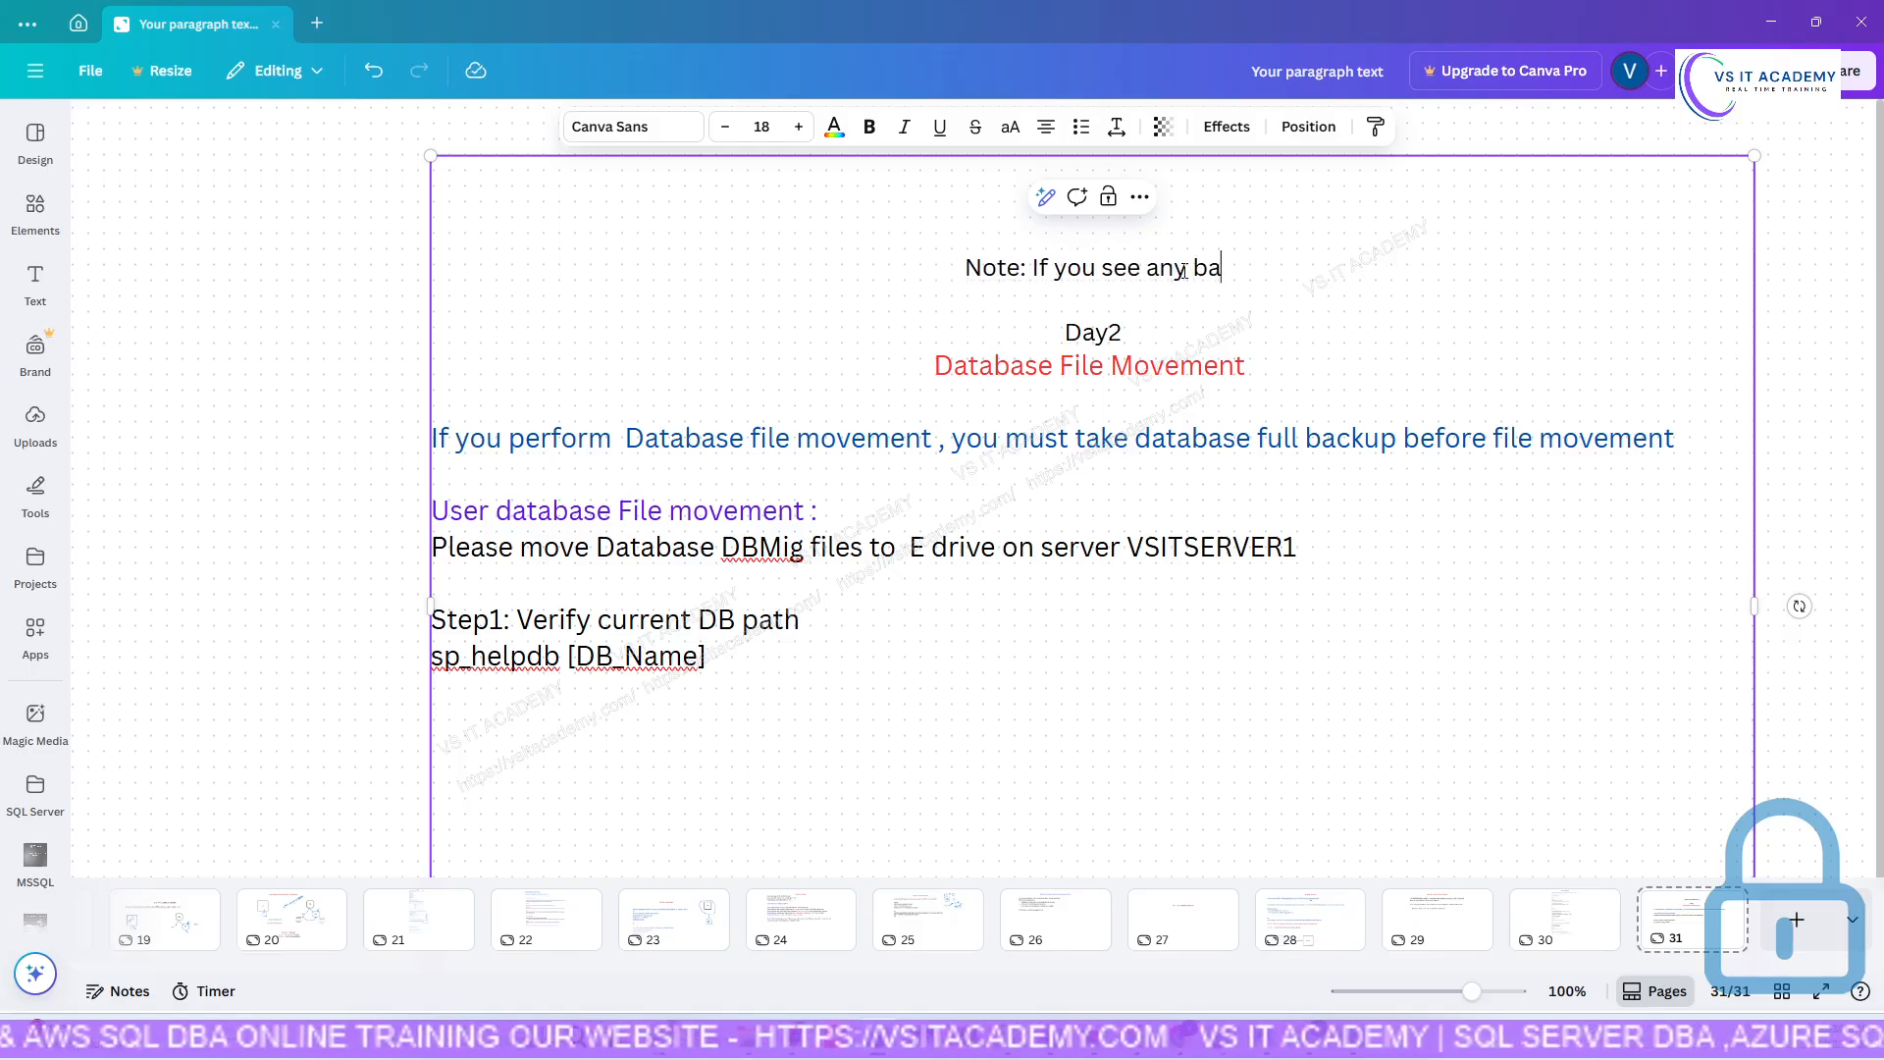
type("data")
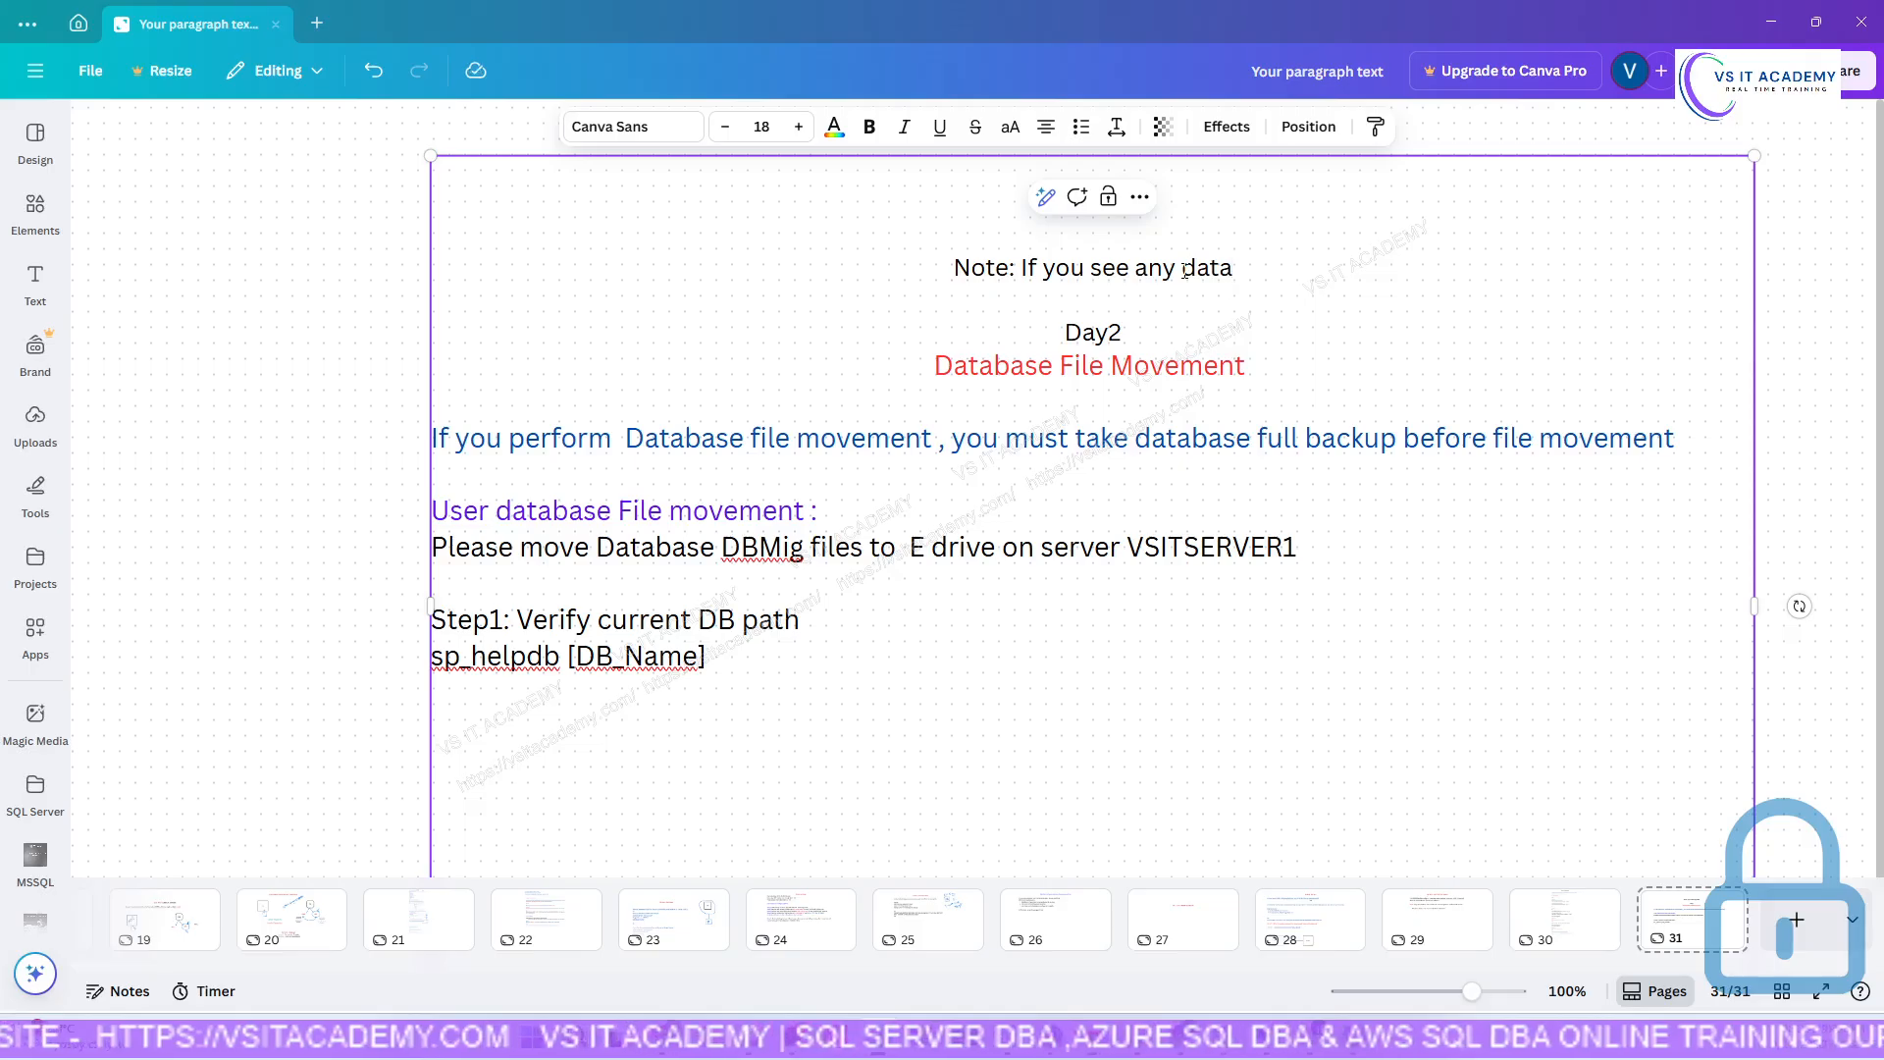
type("base ")
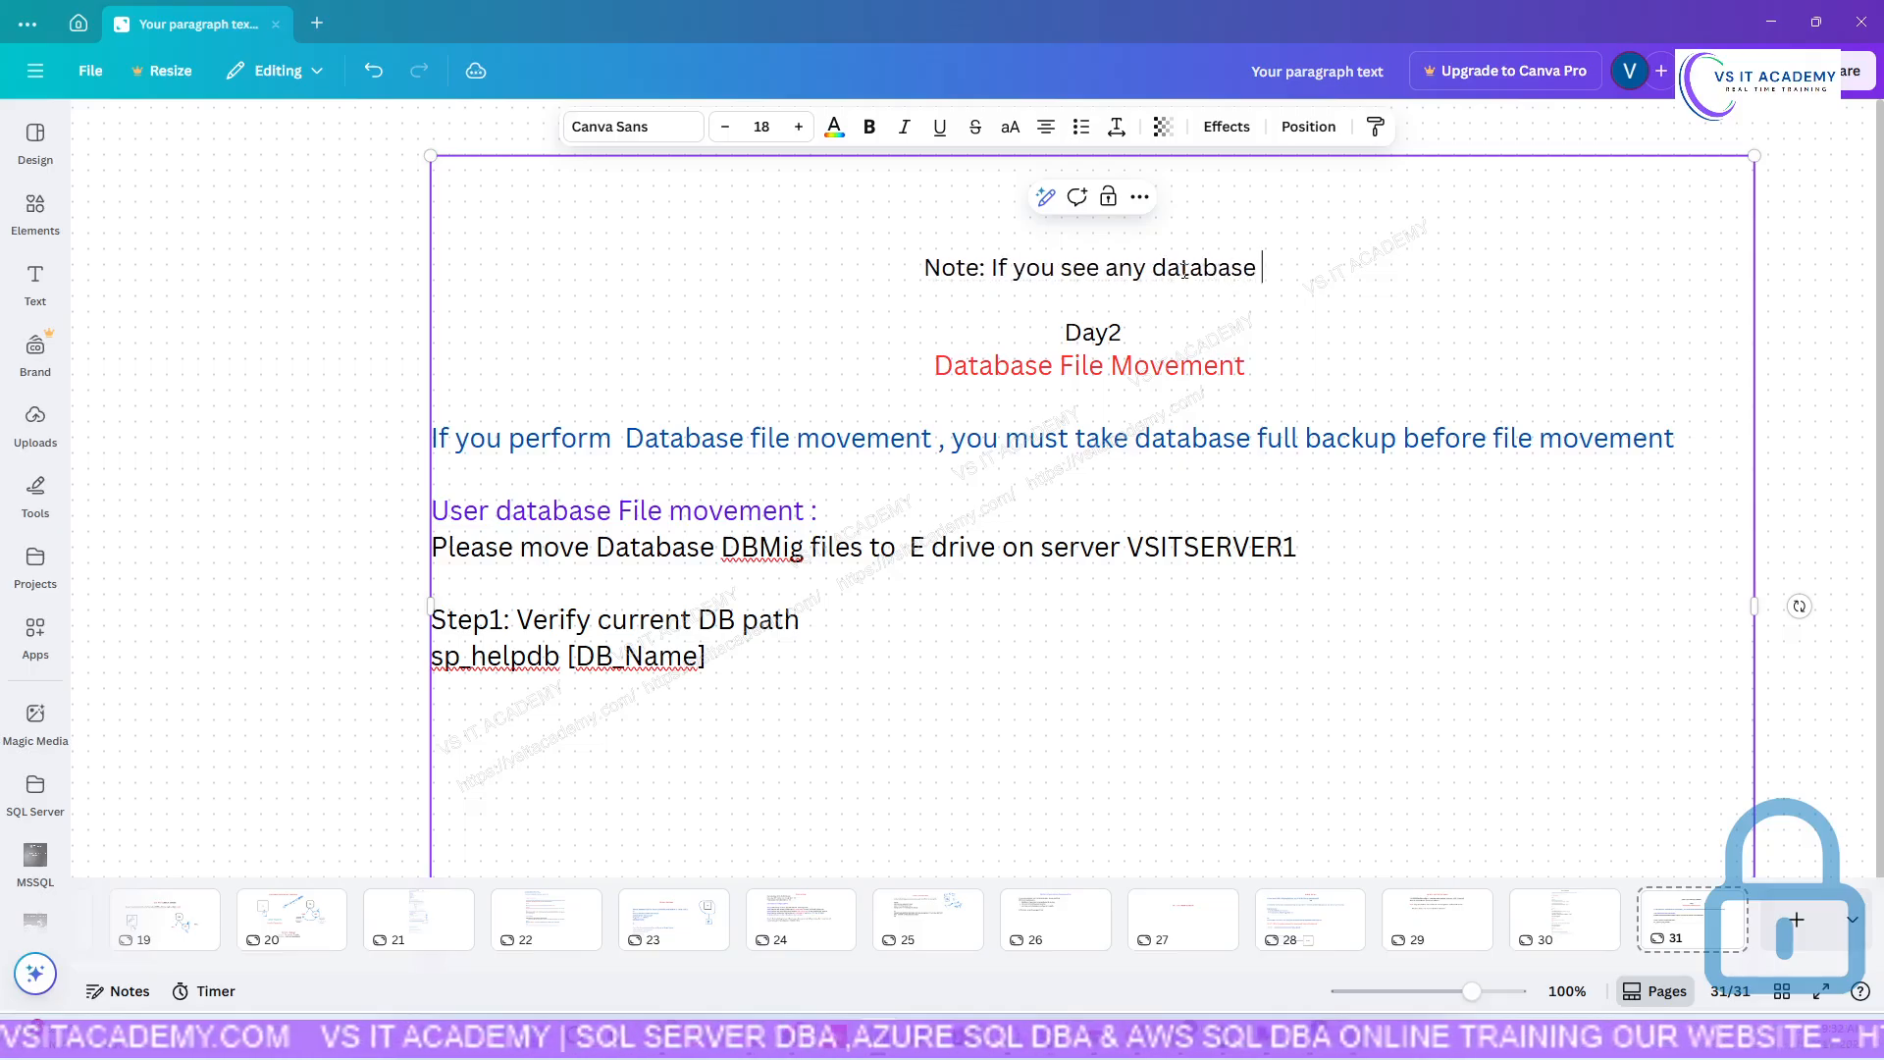
type("backup")
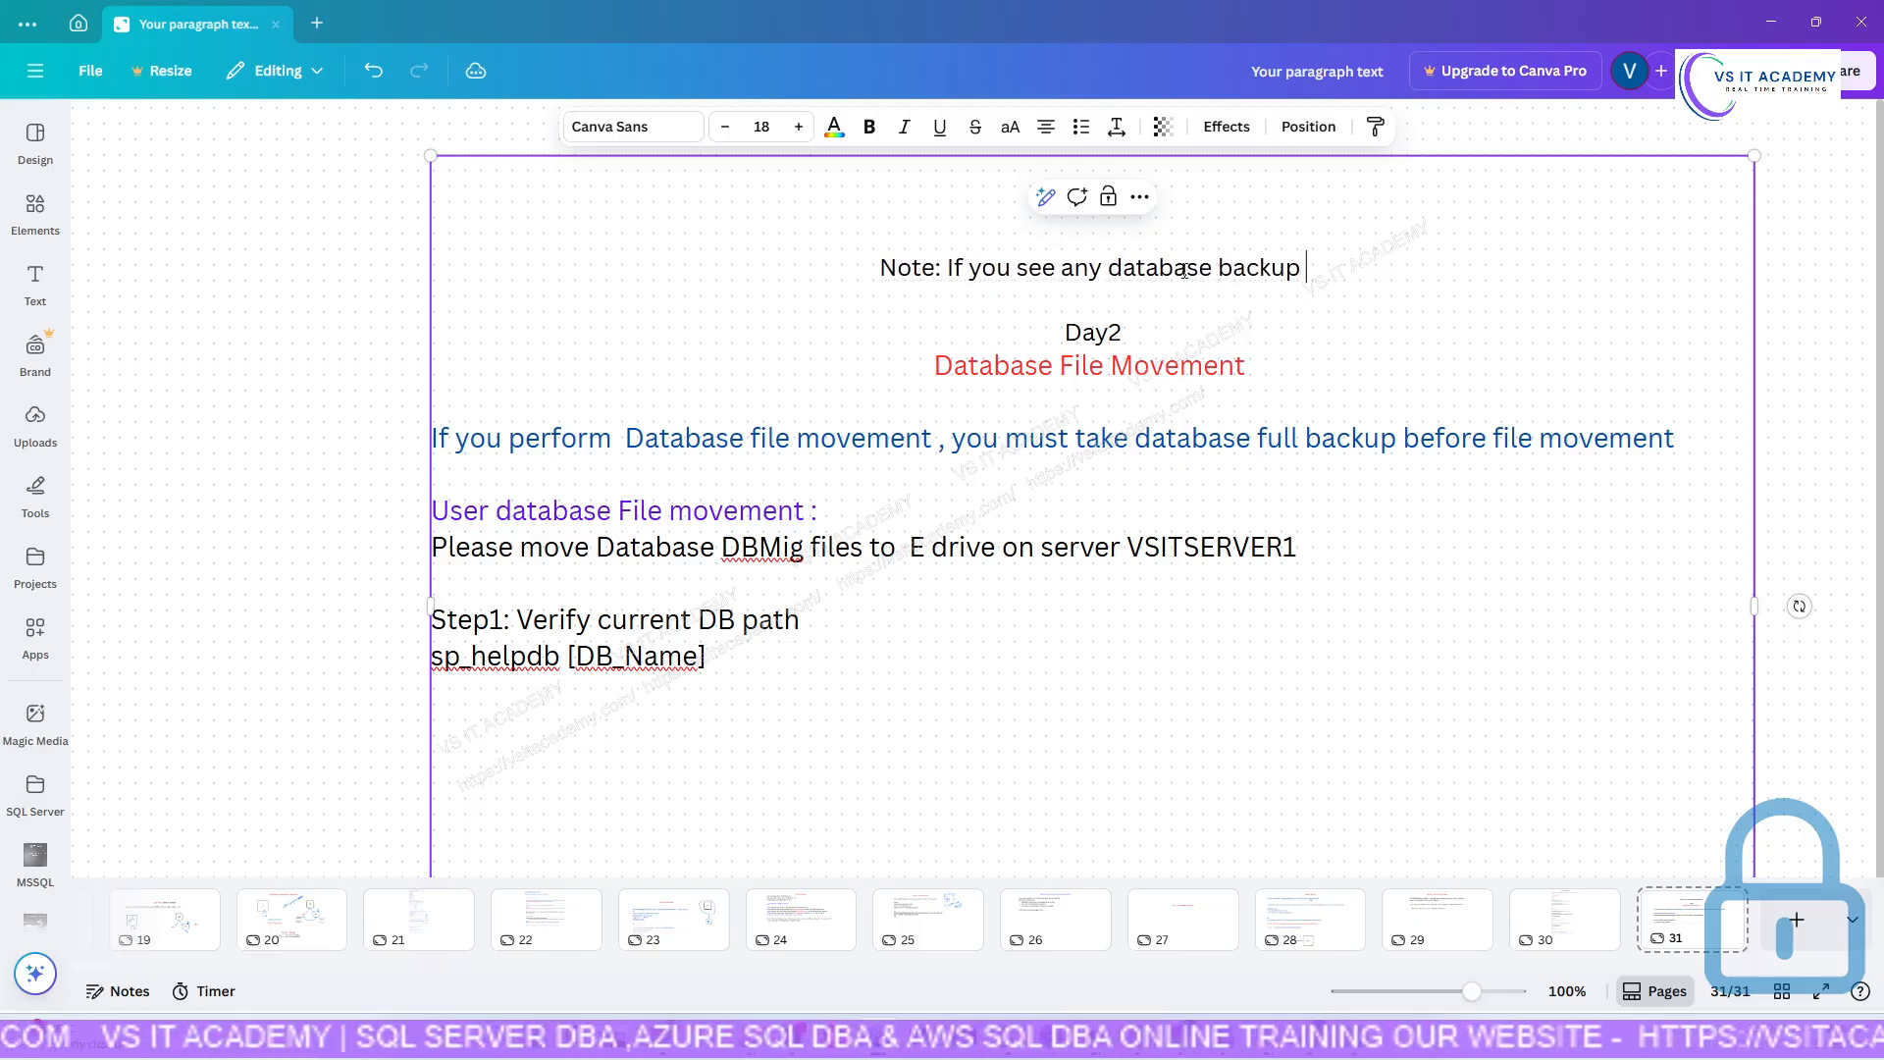
type(" as below")
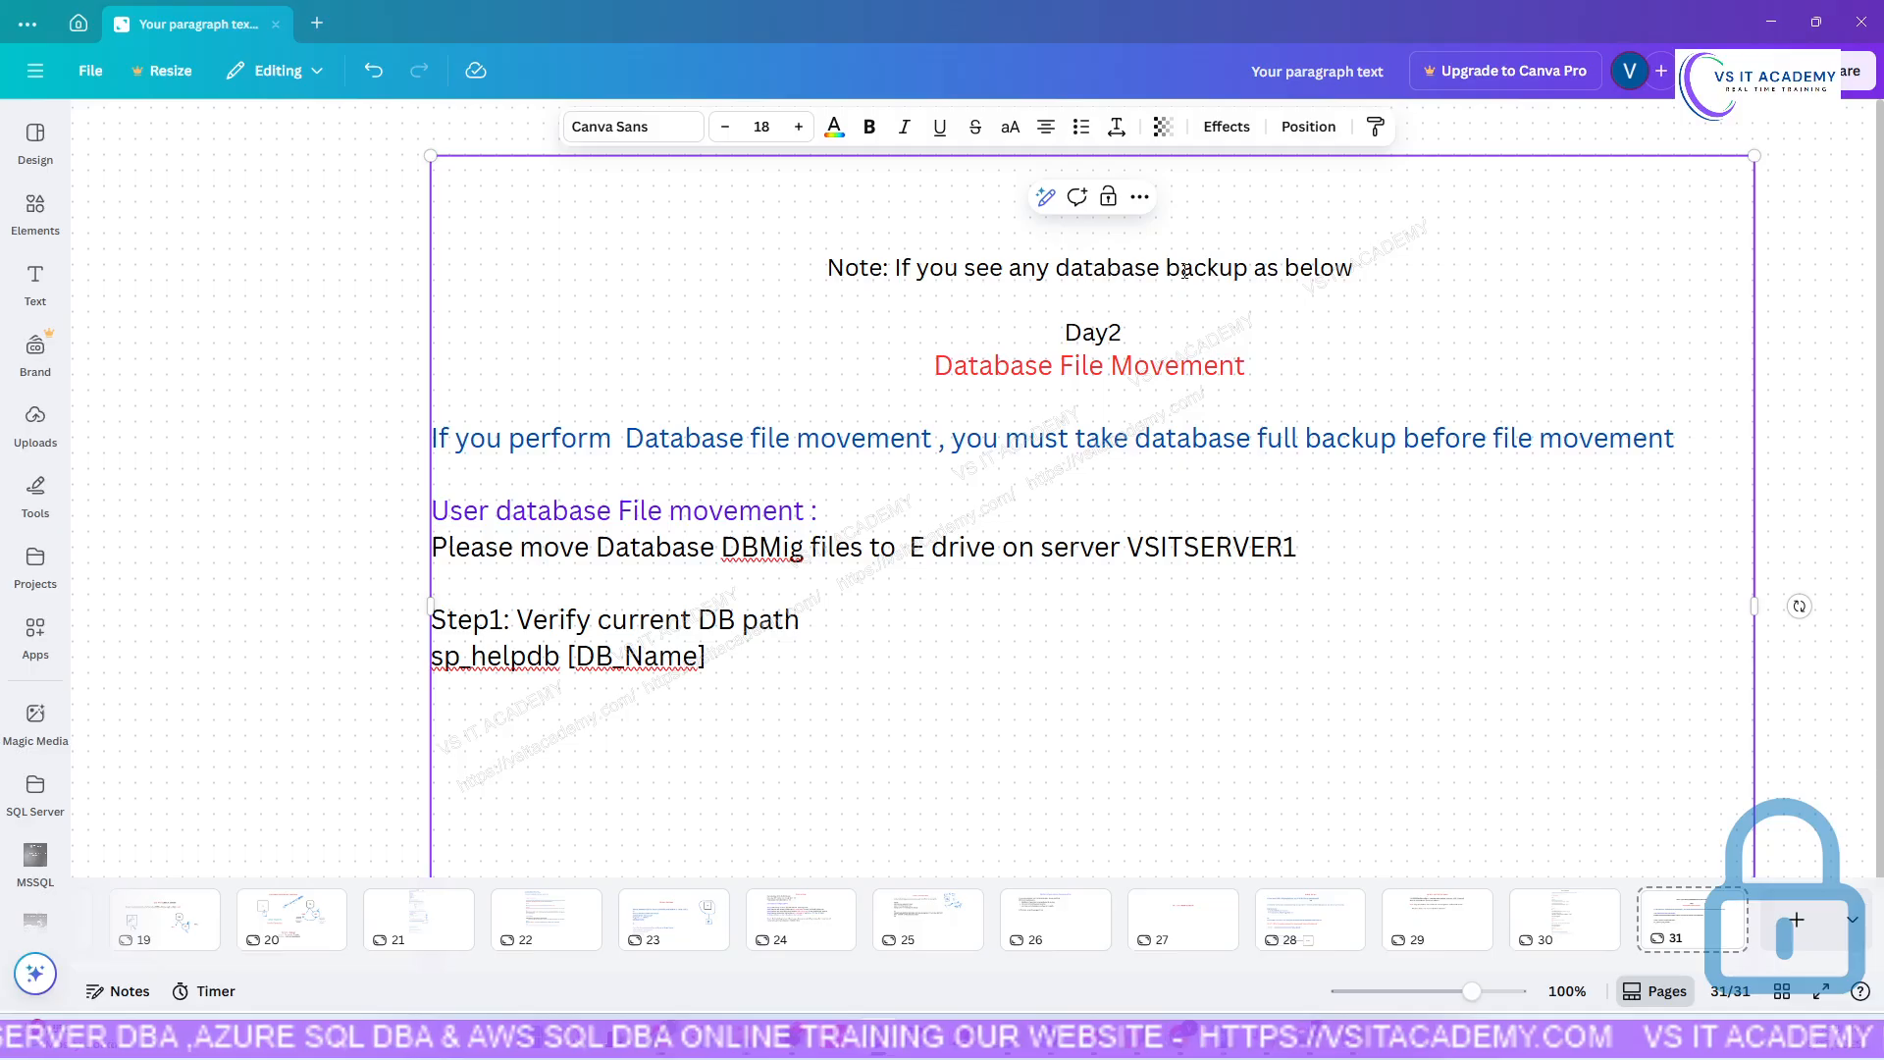
key("BackSpace")
Finish the note with ", that backups called third party tool backups" and add a new line beneath it.
type(", that ")
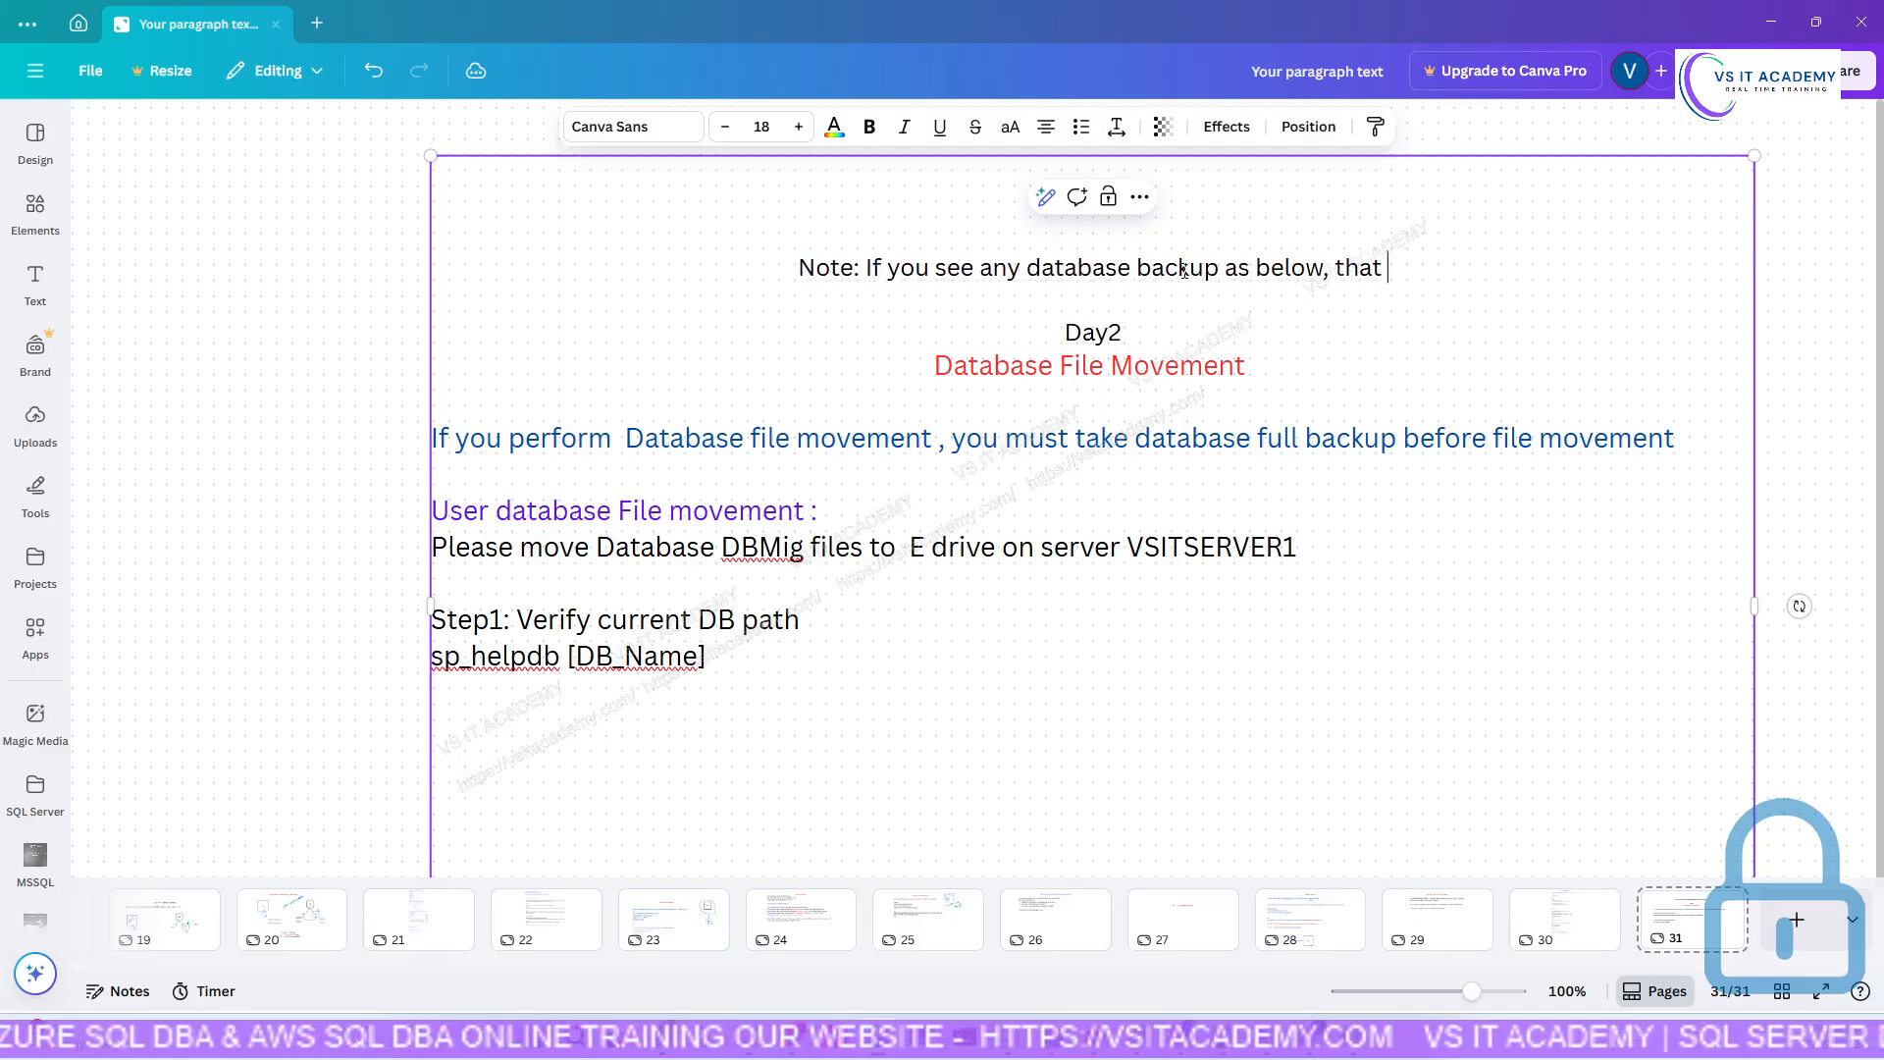
type("backups ")
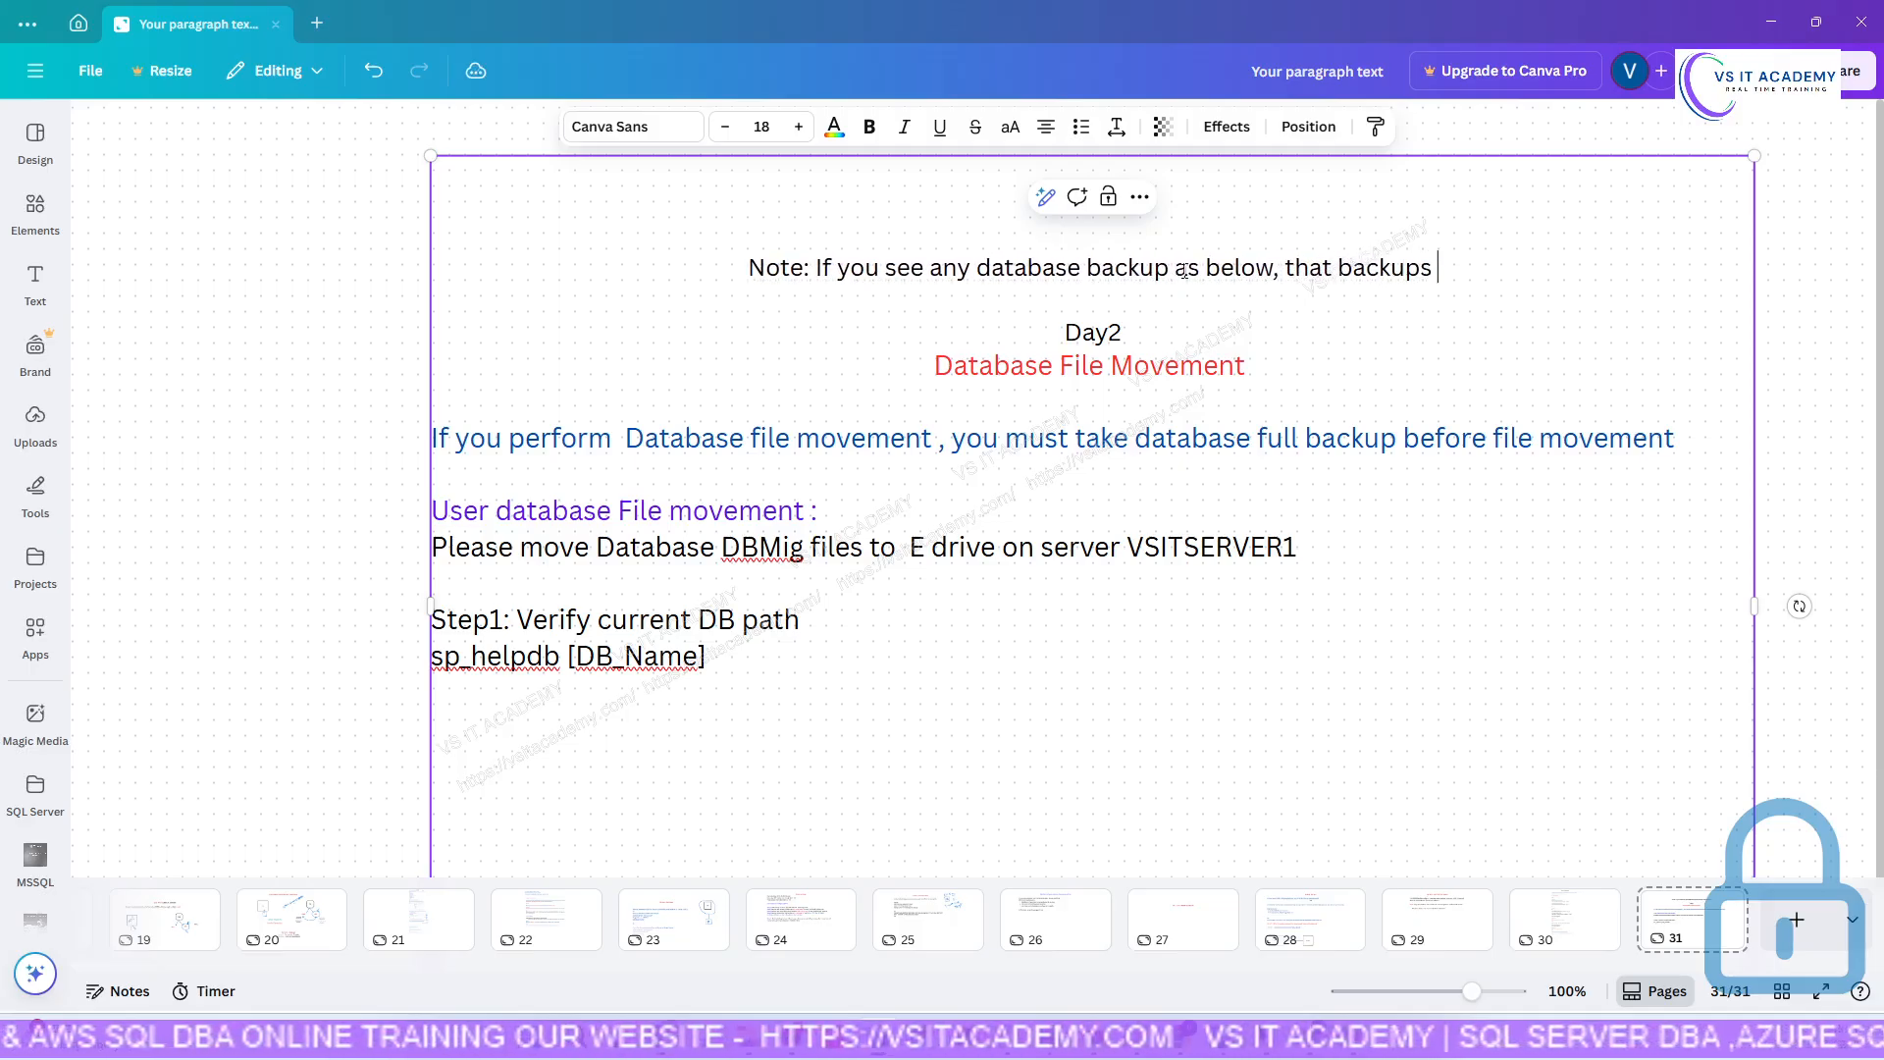
type("called ")
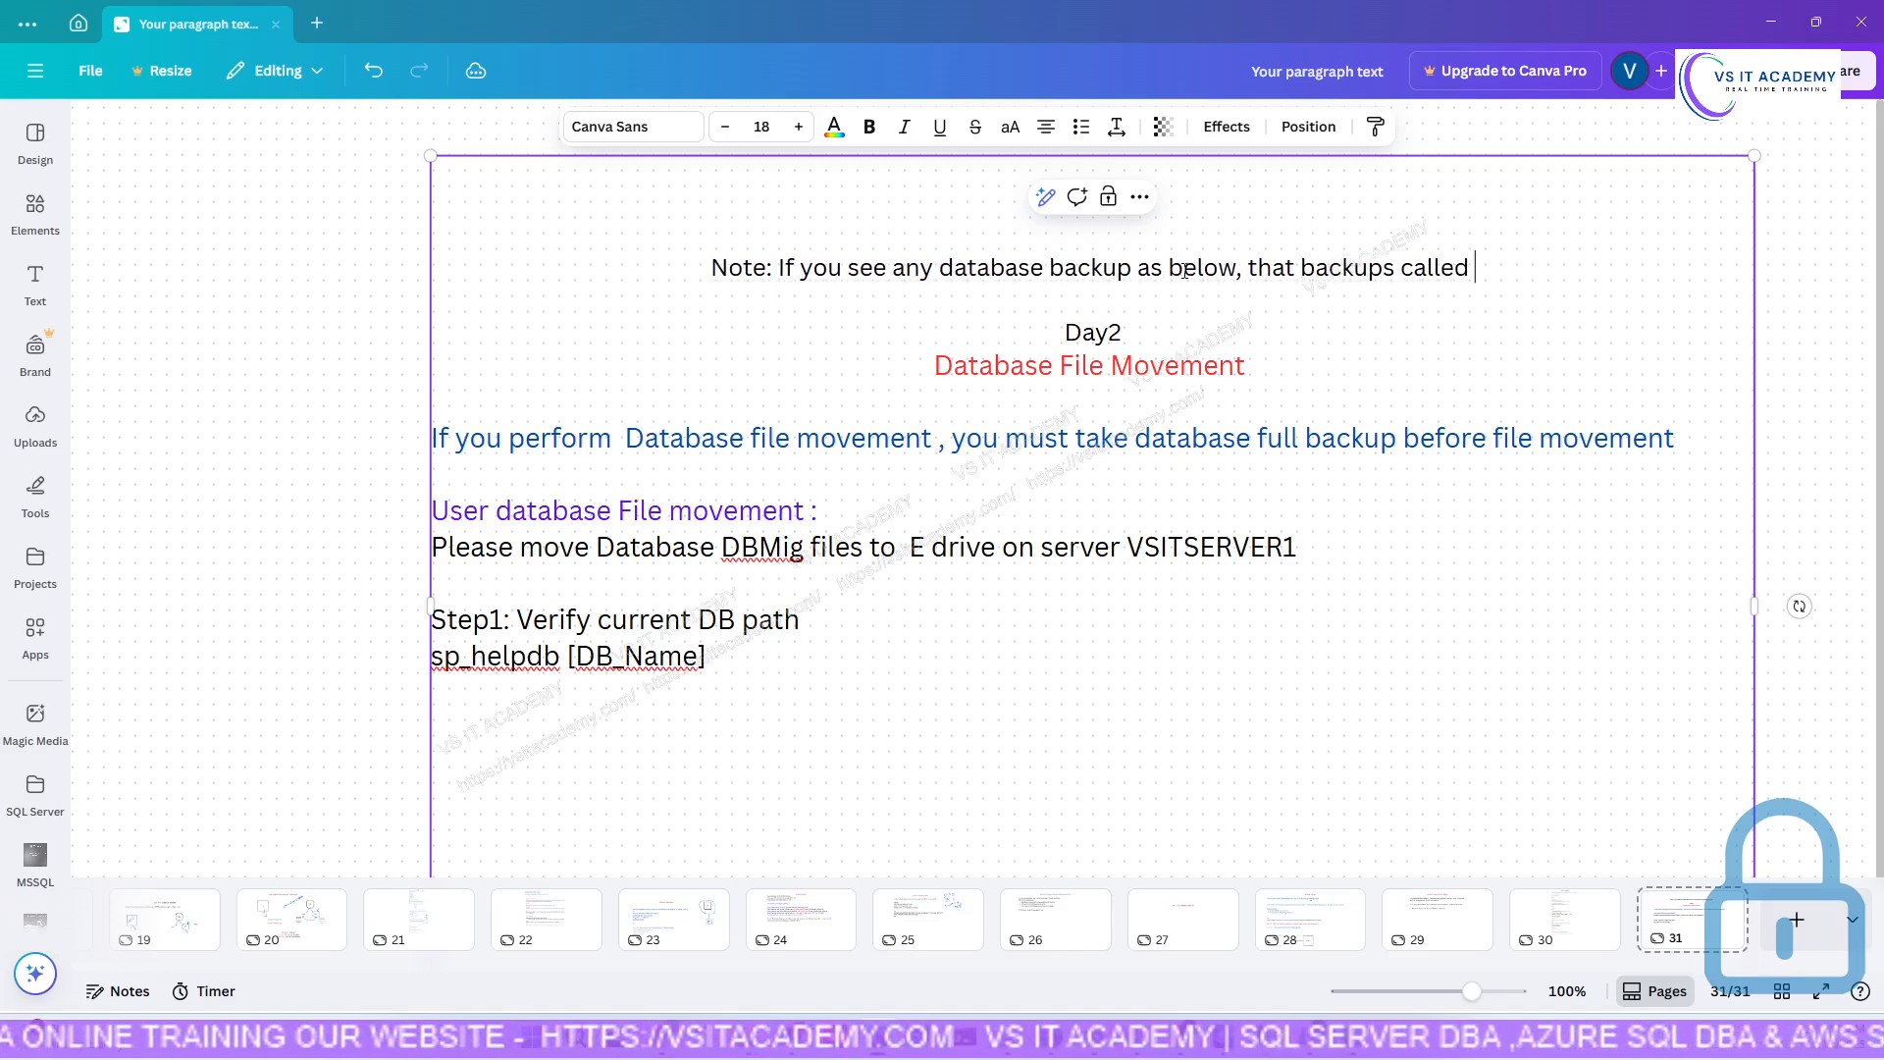
type("thir")
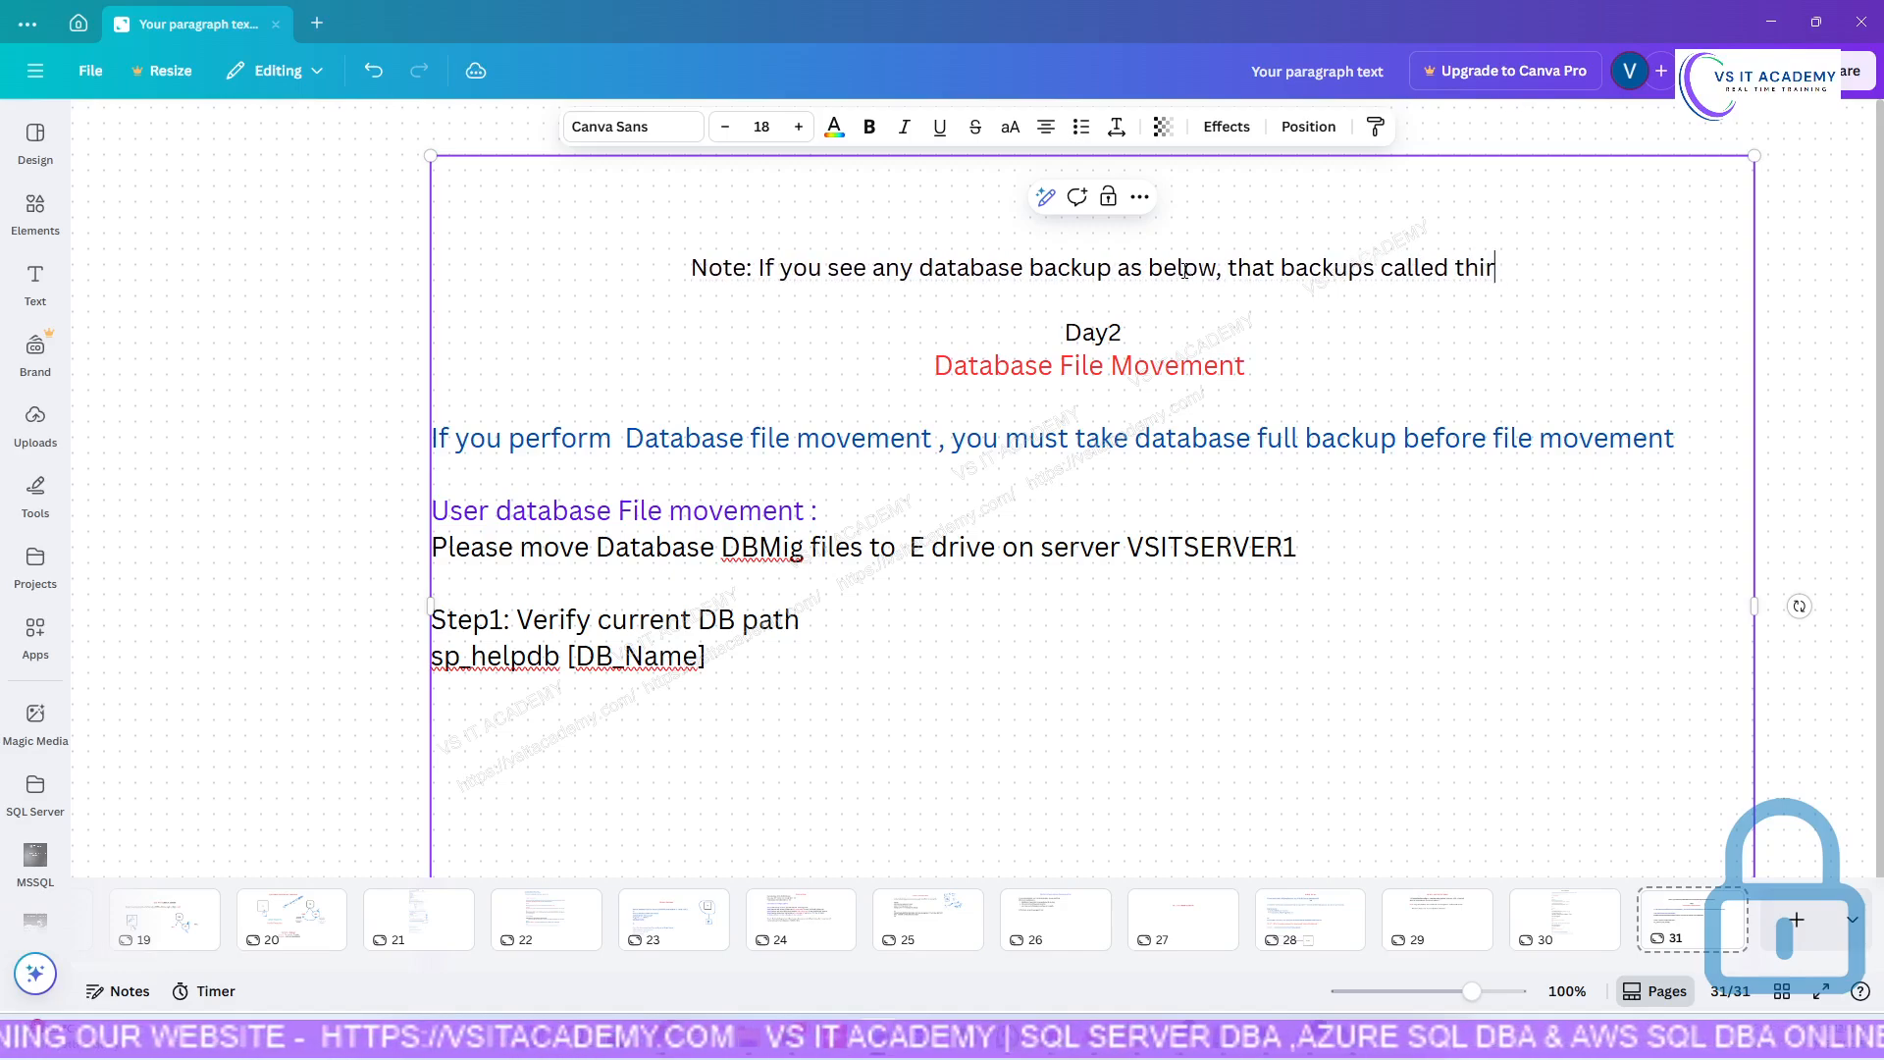
type("d ")
type("part")
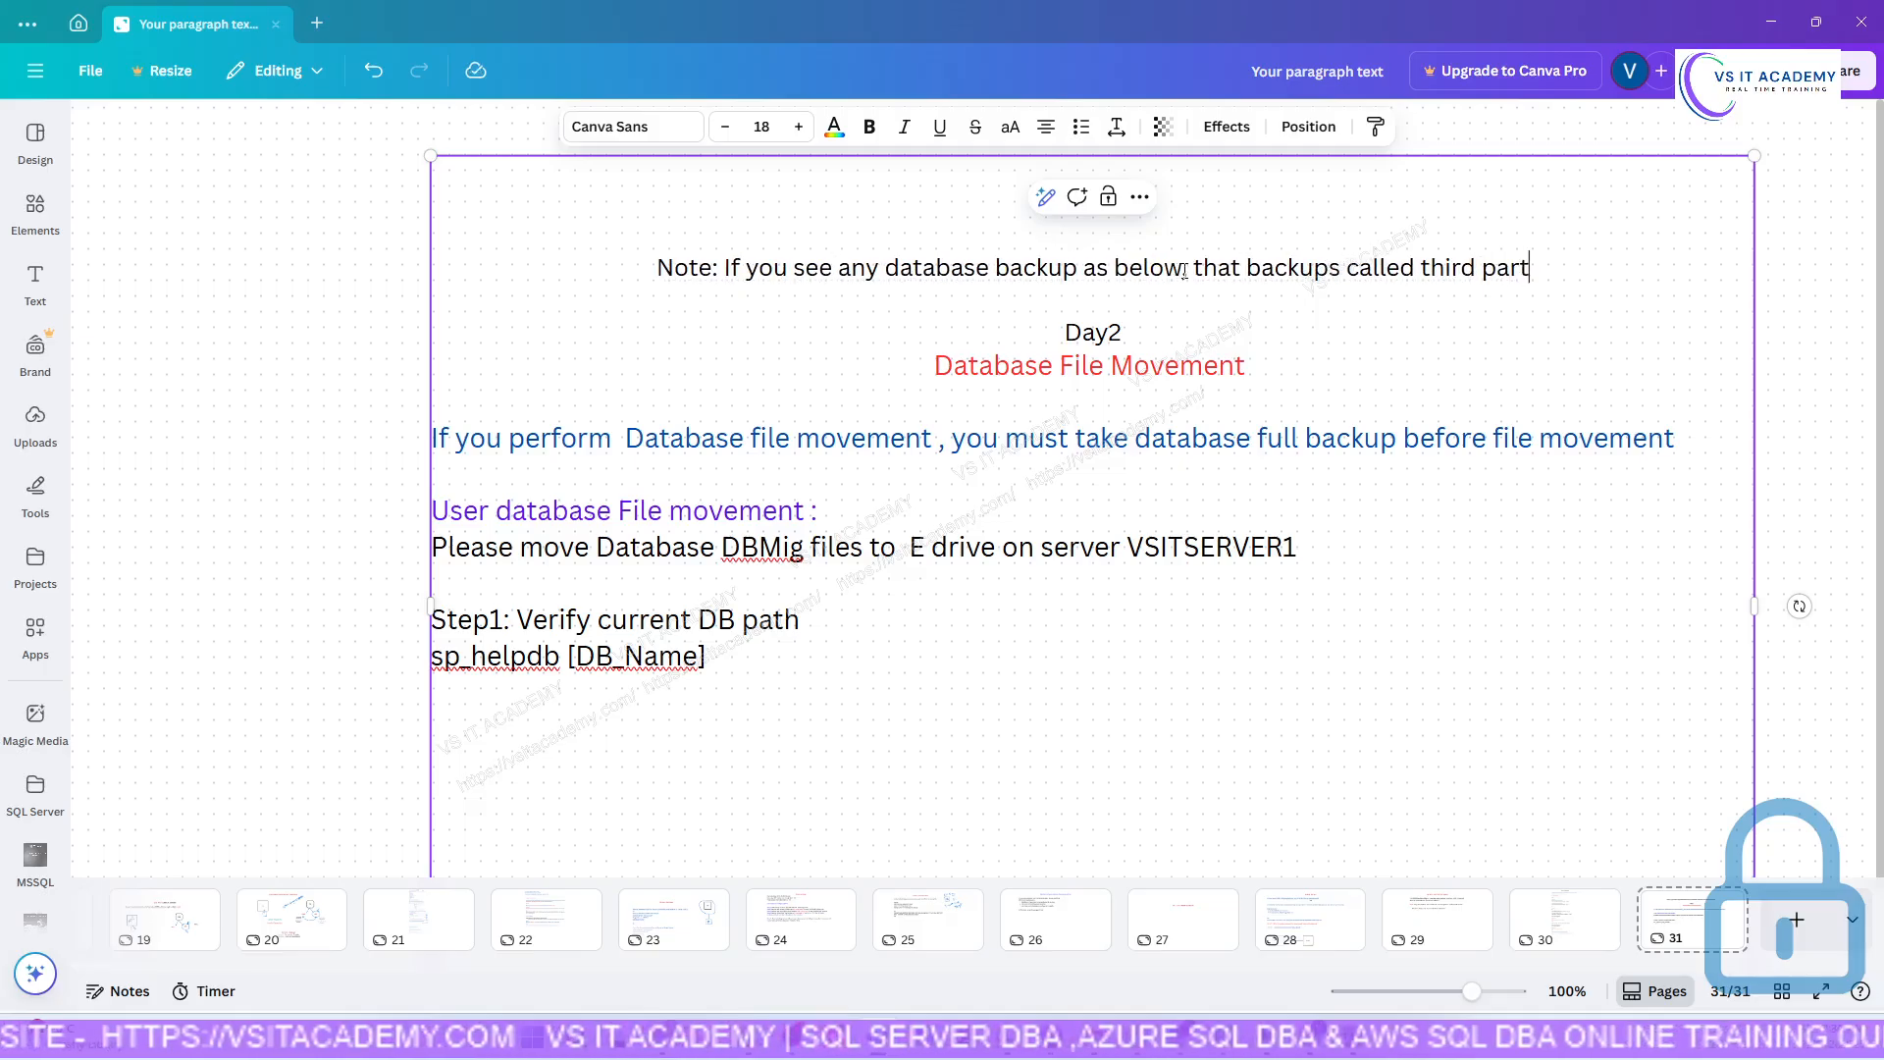
type("y tool ")
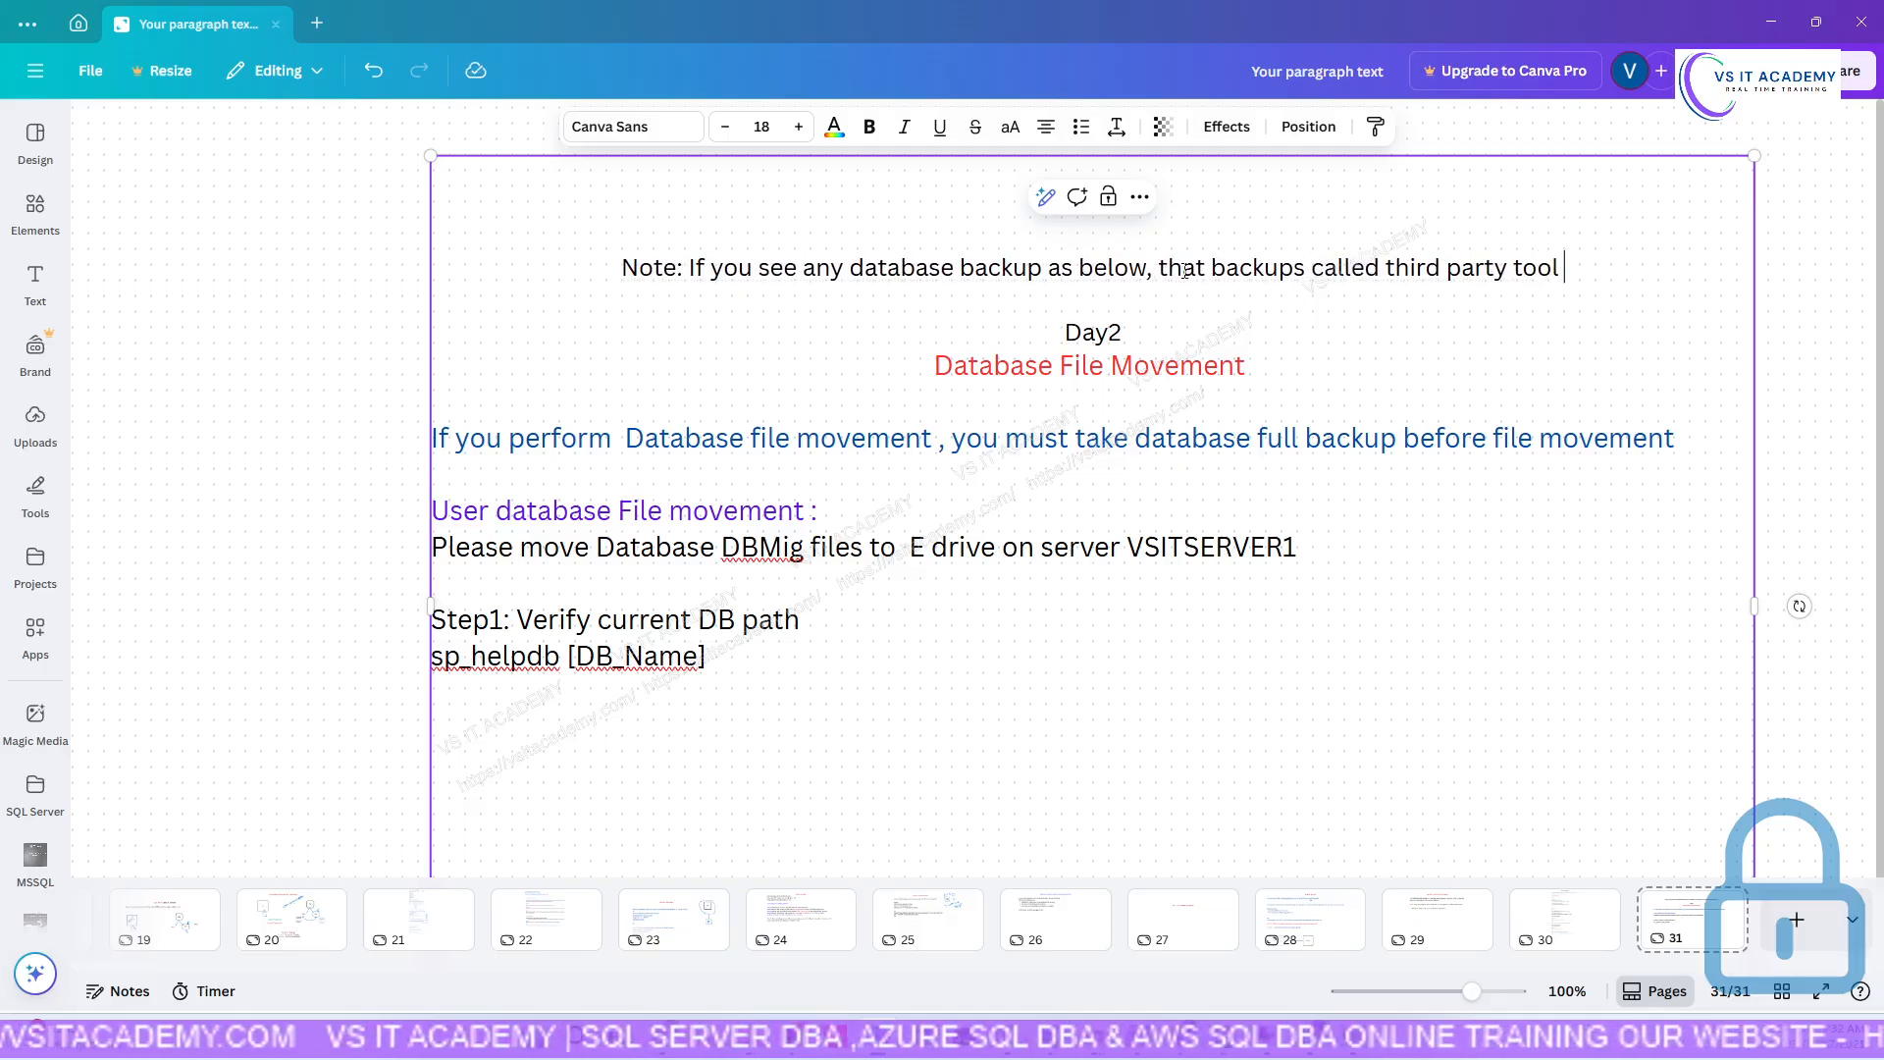
type("backups")
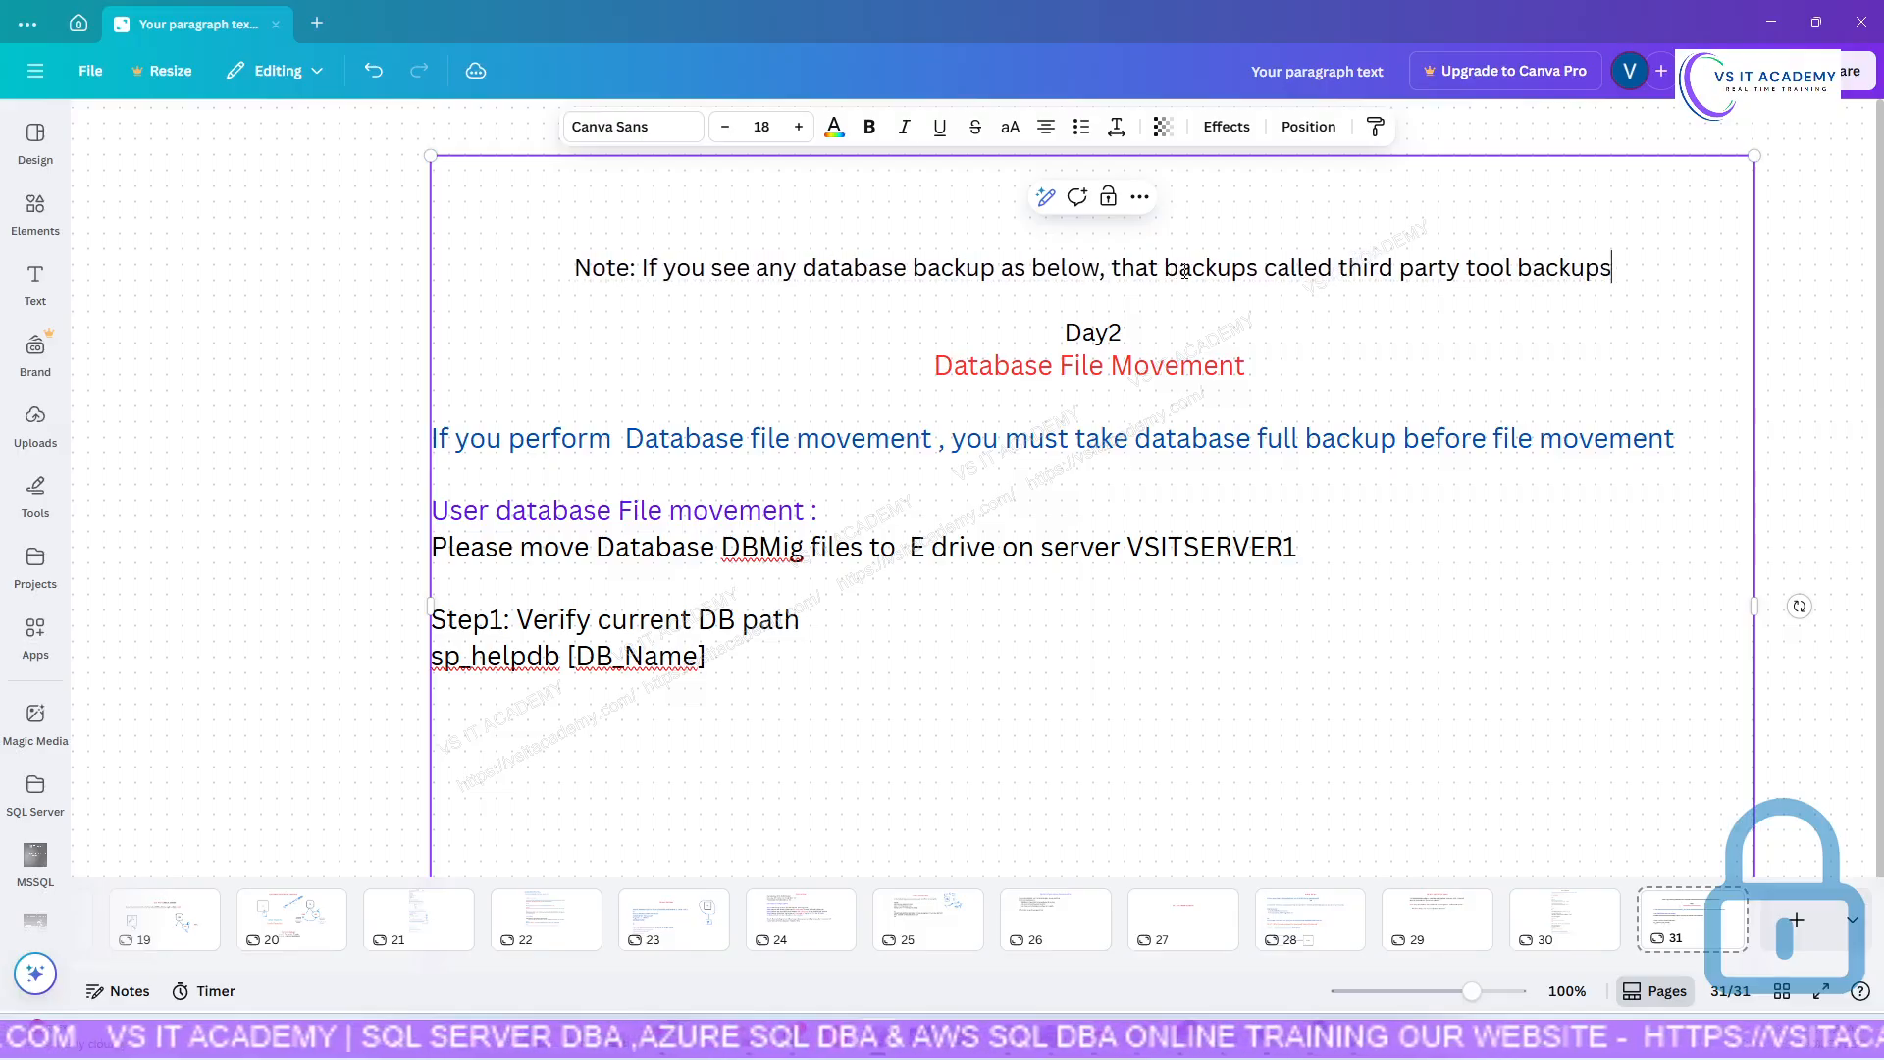
key("Return")
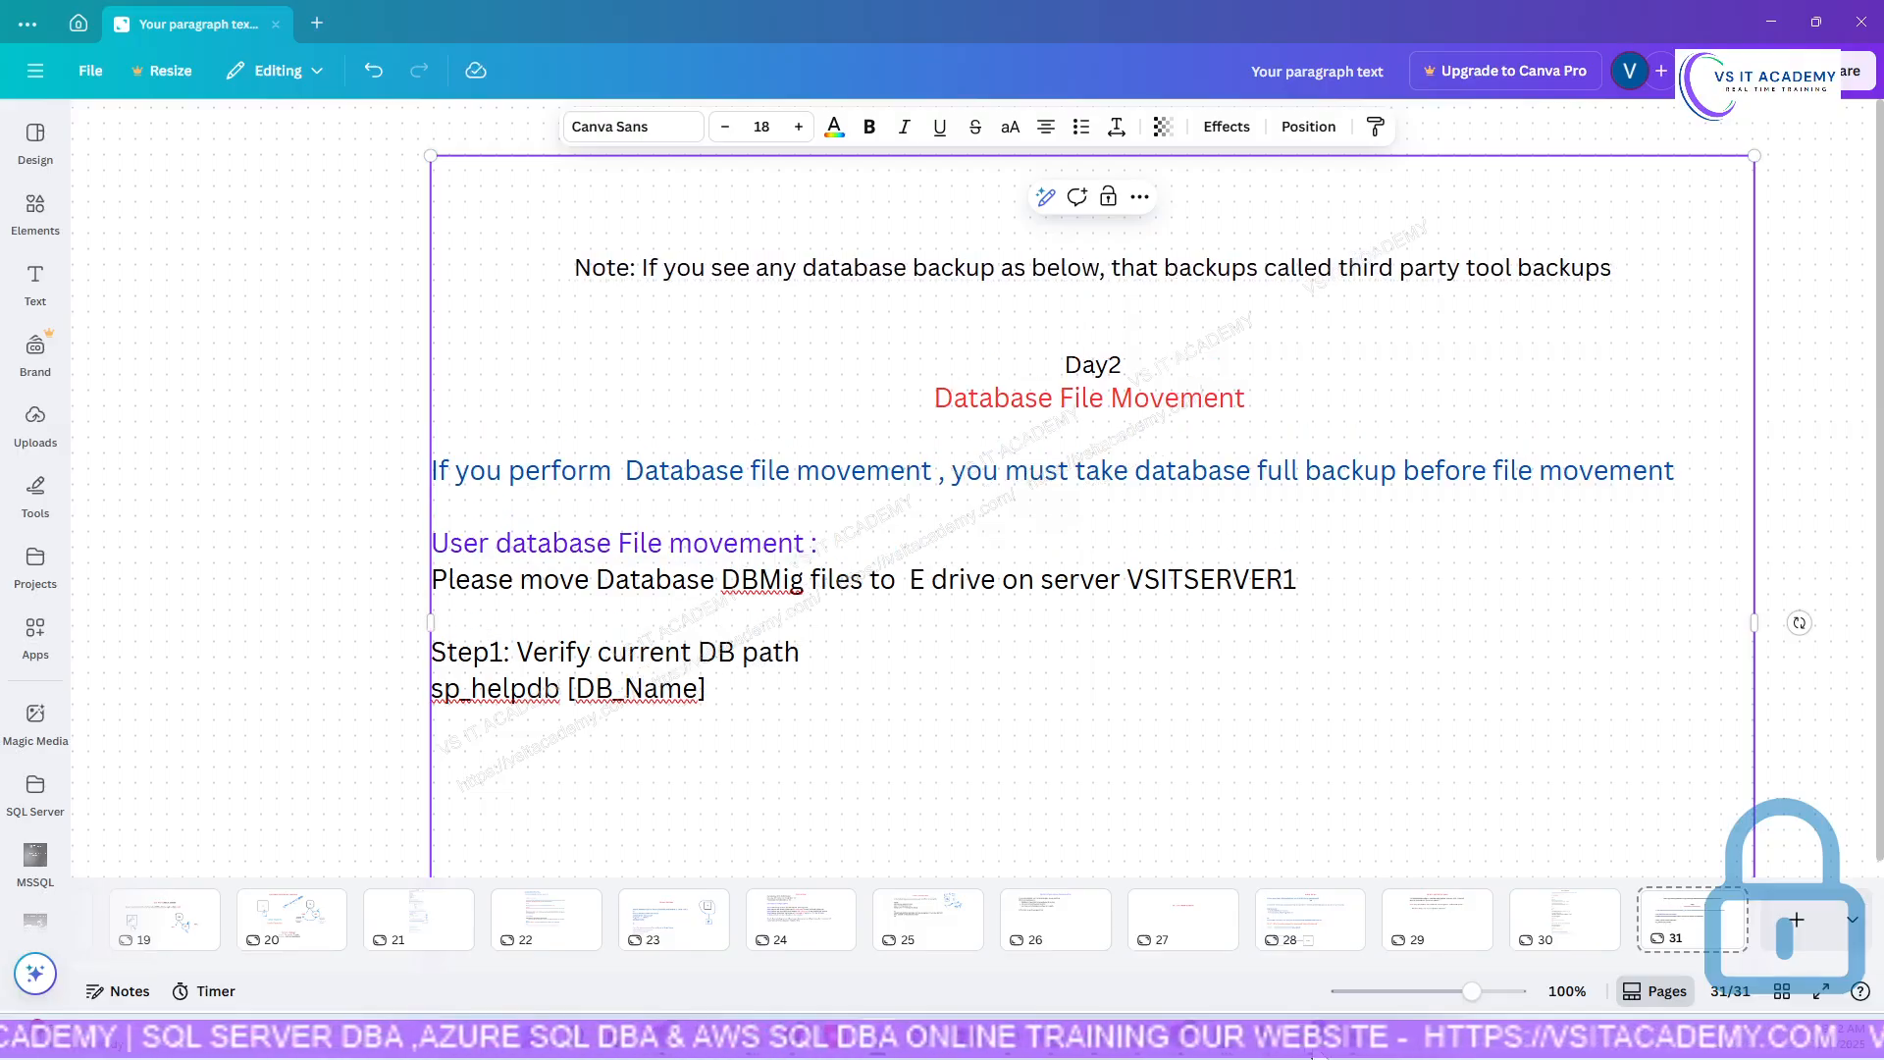
Switch to SQL Server Management Studio and take a screen snip of the backup history results' header and first three rows, DBMig to AGTEST1.
left_click(1277, 1048)
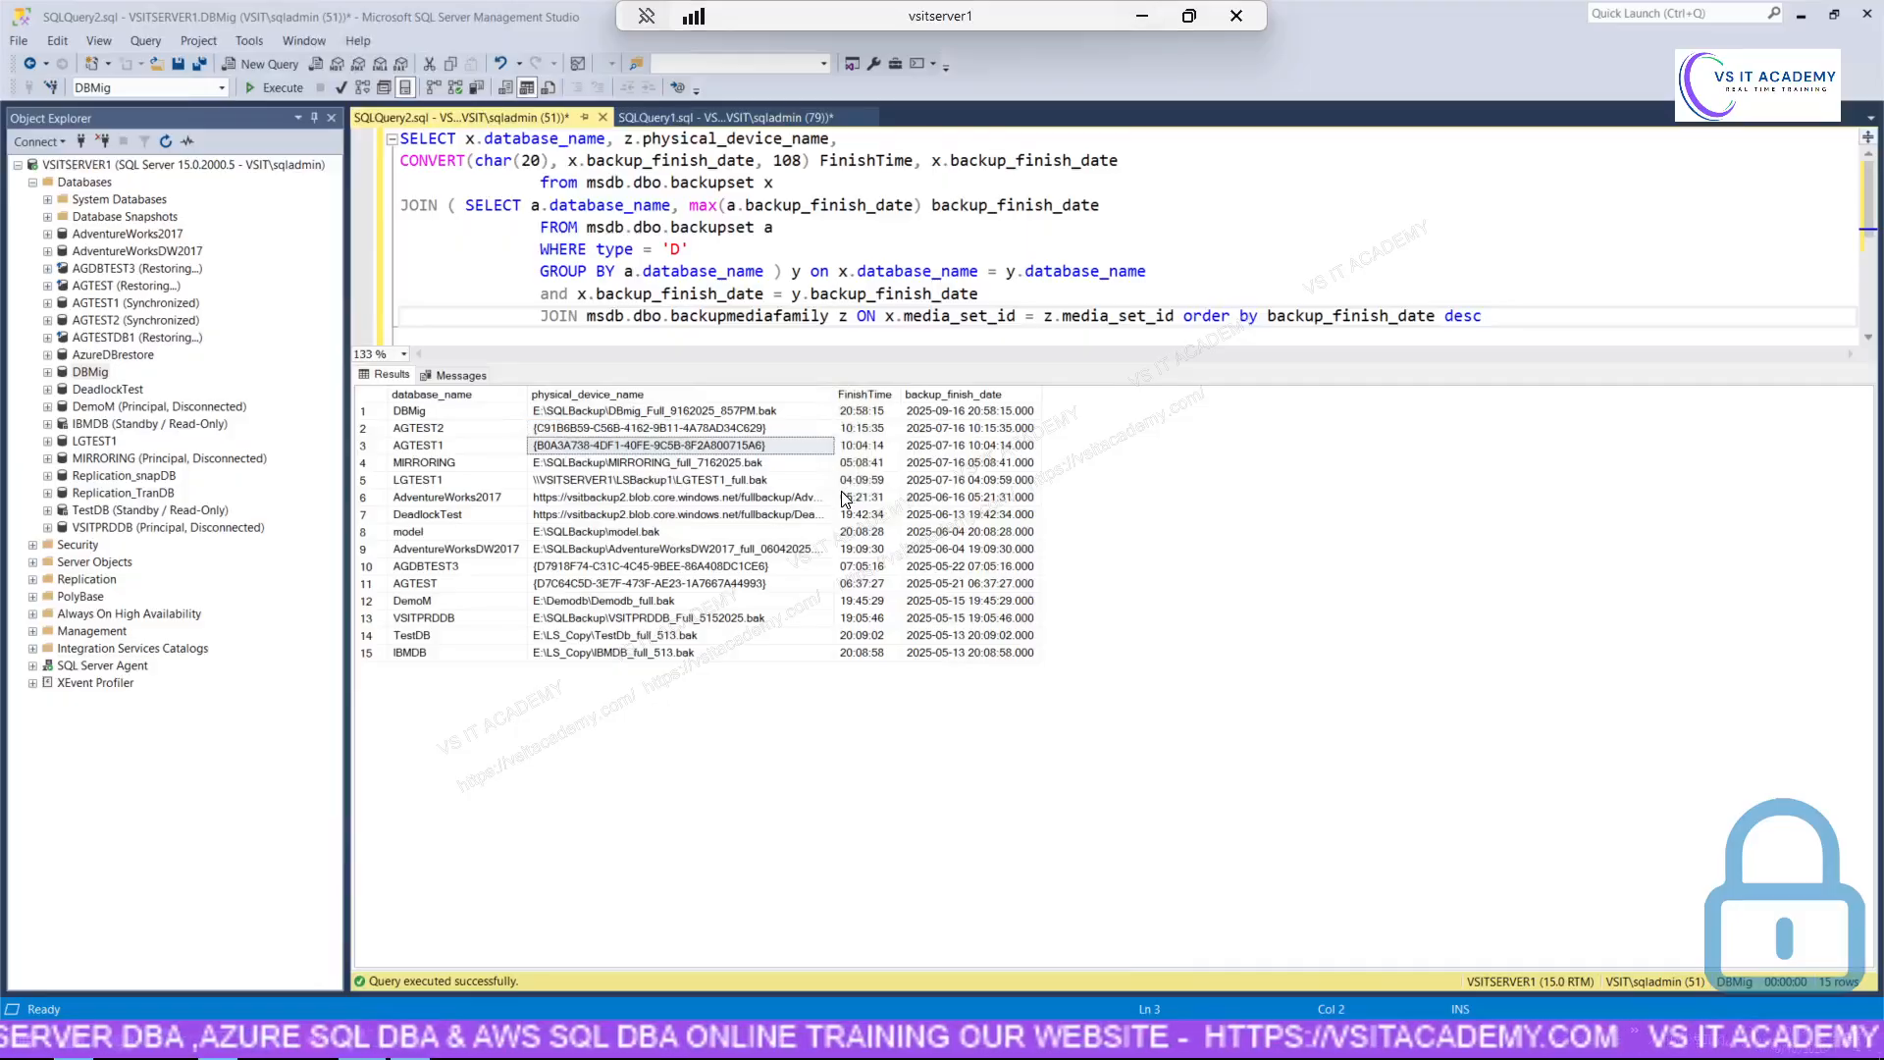
left_click(569, 430)
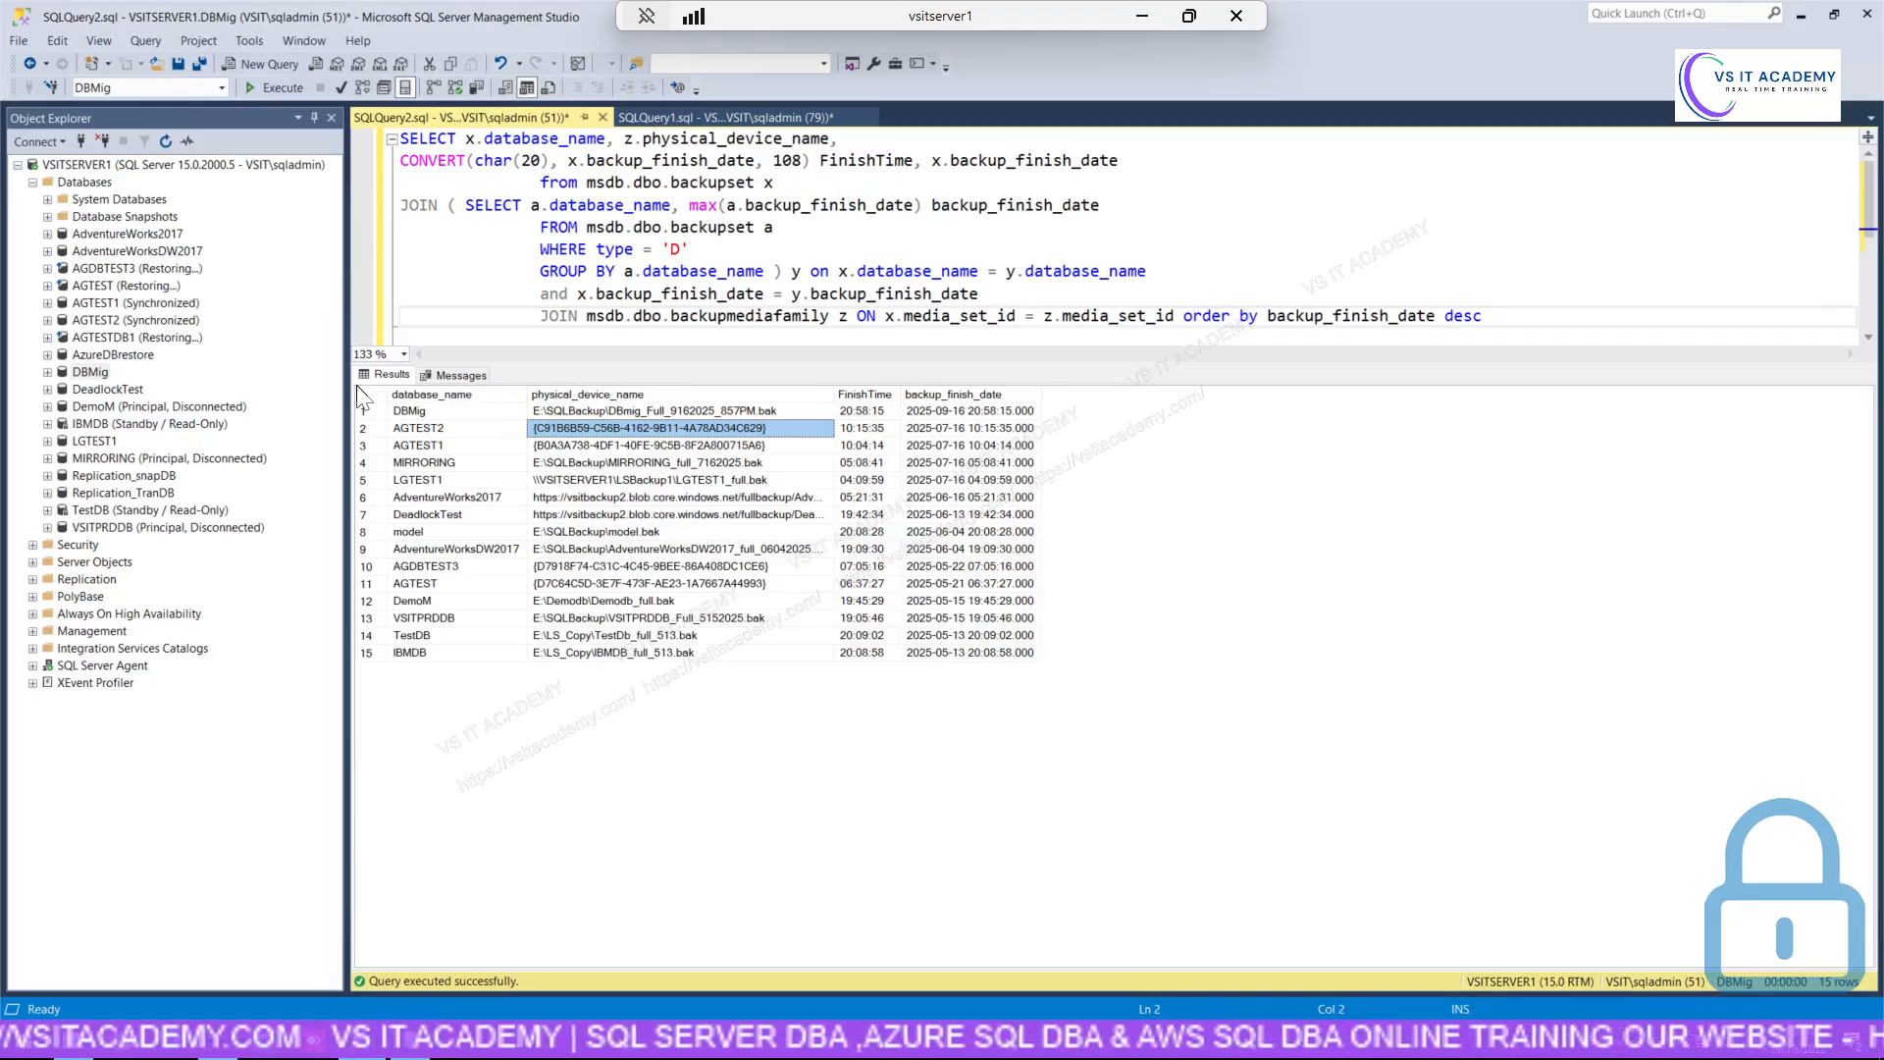
key("super+shift+s")
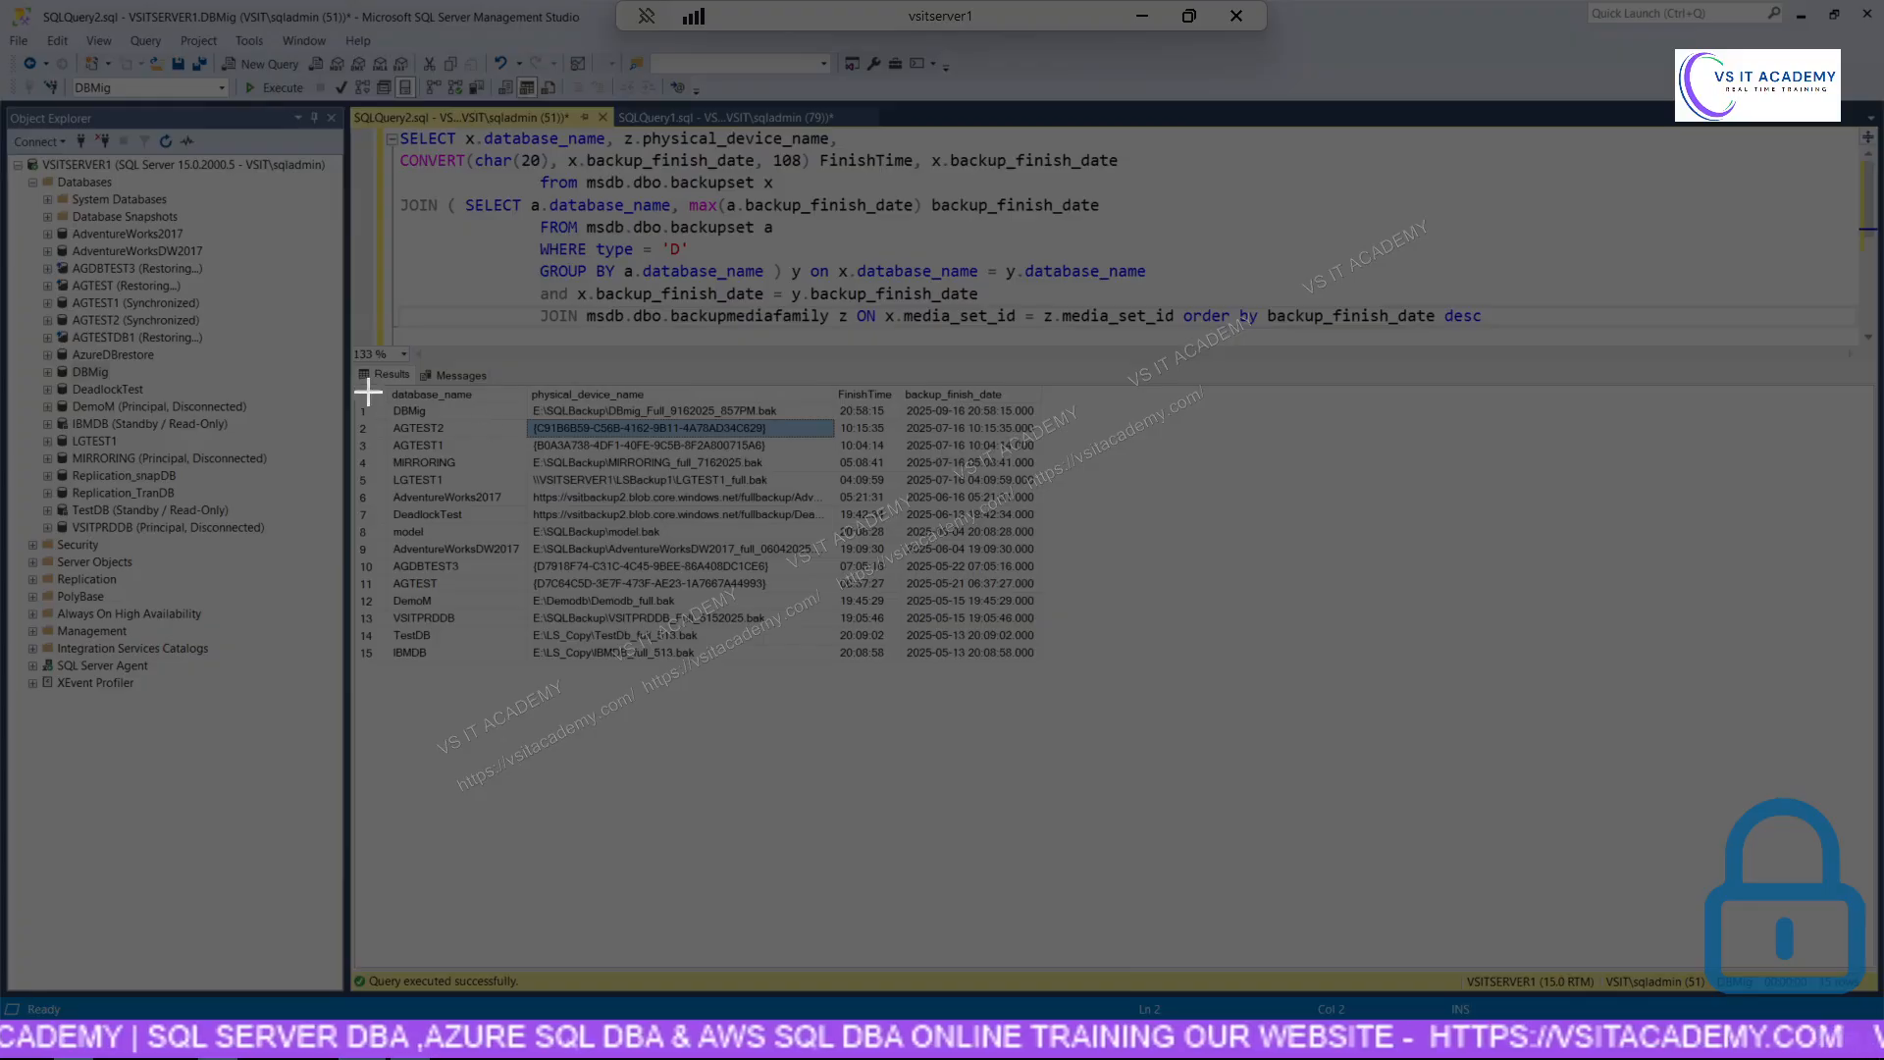
left_click_drag(350, 383, 1145, 485)
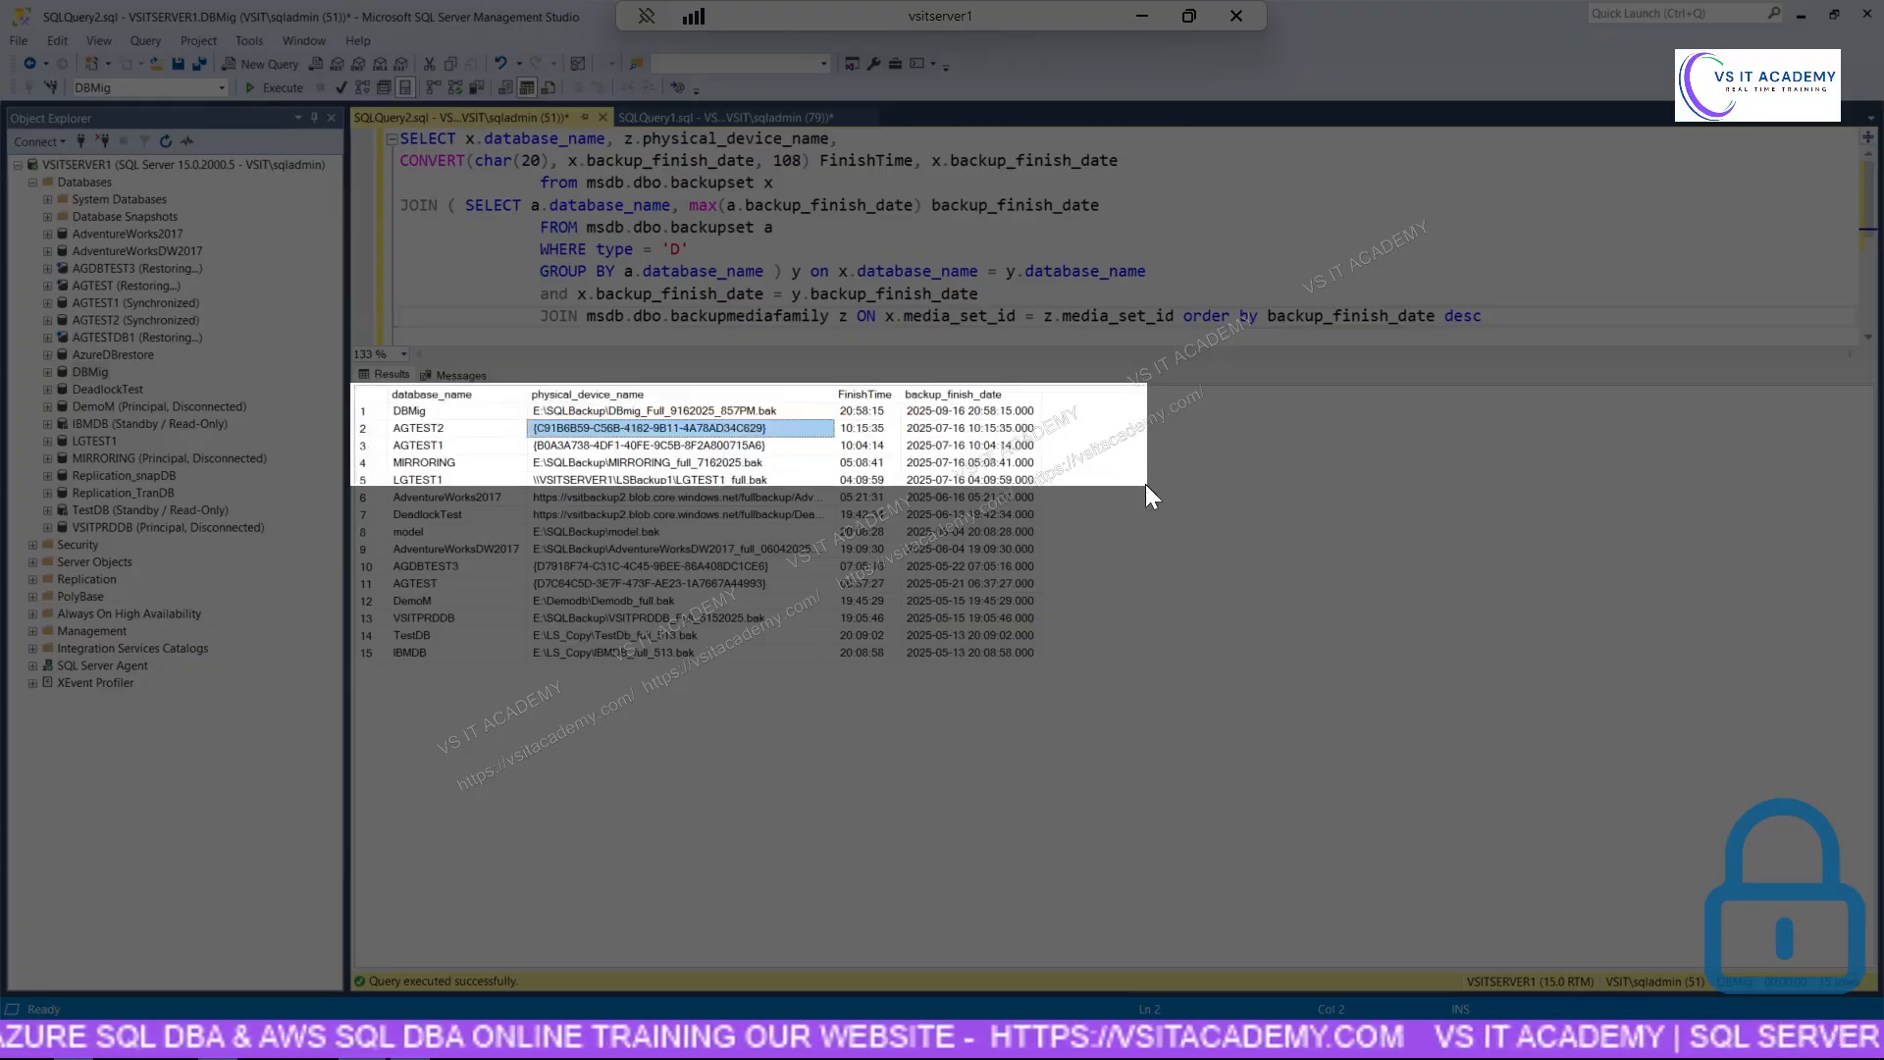
left_click_drag(1145, 485, 1145, 457)
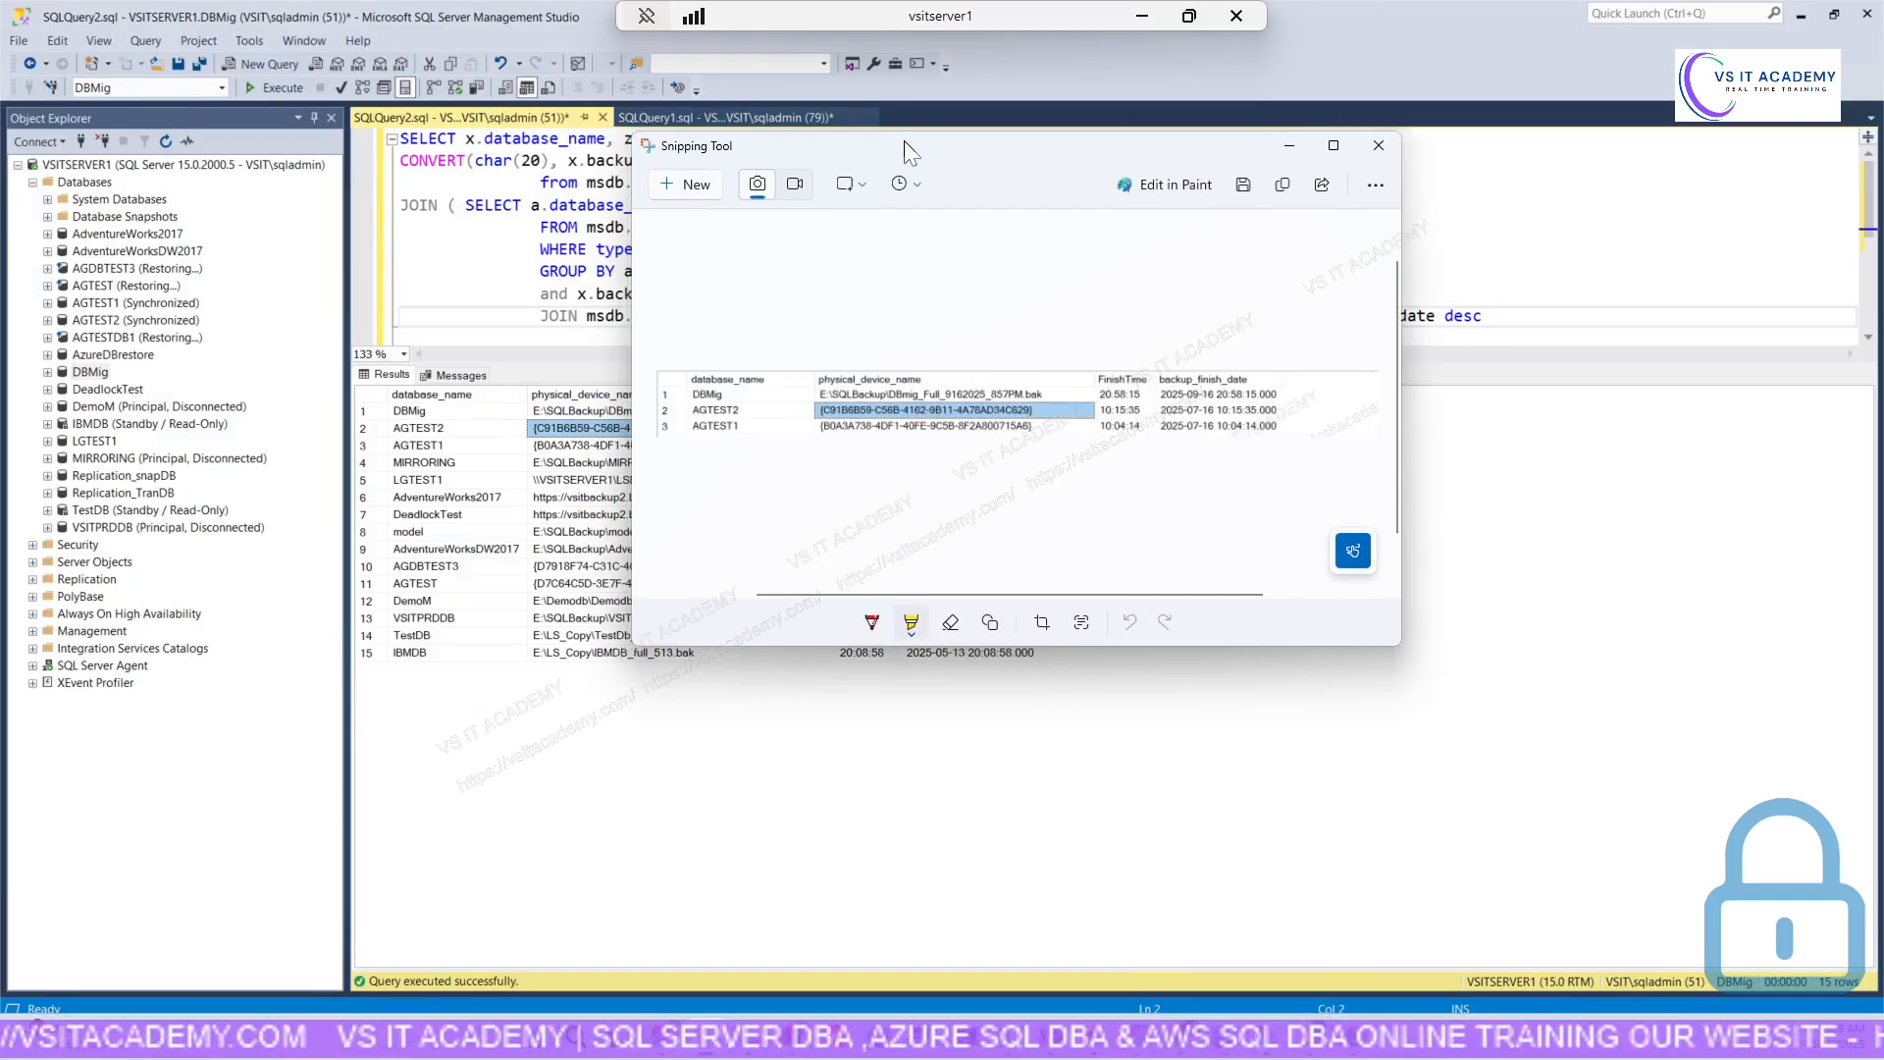
Maximize the Snipping Tool window and highlight the physical device names of AGTEST2 and AGTEST1 in yellow on the snip.
double_click(904, 139)
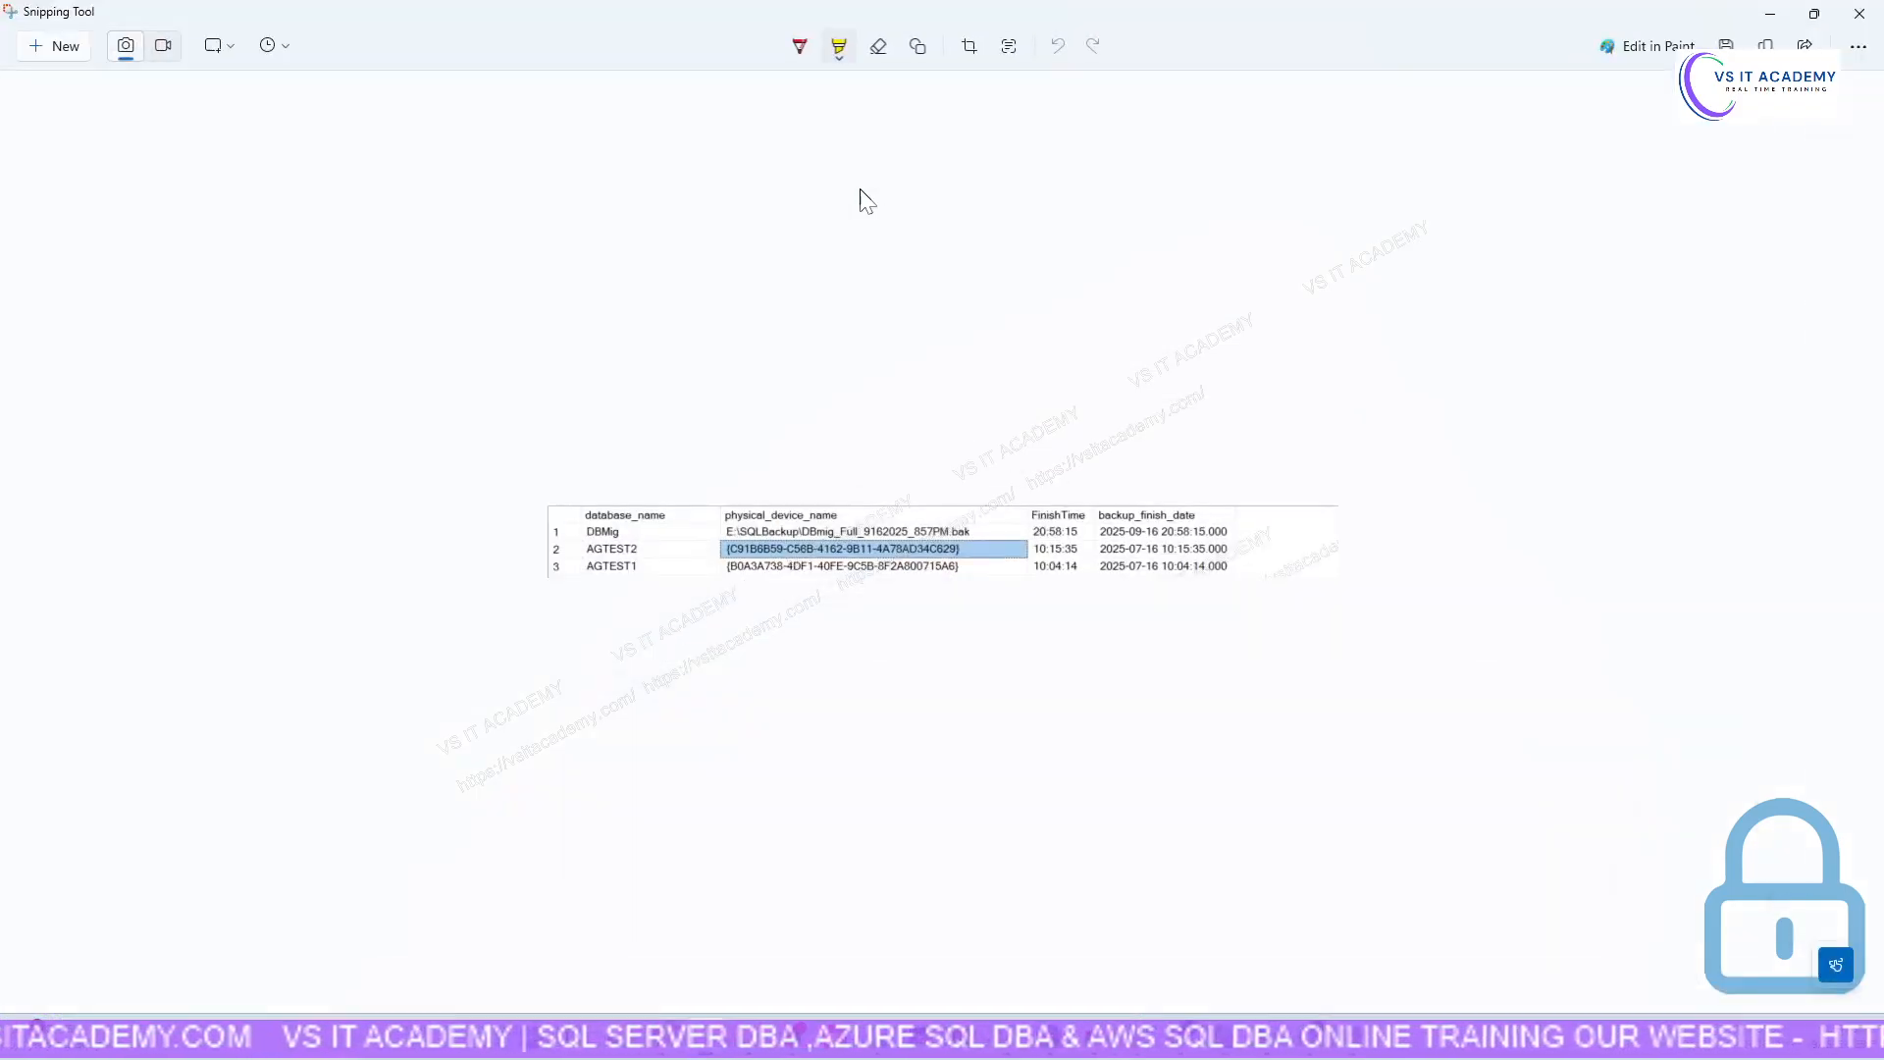
left_click(839, 48)
left_click(715, 152)
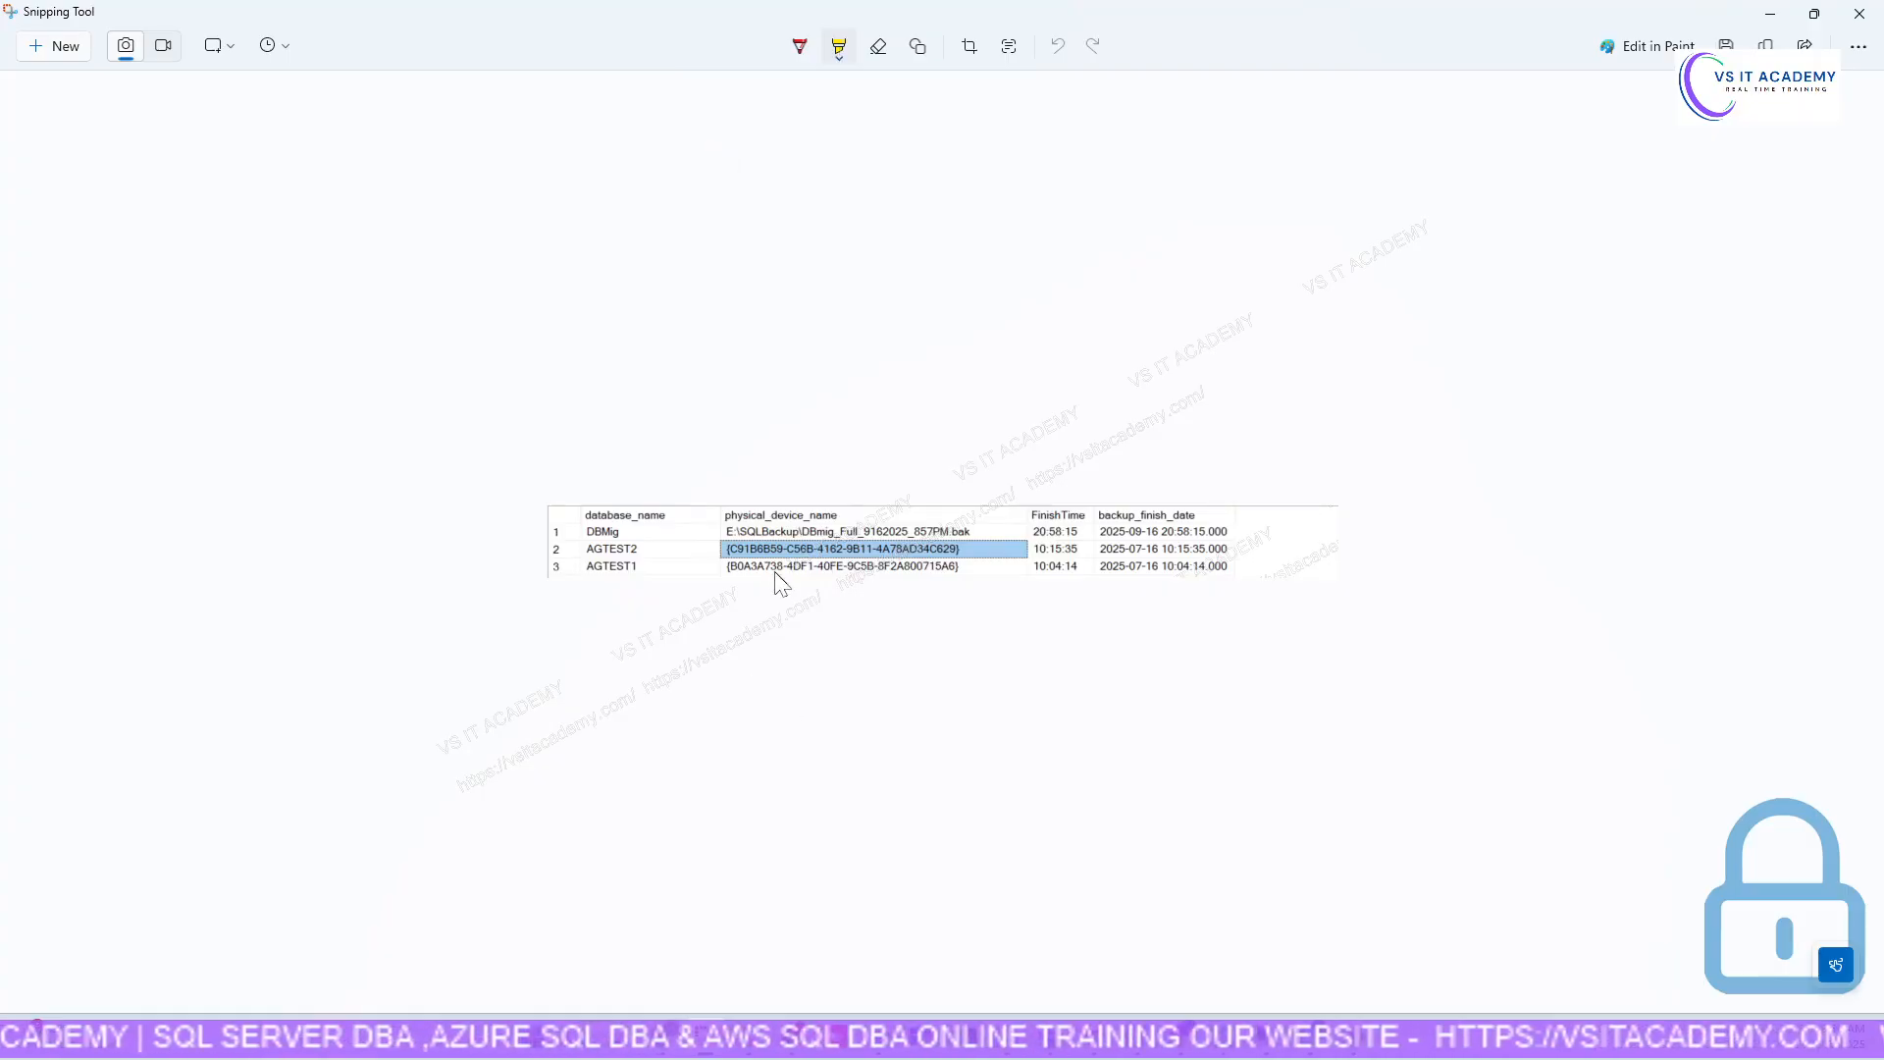
left_click_drag(714, 550, 986, 541)
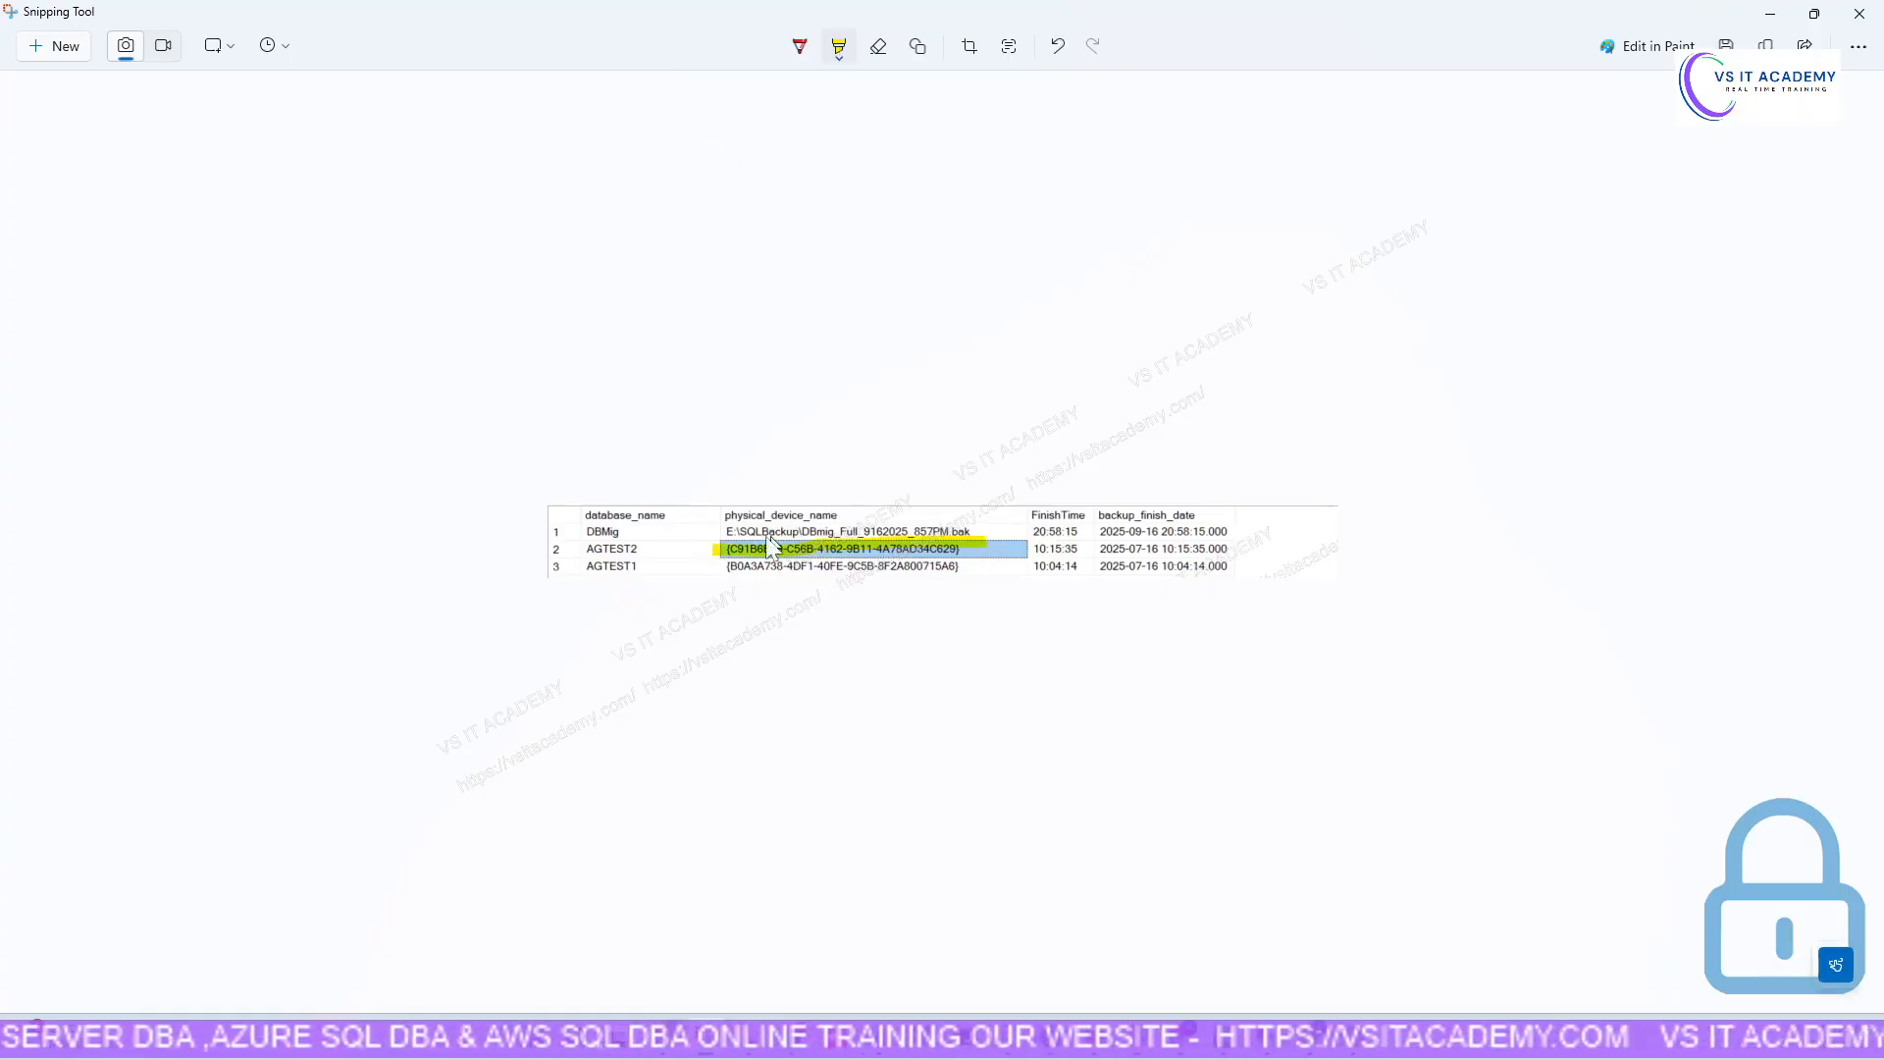
left_click_drag(713, 568, 968, 569)
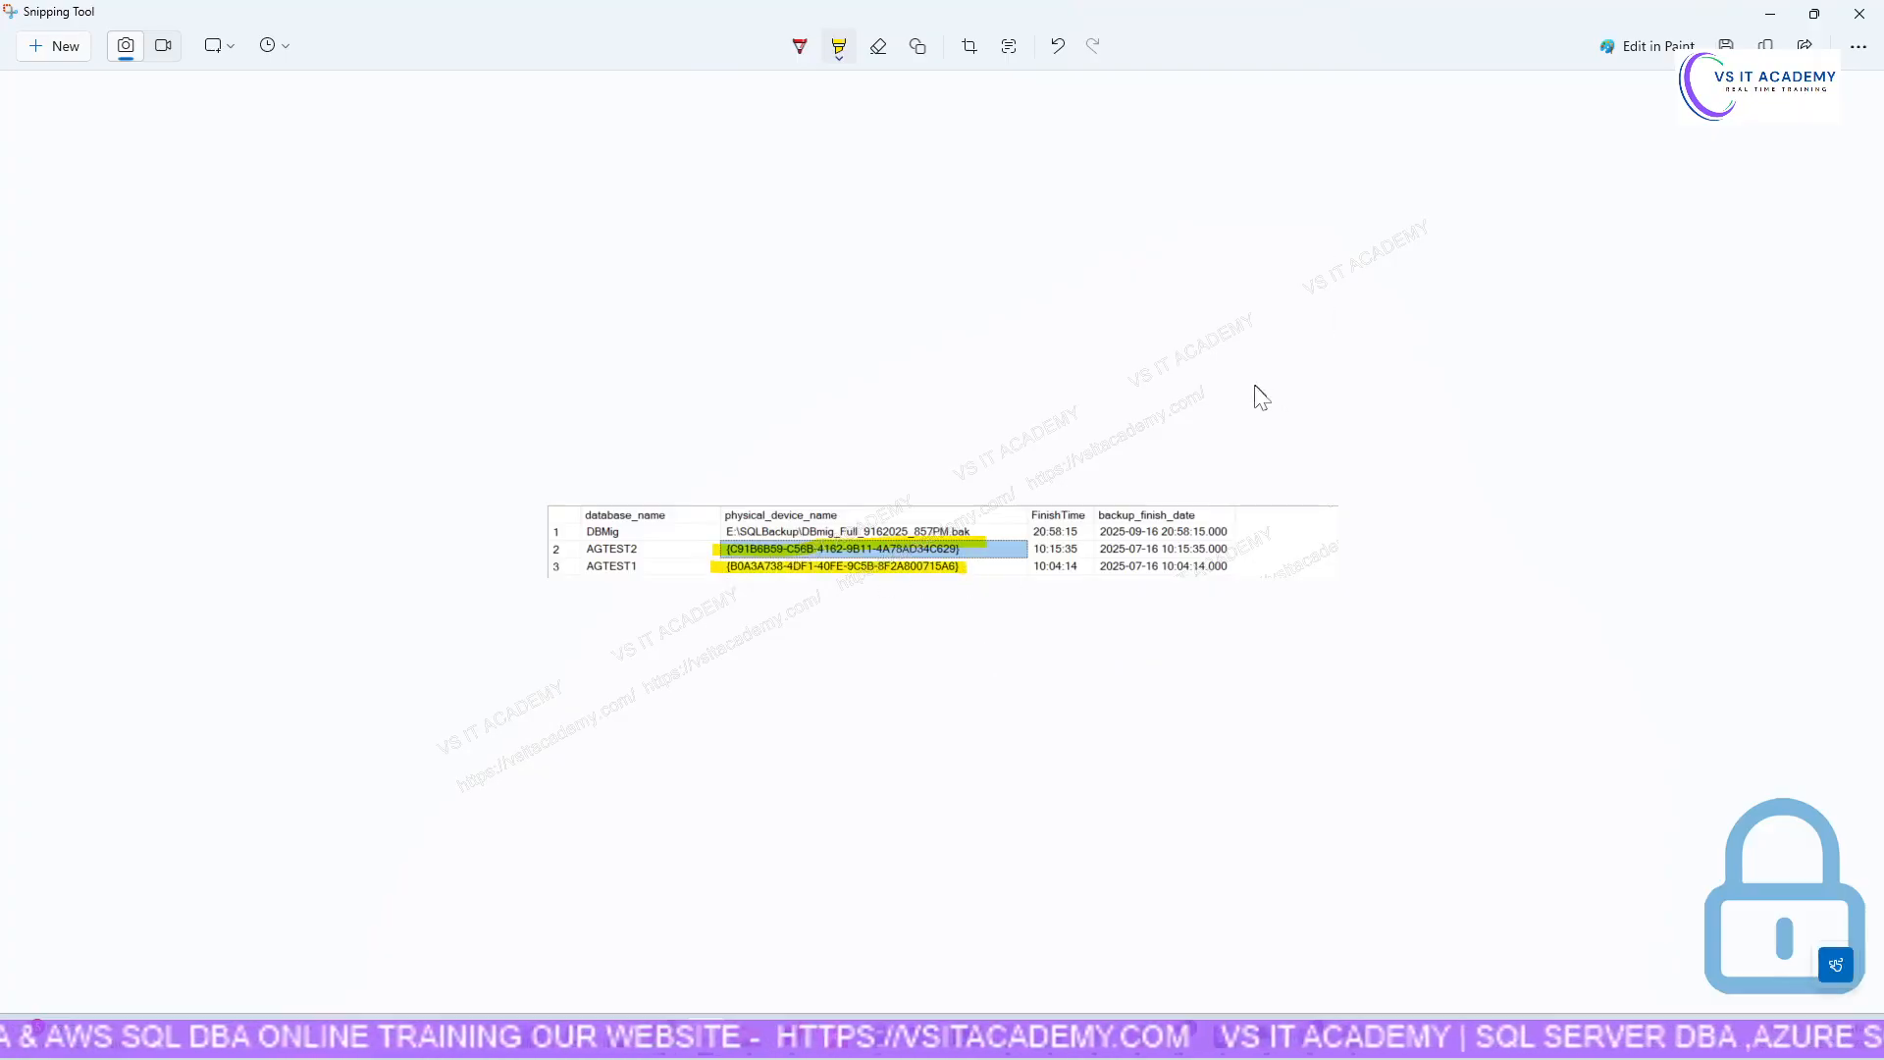
Switch to the Canva notes and insert three line breaks after the note about third party tool backups.
left_click(1771, 18)
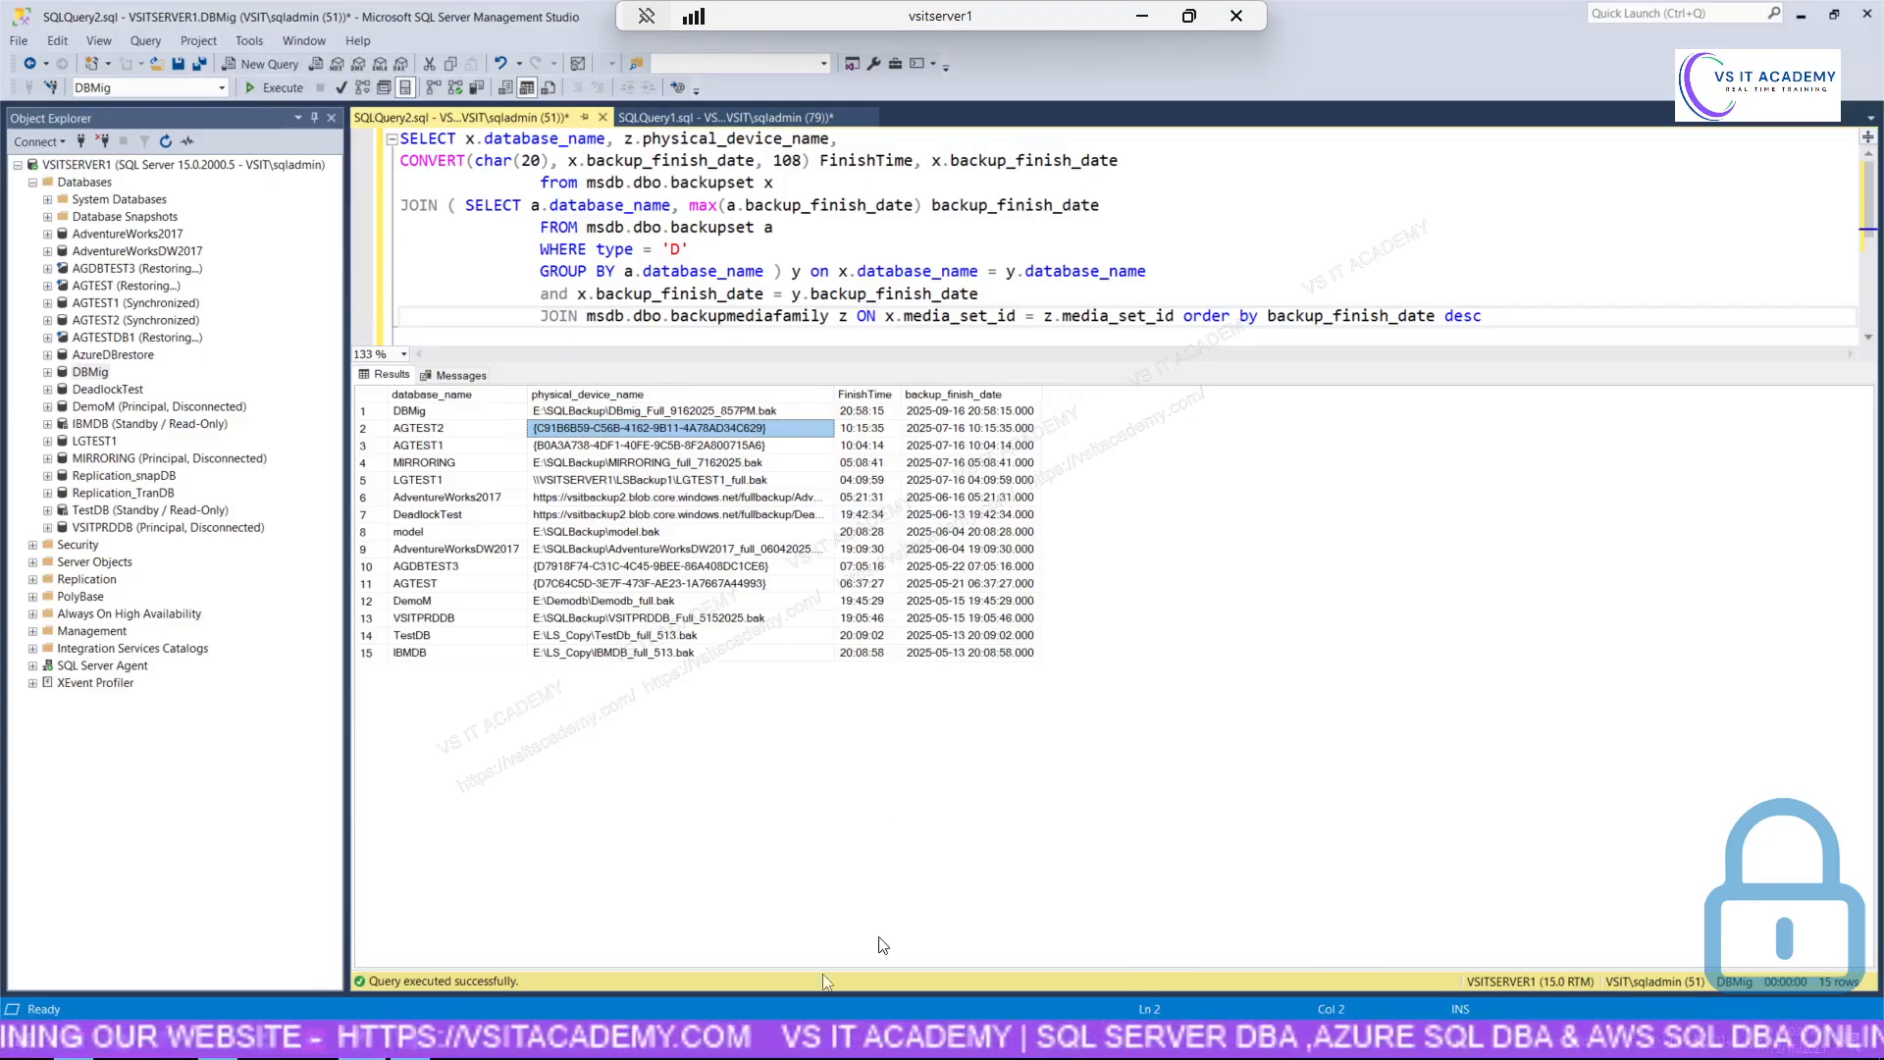
left_click(1143, 17)
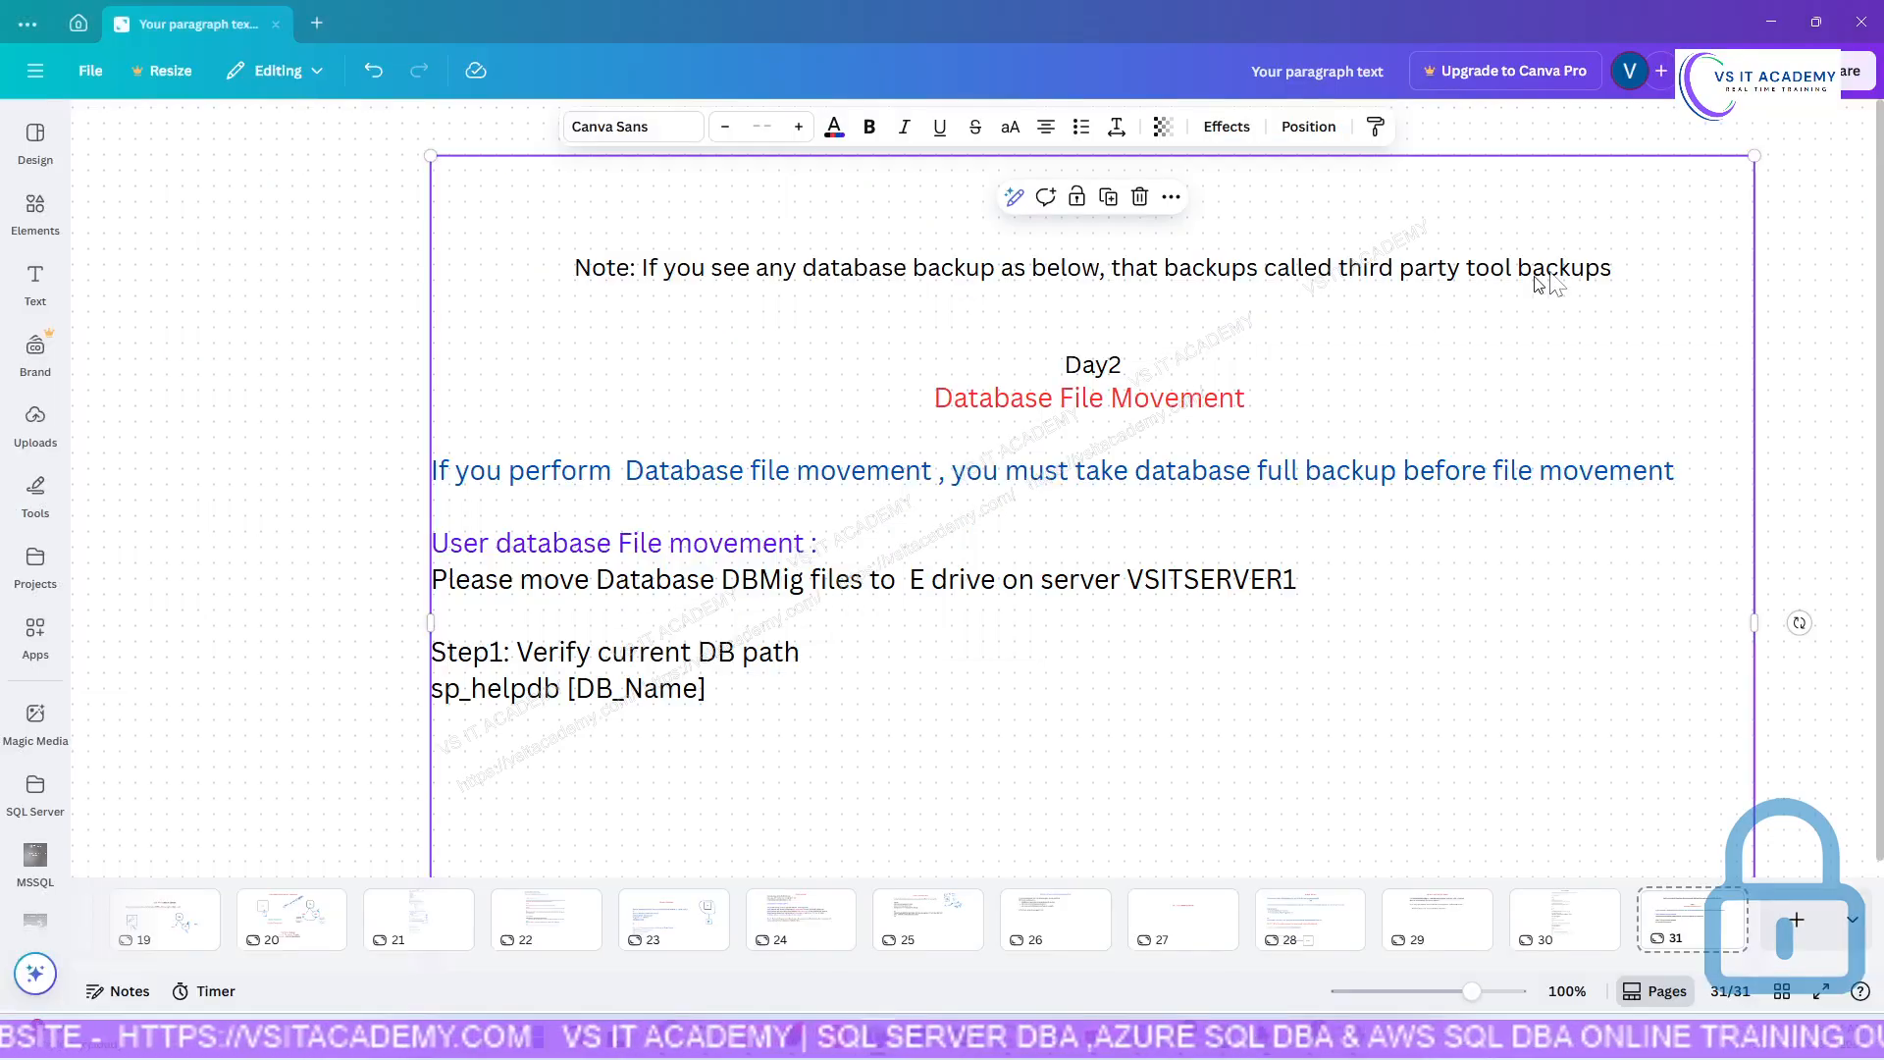
left_click(1629, 273)
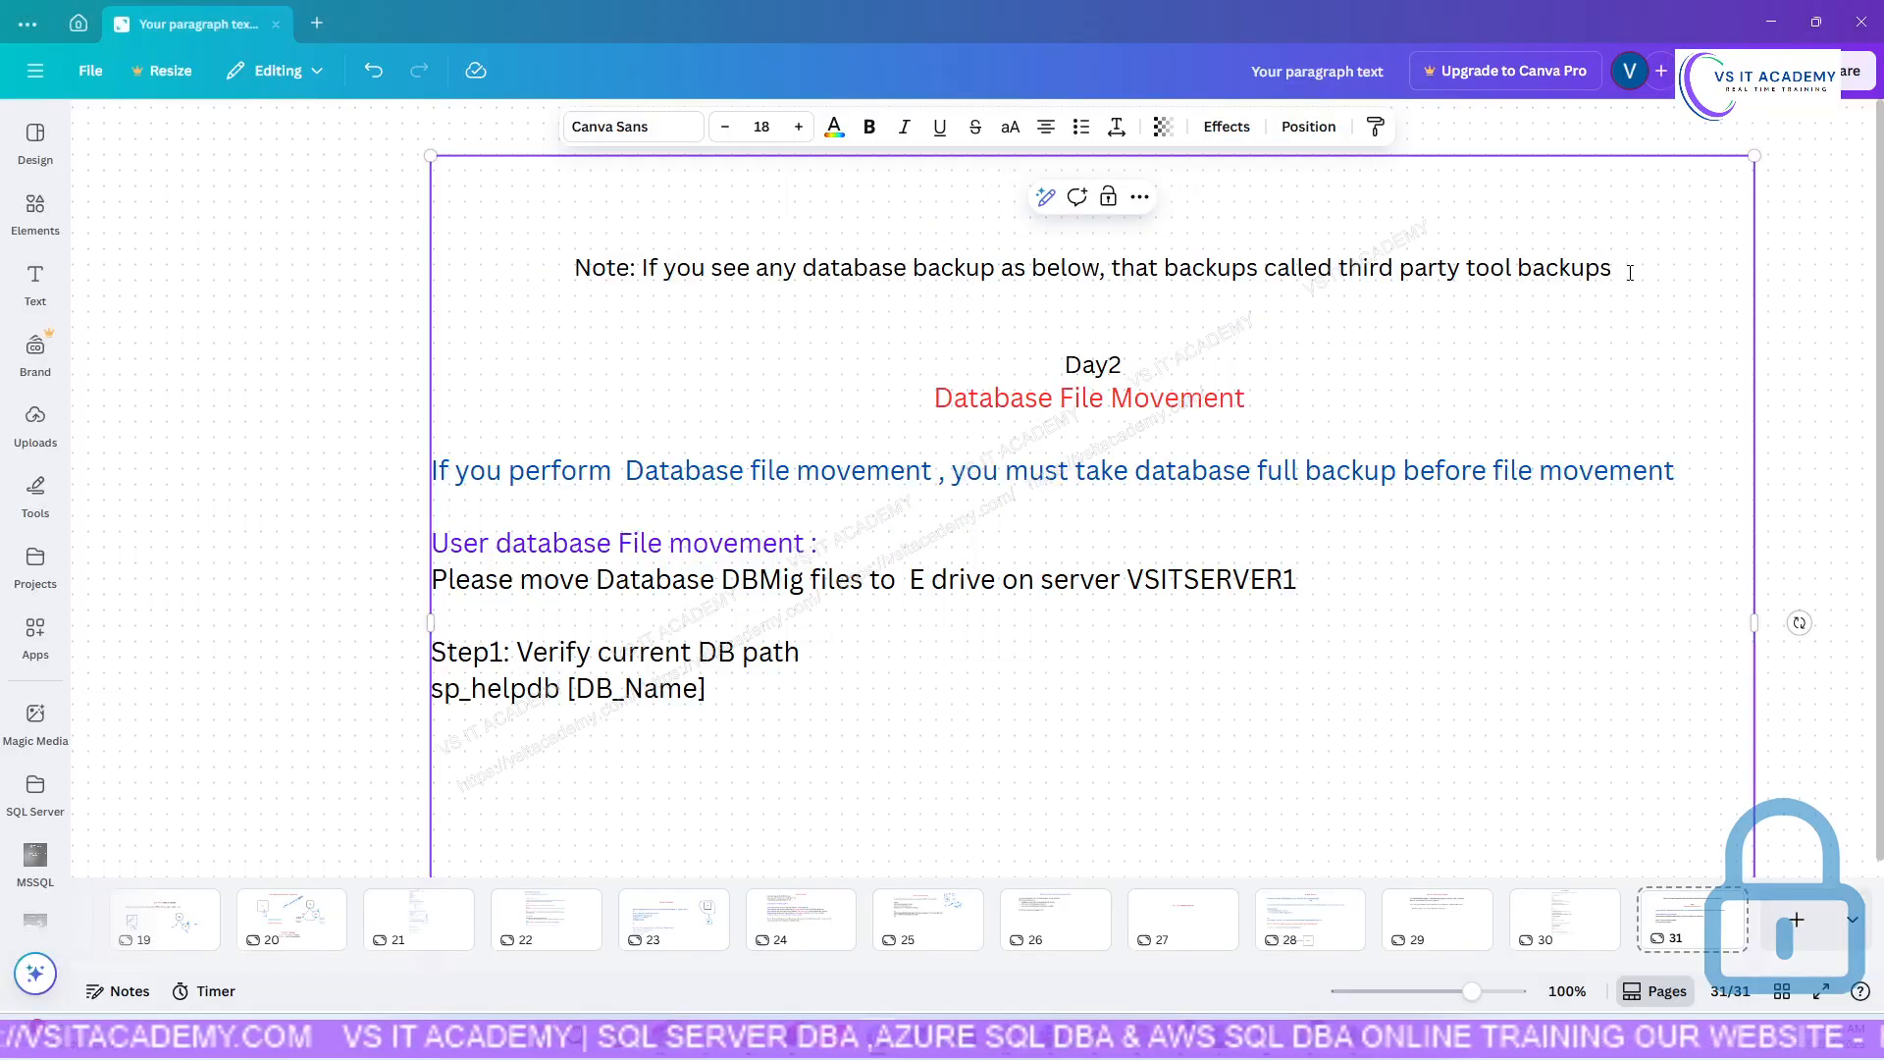
key("Return")
key("Return")
key("Return")
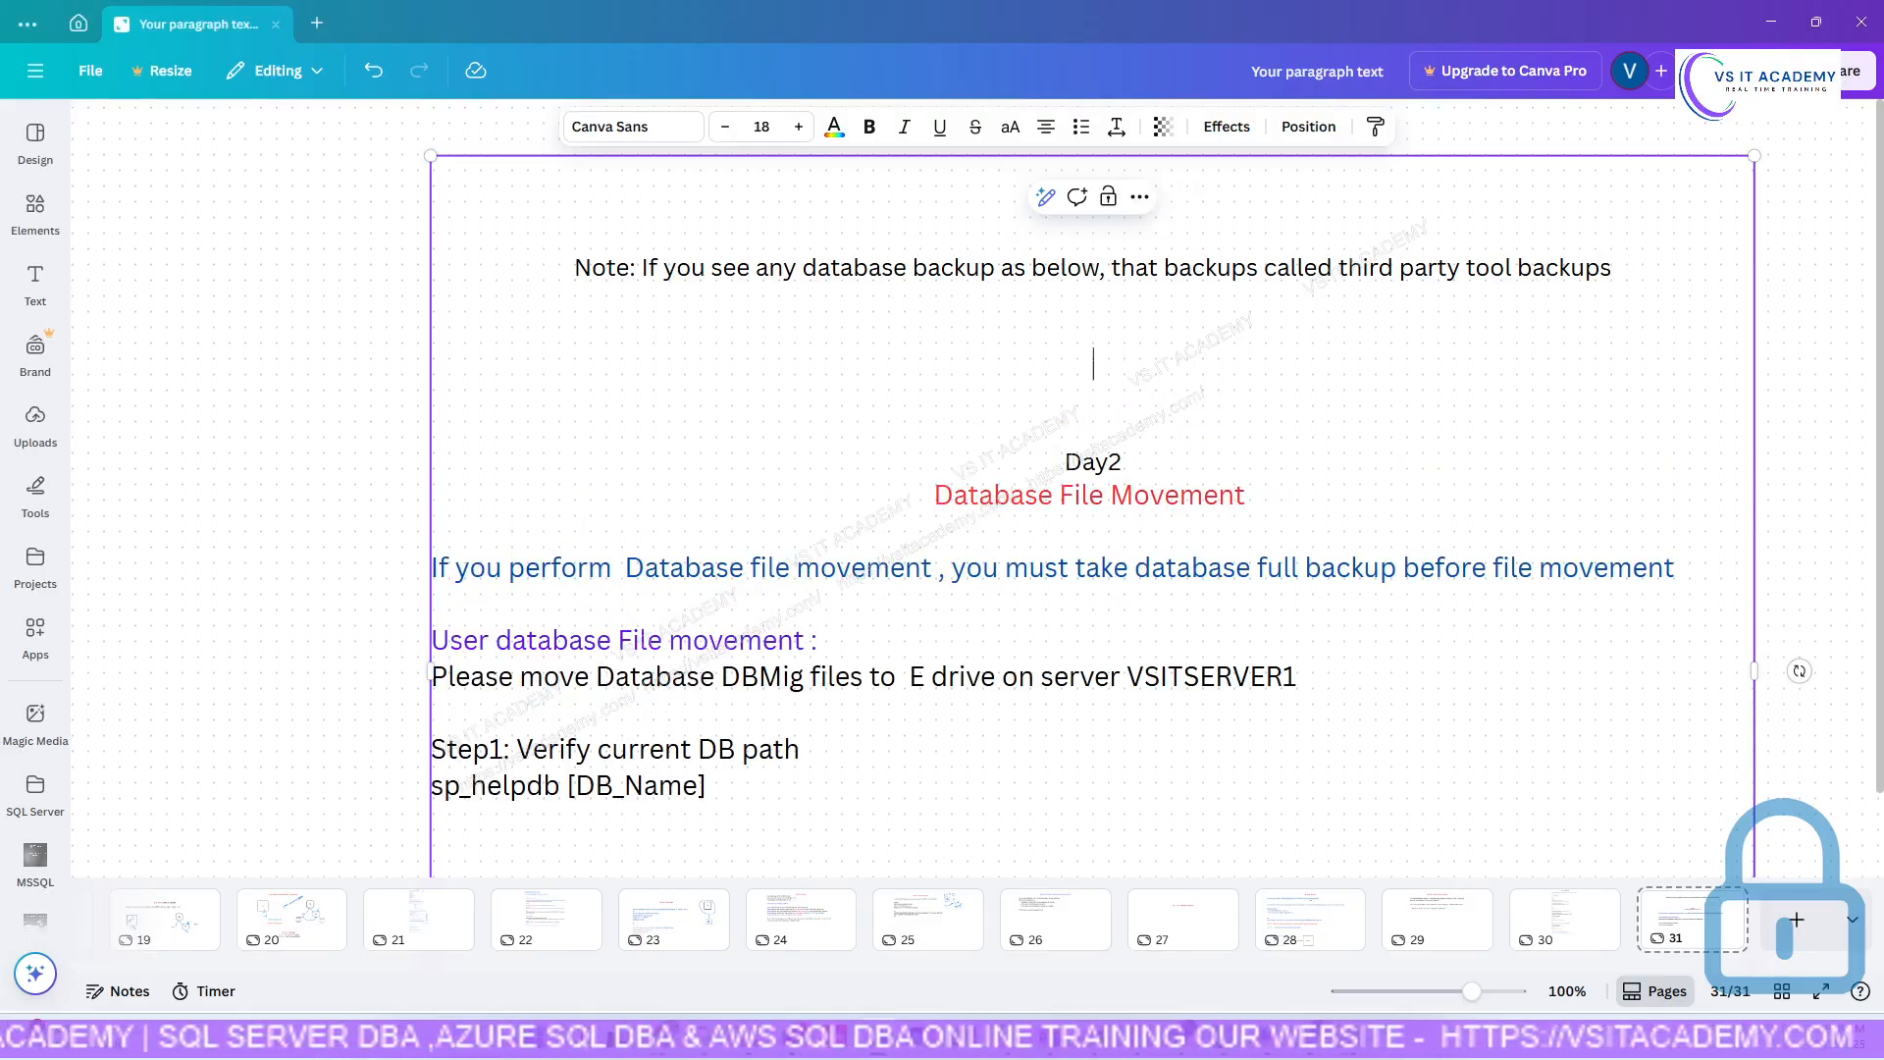
Copy the highlighted backup results capture from Snipping Tool and paste it into the Canva notes page.
key("alt+Tab")
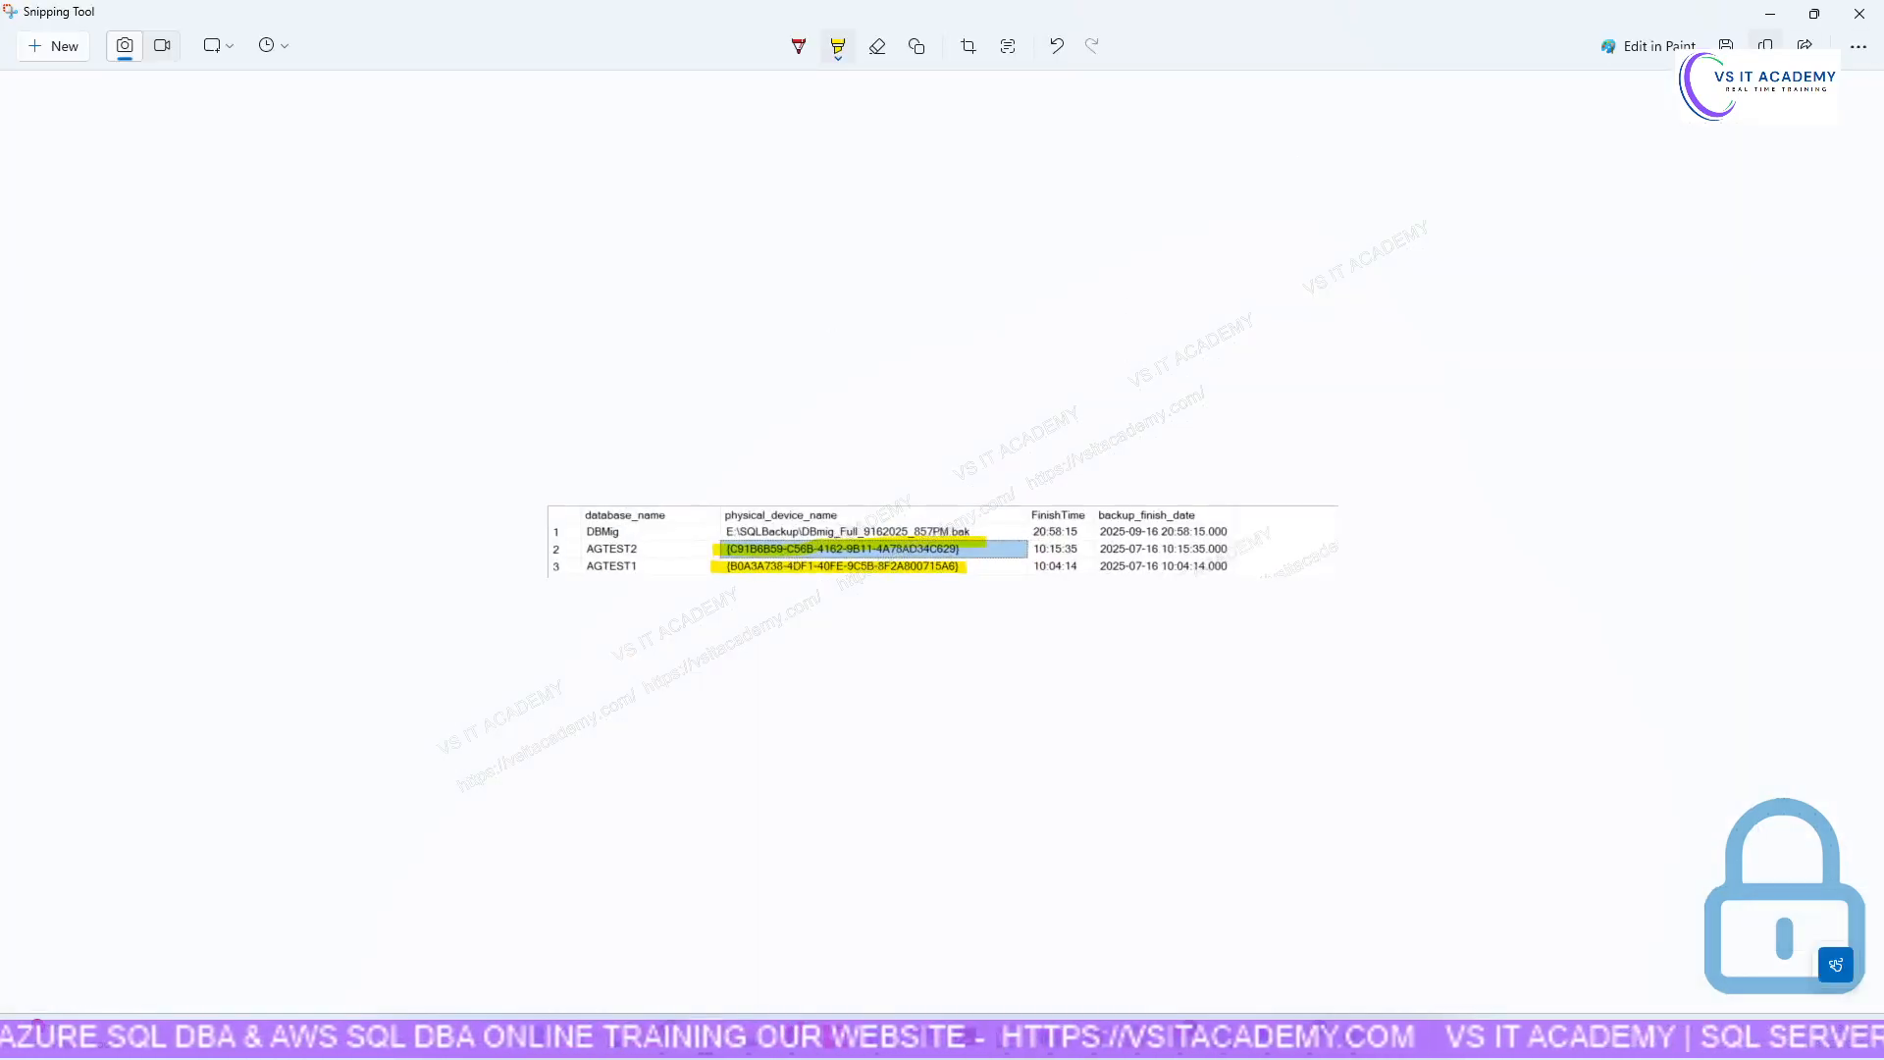
key("ctrl+c")
key("alt+Tab")
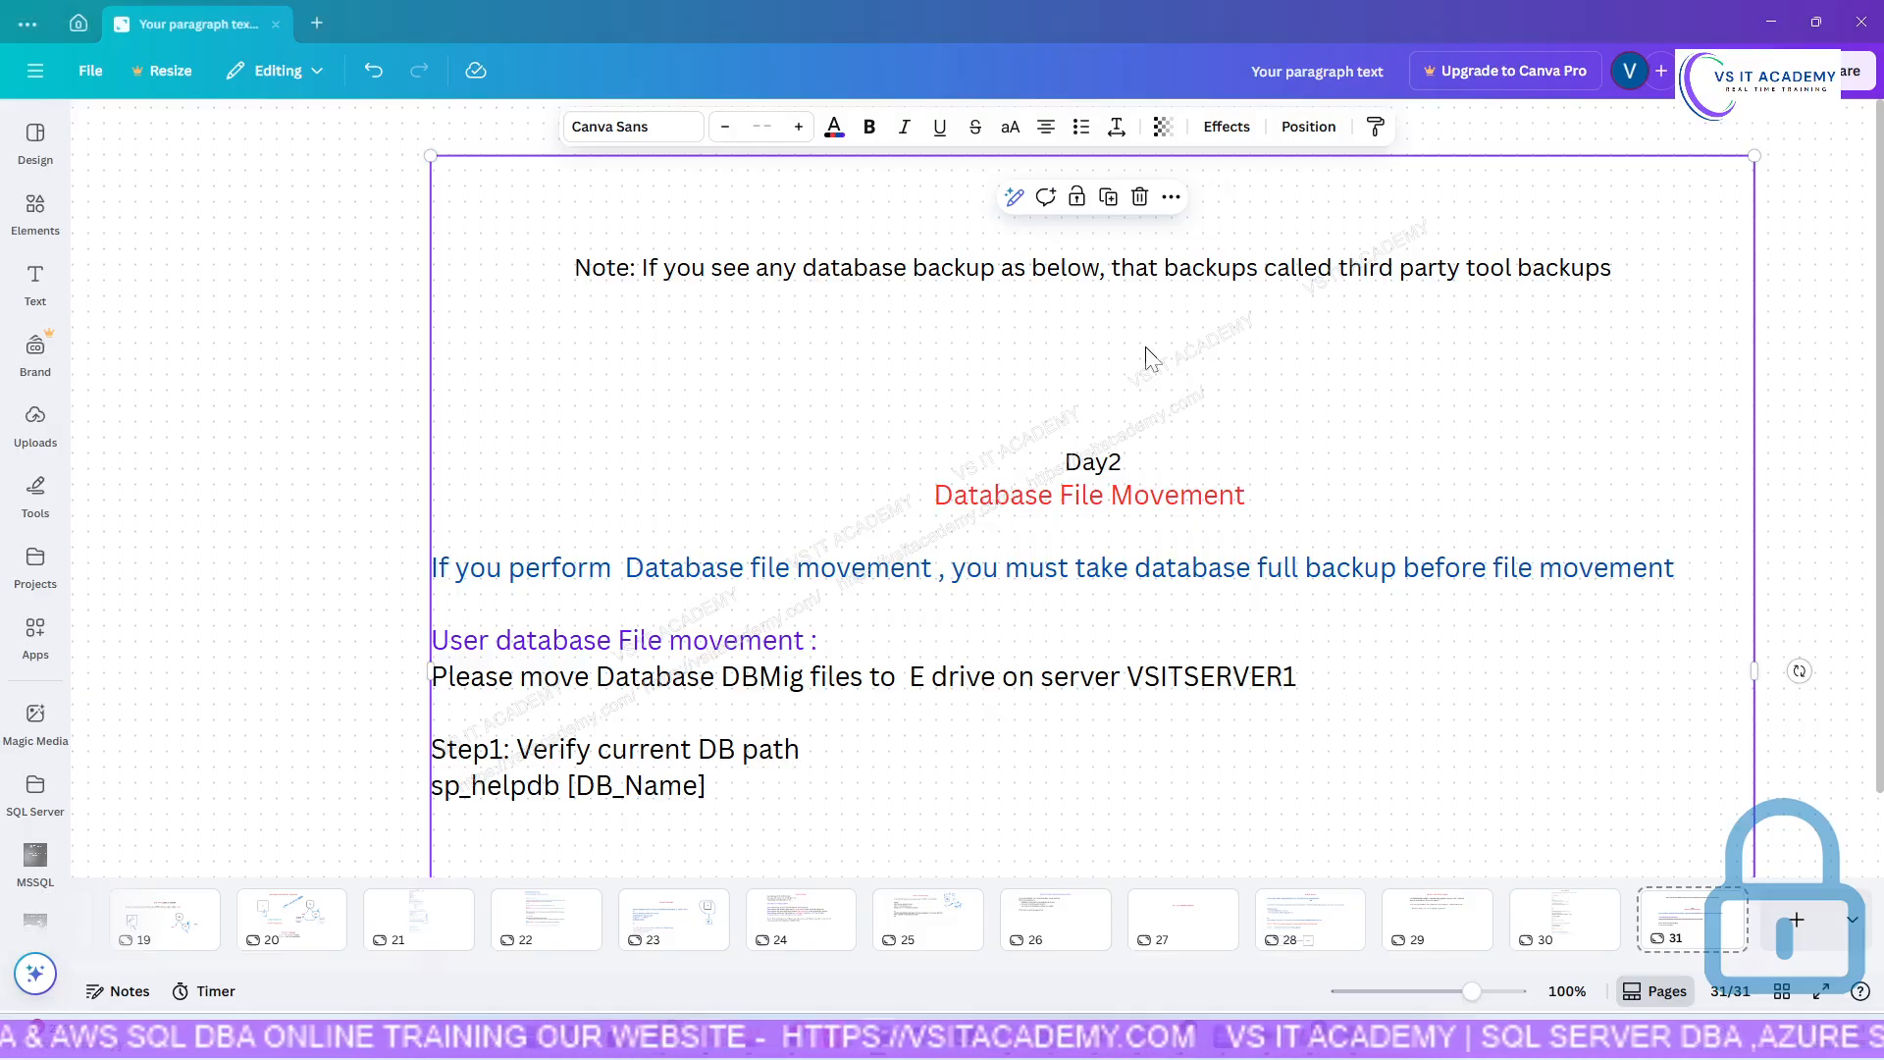
key("ctrl+v")
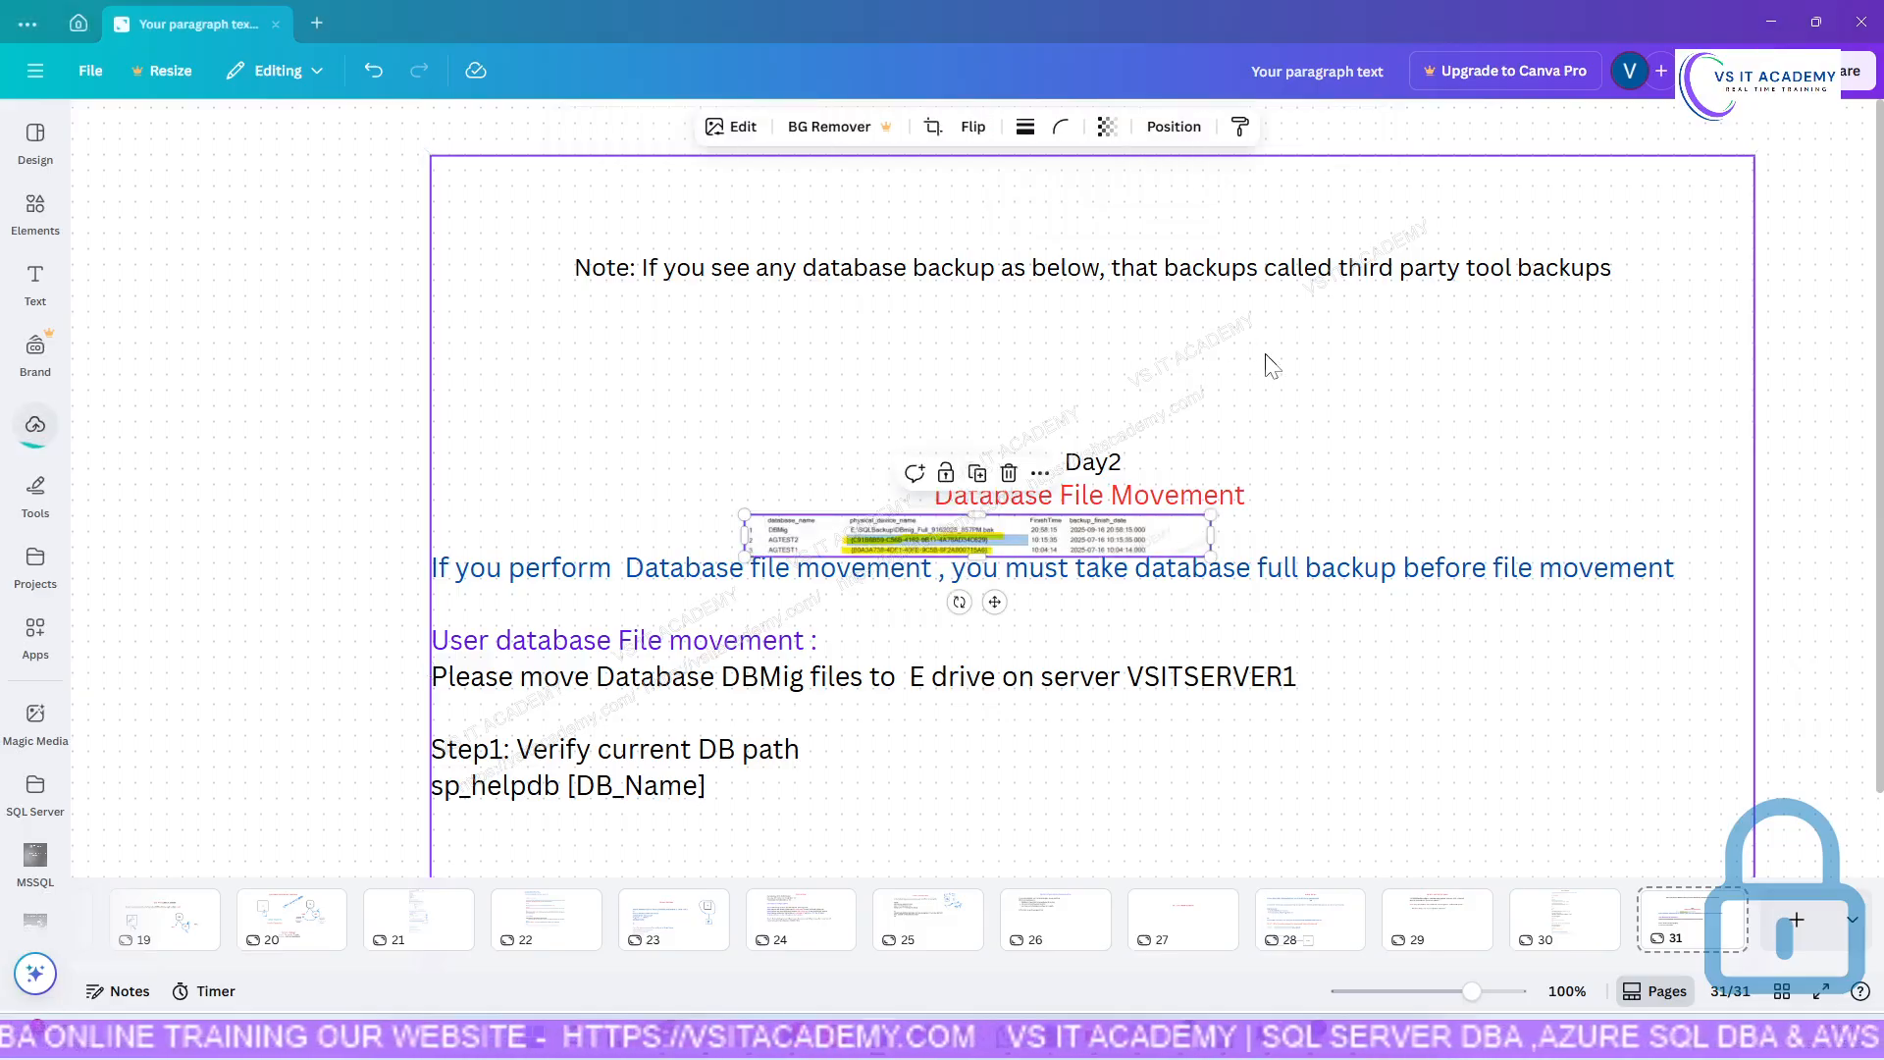
Move the pasted backup results picture directly below the note and enlarge it to about the width of the note text.
left_click_drag(993, 542, 1008, 334)
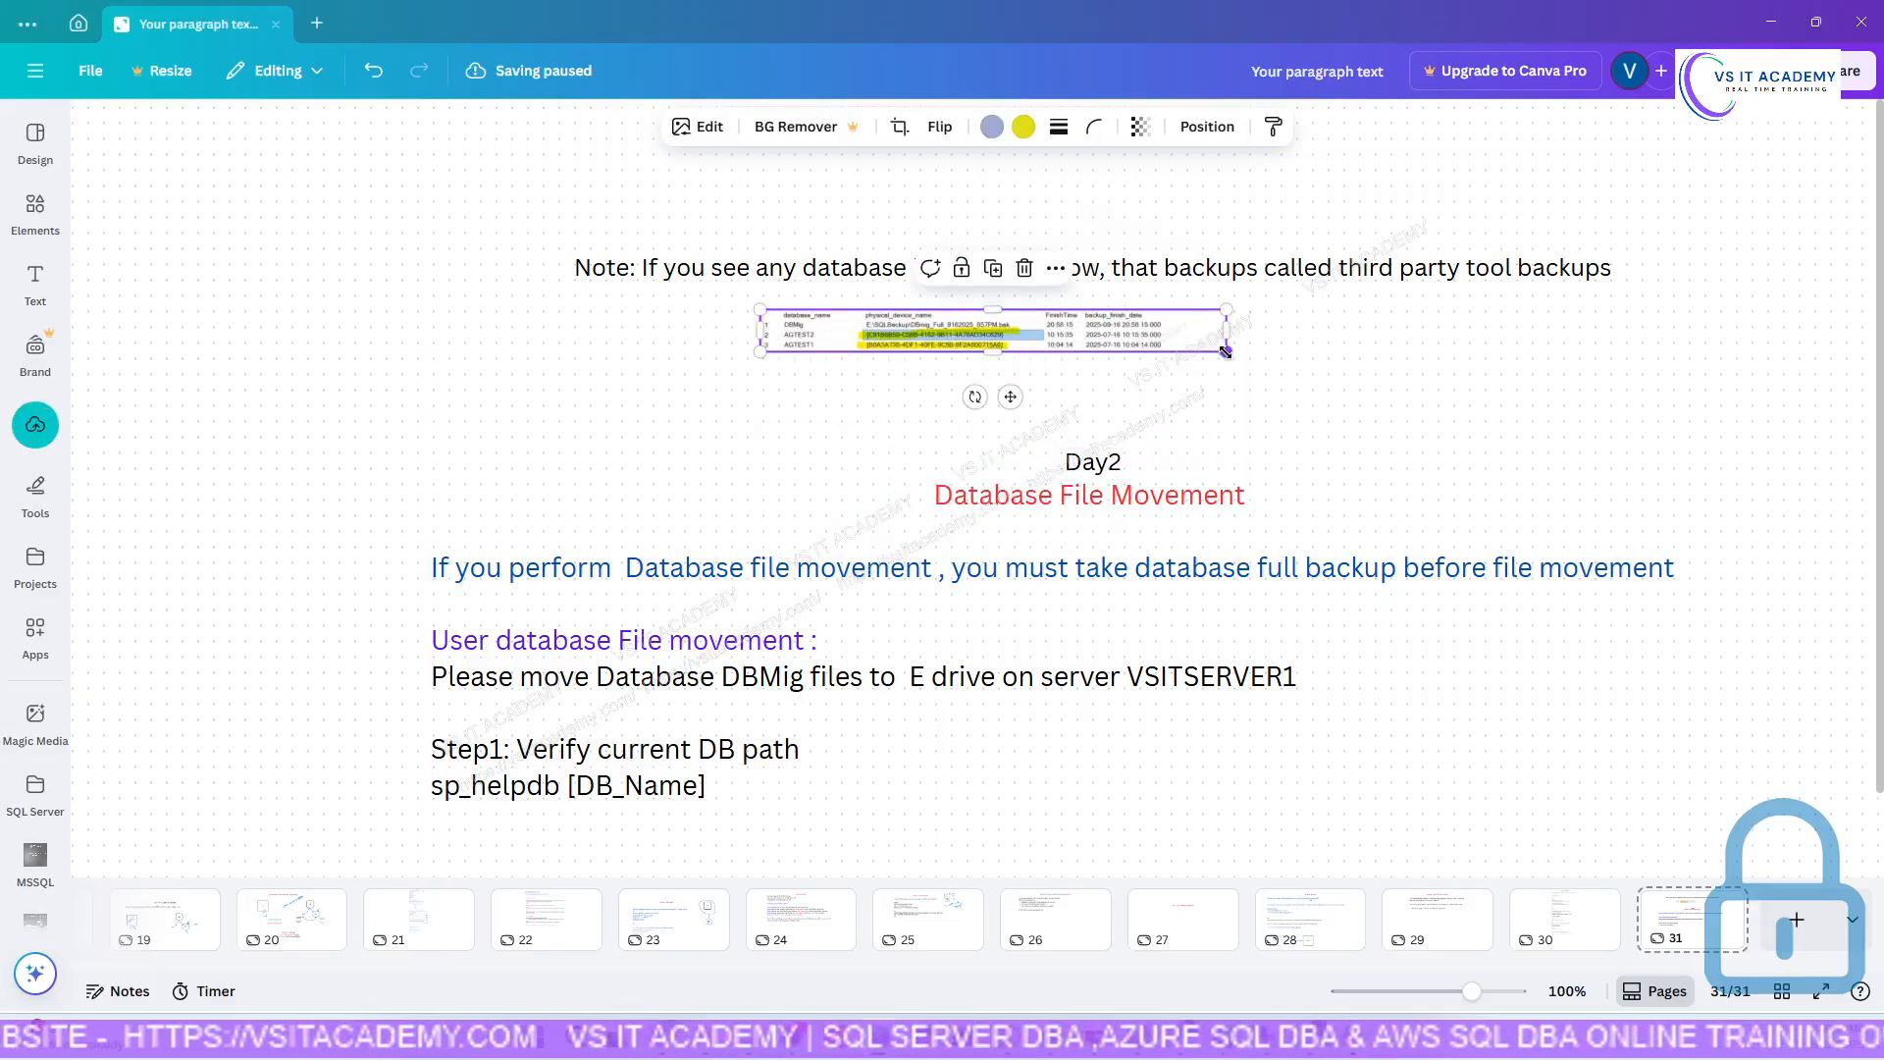
left_click_drag(1227, 350, 1609, 388)
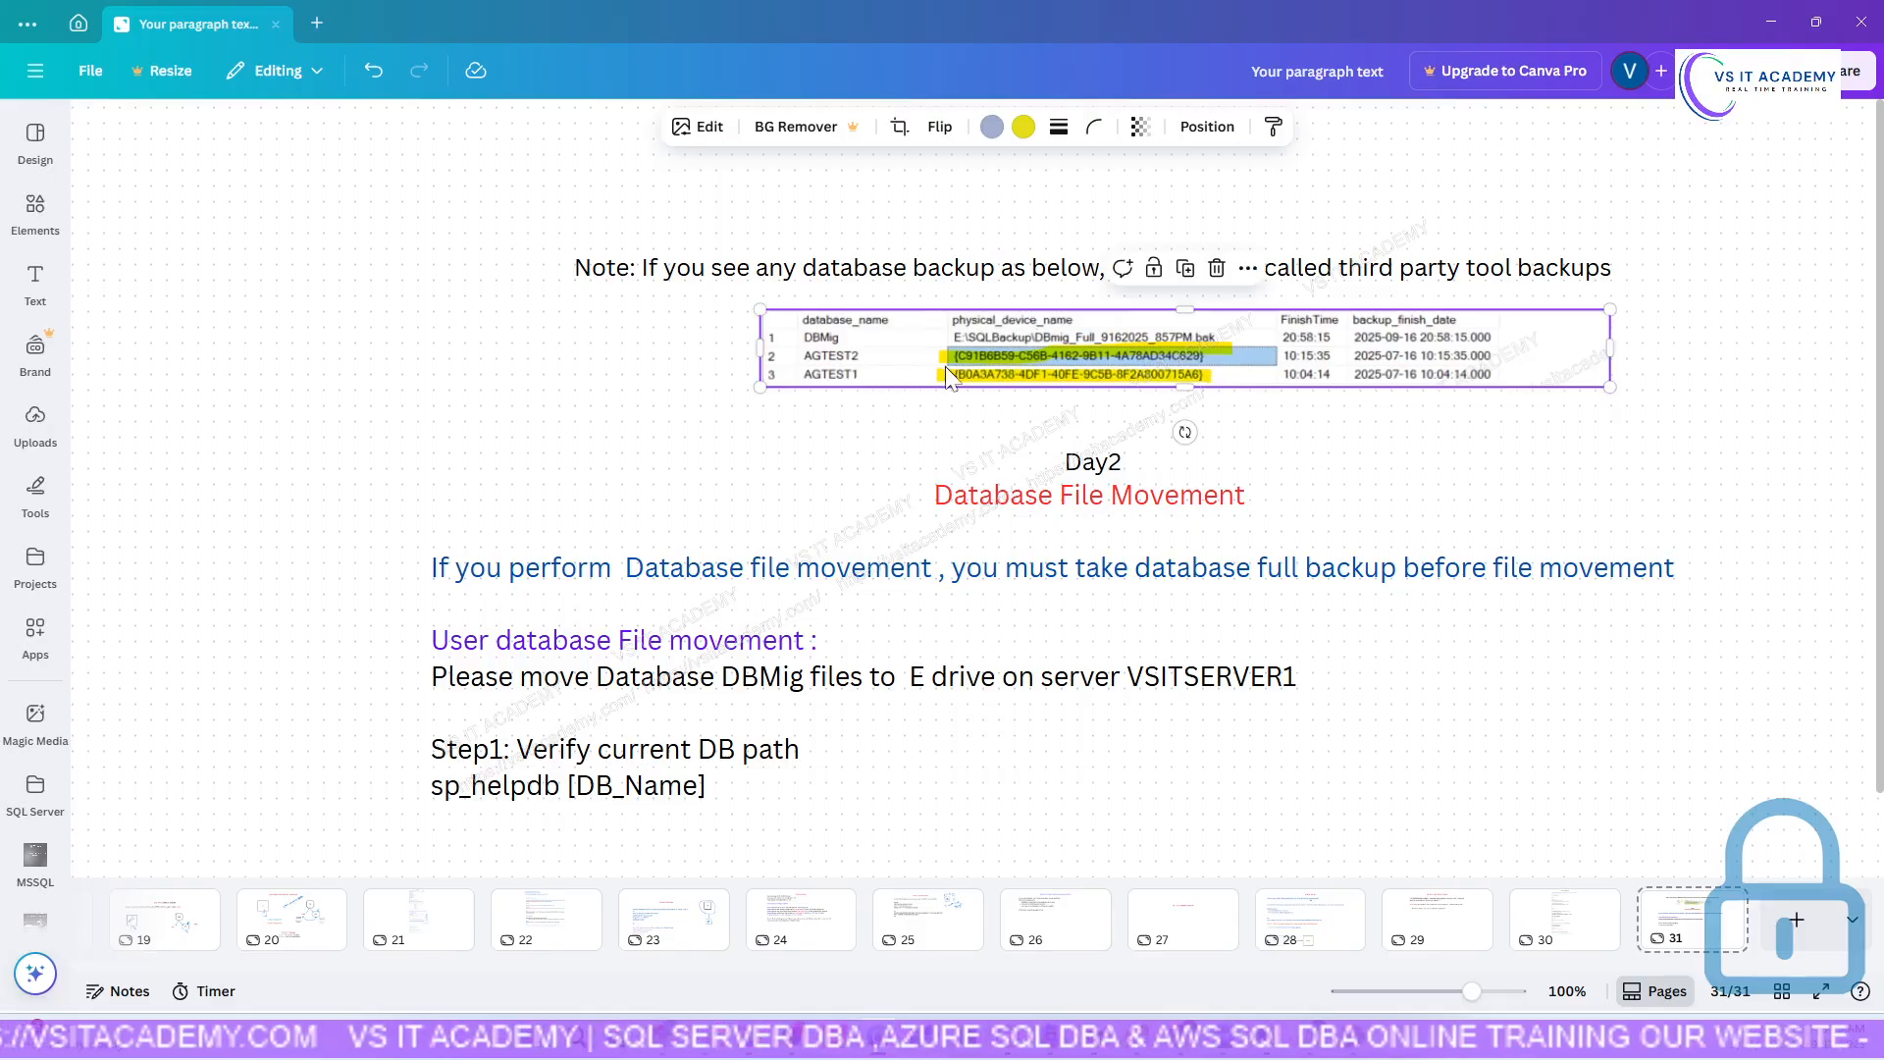
left_click_drag(761, 310, 540, 291)
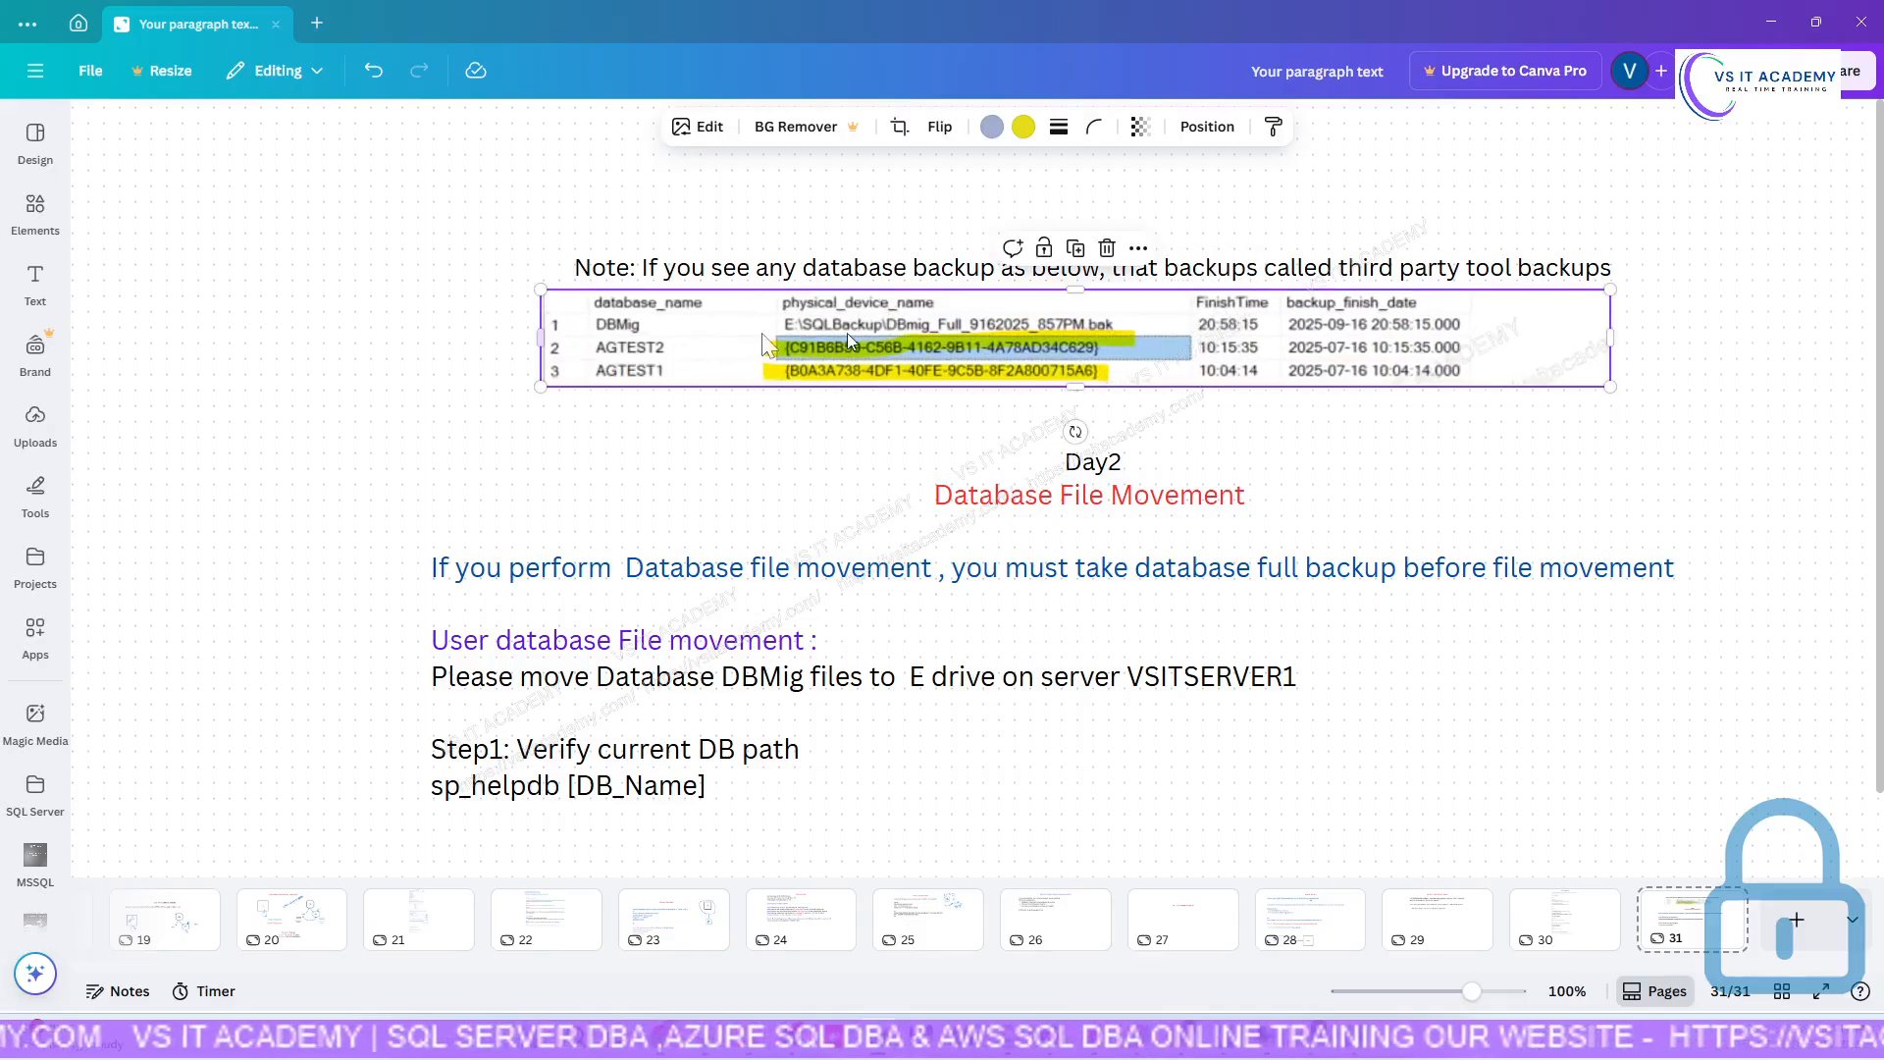
left_click_drag(919, 320, 917, 336)
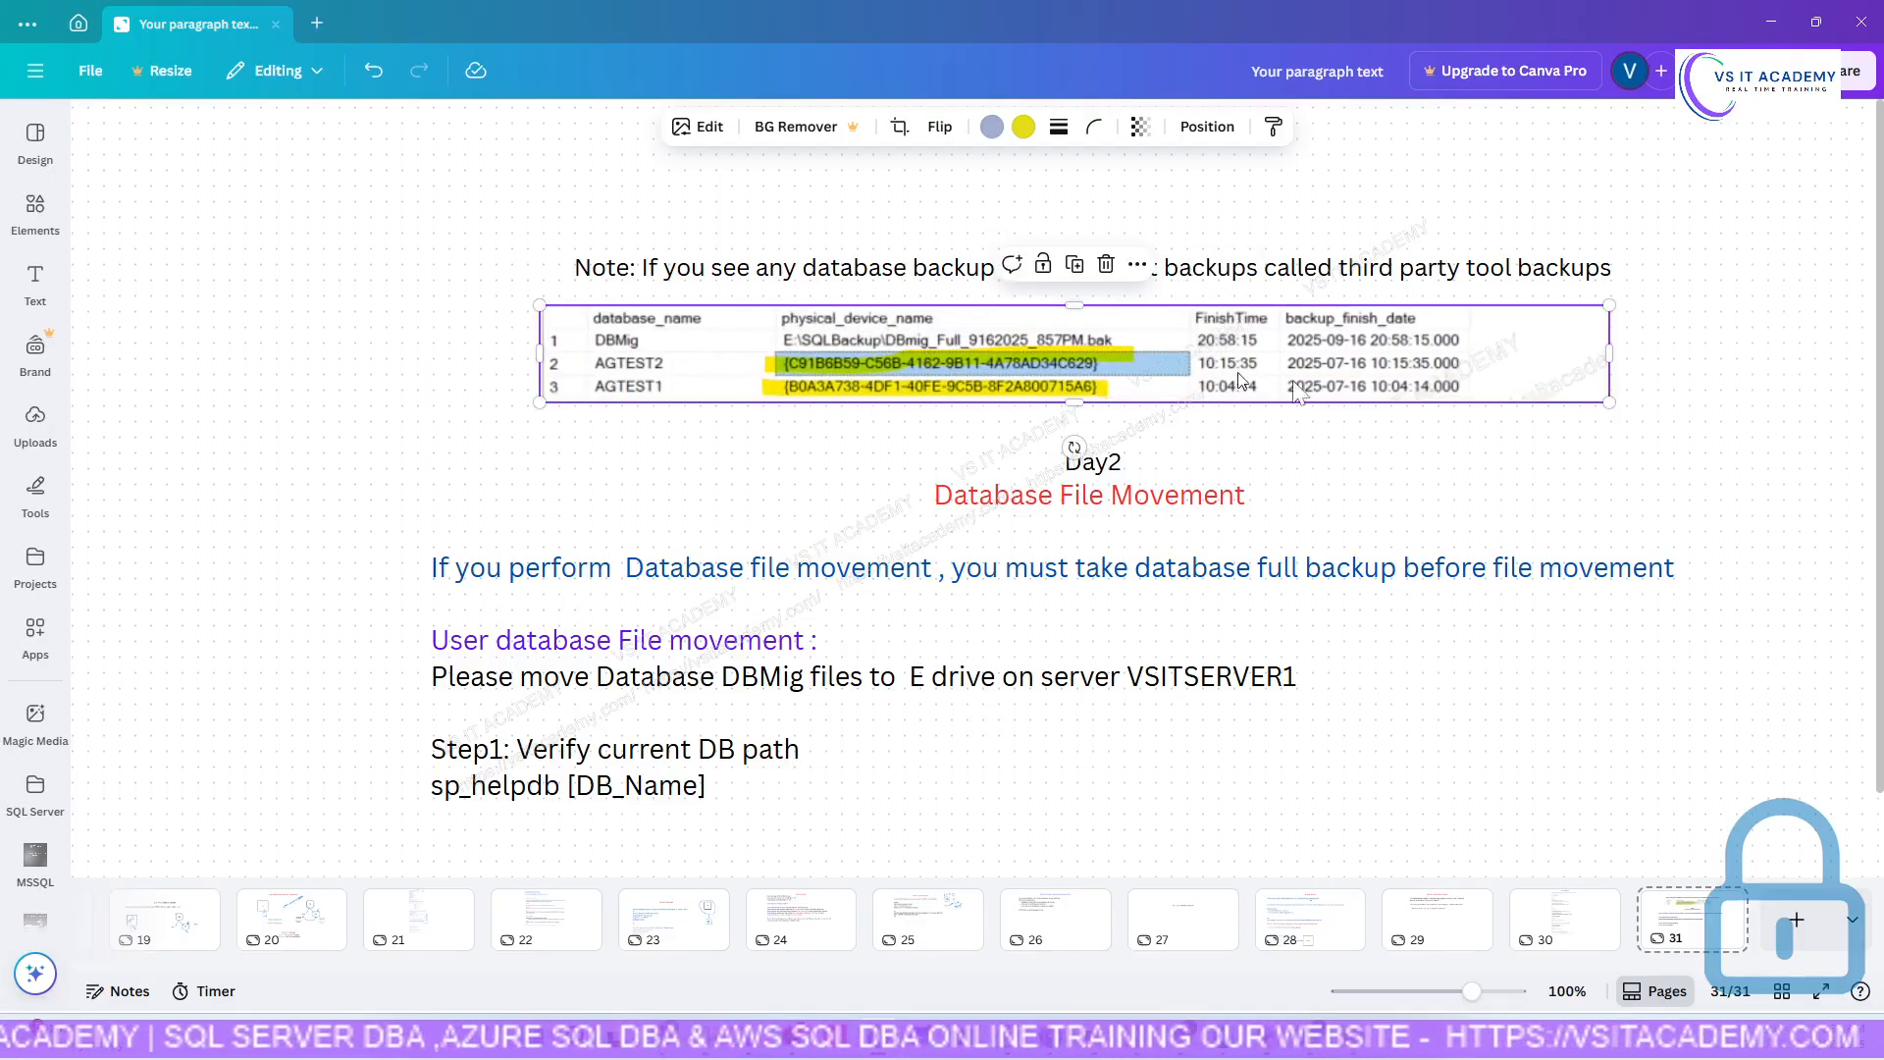
left_click_drag(1610, 402, 1655, 422)
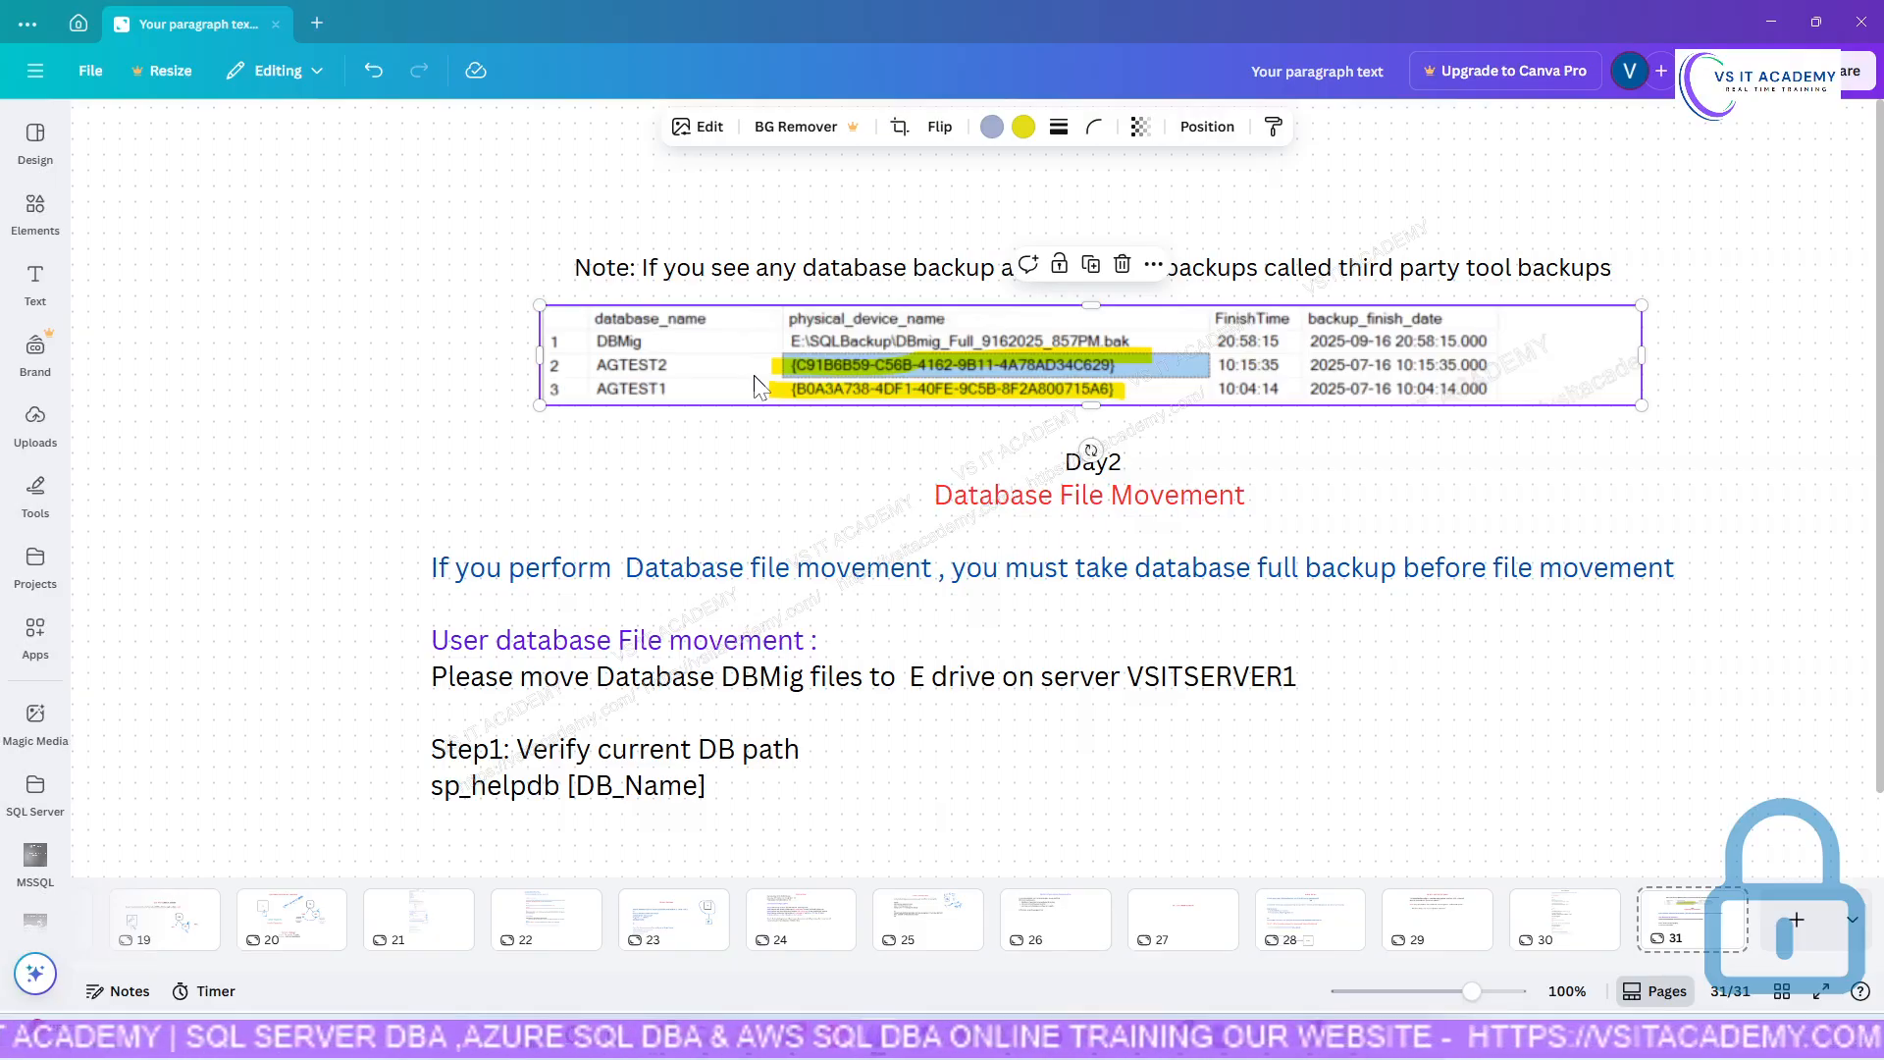
Switch to SQL Server Management Studio on vsitserver1, view the Back Up Database settings for DBMig, and close them without running a backup.
left_click(1770, 21)
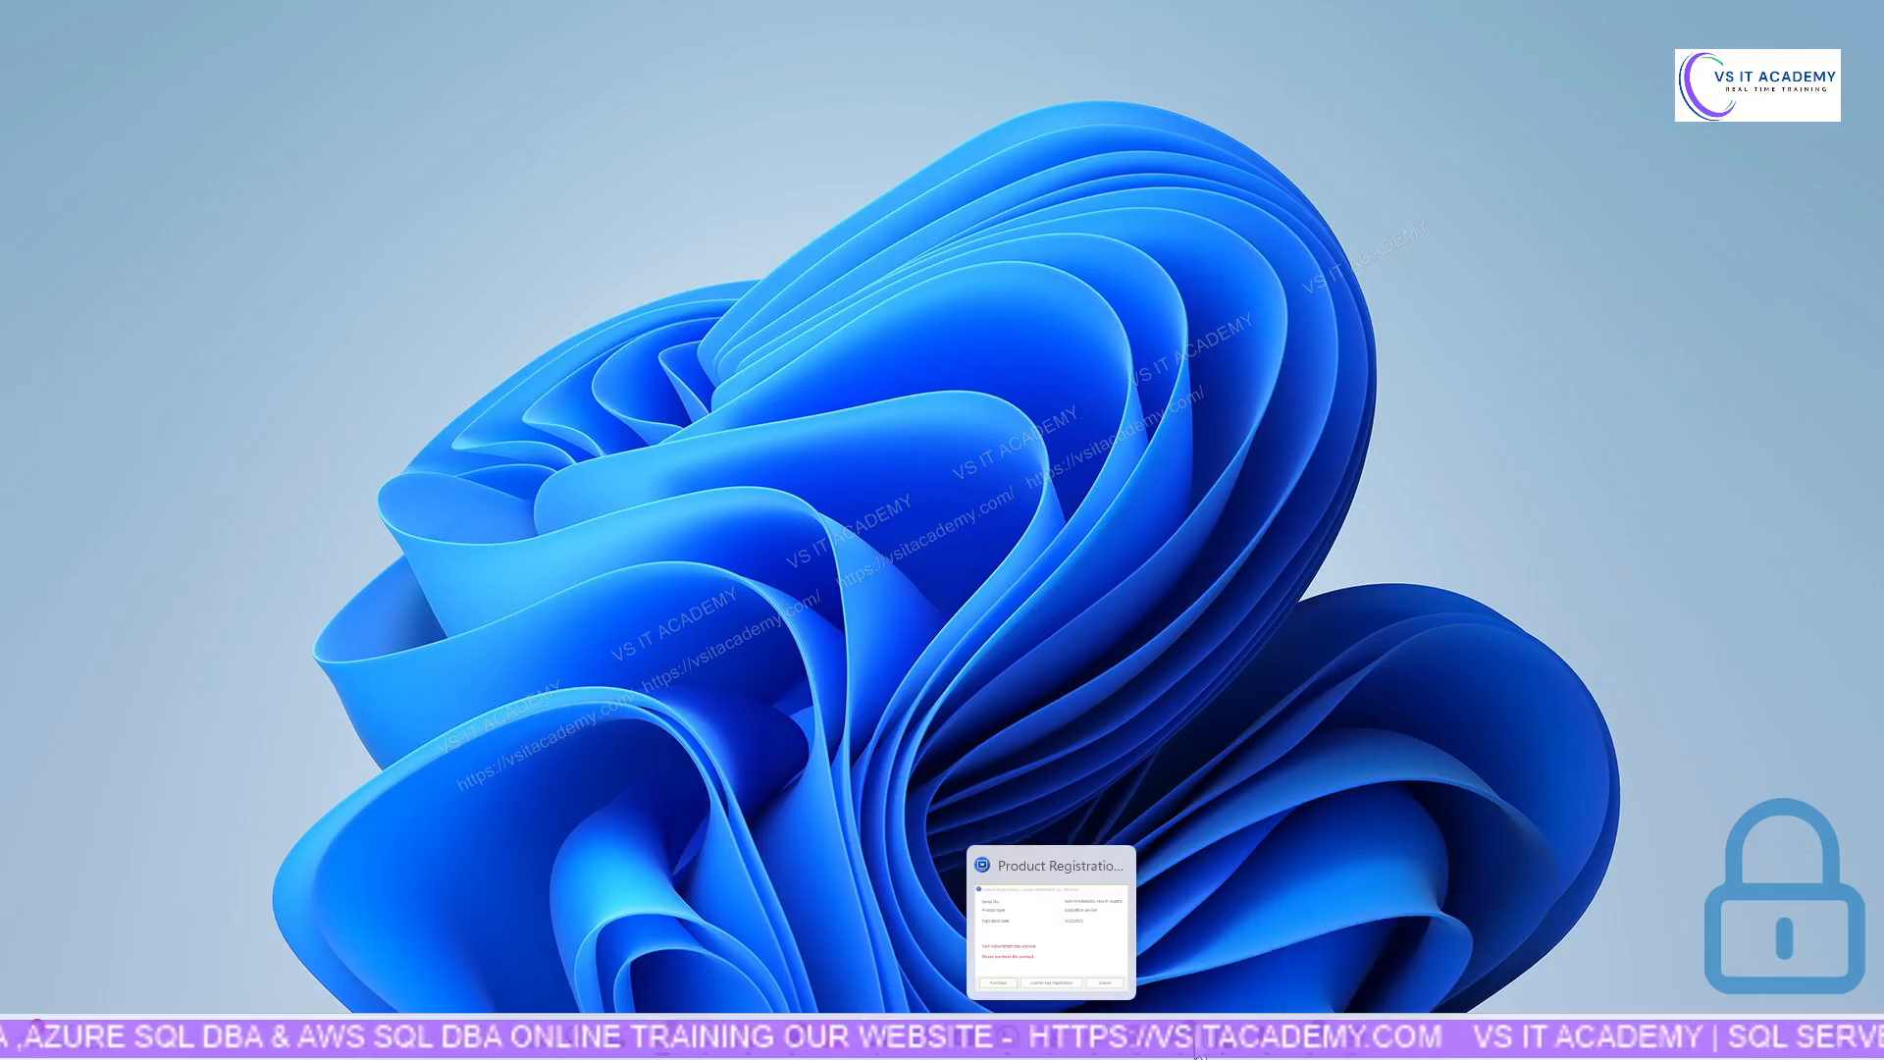
mouse_move(1177, 1049)
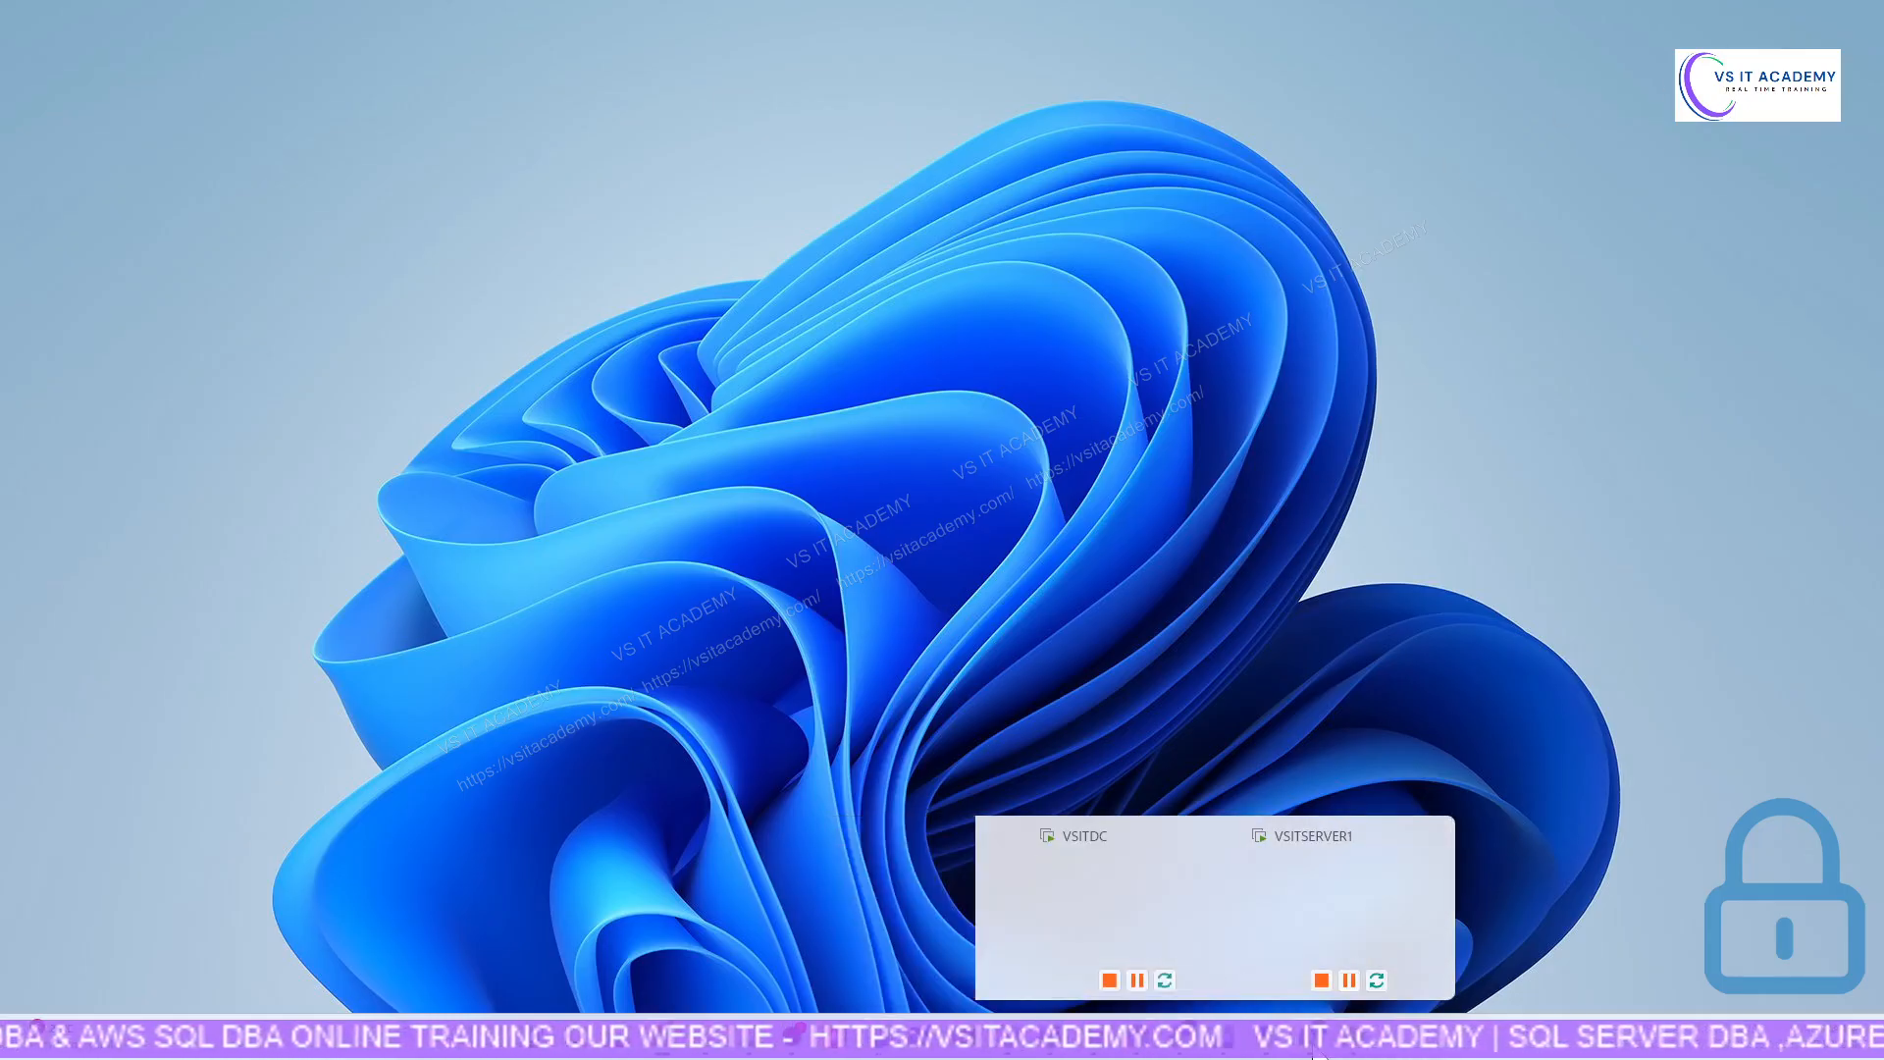
left_click(1280, 1053)
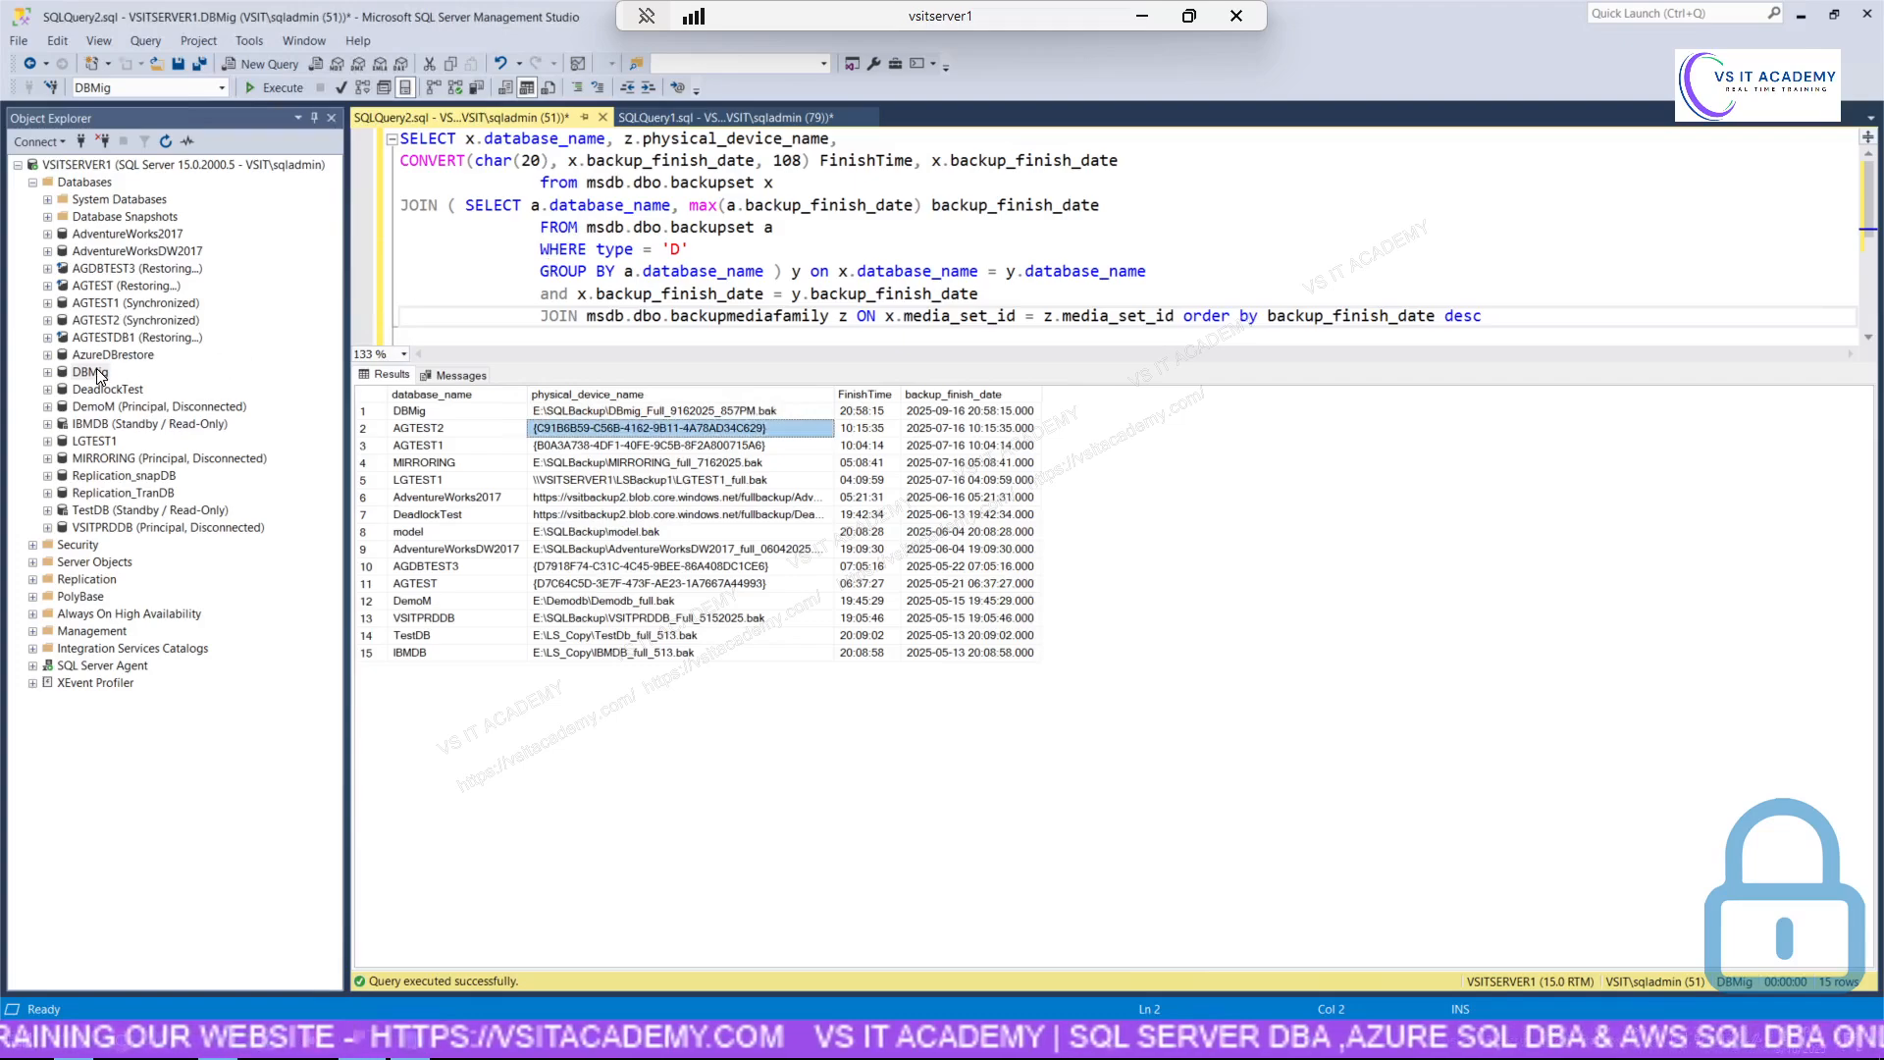
right_click(96, 371)
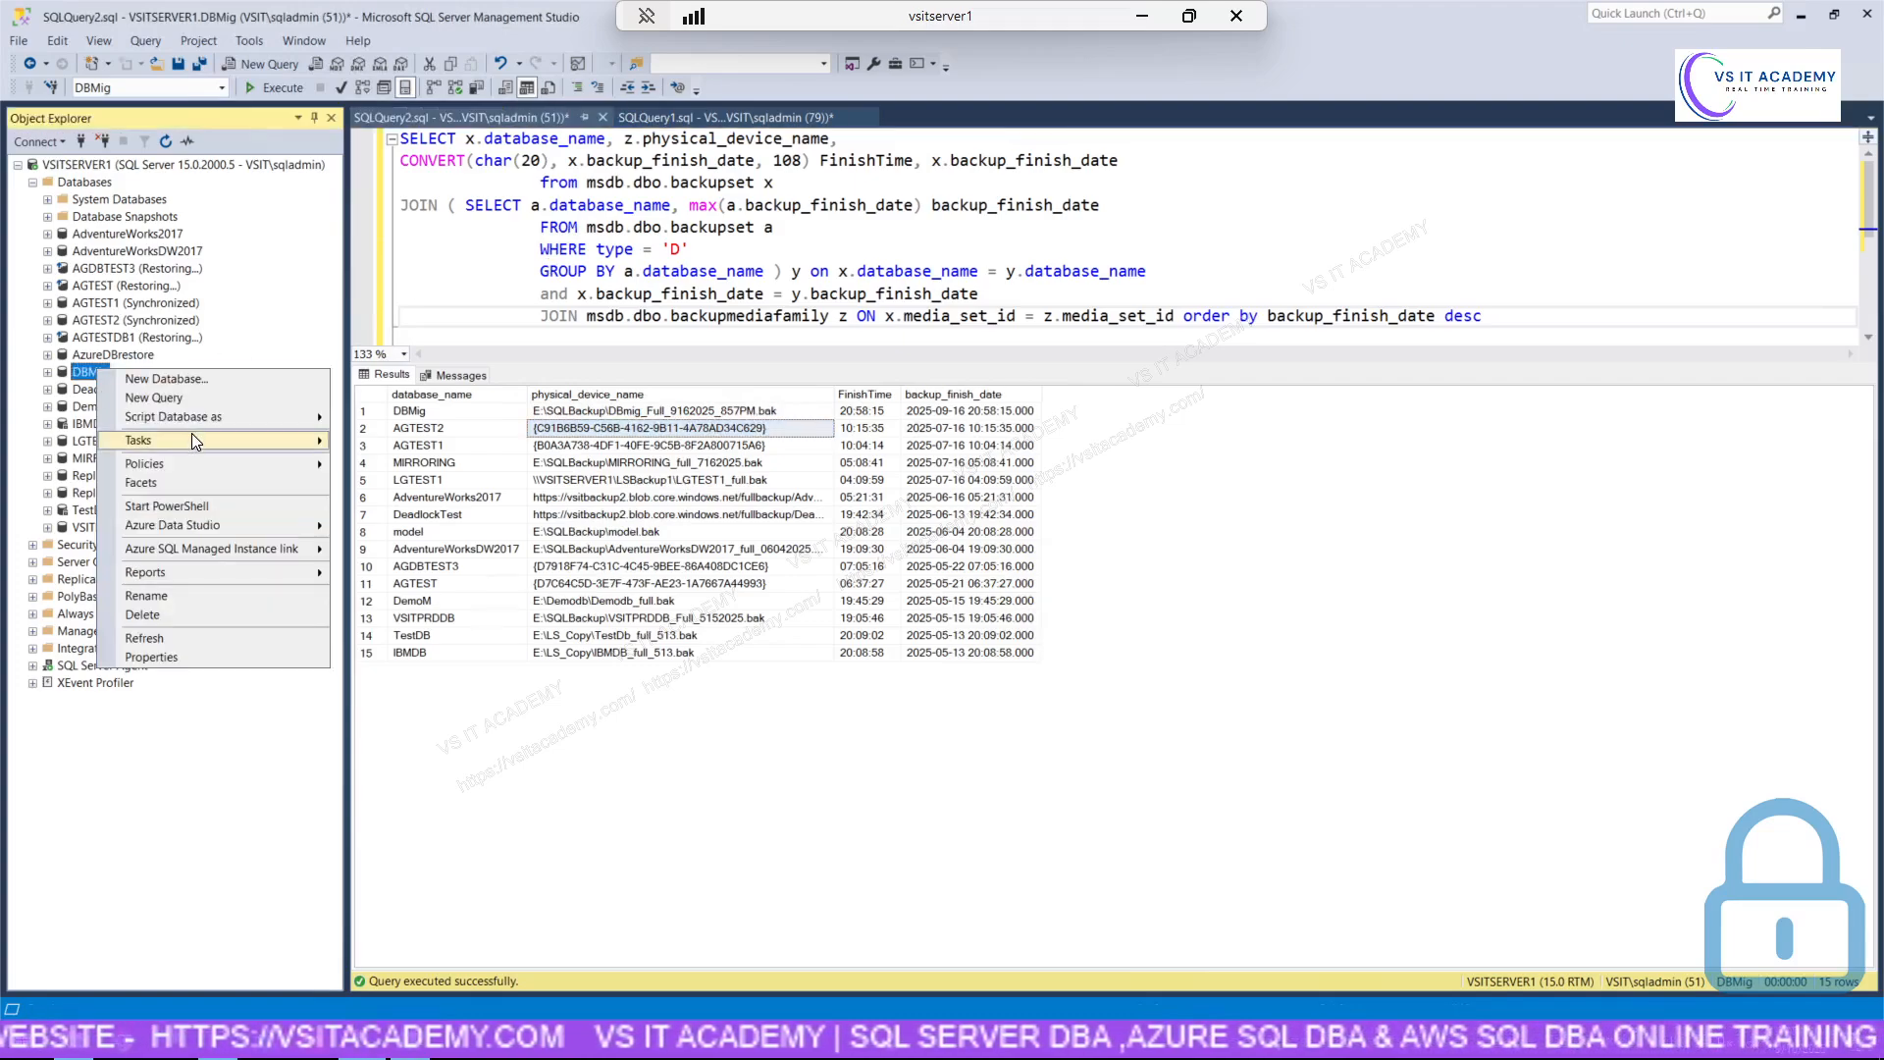
mouse_move(251, 442)
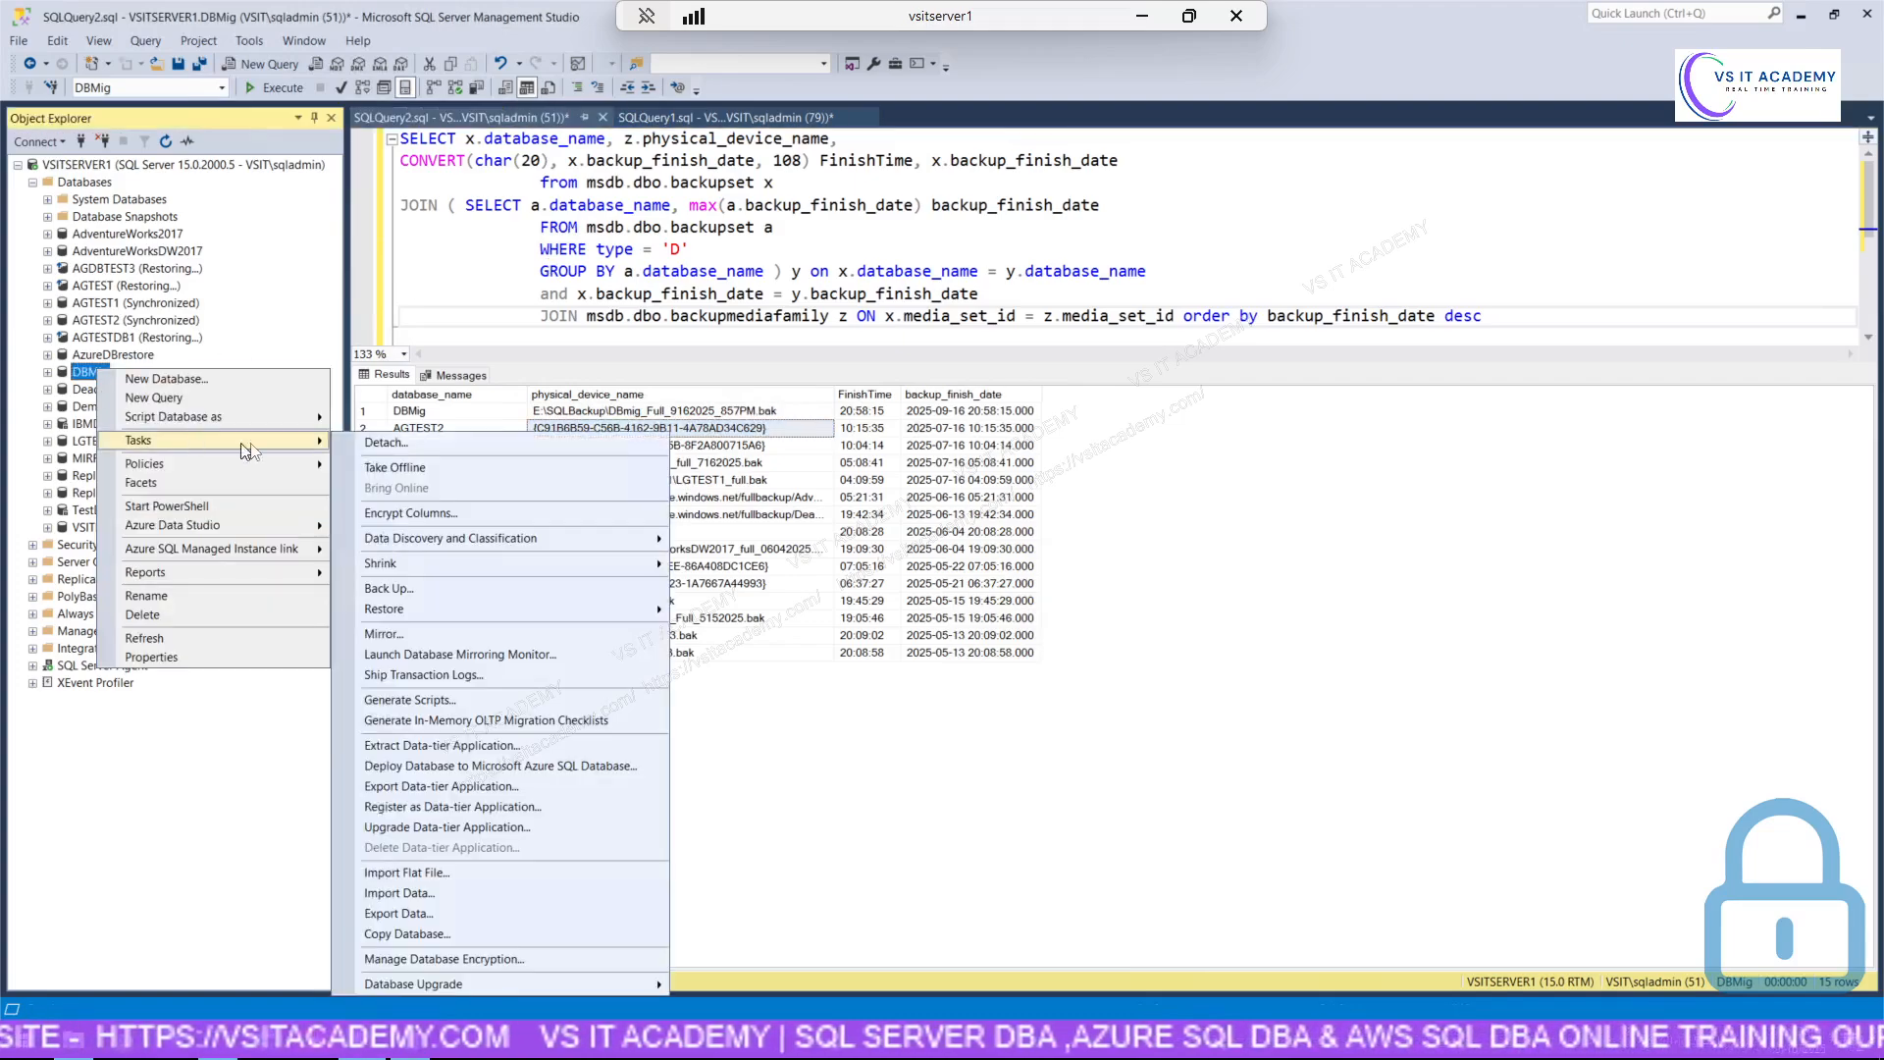
left_click(414, 588)
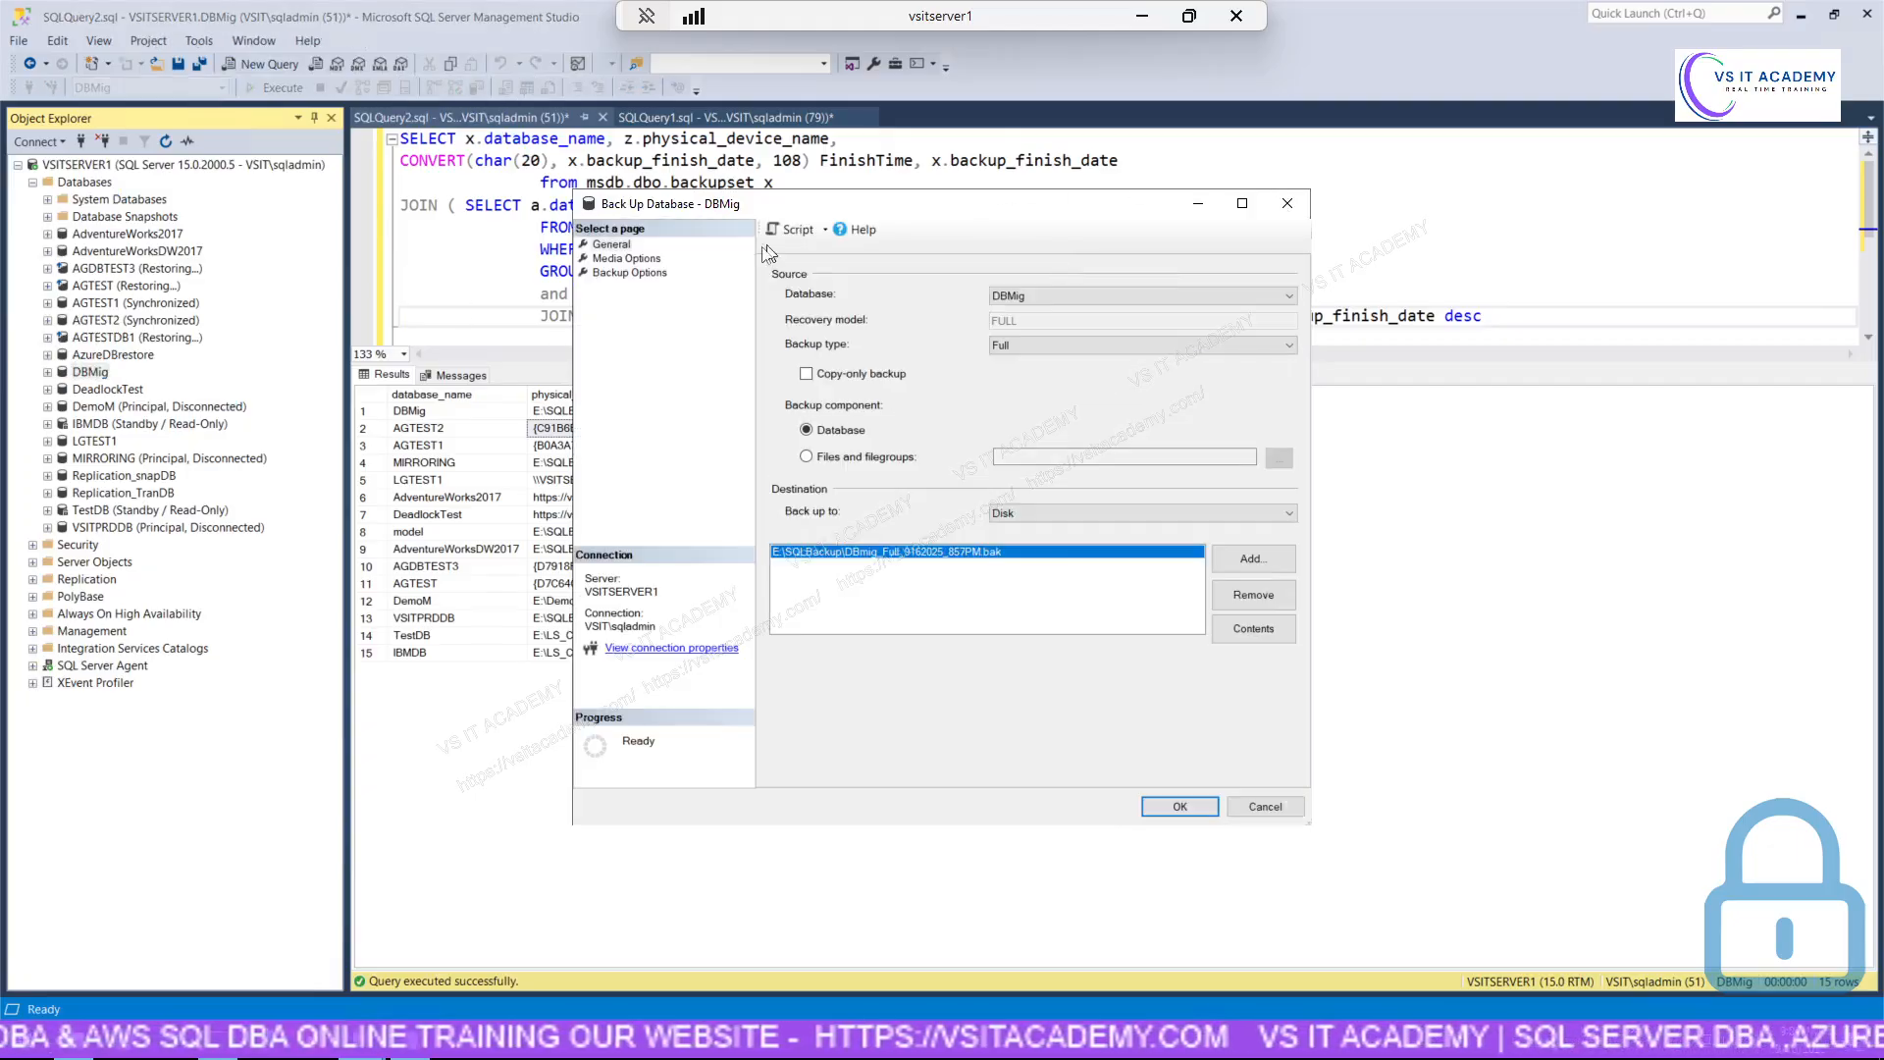
left_click(1307, 205)
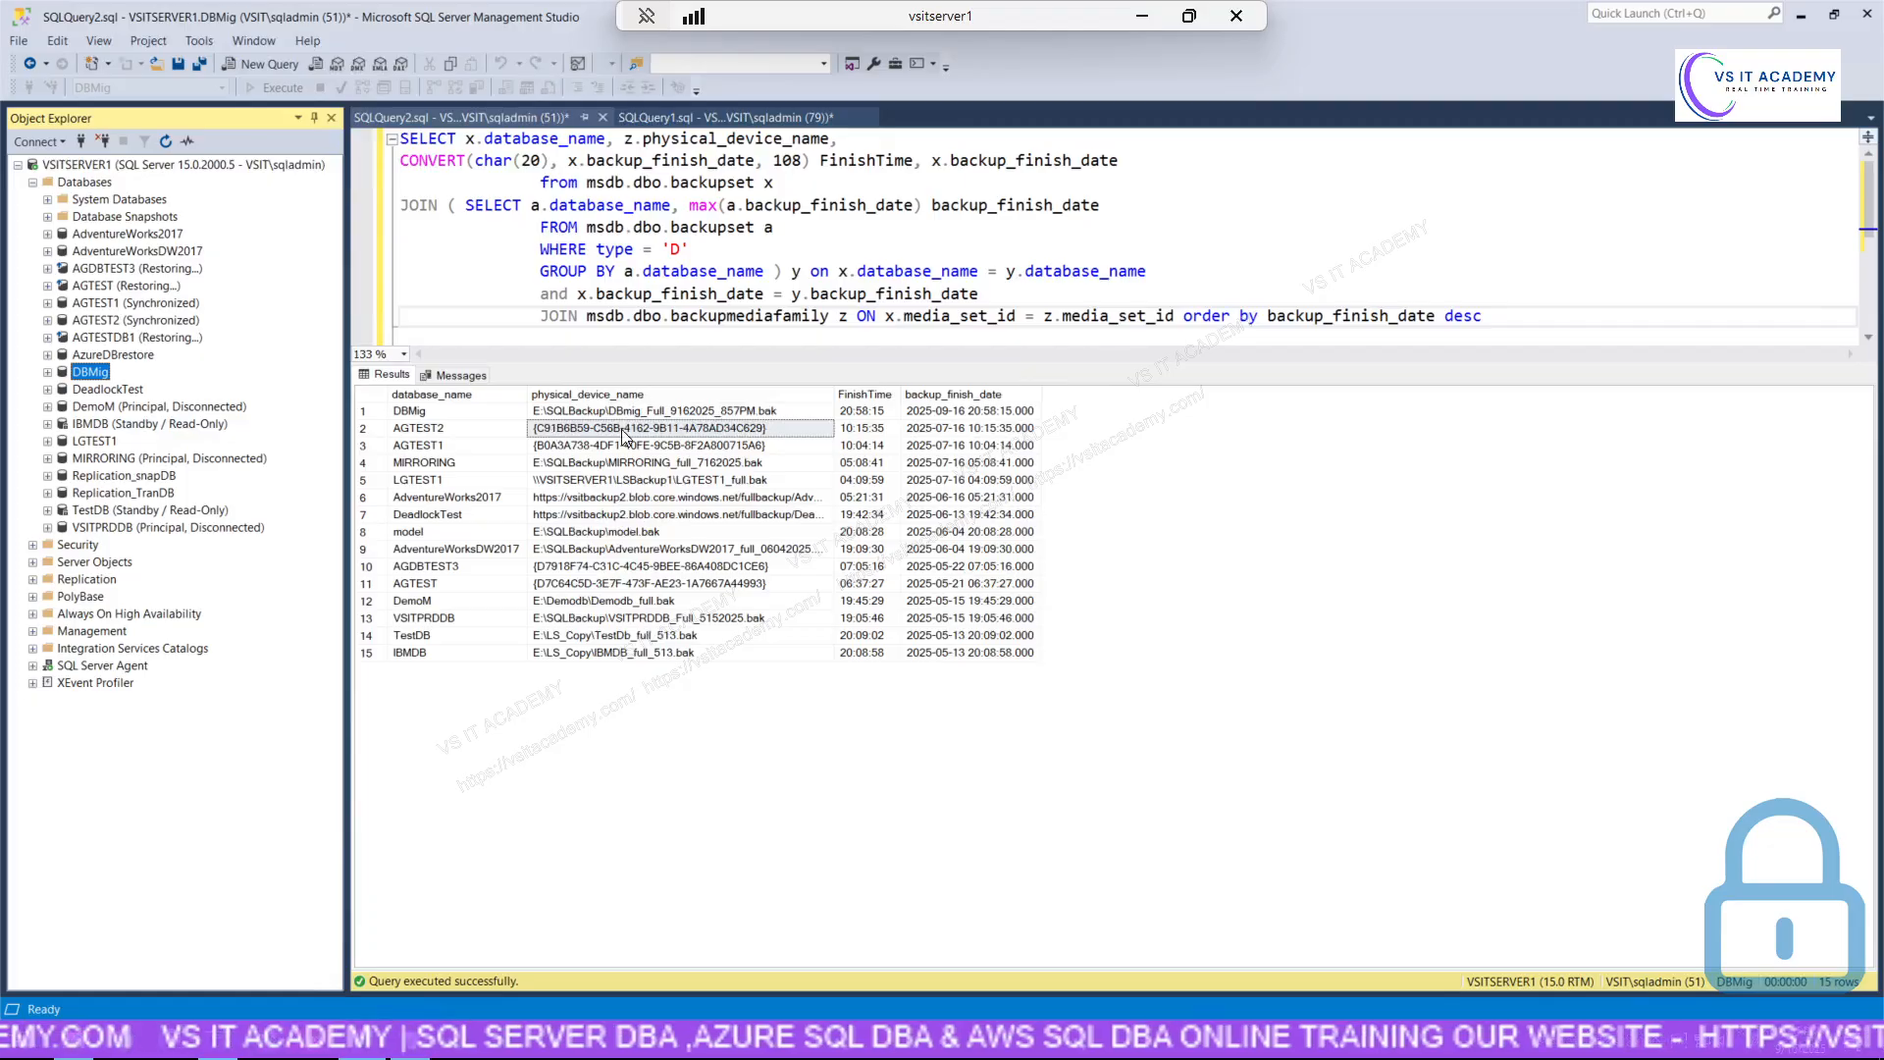
Return to the Canva notes and colour the word "Note:" red.
left_click(1142, 16)
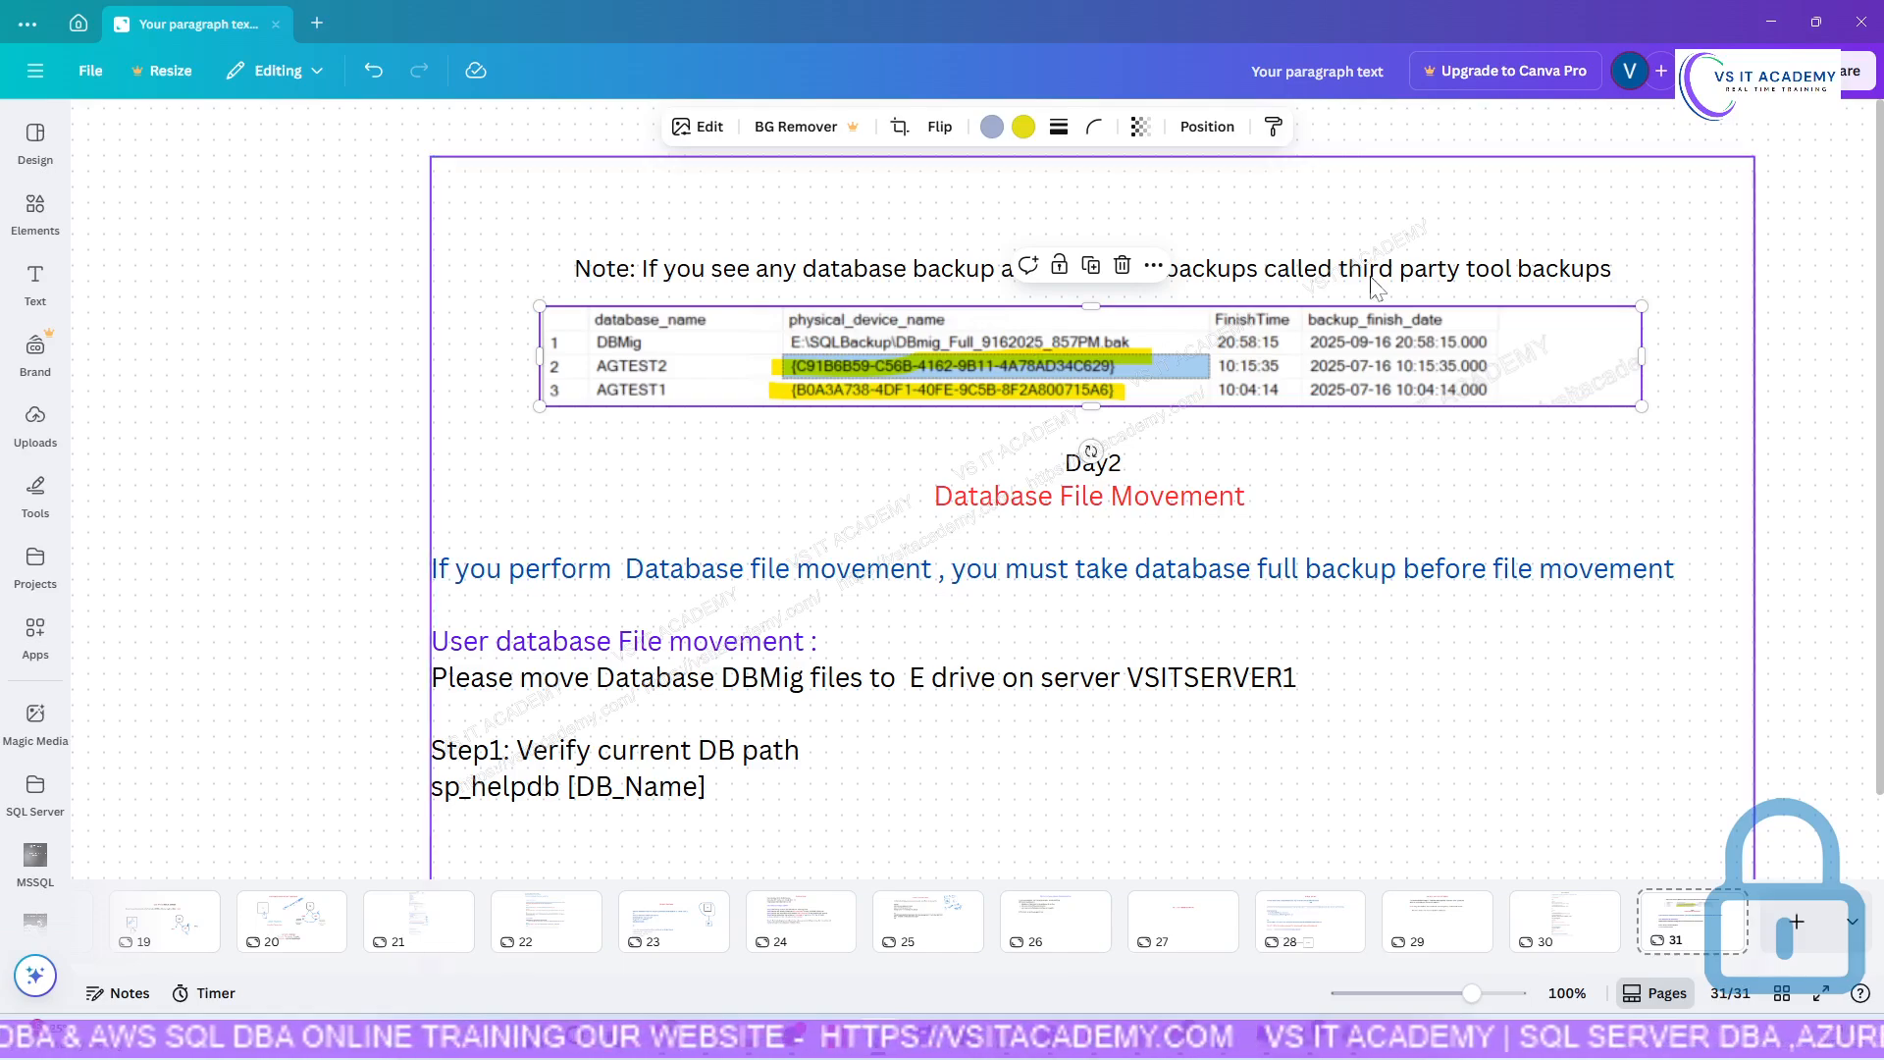
left_click(863, 398)
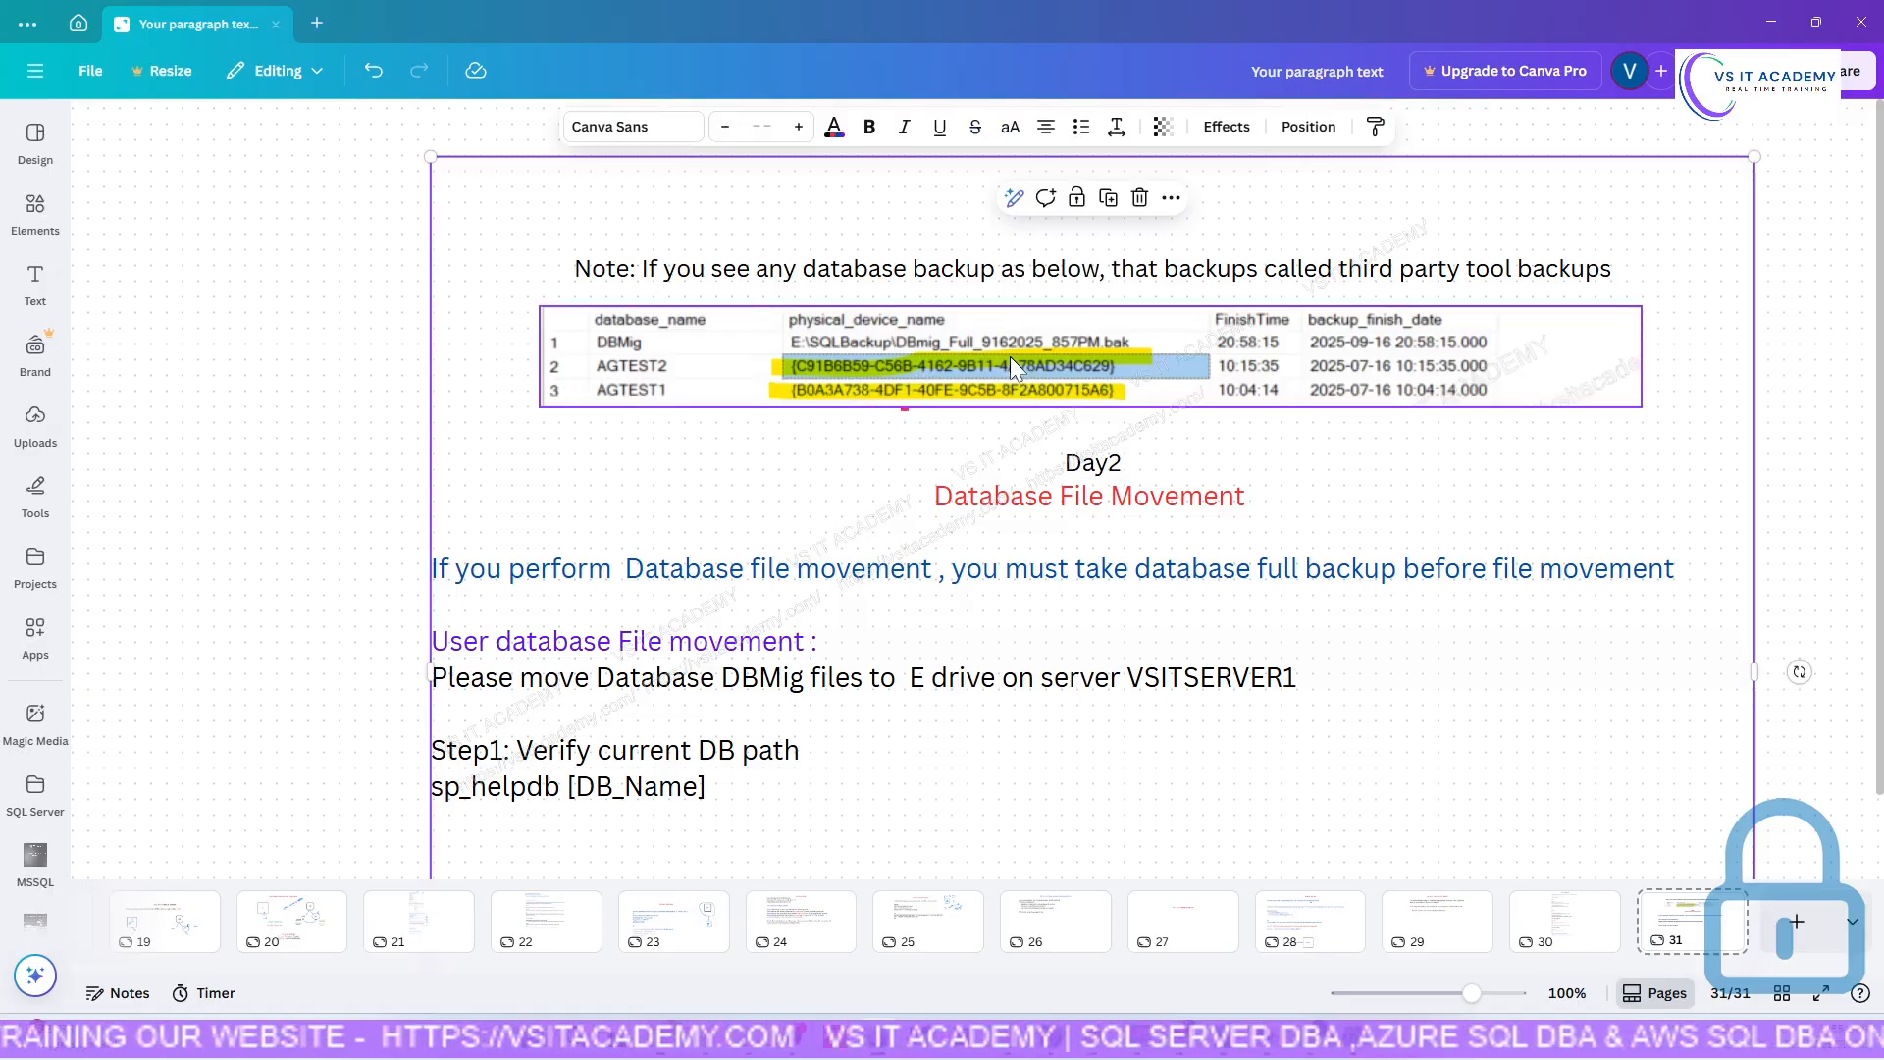
left_click(636, 269)
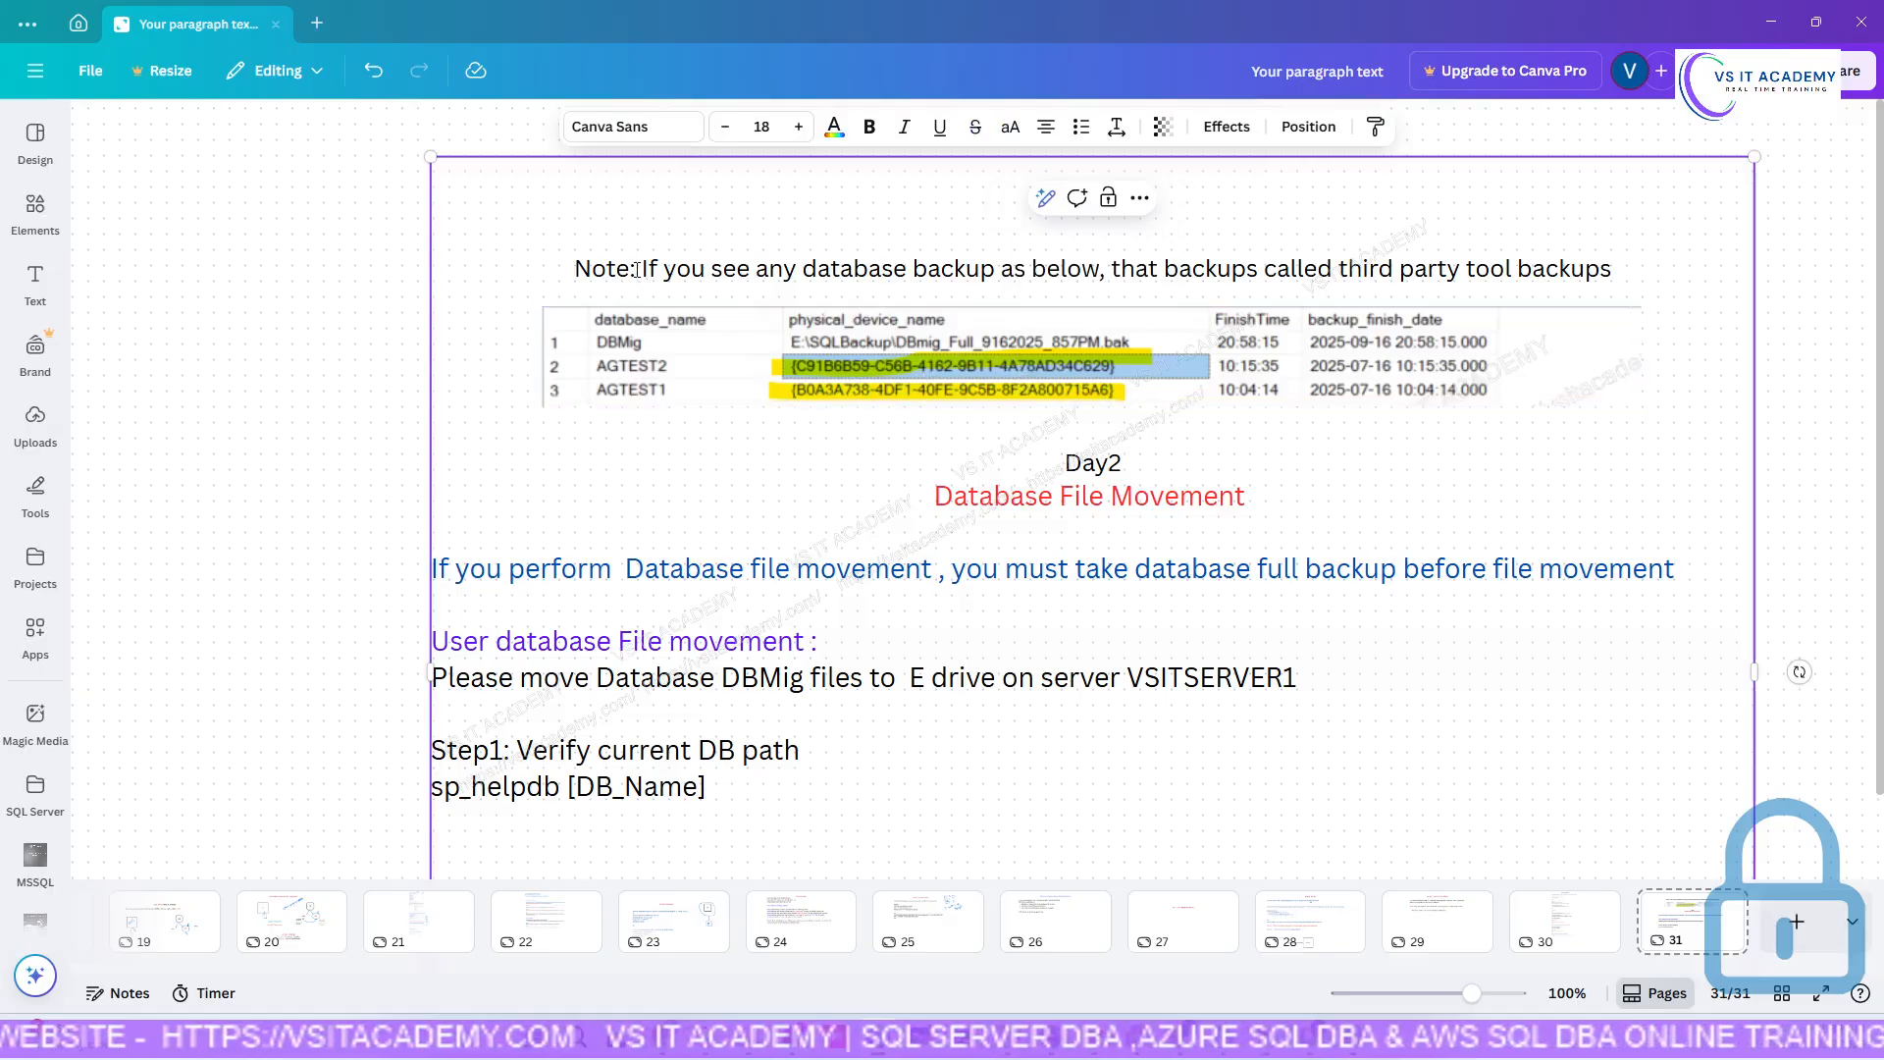
left_click_drag(636, 269, 574, 269)
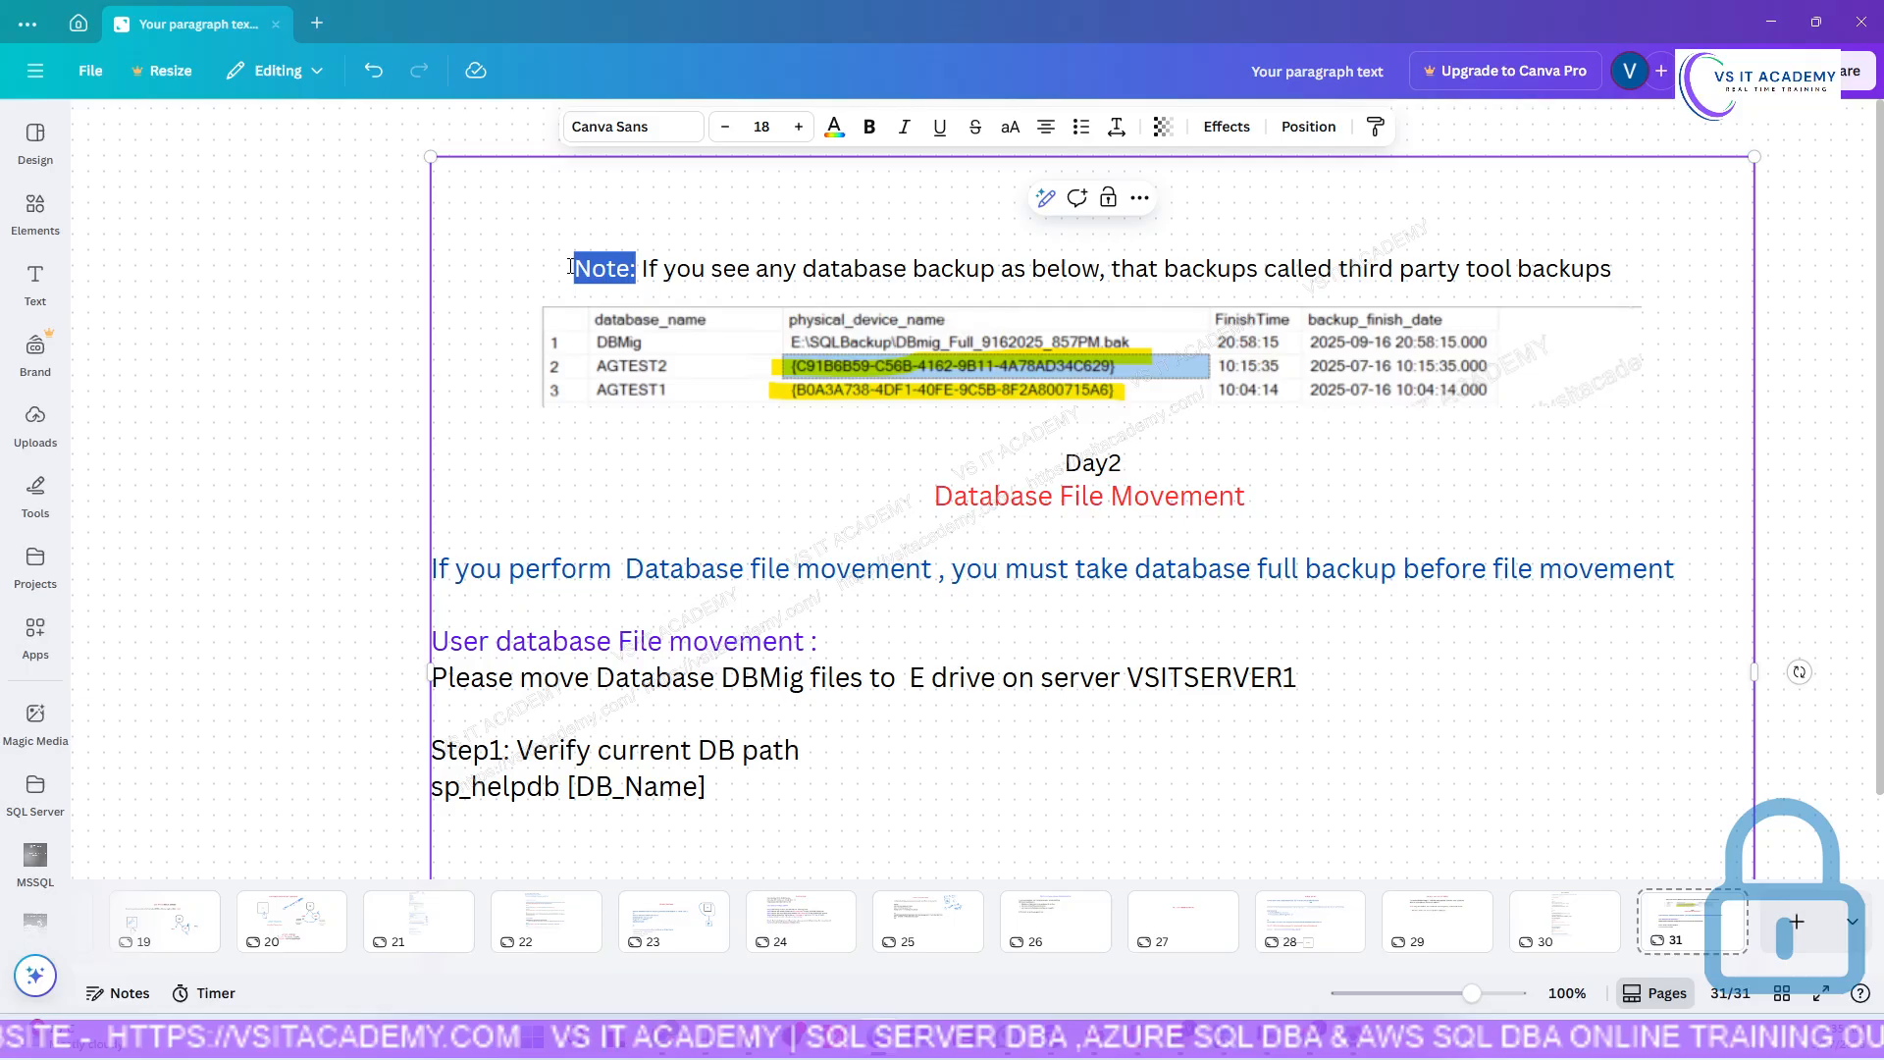
left_click(834, 126)
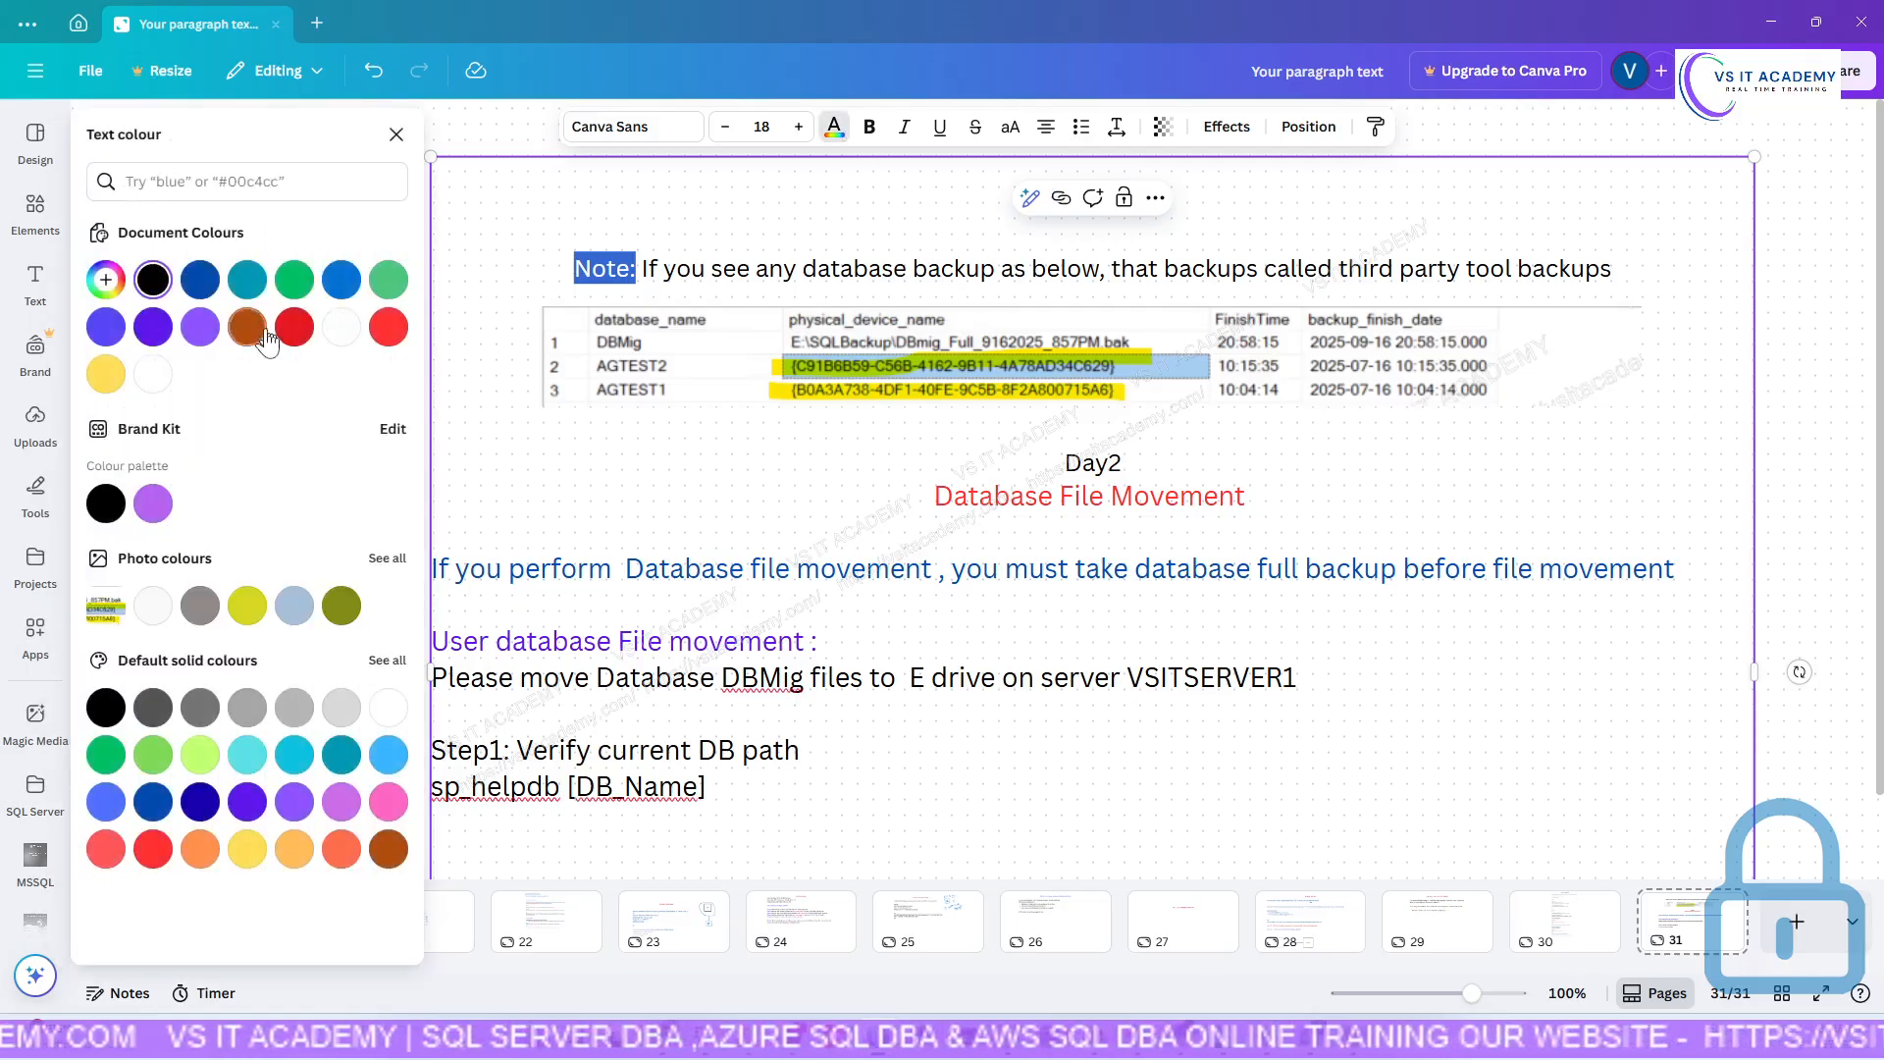
left_click(295, 327)
left_click(756, 390)
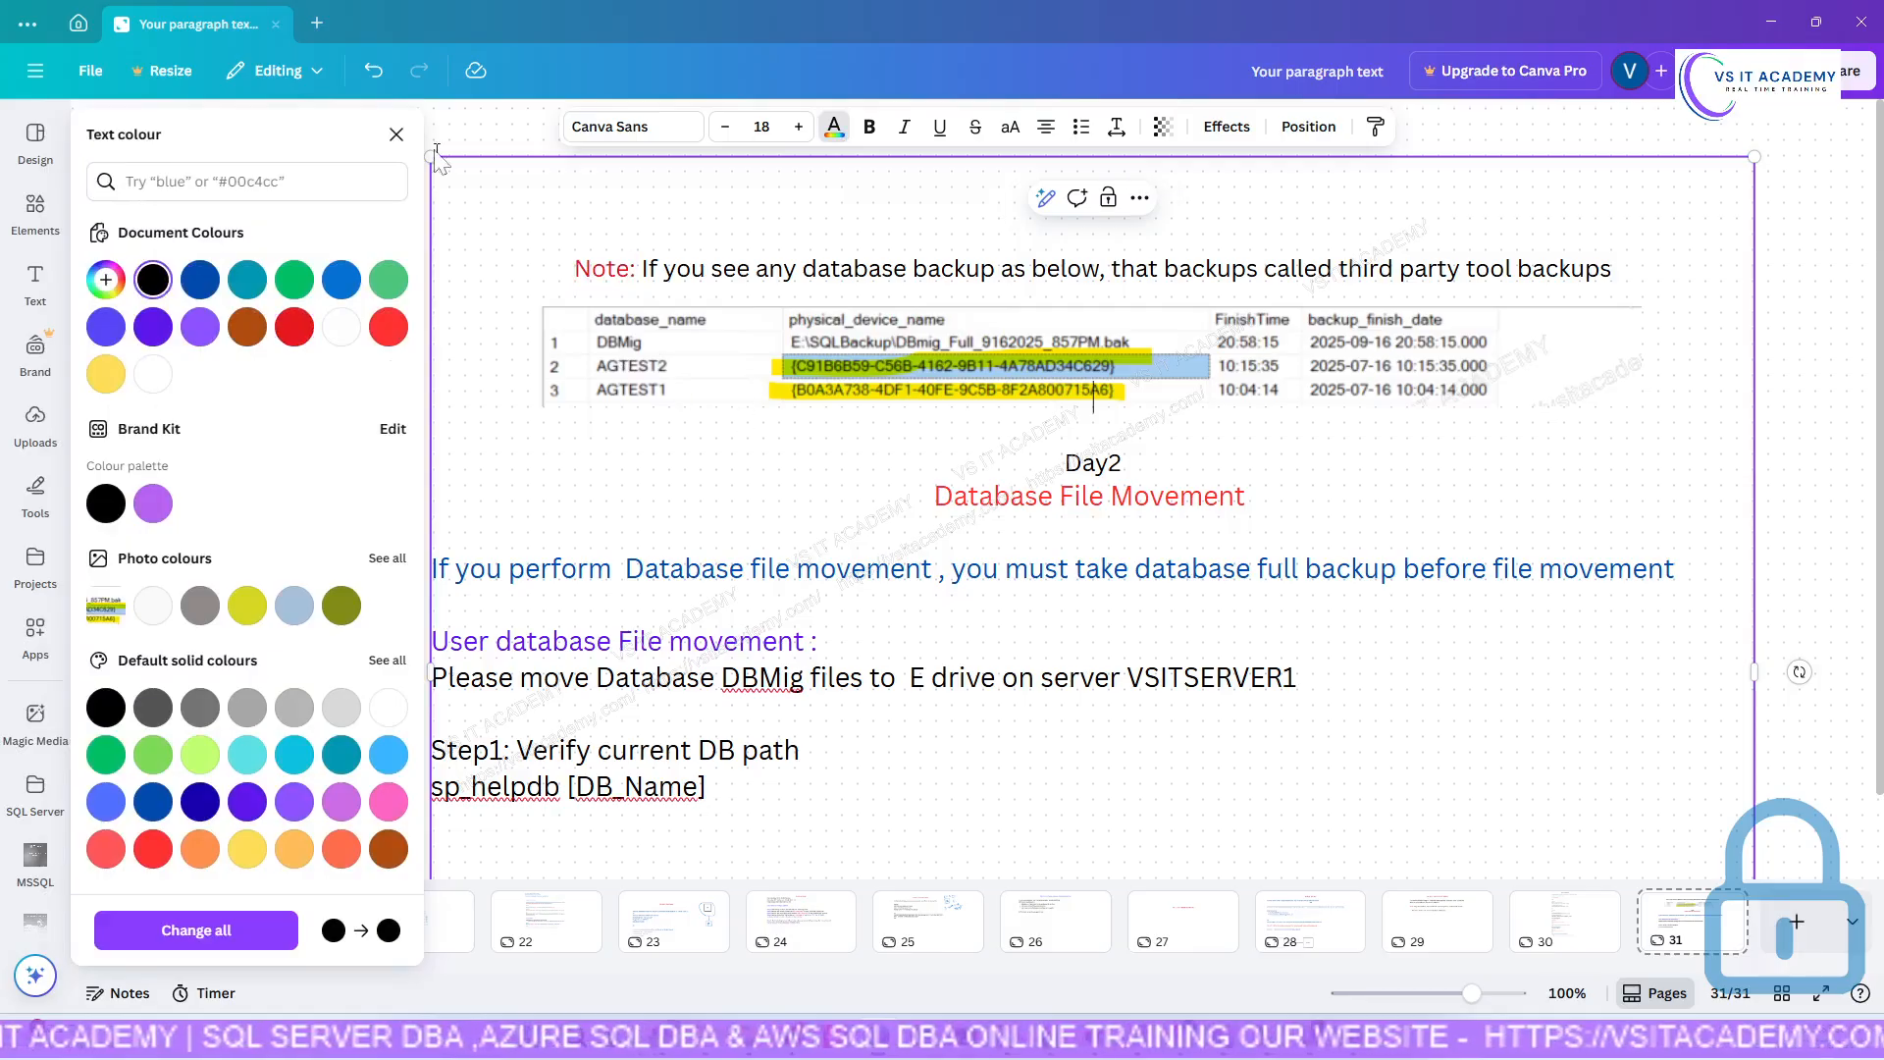
left_click(396, 134)
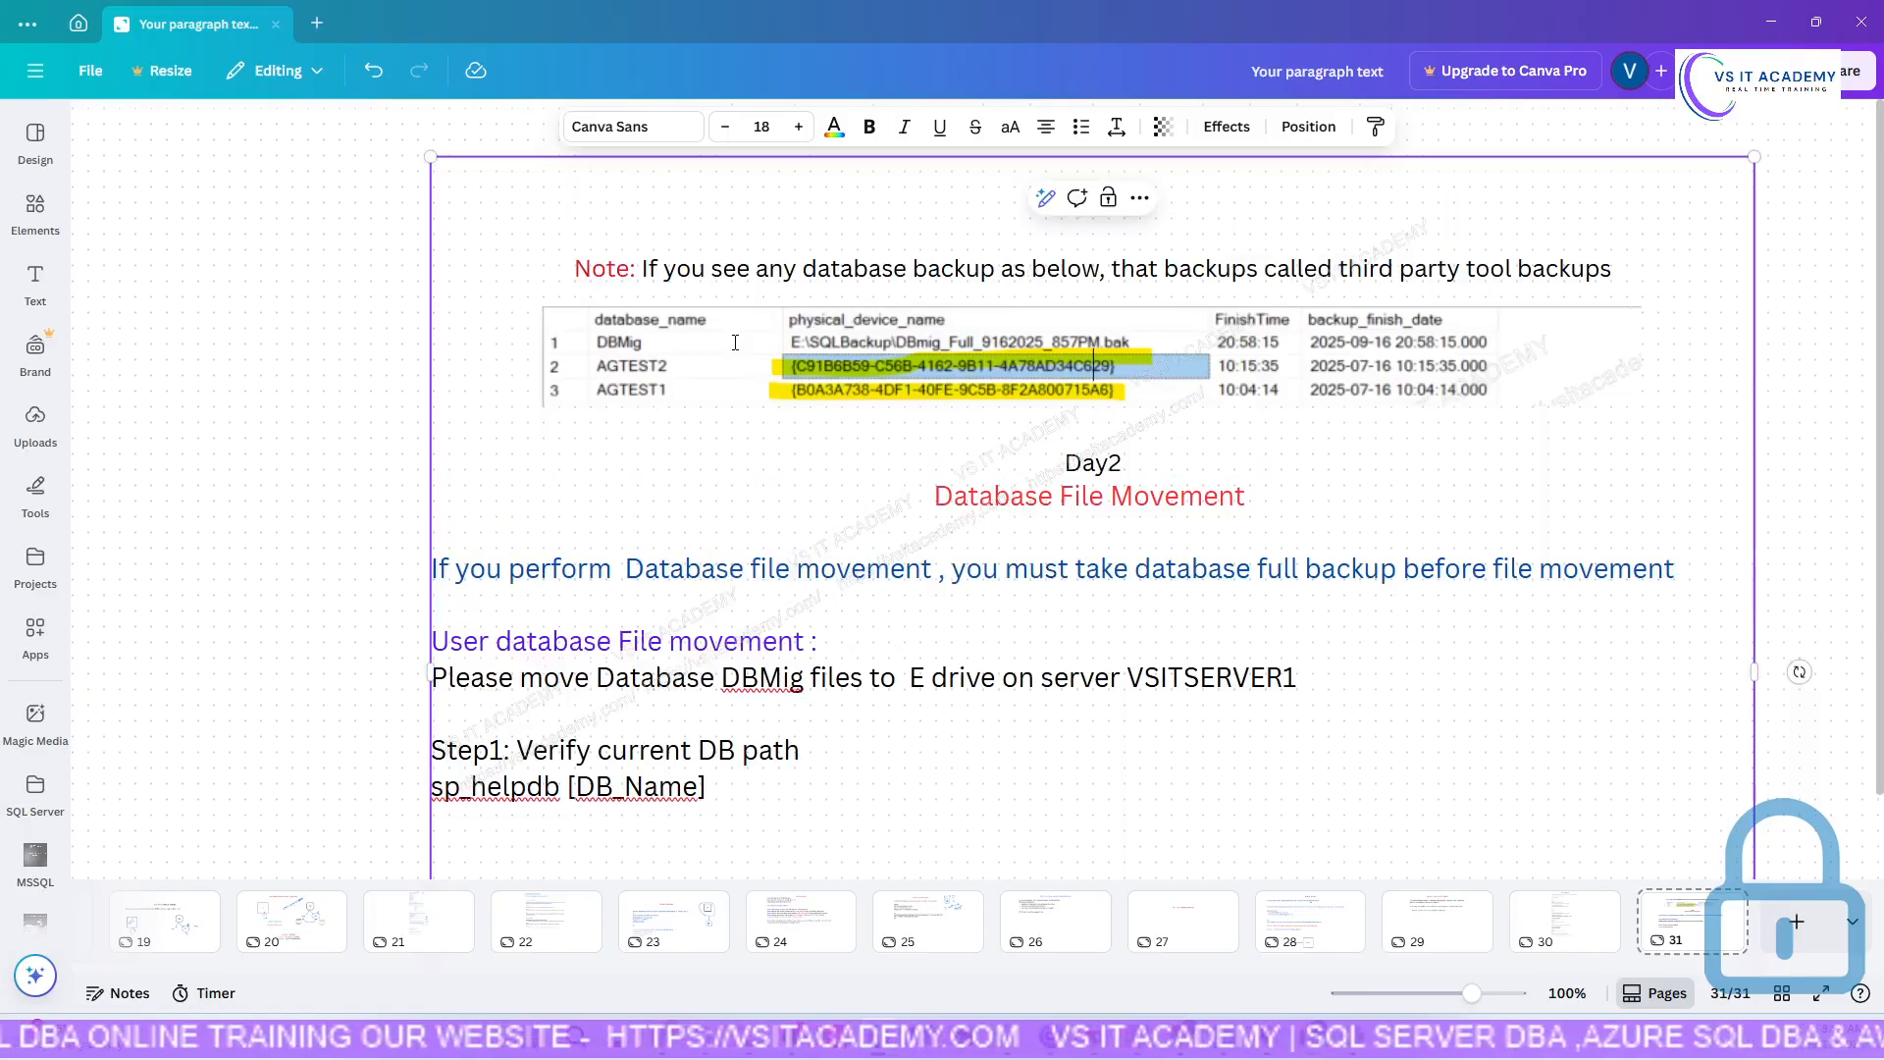
Append "and note it" to the line "Step1: Verify current DB path" in the notes.
scroll(735, 342, "down", 1)
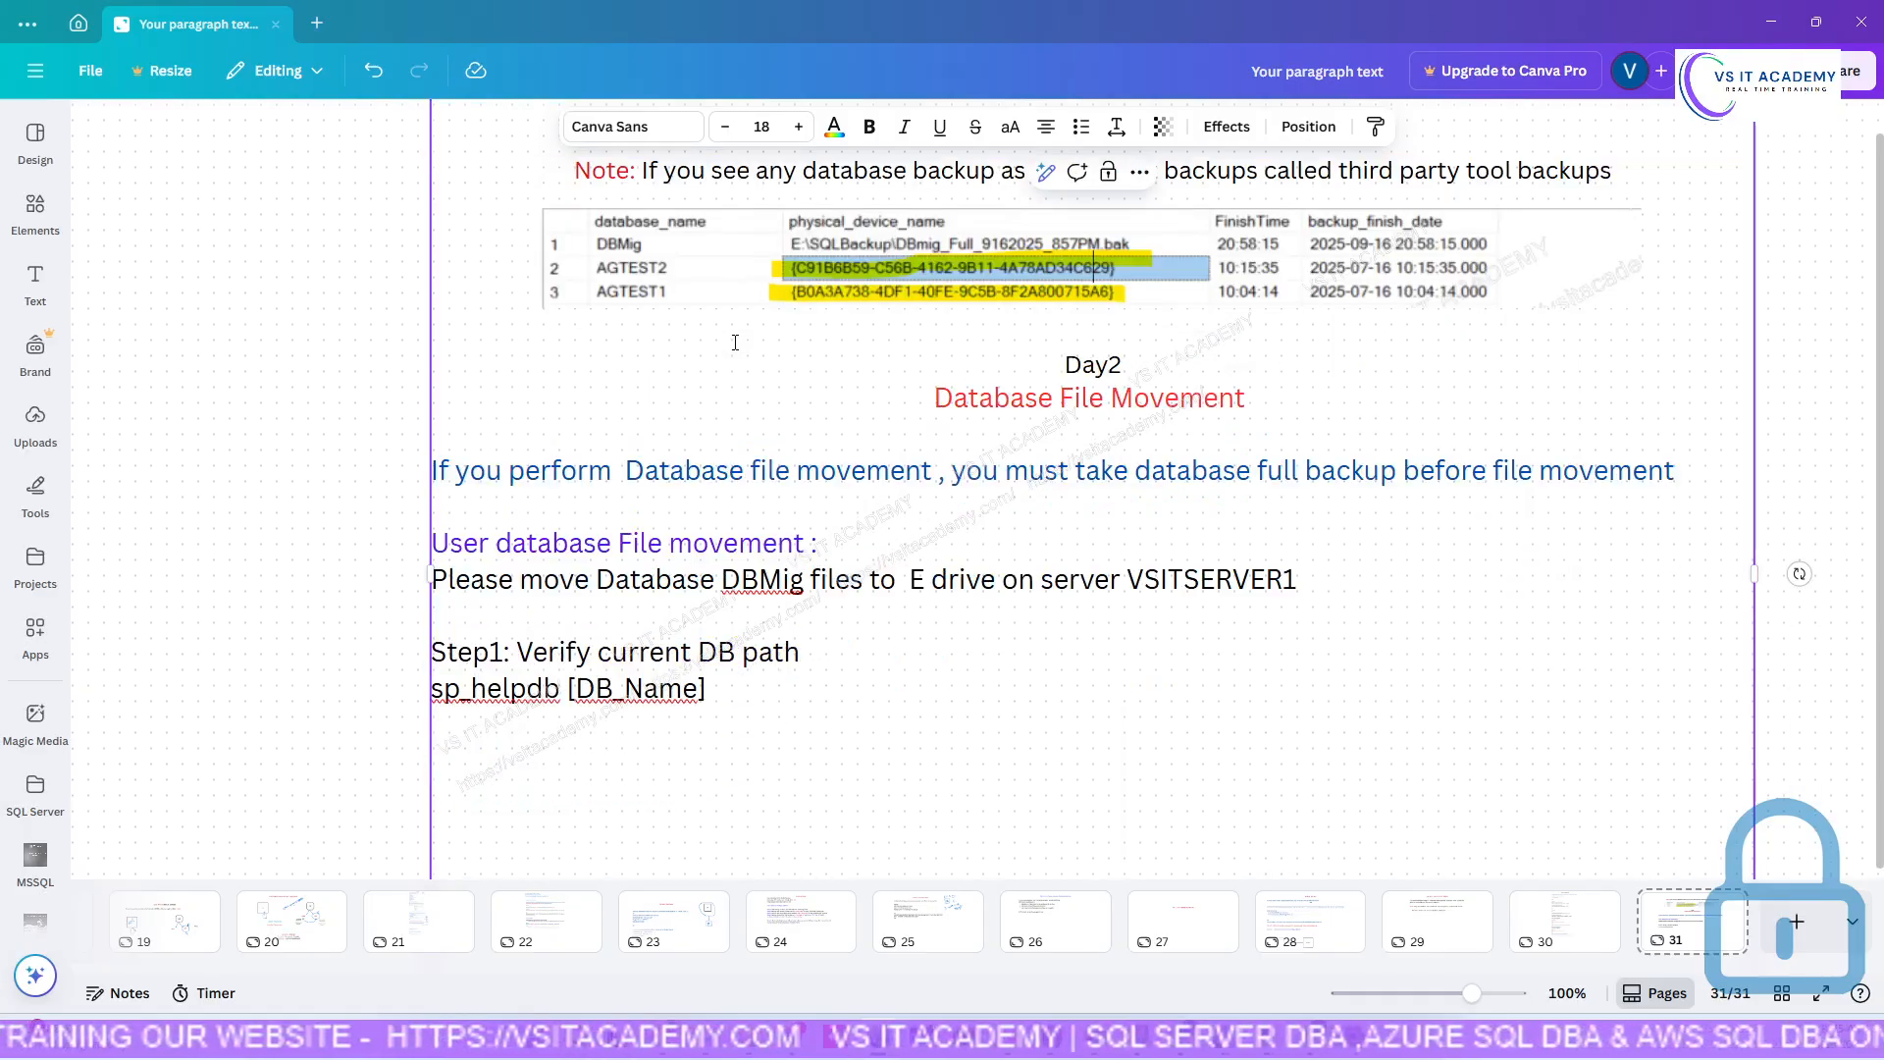
scroll(735, 343, "up", 1)
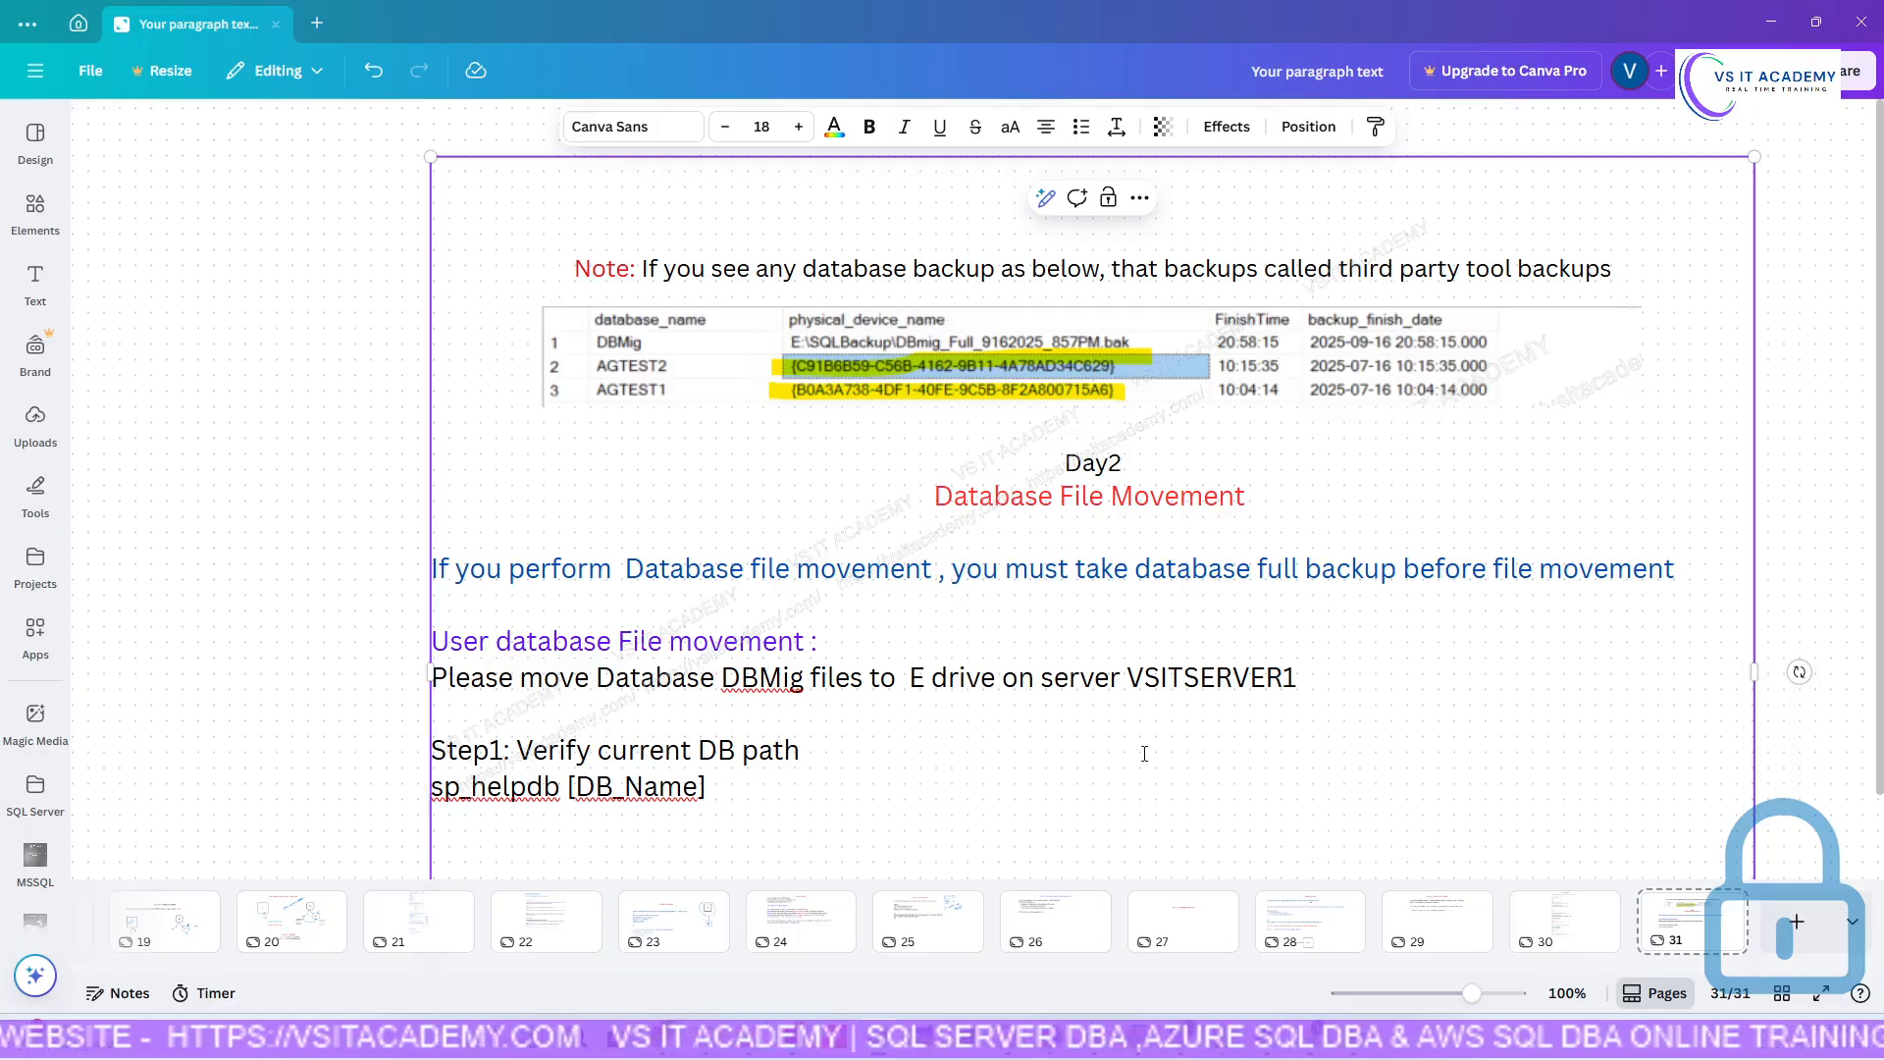
scroll(1420, 608, "down", 3)
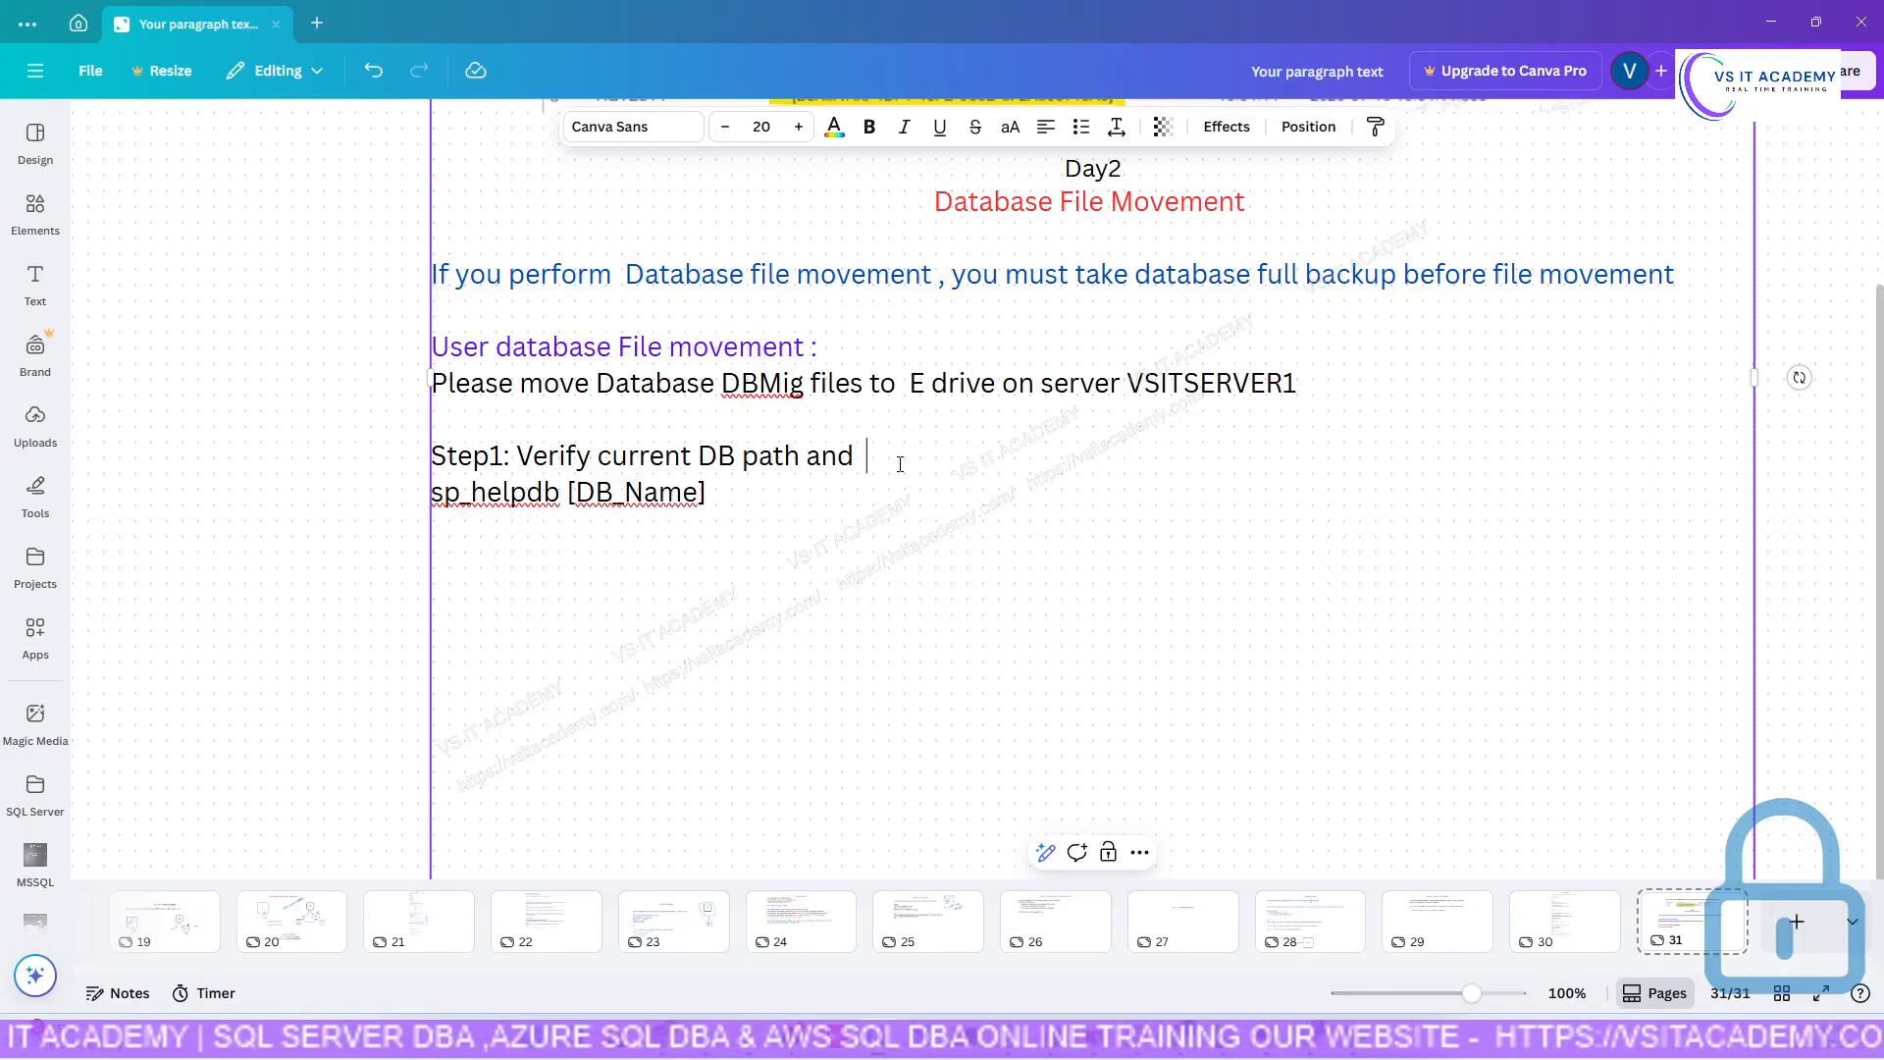
type("note it")
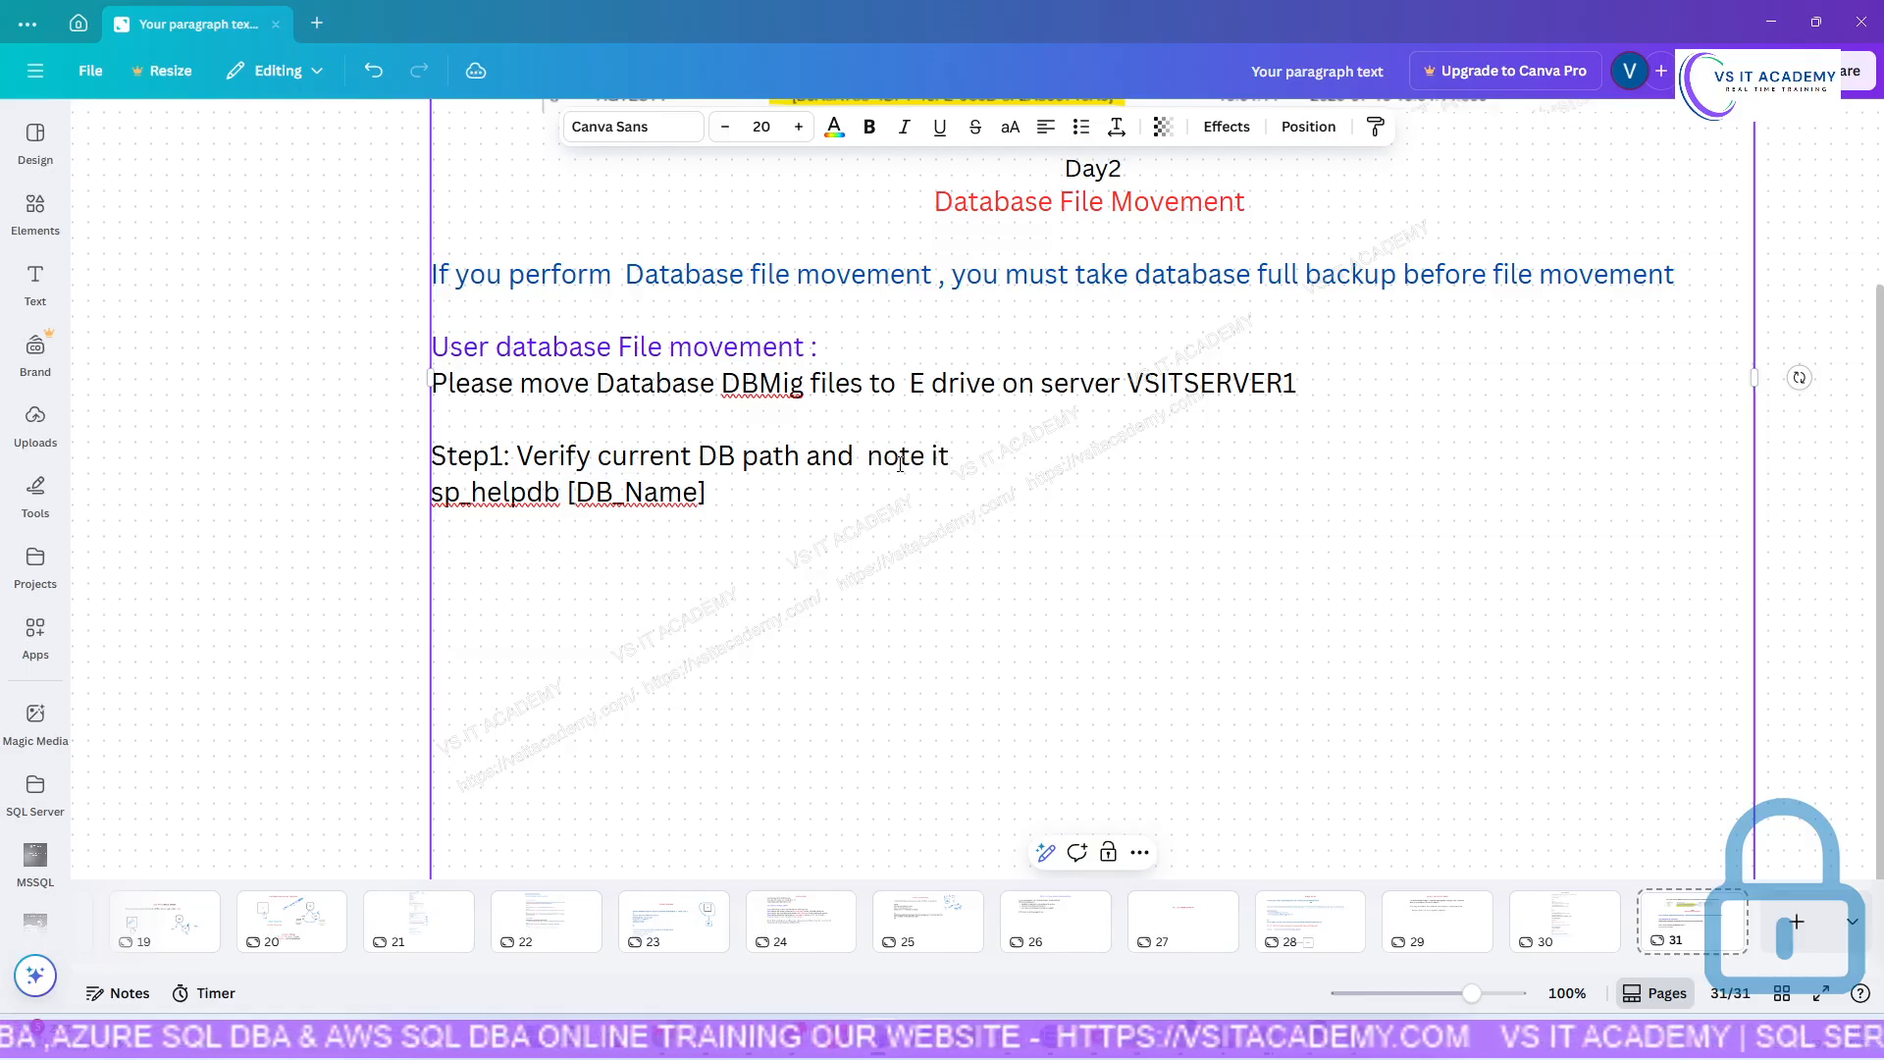
Review the DBMig file paths recorded in Notepad on vsitserver1, and return to the Canva notes.
left_click(1286, 1035)
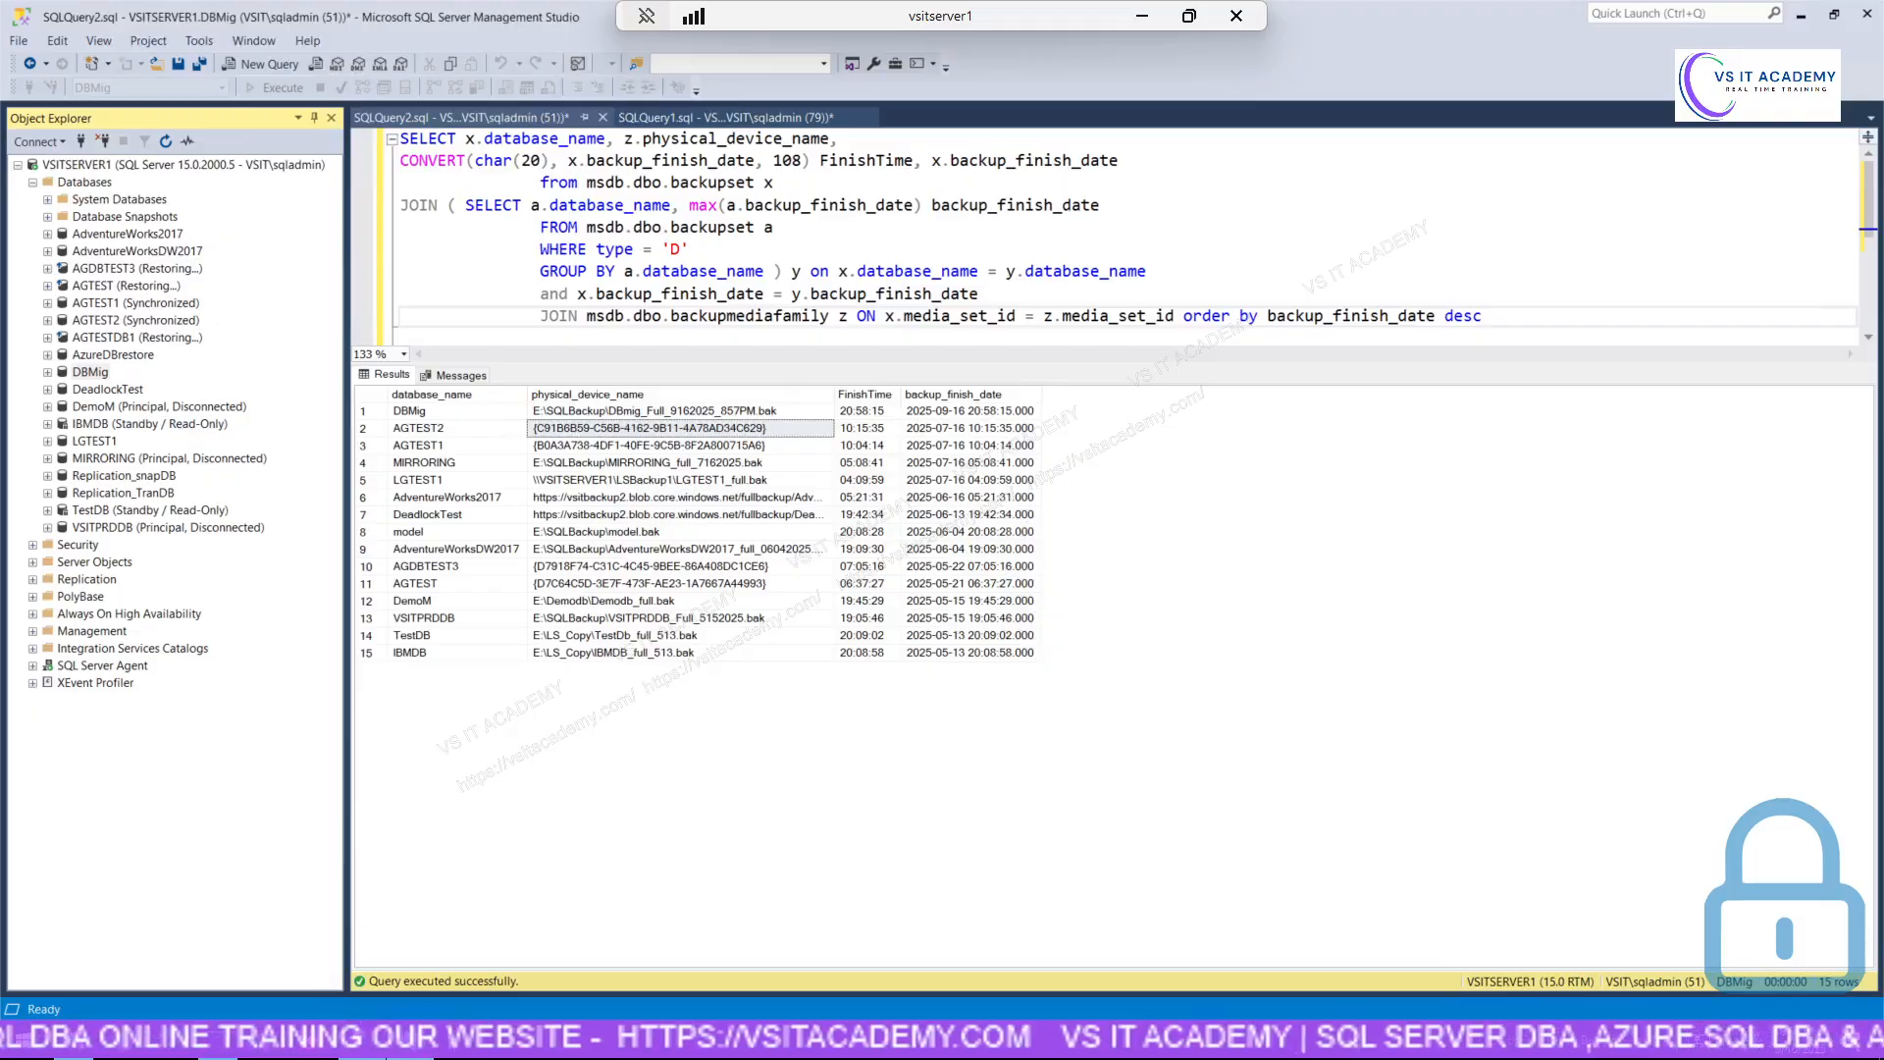
left_click(410, 1040)
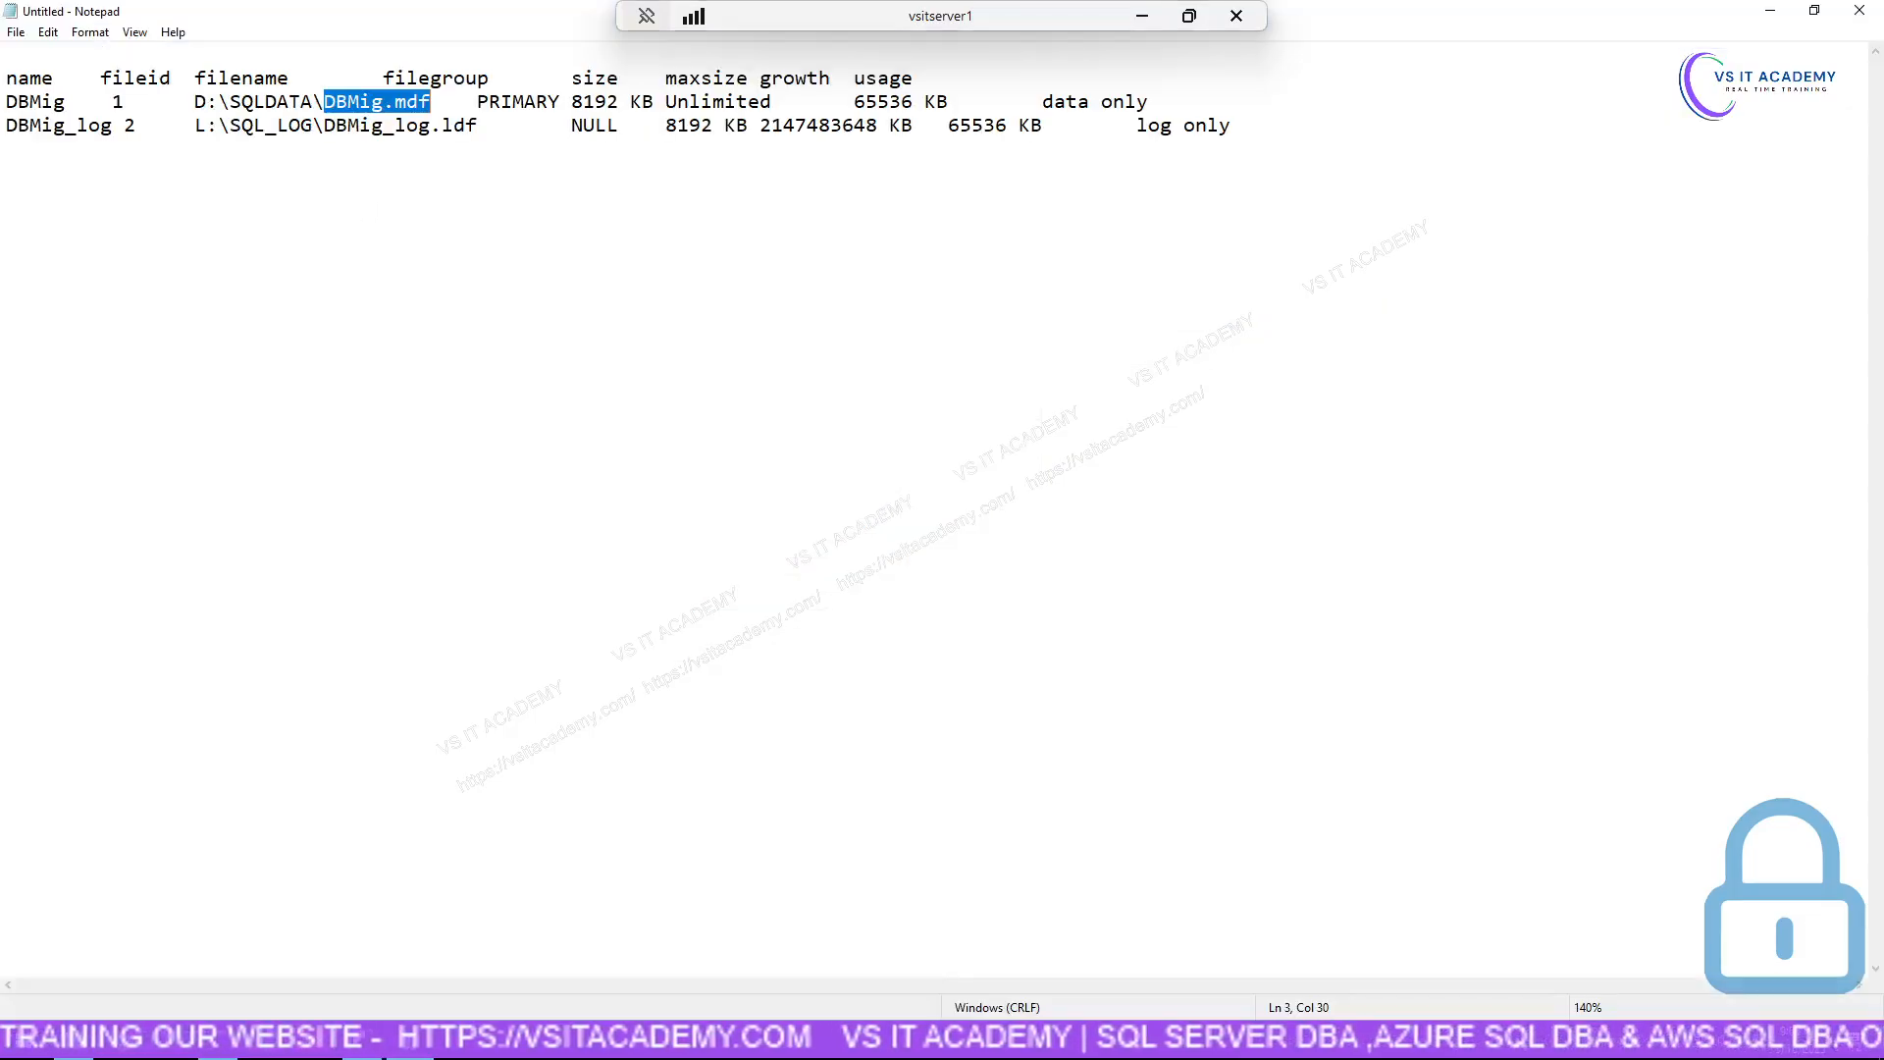
left_click(1772, 14)
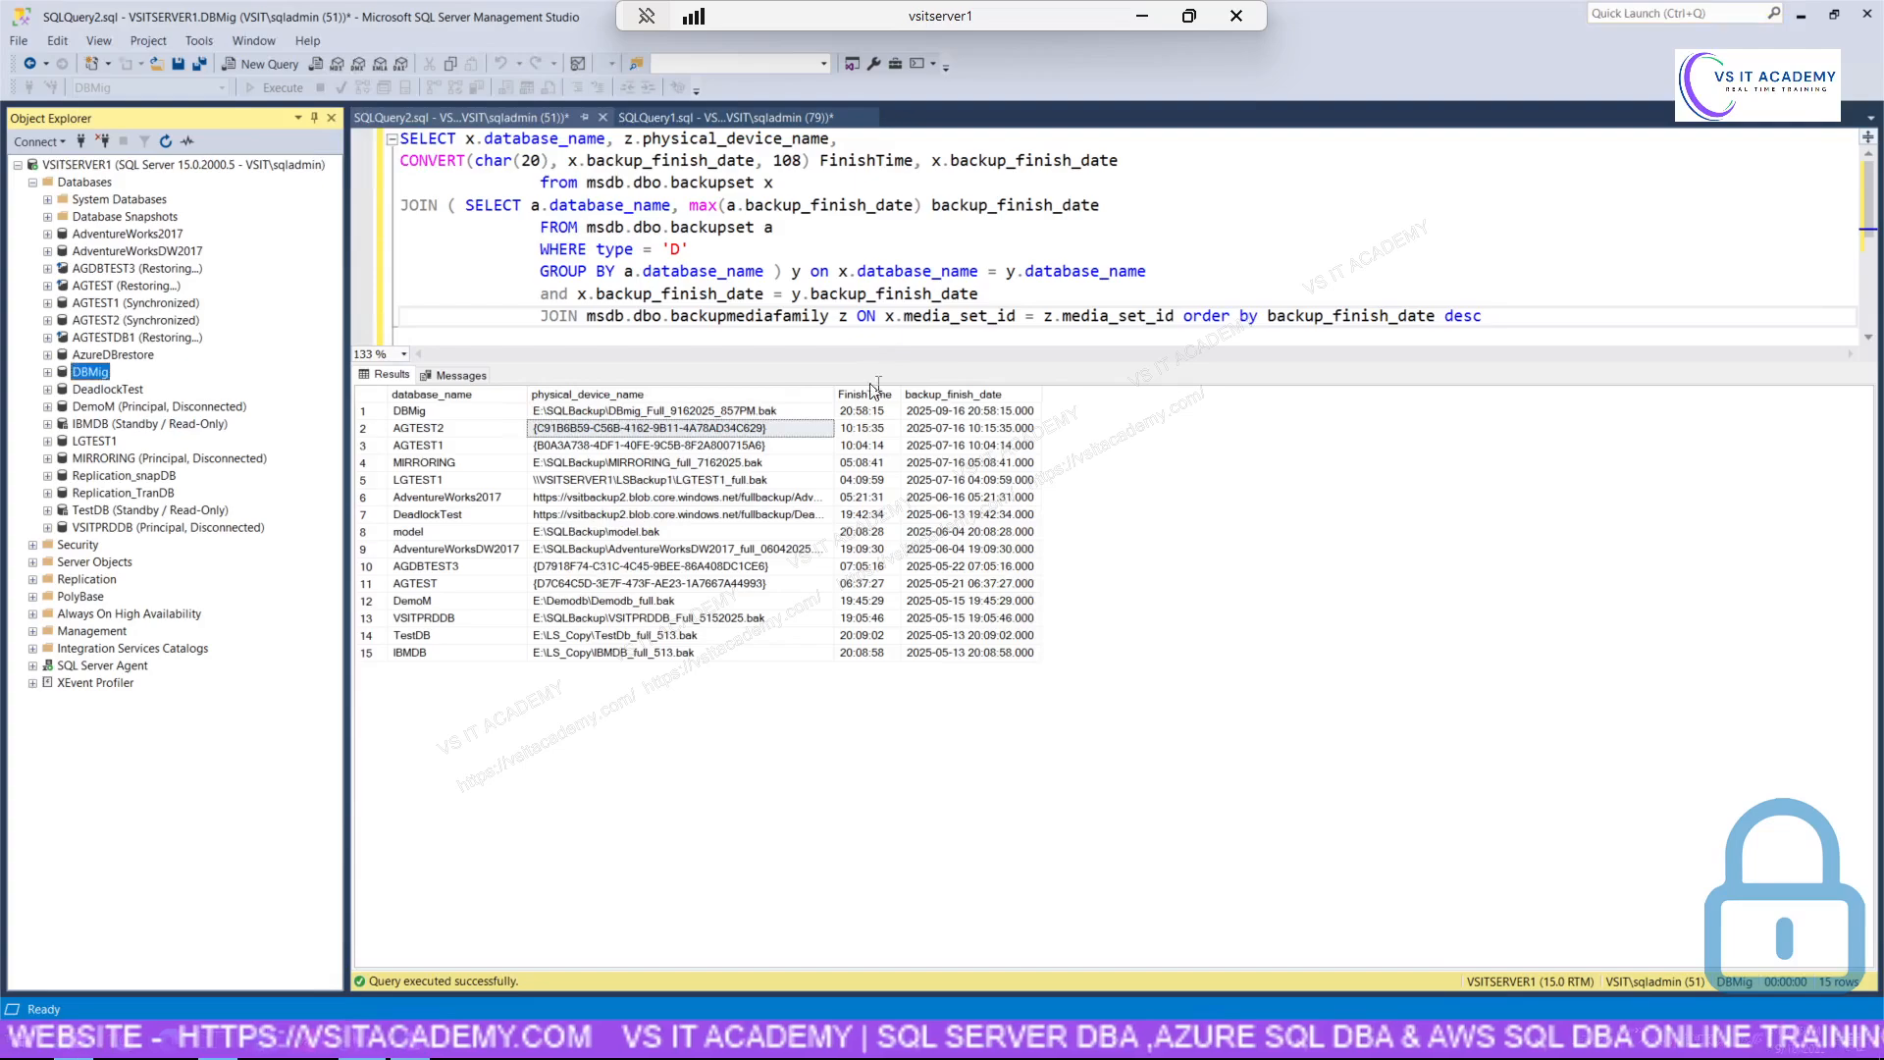
left_click(1143, 16)
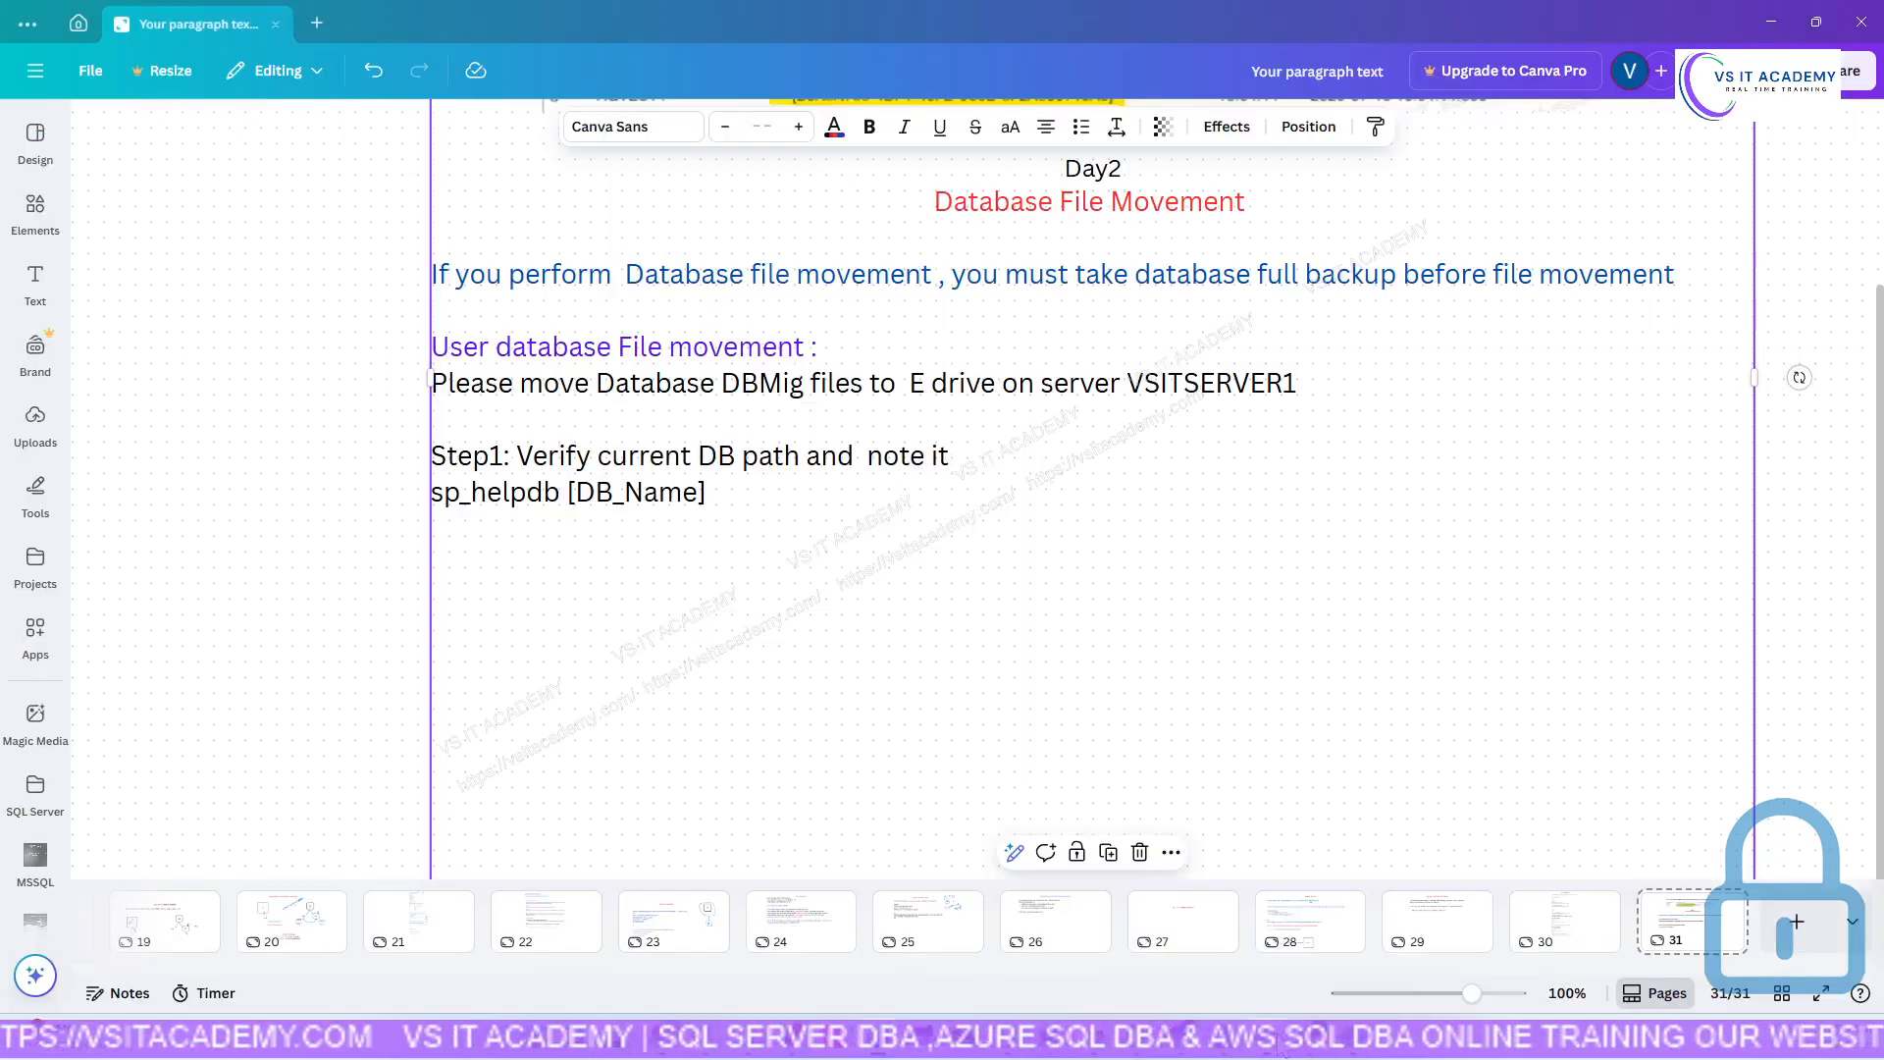
mouse_move(947, 1052)
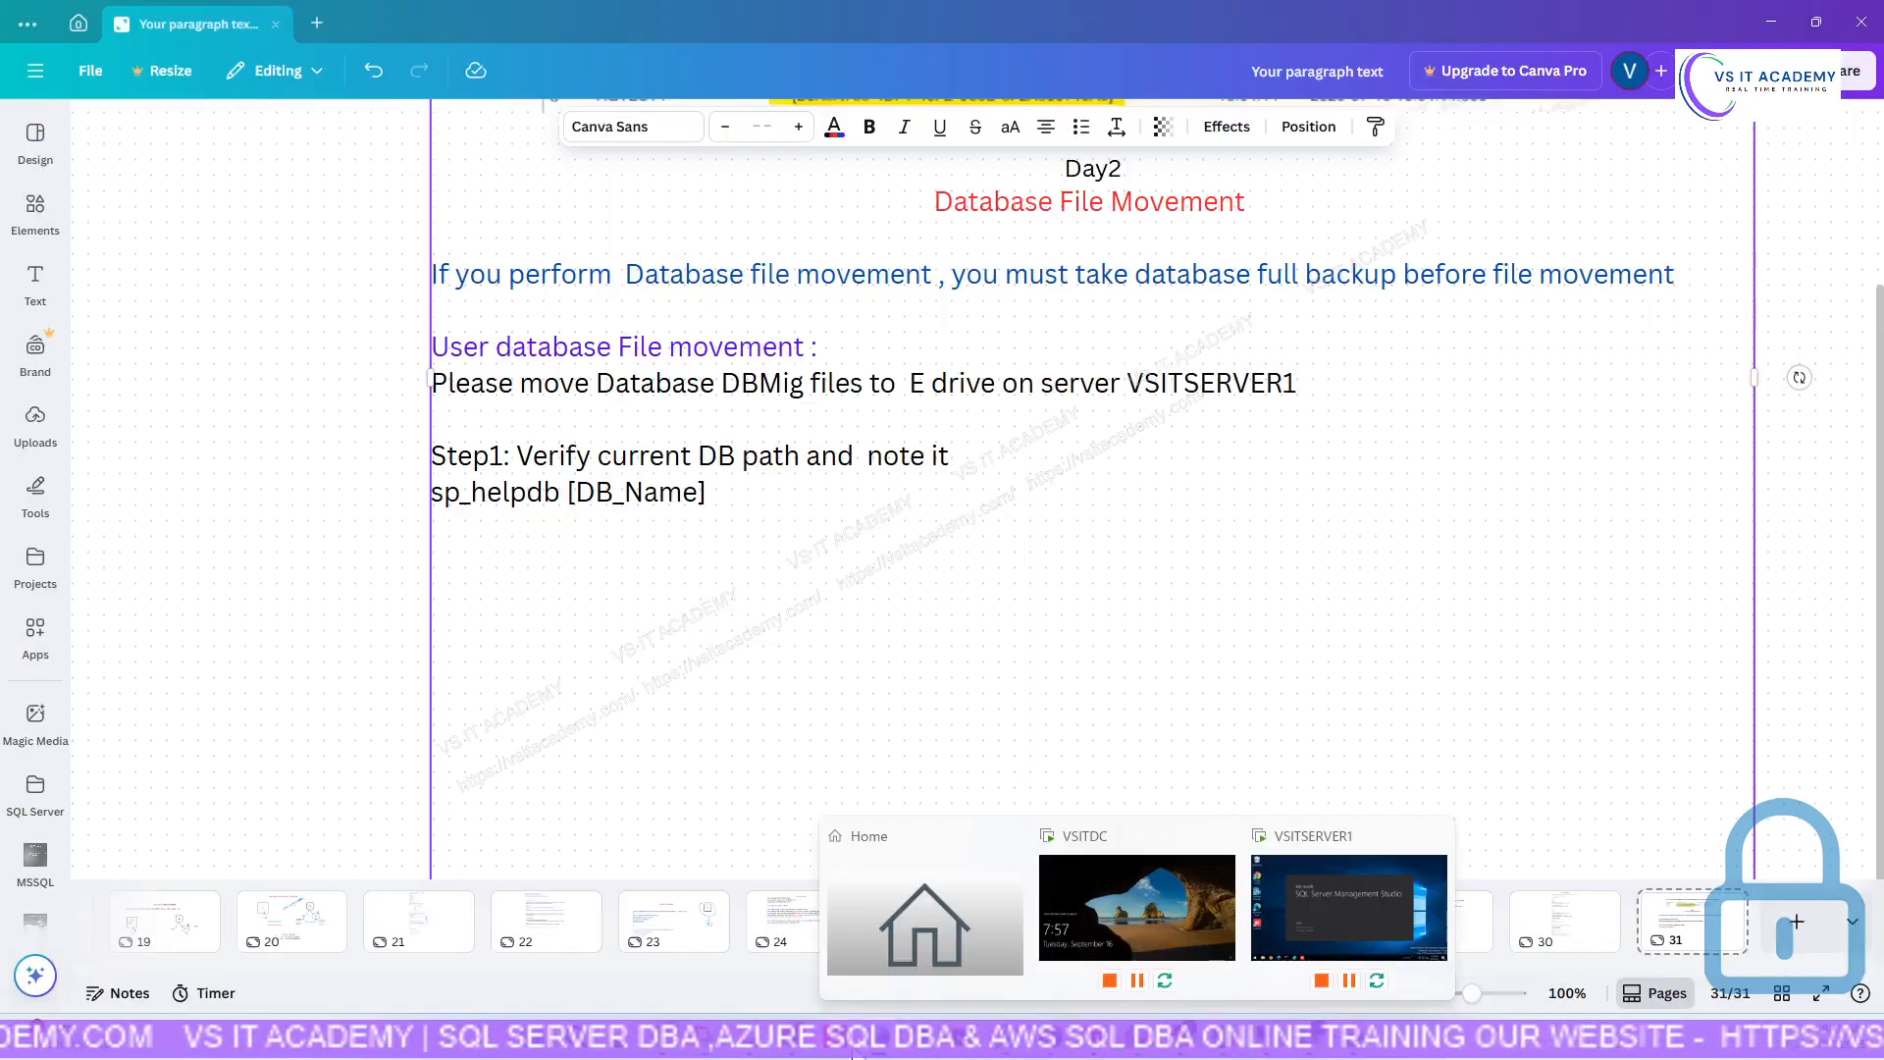
Open page 30 of the Canva notes and review the documented steps for moving database files.
left_click(886, 1045)
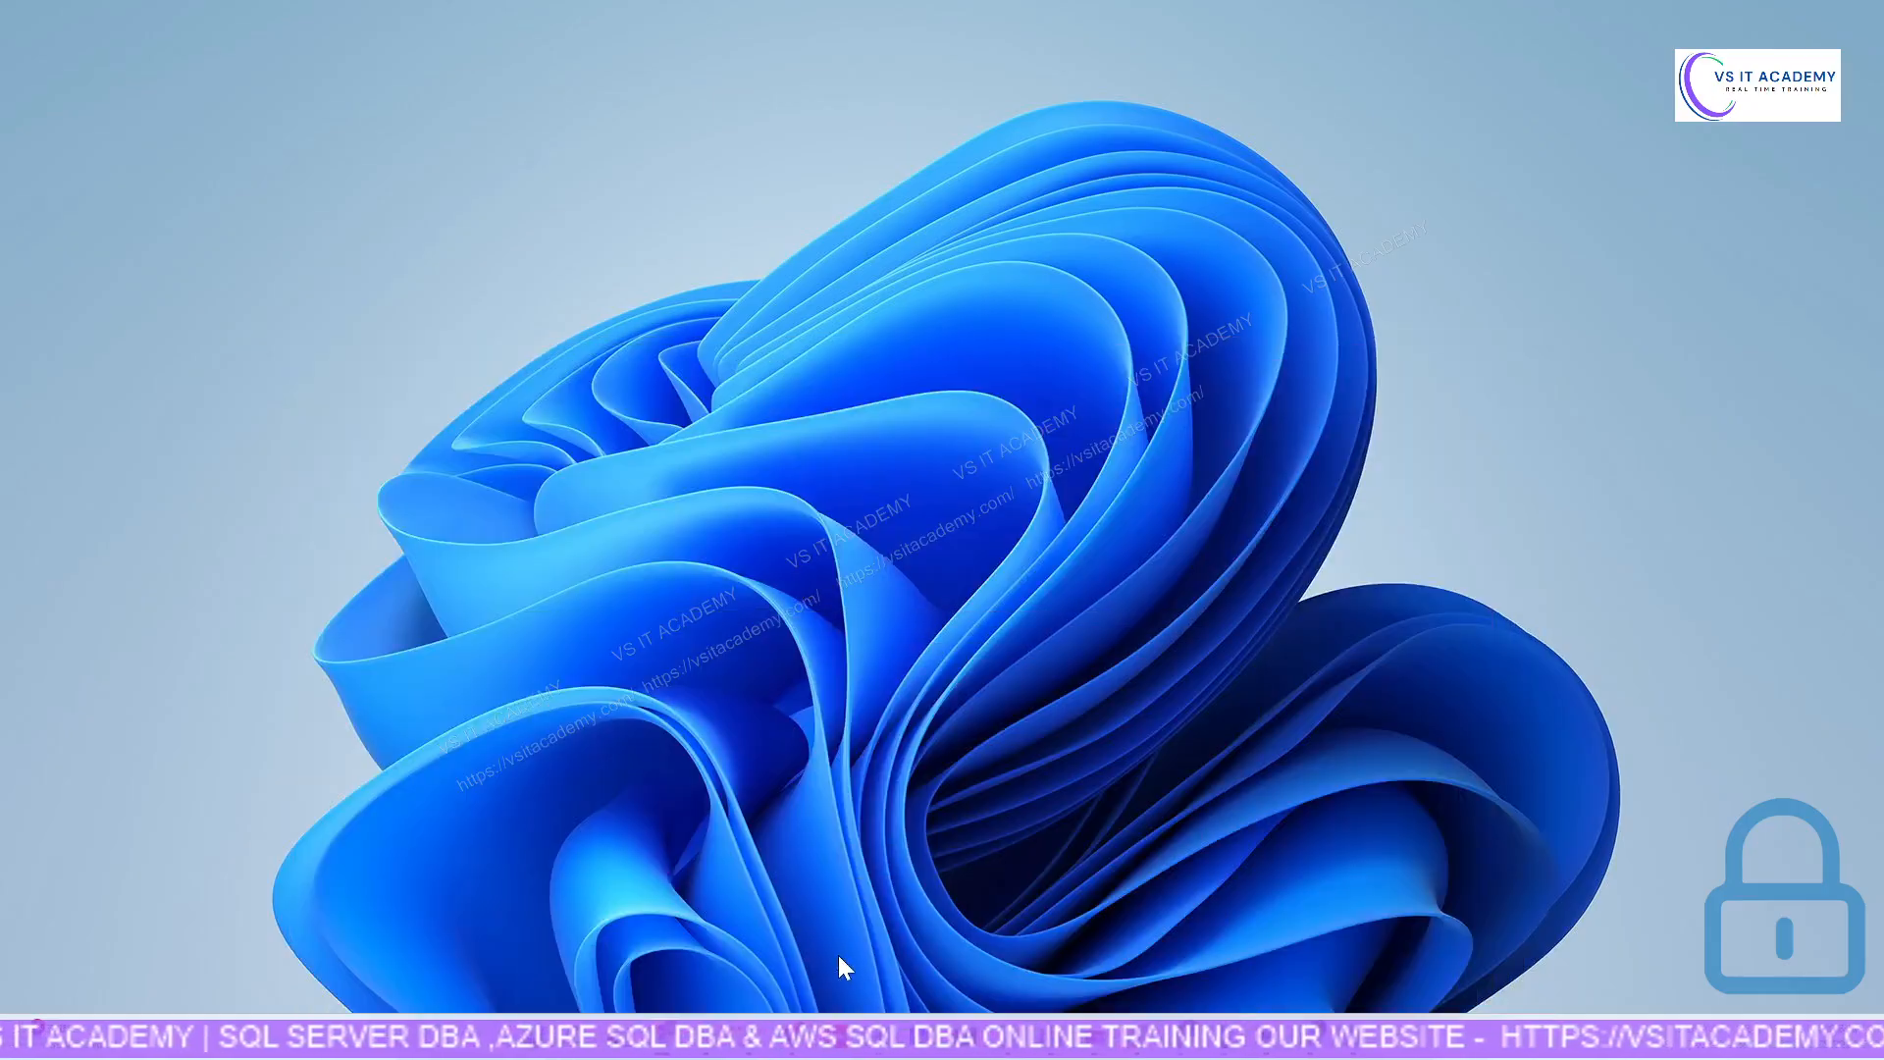
left_click(883, 1042)
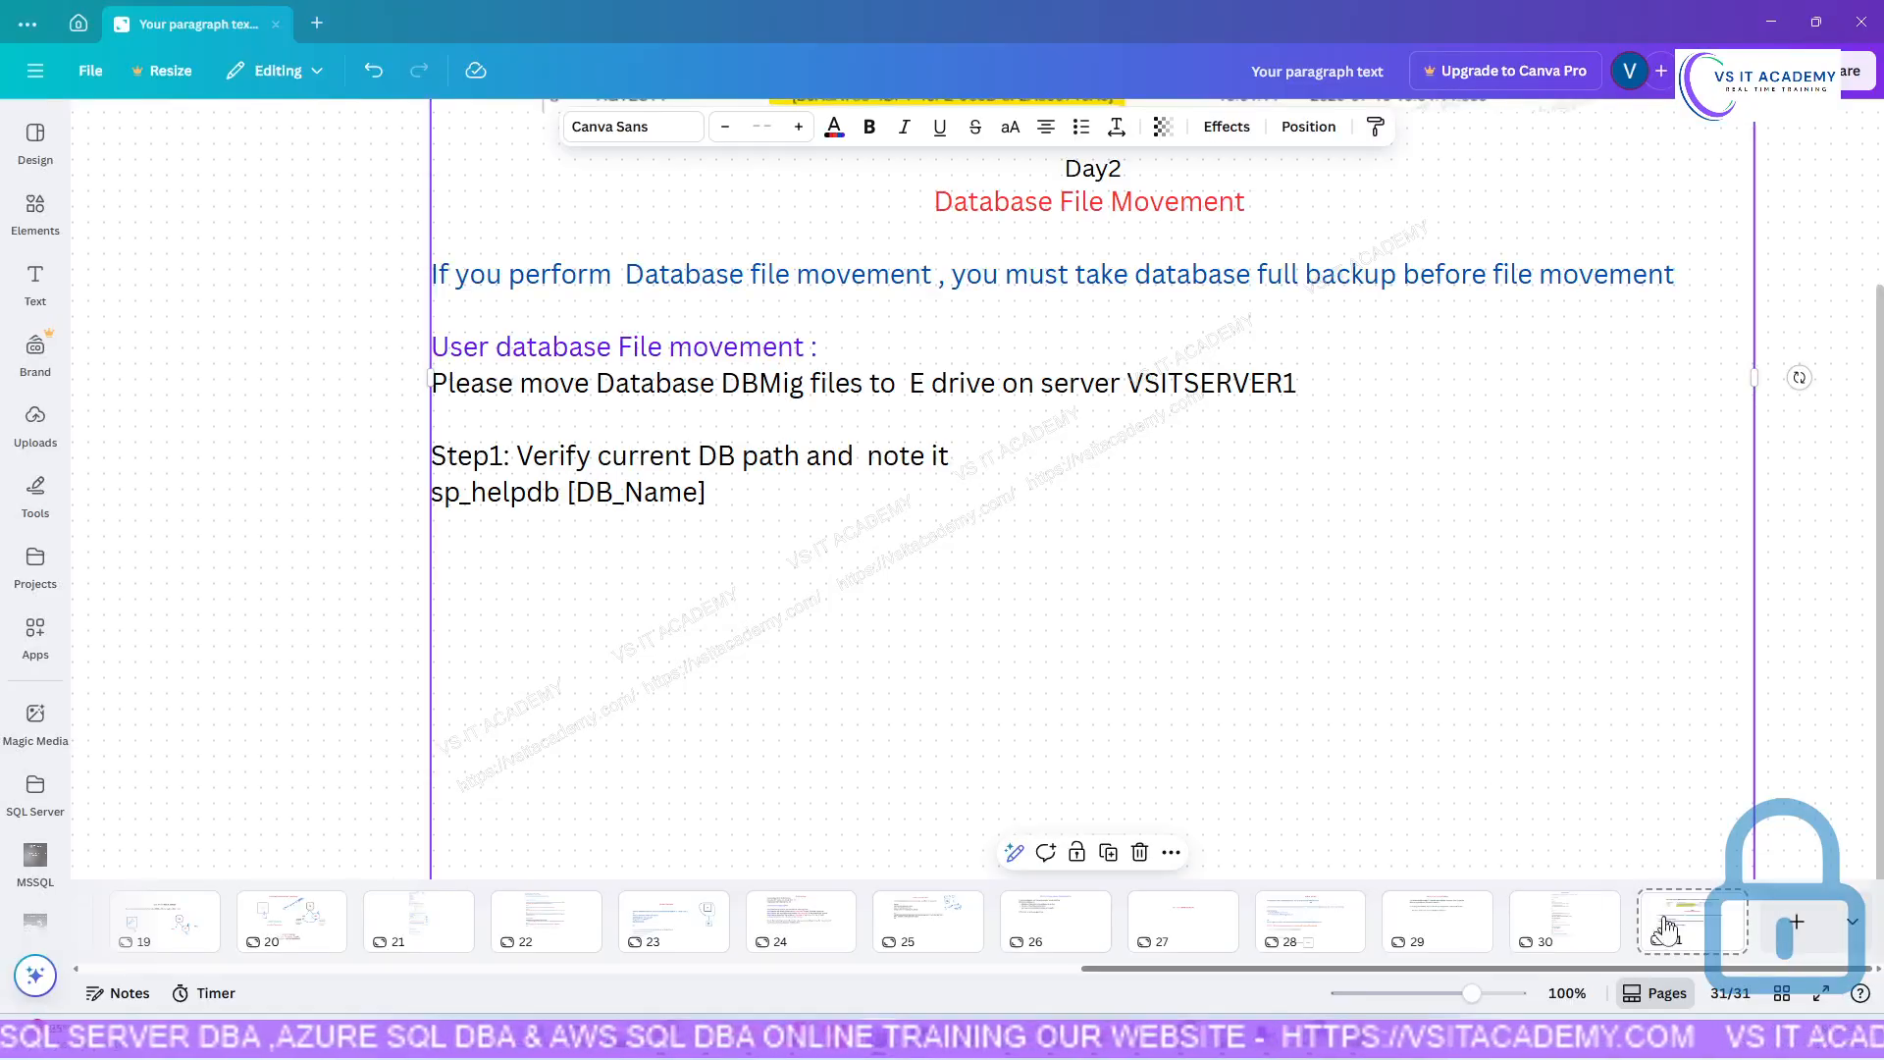
left_click(1592, 925)
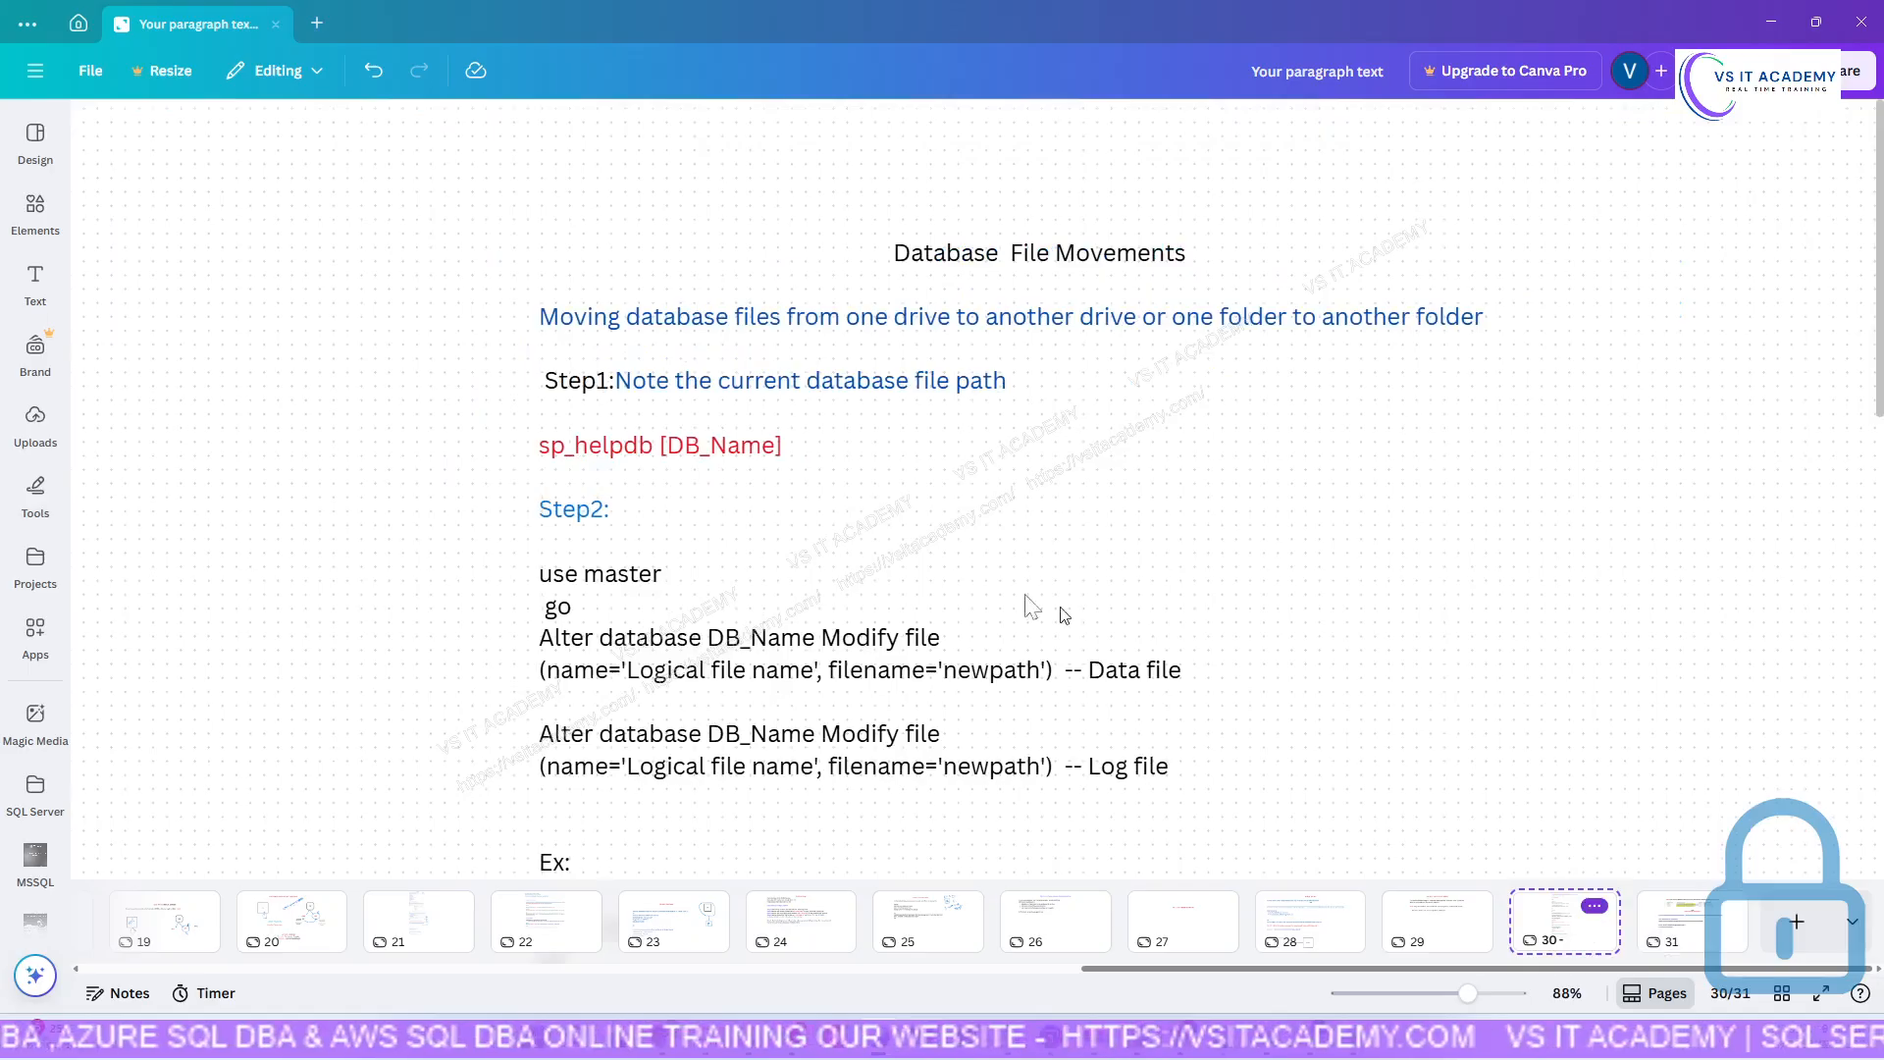
scroll(707, 477, "down", 1)
scroll(707, 477, "down", 1)
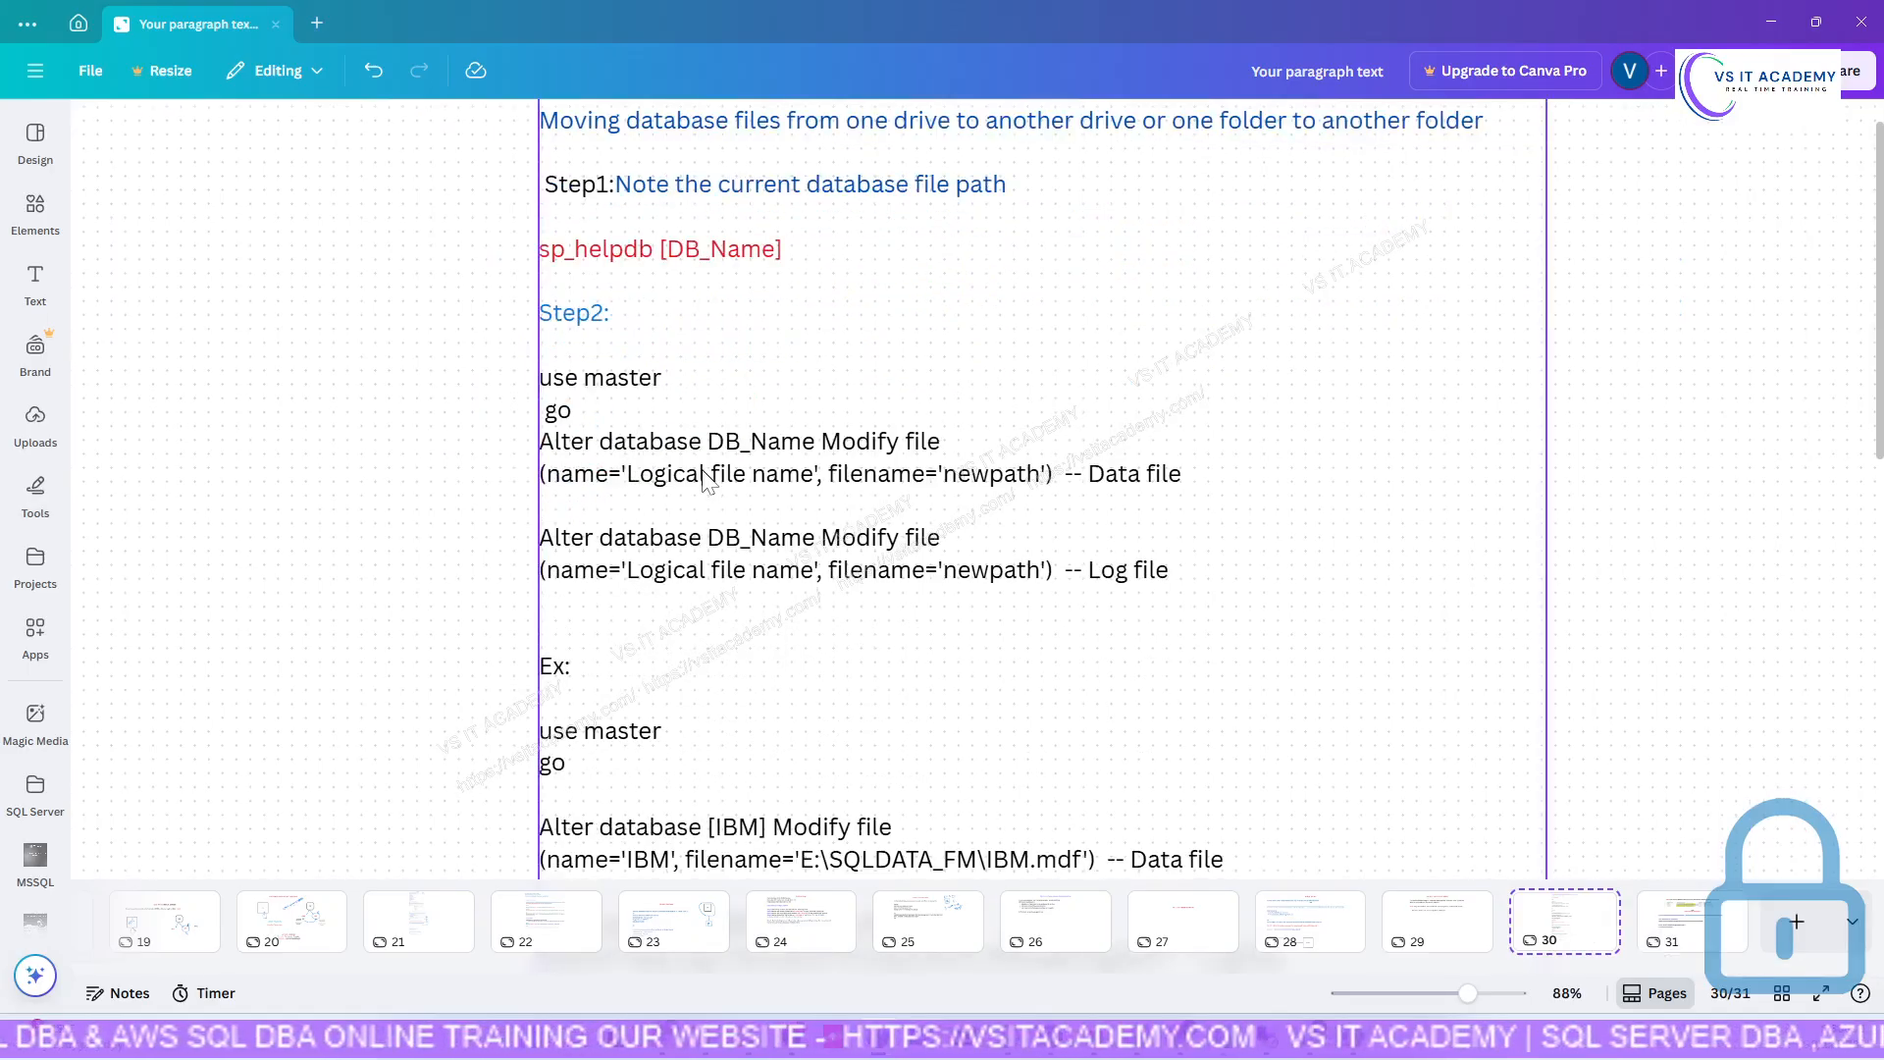
scroll(694, 539, "up", 1)
scroll(799, 631, "down", 1)
scroll(803, 638, "up", 2)
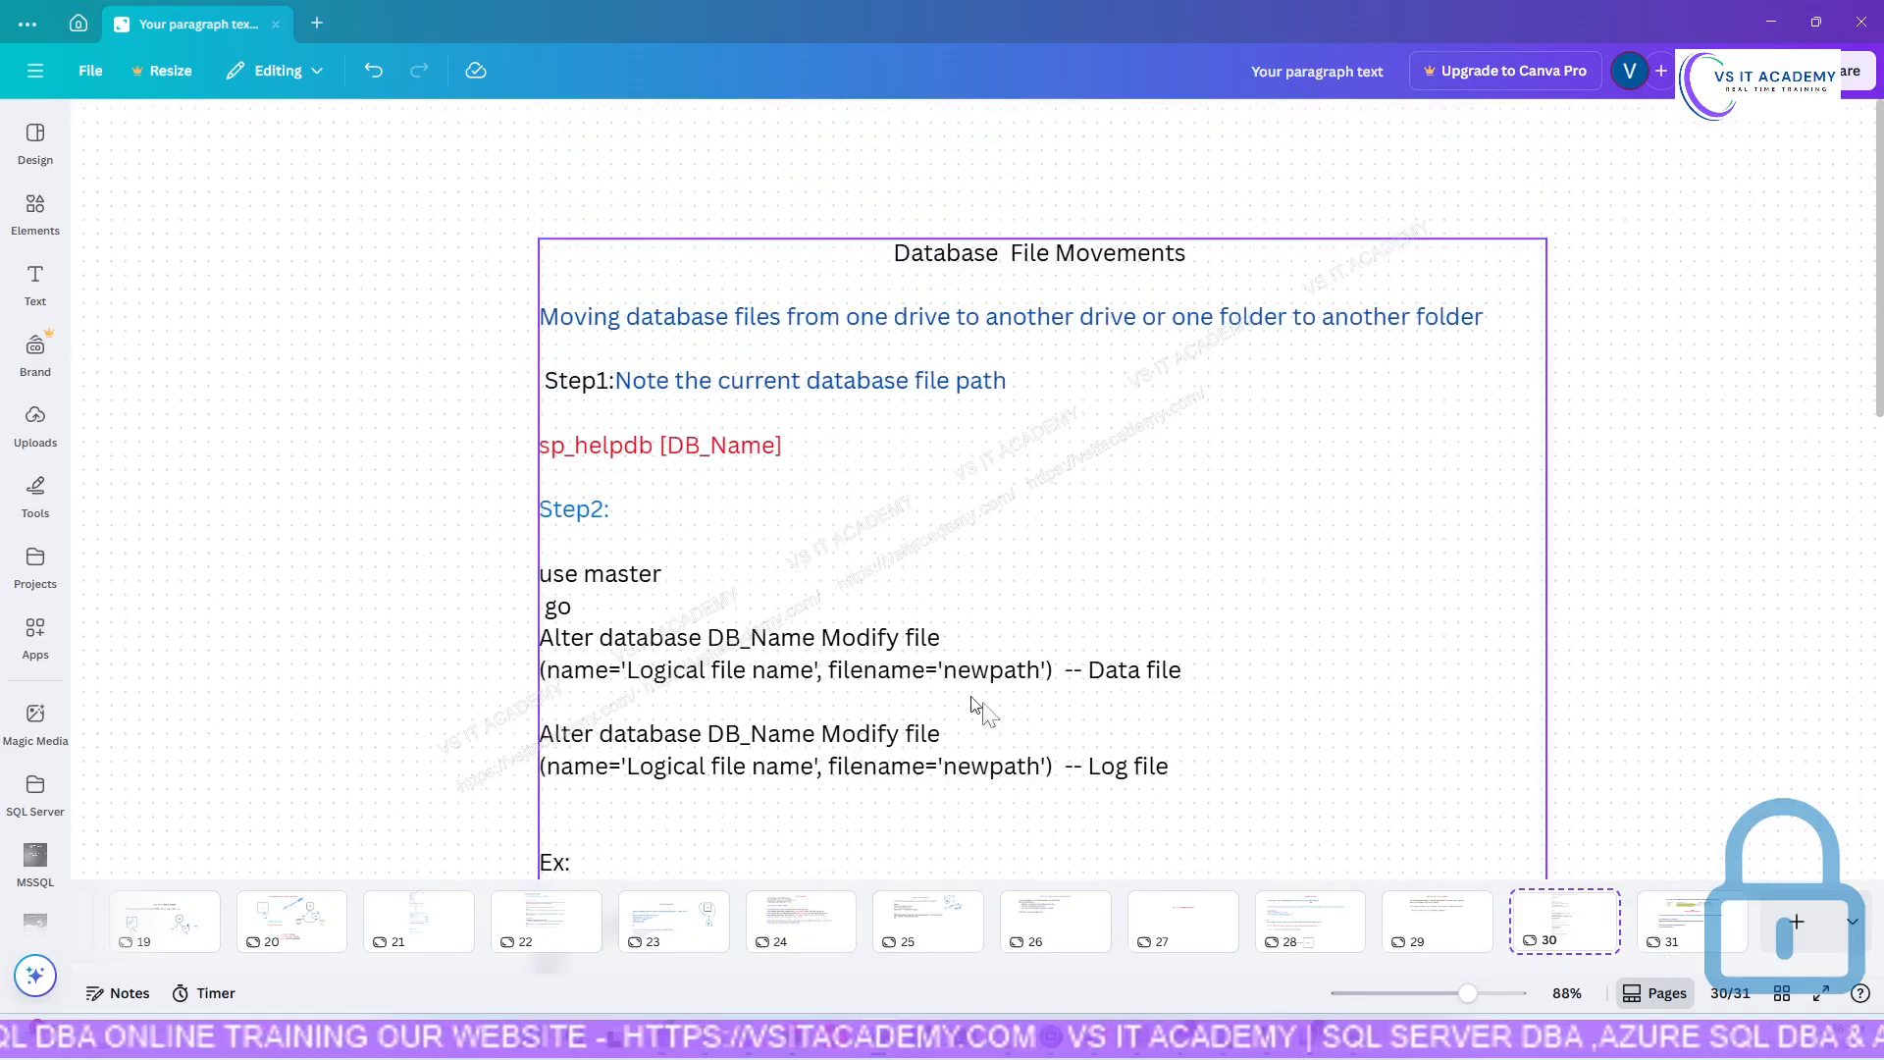
left_click_drag(1203, 777, 630, 615)
key("ctrl+z")
key("ctrl+z")
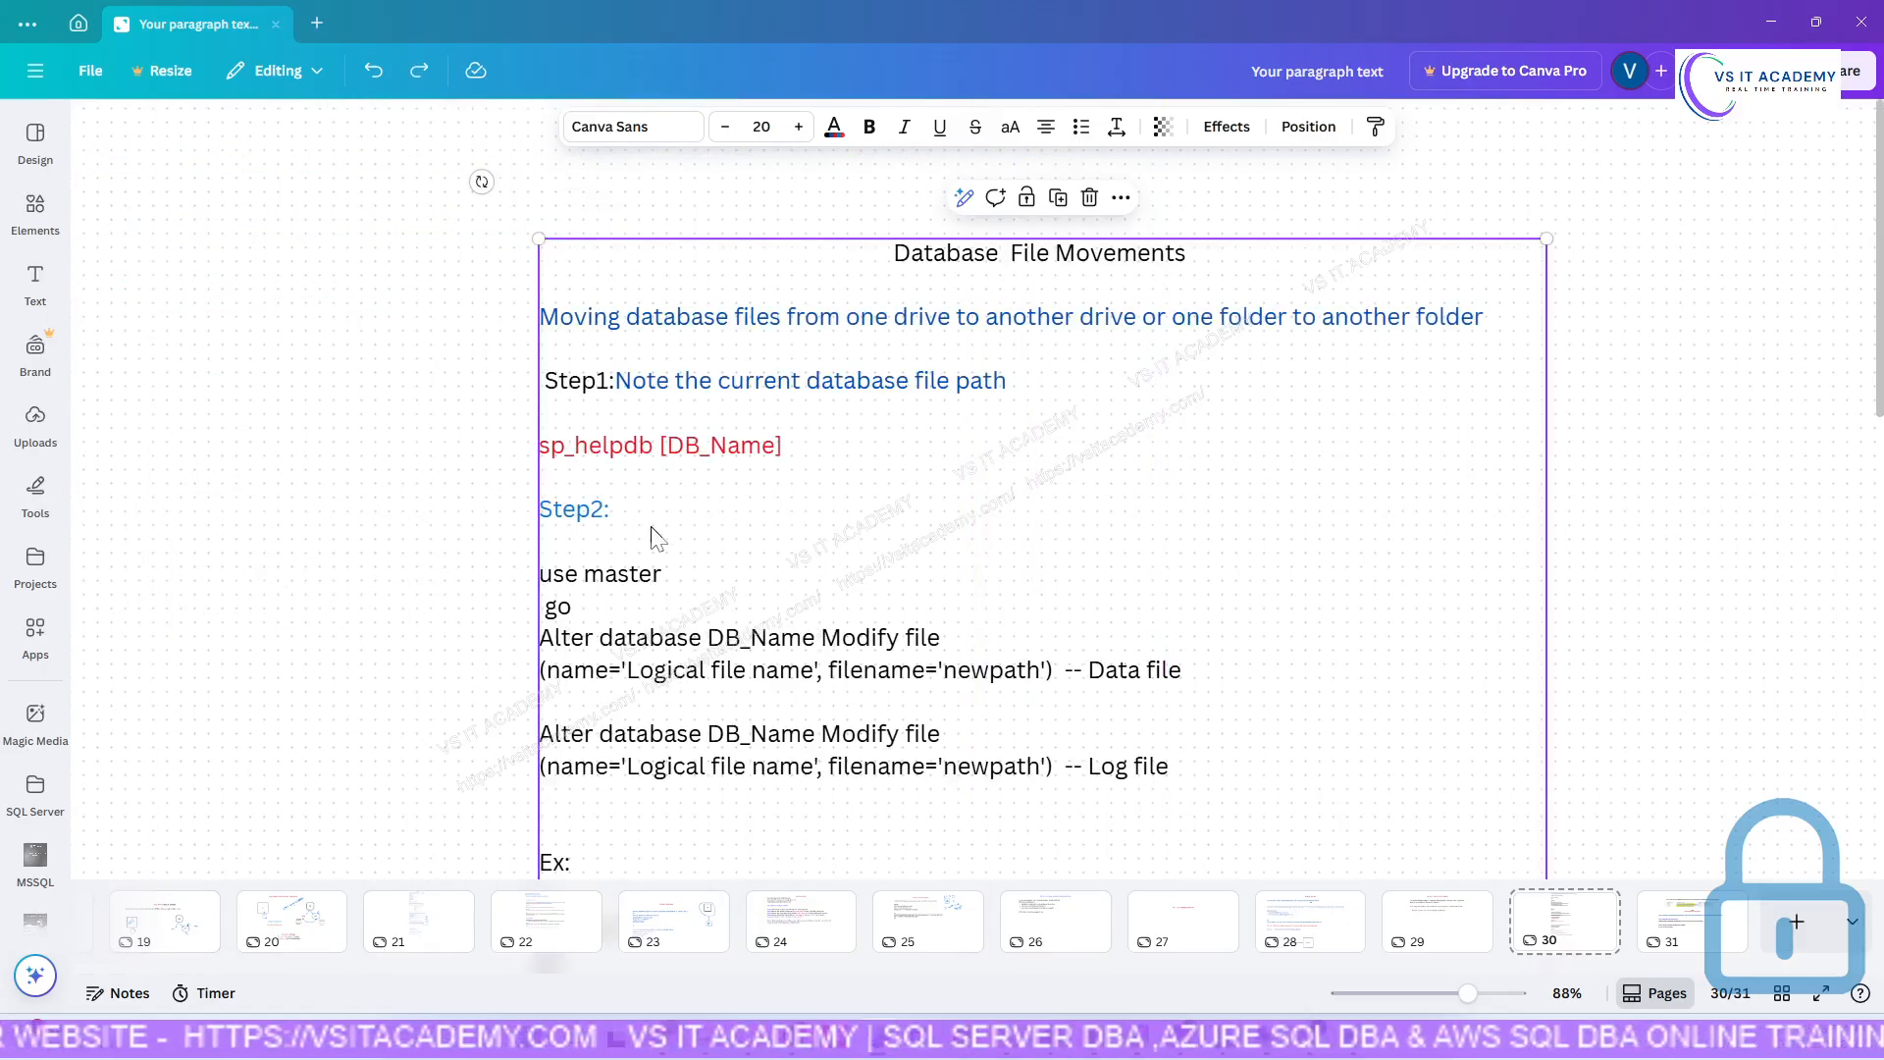
Copy the Step2 script from "use master" through the log file statement into a new SQL Server Management Studio query on vsitserver1.
left_click(543, 577)
left_click_drag(545, 577, 1209, 786)
key("ctrl+c")
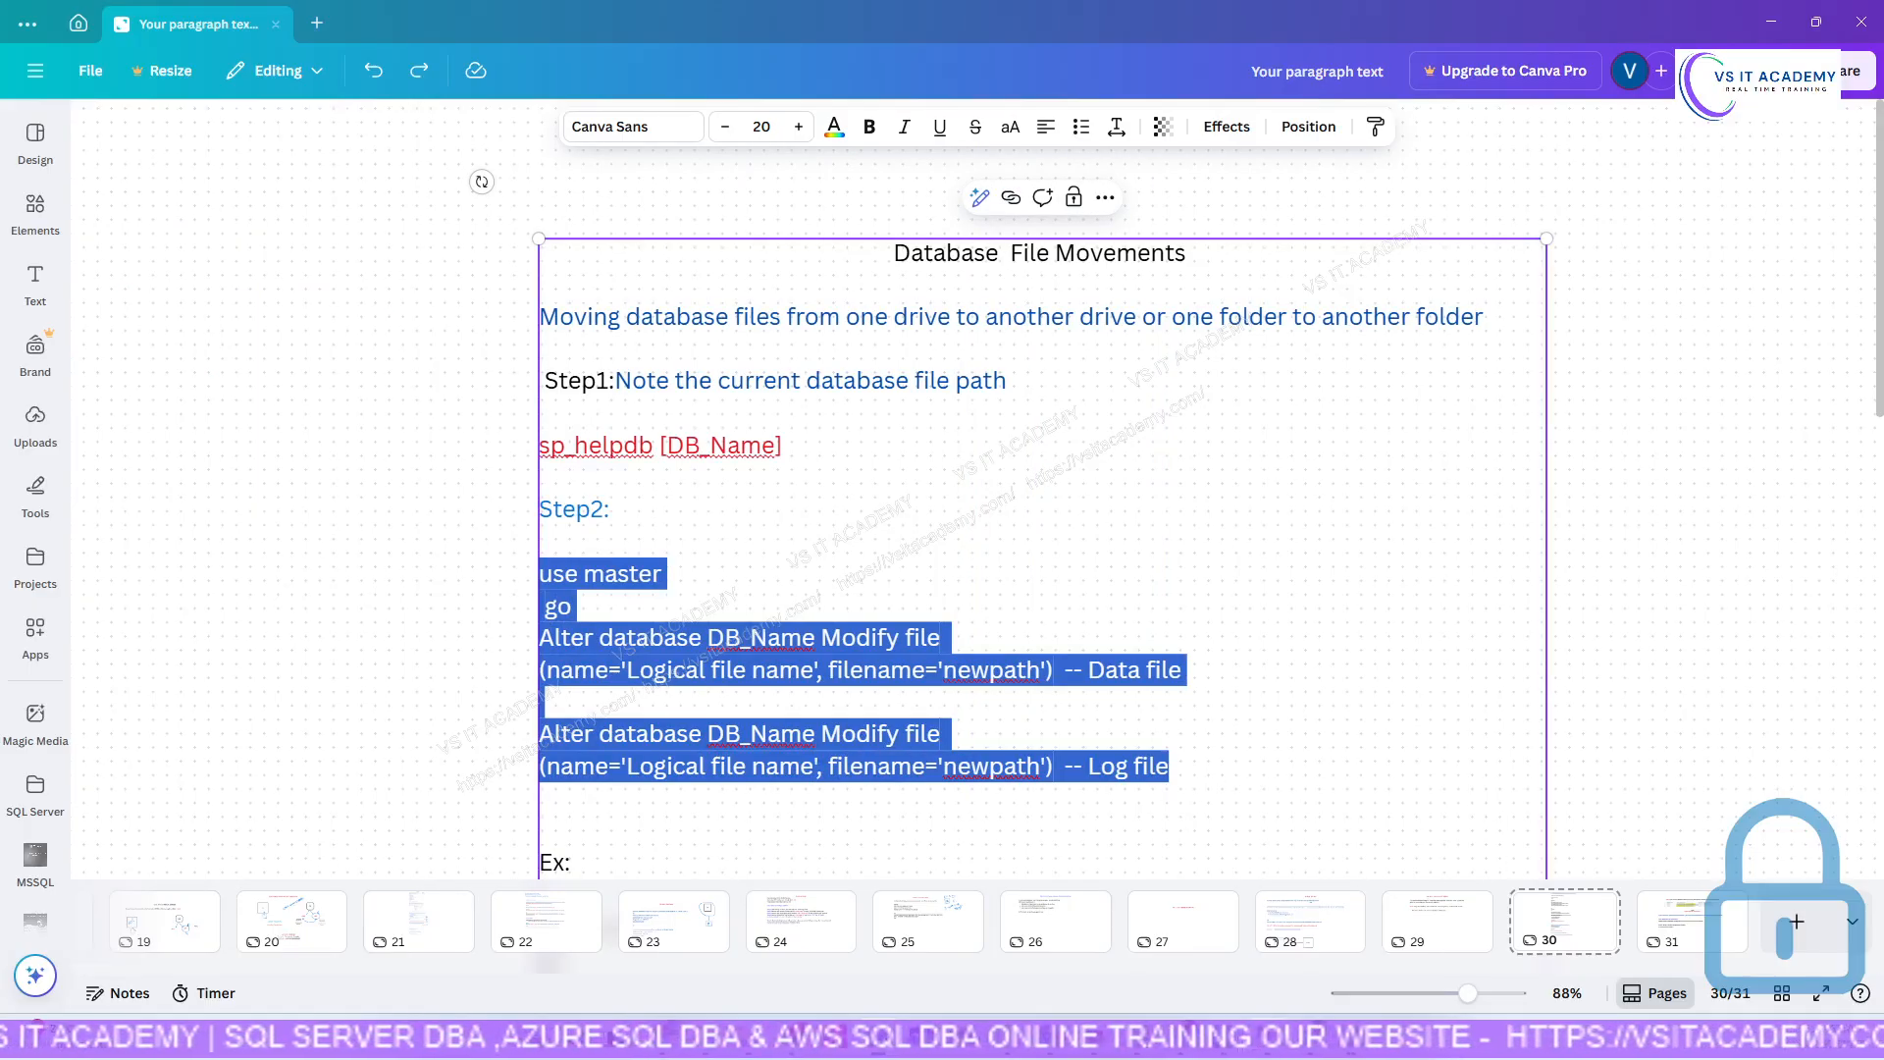
left_click(1372, 1042)
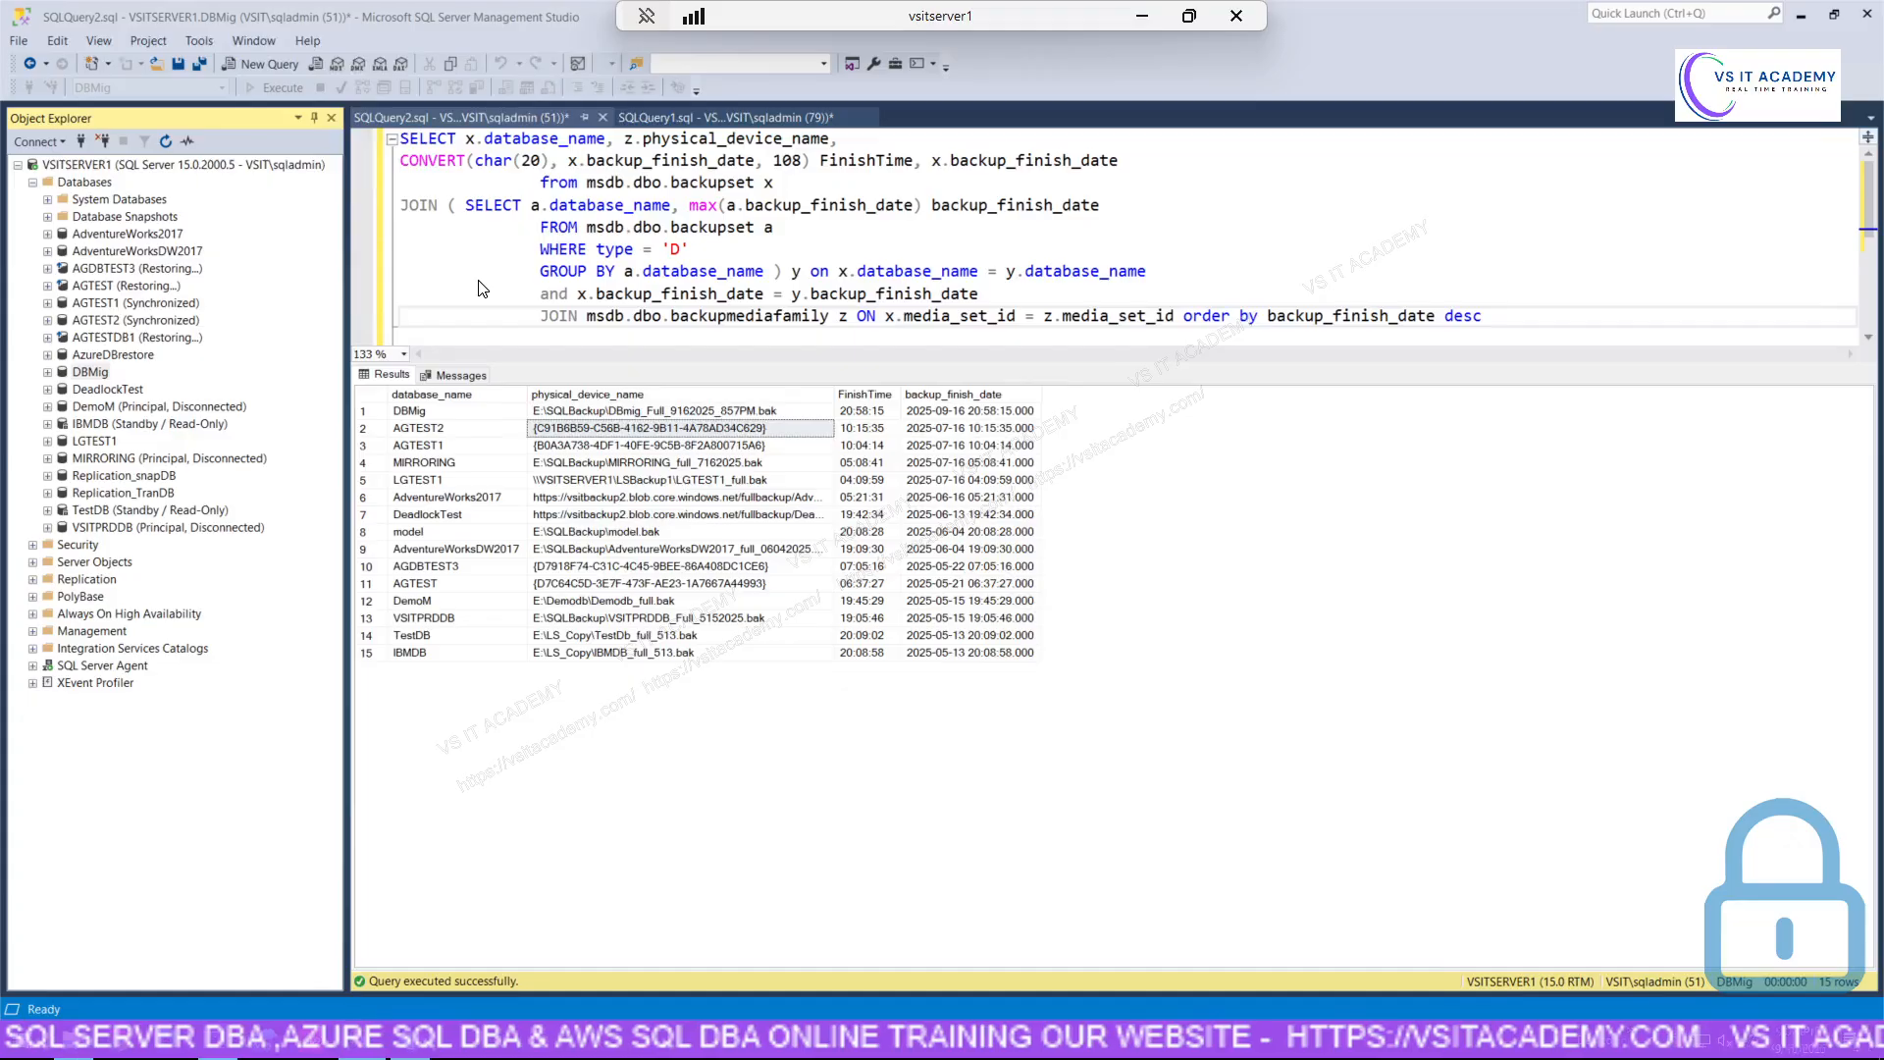
left_click(776, 228)
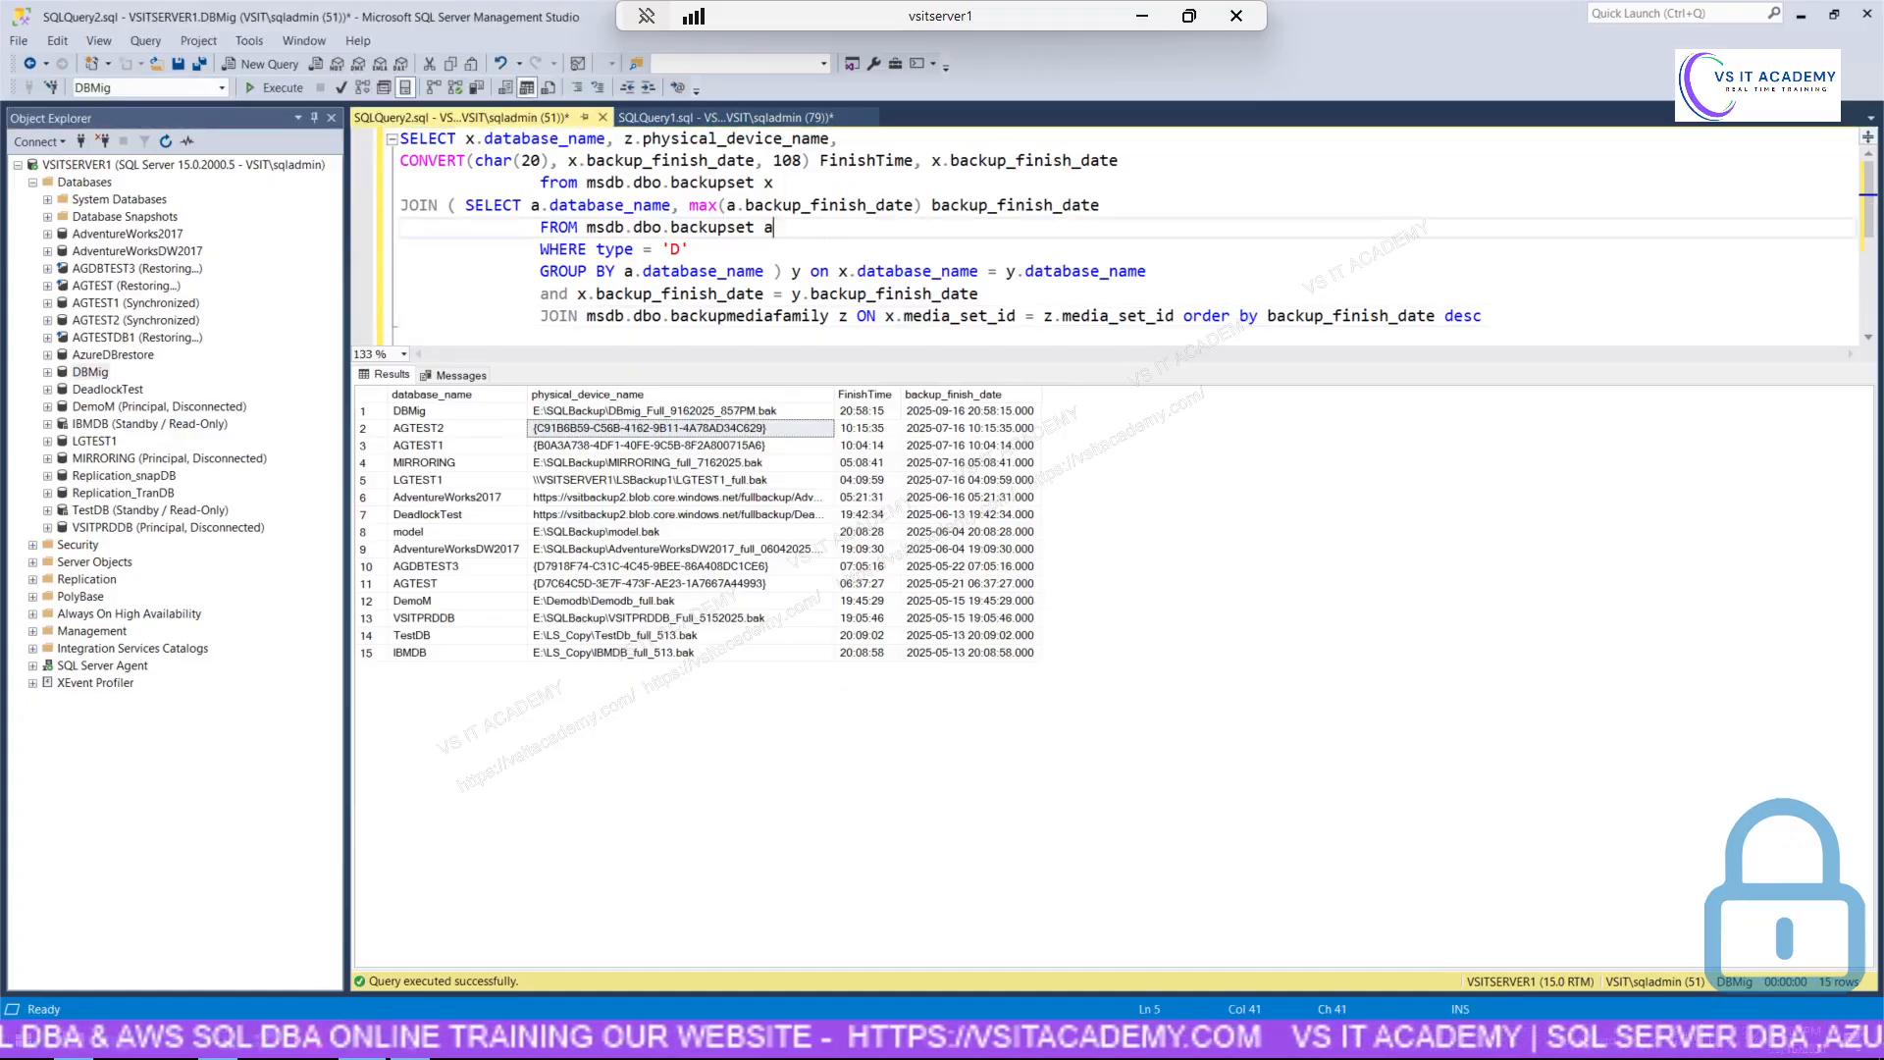
key("ctrl+n")
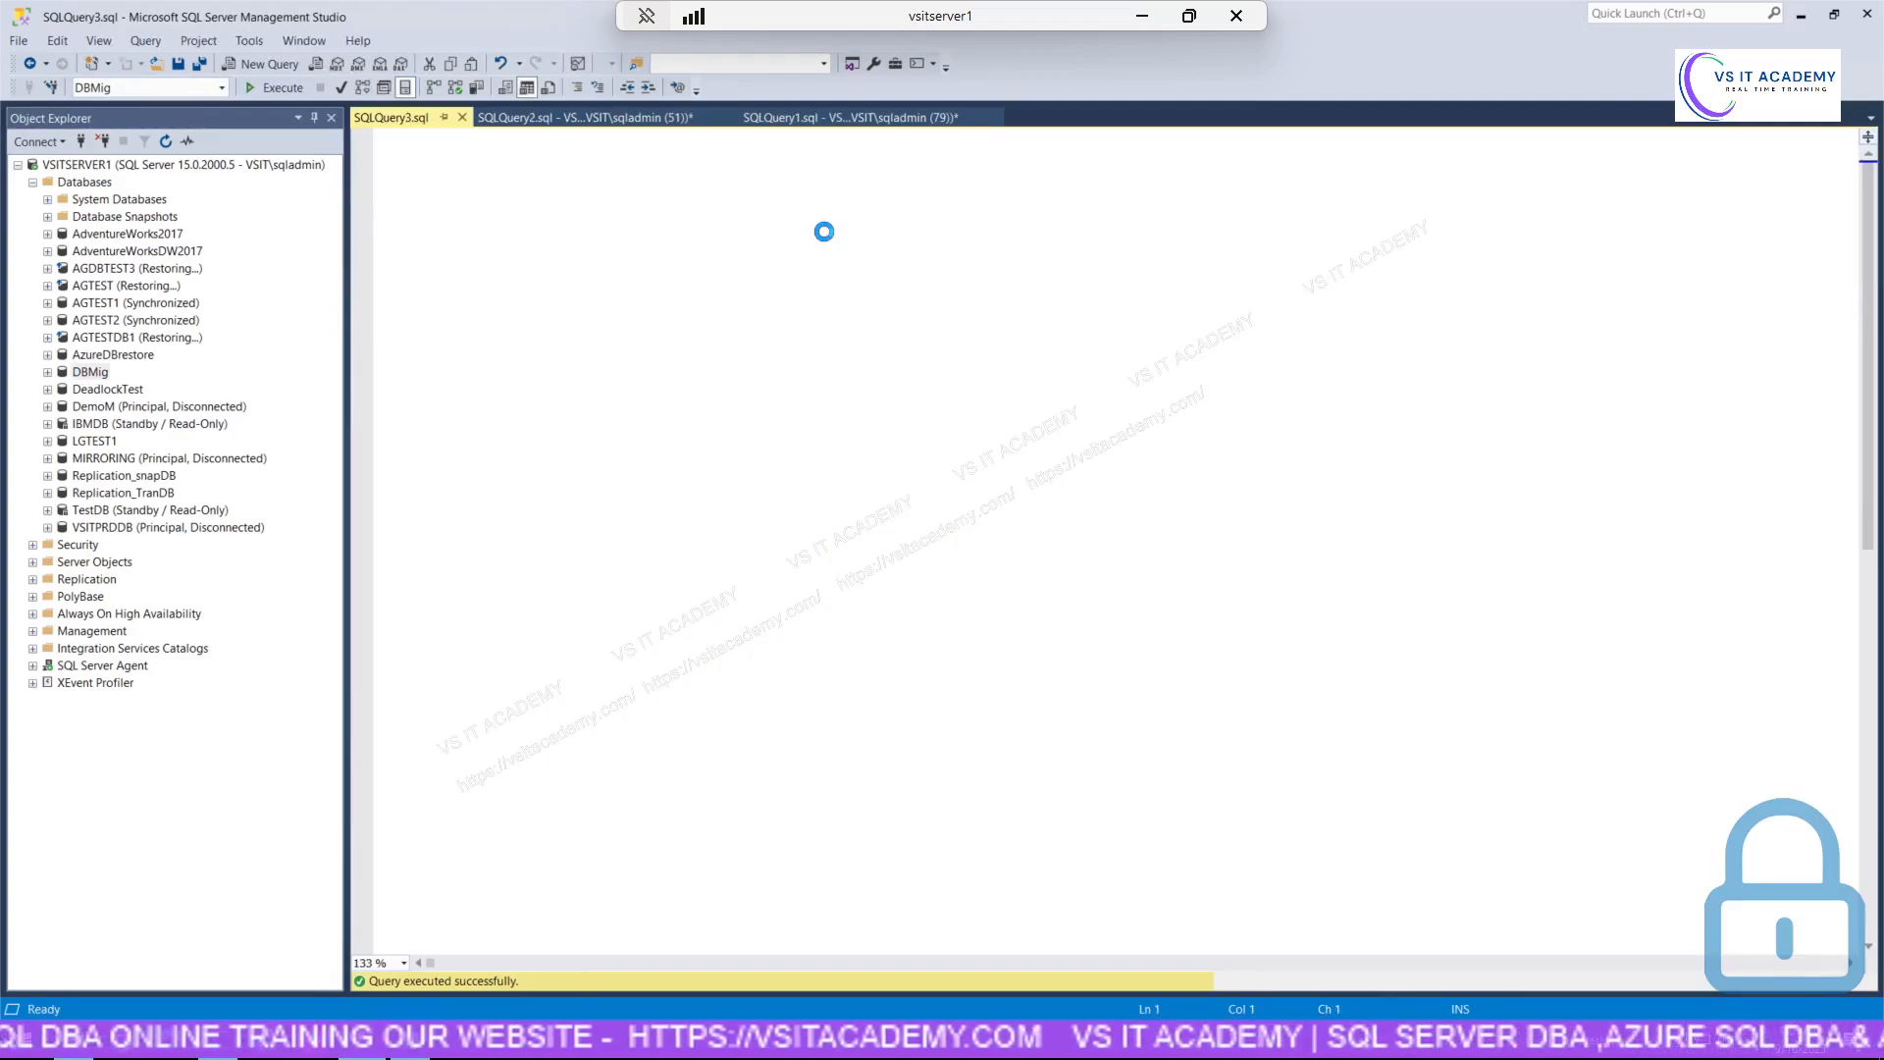
key("ctrl+v")
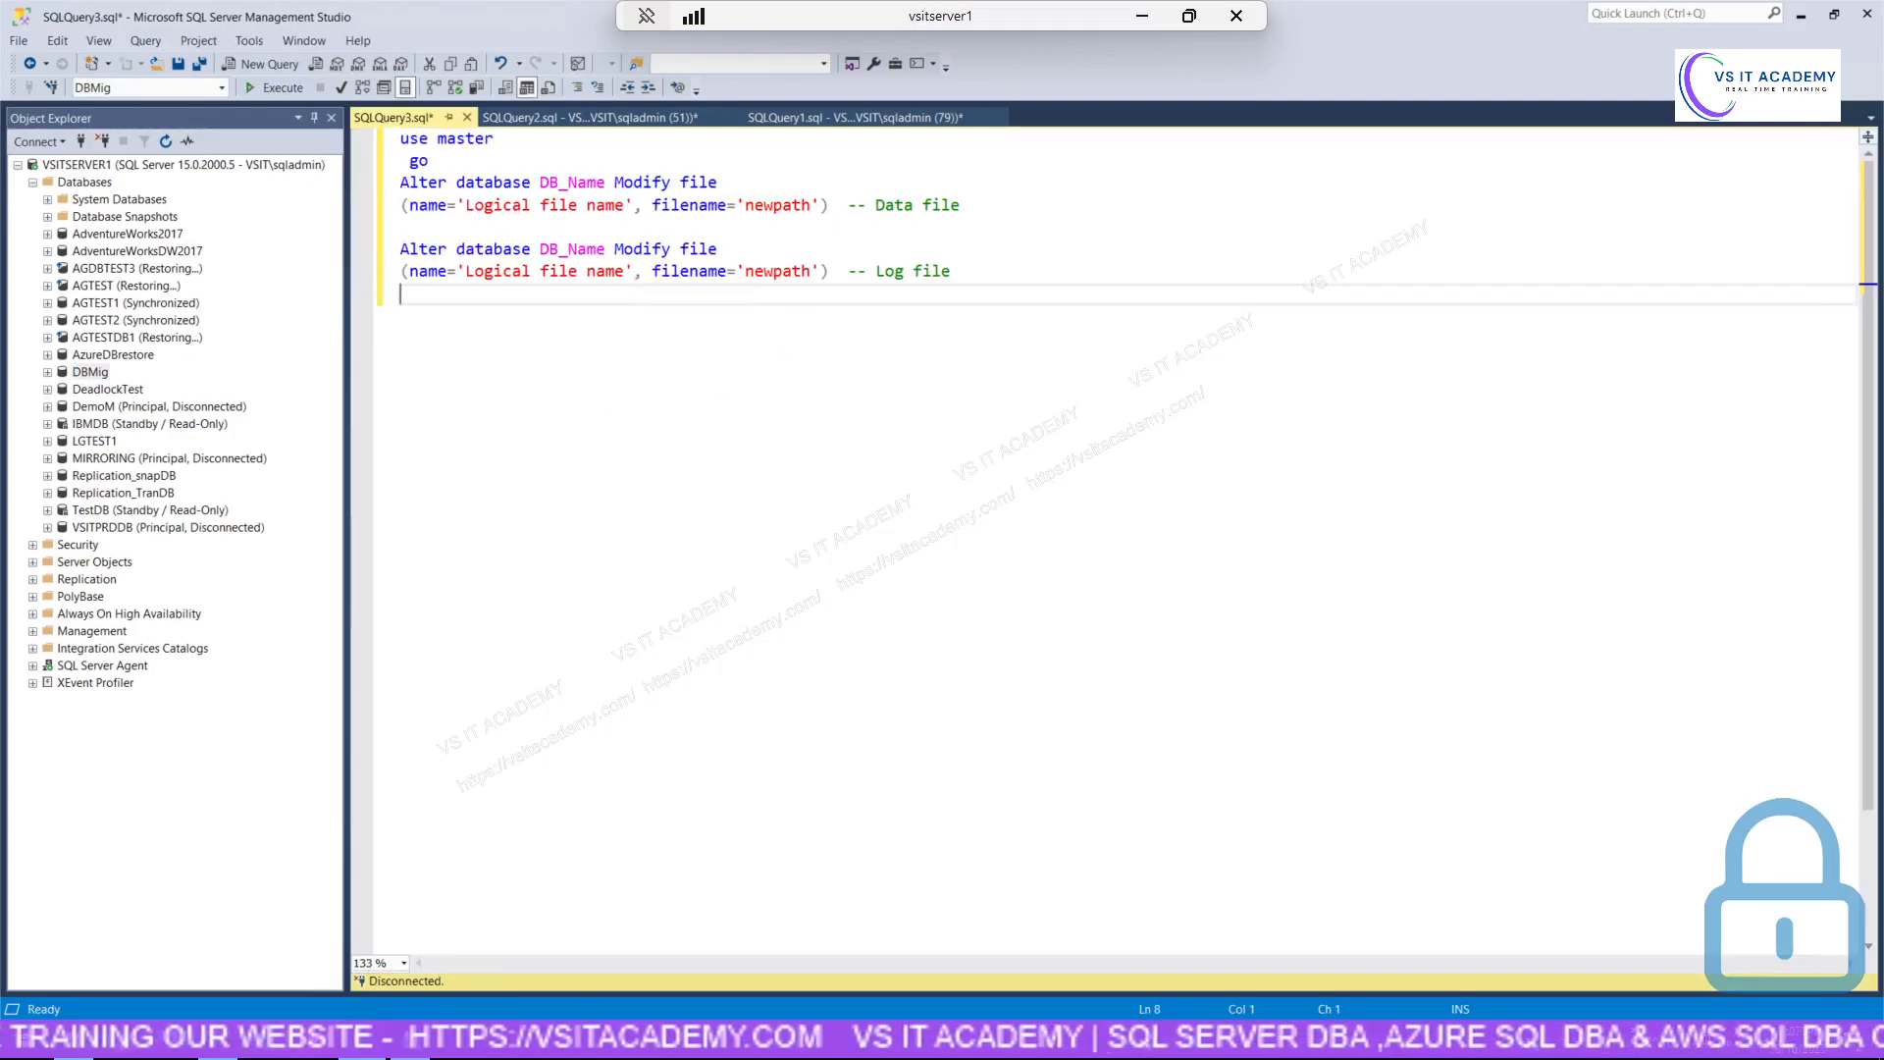
Replace the DB_Name placeholder in the data file's Alter database statement with [DBMig].
double_click(556, 184)
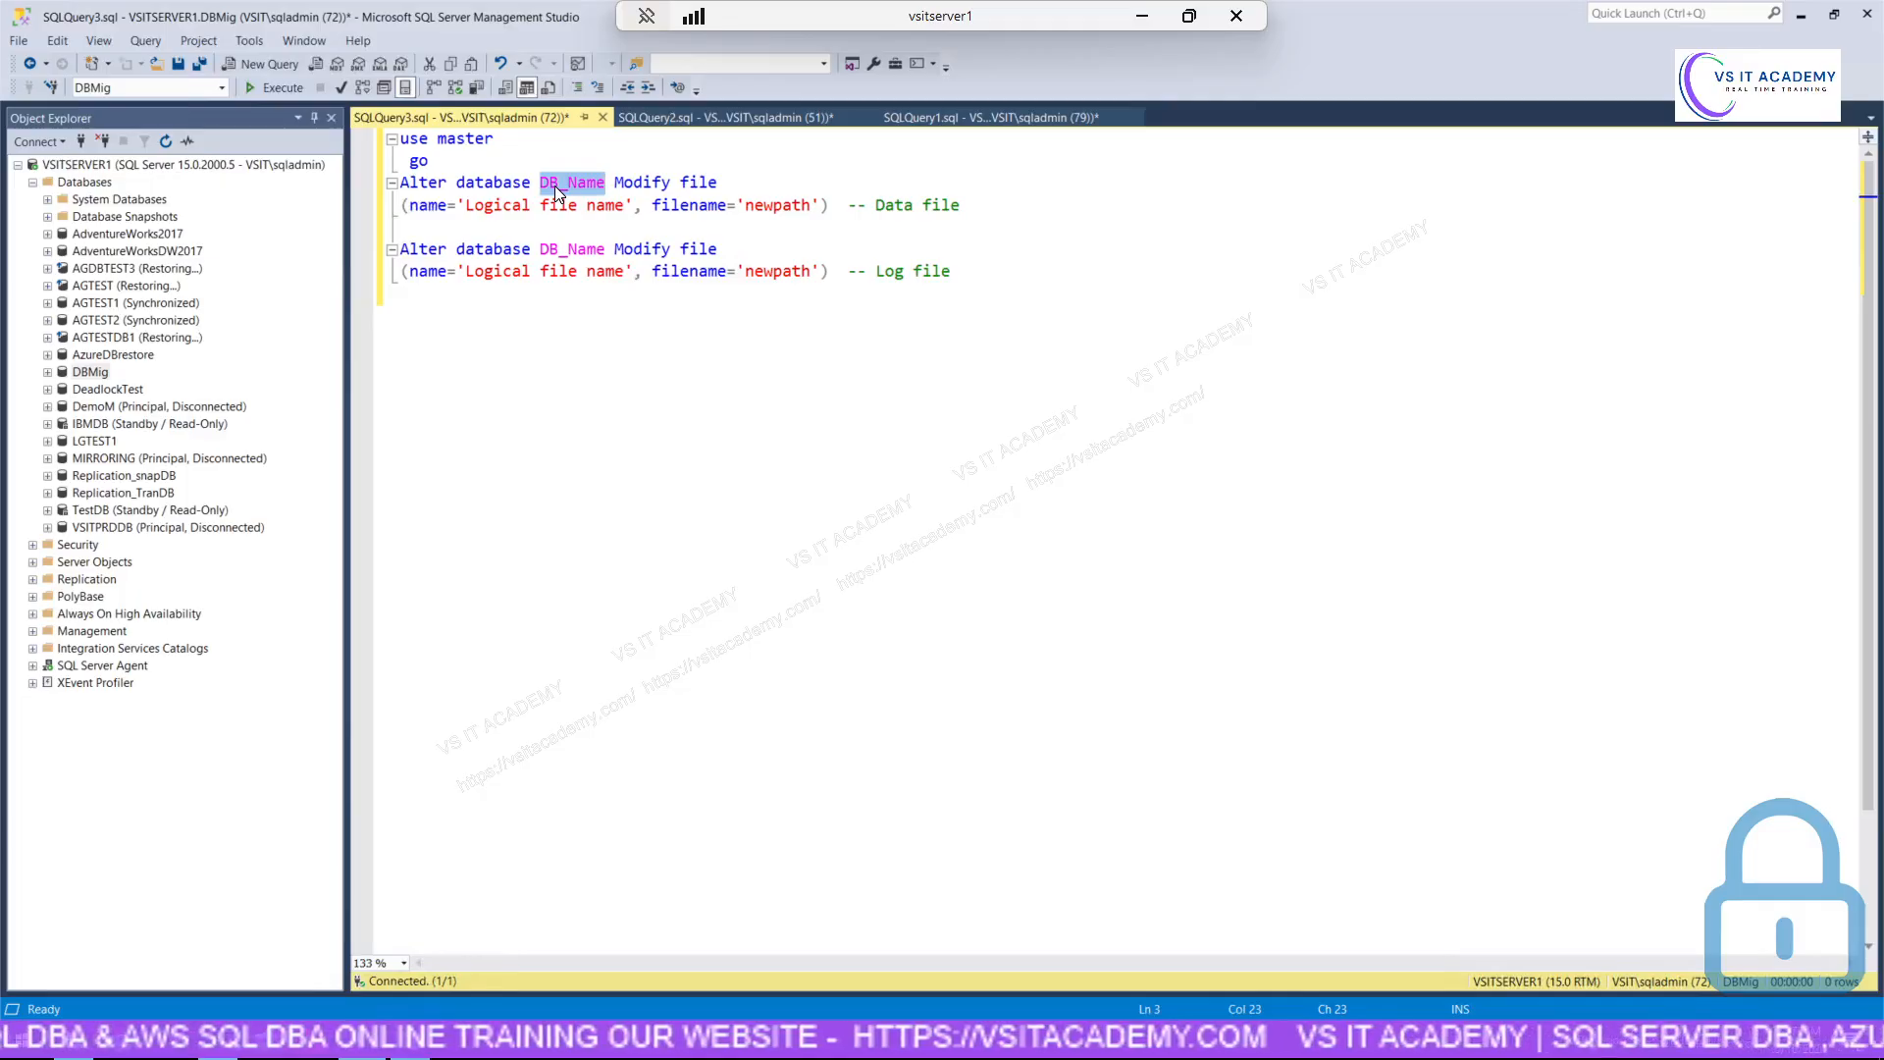
key("Delete")
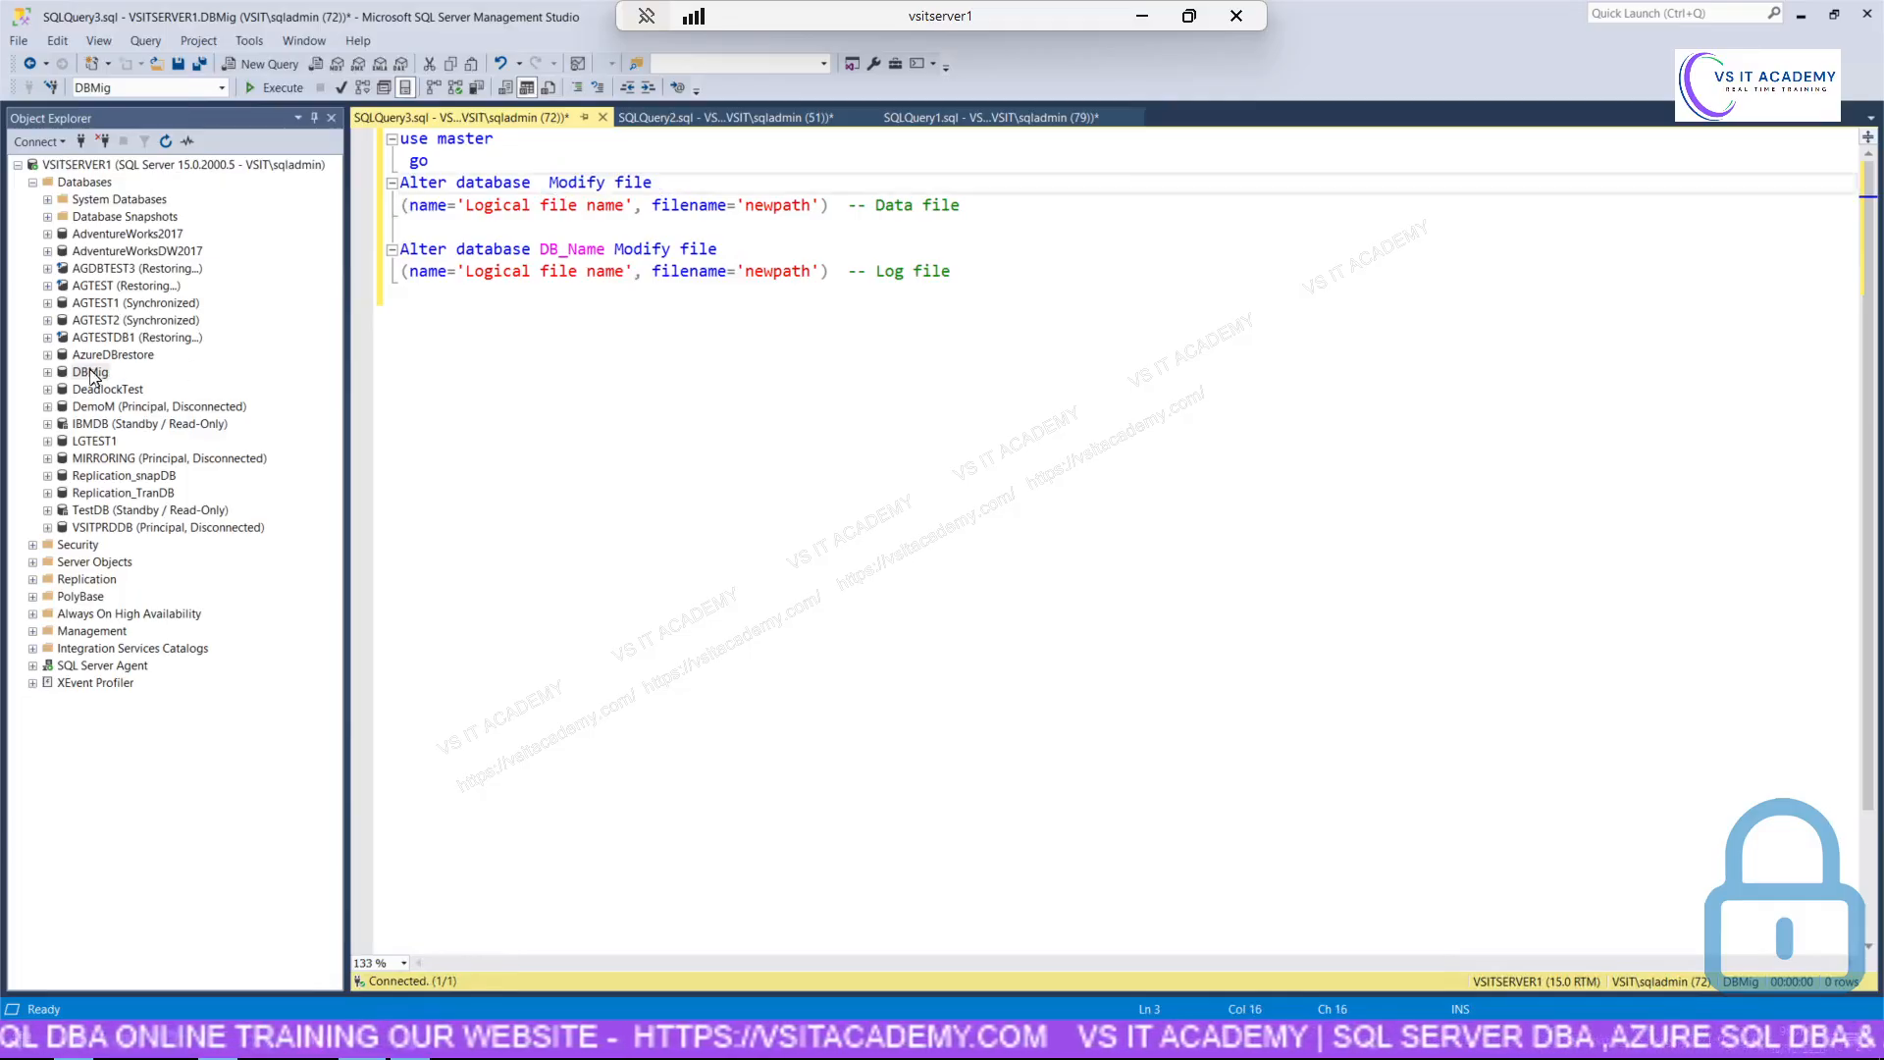
left_click_drag(89, 372, 542, 184)
left_click(564, 225)
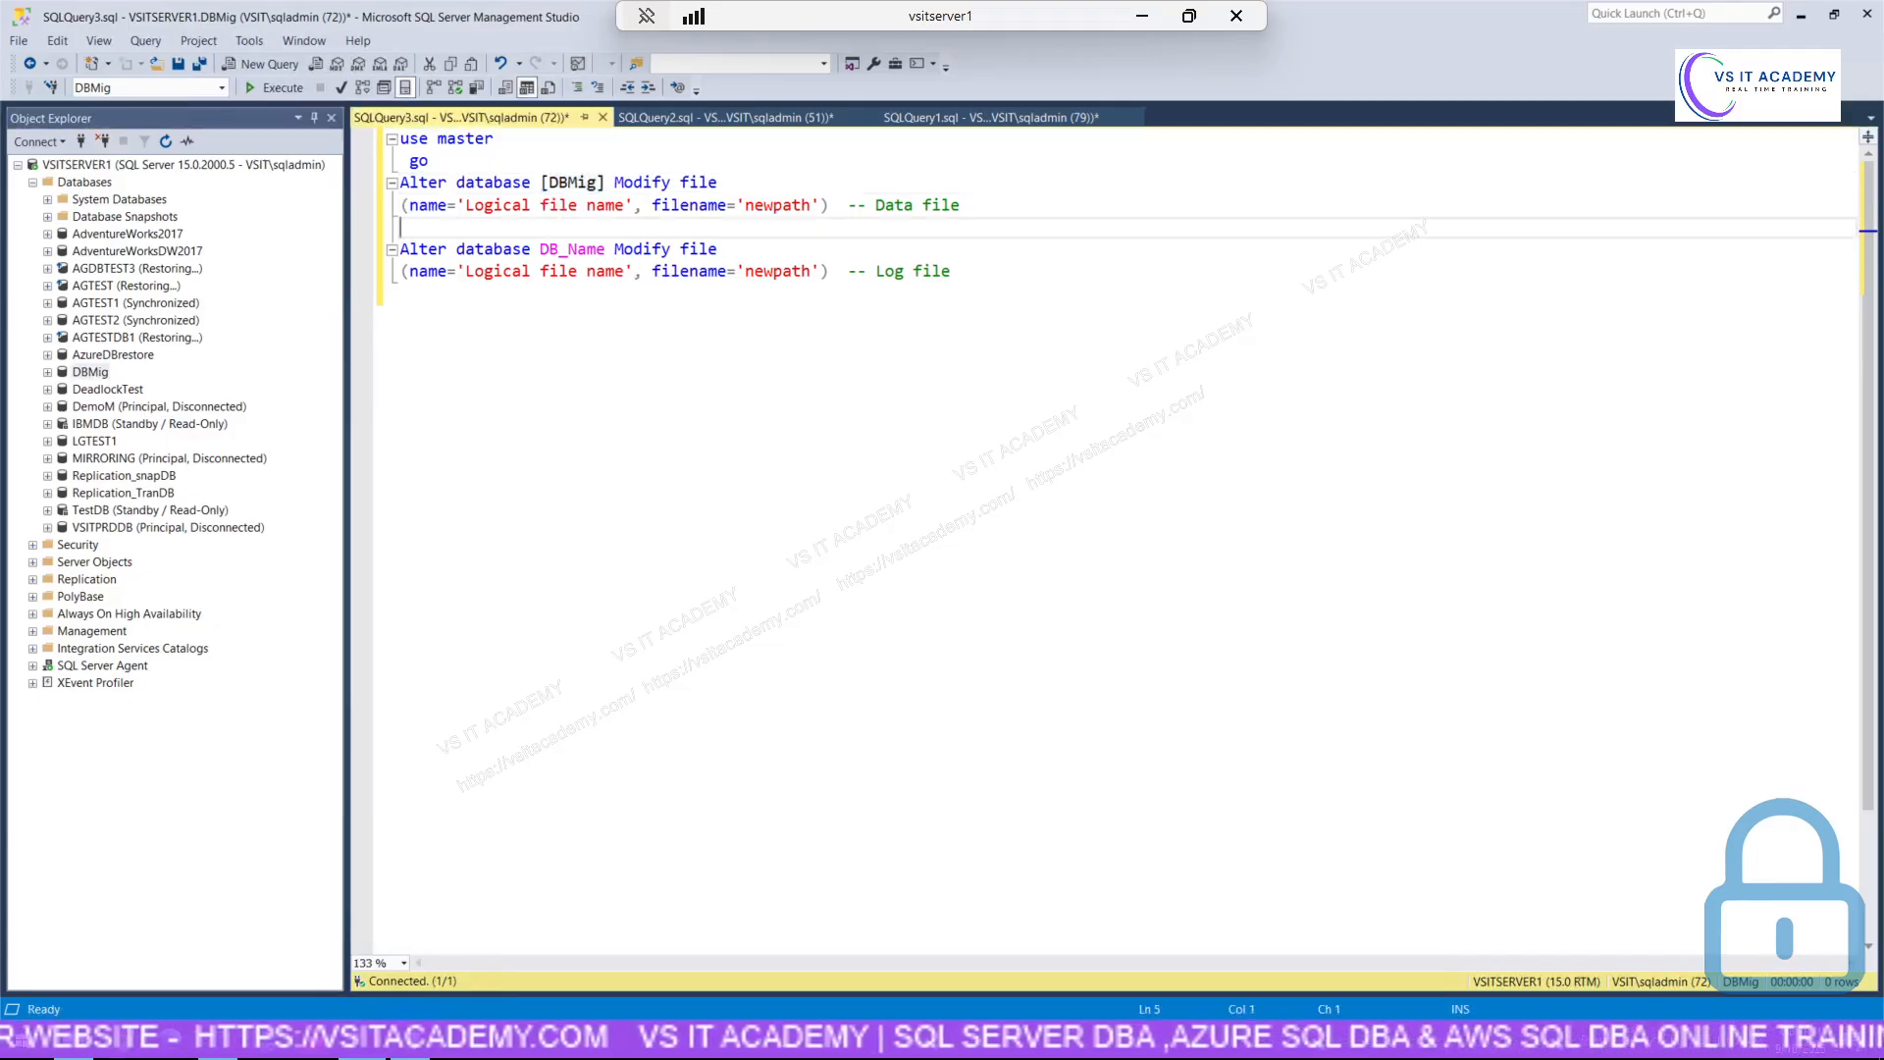
Look up the data file's logical name in the Notepad record and set it to DBMig in the data file statement.
left_click_drag(625, 205, 475, 205)
left_click(411, 1053)
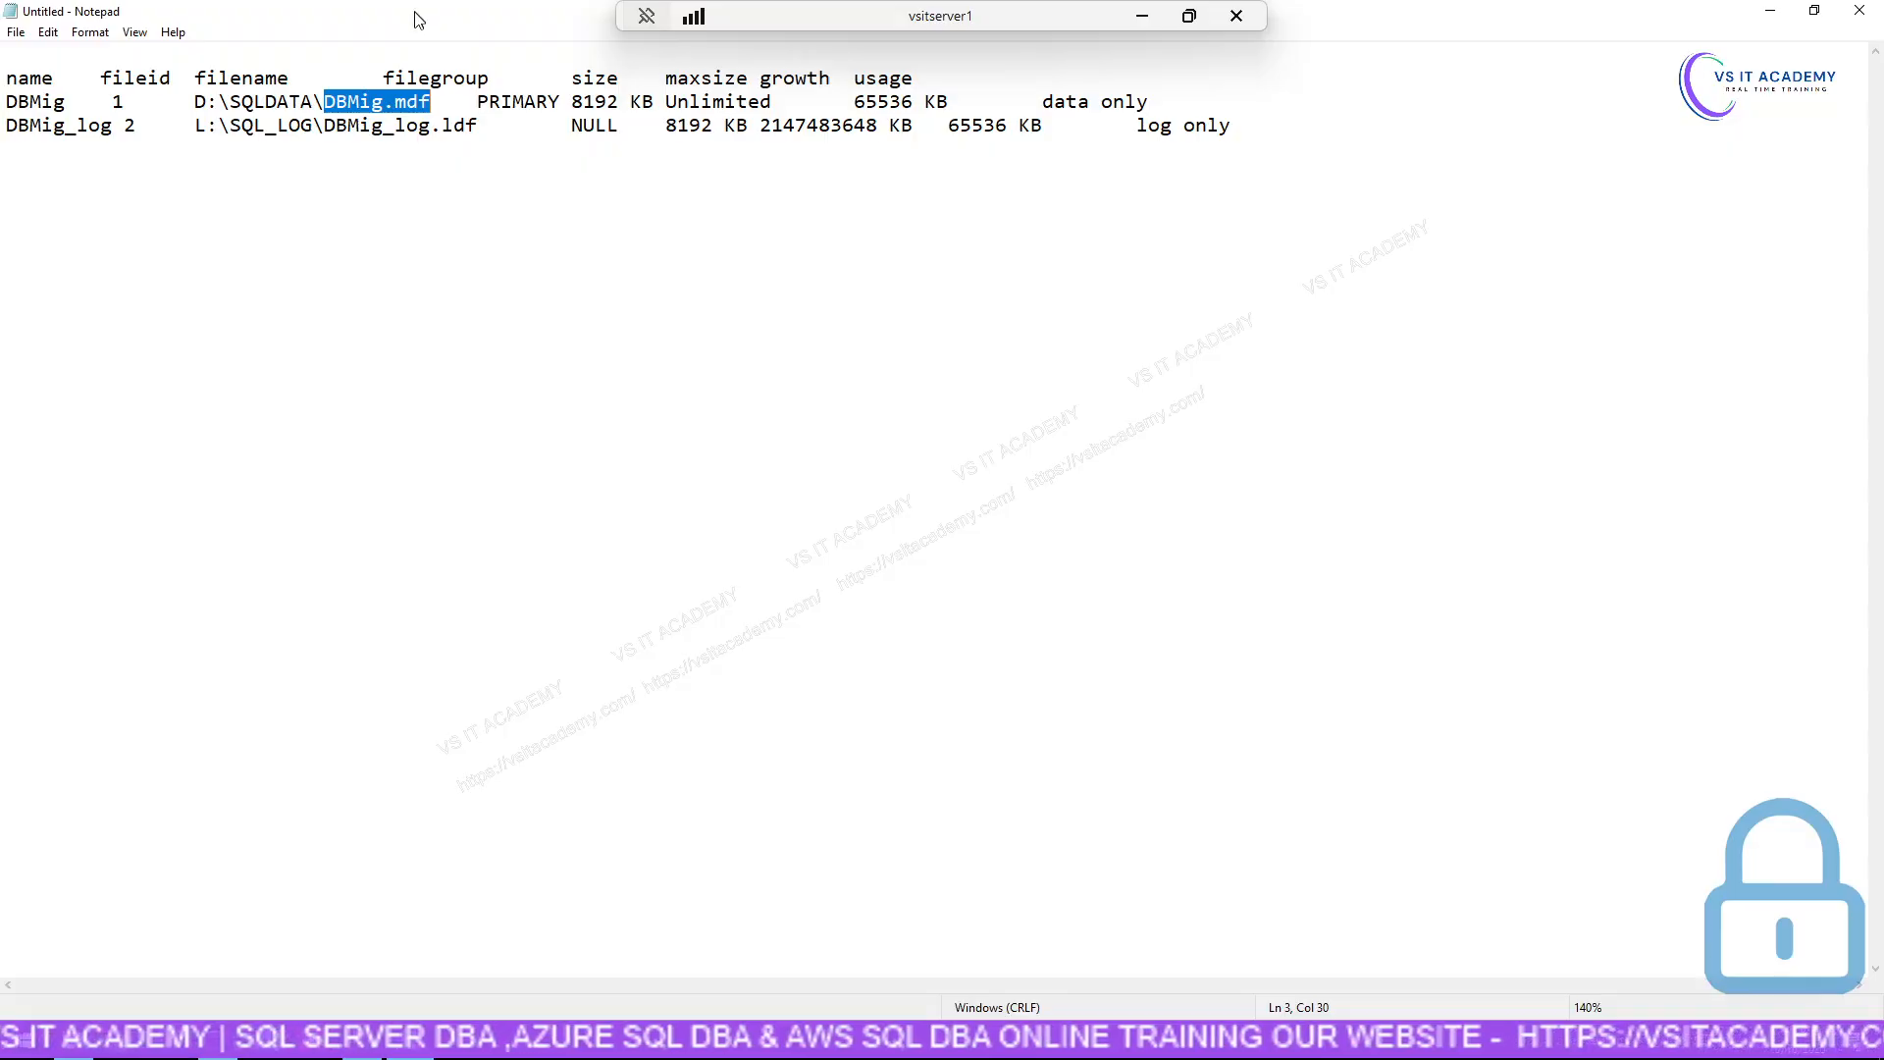
double_click(420, 20)
left_click(703, 310)
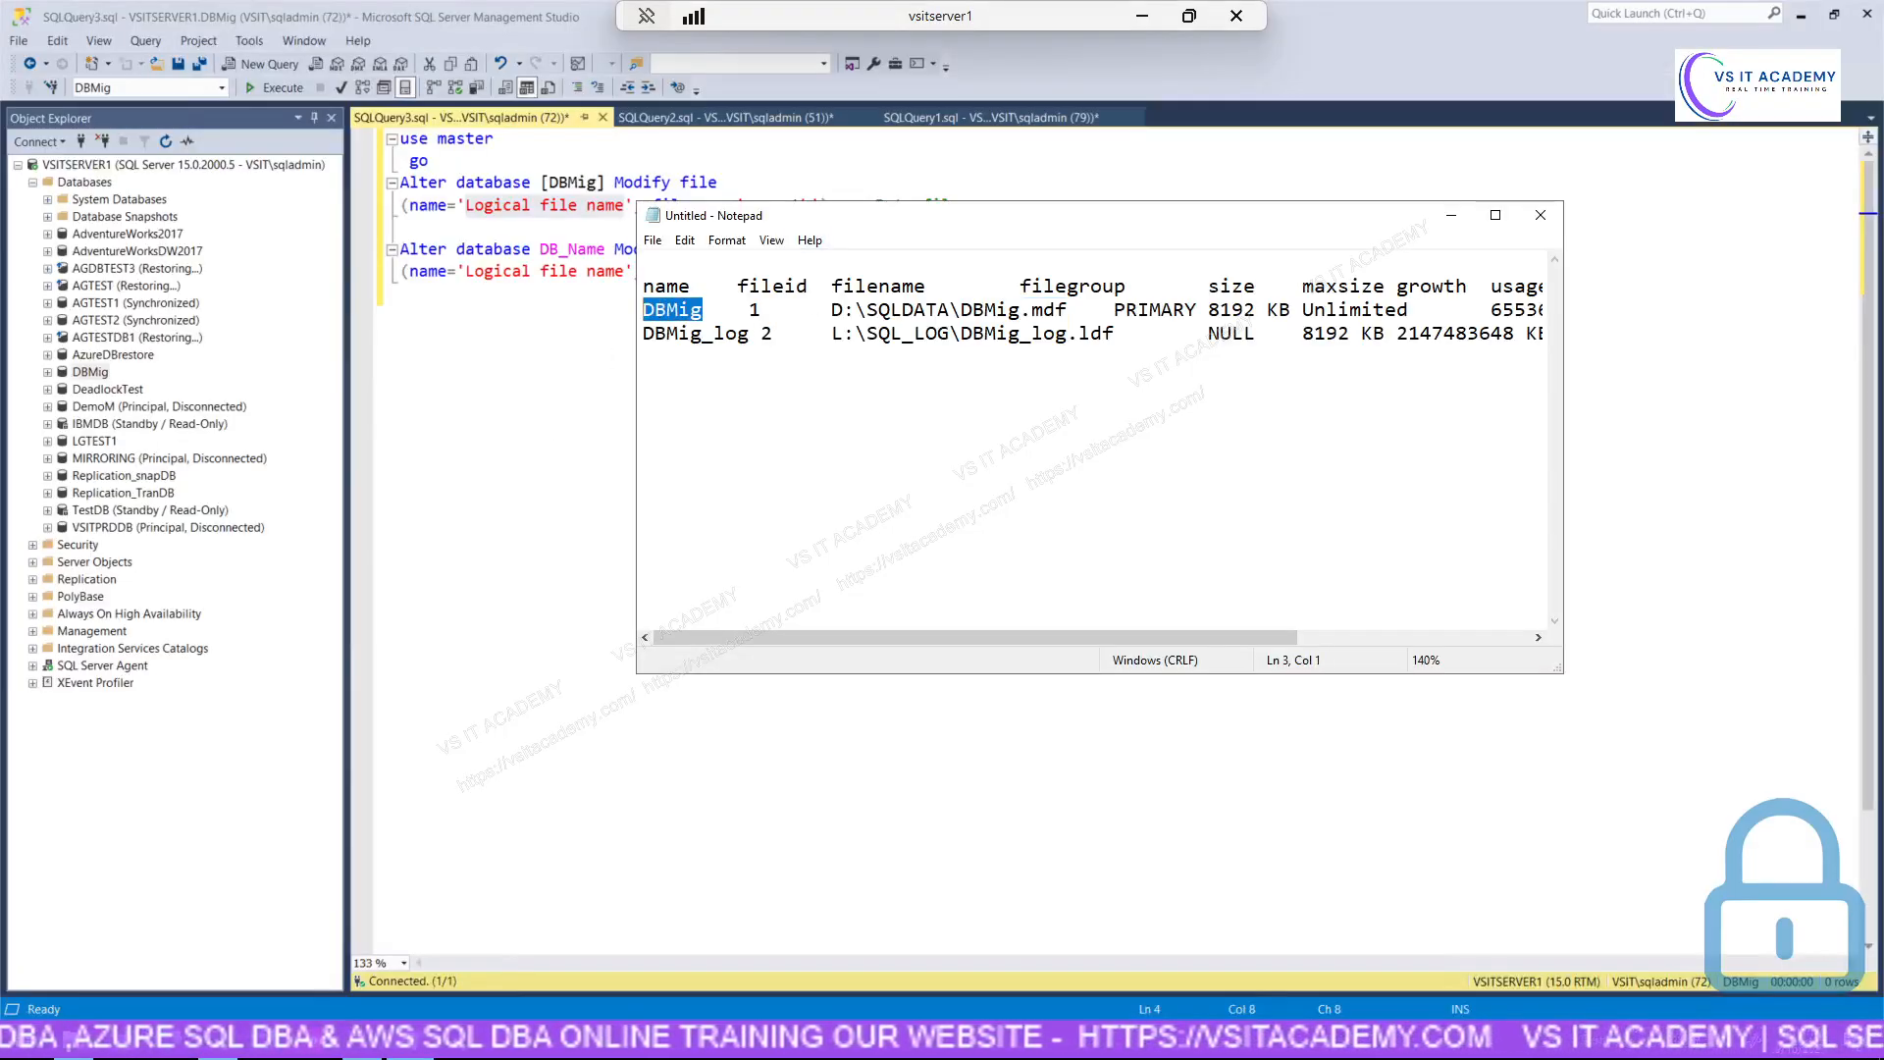
left_click(585, 368)
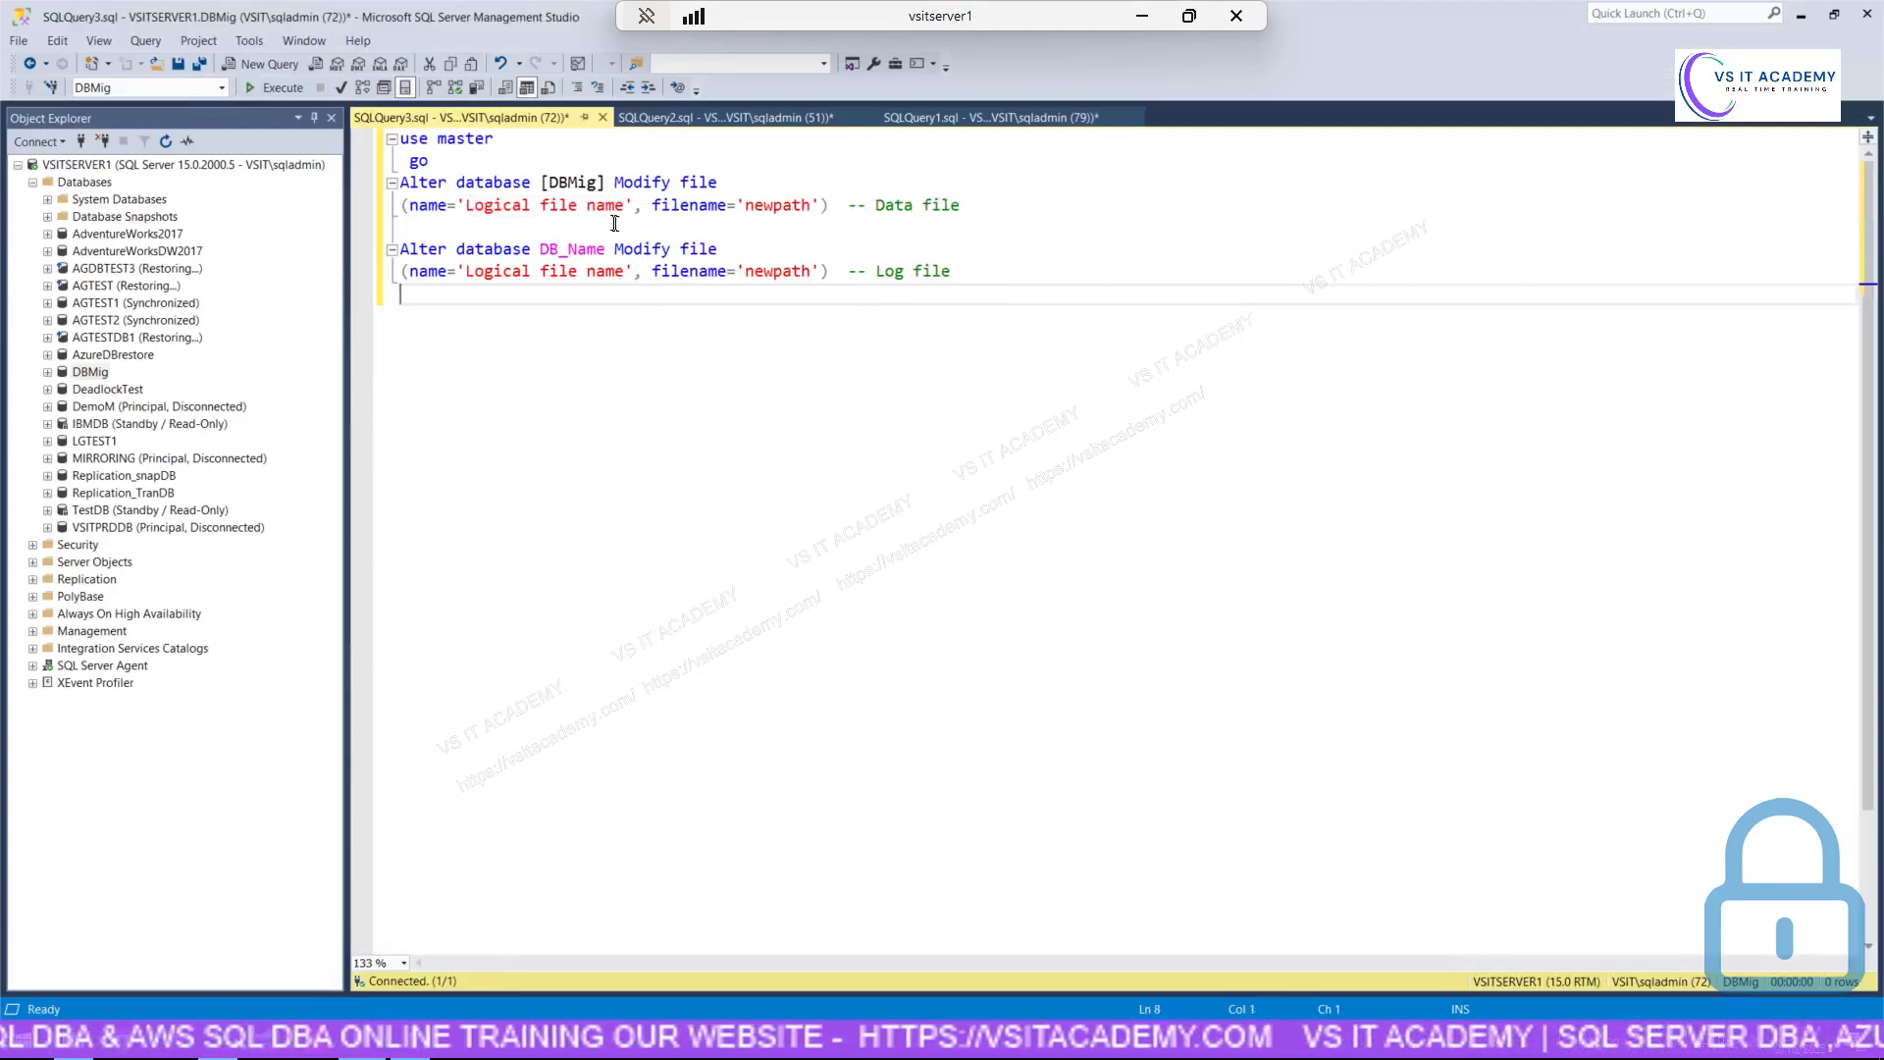
double_click(497, 205)
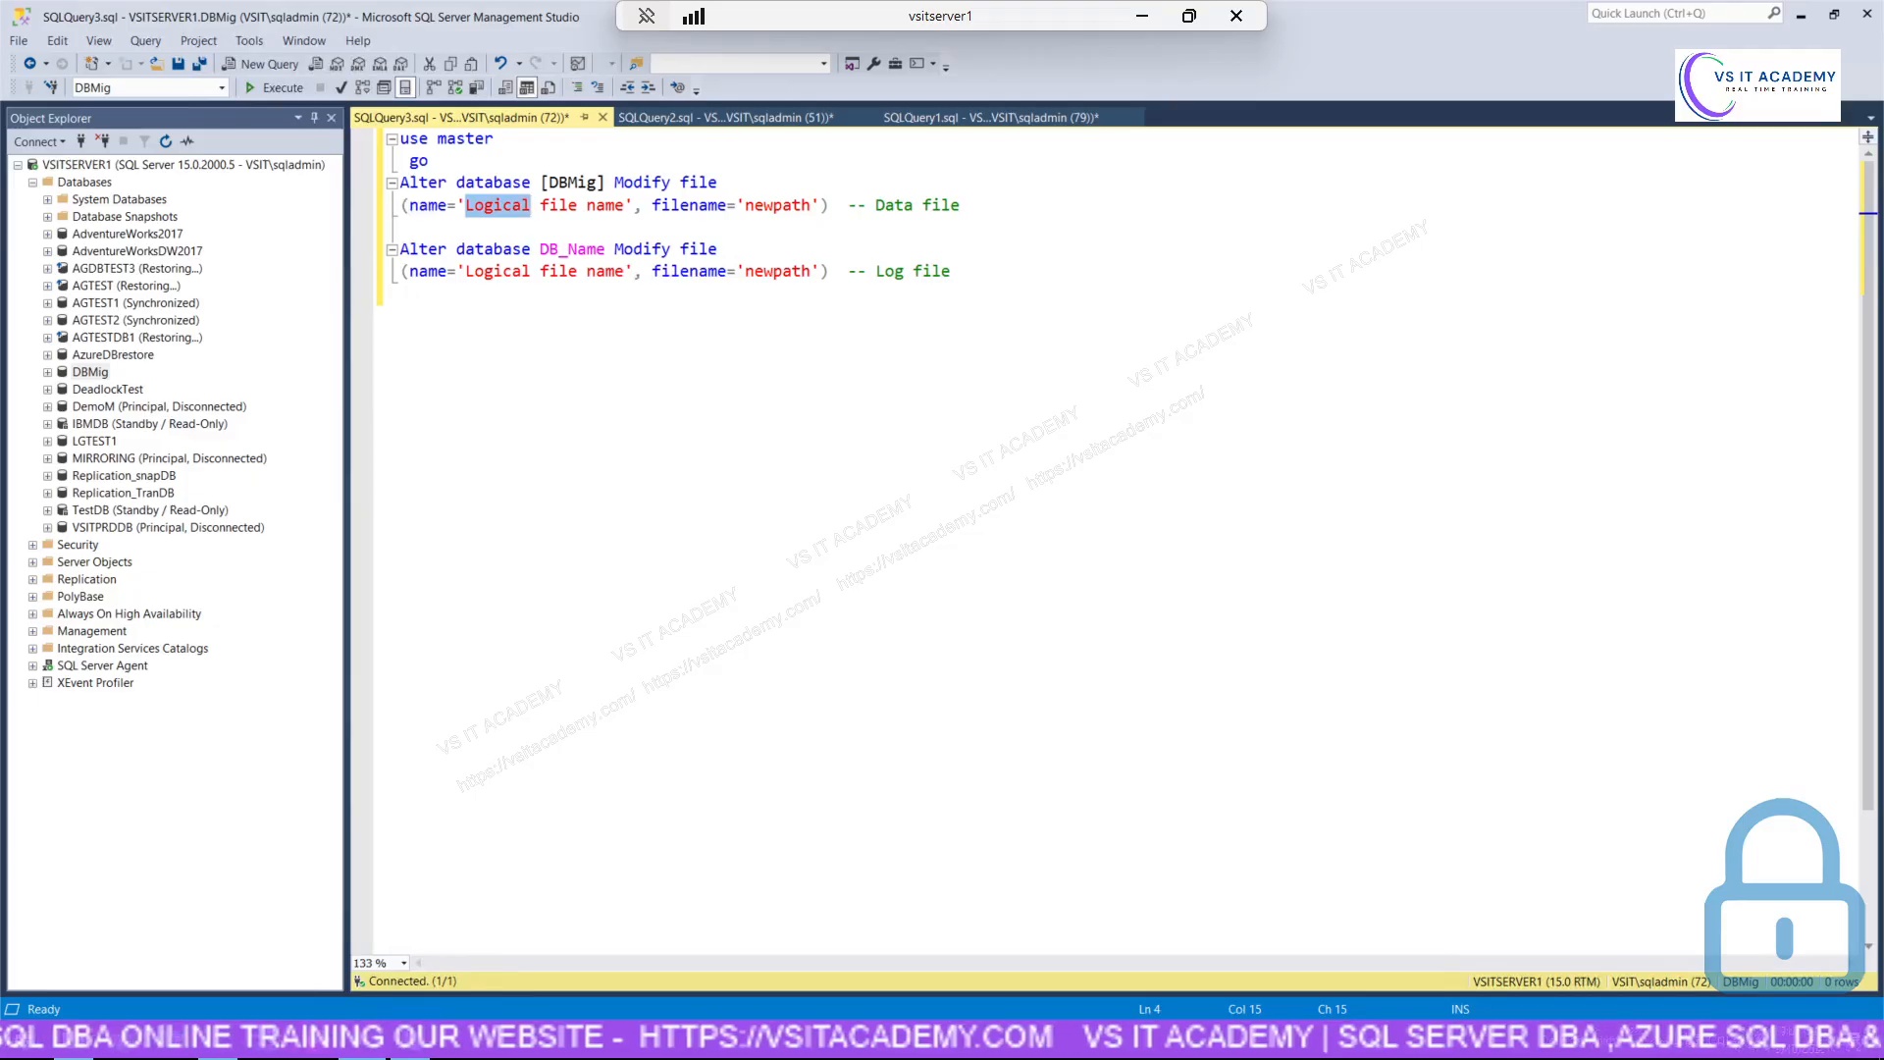
left_click_drag(625, 206, 477, 206)
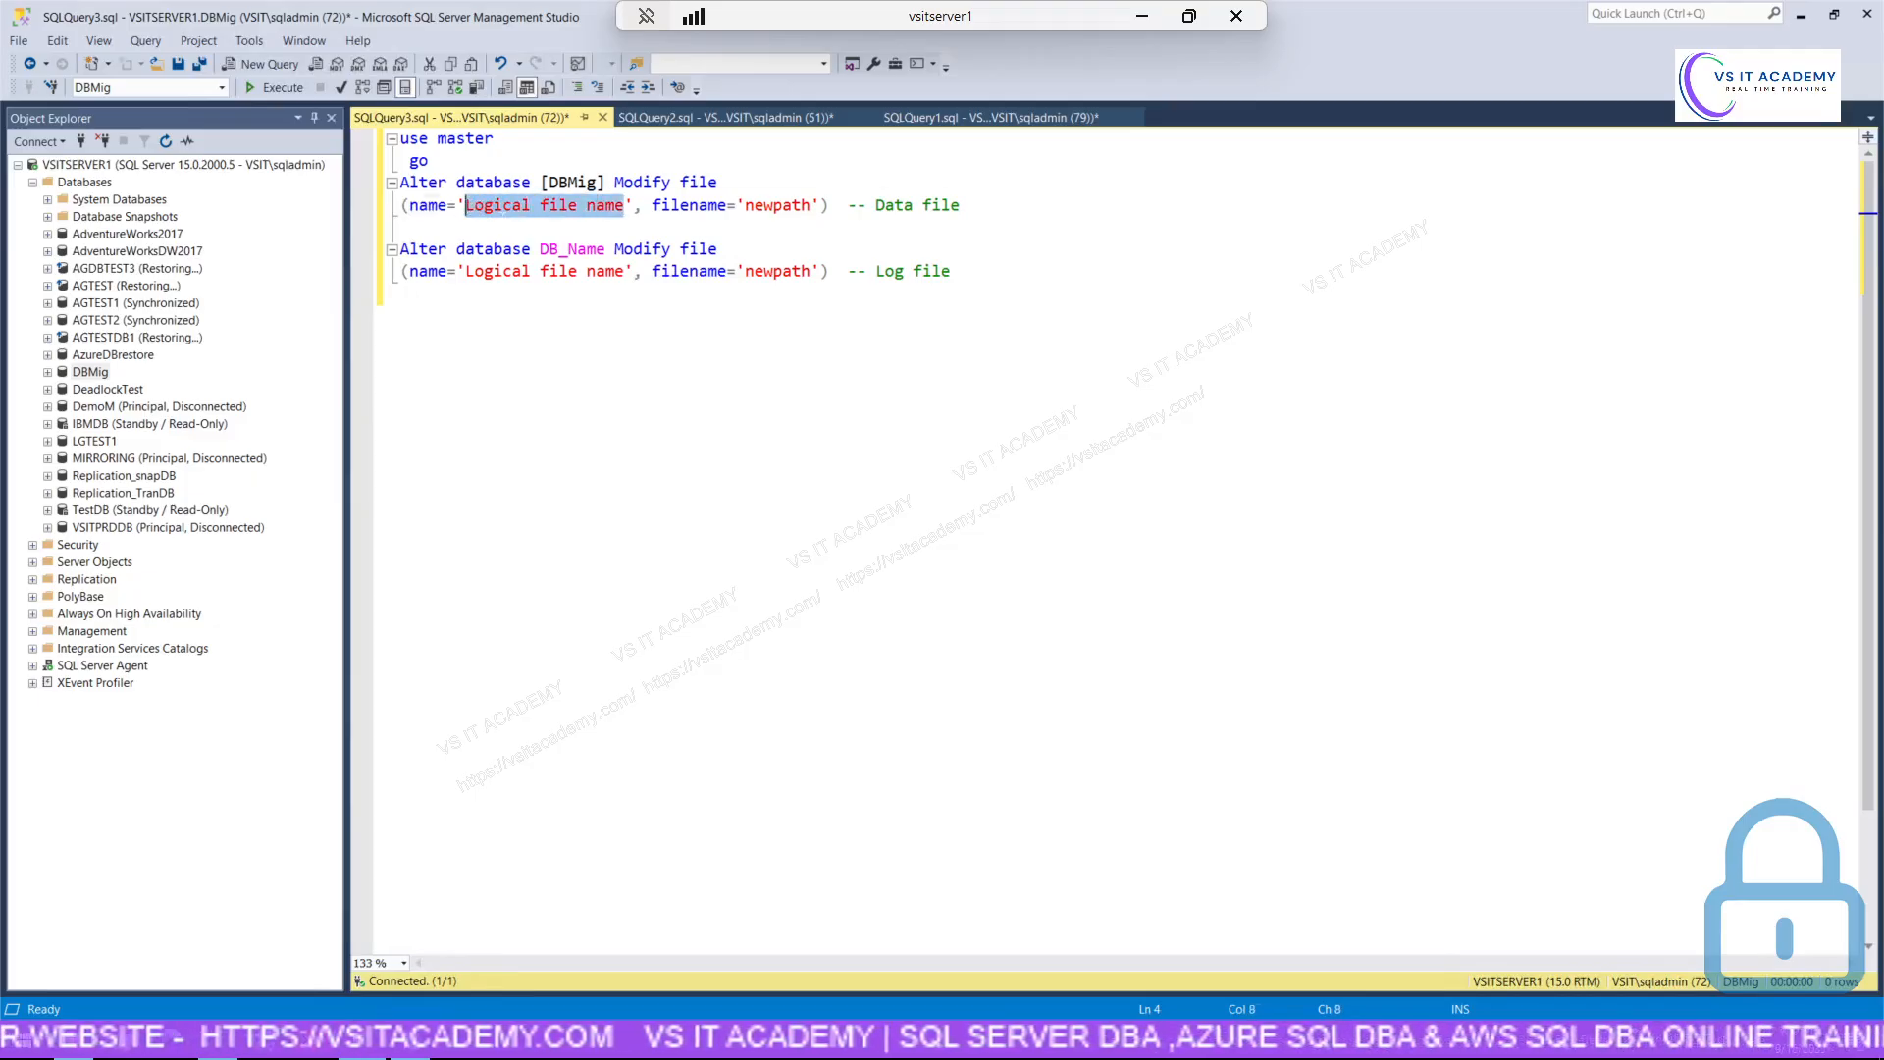
type("DBMig")
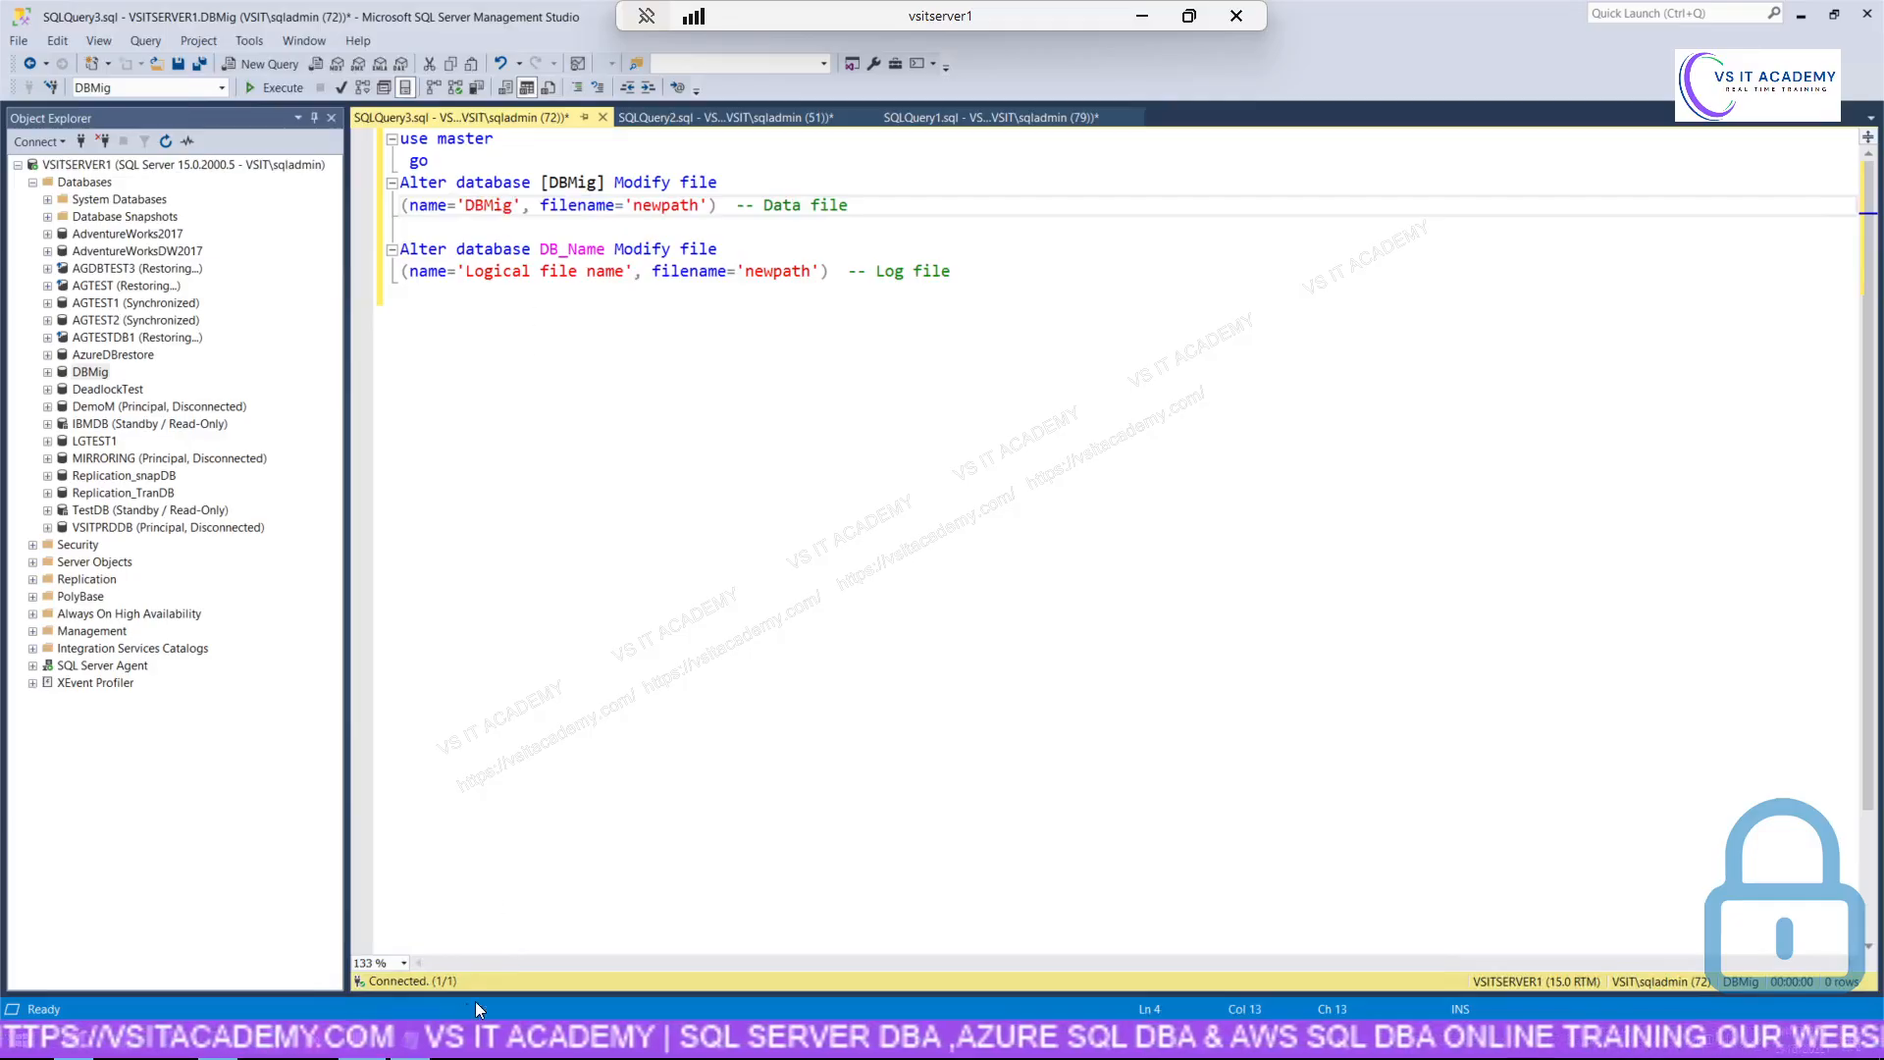
Look up the log file's logical name in Notepad and set it to DBMig_log in the log file statement.
left_click(420, 1052)
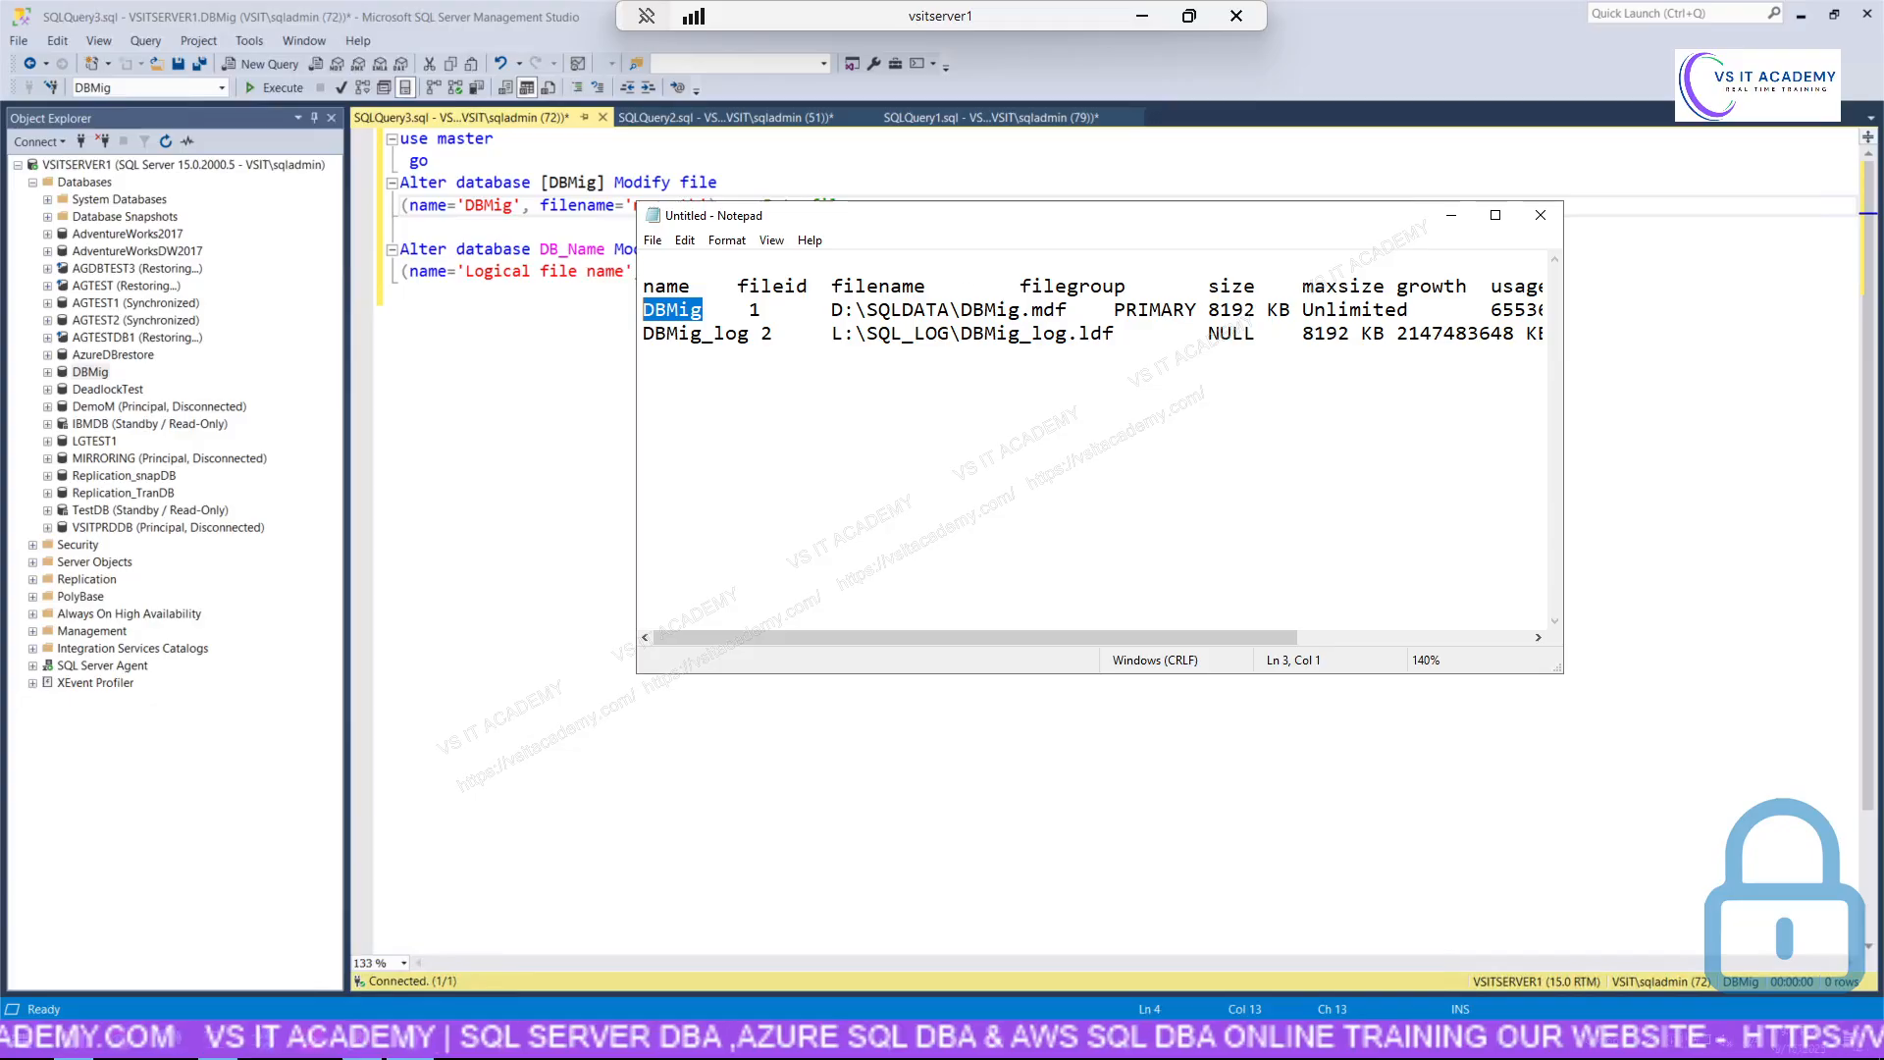
left_click_drag(936, 220, 948, 311)
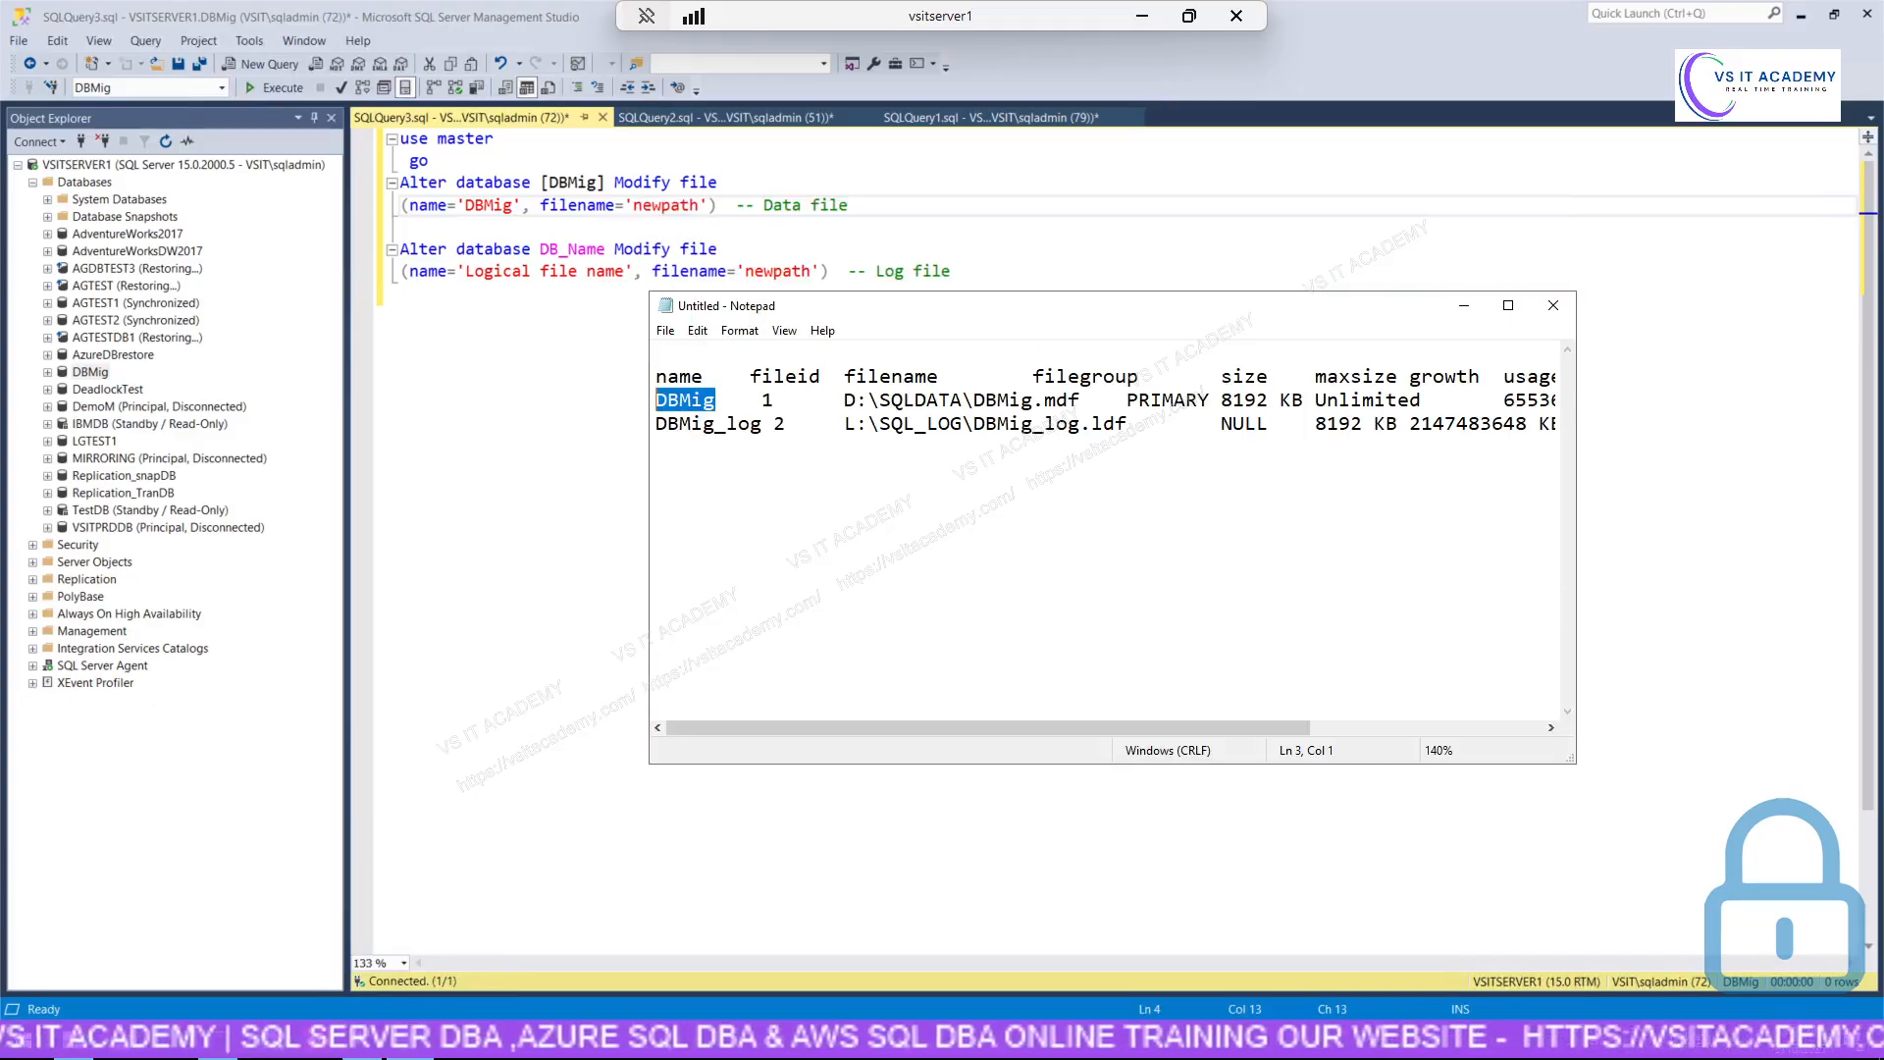
left_click_drag(763, 424, 668, 431)
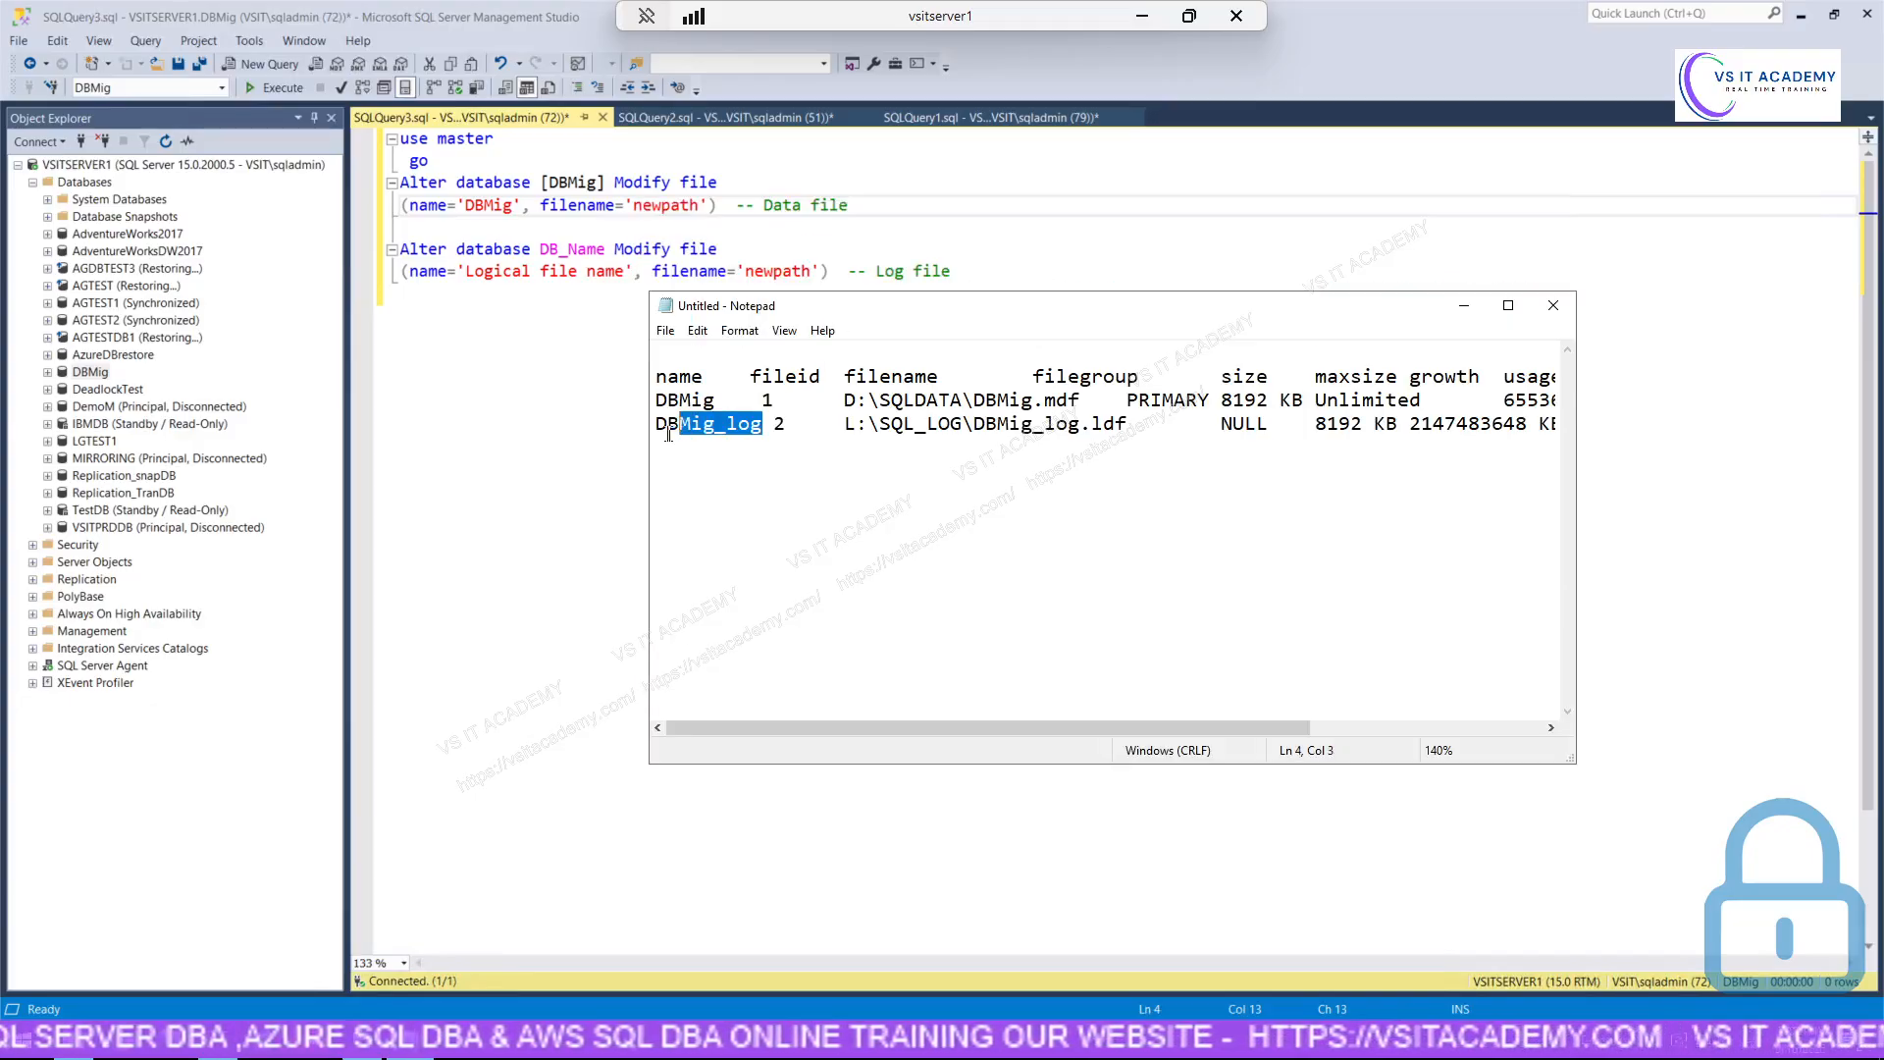
left_click(524, 511)
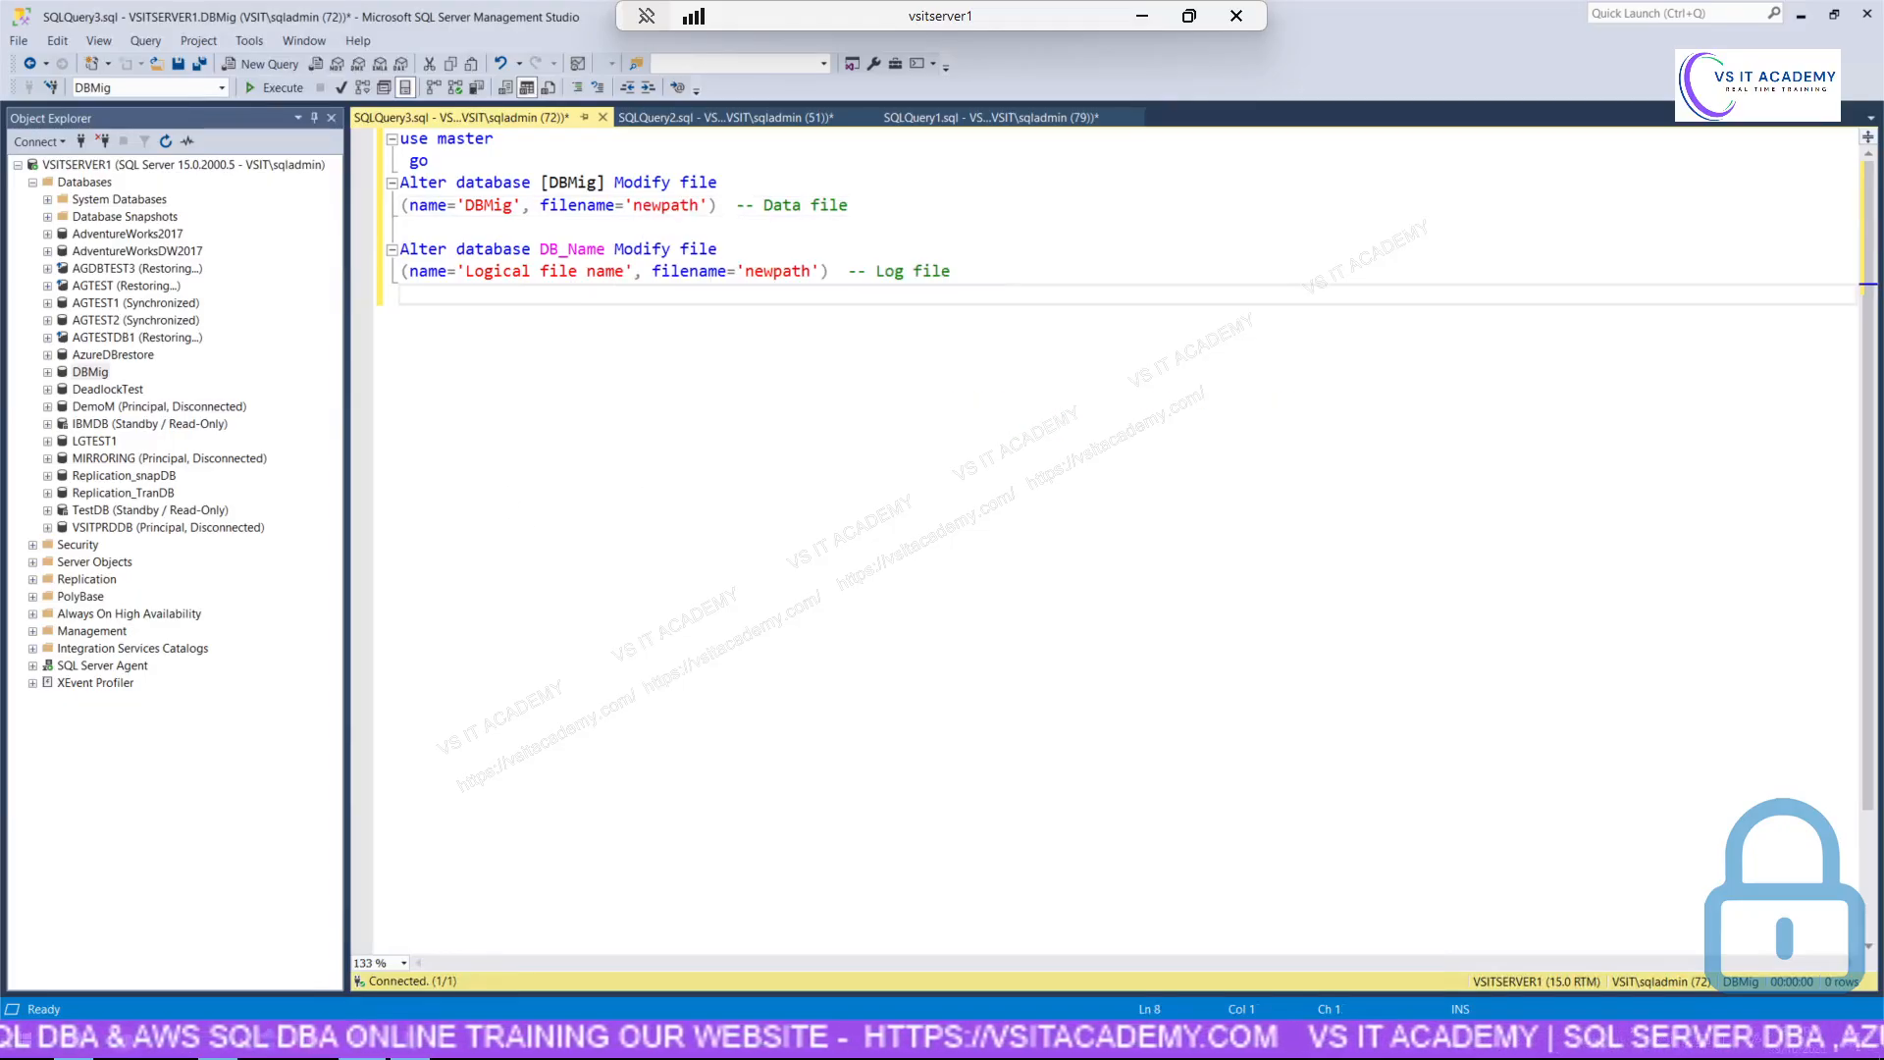
left_click_drag(624, 272, 476, 272)
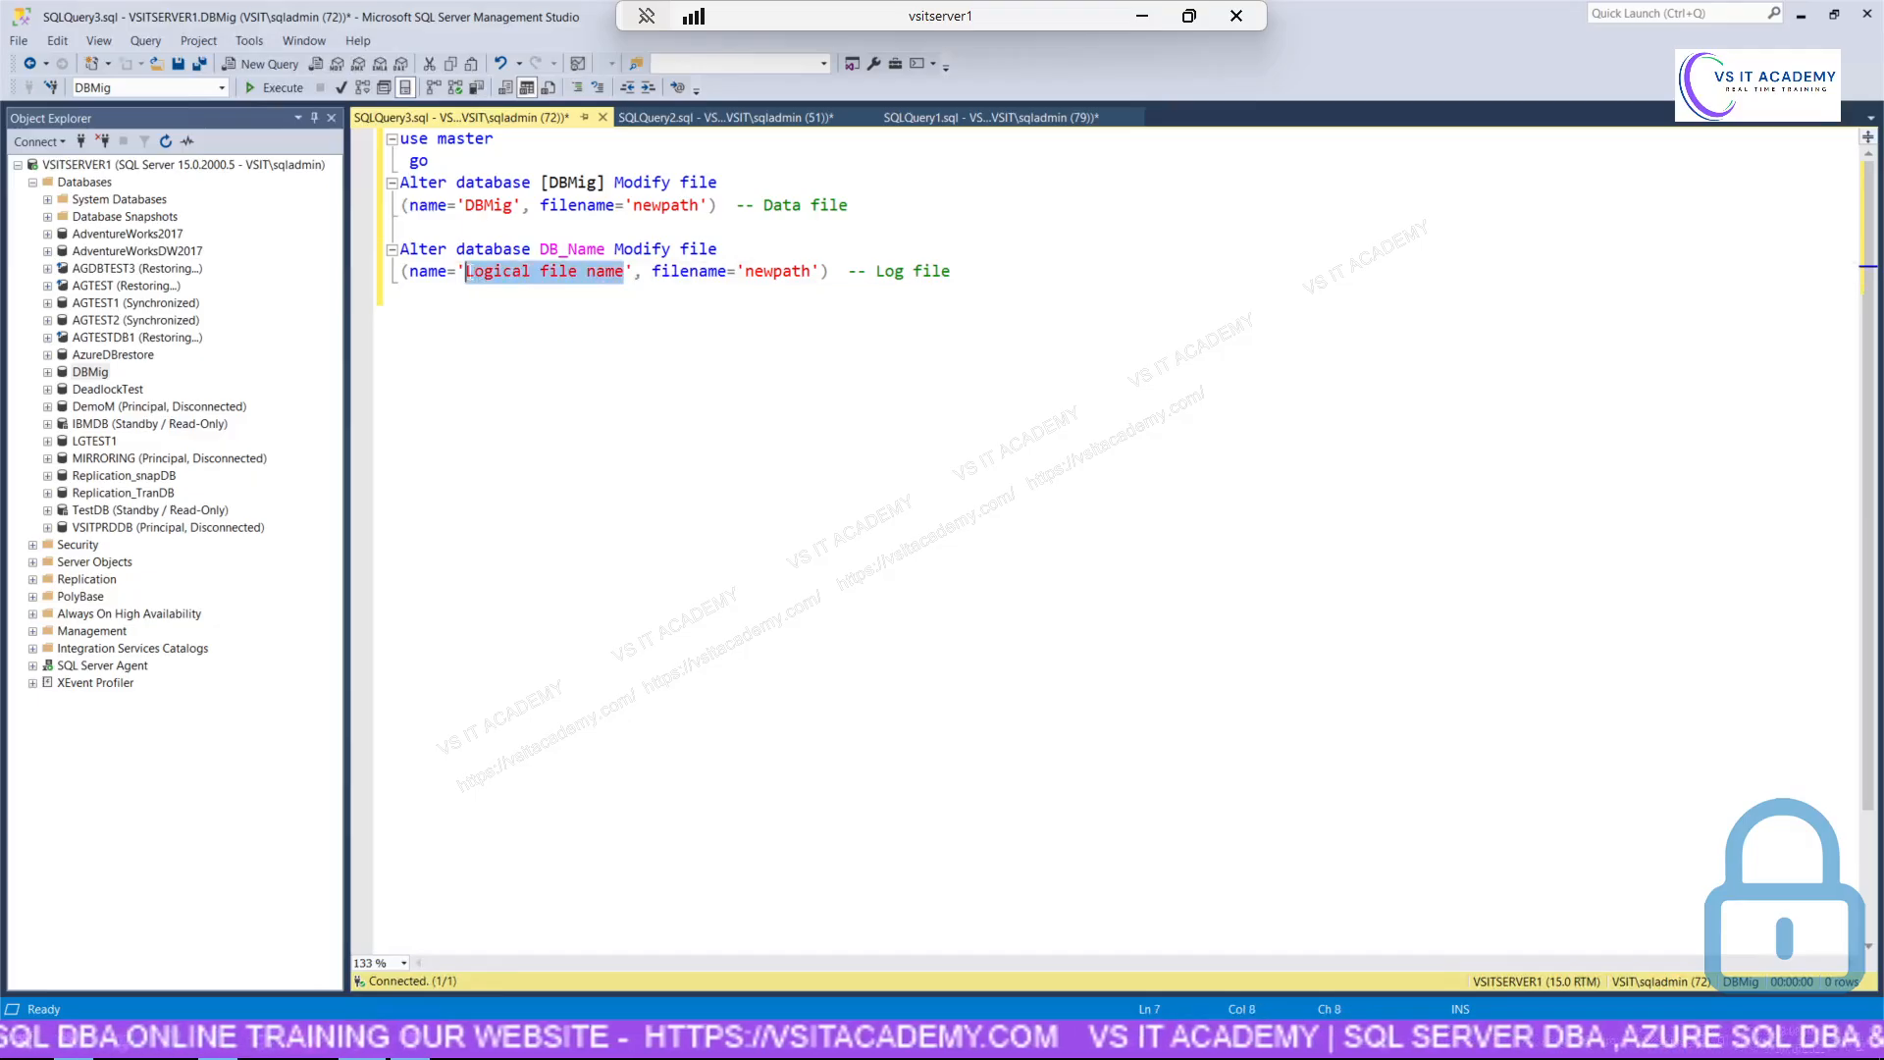
type("DBMig_log")
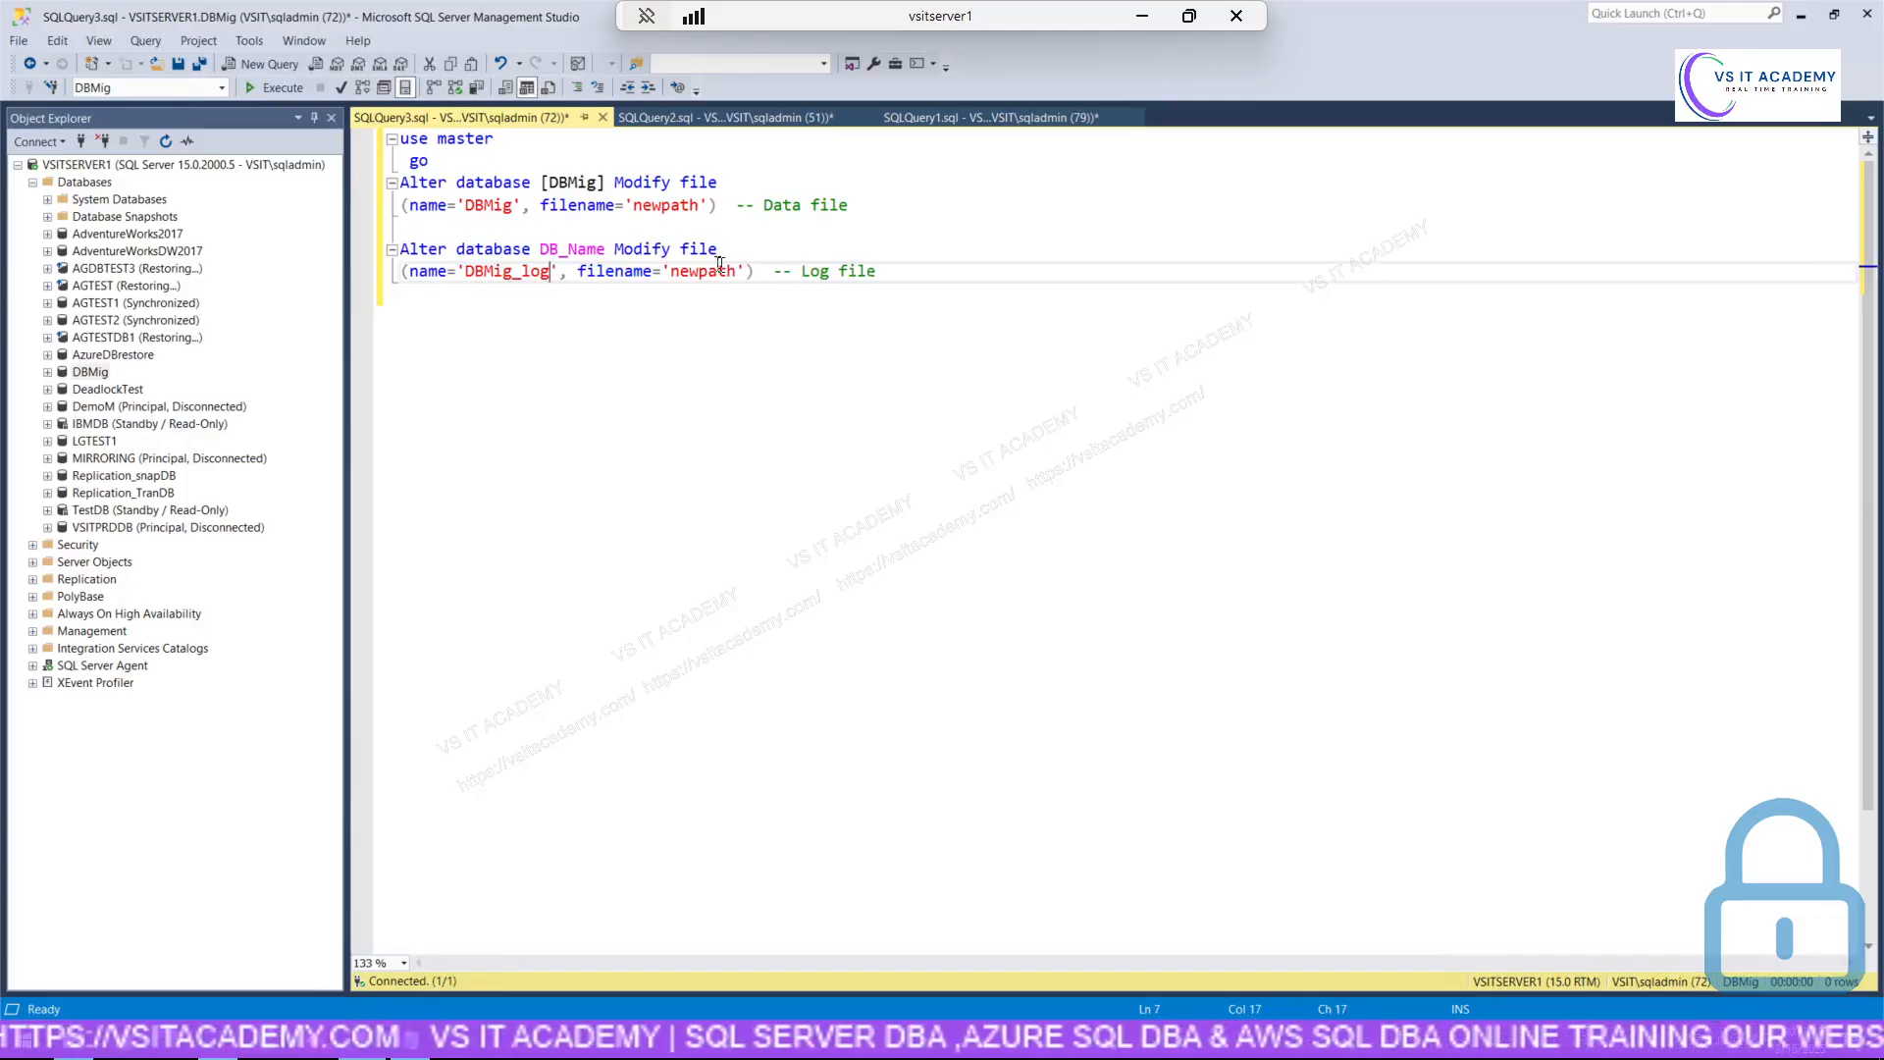
Copy [DBMig] from the data file statement over the DB_Name placeholder in the log file's Alter database statement.
double_click(579, 188)
key("ctrl+c")
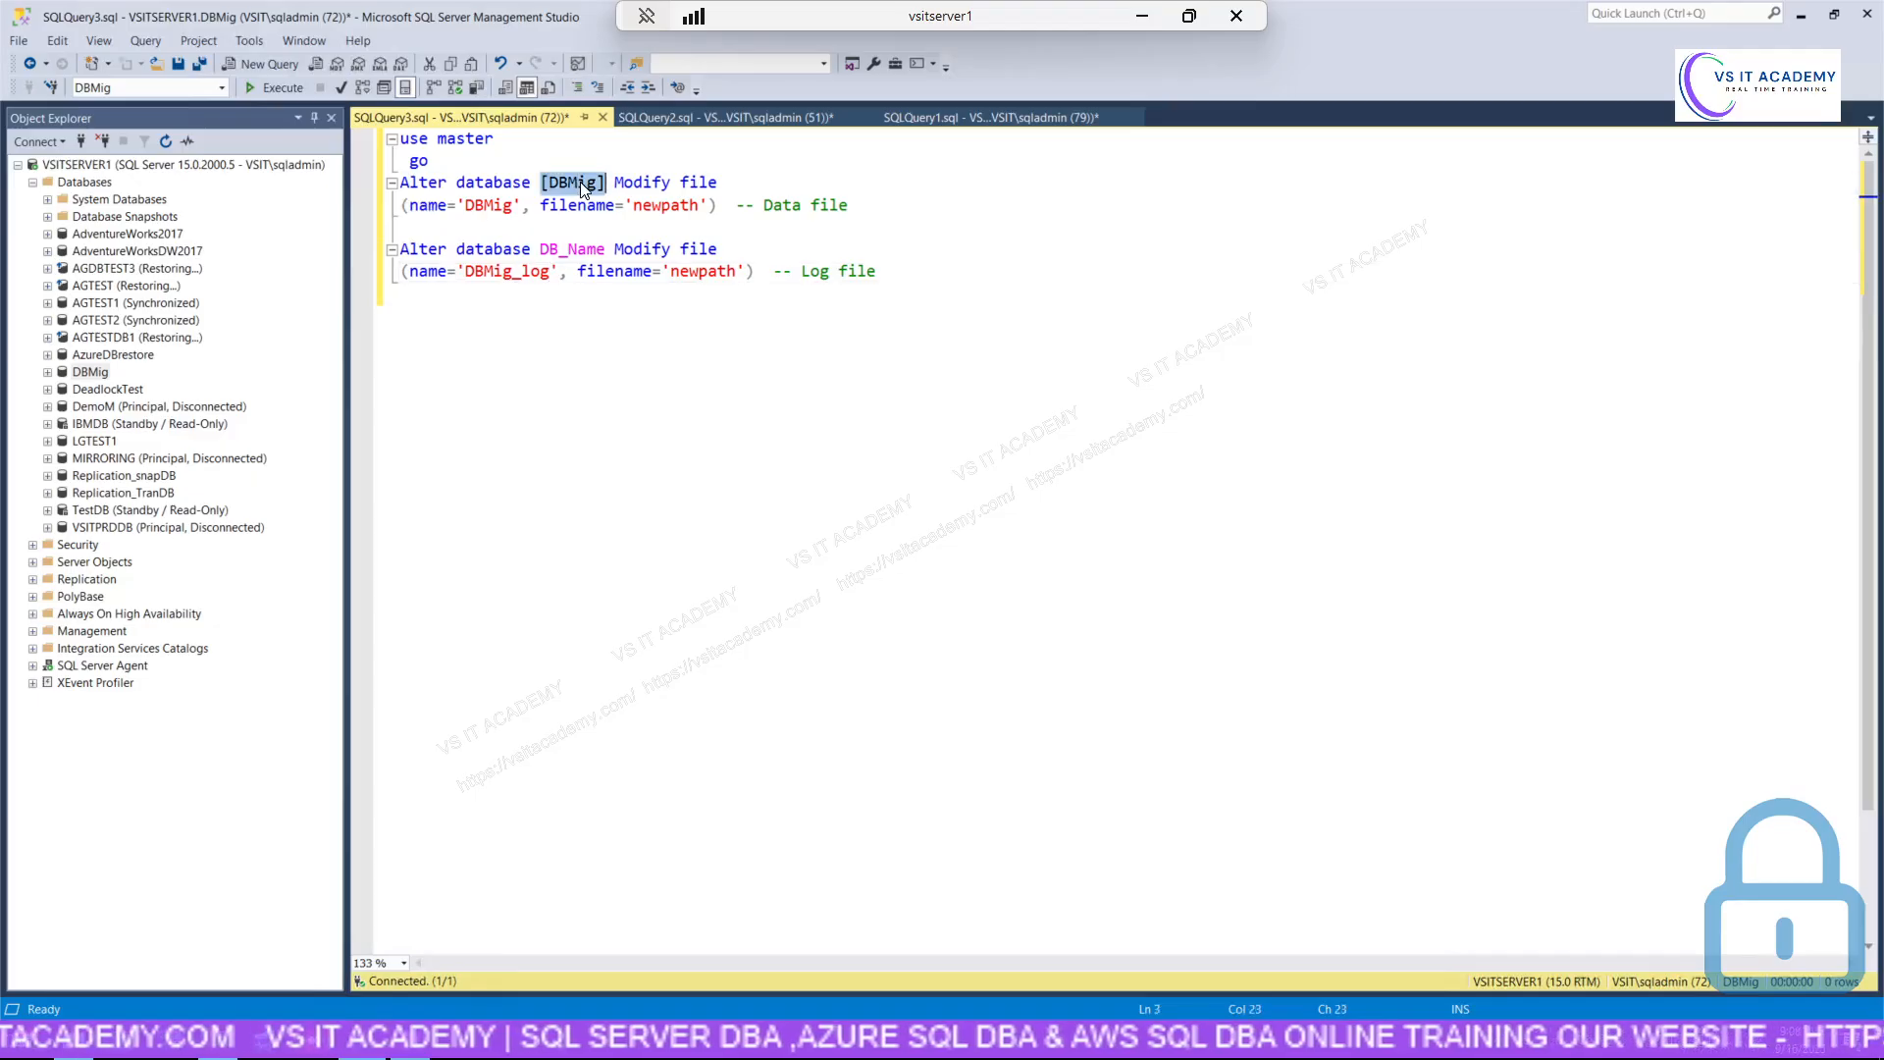
double_click(573, 248)
key("ctrl+v")
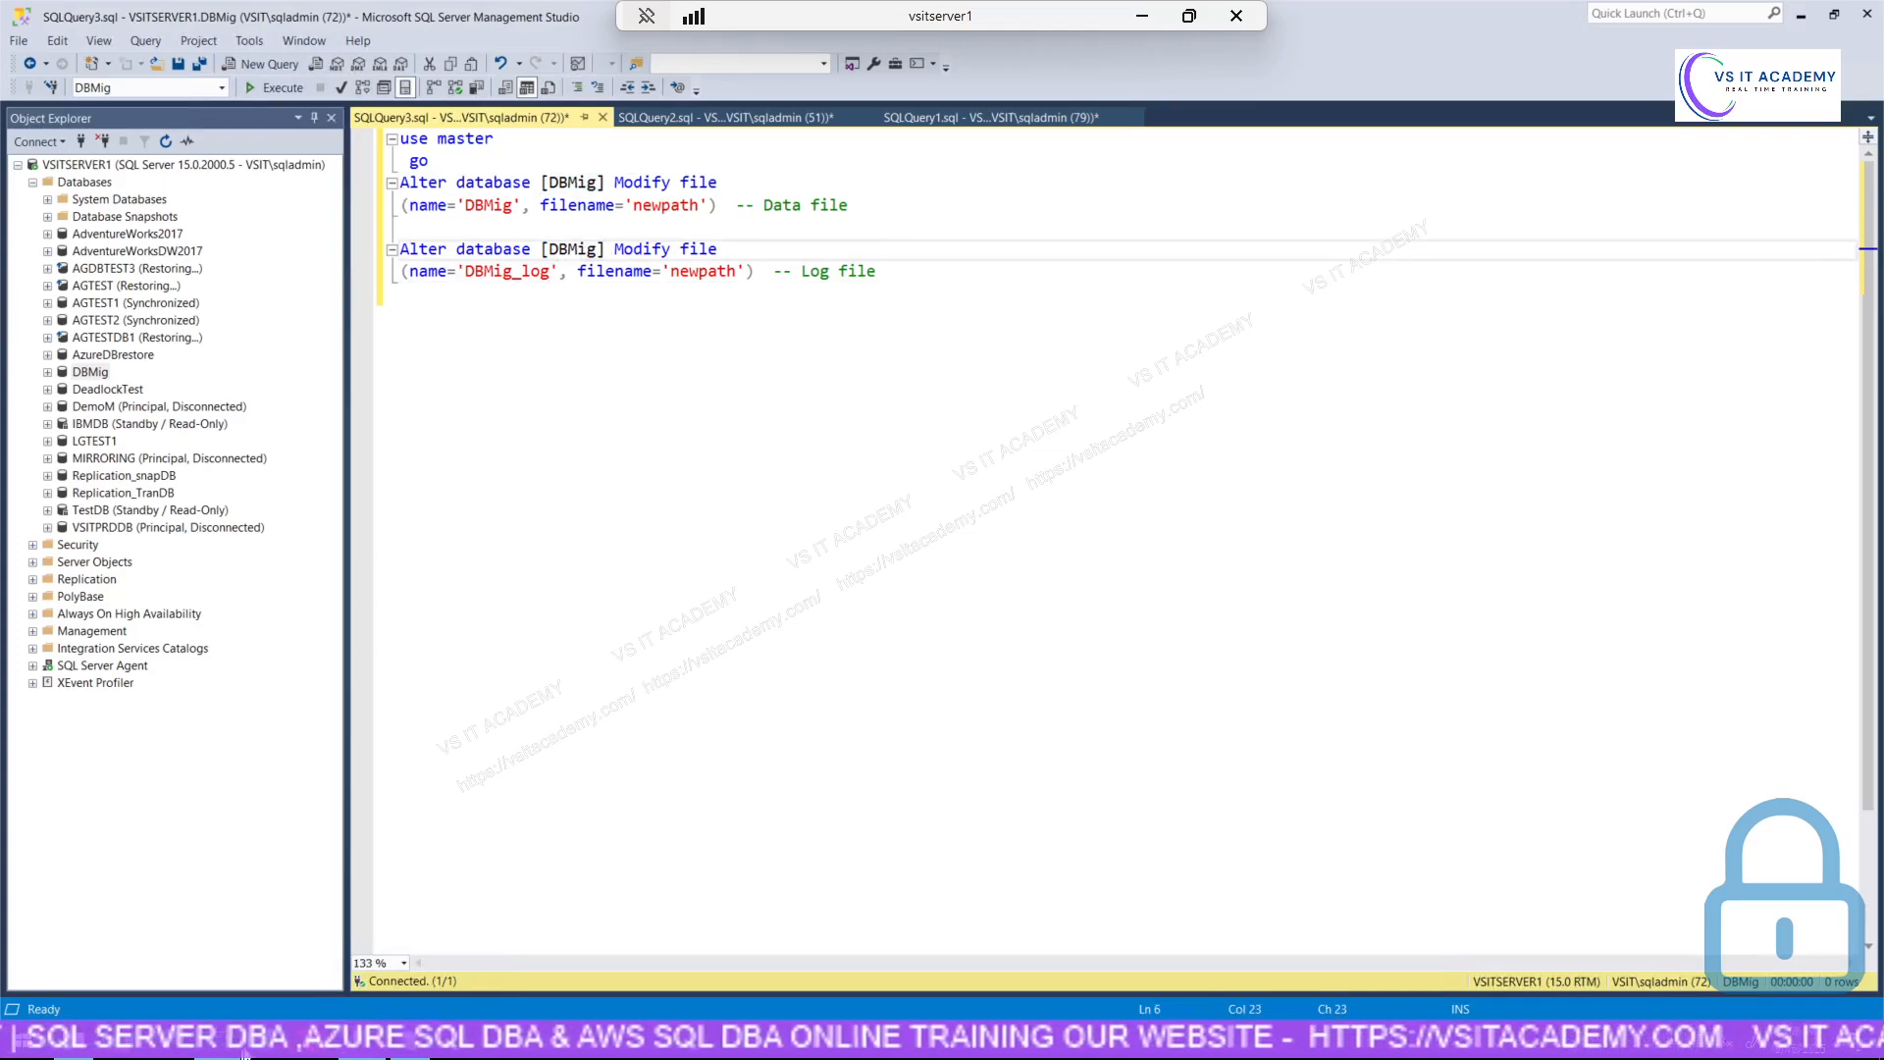
Check the target drive for the DBMig files on page 31 of the Canva notes, and return to vsitserver1.
left_click(1142, 18)
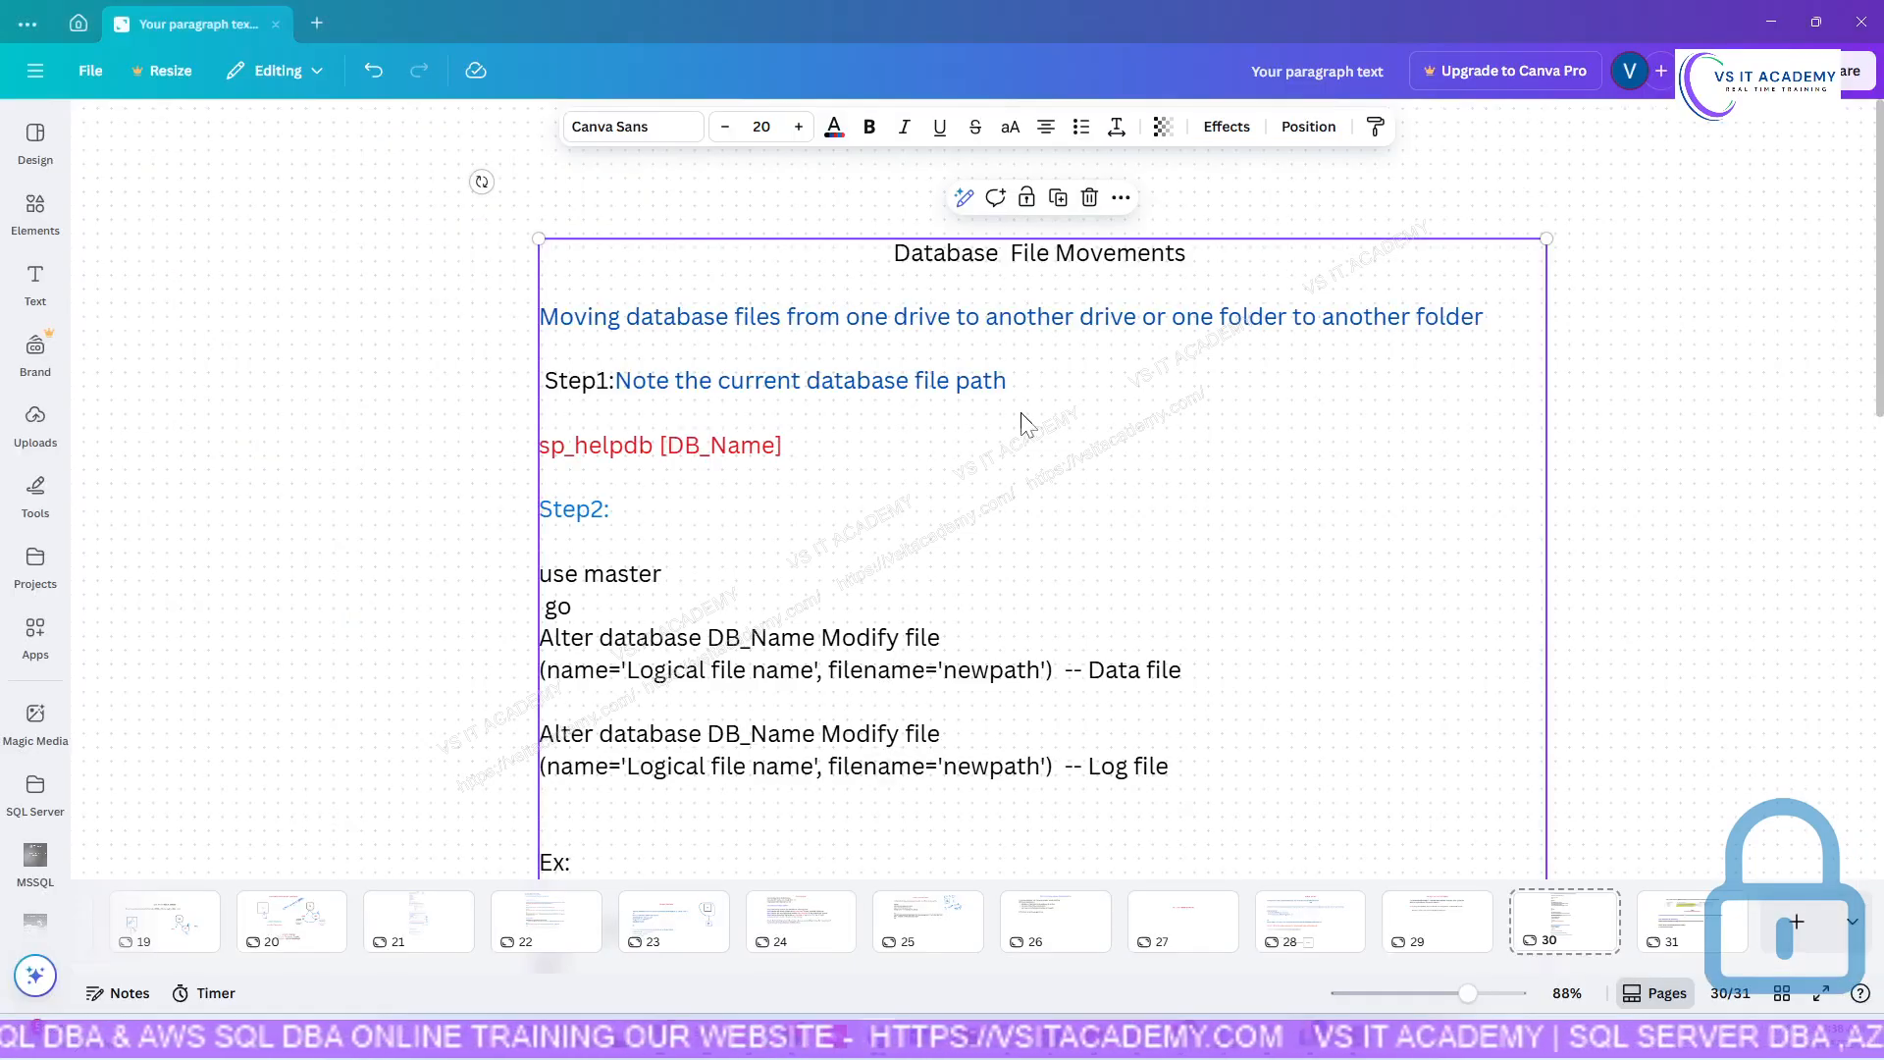
left_click(1682, 926)
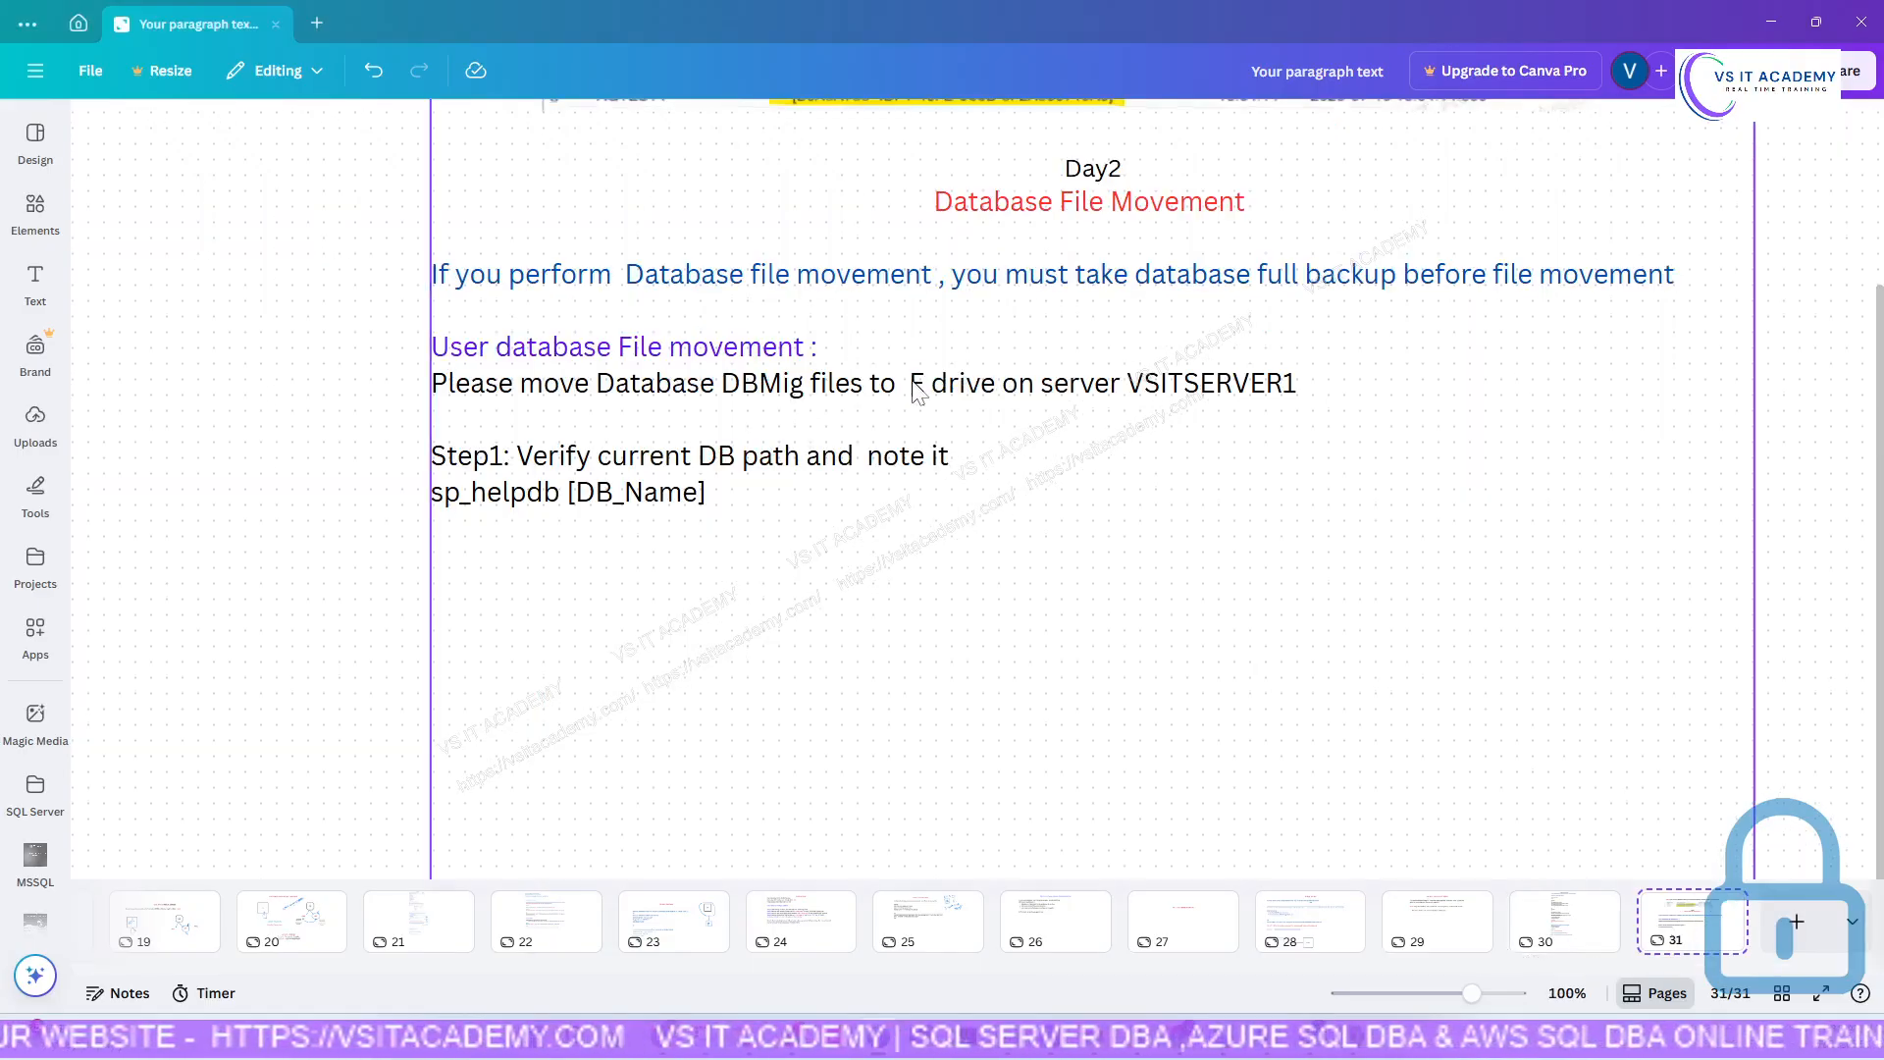
left_click(1266, 1052)
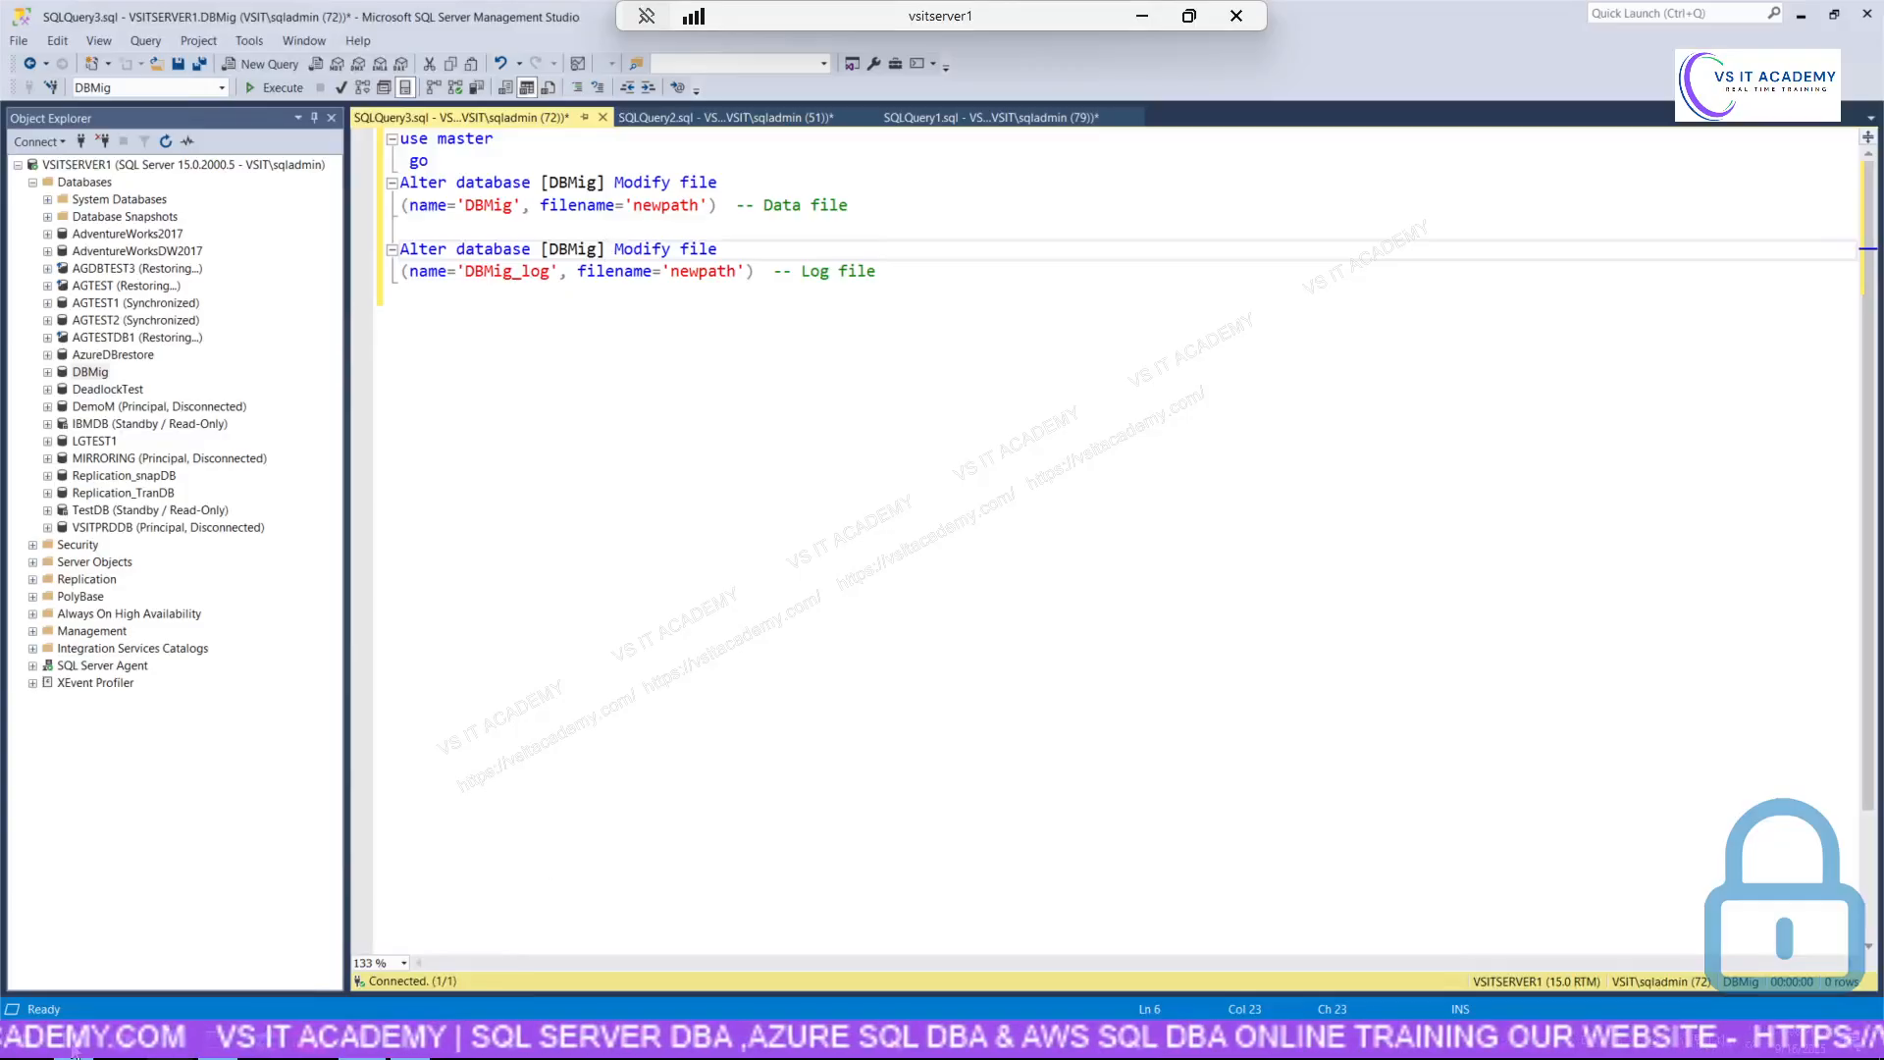
Switch to File Explorer on vsitserver1 and open the Backup (E:) drive.
left_click(74, 1051)
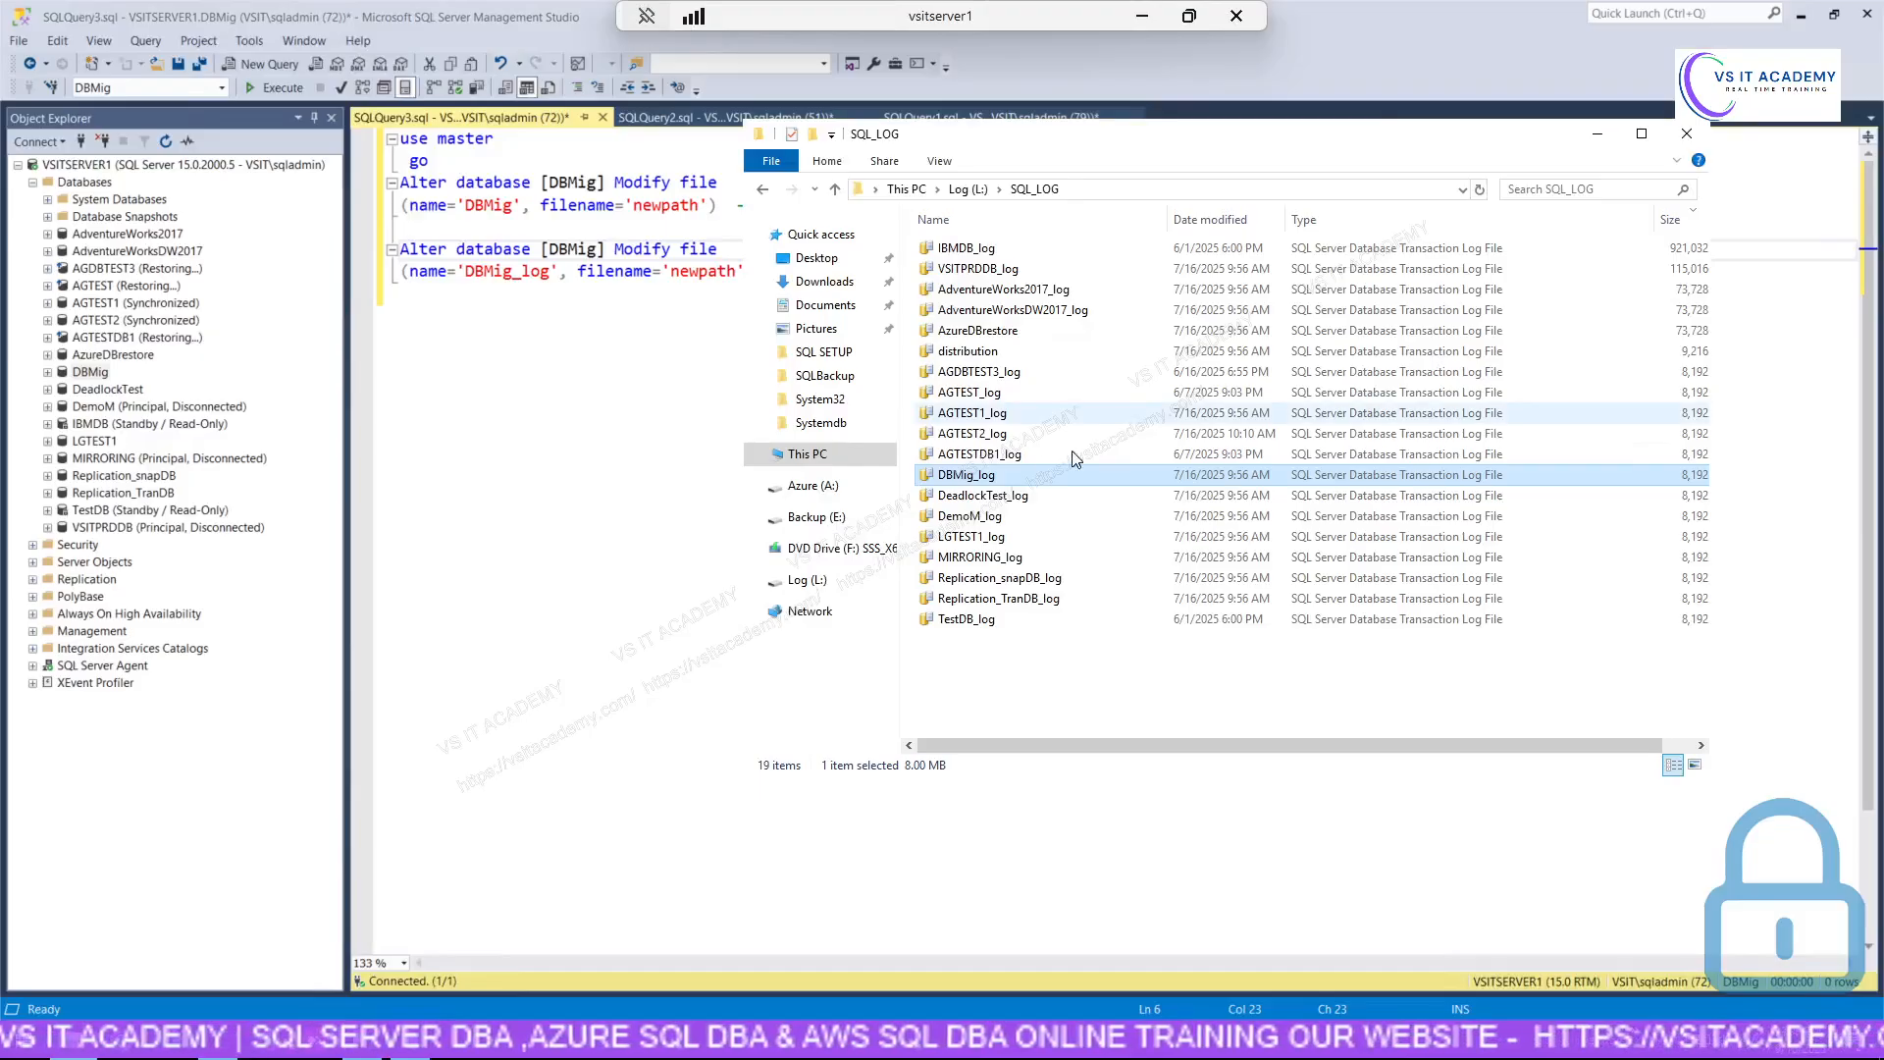
left_click(864, 456)
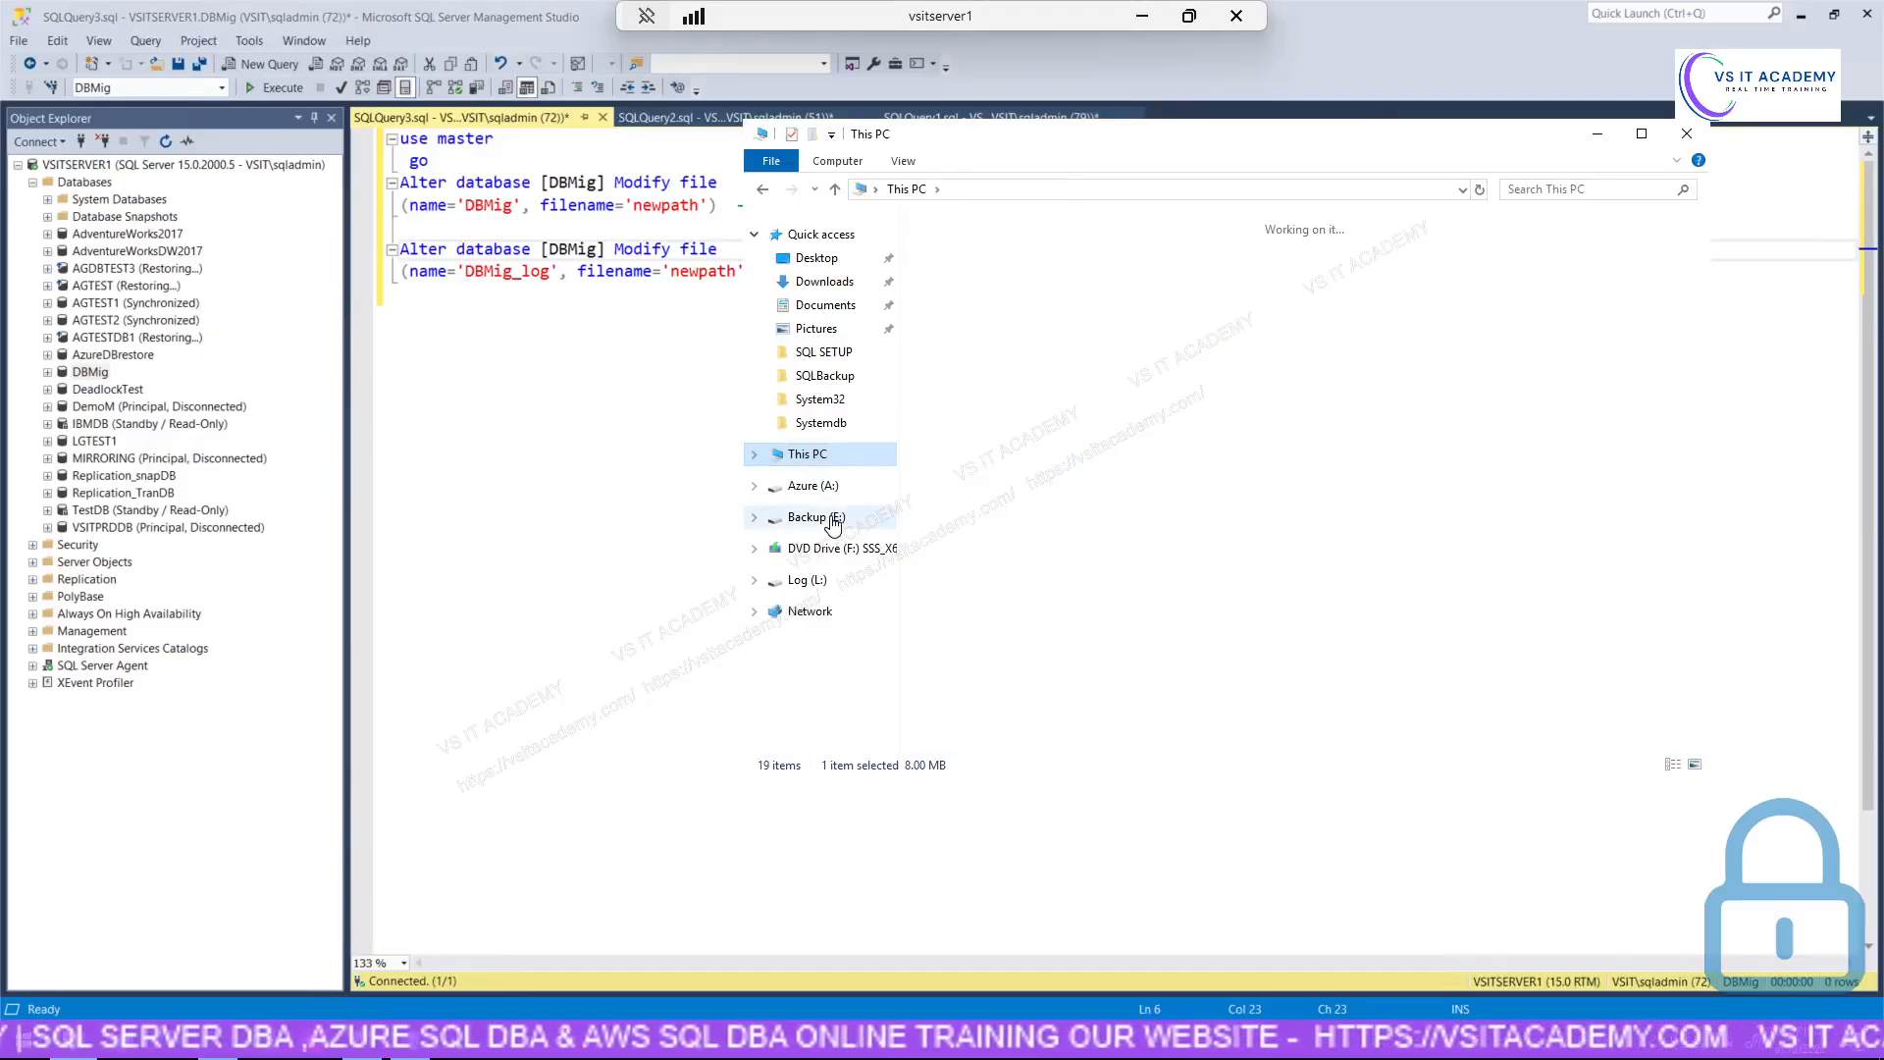
left_click(831, 516)
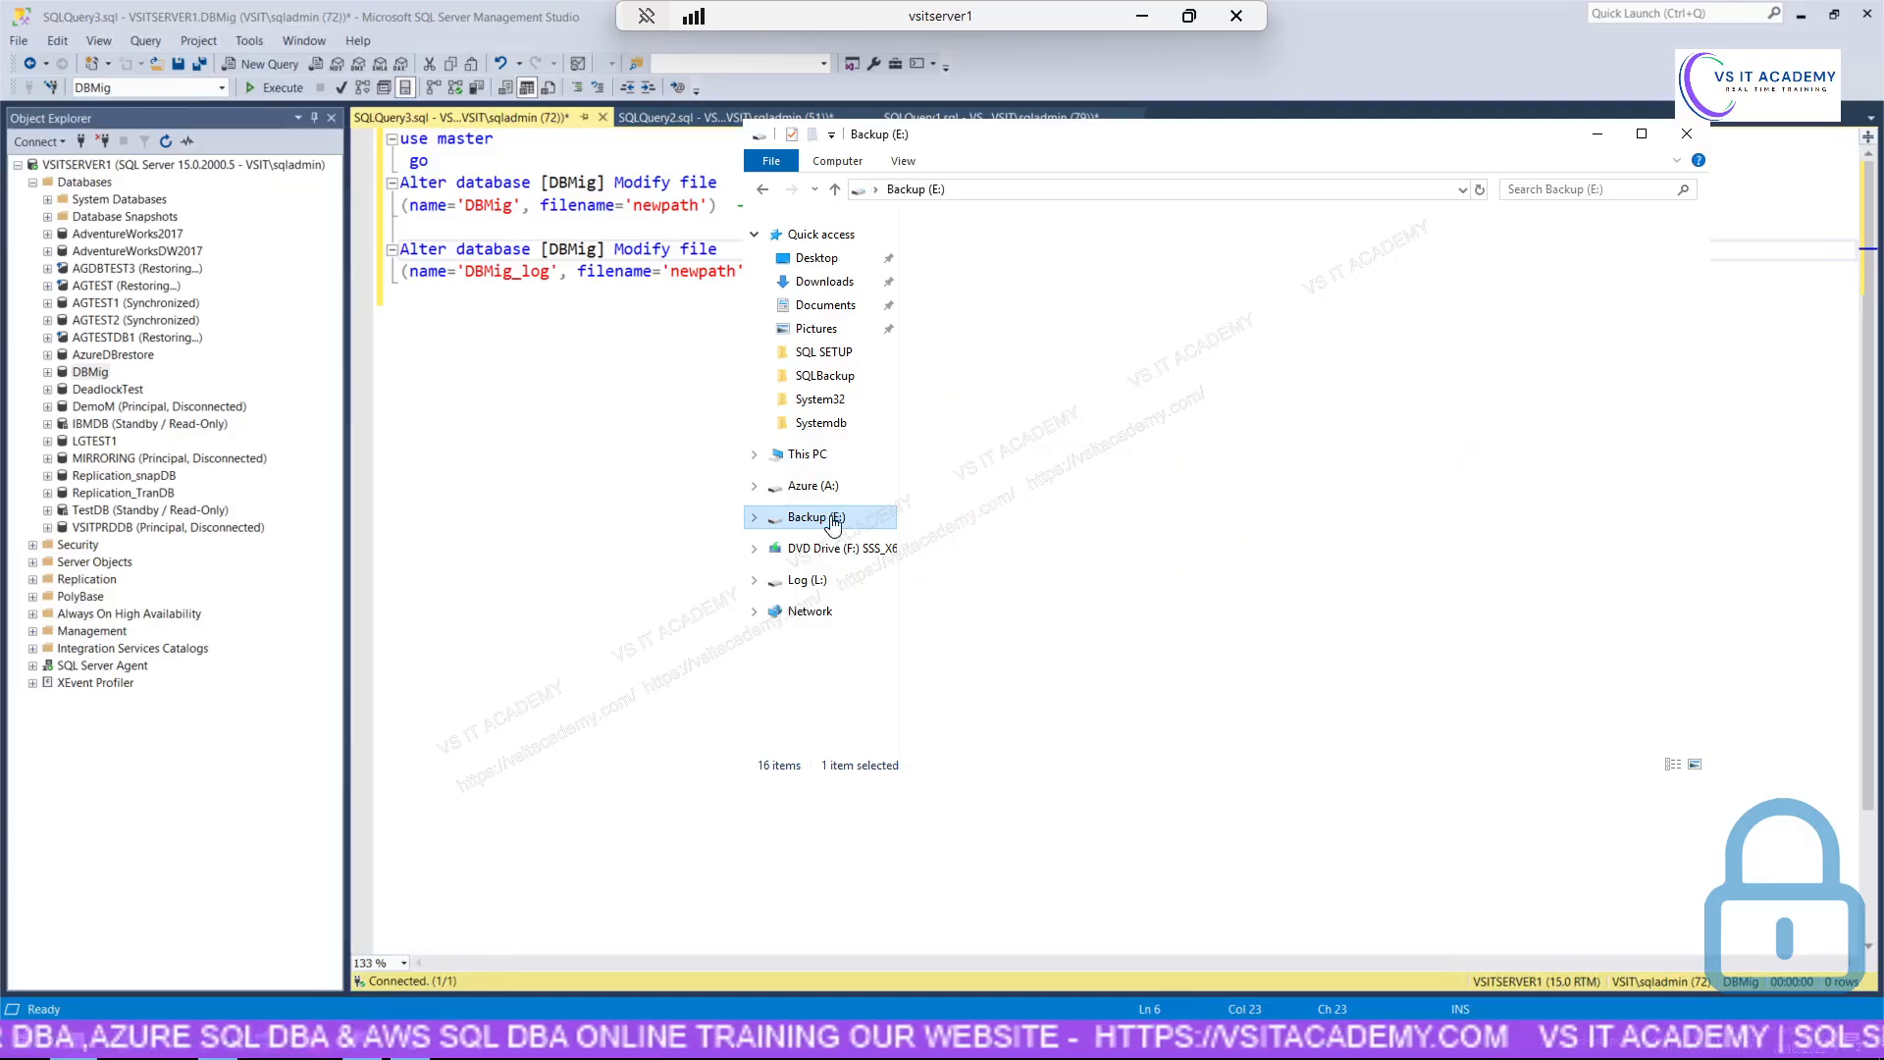
left_click(967, 371)
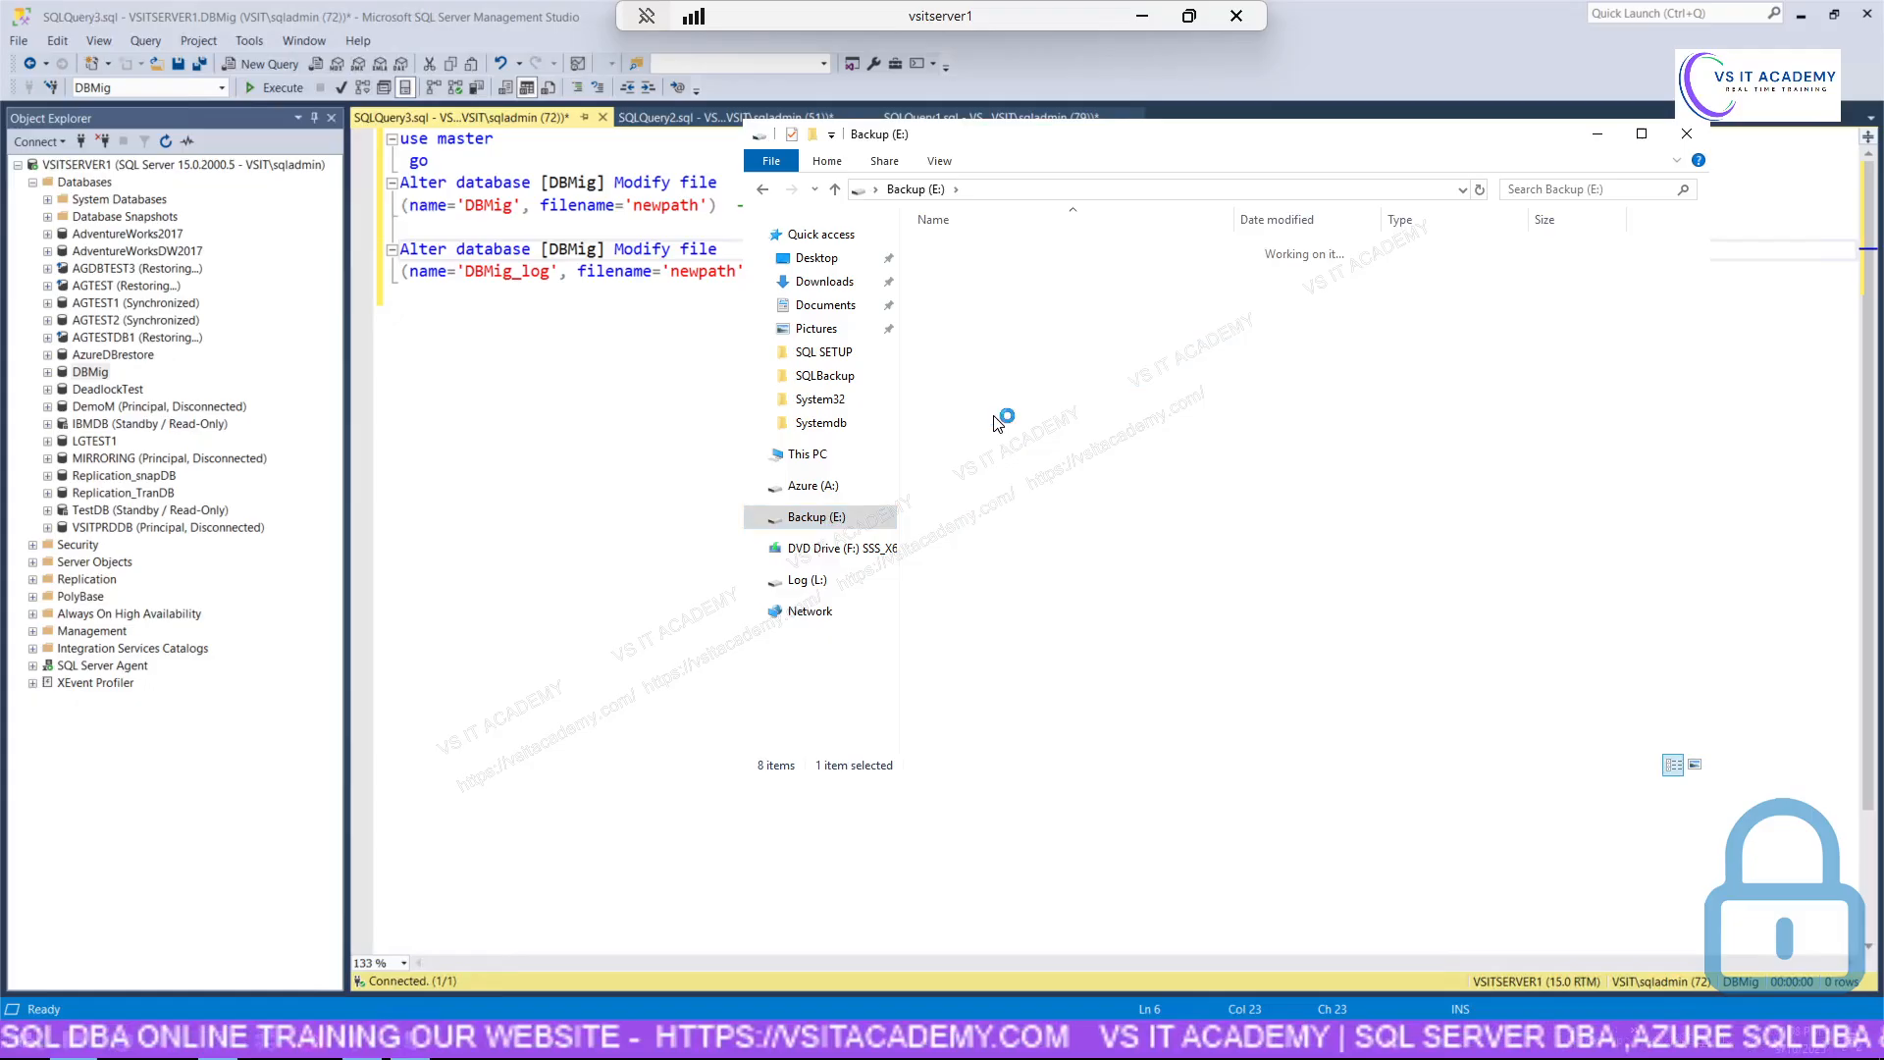
Copy the path of the SQLDATA folder on the E drive and replace both newpath placeholders in the script with E:\SQLDATA.
left_click(1060, 190)
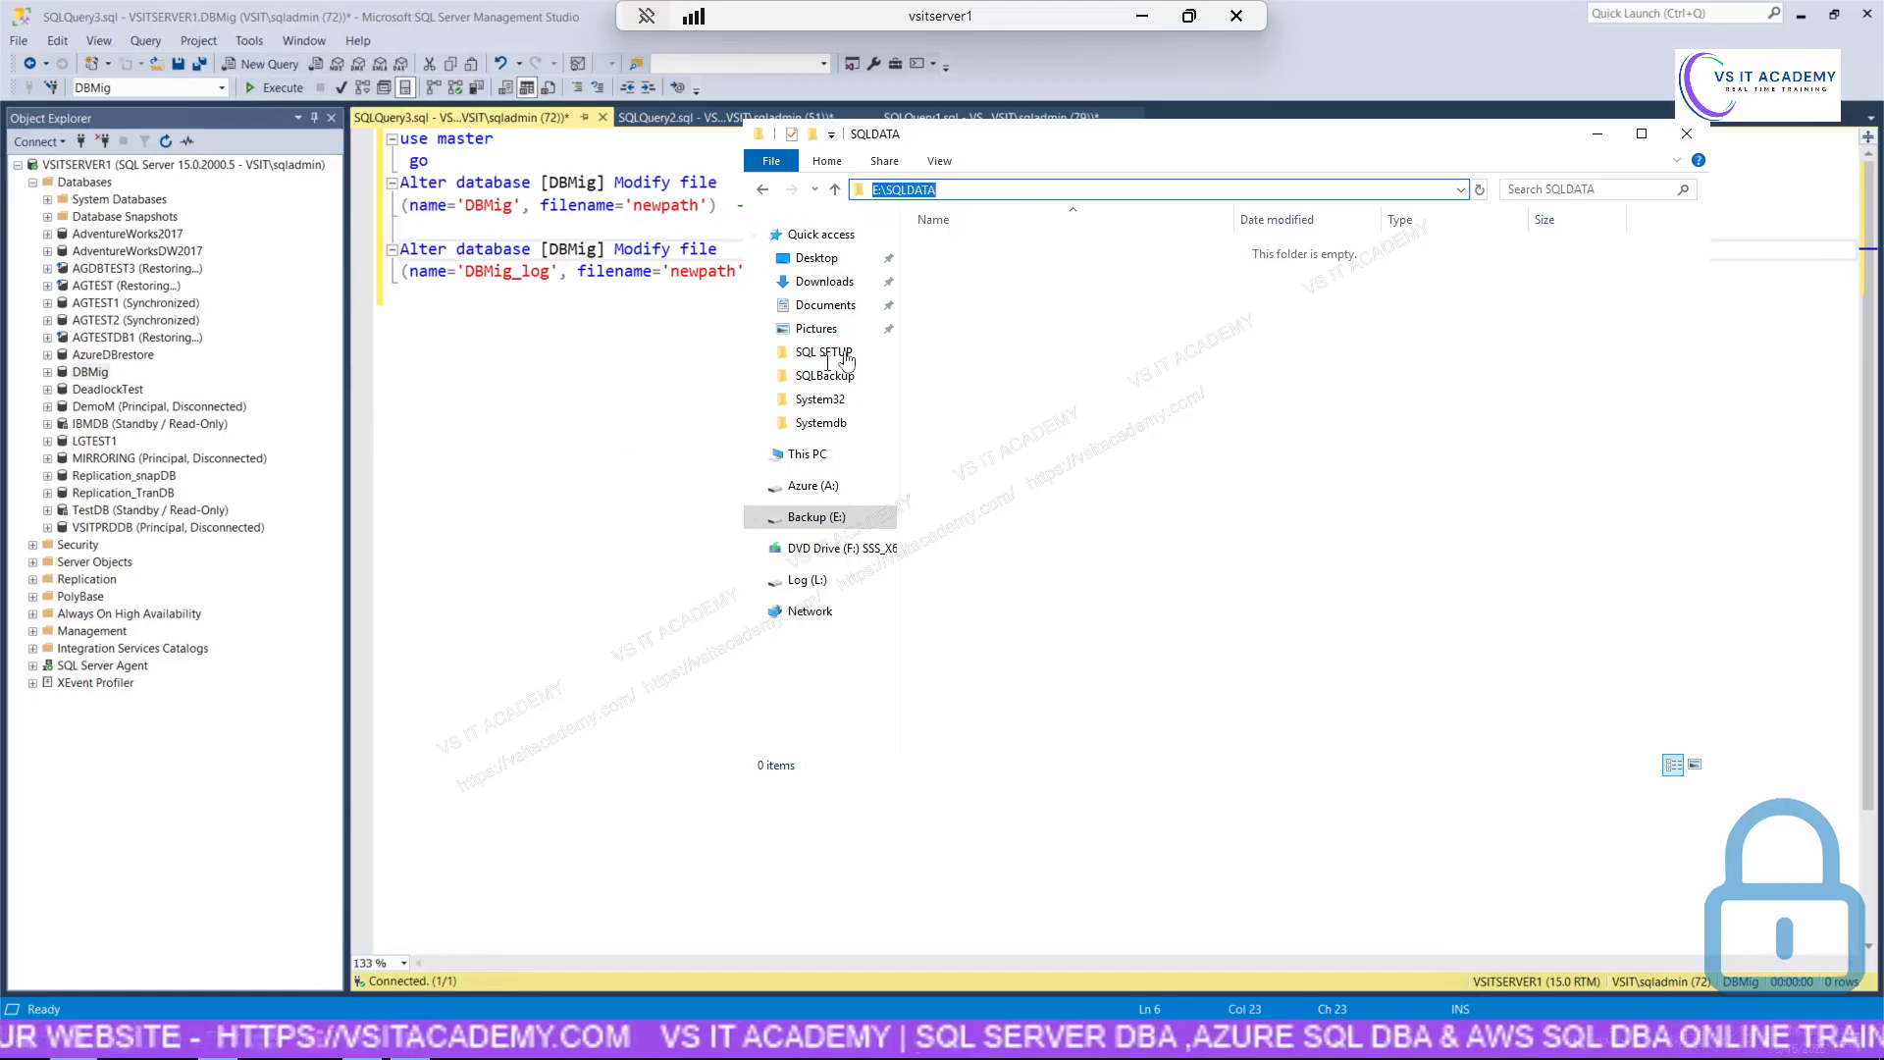
right_click(923, 189)
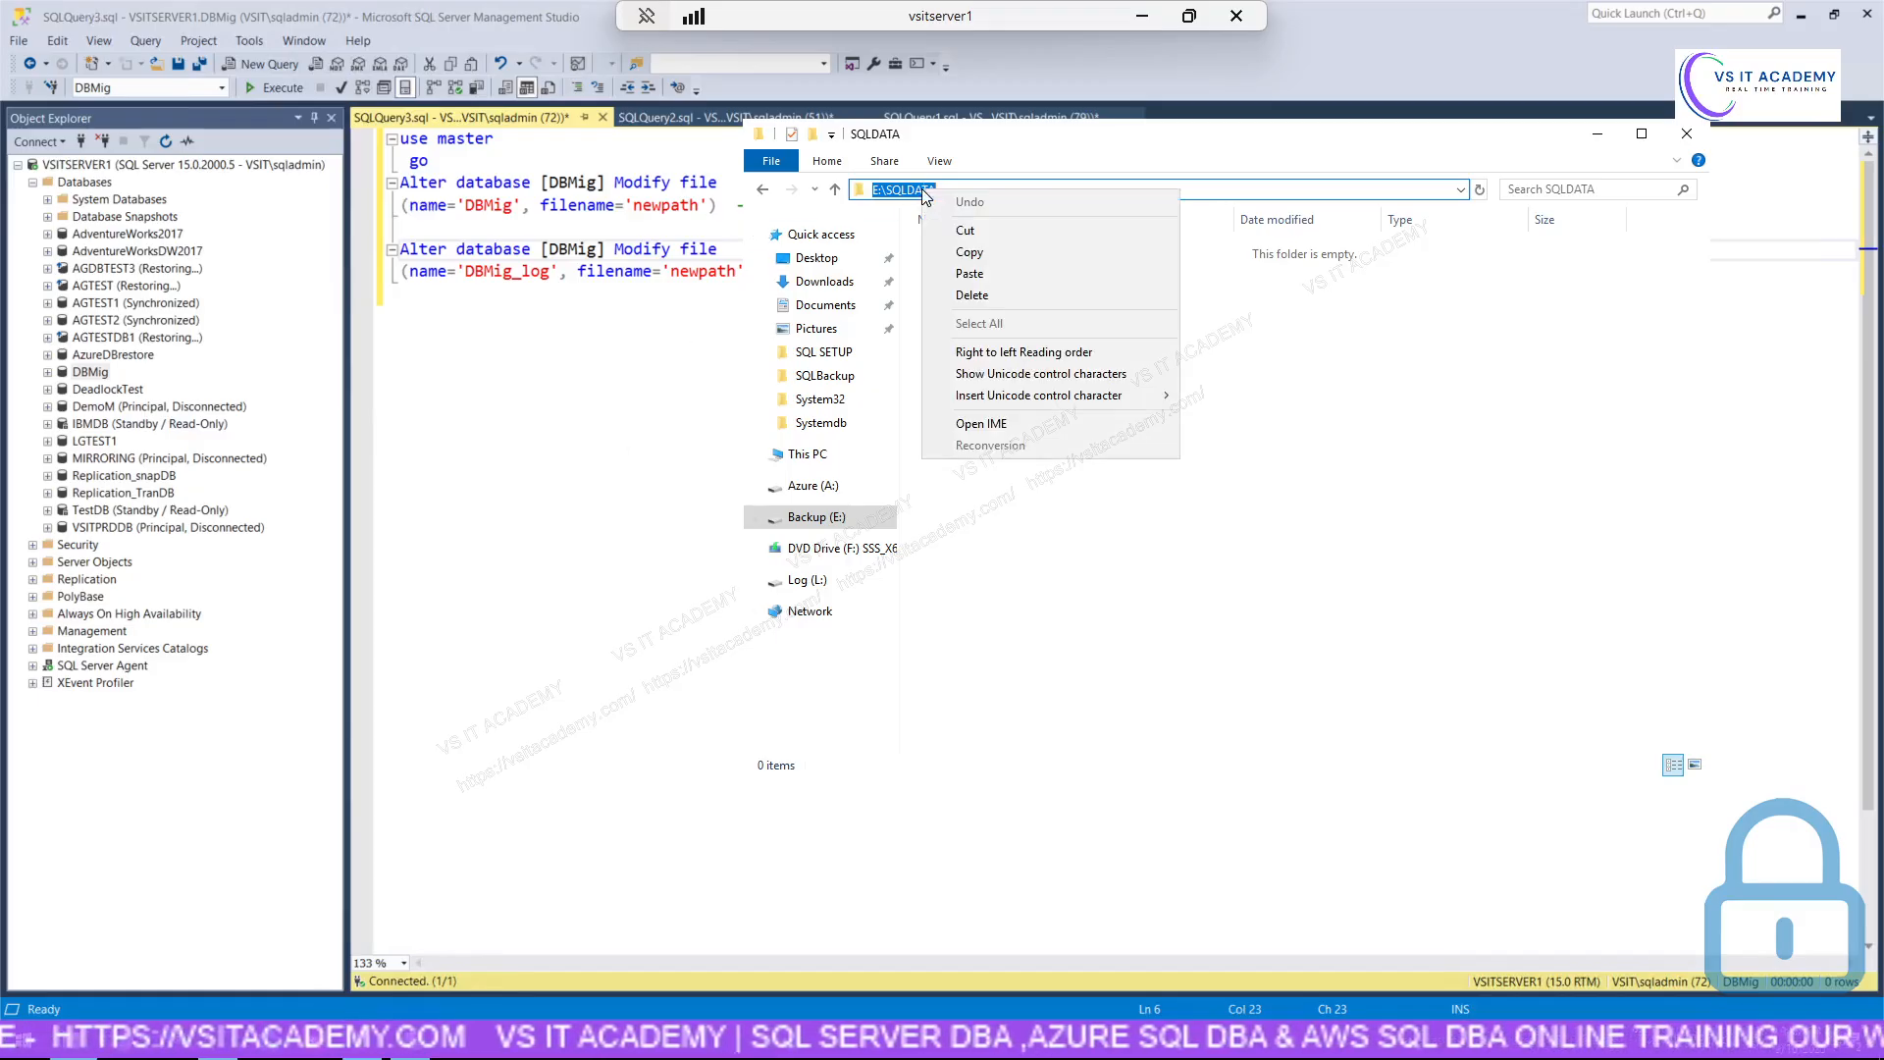
left_click(977, 256)
key("alt+Tab")
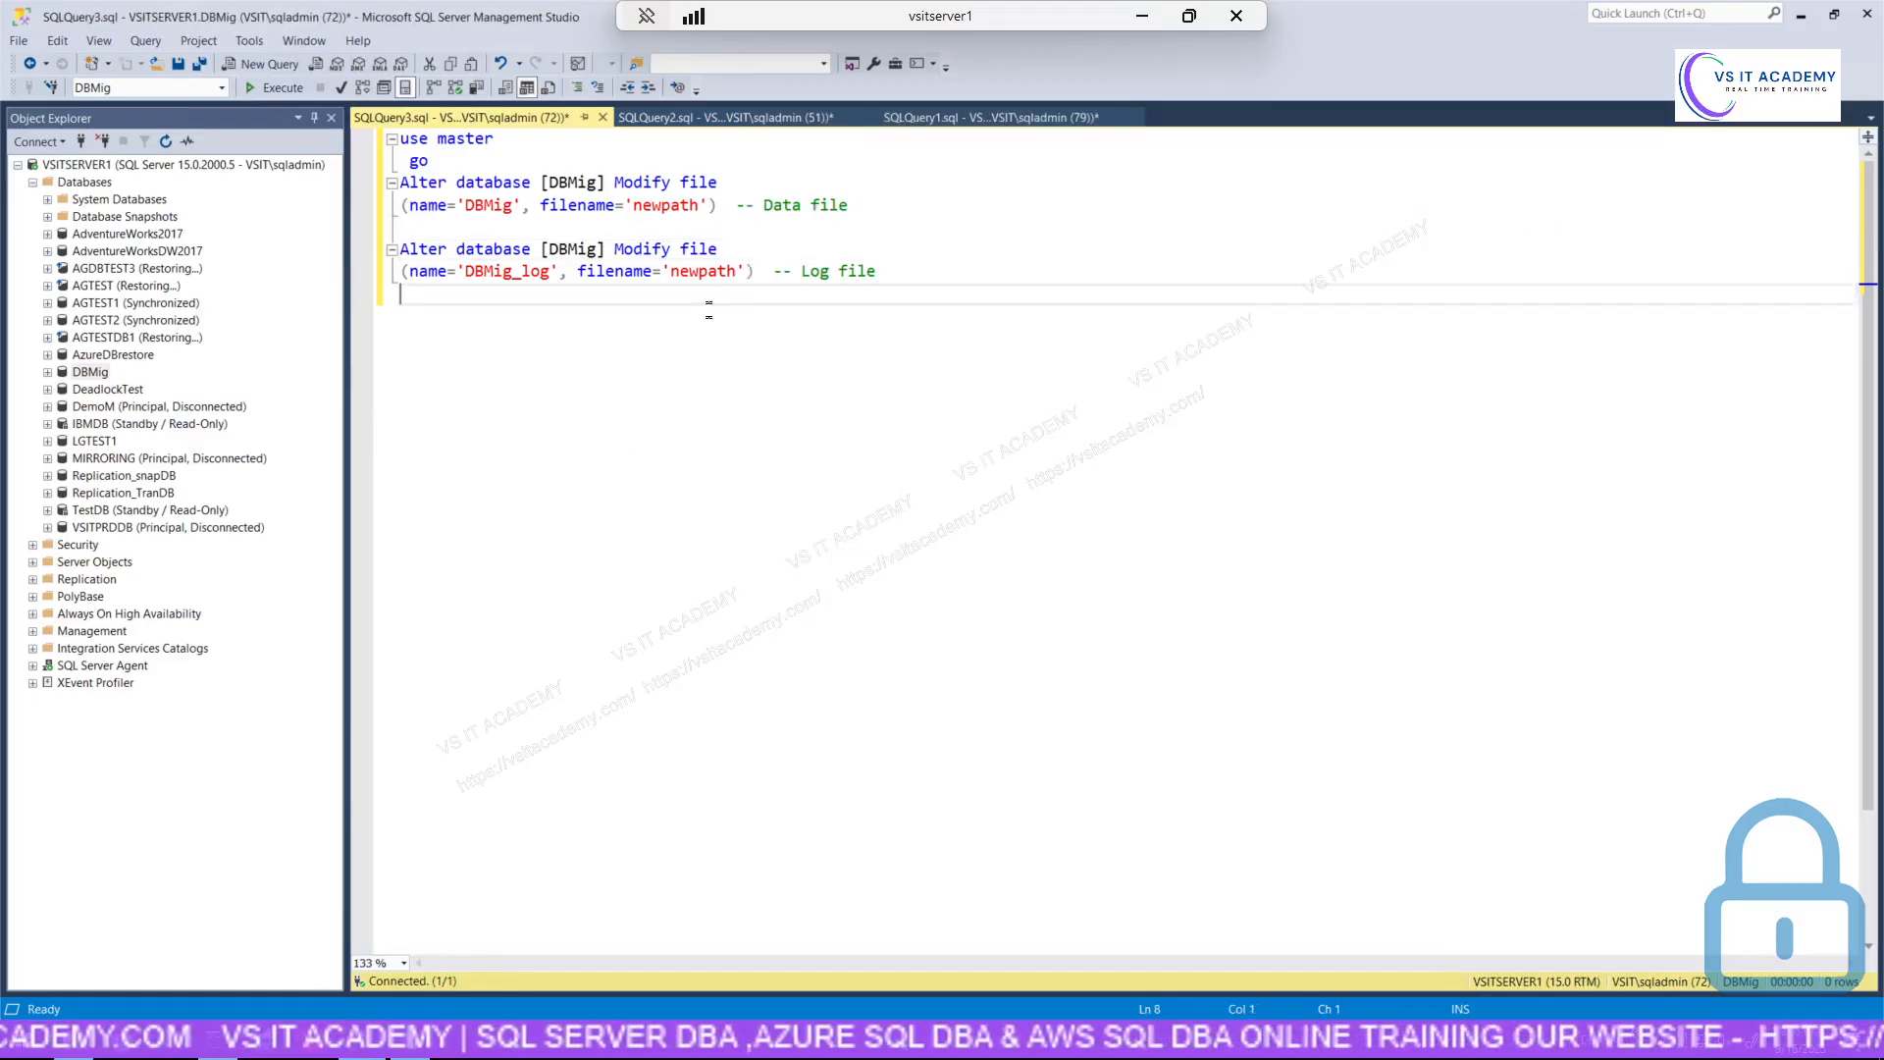
double_click(651, 207)
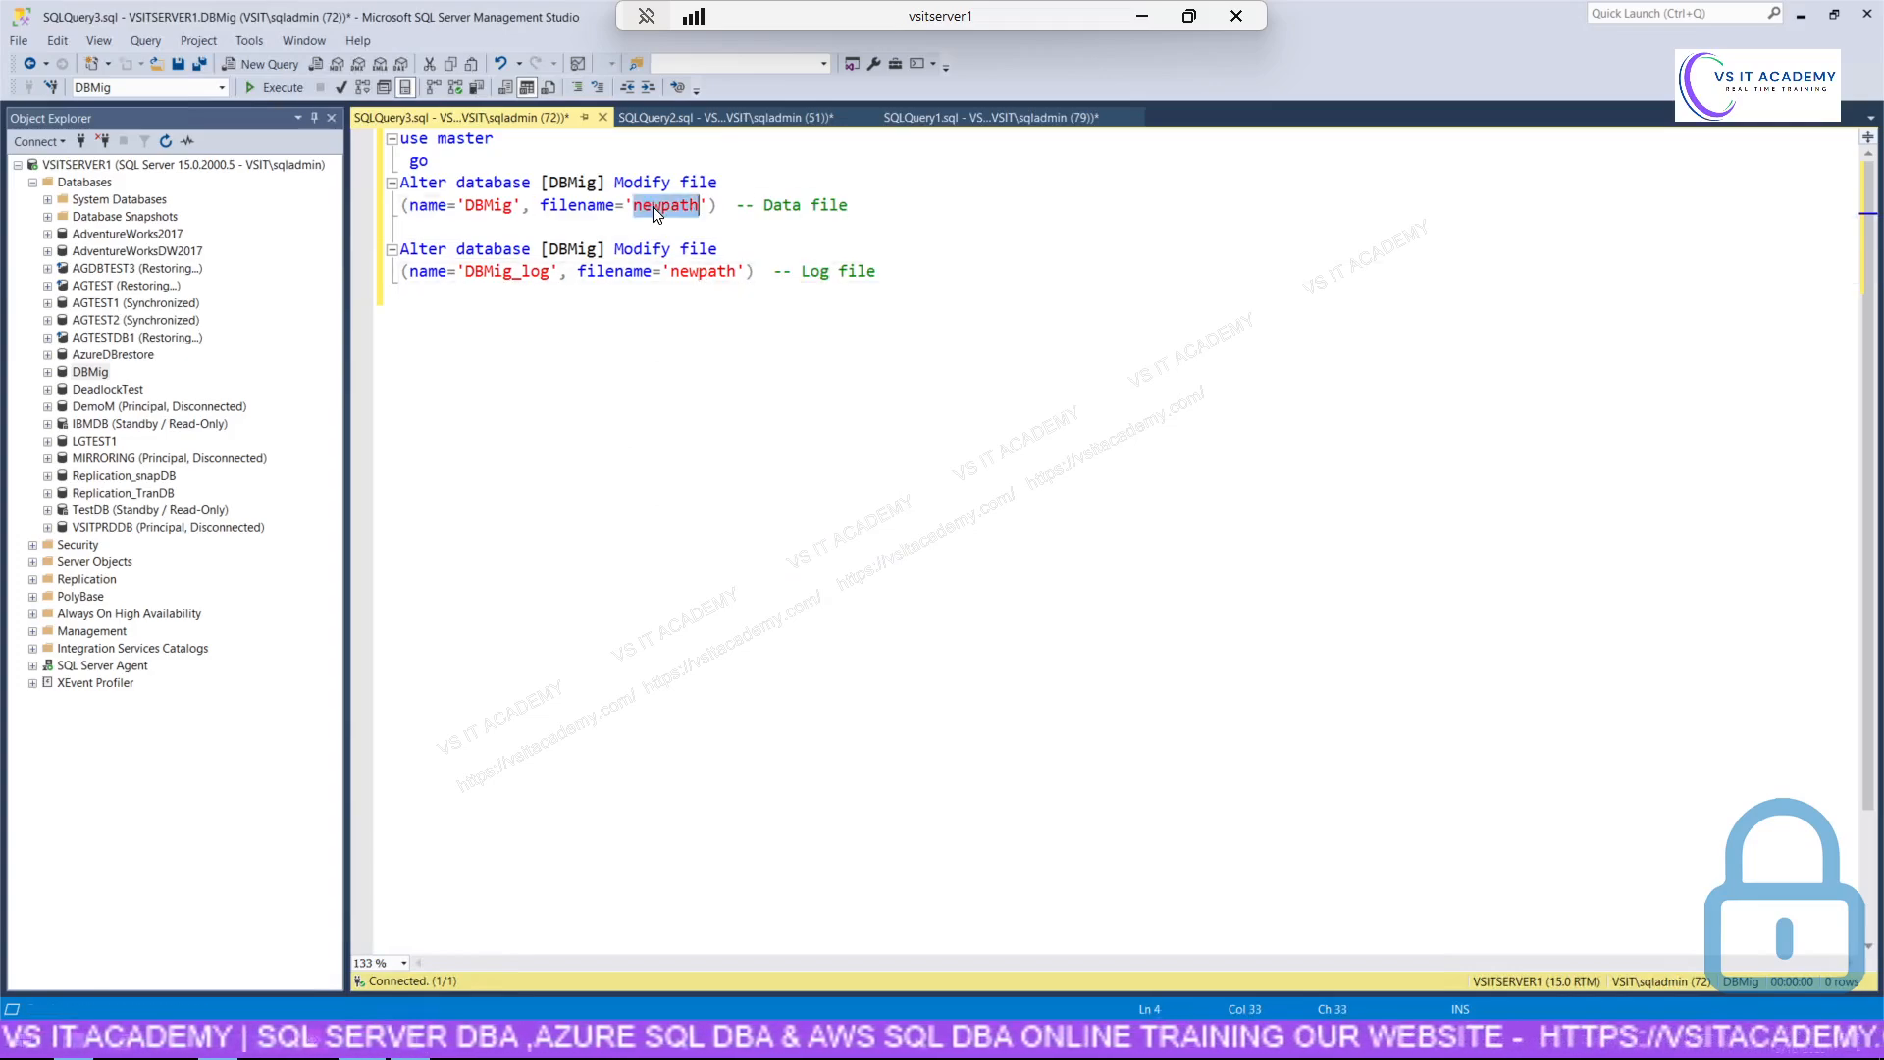
key("ctrl+v")
double_click(707, 272)
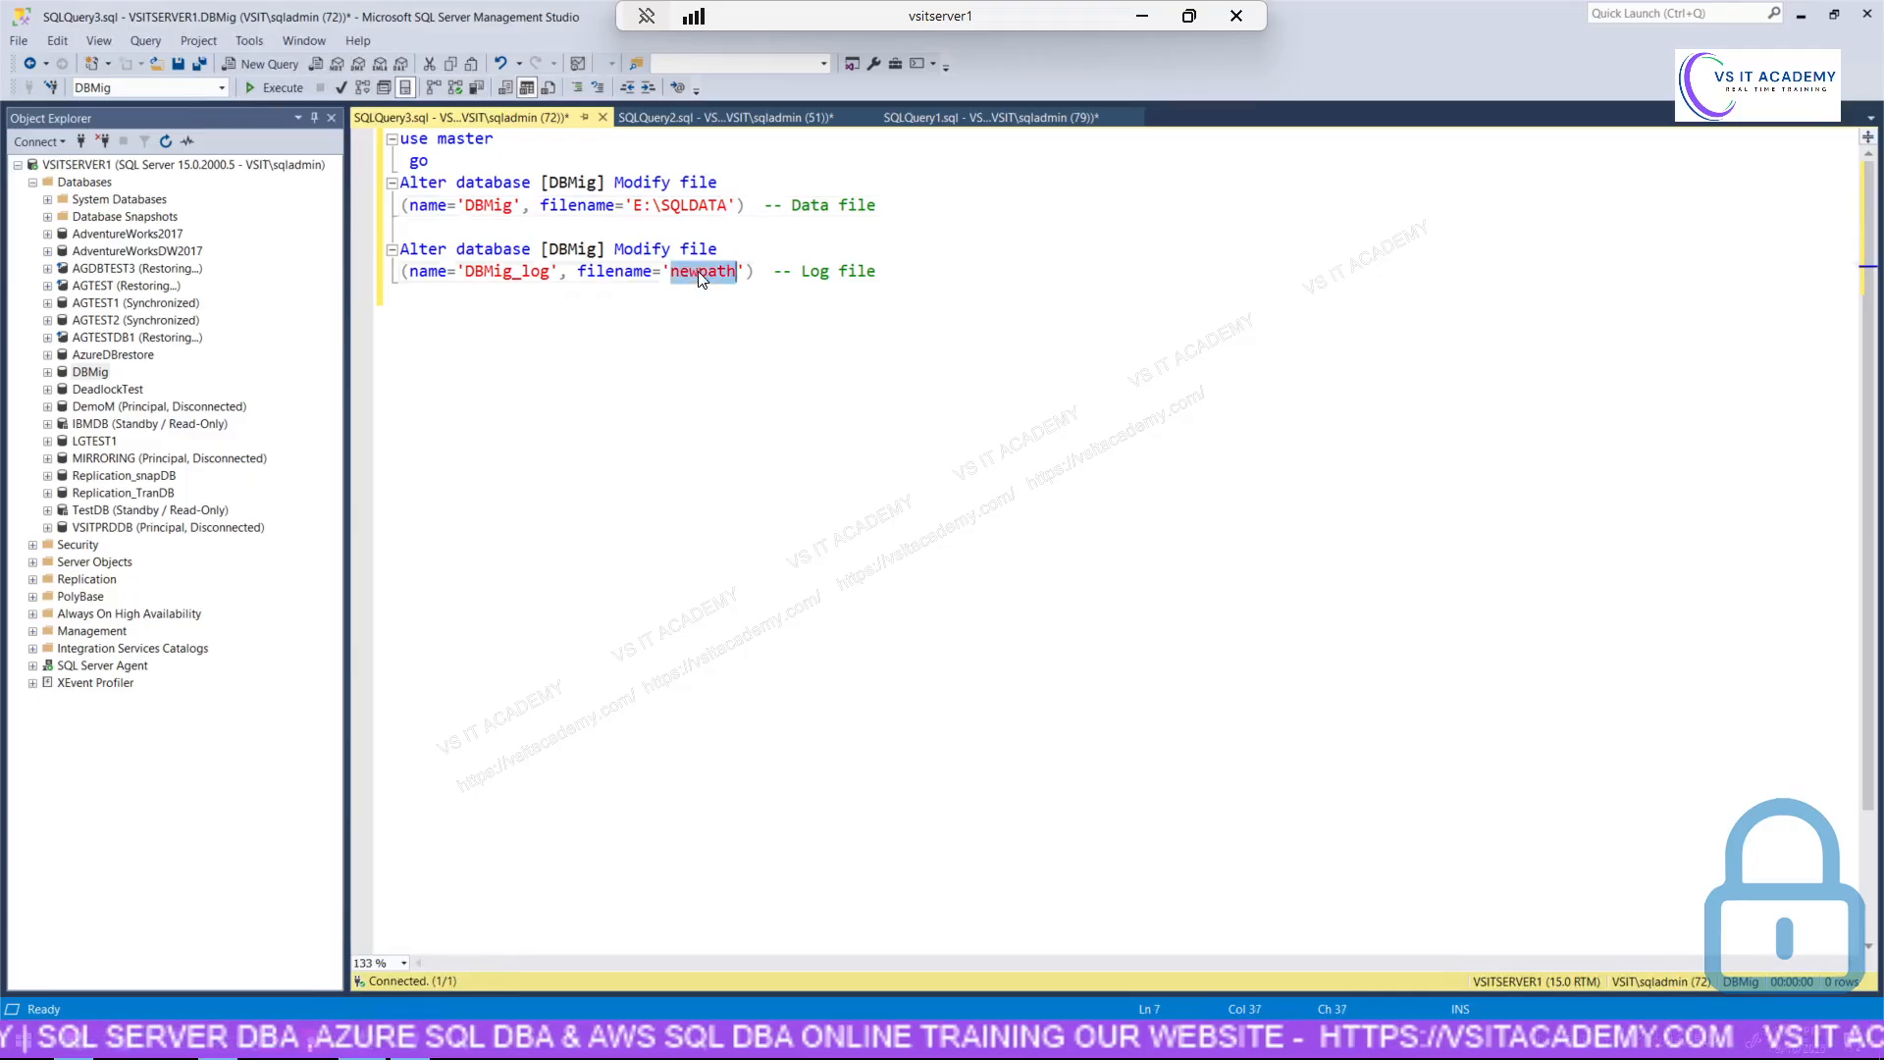
key("ctrl+v")
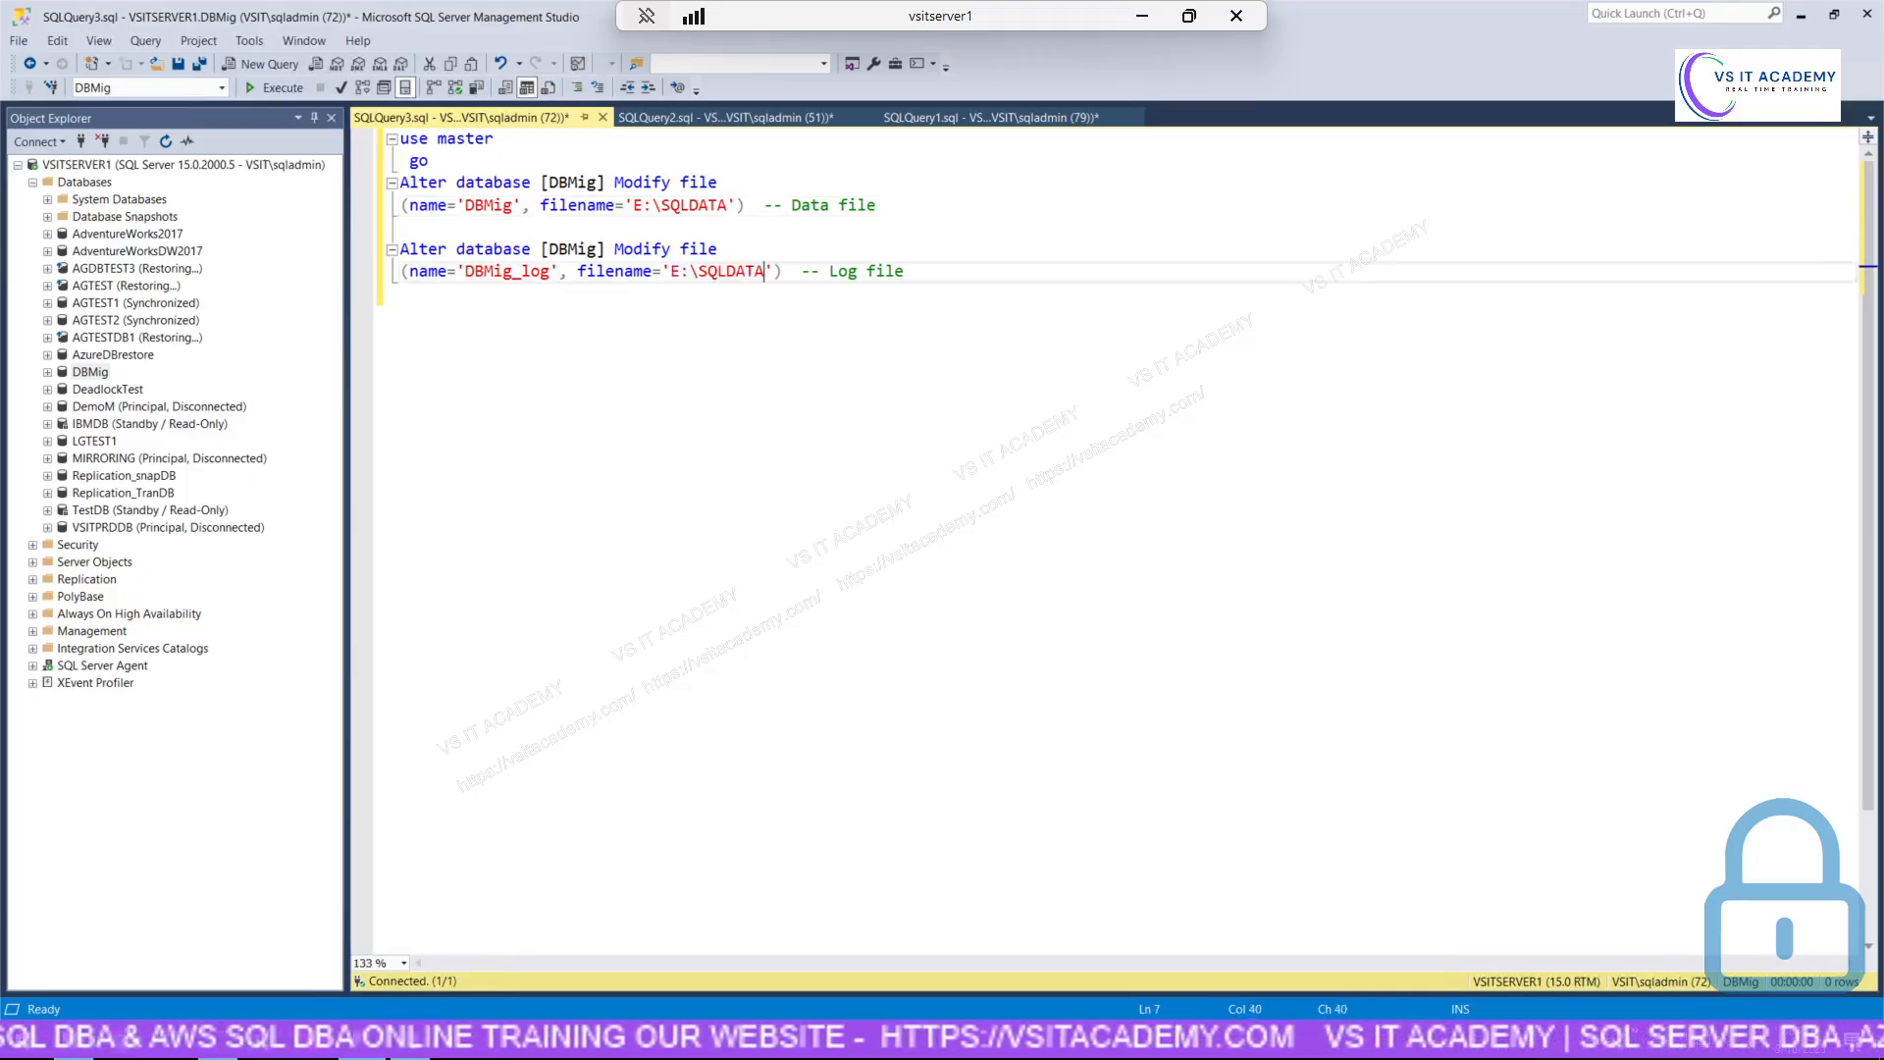
Add a trailing backslash to the E:\SQLDATA path in both the data file and log file statements.
left_click(668, 206)
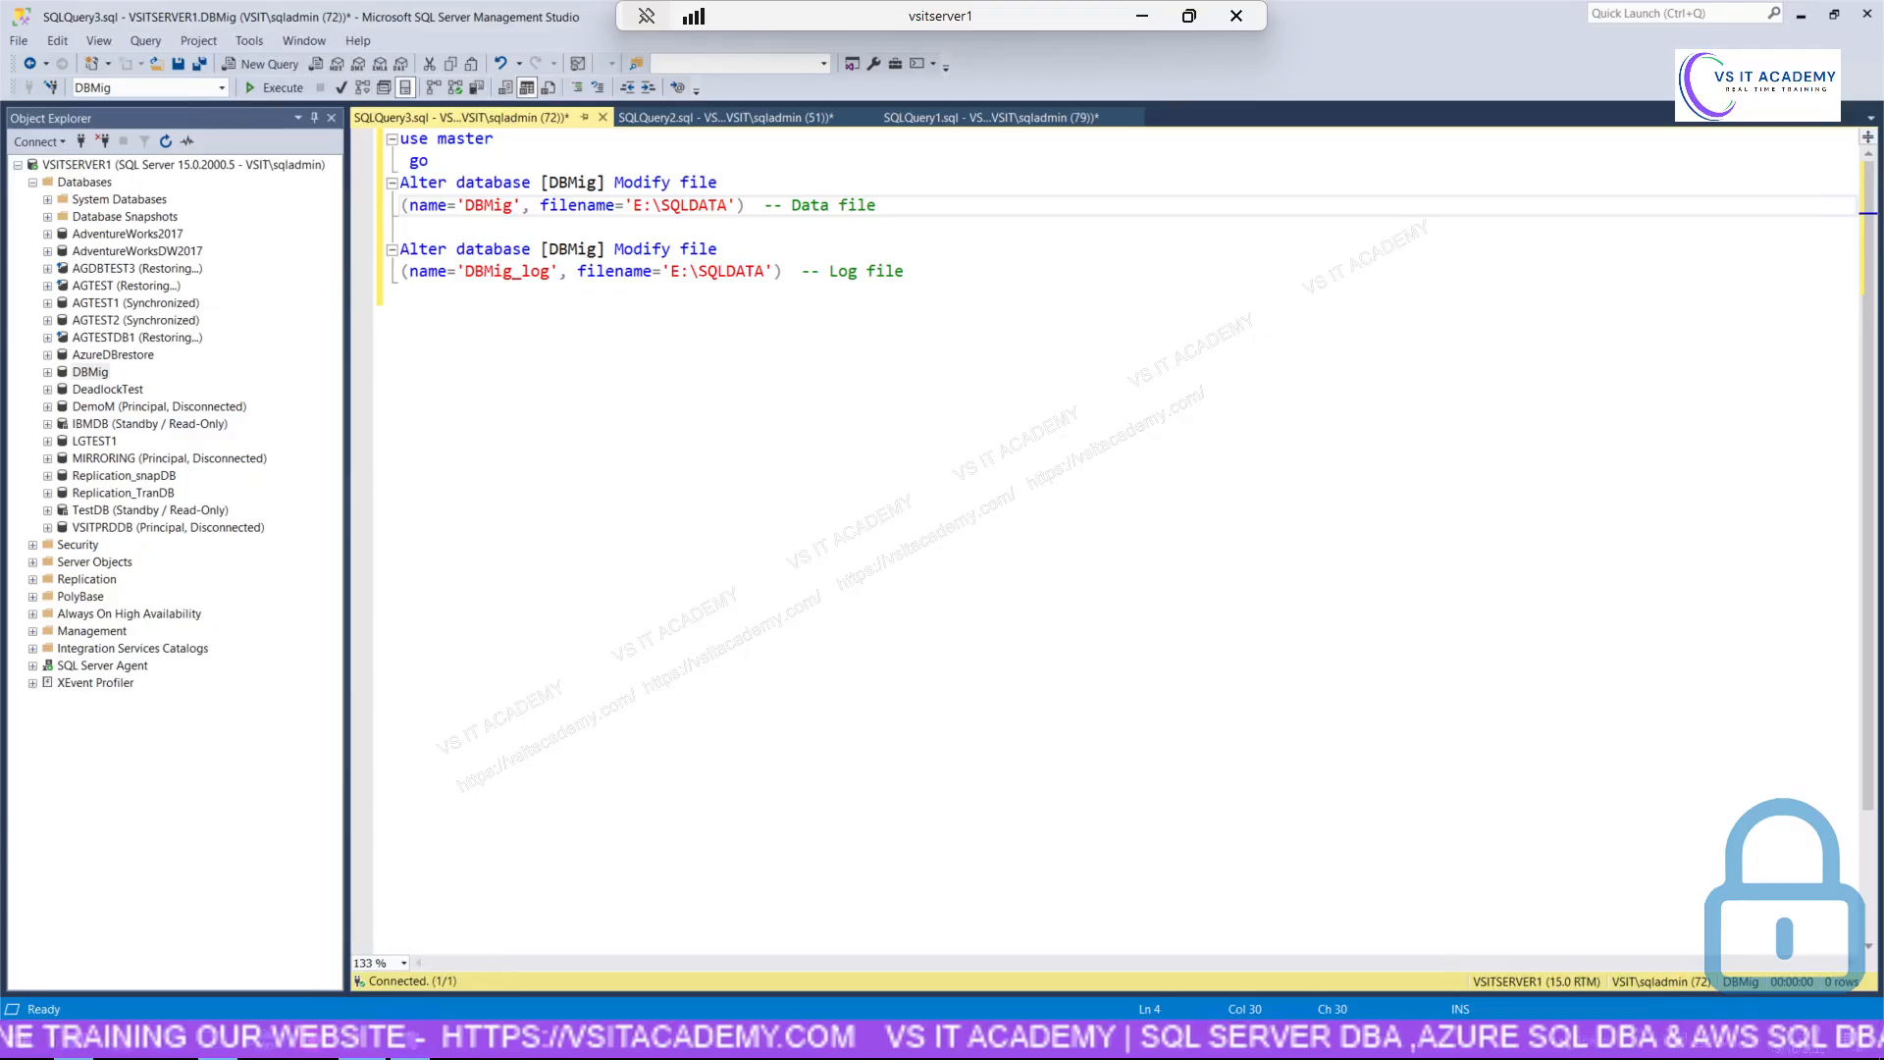
left_click(672, 273)
left_click_drag(673, 275, 755, 275)
left_click(758, 339)
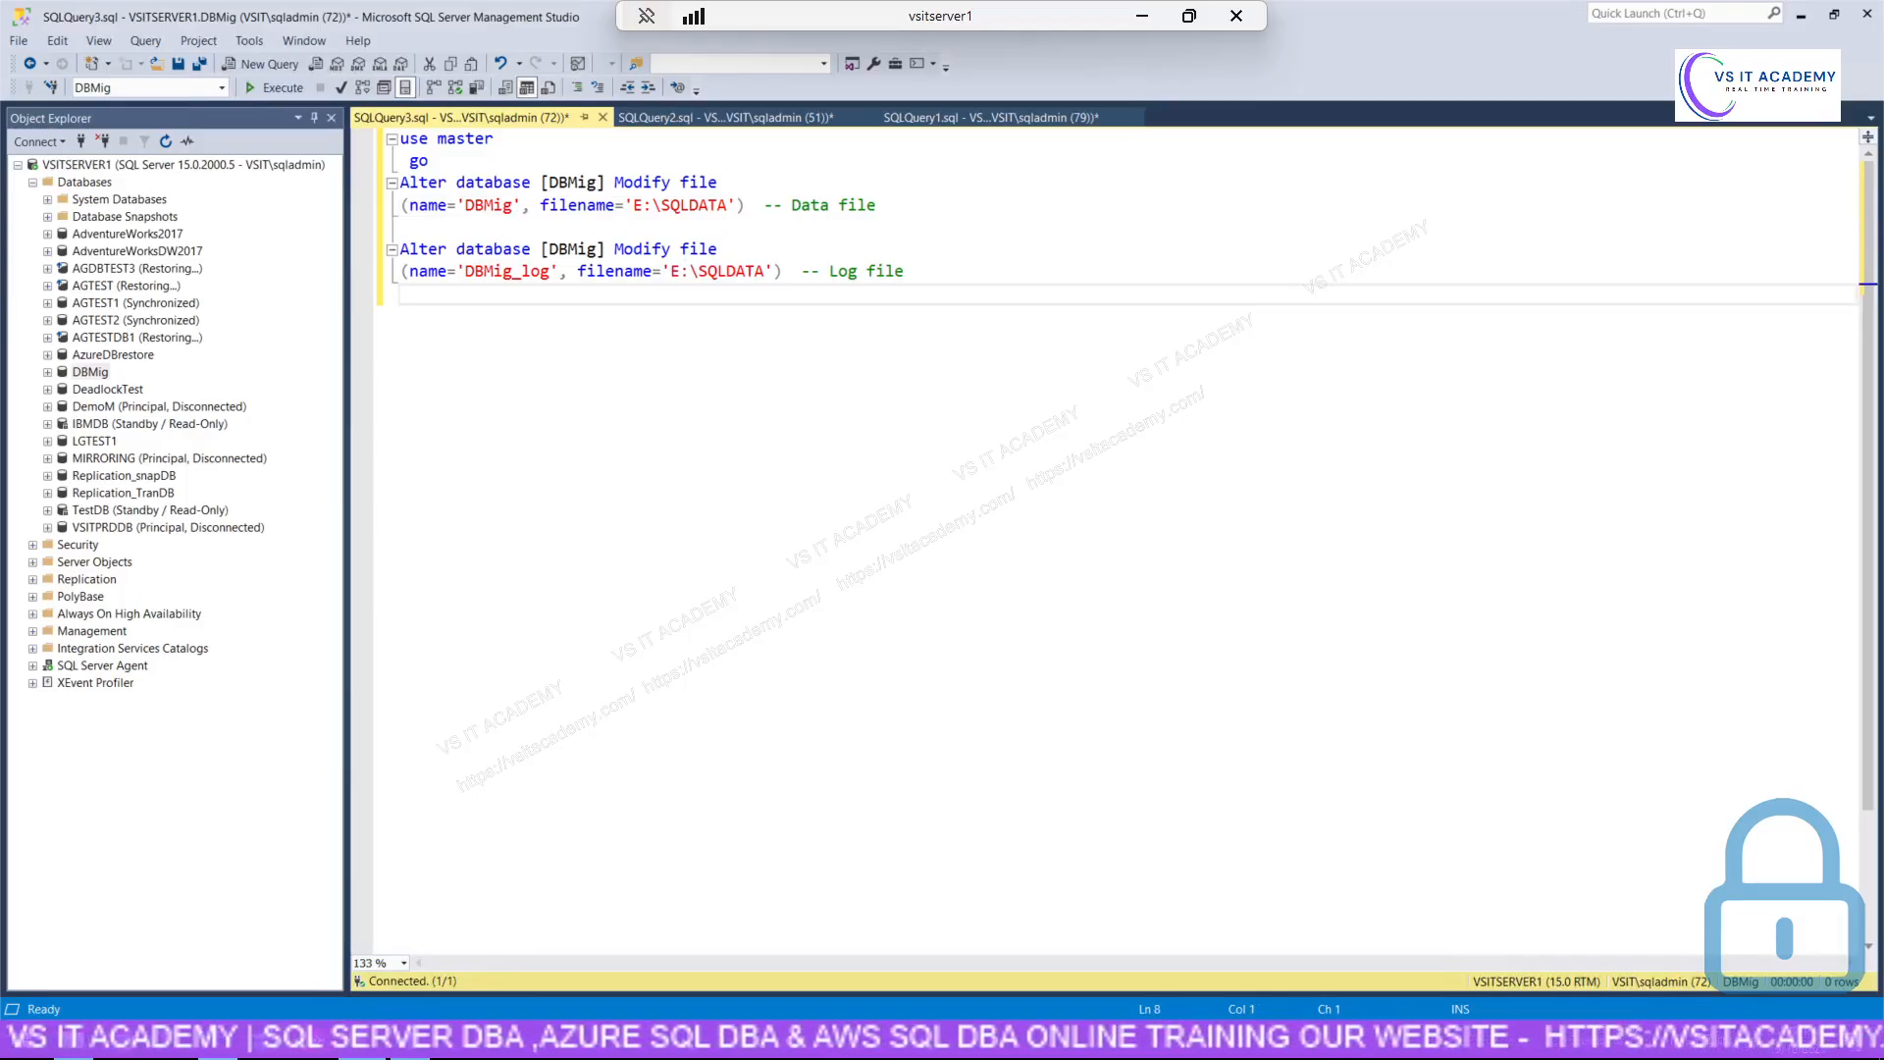
left_click(728, 207)
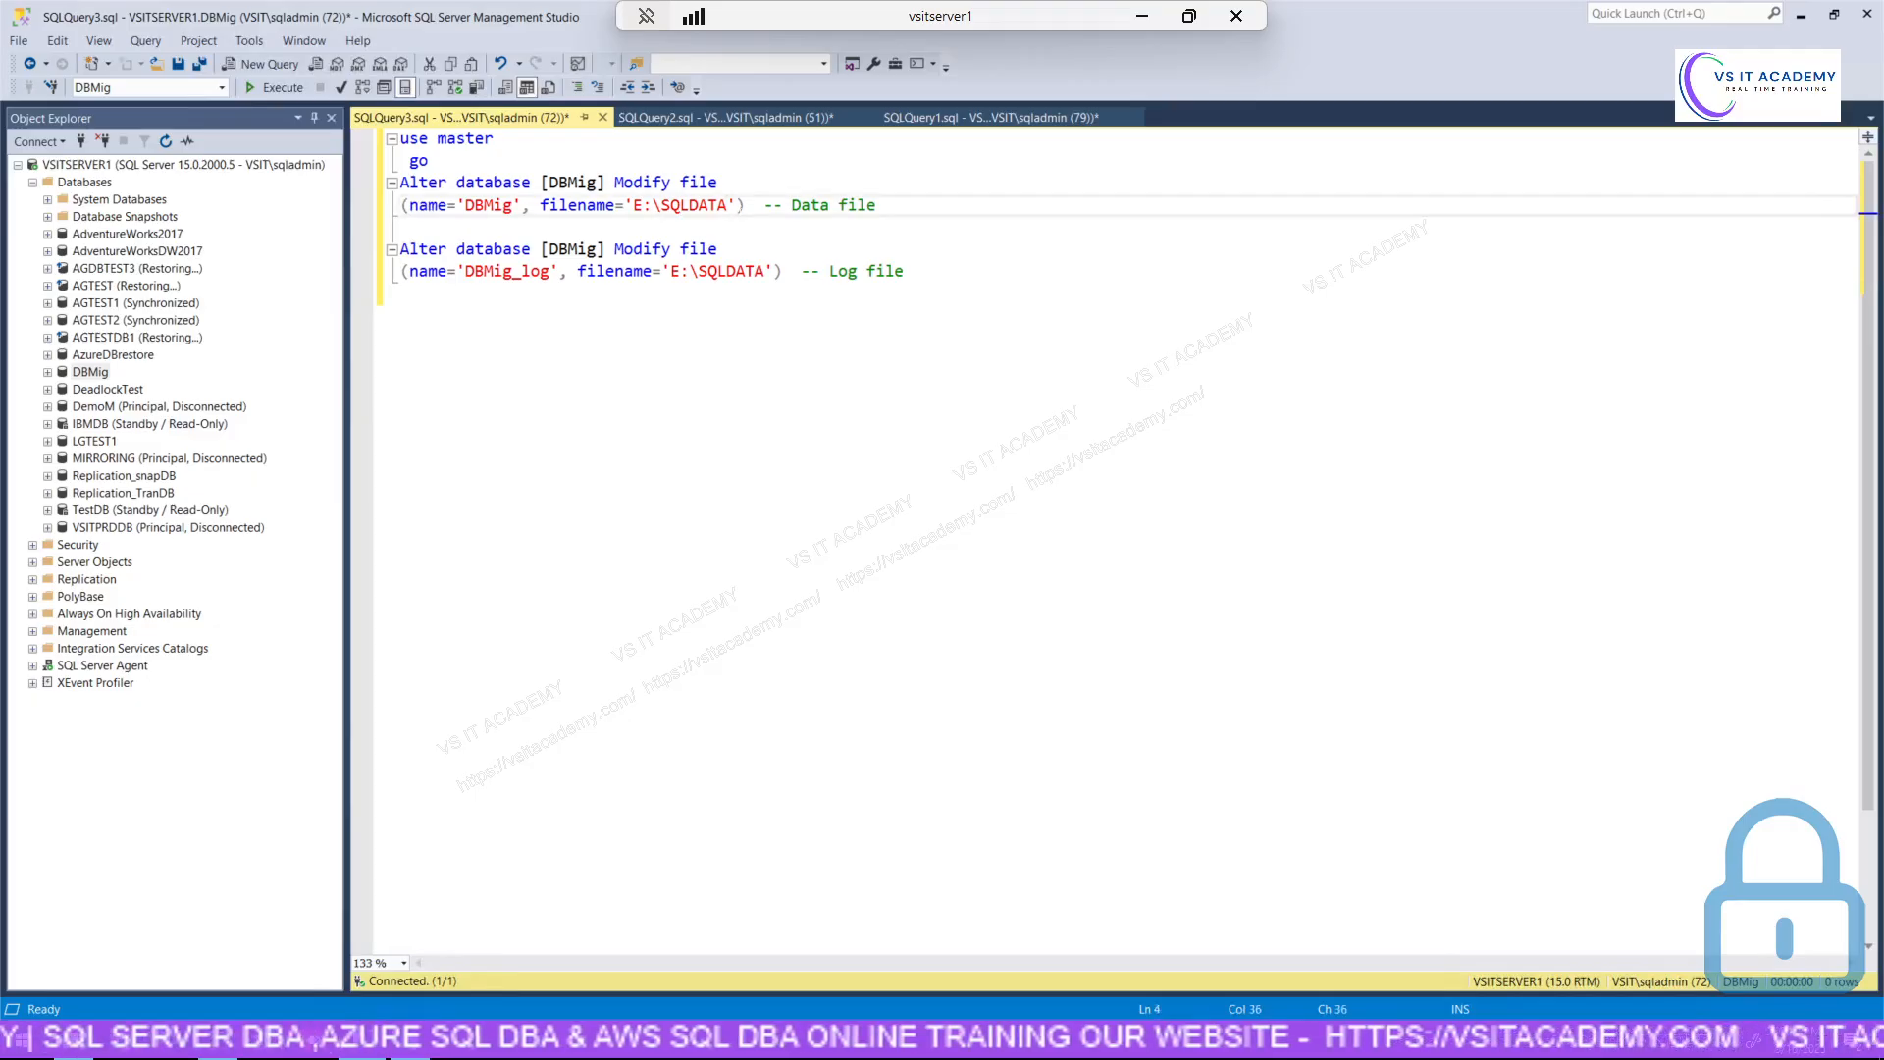
type("\\")
left_click(766, 272)
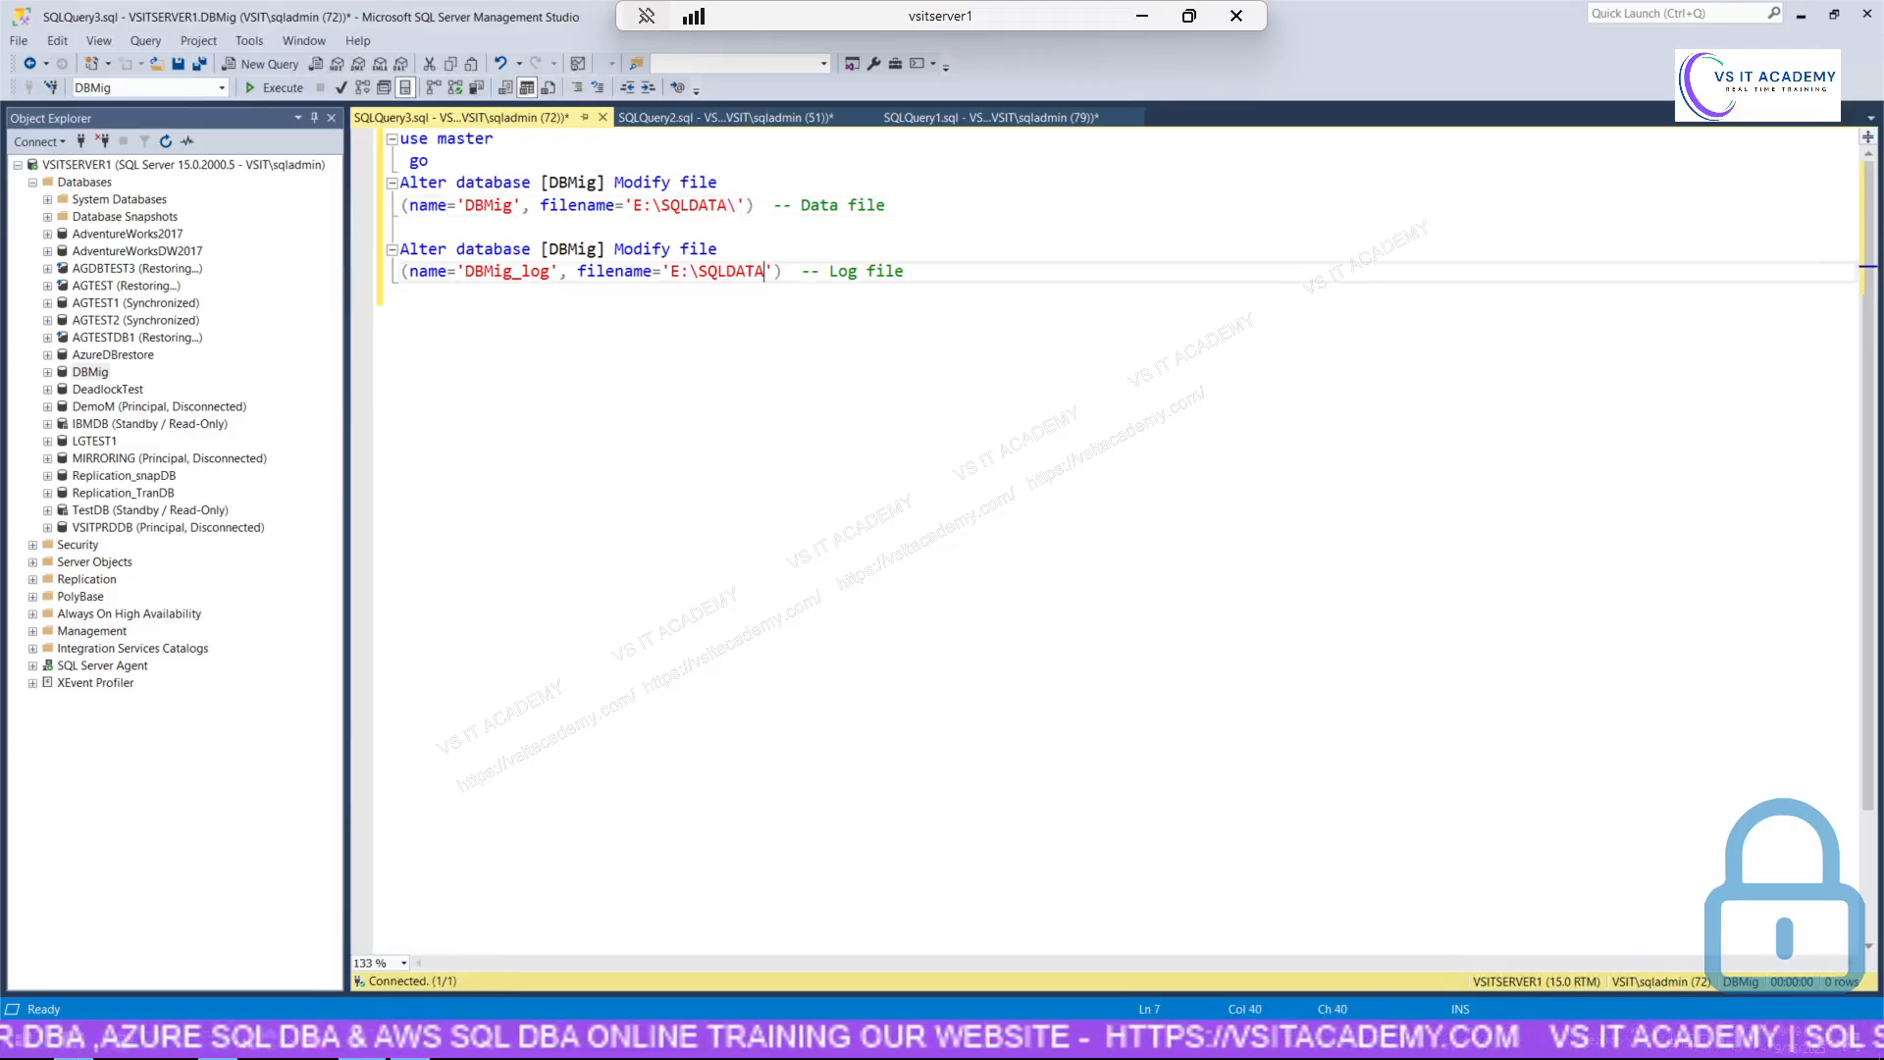
type("\\")
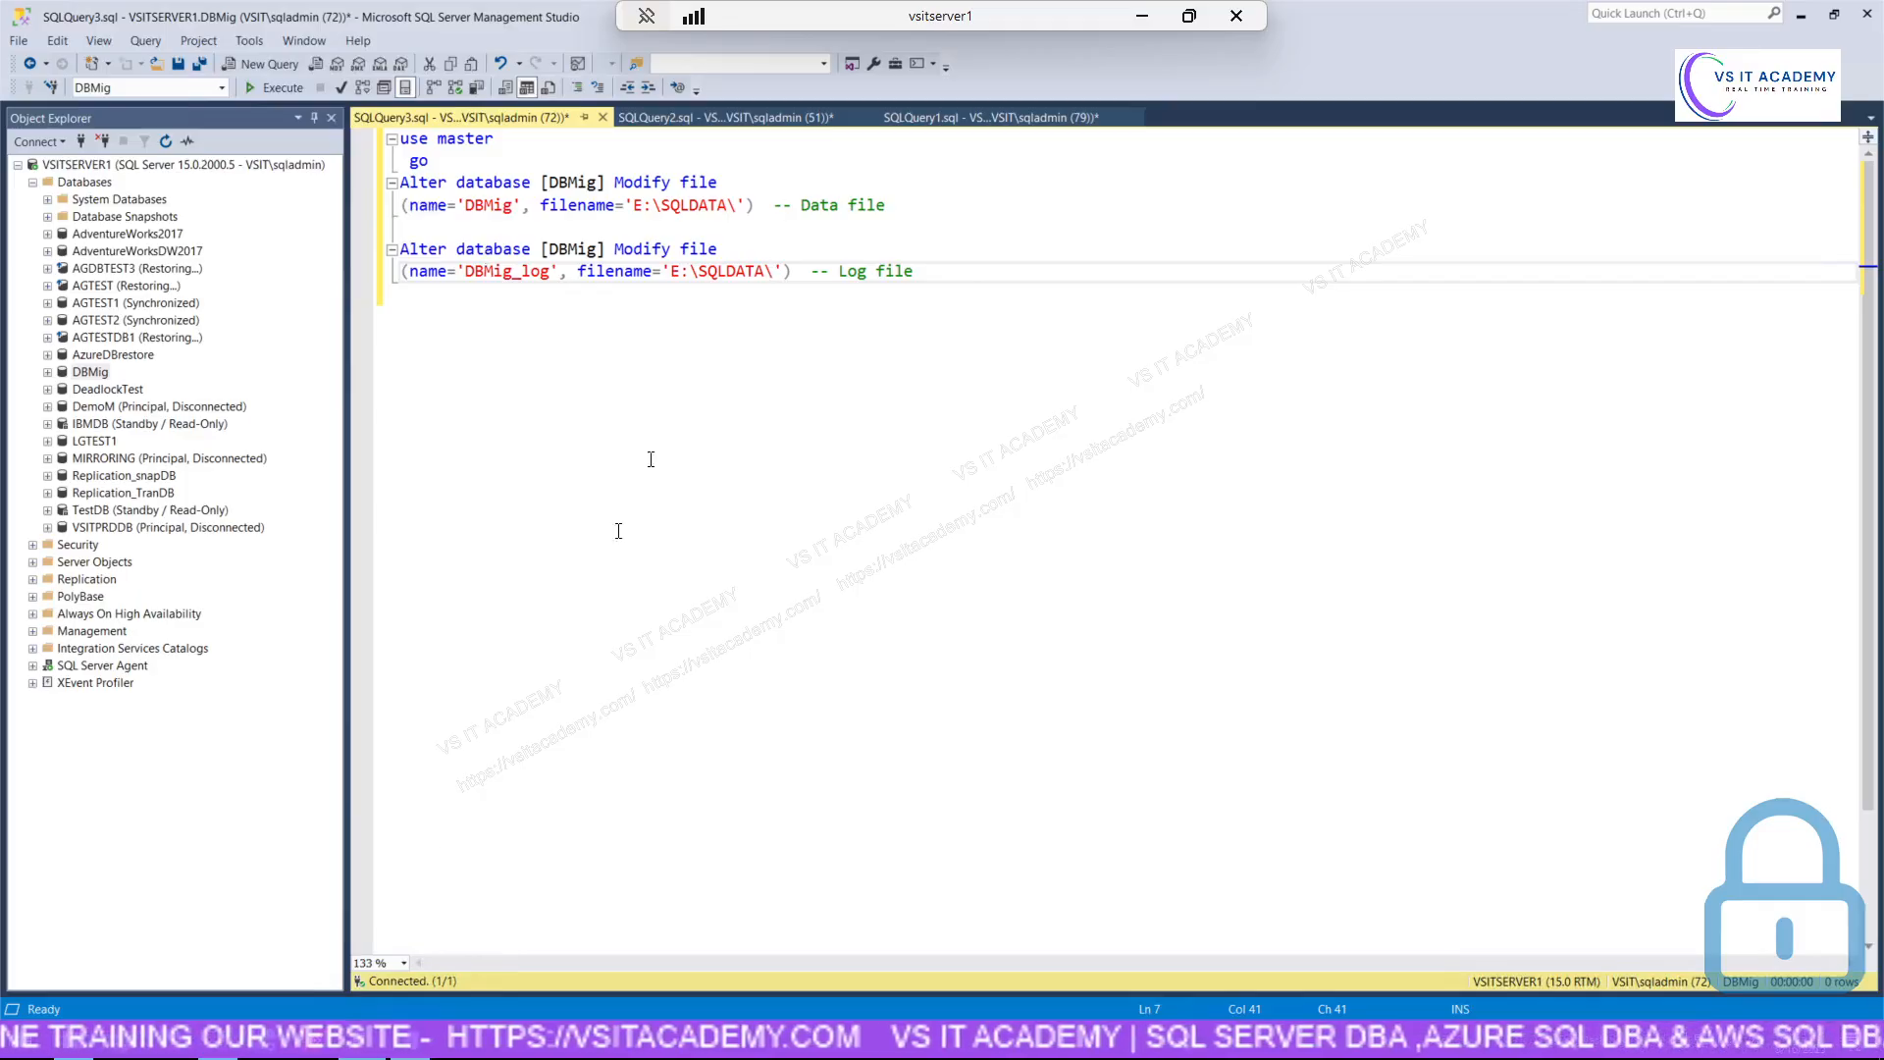
Copy the file name DBMig.mdf from Notepad and append it to the new path in the data file statement.
key("alt+Tab")
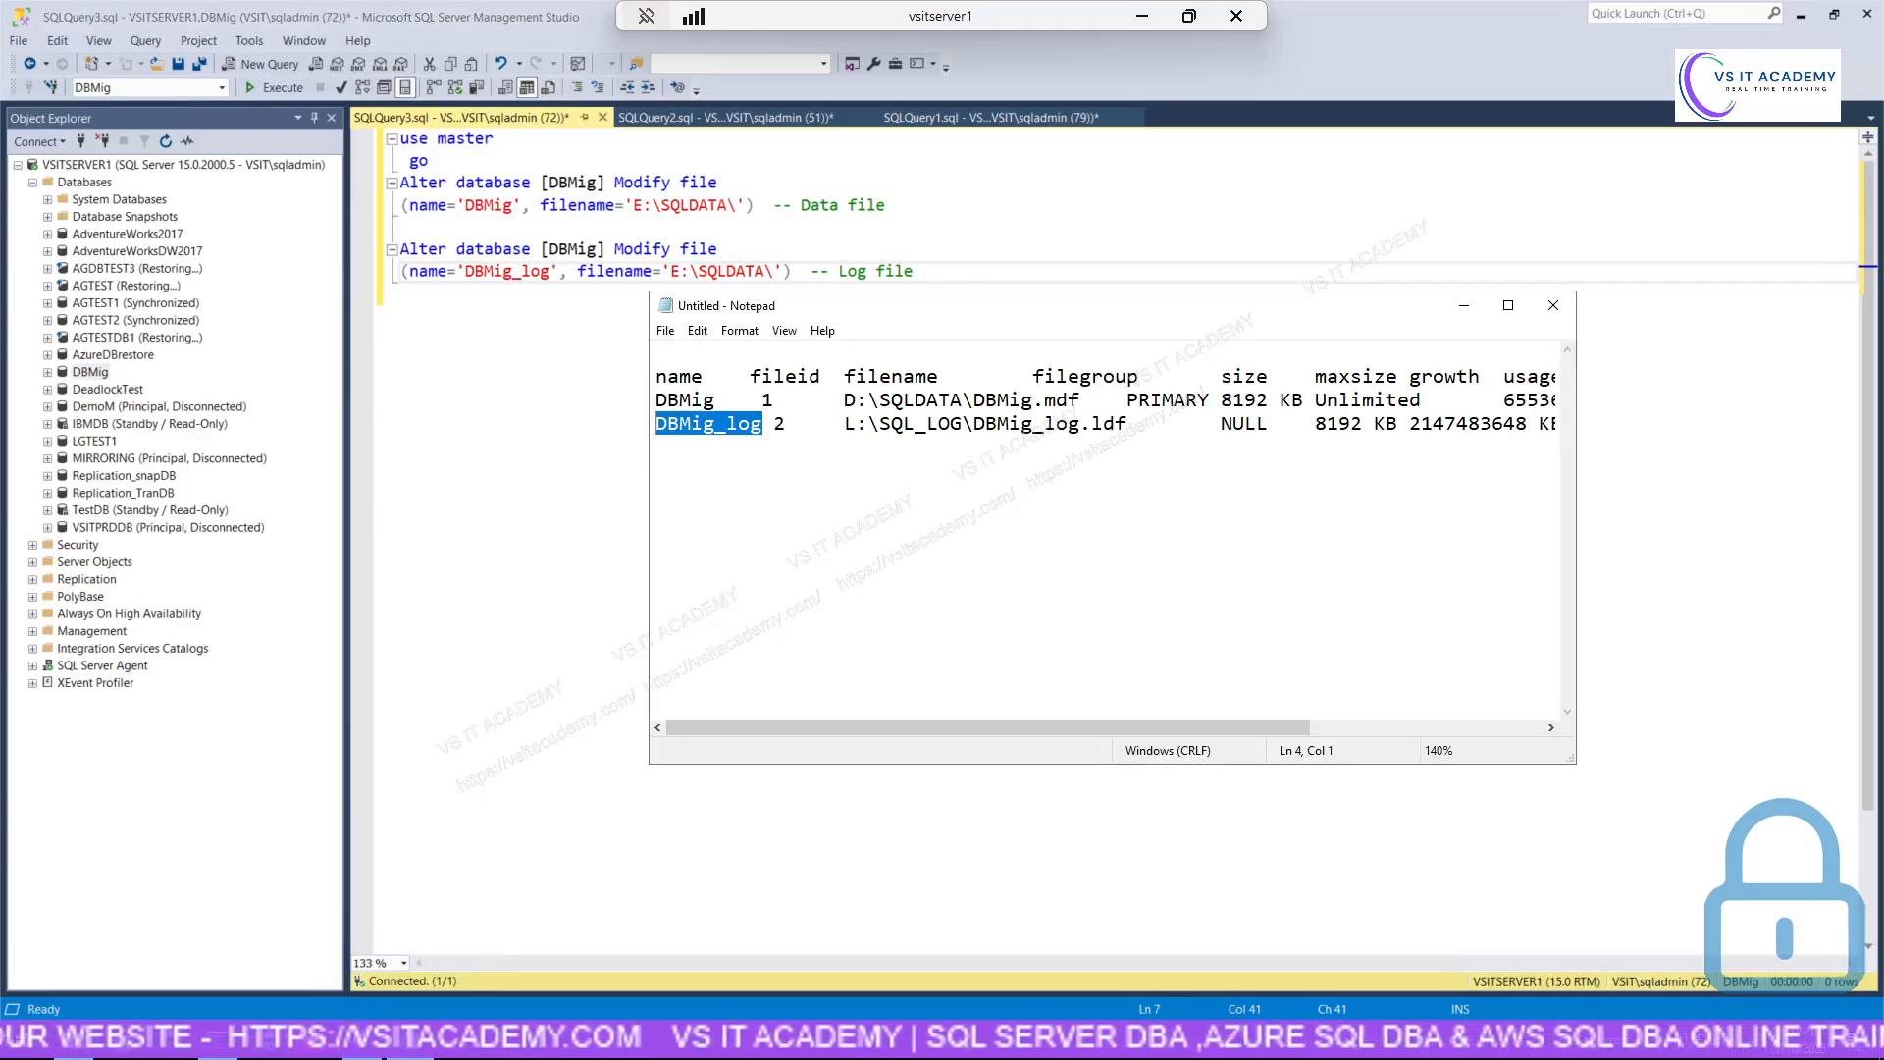
left_click_drag(1080, 400, 975, 401)
key("ctrl+c")
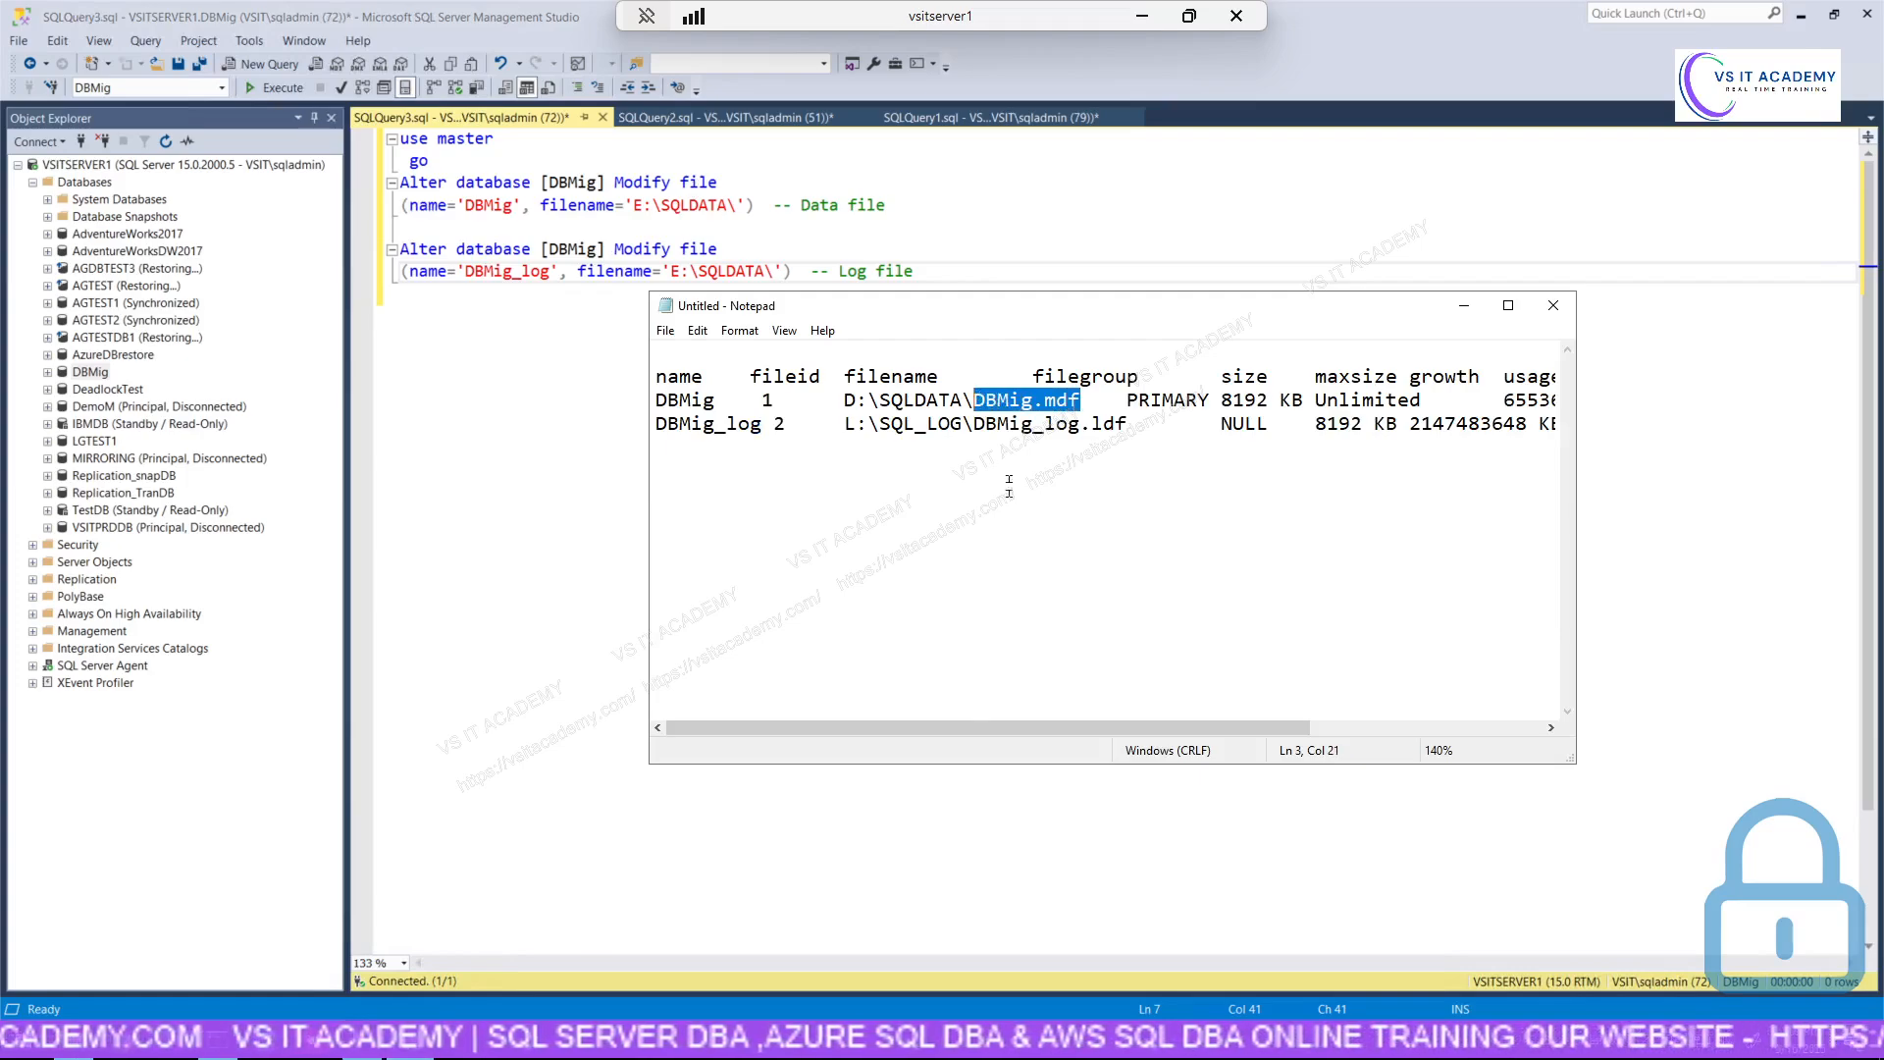
left_click(737, 204)
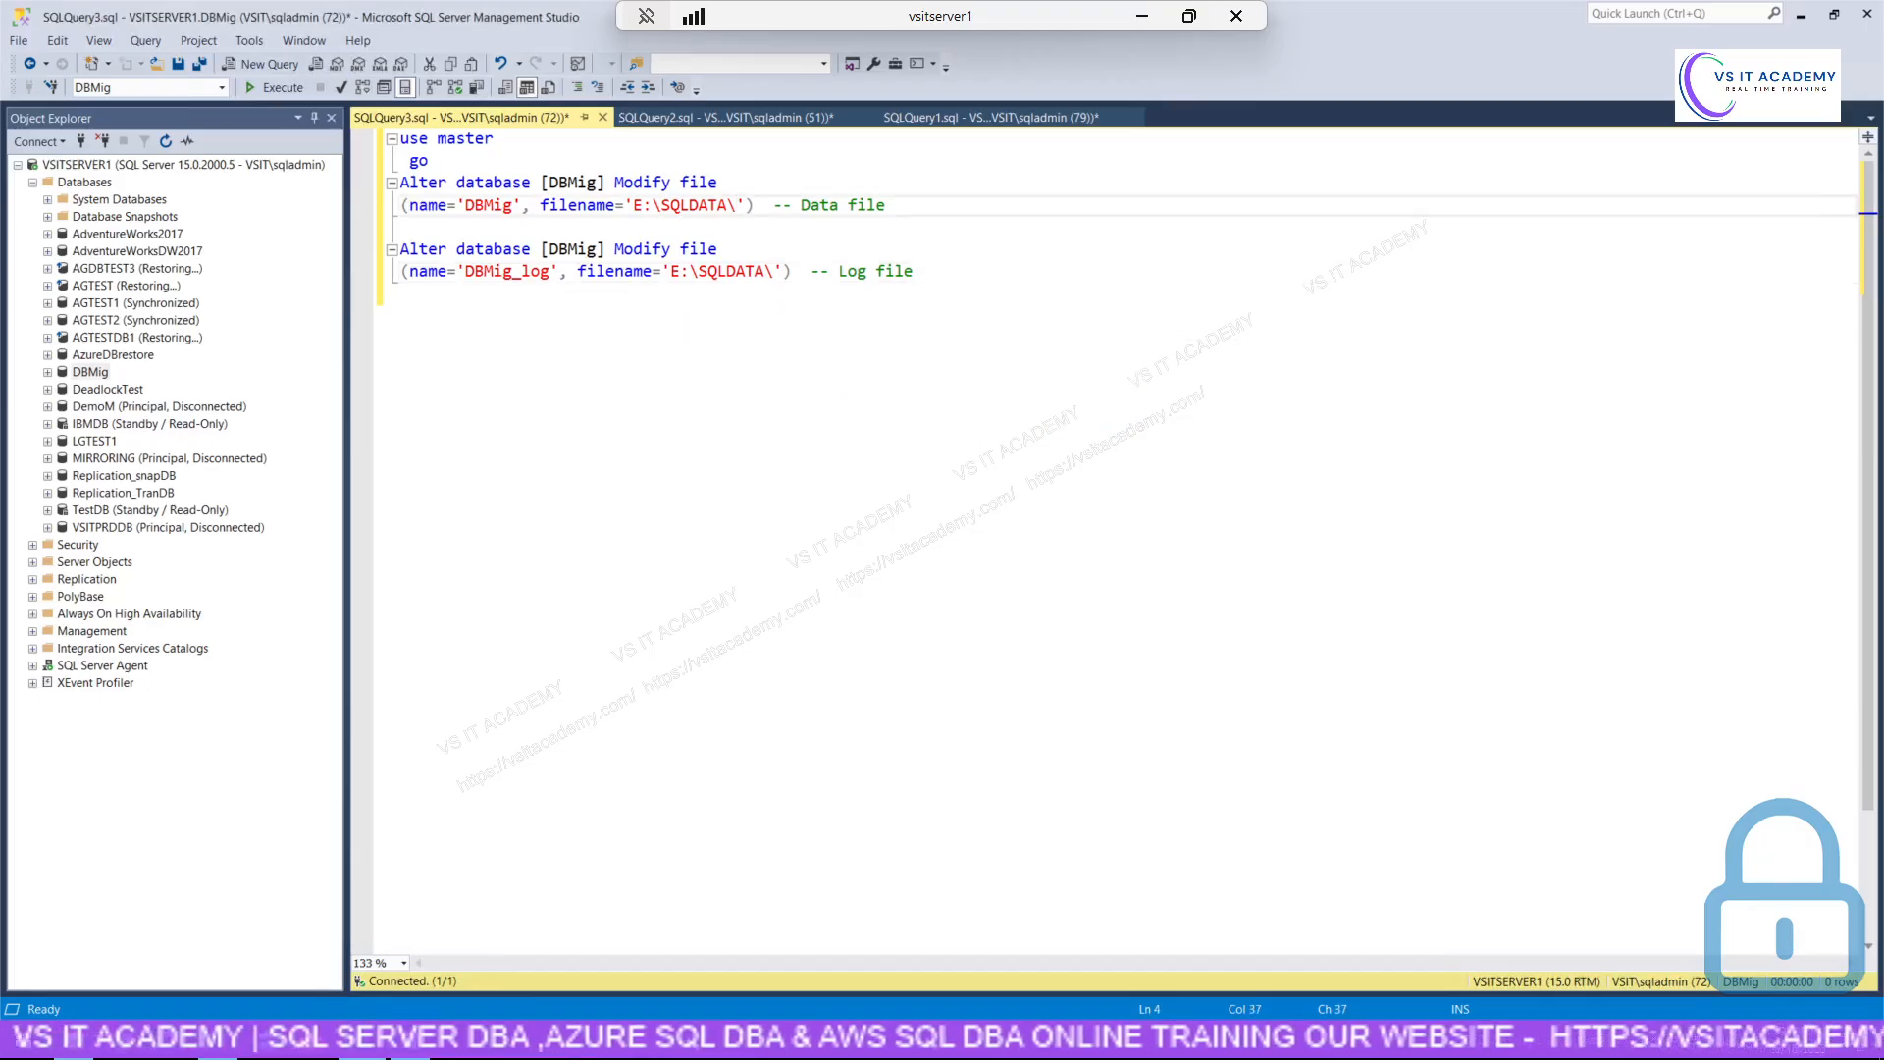
key("ctrl+v")
Copy the file name DBMig_log.ldf from Notepad and append it to the new path in the log file statement.
key("alt+Tab")
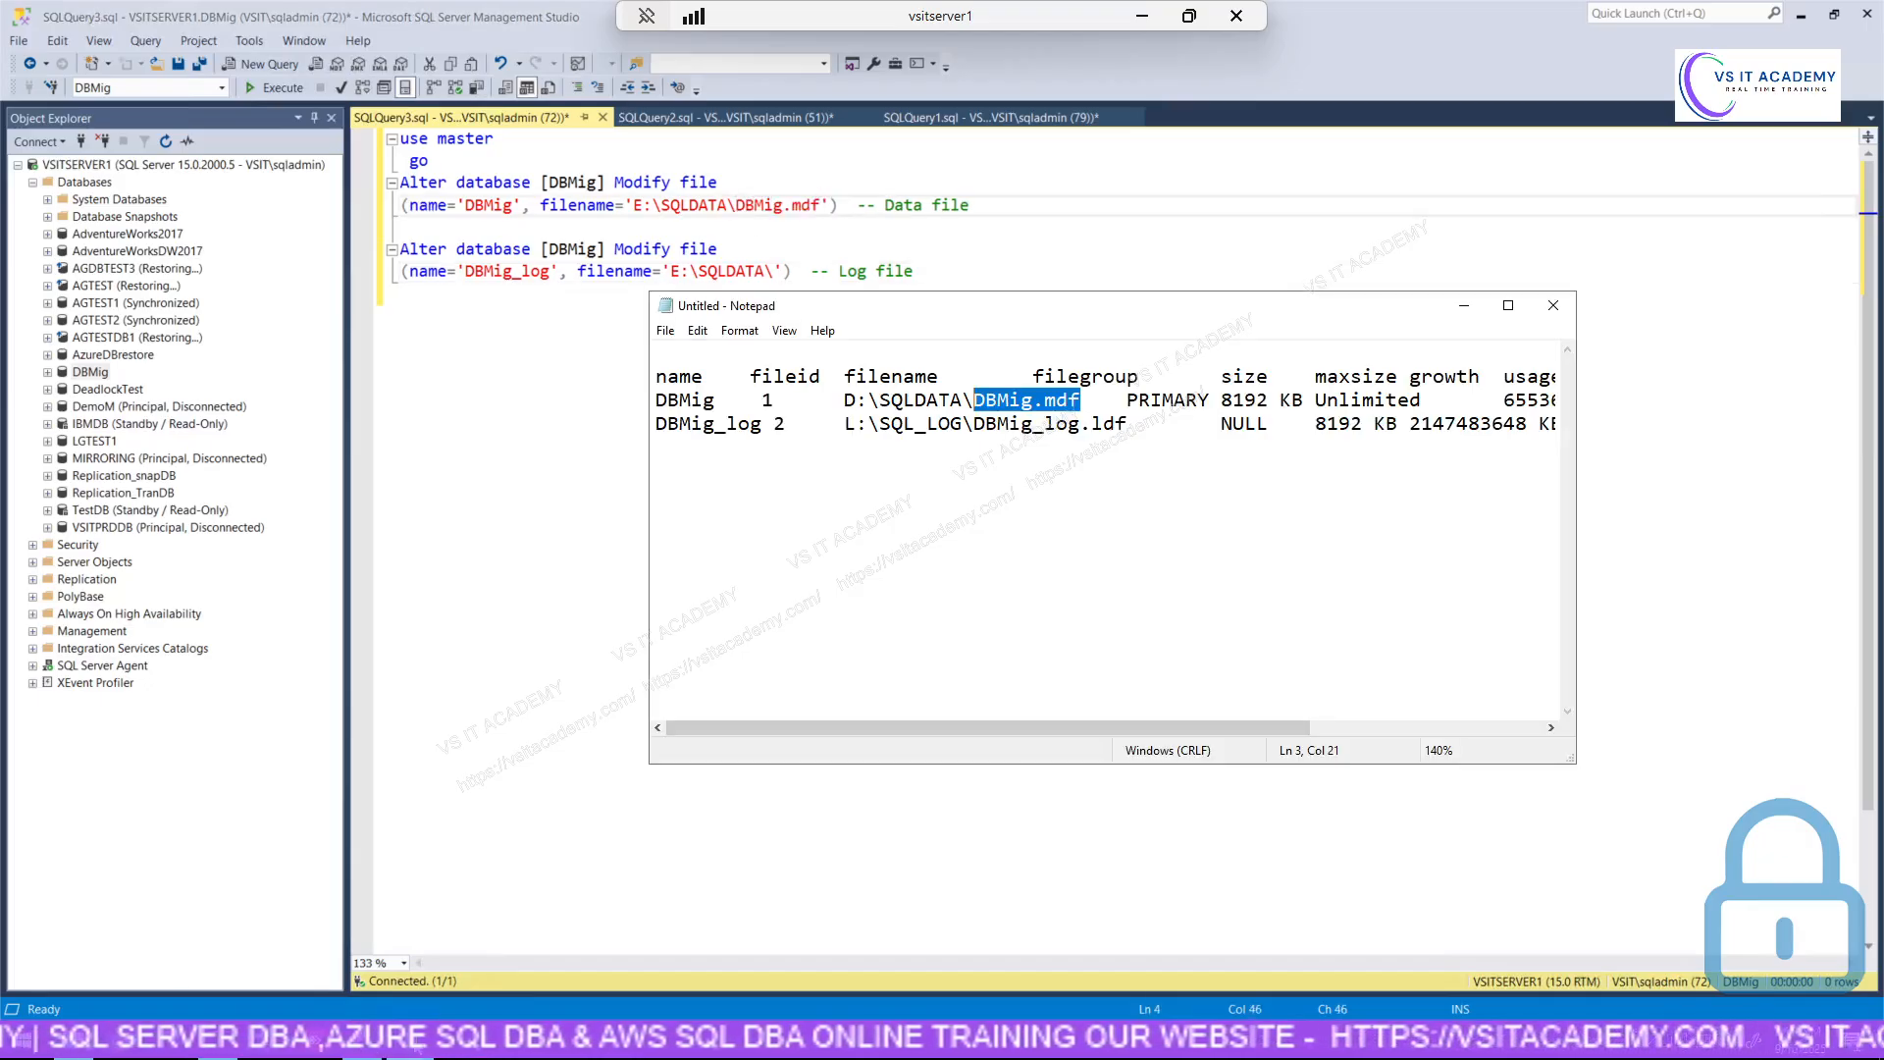
left_click_drag(1129, 423, 974, 423)
right_click(1008, 426)
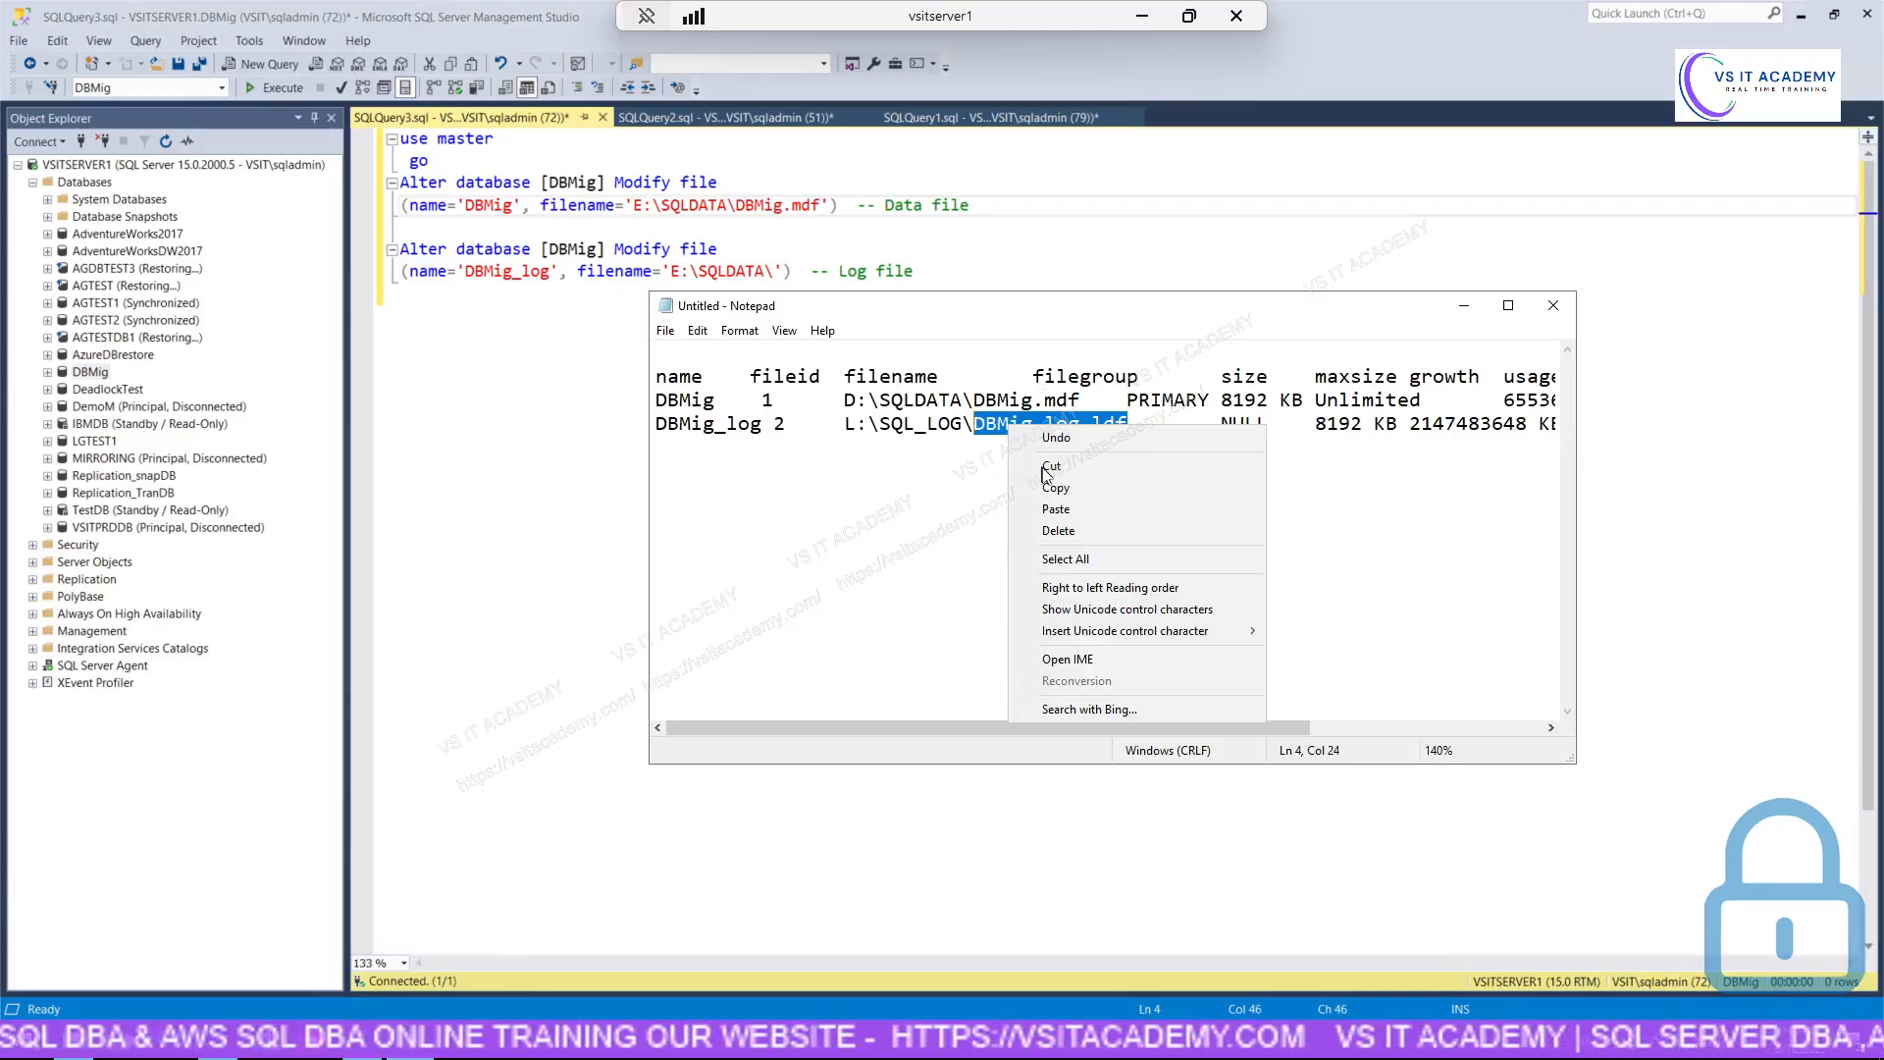
left_click(1049, 479)
left_click(1009, 262)
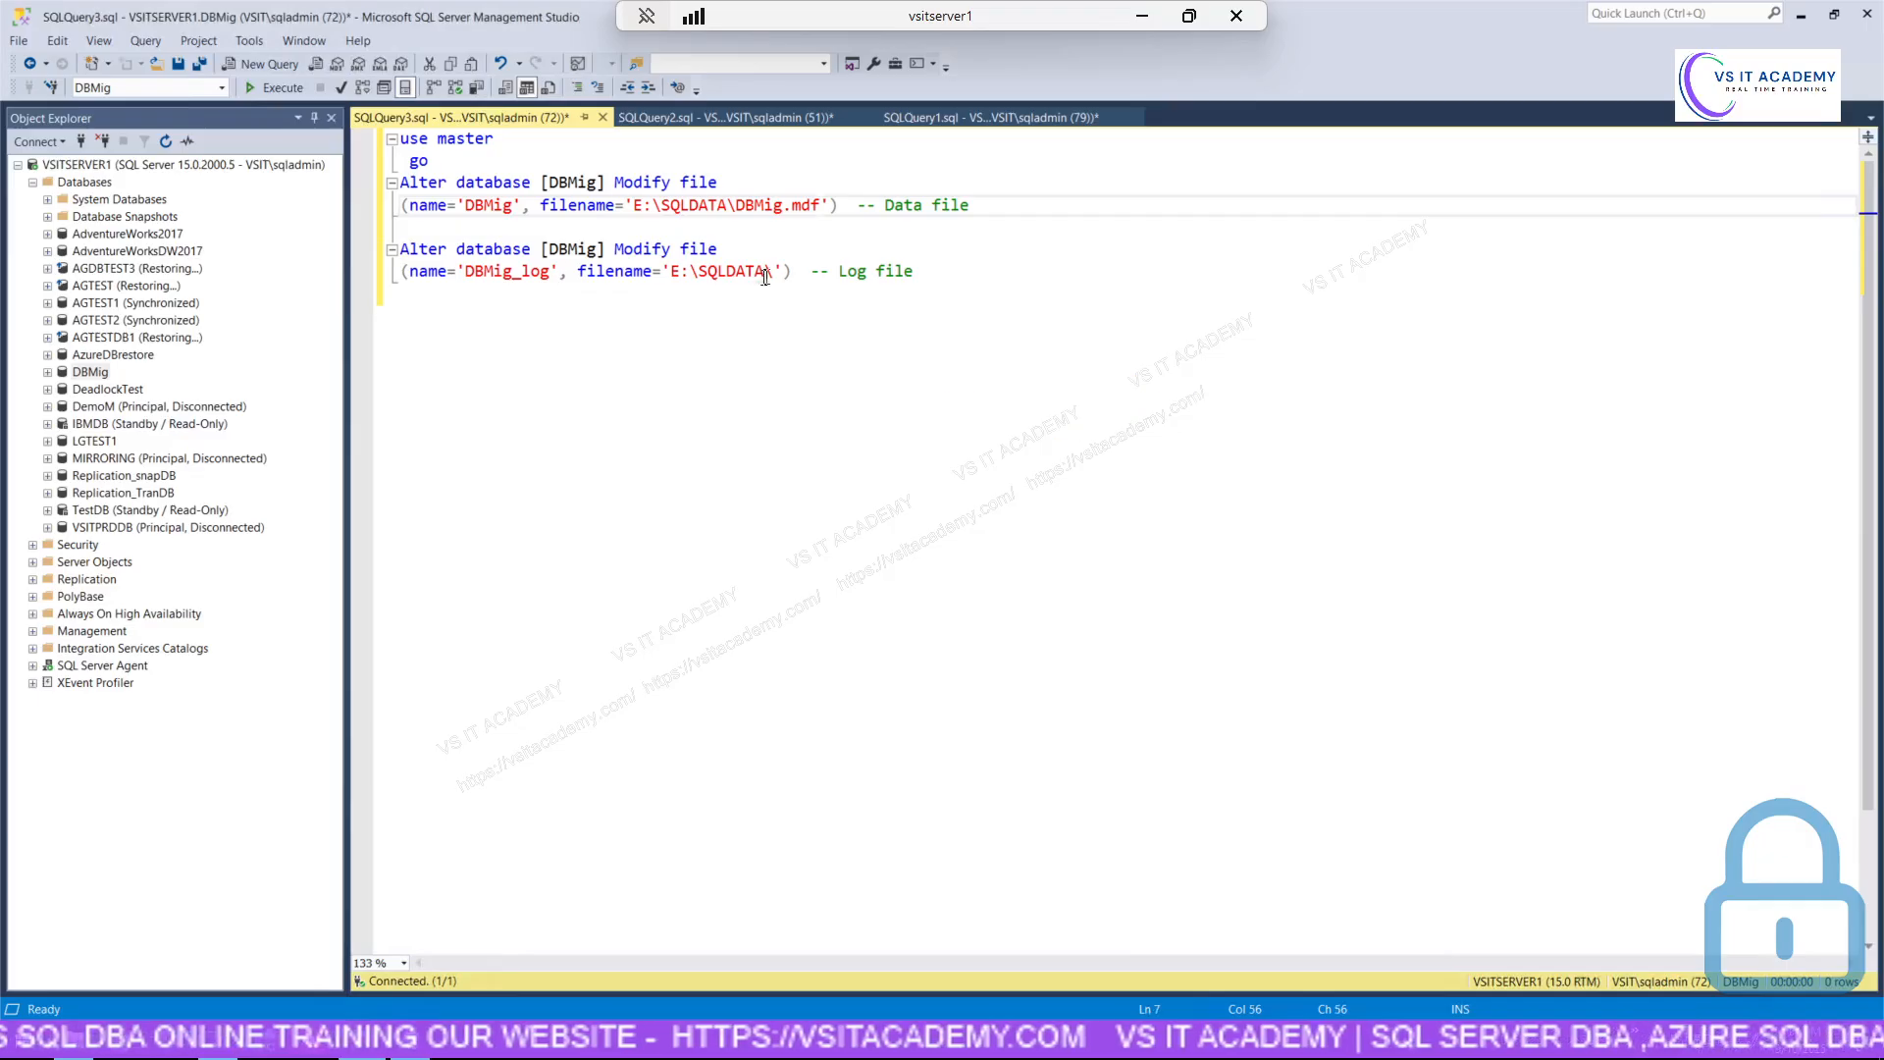
key("ctrl+v")
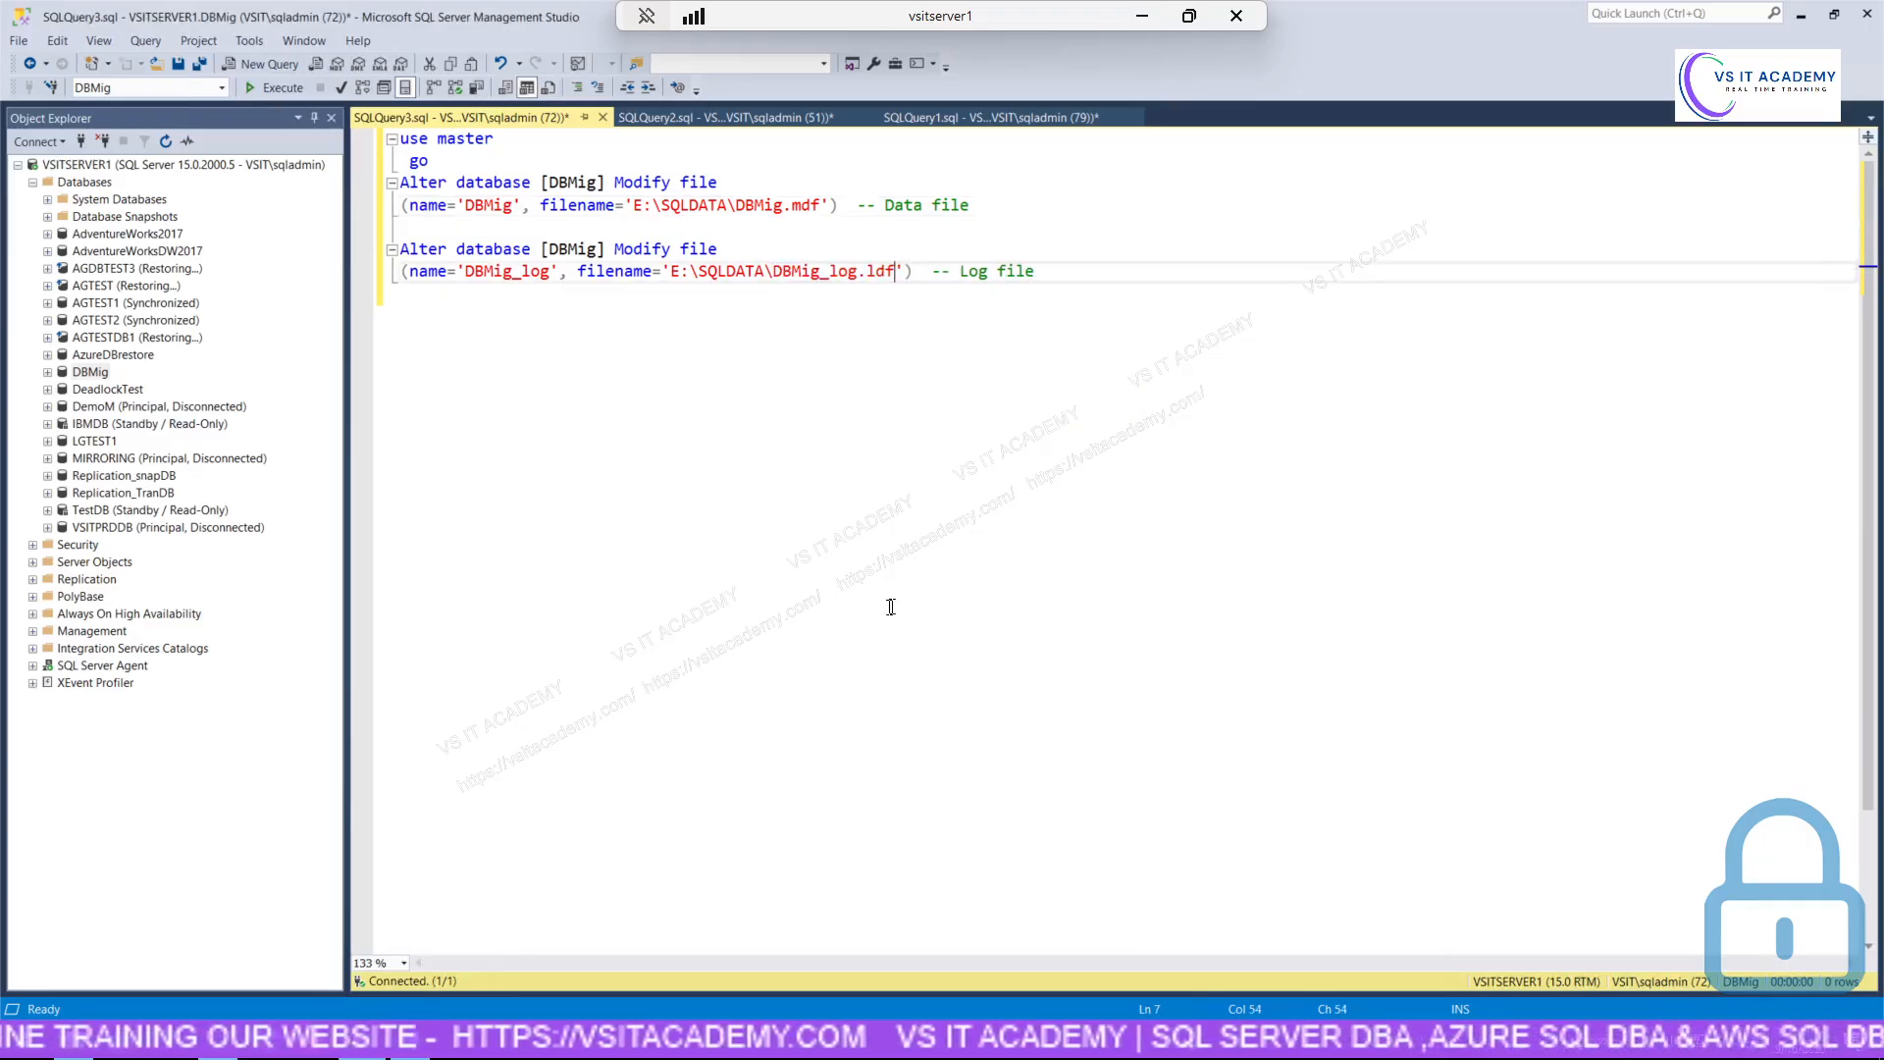
key("Down")
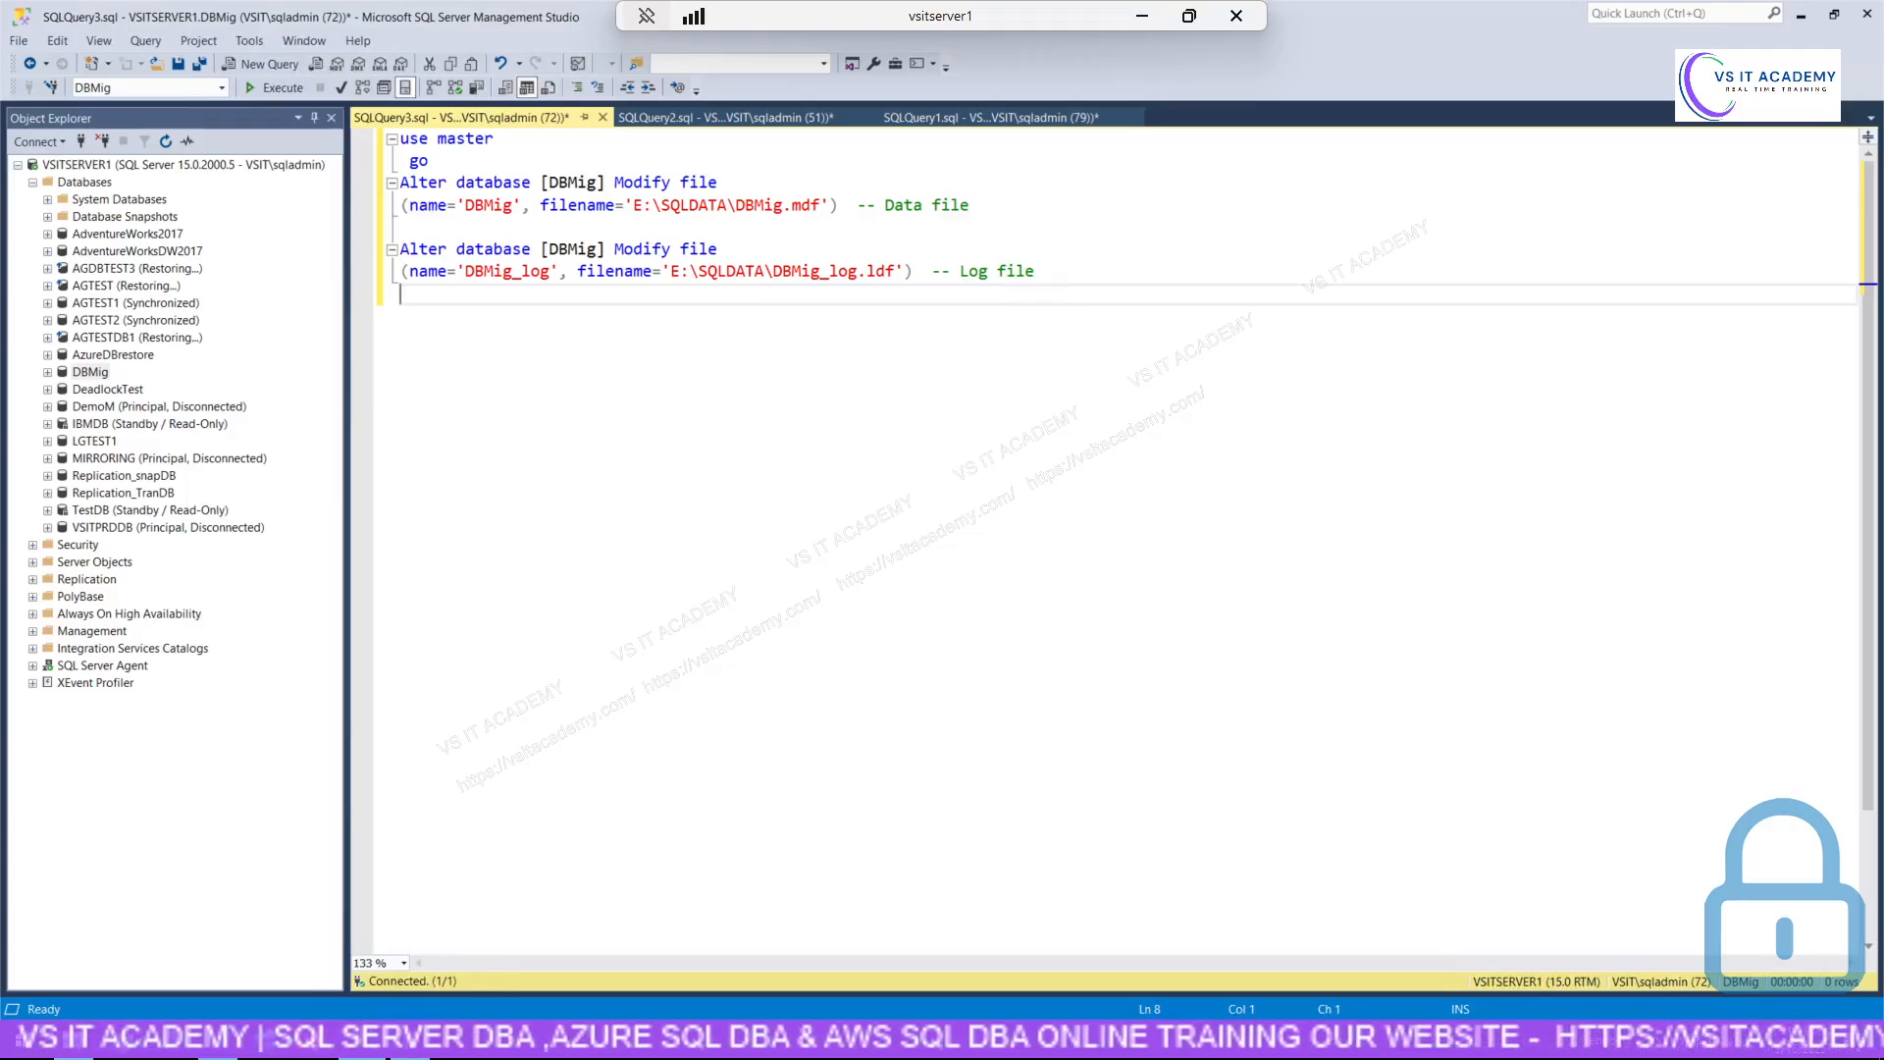
Compare the new file paths with the original ones in Notepad, and parse the Alter database script to check its syntax.
left_click(408, 1048)
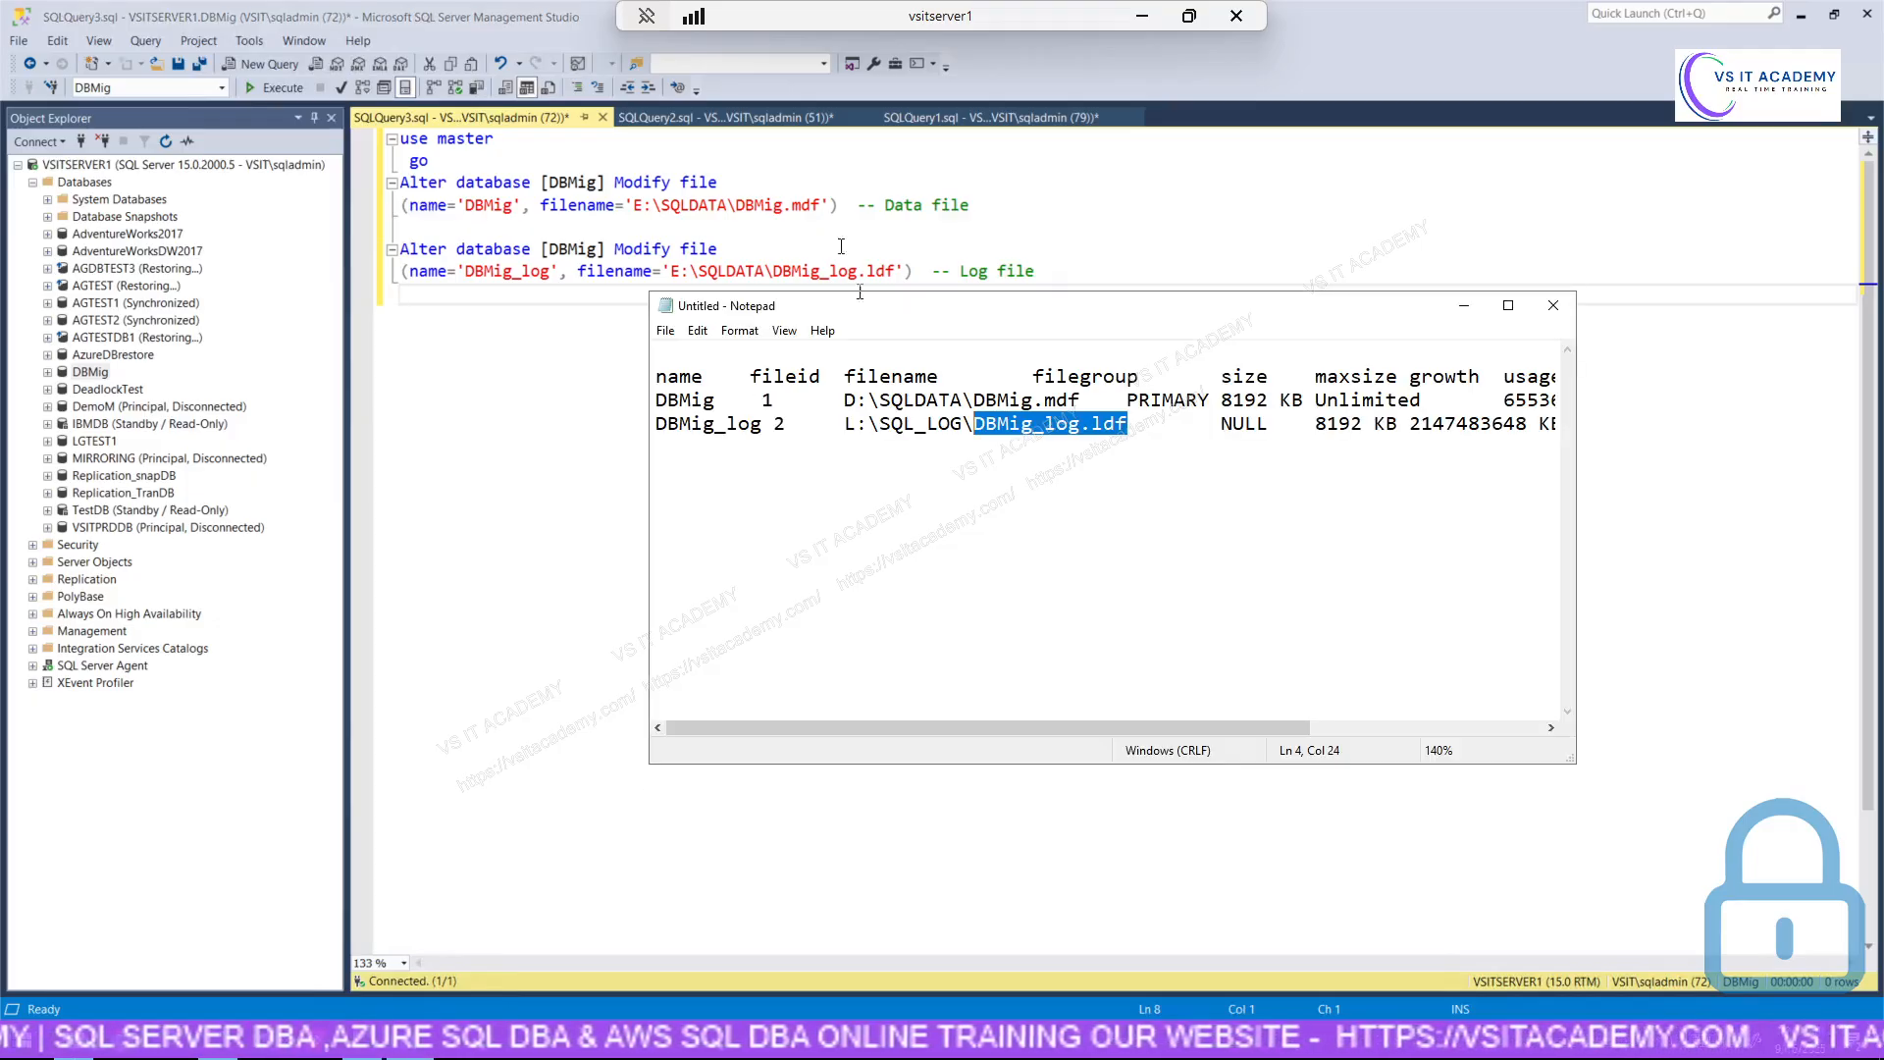
left_click_drag(887, 308, 1004, 325)
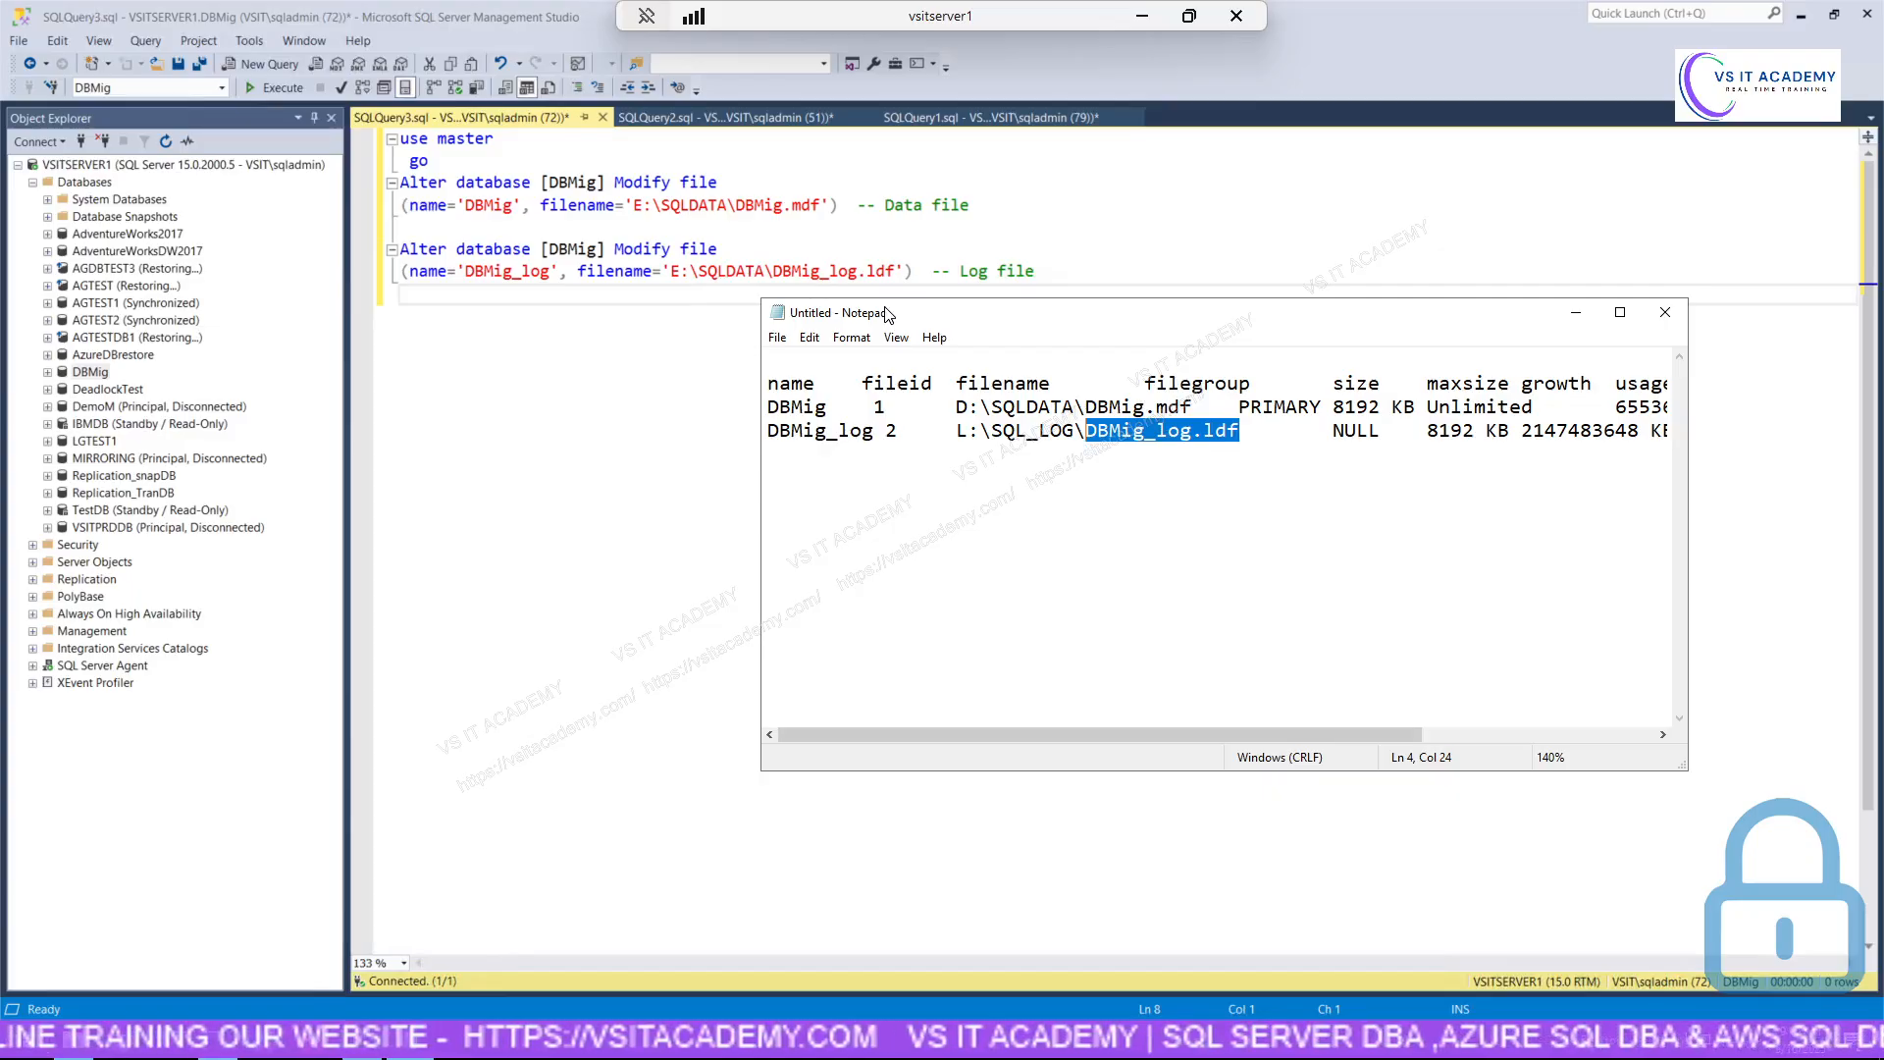
left_click(1060, 210)
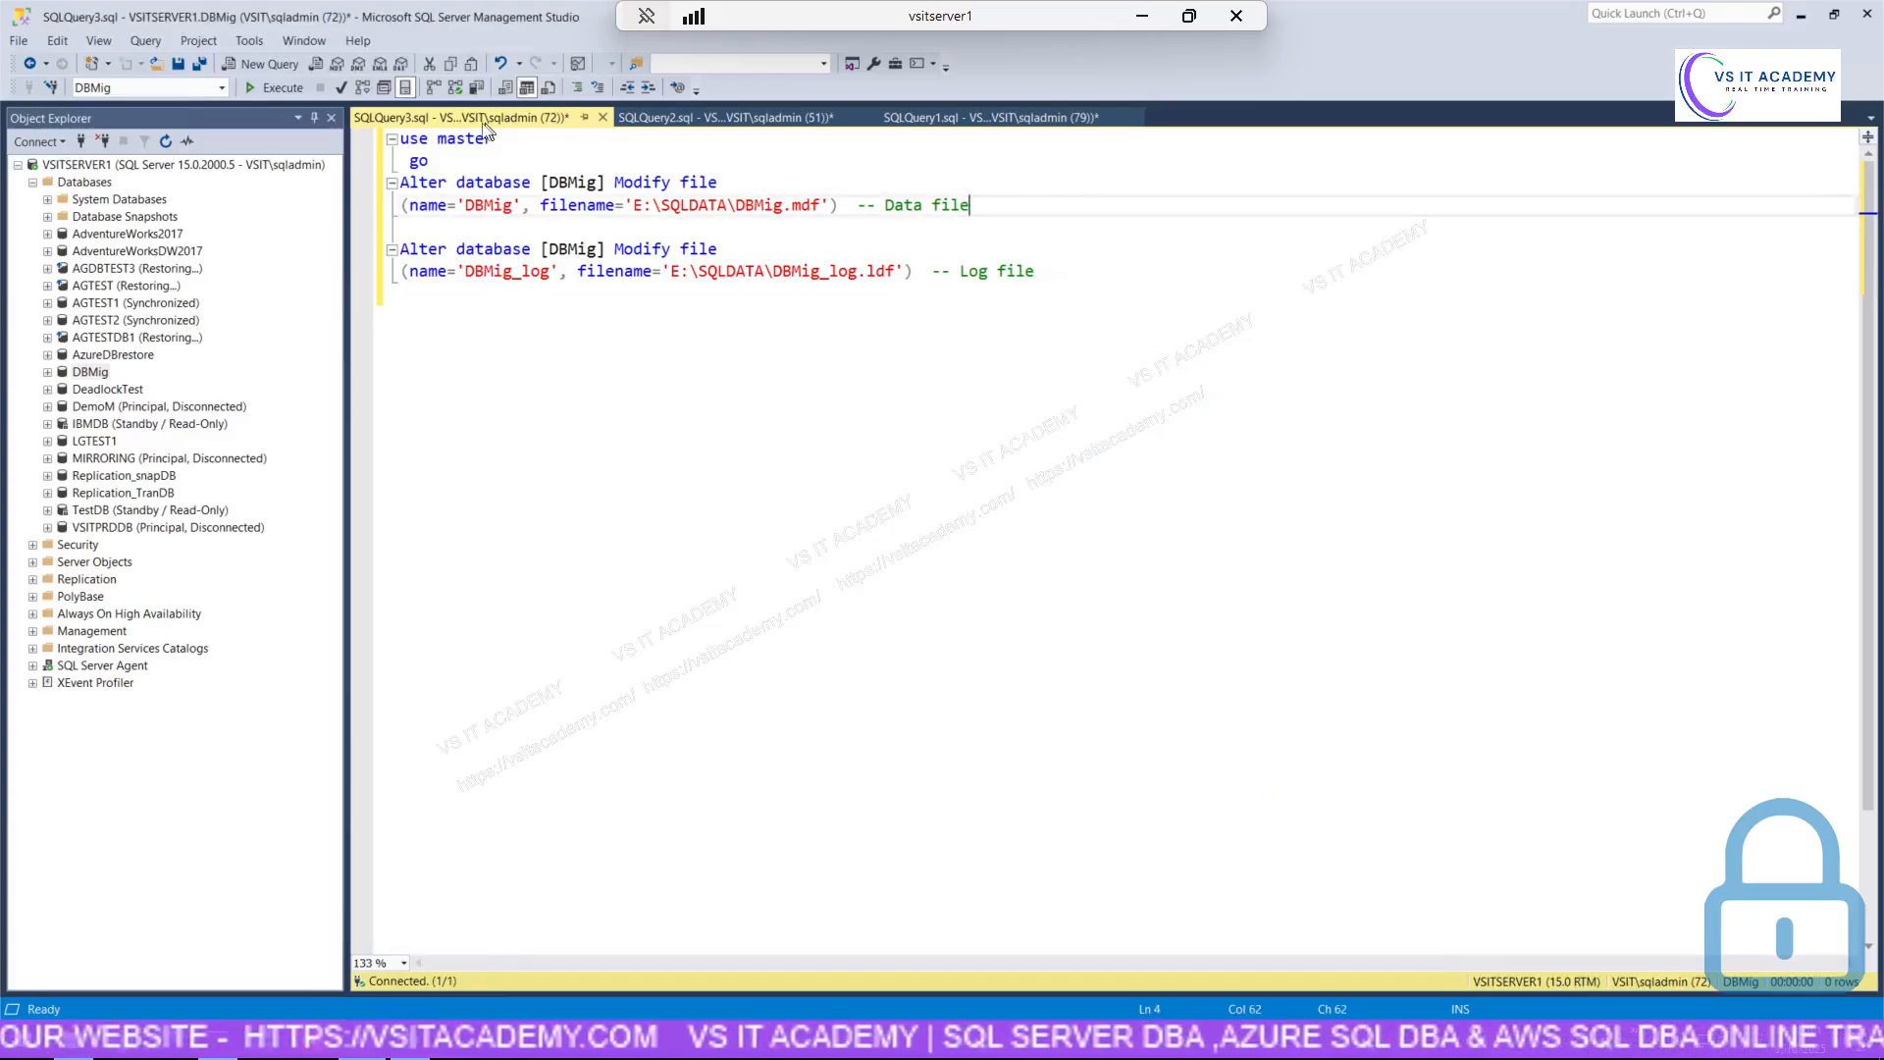
left_click(334, 88)
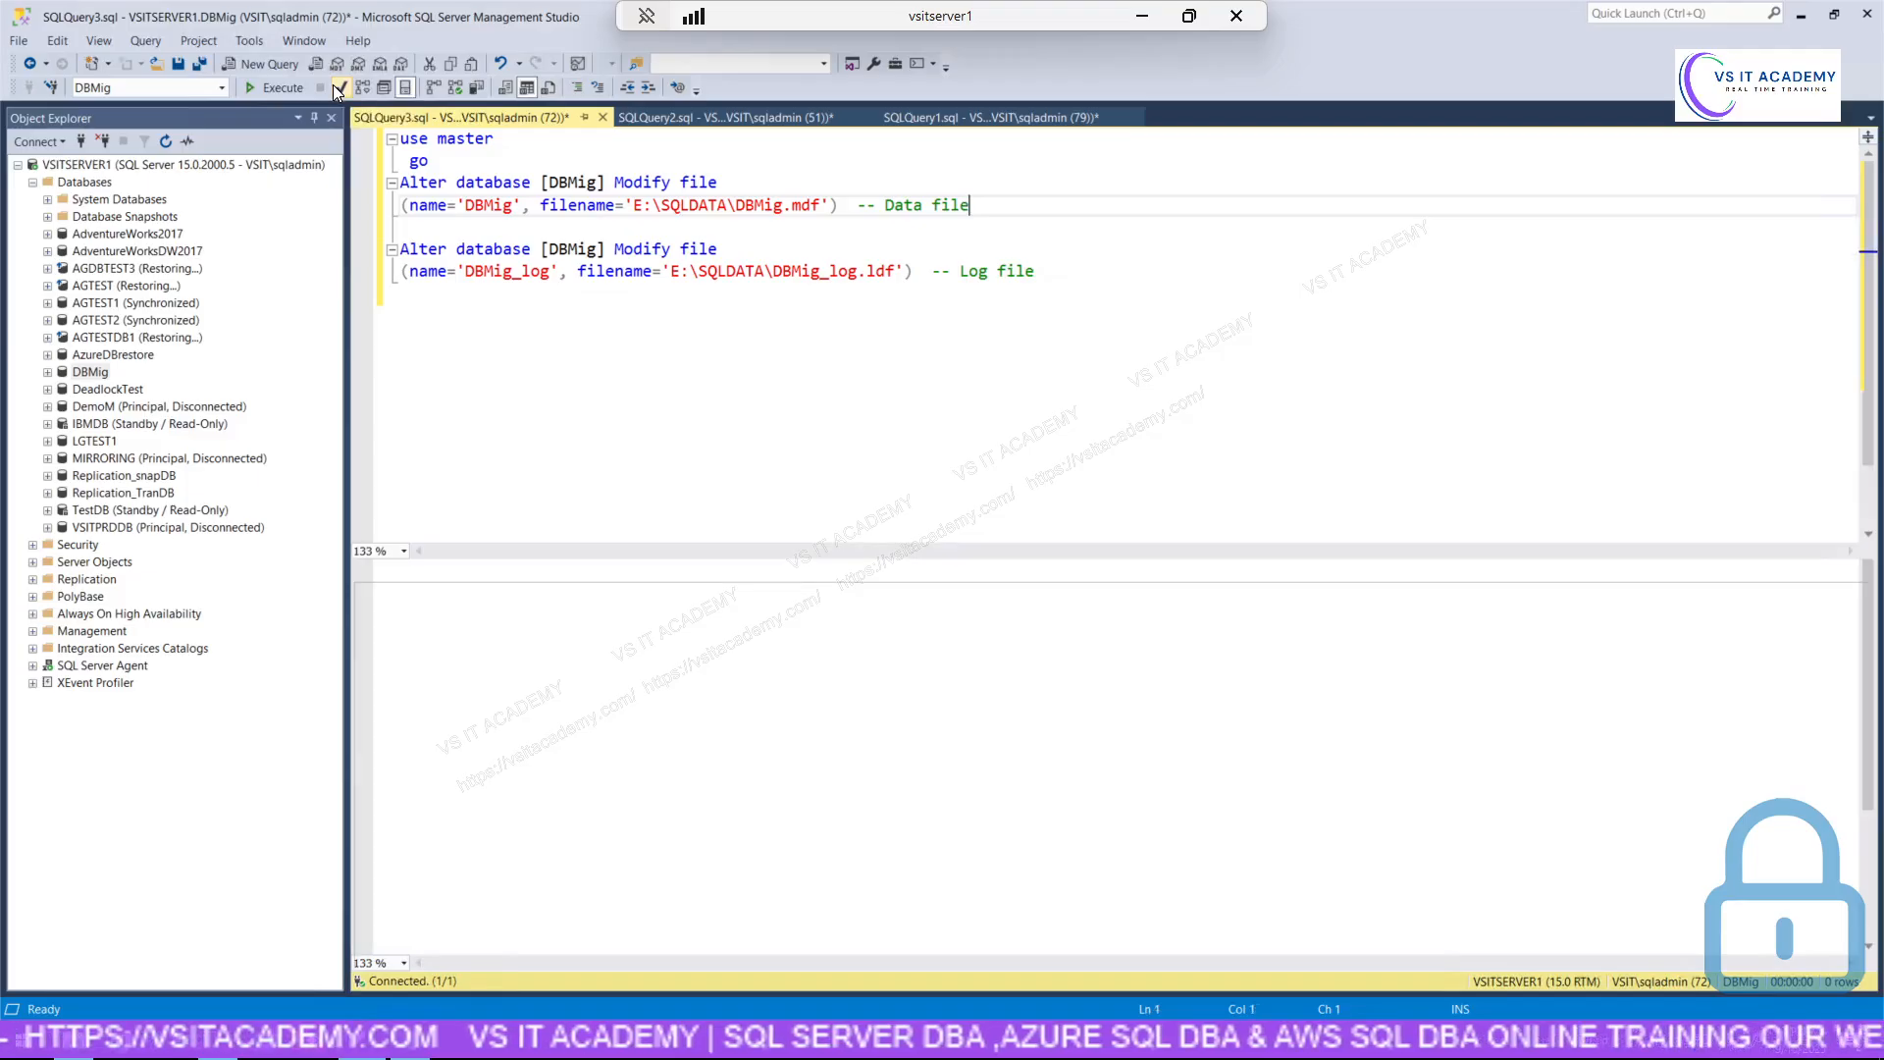
left_click(546, 377)
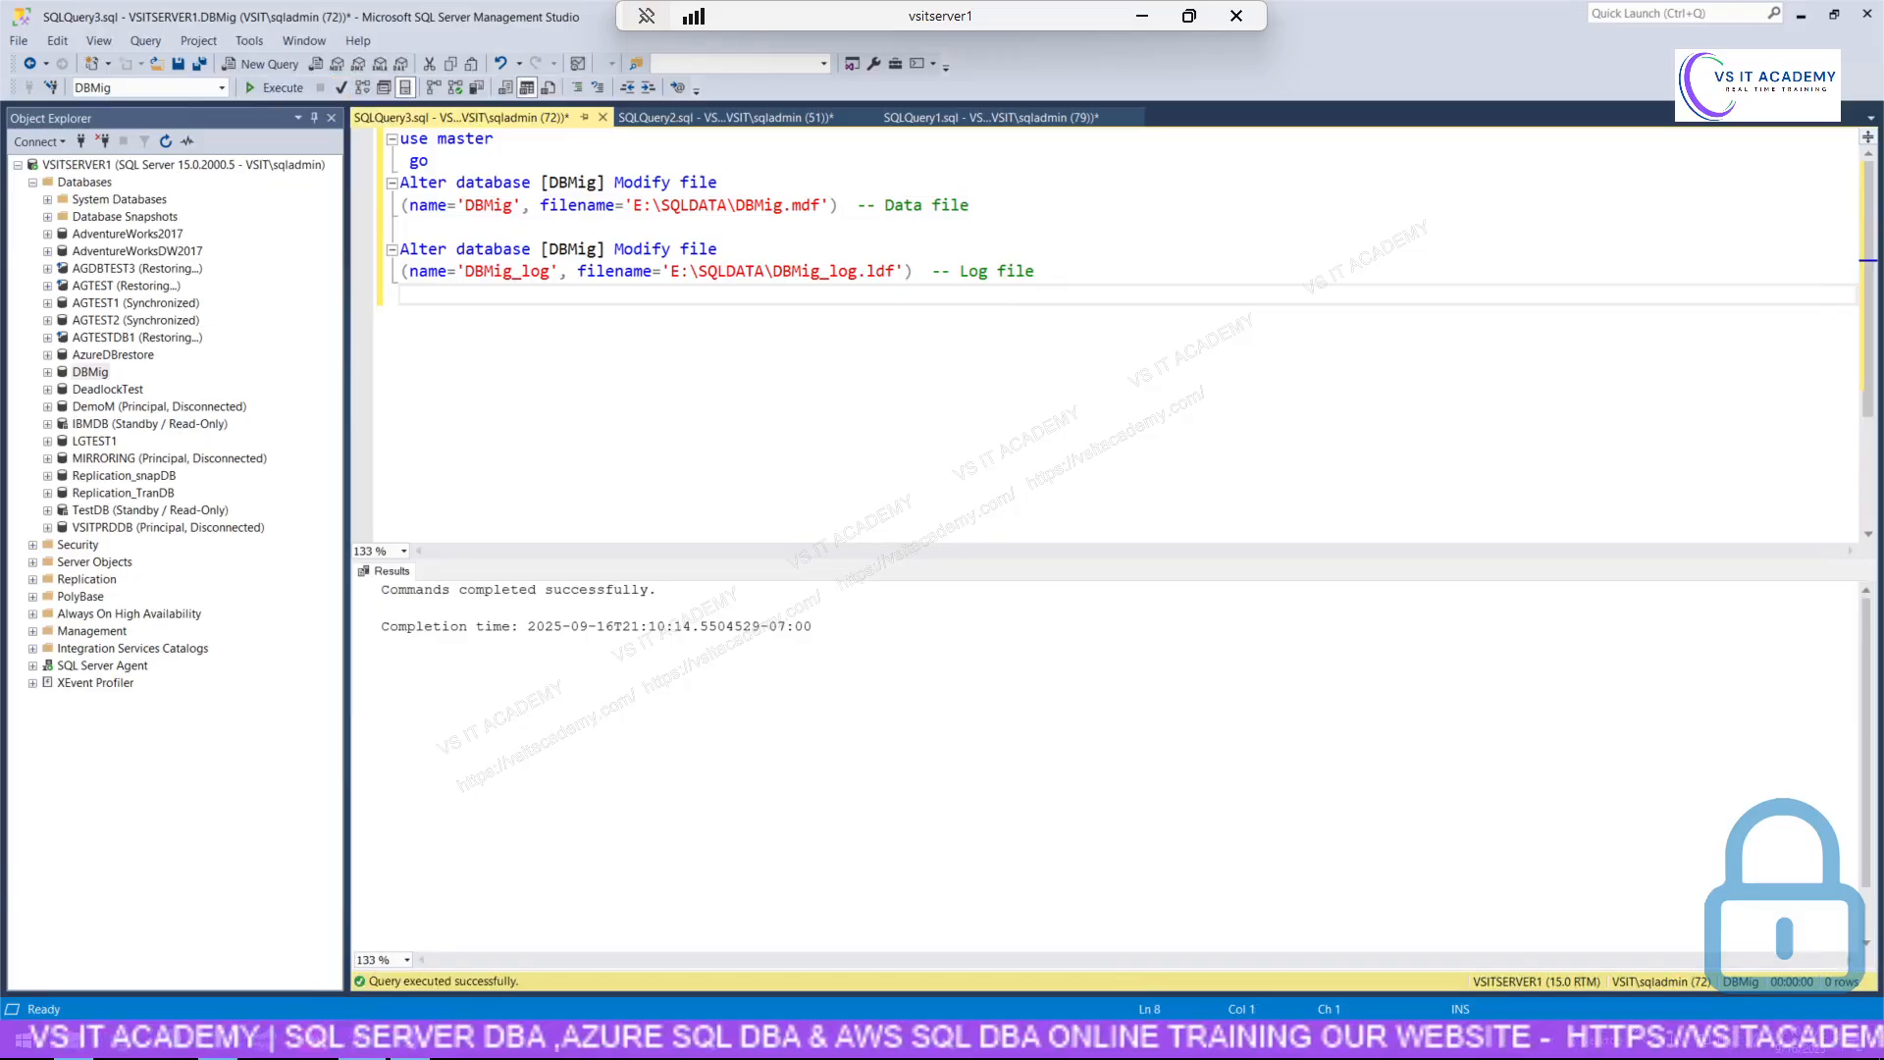
Insert "use master" and "go" above the backup history query in SQLQuery2 and execute it.
left_click(757, 118)
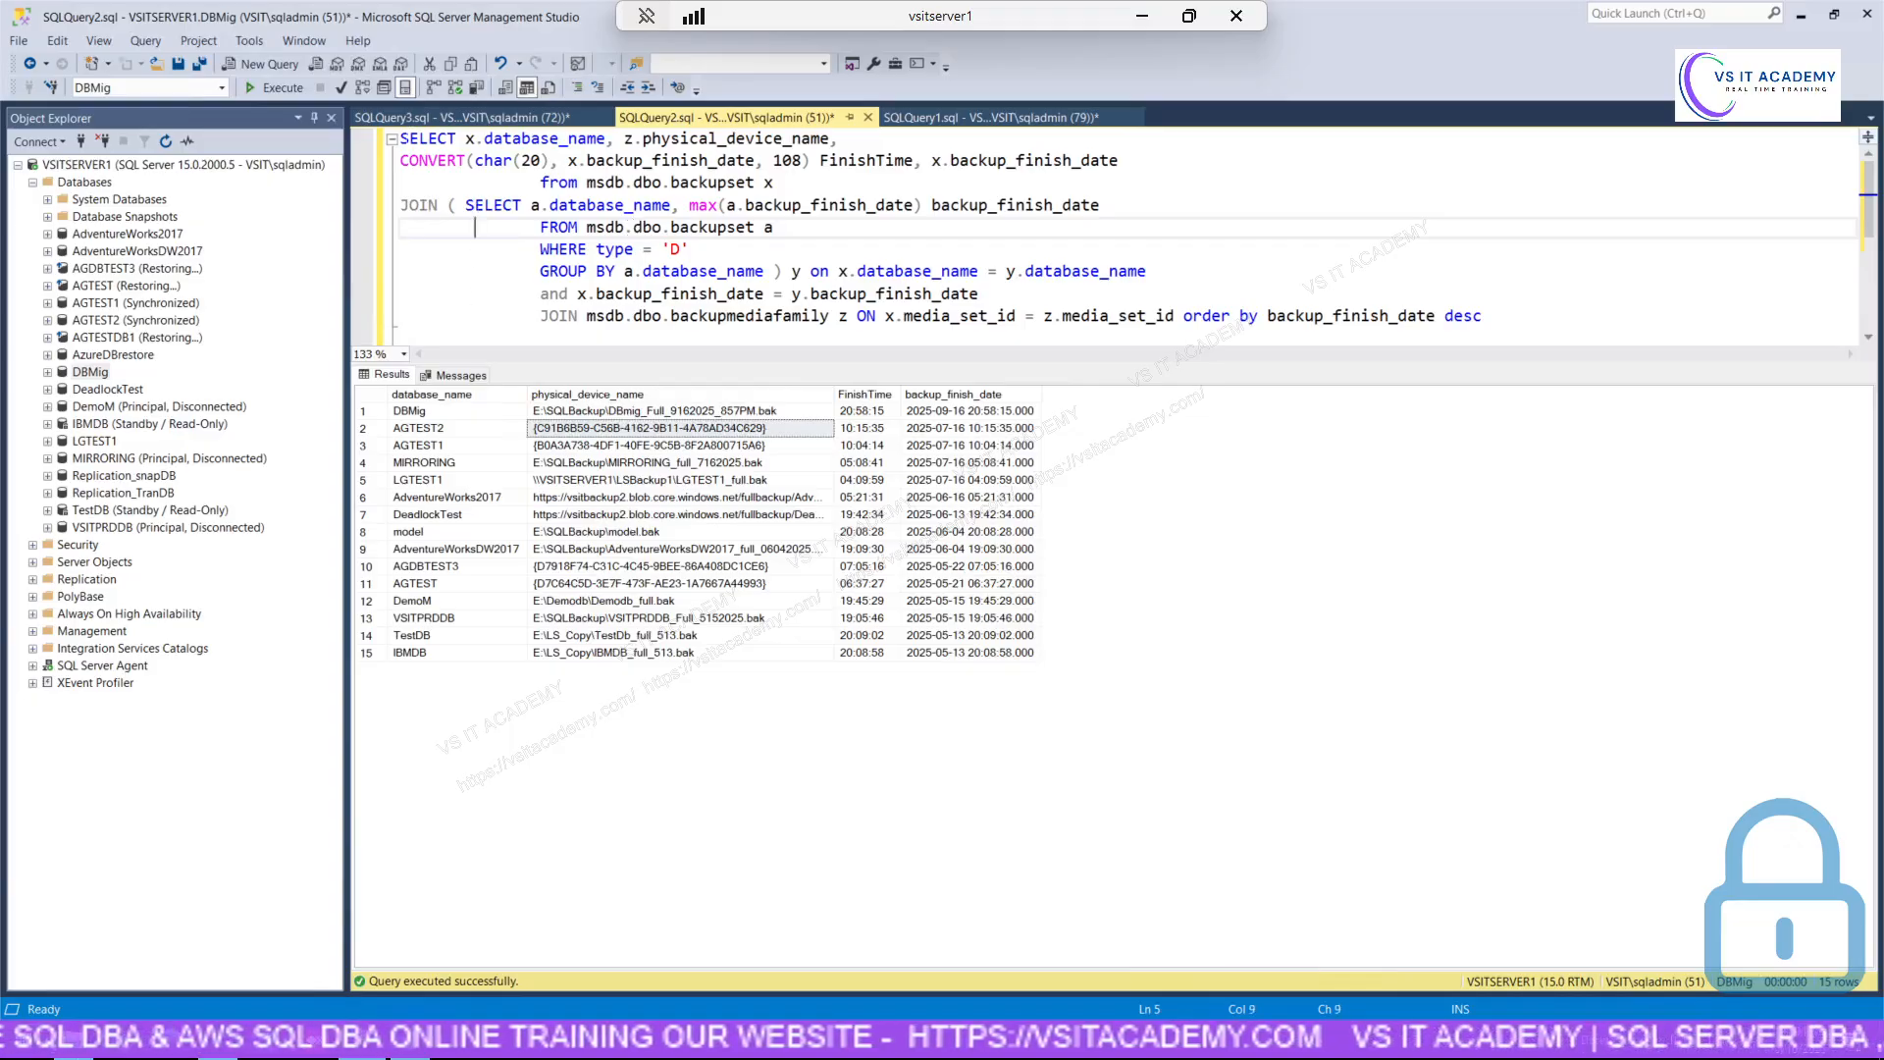
left_click(400, 140)
key("Return")
key("Up")
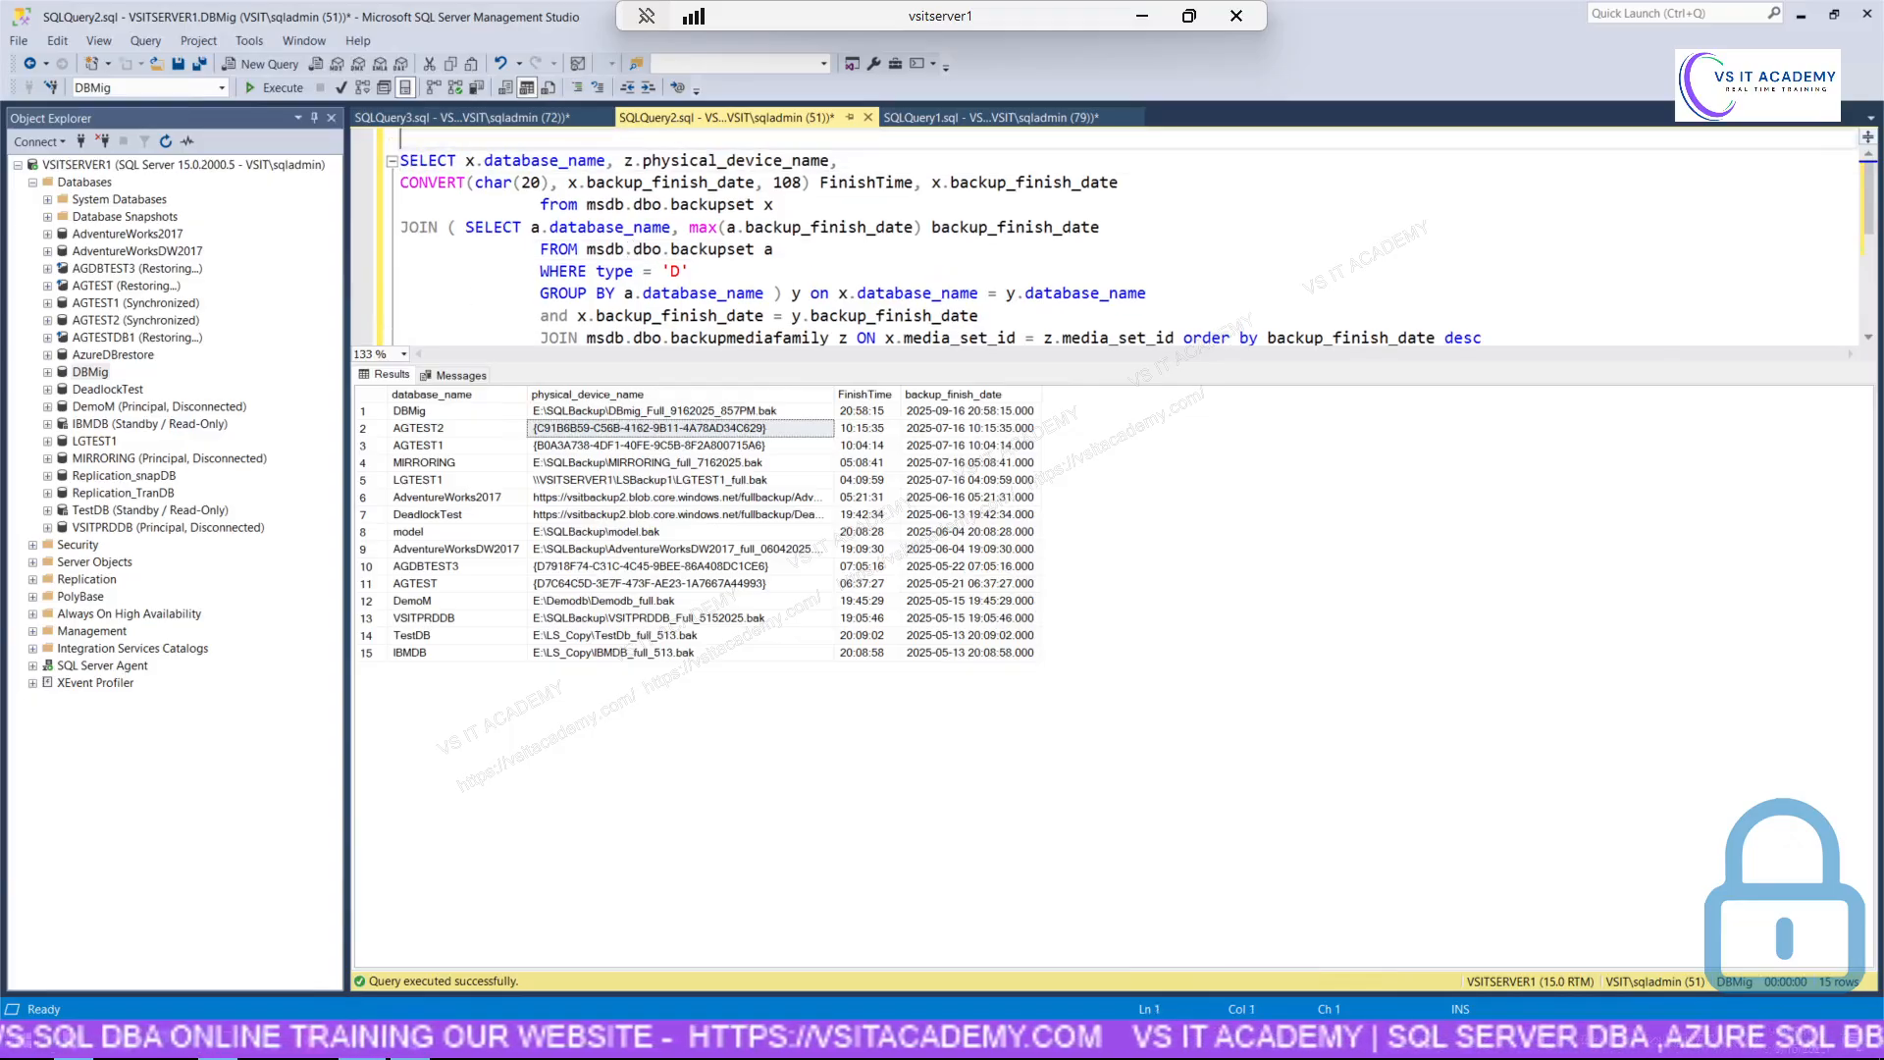
type("use master")
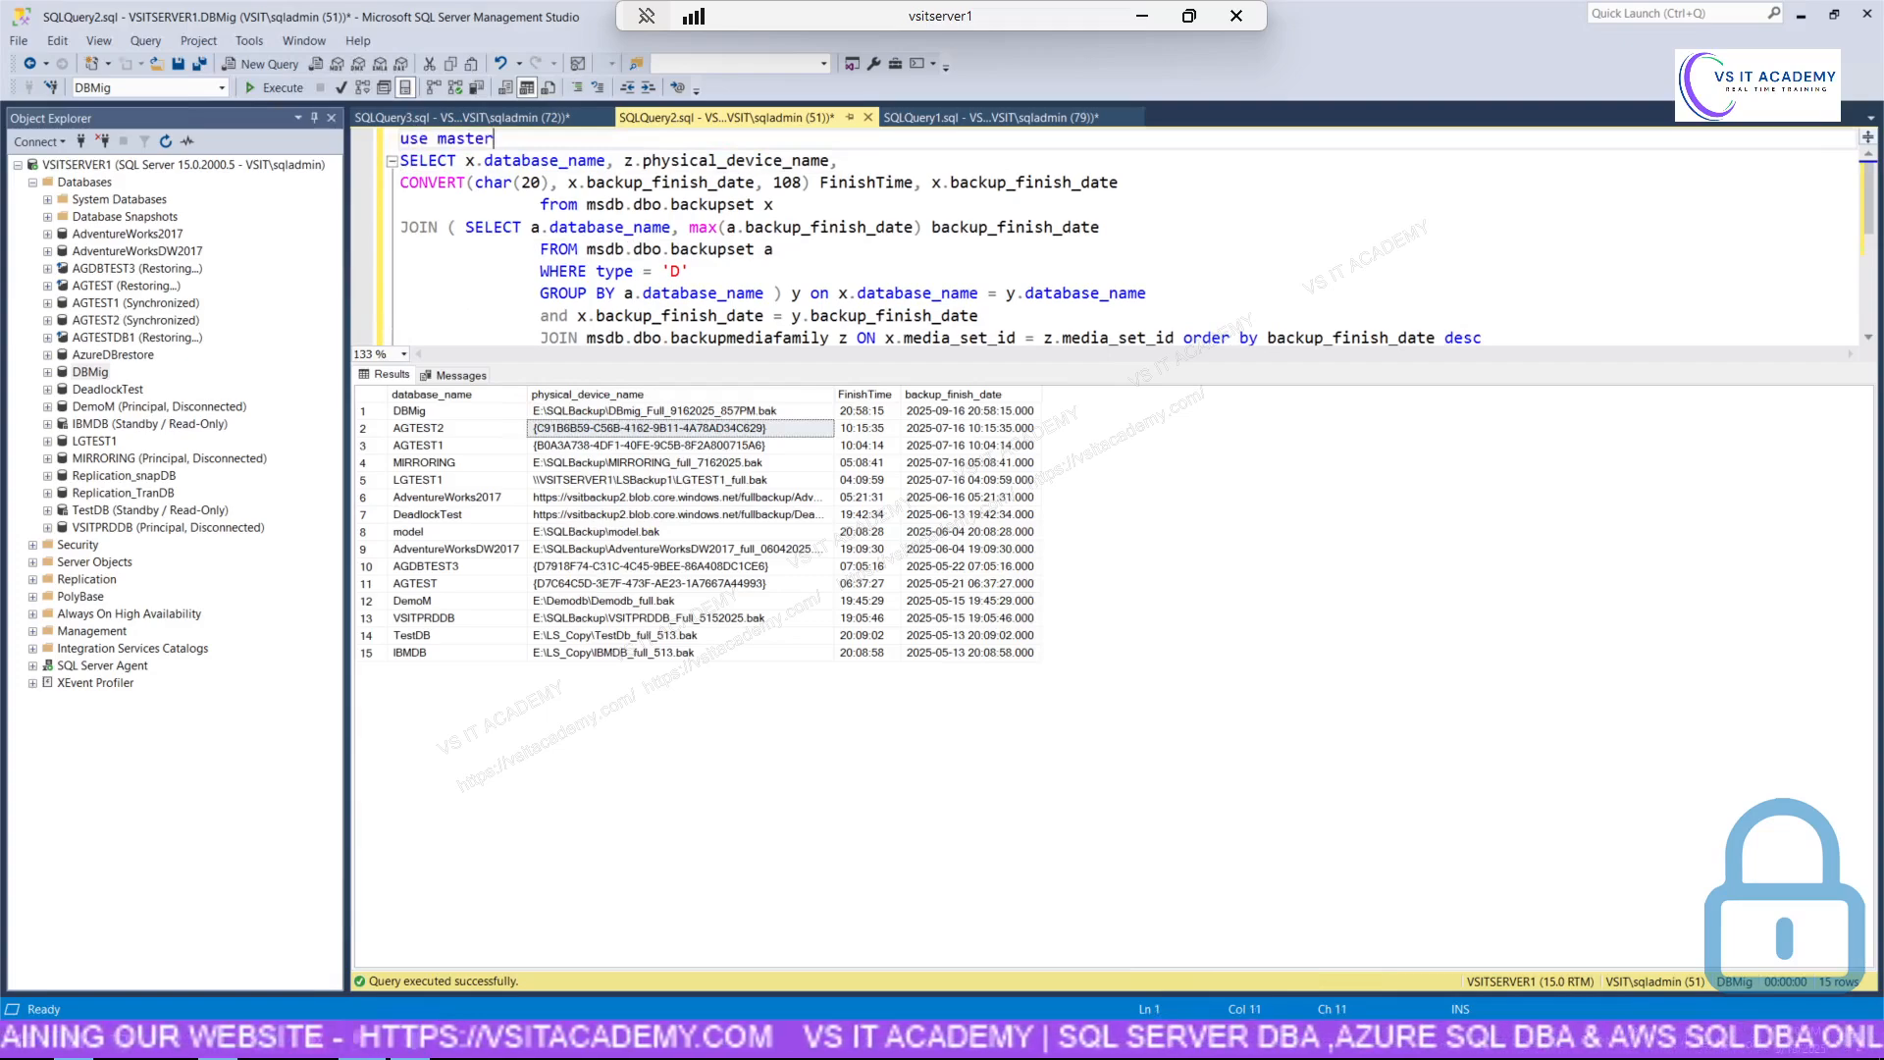
key("Return")
type("go")
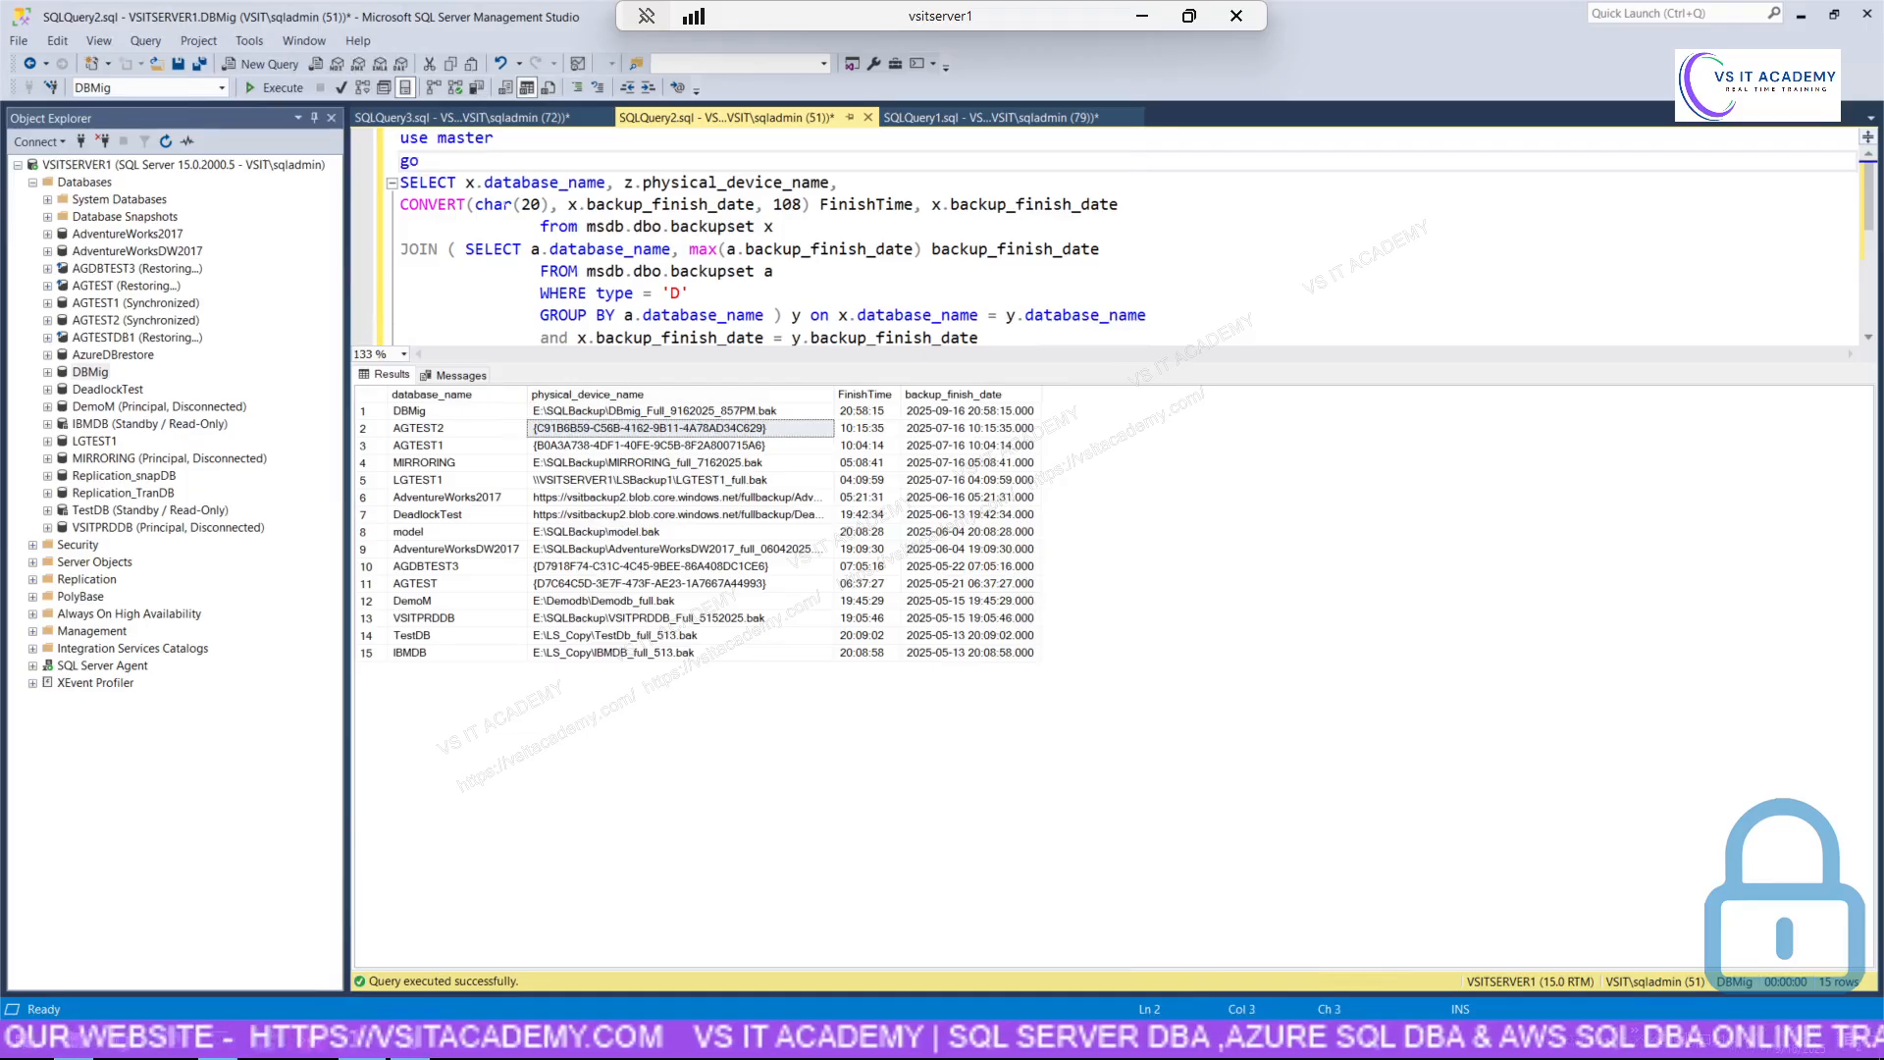
key("F5")
Insert "use master" and "go" above Sp_helpdb [DBMig] in SQLQuery1, and open a new blank query window.
left_click(962, 112)
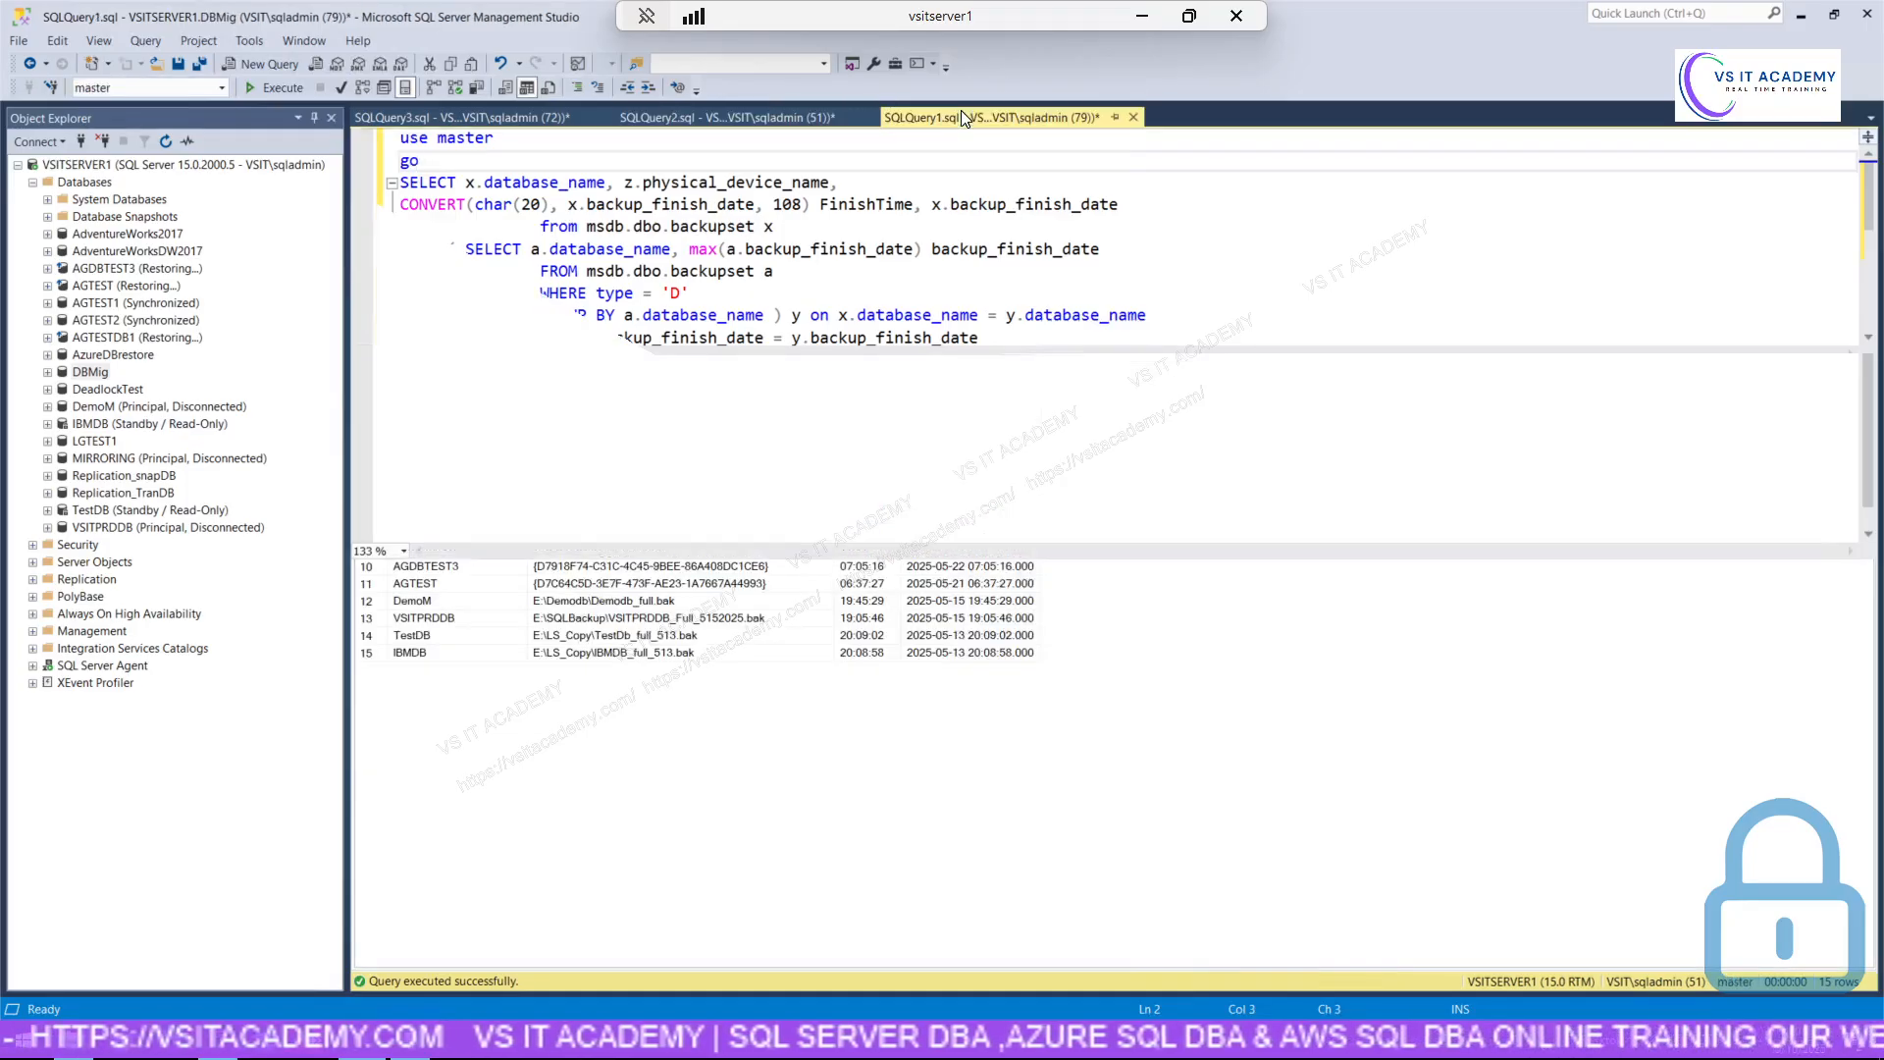
left_click(400, 140)
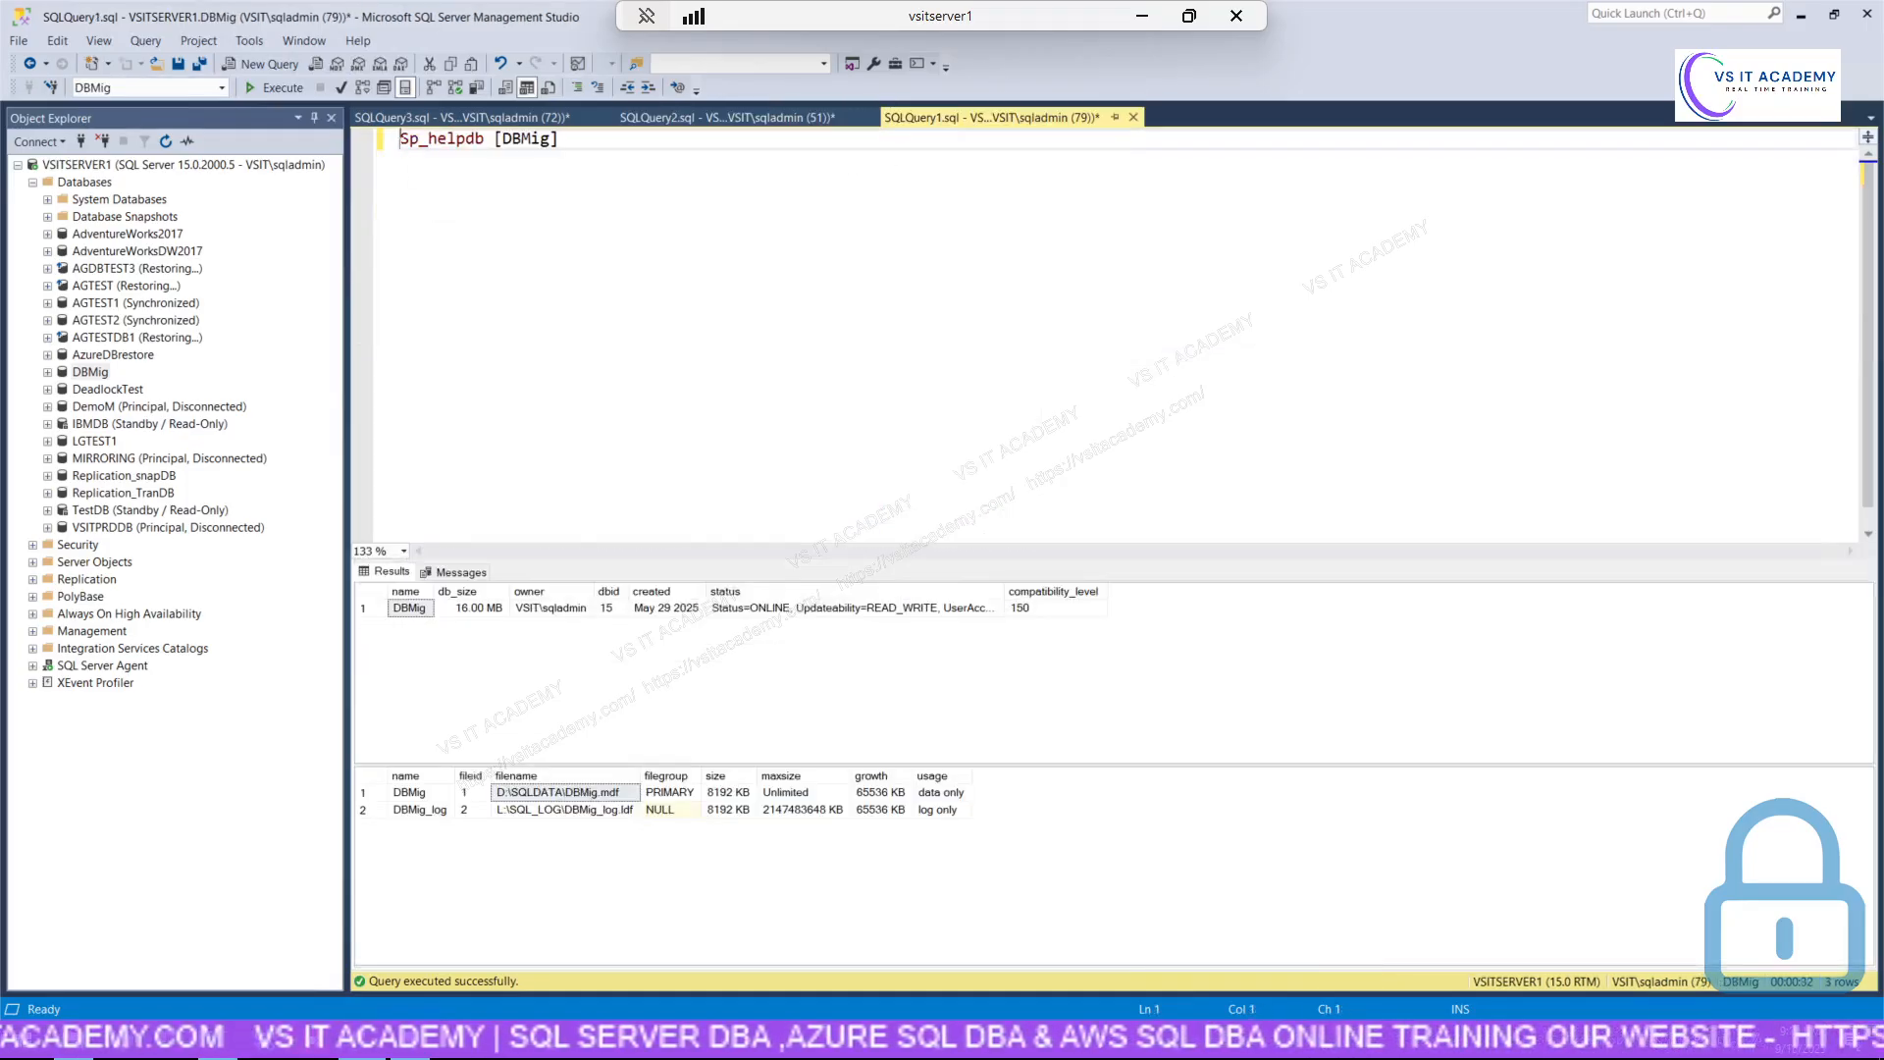
key("Return")
key("Up")
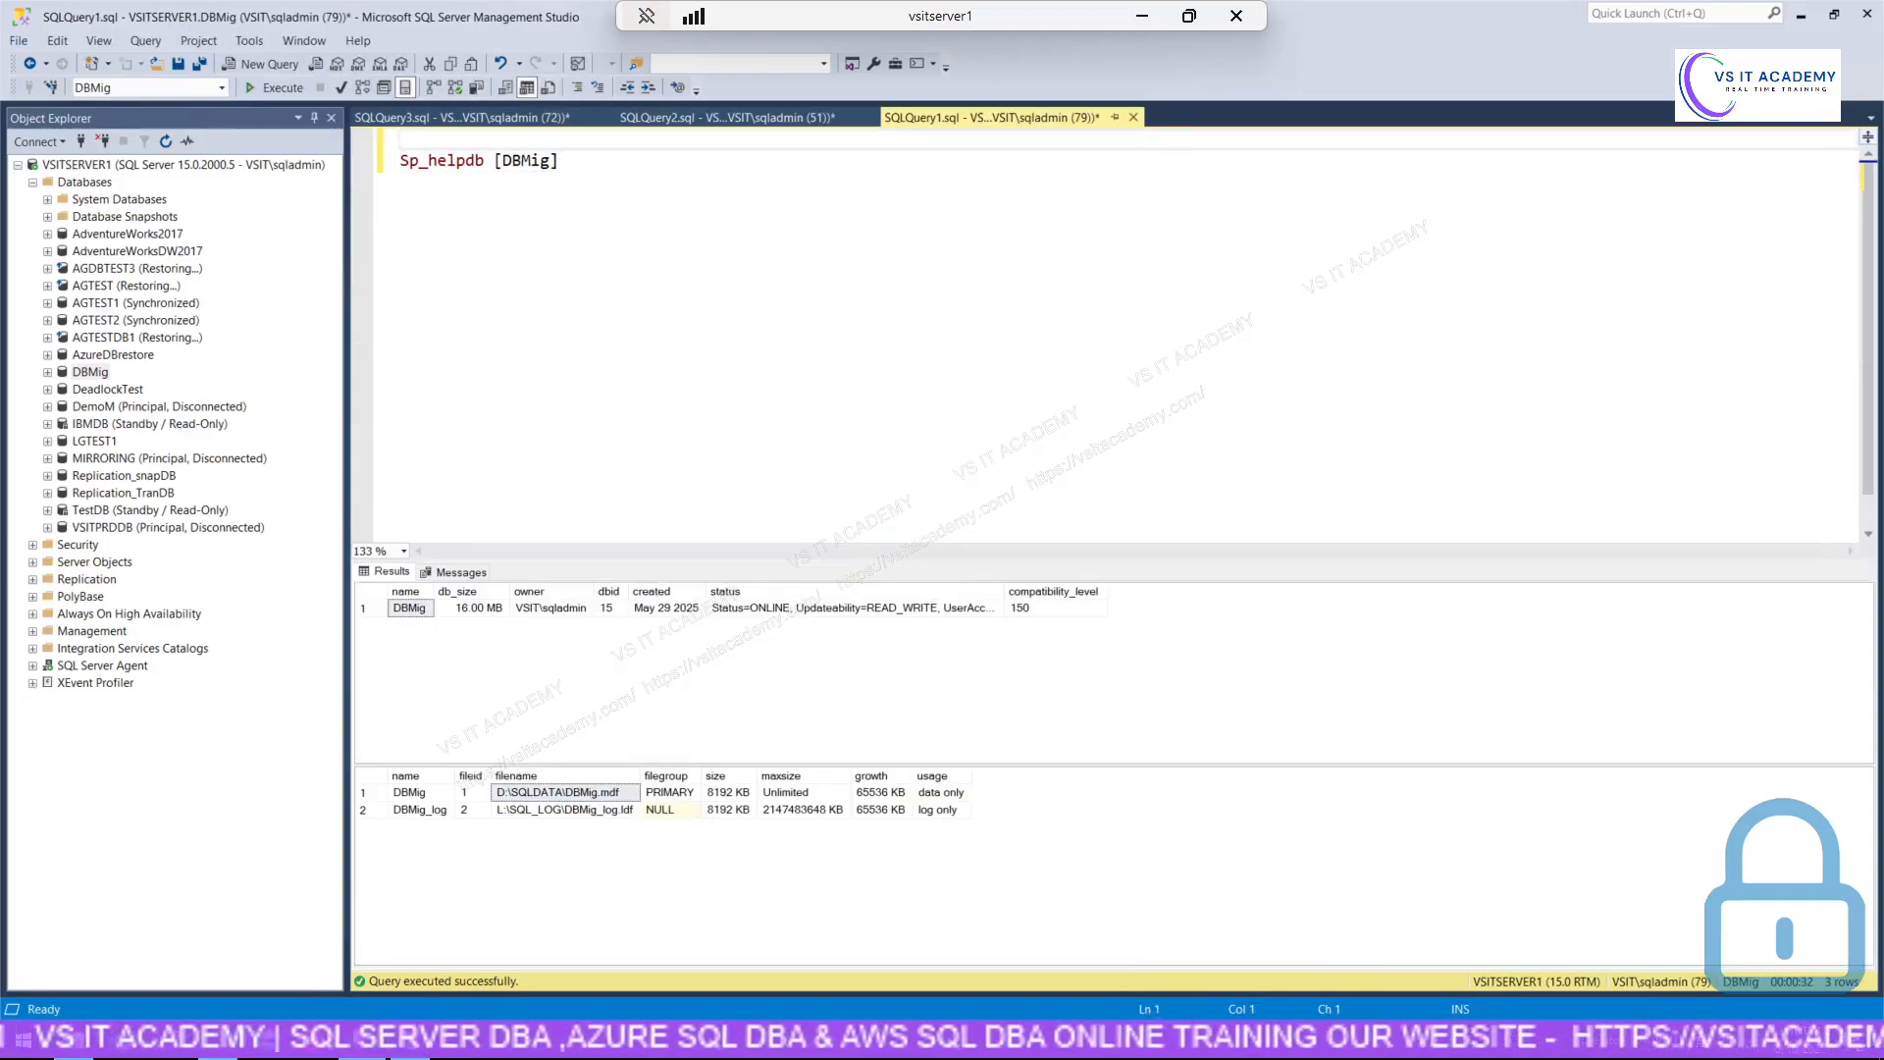
type("user")
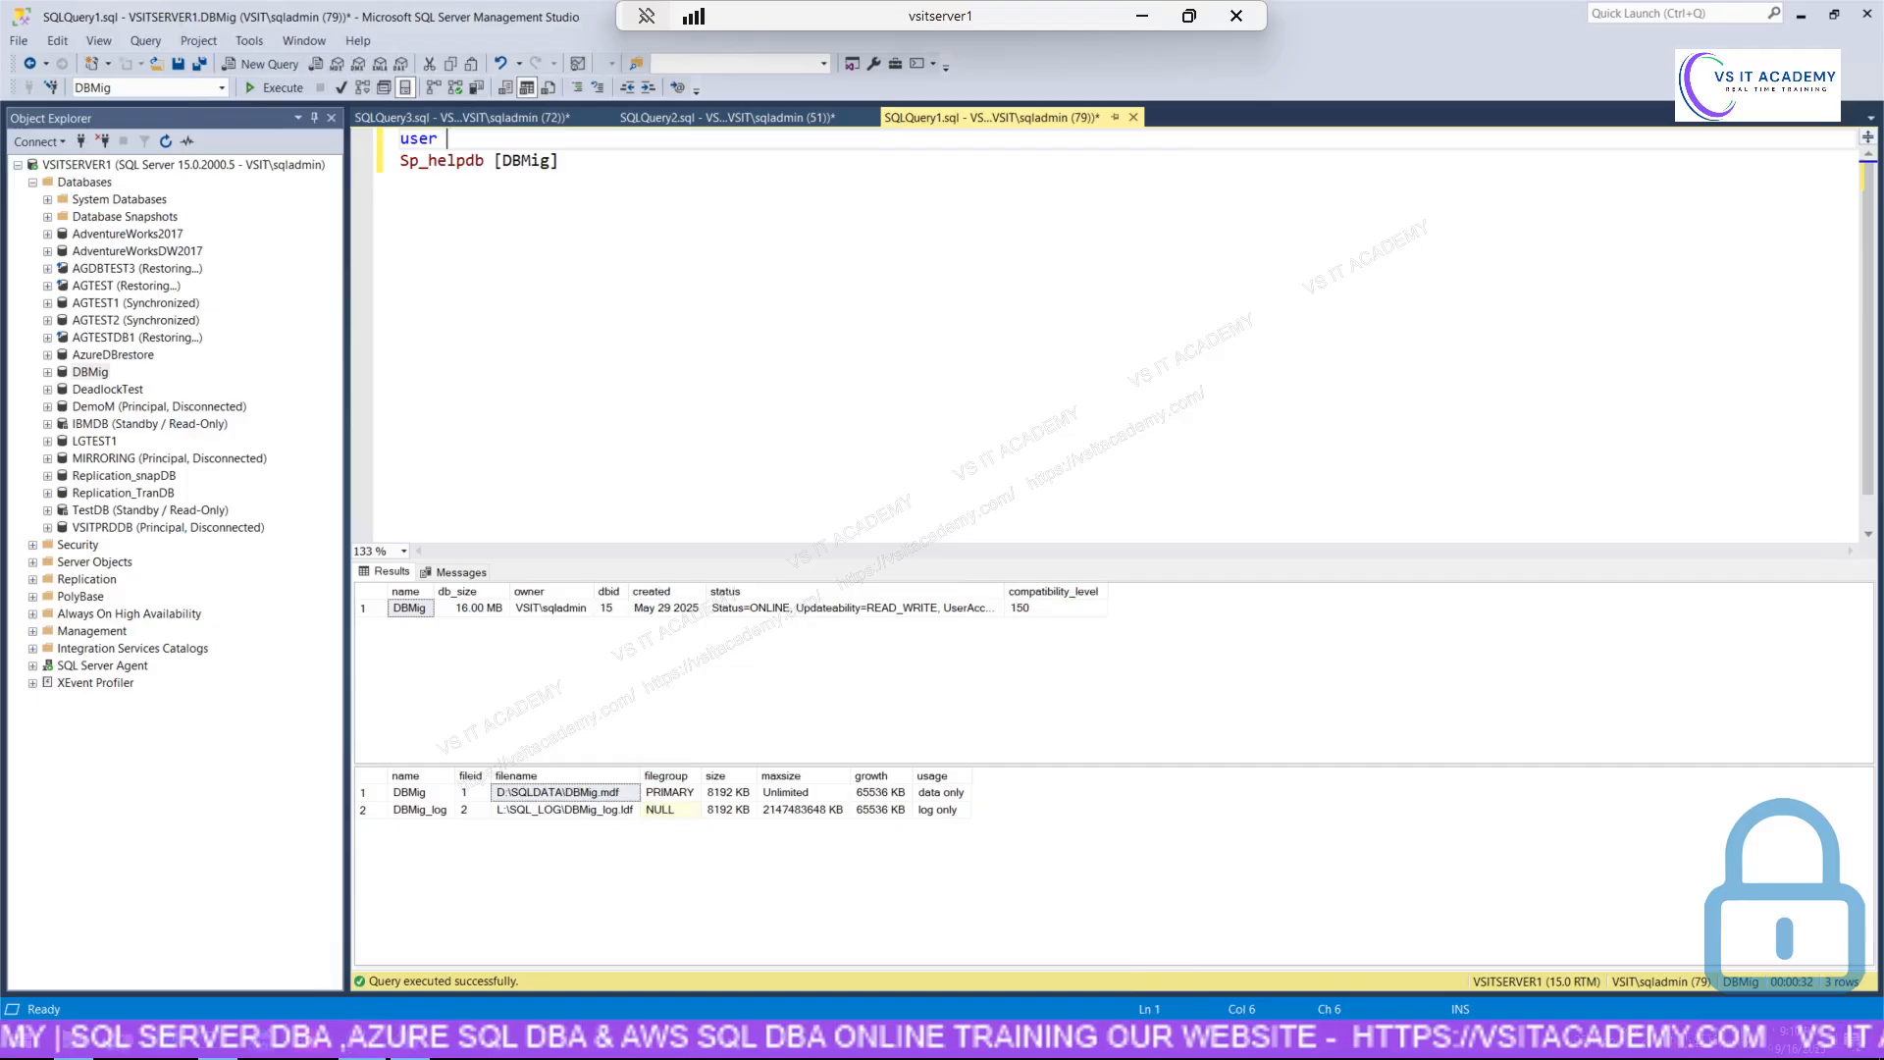
key("BackSpace")
key("BackSpace")
type("maste")
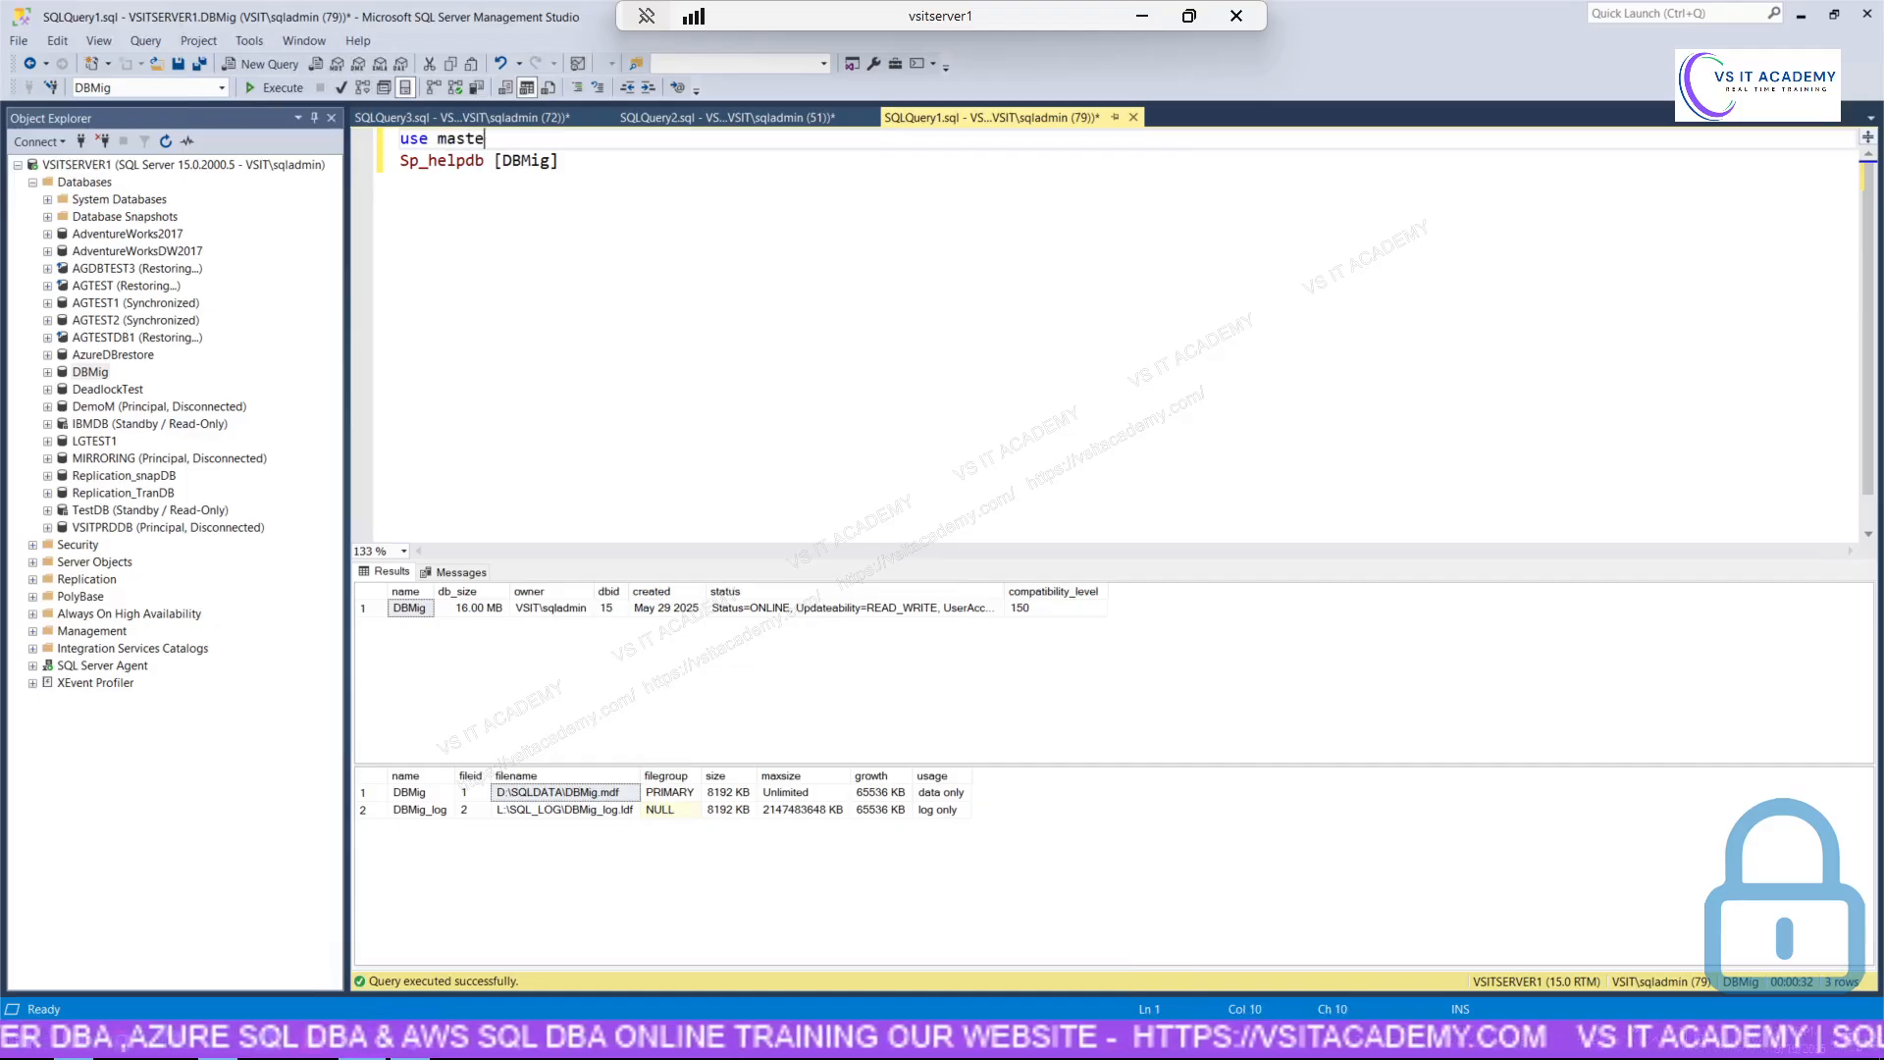
type("r")
key("Return")
type("go")
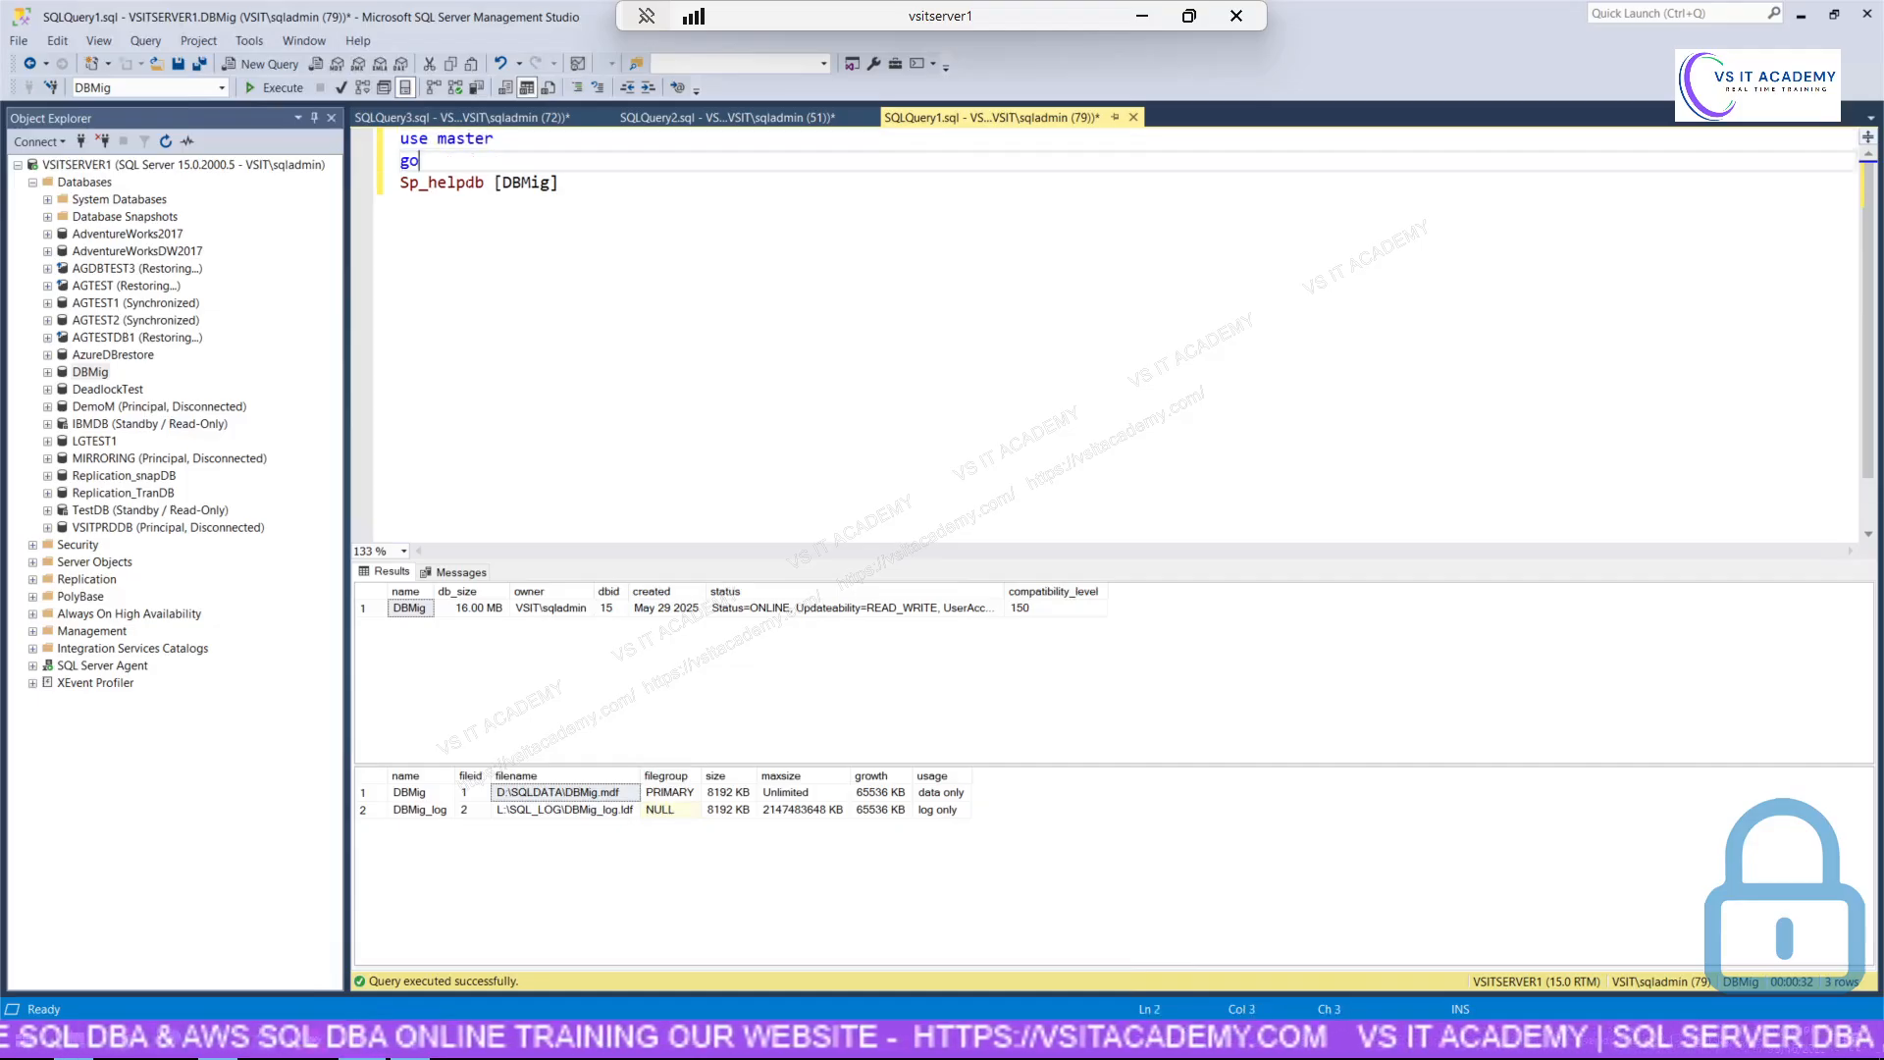
key("ctrl+n")
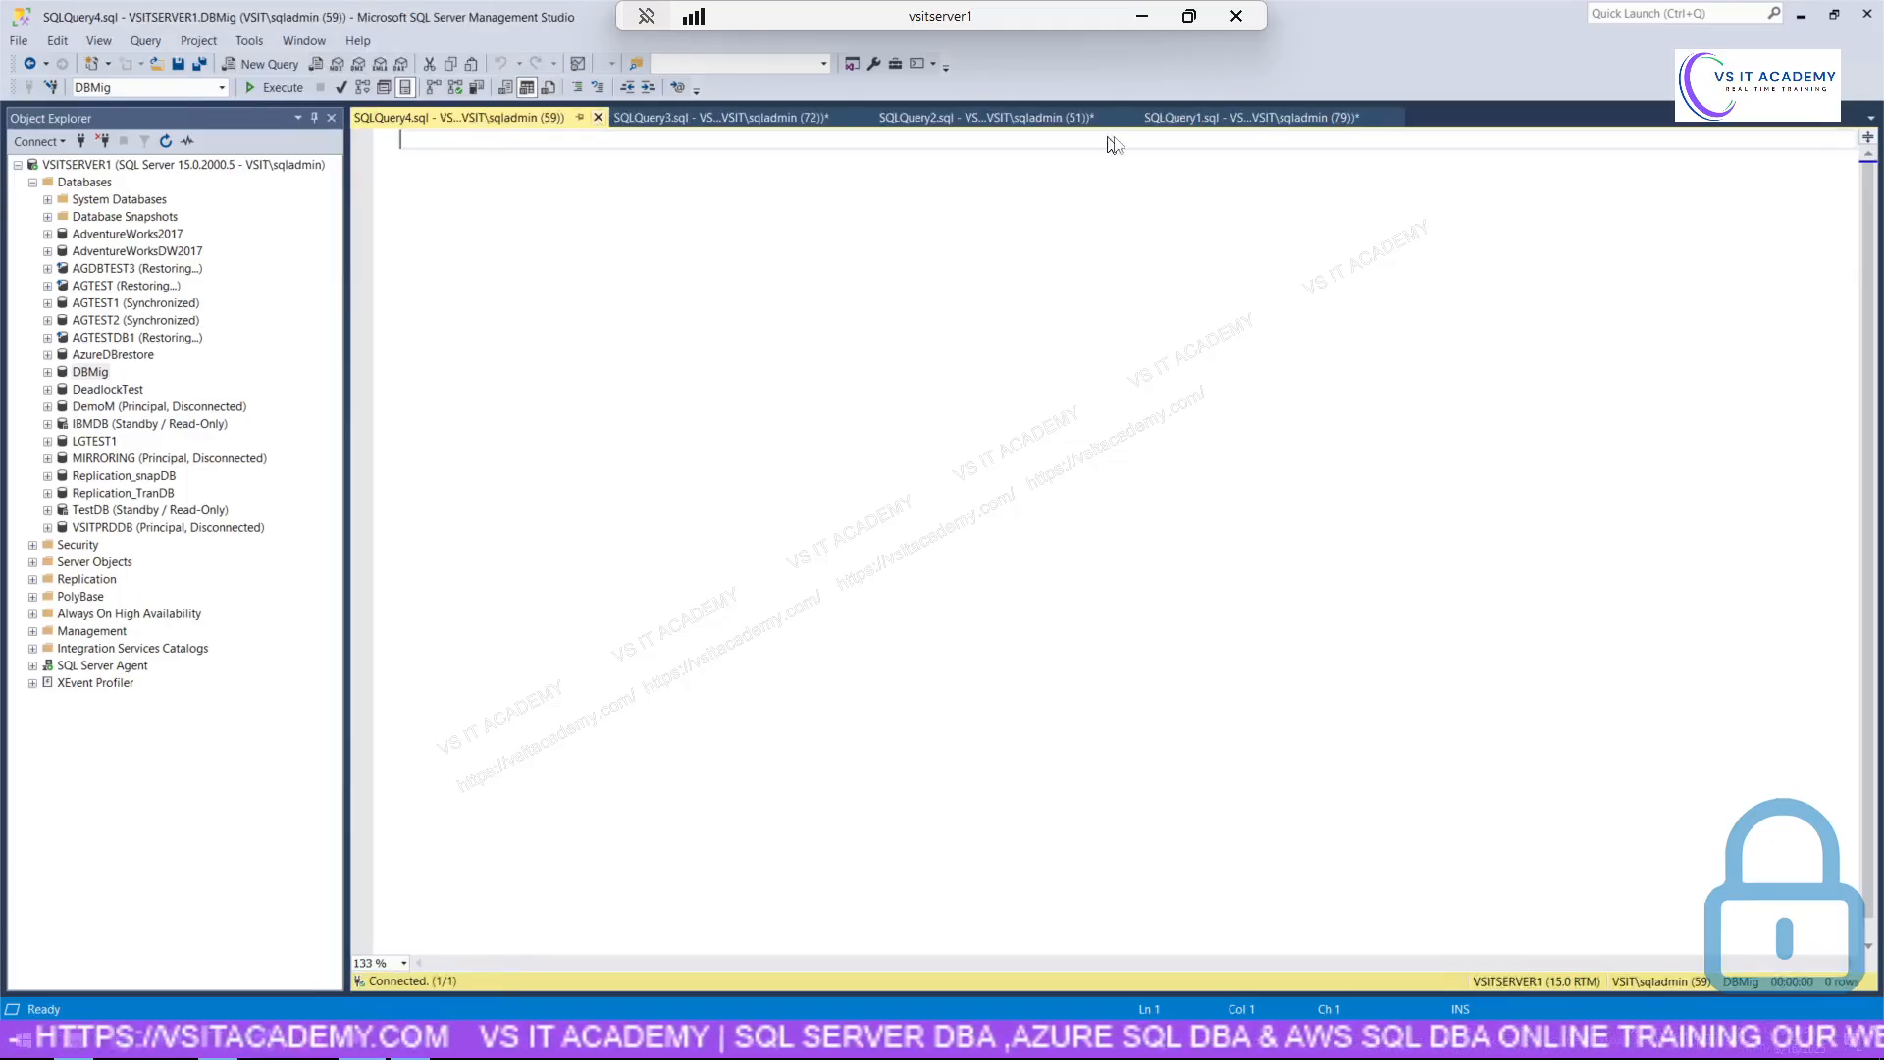
Close the blank SQLQuery4 window and execute only the "use master" and "go" lines in SQLQuery1.
key("ctrl+F4")
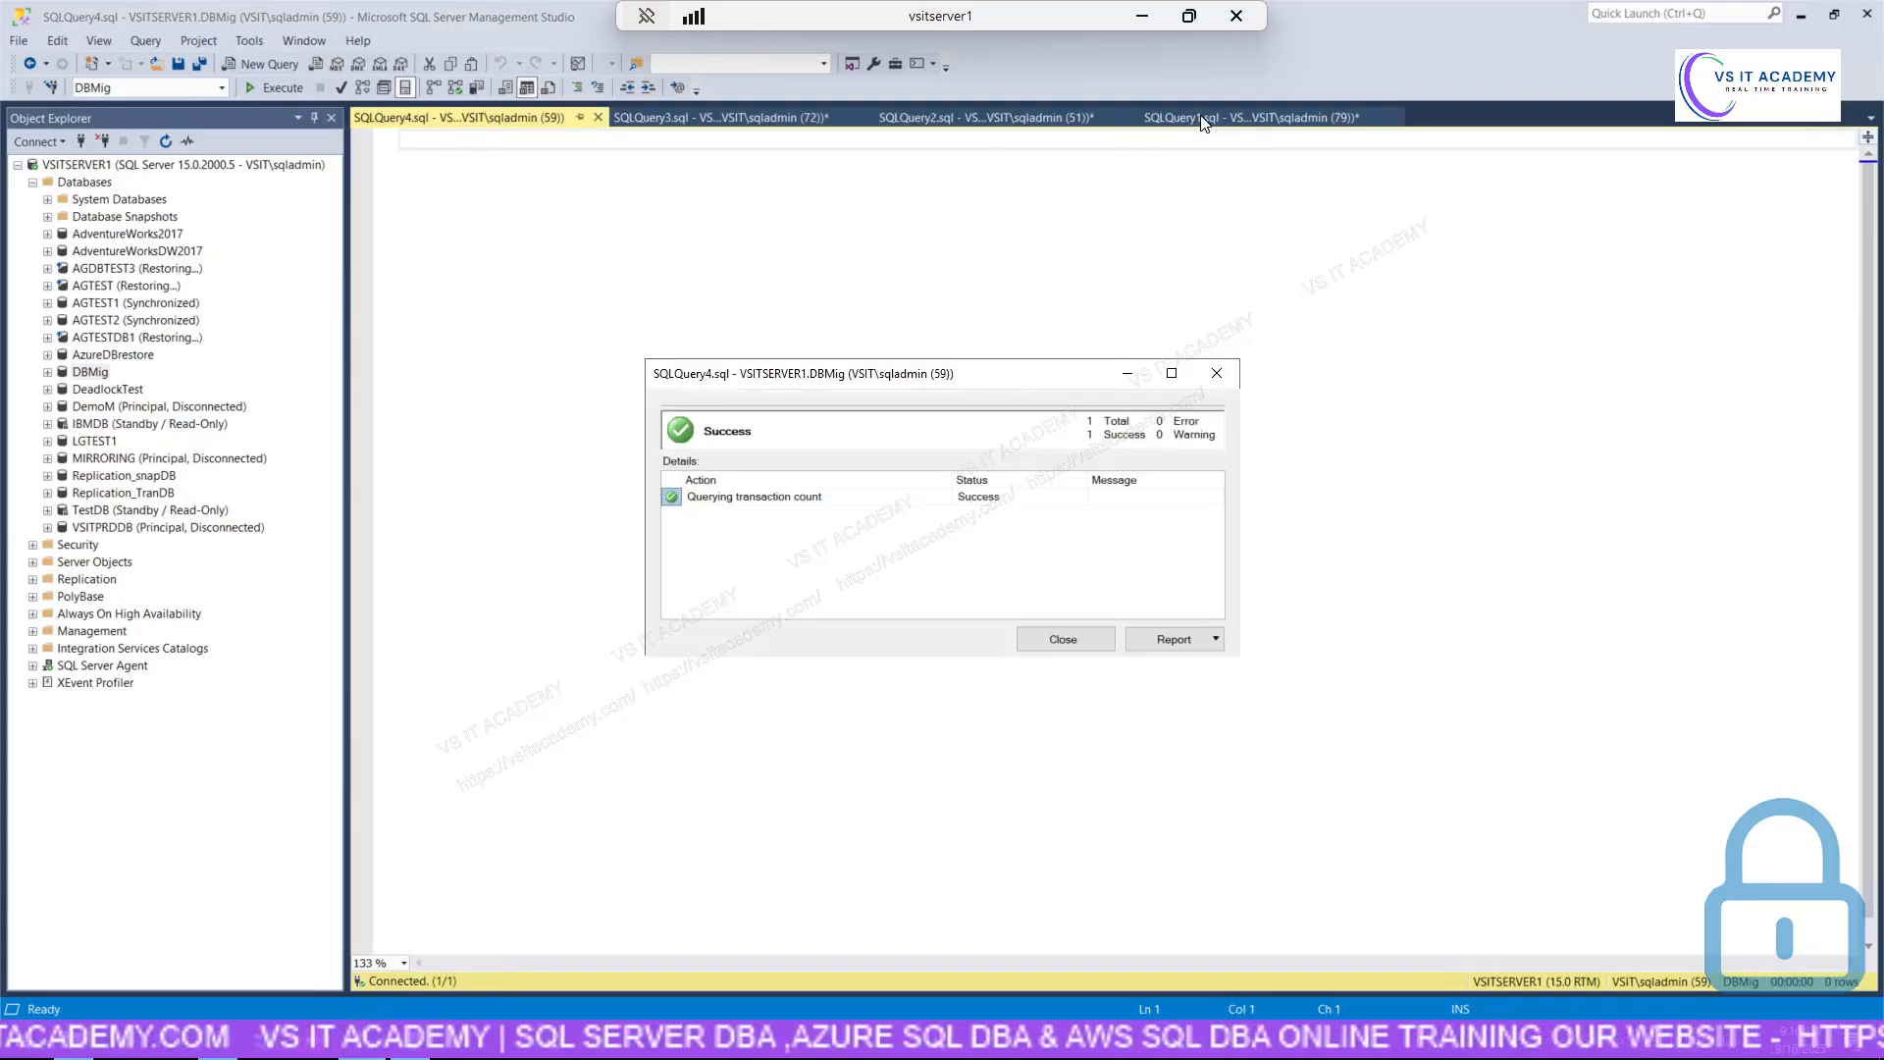
left_click(1089, 639)
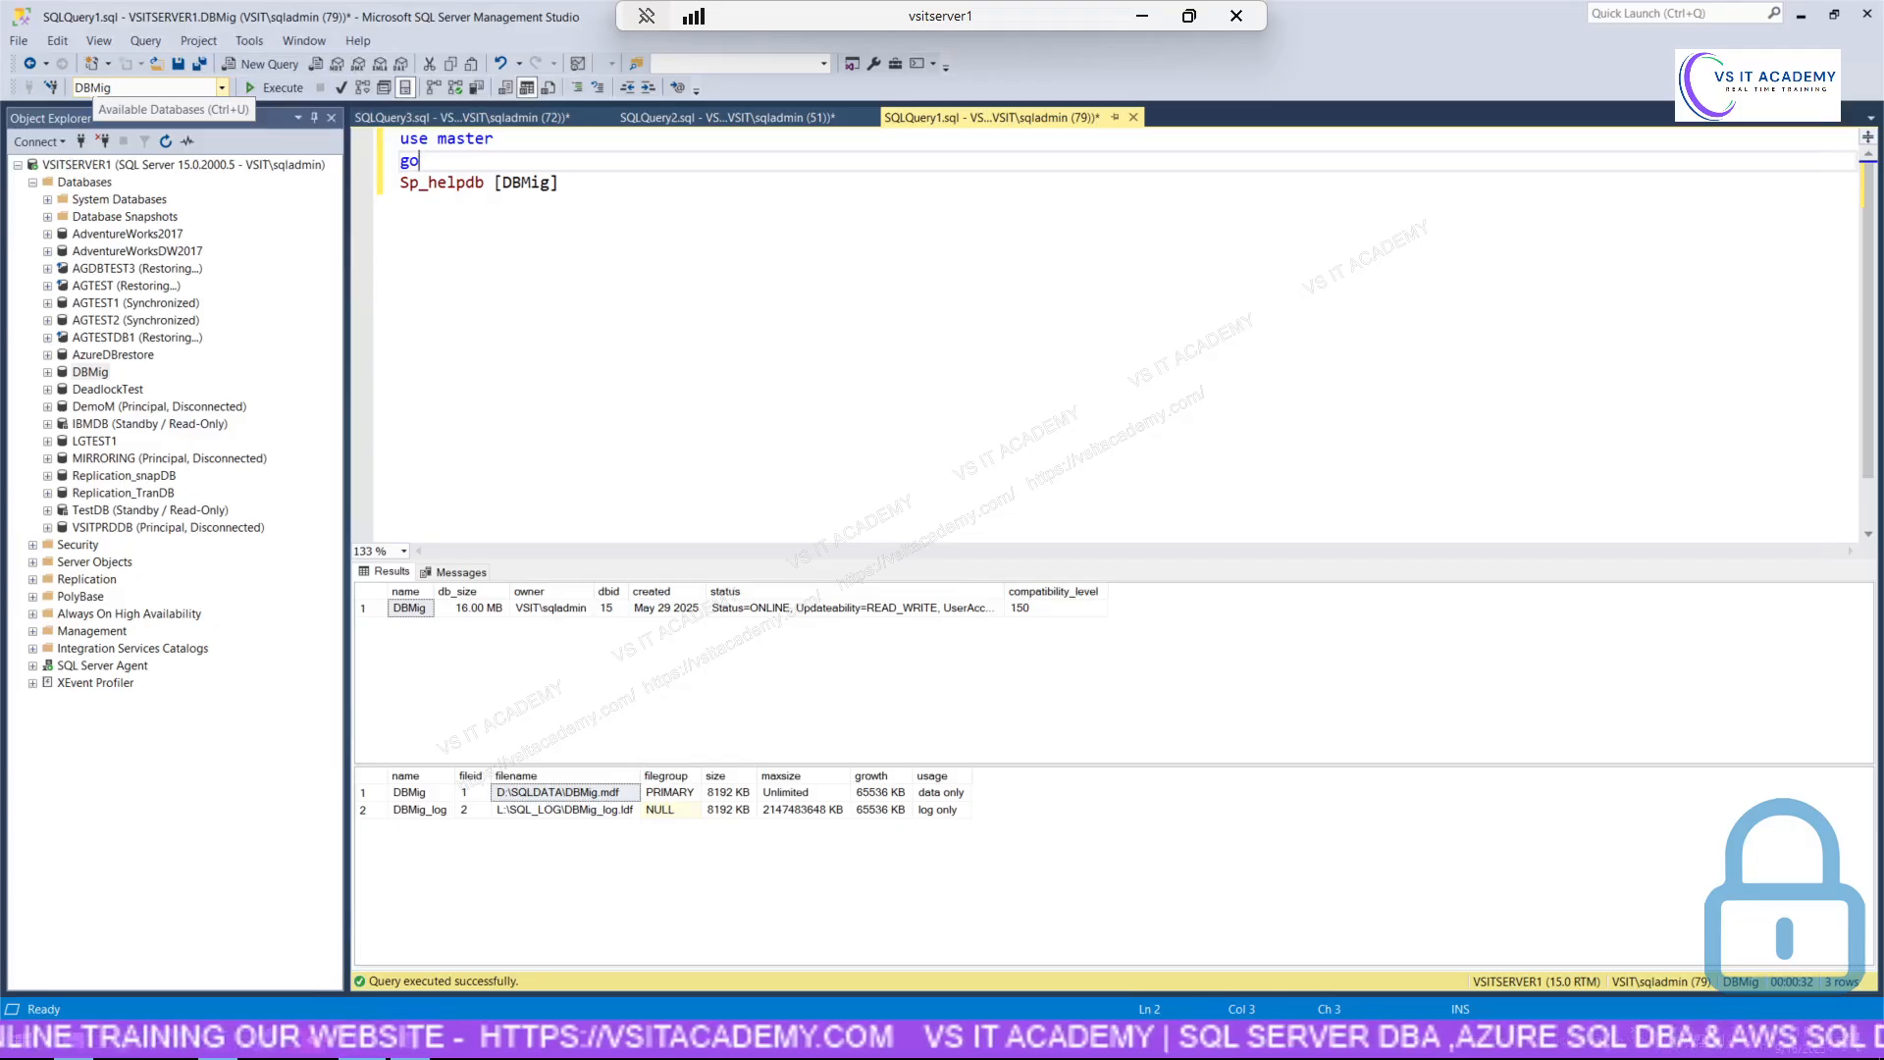
key("ctrl+shift+Home")
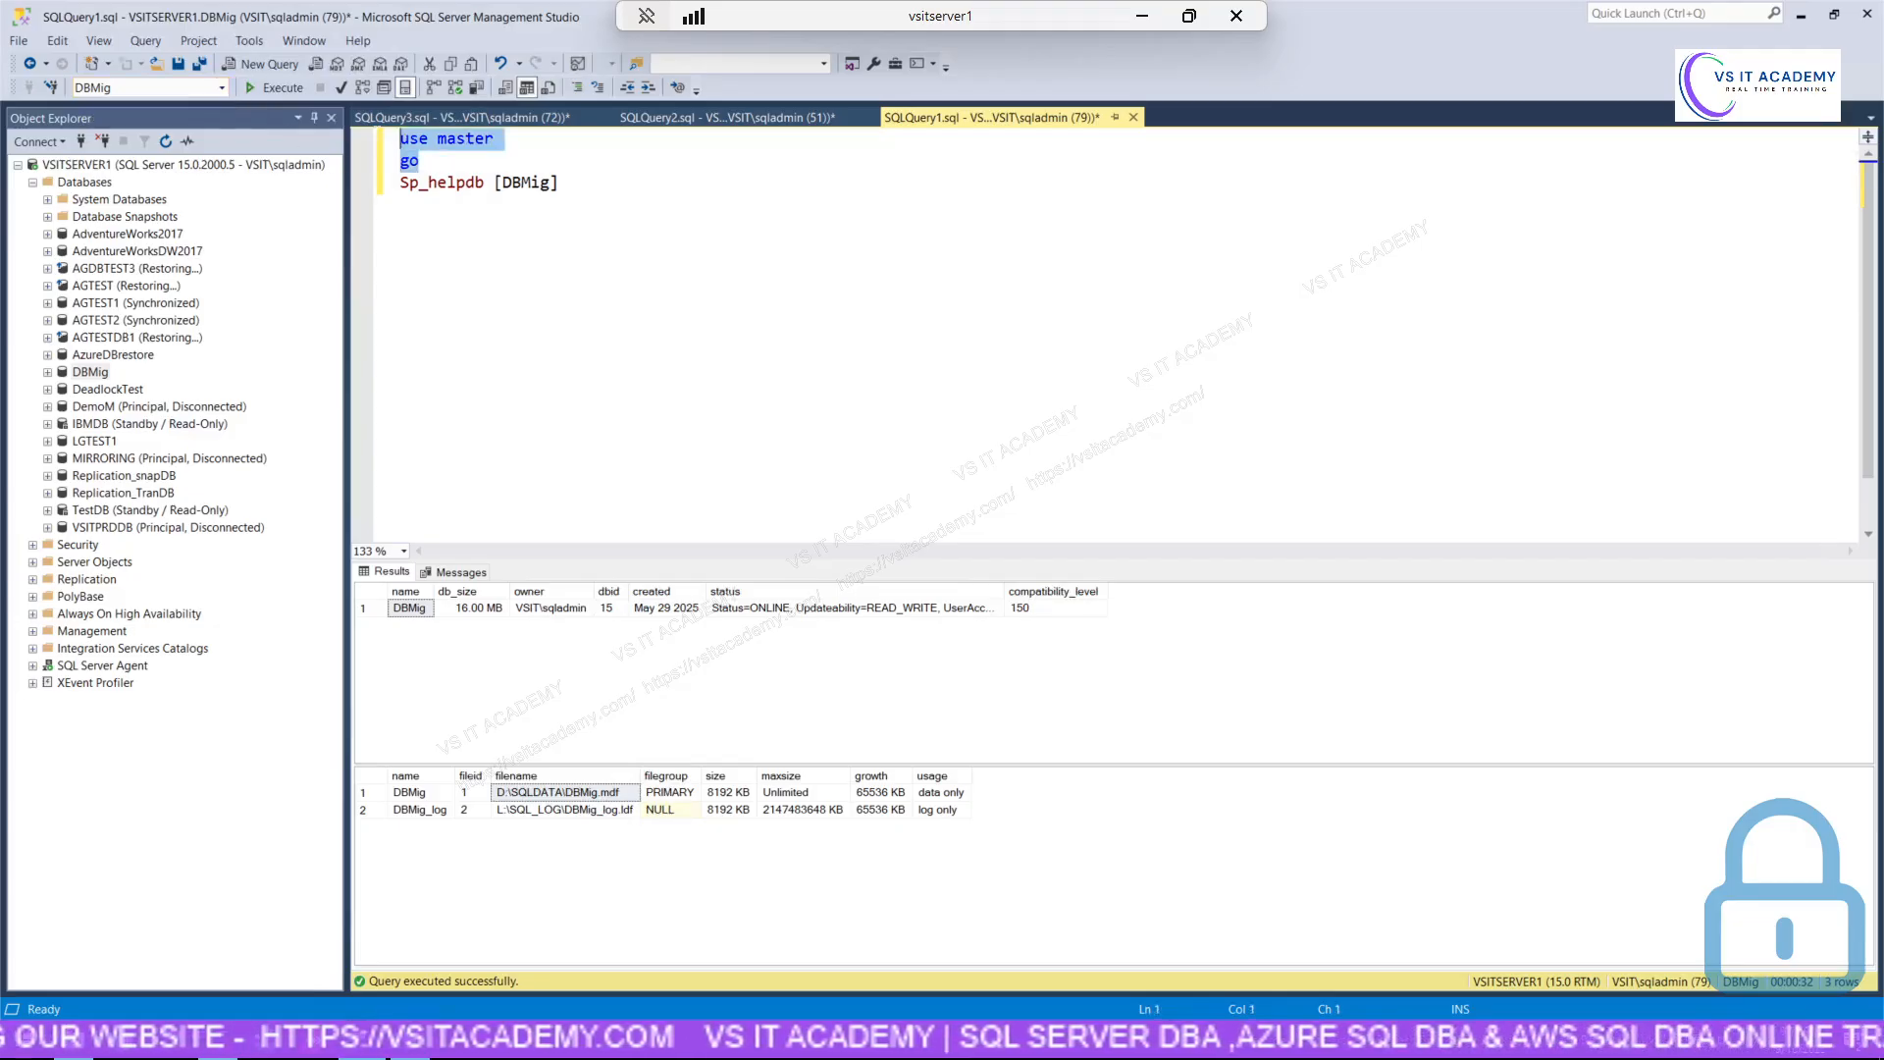
left_click(282, 88)
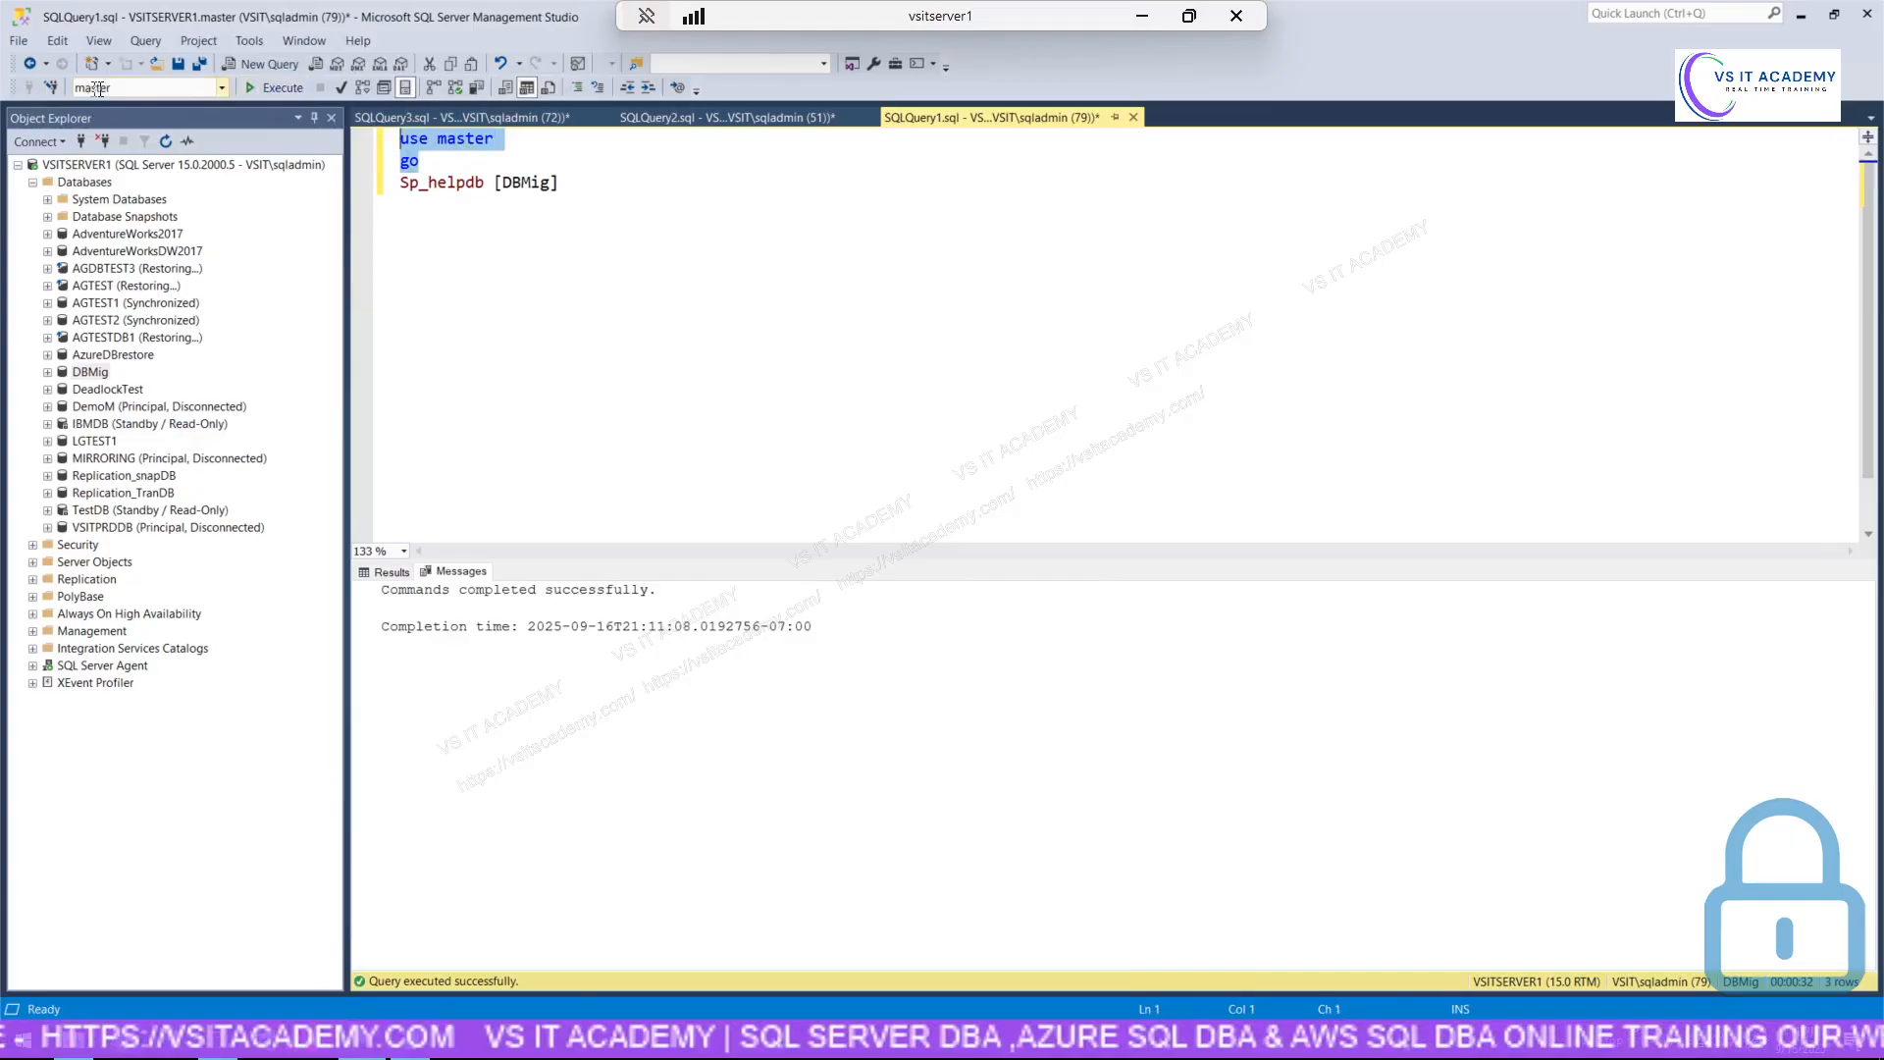
Switch to SQLQuery3 and parse the Alter database script for the DBMig data and log files.
left_click(428, 118)
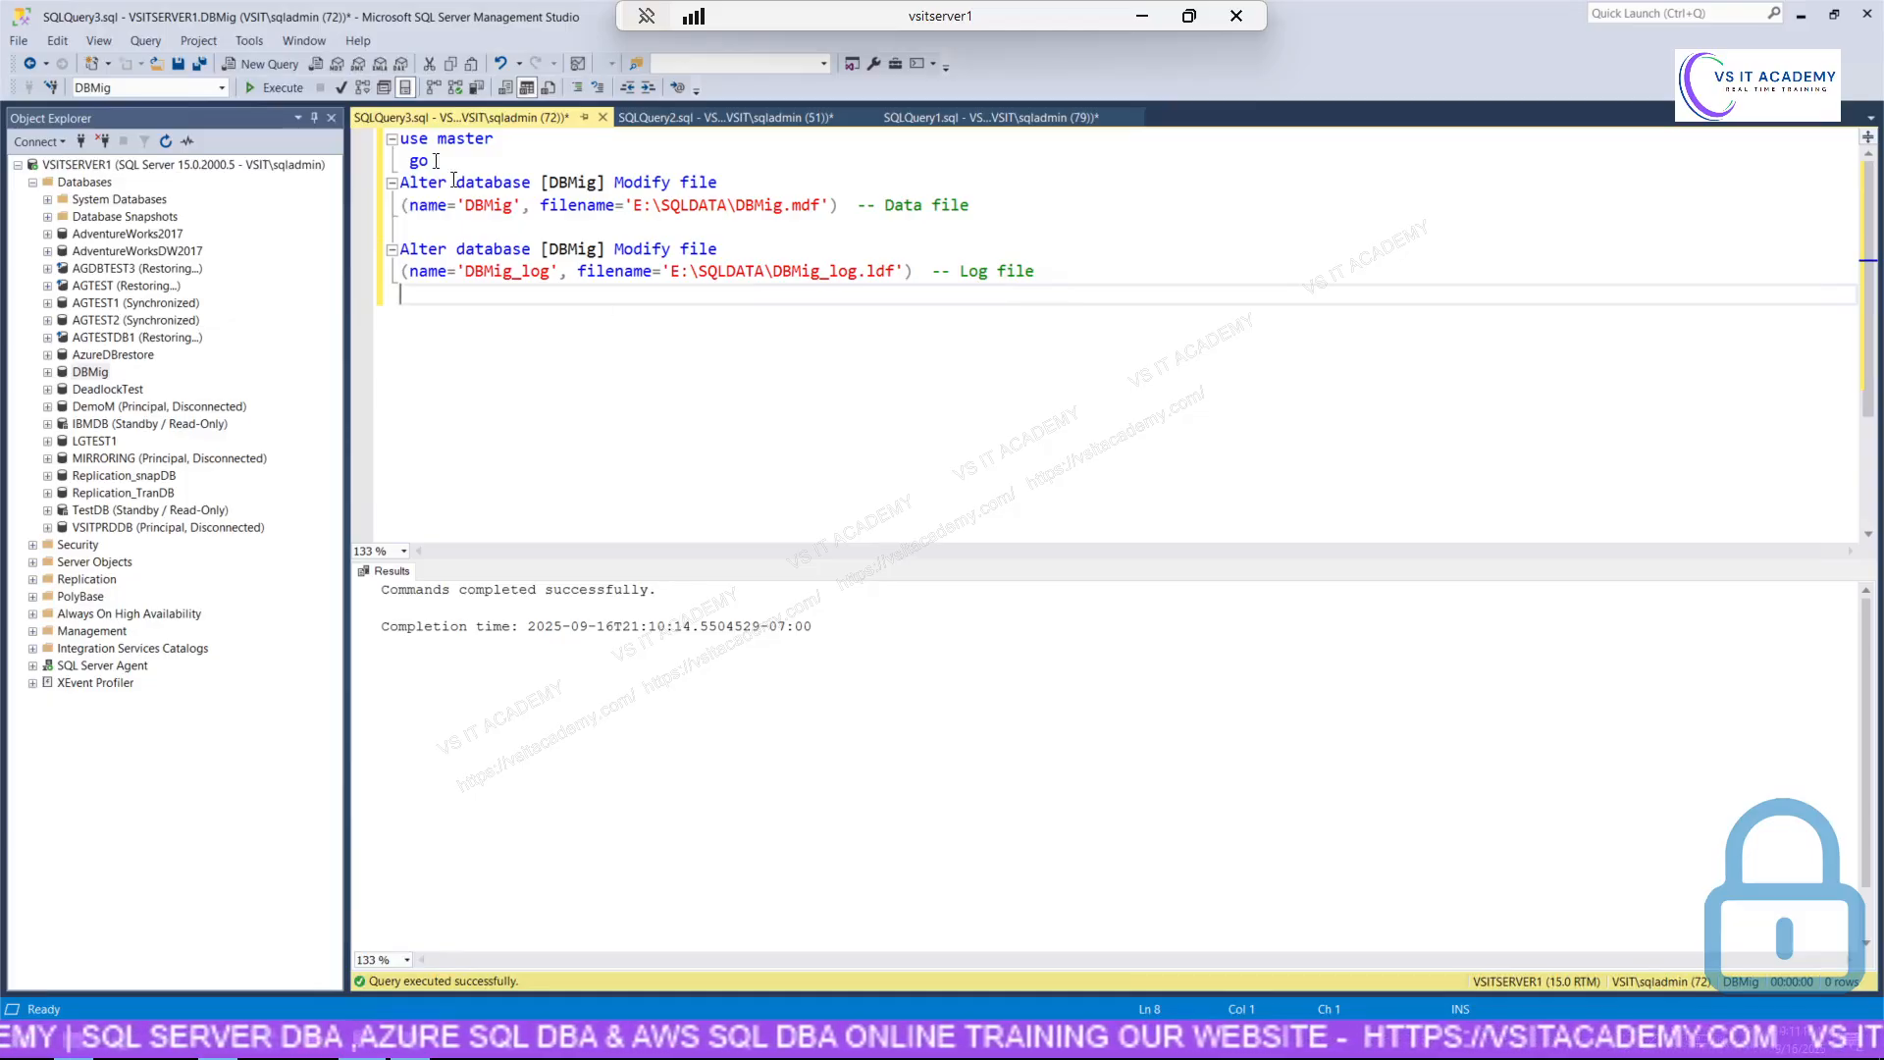
left_click(342, 88)
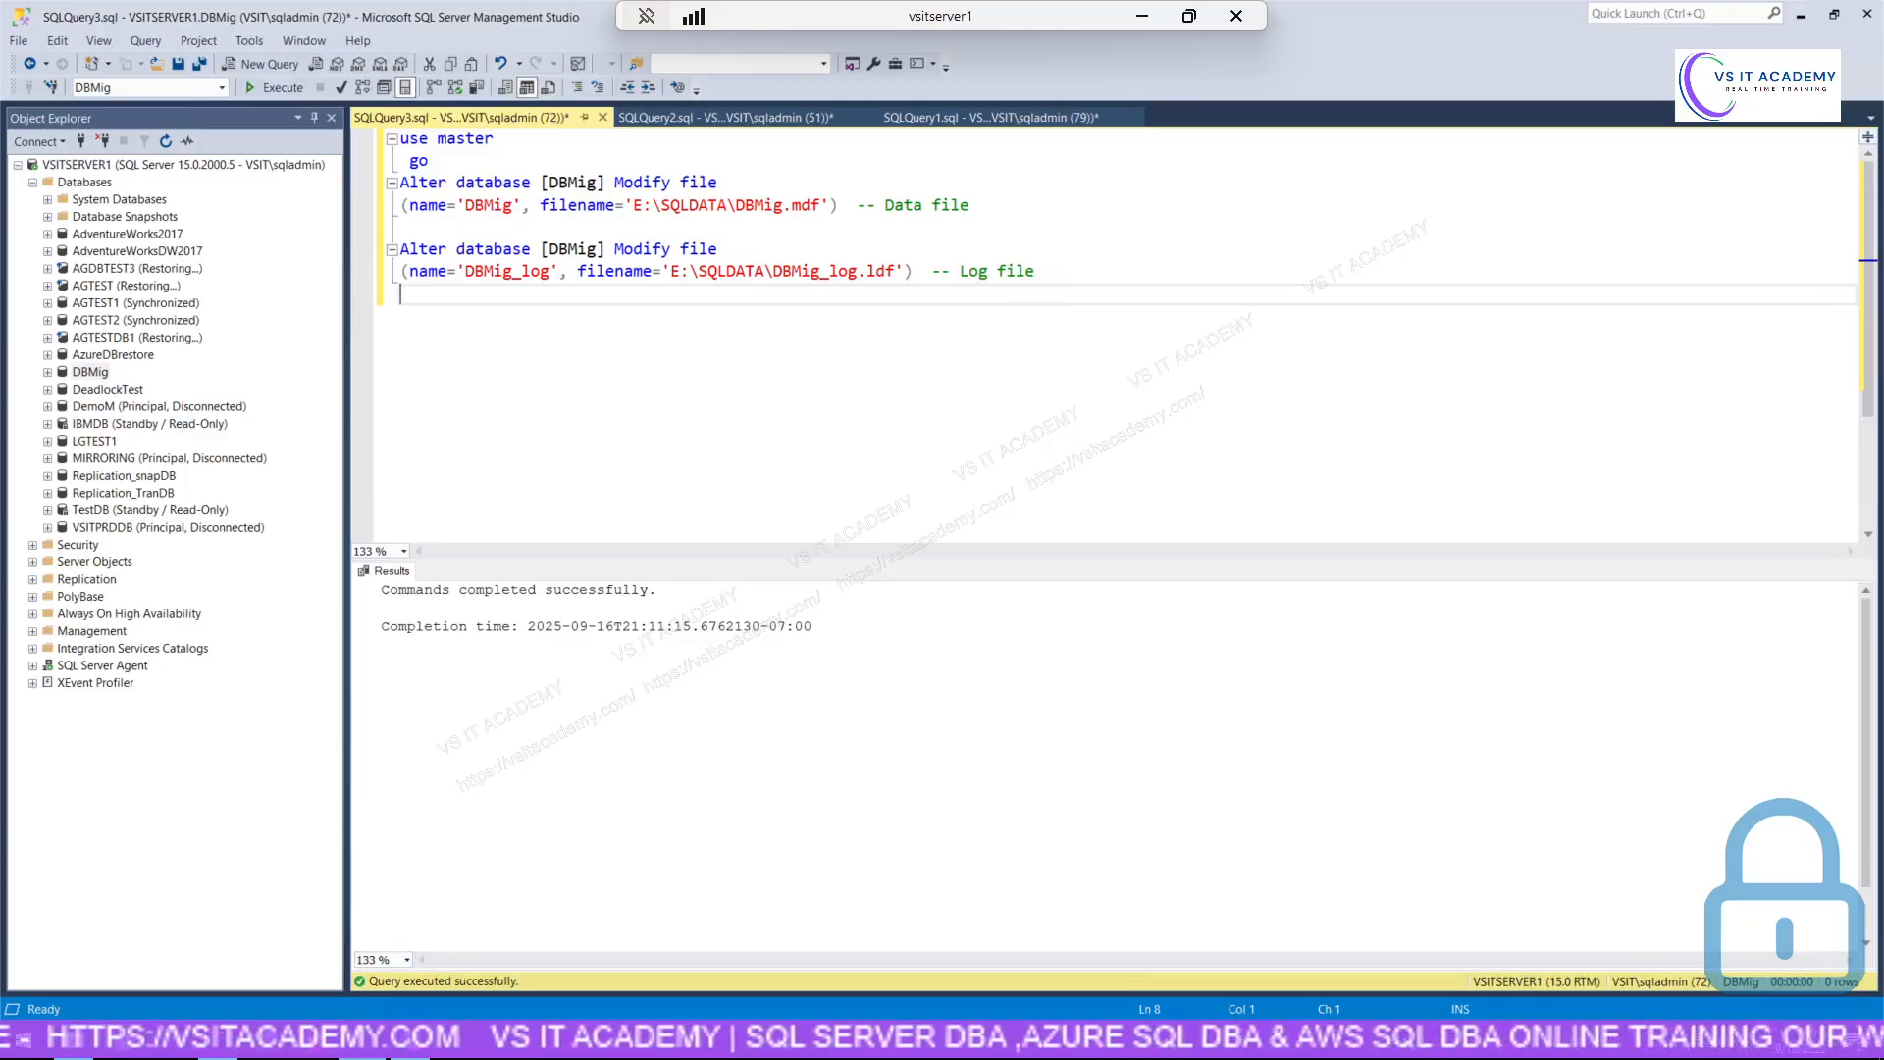
Parse the script with the closing quote after DBMig_log.ldf removed, restore the quote and parse the script again.
left_click(907, 273)
key("BackSpace")
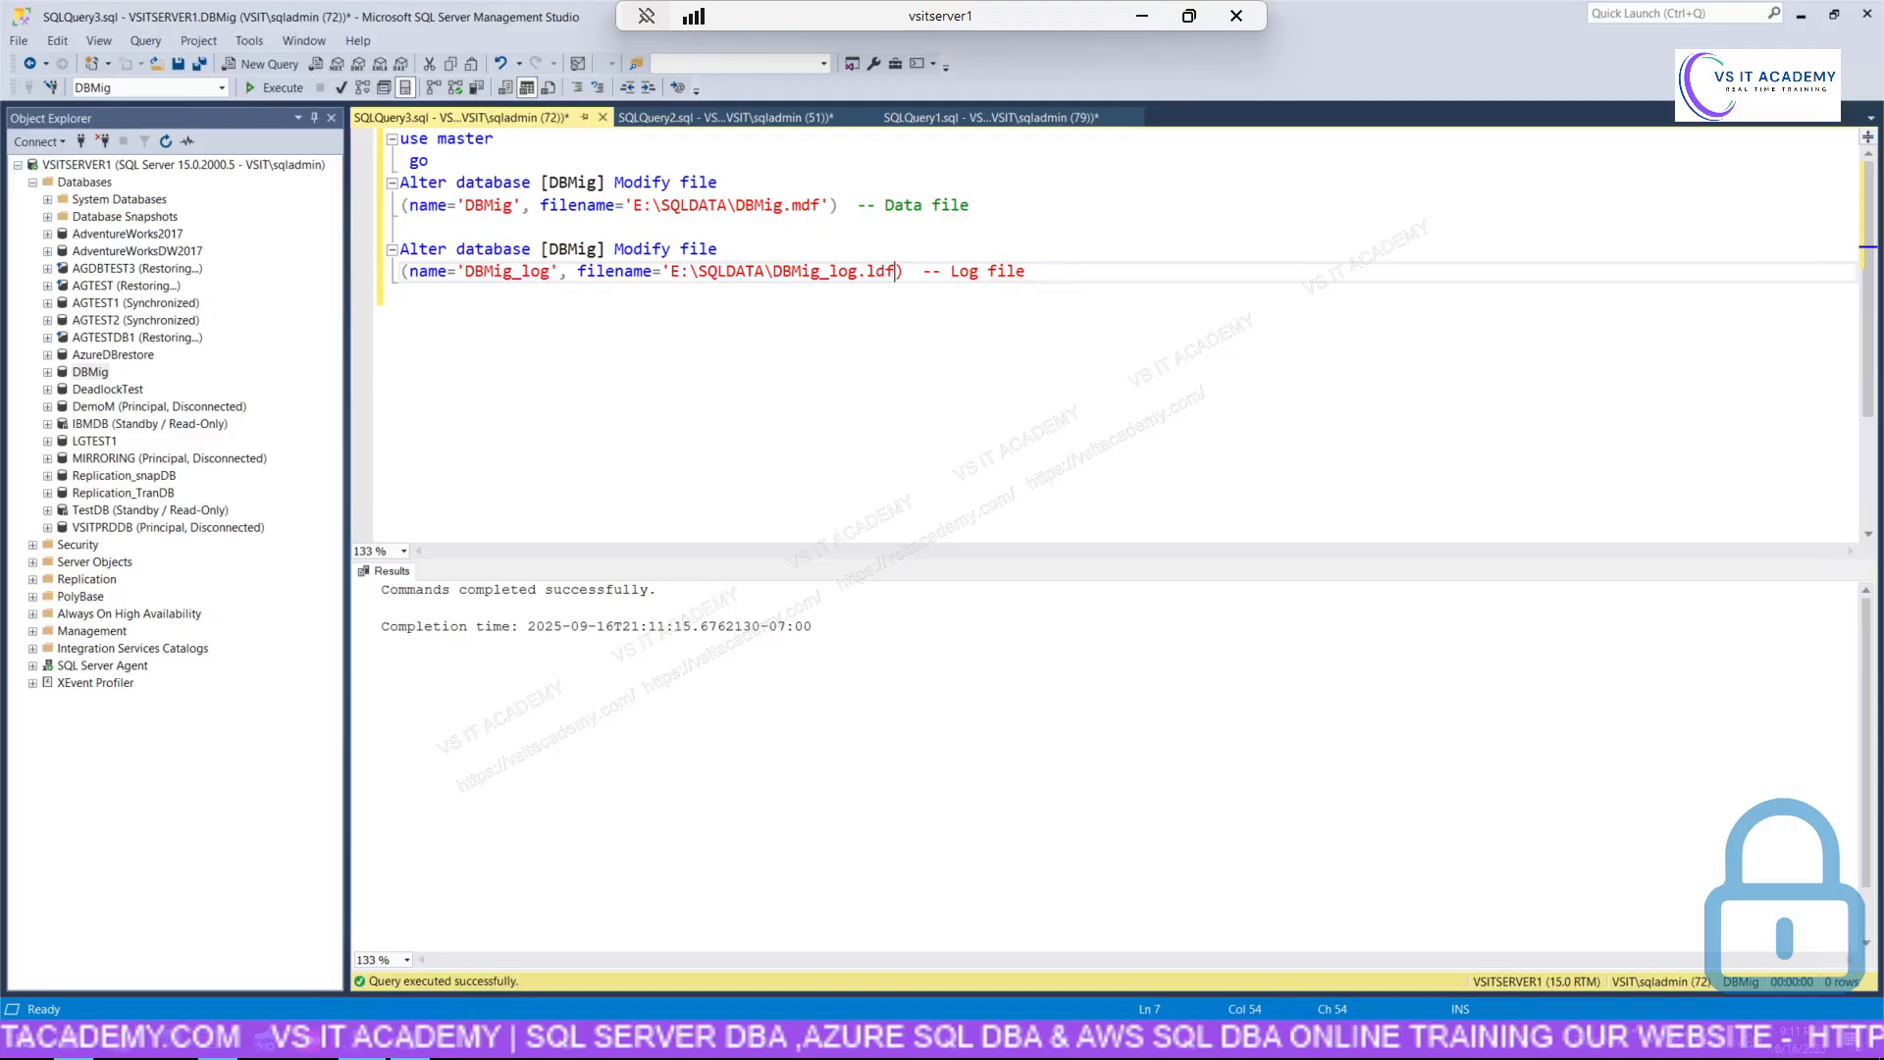
left_click(343, 86)
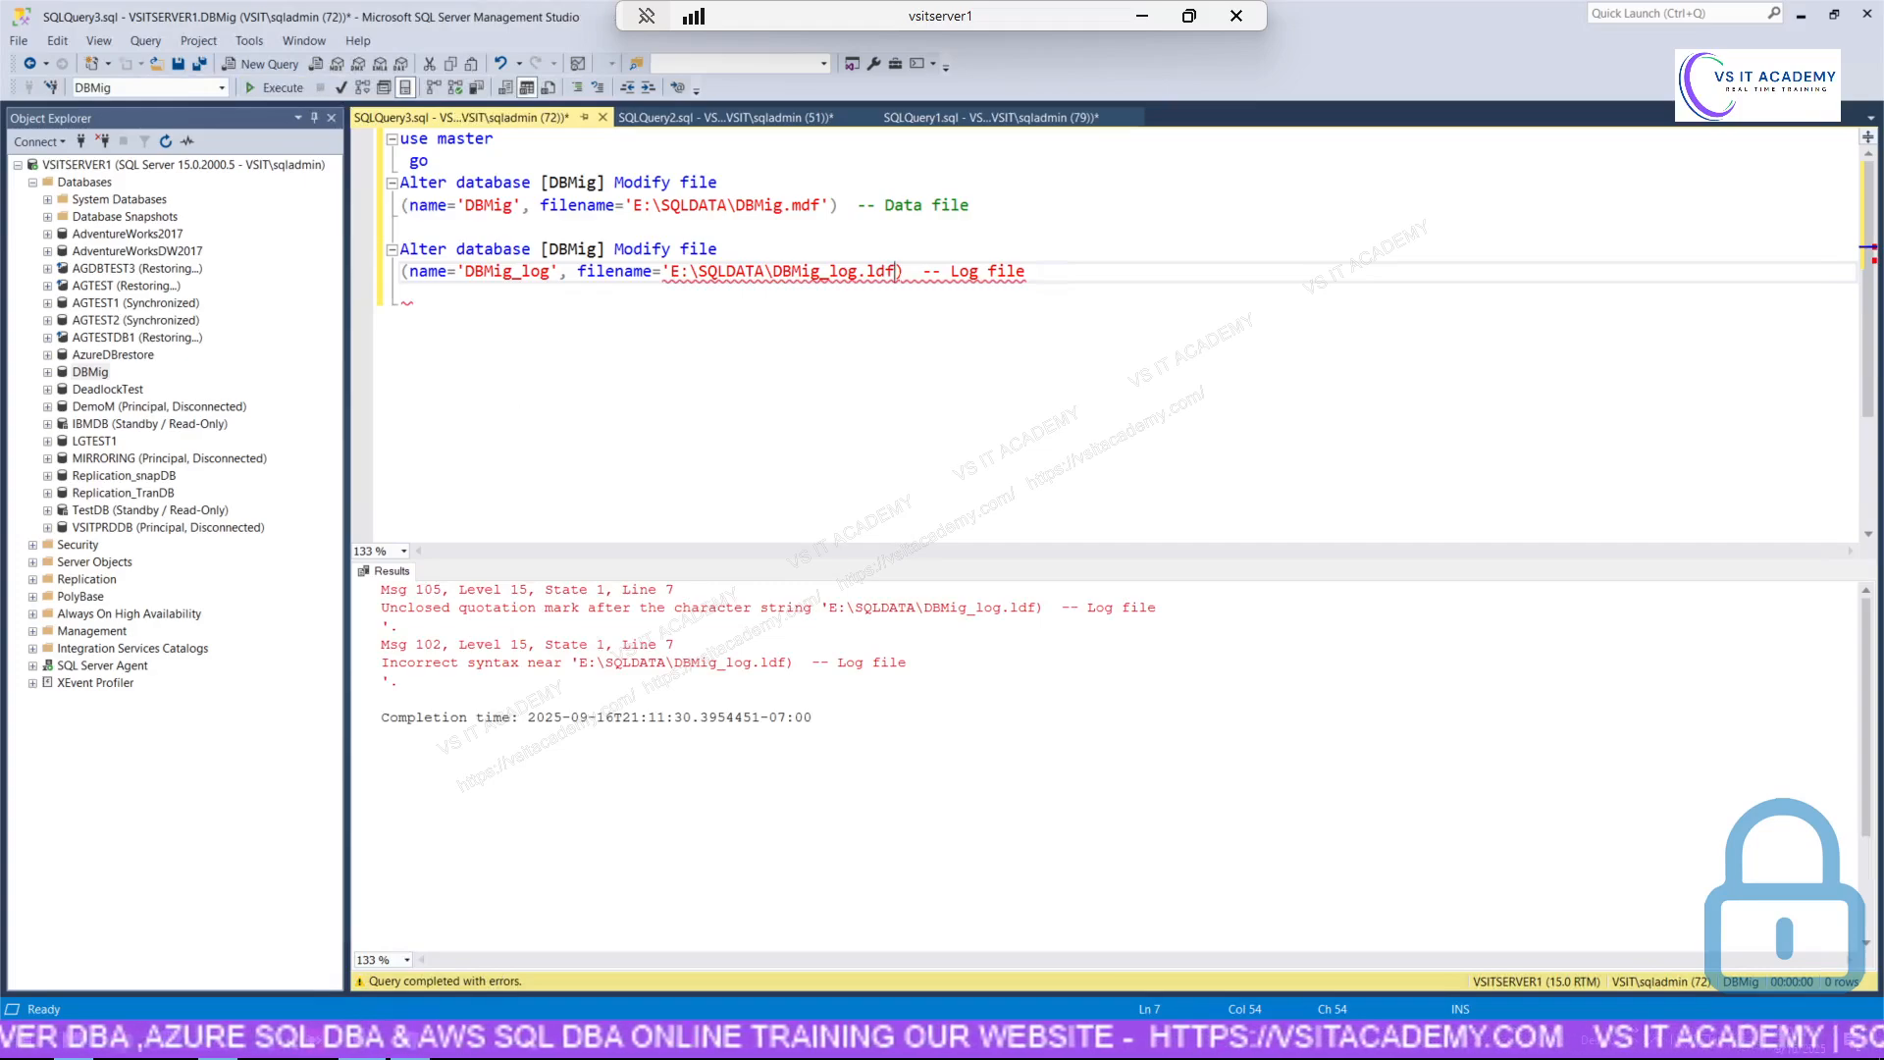
mouse_move(896, 271)
type("'")
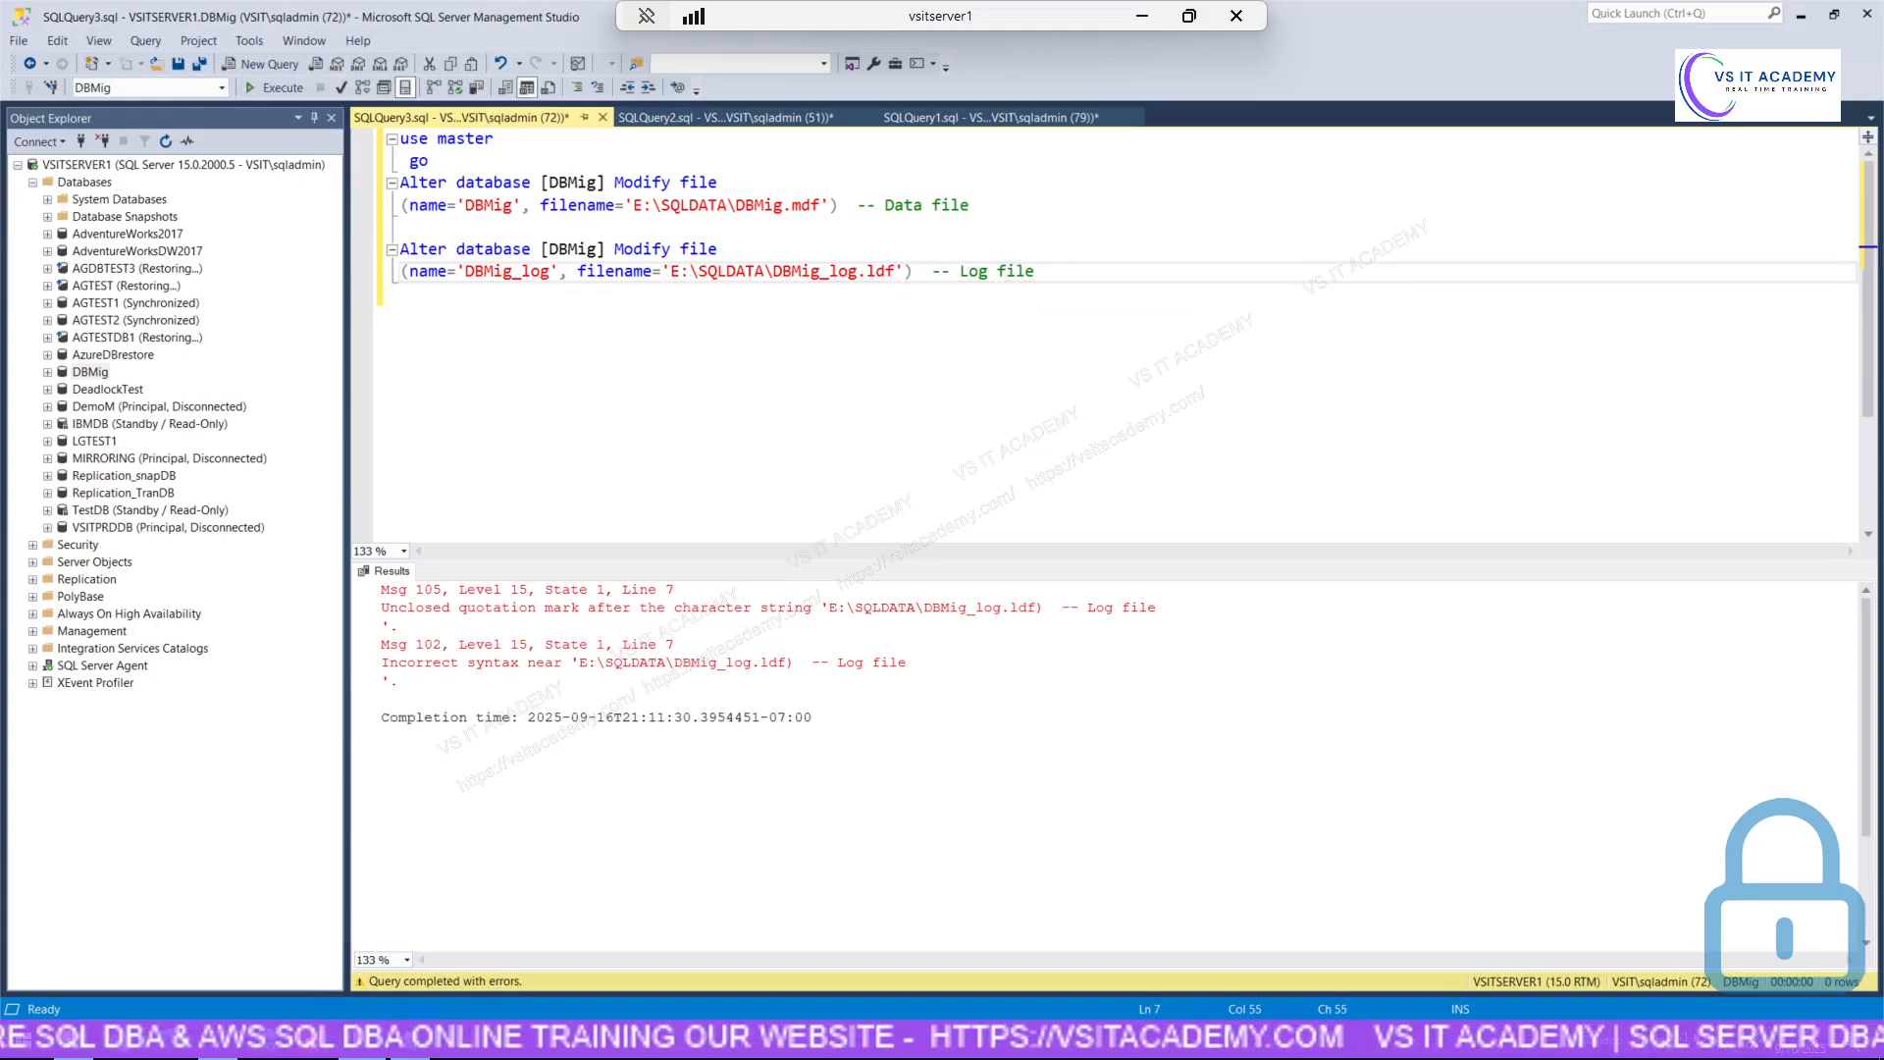
left_click(341, 88)
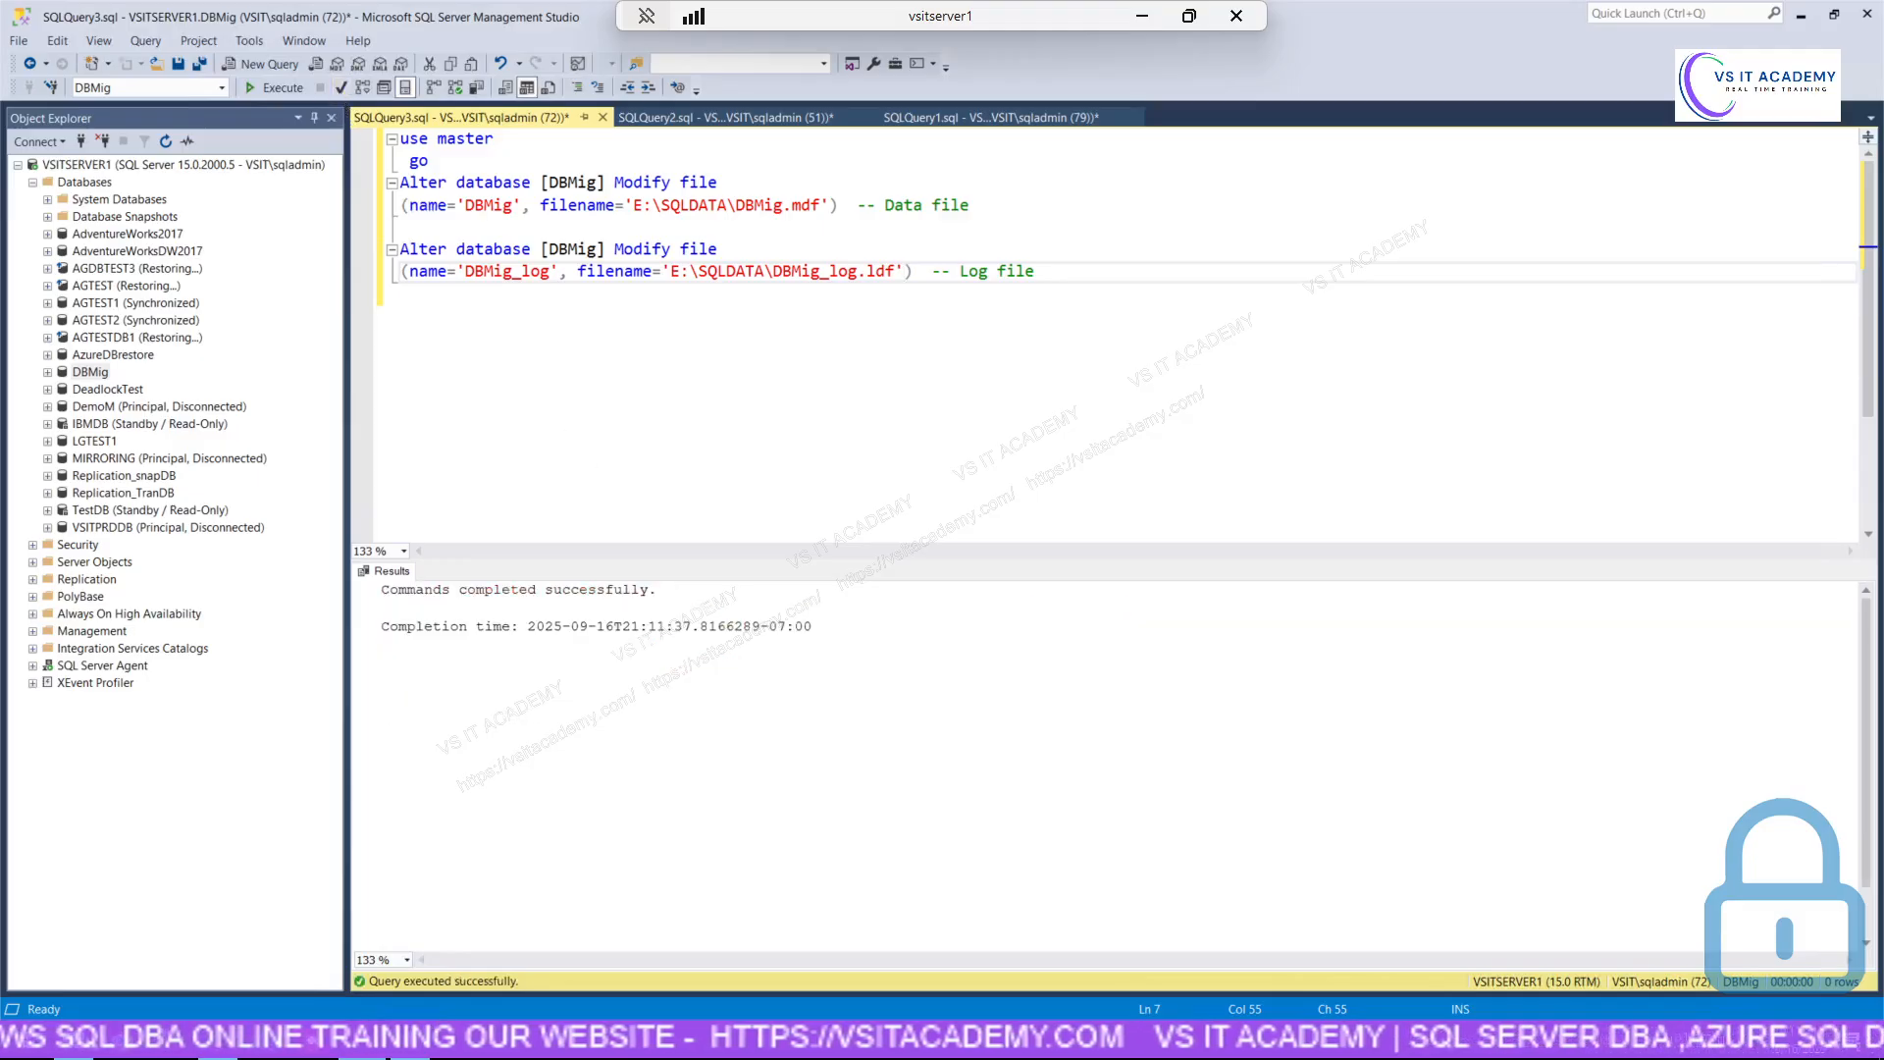
Execute the Alter database script for the DBMig data and log files and copy its output messages.
left_click(402, 294)
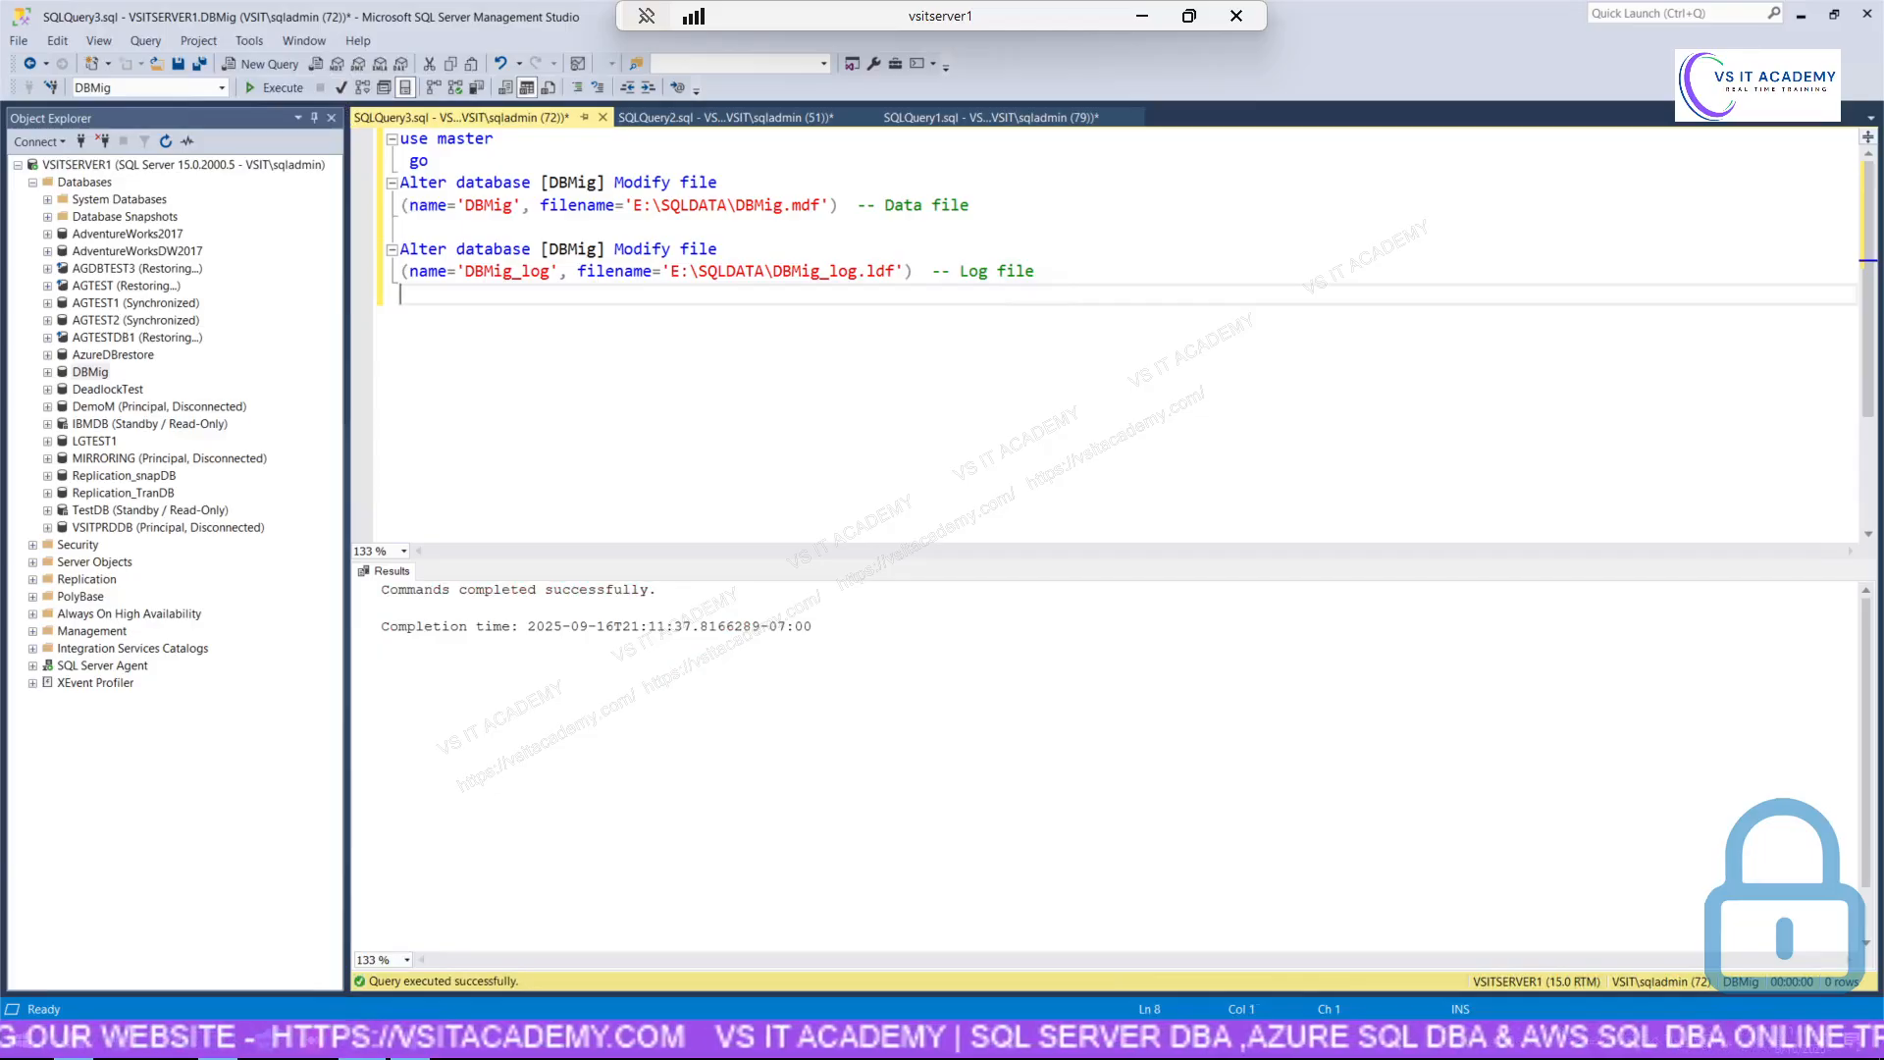
left_click(277, 88)
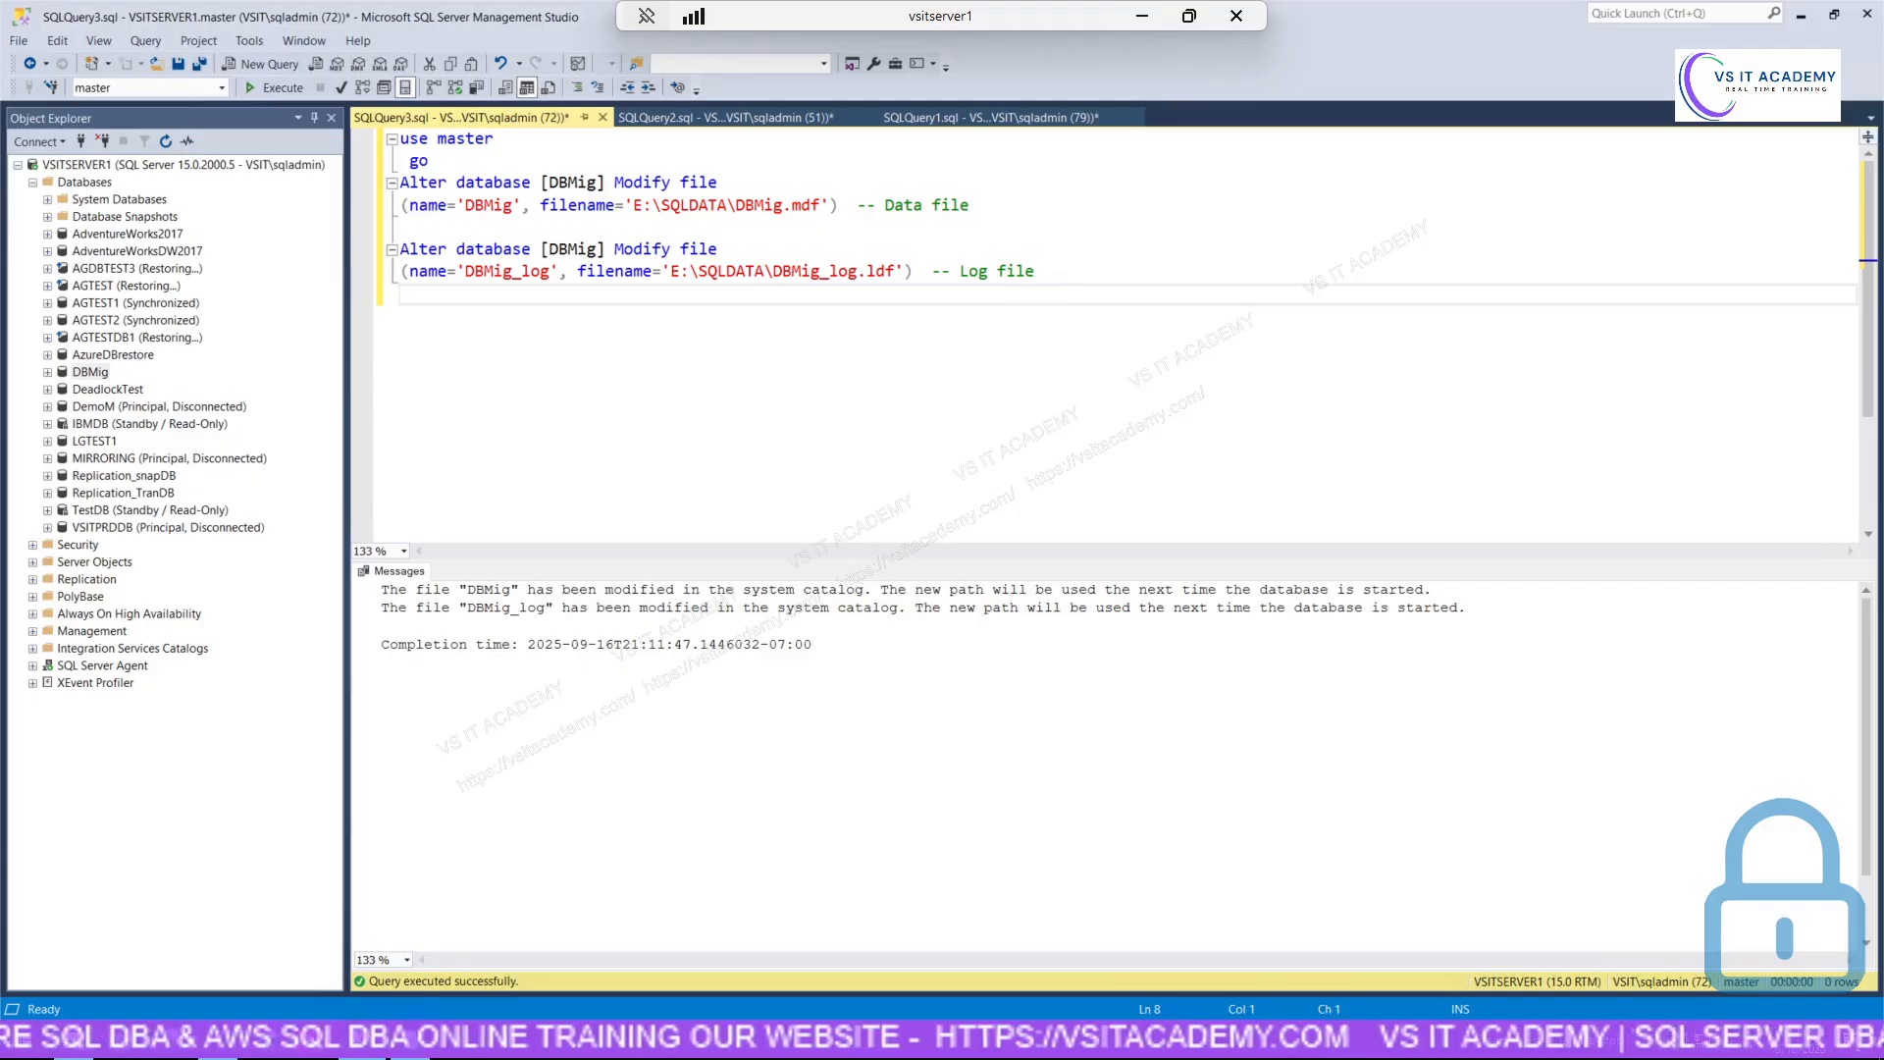
left_click_drag(1466, 608, 382, 588)
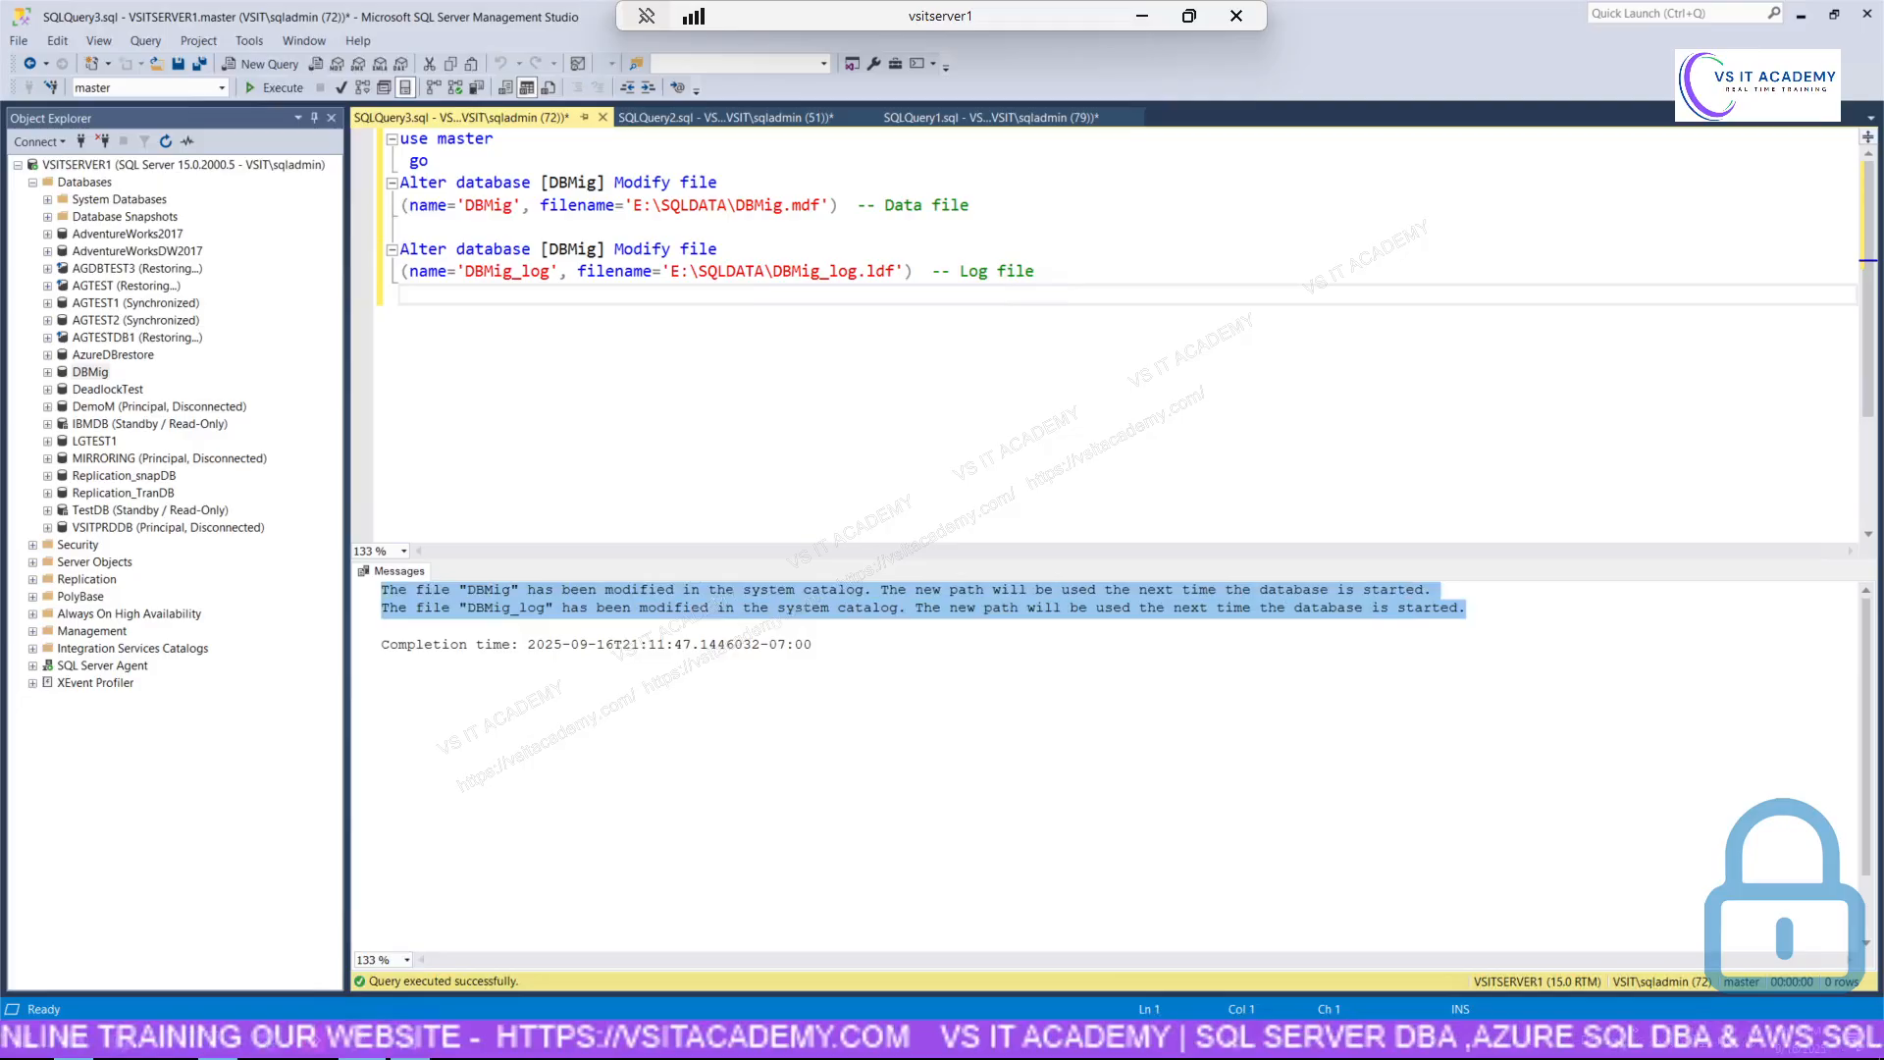
left_click_drag(825, 646, 321, 589)
key("ctrl+c")
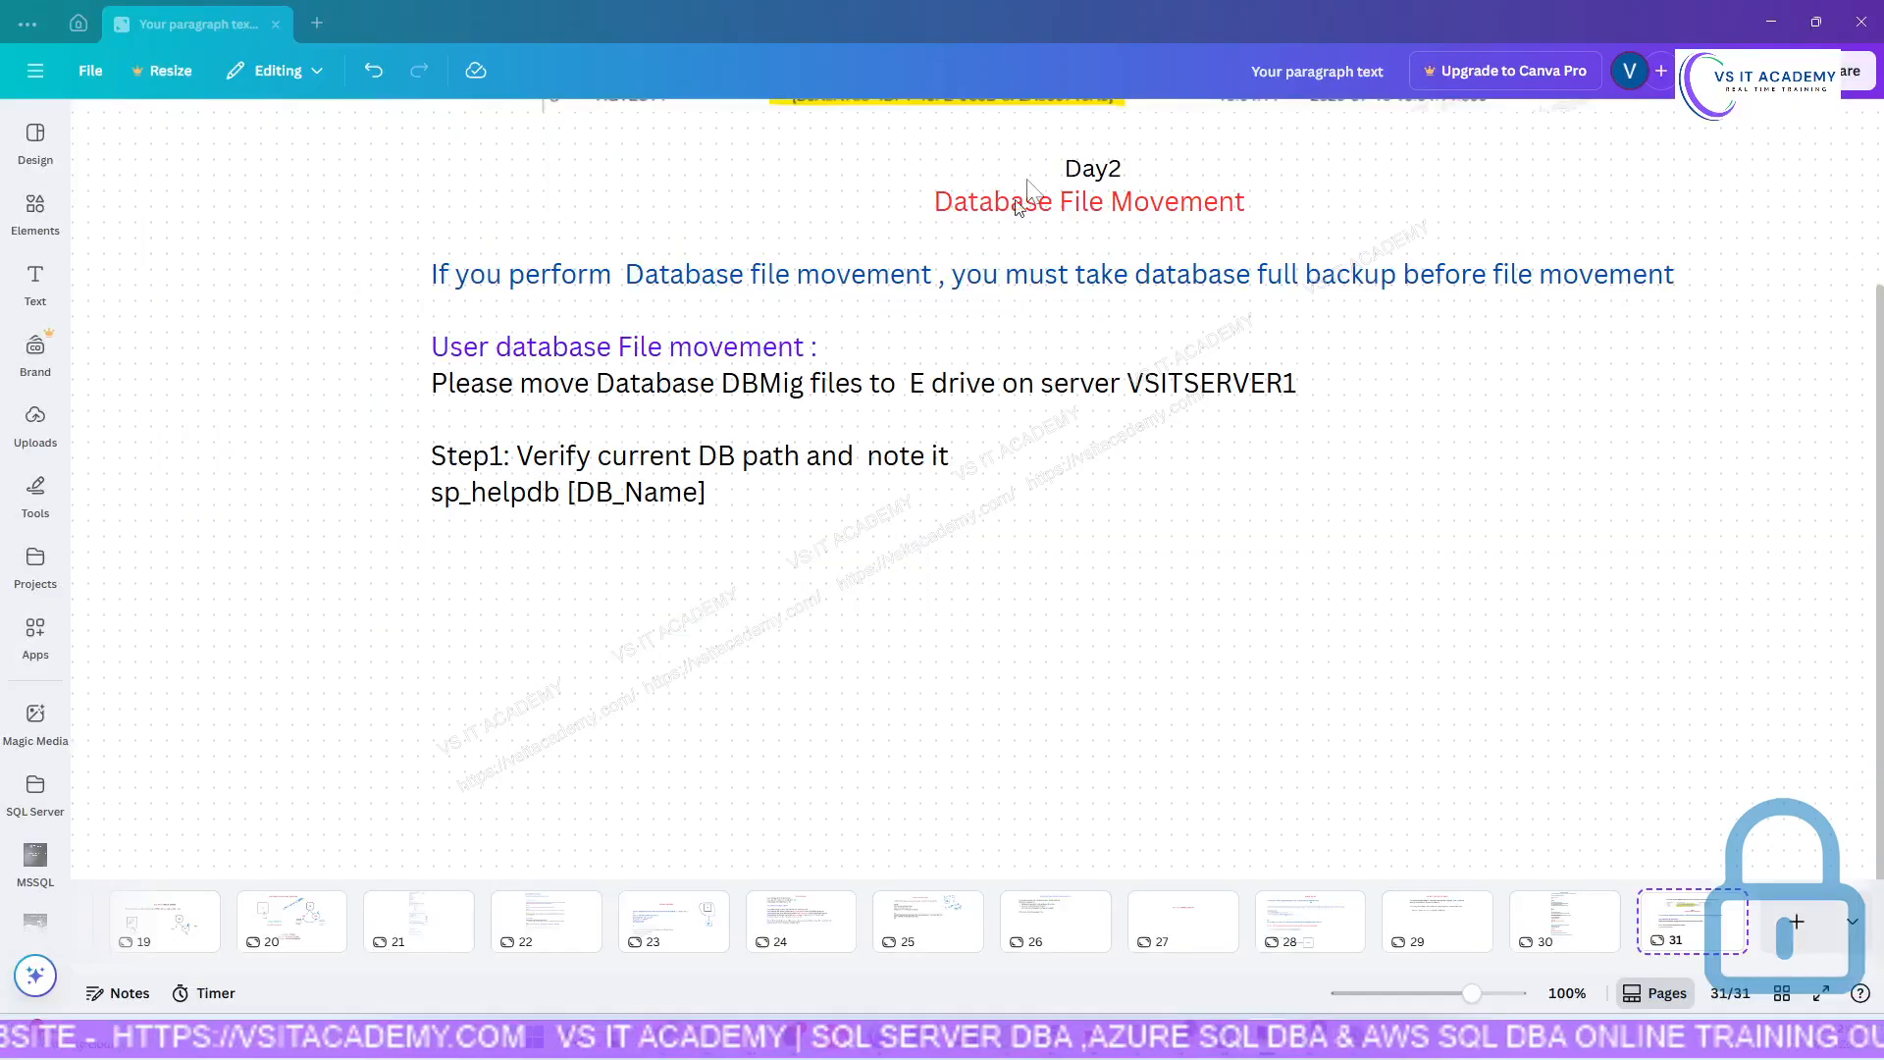
Switch to the Canva notes and paste the copied output several blank lines below sp_helpdb [DB_Name] on page 31.
left_click(1021, 201)
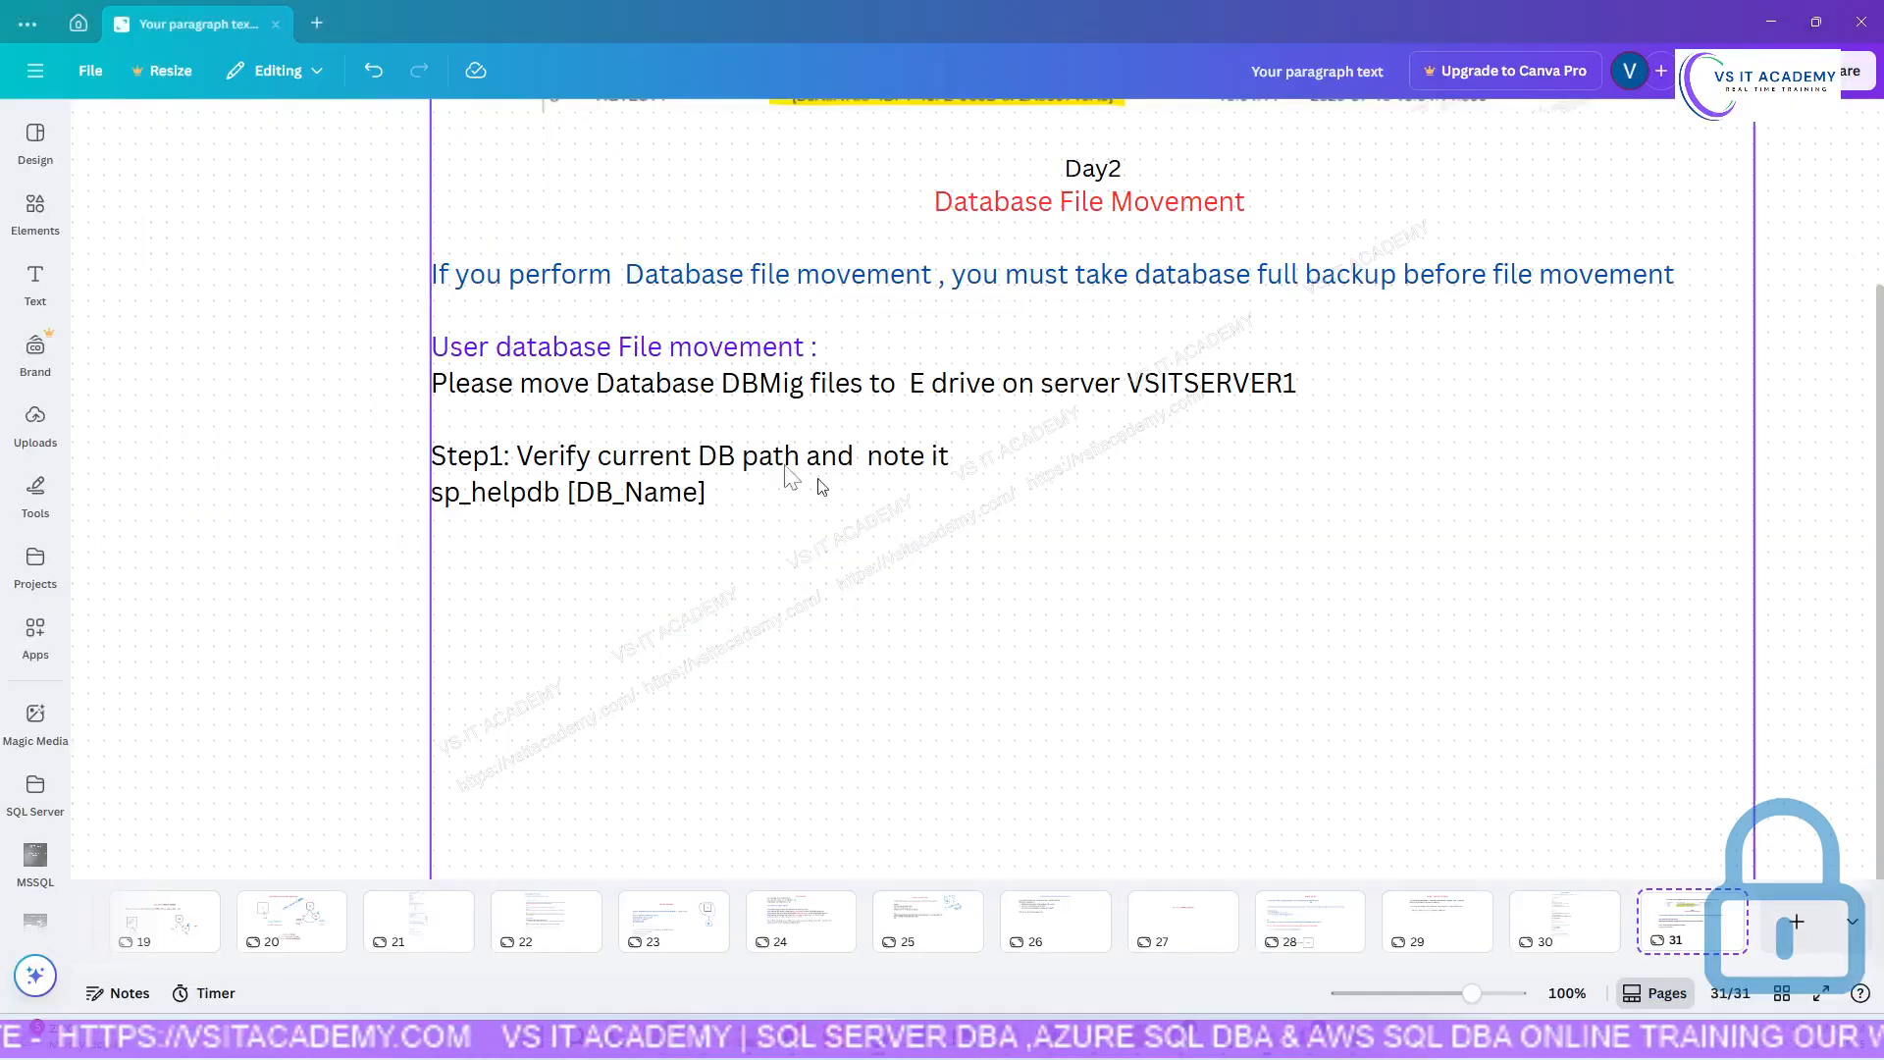
left_click(762, 496)
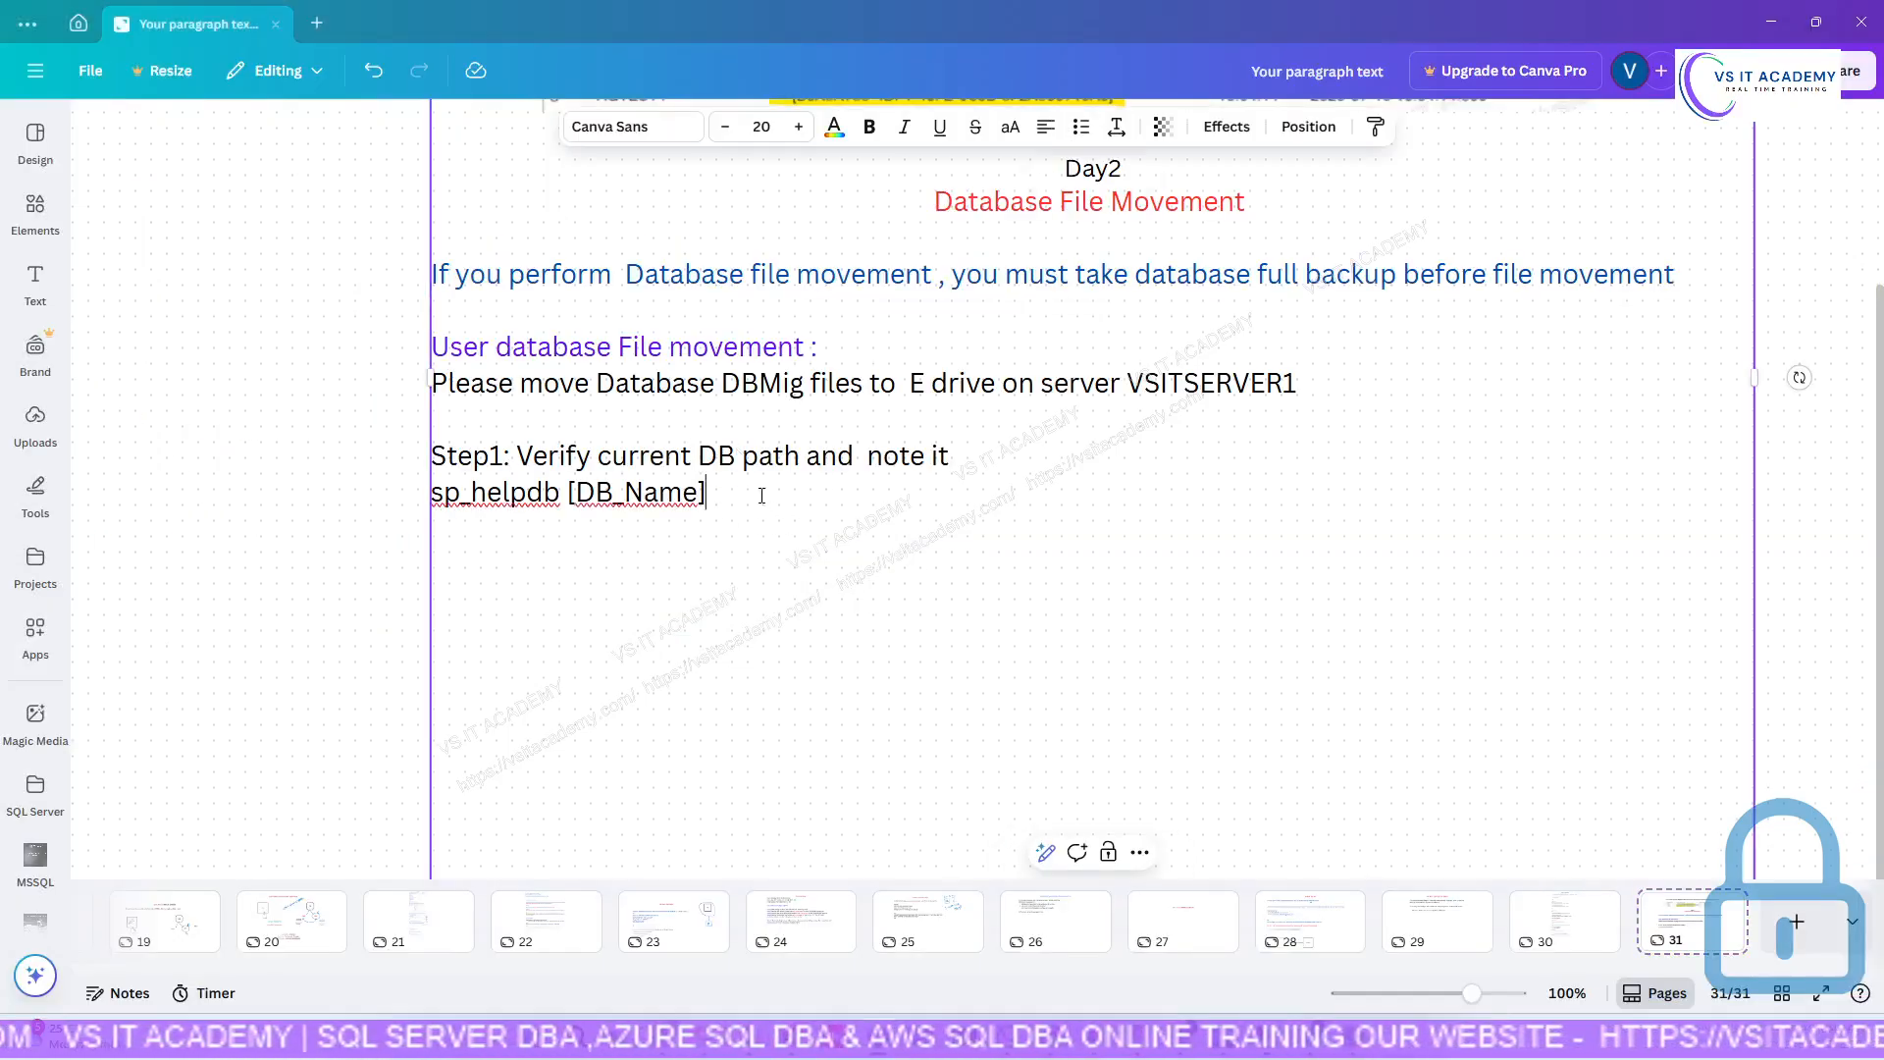
key("Return")
key("Return")
key("Return")
key("Return")
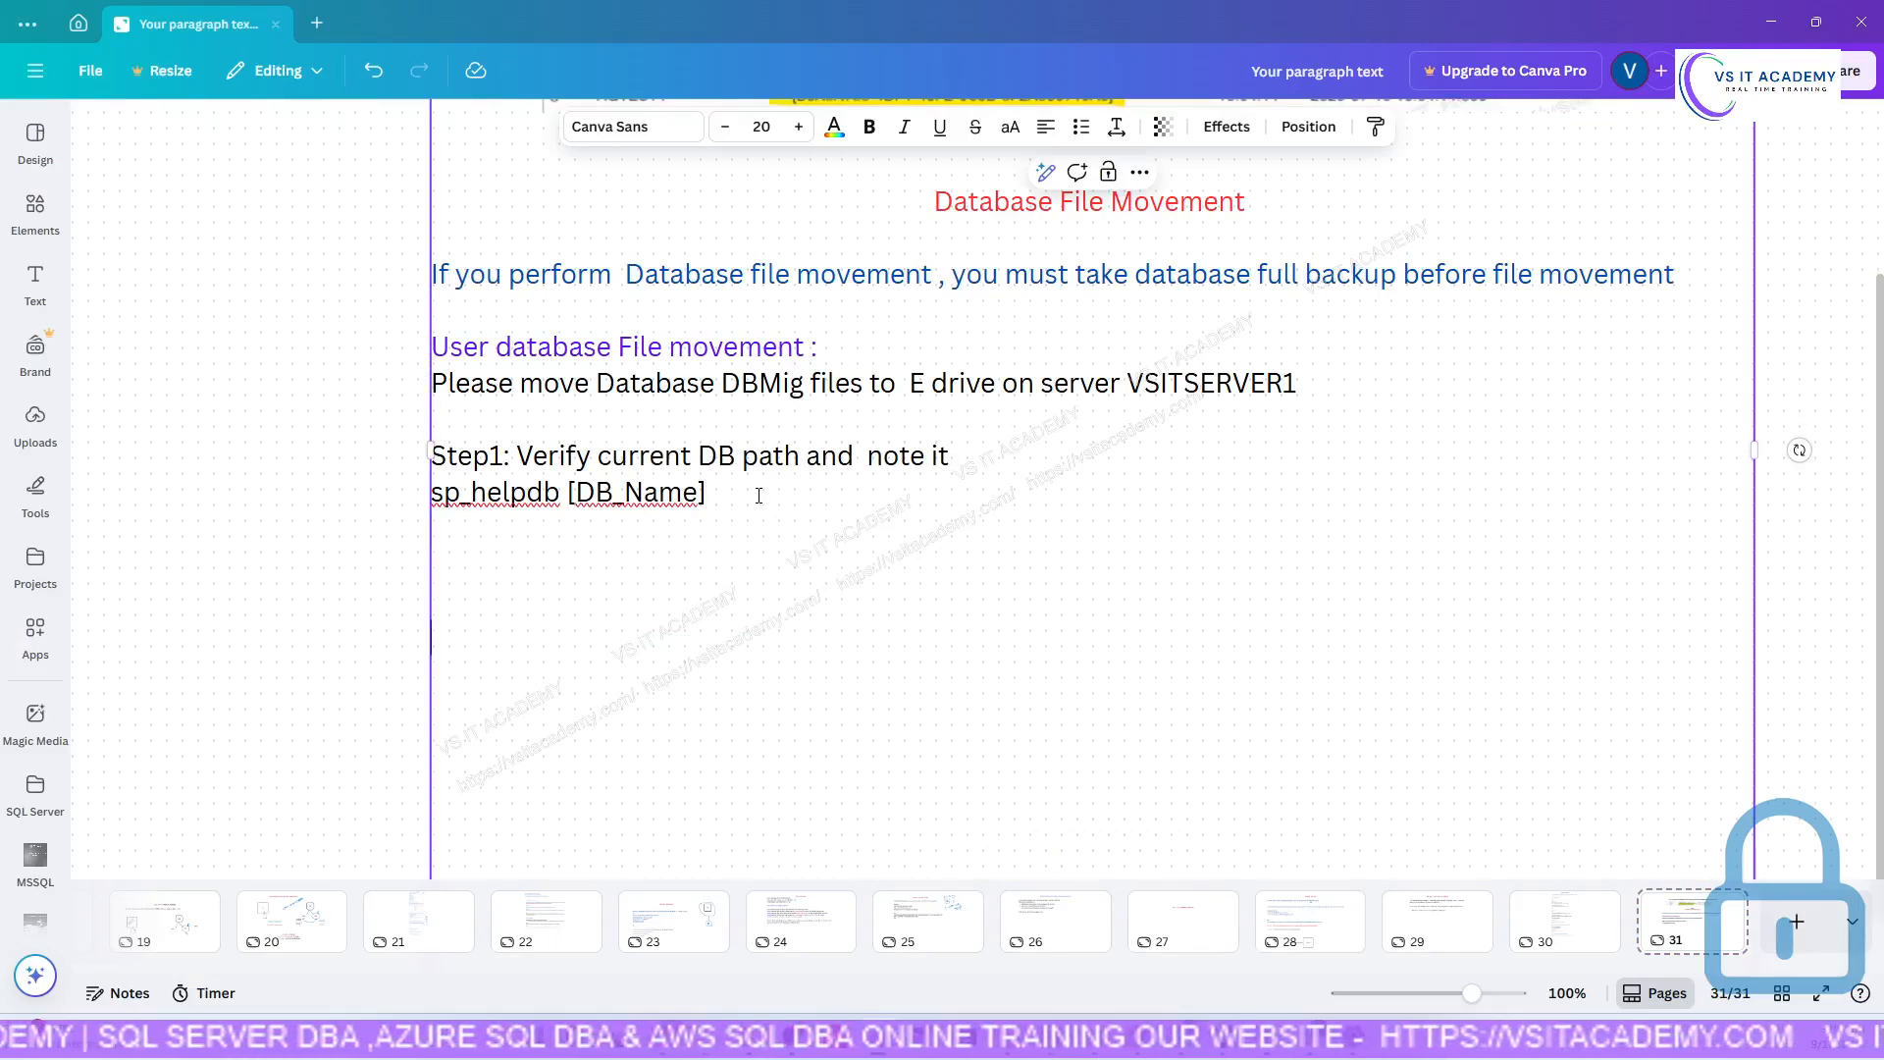
key("Return")
key("Return")
key("Return")
key("Return")
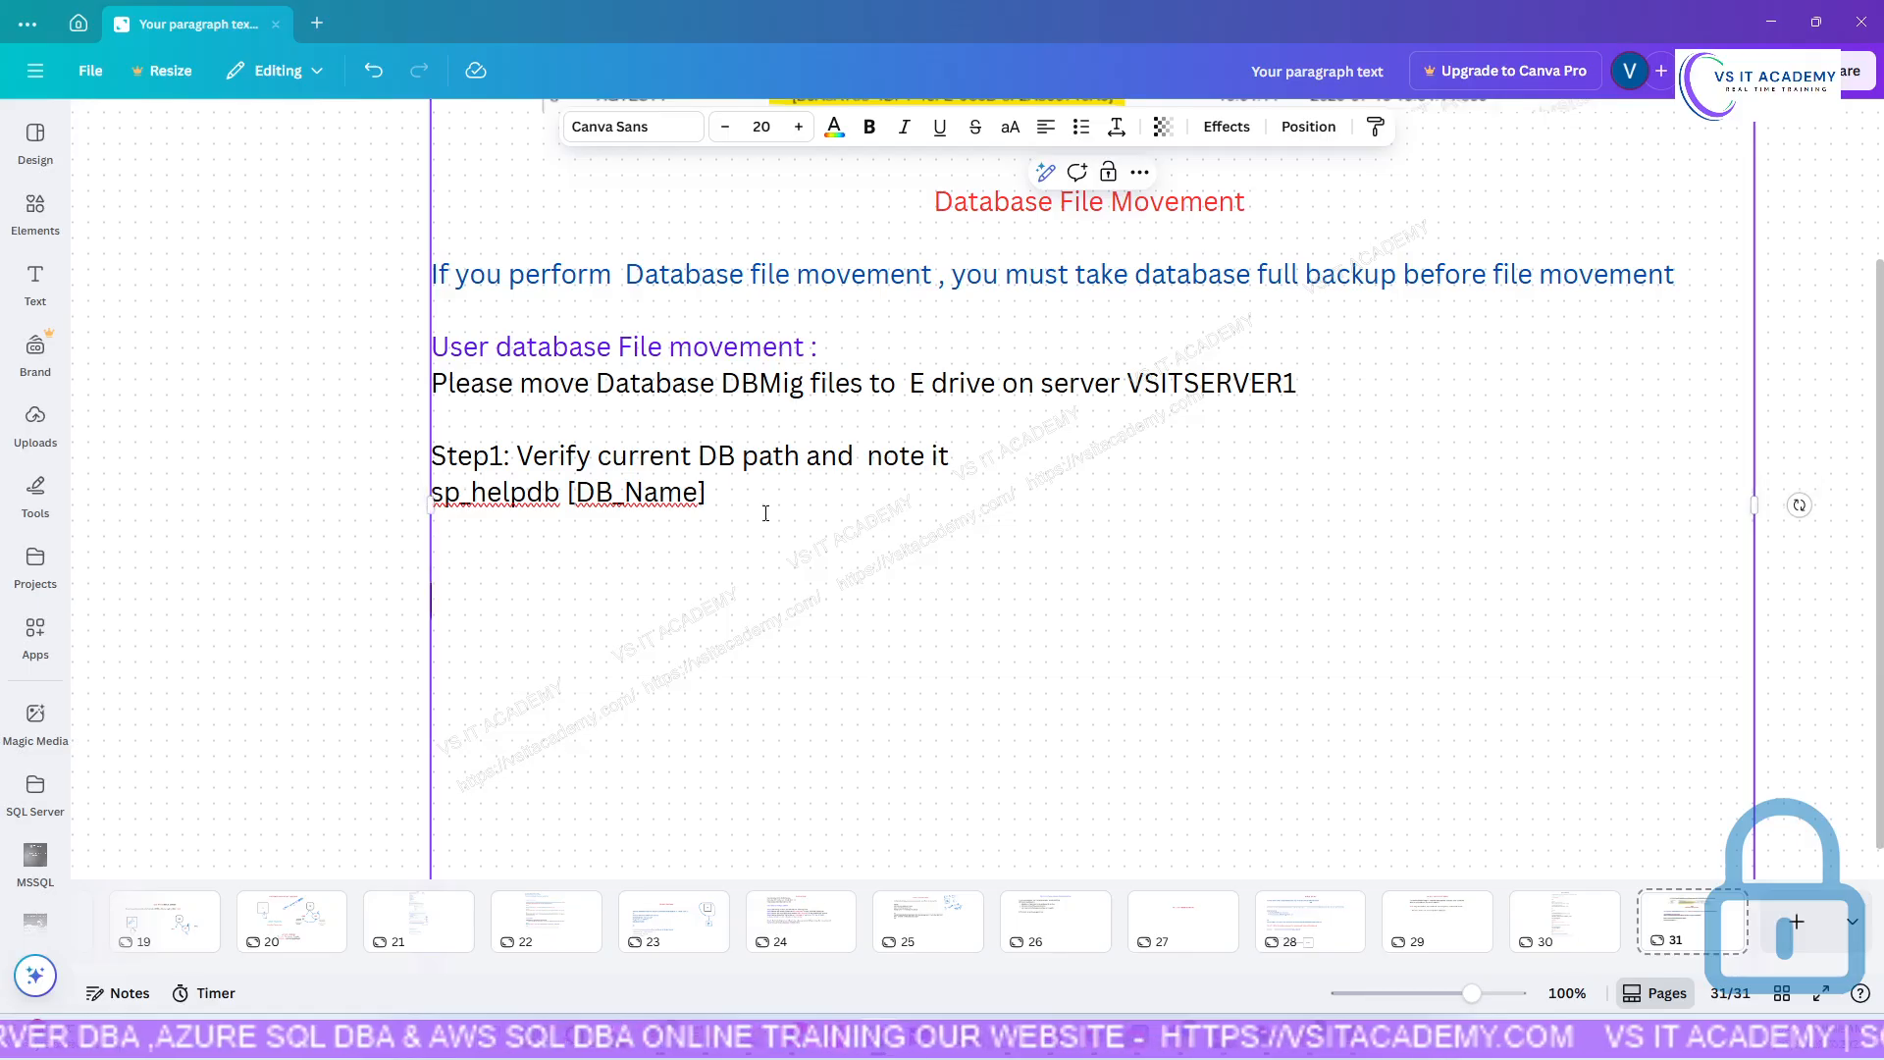
key("ctrl+v")
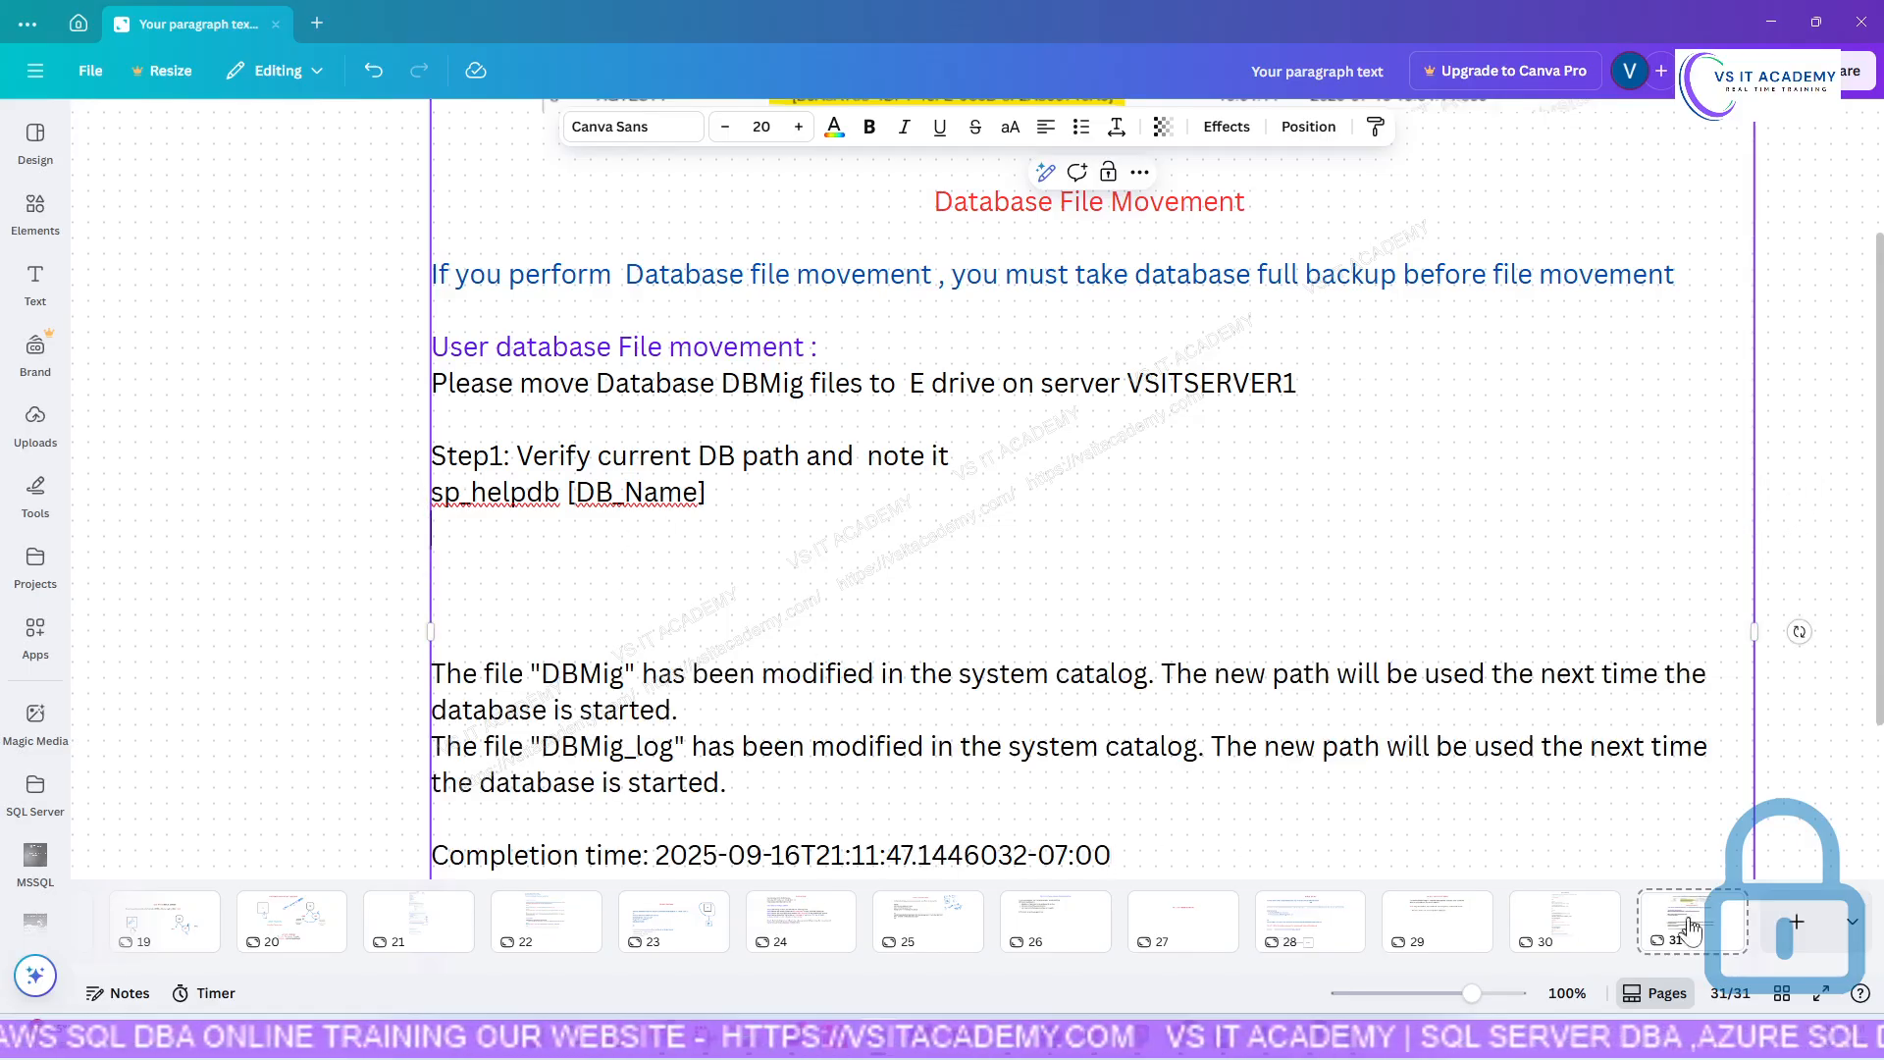
Copy the Step2 block on page 30, from its heading through the log file Modify file statement.
left_click(1564, 917)
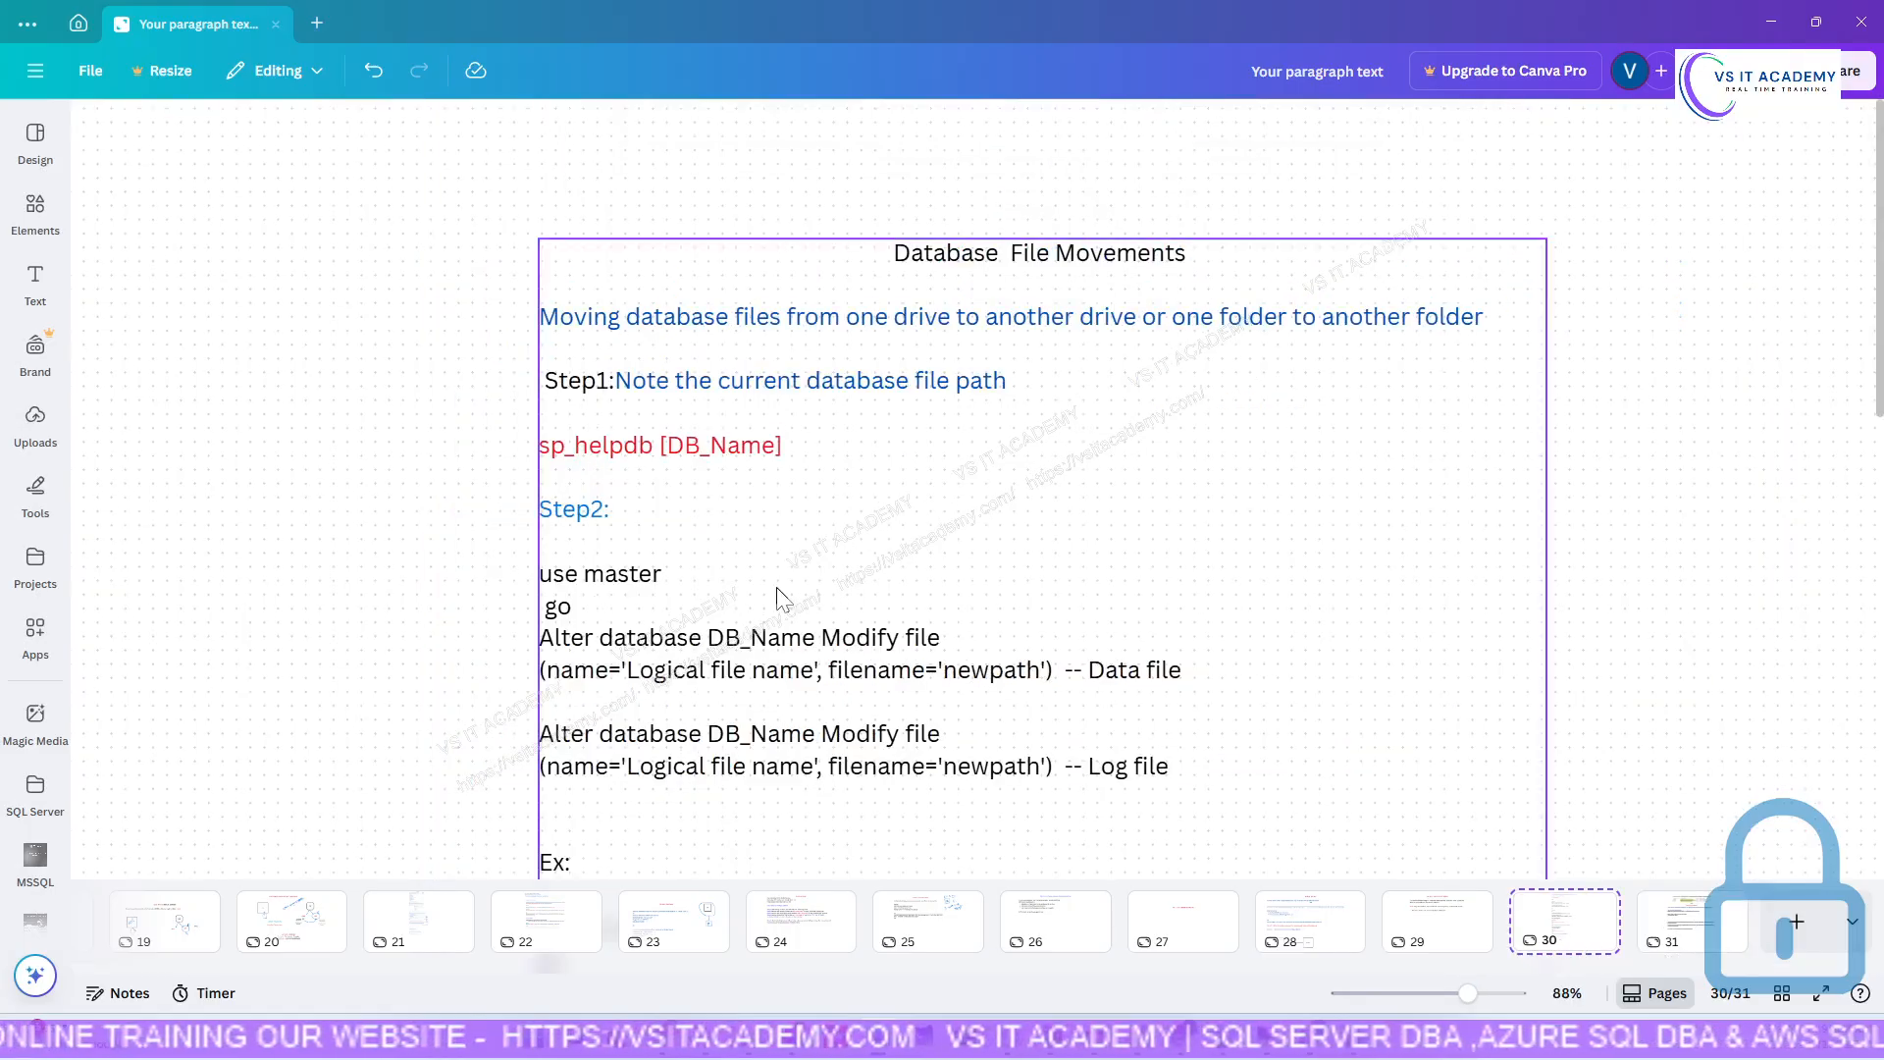
scroll(577, 425, "down", 2)
scroll(577, 424, "up", 1)
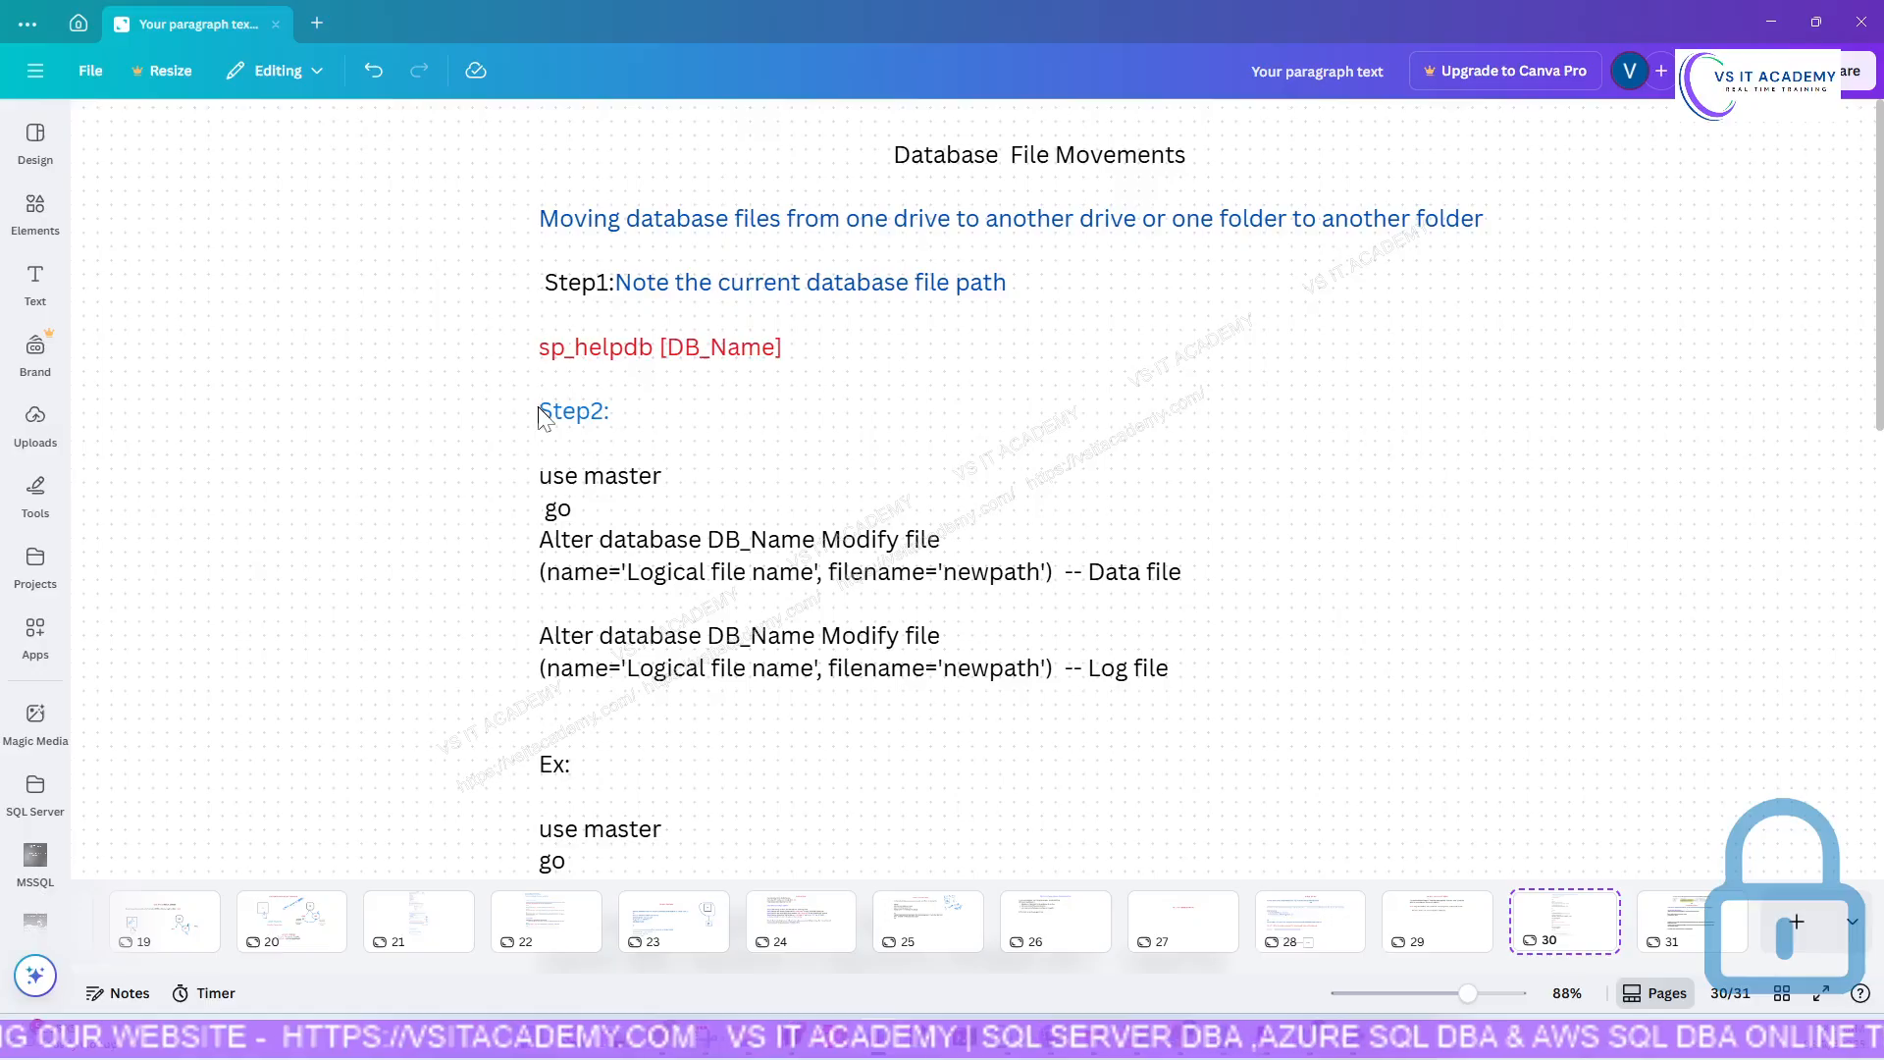
left_click(548, 422)
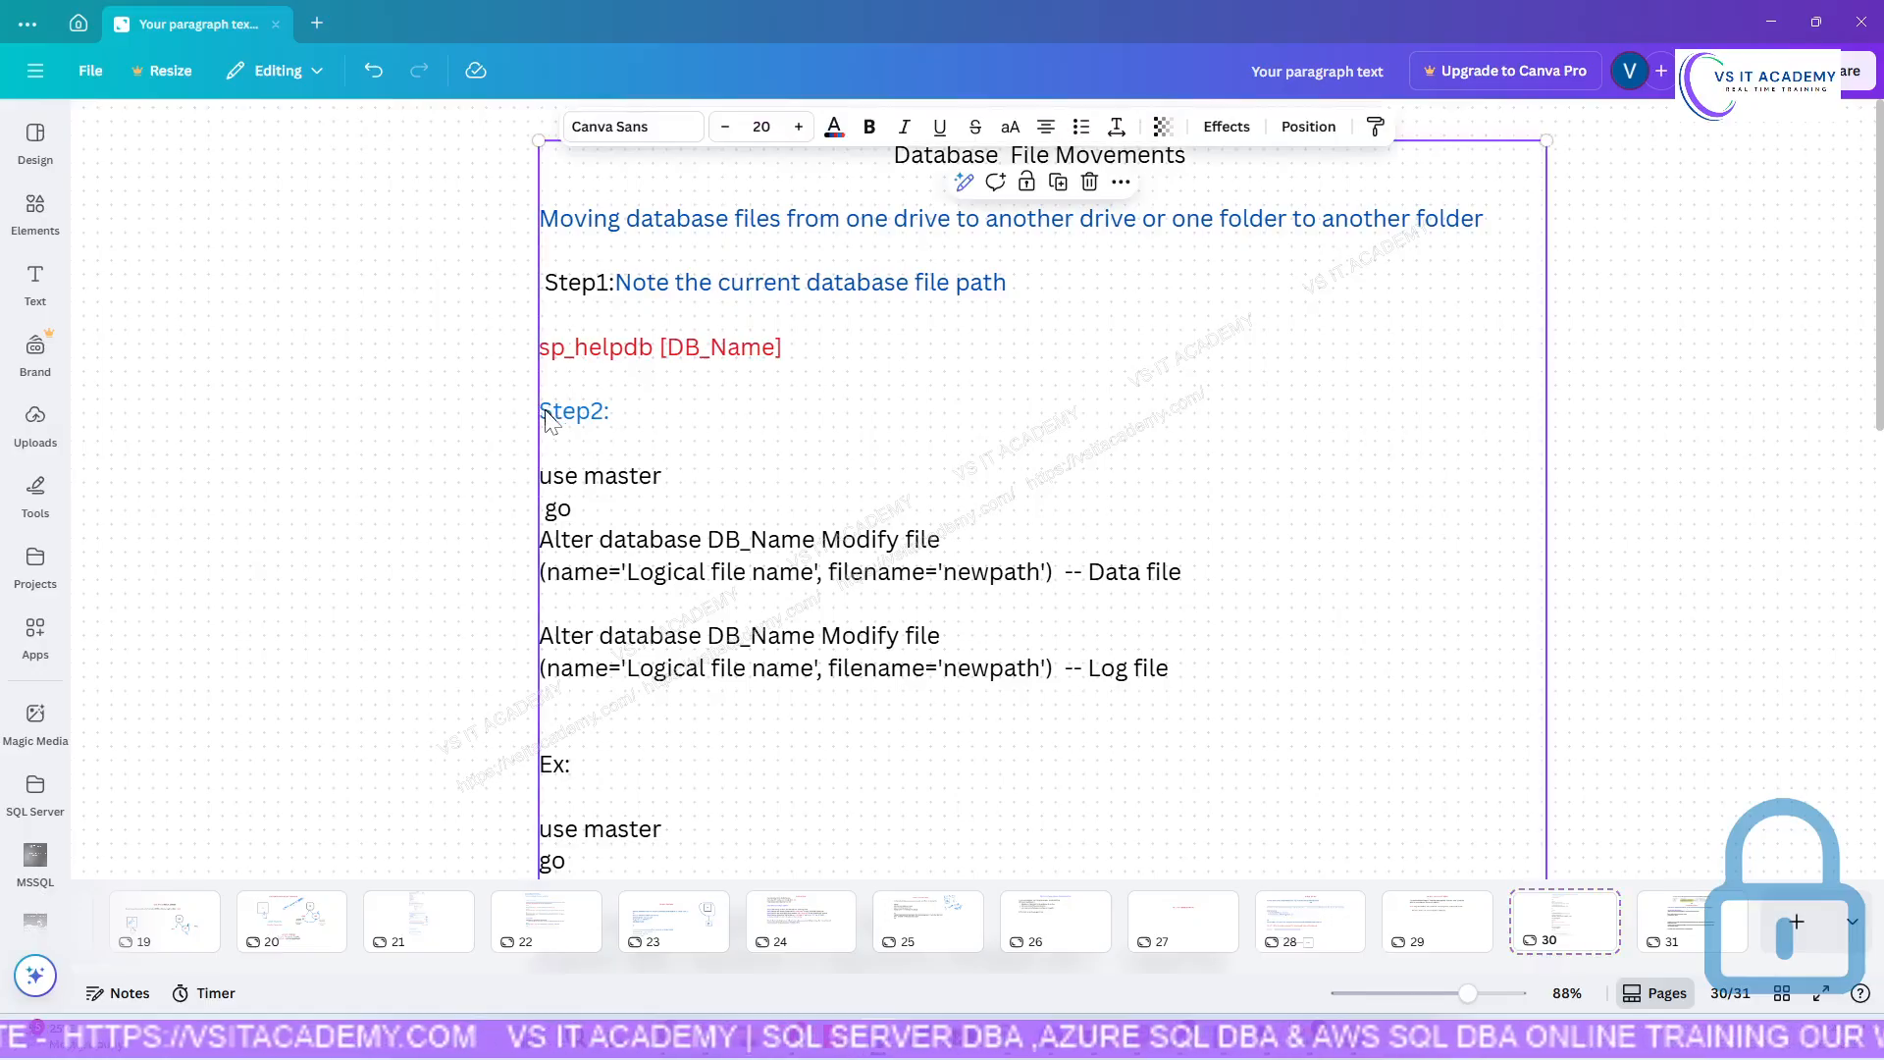
left_click(552, 416)
left_click_drag(574, 434, 1231, 689)
key("ctrl+c")
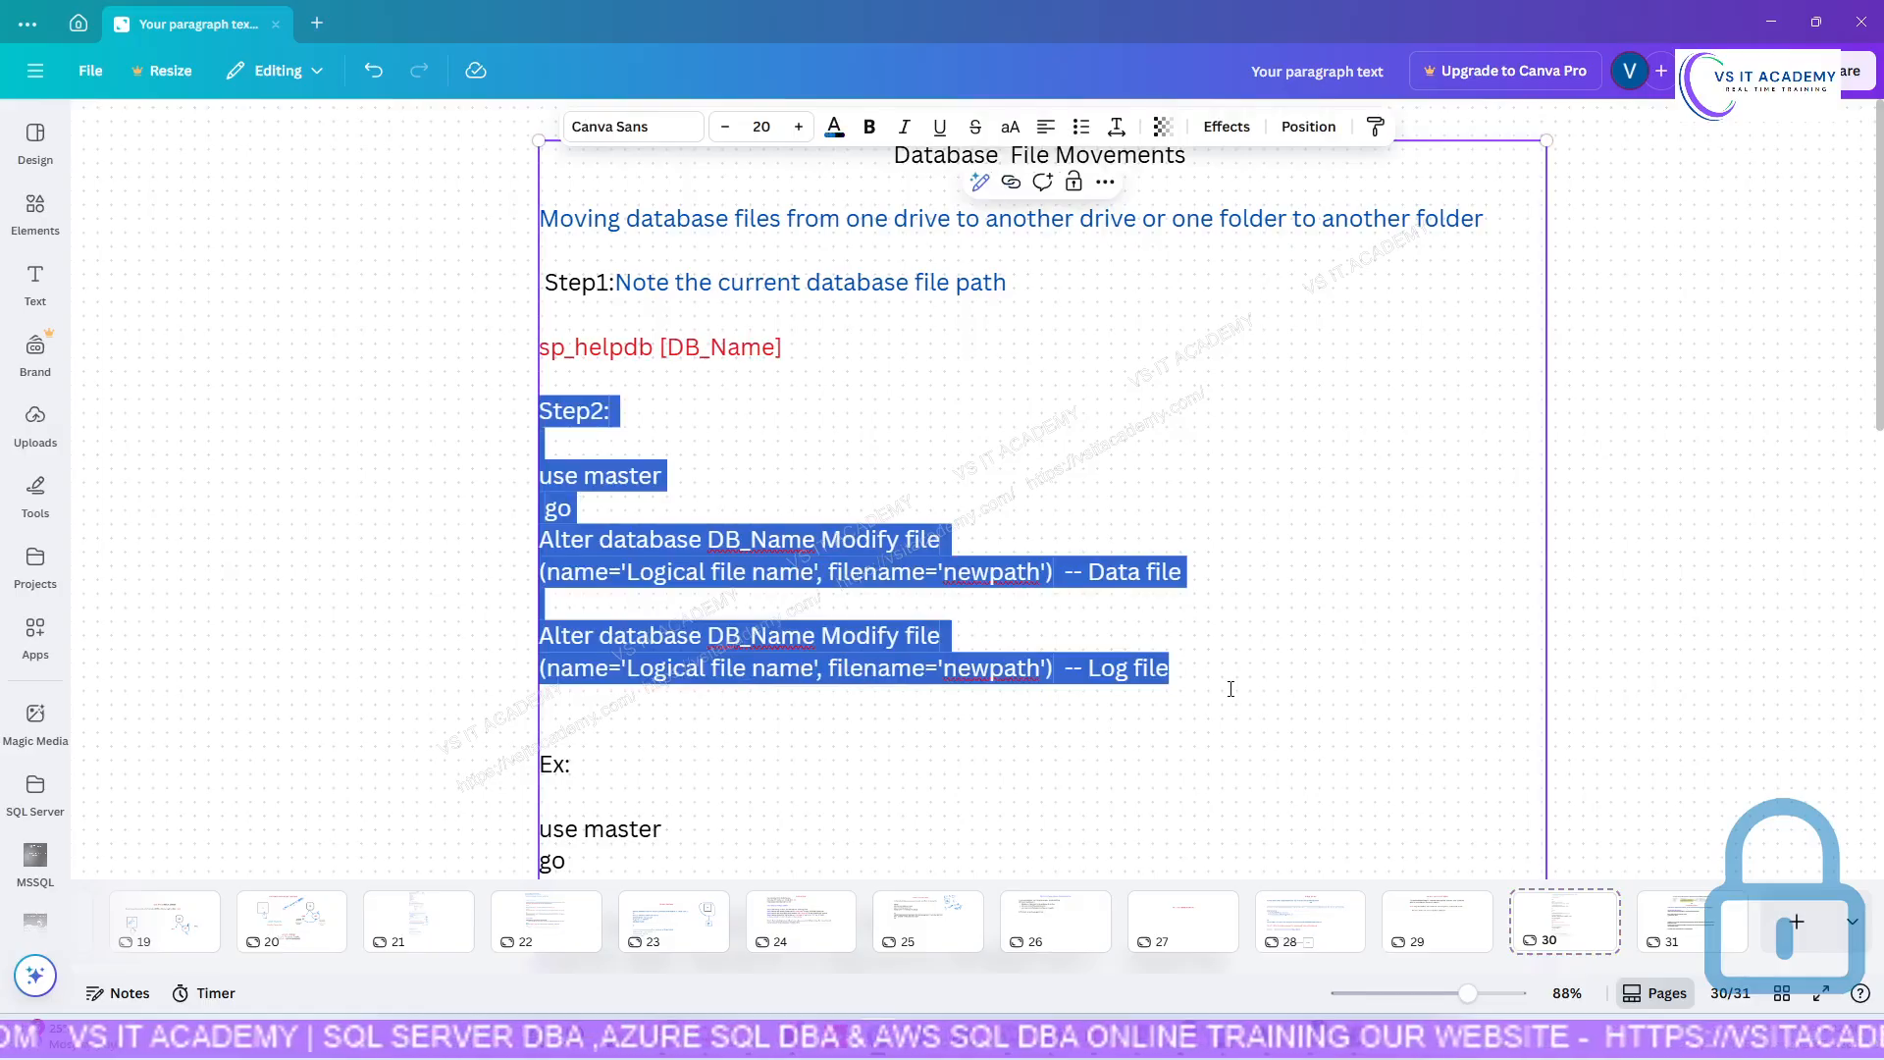
Paste the Step2 block on page 31 below sp_helpdb [DB_Name], leaving a blank line between them.
left_click(1673, 932)
left_click(547, 579)
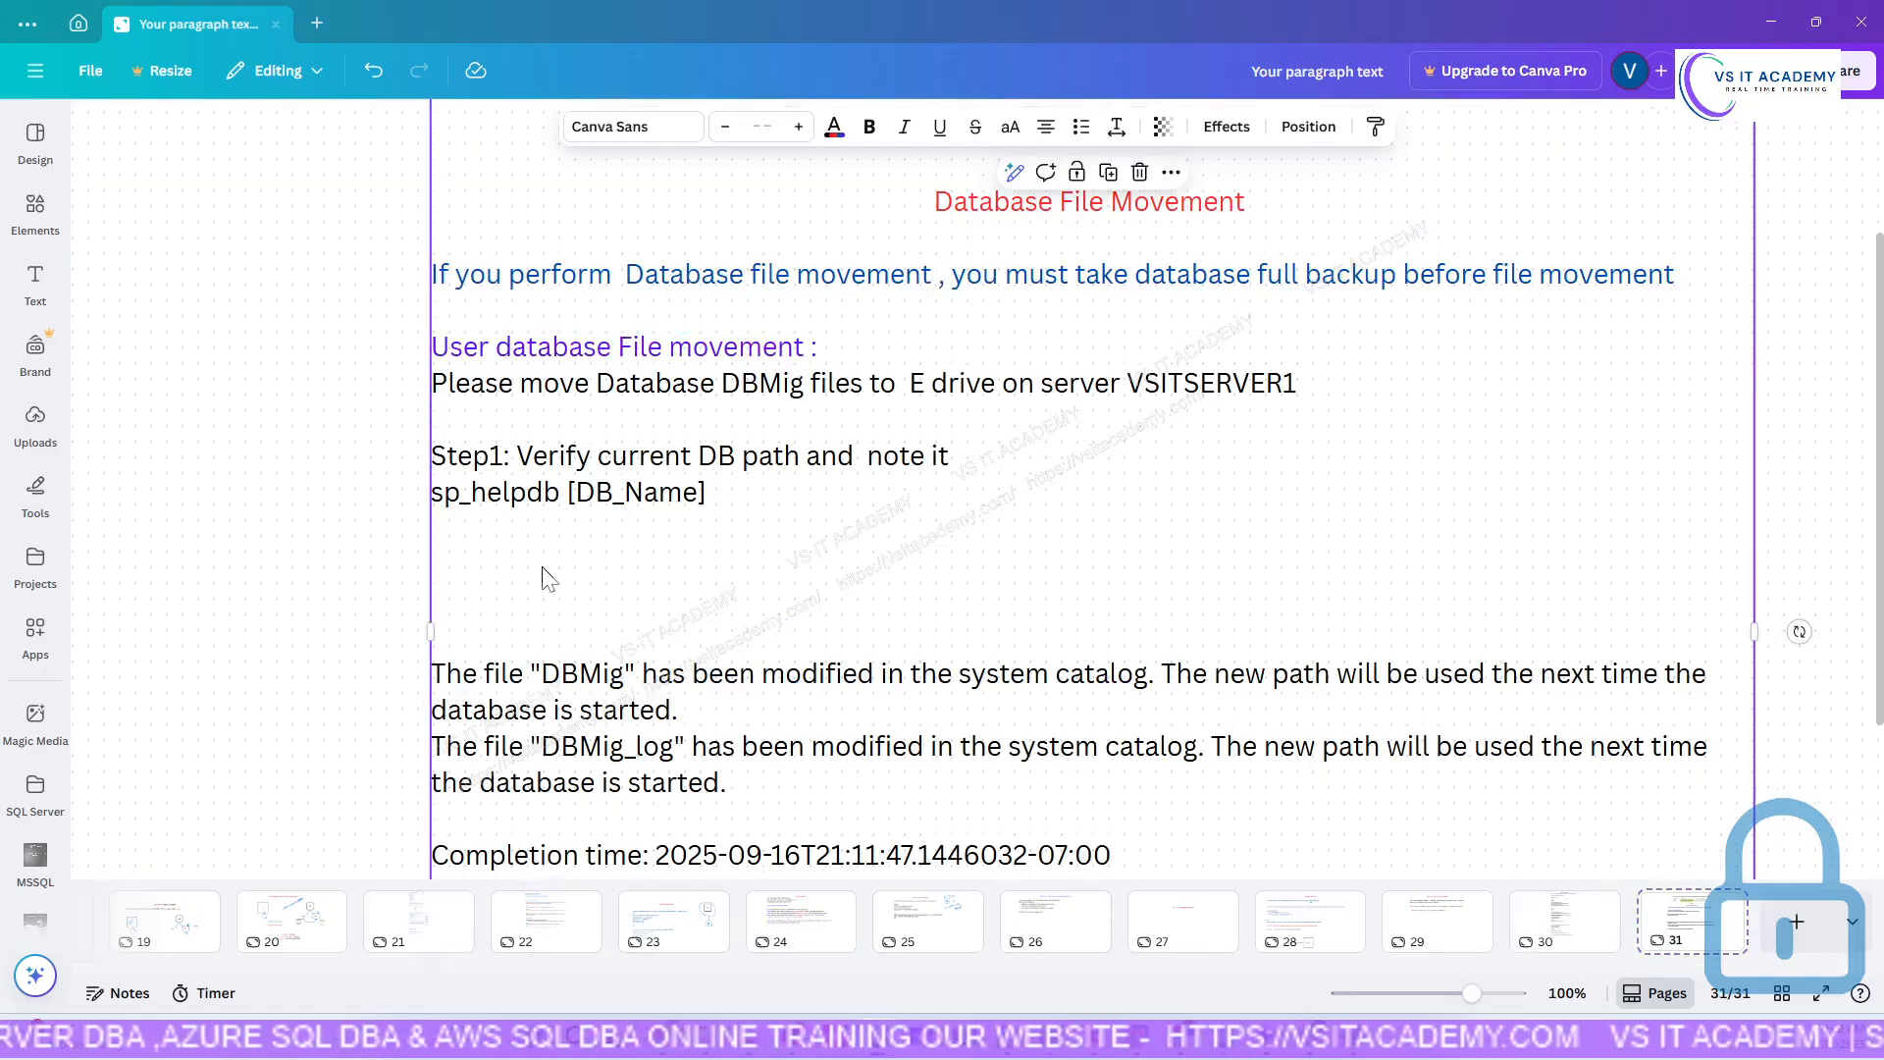
left_click(746, 497)
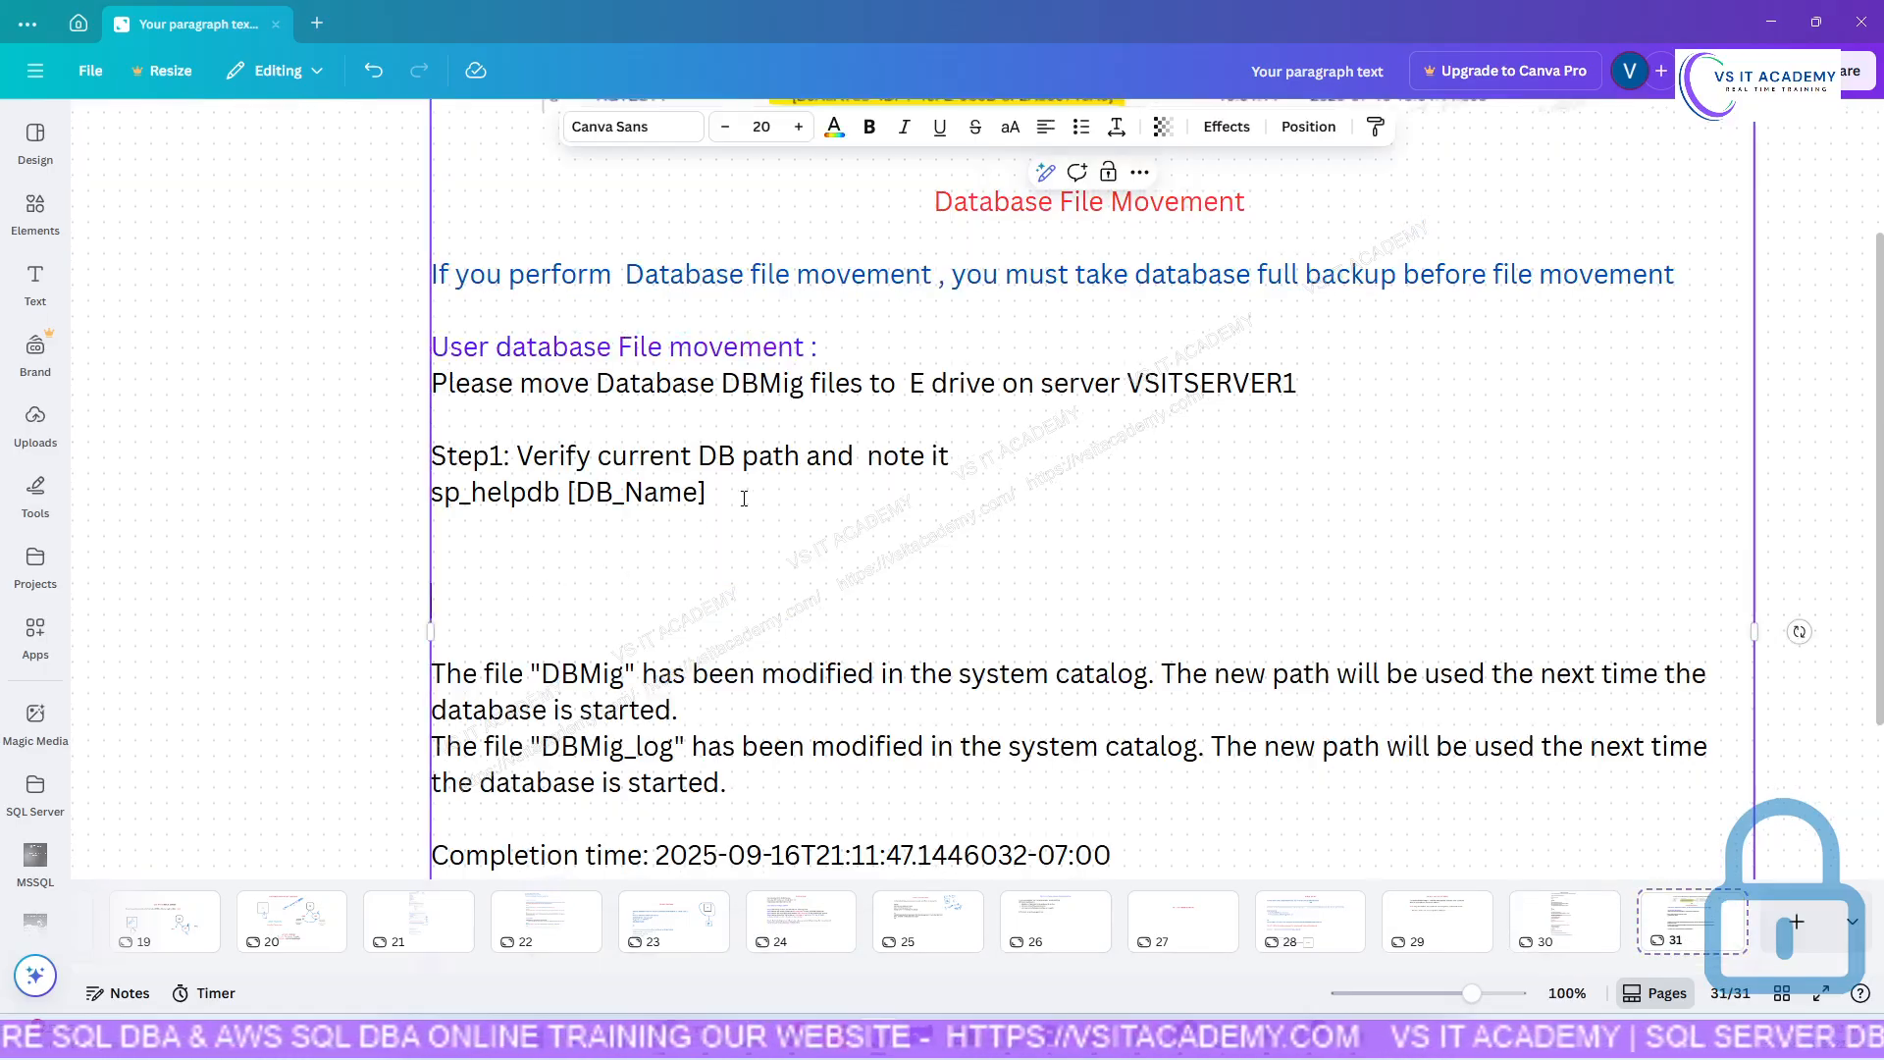
key("Return")
key("Return")
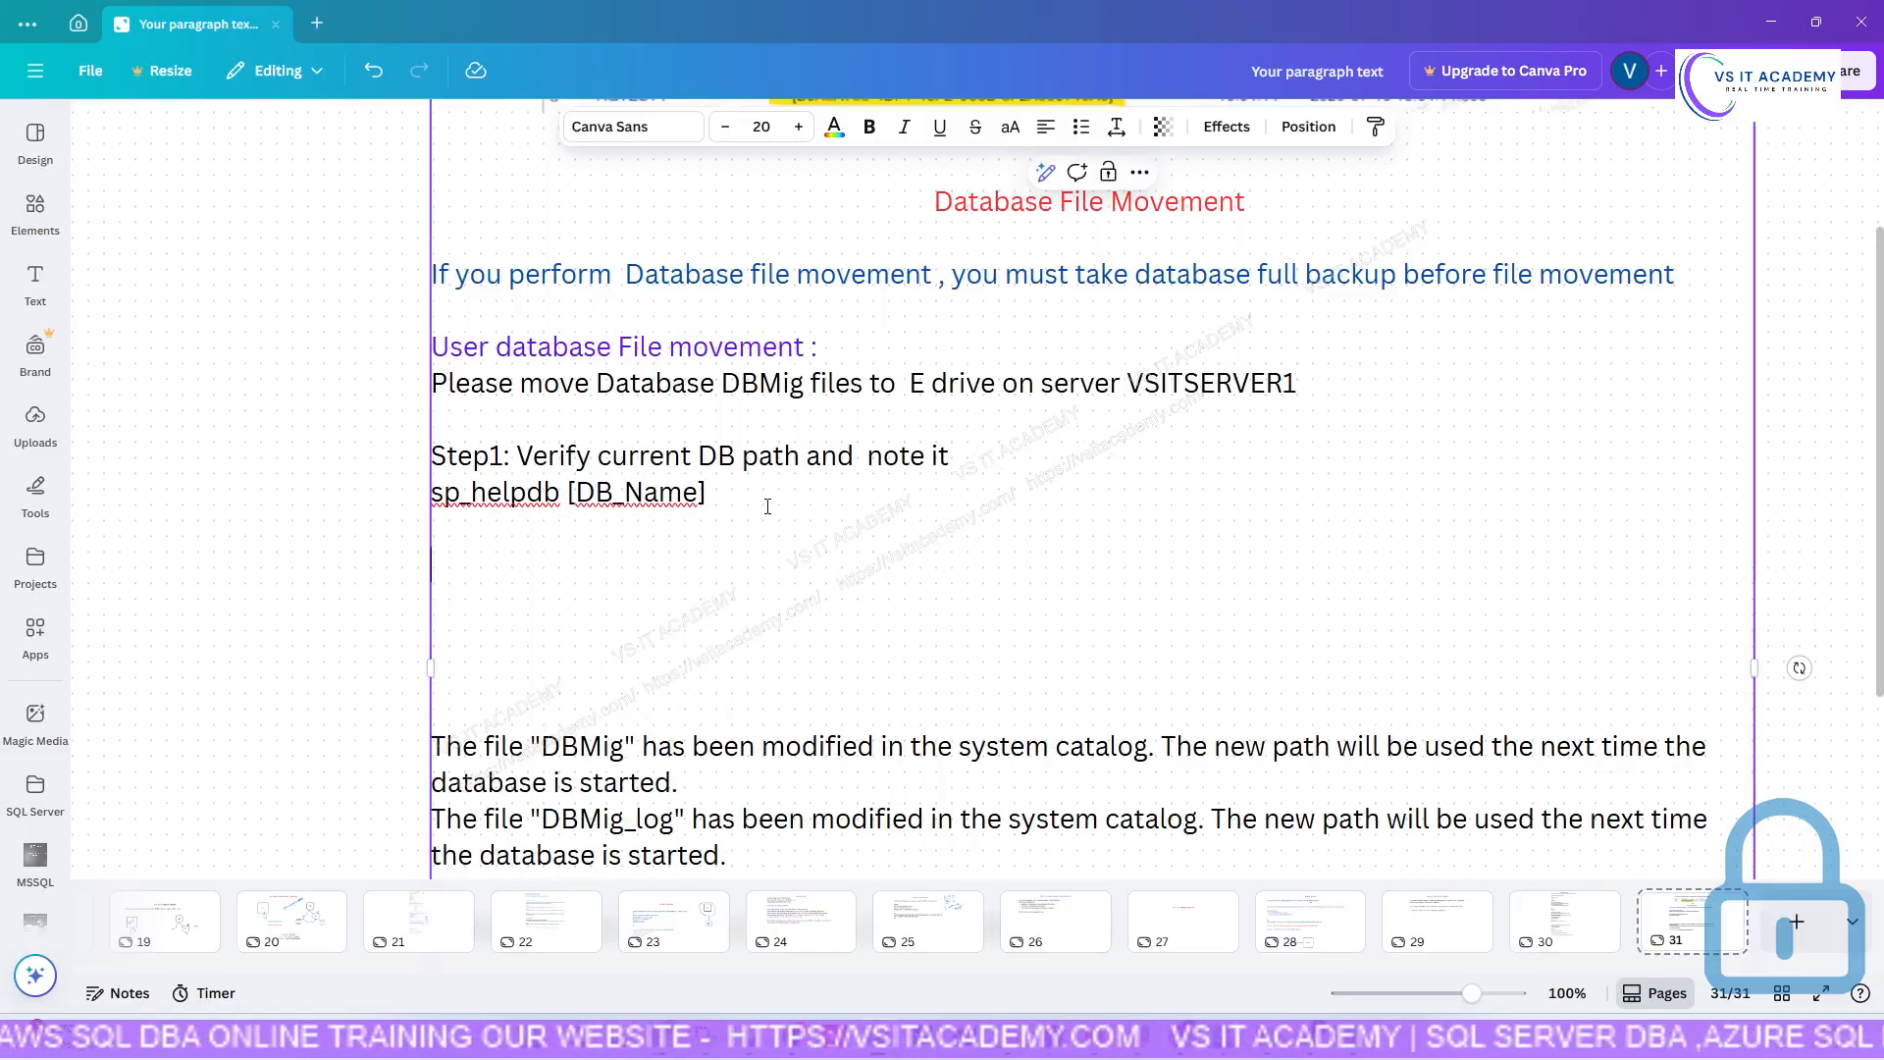
key("ctrl+v")
Delete surplus blank lines between the log file Modify file statement and the pasted output messages.
scroll(491, 591, "down", 3)
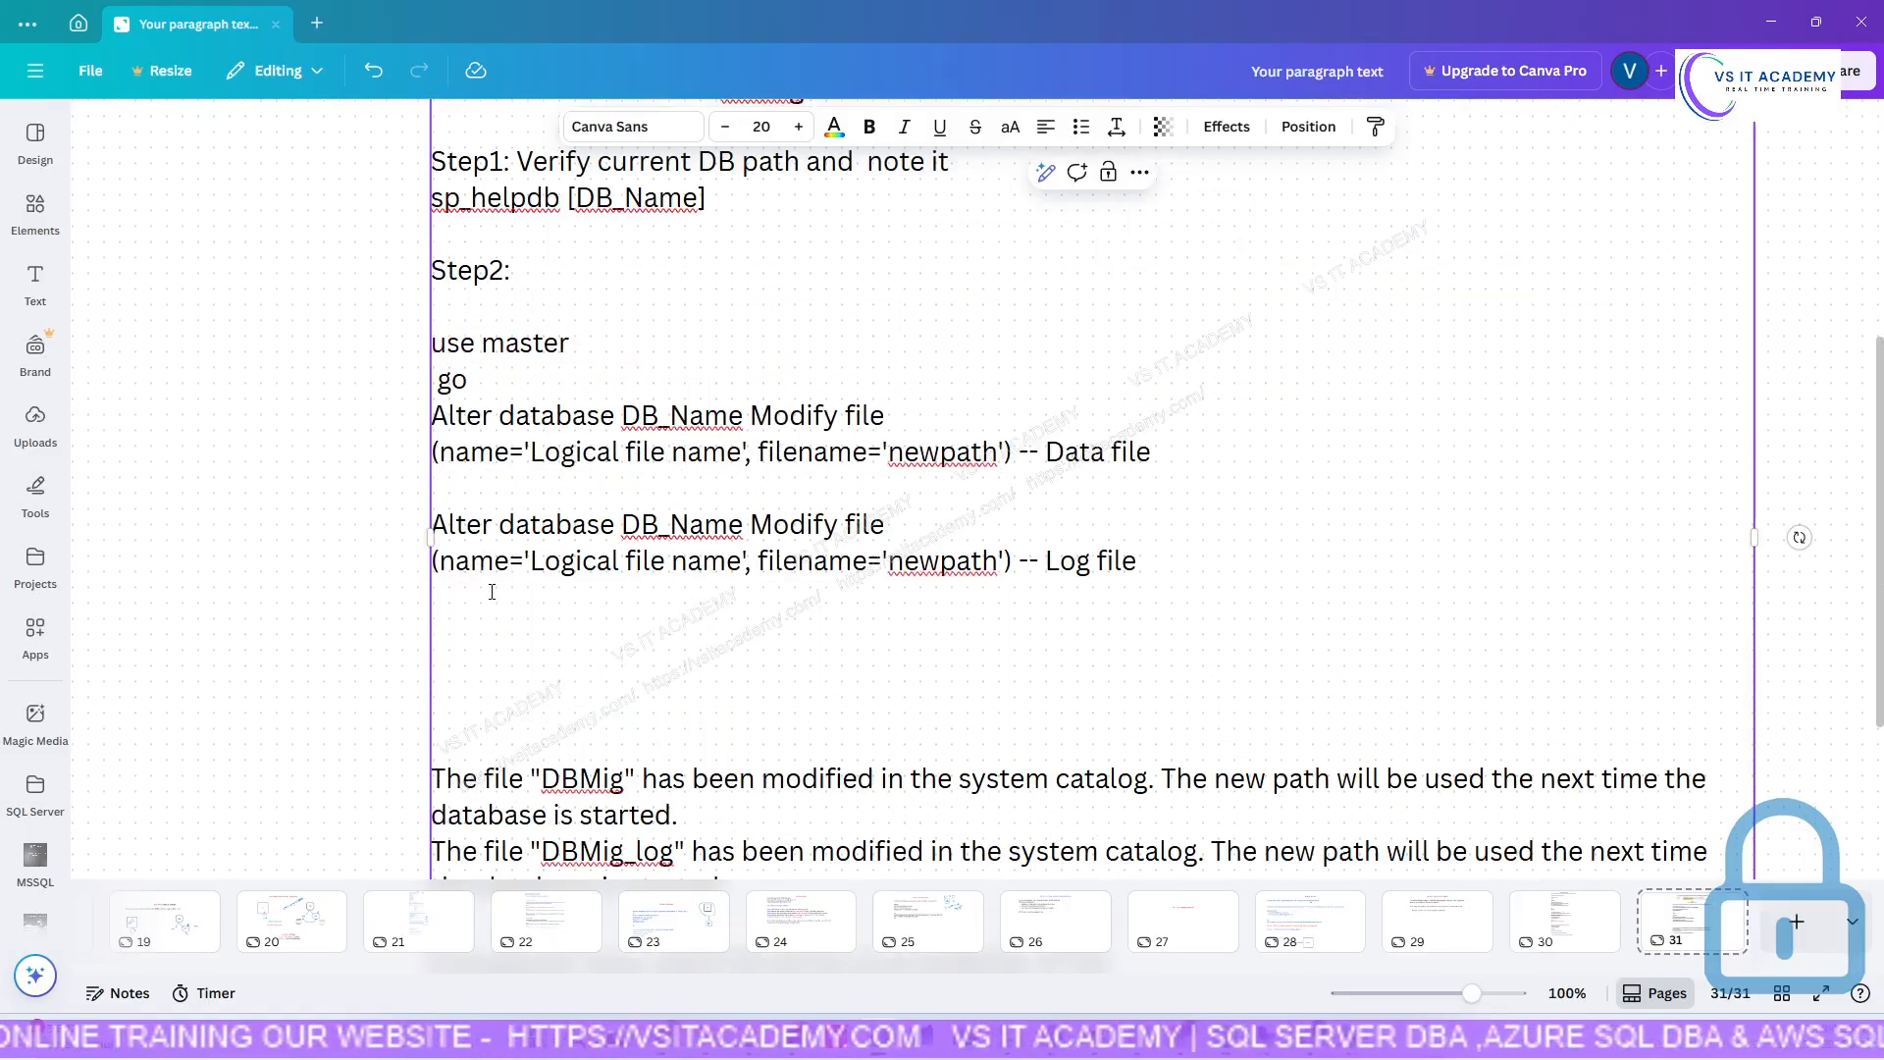
scroll(491, 591, "down", 1)
left_click(508, 535)
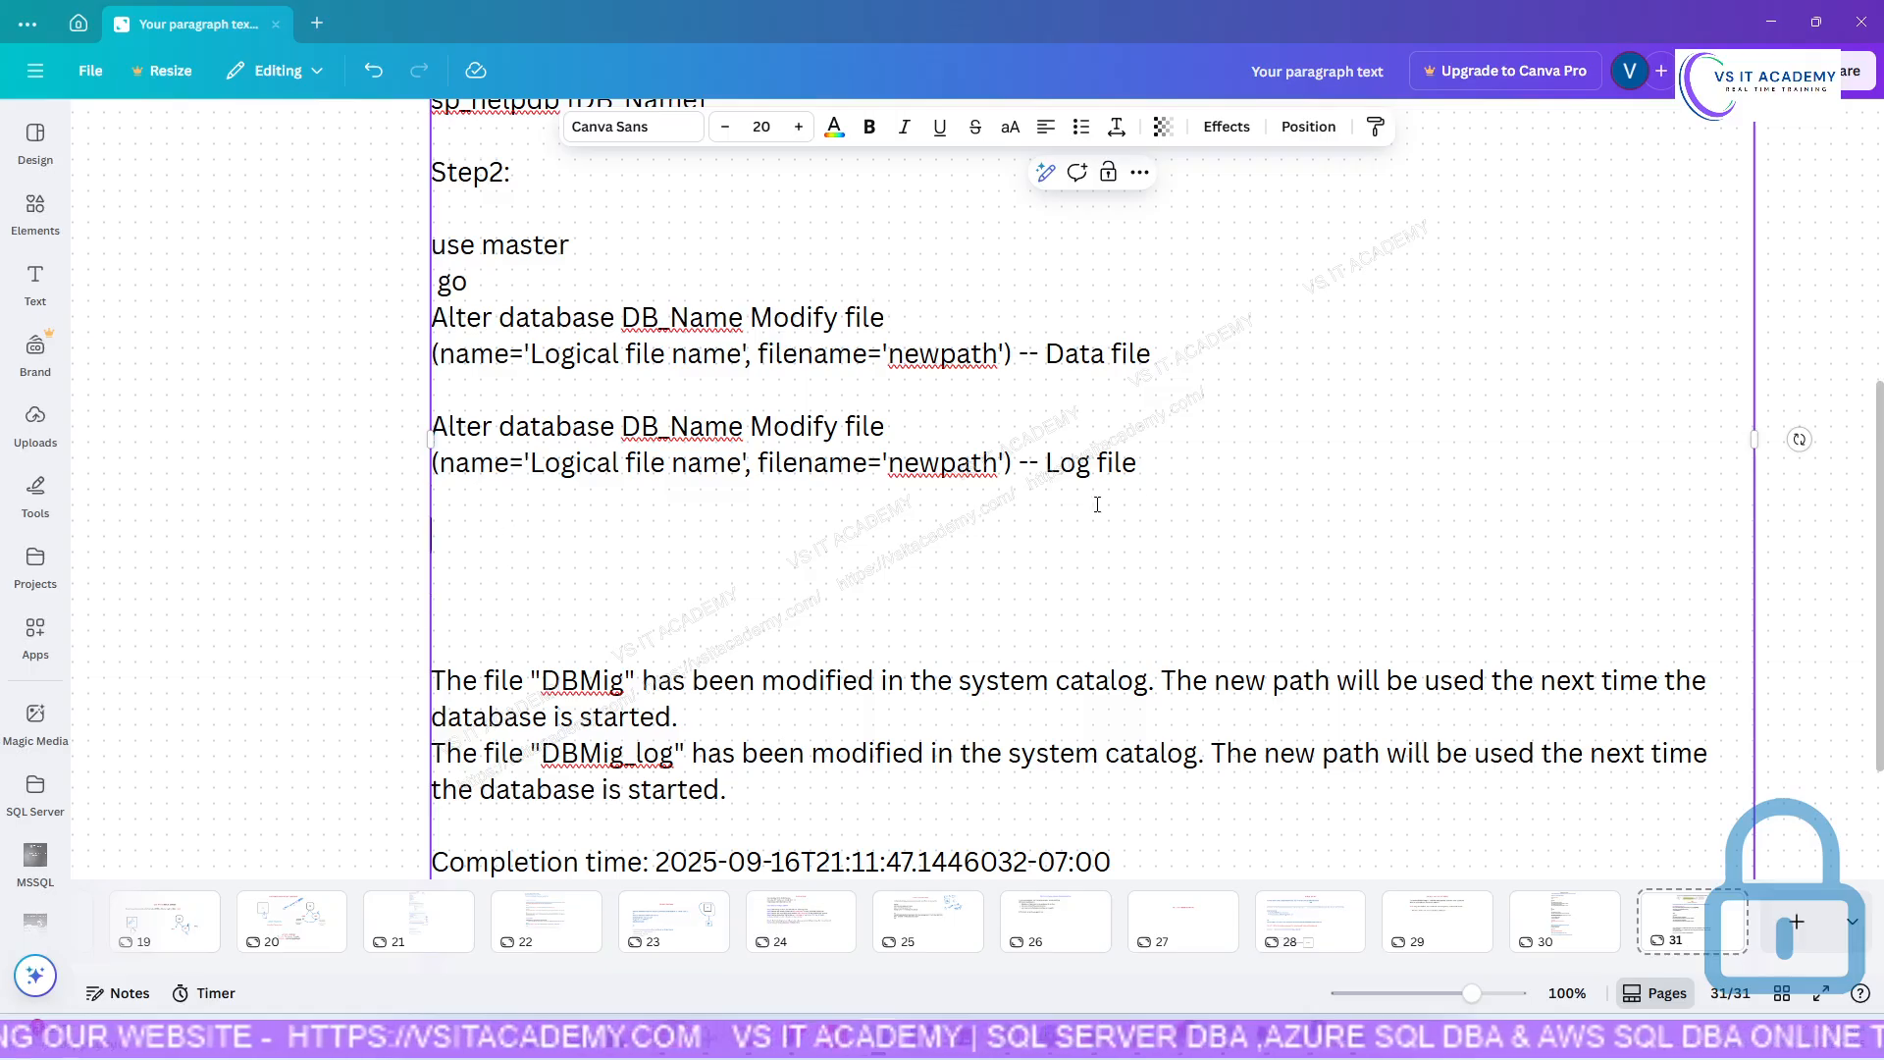
left_click(1206, 468)
key("Delete")
key("Delete")
key("Delete")
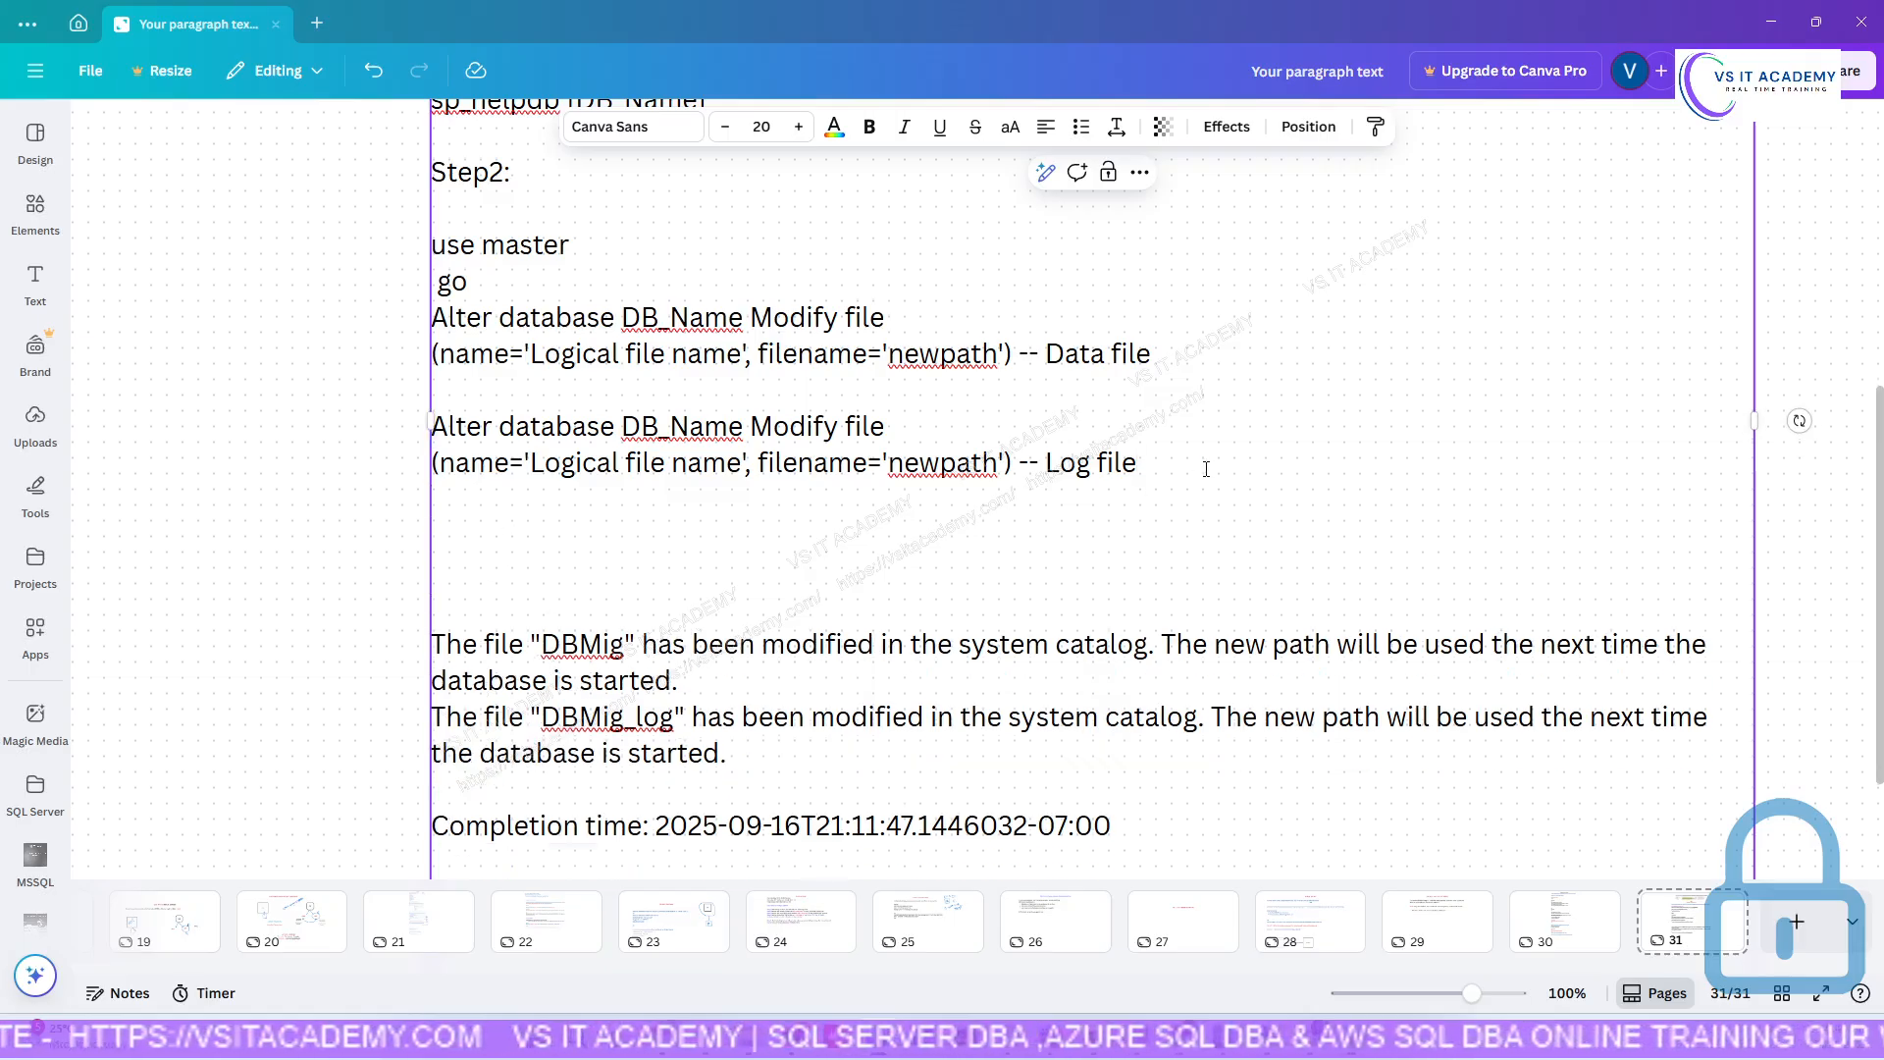
Colour the two "has been modified in the system catalog" messages dark blue.
left_click_drag(746, 687, 432, 571)
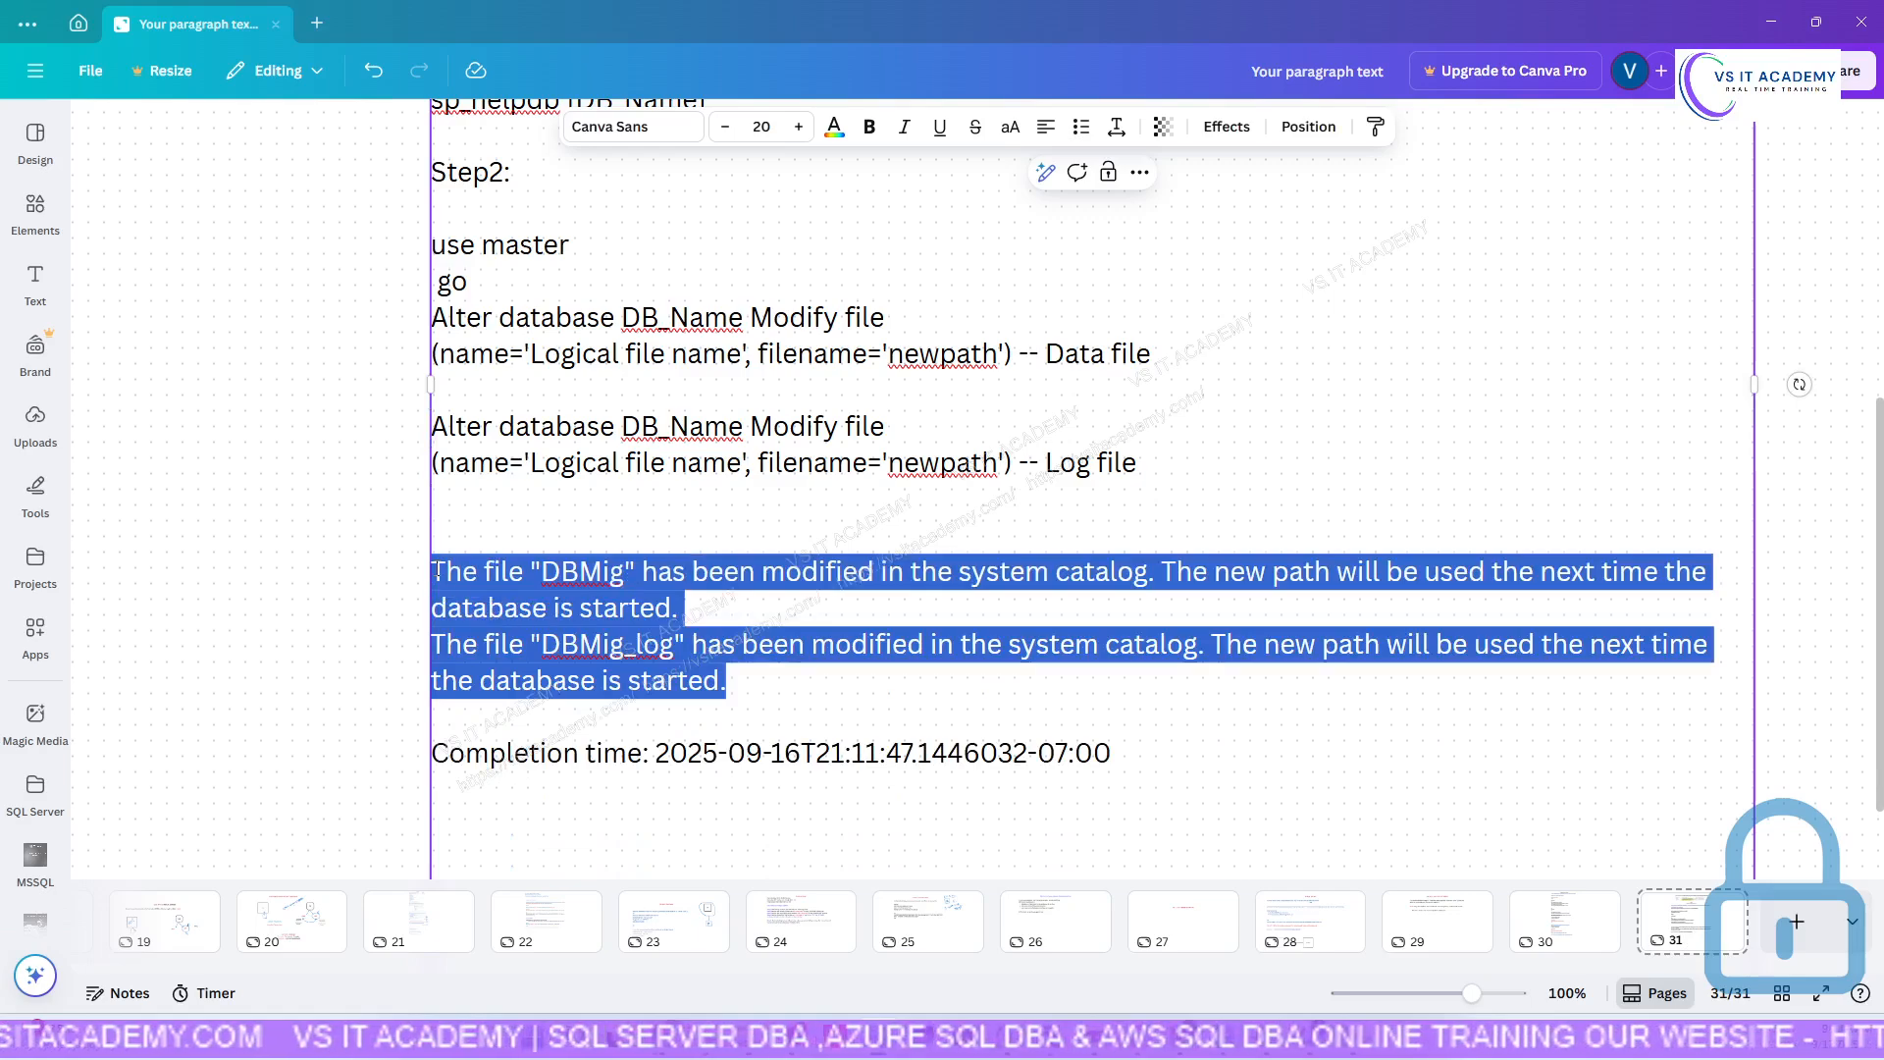
left_click(834, 142)
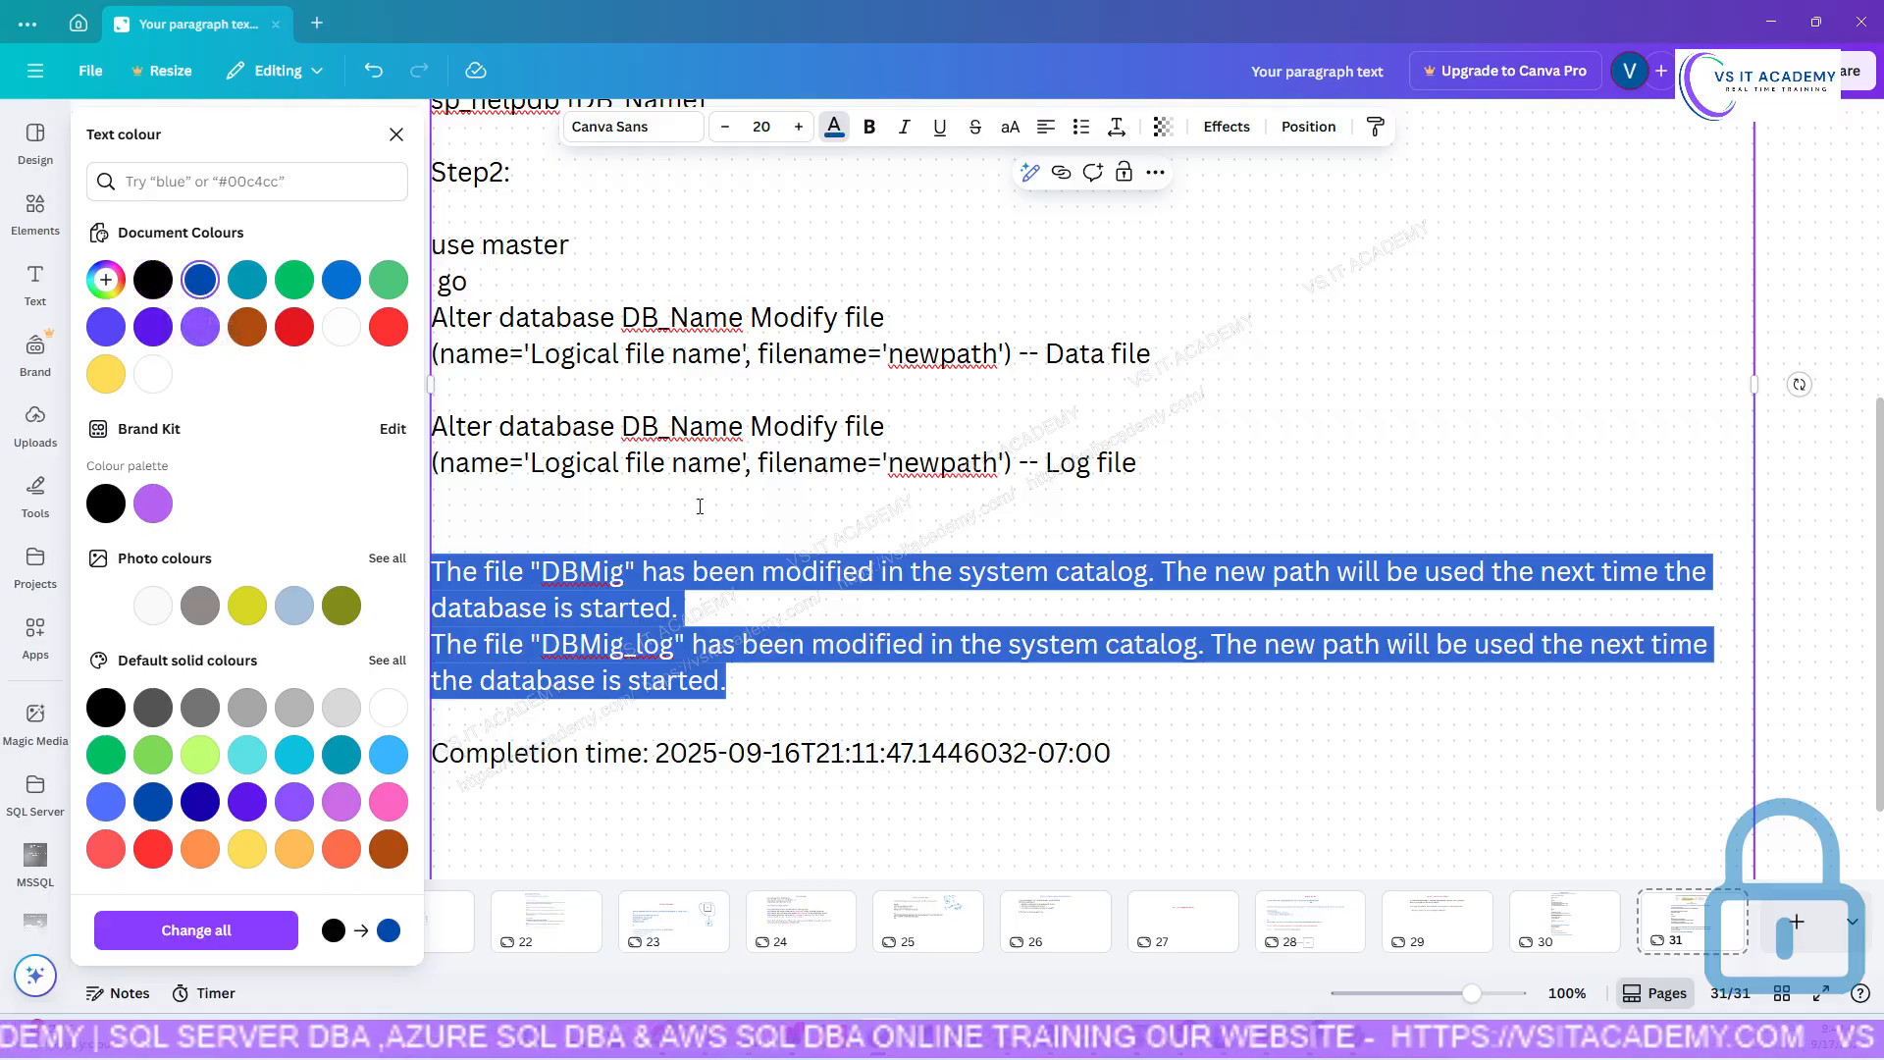
left_click(630, 523)
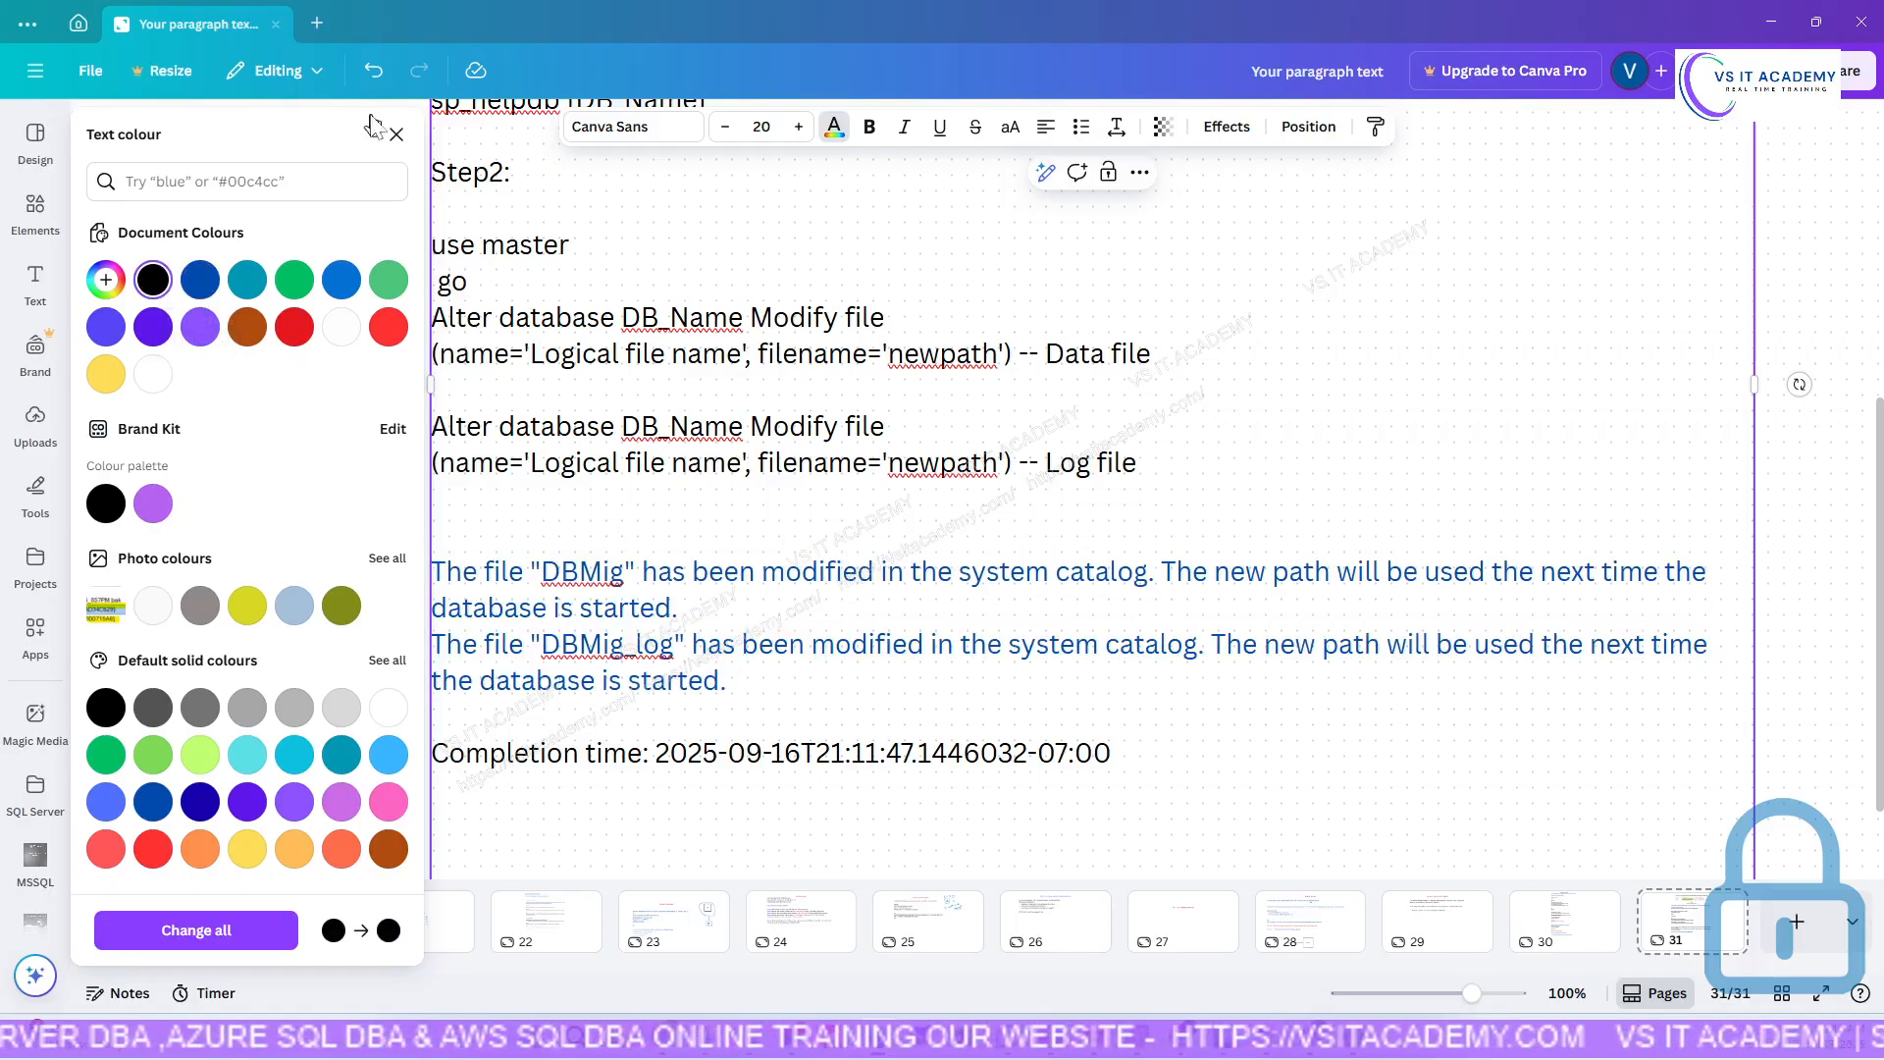
left_click(396, 134)
Colour the "Step2:" and "Step1:" labels on page 31 vivid red (#e7191f).
scroll(500, 418, "up", 3)
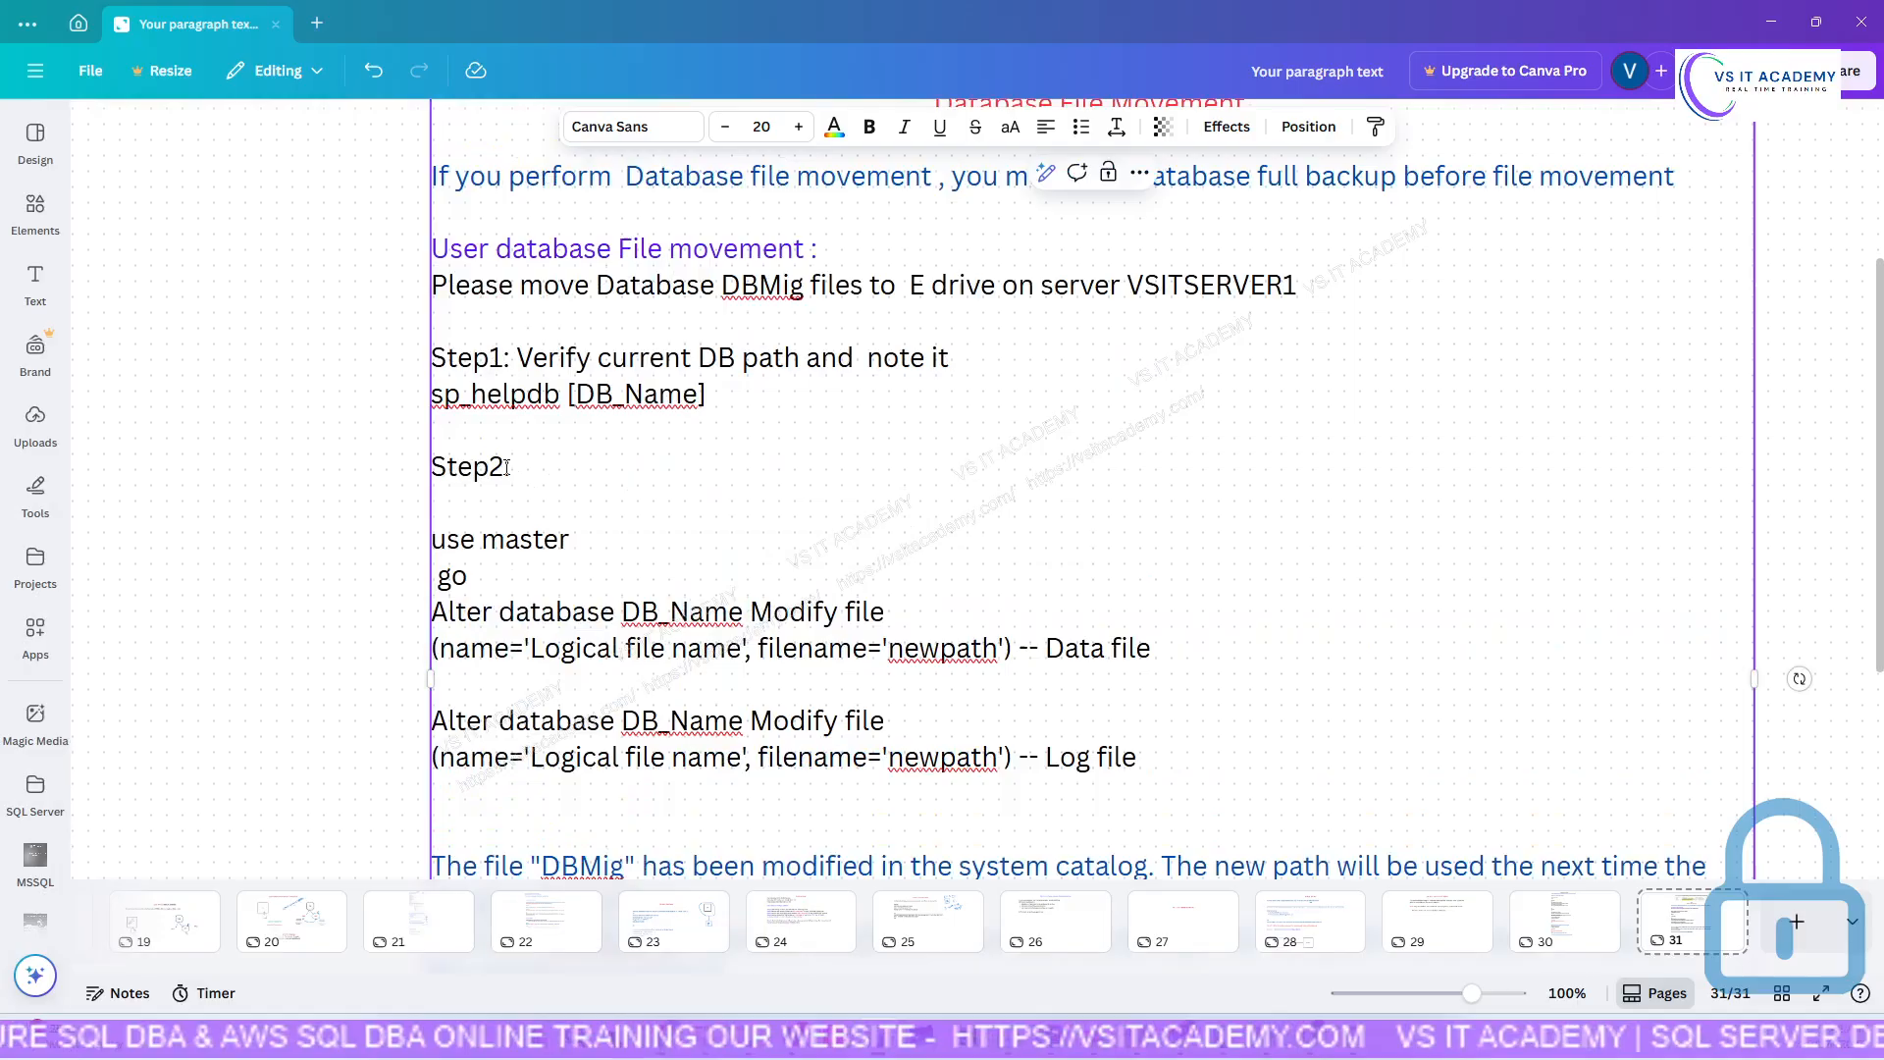
left_click_drag(543, 467, 430, 467)
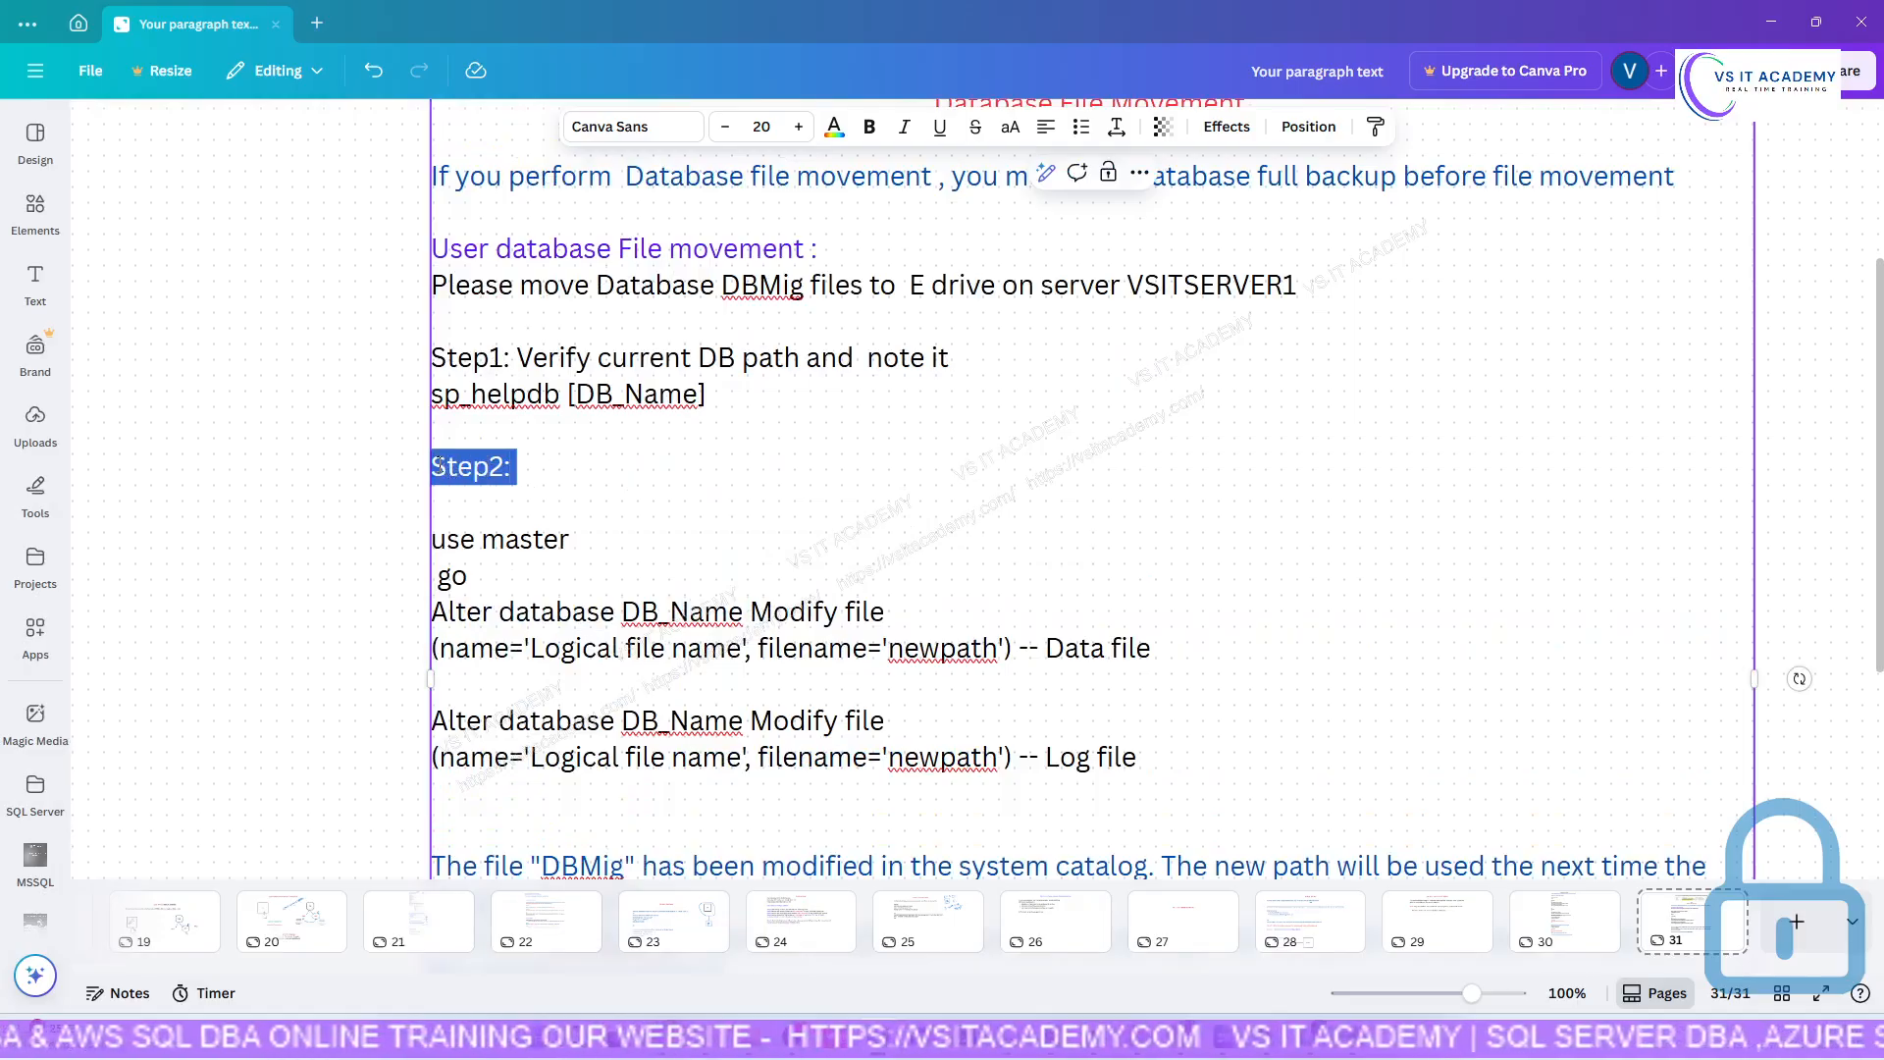
left_click(835, 129)
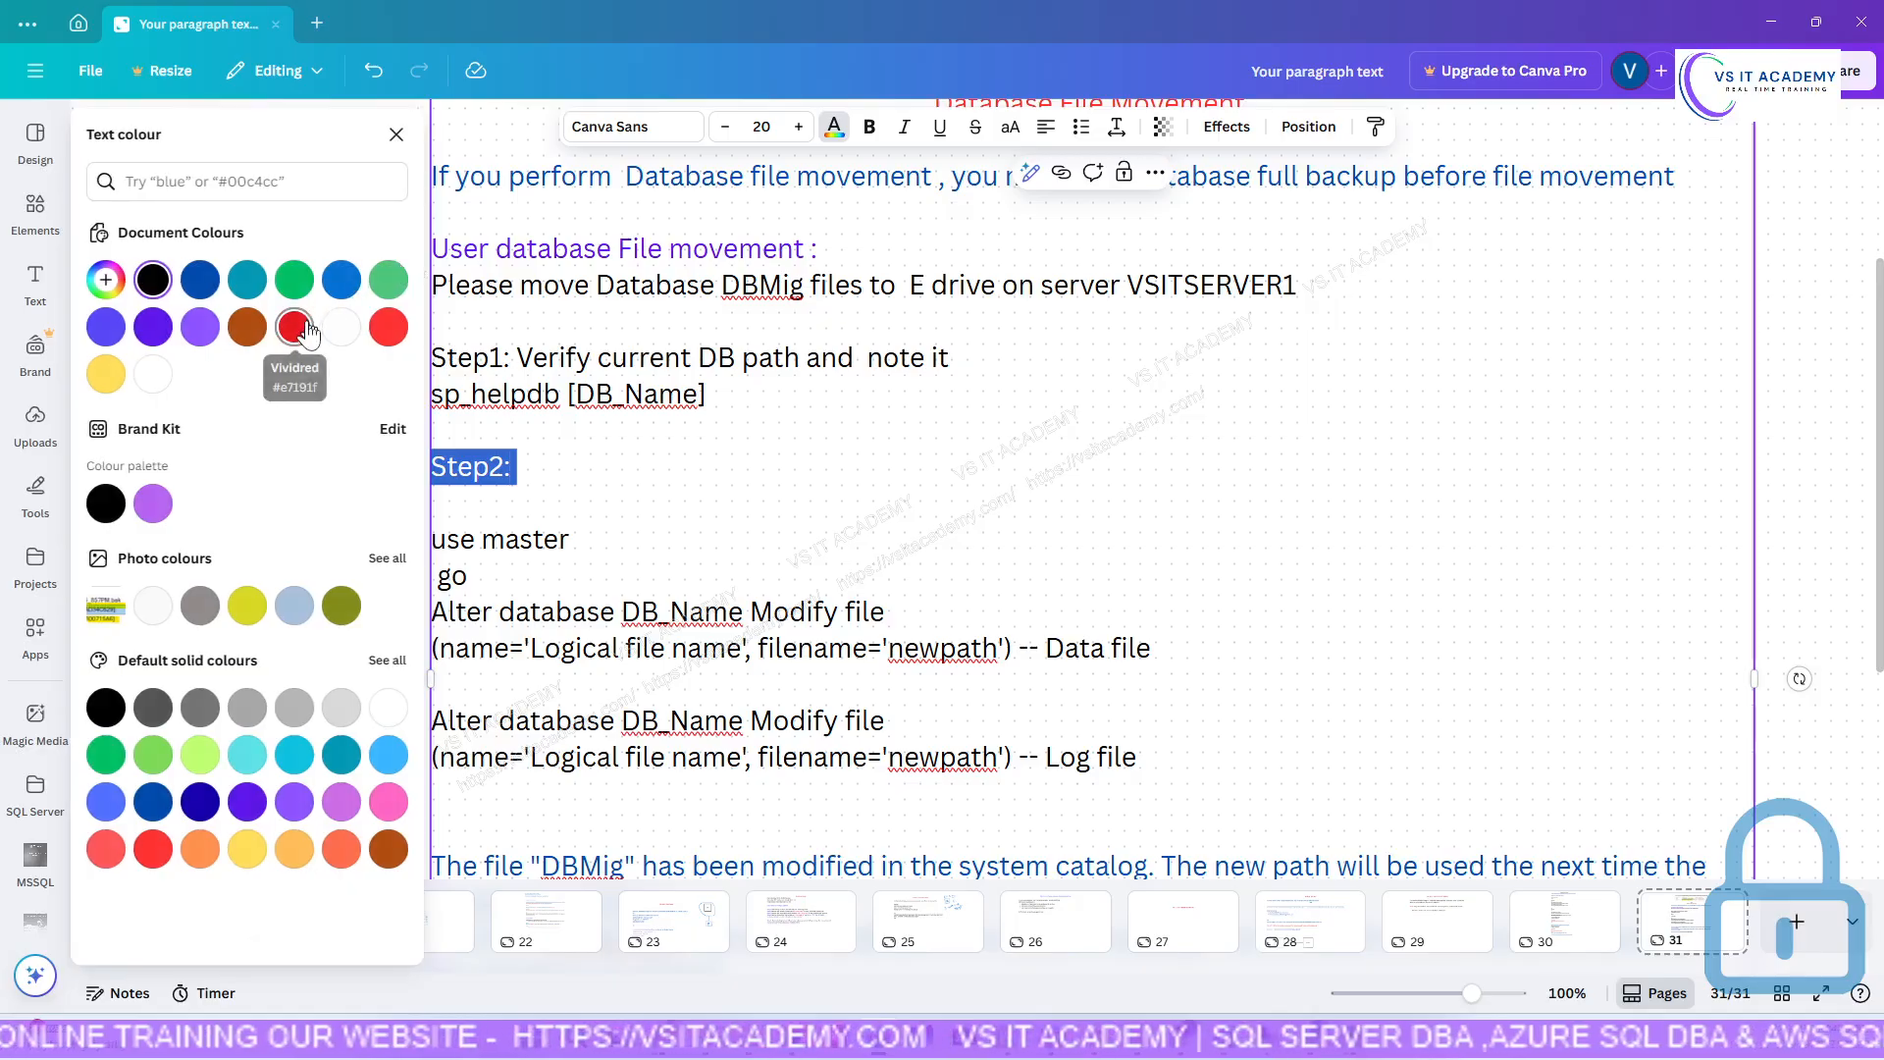
left_click(399, 136)
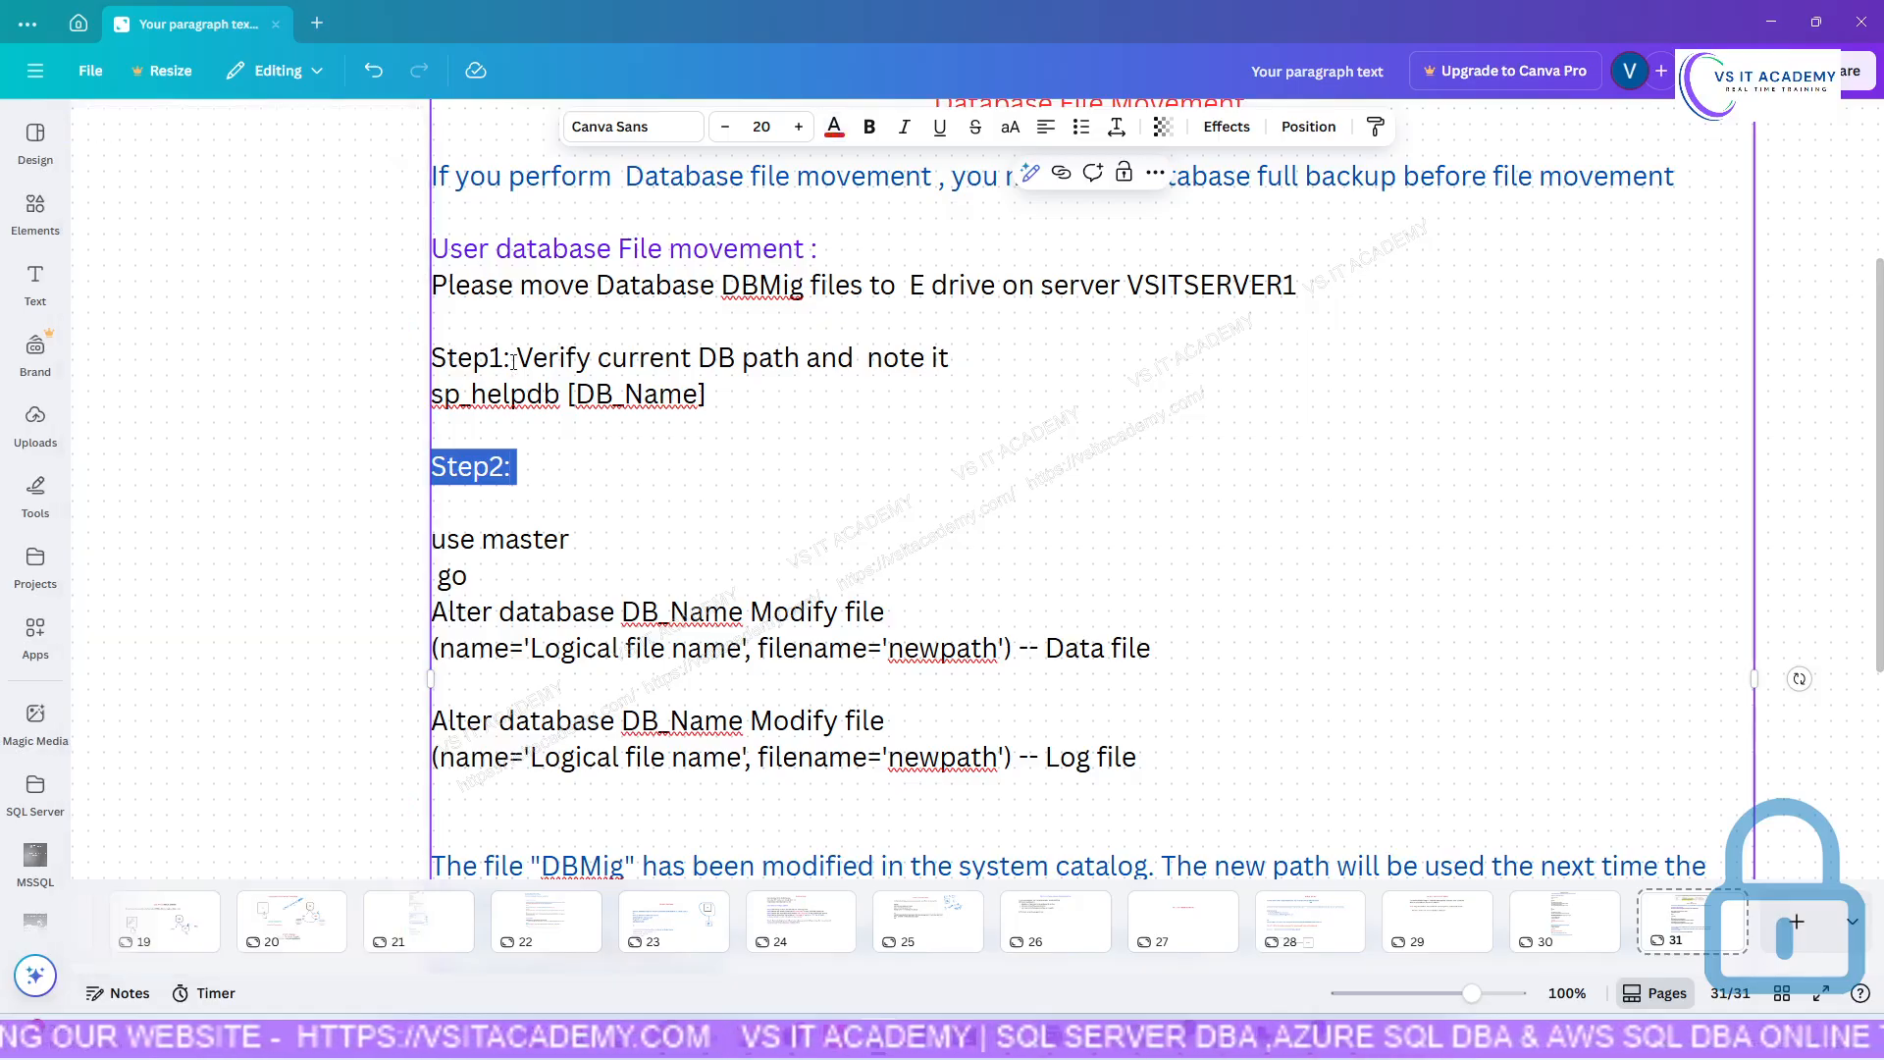
left_click_drag(513, 361, 430, 361)
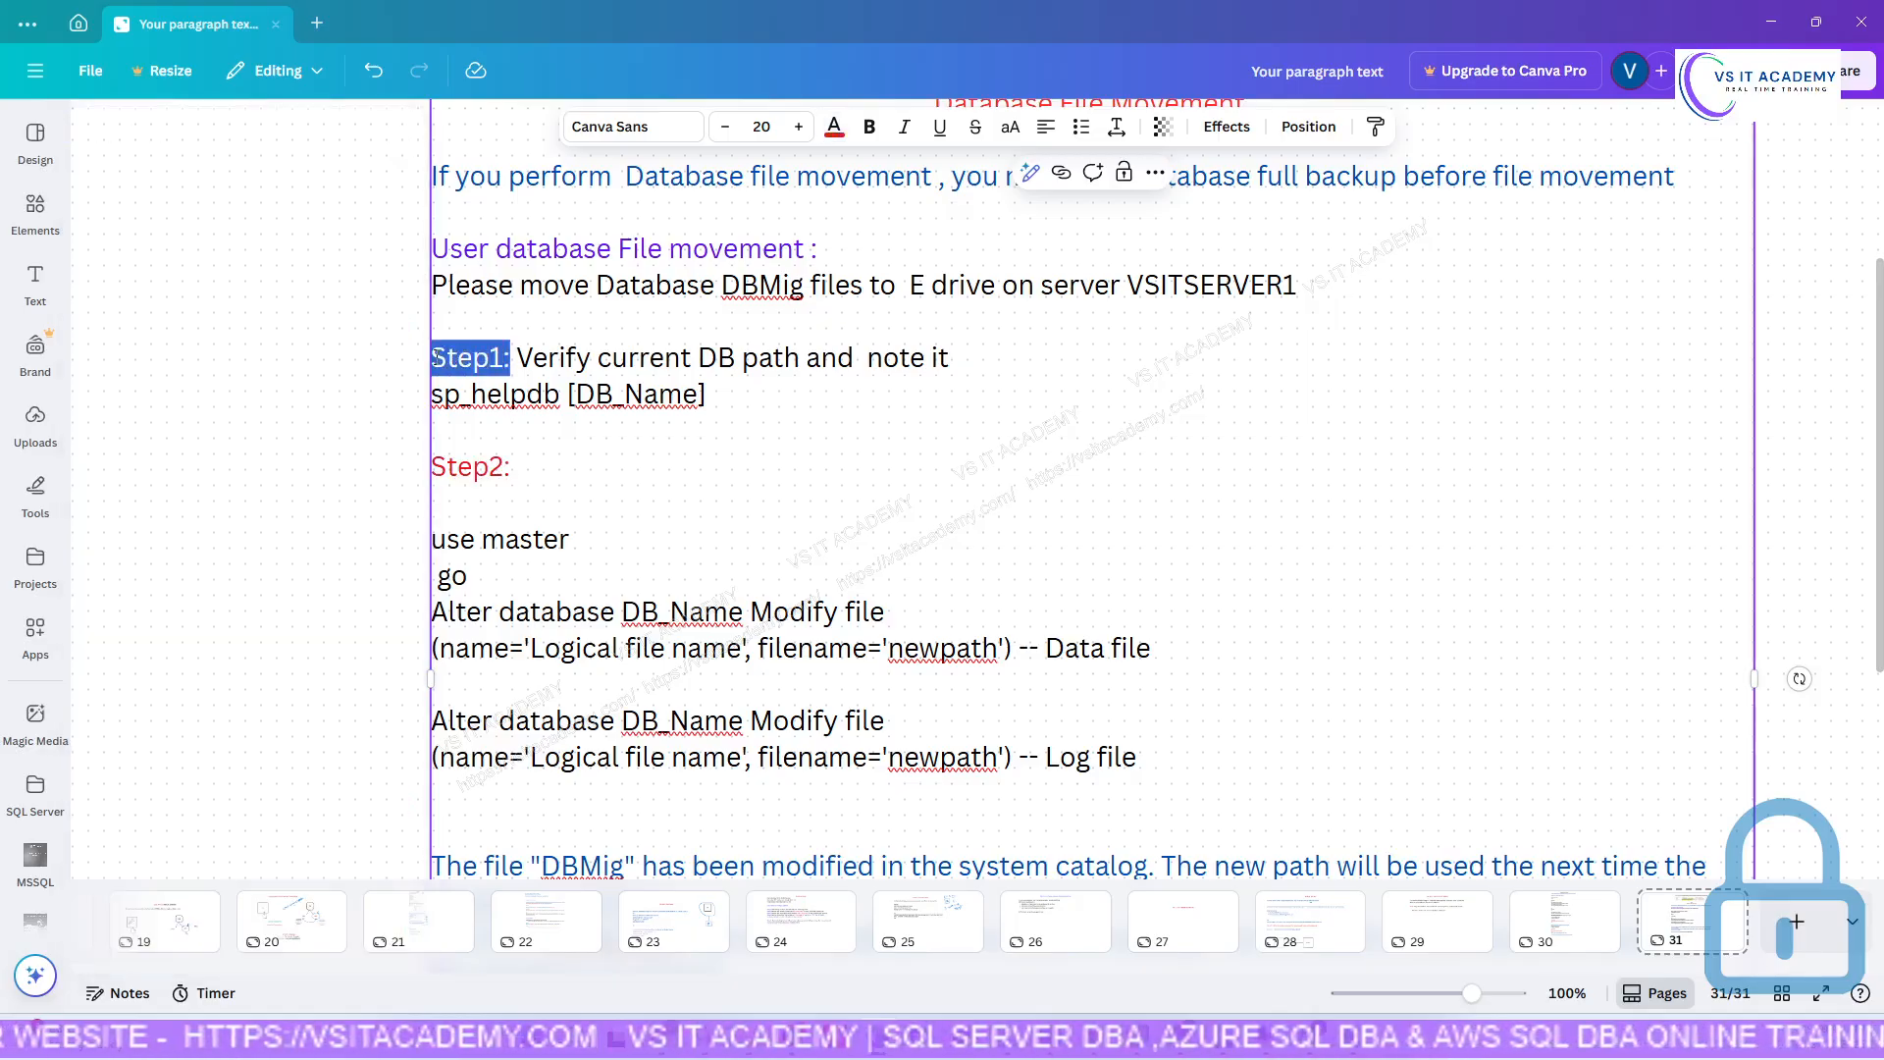
left_click(833, 138)
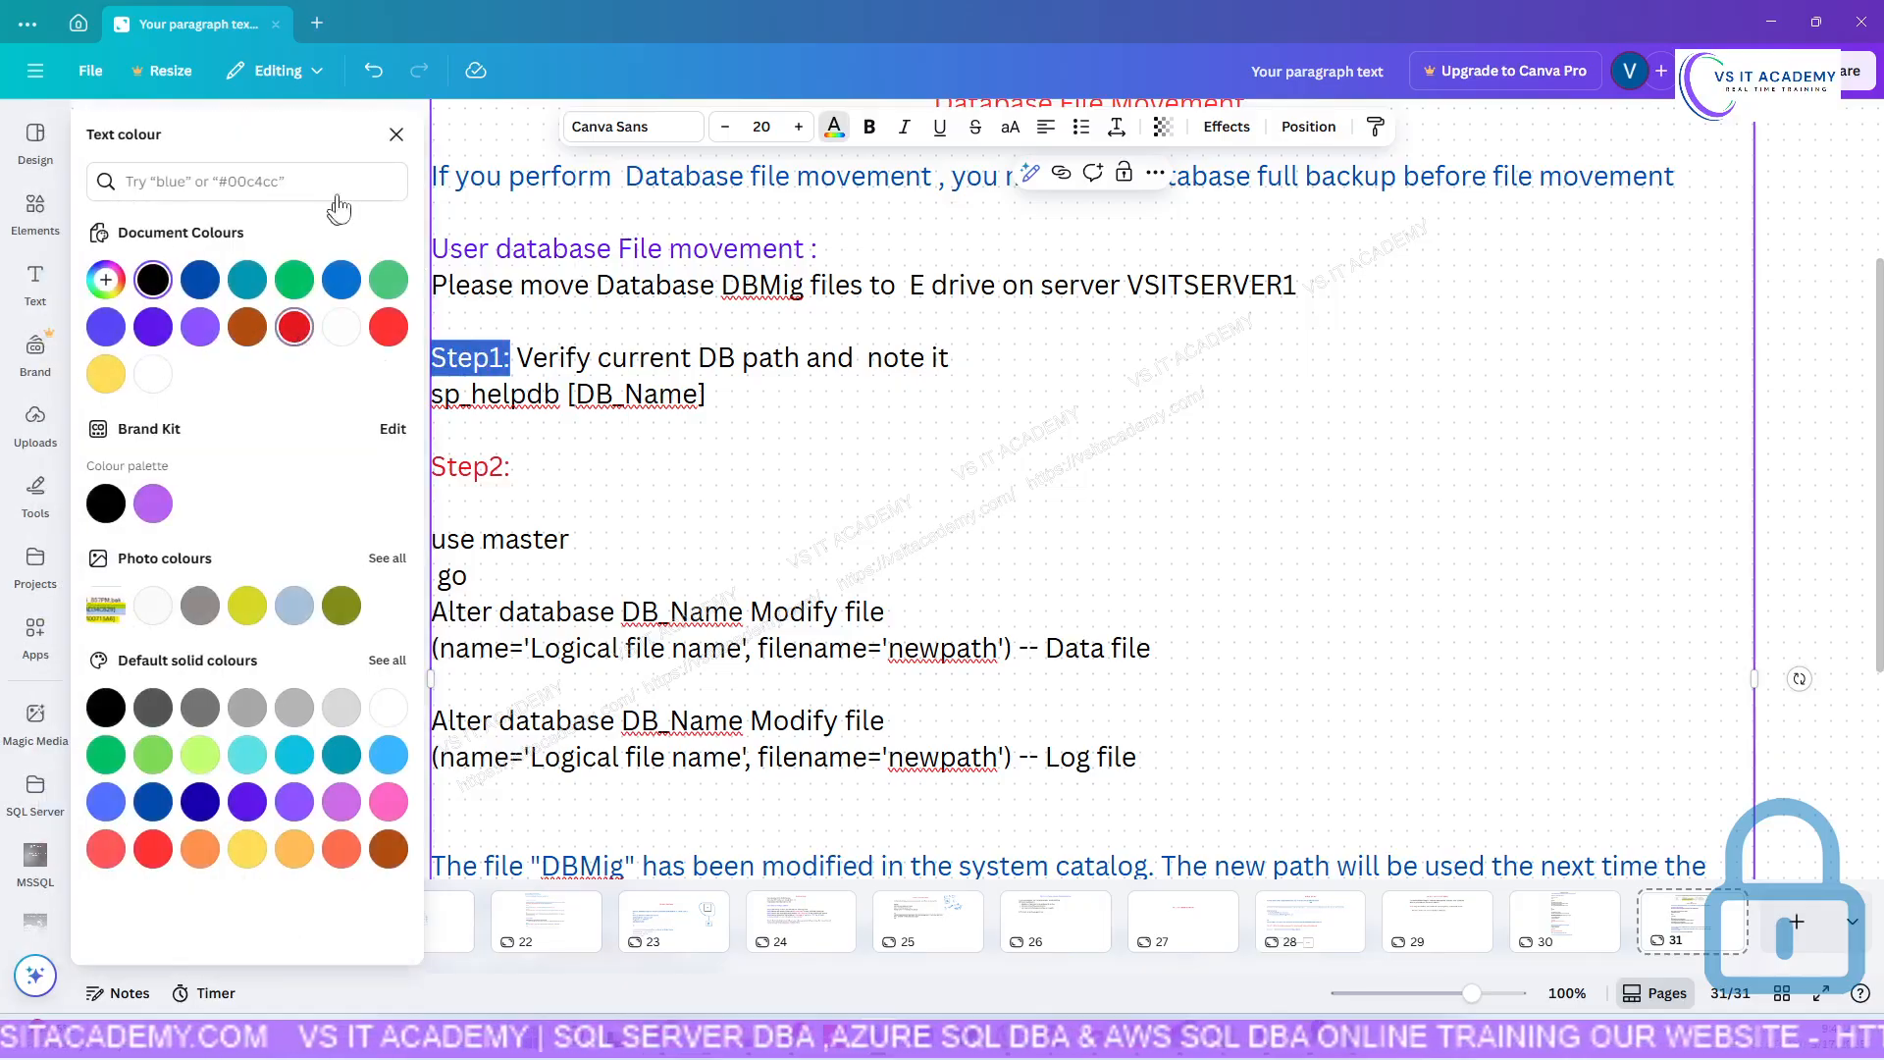
left_click(398, 134)
left_click(736, 498)
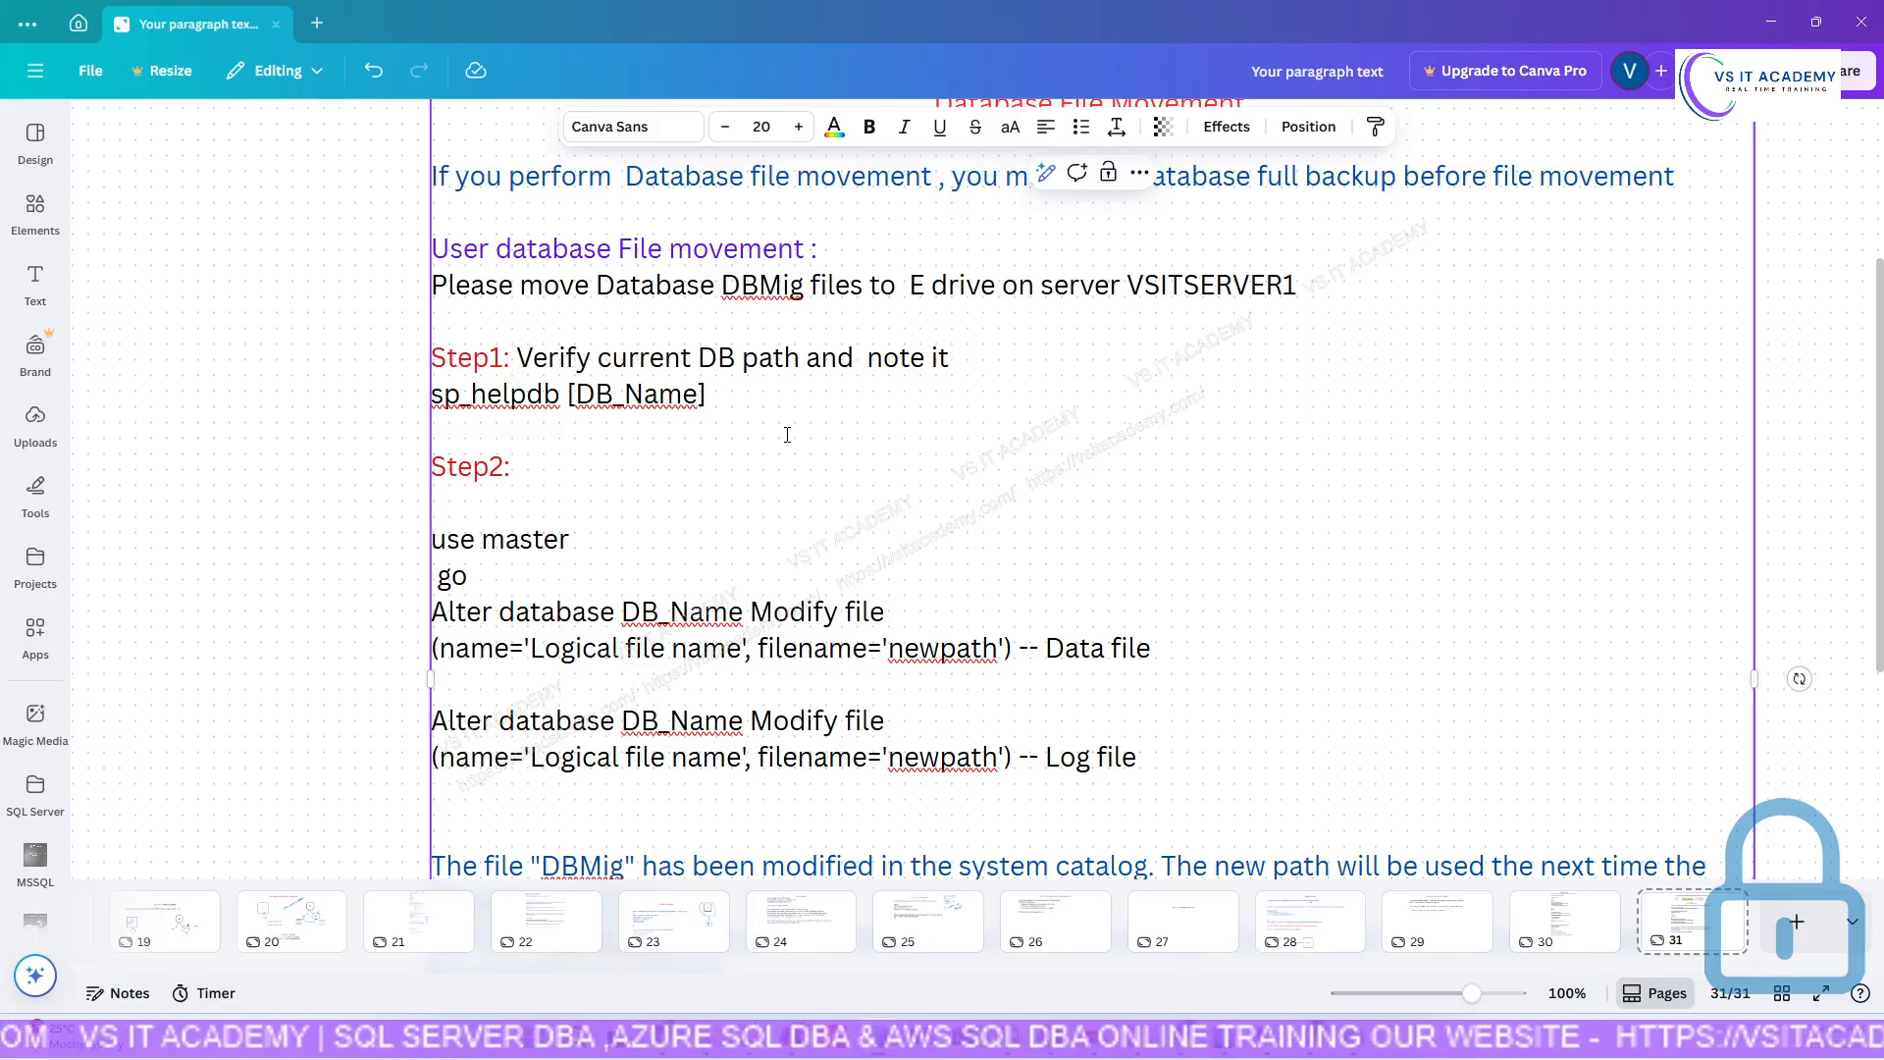
Delete the Completion time line and the blank line above it, below the two "has been modified in the system catalog" messages.
scroll(787, 435, "down", 2)
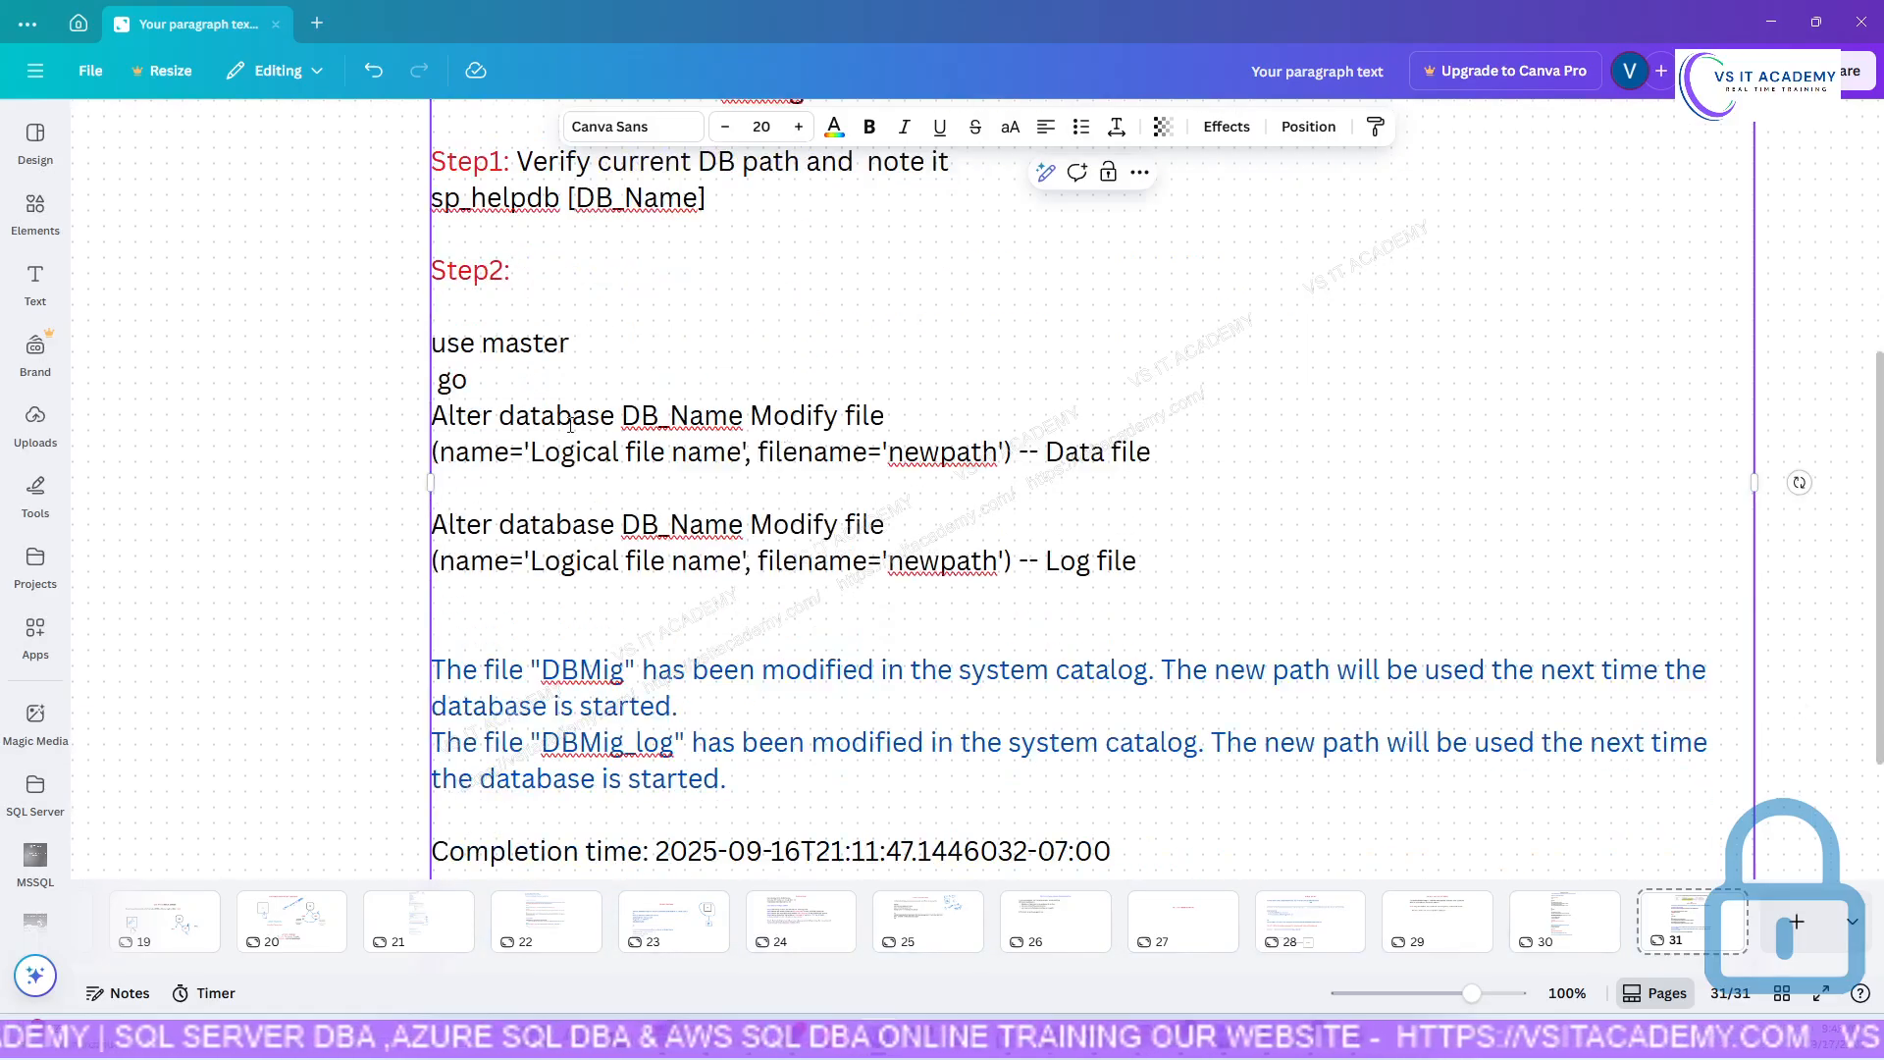
scroll(569, 424, "down", 1)
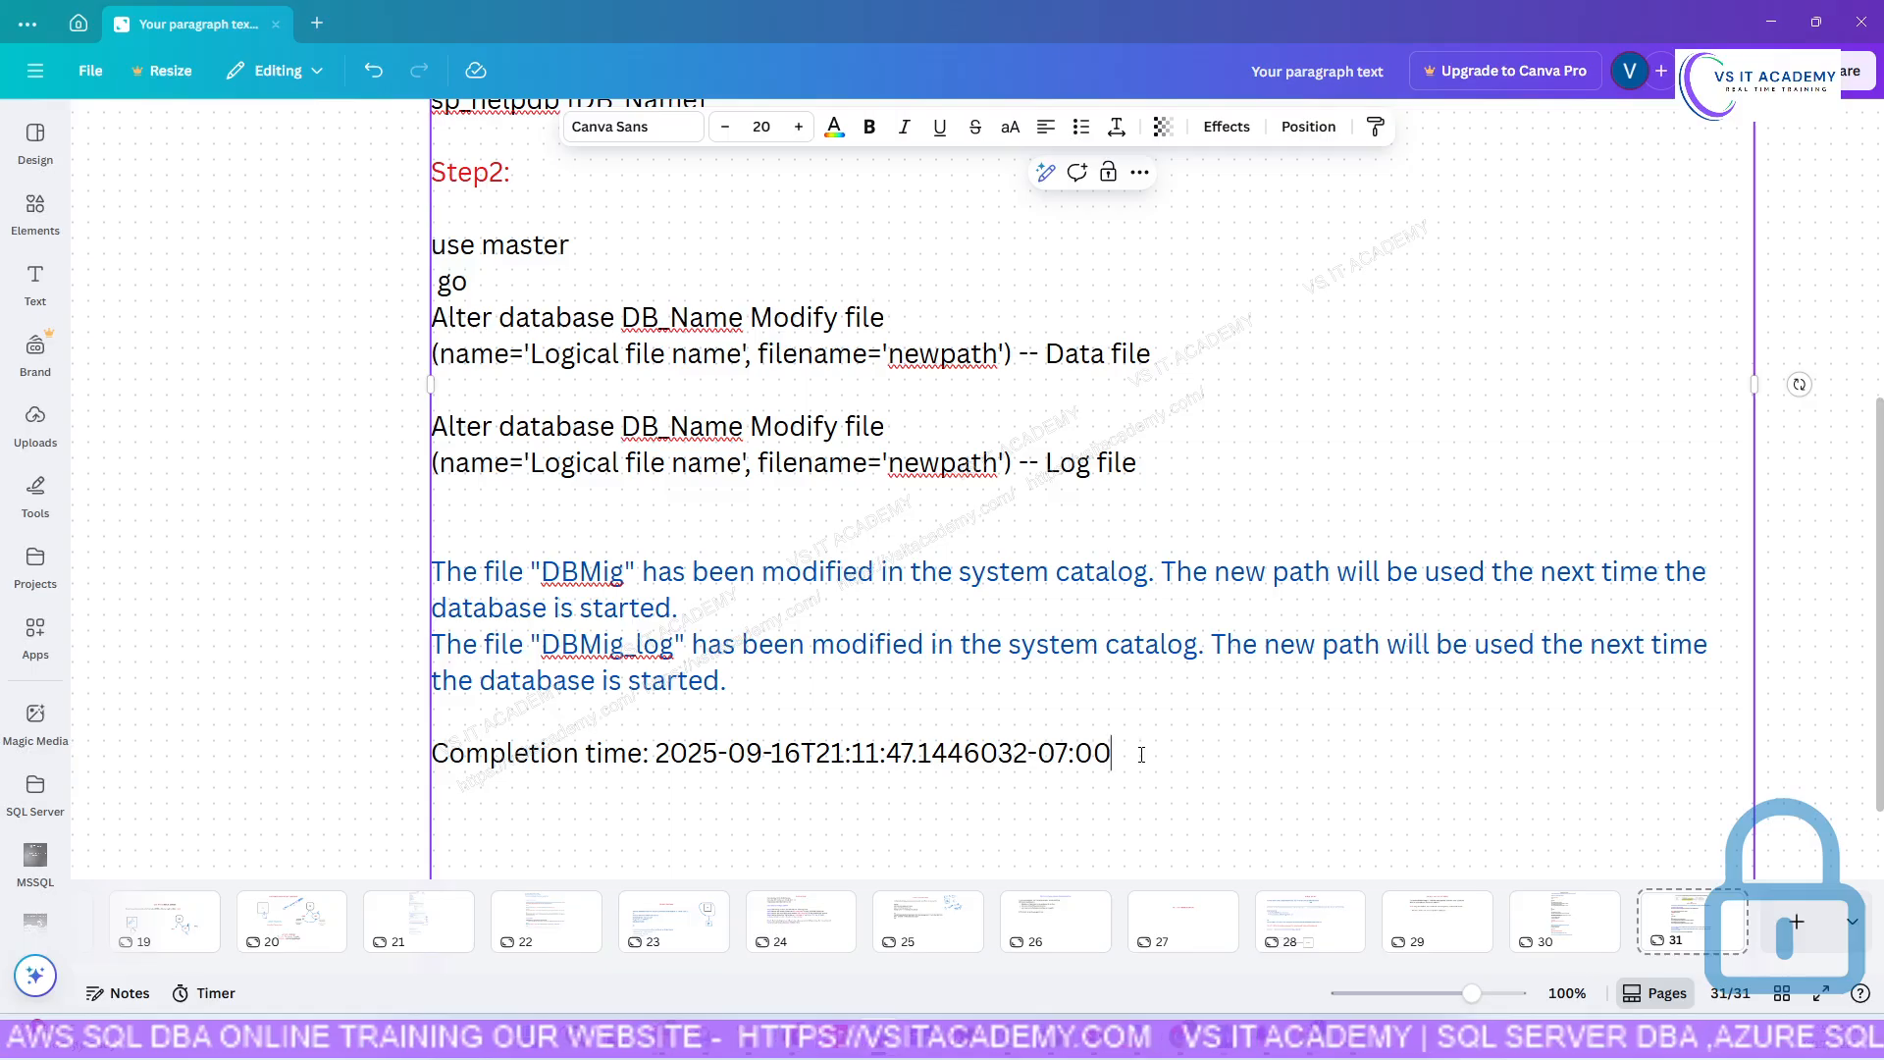
left_click_drag(1142, 754, 453, 734)
key("BackSpace")
key("BackSpace")
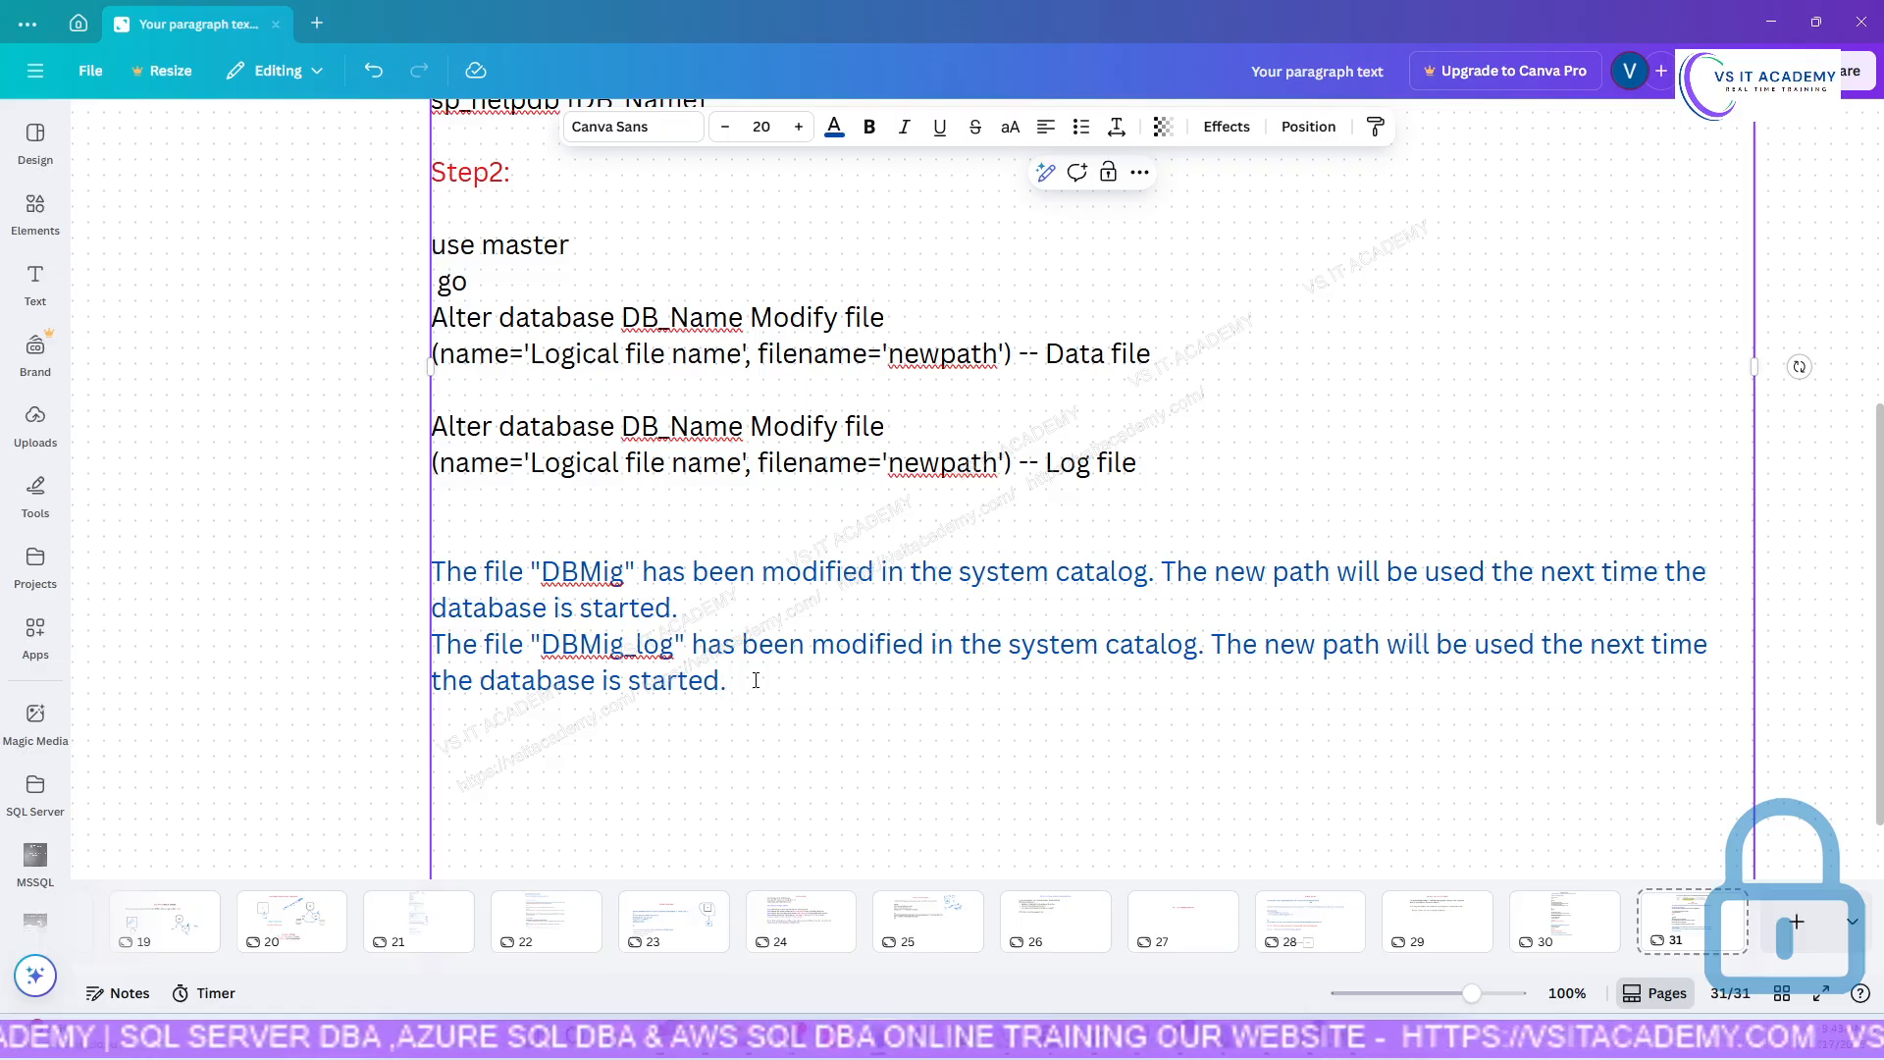
left_click(1267, 1047)
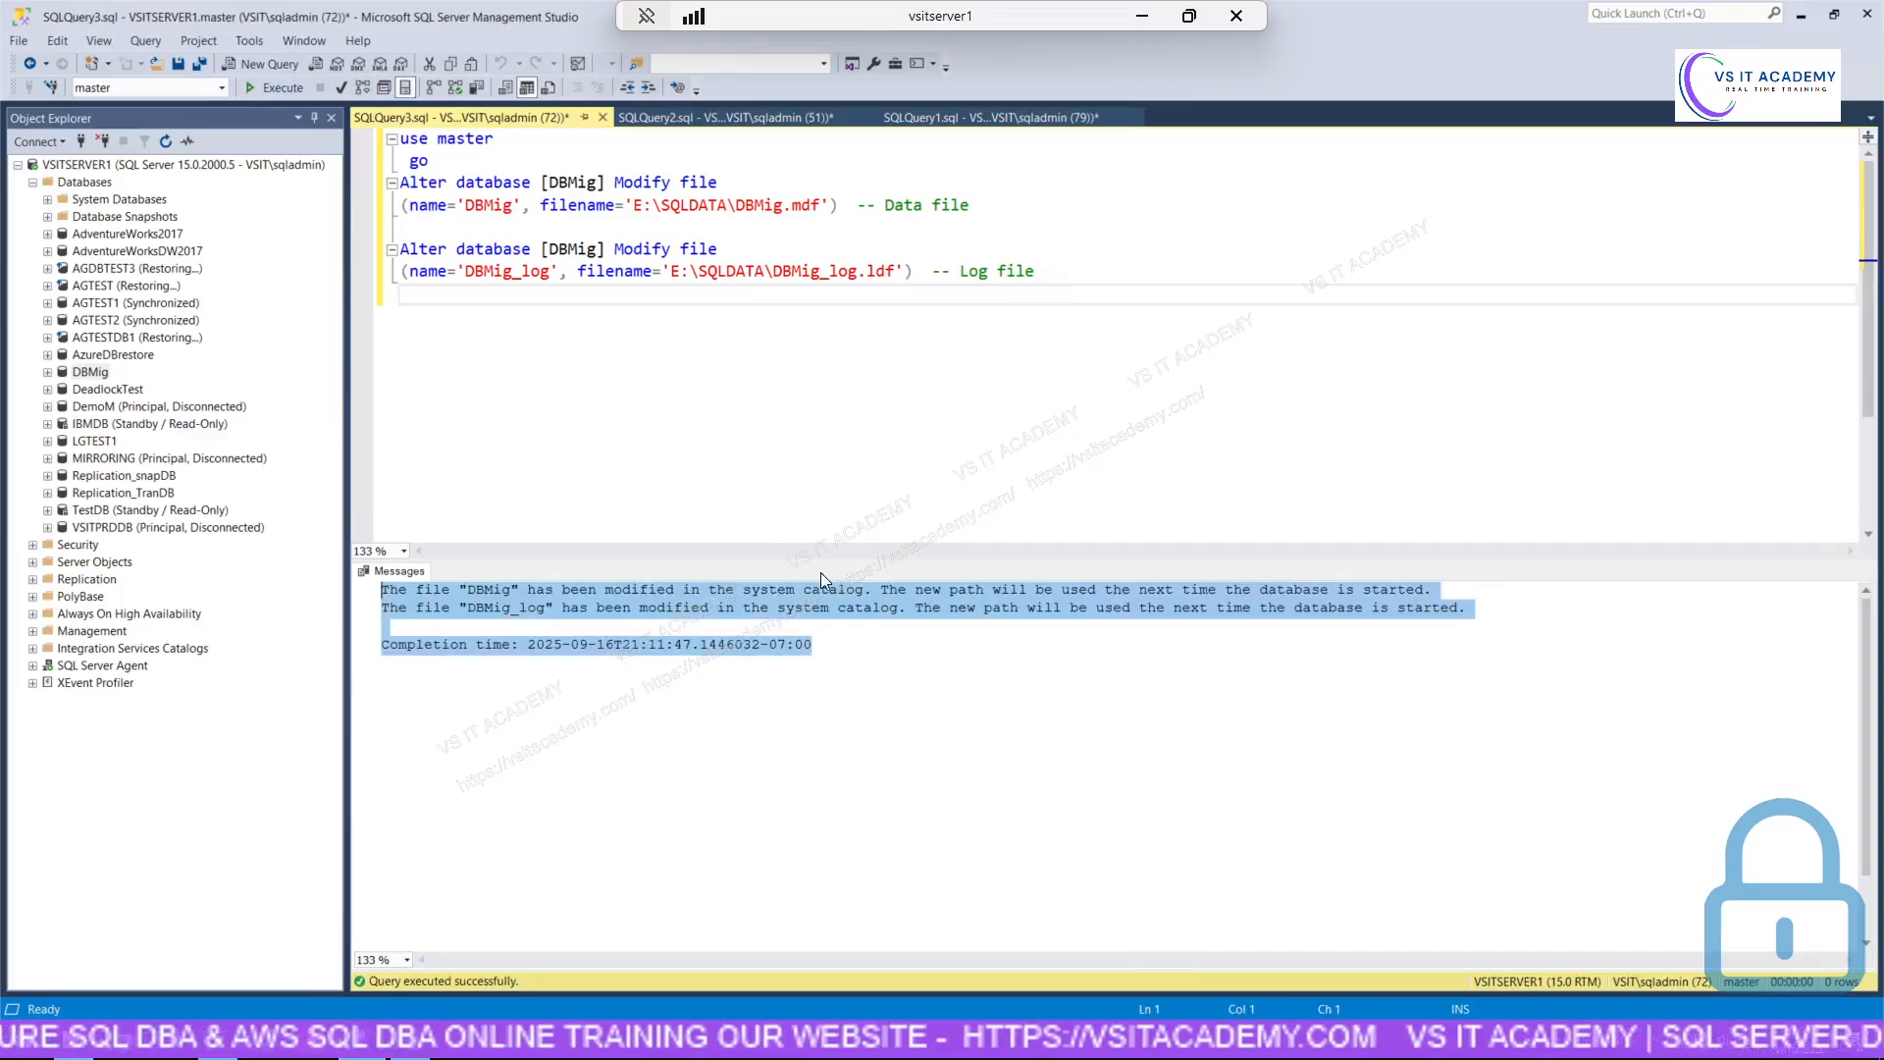
left_click(891, 593)
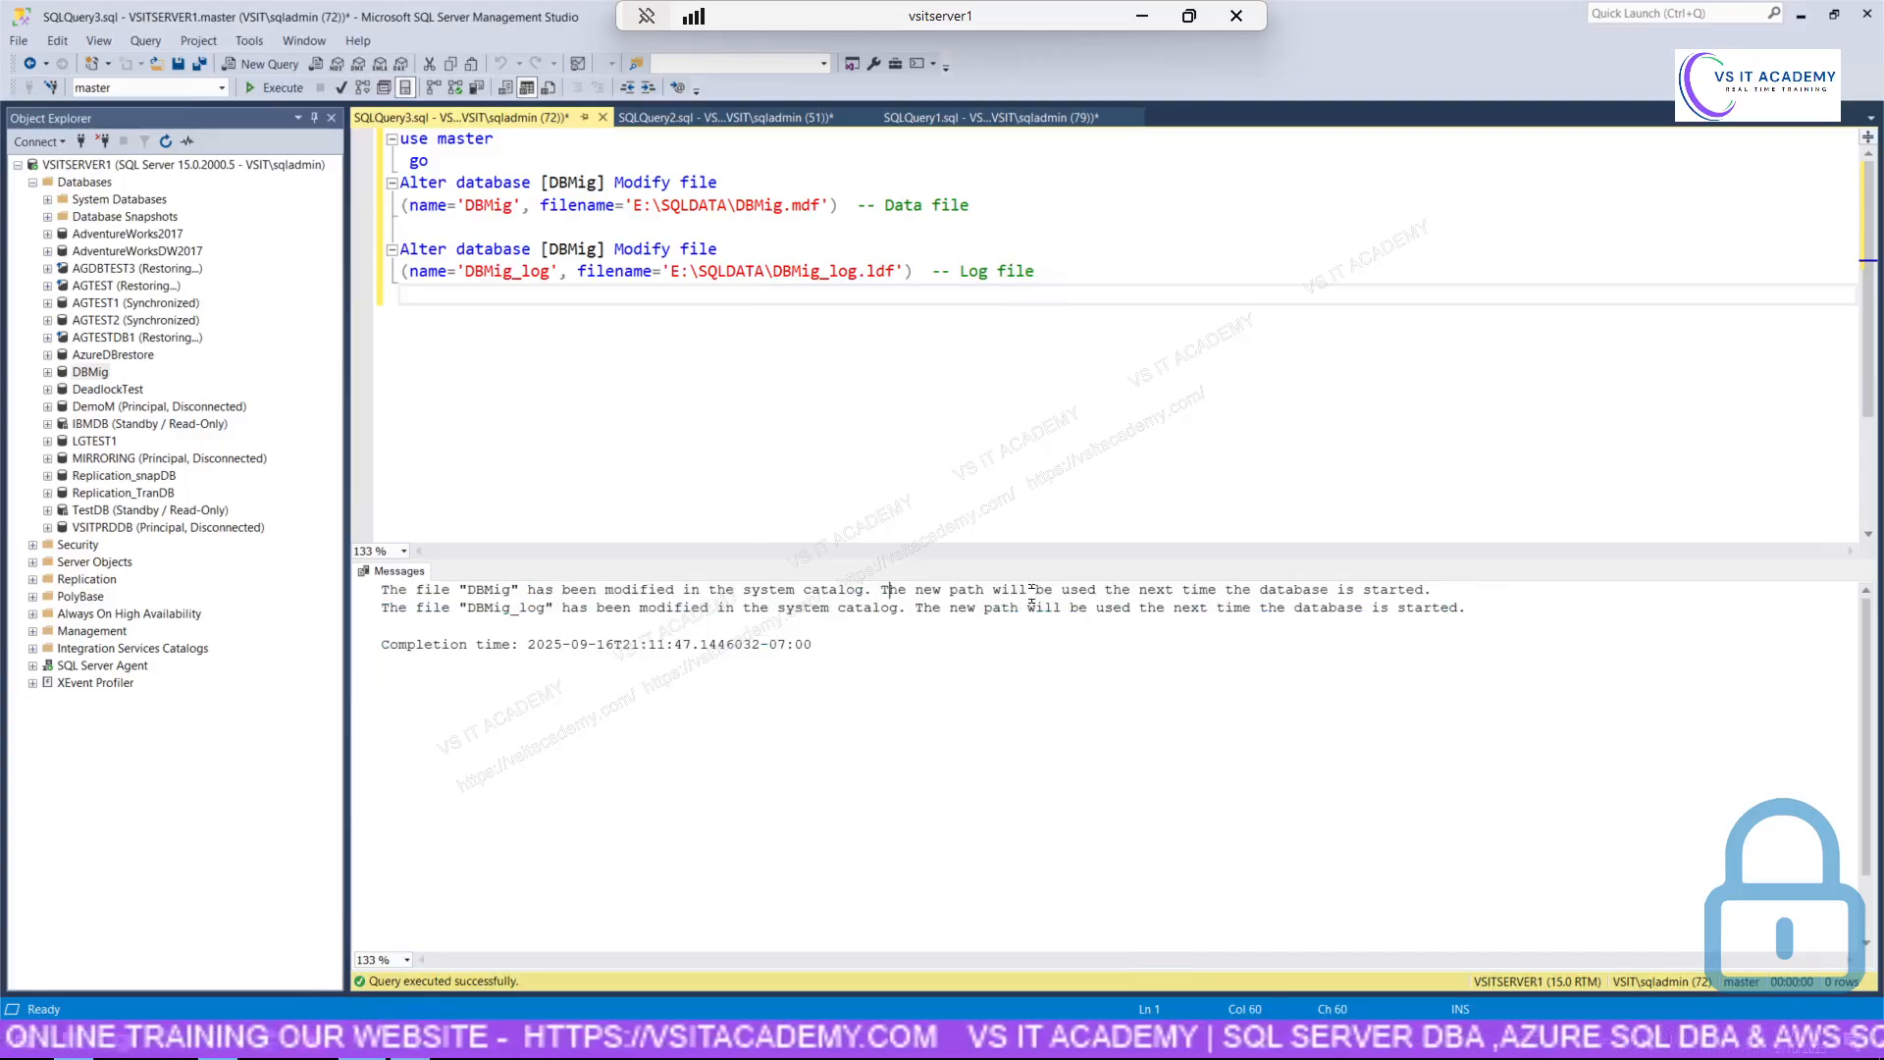
left_click(1141, 15)
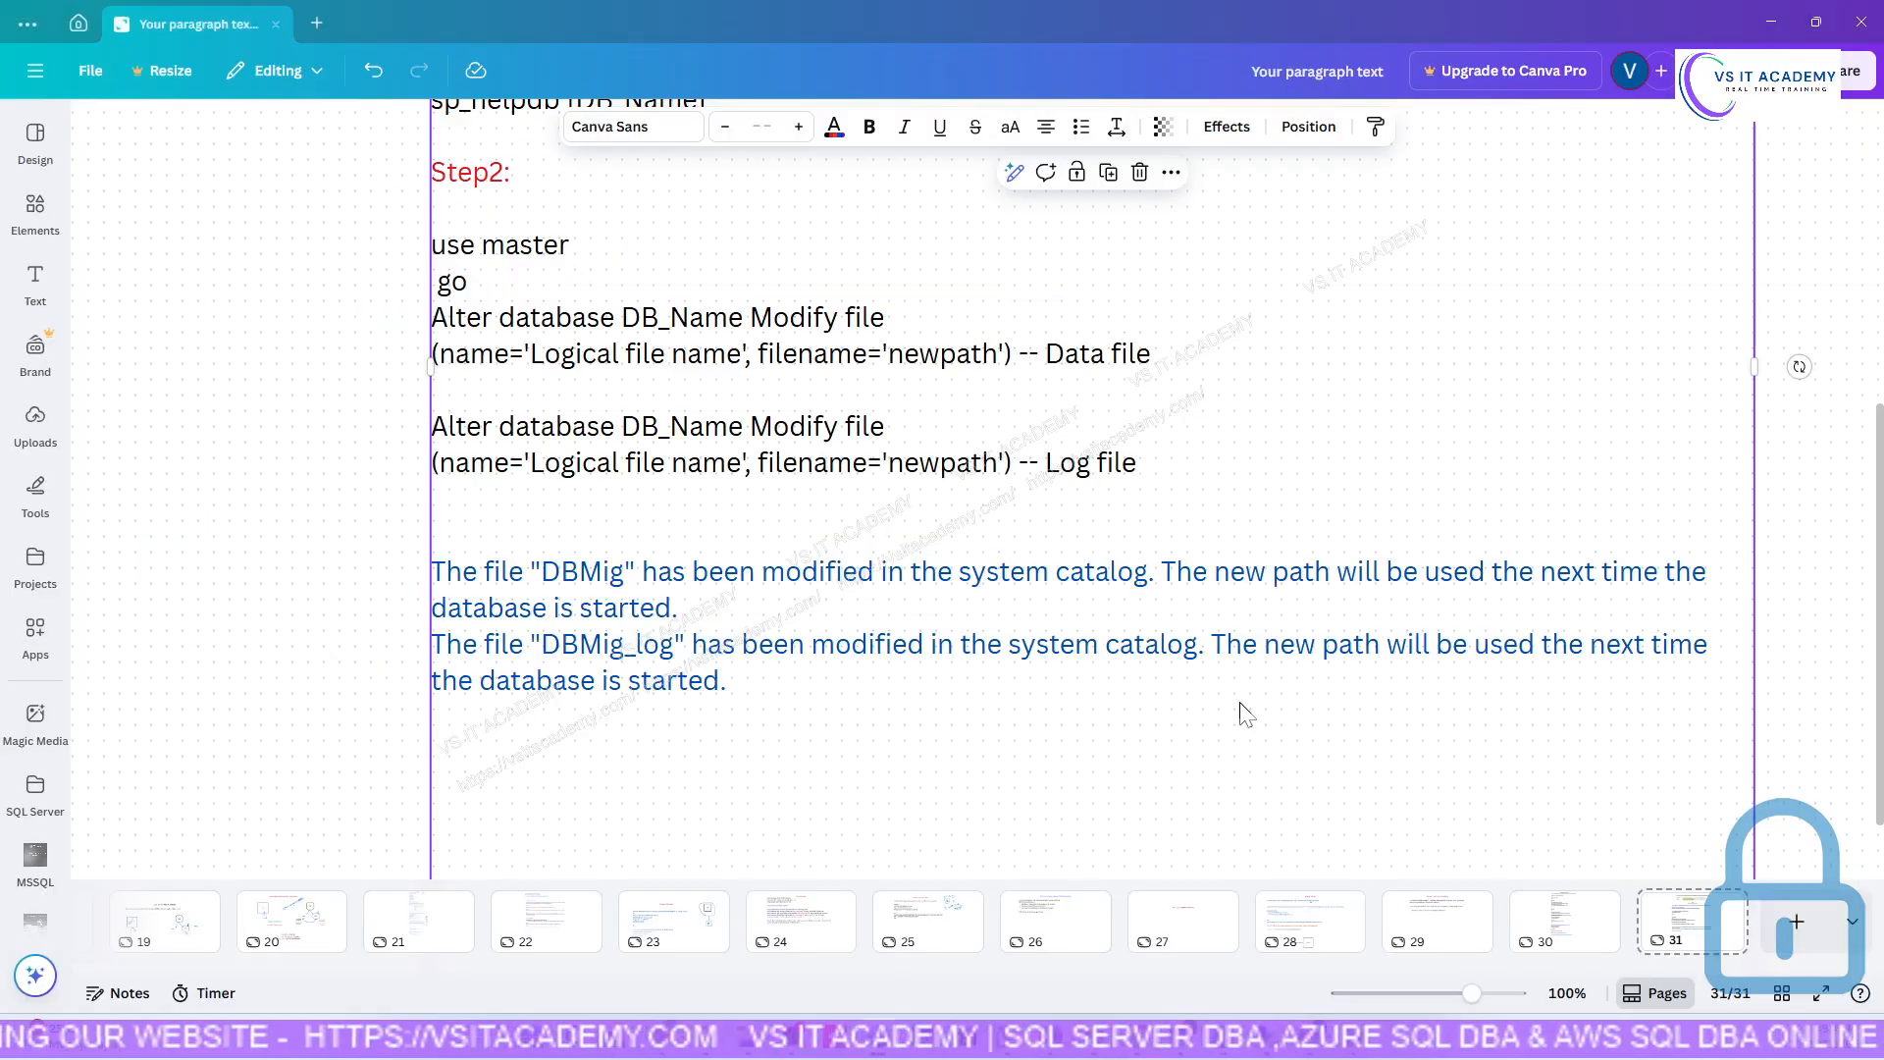
Copy the Step3 block on page 30, from "Step3: Bring Database offline" through the GO after the SET OFFLINE statement.
left_click(1565, 942)
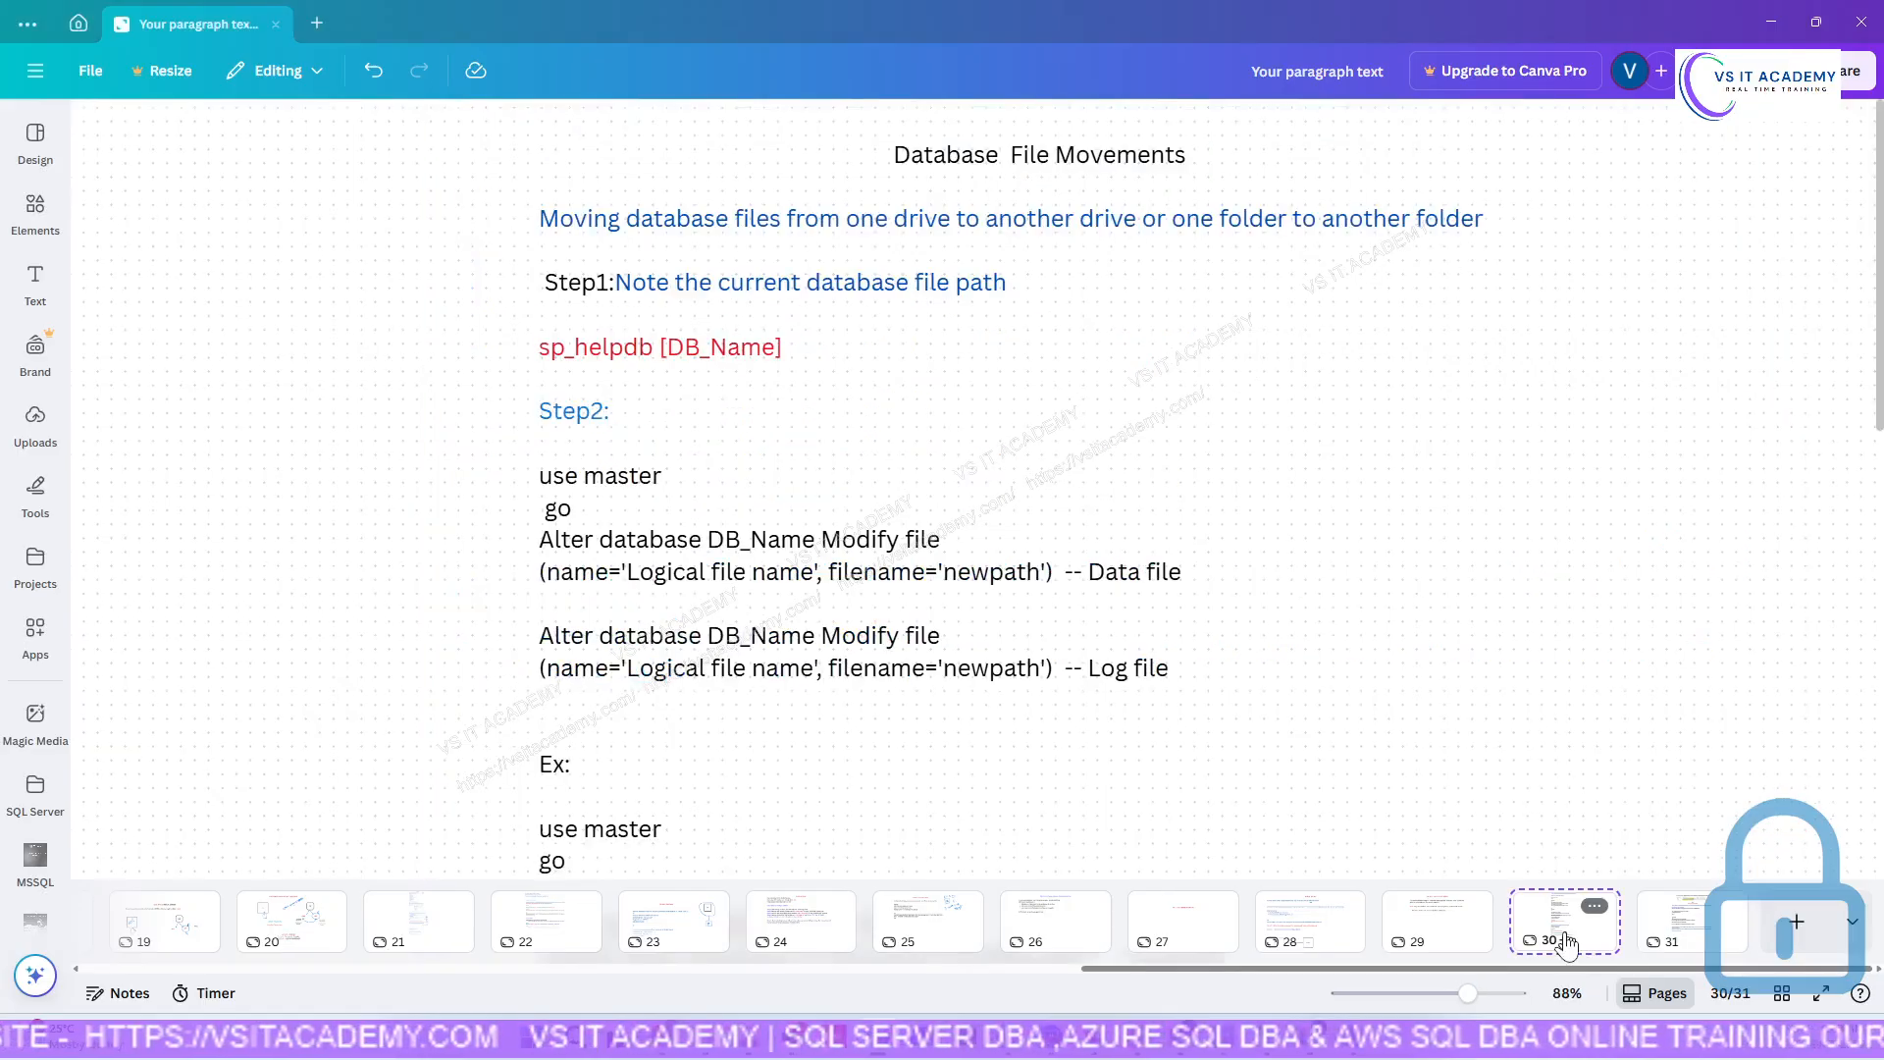
scroll(624, 471, "down", 8)
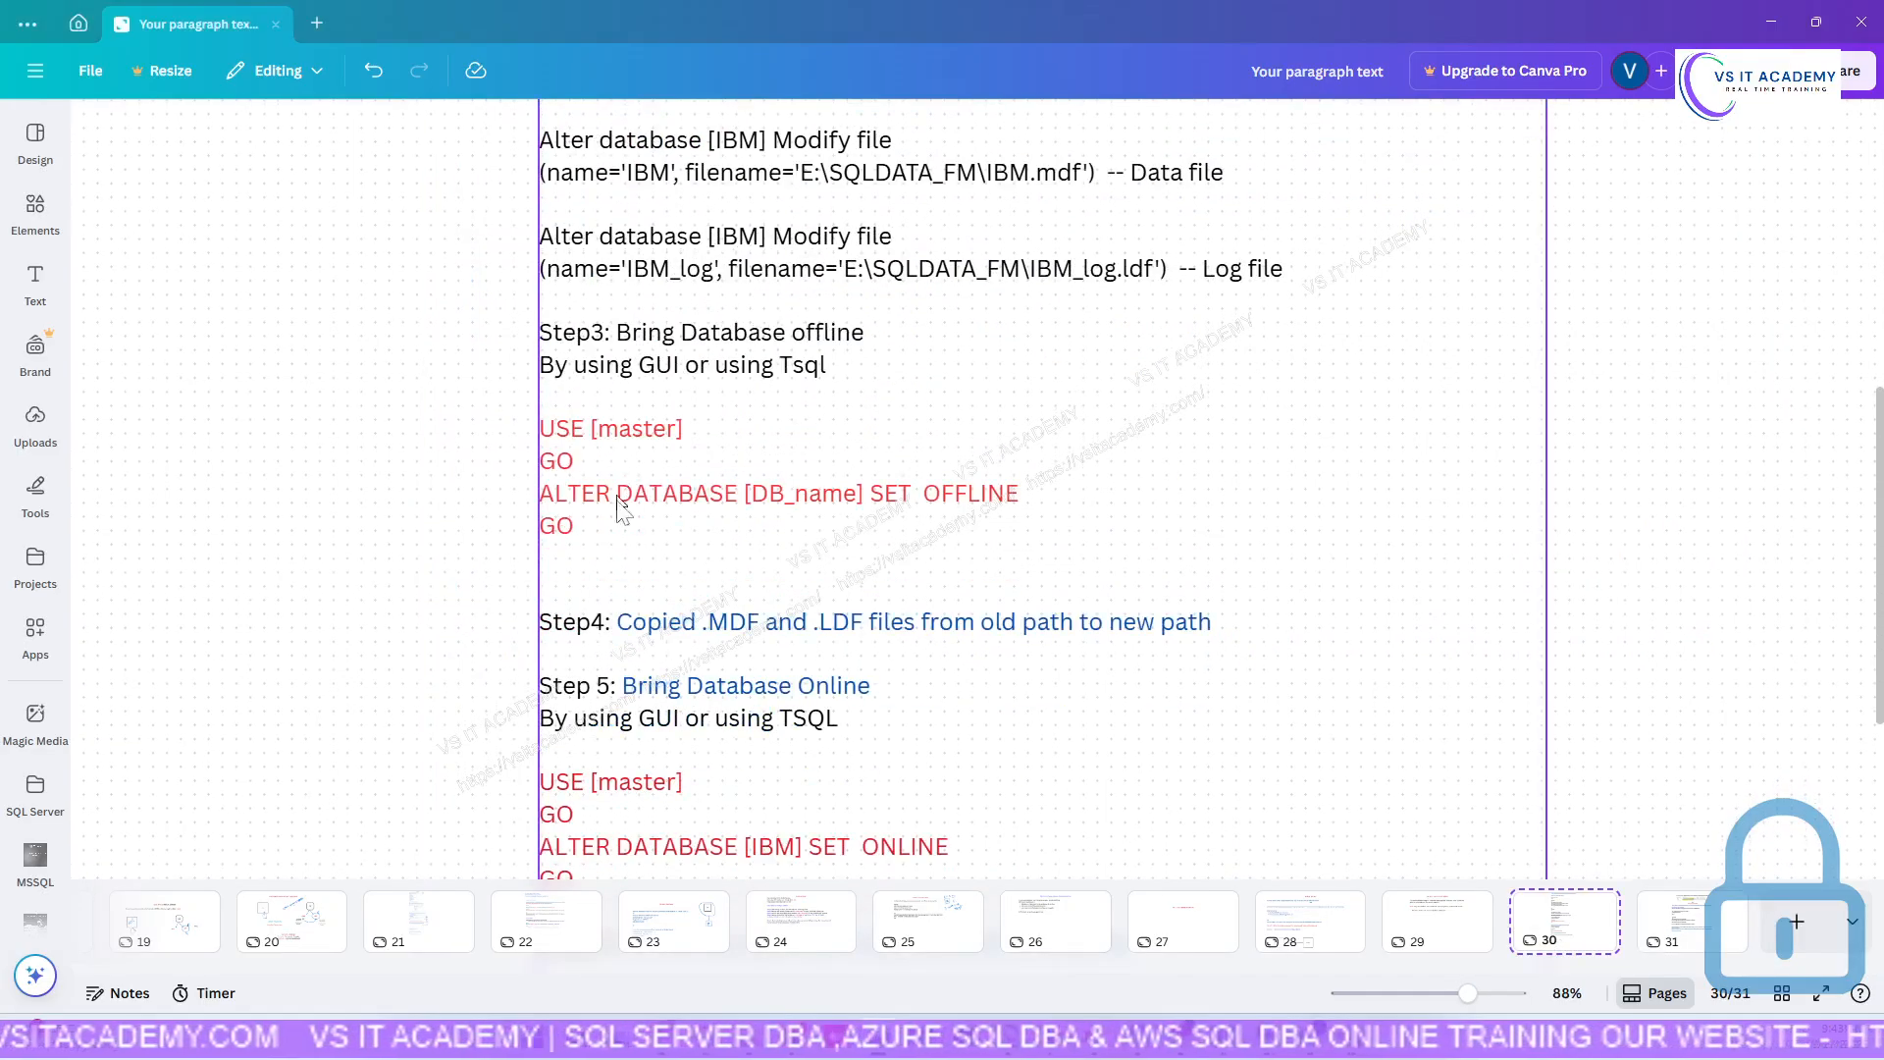
left_click(617, 552)
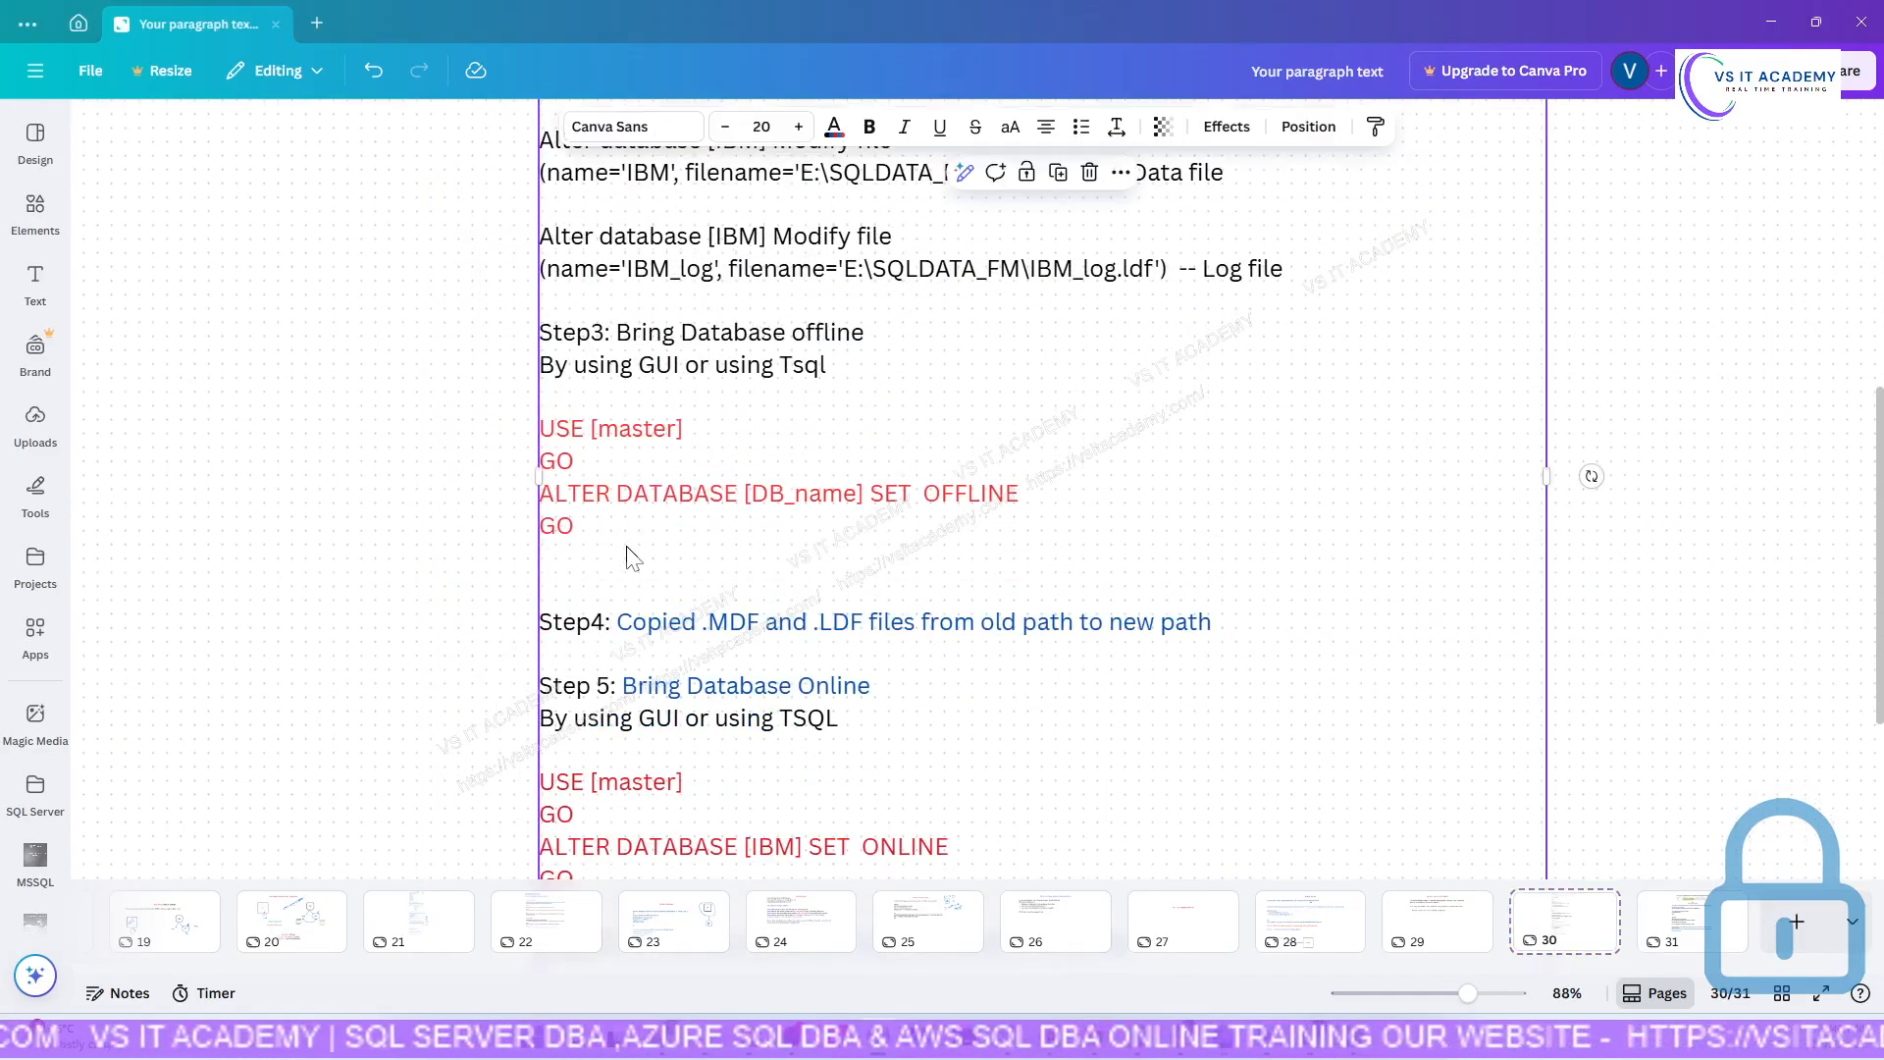
left_click(610, 546)
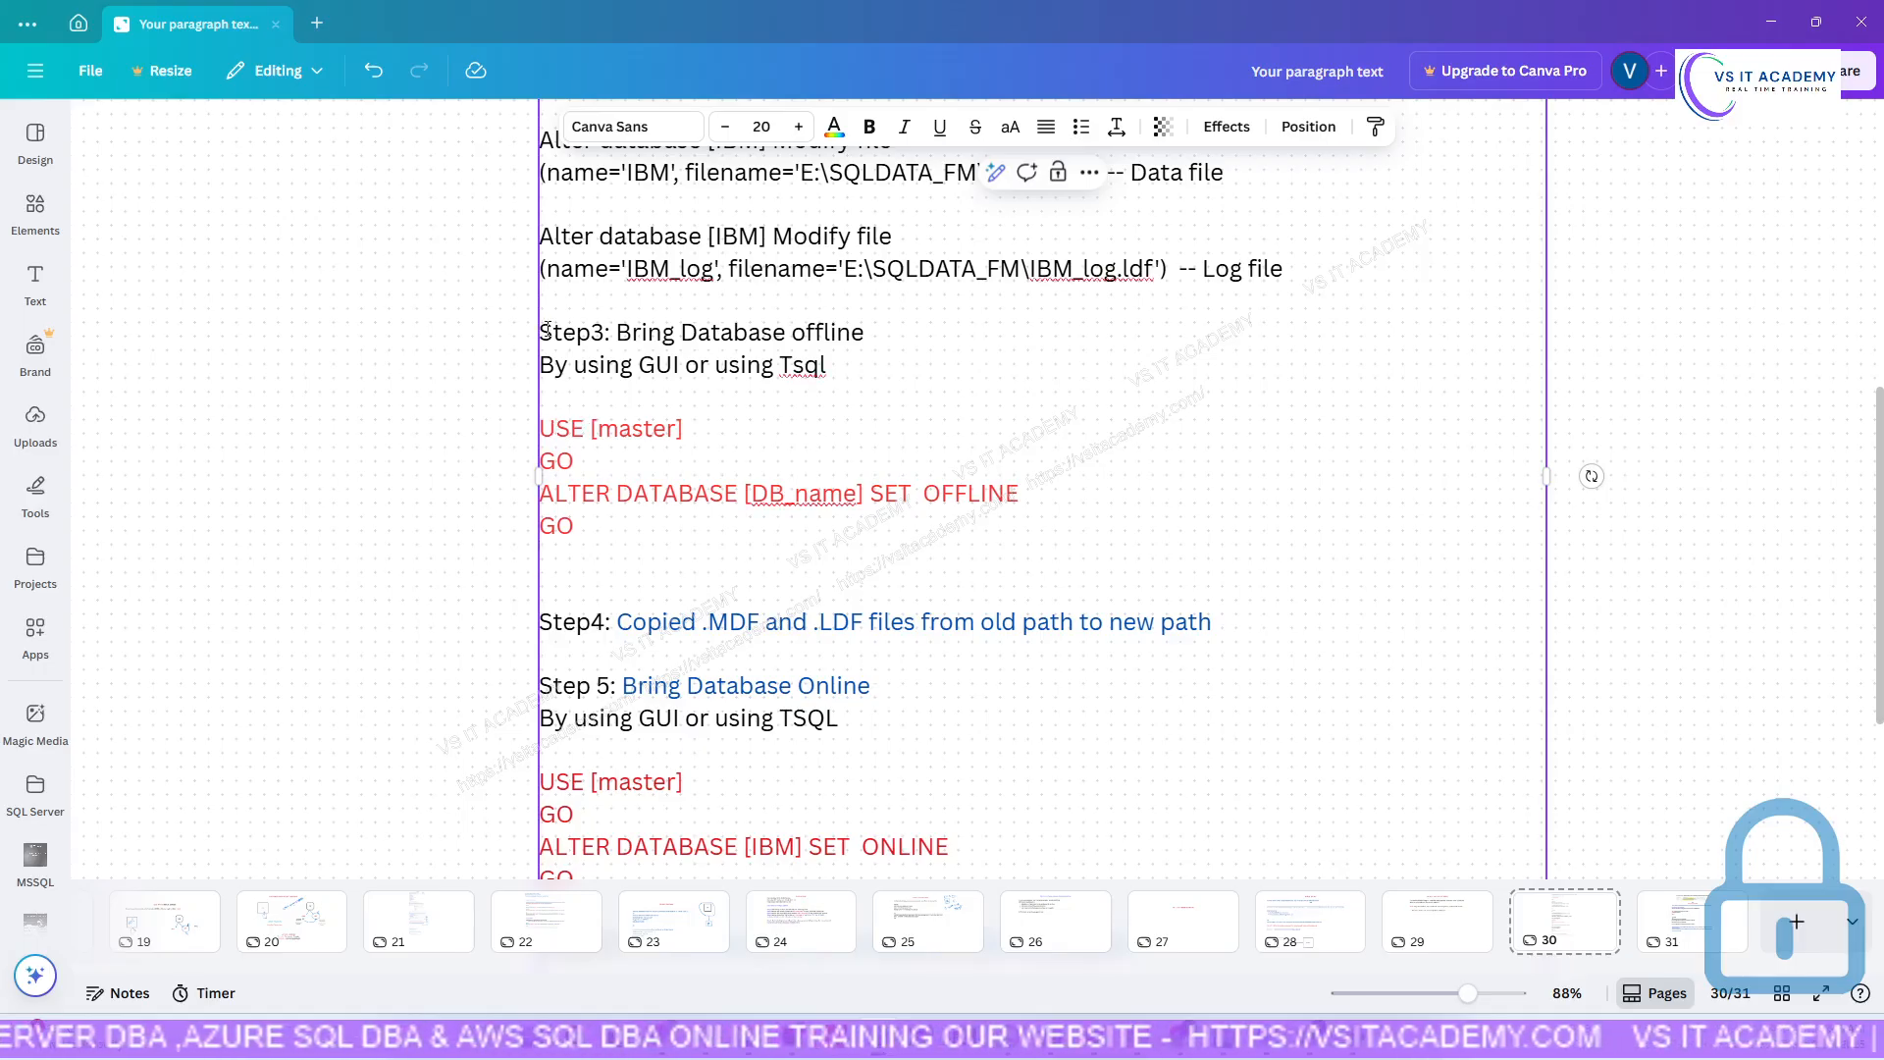
left_click_drag(541, 333, 769, 538)
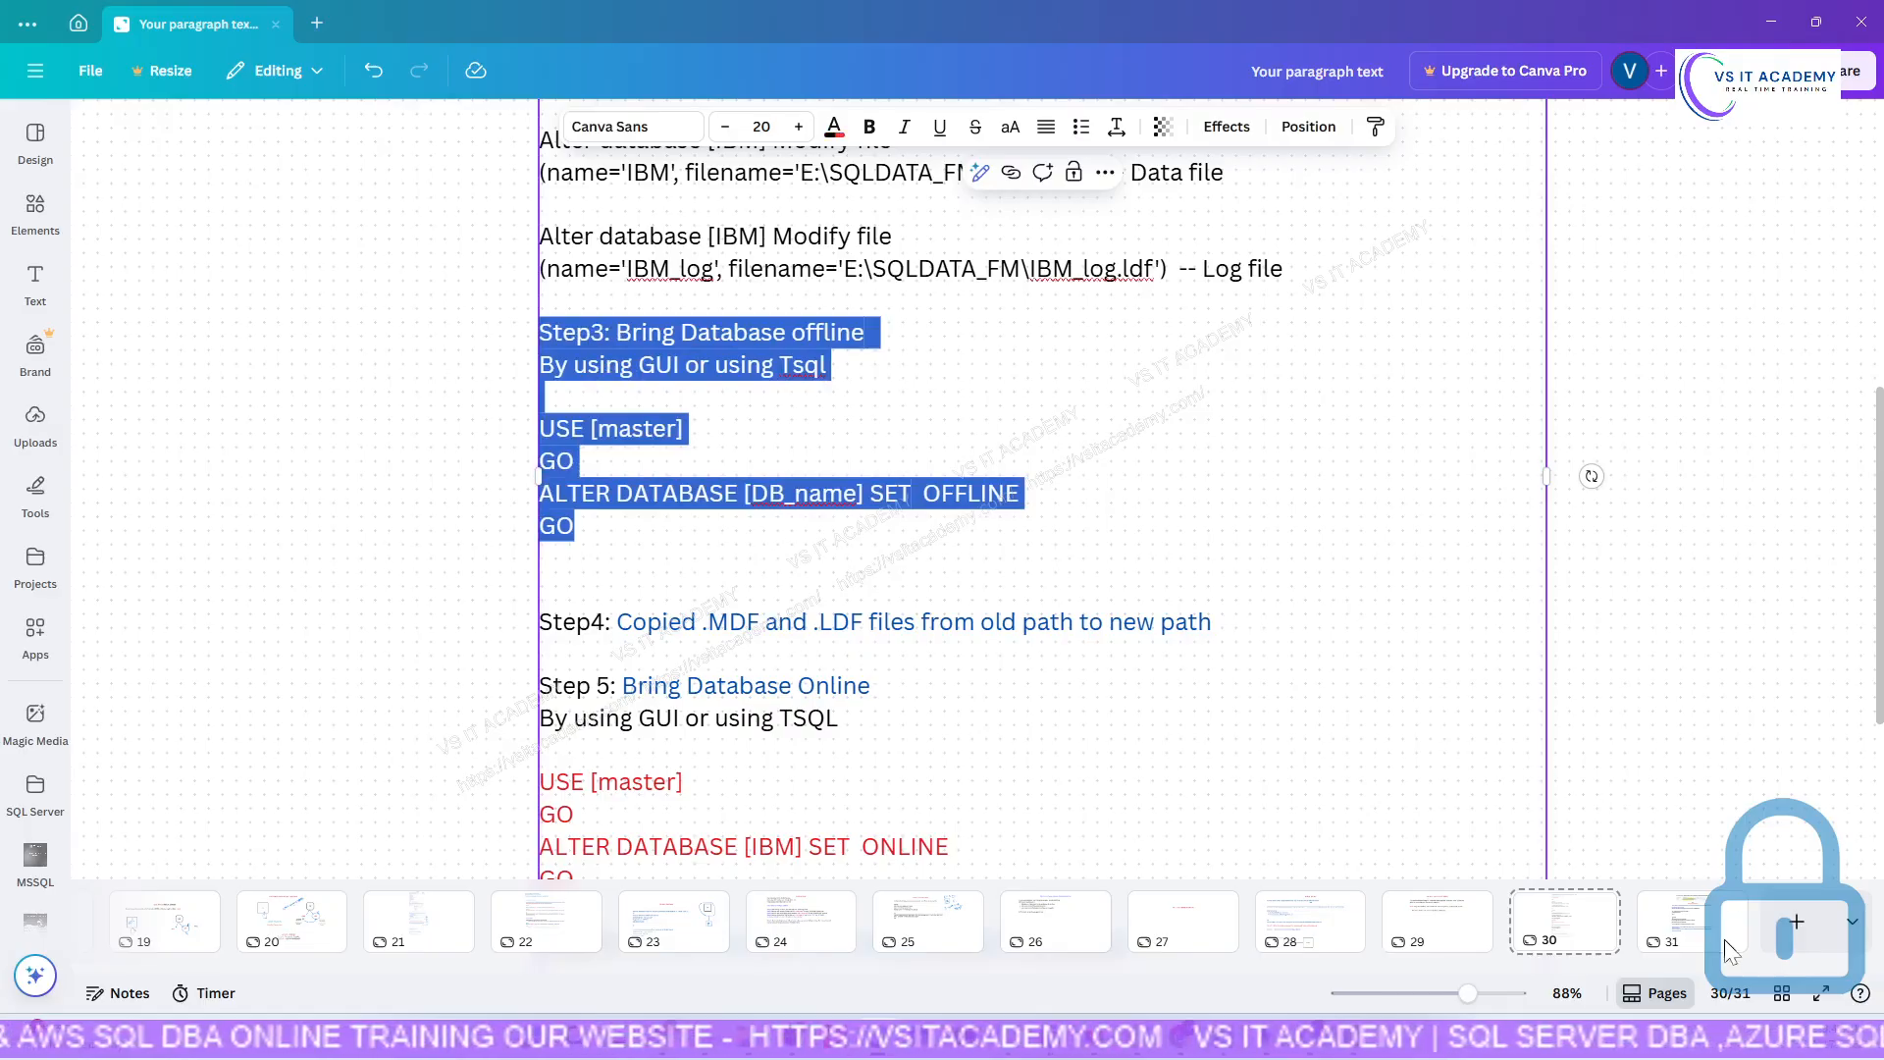
Paste the Step3 "Bring Database offline" block on page 31 below the dark blue messages, separated from them by blank lines.
left_click(1693, 923)
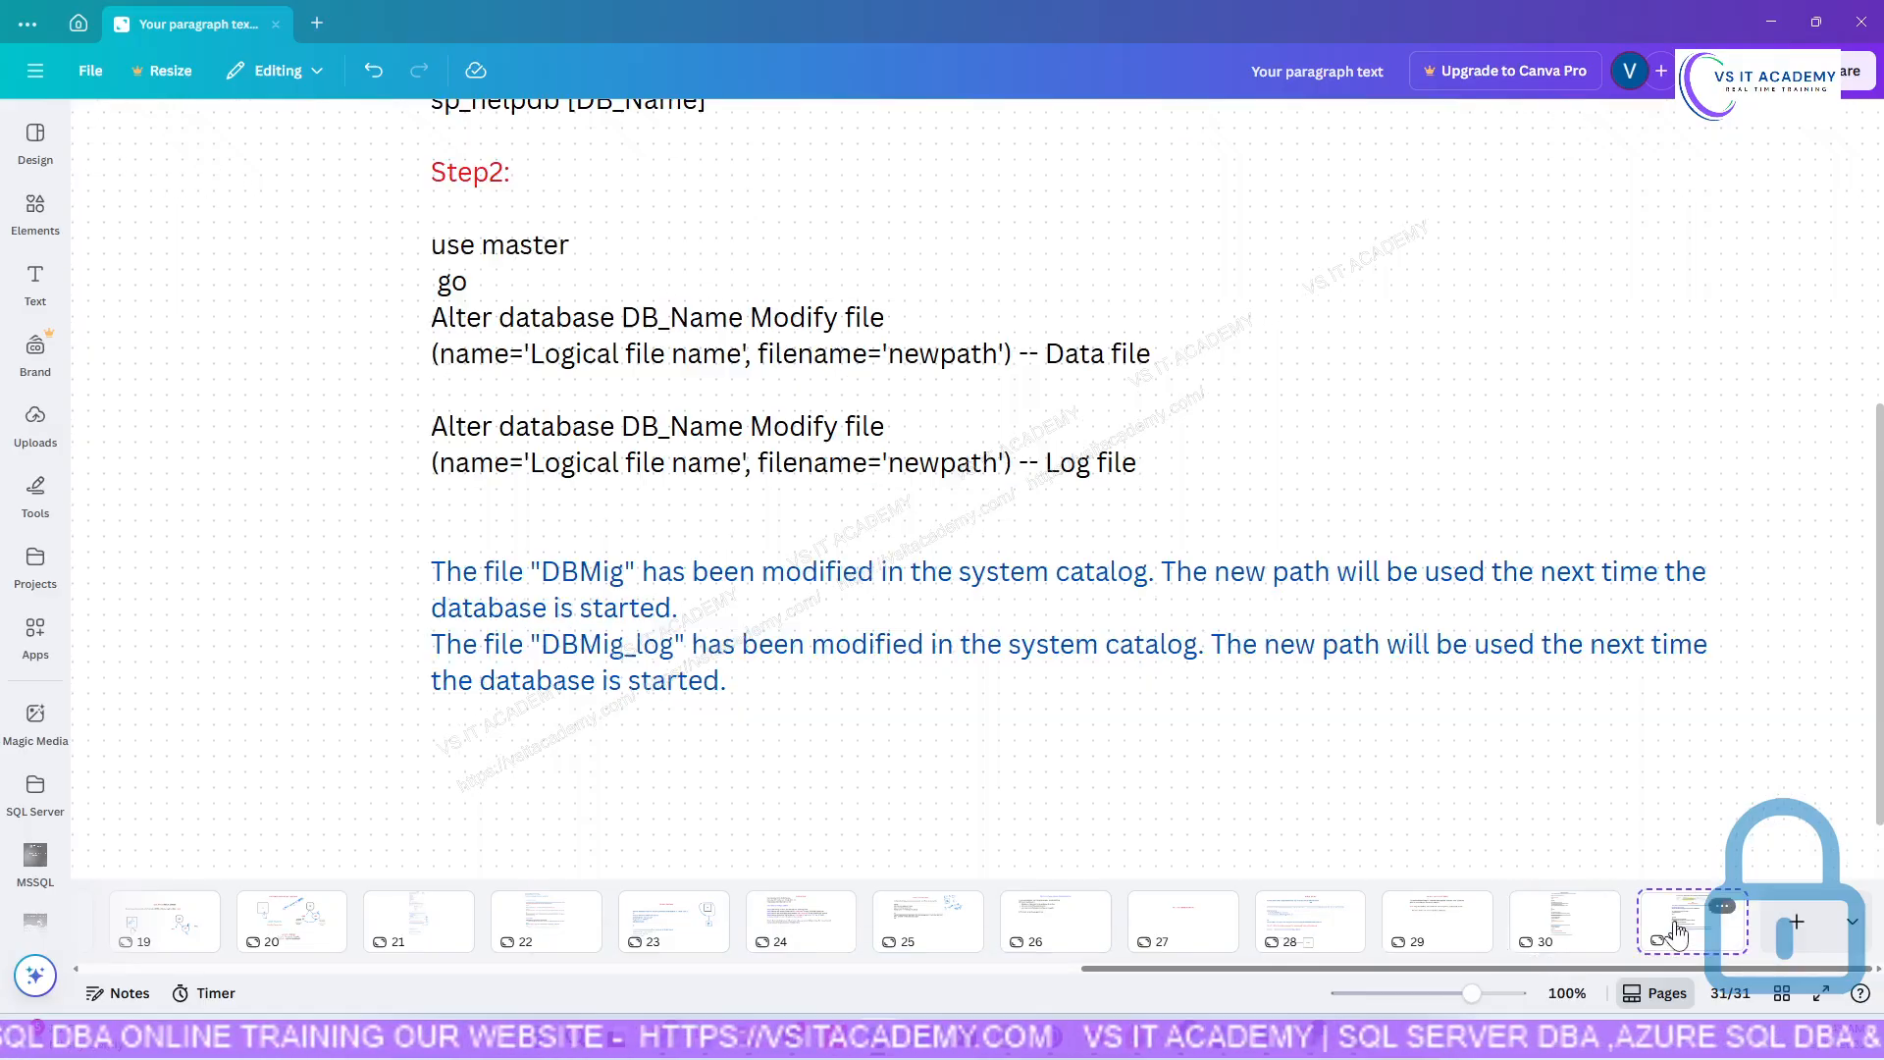
left_click(766, 694)
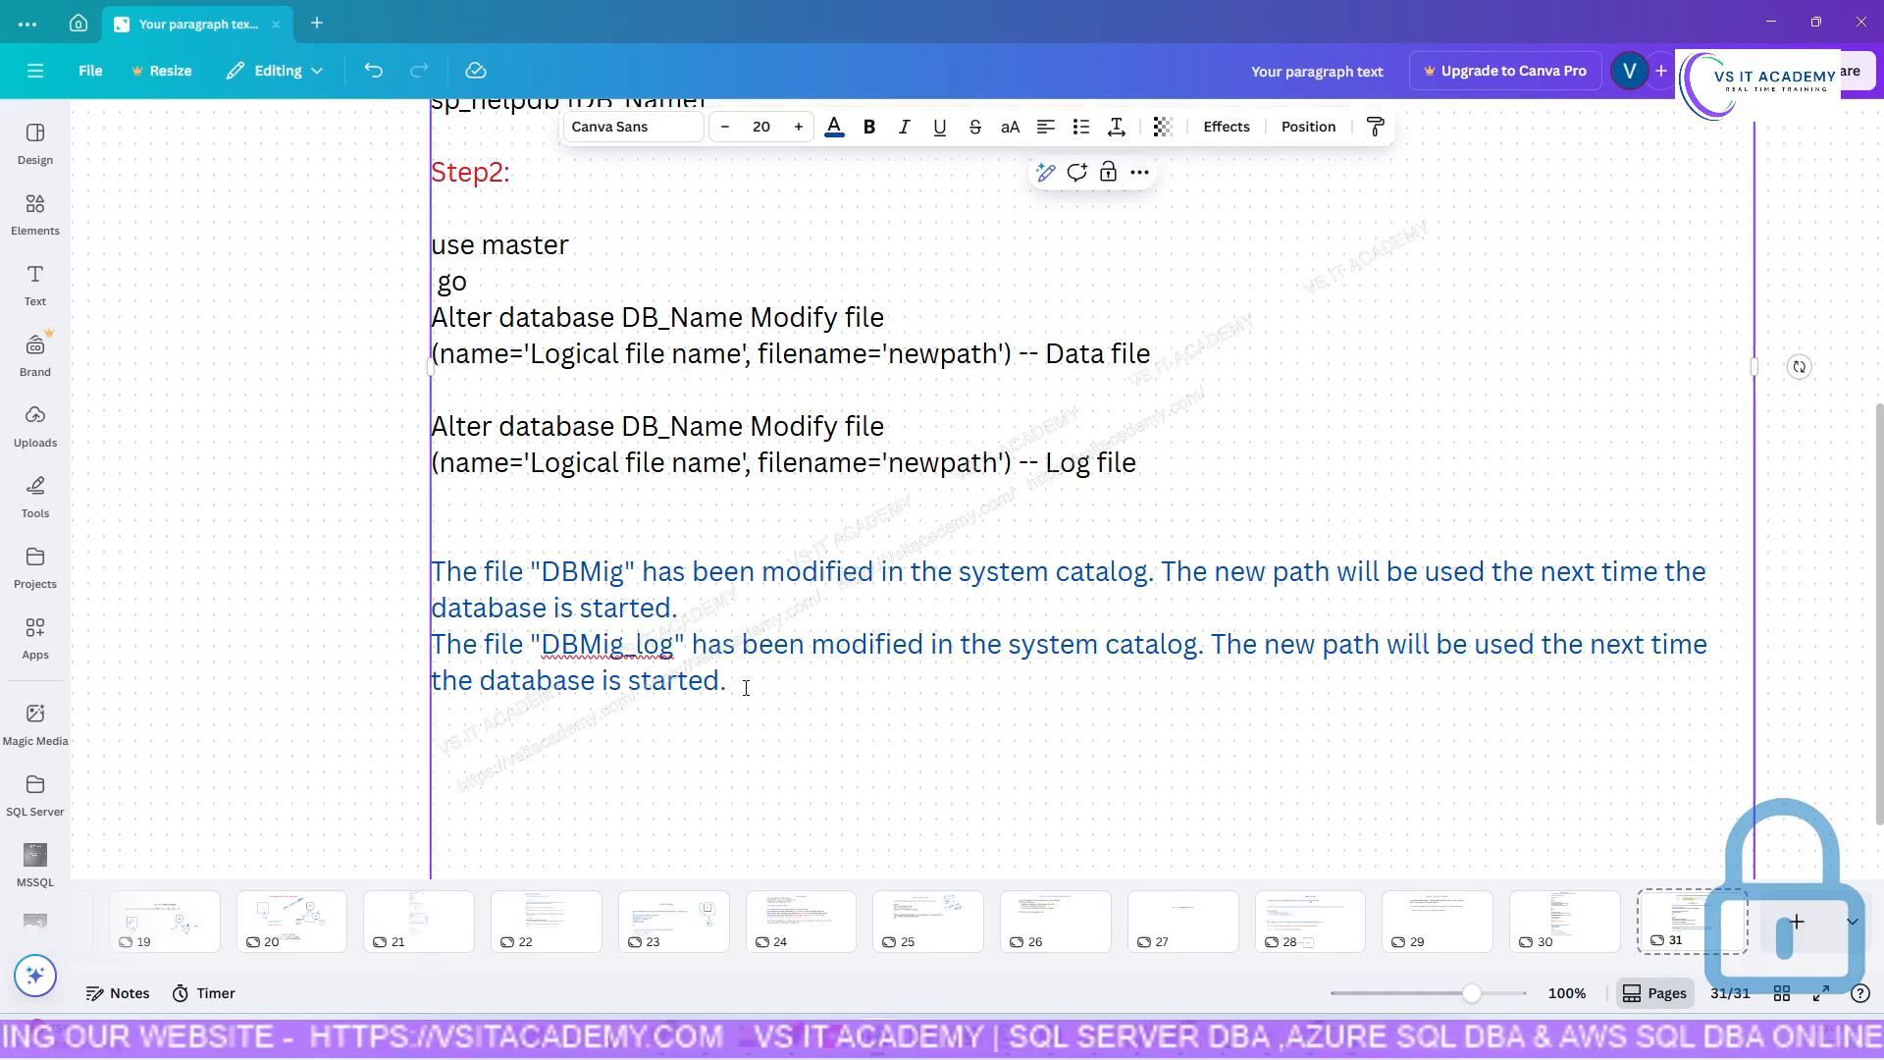
key("Return")
key("Return")
key("Return")
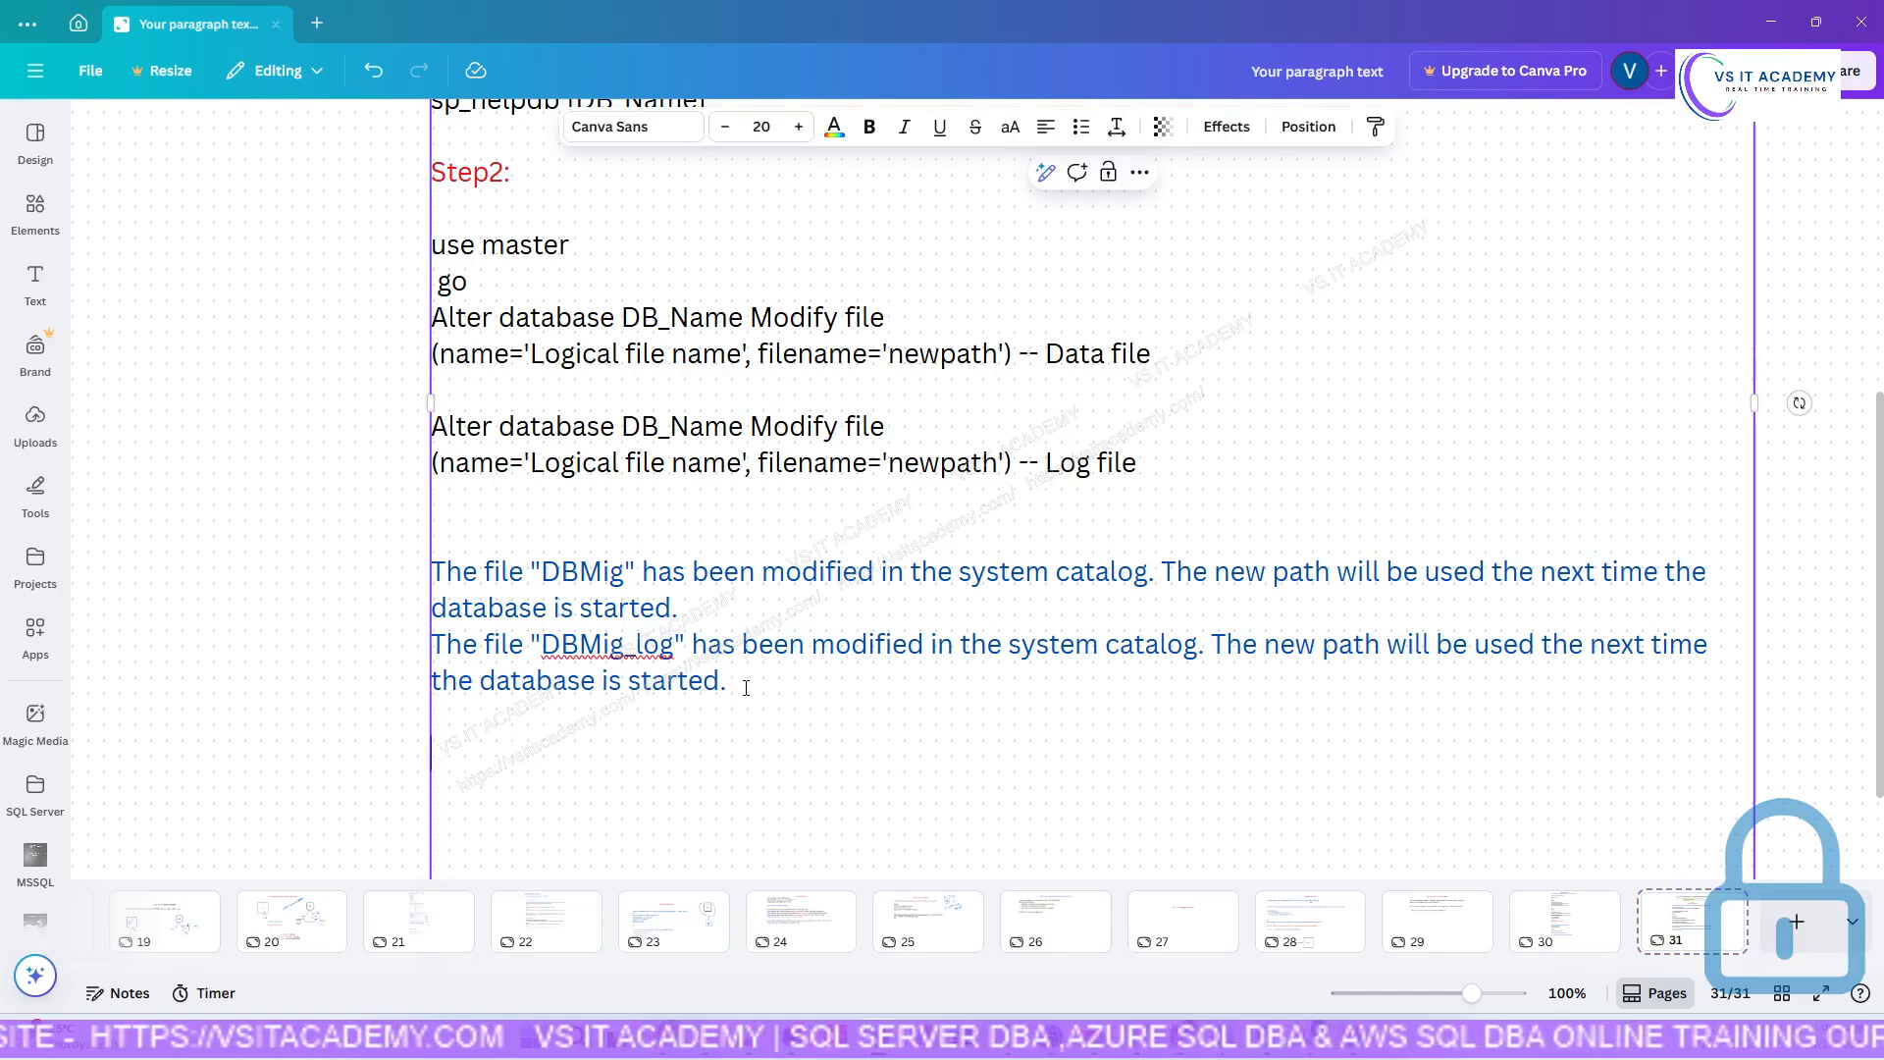
type("Step3: Bring Database offline By using GUI or using Tsql")
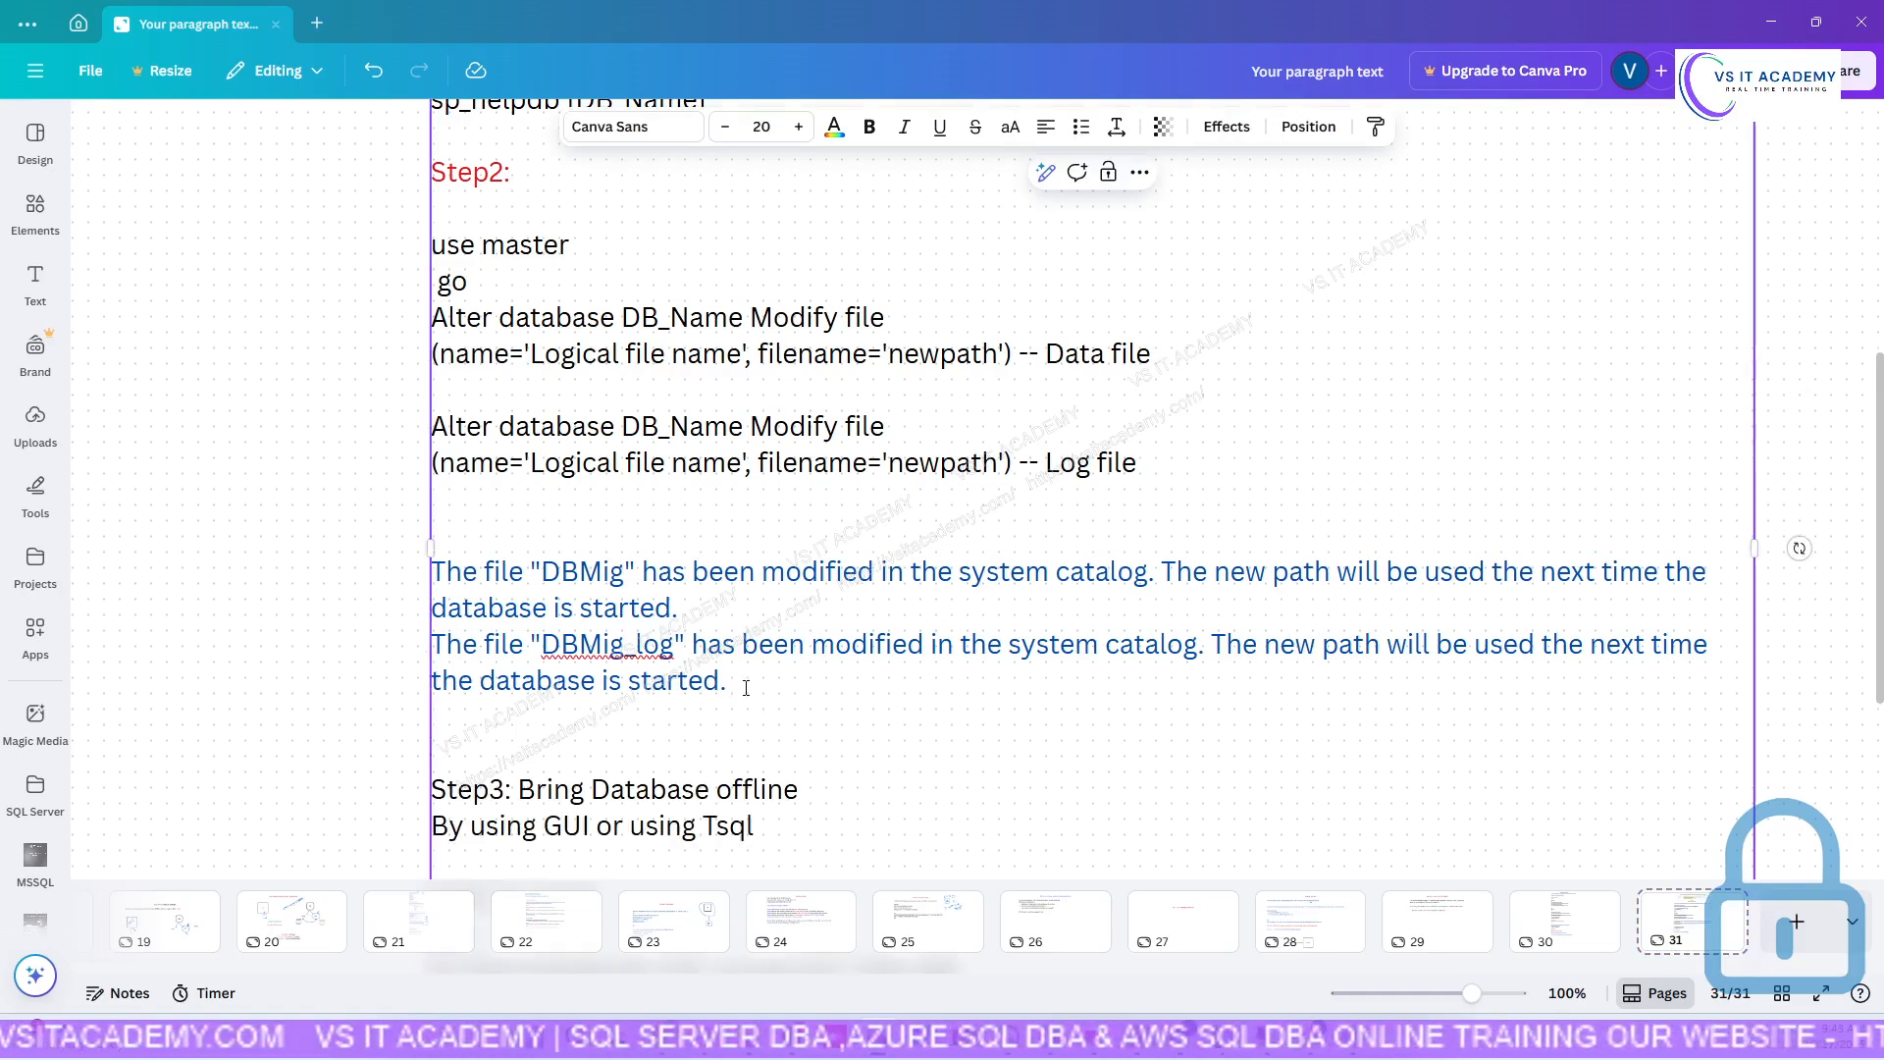
key("Return")
key("Return")
type("USE [master] GO ALTER DATABASE [DB_name] SET OFFLINE GO")
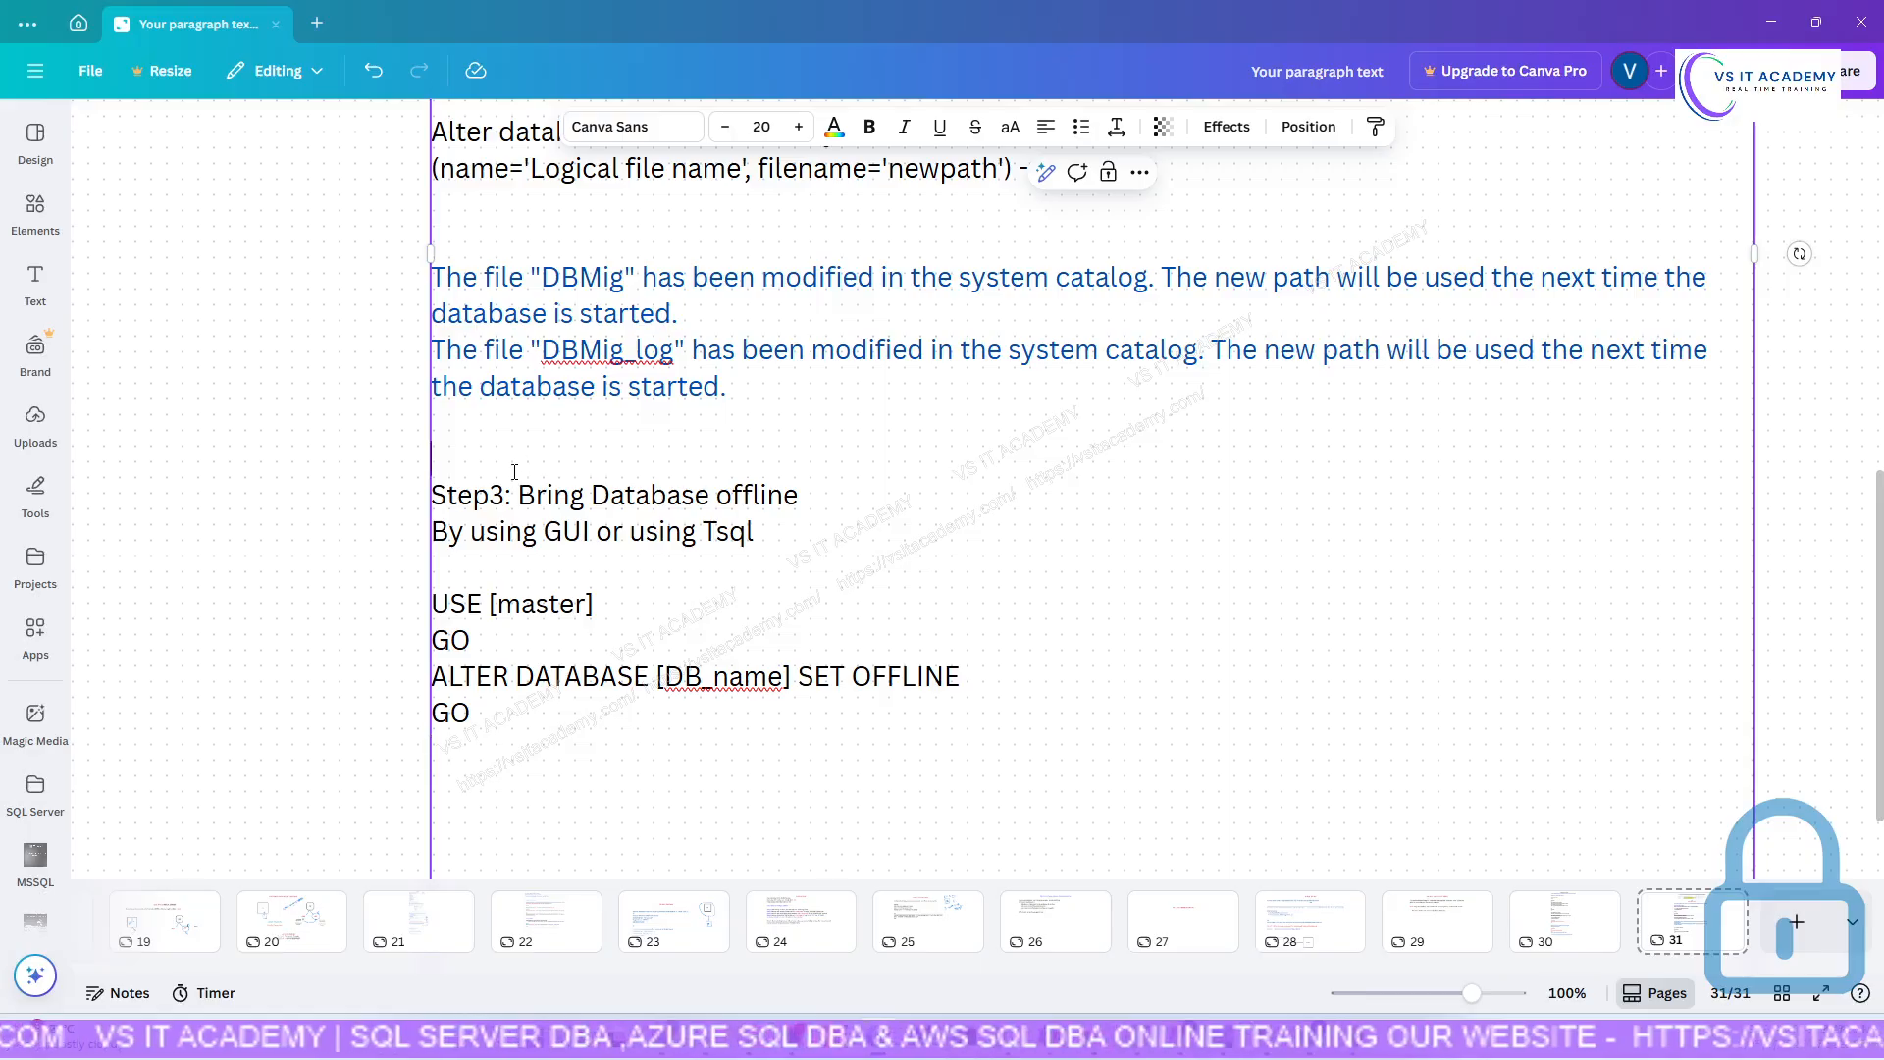
Colour the "Step3:" label on page 31 vivid red.
left_click_drag(518, 495, 431, 494)
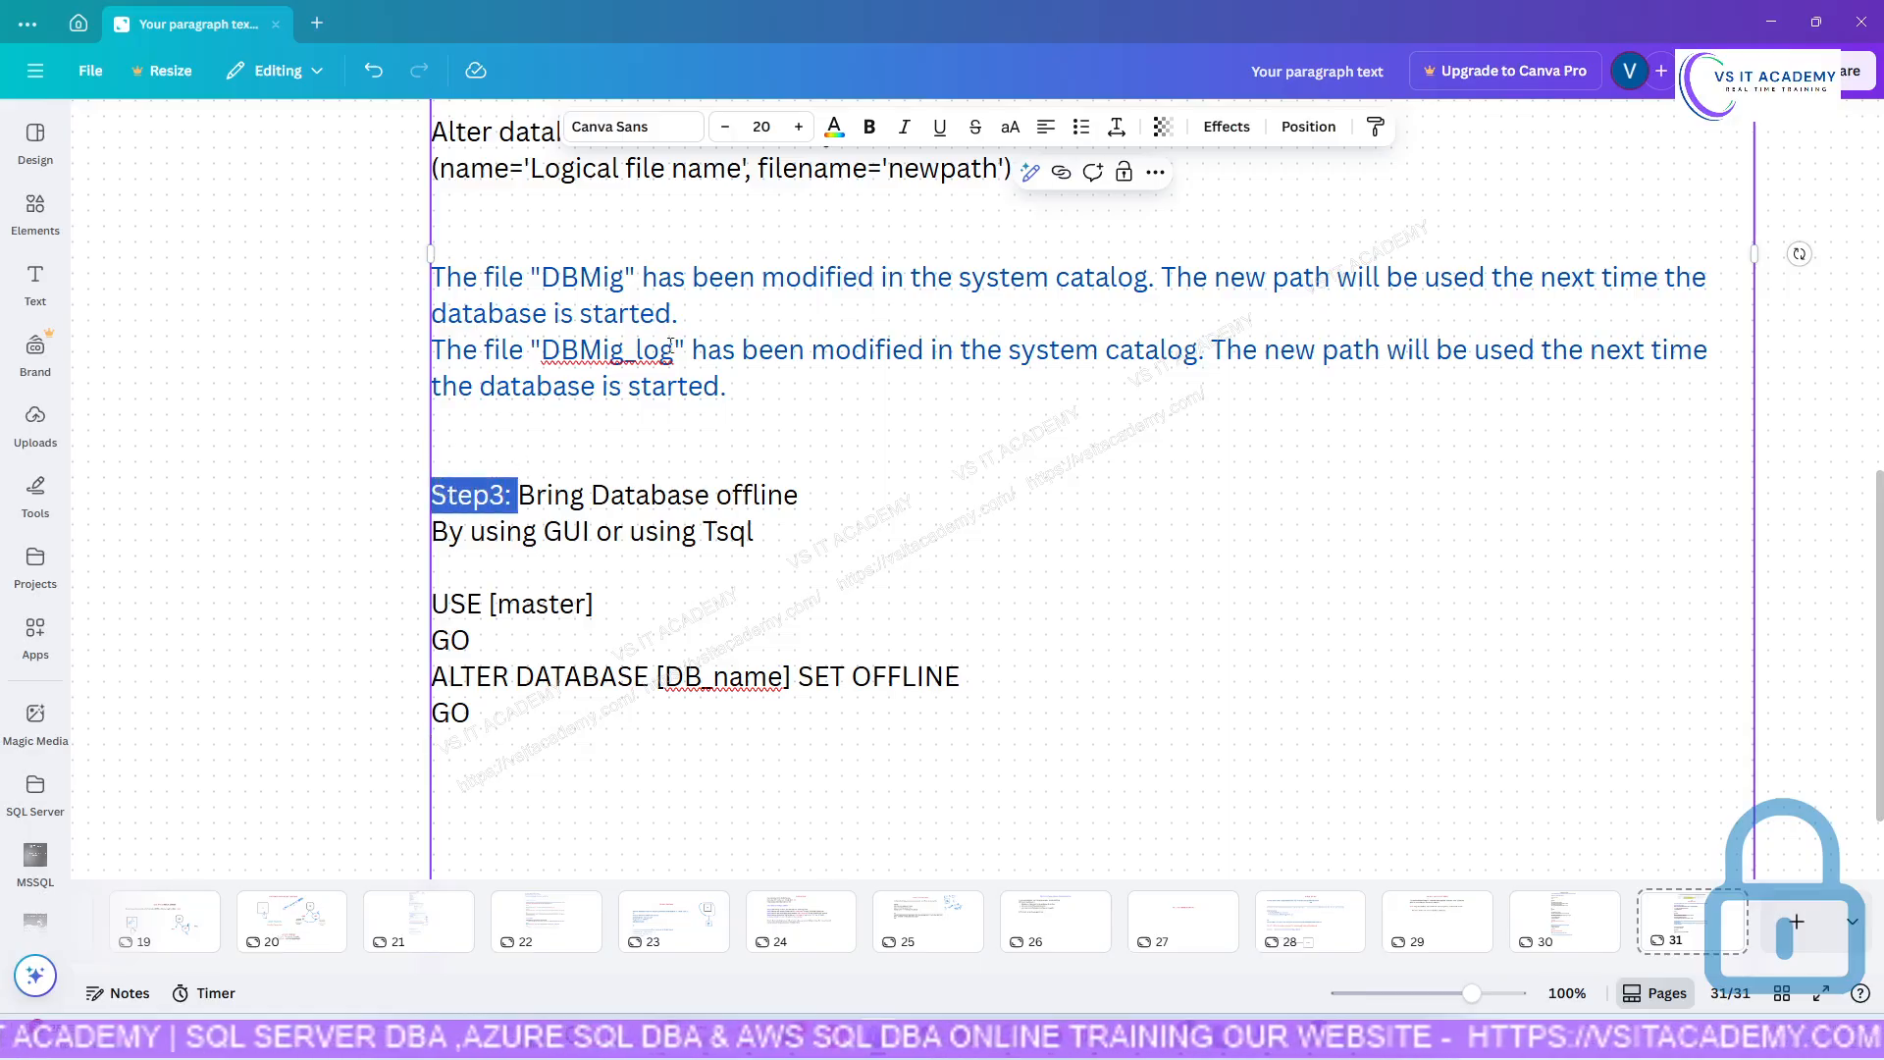
left_click(834, 126)
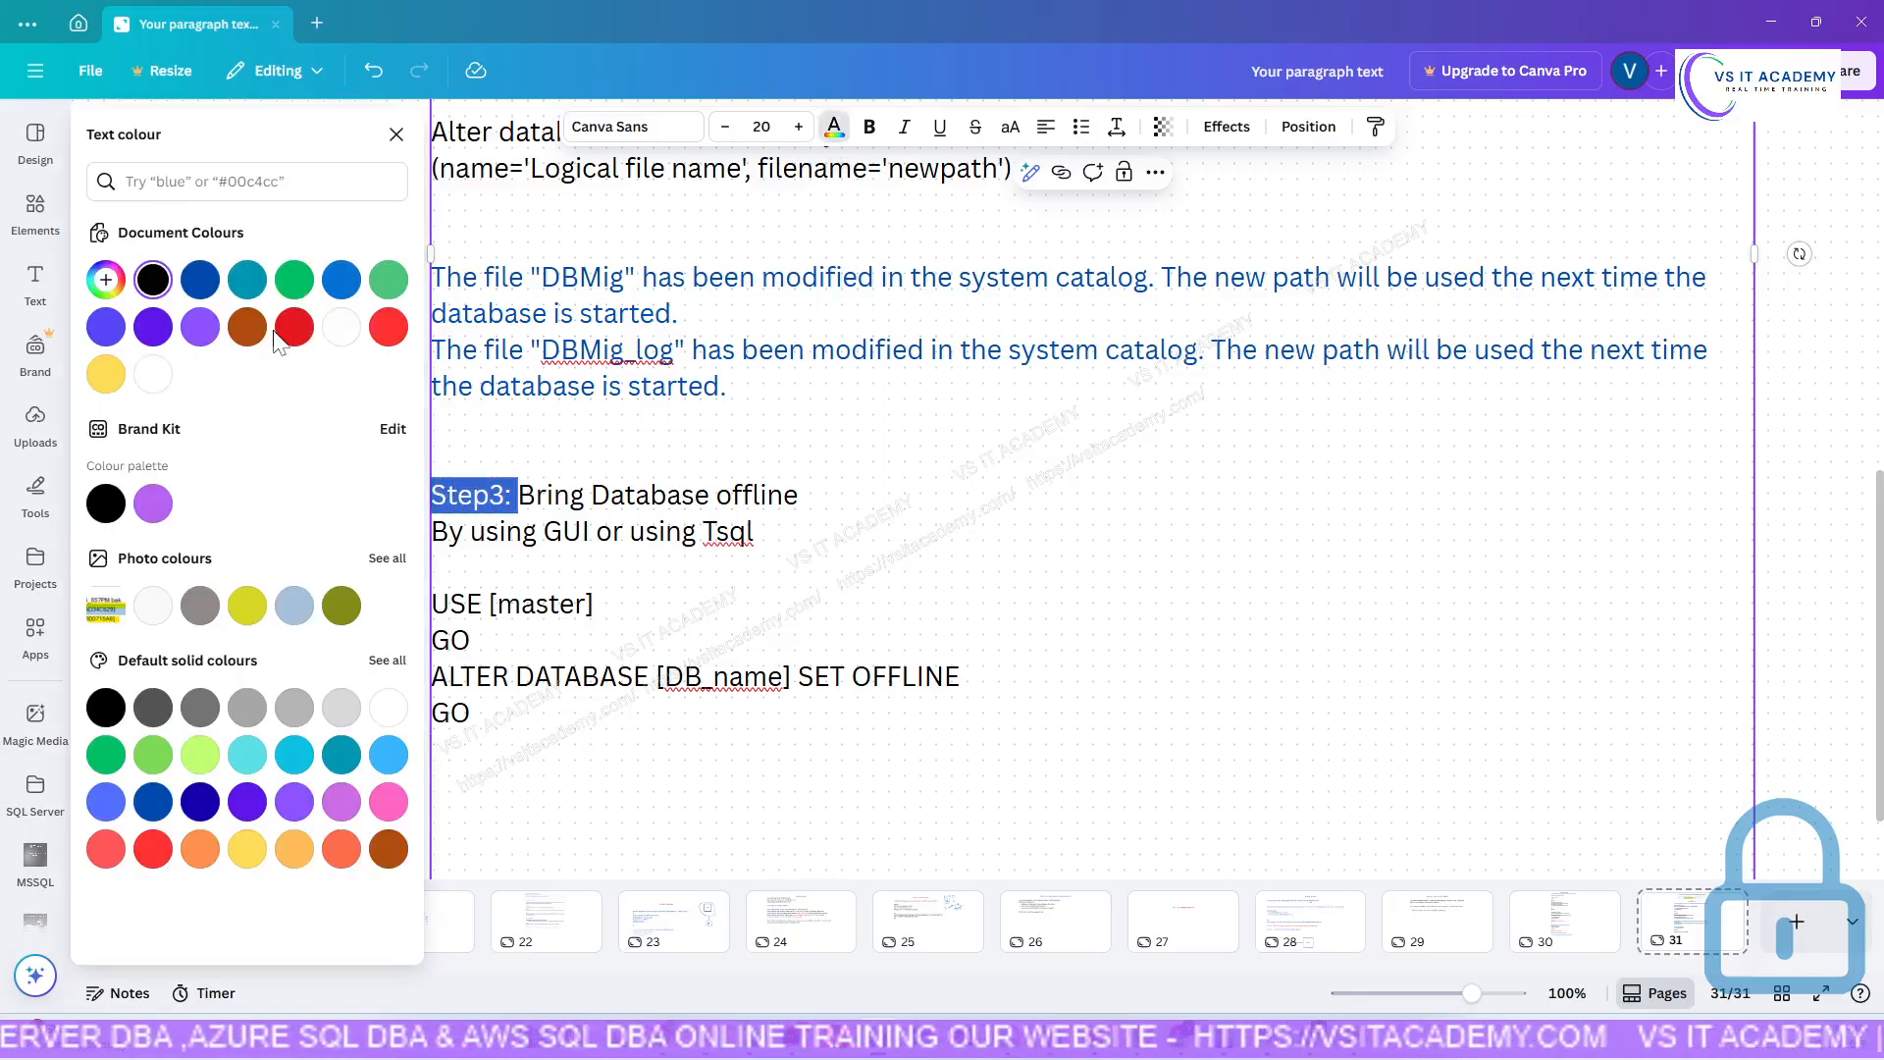
left_click(294, 324)
left_click(398, 134)
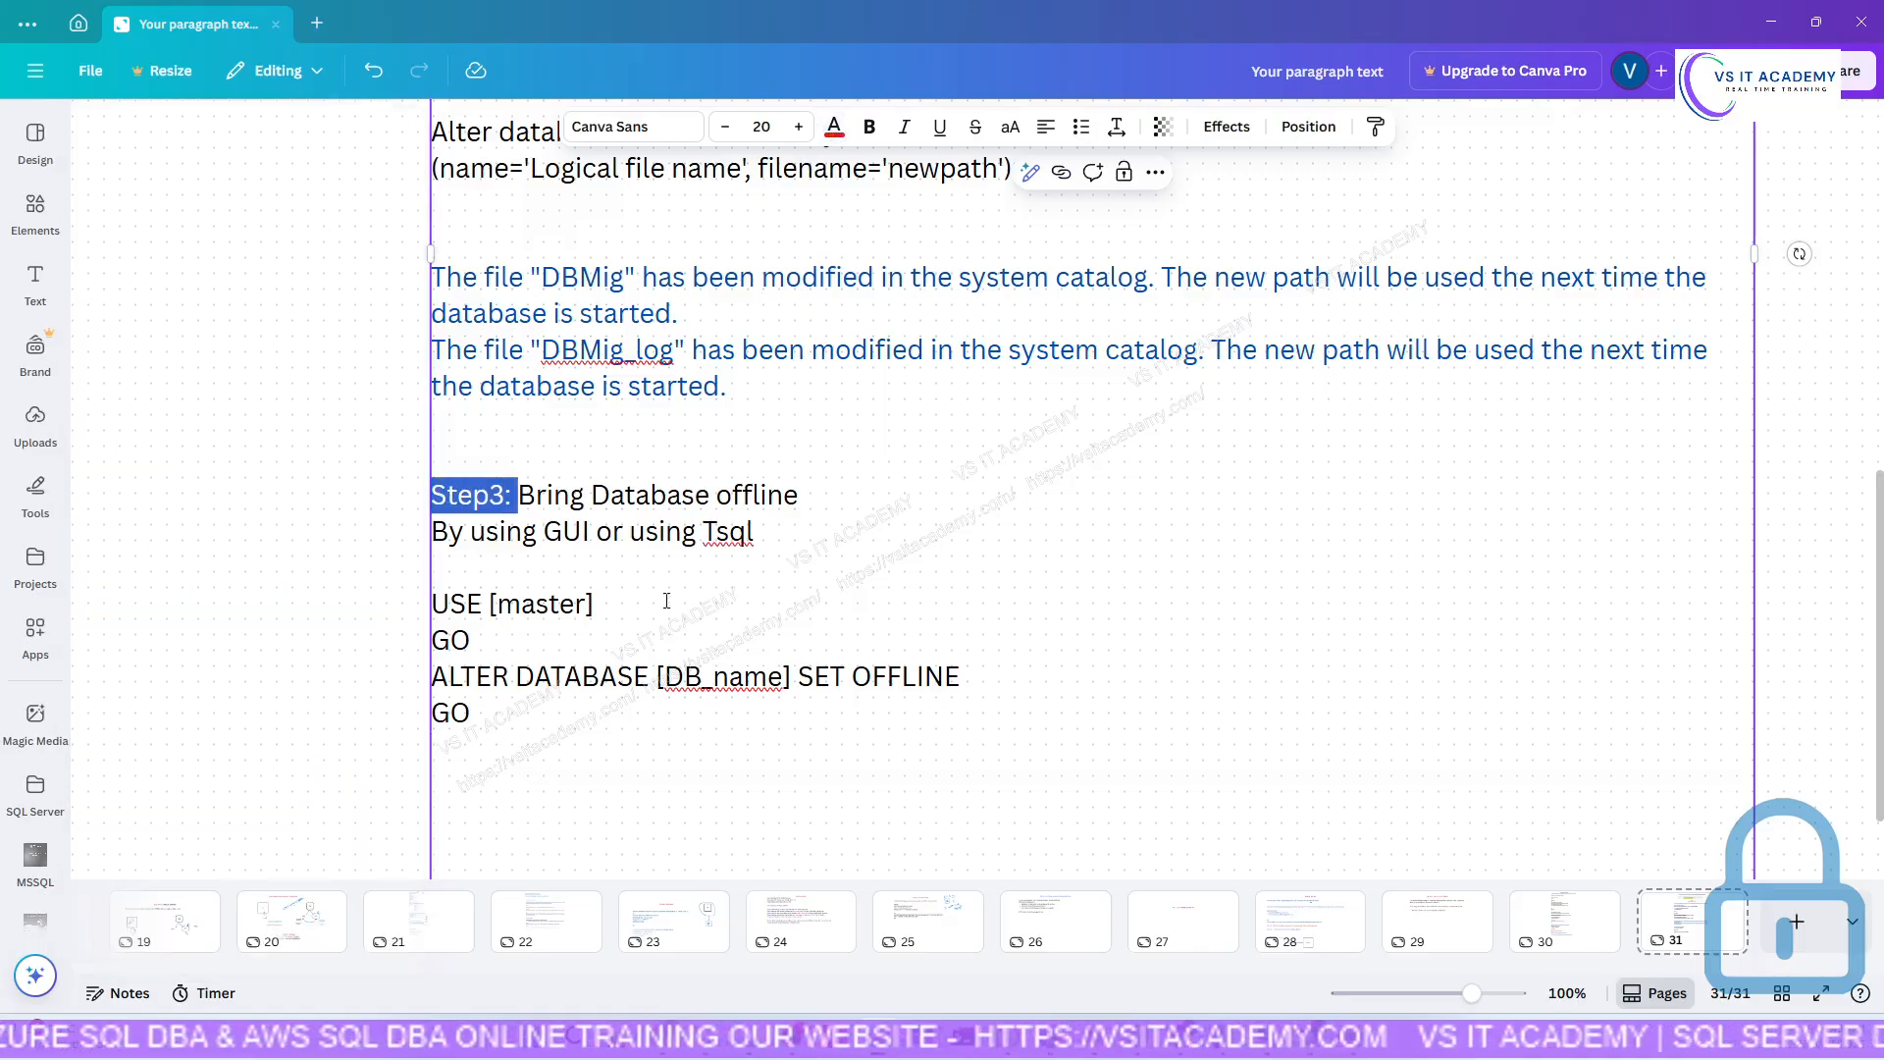
left_click(737, 657)
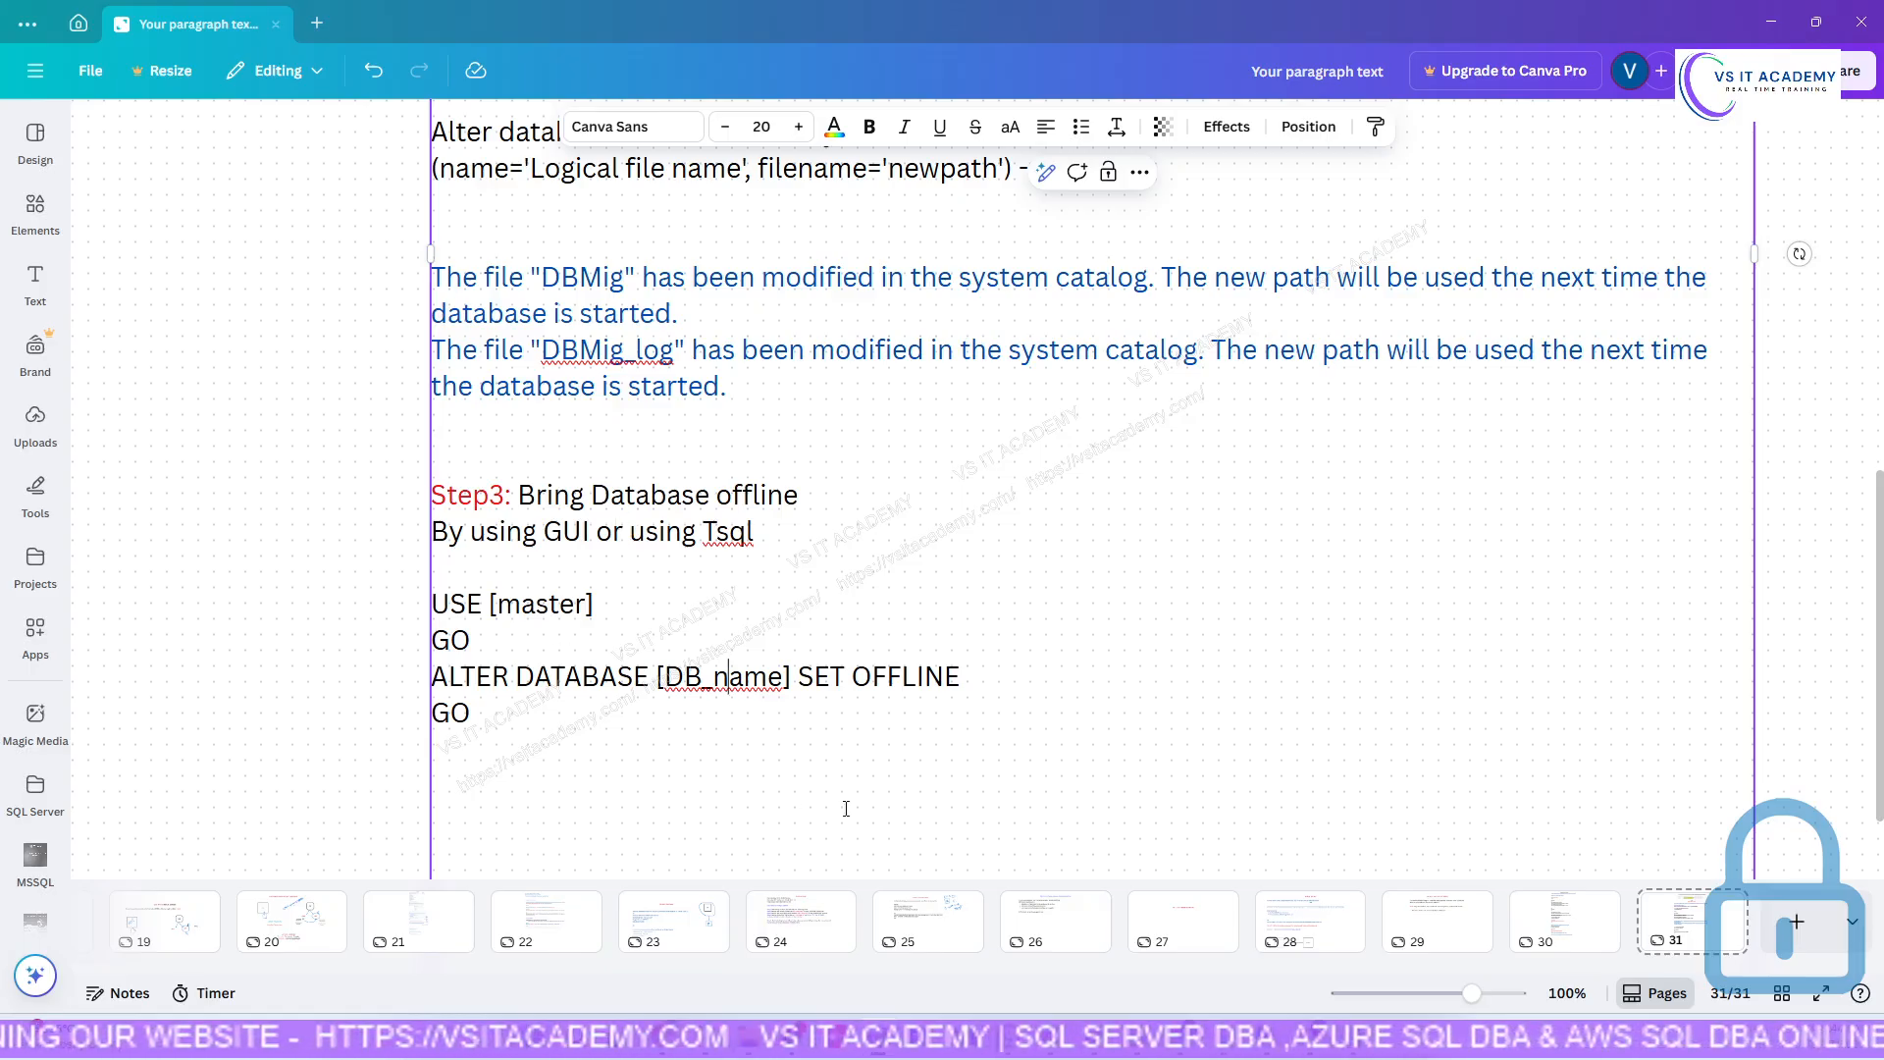
Switch to SQL Server Management Studio and try to take the DBMig database offline without dropping its active connections.
left_click(1261, 1046)
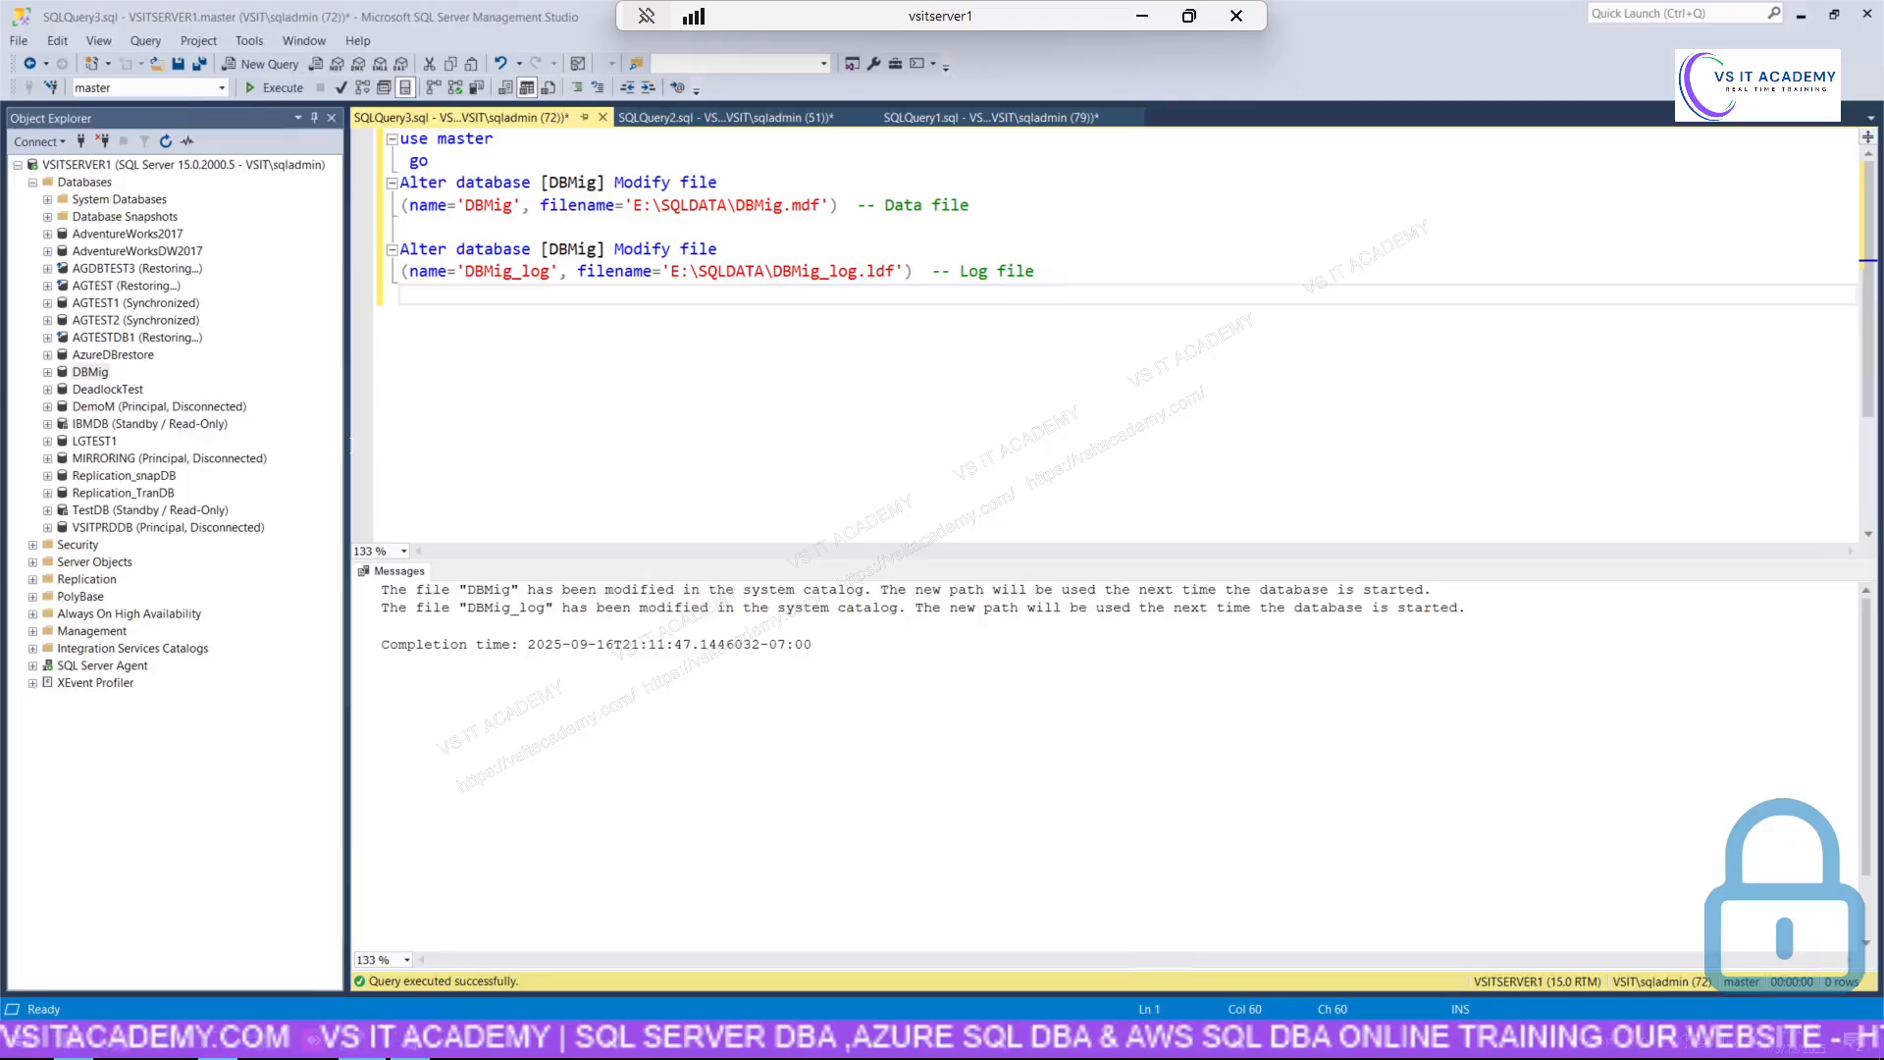
right_click(103, 371)
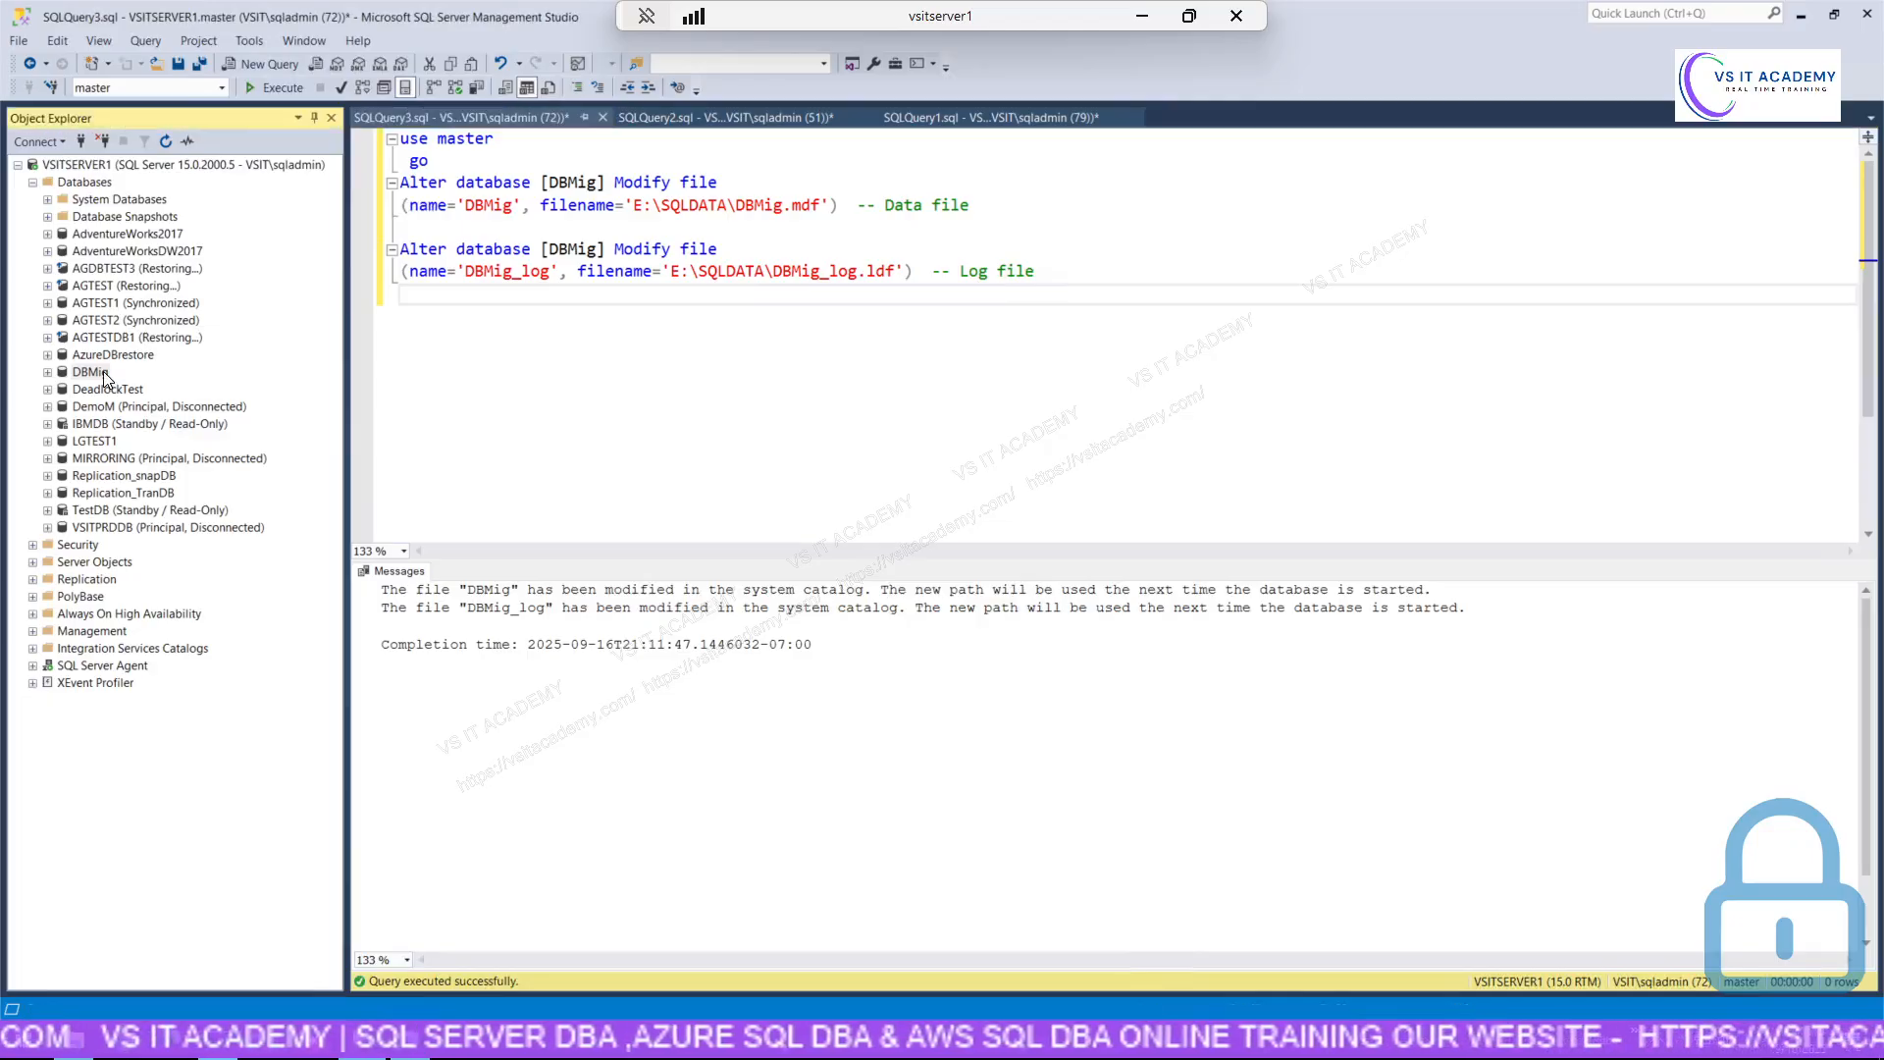
mouse_move(159, 444)
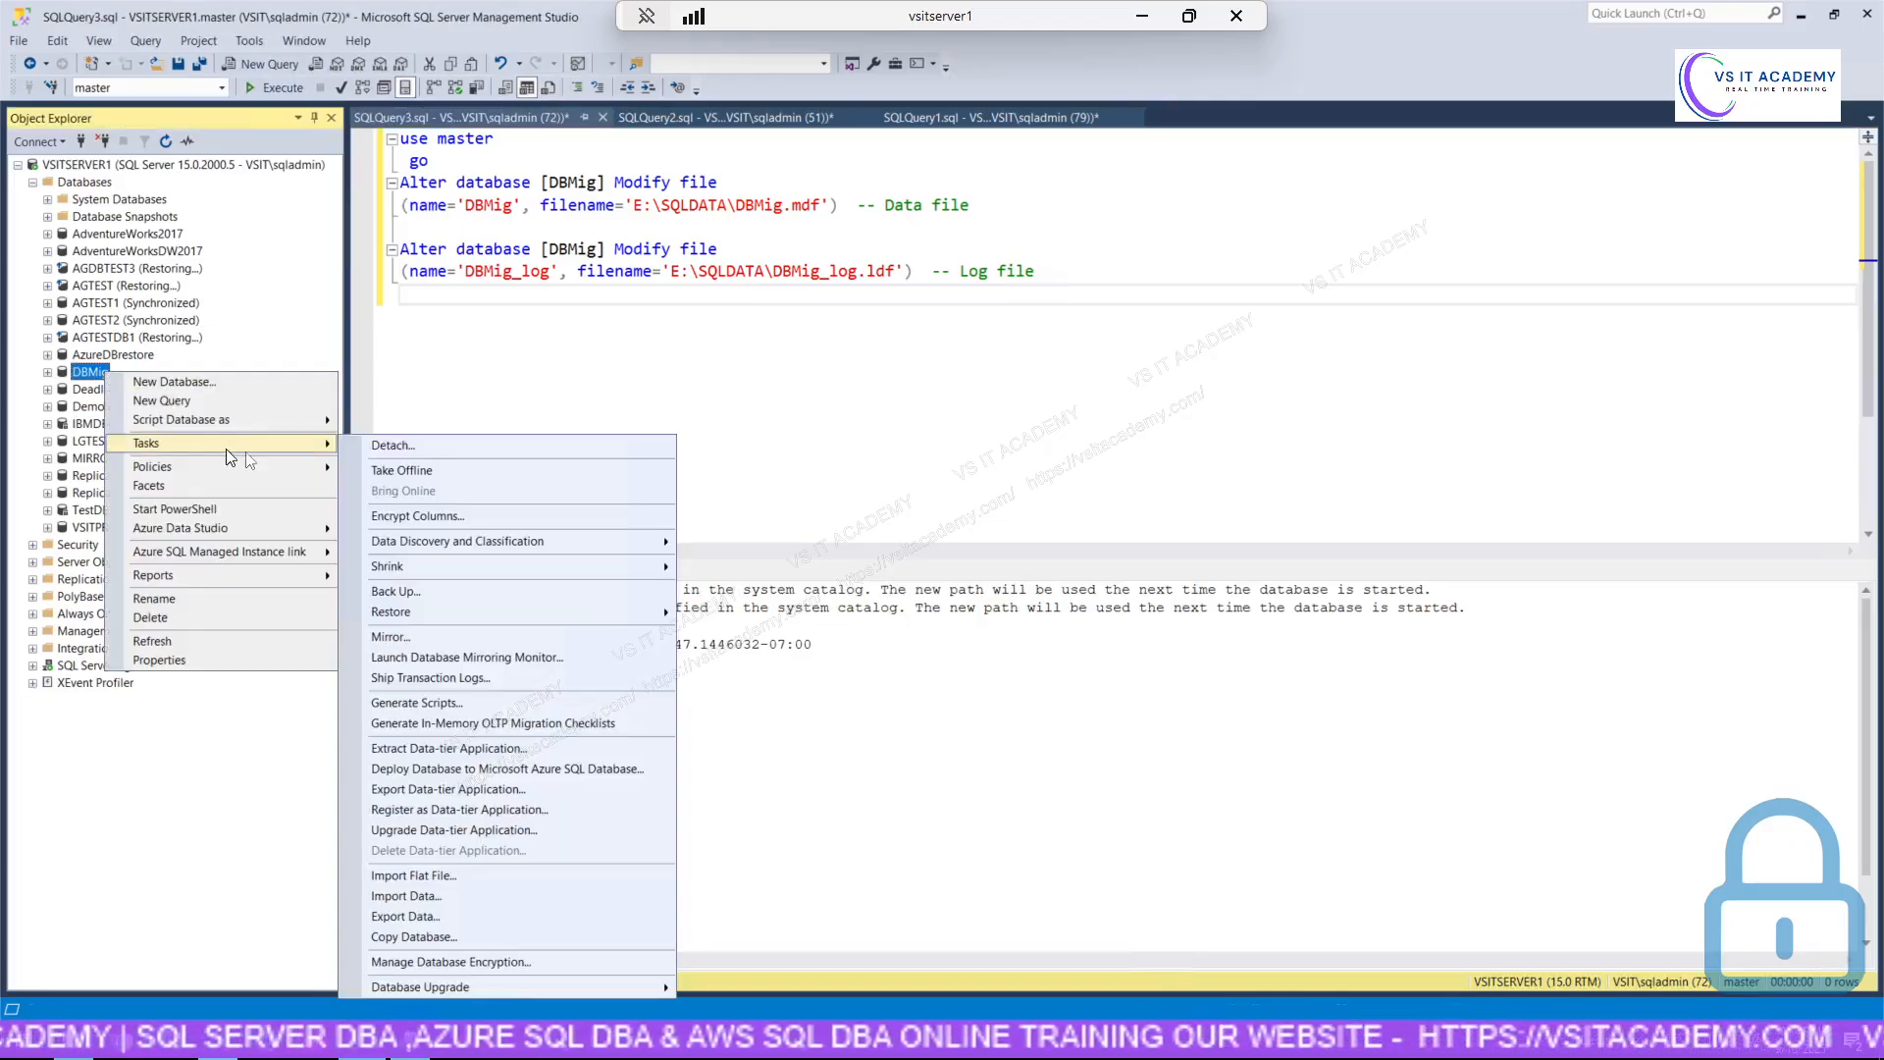
left_click(412, 473)
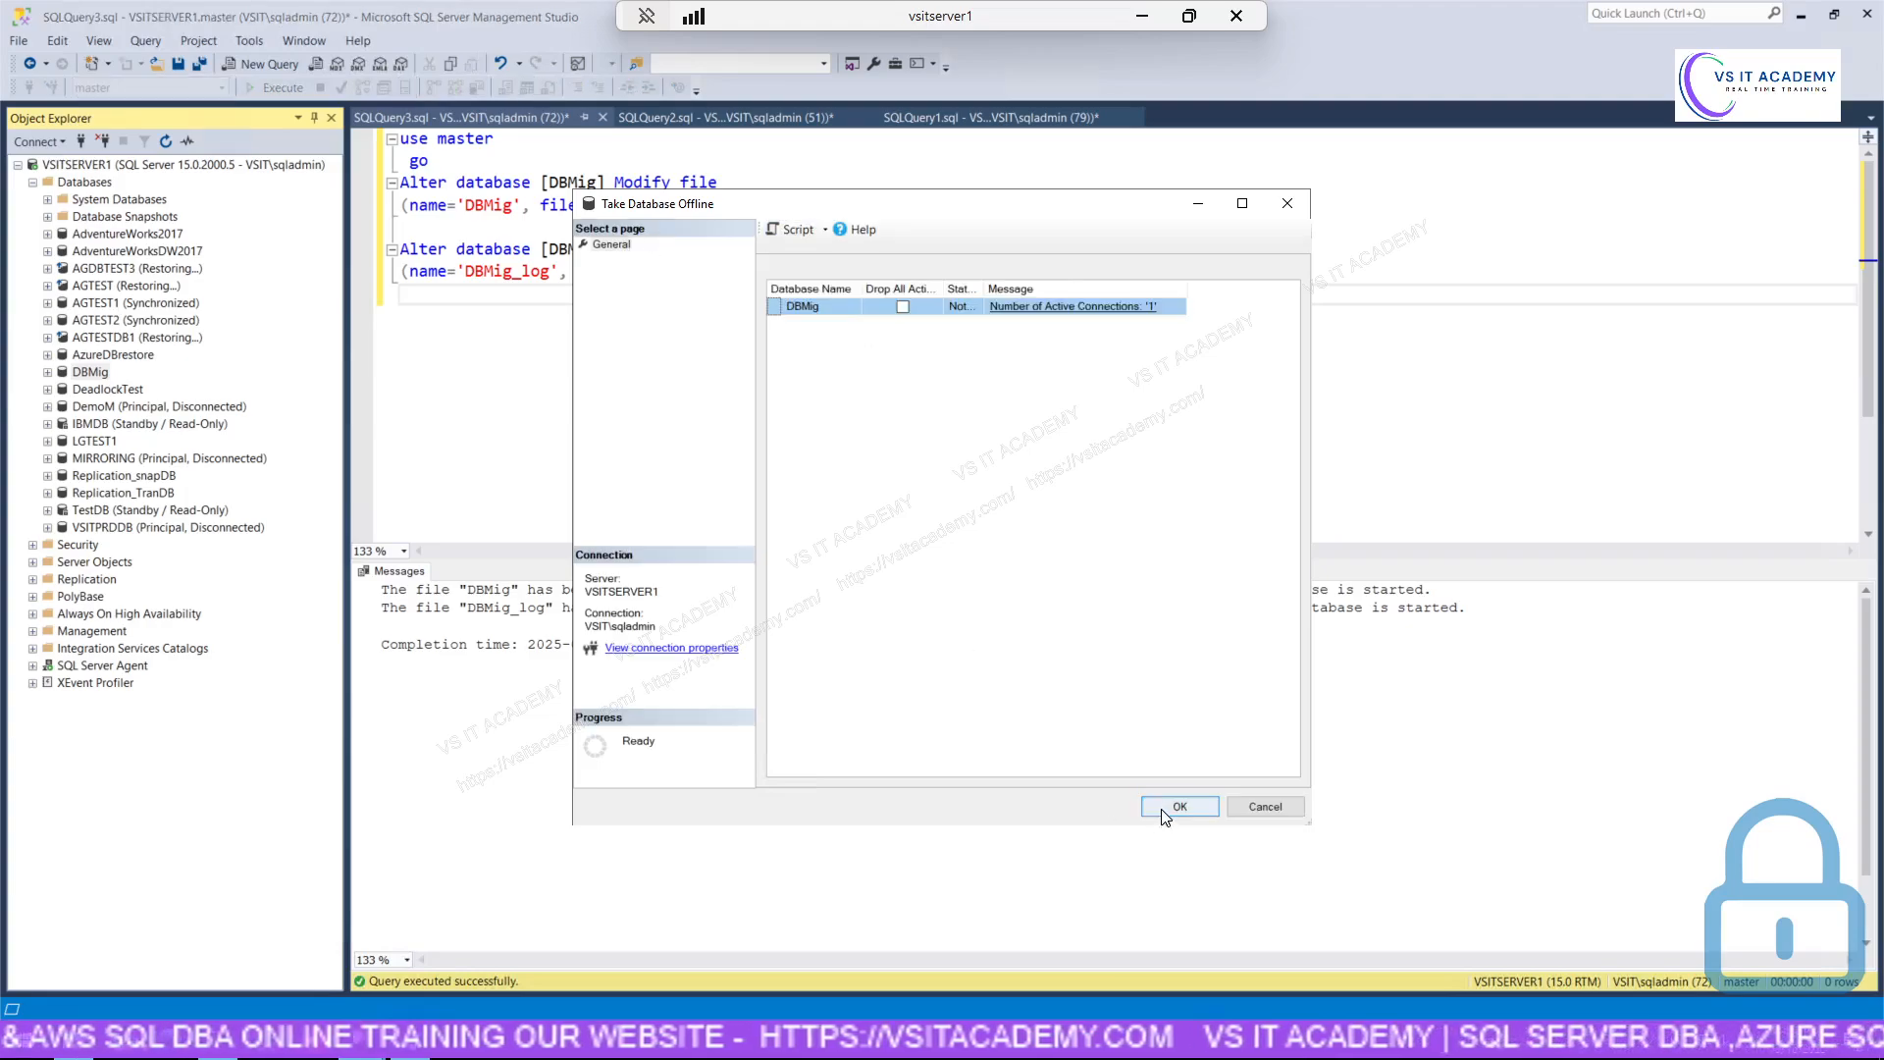
left_click(1162, 809)
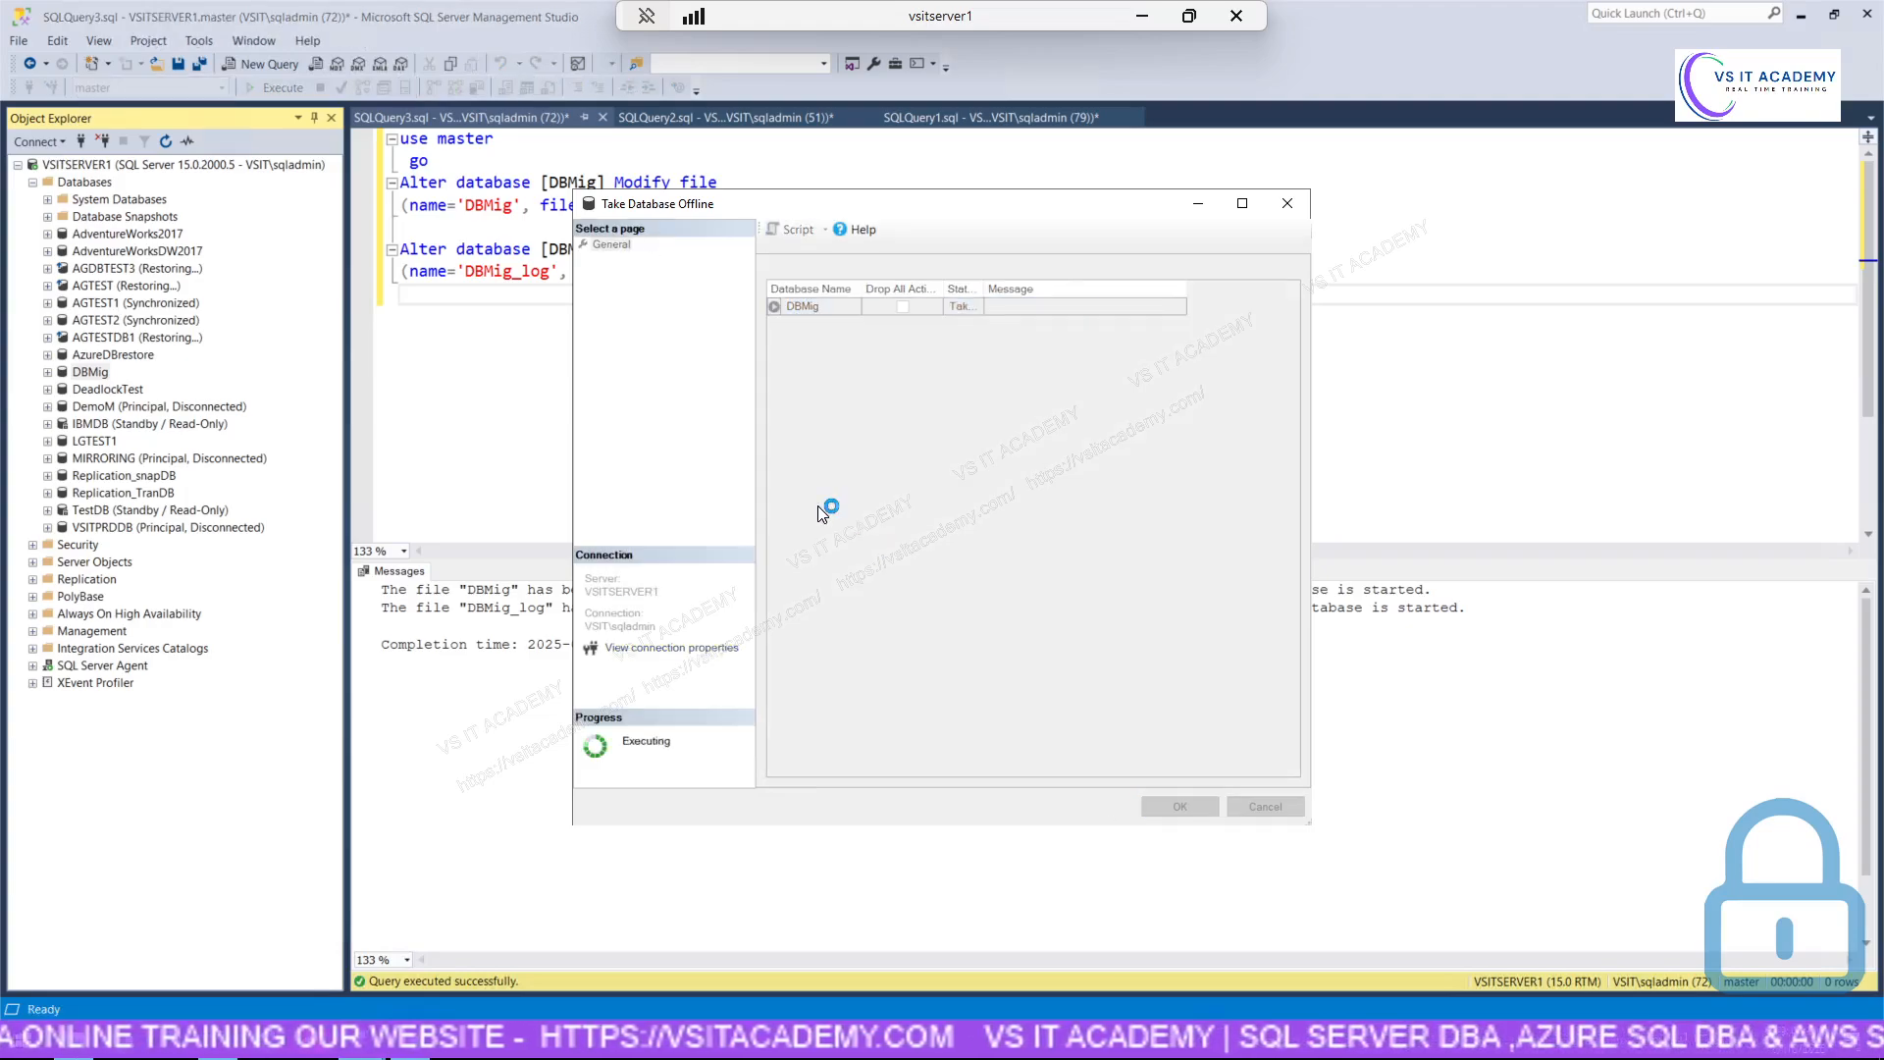
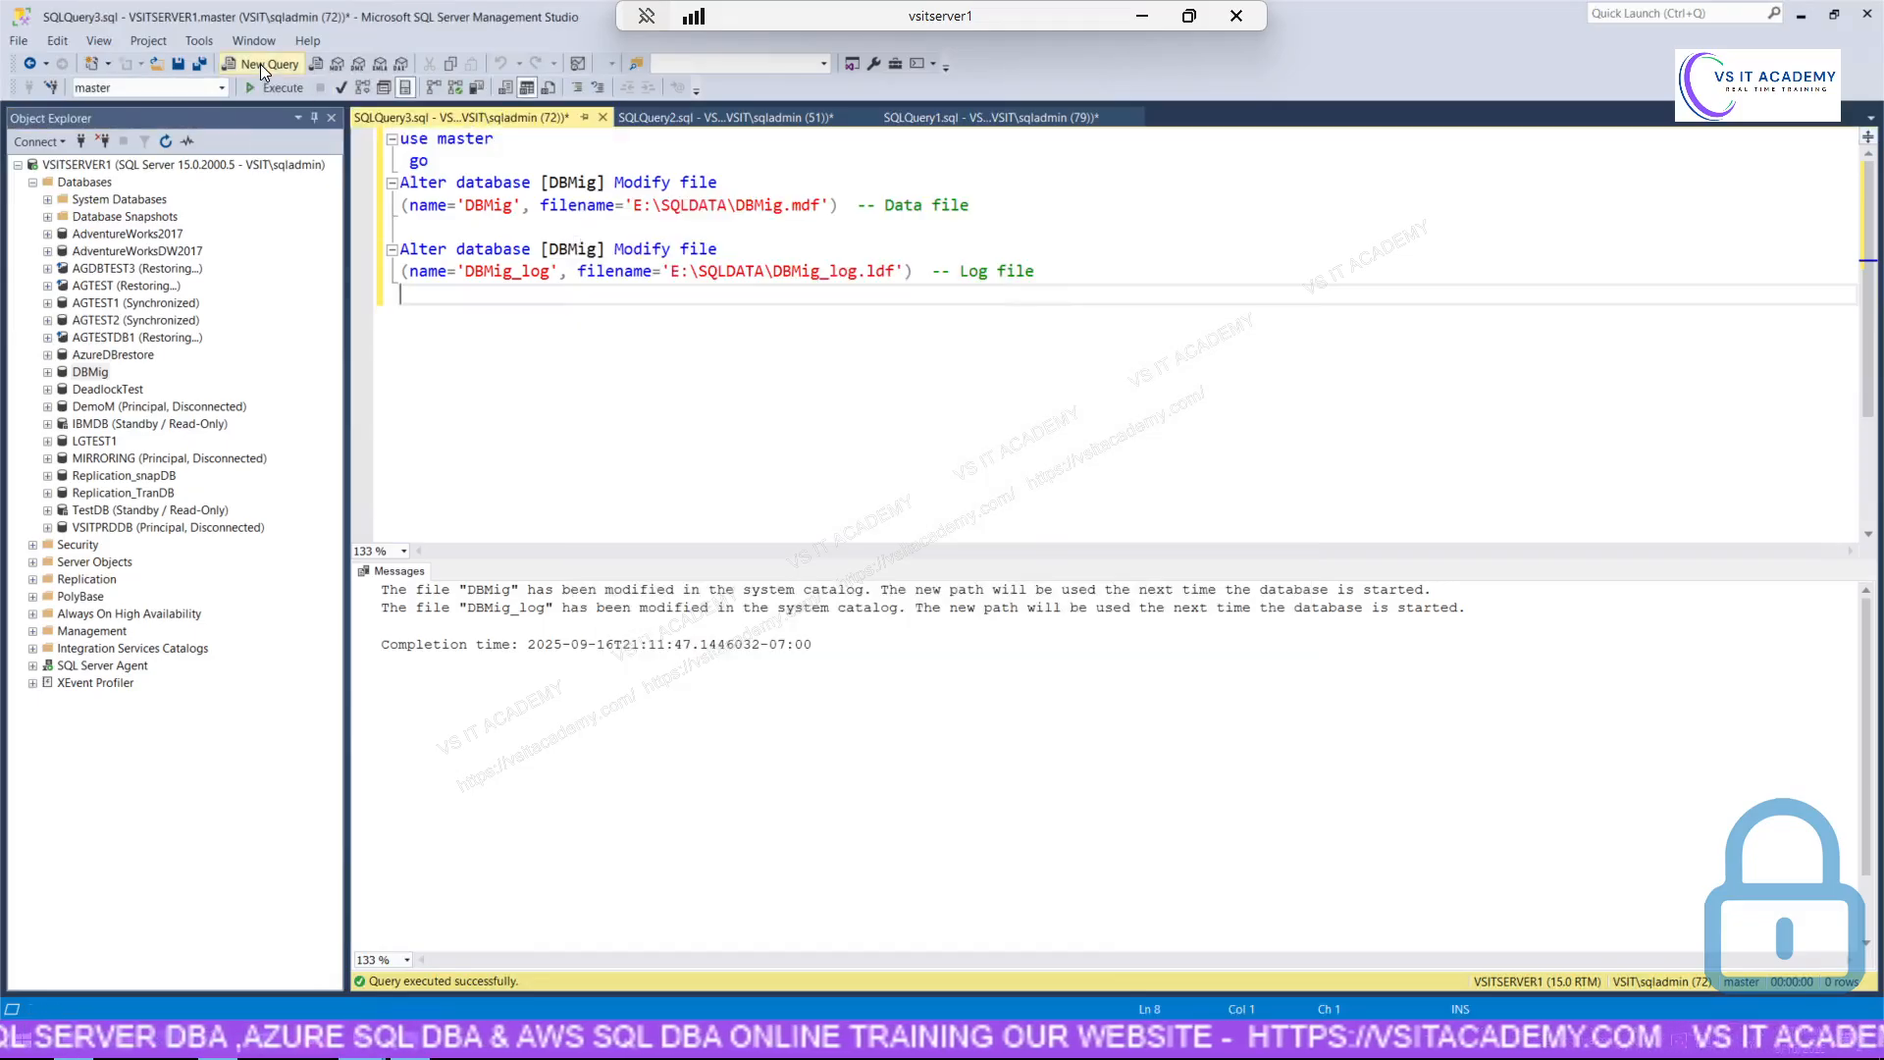
Run sp_who2 active in a new query window to list the server's active sessions.
key("ctrl+n")
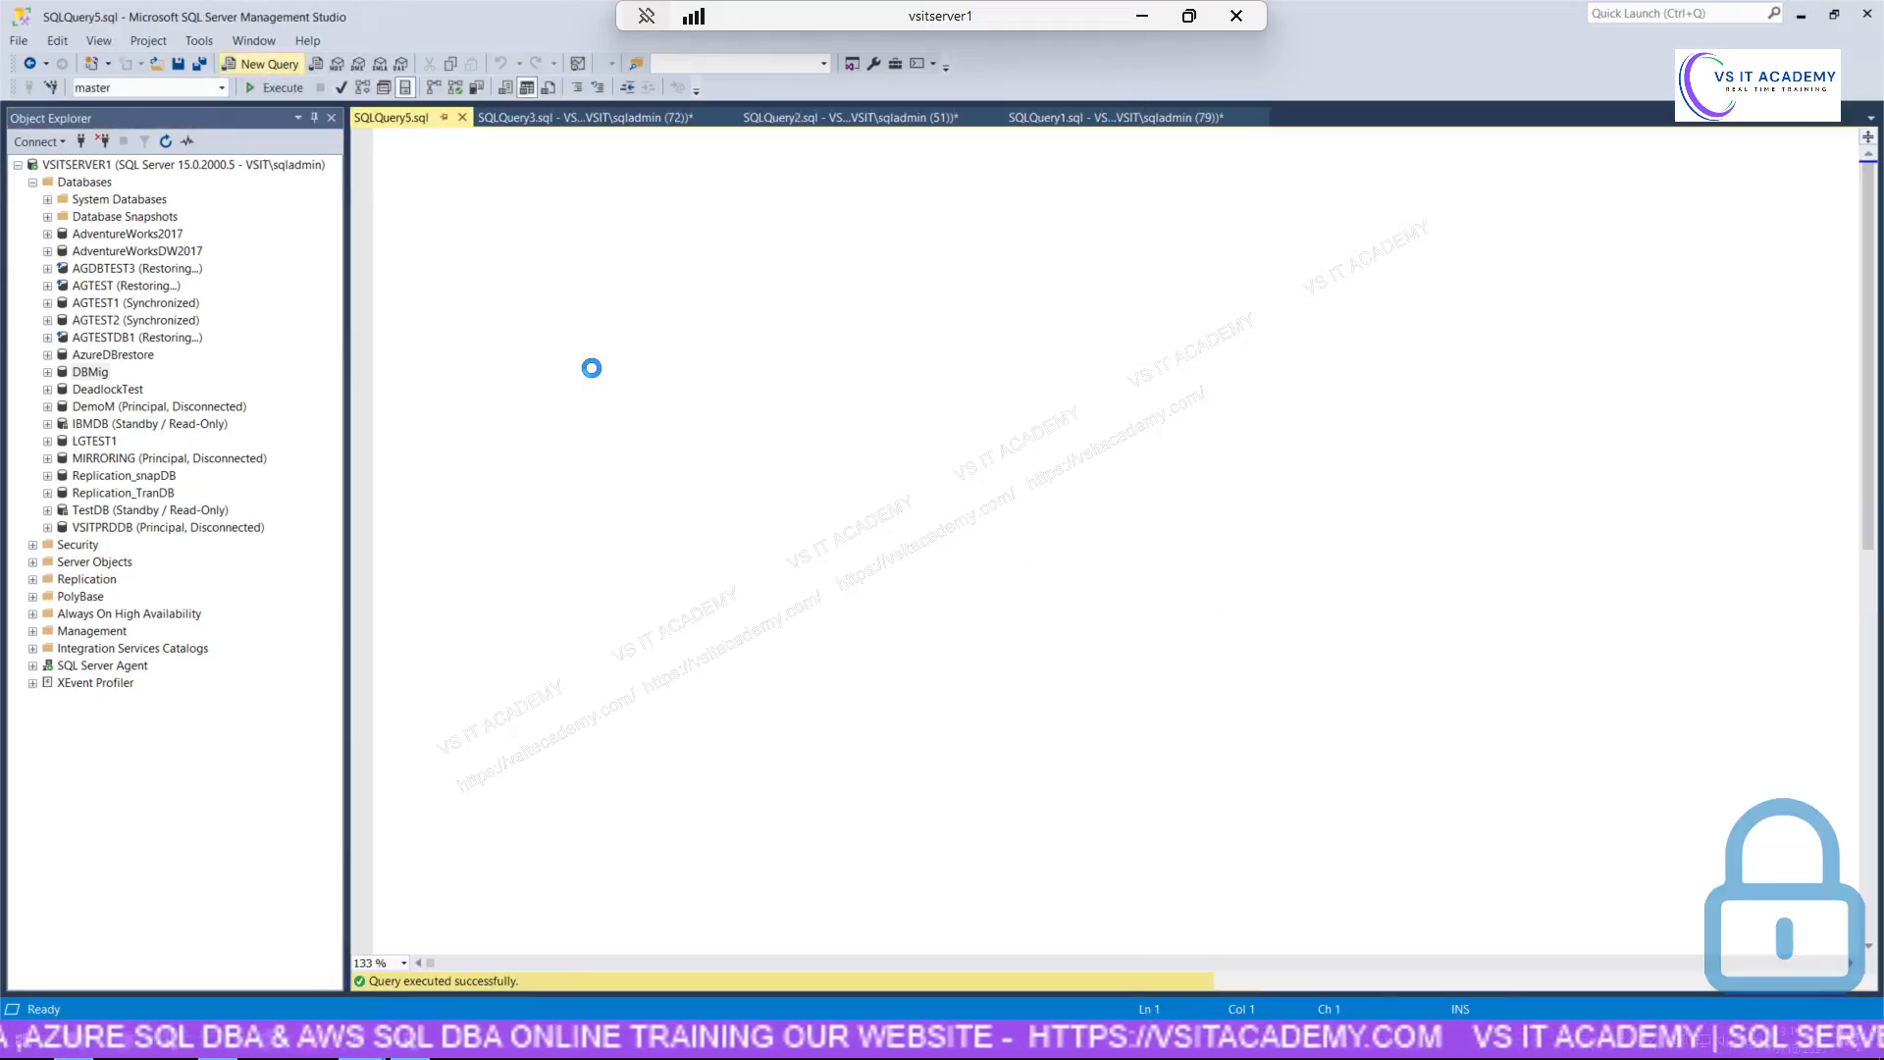
type("sp")
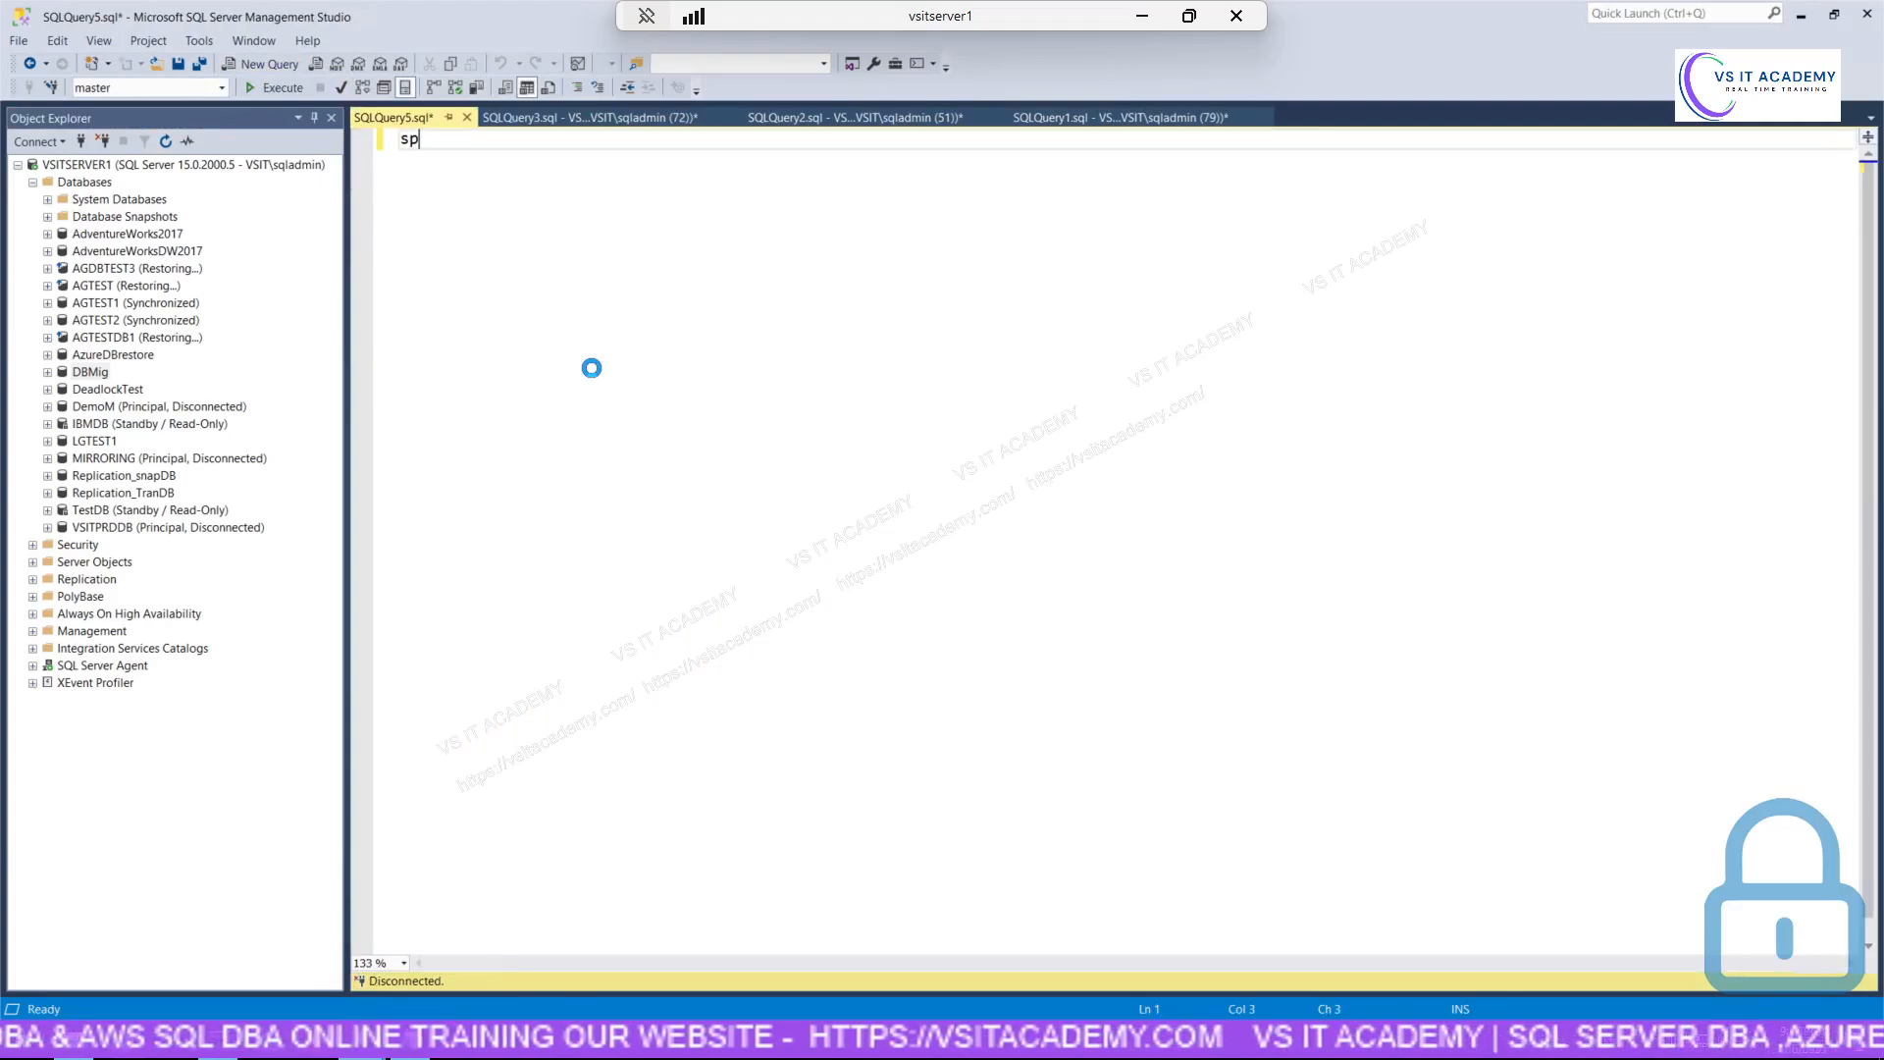
type("_who2 a")
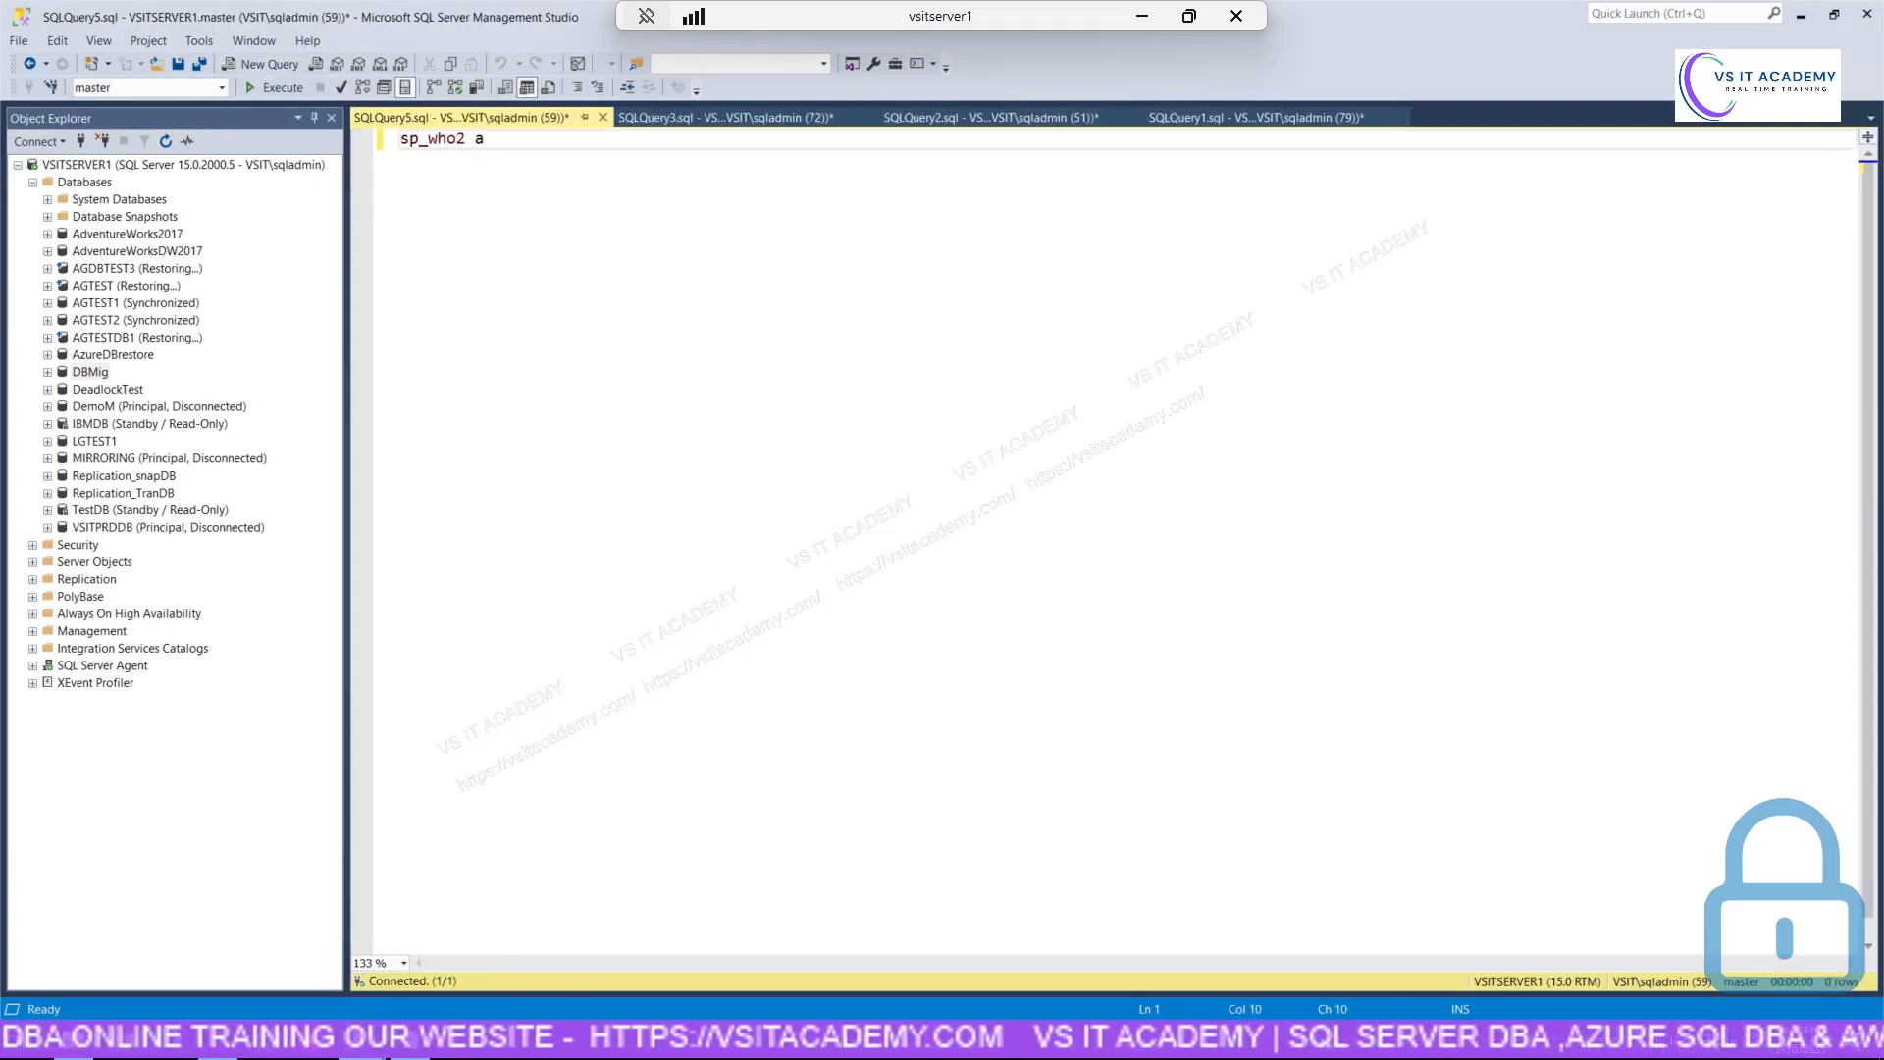
type("cyie")
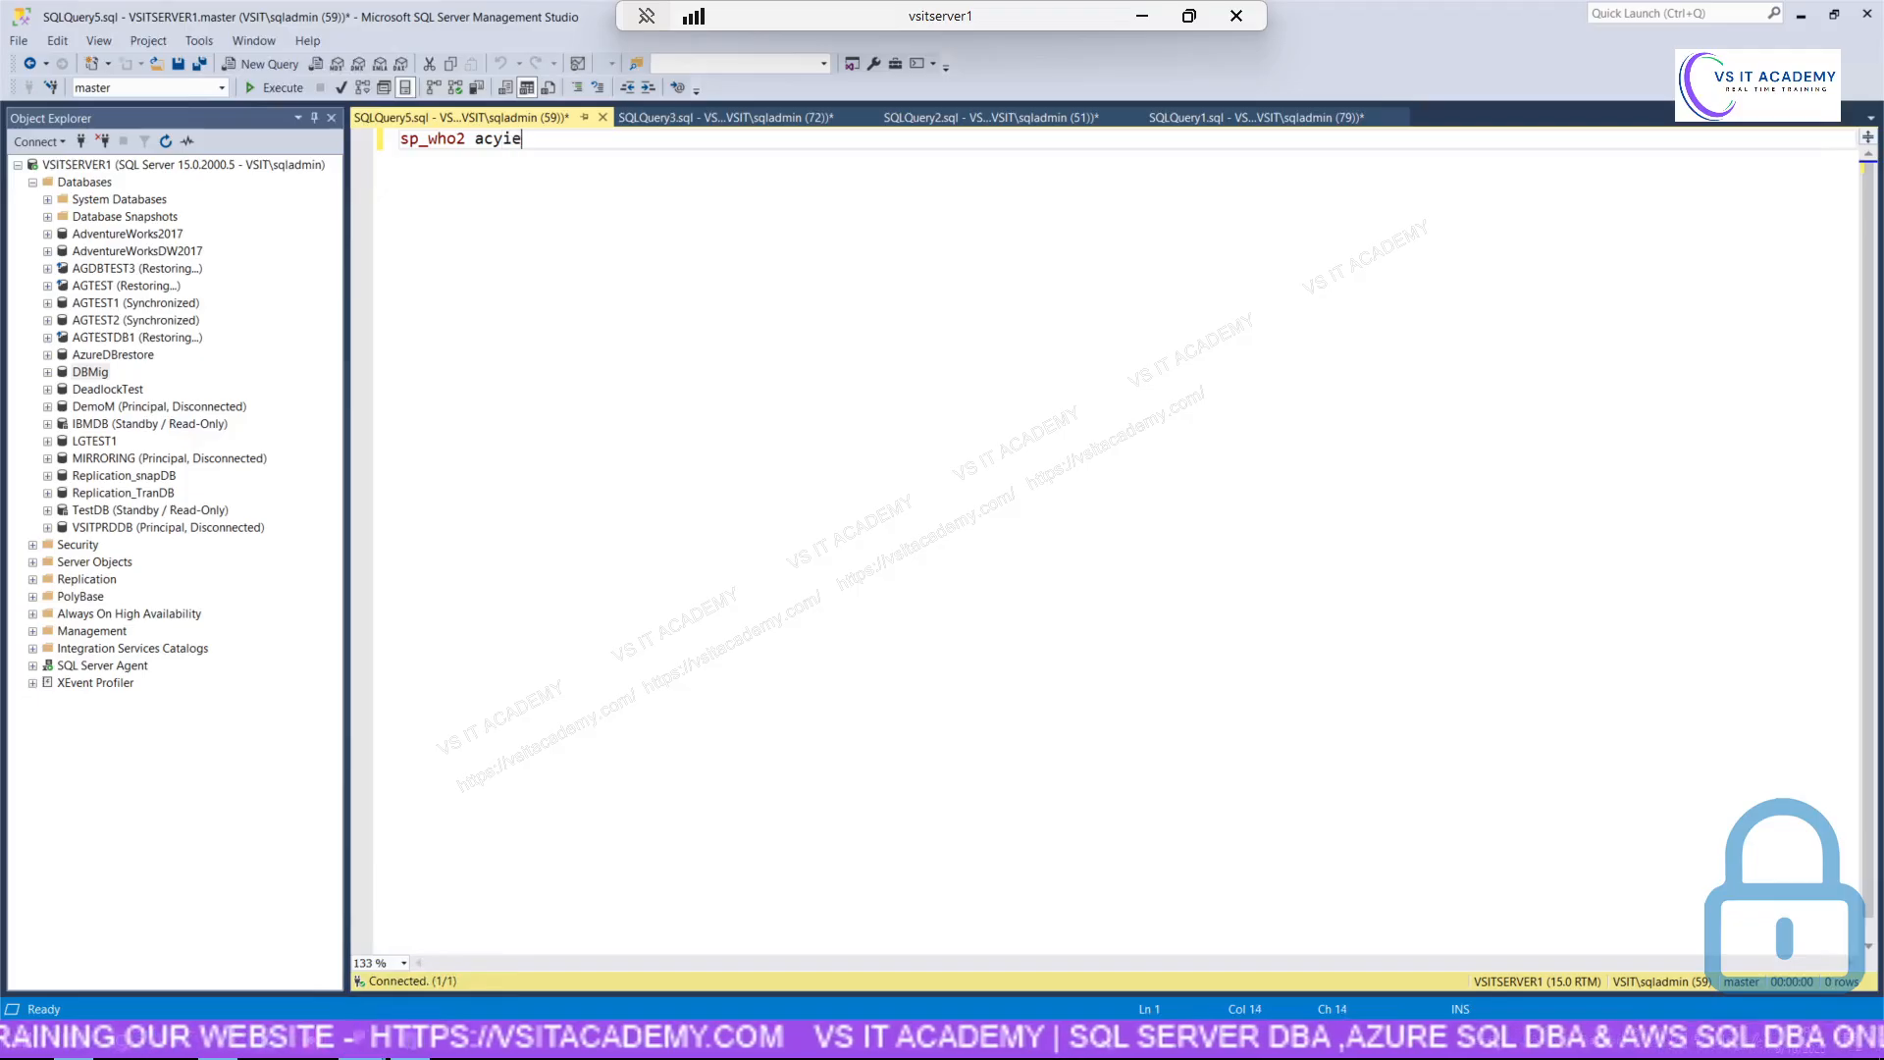
key("BackSpace")
key("BackSpace")
type("tiv")
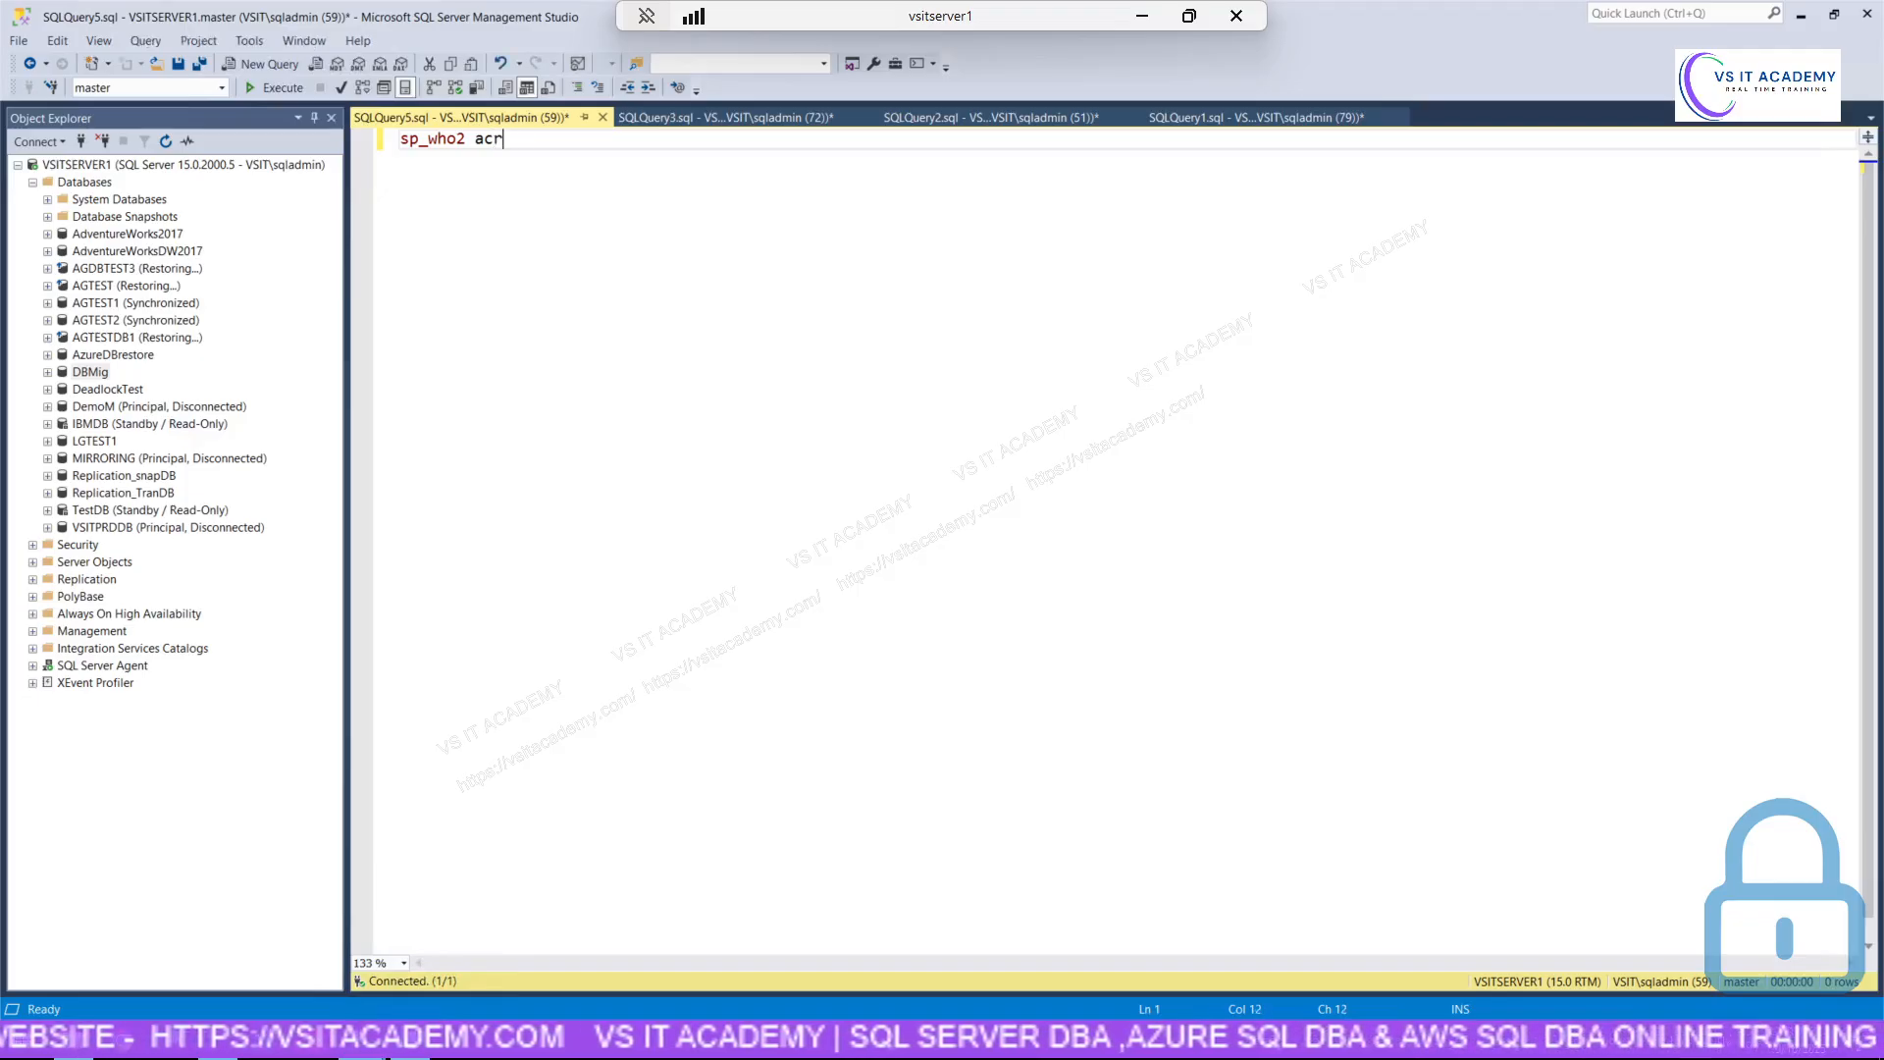
type("e")
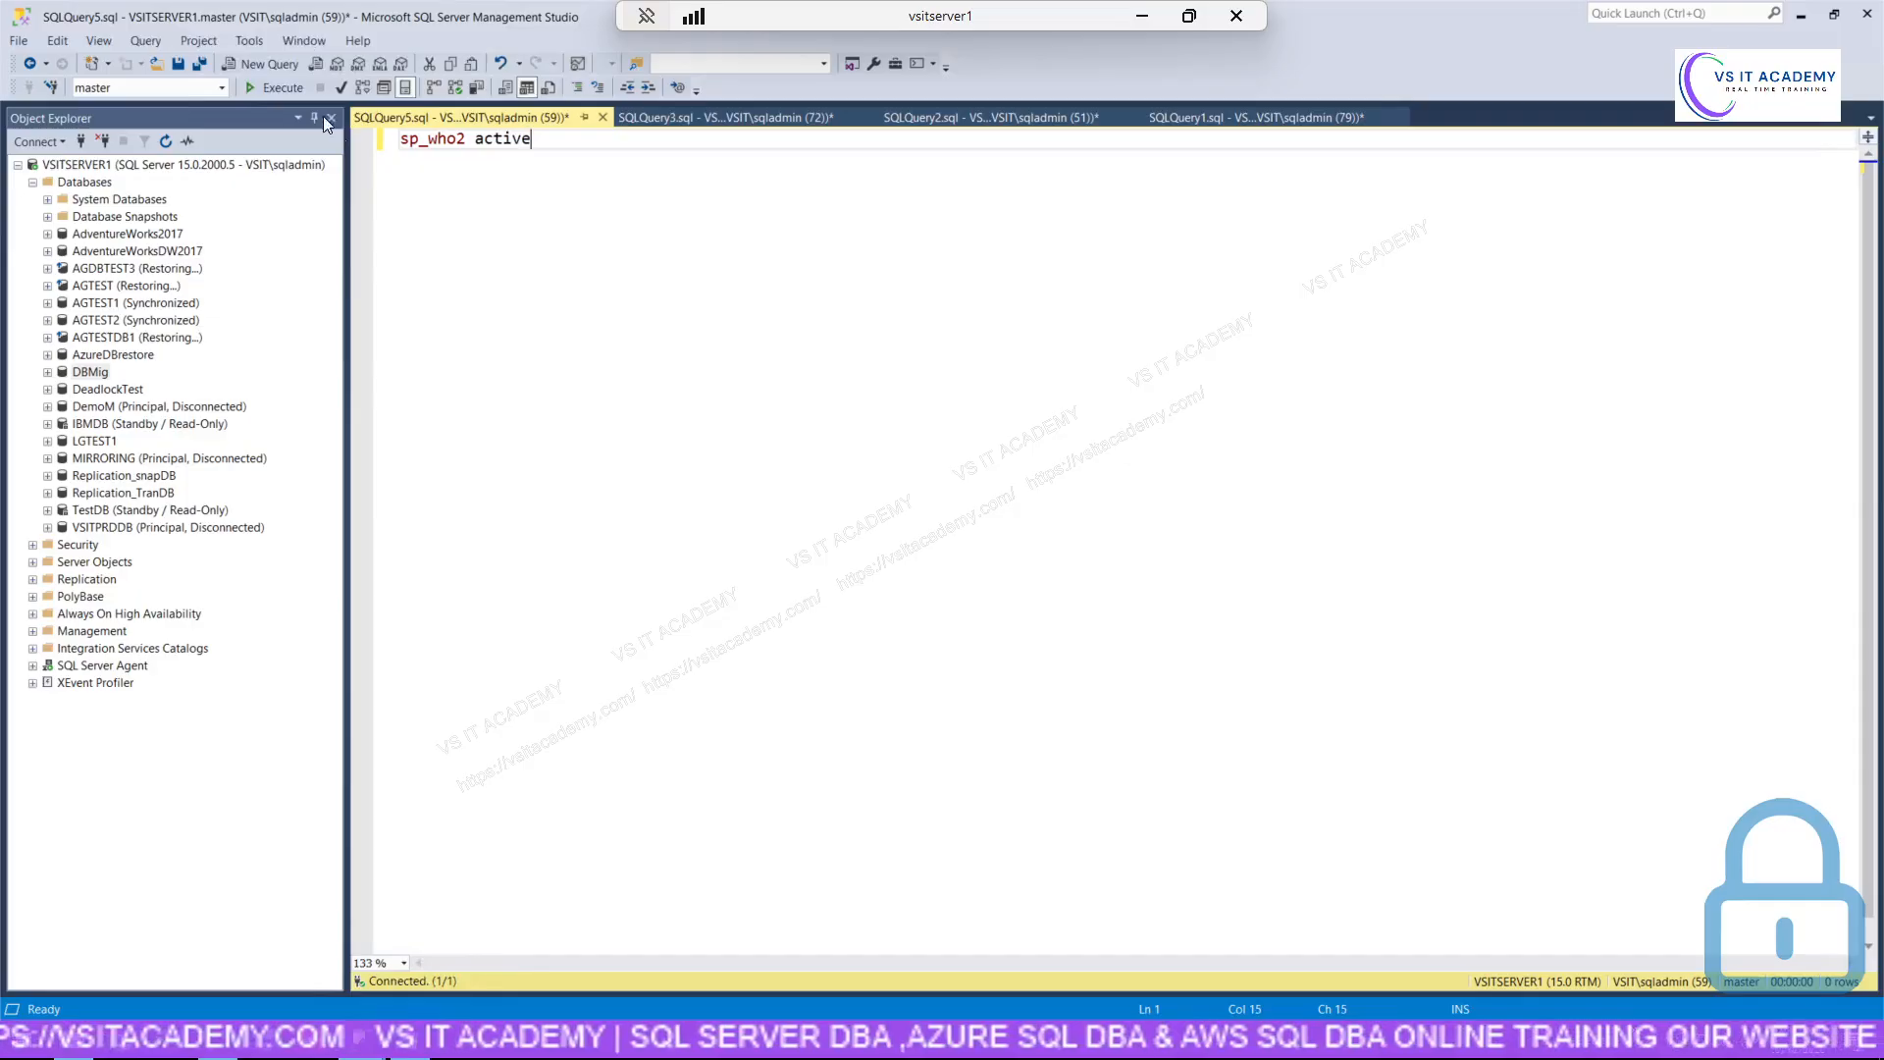
left_click(281, 90)
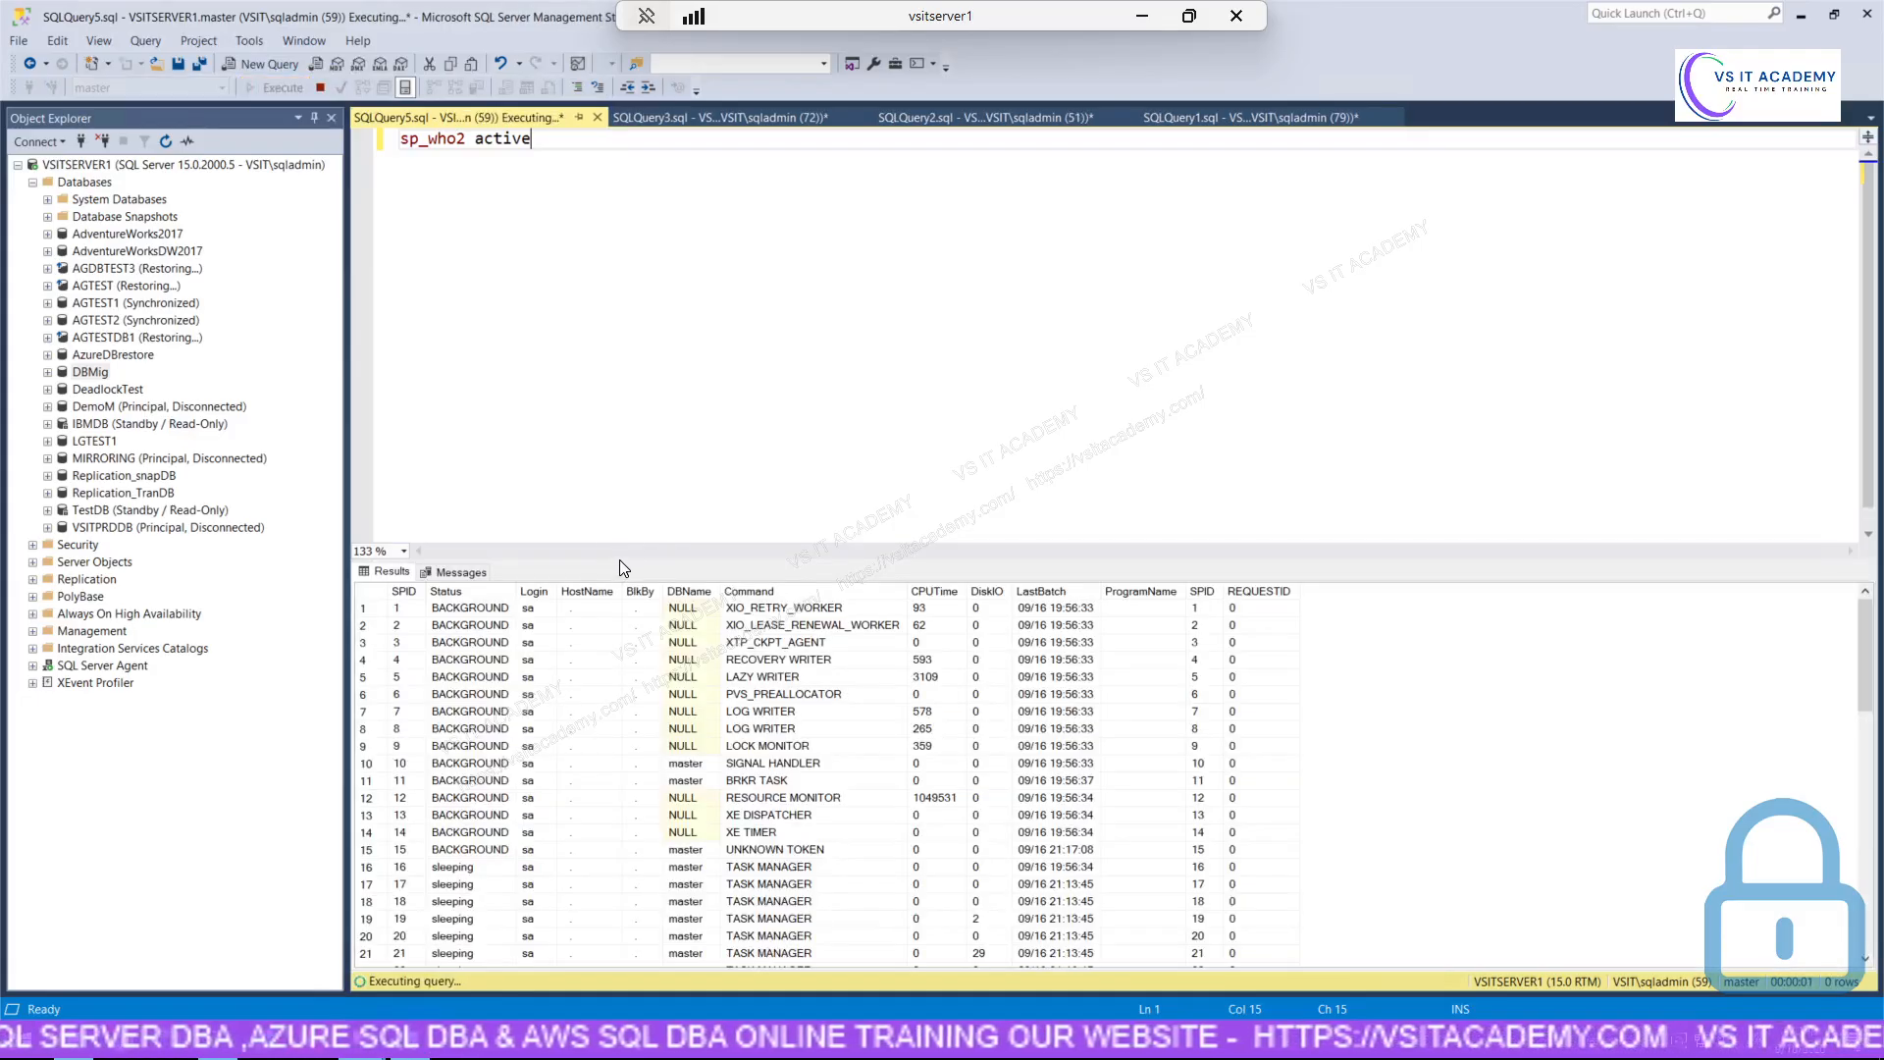
Enlarge the results grid and examine the BlkBy column for the session blocking the ALTER DATABASE command.
left_click_drag(621, 560, 610, 442)
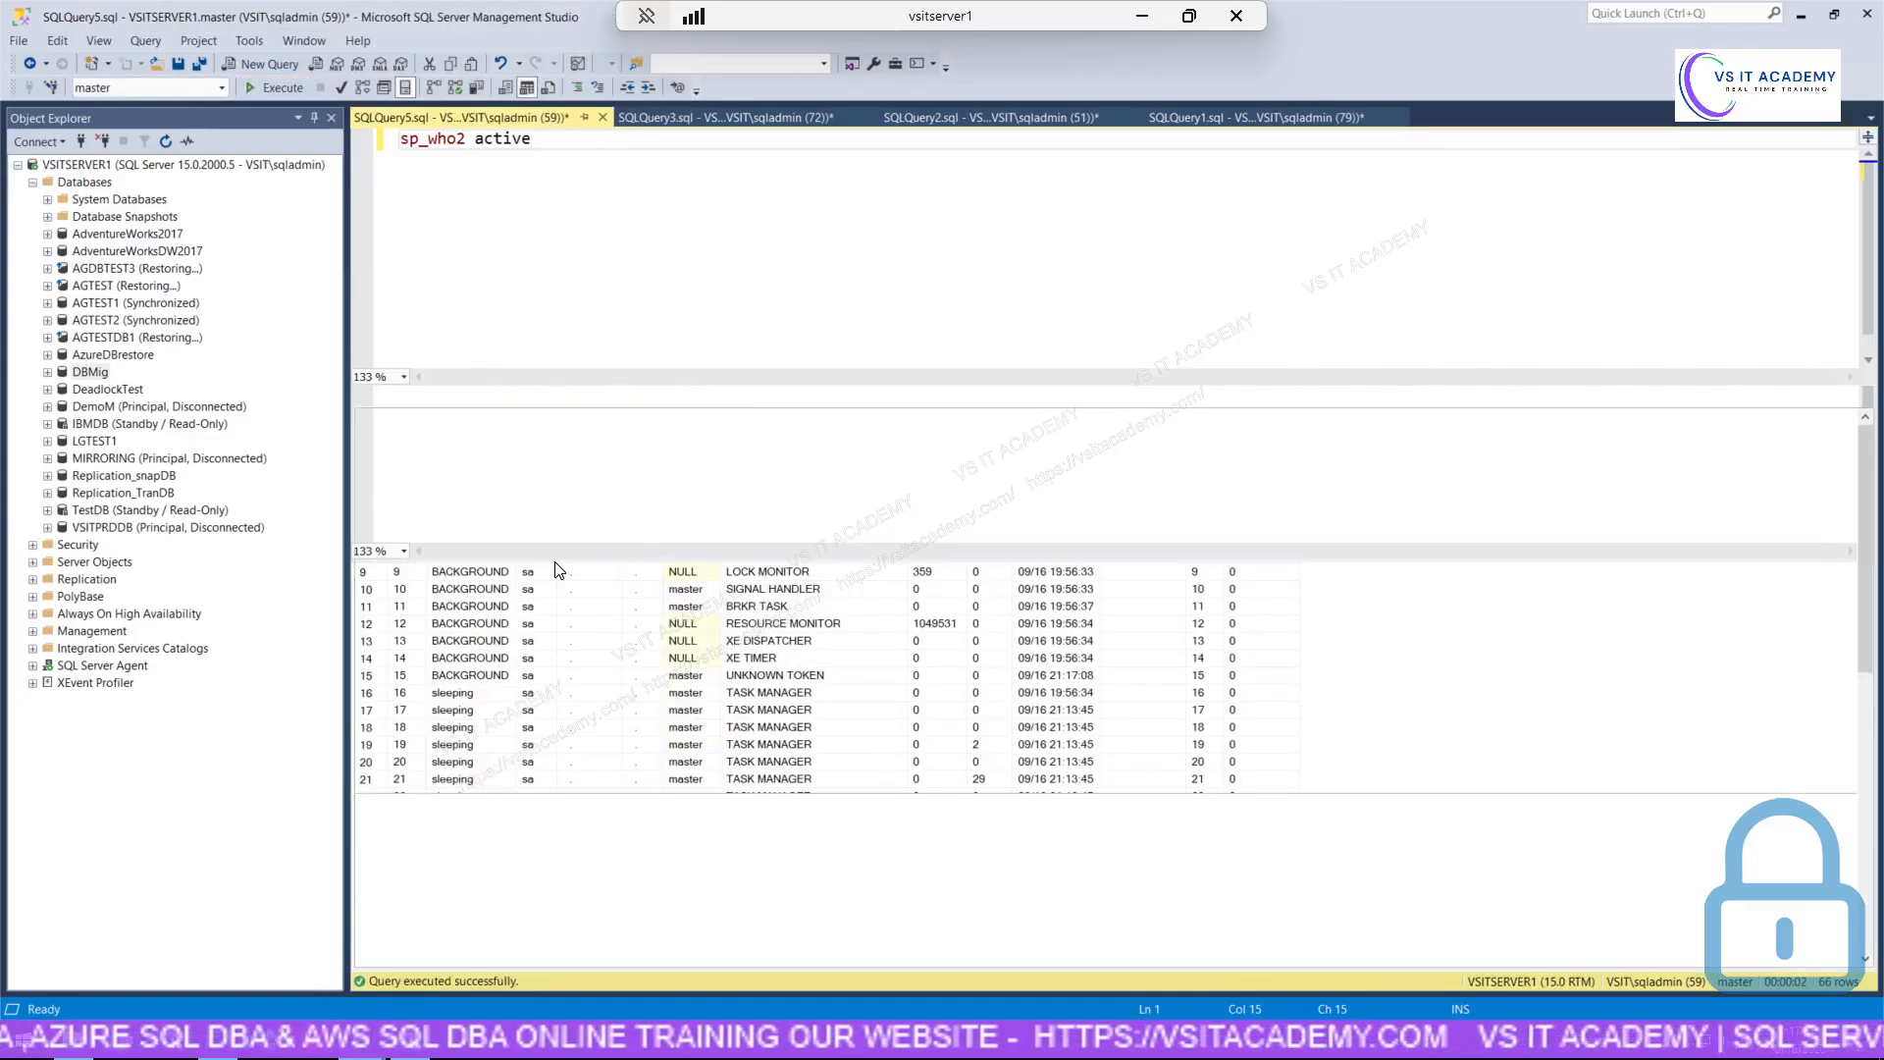
left_click(556, 629)
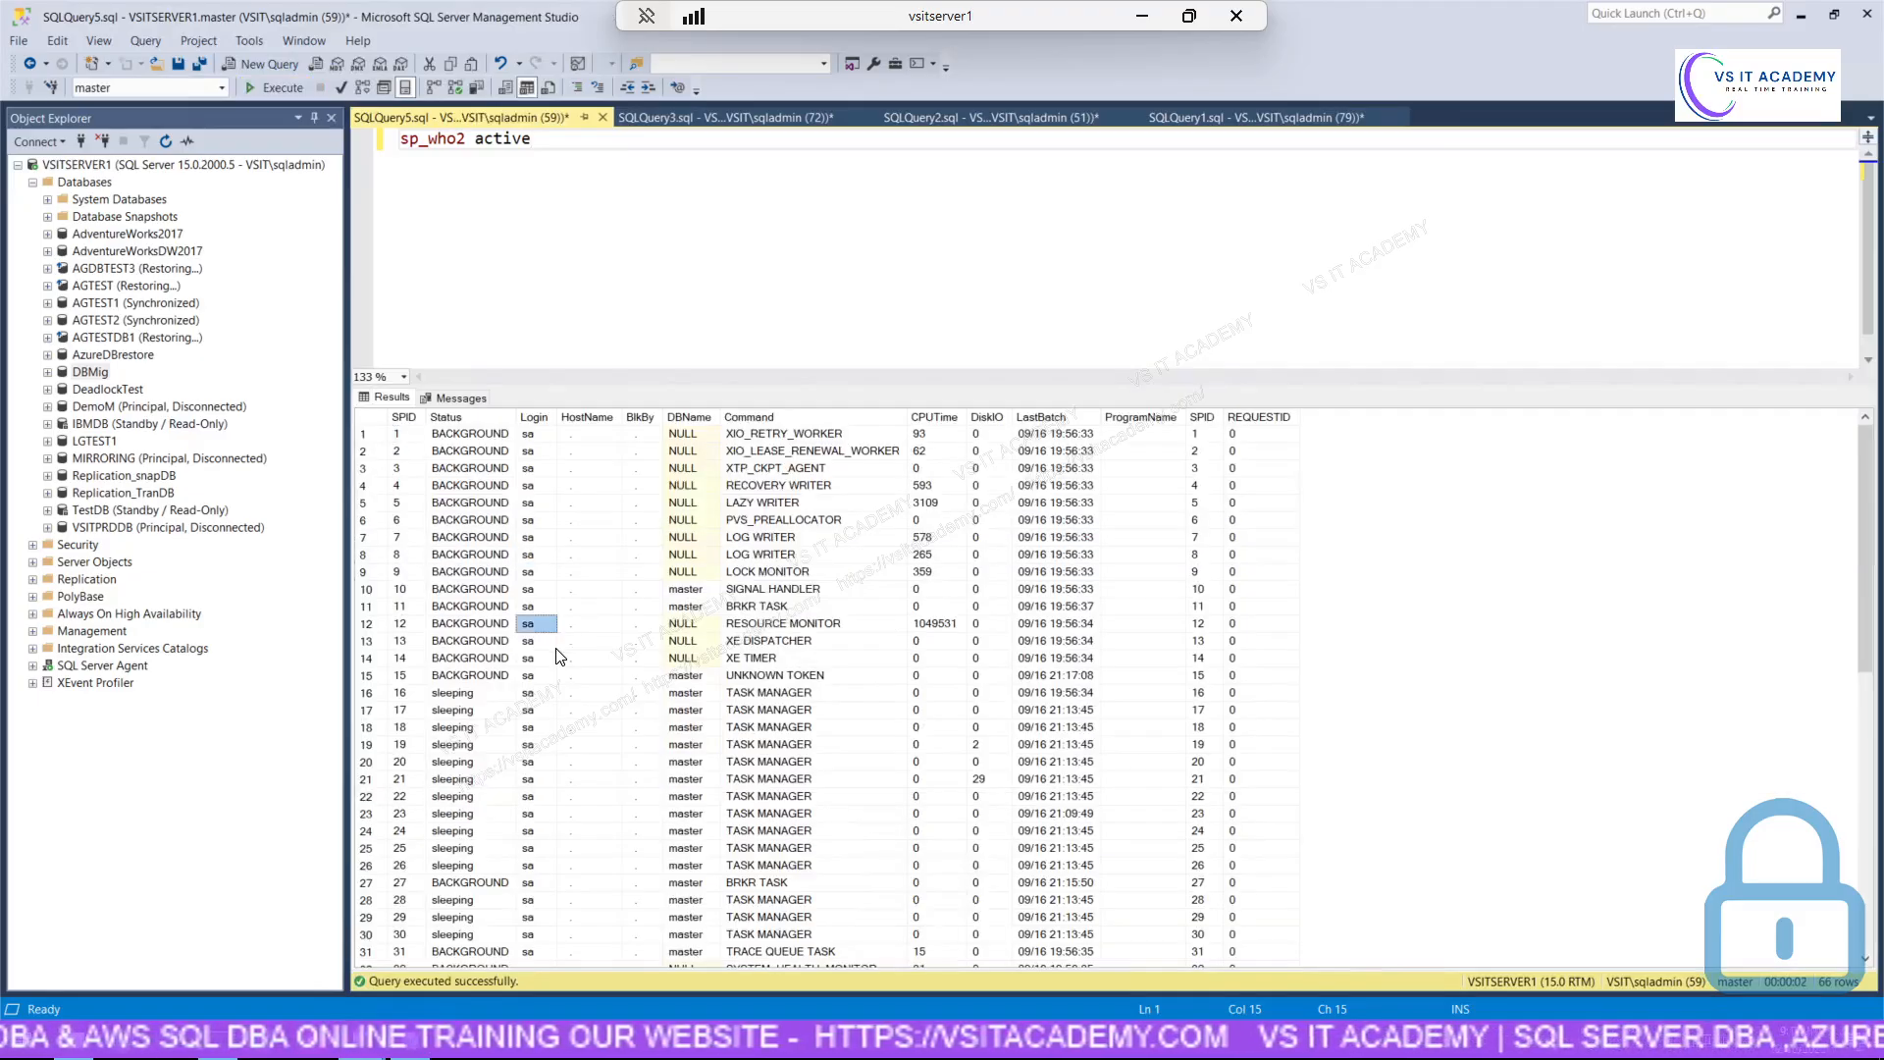
scroll(556, 656, "down", 12)
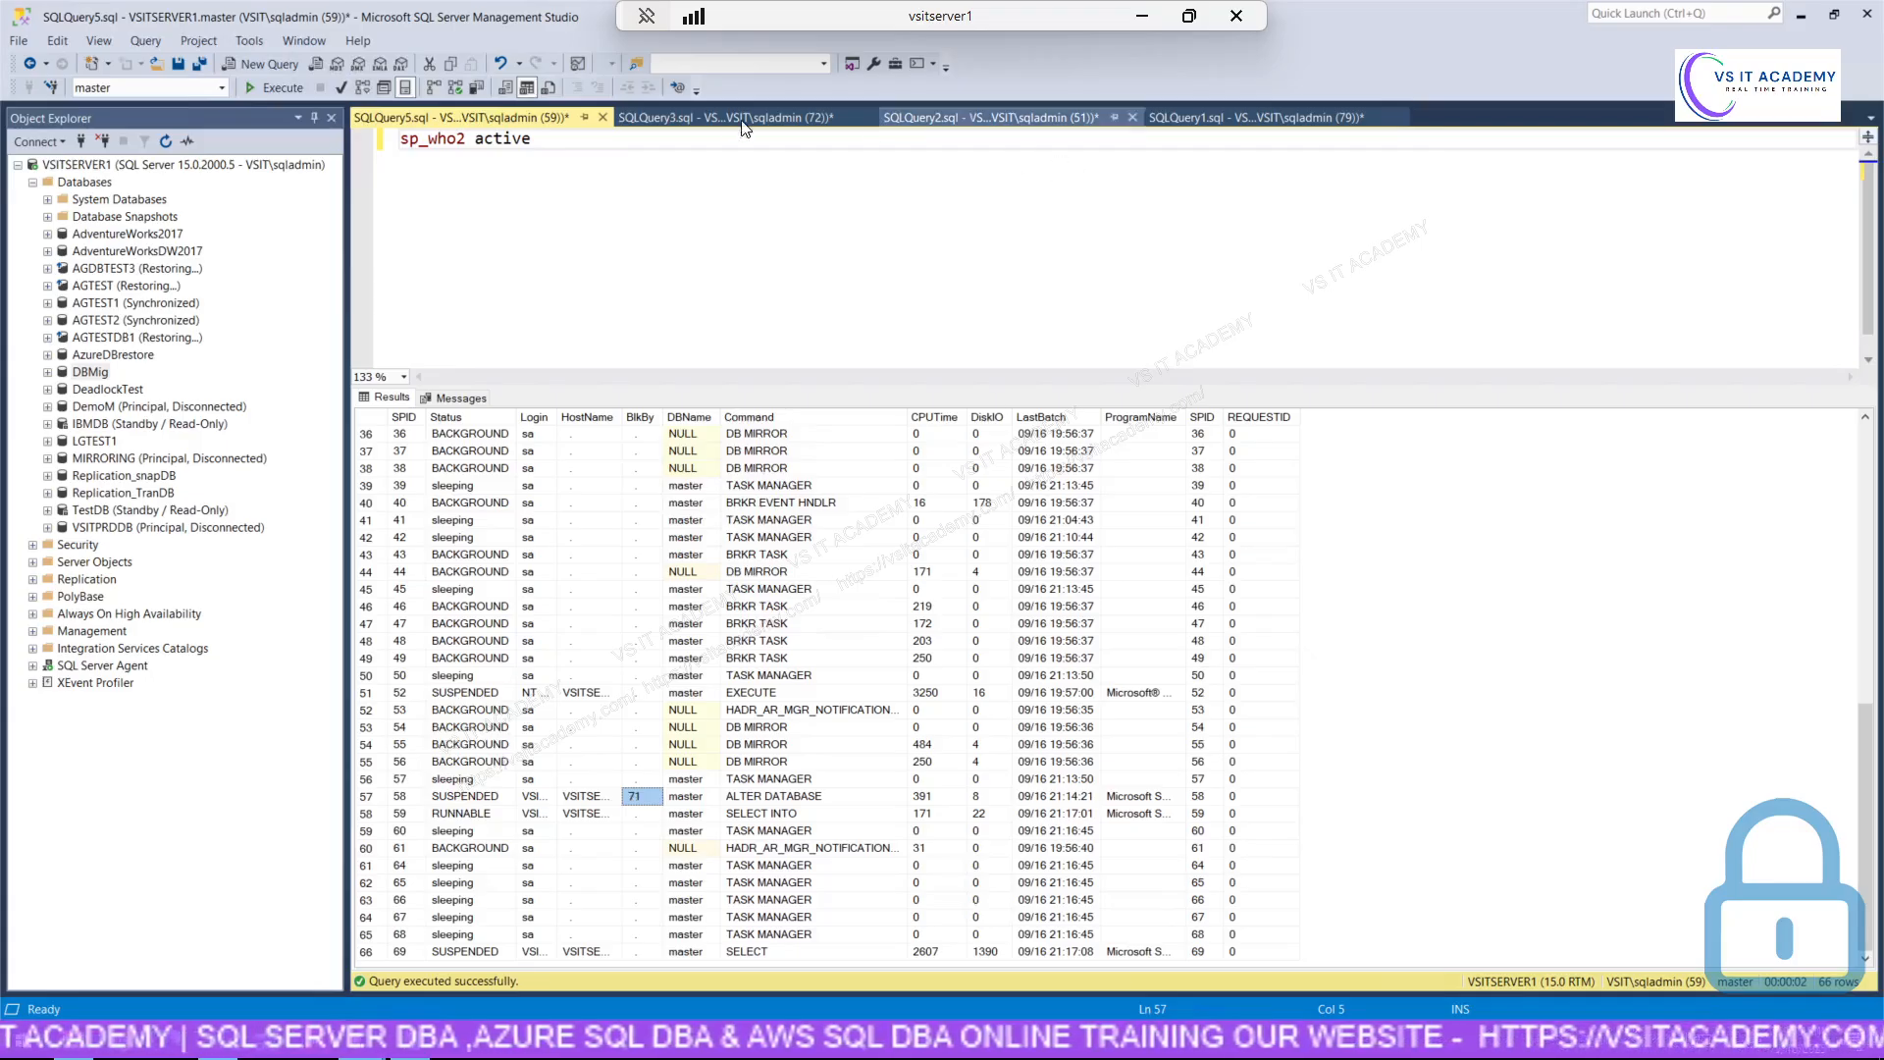
Check the other open queries and close SQLQuery1.sql, which holds Sp_helpdb [DBMig], without saving its changes.
left_click(717, 116)
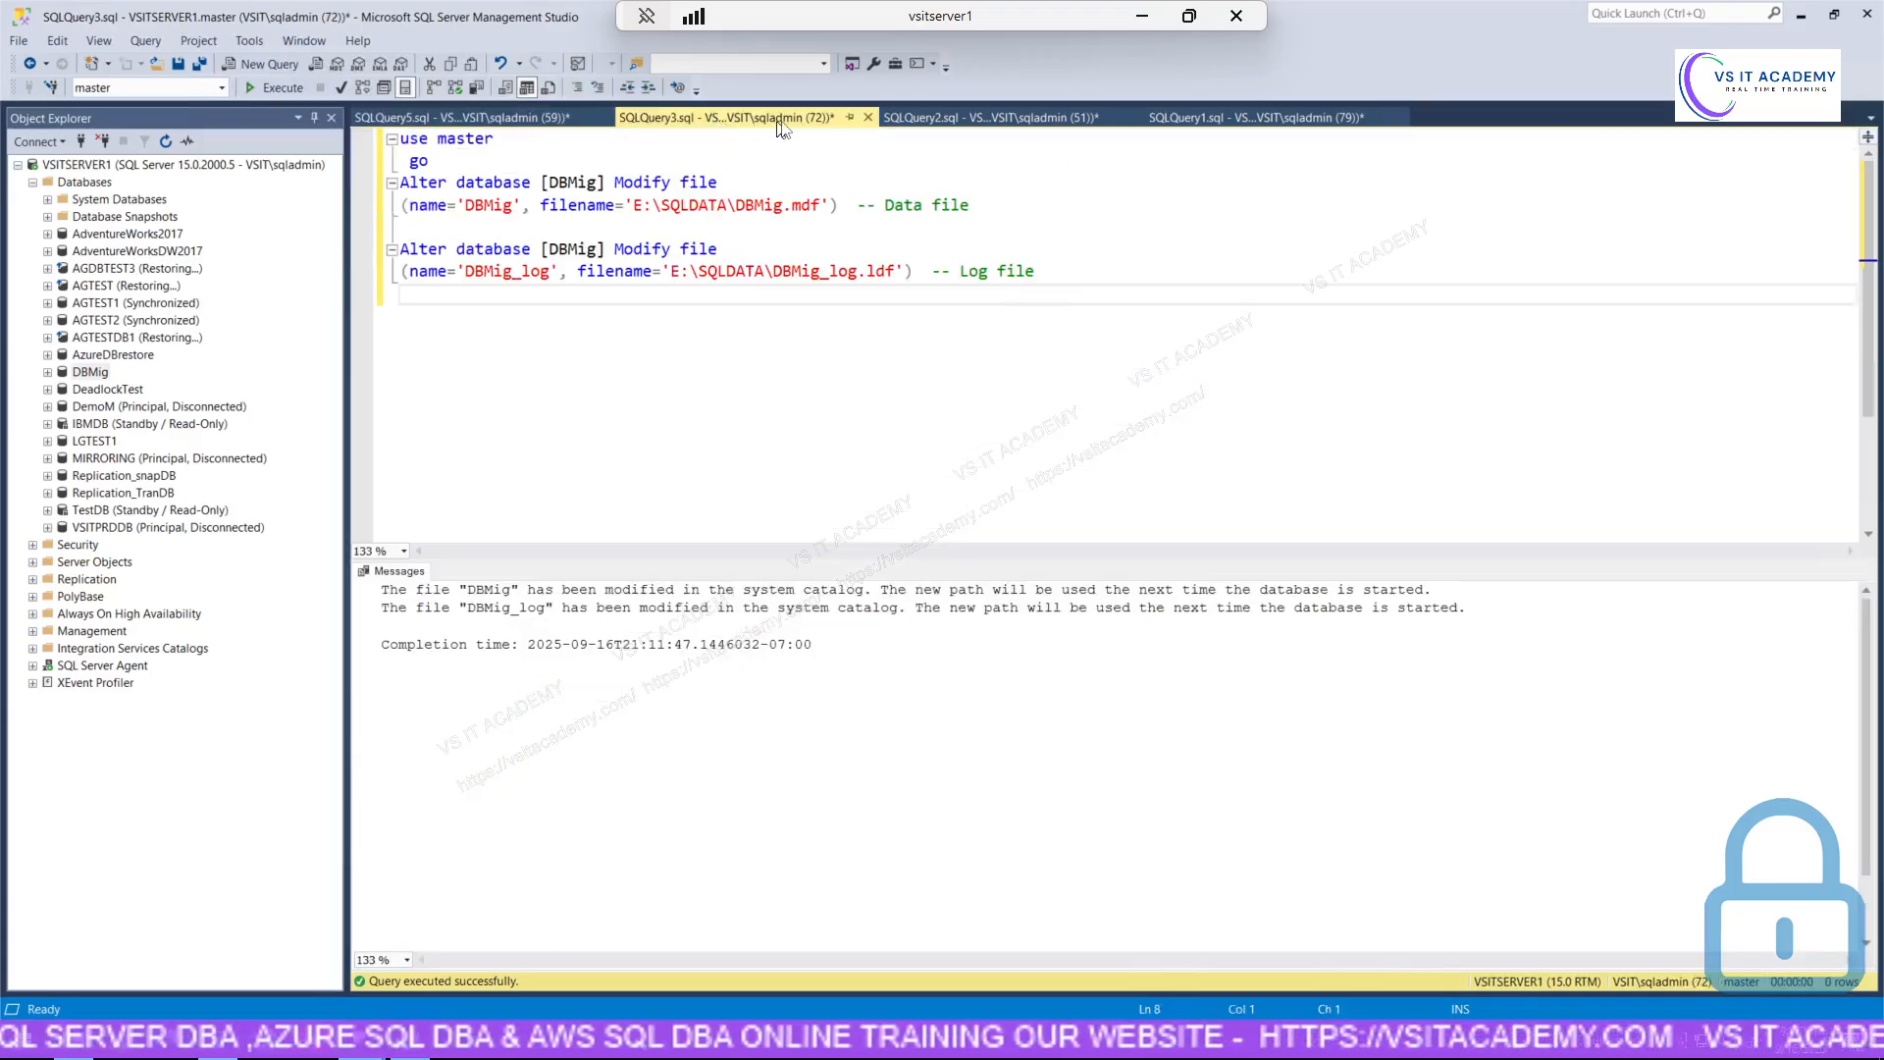
left_click(985, 118)
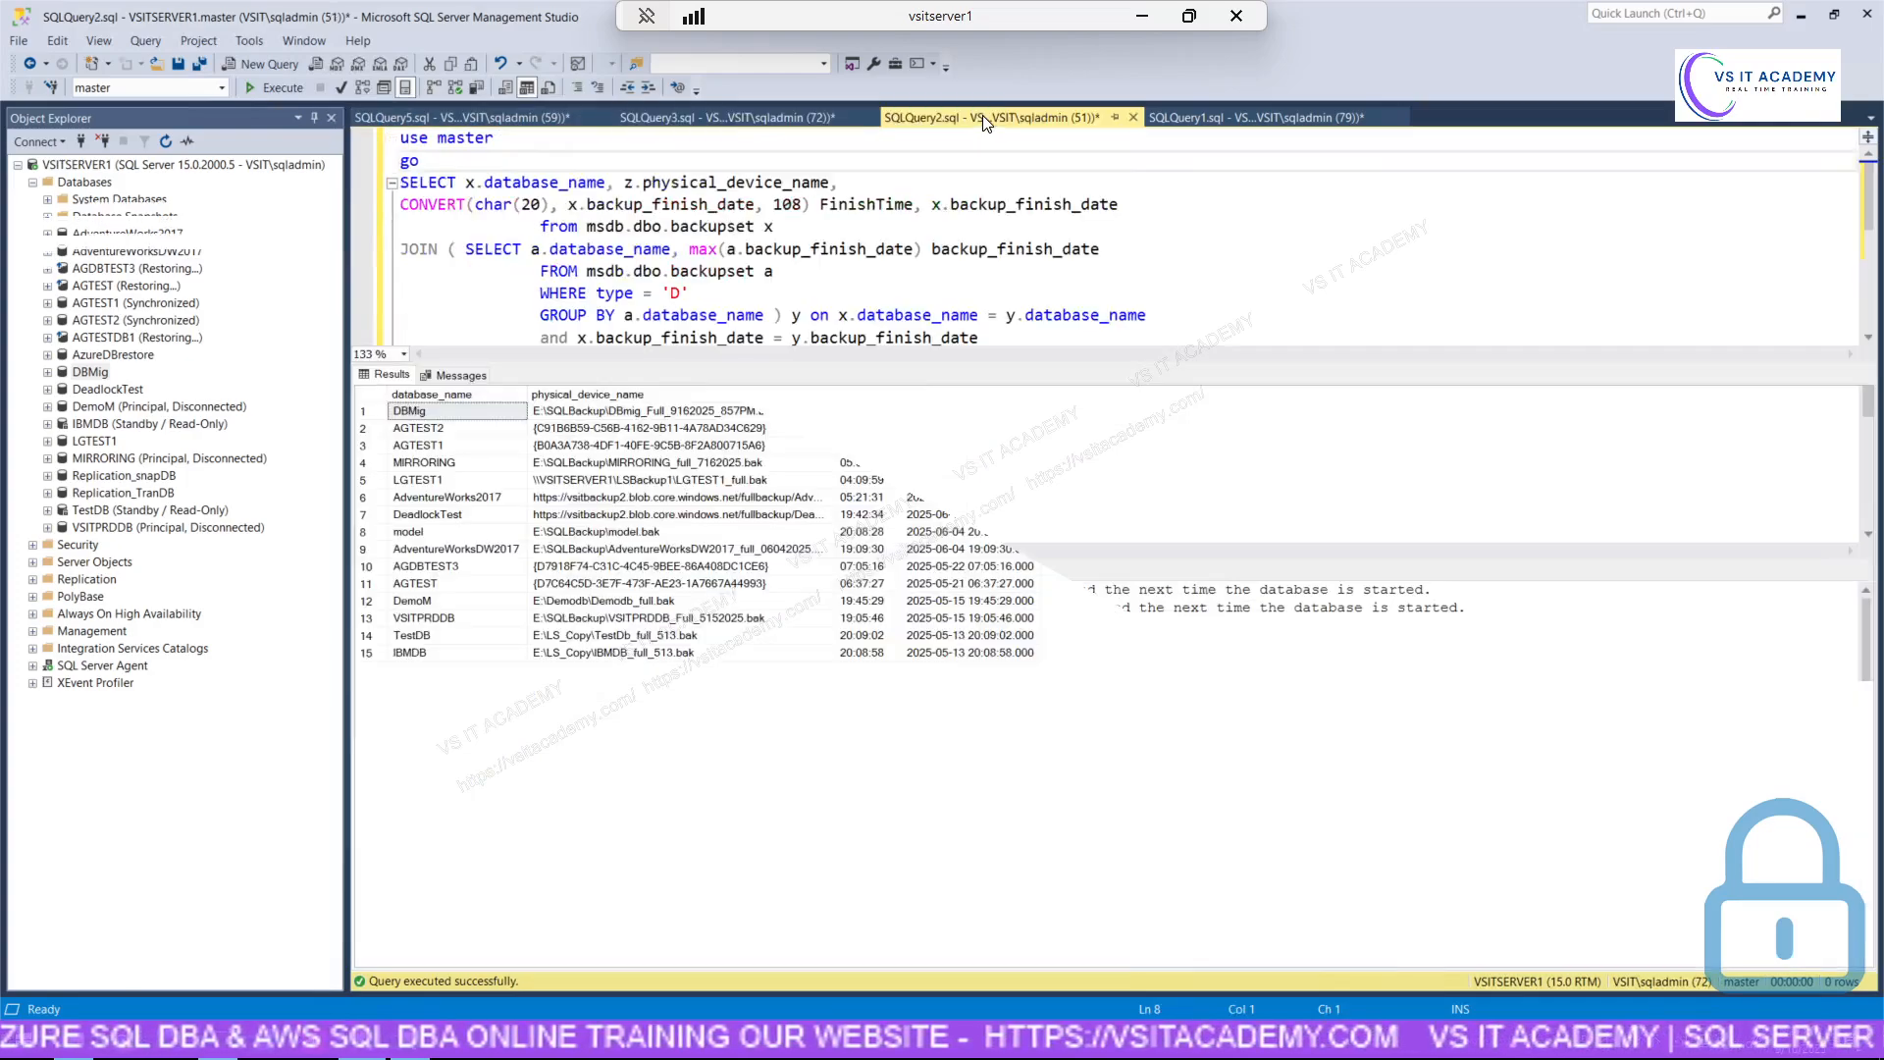
left_click(1270, 110)
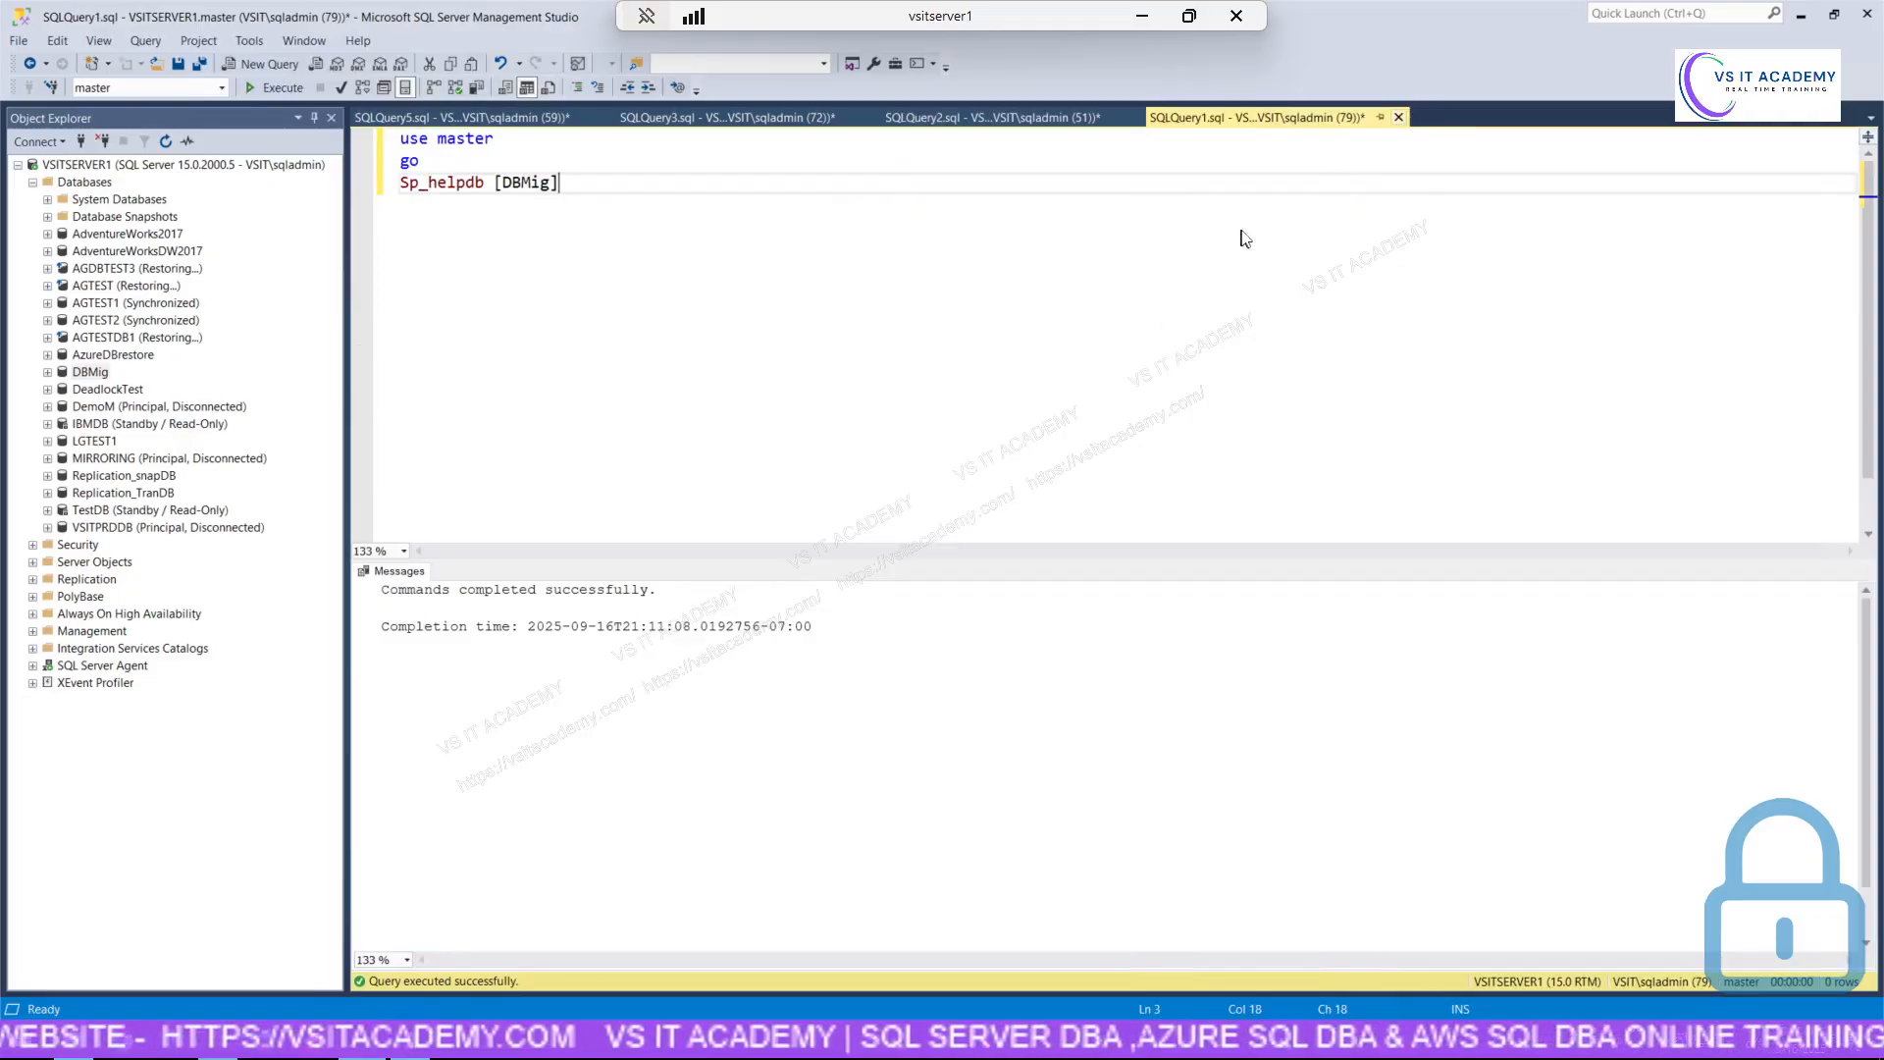
left_click(1400, 119)
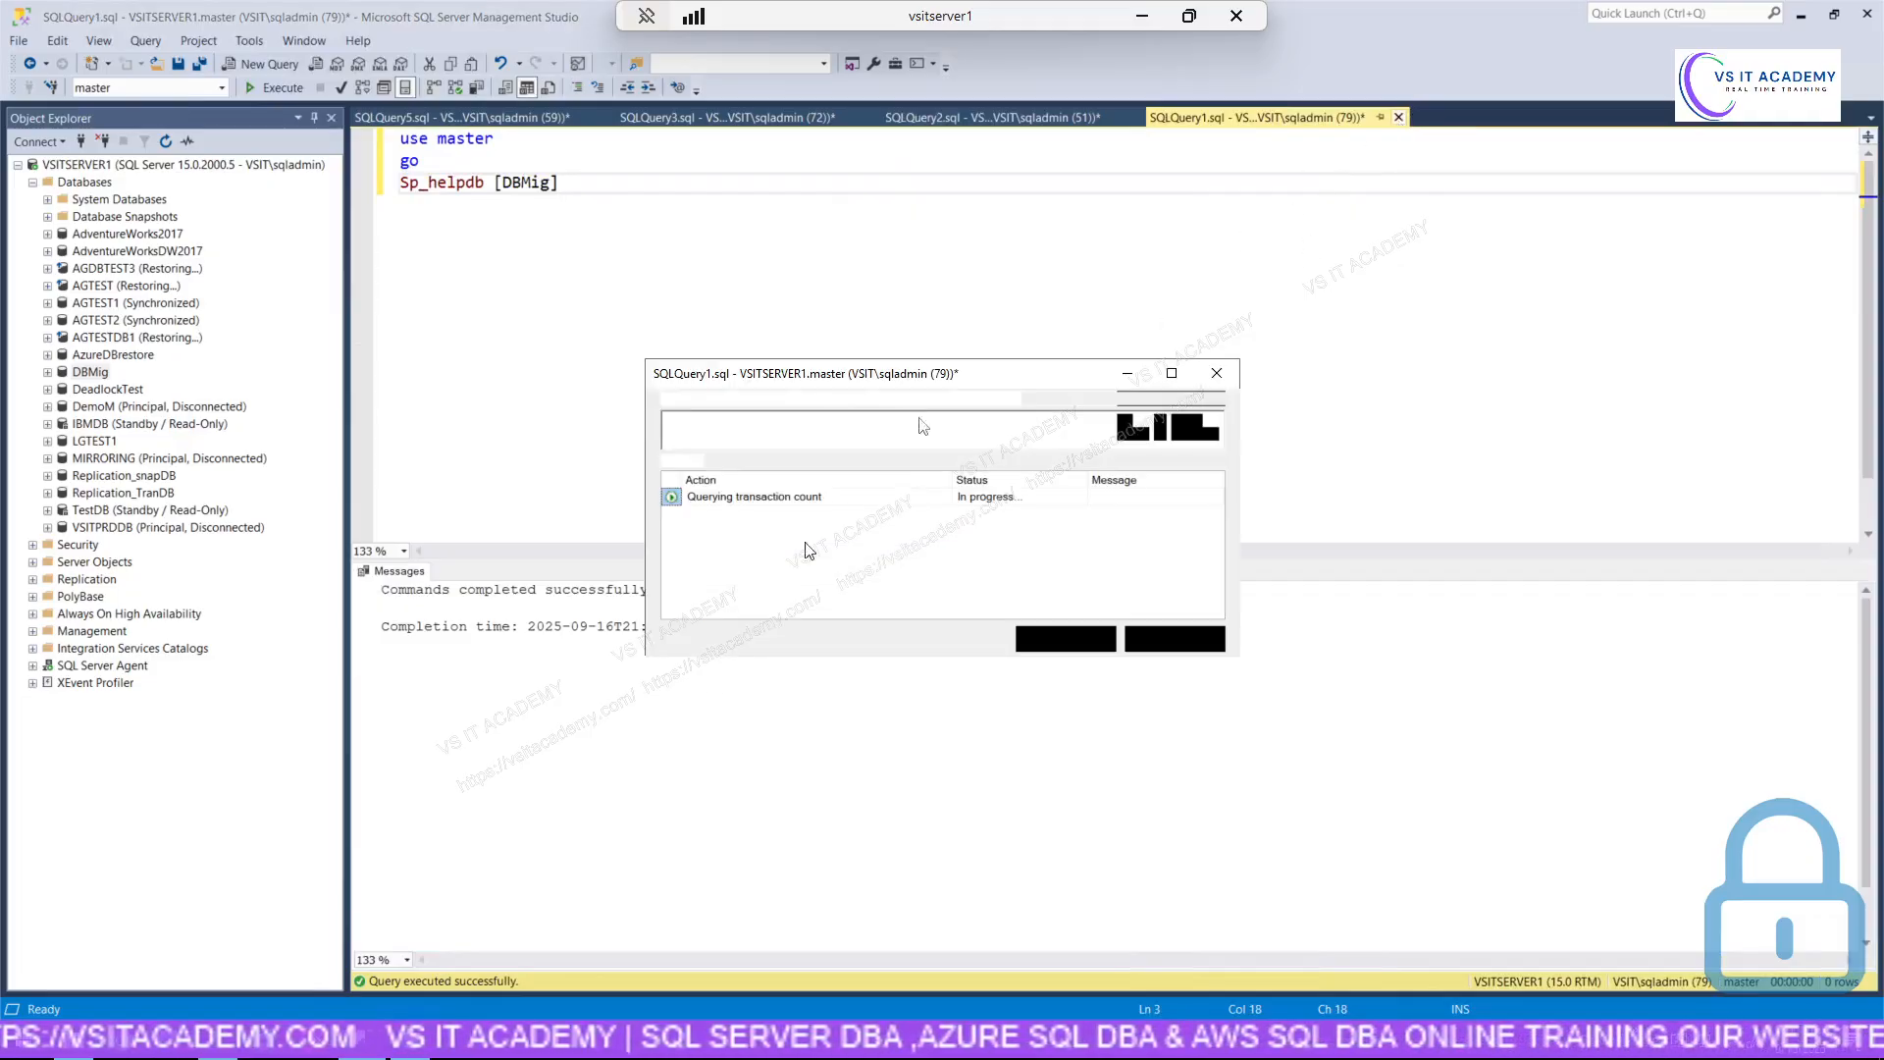
left_click(1069, 639)
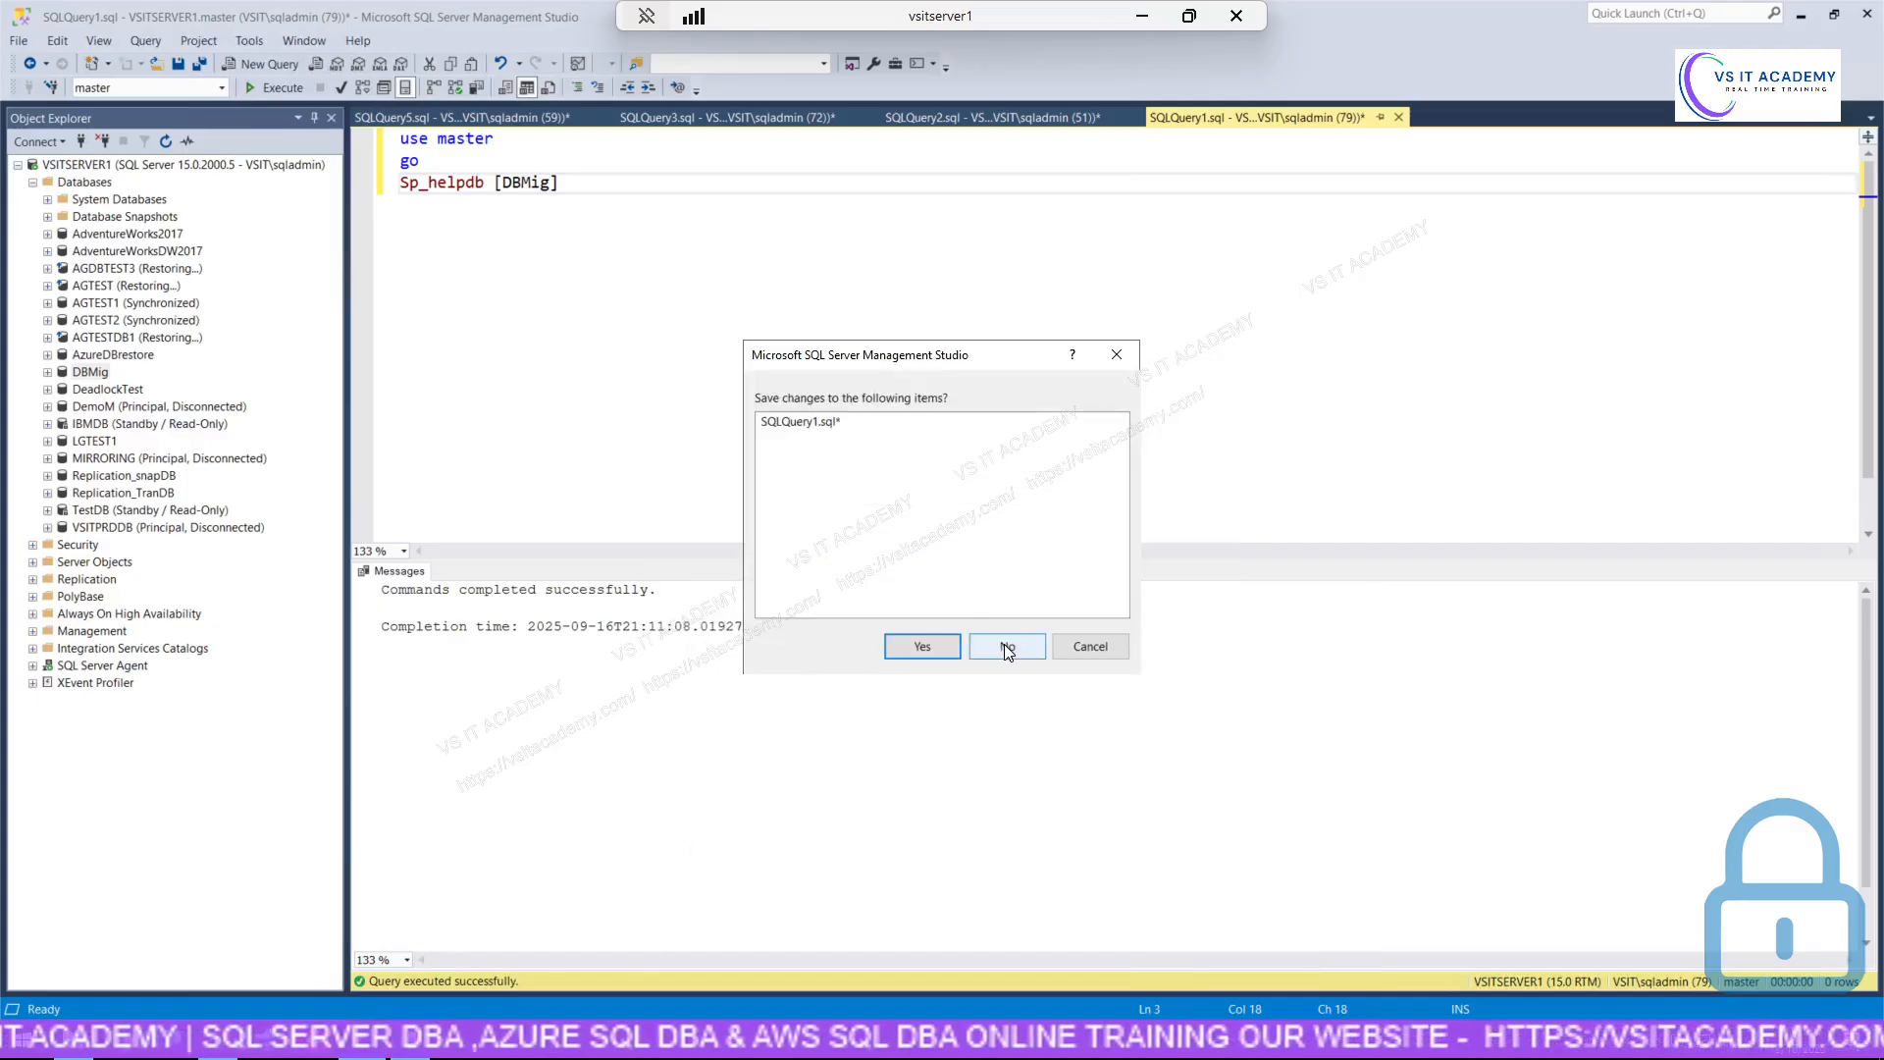
left_click(1008, 648)
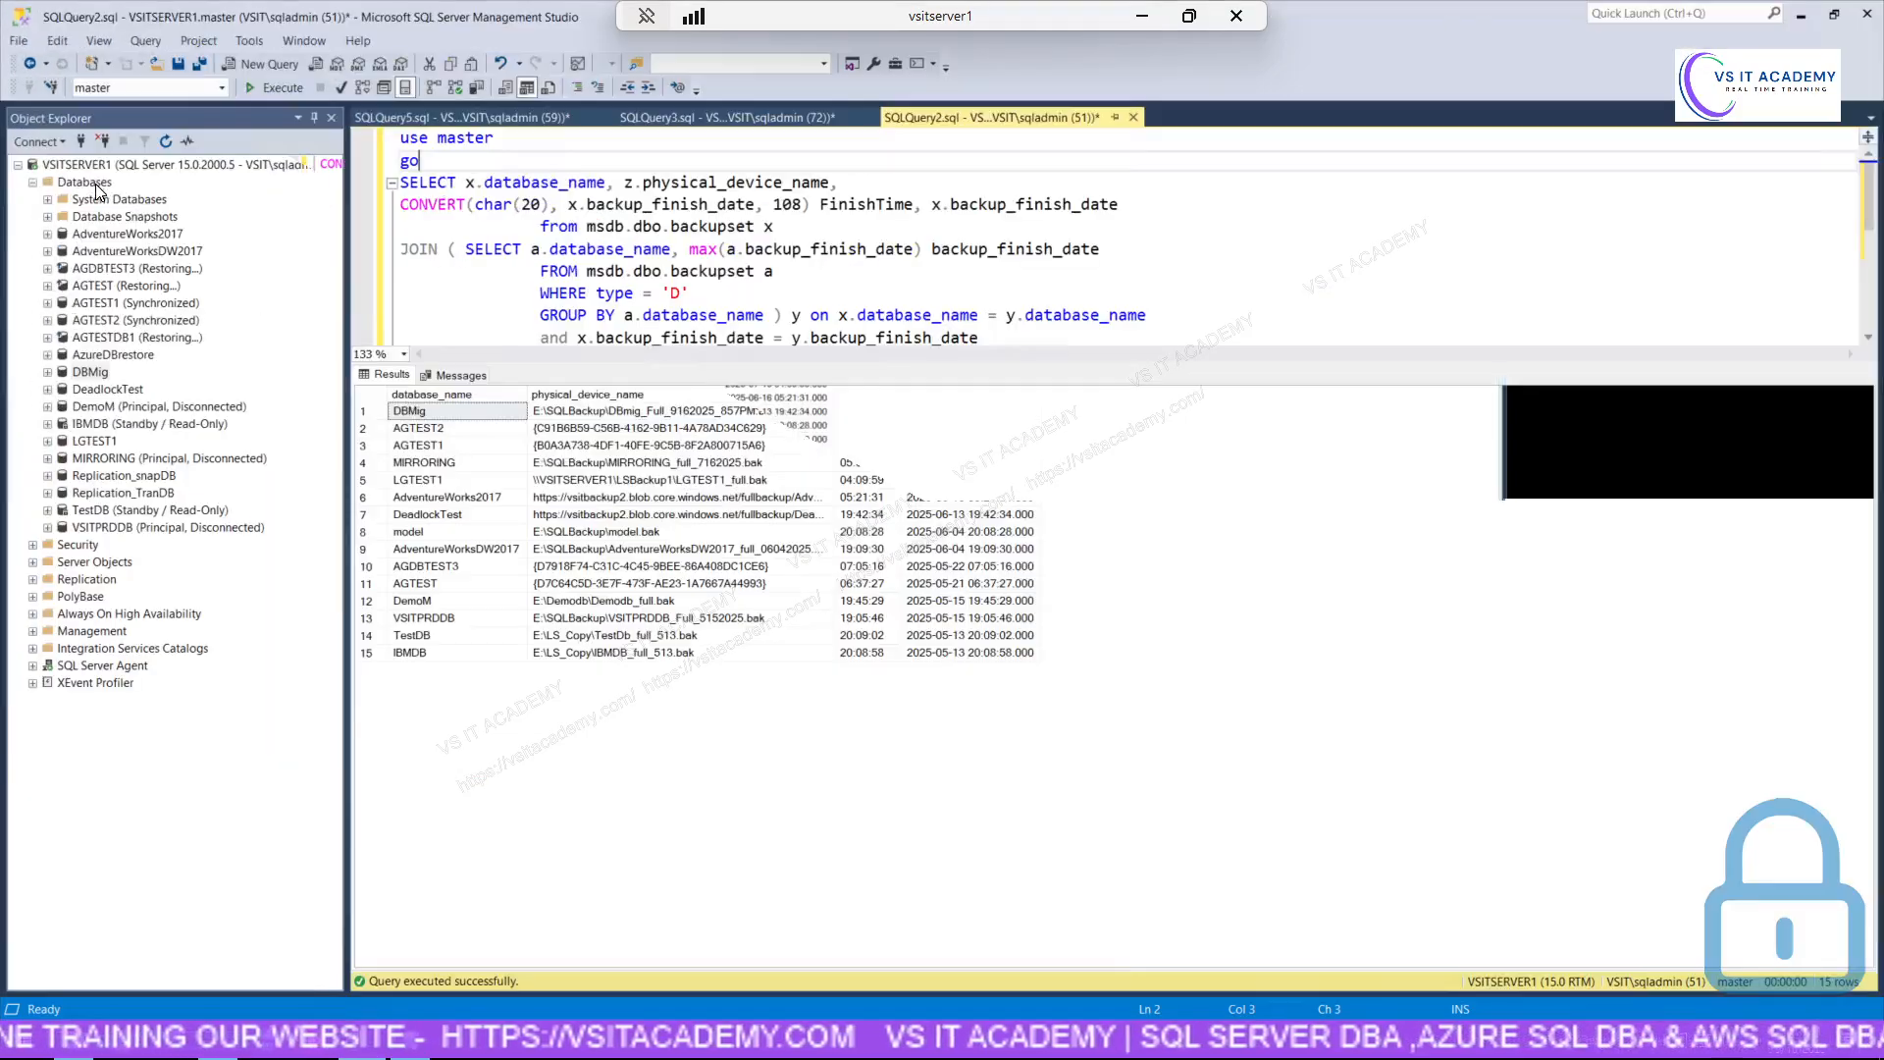
Refresh the server's Databases list to check DBMig's state and close the sp_who2 query without saving it.
left_click(96, 184)
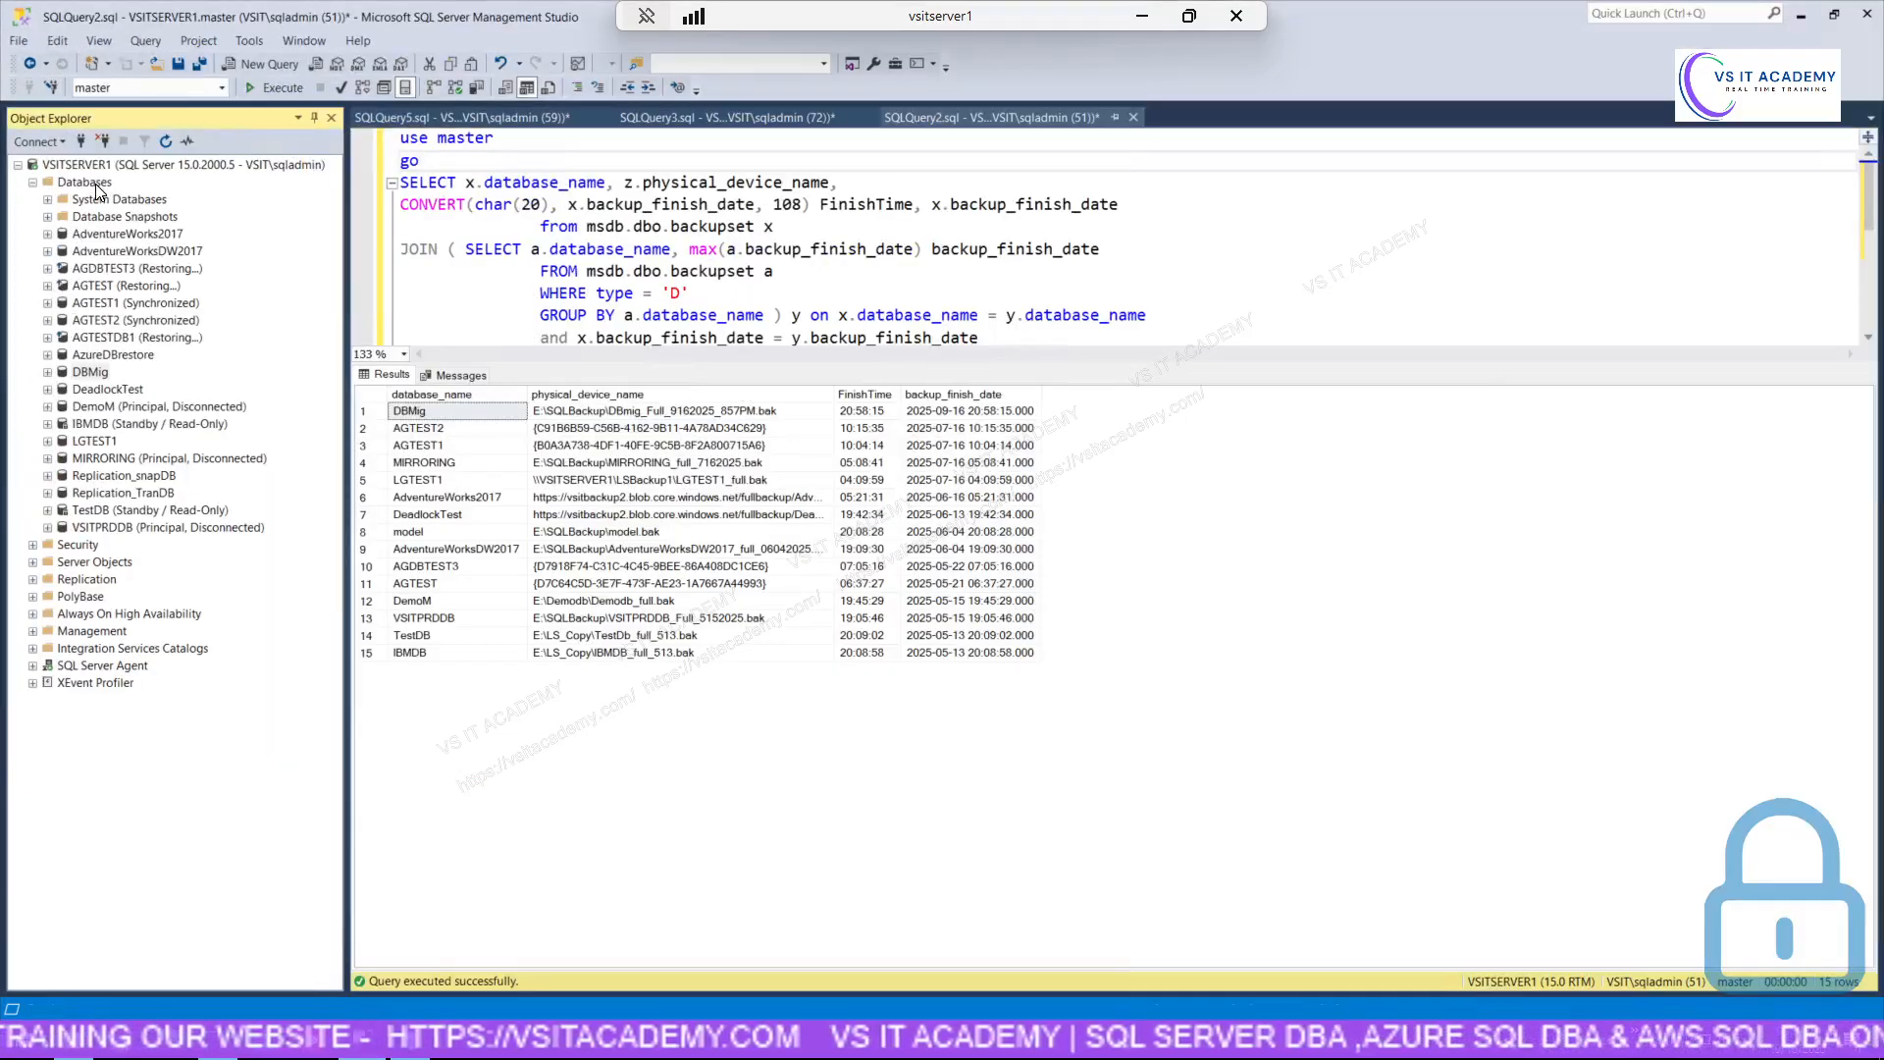
left_click(166, 141)
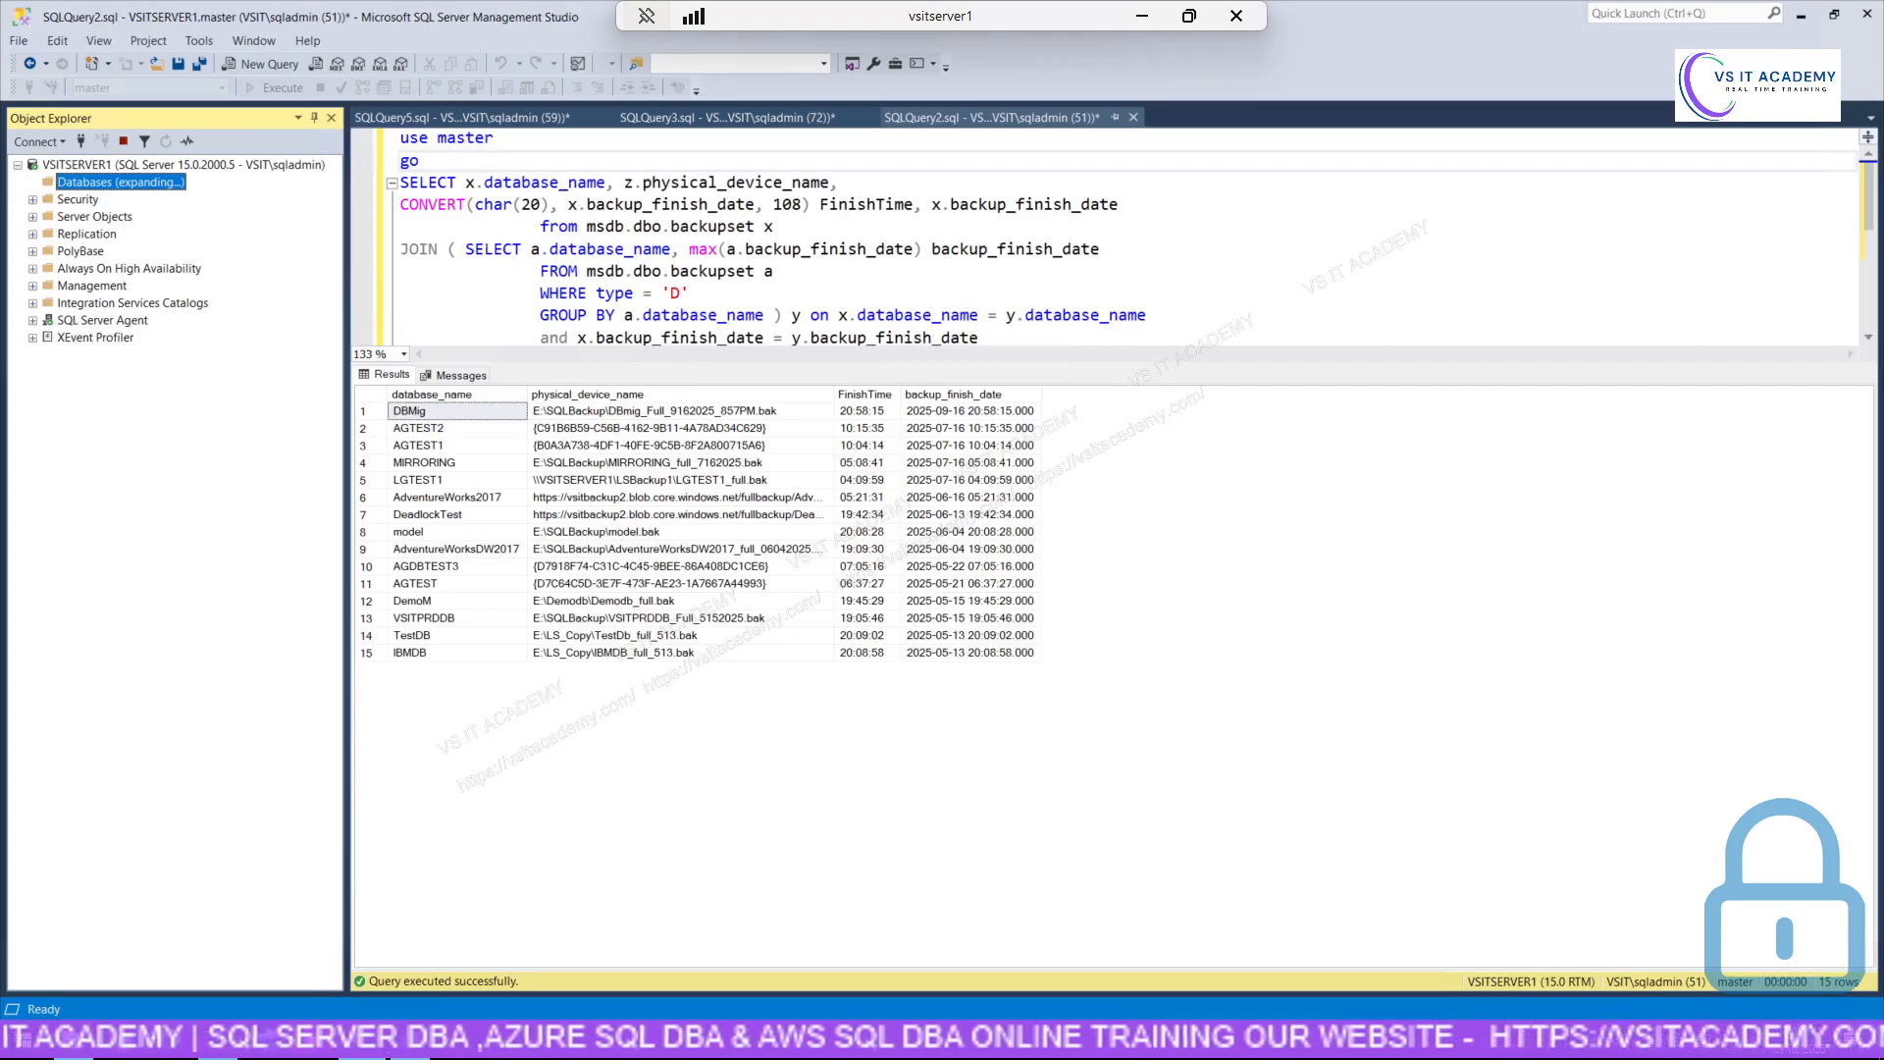
left_click(473, 116)
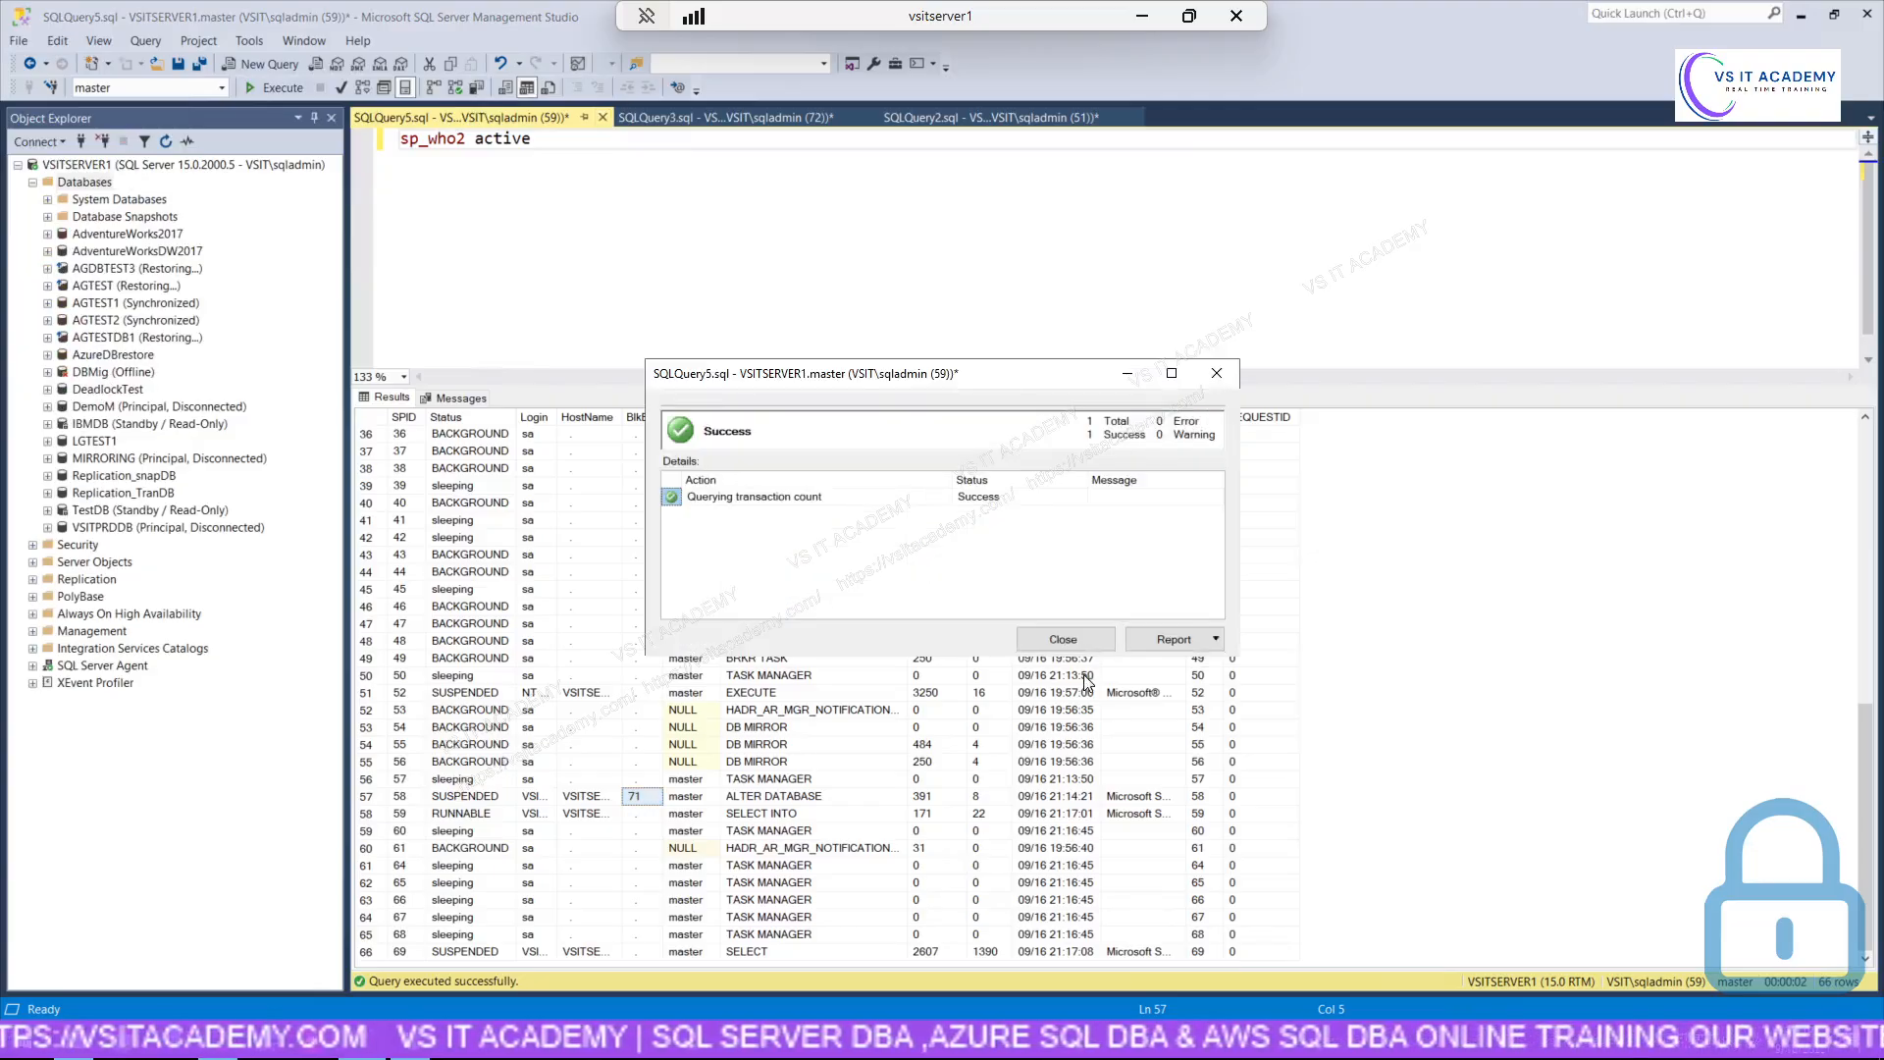
left_click(1070, 640)
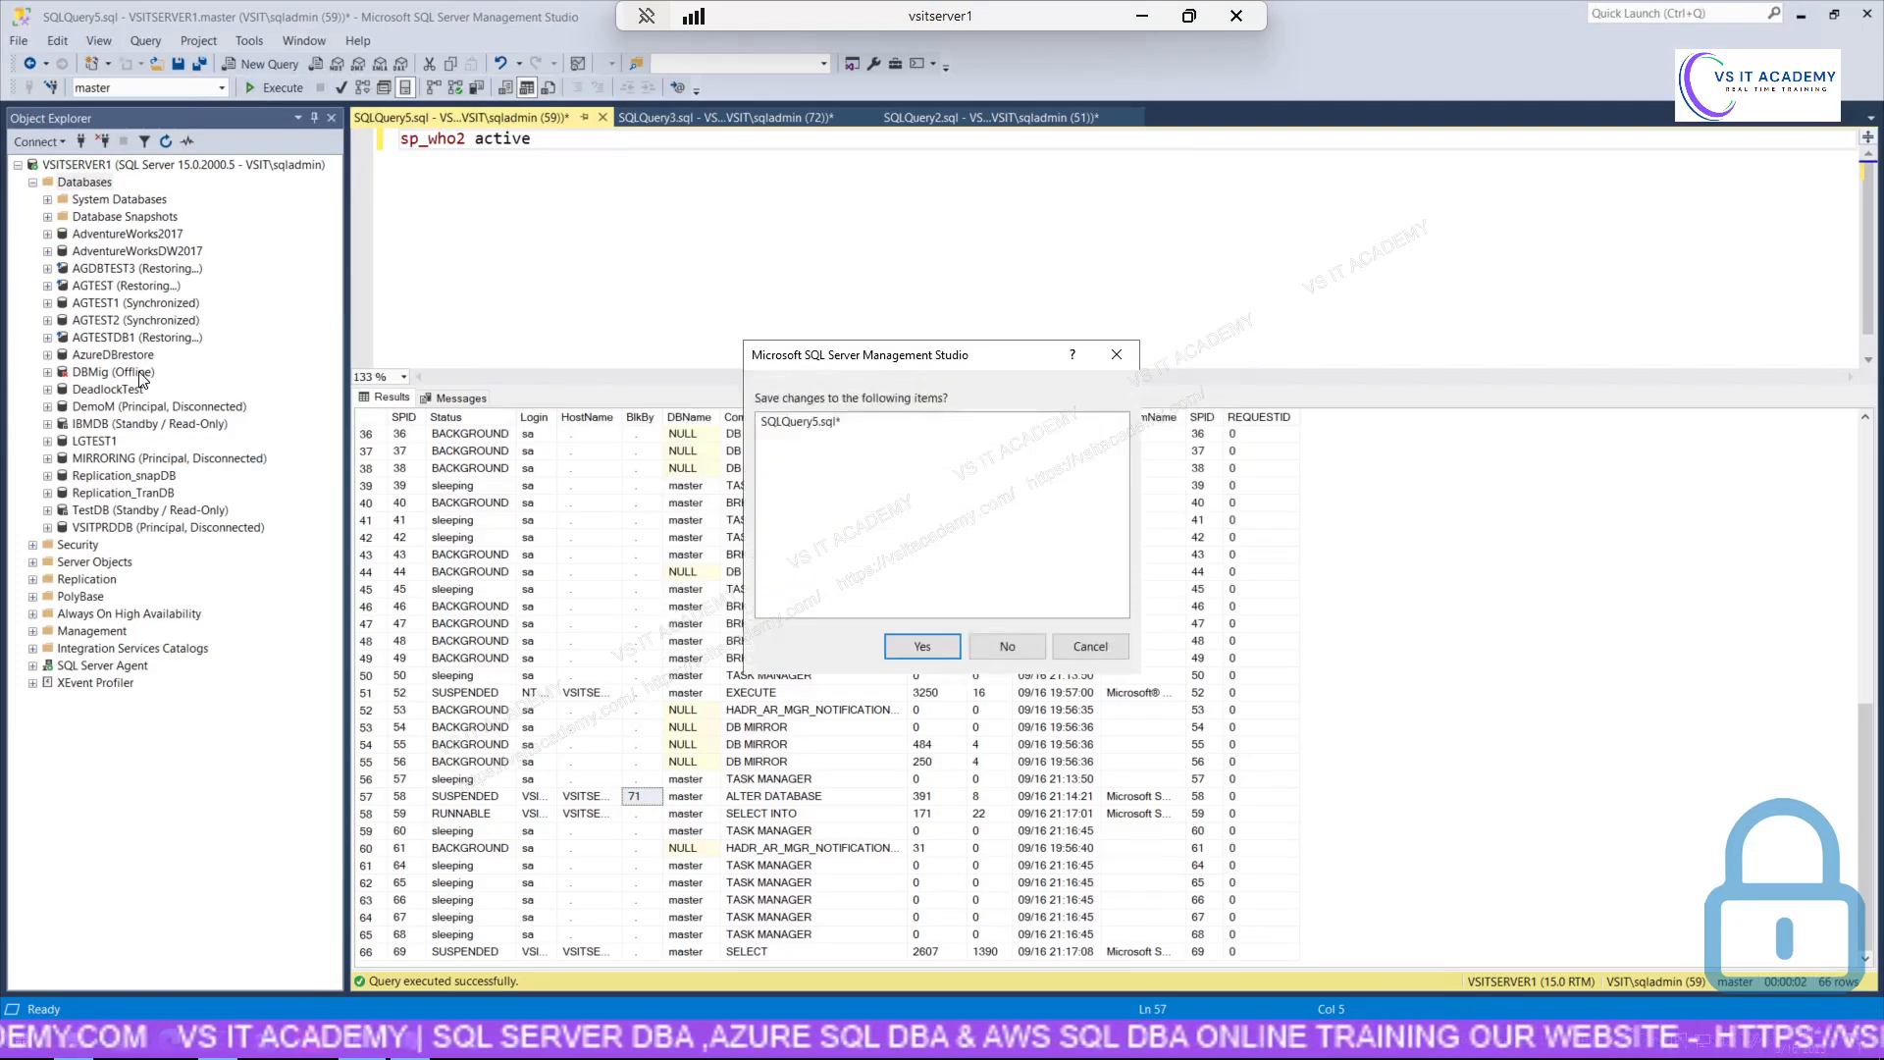
left_click(1009, 646)
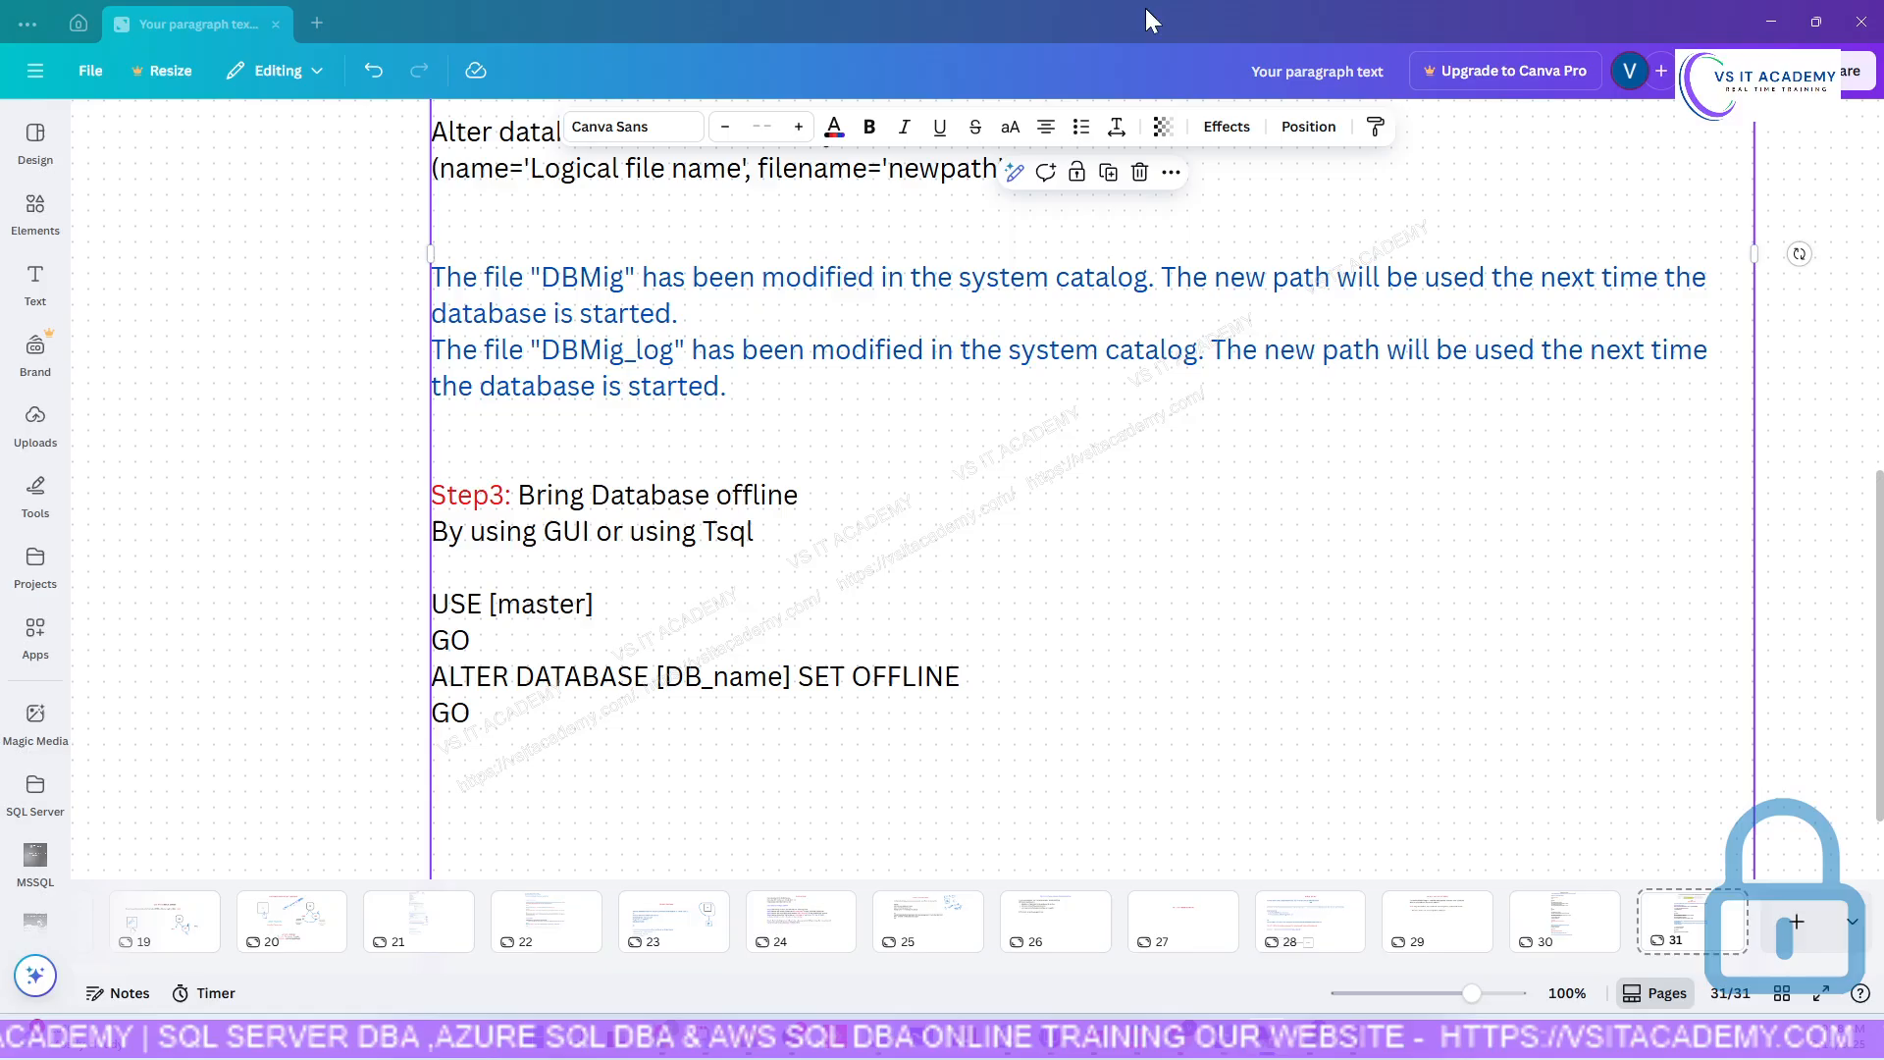
Switch to Canva and copy the line "Step4: Copied .MDF and .LDF files from old path to new path" on page 30.
left_click(1143, 14)
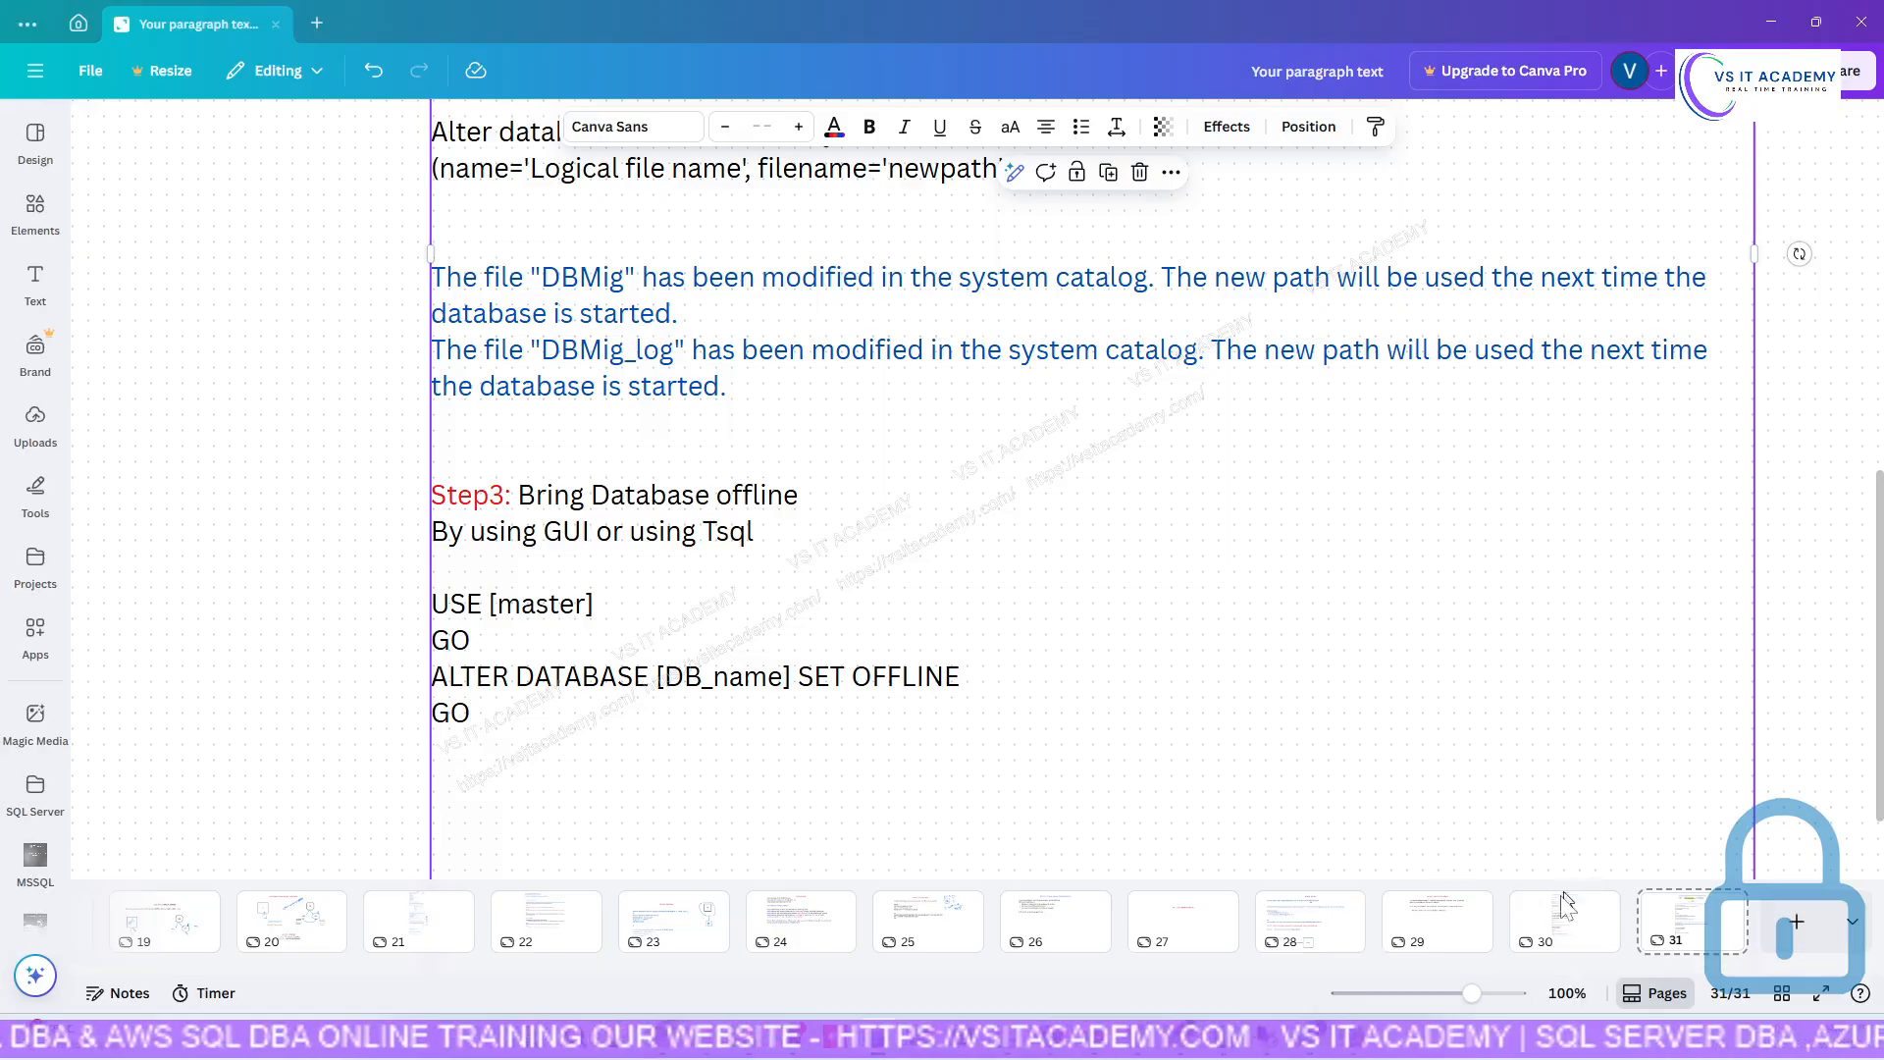
left_click(1559, 935)
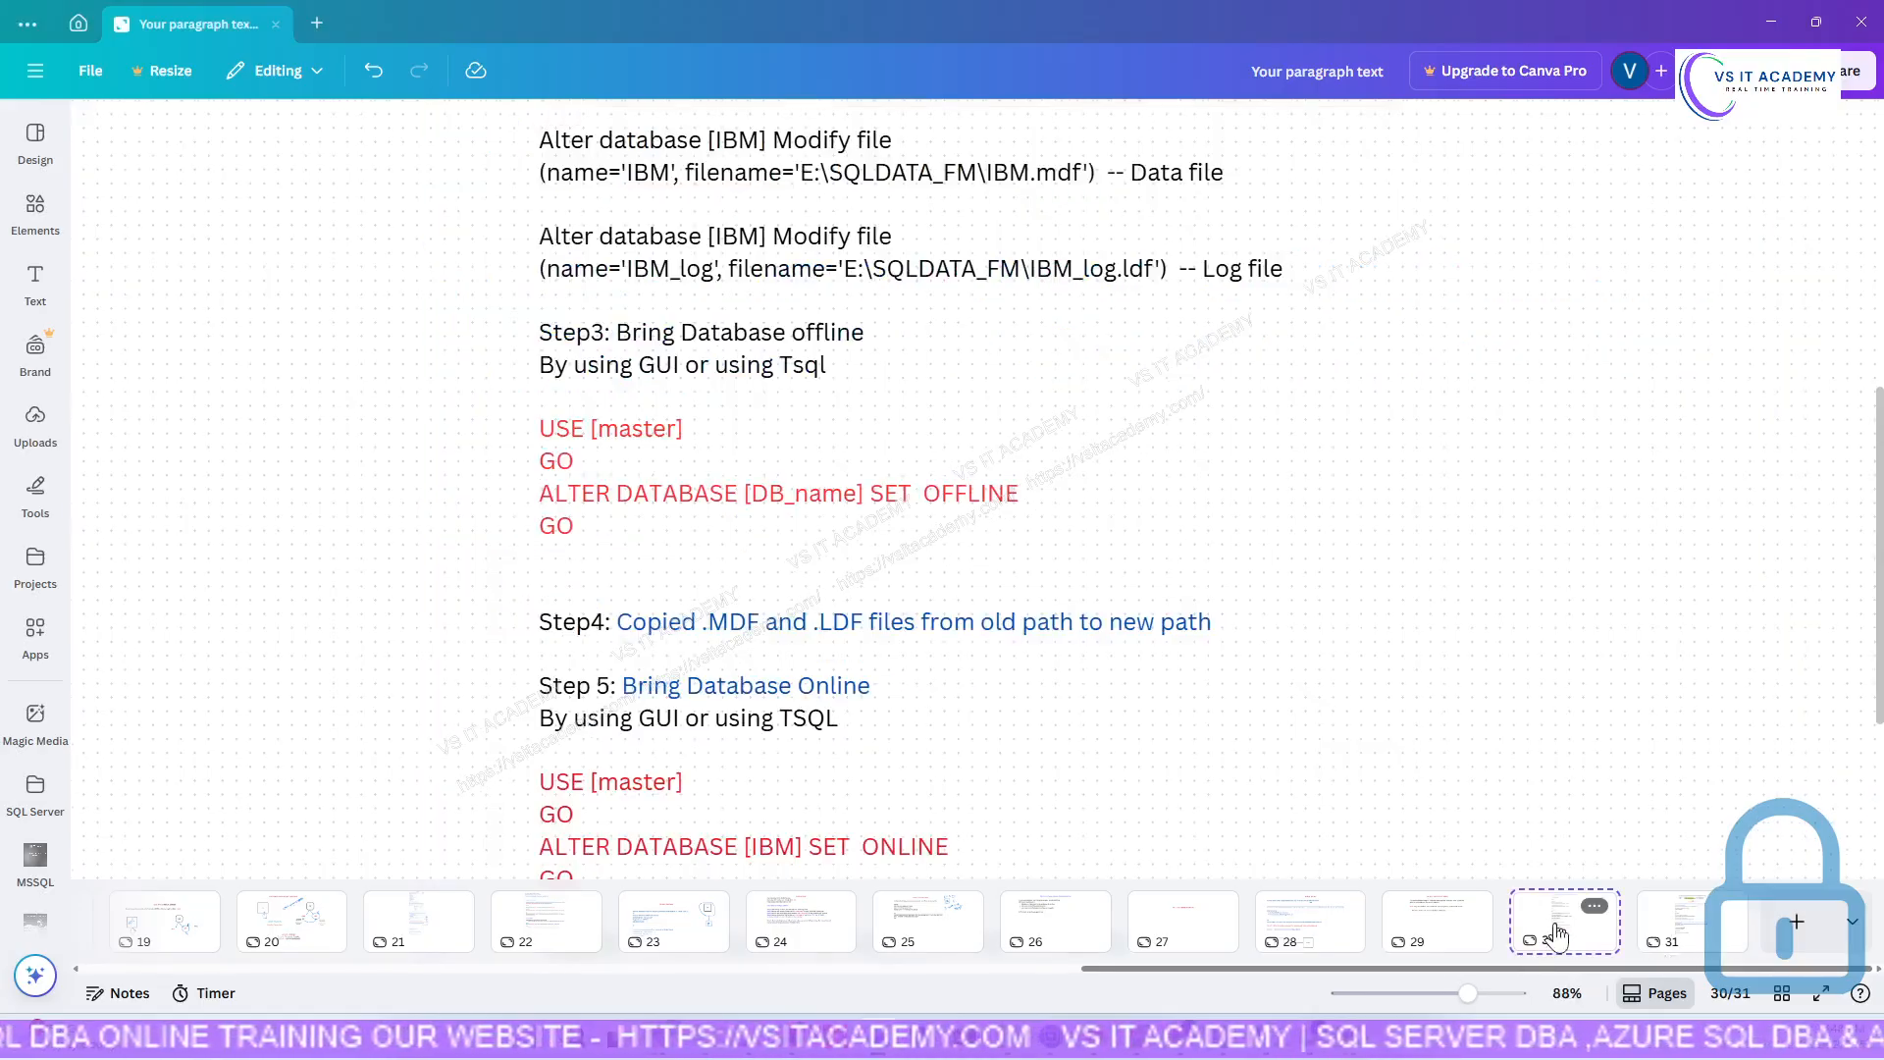
scroll(824, 628, "down", 3)
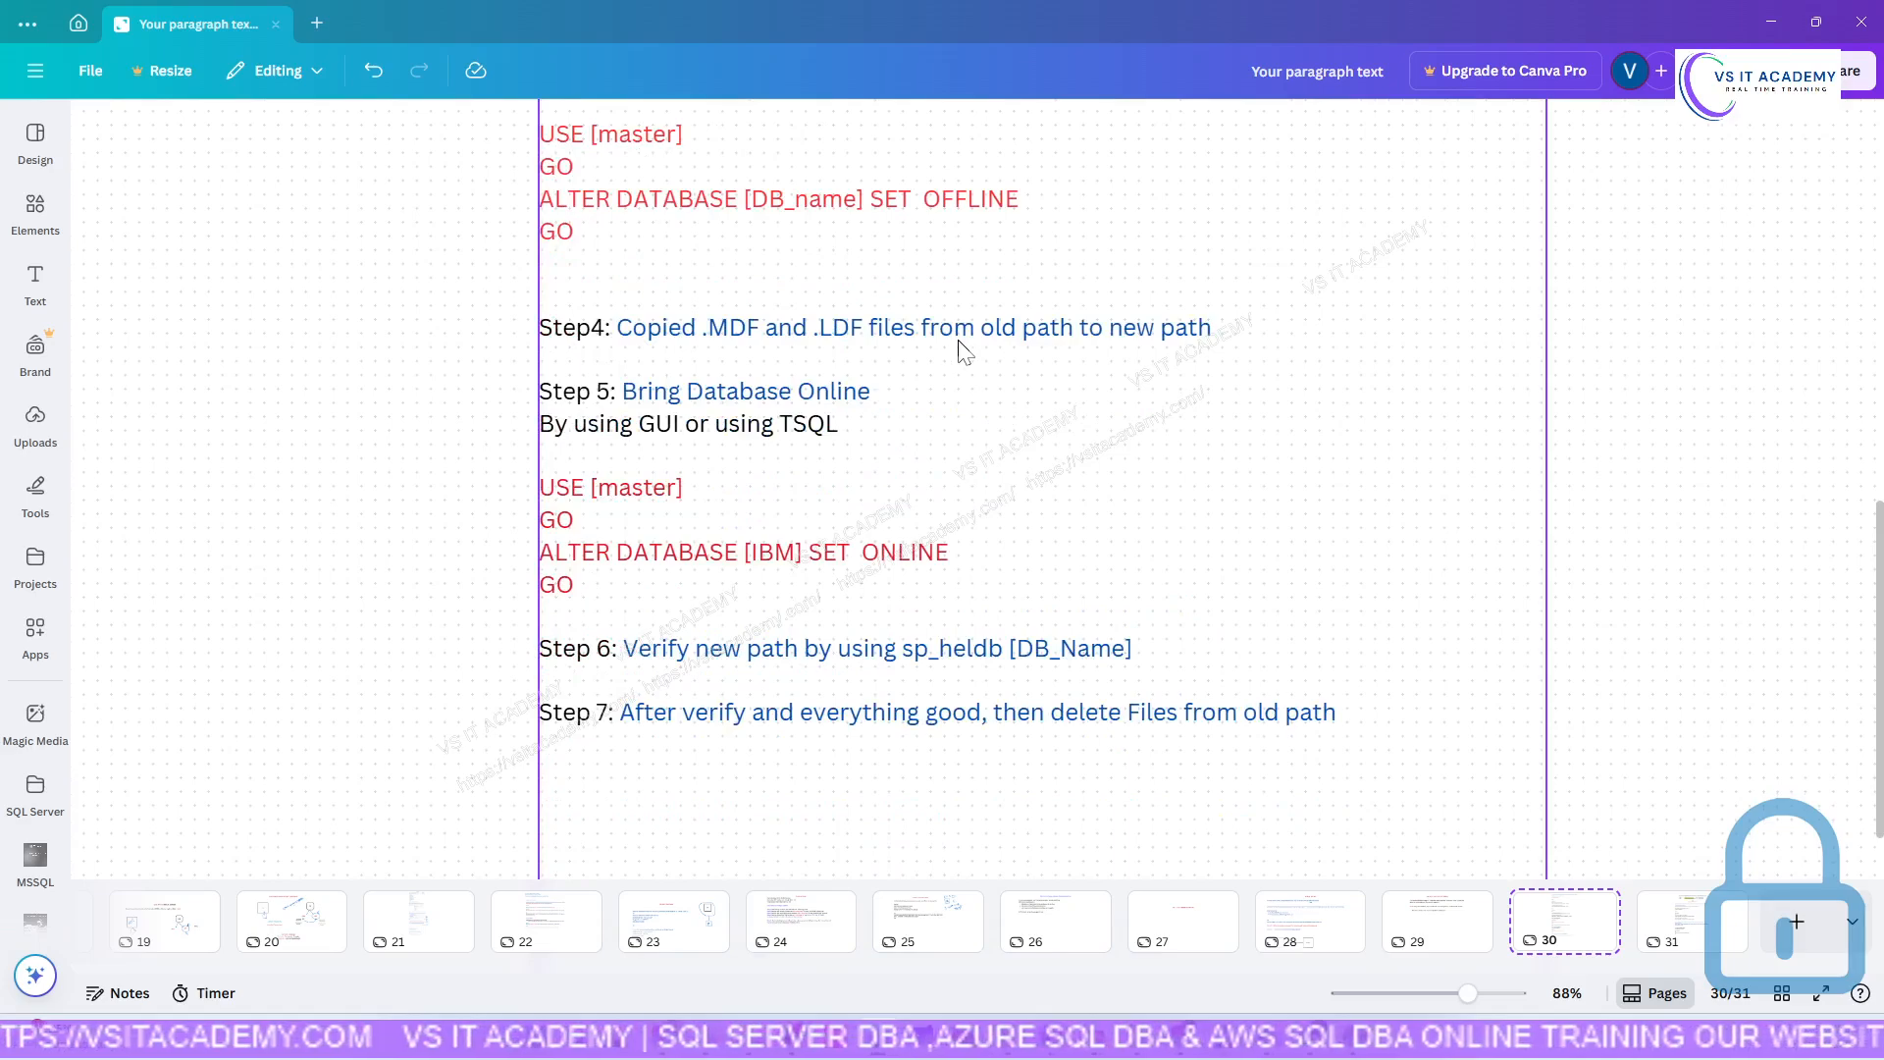
left_click(1228, 339)
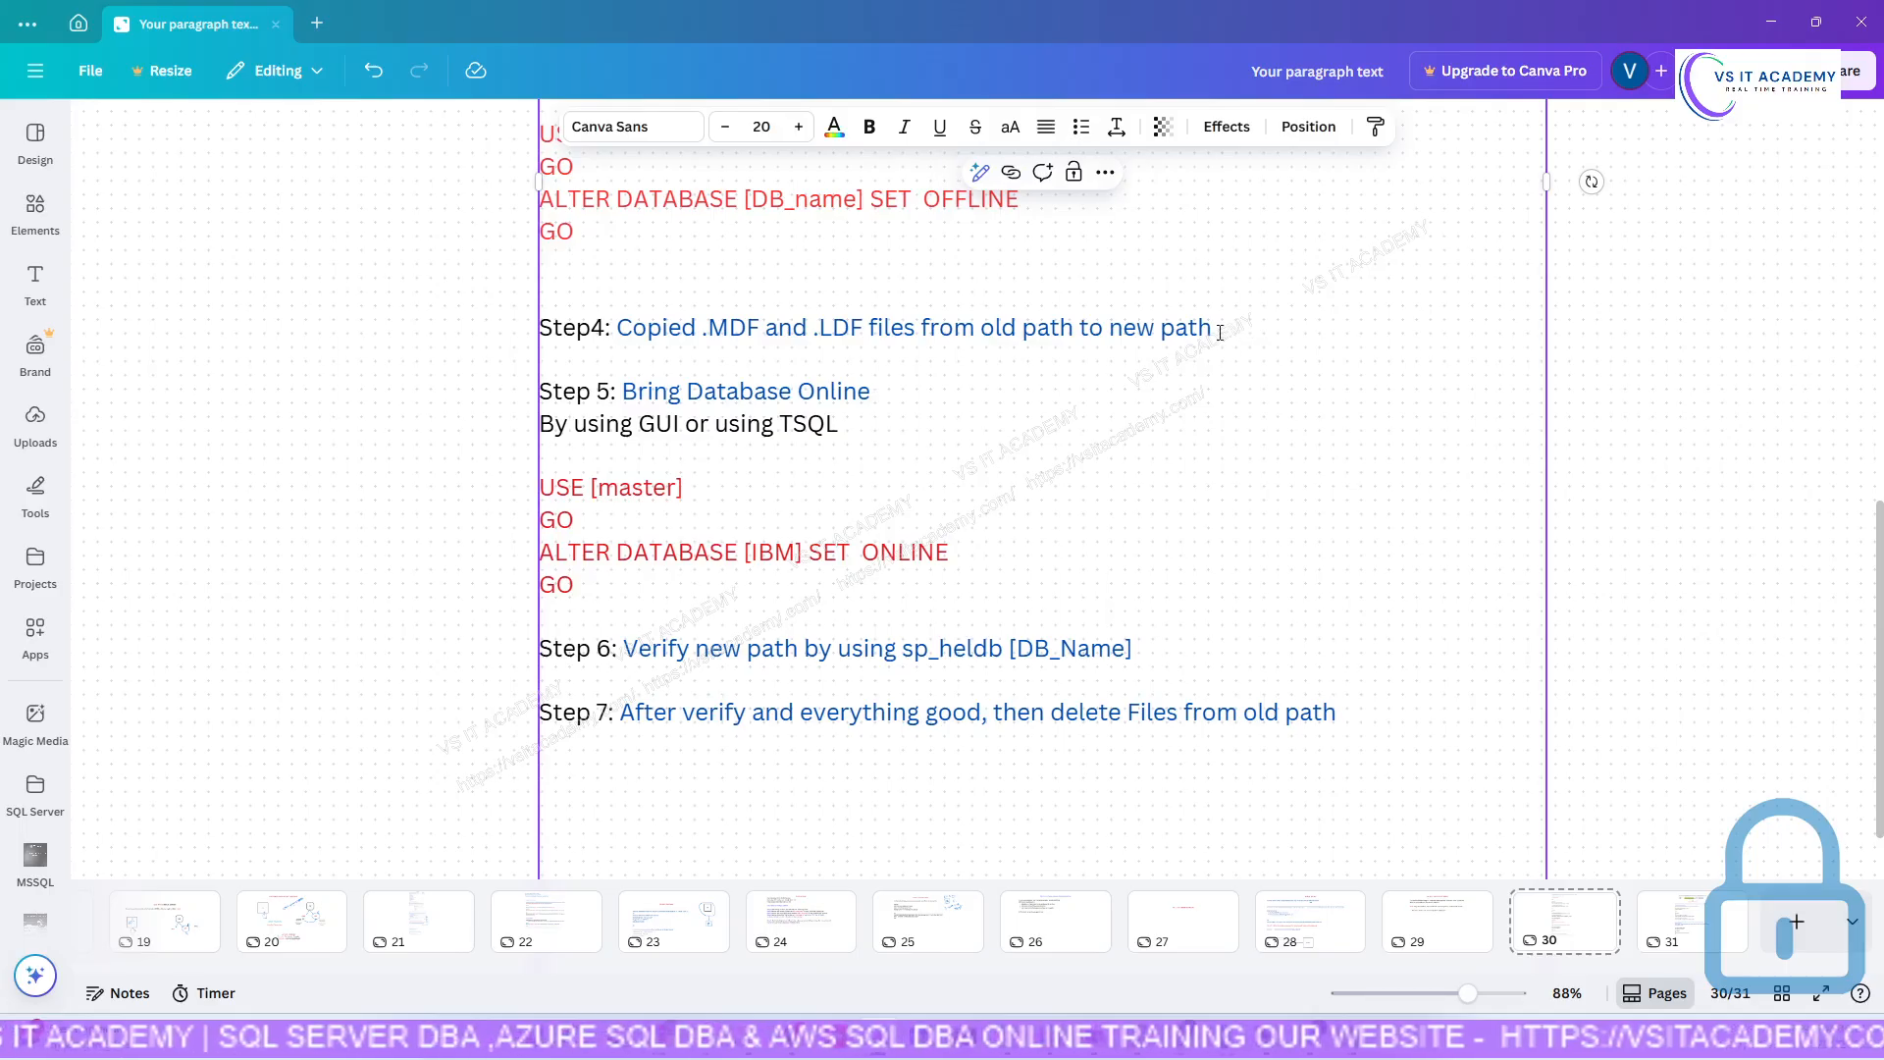
left_click(728, 330)
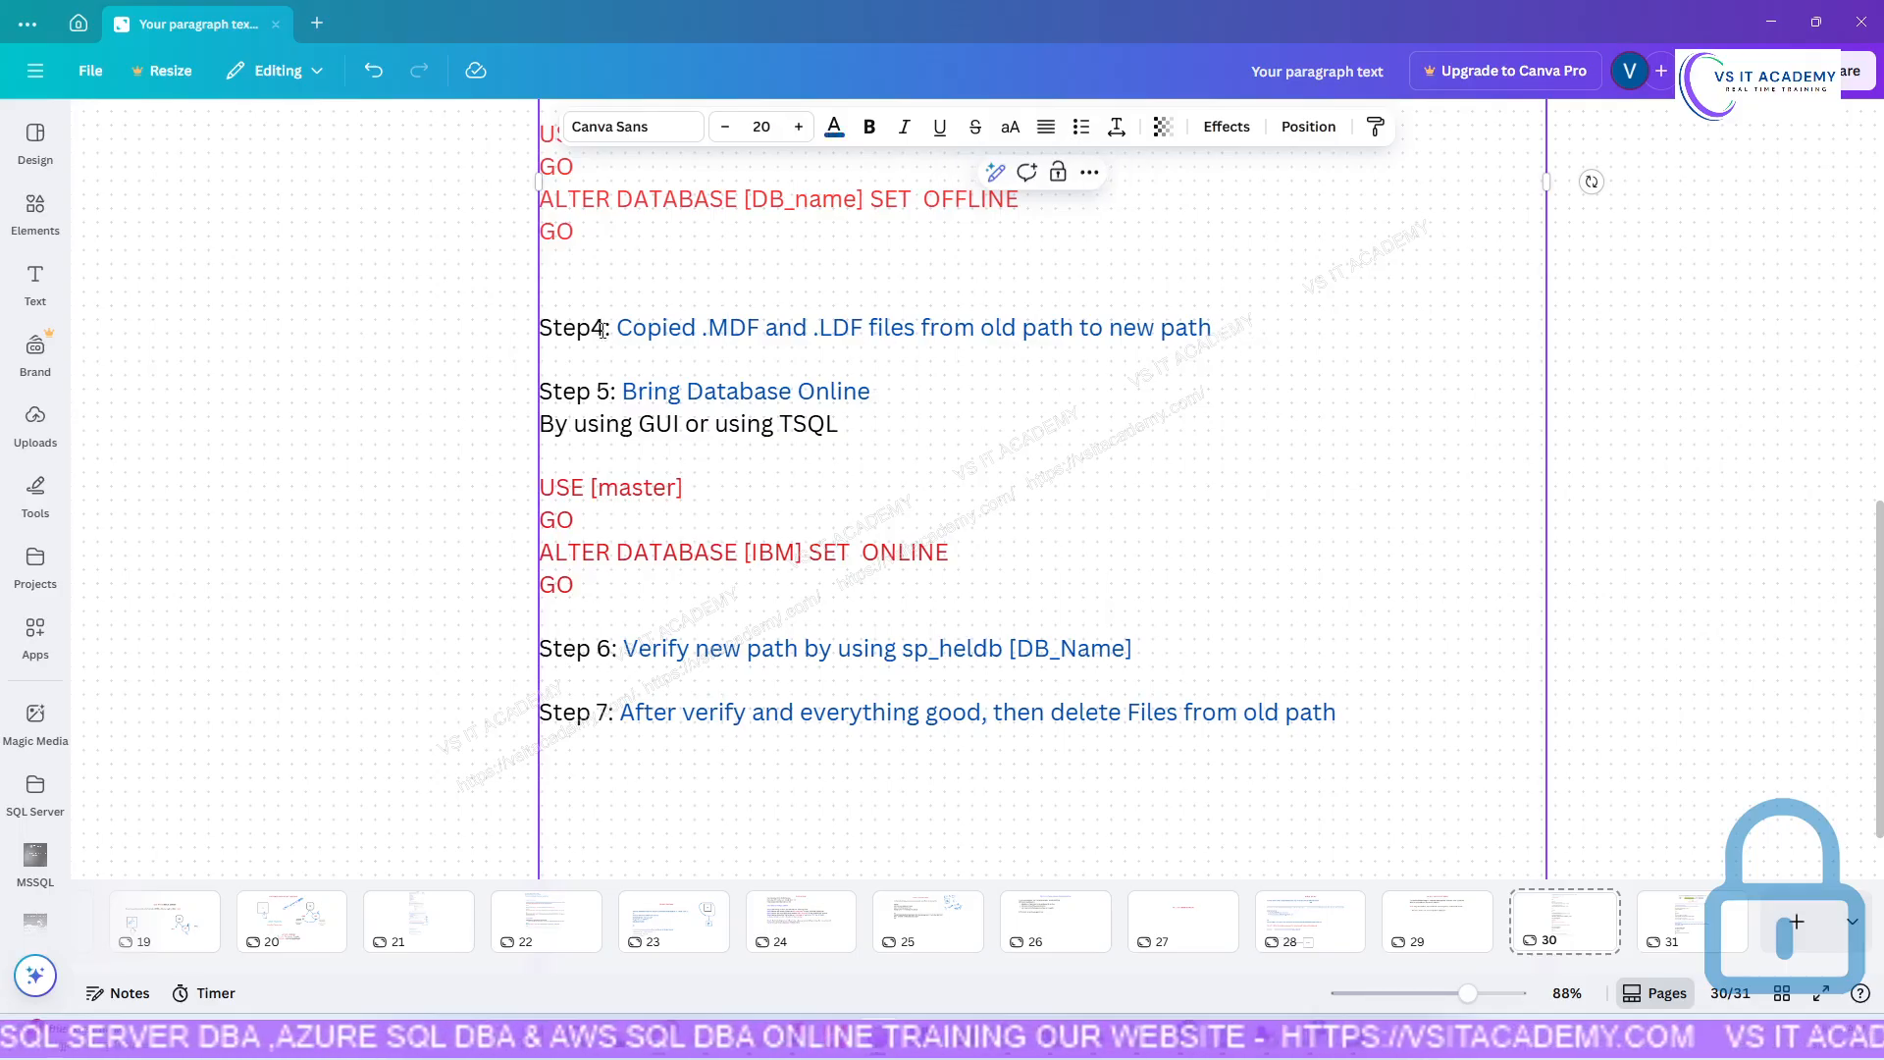
left_click(542, 327)
left_click_drag(543, 327, 1190, 346)
key("ctrl+c")
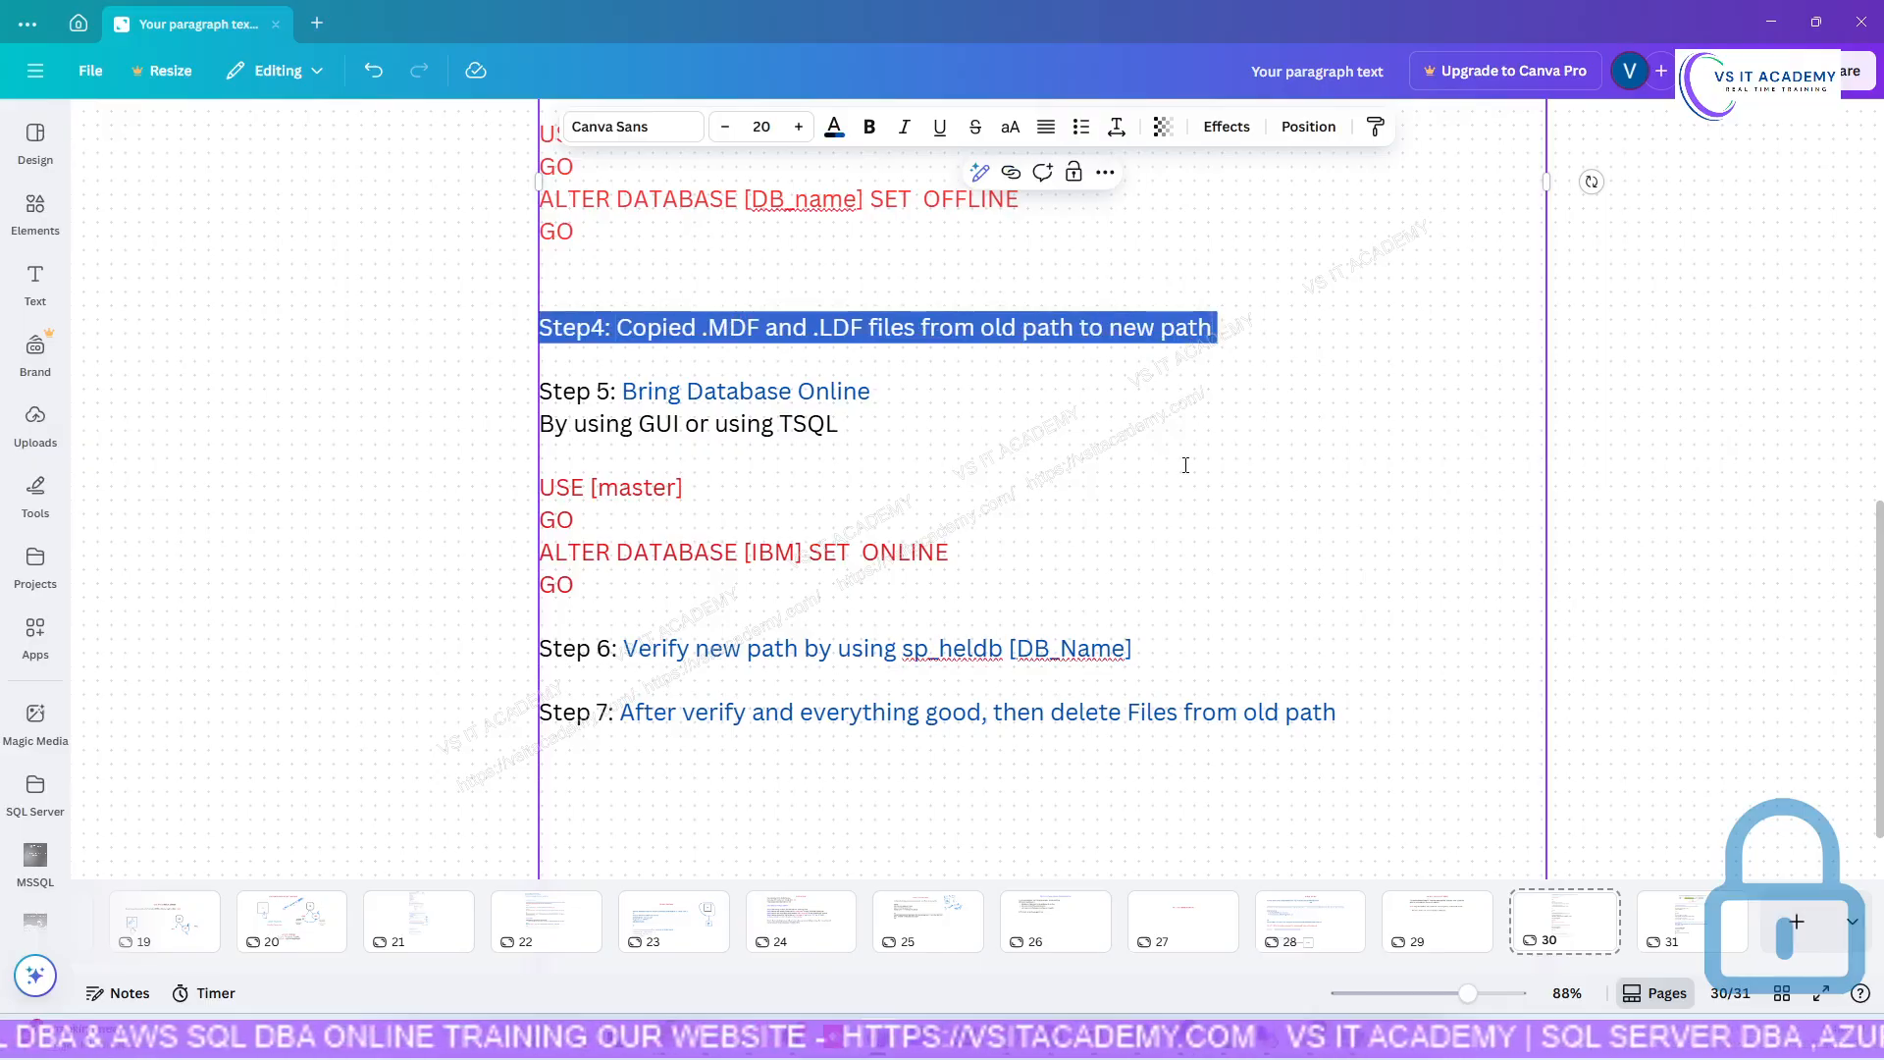
Paste the Step4 line on page 31 below the final GO of the Step3 block, separated by a blank line.
left_click(1687, 924)
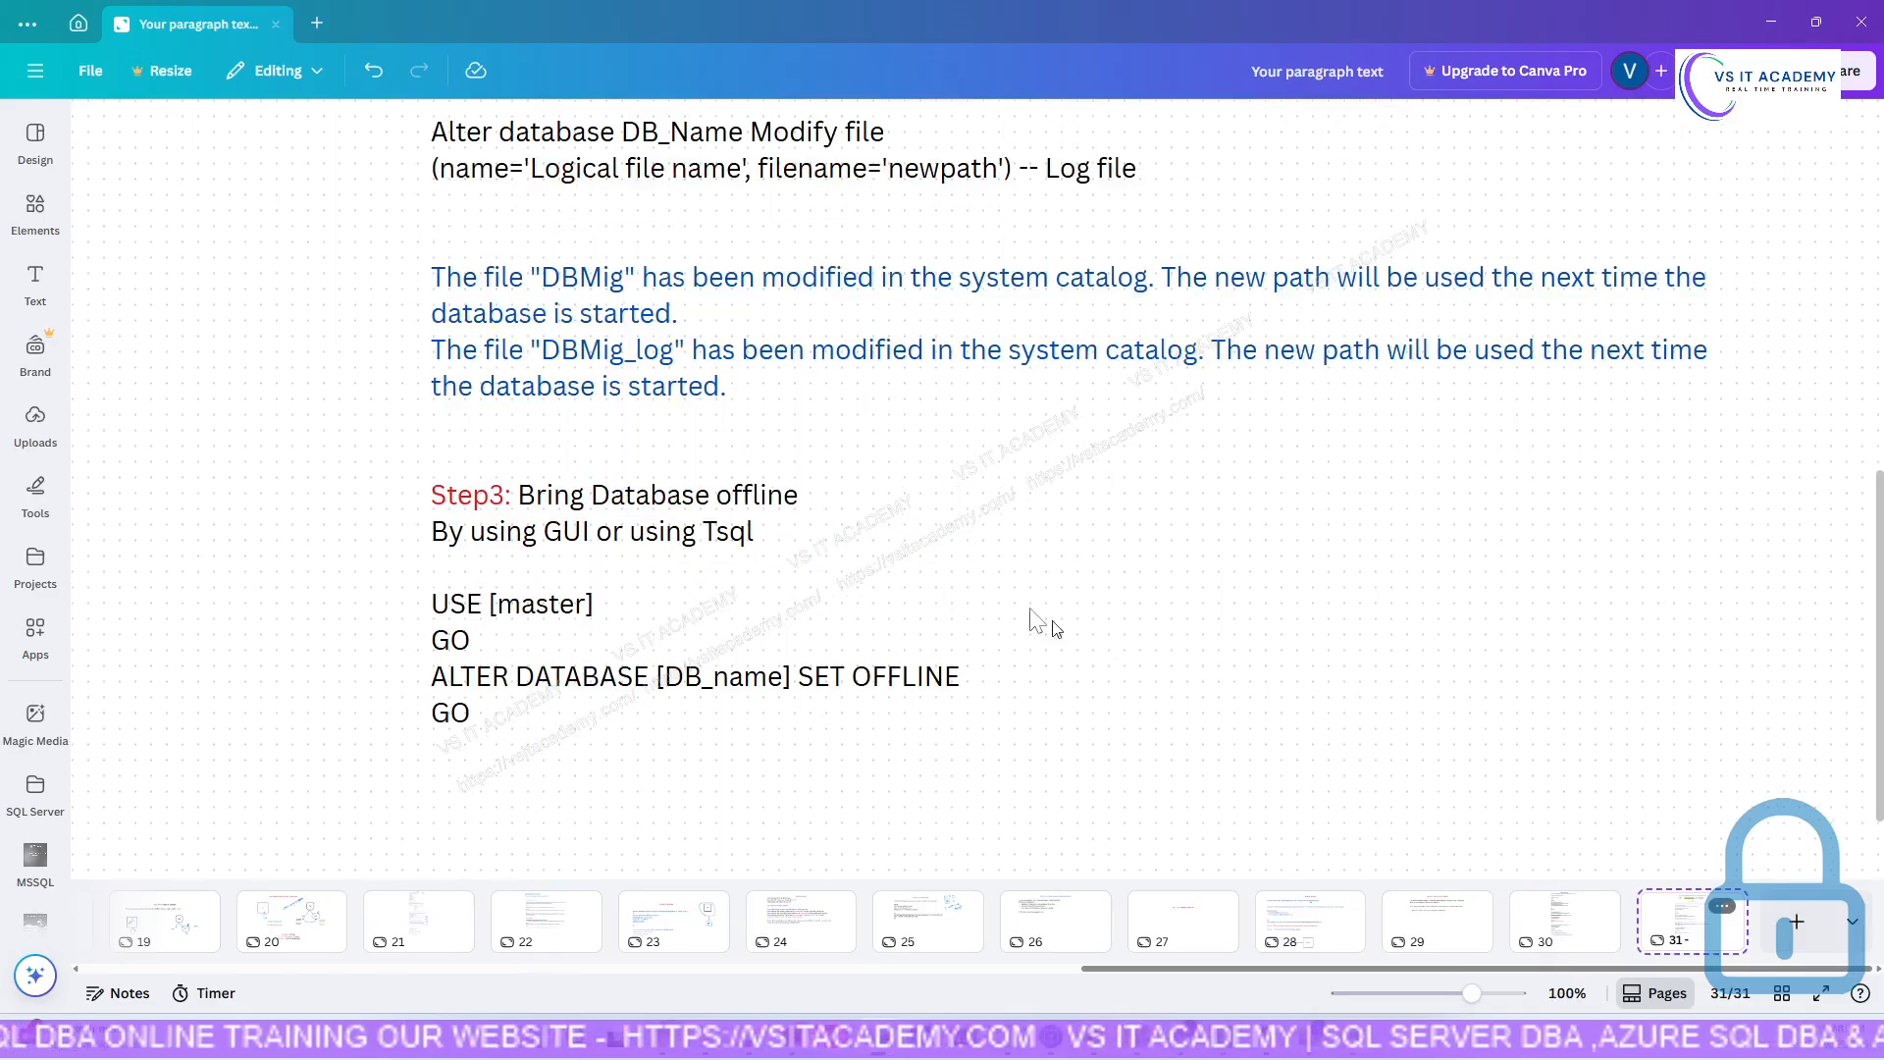
left_click(575, 735)
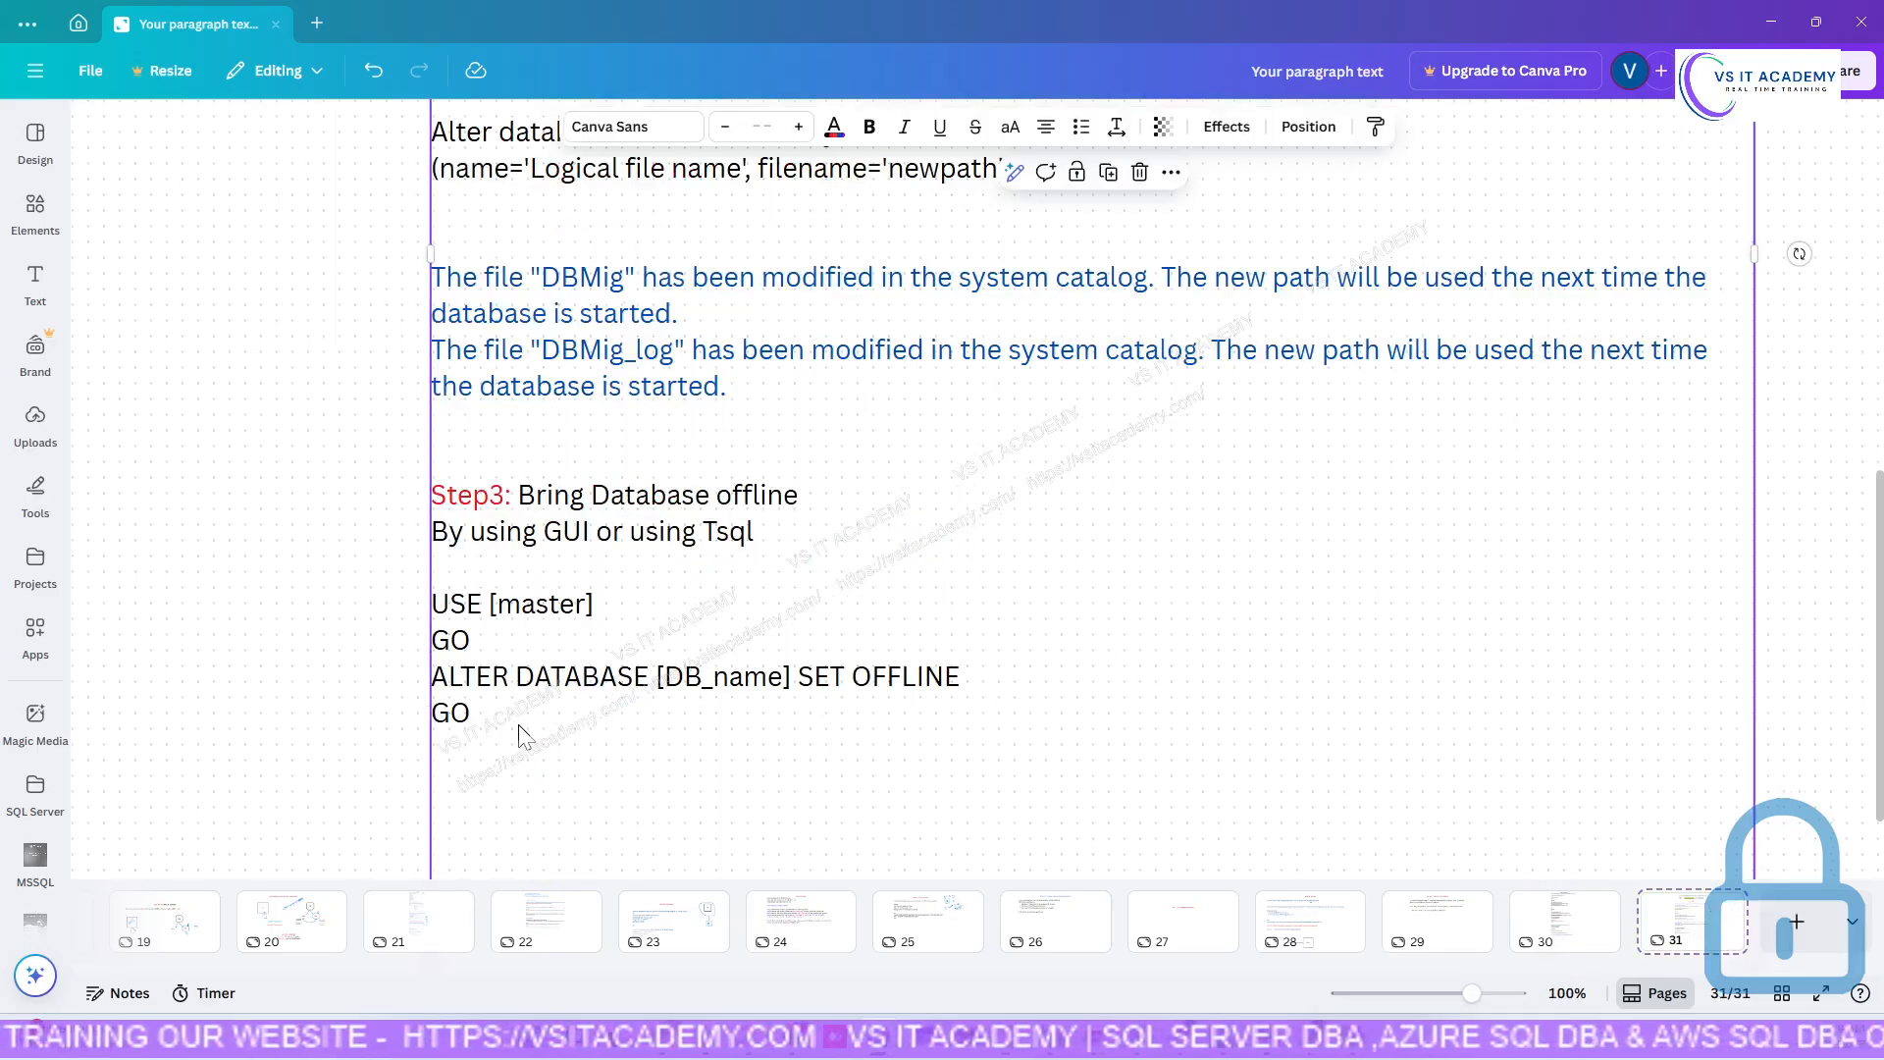
left_click(492, 715)
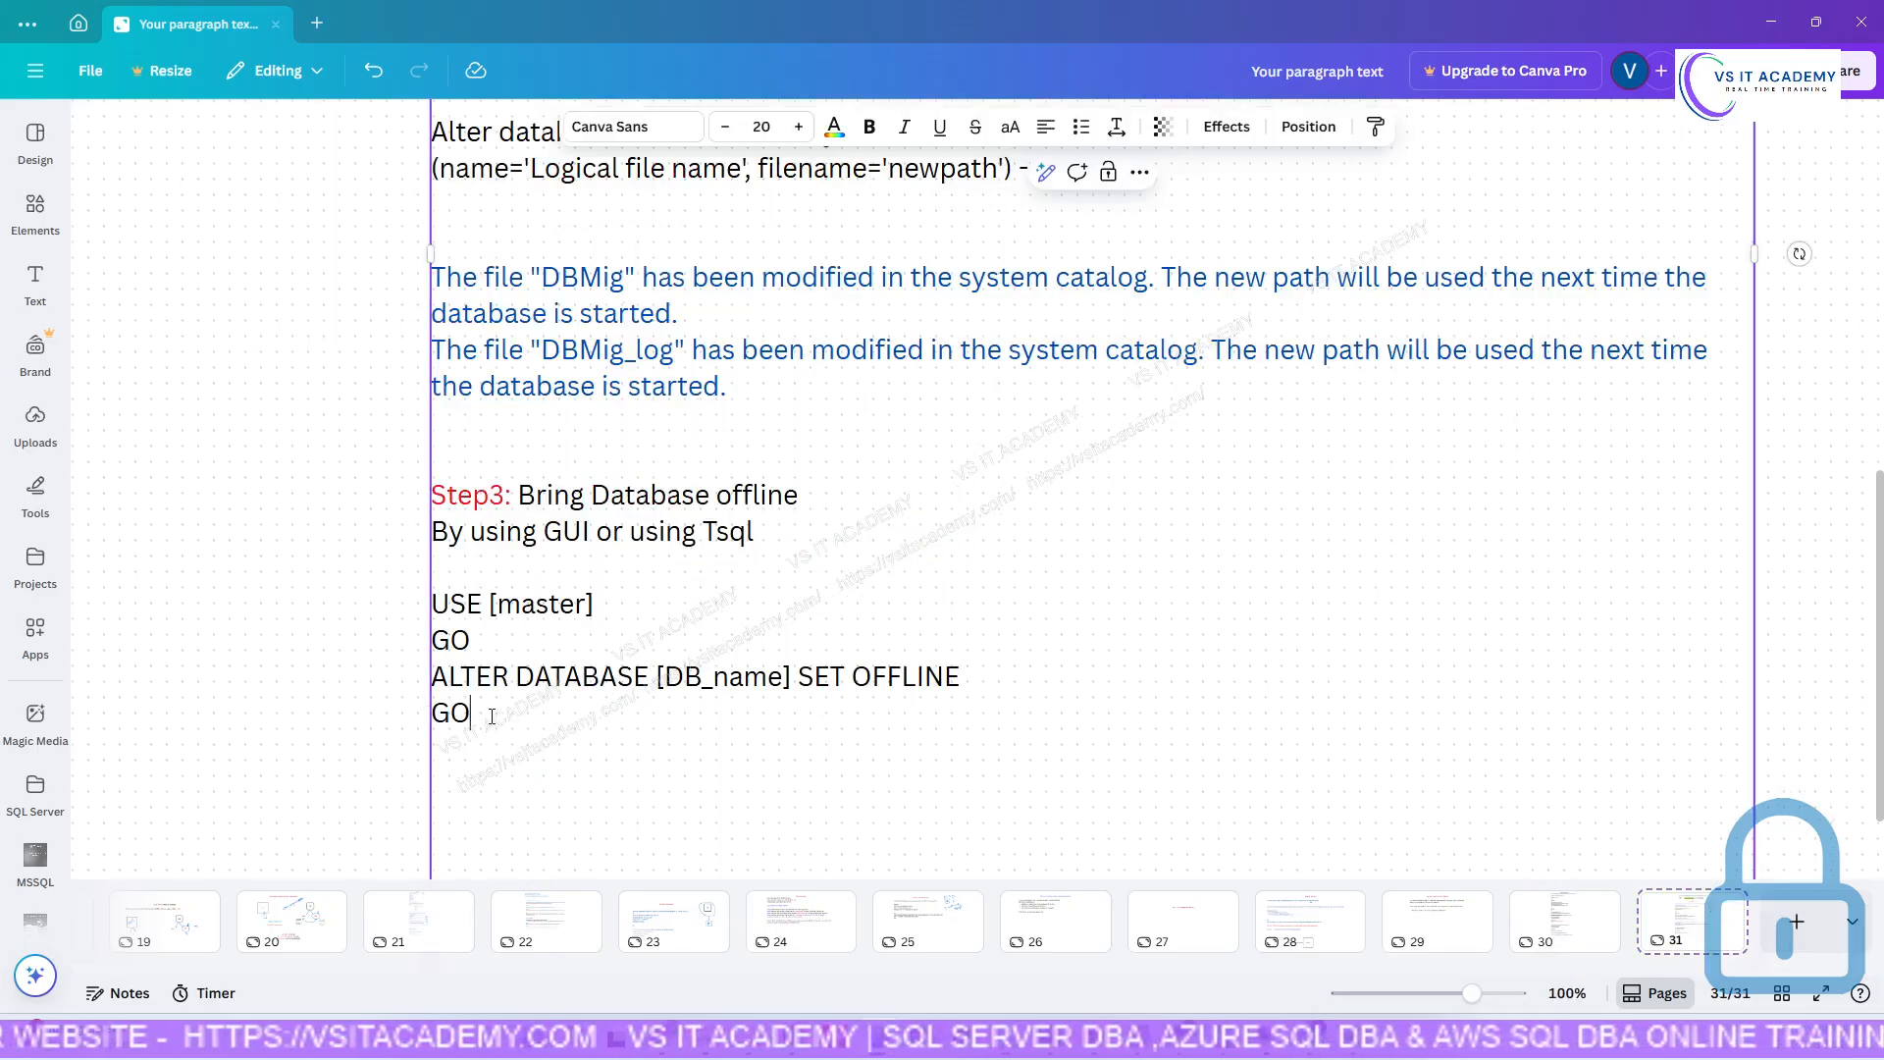
key("ctrl+v")
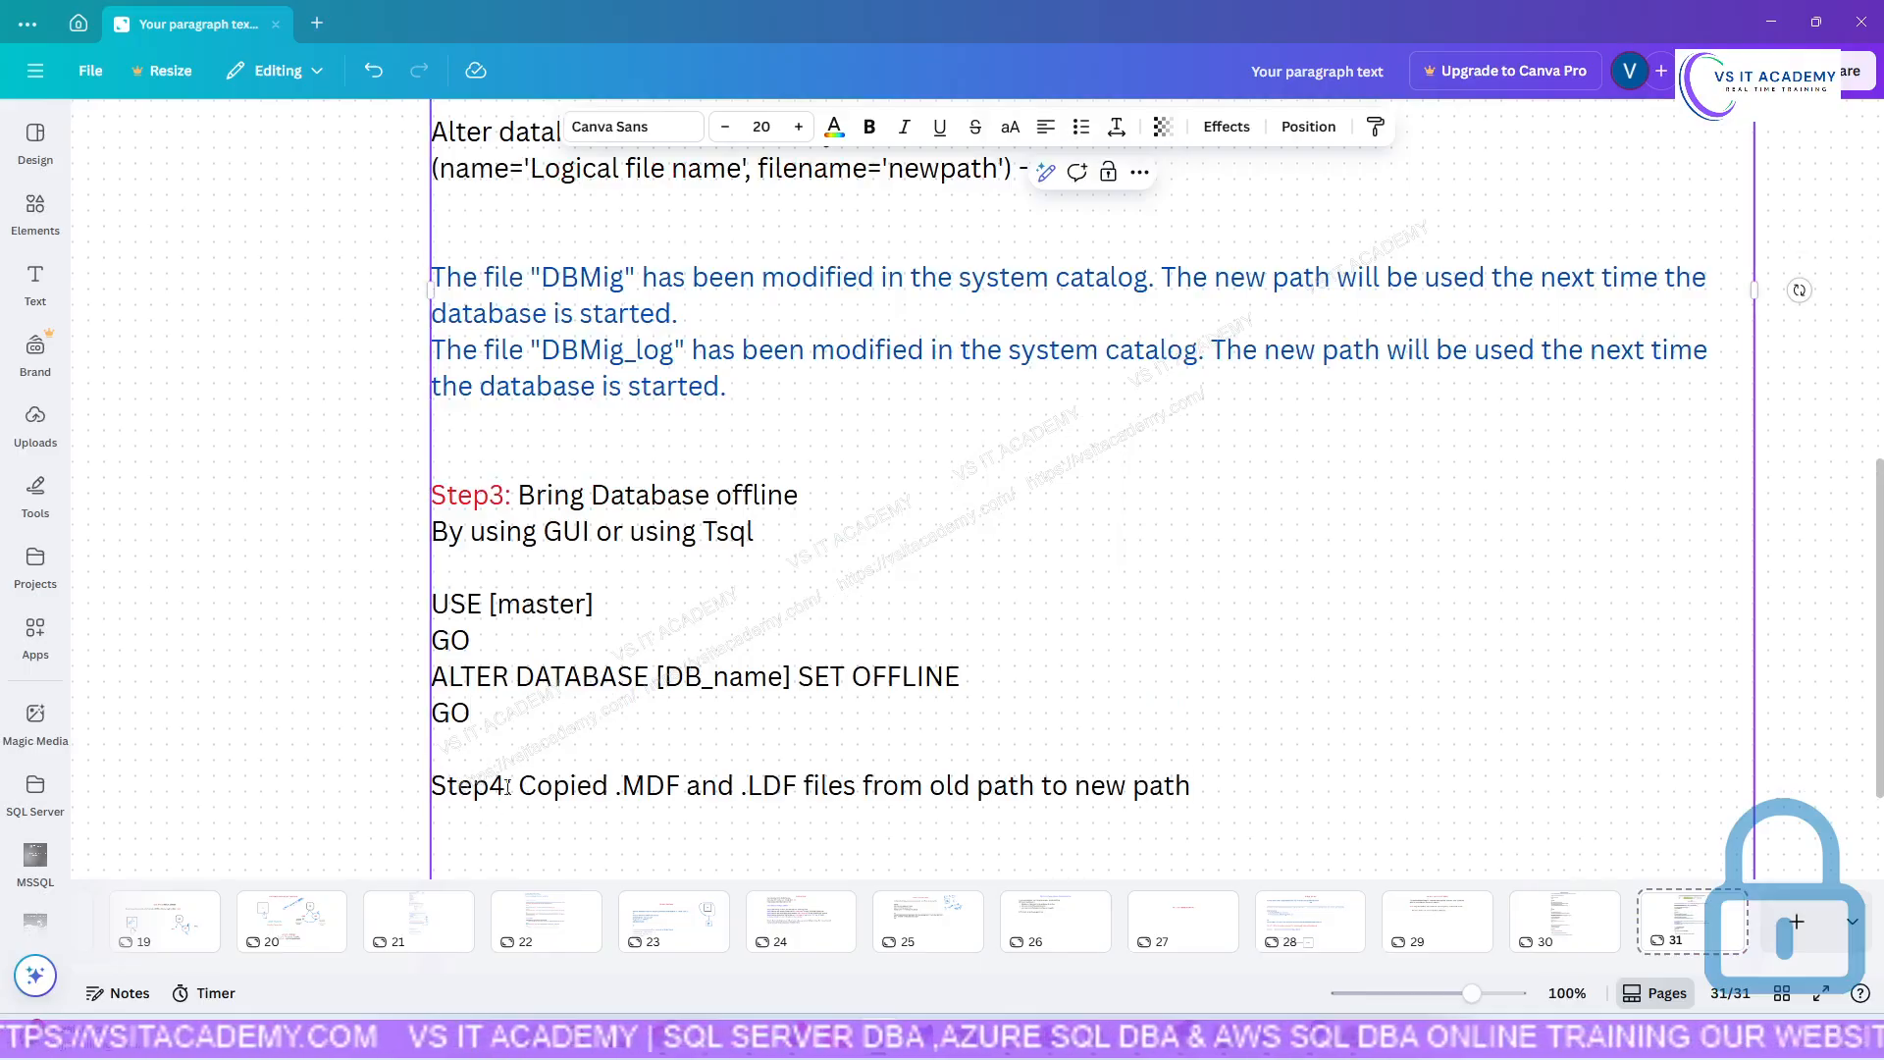
Colour the "Step4" label on page 31 red, matching the Step3 label.
left_click_drag(507, 785, 431, 785)
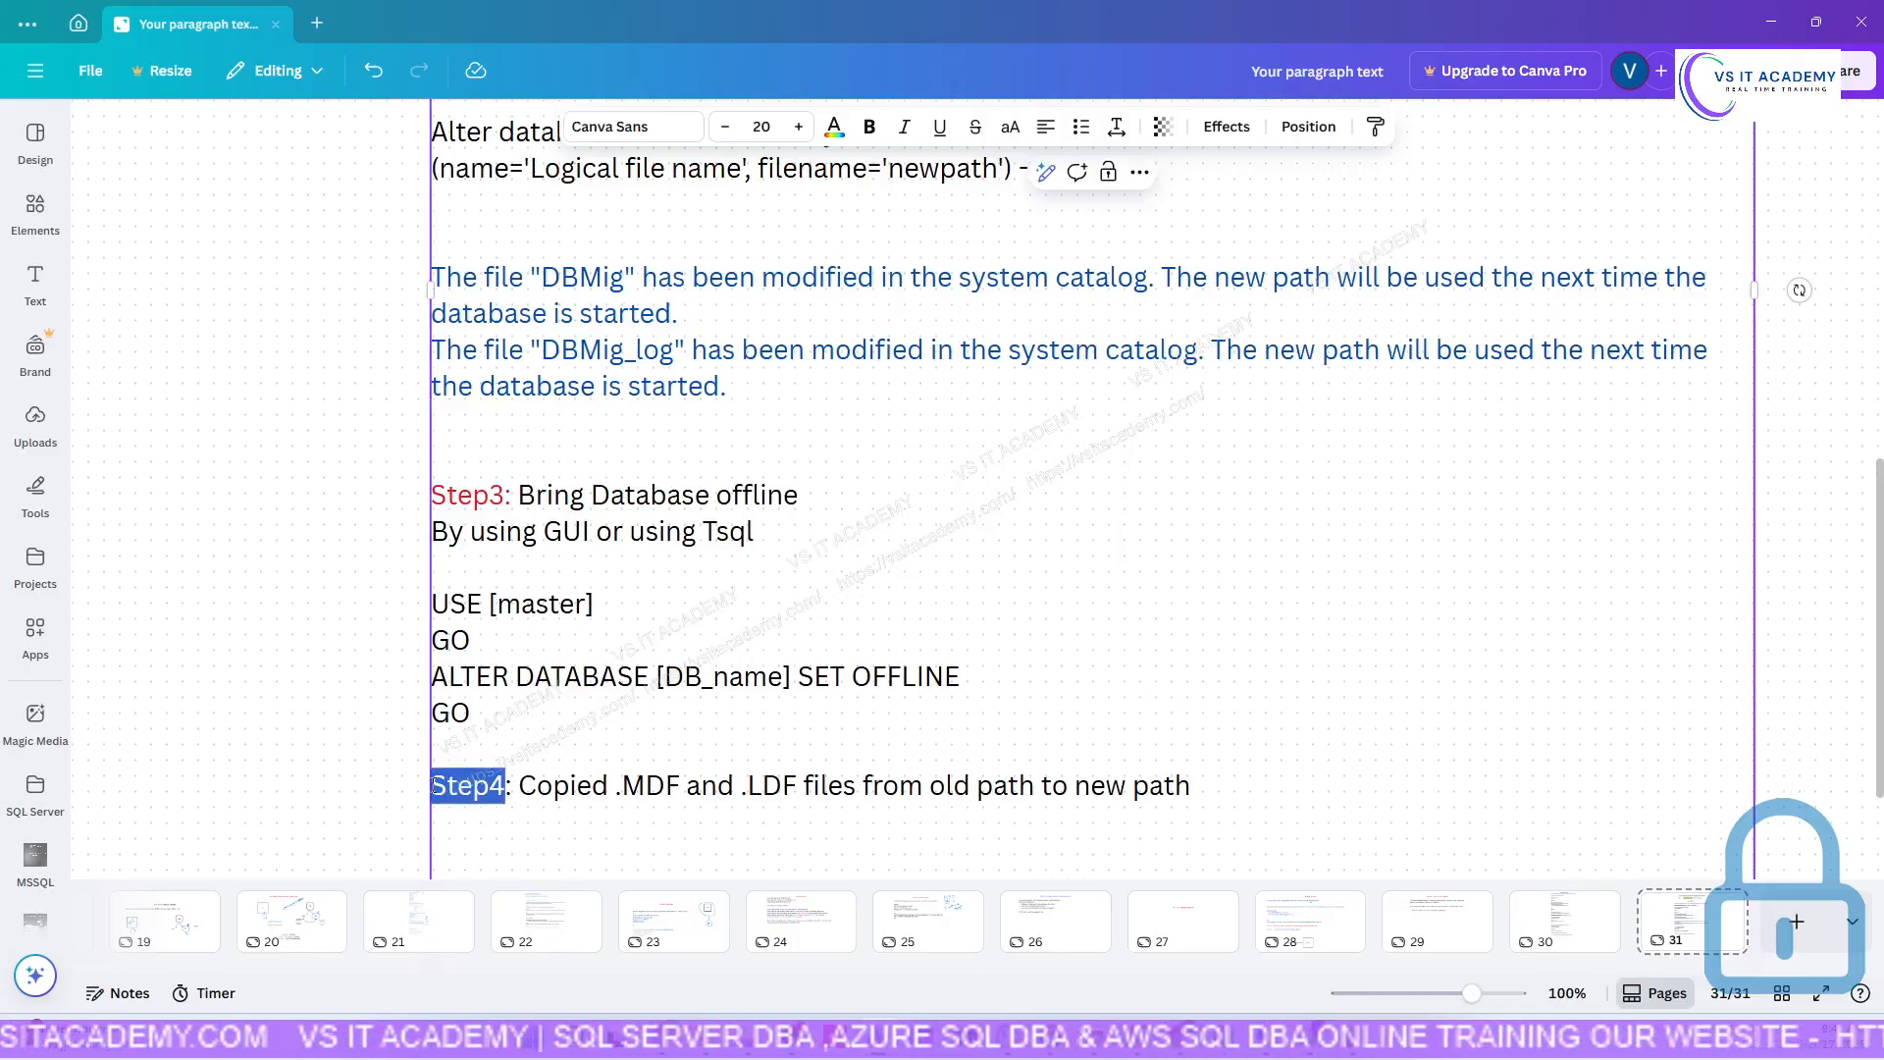
left_click(834, 126)
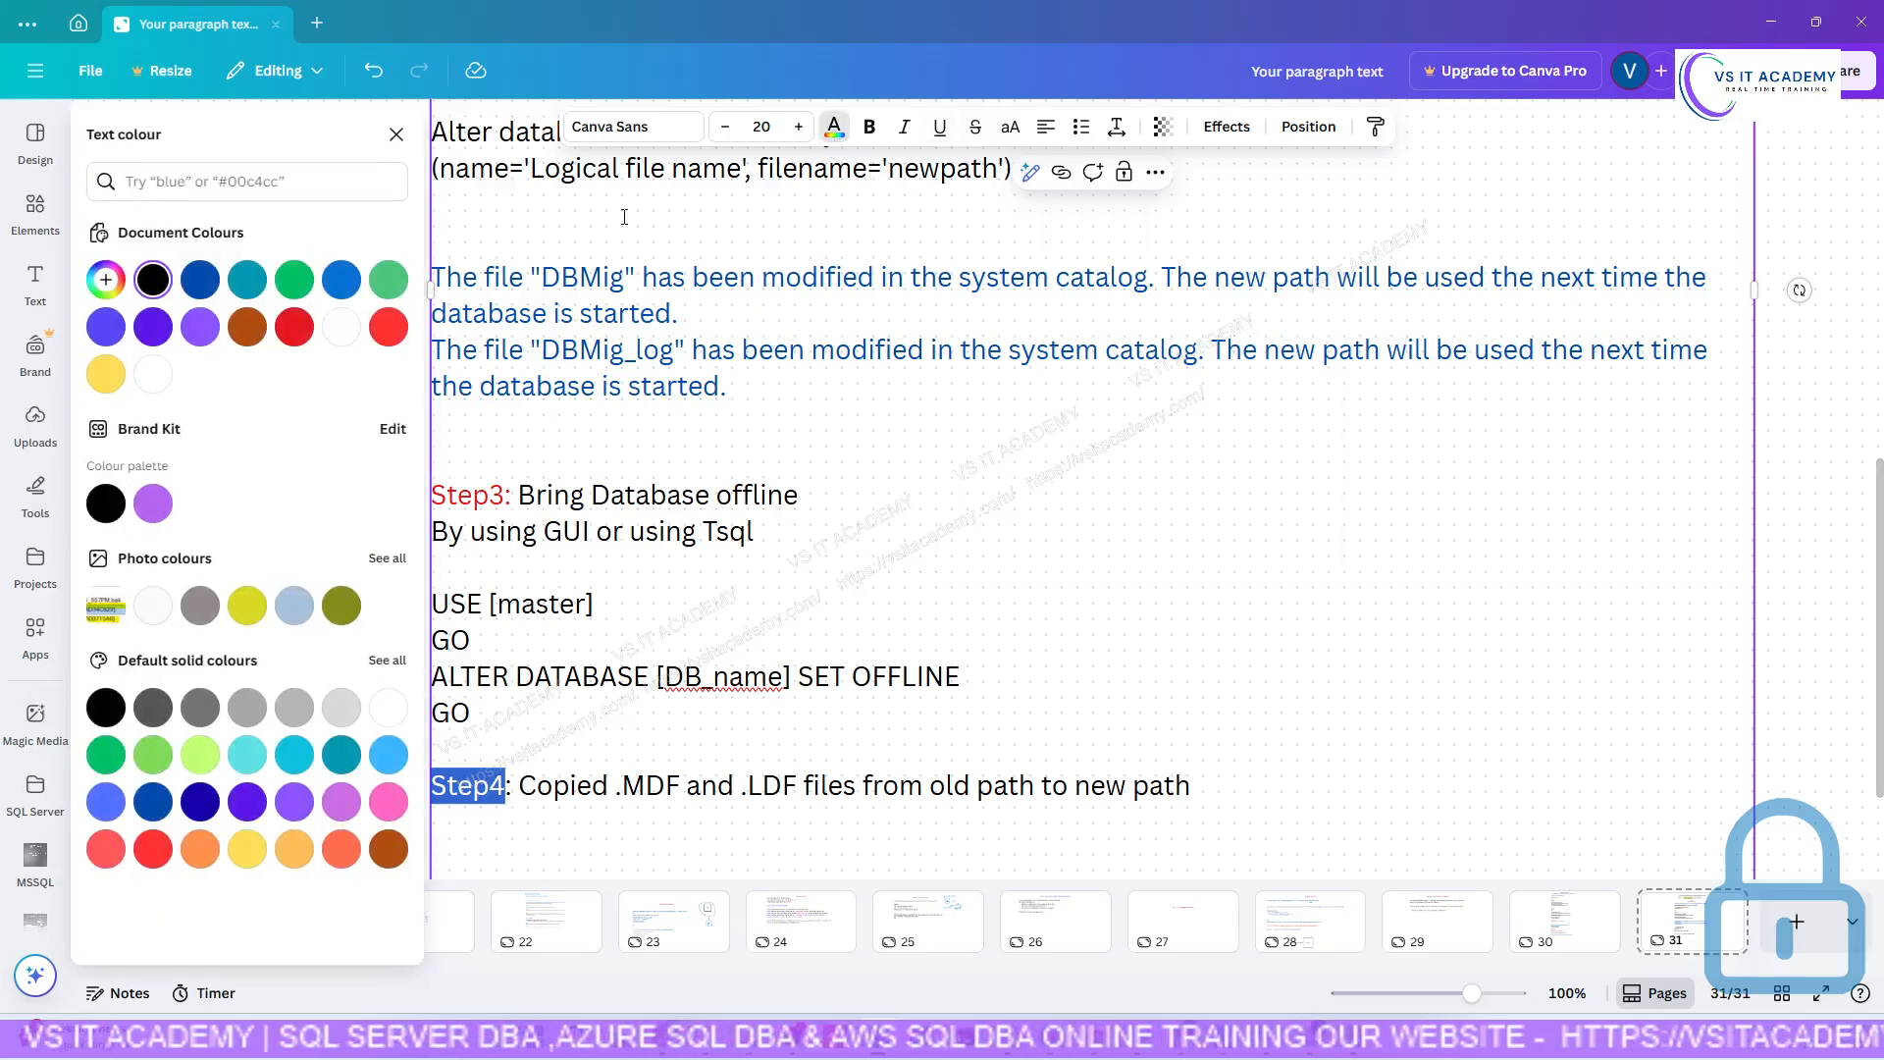
left_click(295, 327)
left_click(811, 534)
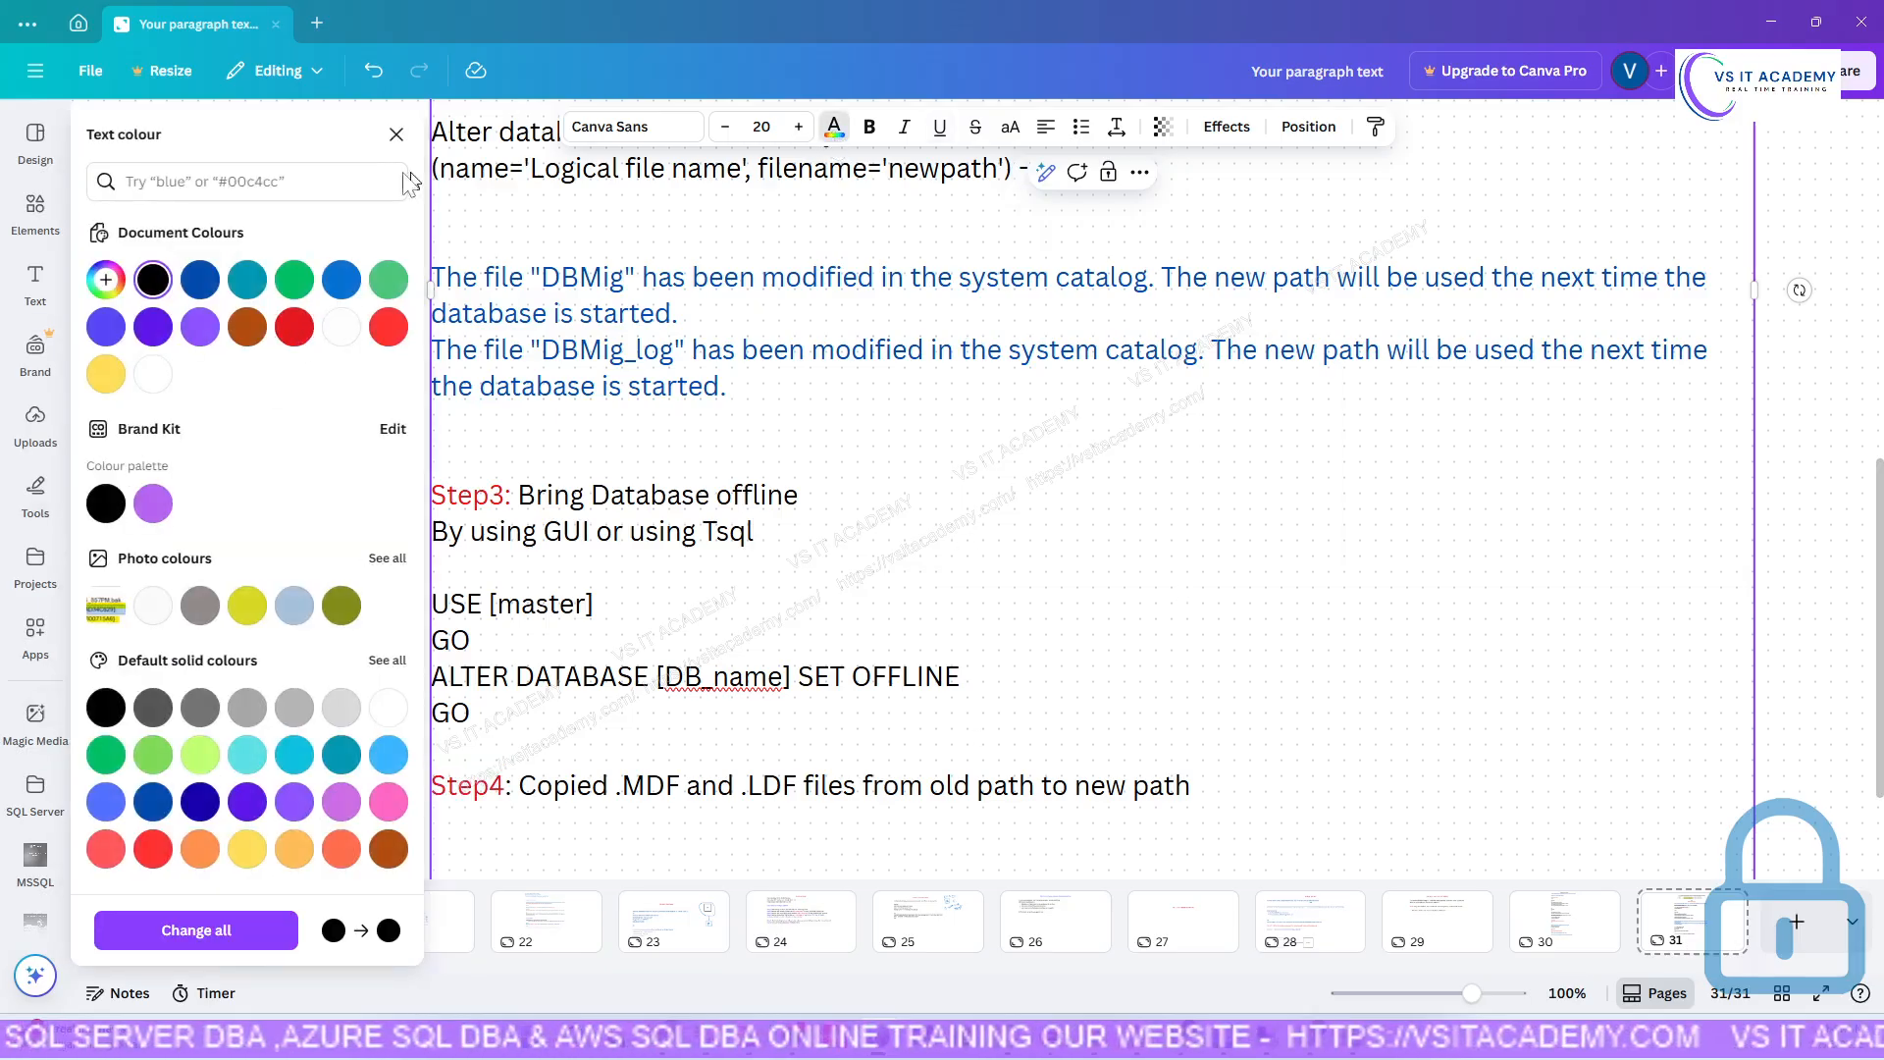
left_click(397, 135)
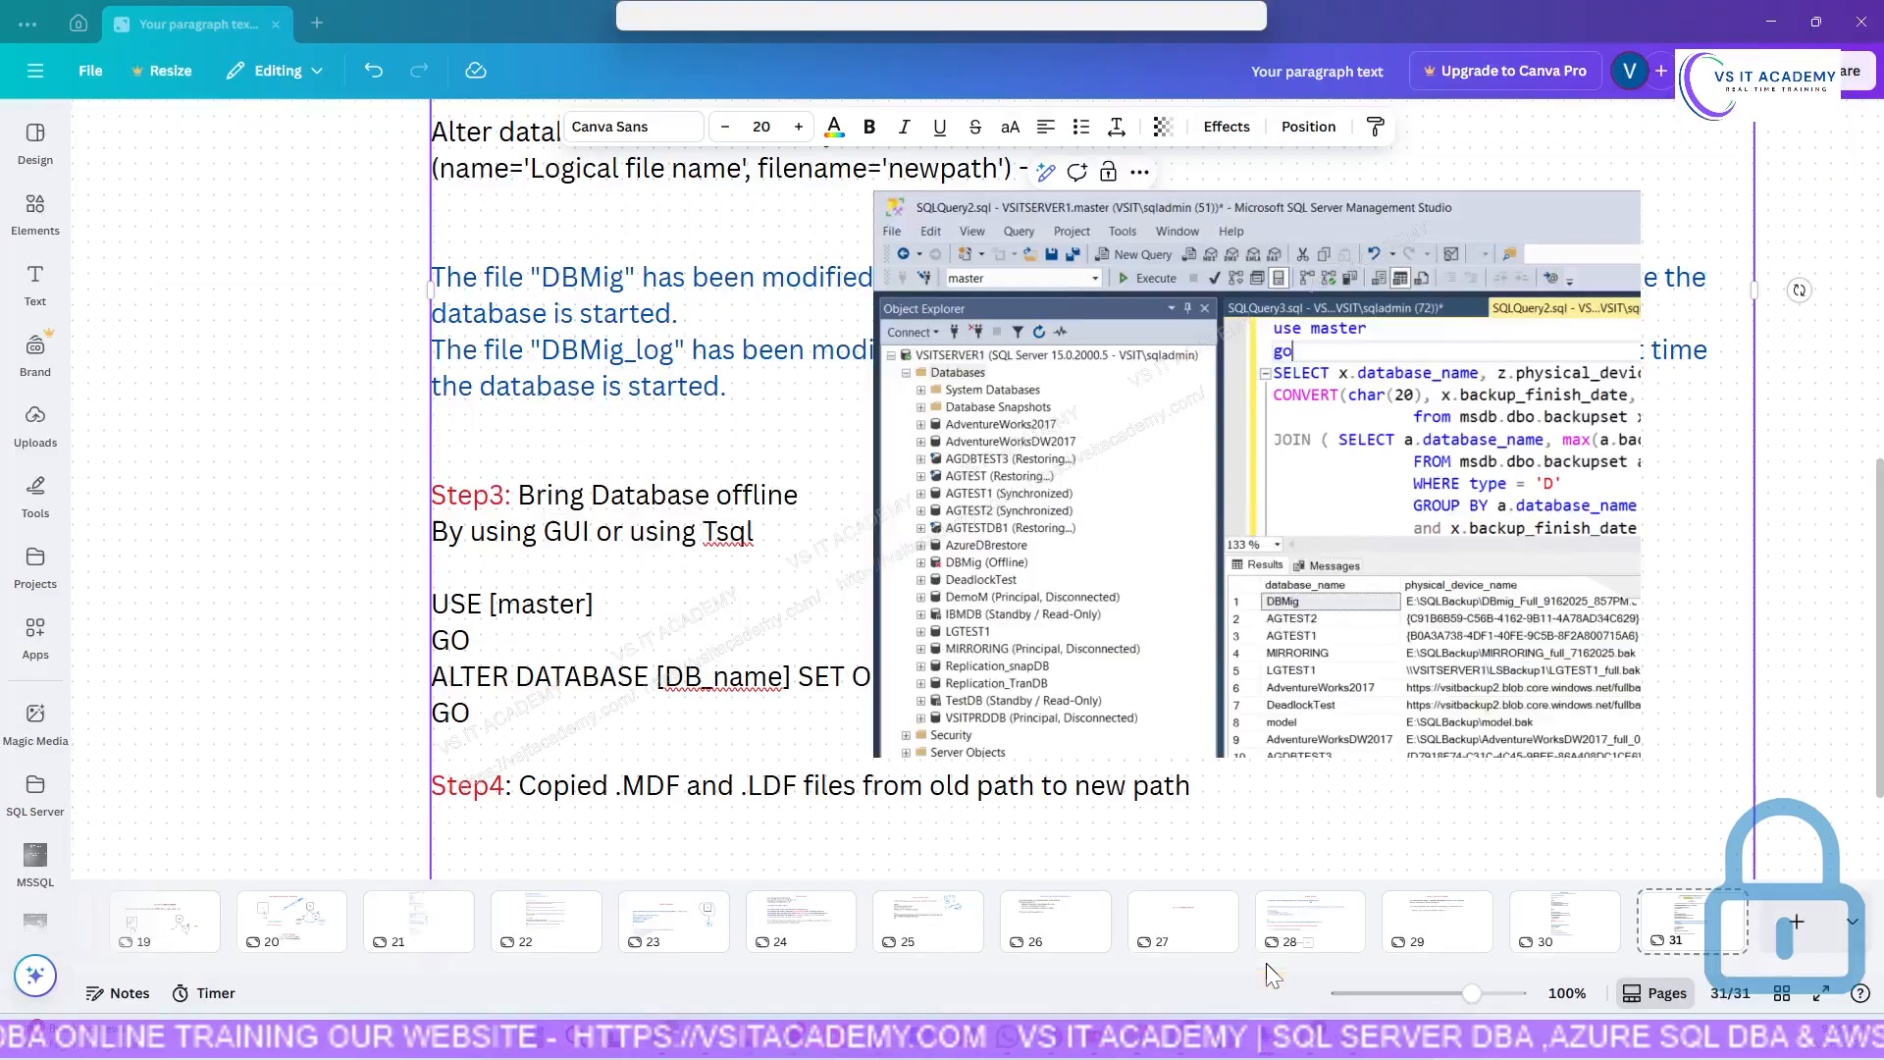
Switch to the vsitserver1 remote session and look up the original folder of DBMig.mdf in the Notepad file listing.
left_click(1266, 967)
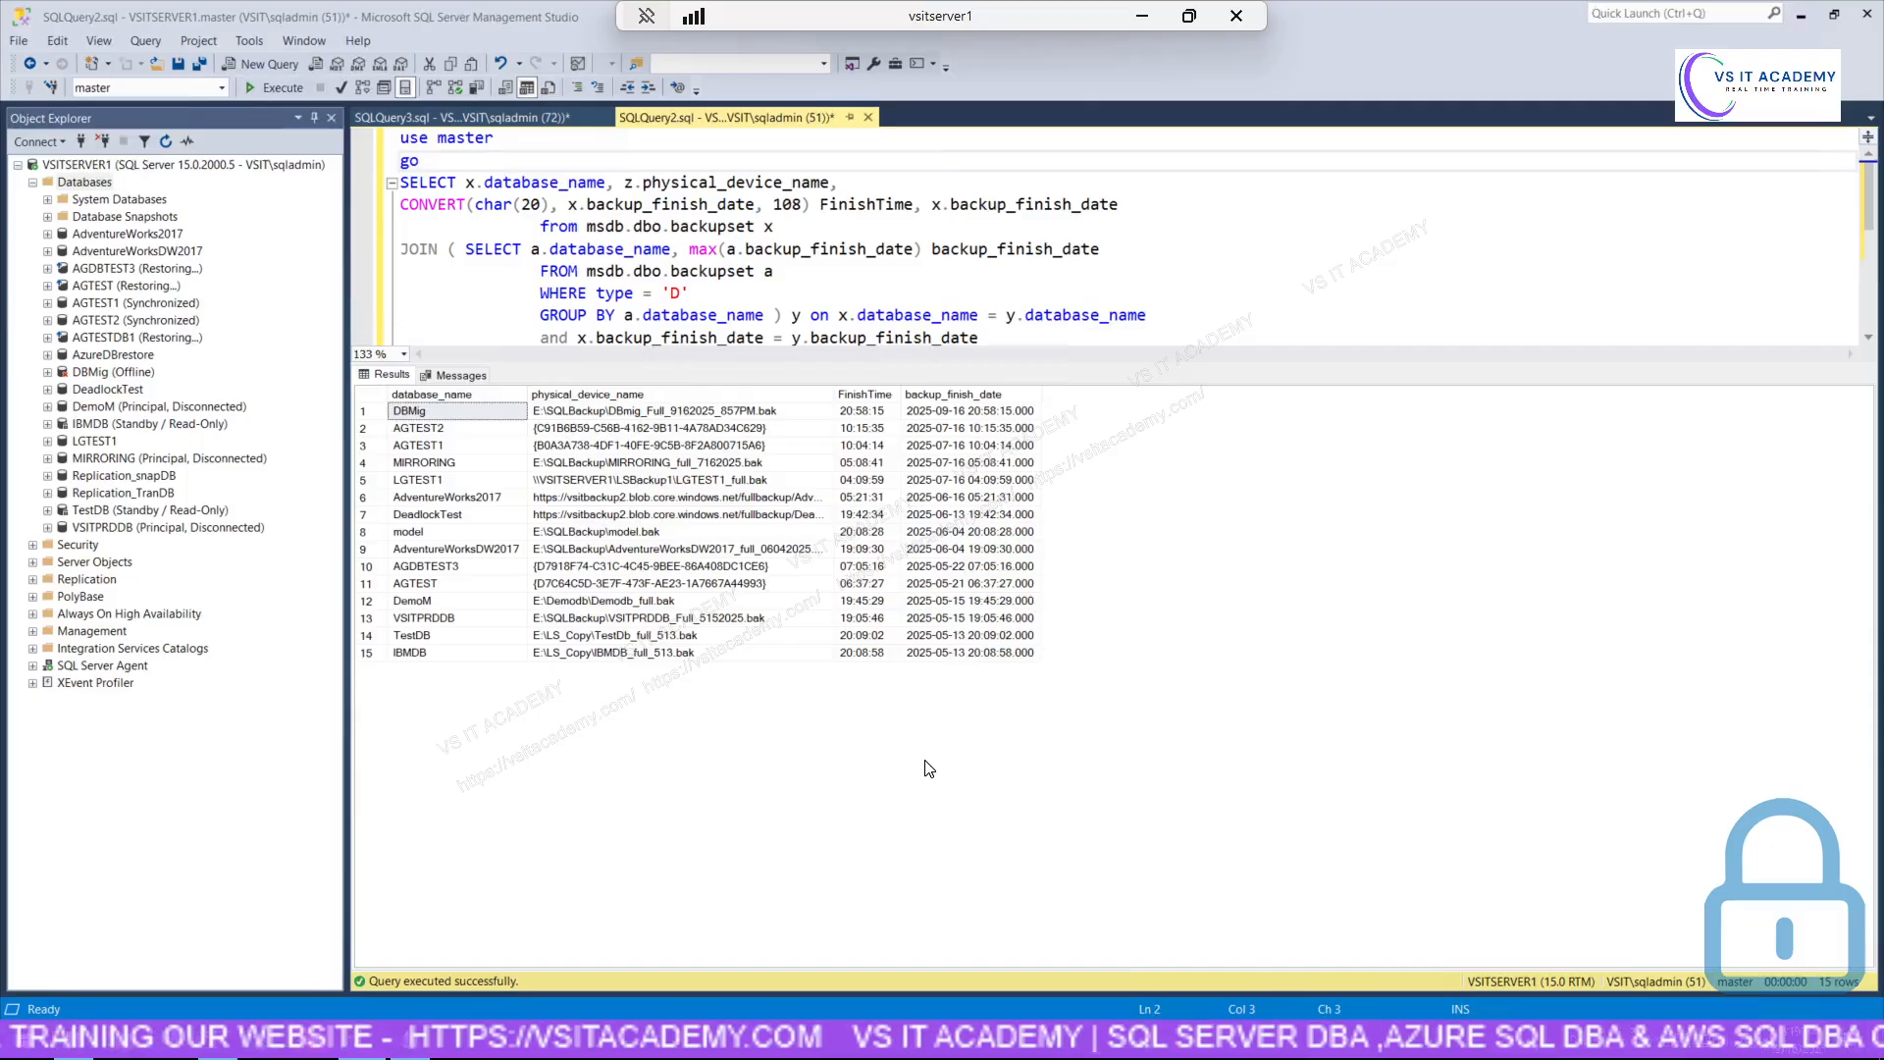
left_click(411, 1040)
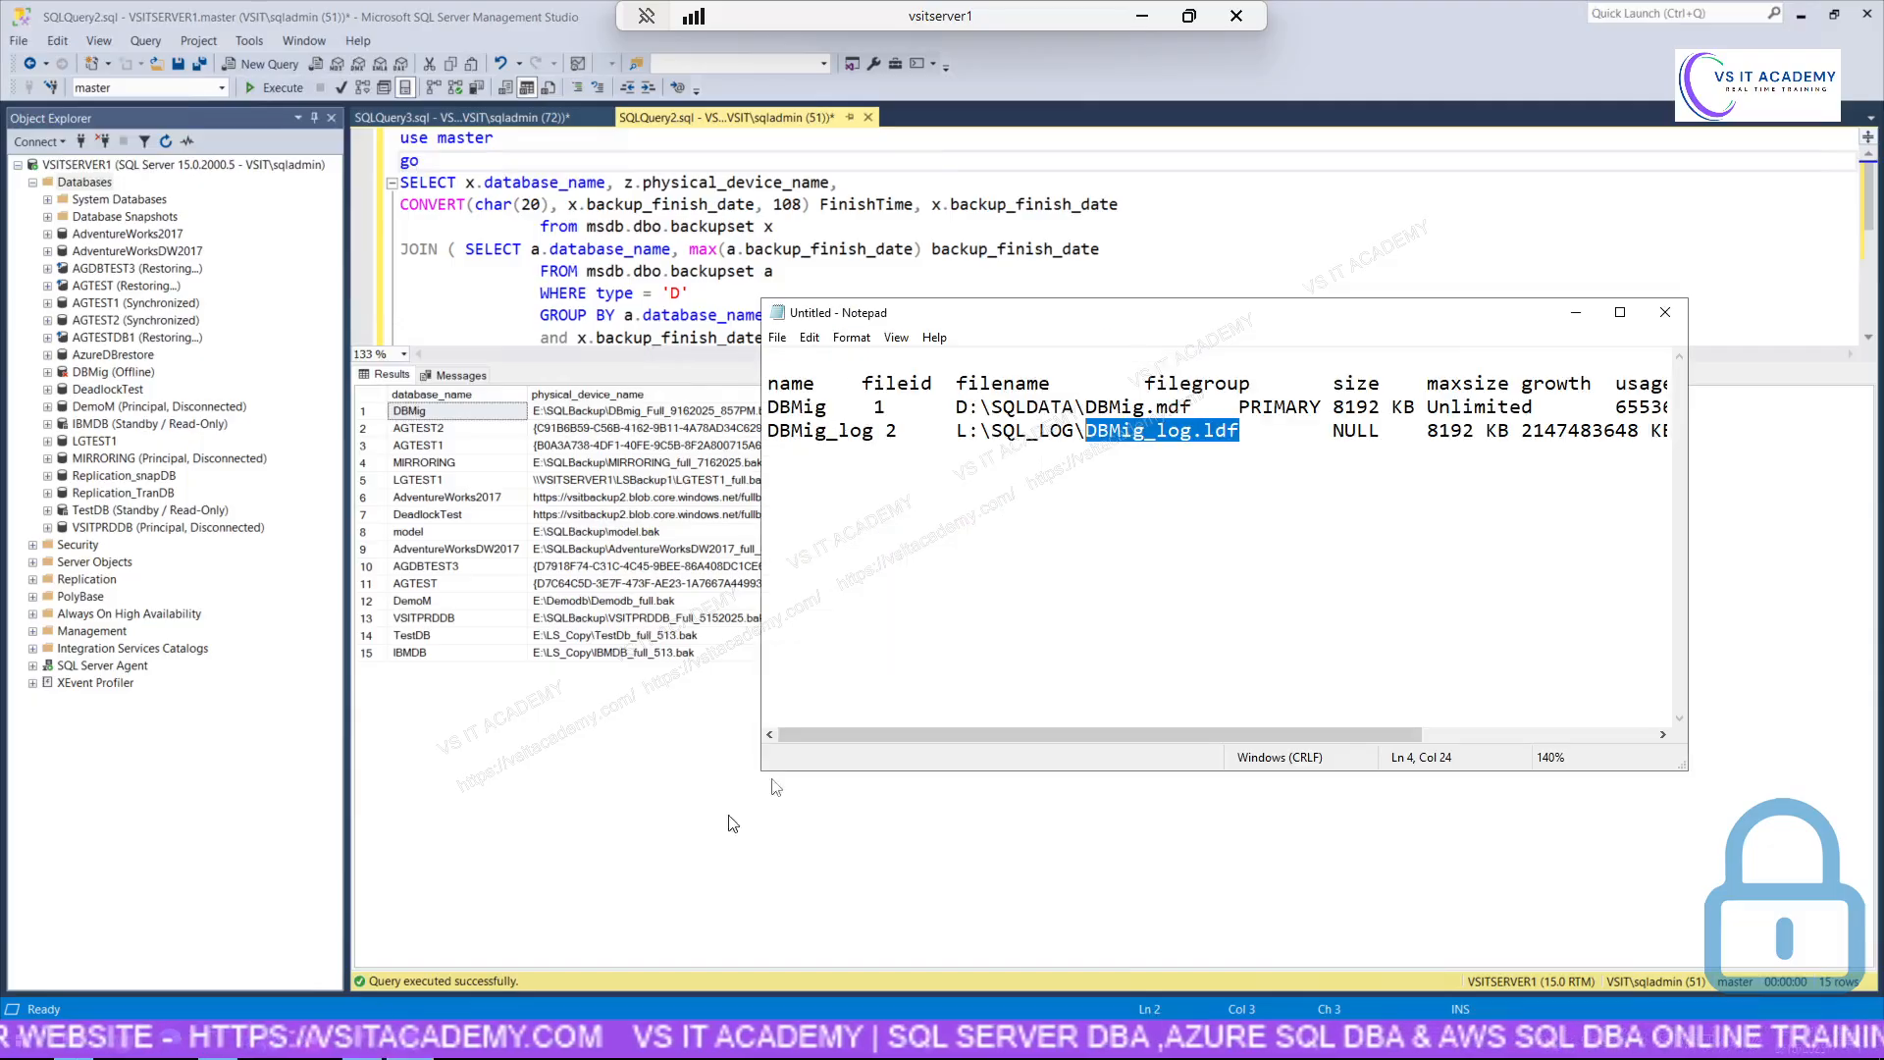
left_click(954, 409)
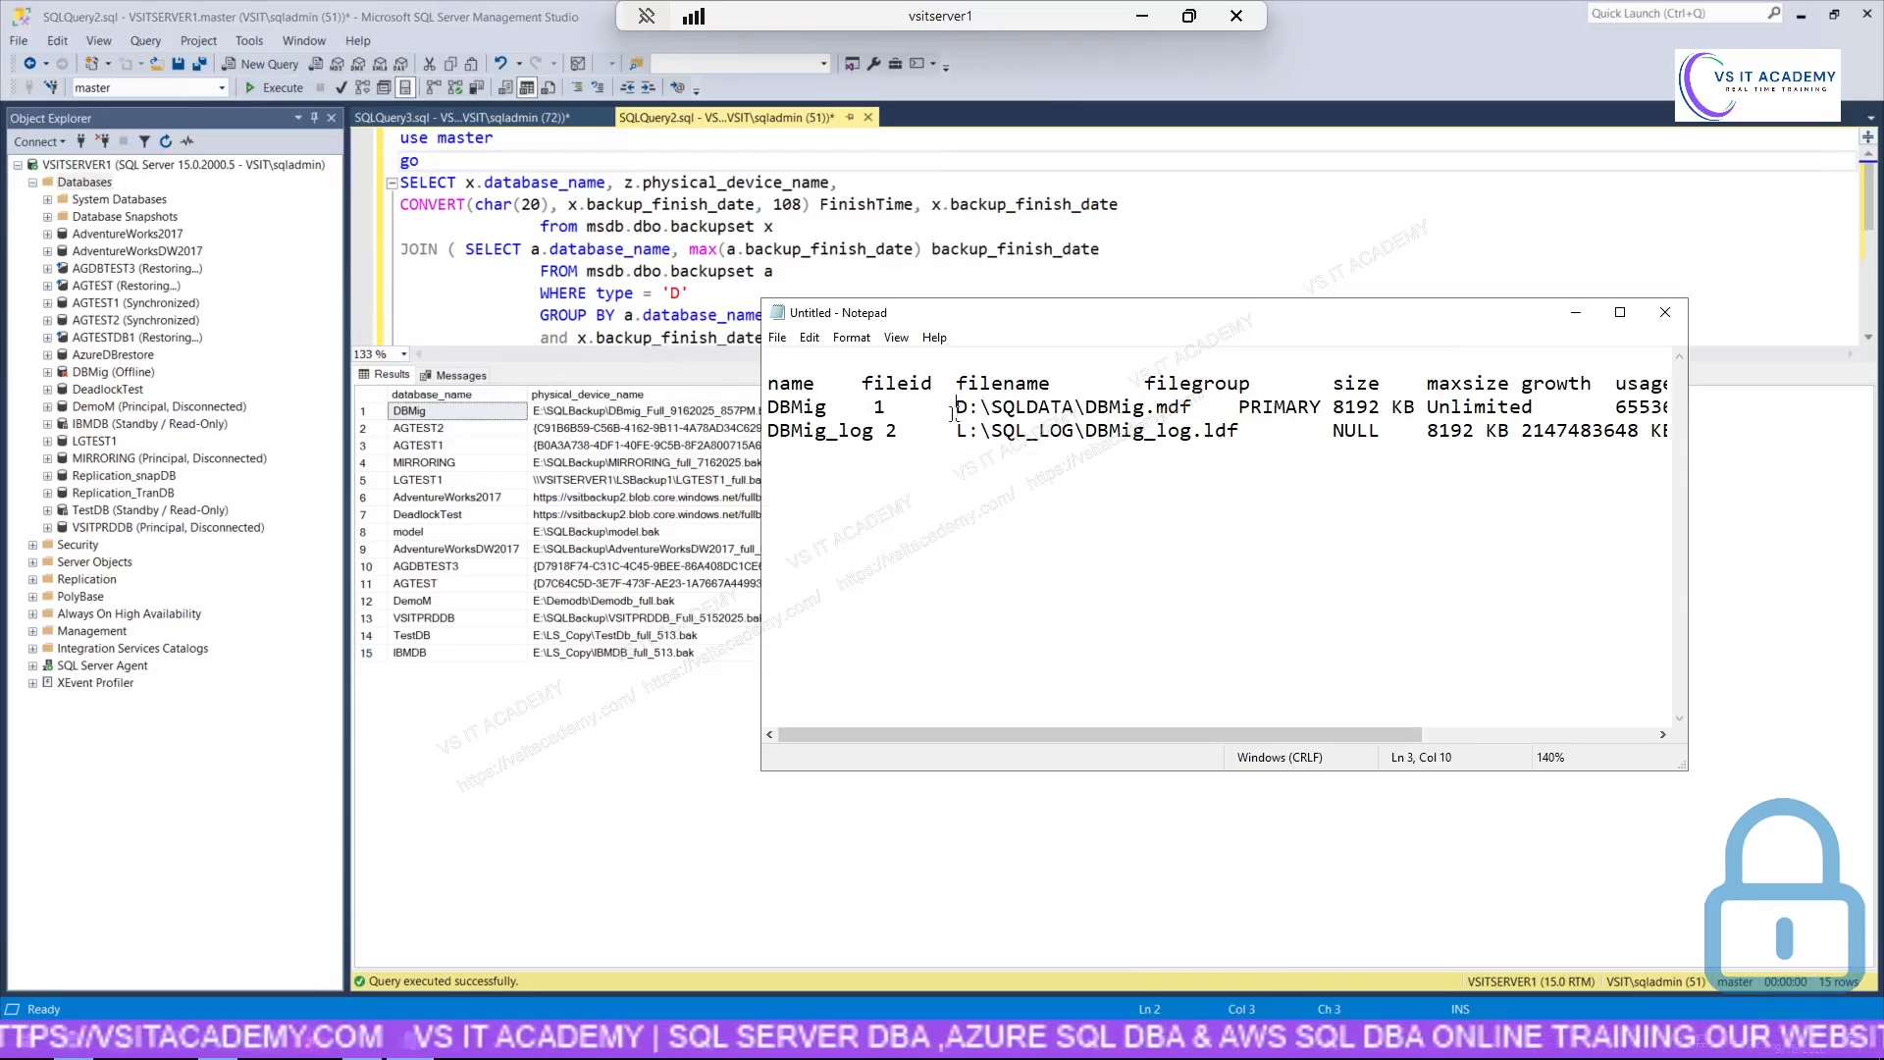
left_click_drag(954, 408, 1075, 410)
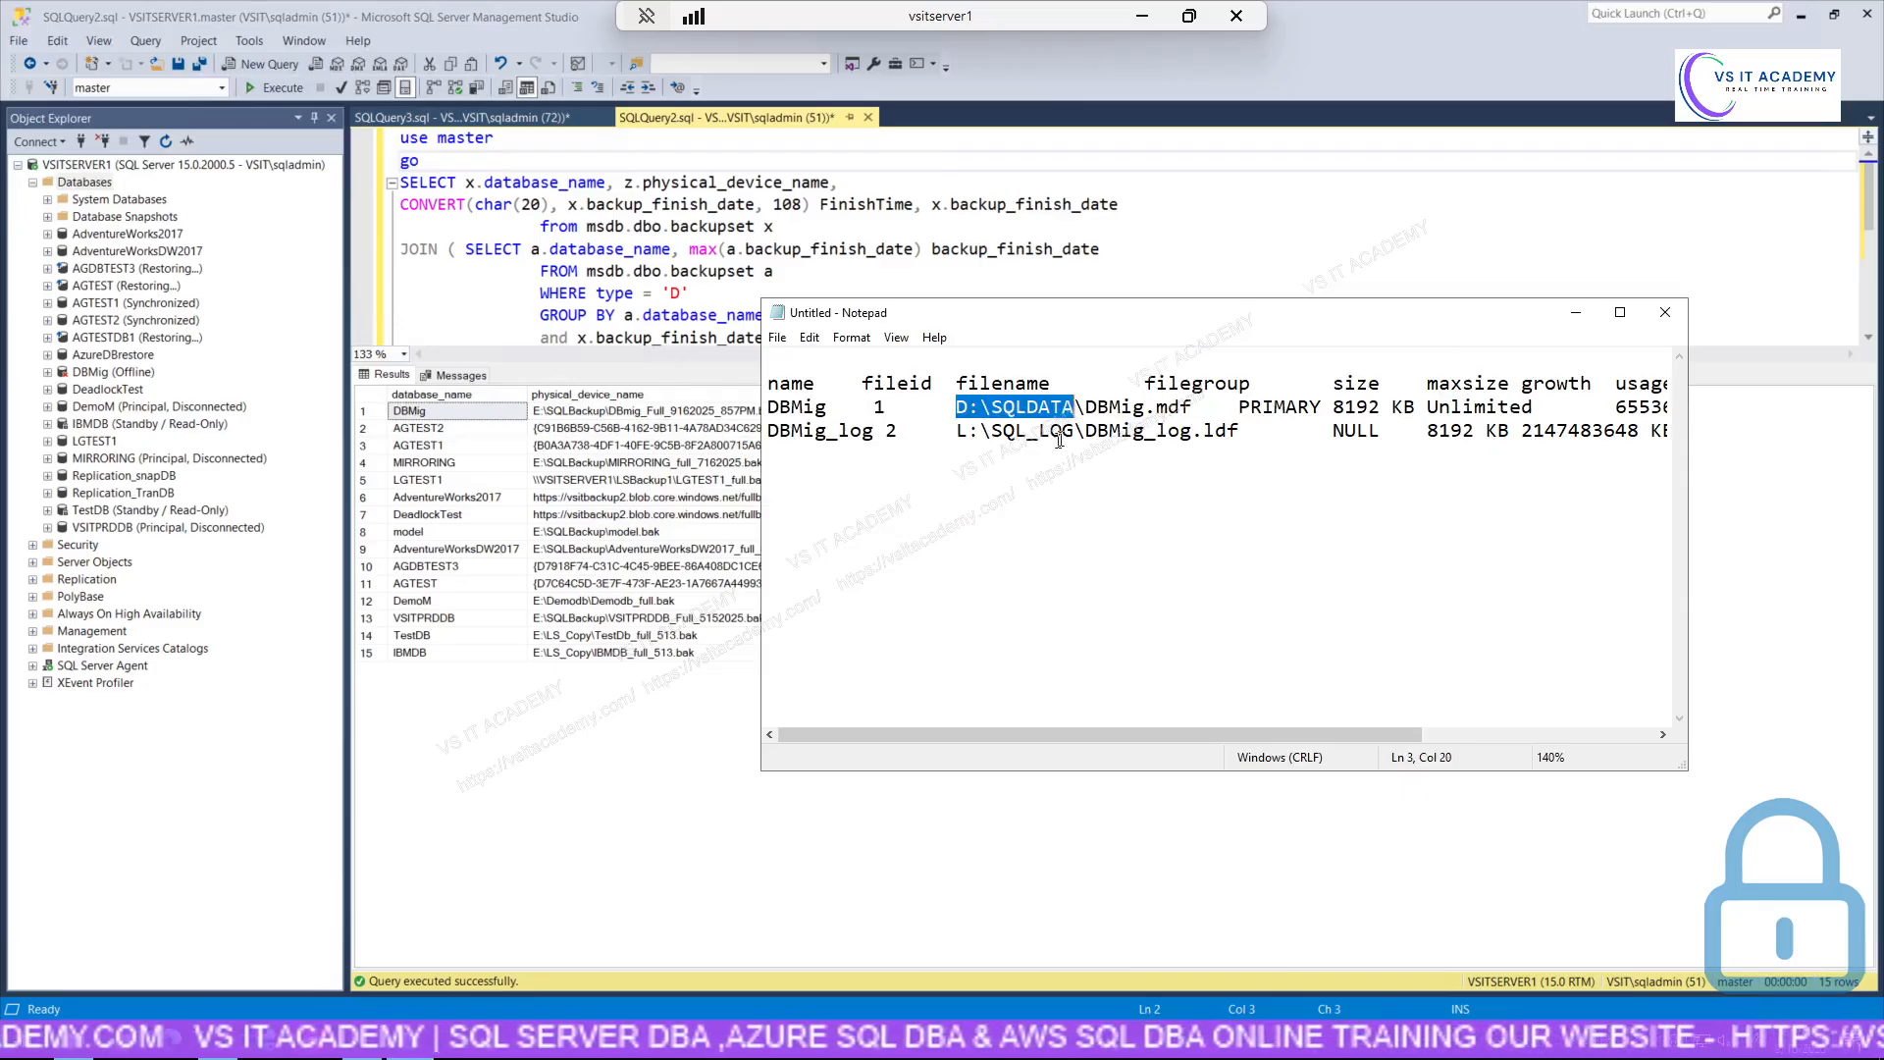
Show the E:\SQLDATA folder and a new This PC window side by side in File Explorer.
left_click(77, 1046)
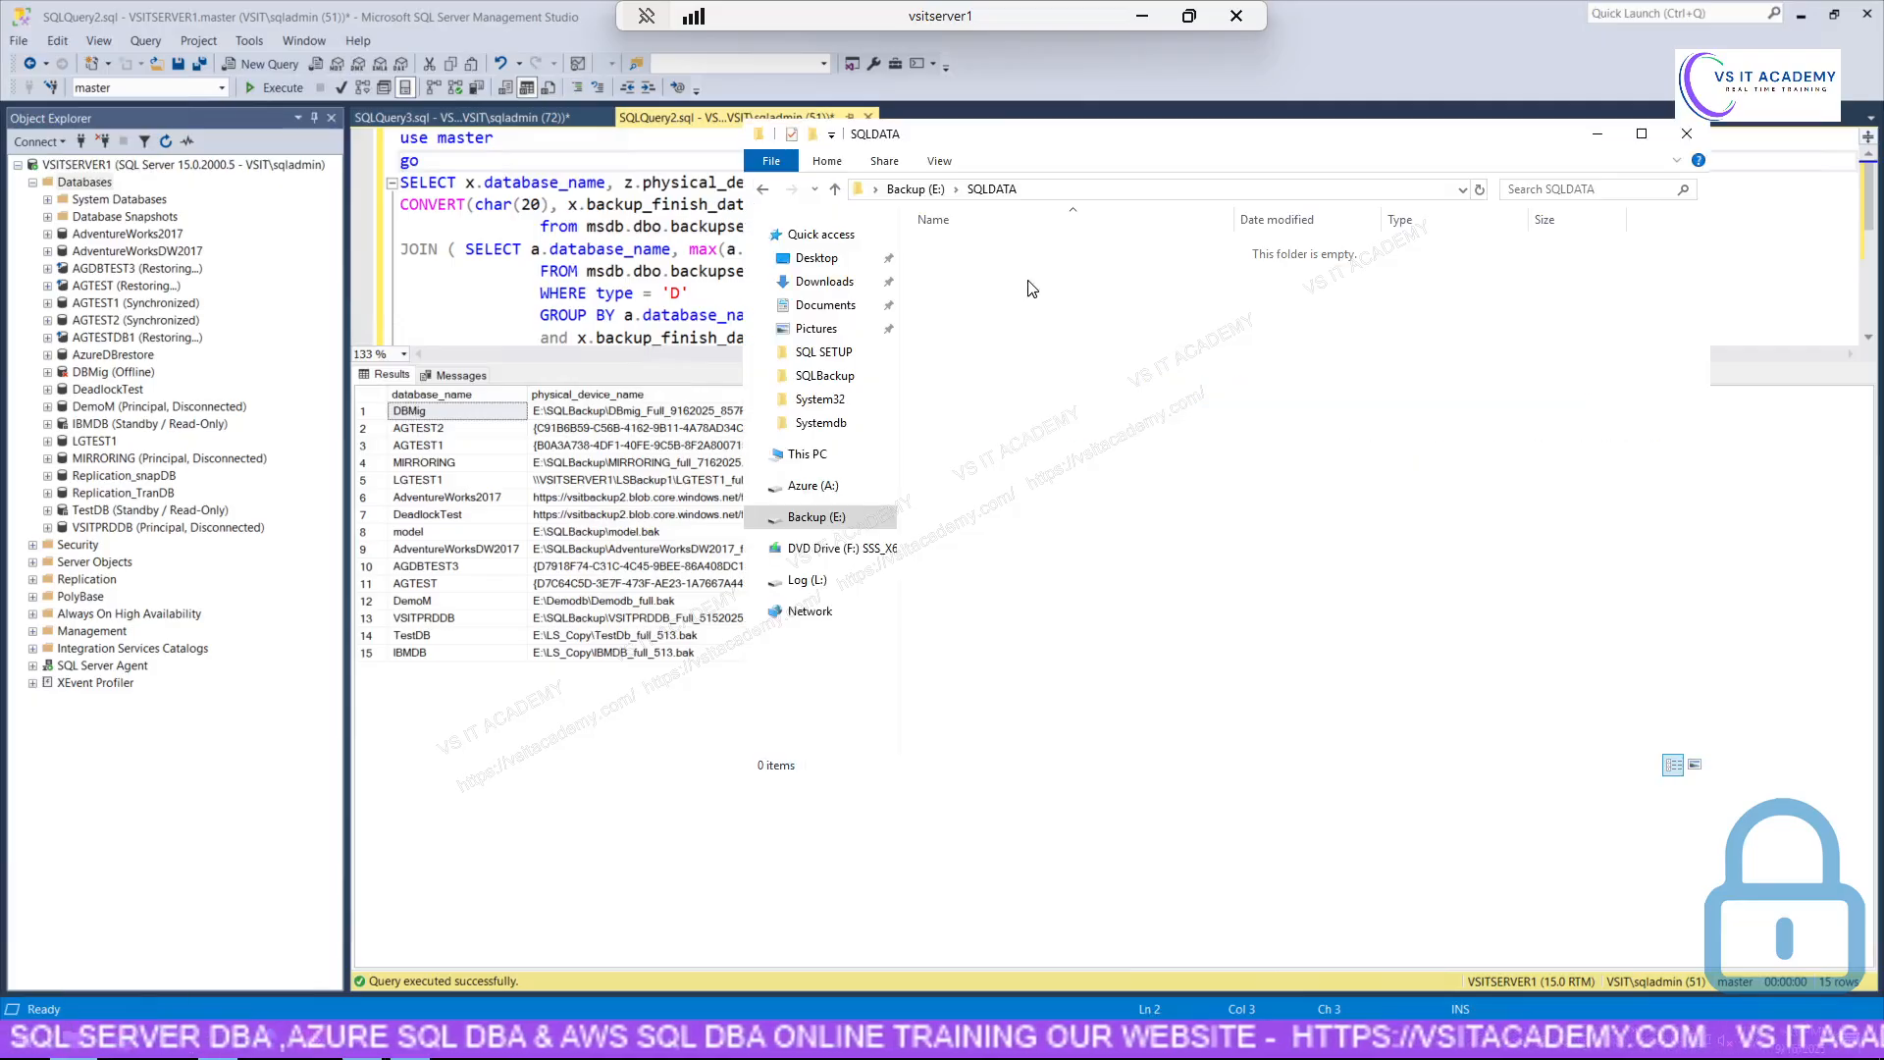
double_click(993, 134)
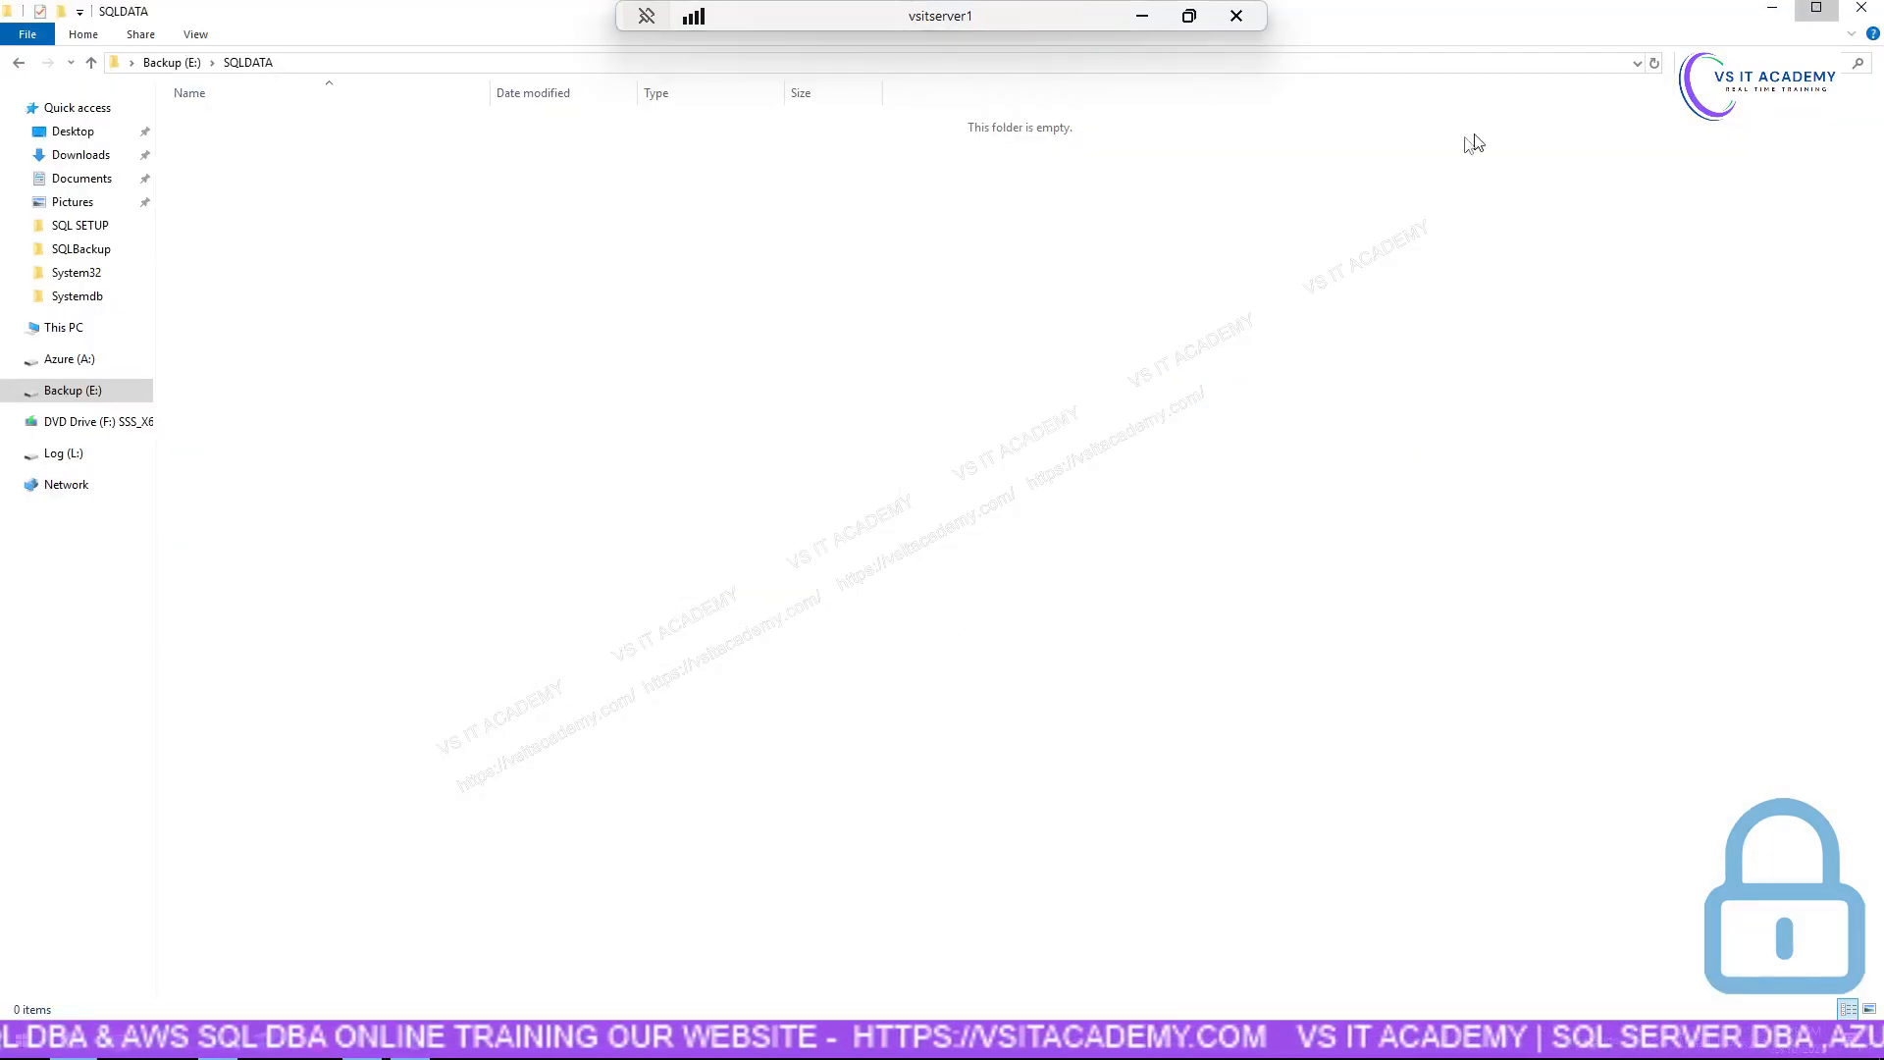
left_click_drag(1161, 140, 516, 164)
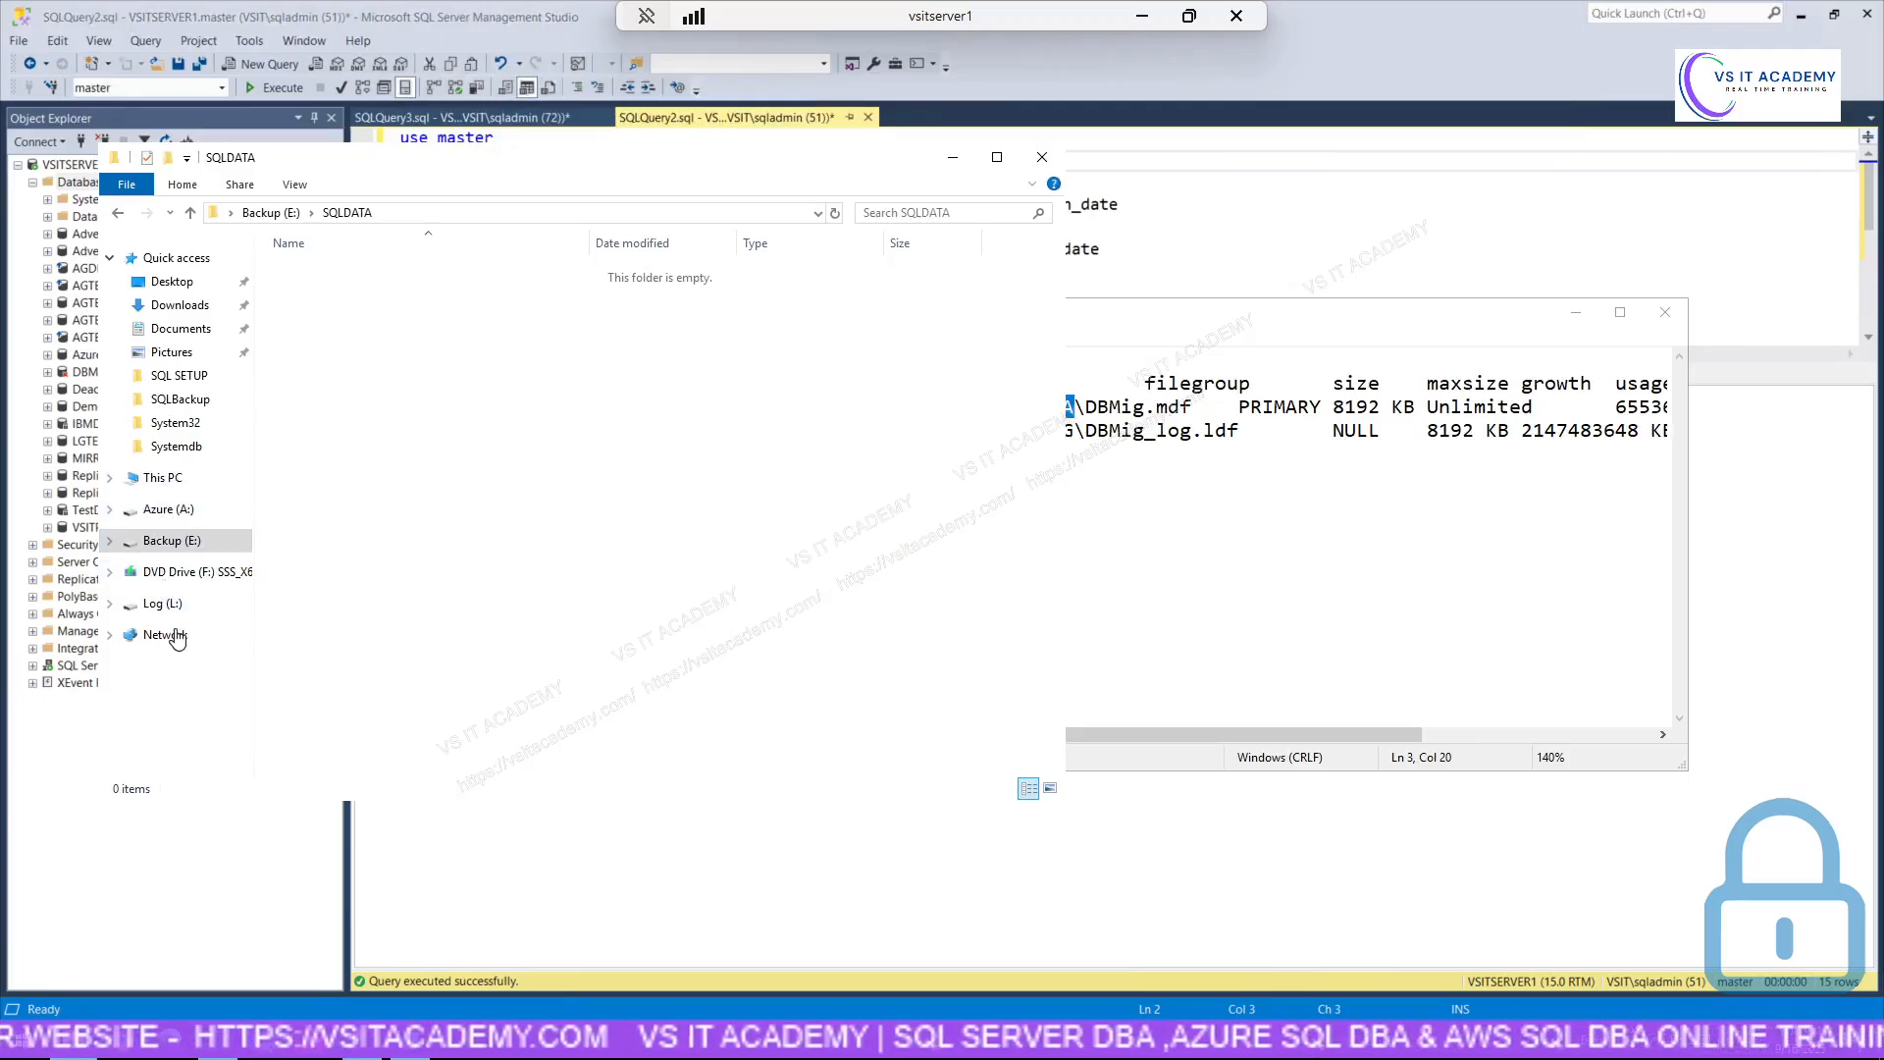
right_click(180, 481)
left_click(304, 601)
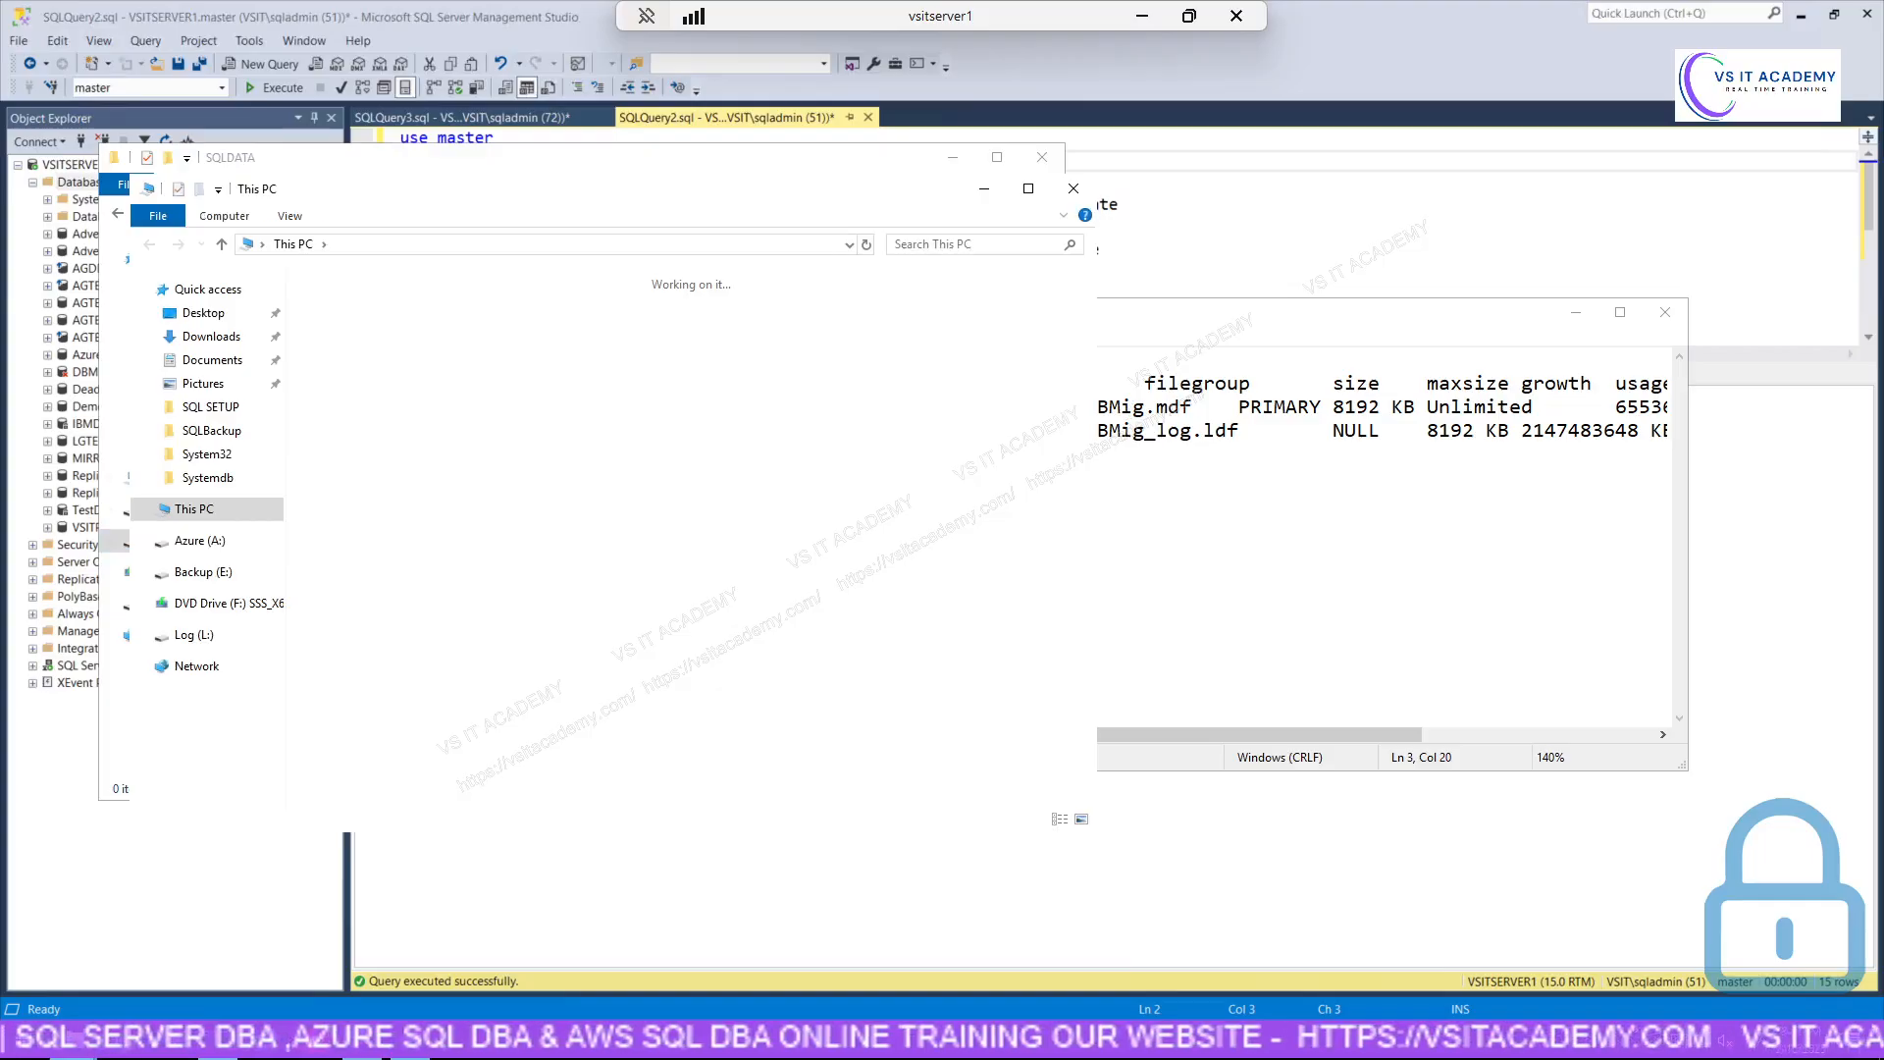
left_click_drag(459, 164, 1099, 186)
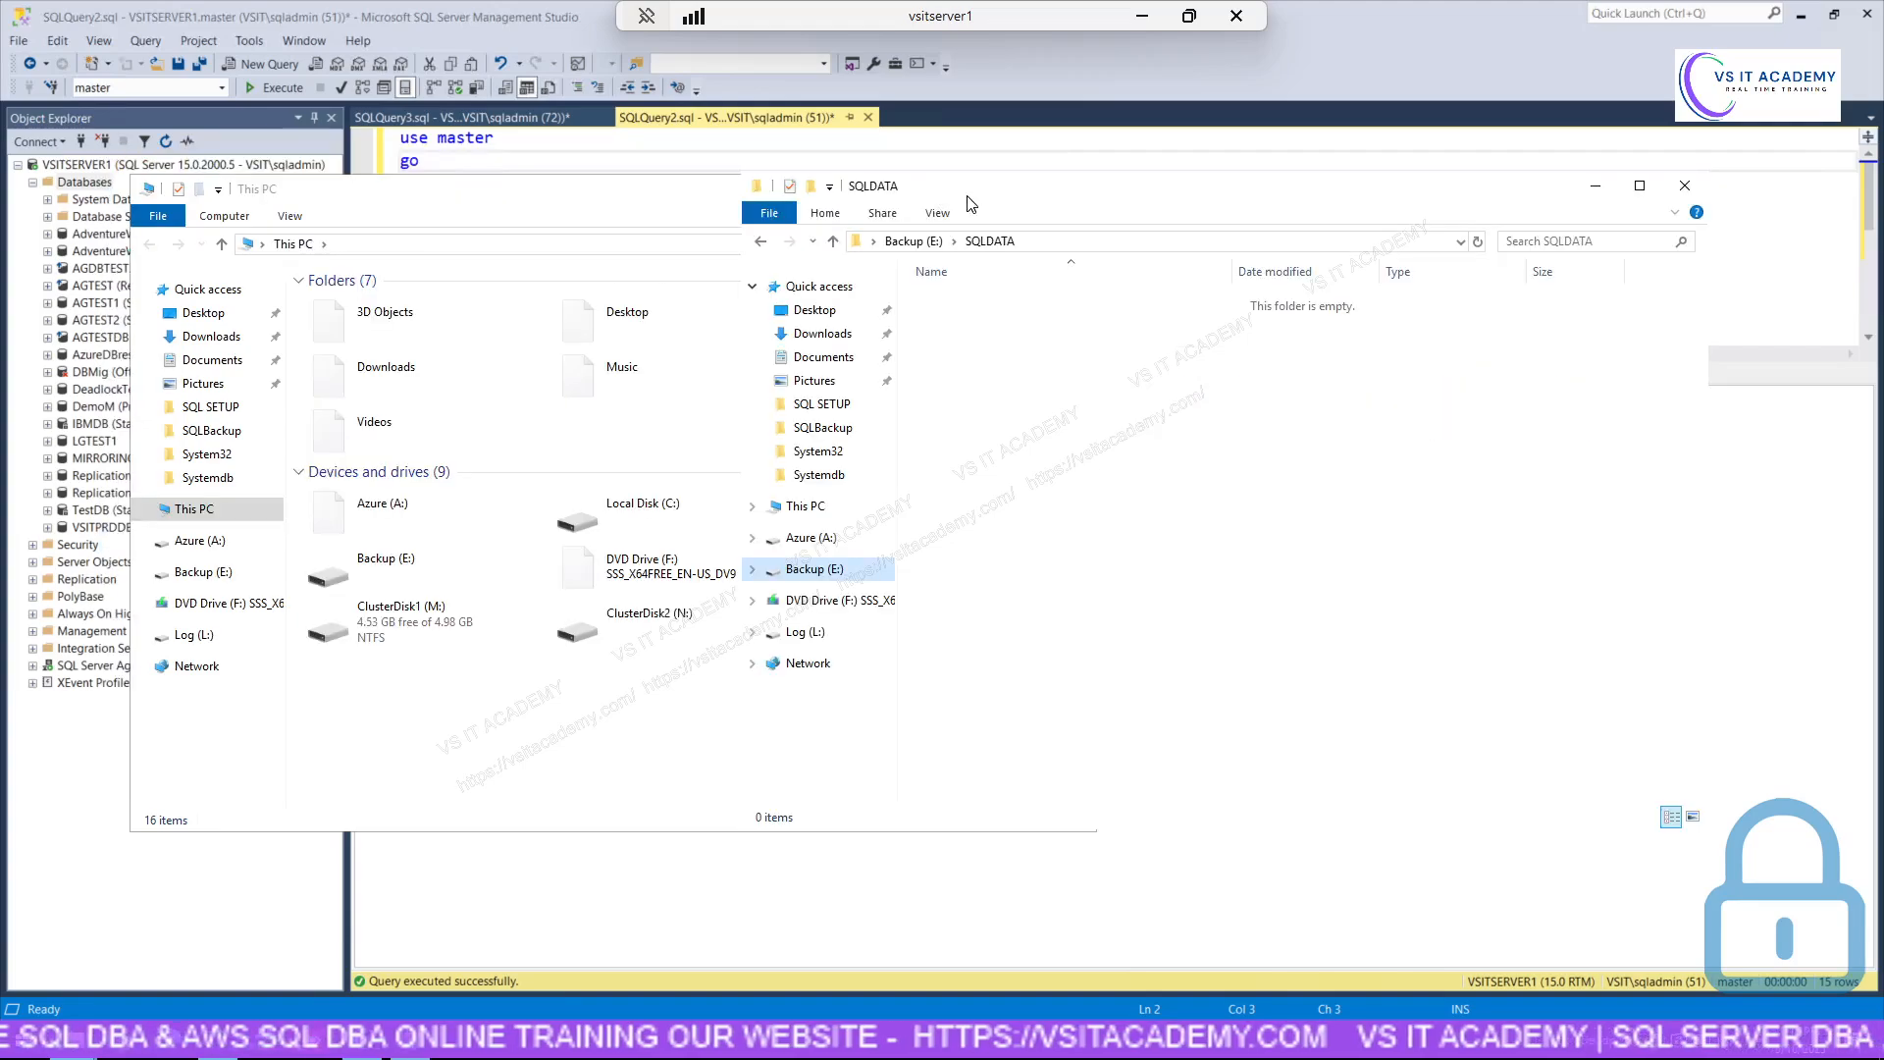
left_click(491, 212)
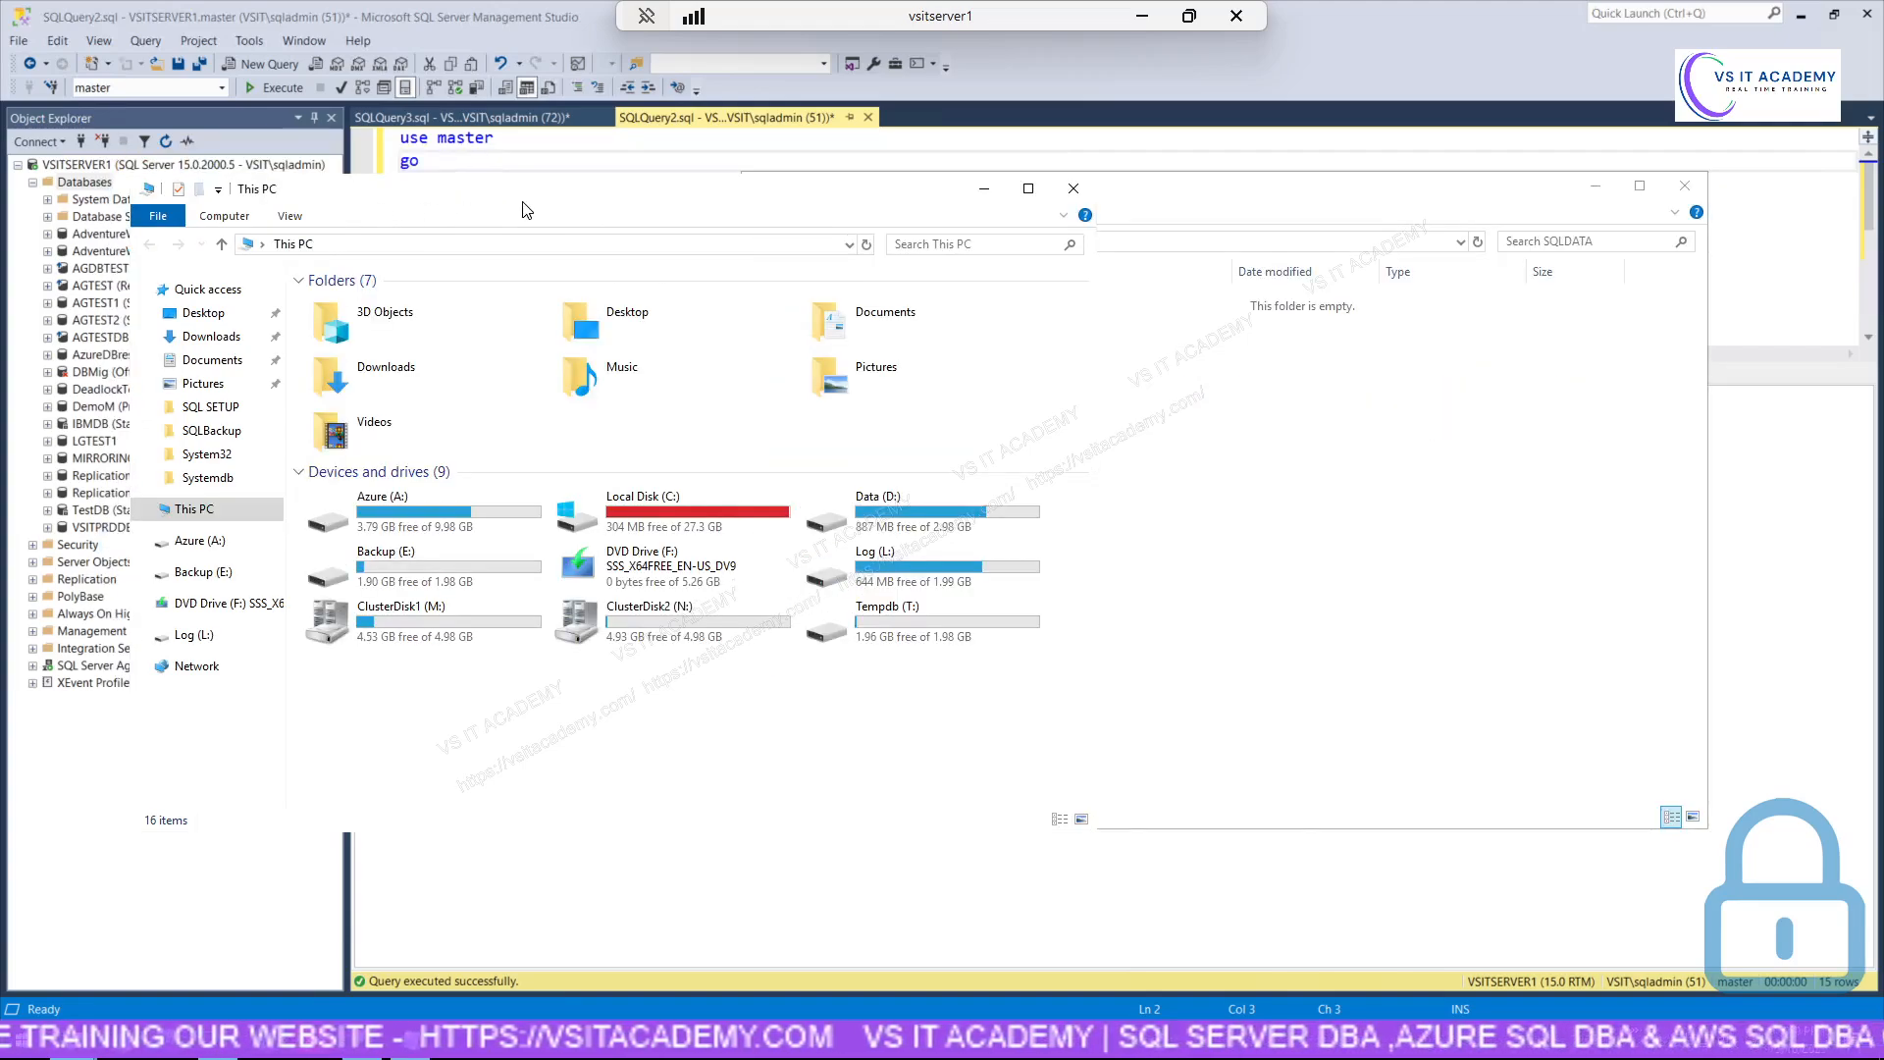
left_click(1209, 213)
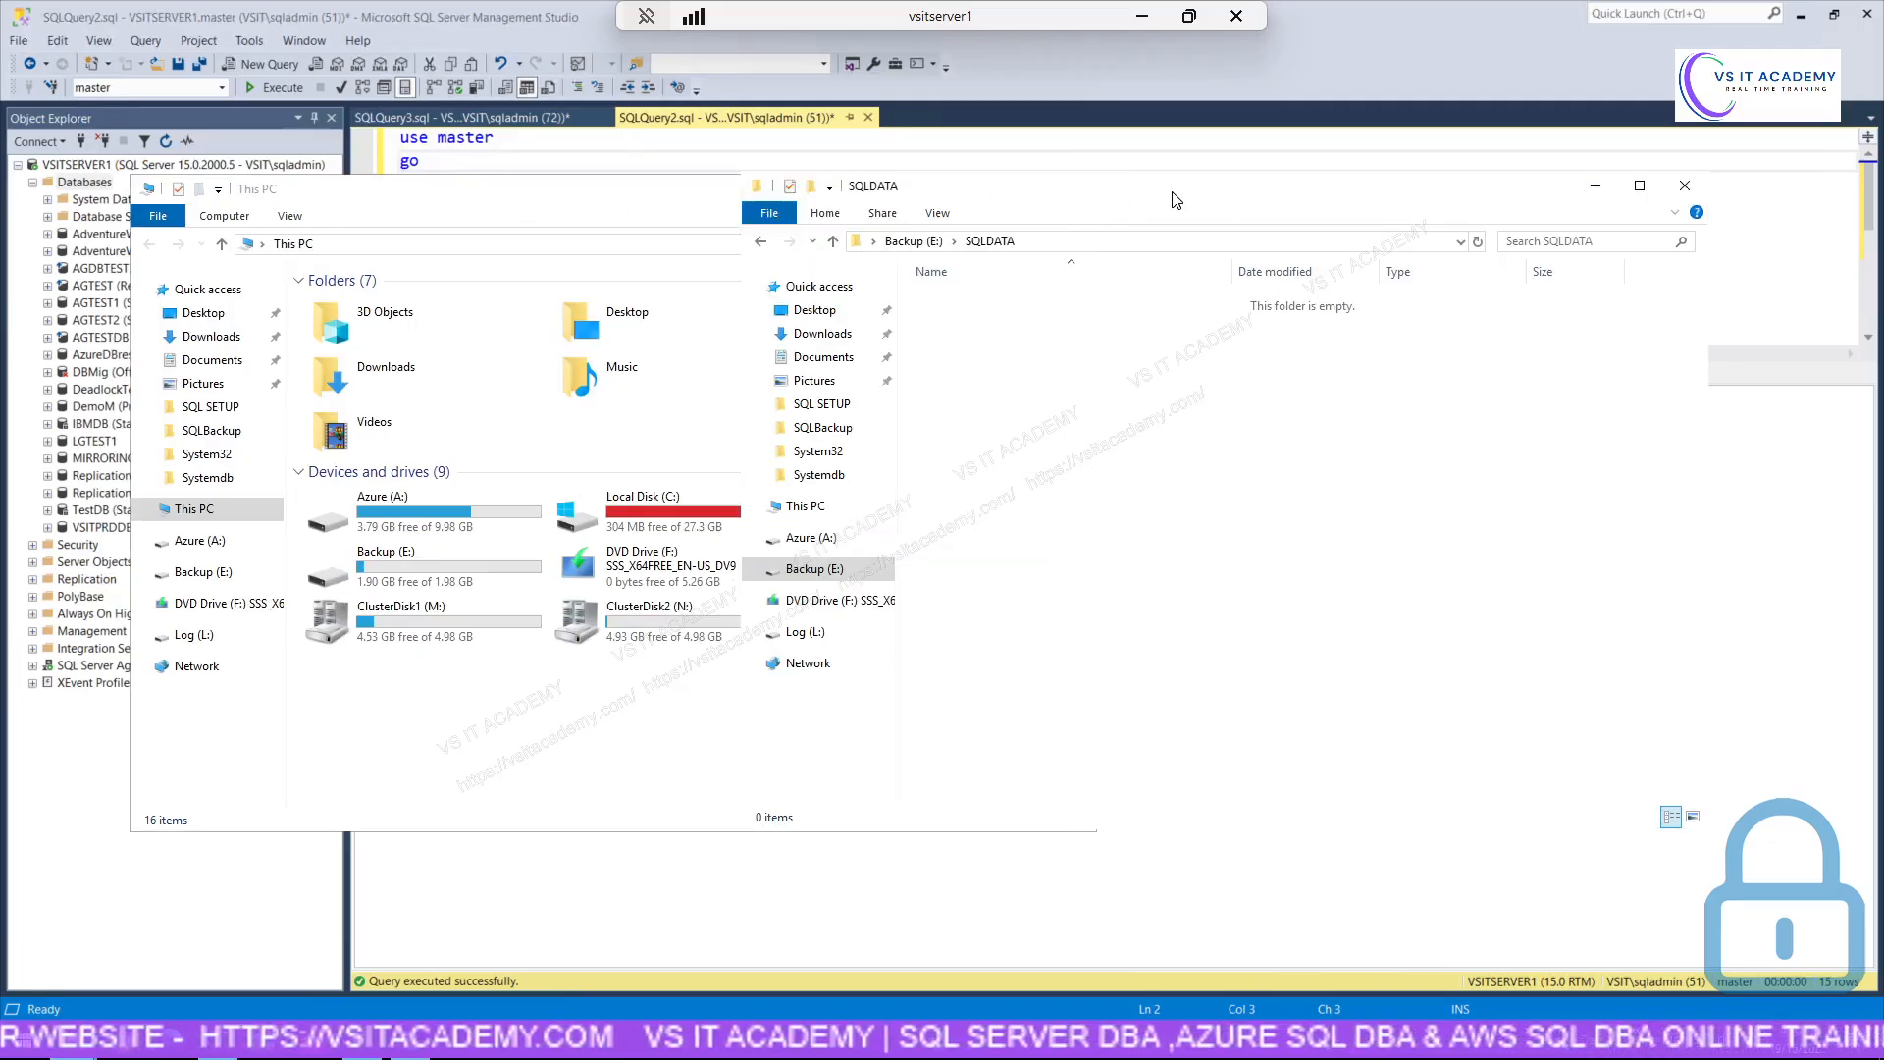
left_click_drag(1177, 194, 451, 263)
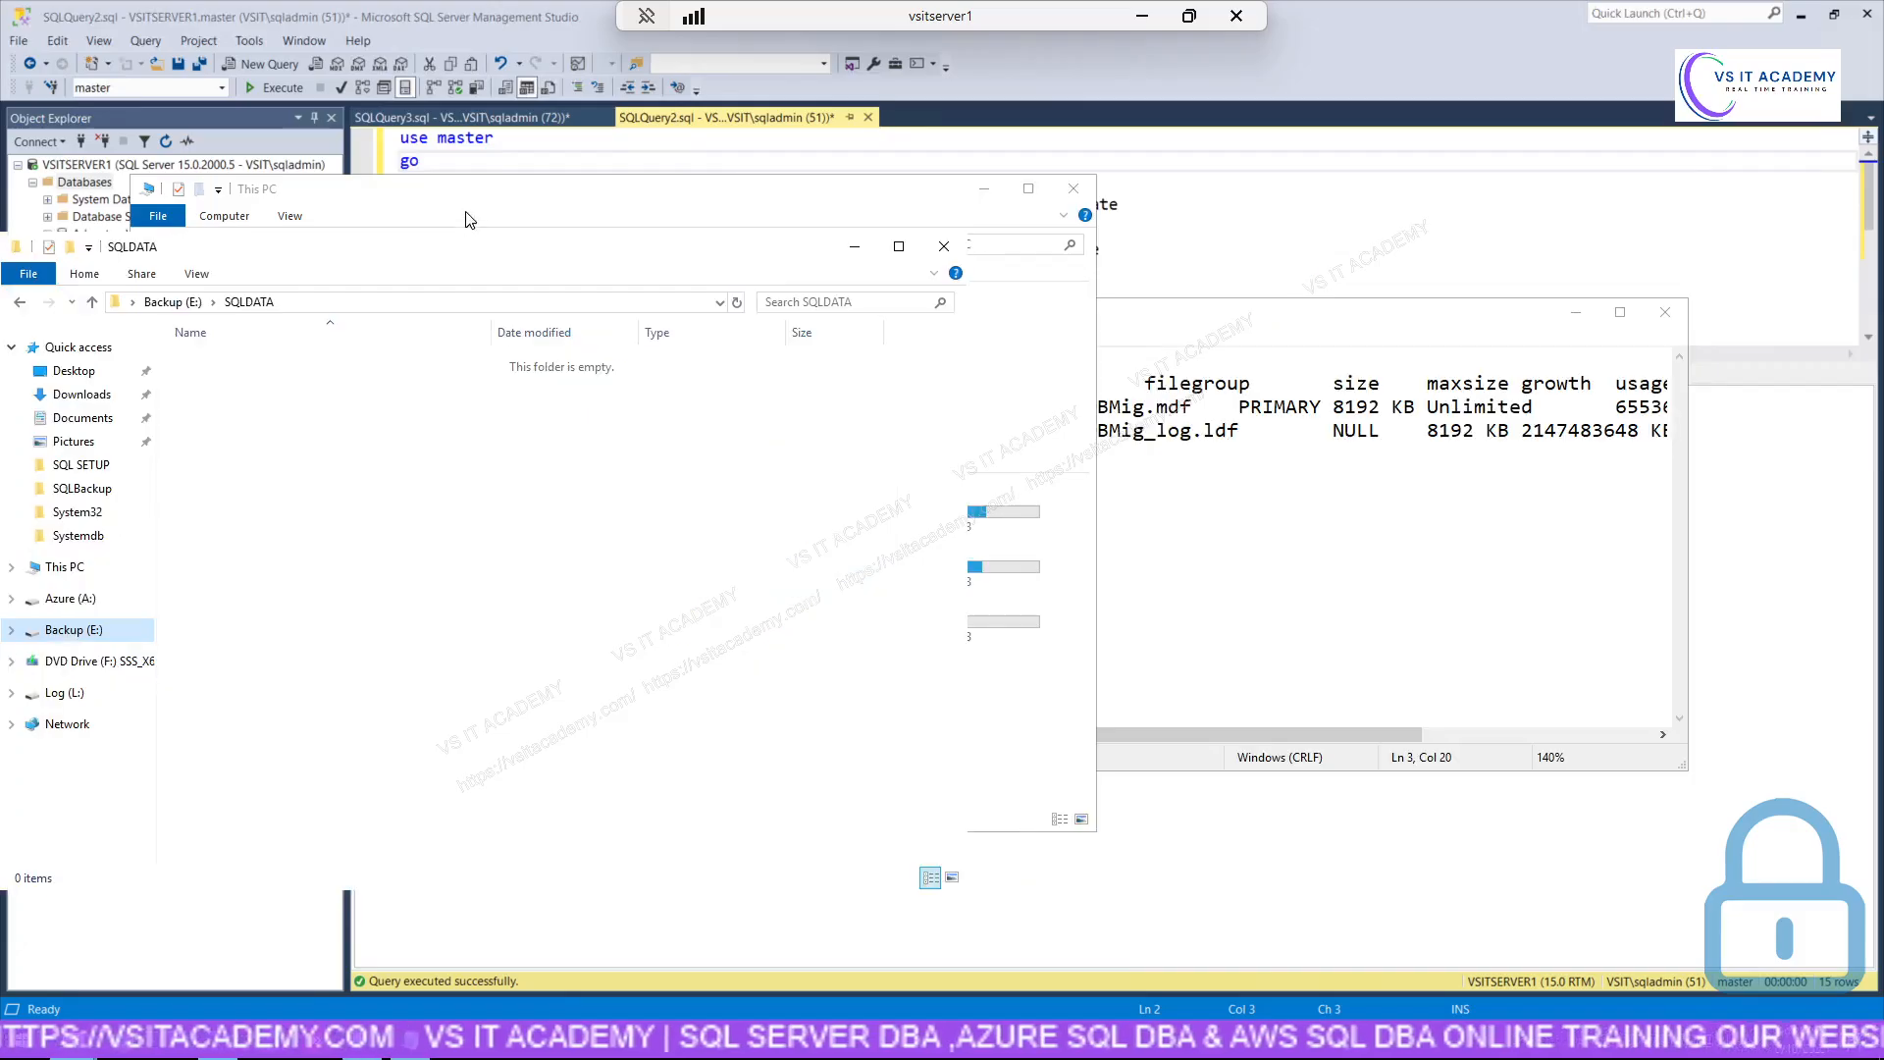
left_click_drag(574, 211, 1295, 204)
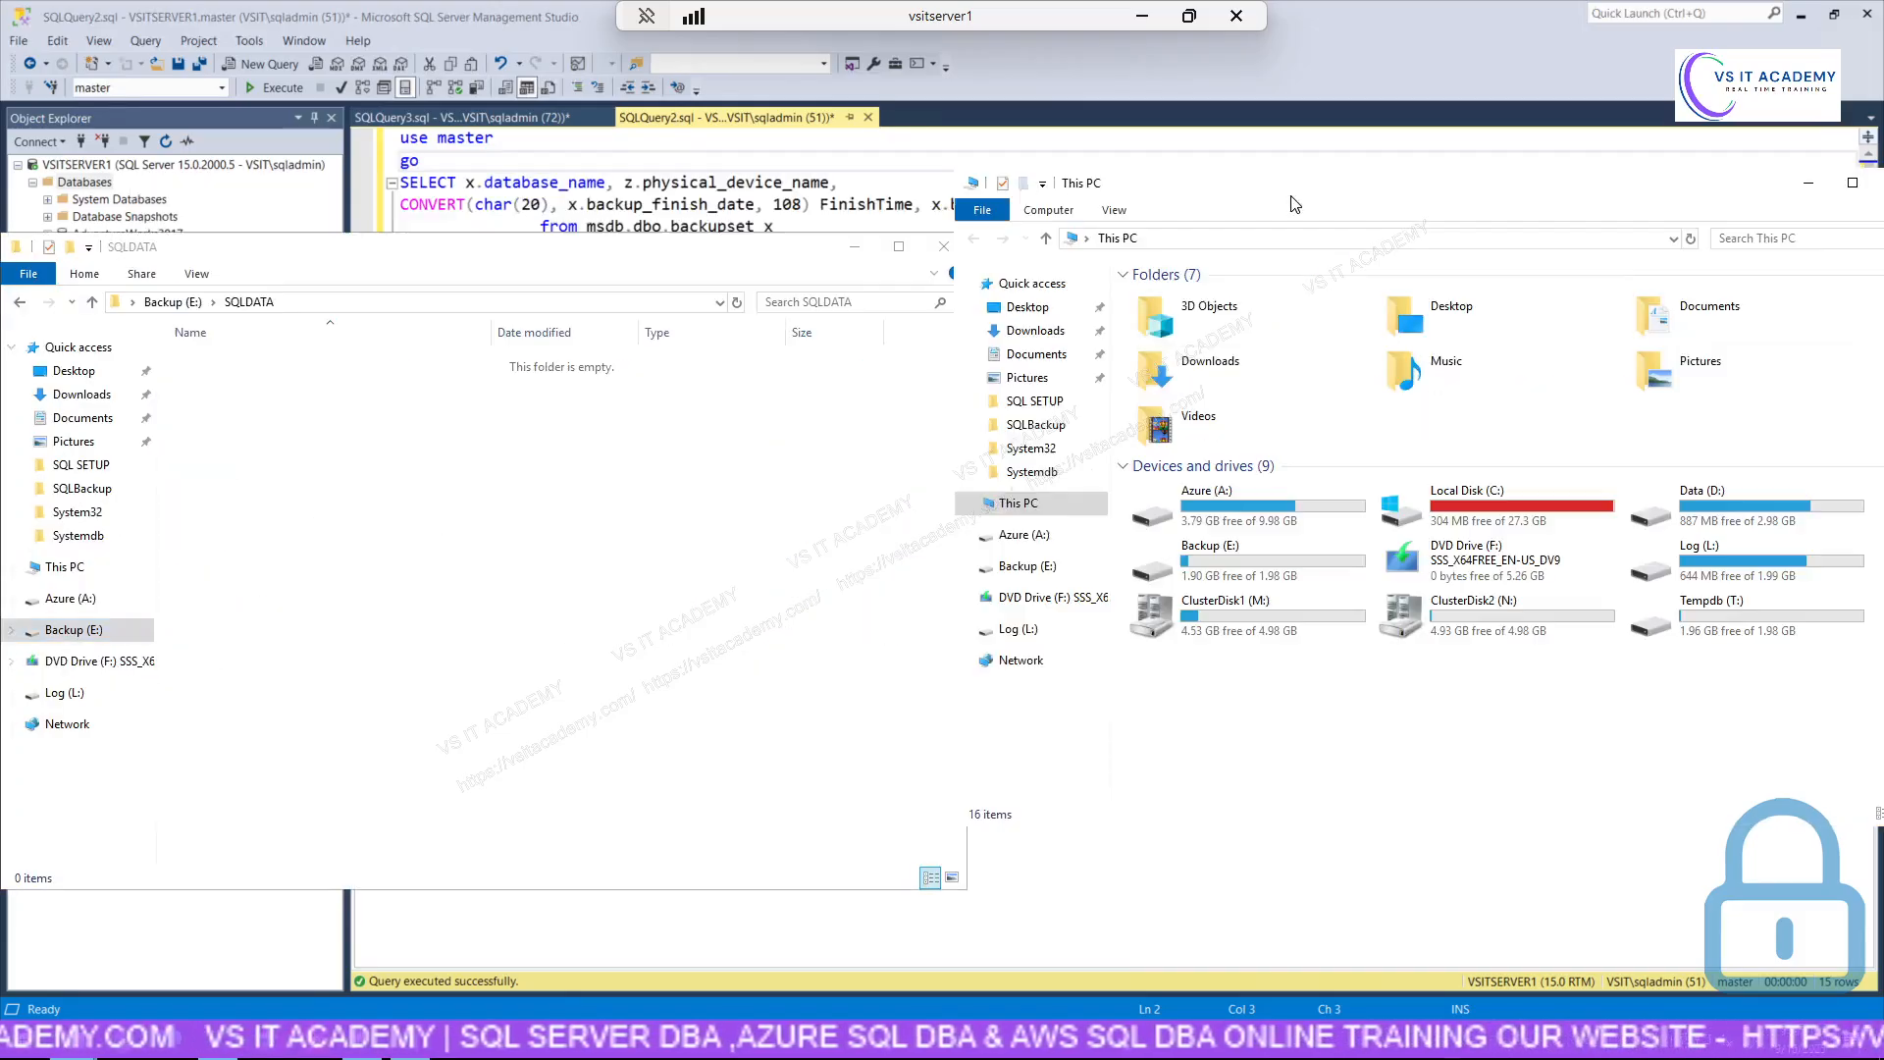
left_click(622, 267)
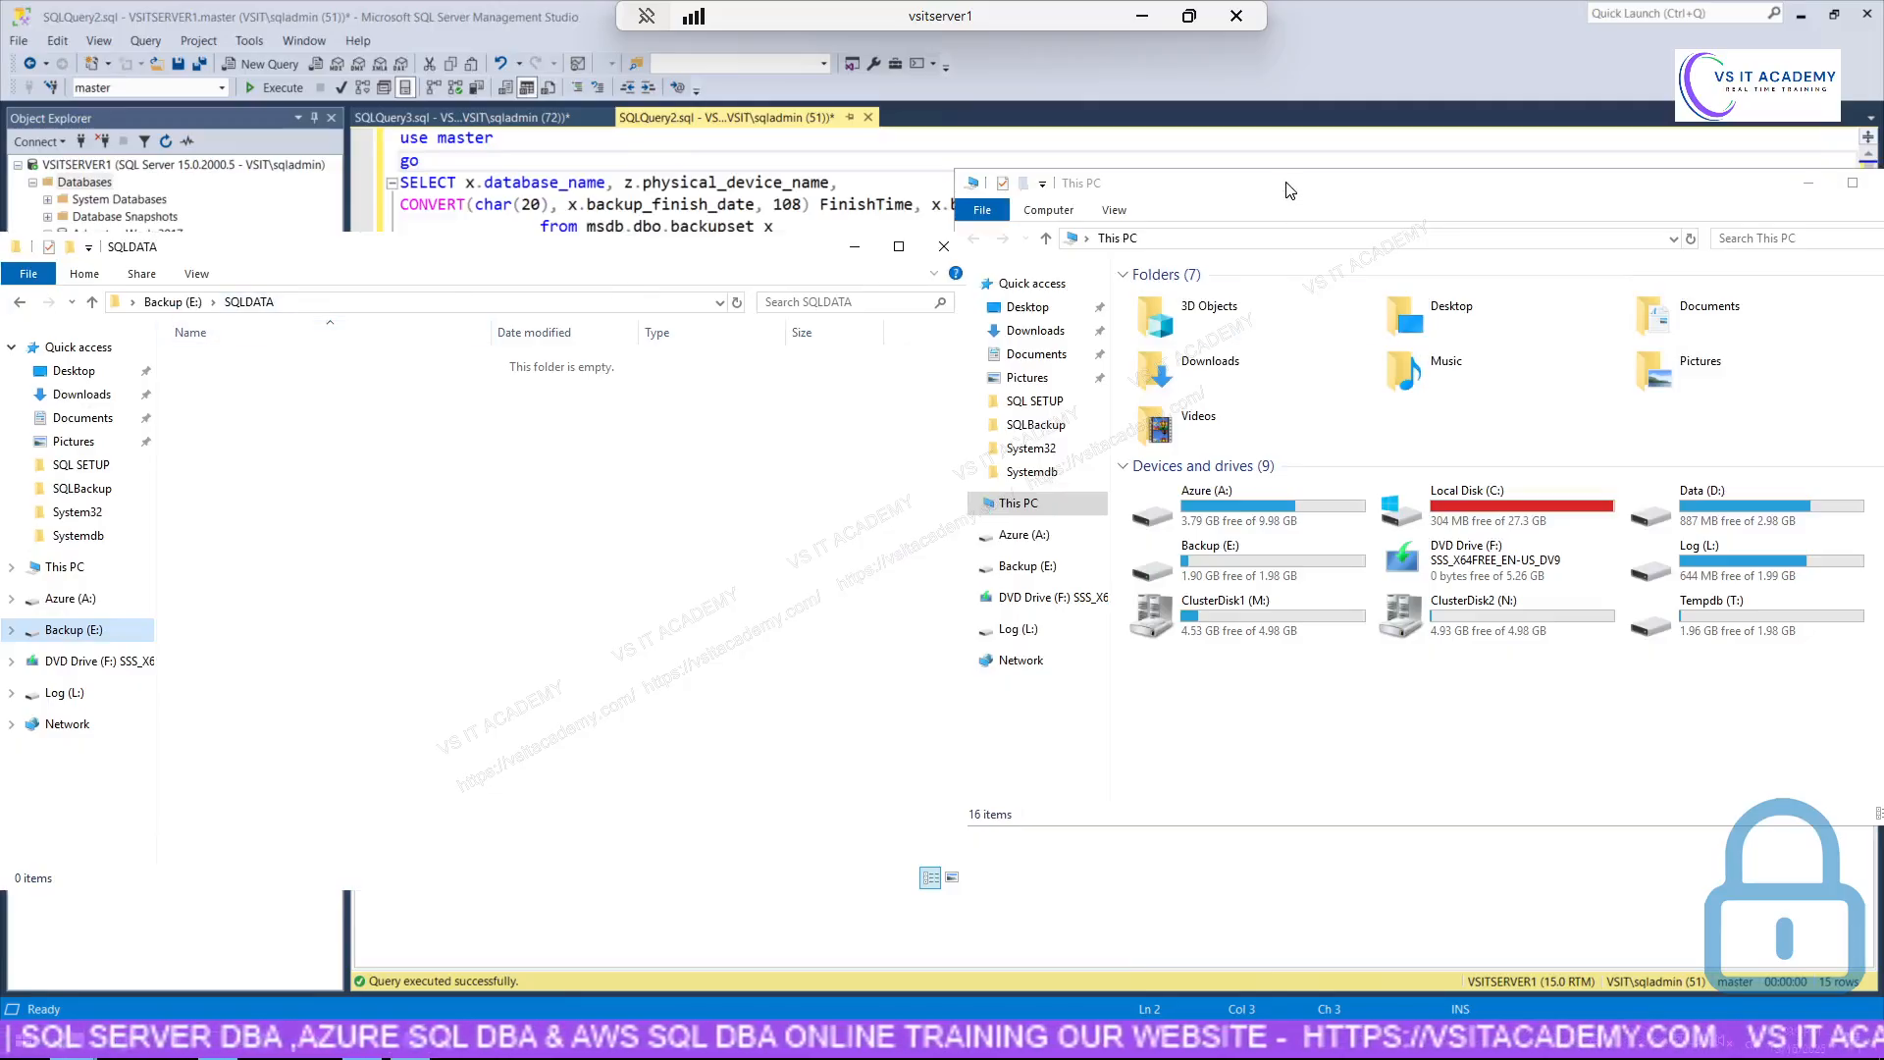
Open D:\SQLDATA in the This PC window and locate the DBMig data file, checking it against the path in Notepad.
left_click(1621, 520)
double_click(1703, 518)
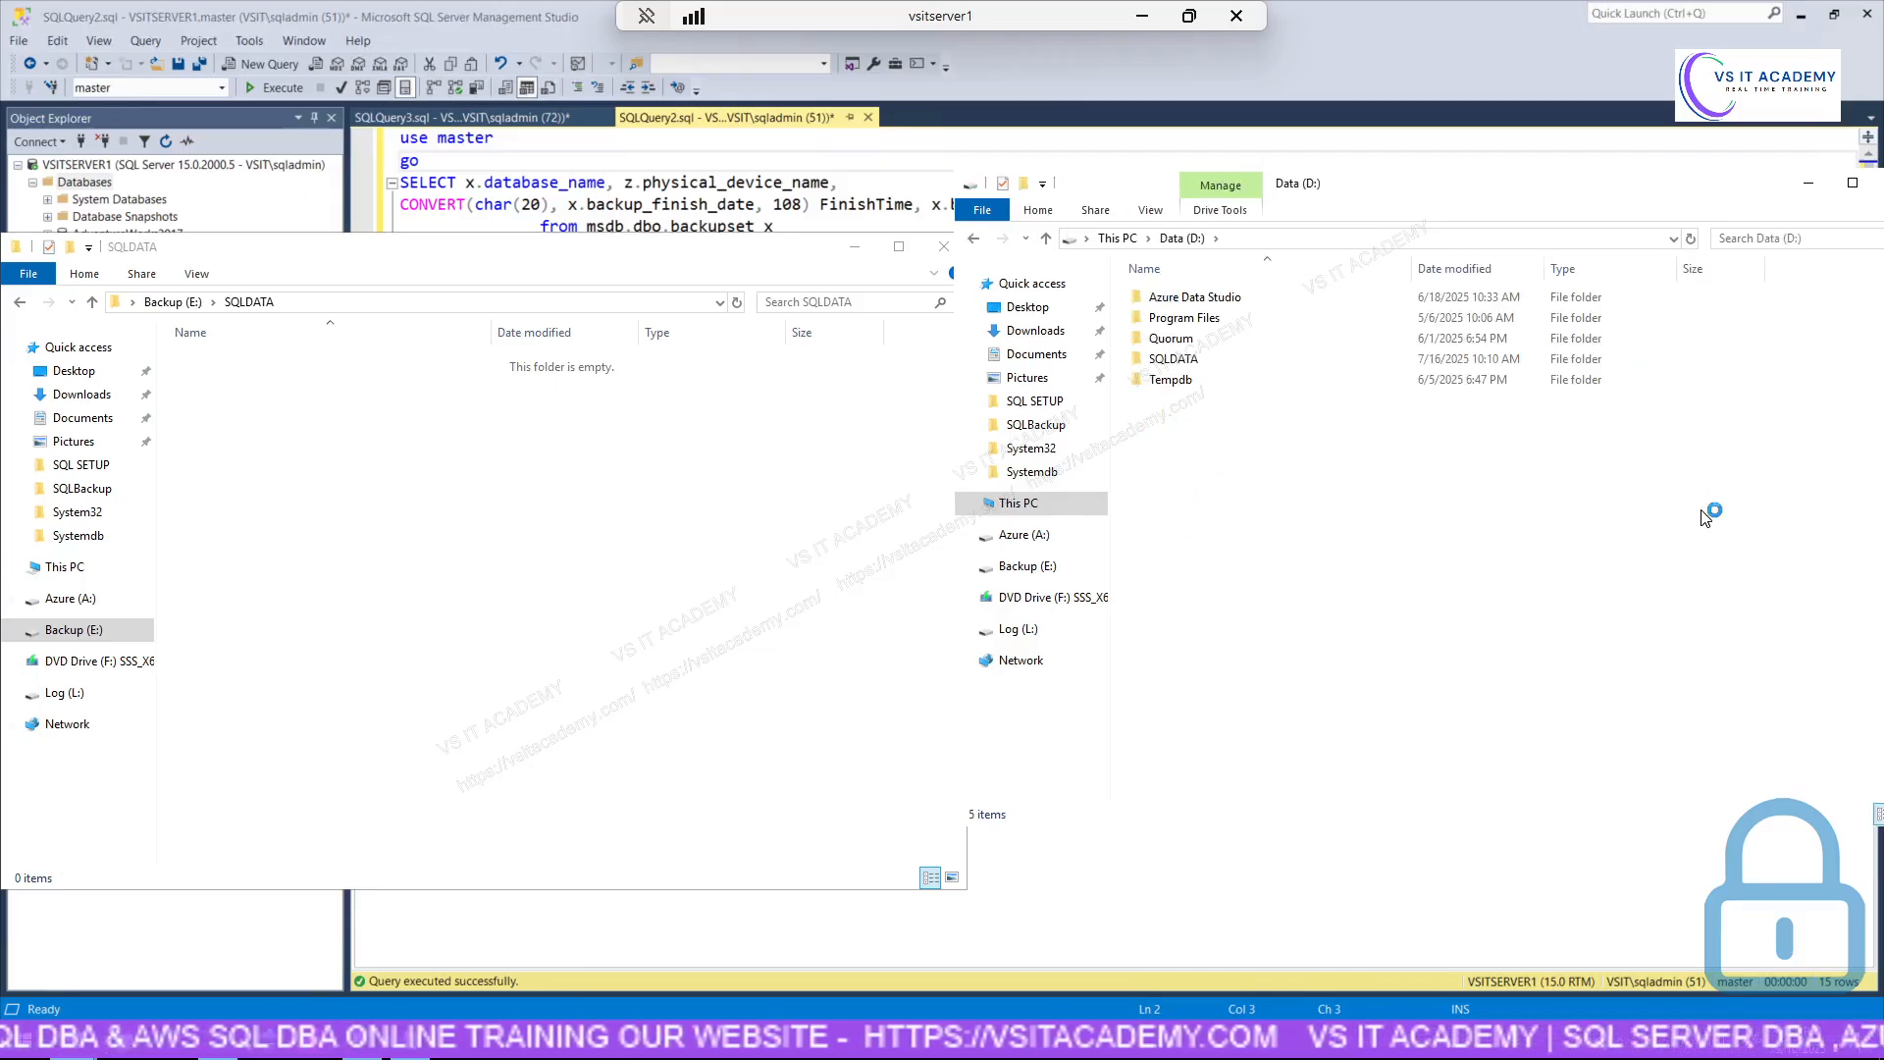
double_click(1207, 359)
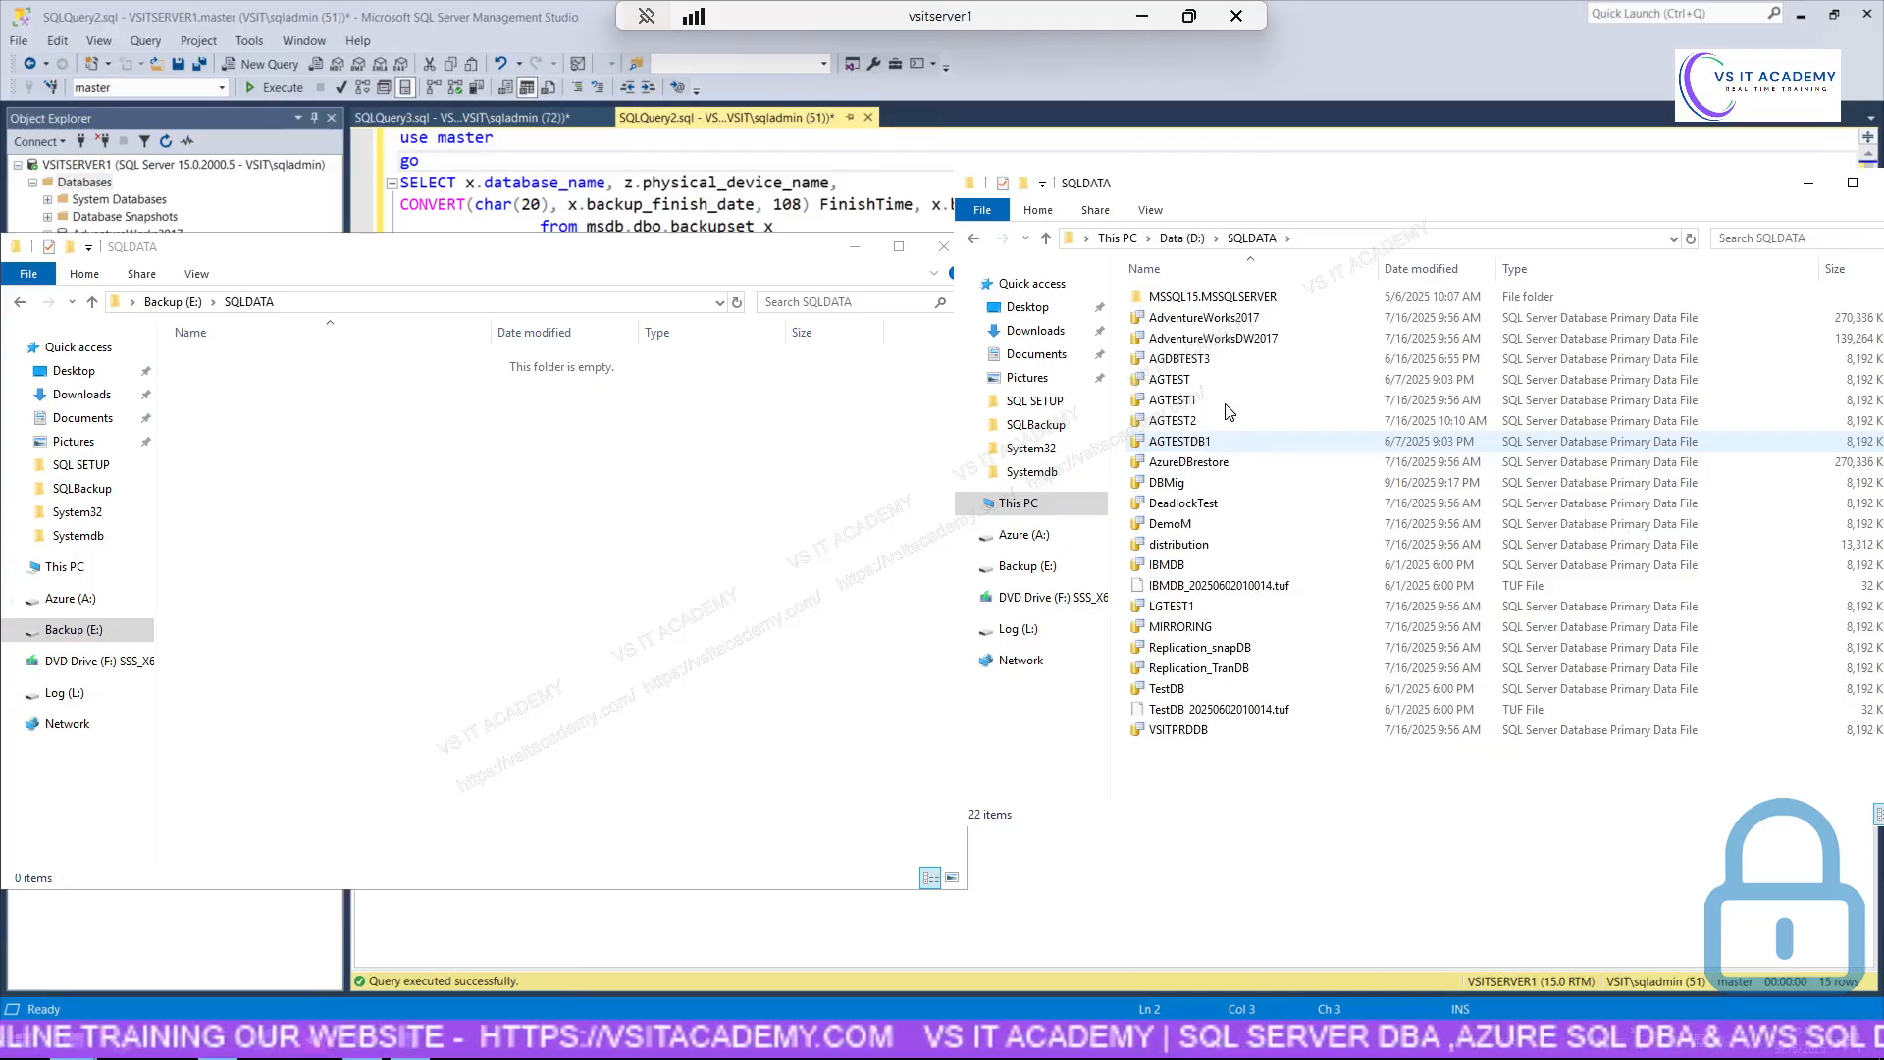
left_click(1188, 483)
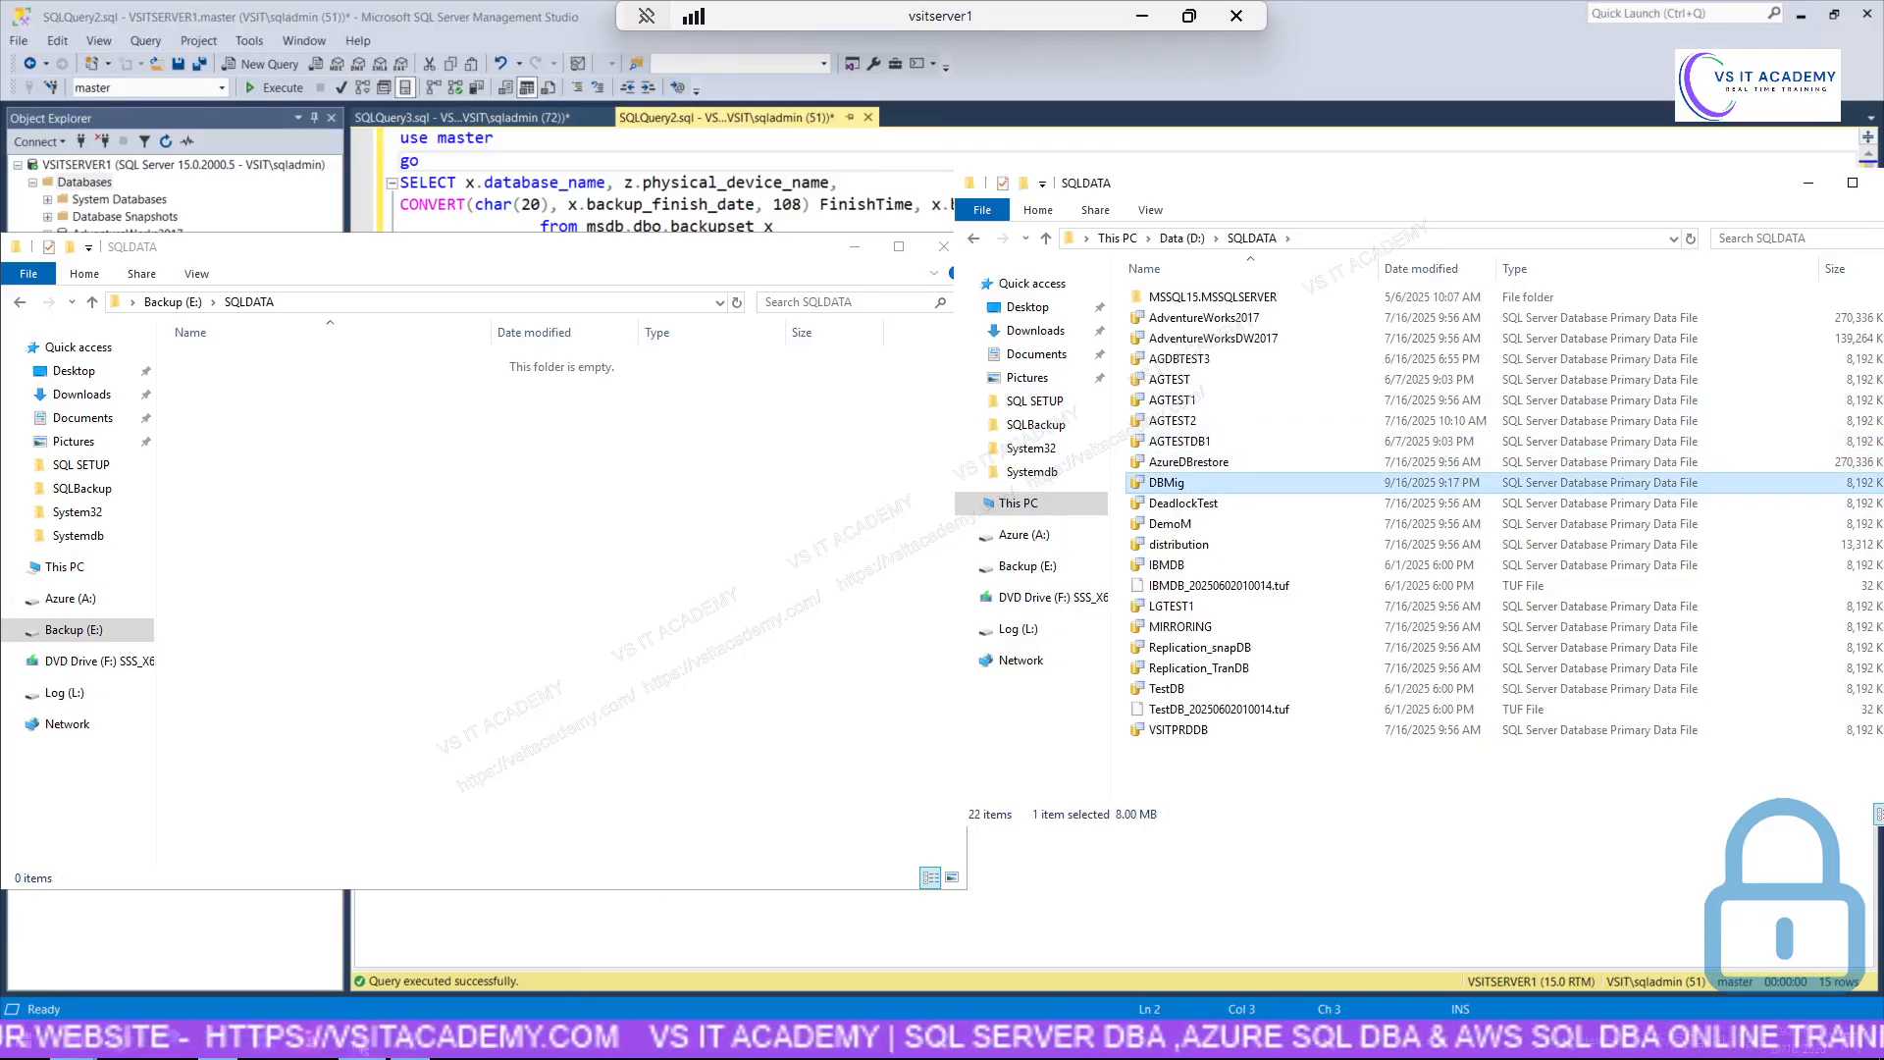
key("alt+Tab")
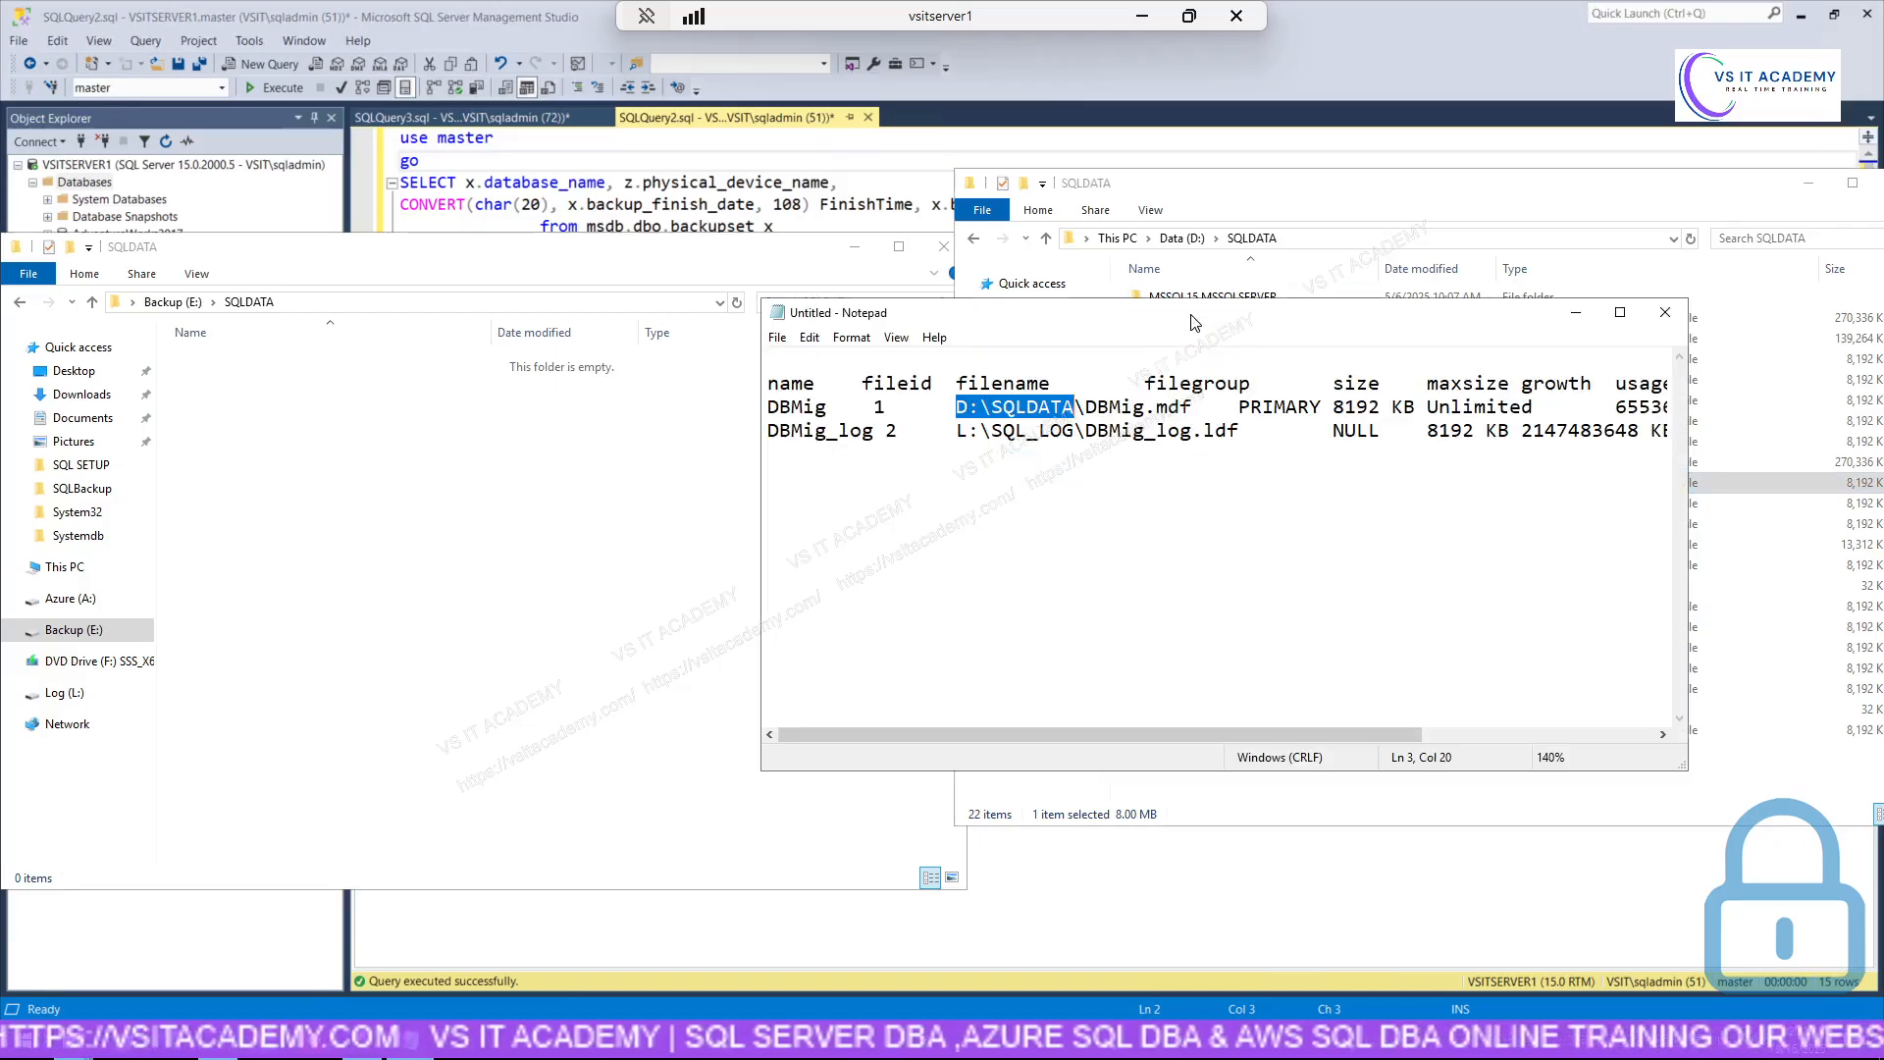
left_click_drag(1195, 323, 1215, 494)
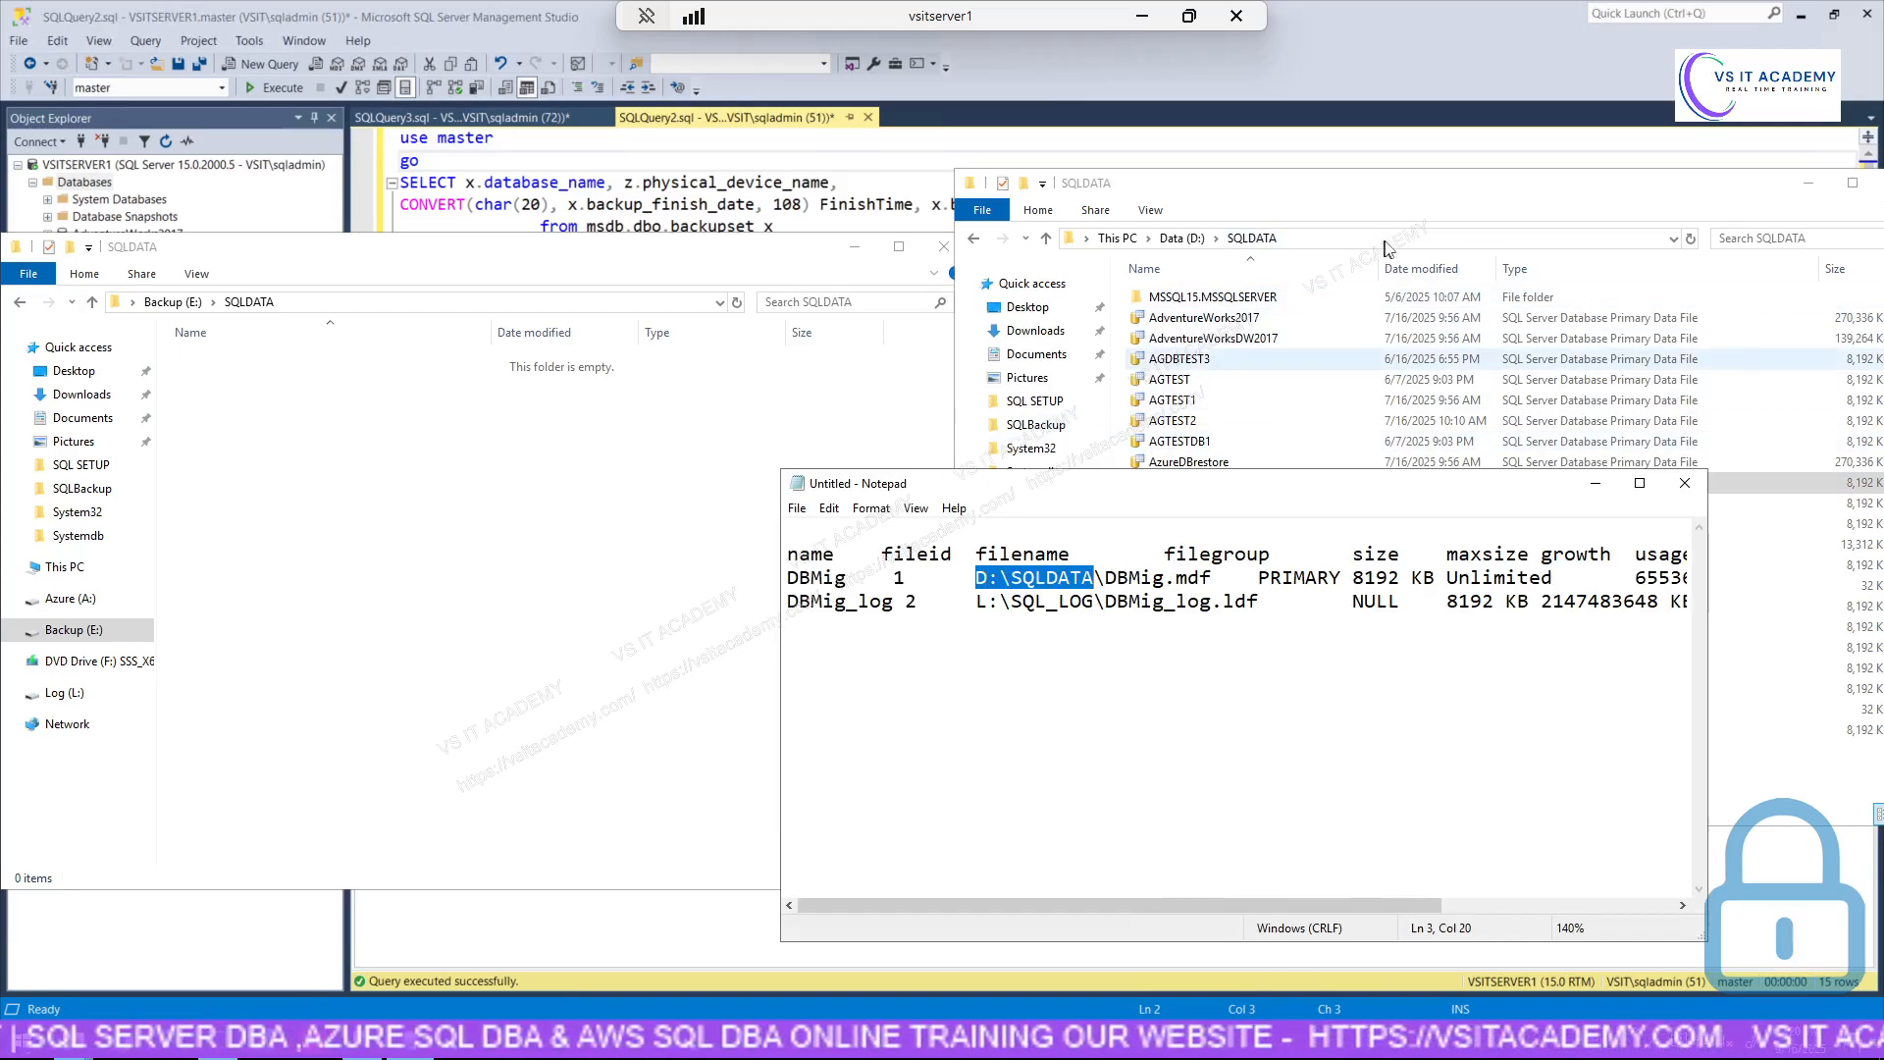
left_click_drag(1192, 498, 1200, 573)
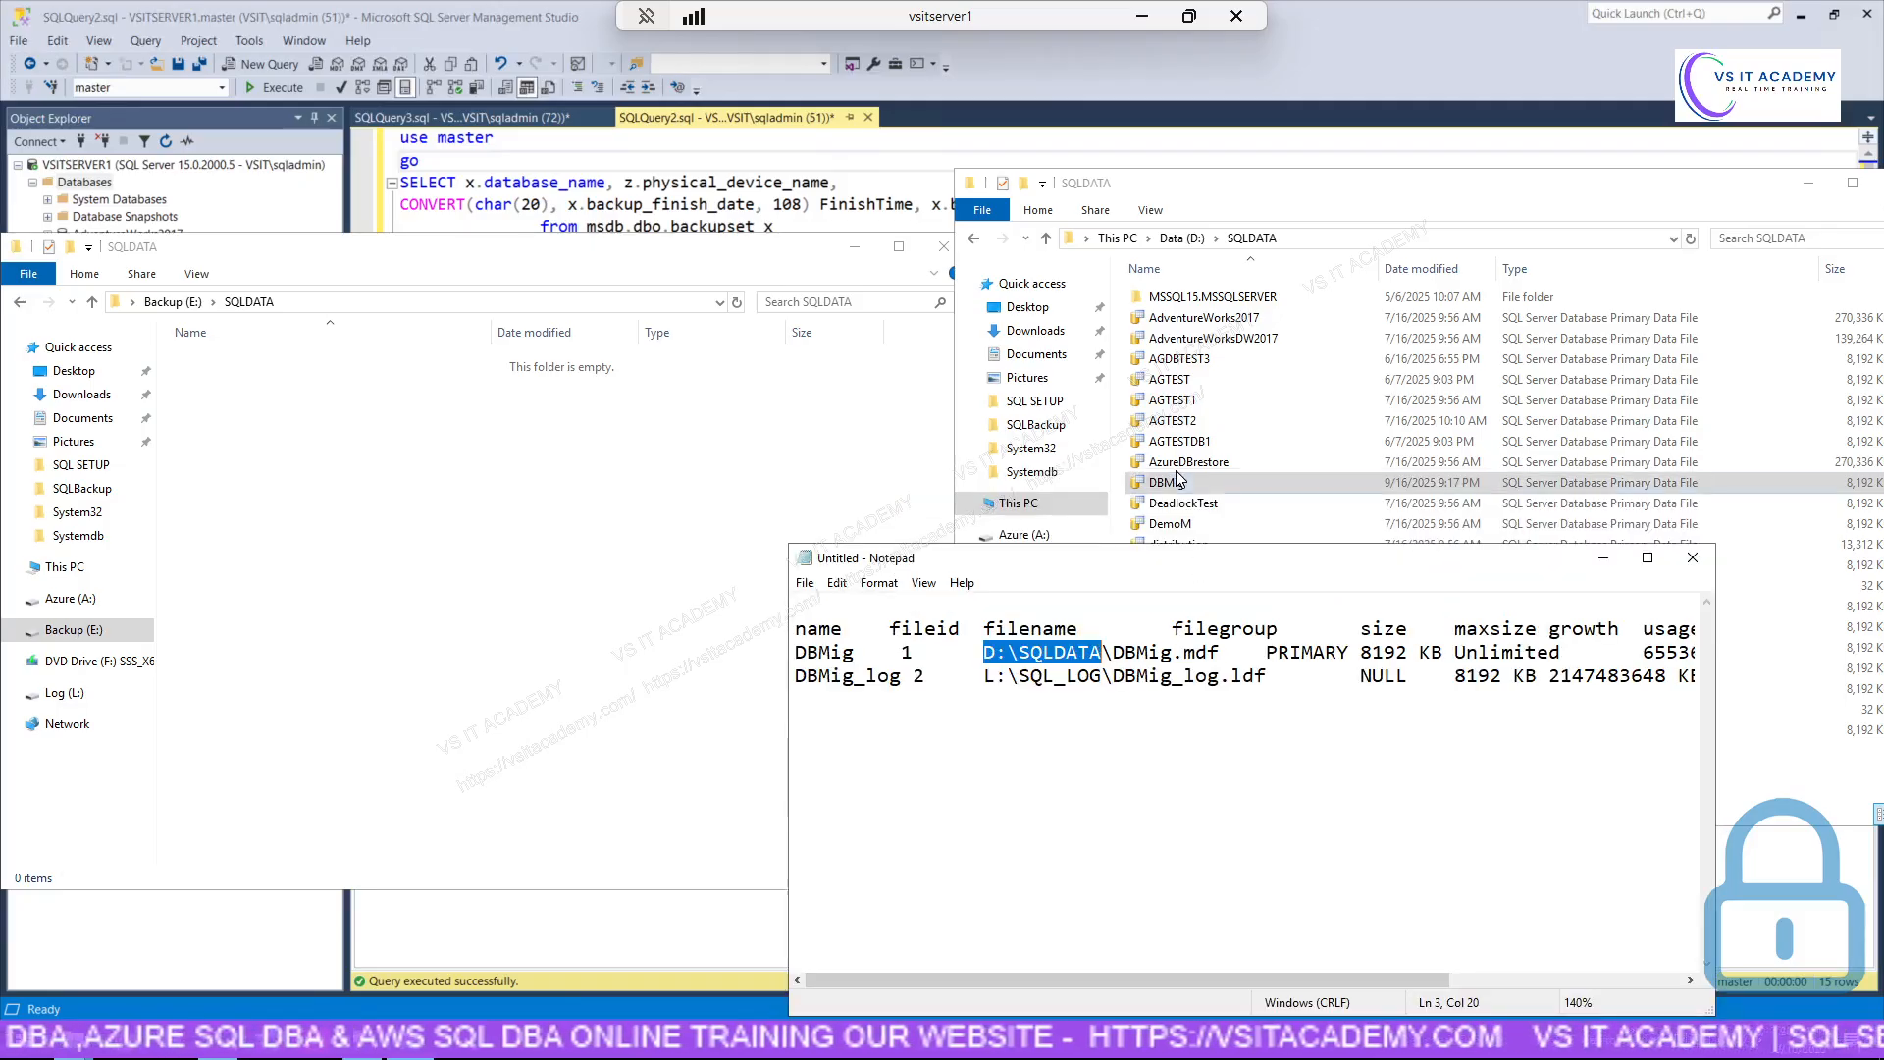
Copy the DBMig data file from D:\SQLDATA into E:\SQLDATA, granting administrator permission for the copy.
right_click(1177, 483)
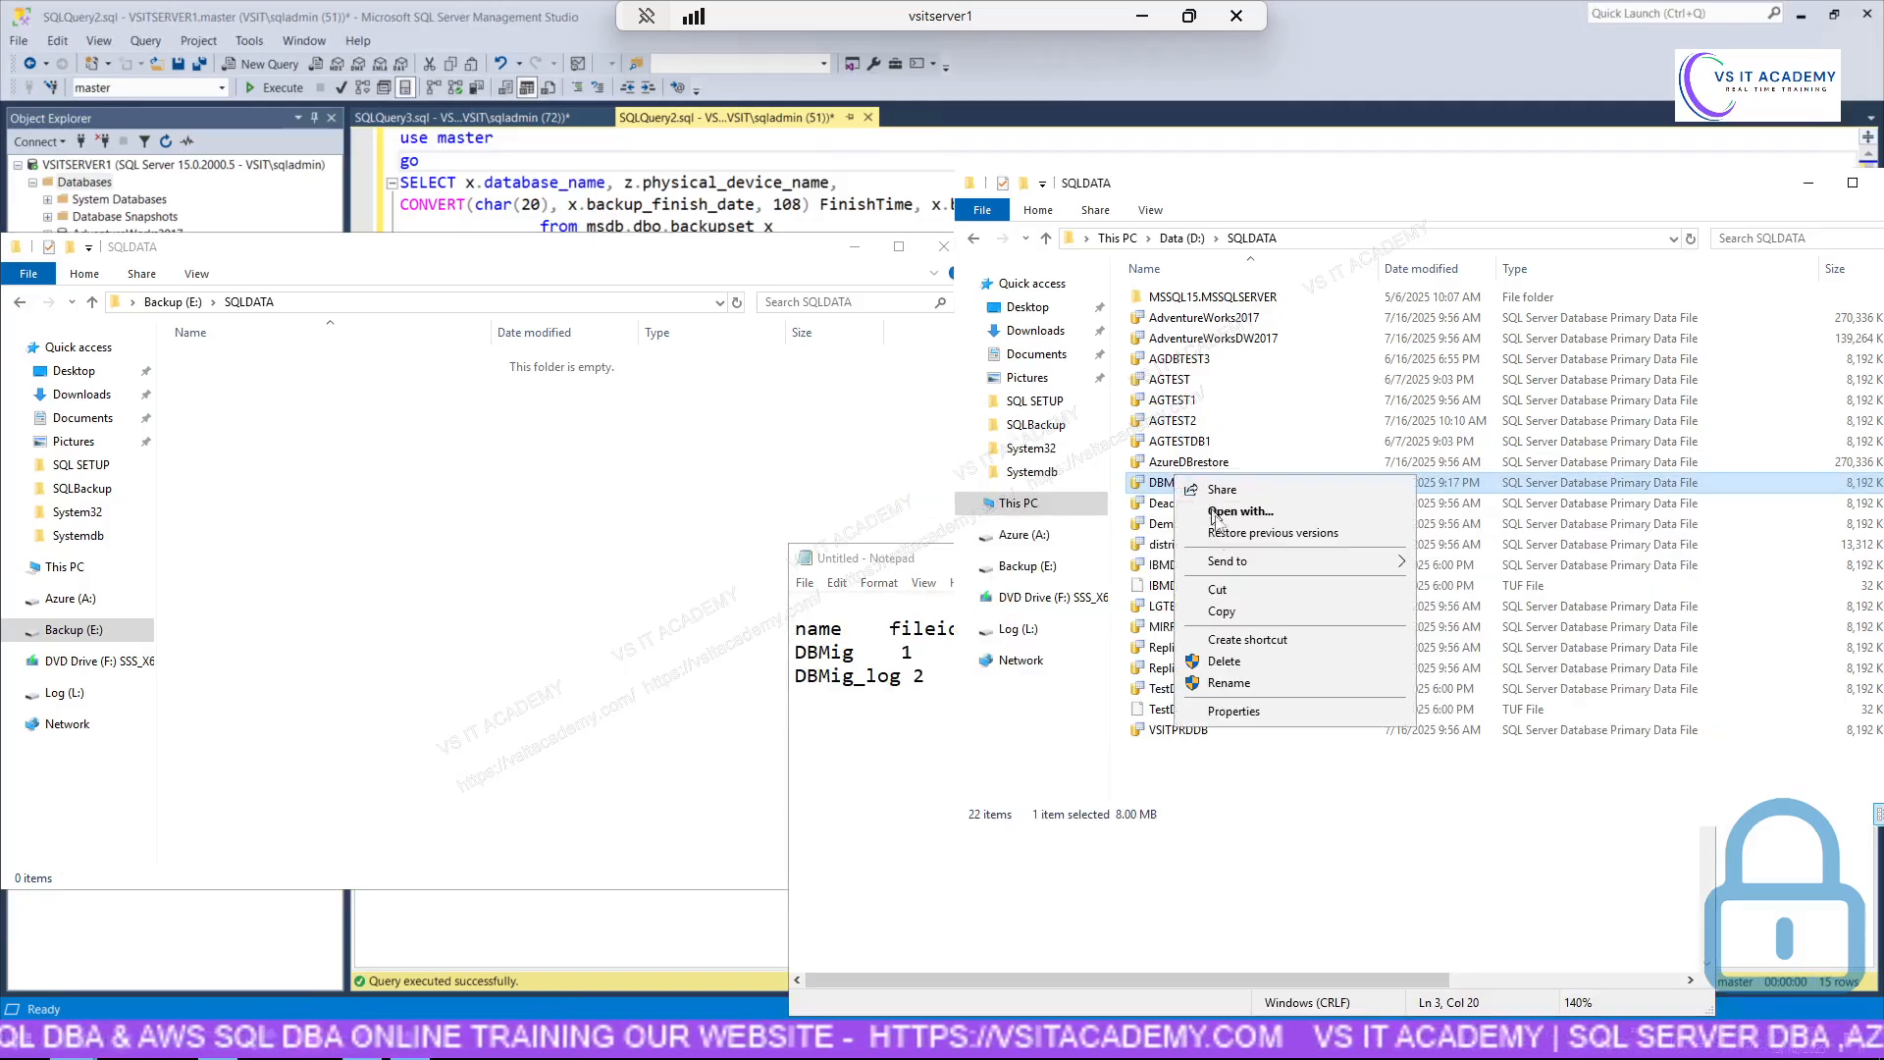
left_click(1239, 608)
left_click(581, 447)
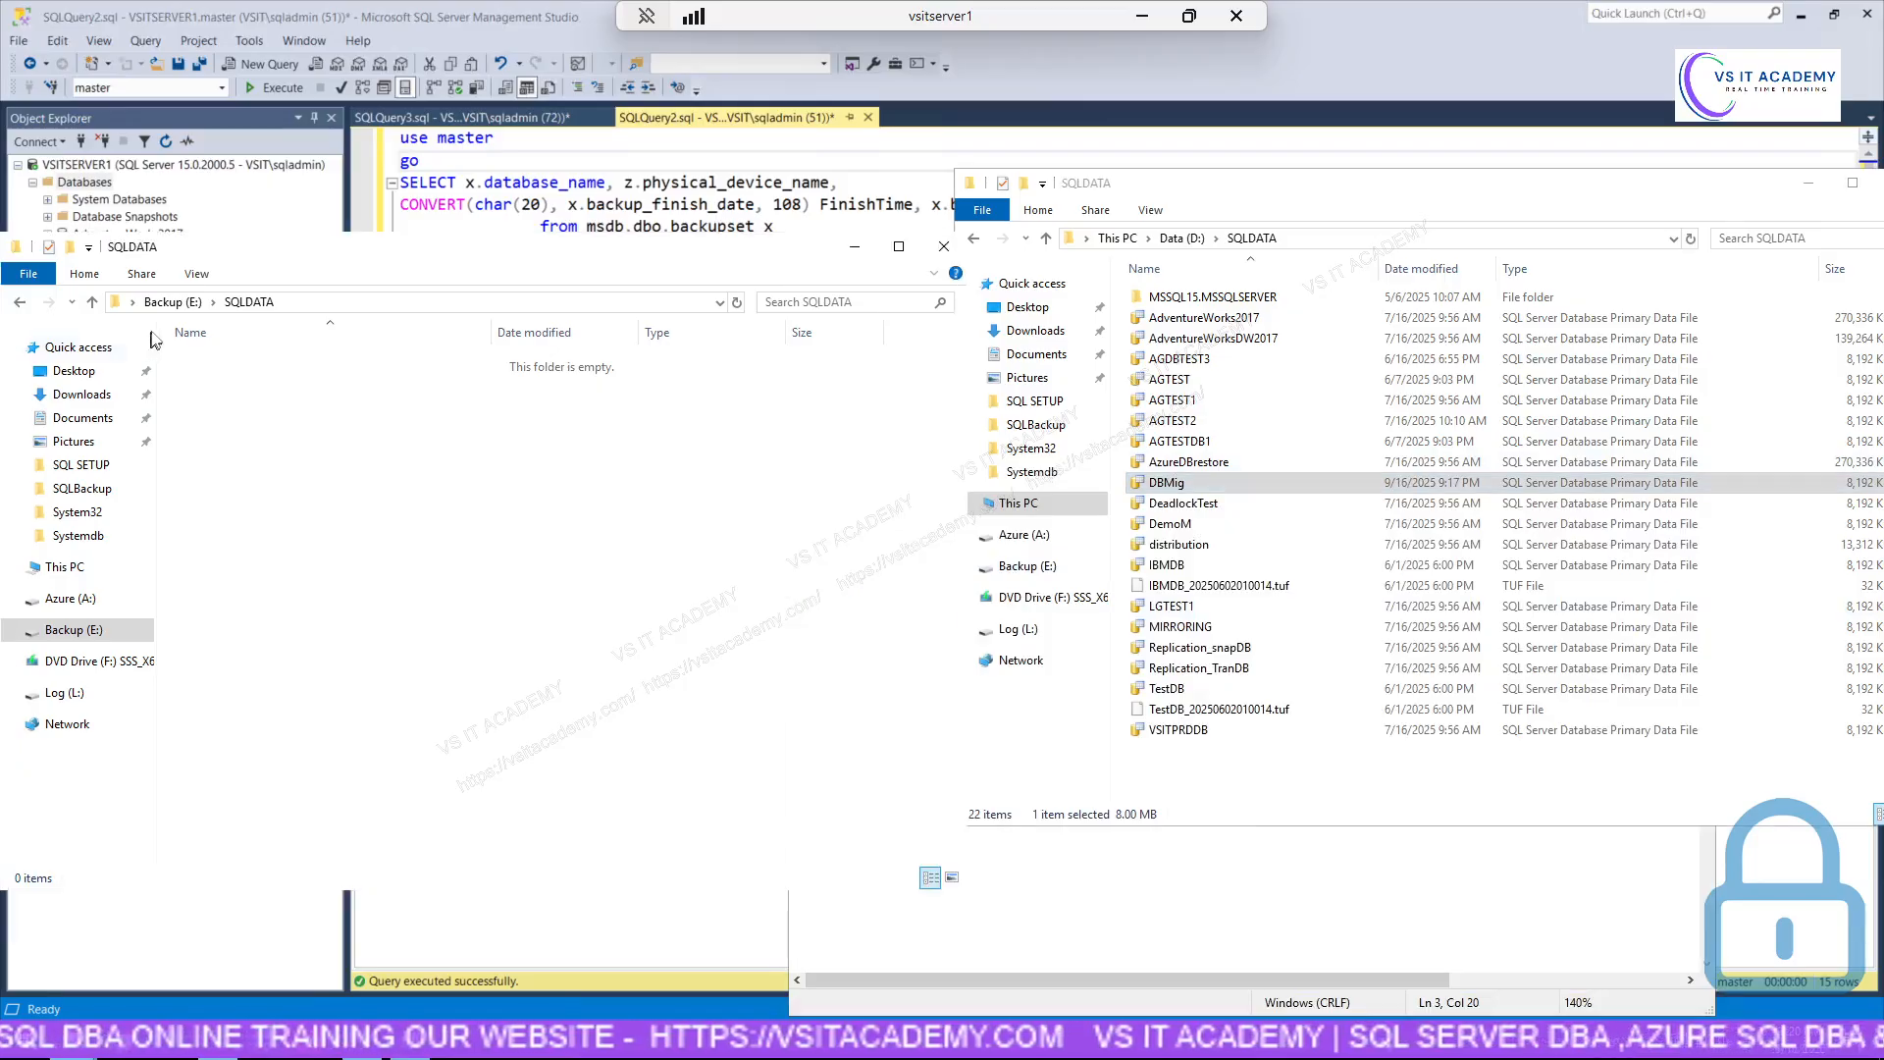
left_click(336, 305)
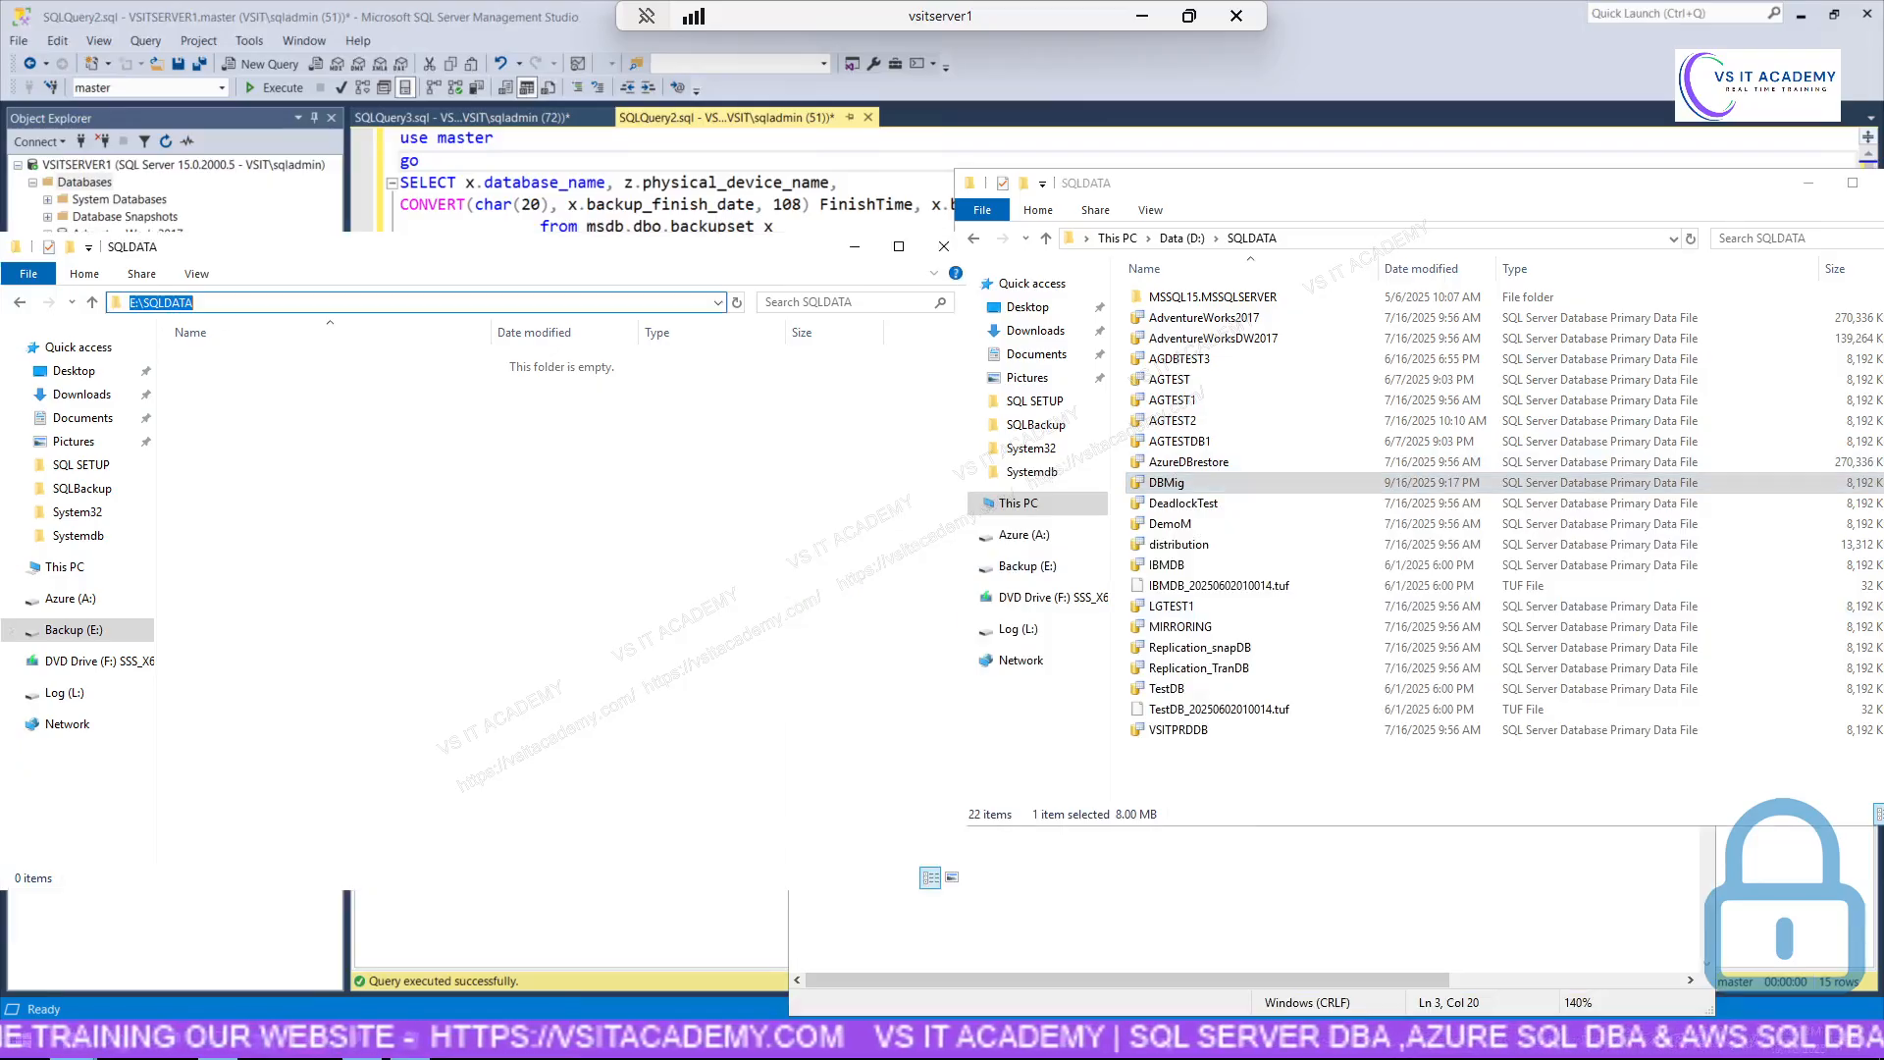
left_click(356, 522)
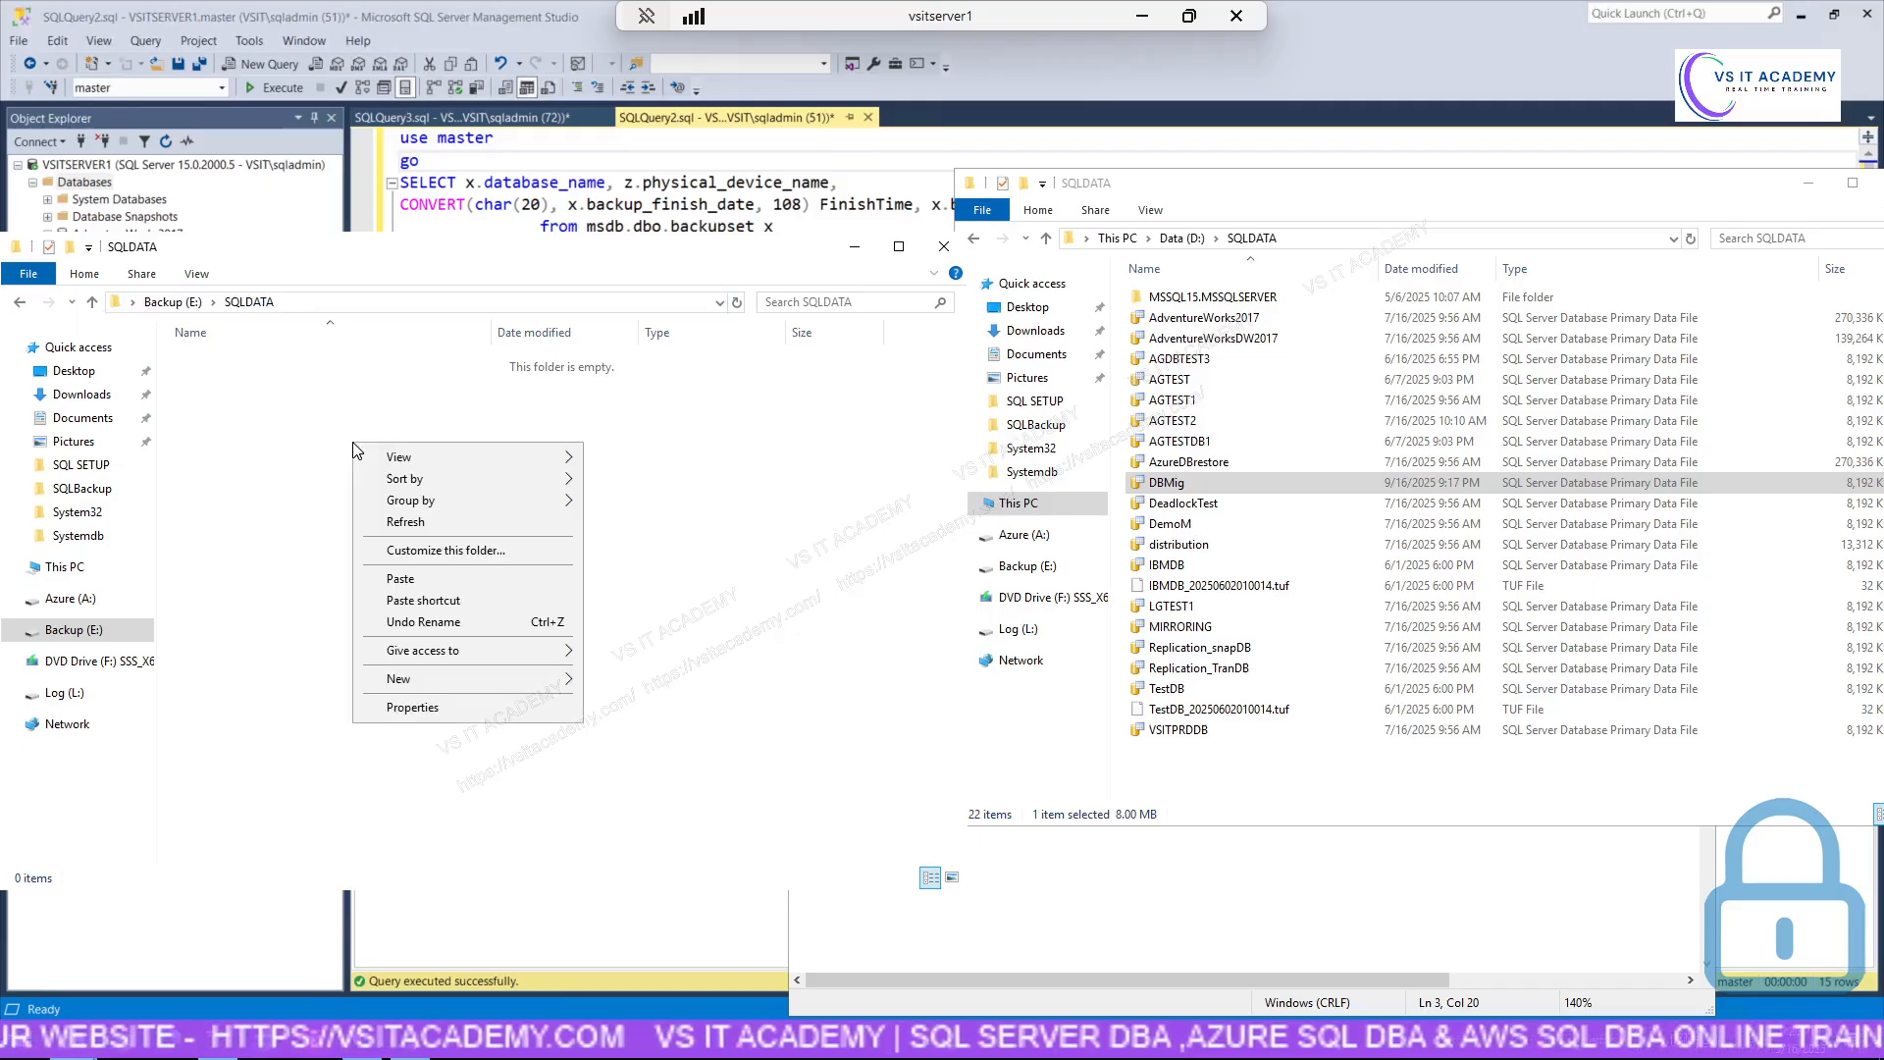
right_click(352, 443)
left_click(403, 578)
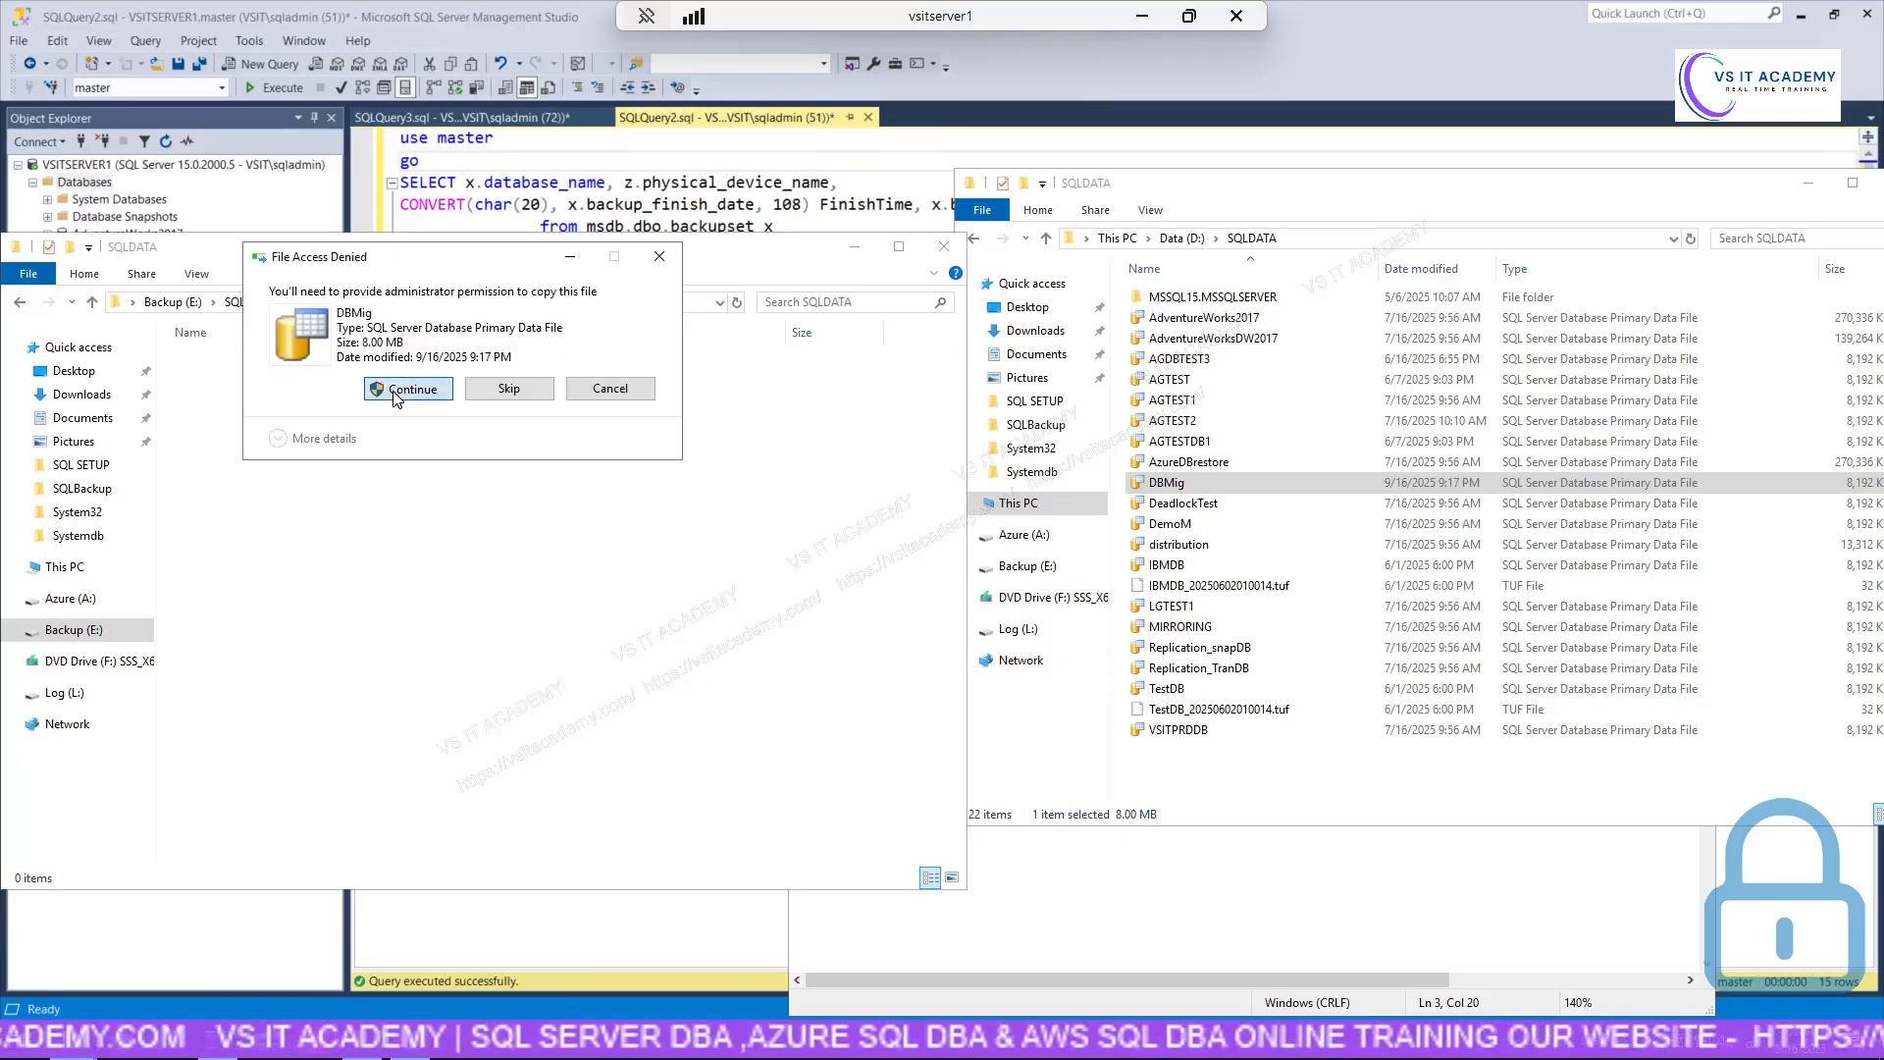
left_click(397, 390)
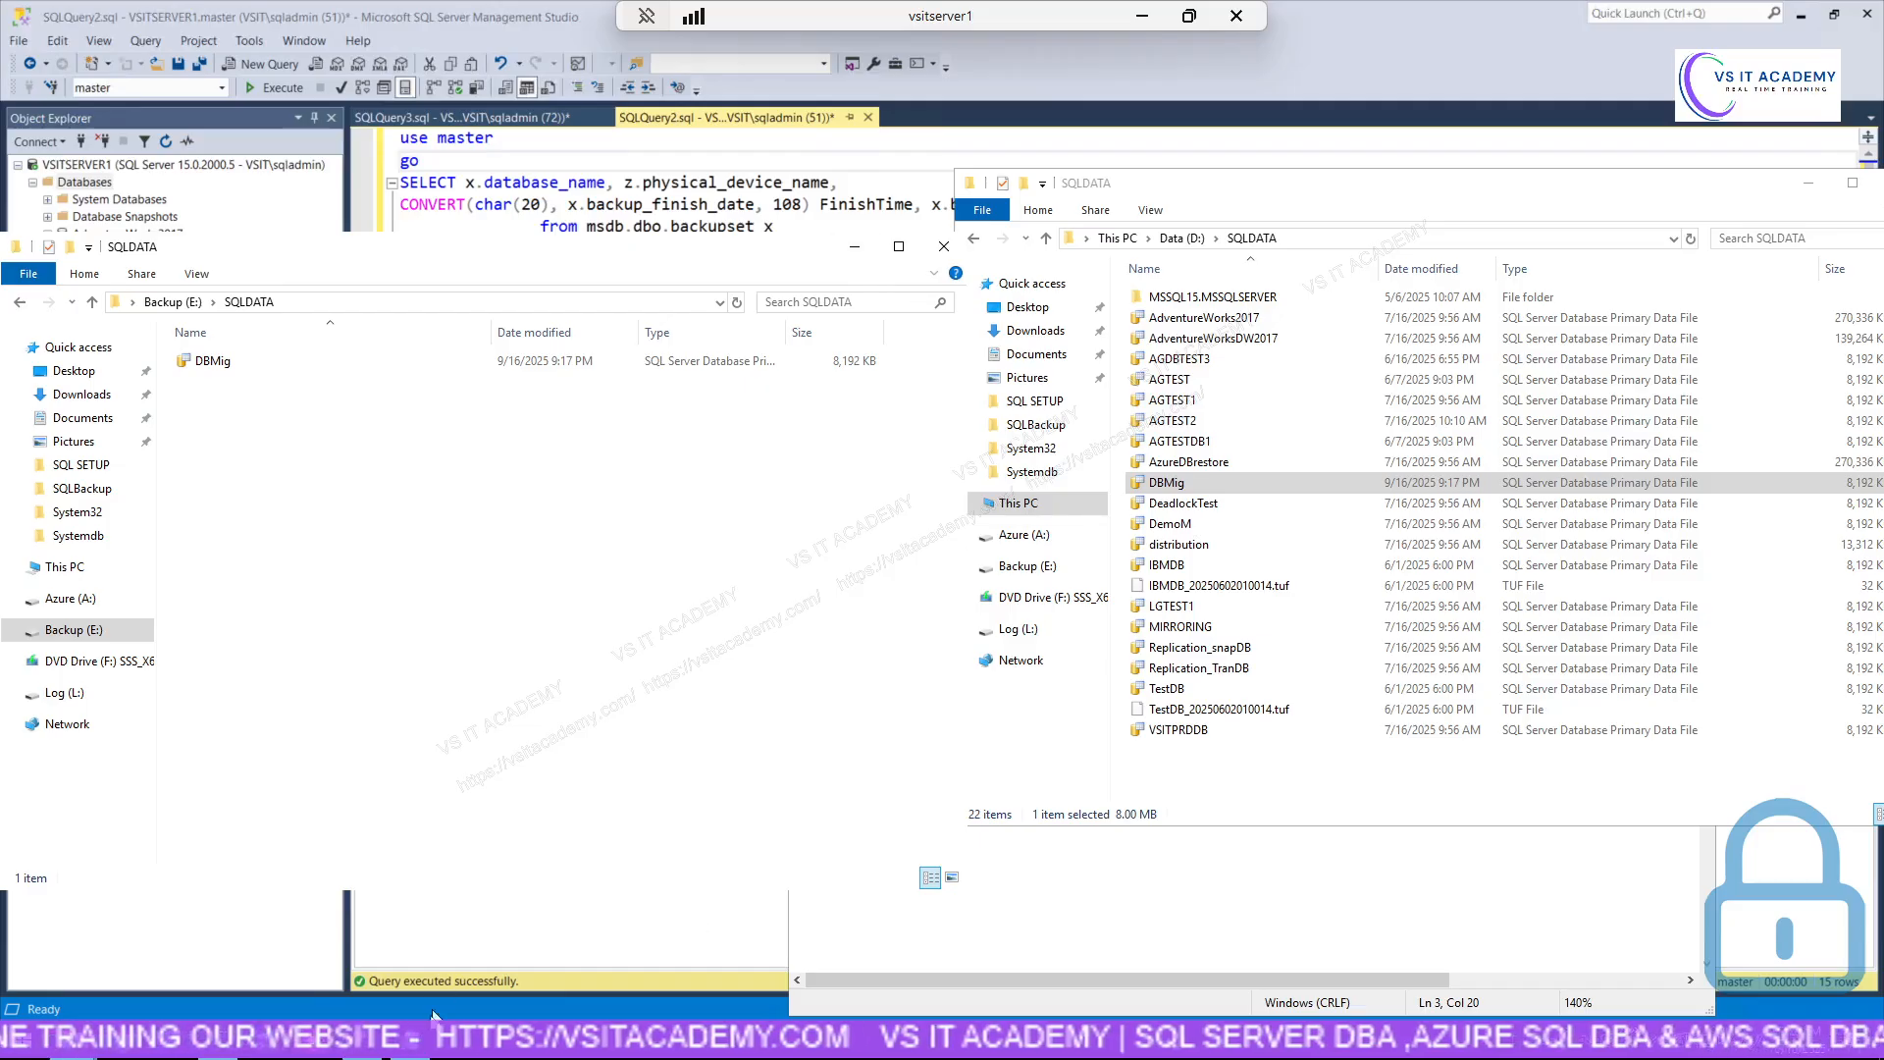
Check the DBMig log file's path in Notepad and open the L:\SQL_LOG folder in the source window.
left_click(417, 1054)
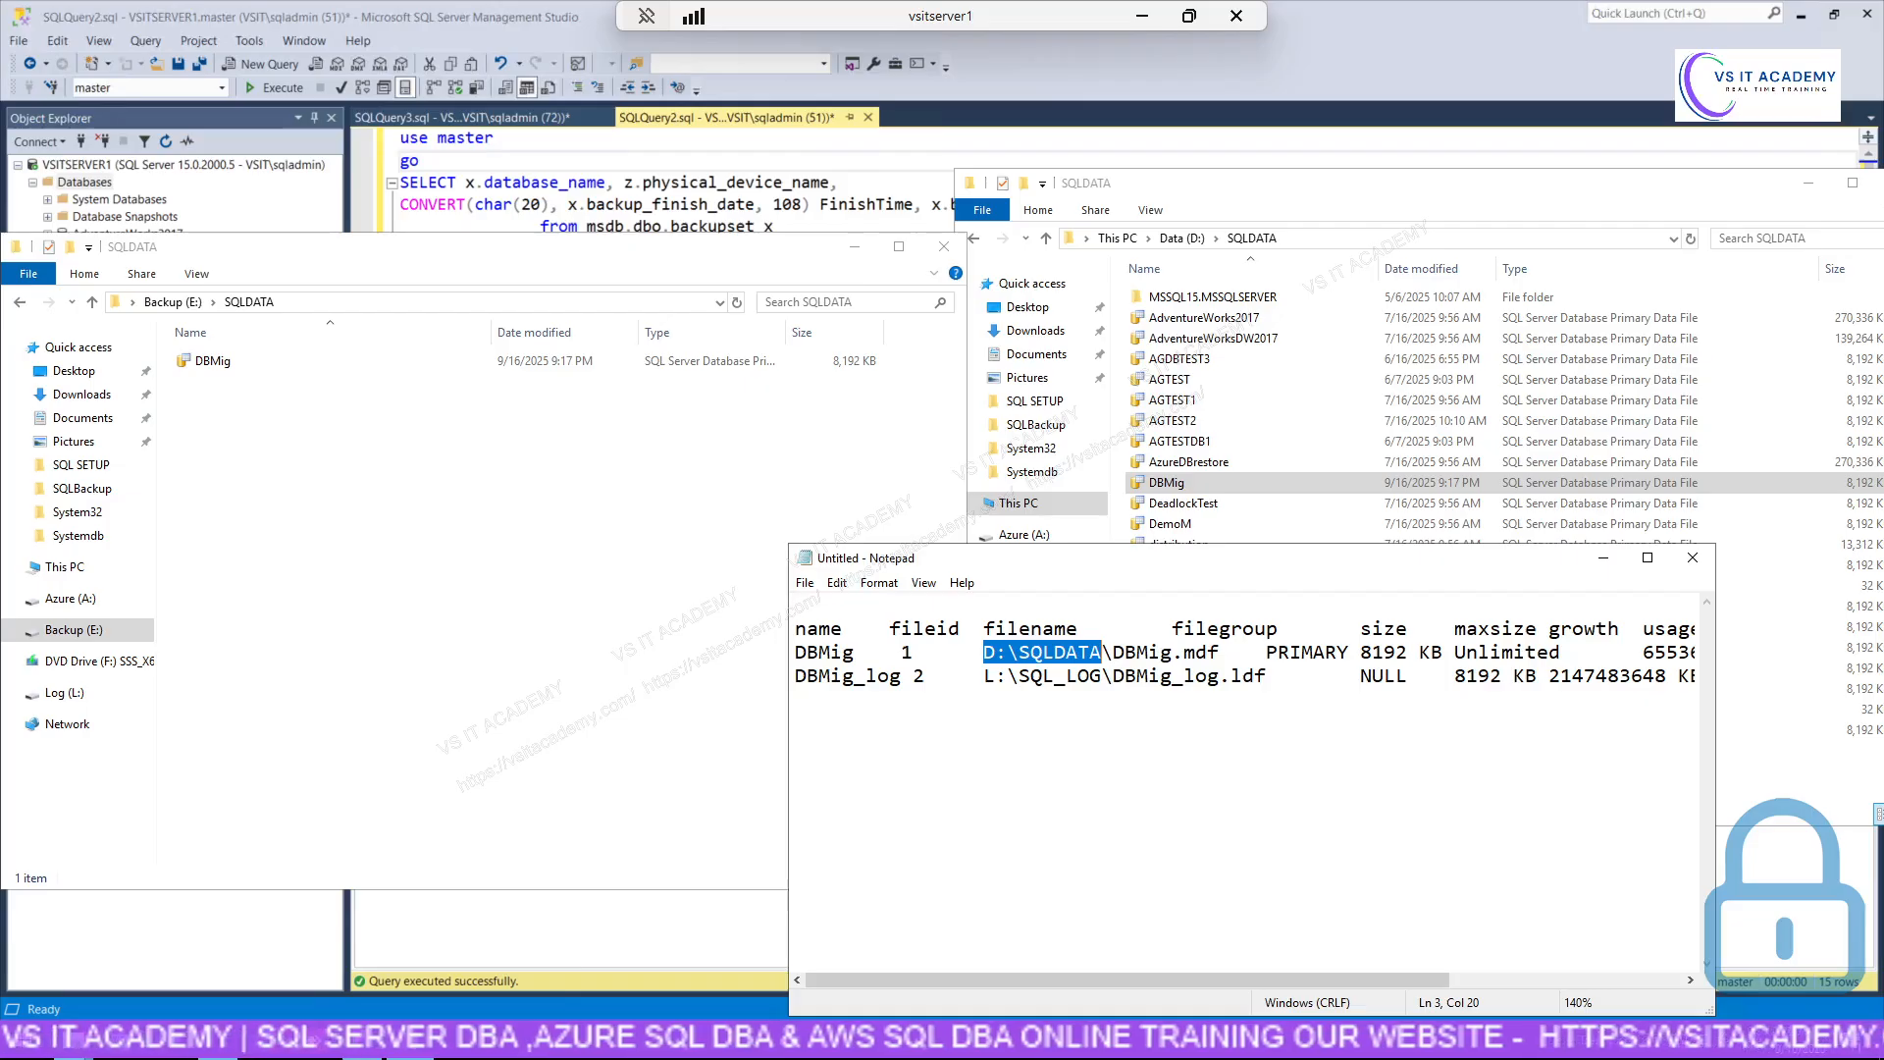
left_click(1239, 211)
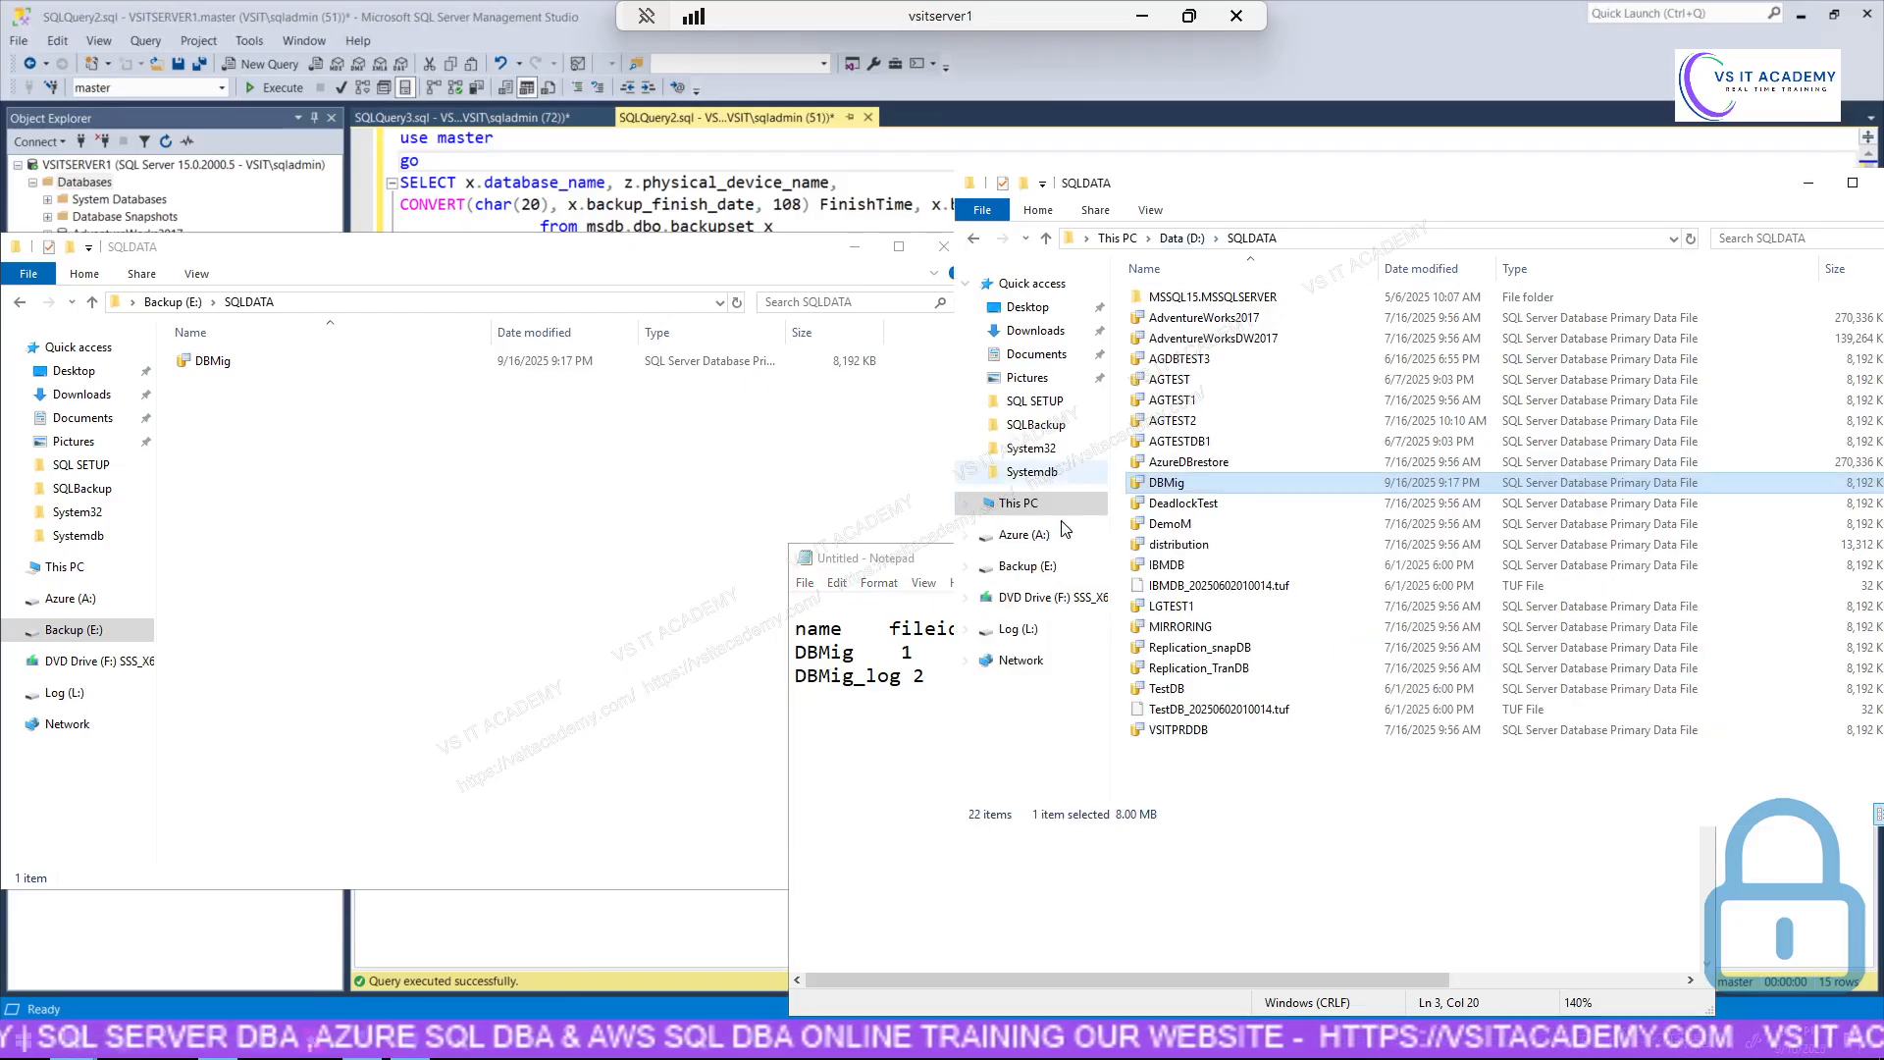
left_click(1029, 635)
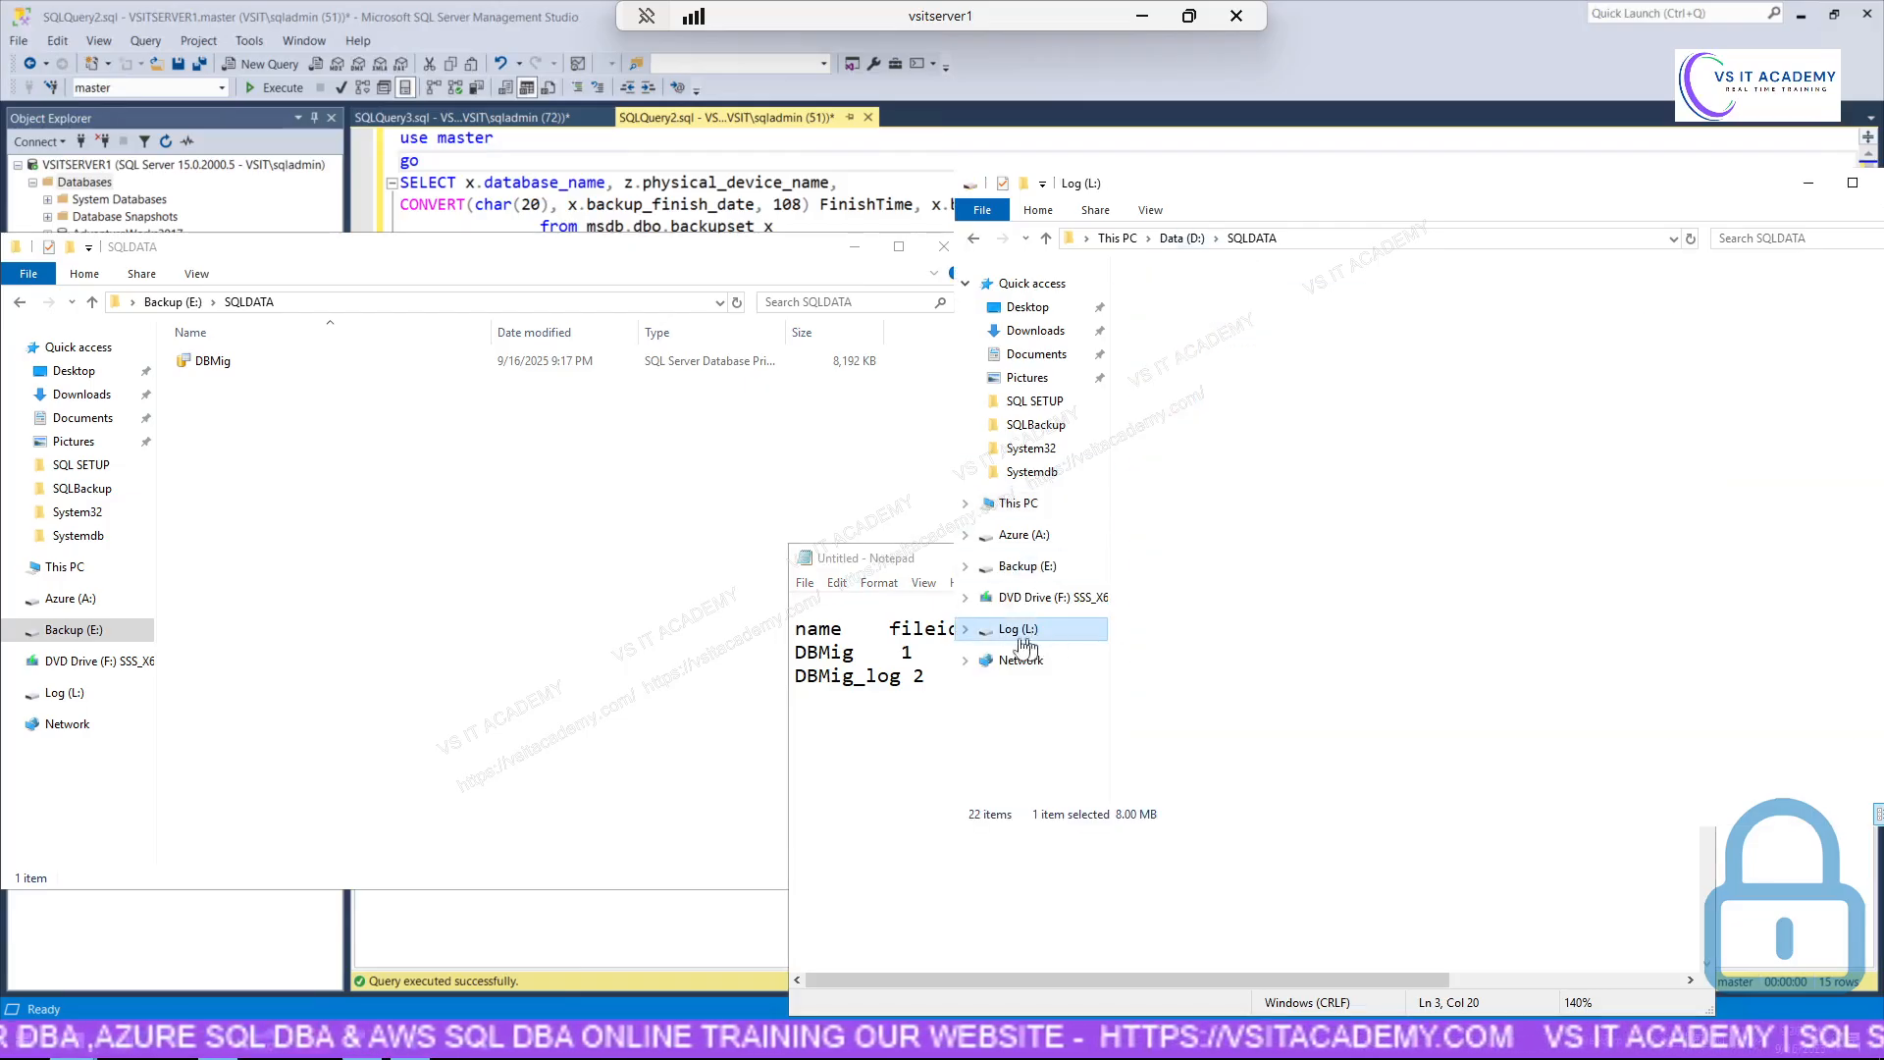
left_click(1175, 319)
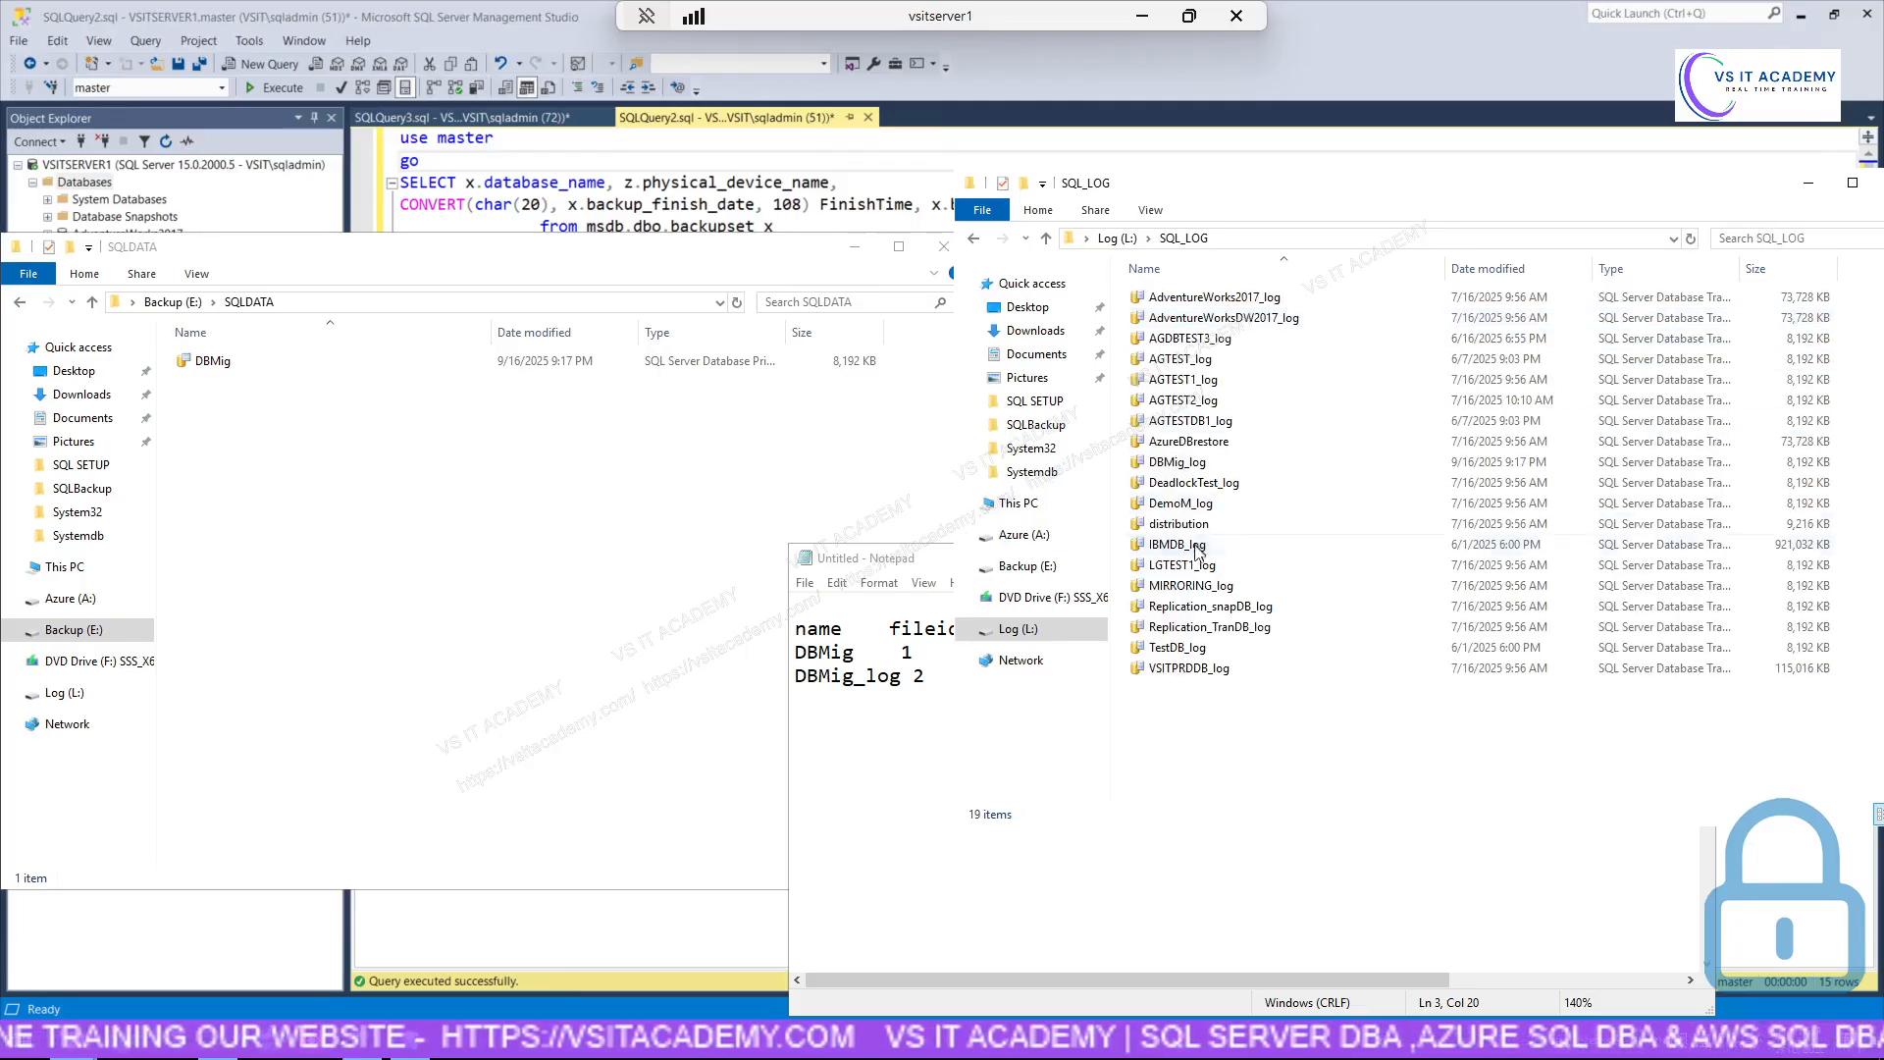
Check the DBMig log file's name in Notepad and move the Notepad window lower, clear of the L:\SQL_LOG file list.
left_click(1207, 548)
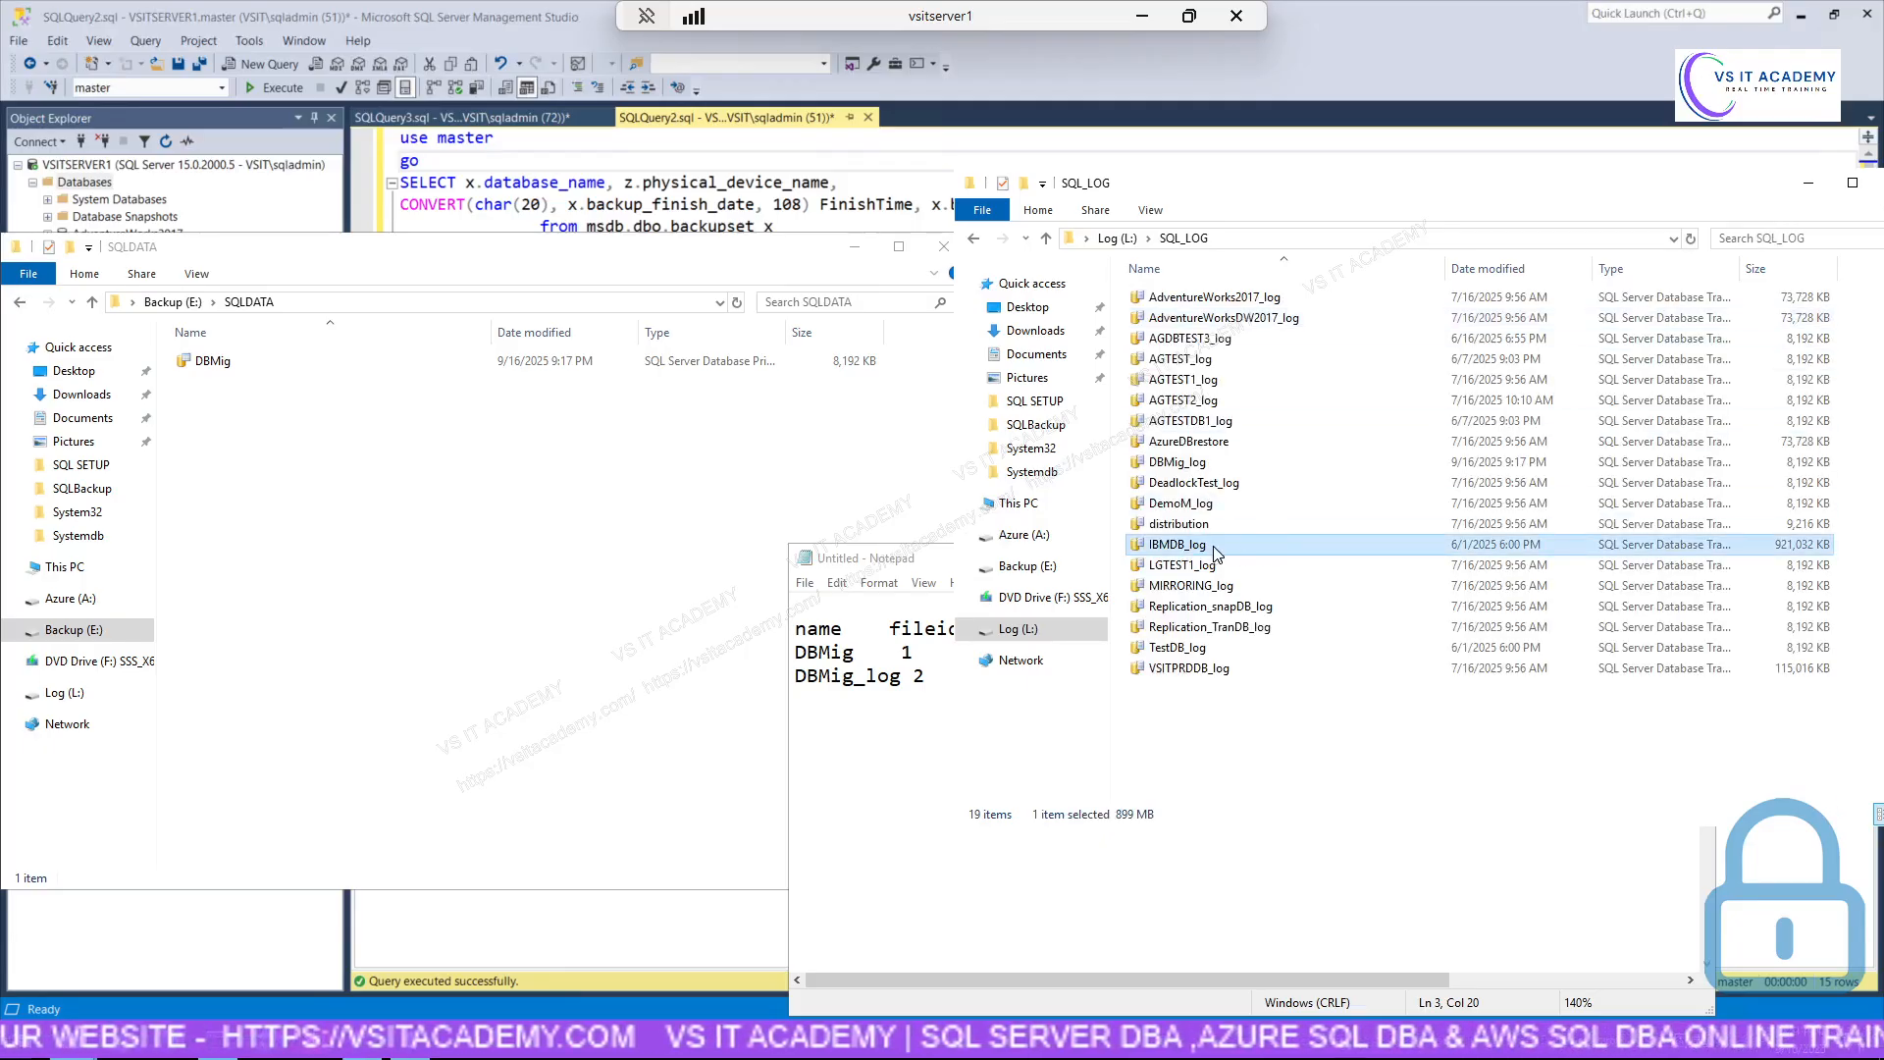
left_click(901, 709)
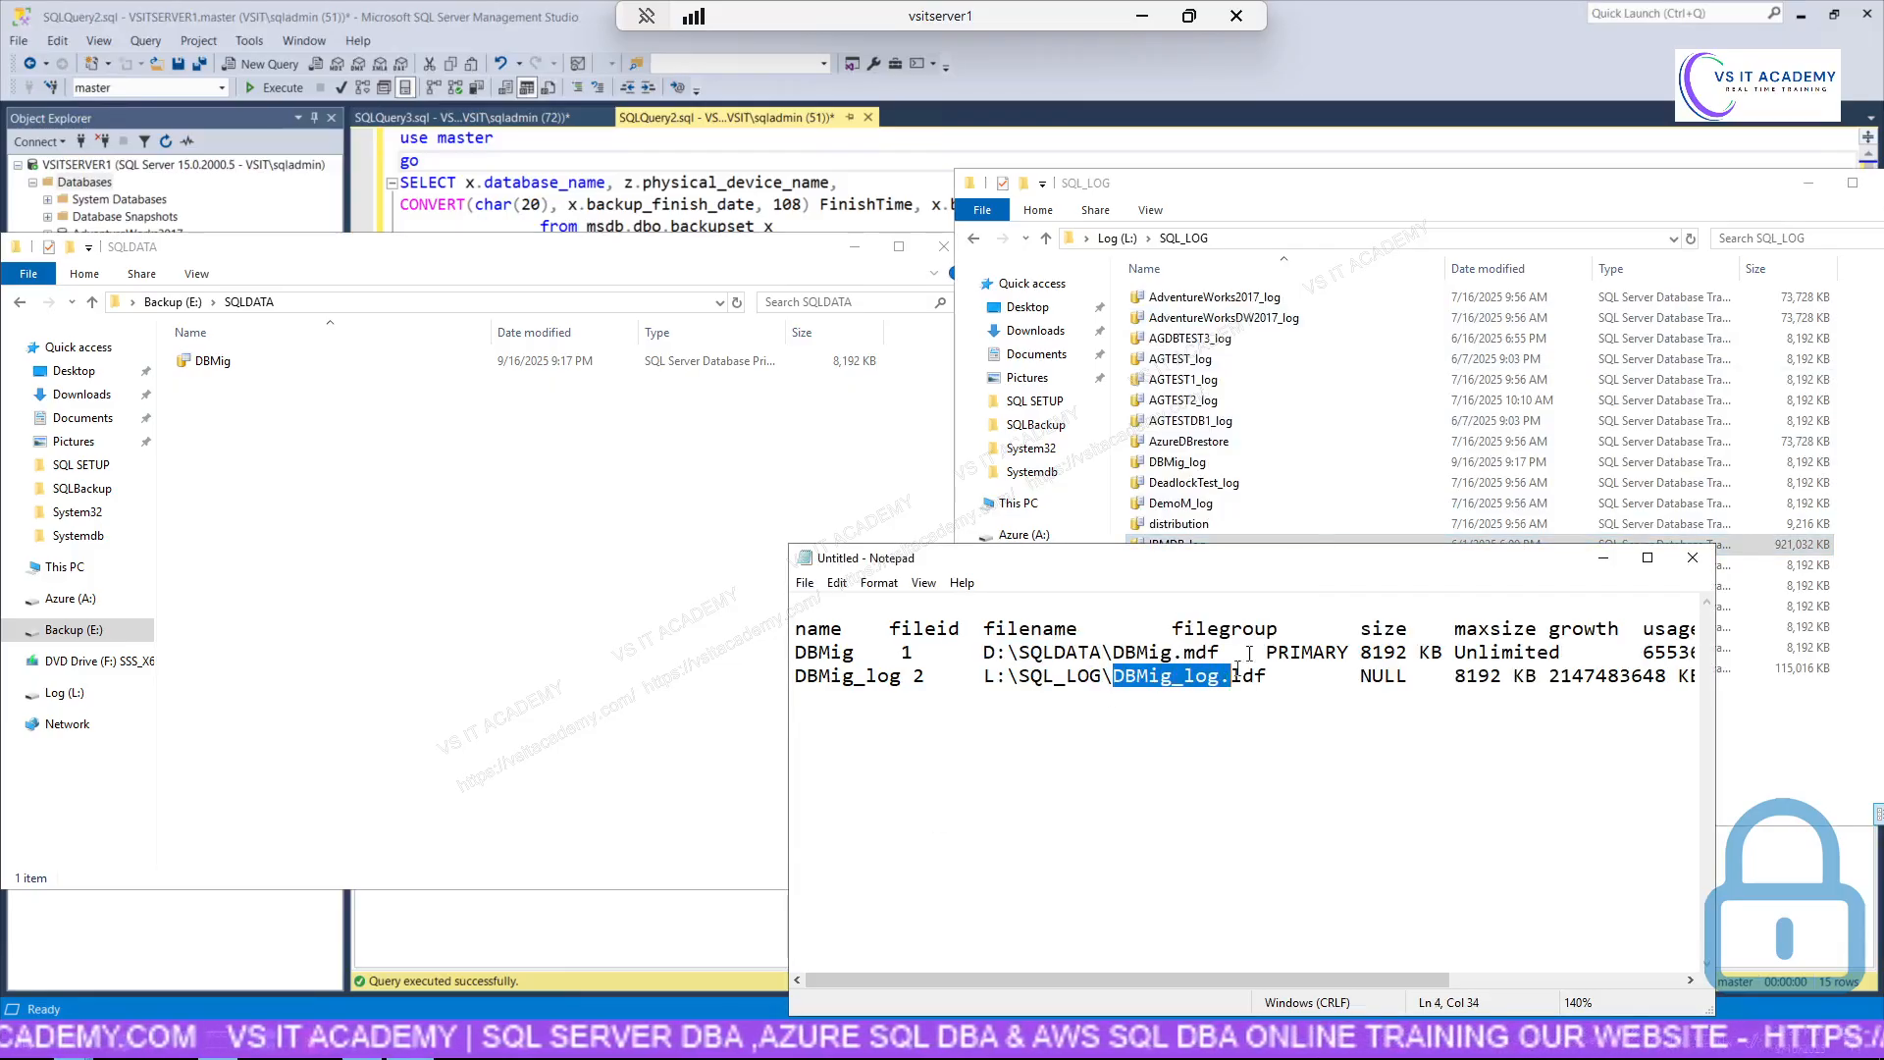
left_click_drag(1316, 574, 1322, 638)
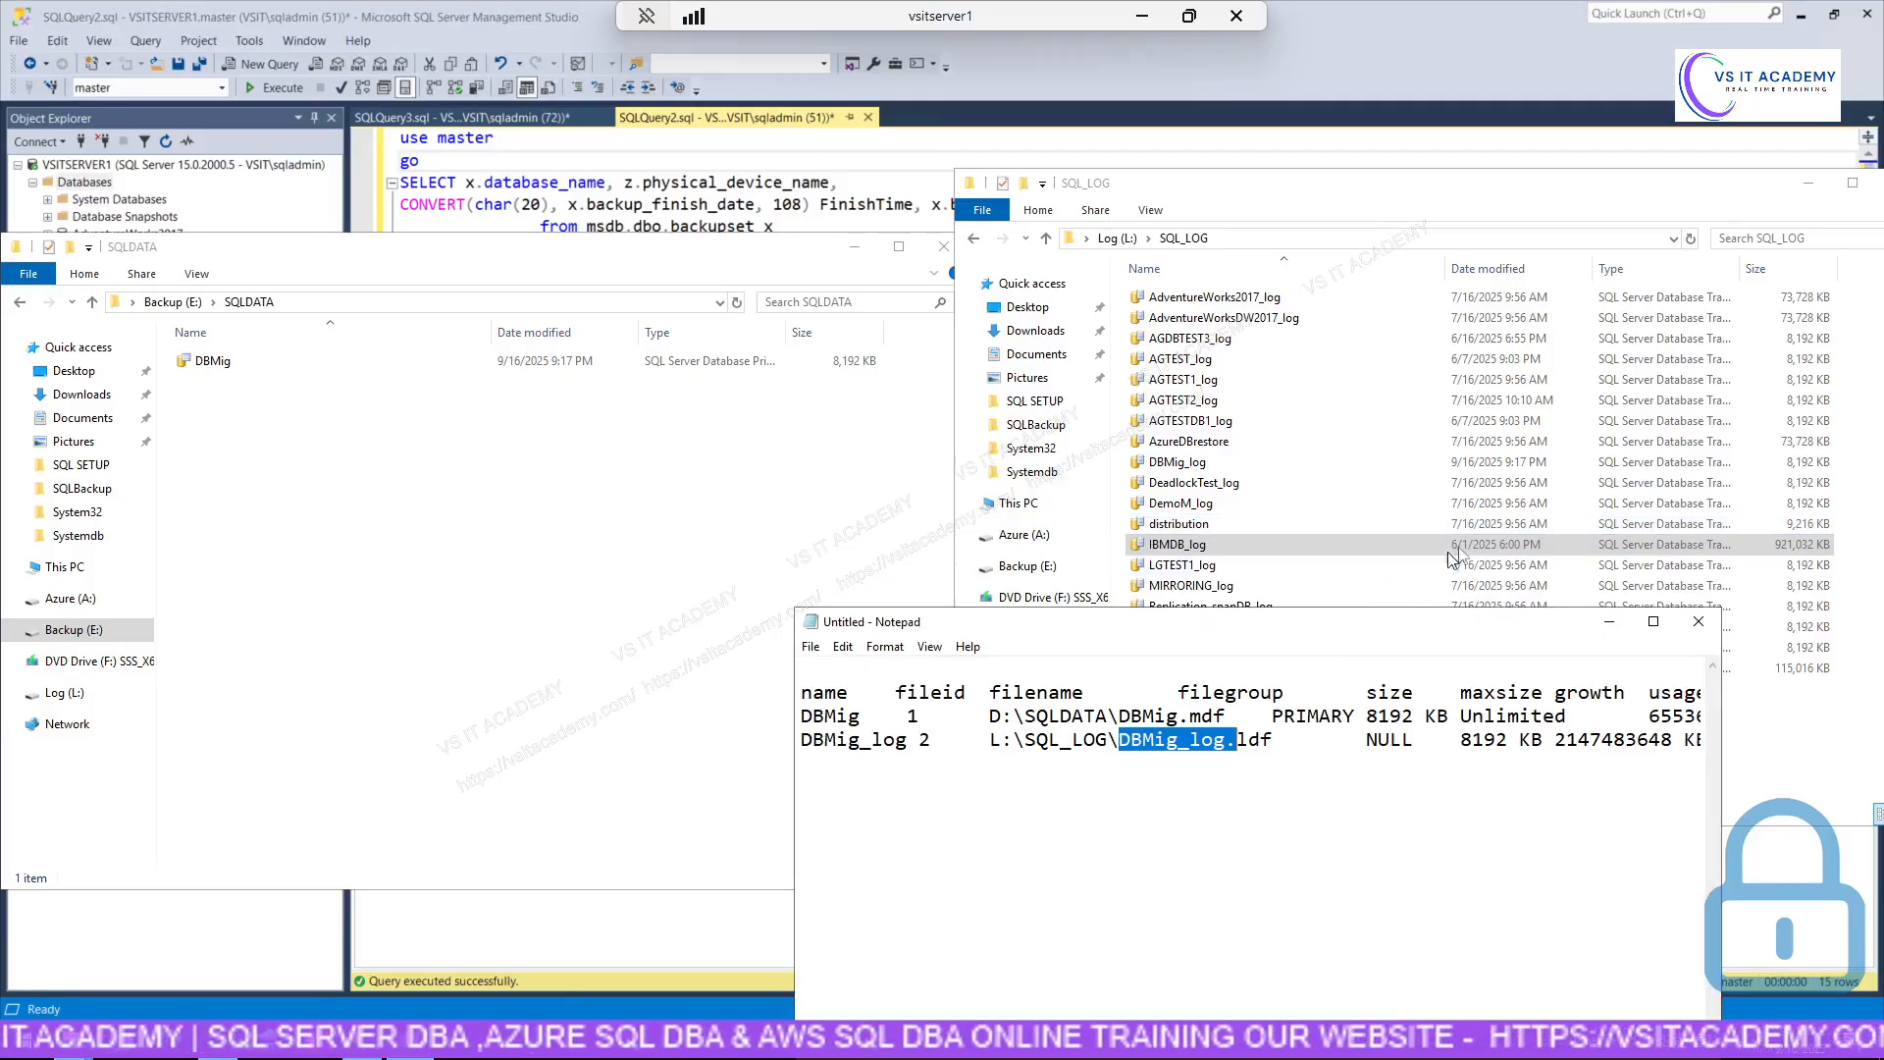
left_click(1189, 550)
right_click(1188, 549)
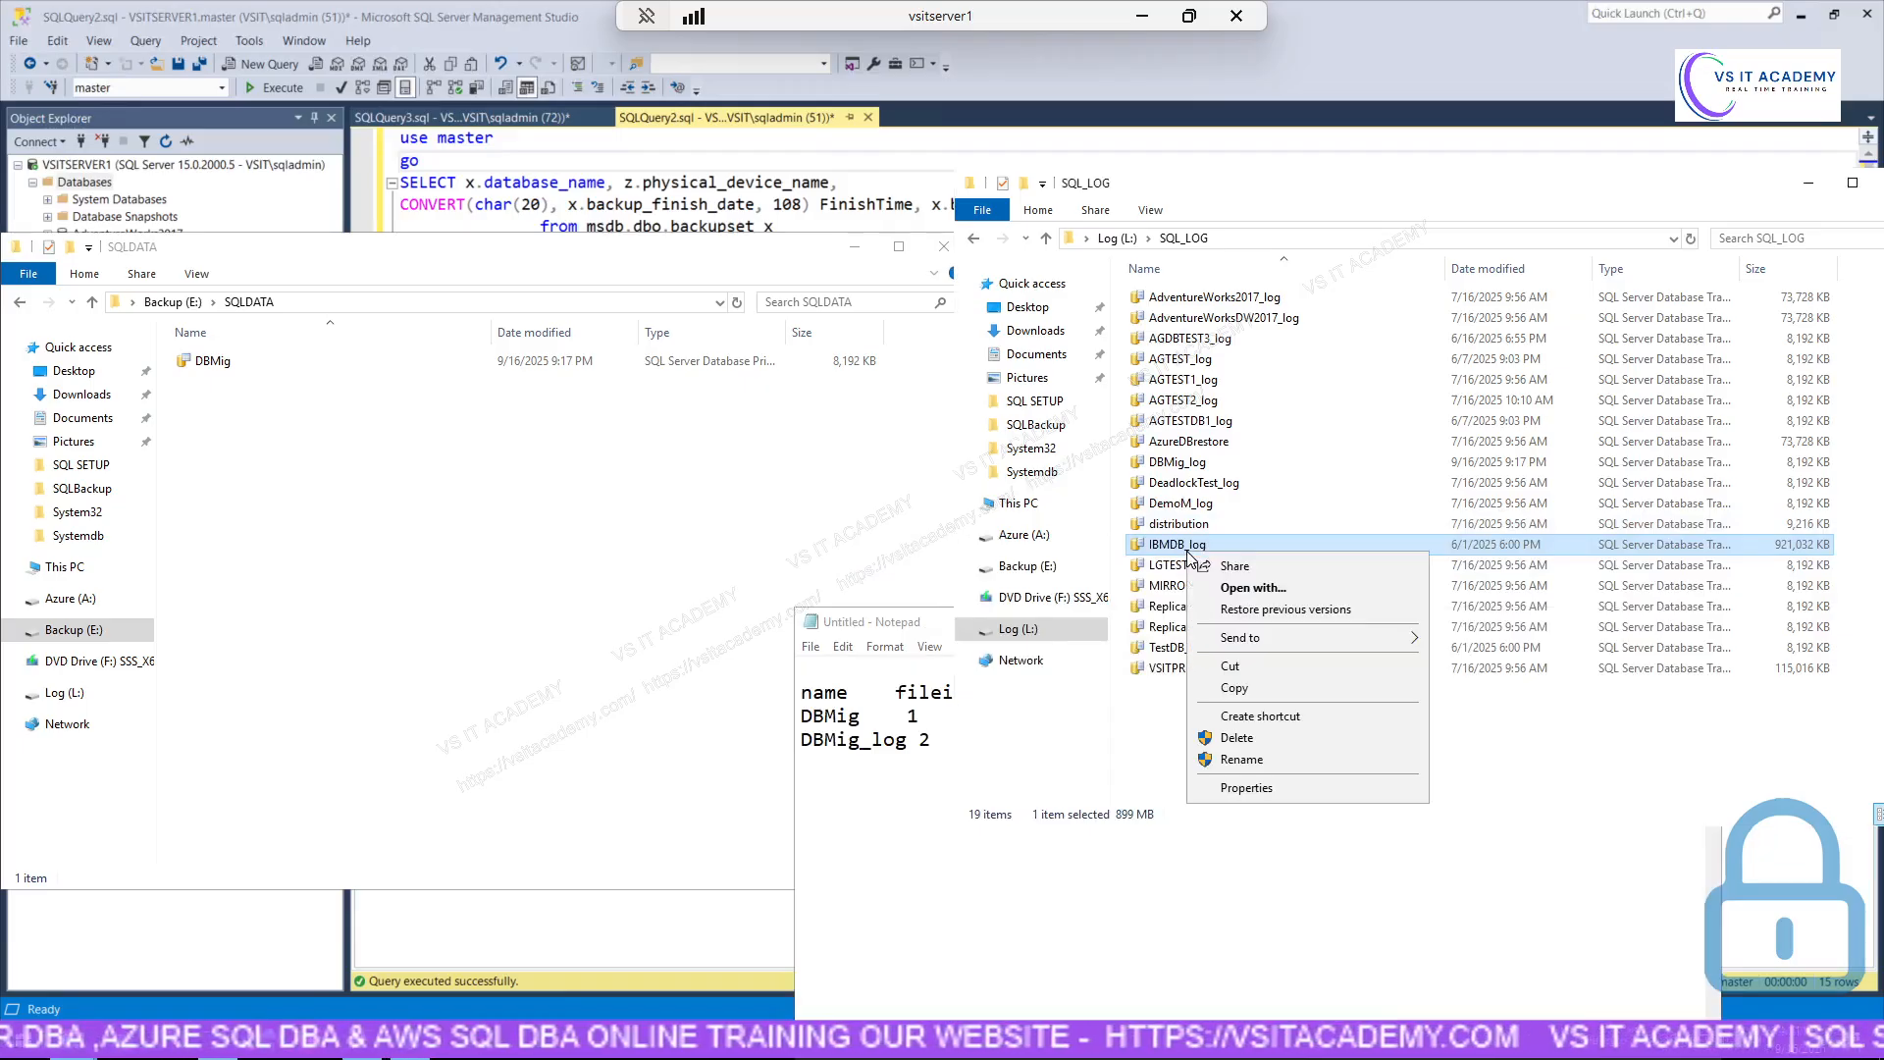
left_click(1250, 687)
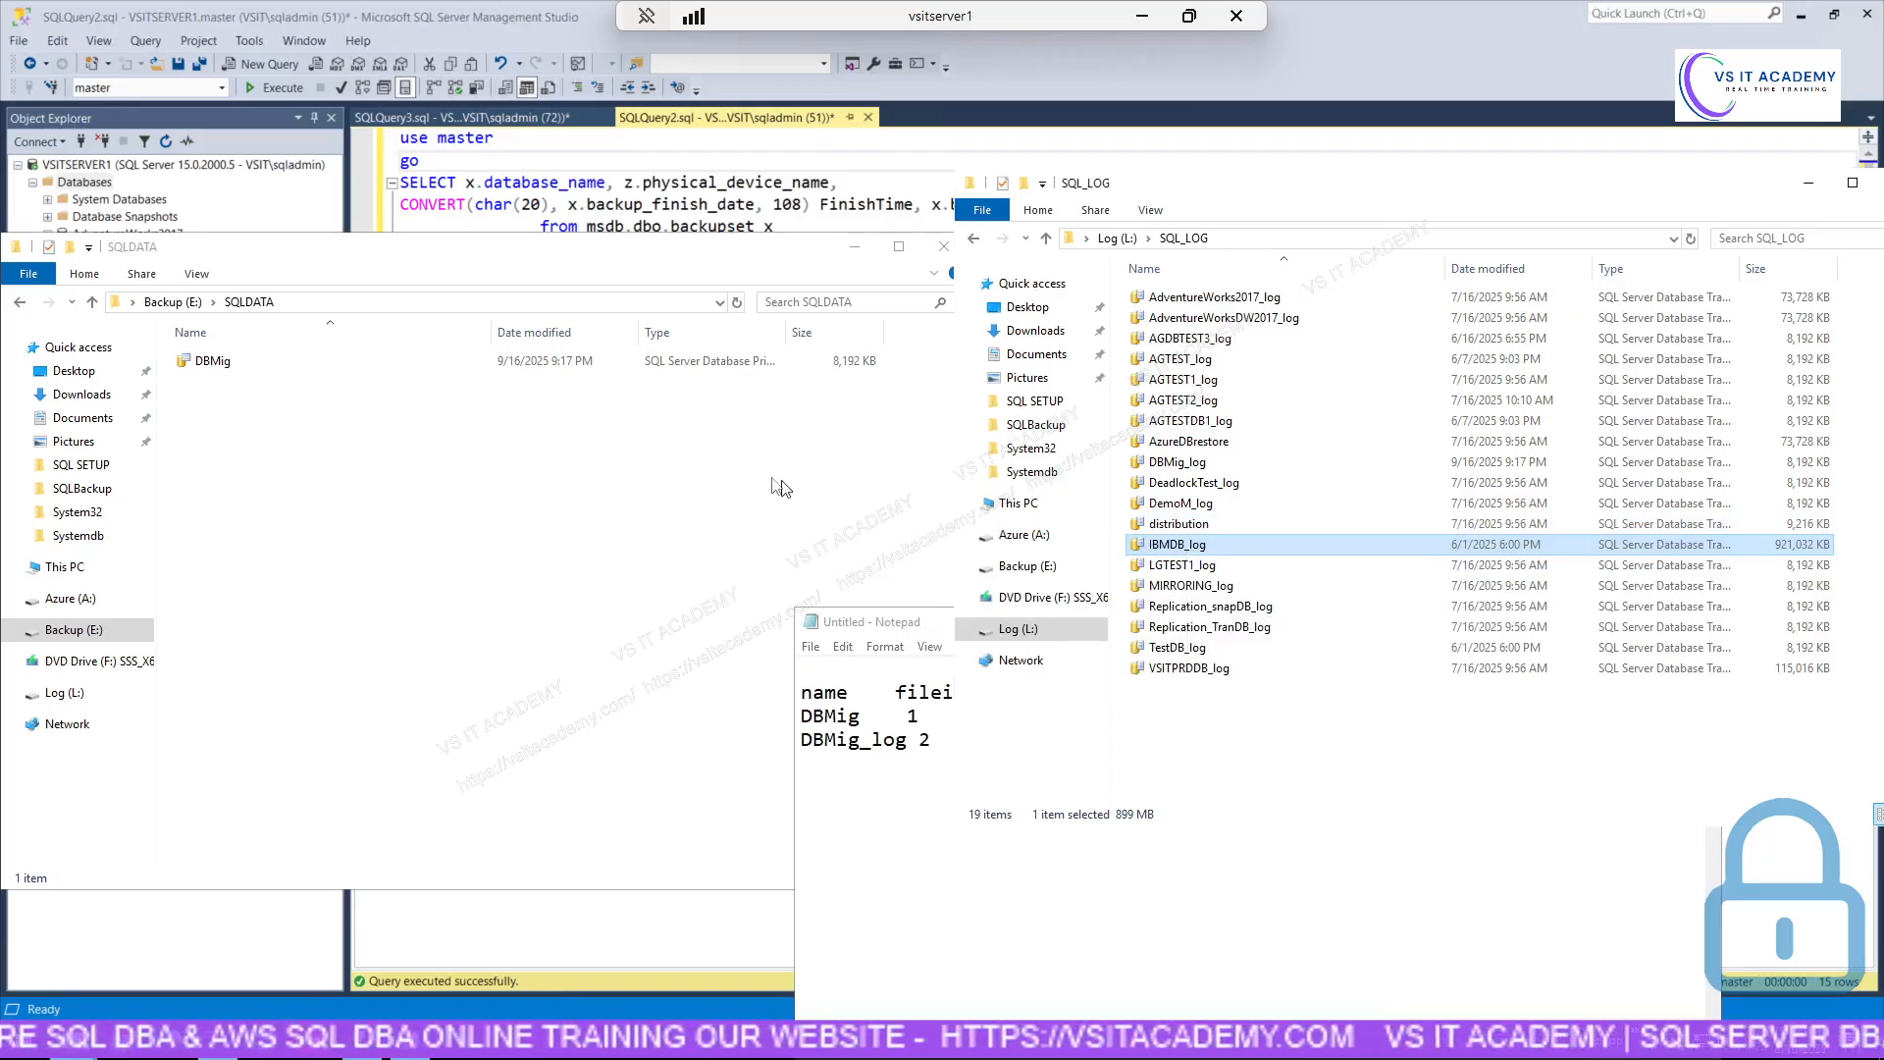
left_click(706, 474)
right_click(706, 474)
left_click(754, 610)
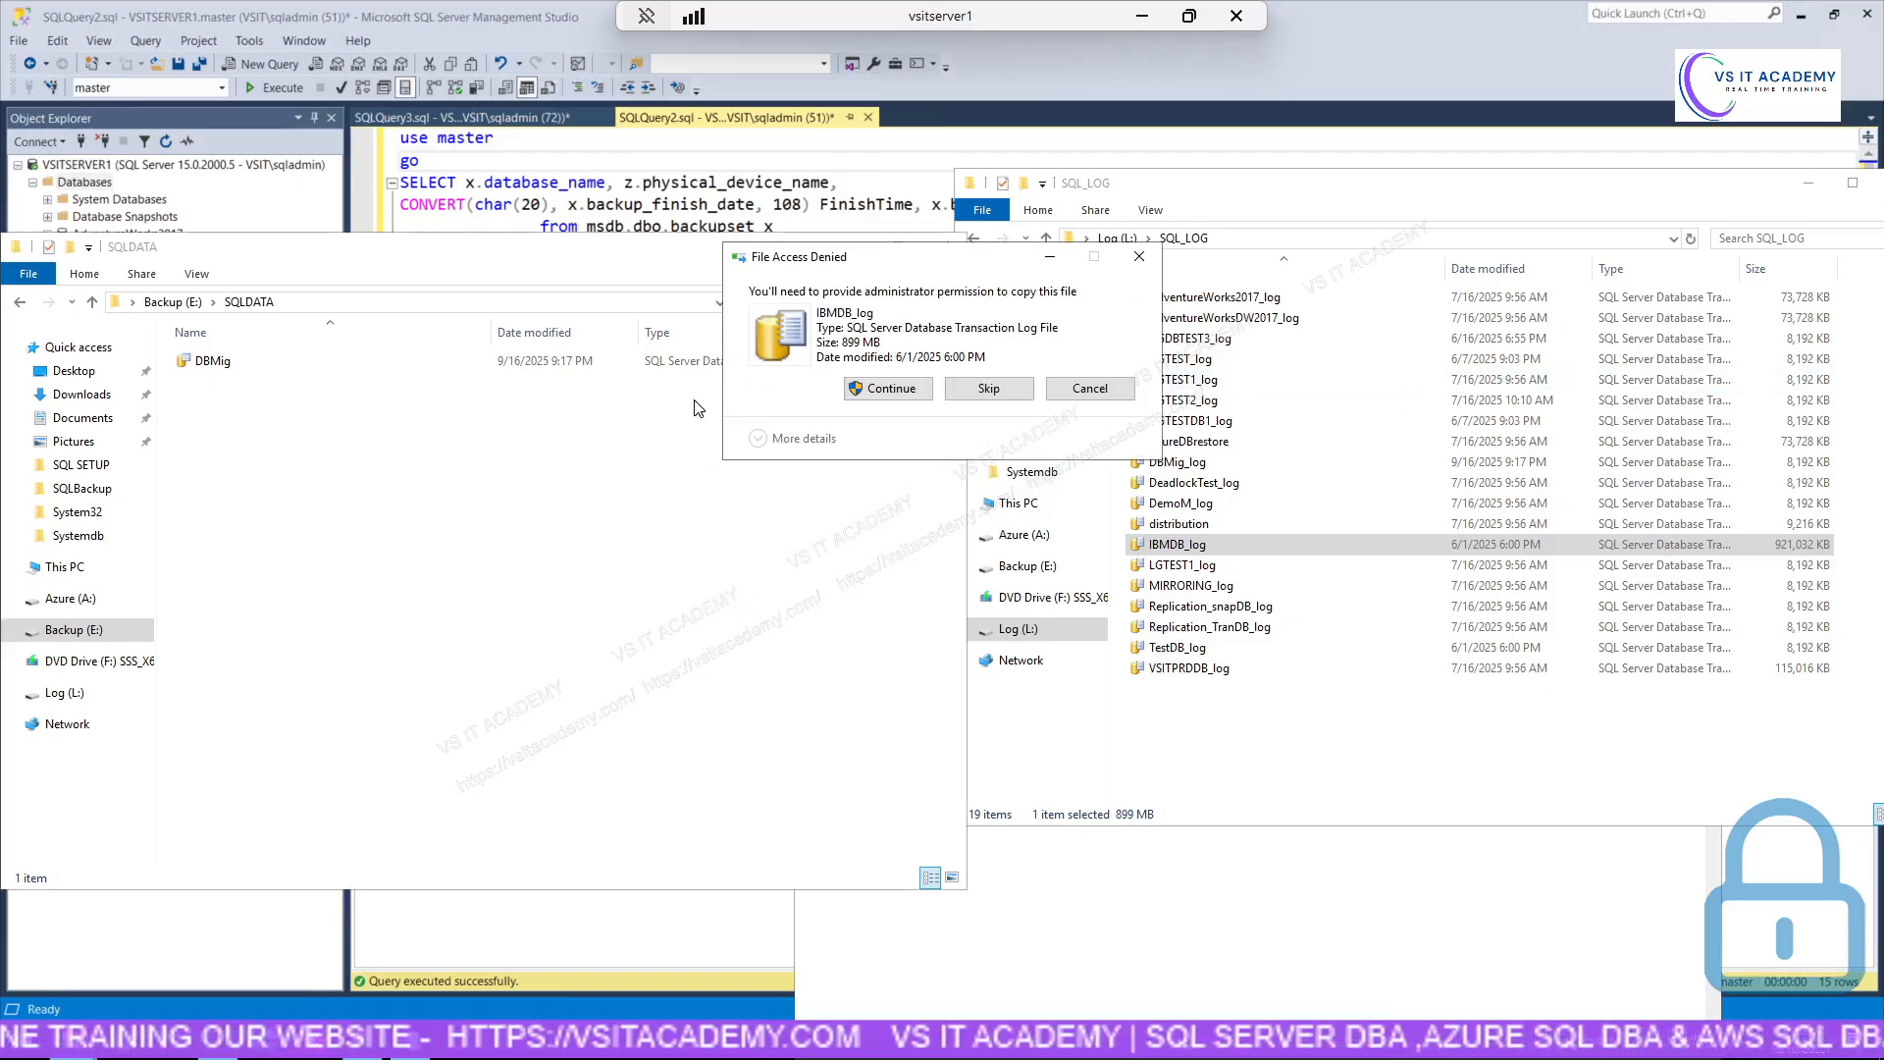
left_click(888, 388)
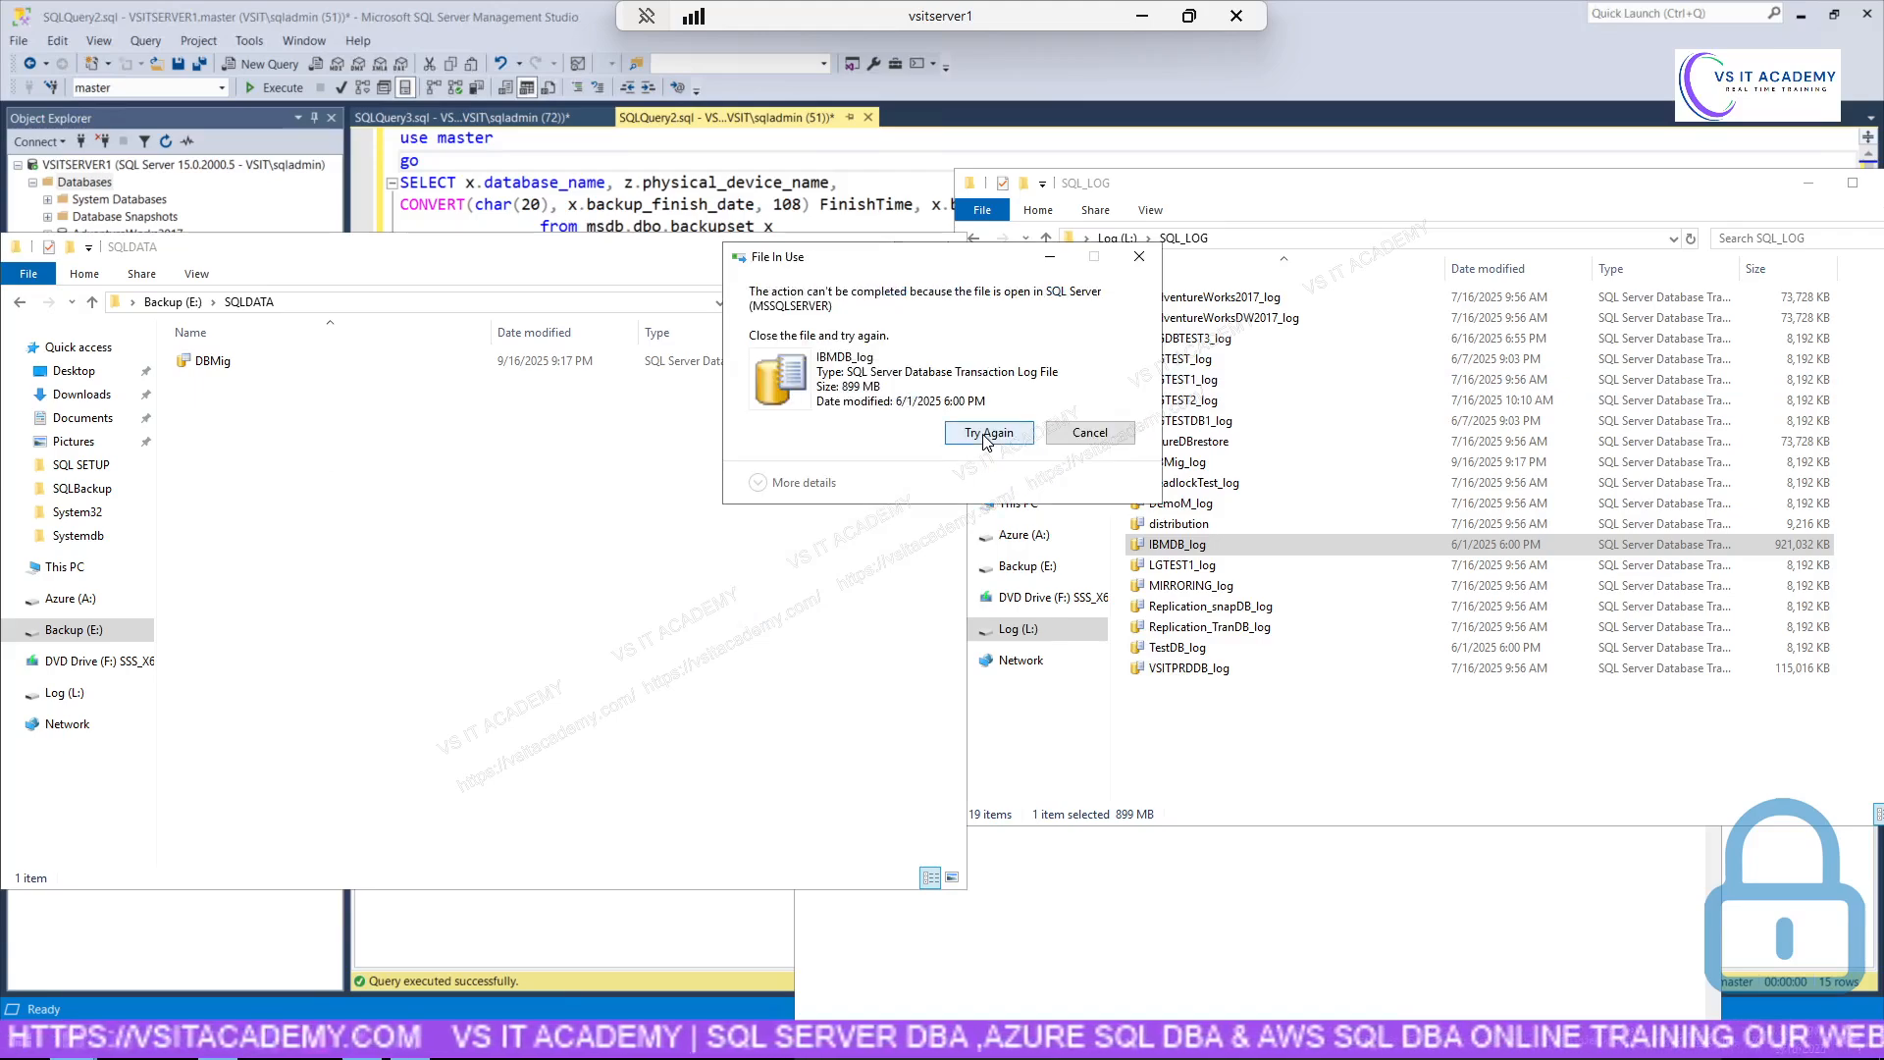
left_click(987, 434)
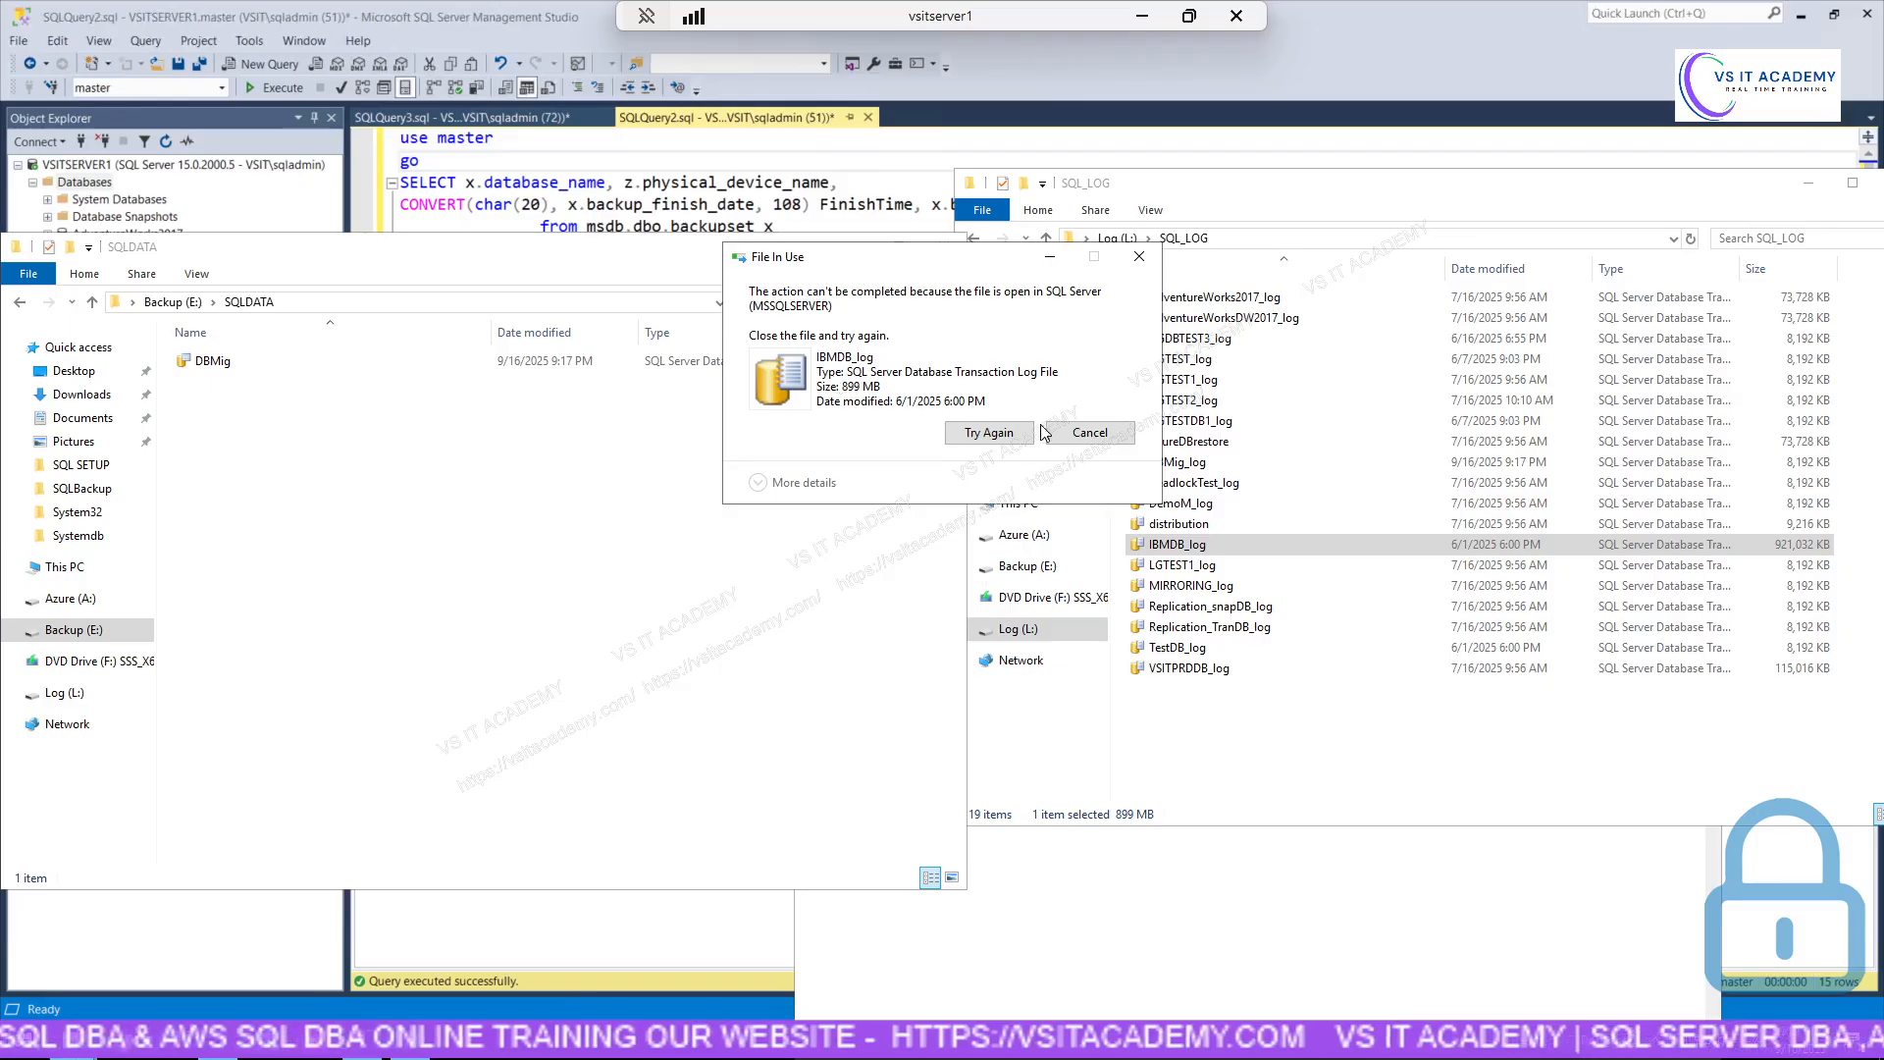
left_click(1089, 436)
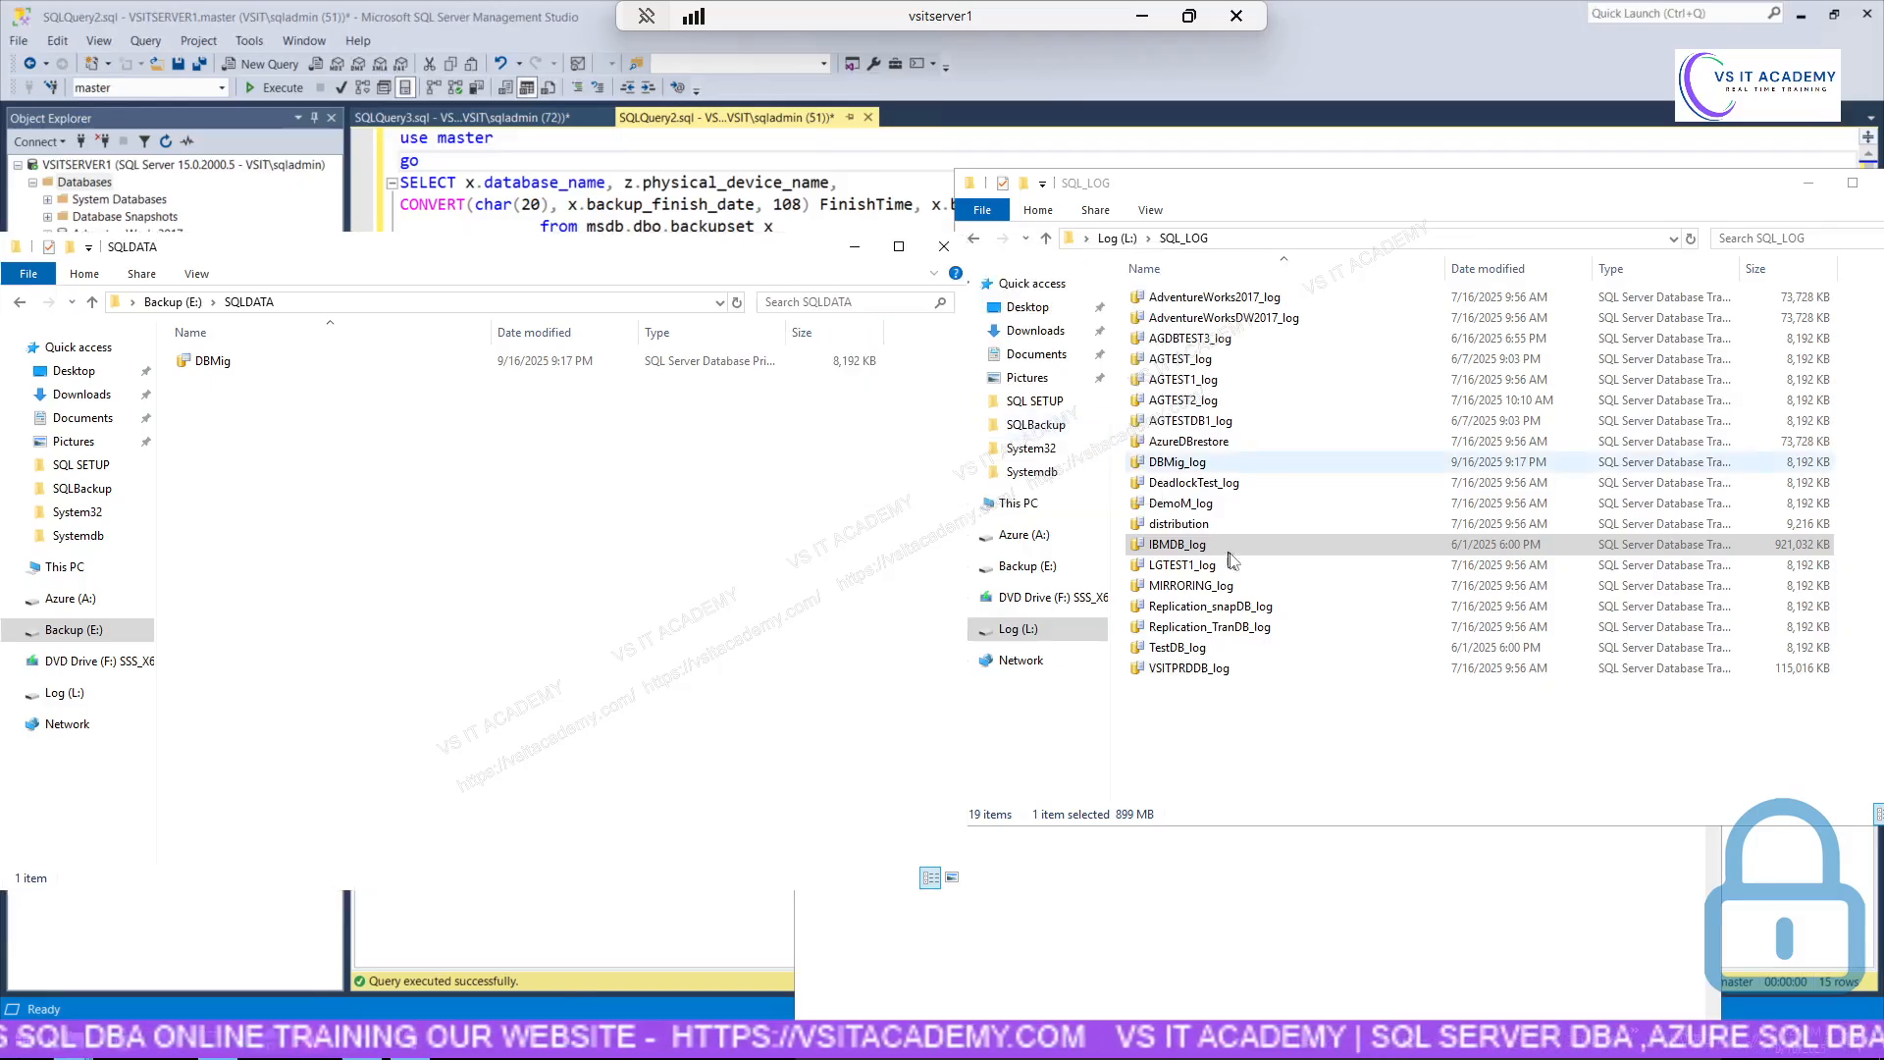
Copy the DBMig_log file from L:\SQL_LOG into E:\SQLDATA, granting administrator permission for the copy.
left_click(1201, 469)
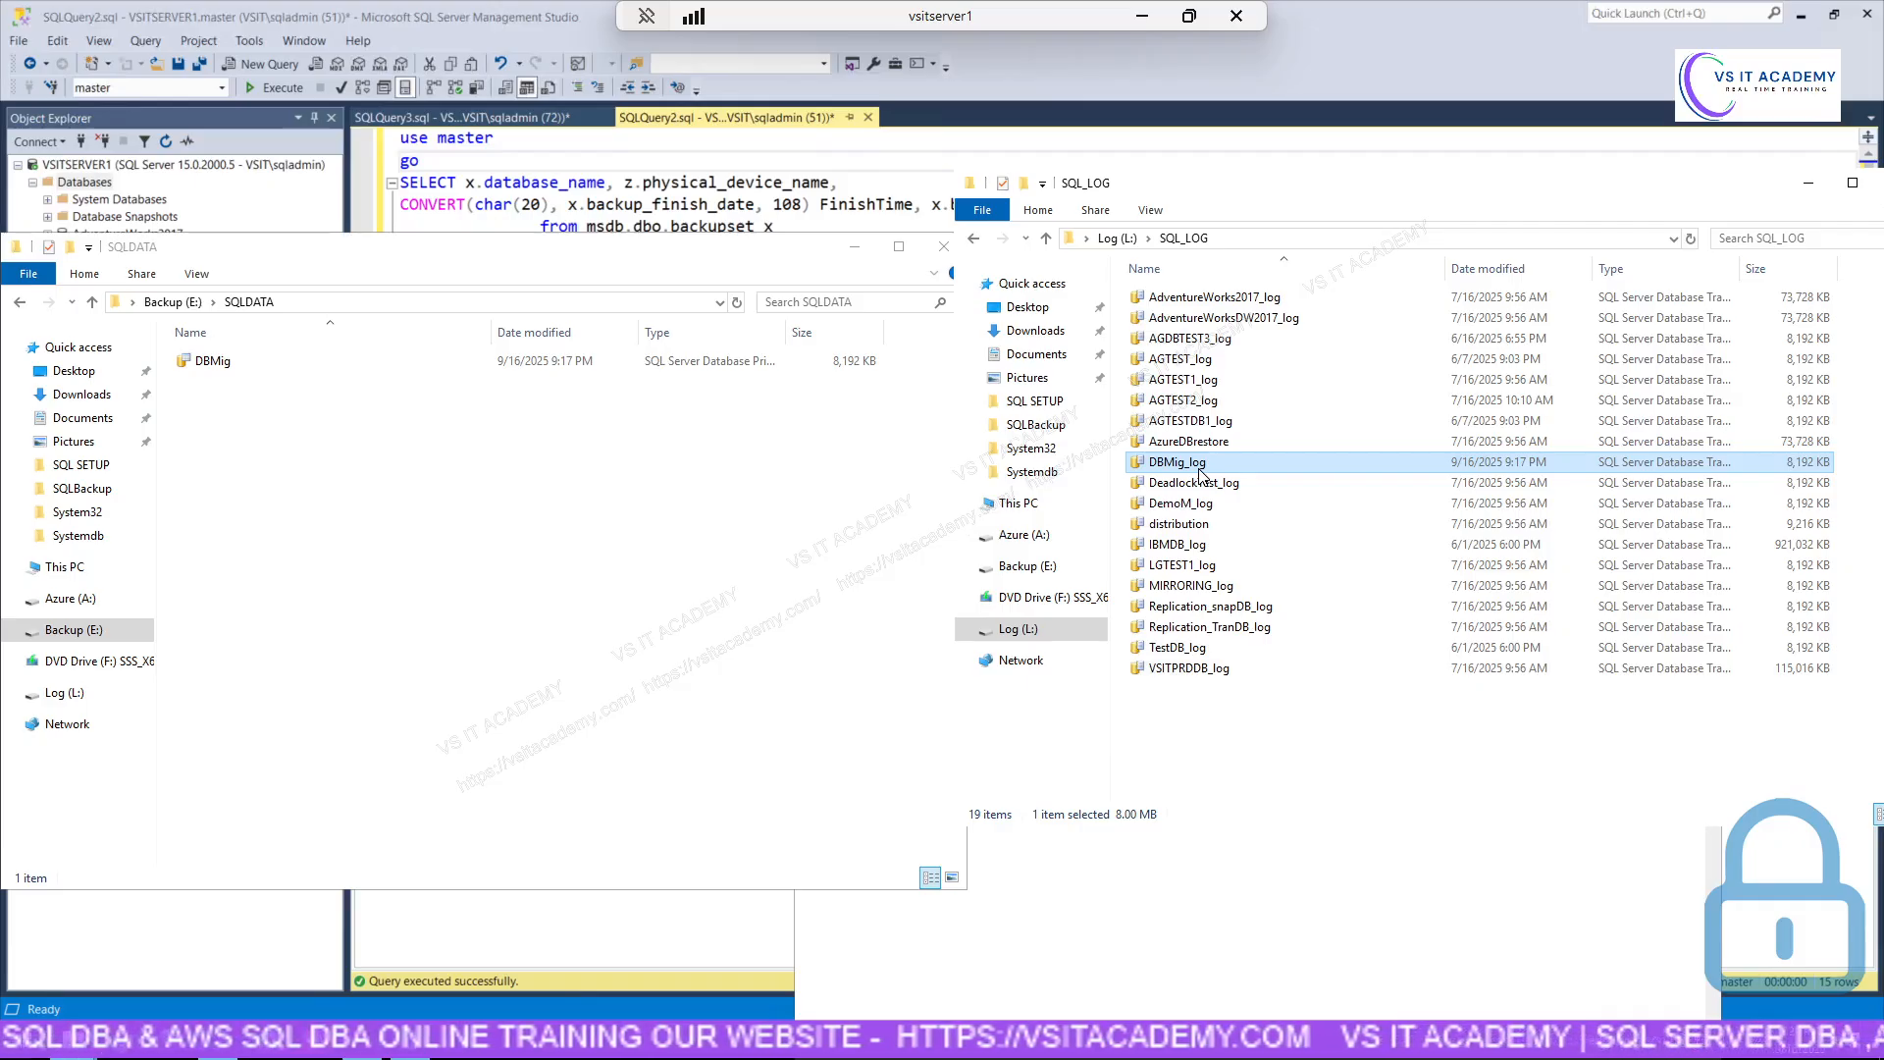
right_click(1200, 475)
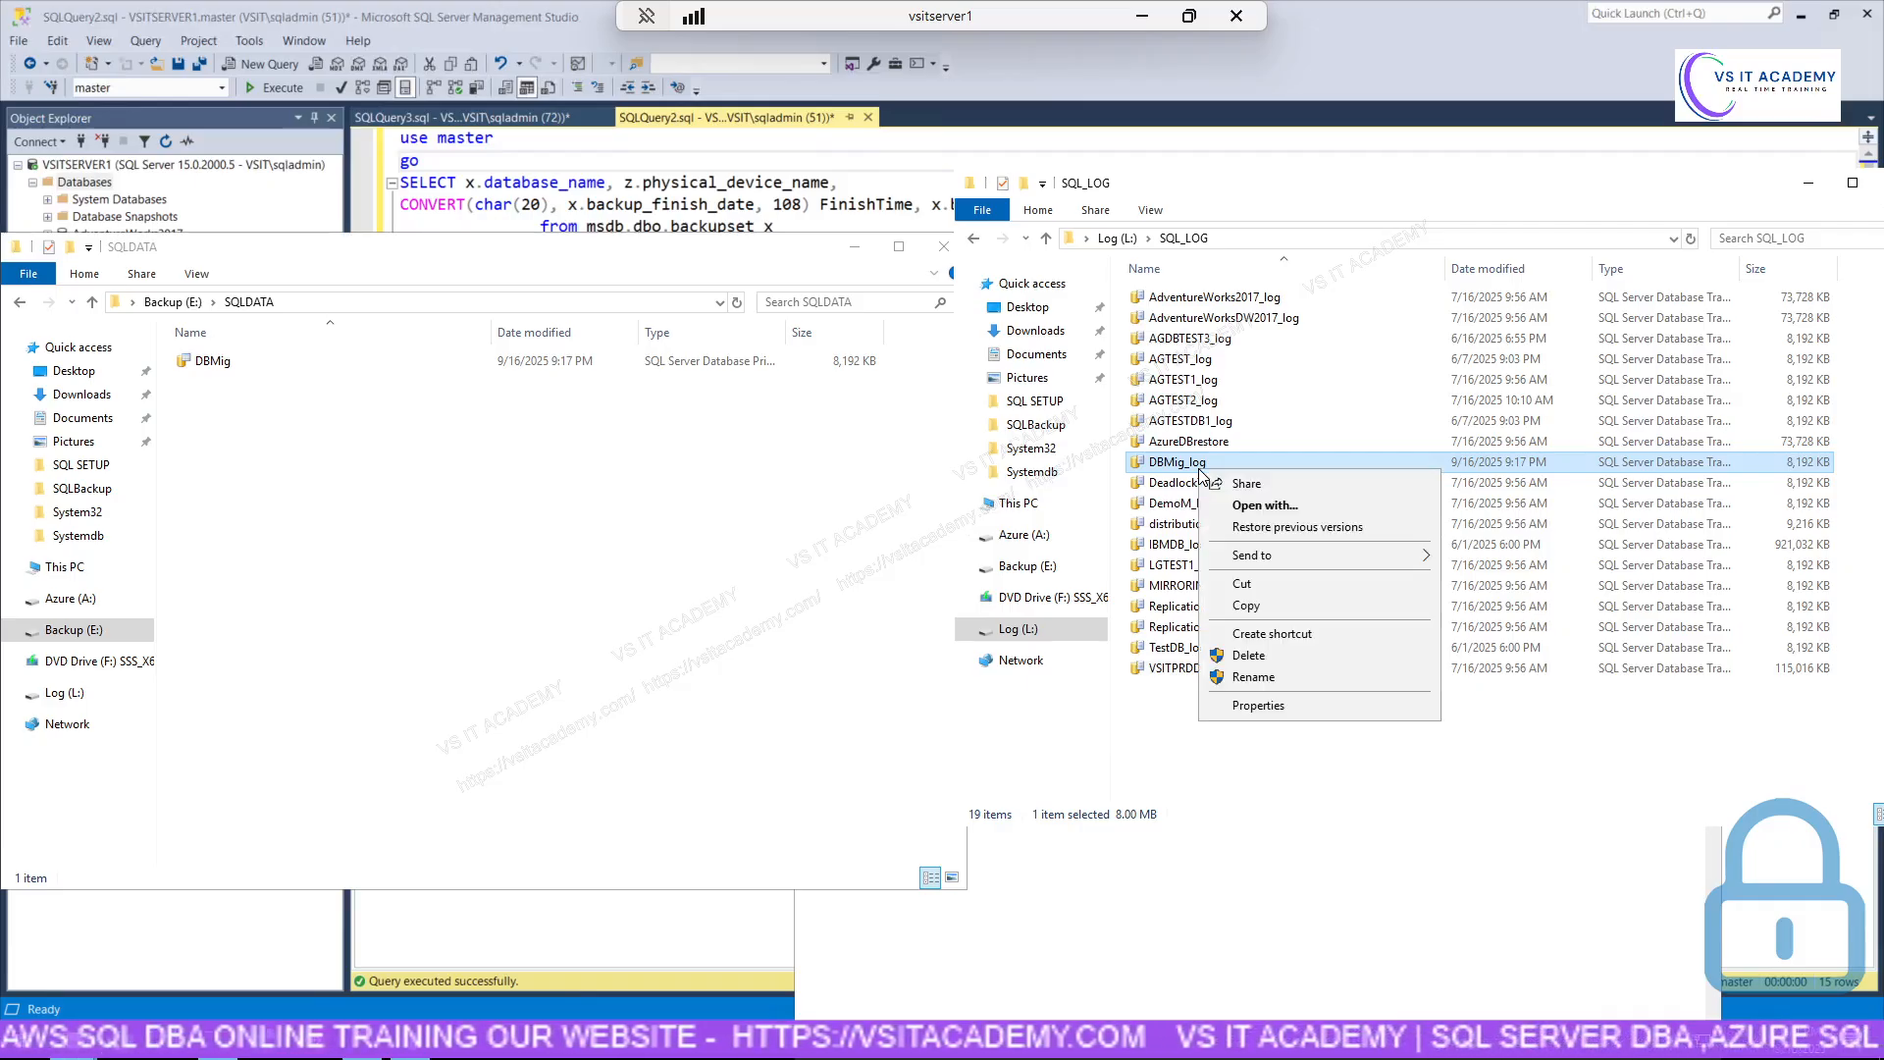
left_click(1261, 620)
right_click(460, 463)
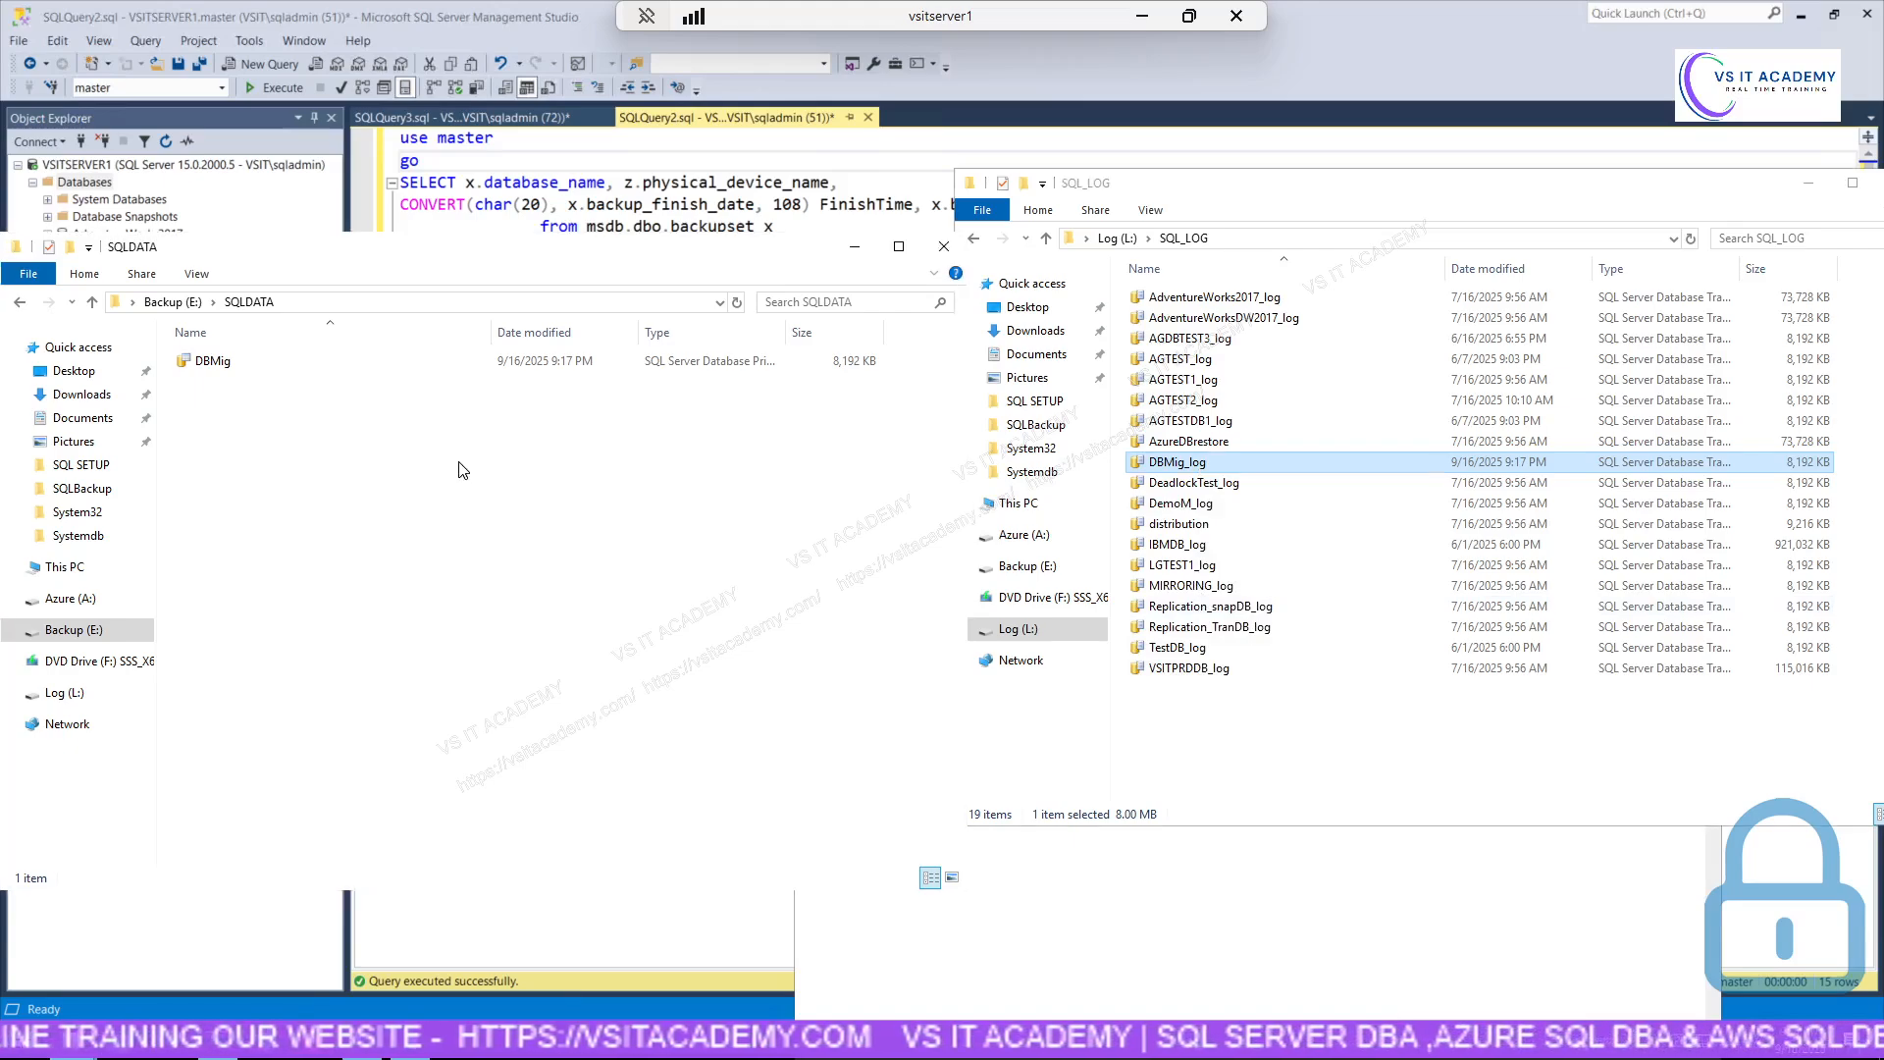
left_click(517, 600)
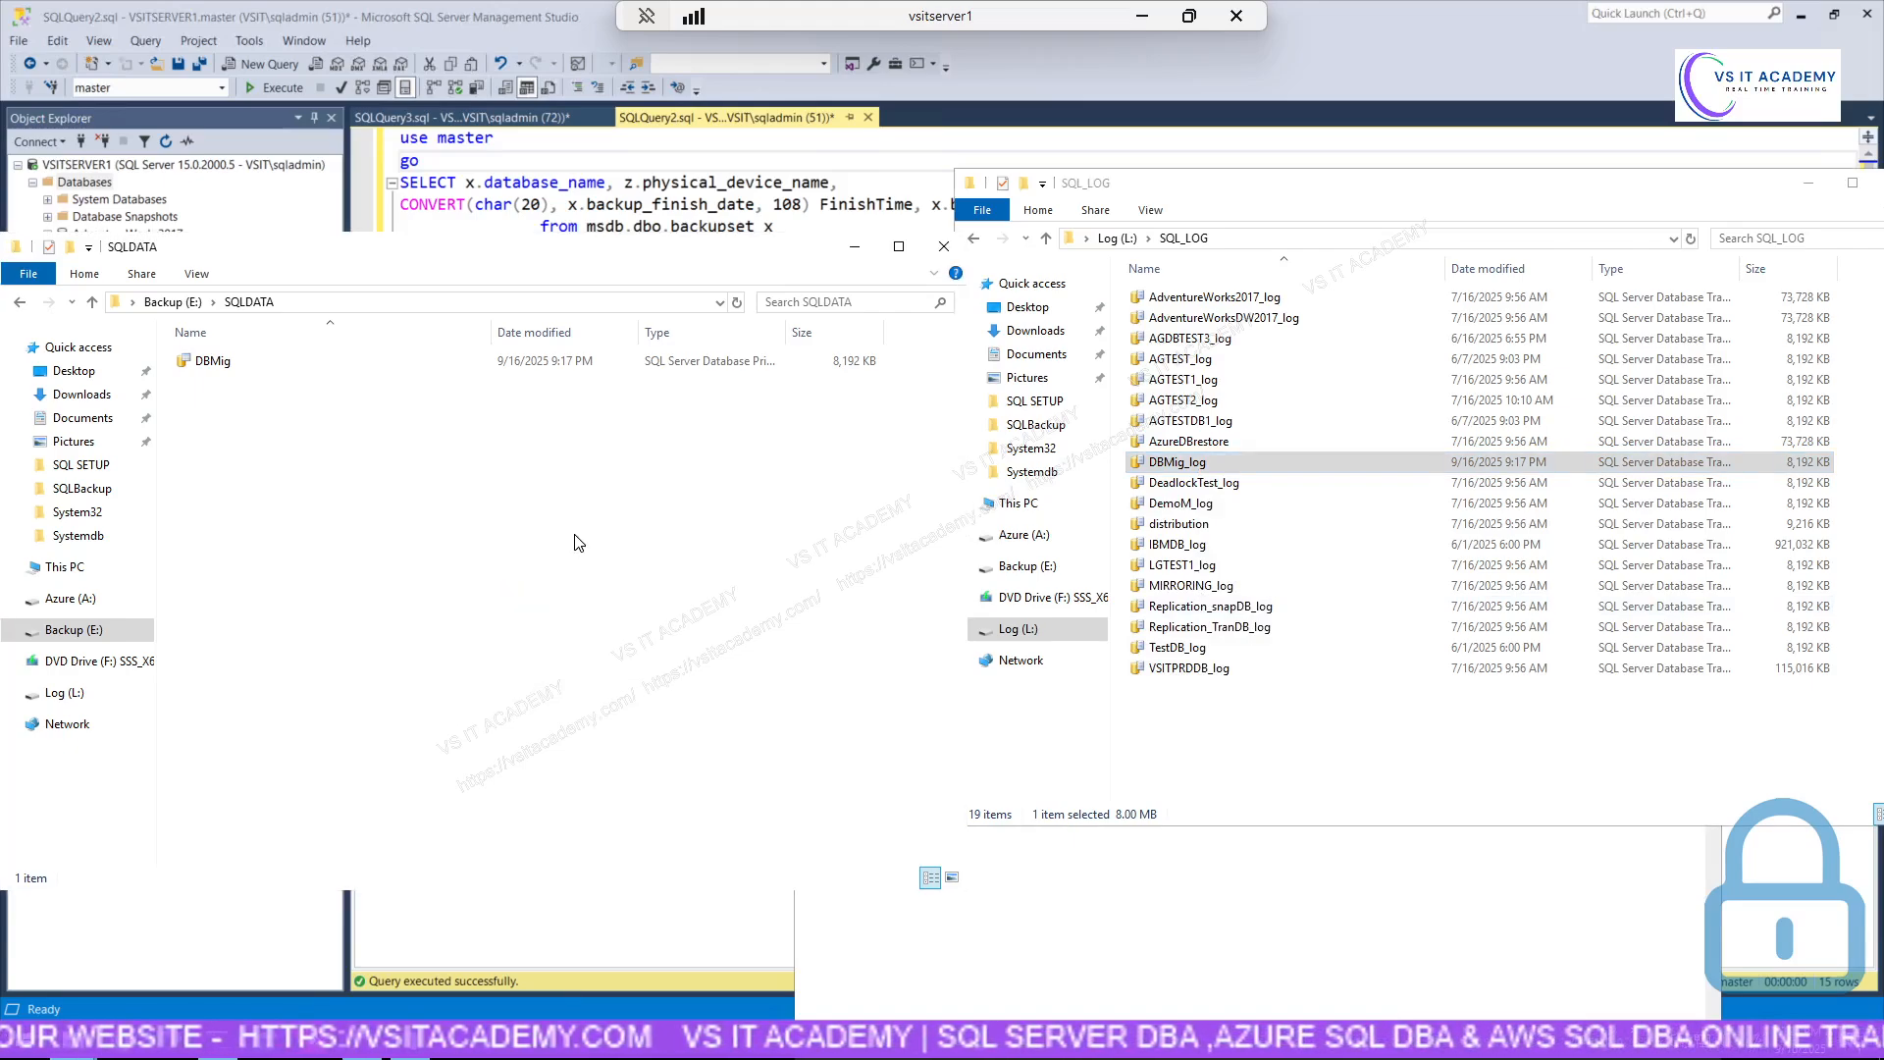
left_click(918, 390)
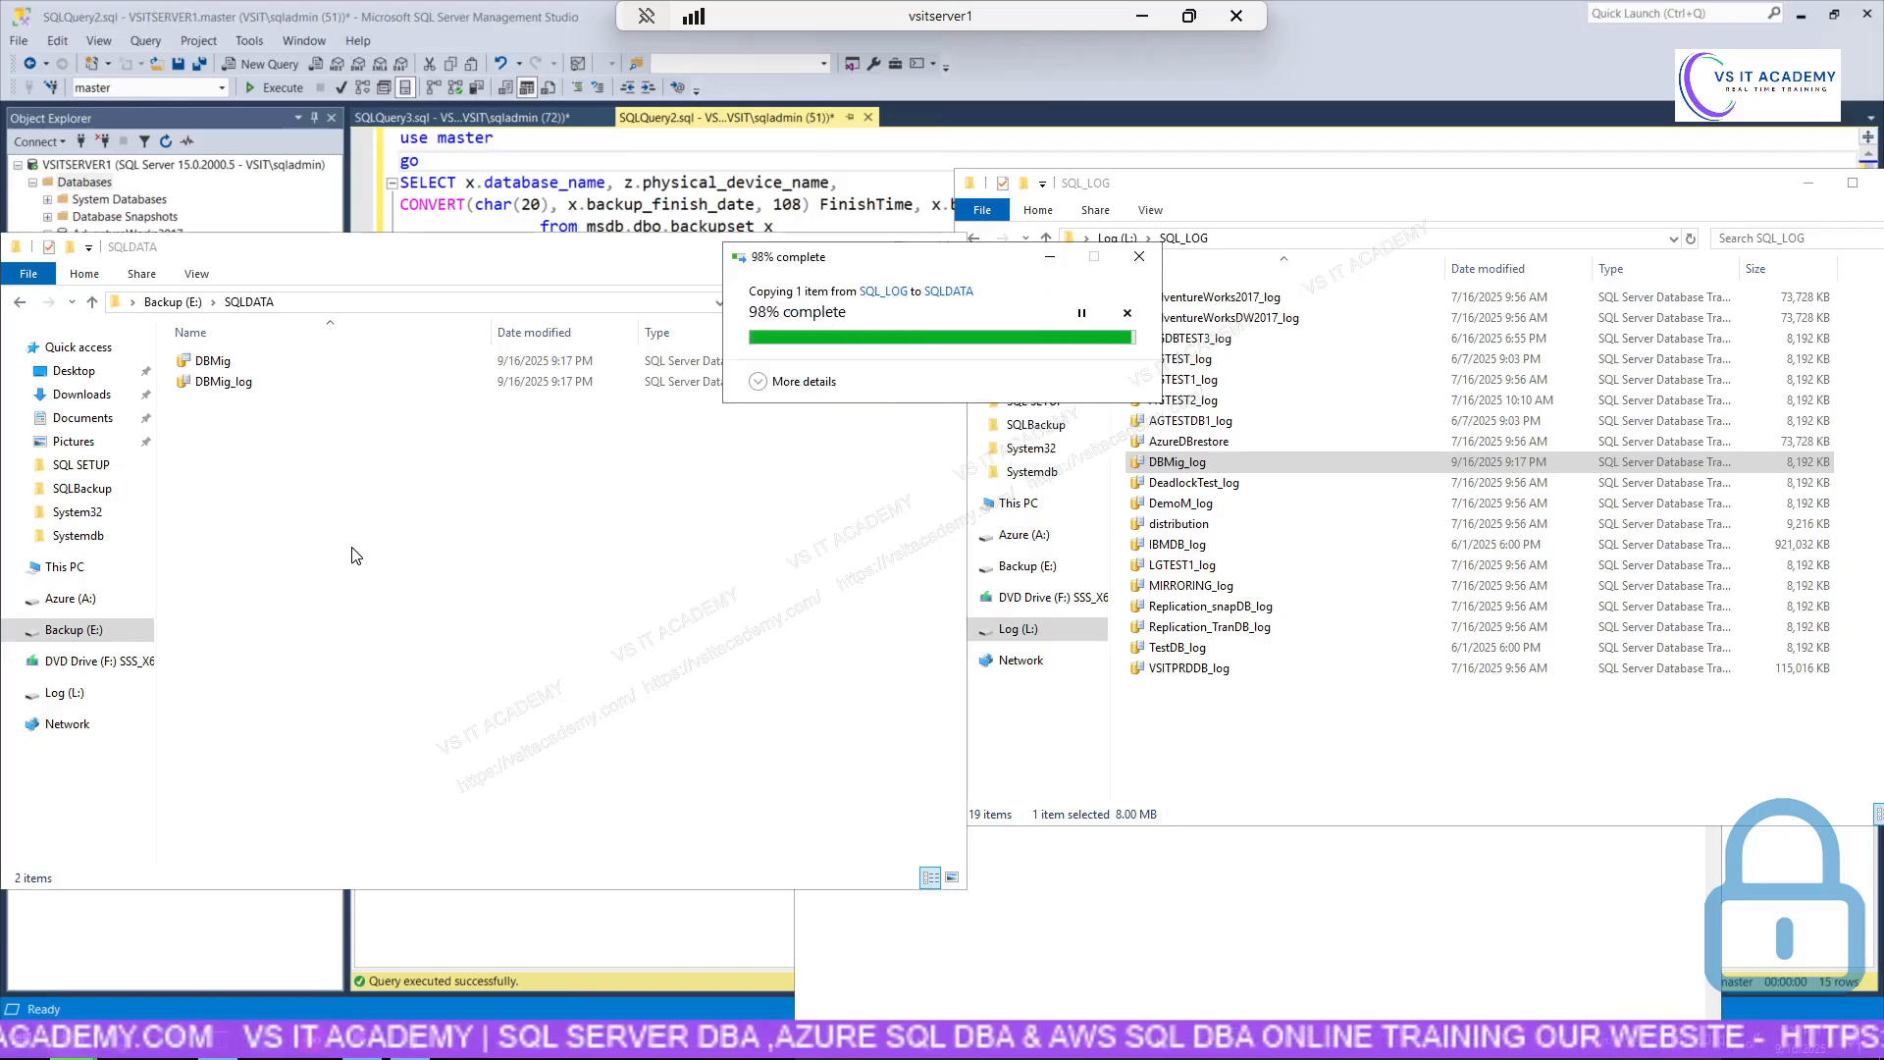
Switch to Canva and add the line "Note: Don't use CUT and Paste, only use Copy option" below Step4.
left_click(1142, 17)
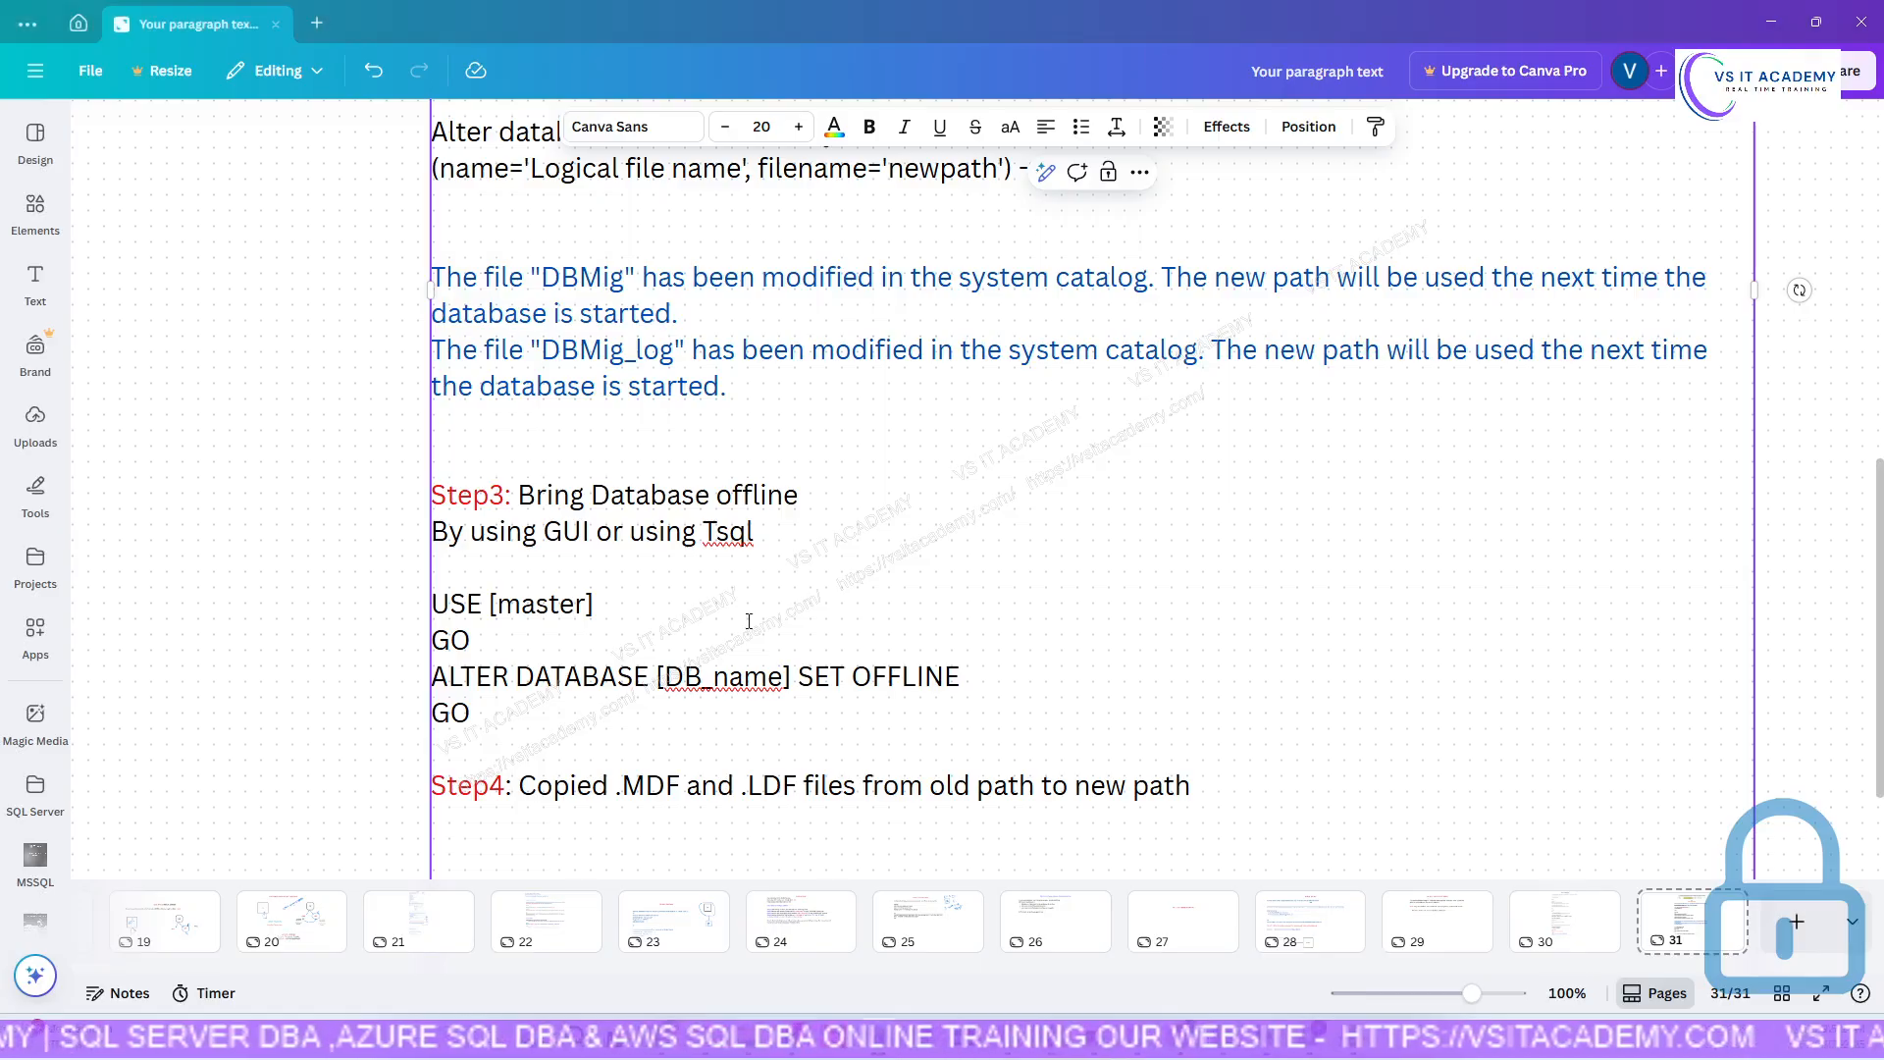
scroll(749, 622, "down", 1)
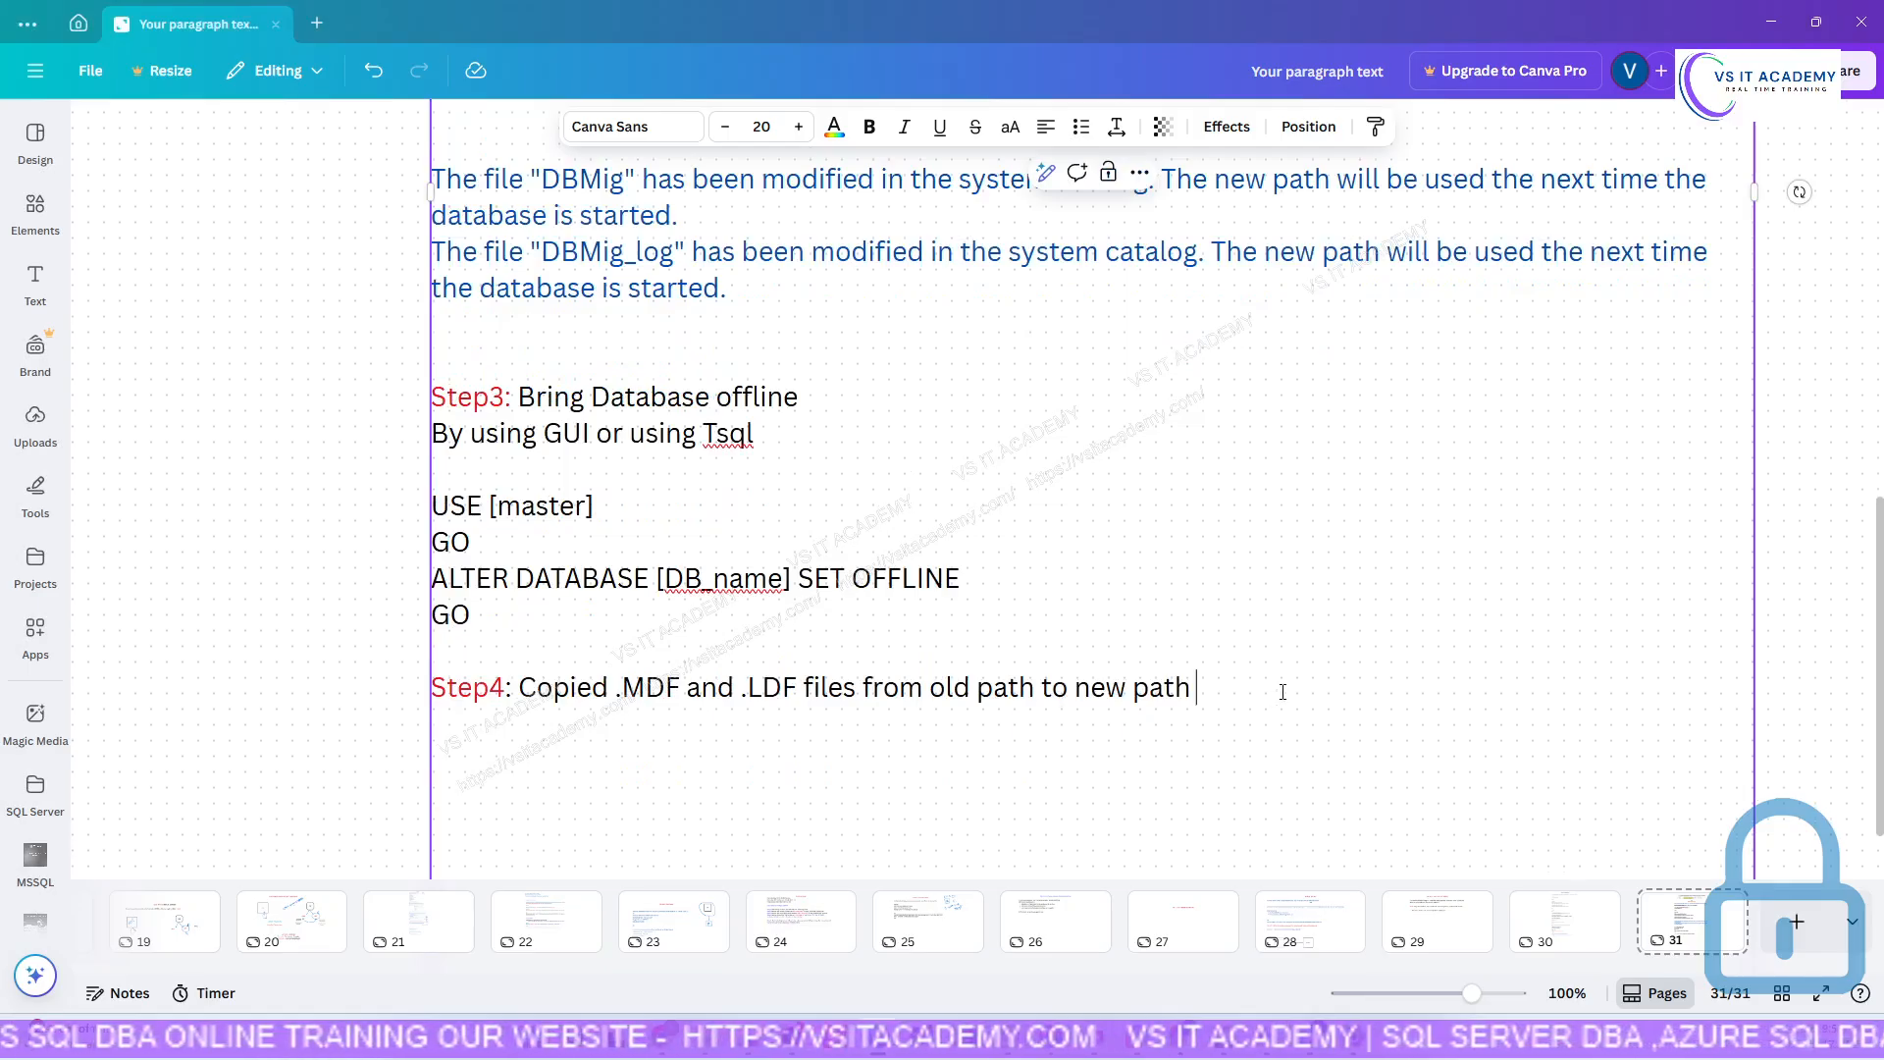
key("Return")
type("Note")
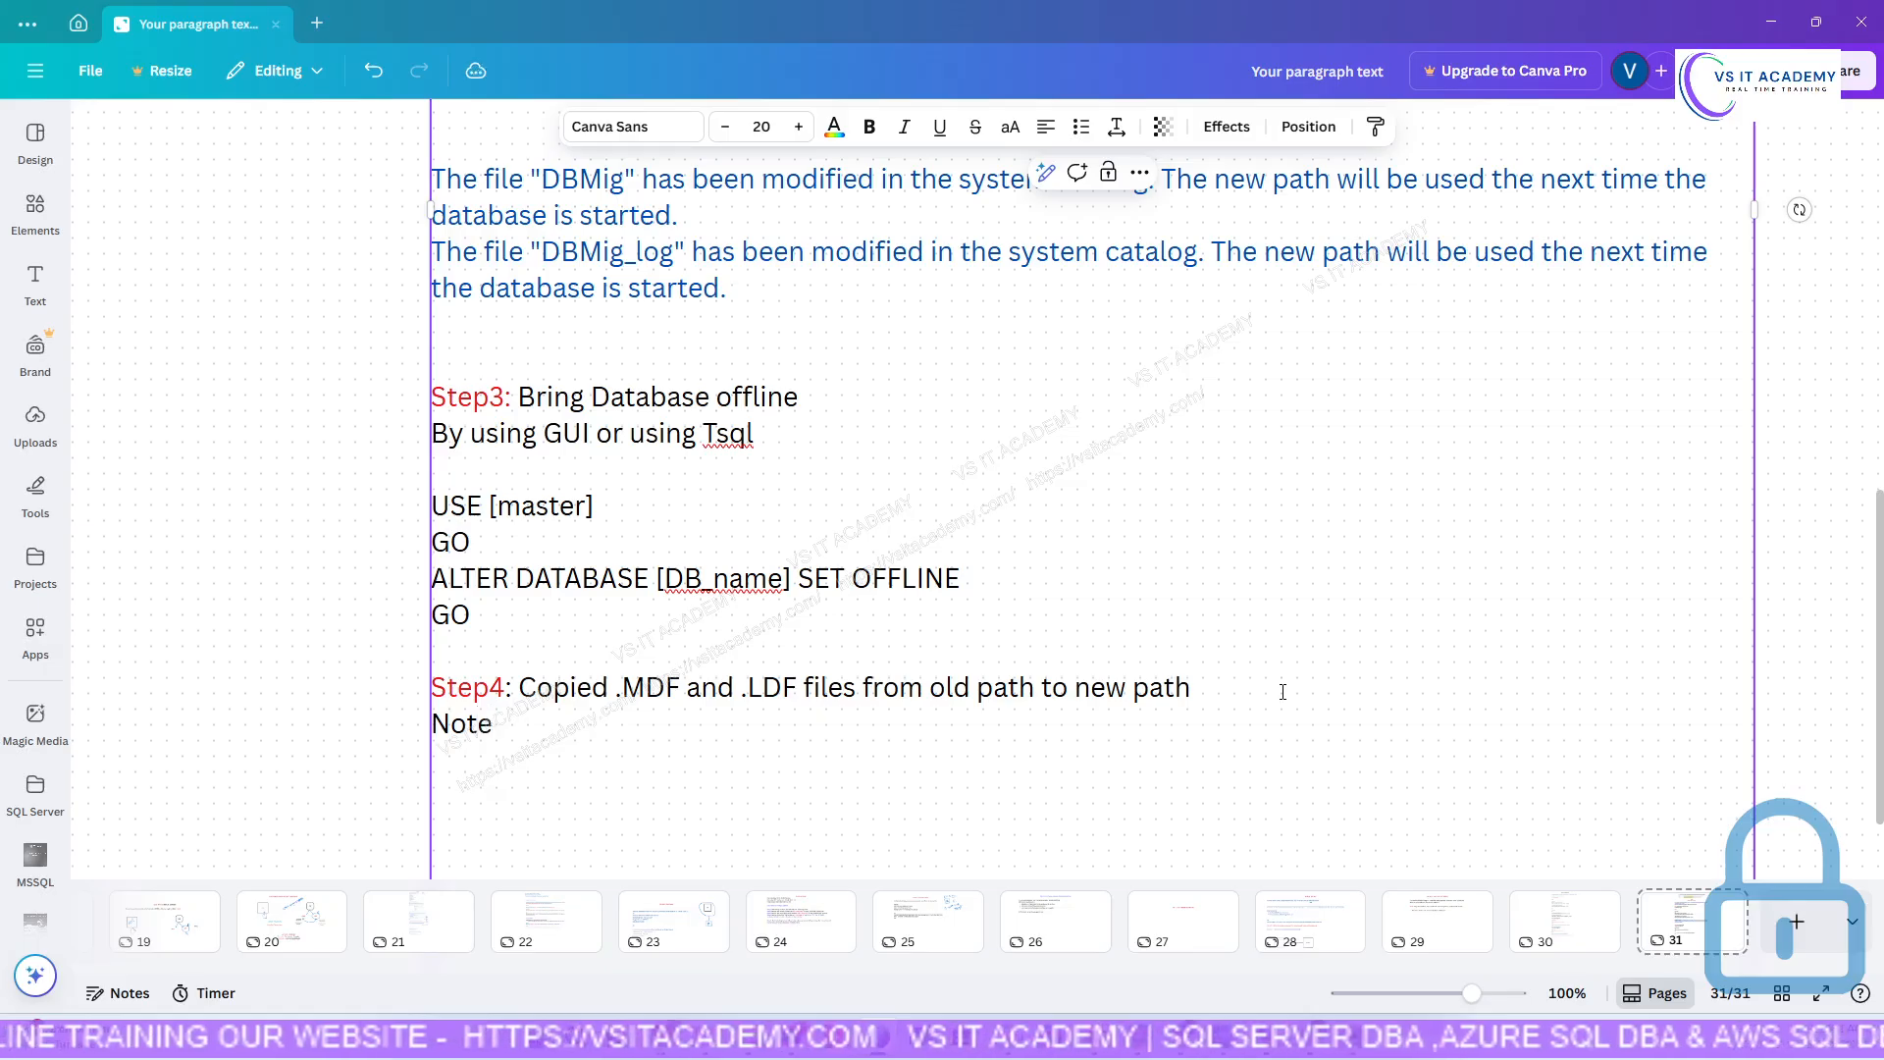
type(": Do")
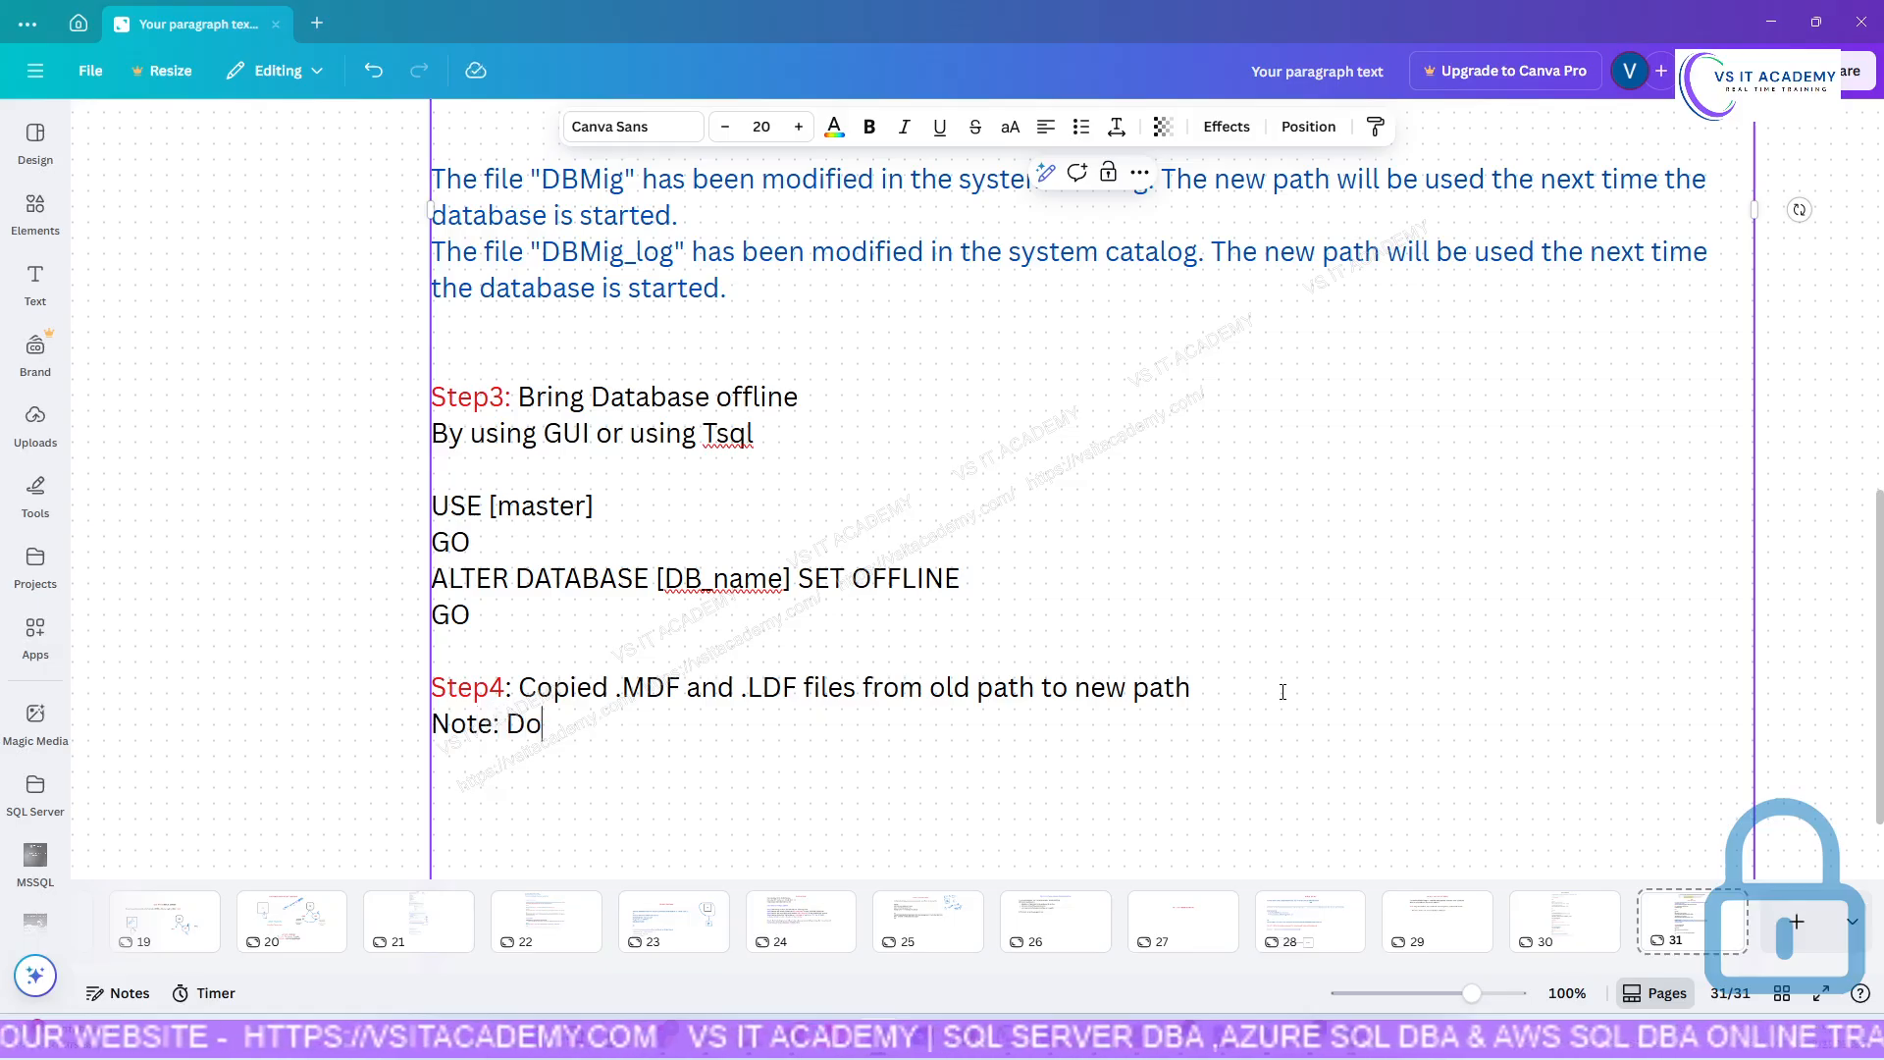
type("n't ")
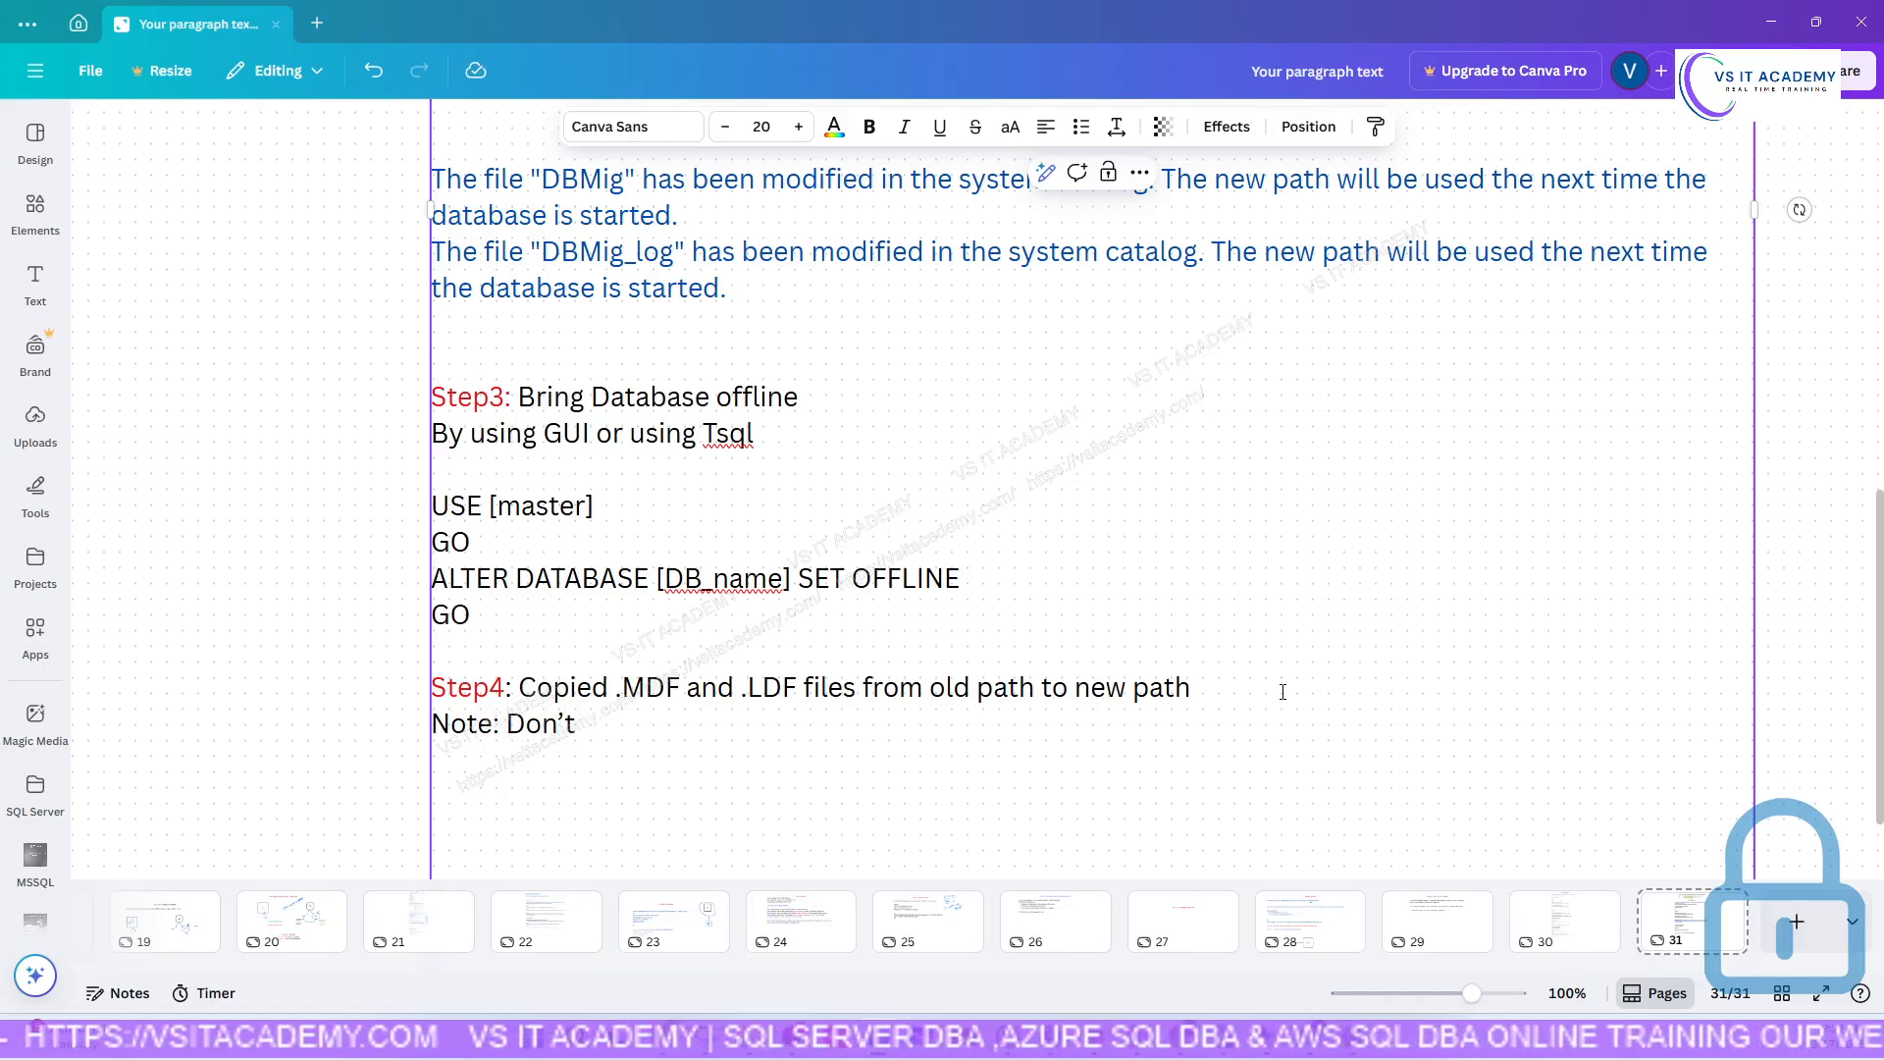
type("use Cu")
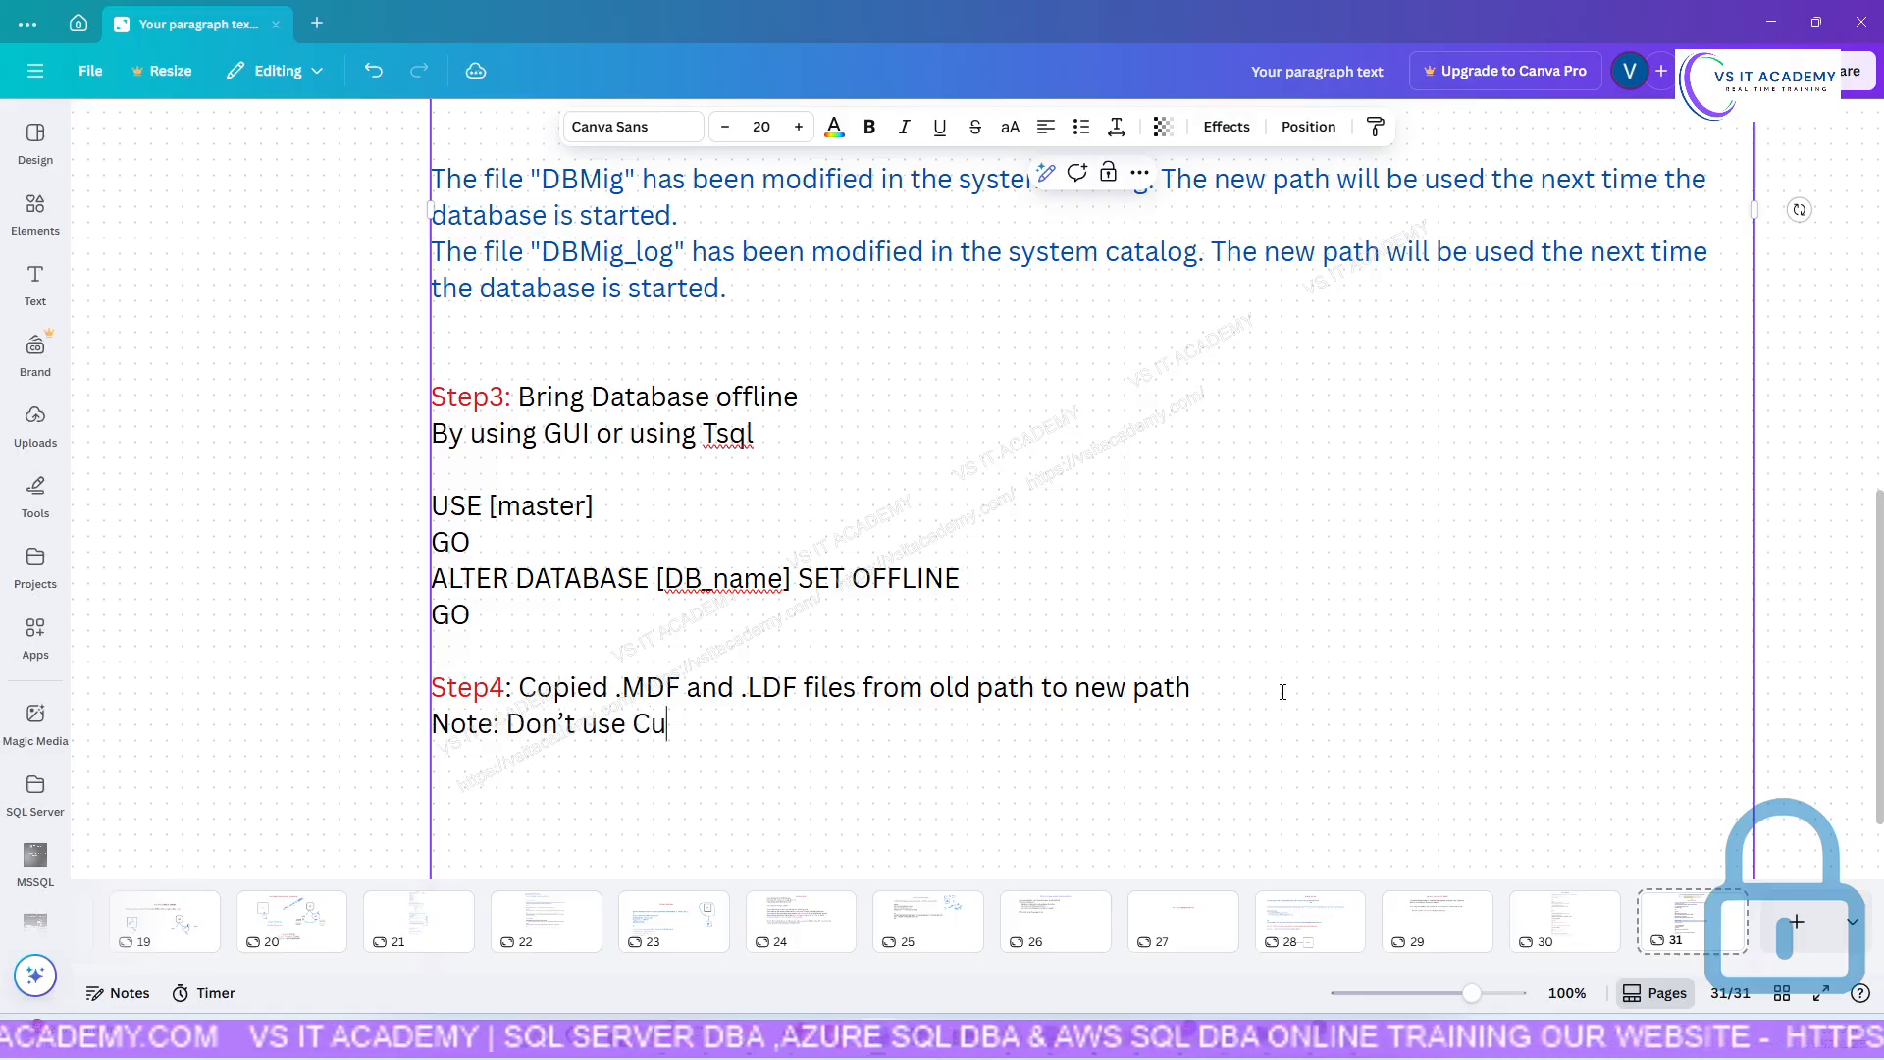
key("BackSpace")
key("BackSpace")
type("CUT ")
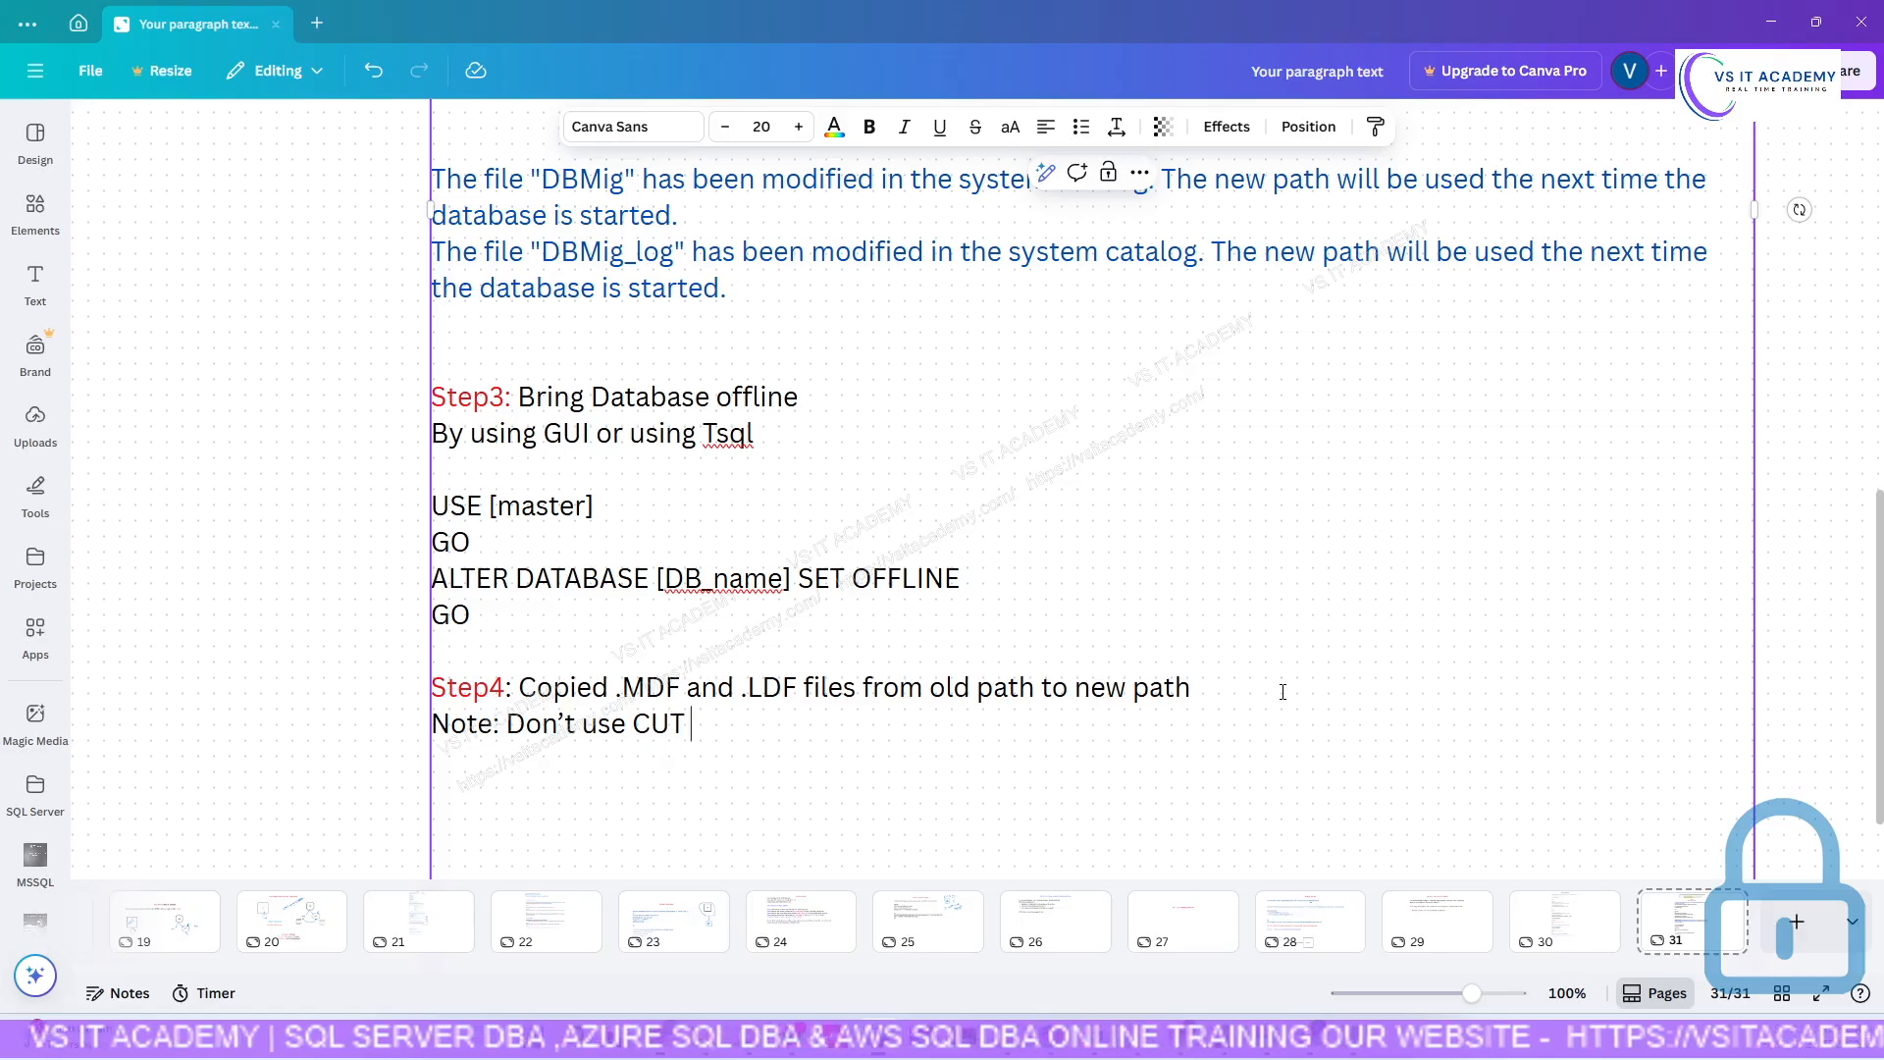
type("and Paste")
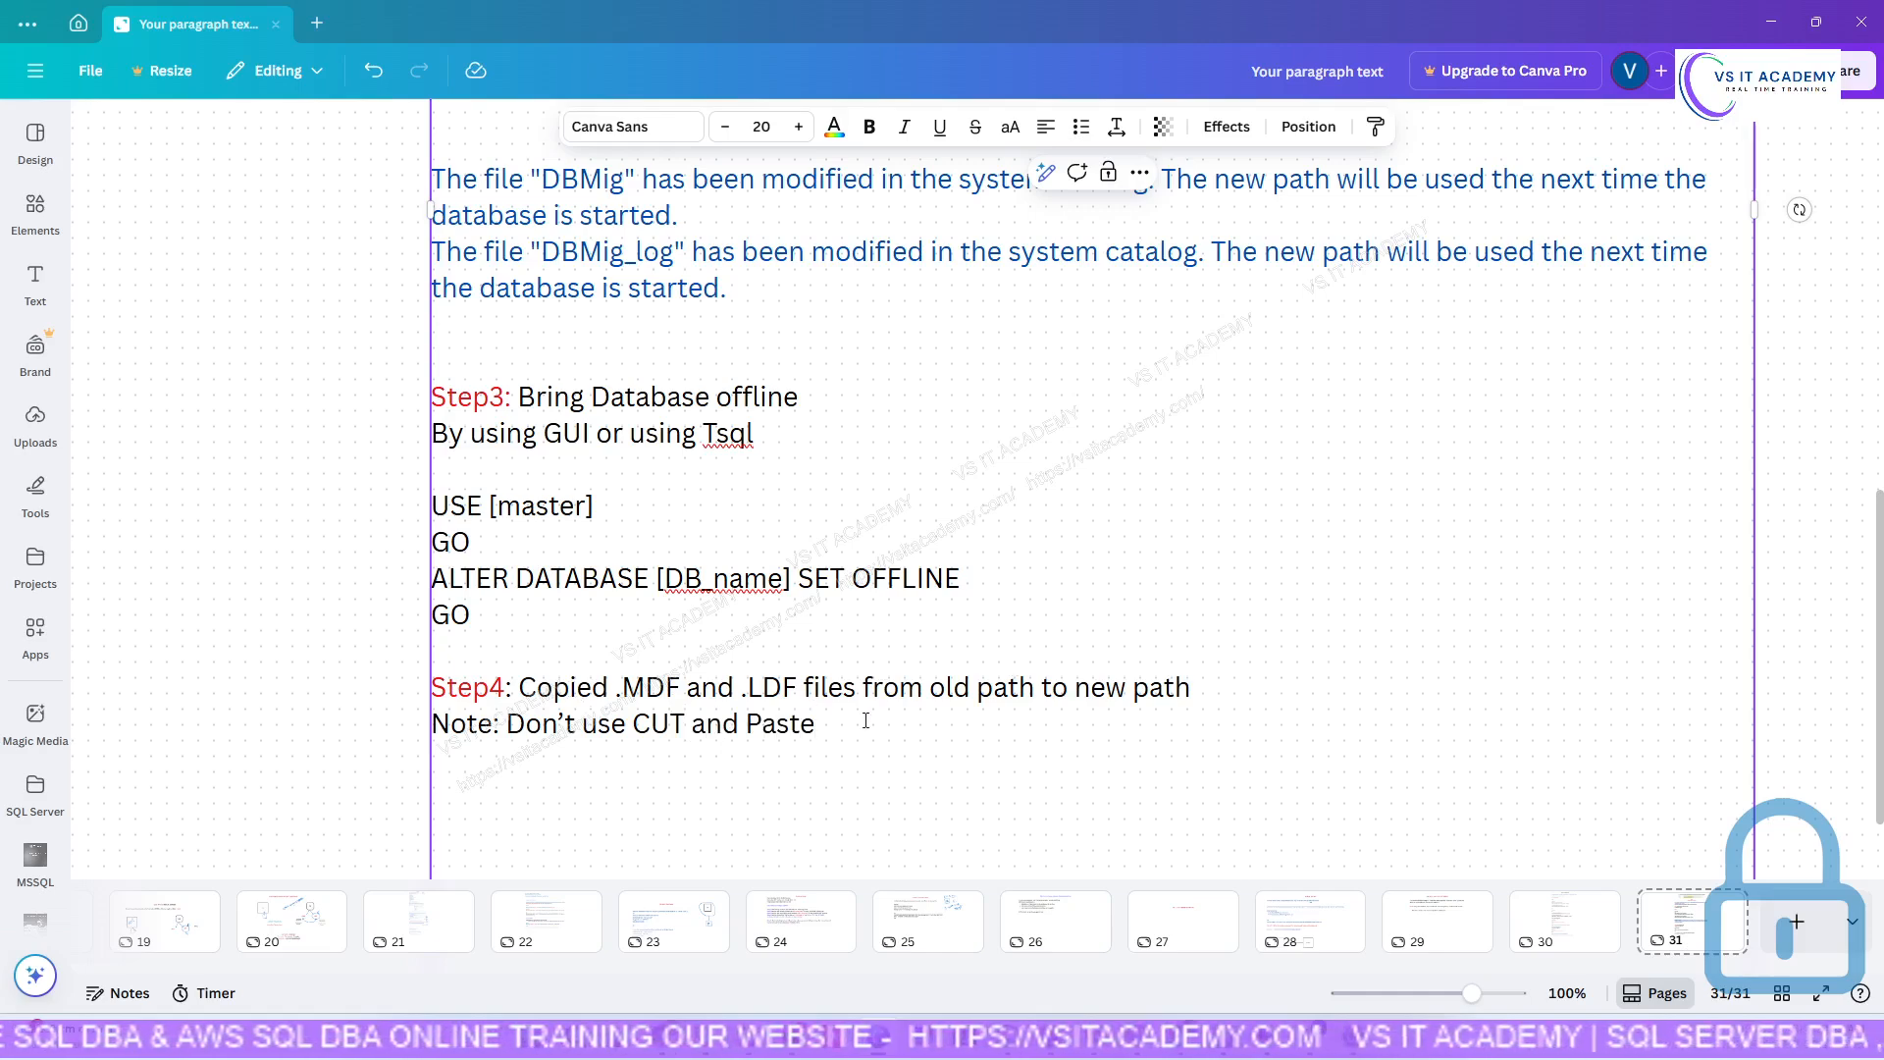
type(", onl")
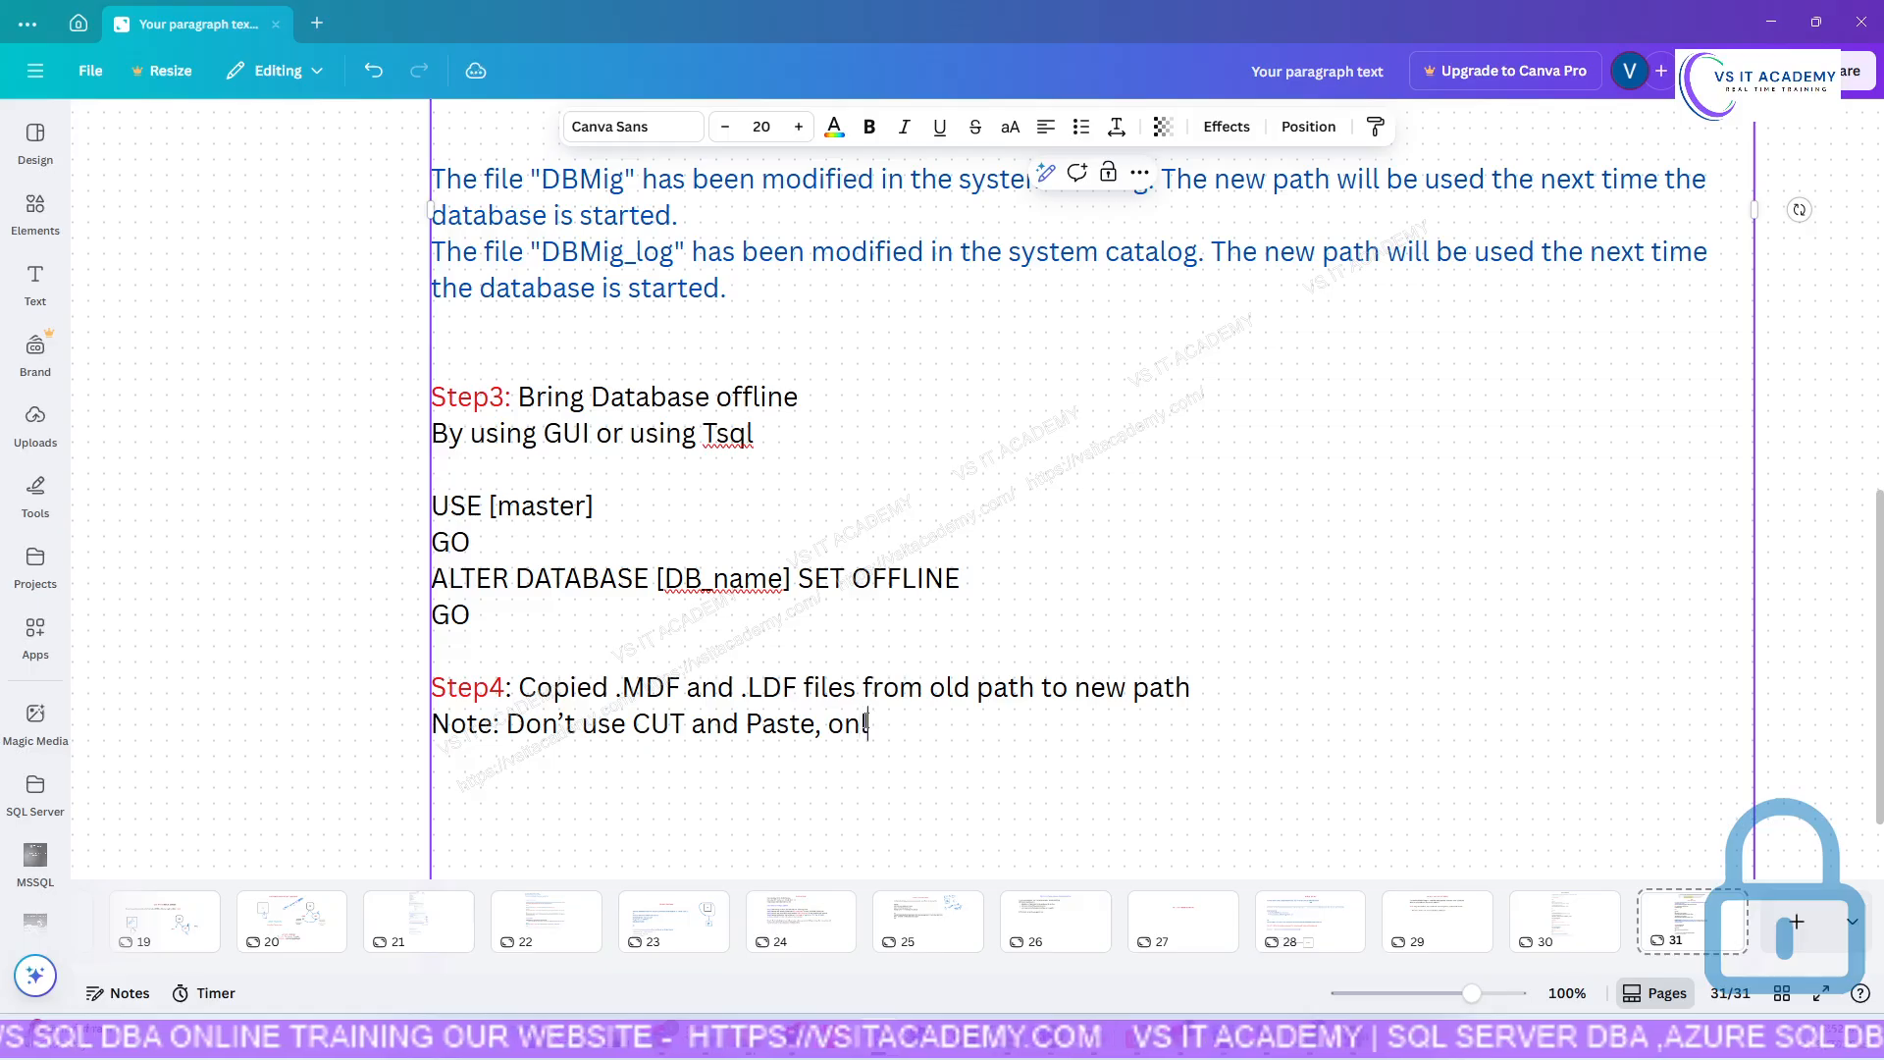
type("y use C")
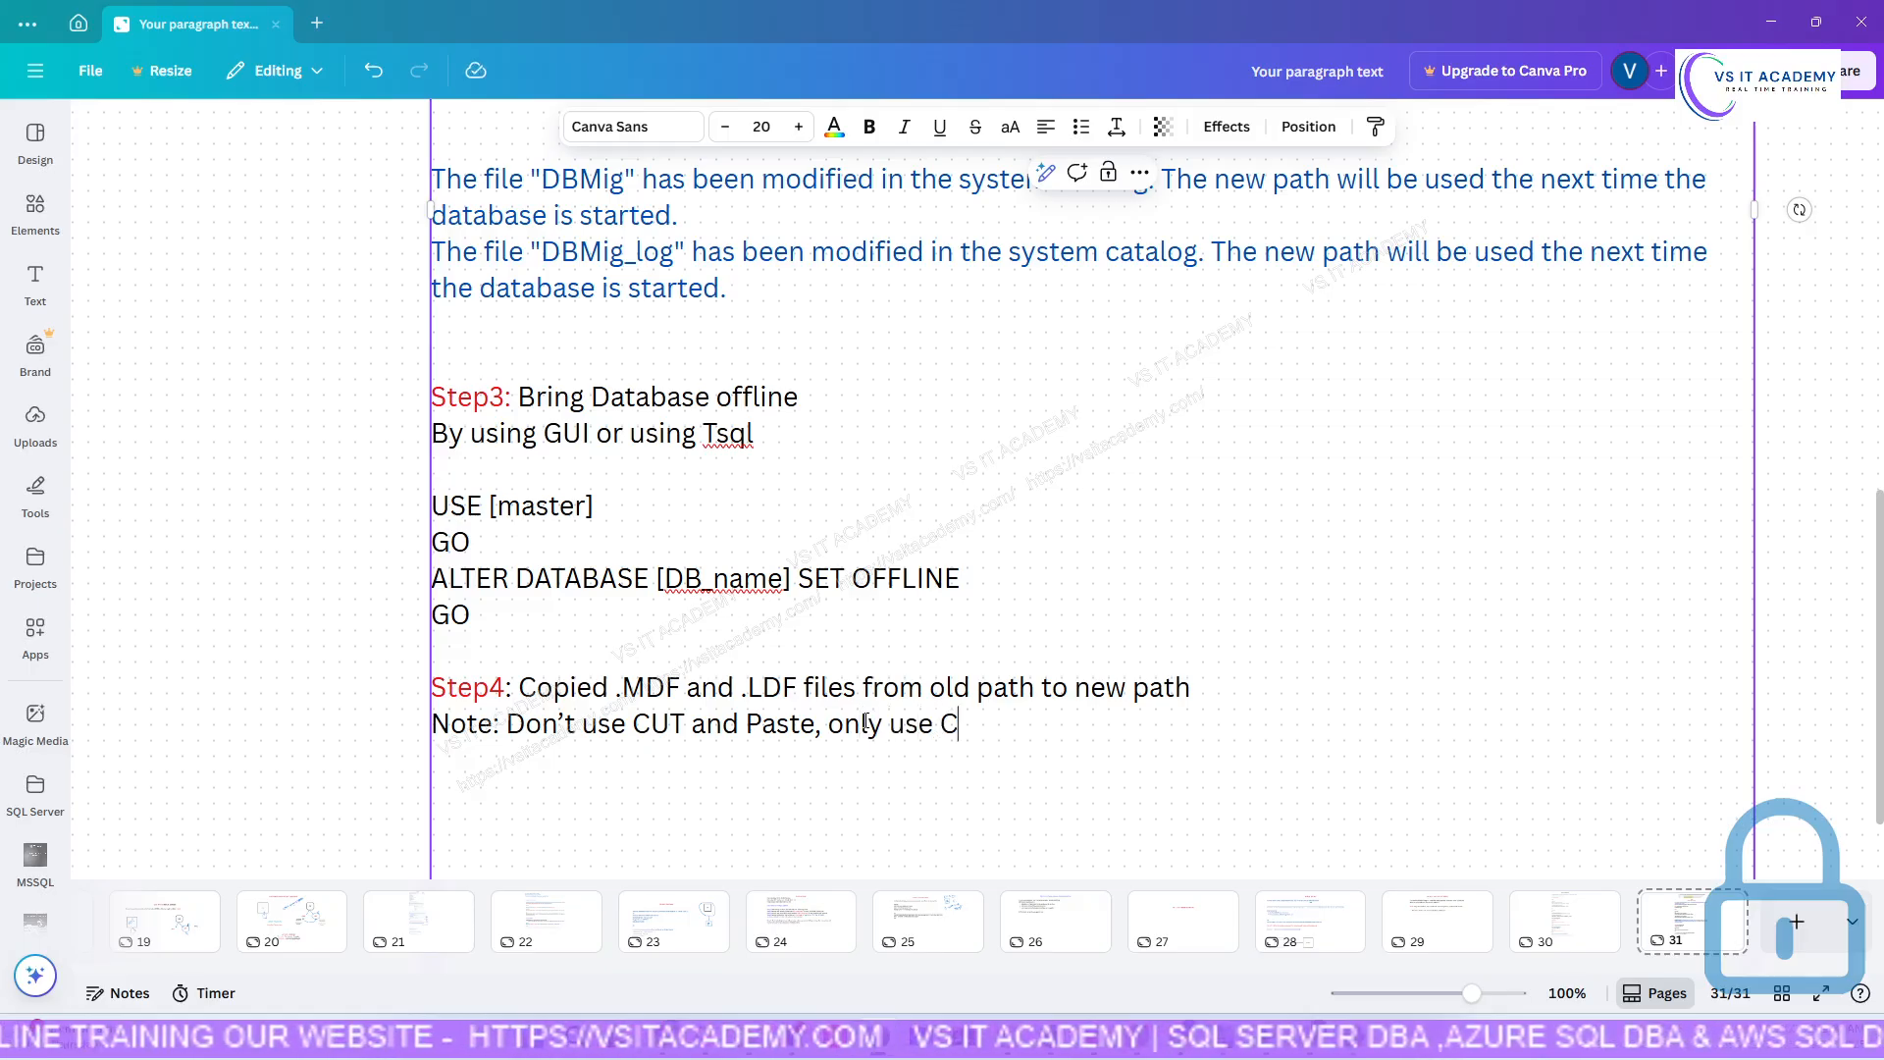
type("opy option")
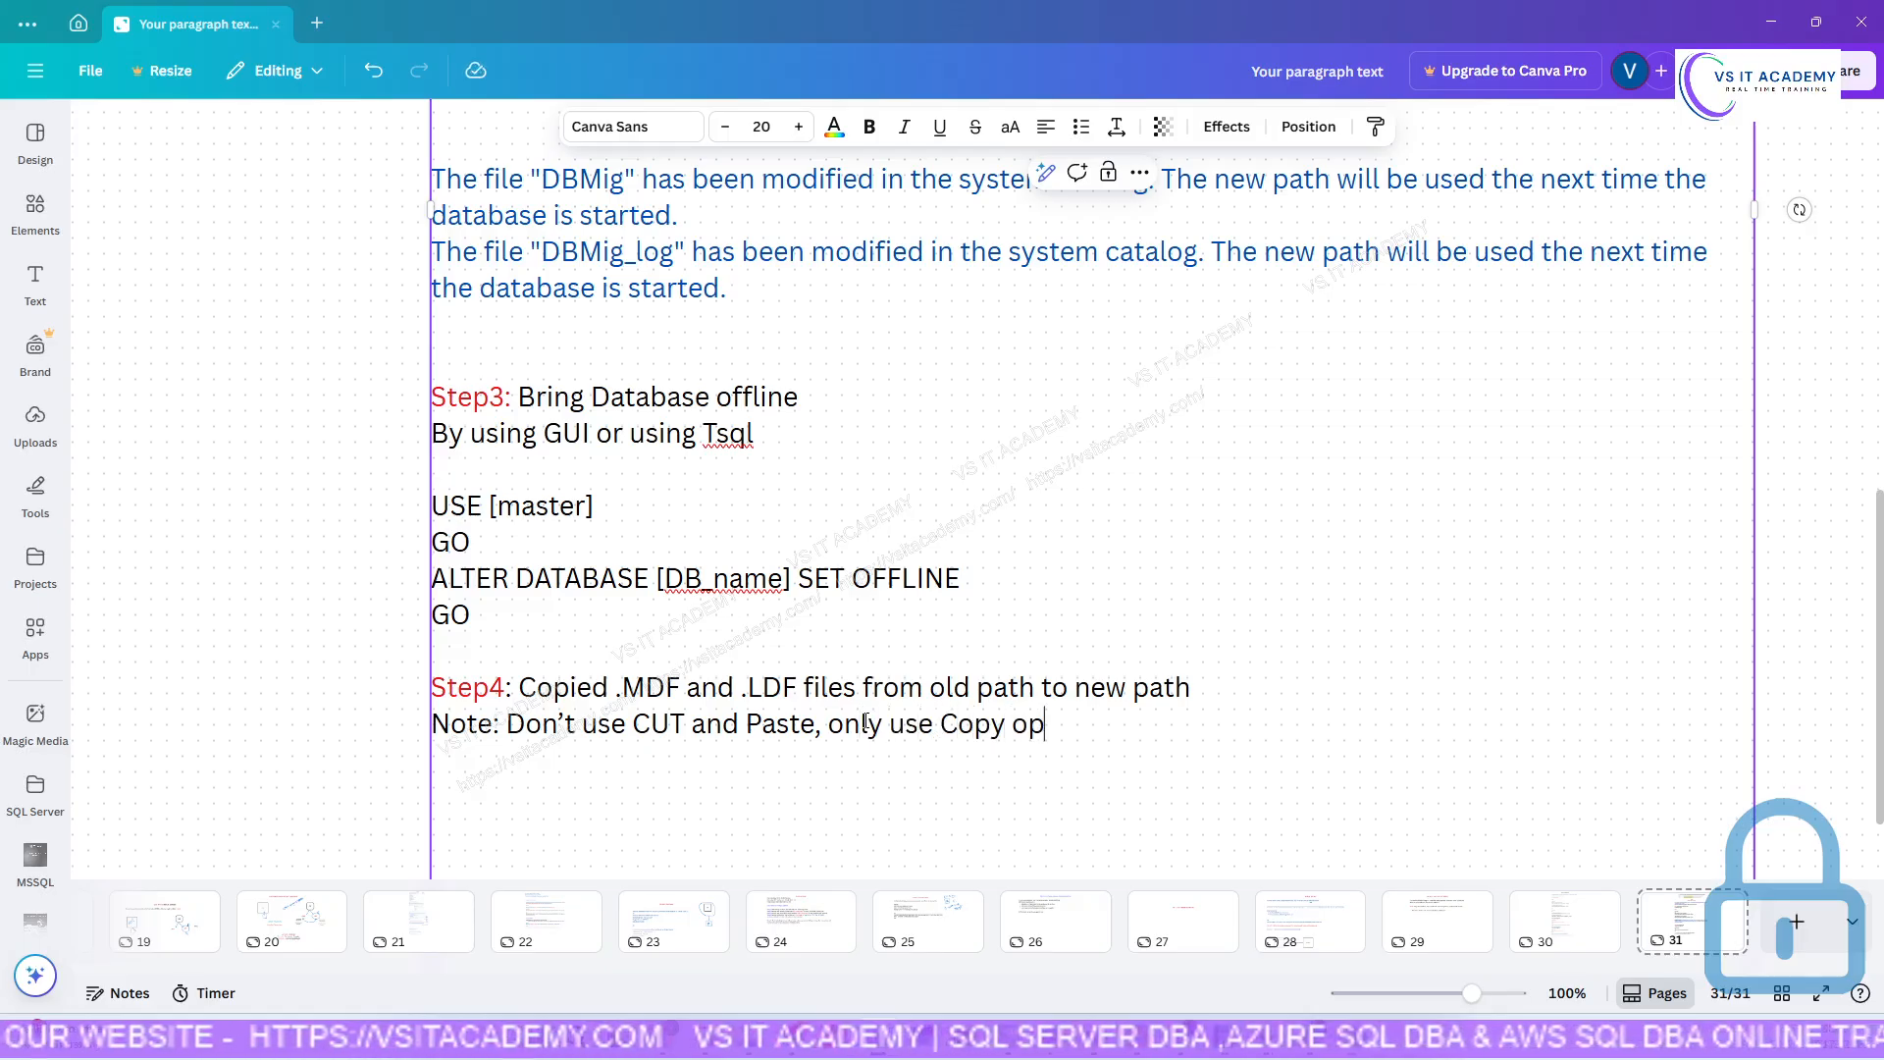
Return to the vsitserver1 session and review the original DBMig_log in L:\SQL_LOG and its cut and copy options against E:\SQLDATA.
left_click(1305, 1050)
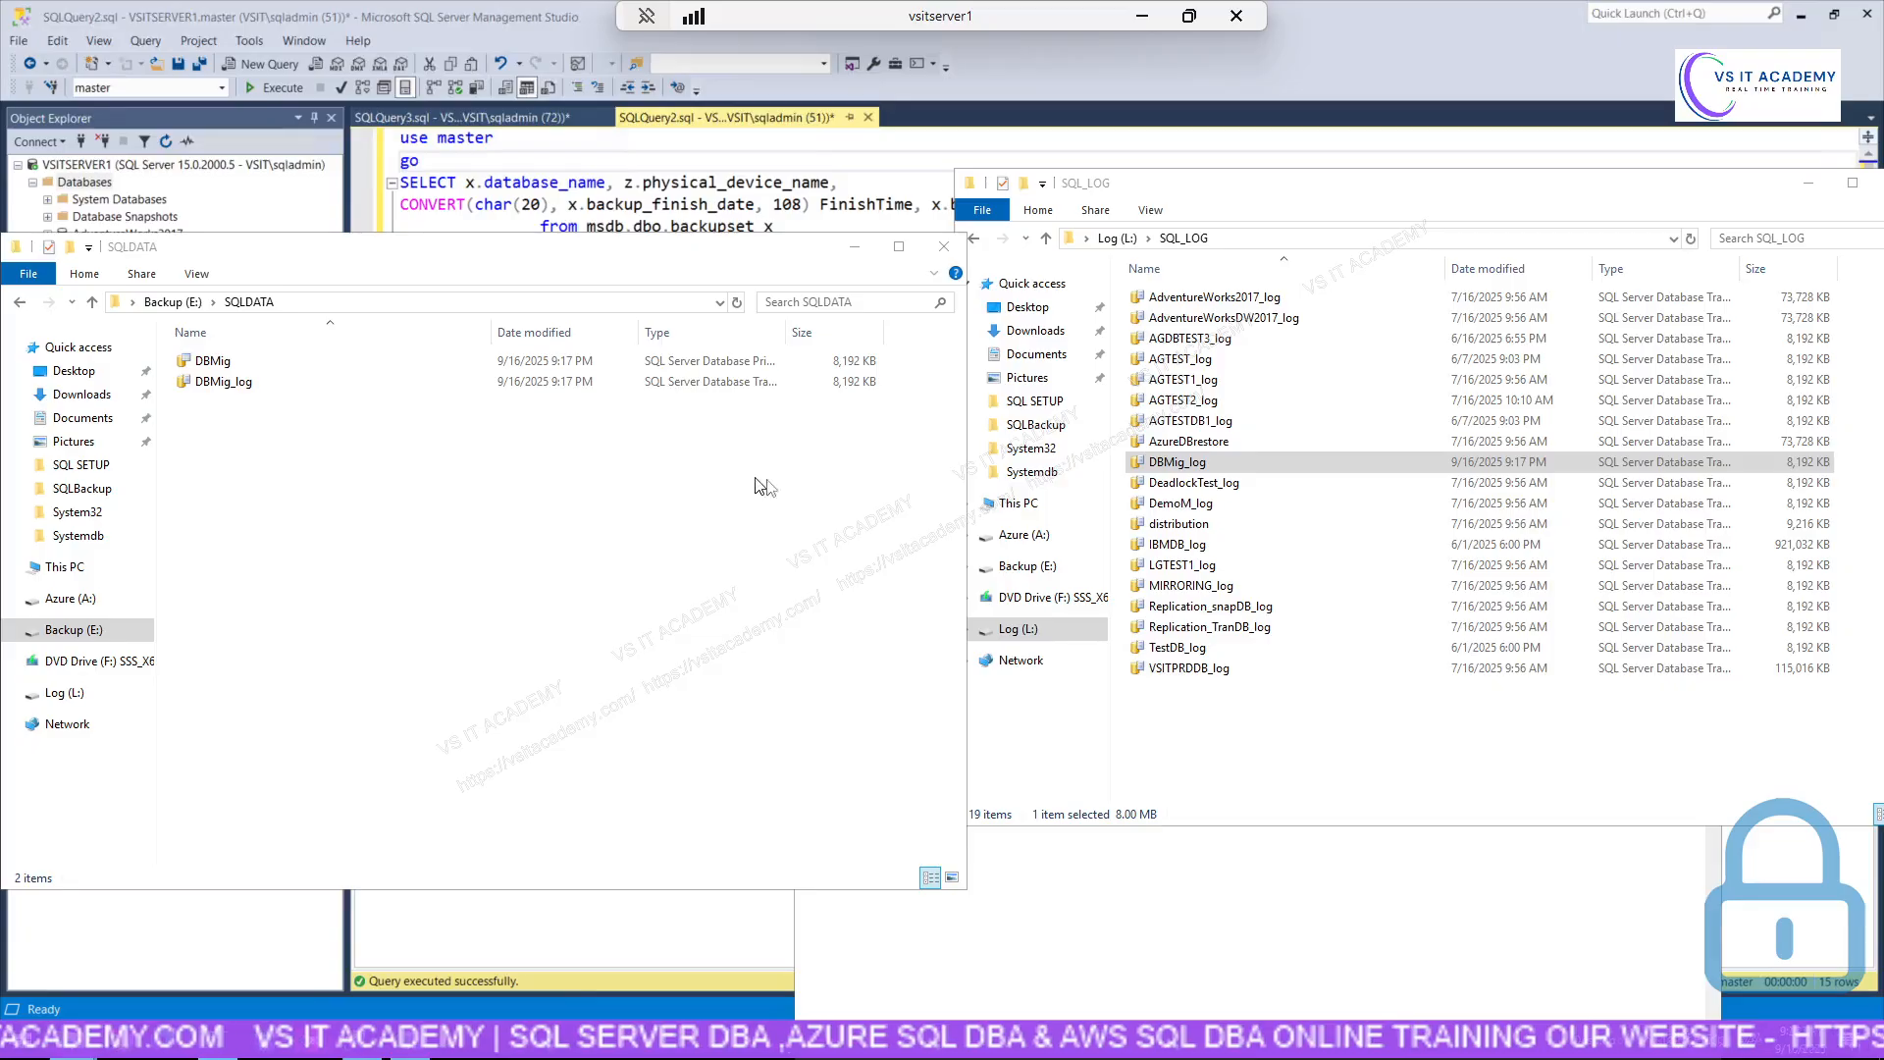
left_click(1185, 465)
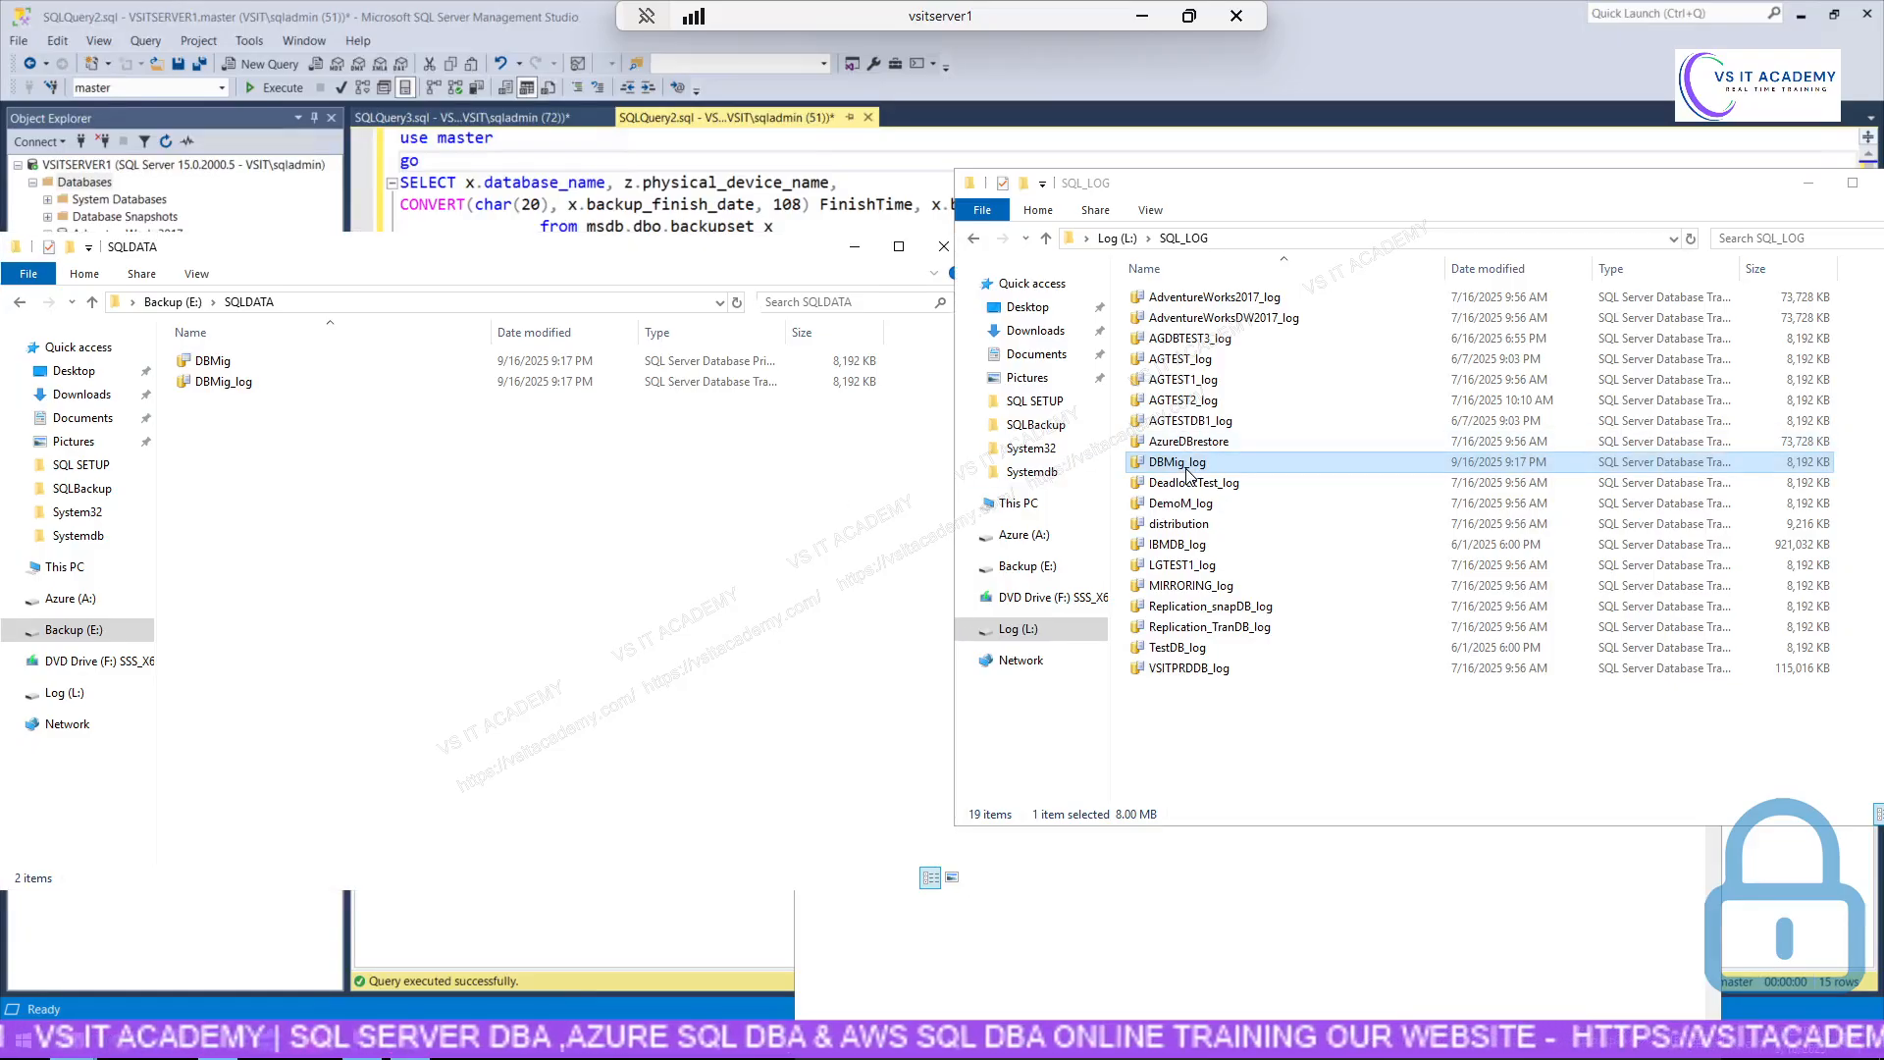
right_click(1188, 471)
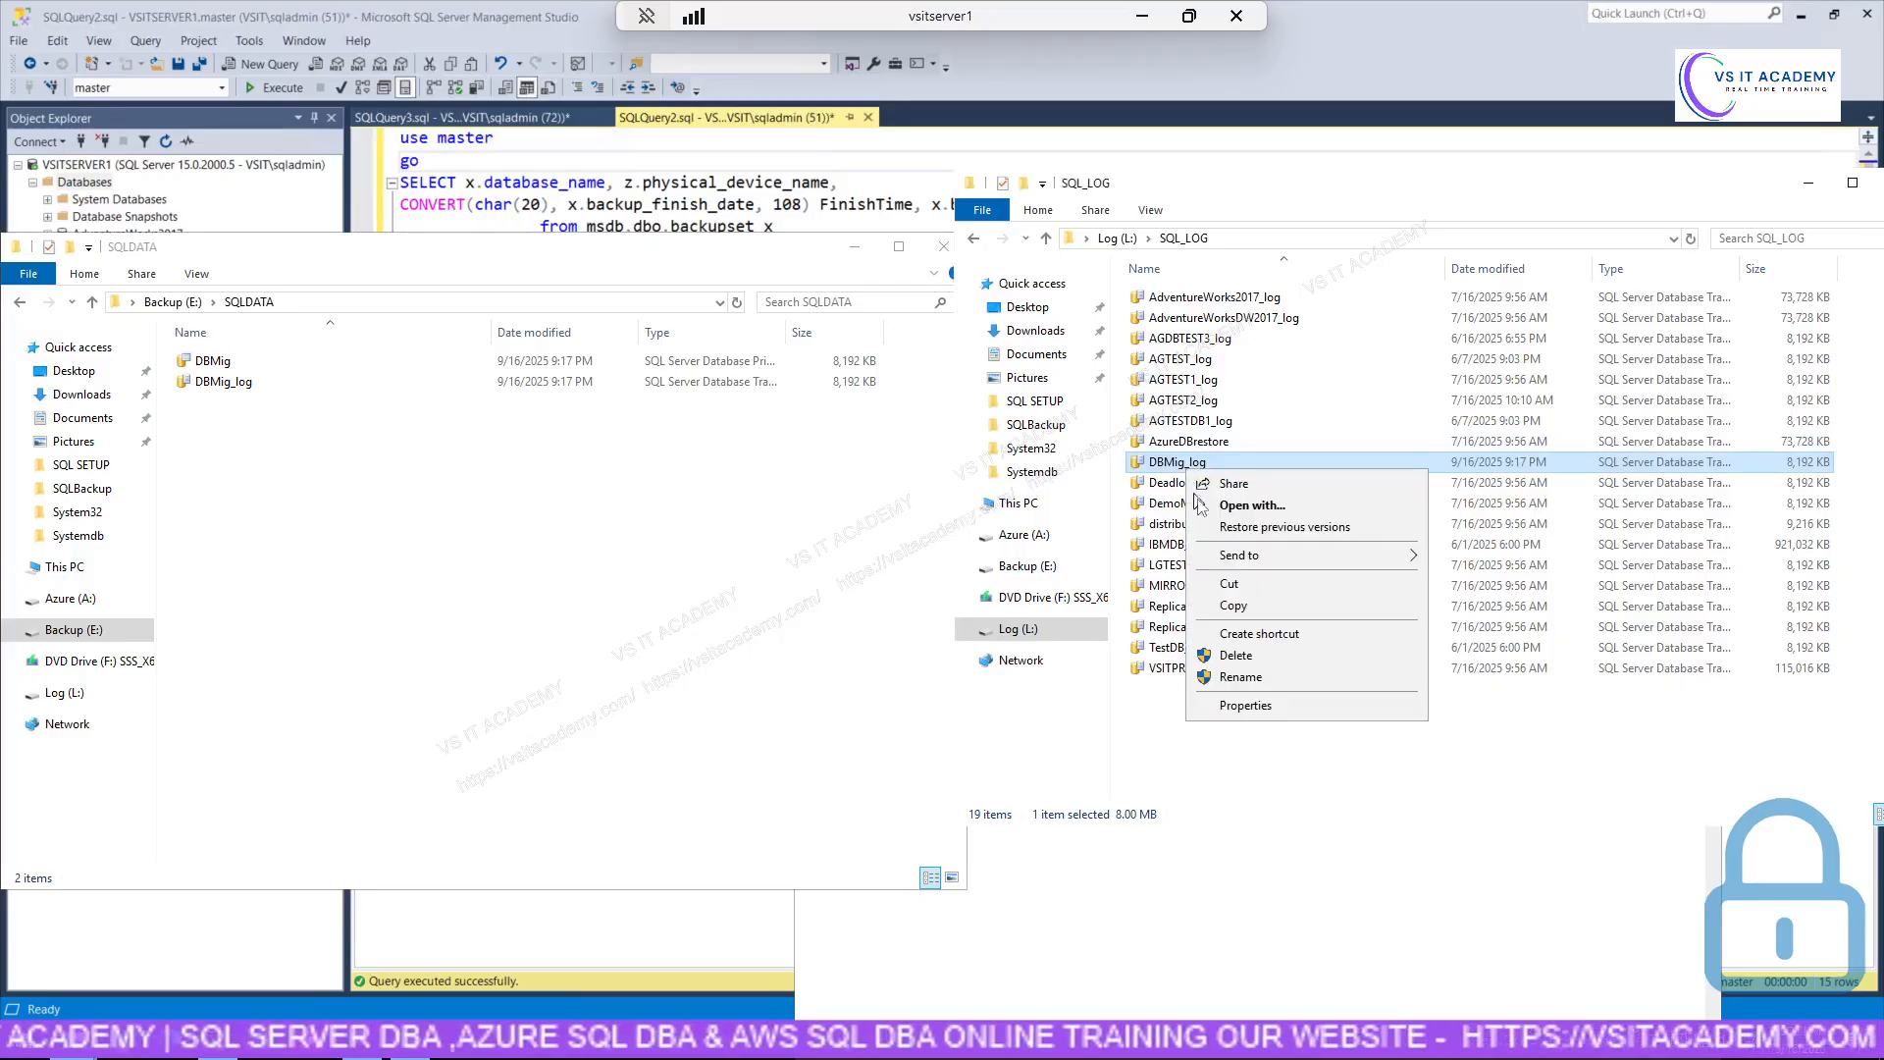
left_click(571, 483)
left_click(1190, 463)
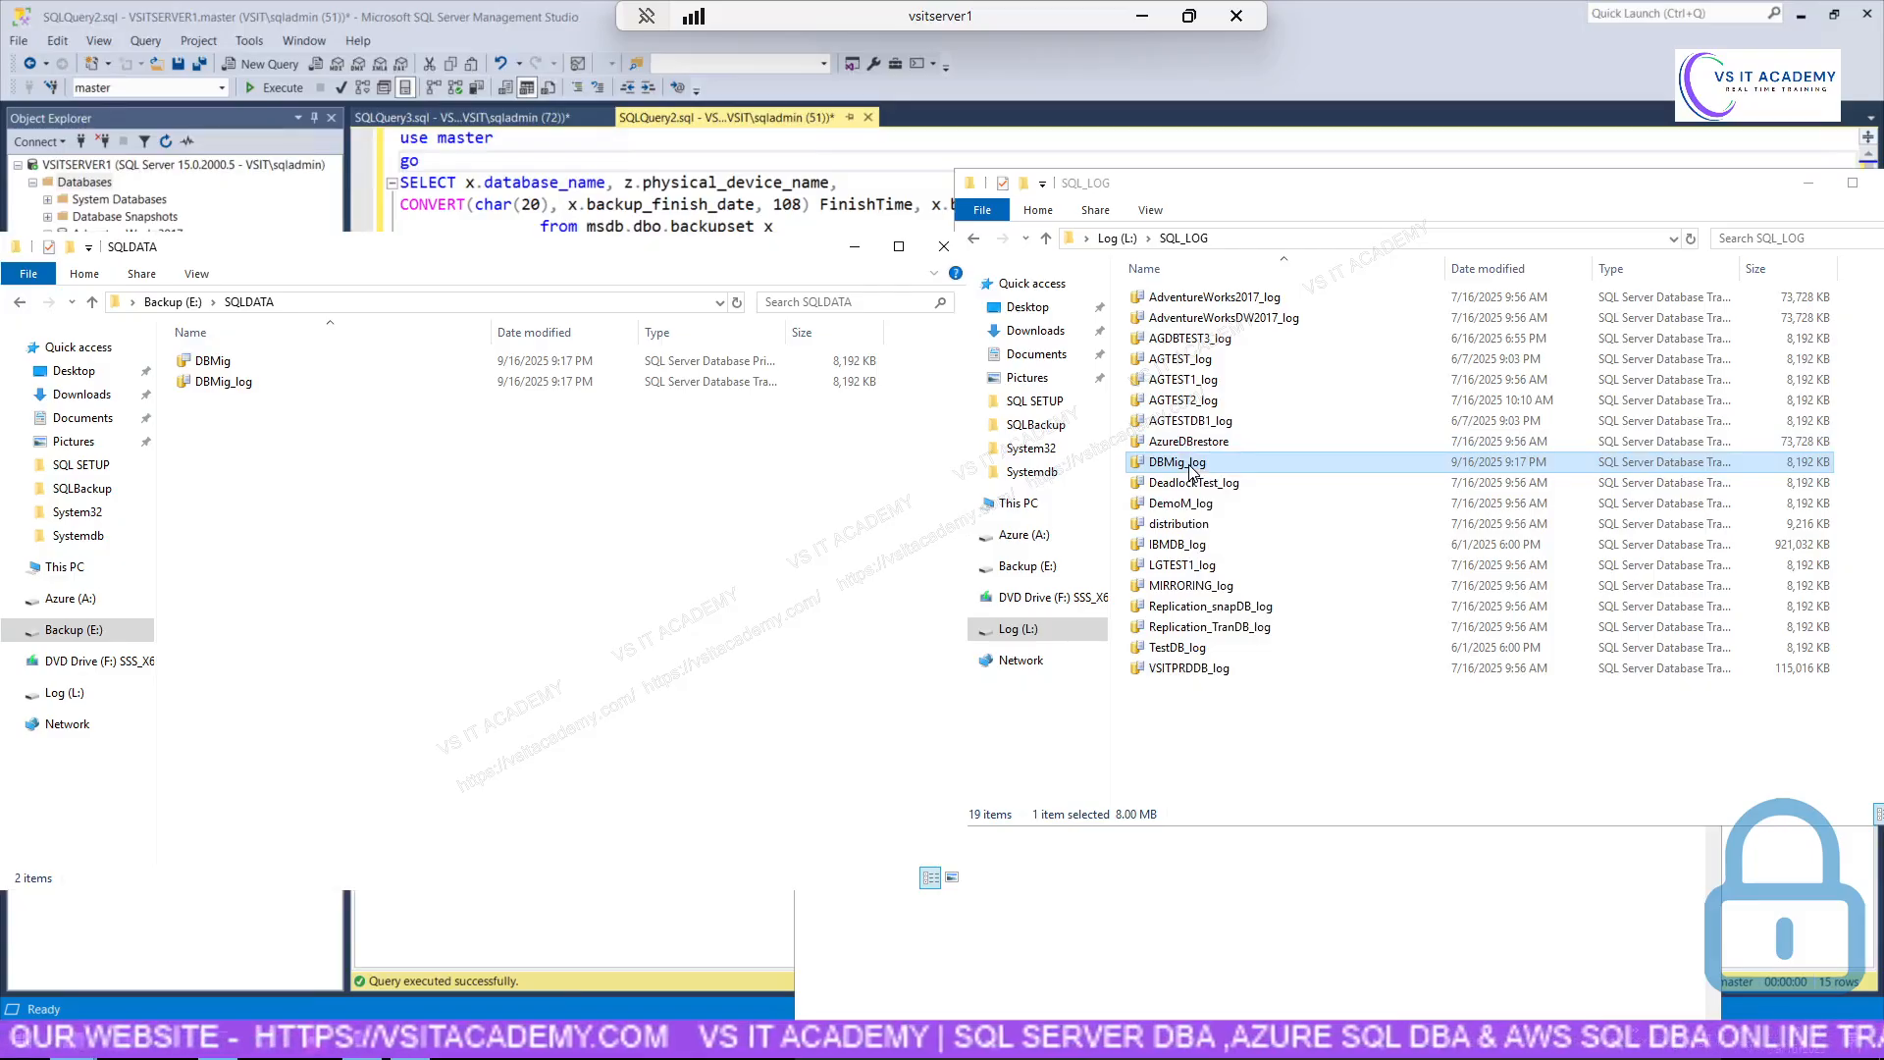
left_click(427, 475)
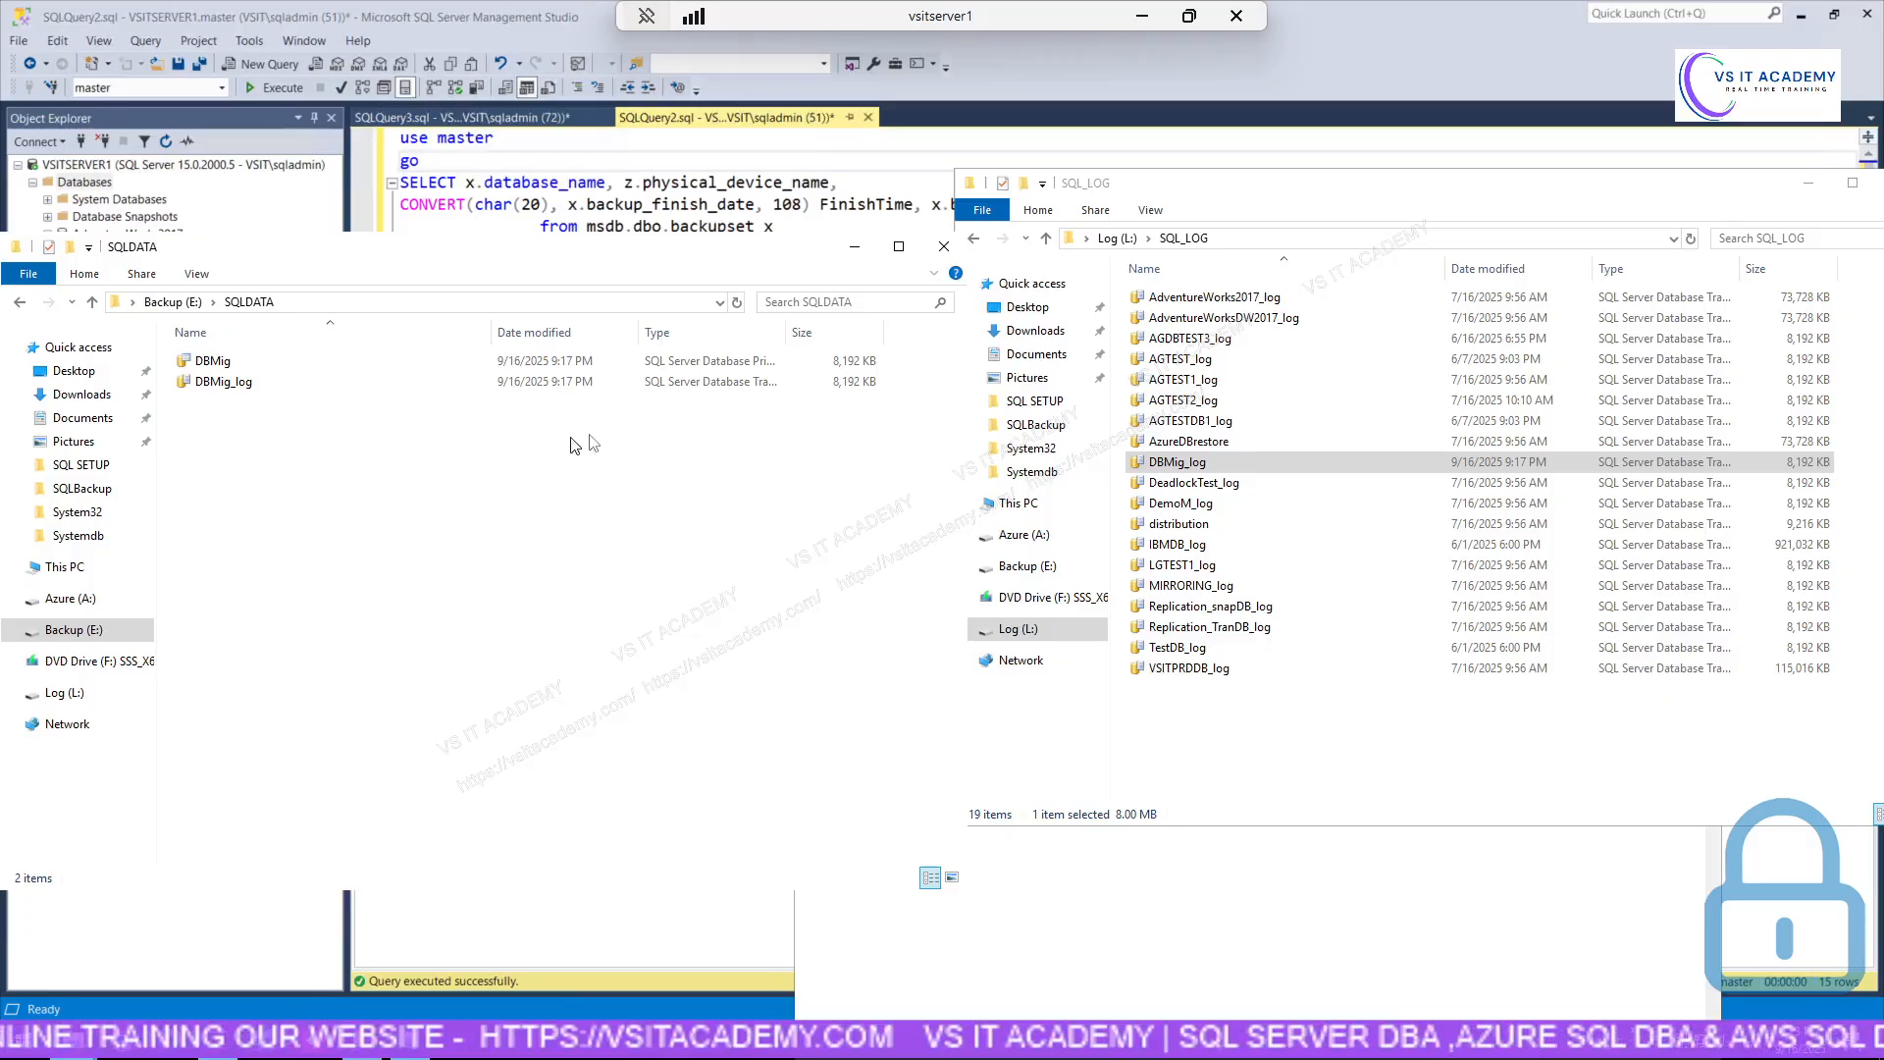
left_click(1302, 461)
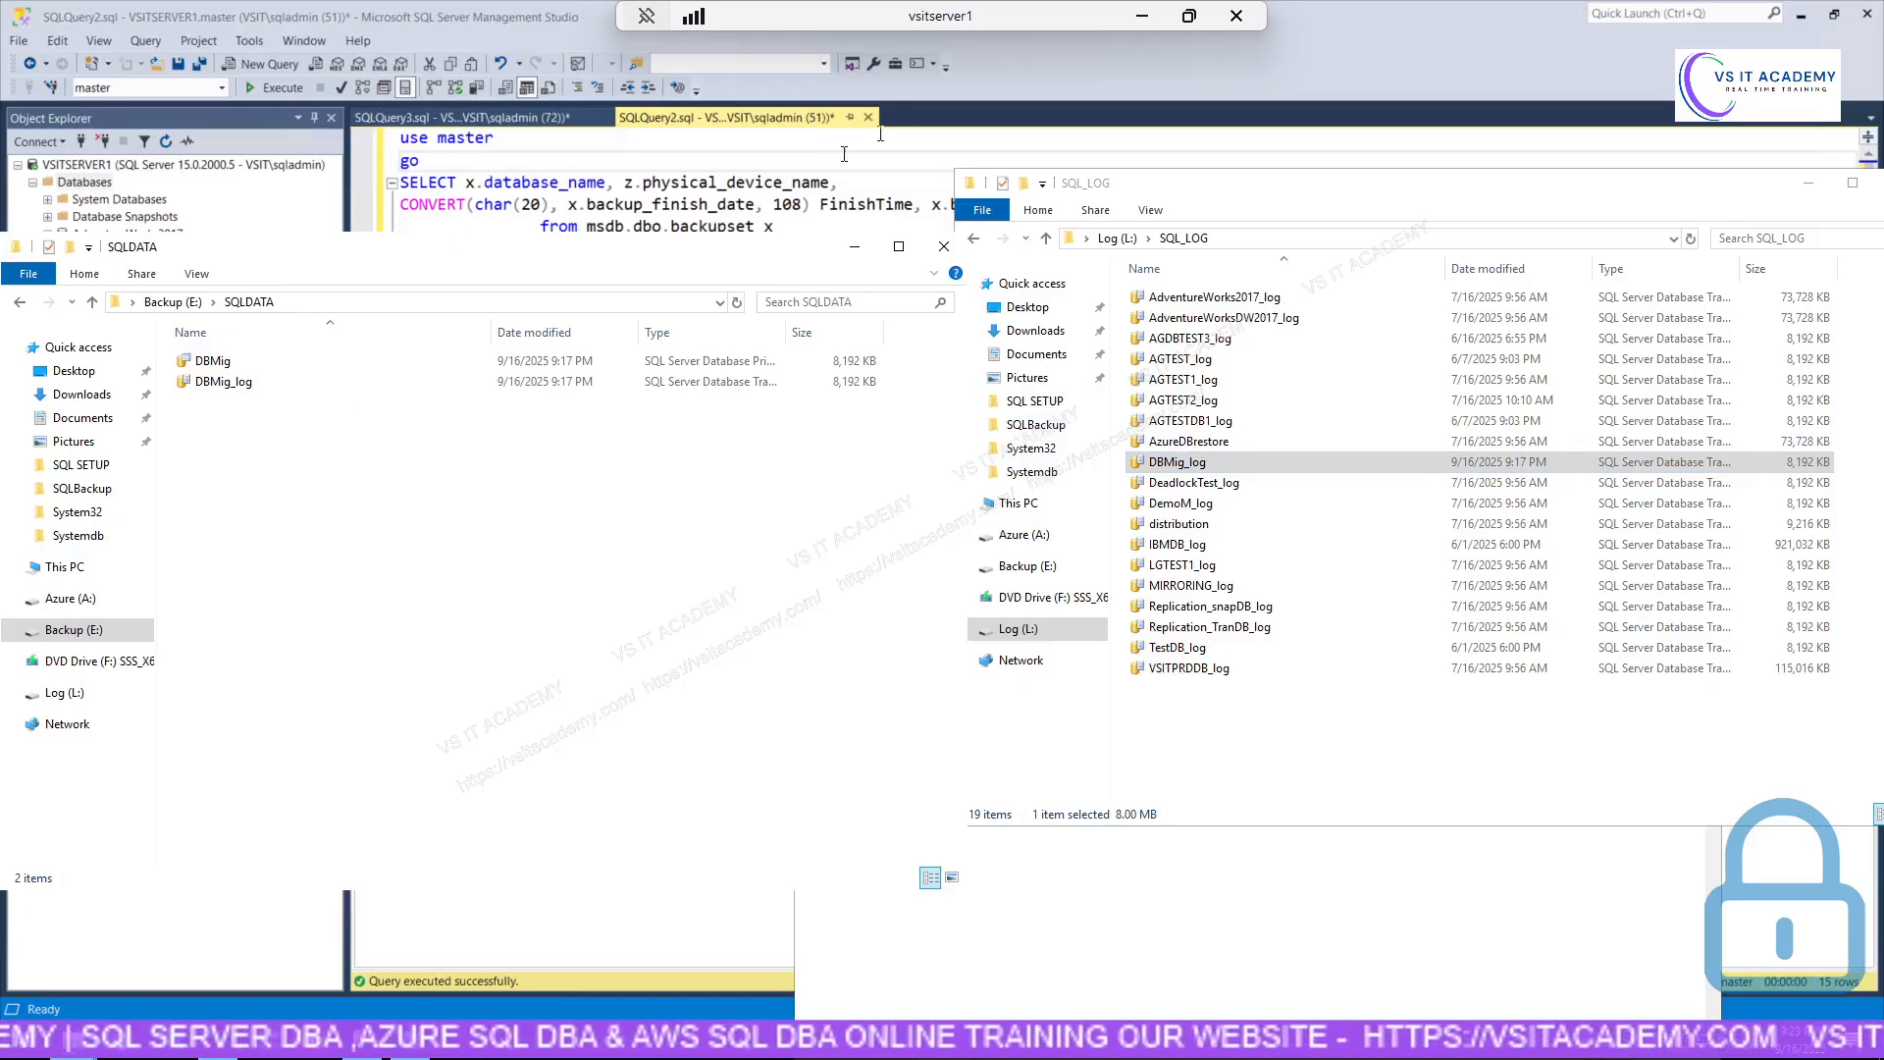
Switch to Canva and copy the "Step 5: Bring Database Online" text with its T-SQL statements from page 30.
left_click(1139, 20)
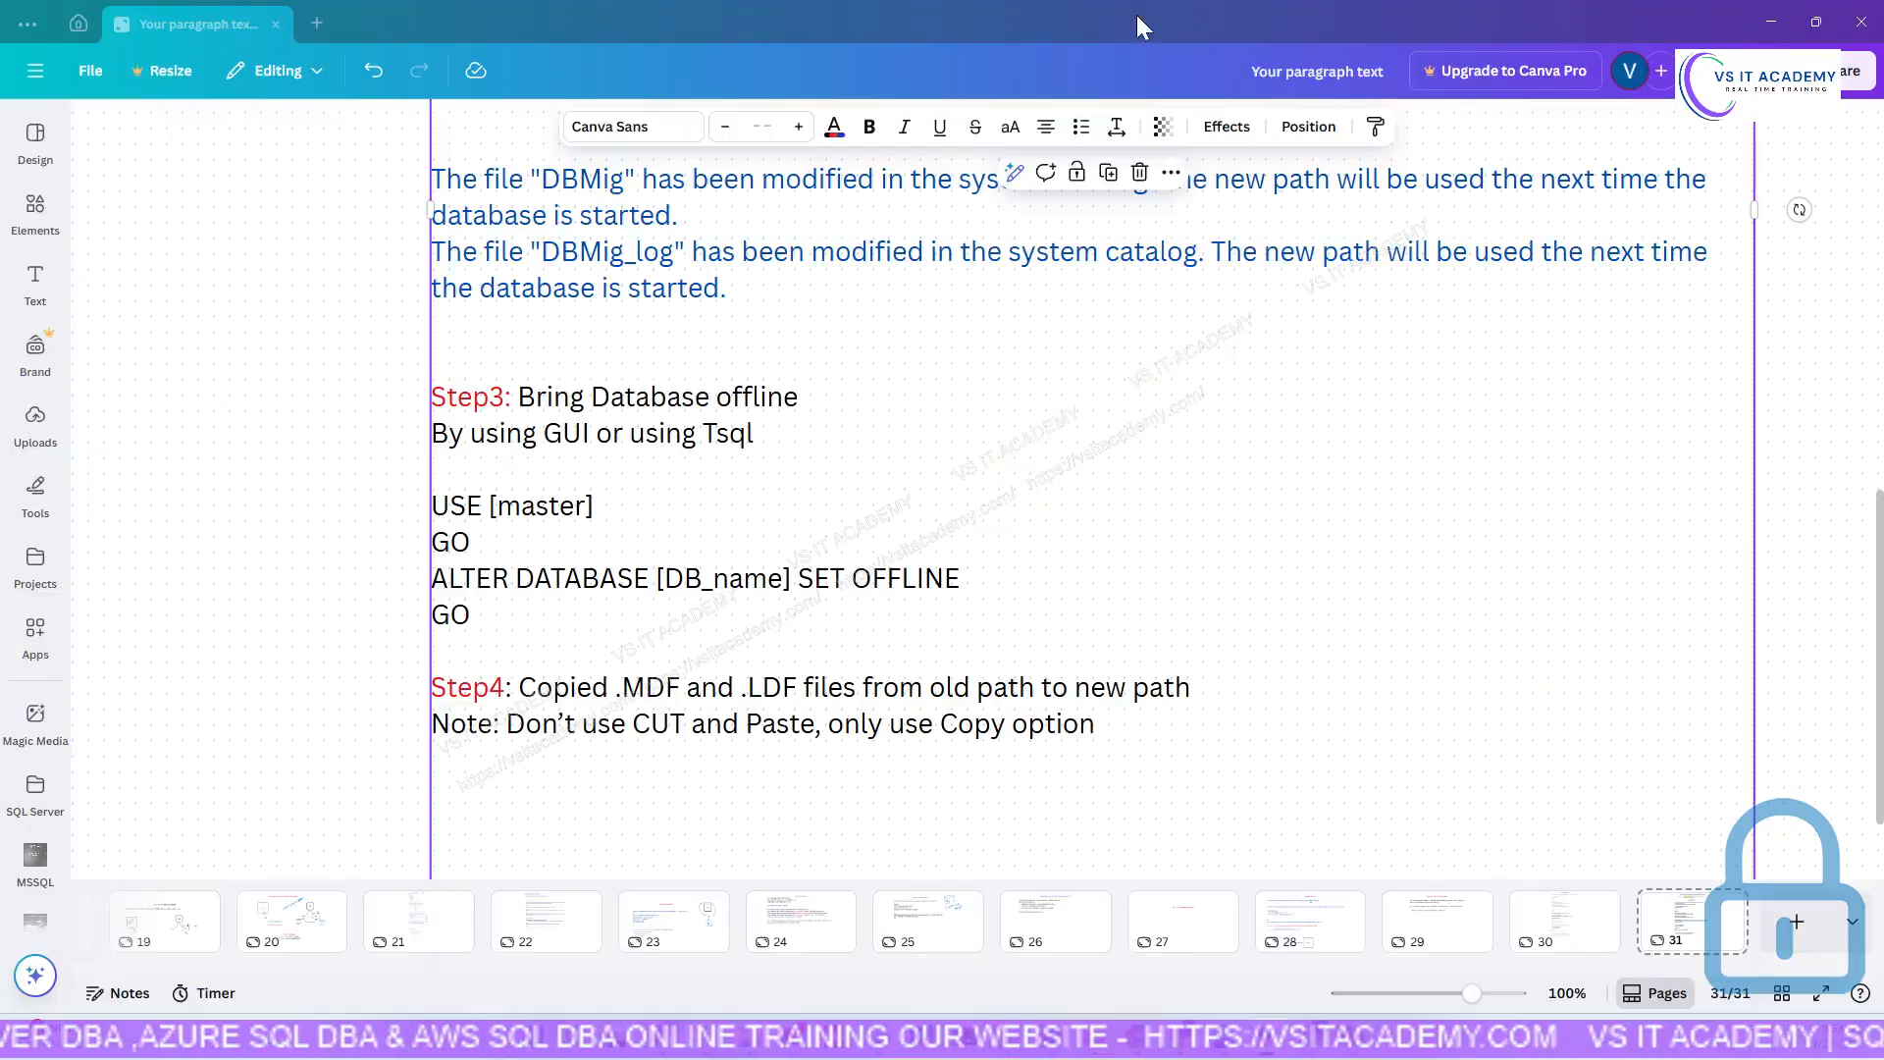
left_click(1578, 933)
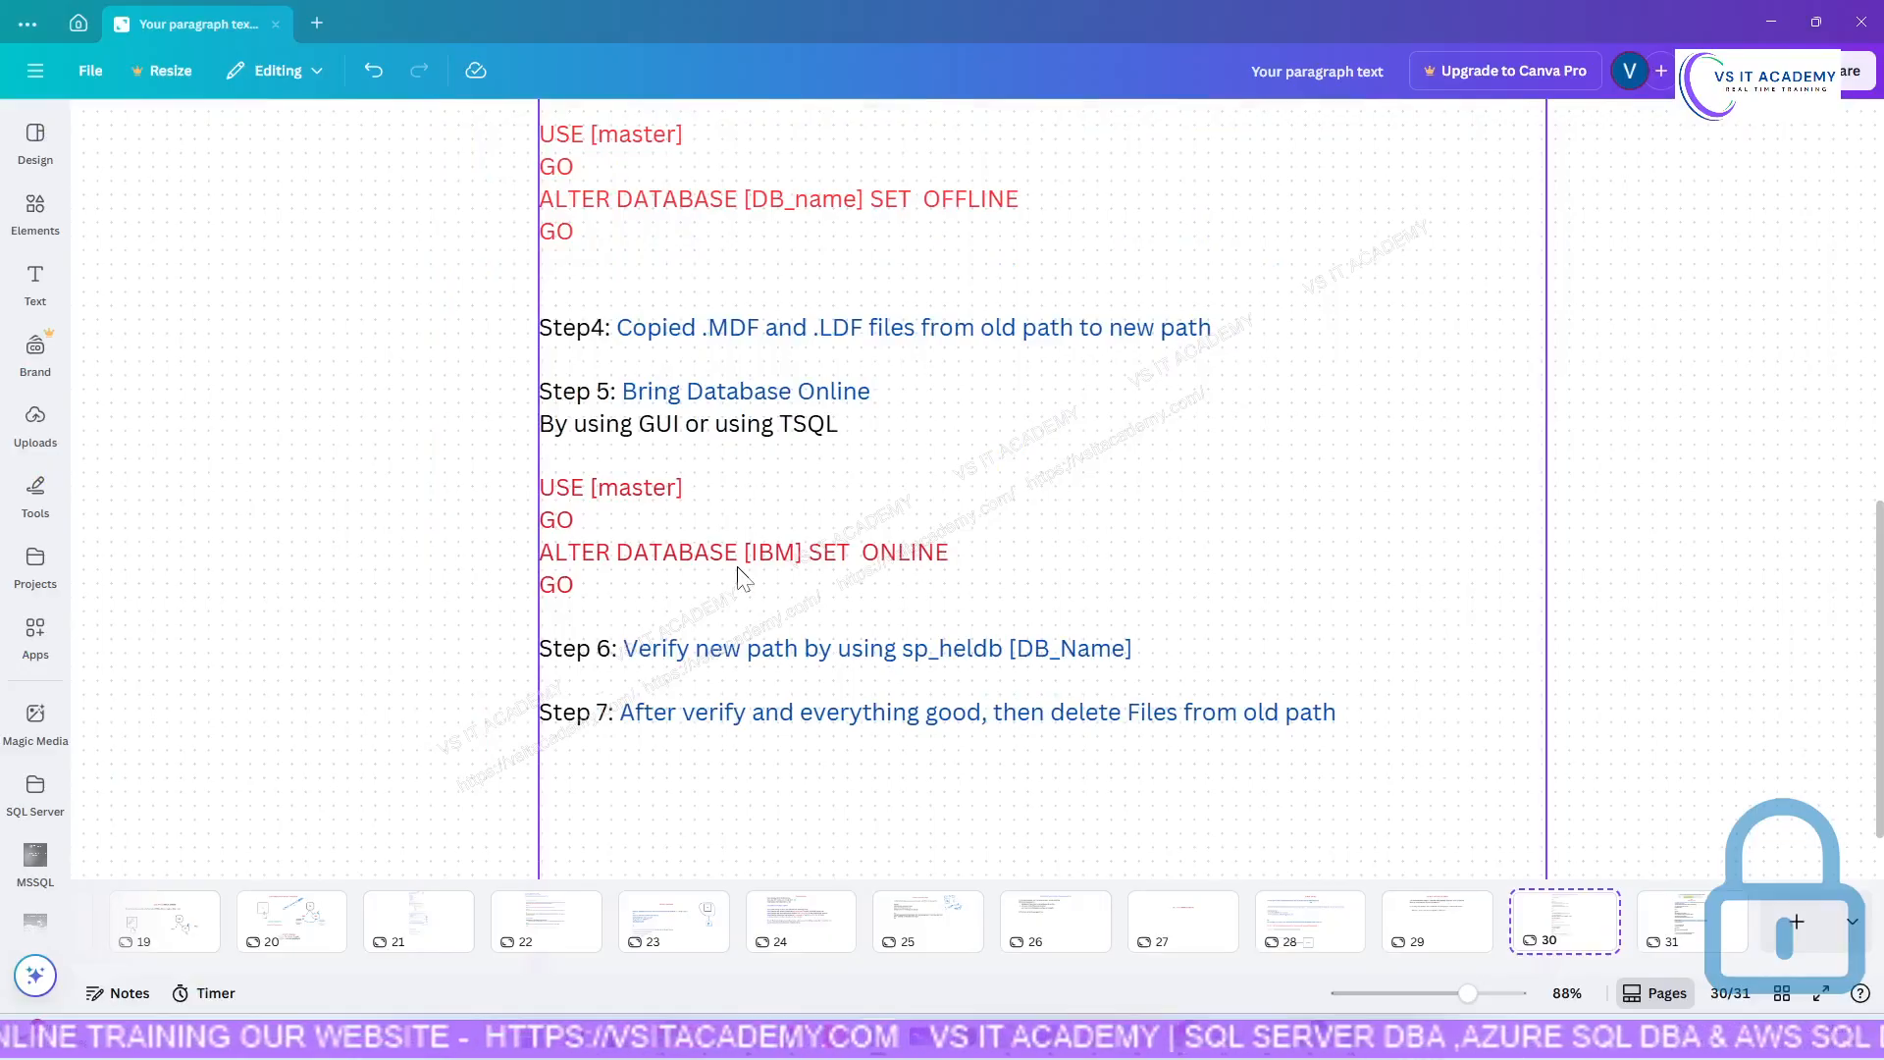
left_click(567, 396)
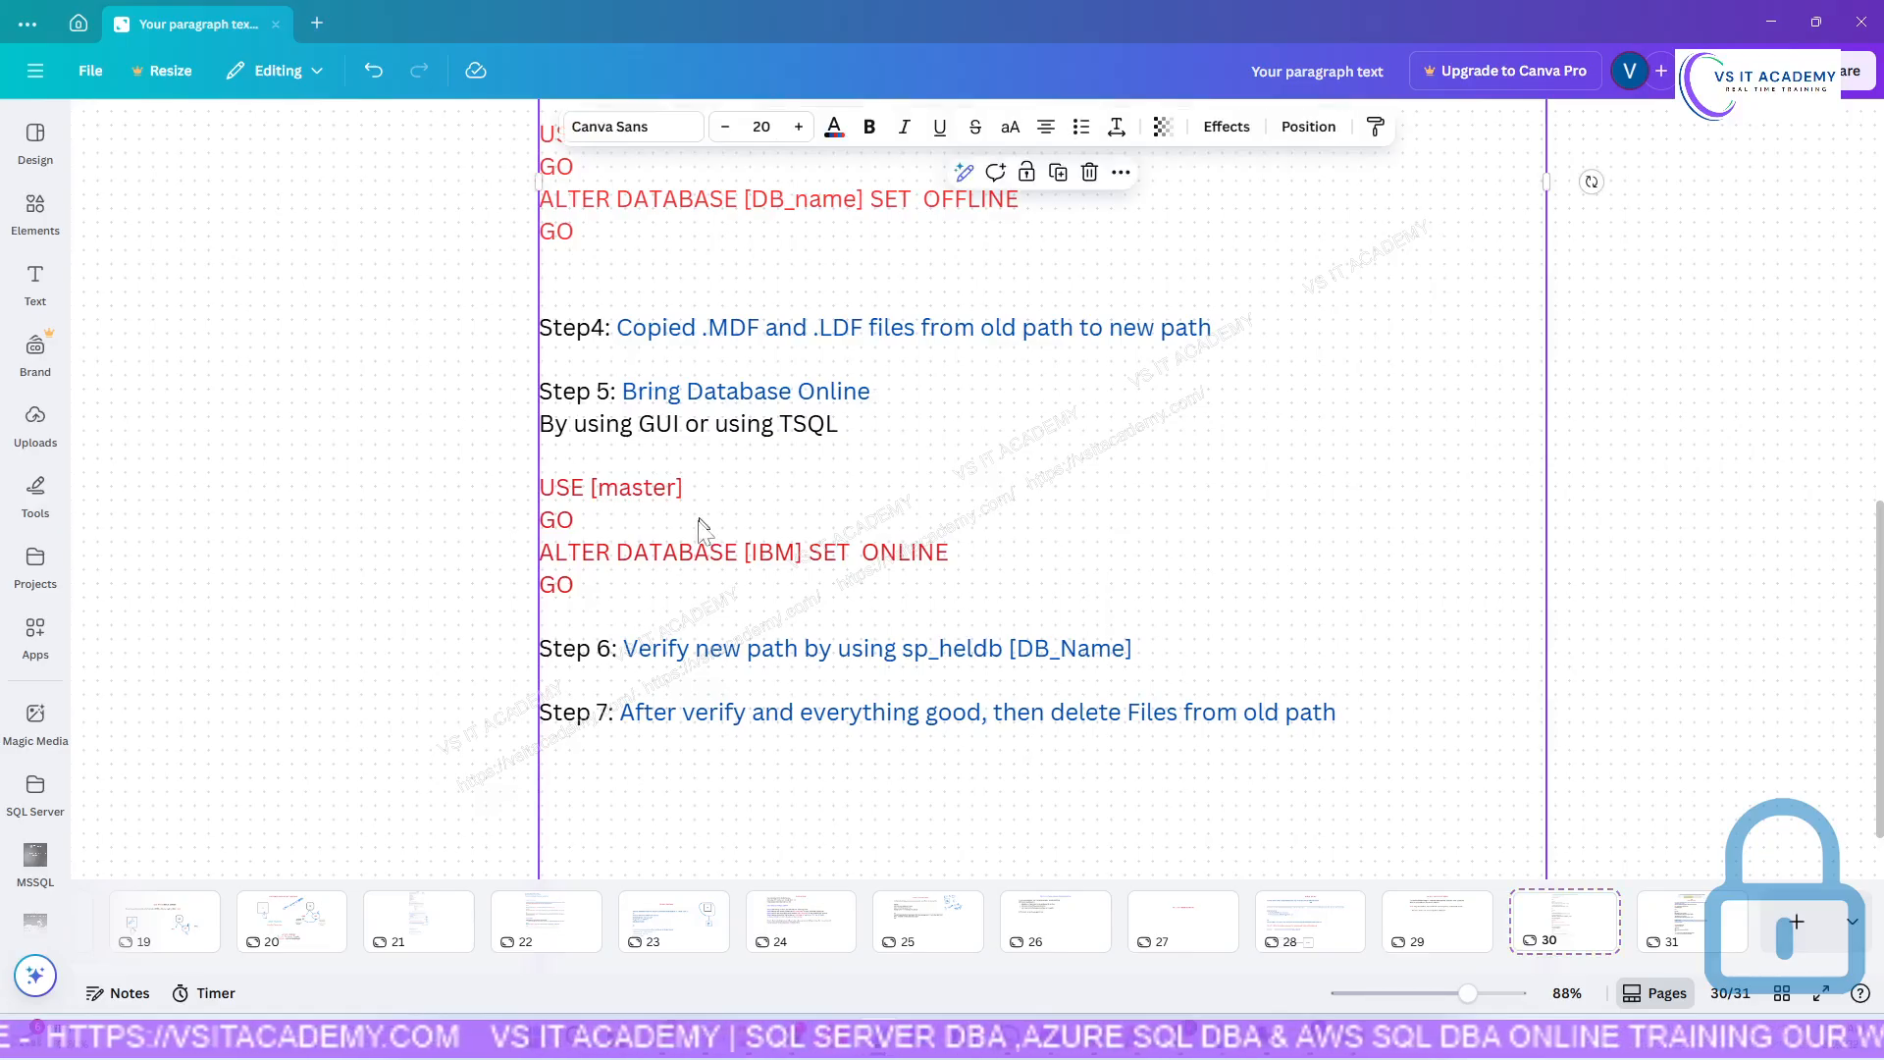
left_click(602, 586)
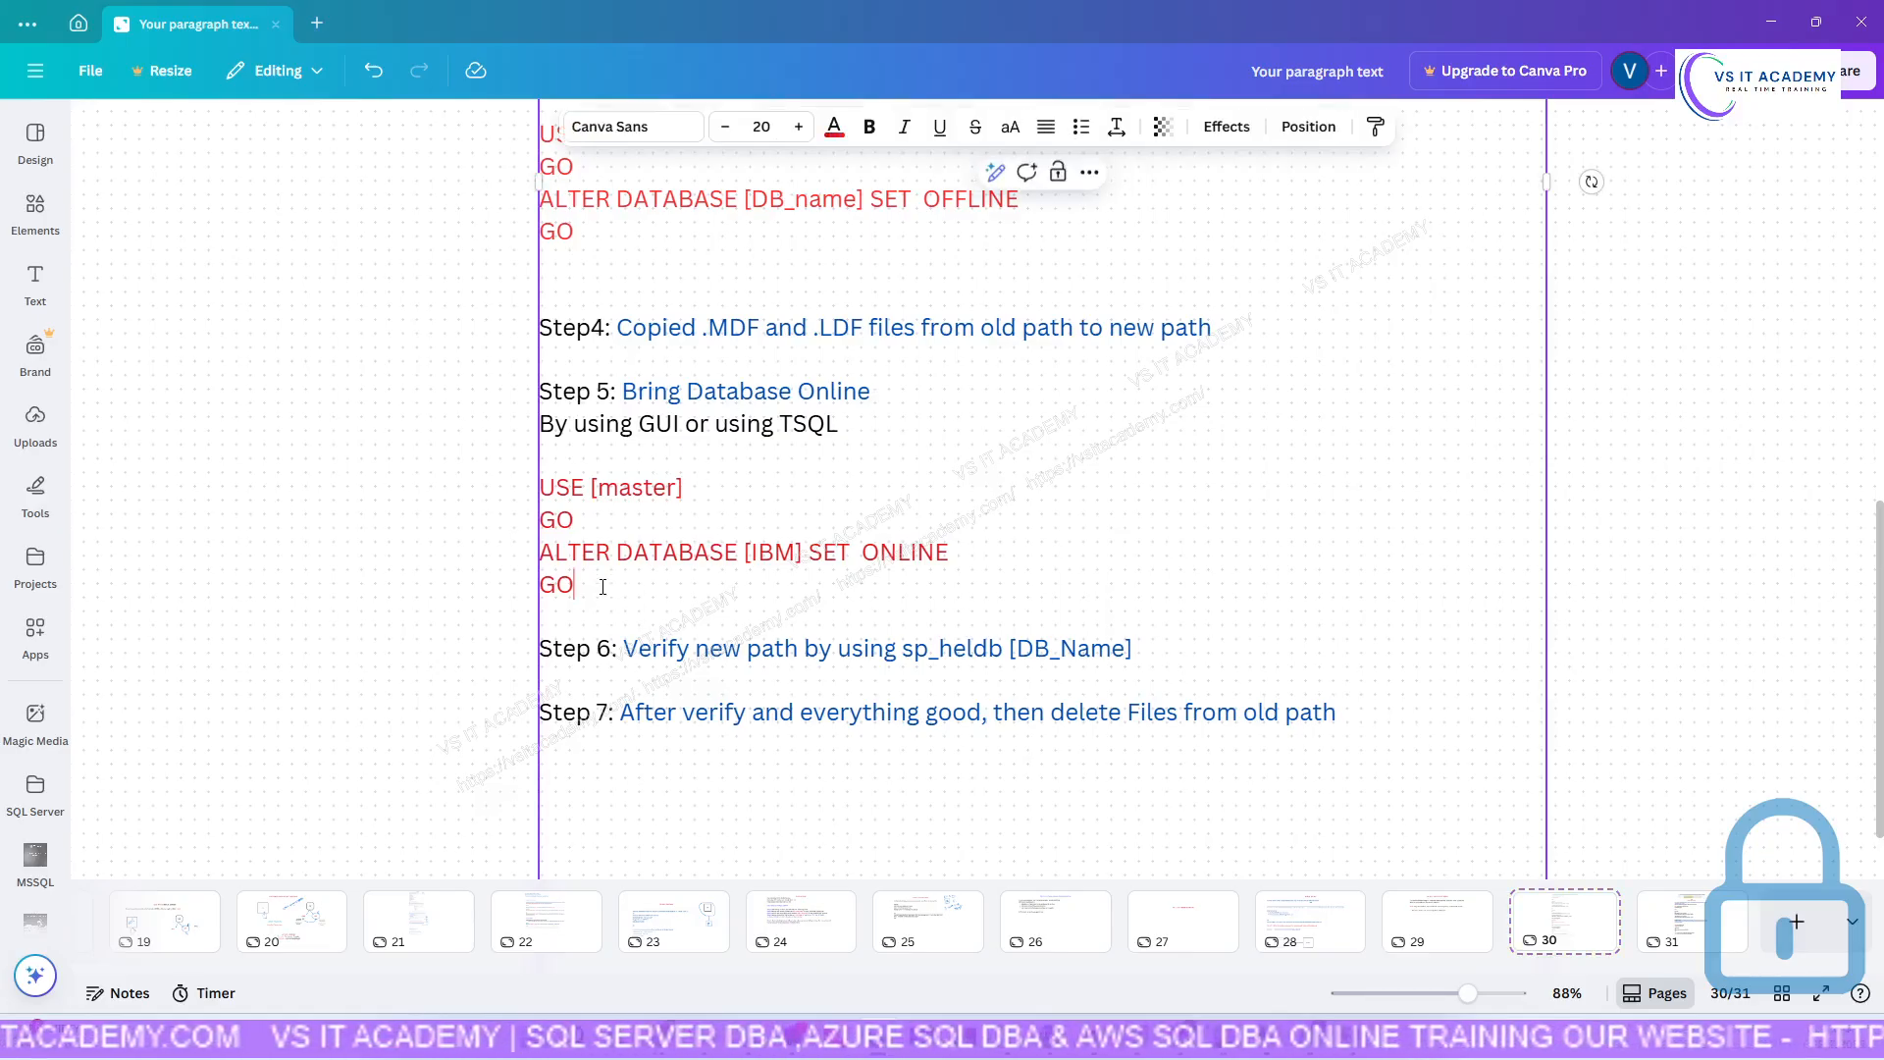
left_click_drag(602, 586, 542, 233)
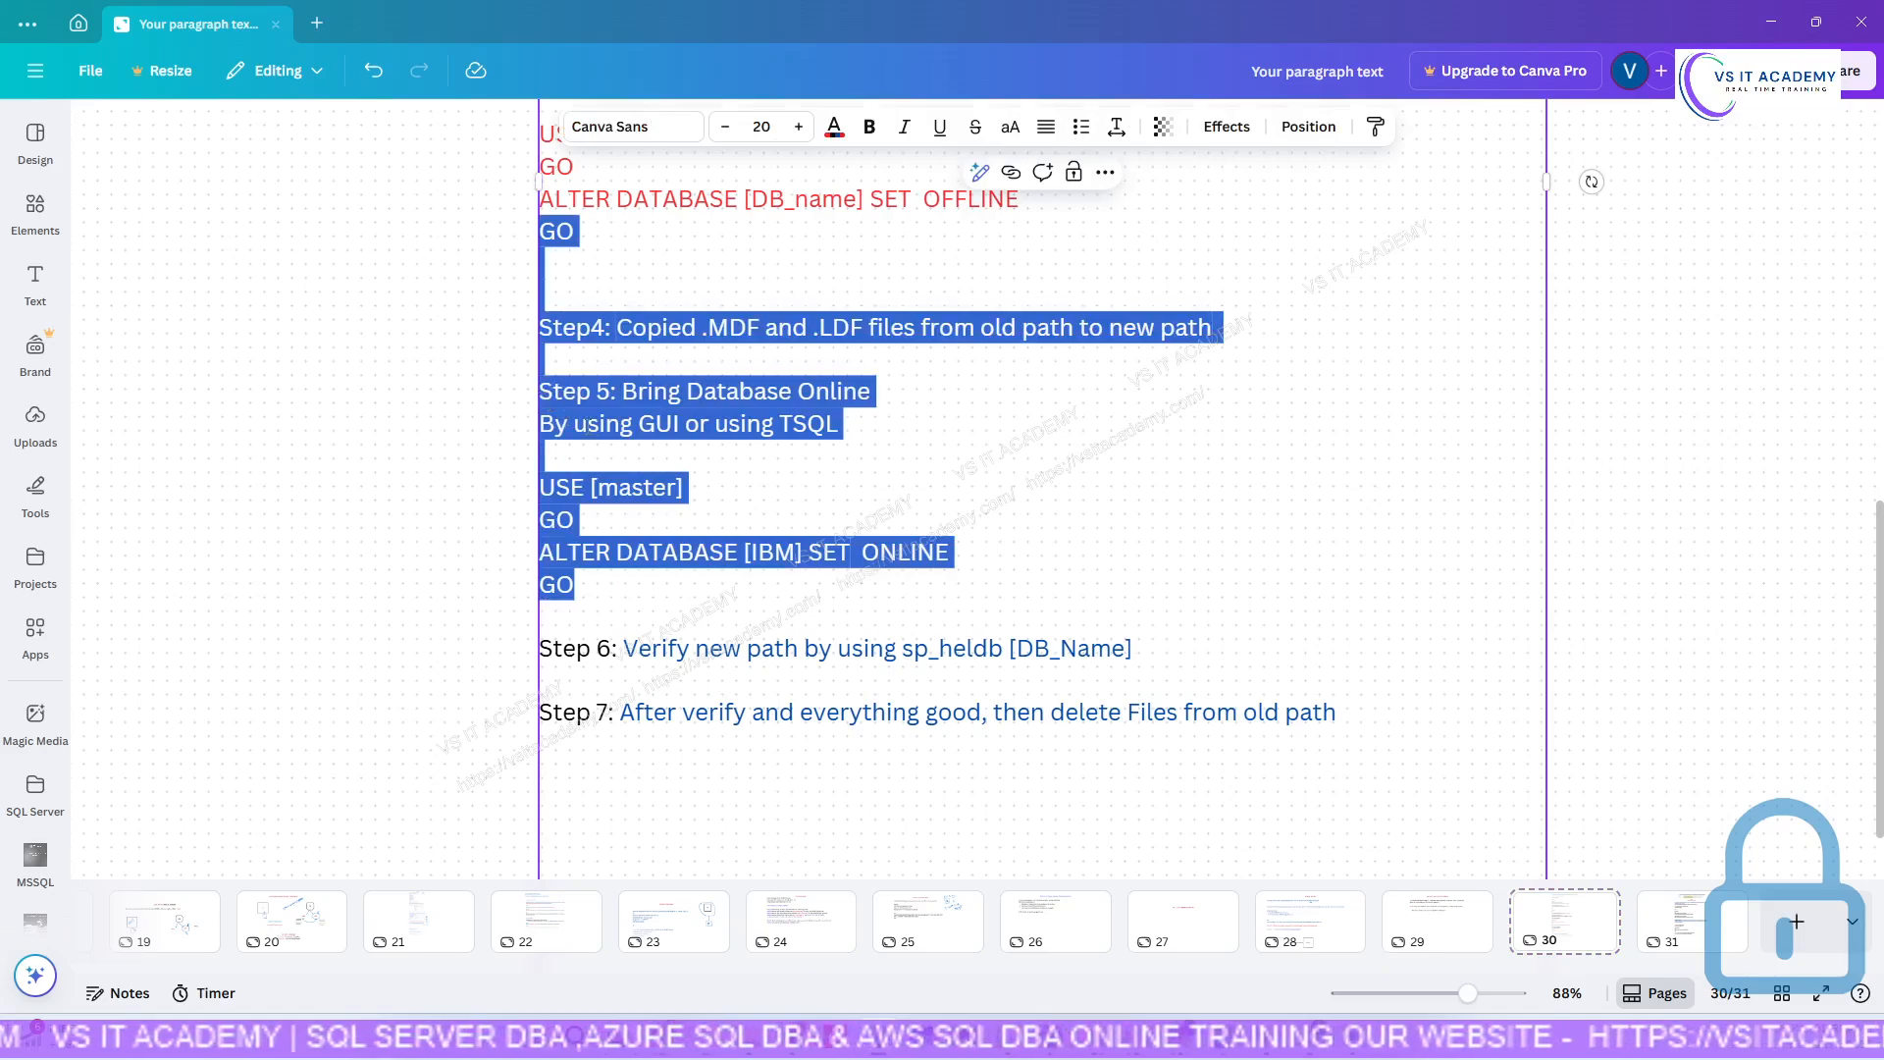
left_click(552, 390)
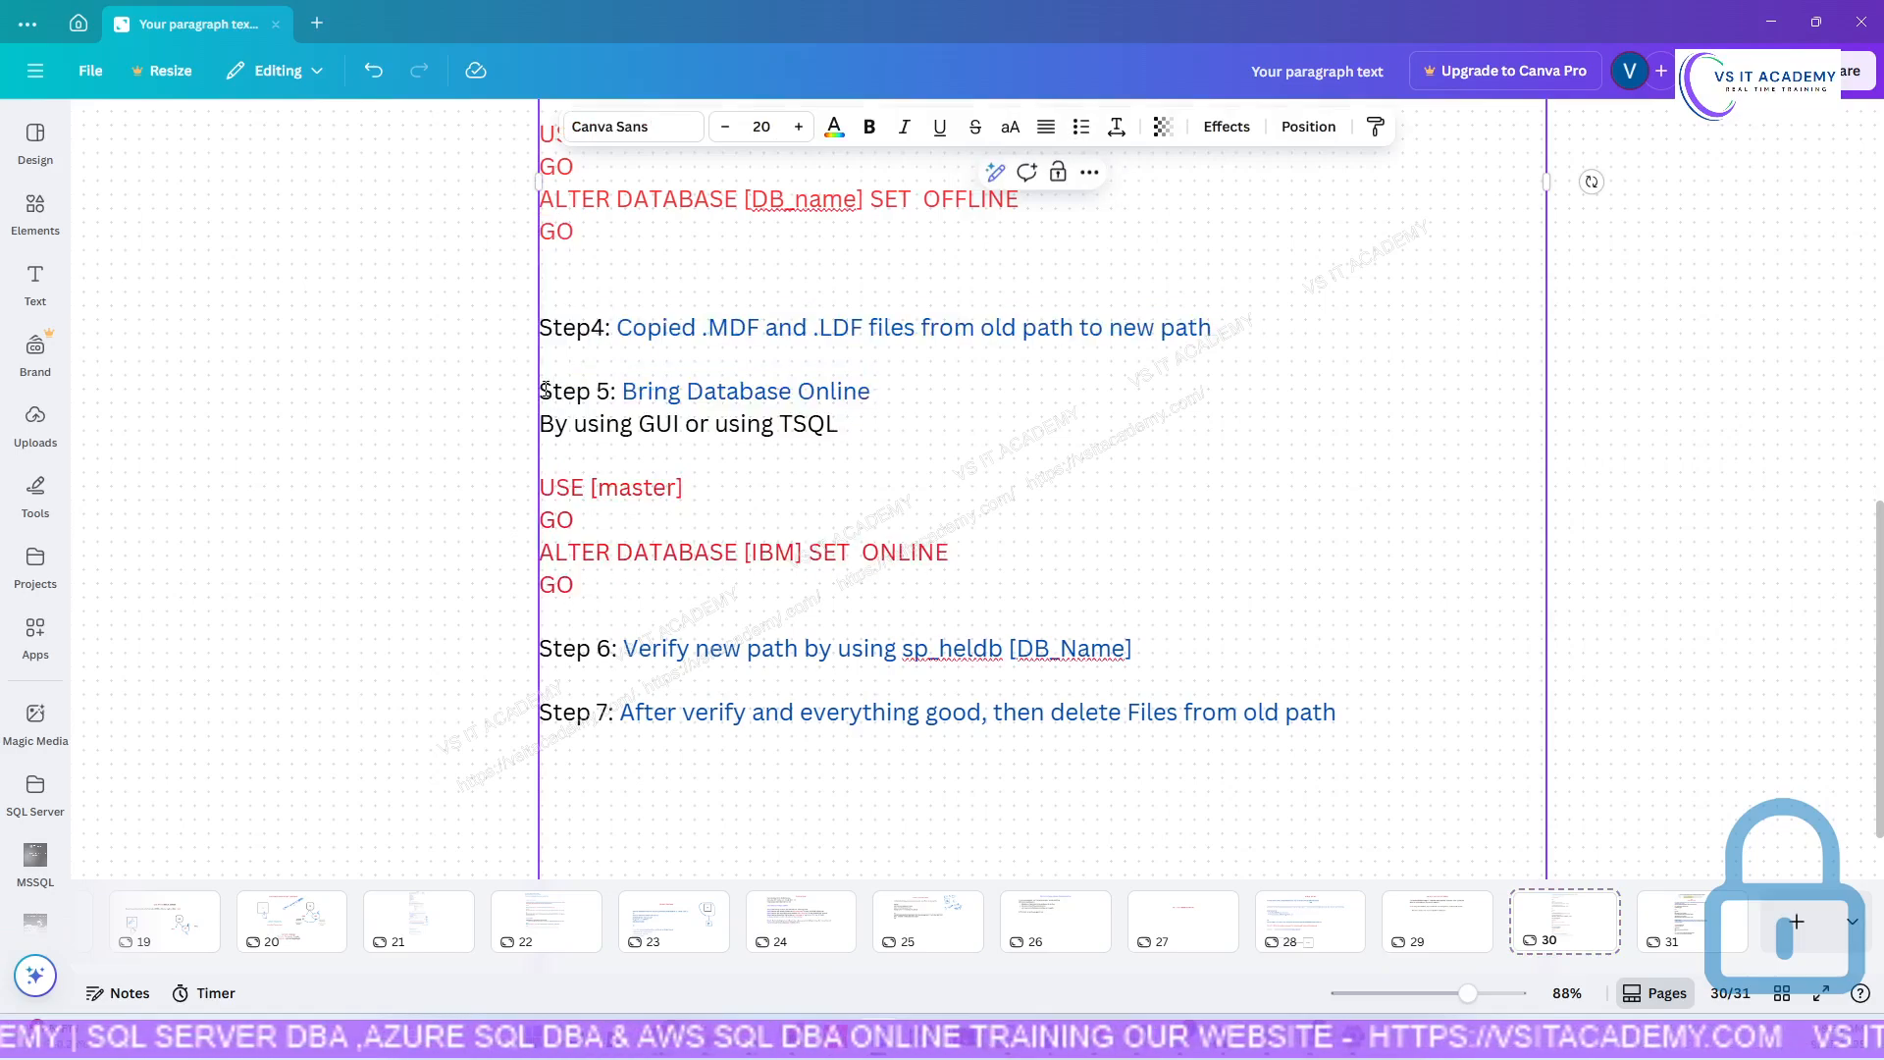
left_click_drag(541, 391, 662, 574)
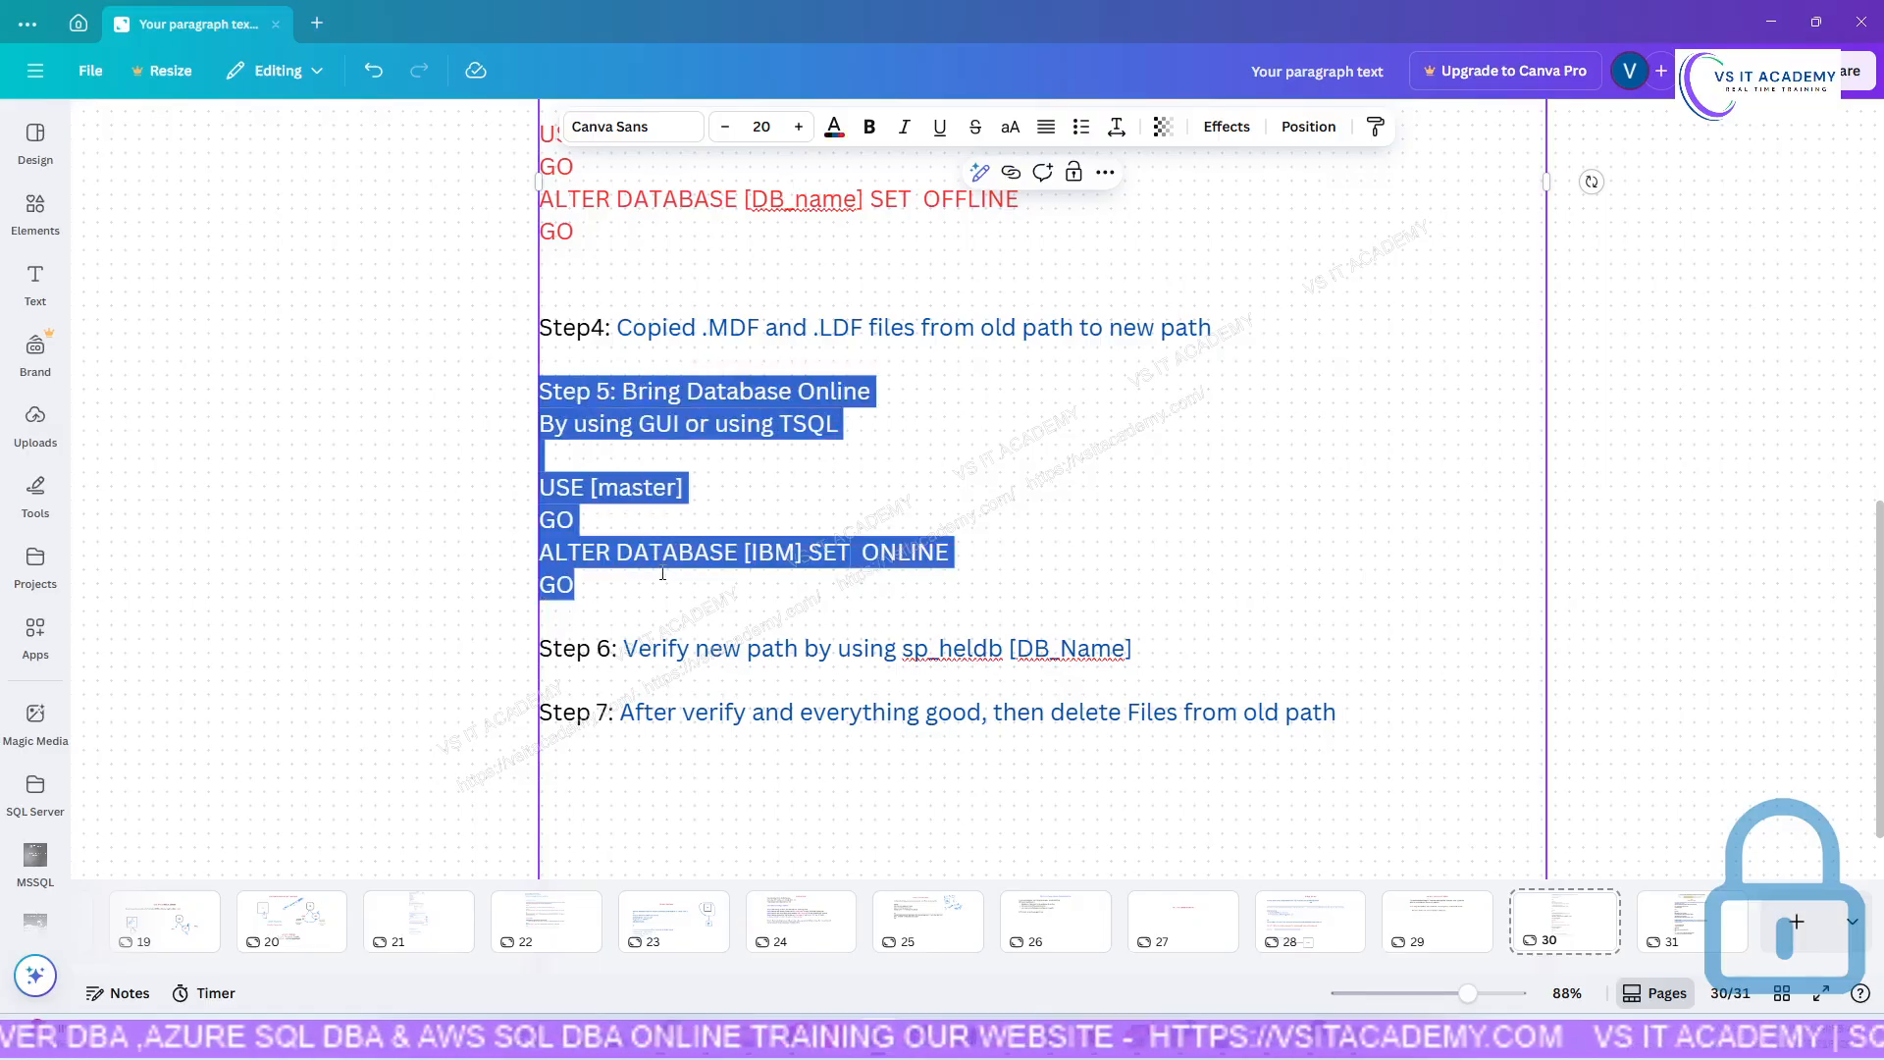
left_click(1267, 1049)
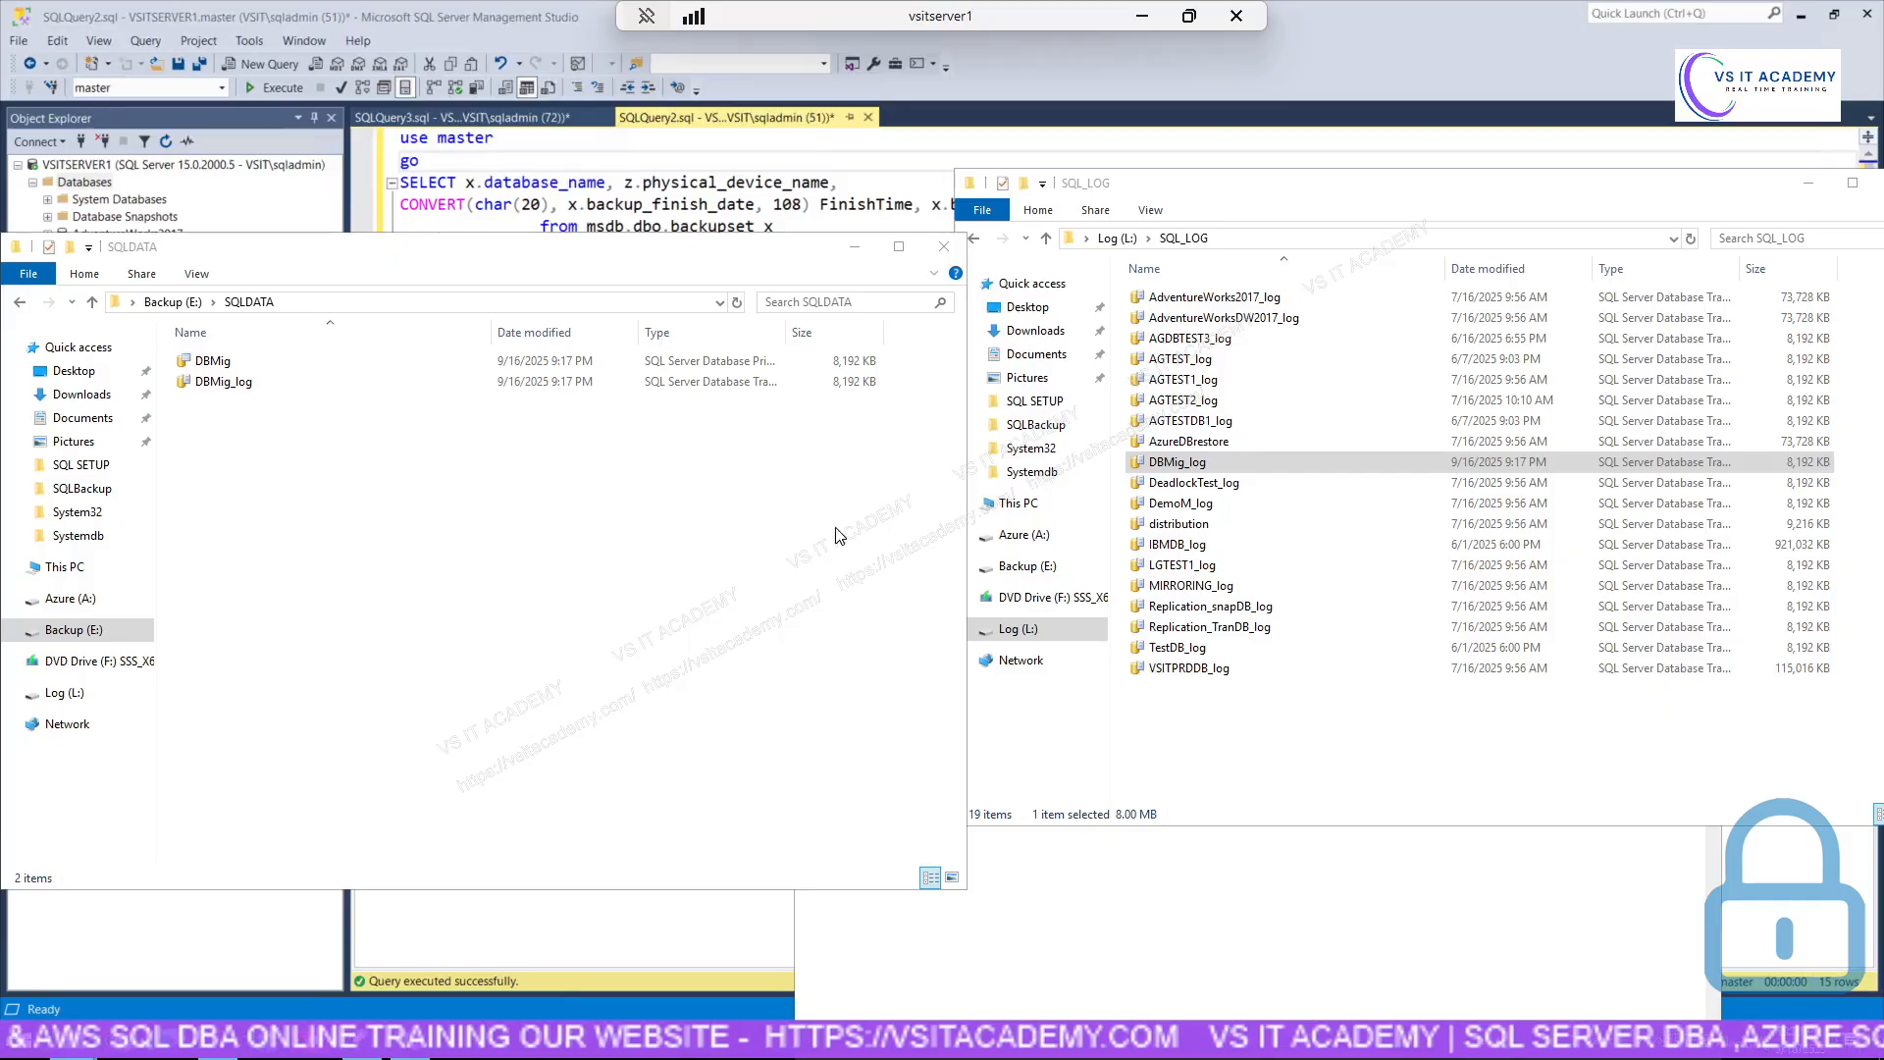
left_click(838, 535)
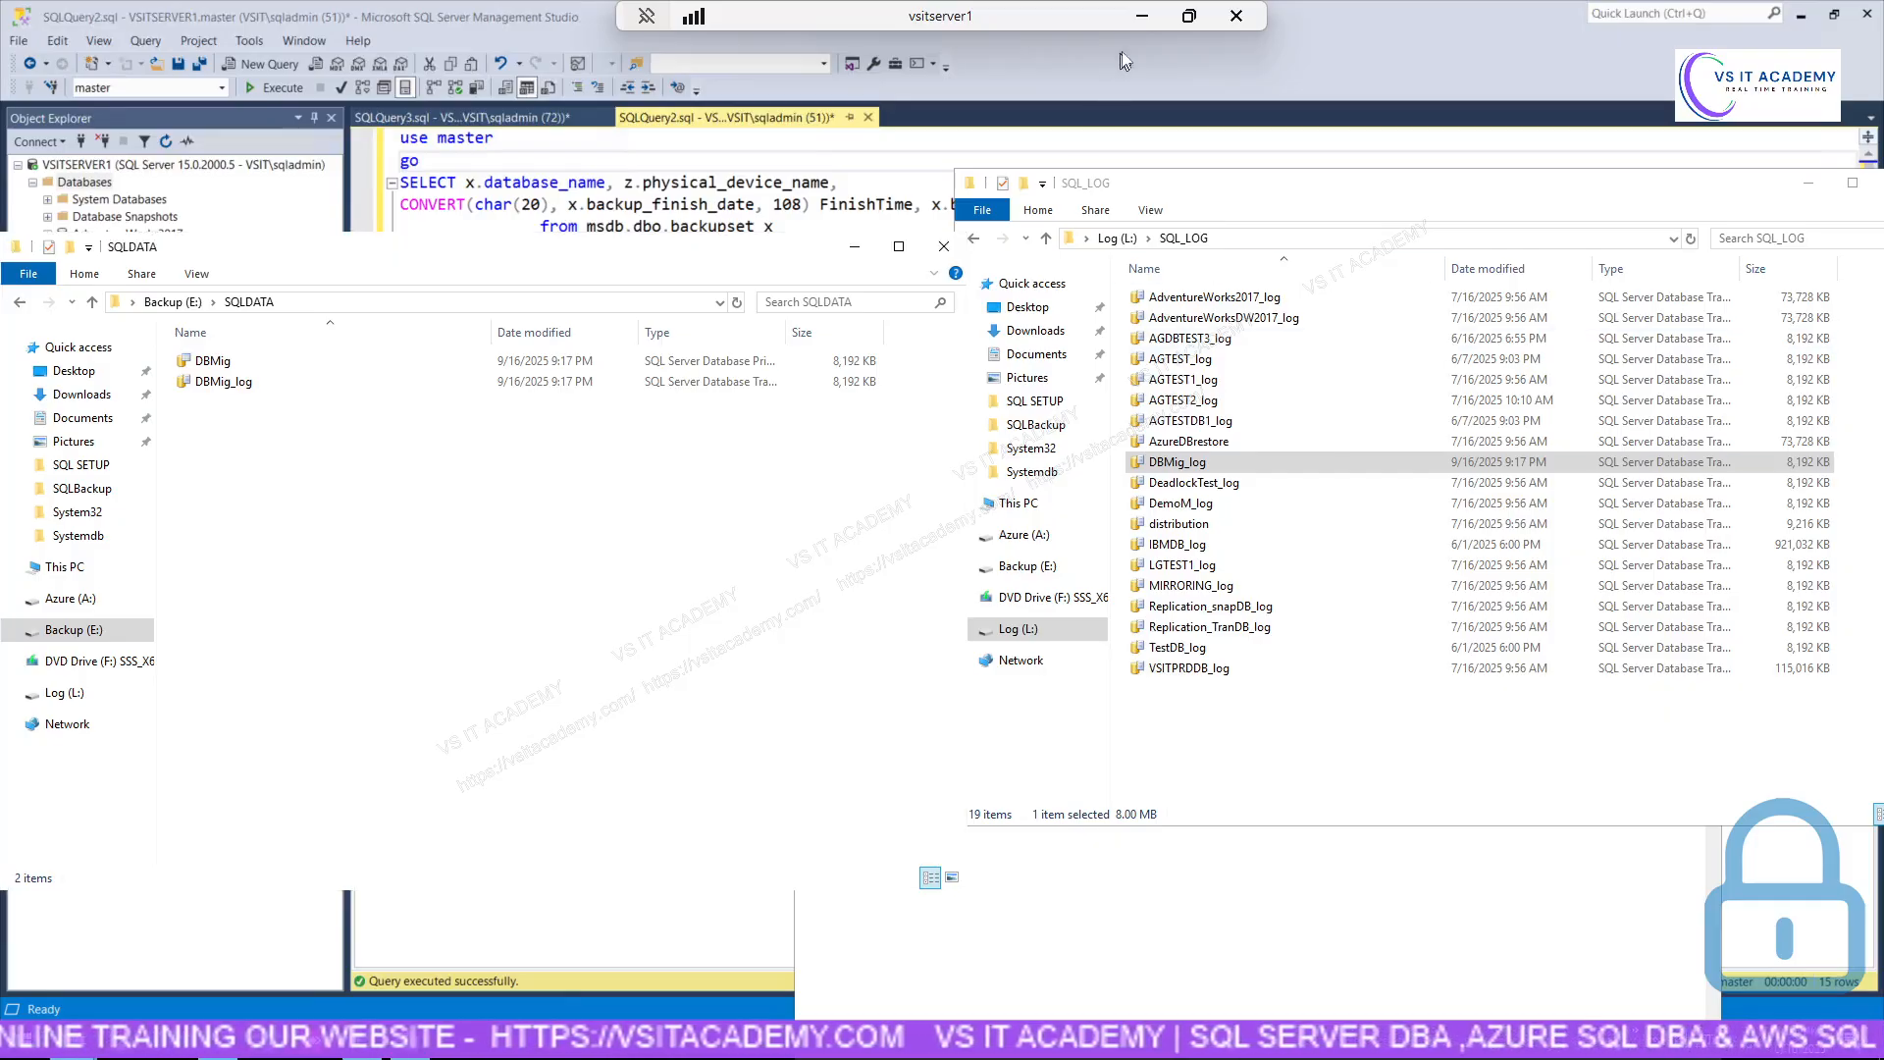
left_click(1142, 20)
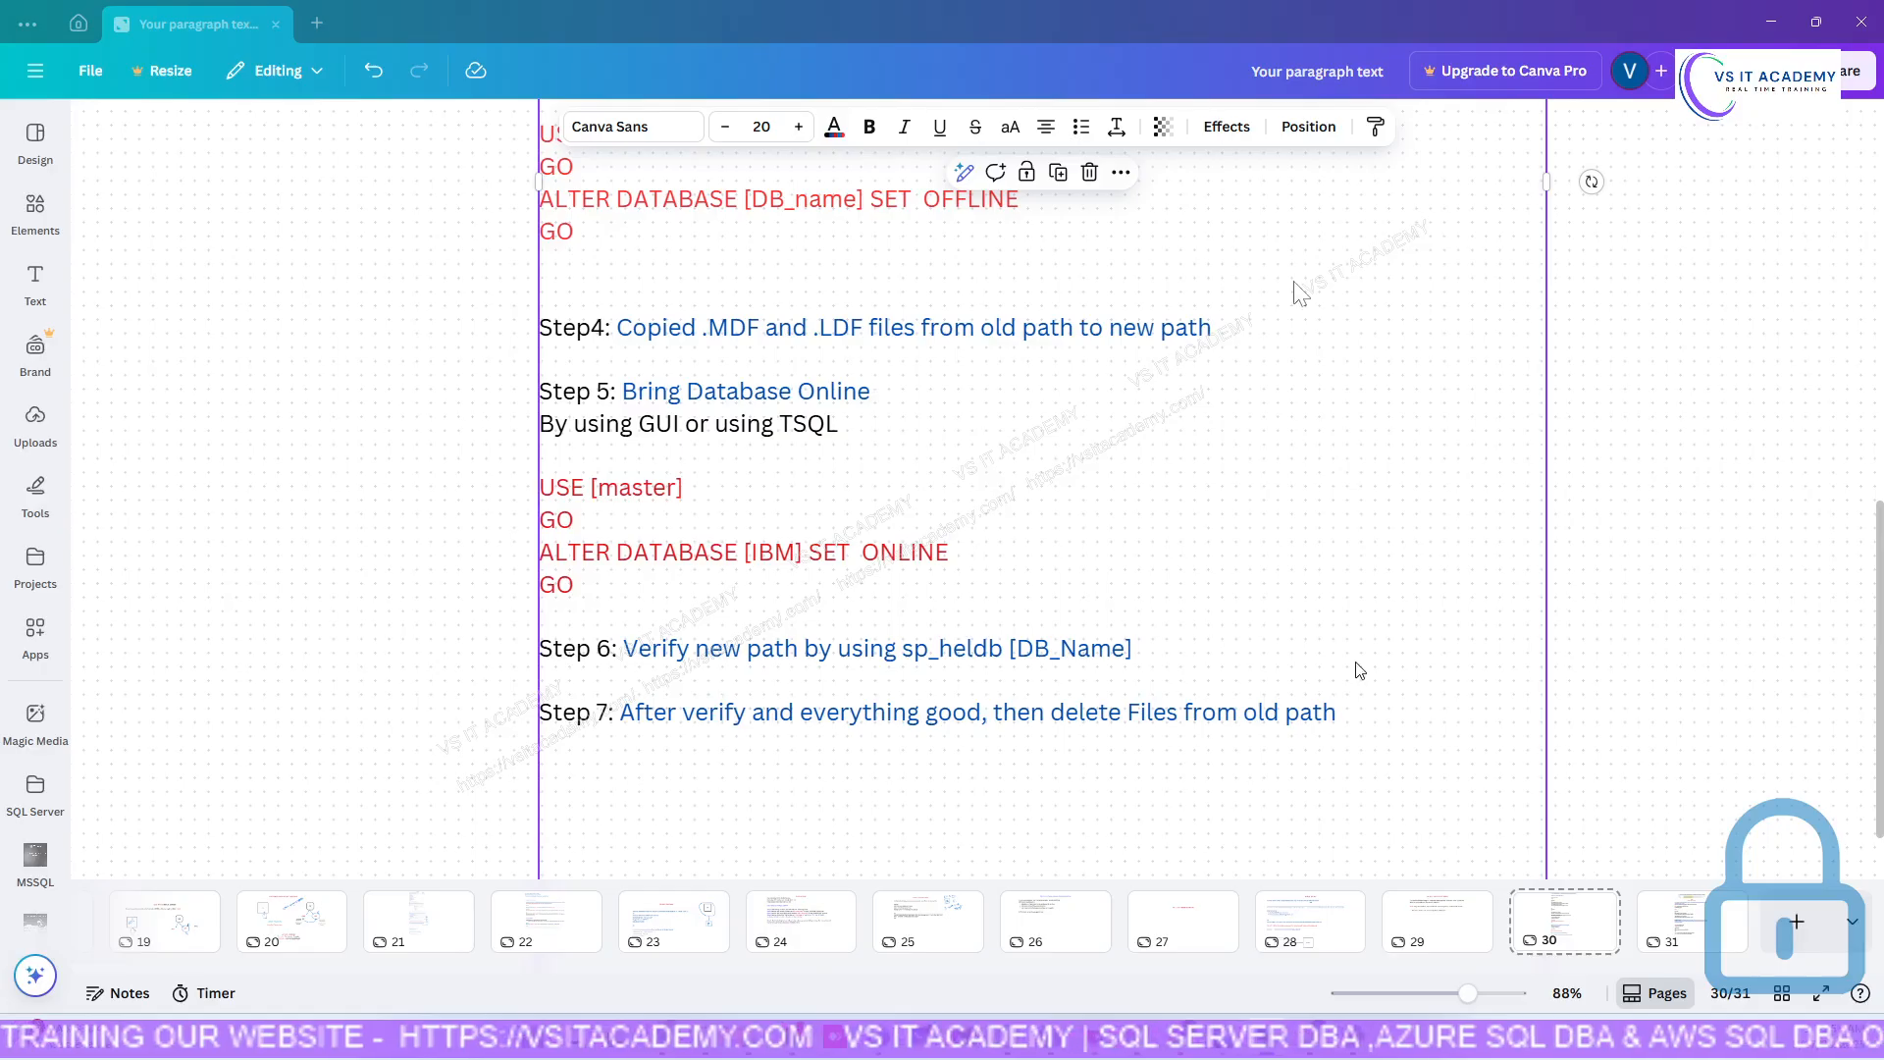
Paste the Step 5 Bring Database Online text and its T-SQL below the Step4 note on page 31, after a blank line.
left_click(1684, 933)
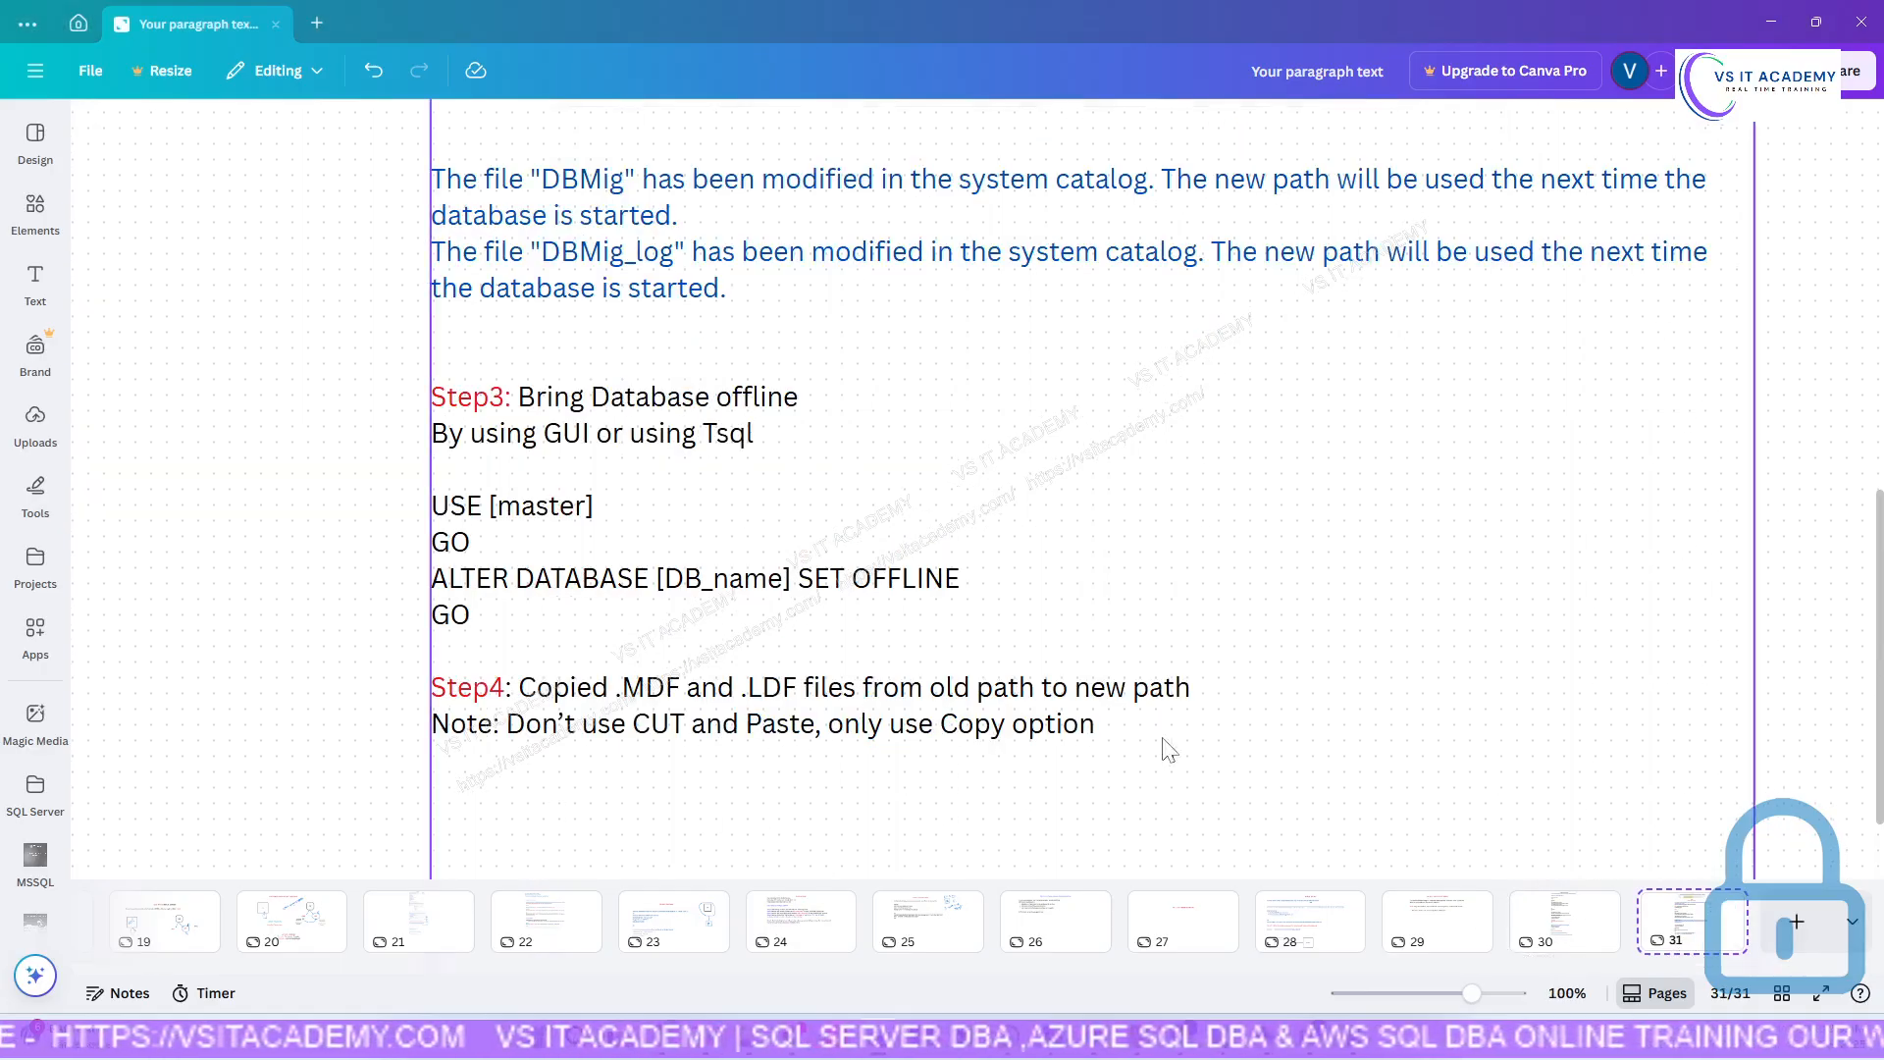
left_click(1098, 727)
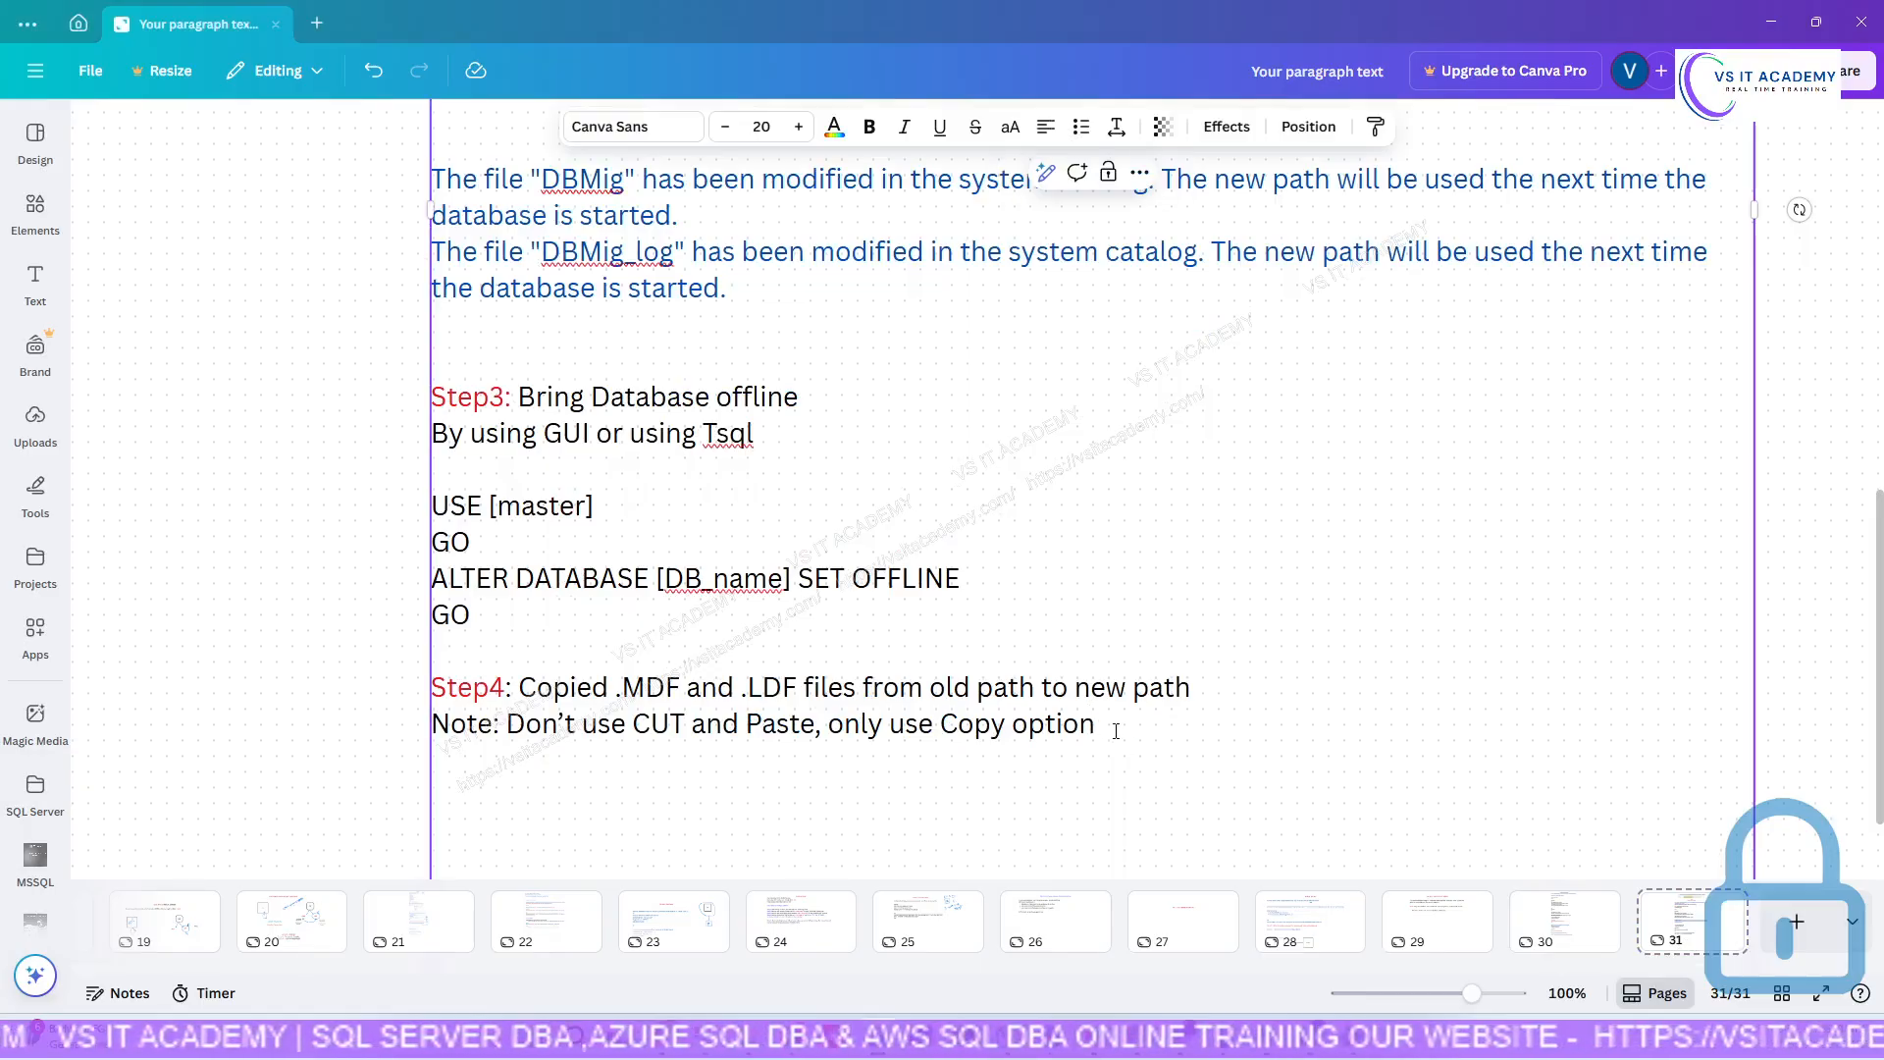
key("Return")
key("Return")
scroll(1074, 624, "down", 2)
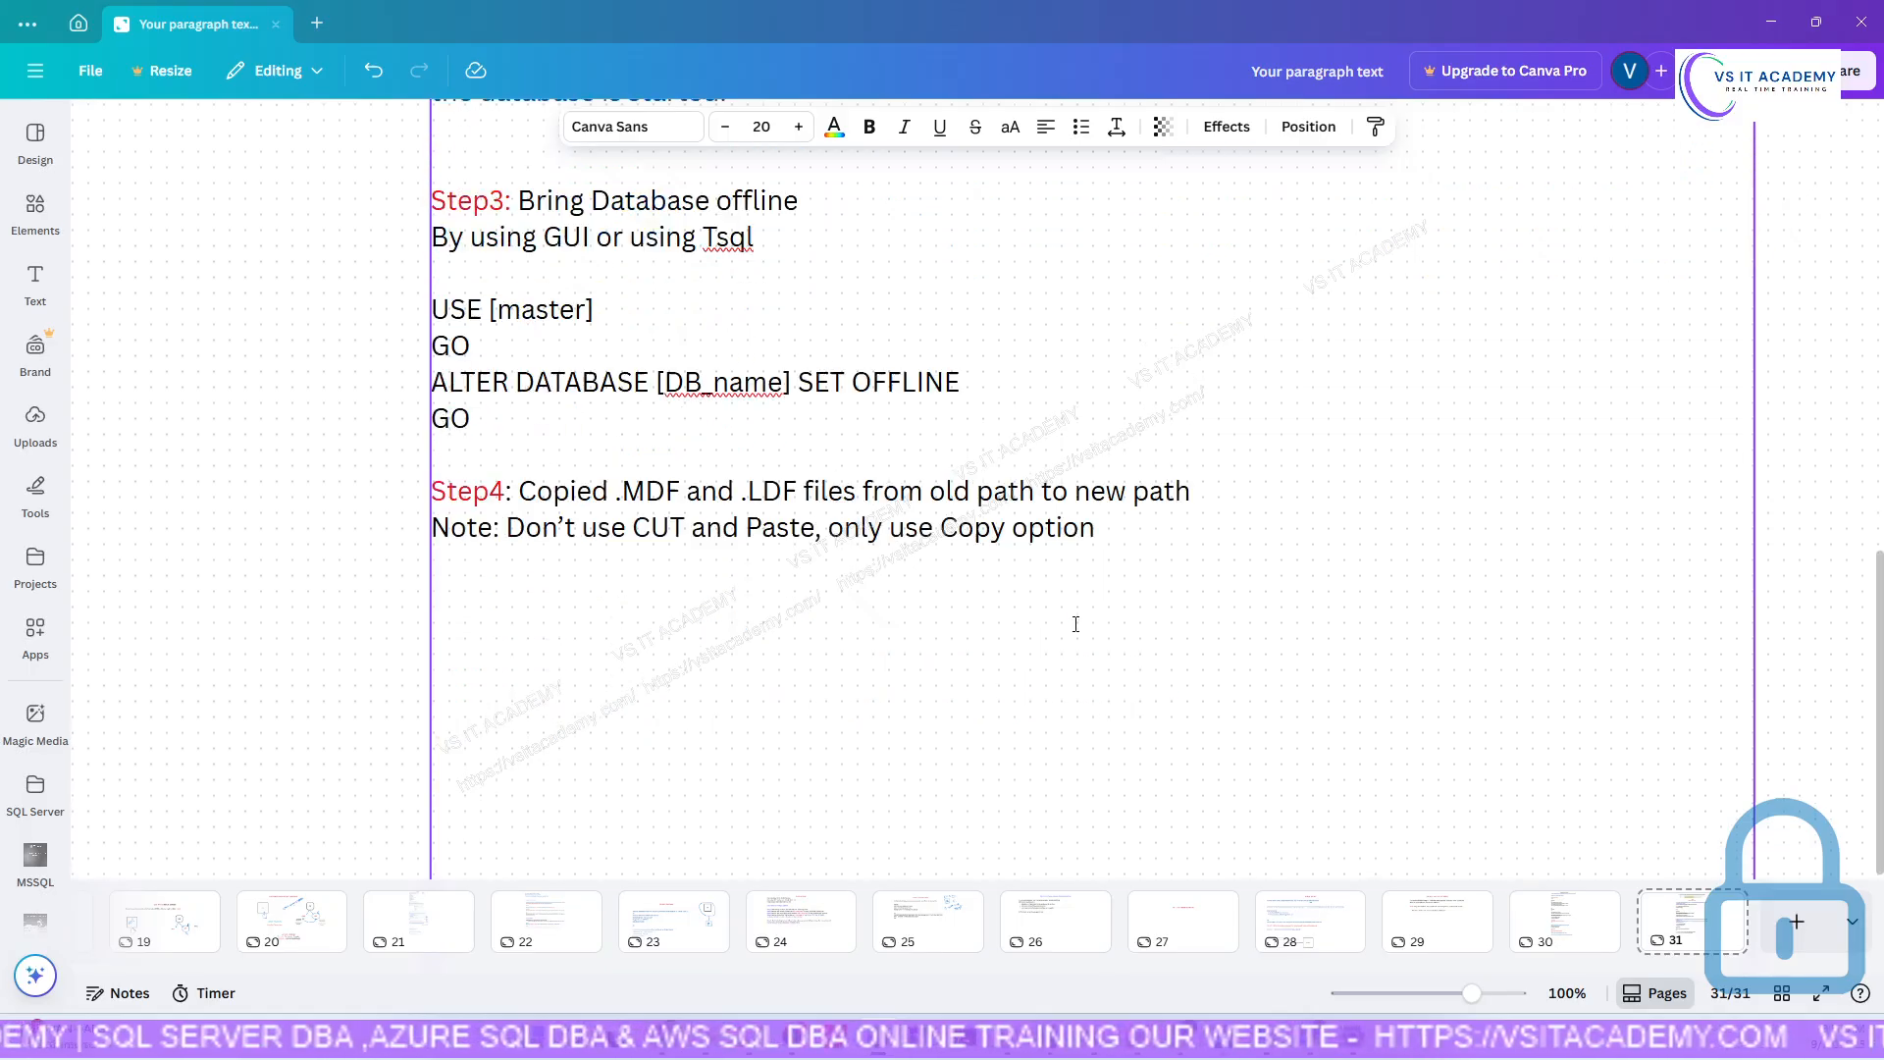
type("Step 5: Bring Database Online By using GUI or using TSQL  USE [master] GO ALTER DATABASE [IBM] SET ONLINE GO")
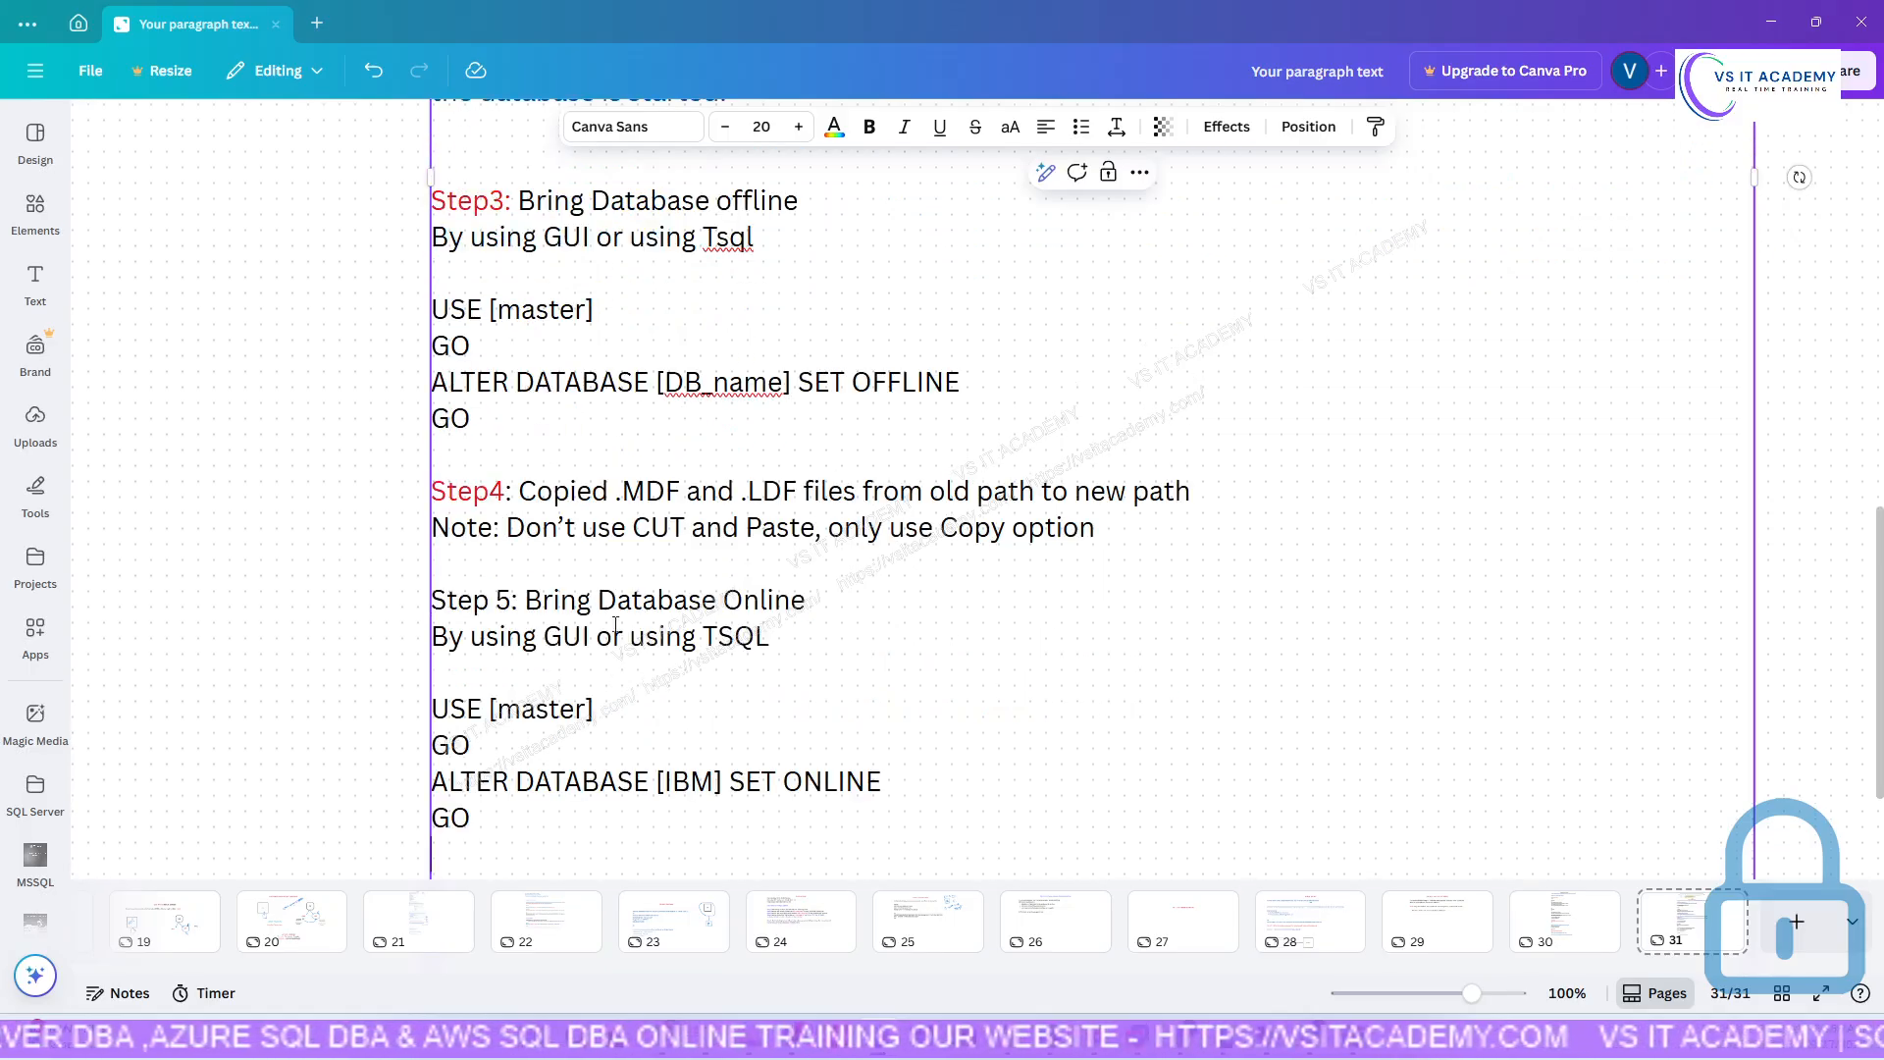
Colour the "Step 5" label red to match the other step labels on page 31.
left_click_drag(513, 601, 432, 601)
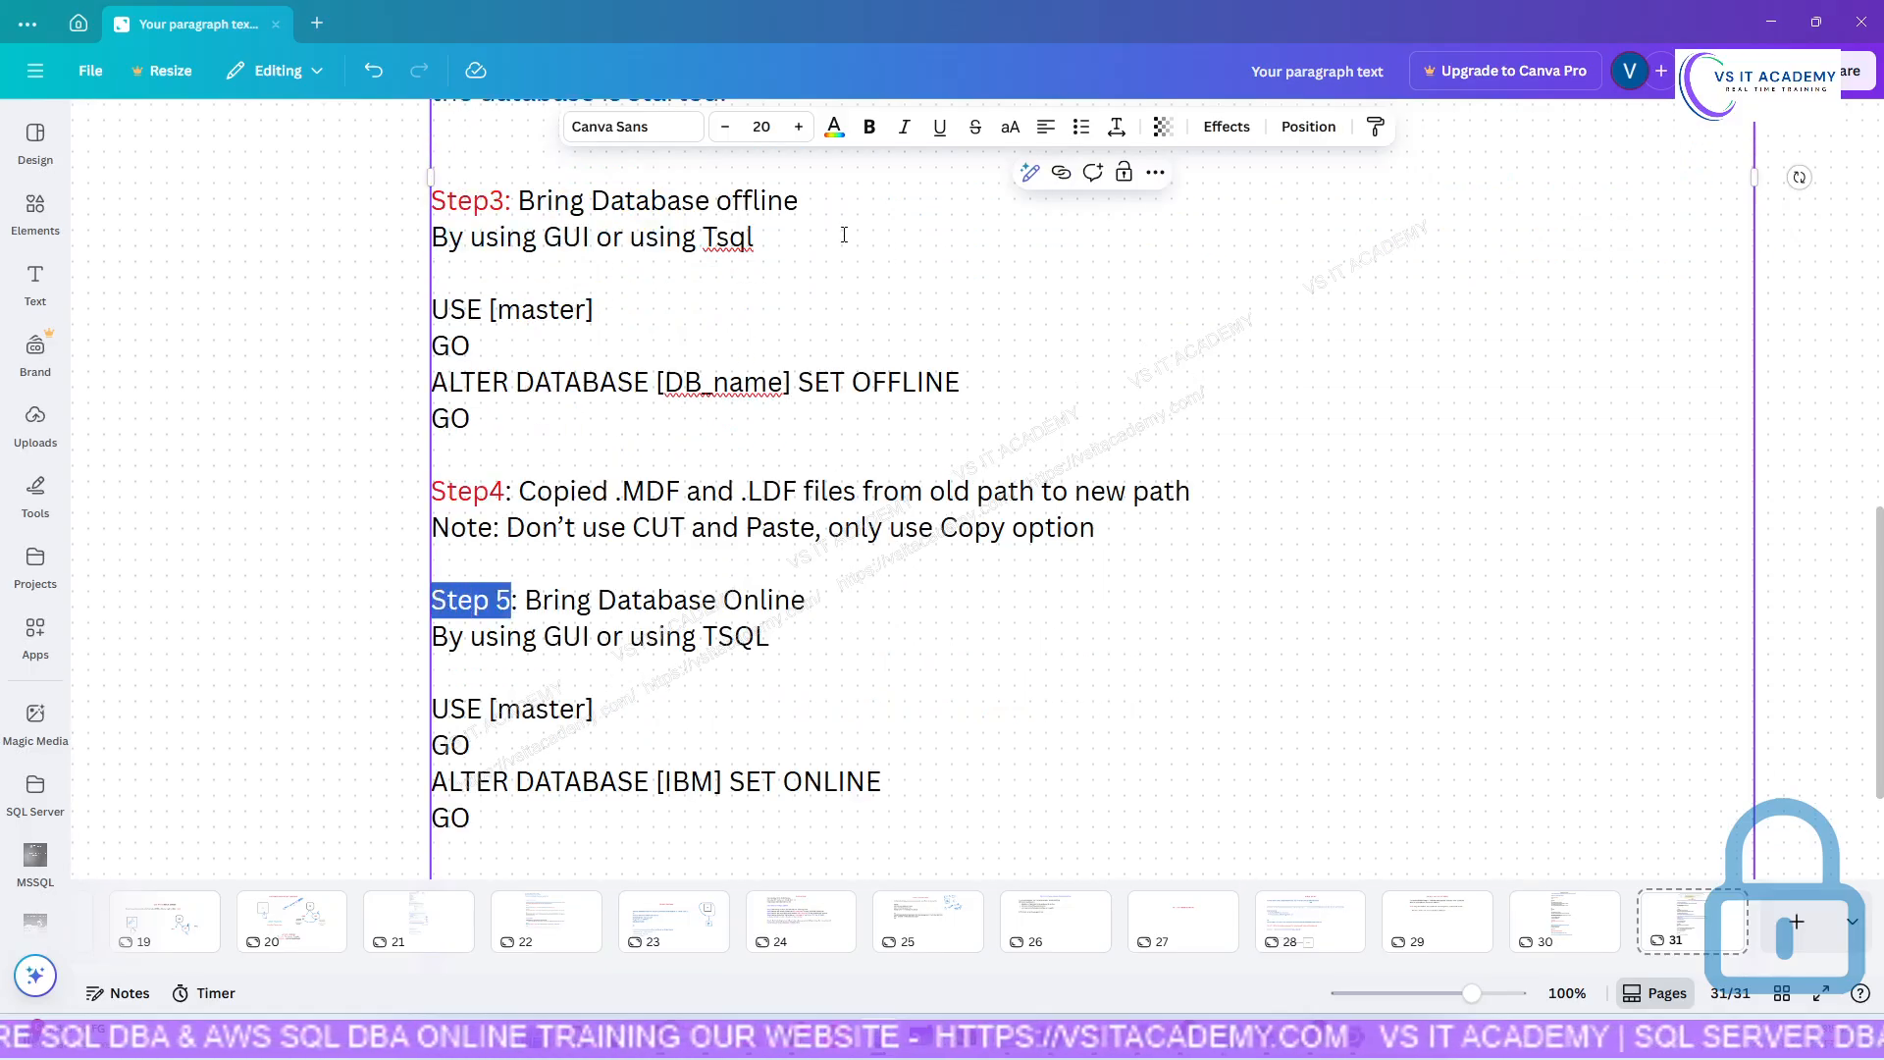
left_click(832, 137)
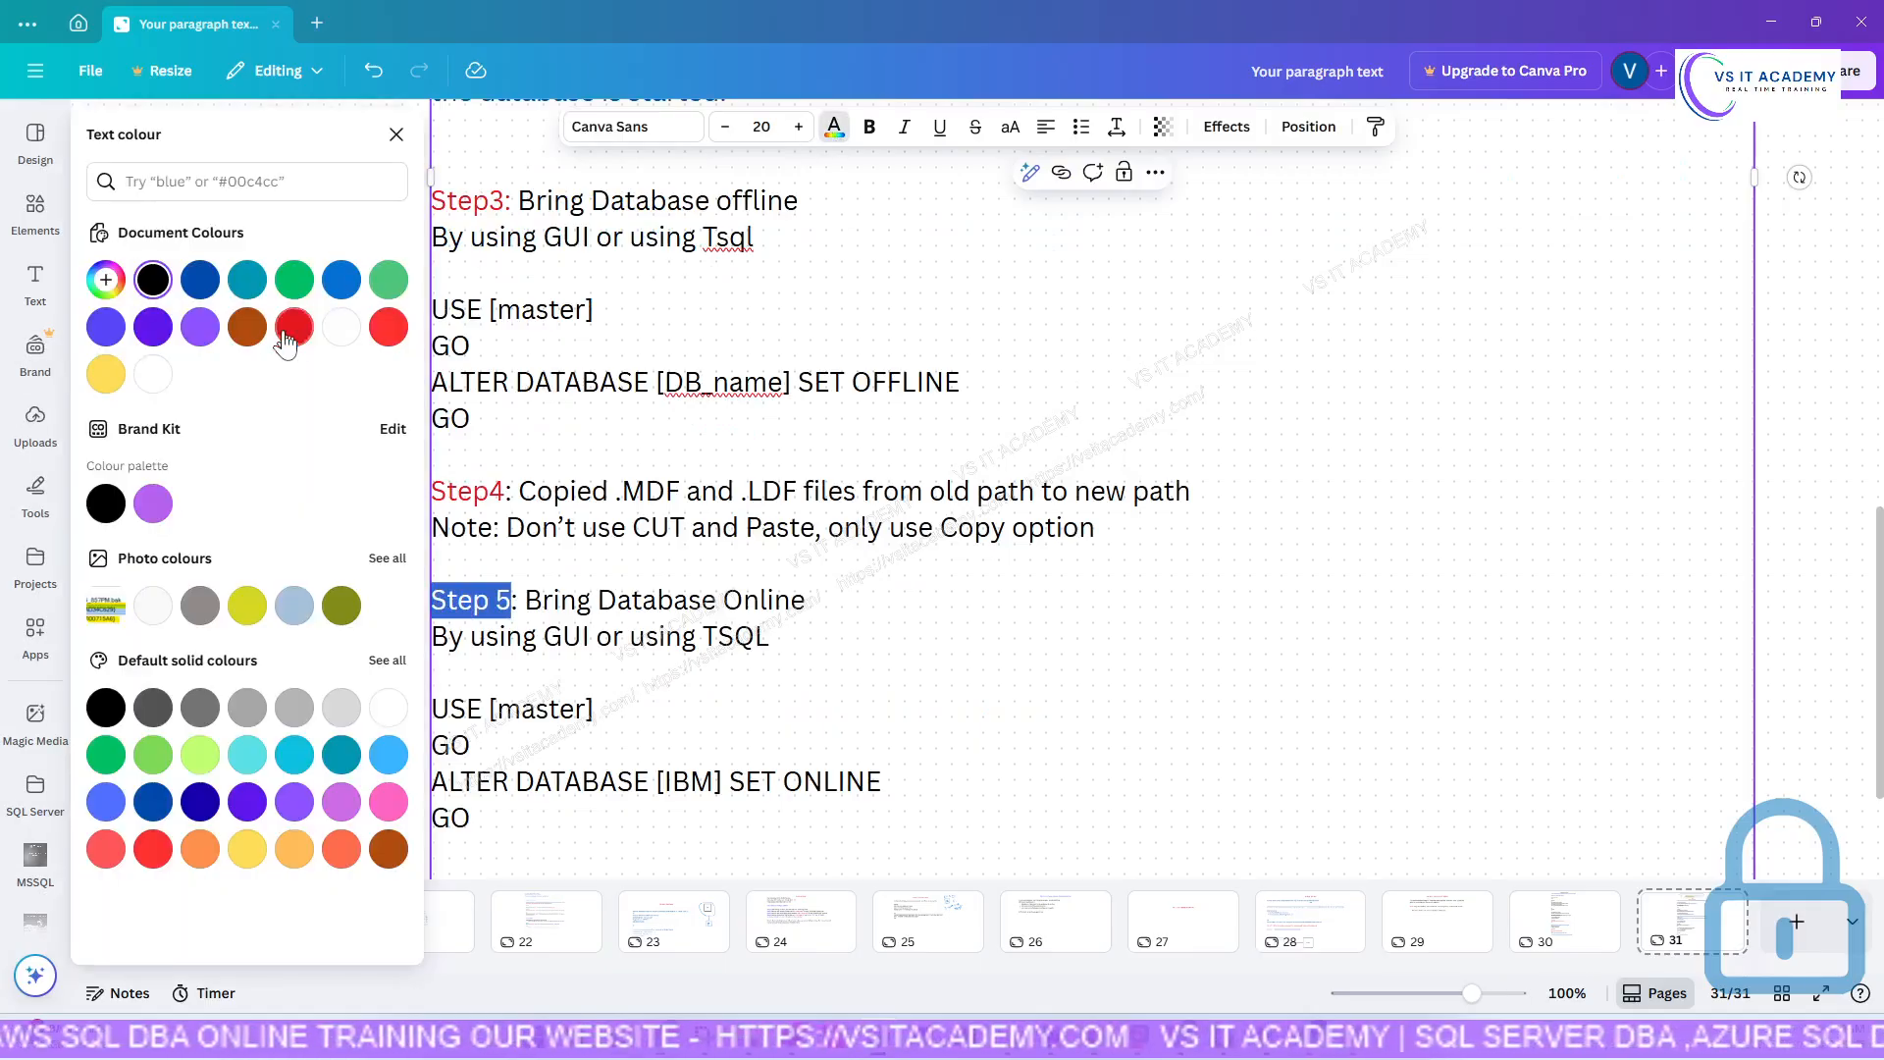
left_click(397, 135)
left_click(819, 607)
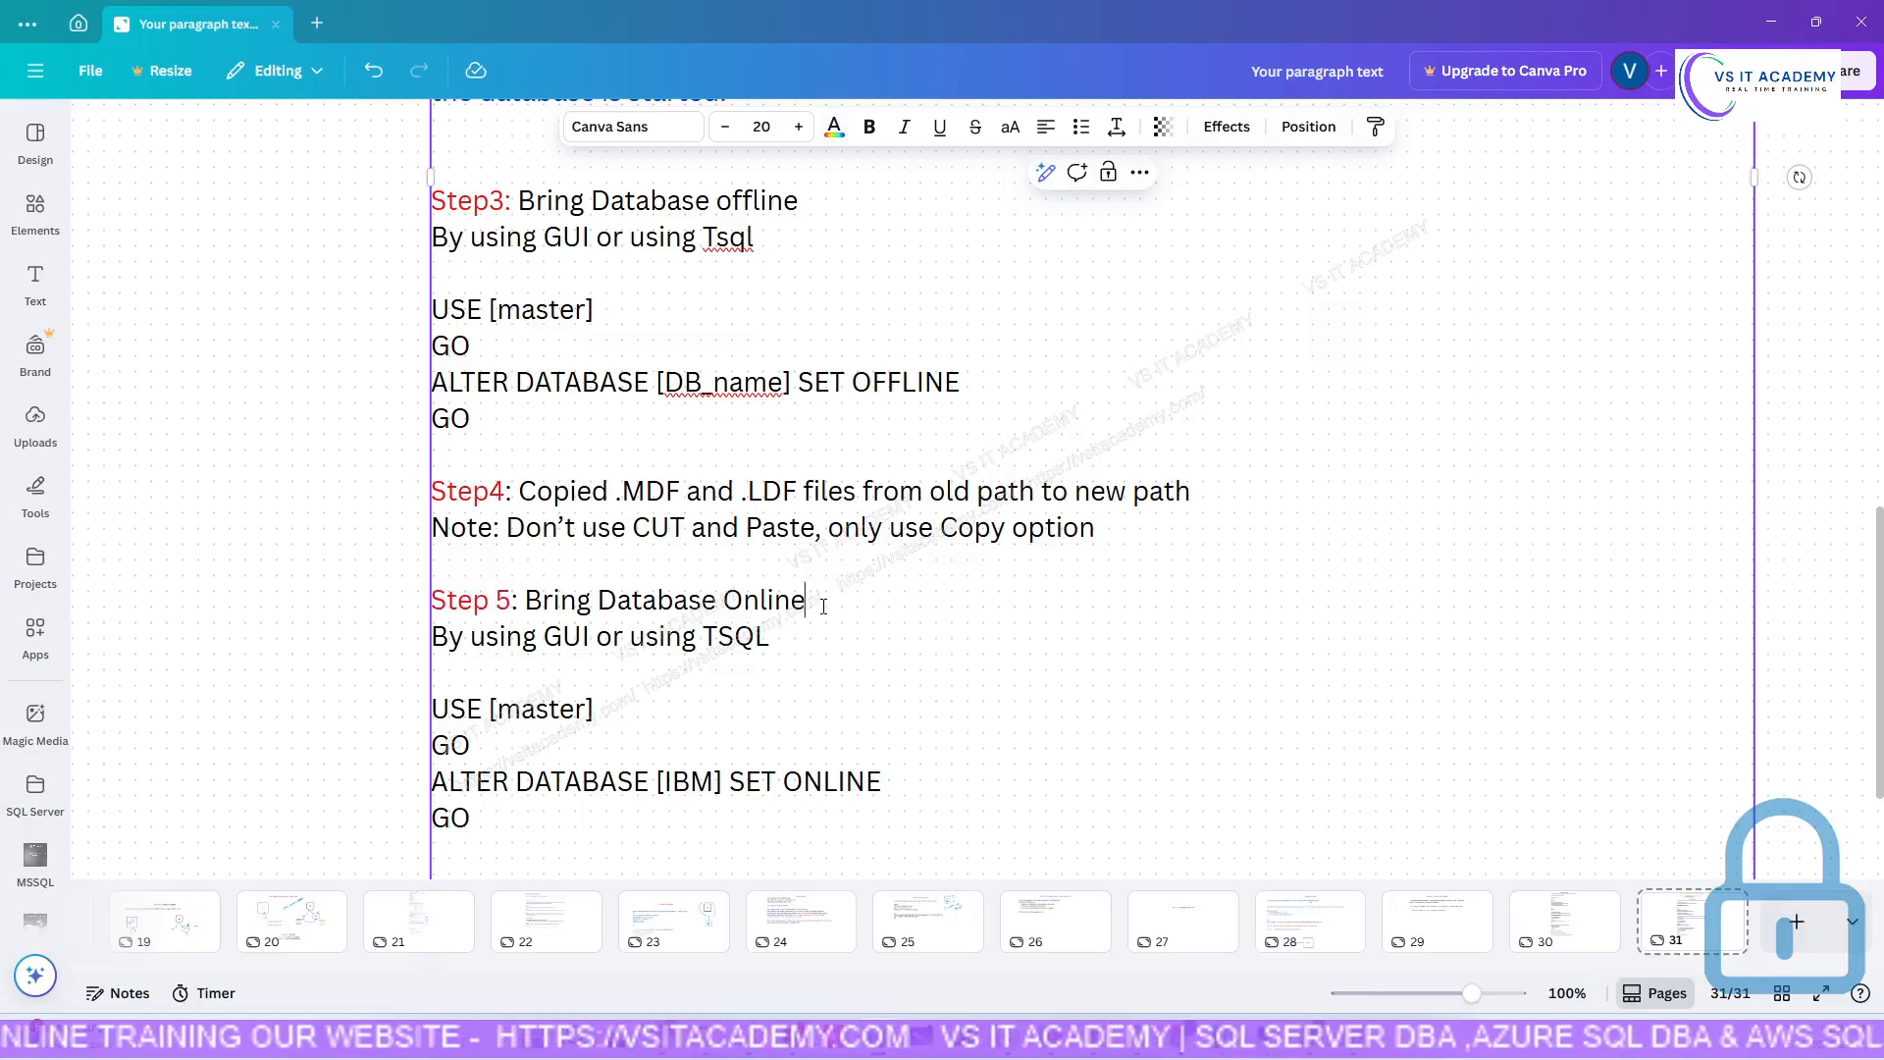
Replace the database name IBM with DB_Name in Step 5's ALTER DATABASE SET ONLINE line.
scroll(725, 630, "down", 1)
scroll(687, 631, "down", 1)
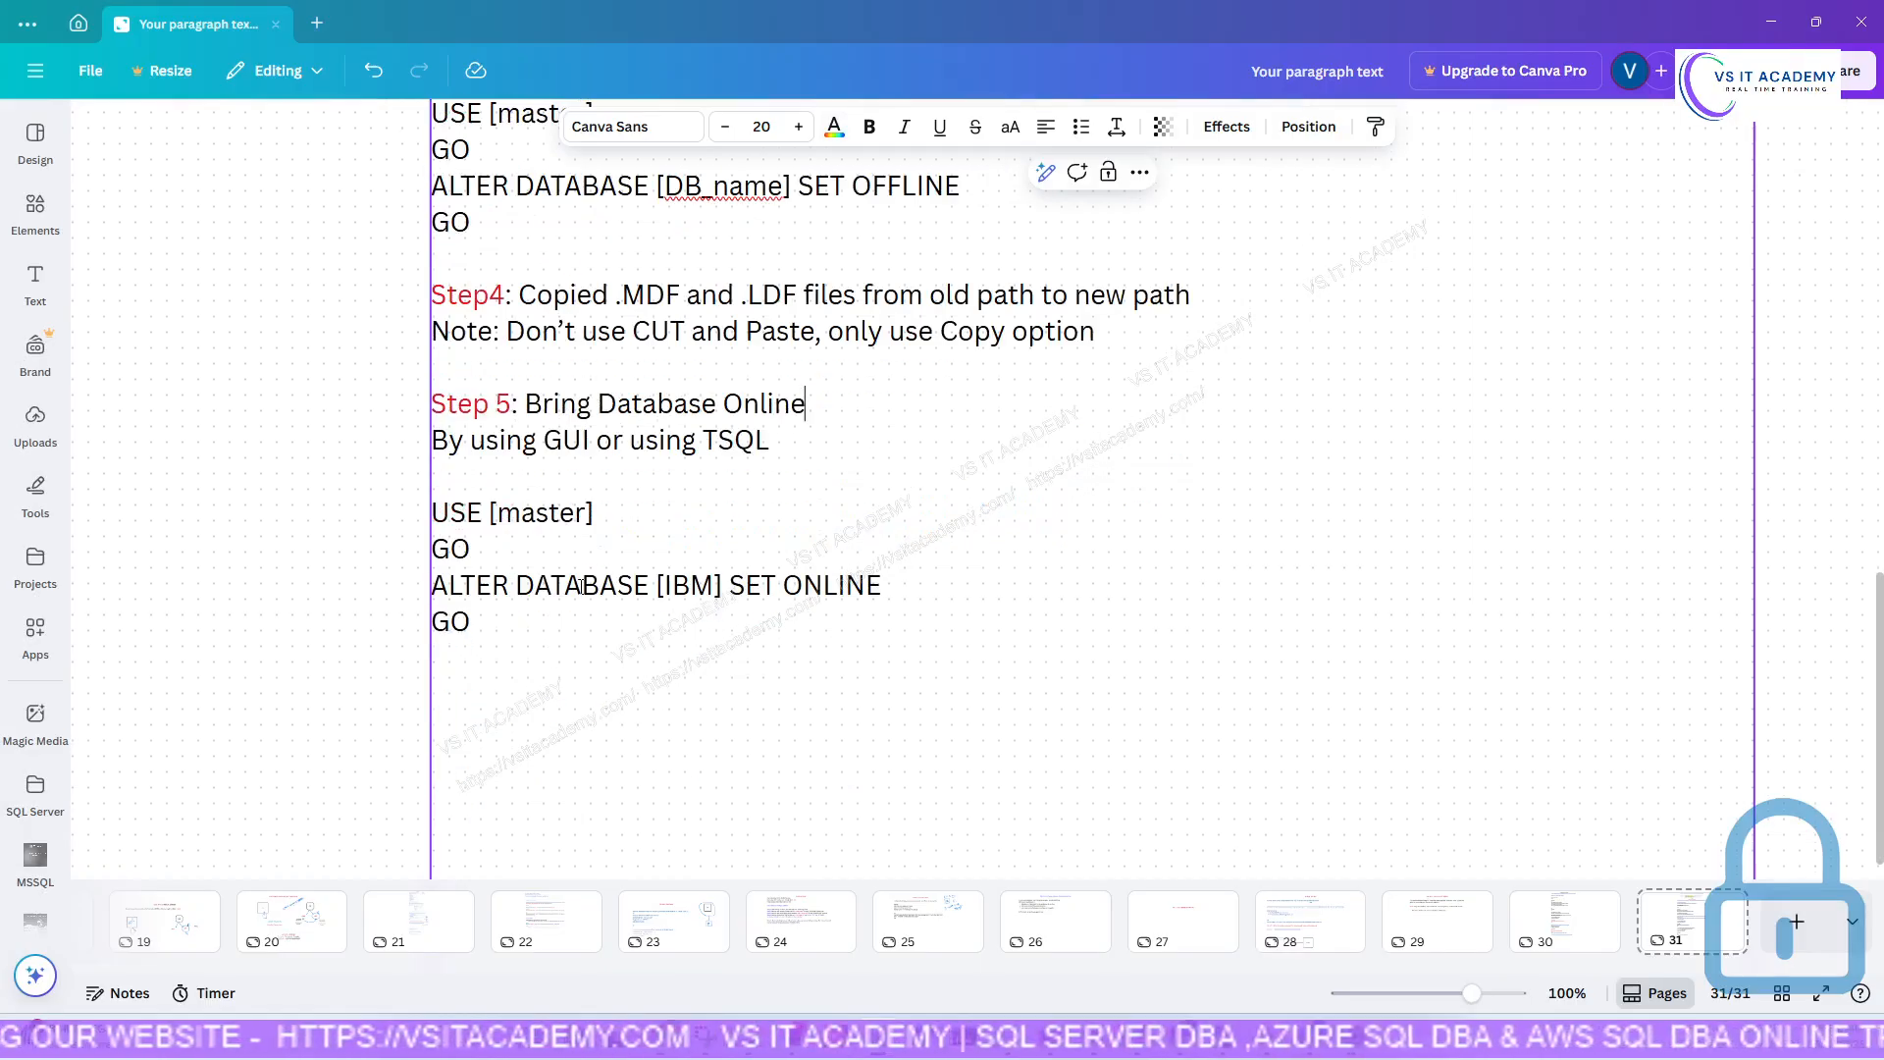
double_click(694, 586)
type("DB_Na")
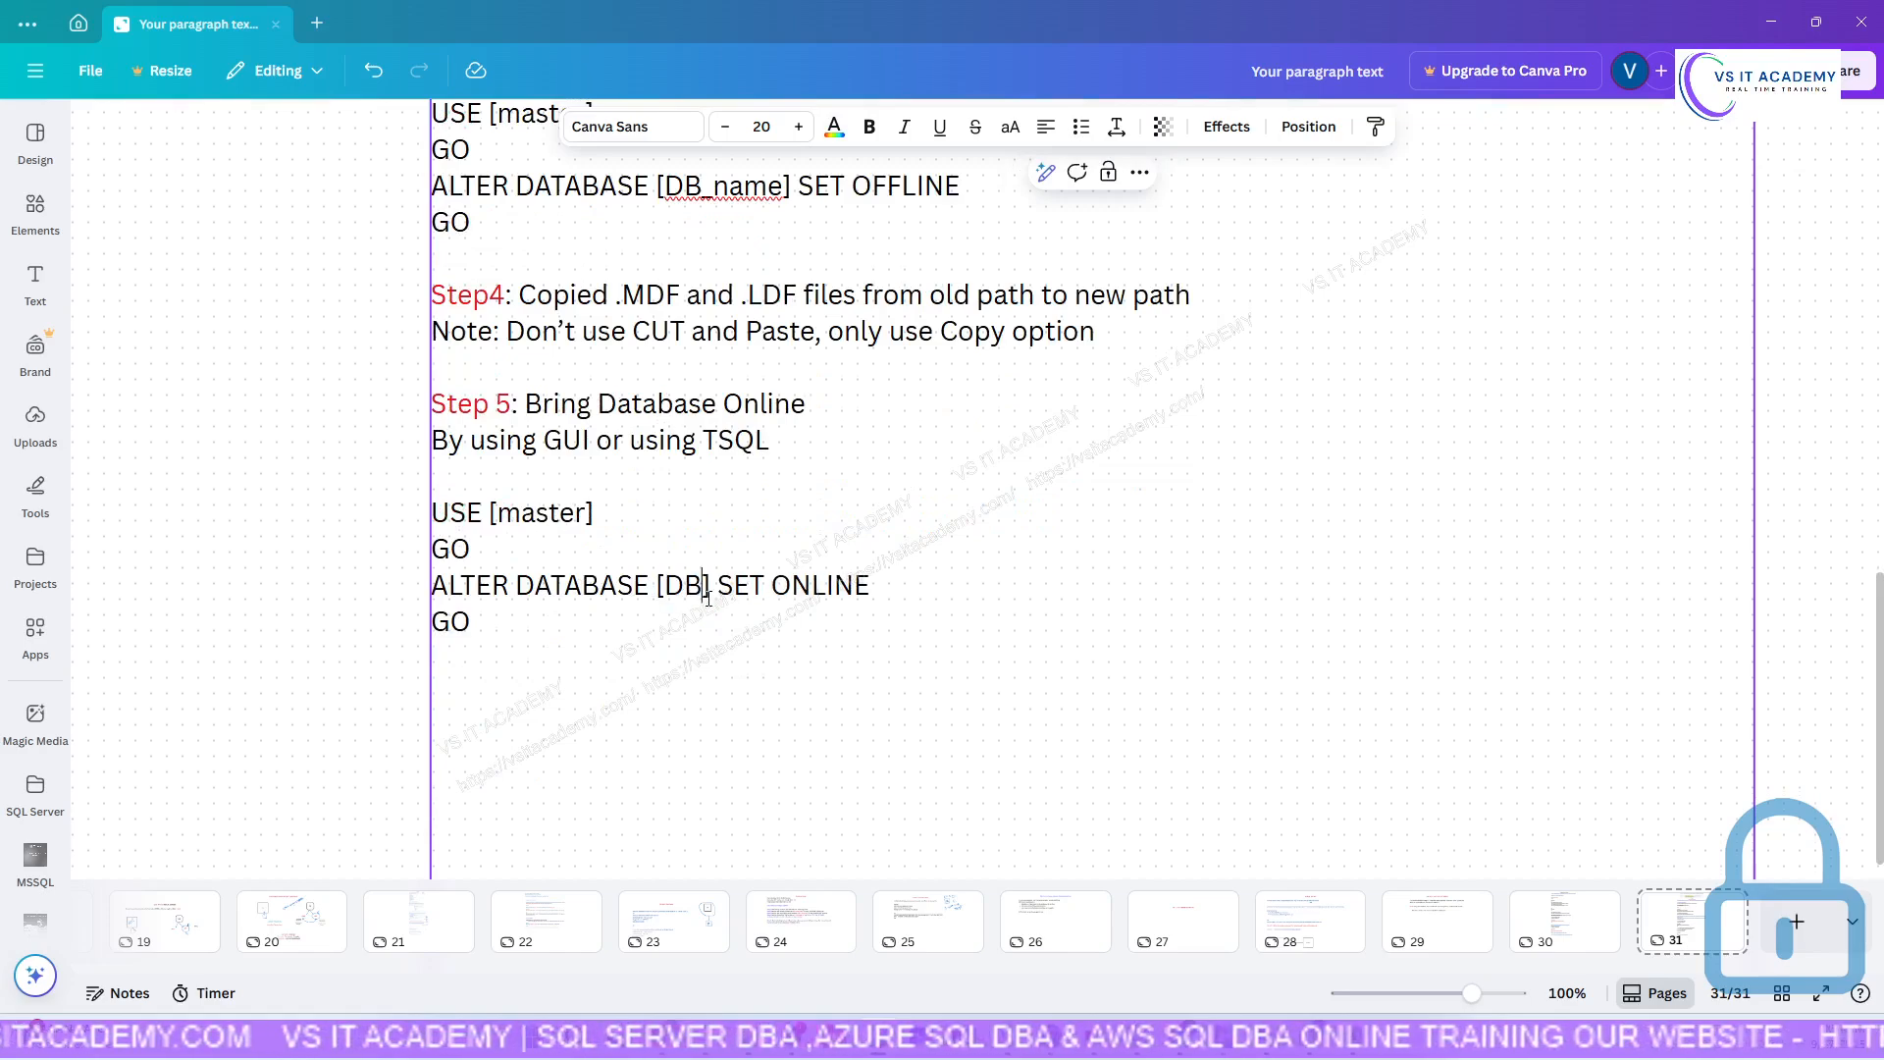
type("me")
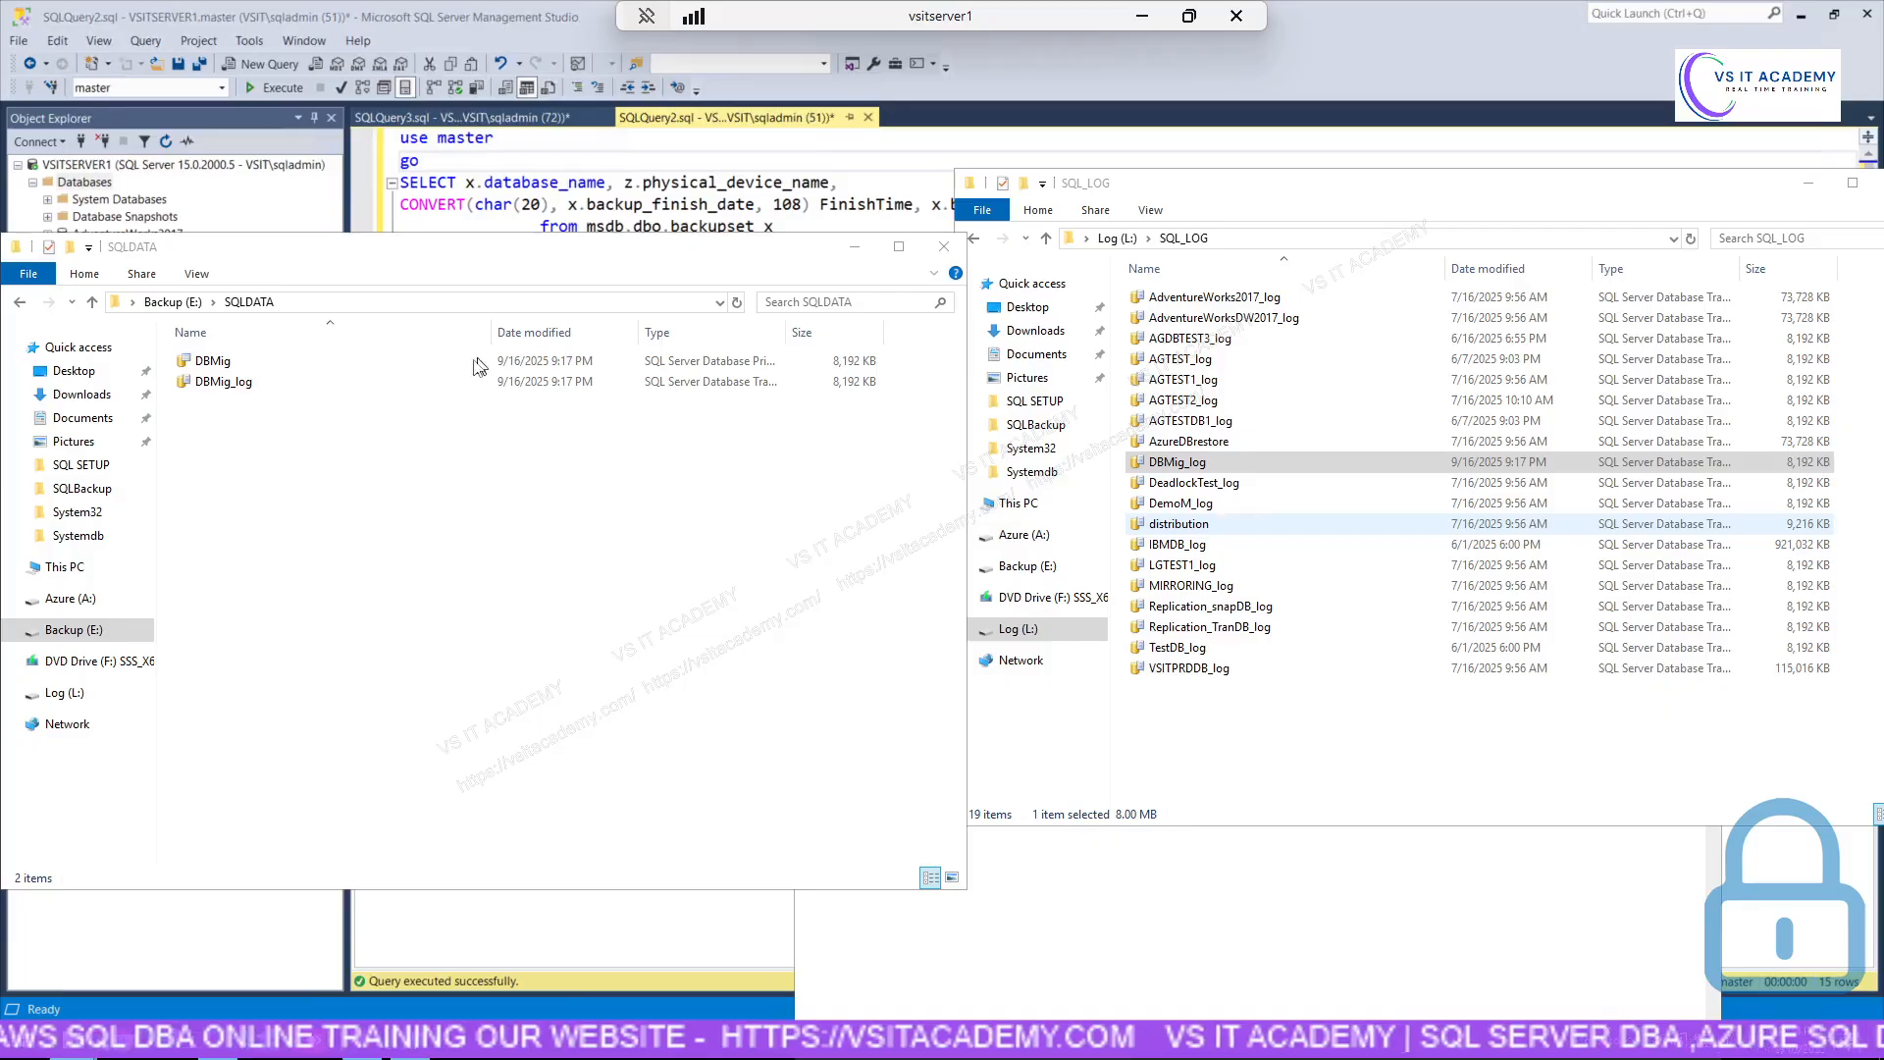
In the vsitserver1 session, bring the DBMig database online from SQL Server Management Studio and close the progress dialog.
left_click(618, 247)
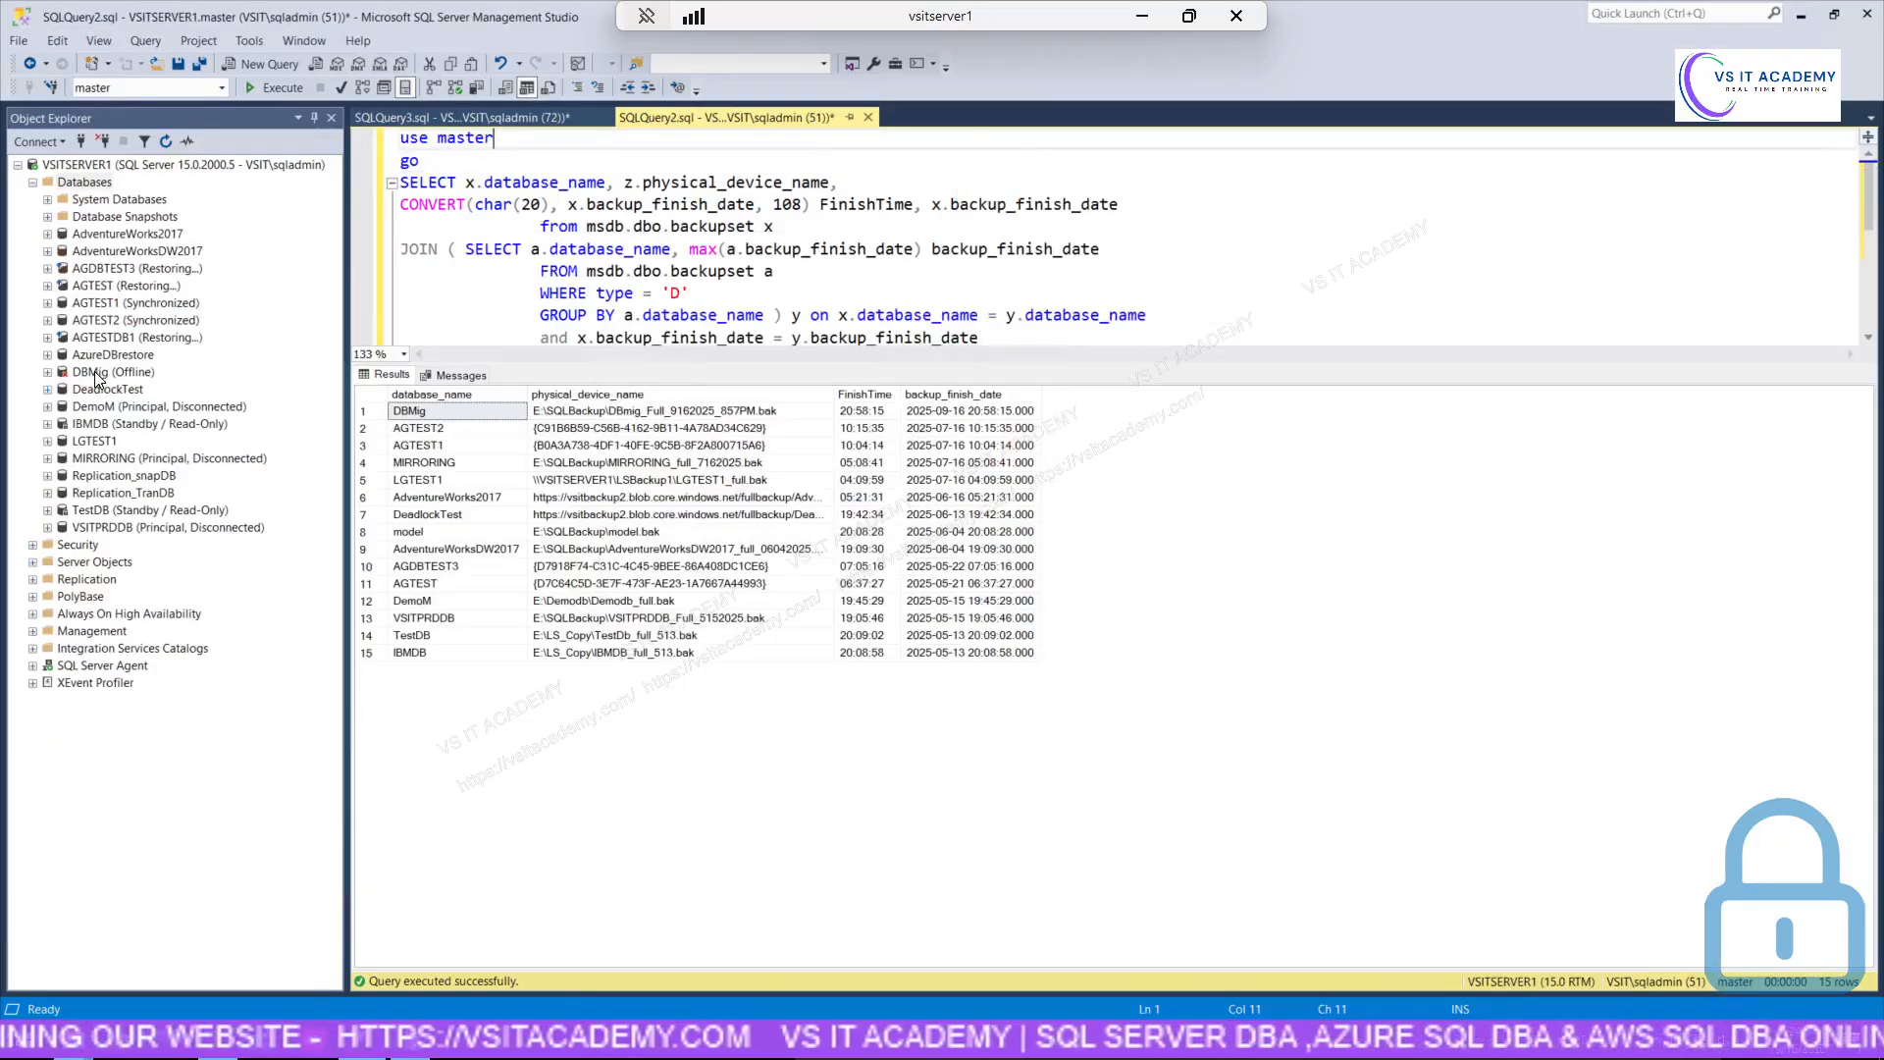
left_click(98, 373)
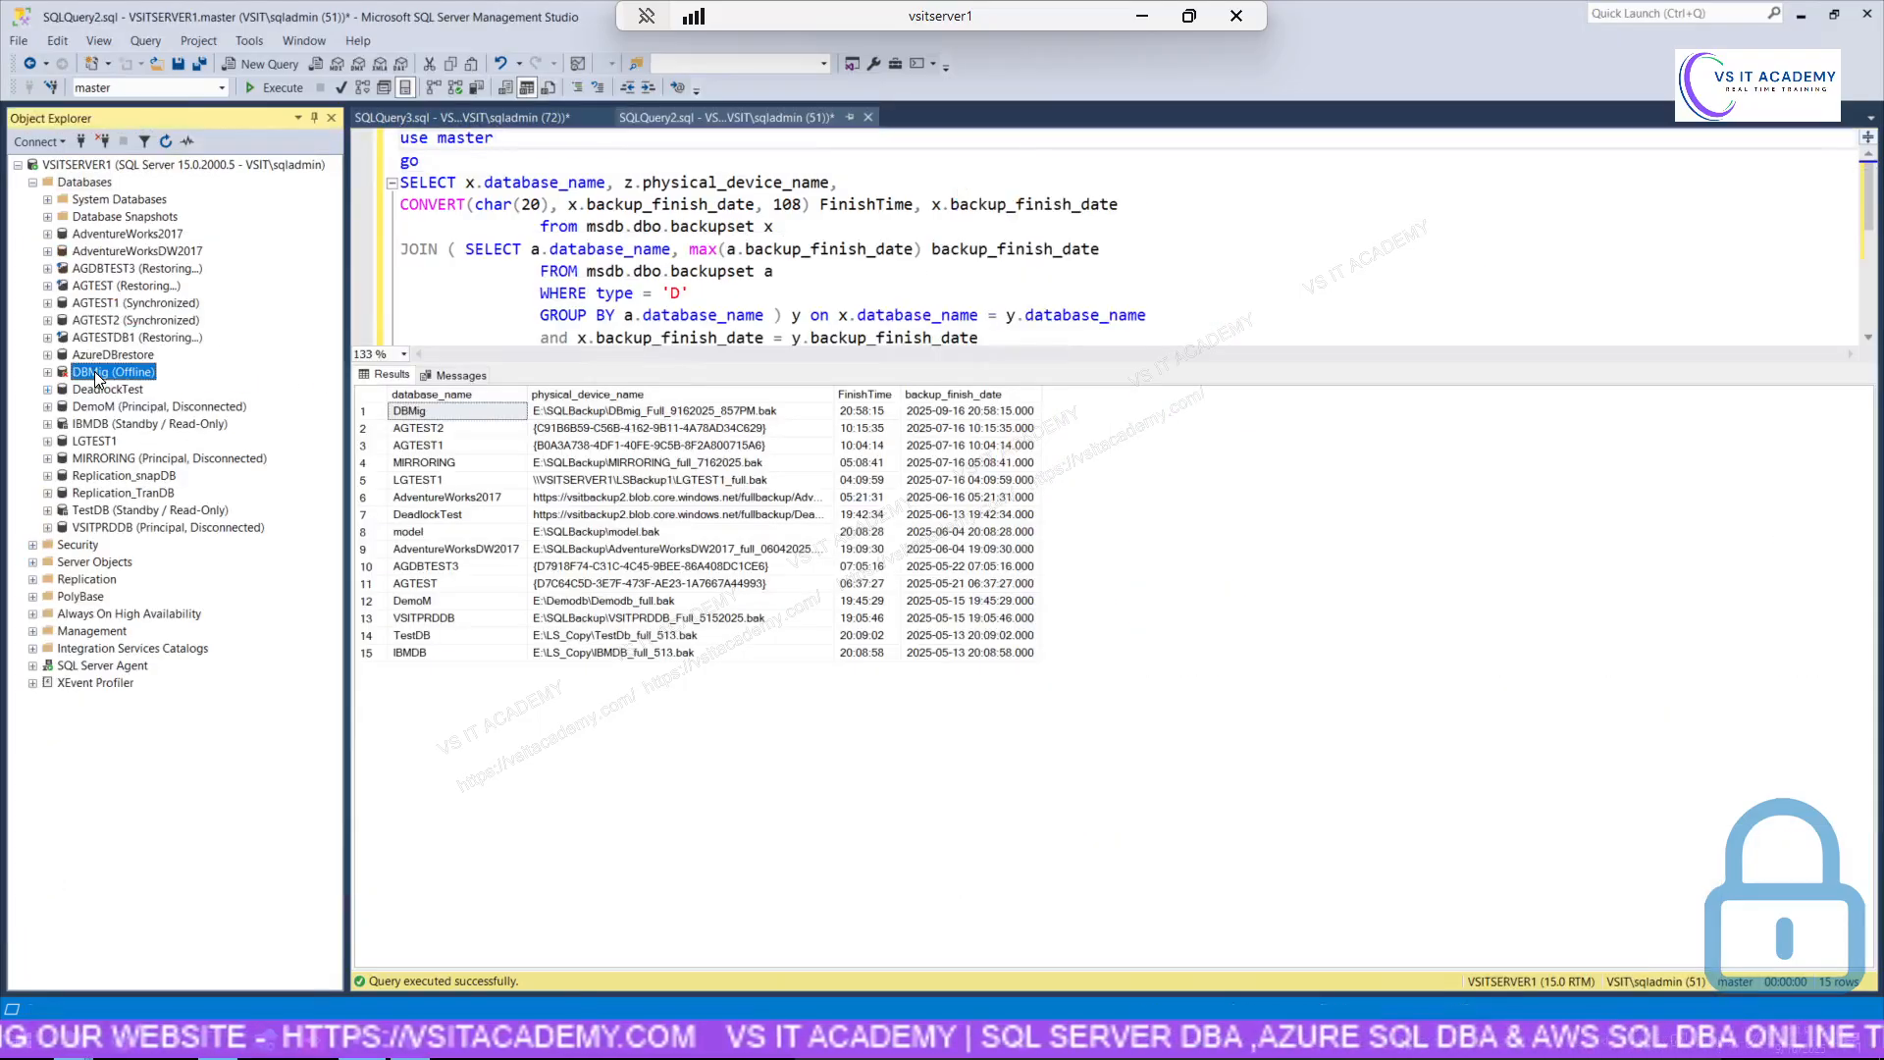
right_click(98, 377)
mouse_move(307, 457)
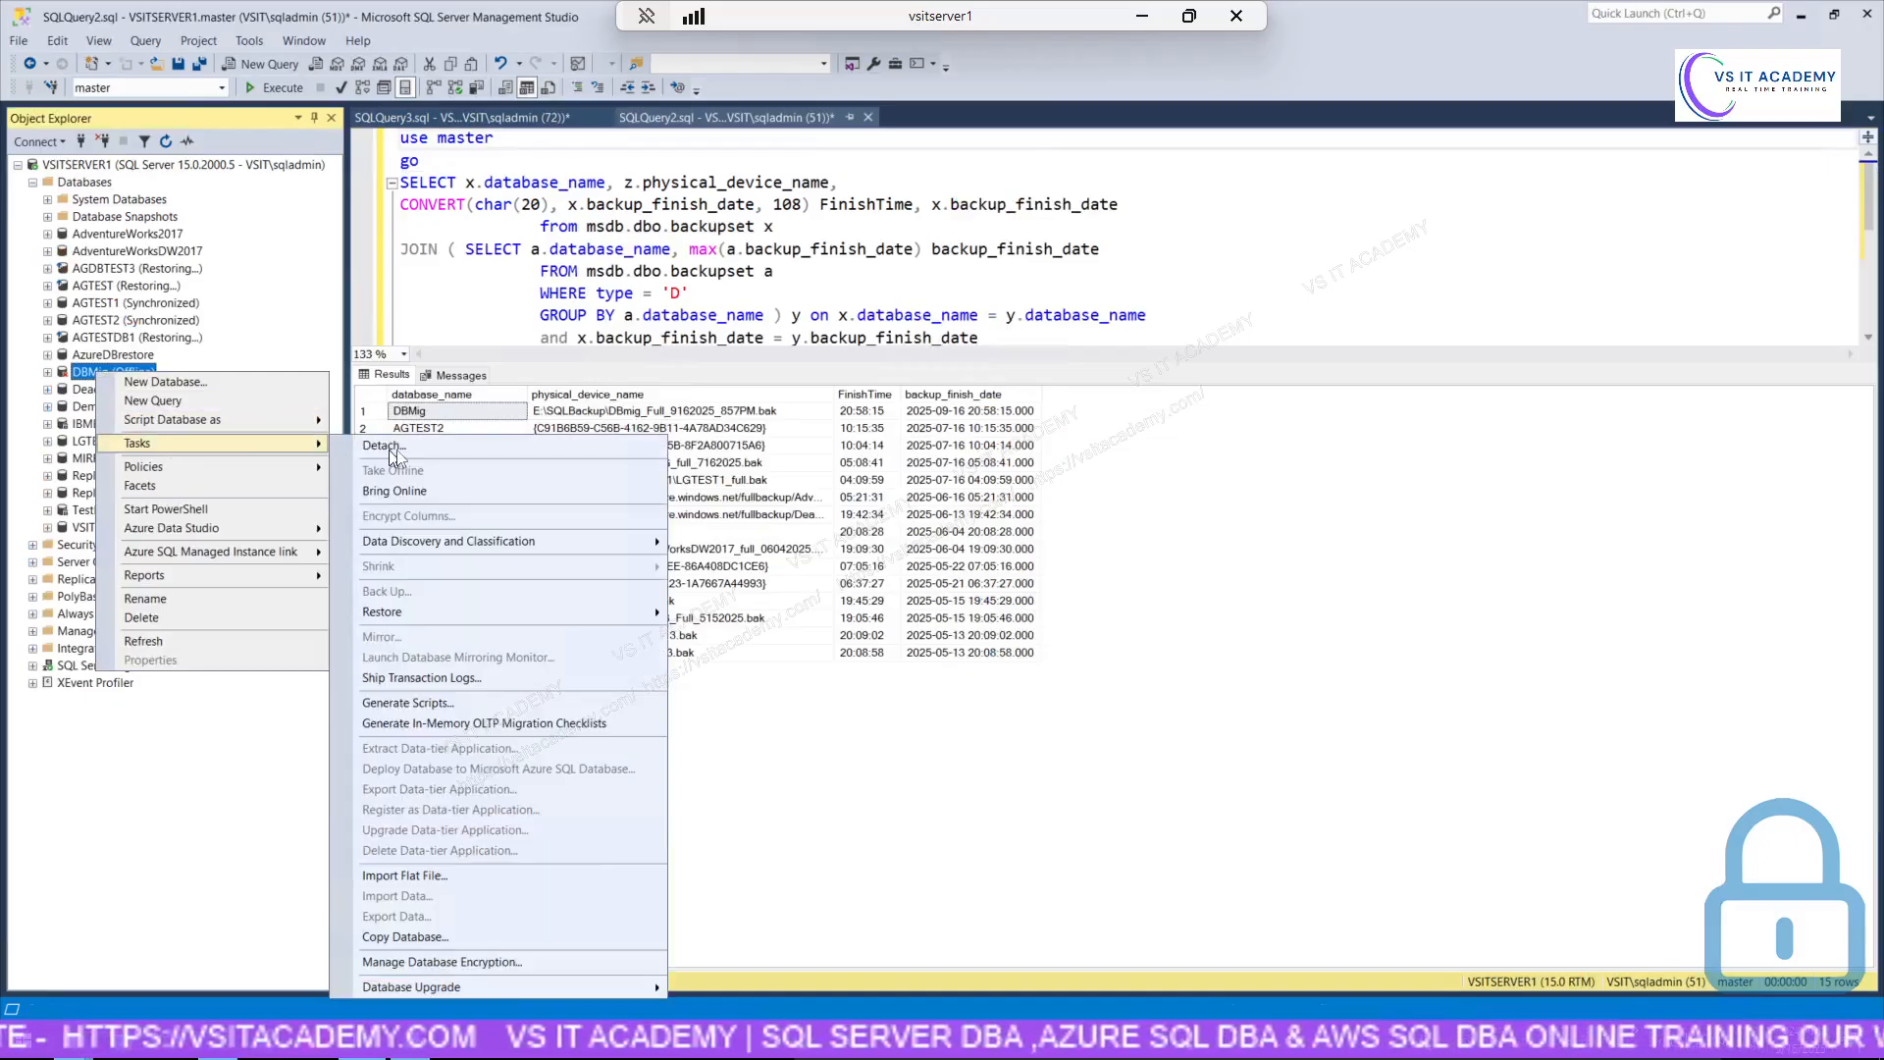
left_click(432, 493)
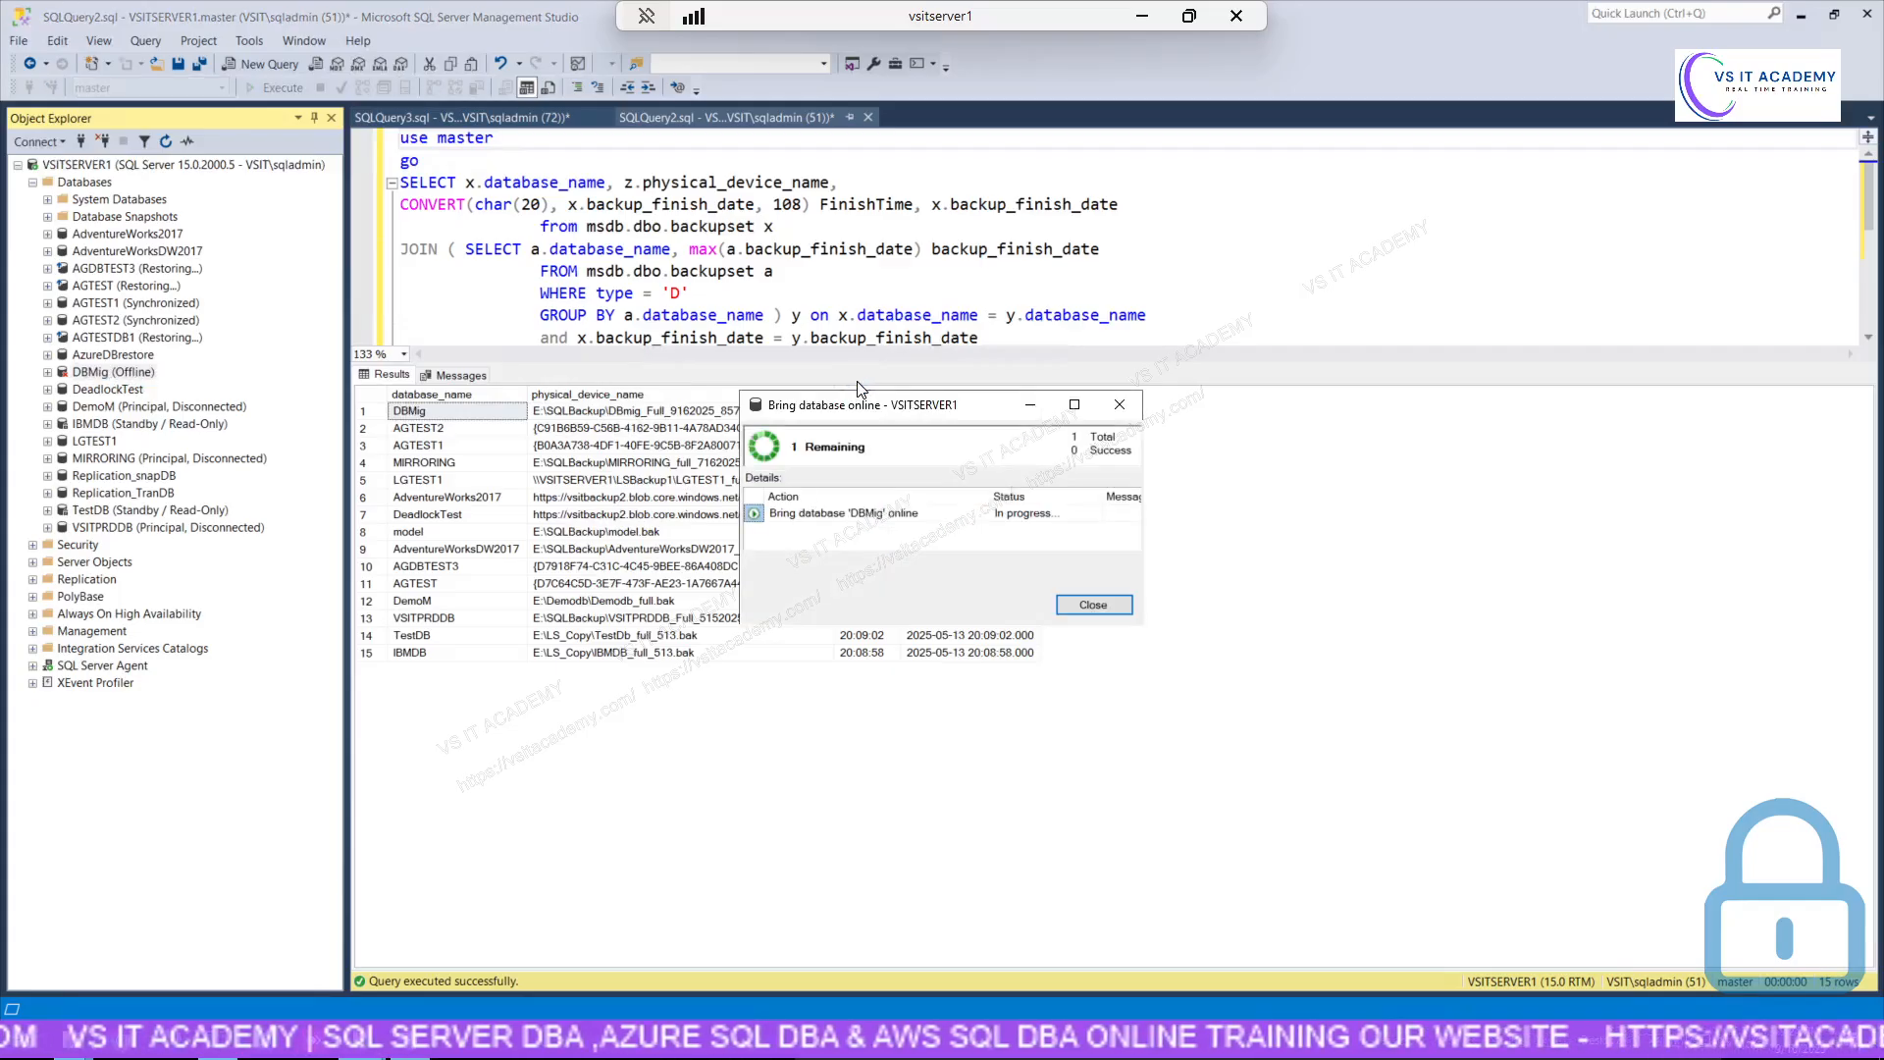
left_click(1091, 606)
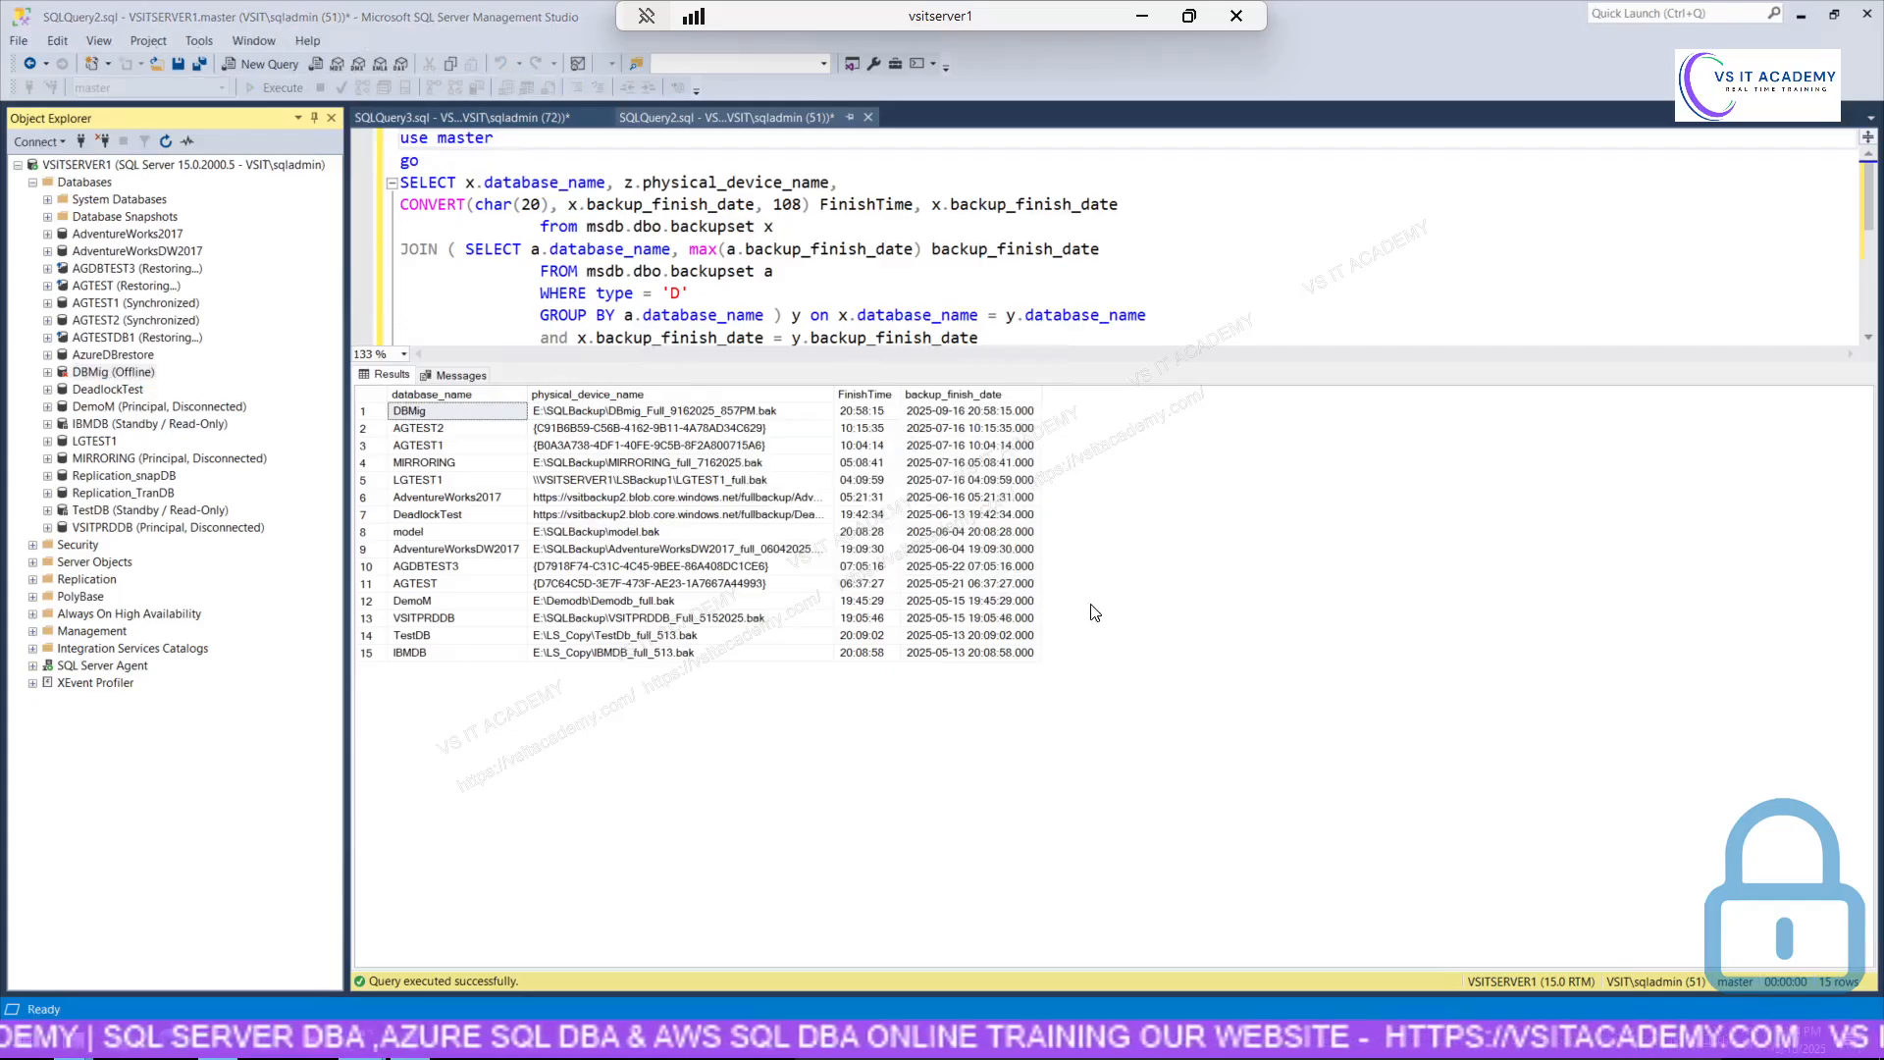
left_click(123, 373)
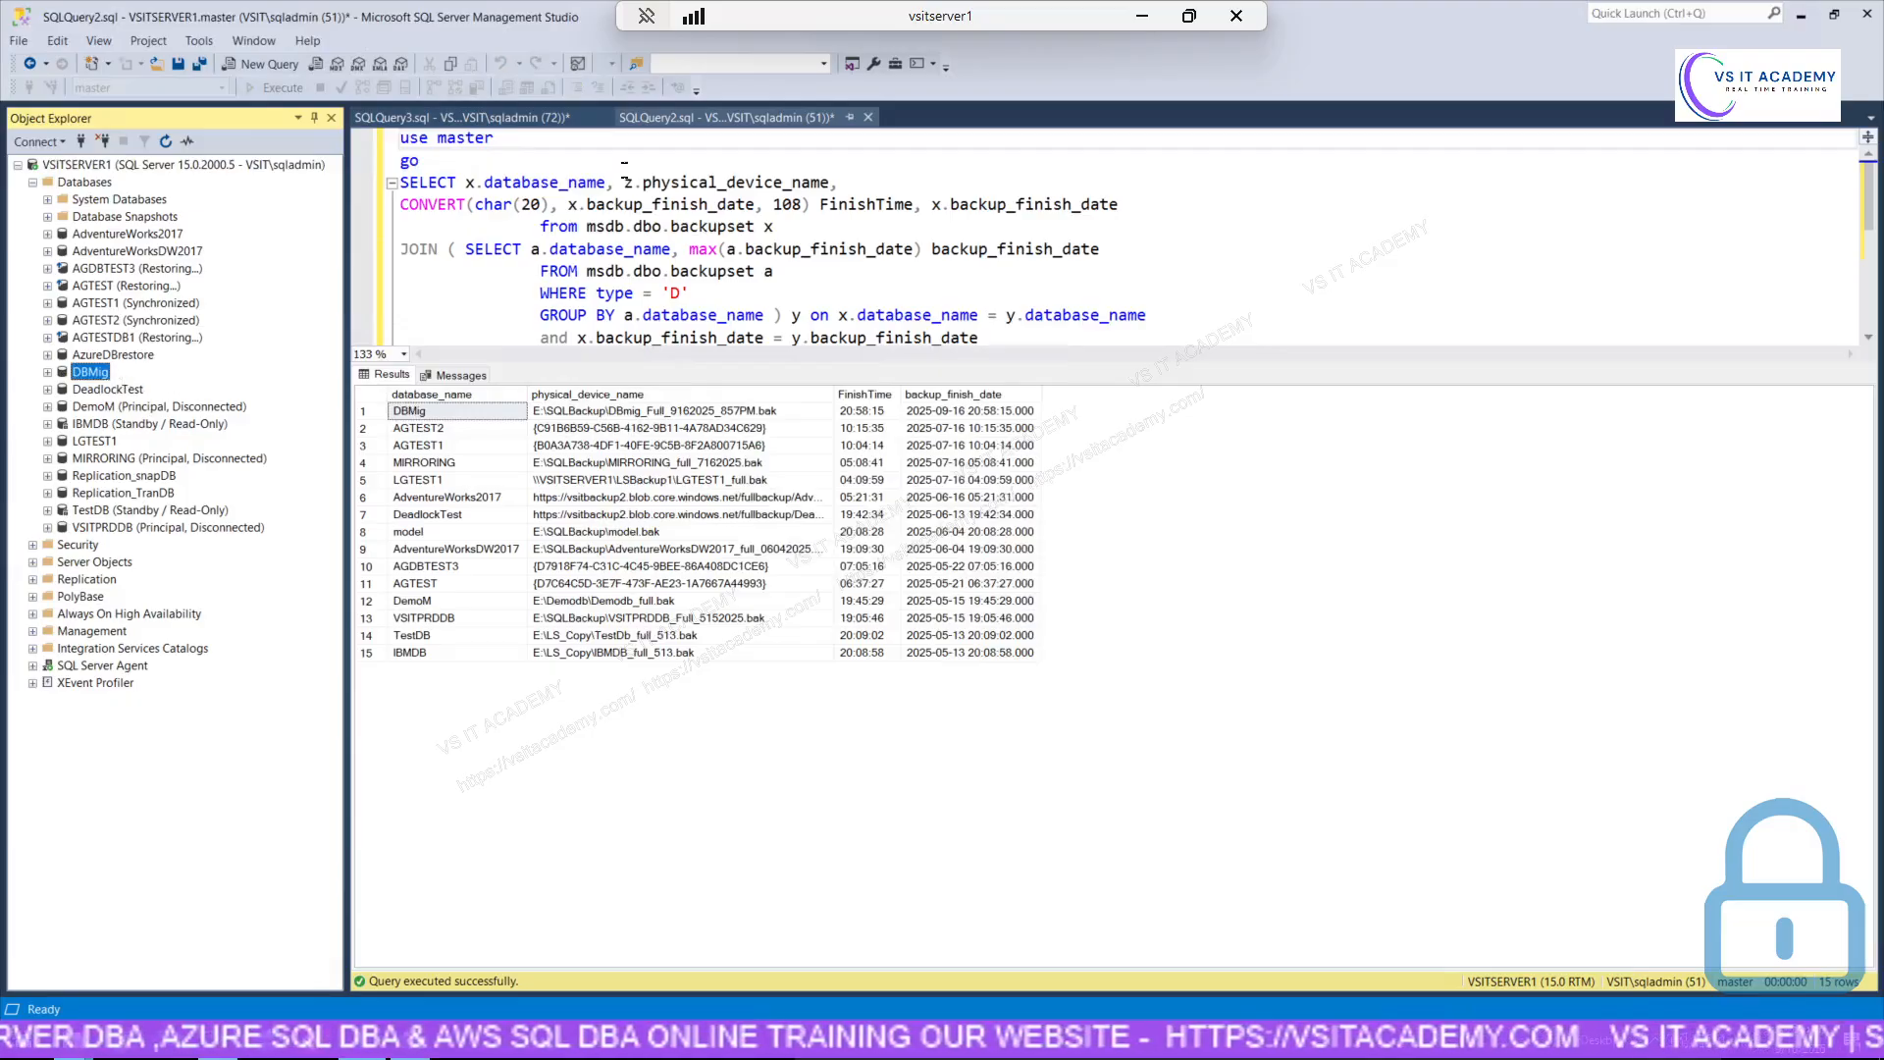
Switch to Canva and correct the procedure name in Step 6 on page 30 to sp_helpdb.
left_click(1142, 18)
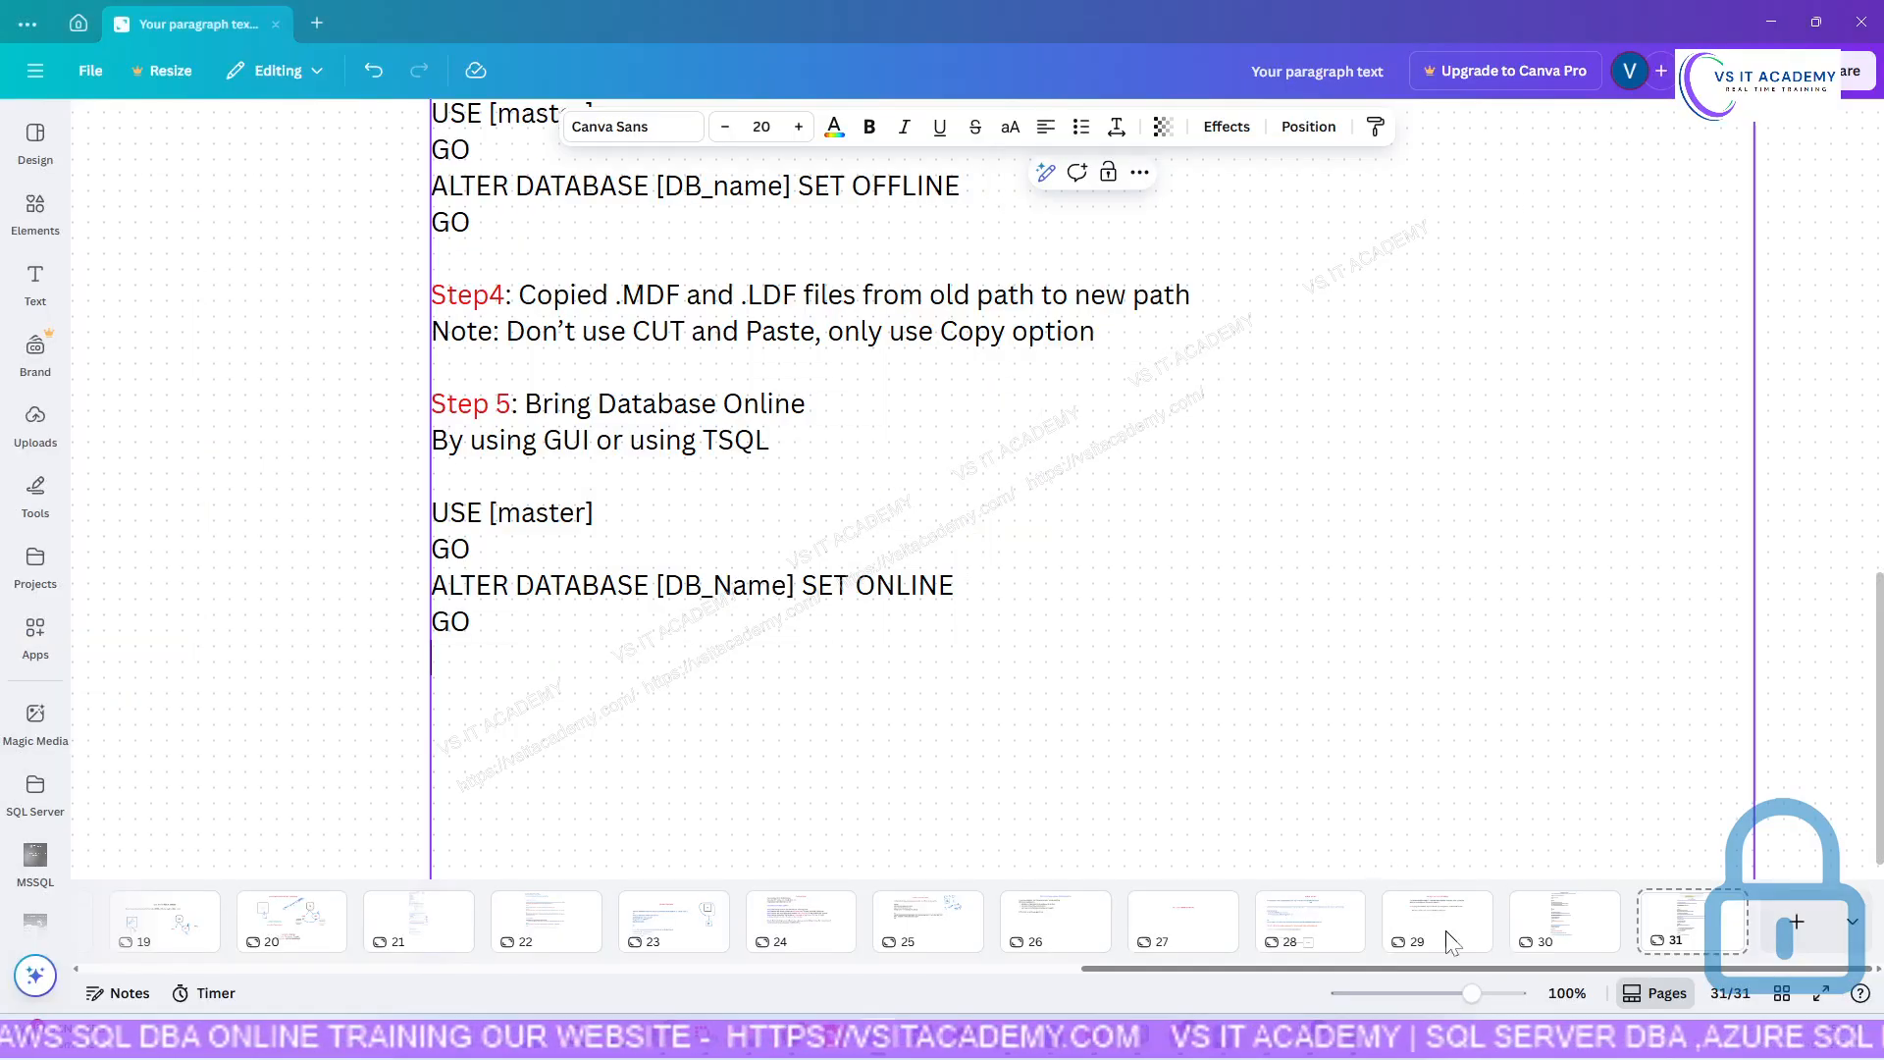
left_click(1597, 929)
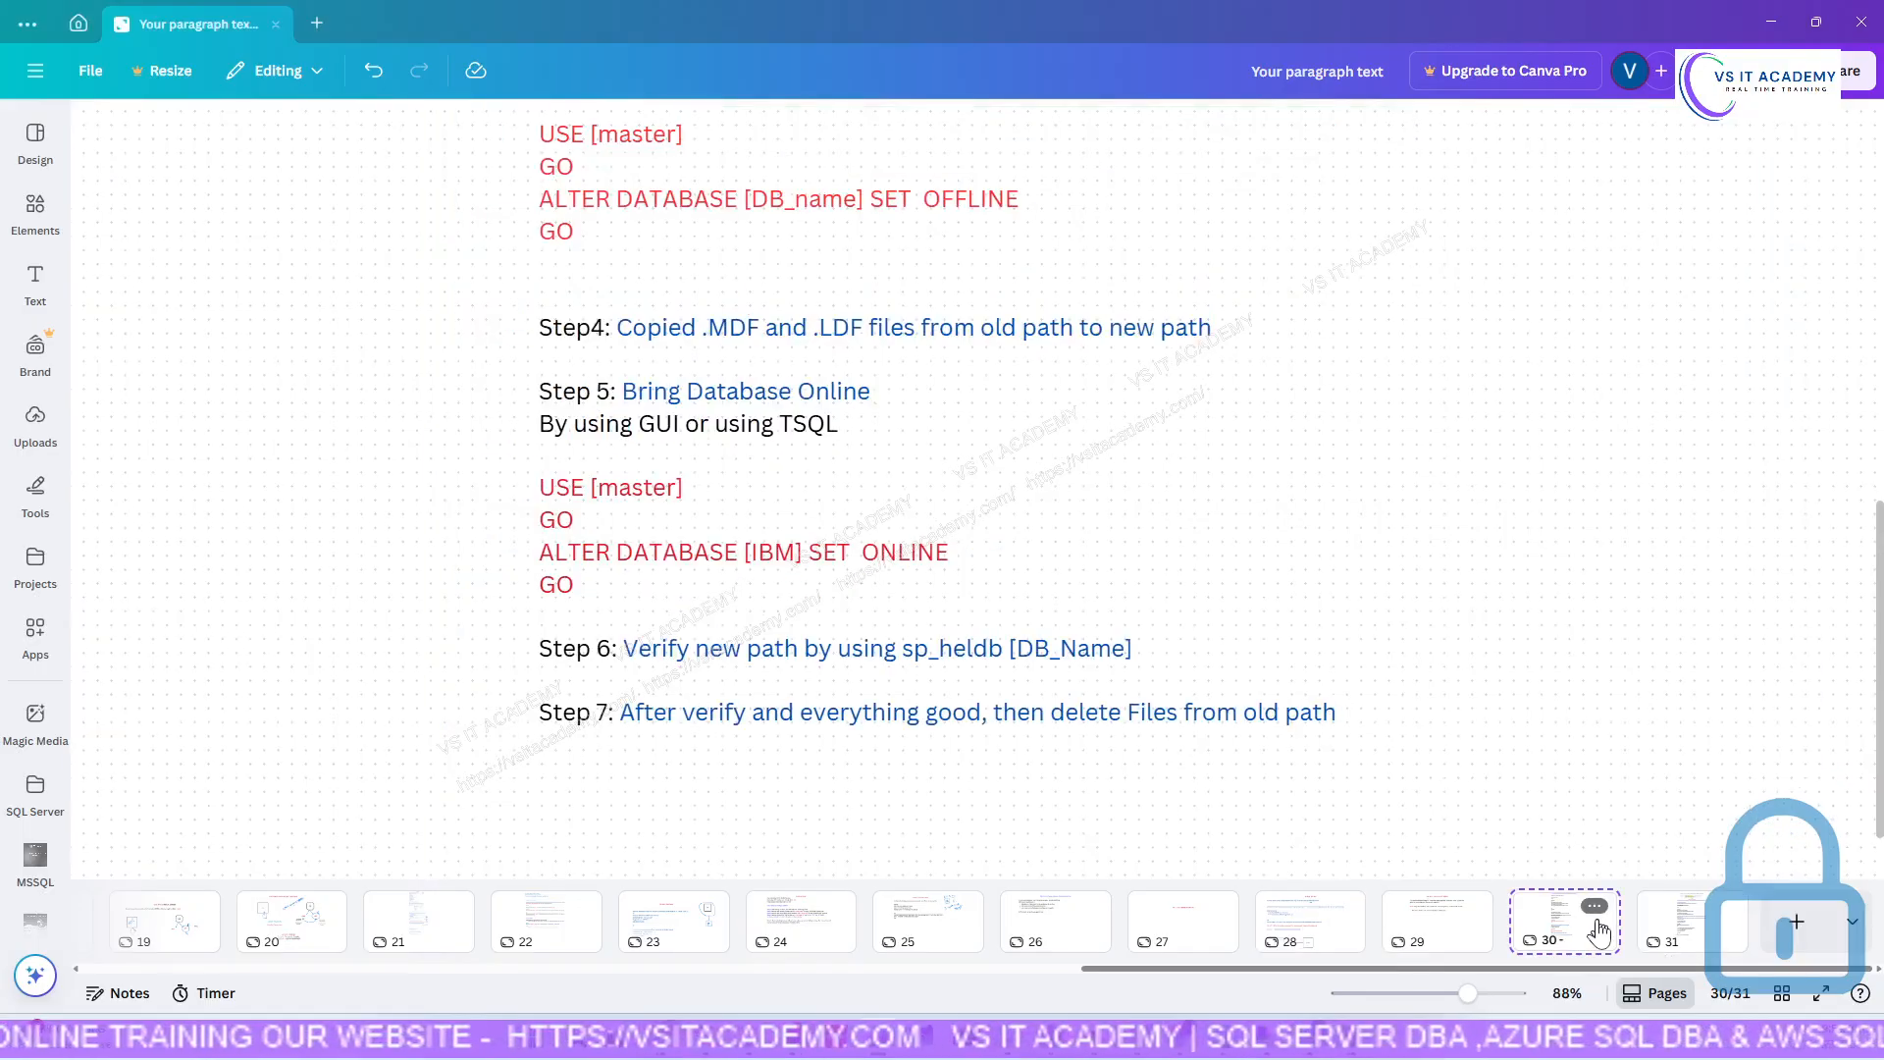
scroll(684, 475, "down", 1)
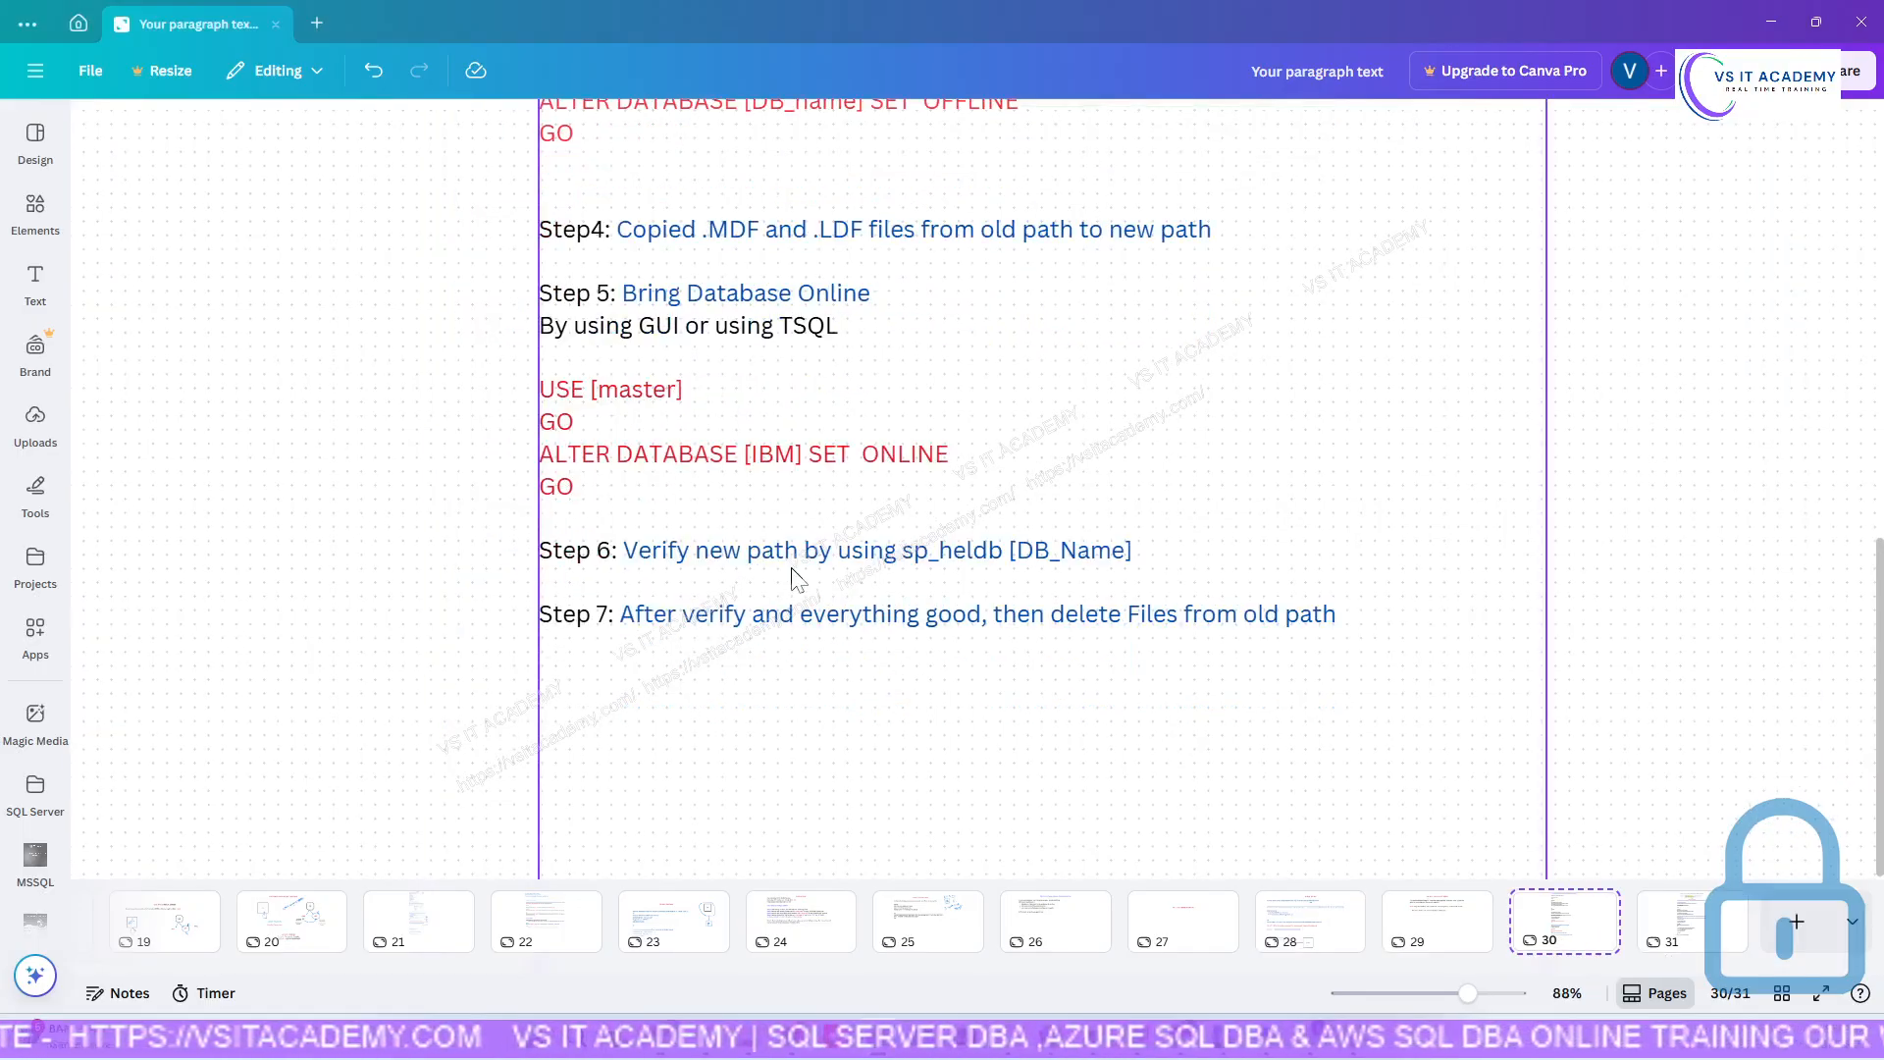
left_click(979, 567)
double_click(982, 560)
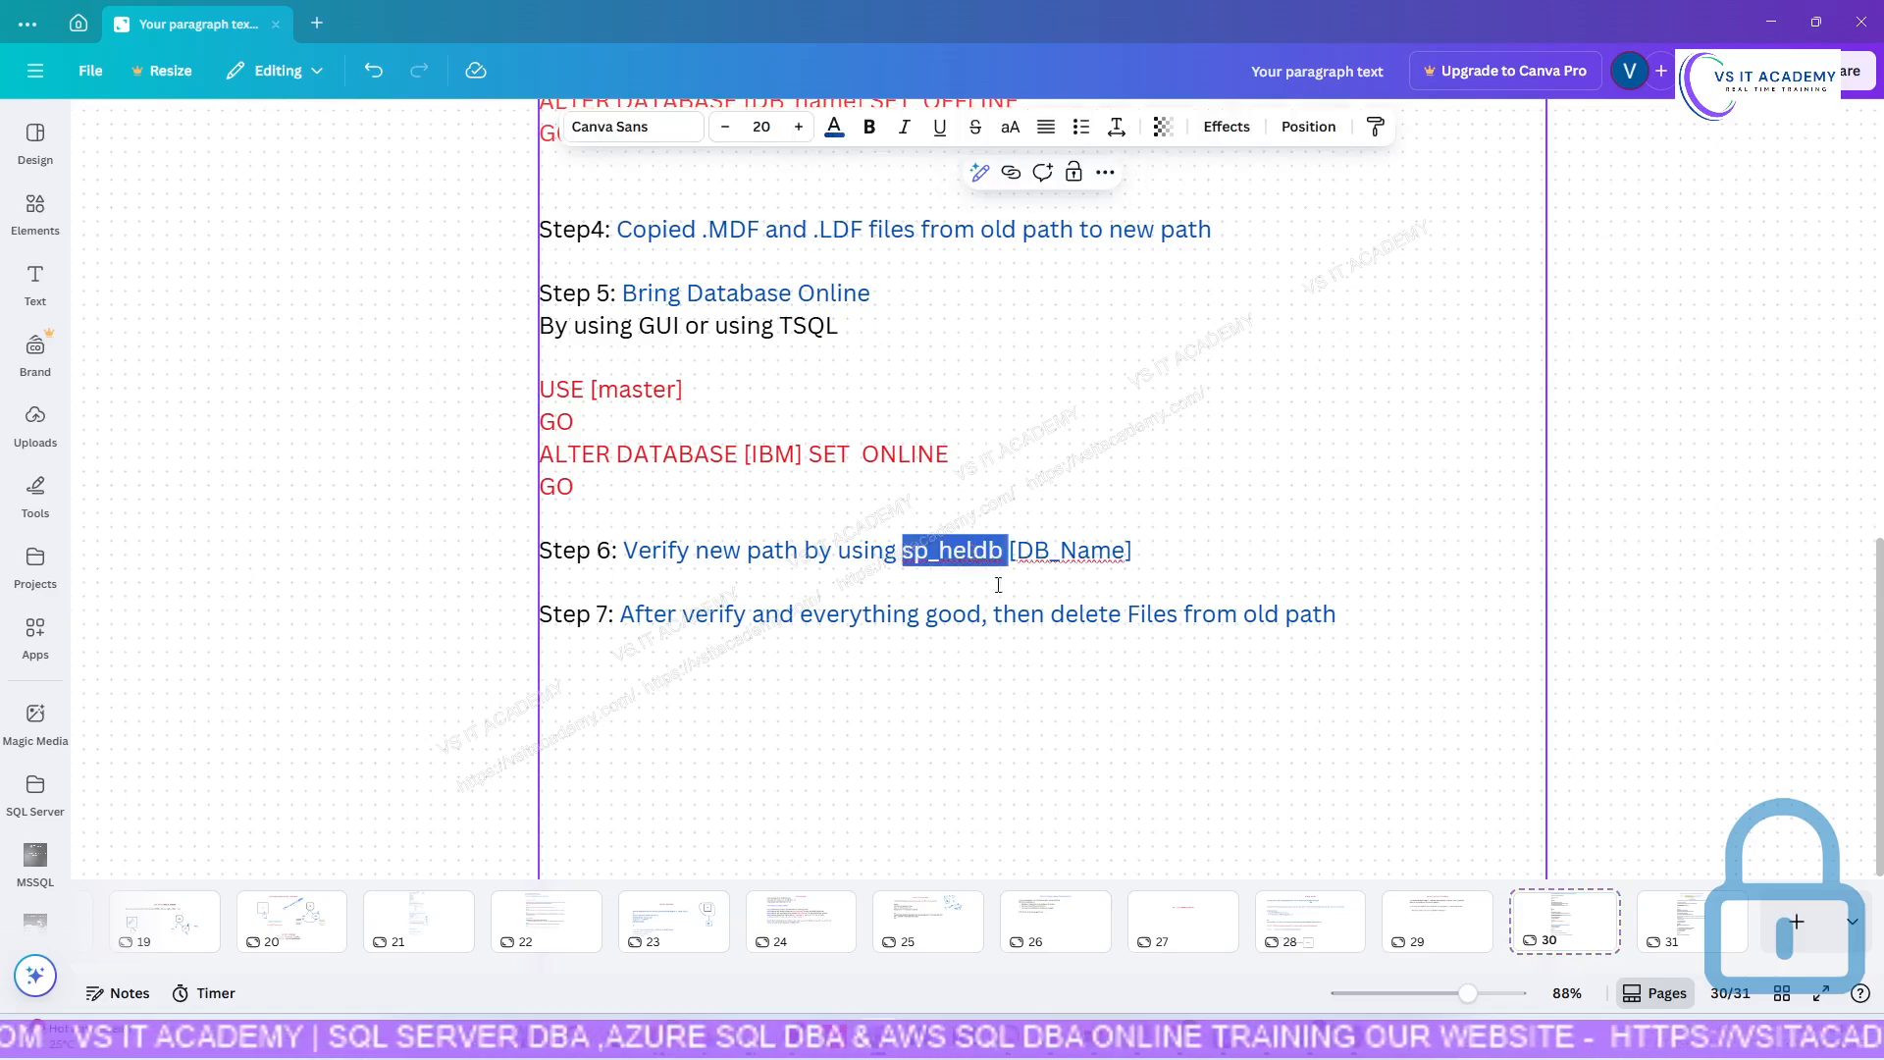
left_click(972, 555)
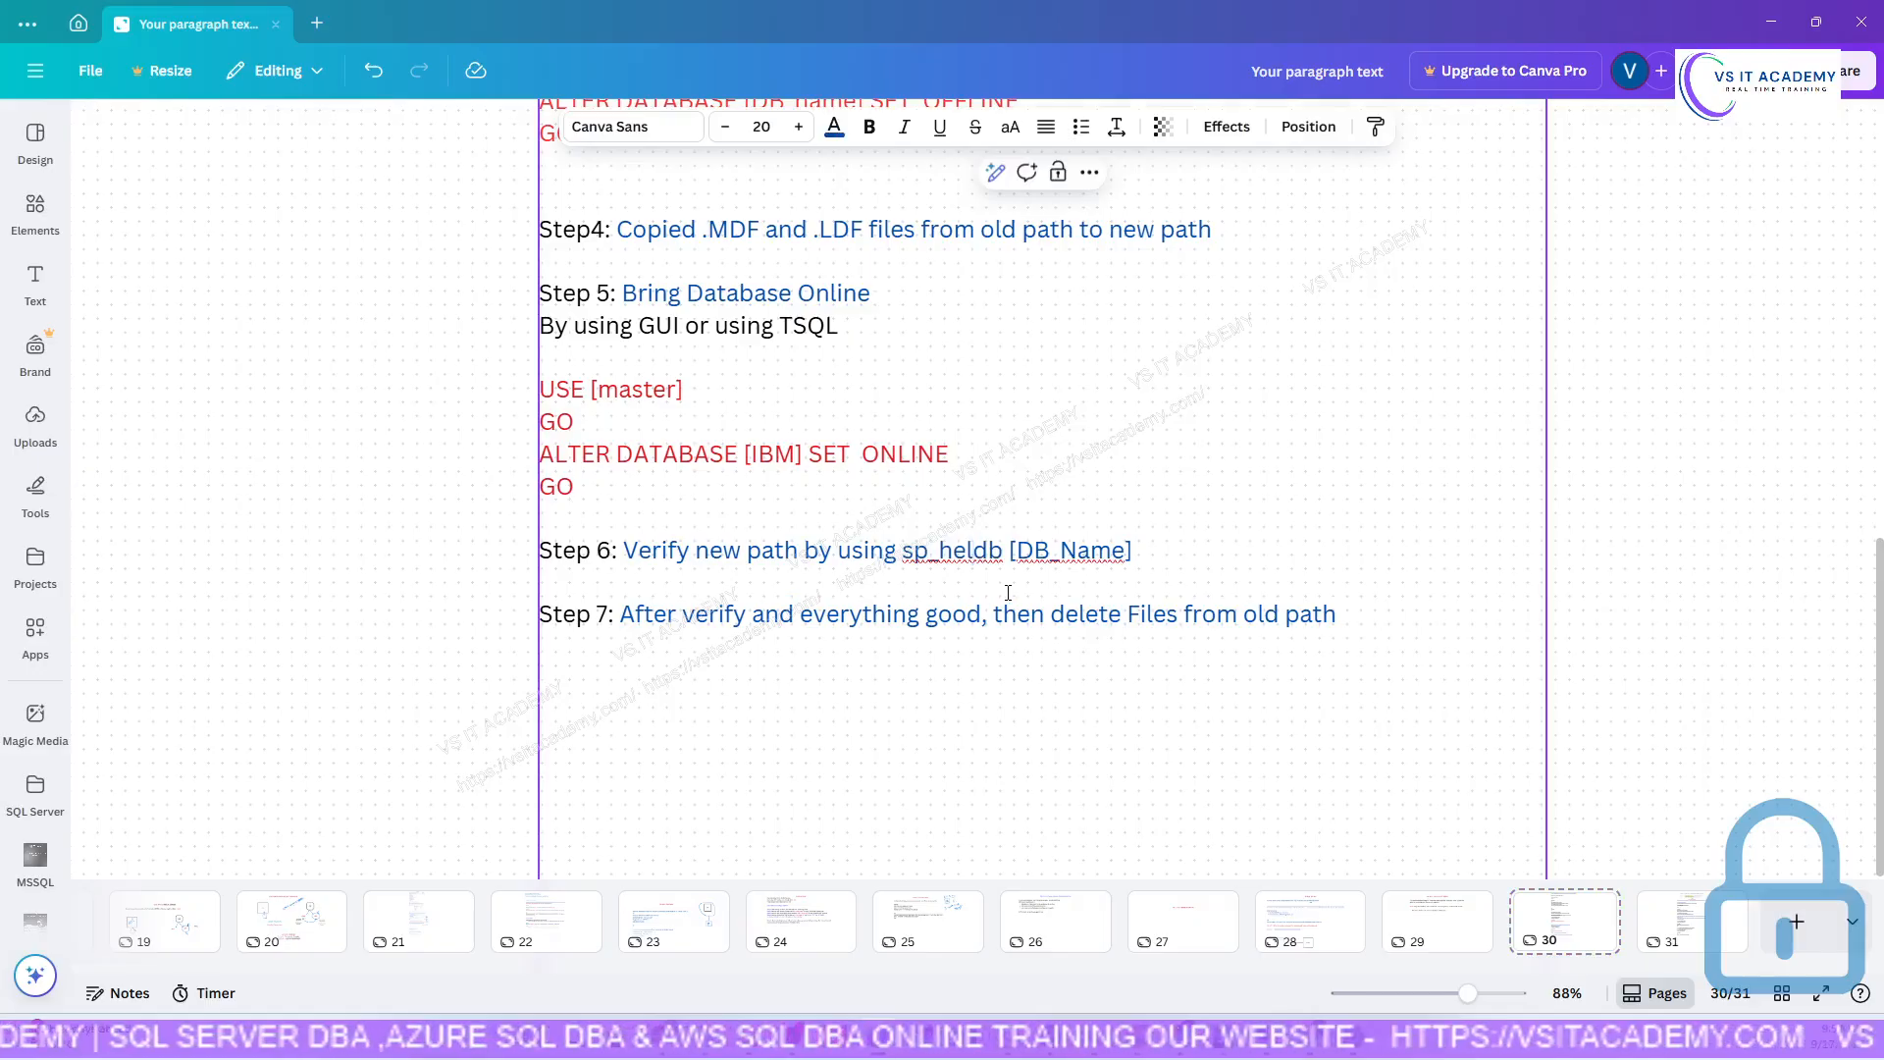
type("p")
left_click(1184, 560)
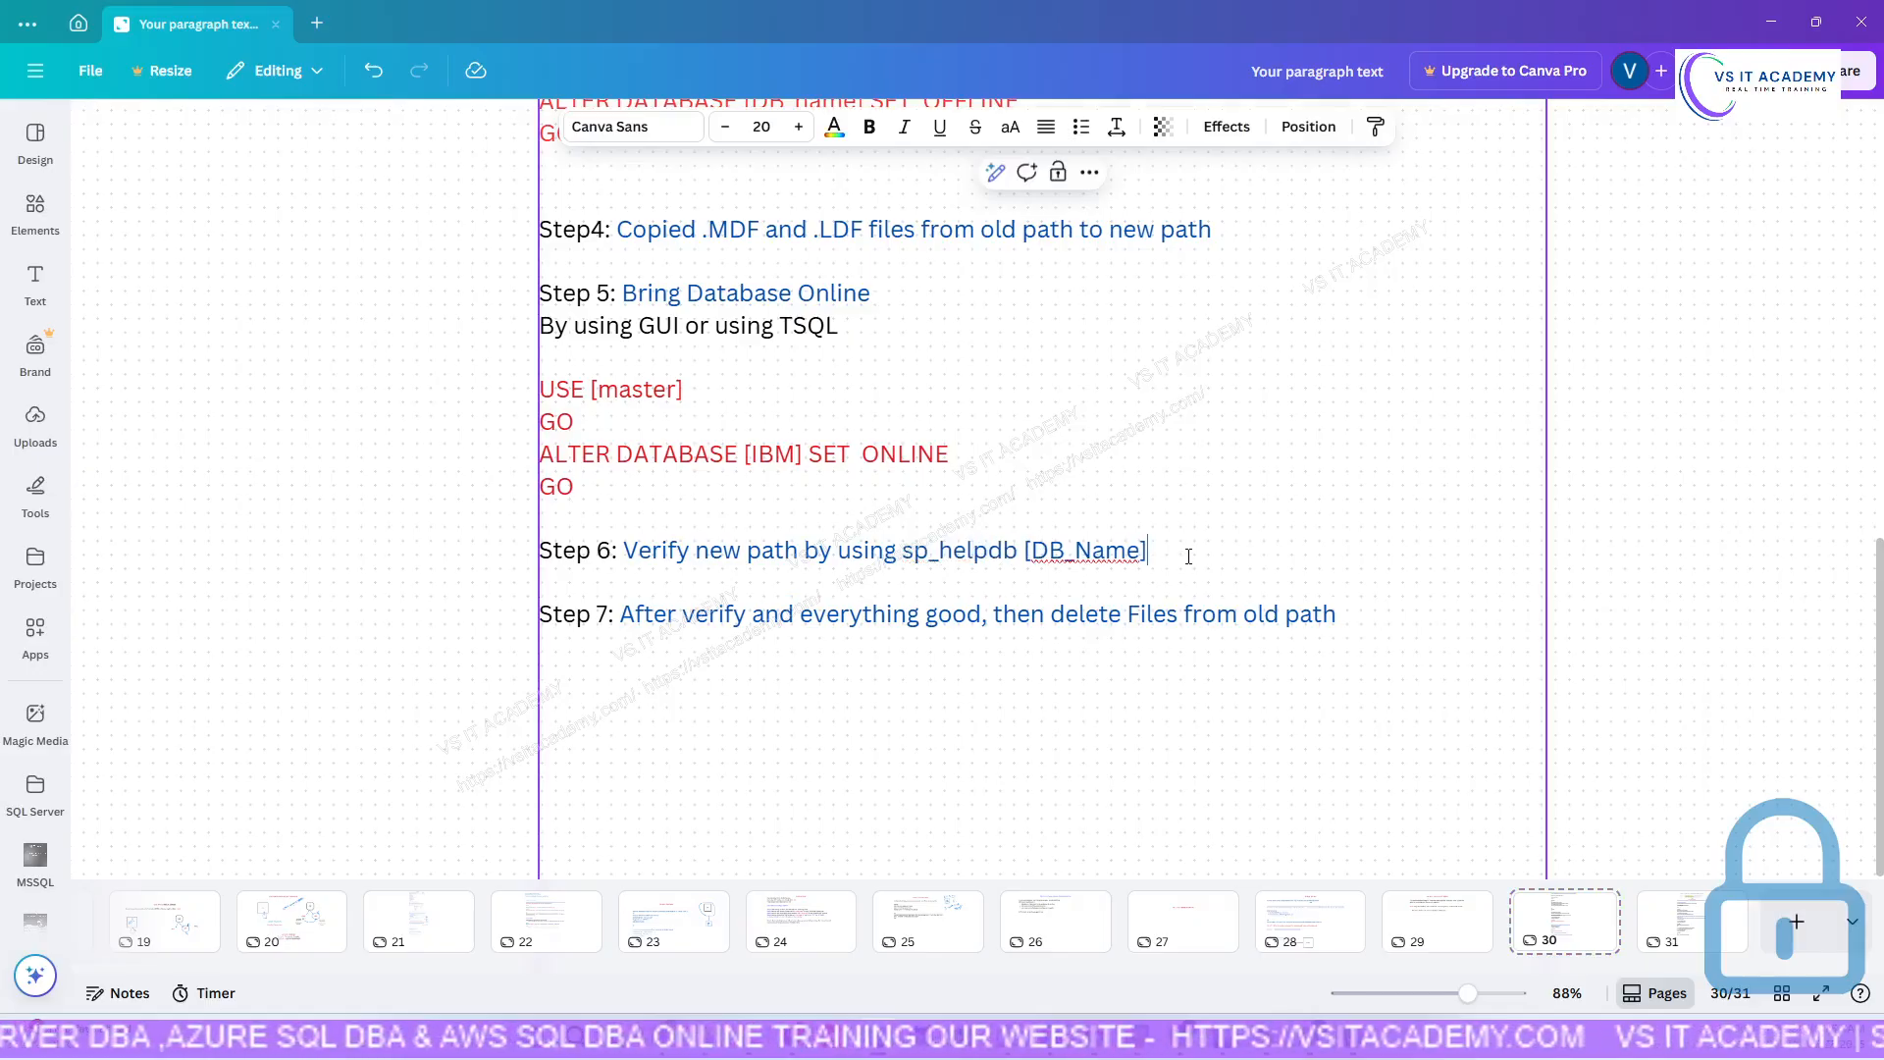
Copy the Step 6 and Step 7 lines from page 30 and paste them below Step 5's final GO on page 31.
left_click_drag(1189, 556, 539, 551)
left_click(1372, 630)
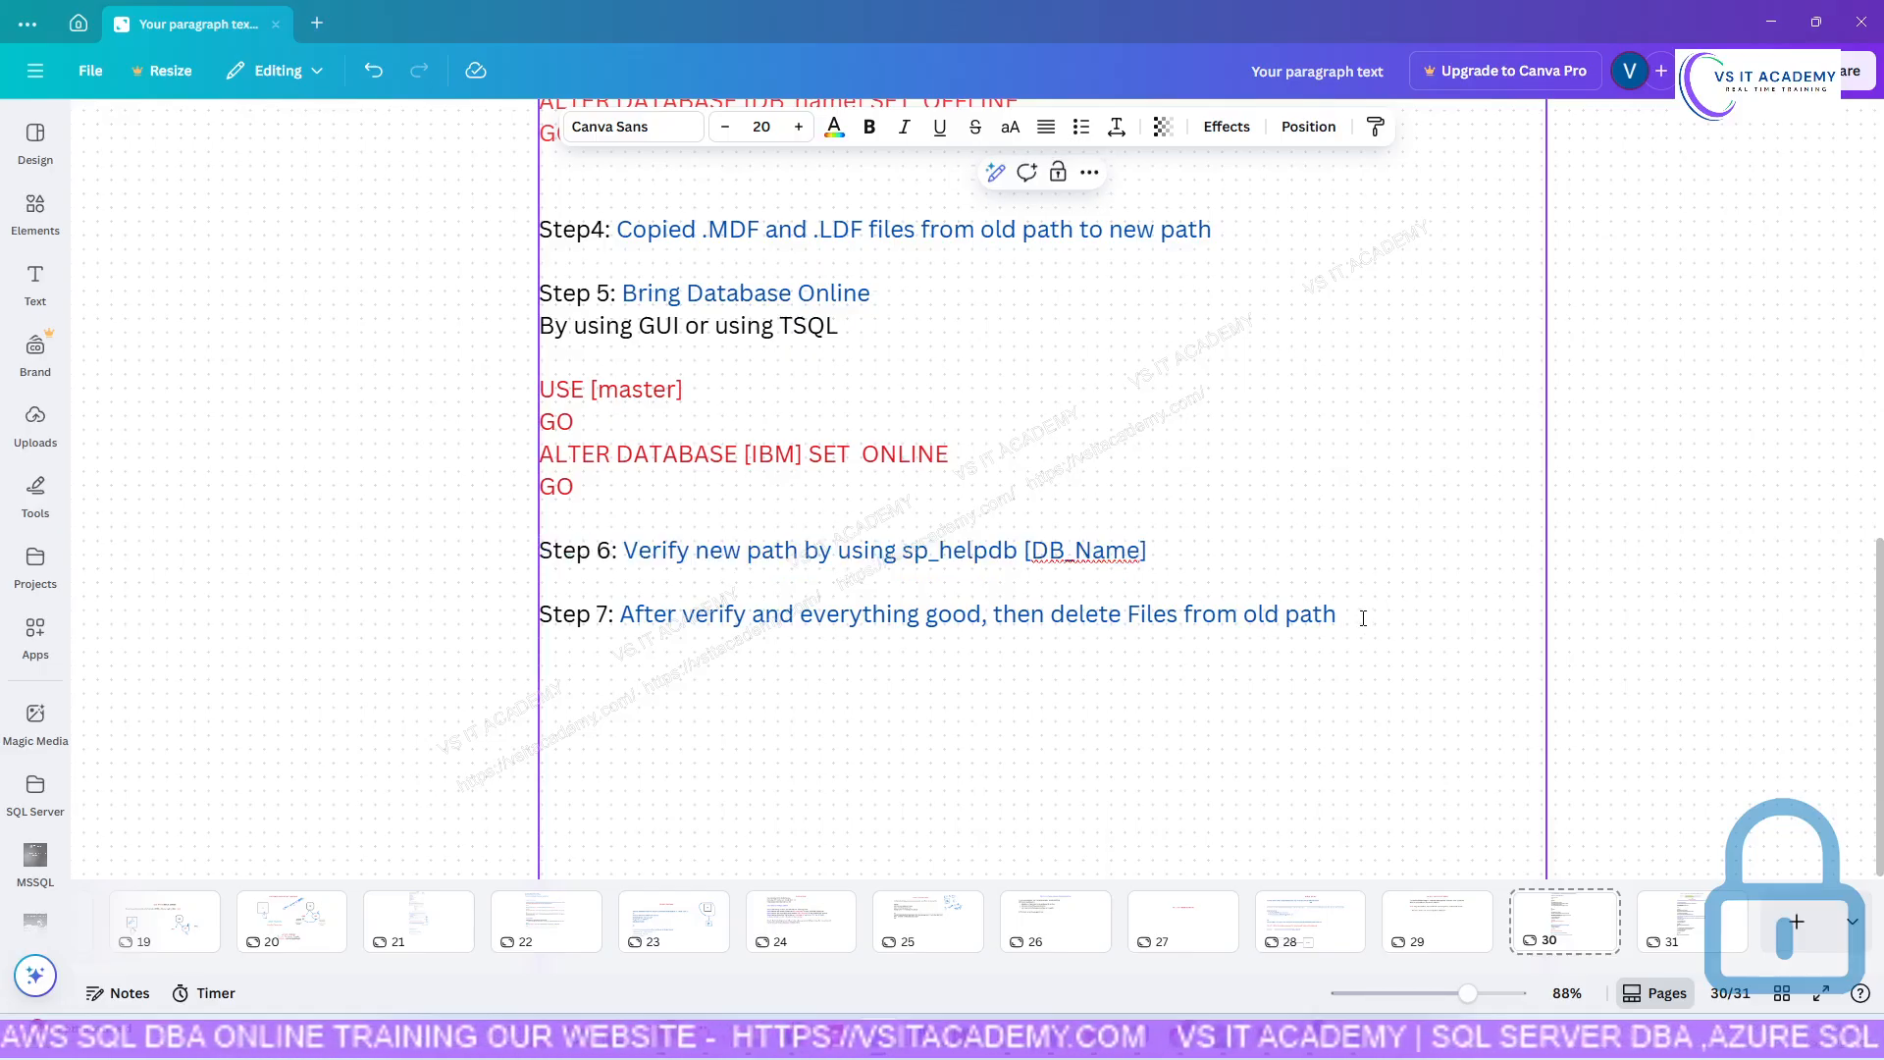
left_click_drag(1363, 618, 543, 558)
key("ctrl+c")
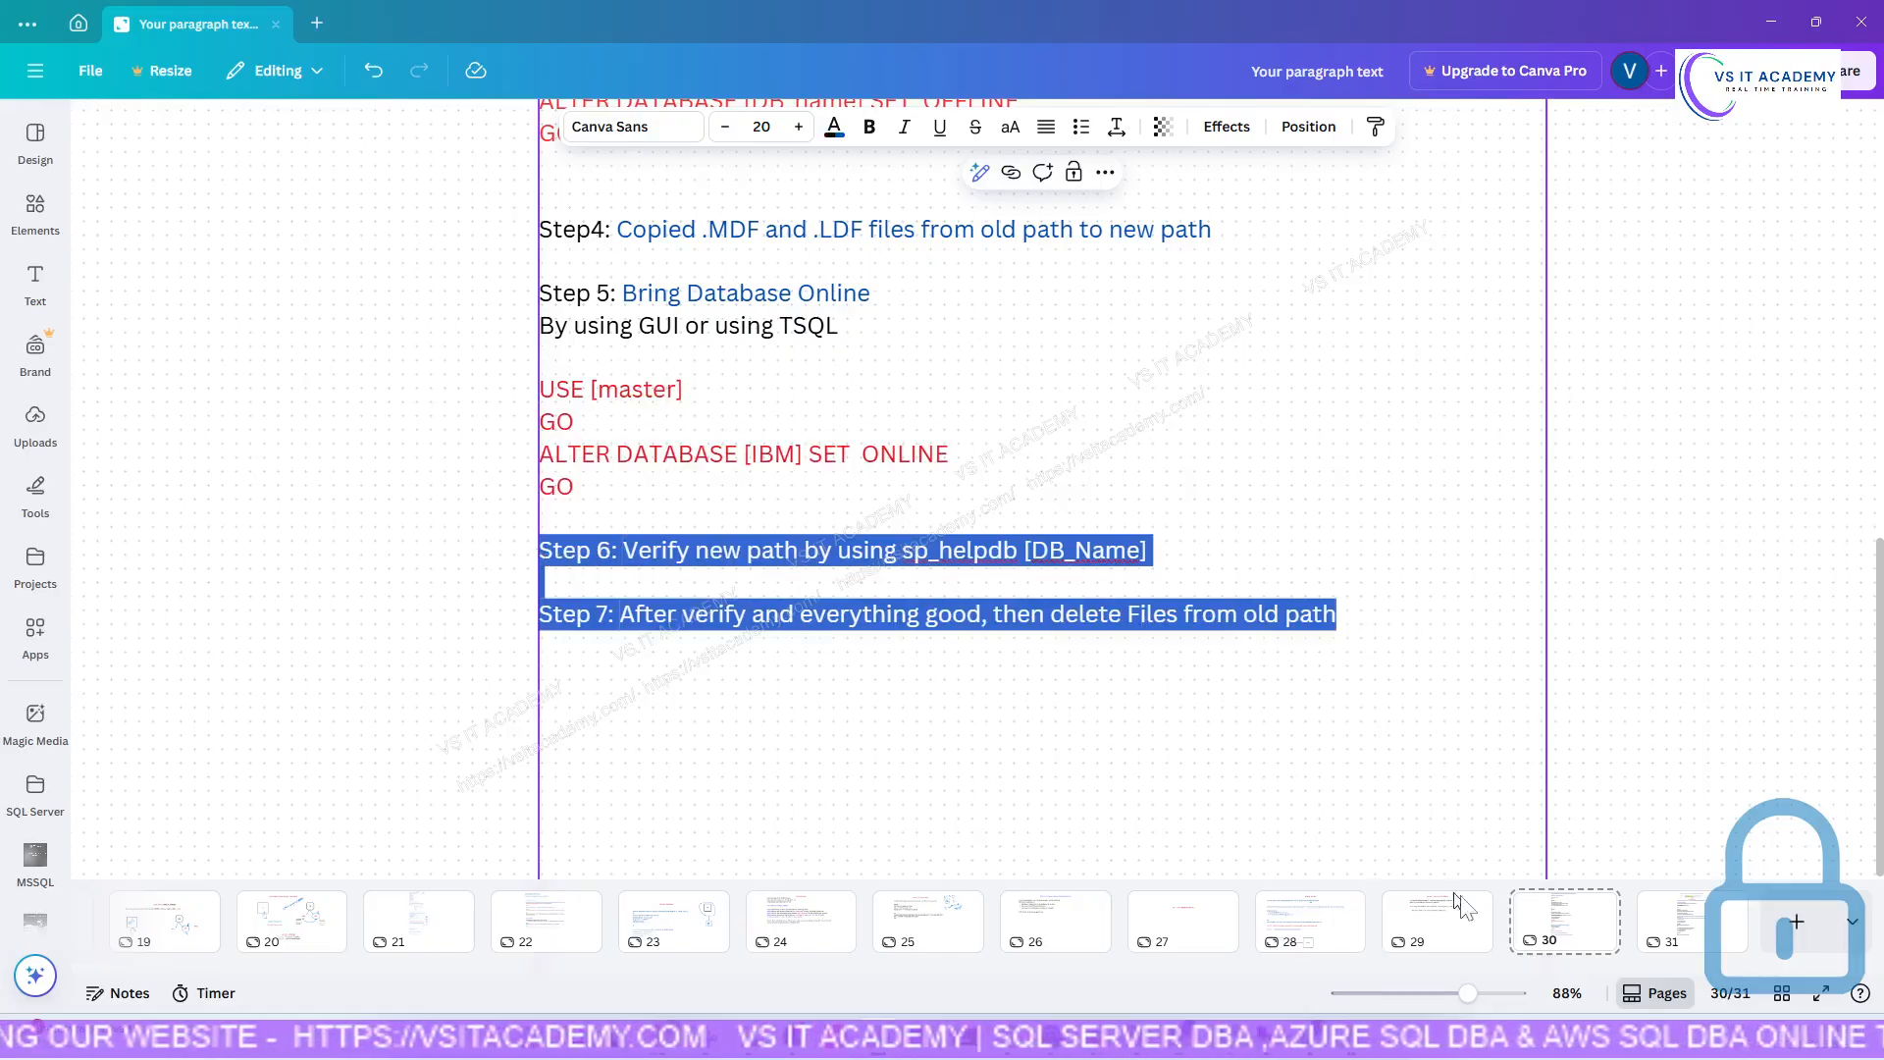
left_click(1652, 914)
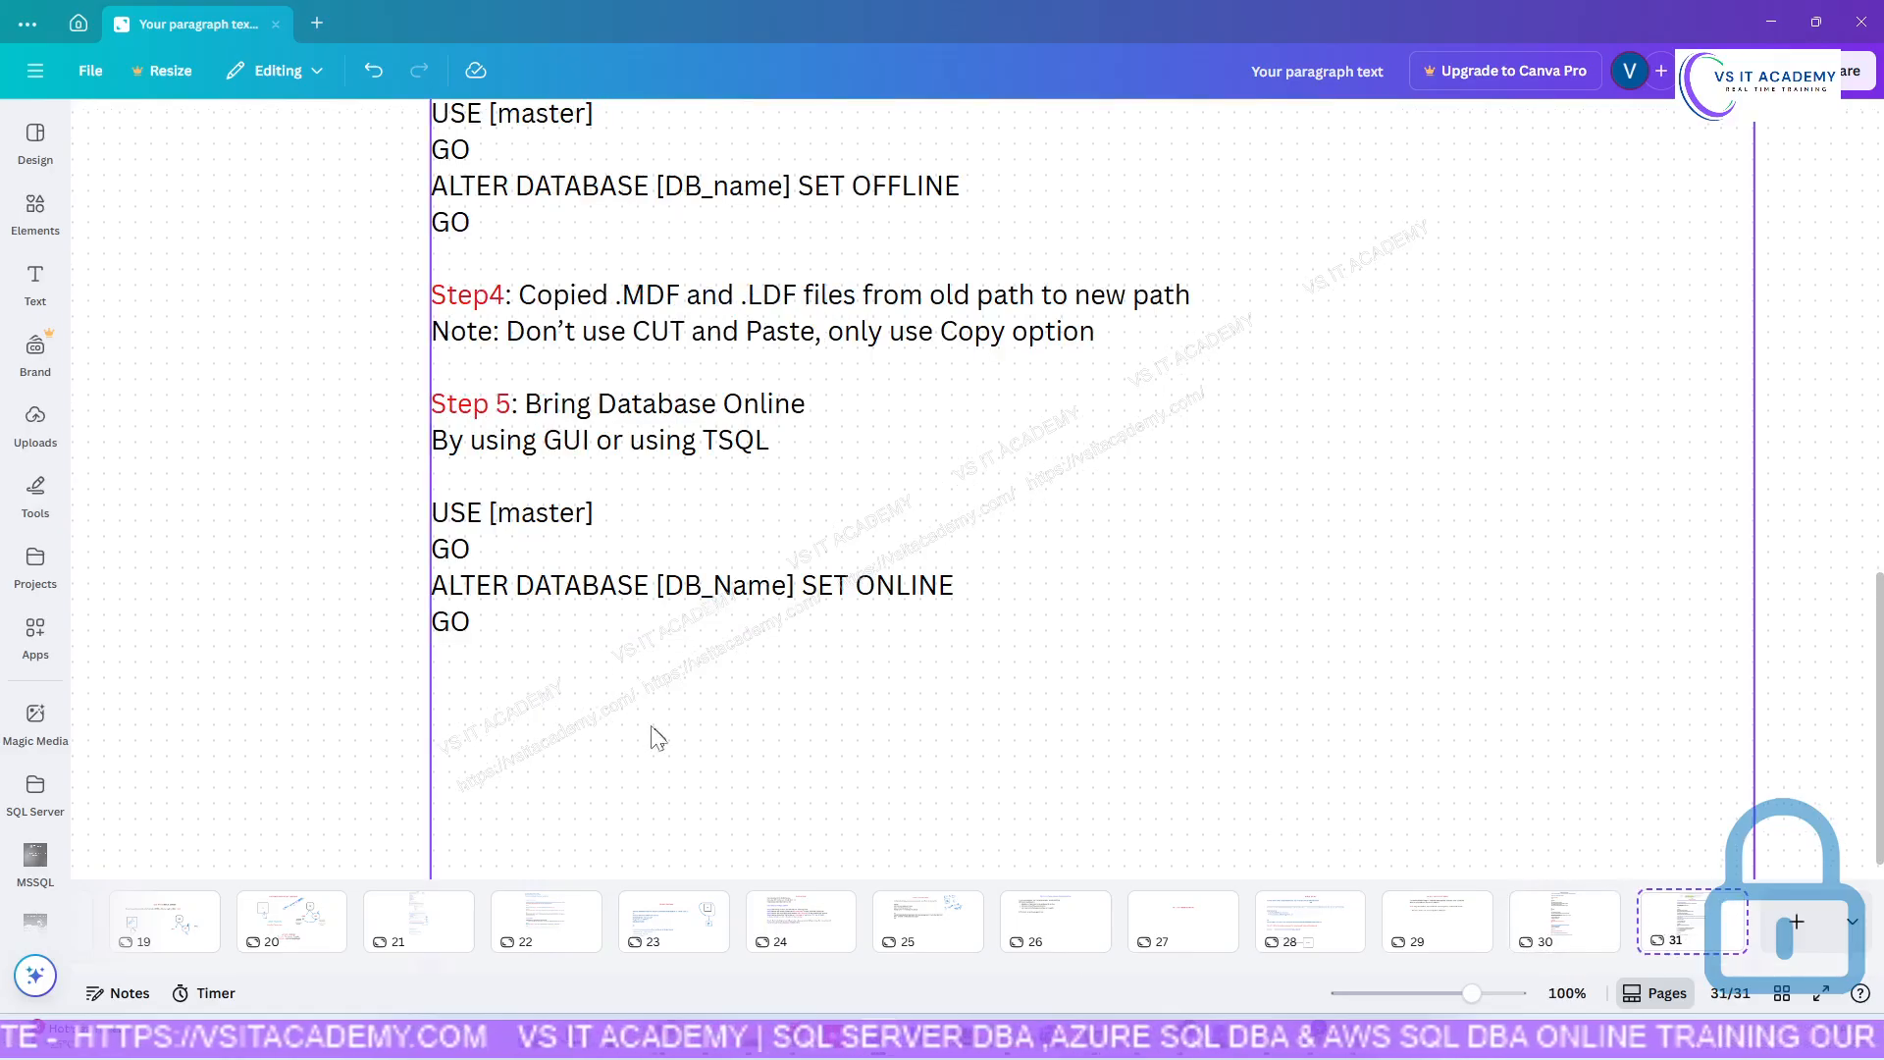
left_click(531, 638)
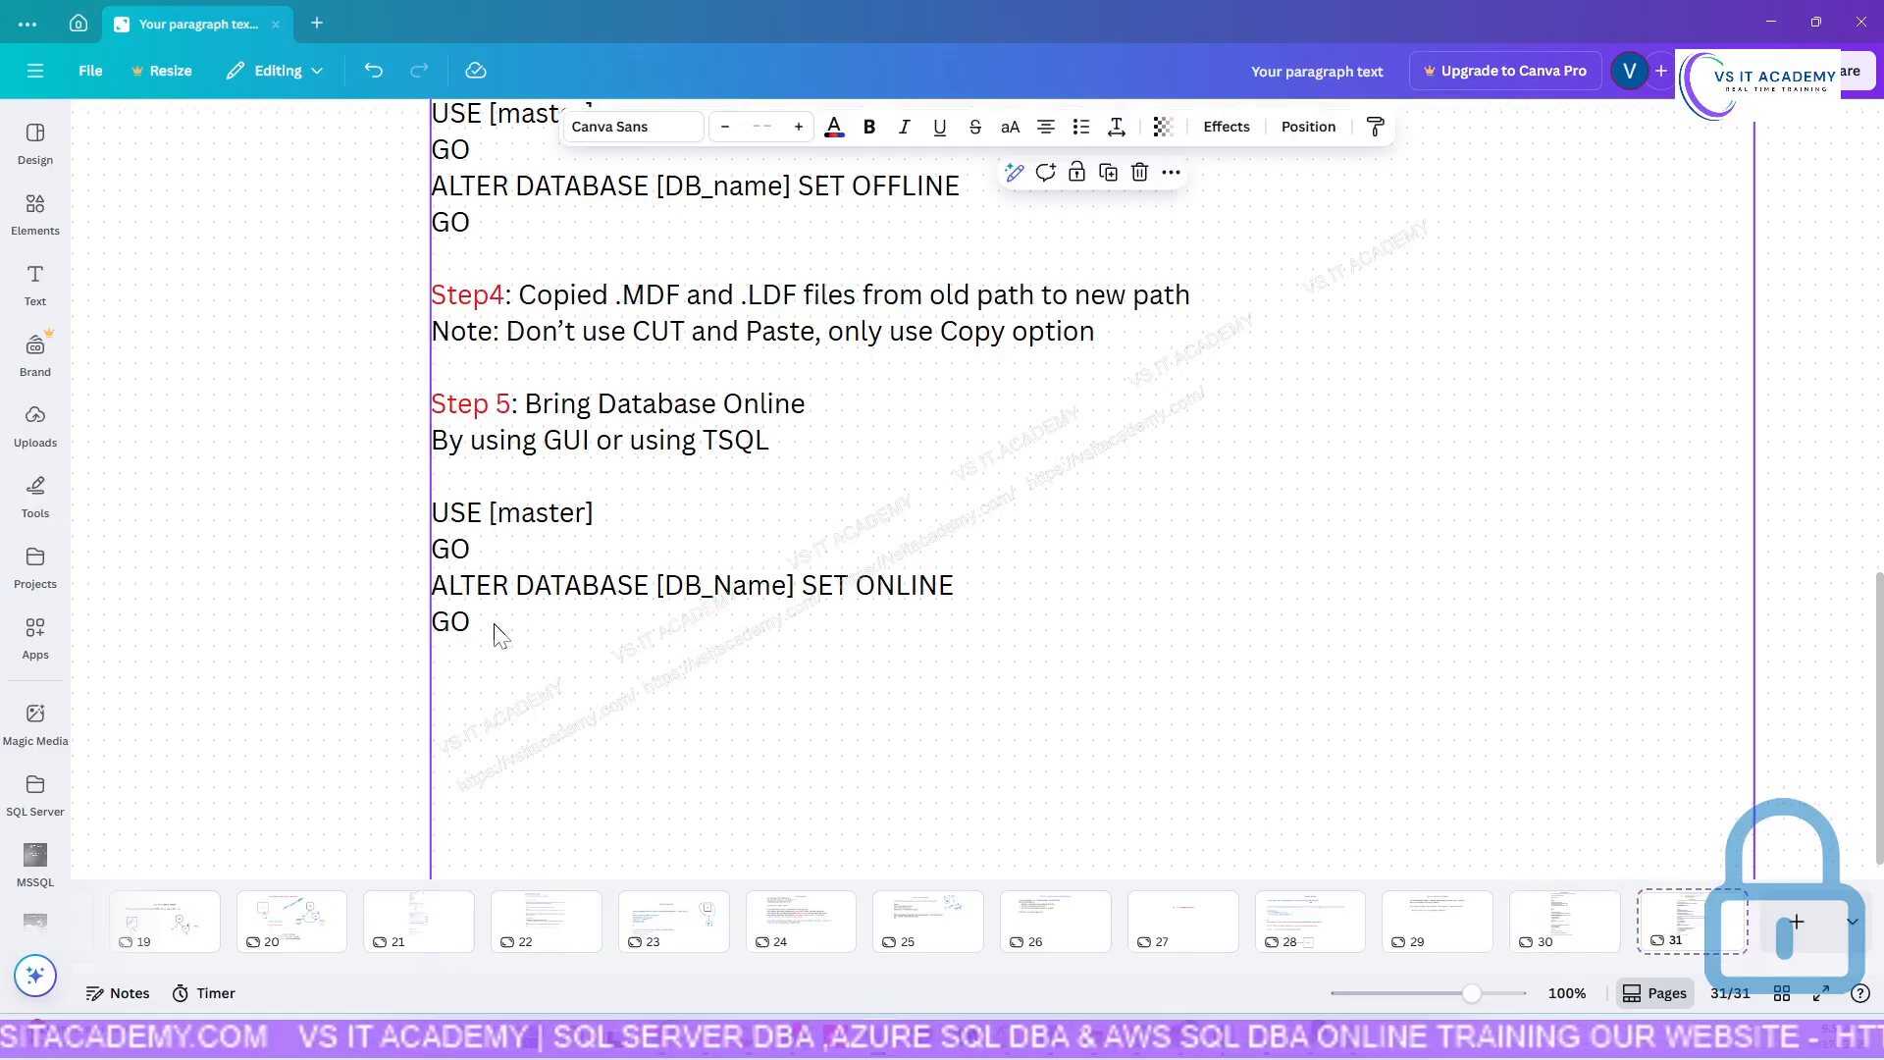
left_click(496, 625)
key("Return")
key("Return")
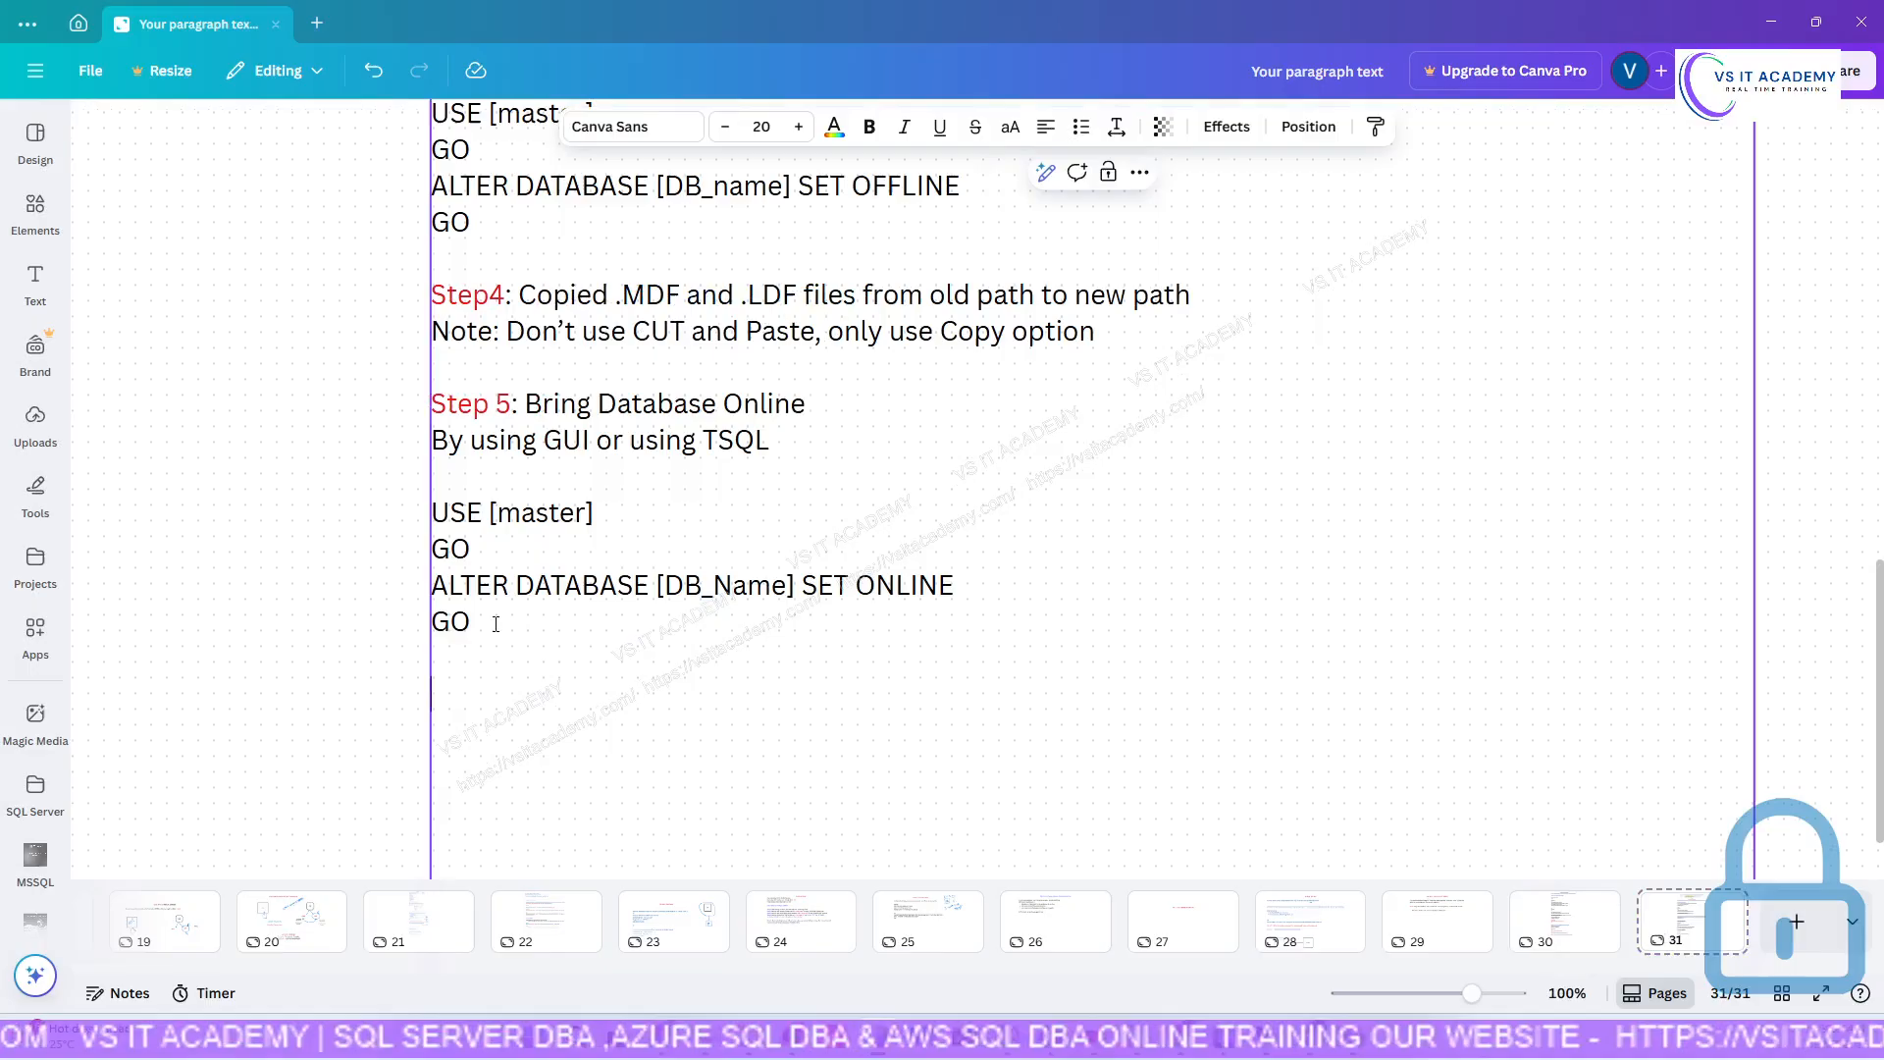
key("ctrl+v")
Colour the "Step 6:" label on page 31 red to match the earlier step labels.
left_click_drag(526, 694, 432, 694)
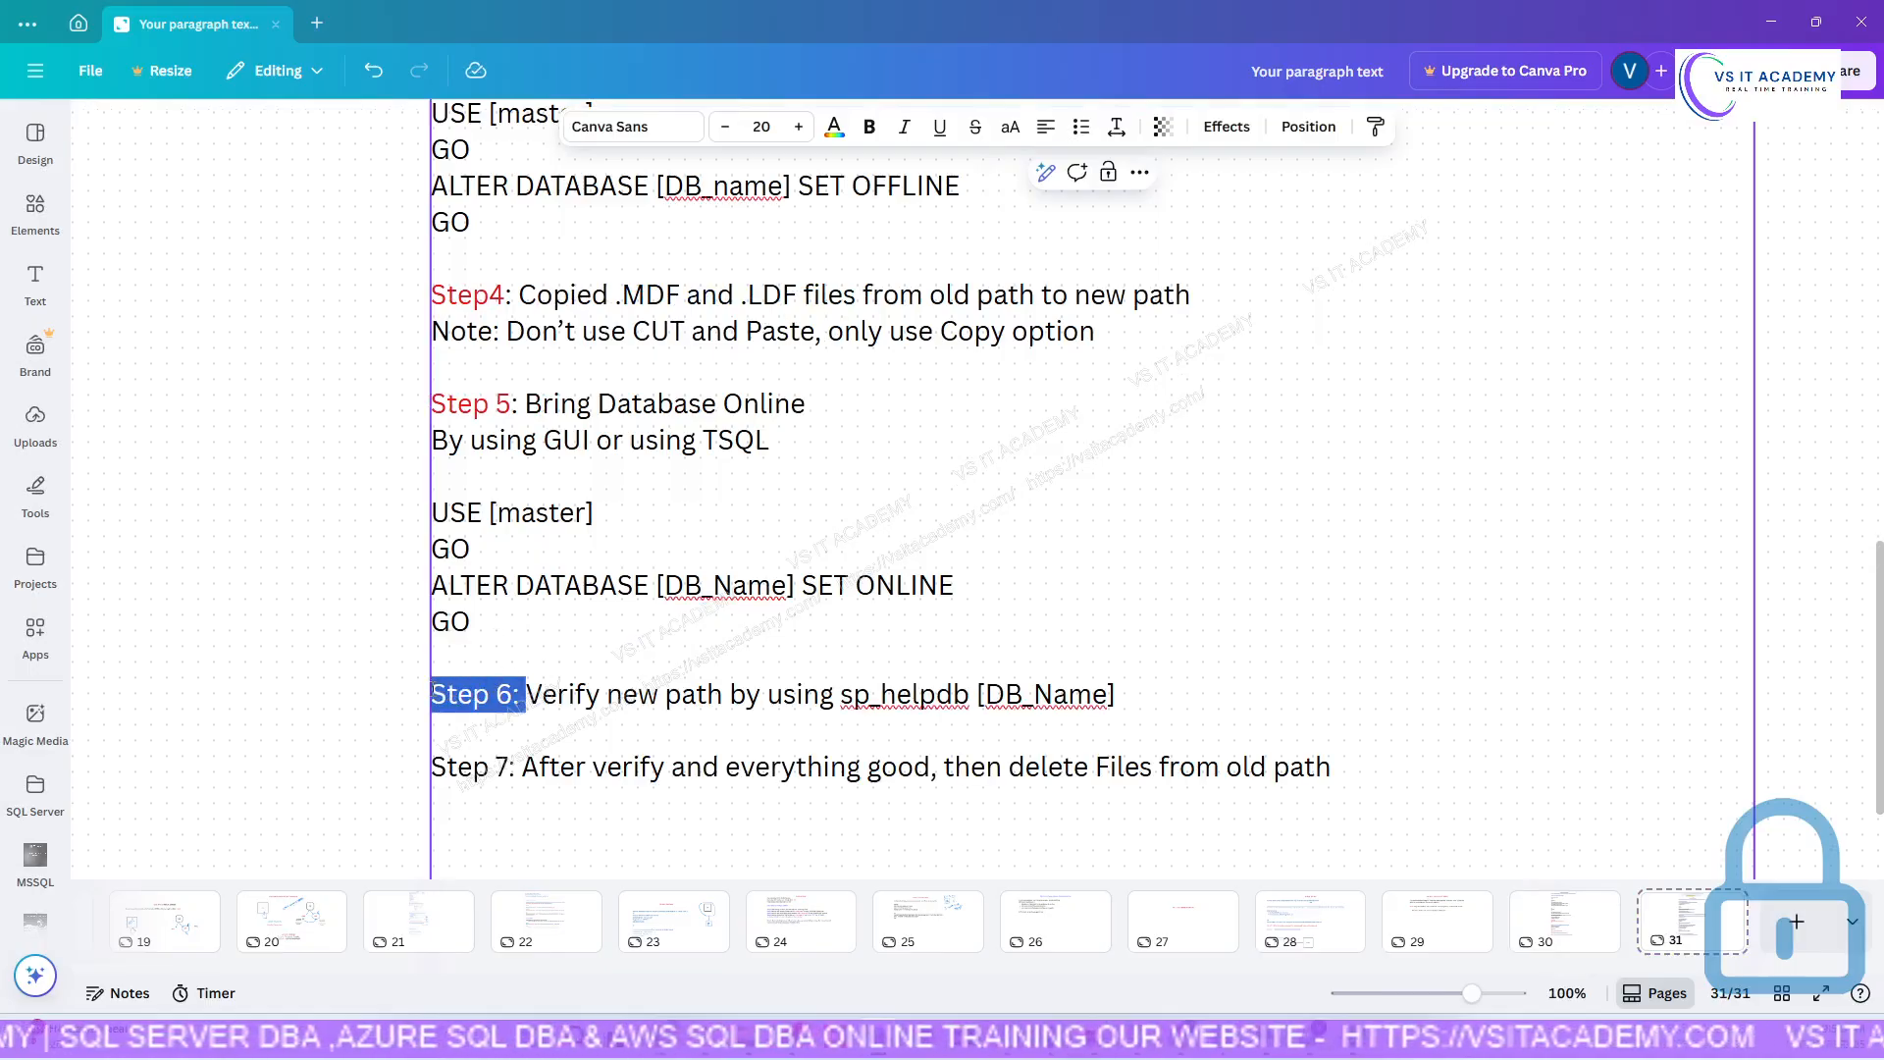
left_click(834, 125)
left_click(283, 336)
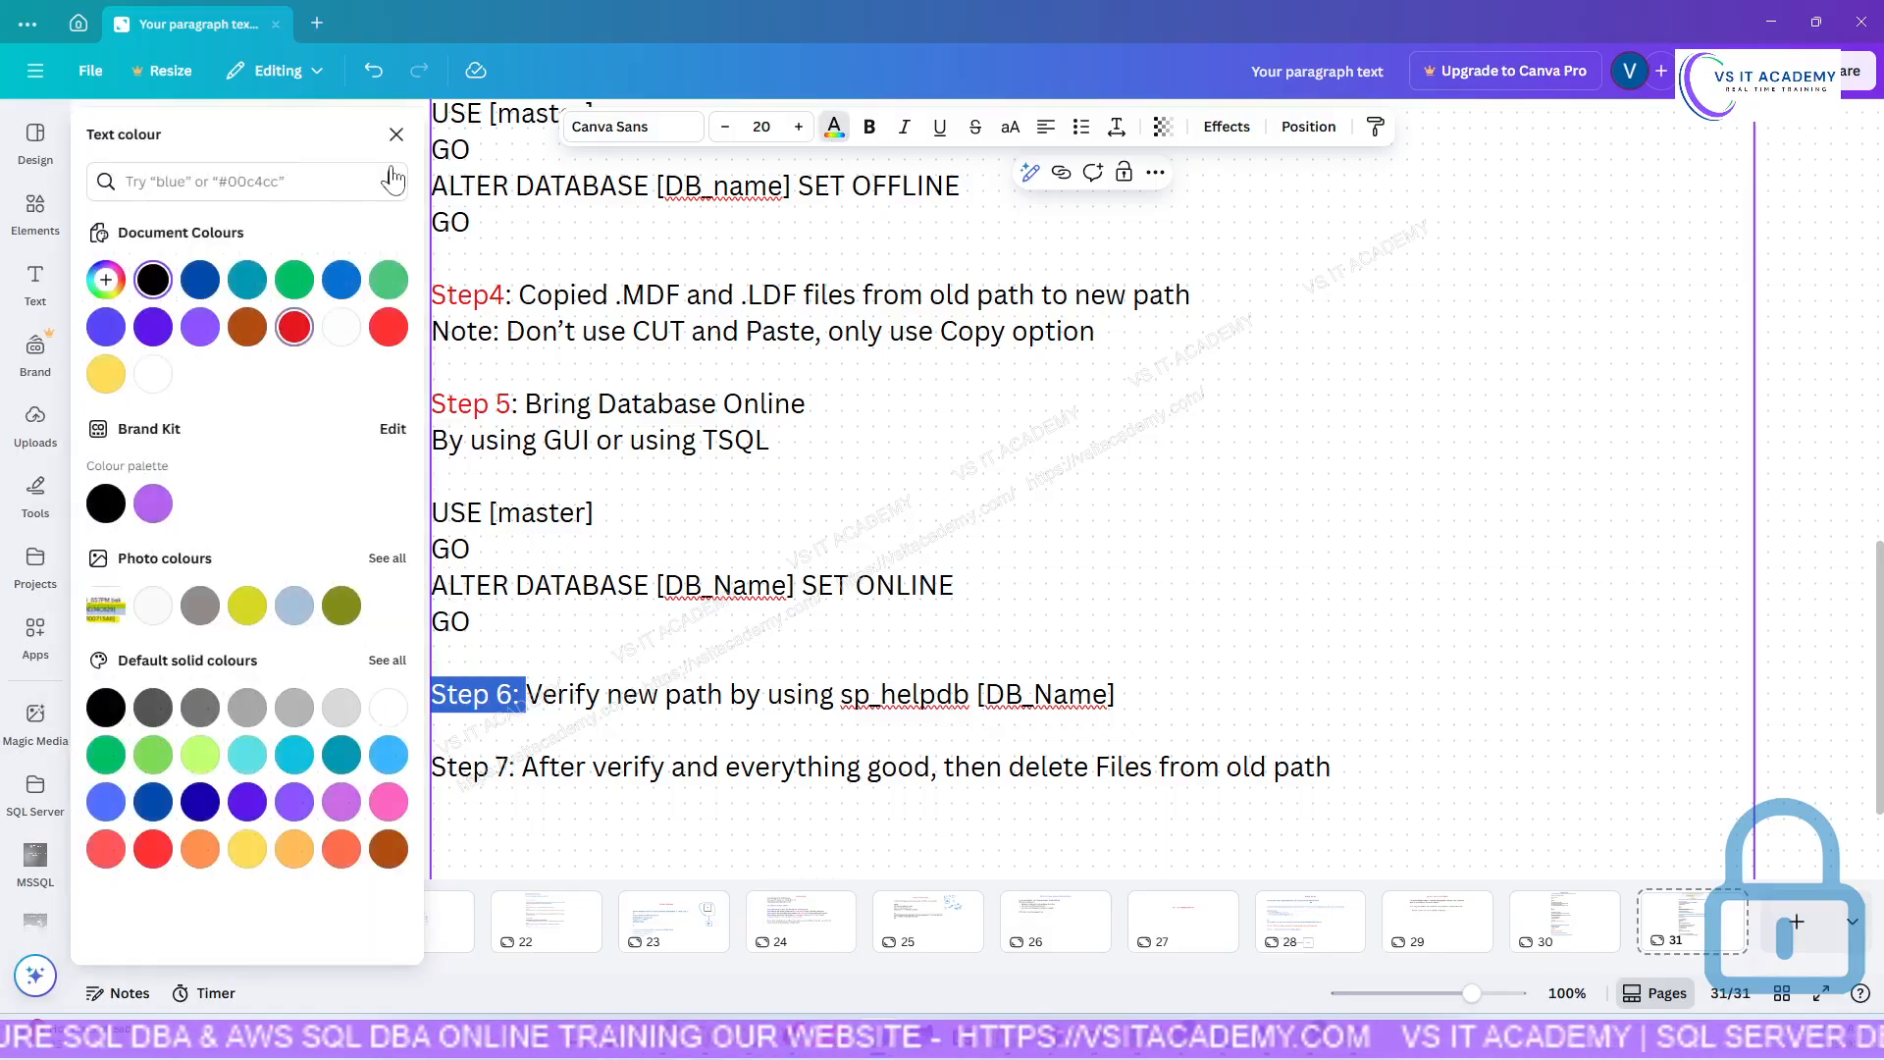
left_click(396, 136)
left_click(645, 627)
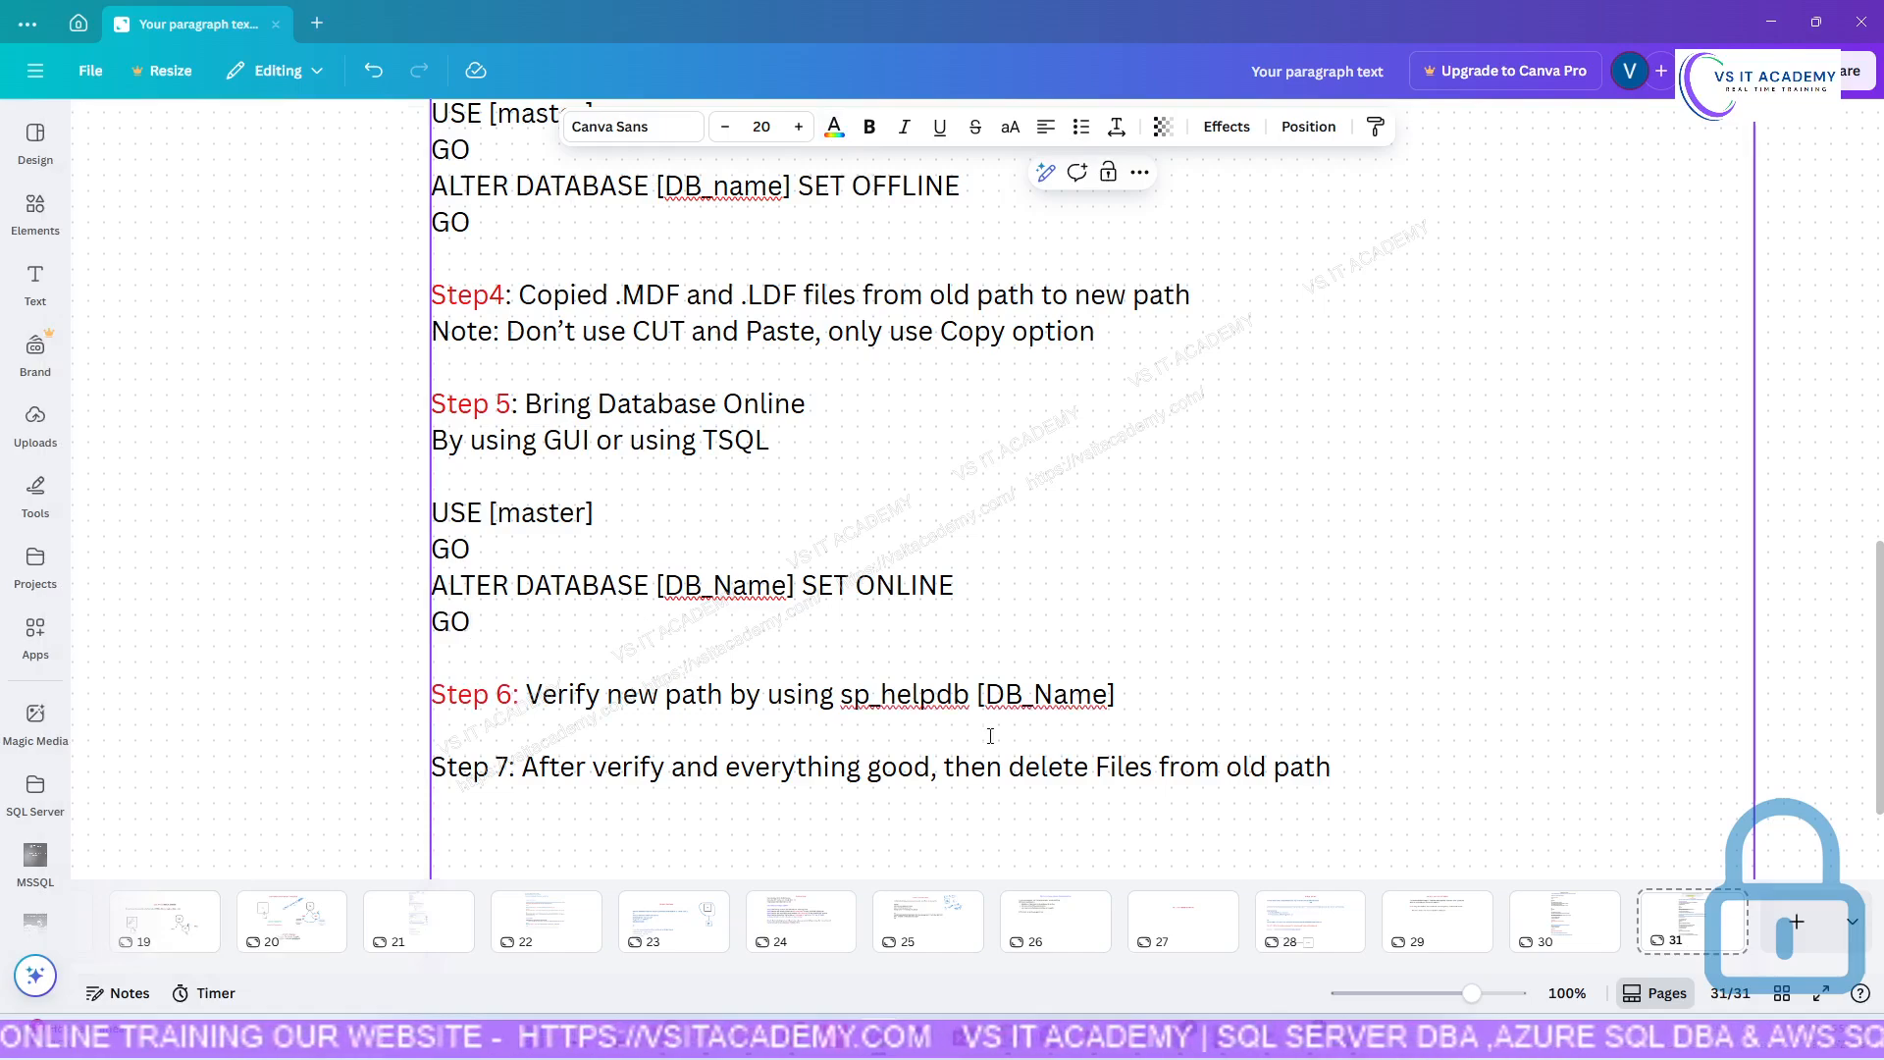
Switch to SQL Server Management Studio in the vsitserver1 session and run sp_helpdb [DBMig] in a new query.
left_click(1269, 1033)
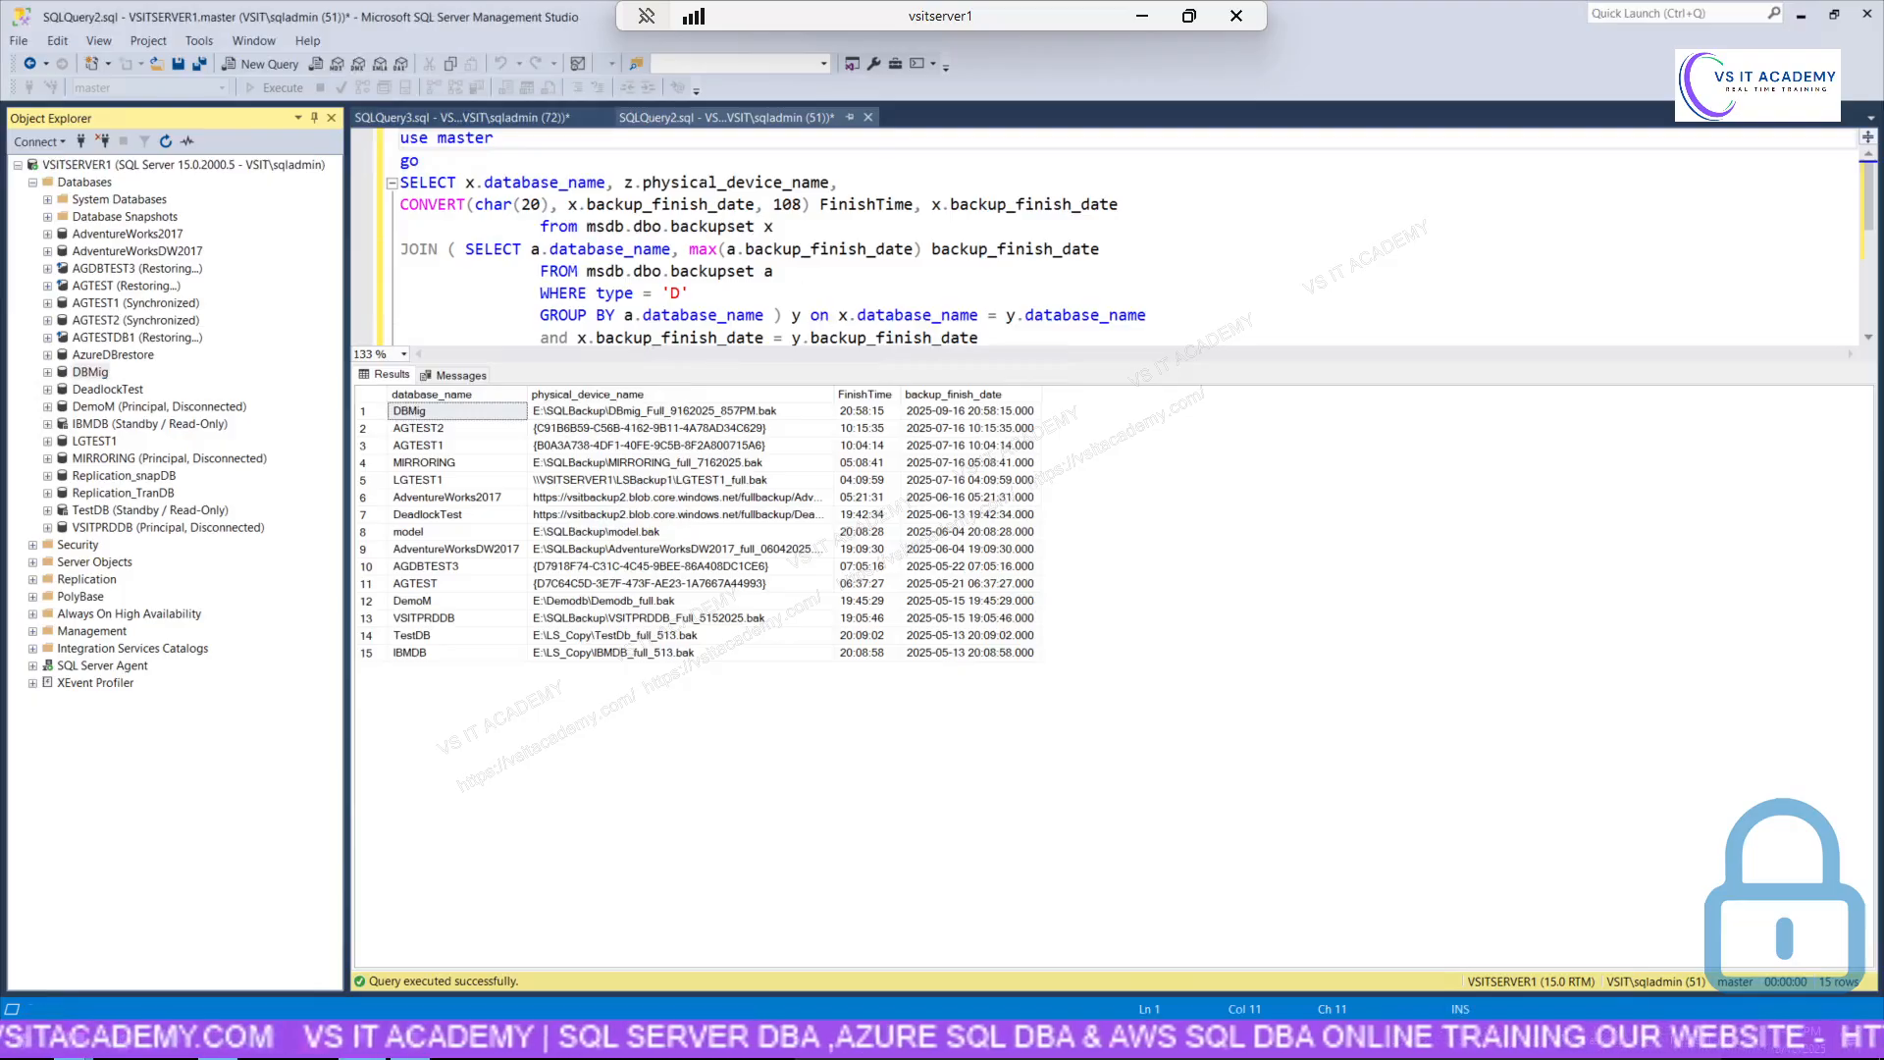
left_click(783, 251)
key("ctrl+n")
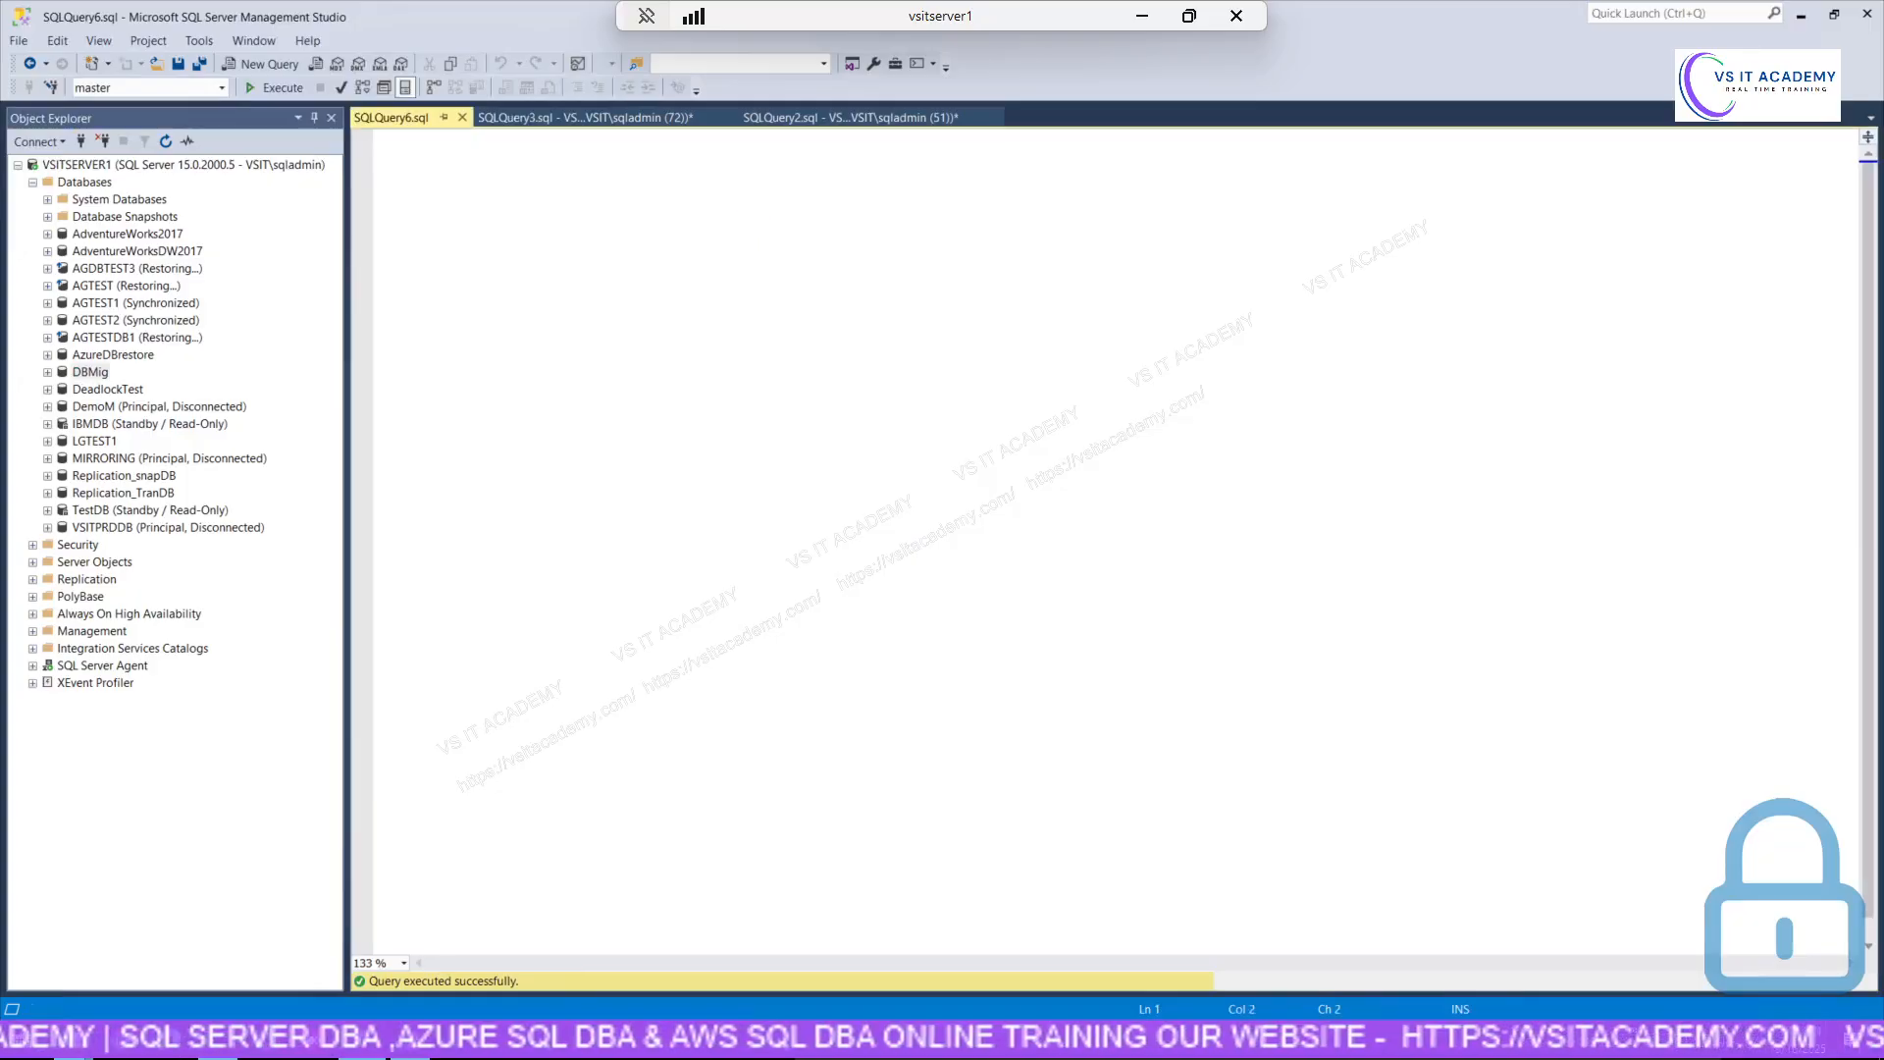
type("sp_he")
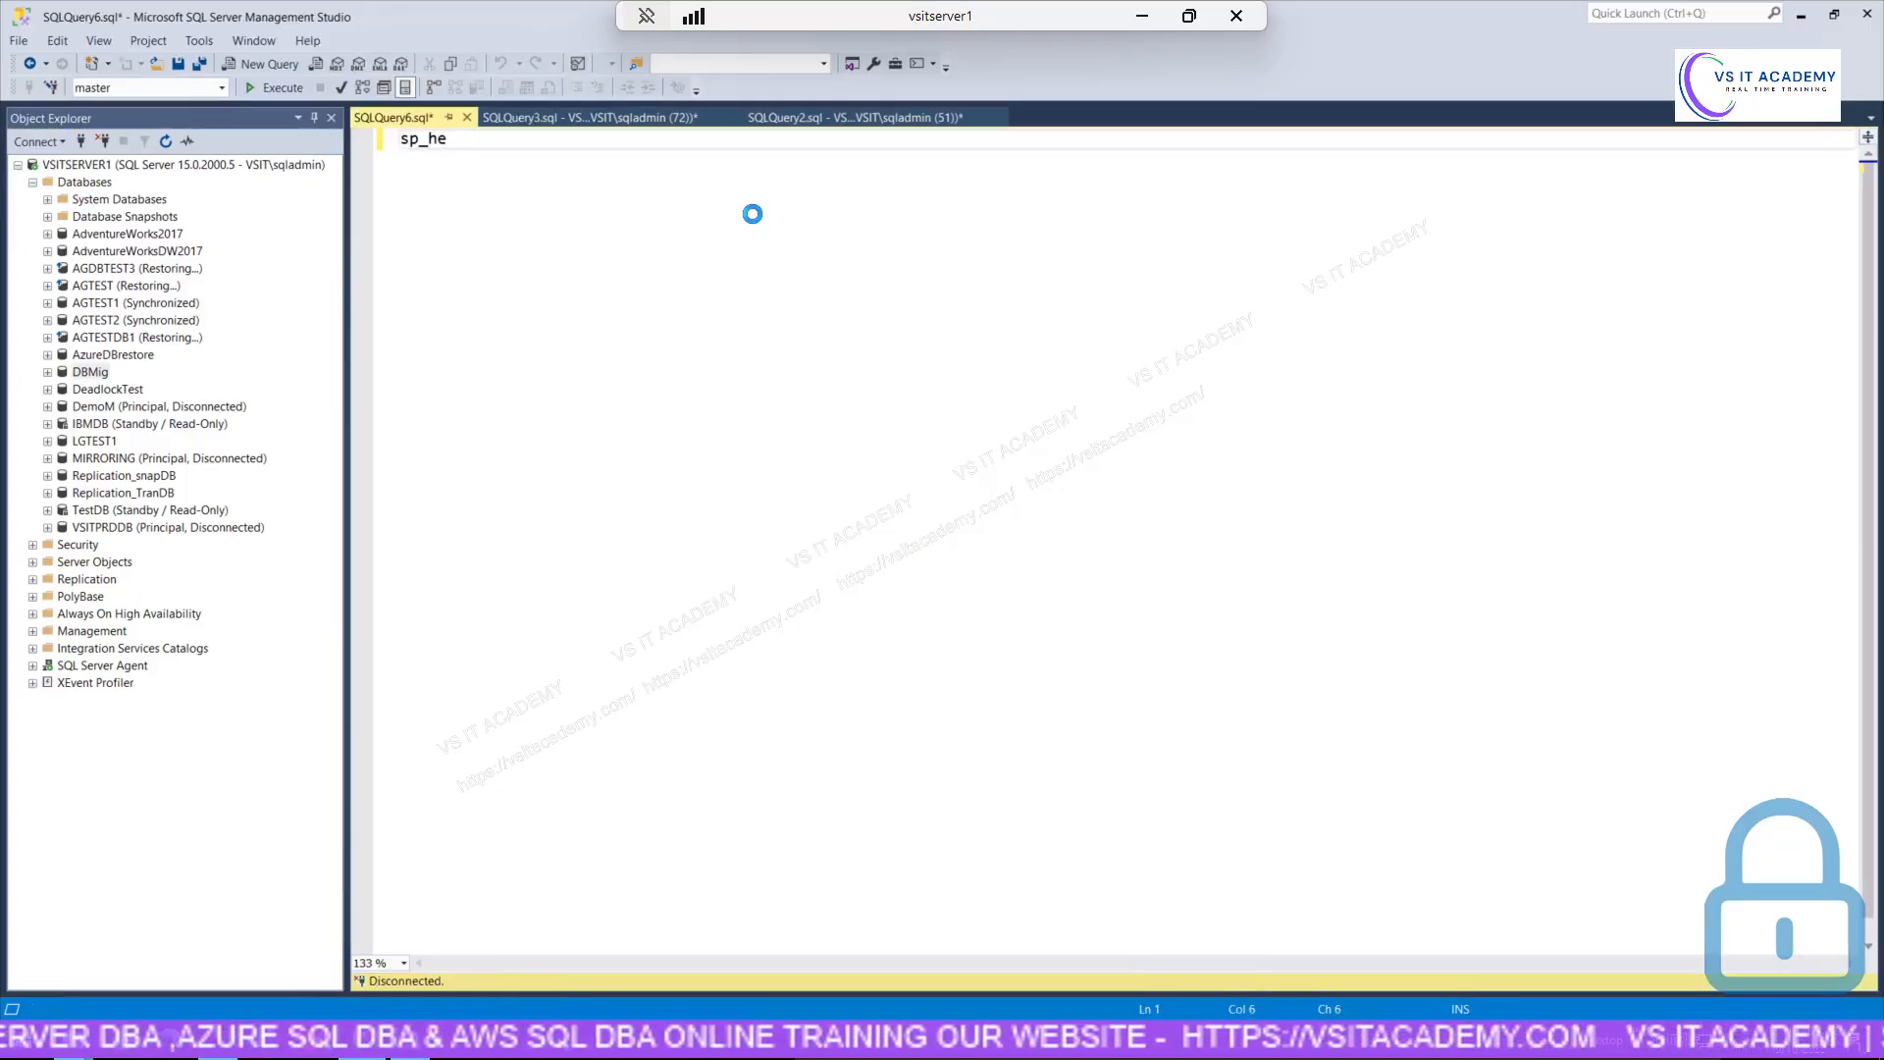
type("lpdb")
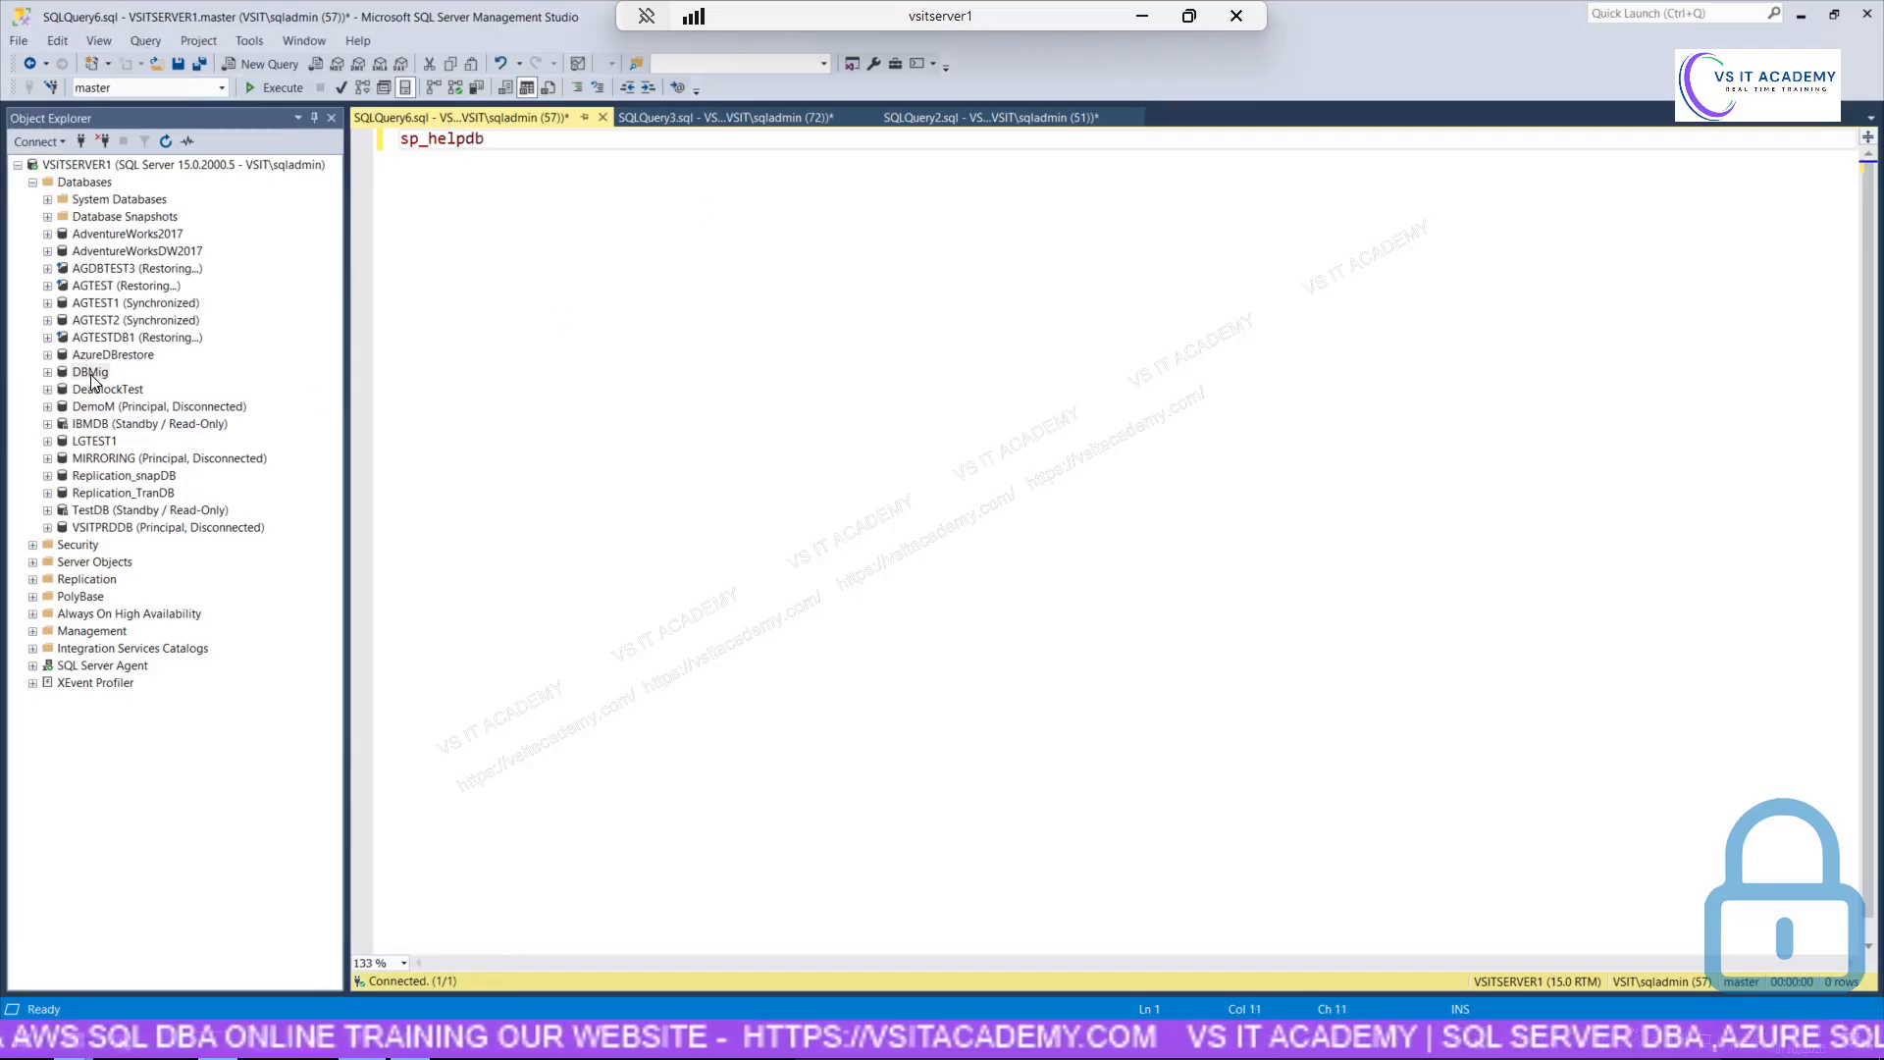
left_click_drag(90, 373, 539, 138)
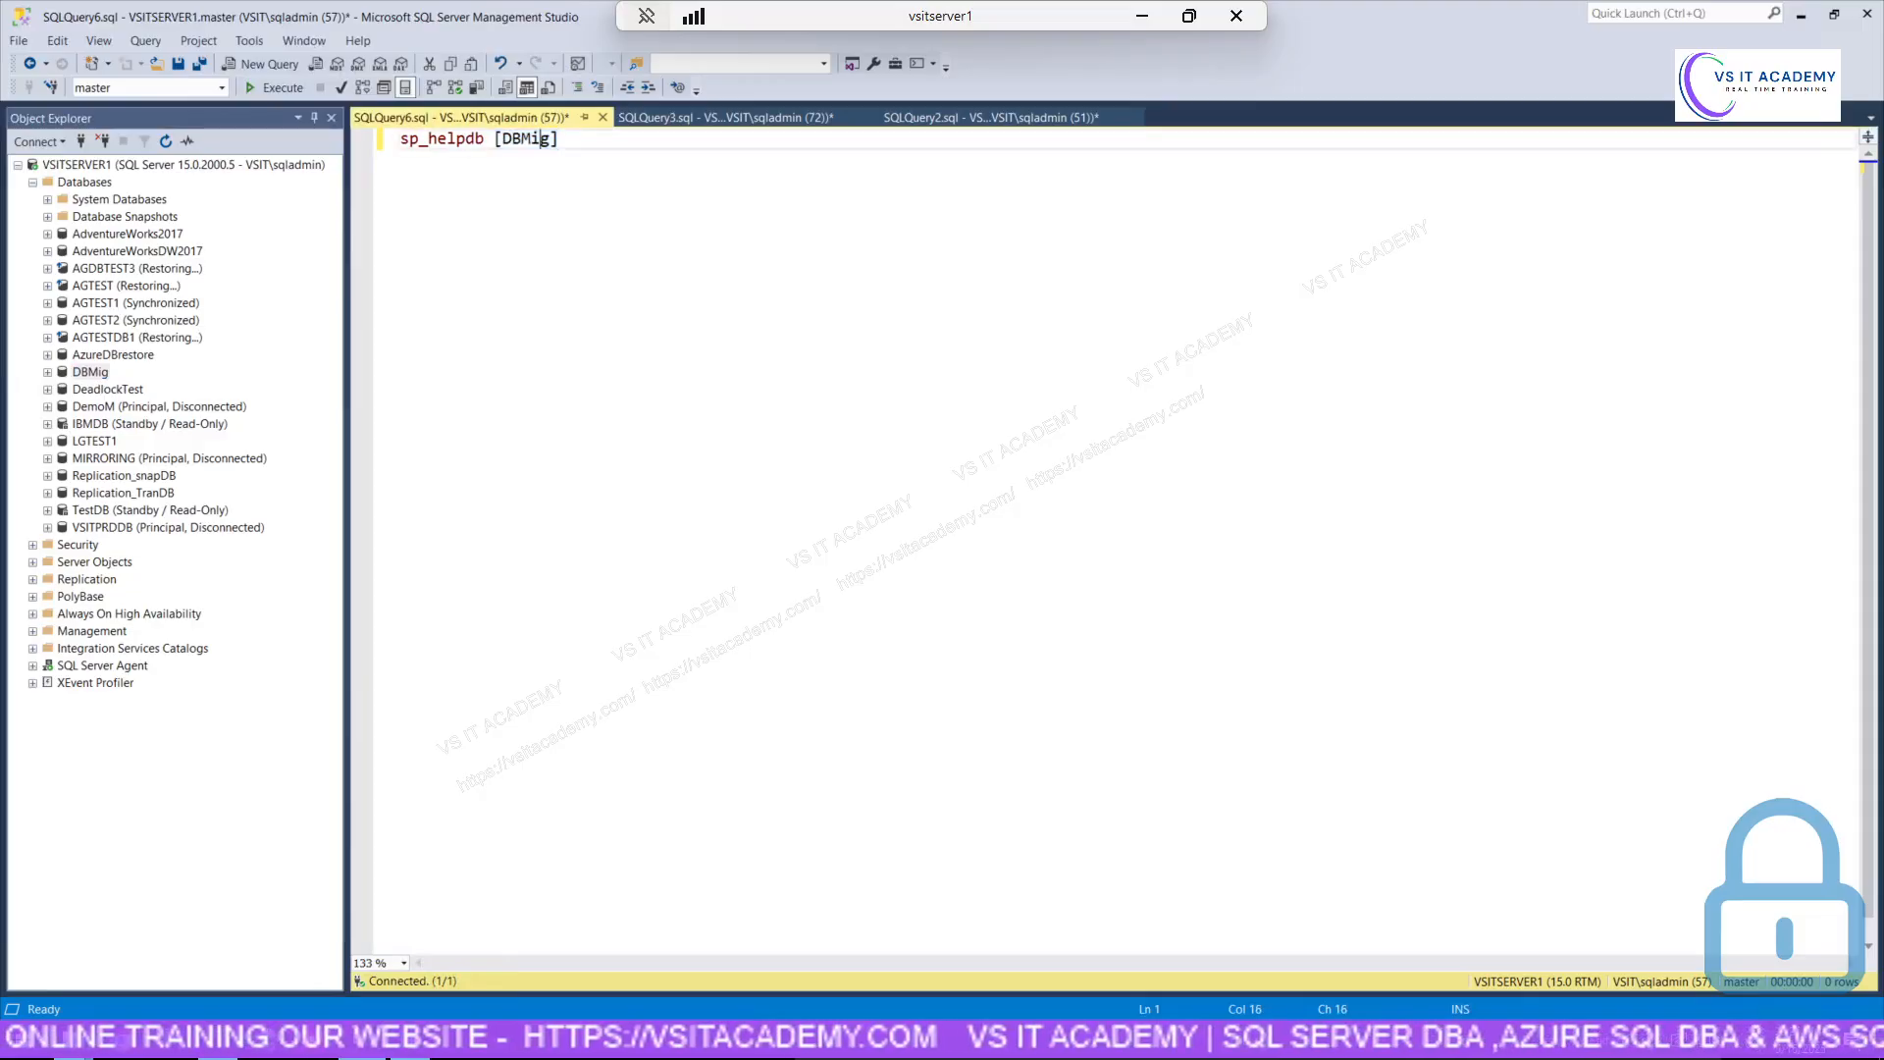
left_click(407, 1055)
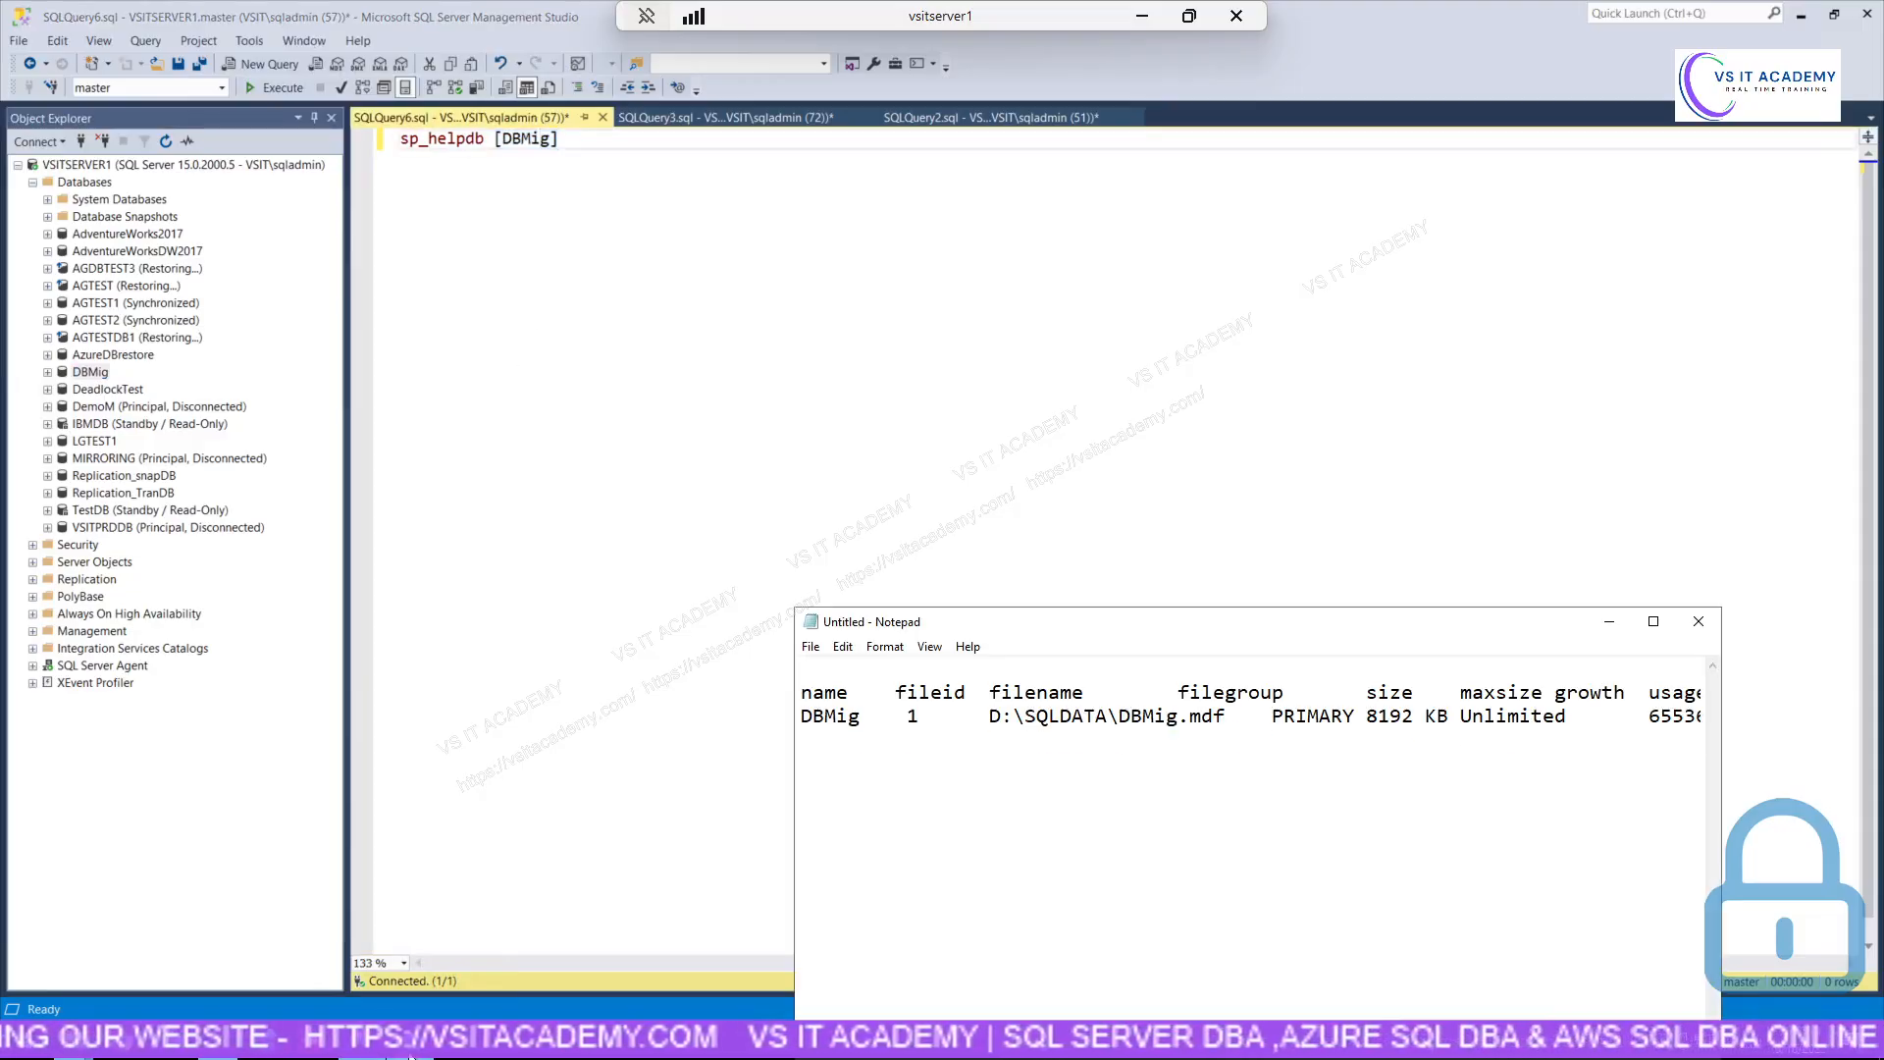
left_click_drag(1223, 630, 1277, 405)
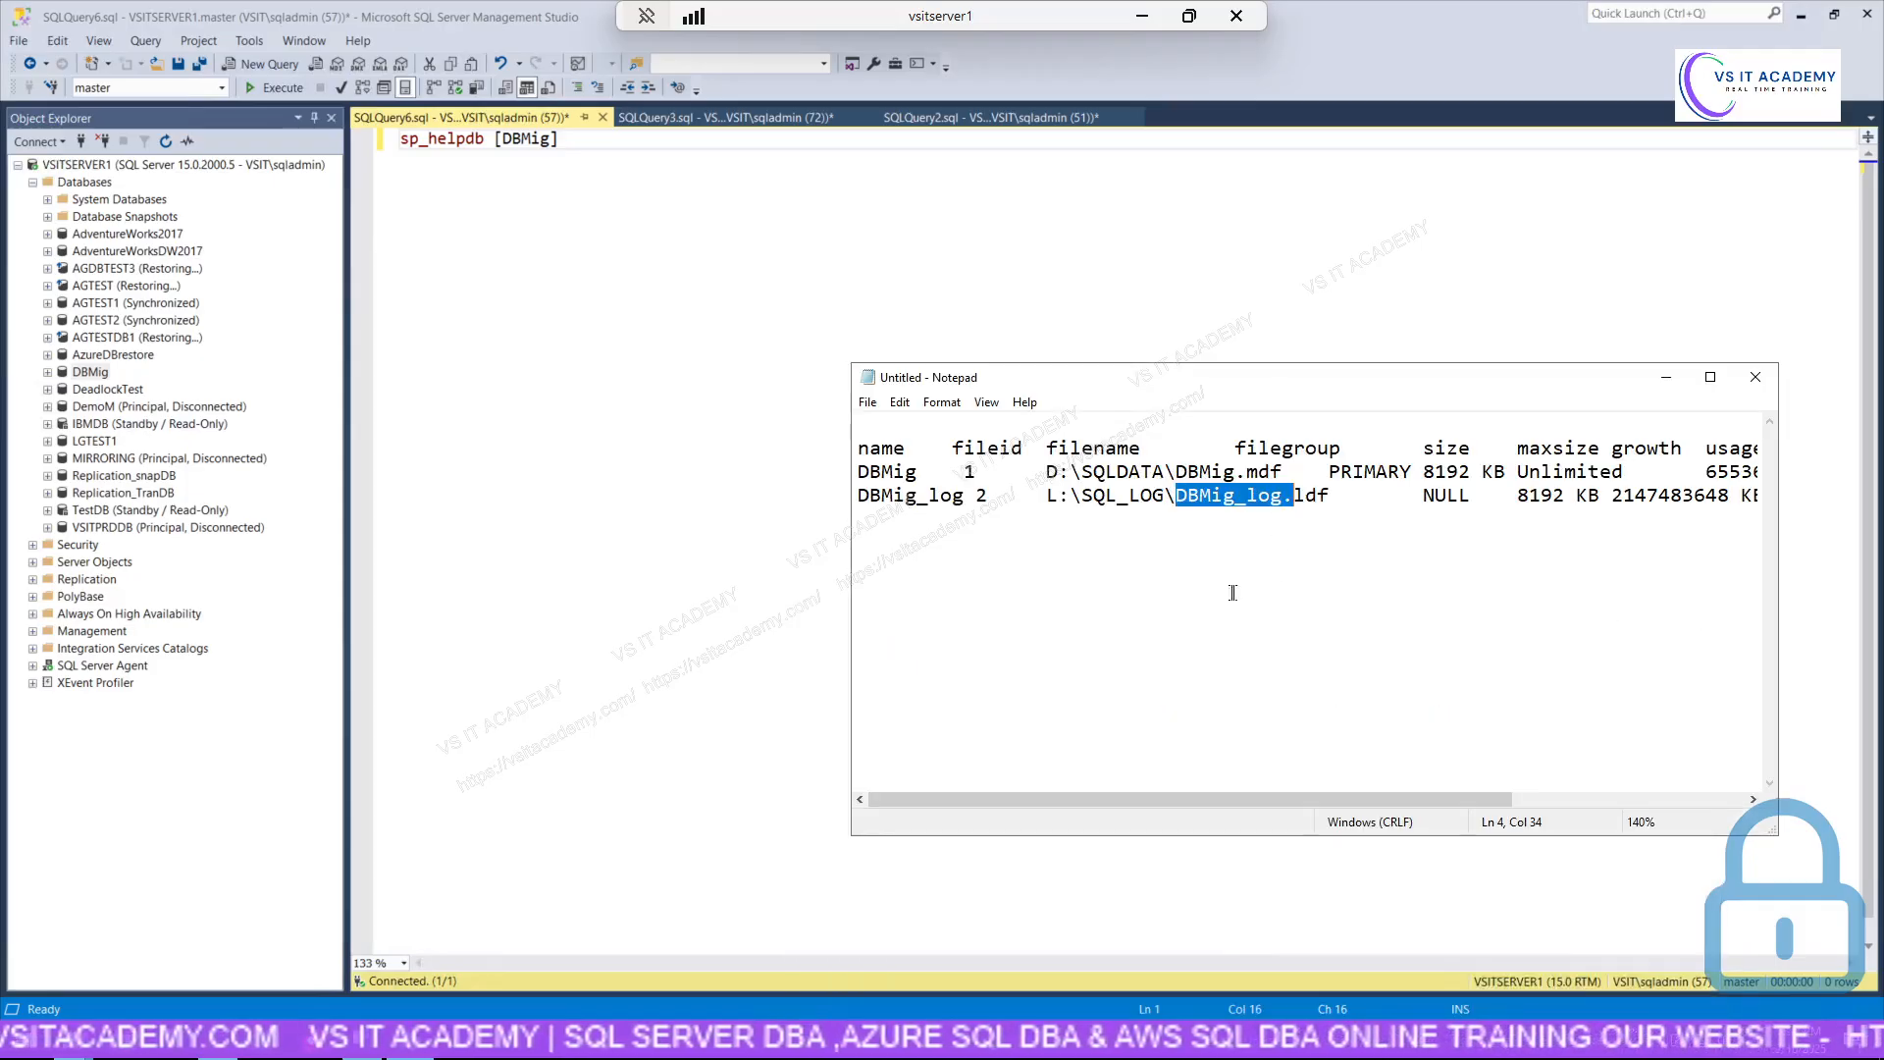
left_click(551, 148)
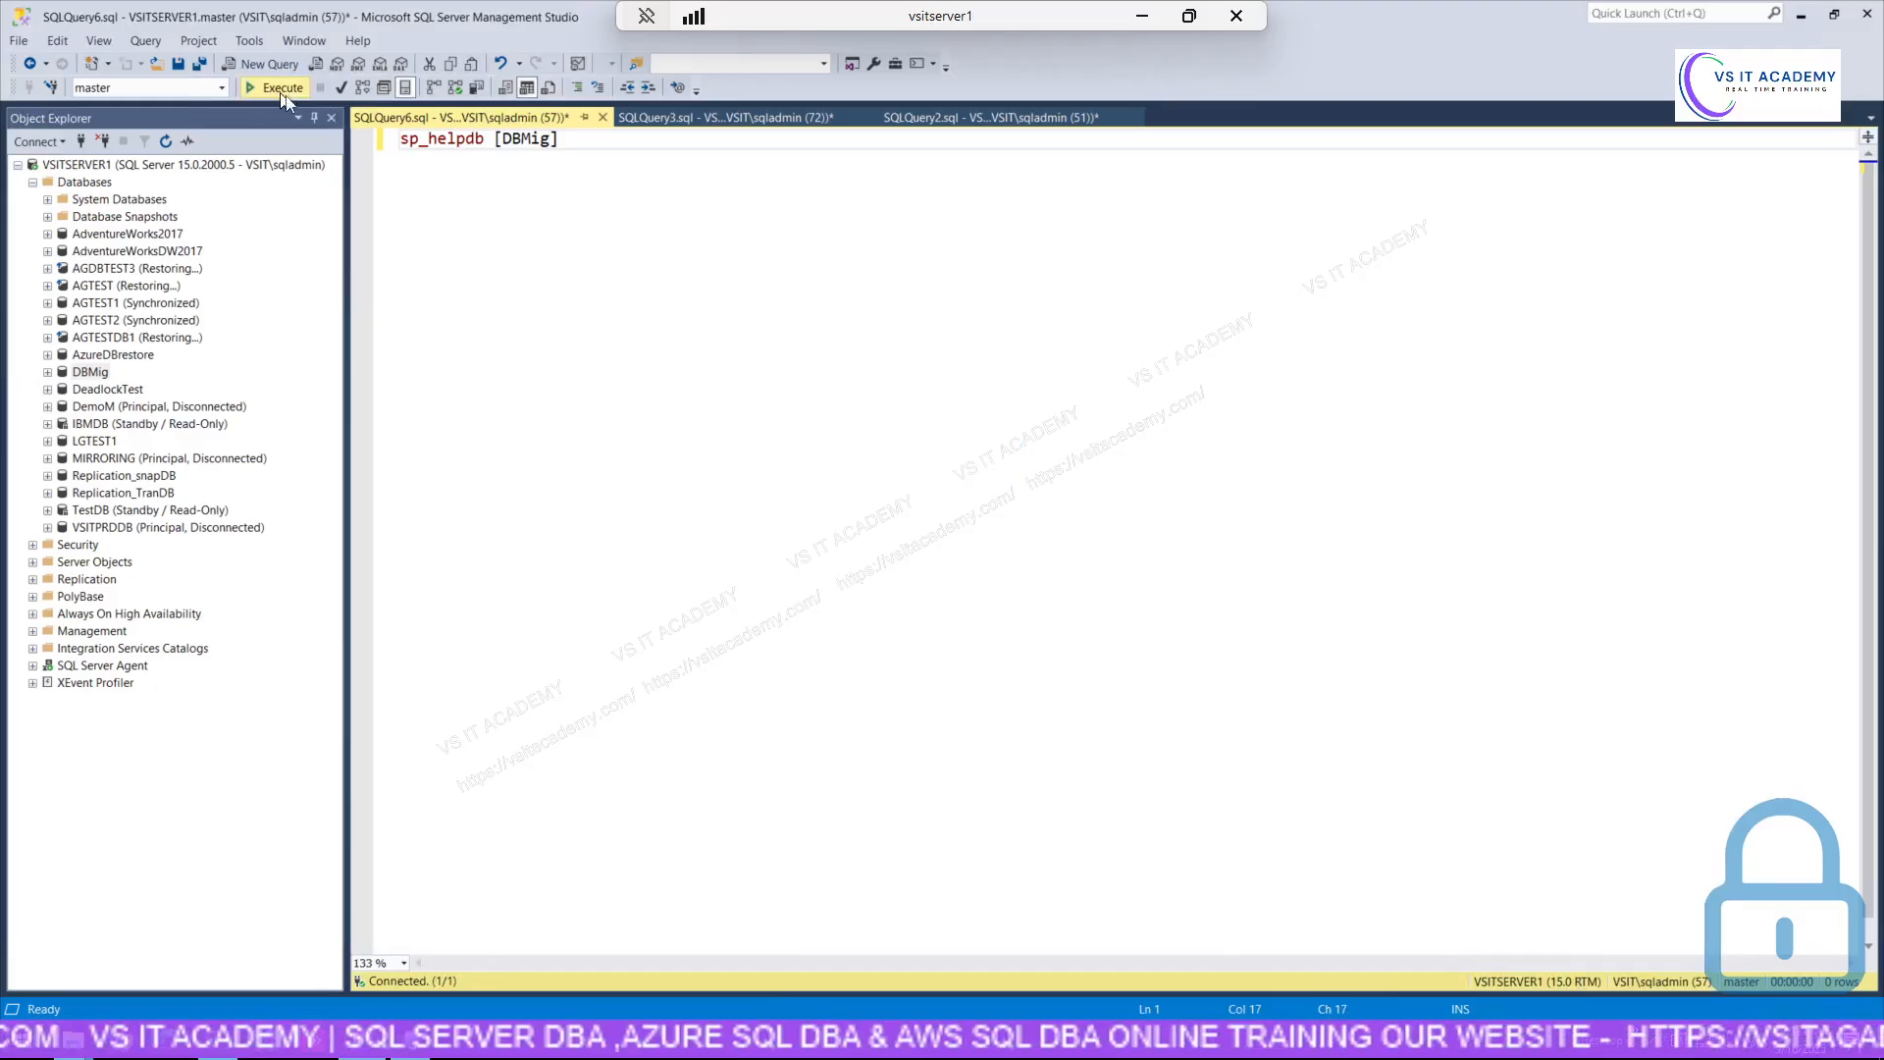
left_click(282, 88)
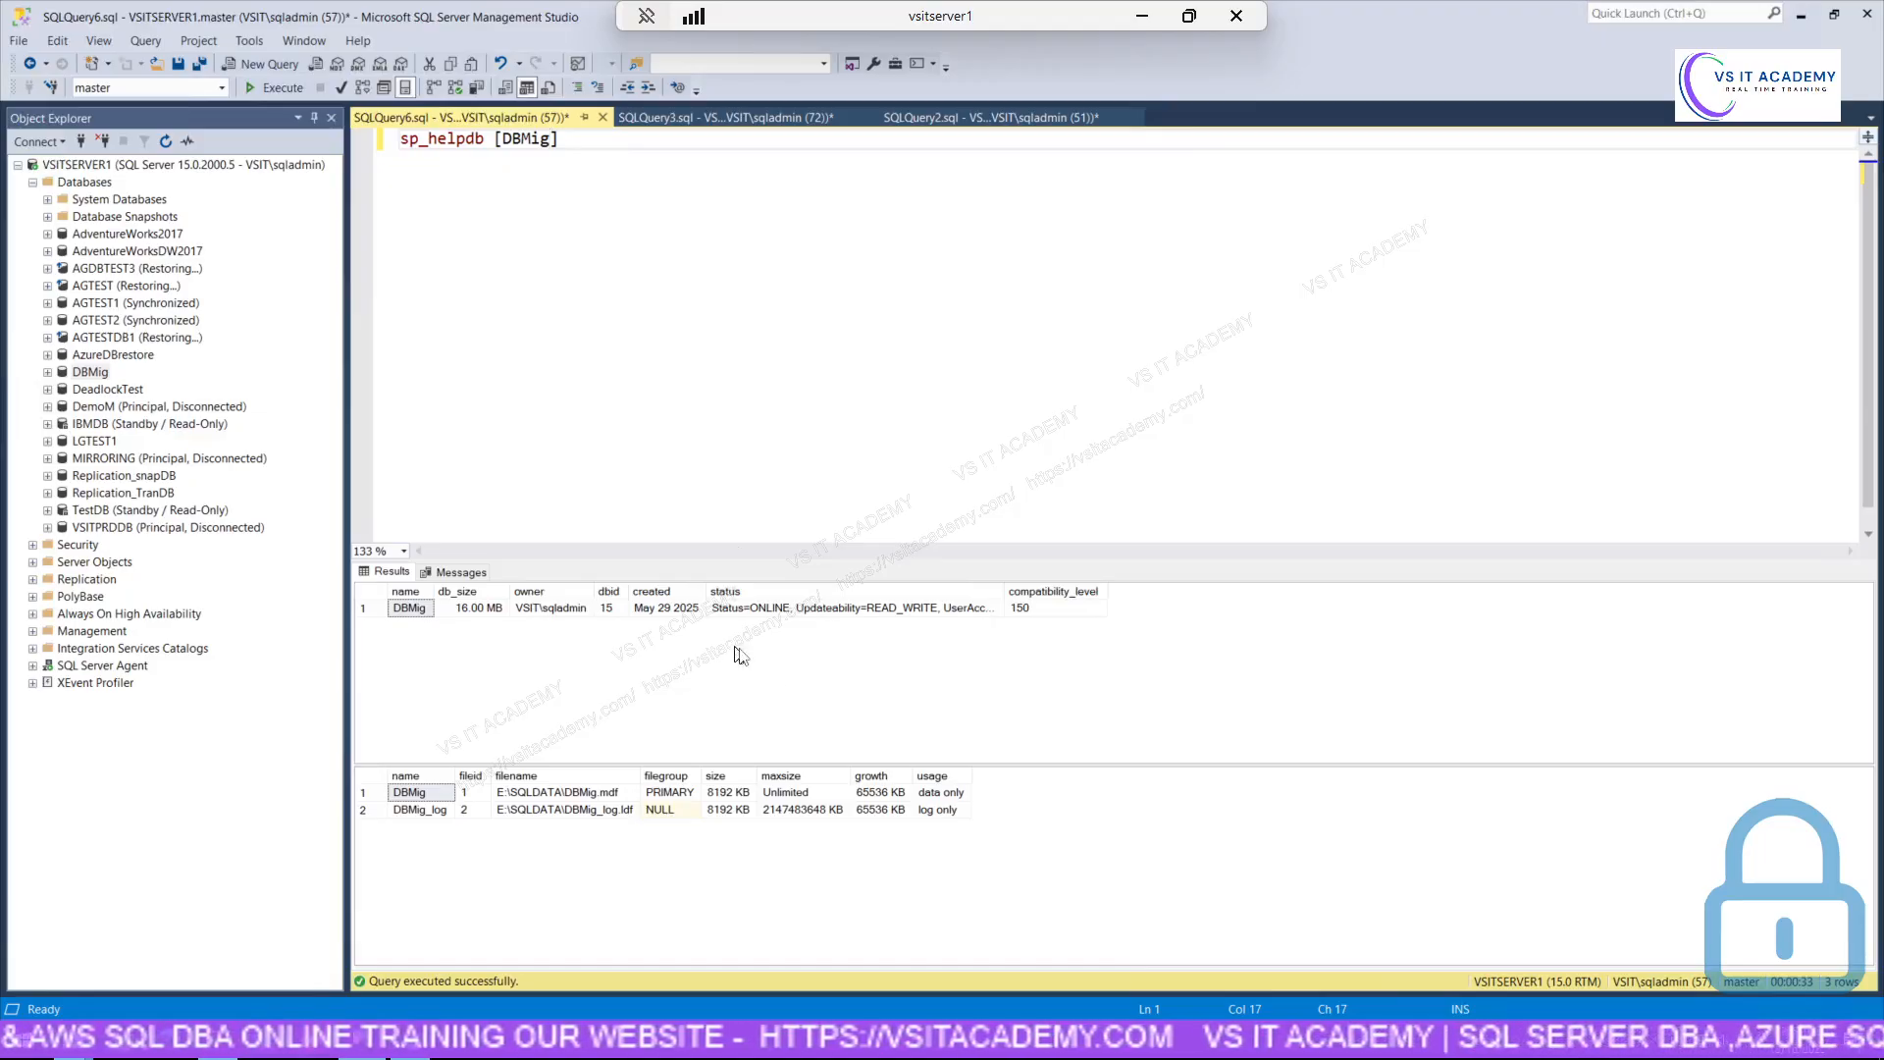
Copy the DBMig file rows with headers from the results and paste them into the Notepad notes under the heading "New Path".
left_click(376, 786)
left_click(376, 781)
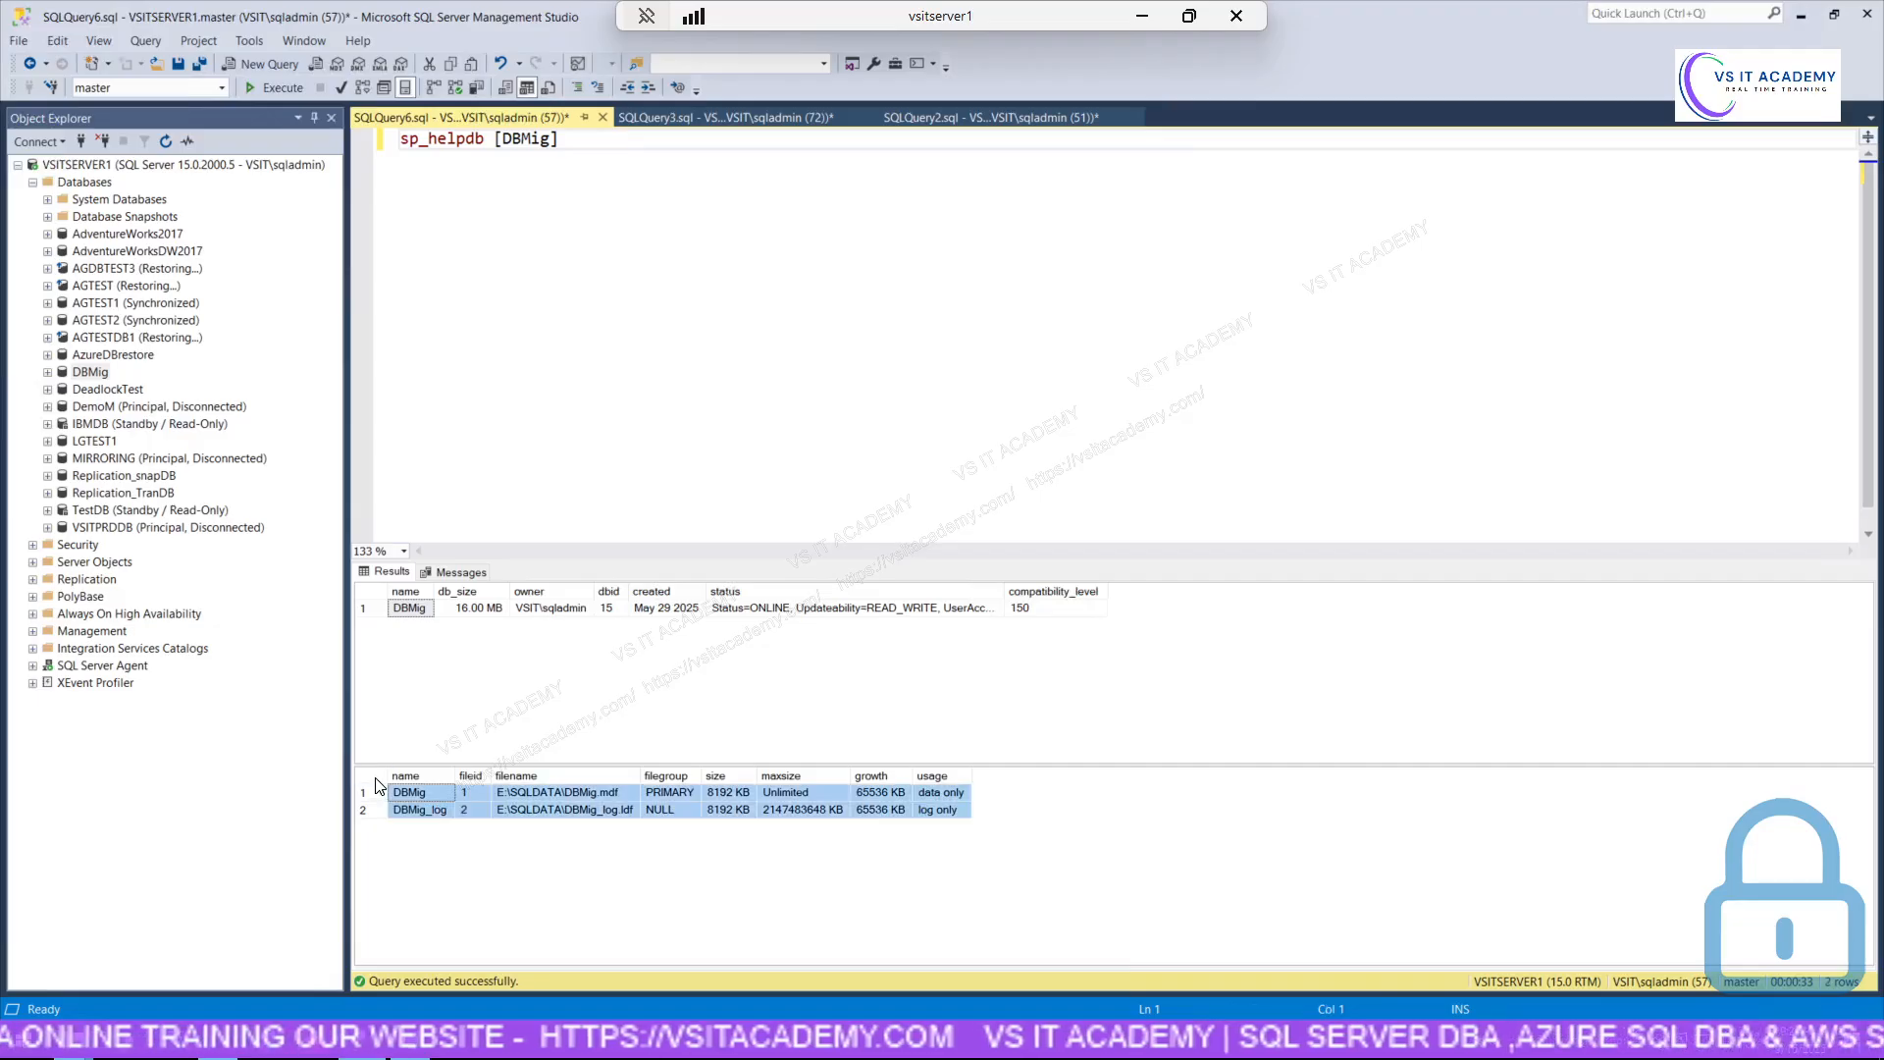
right_click(377, 783)
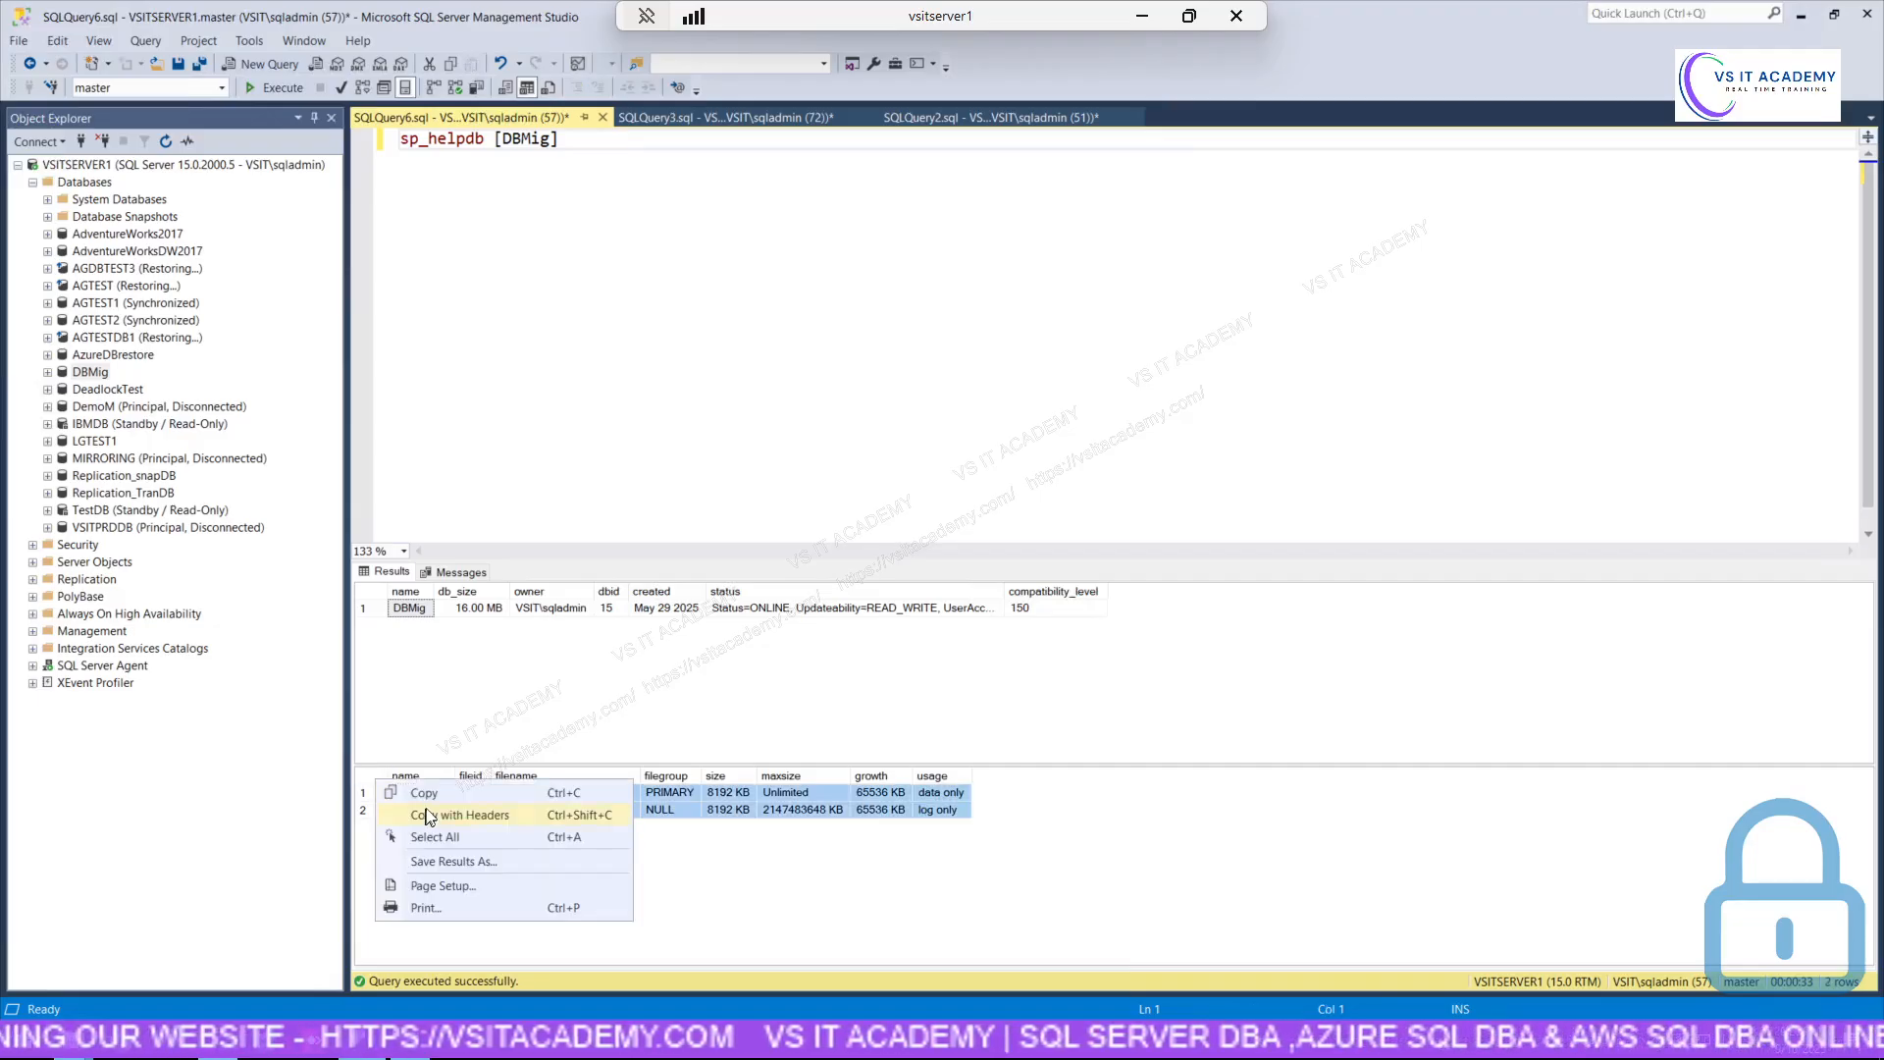
left_click(426, 815)
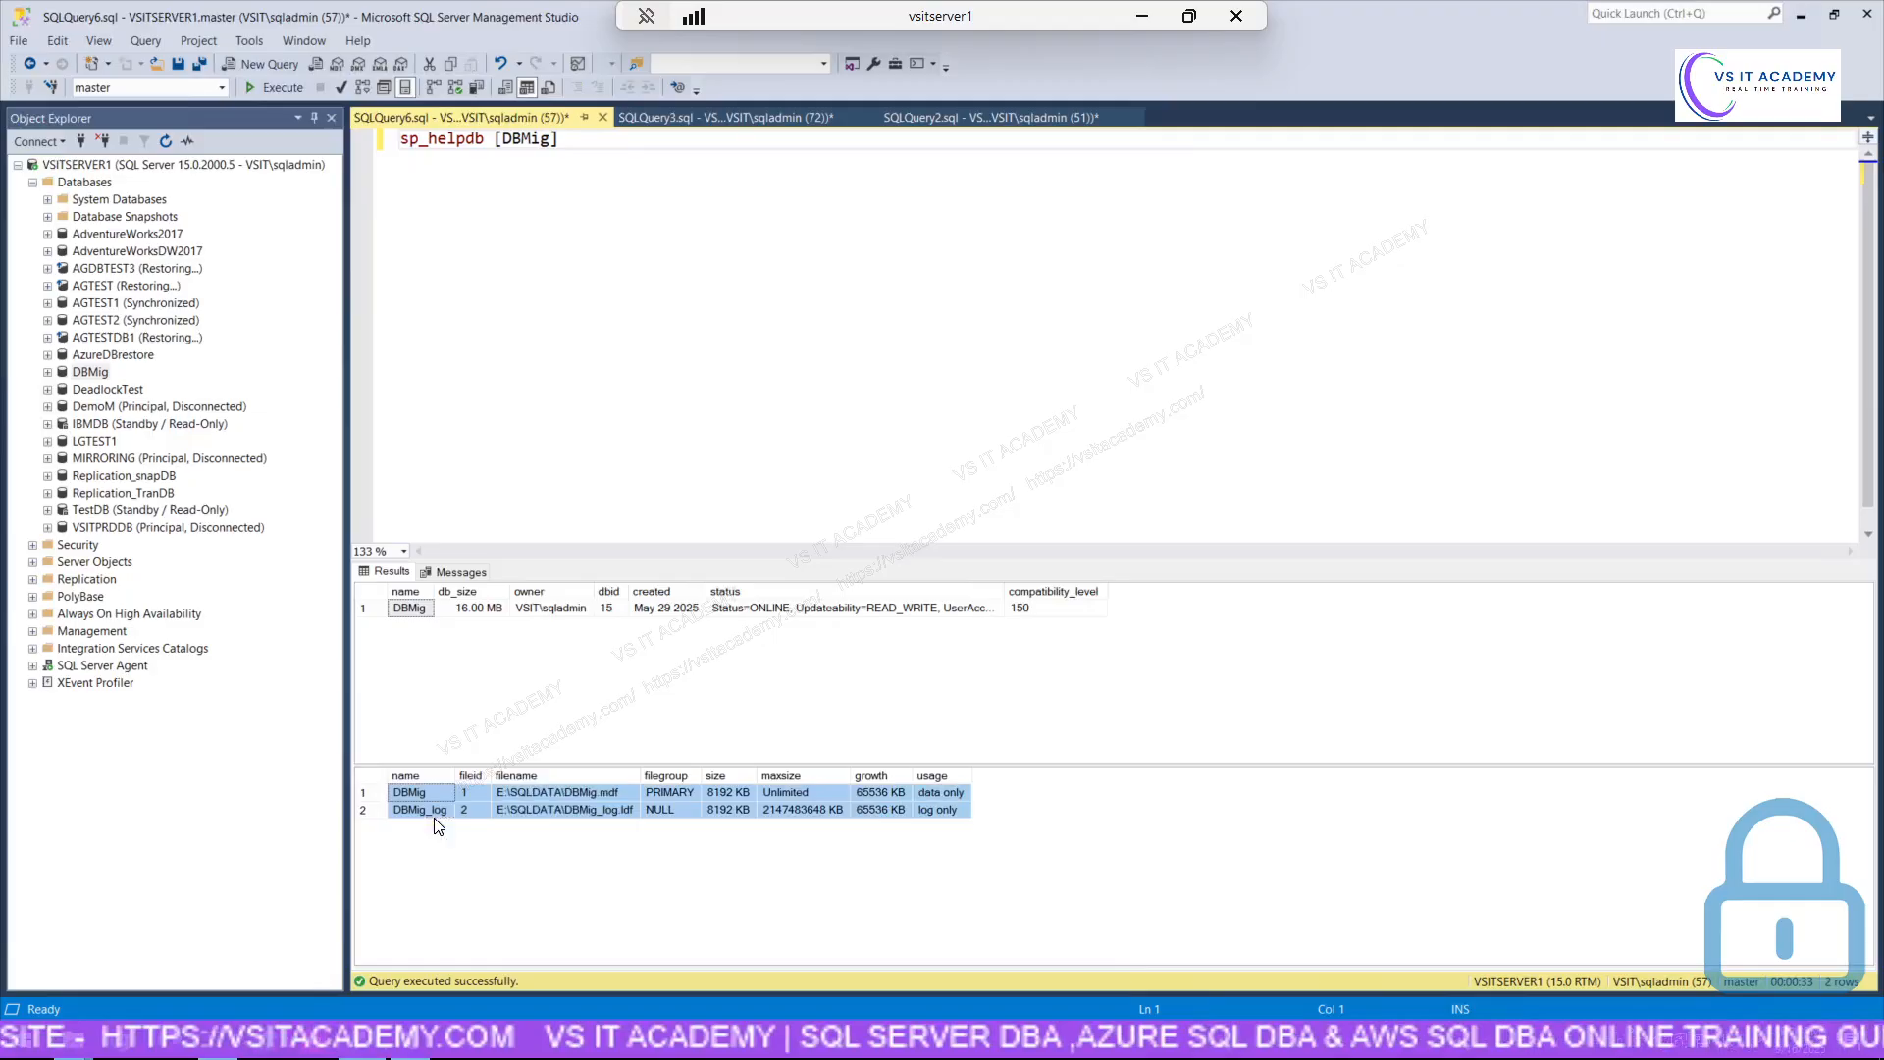
left_click(417, 1055)
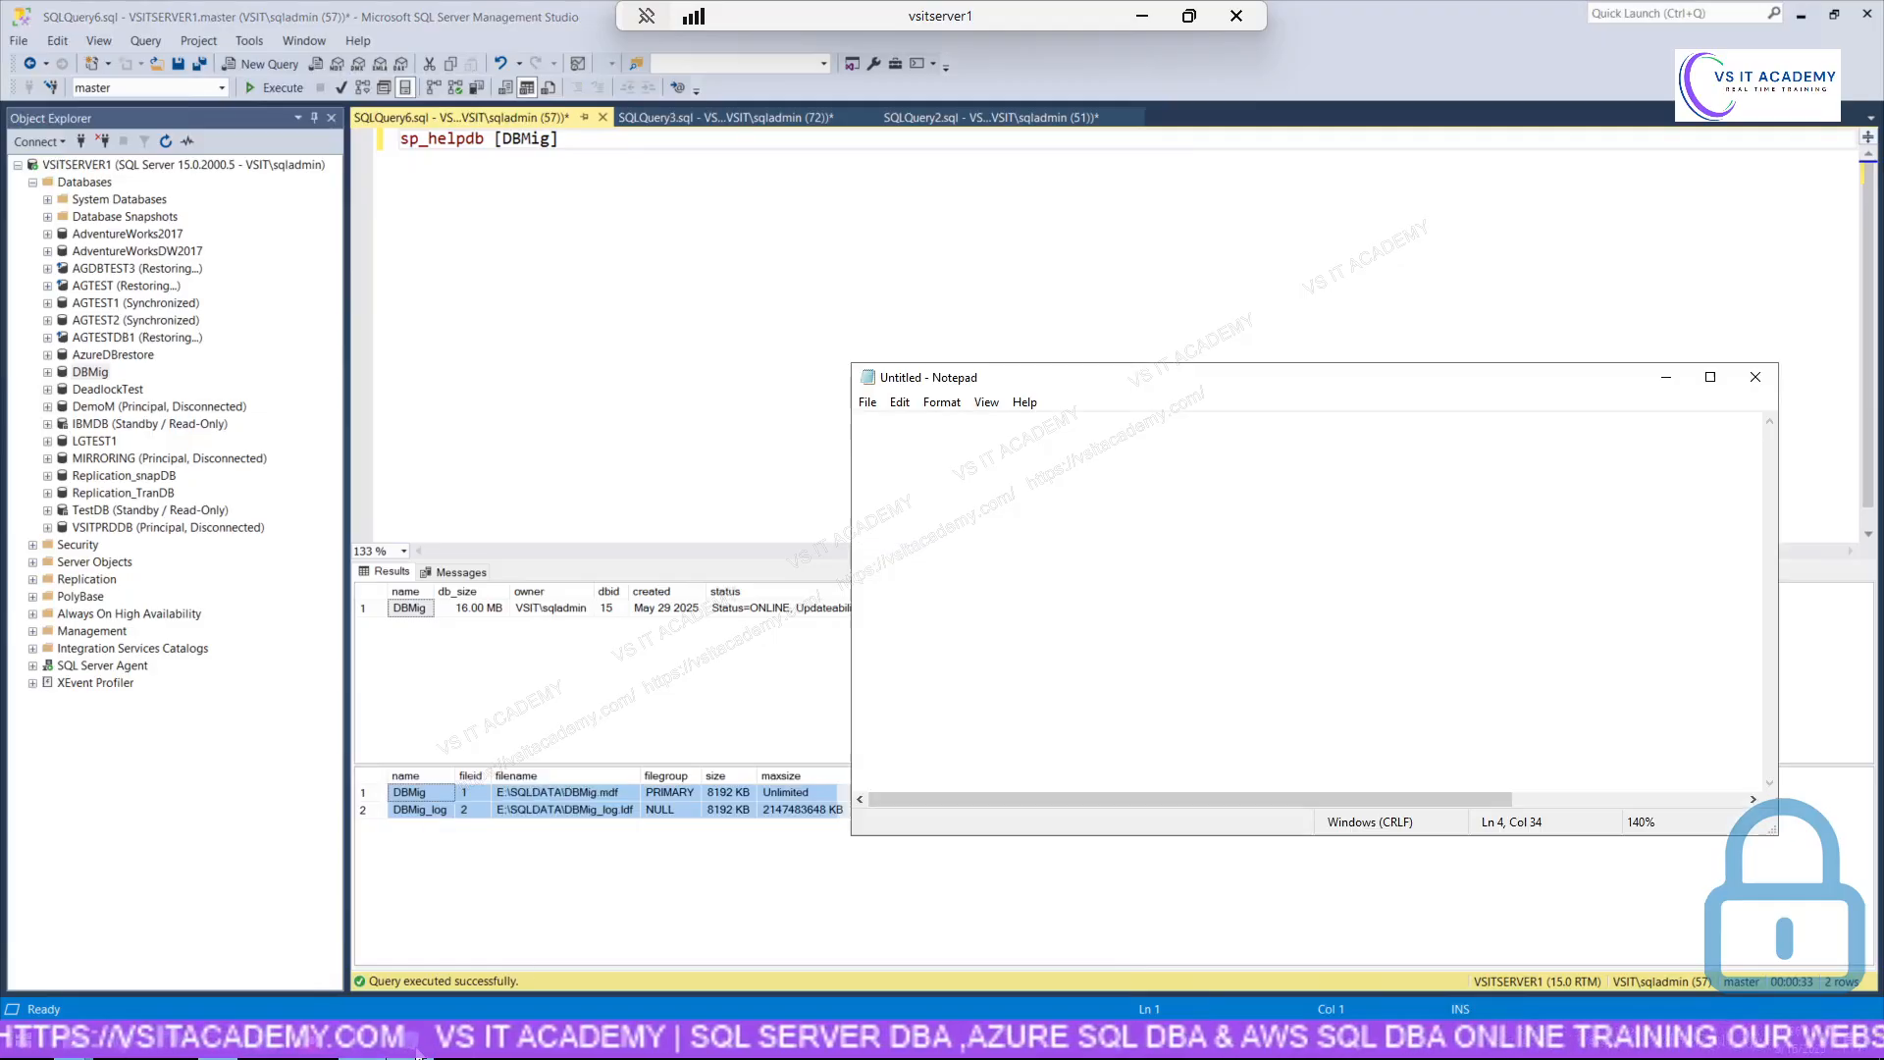
double_click(1488, 380)
left_click(1395, 164)
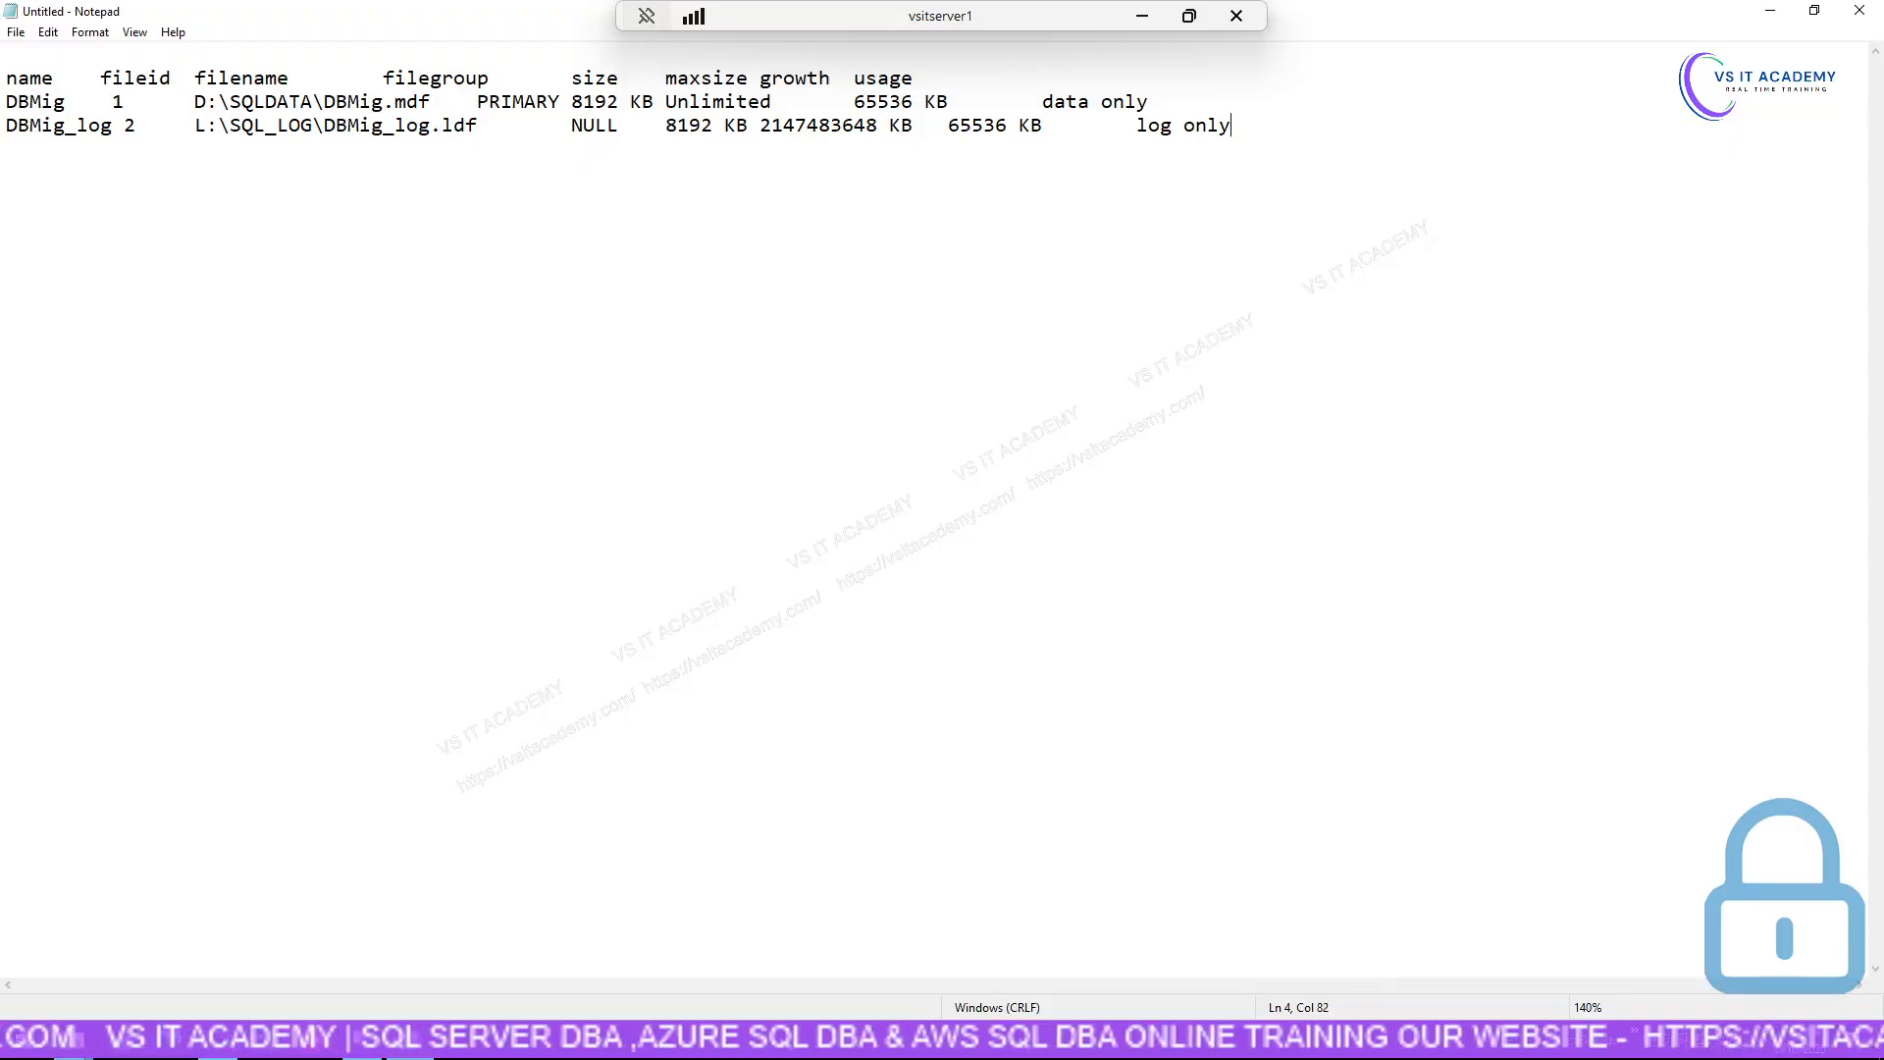
key("Return")
key("Return")
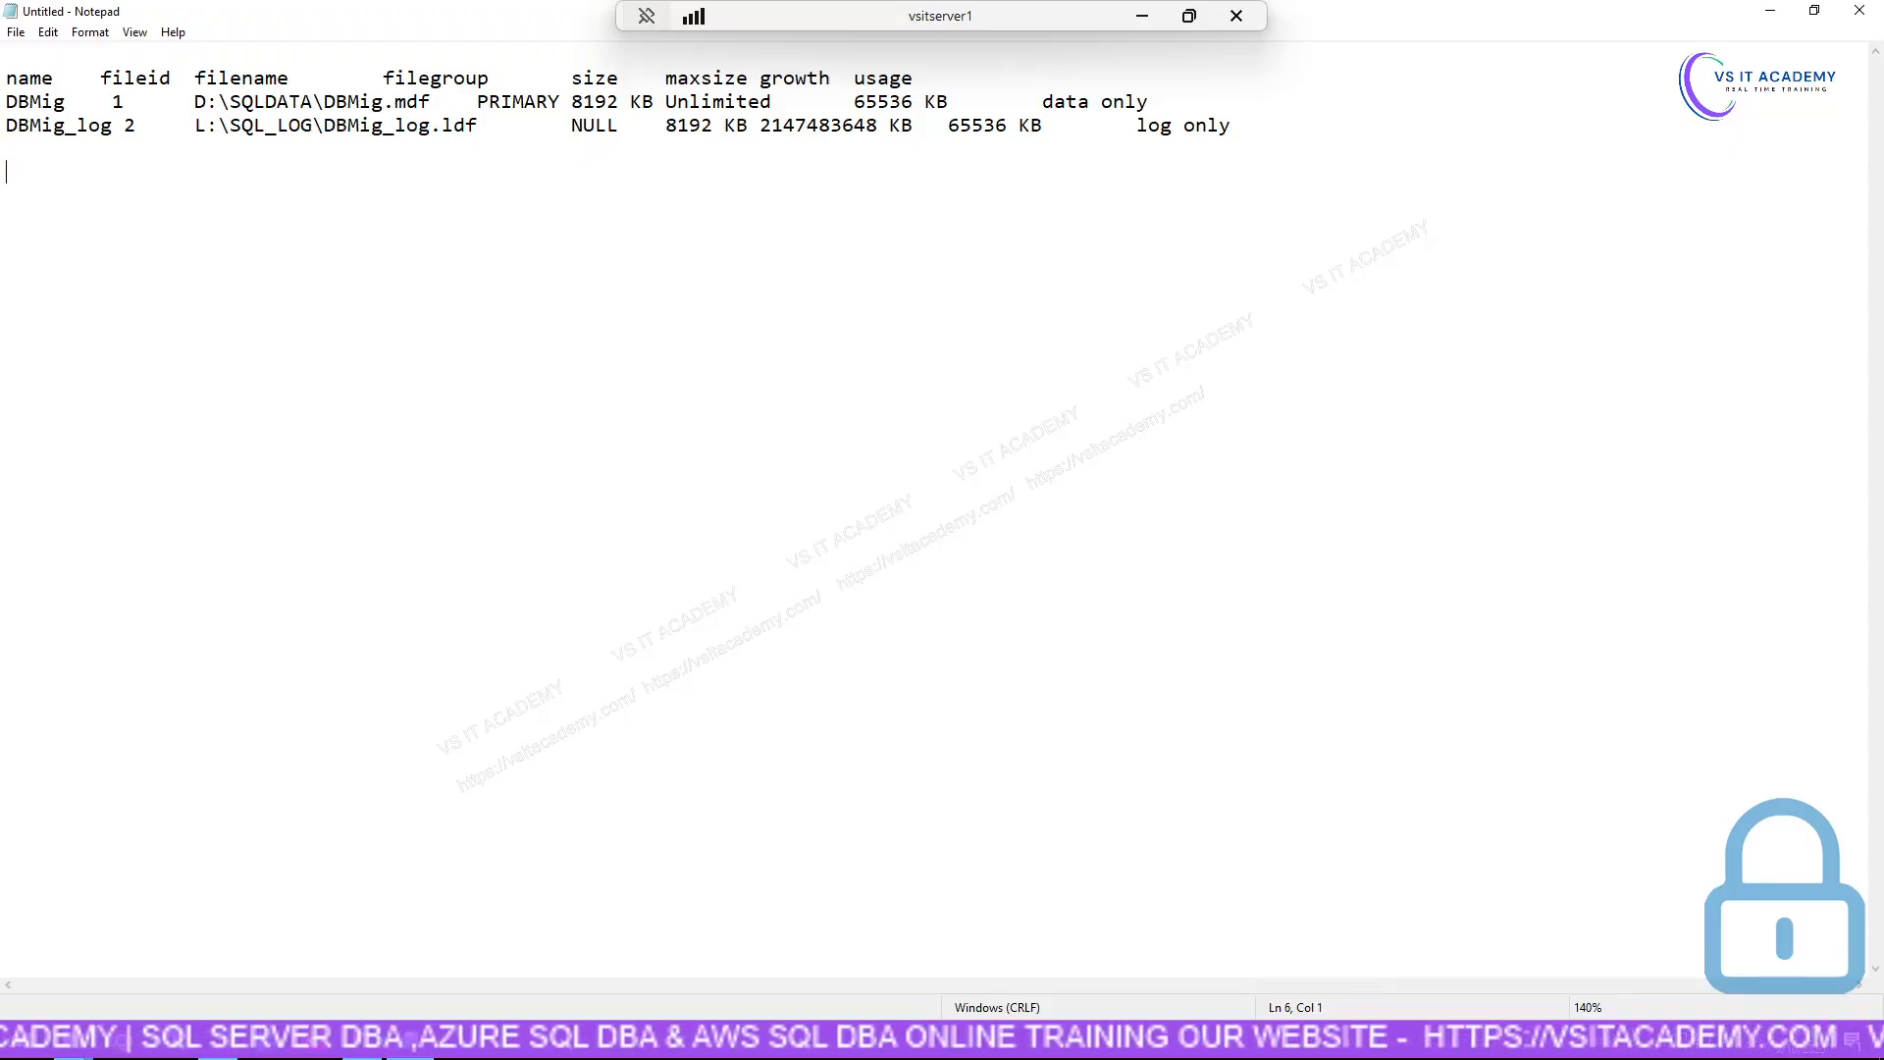
type("New Path")
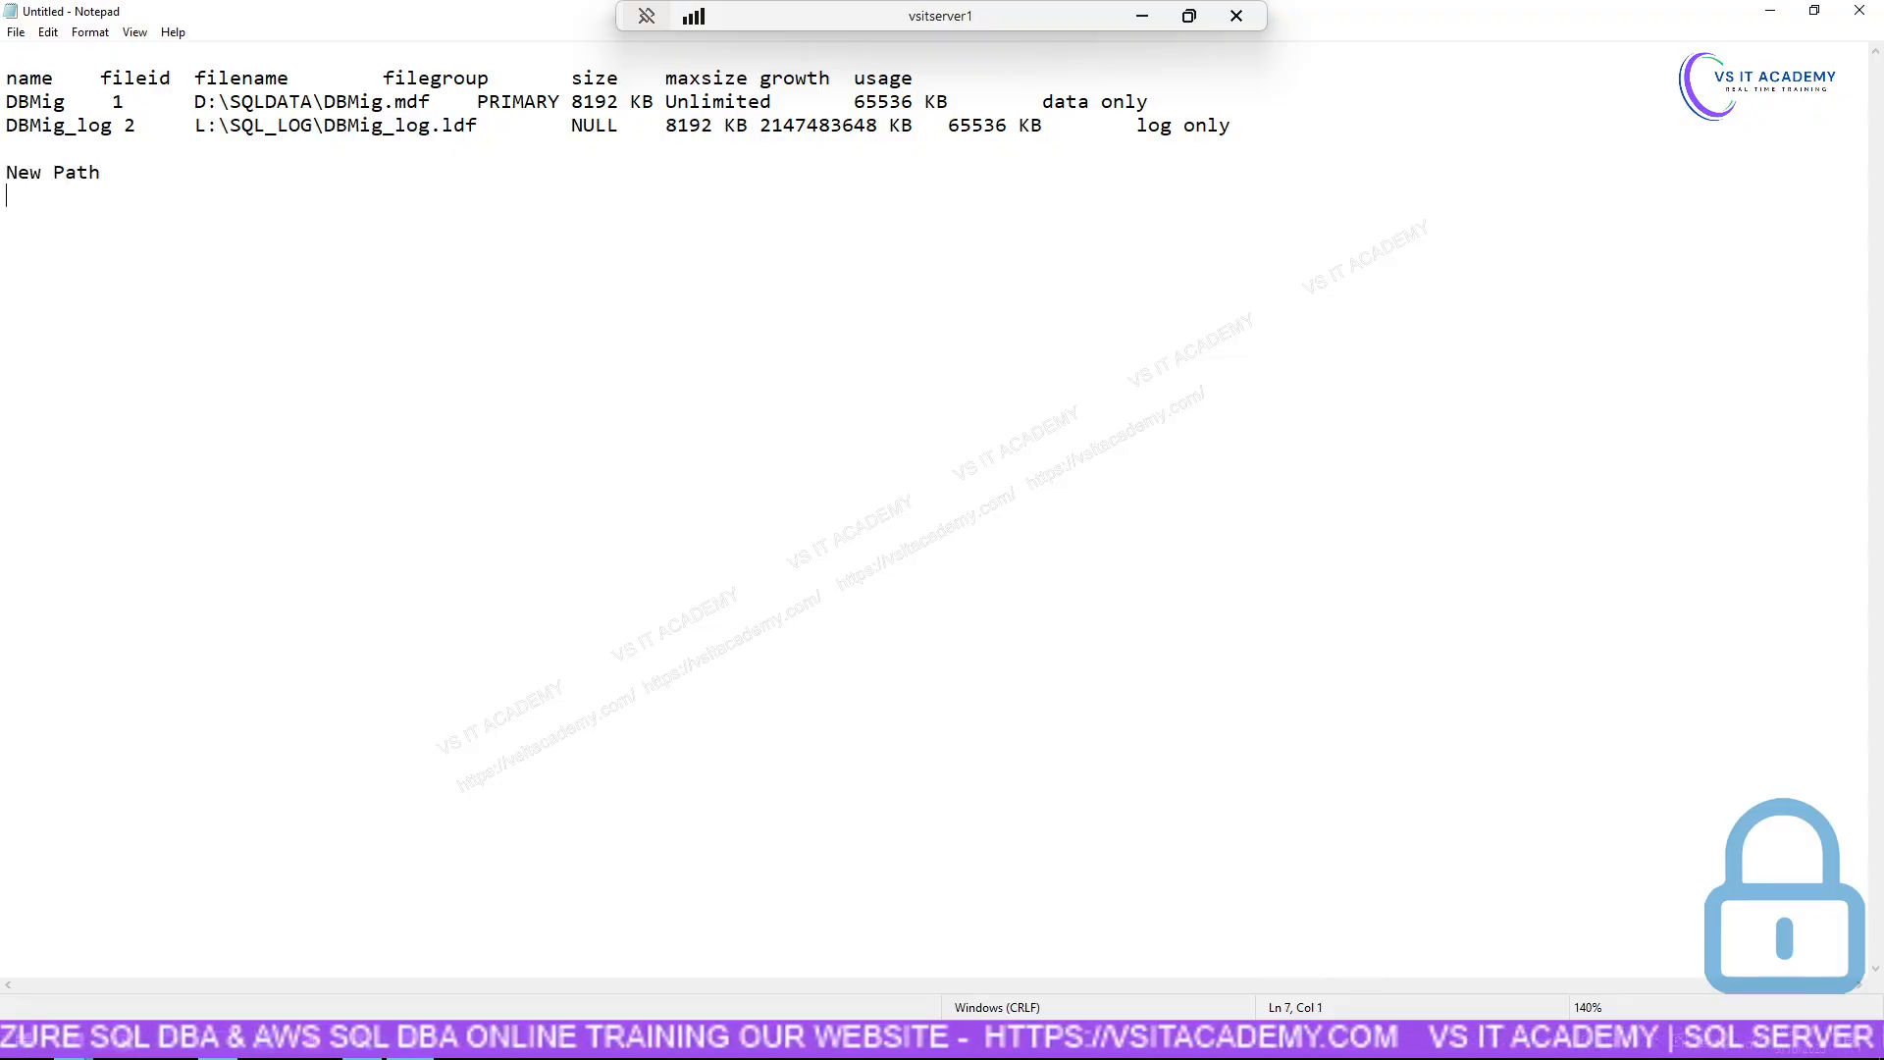
key("ctrl+v")
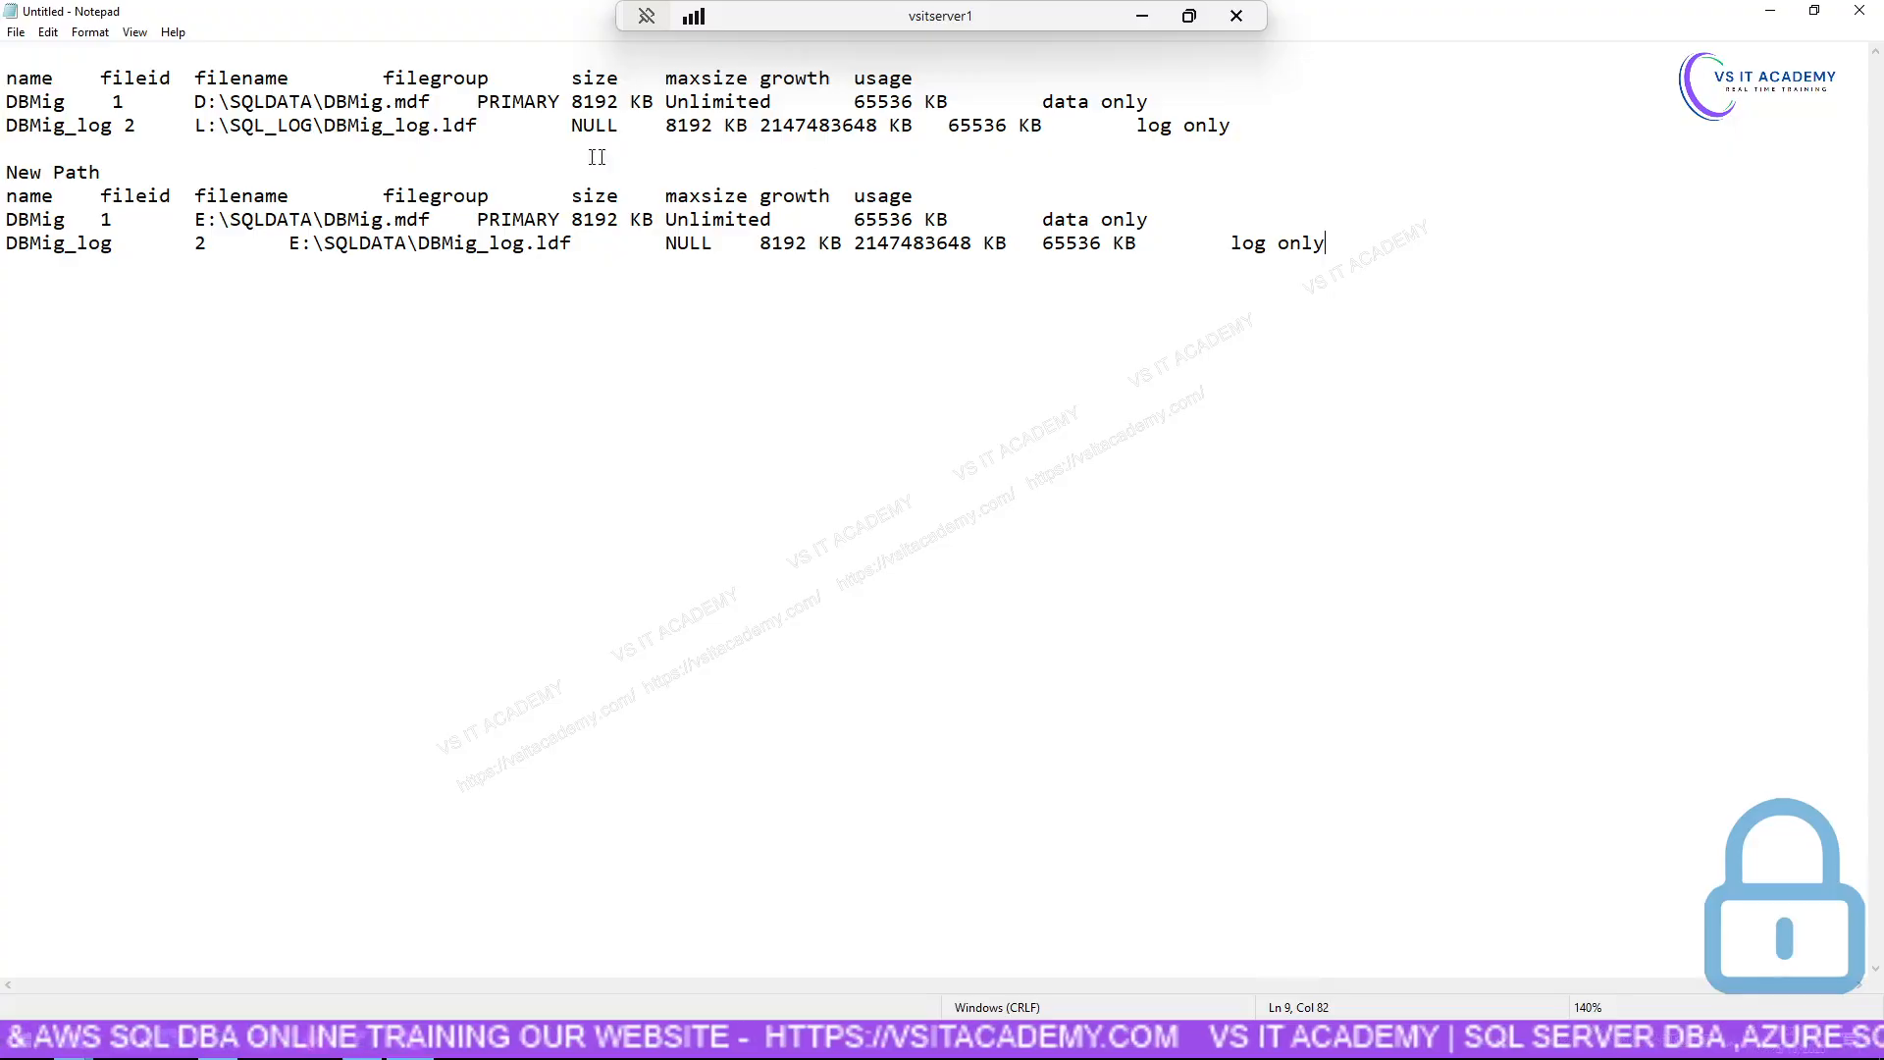
Remove the extra spacing after DBMig_log in the New Path section so its columns line up.
left_click(195, 220)
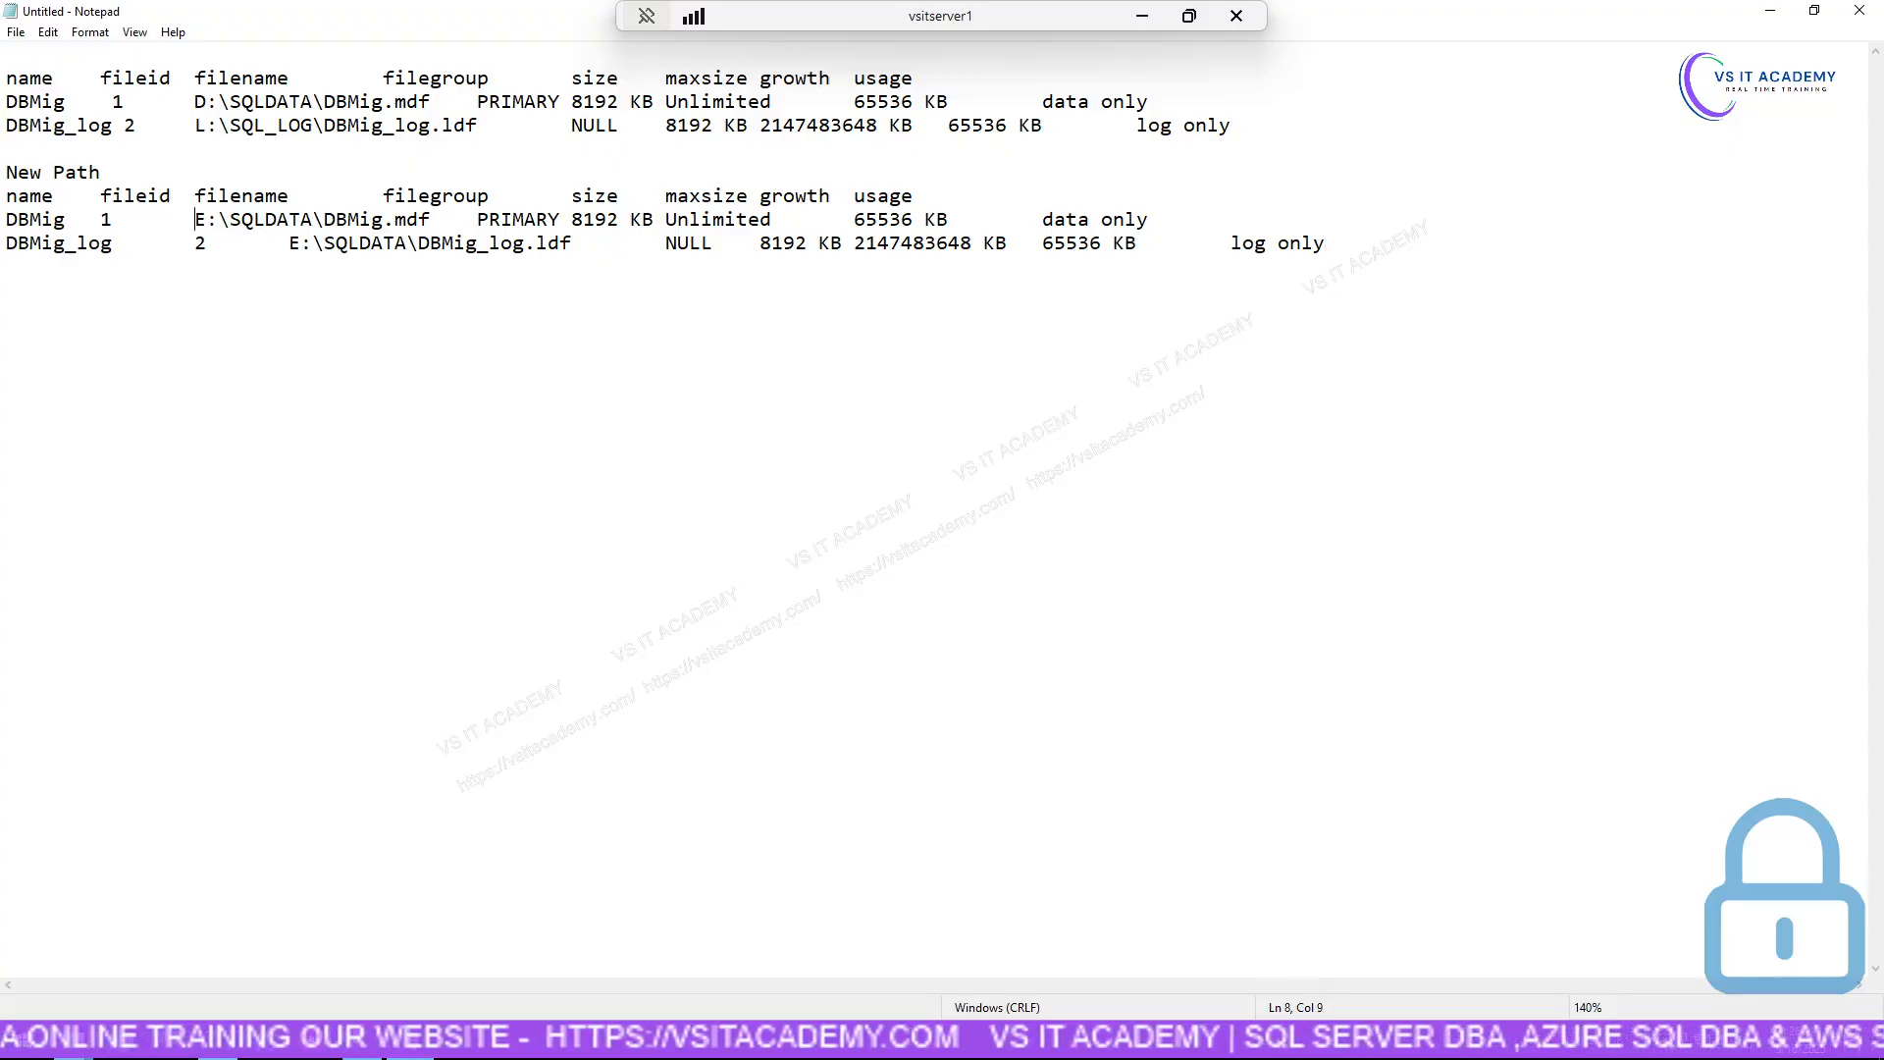
double_click(98, 243)
left_click(195, 243)
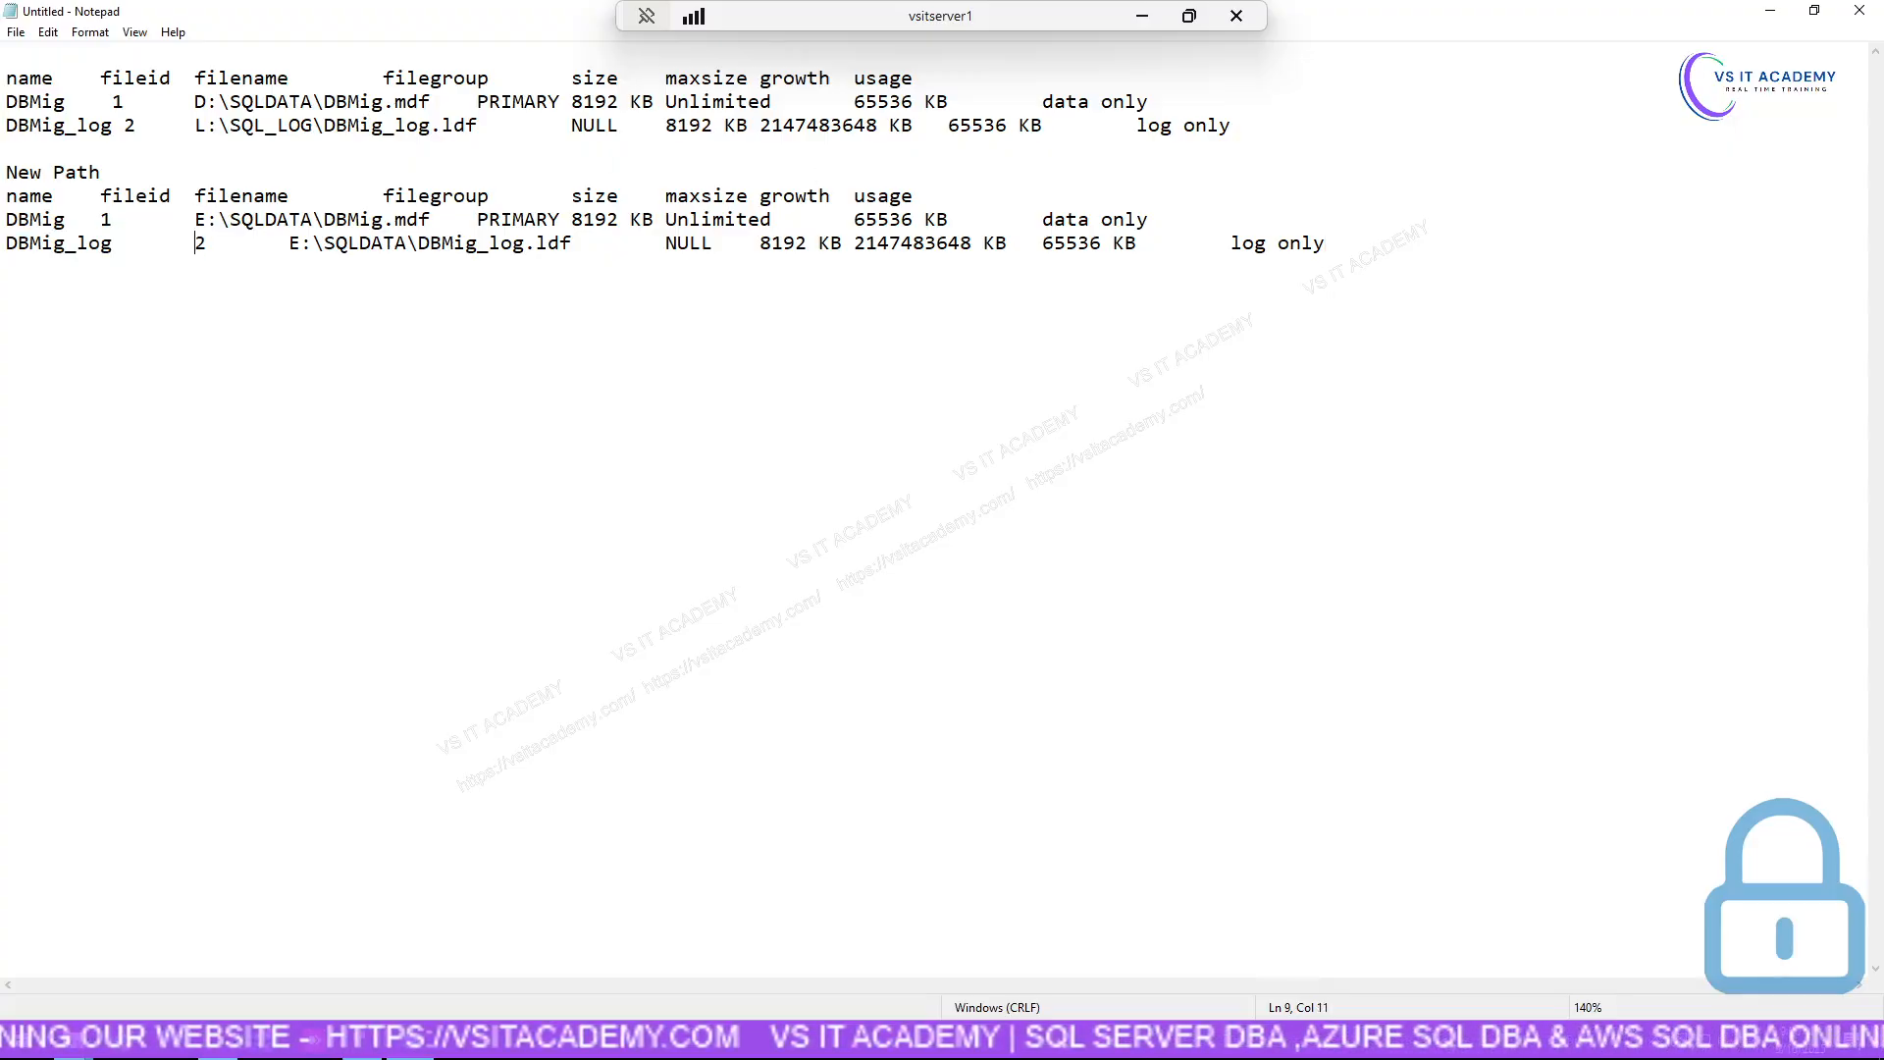
key("BackSpace")
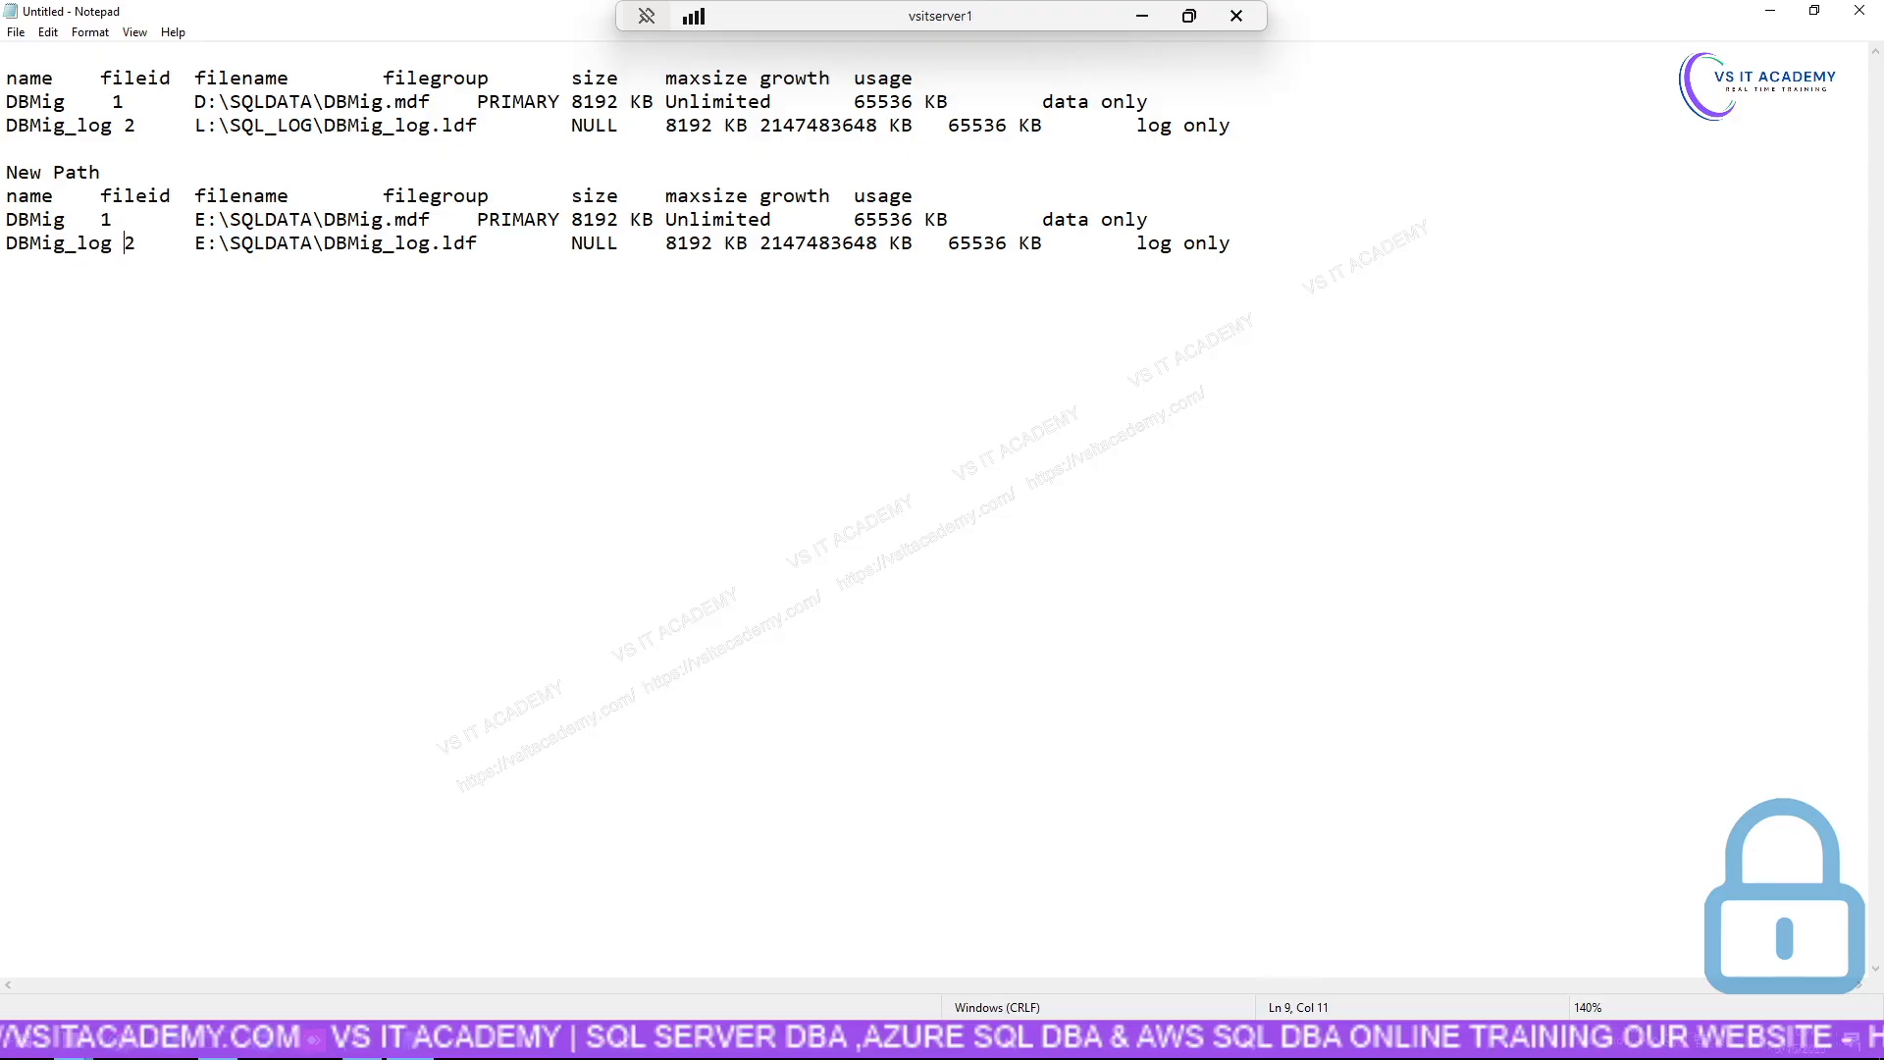
Compare the old and new file paths of the DBMig data and log files in the notes.
left_click_drag(196, 101, 371, 101)
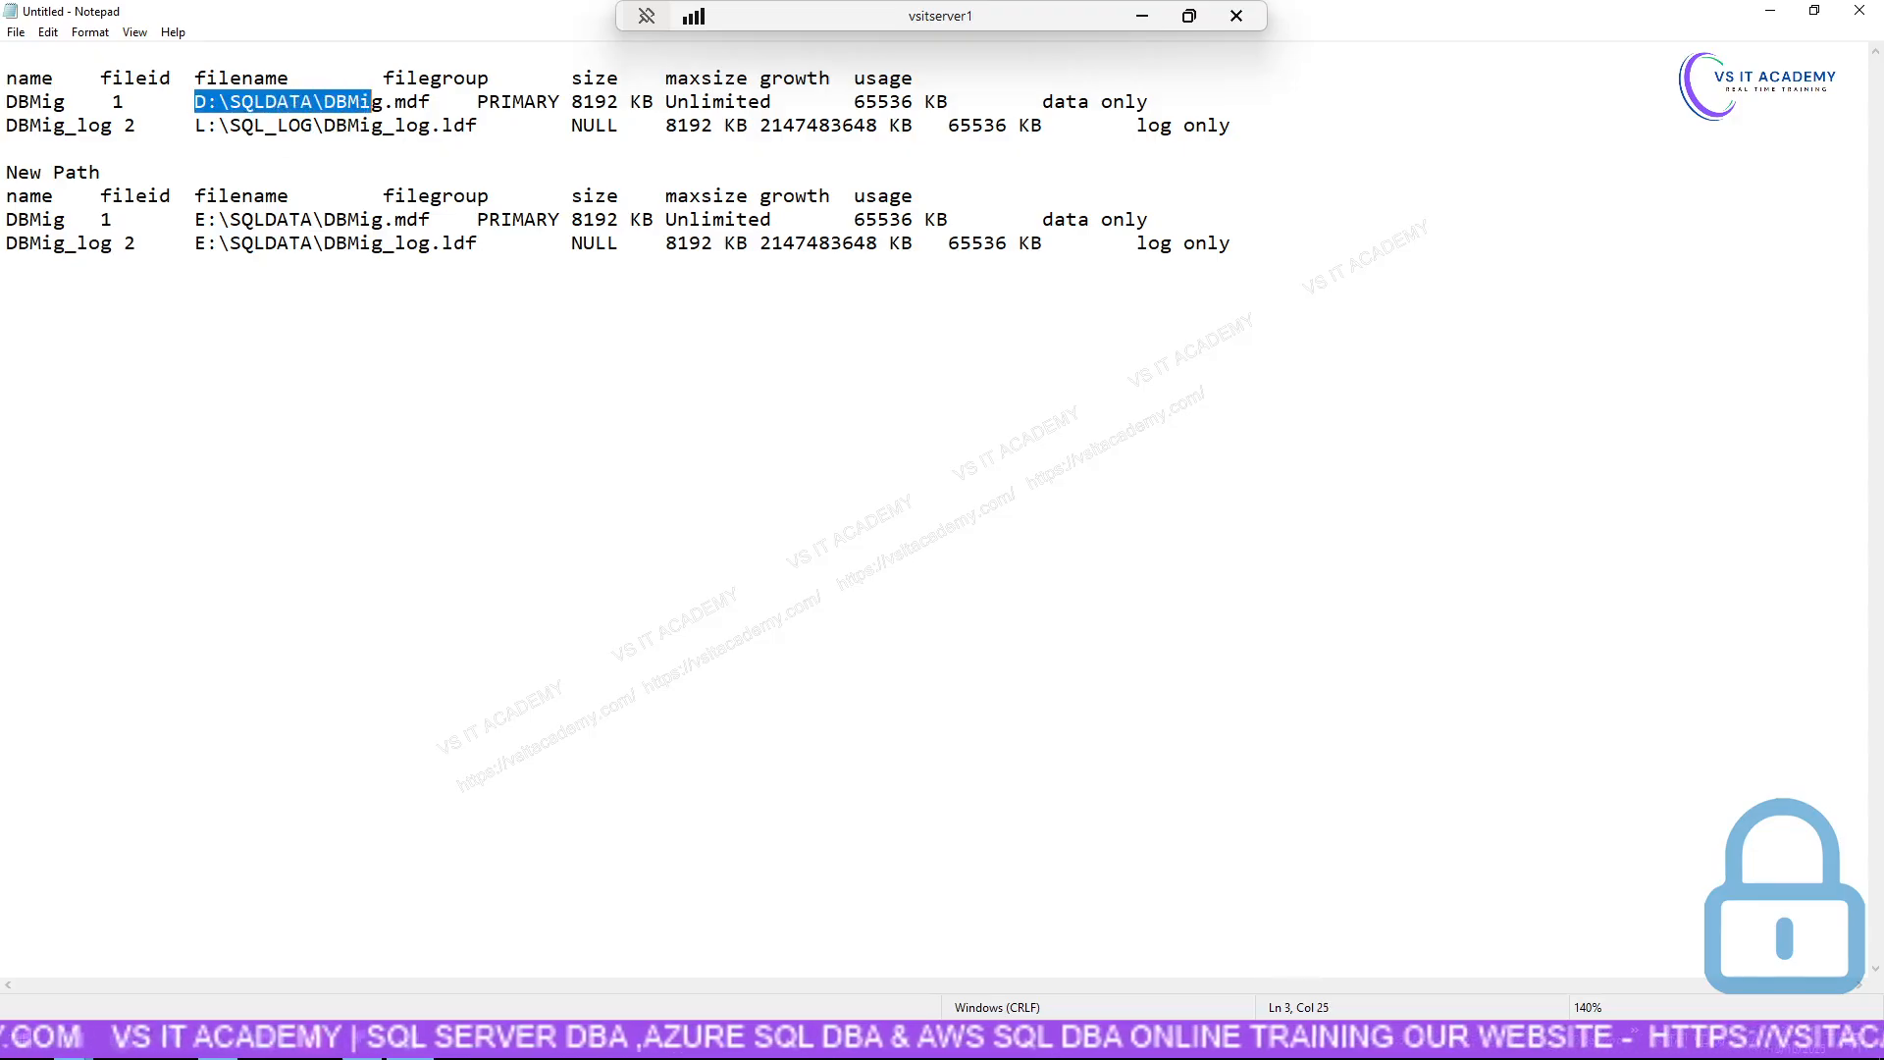
left_click_drag(196, 219, 349, 219)
left_click(196, 126)
left_click_drag(196, 126, 265, 126)
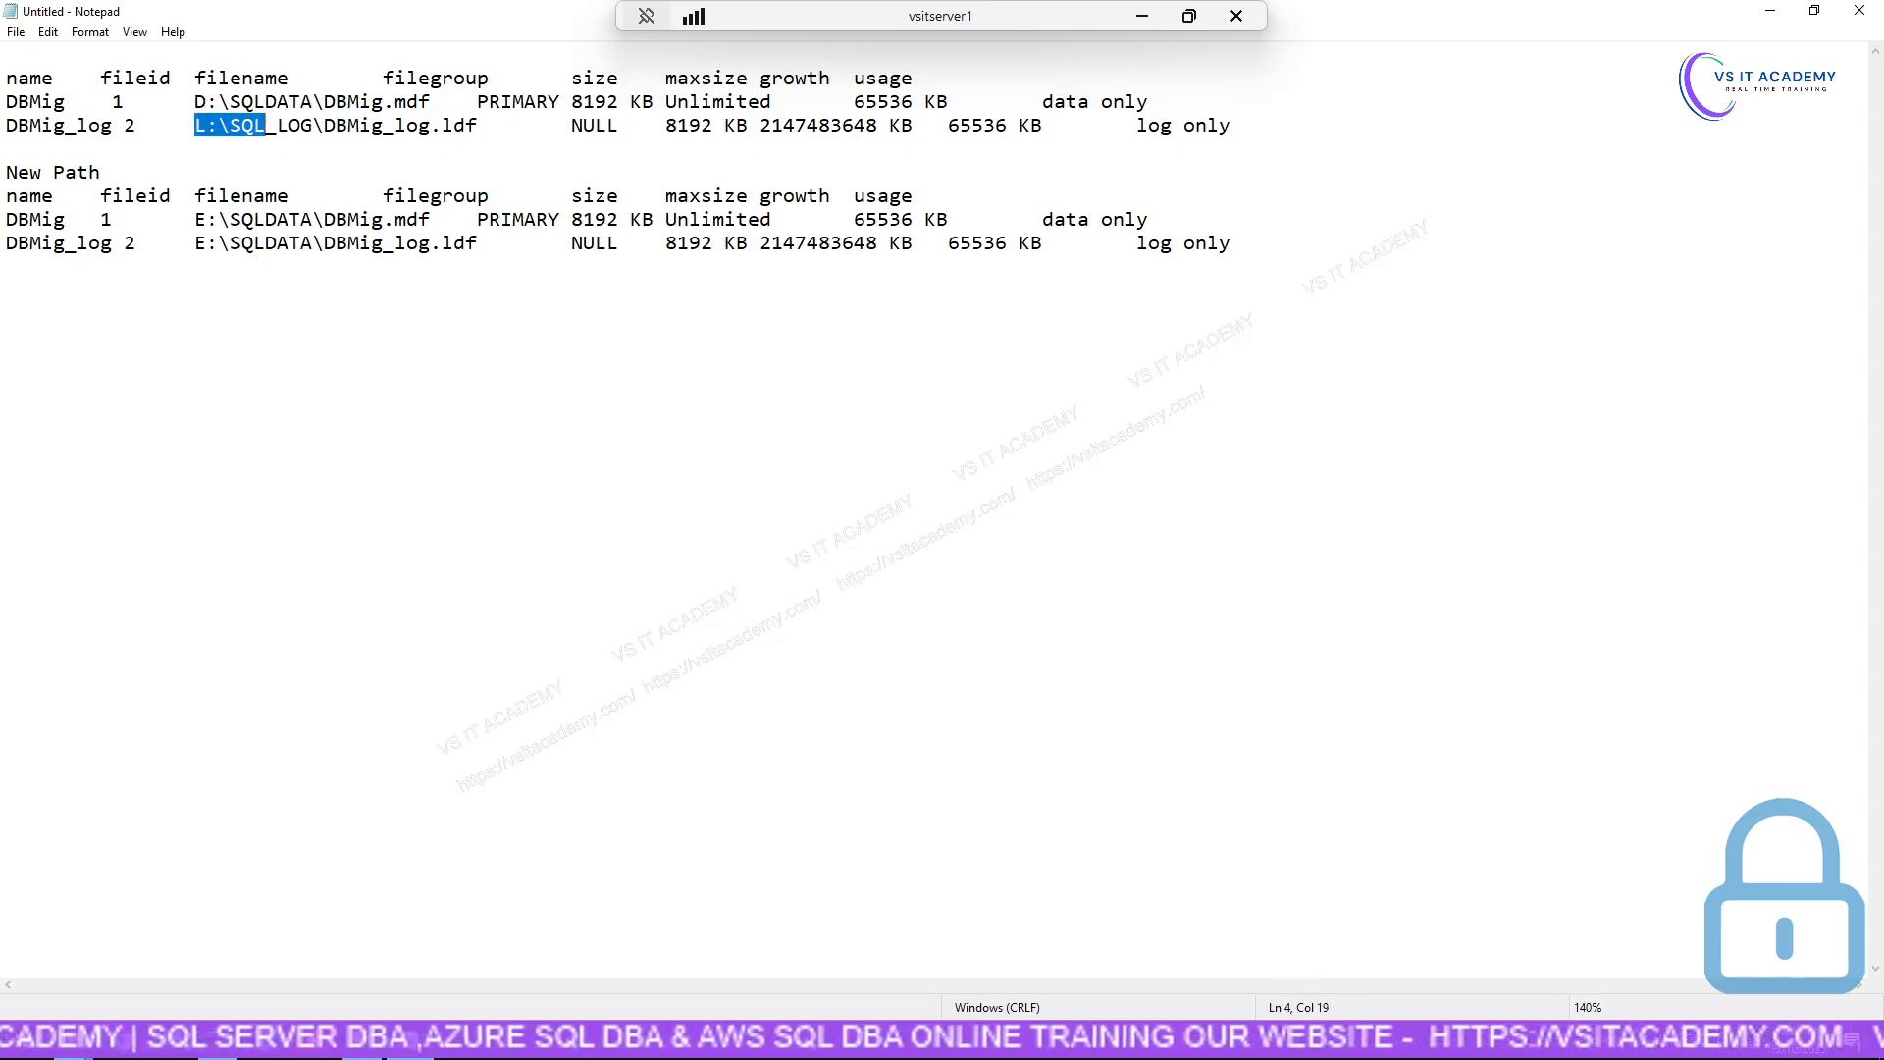
left_click(195, 244)
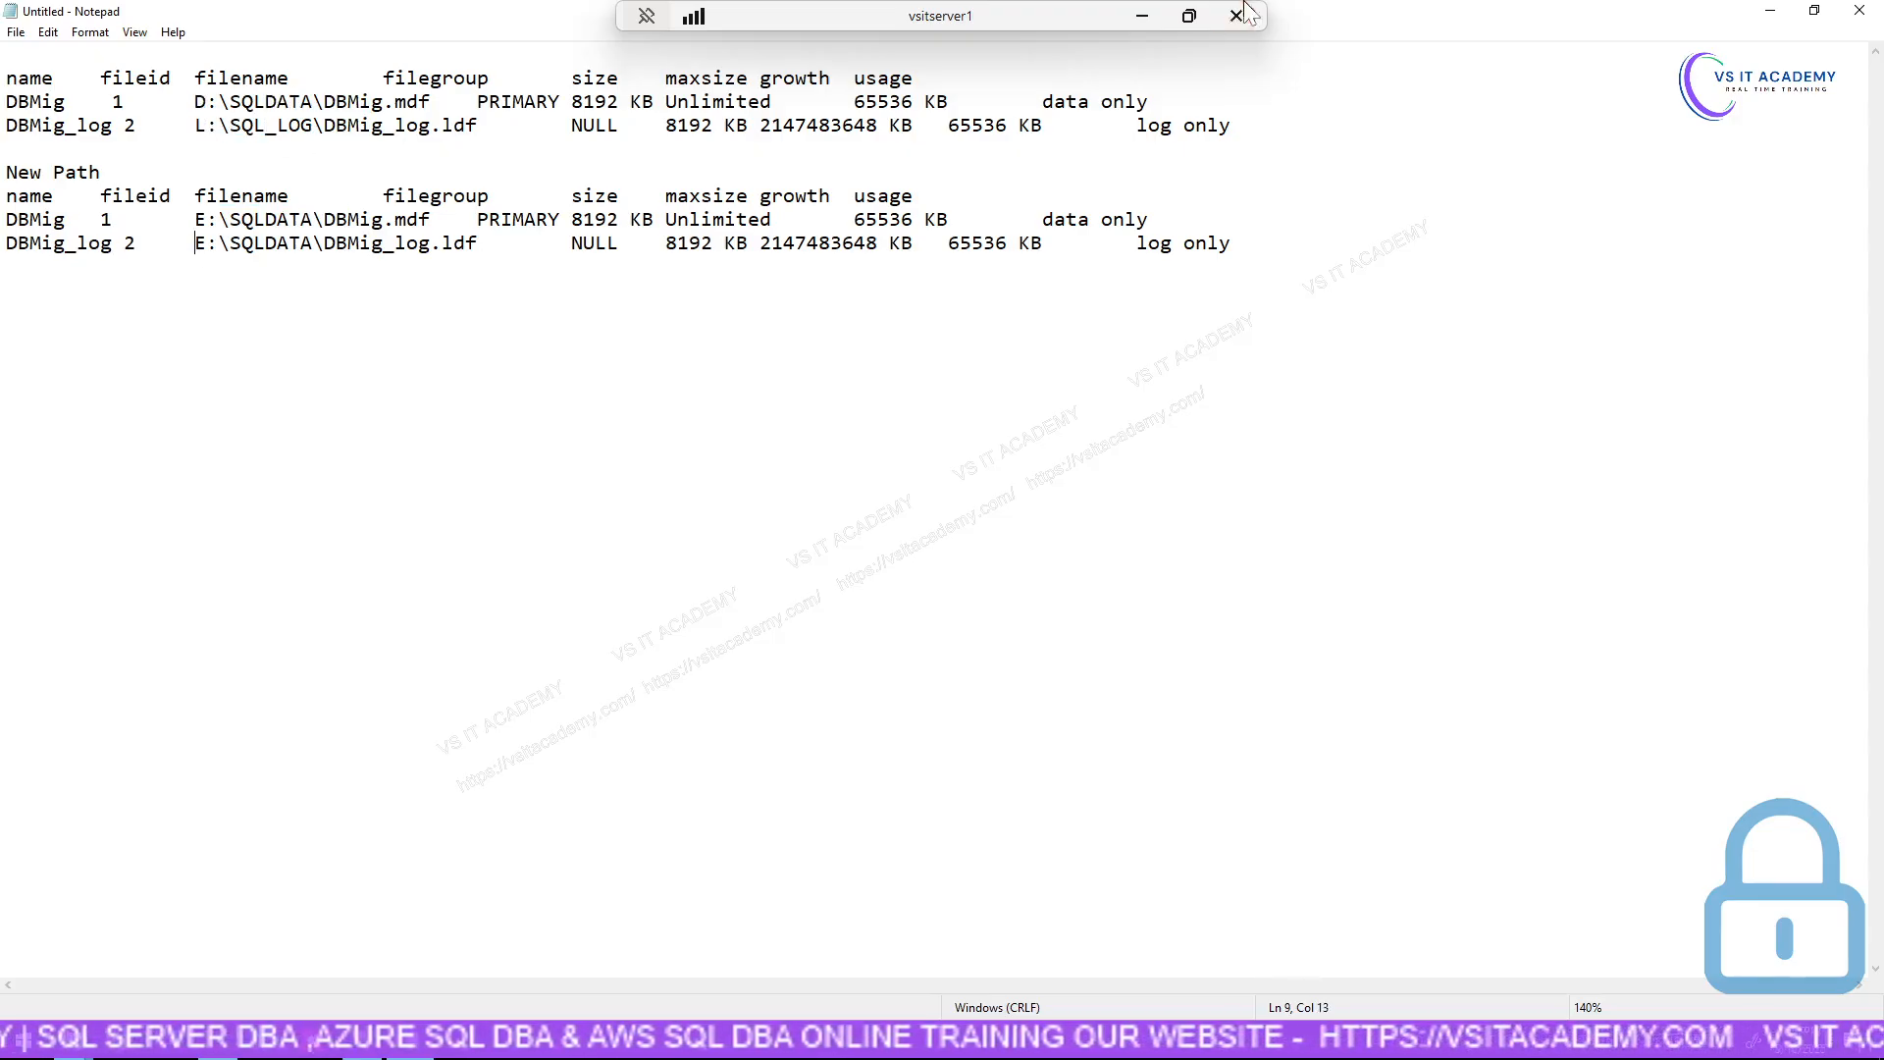
Switch to Canva and insert a blank line below the "User database File movement :" heading on page 31.
left_click(1140, 17)
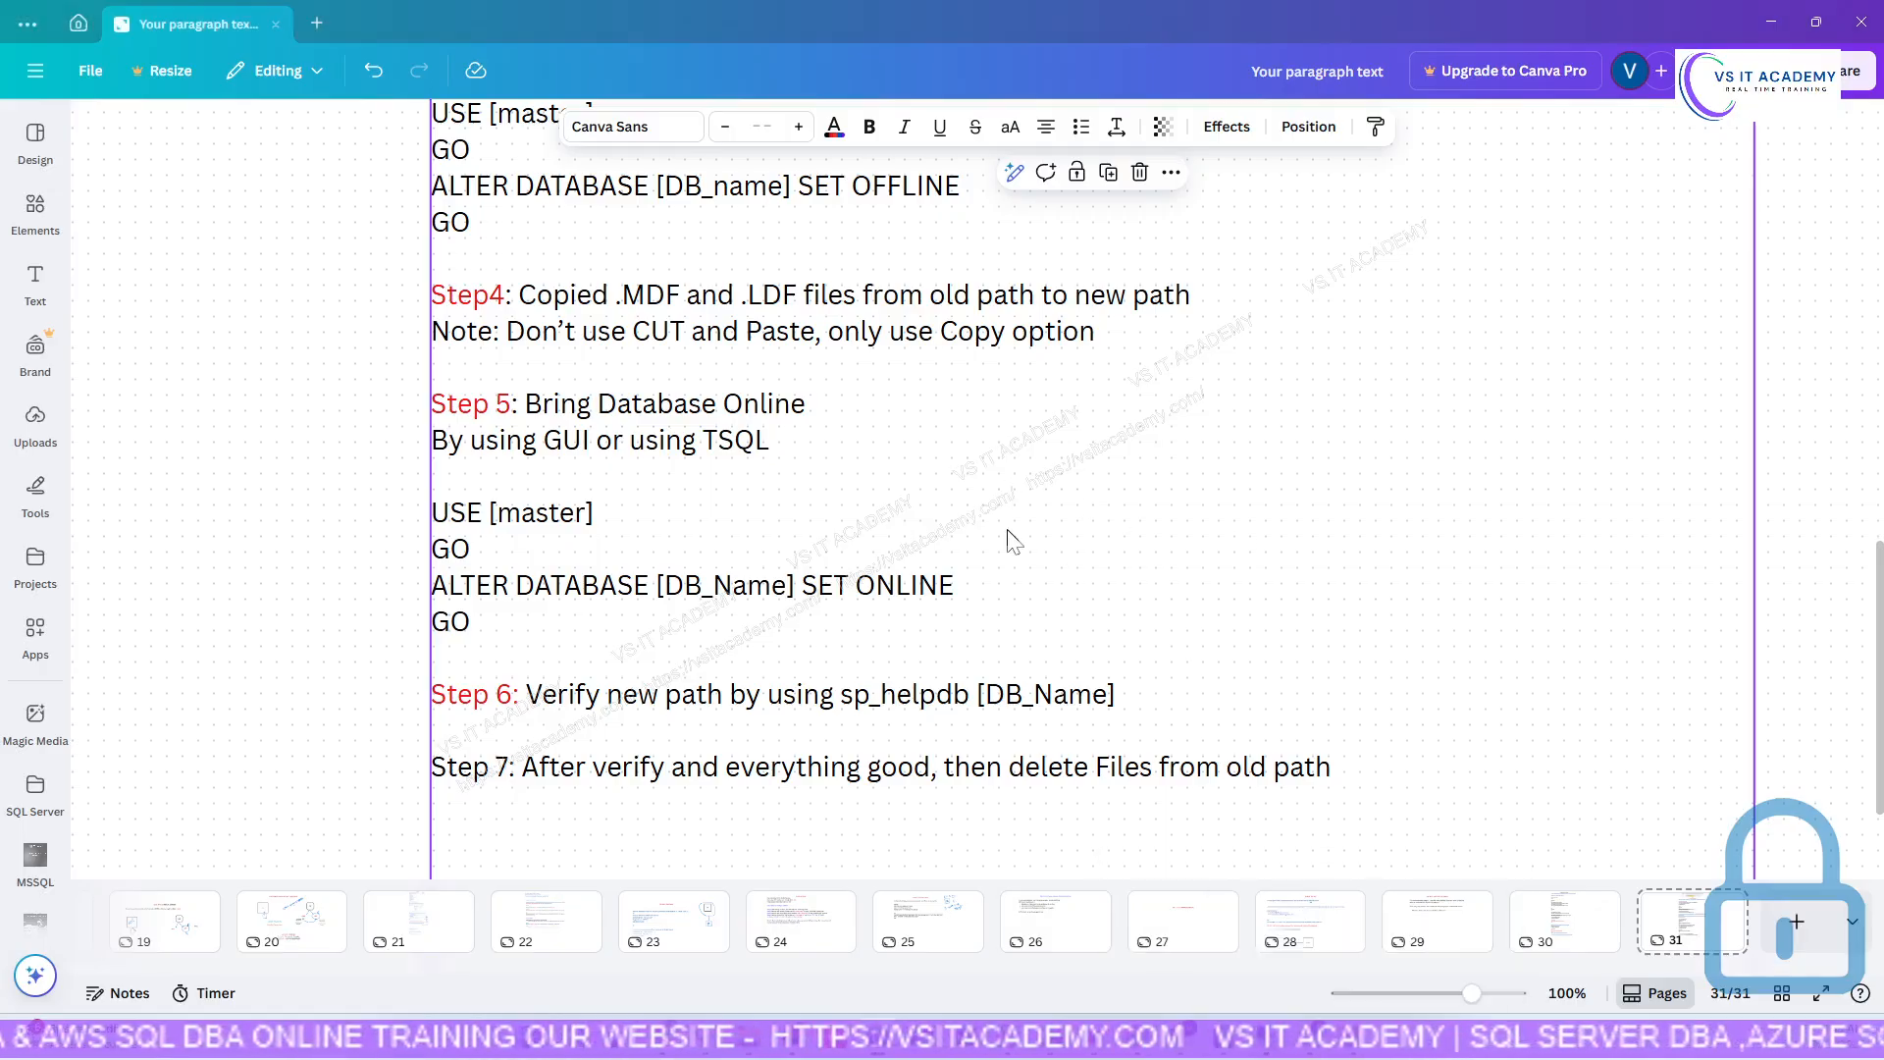
scroll(1009, 534, "up", 4)
scroll(859, 442, "up", 4)
scroll(859, 441, "up", 5)
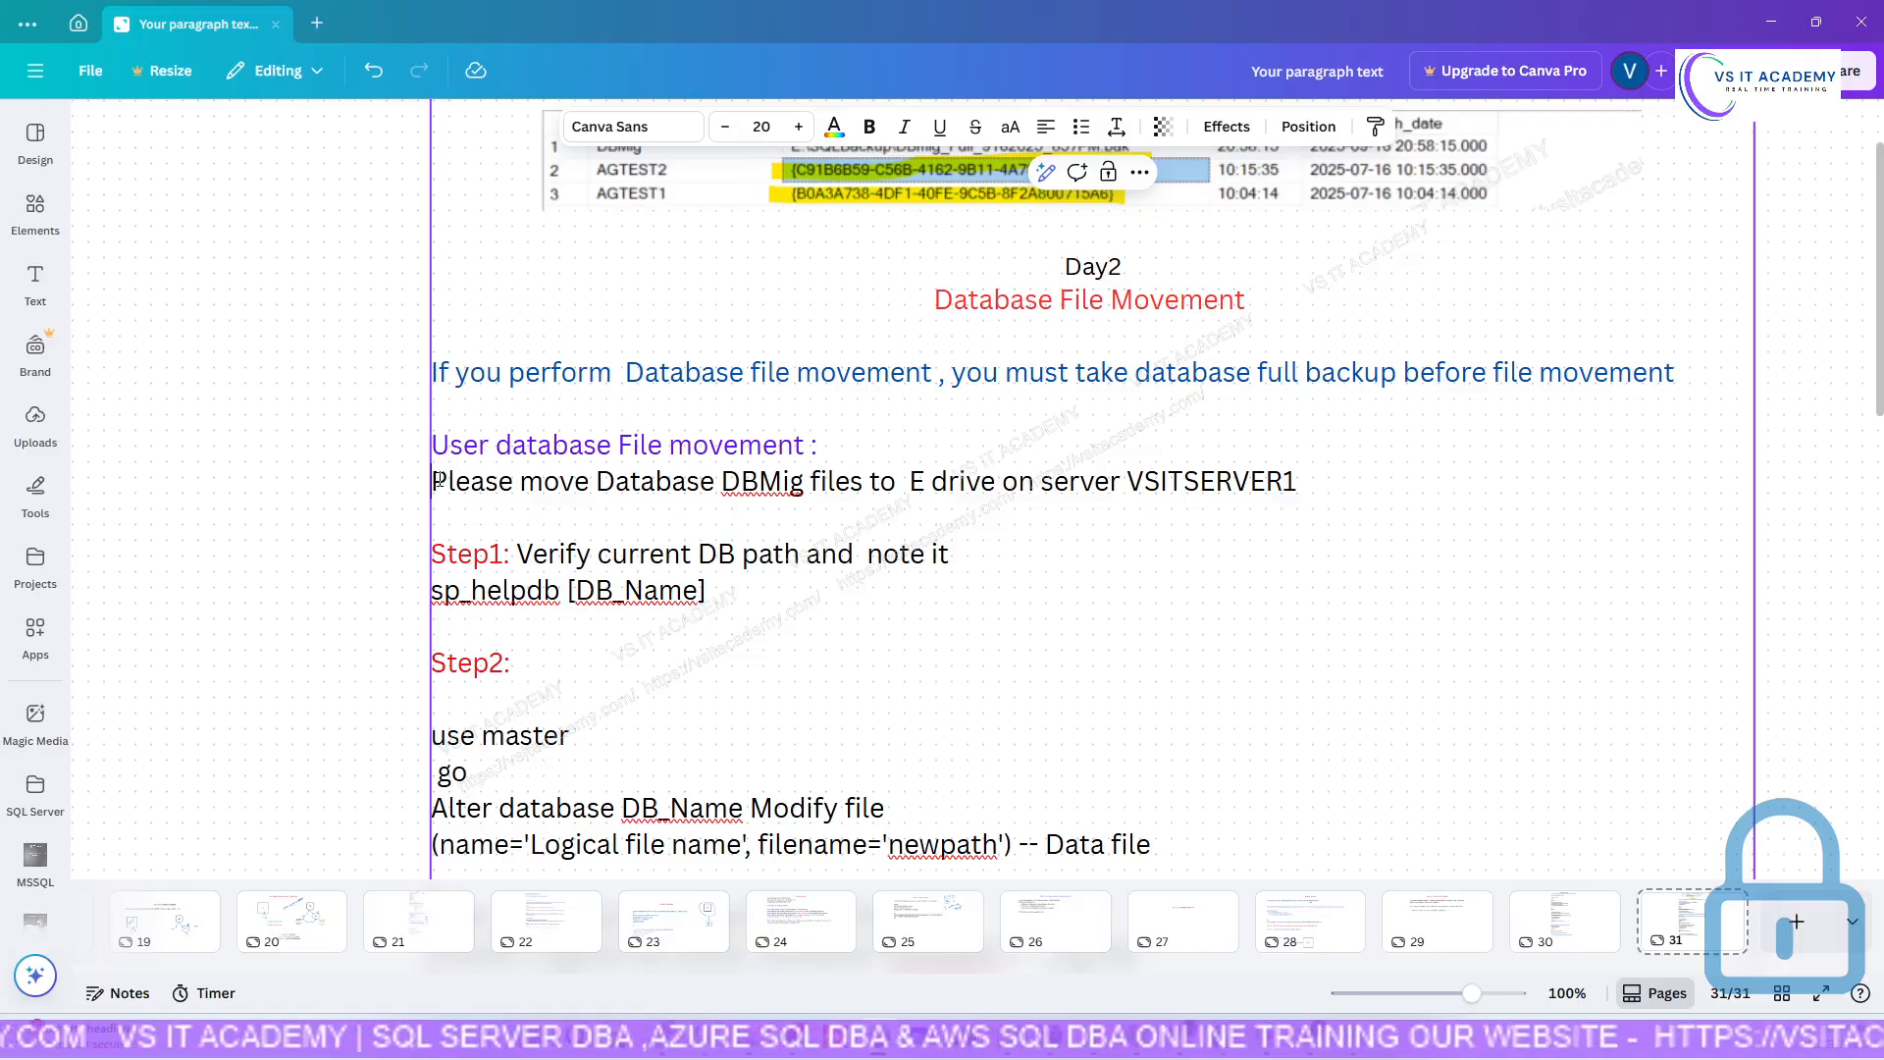
left_click(869, 449)
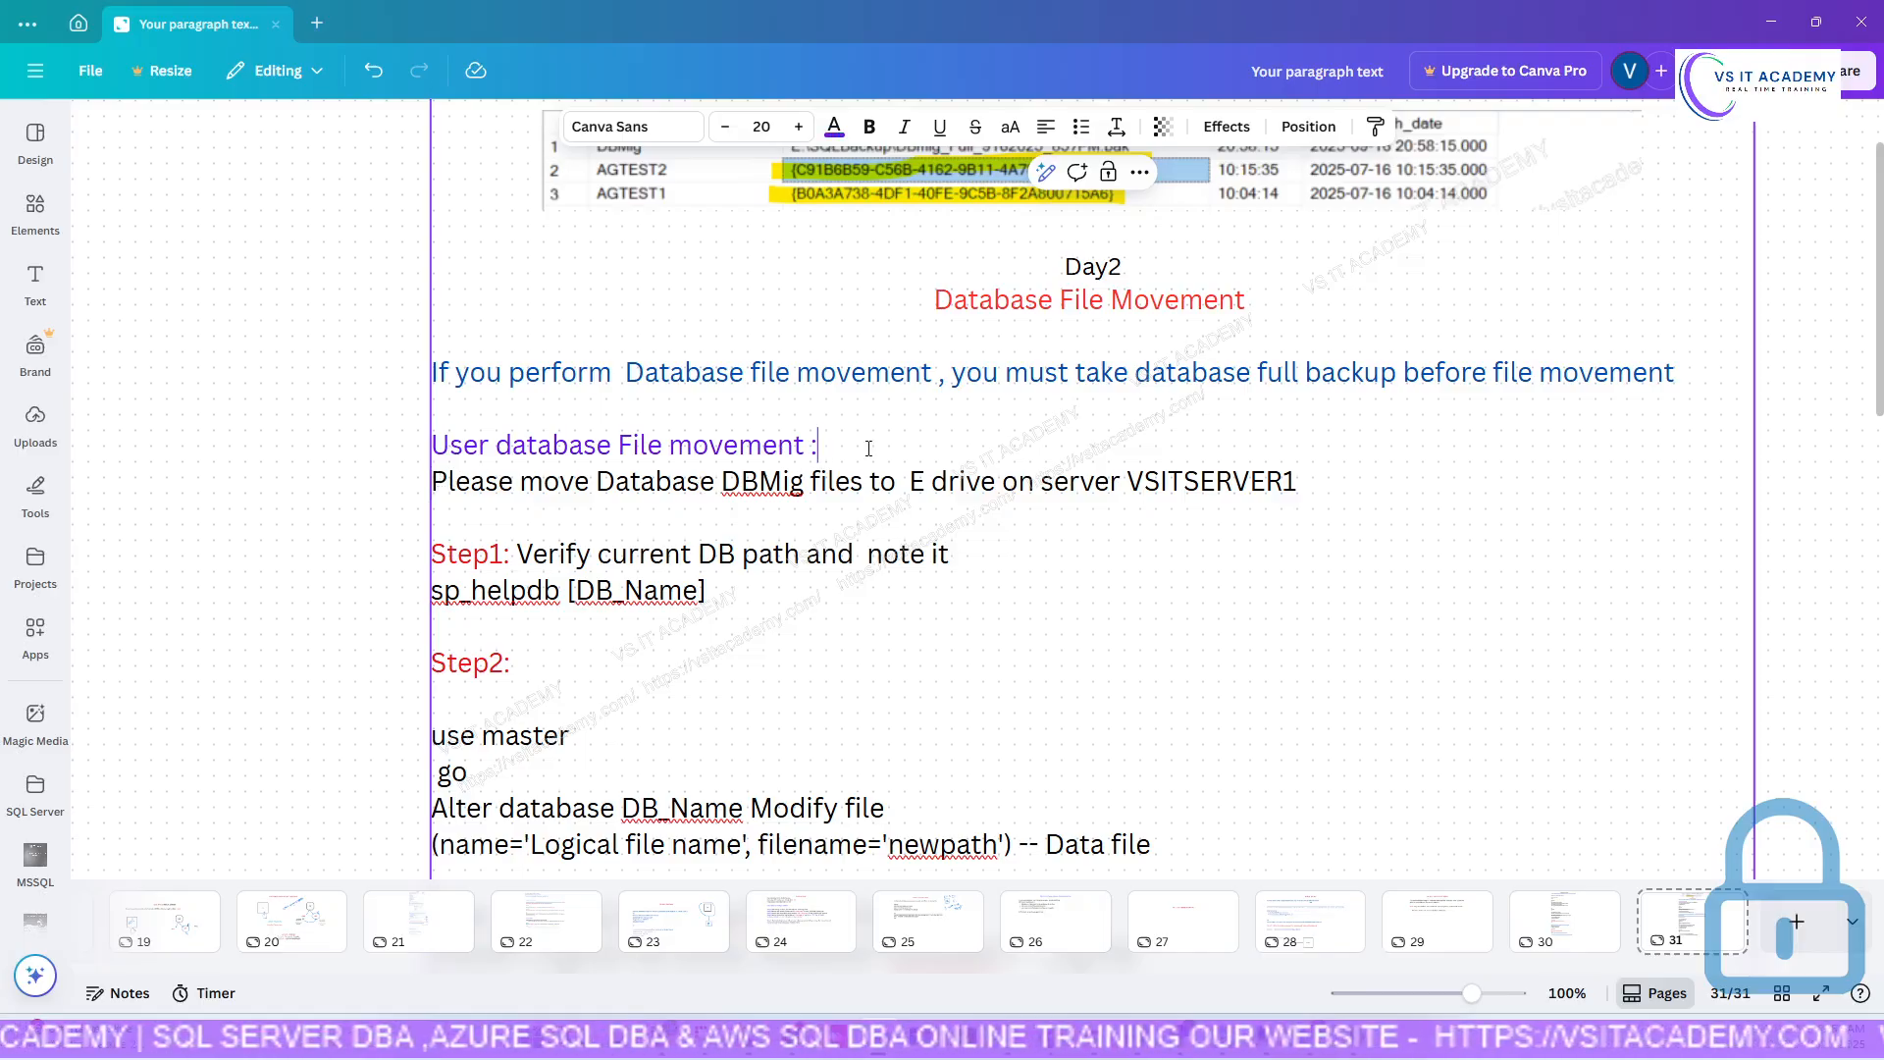
key("Return")
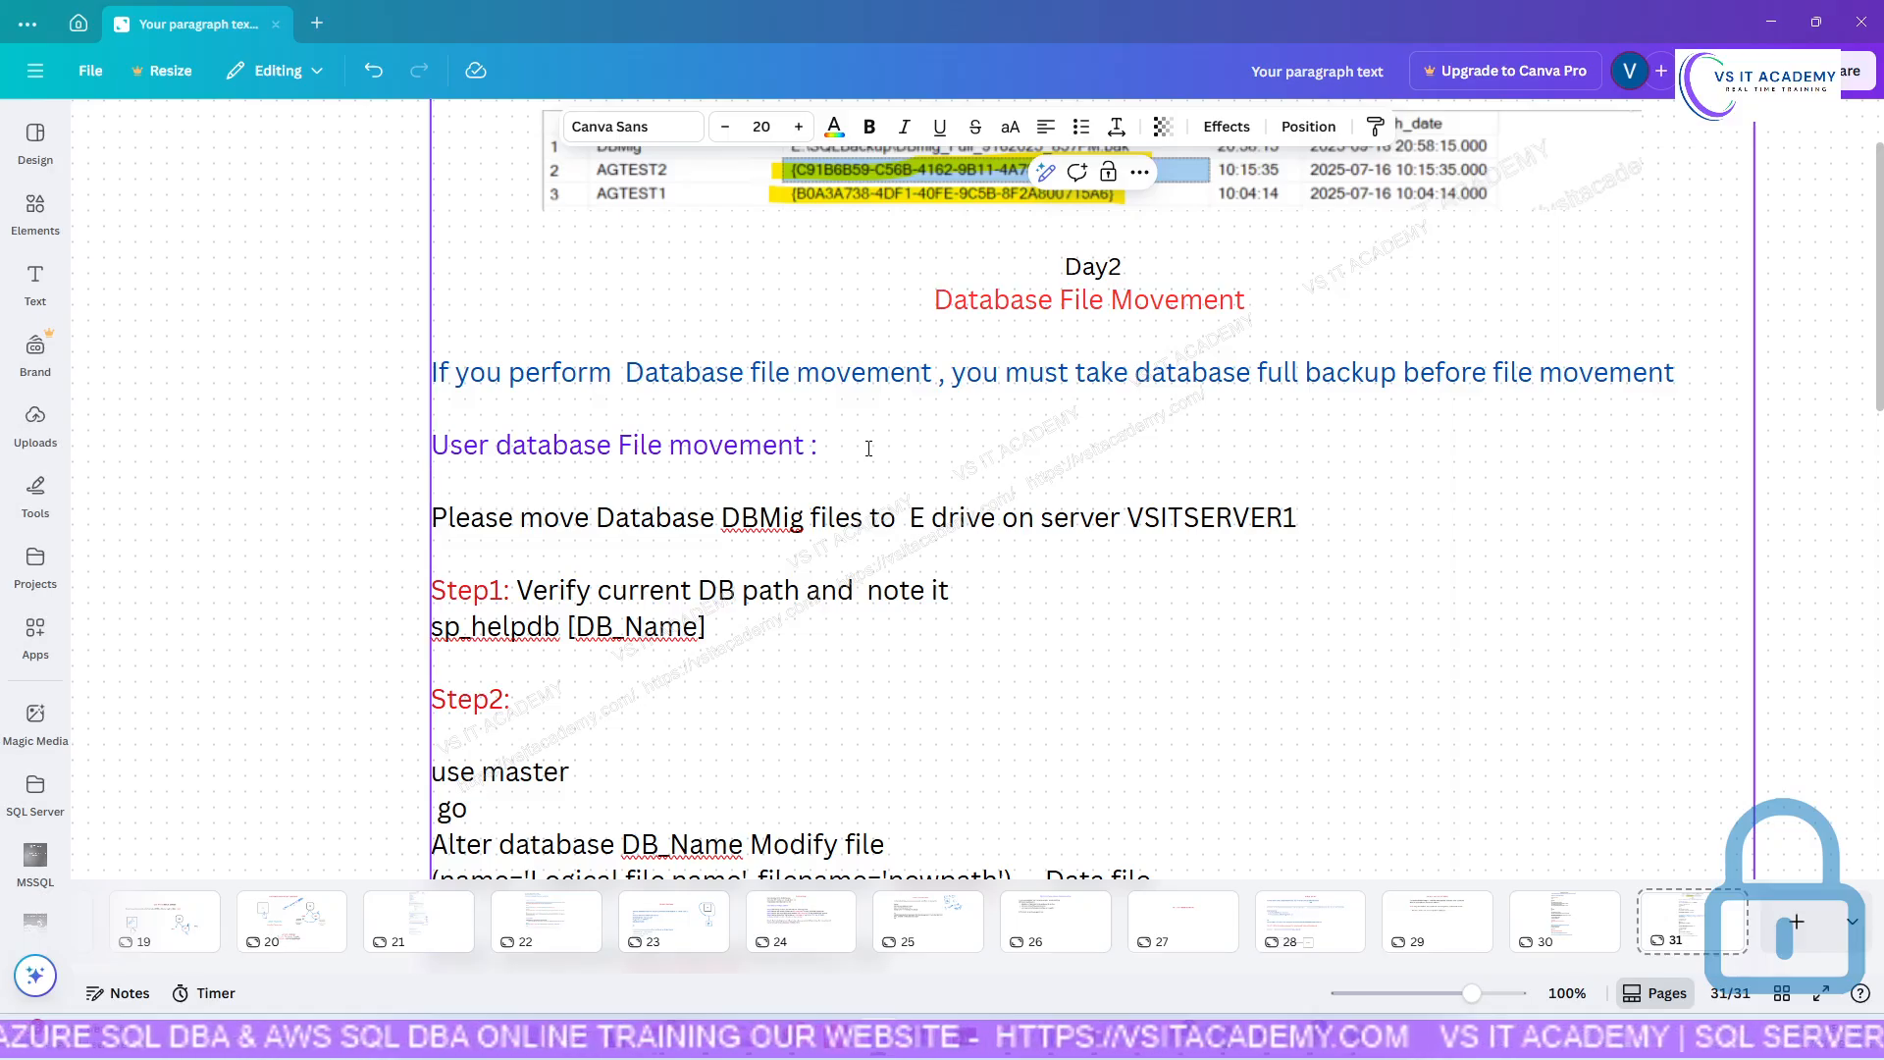
Enter the line "Client Request/task/Activity" directly below the "User database File movement :" heading.
type("Cli")
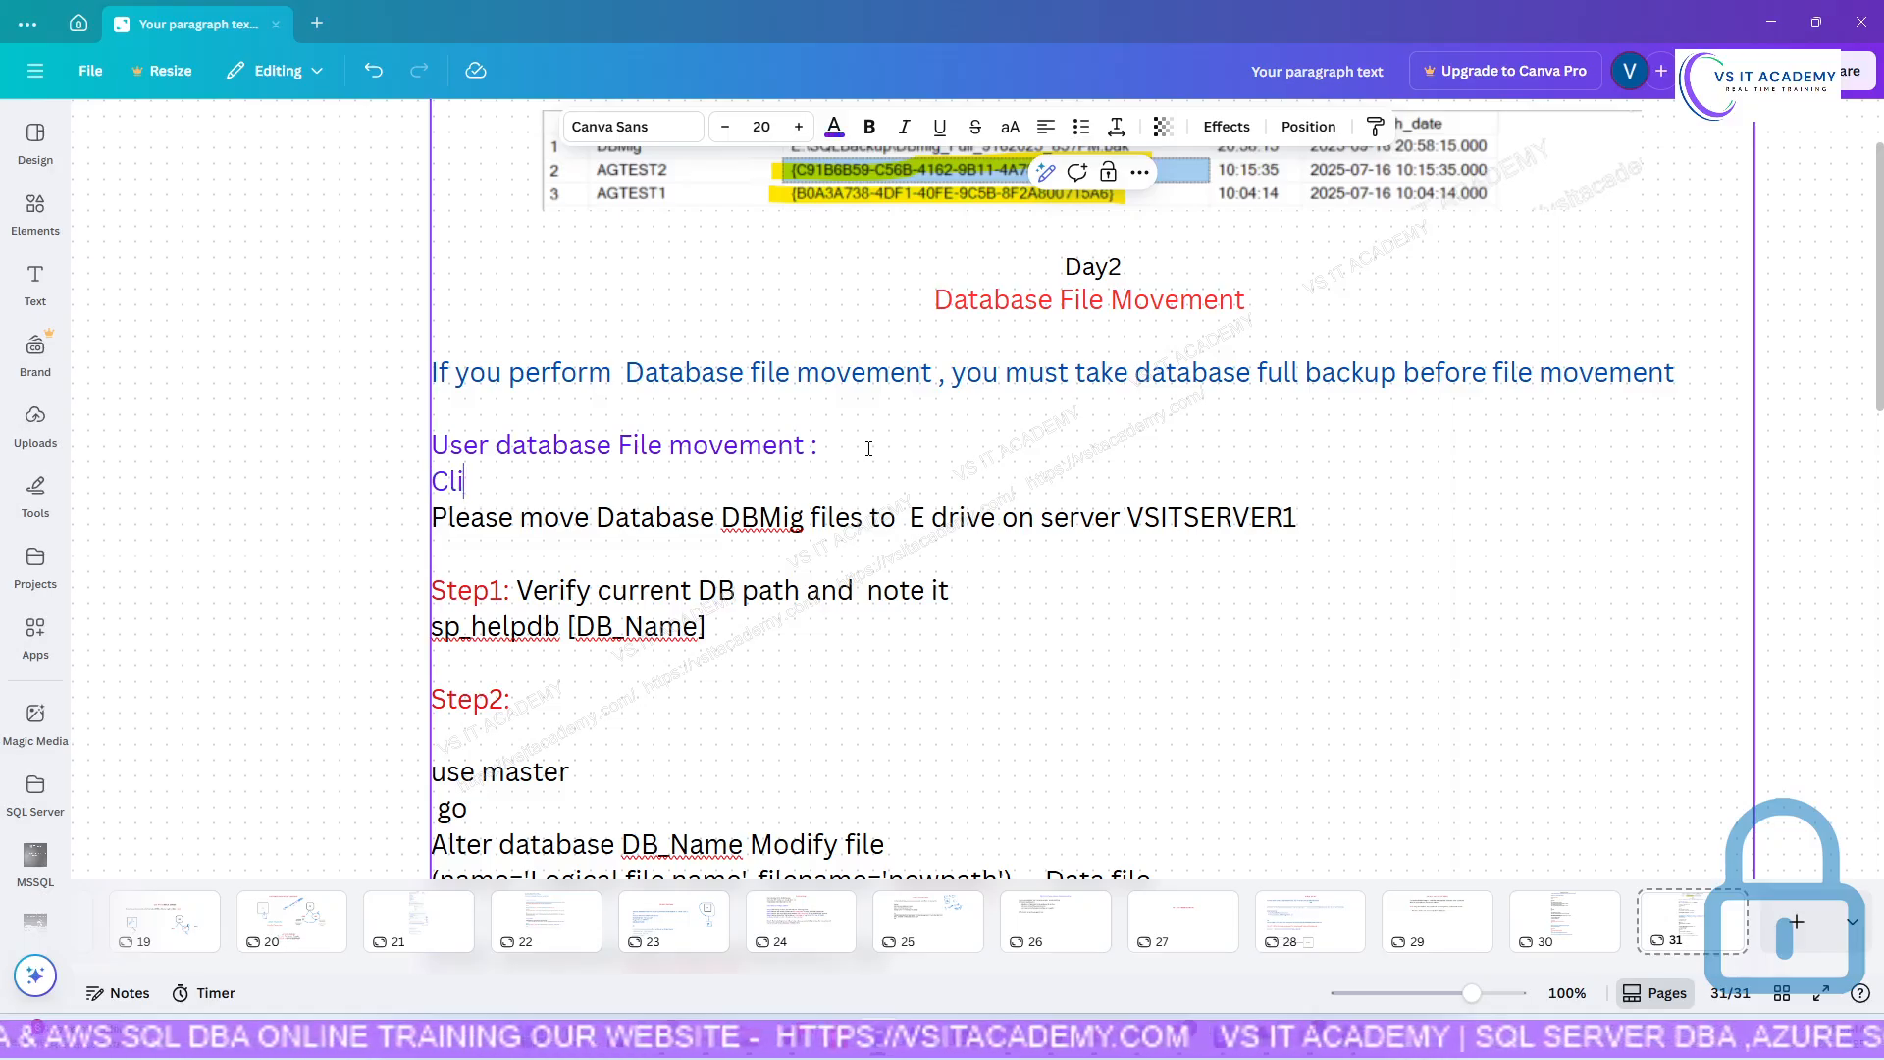
type("ent Request")
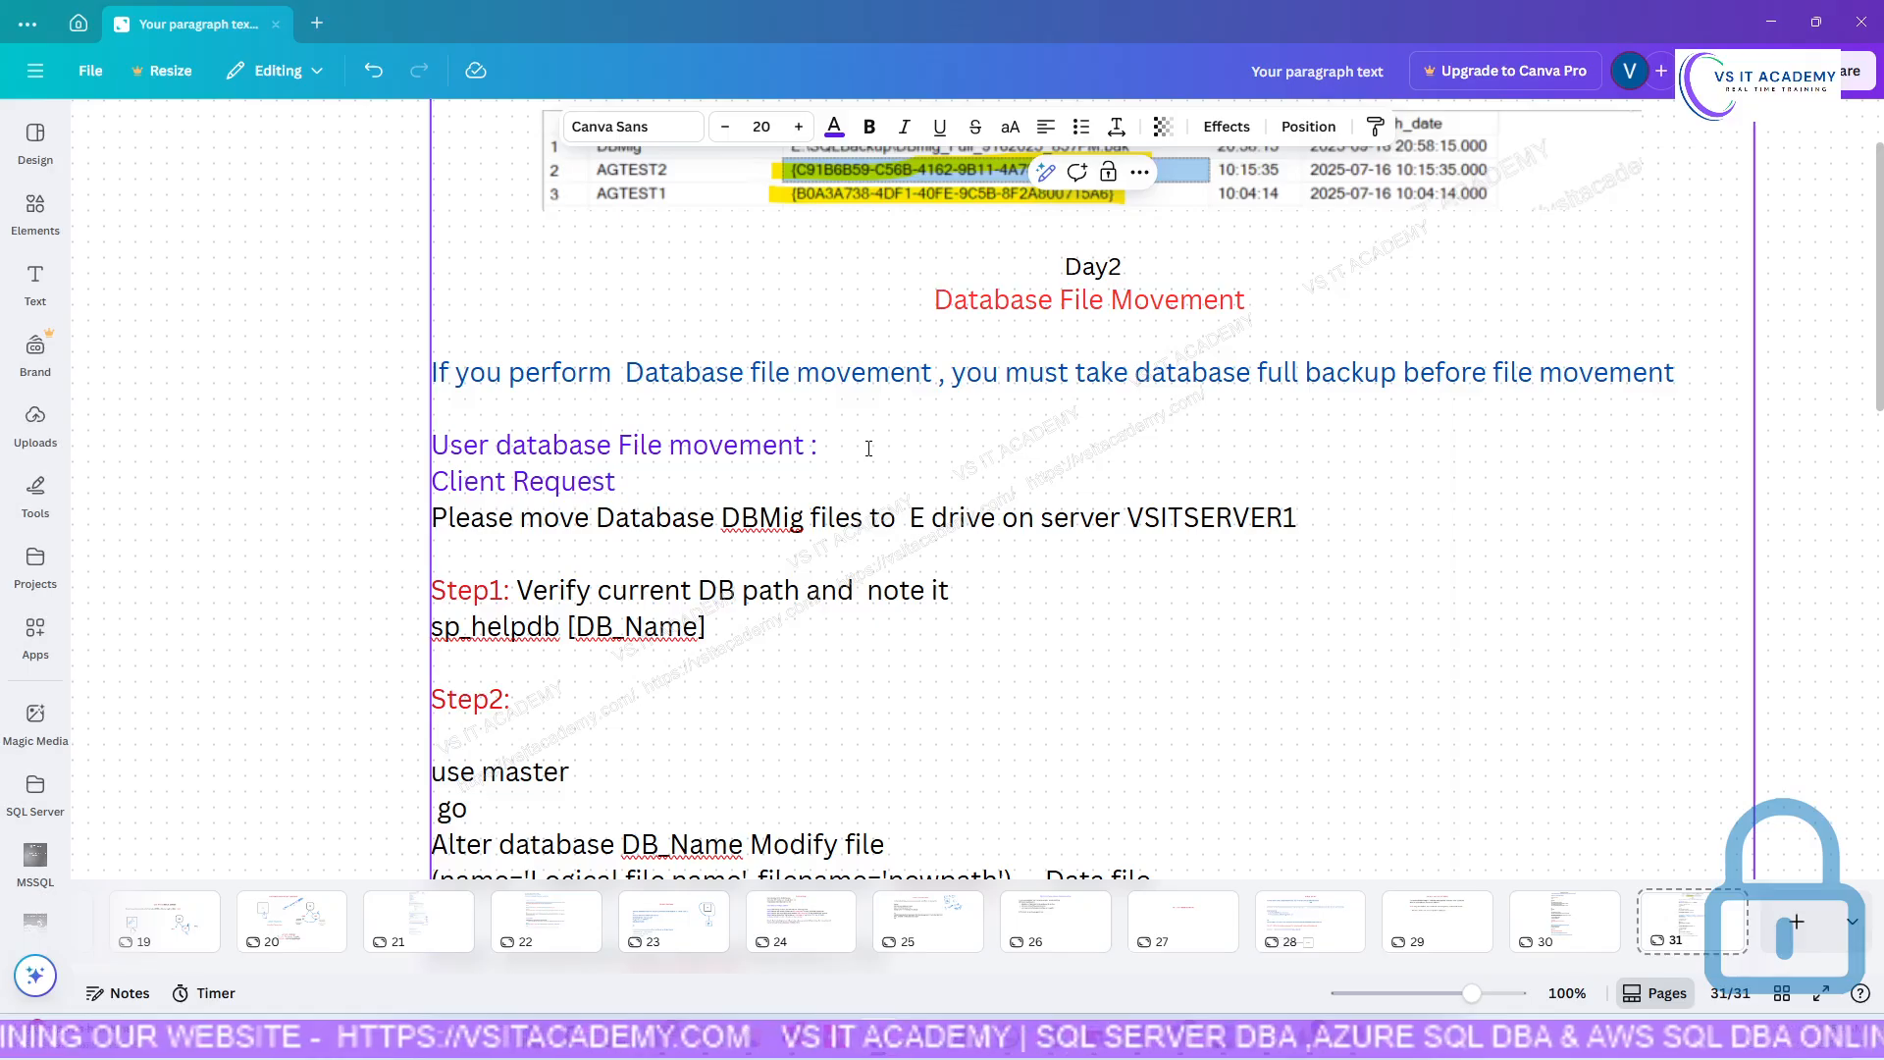
type("/task")
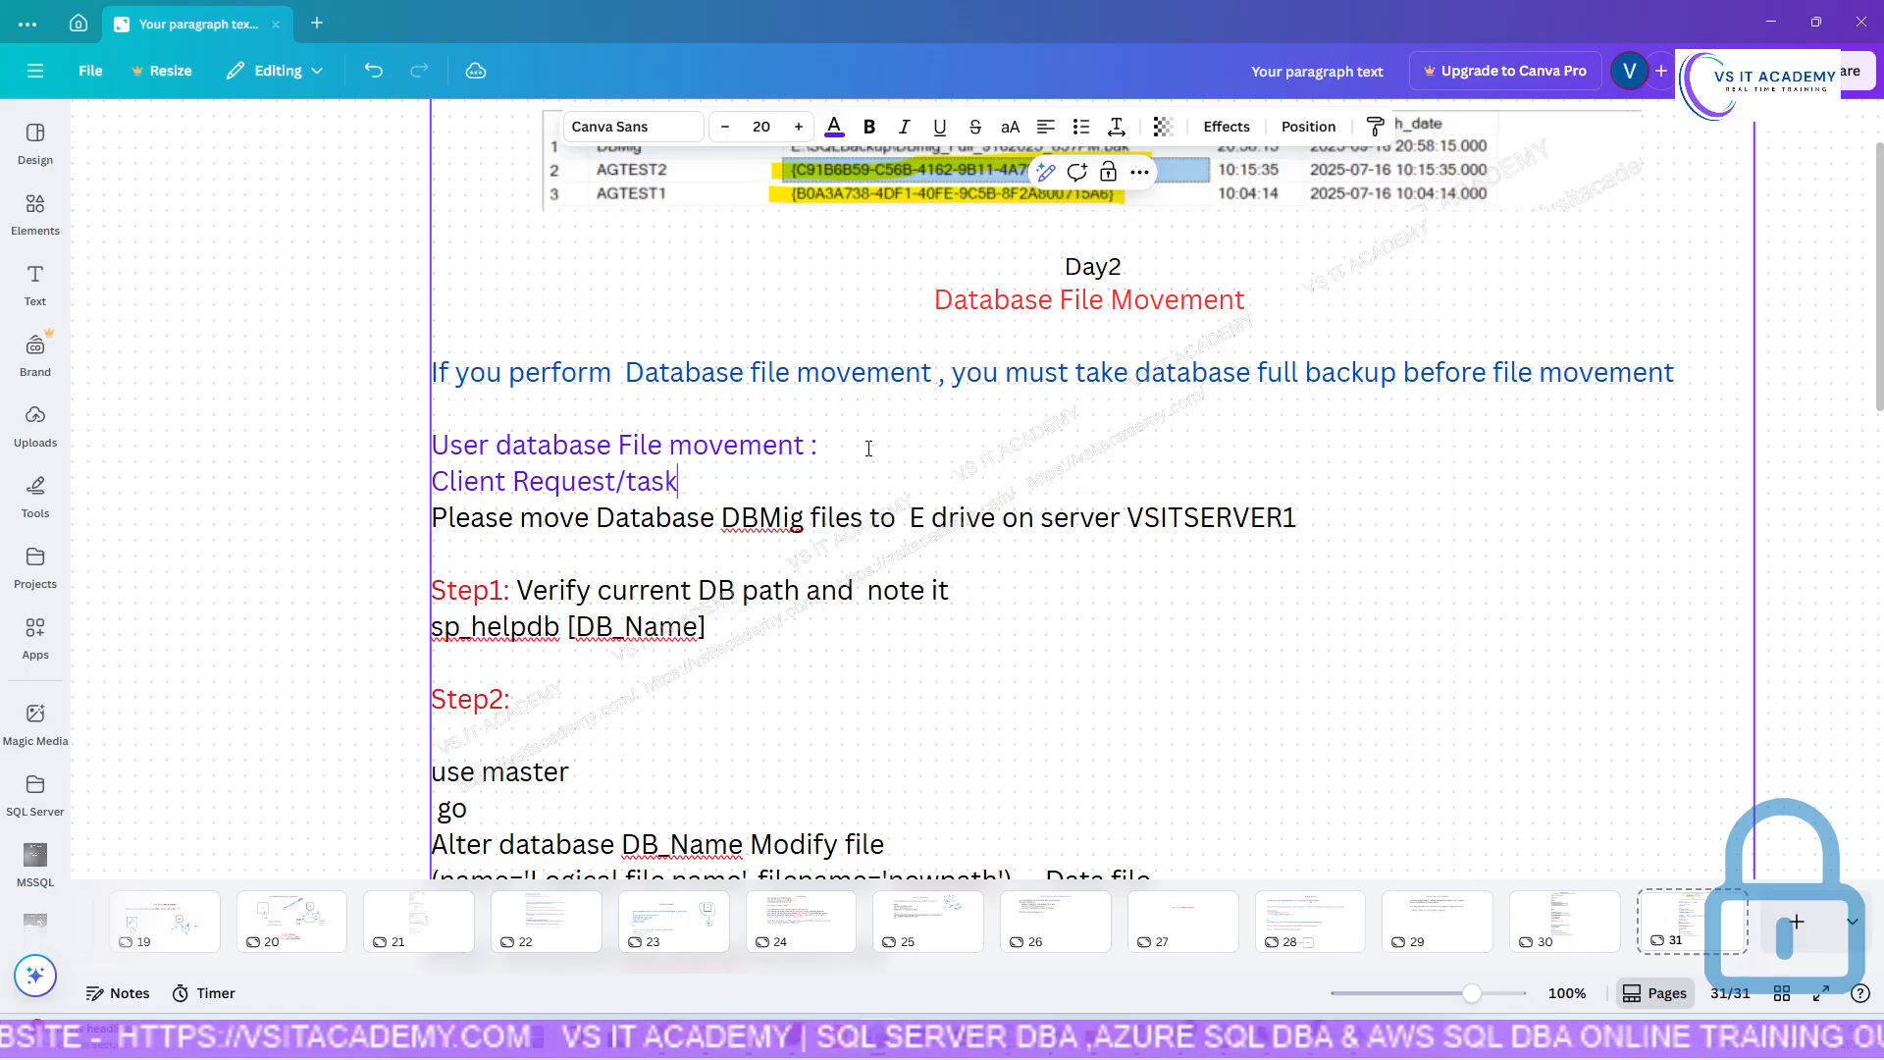
type("/Cativi")
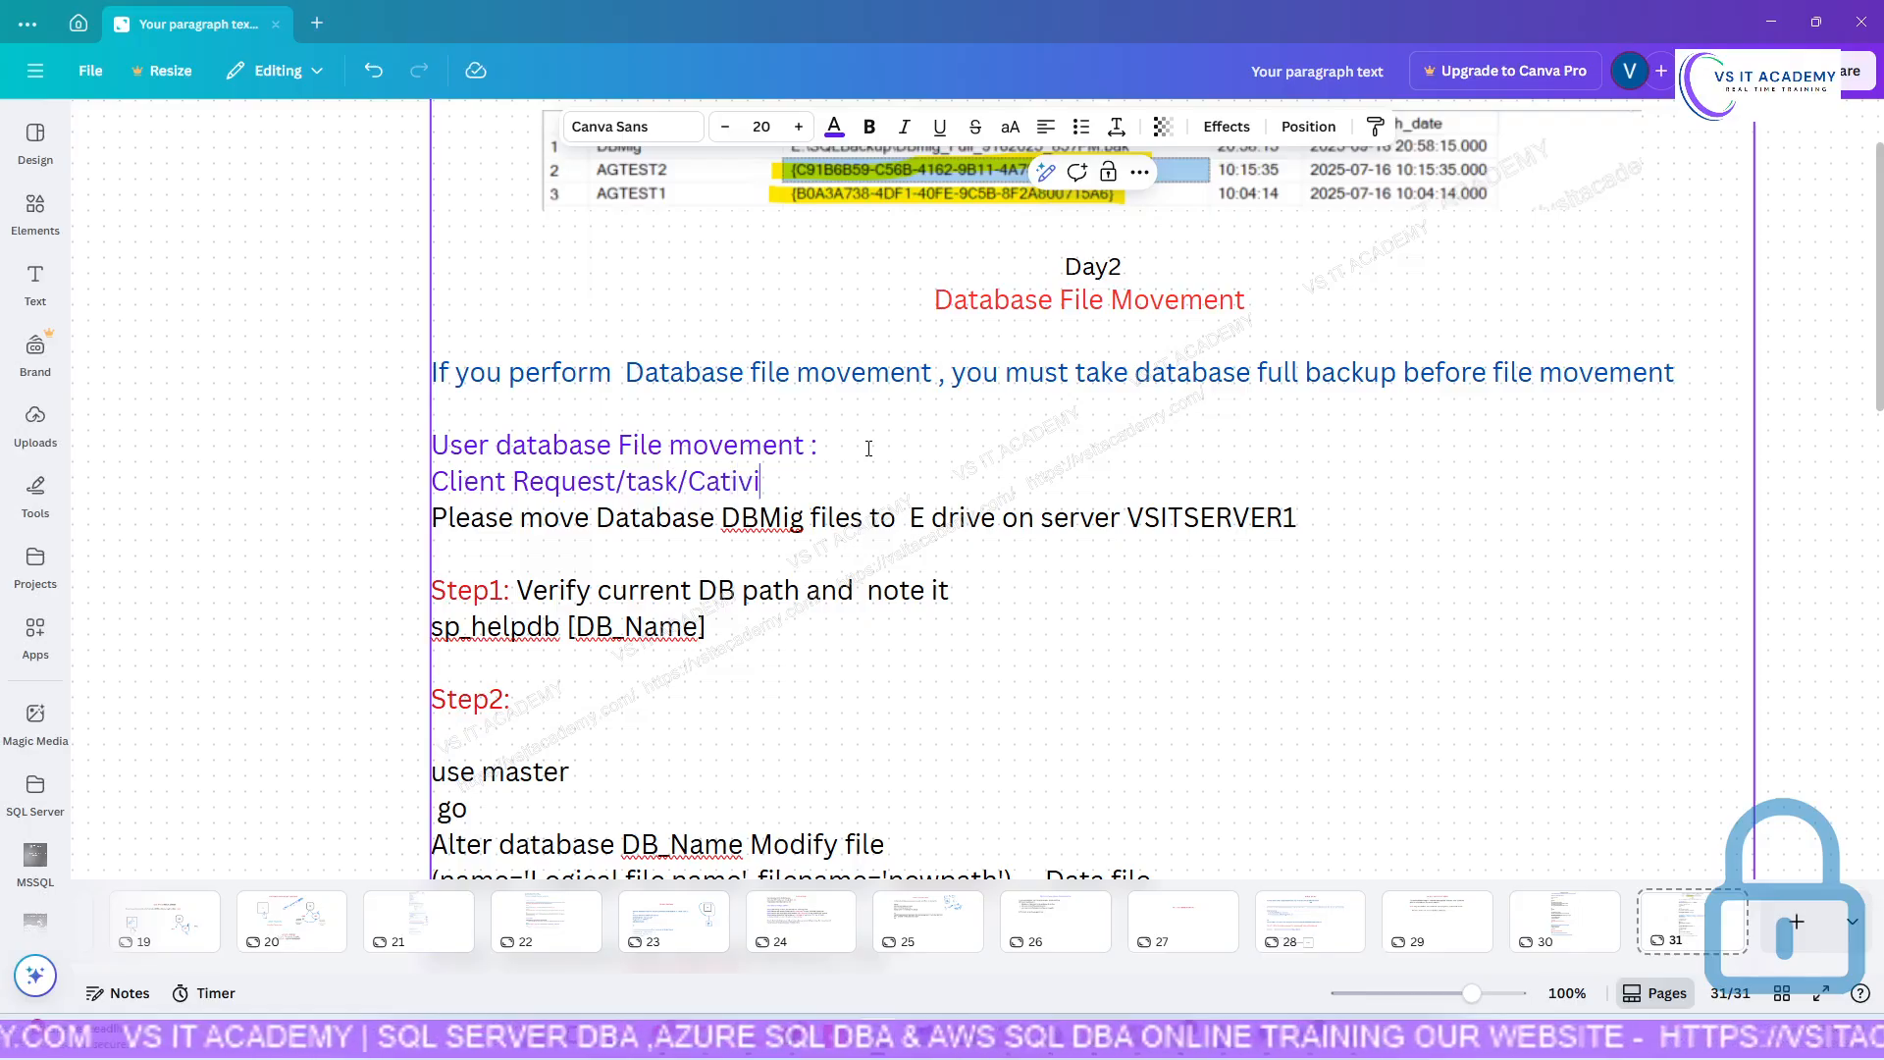
key("BackSpace")
type("ity")
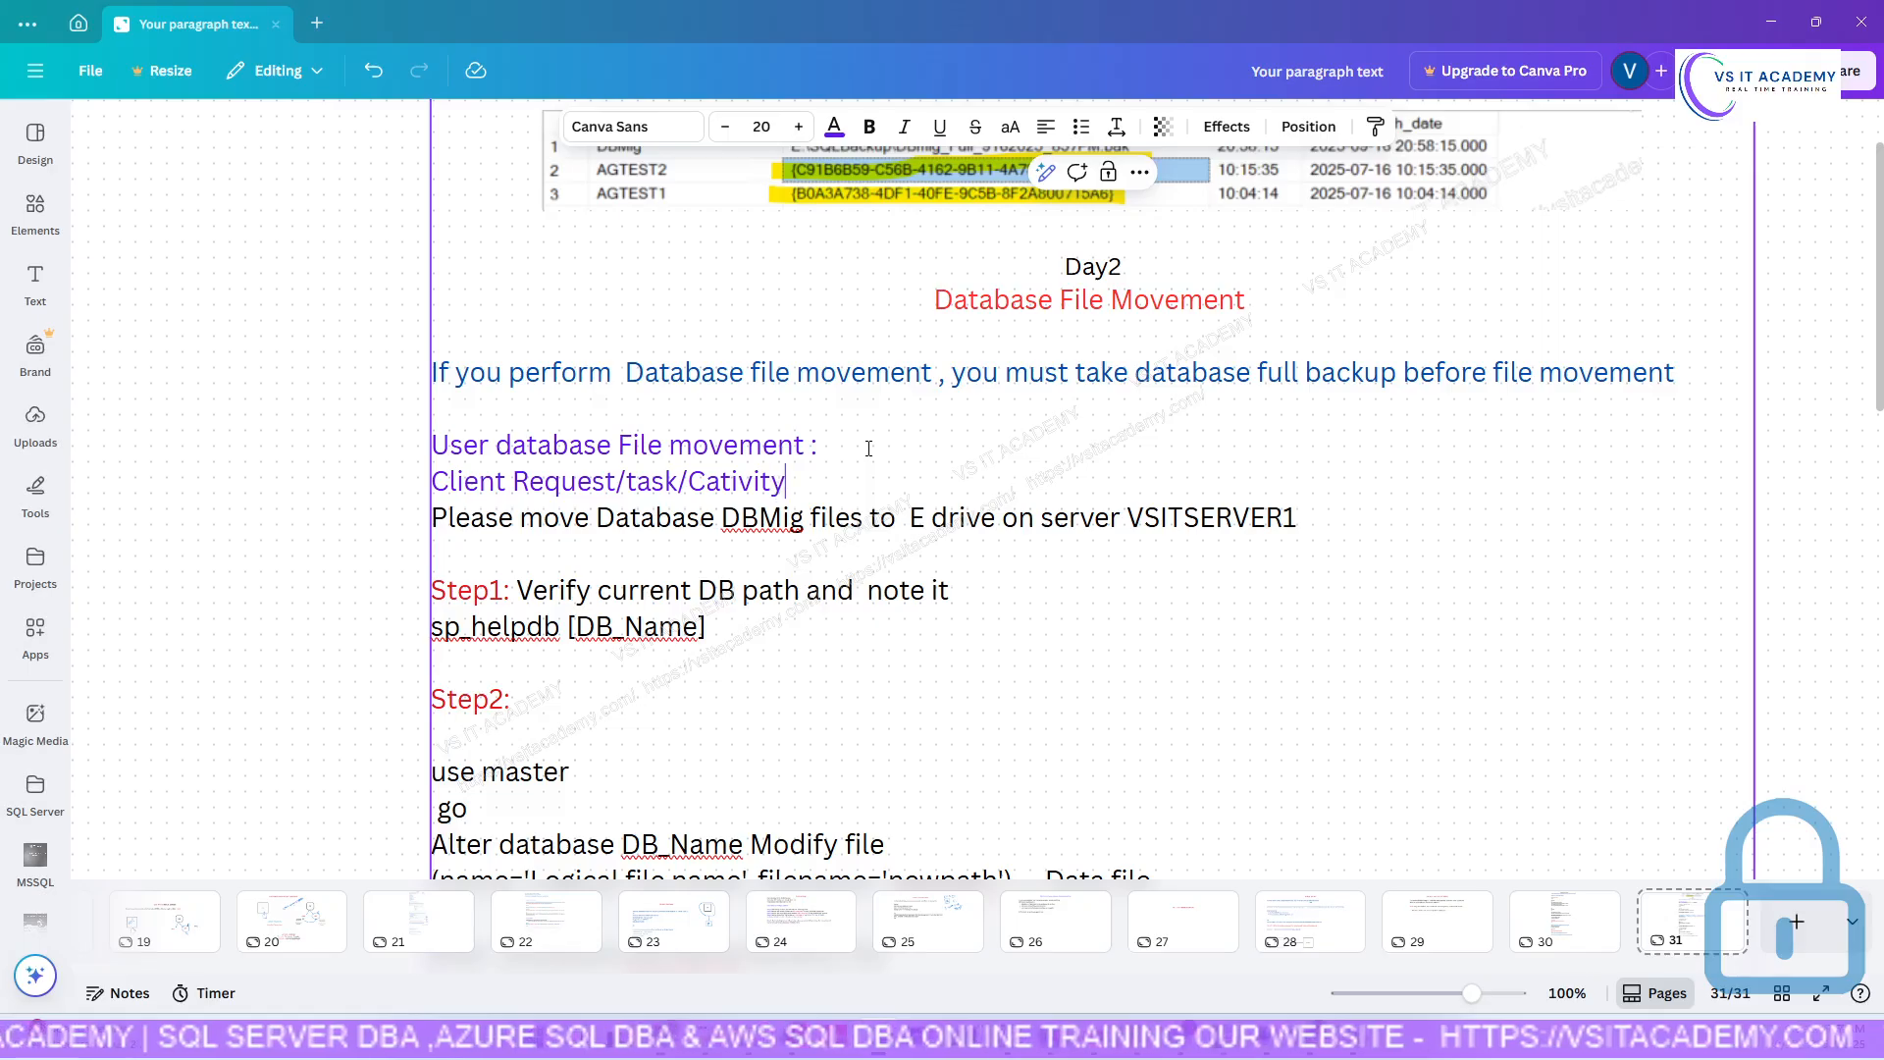
double_click(746, 481)
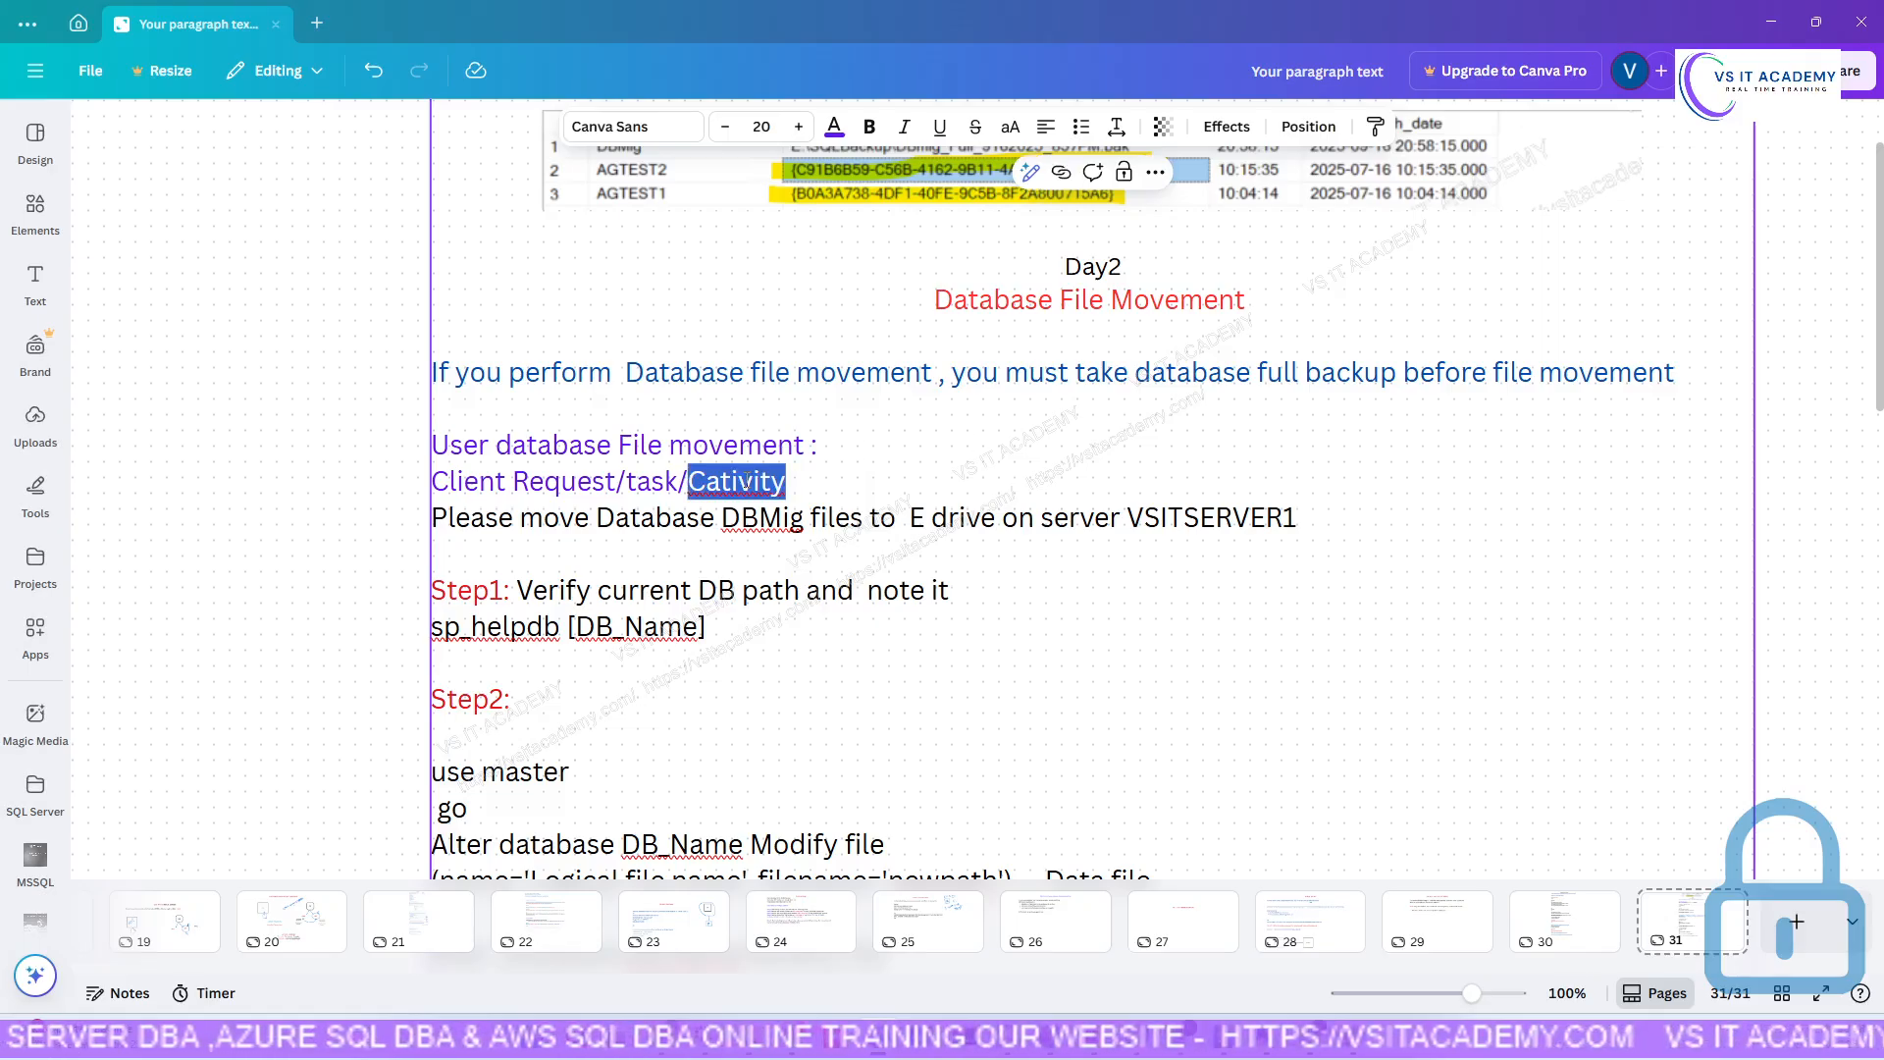
key("ctrl+a")
left_click(746, 481)
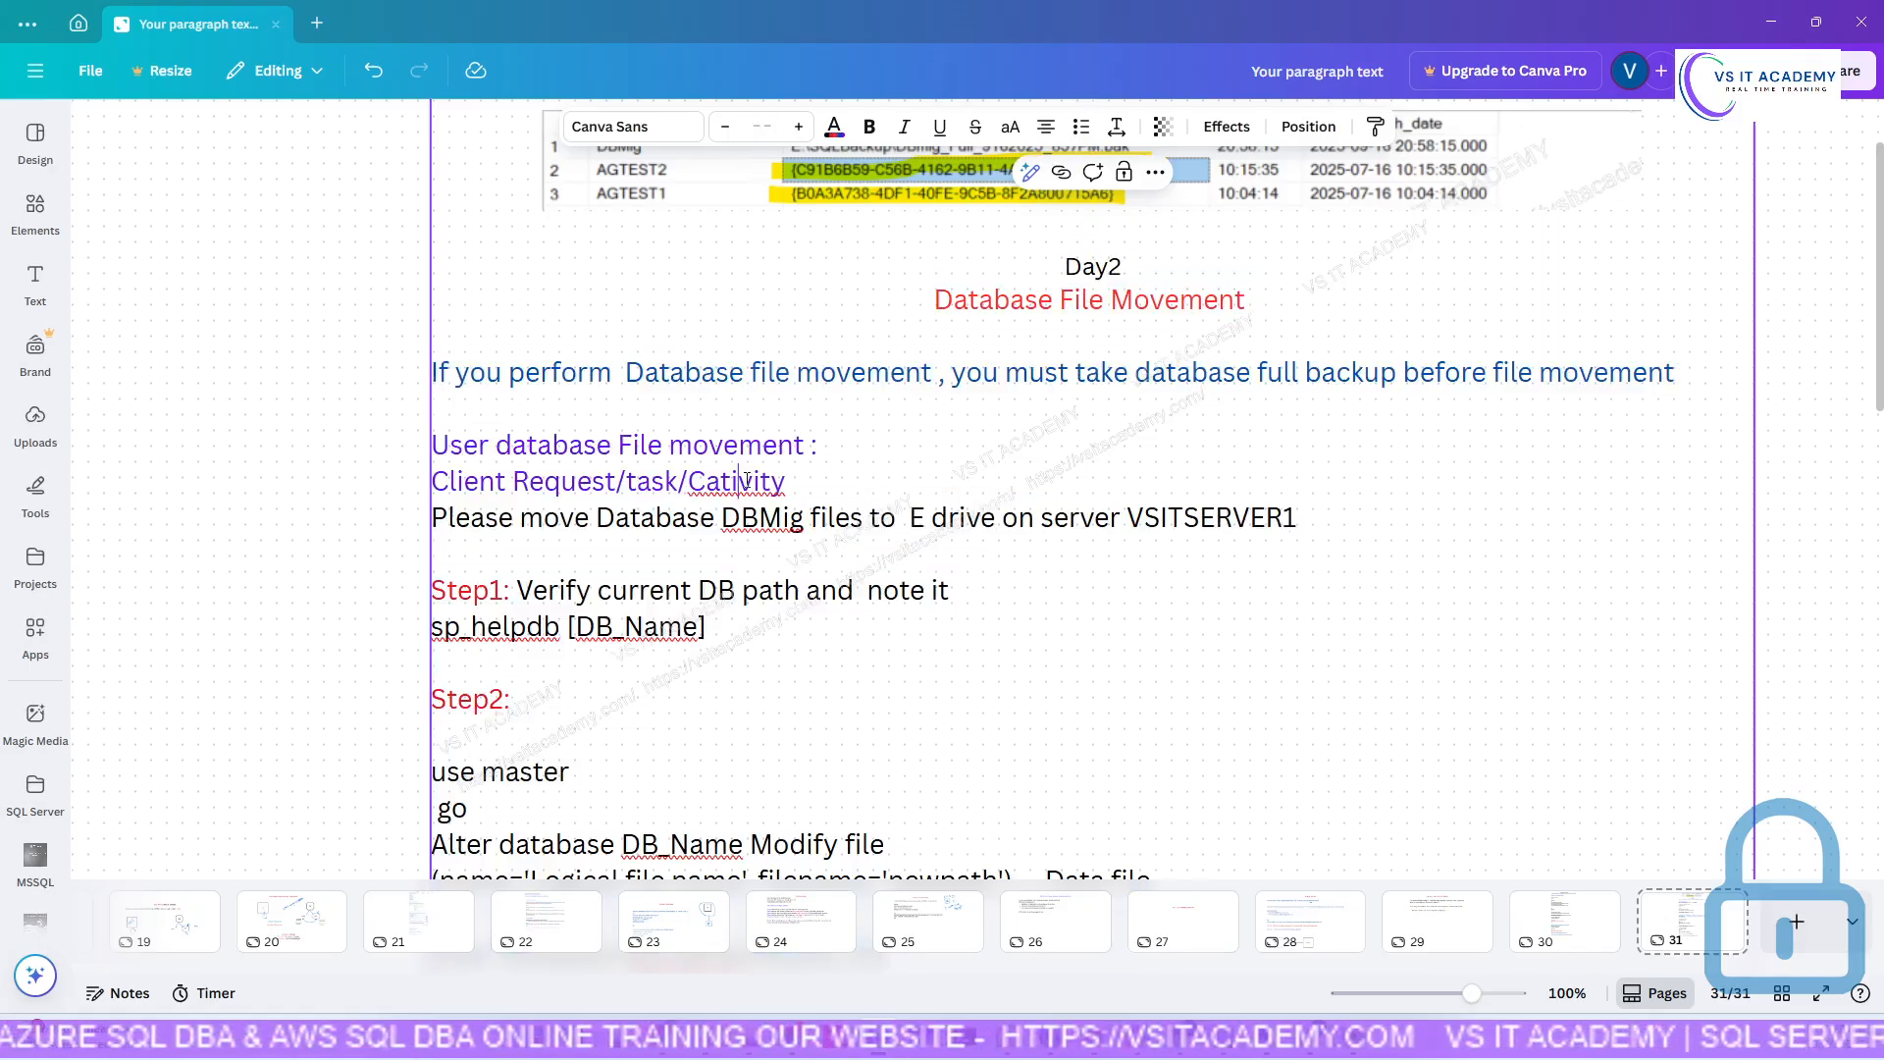
double_click(757, 481)
type("A")
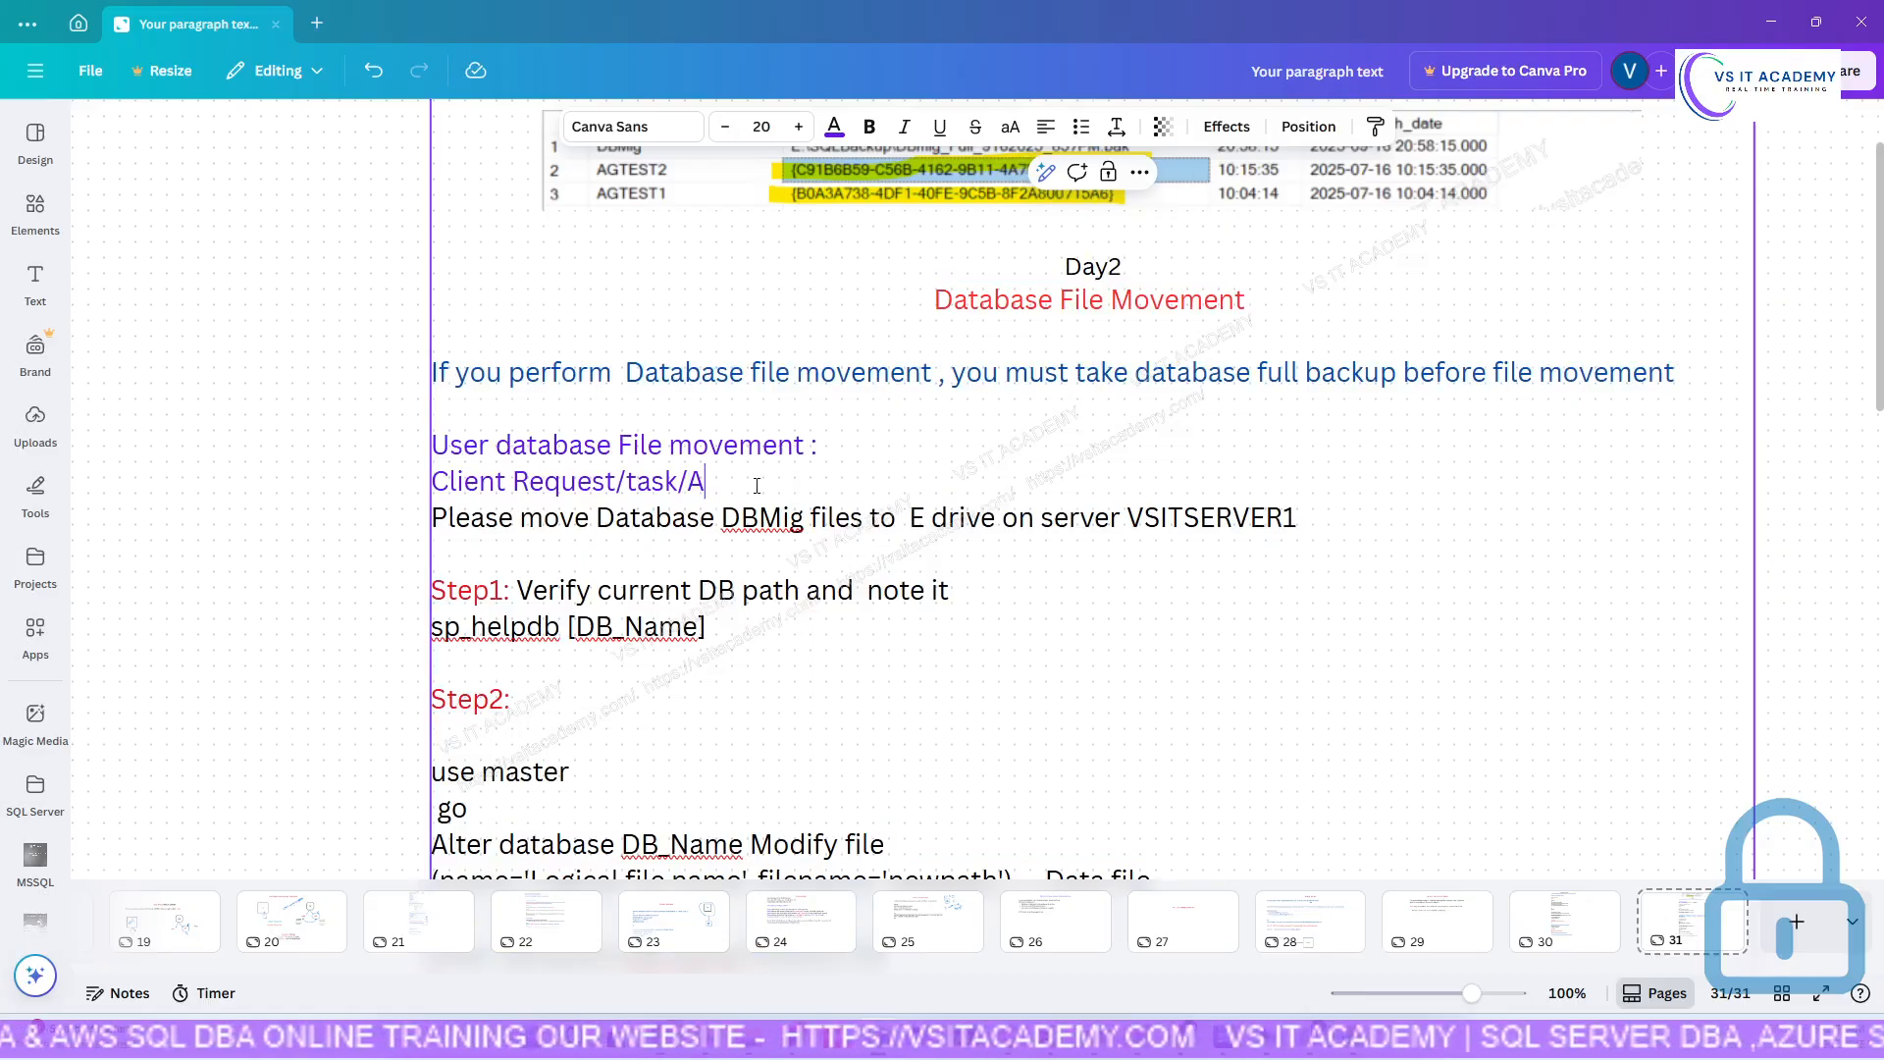
type("ctivity")
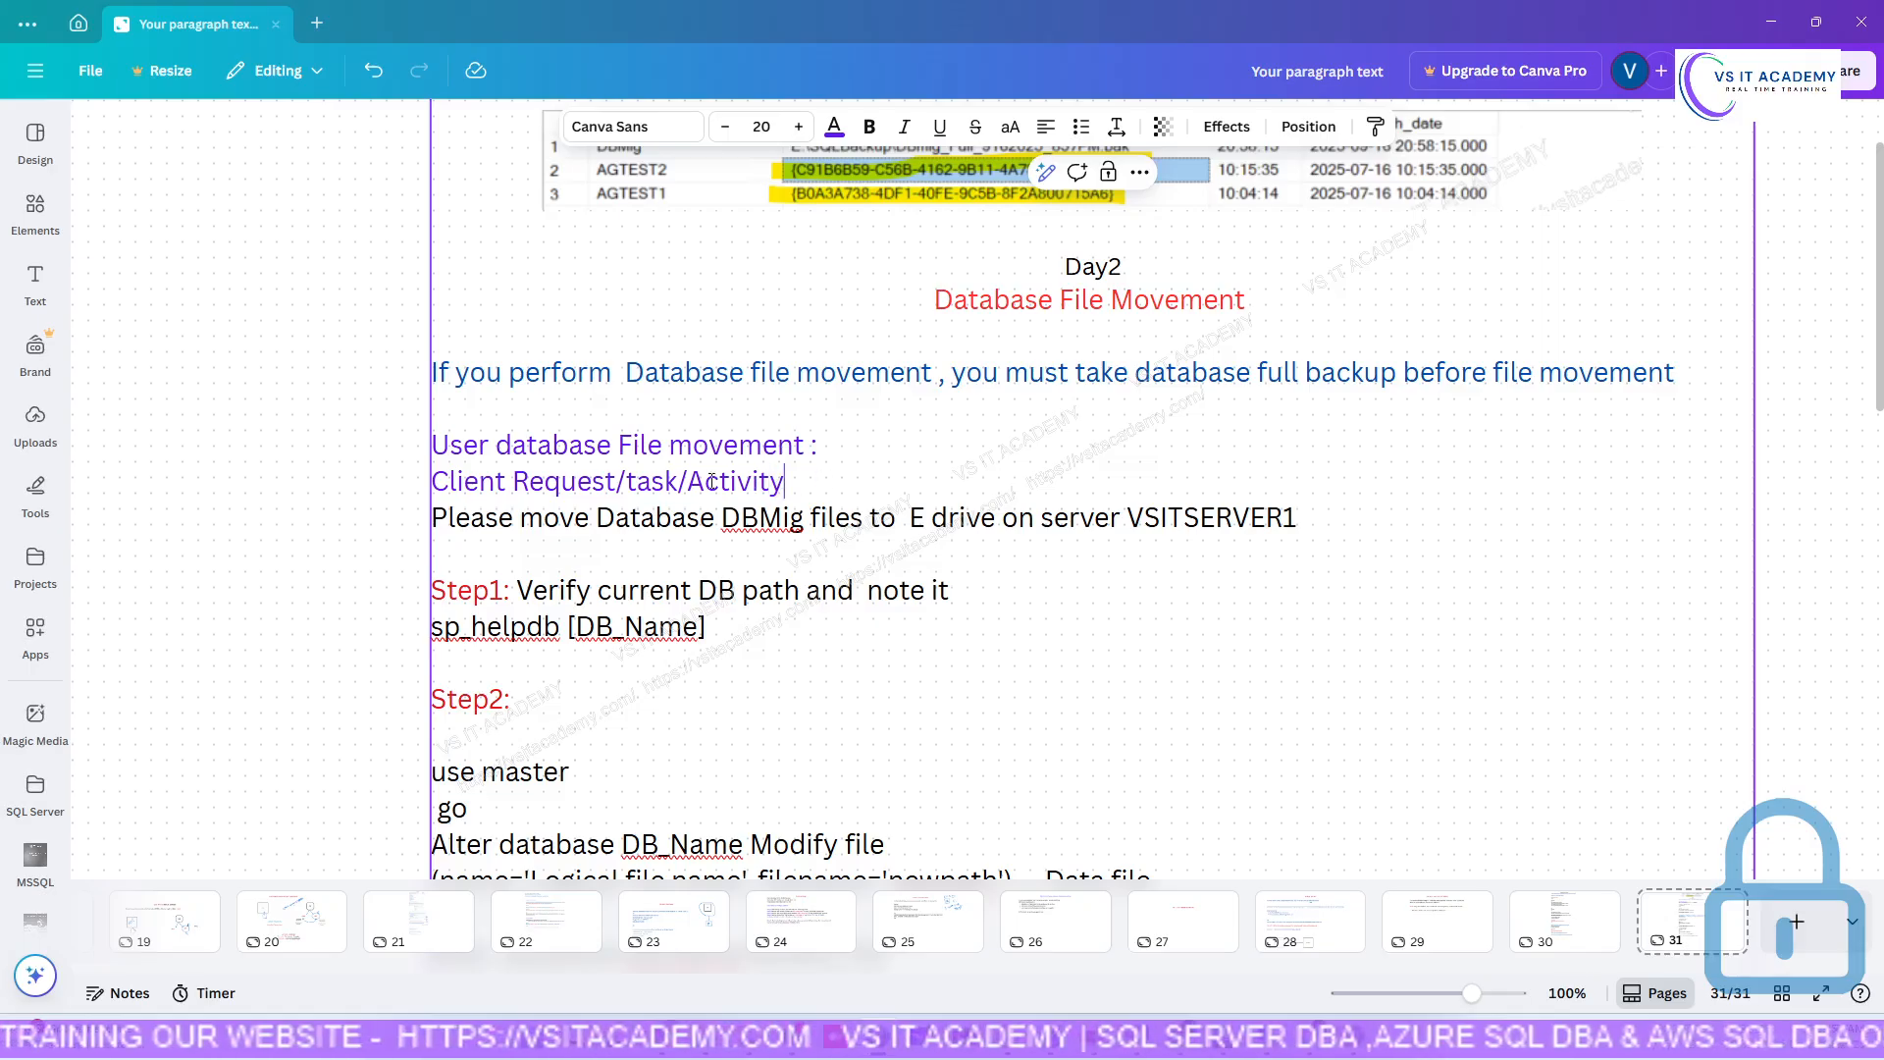
Insert "or Customer" after "Client" in the "Client Request/task/Activity" line.
left_click_drag(785, 481, 439, 483)
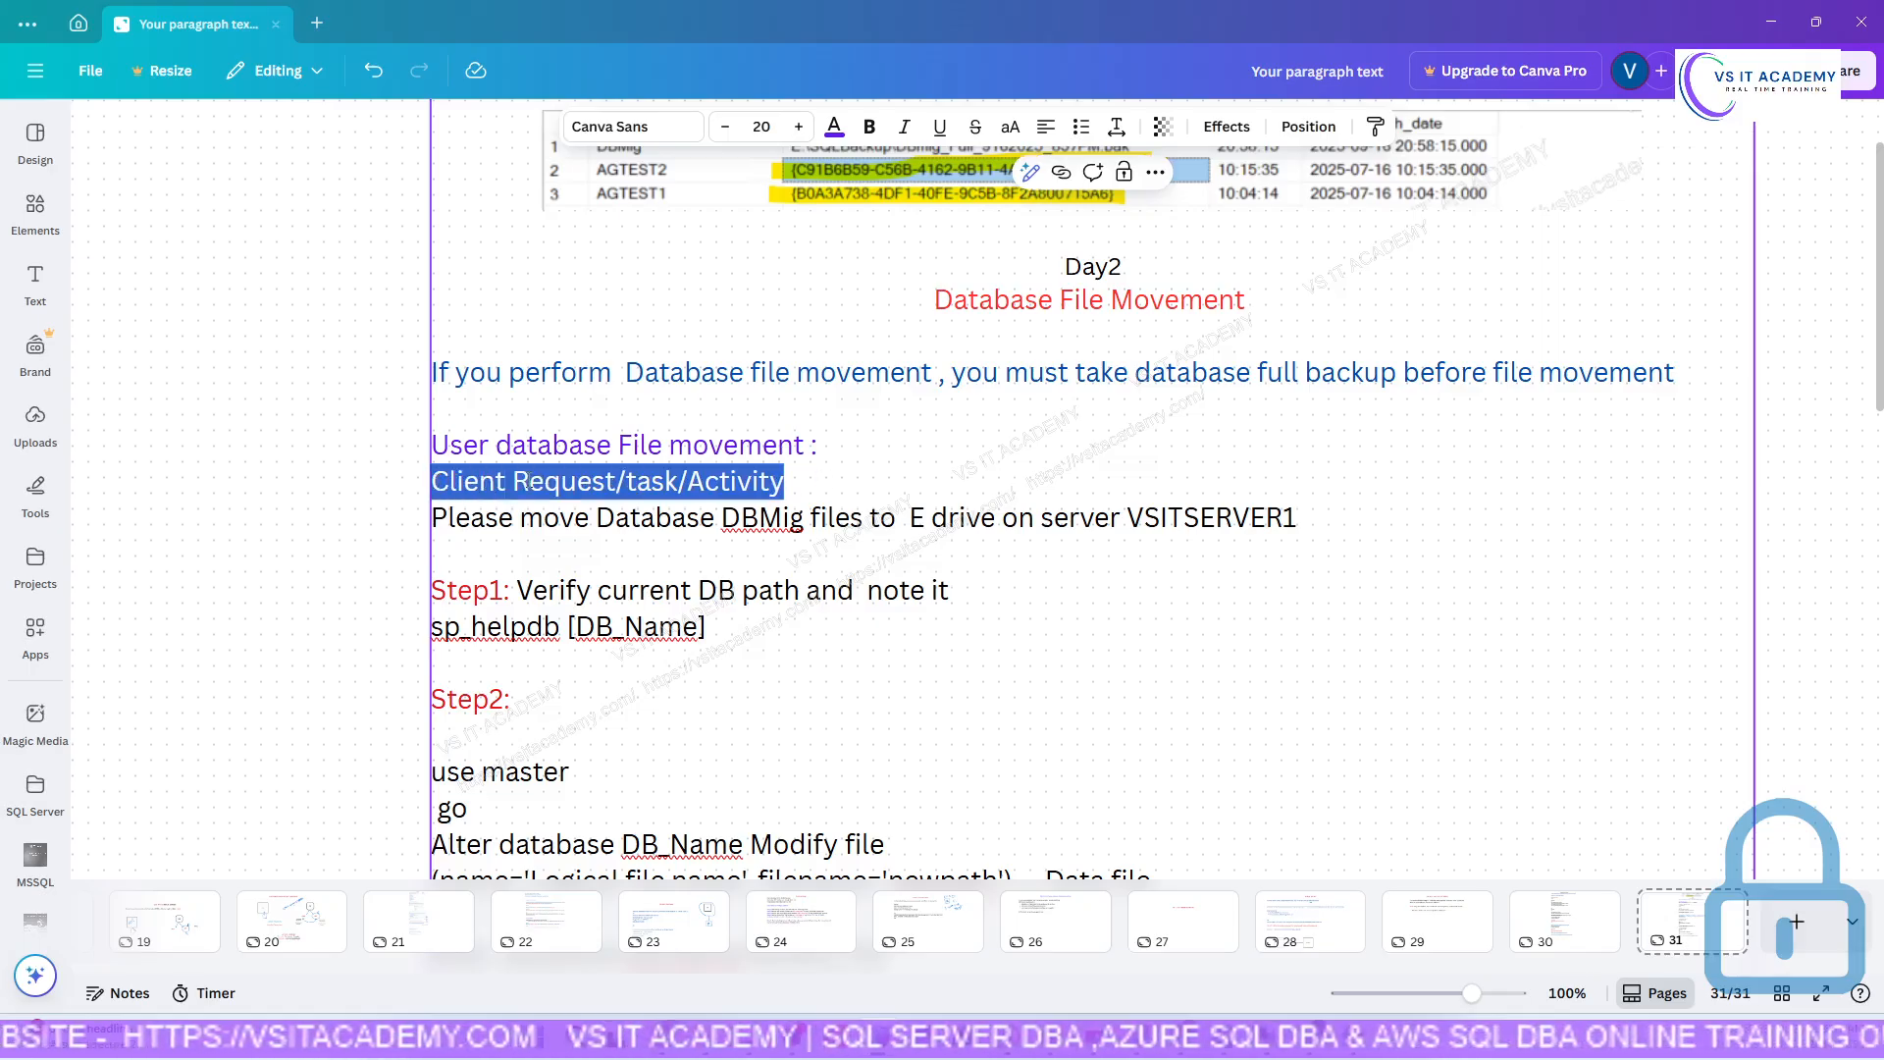
left_click(507, 480)
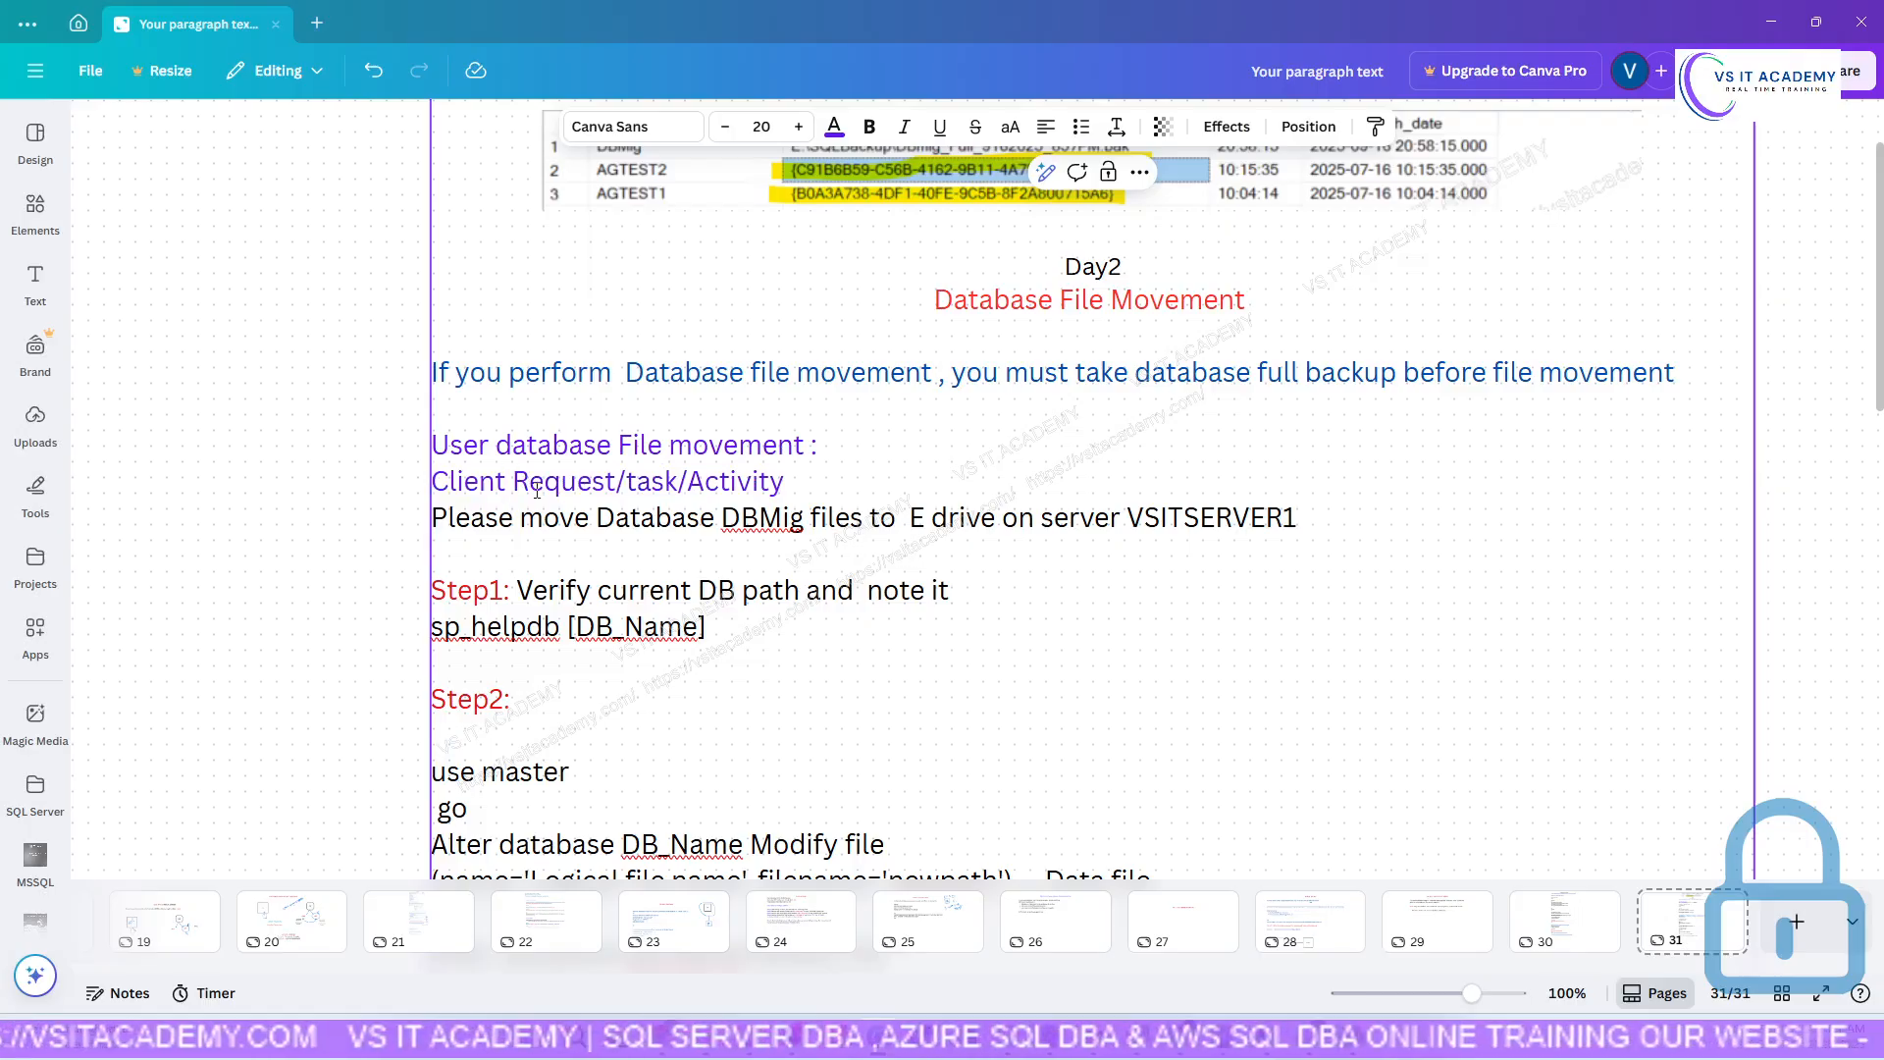
type("or")
type(" Custo")
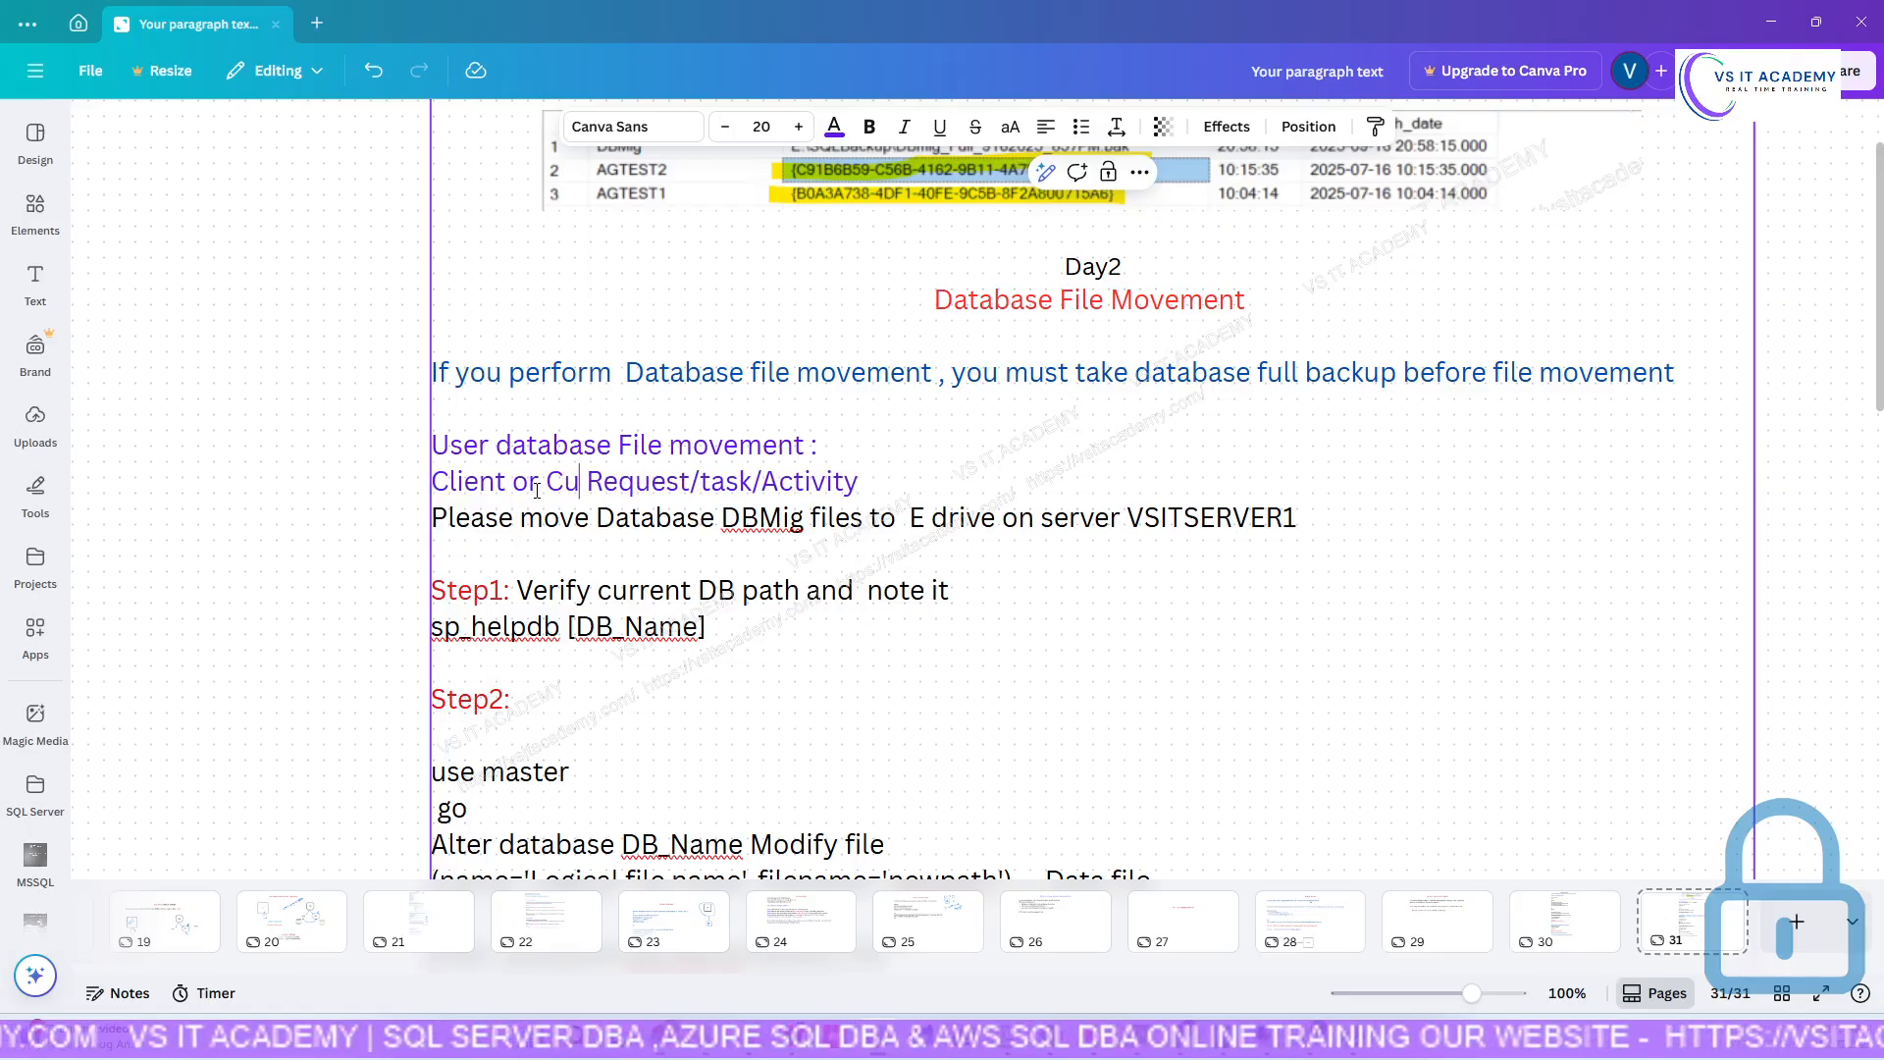
type("mer")
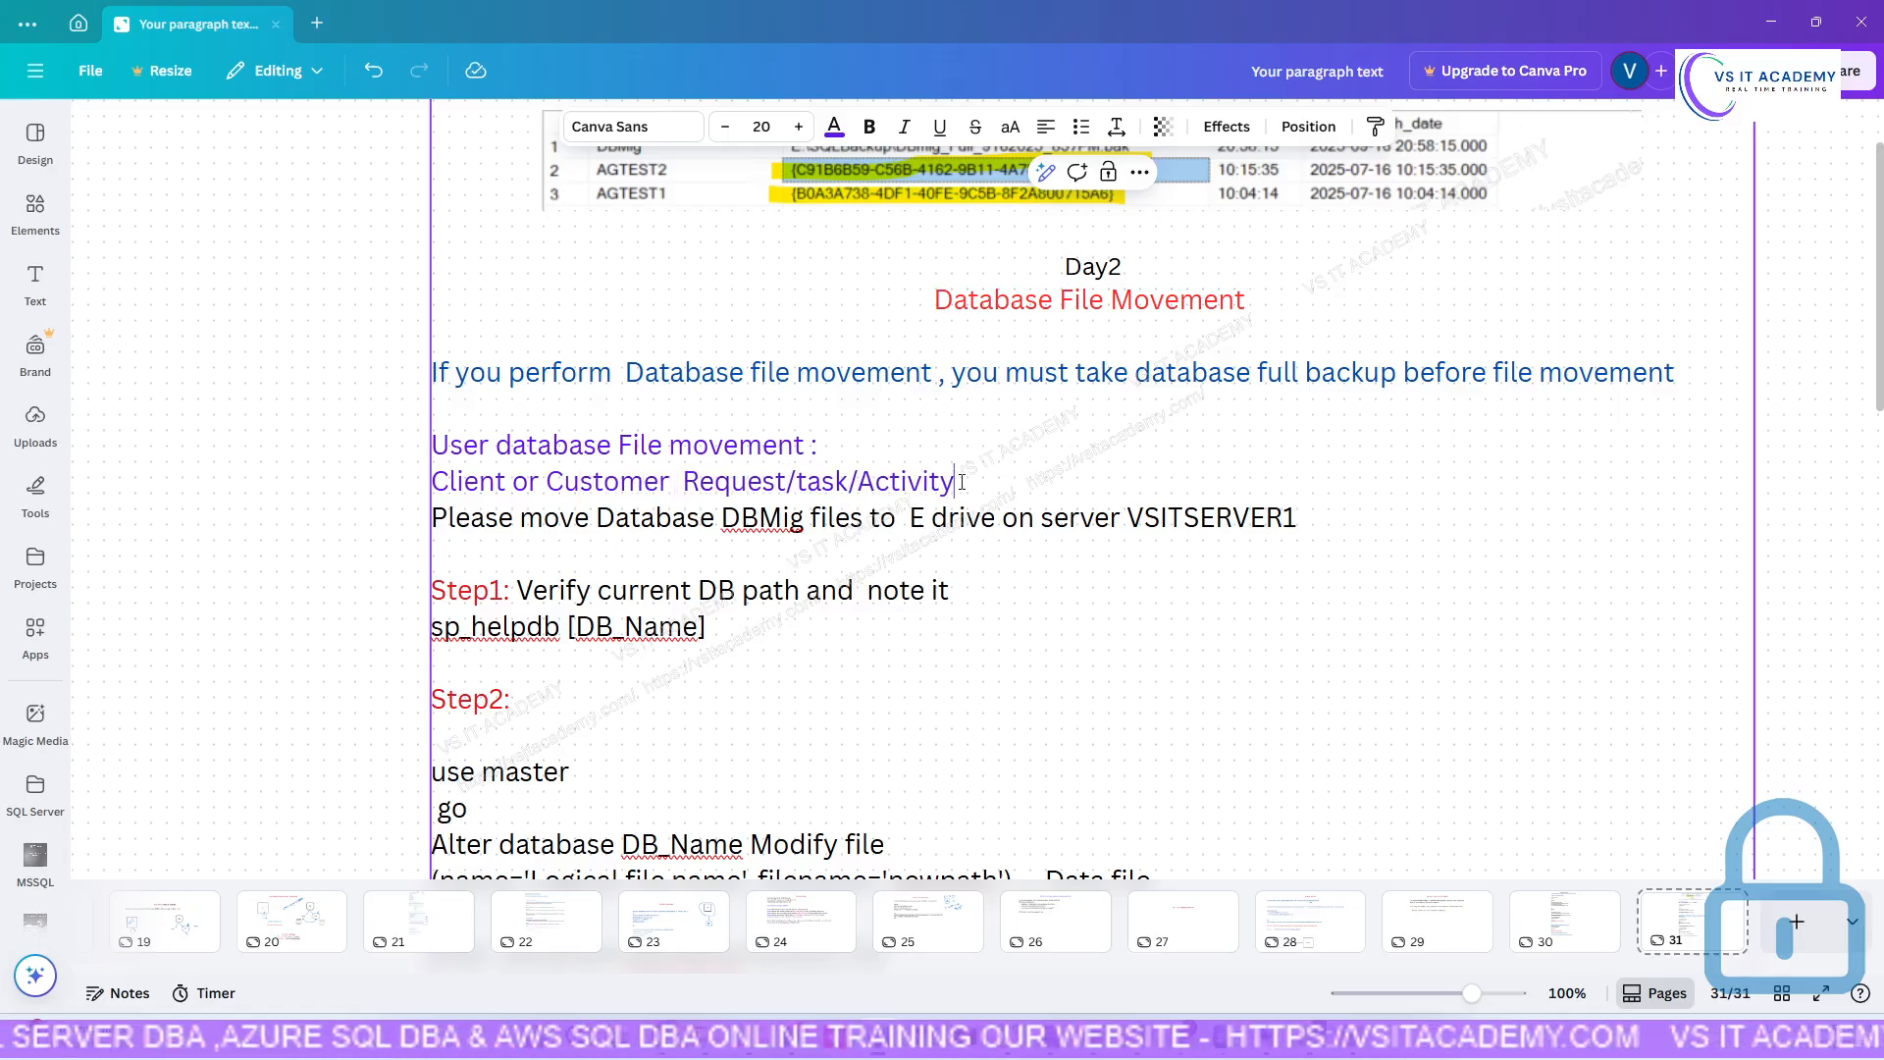
Color the "Client or Customer Request/task/Activity" line brown and add a colon at its end.
left_click_drag(949, 489, 432, 484)
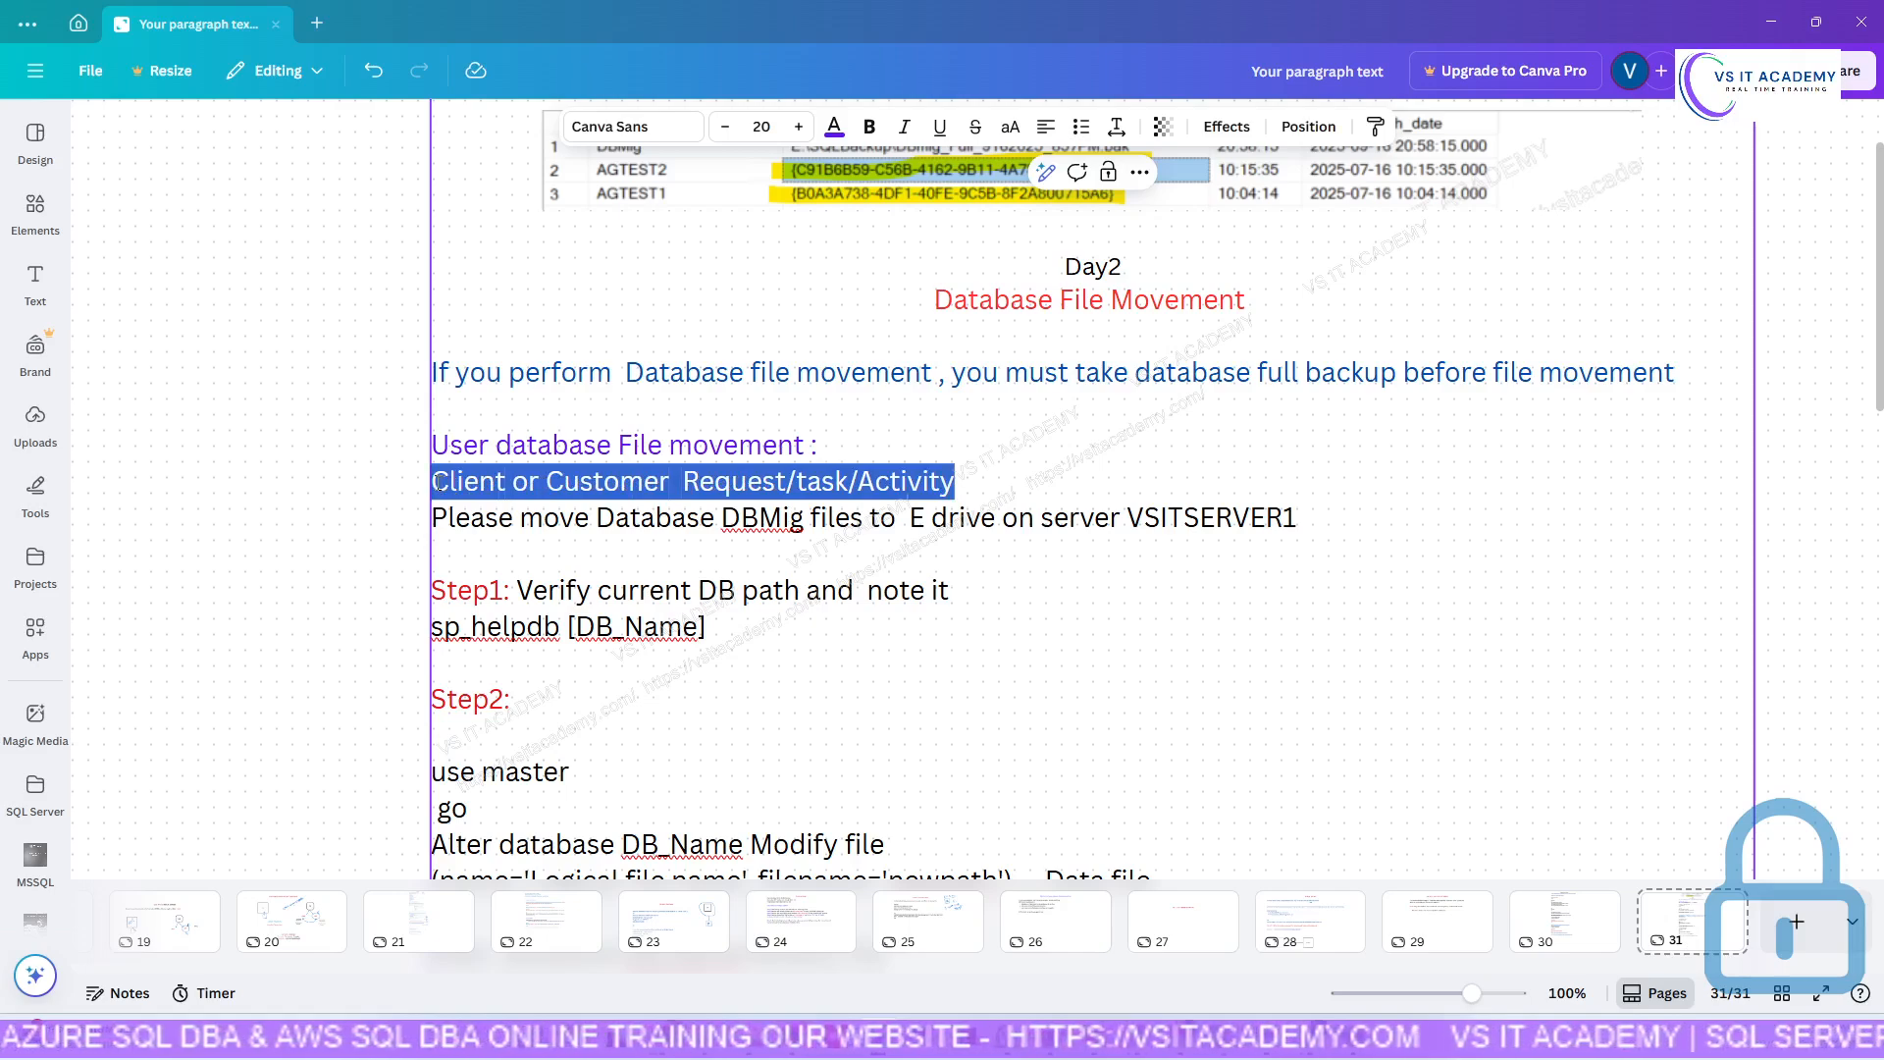
left_click(834, 126)
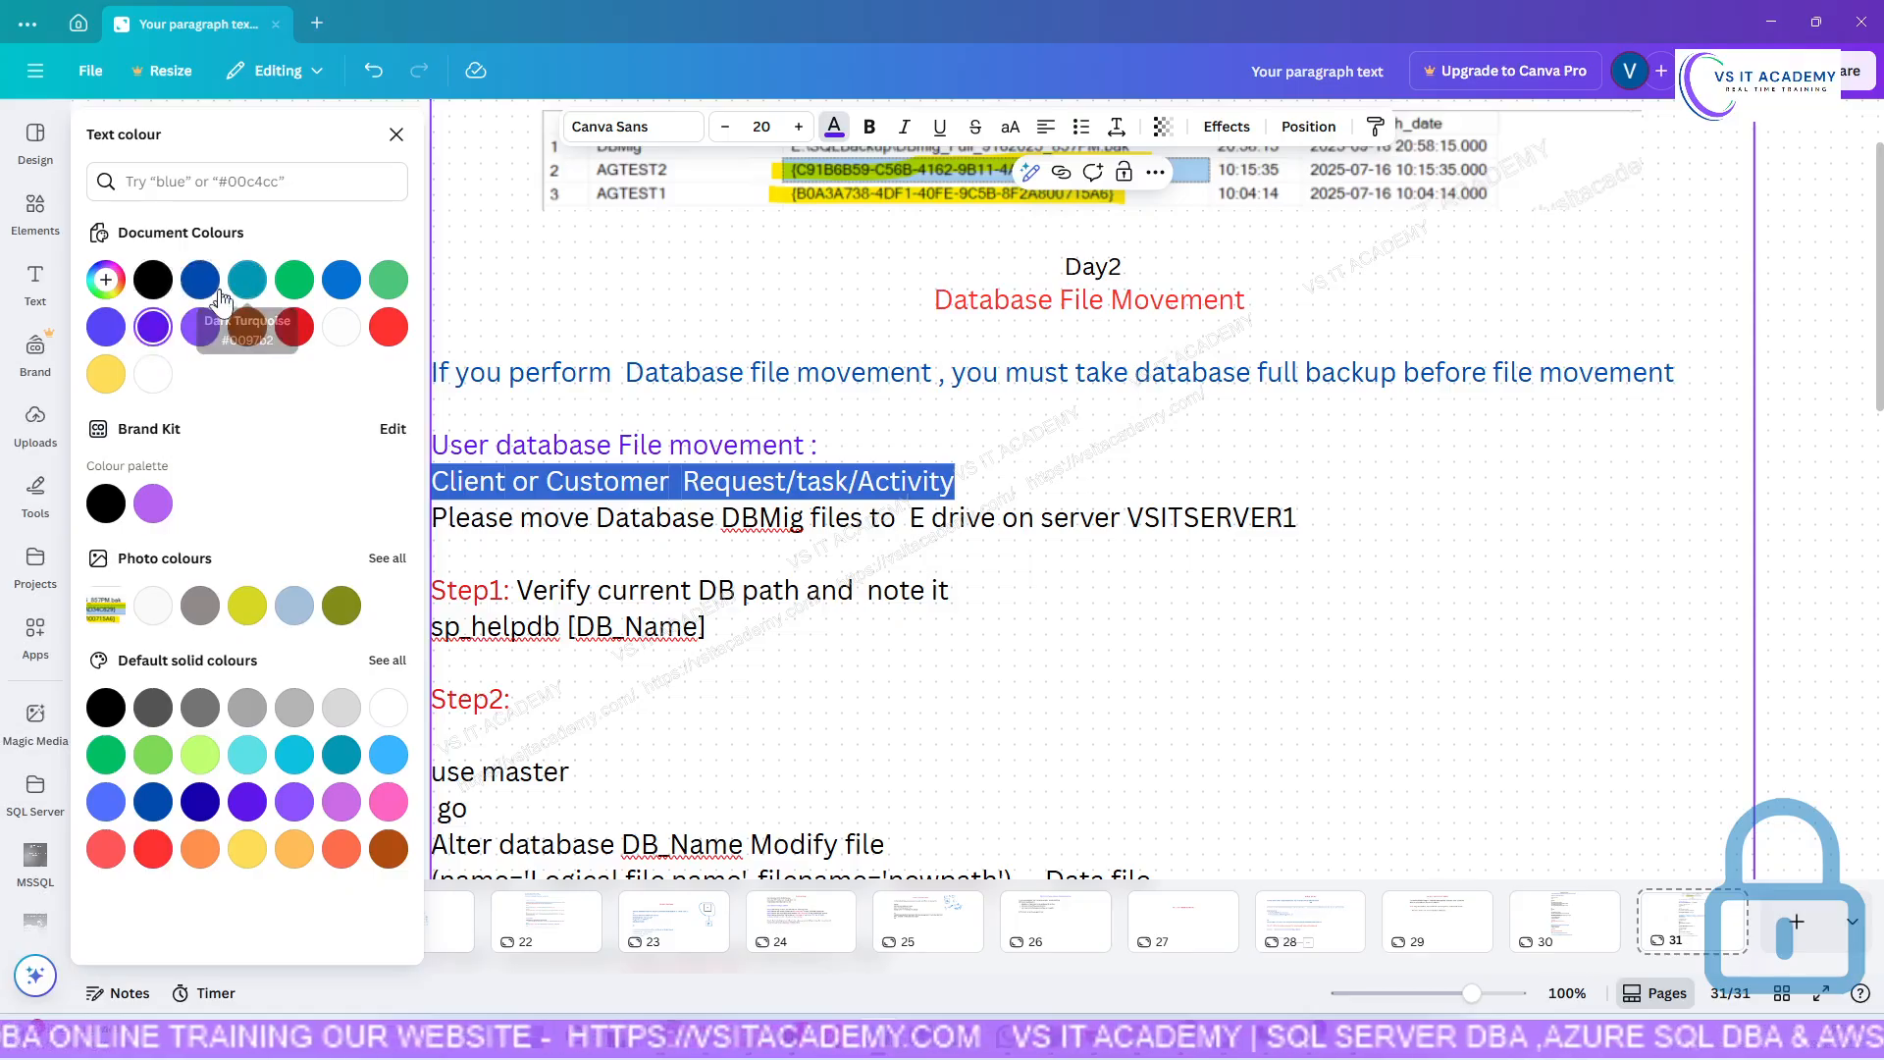
left_click(201, 332)
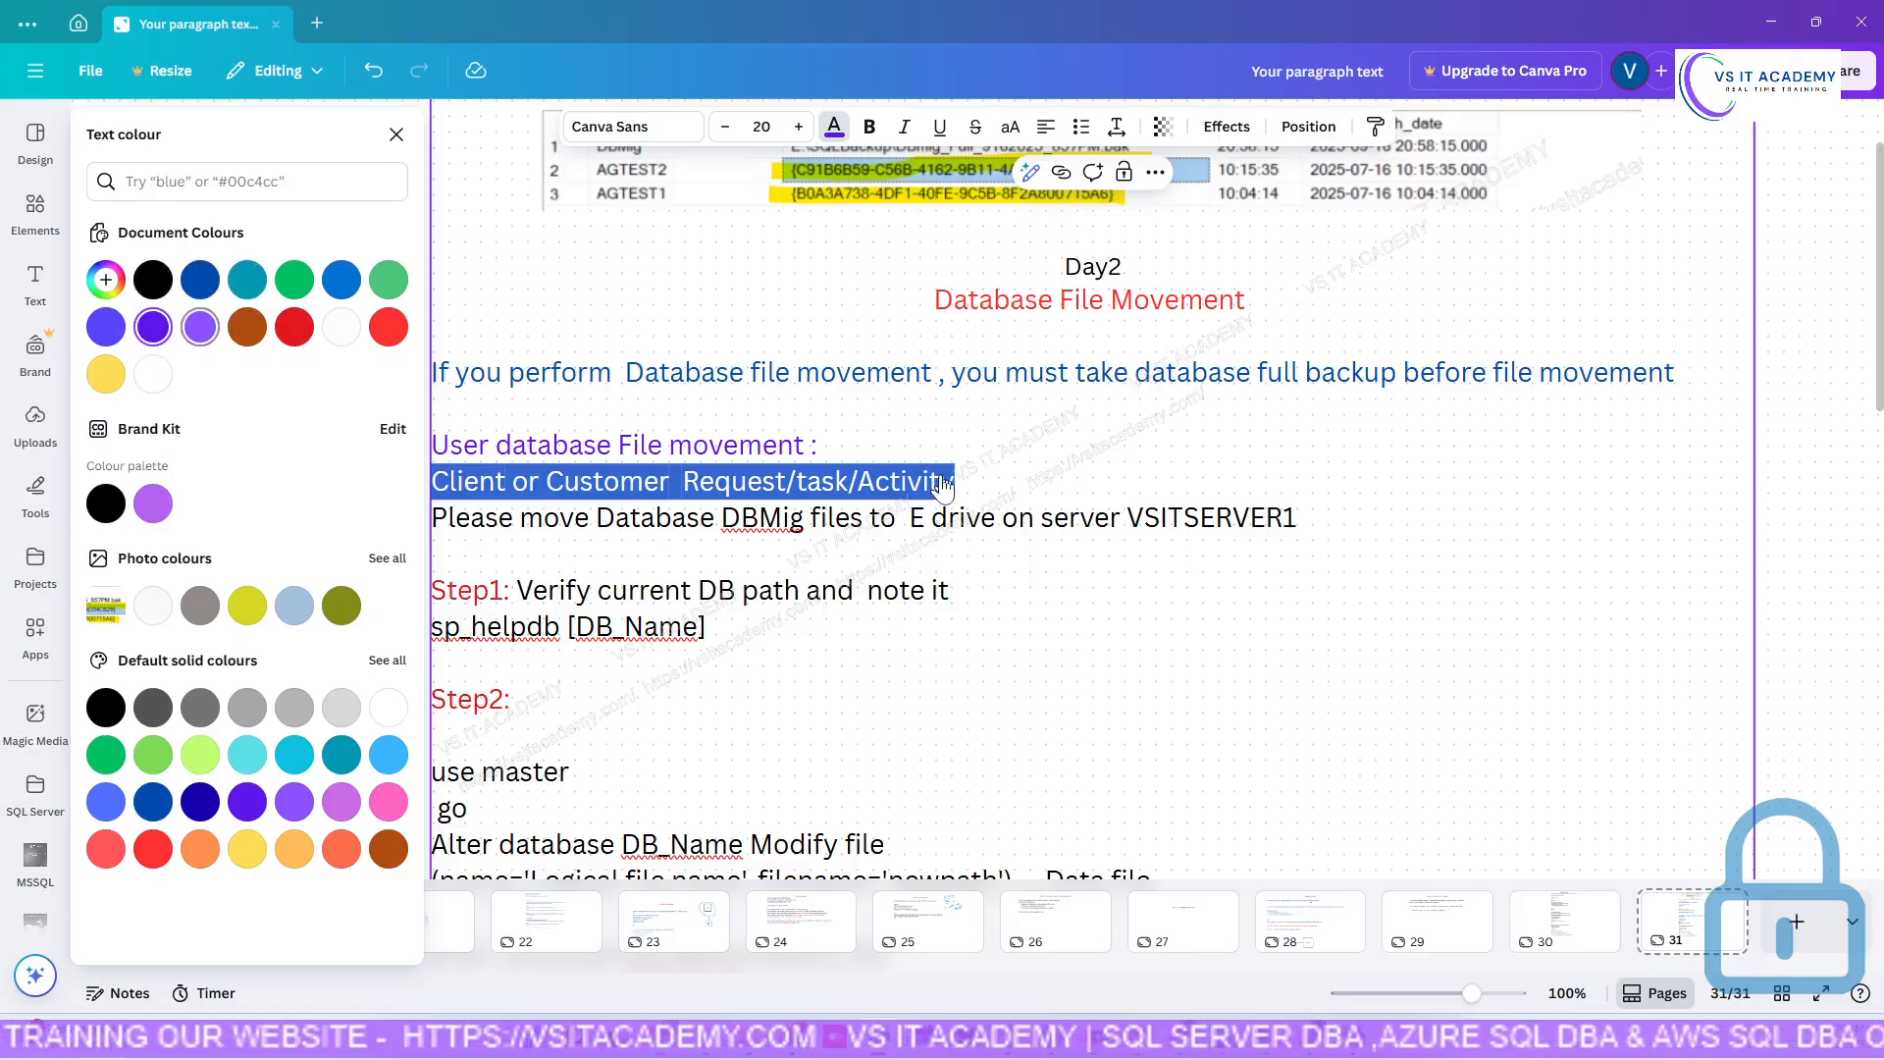
left_click(248, 327)
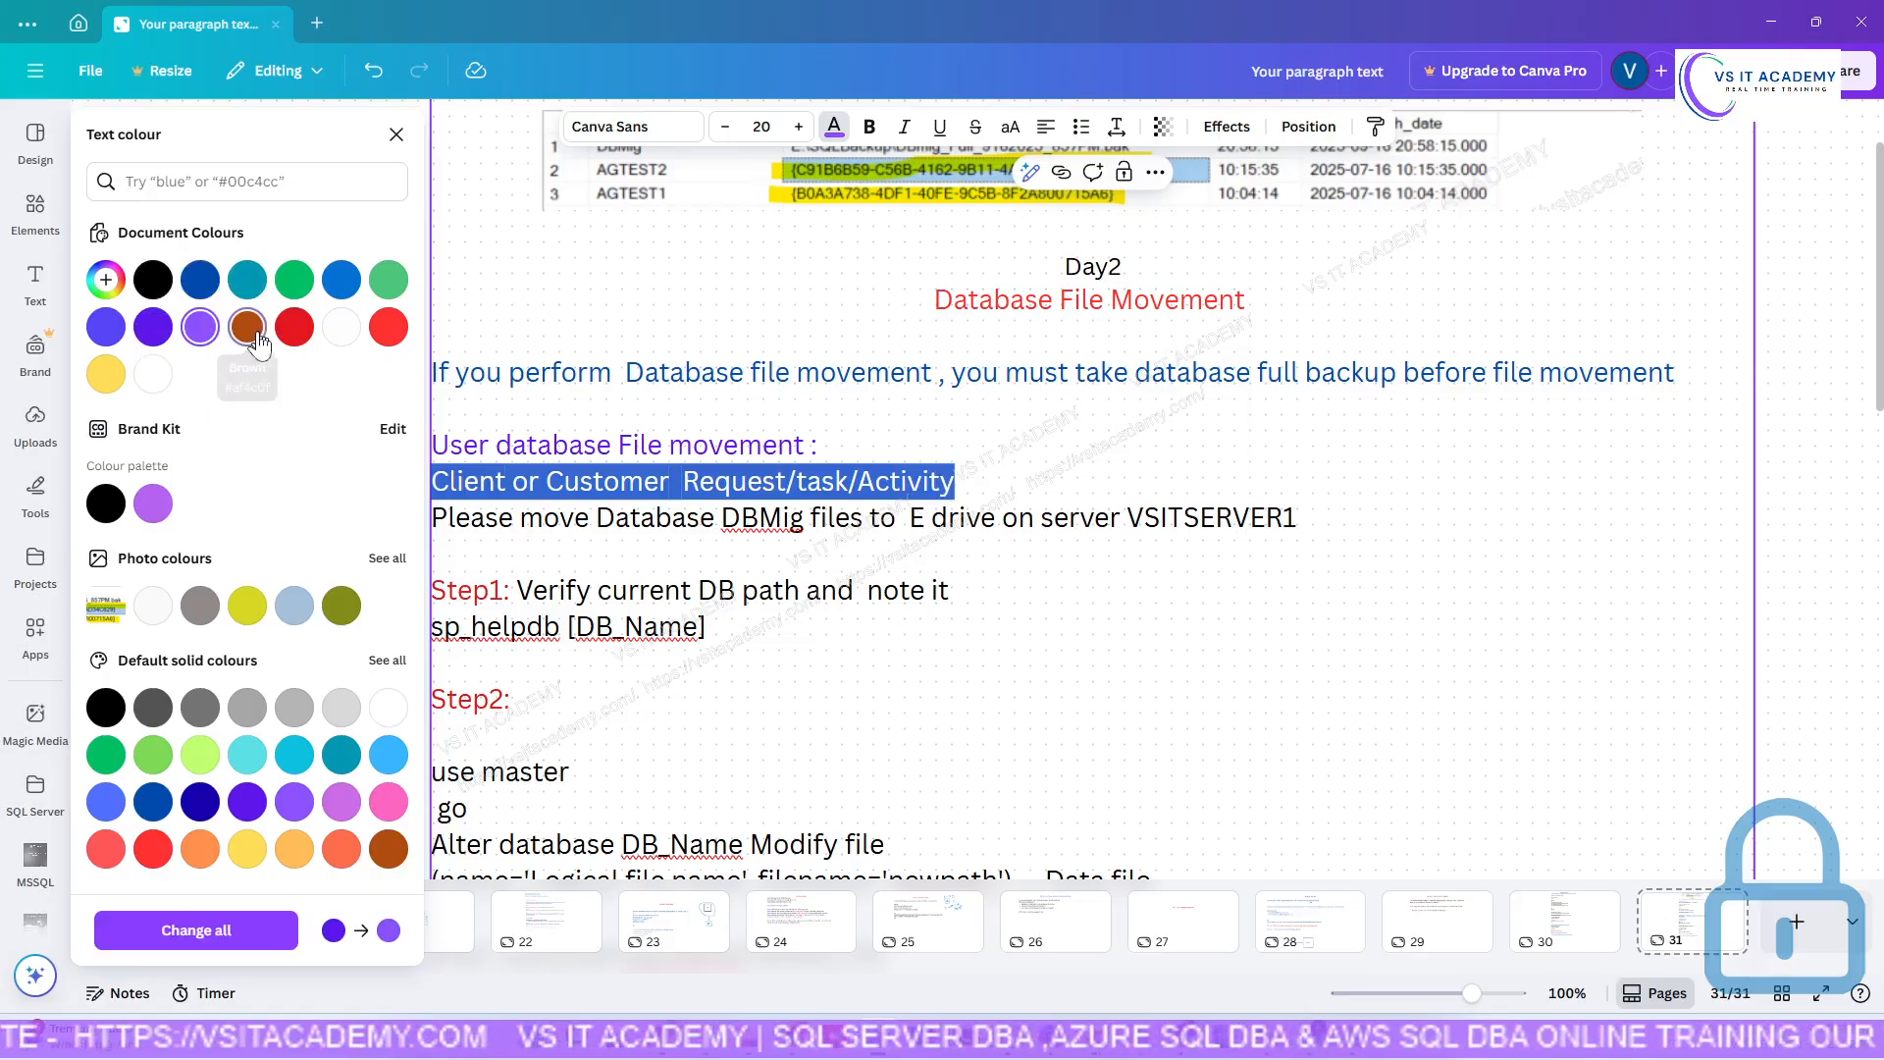
left_click(401, 137)
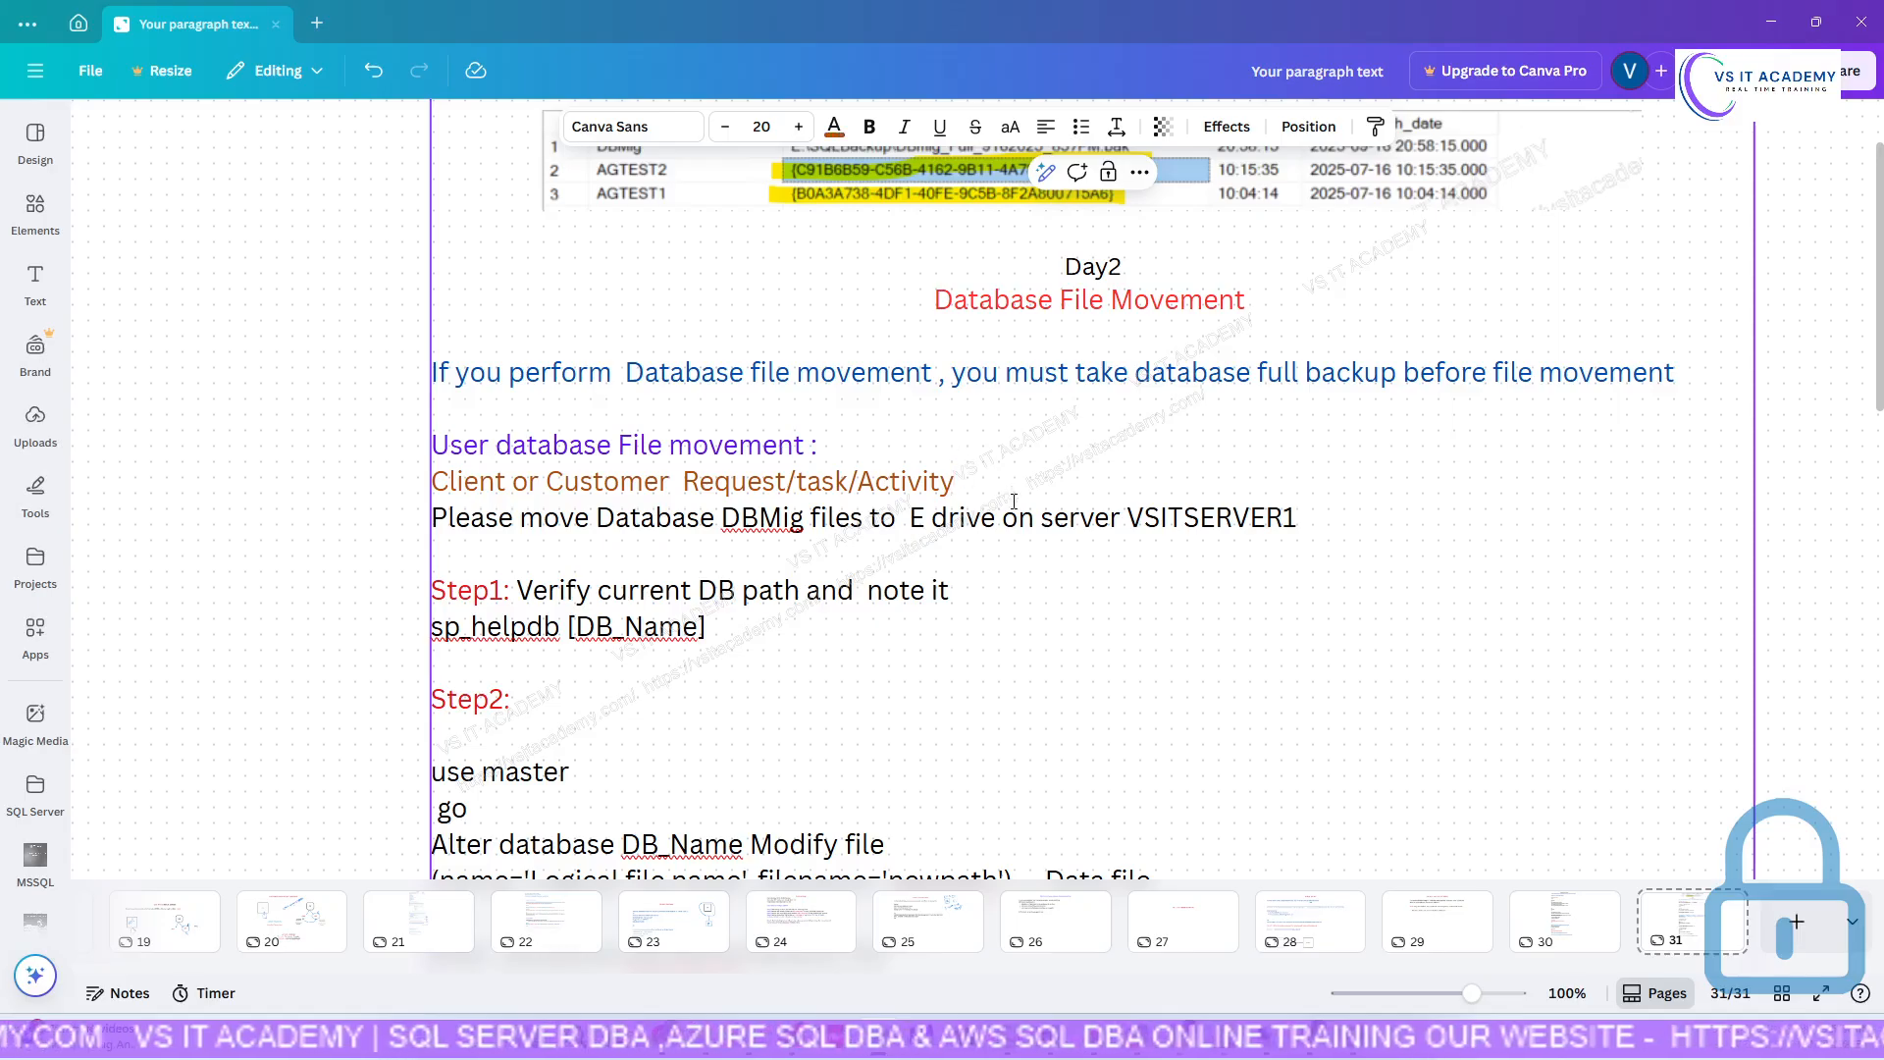
type(":")
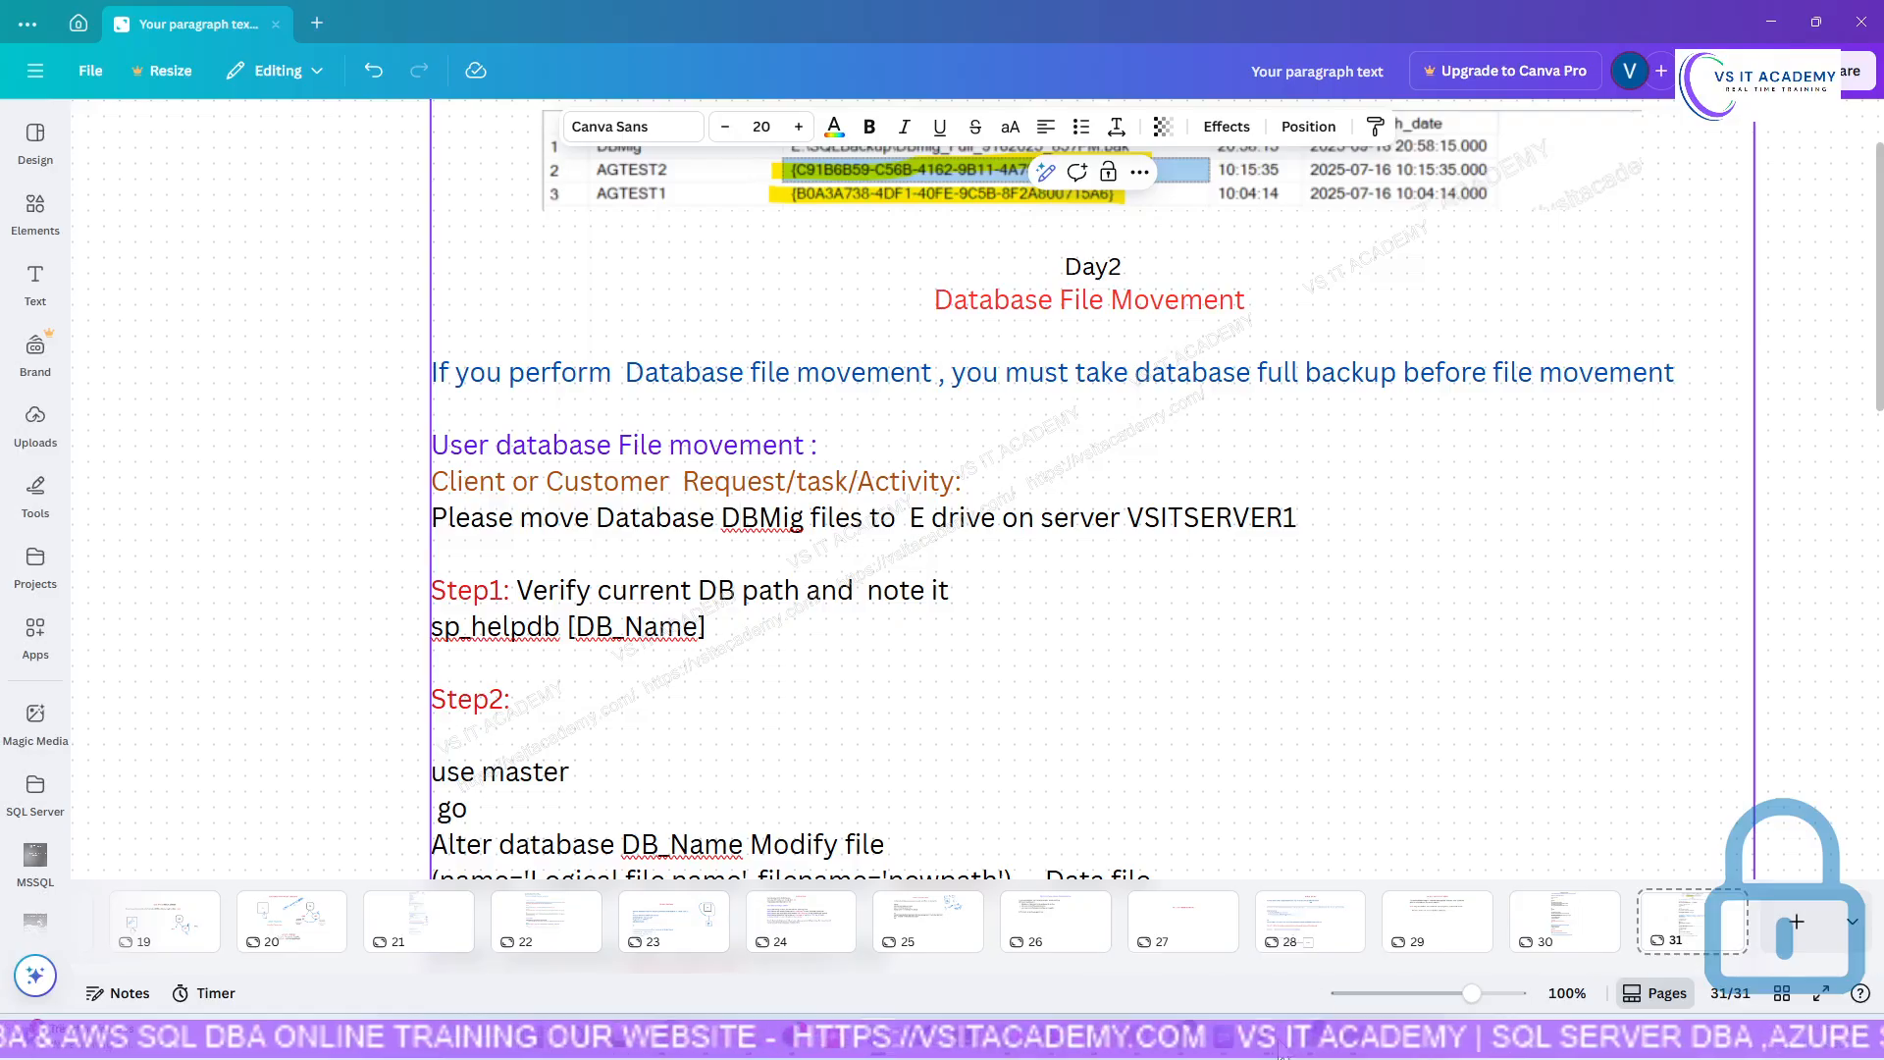
Switch to the Notepad notes on vsitserver1 and compare the old and new drive paths of both DBMig files.
left_click(1188, 1036)
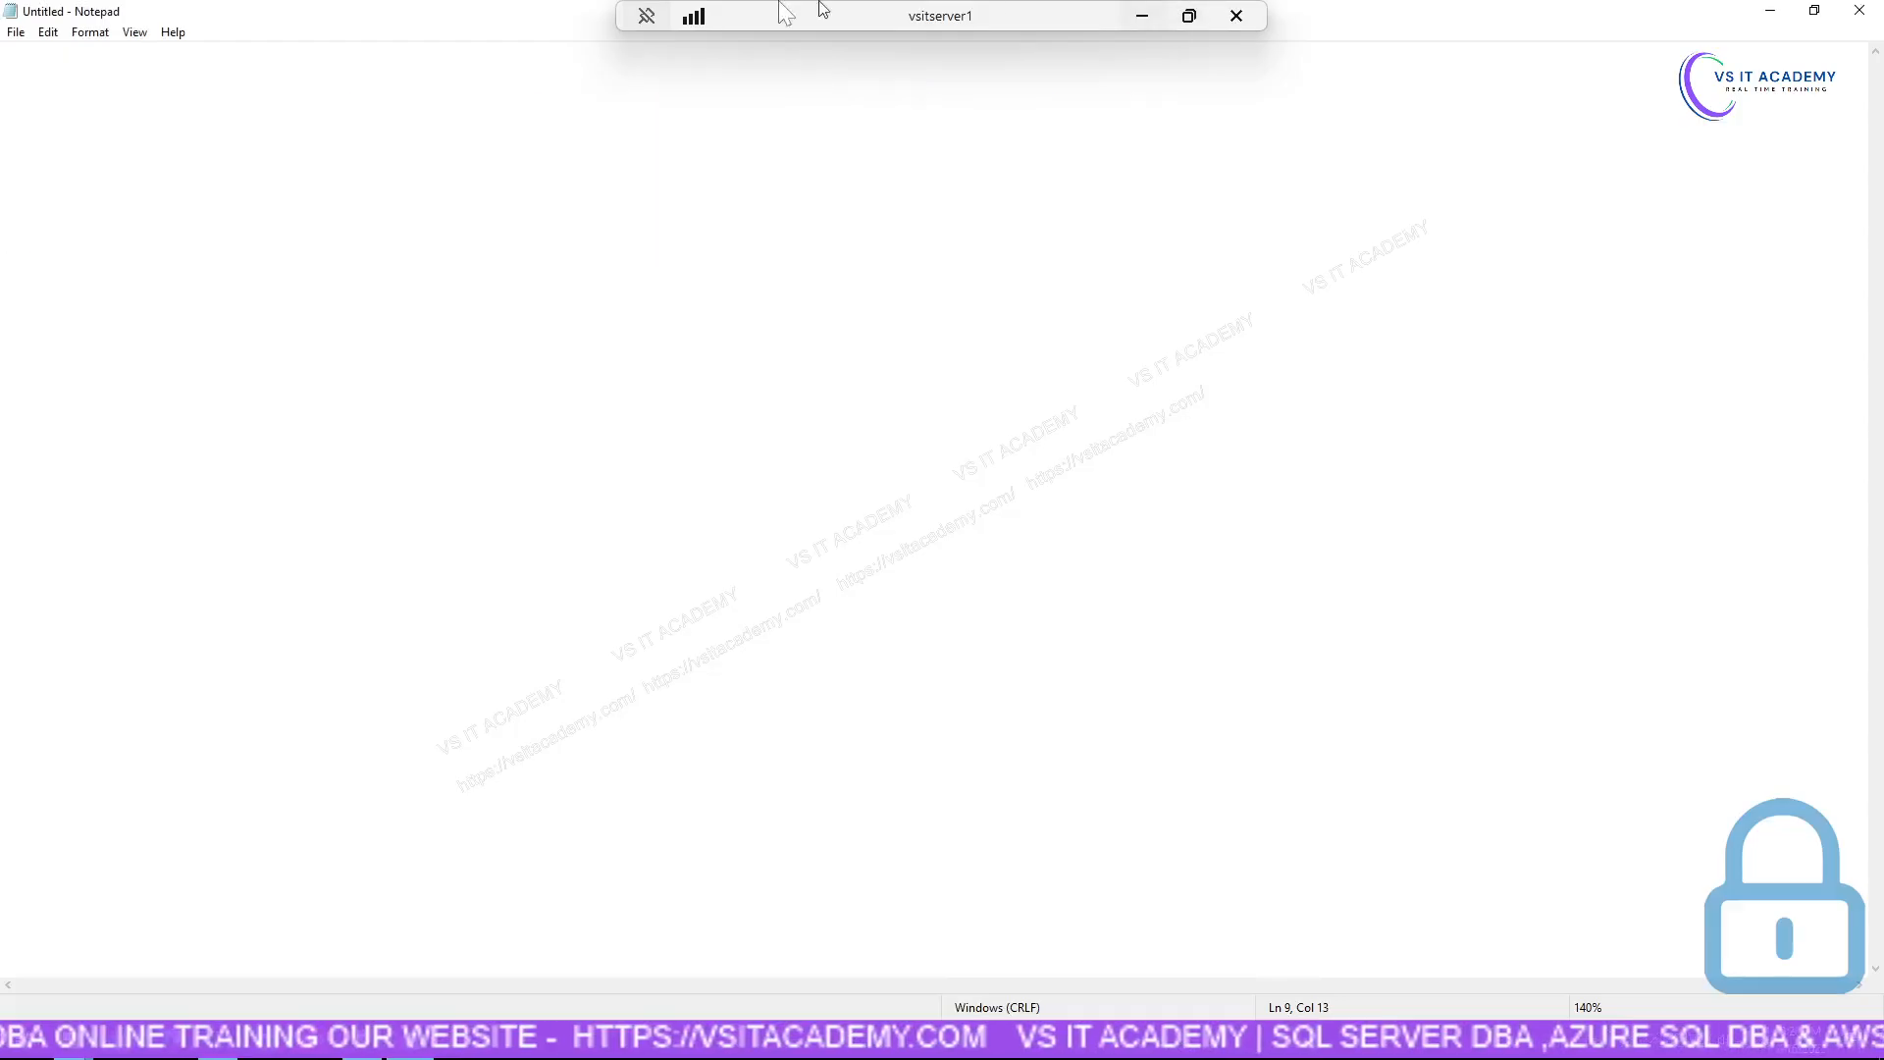
left_click_drag(198, 103, 278, 128)
left_click(231, 221)
left_click(231, 221)
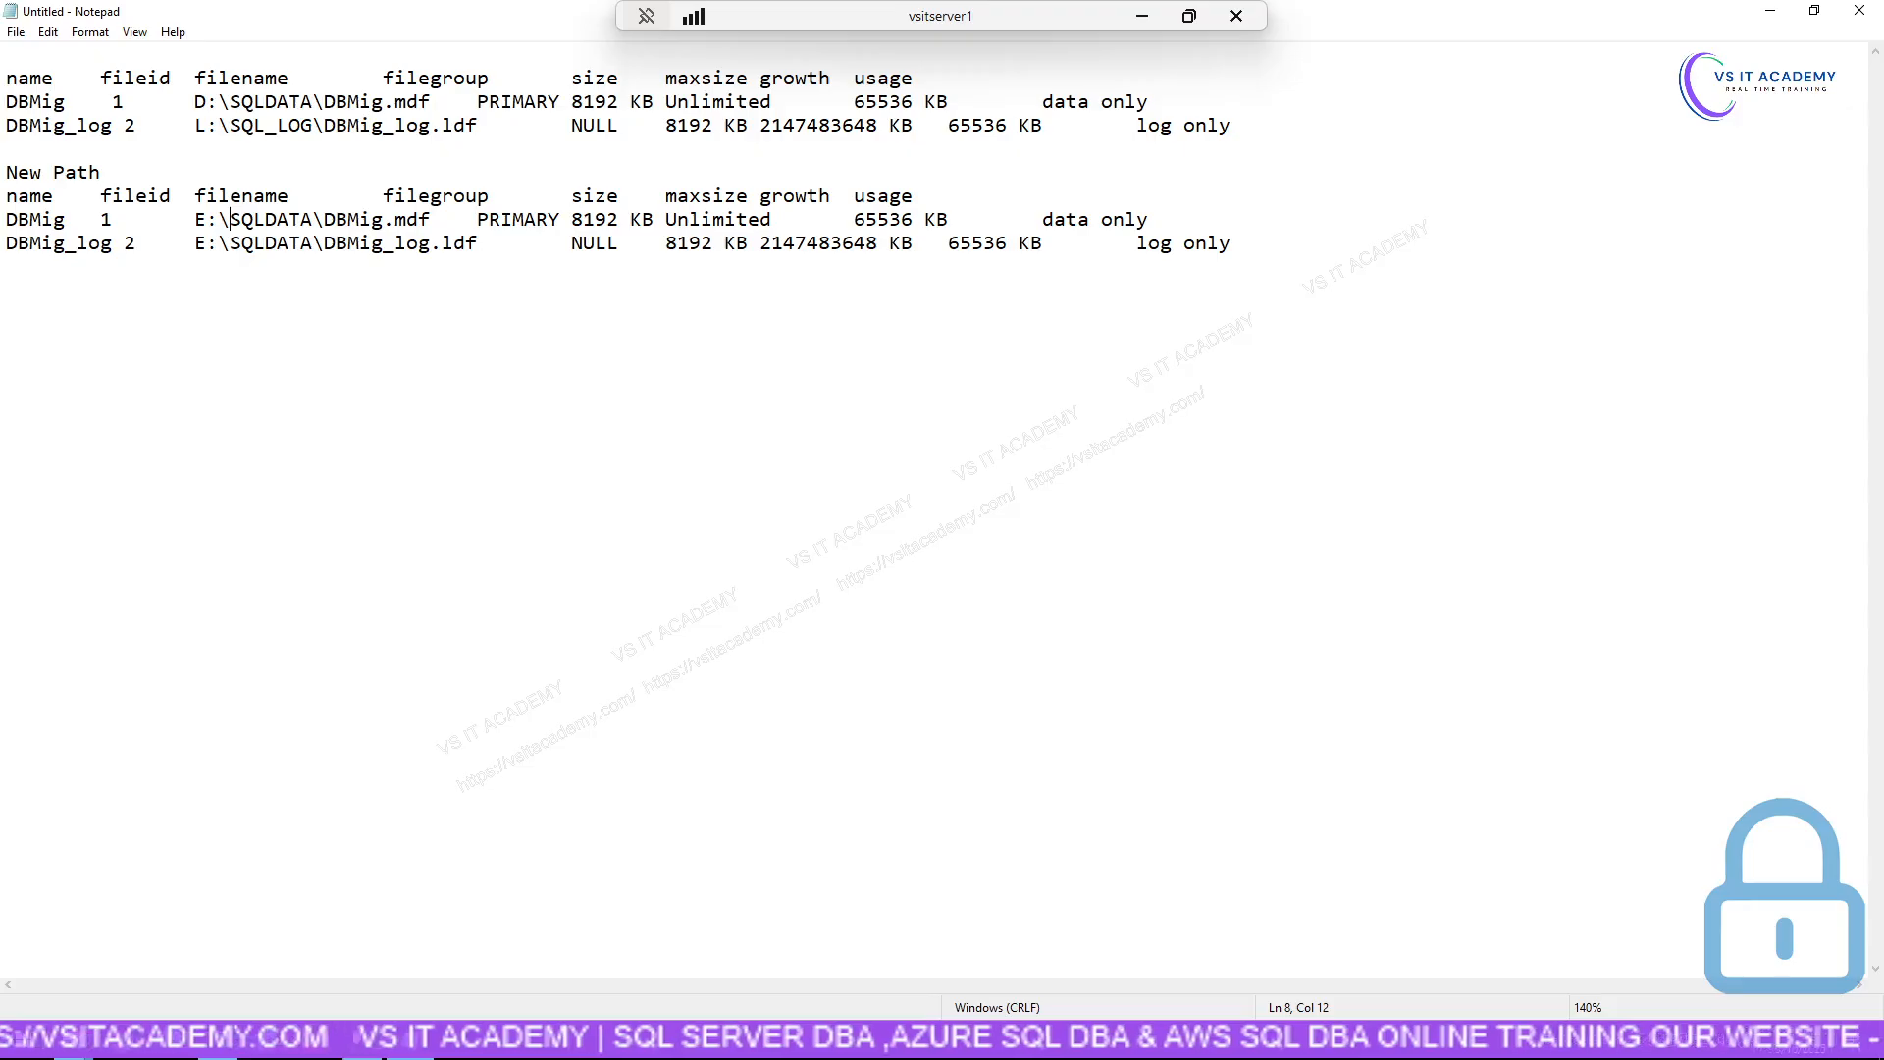
left_click_drag(196, 126, 267, 127)
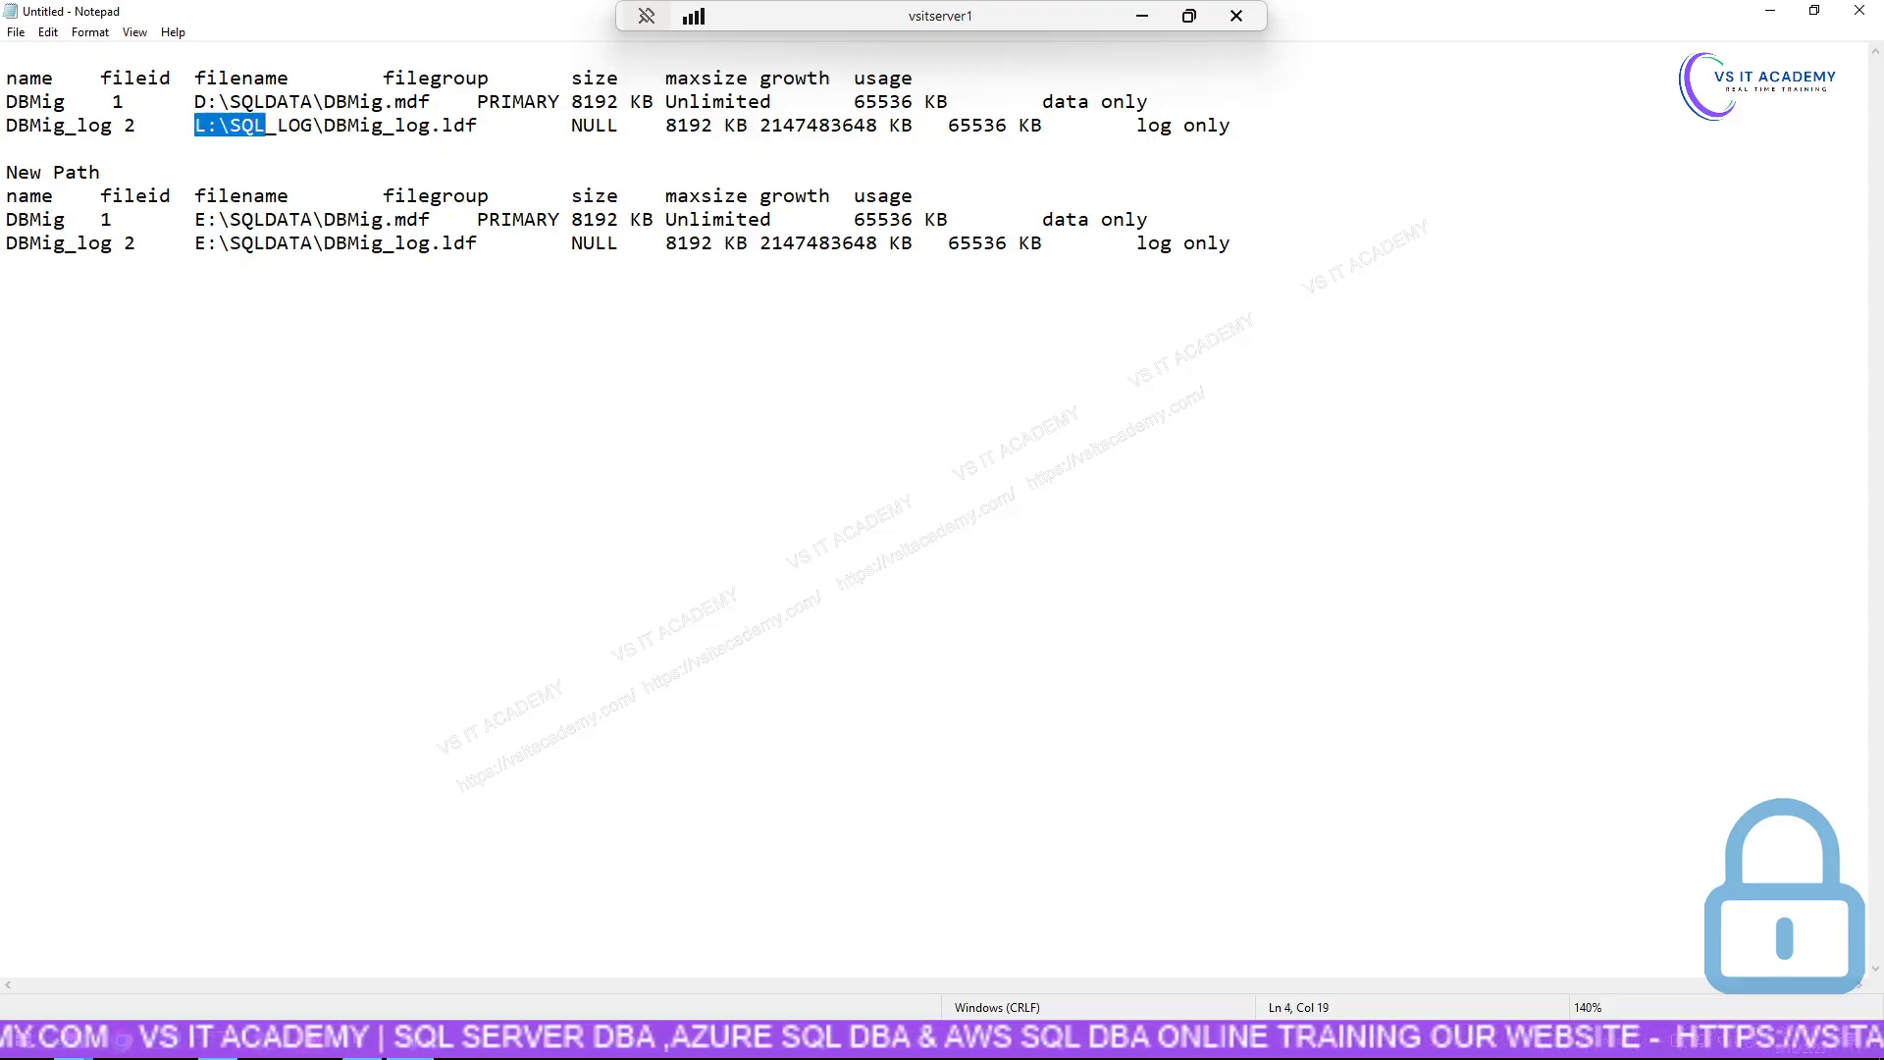
left_click(206, 242)
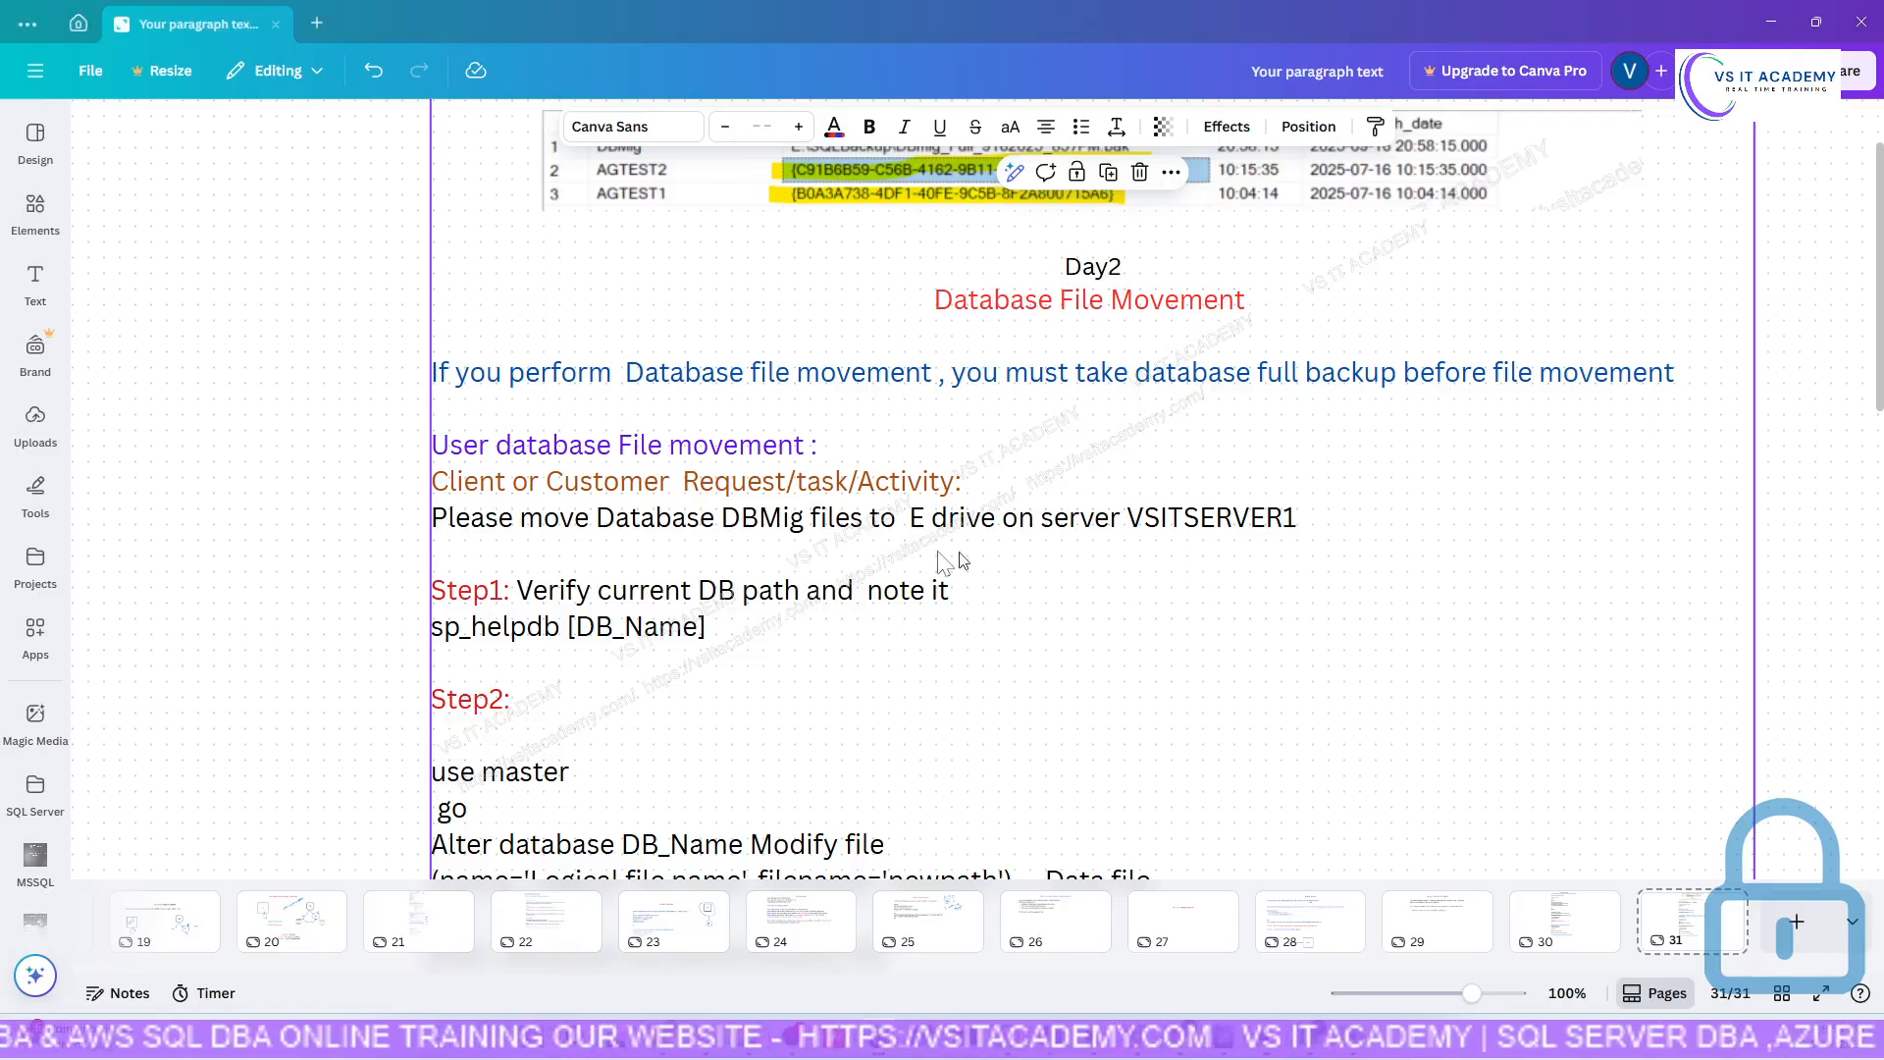
Review the remaining movement steps through Step 7 in Canva, and check the old-path DBMig.mdf and DBMig_log.ldf names in Notepad.
scroll(851, 560, "down", 7)
scroll(851, 557, "down", 8)
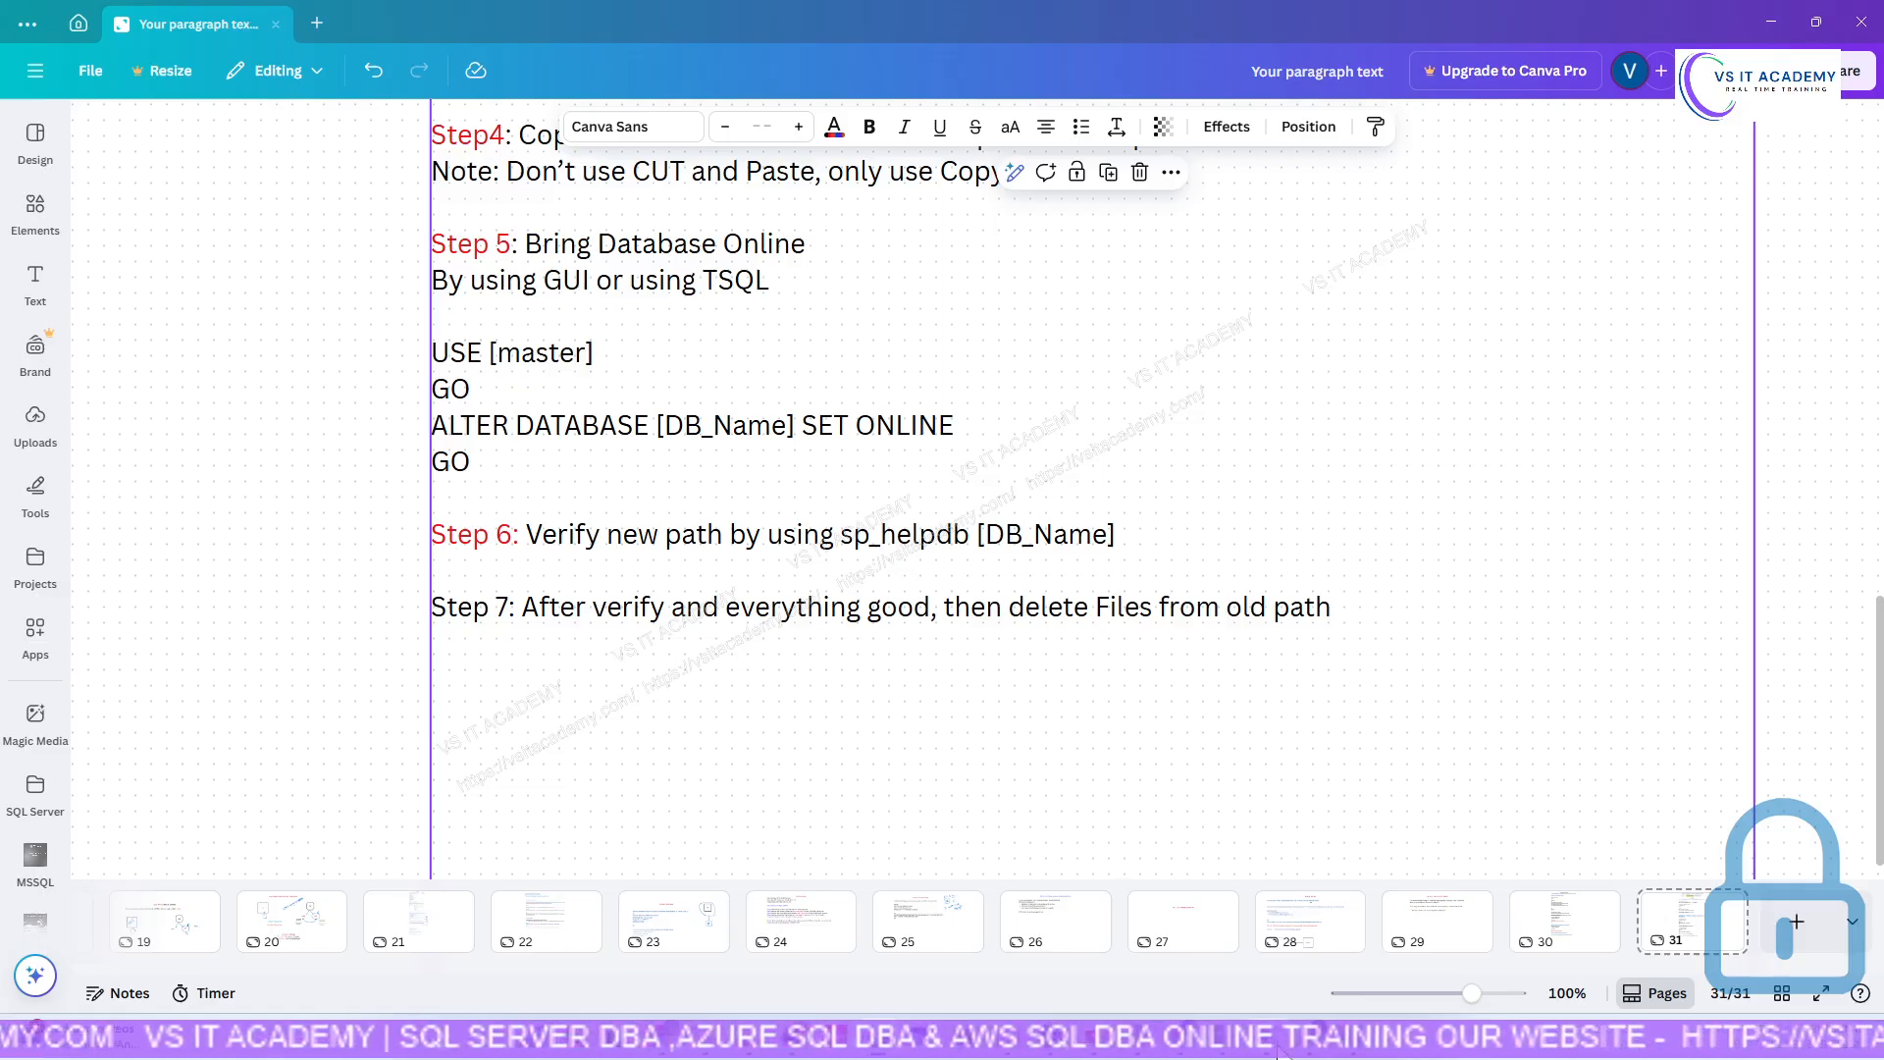
left_click(1263, 908)
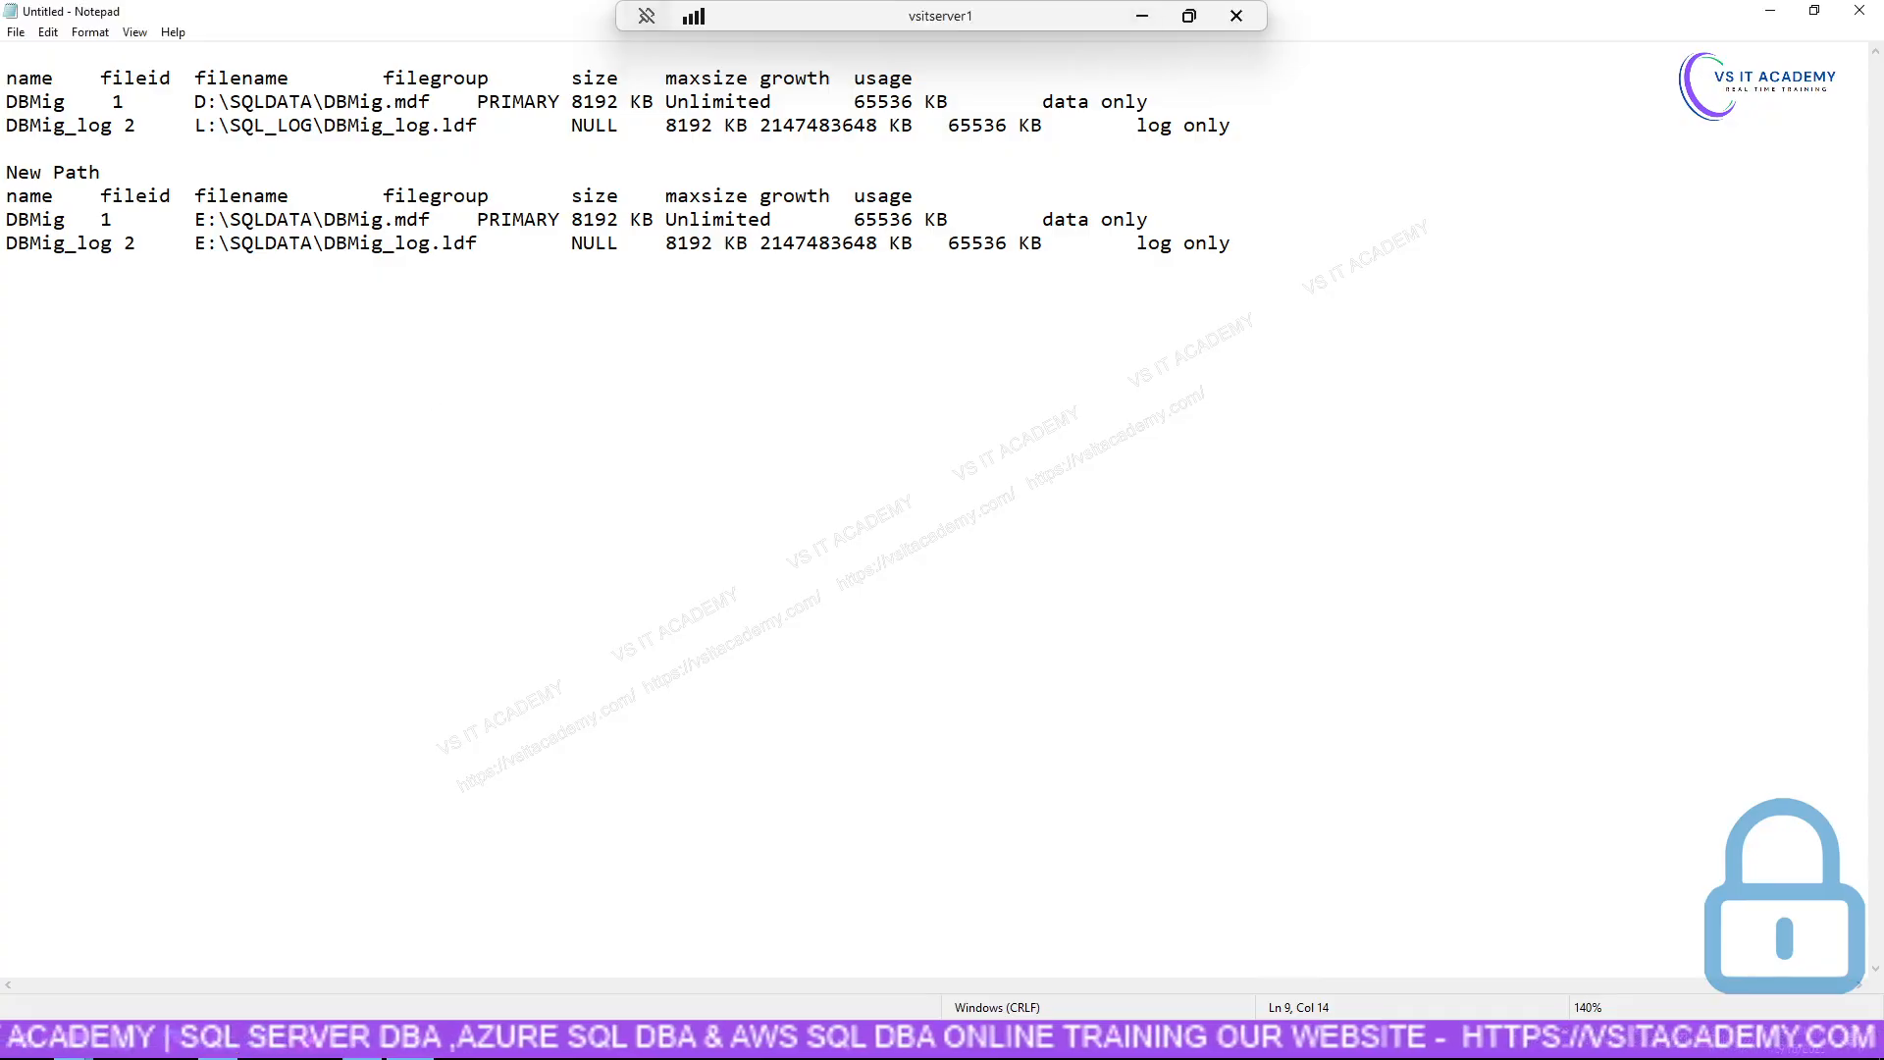
left_click_drag(432, 102, 337, 102)
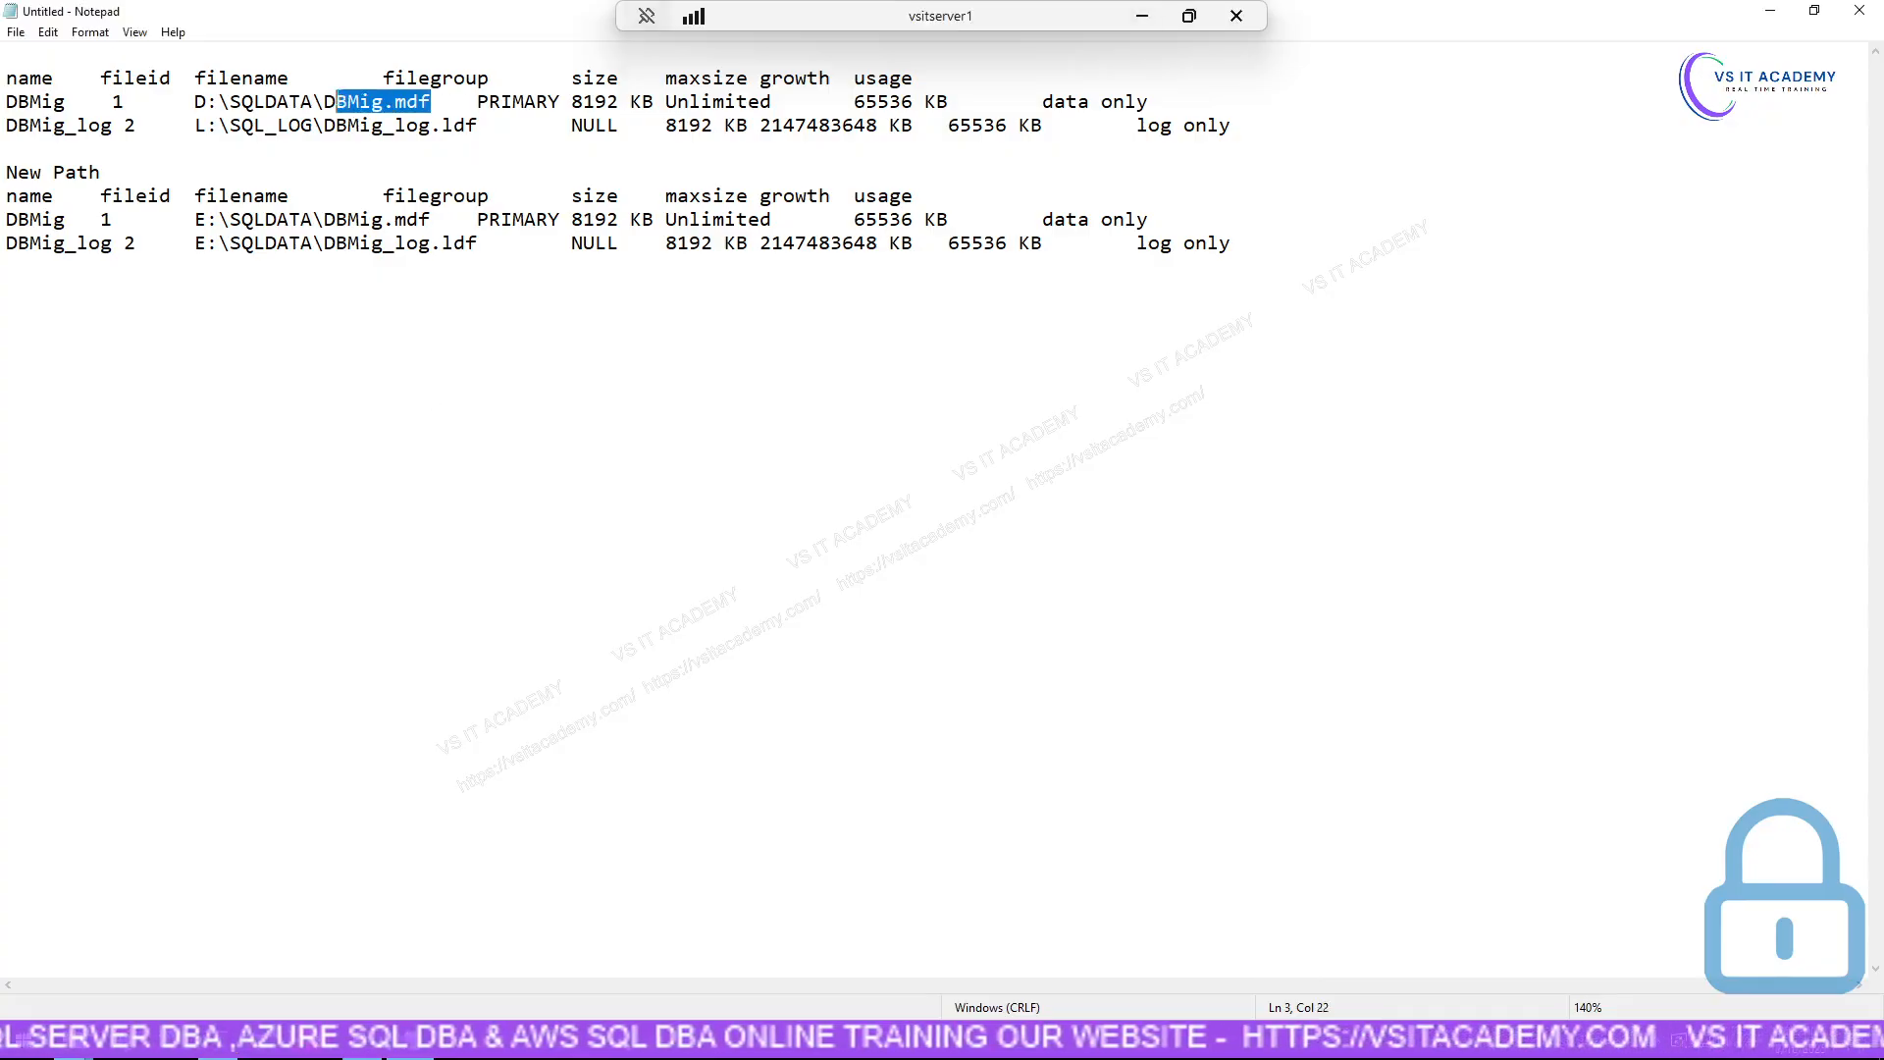
left_click_drag(478, 126, 325, 126)
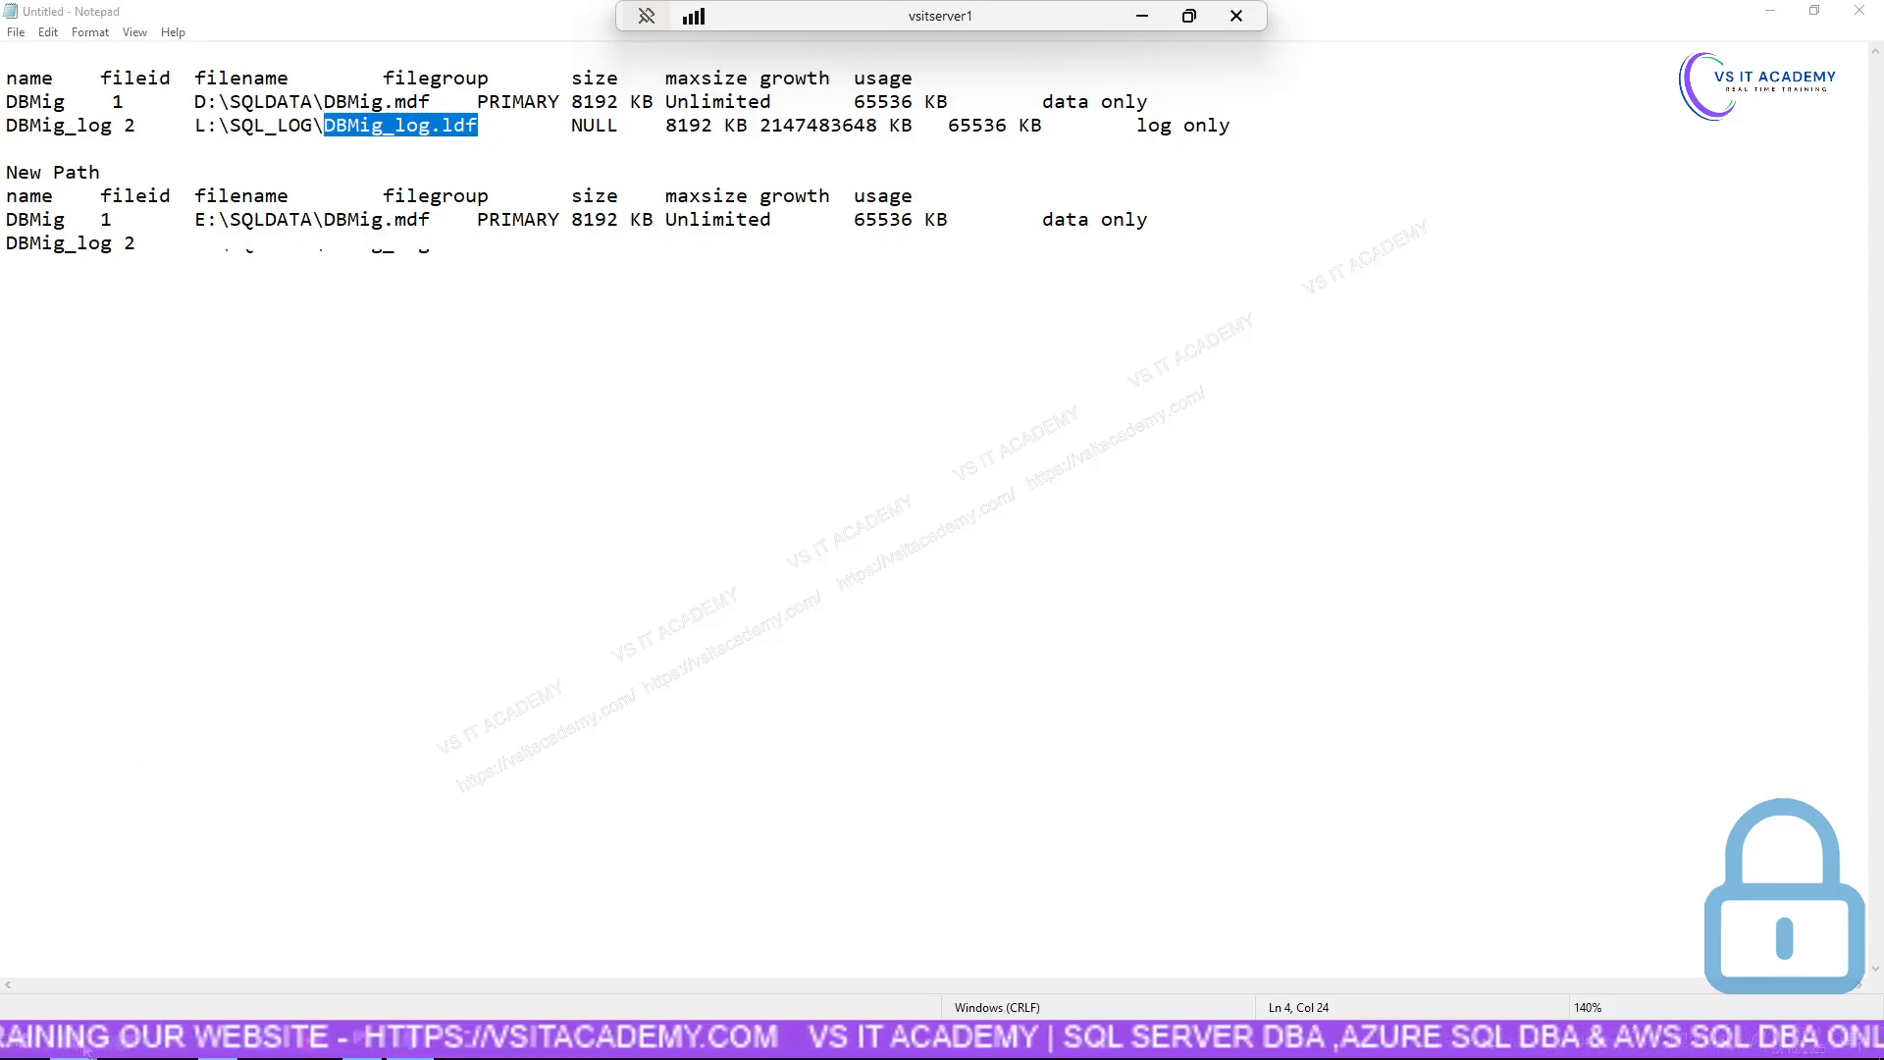
Switch to File Explorer at L:\SQL_LOG and examine the rename and other file actions available for the old DBMig_log file.
mouse_move(98, 1051)
left_click(232, 976)
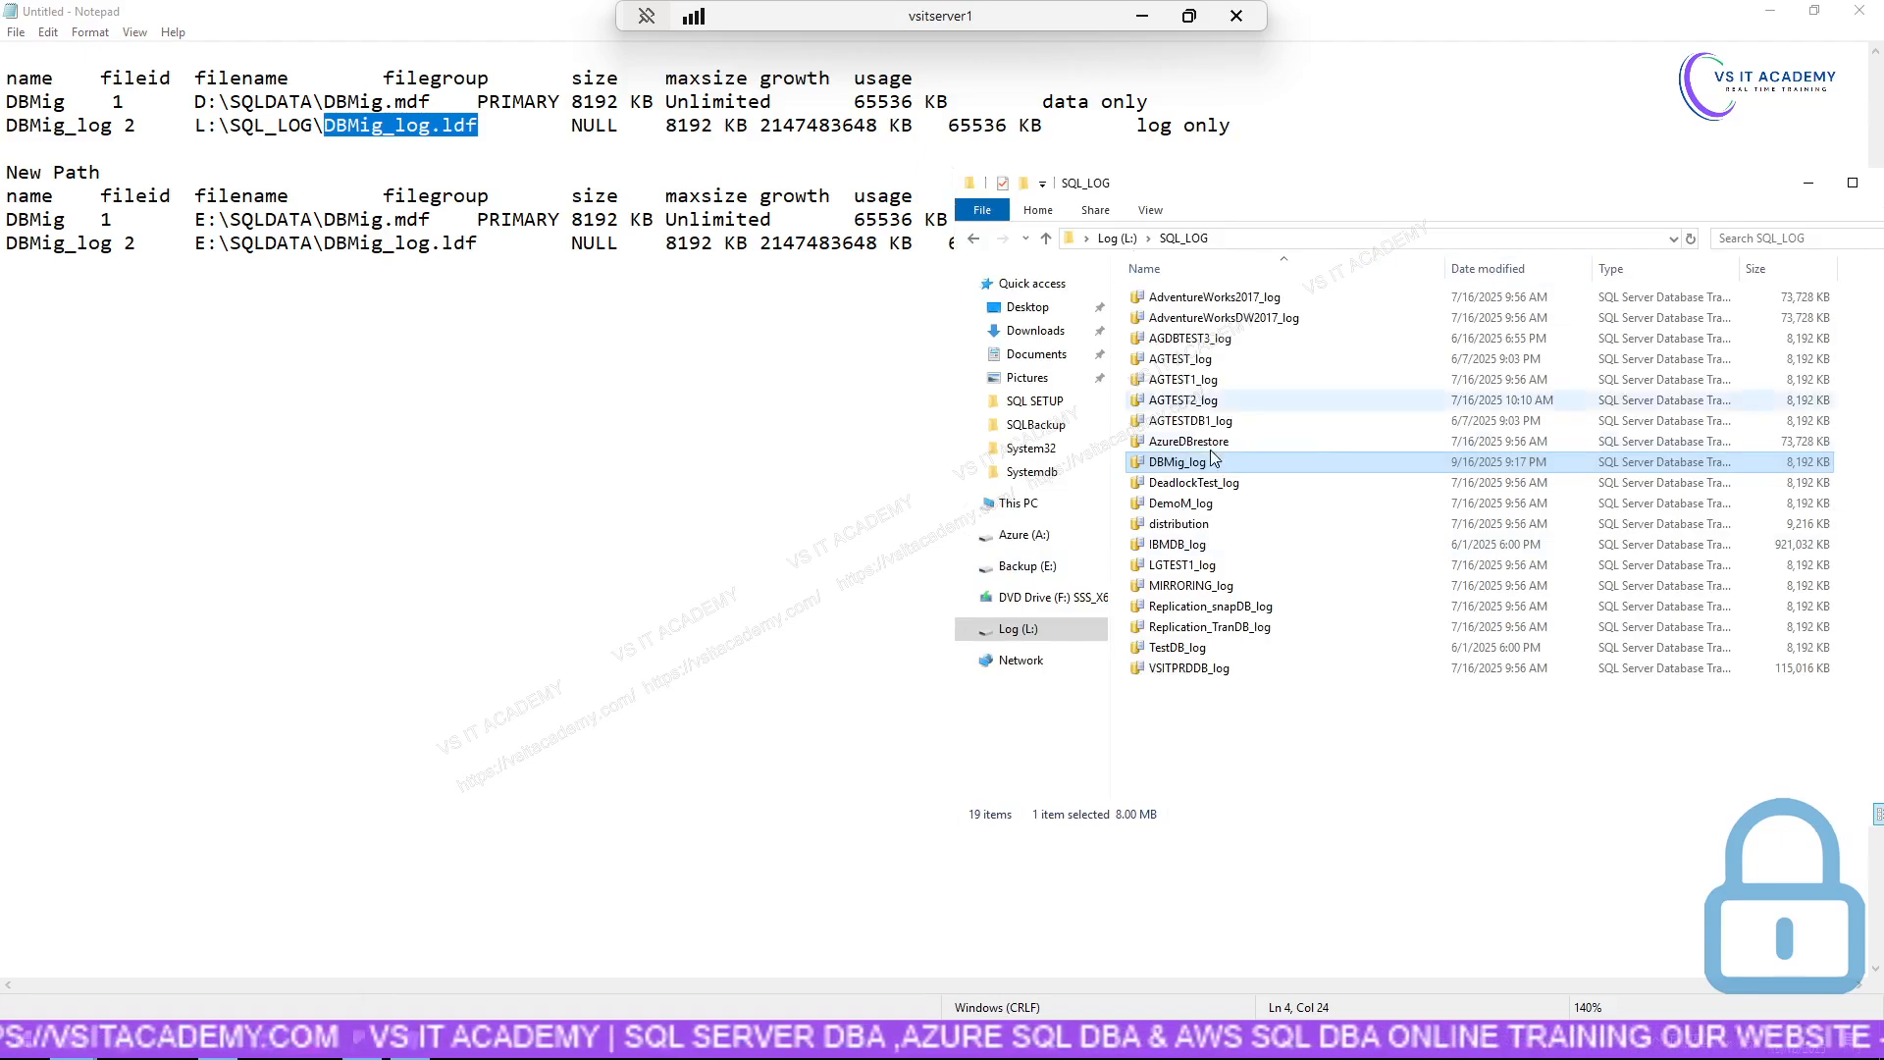
key("F2")
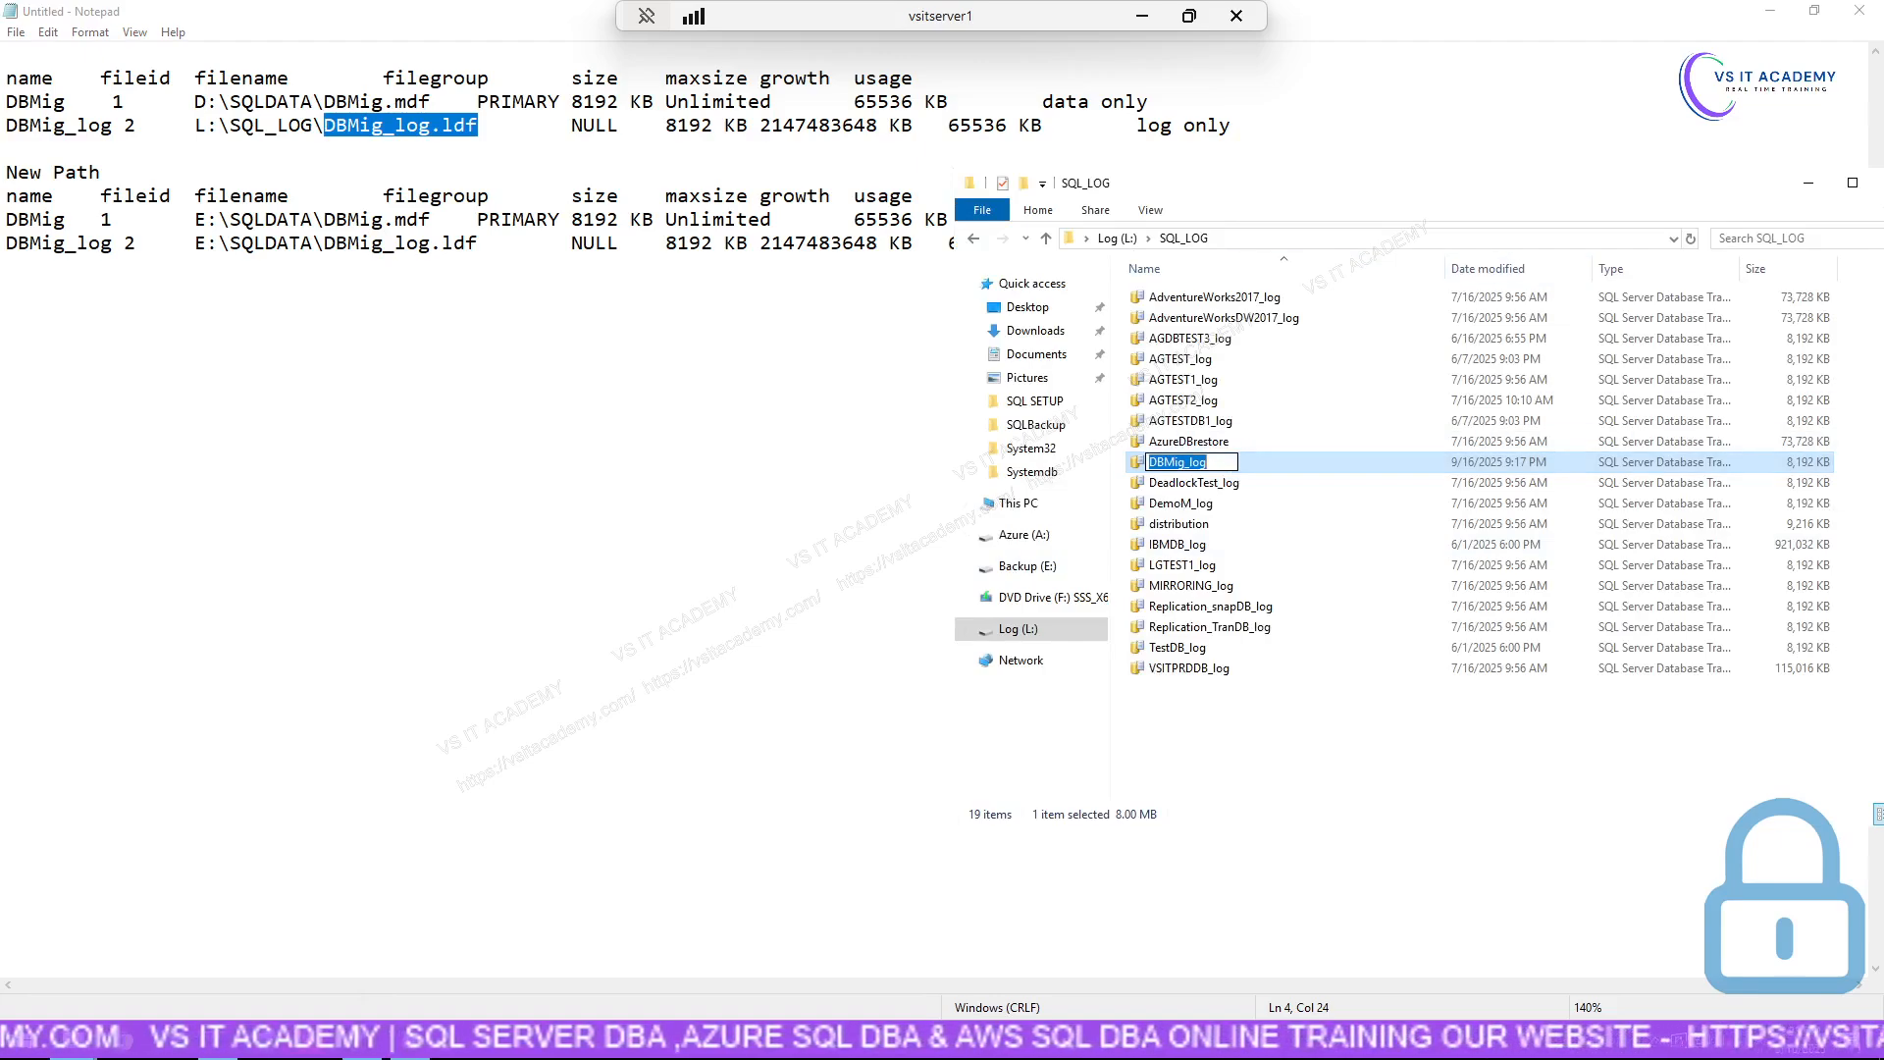
right_click(1321, 454)
left_click(1278, 469)
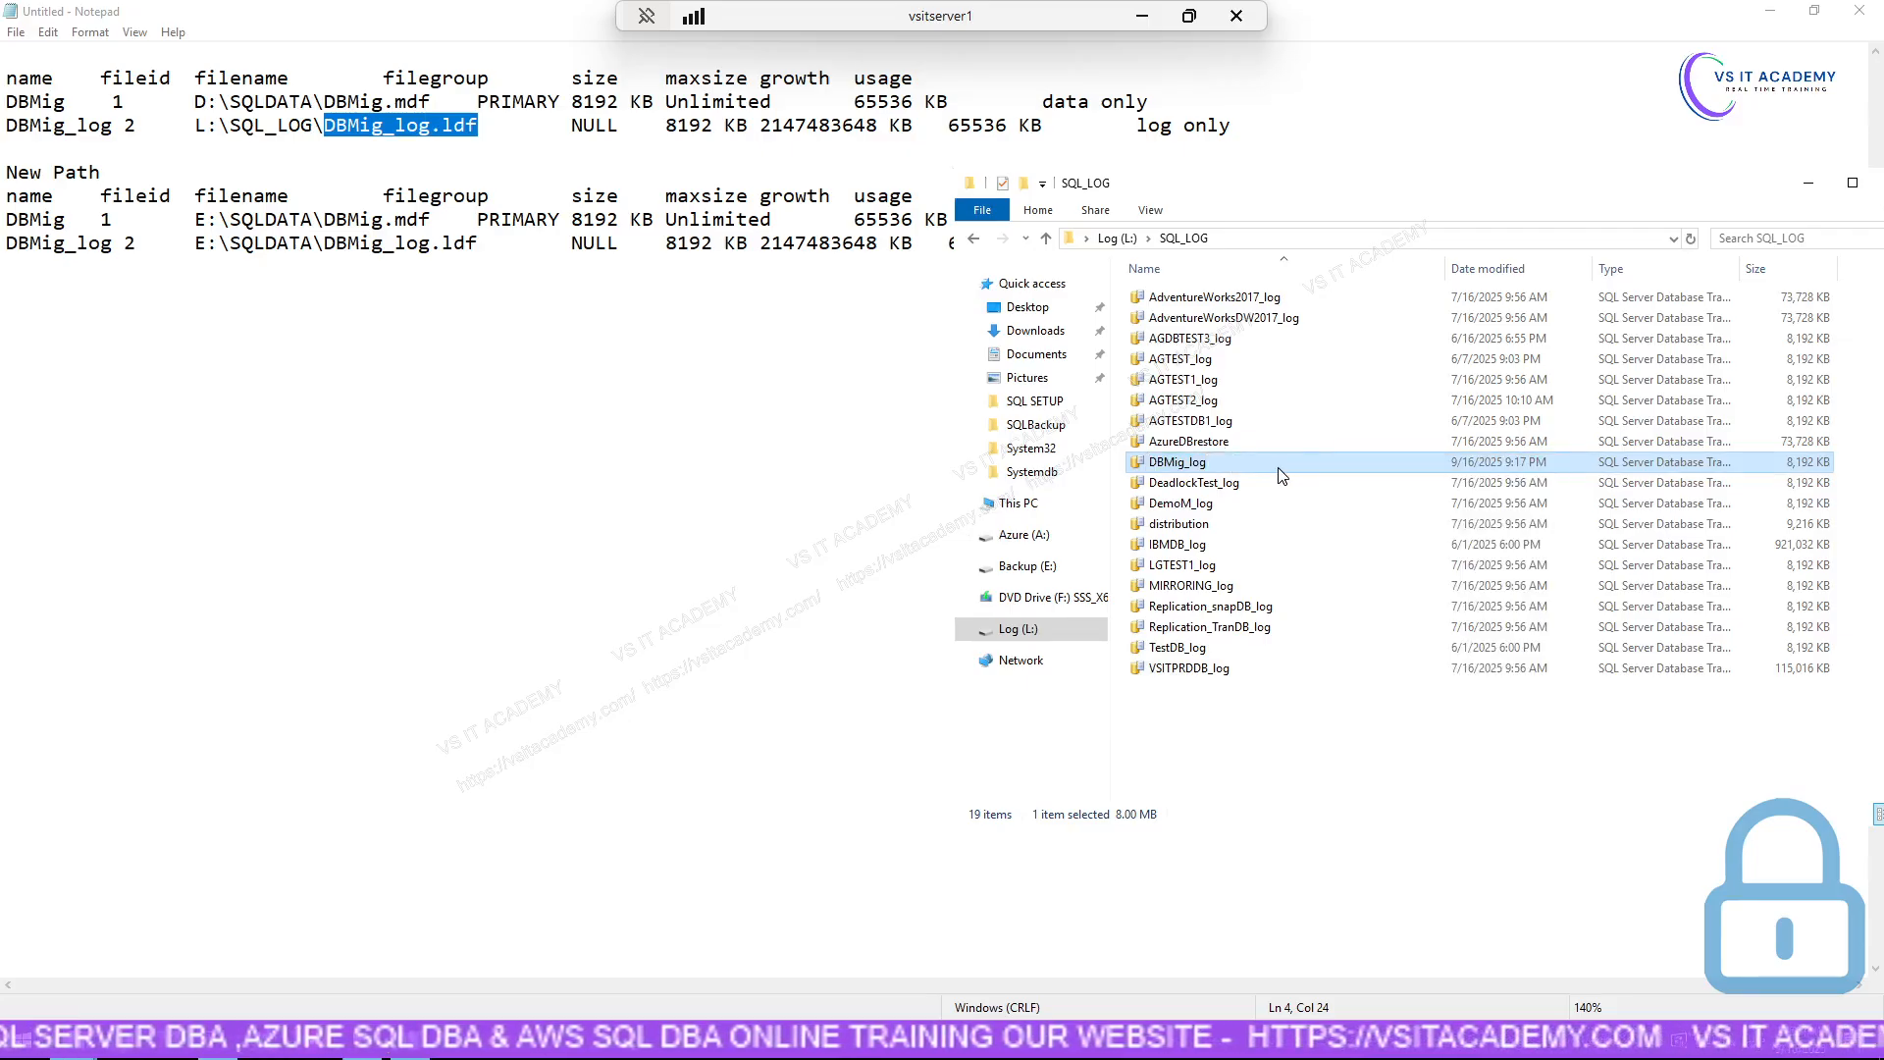
left_click(1278, 468)
right_click(1281, 475)
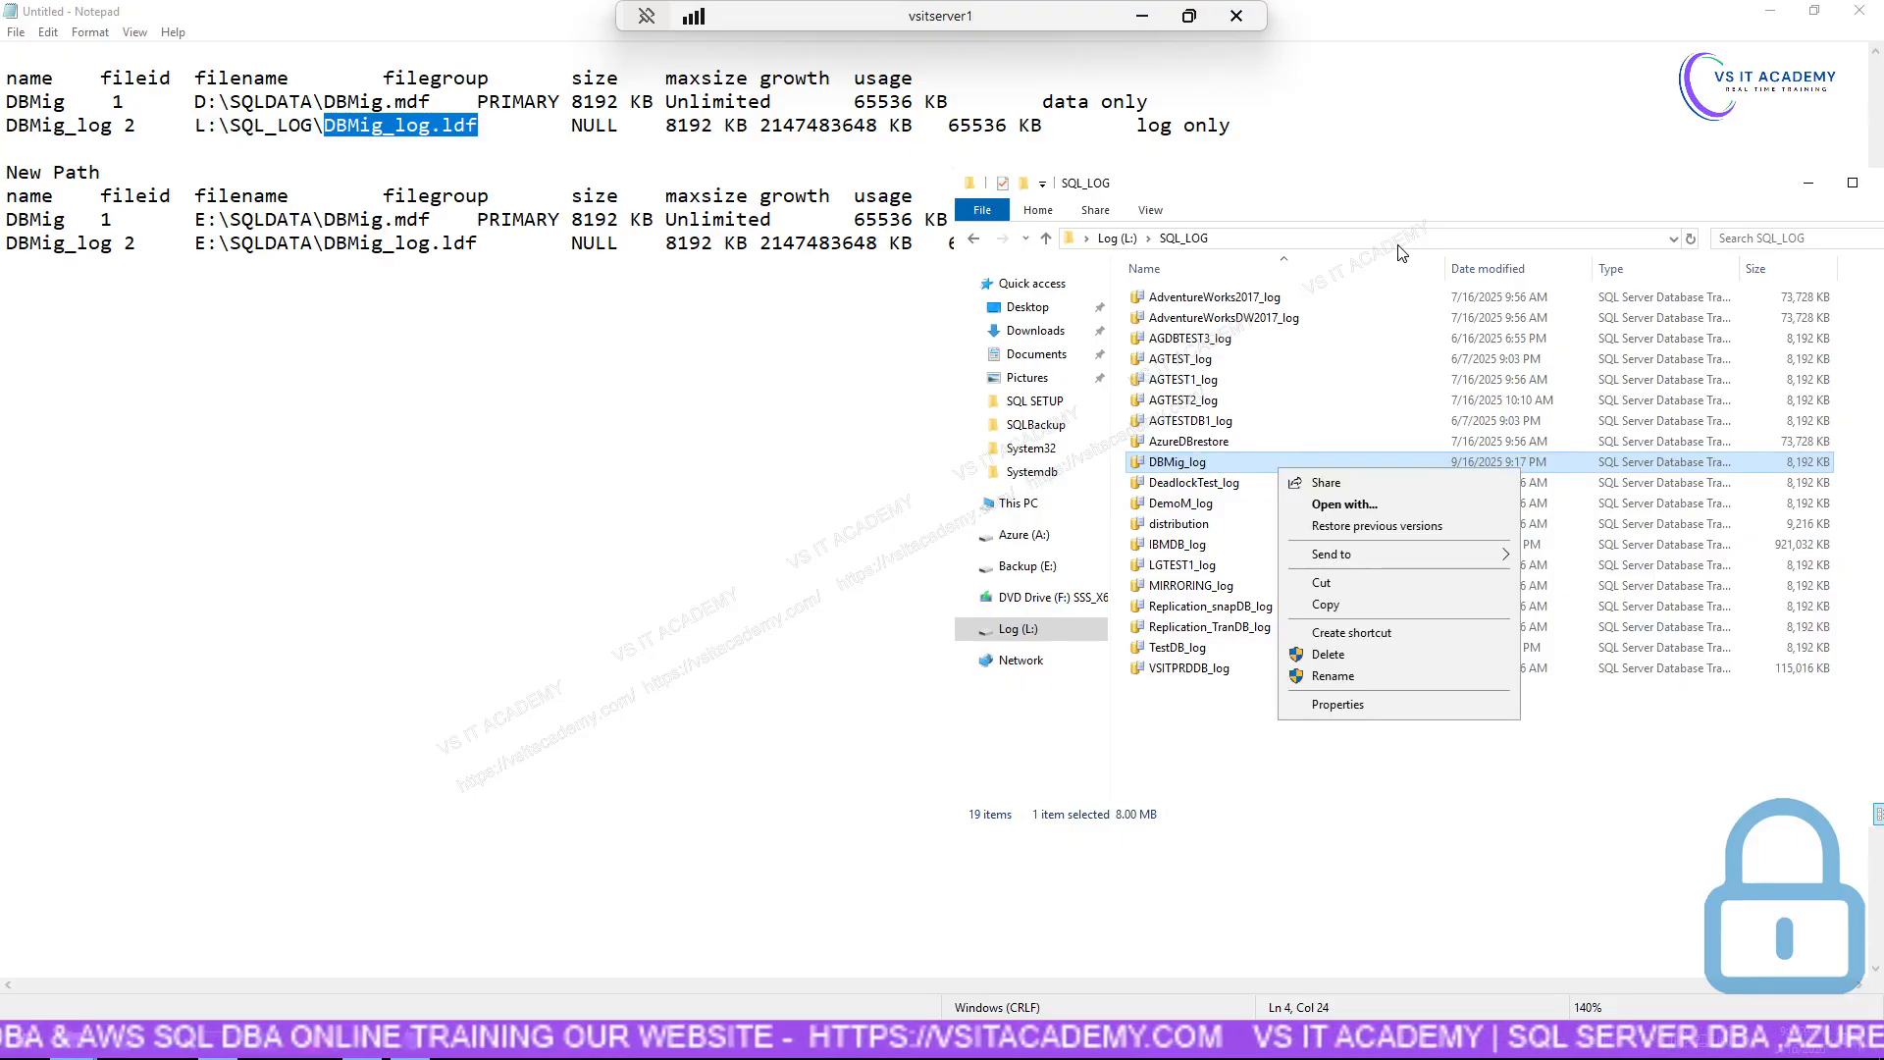
left_click(1431, 185)
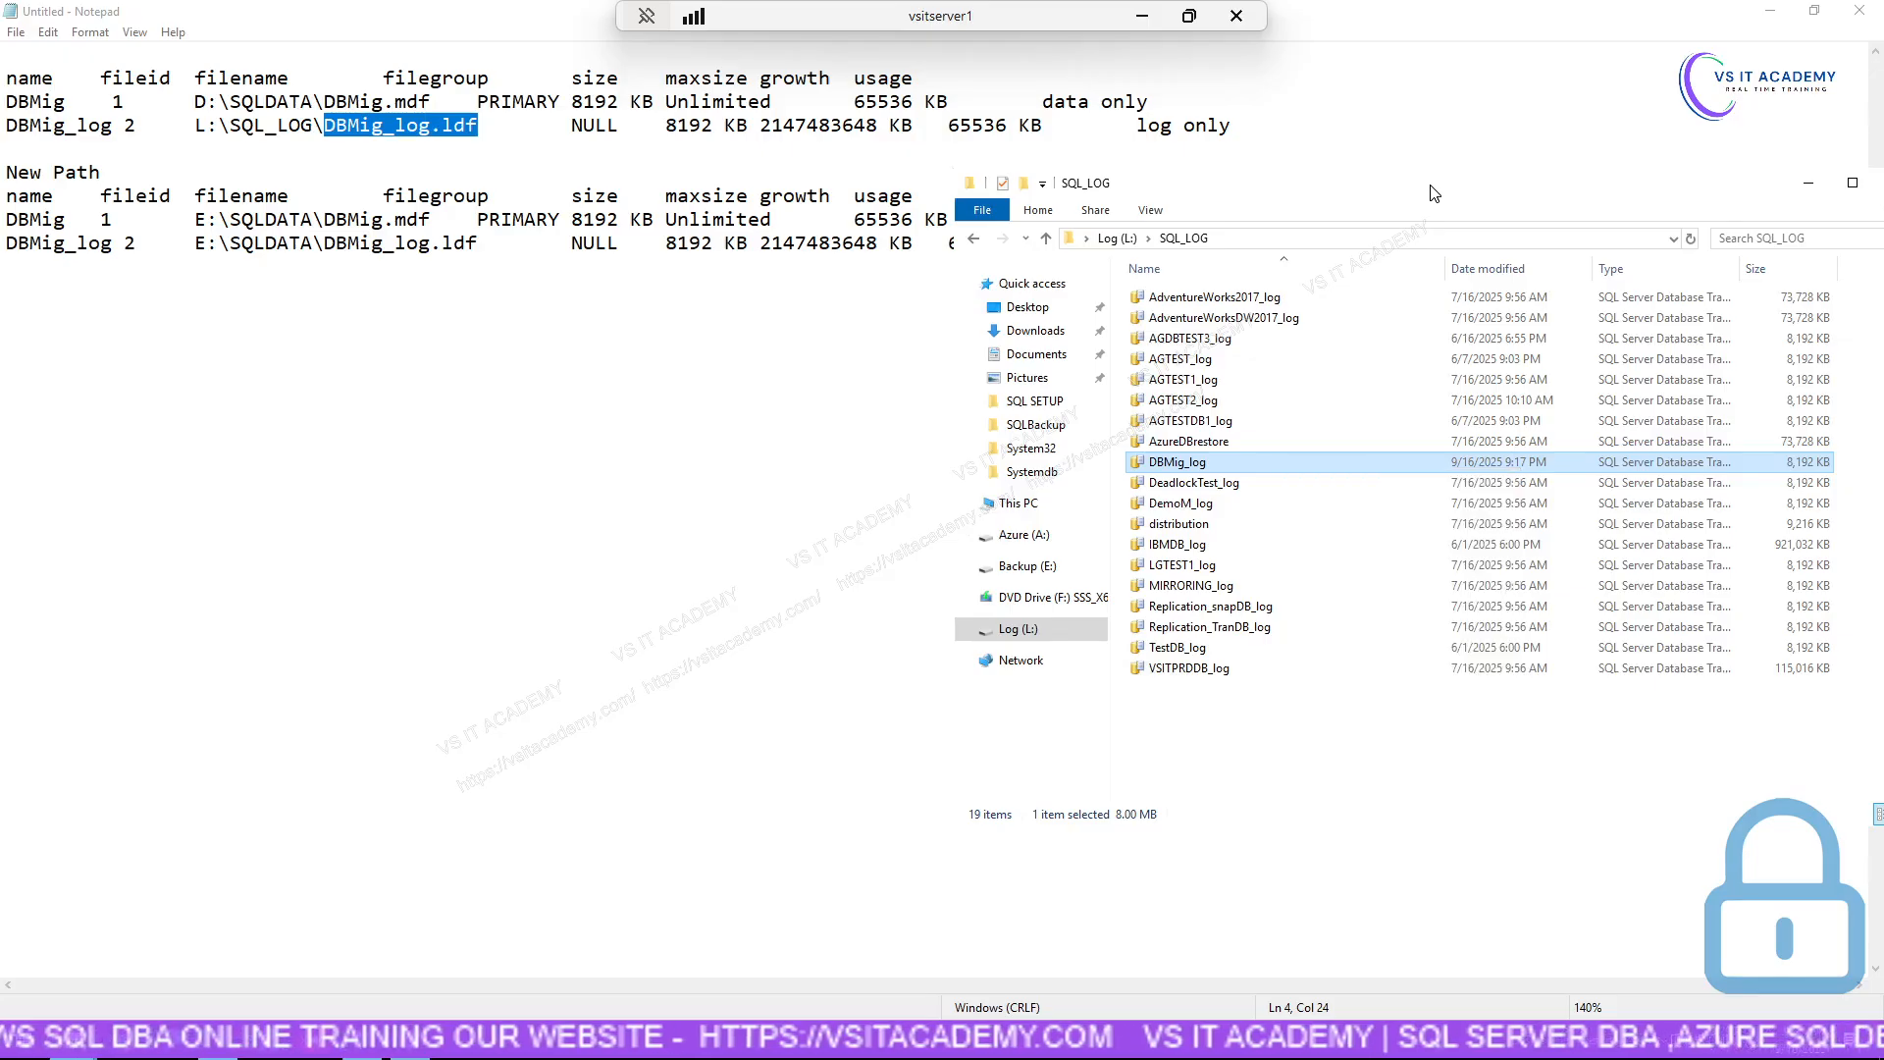
right_click(1275, 473)
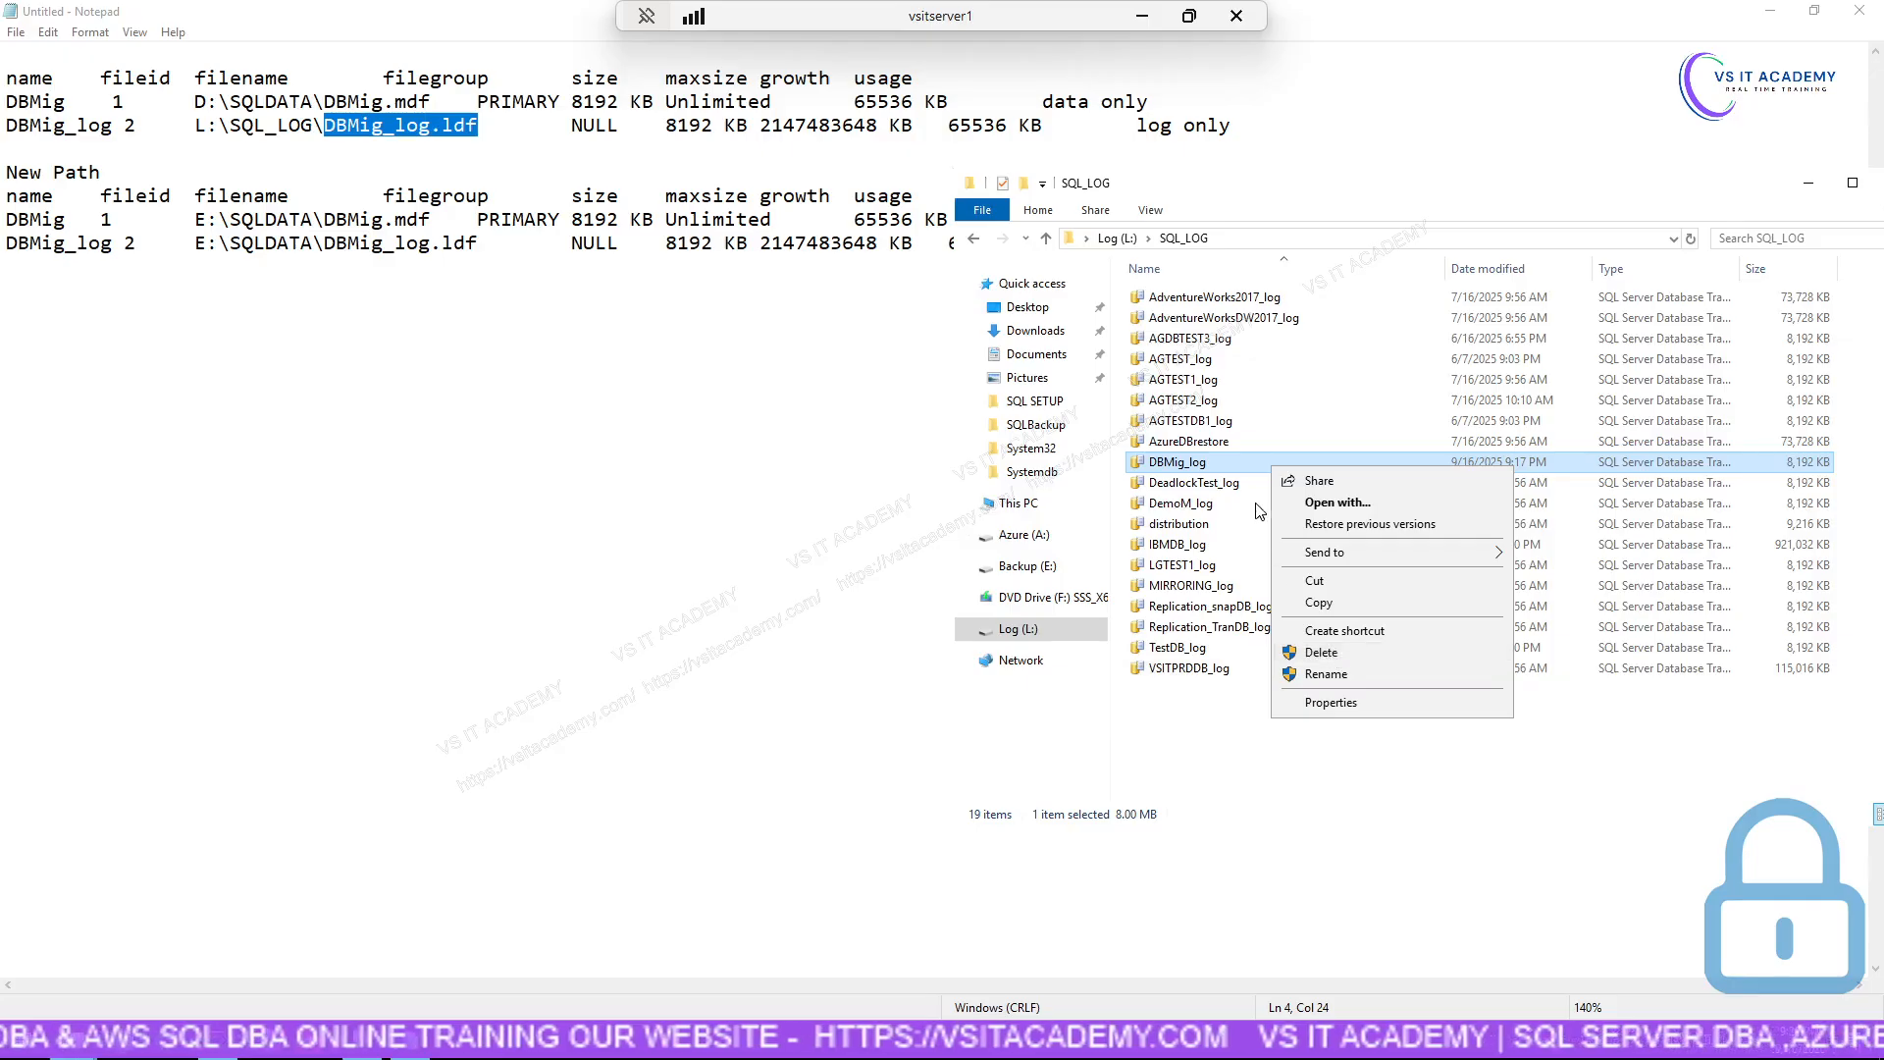
left_click(1234, 470)
key("F2")
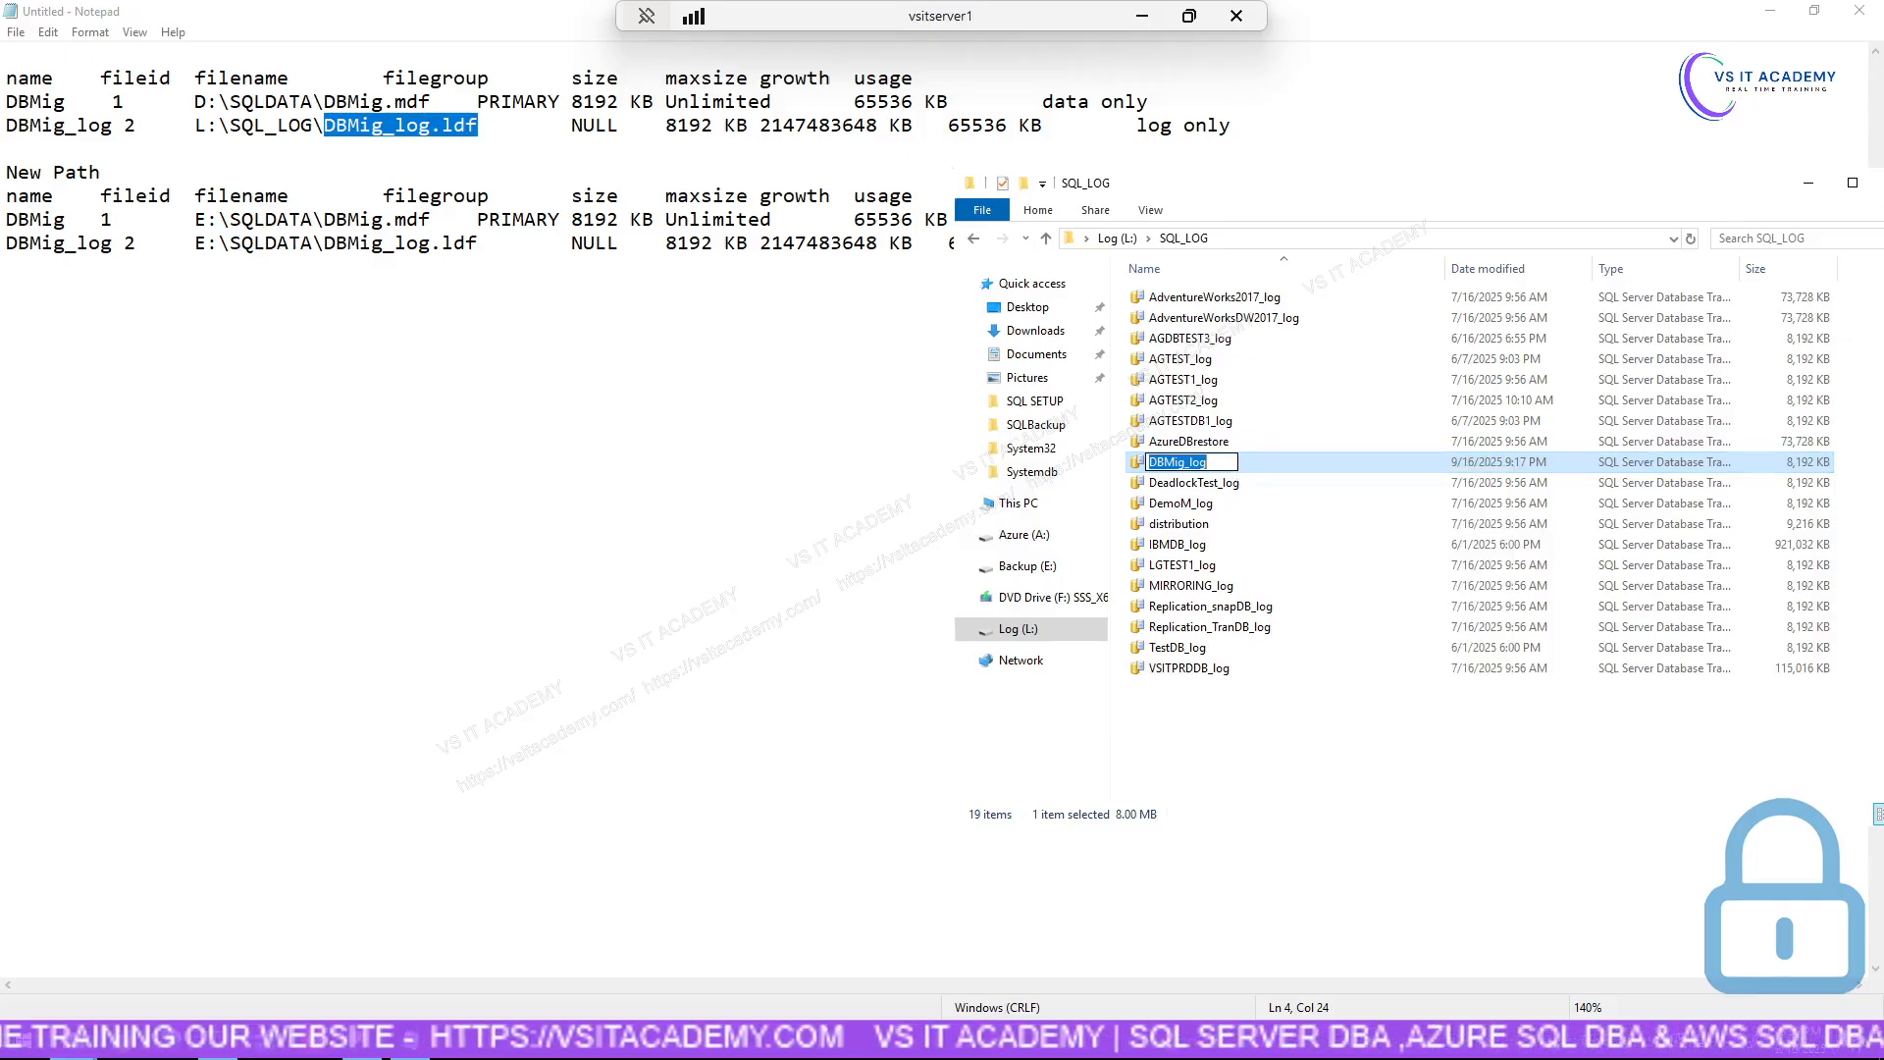
left_click(1272, 473)
Delete the old DBMig_log file from the L:\SQL_LOG folder.
right_click(1272, 473)
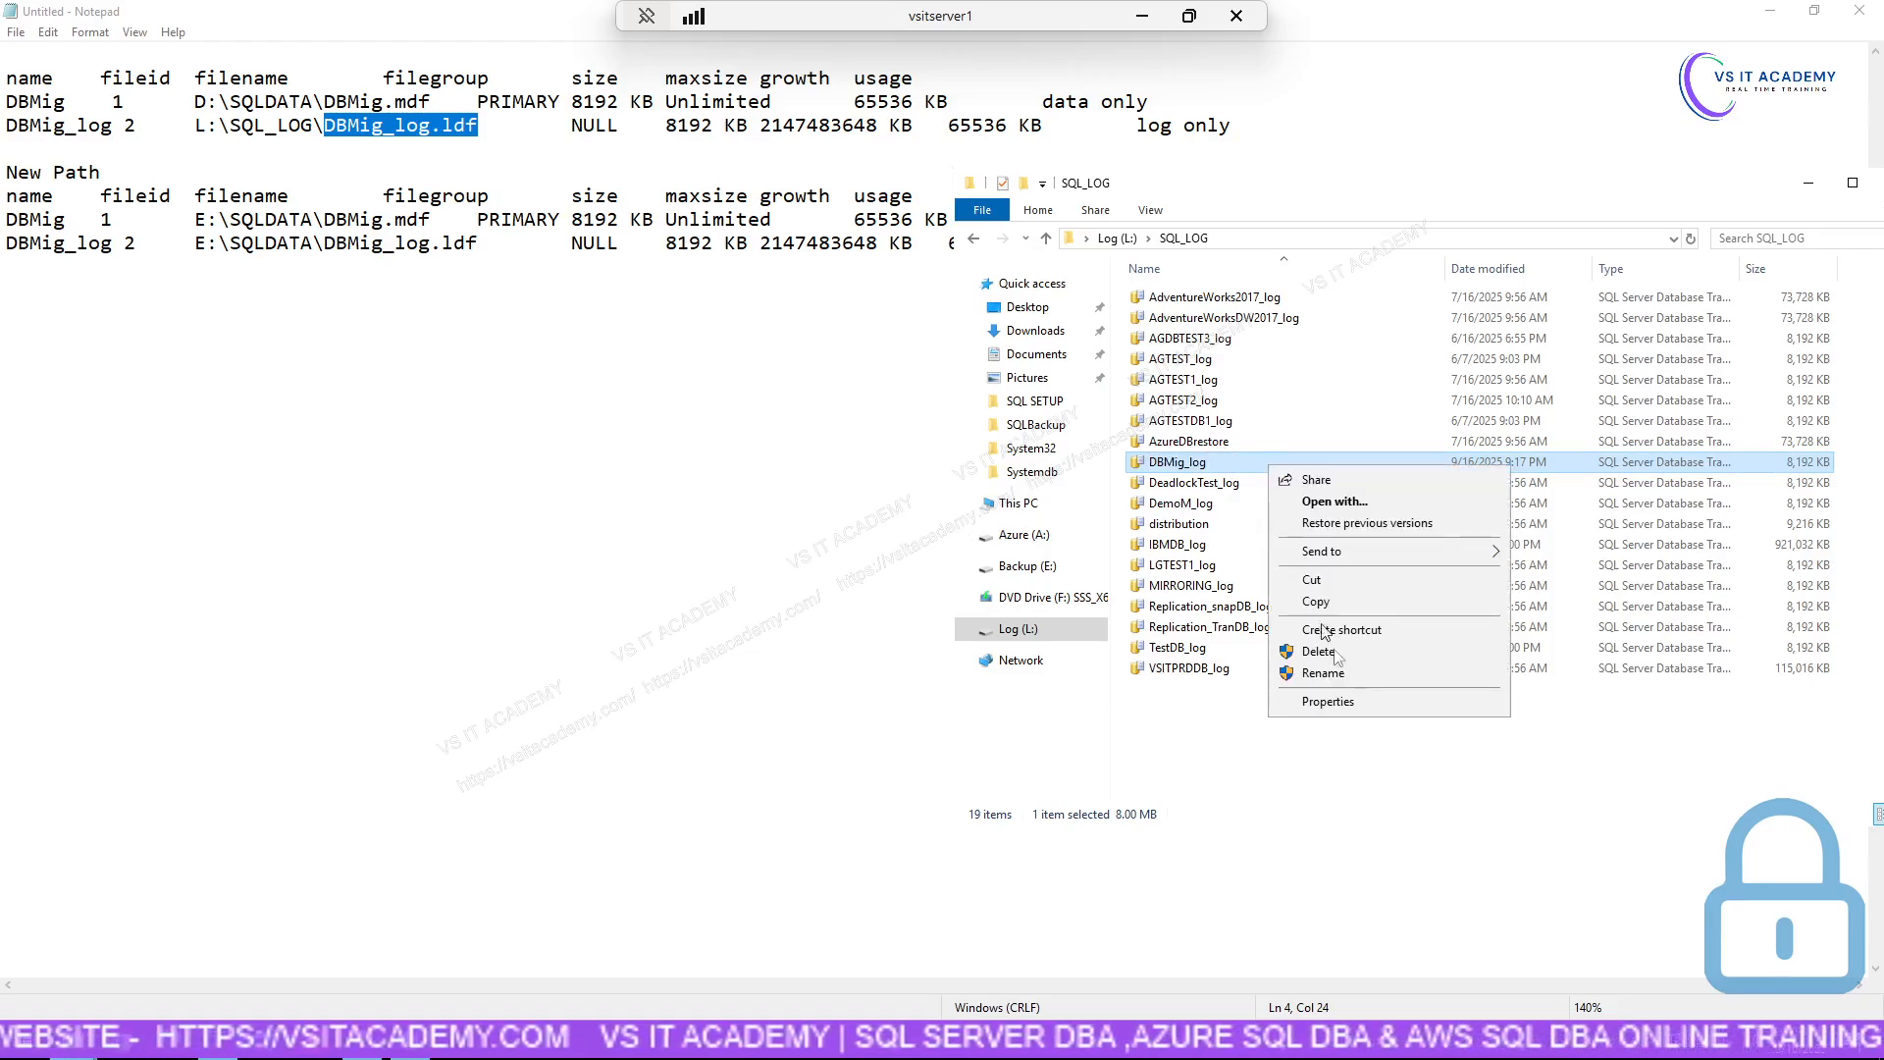
key("Escape")
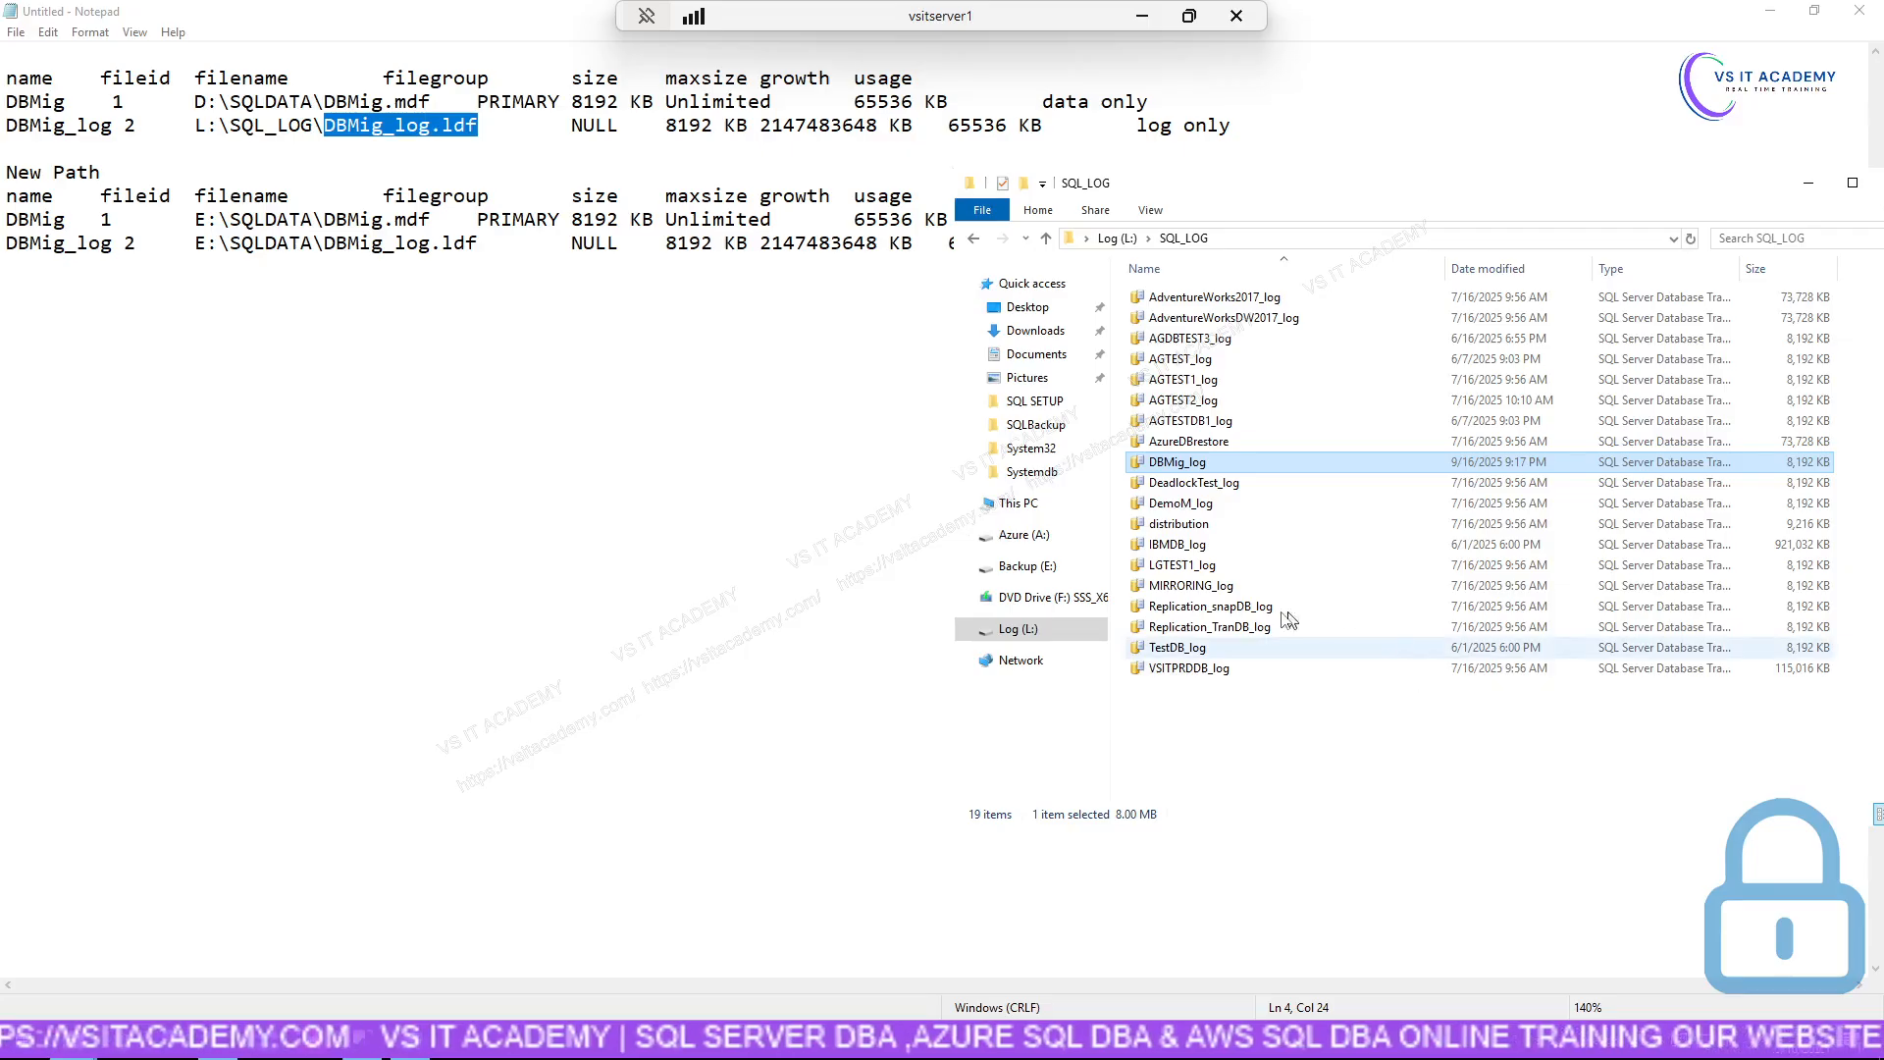
key("Delete")
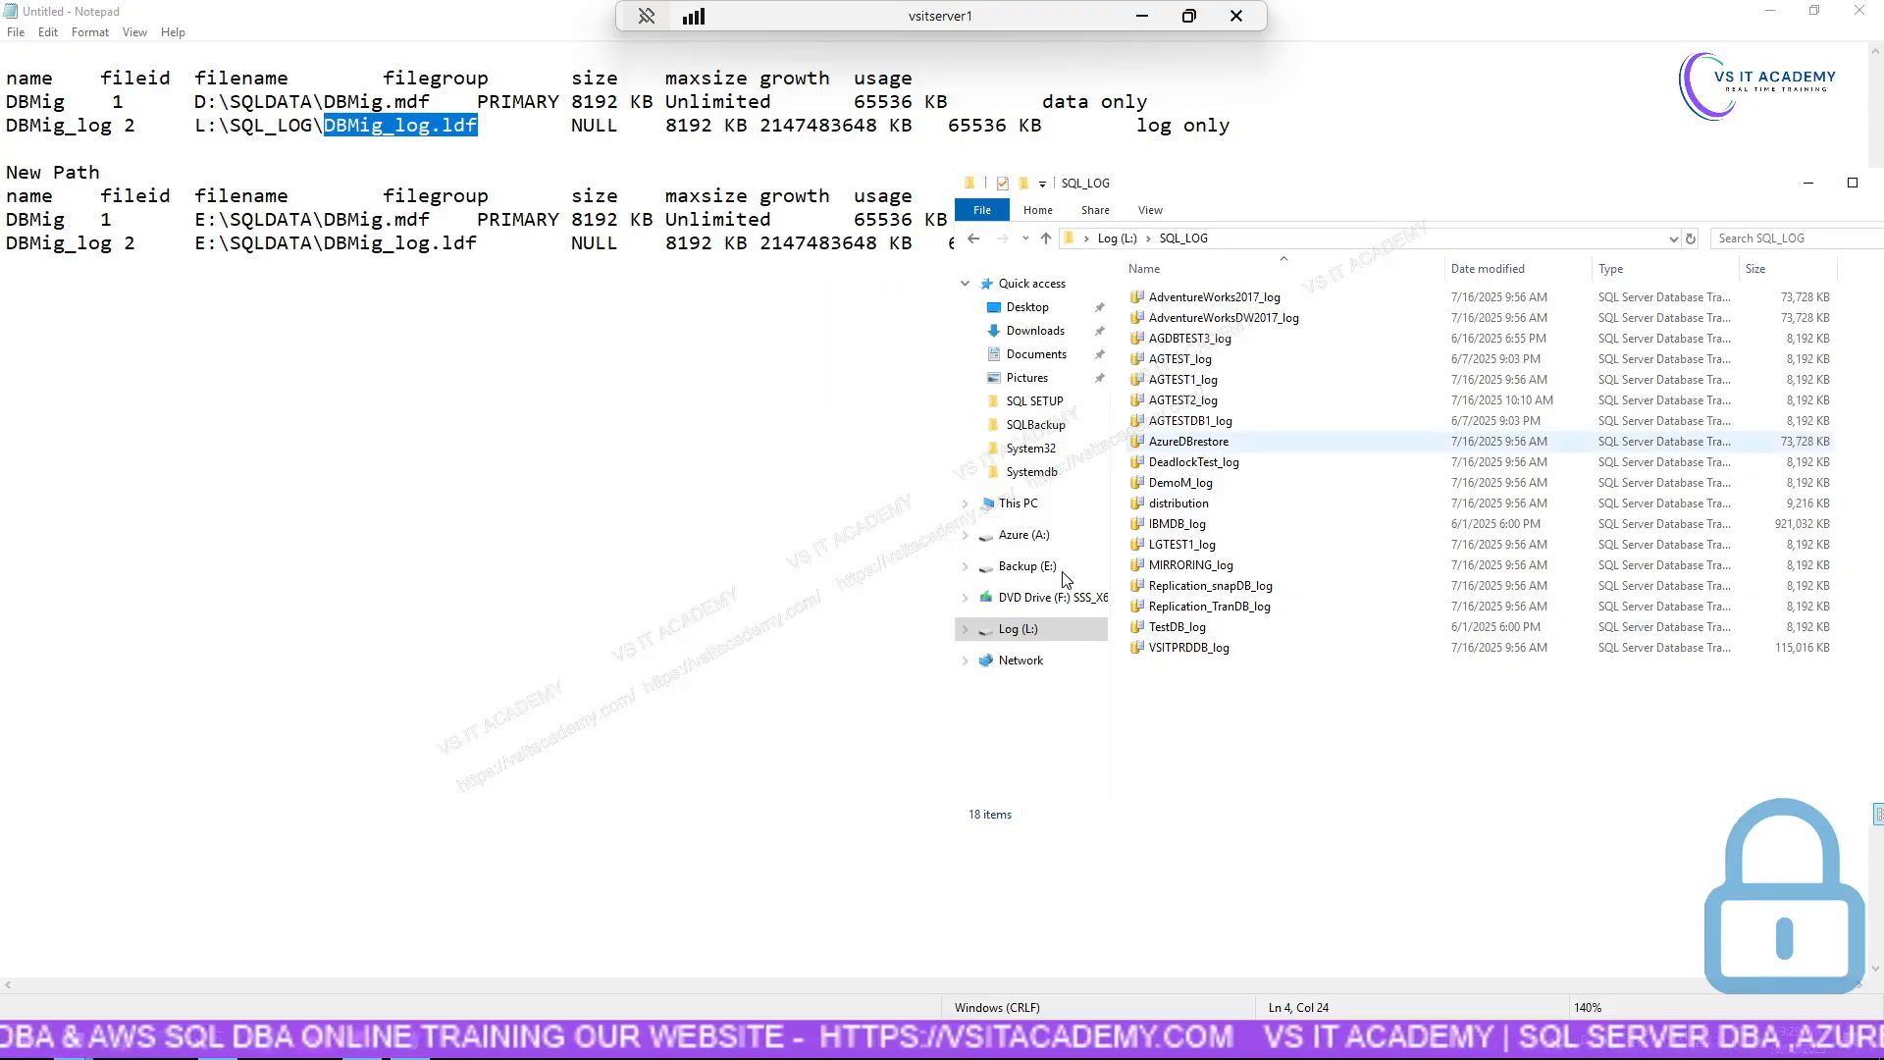
Return to the Notepad notes and check the old-path location and name of the DBMig.mdf data file.
left_click(426, 1047)
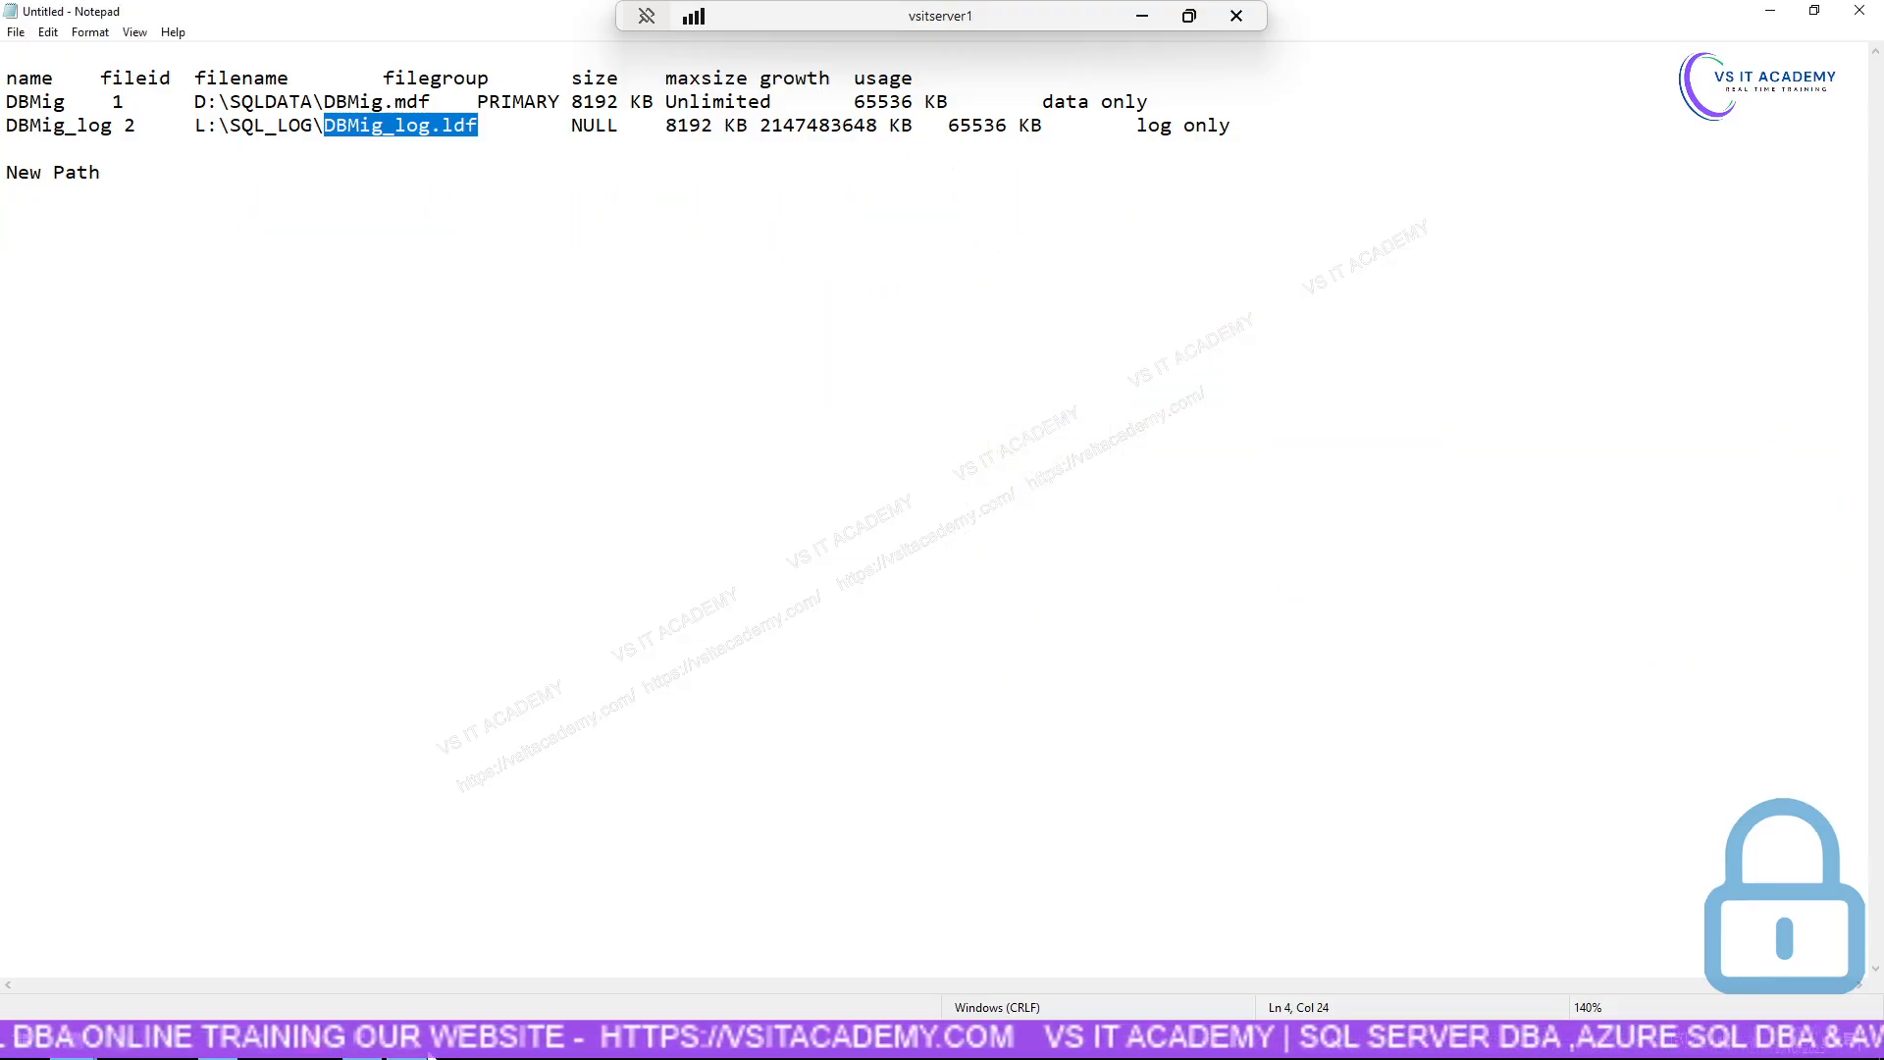
left_click(348, 125)
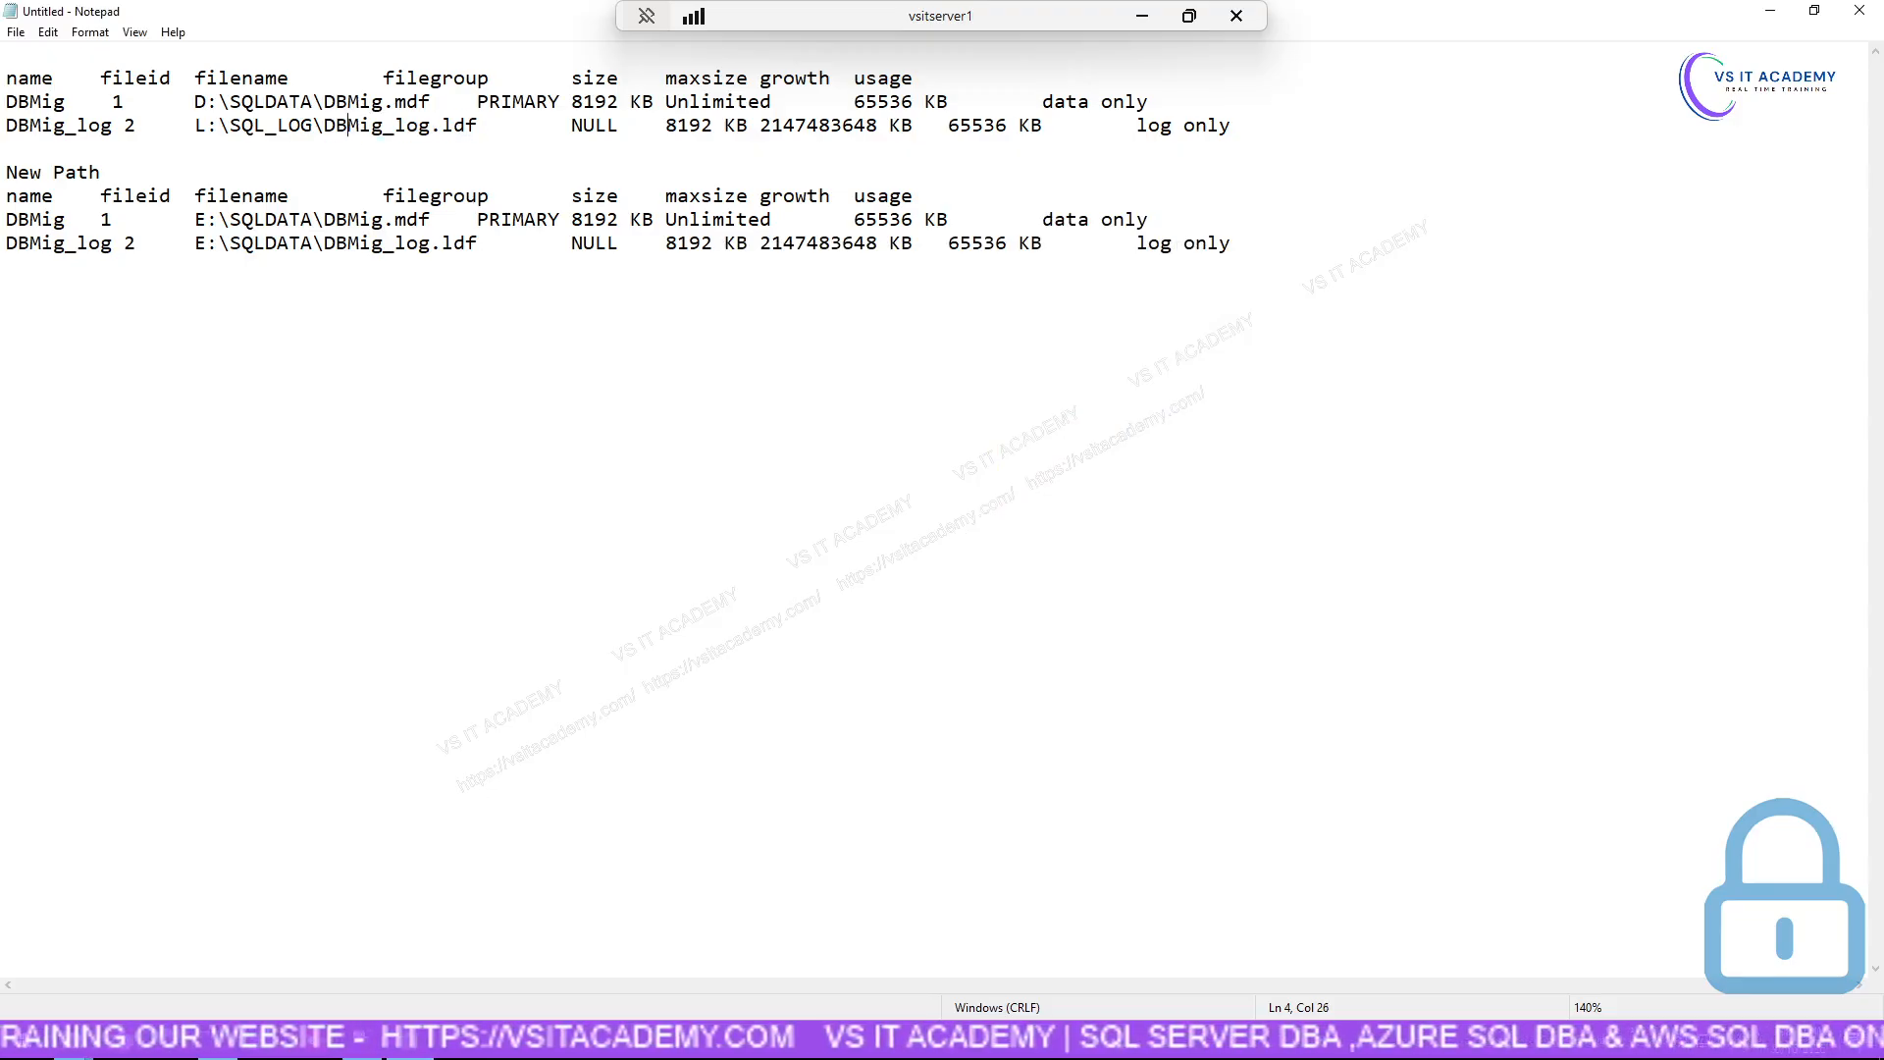
left_click_drag(430, 102, 325, 102)
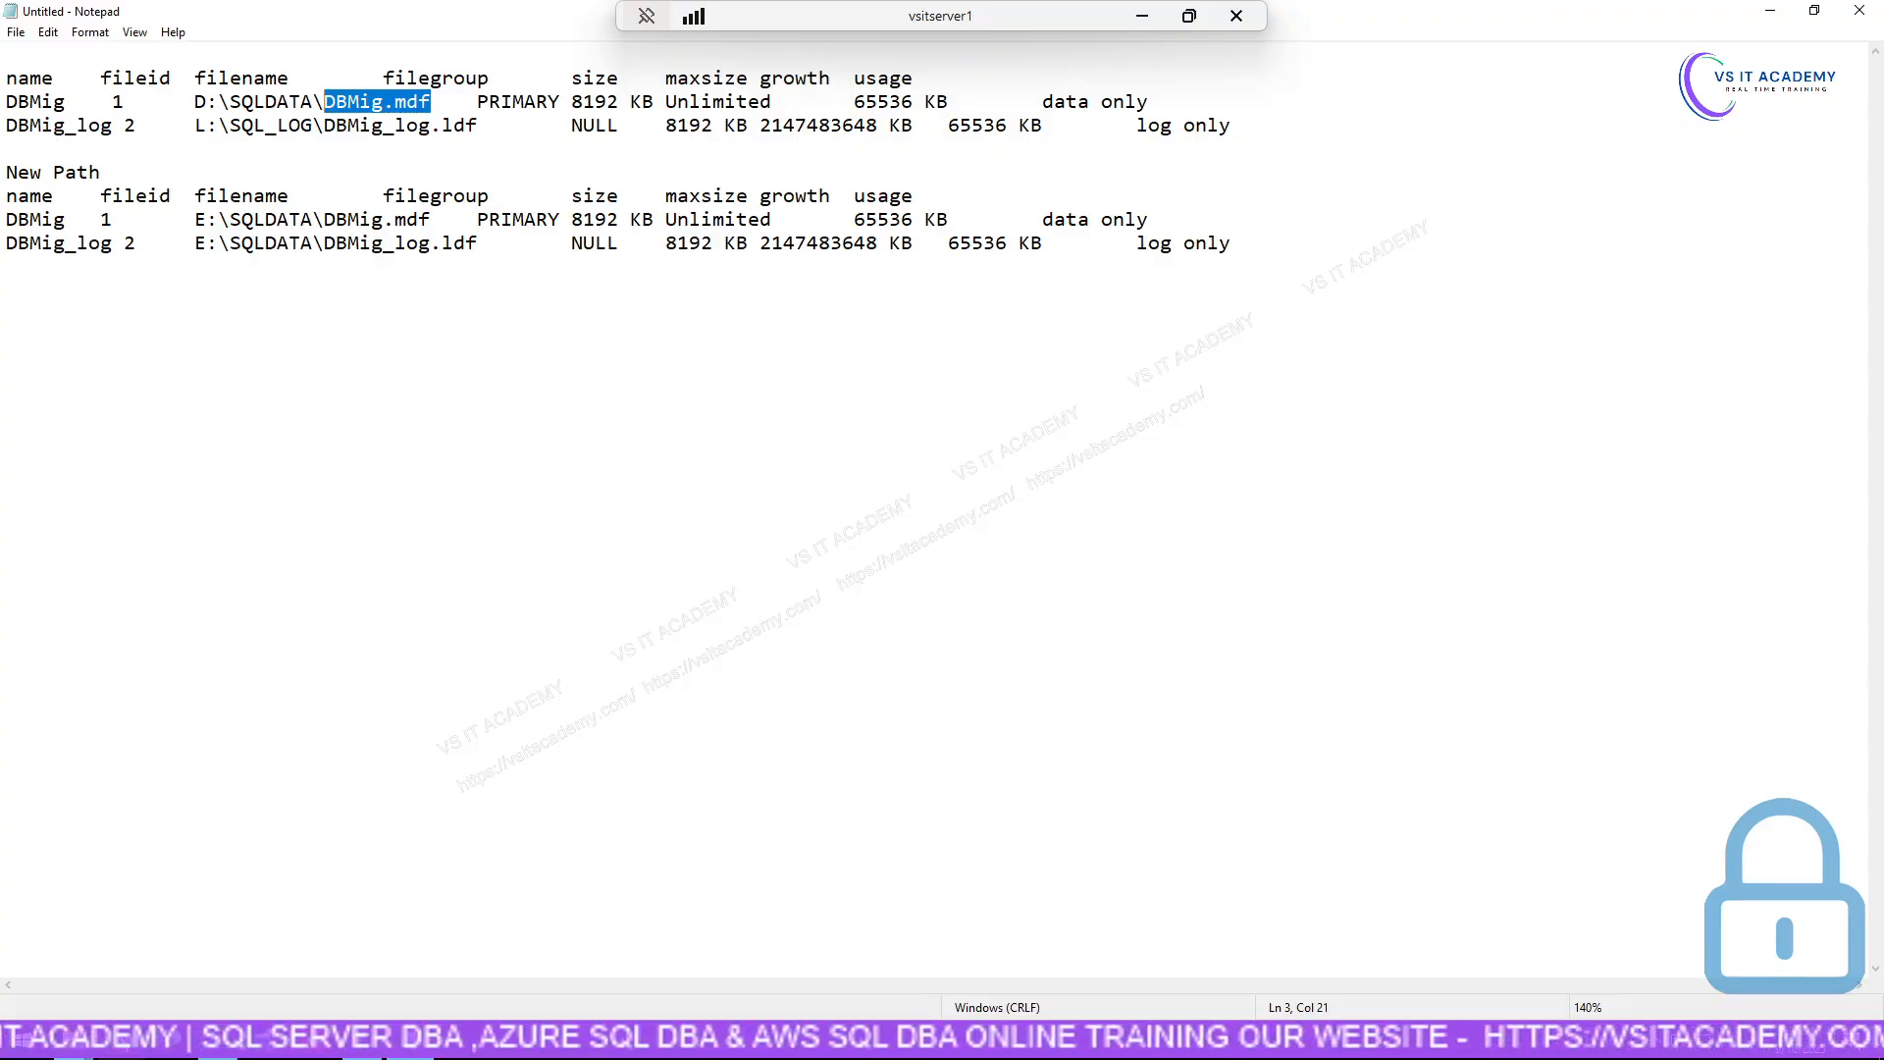
Switch to File Explorer and open the SQLDATA folder on the Data (D:) drive, where the old DBMig data file is stored.
mouse_move(216, 1055)
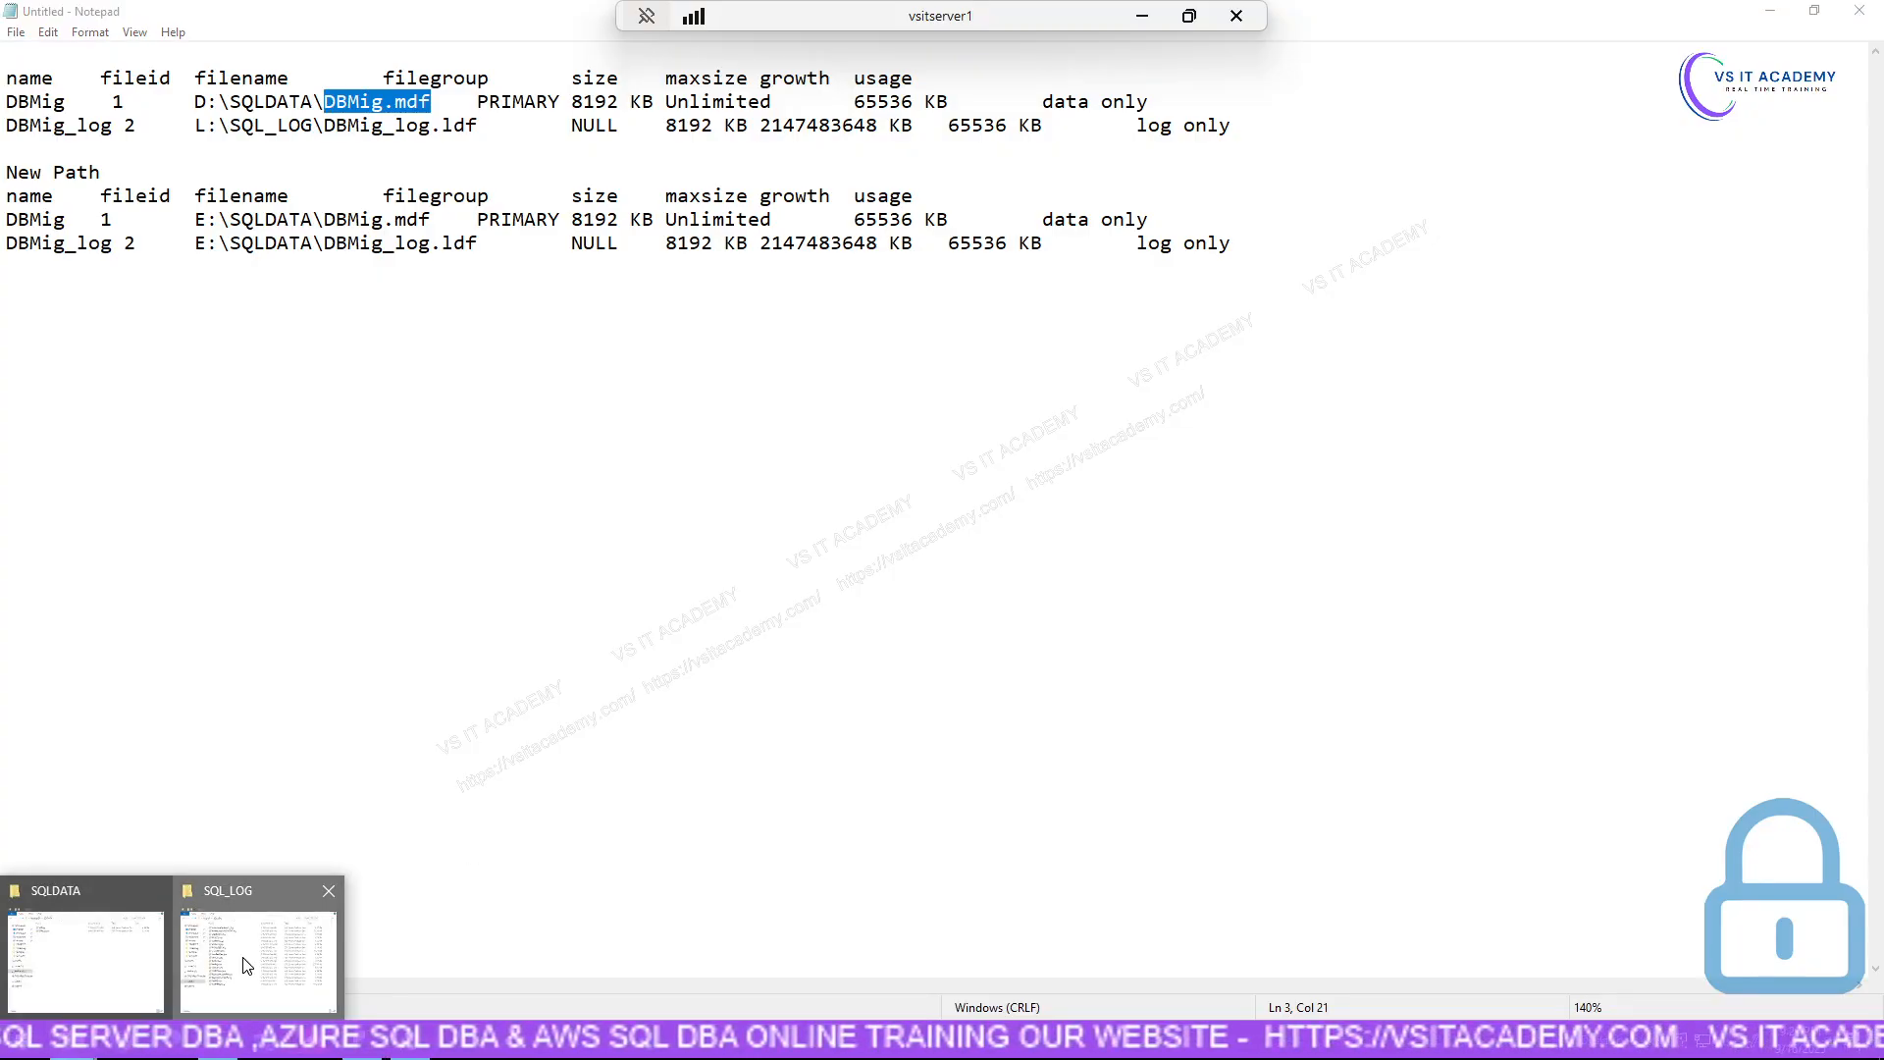
left_click(259, 908)
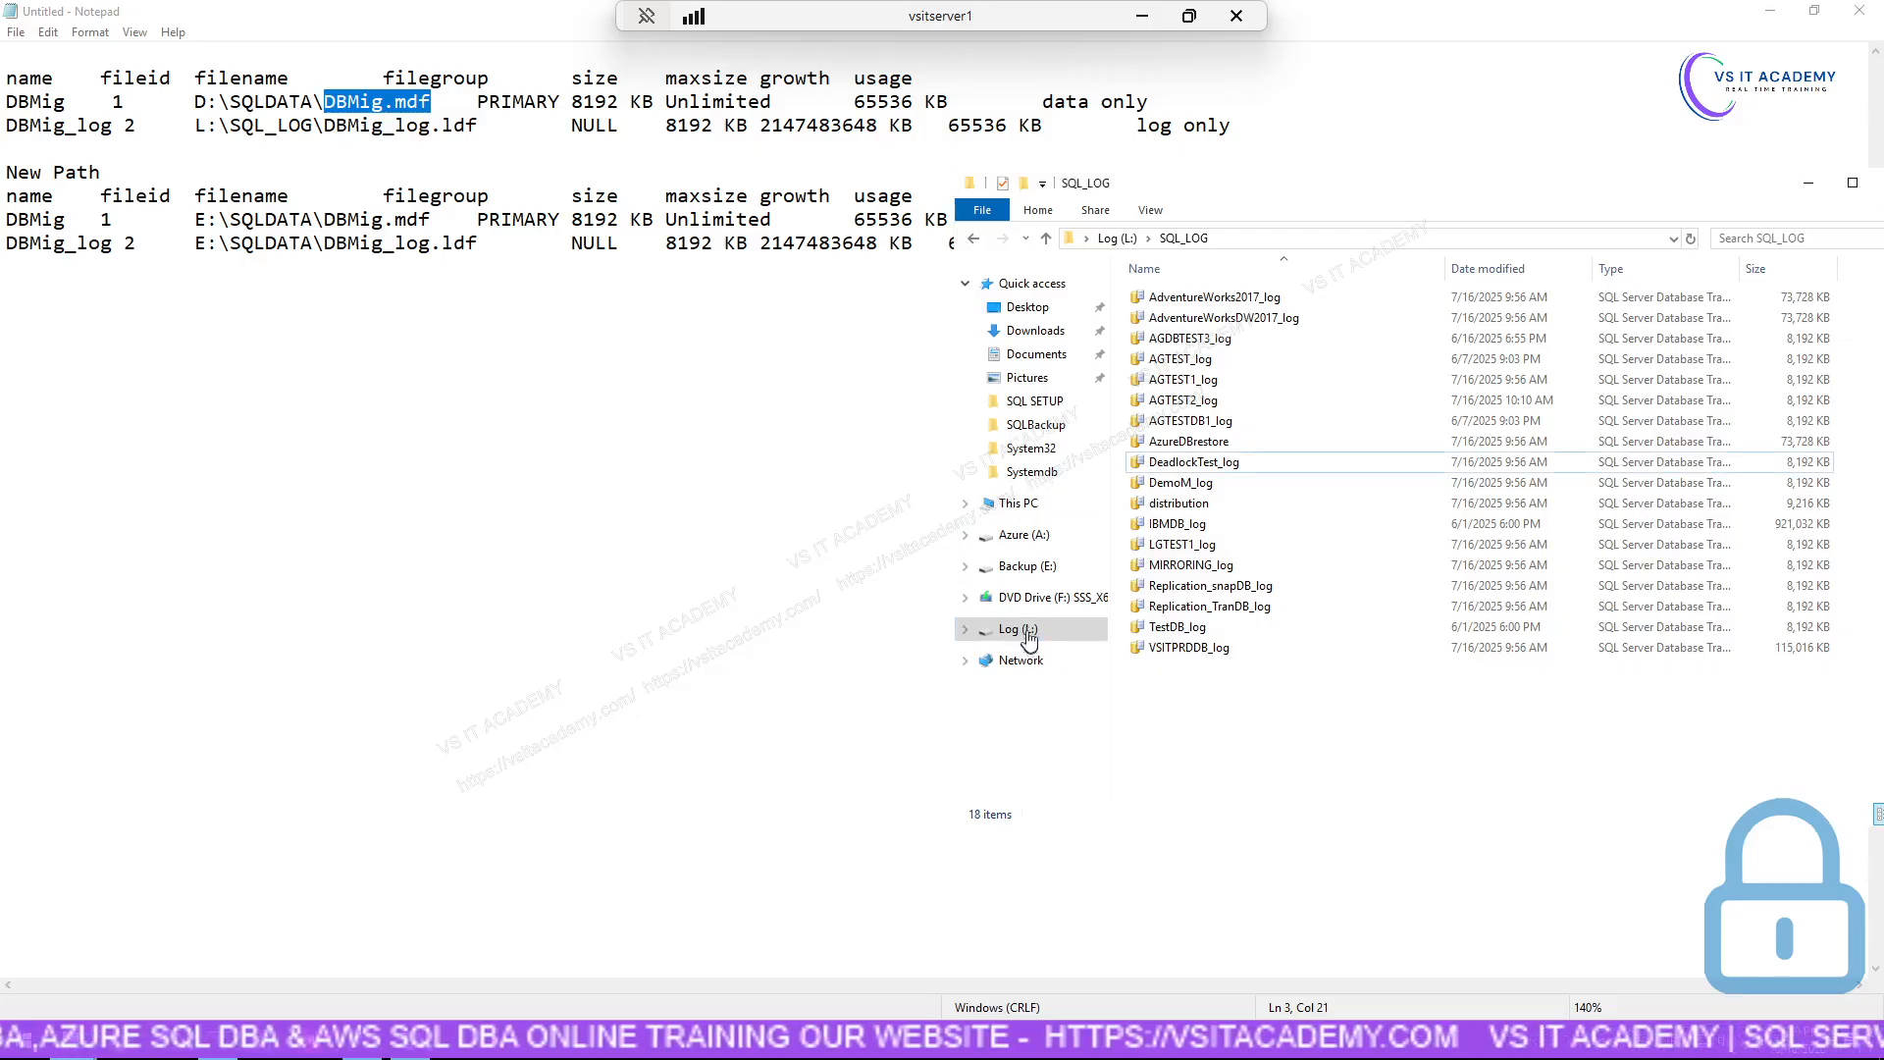
left_click(1035, 505)
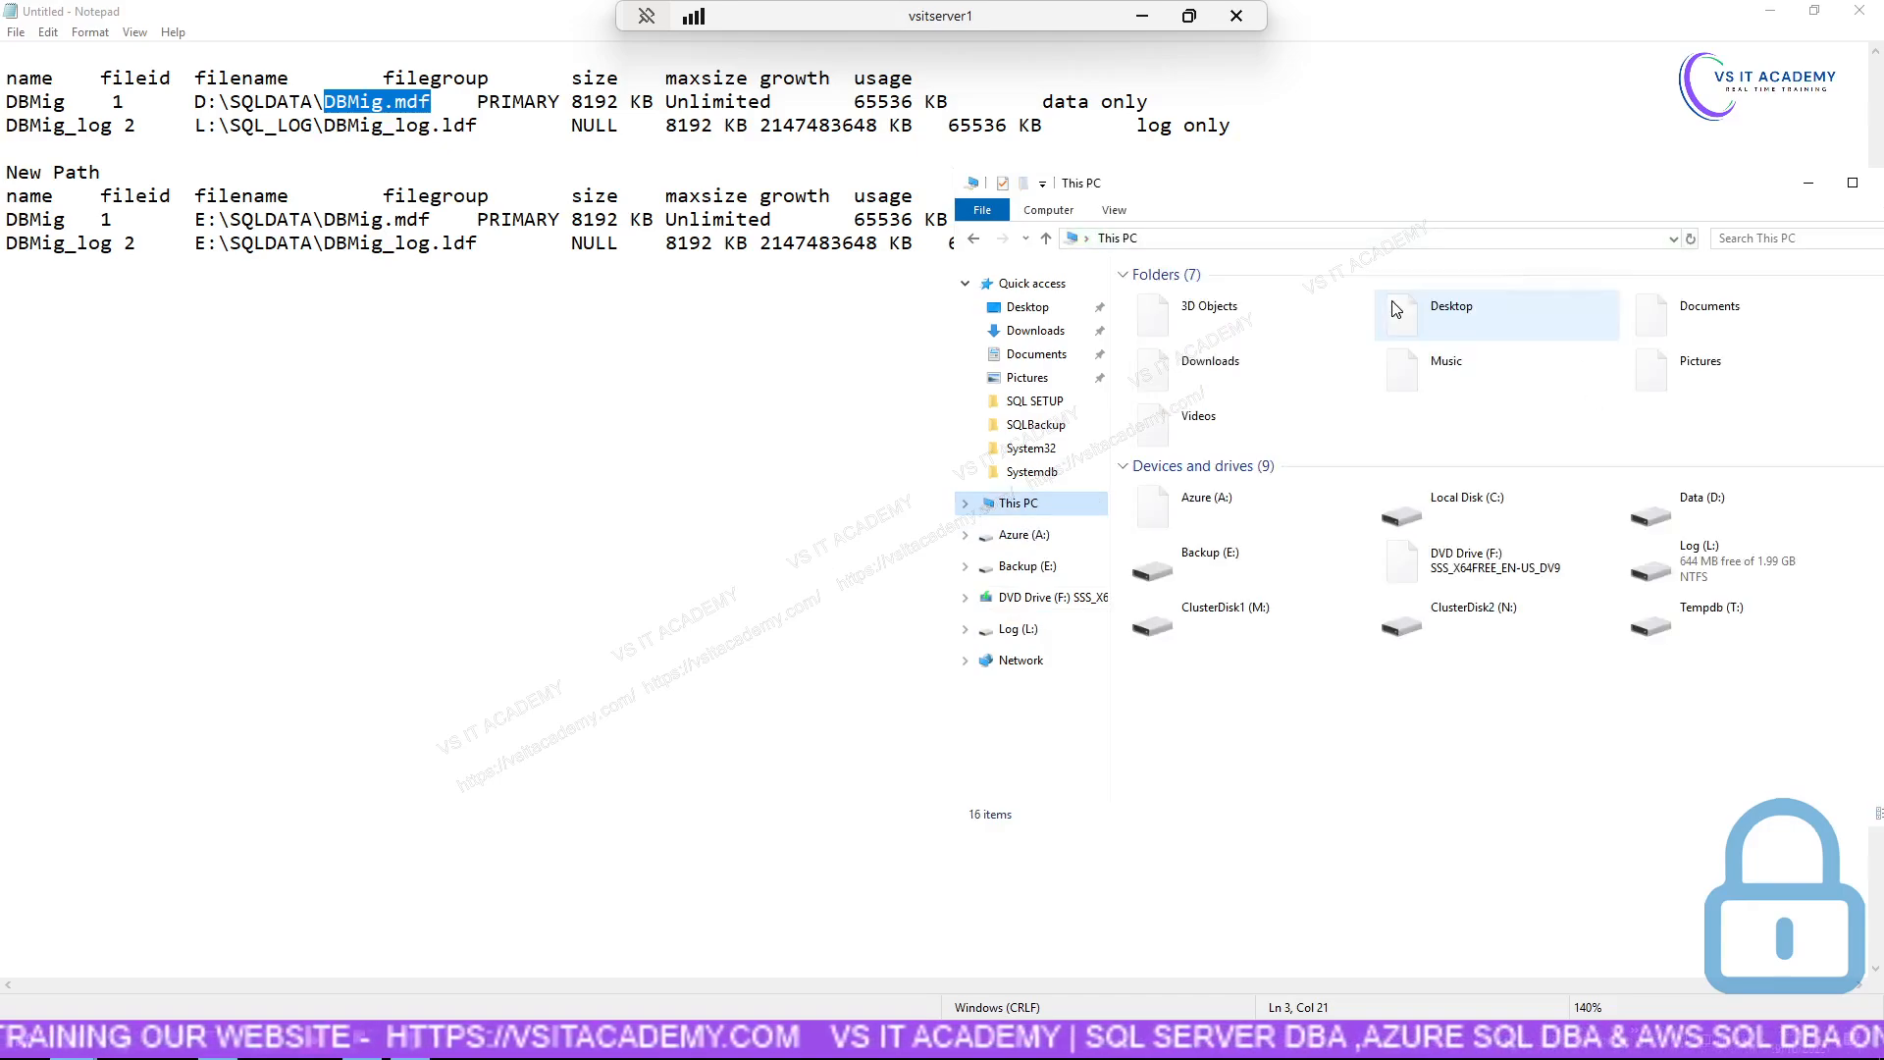
left_click(1685, 530)
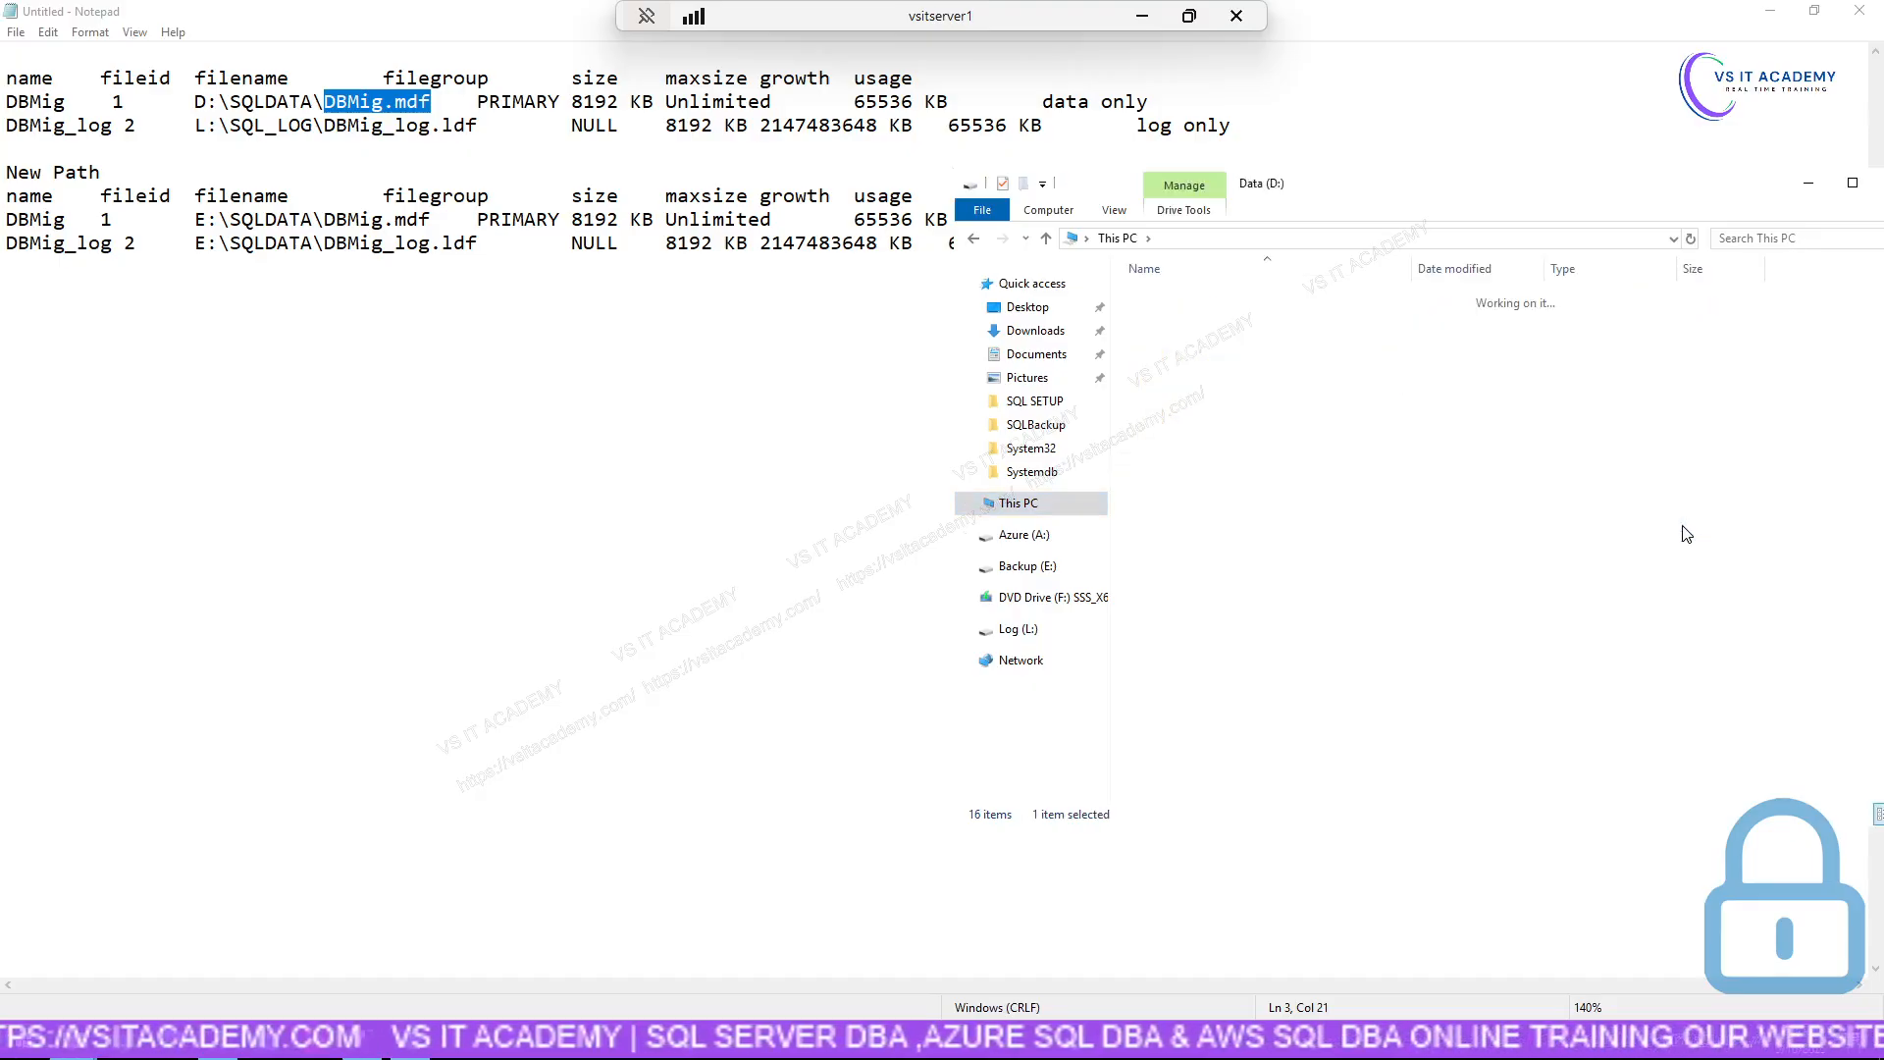
double_click(1182, 364)
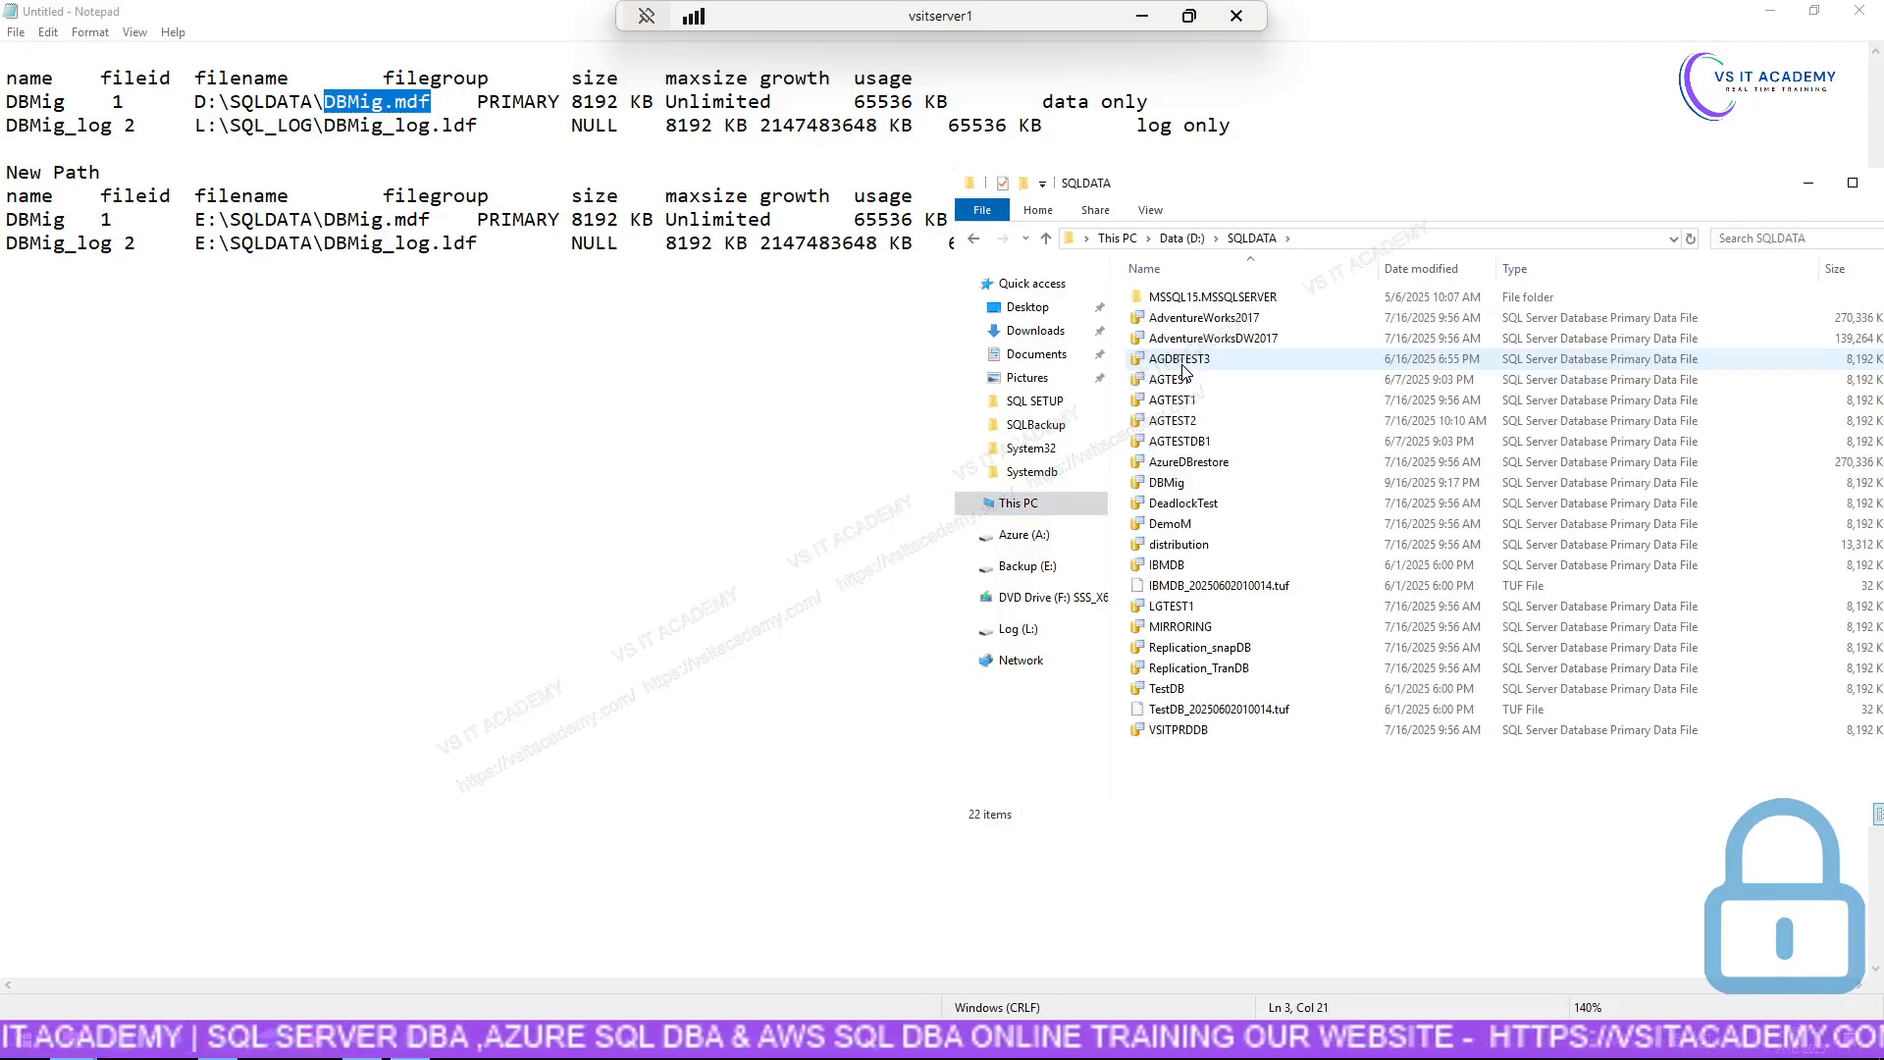
Delete the old DBMig data file from the D:\SQLDATA folder.
left_click(1215, 483)
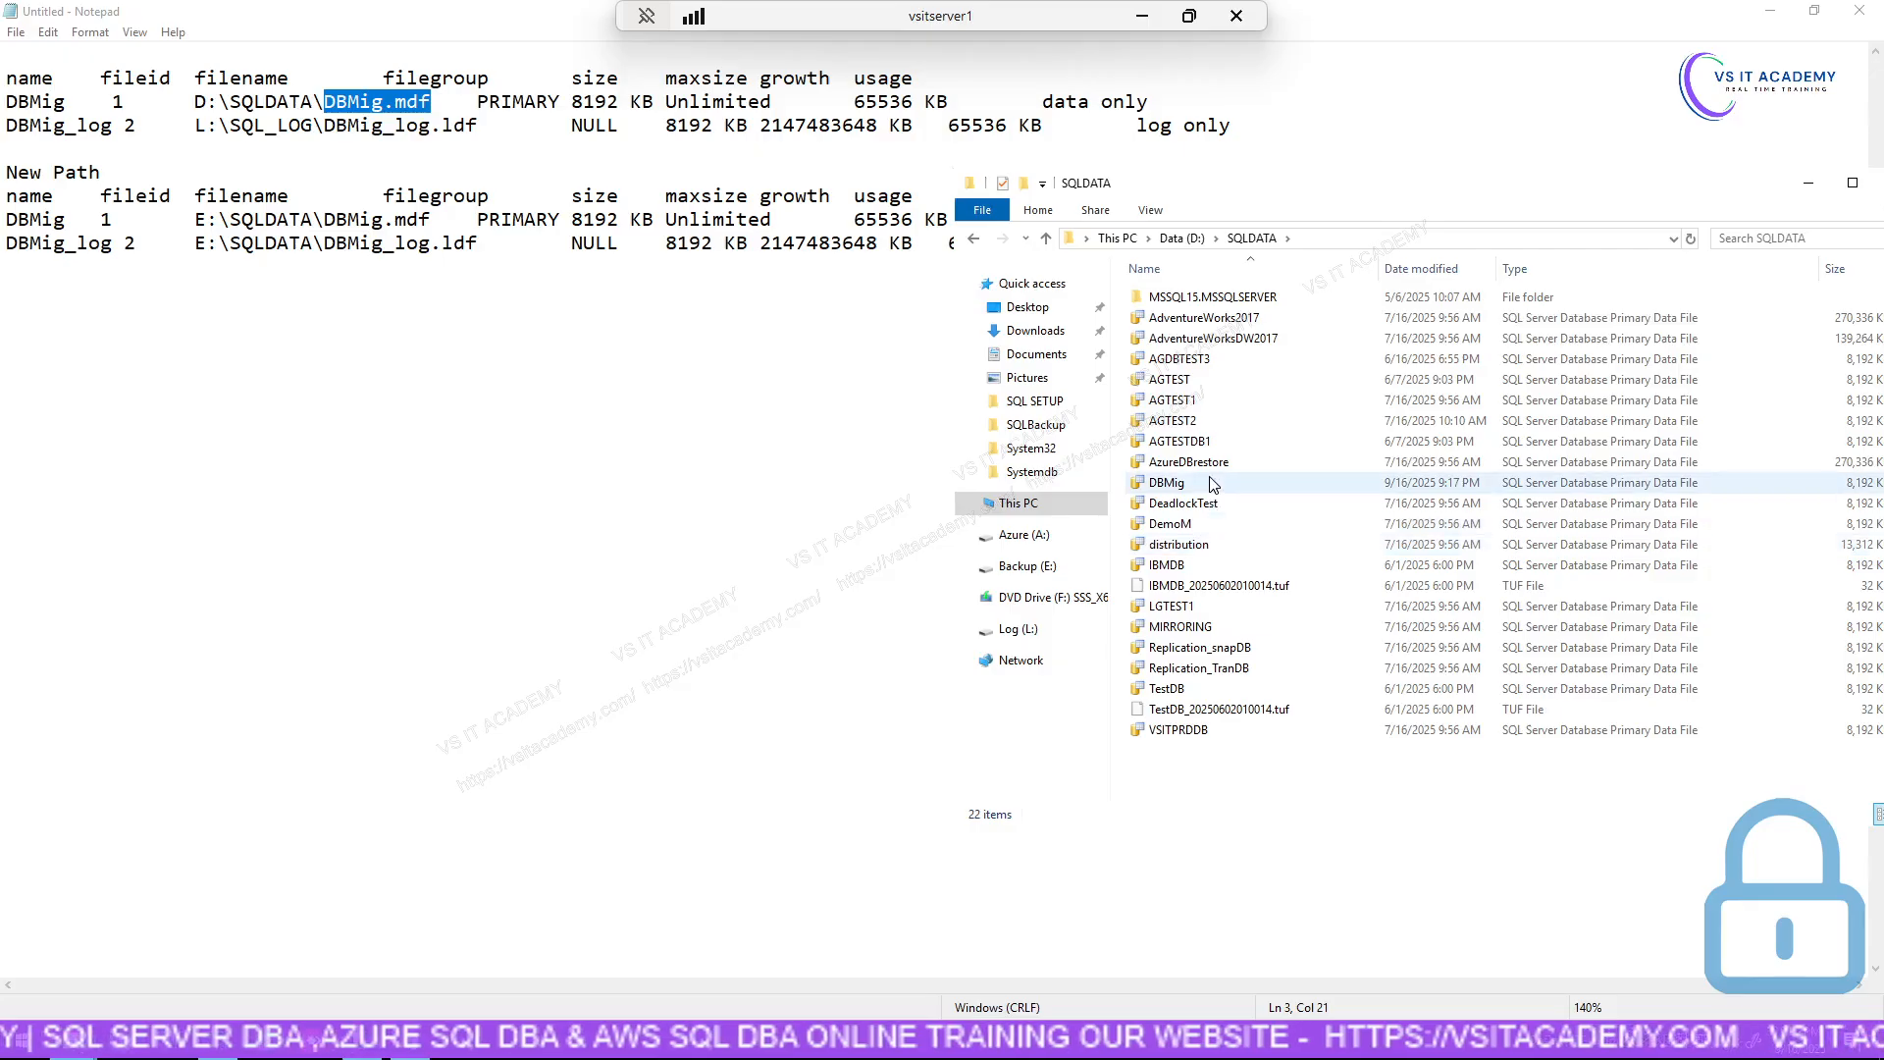
right_click(1281, 483)
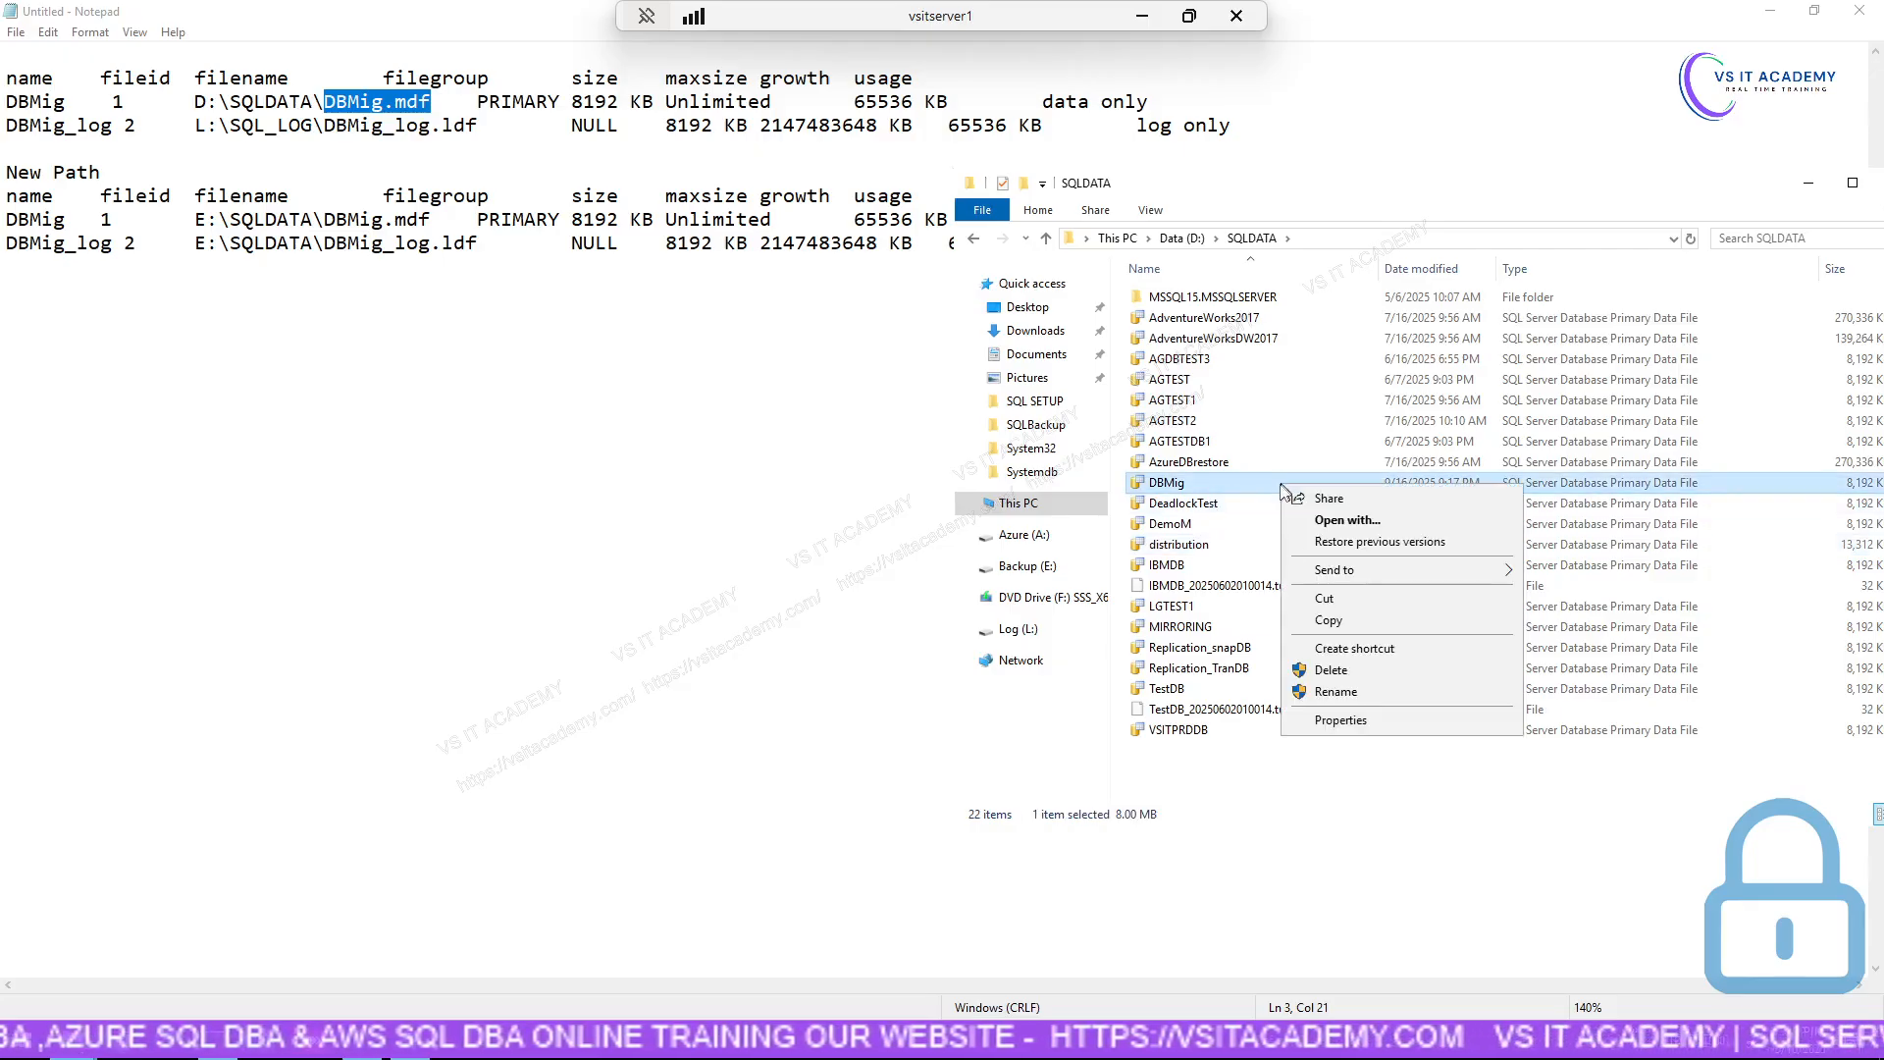
left_click(1327, 679)
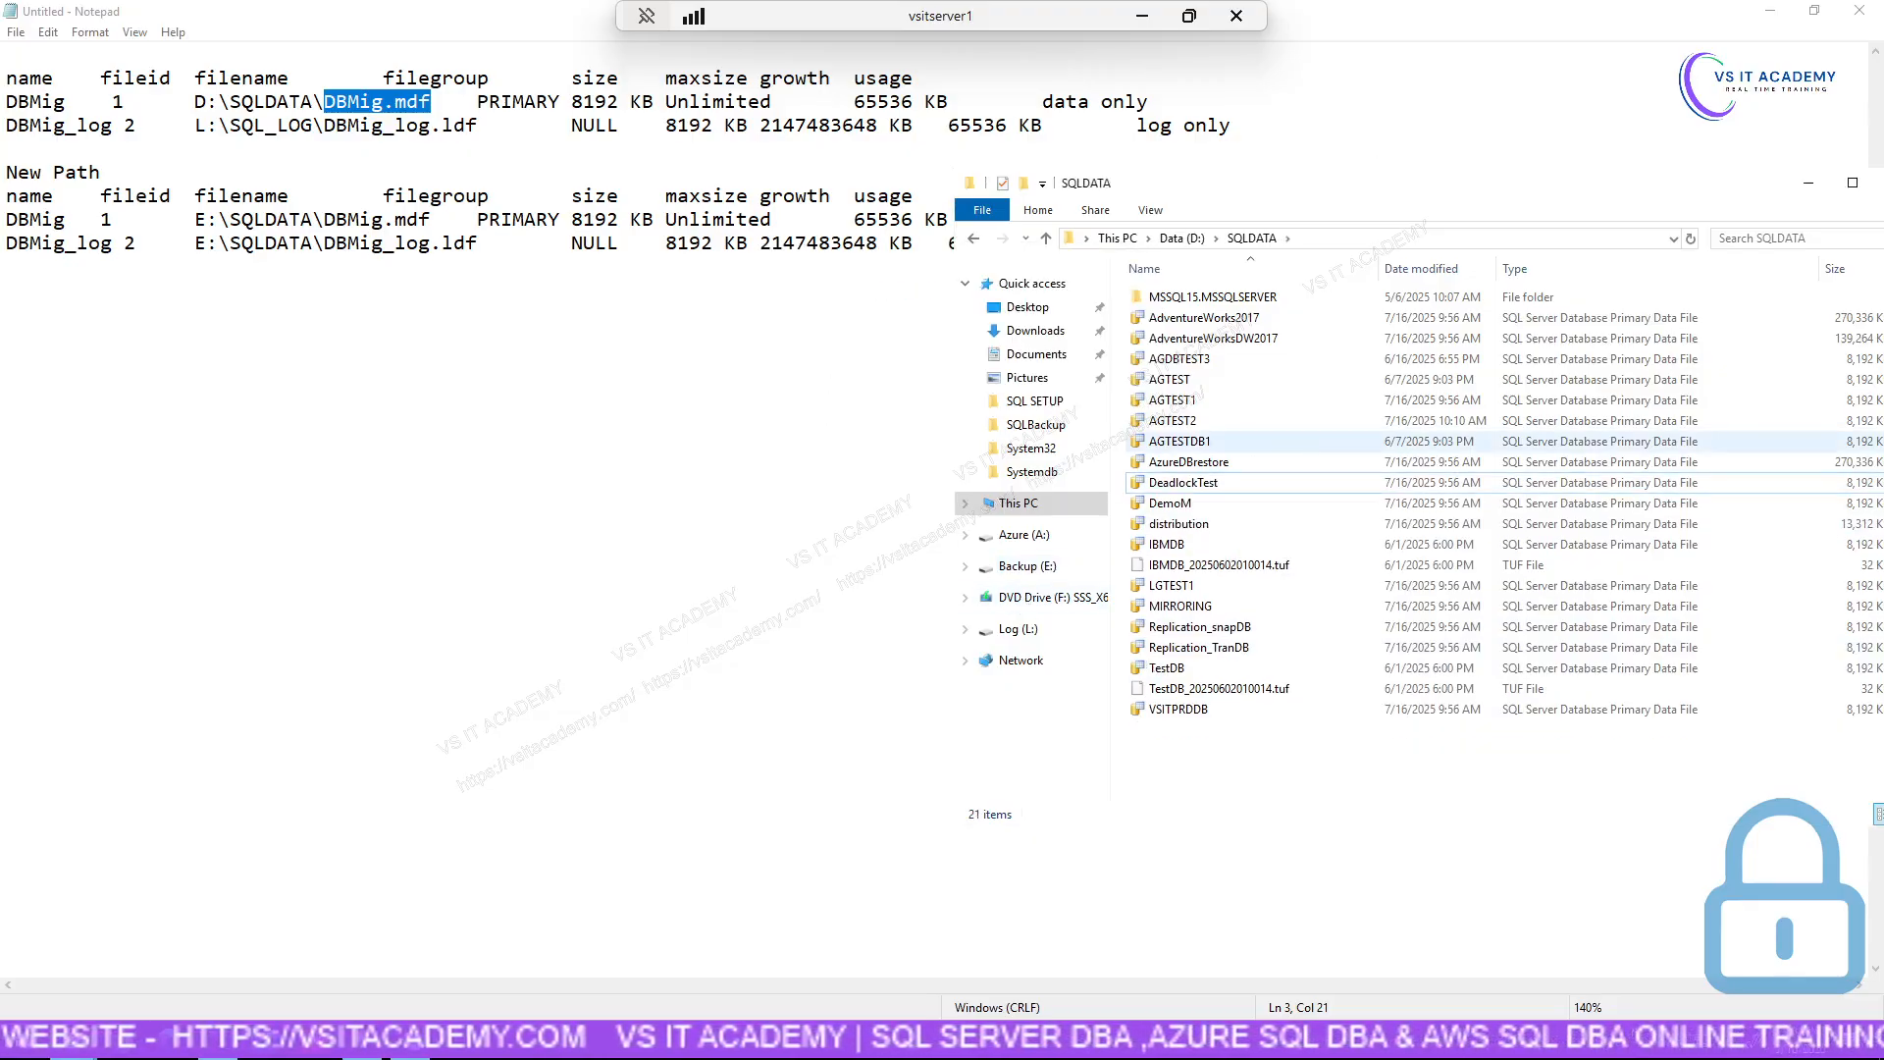
Switch to the Canva notes and insert "(Data and log files)" after the word "Files" in the Step 7 line.
left_click(1144, 15)
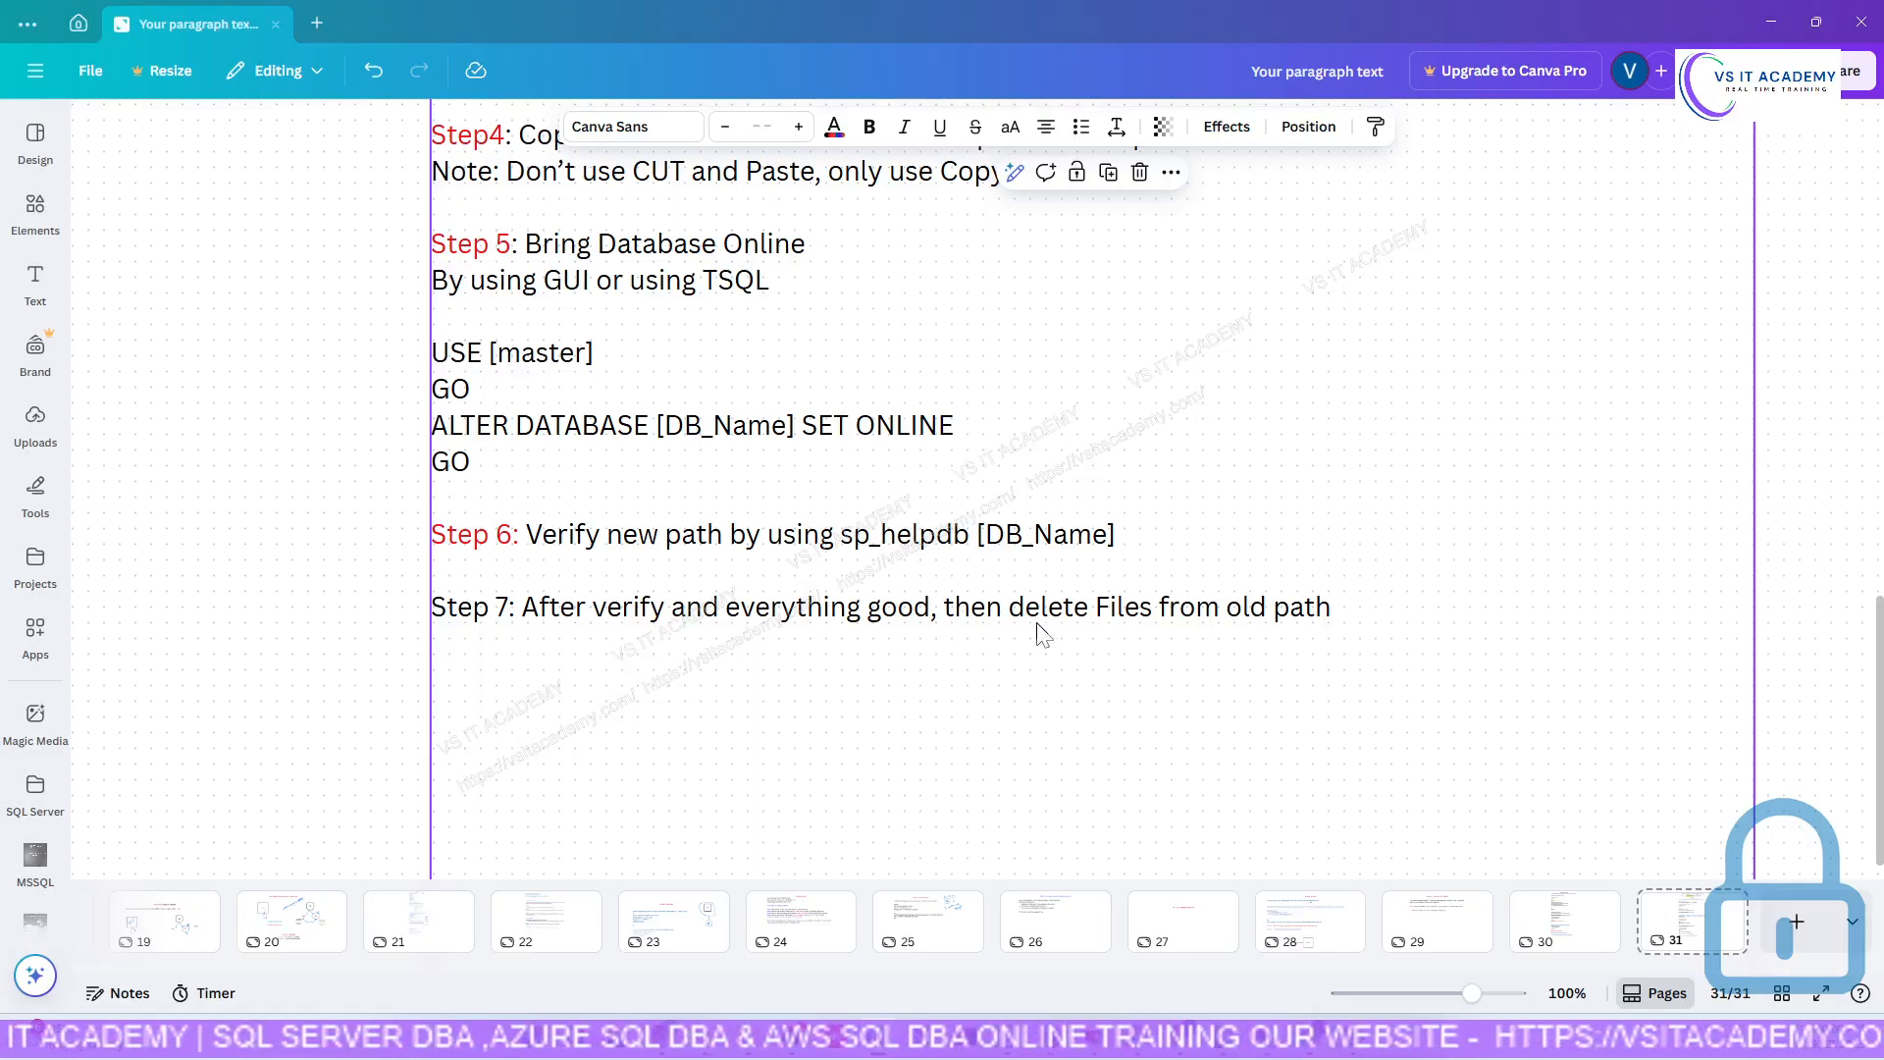
left_click(1396, 627)
left_click(1099, 609)
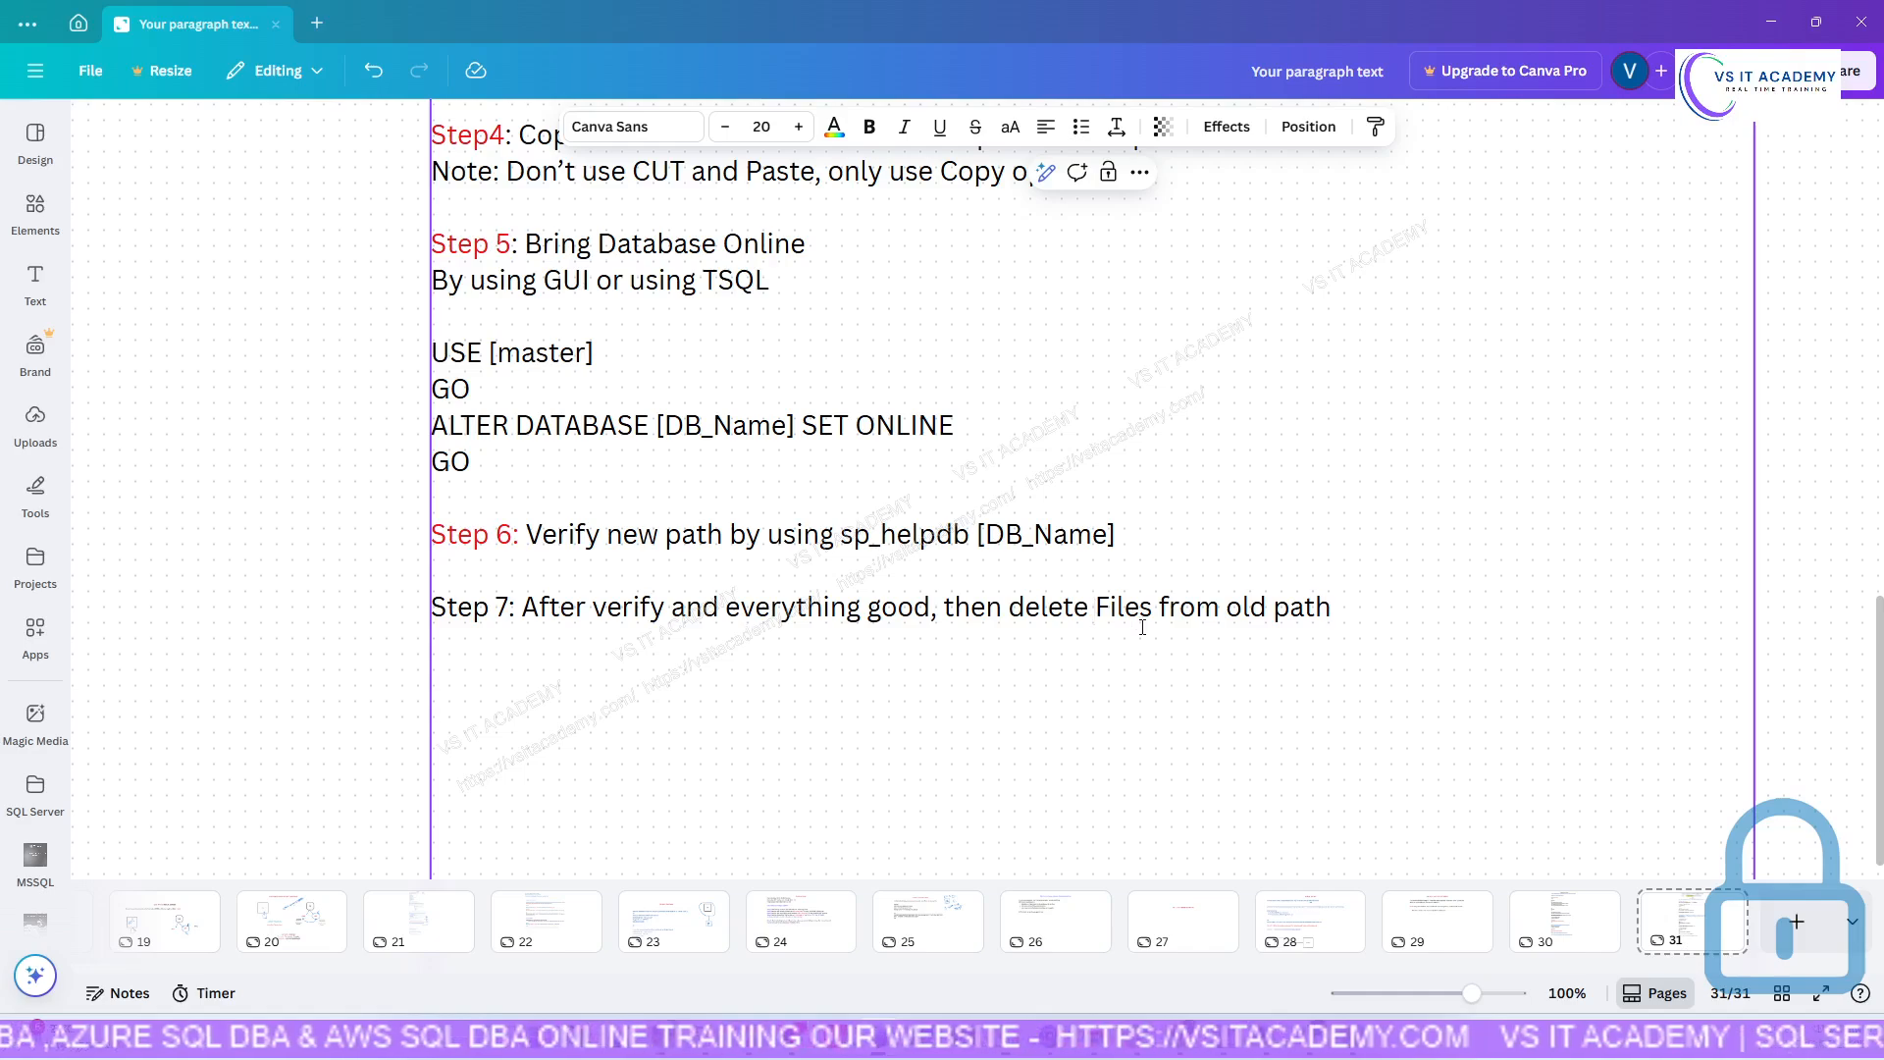
left_click(1426, 598)
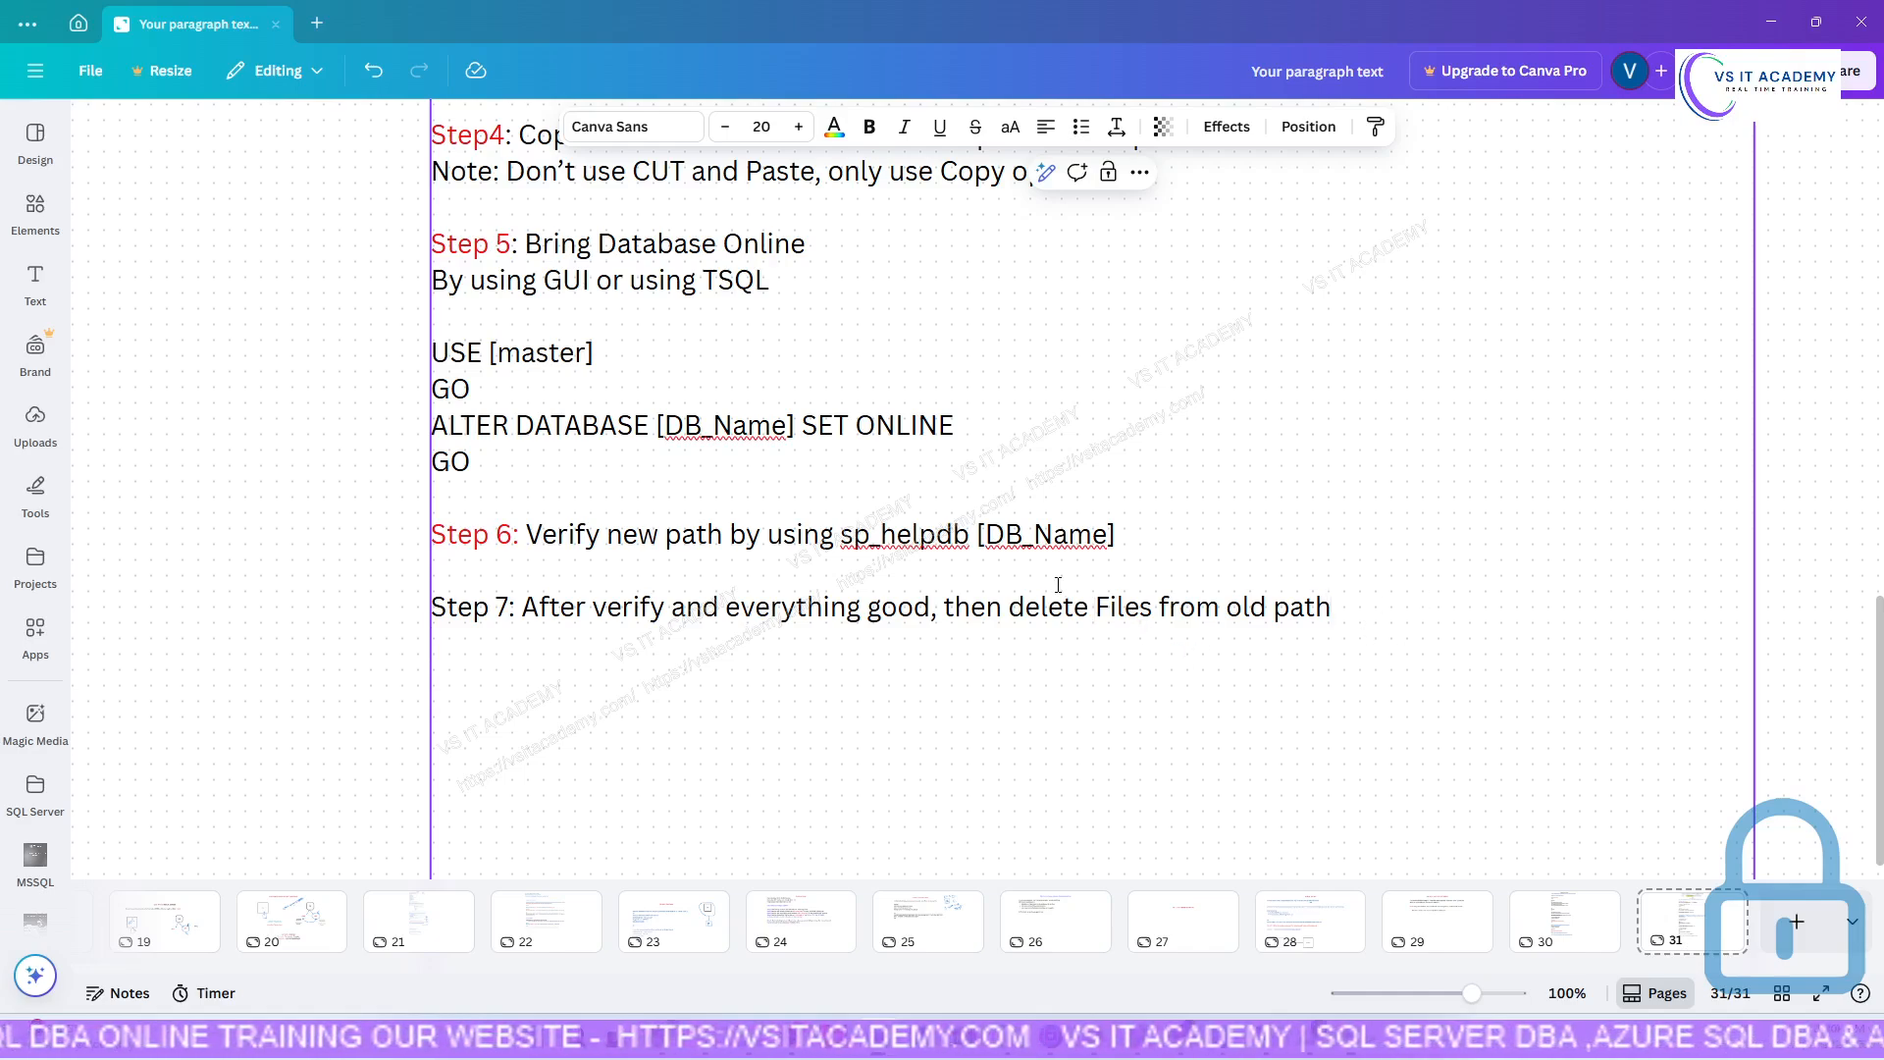
left_click(1098, 610)
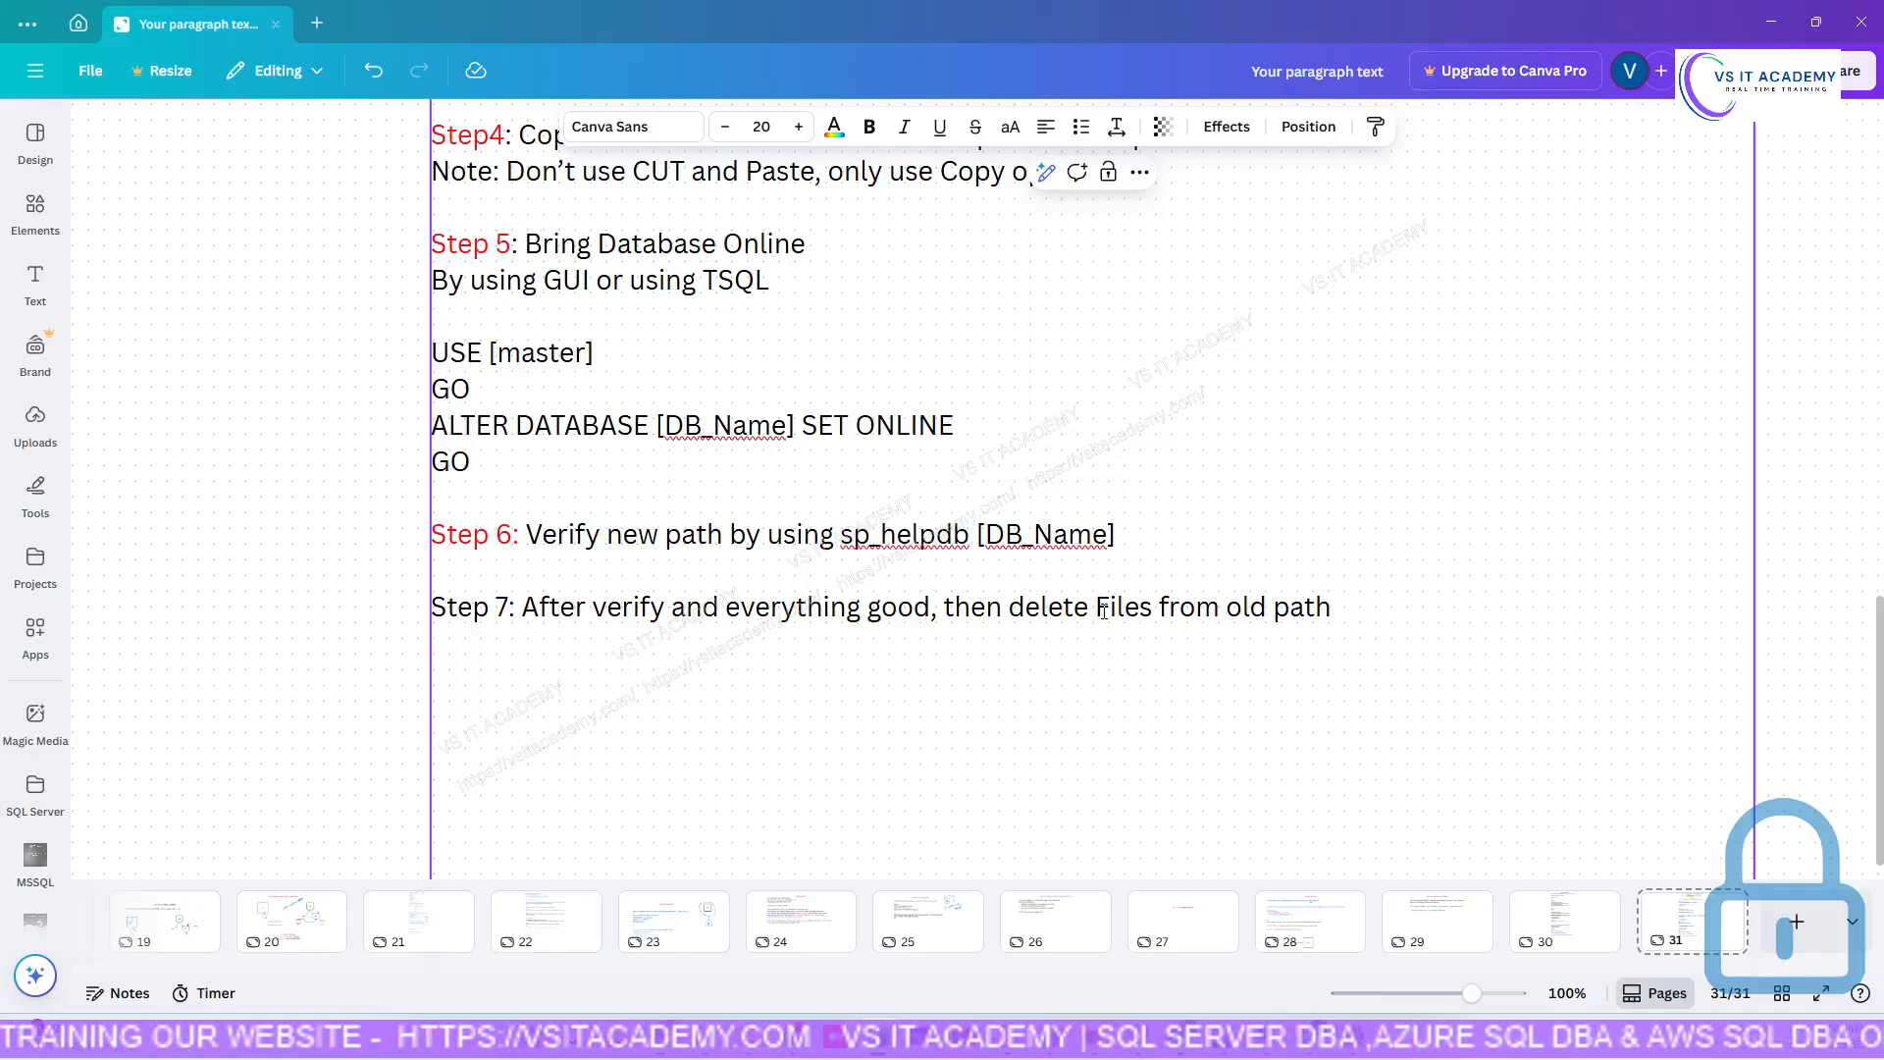
left_click(1154, 610)
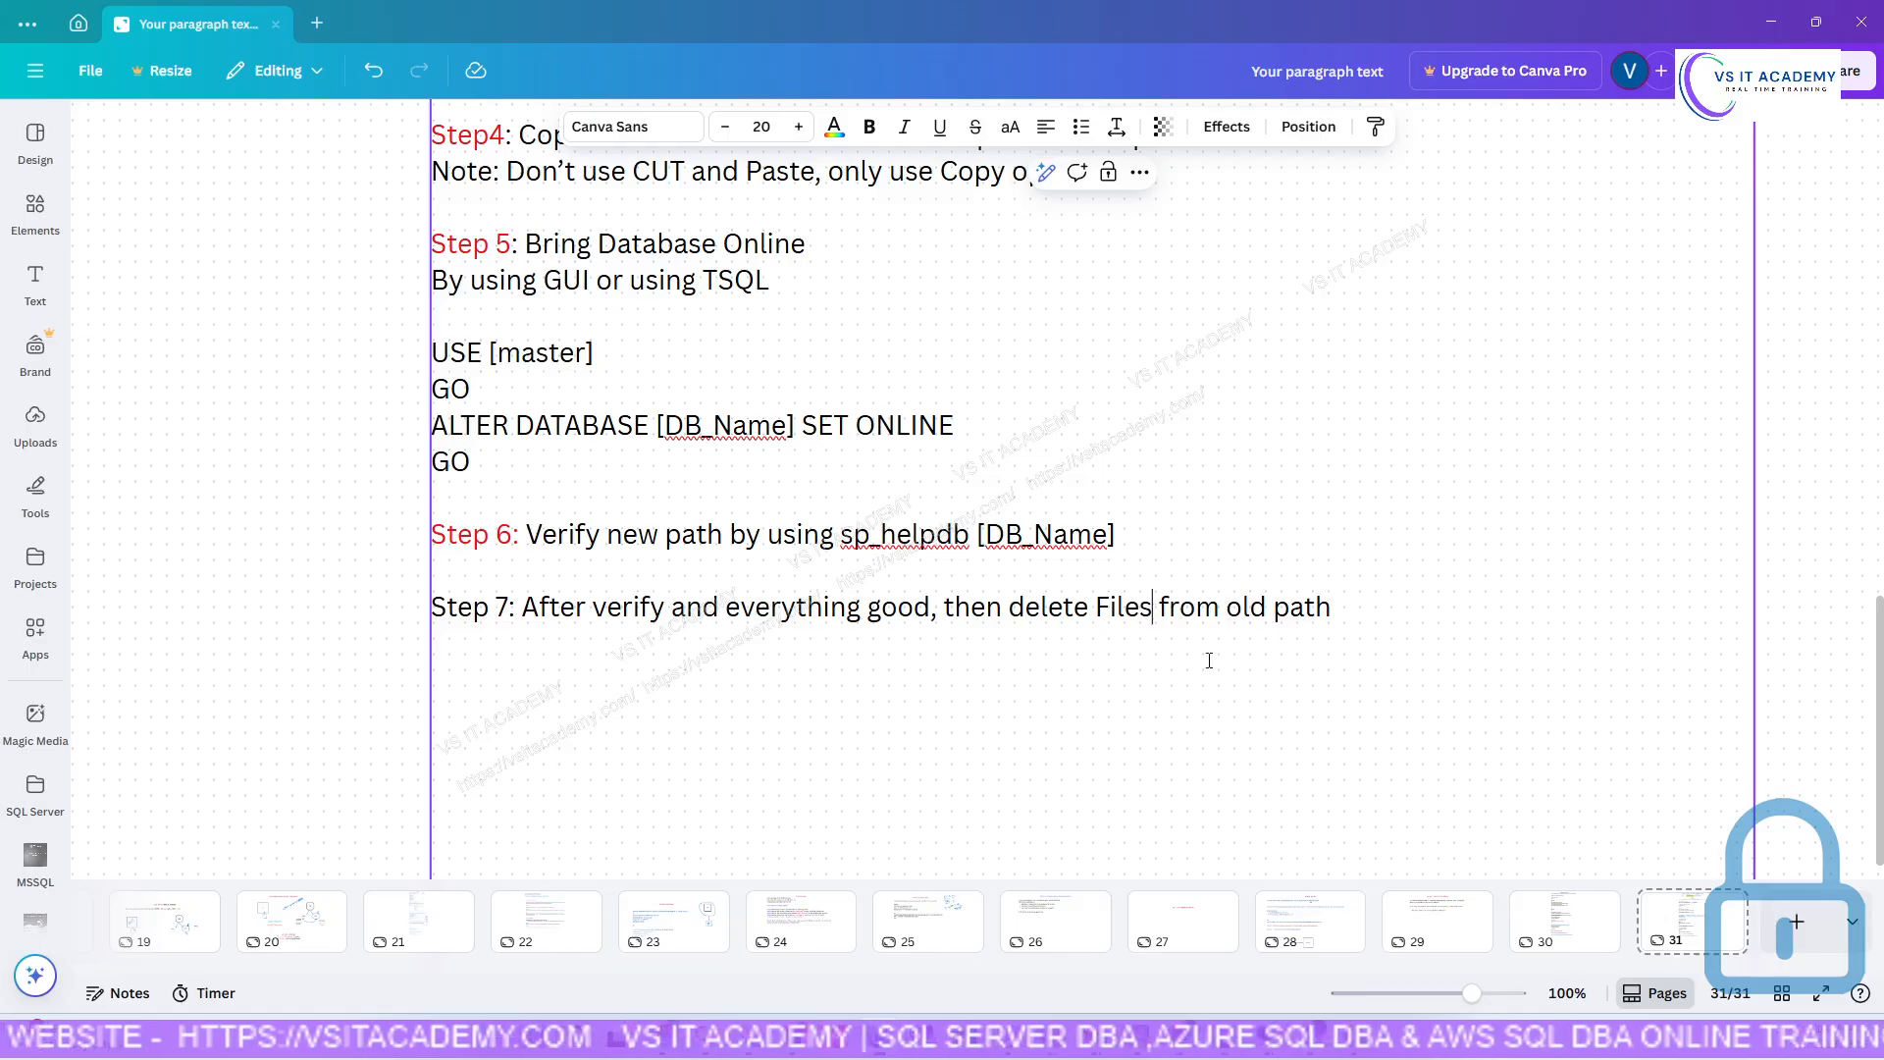
type("(")
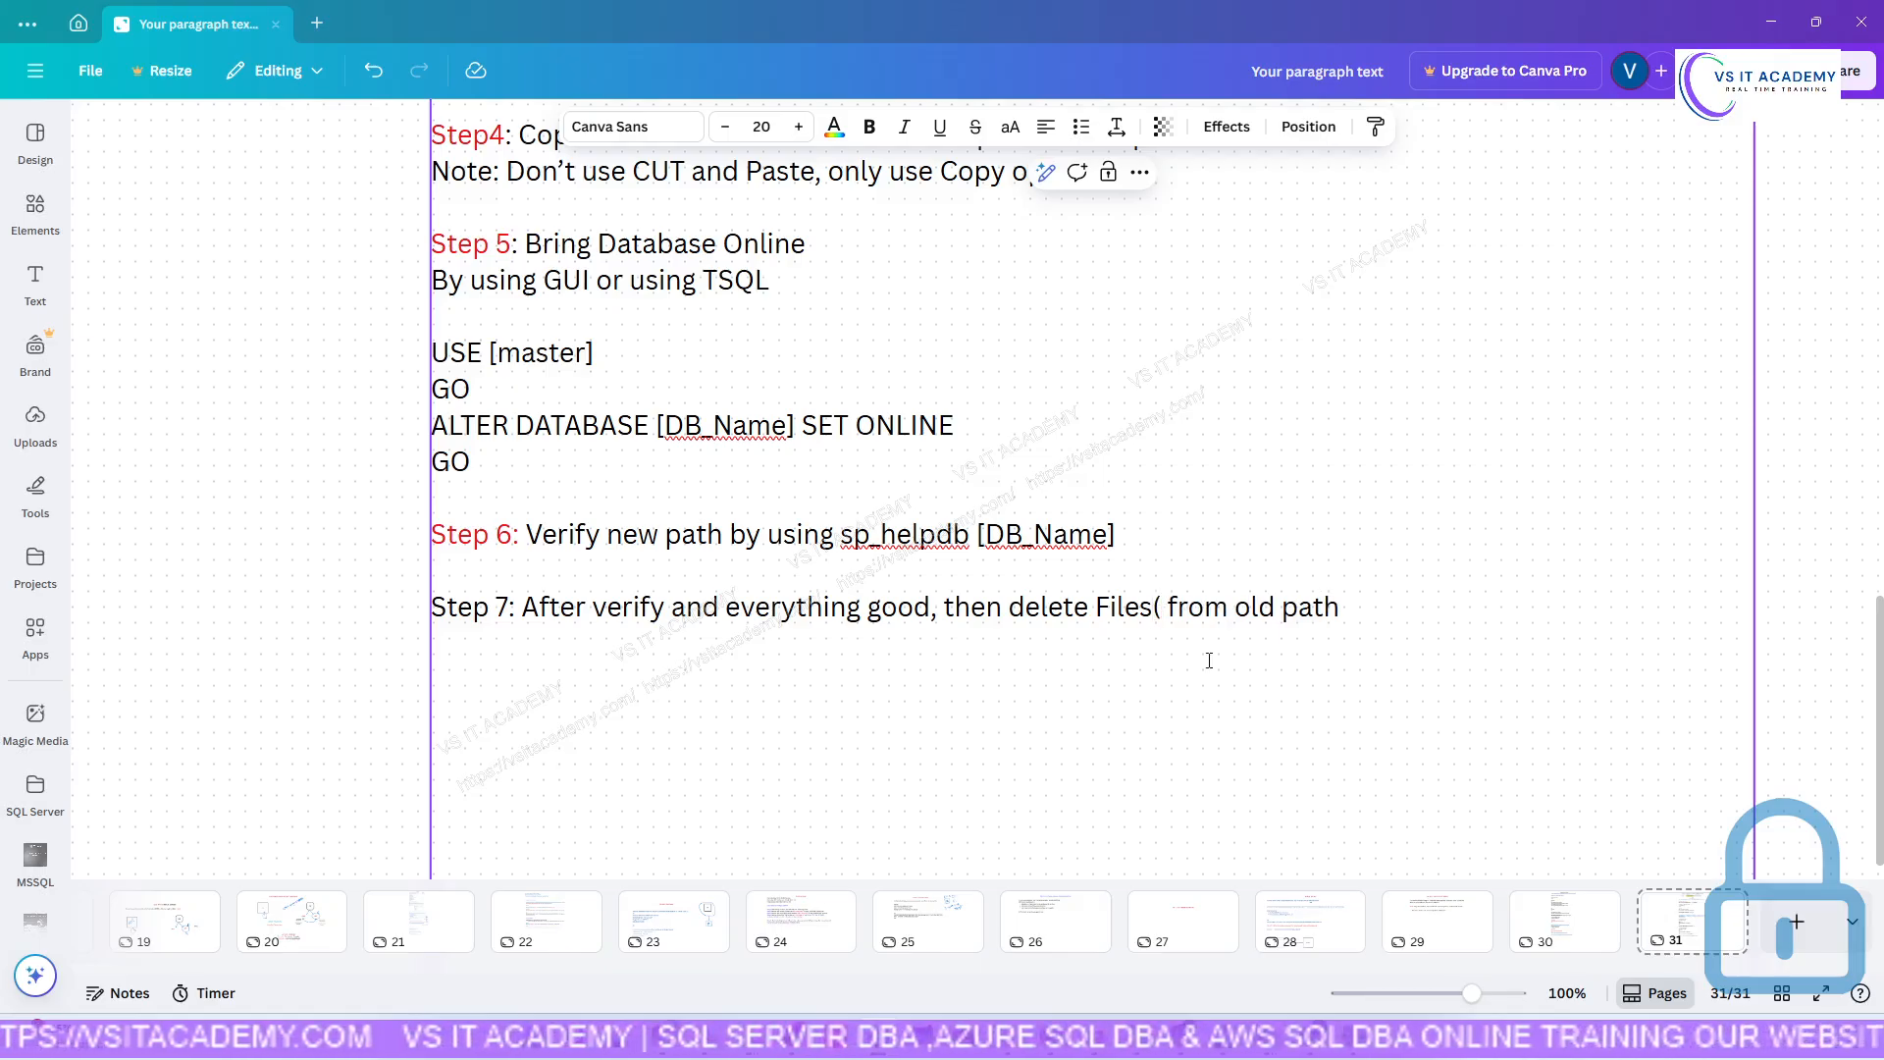
type("Data")
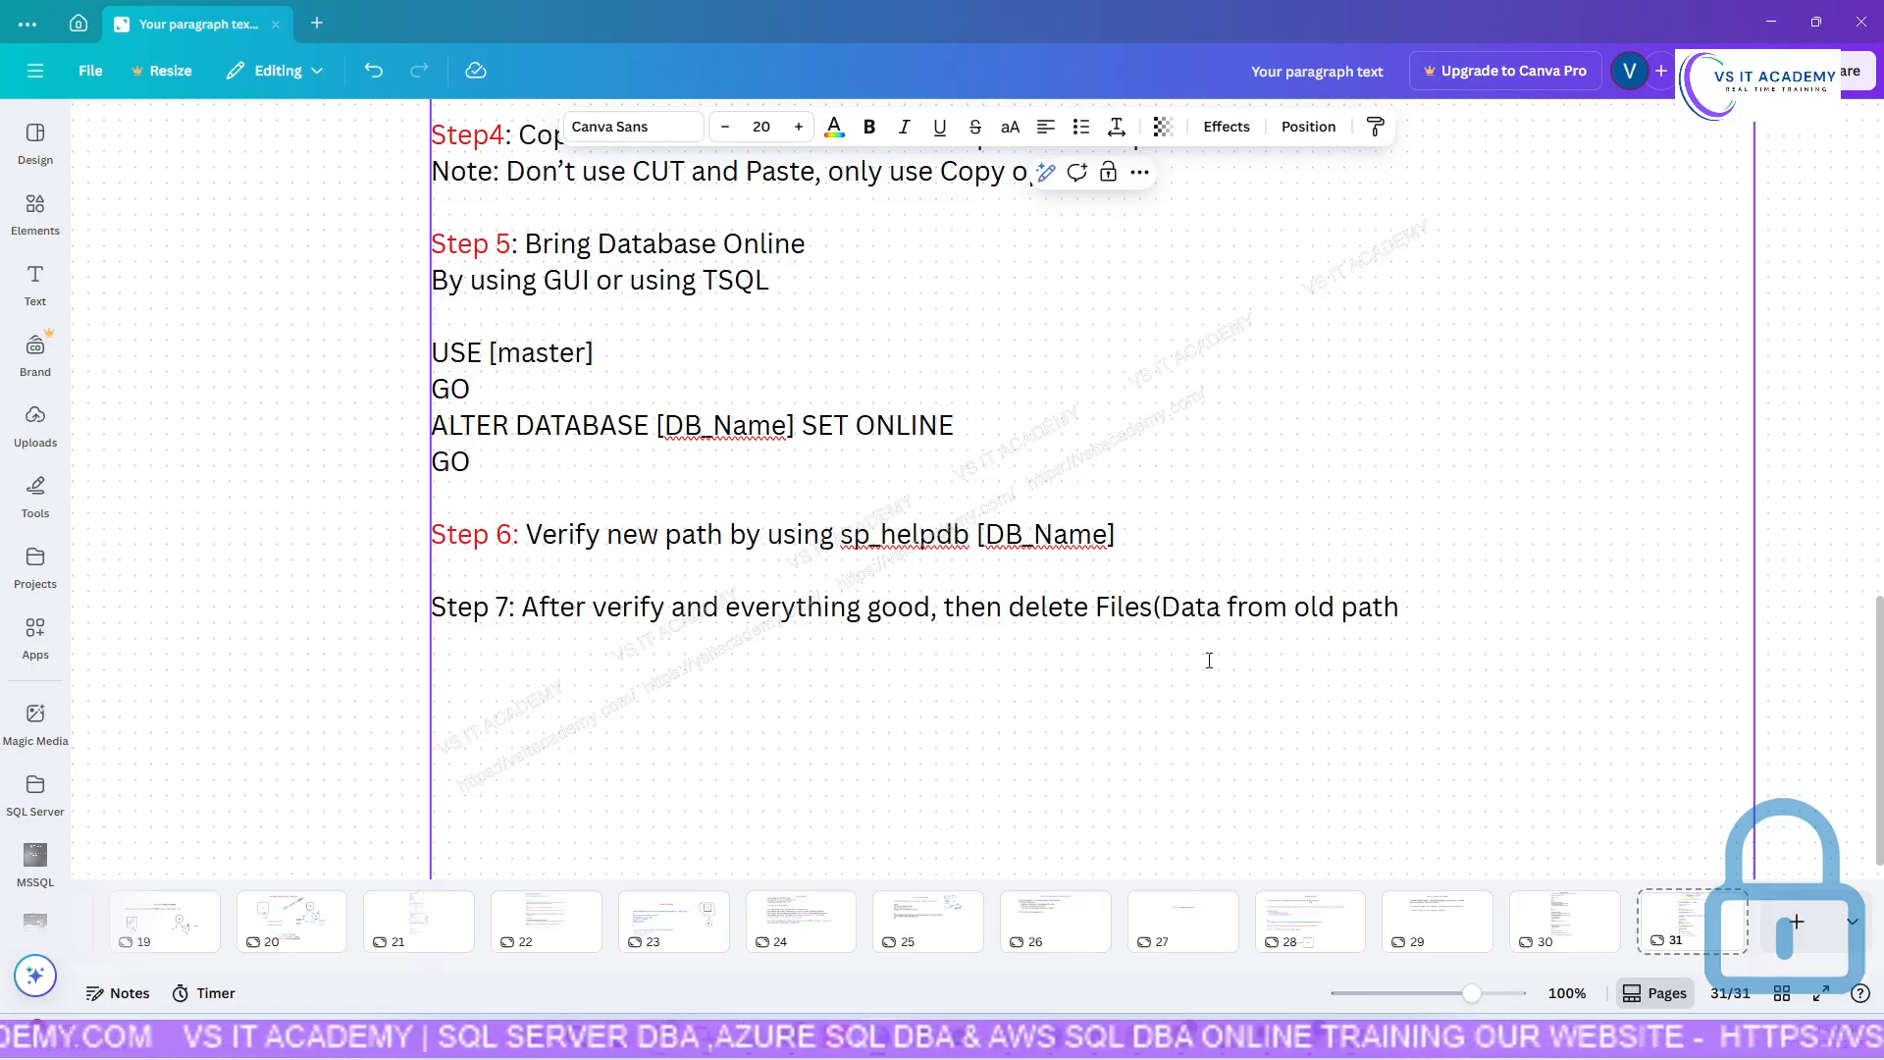
type(" and  ")
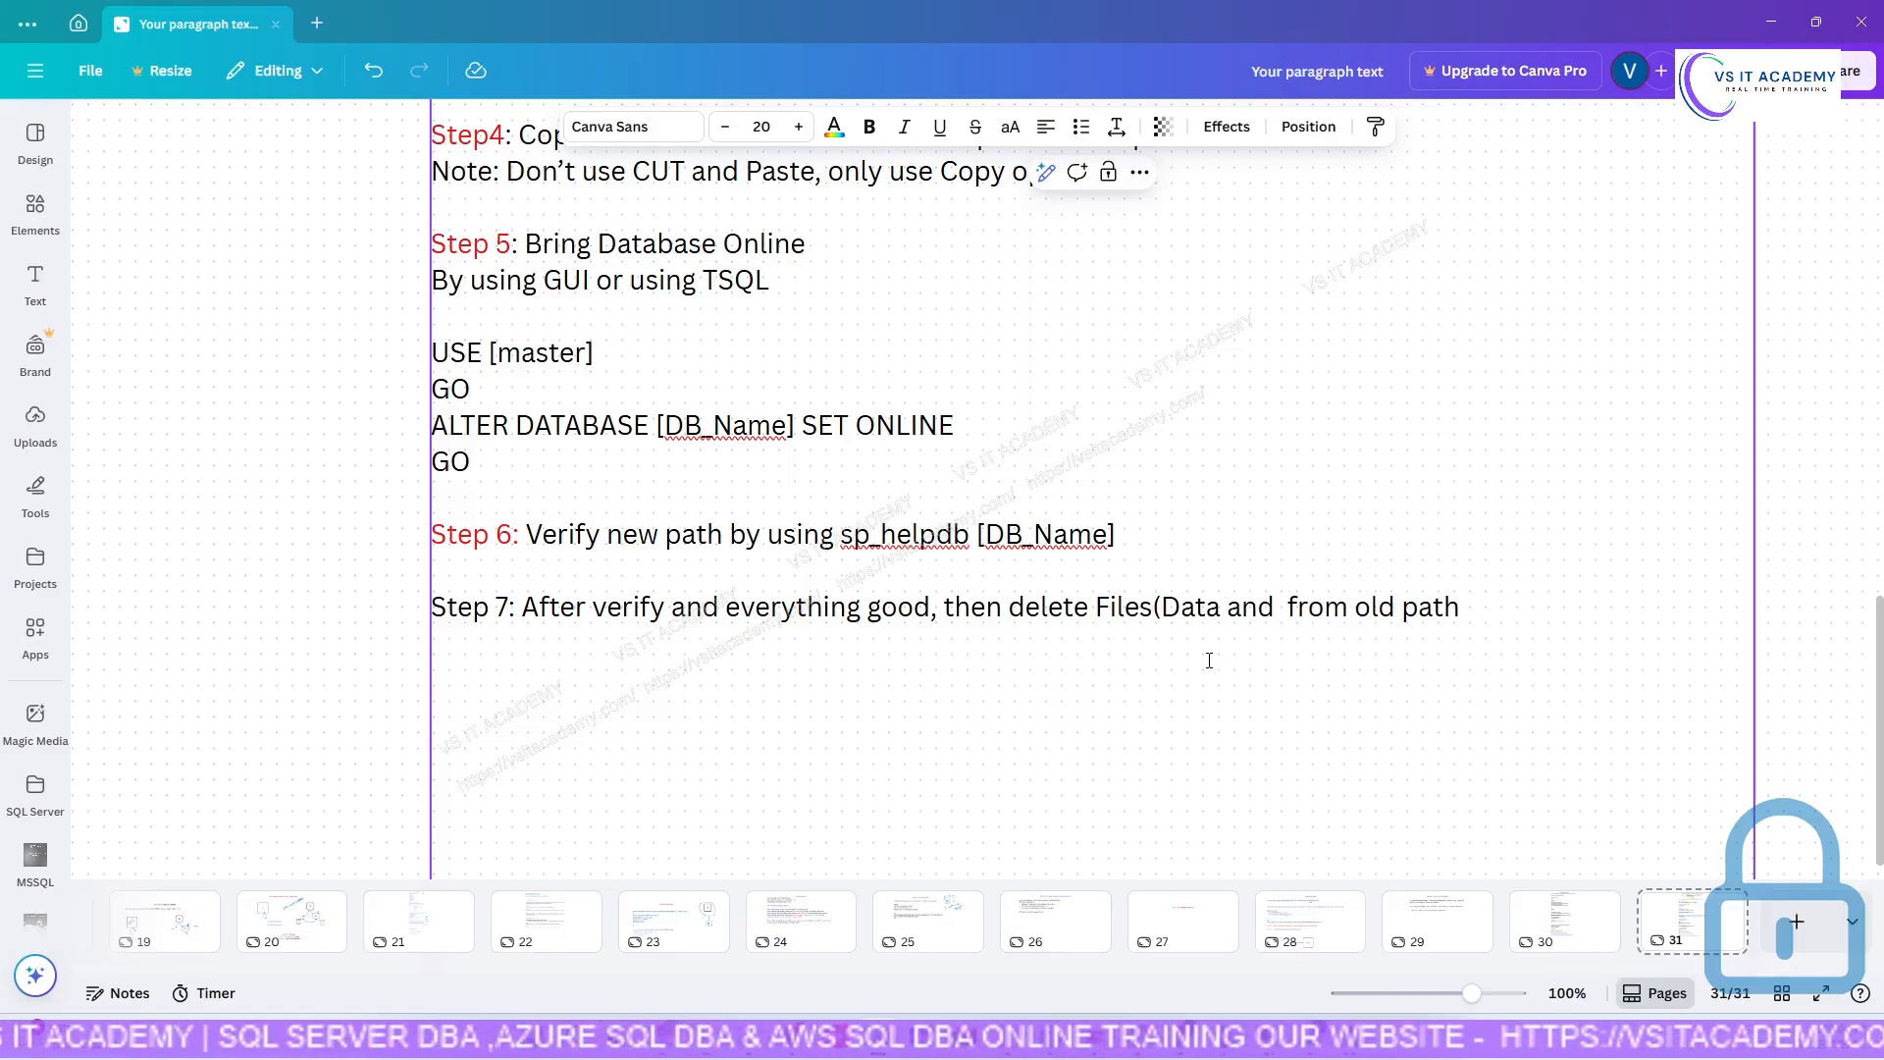
type("log file")
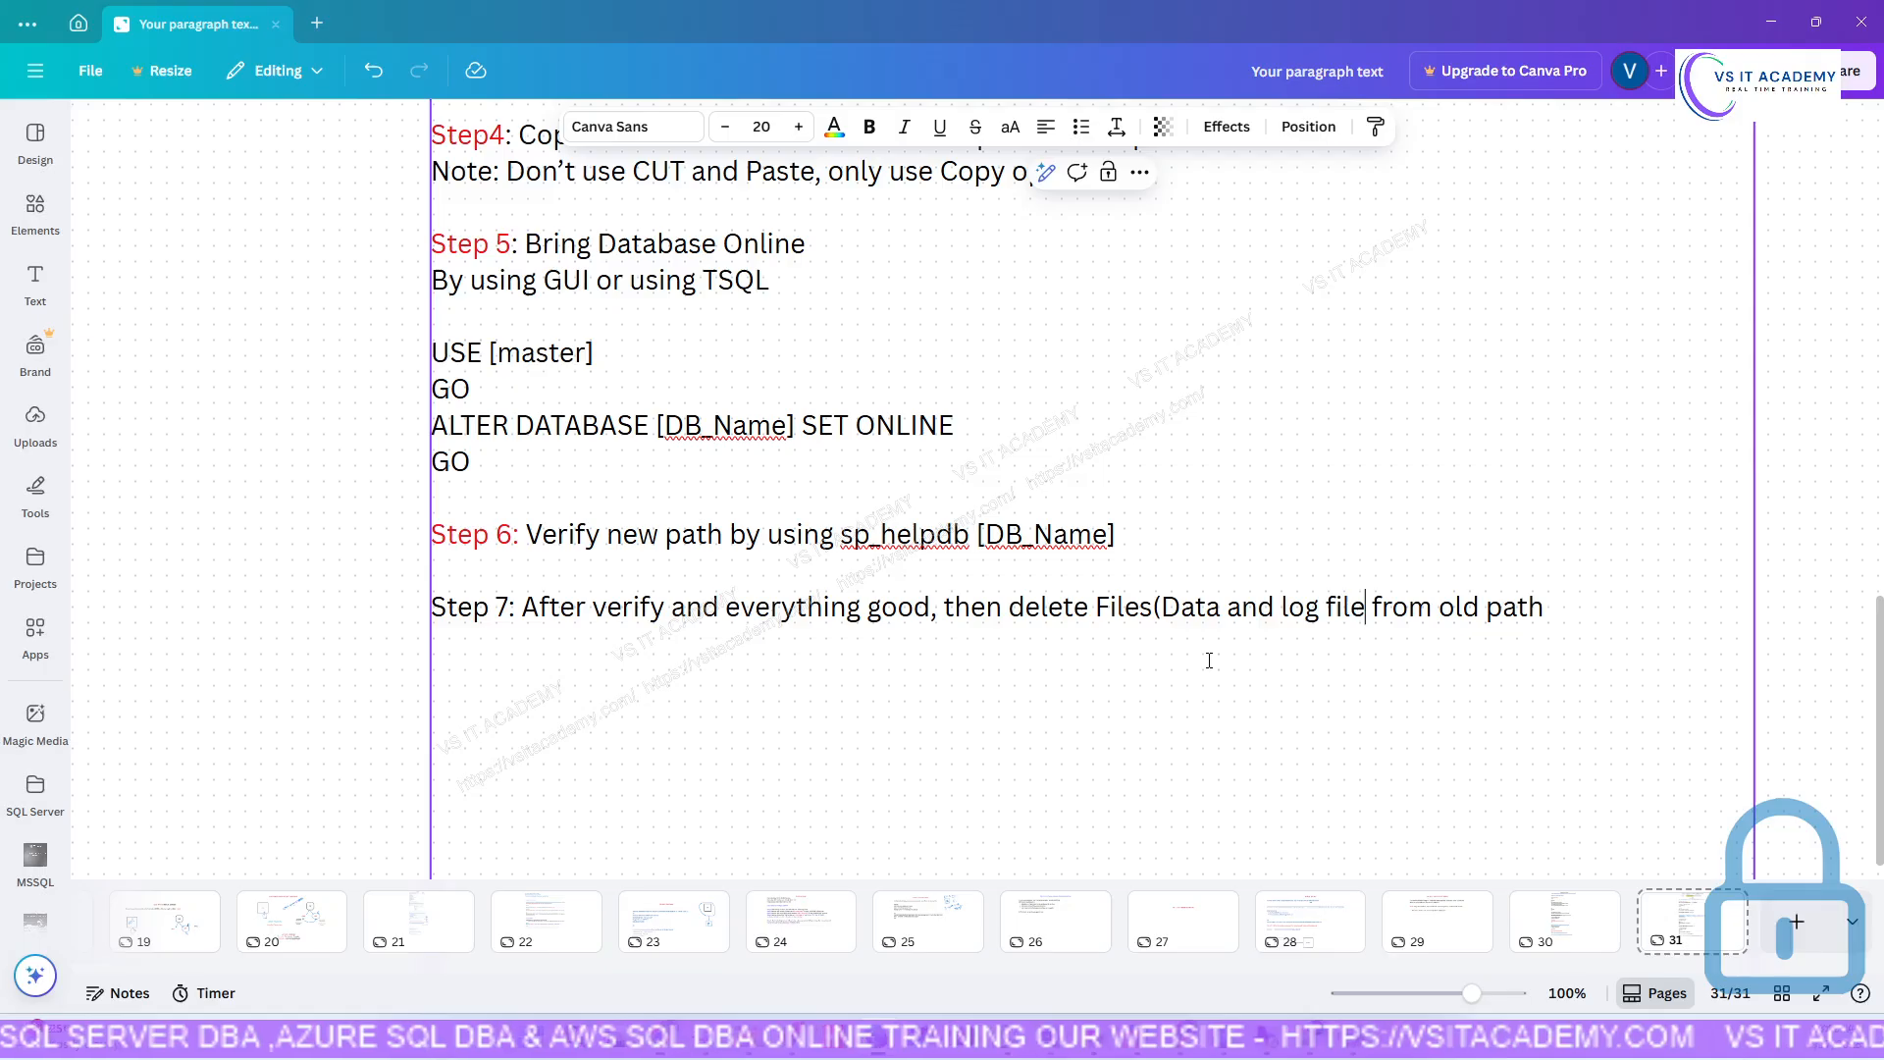
type("s)")
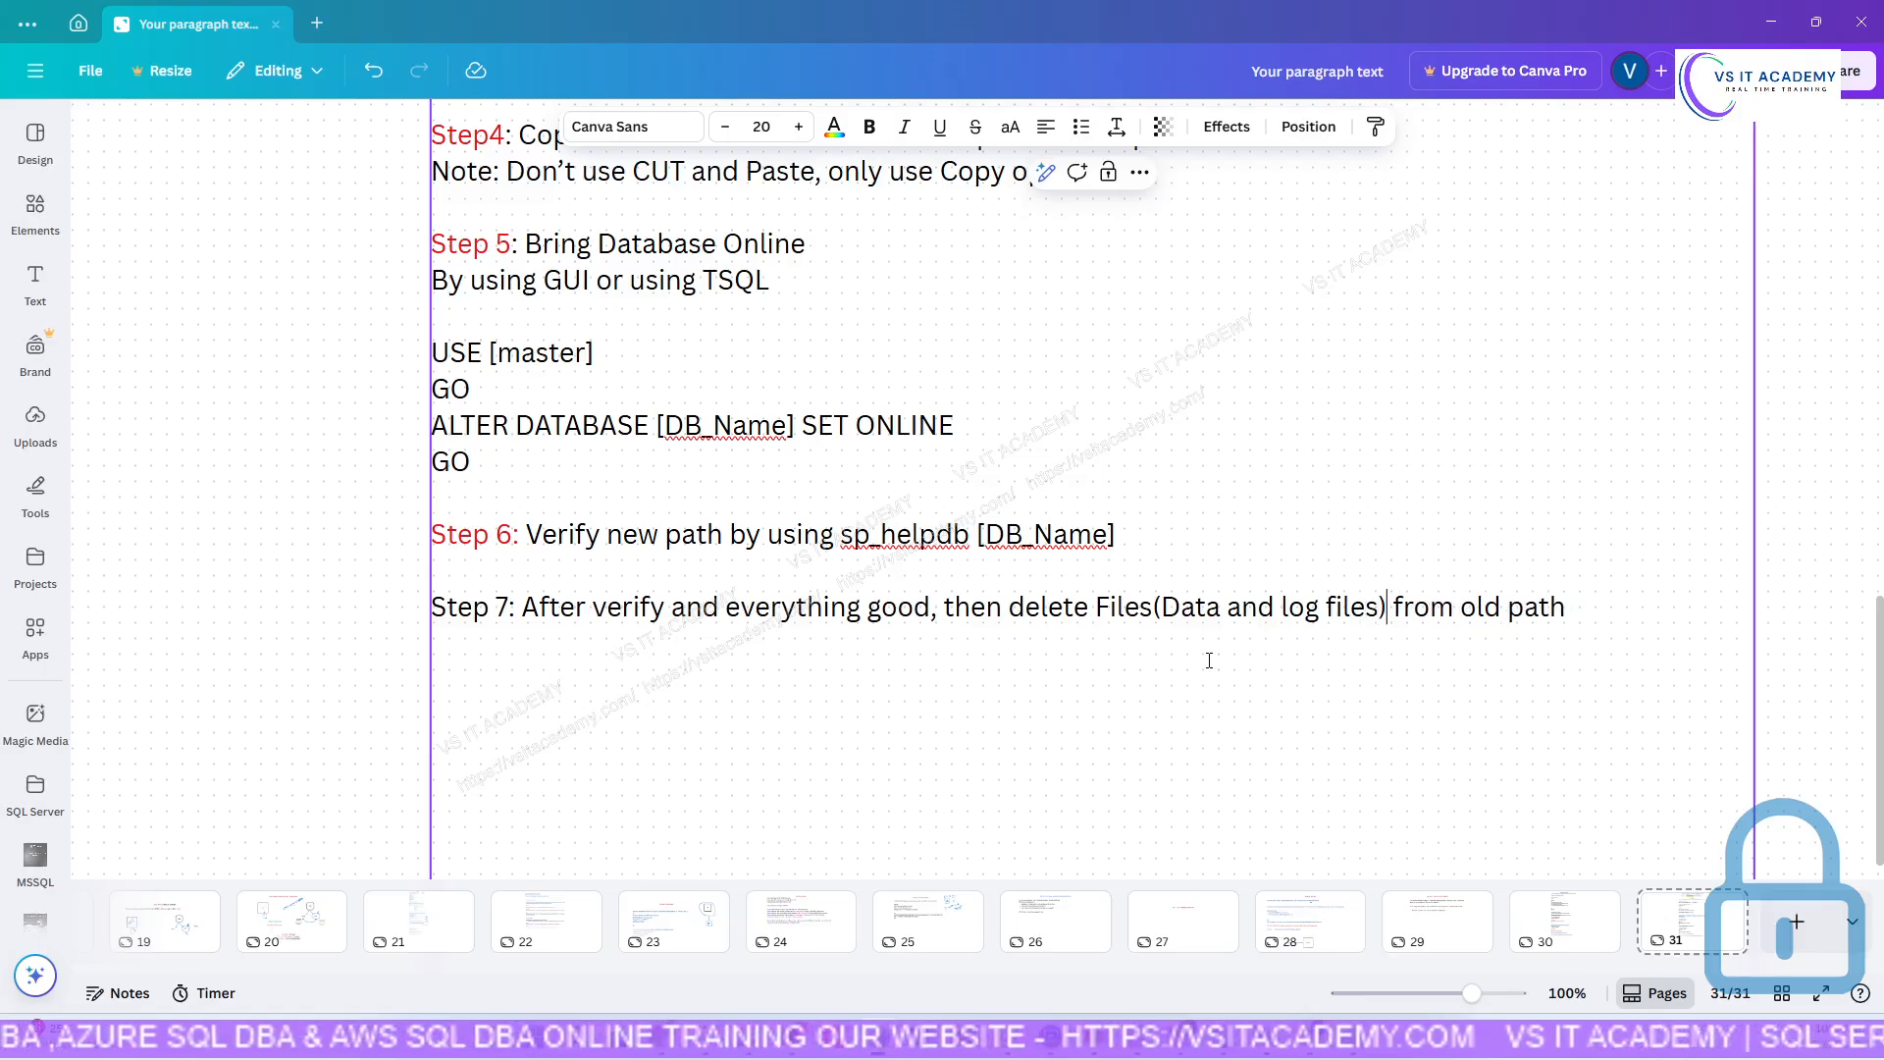
left_click(883, 735)
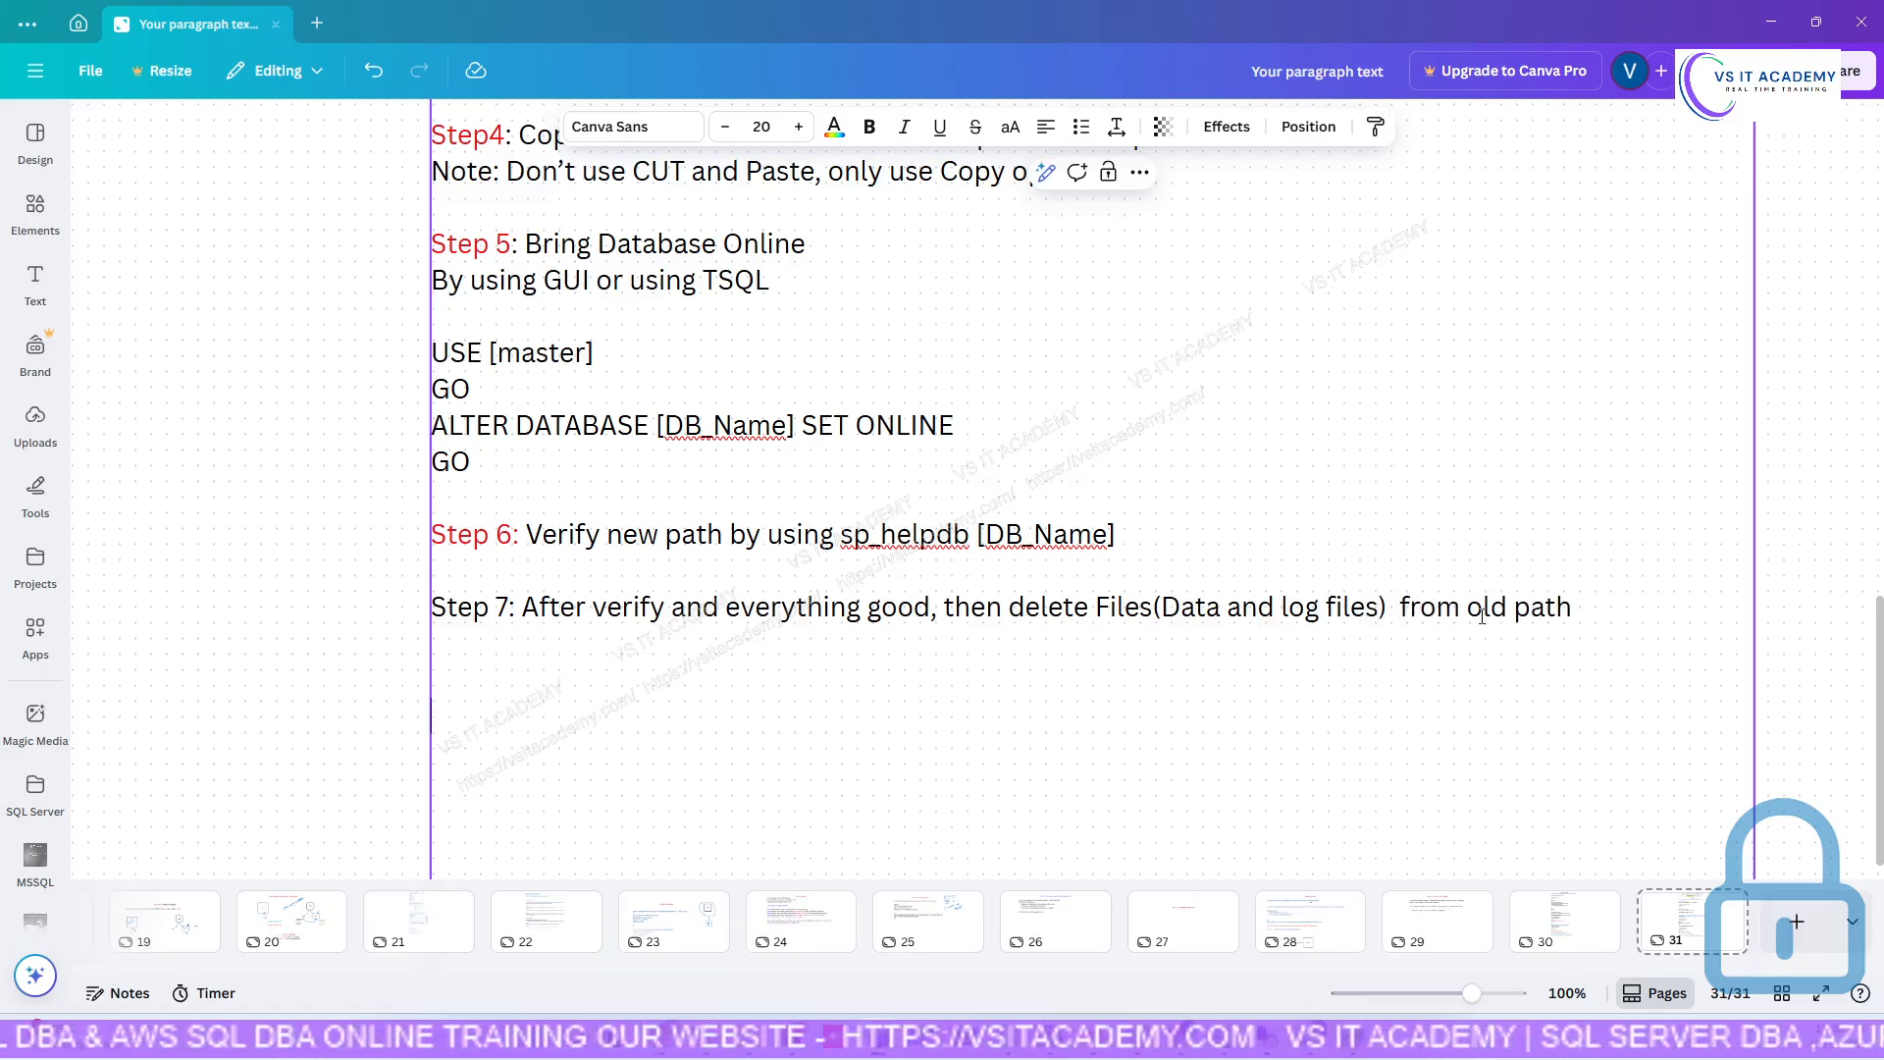
left_click(1573, 609)
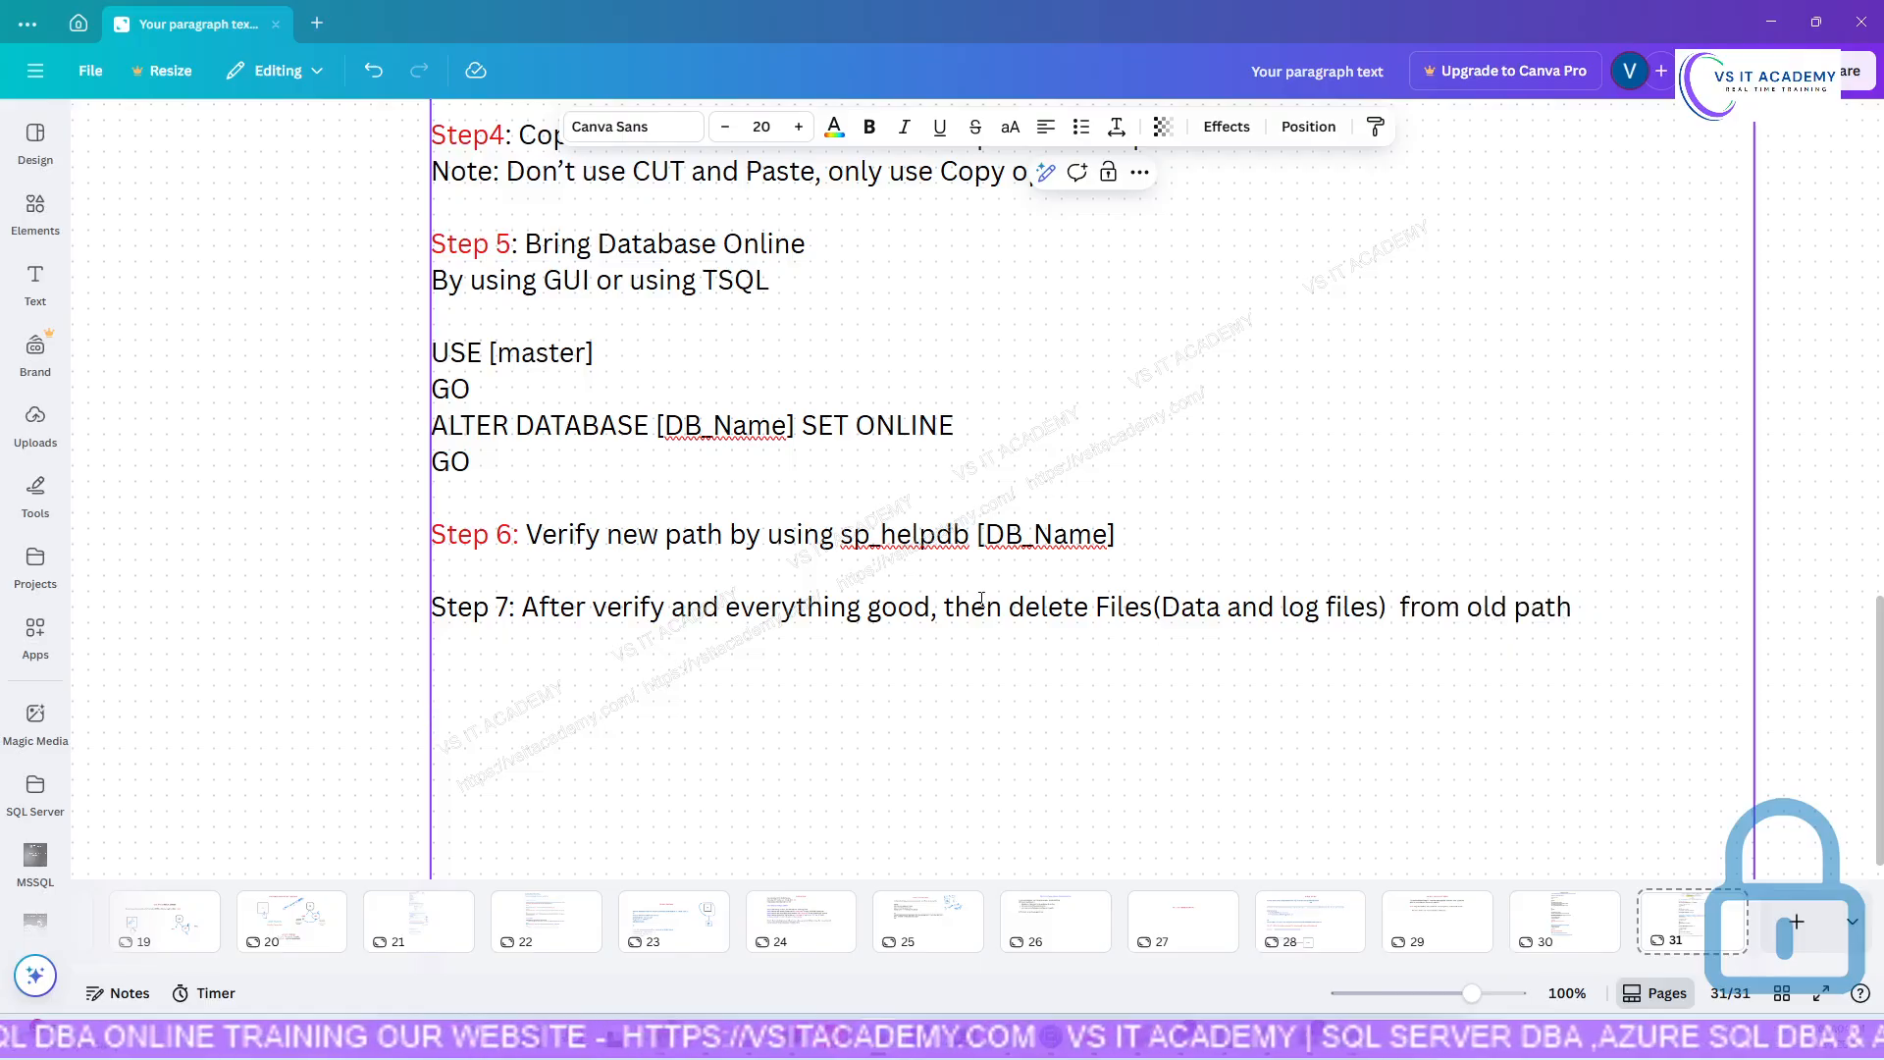
Review the database file movement notes from the page's beginning through Step 7, and leave text editing.
scroll(981, 598, "up", 15)
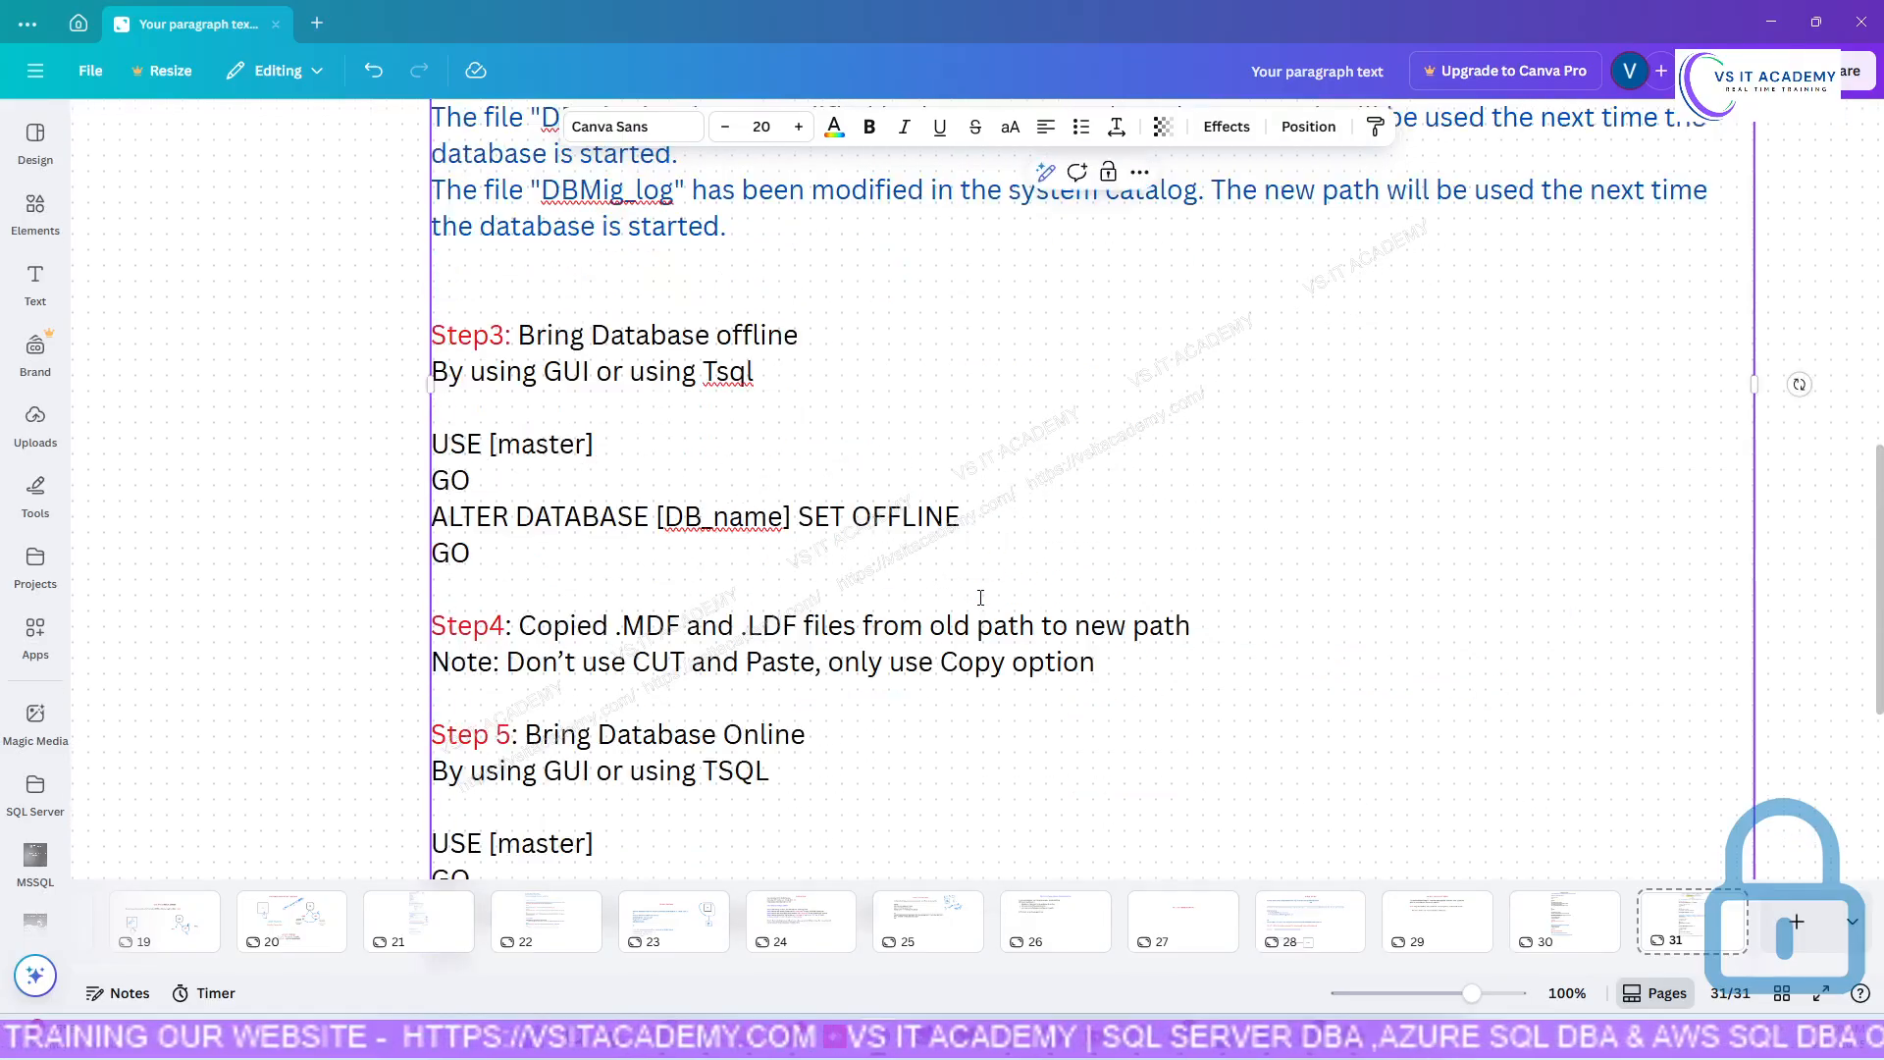
scroll(981, 598, "up", 4)
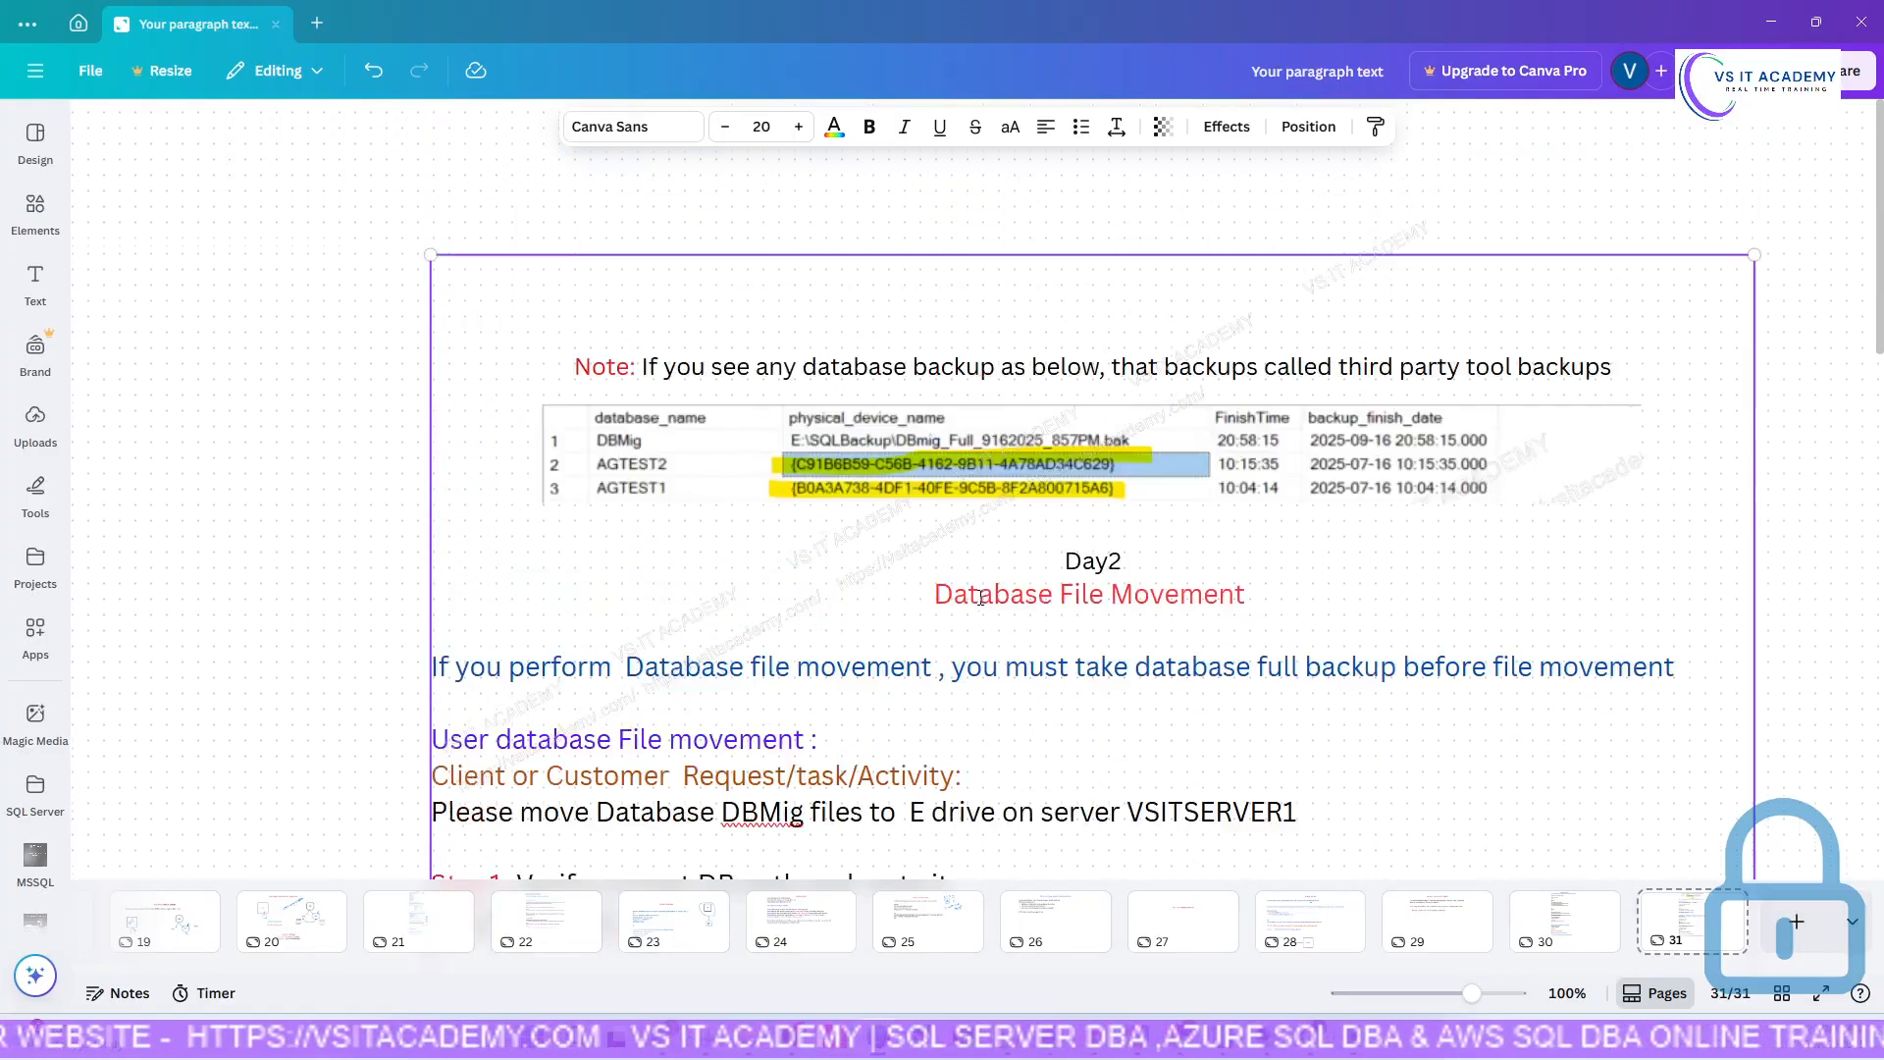
scroll(981, 598, "down", 4)
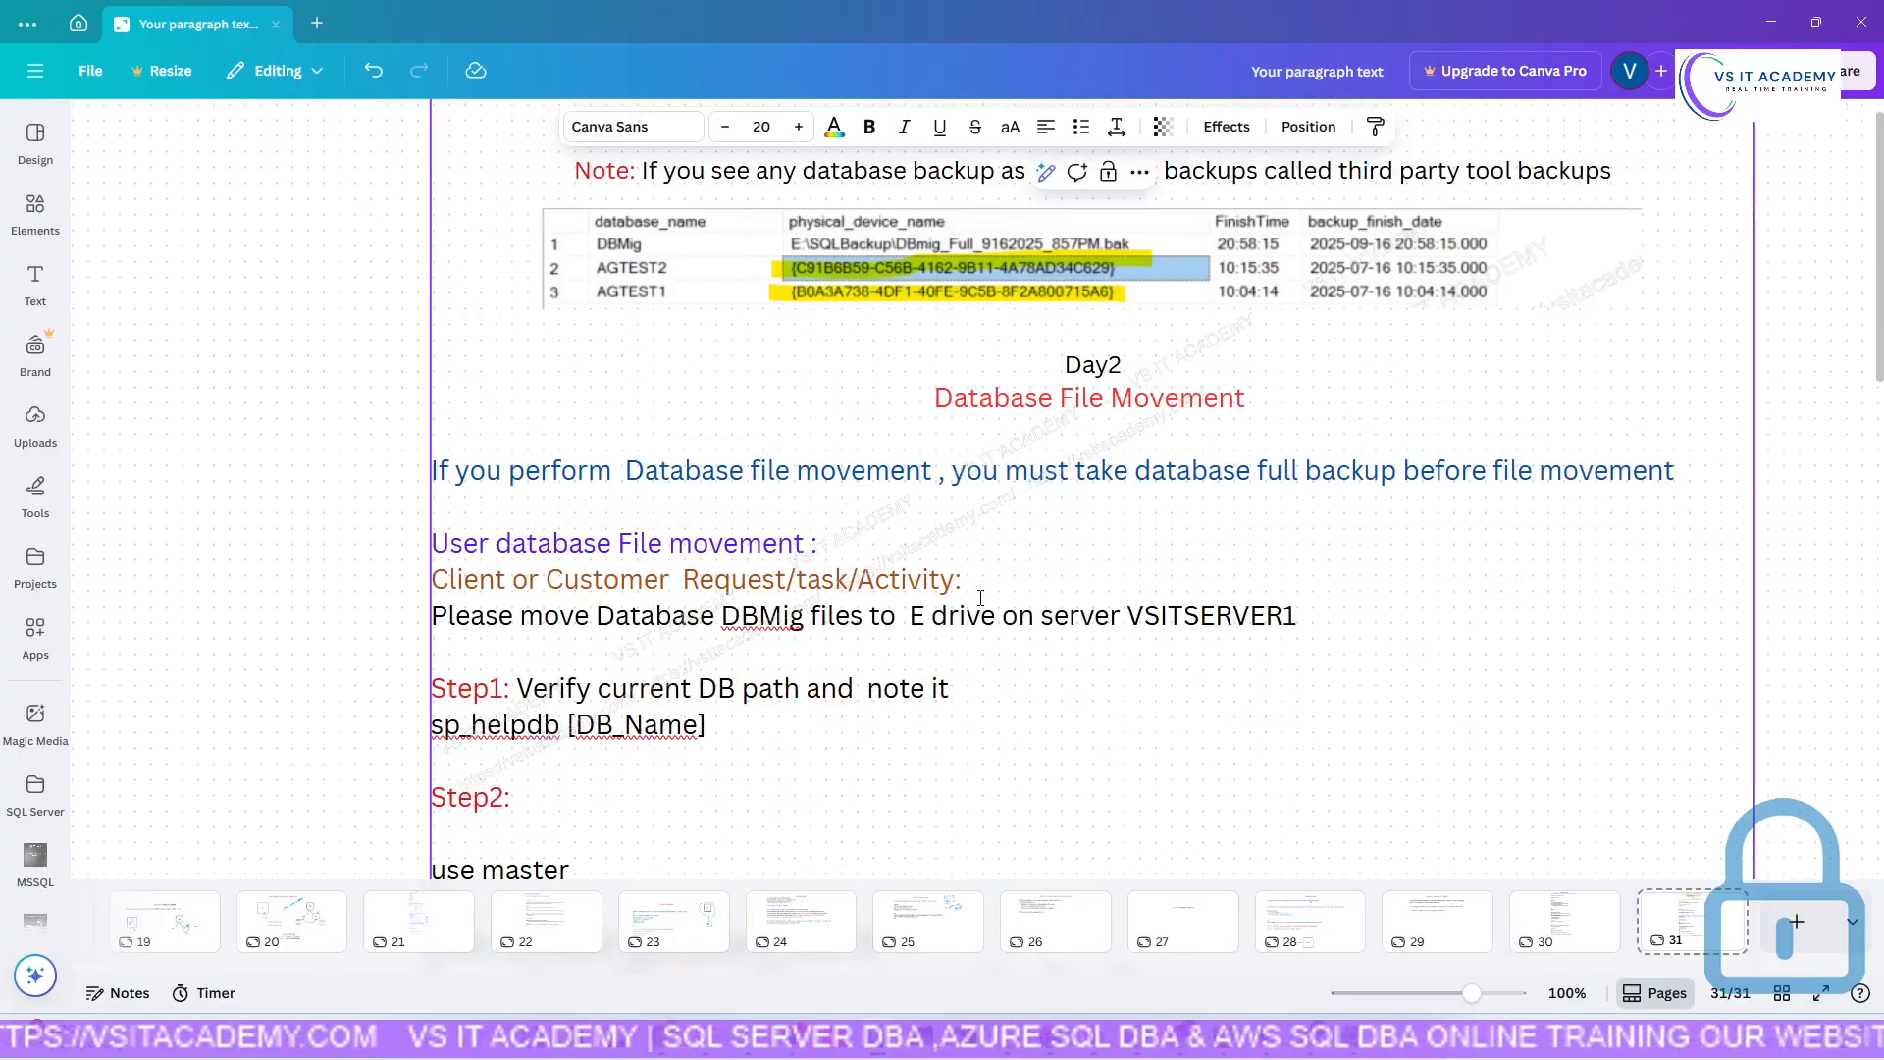
scroll(1111, 675, "down", 5)
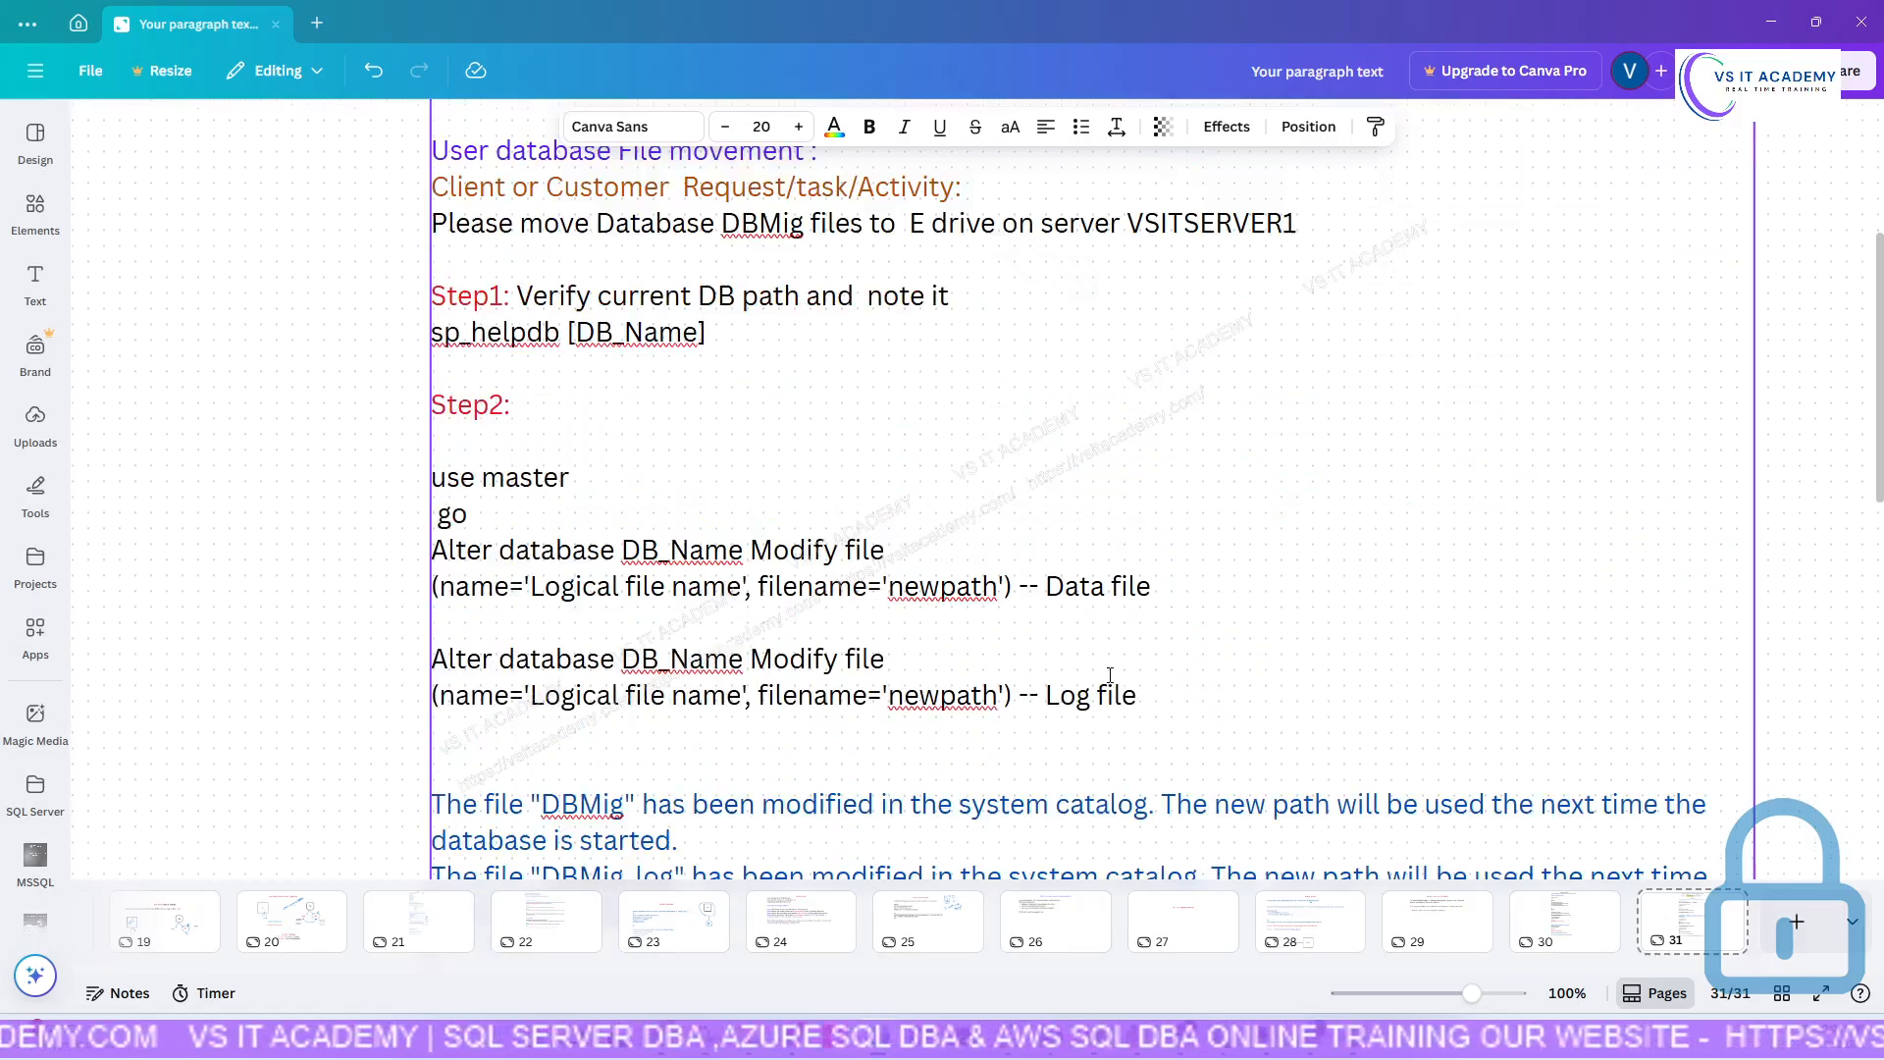
scroll(1110, 675, "down", 6)
scroll(1110, 675, "down", 8)
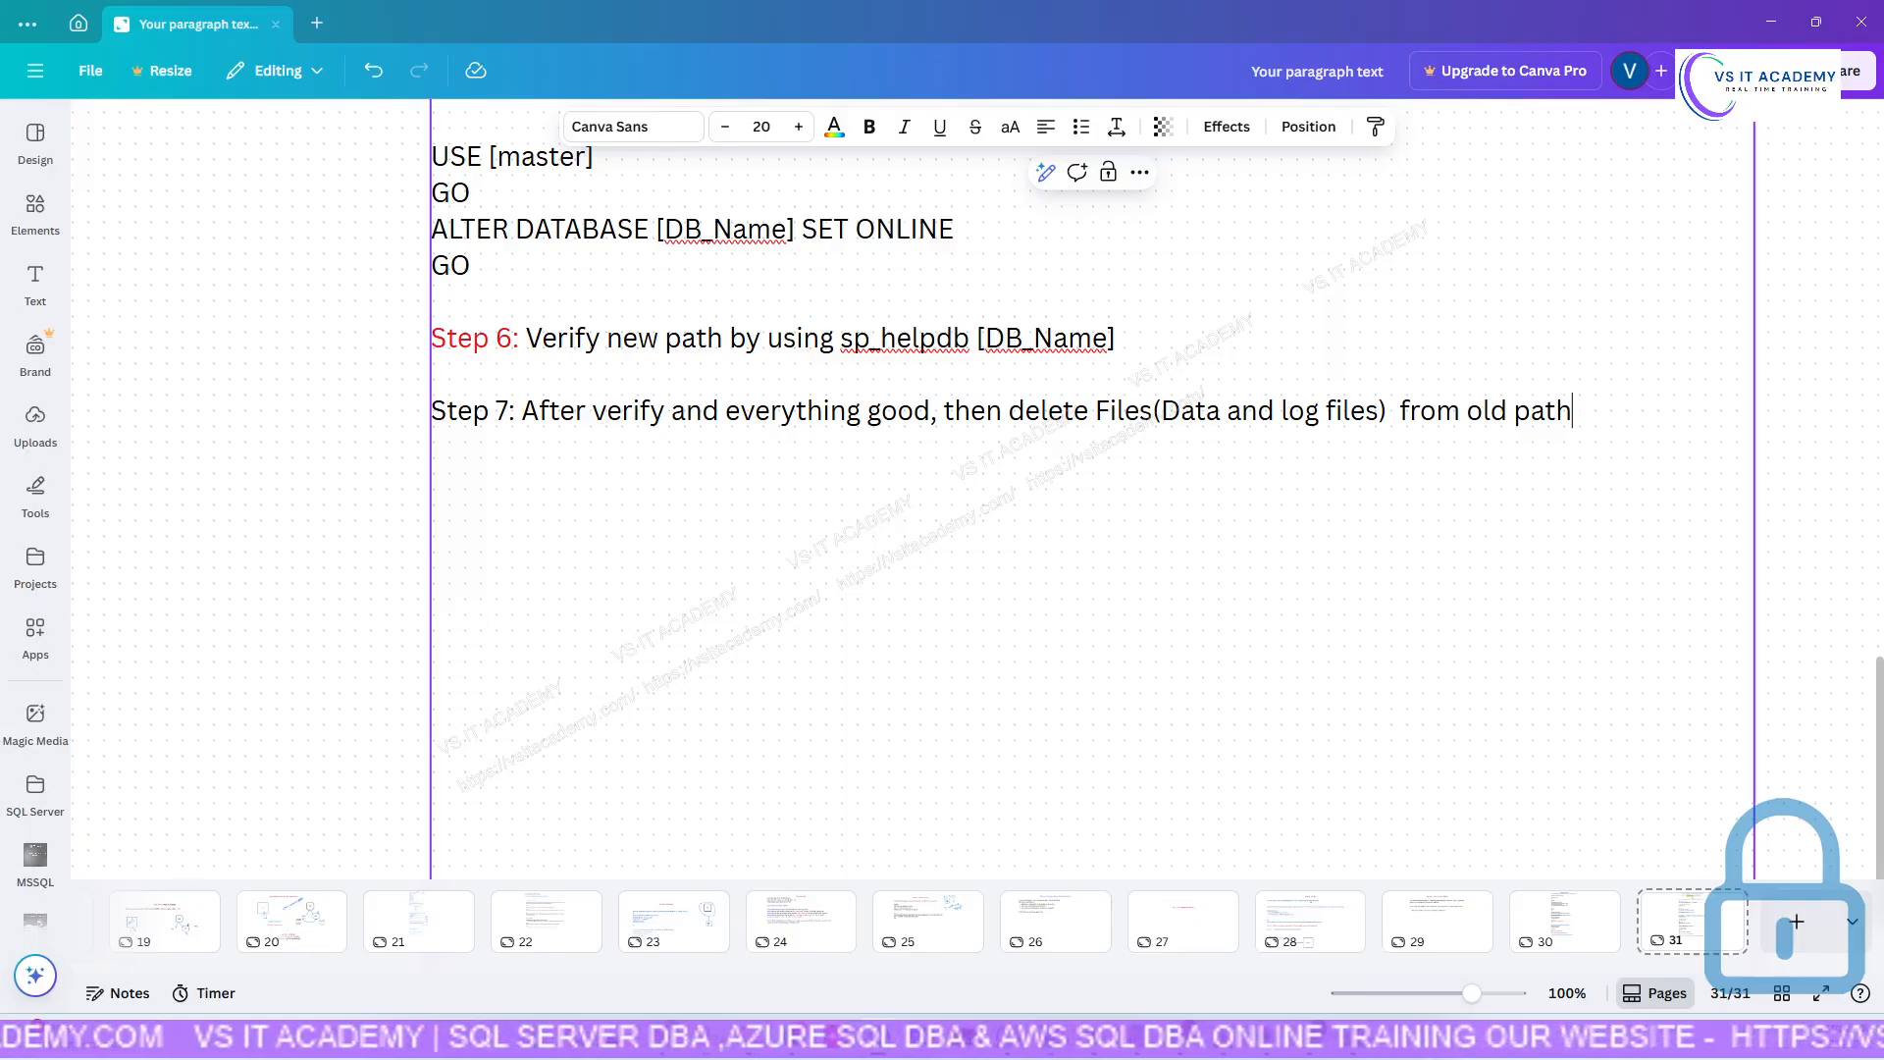
key("Escape")
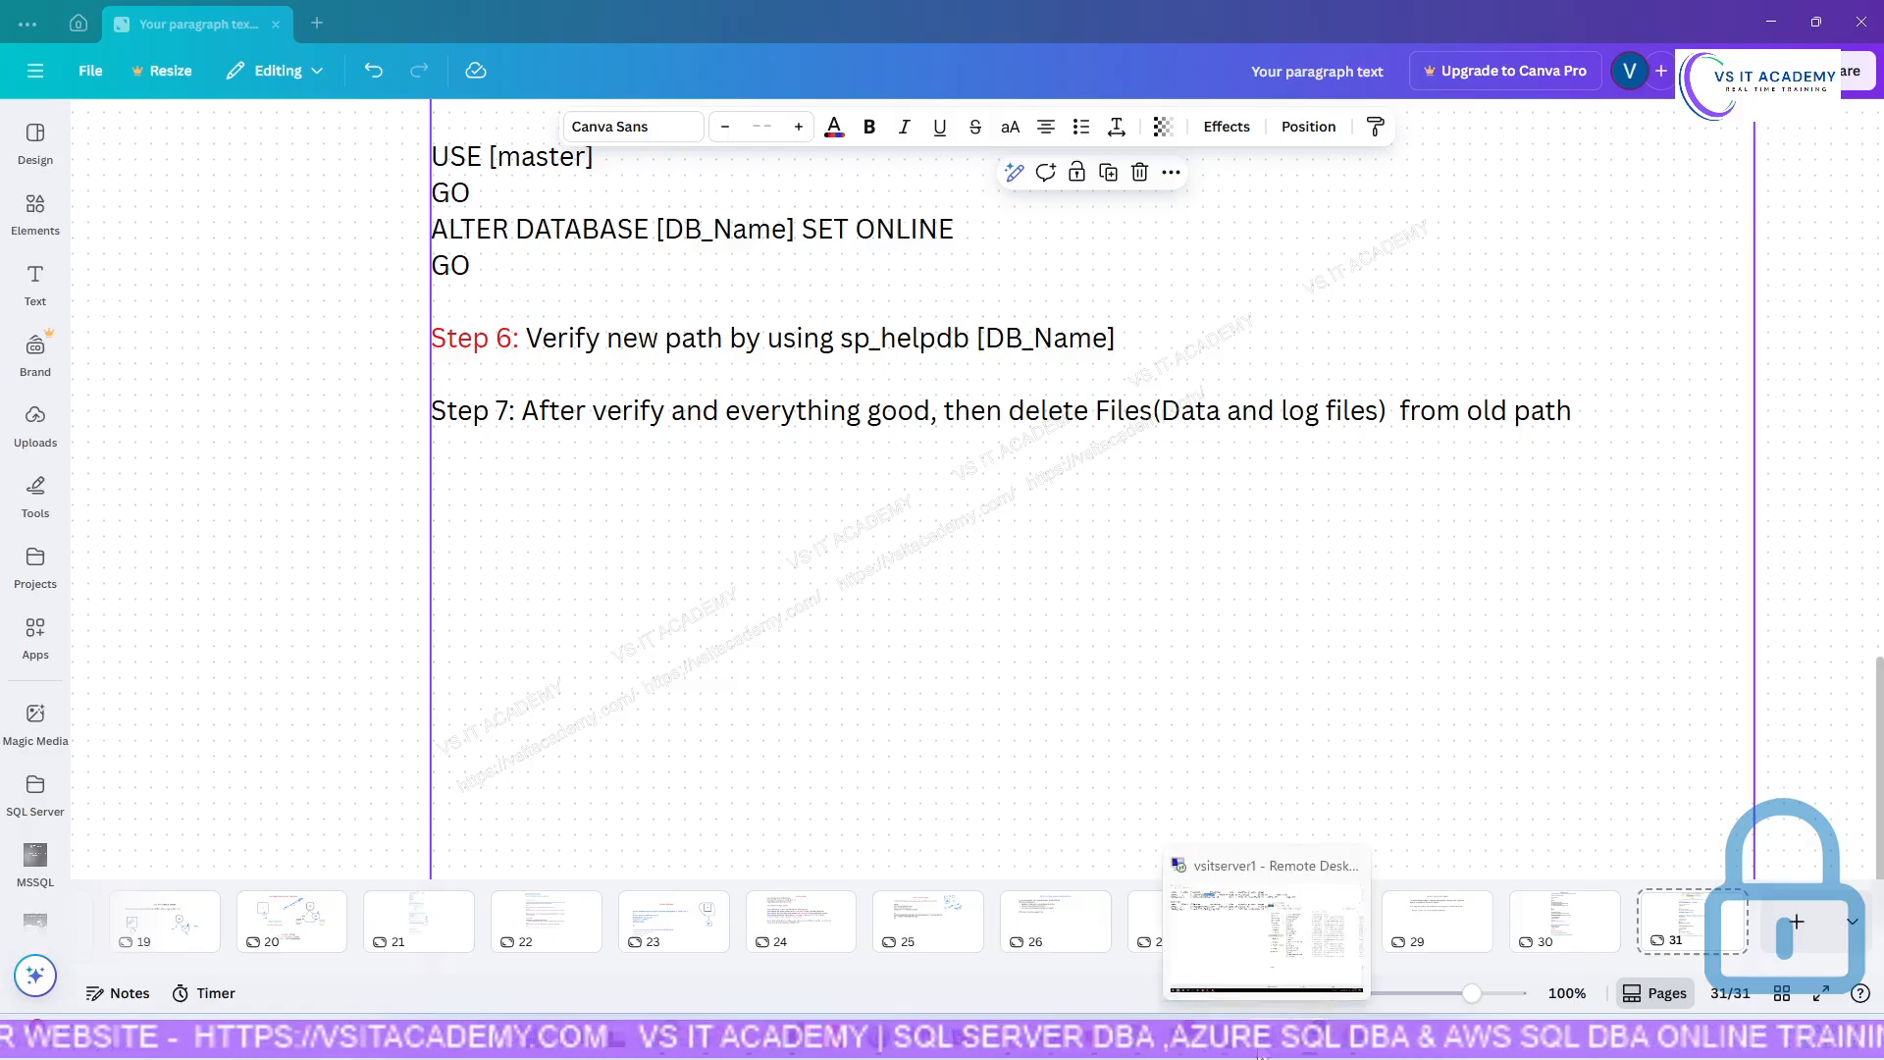
Switch to the vsitserver1 remote session and view the Notepad path notes and the sp_helpdb [DBMig] query in SQL Server Management Studio.
left_click(1150, 543)
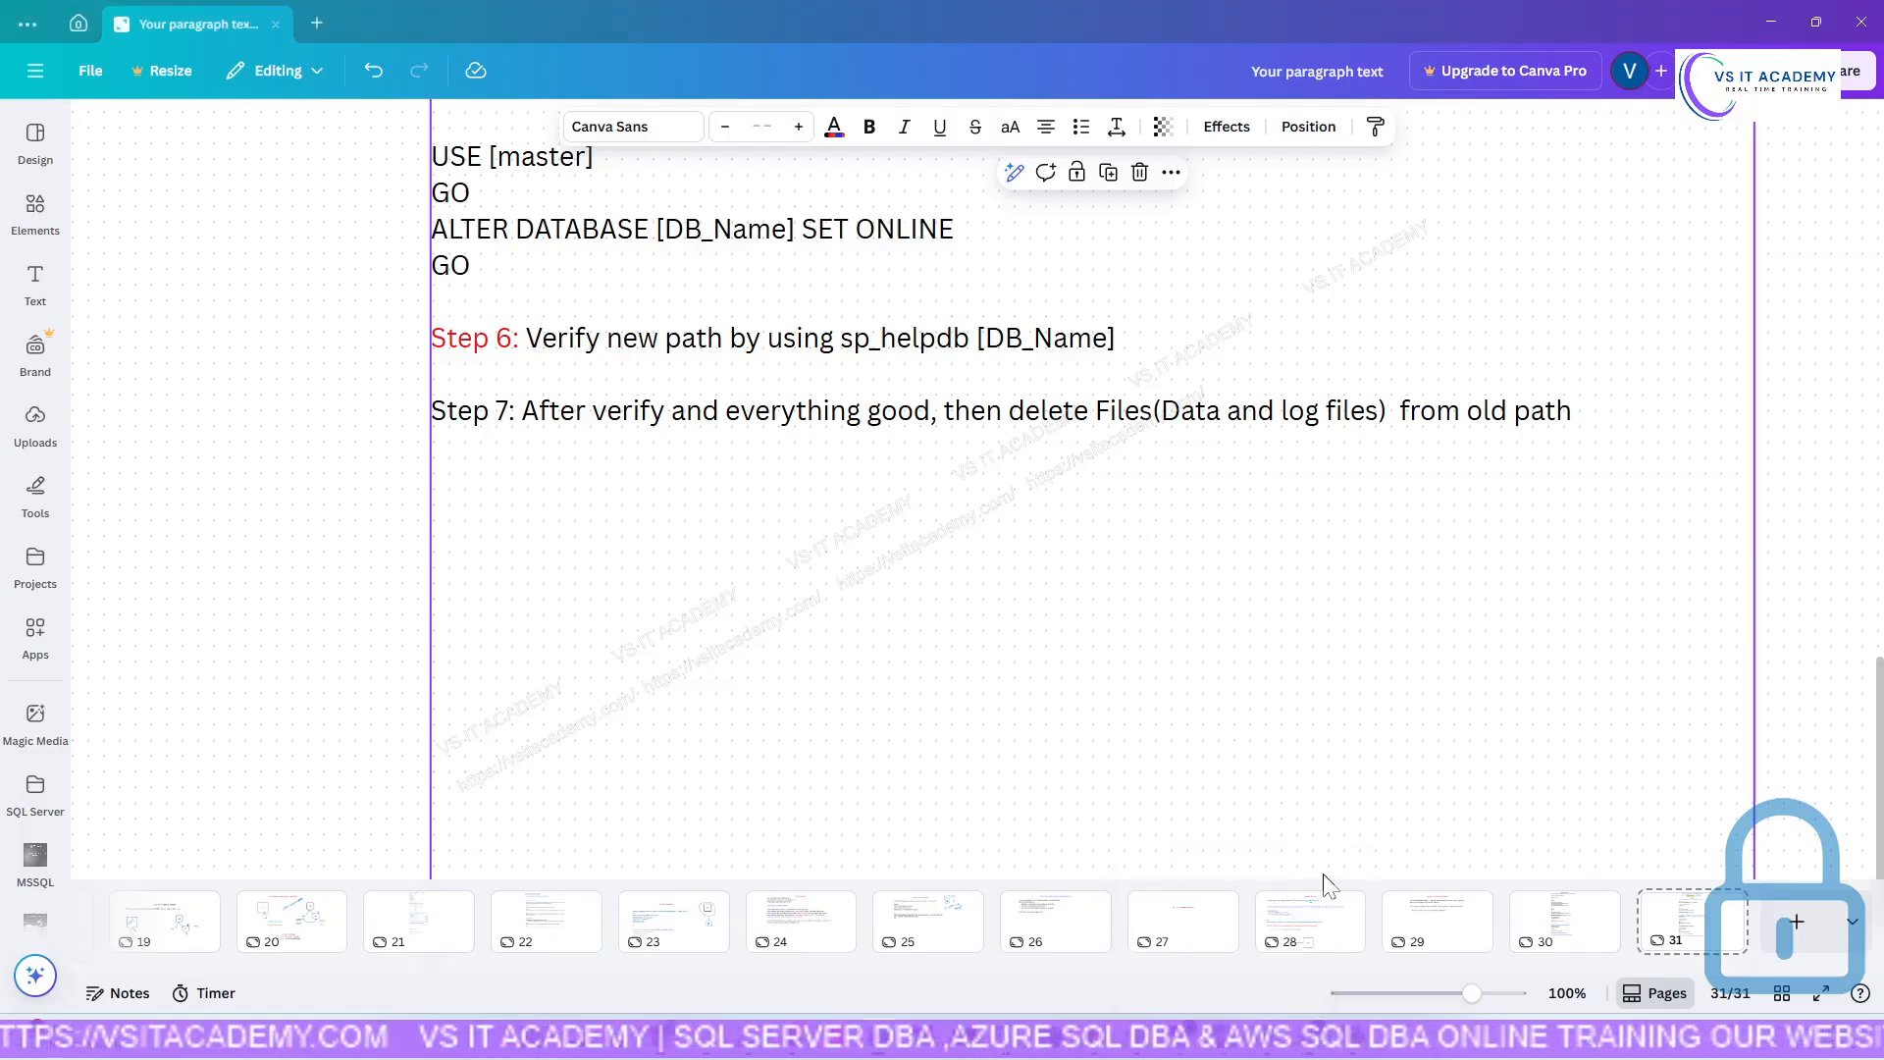
left_click(1263, 1033)
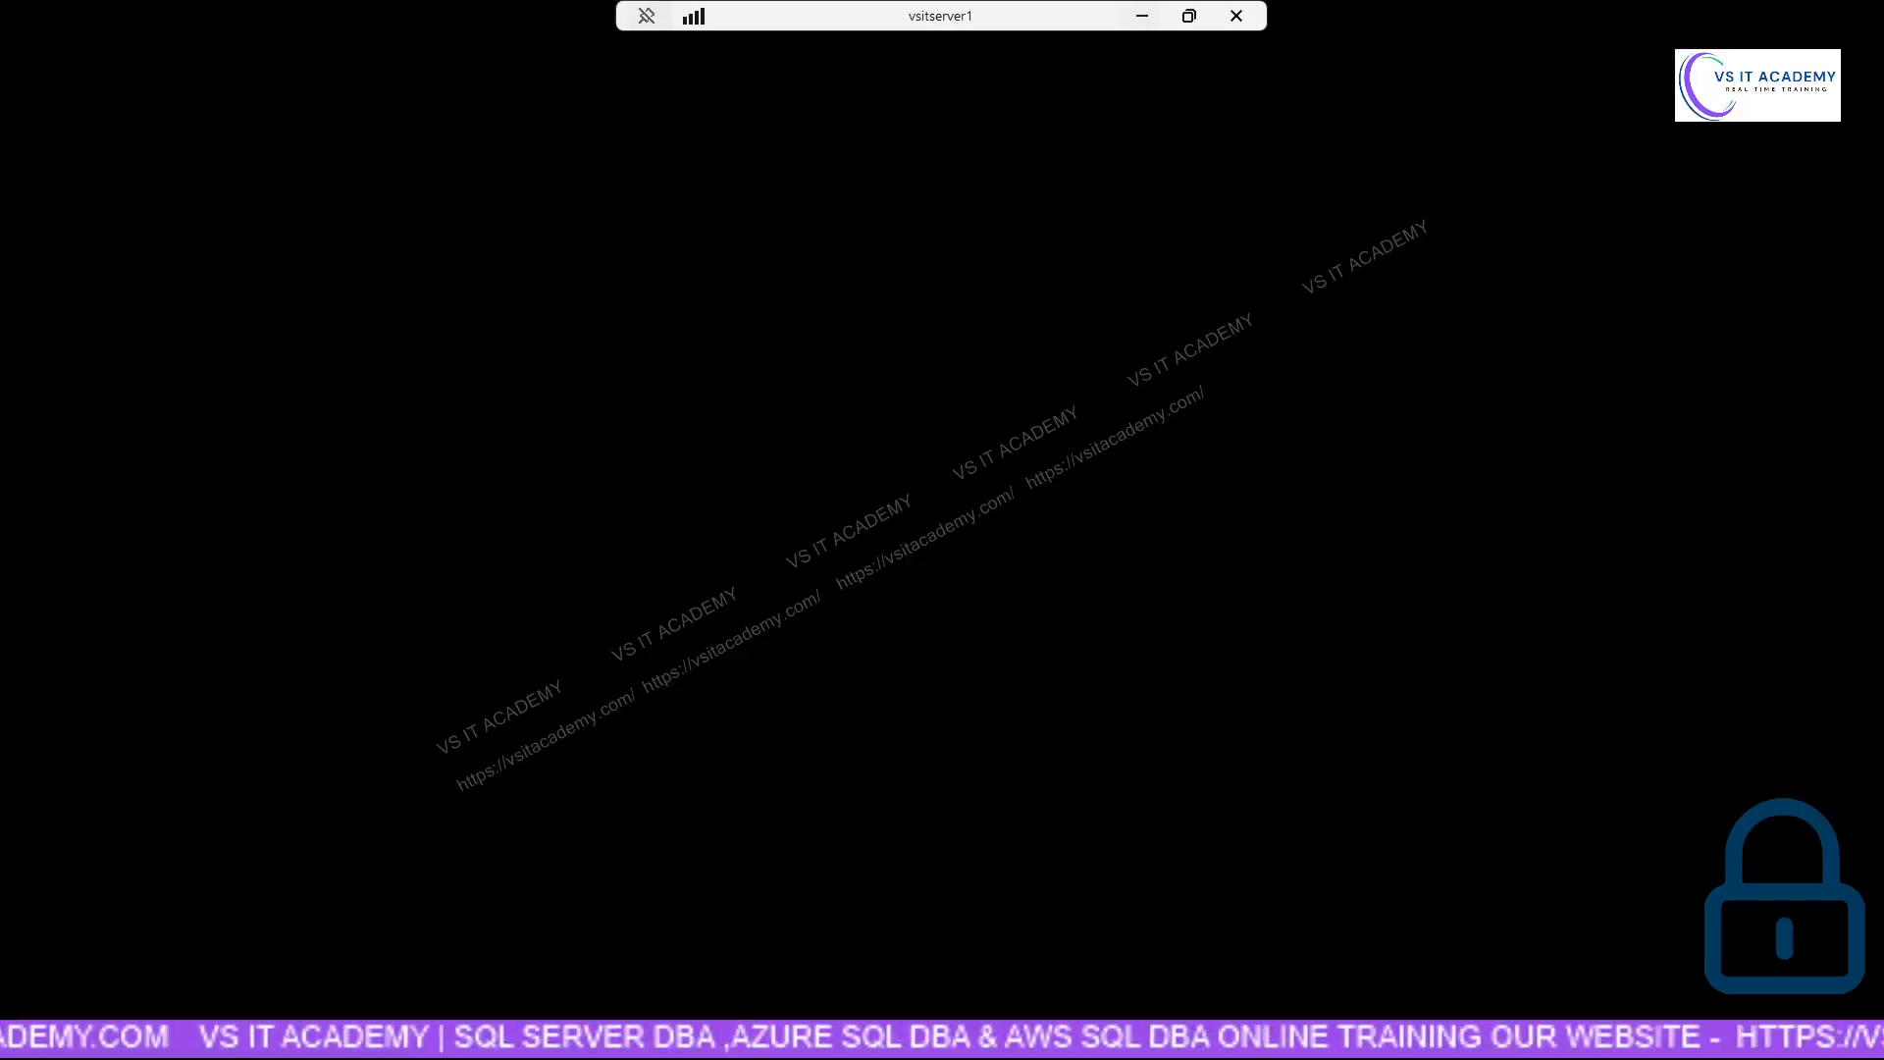
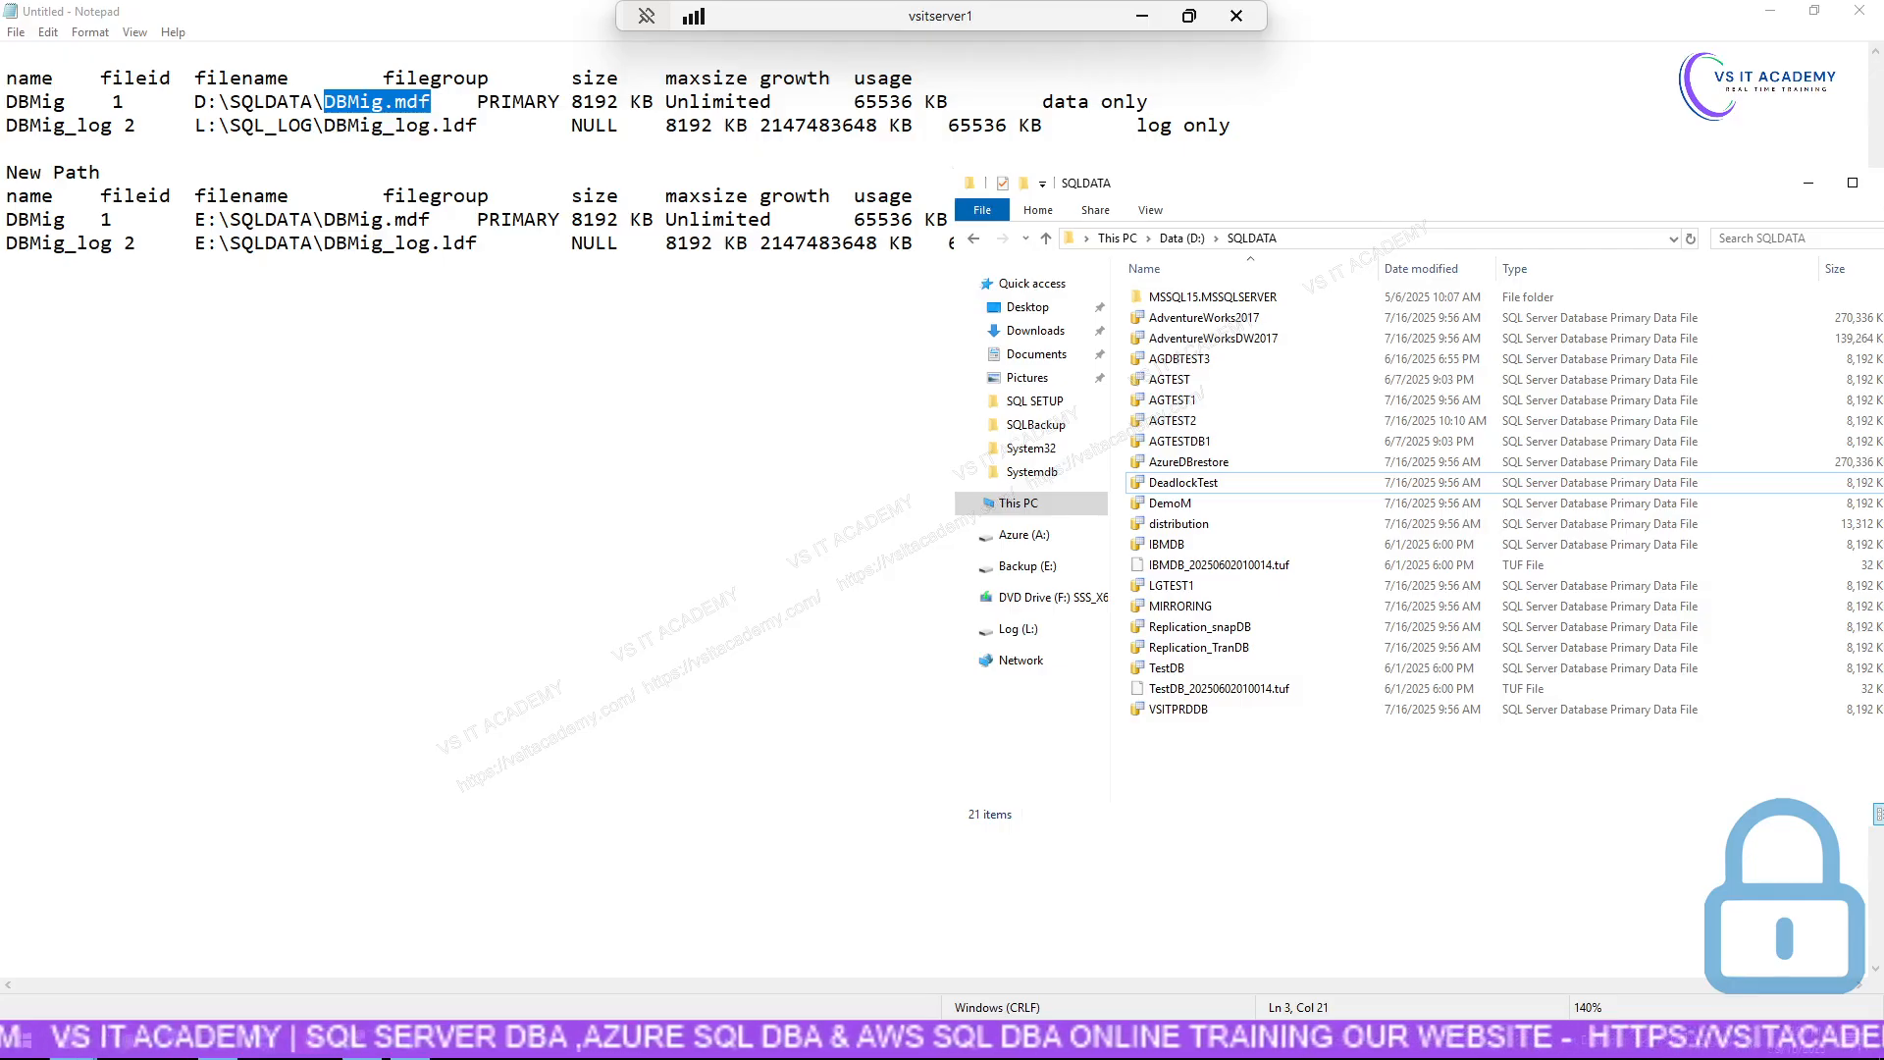
left_click(750, 546)
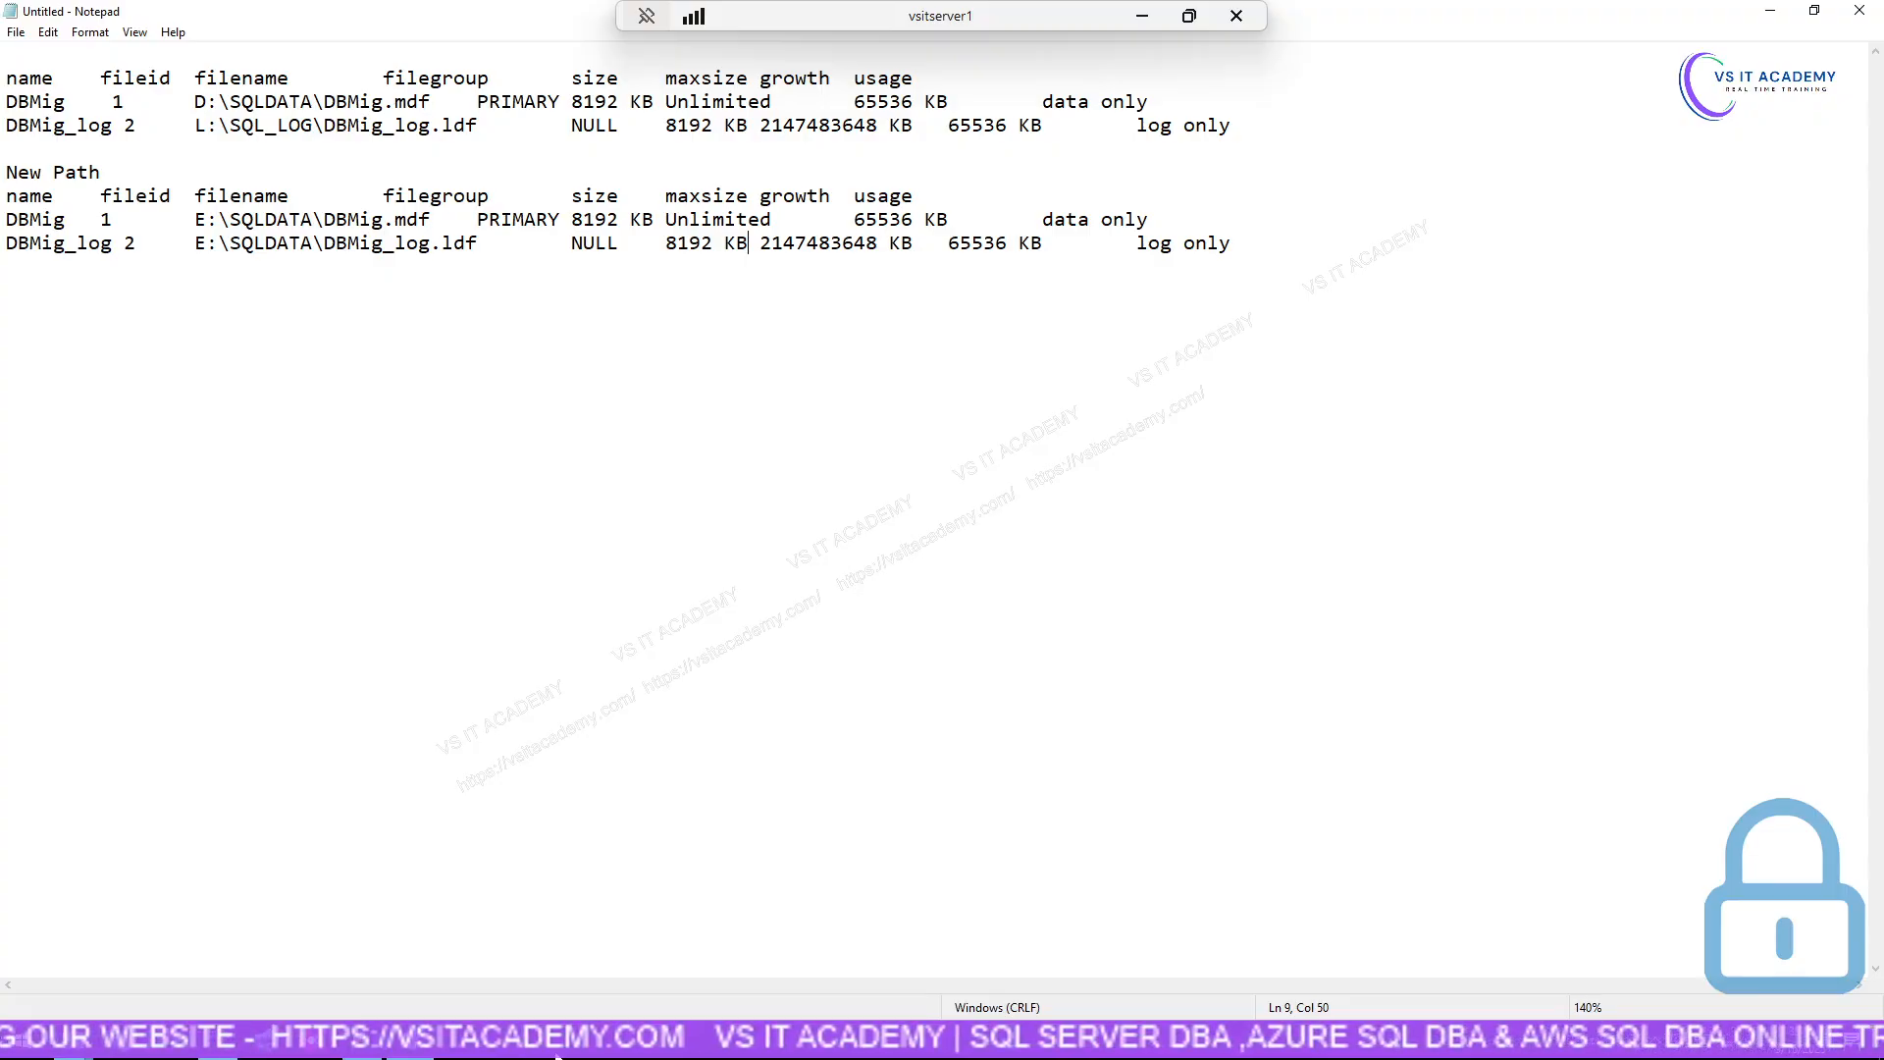
left_click(358, 1055)
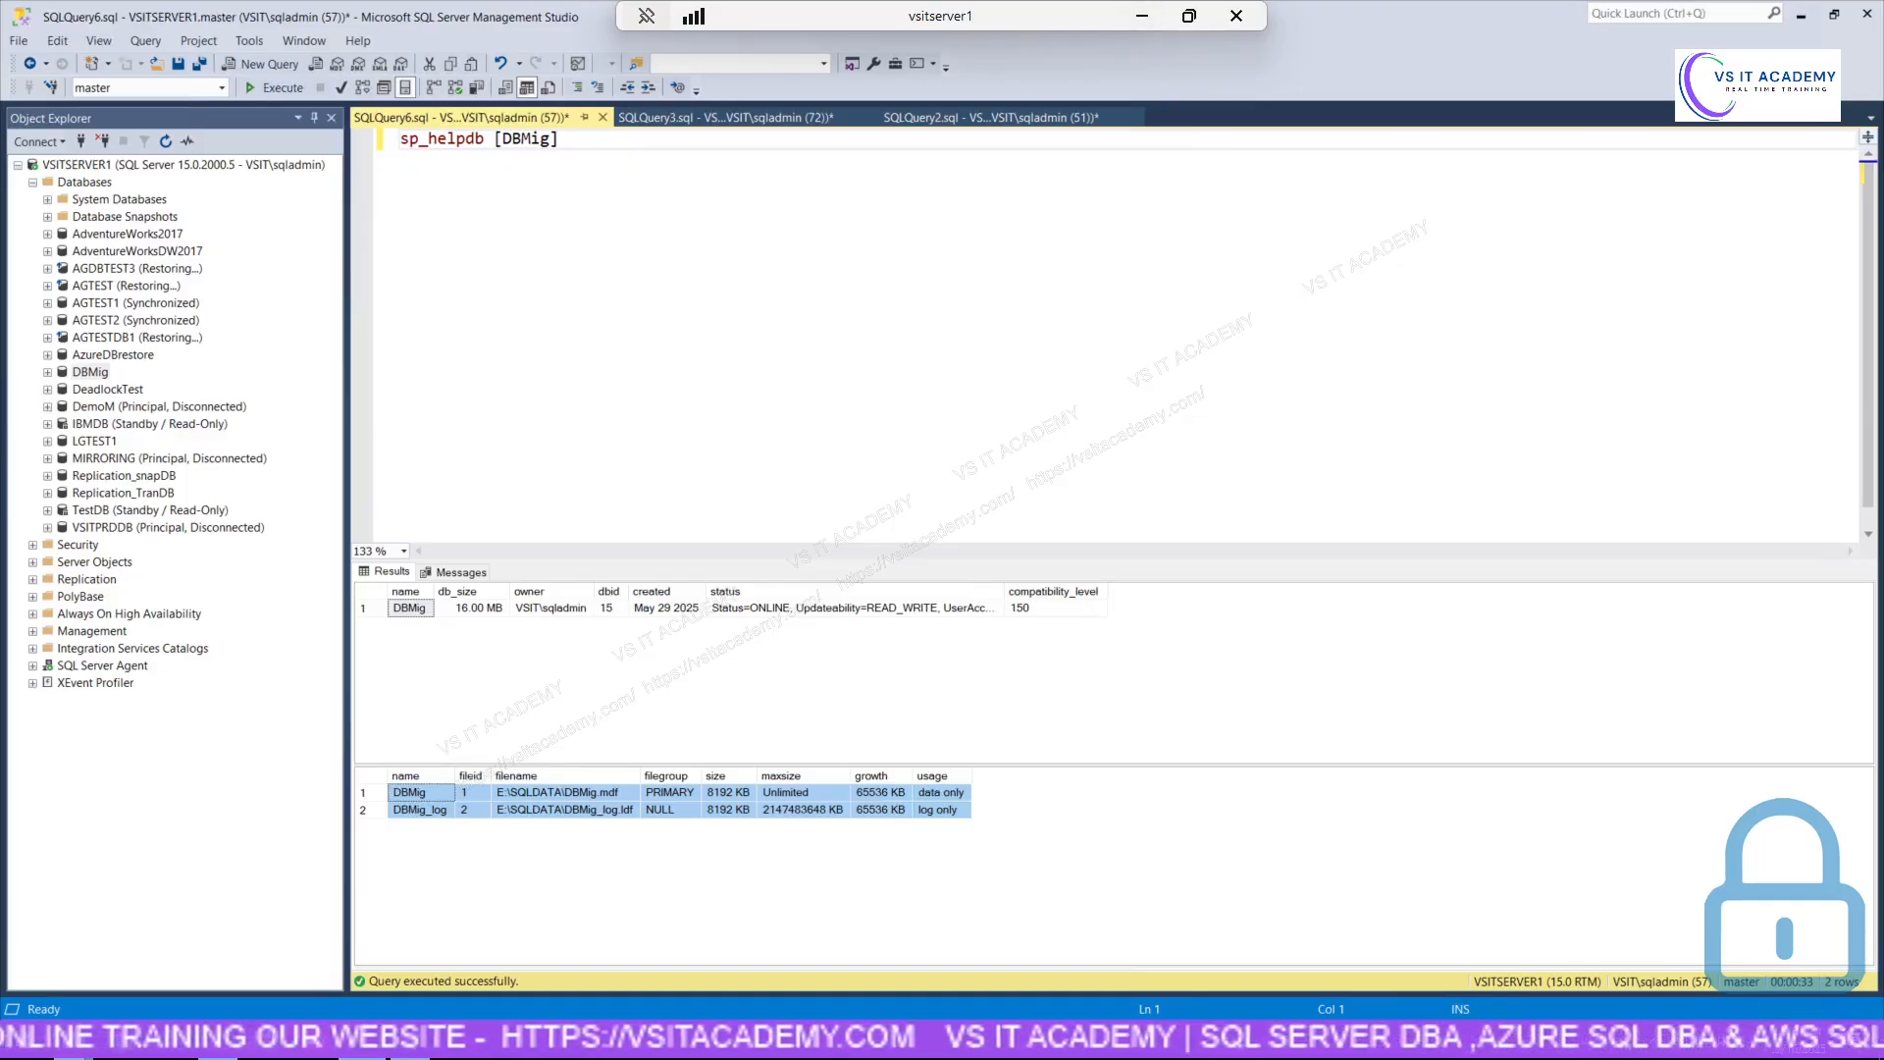
left_click(569, 139)
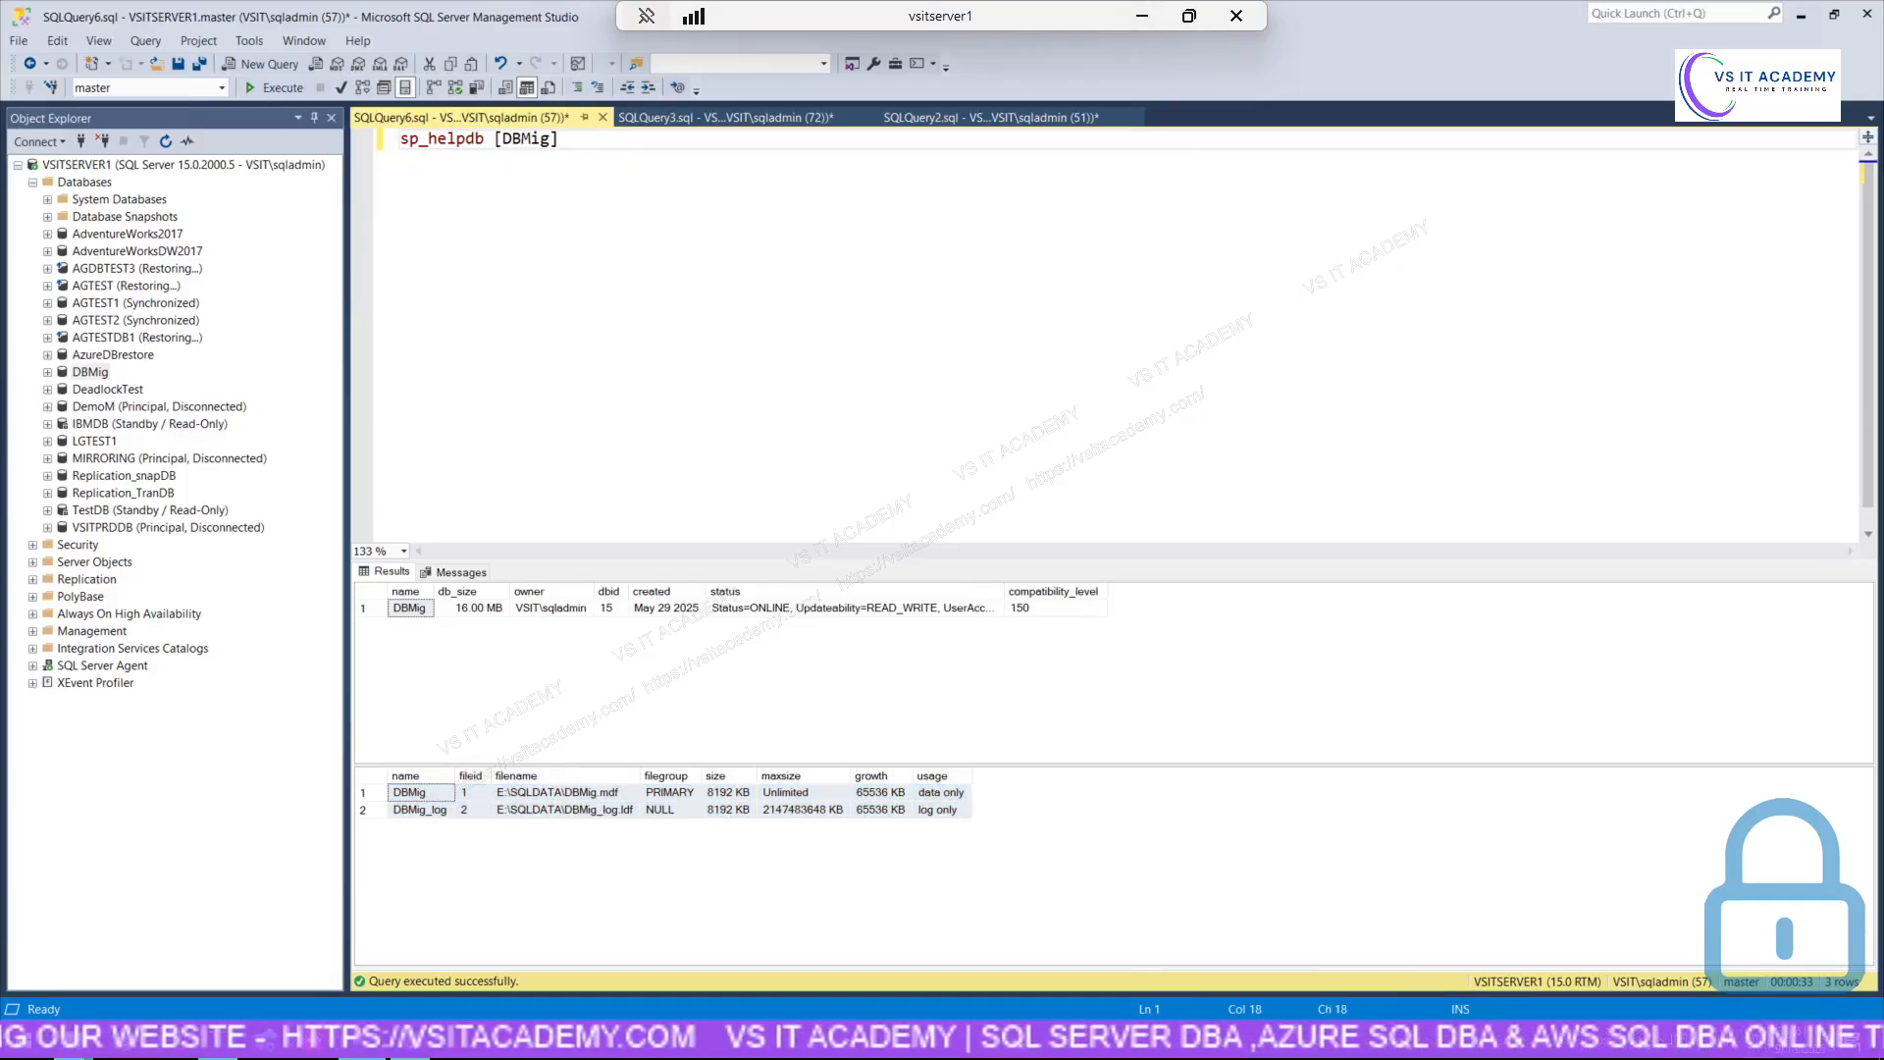
Return to the Canva notes and copy the heading "User database File movement :" to a new line below Step 7.
left_click(1141, 16)
scroll(685, 595, "up", 20)
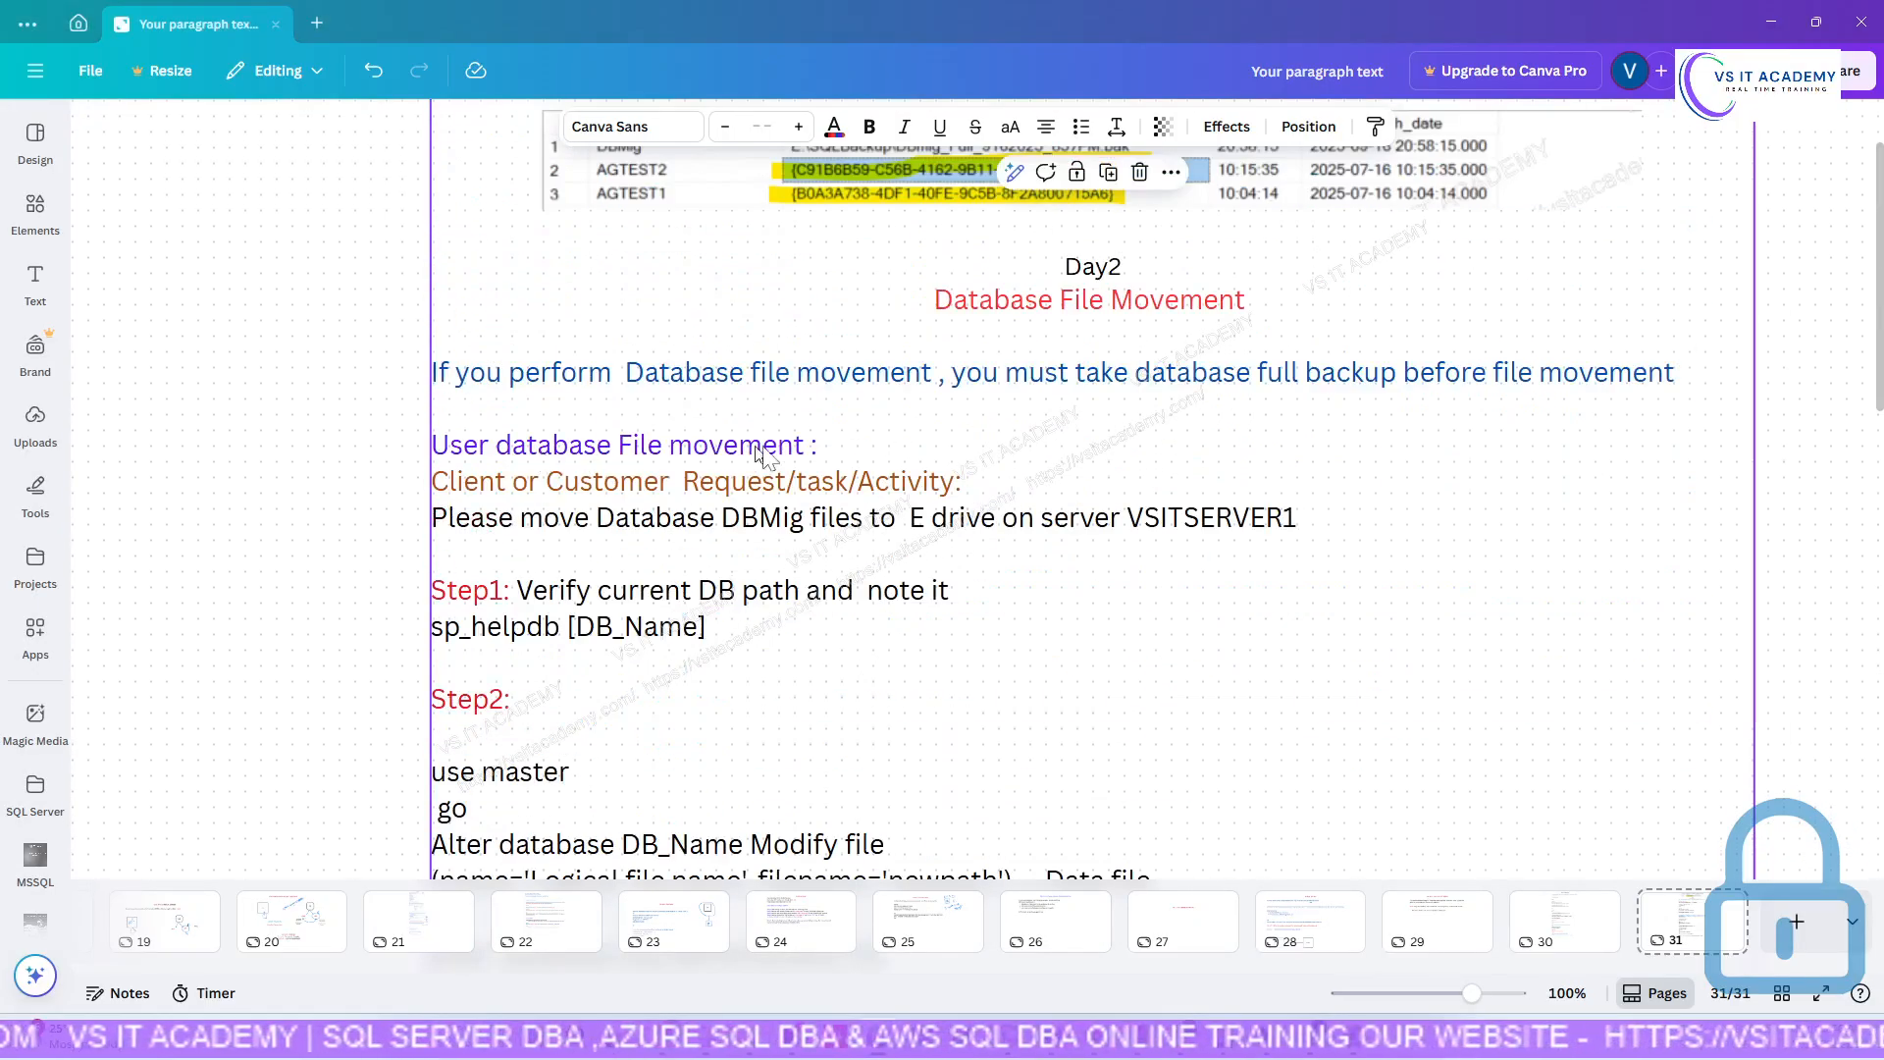
left_click(823, 449)
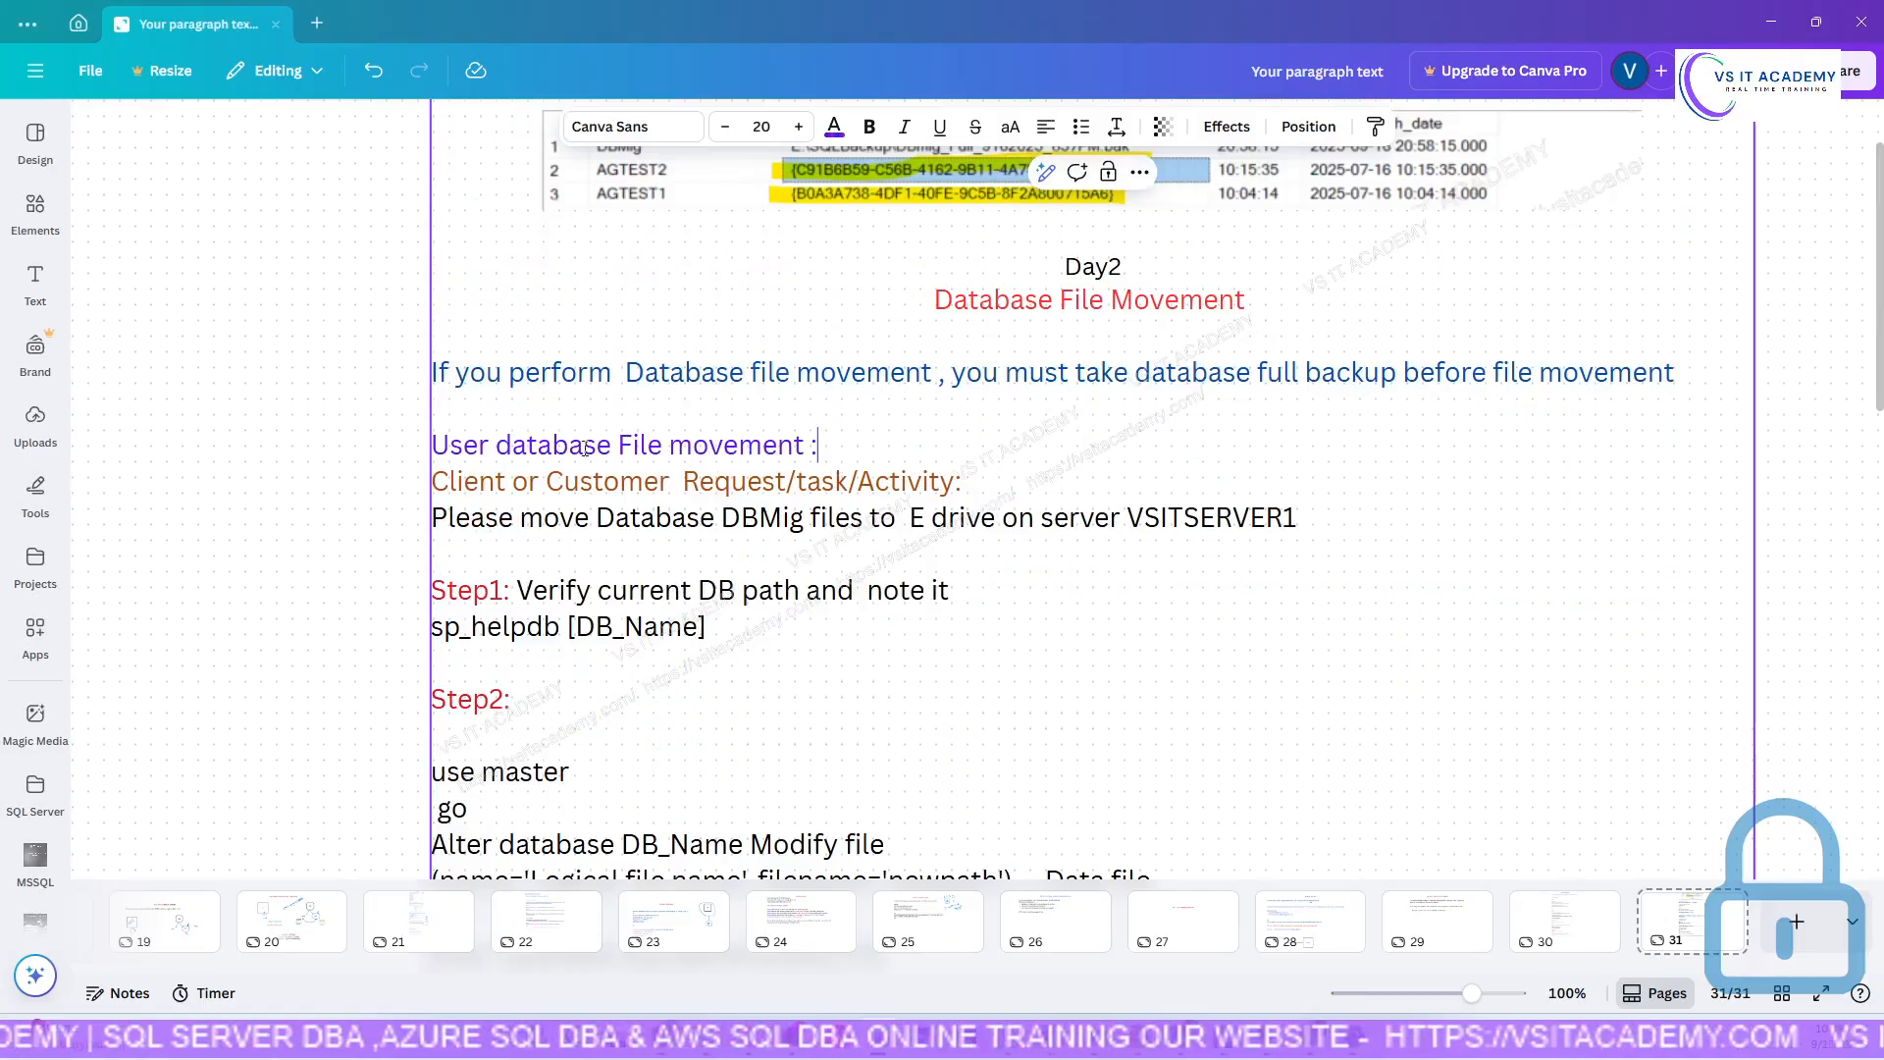
left_click_drag(823, 449, 437, 442)
key("ctrl+c")
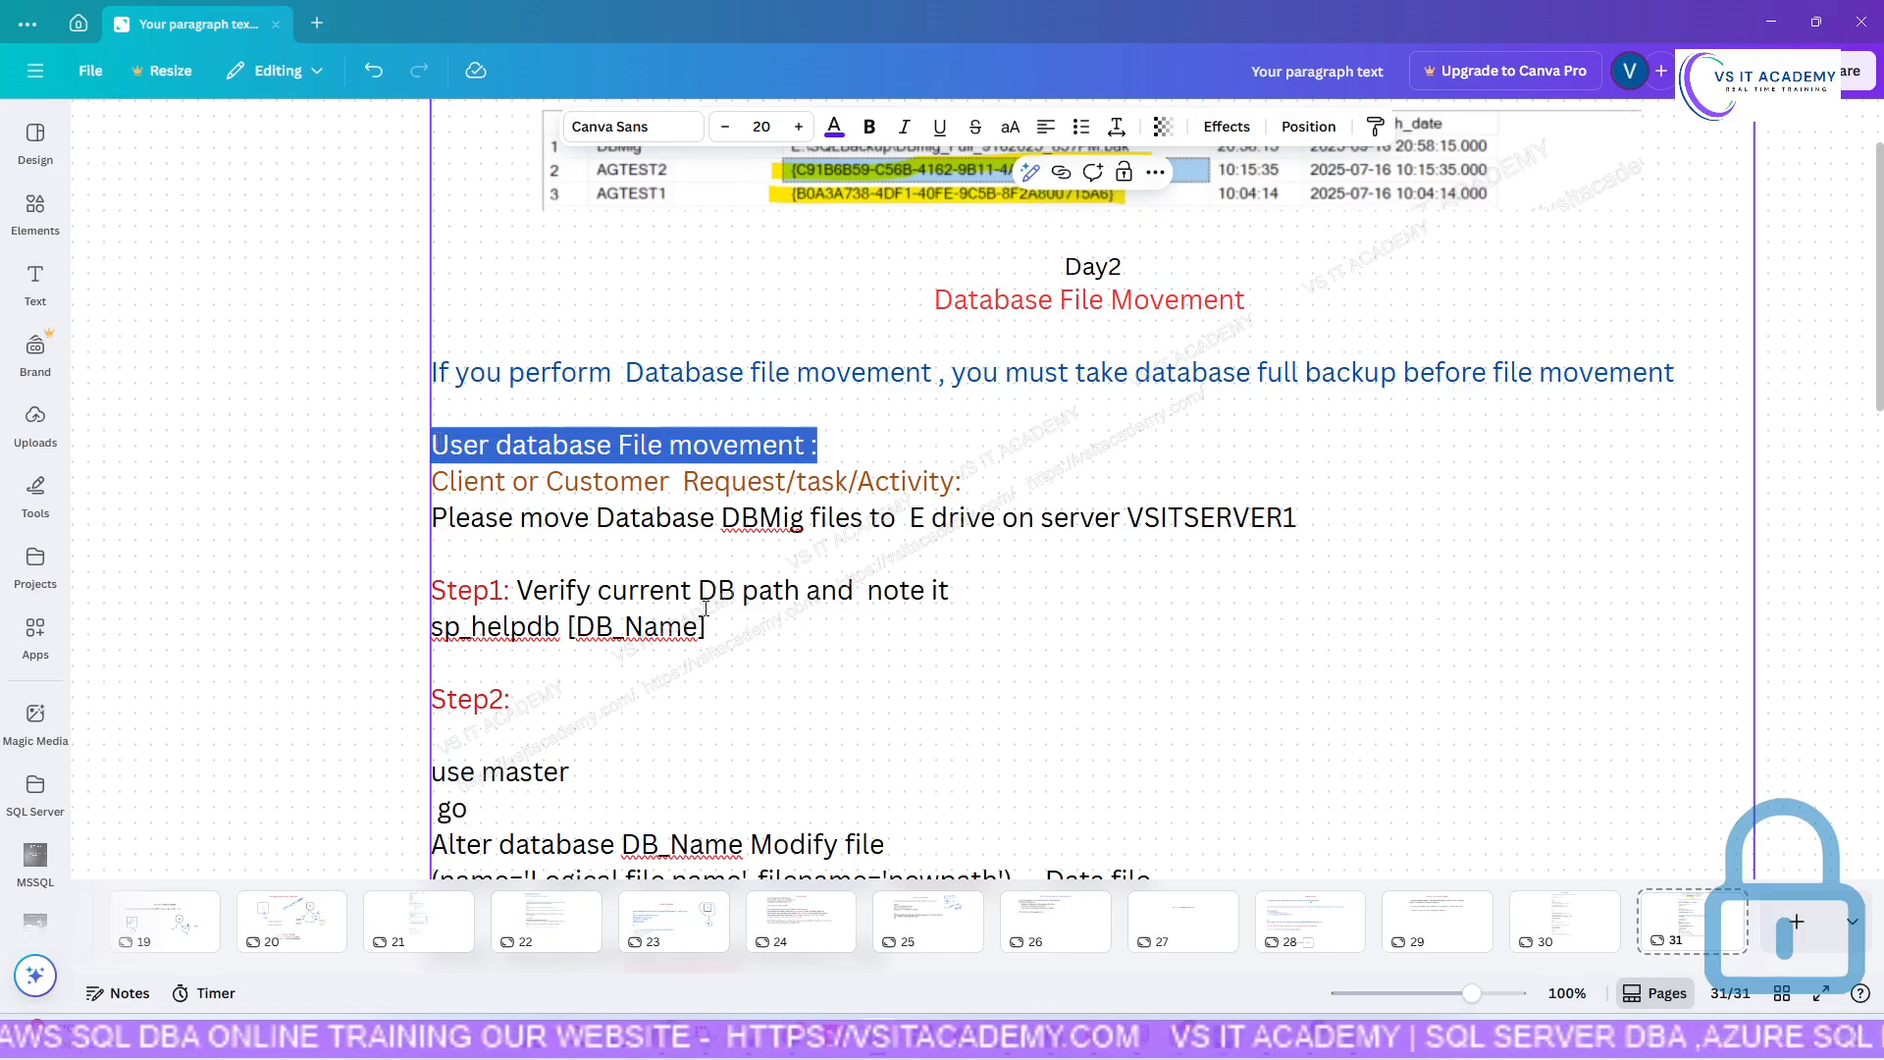
scroll(705, 609, "down", 15)
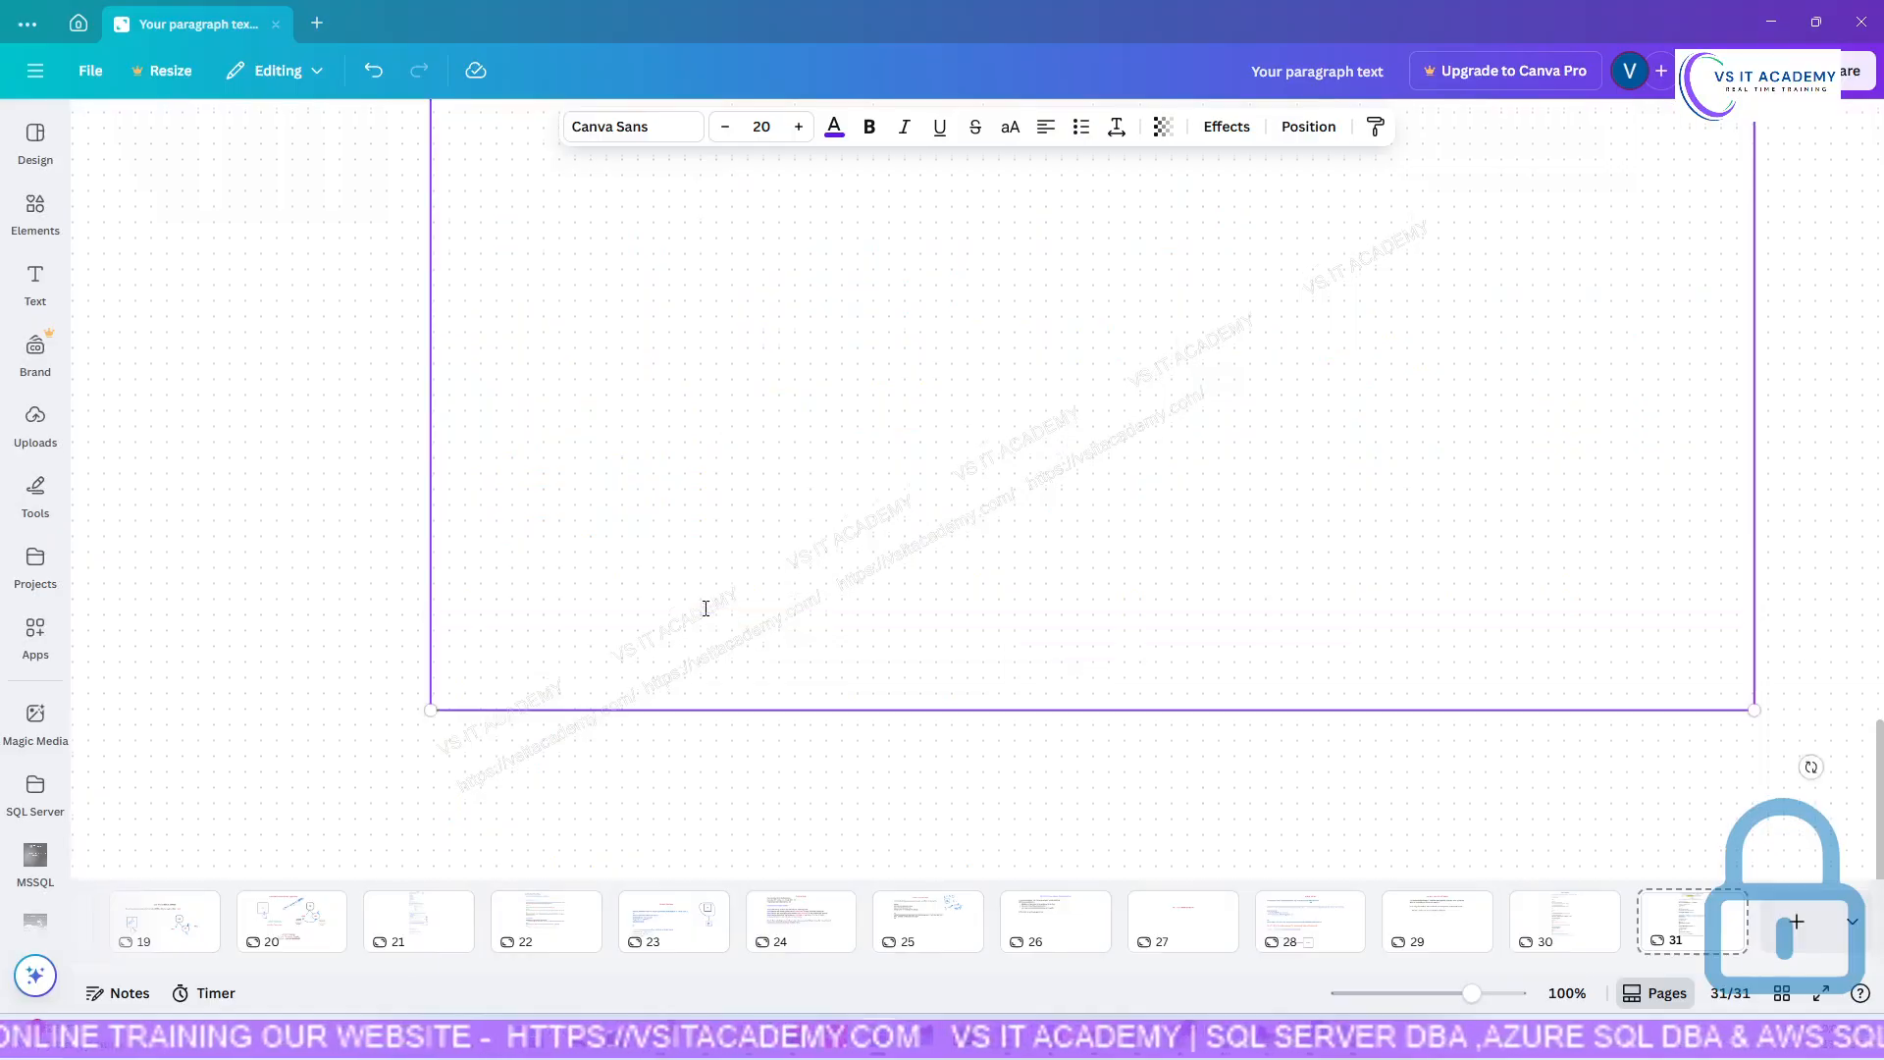
scroll(704, 609, "up", 3)
left_click(1597, 419)
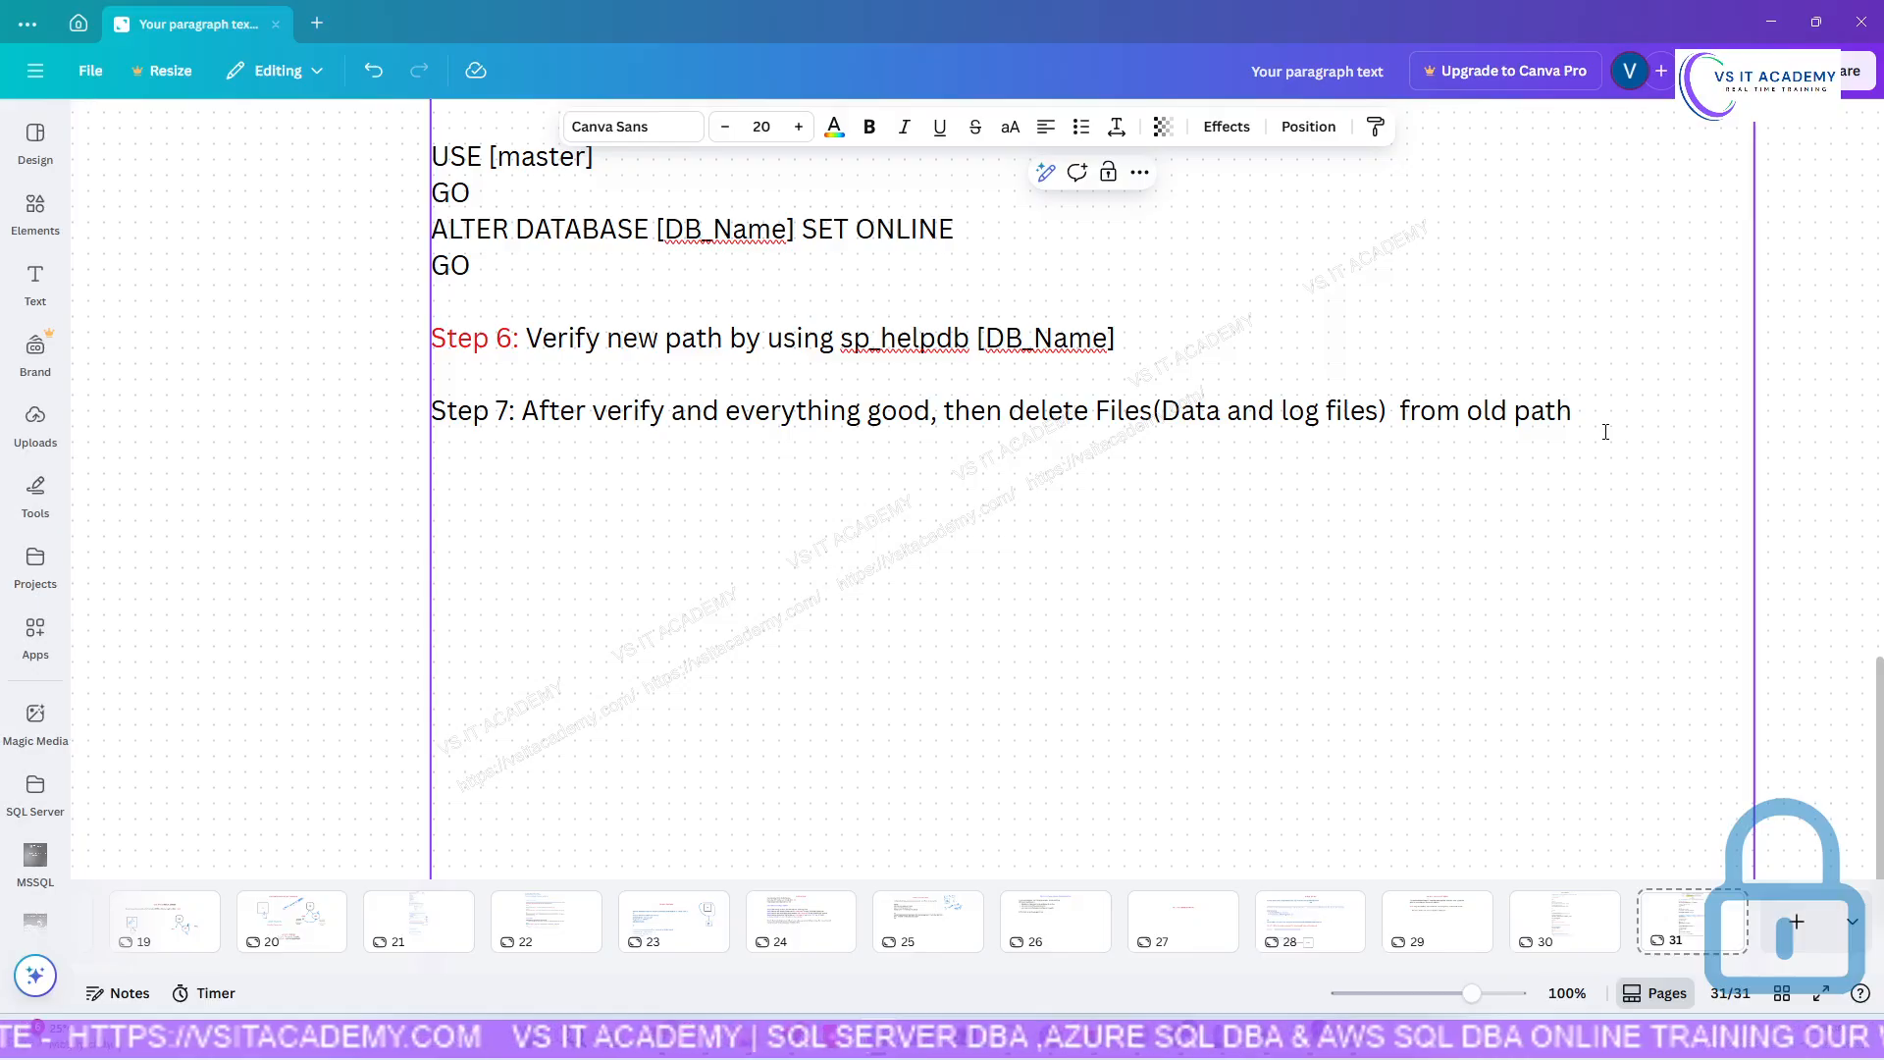
key("ctrl+v")
Replace "User" with "System" in the heading below Step 7, making it "System database File movement :".
double_click(461, 520)
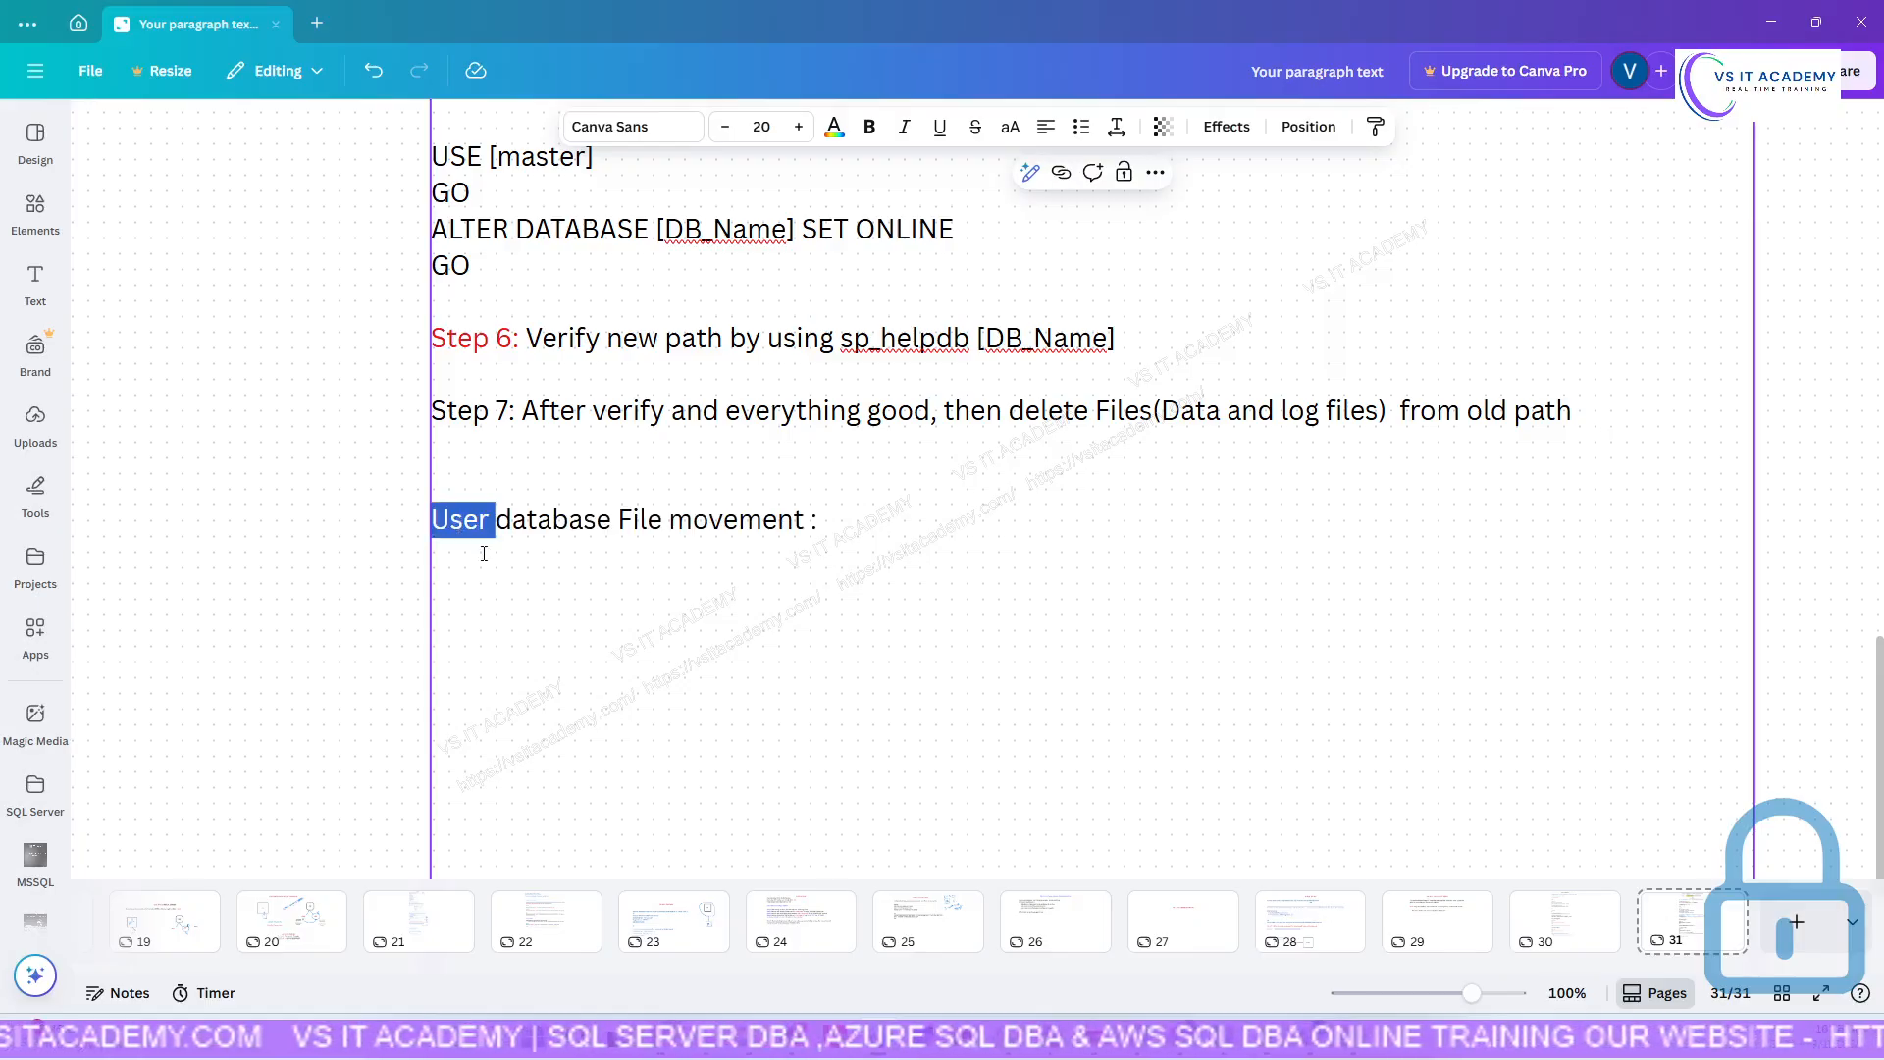
type("Syste")
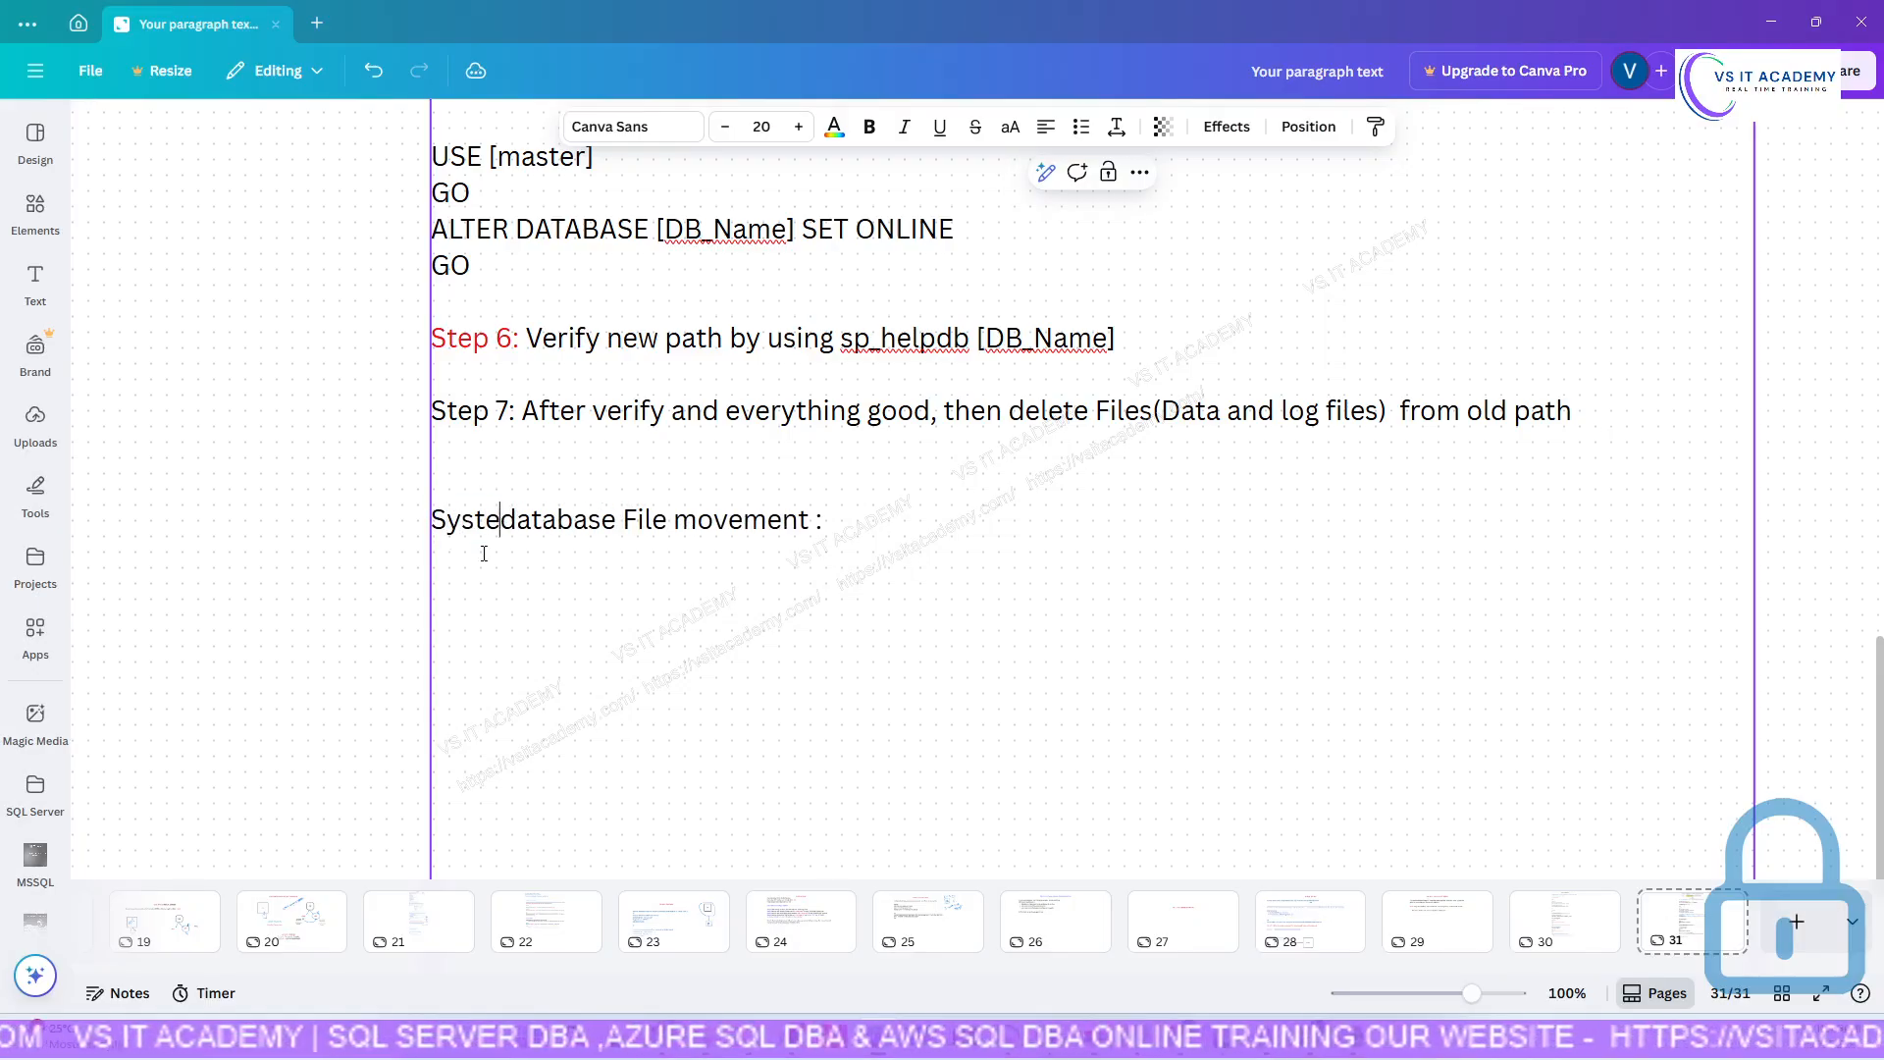
type("m")
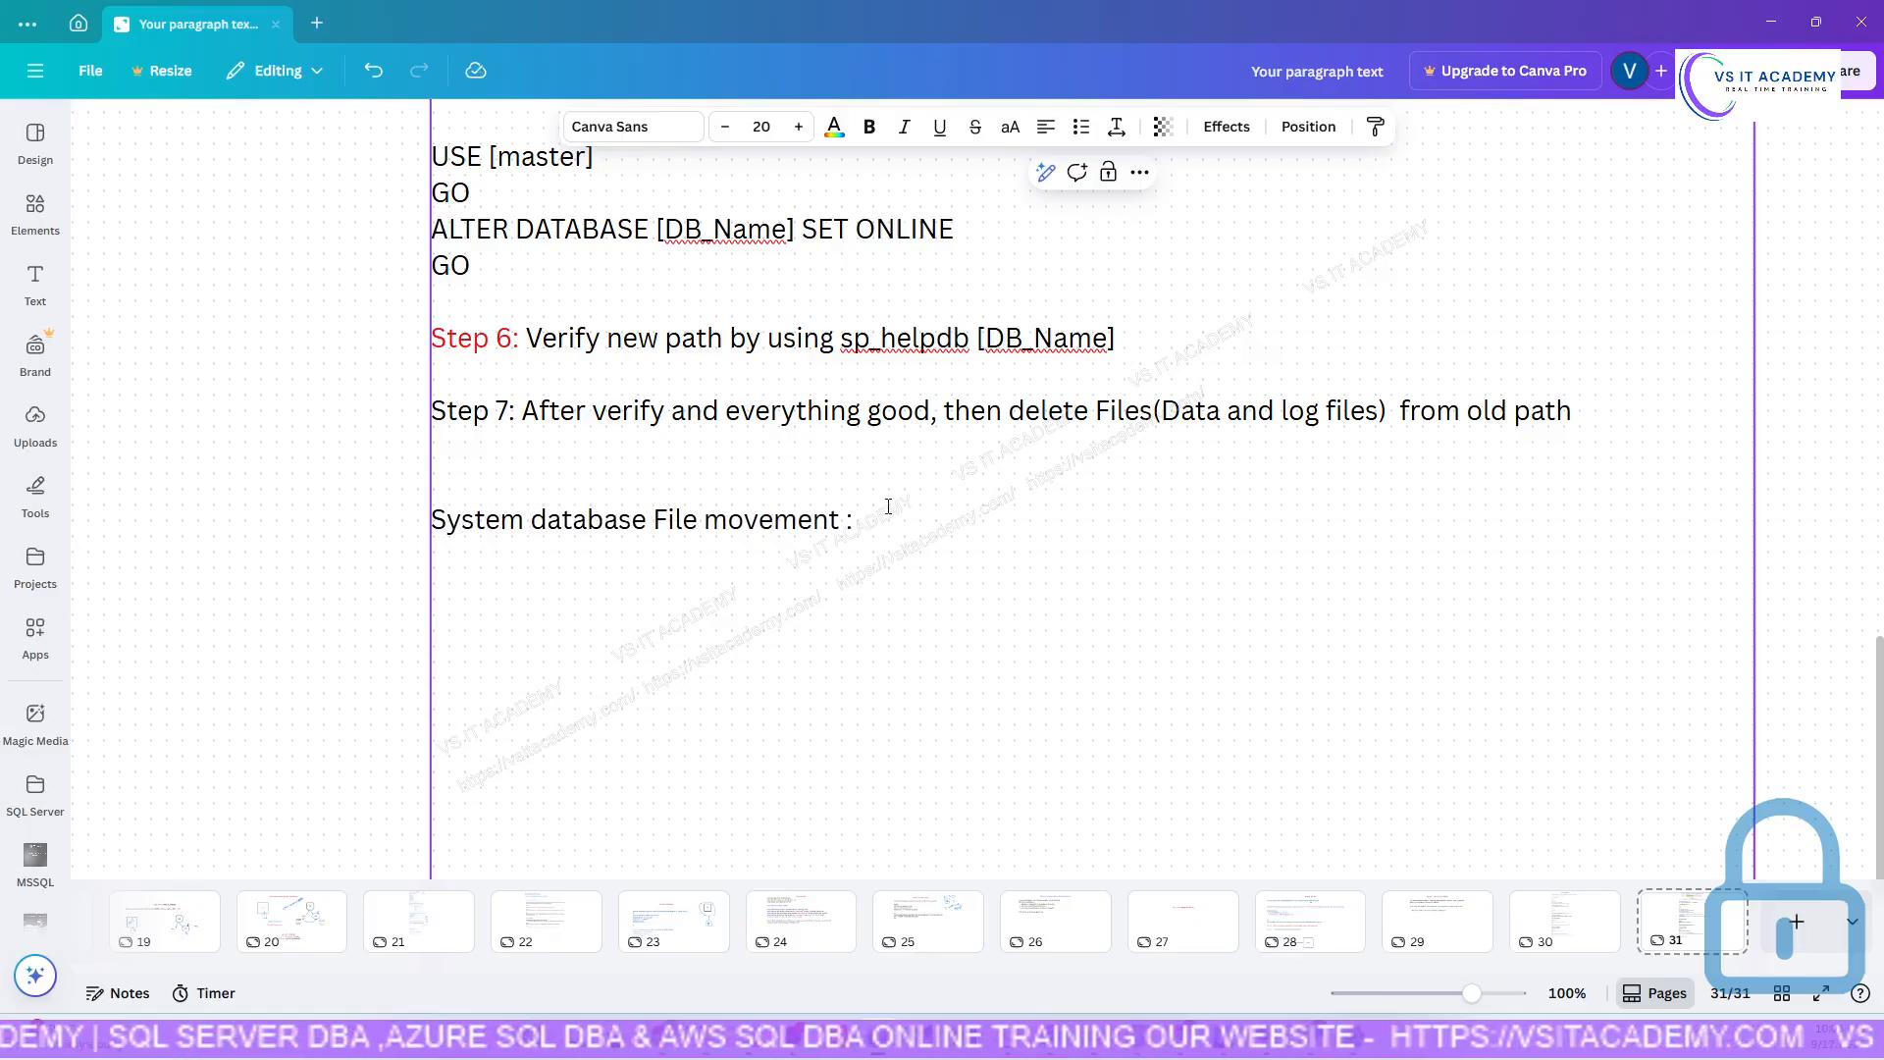
Colour the "System database File movement :" heading purple and add blank lines below it.
left_click(888, 511)
left_click_drag(884, 513, 430, 519)
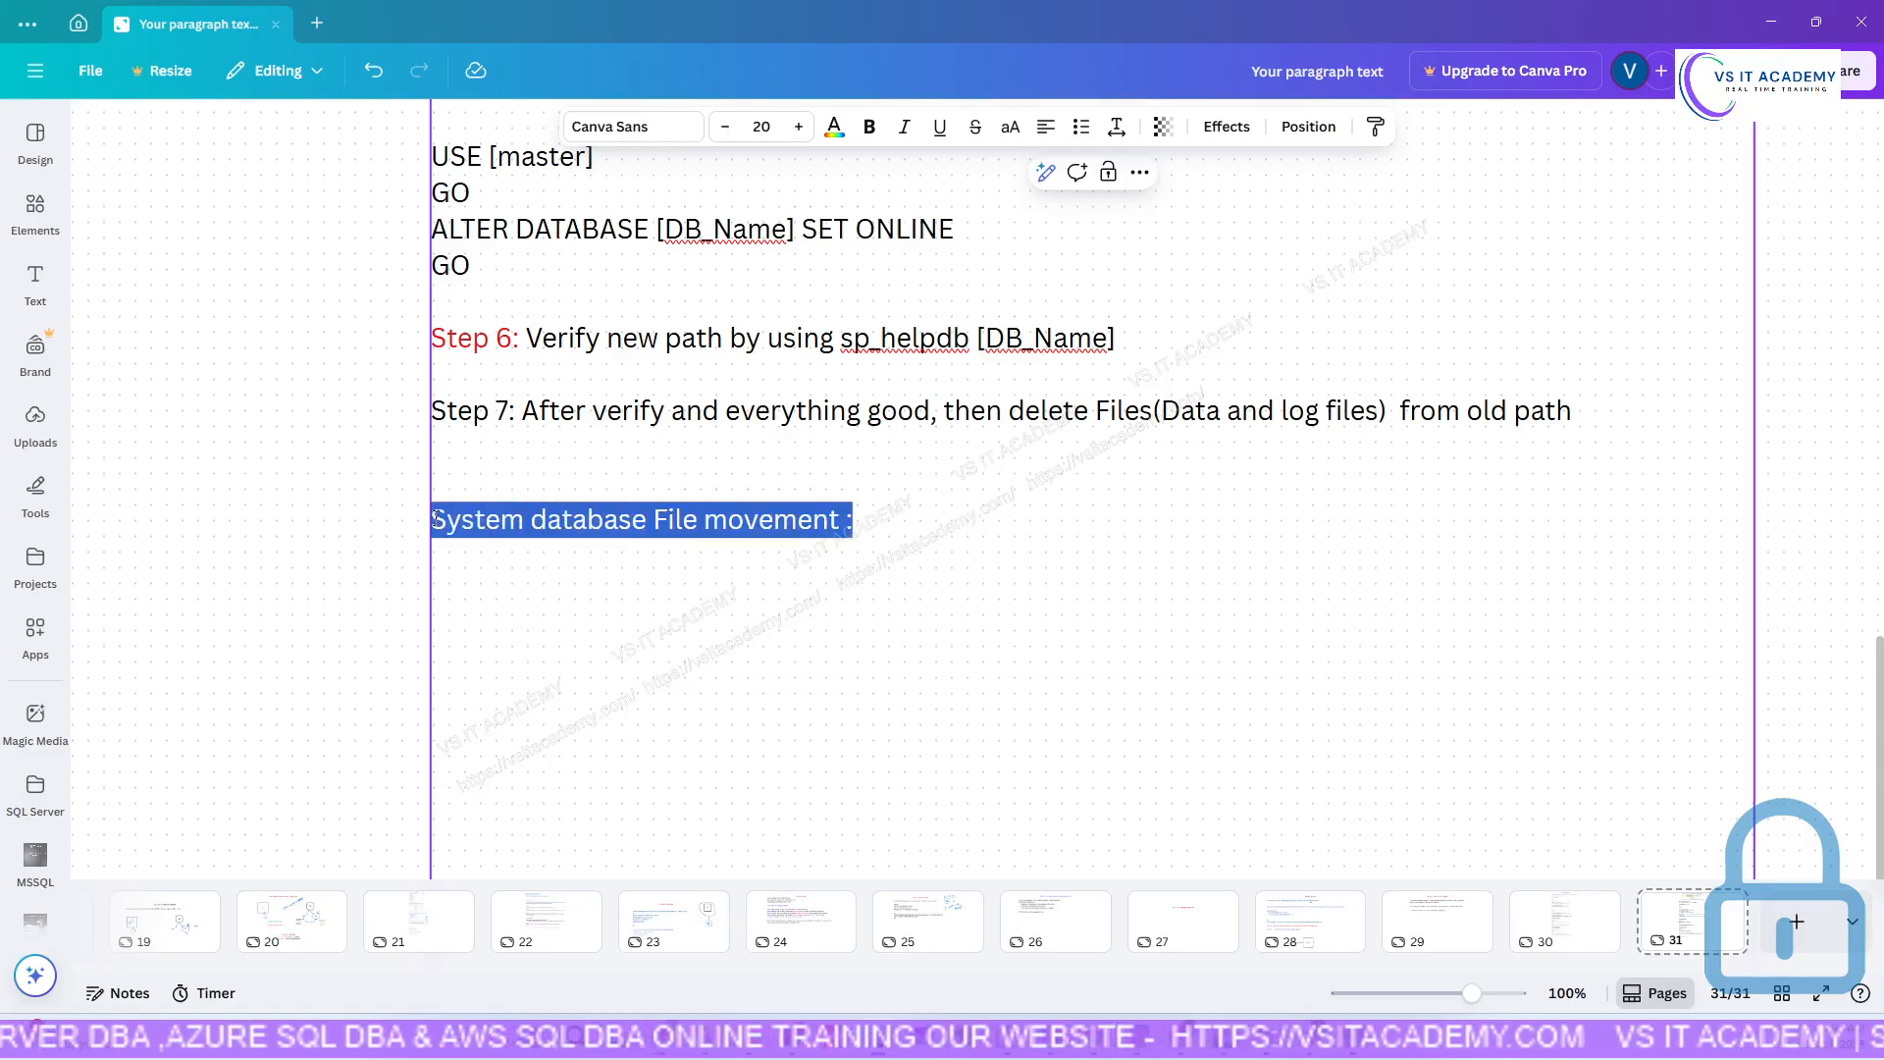
left_click(834, 126)
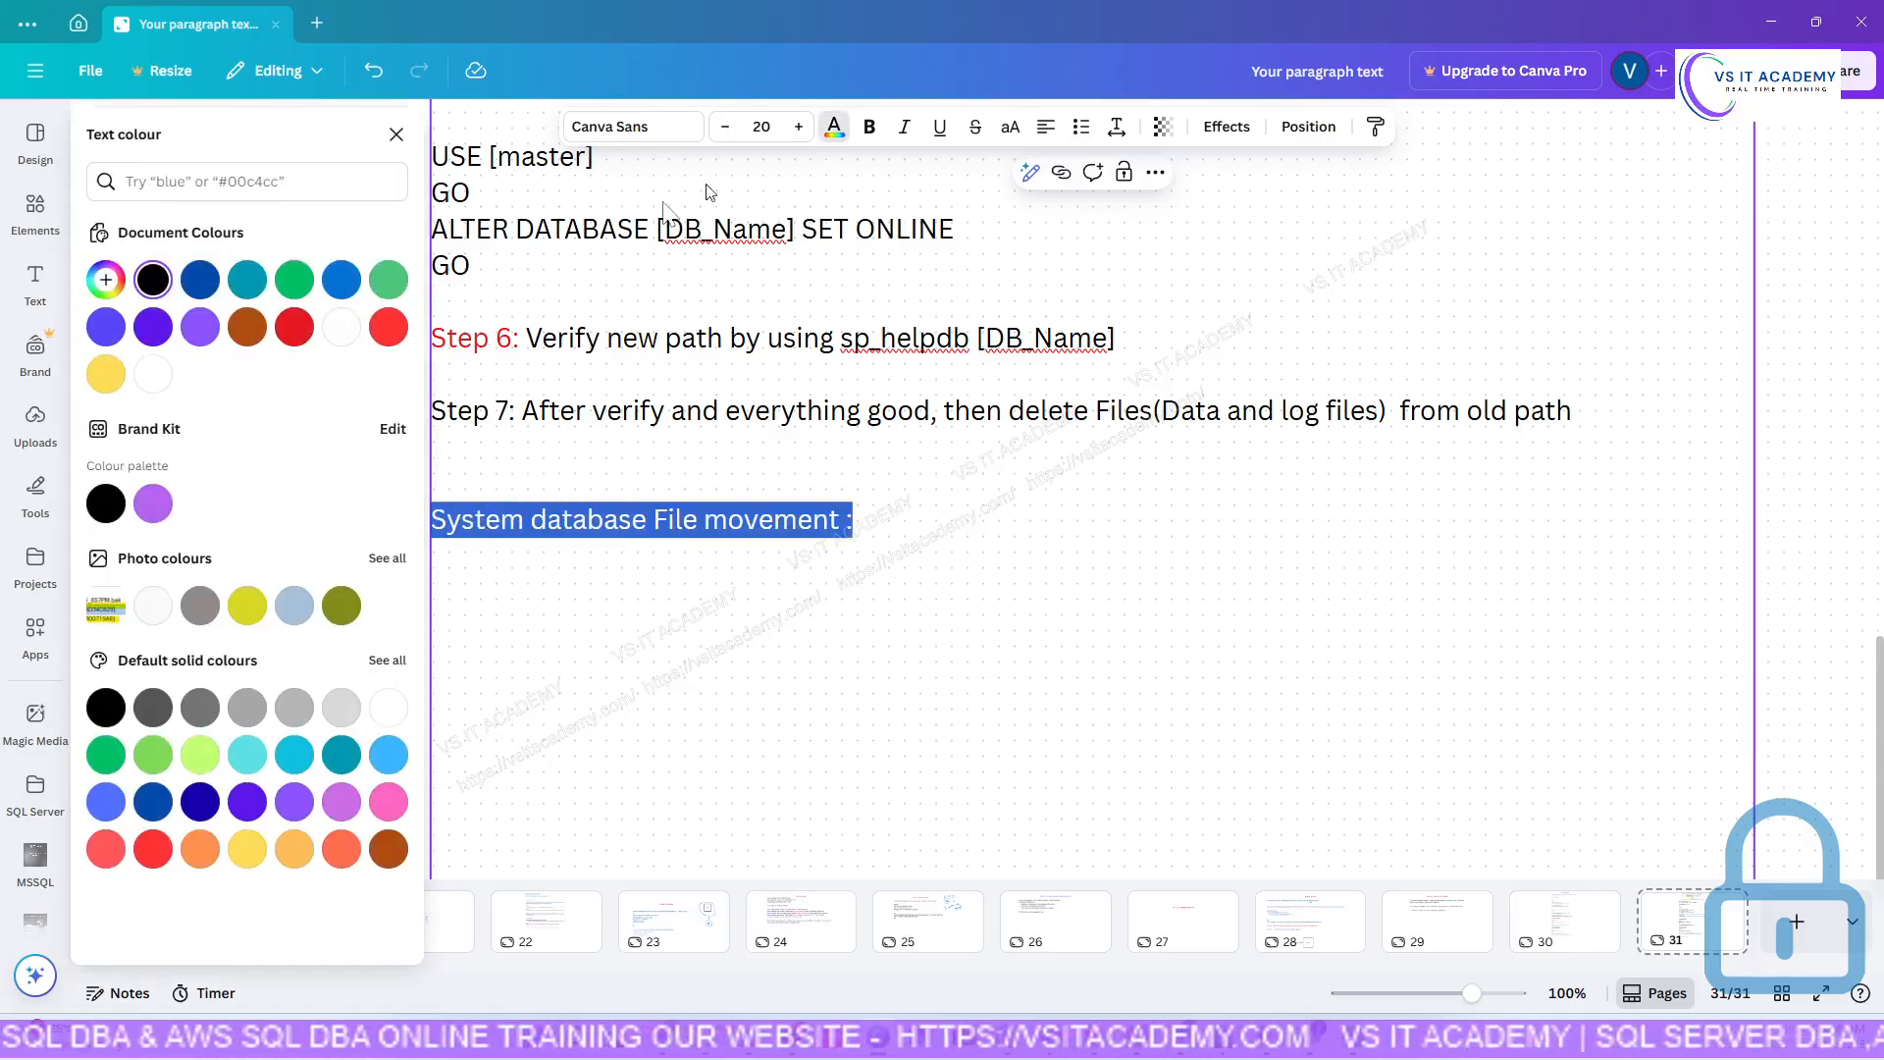
left_click(153, 327)
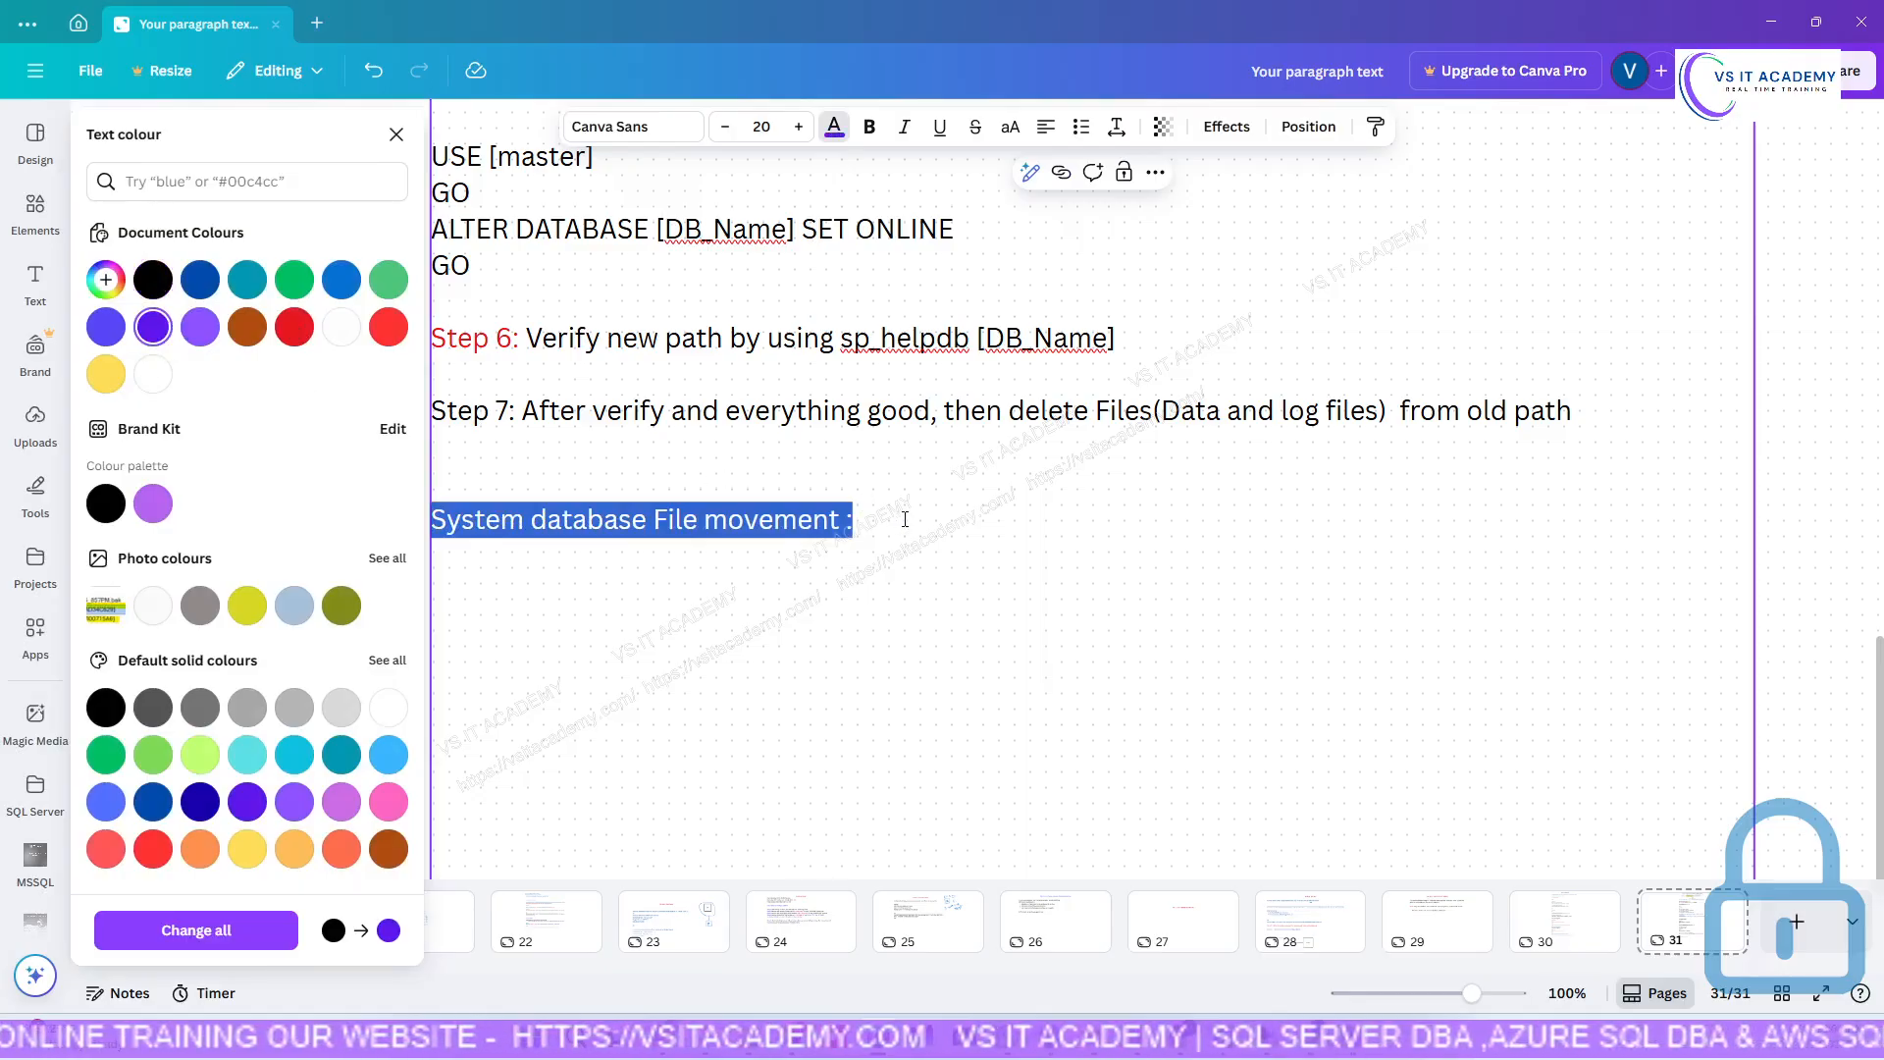
left_click(905, 520)
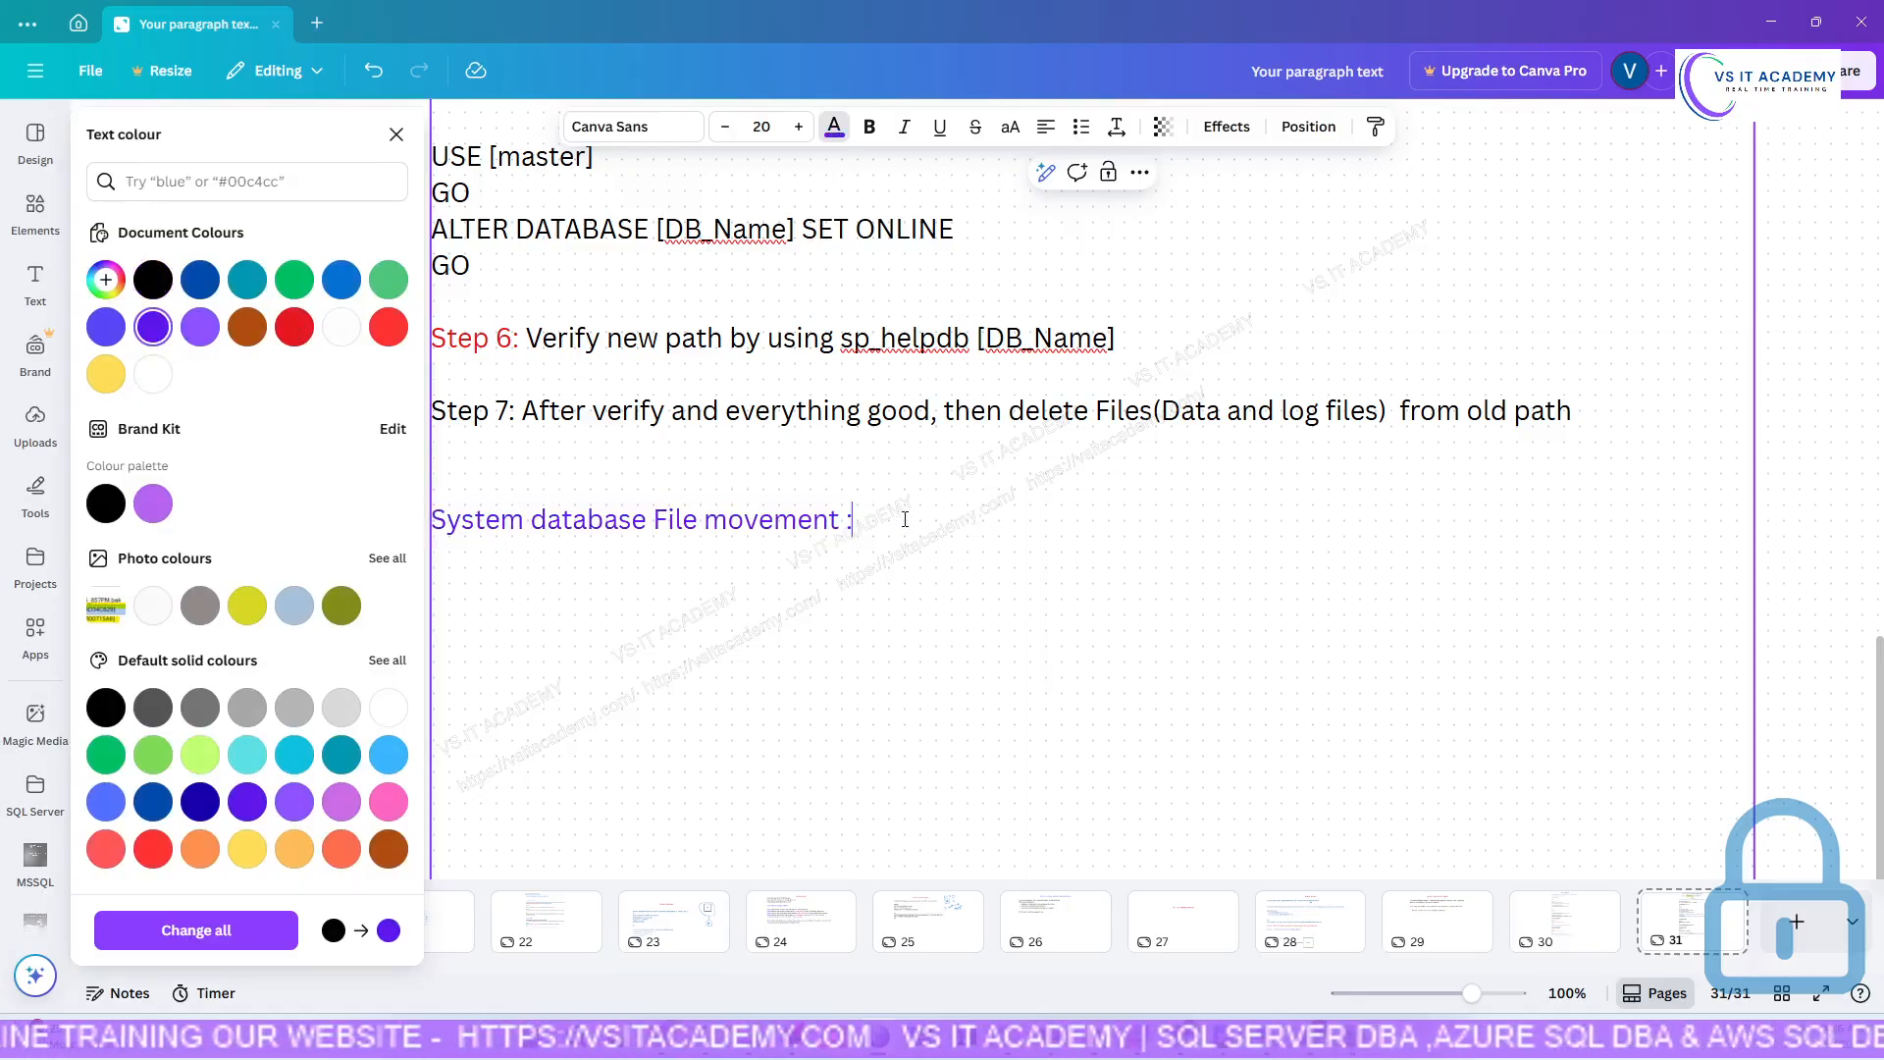
left_click(396, 134)
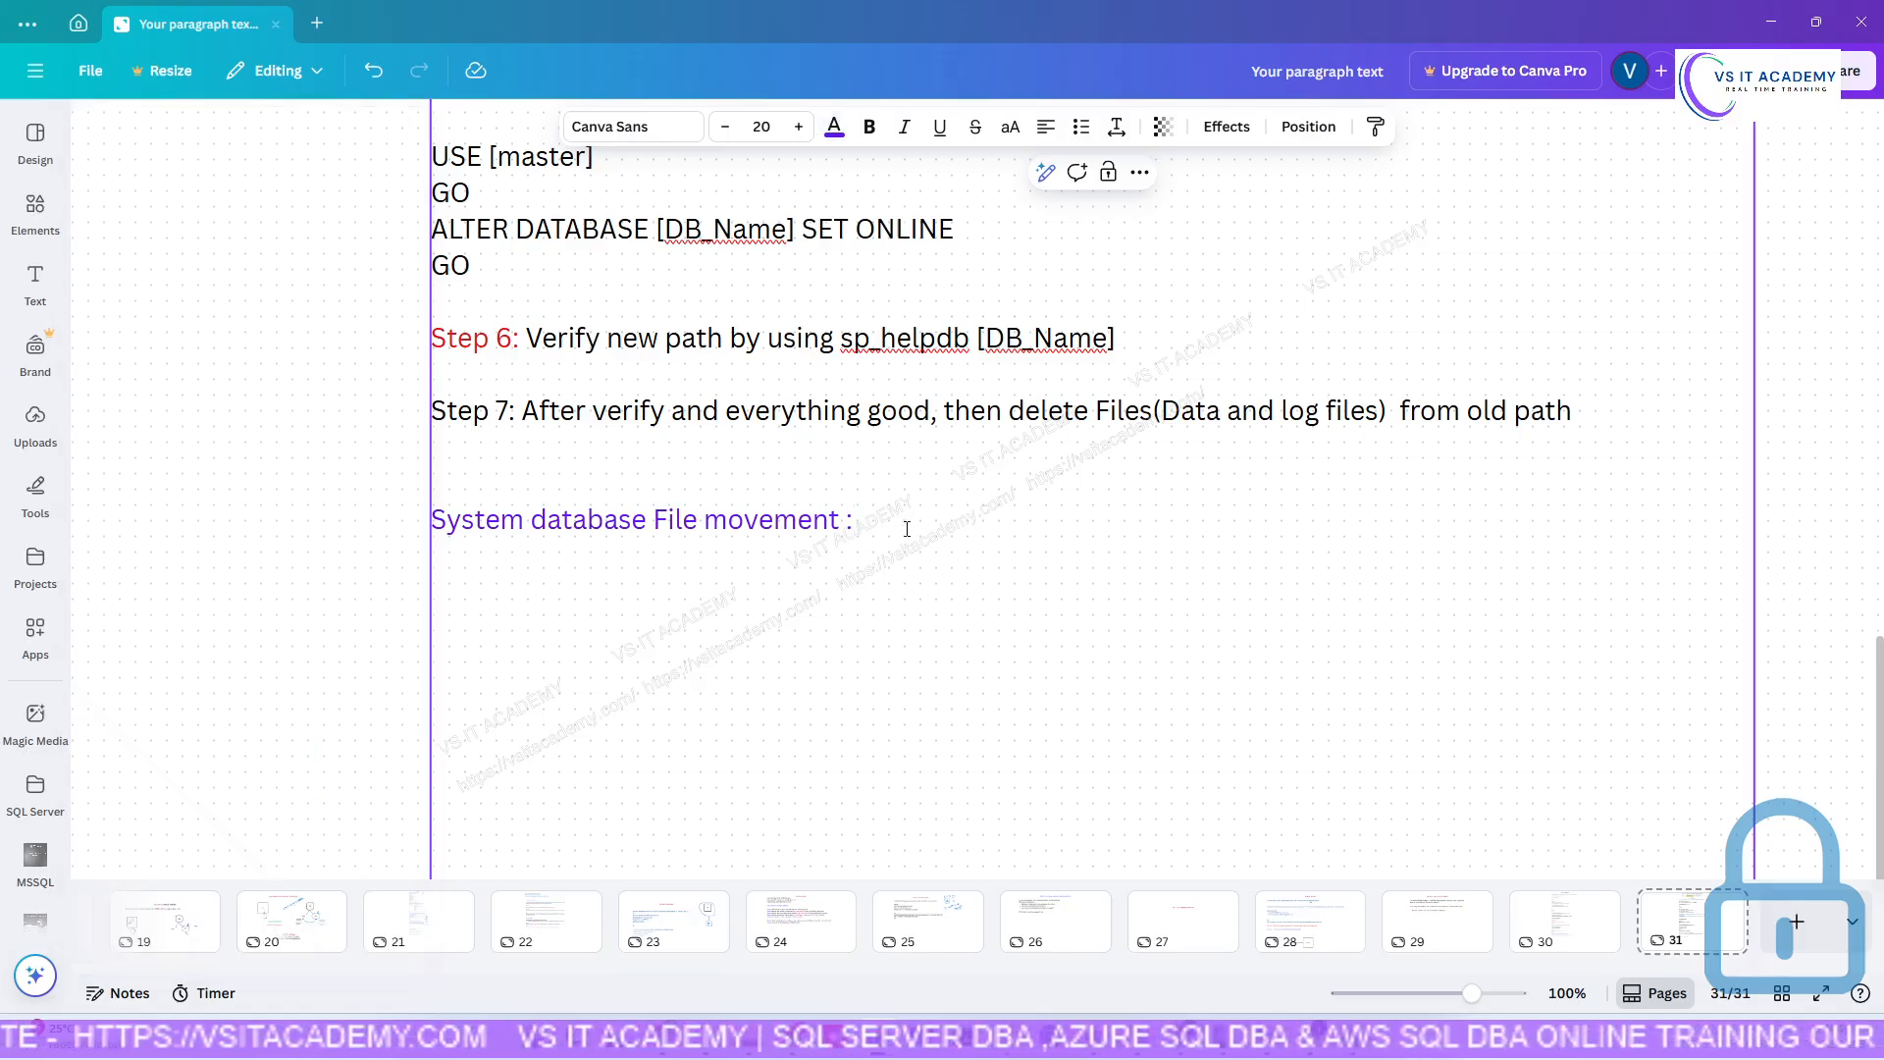
key("Return")
key("Return")
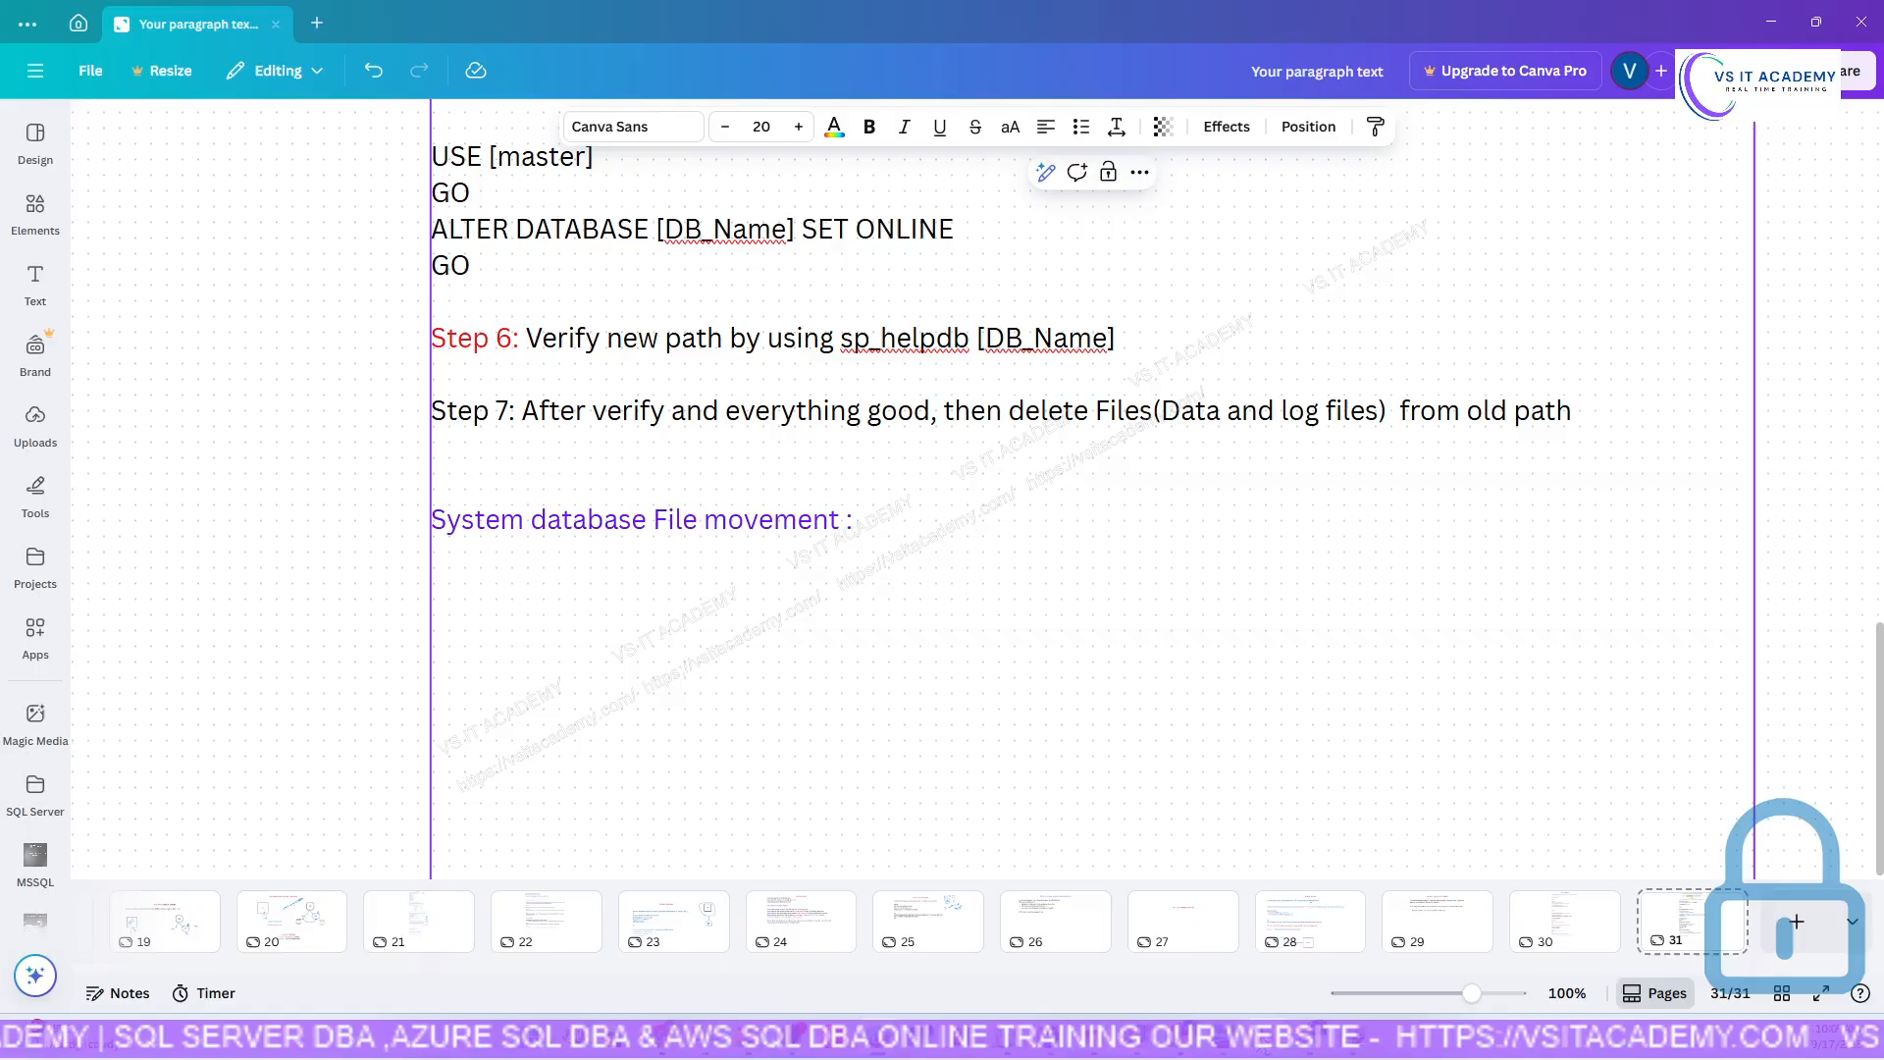
Switch to the vsitserver1 remote session and expand System Databases in SQL Server Management Studio to view the system databases.
mouse_move(1281, 1048)
left_click(1266, 938)
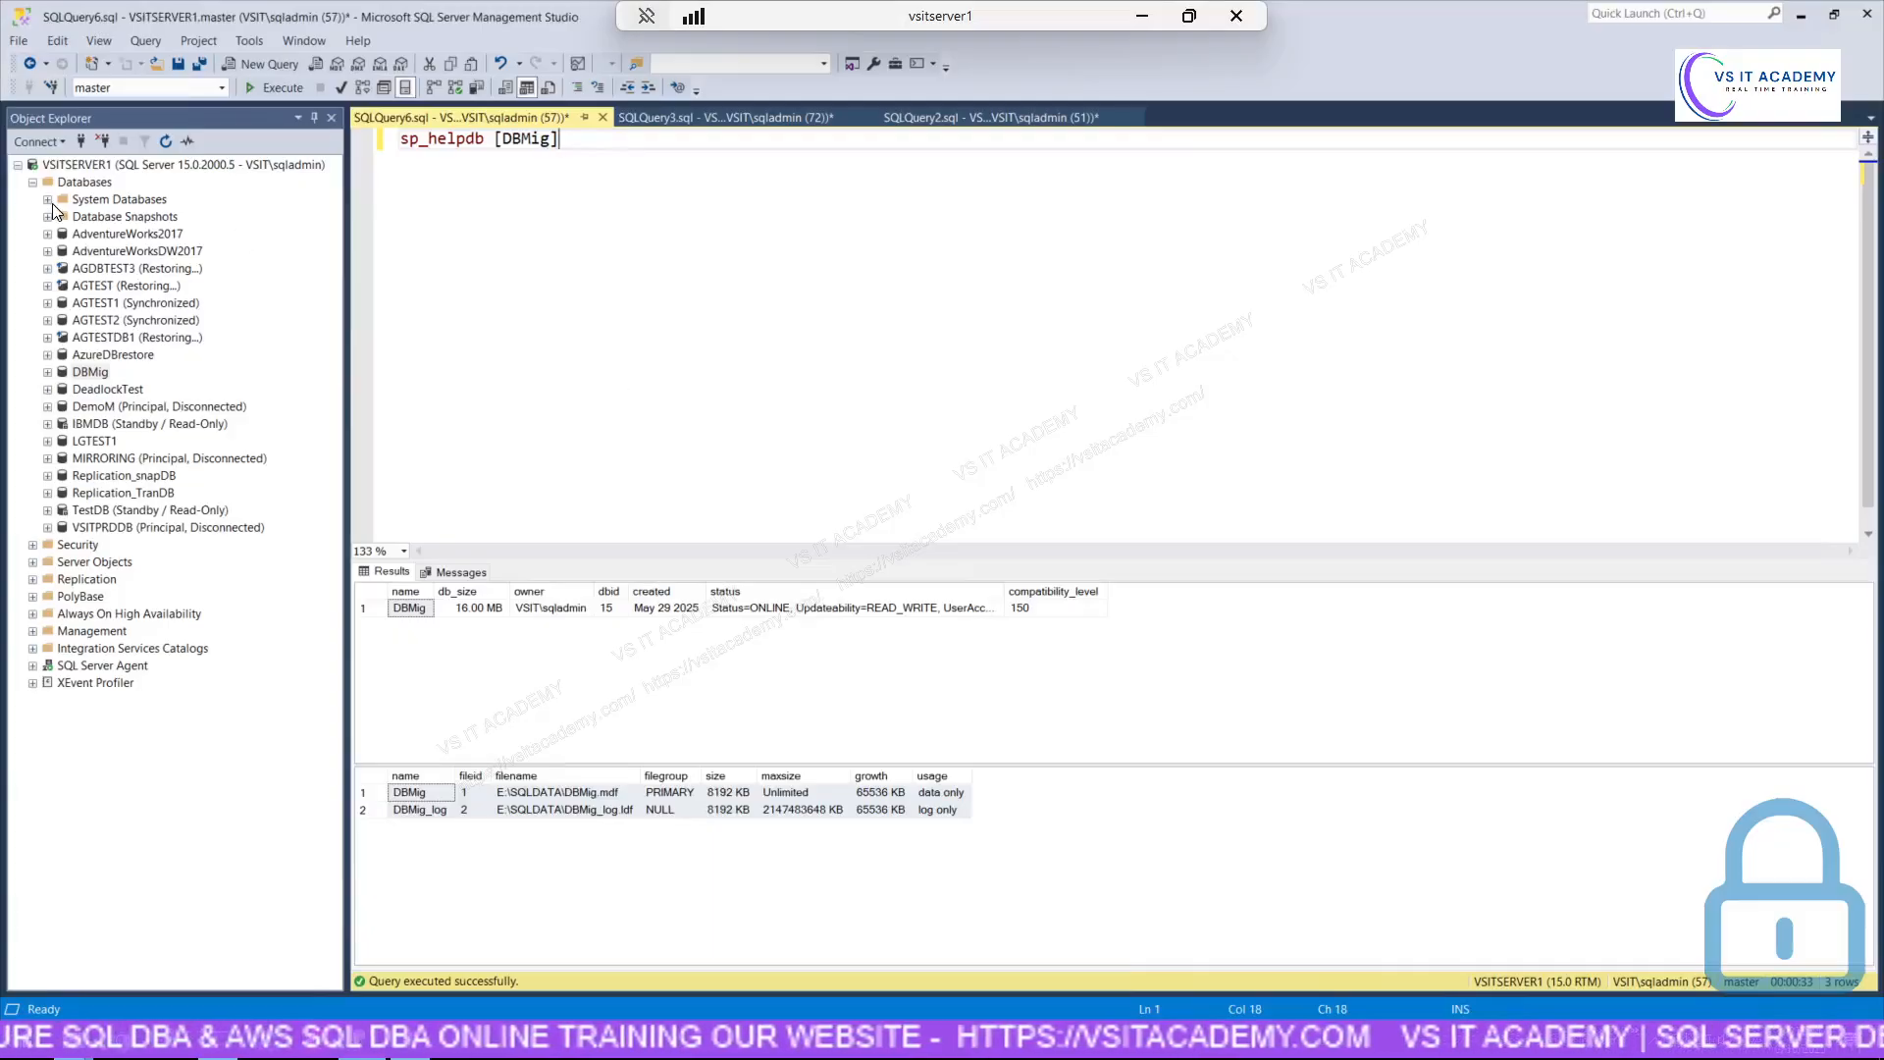
left_click(51, 202)
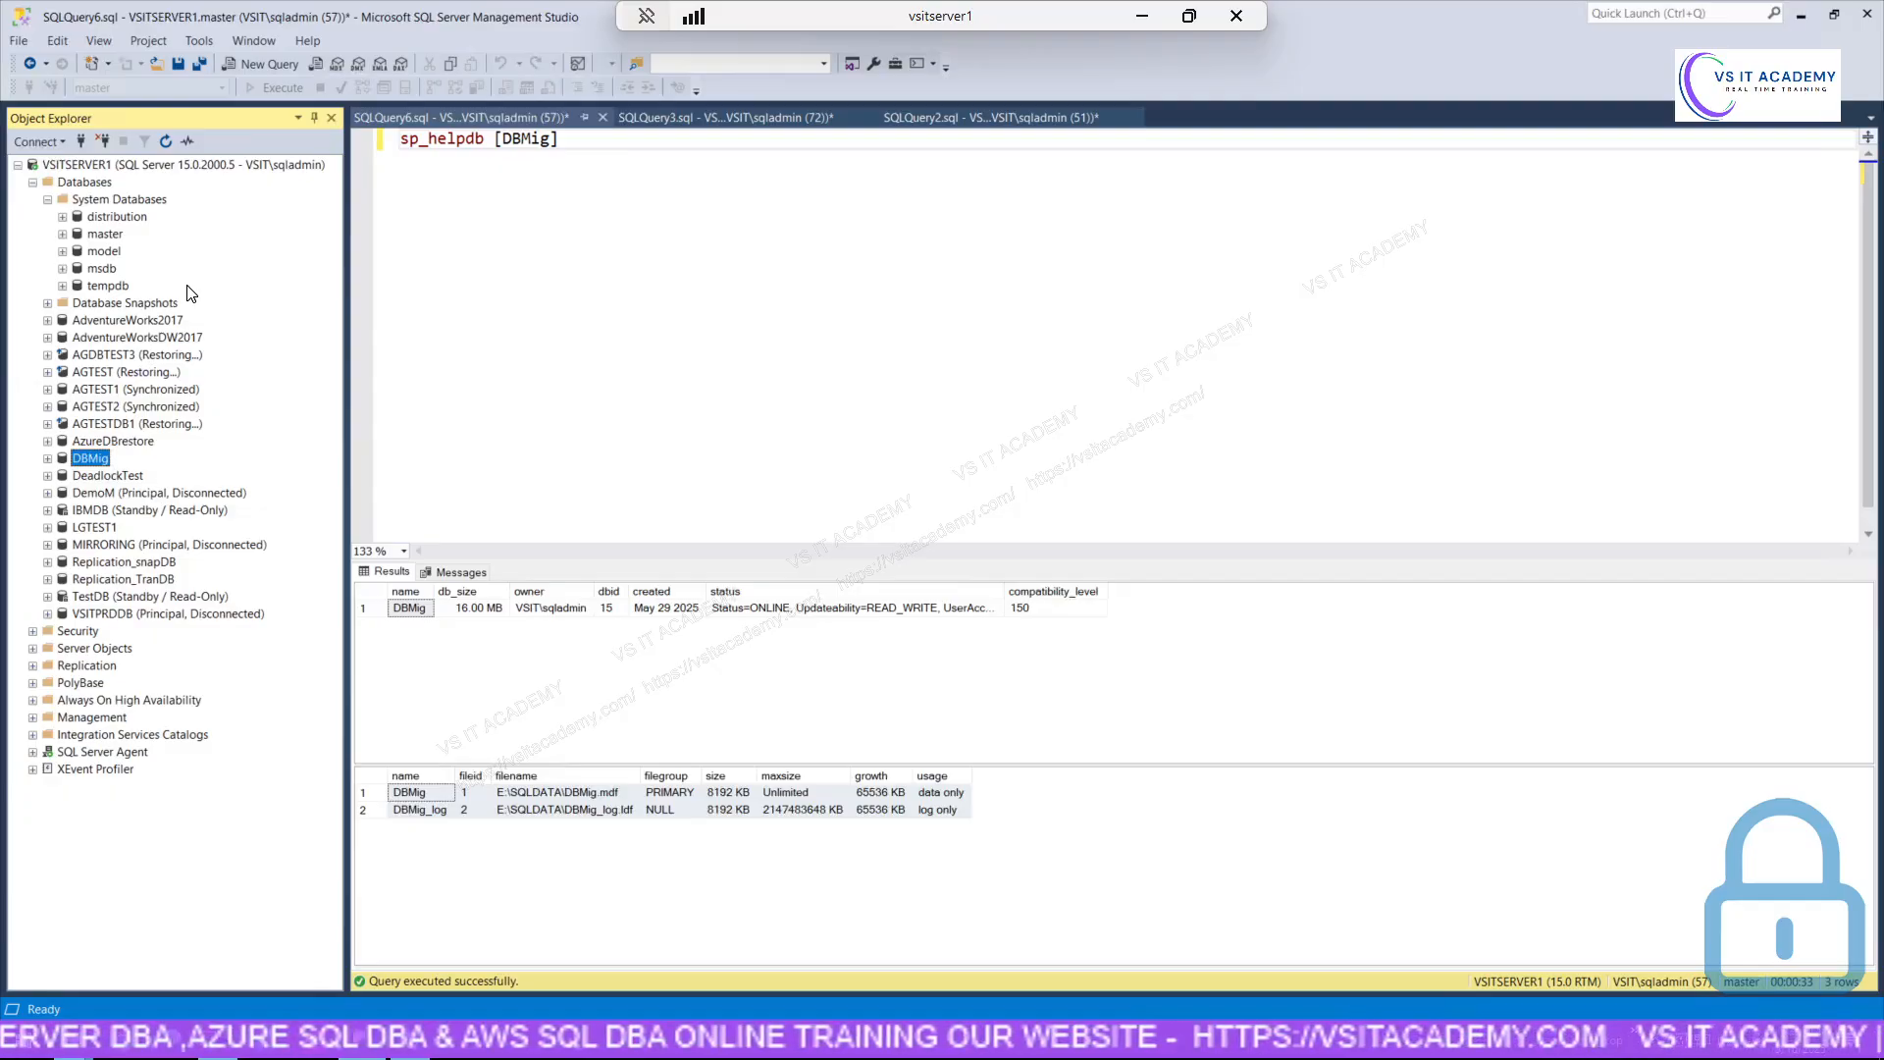
Return to the Canva notes and write "TempDB file Movement" below the "System database File movement :" heading.
left_click(1145, 18)
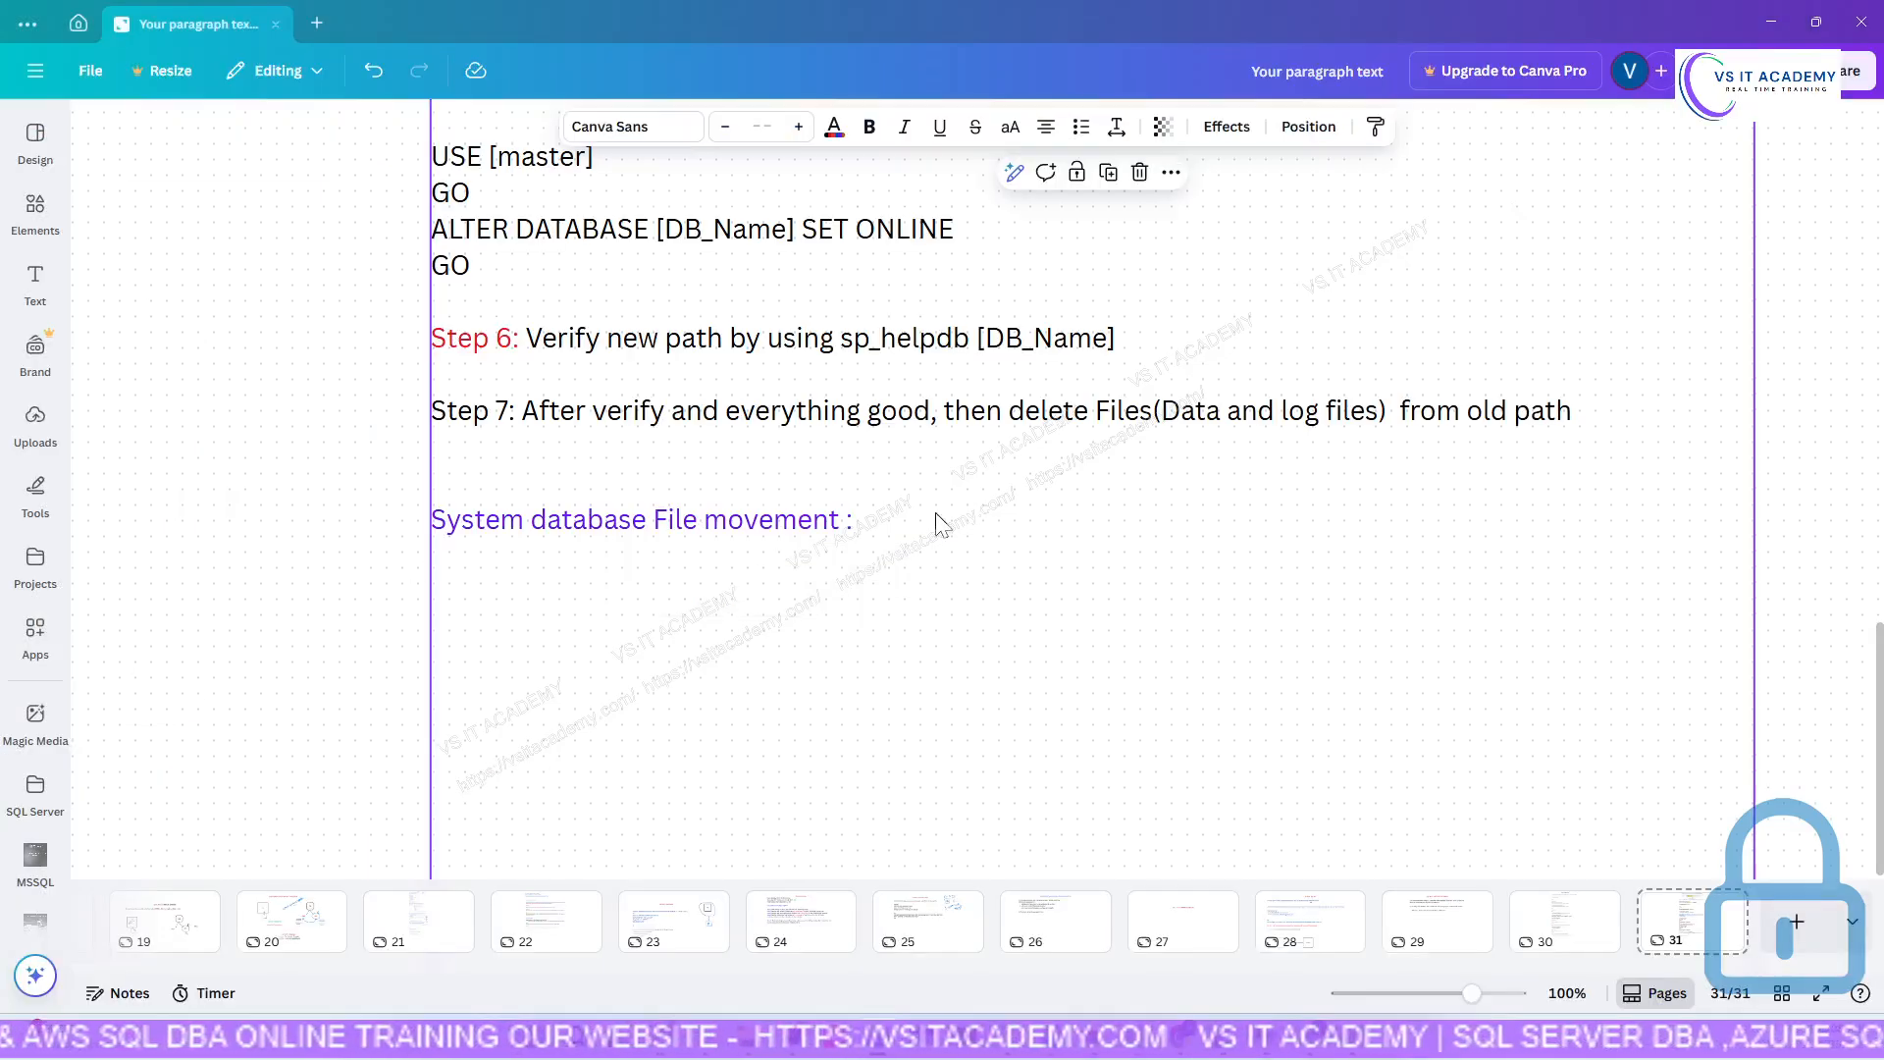
left_click(873, 530)
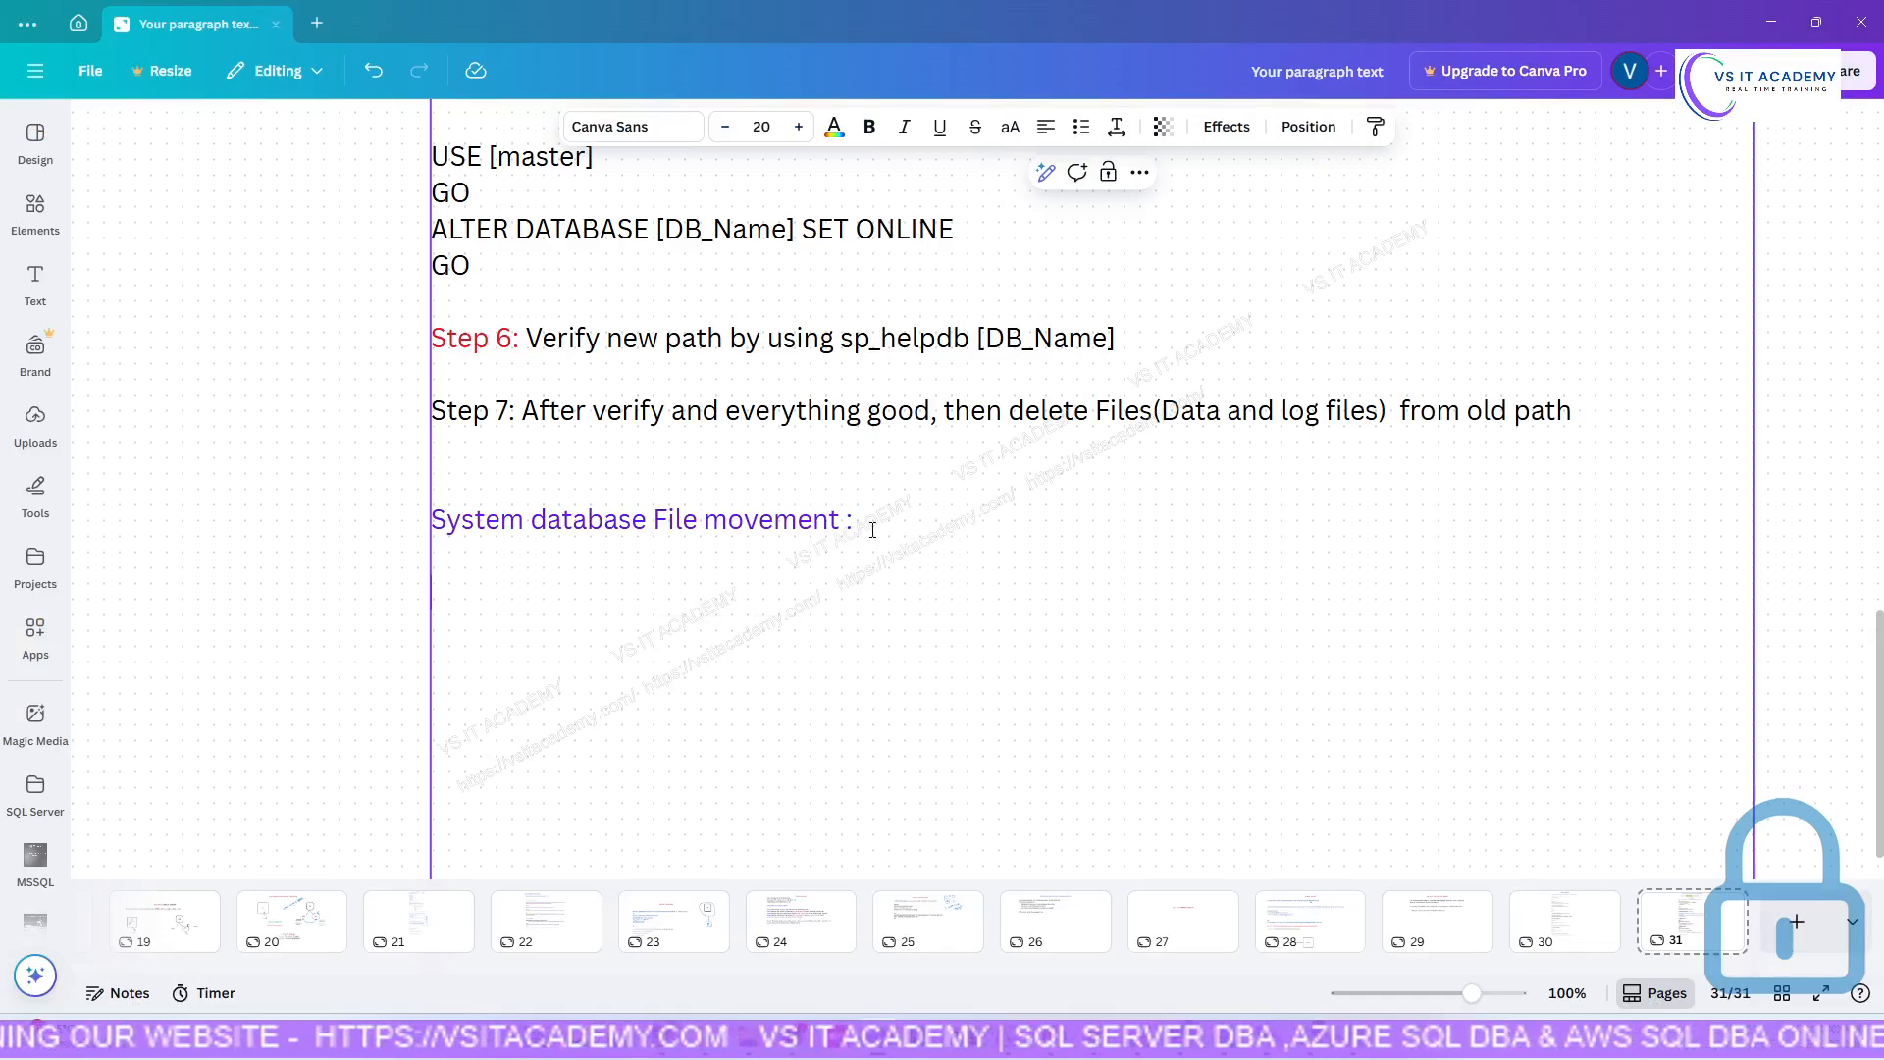
key("Return")
key("Return")
type("Temp")
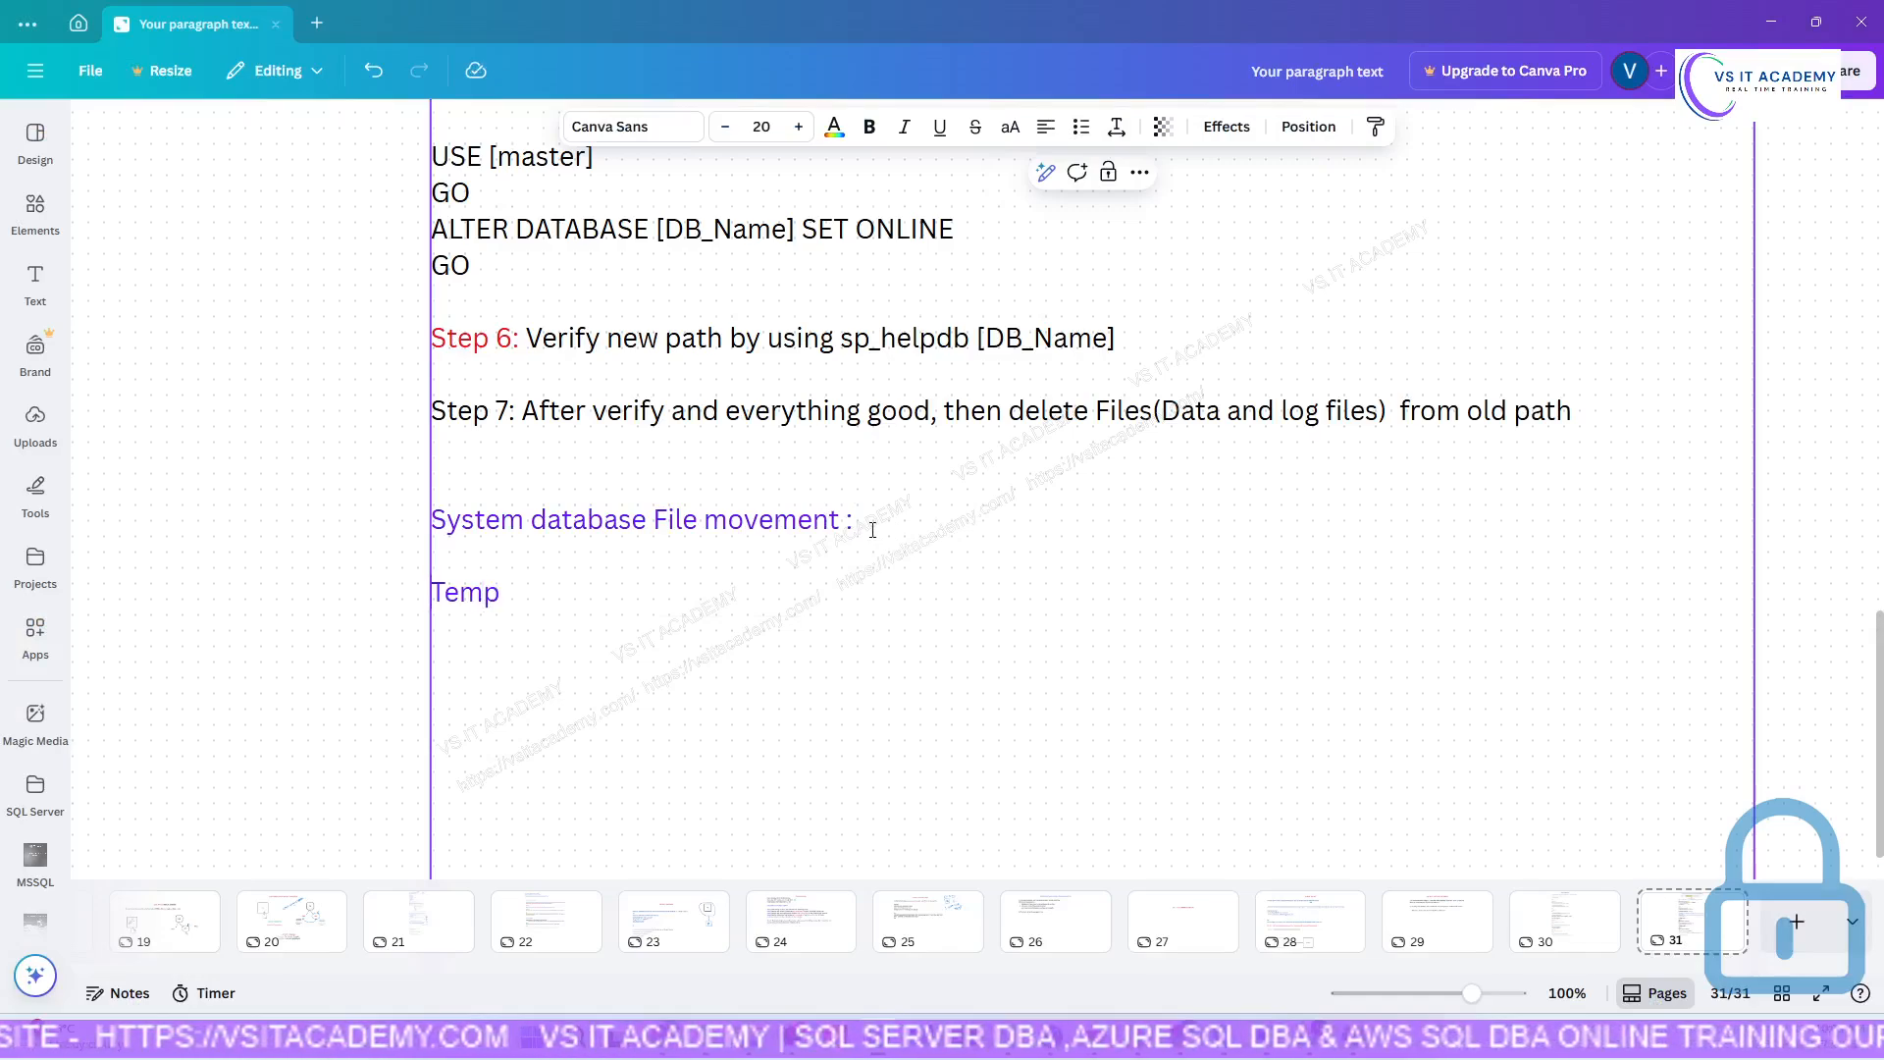
key("Home")
type("DB")
key("BackSpace")
key("BackSpace")
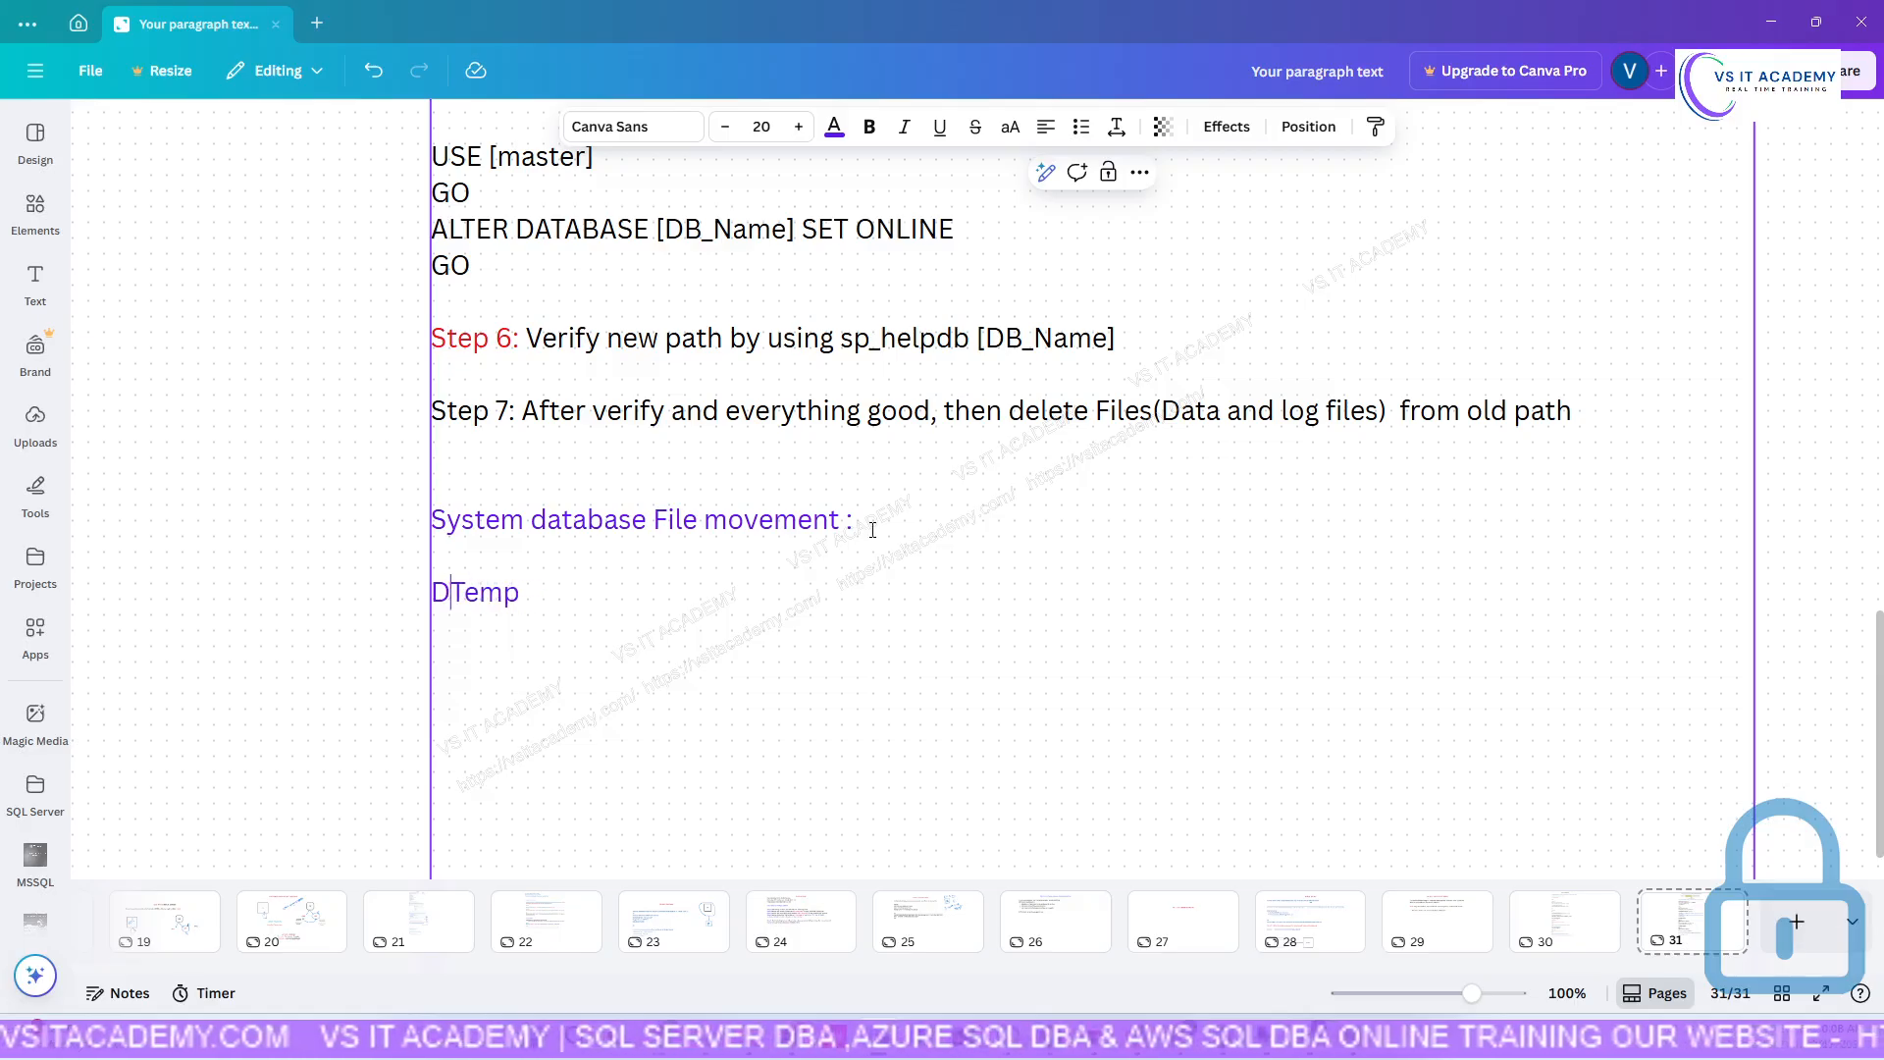
key("BackSpace")
left_click(545, 597)
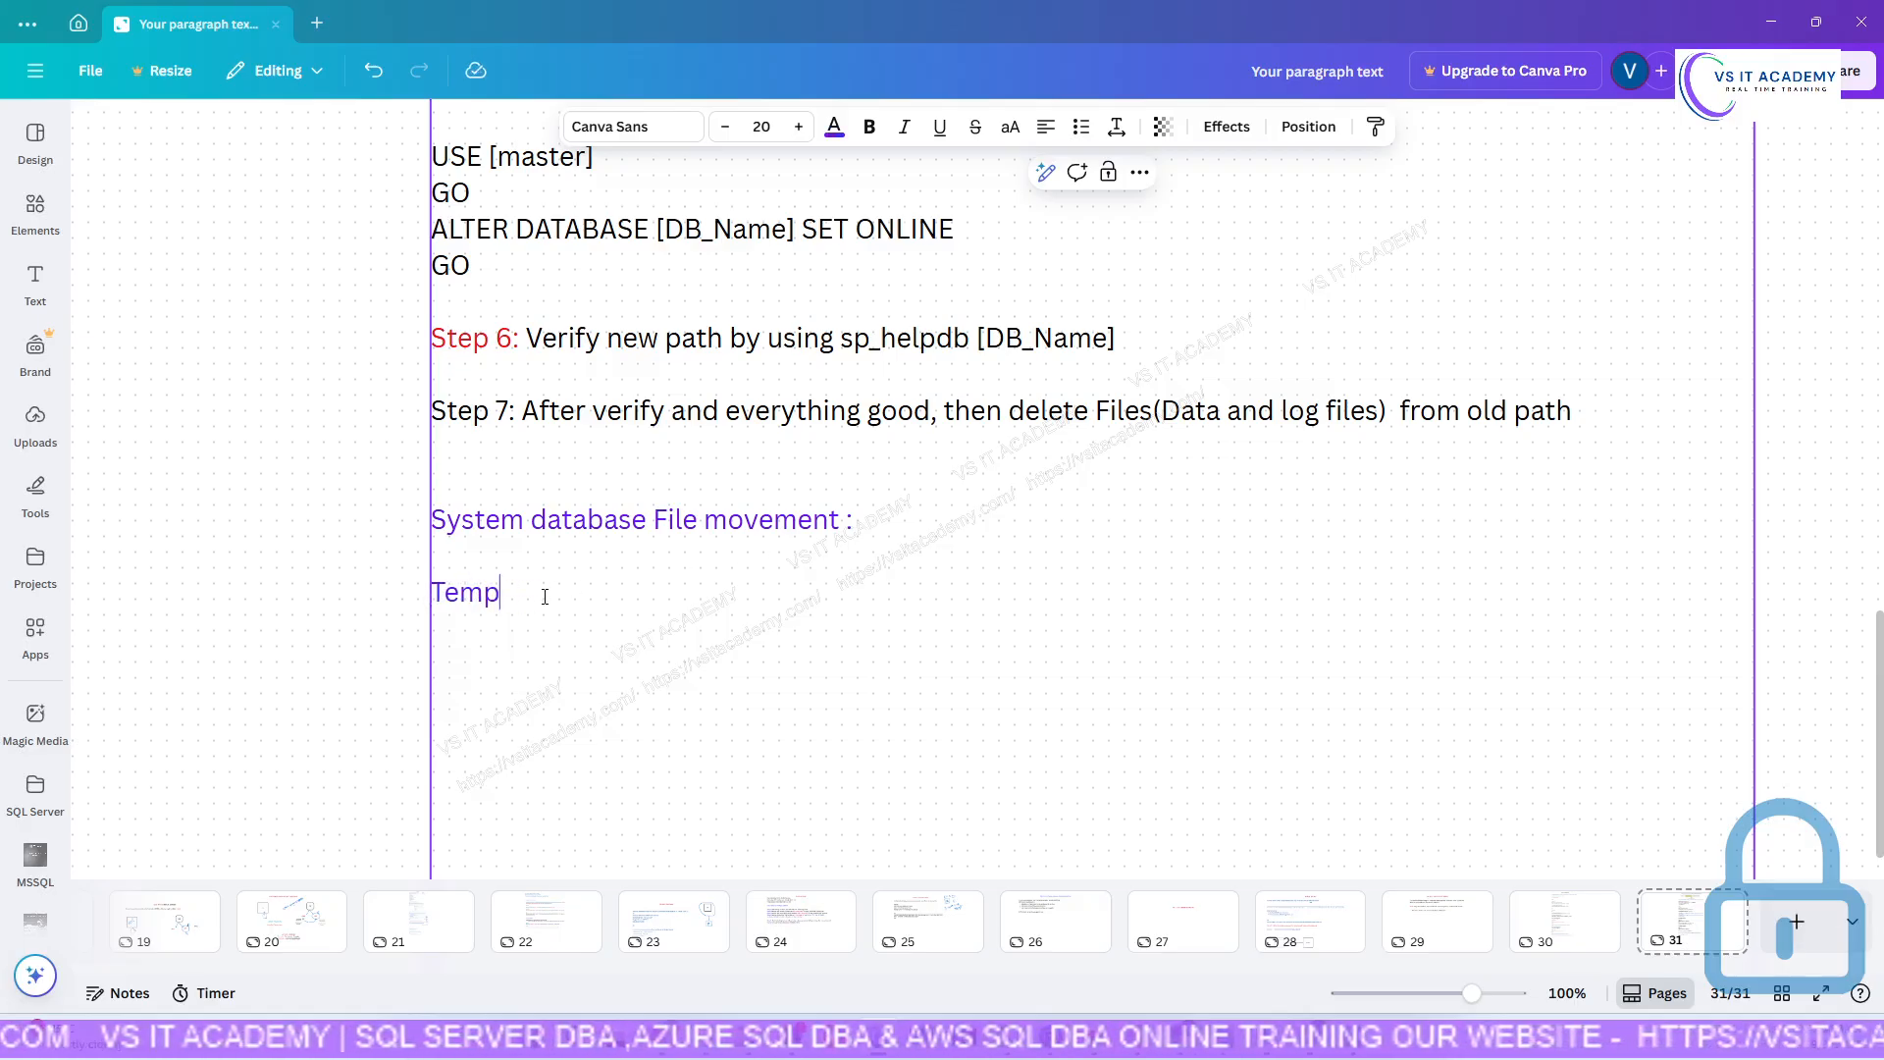
type("Db")
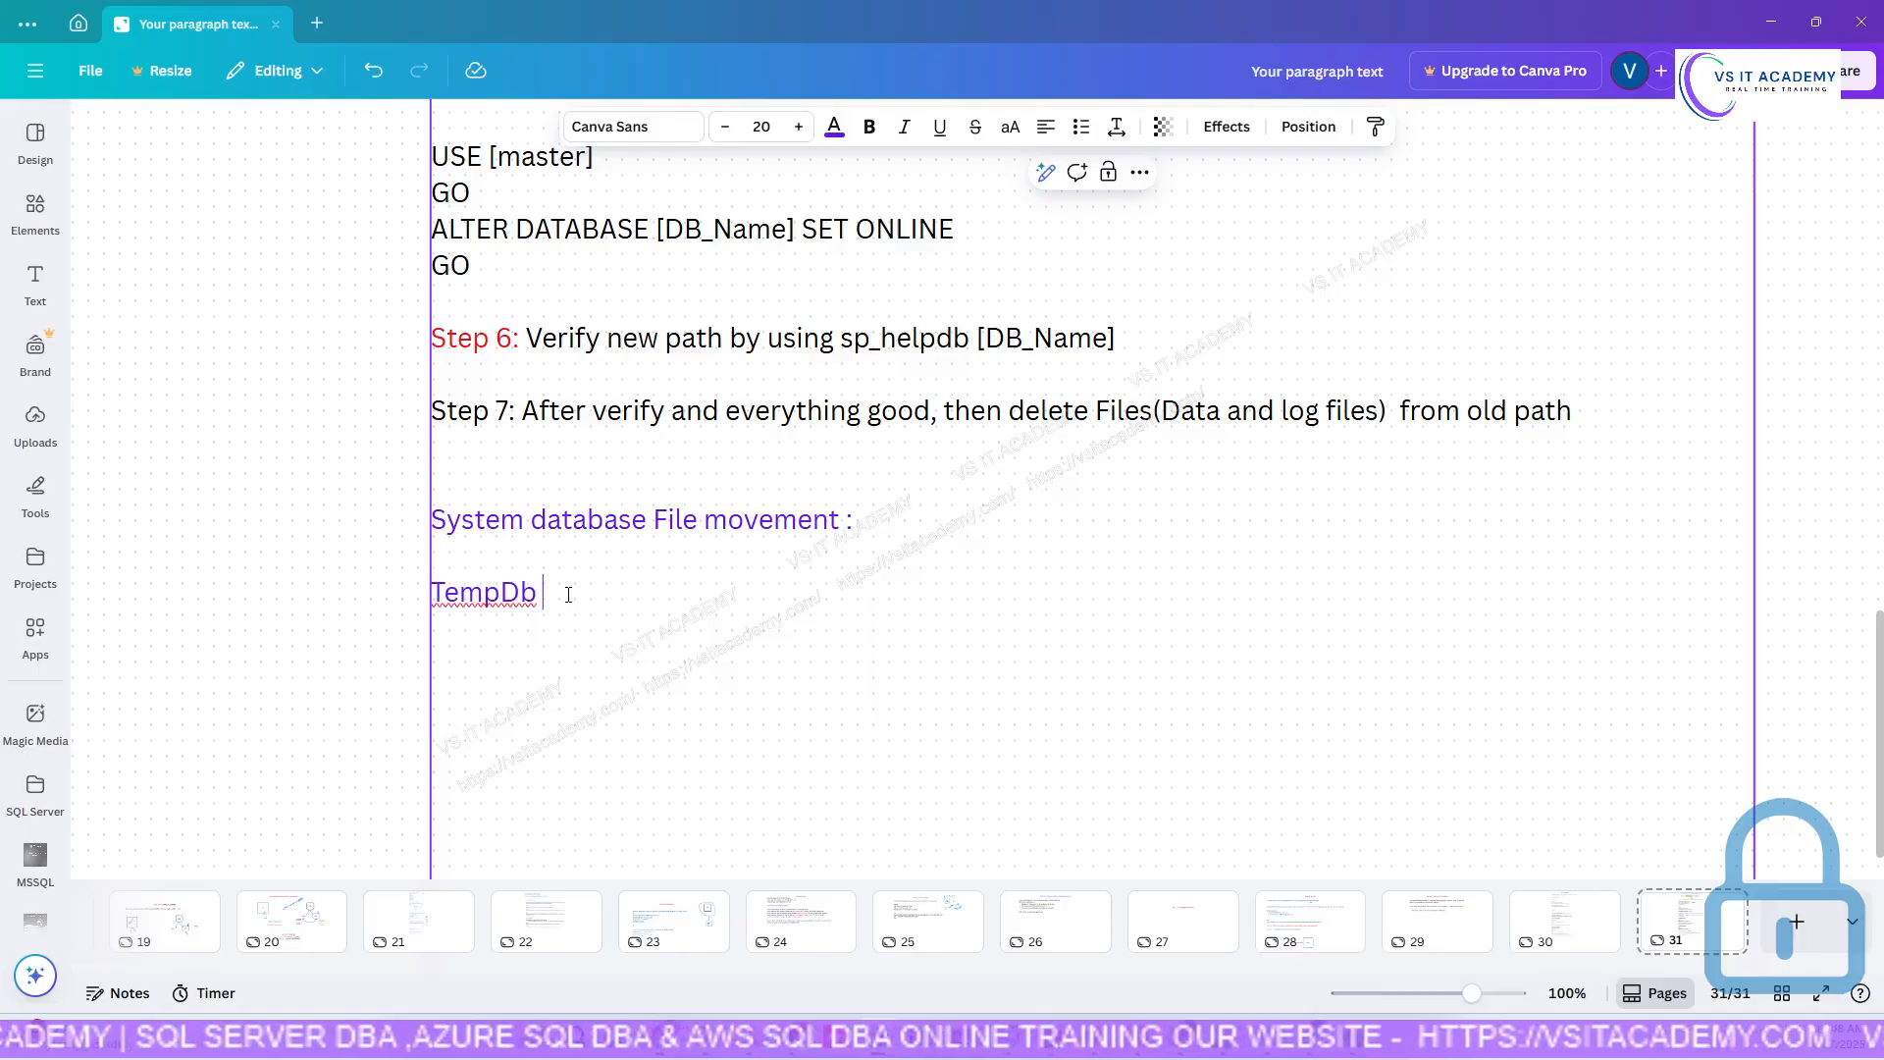
type("B")
key("BackSpace")
key("BackSpace")
key("BackSpace")
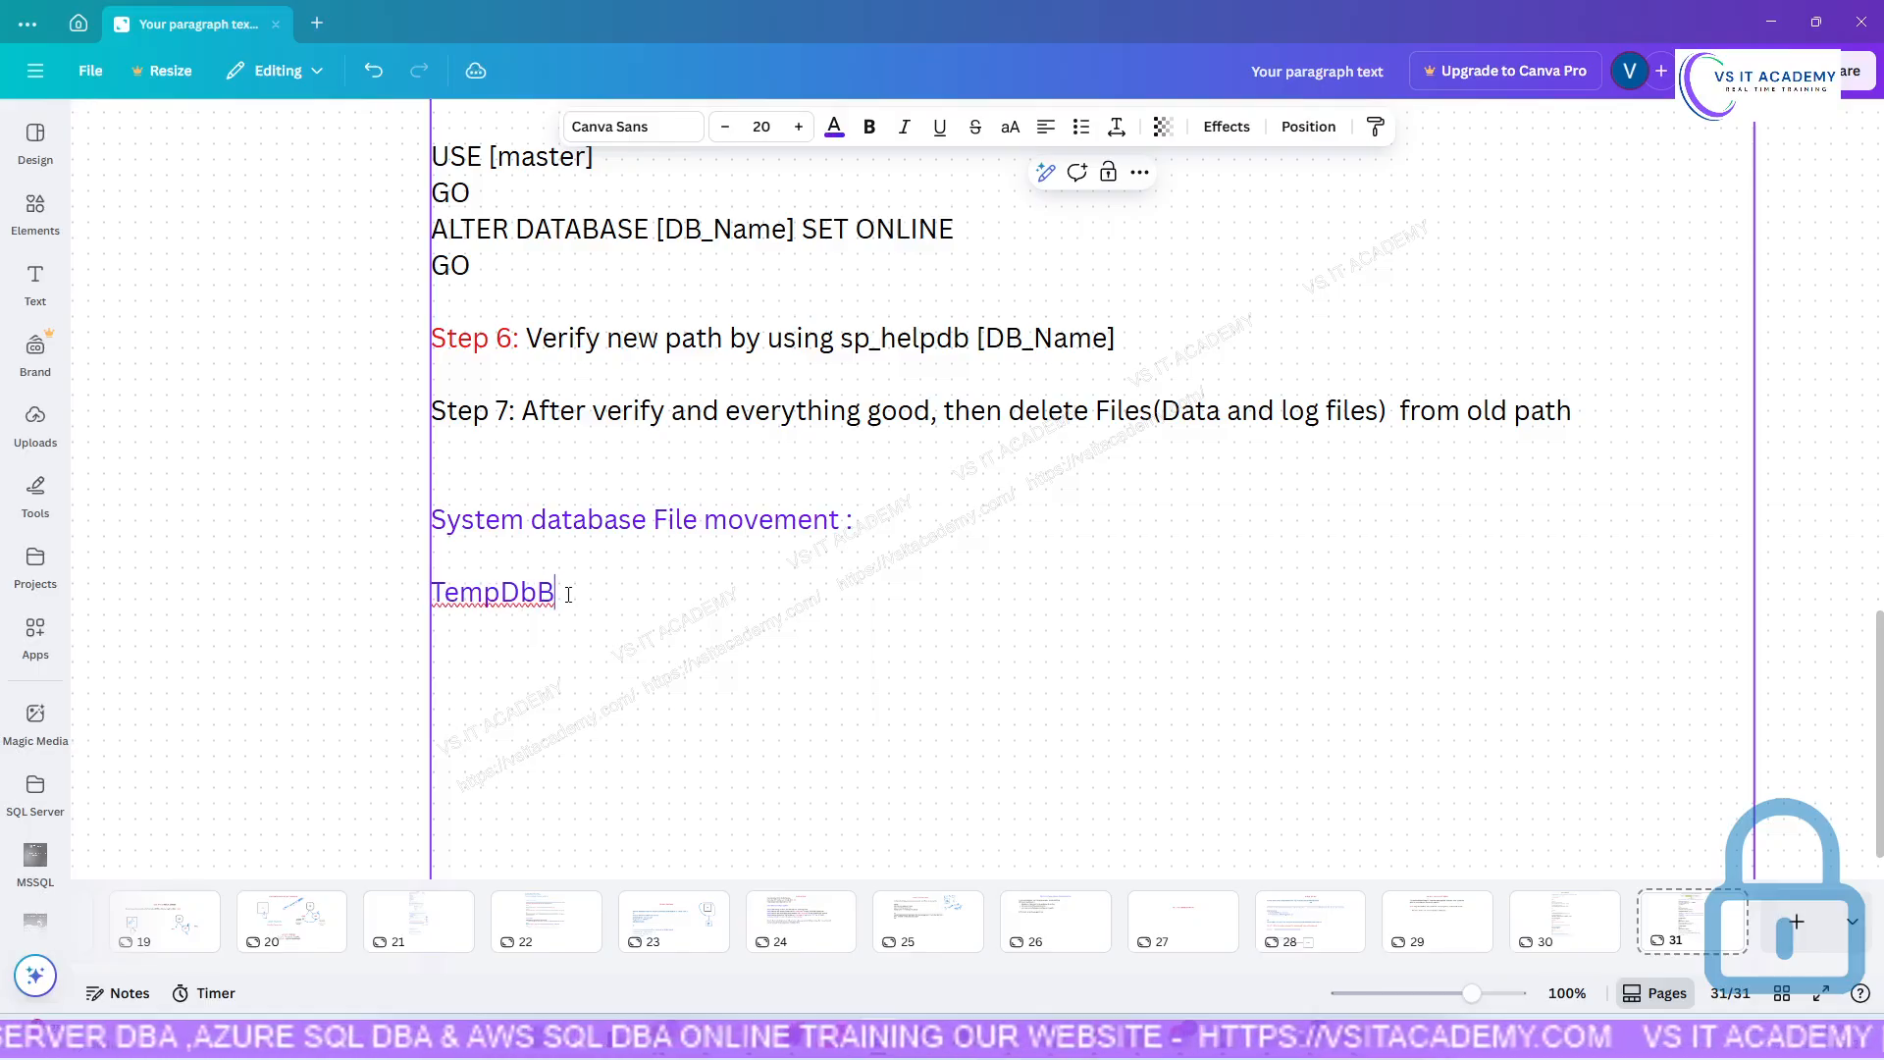
type("B fil")
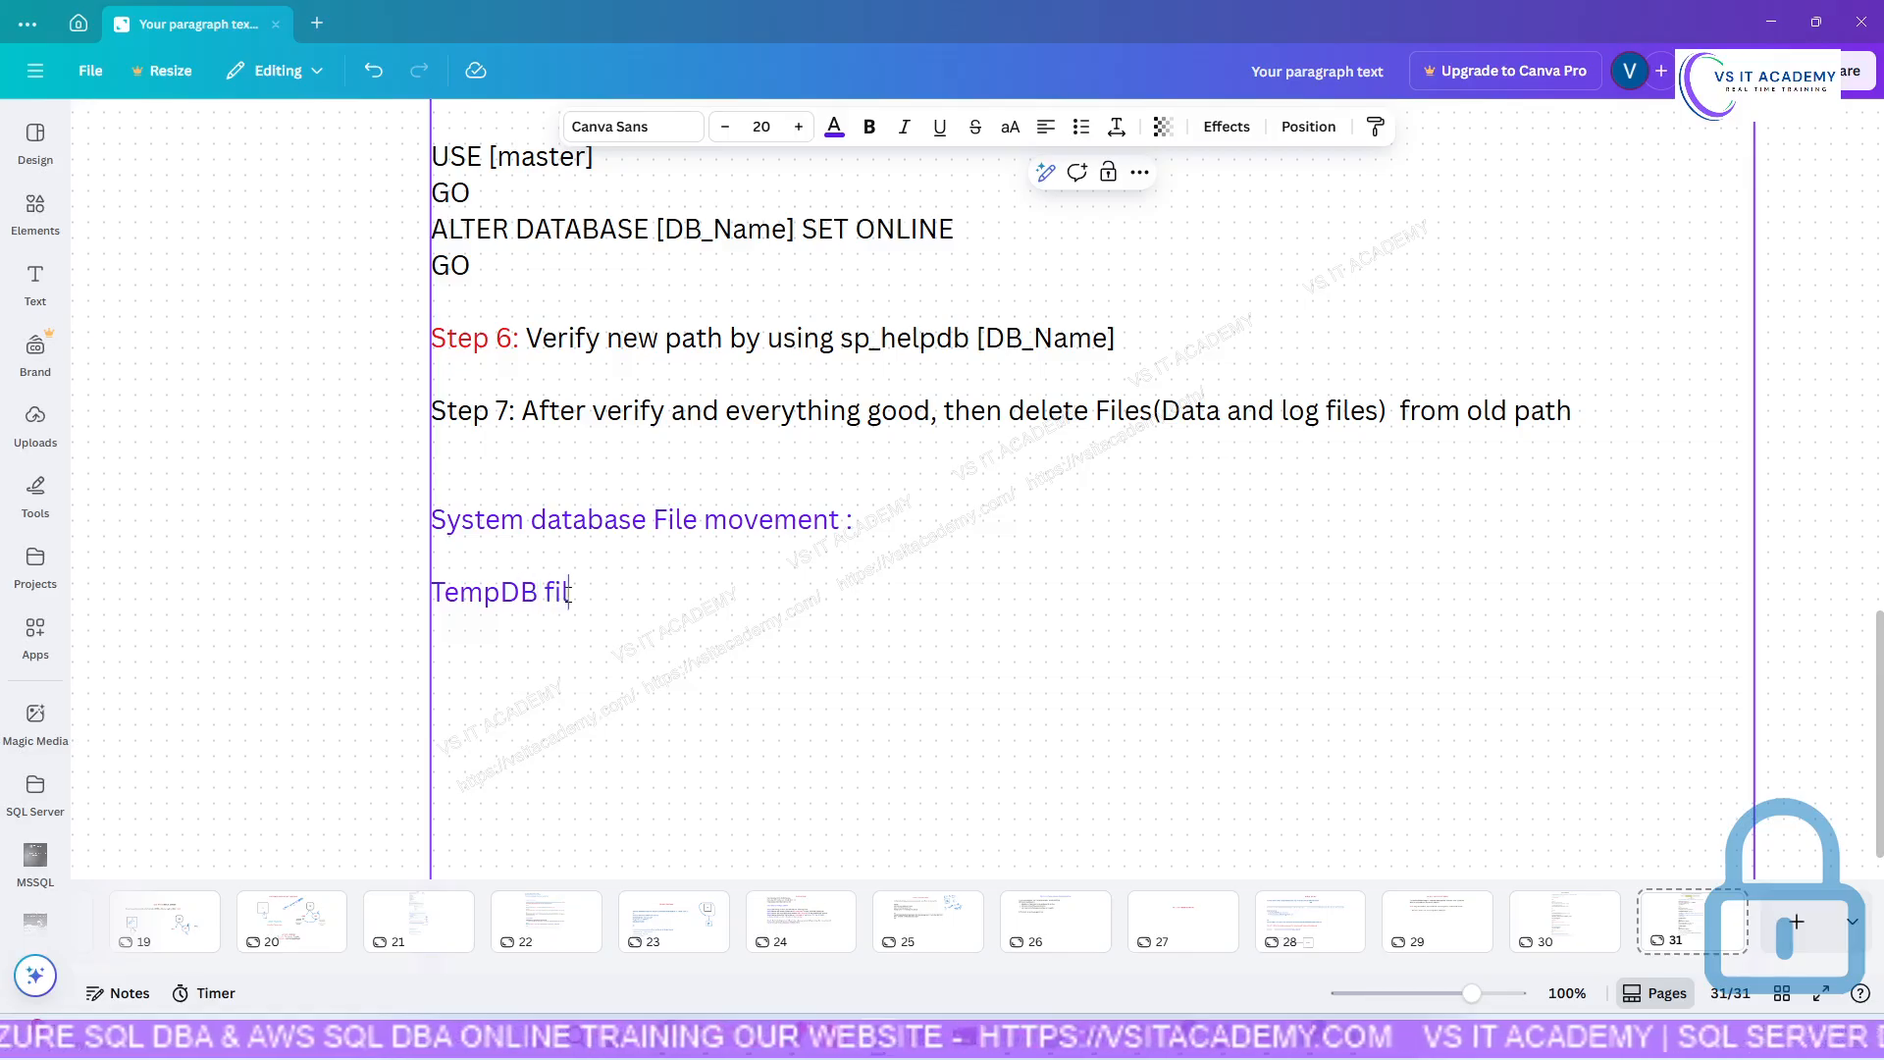
type("e m")
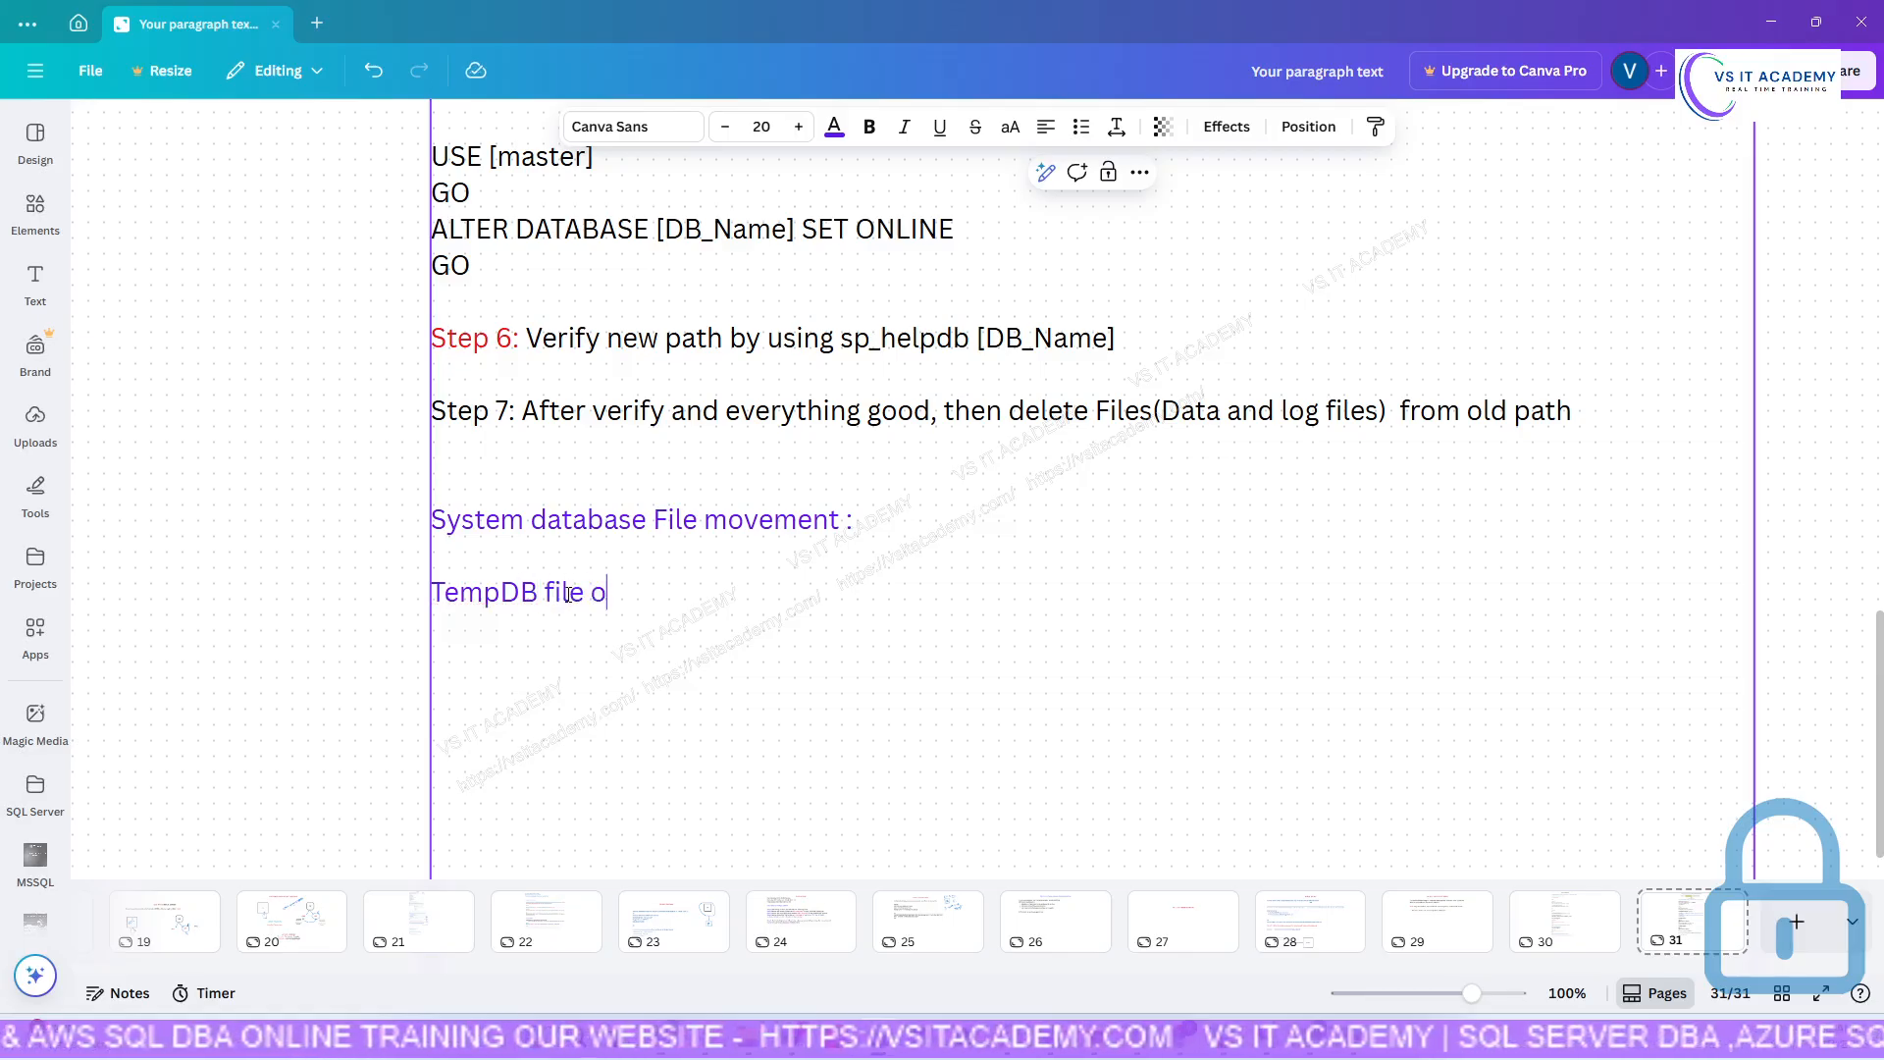
key("BackSpace")
type("Movement")
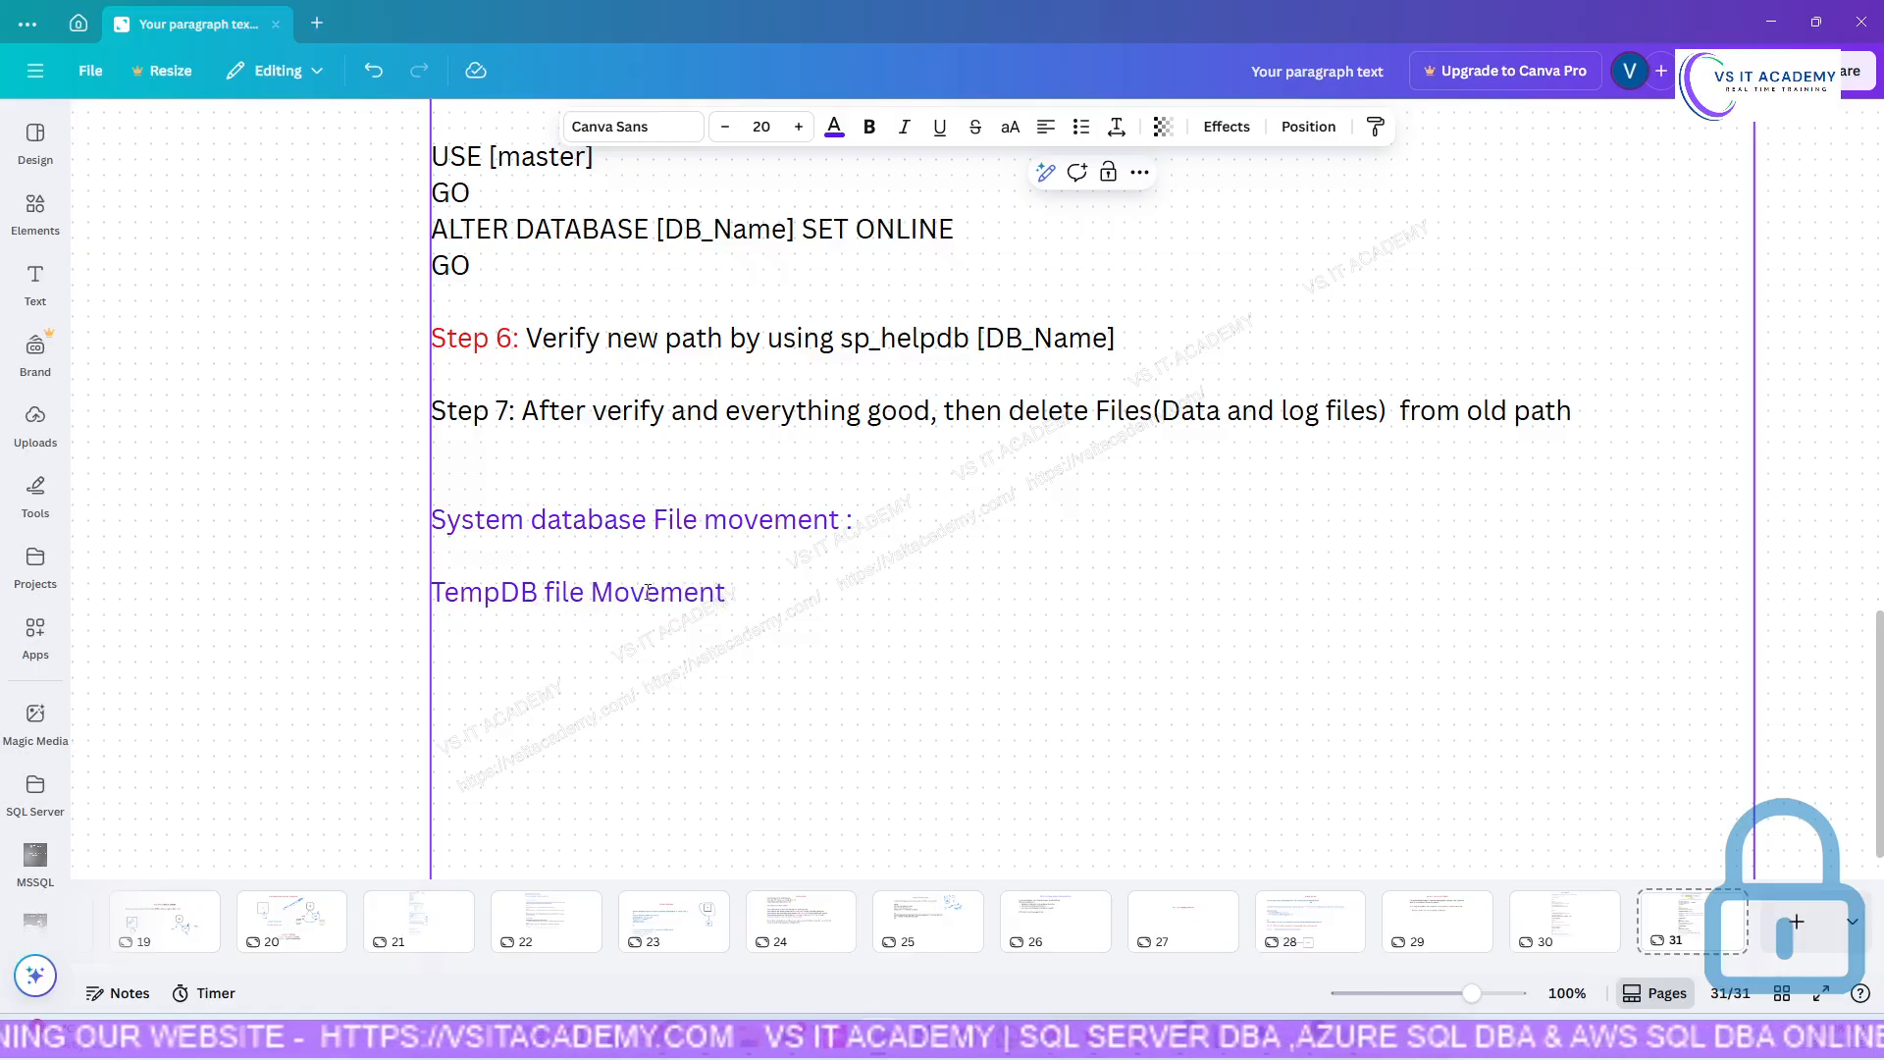
Colour the "TempDB file Movement" subheading red and end it with a colon.
left_click_drag(756, 592, 503, 597)
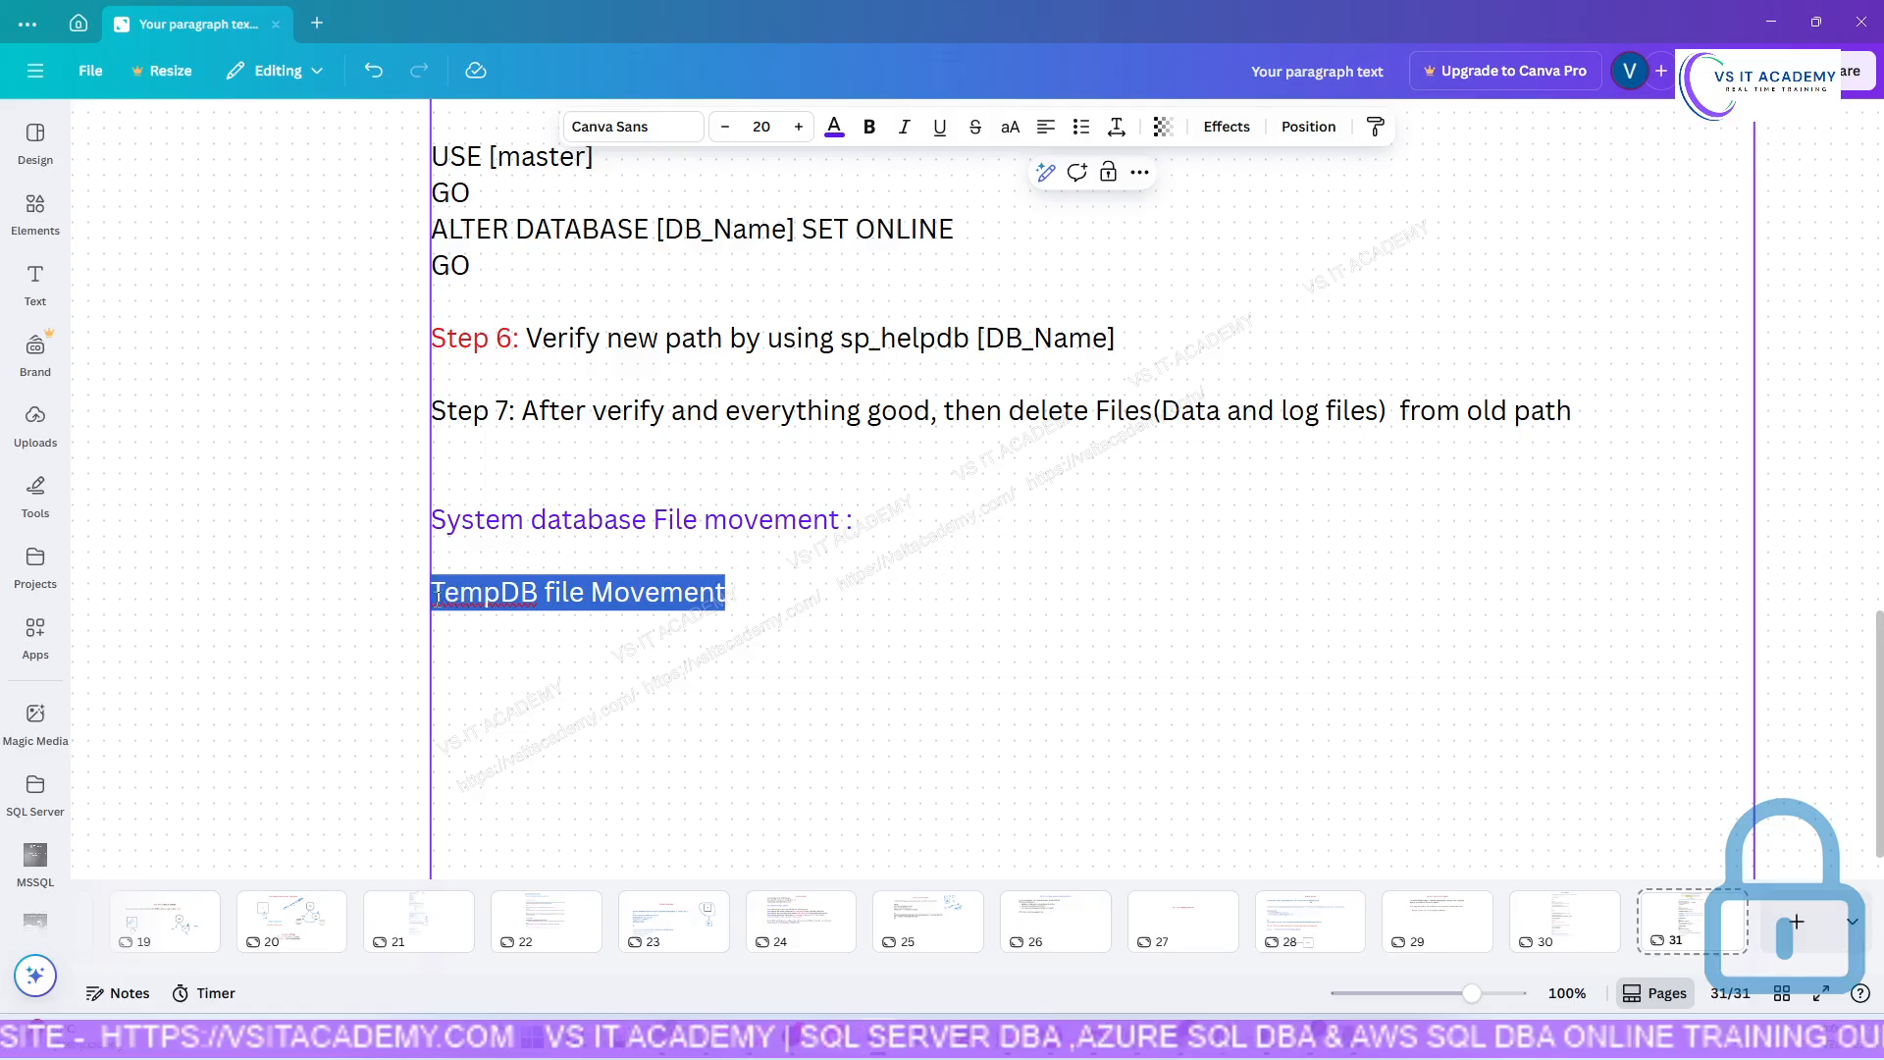
left_click(843, 137)
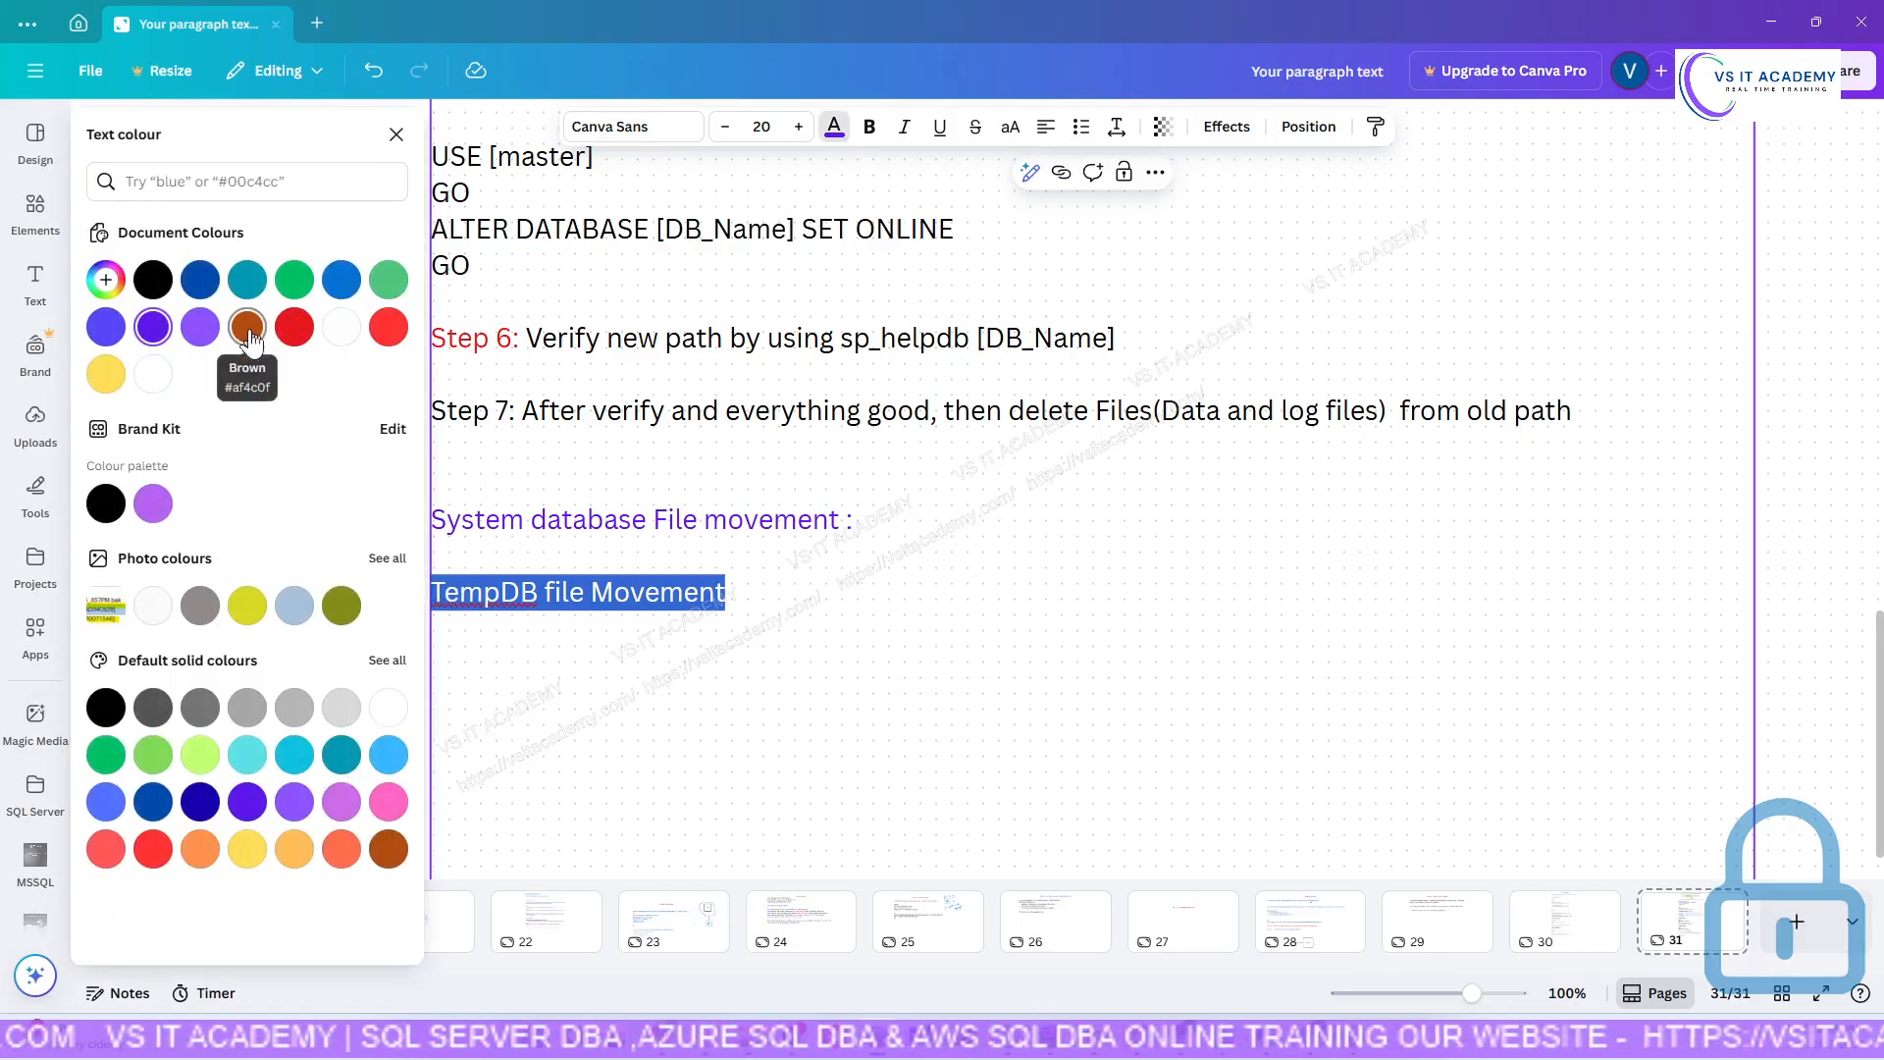
left_click(397, 135)
left_click(771, 612)
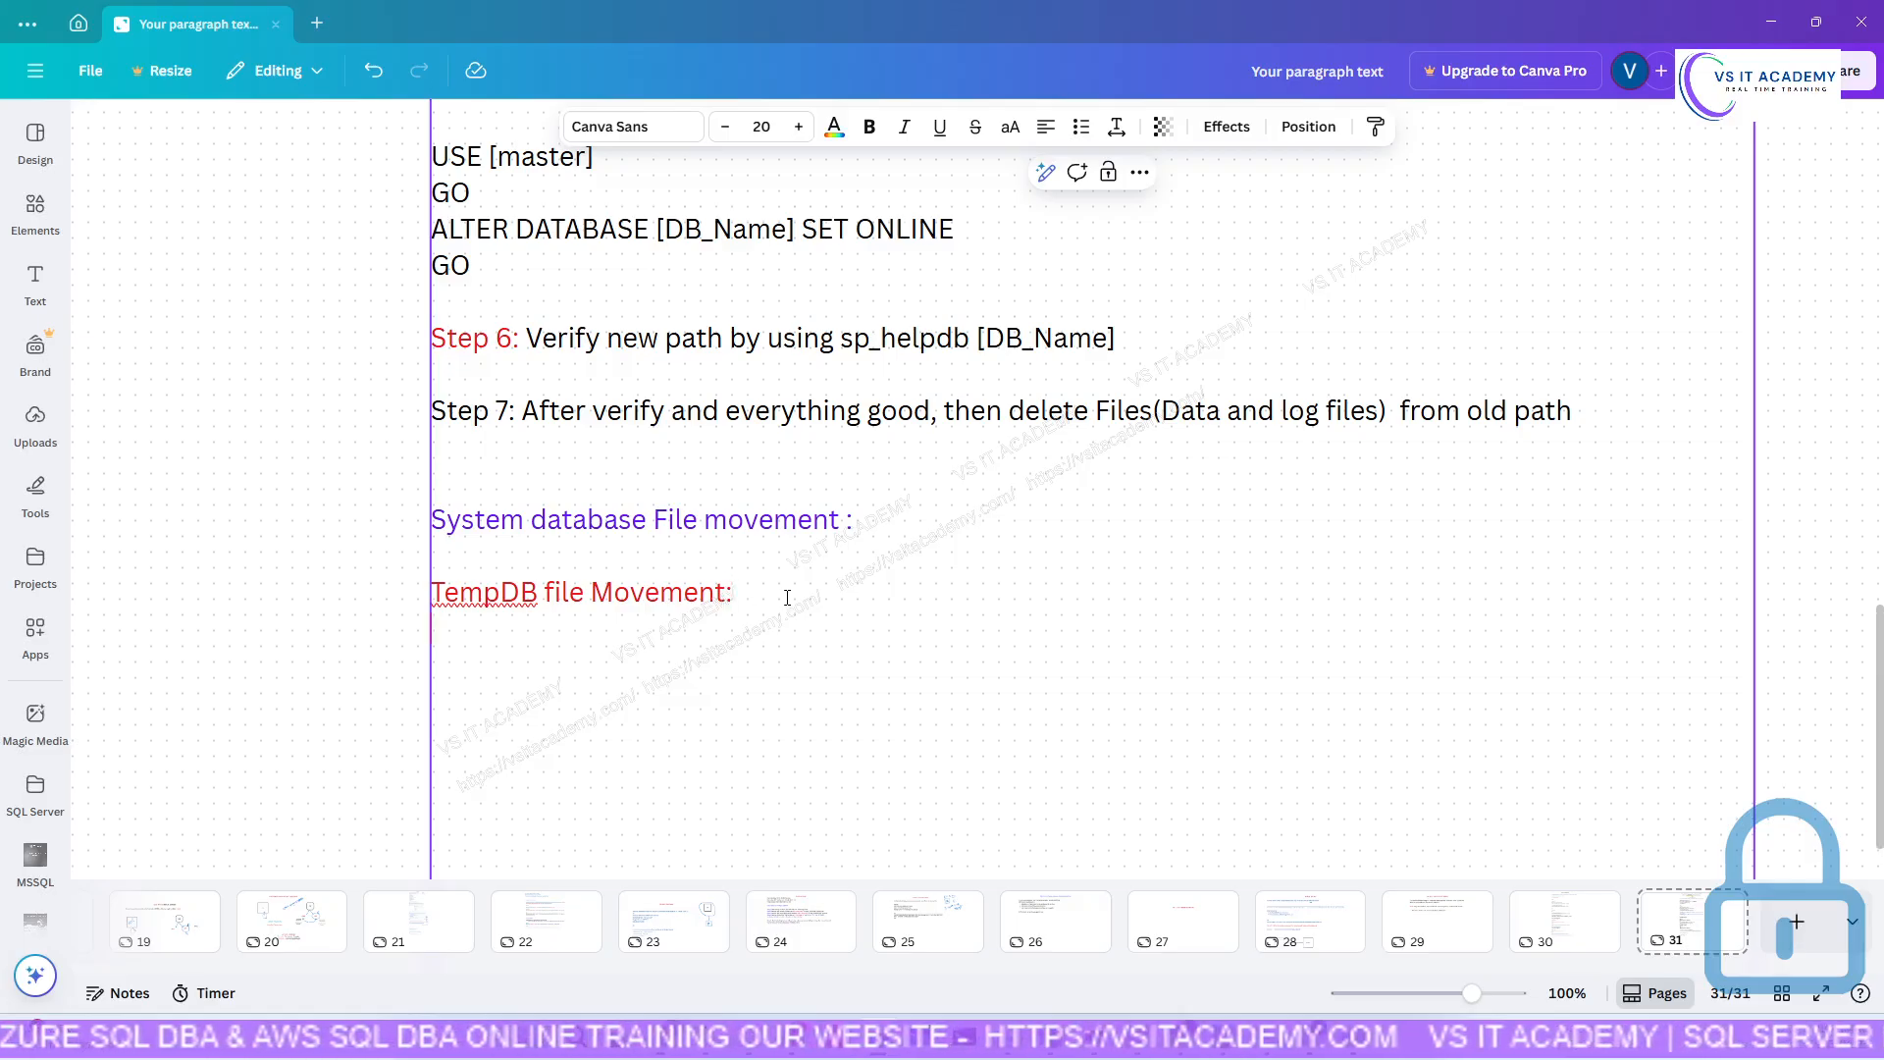
Add a full stop at the end of the blue full-backup reminder under the "Database File Movement" title.
scroll(787, 598, "up", 15)
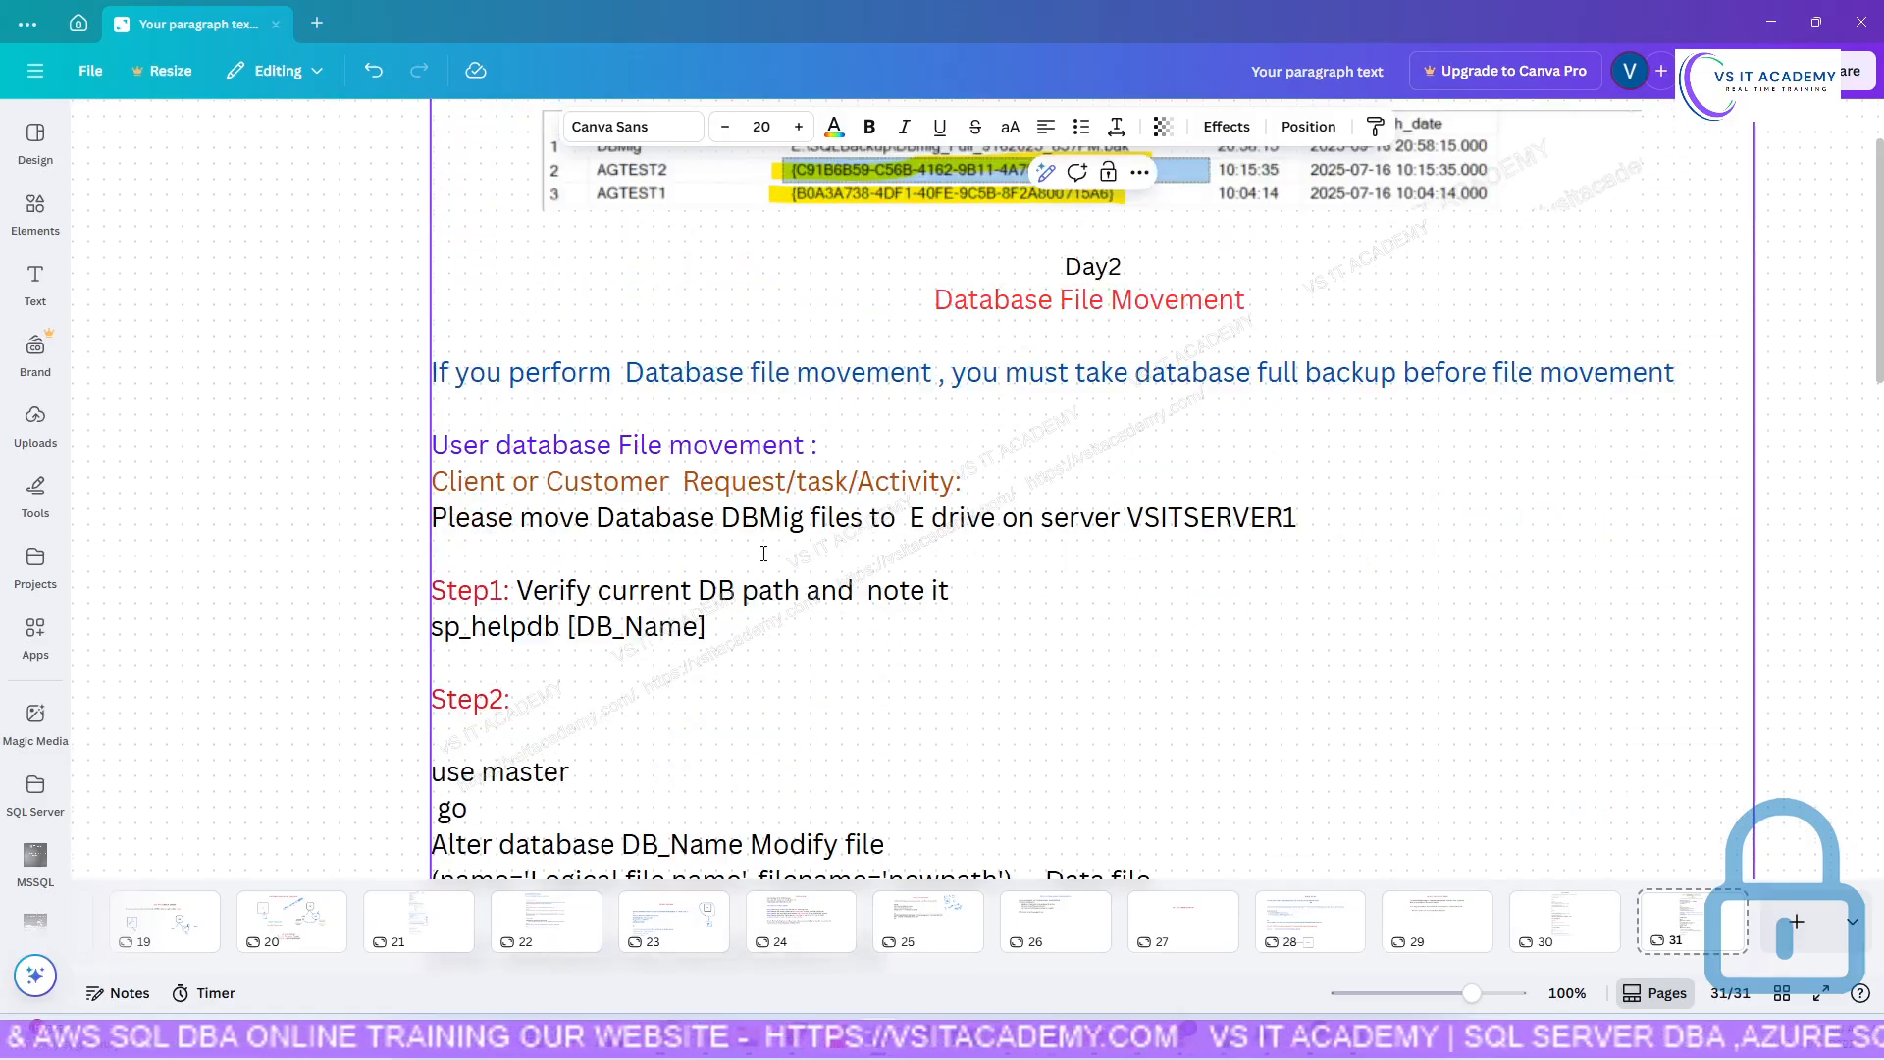
scroll(763, 554, "up", 5)
scroll(764, 554, "down", 5)
scroll(763, 553, "up", 4)
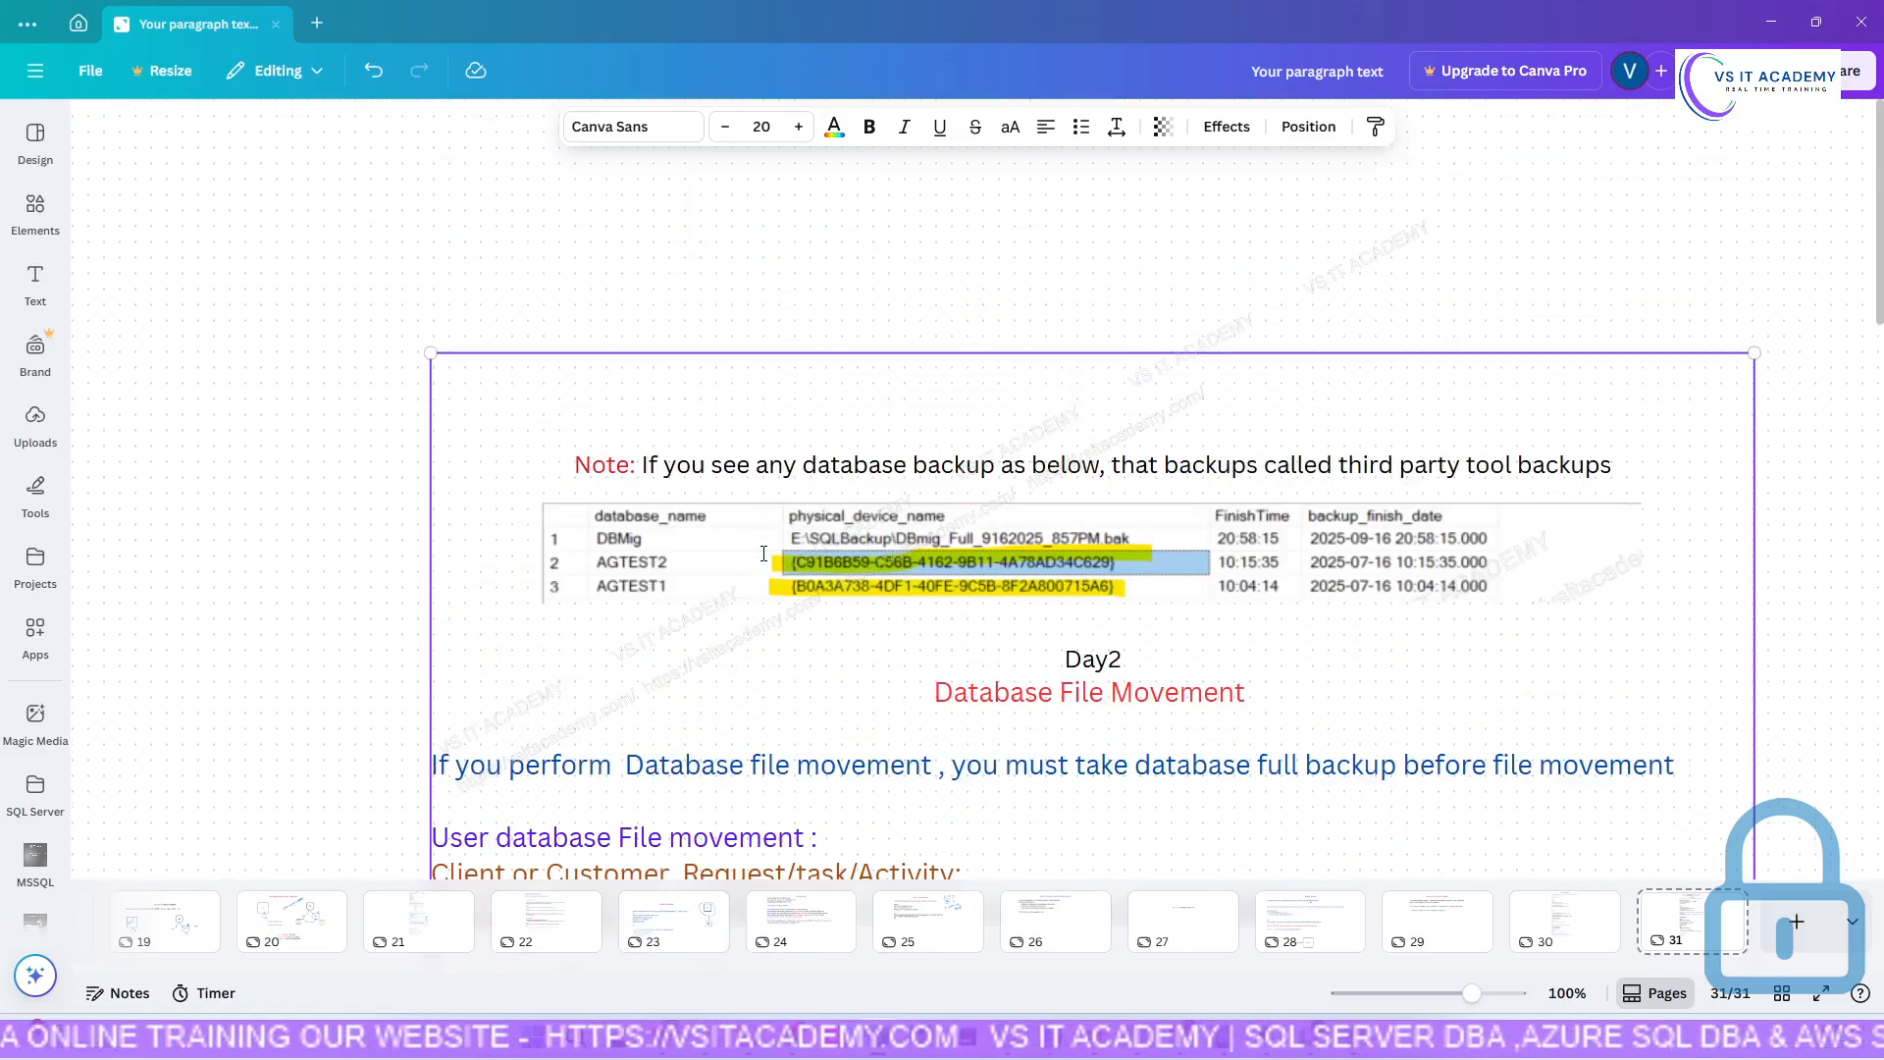
scroll(763, 553, "down", 4)
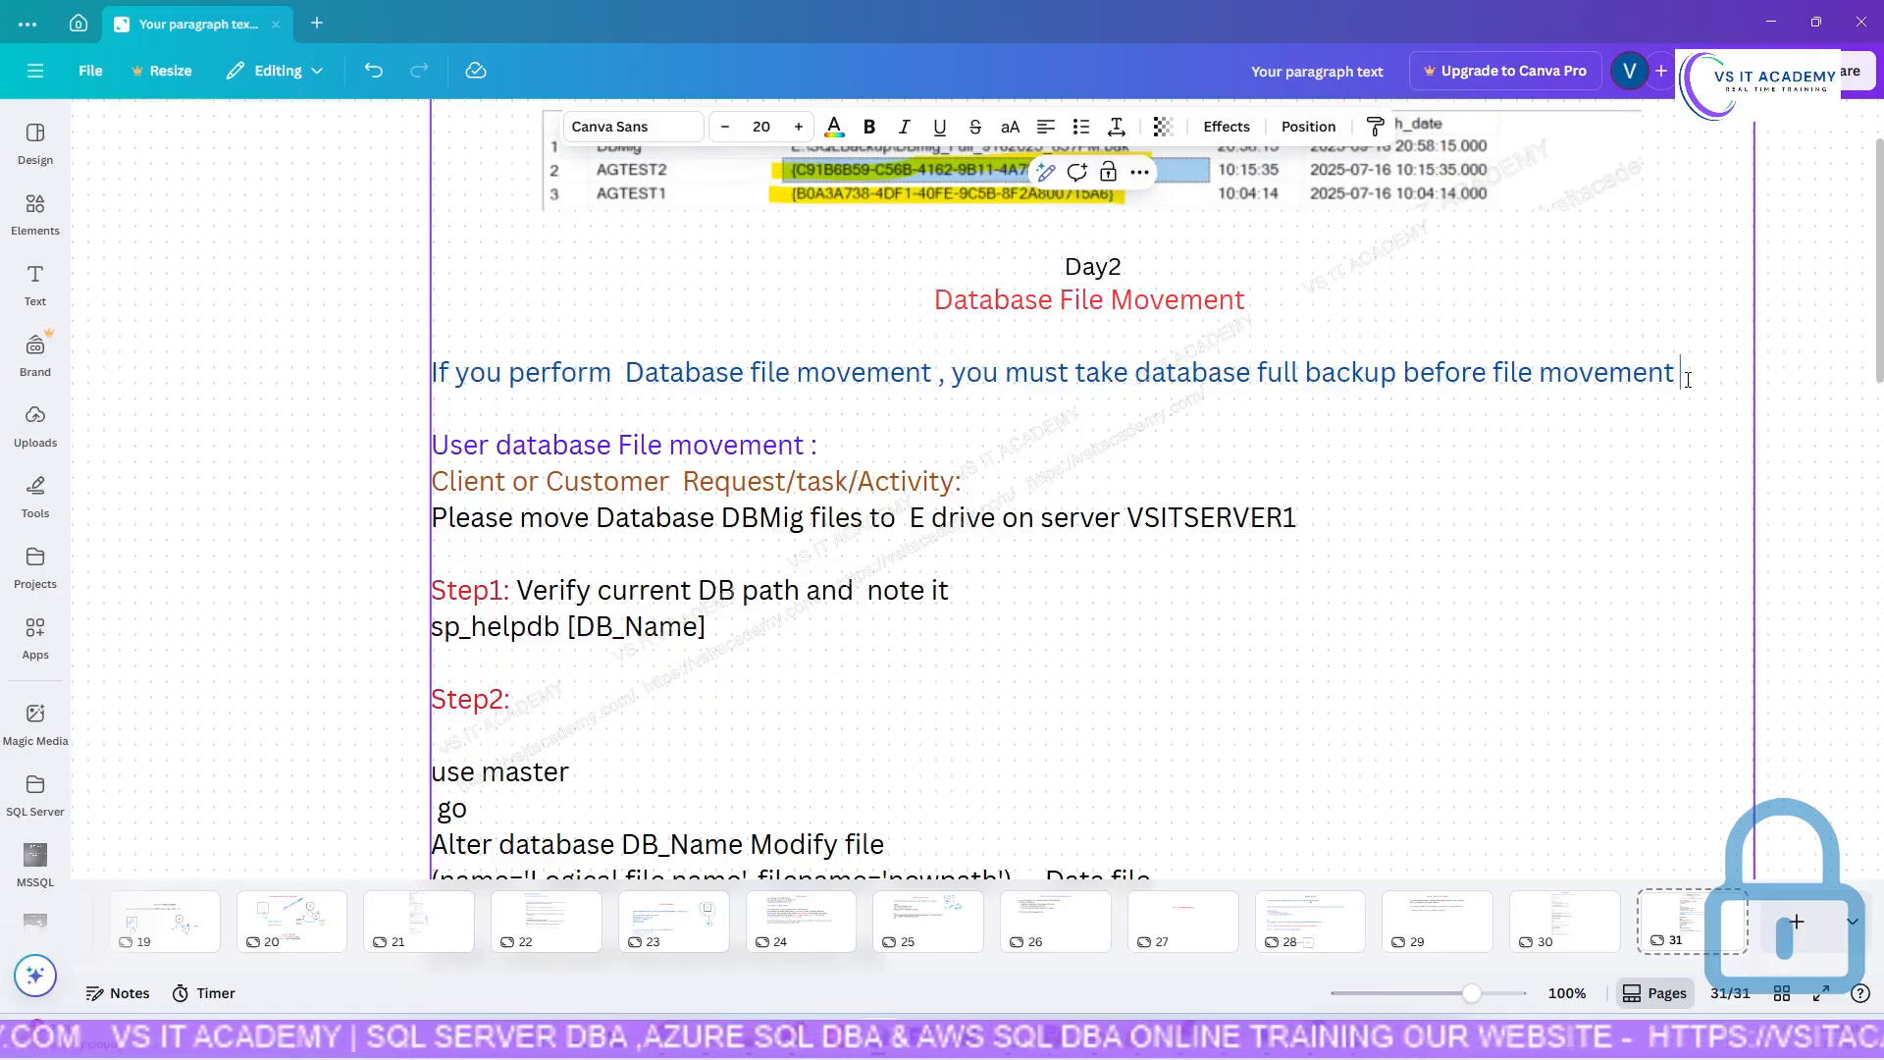
left_click_drag(1688, 379, 1534, 377)
left_click(1488, 379)
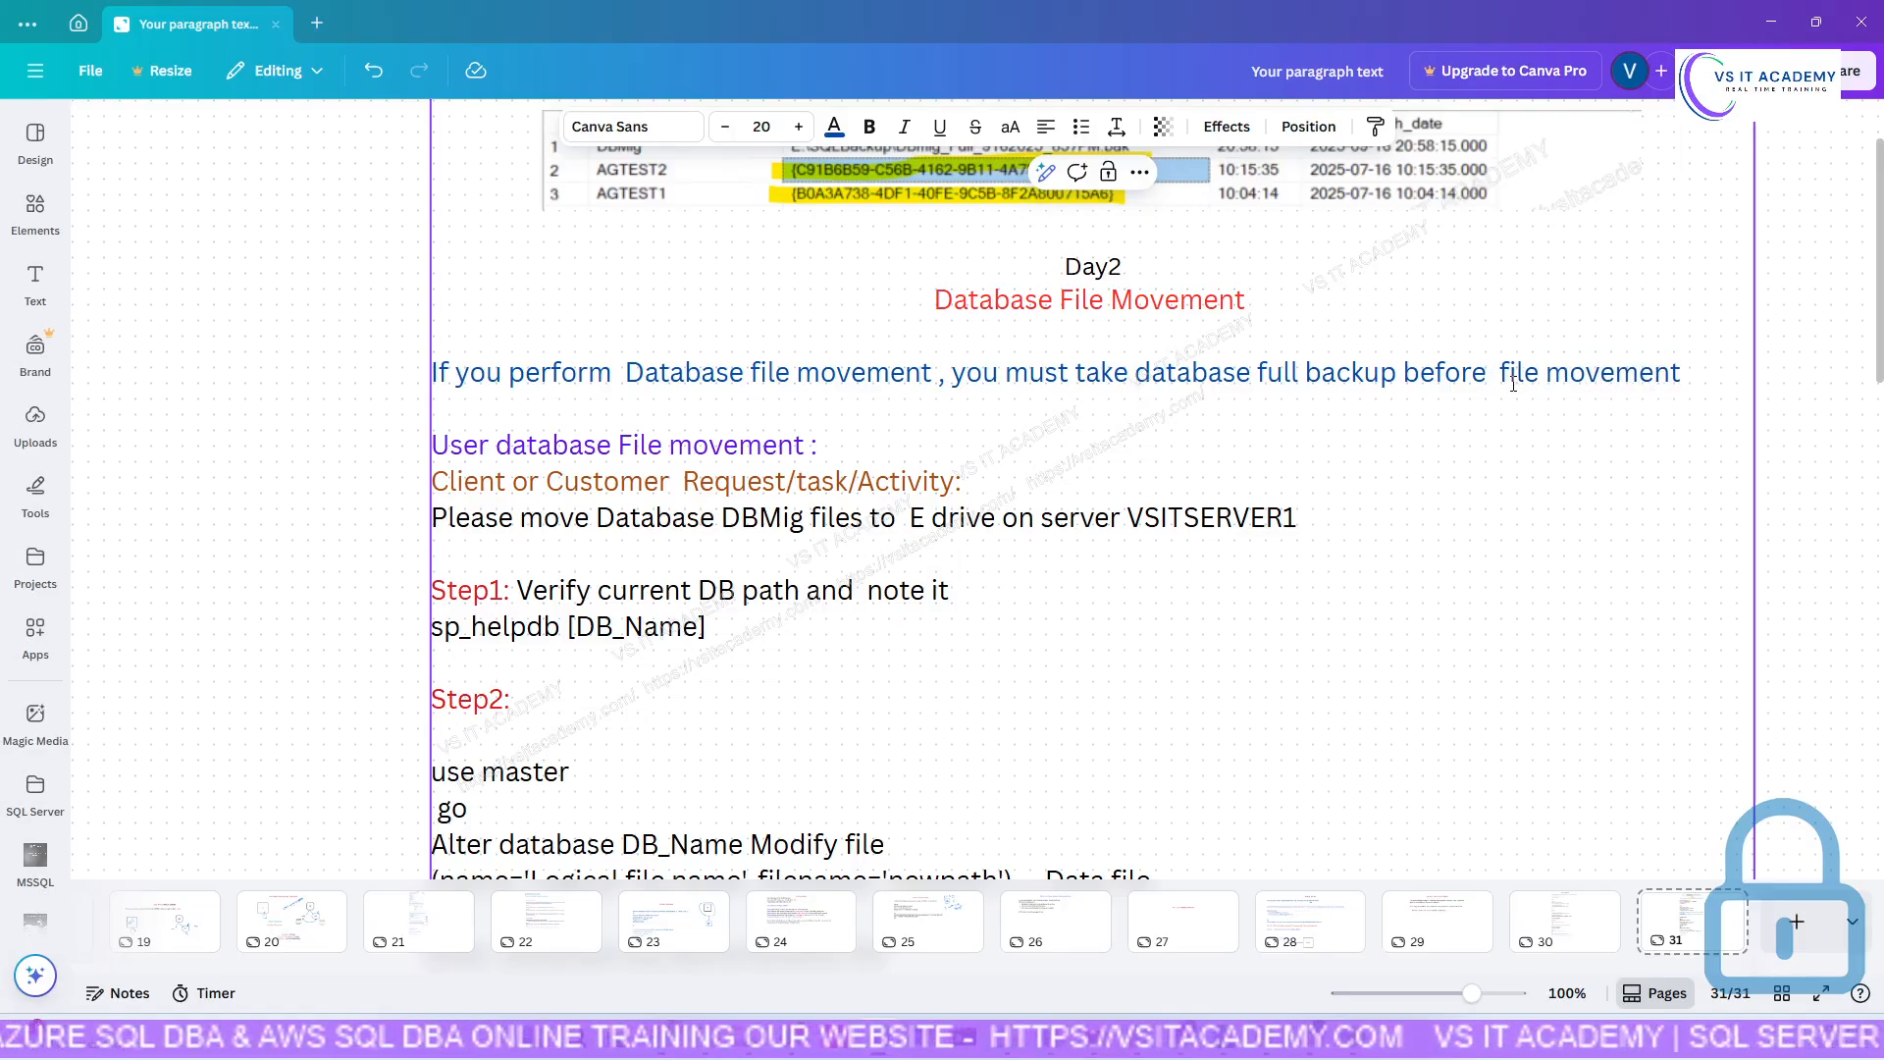
key("BackSpace")
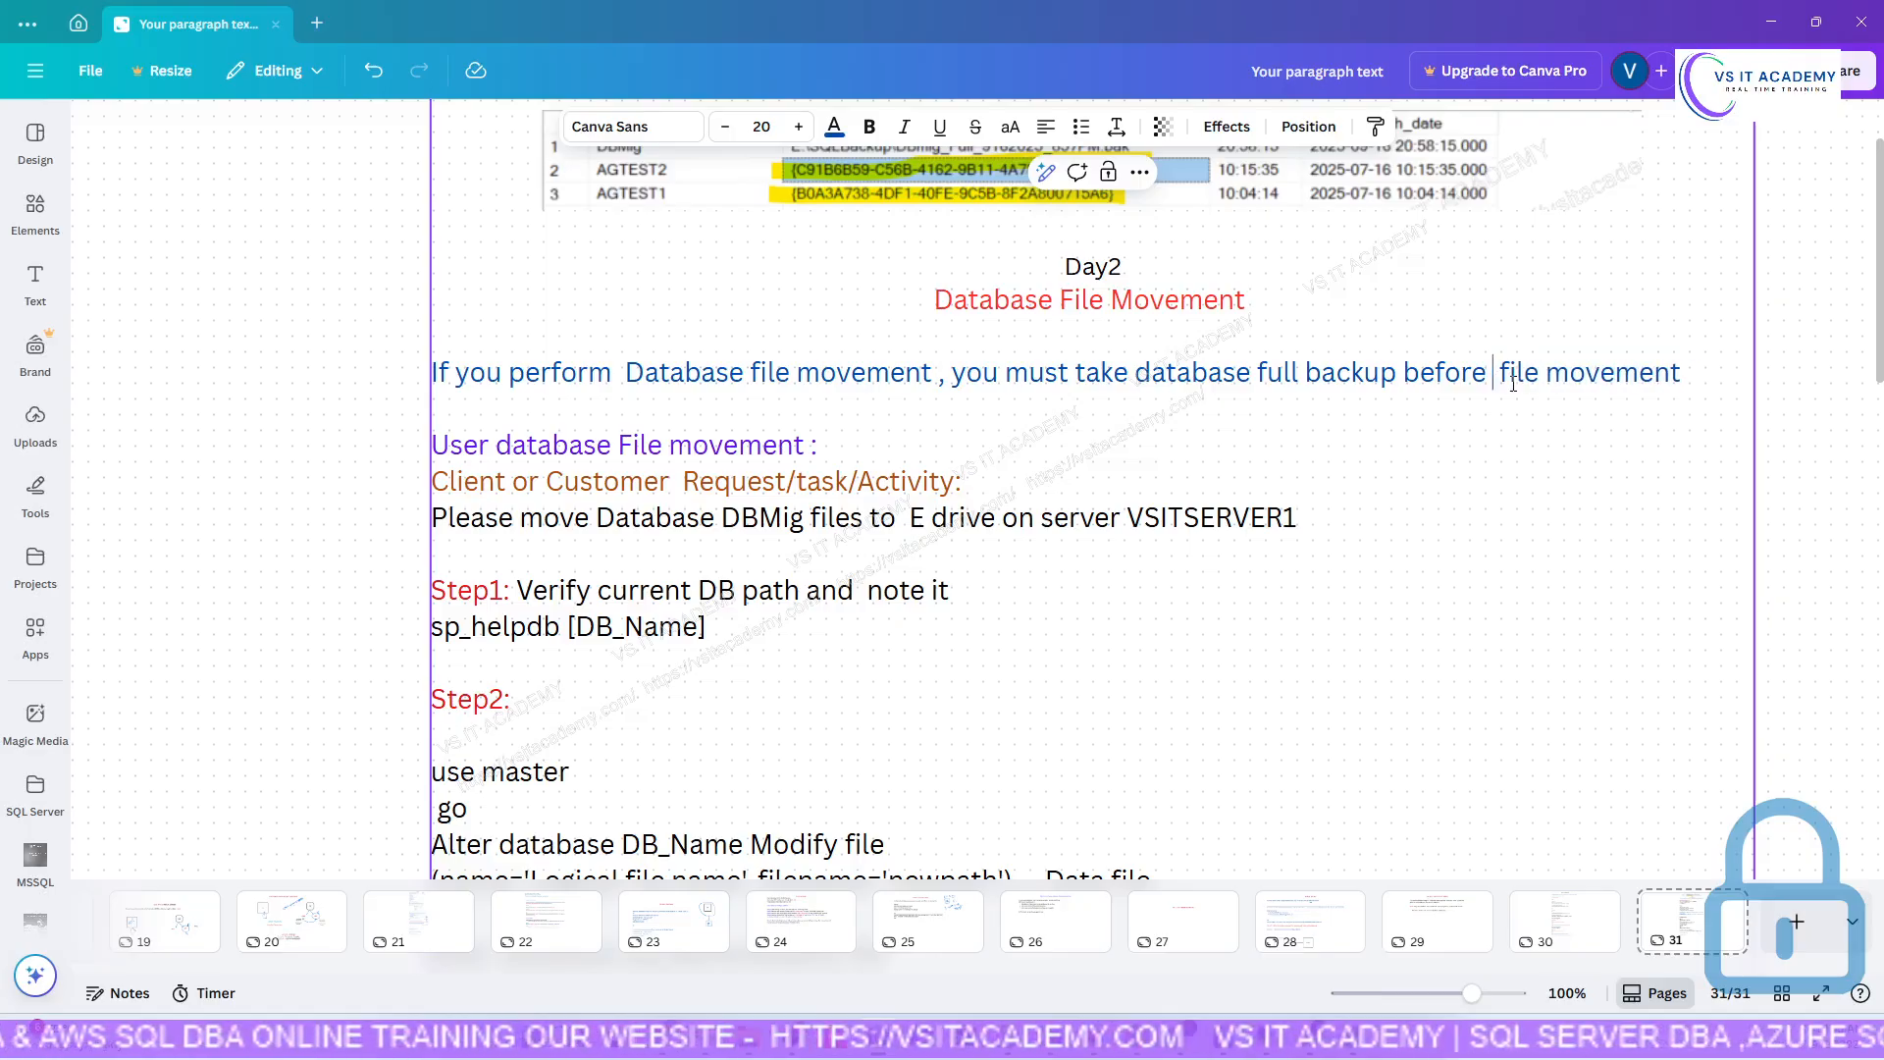
left_click(1684, 380)
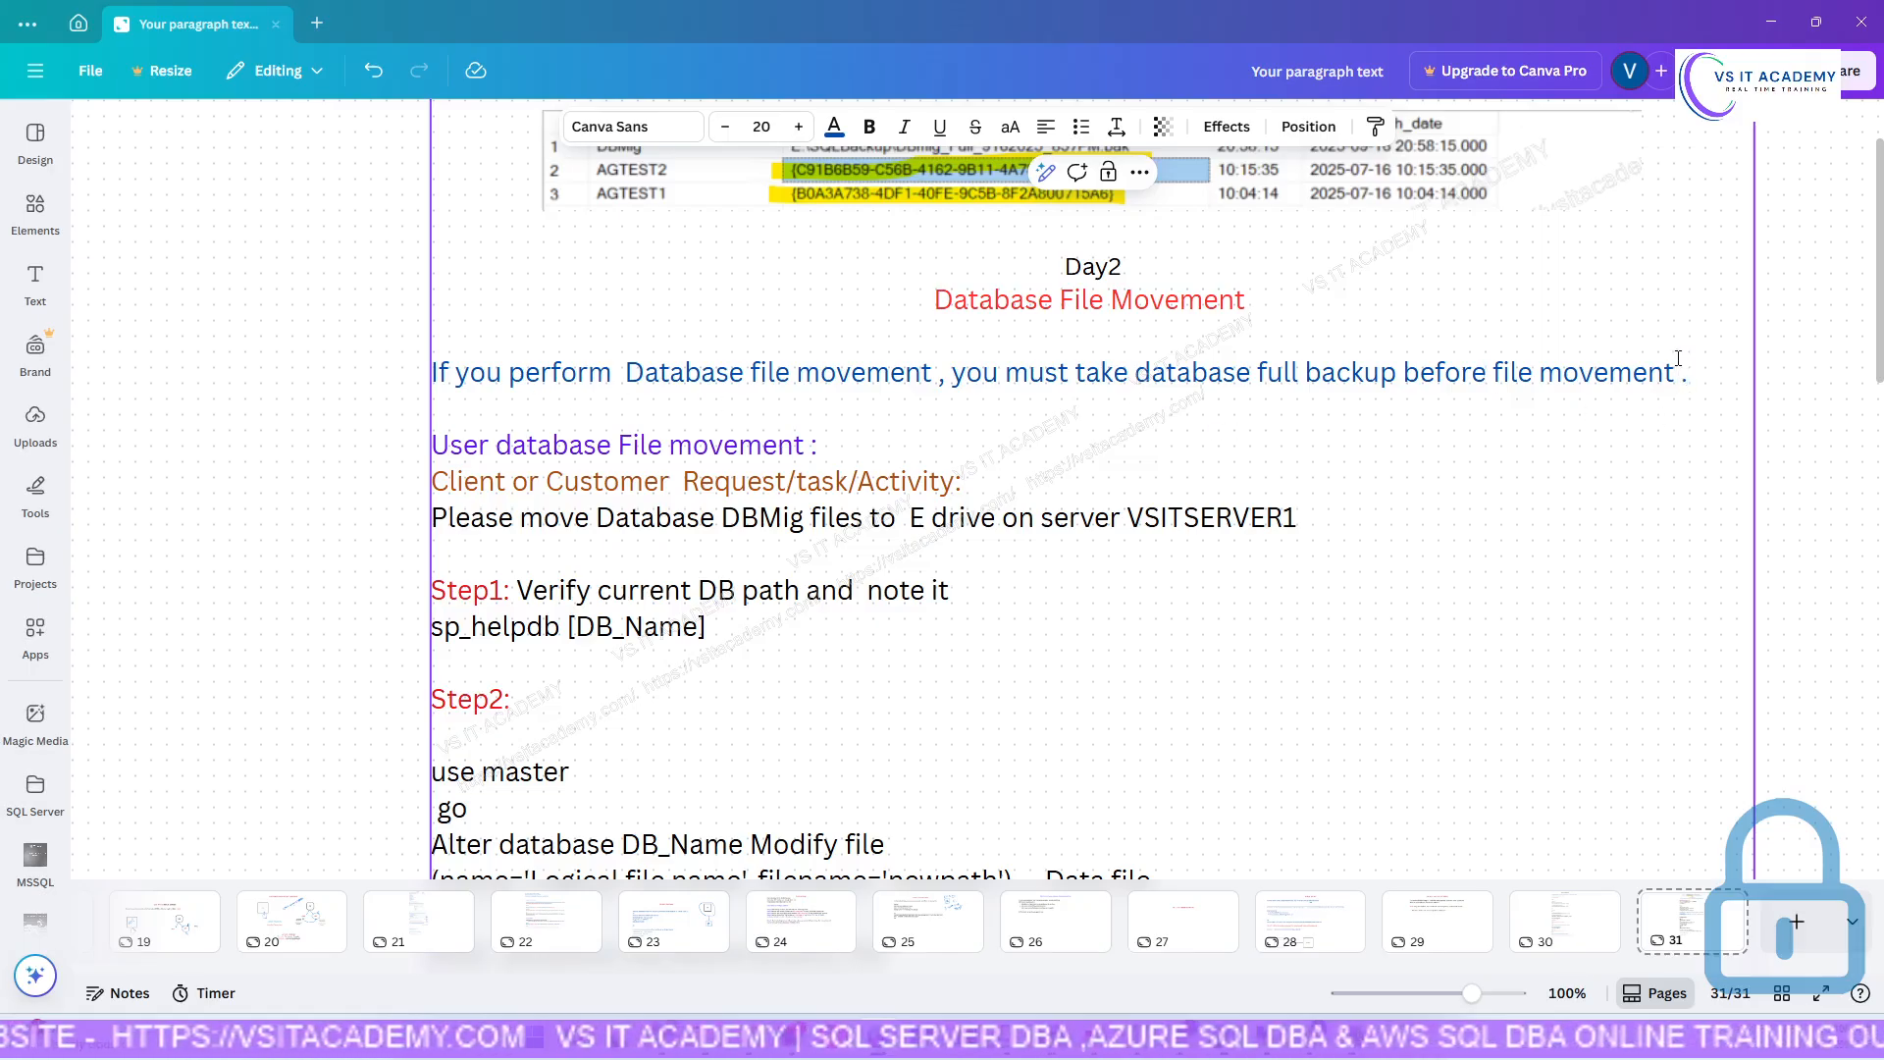
left_click_drag(1689, 371, 506, 410)
Cut the "System database File movement :" and "TempDB file Movement:" headings from below Step 7.
scroll(506, 411, "down", 15)
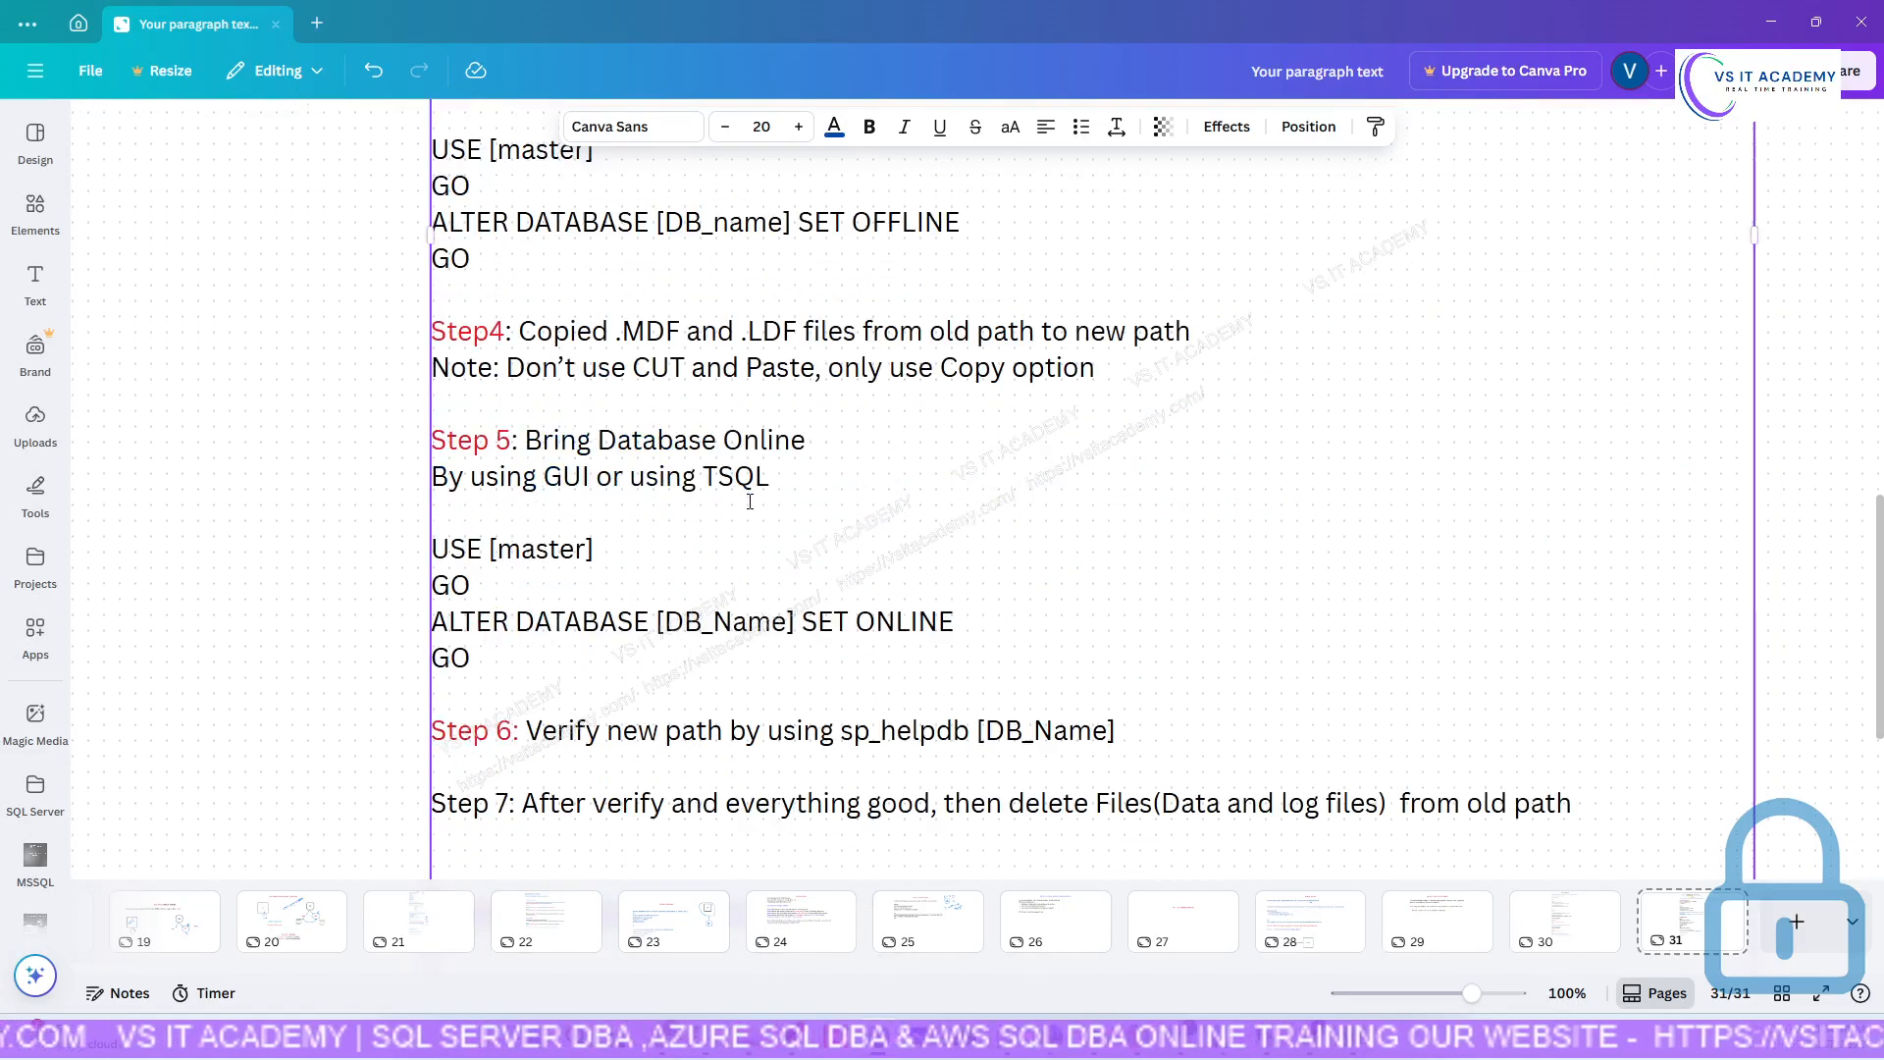
left_click_drag(750, 502, 437, 422)
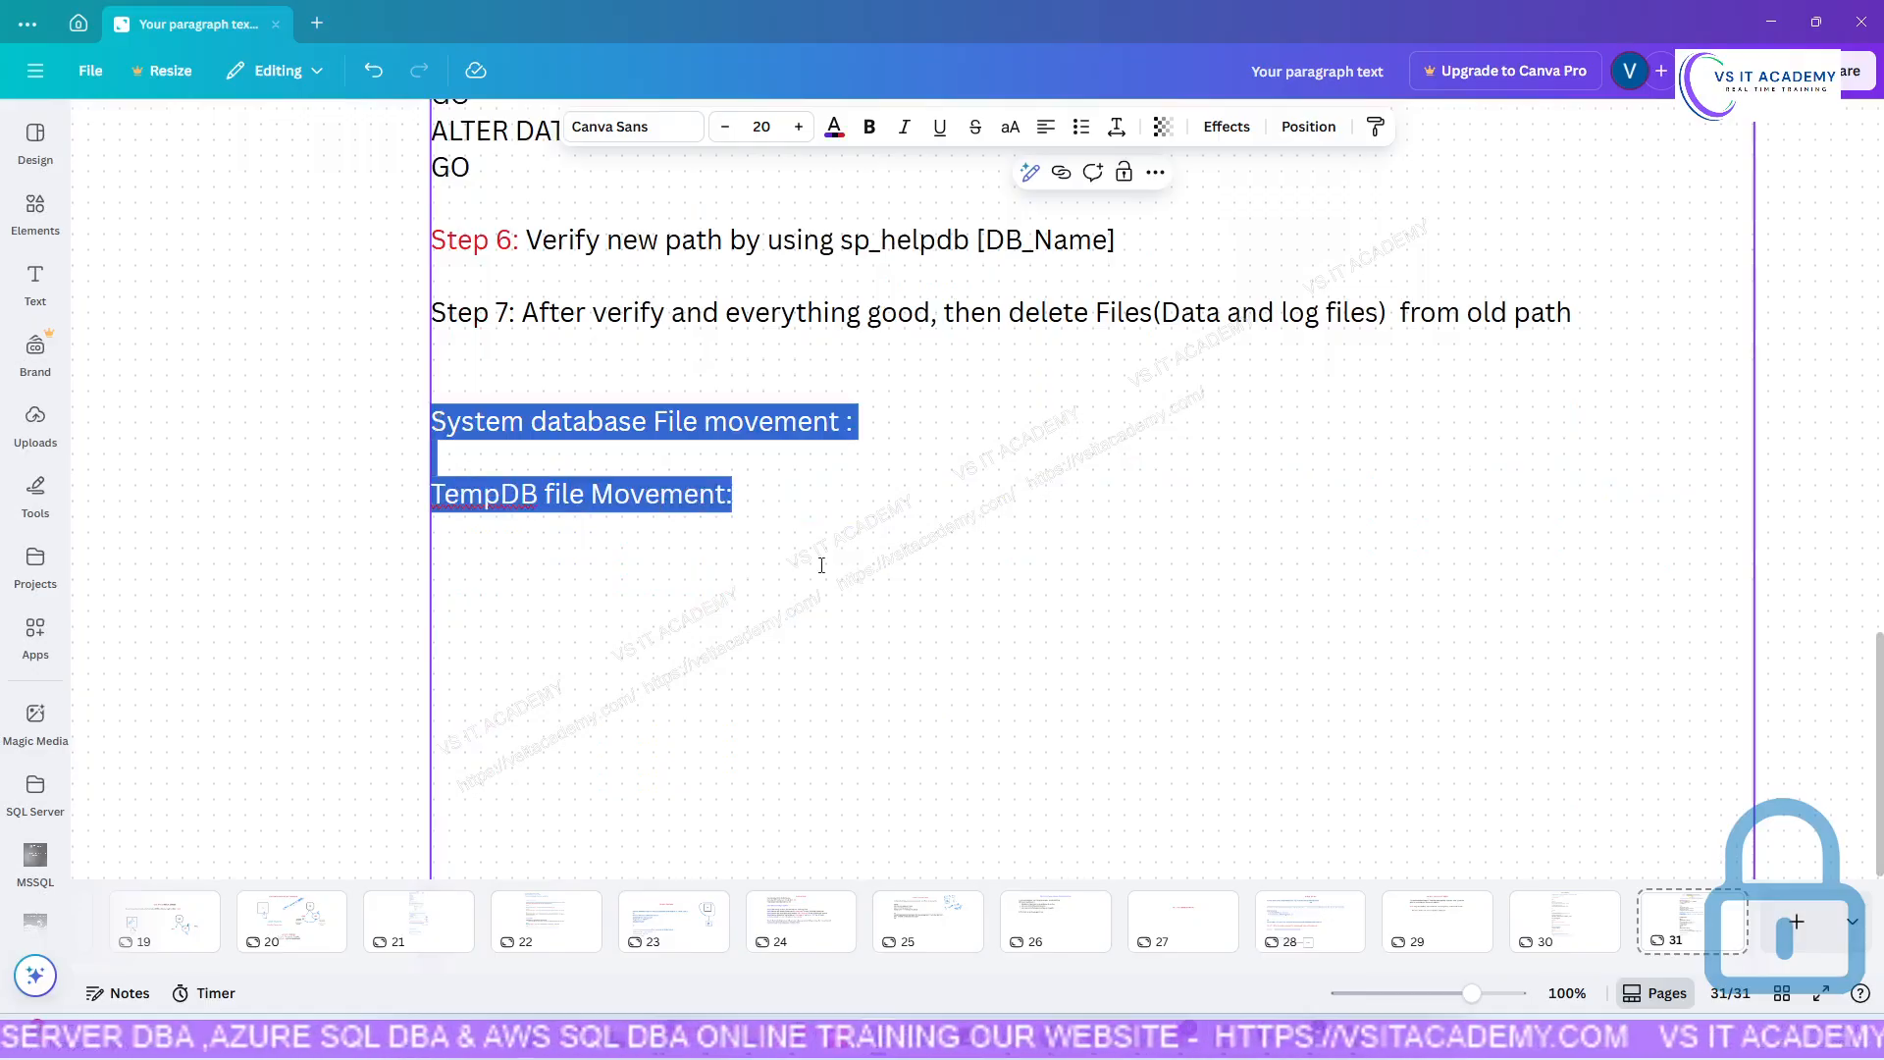
key("BackSpace")
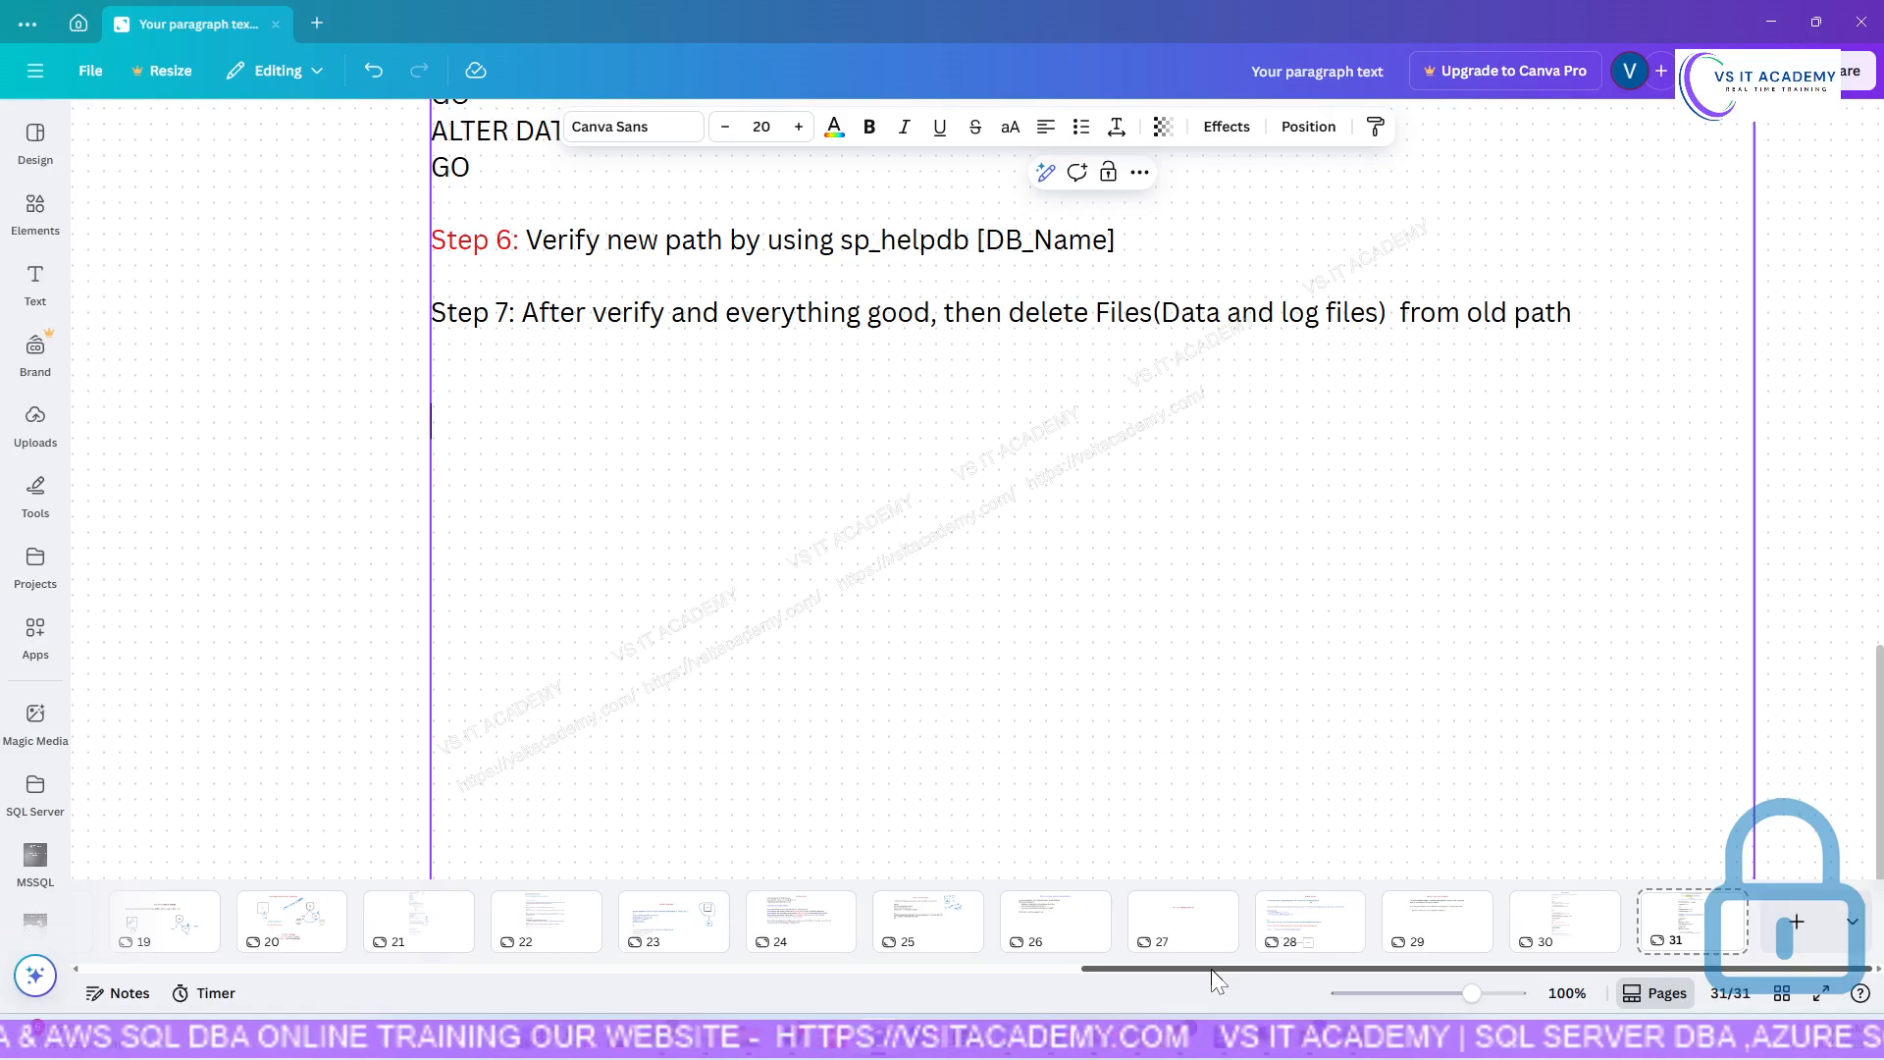
Add page 32, paste the system database and TempDB file movement headings there, and move them near the page's top.
left_click(1811, 931)
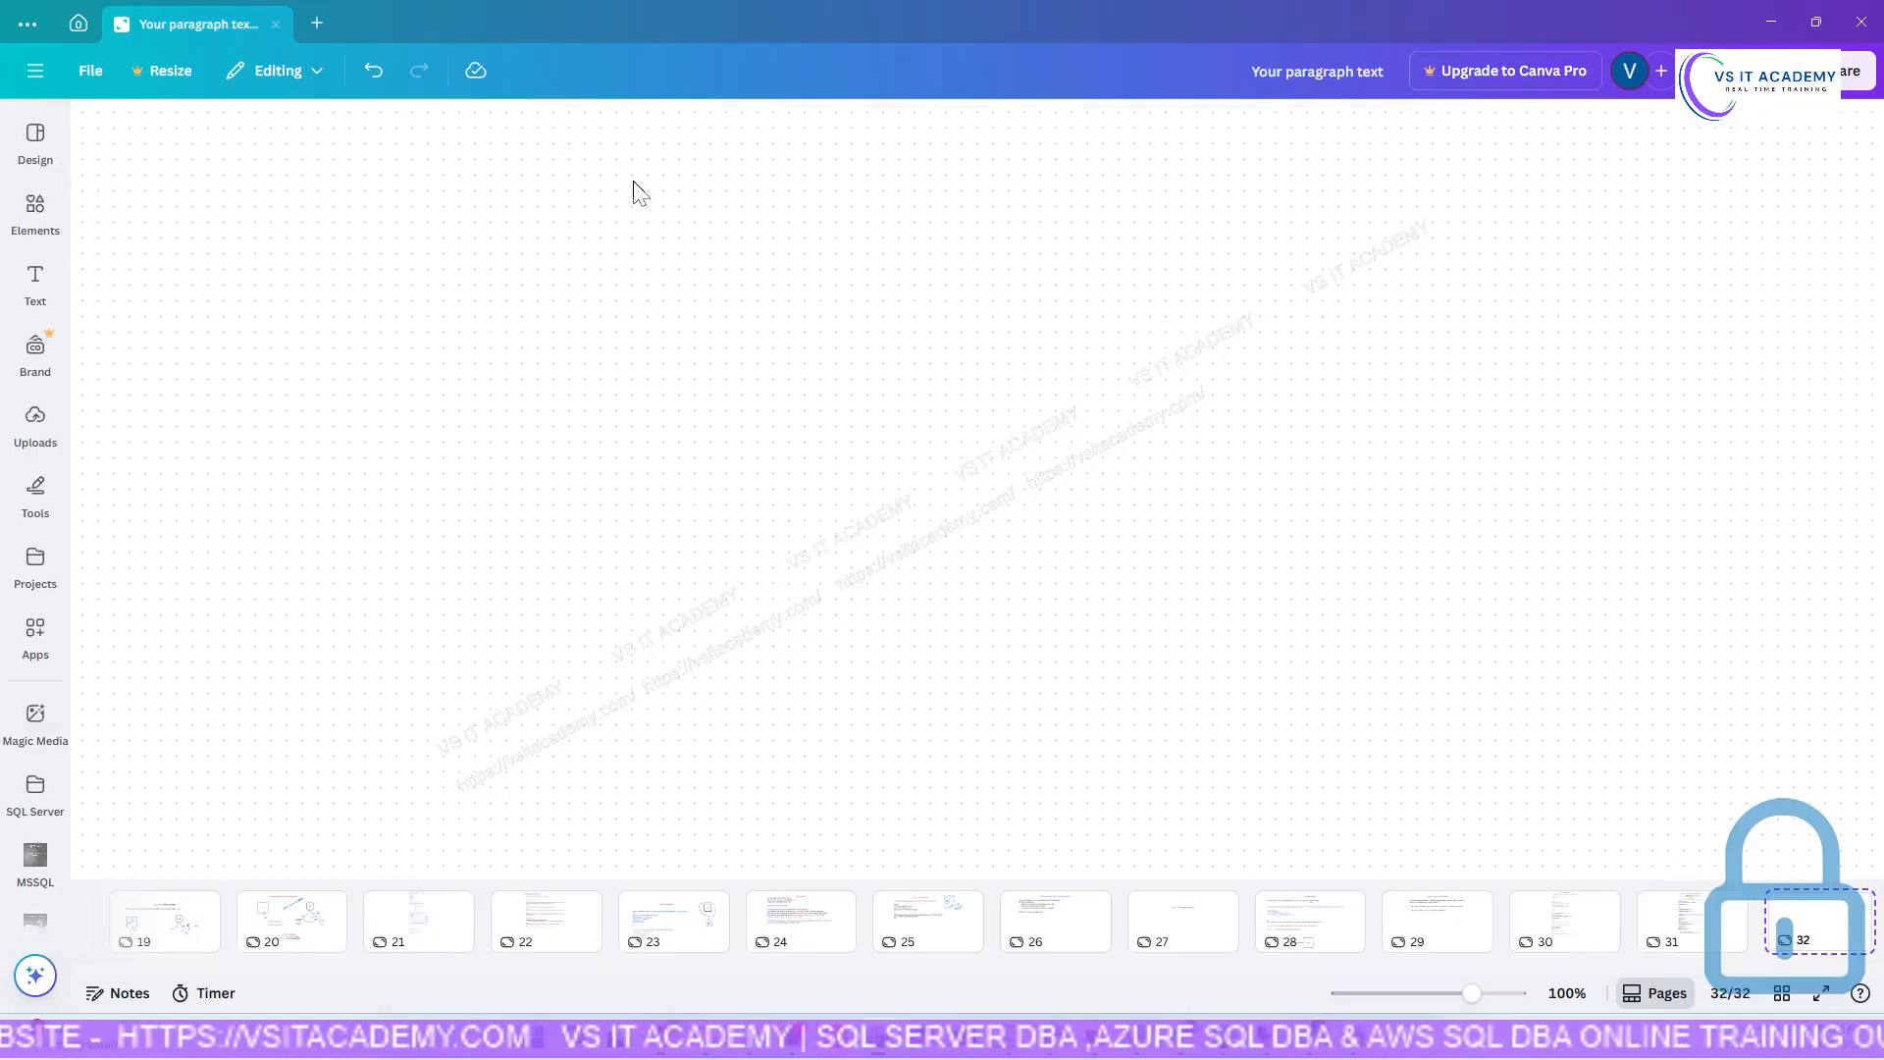
type("SYSTEM DATABASE FILE MOVEMENT : TEMPDB FILE MOVEMENT:")
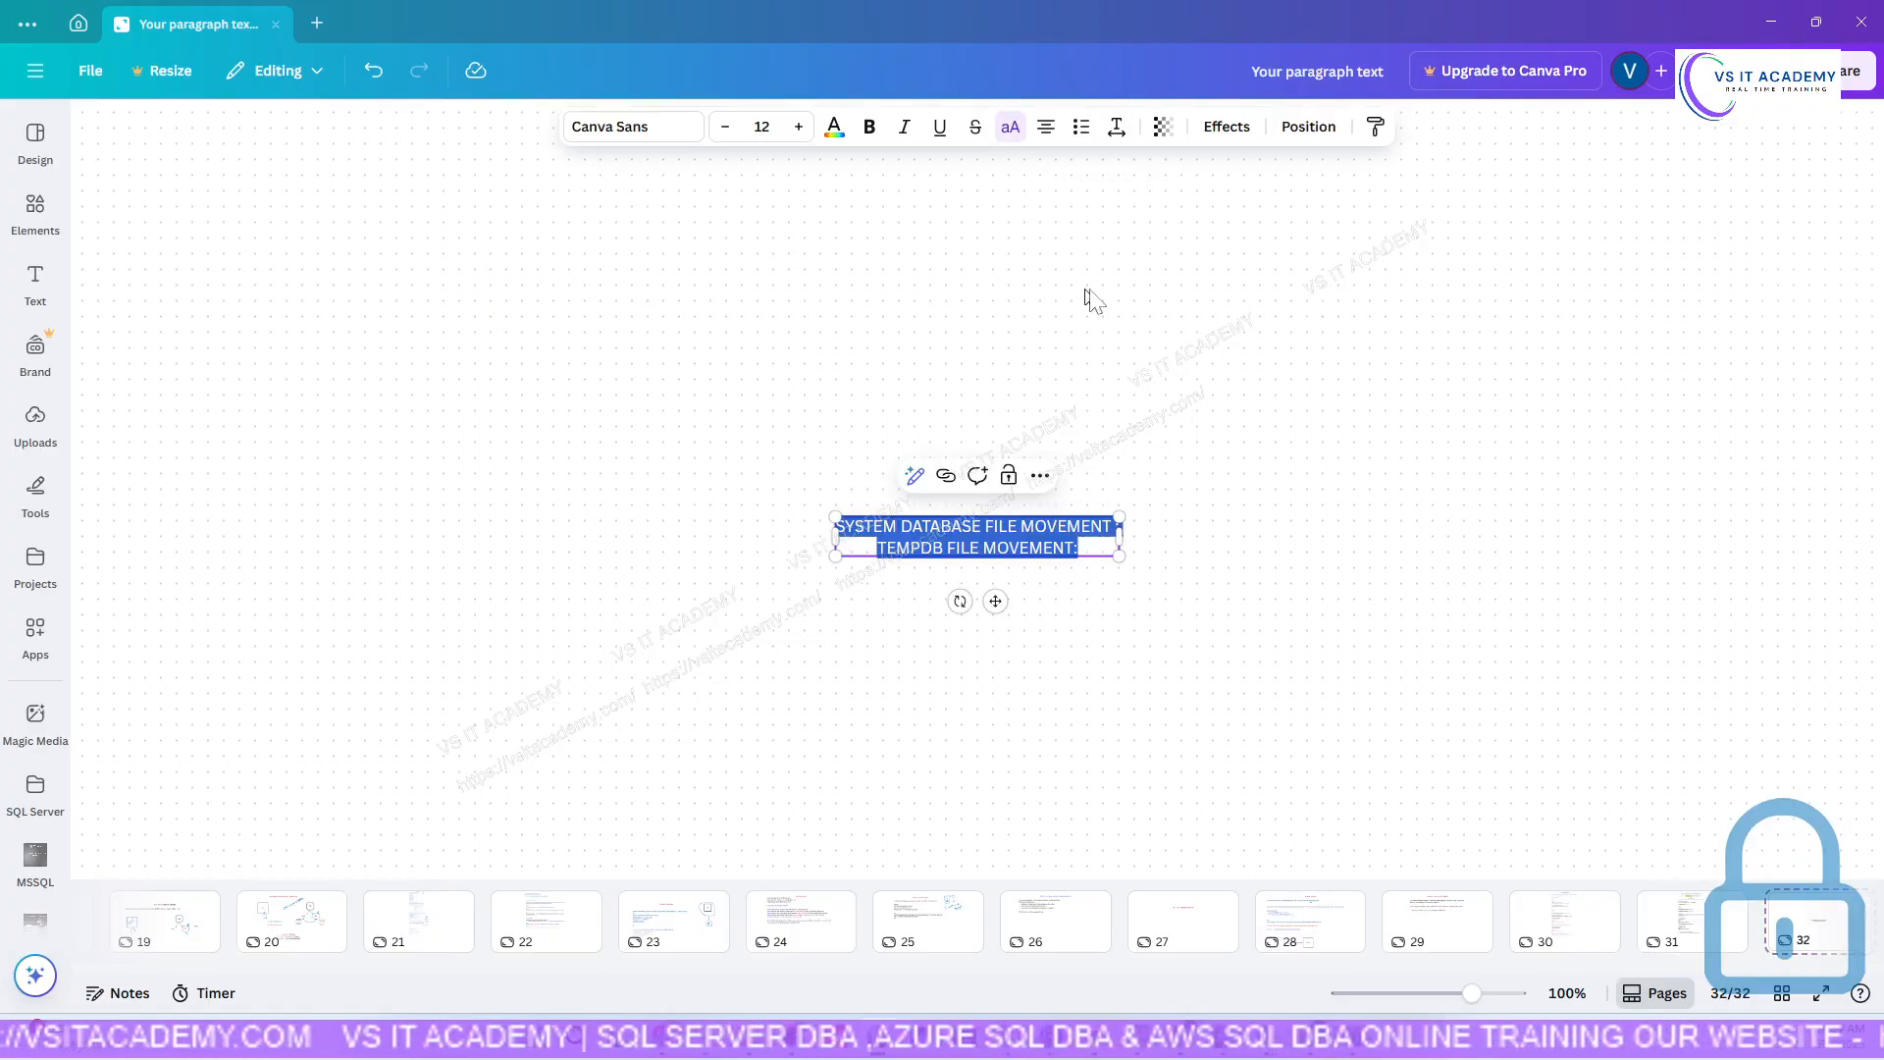
left_click(1030, 497)
left_click_drag(997, 545, 869, 198)
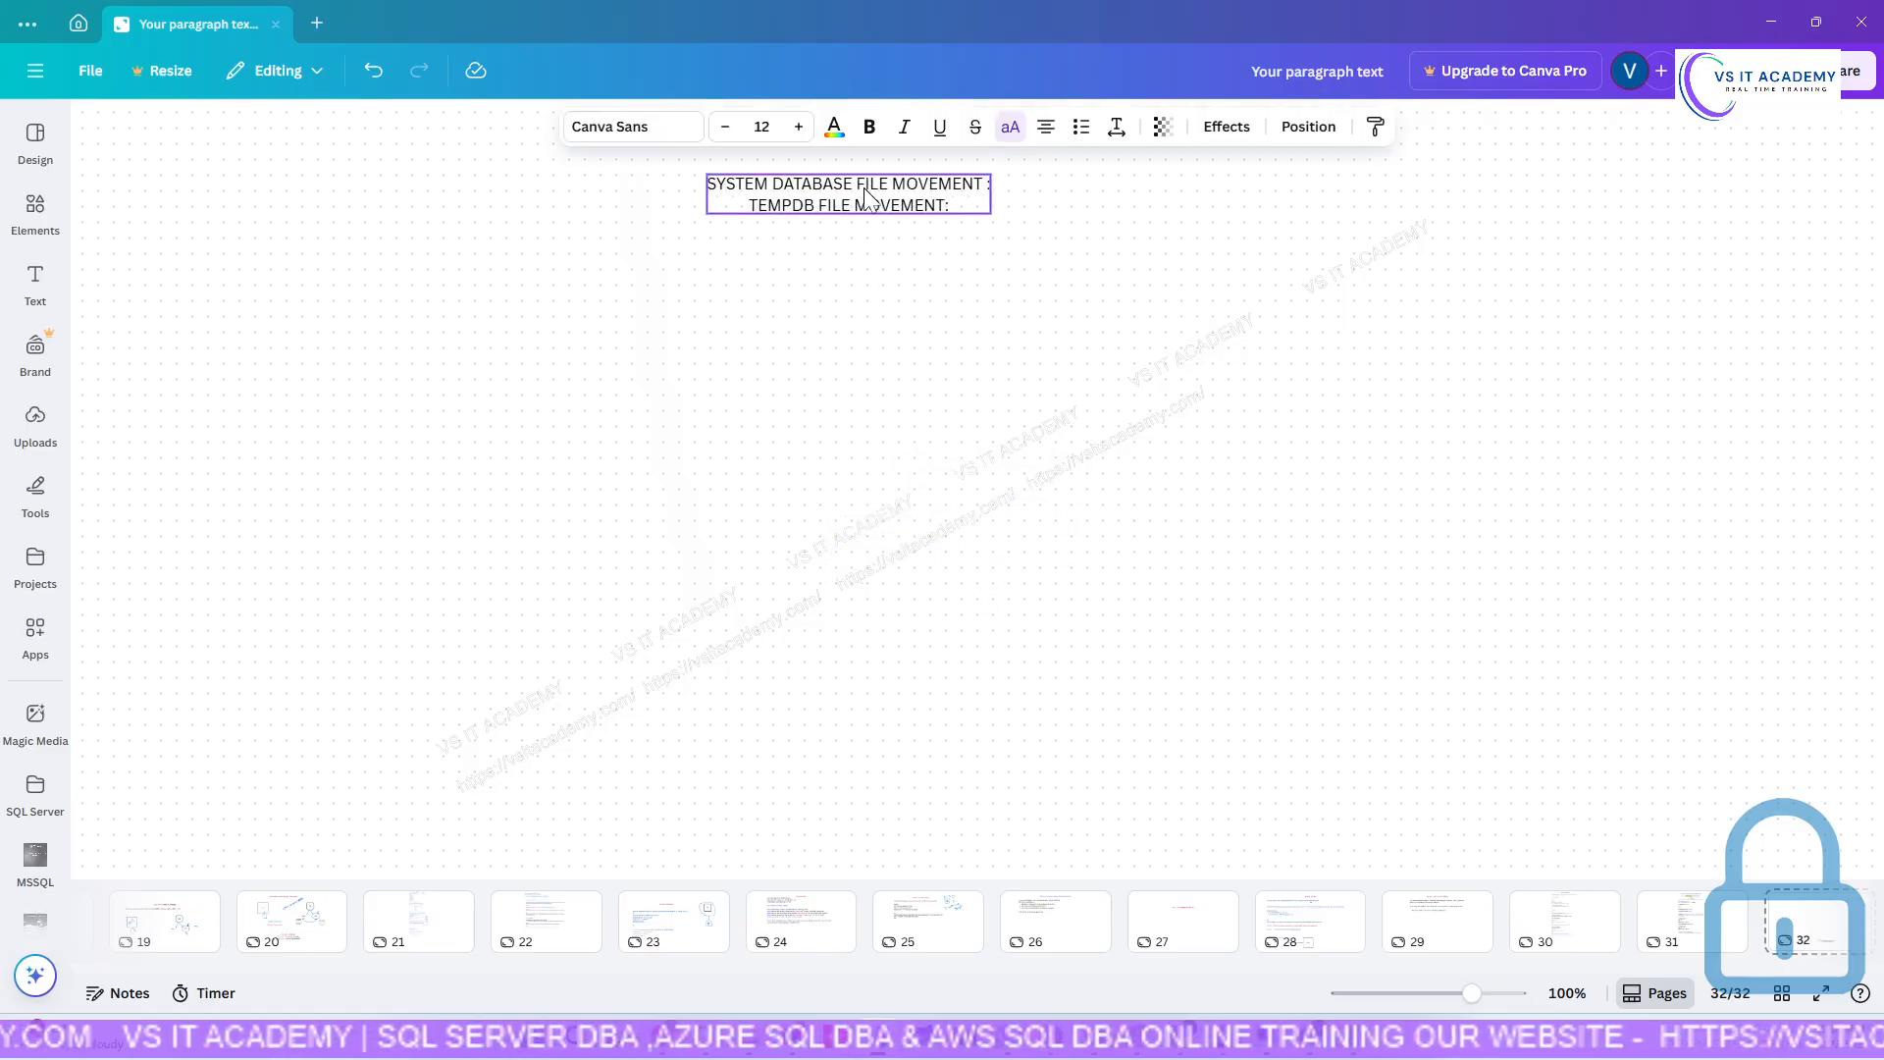
Widen the heading text box on both sides across the page and select all of its text.
left_click_drag(996, 187, 1480, 208)
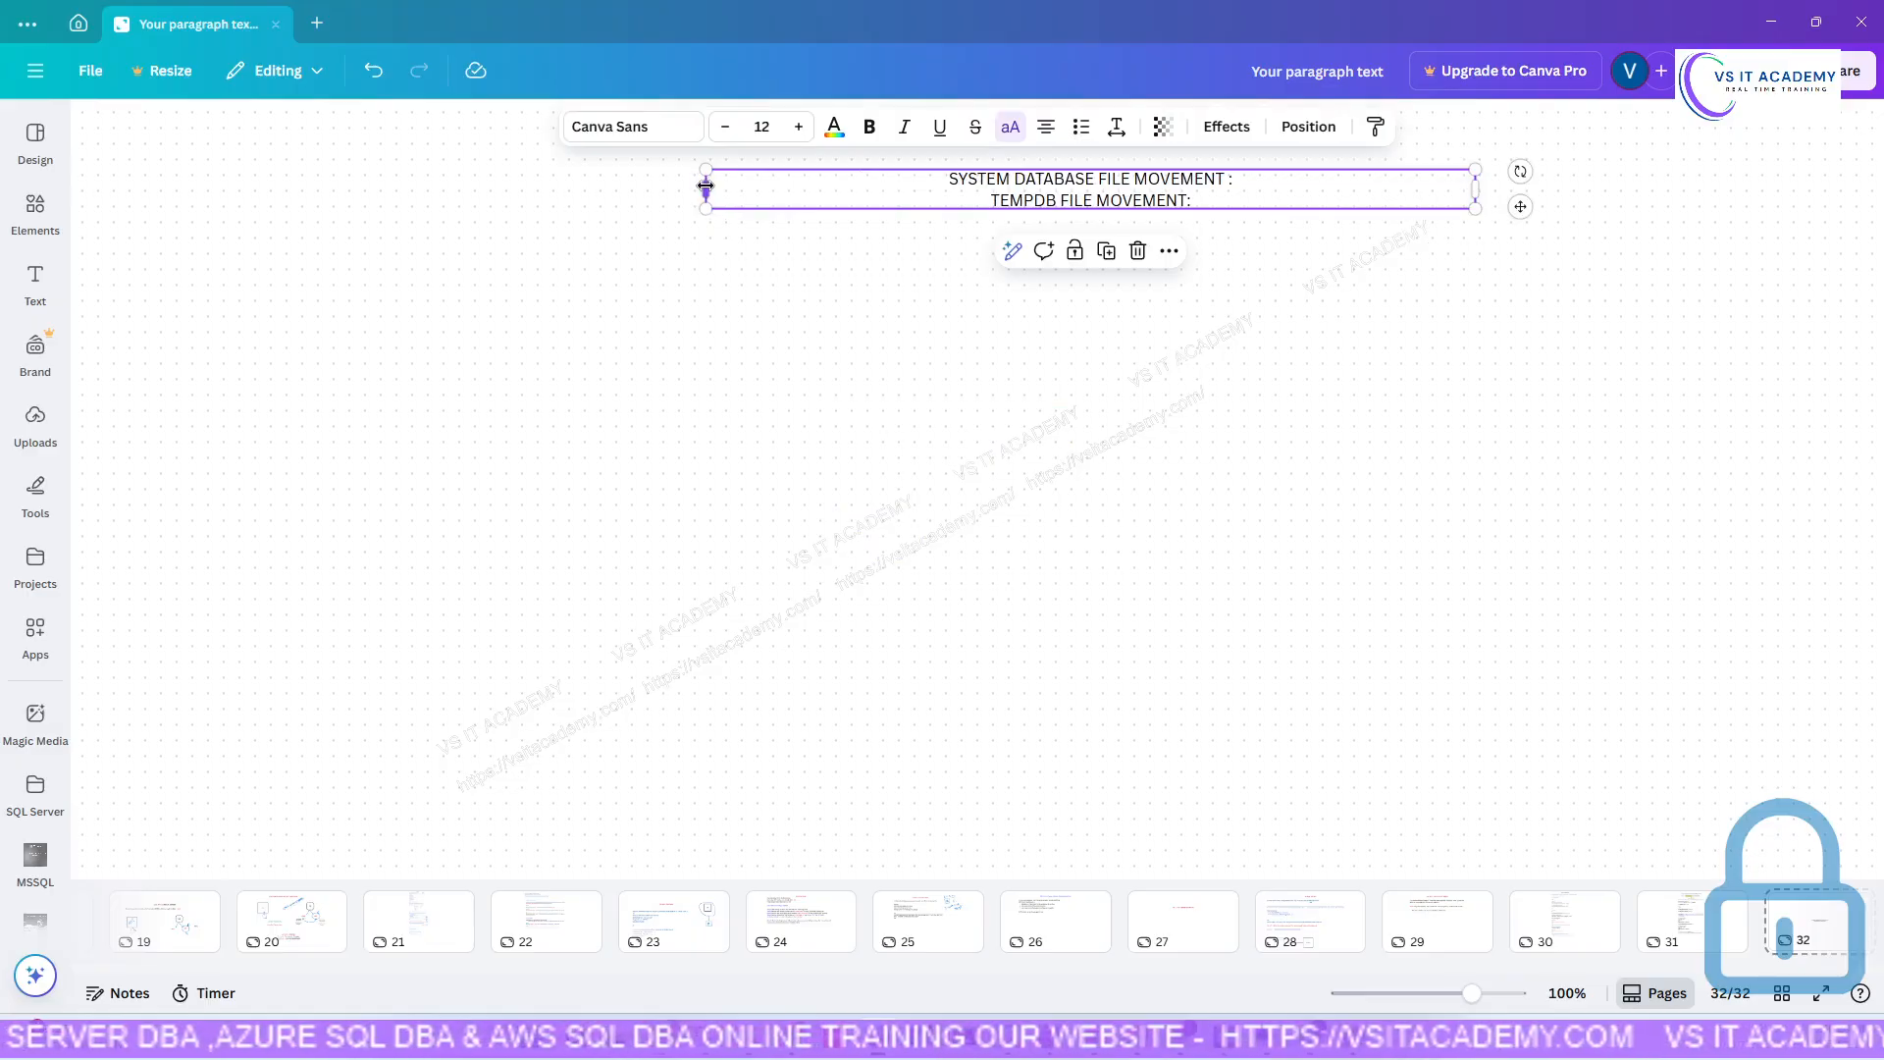
left_click_drag(709, 193, 324, 191)
double_click(1072, 185)
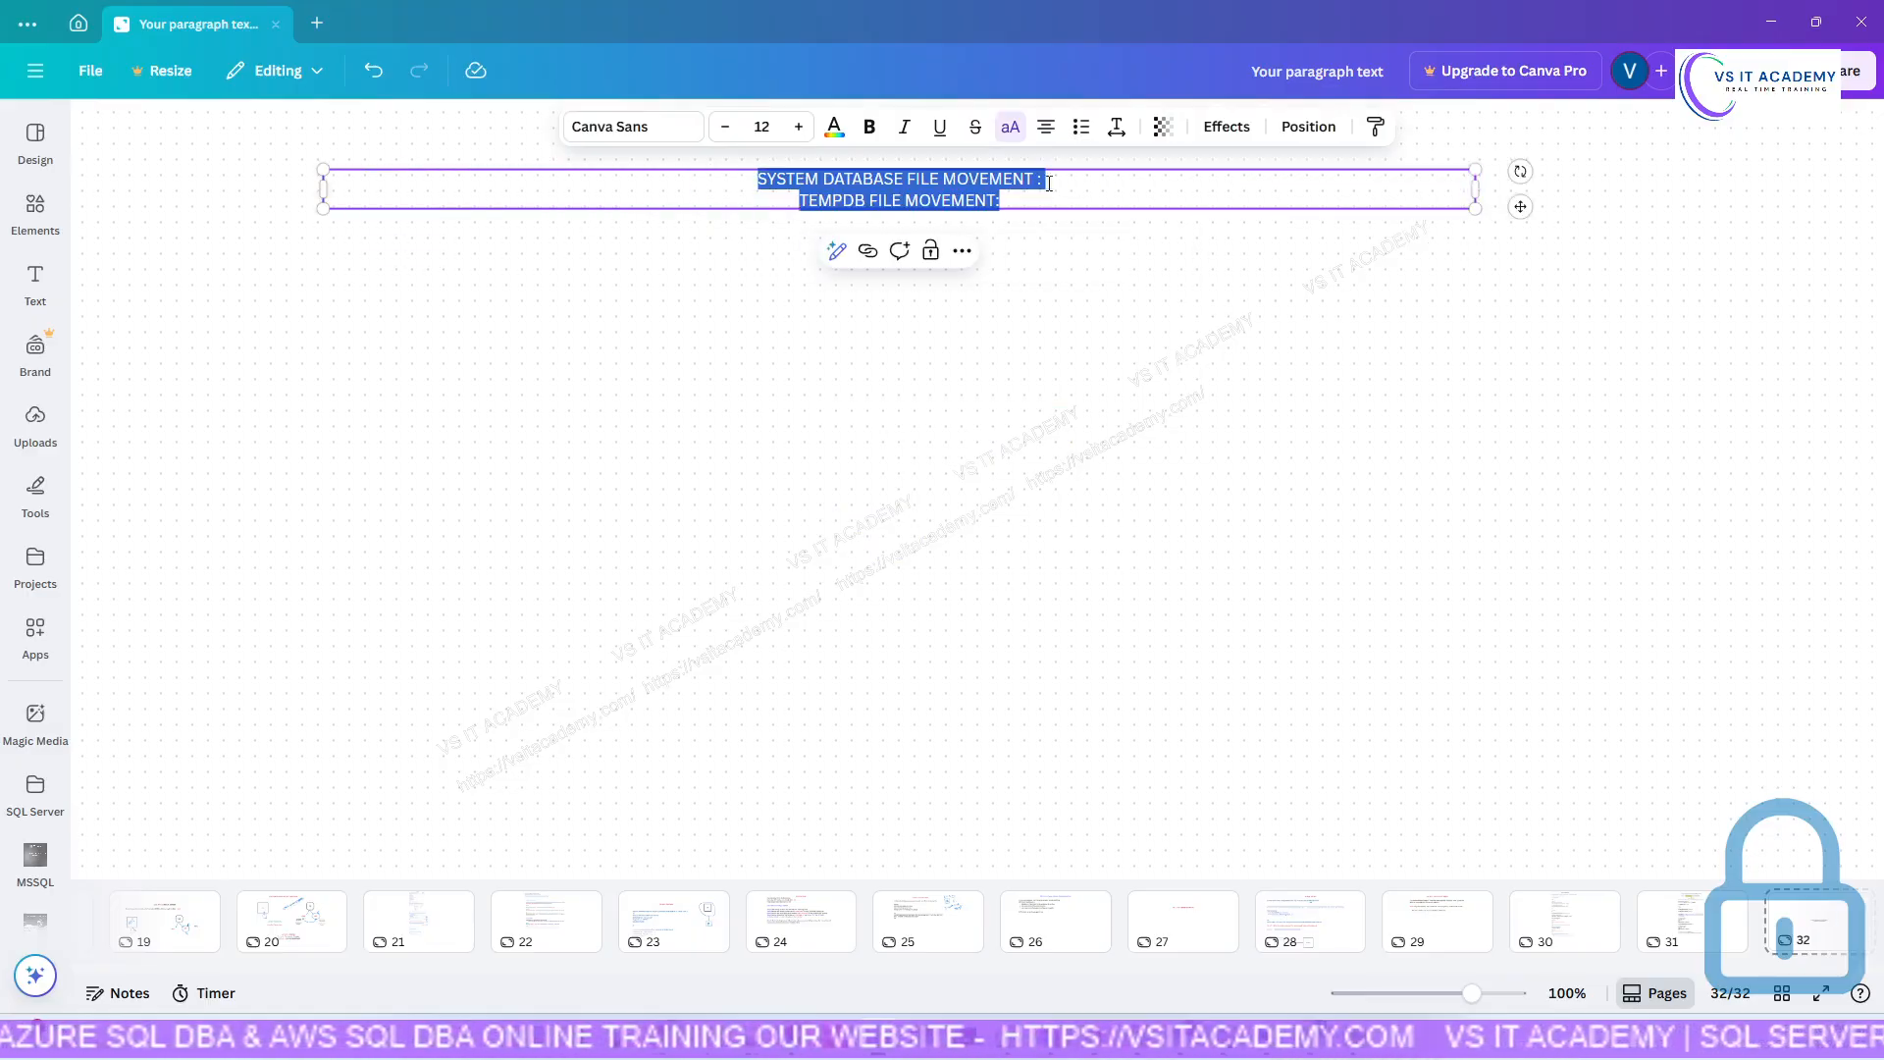
Remove the colon from the "SYSTEM DATABASE FILE MOVEMENT" heading and format the heading in red at size 20.
left_click(1071, 187)
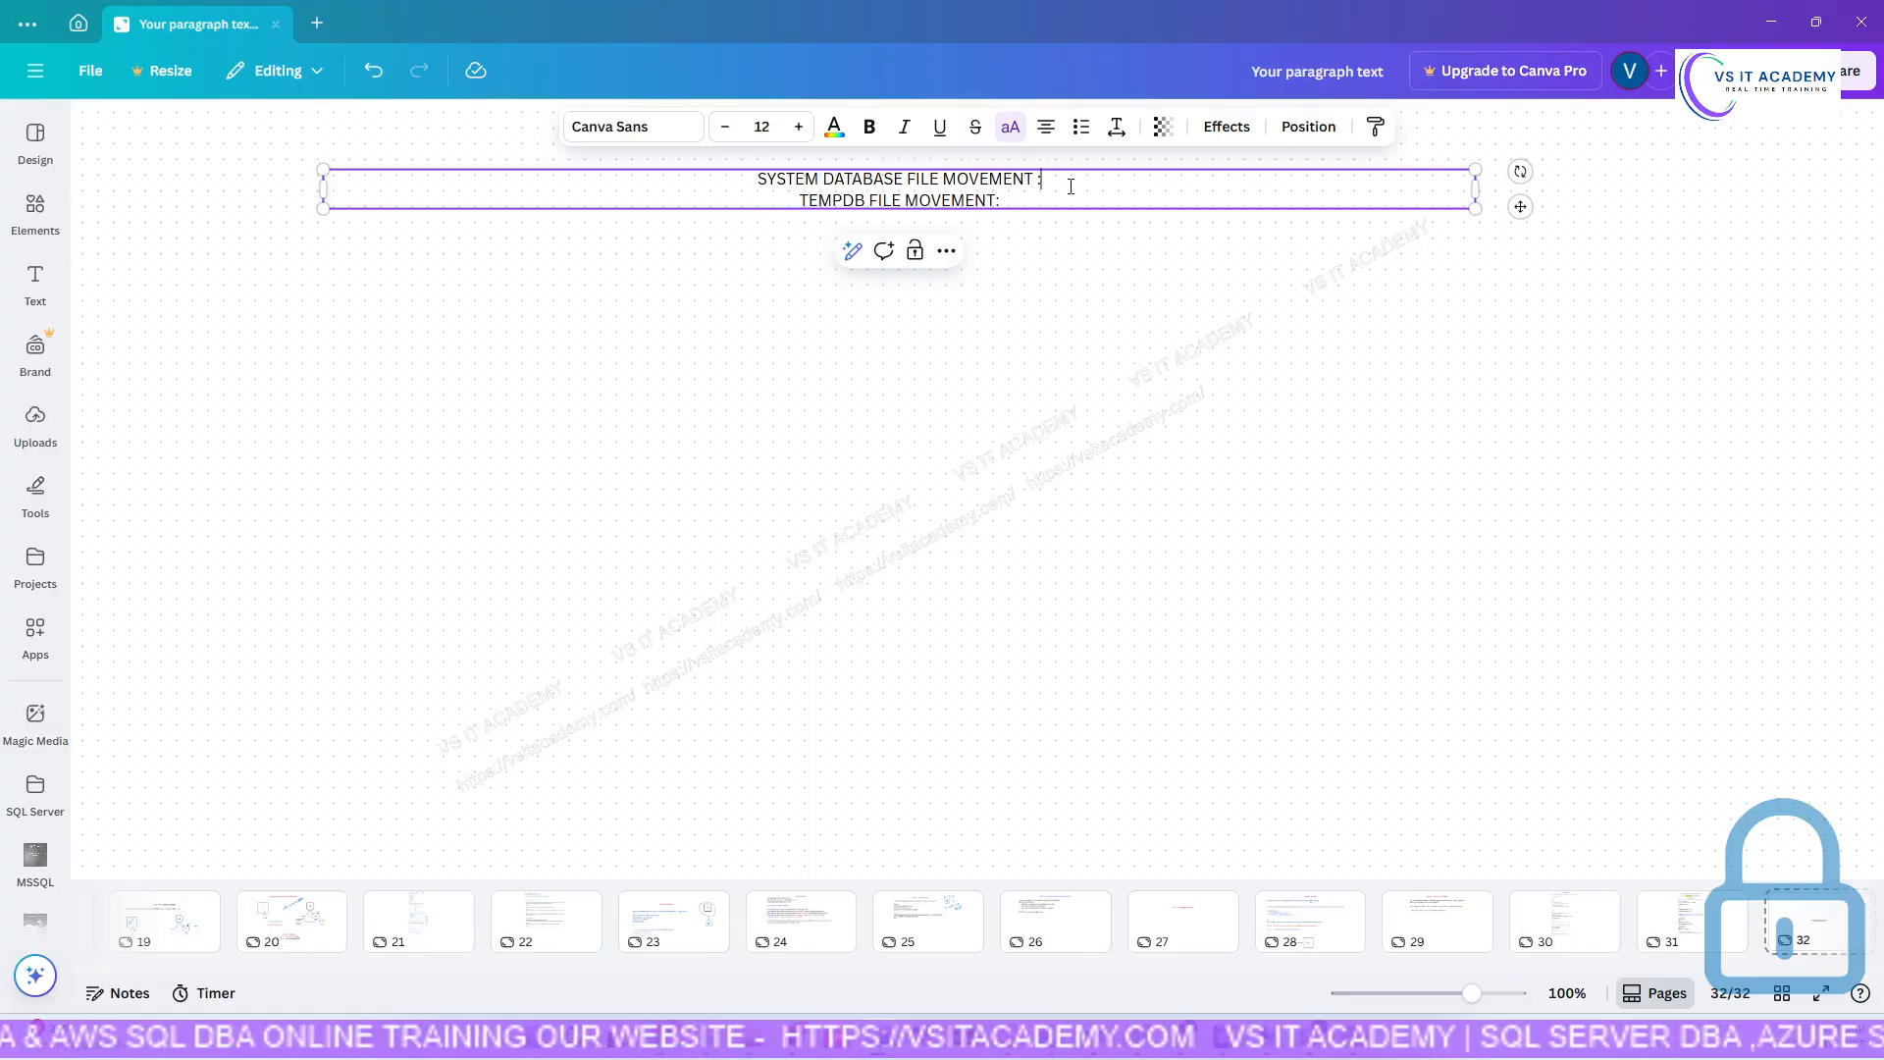
left_click_drag(1063, 184, 867, 178)
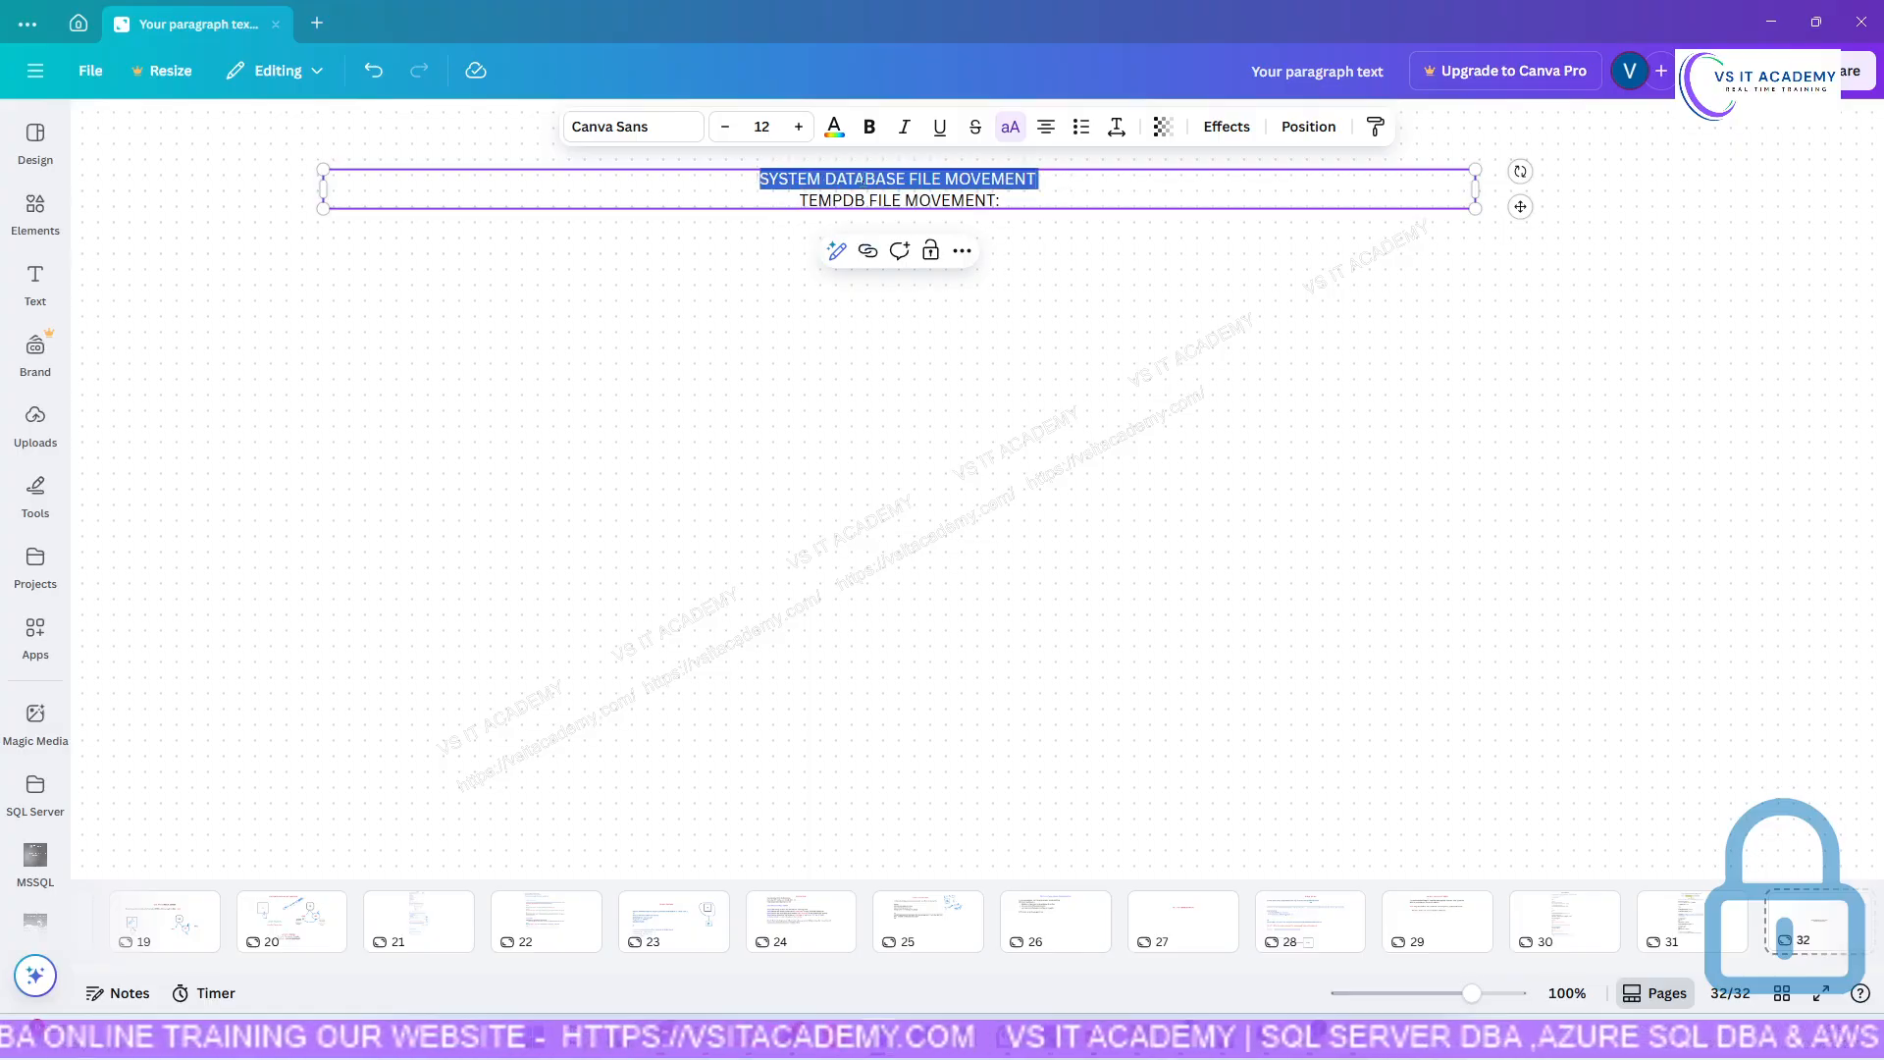
left_click(852, 135)
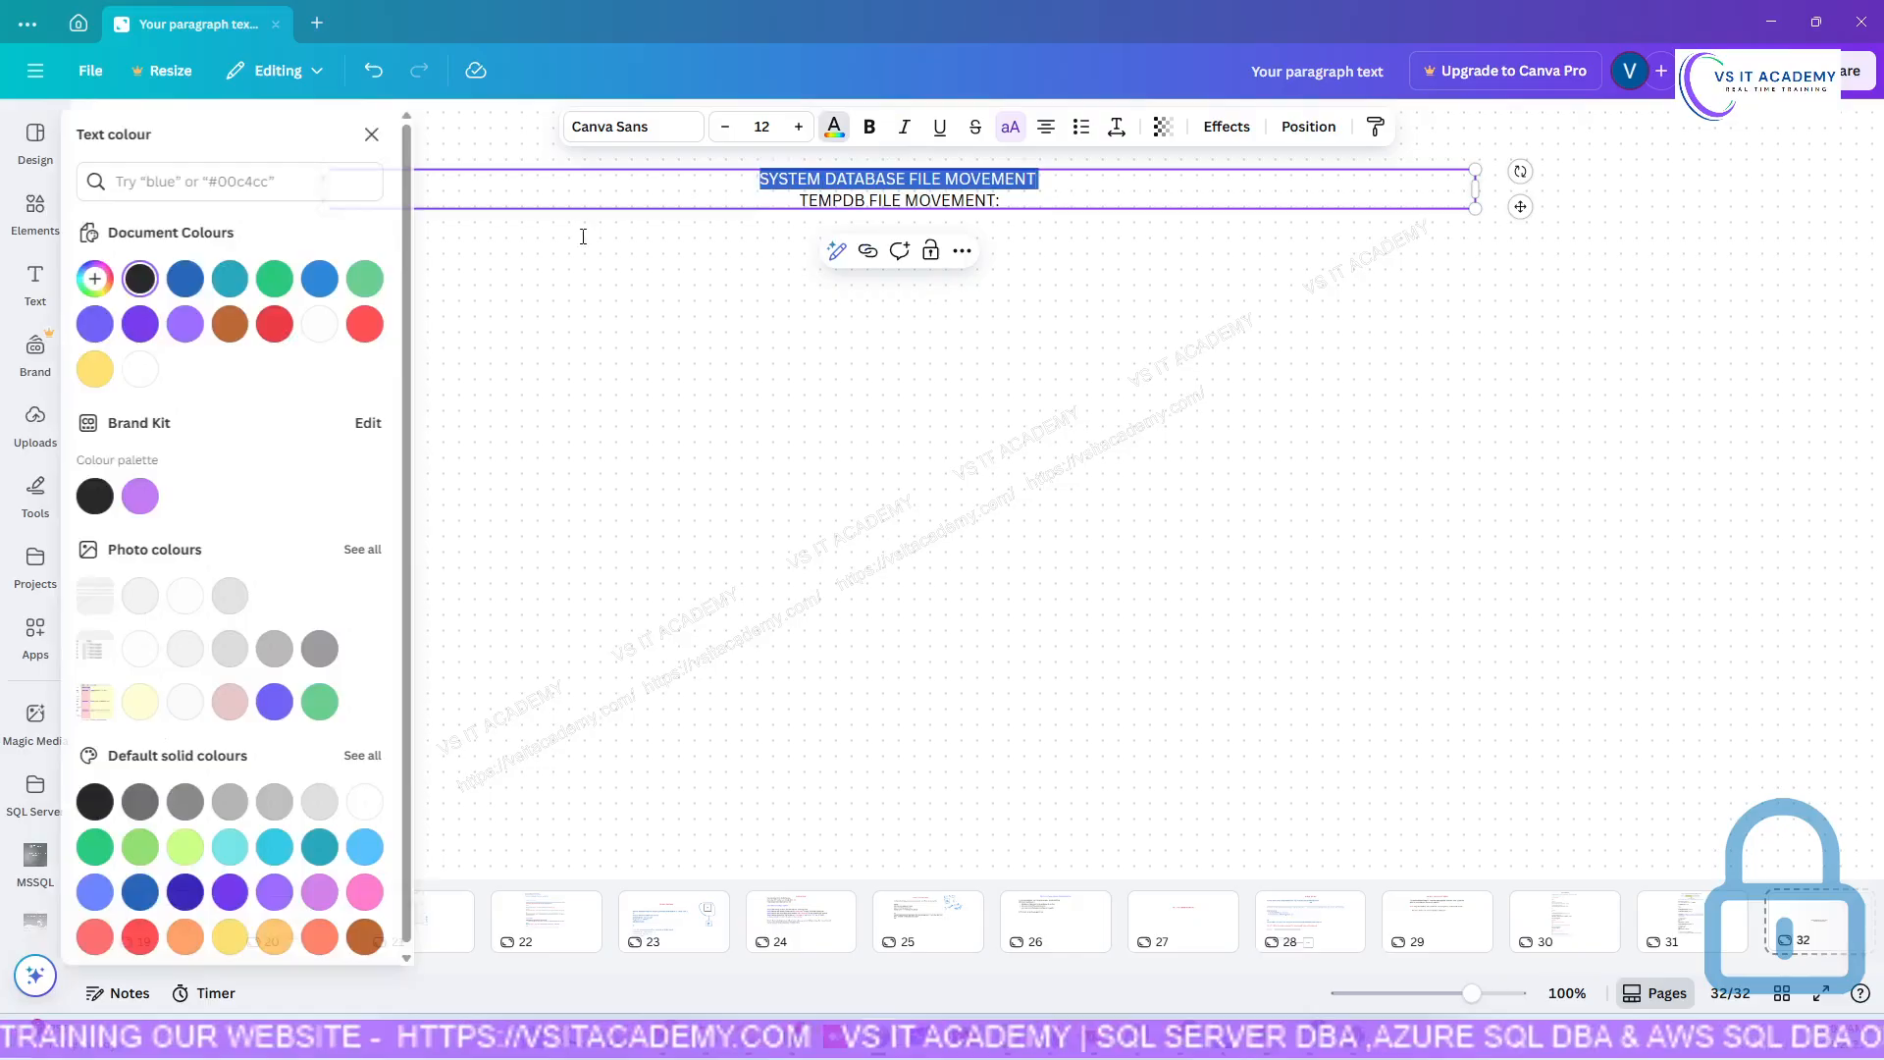
left_click(284, 324)
left_click(799, 128)
left_click(799, 128)
left_click(798, 128)
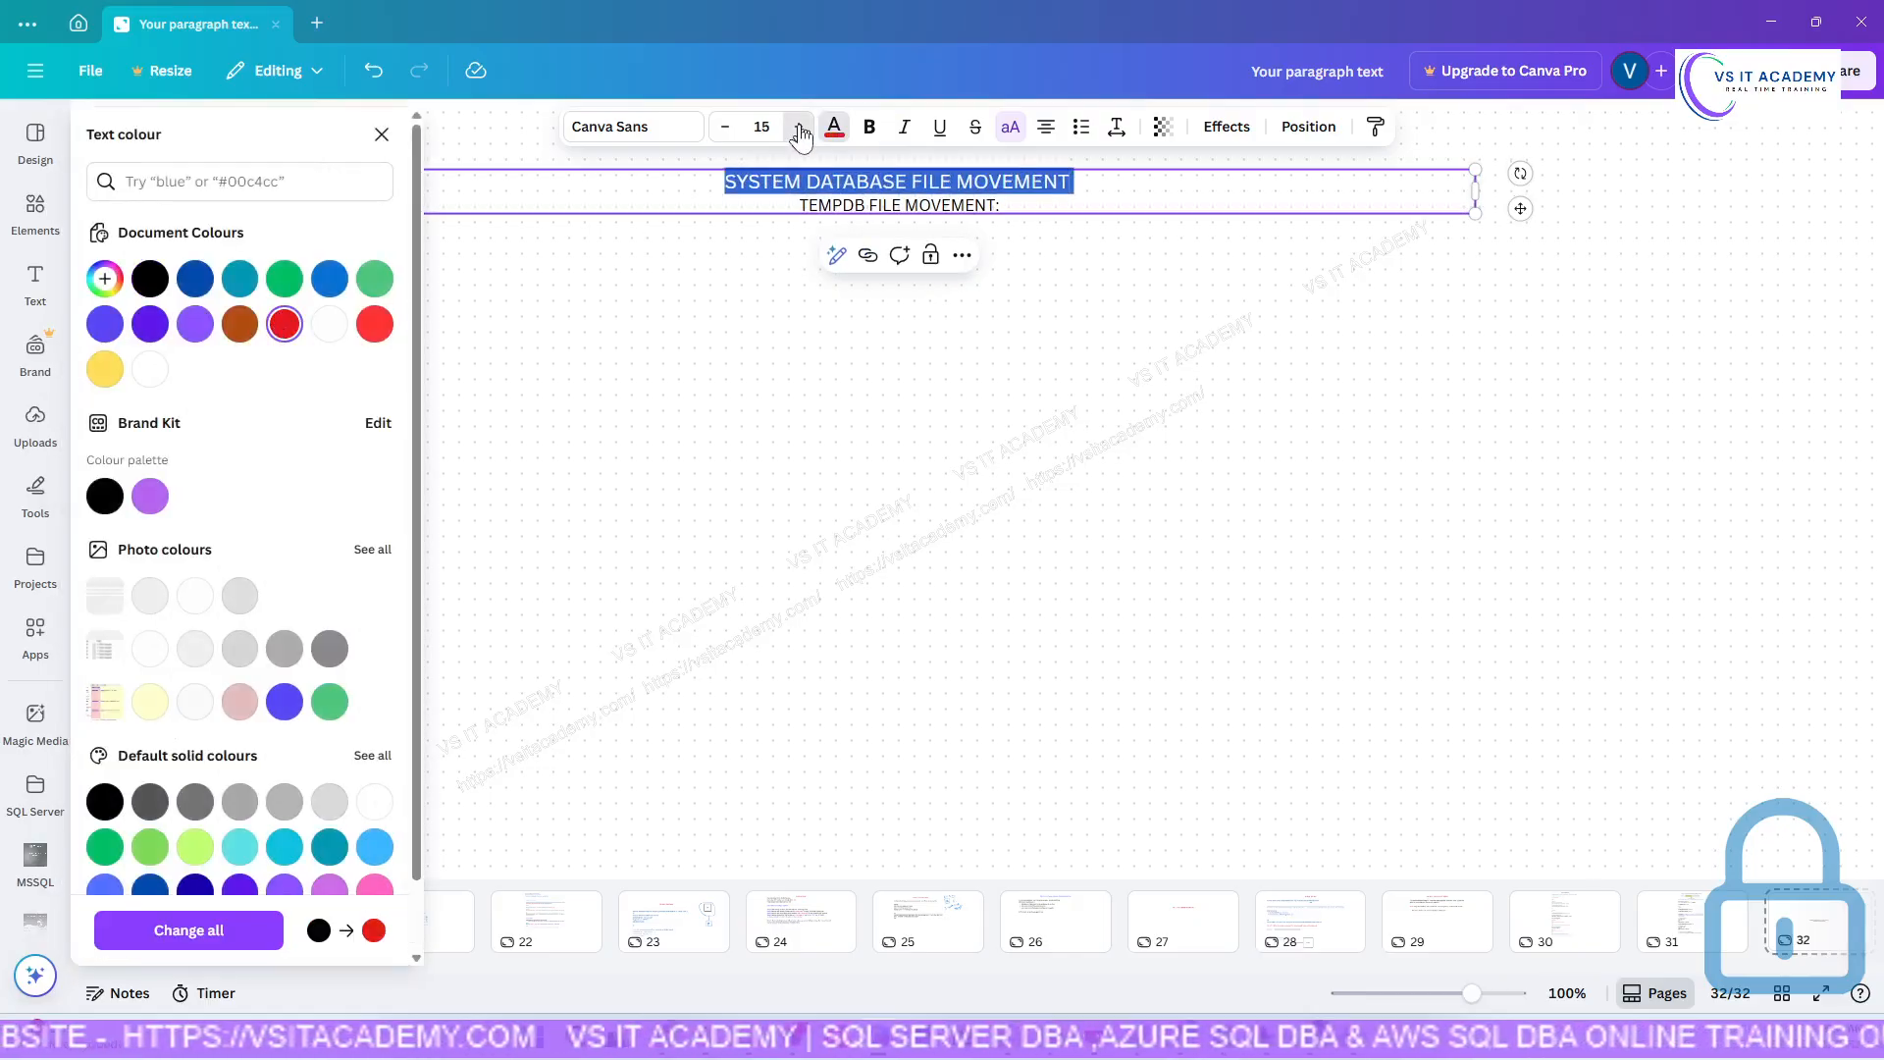
left_click(799, 128)
left_click(798, 128)
left_click(799, 128)
left_click(799, 128)
left_click(799, 127)
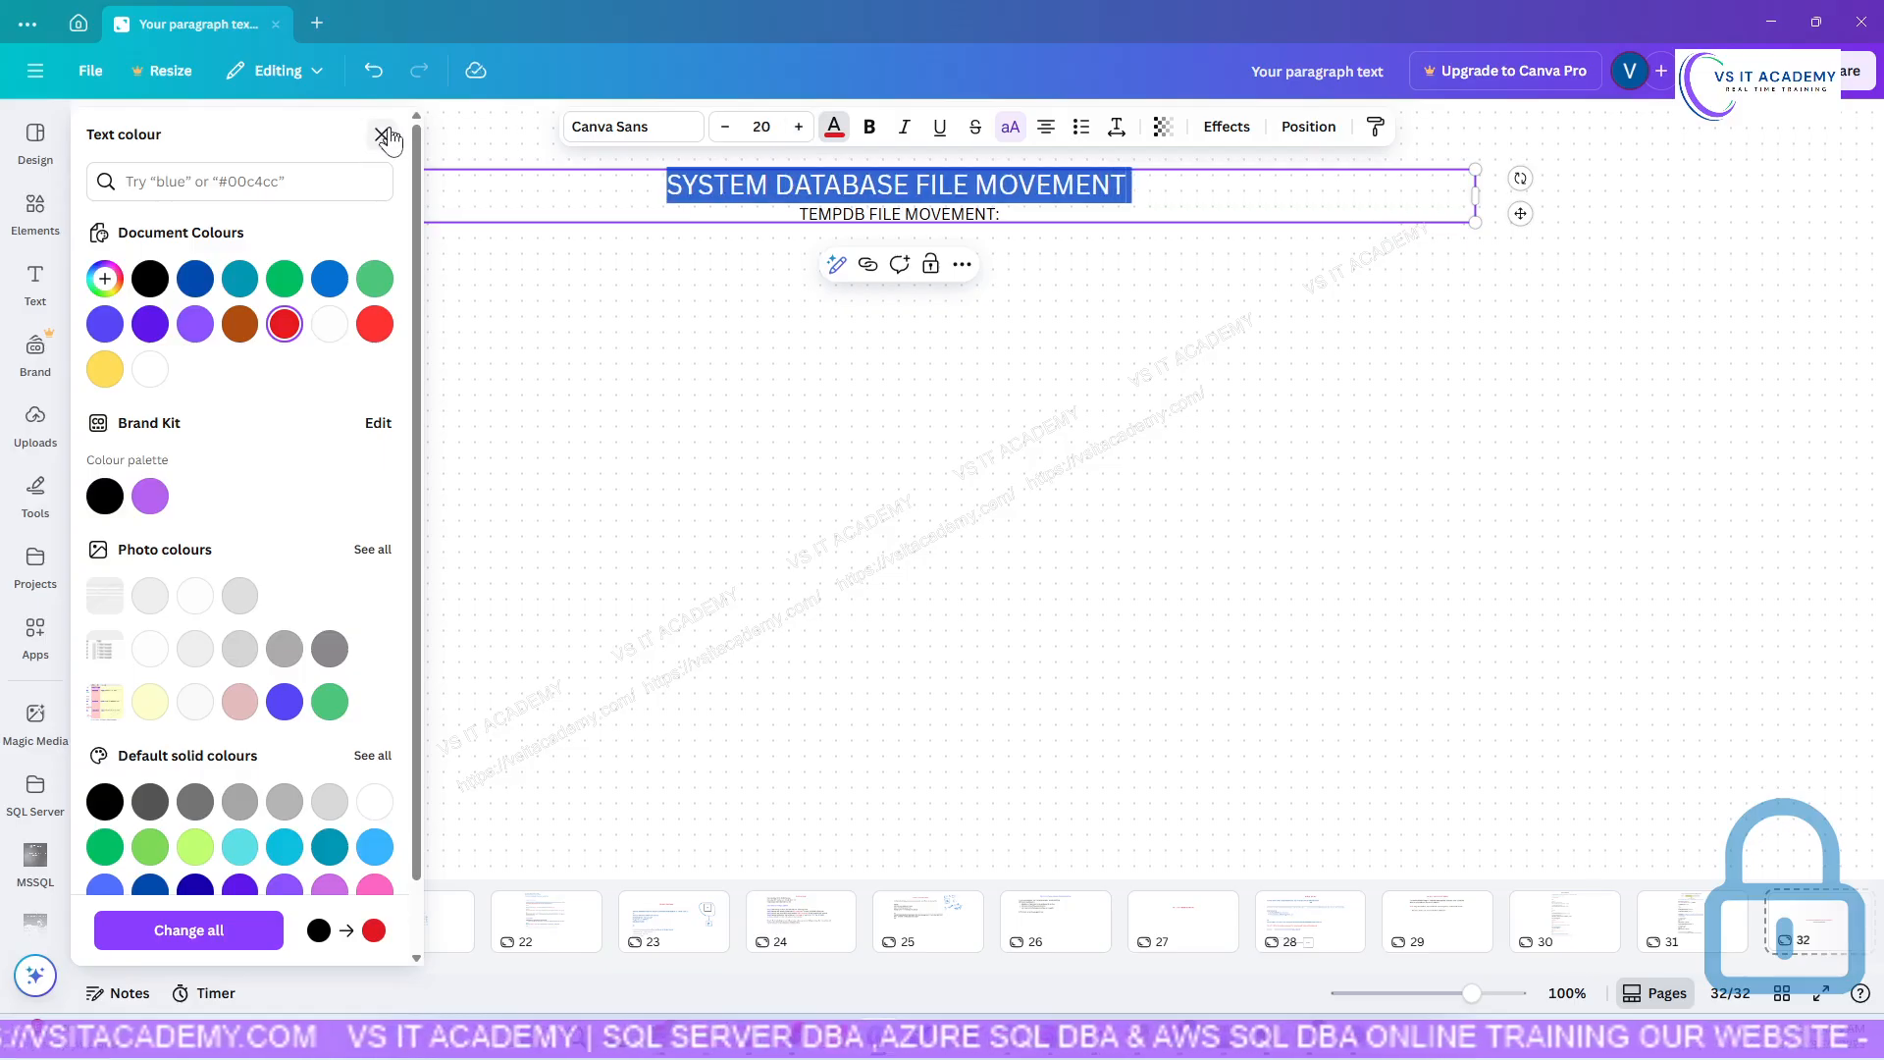
left_click(383, 136)
Left-align the TempDB file movement heading and narrow the text box by moving its left edge inward.
left_click(1022, 211)
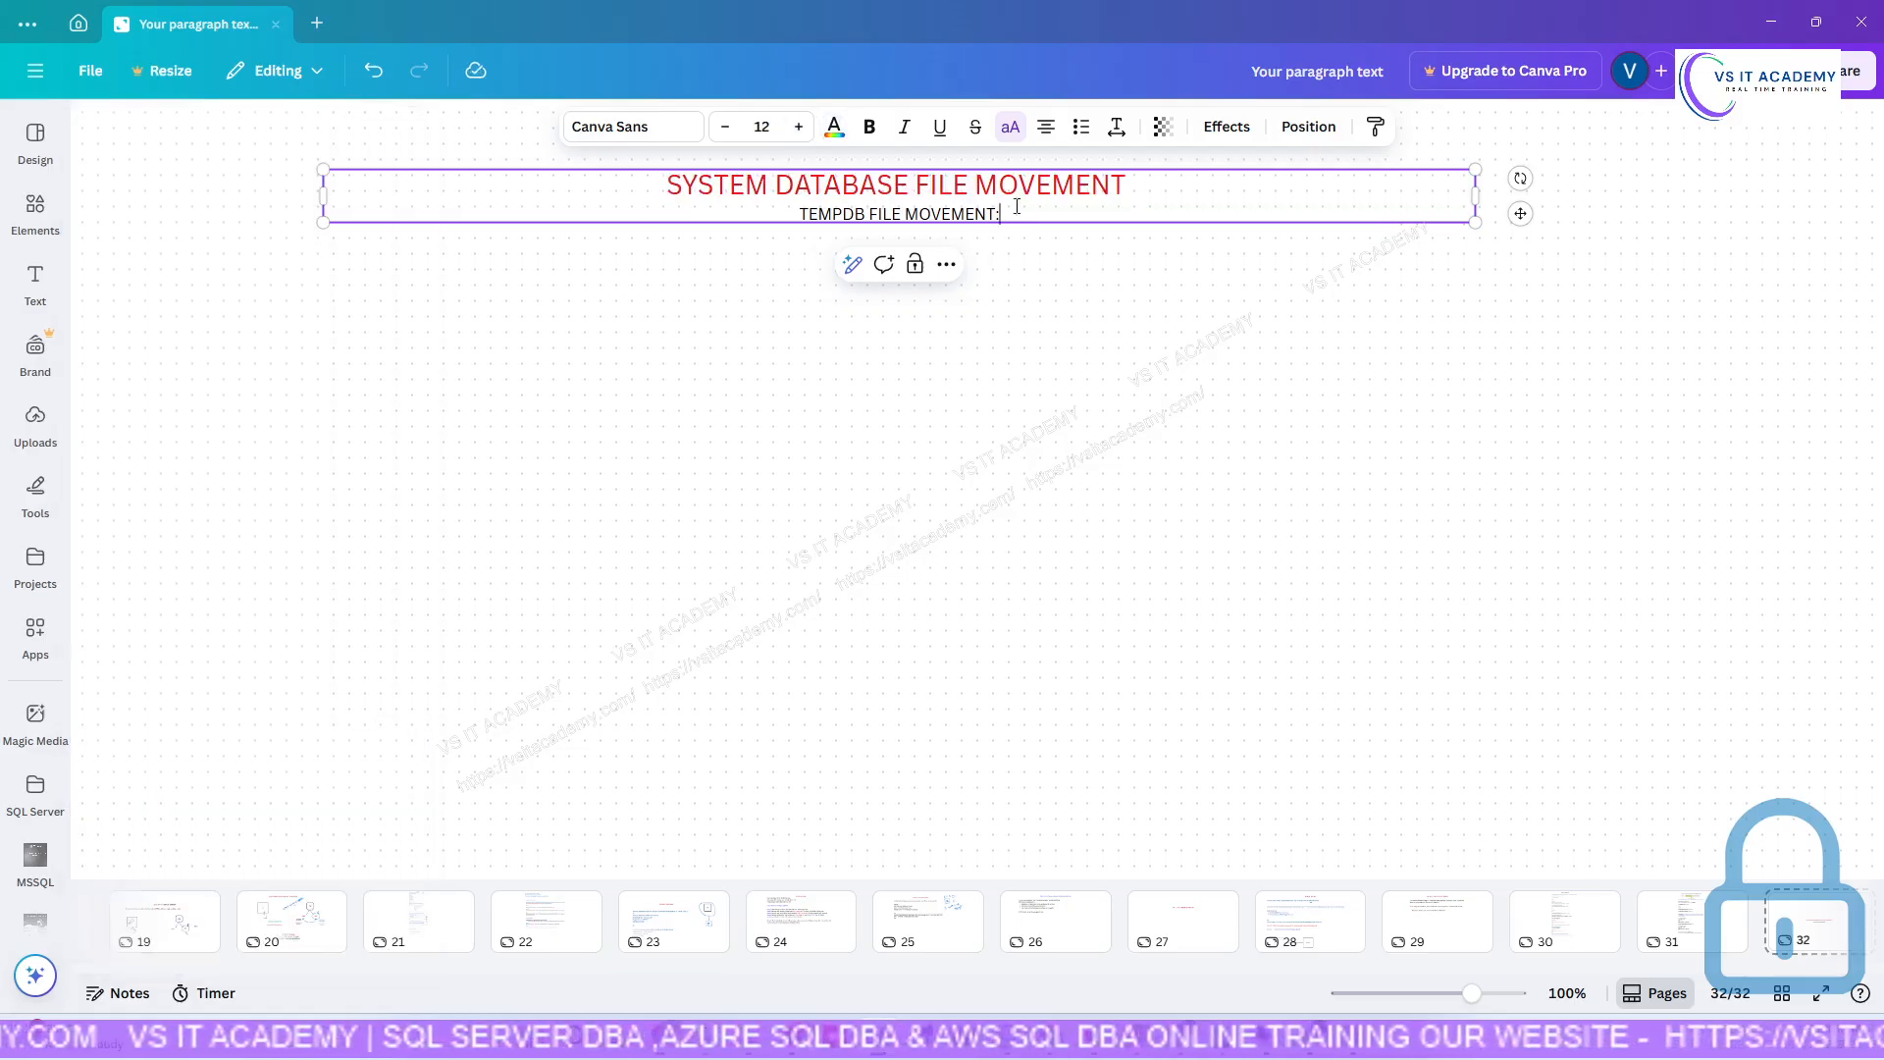
key("ctrl+shift+l")
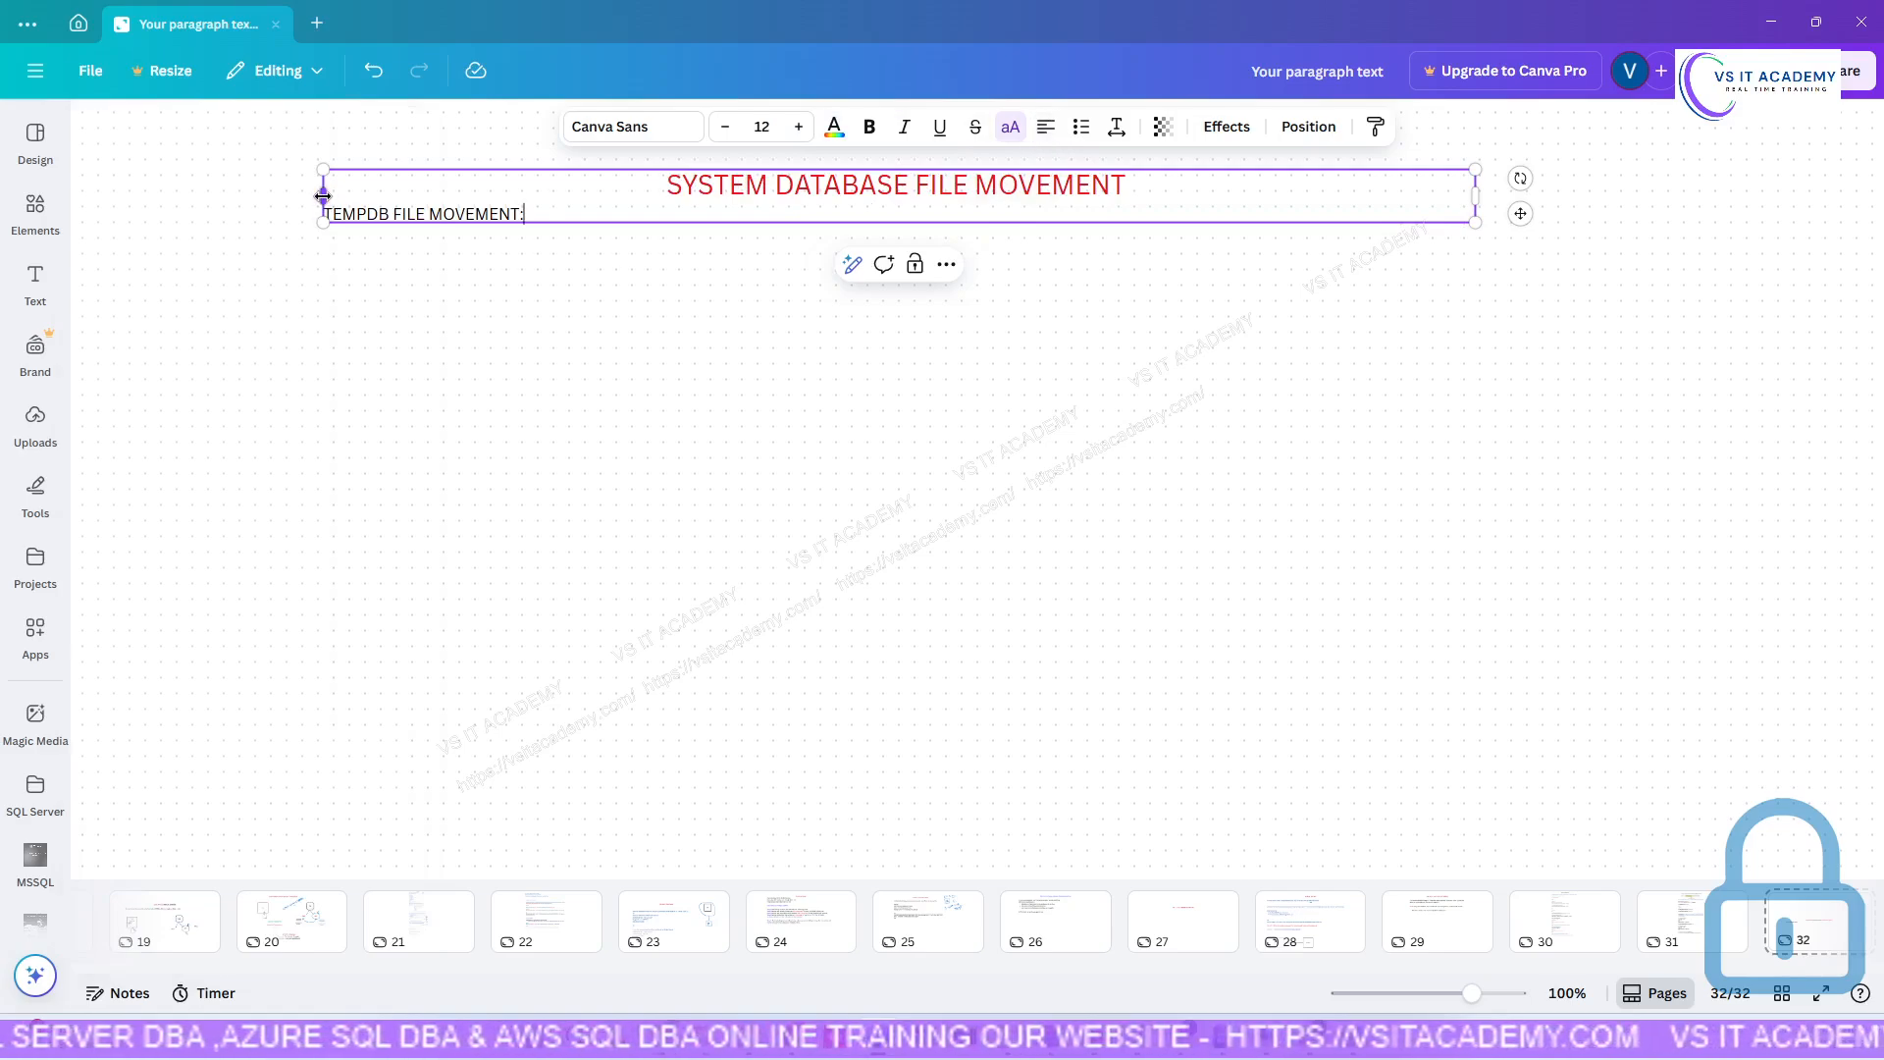
left_click_drag(325, 197, 530, 197)
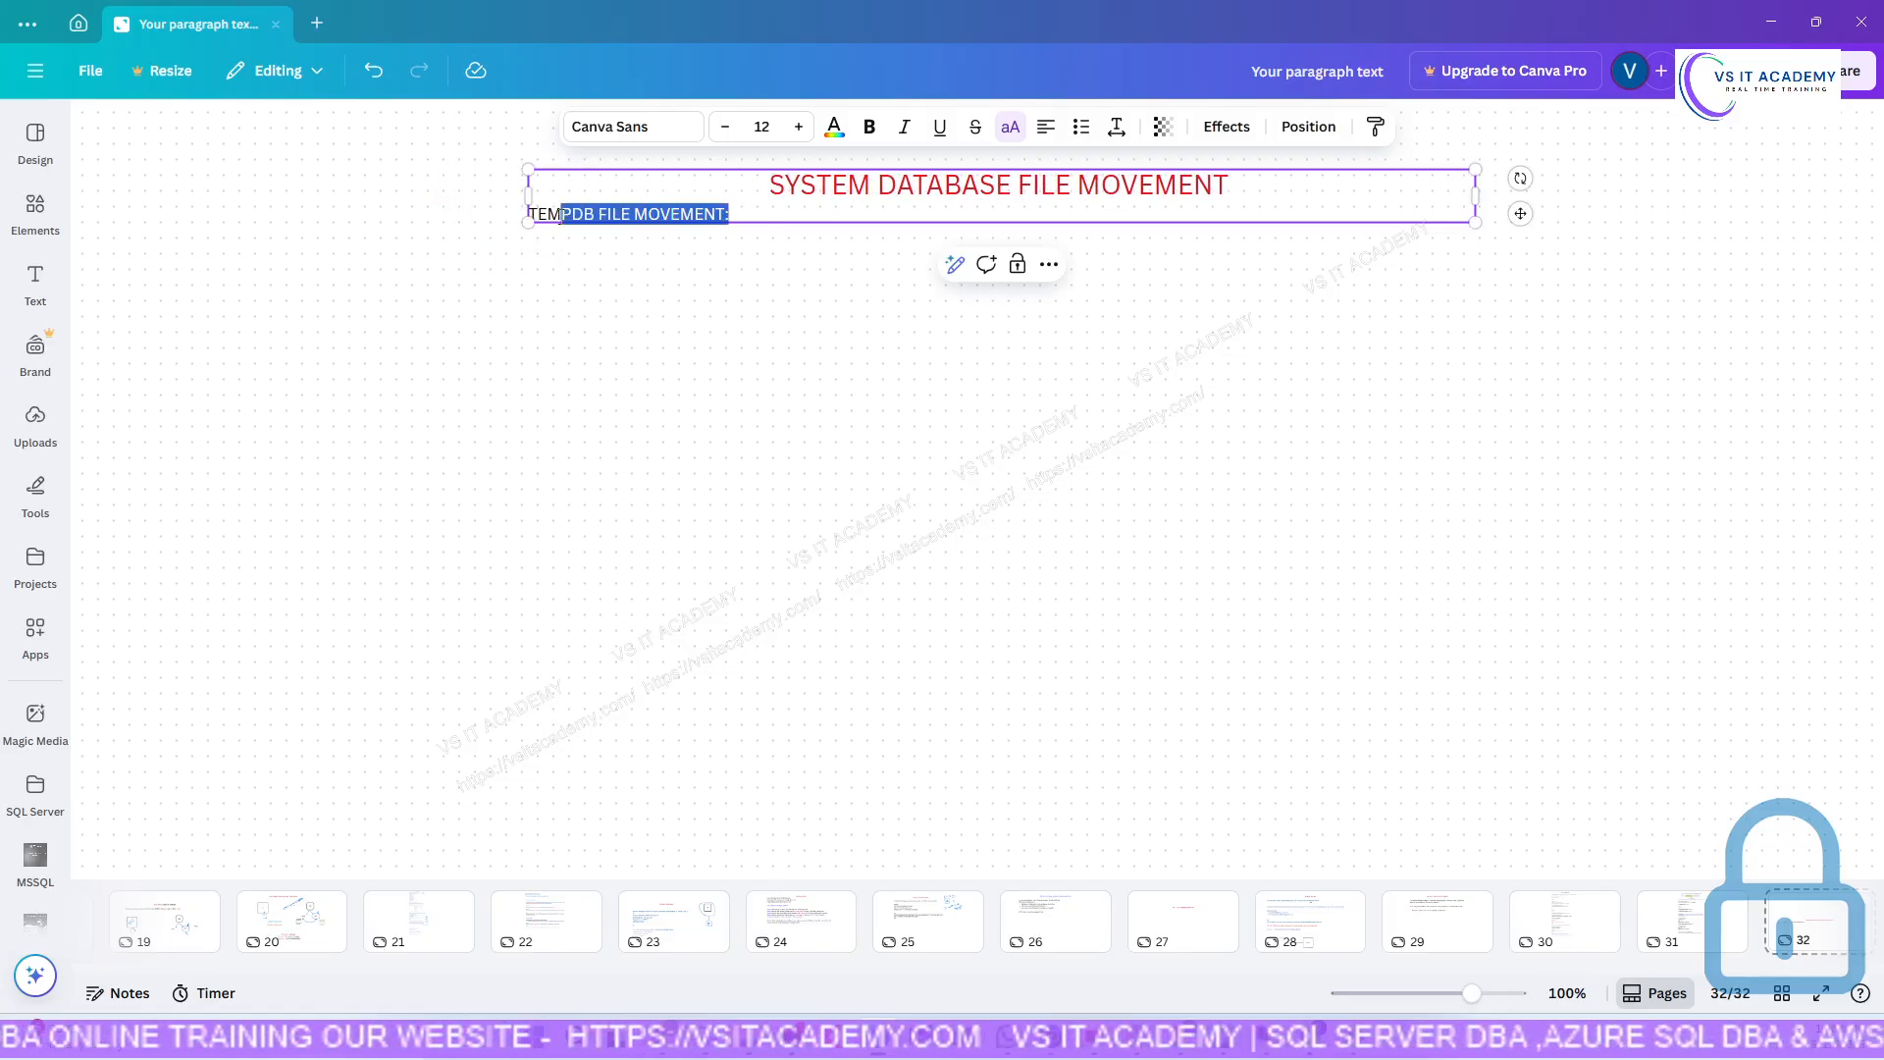
Set the font size of the "TEMPDB FILE MOVEMENT:" heading to 18.
left_click(800, 126)
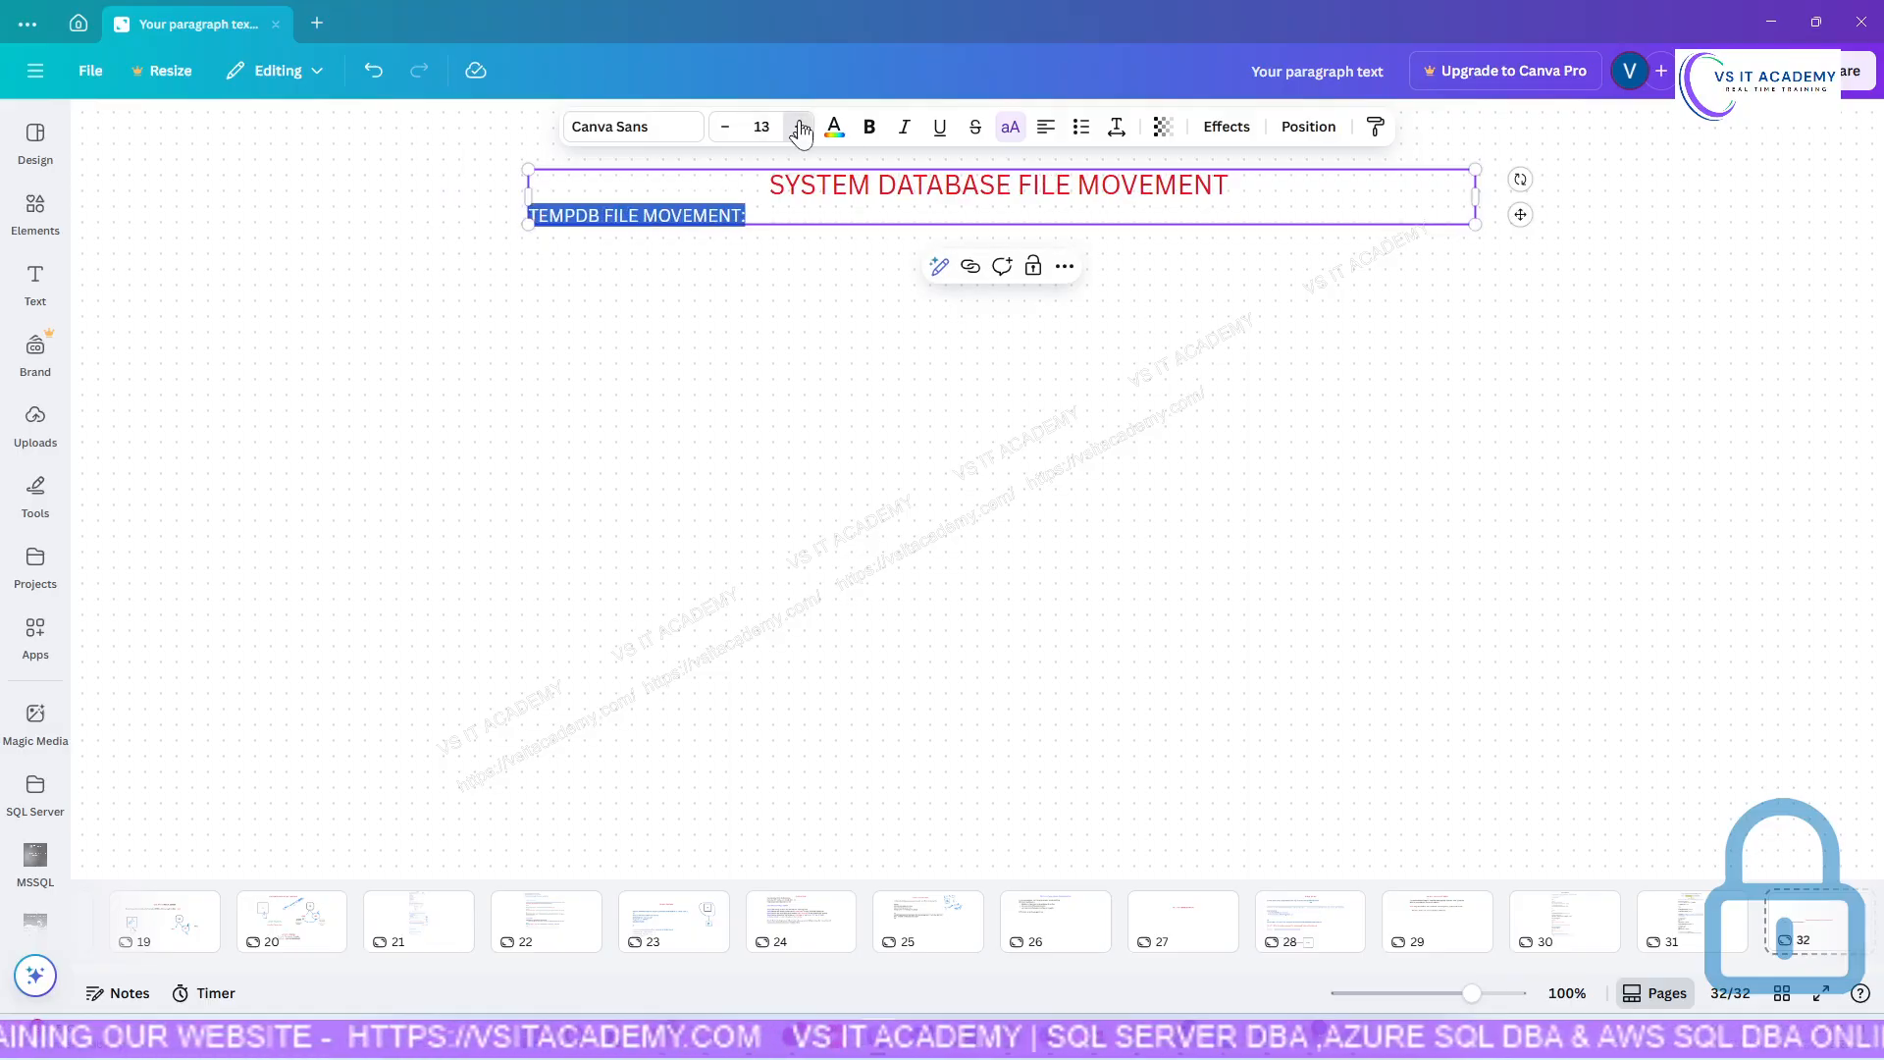
left_click(800, 127)
left_click(800, 127)
left_click(800, 127)
left_click(800, 127)
left_click(800, 127)
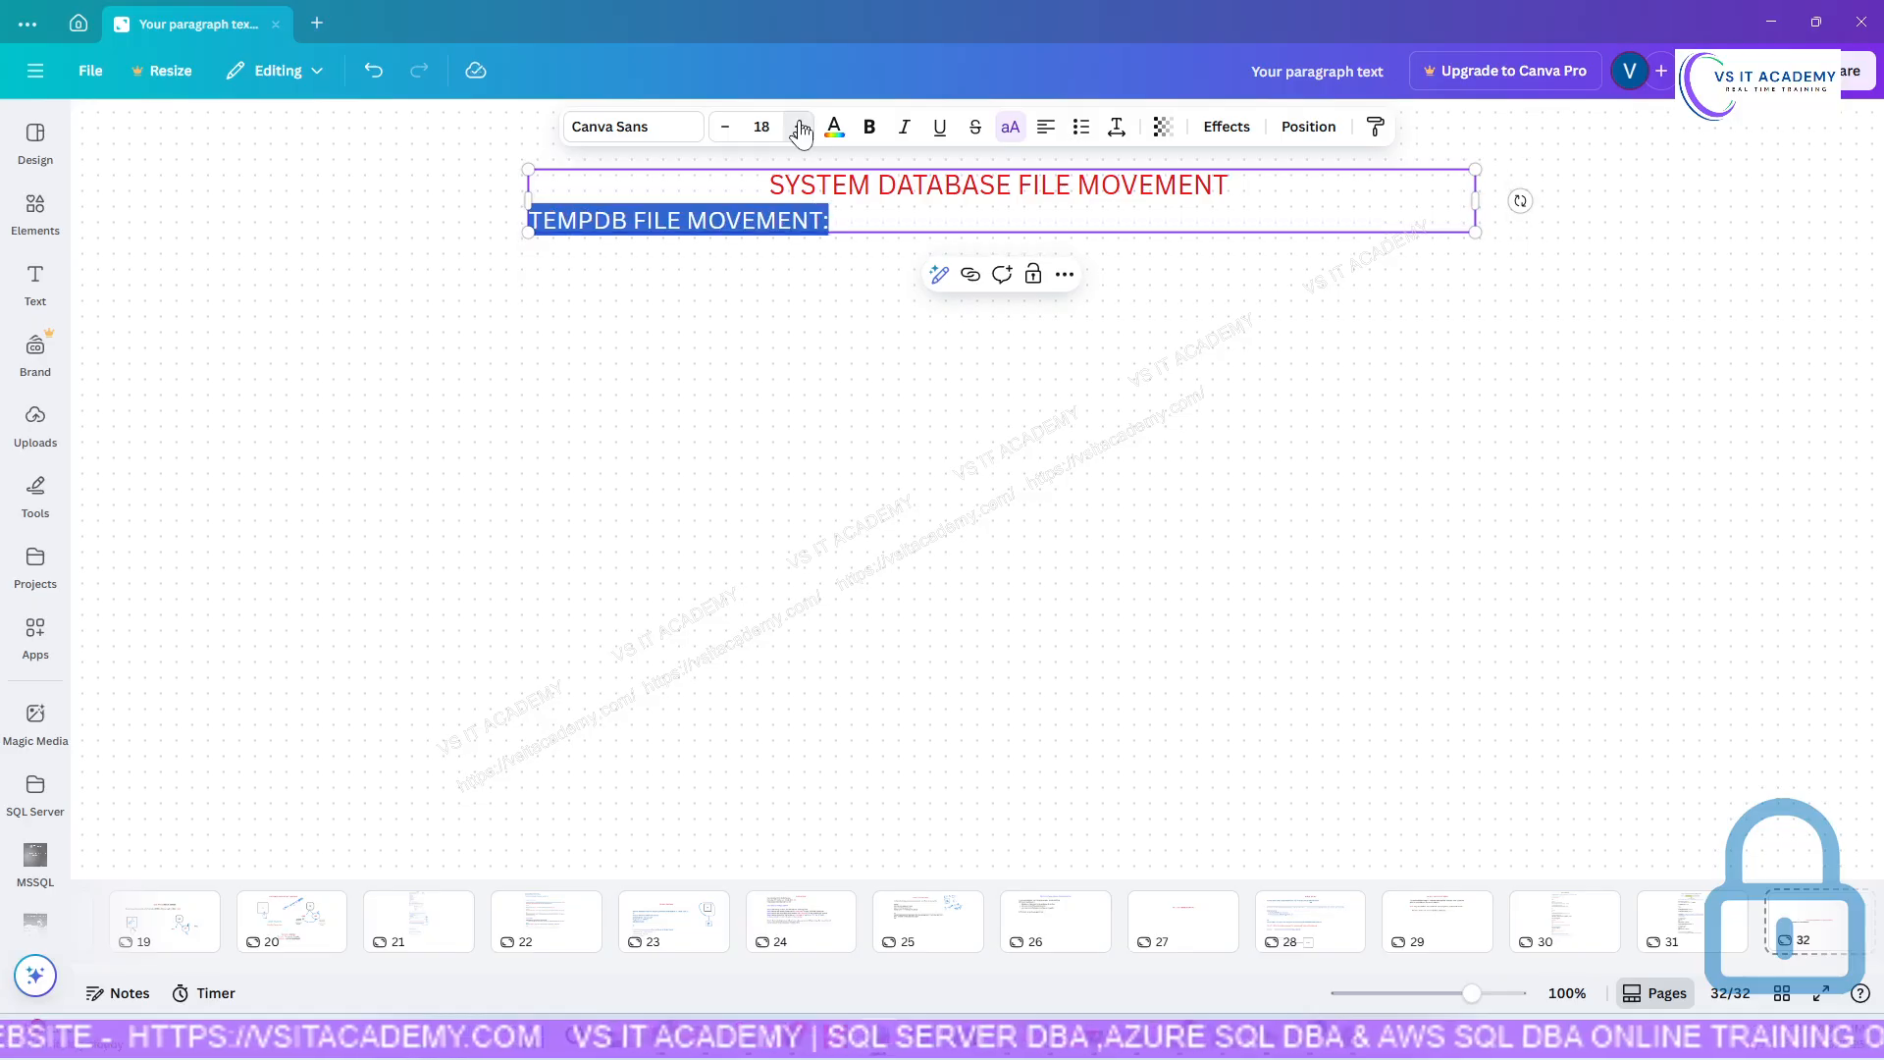
Add four blank lines below the TempDB file movement heading.
left_click(866, 220)
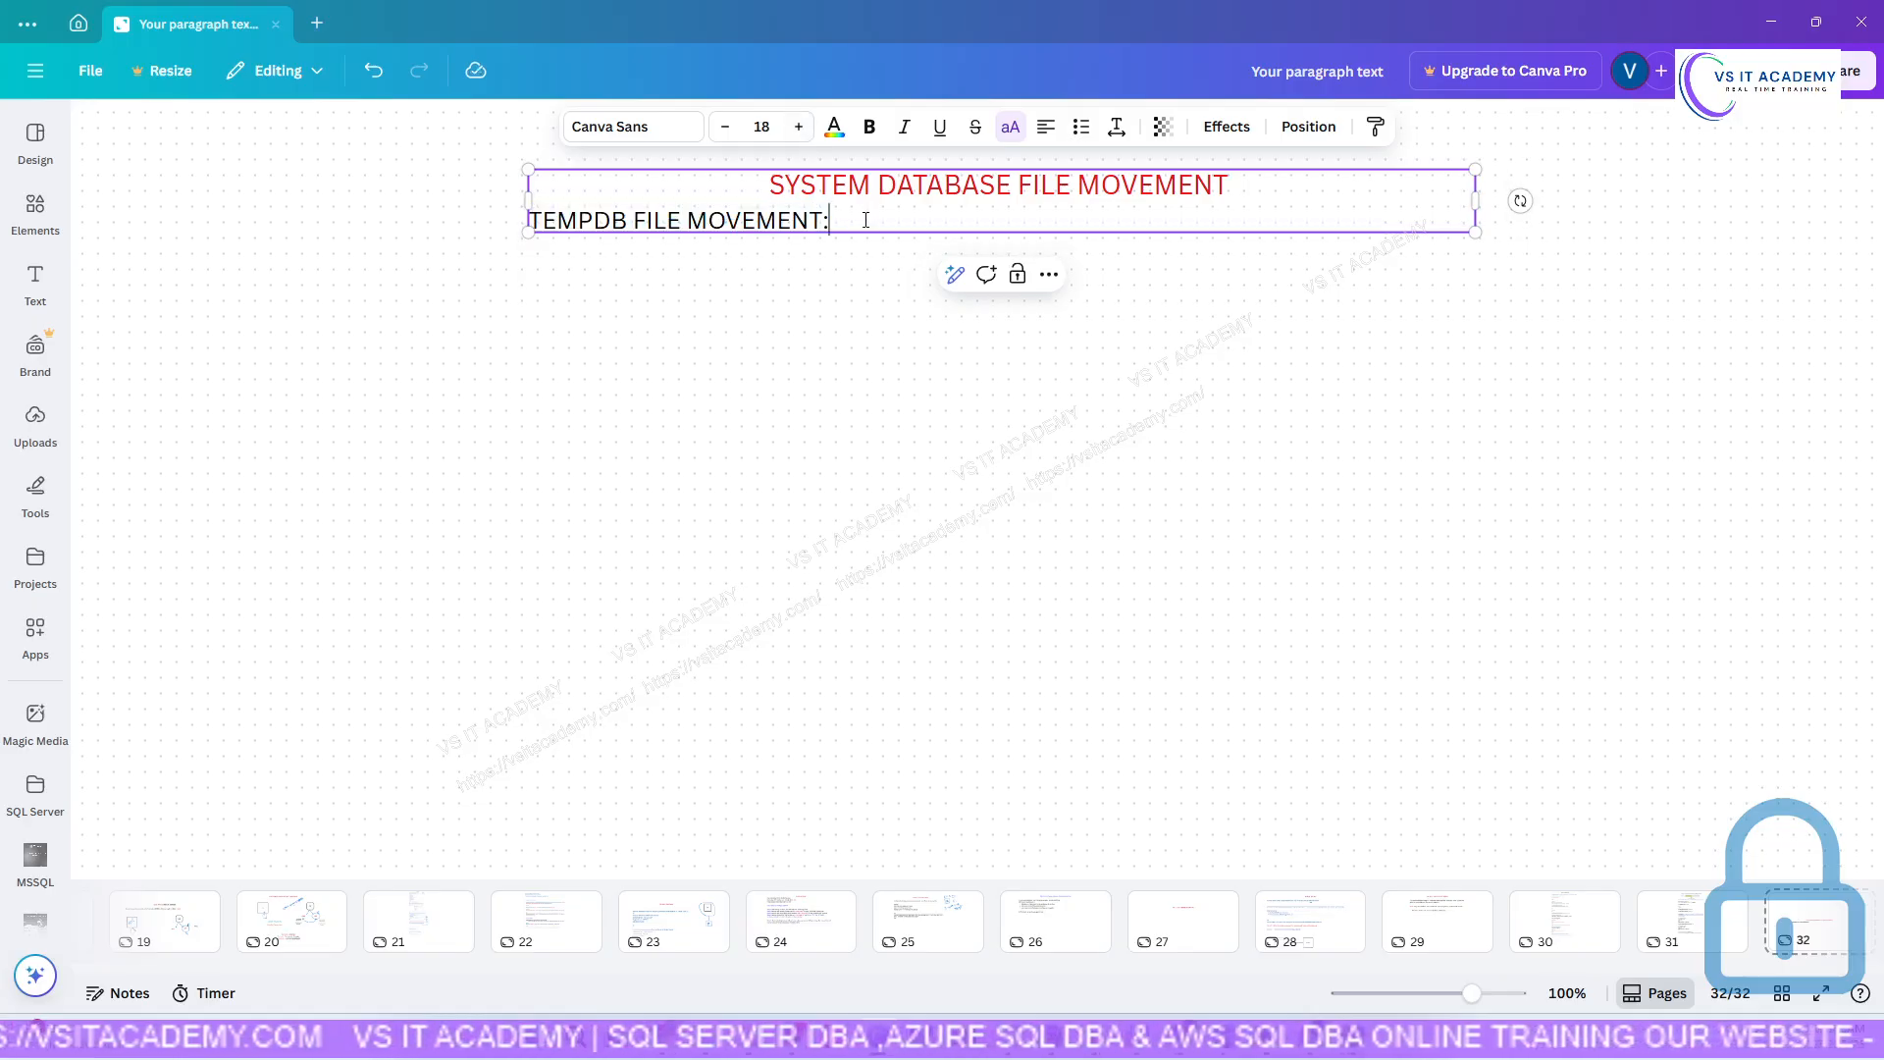
key("Return")
key("Return")
key("Return")
key("Return")
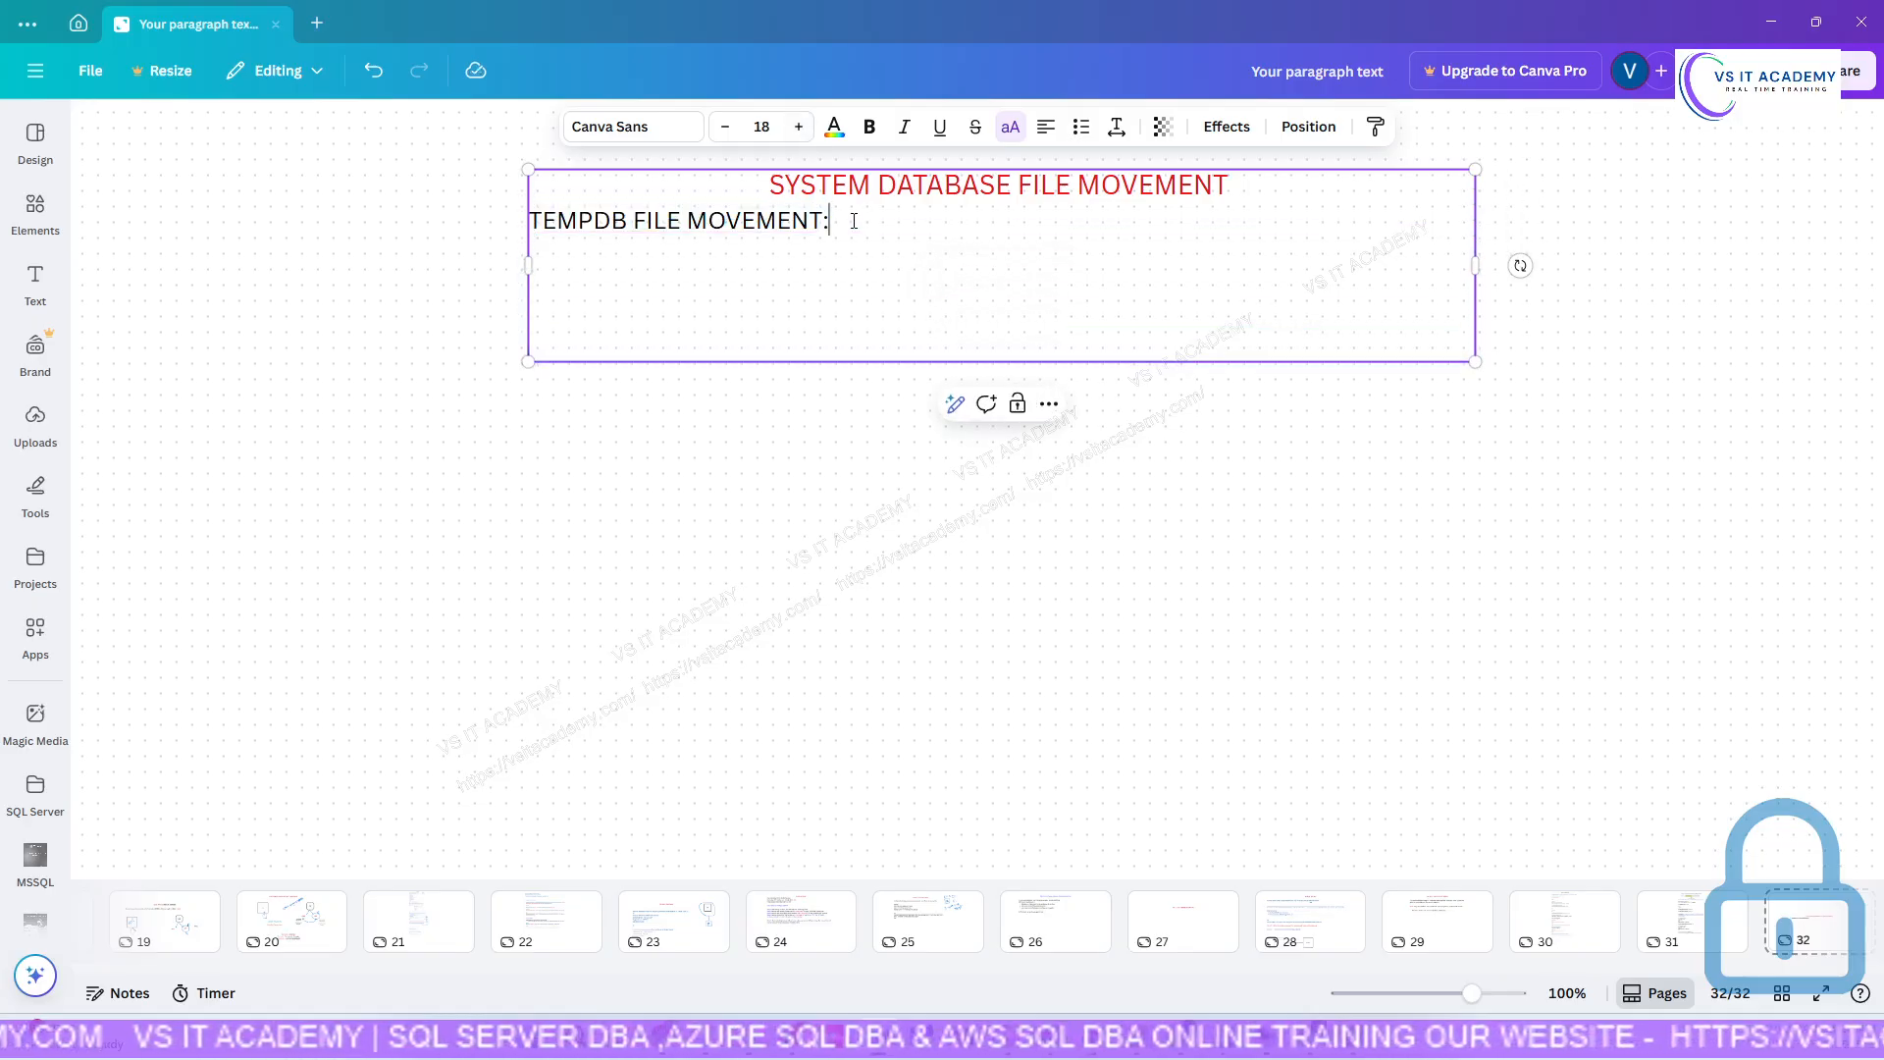
Colour the TempDB file movement heading purple.
left_click_drag(854, 220, 578, 220)
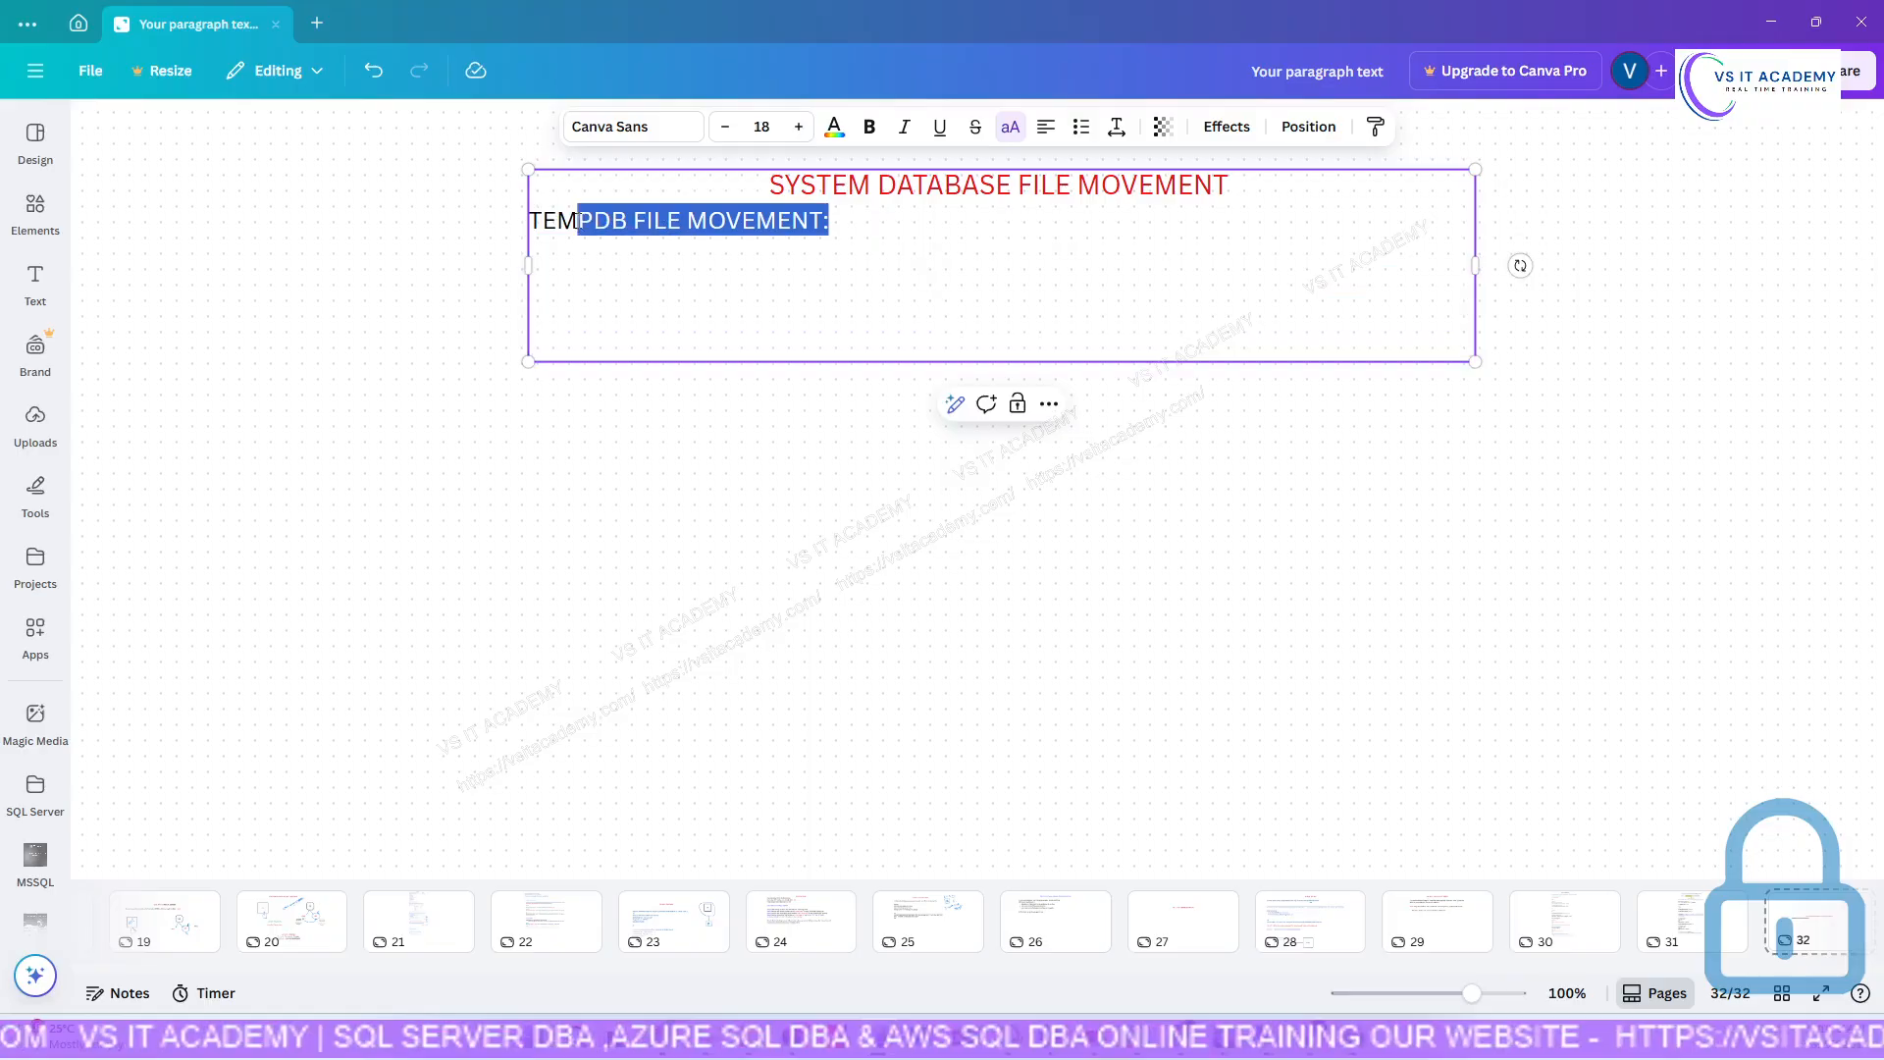
left_click(834, 128)
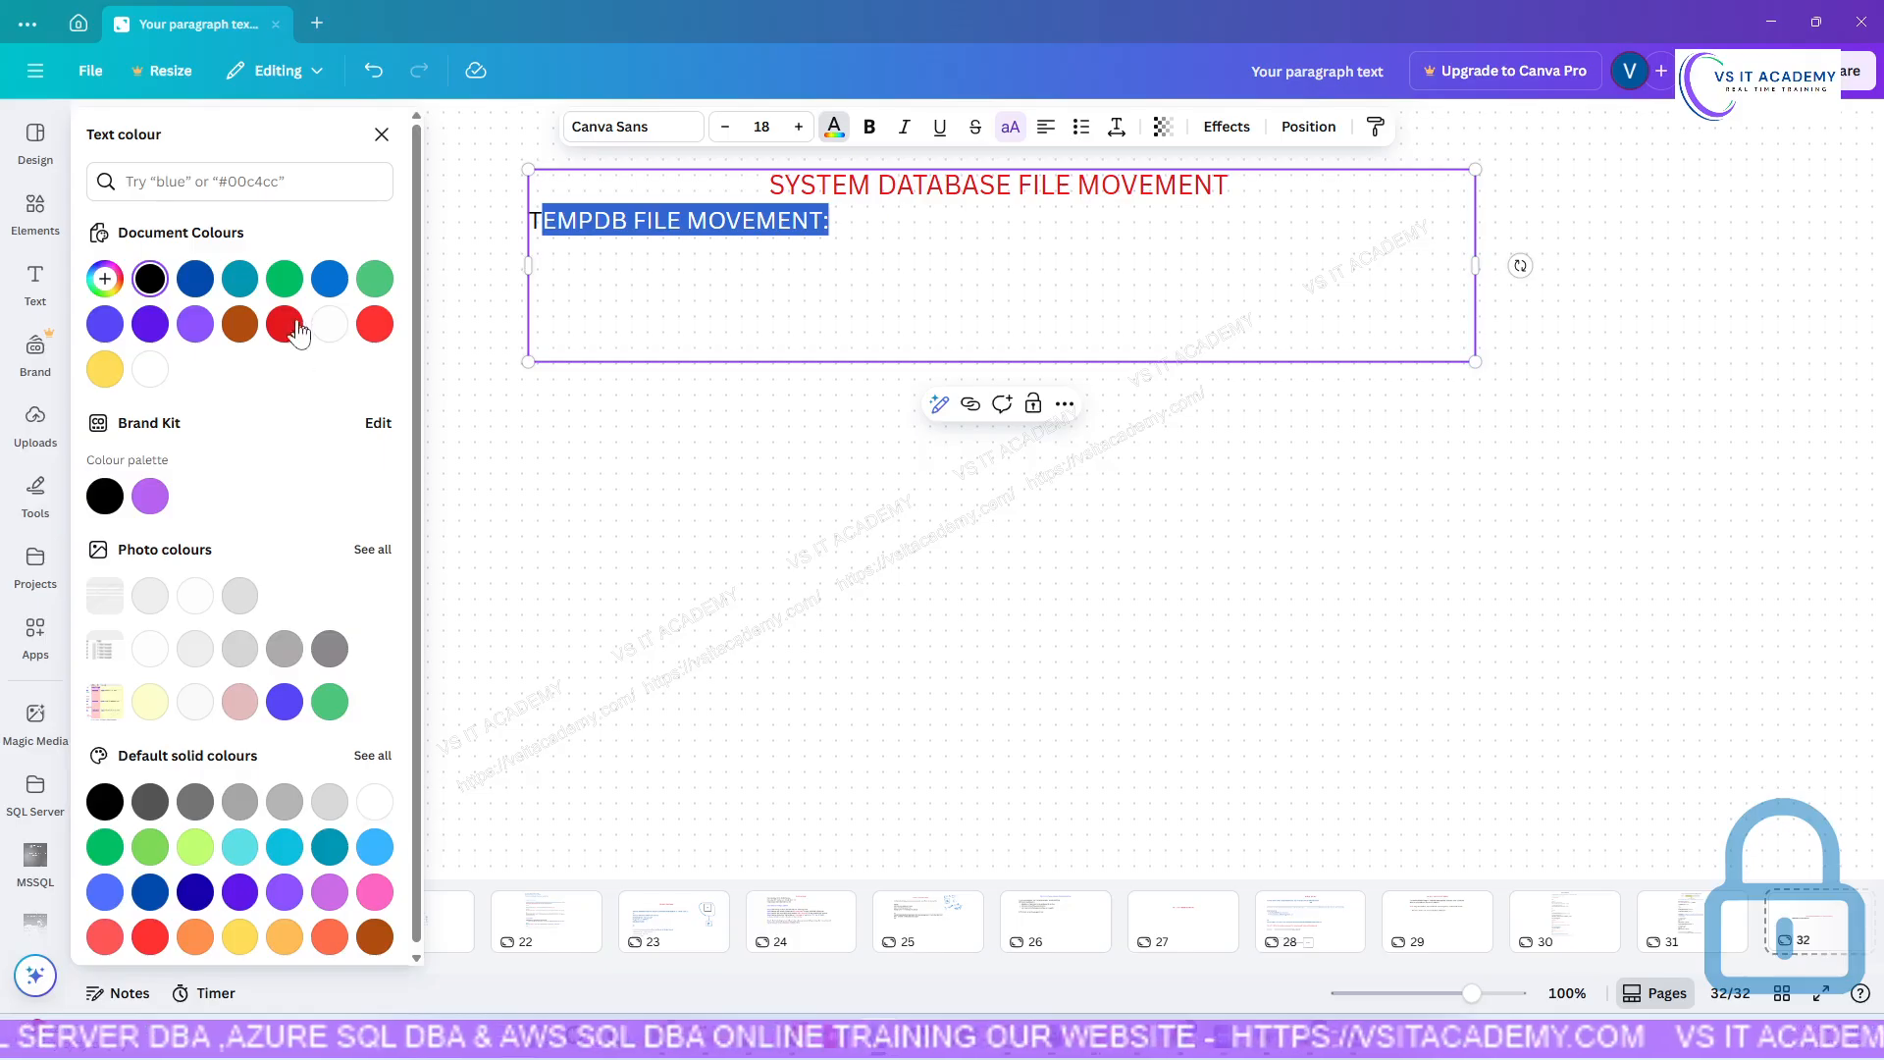
left_click(150, 324)
left_click(900, 218)
Add a blank line between the two headings and many more below the TempDB heading, and extend the text box's right edge outward.
left_click(1303, 204)
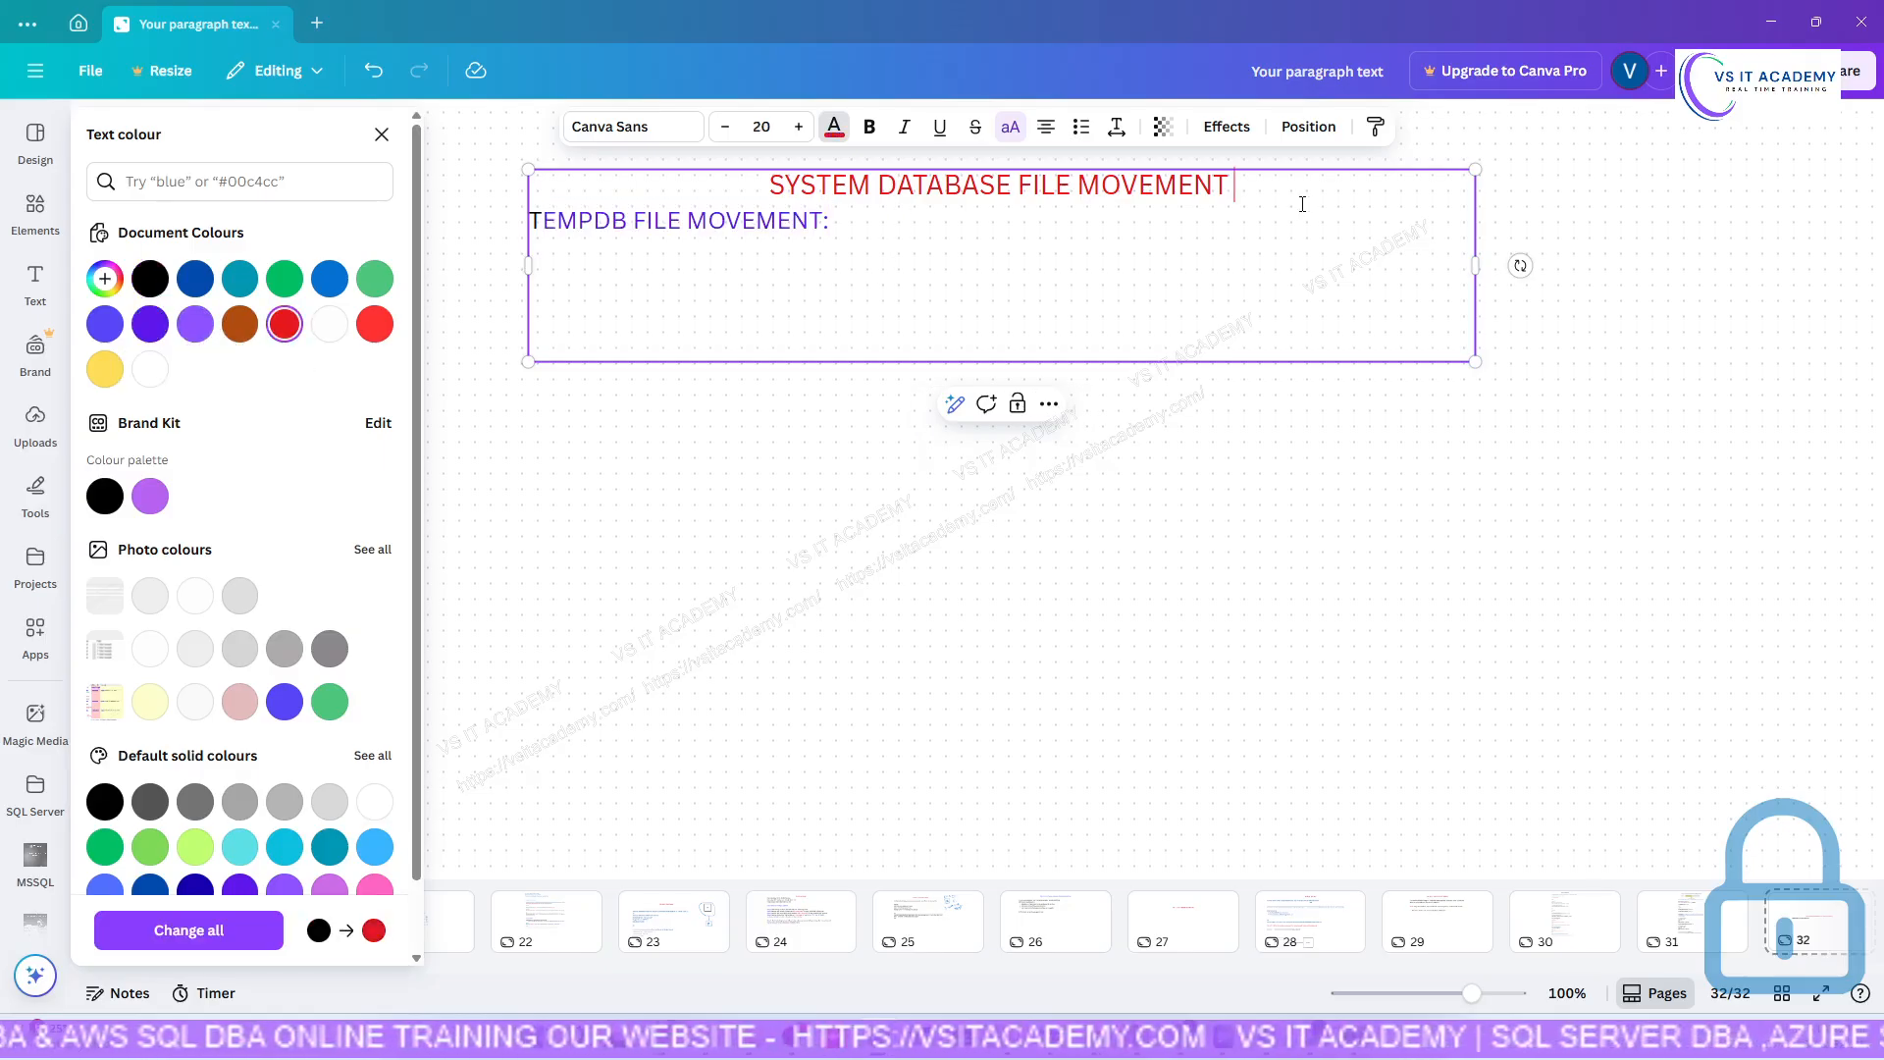
key("Return")
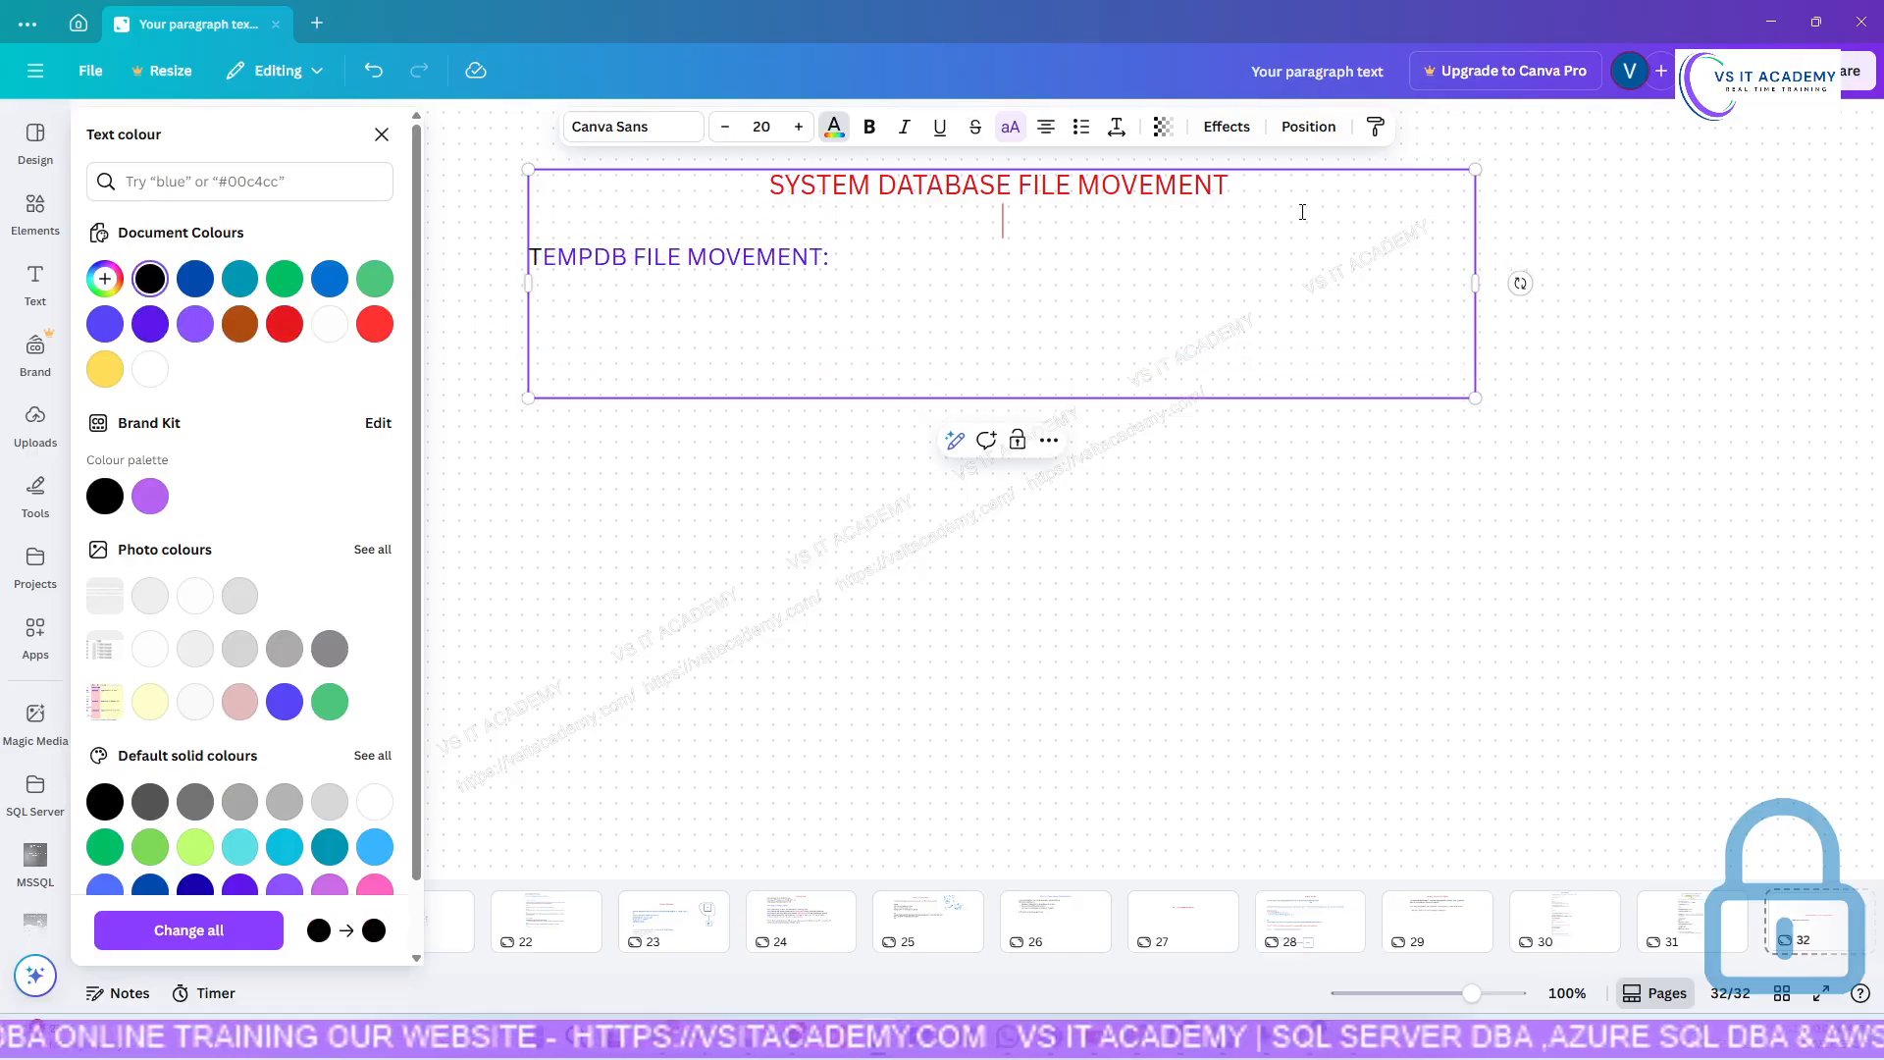
key("Return")
key("Return")
key("Return")
key("Return")
key("Return")
key("Return")
key("Return")
key("Return")
key("Return")
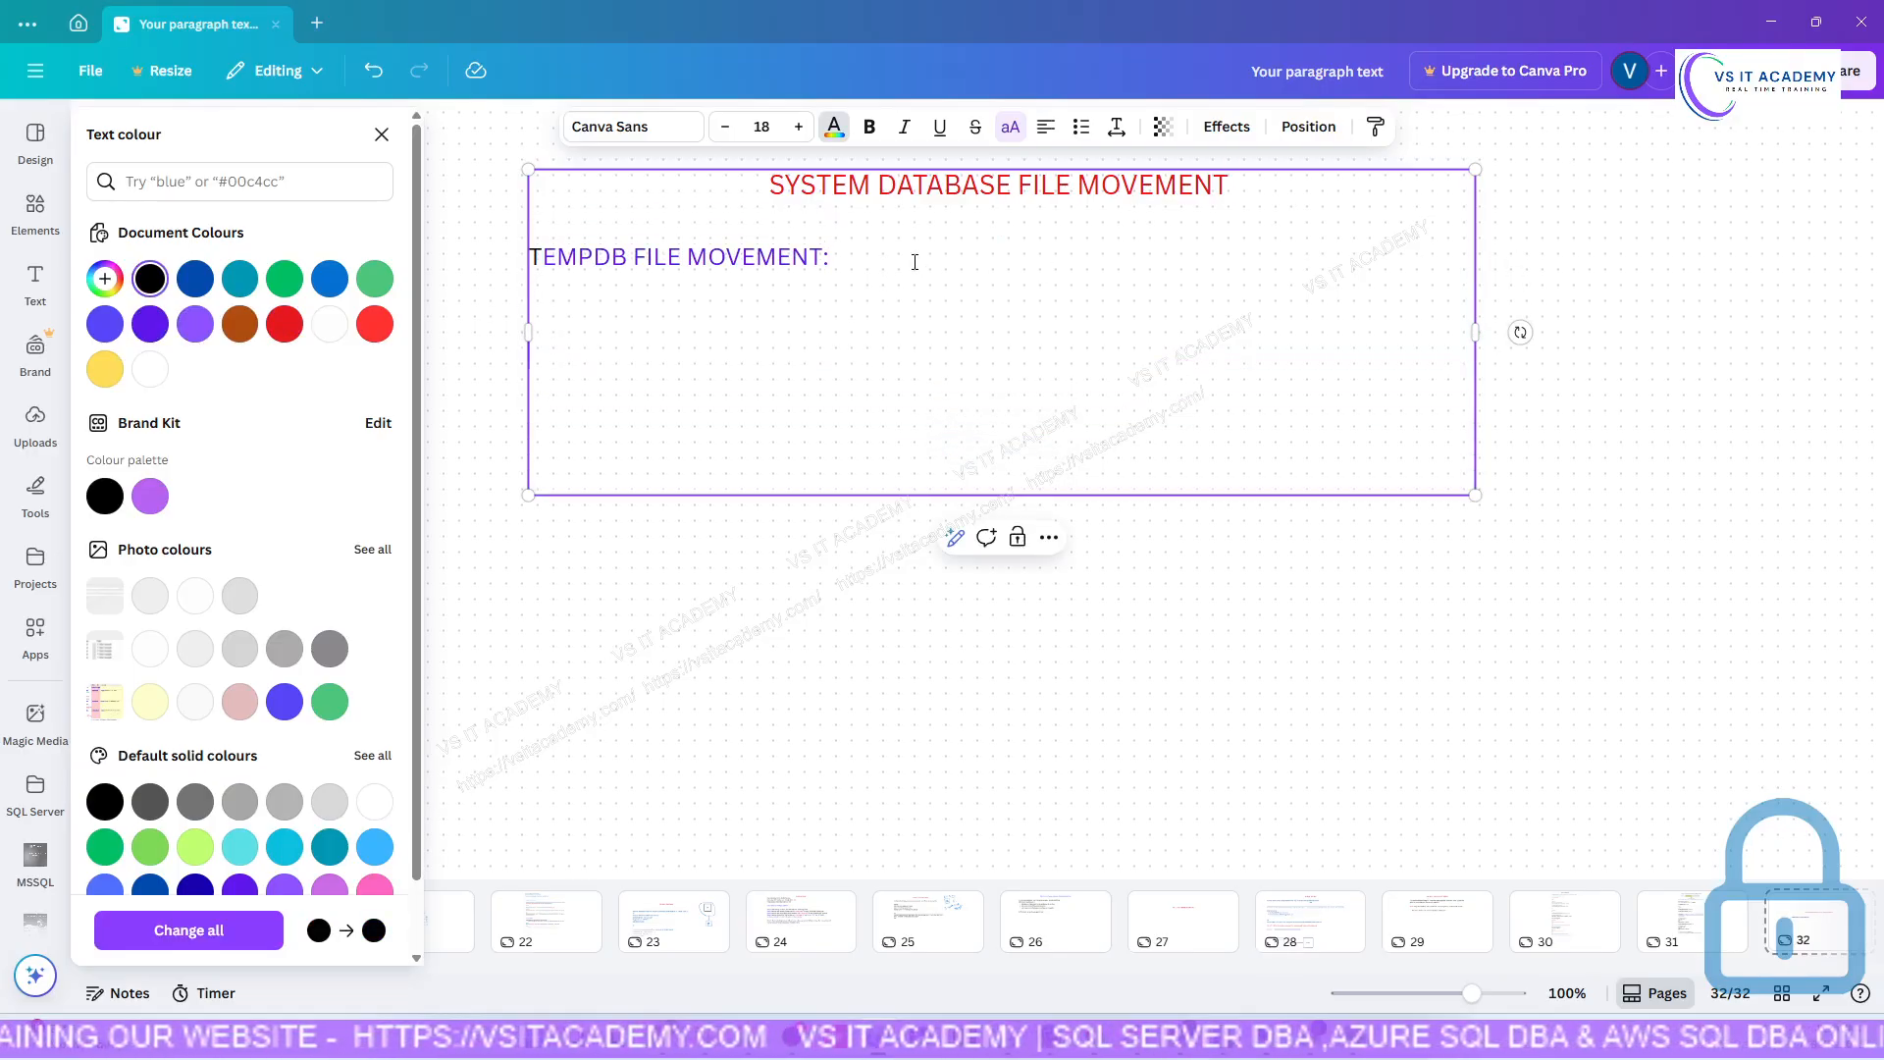
key("Return")
key("Return")
key("Return")
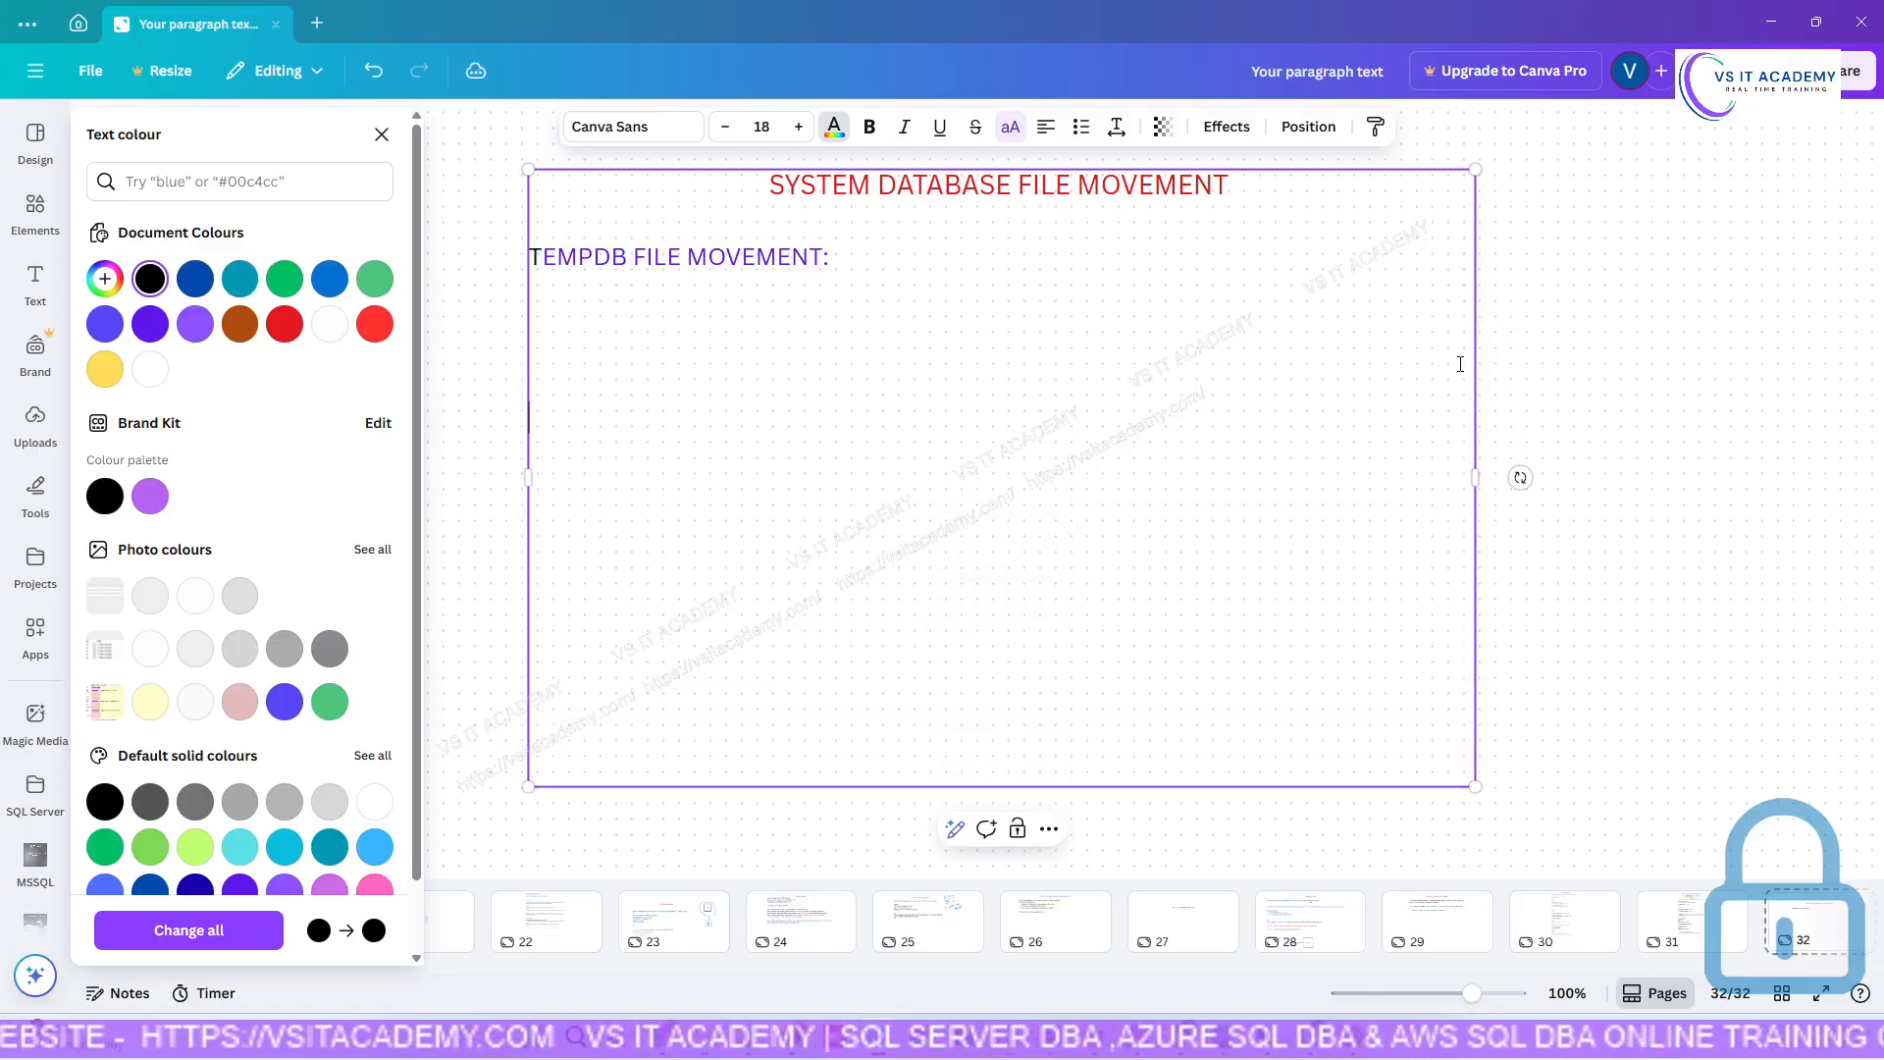
left_click_drag(1477, 492, 1759, 475)
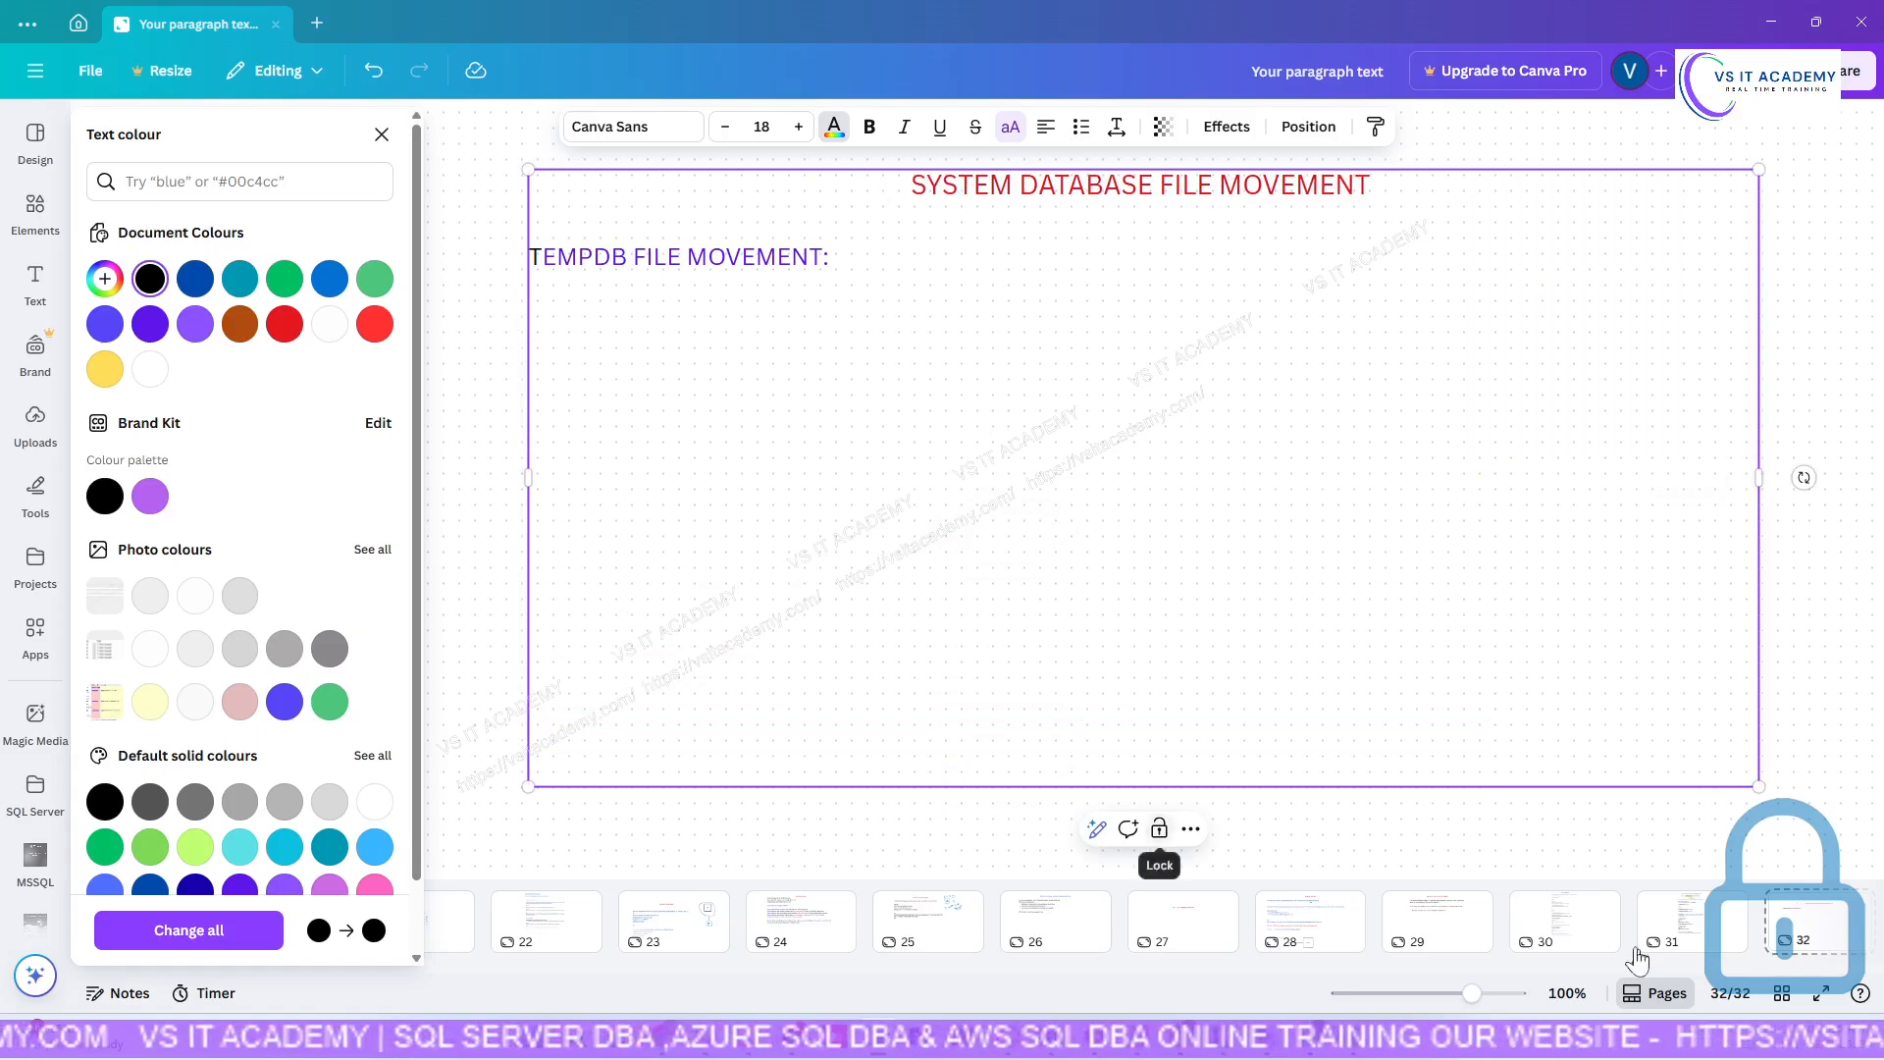
Review the database file movement notes on page 31 and turn off uppercase for the TempDB heading on page 32.
left_click(1680, 928)
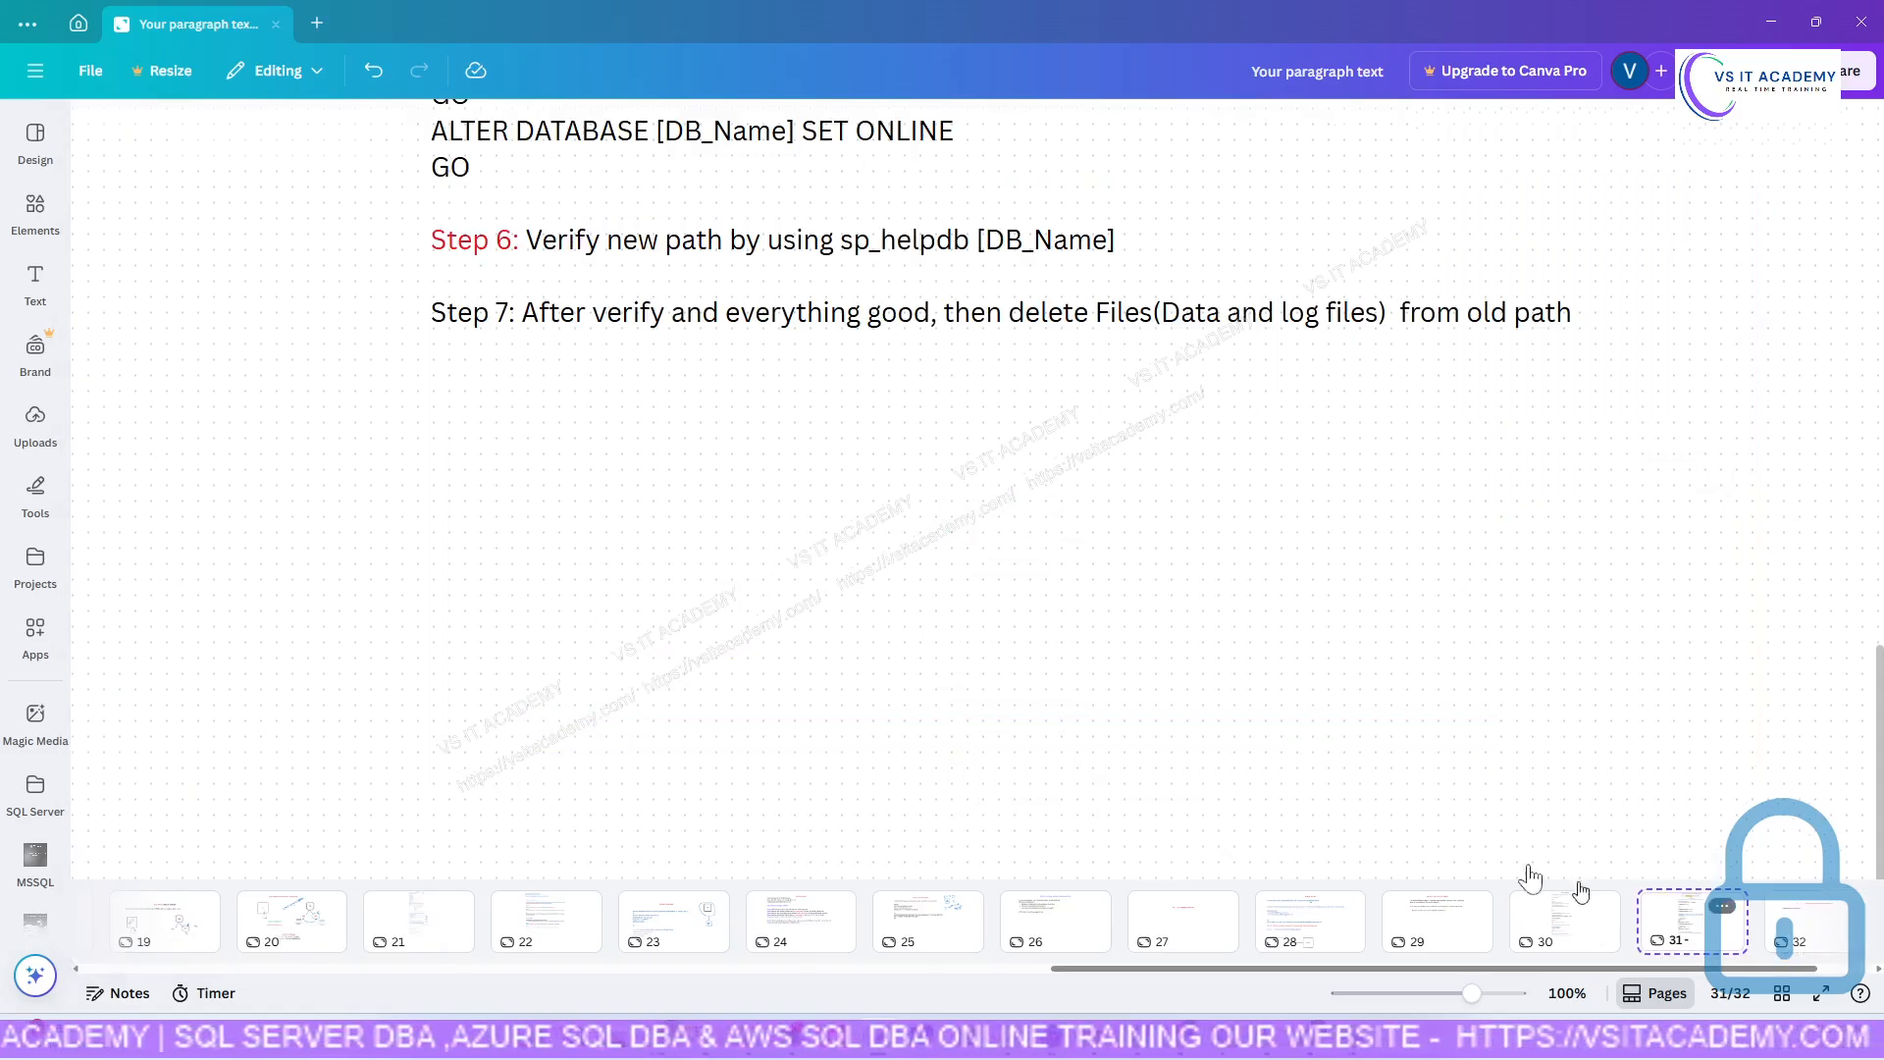
scroll(963, 673, "up", 15)
scroll(962, 673, "up", 5)
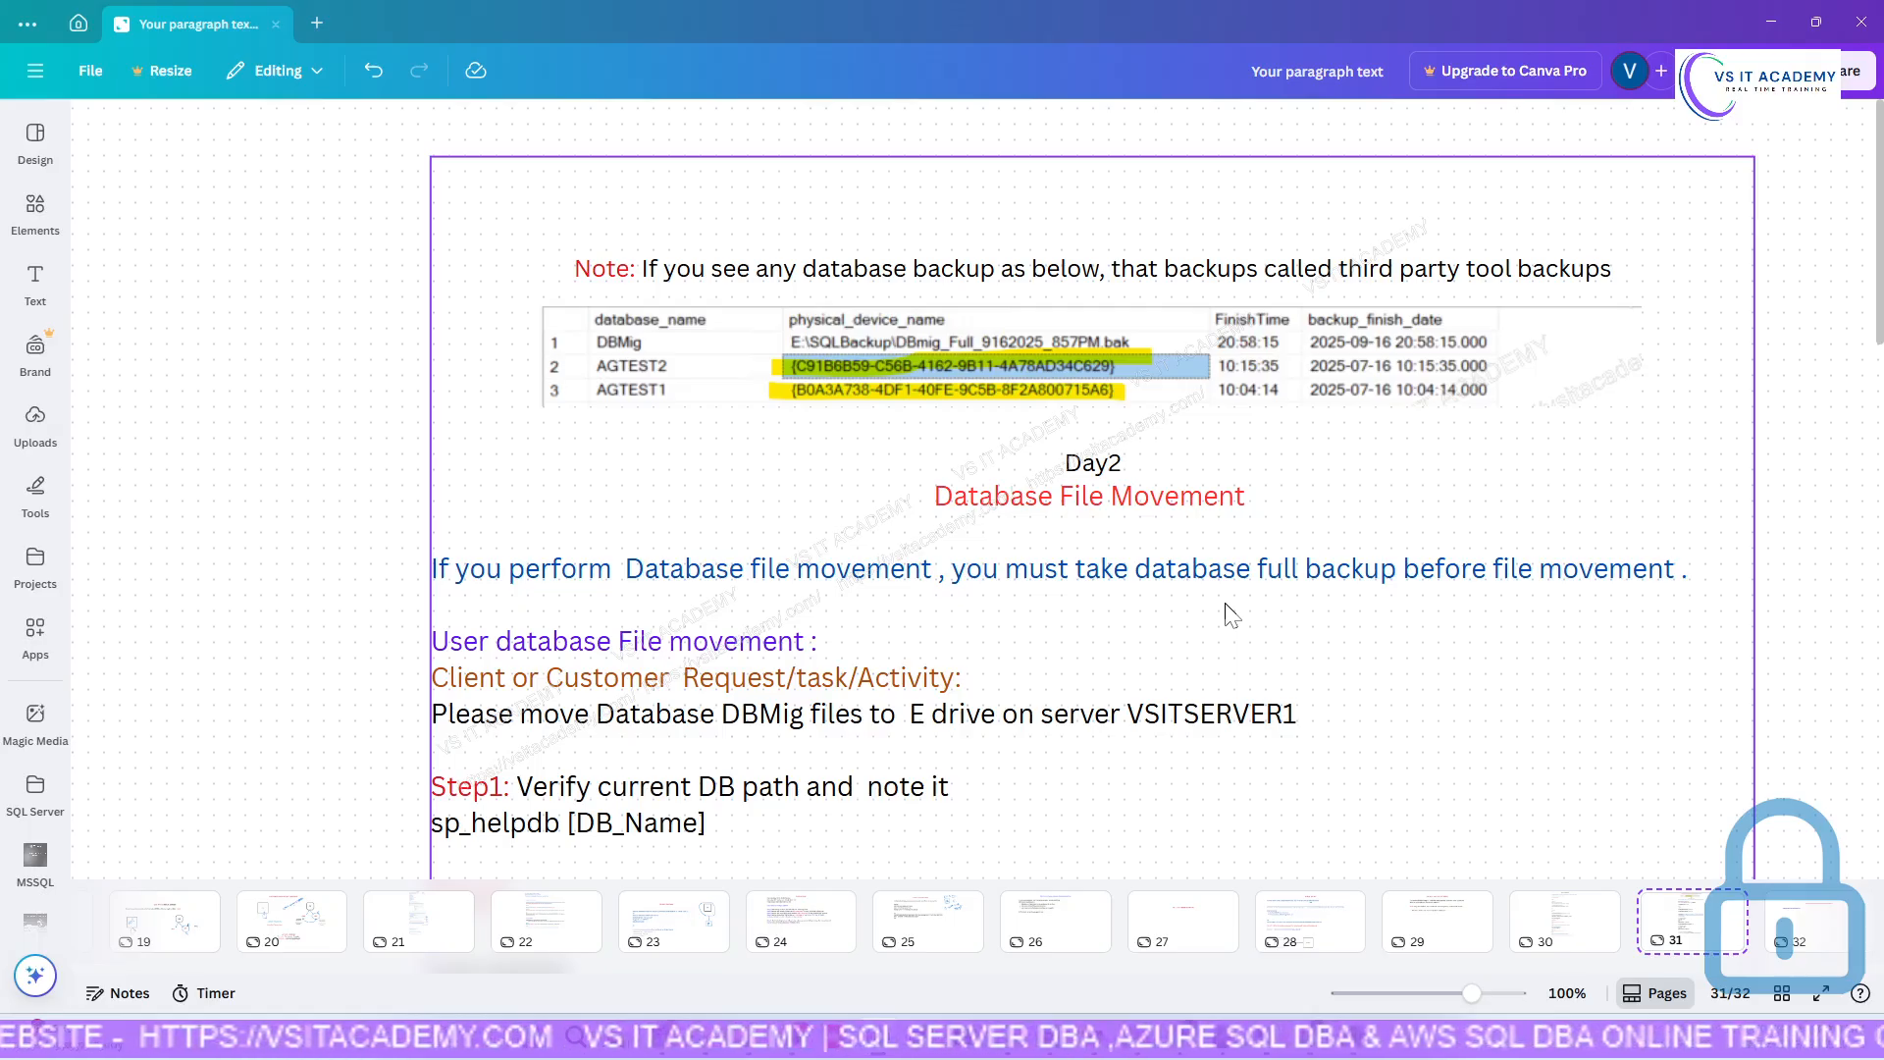
scroll(1232, 615, "down", 2)
left_click(1779, 923)
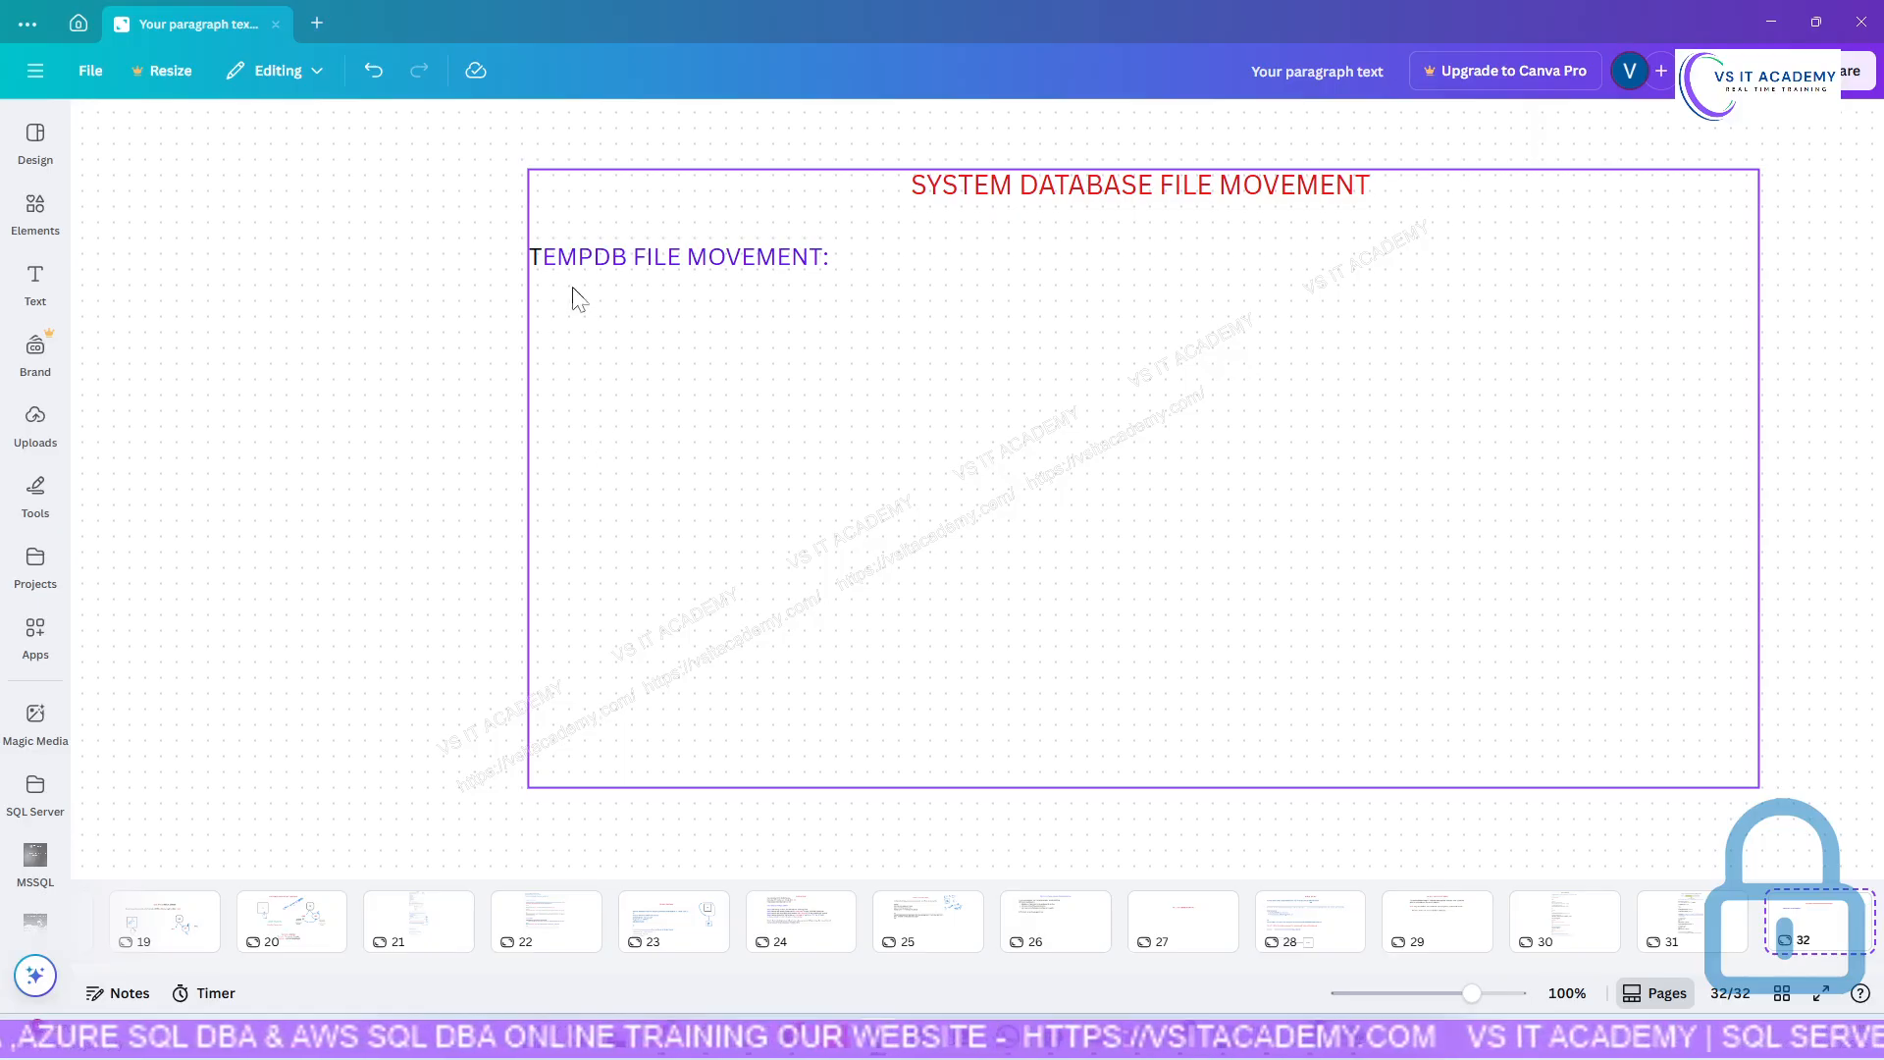
left_click(586, 259)
double_click(586, 259)
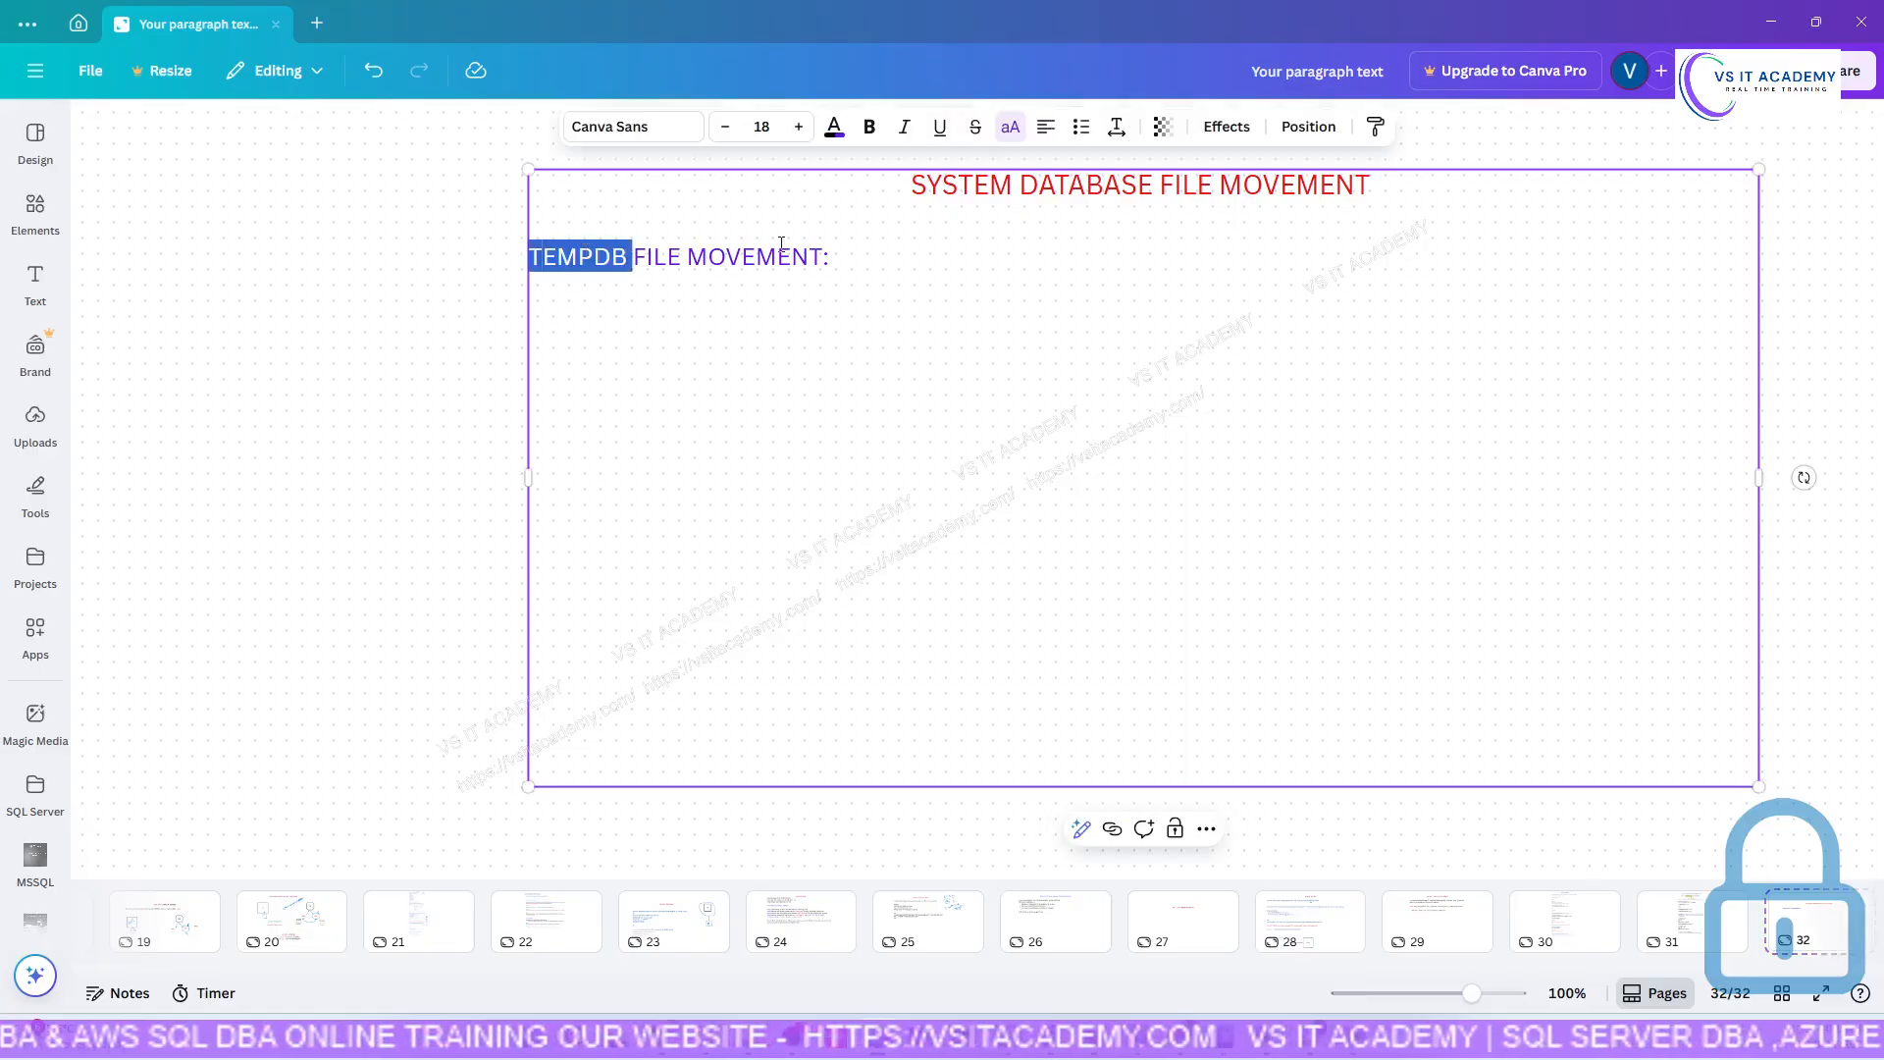
left_click(1011, 128)
left_click(839, 336)
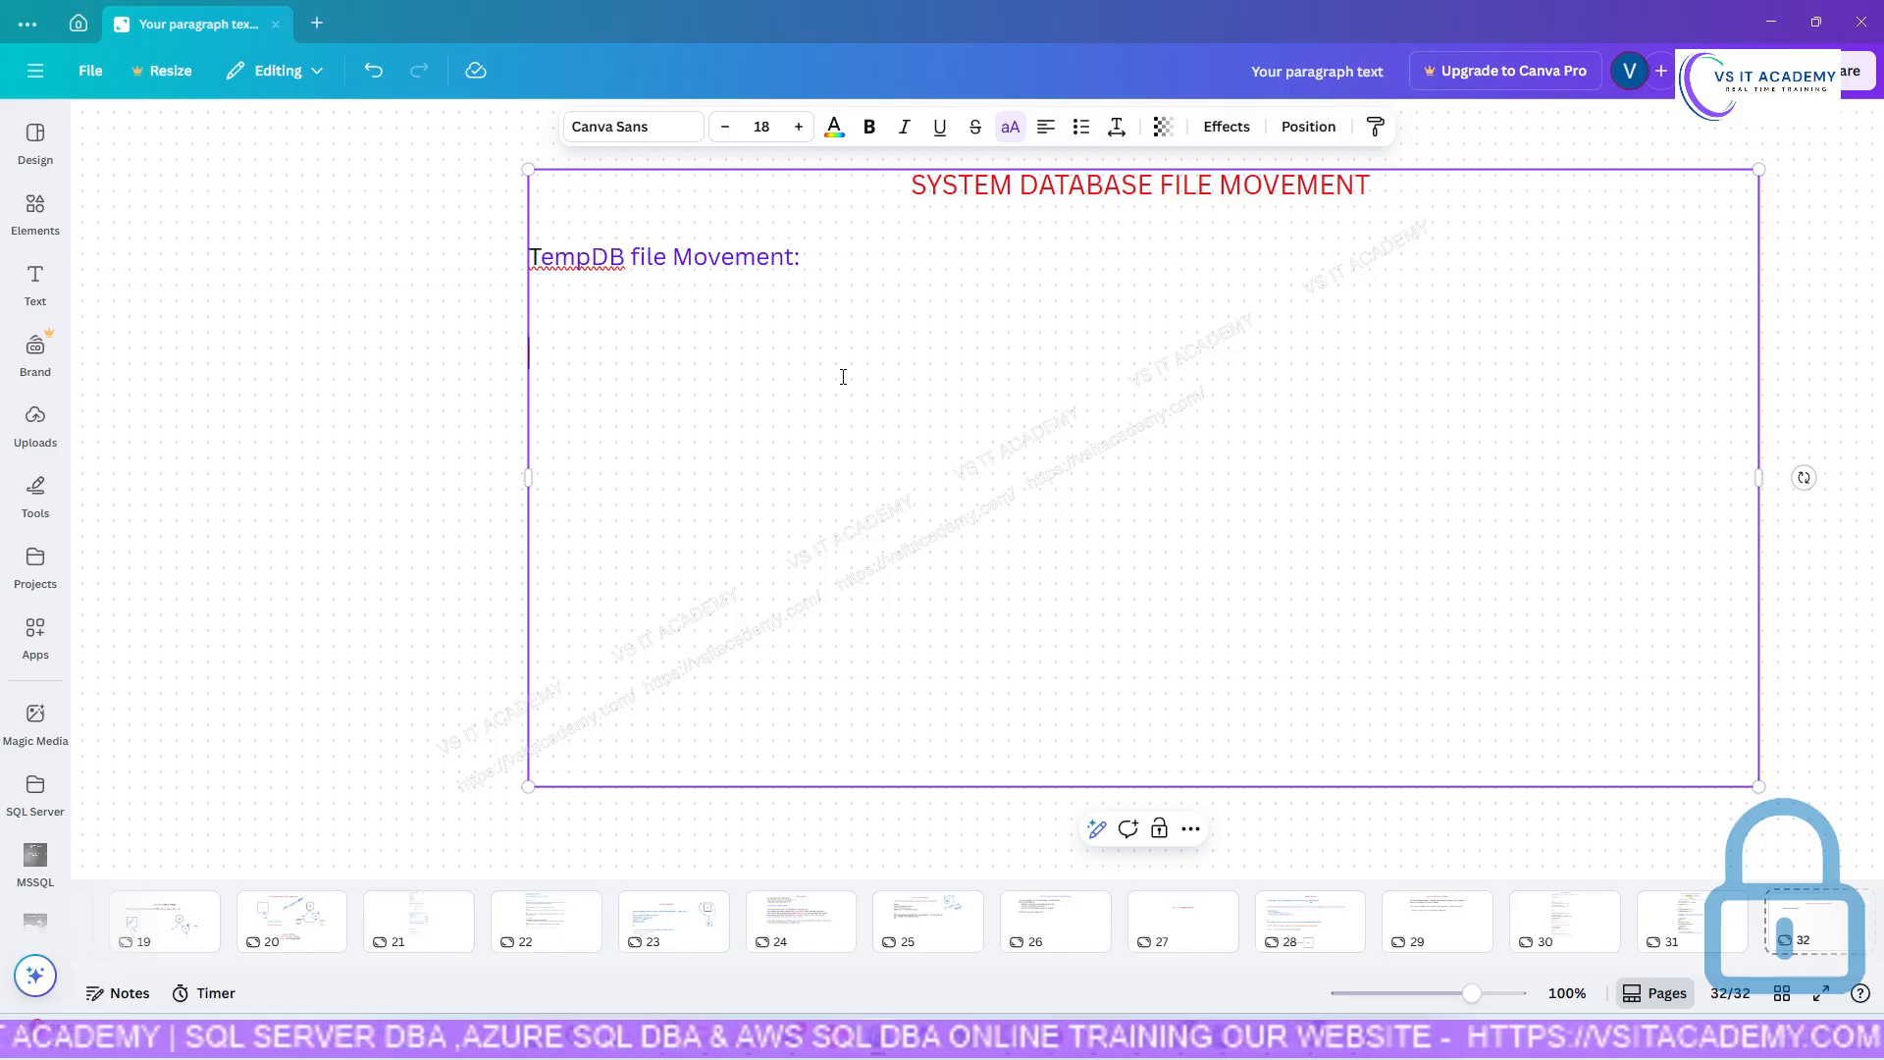
Copy the "sp_helpdb [DB_Name]" line under Step1 in the user database notes on page 31.
left_click(1659, 923)
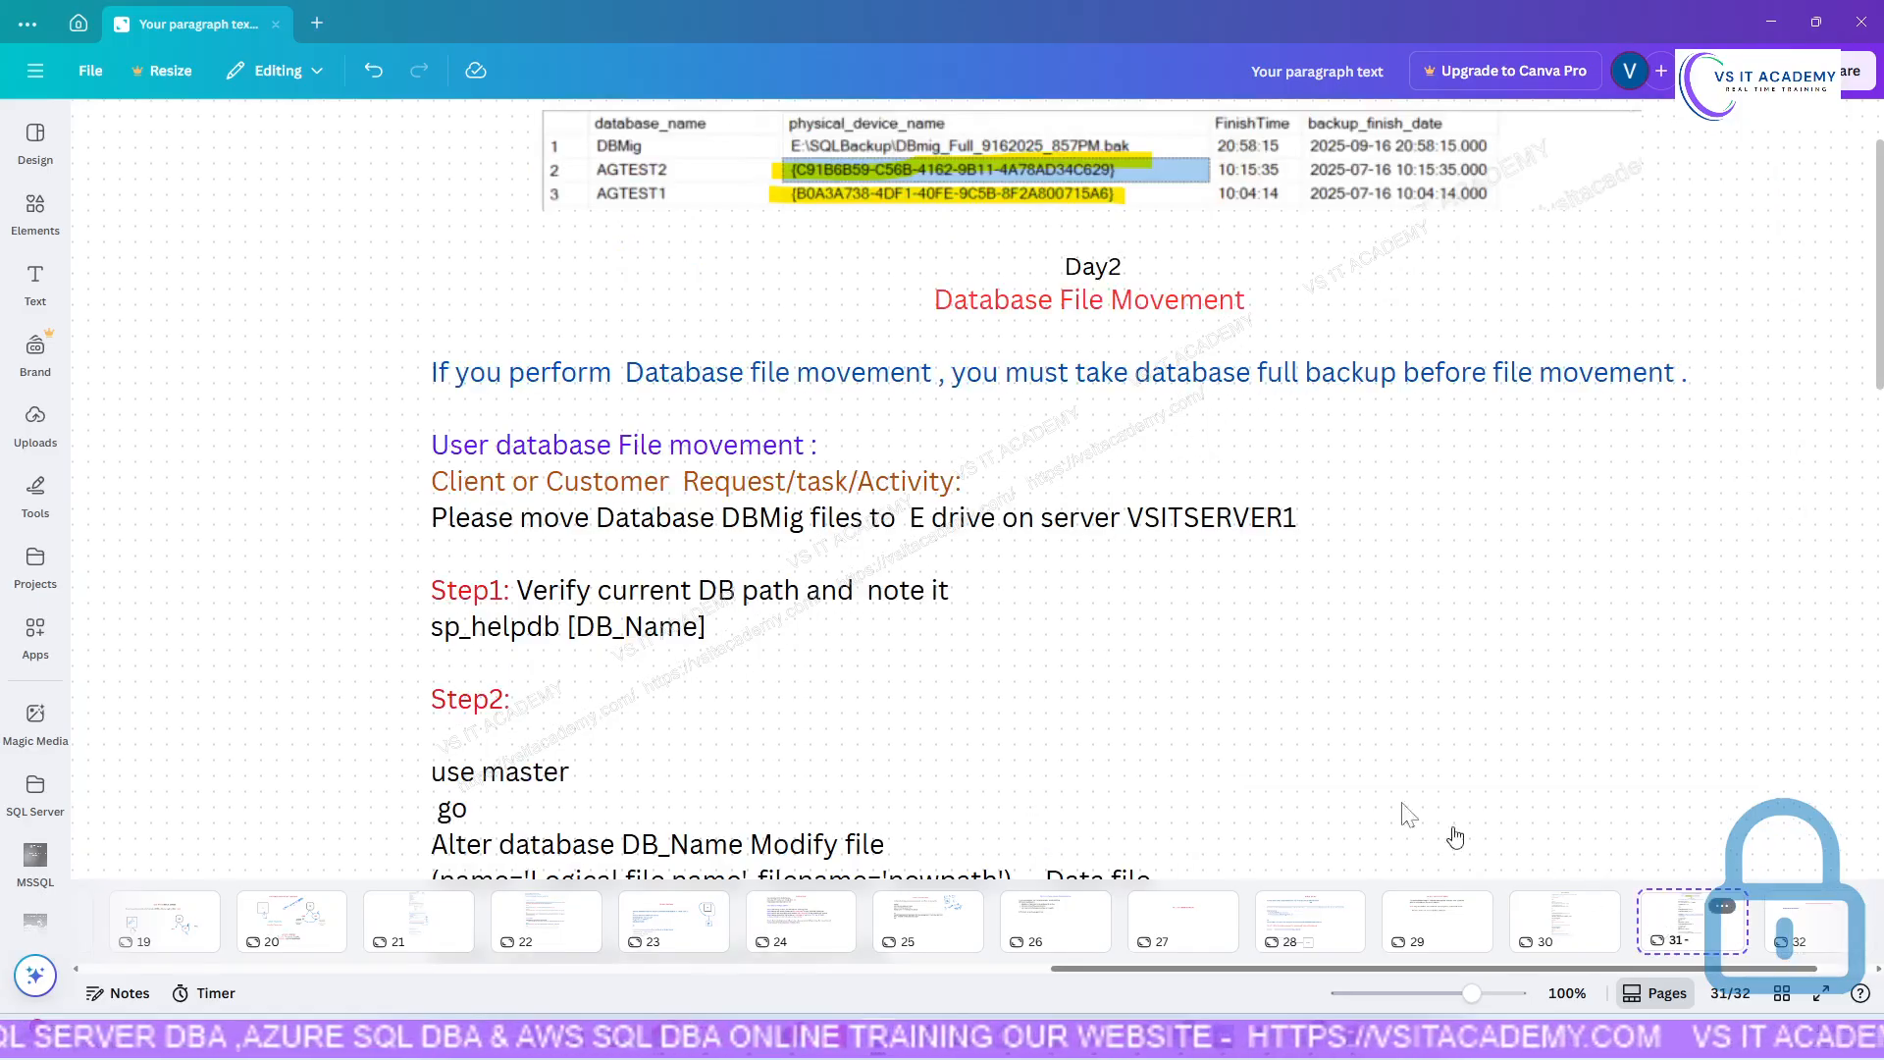
scroll(670, 547, "down", 3)
scroll(671, 547, "up", 2)
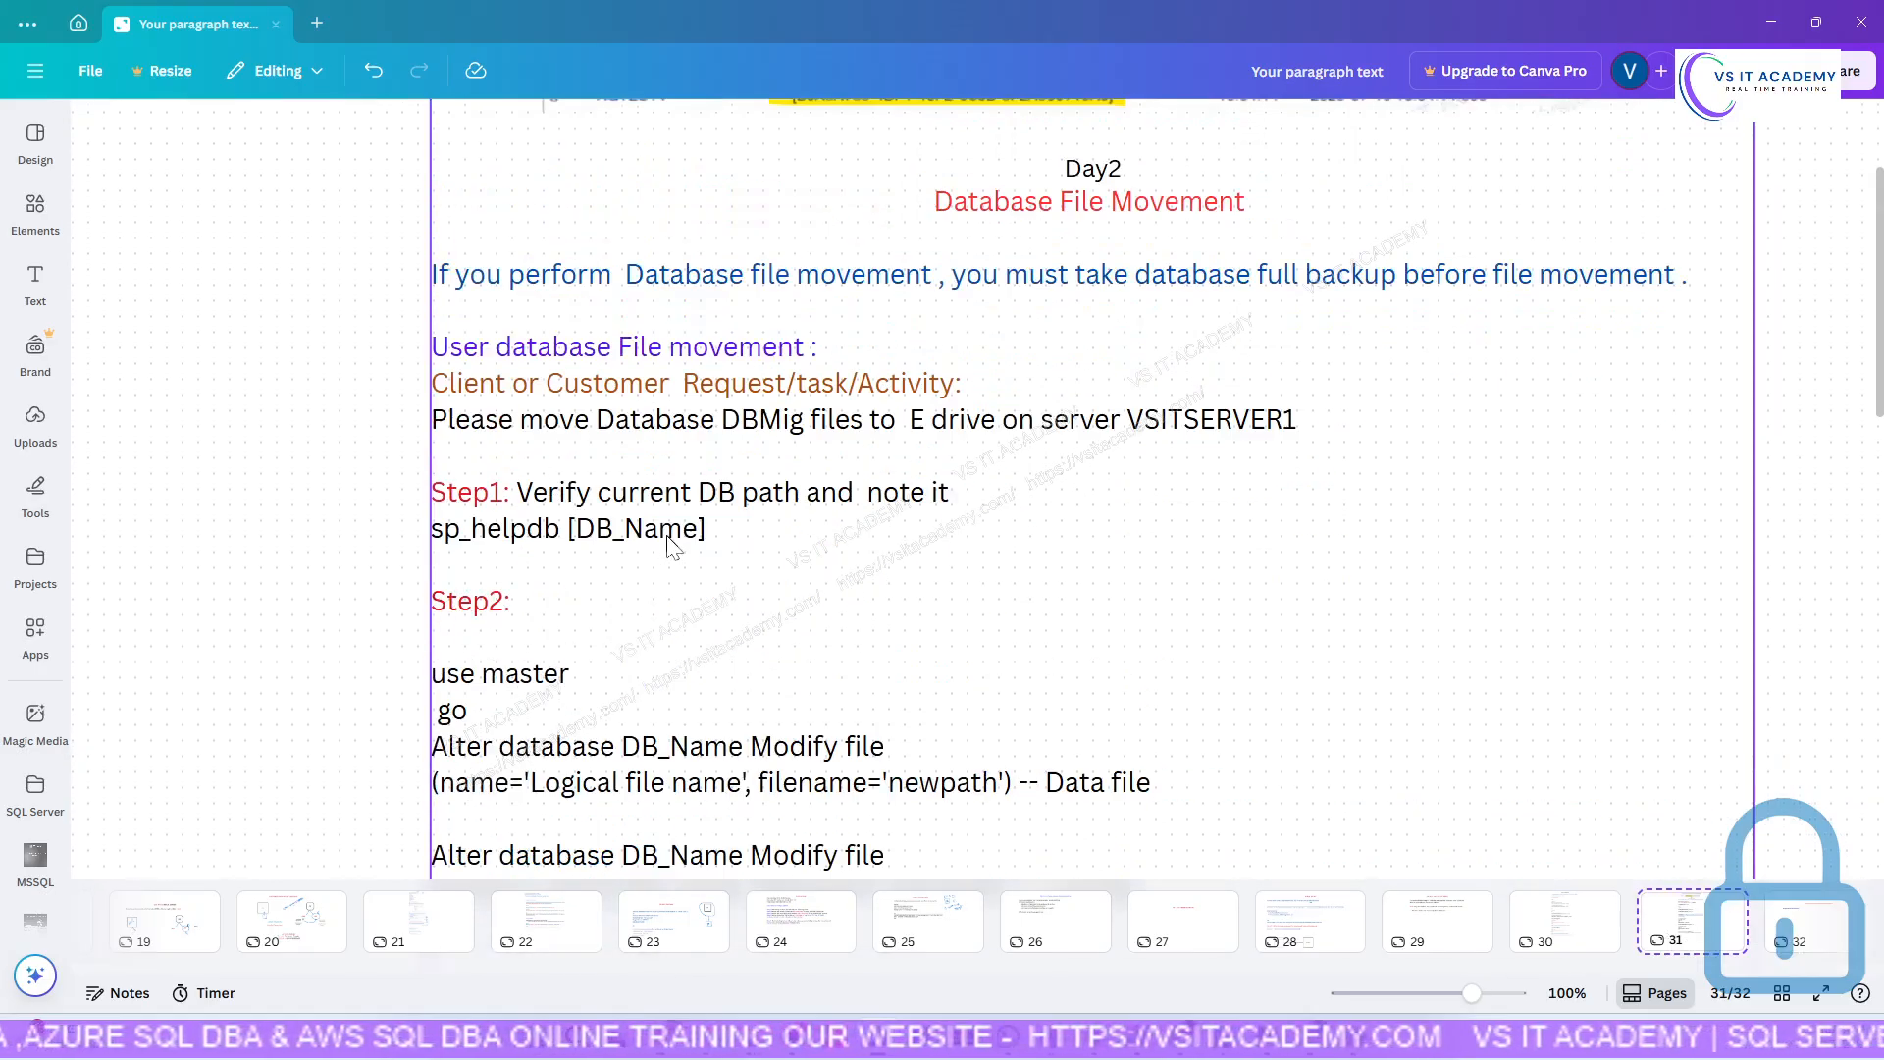
left_click(560, 470)
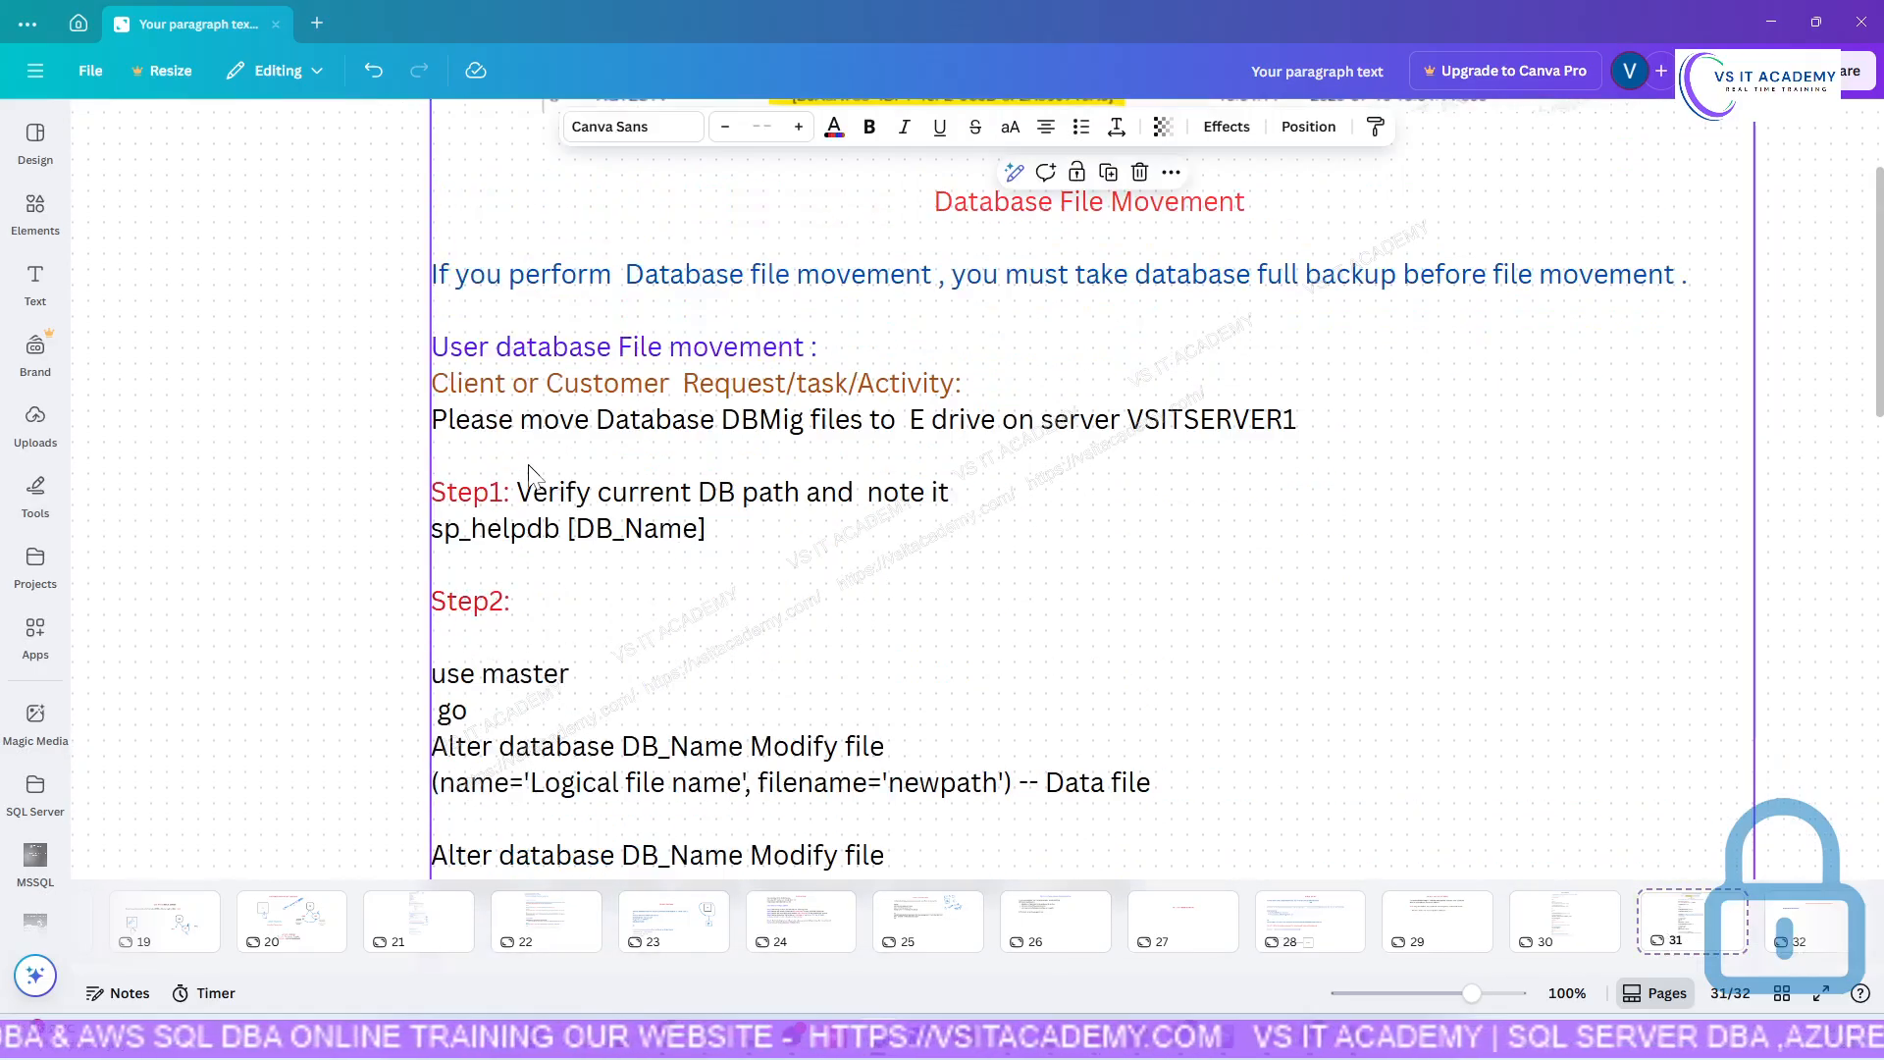
scroll(535, 469, "down", 1)
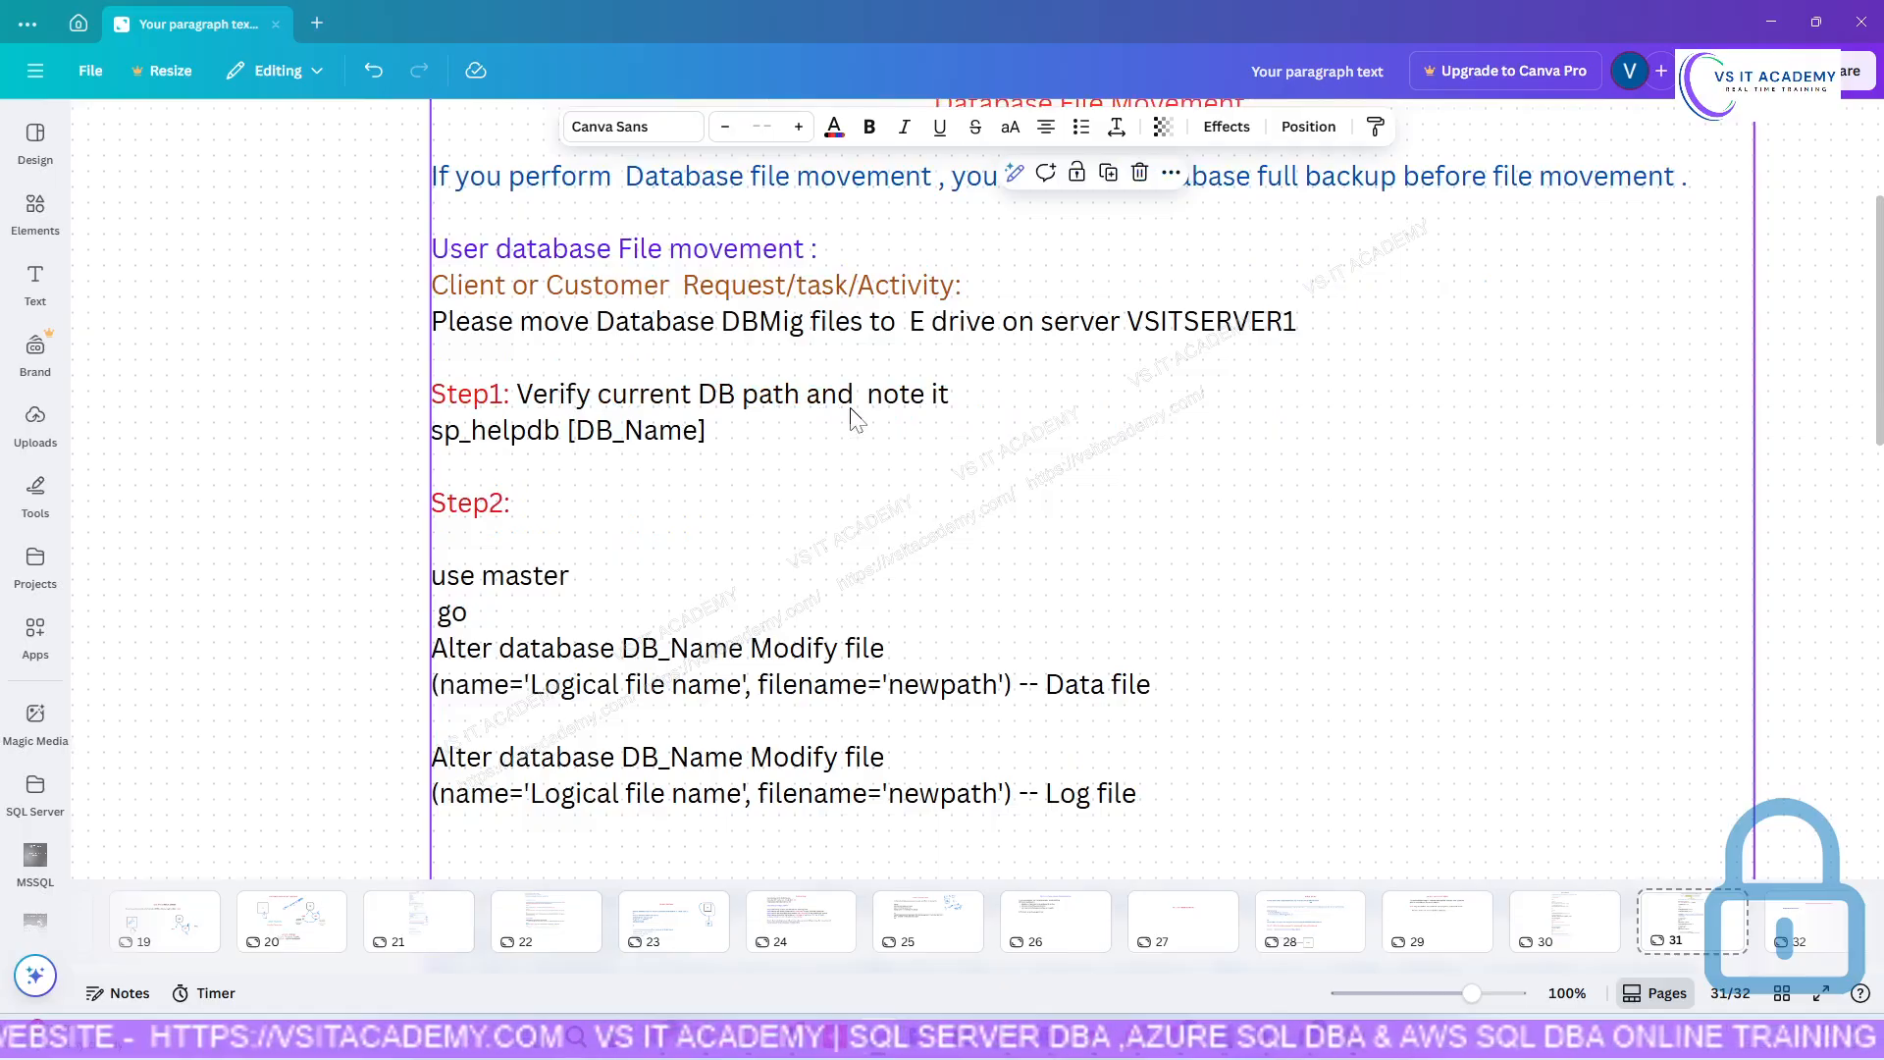
left_click(724, 448)
left_click_drag(713, 432, 447, 437)
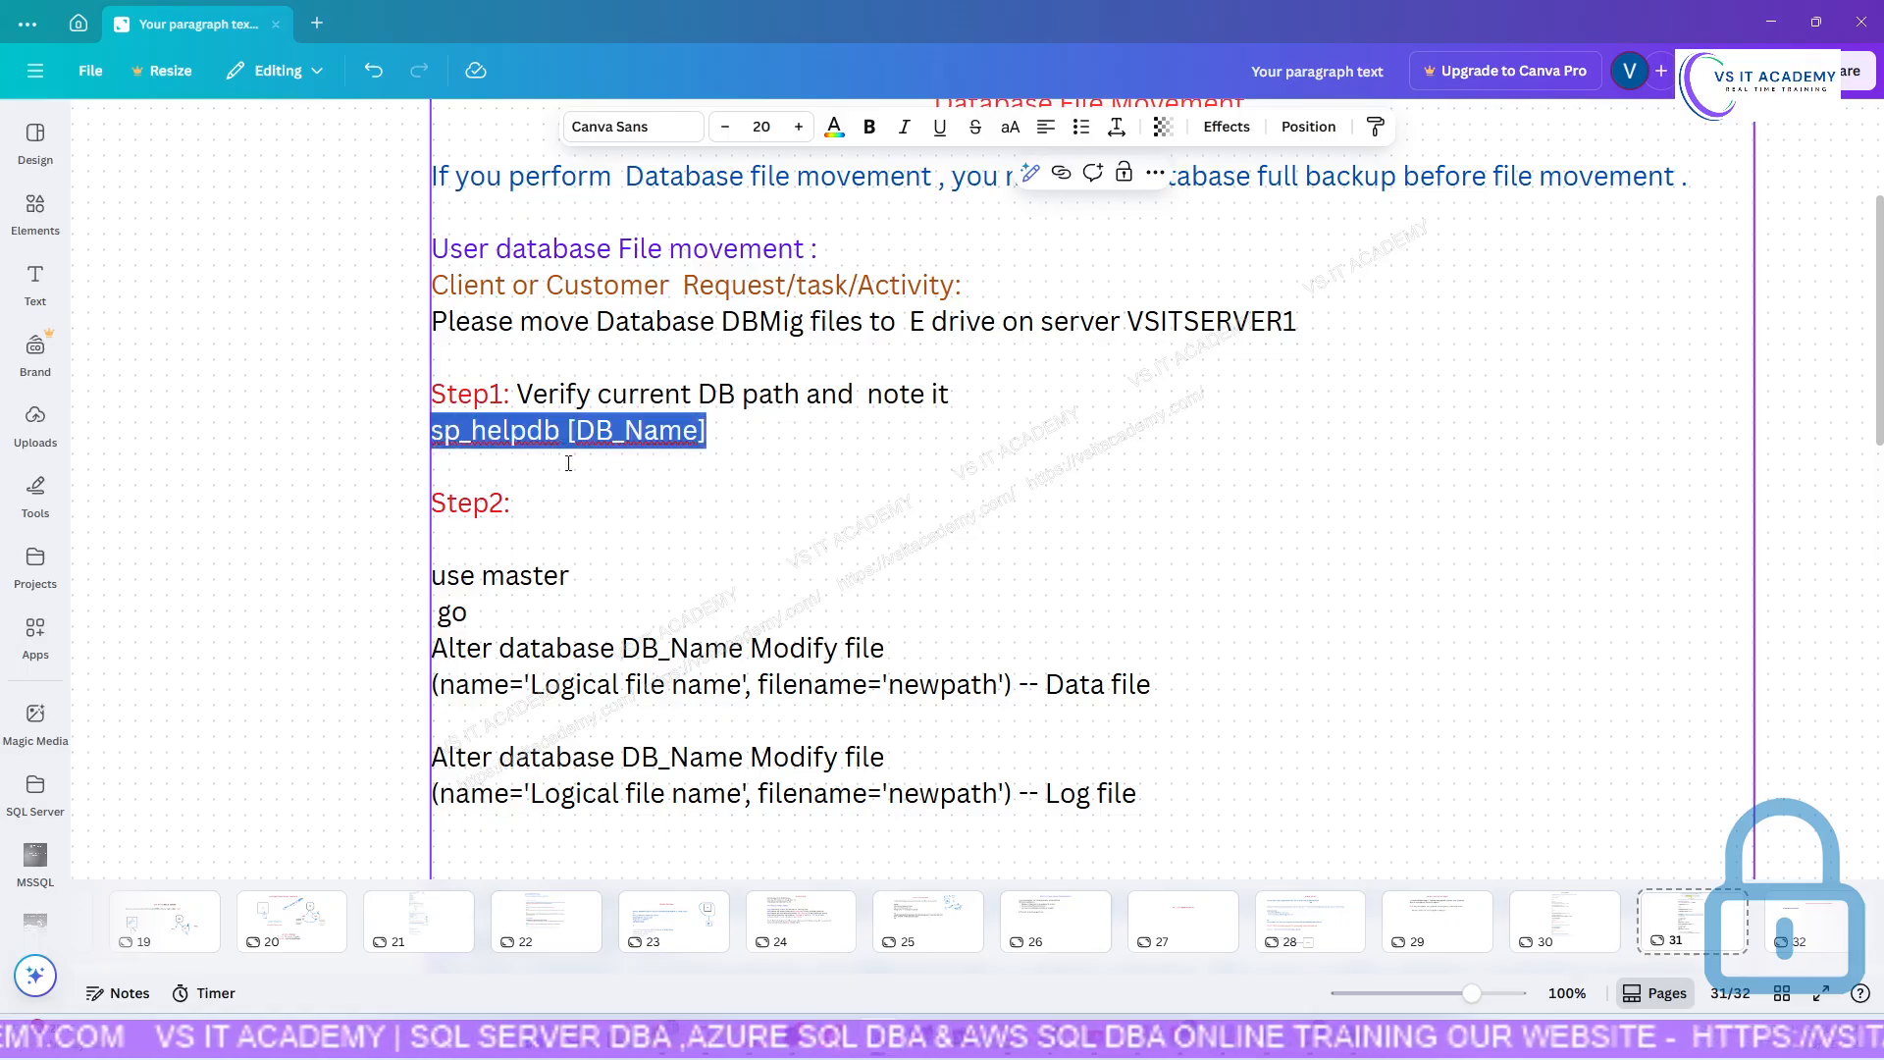
Paste "sp_helpdb [DB_Name]" below the TempDB file movement heading on page 32, leaving a blank line between them.
left_click(1792, 926)
left_click(839, 273)
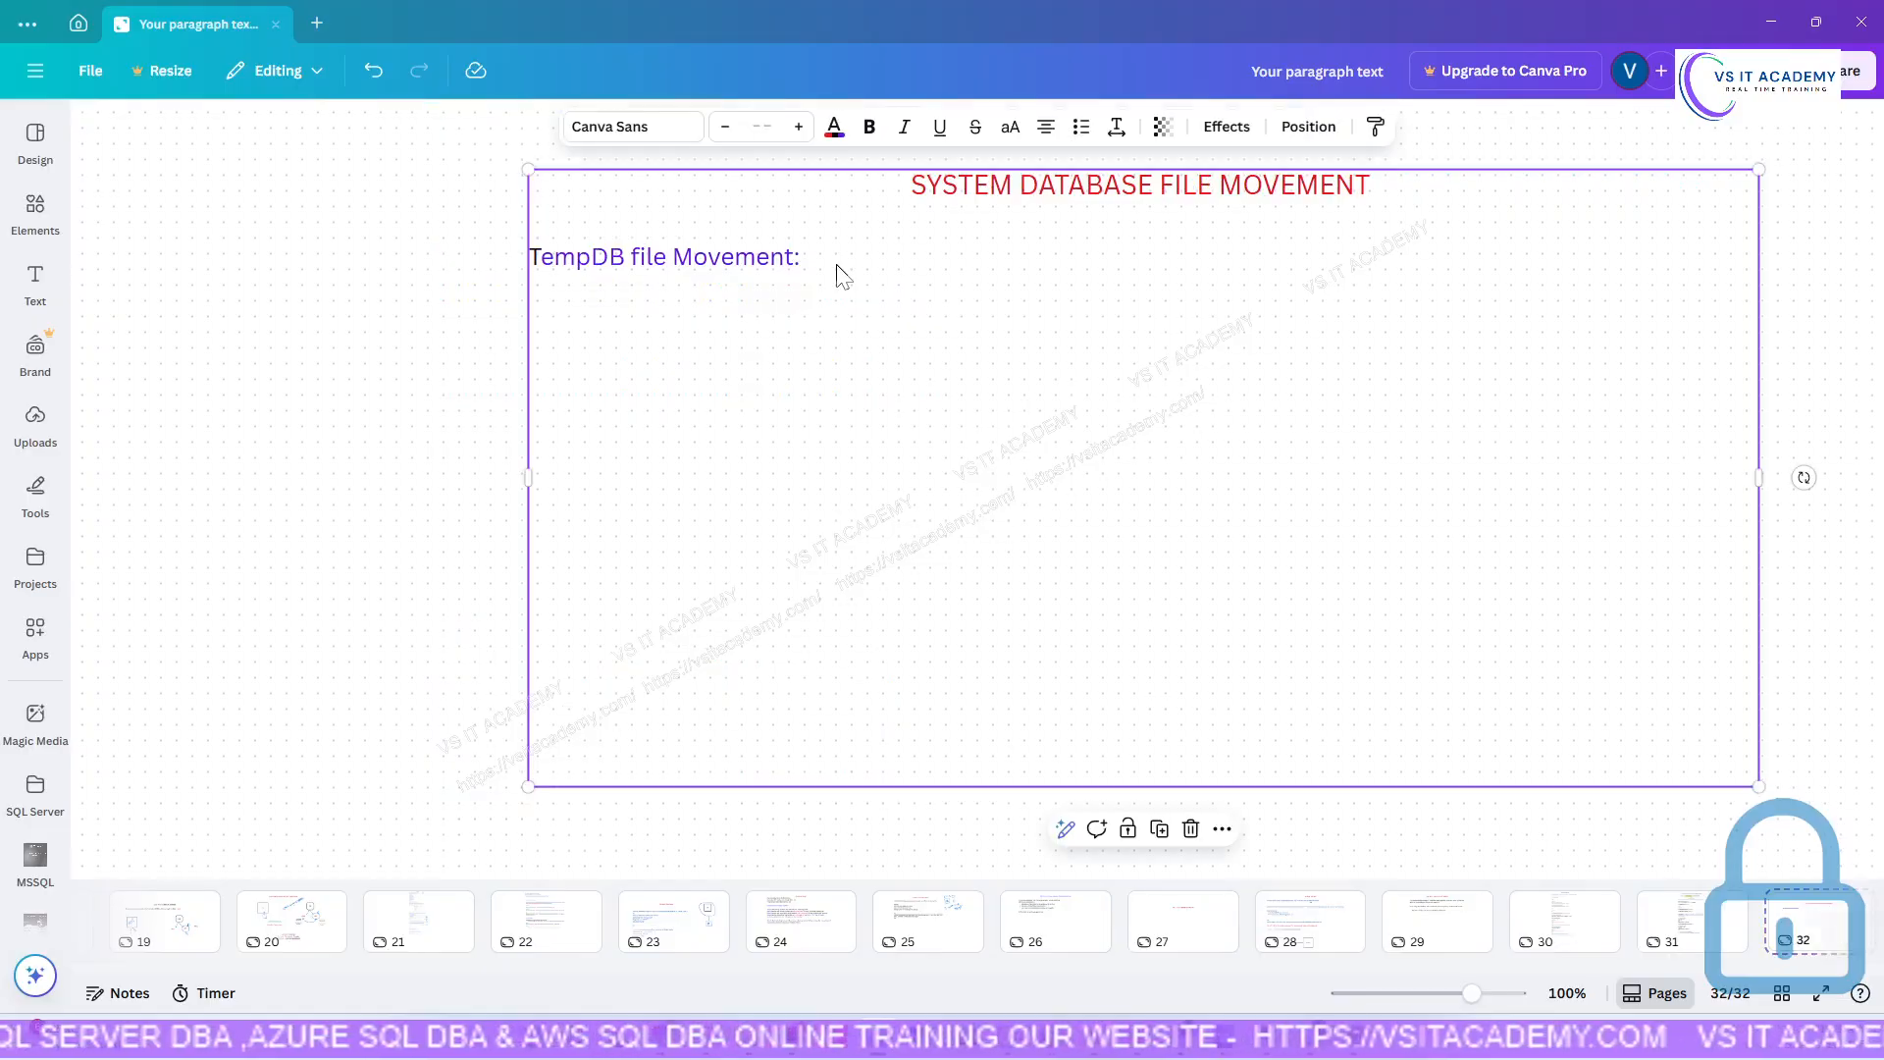
left_click(831, 263)
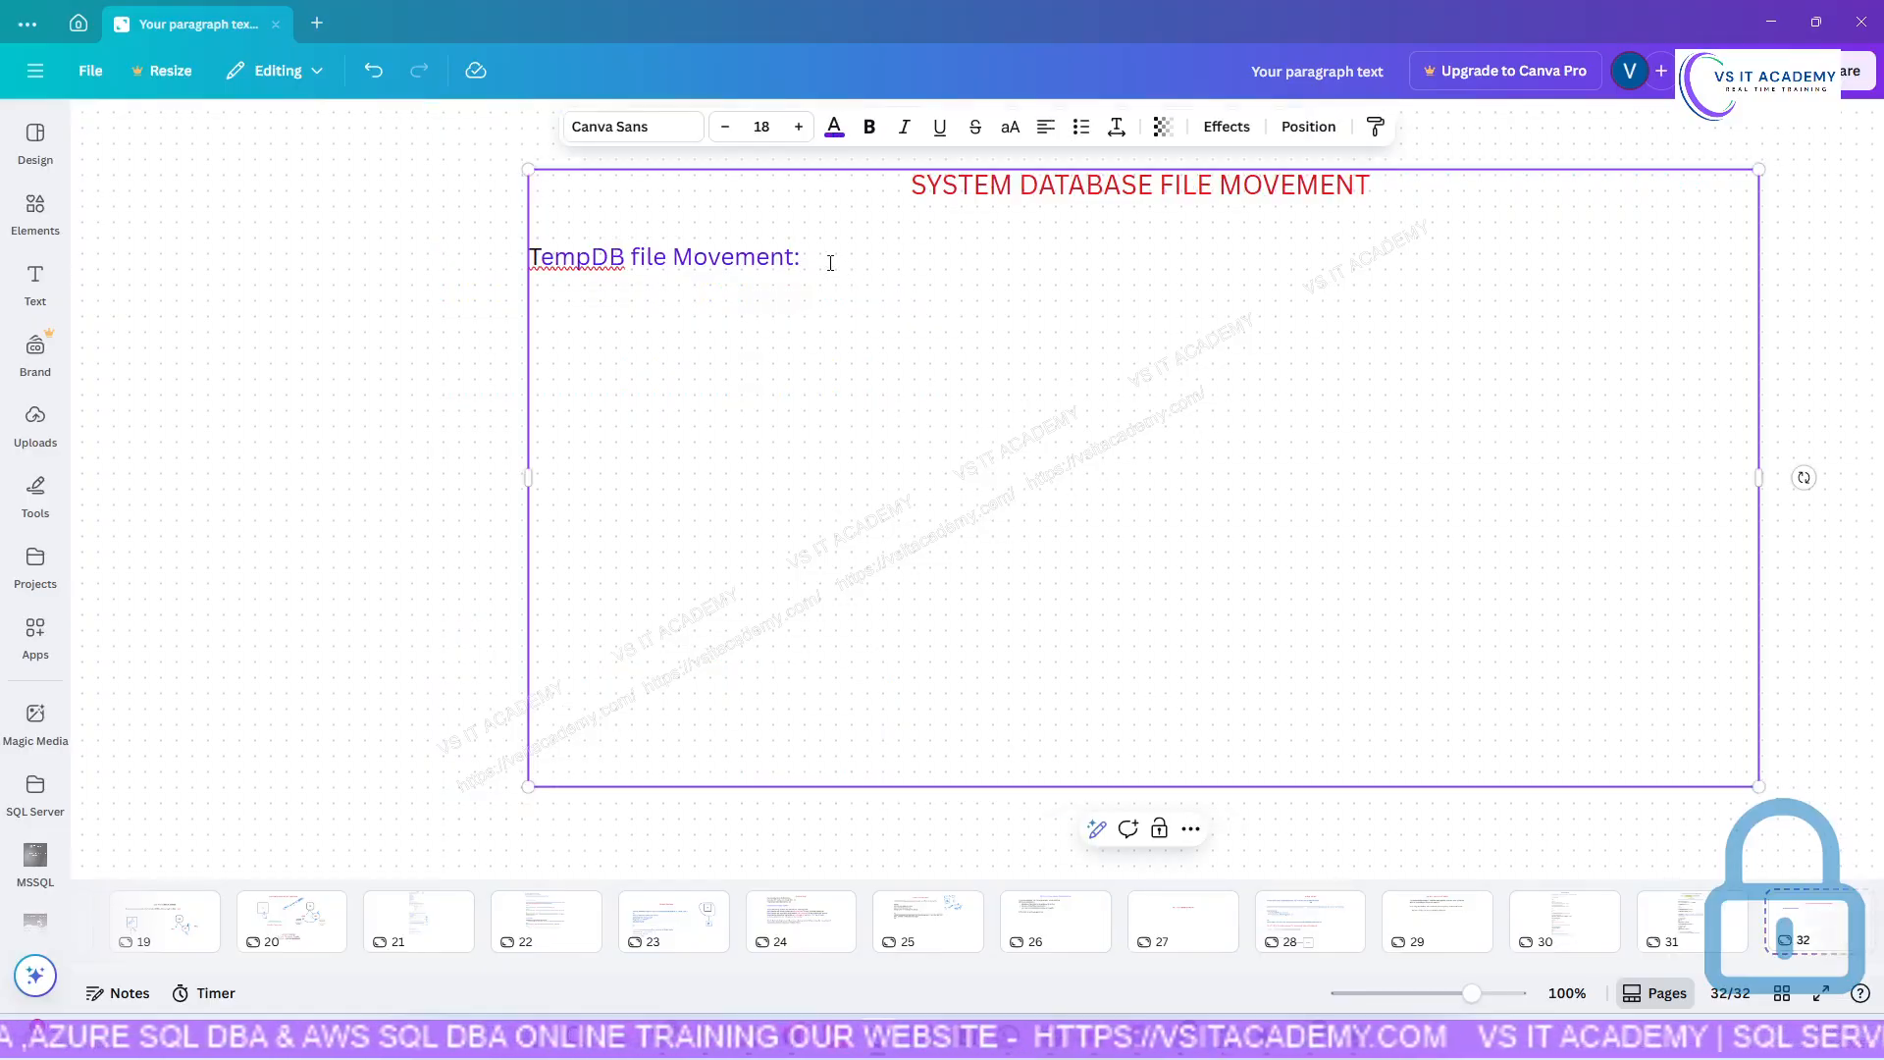
key("Return")
key("Return")
type("sp_helpdb [DB_Name]")
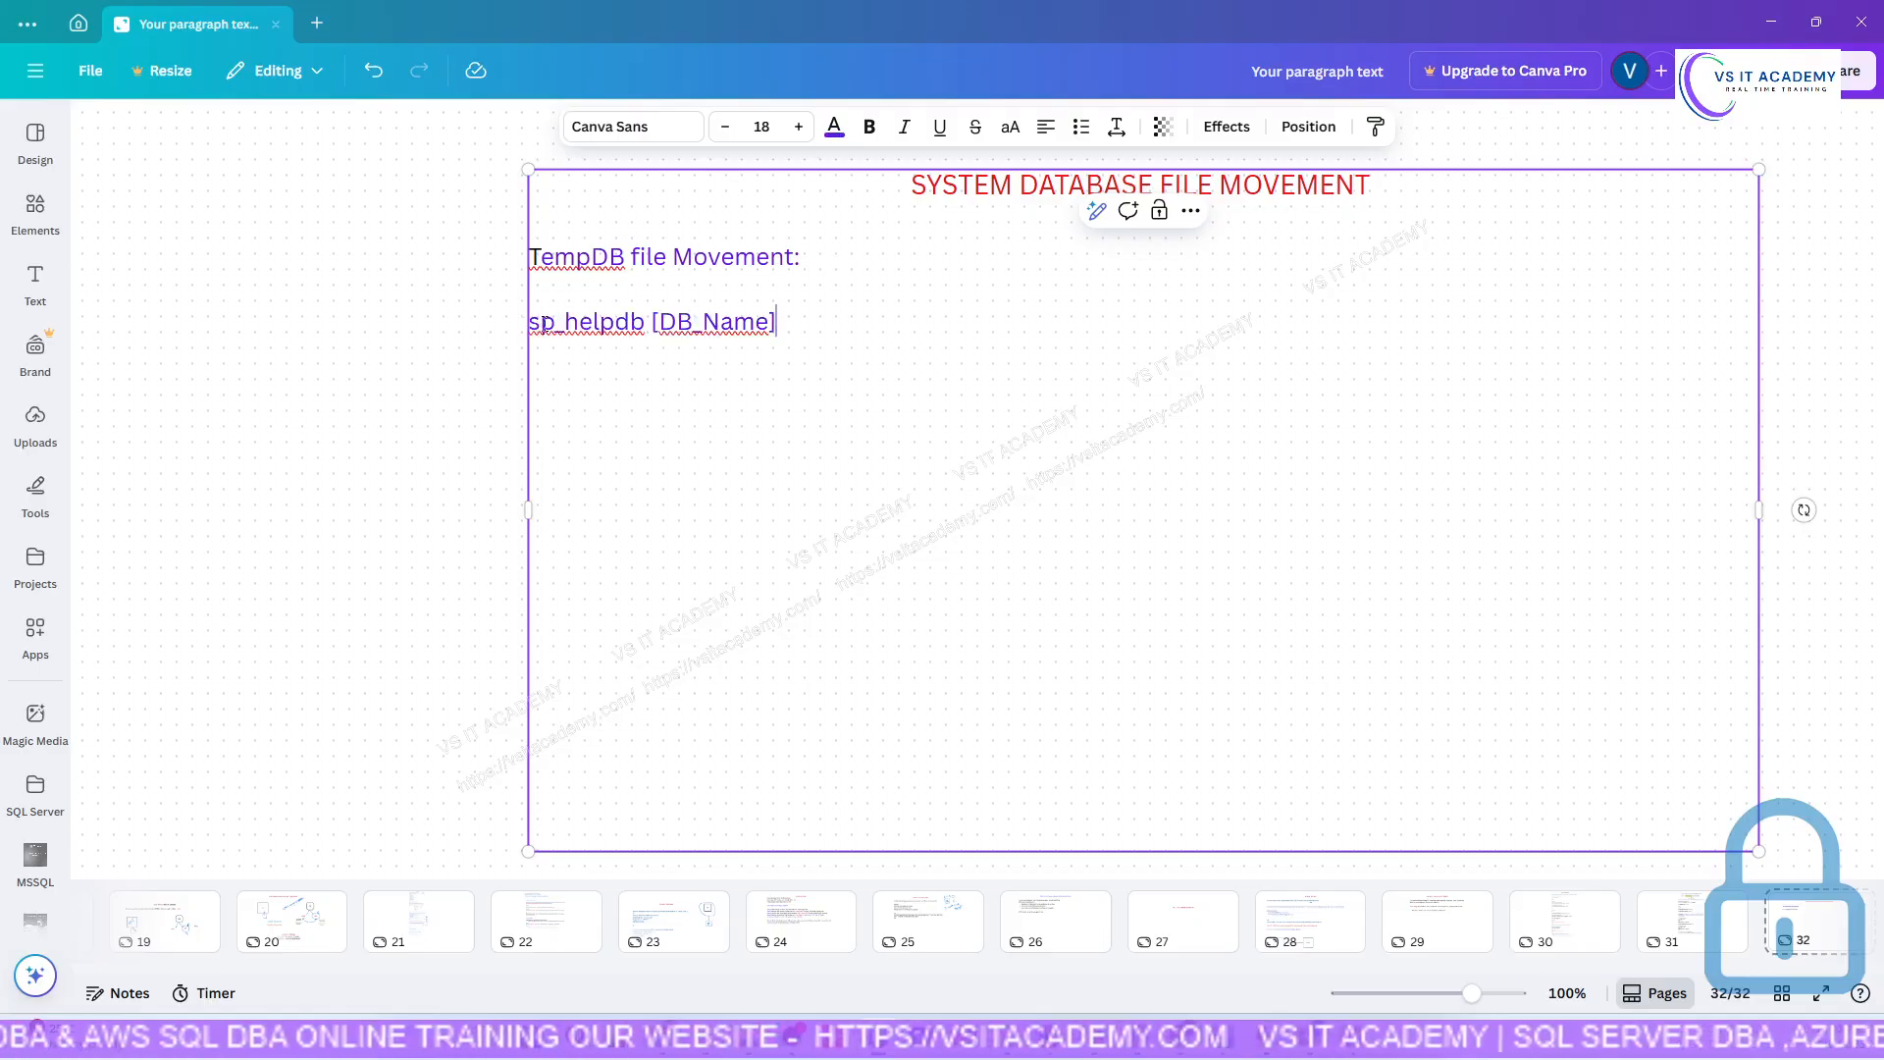
Insert a "Step1:" line directly above the "sp_helpdb [DB_Name]" command.
left_click(550, 322)
left_click(830, 289)
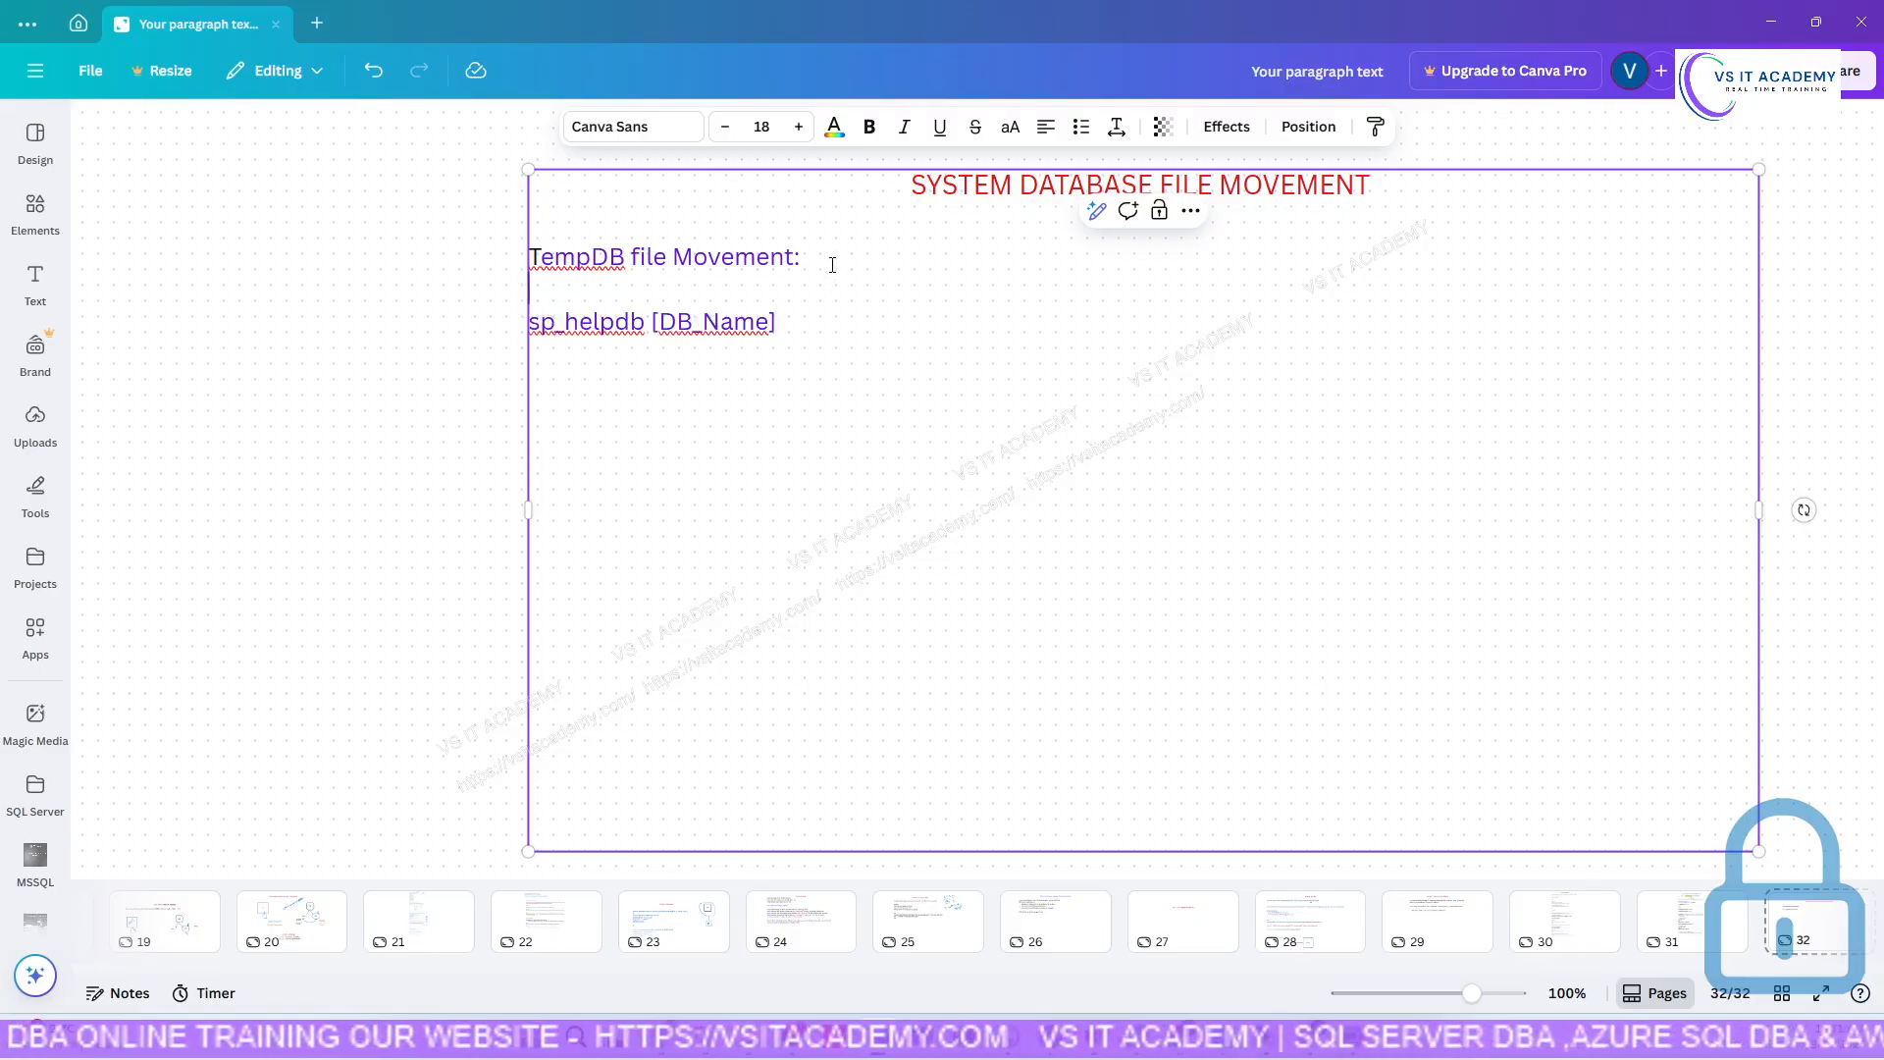
key("Return")
type("Step")
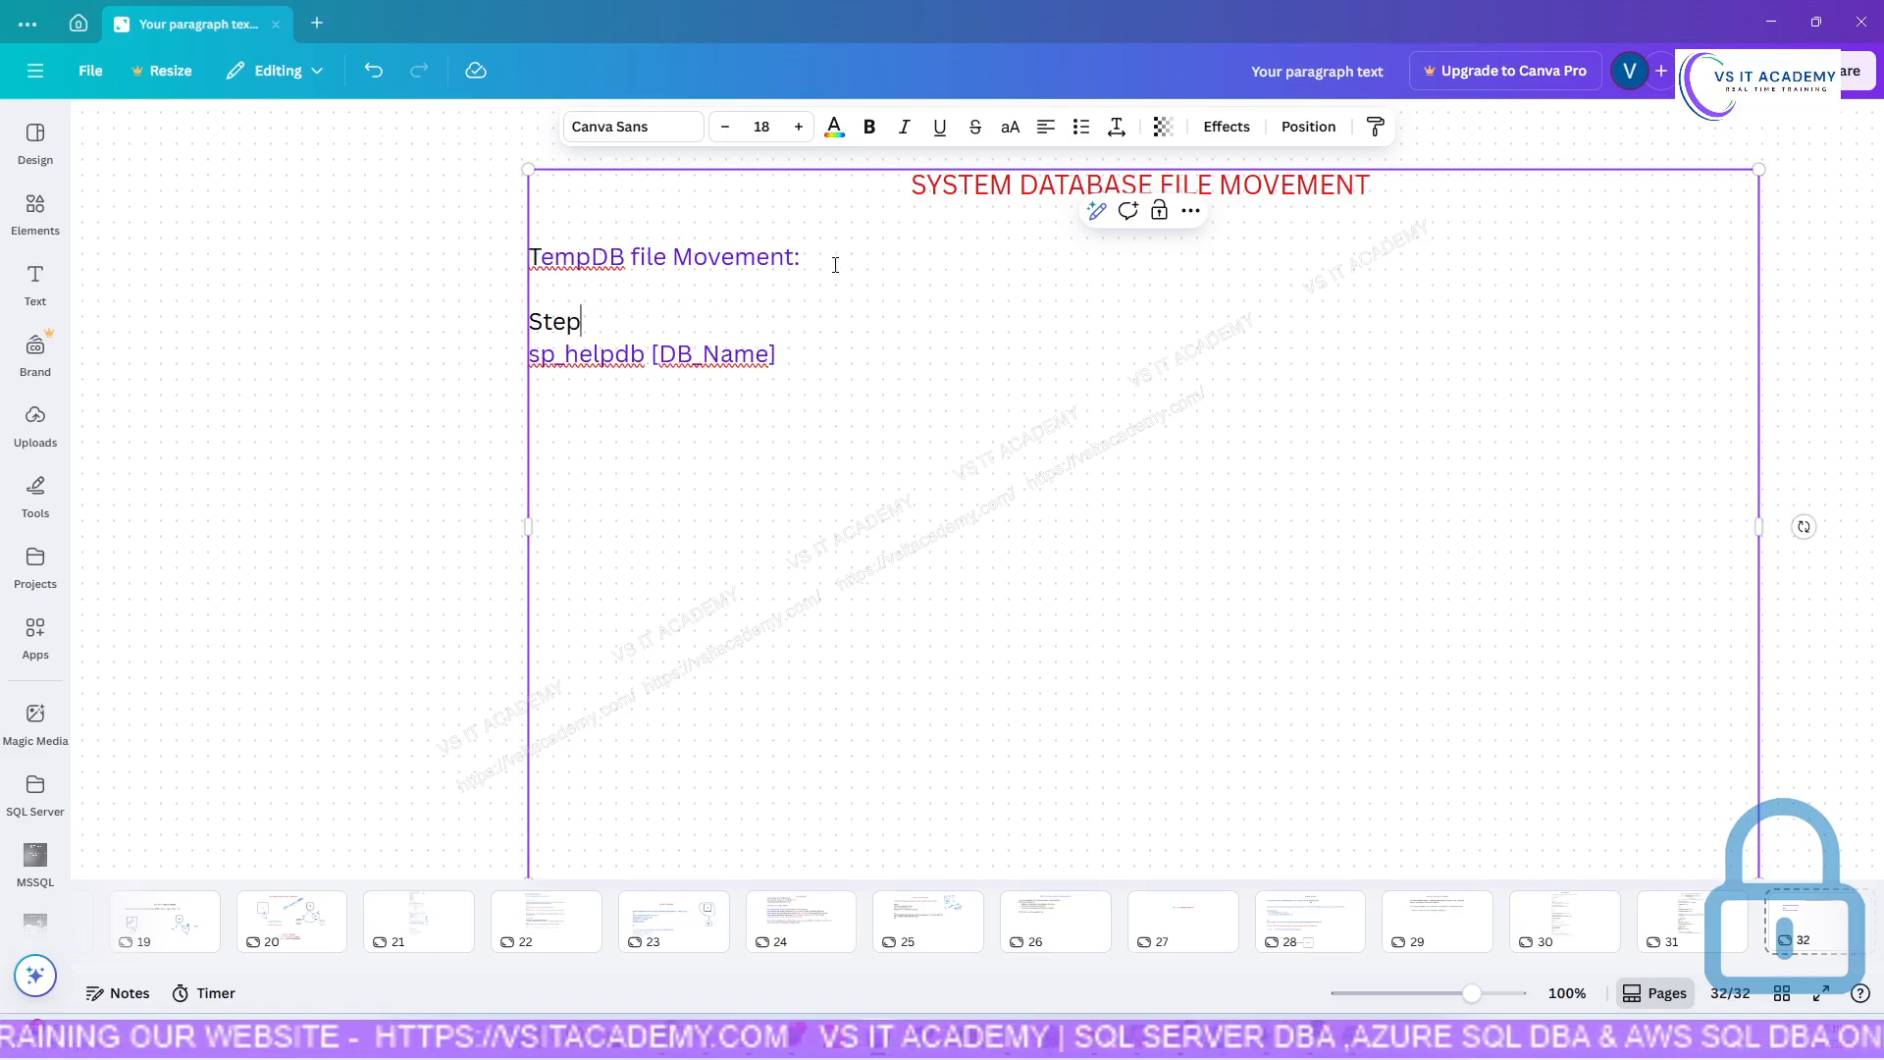
type("1:")
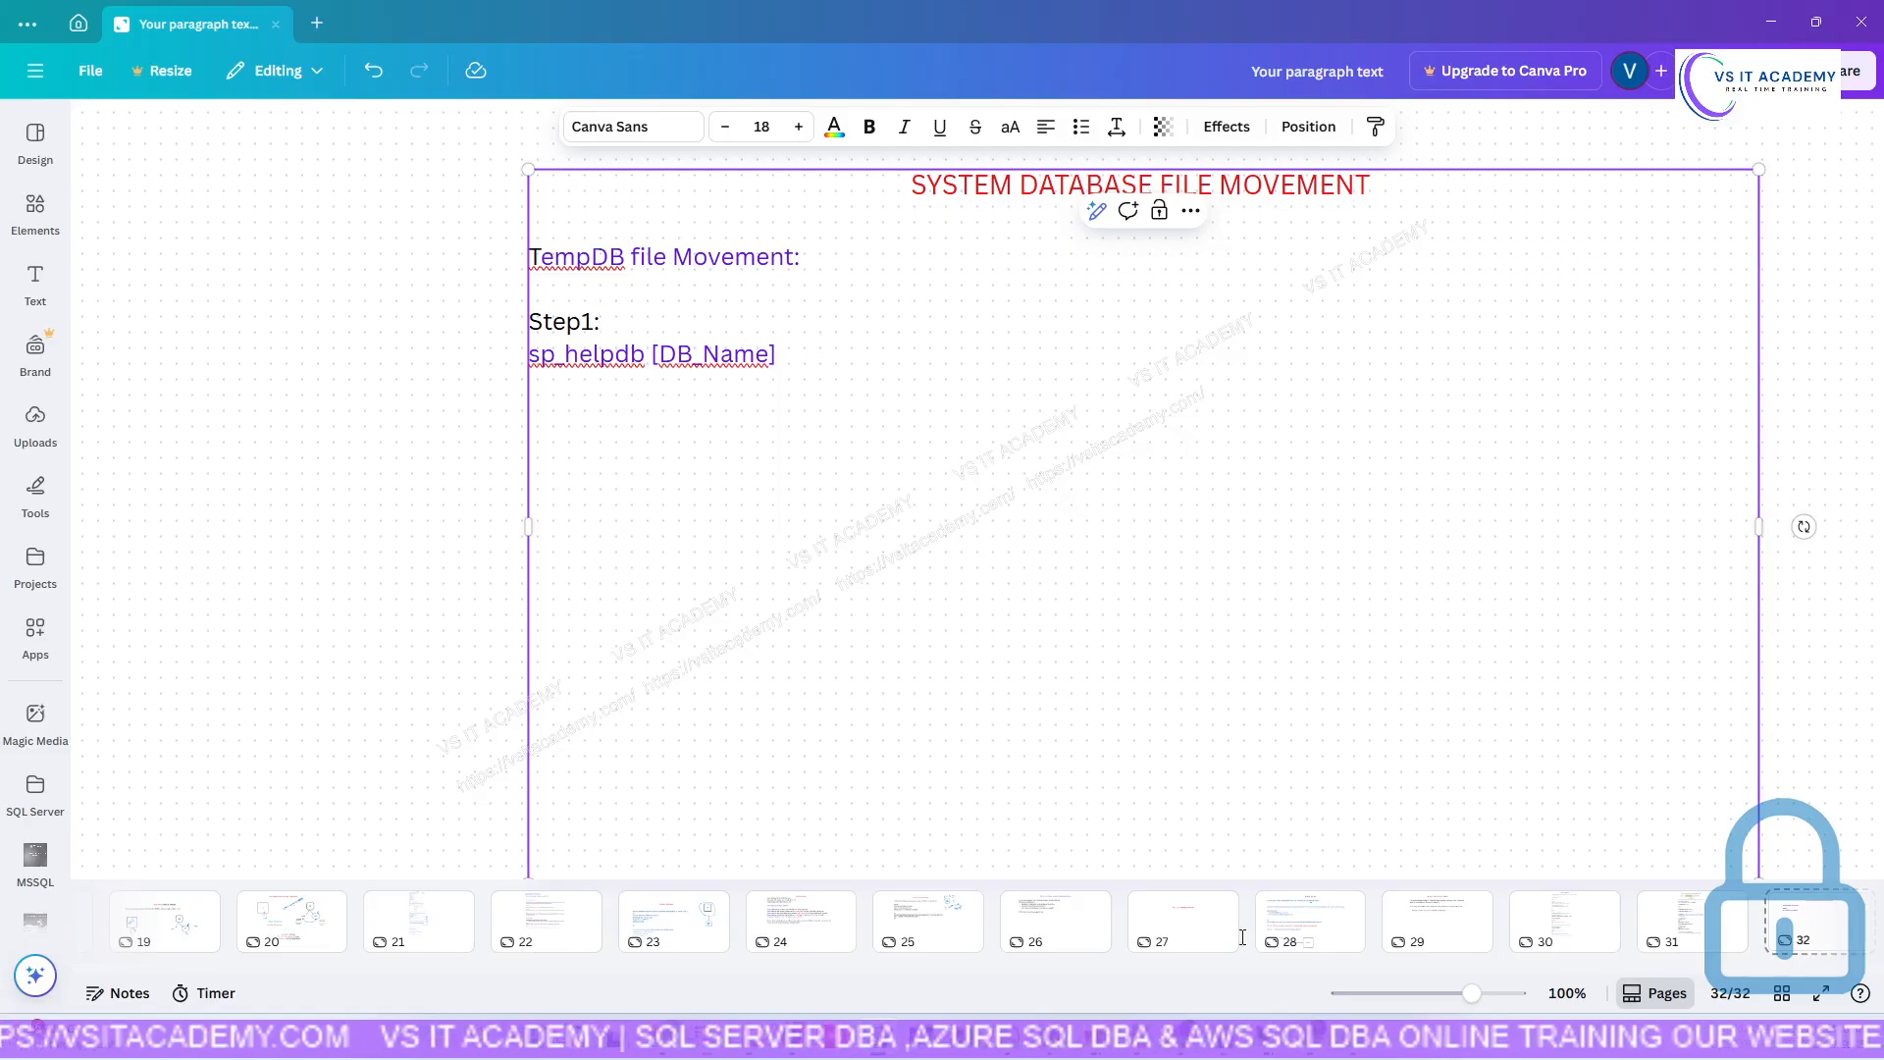
Switch to SQL Server Management Studio, replace [DBMig] with [tempdb] in the sp_helpdb query, and execute it.
key("ctrl+v")
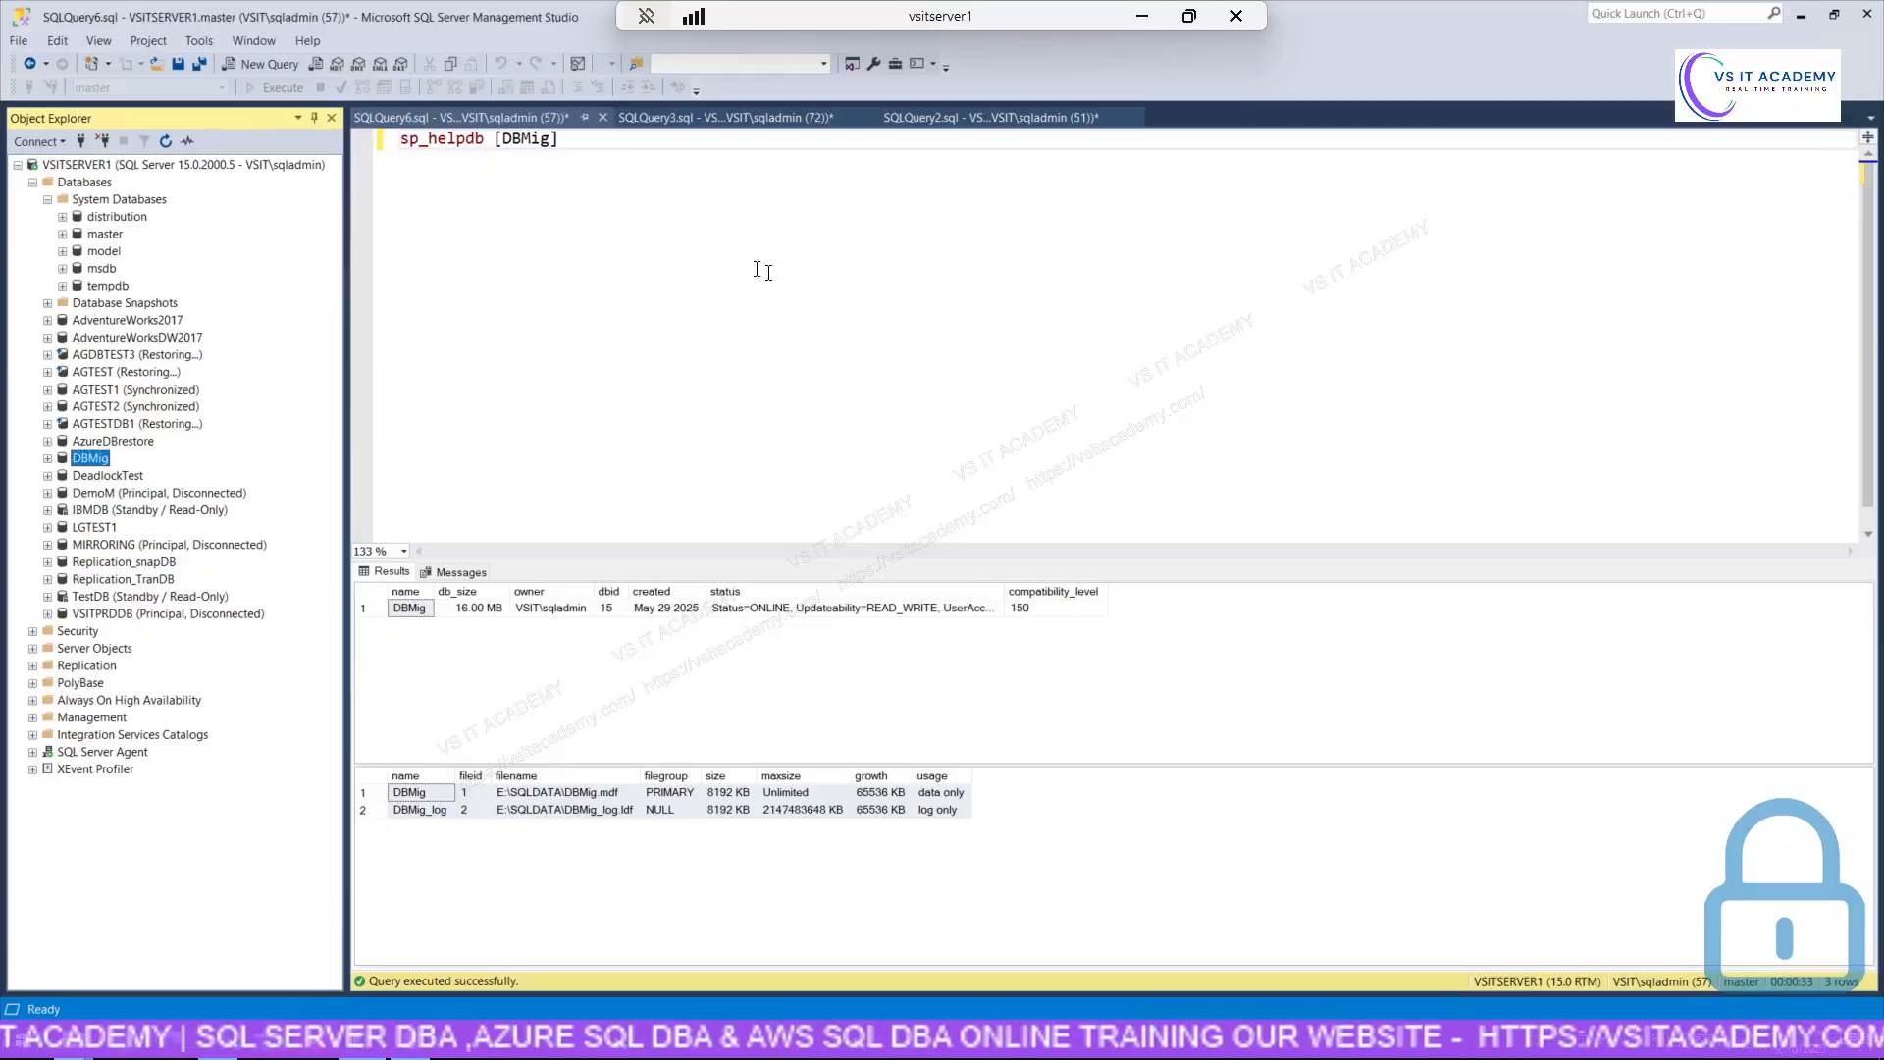
double_click(527, 141)
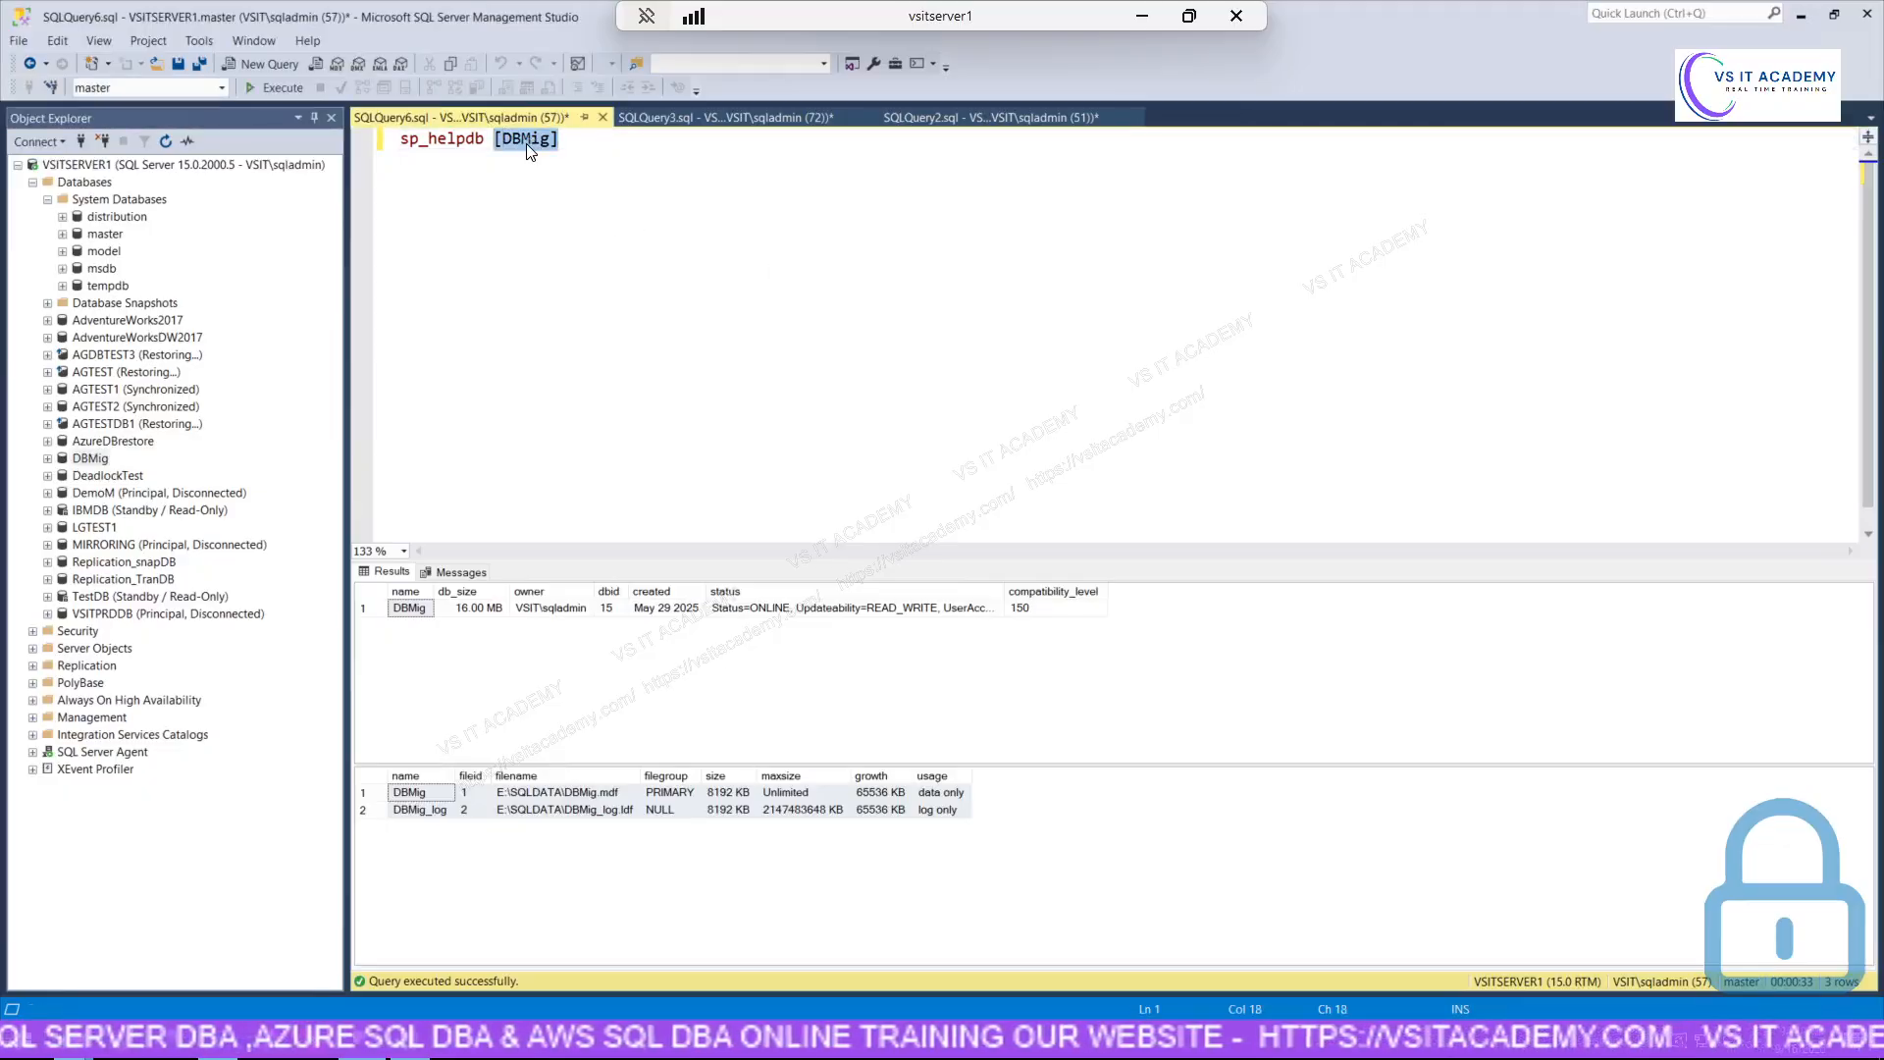
key("BackSpace")
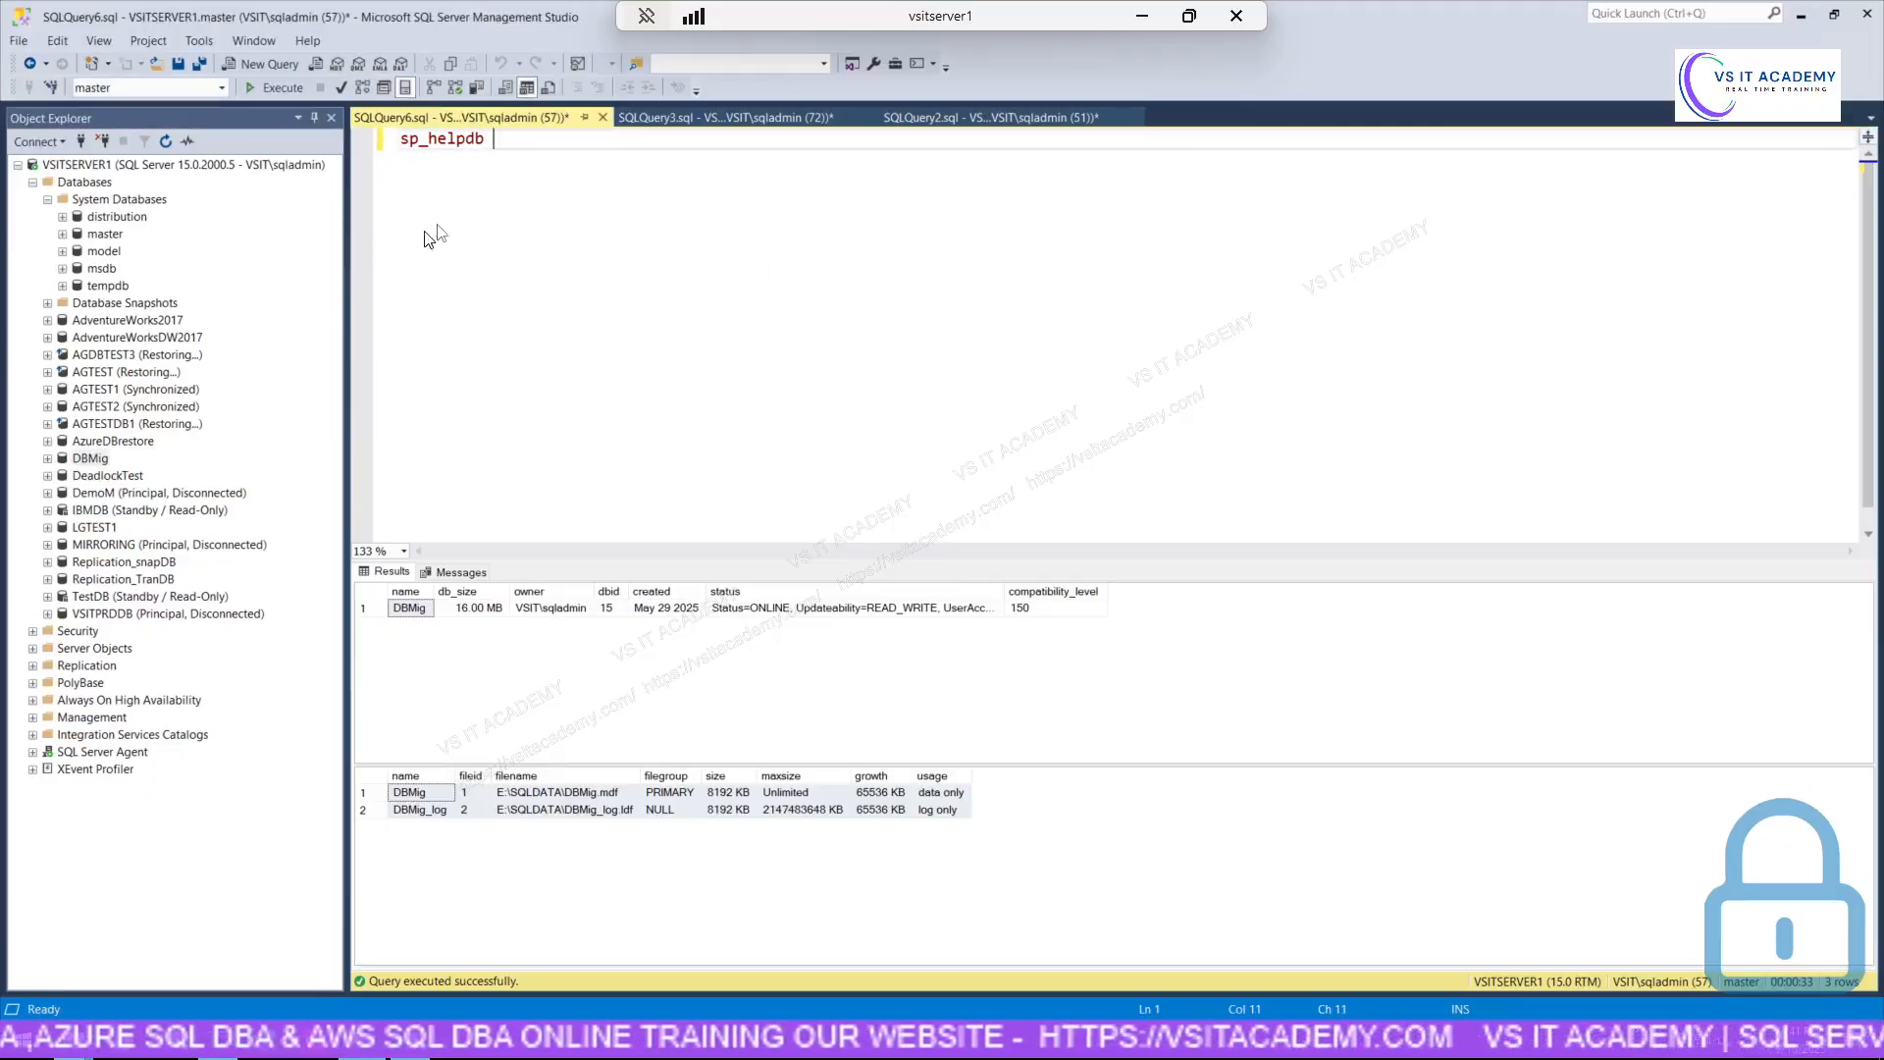
left_click_drag(427, 239, 526, 153)
left_click(591, 145)
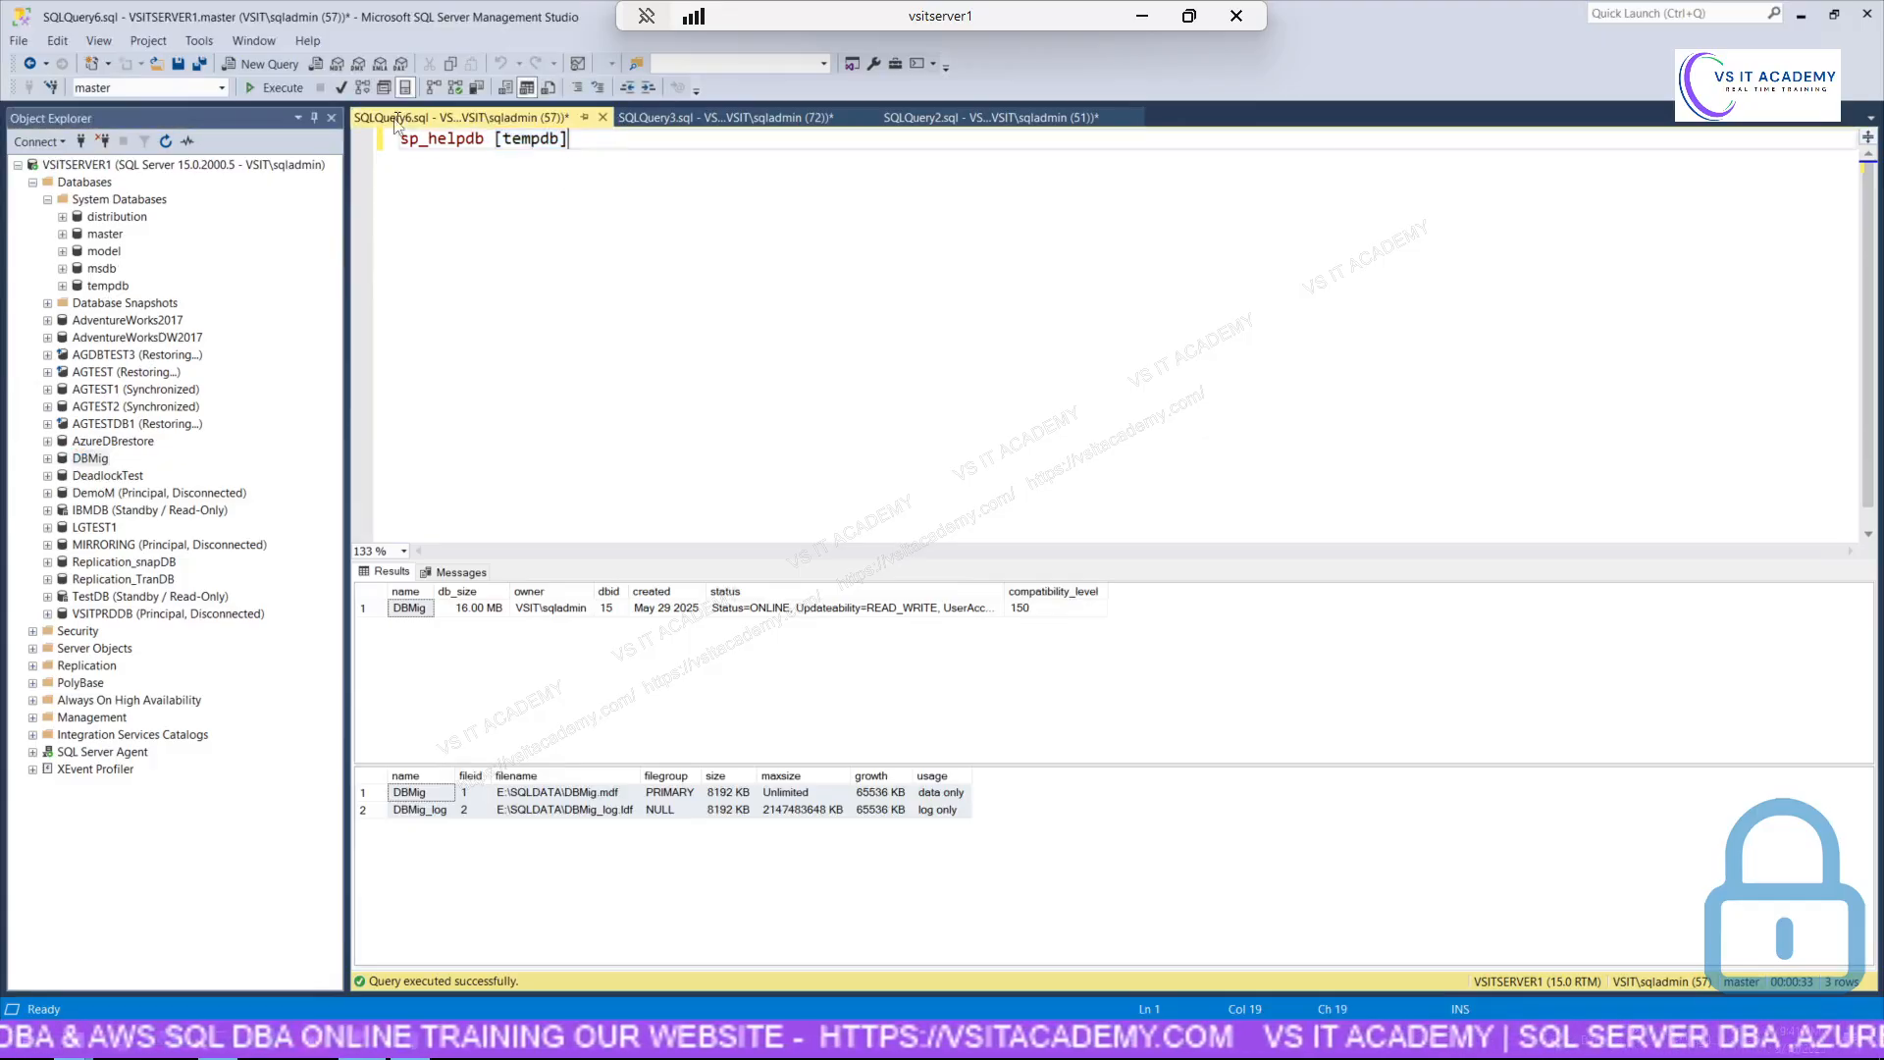
left_click(281, 90)
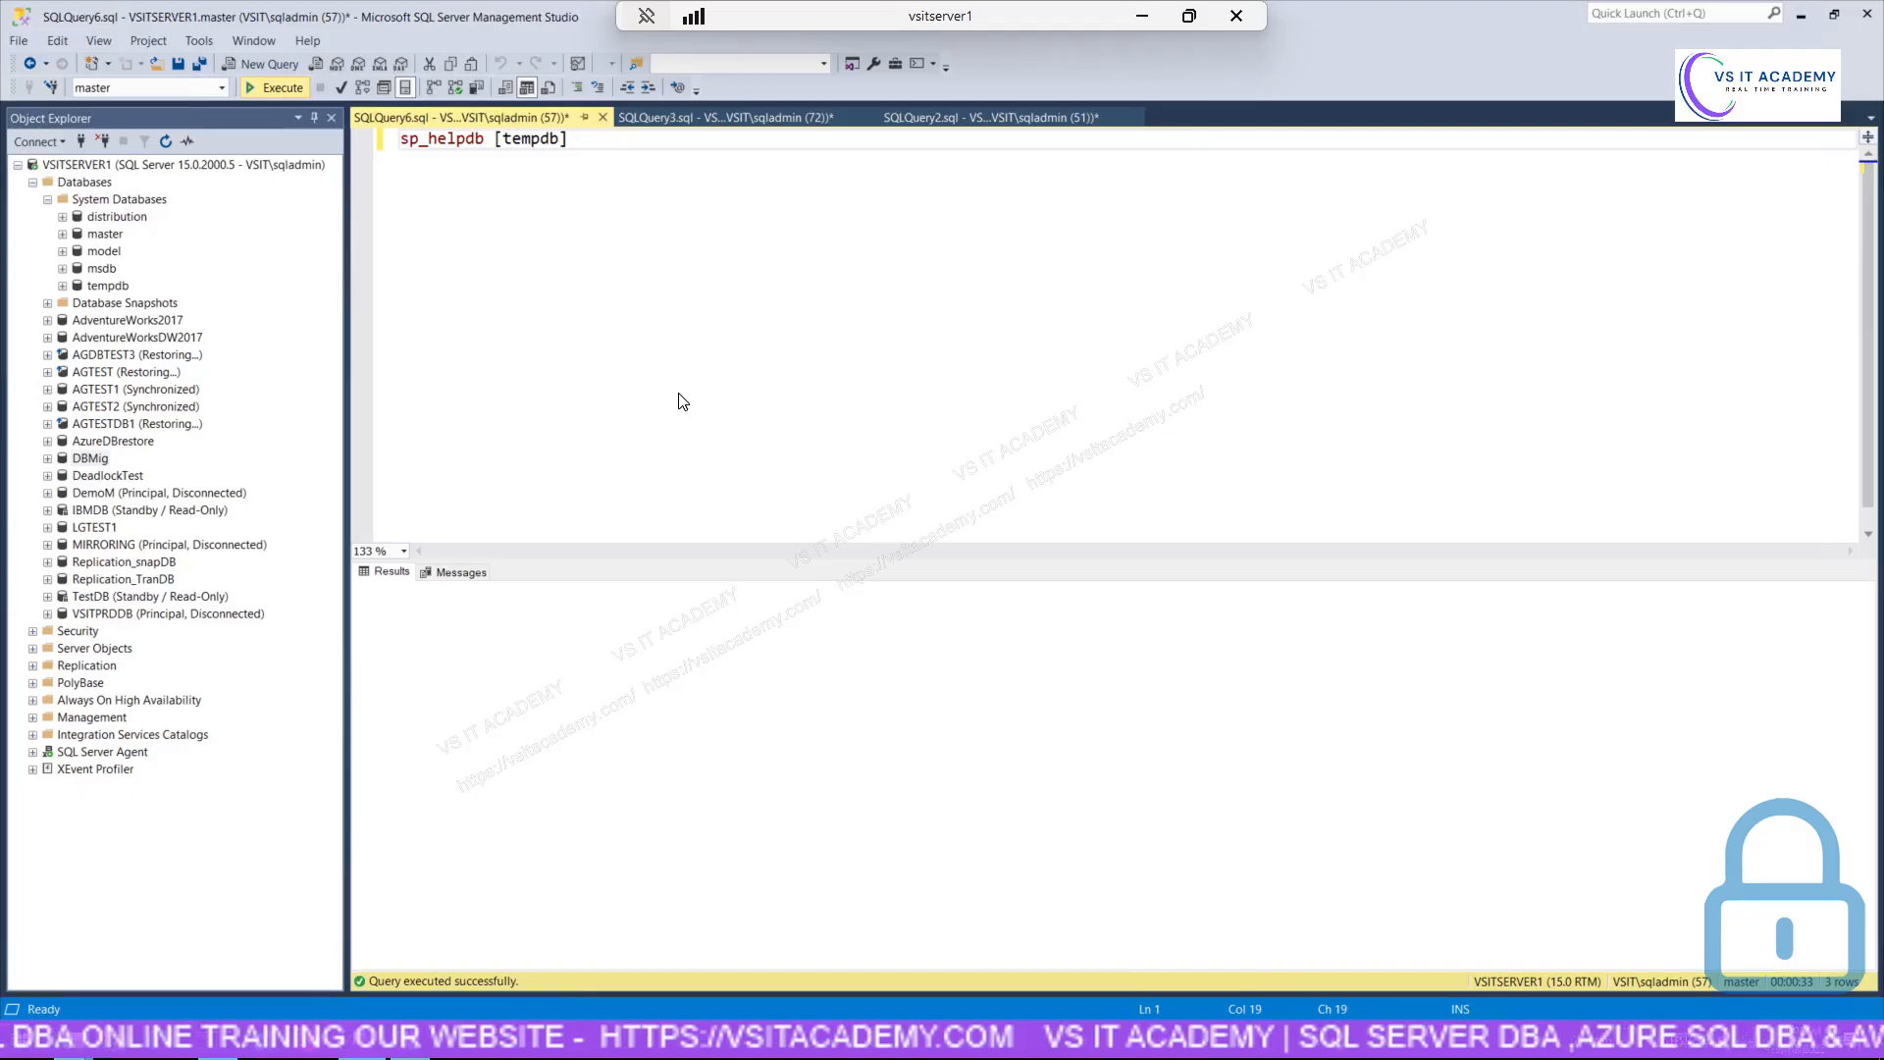
key("F5")
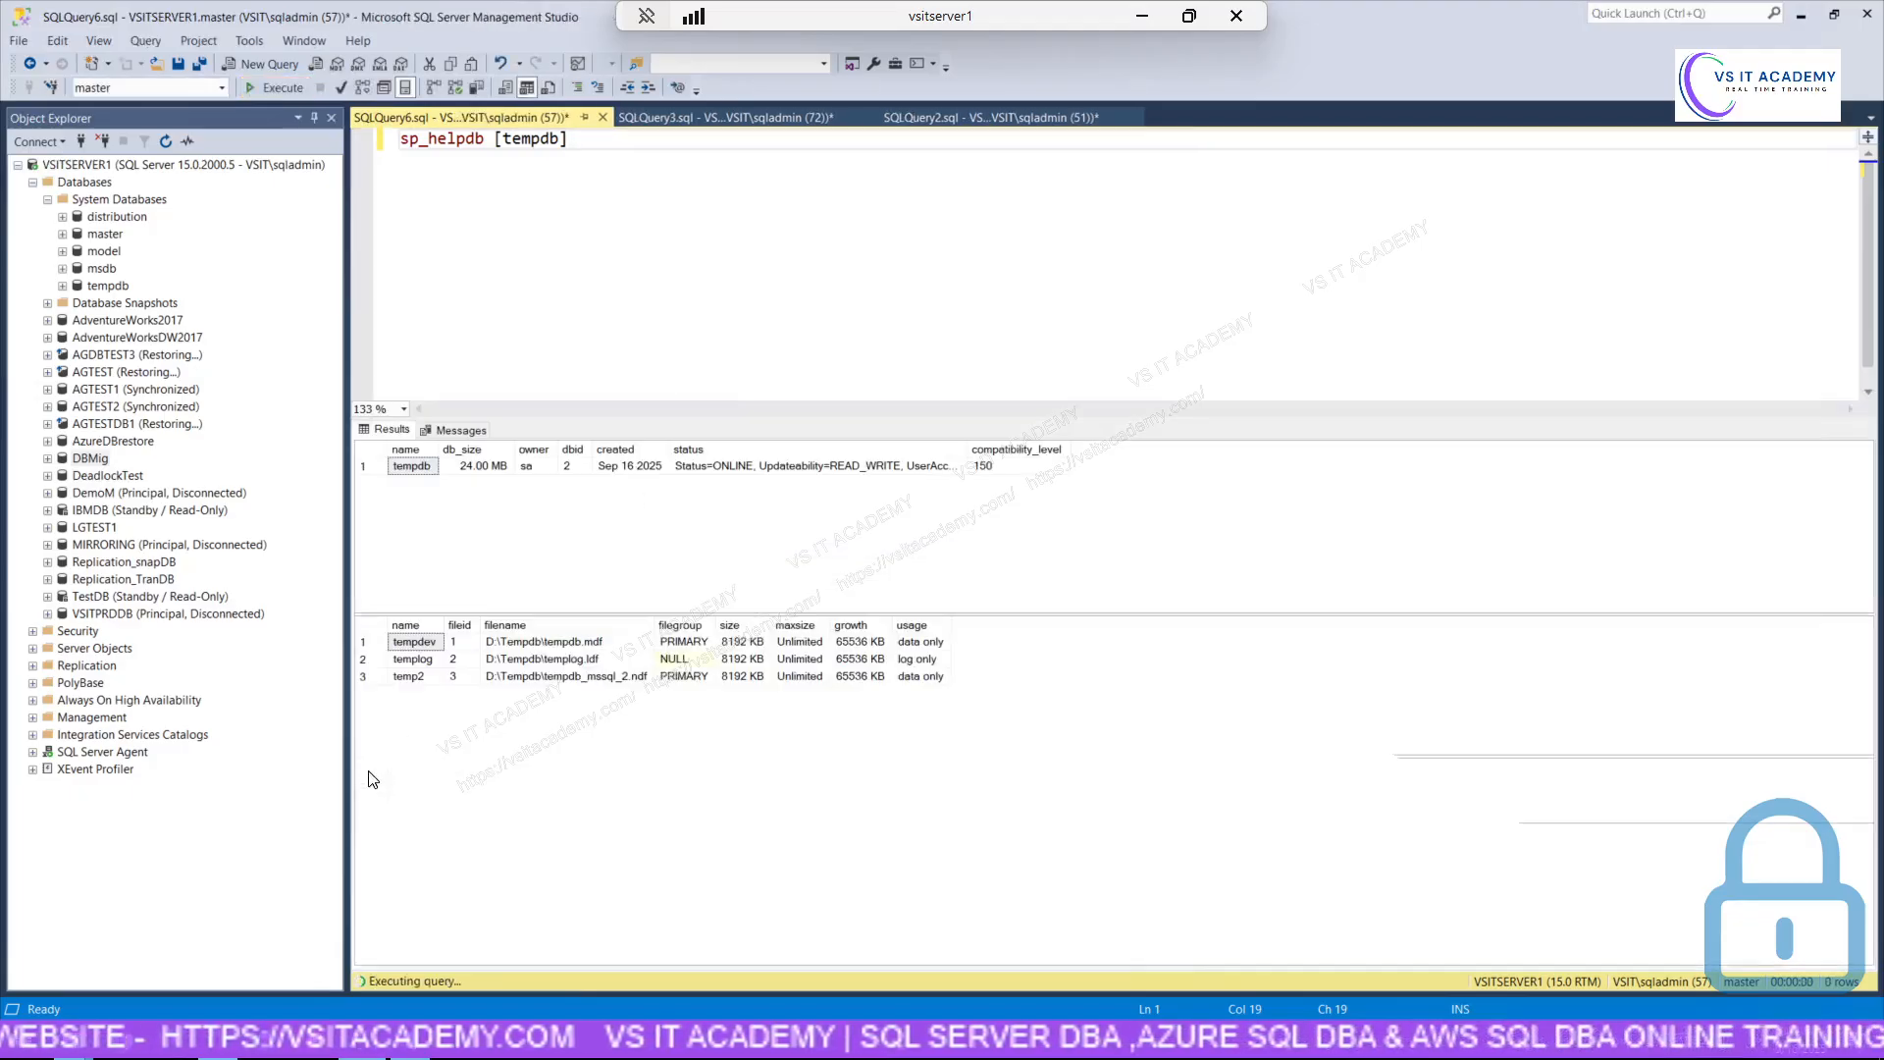
Copy all tempdb file rows, including their column headers, from the lower results grid.
left_click(363, 632)
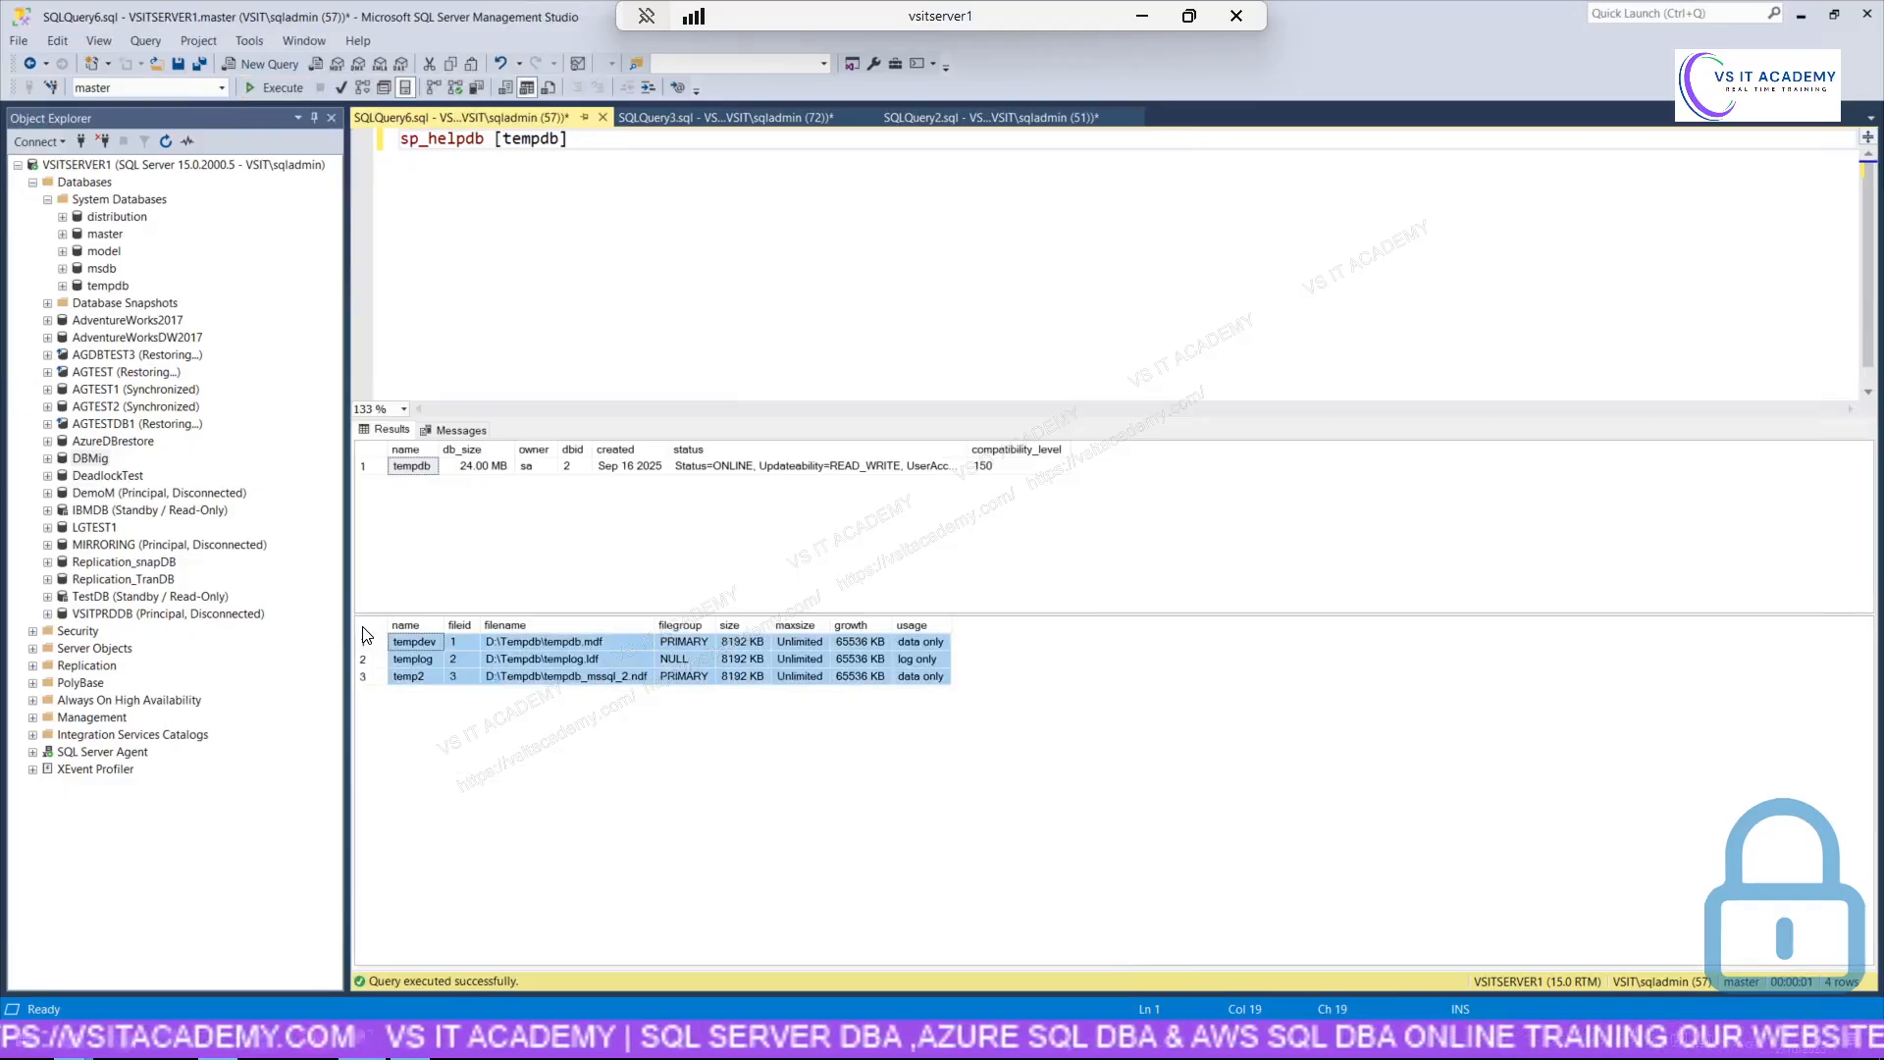
right_click(363, 633)
left_click(443, 660)
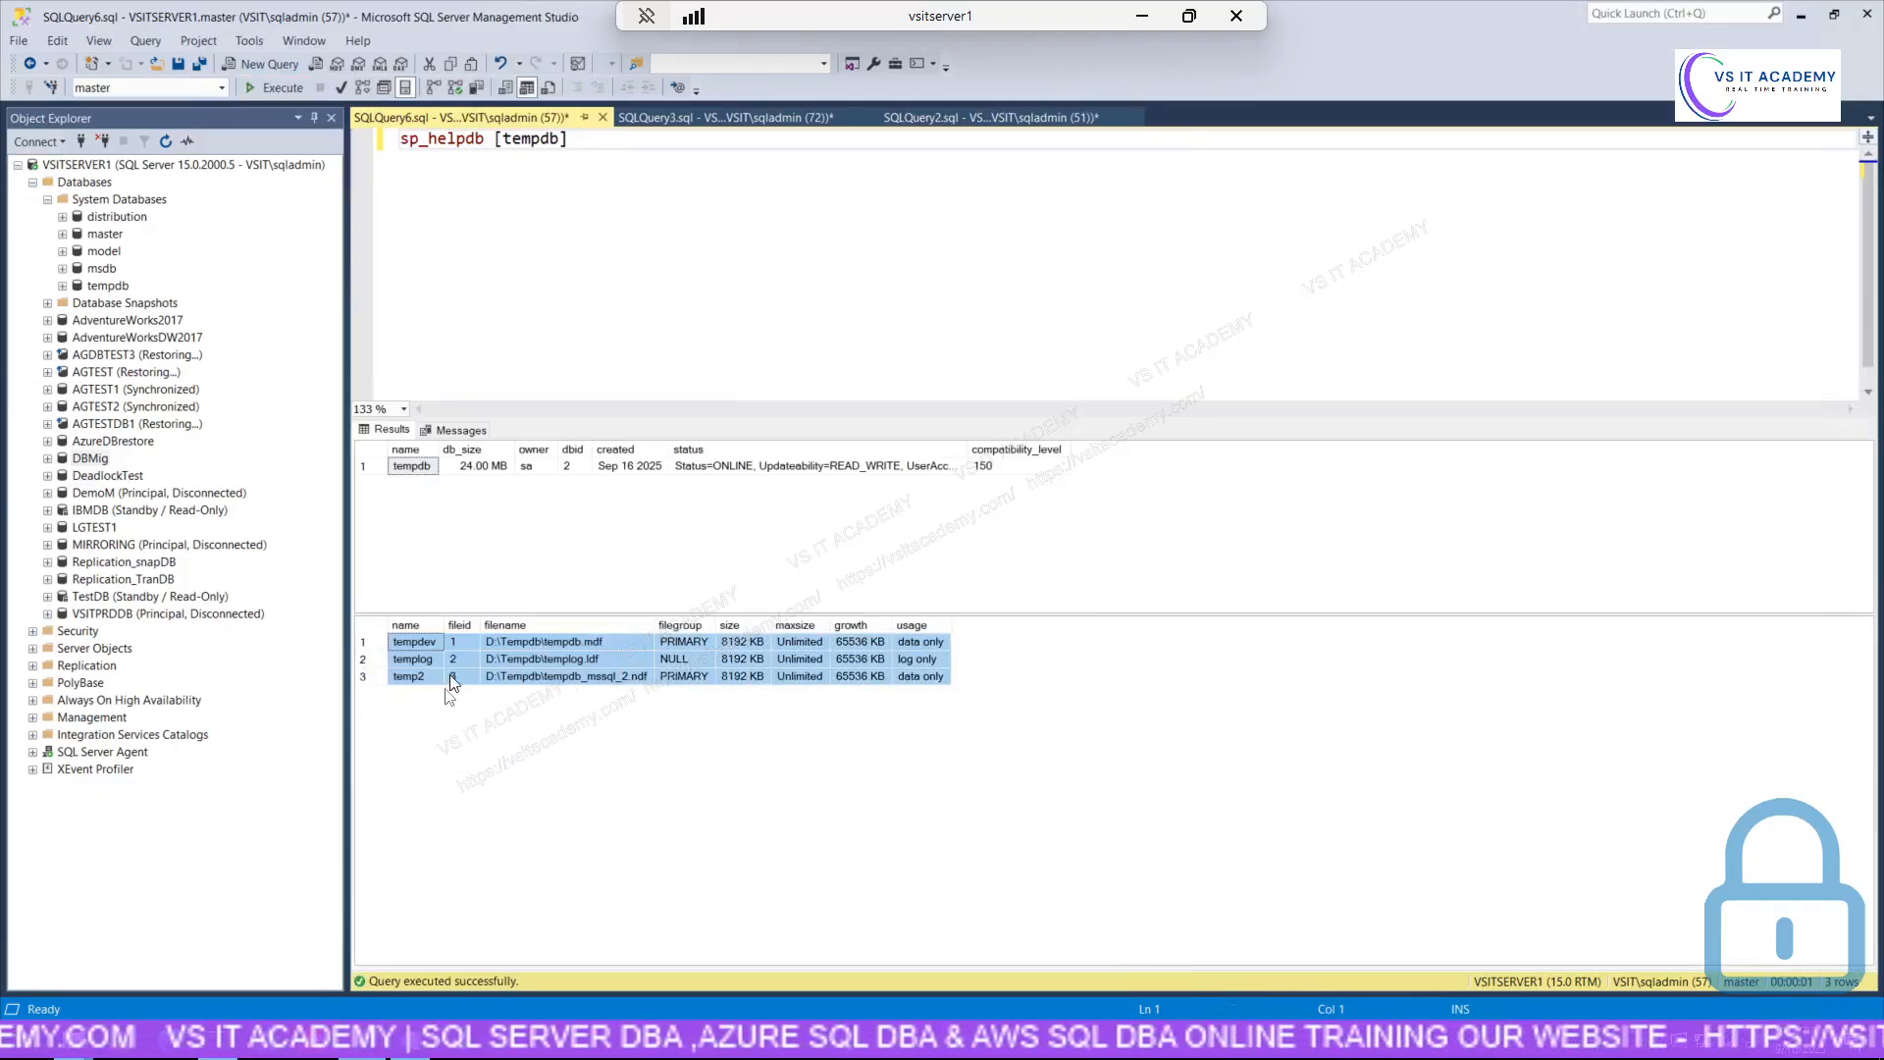
Replace the old DBMig path notes in Notepad with the copied tempdb file list below a blank line, enlarging the text to 160%.
left_click(420, 1049)
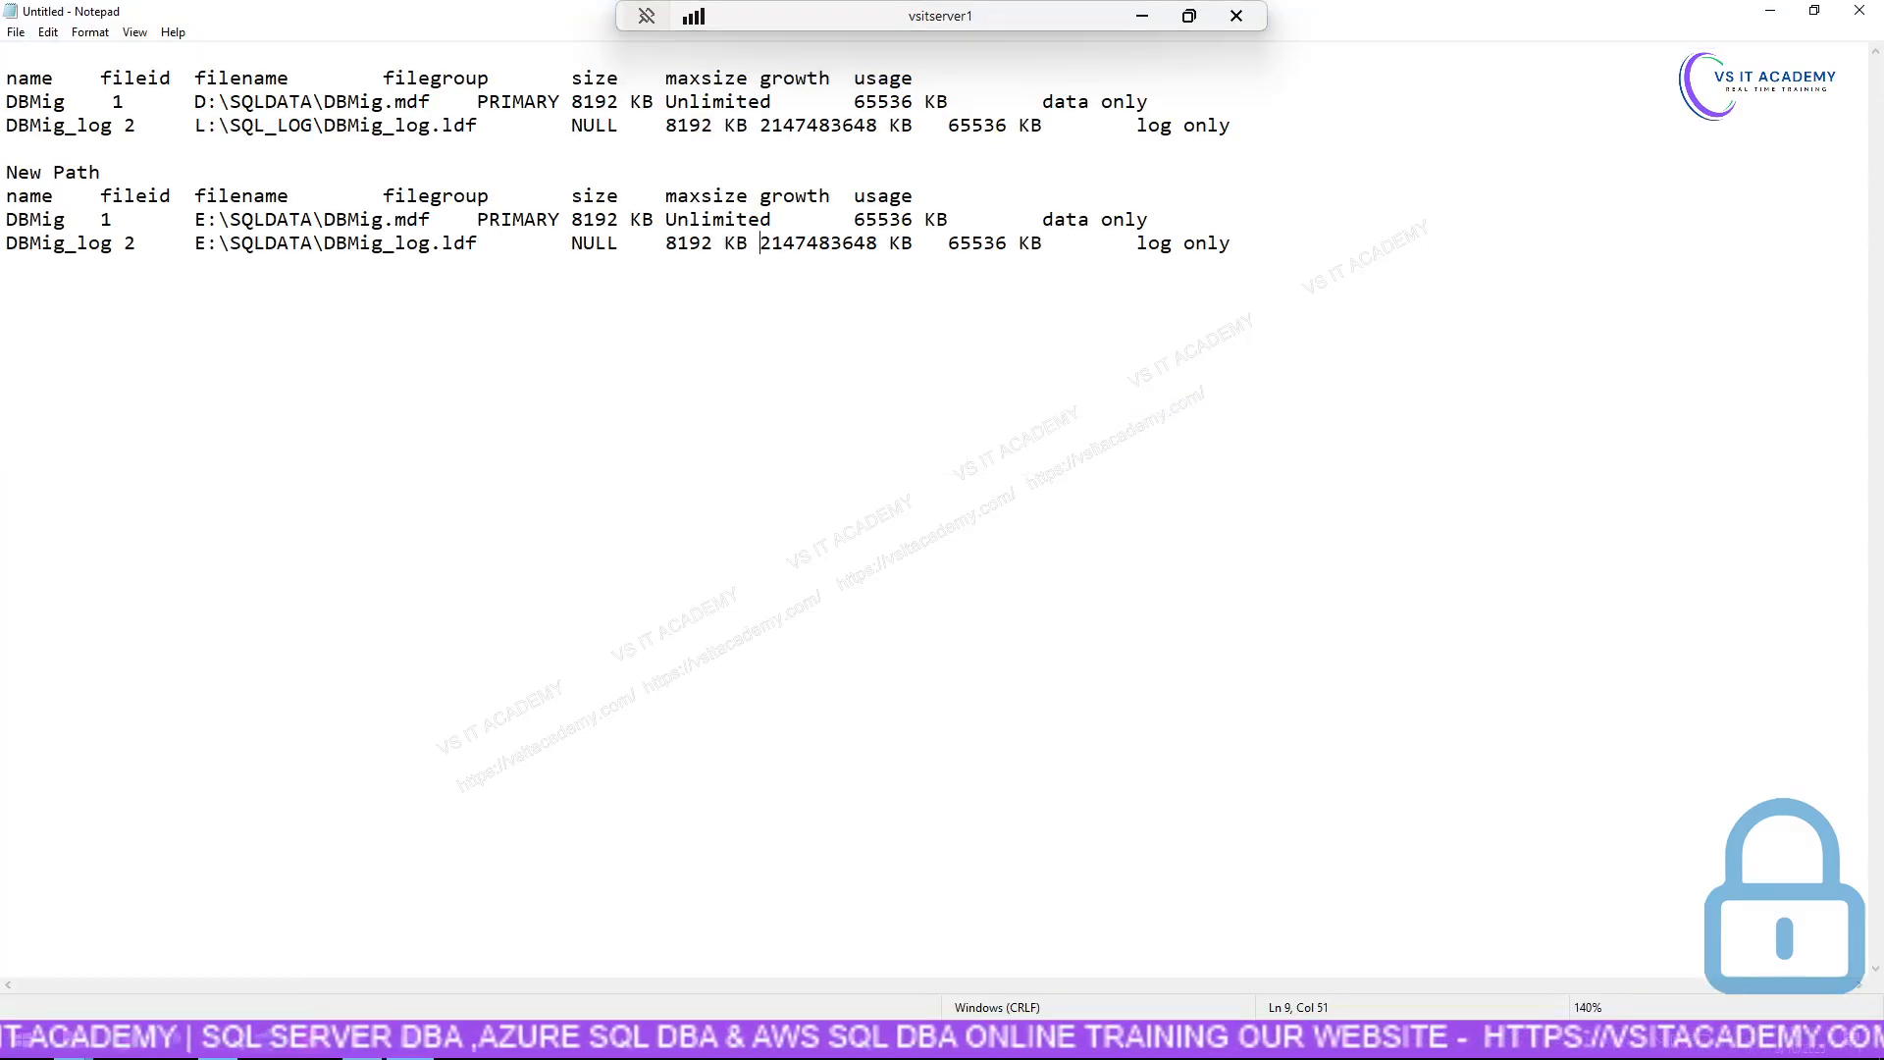
key("ctrl+a")
key("ctrl+v")
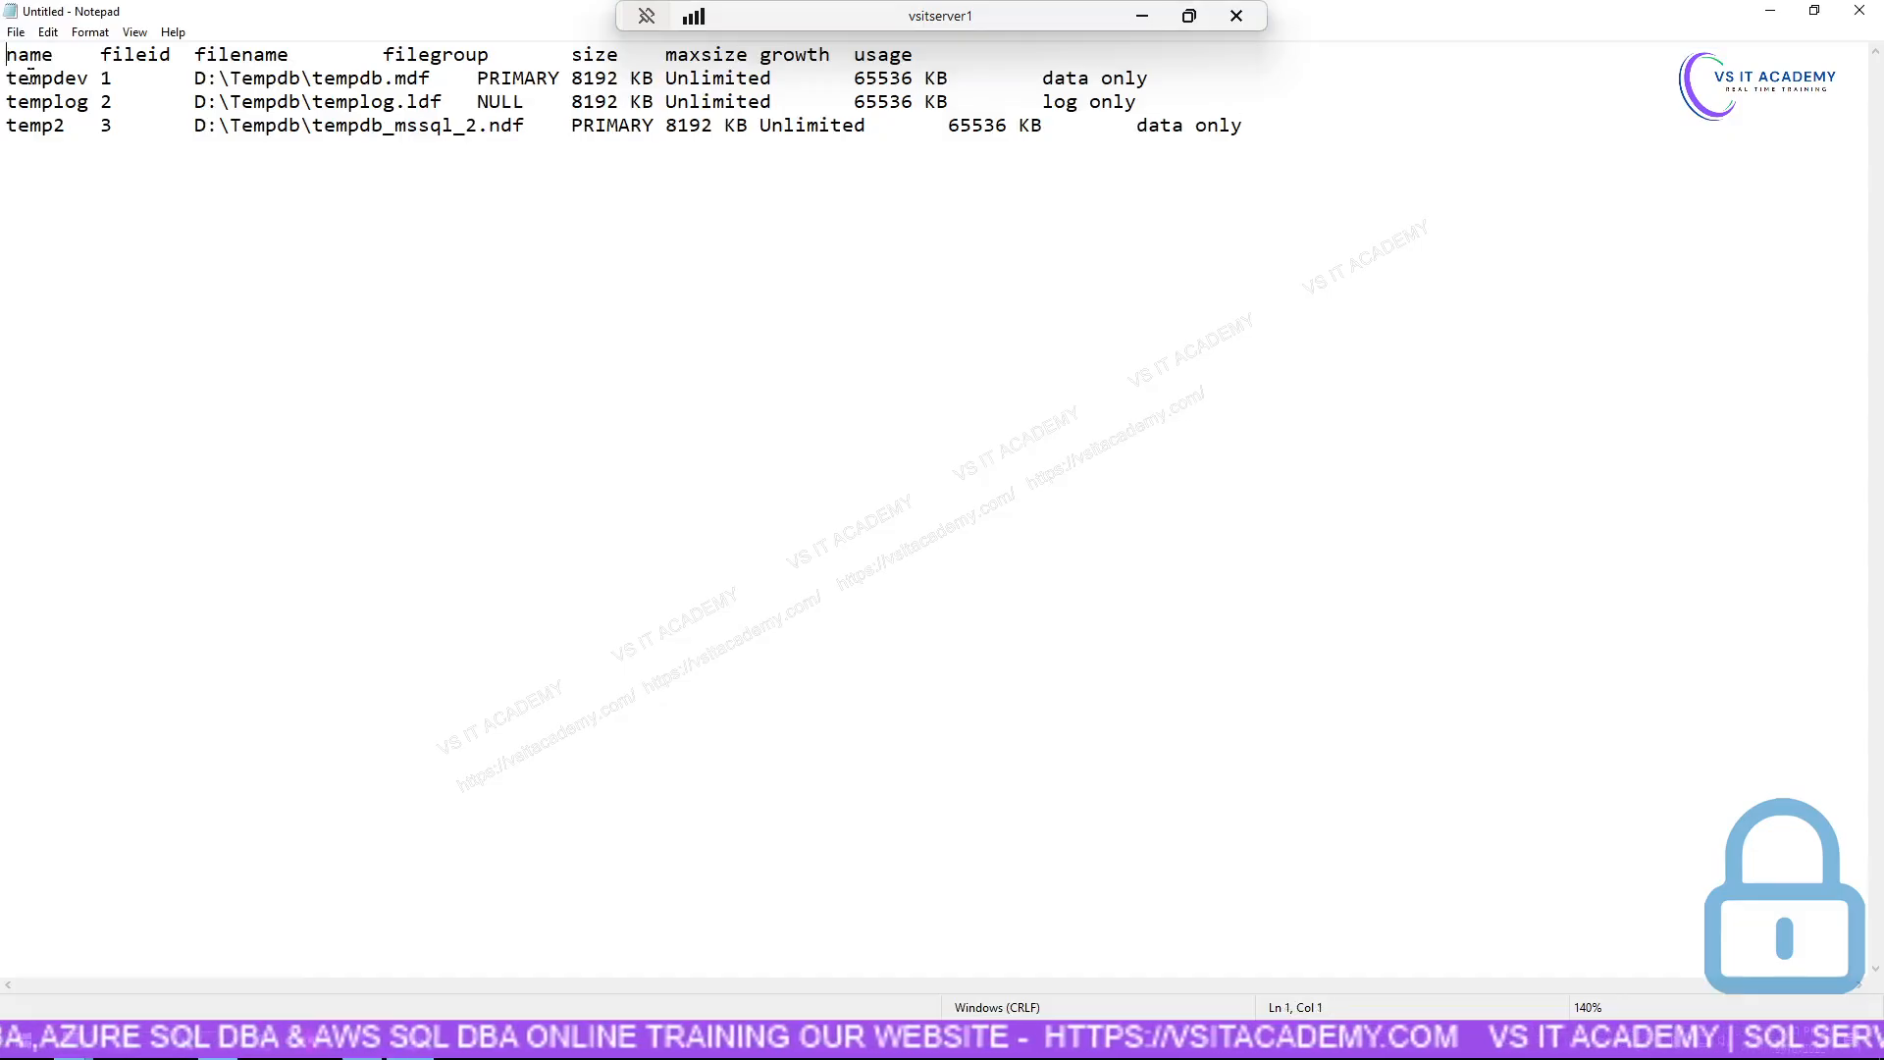
key("Return")
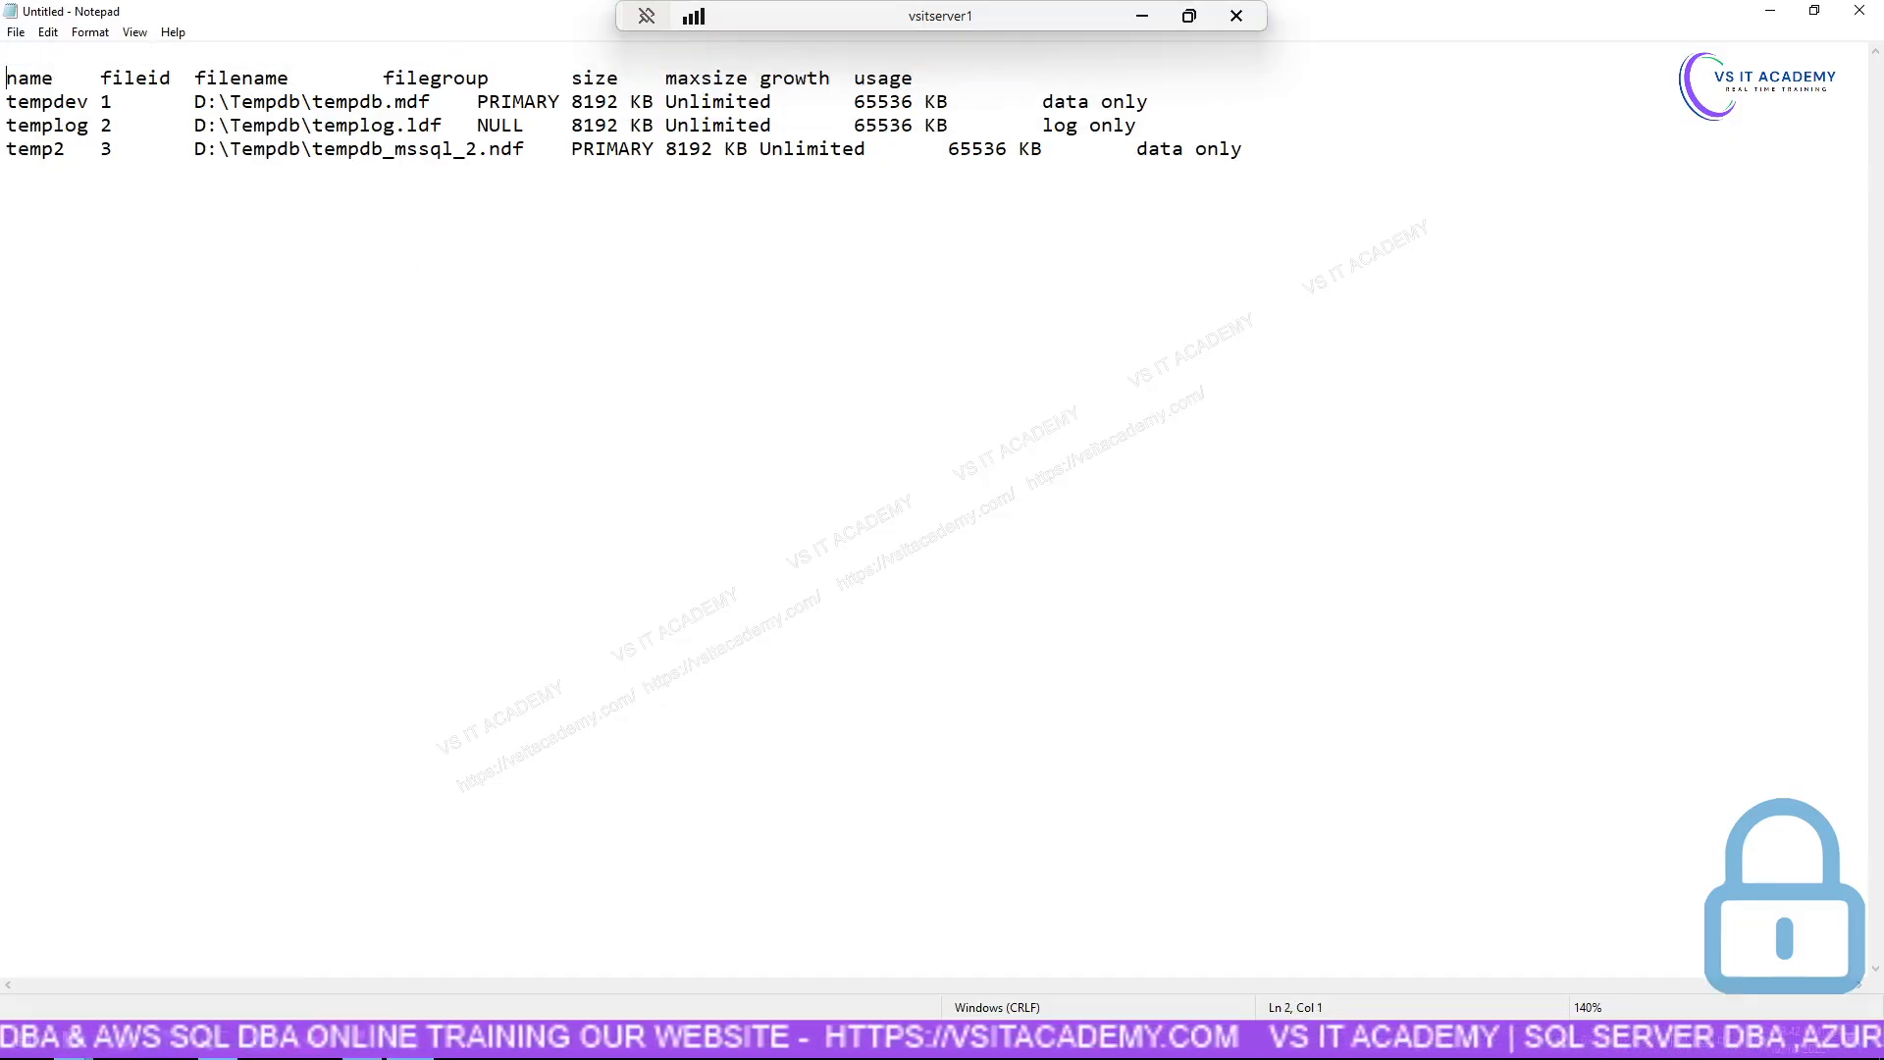
key("ctrl+plus")
key("ctrl+plus")
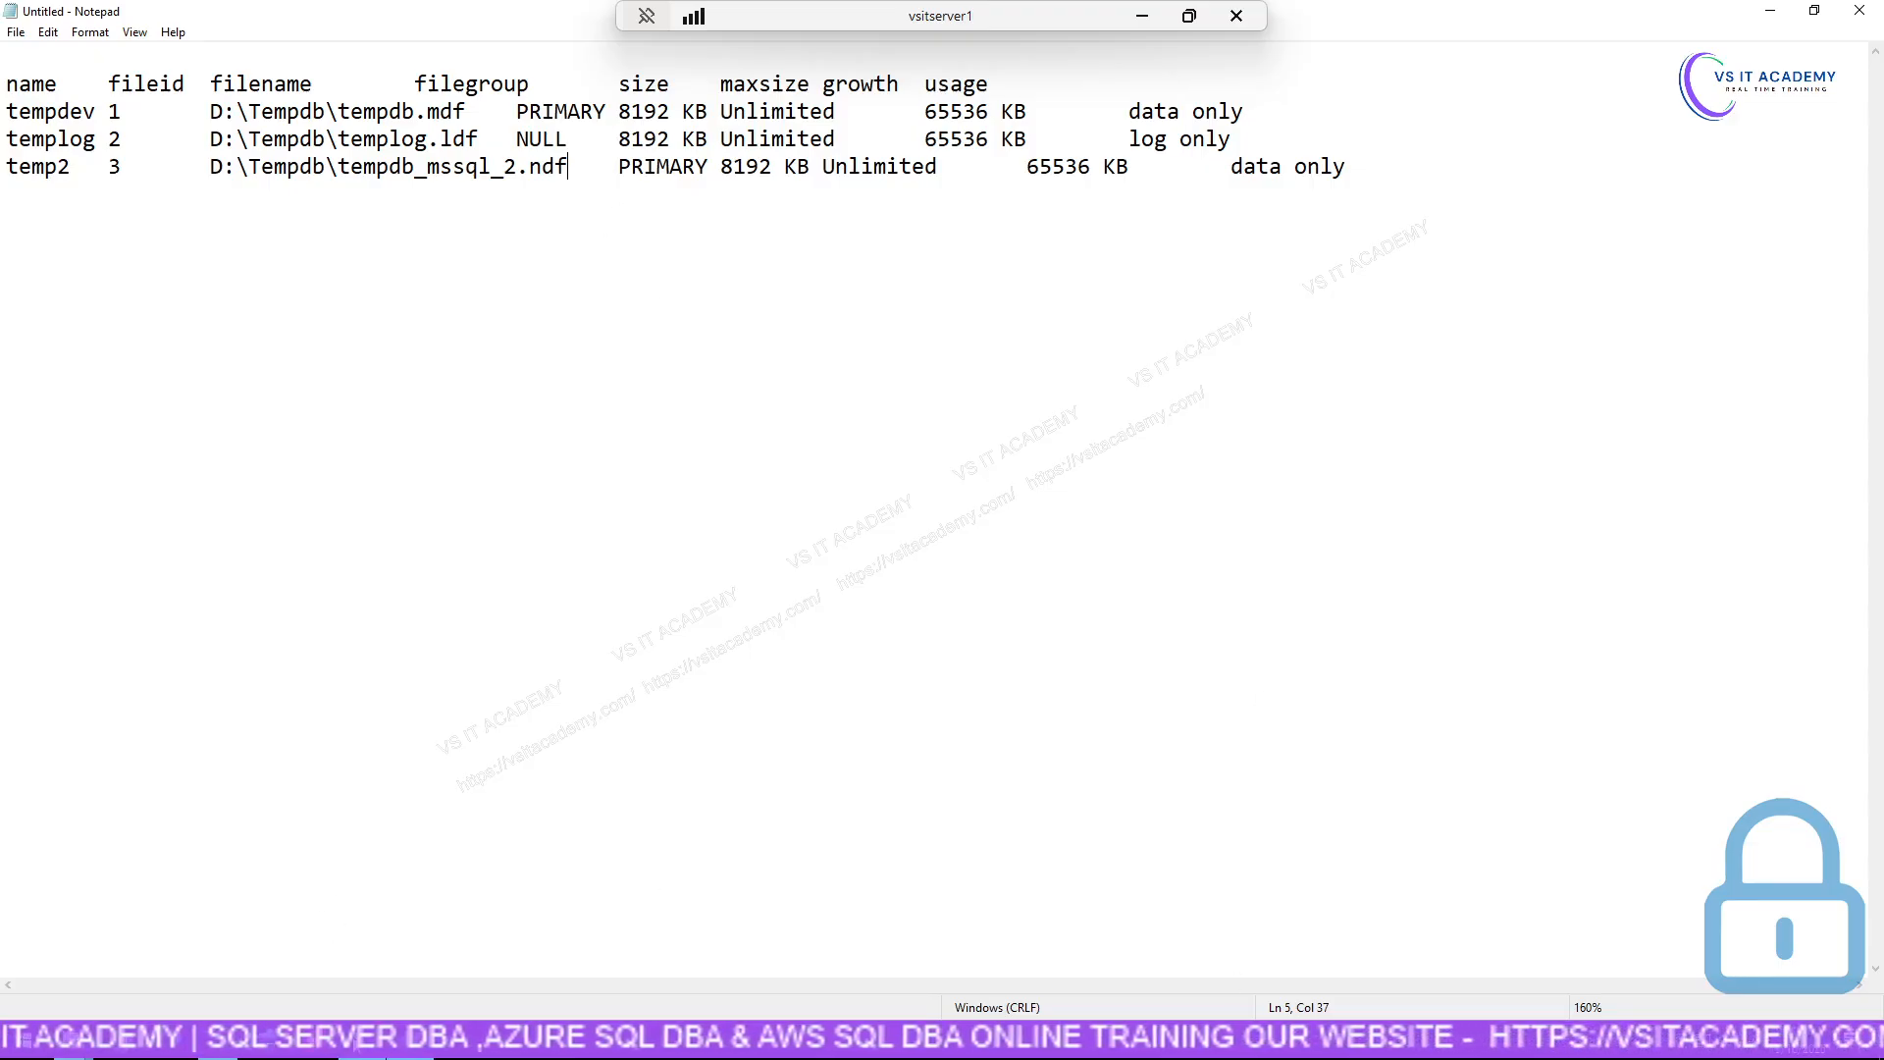
Return to the Canva notes and copy the Step2 script on page 31, from "use master" through the log file Alter database statement.
key("alt+Tab")
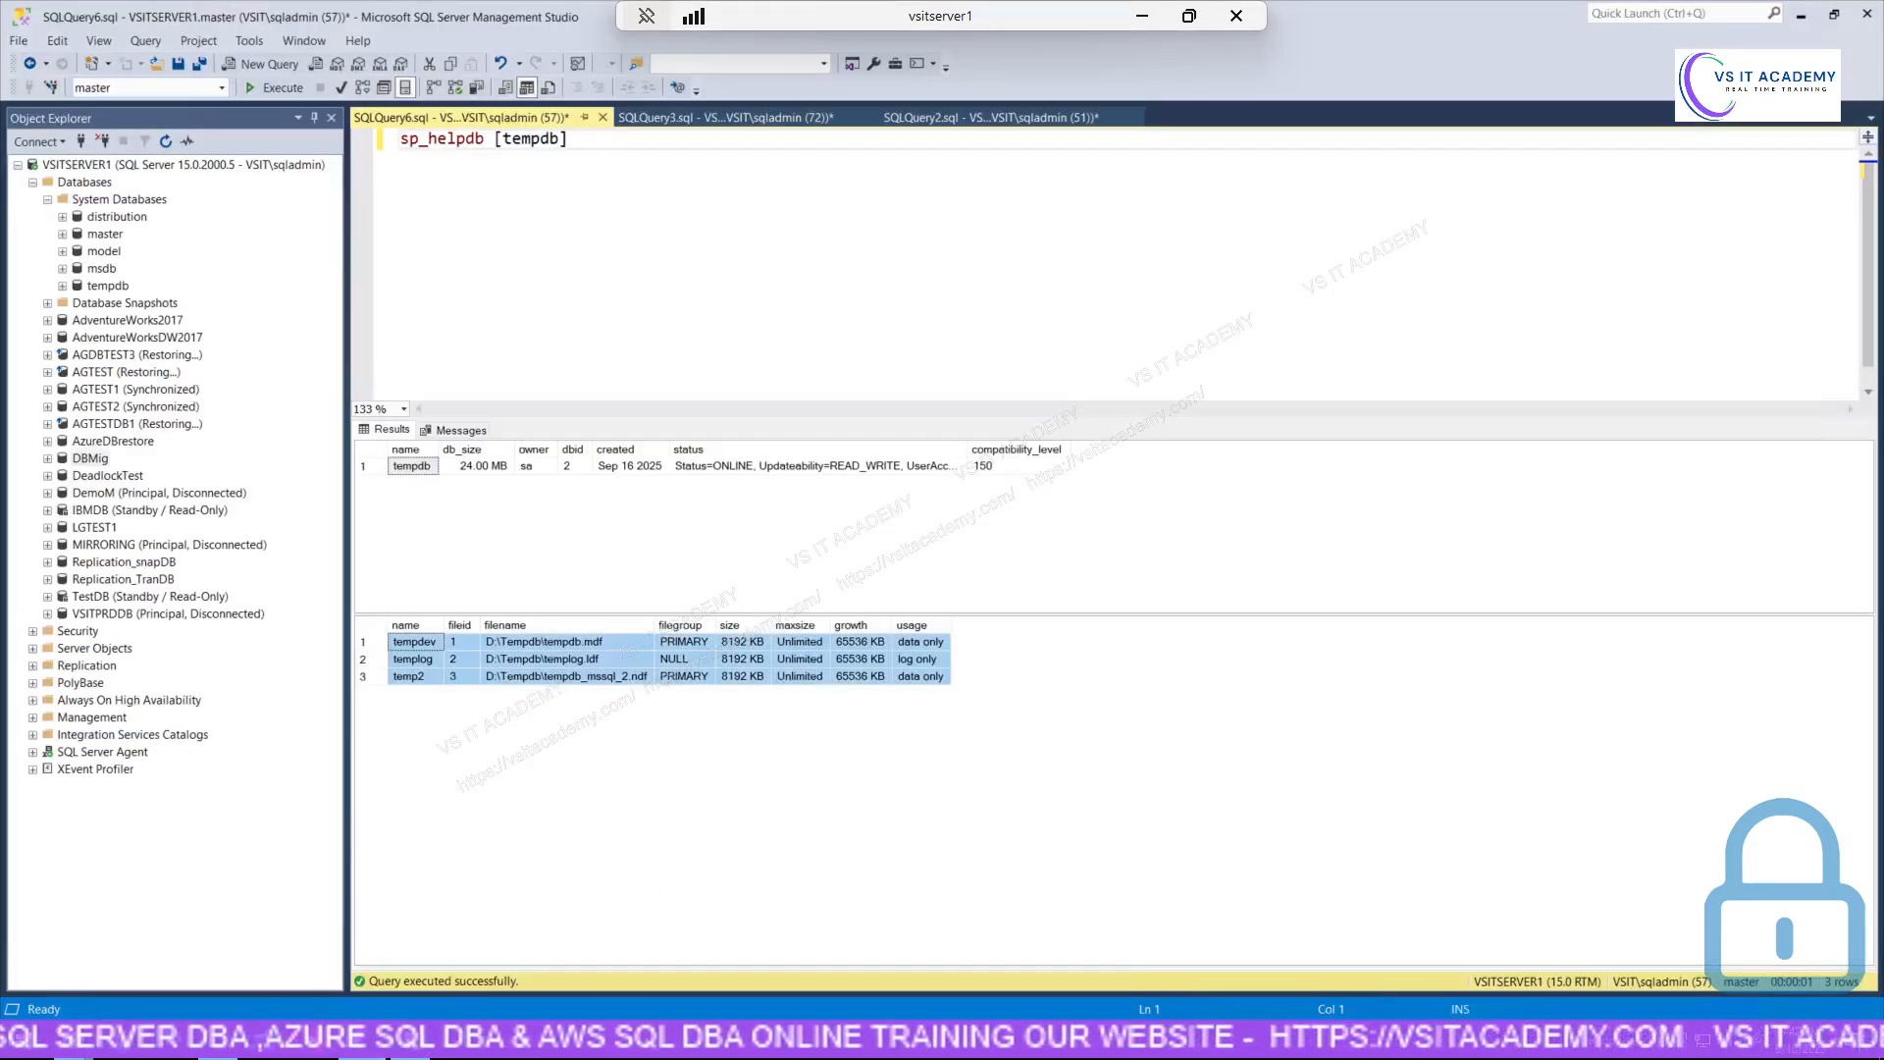
left_click(1144, 16)
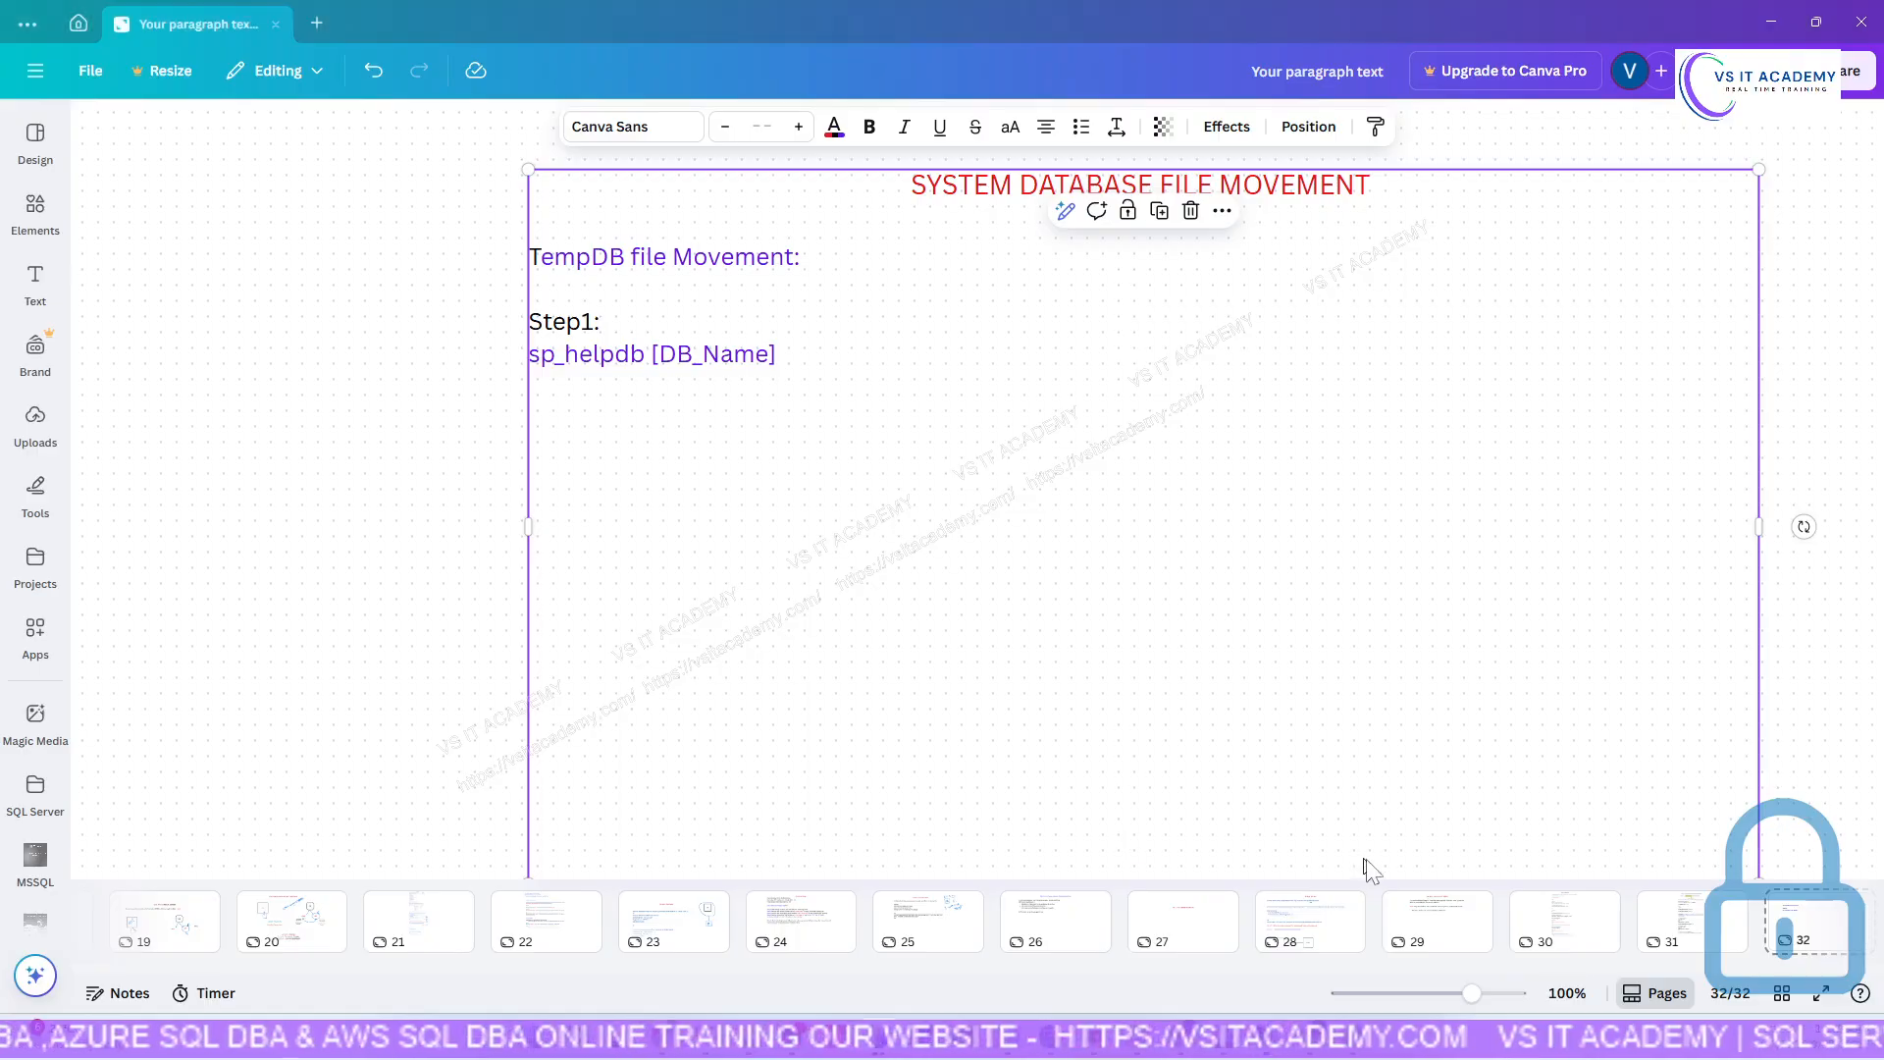
left_click(1693, 934)
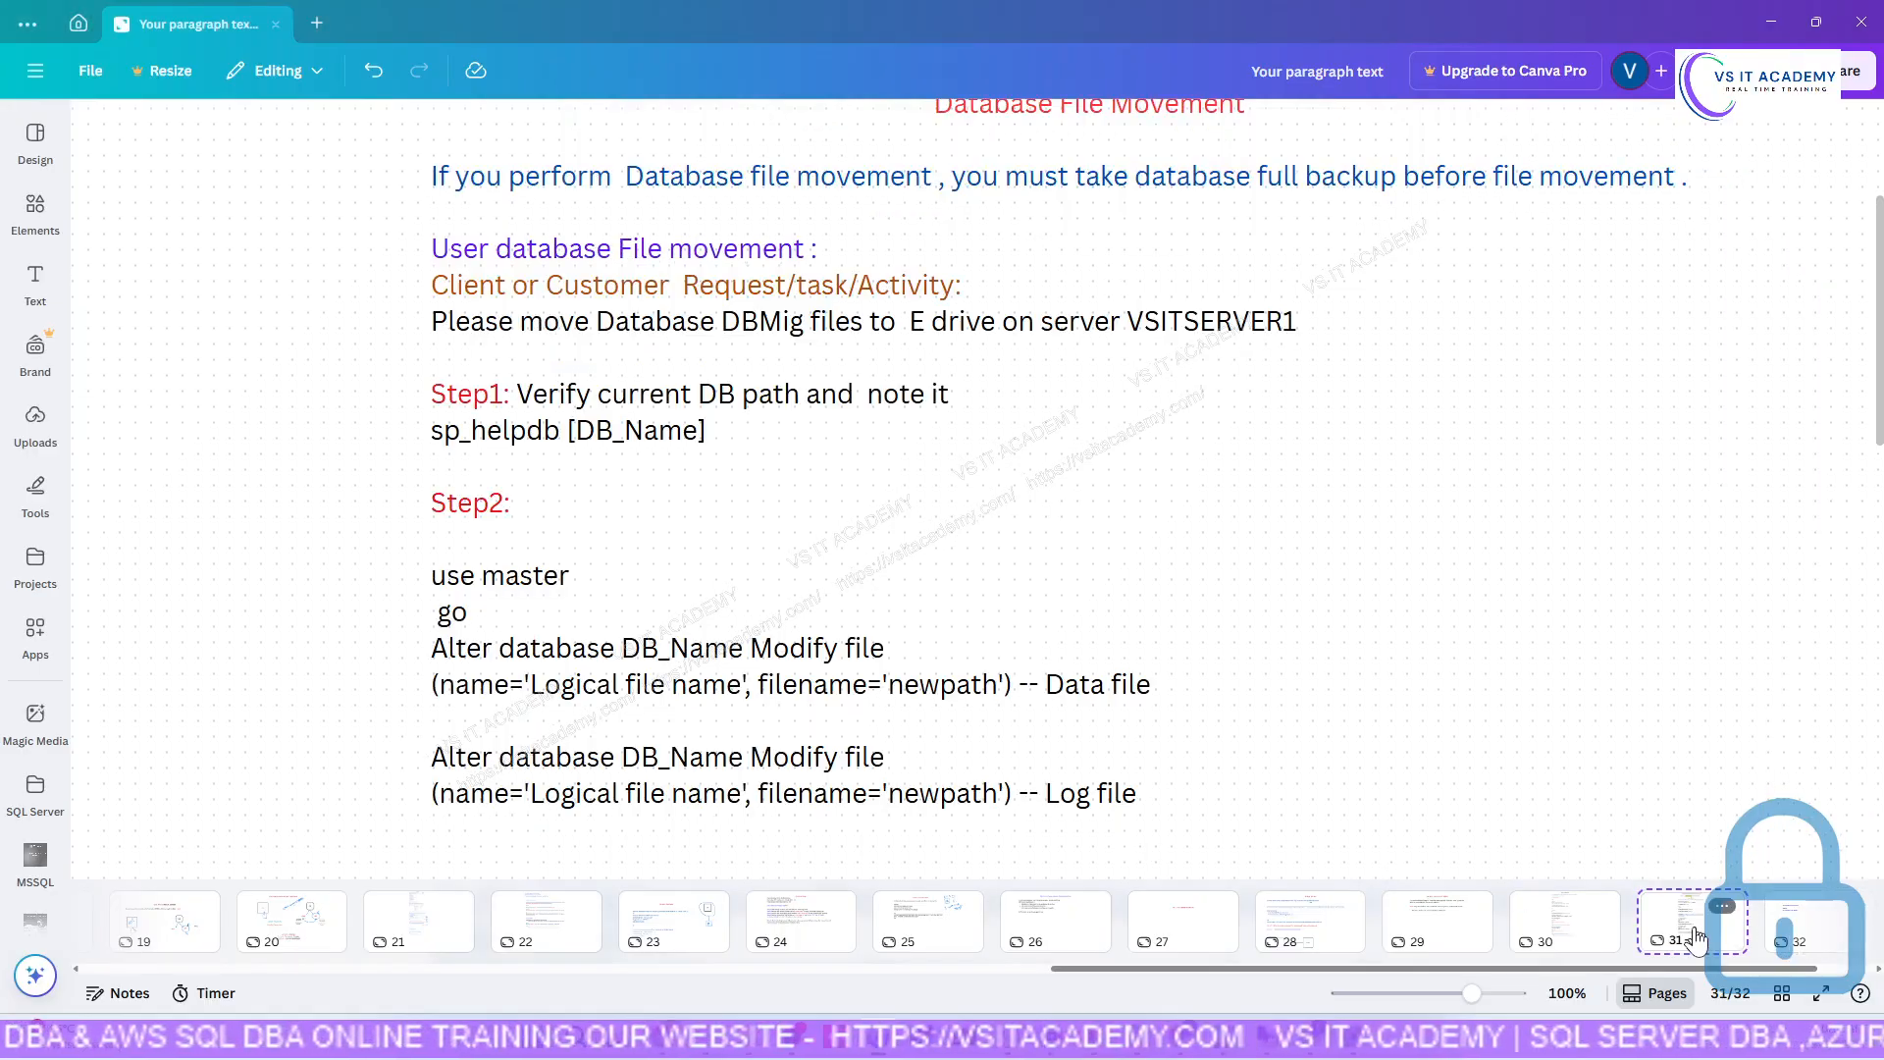
scroll(842, 556, "down", 2)
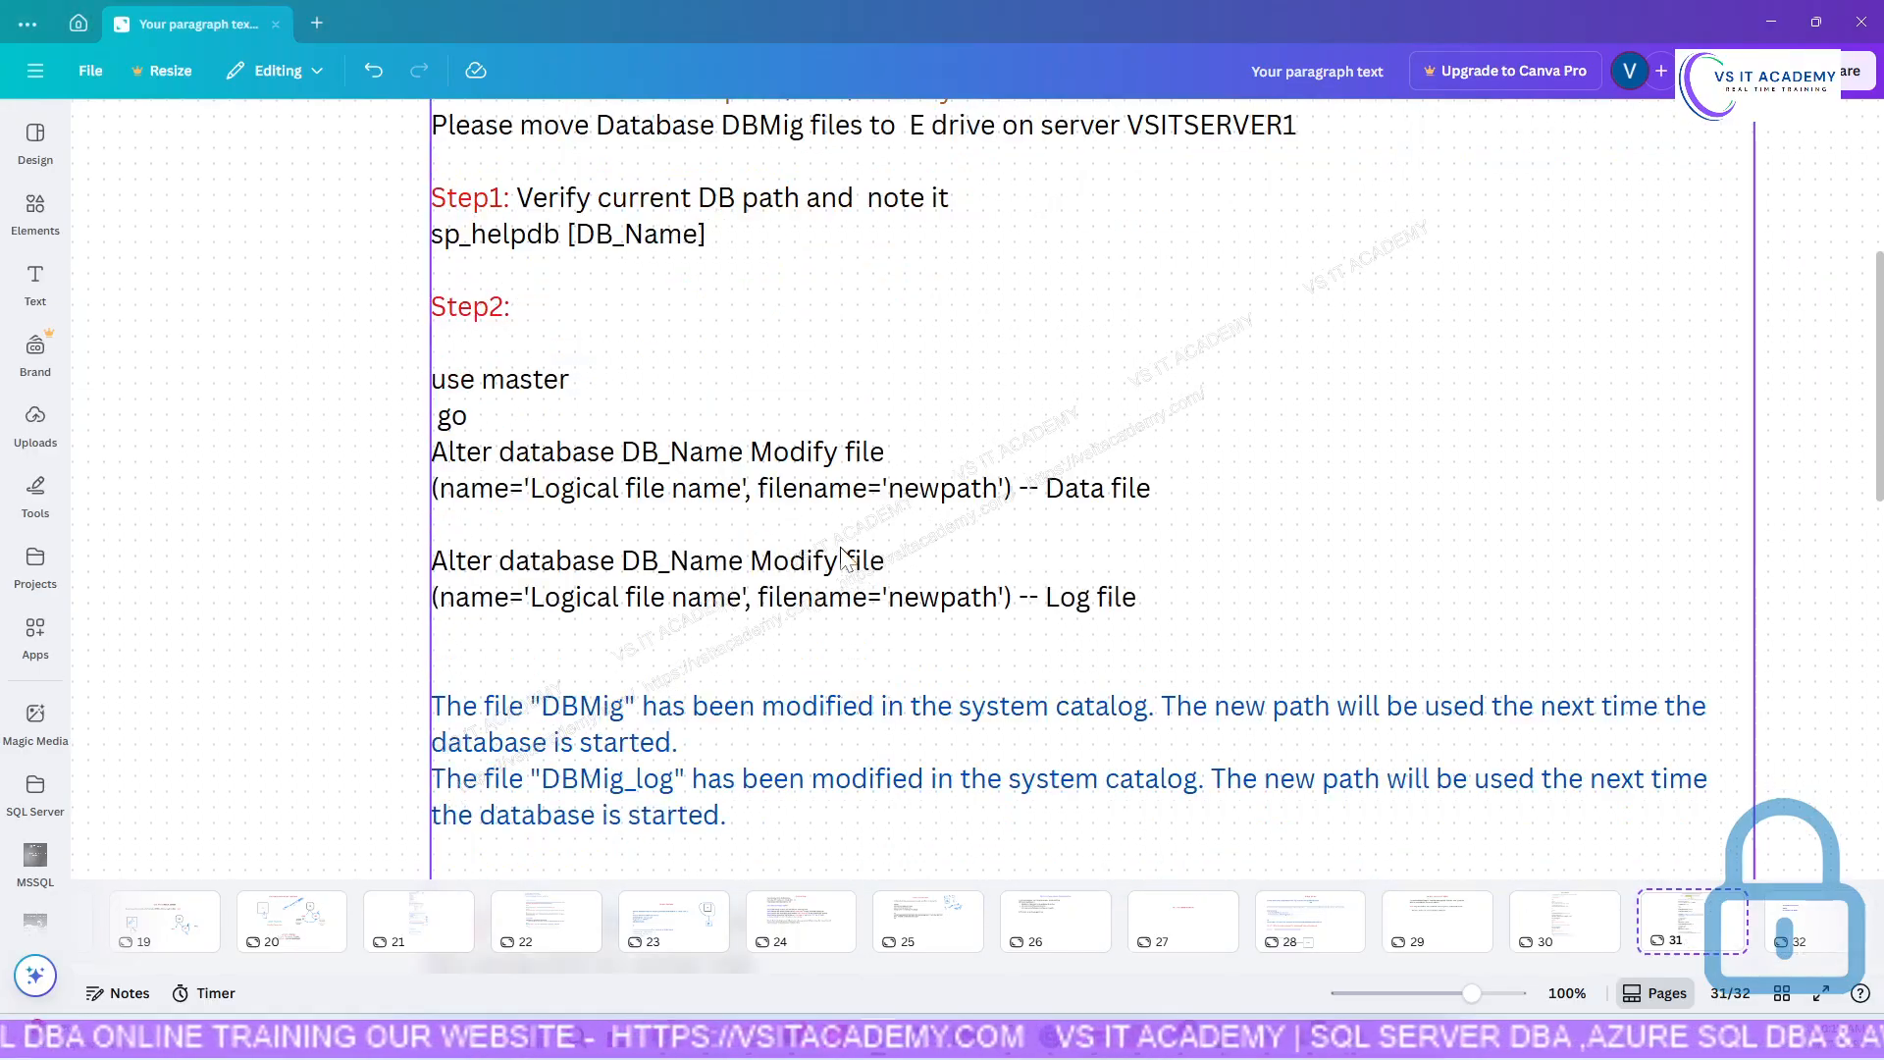
left_click(1178, 609)
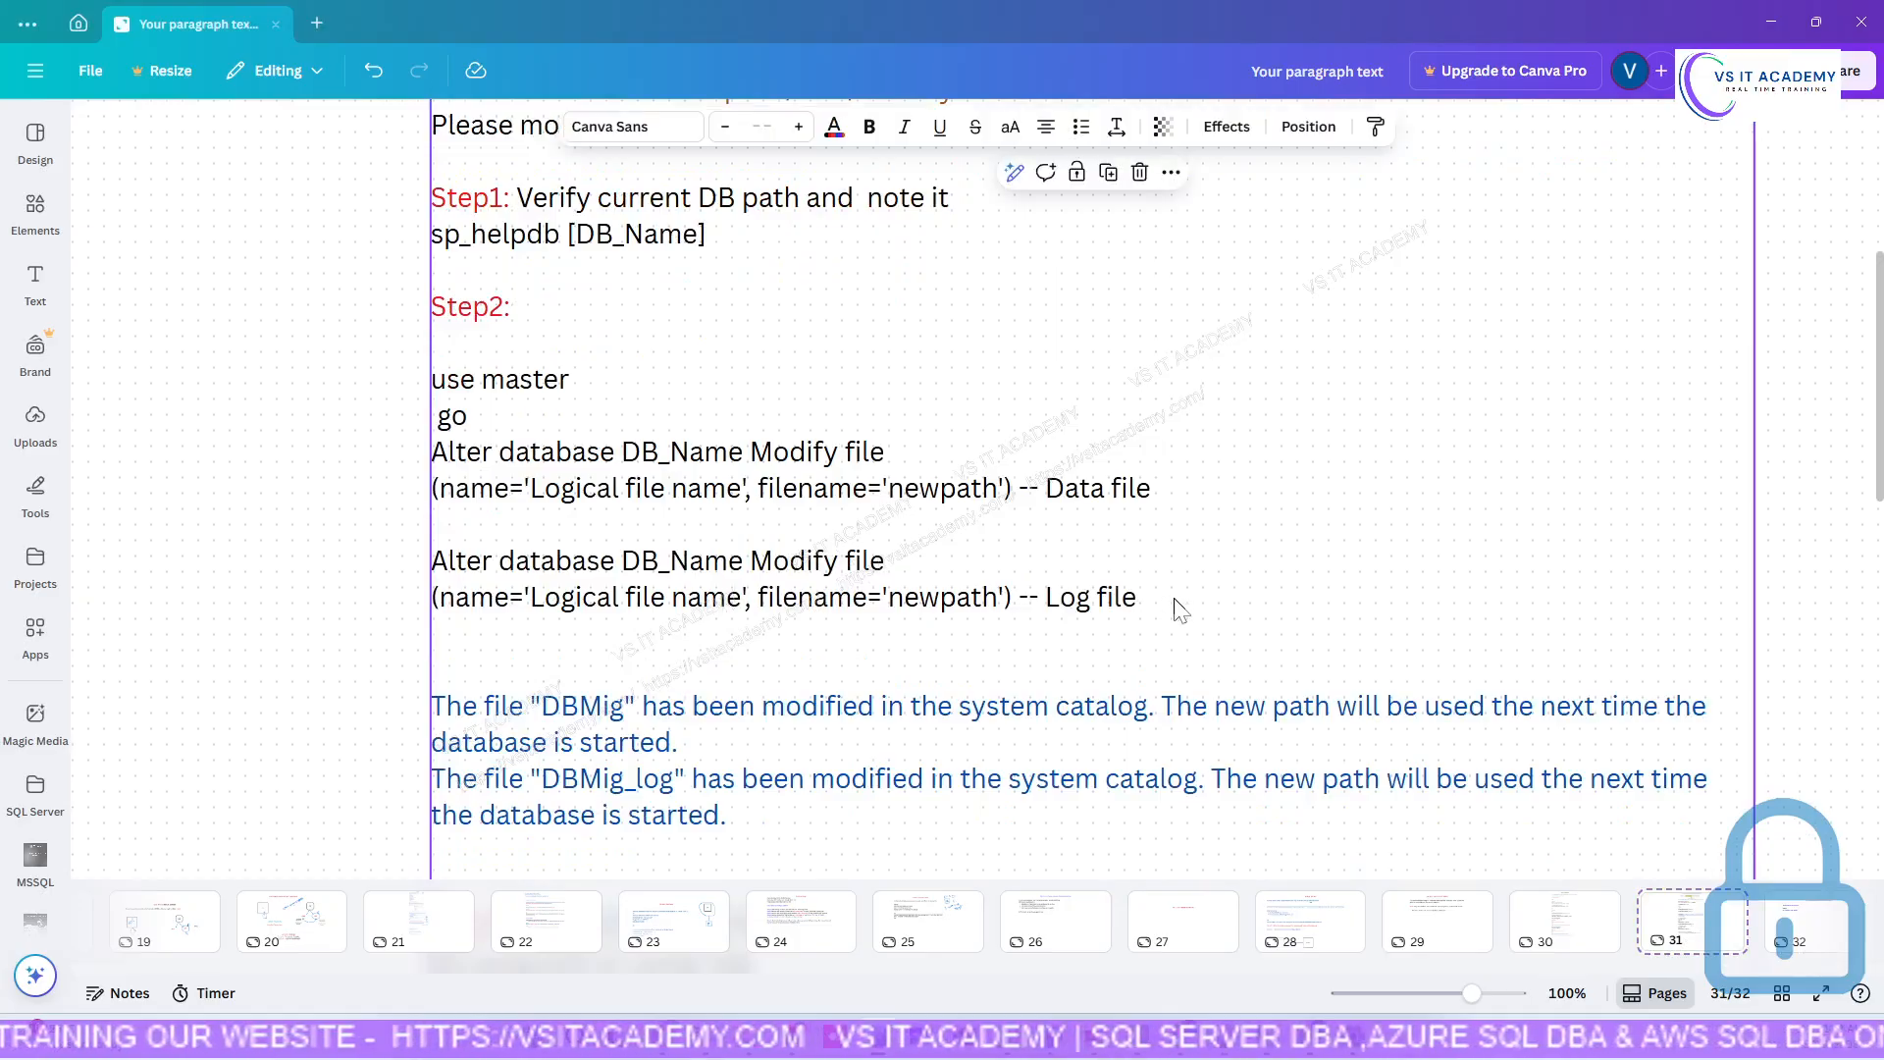
left_click(1163, 599)
left_click_drag(1161, 598, 433, 378)
key("ctrl+c")
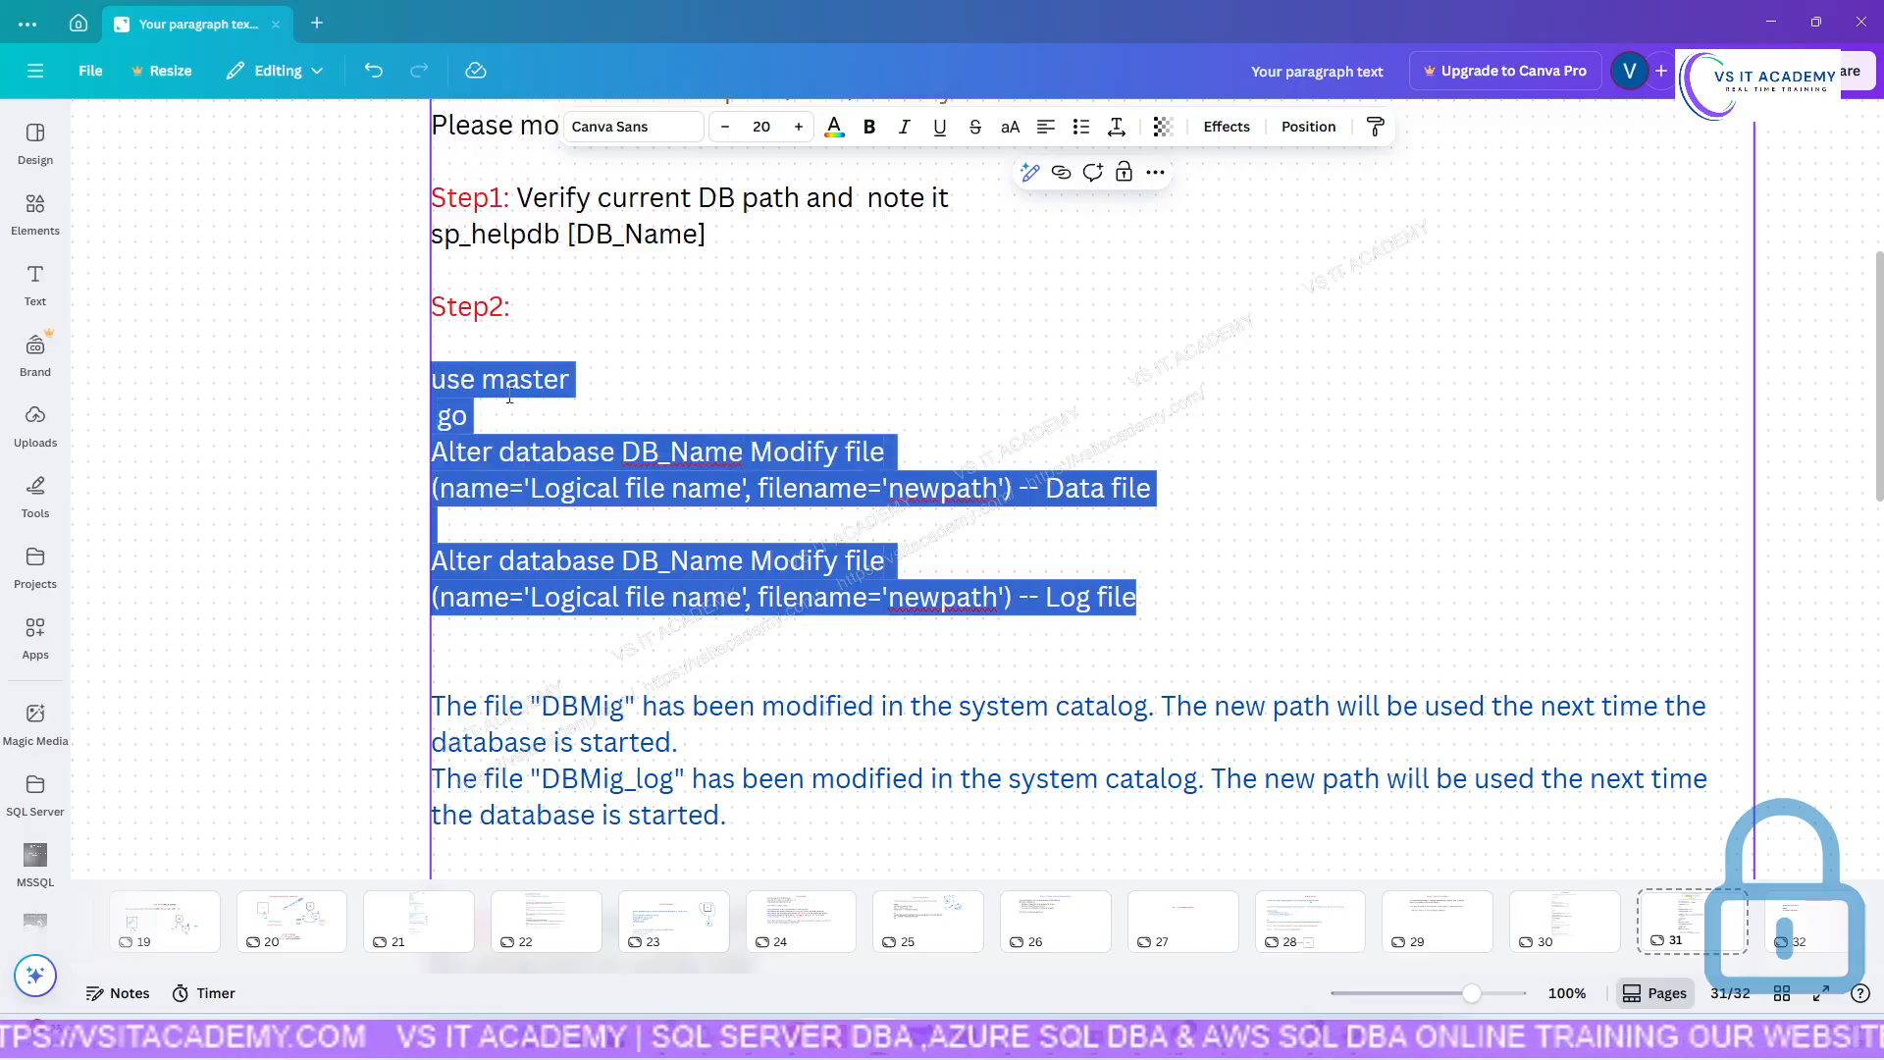
Paste the copied Alter database script below "sp_helpdb [DB_Name]" on page 32, leaving a blank line between them.
left_click(1789, 929)
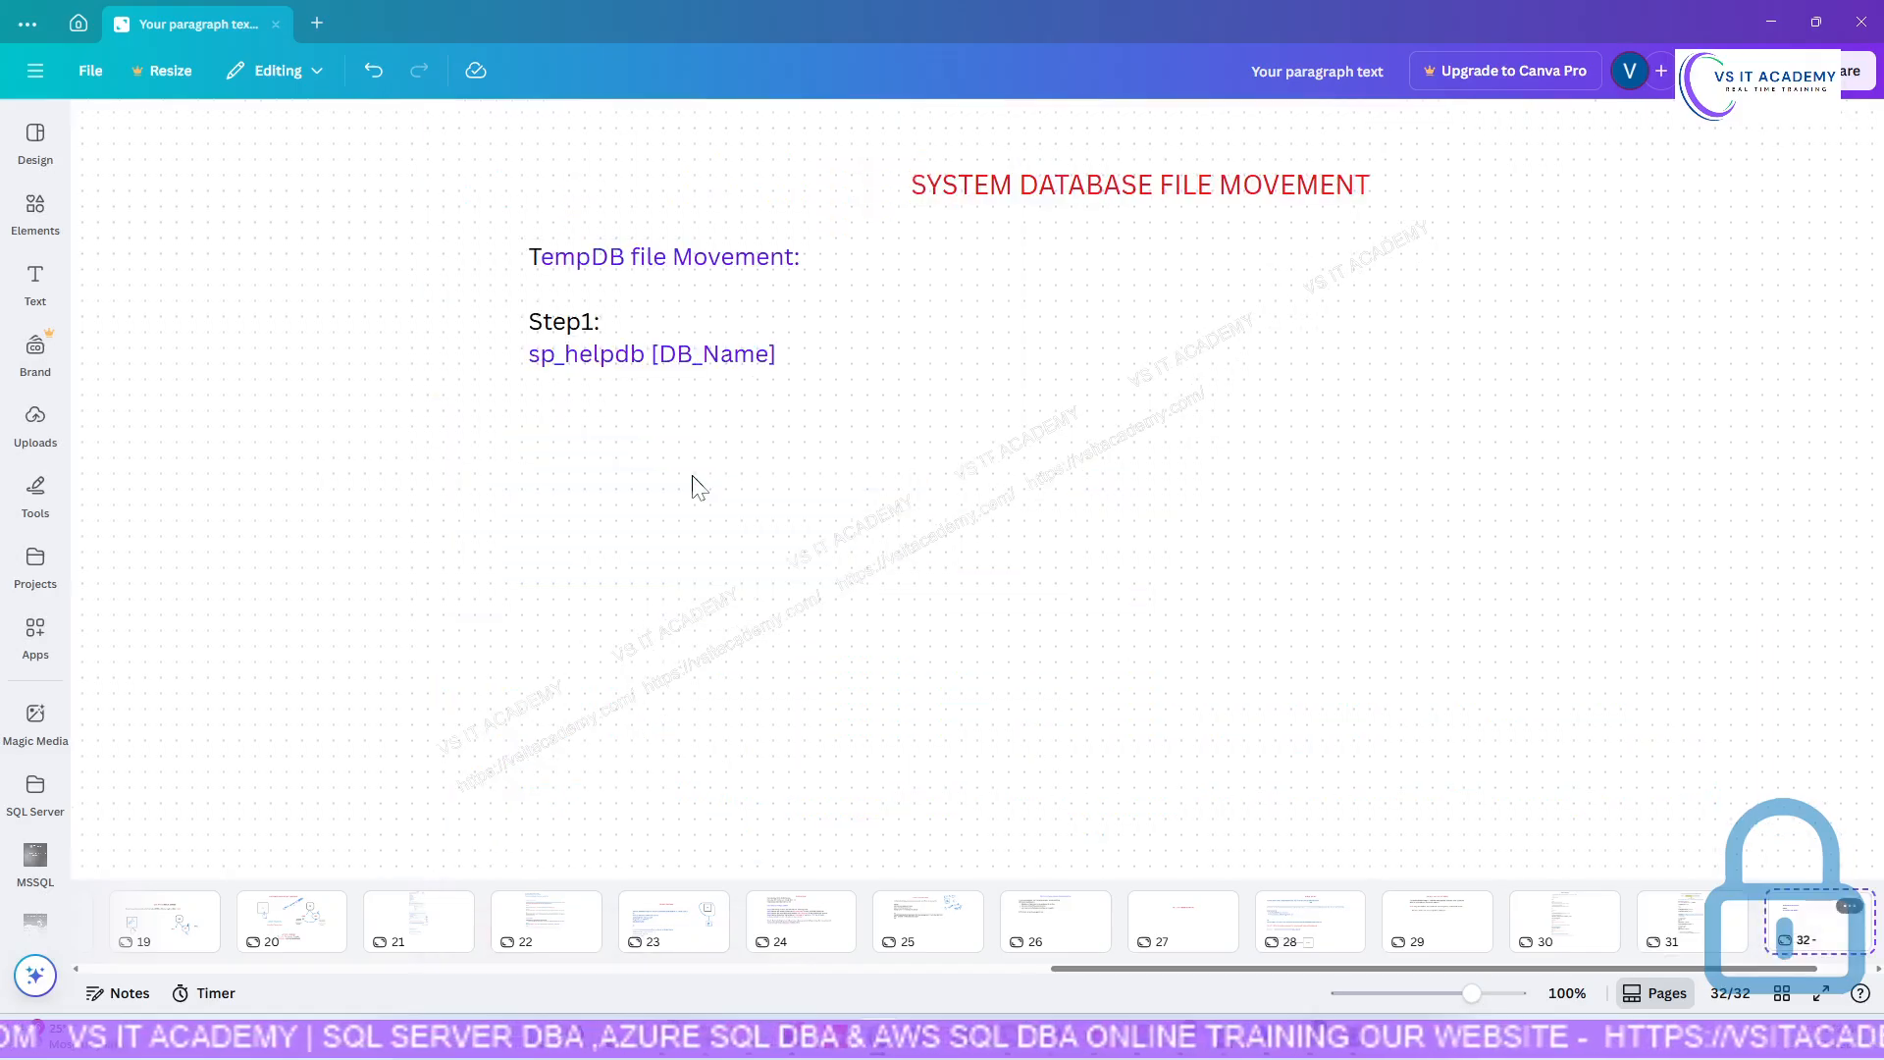
left_click(855, 383)
left_click(809, 358)
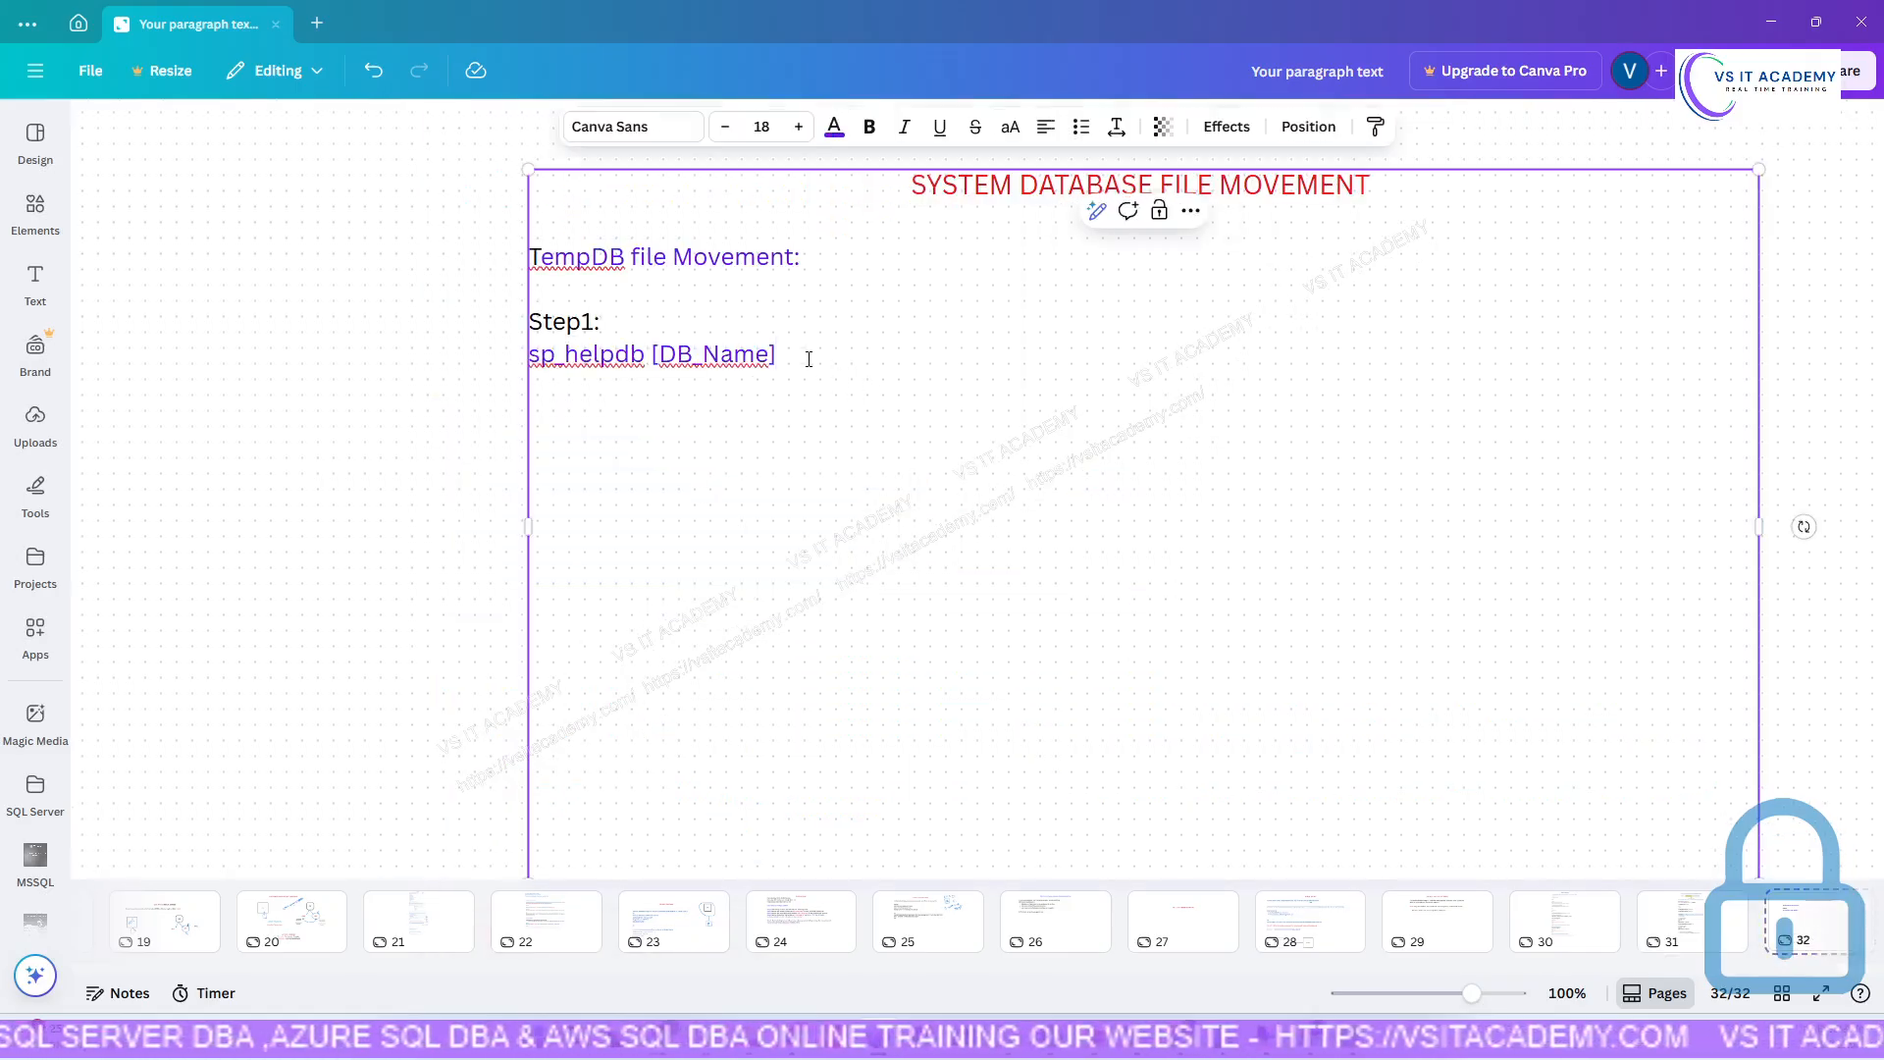
key("Return")
key("Return")
key("ctrl+v")
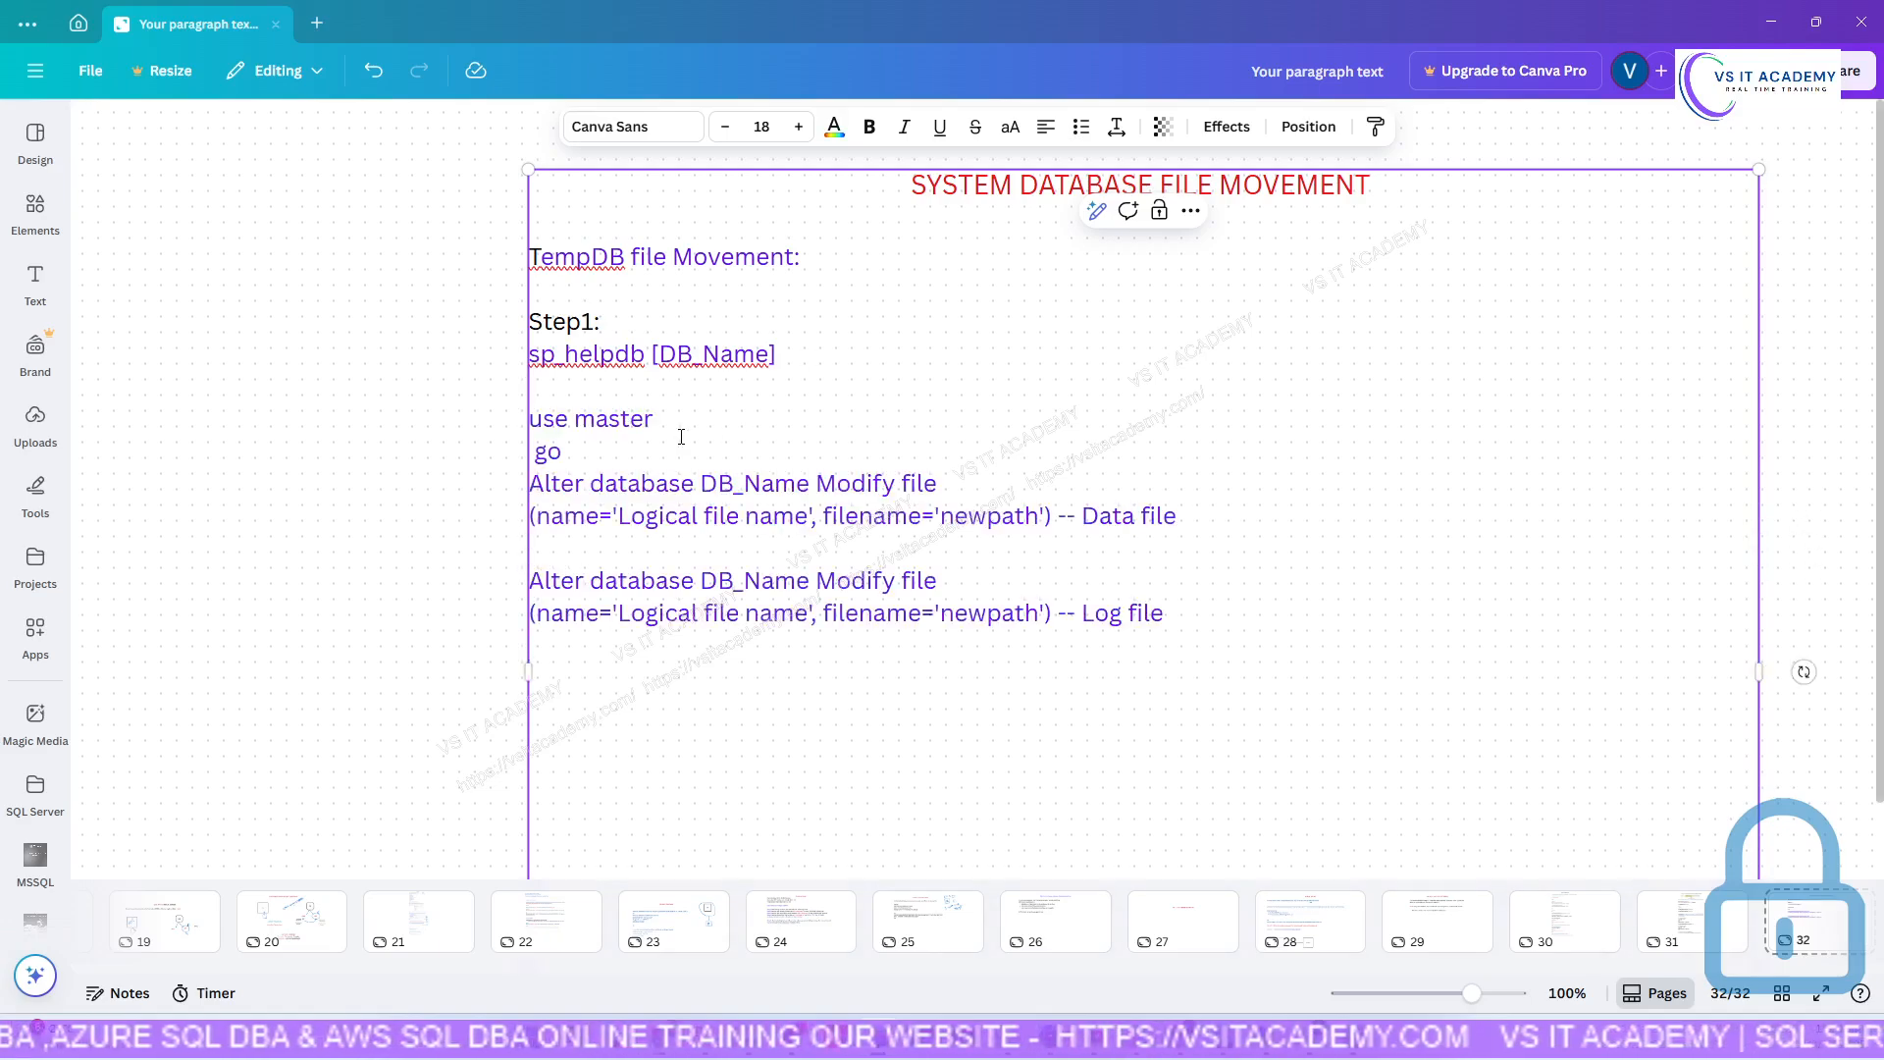
Insert a "Step2" line above "use master" on page 32, with blank lines around it.
left_click(610, 388)
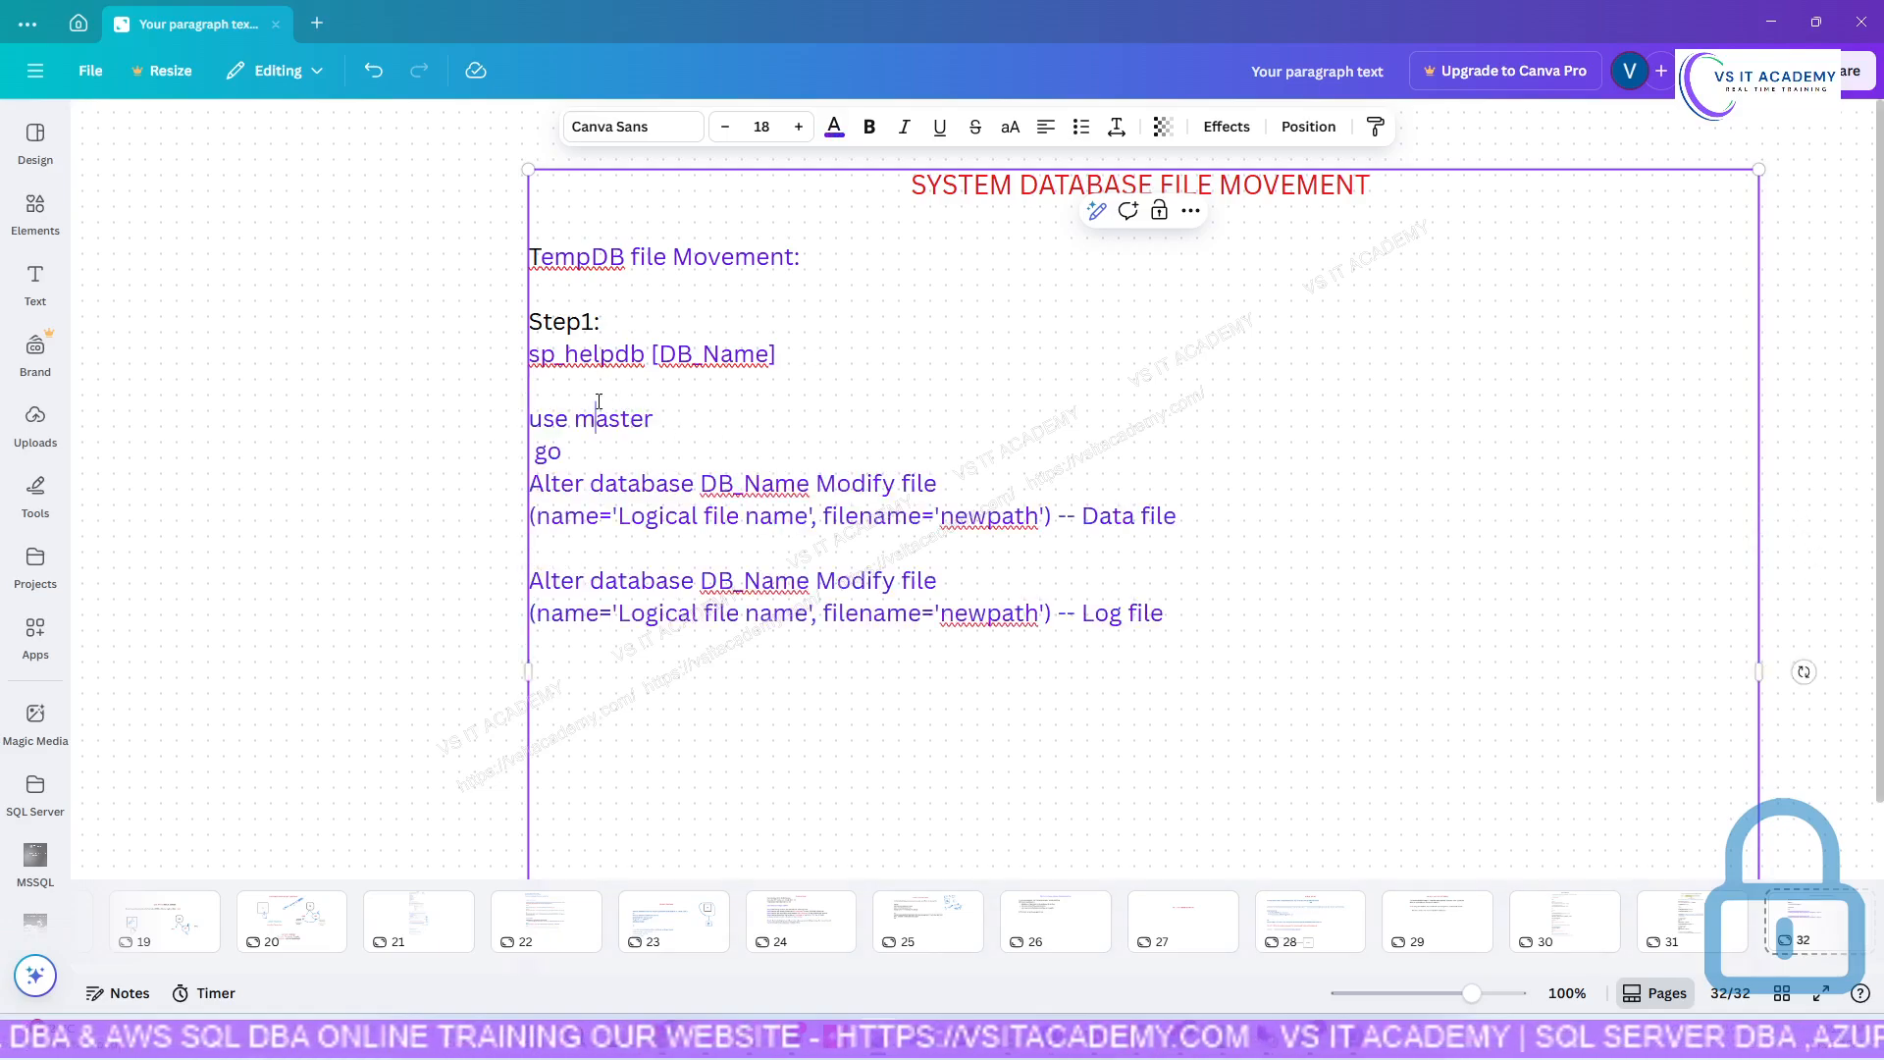
key("Return")
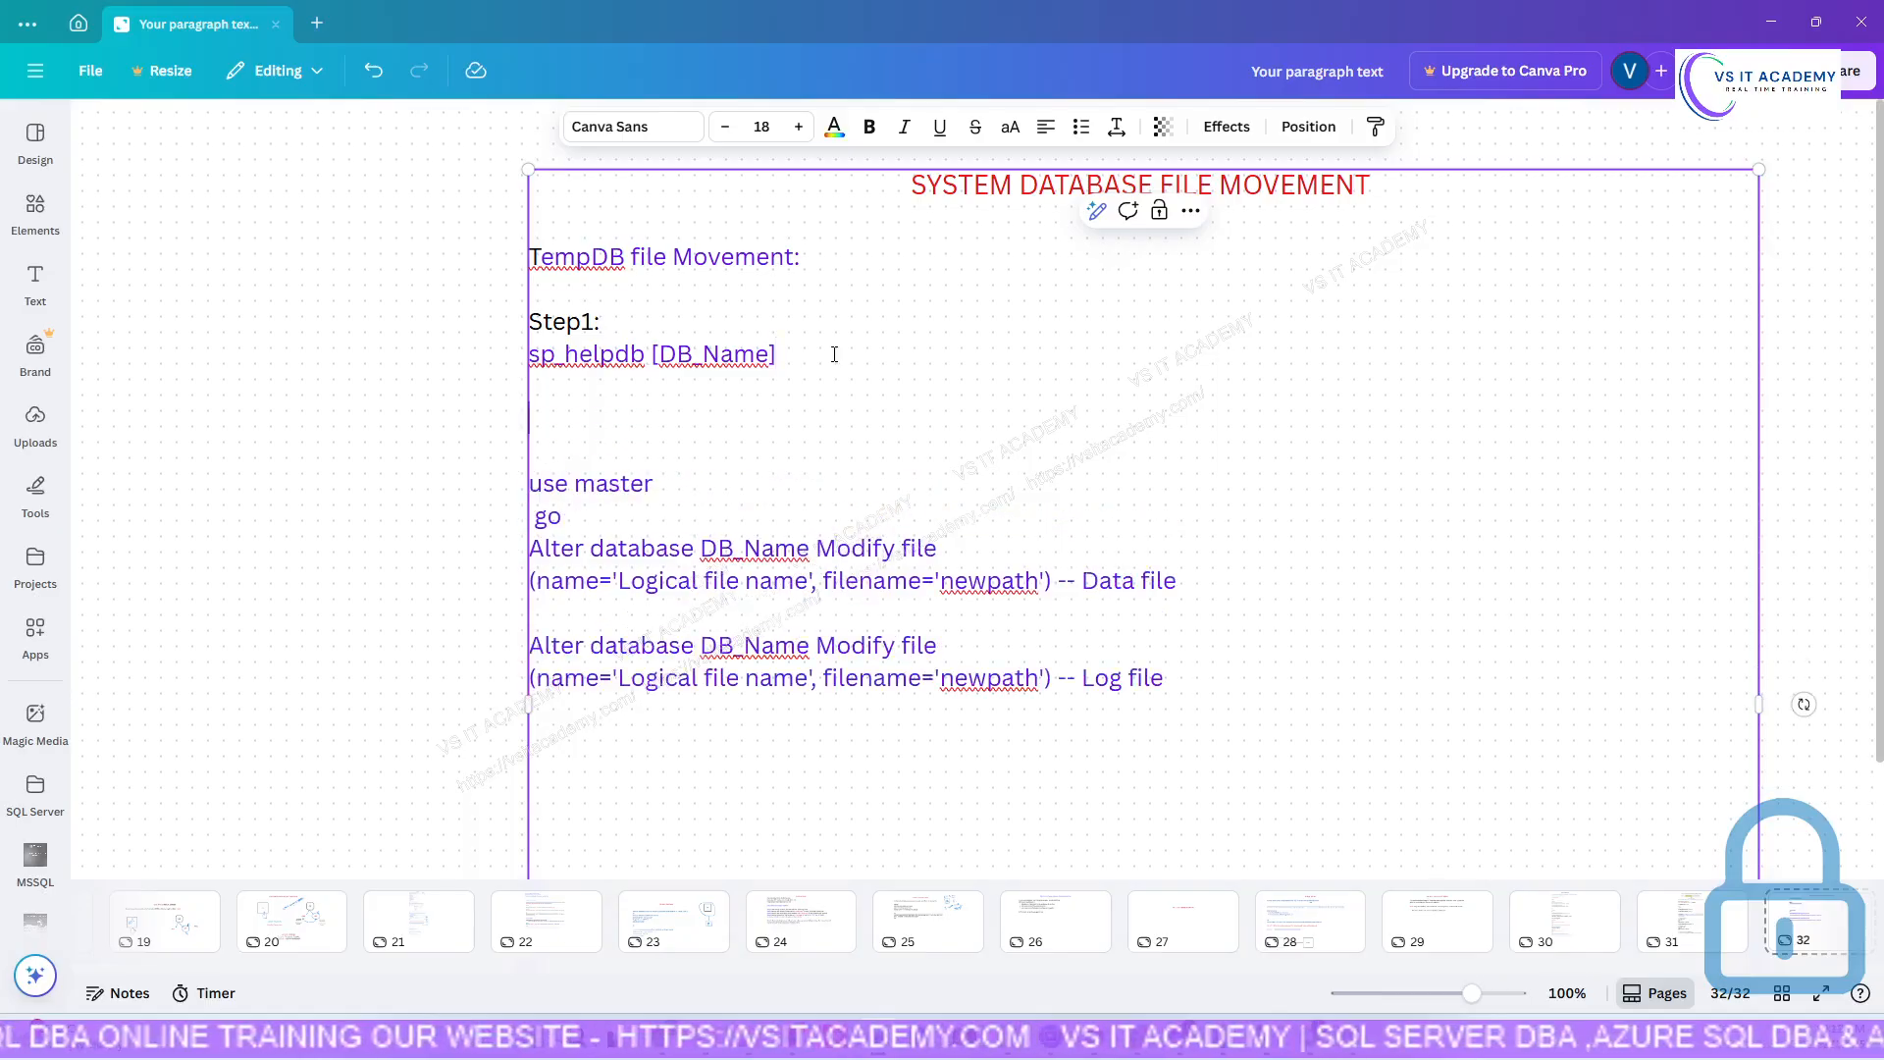
type("Ste")
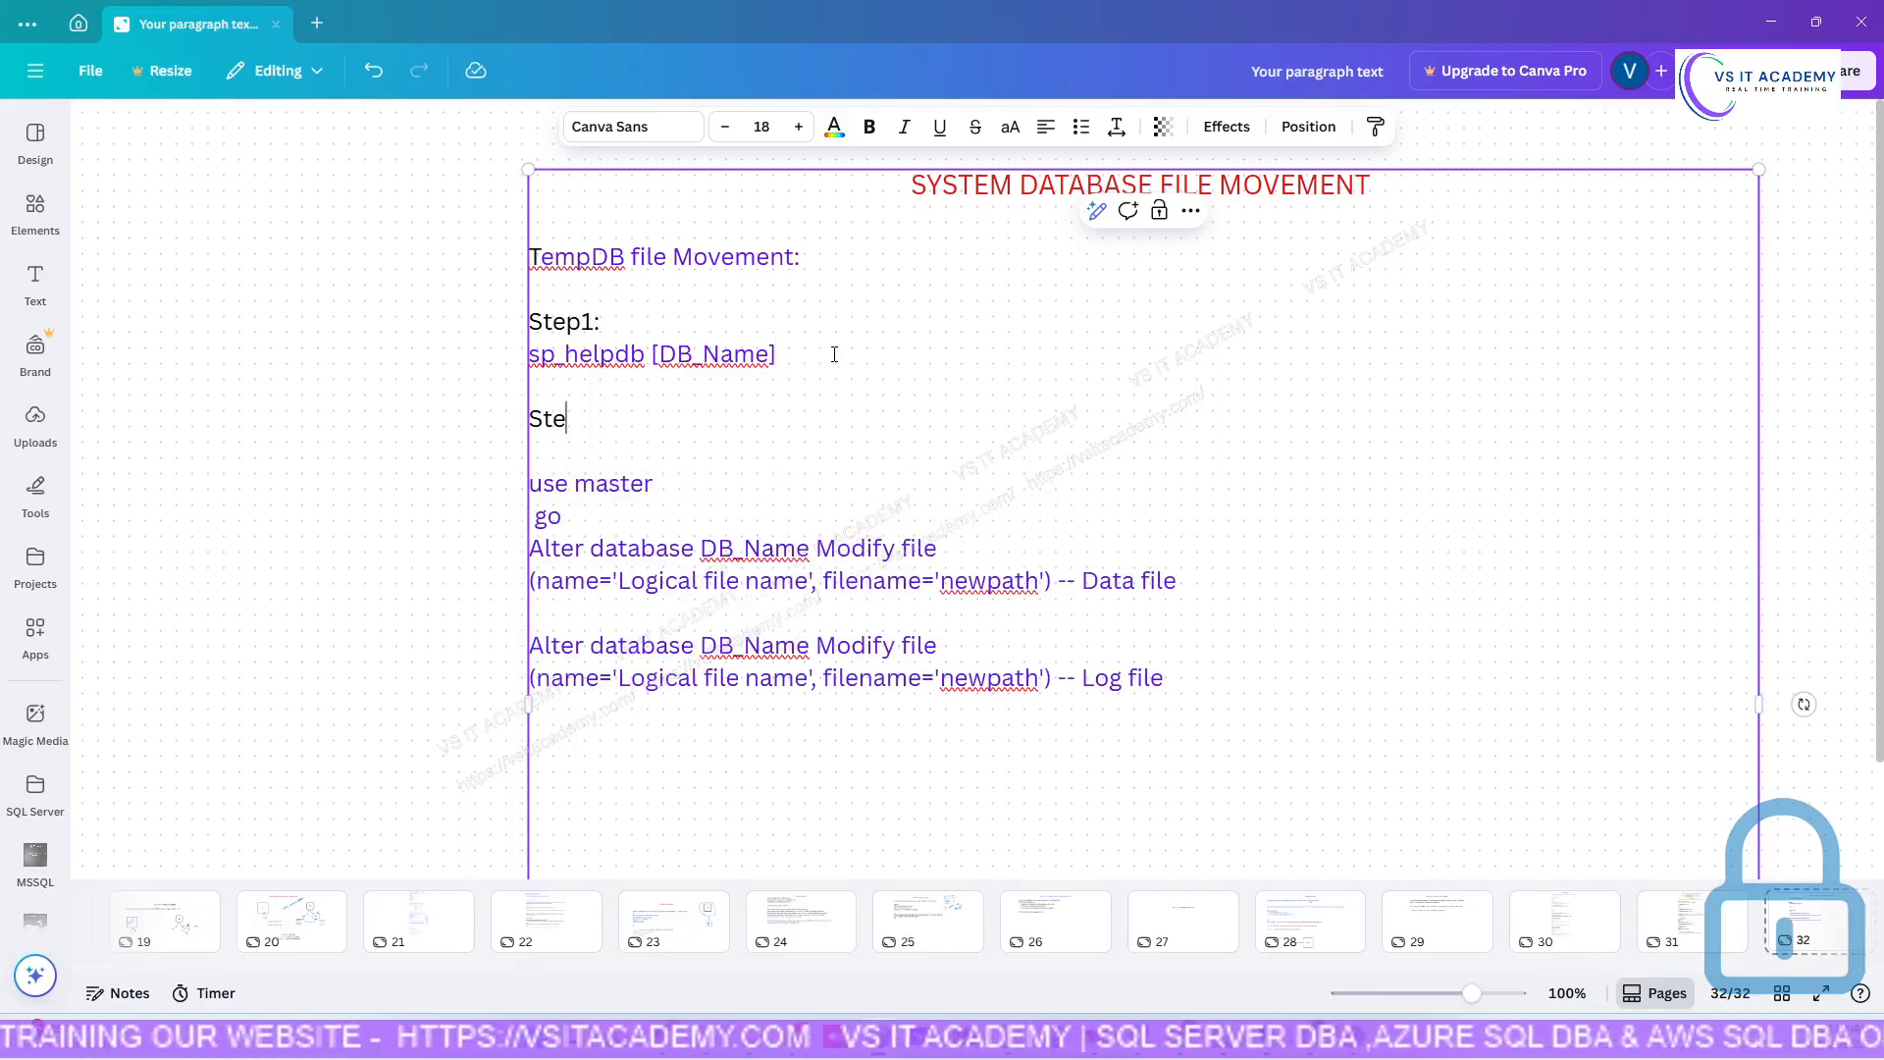
type("p2")
key("BackSpace")
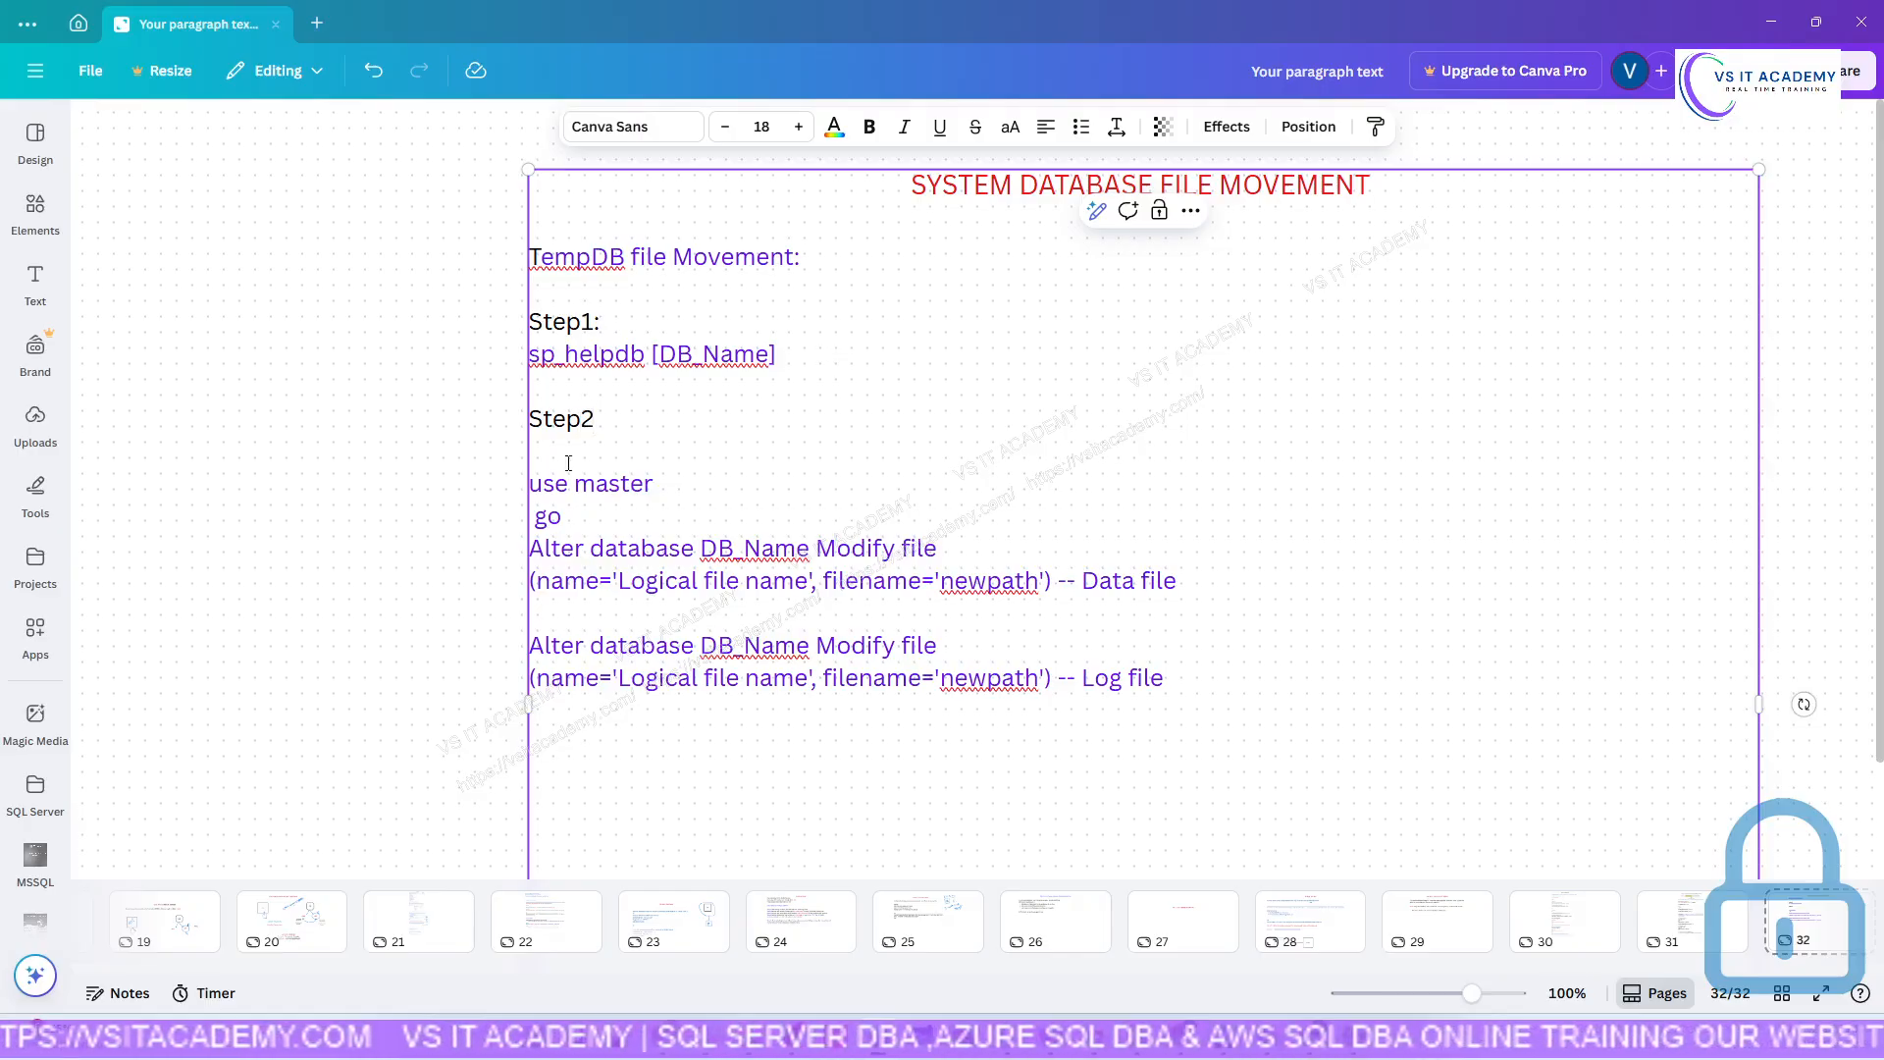
left_click_drag(600, 421, 528, 420)
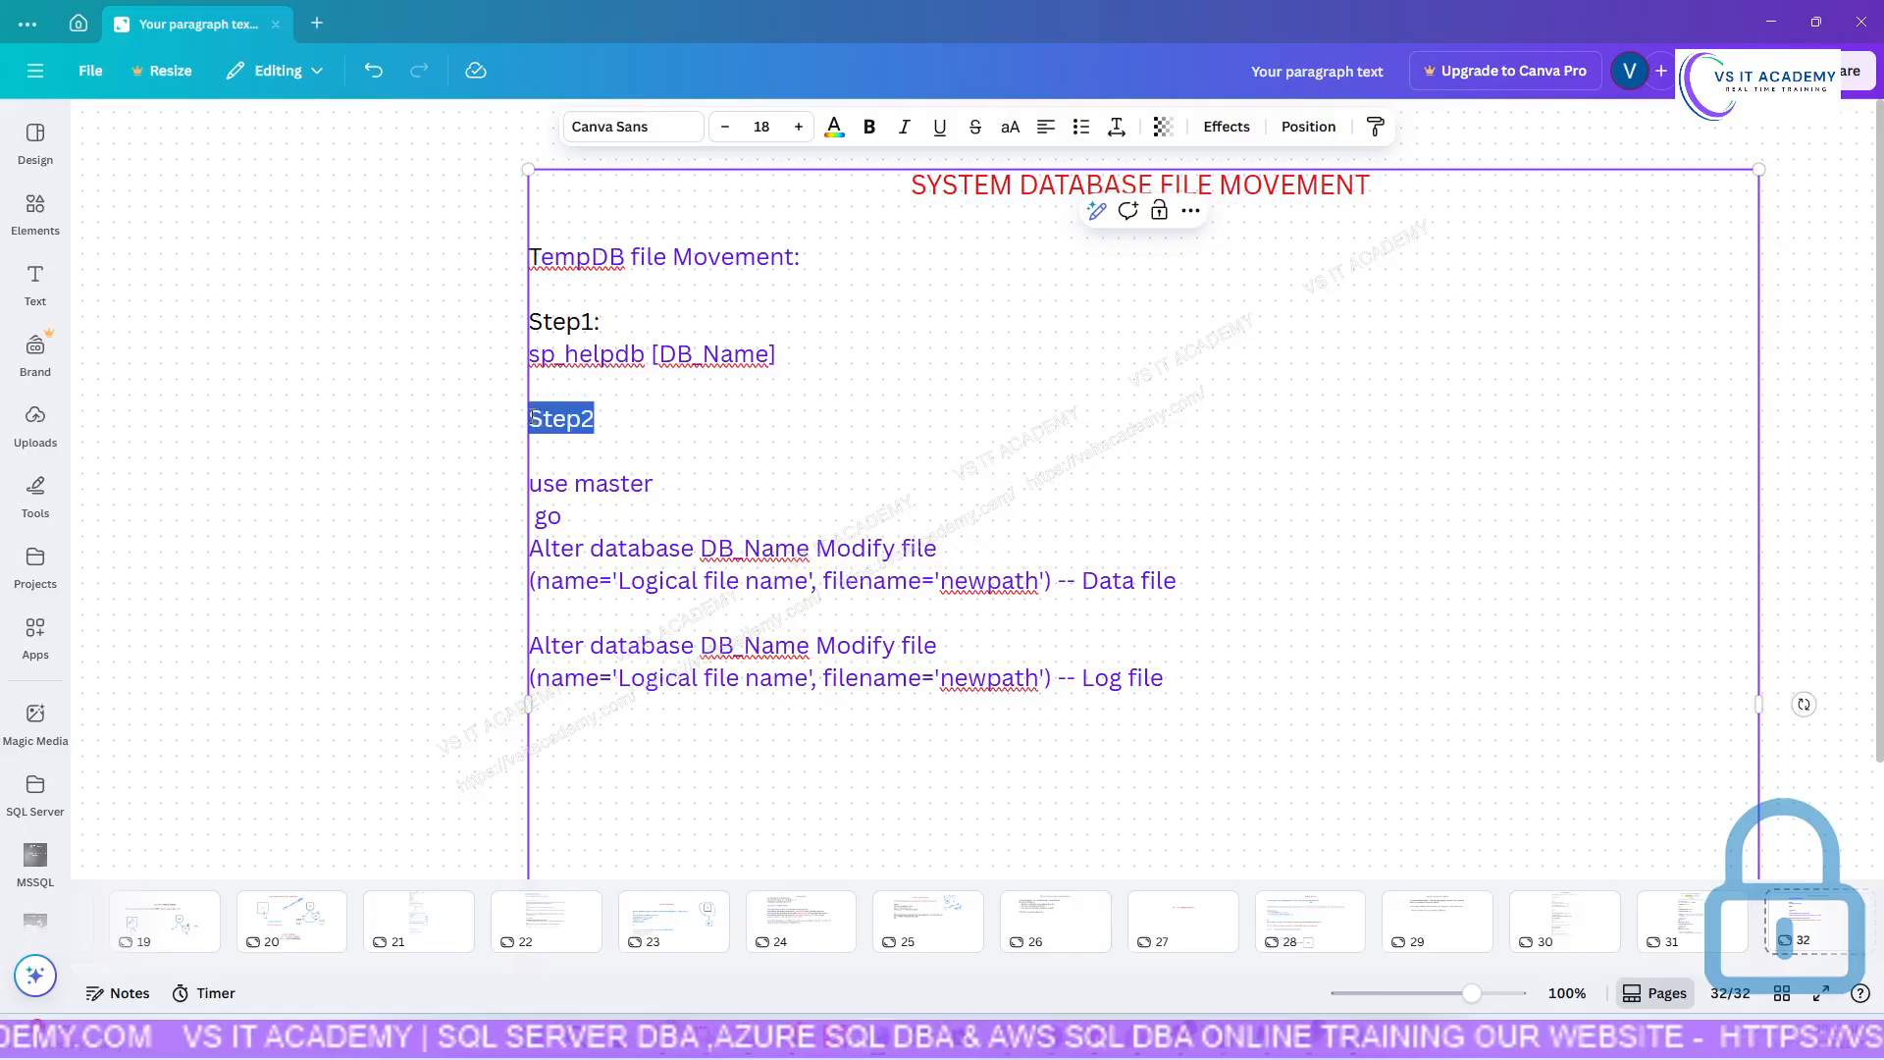
left_click(834, 125)
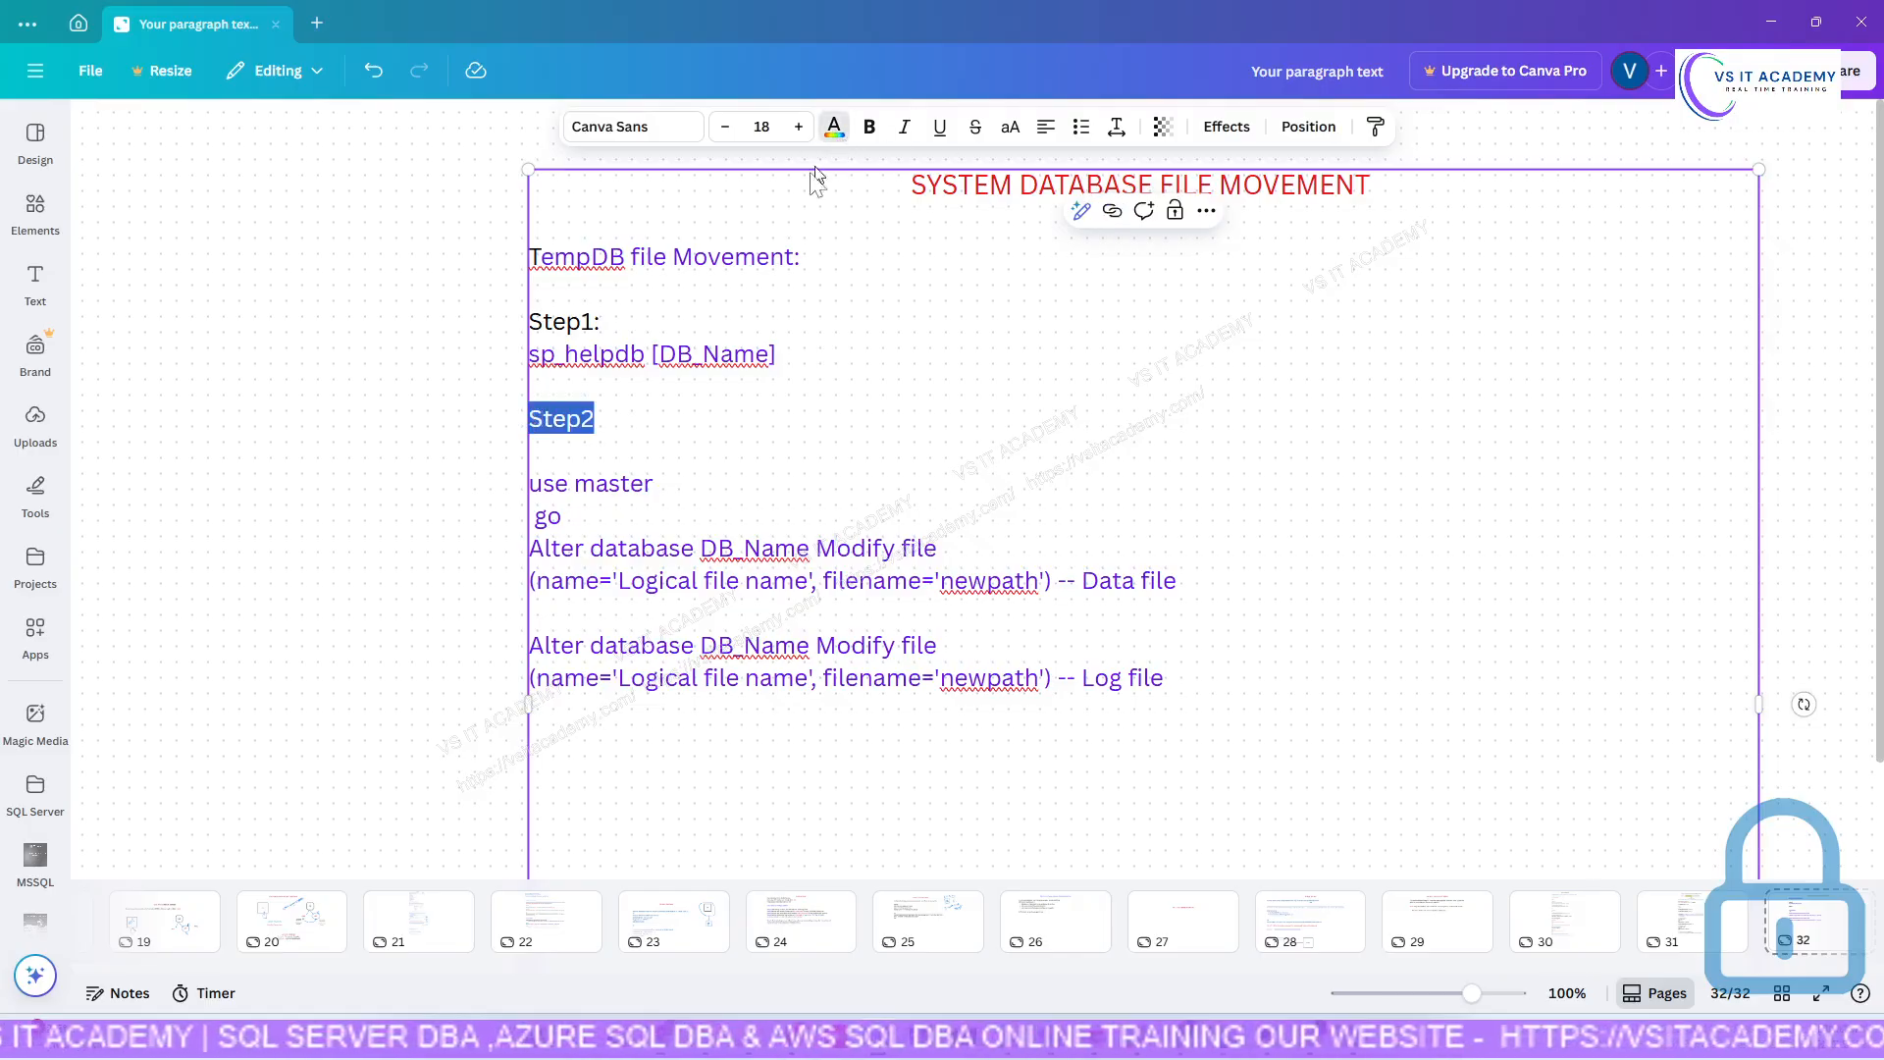
left_click(719, 452)
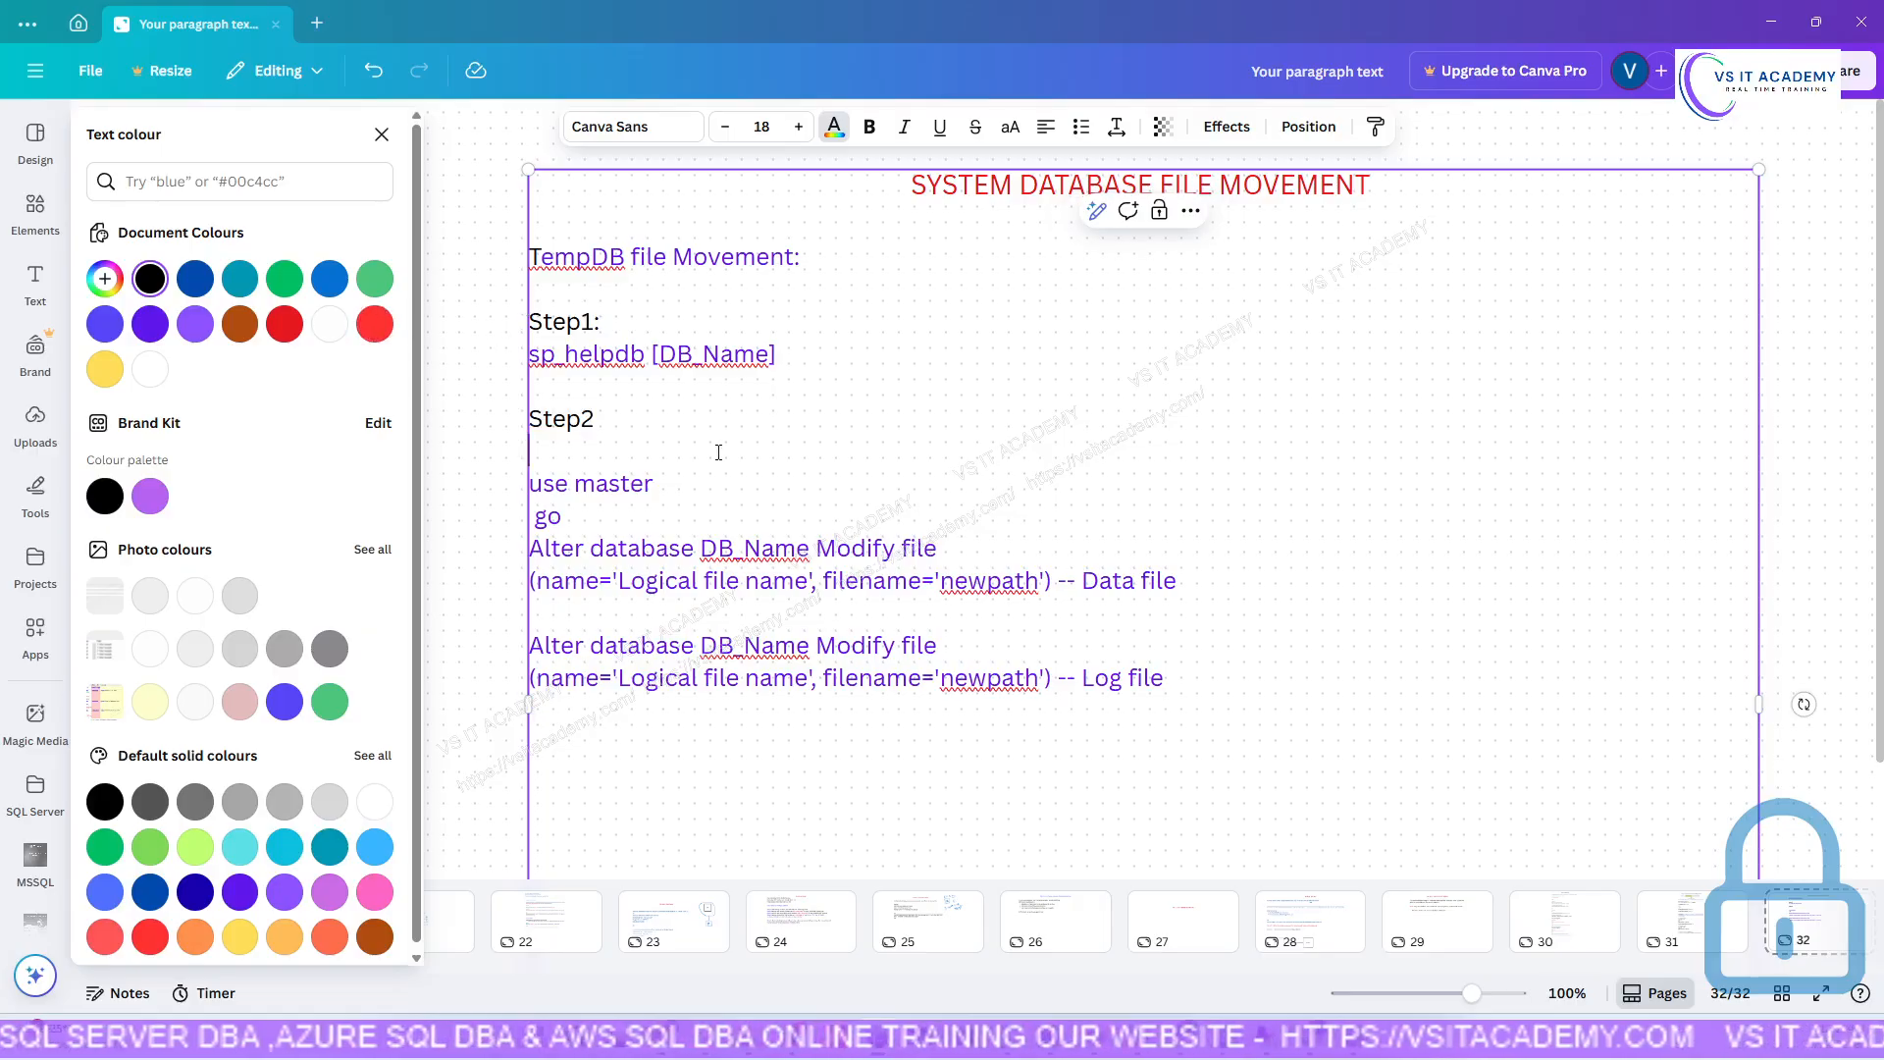
left_click(765, 407)
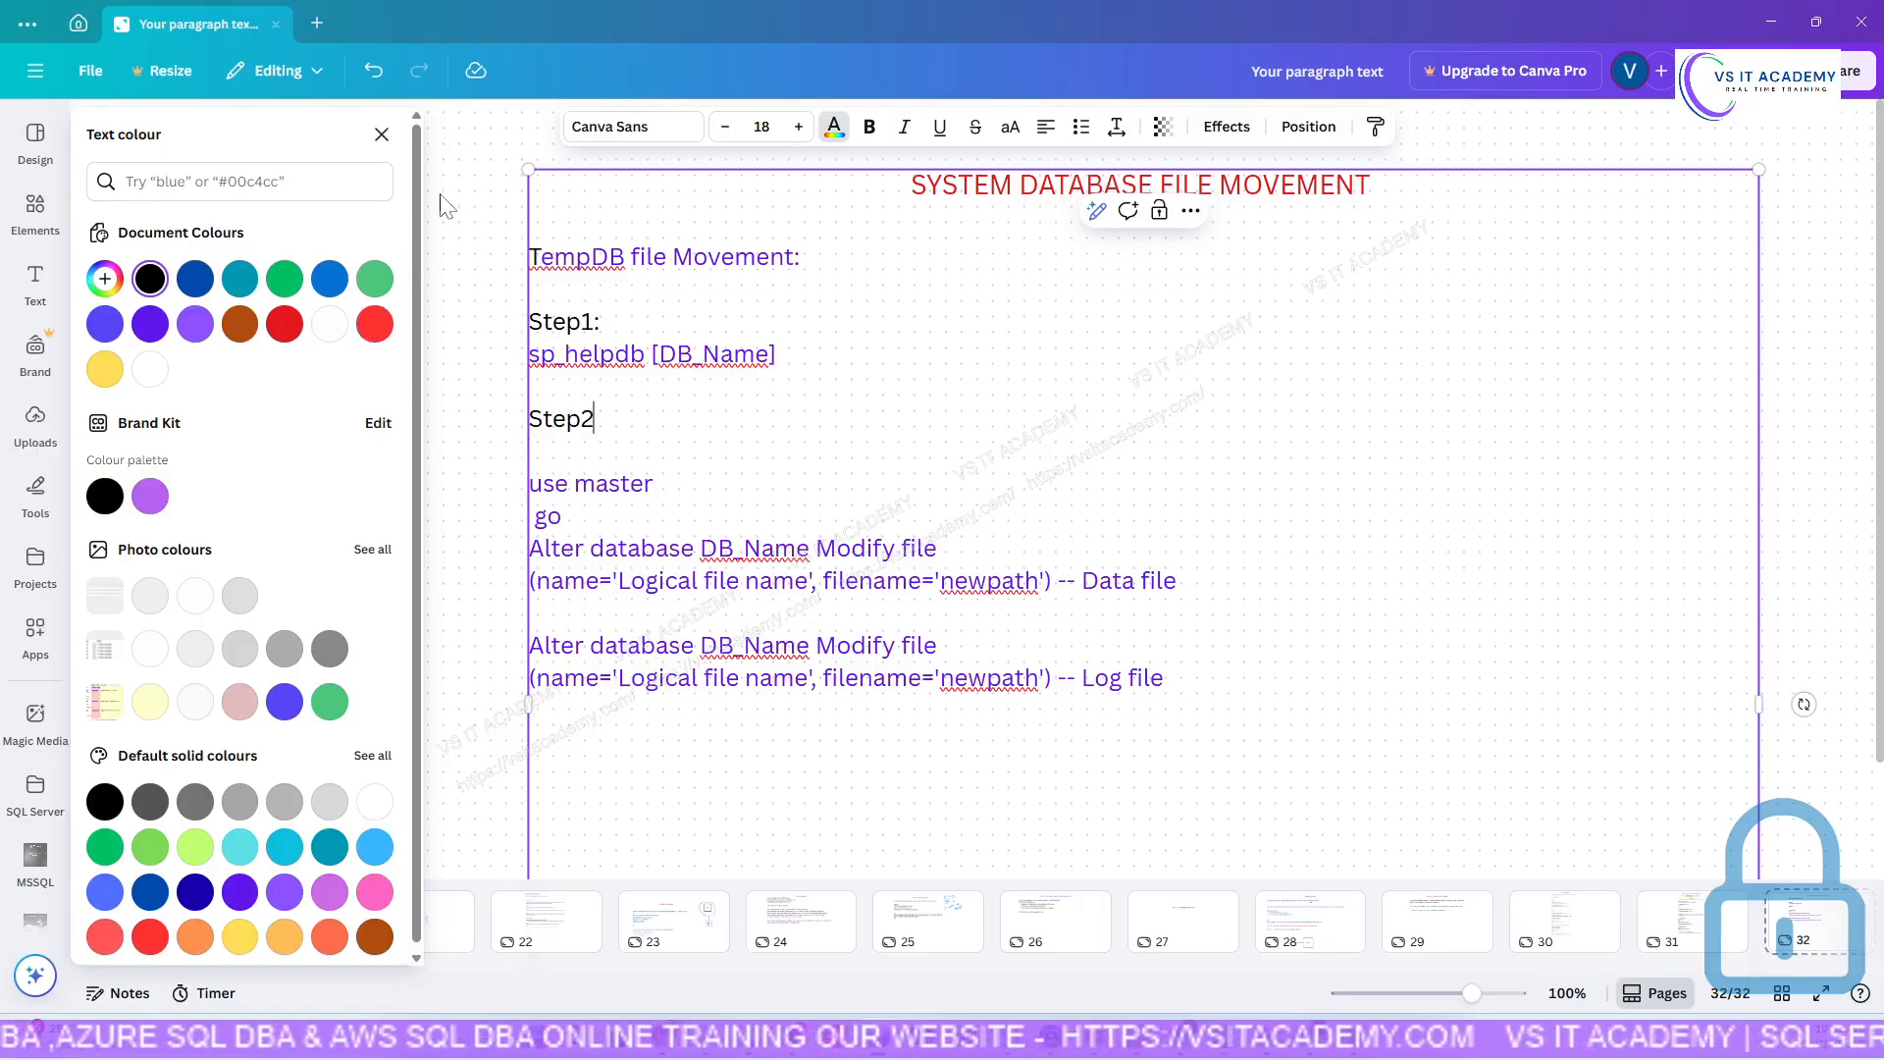
left_click(382, 135)
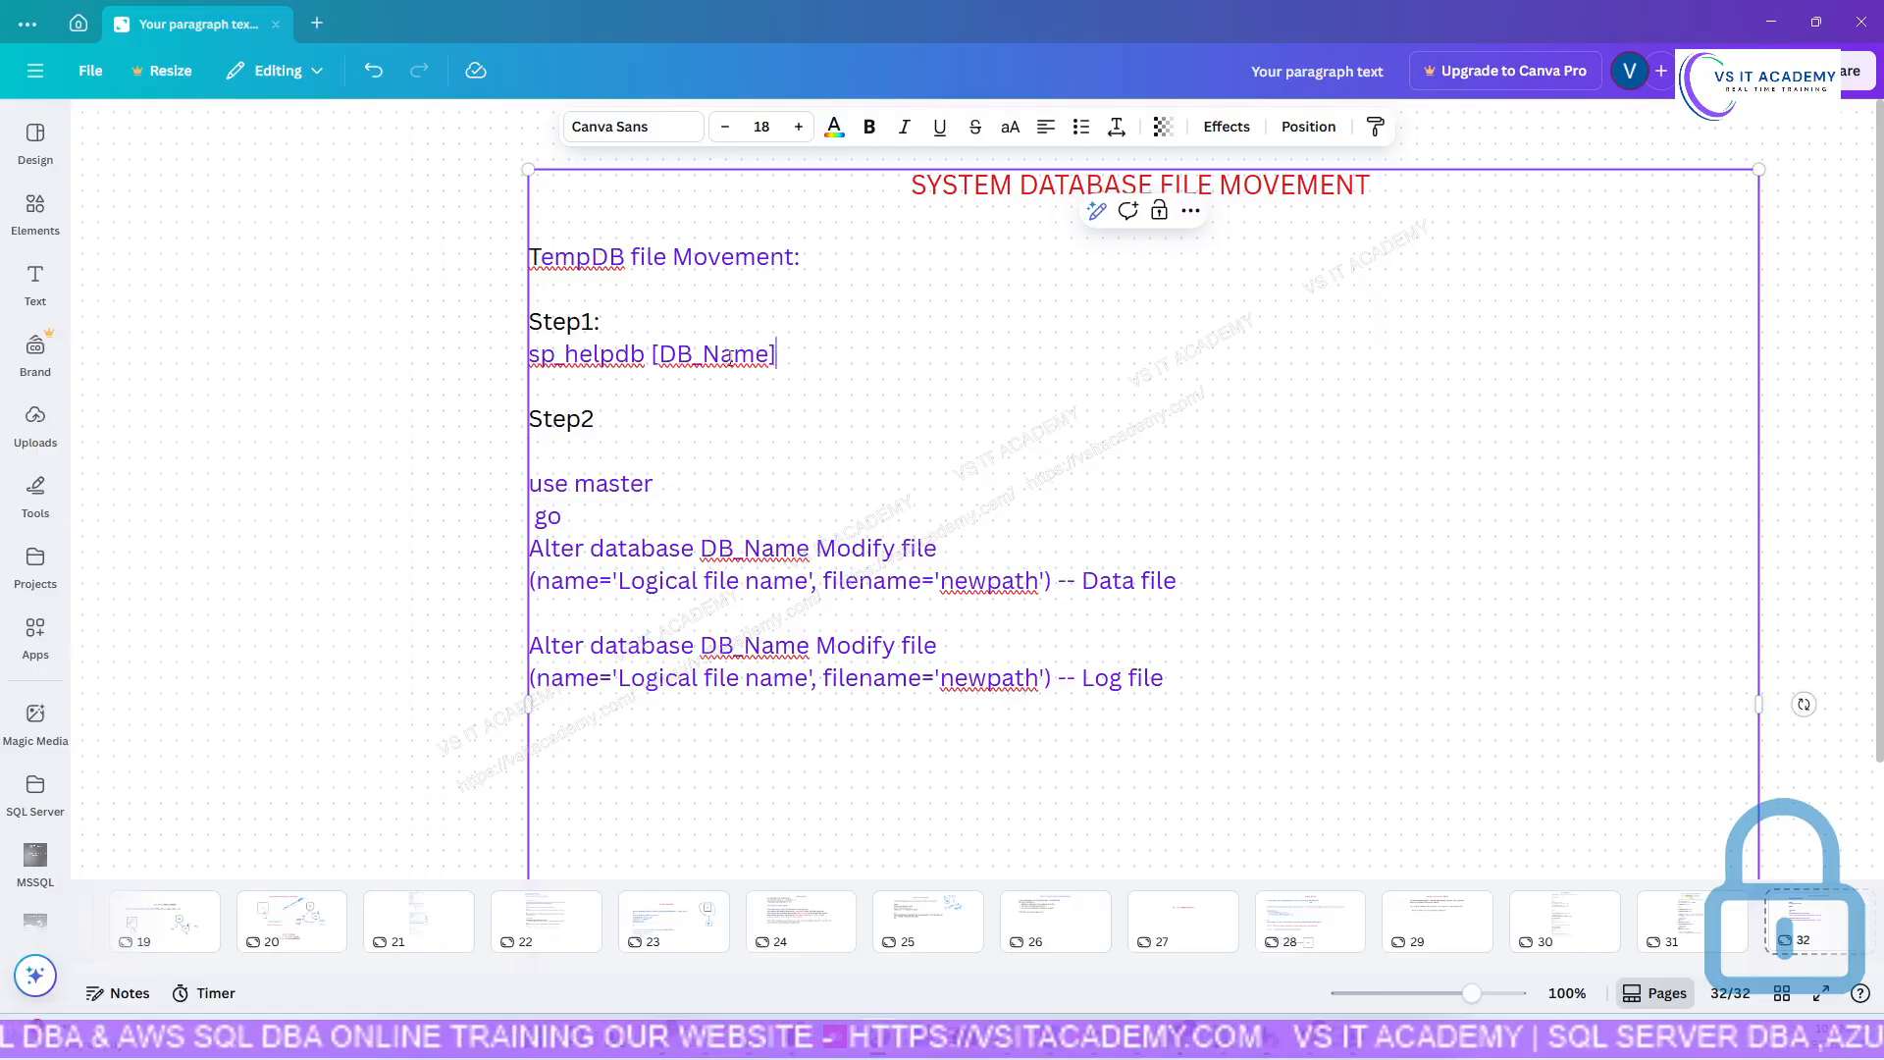
Change the text colour of the "sp_helpdb [DB_Name]" line under Step1 to the dark blue document colour.
left_click_drag(776, 355, 544, 361)
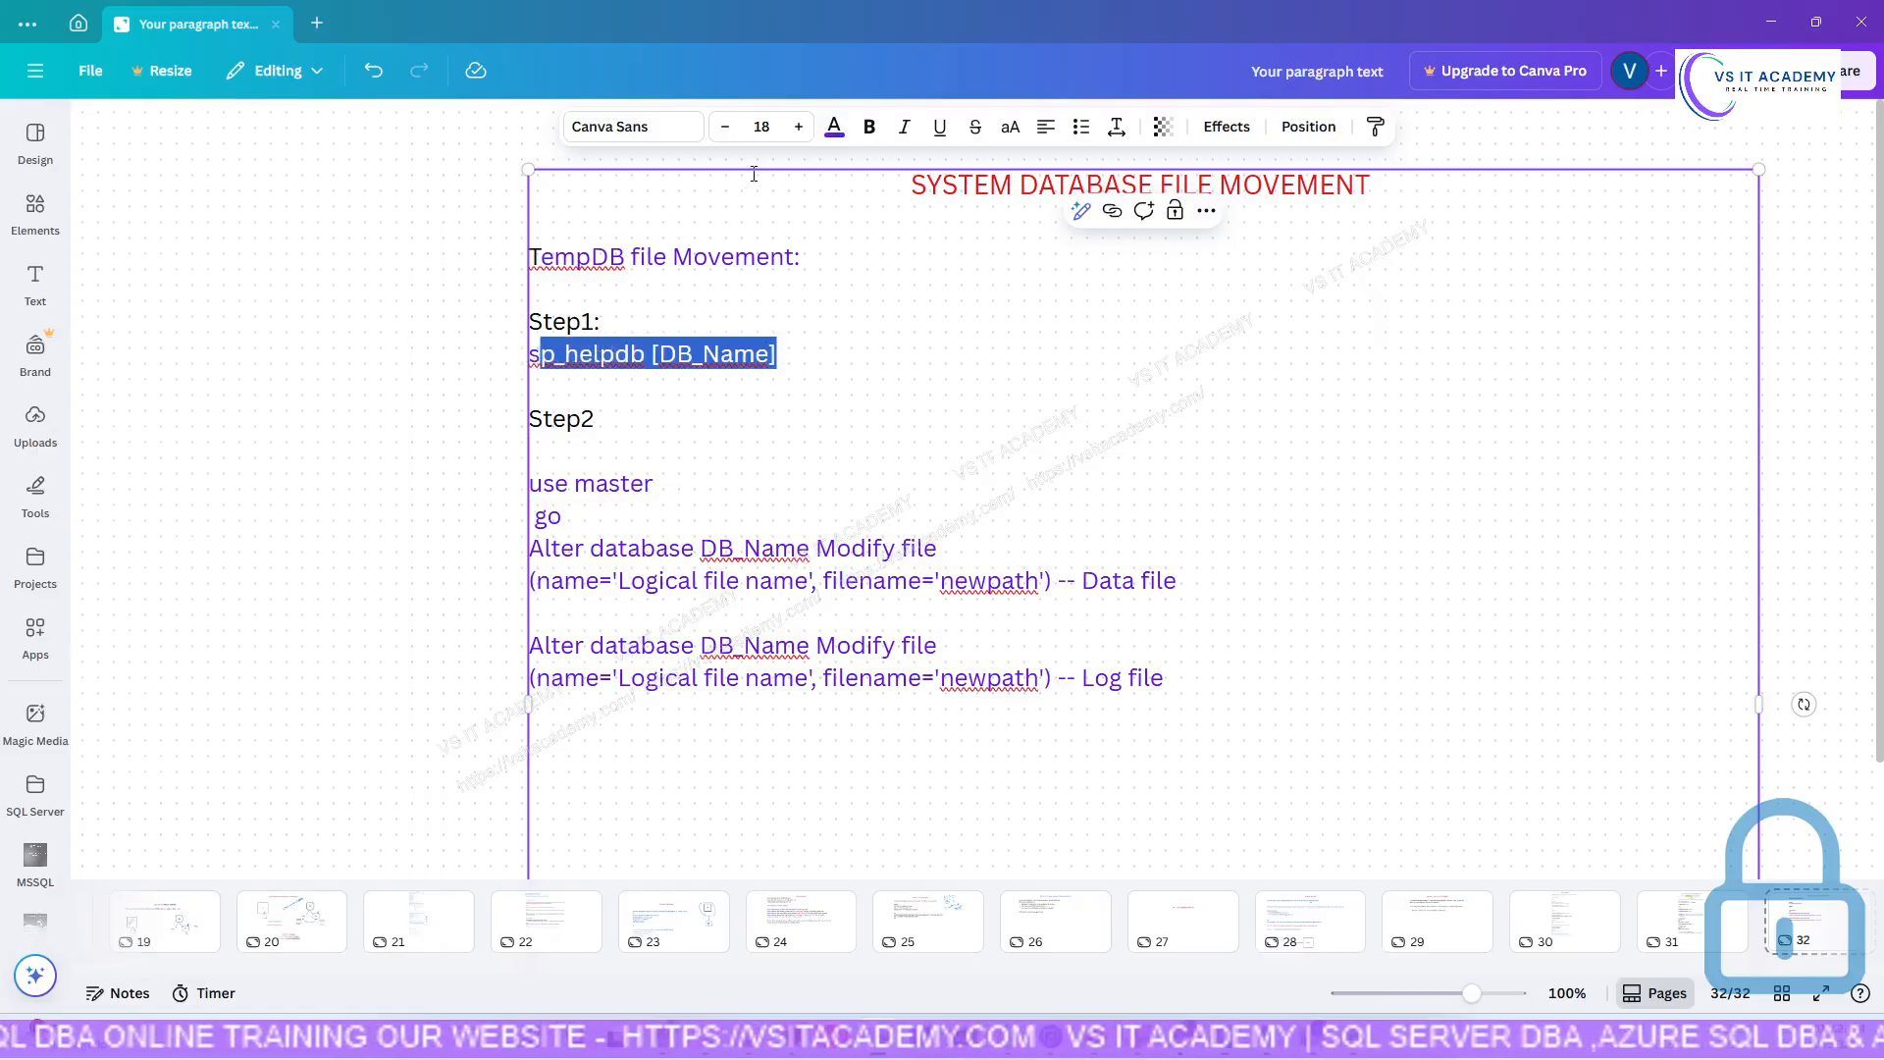
left_click_drag(787, 352, 528, 359)
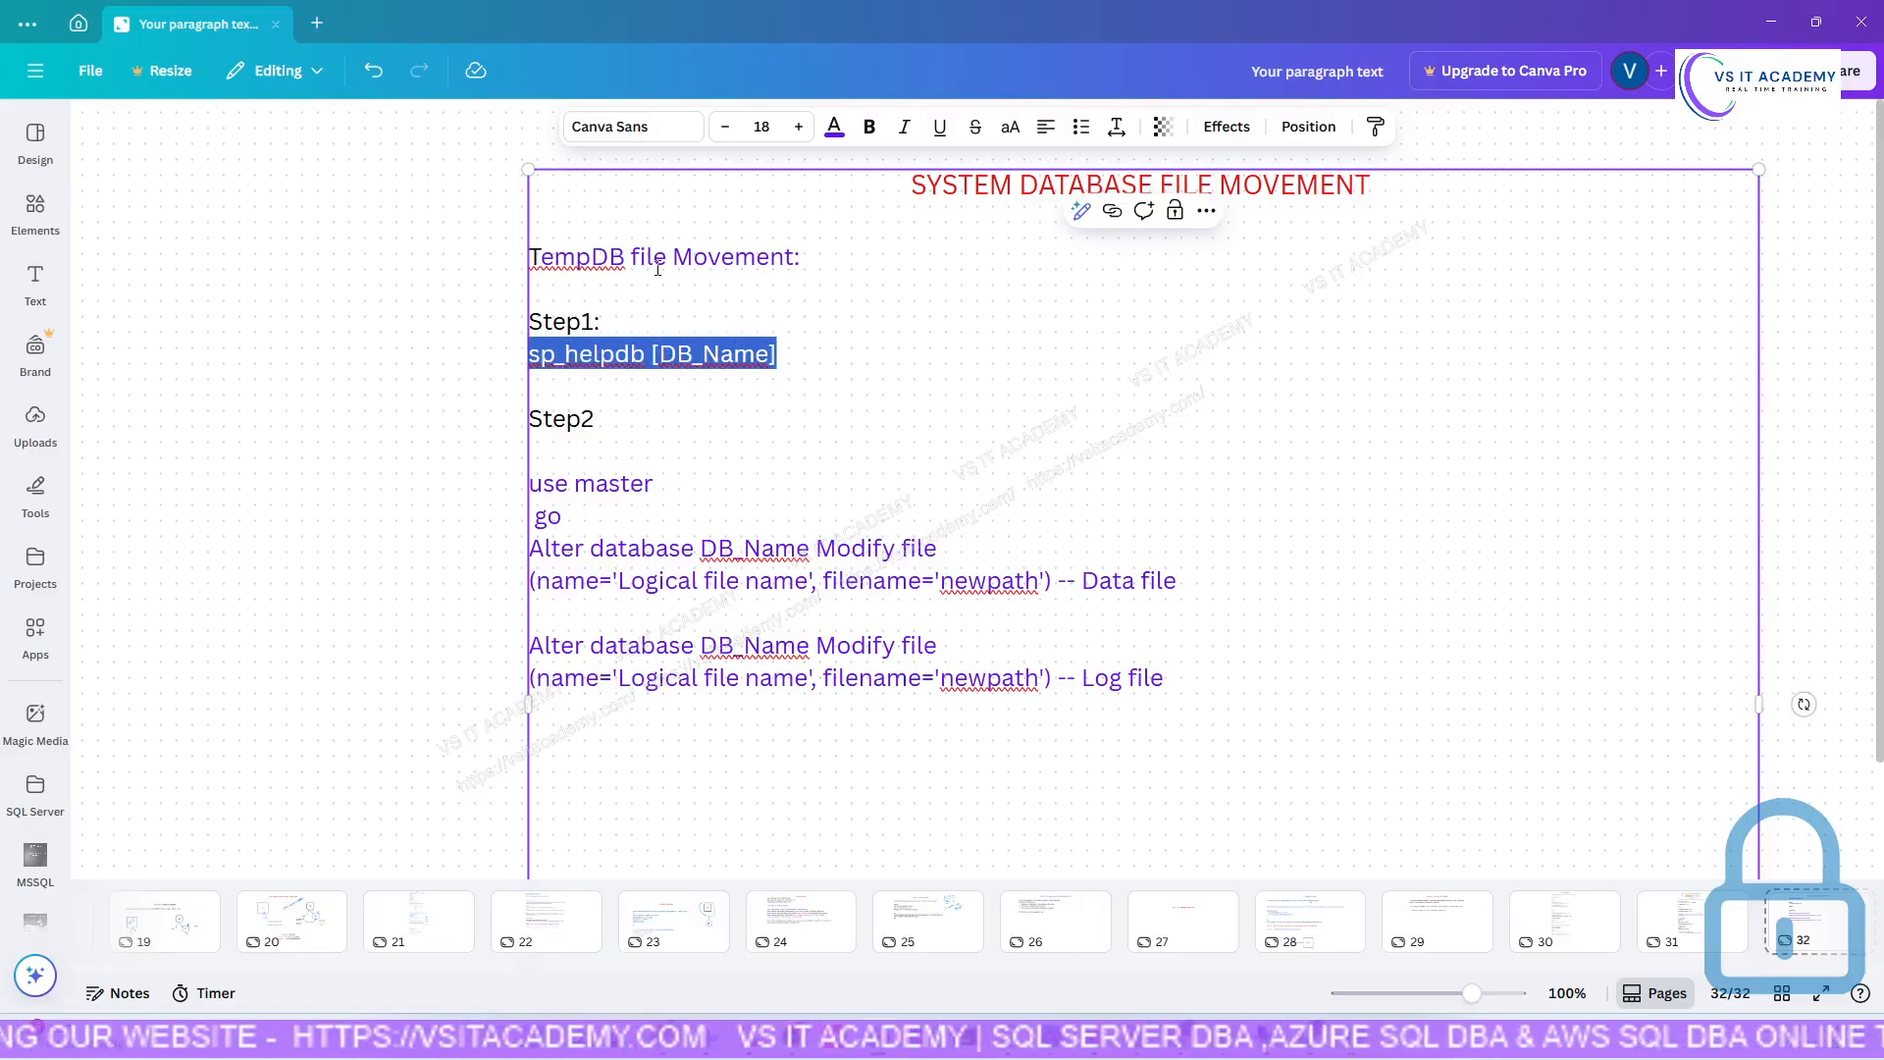
left_click(834, 137)
left_click(196, 279)
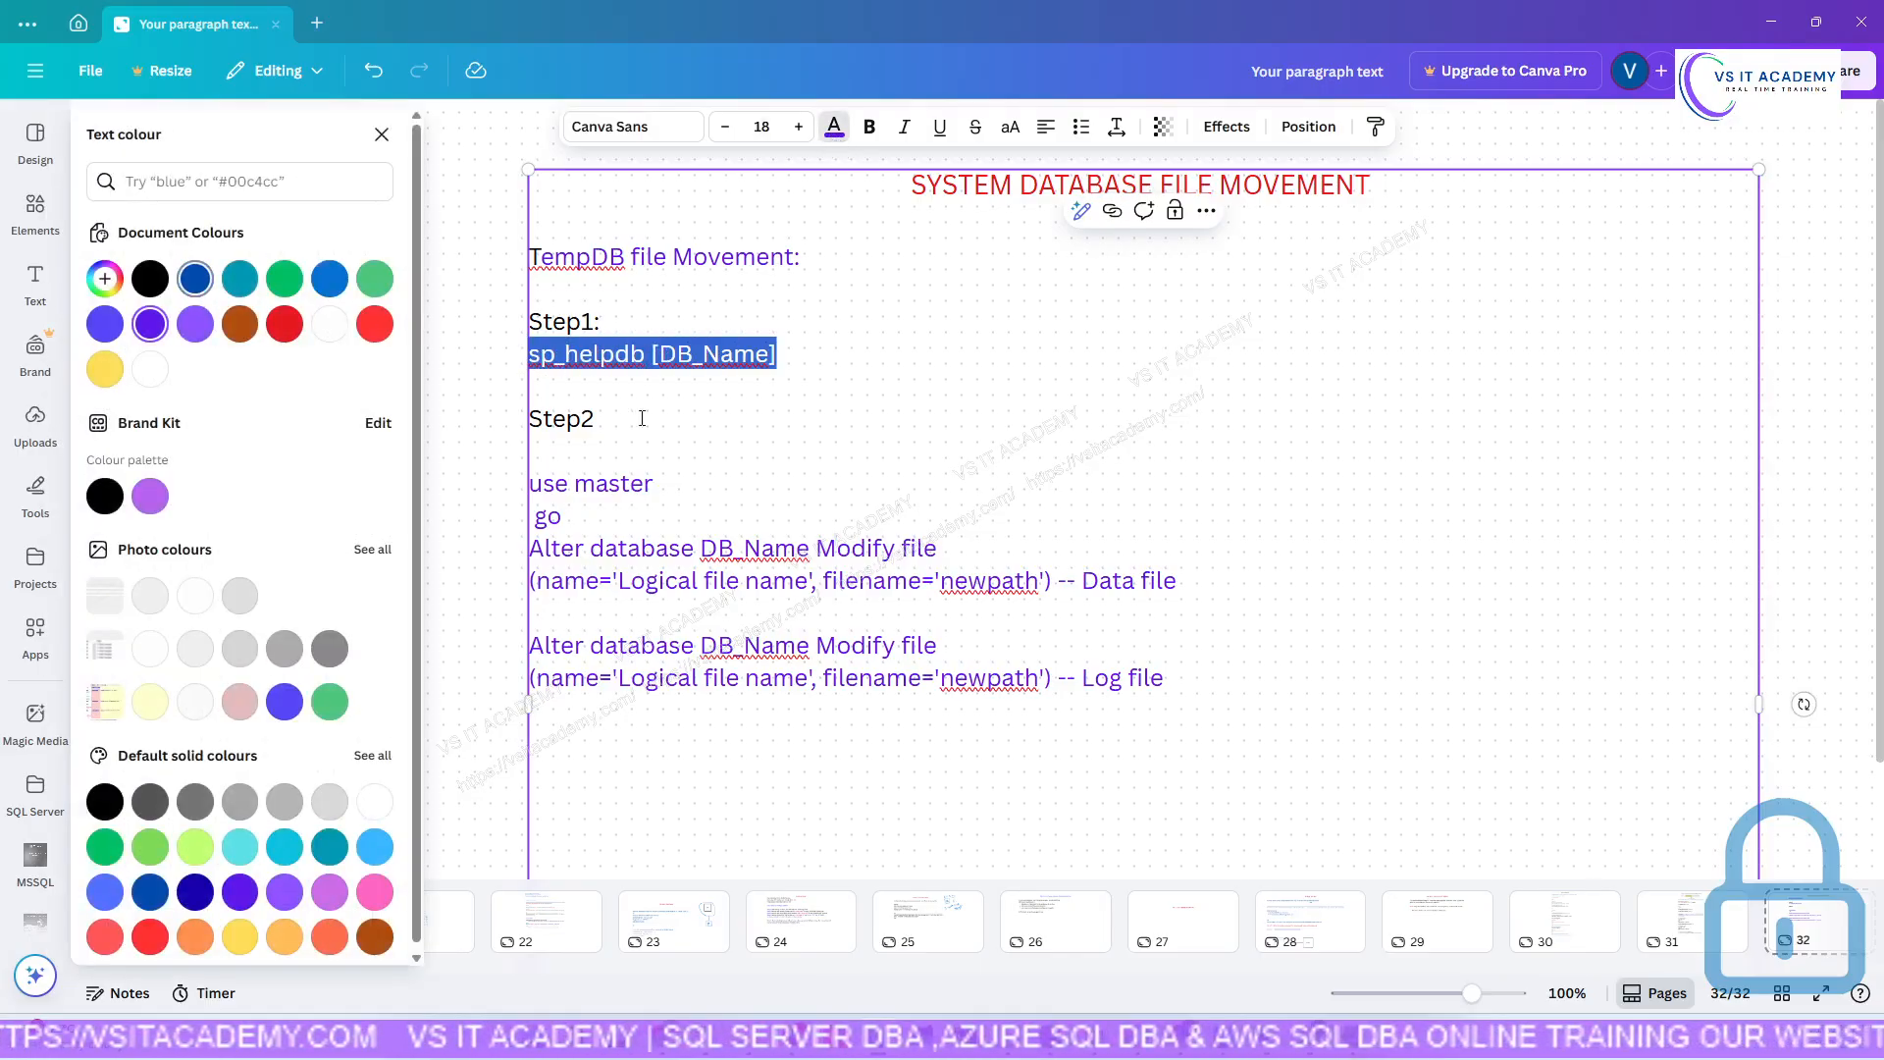
Recolour the whole Step2 script, from "use master" to the log file statement, in the same dark blue.
left_click(1012, 462)
left_click_drag(1193, 689, 527, 483)
left_click(195, 279)
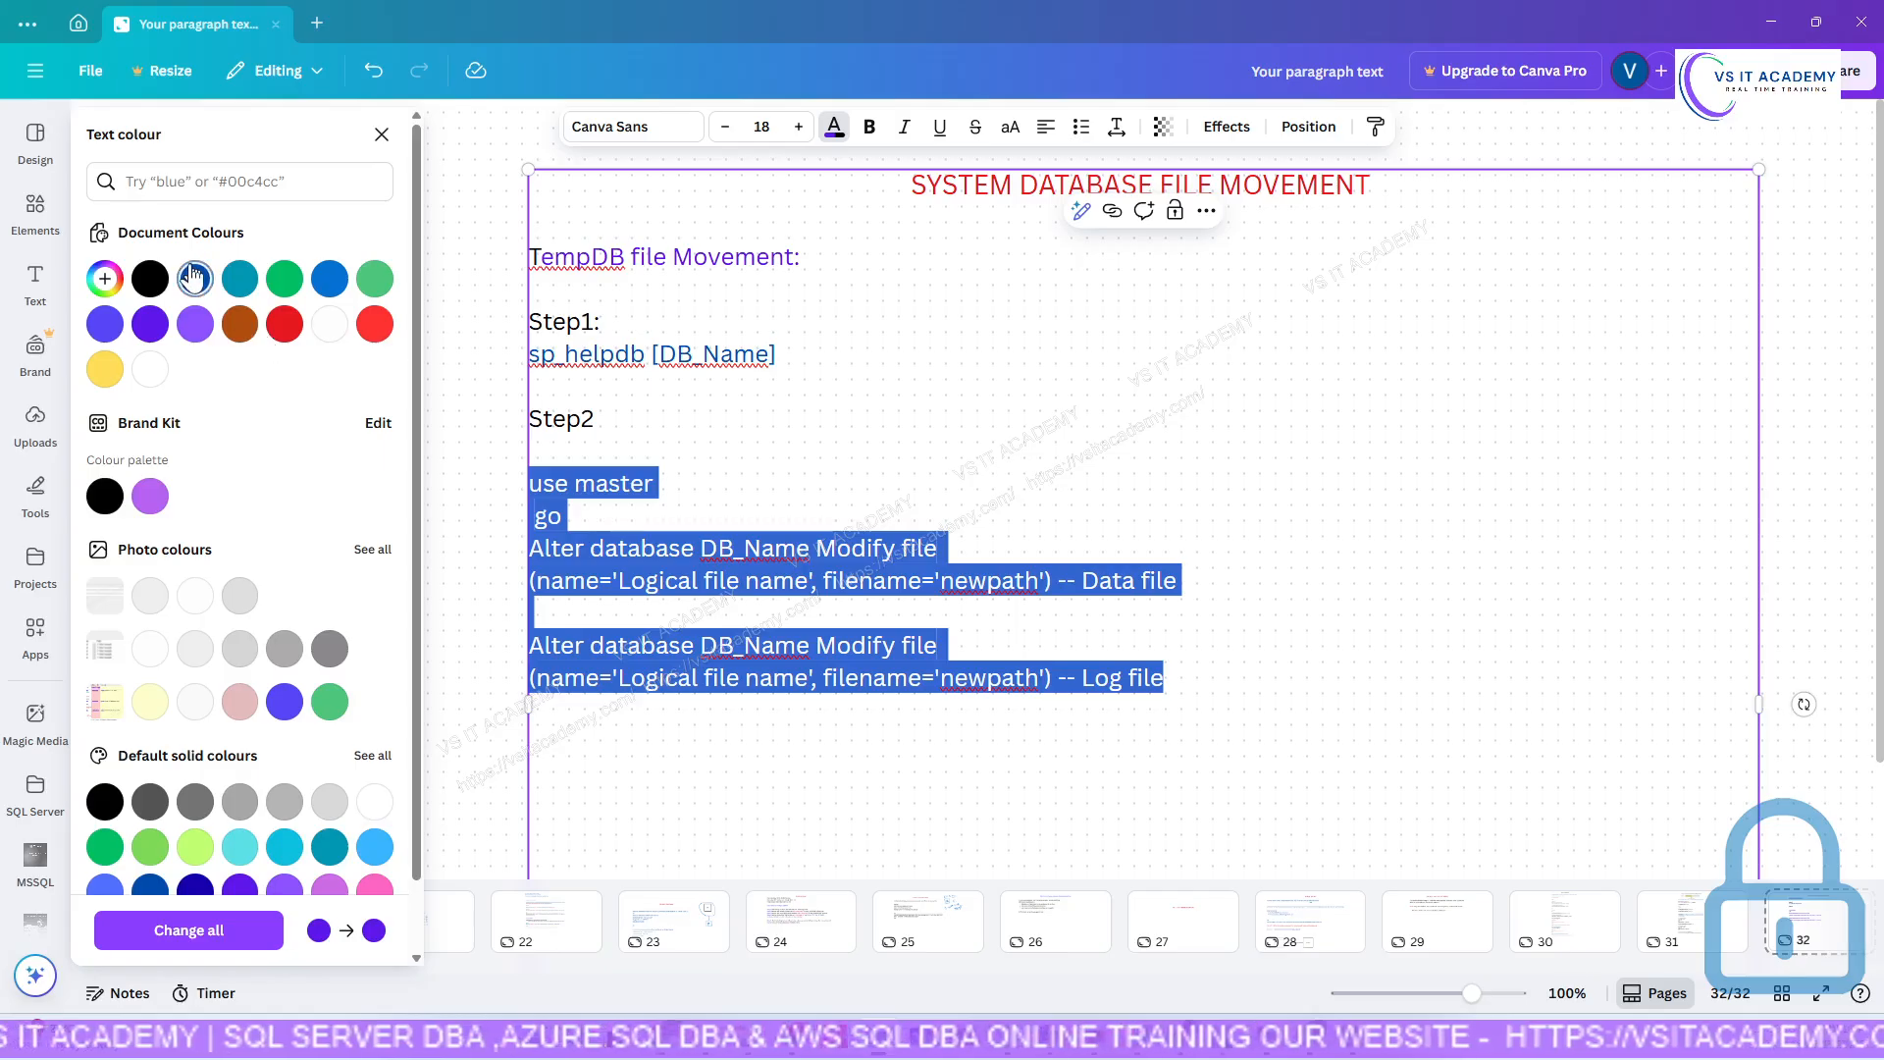
left_click(690, 416)
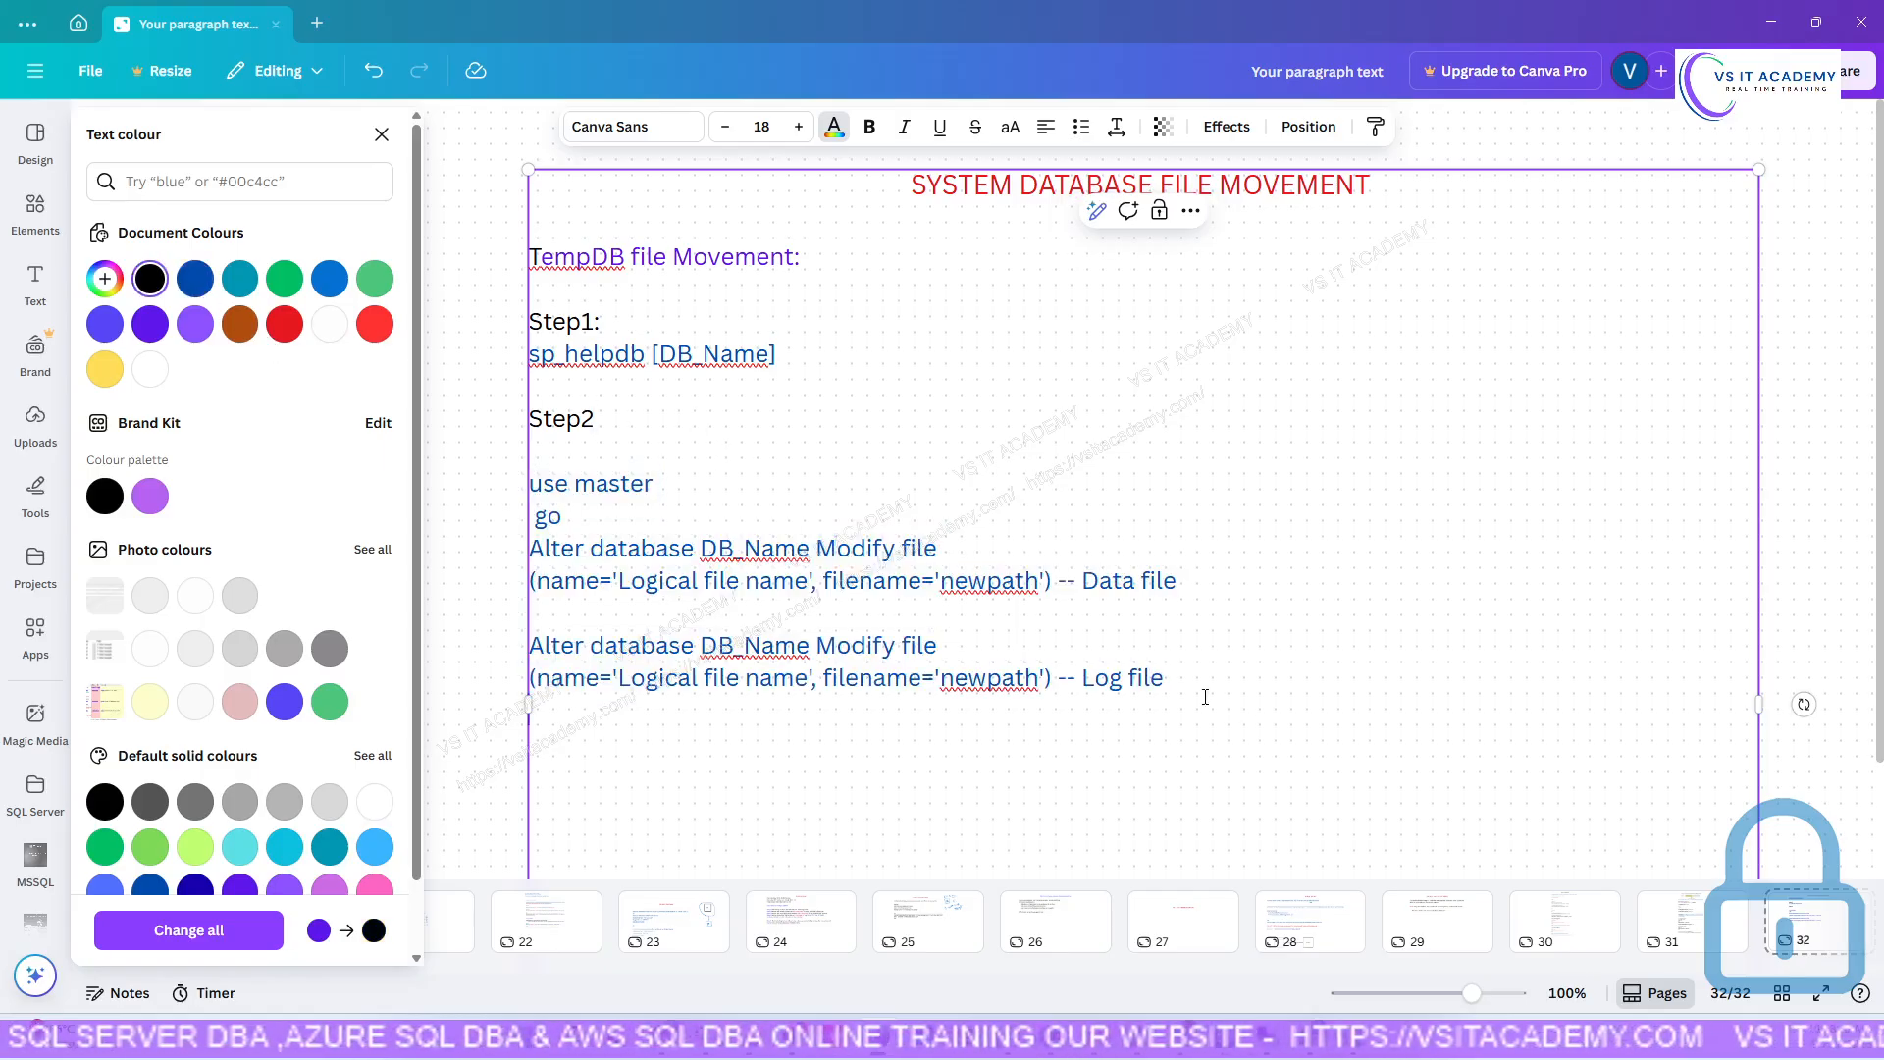
Copy the Step2 script from the Canva notes and paste it into a new query in SQL Server Management Studio.
left_click_drag(1205, 697, 528, 483)
key("ctrl+c")
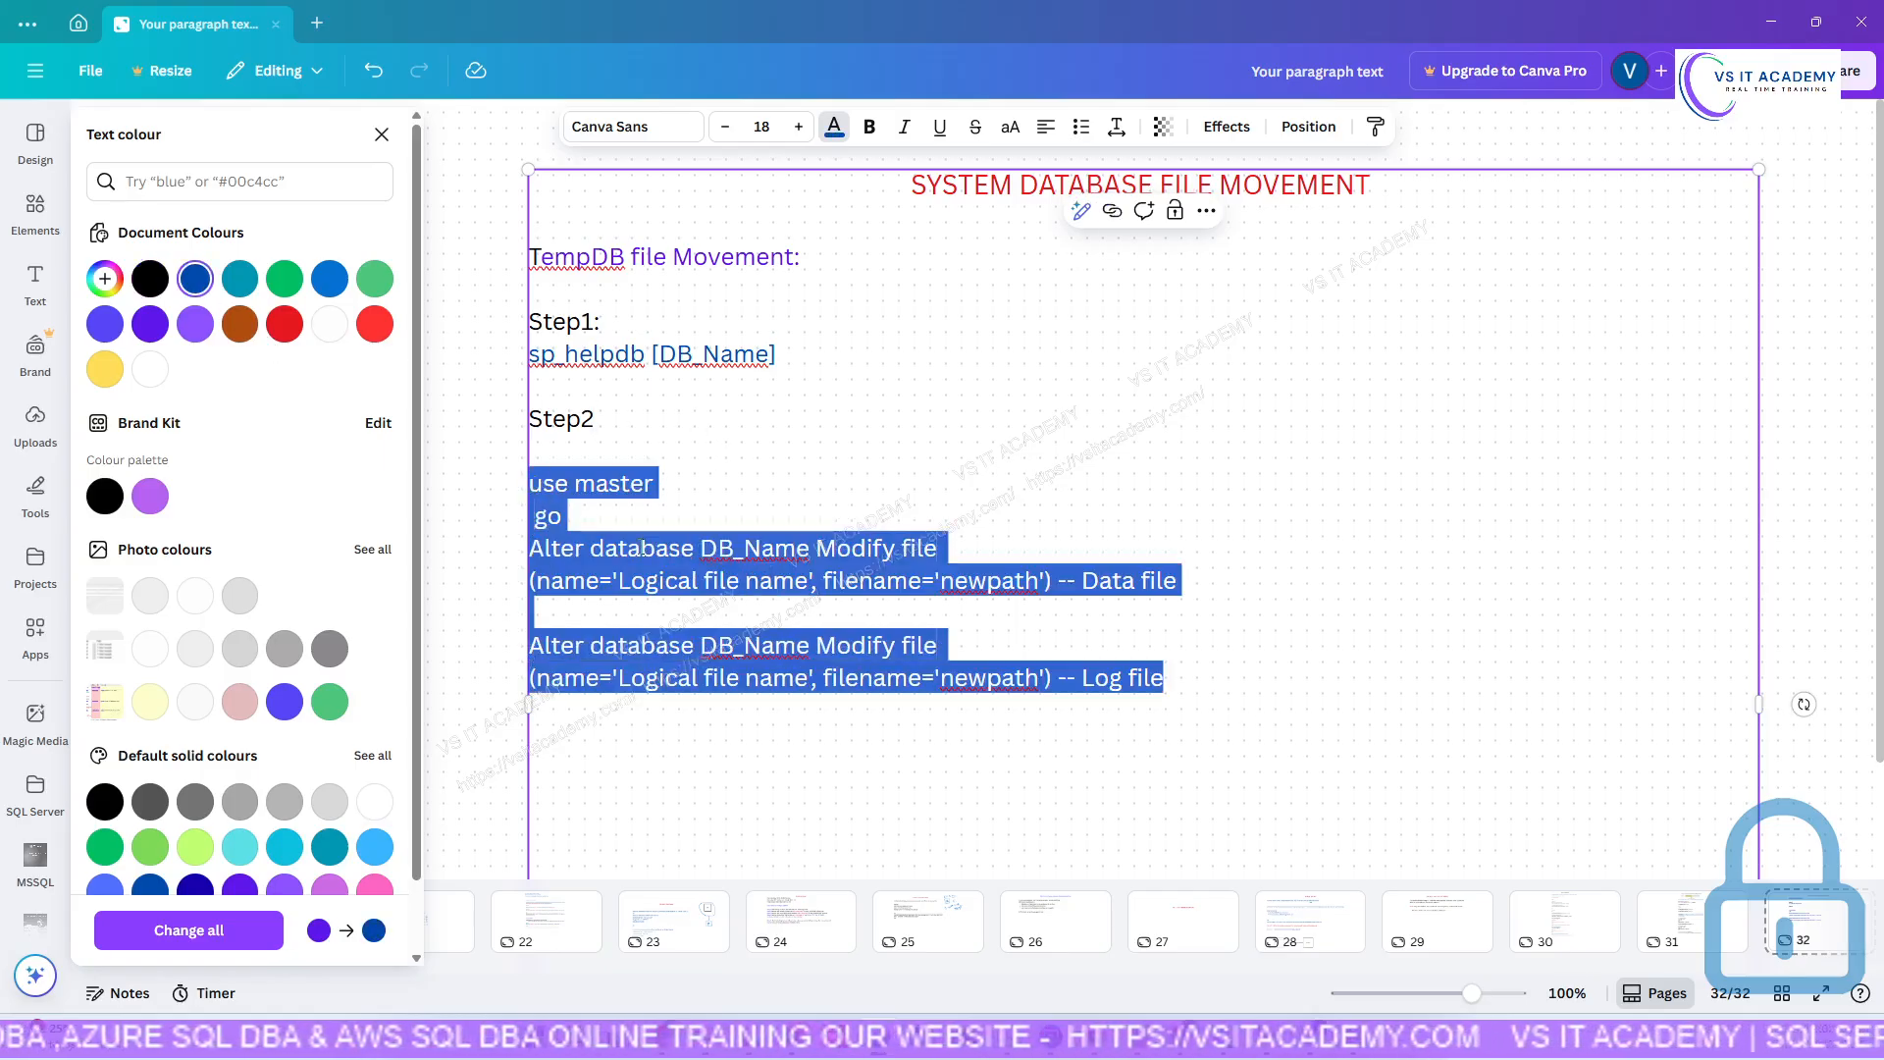
left_click(1284, 1036)
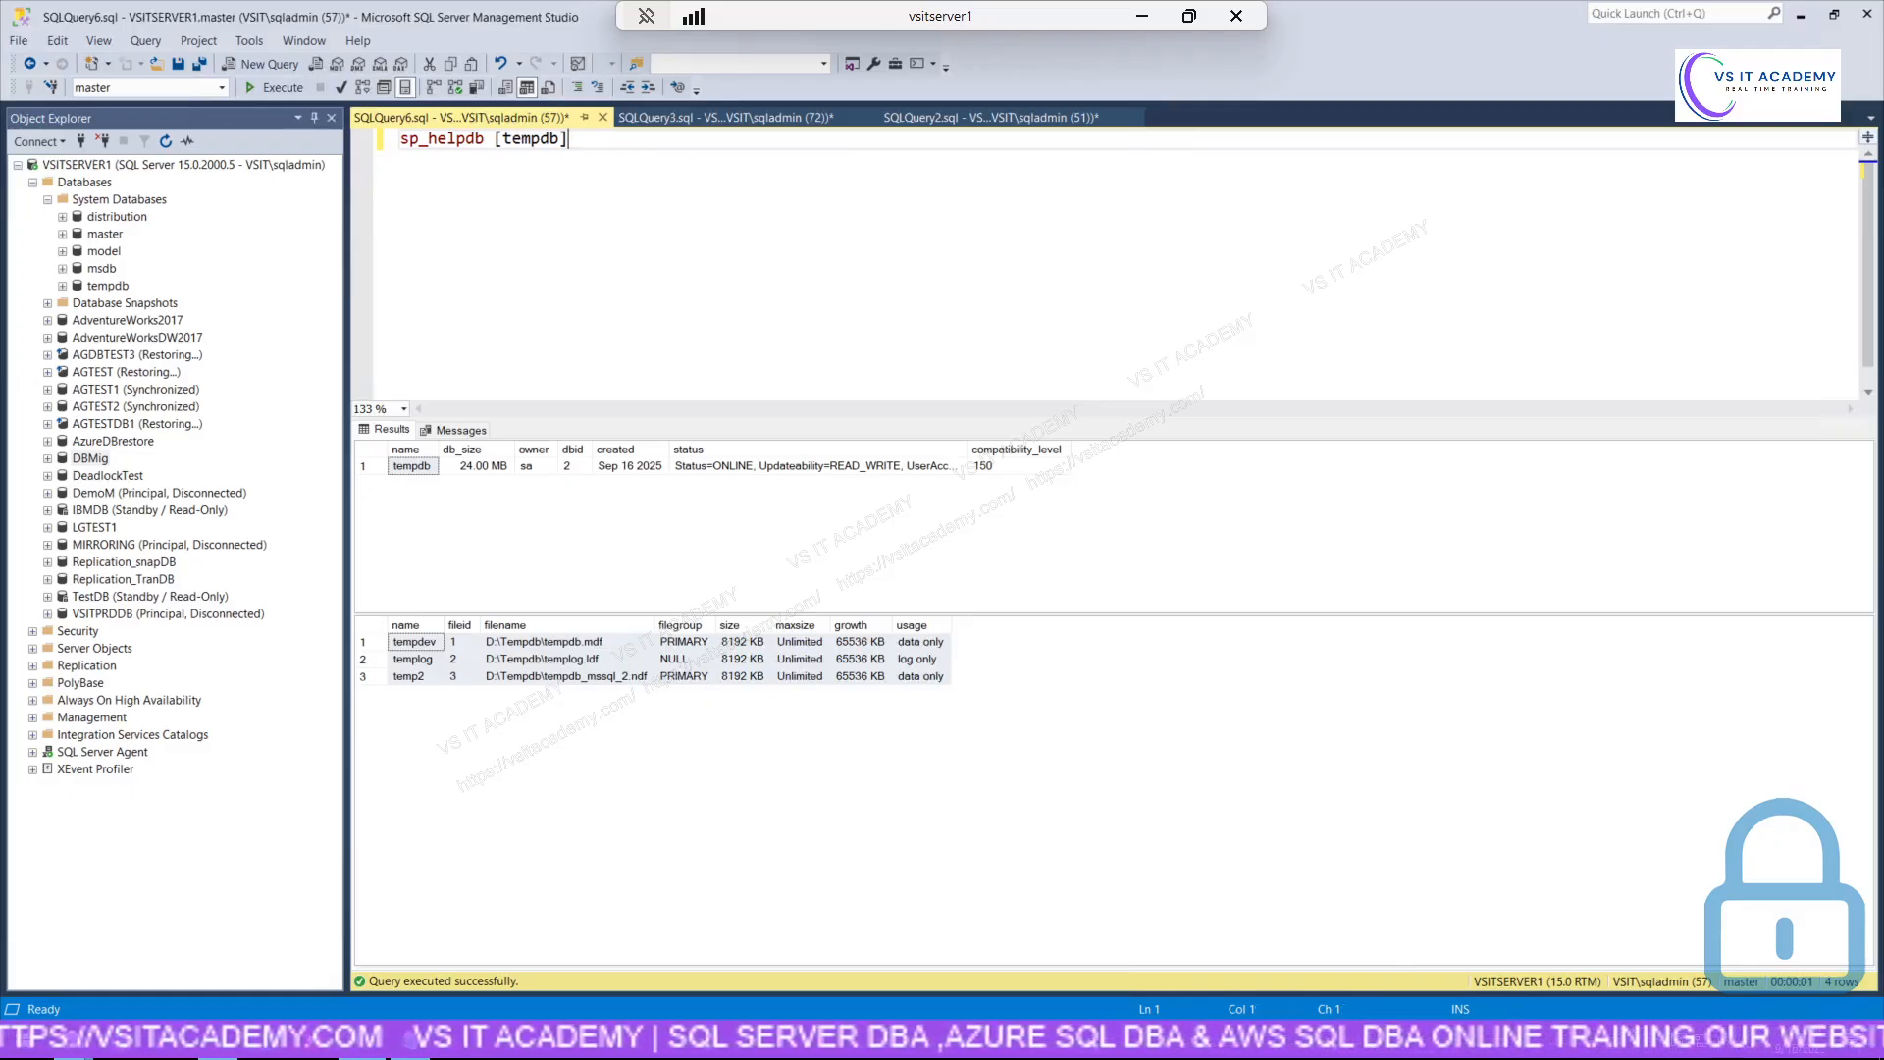
key("ctrl+n")
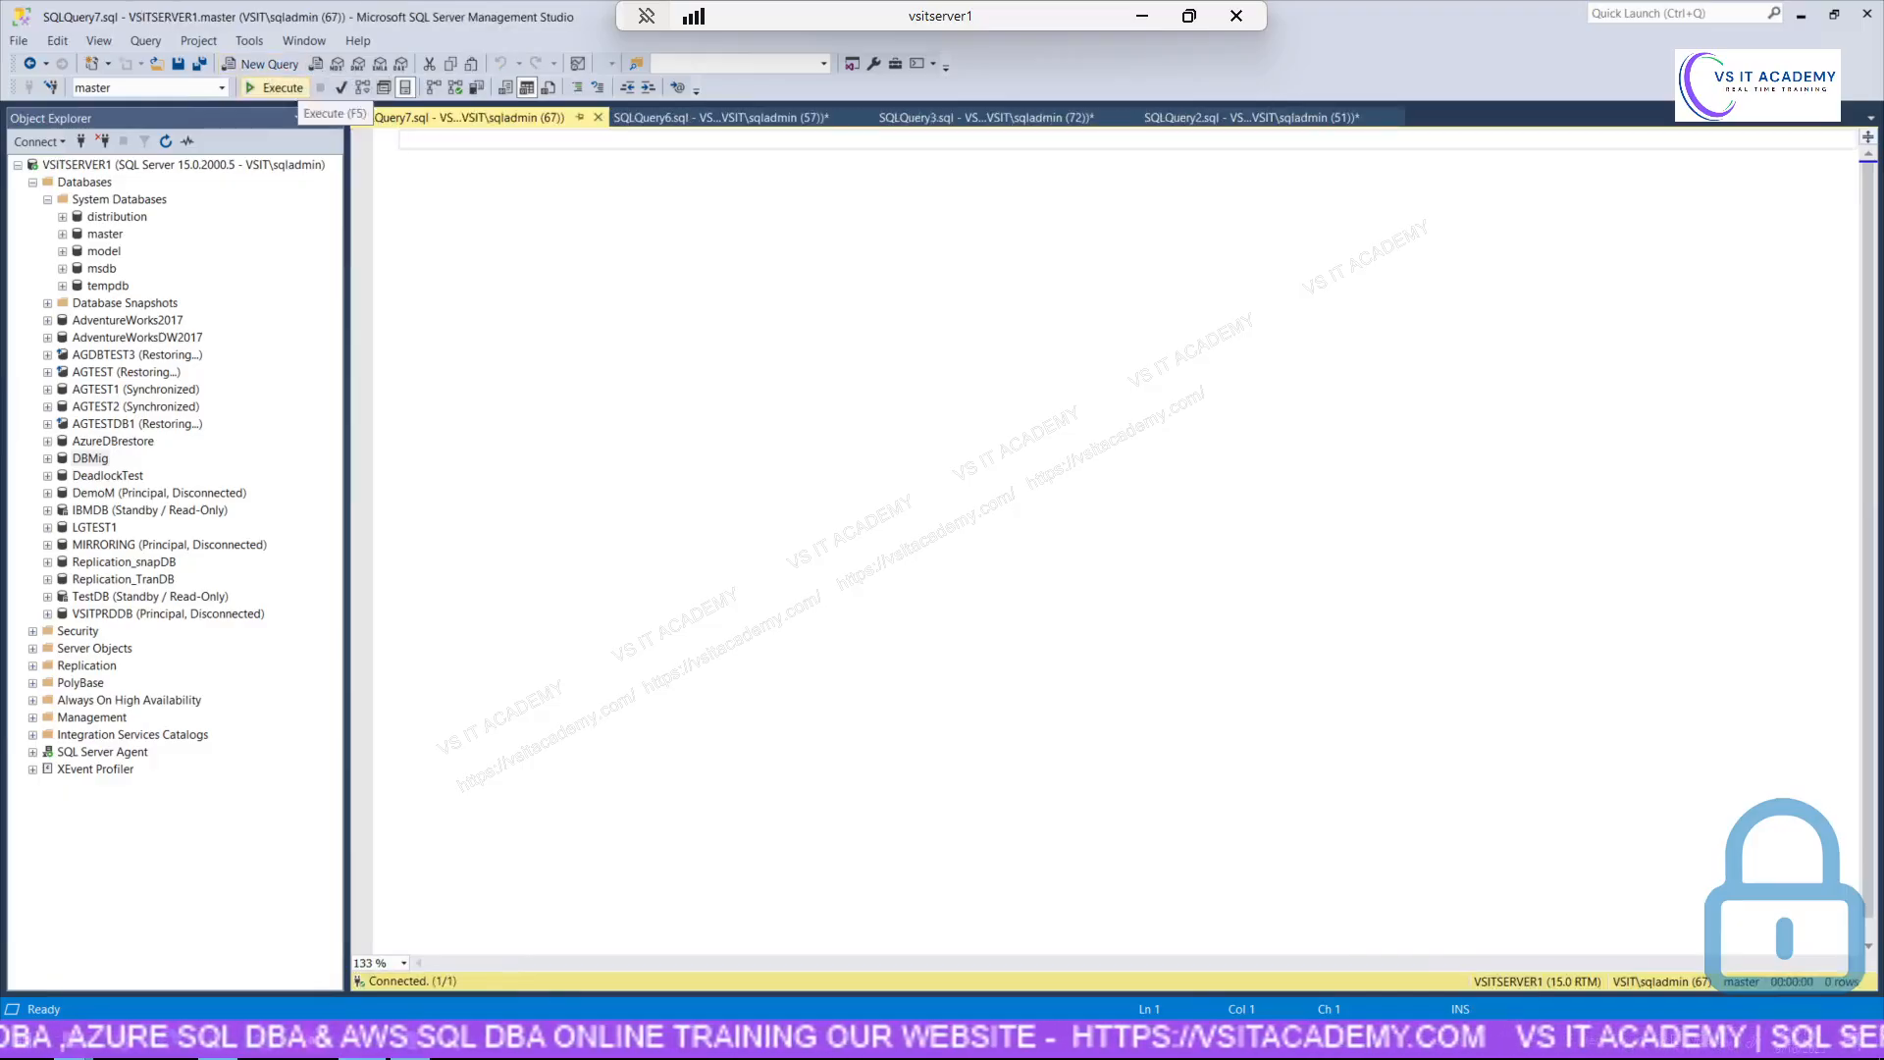
key("ctrl+v")
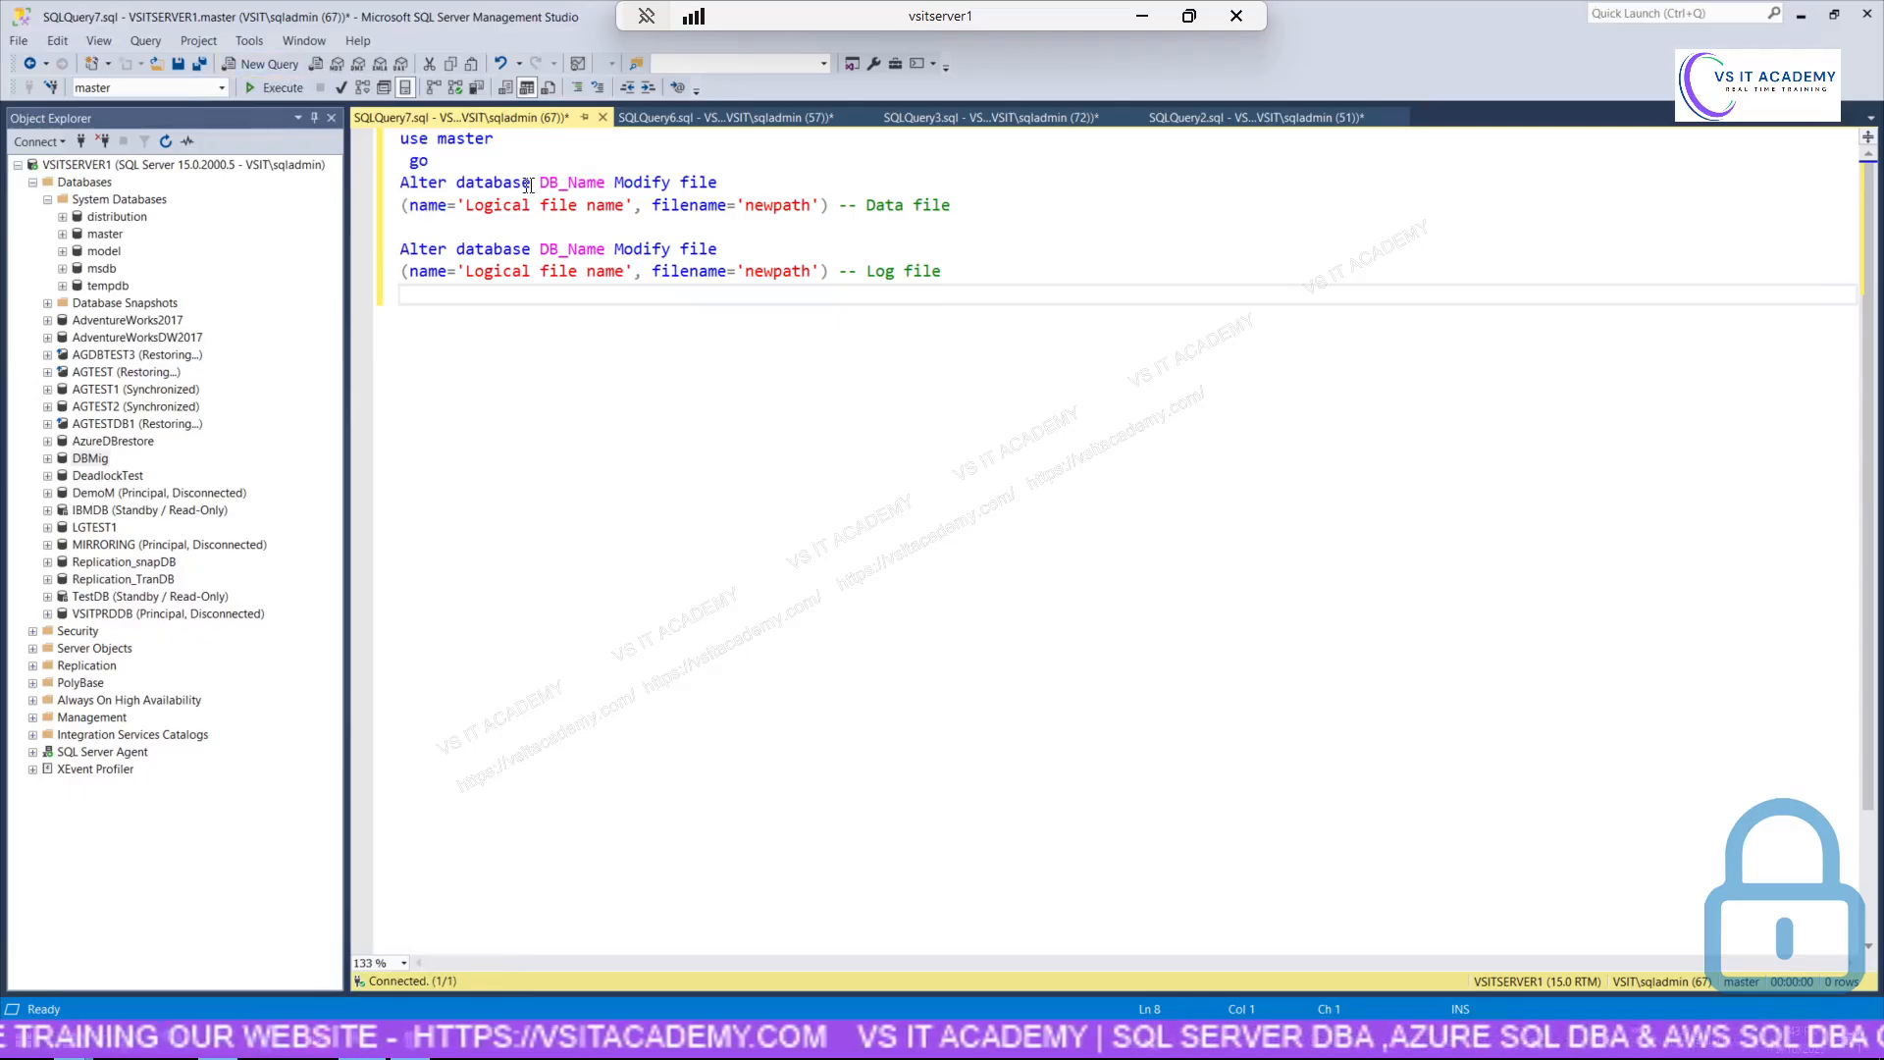
Replace the DB_Name placeholder in the data file statement with [tempdb].
double_click(564, 185)
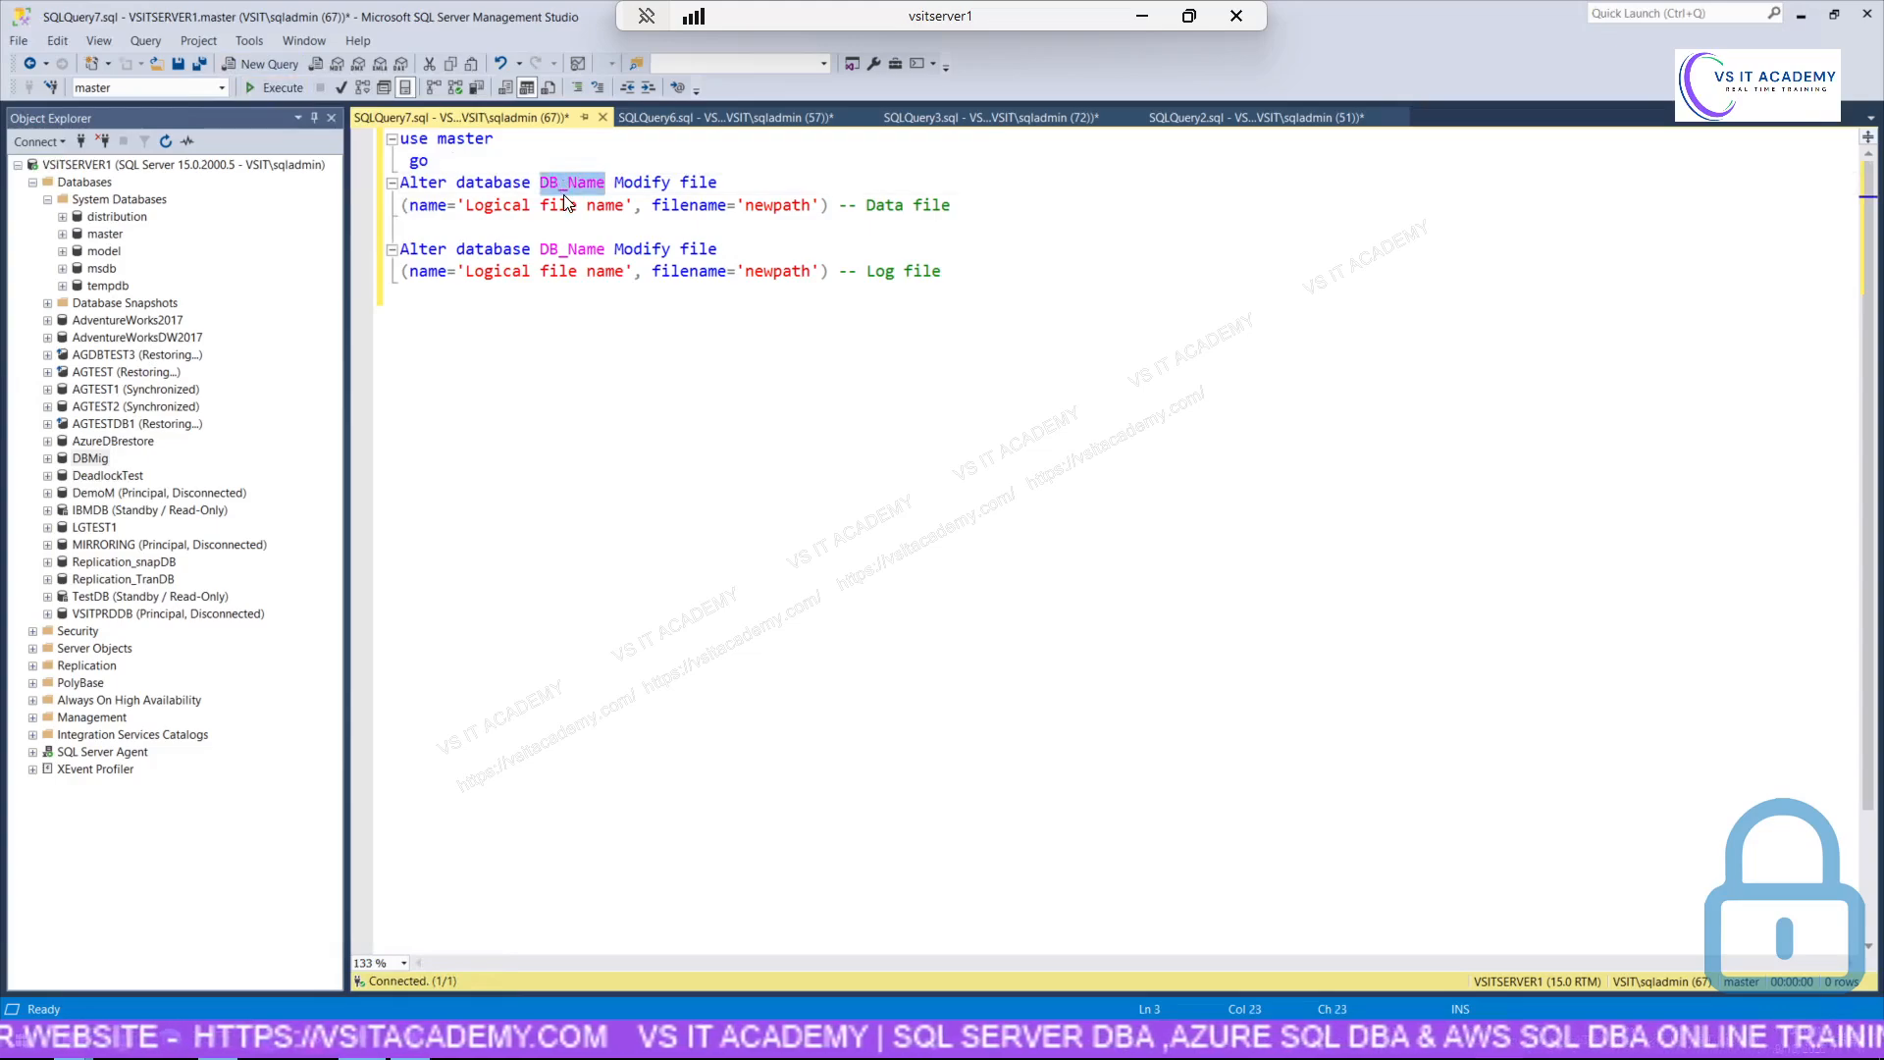
key("Delete")
left_click_drag(90, 459, 541, 186)
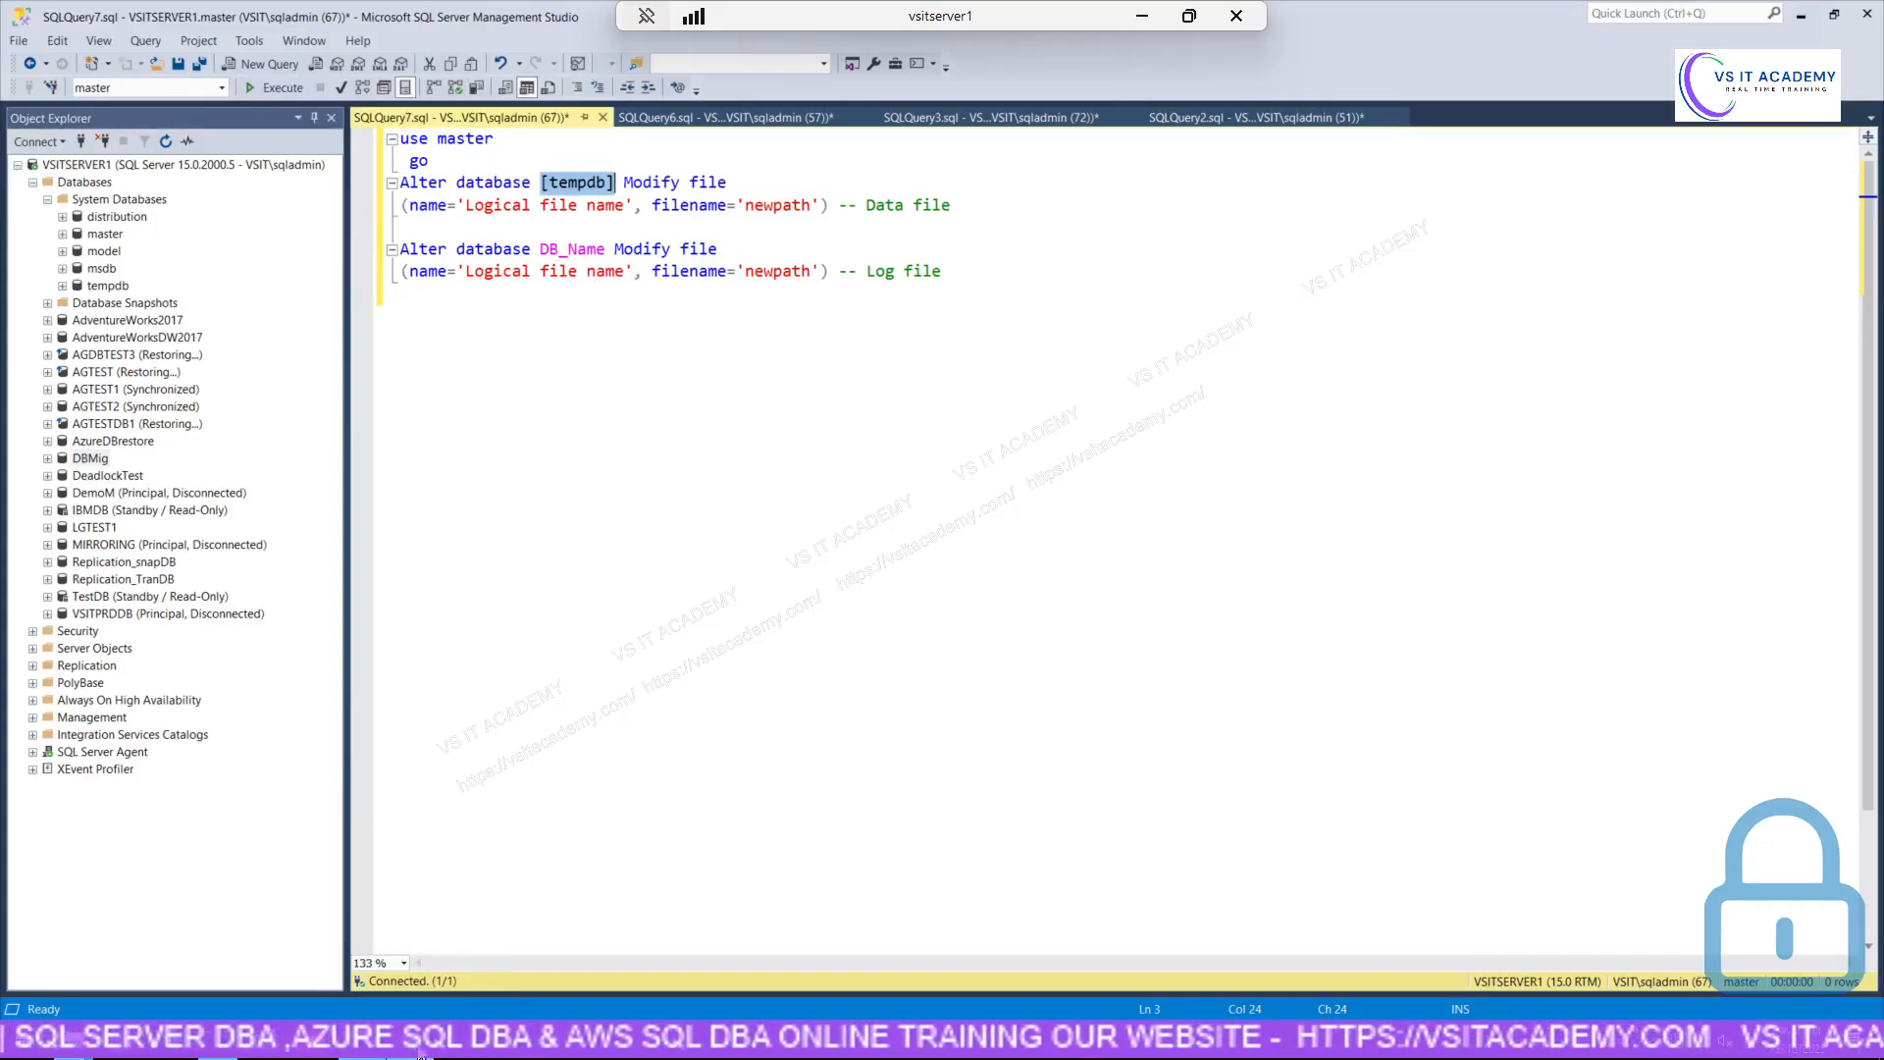
Replace the data file statement's "Logical file name" placeholder with tempdev, copied from the file list in Notepad.
left_click(421, 1054)
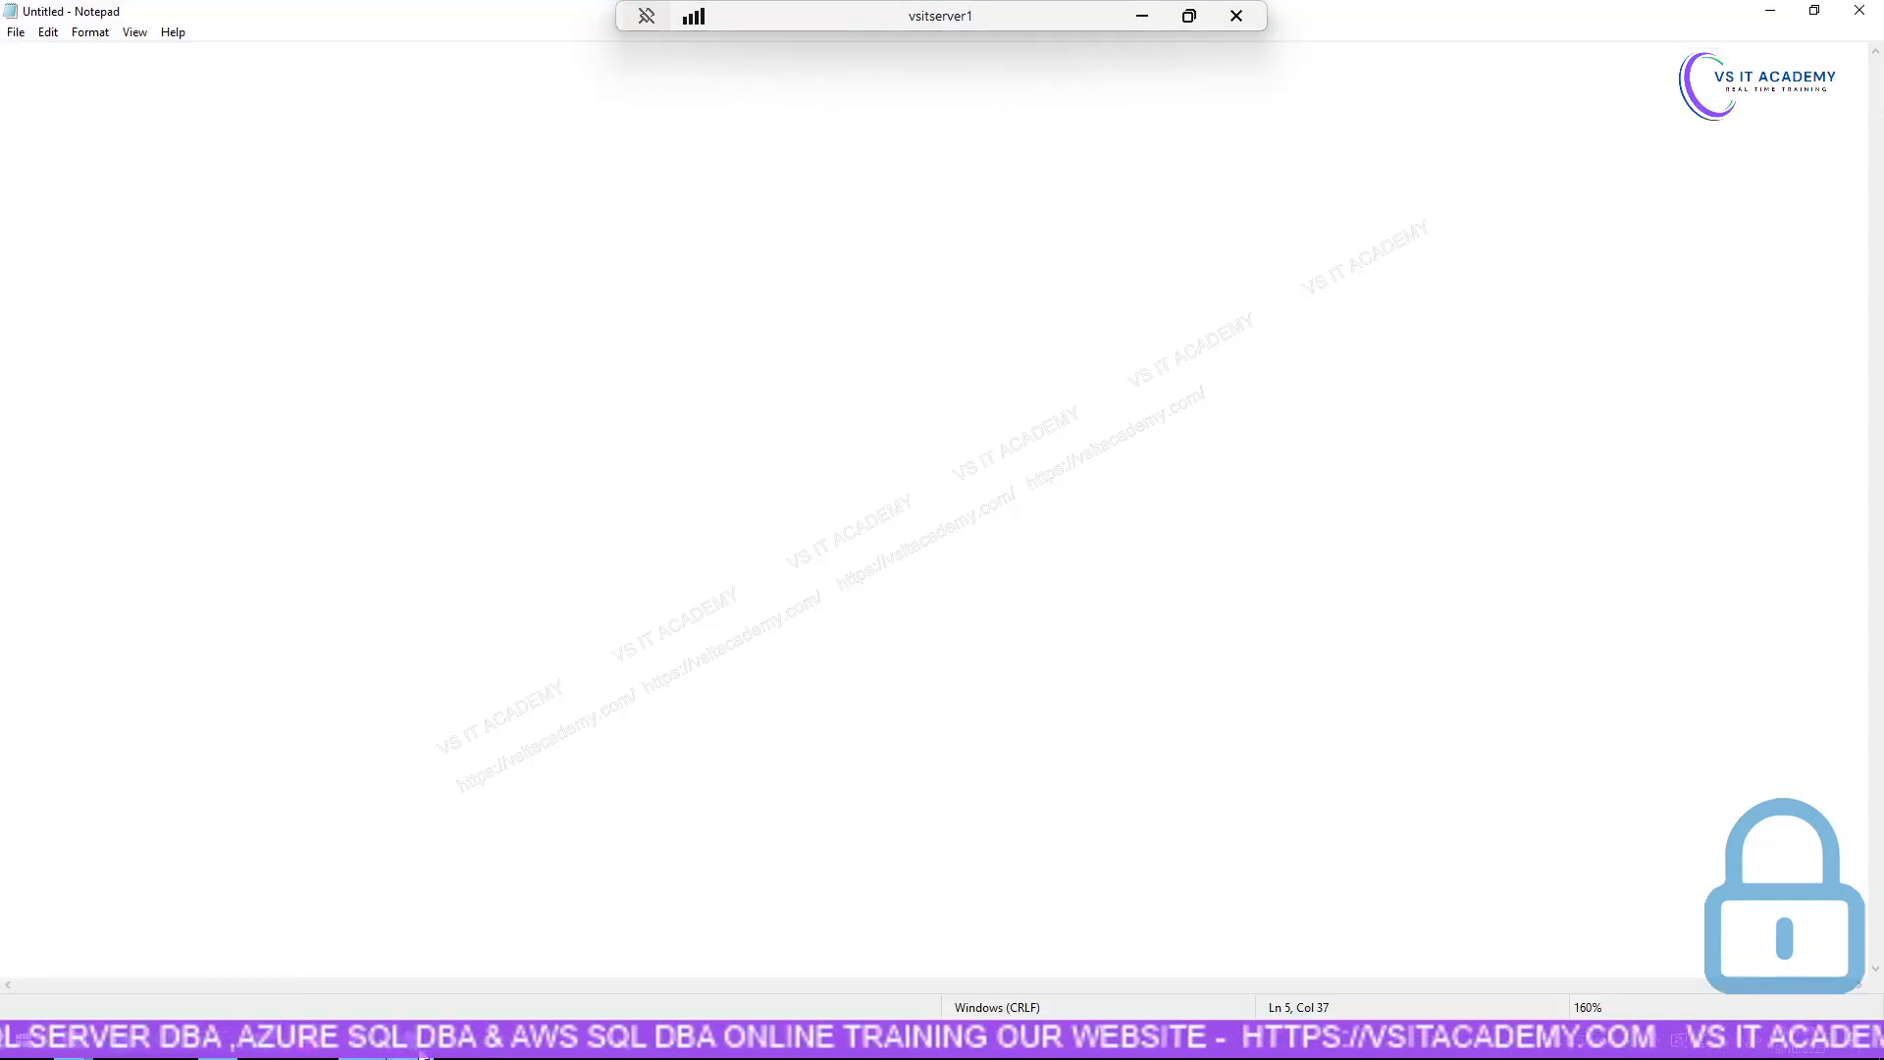
double_click(395, 20)
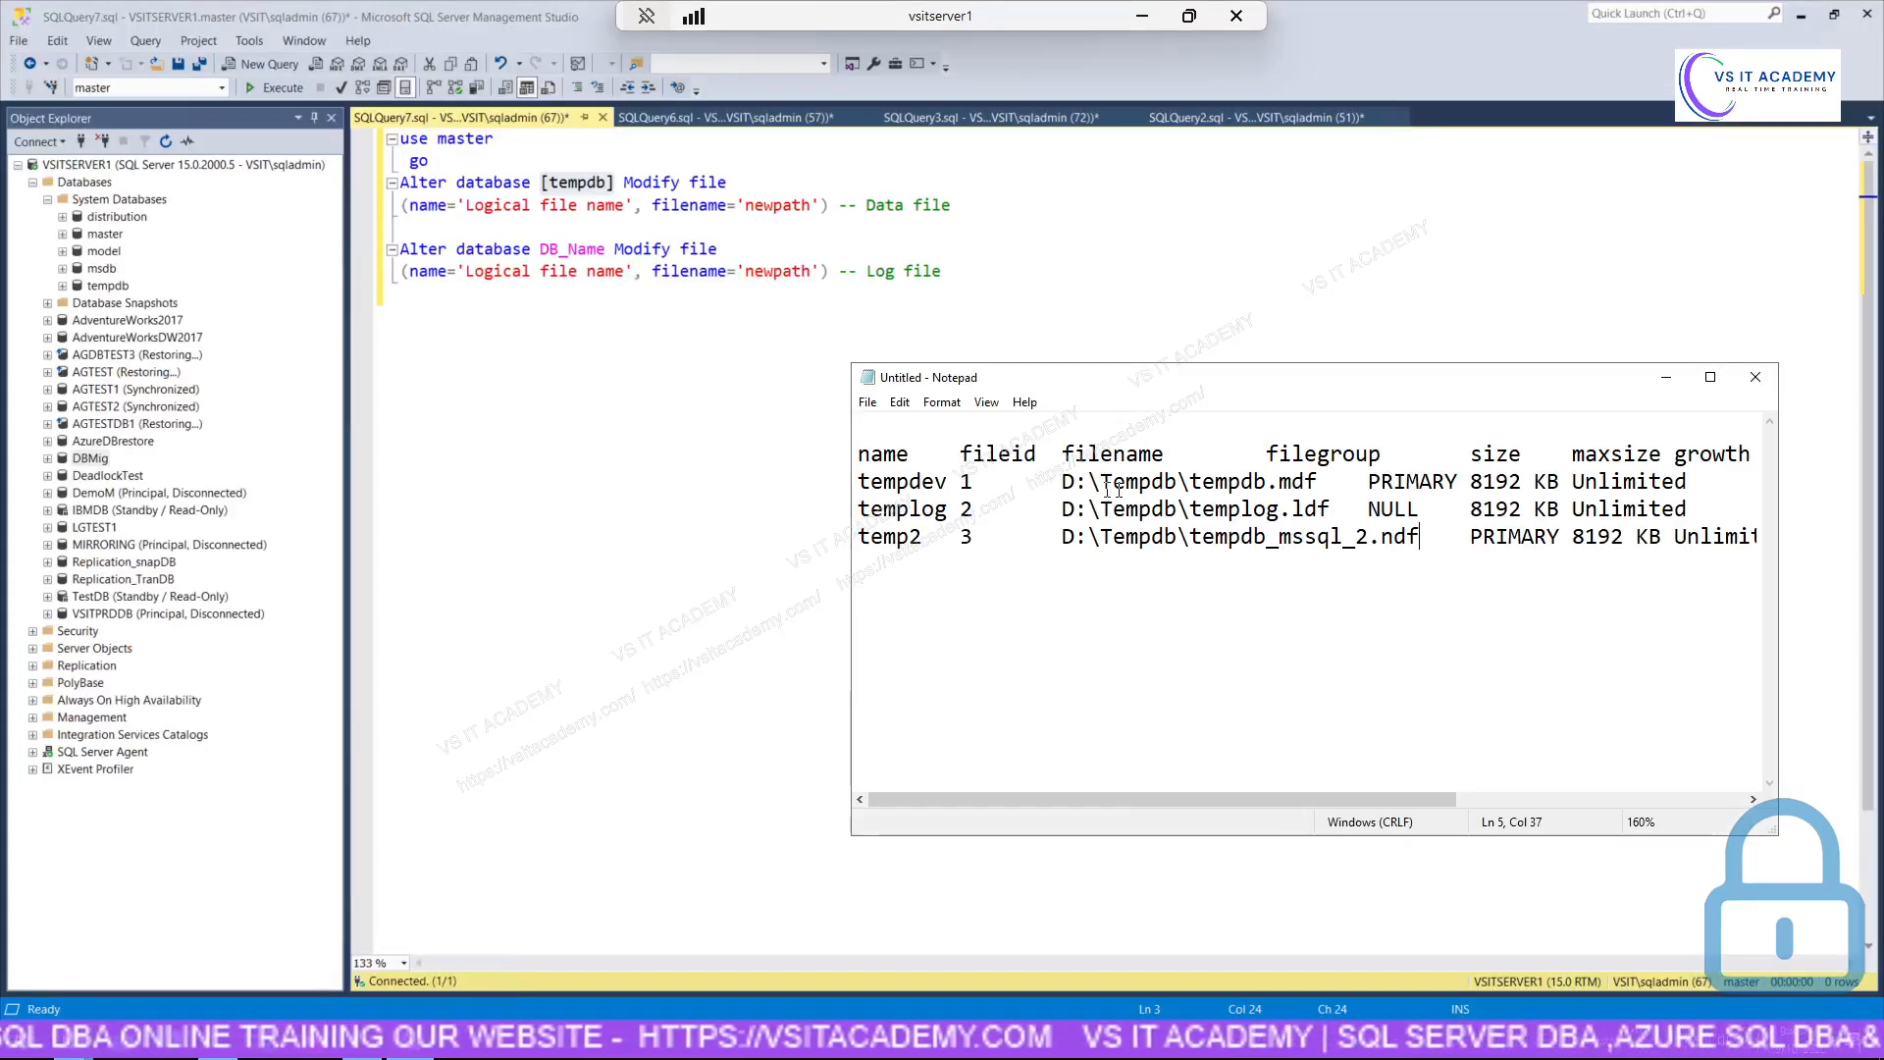
left_click_drag(950, 482, 859, 481)
key("ctrl+c")
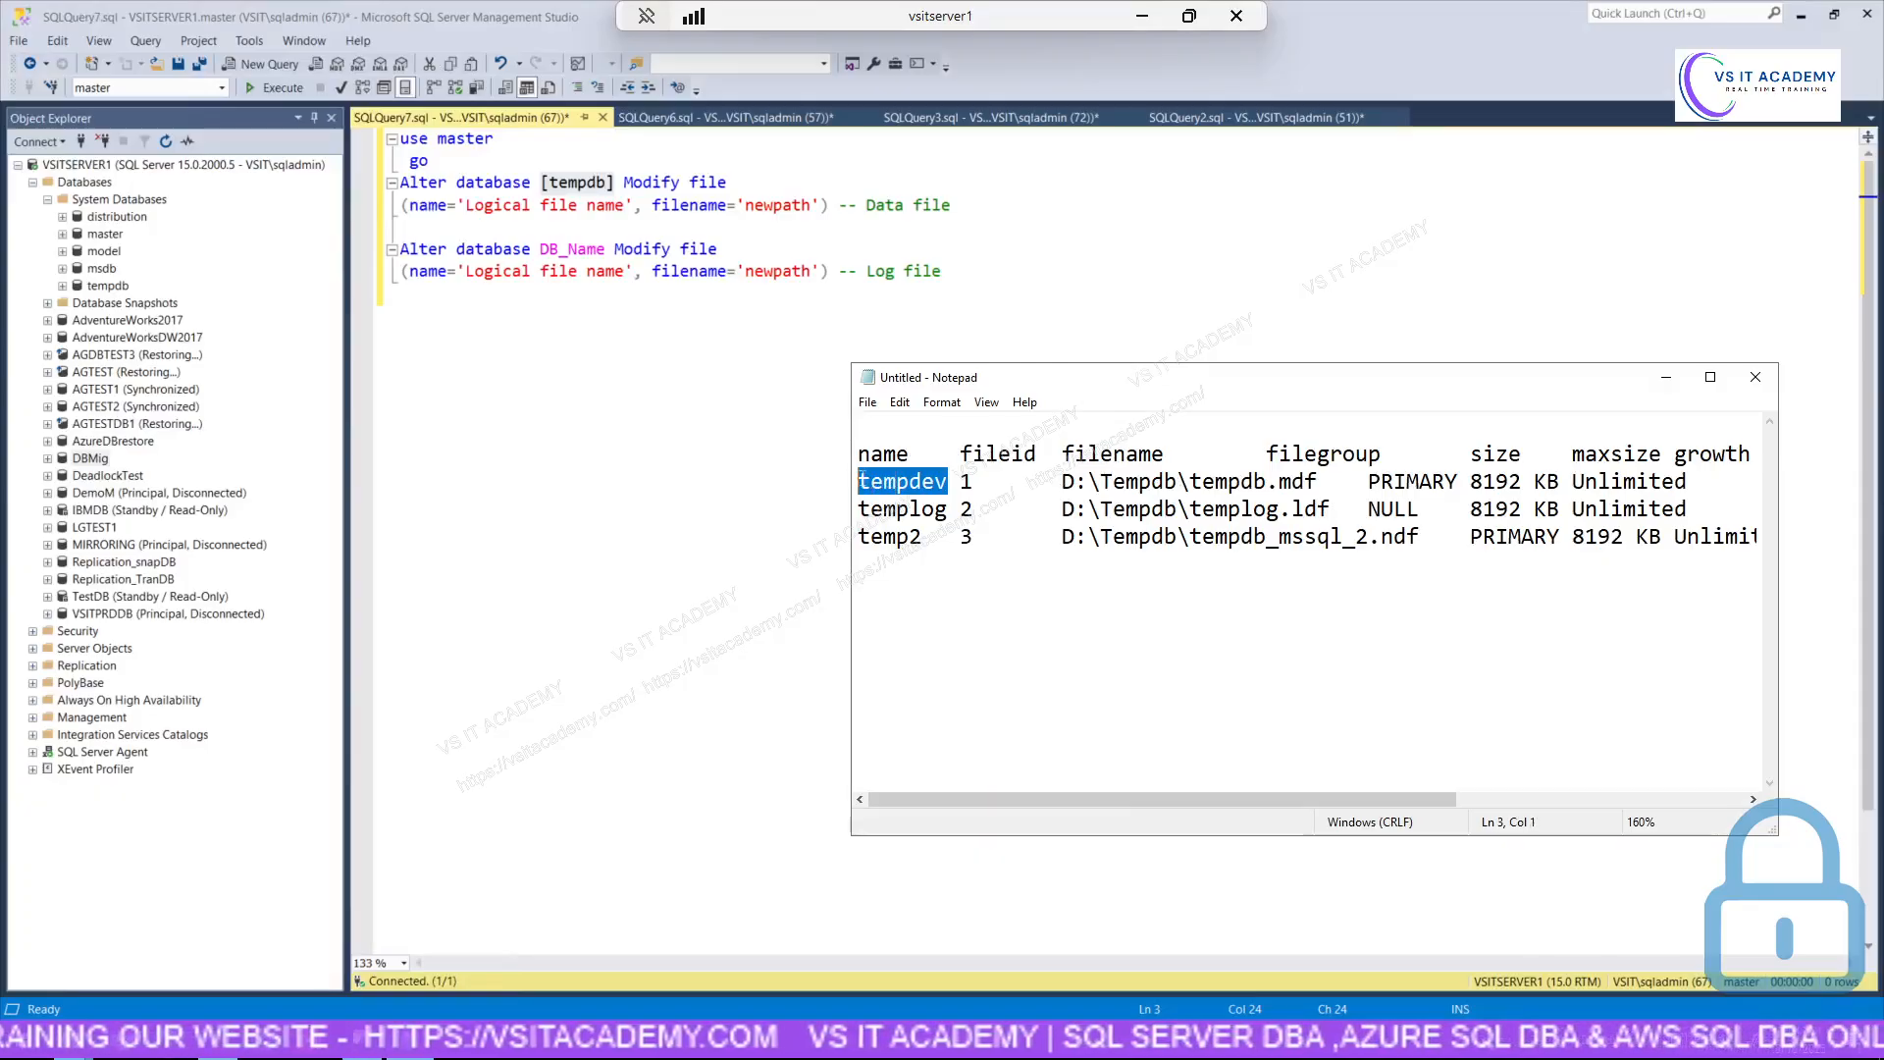
left_click(625, 205)
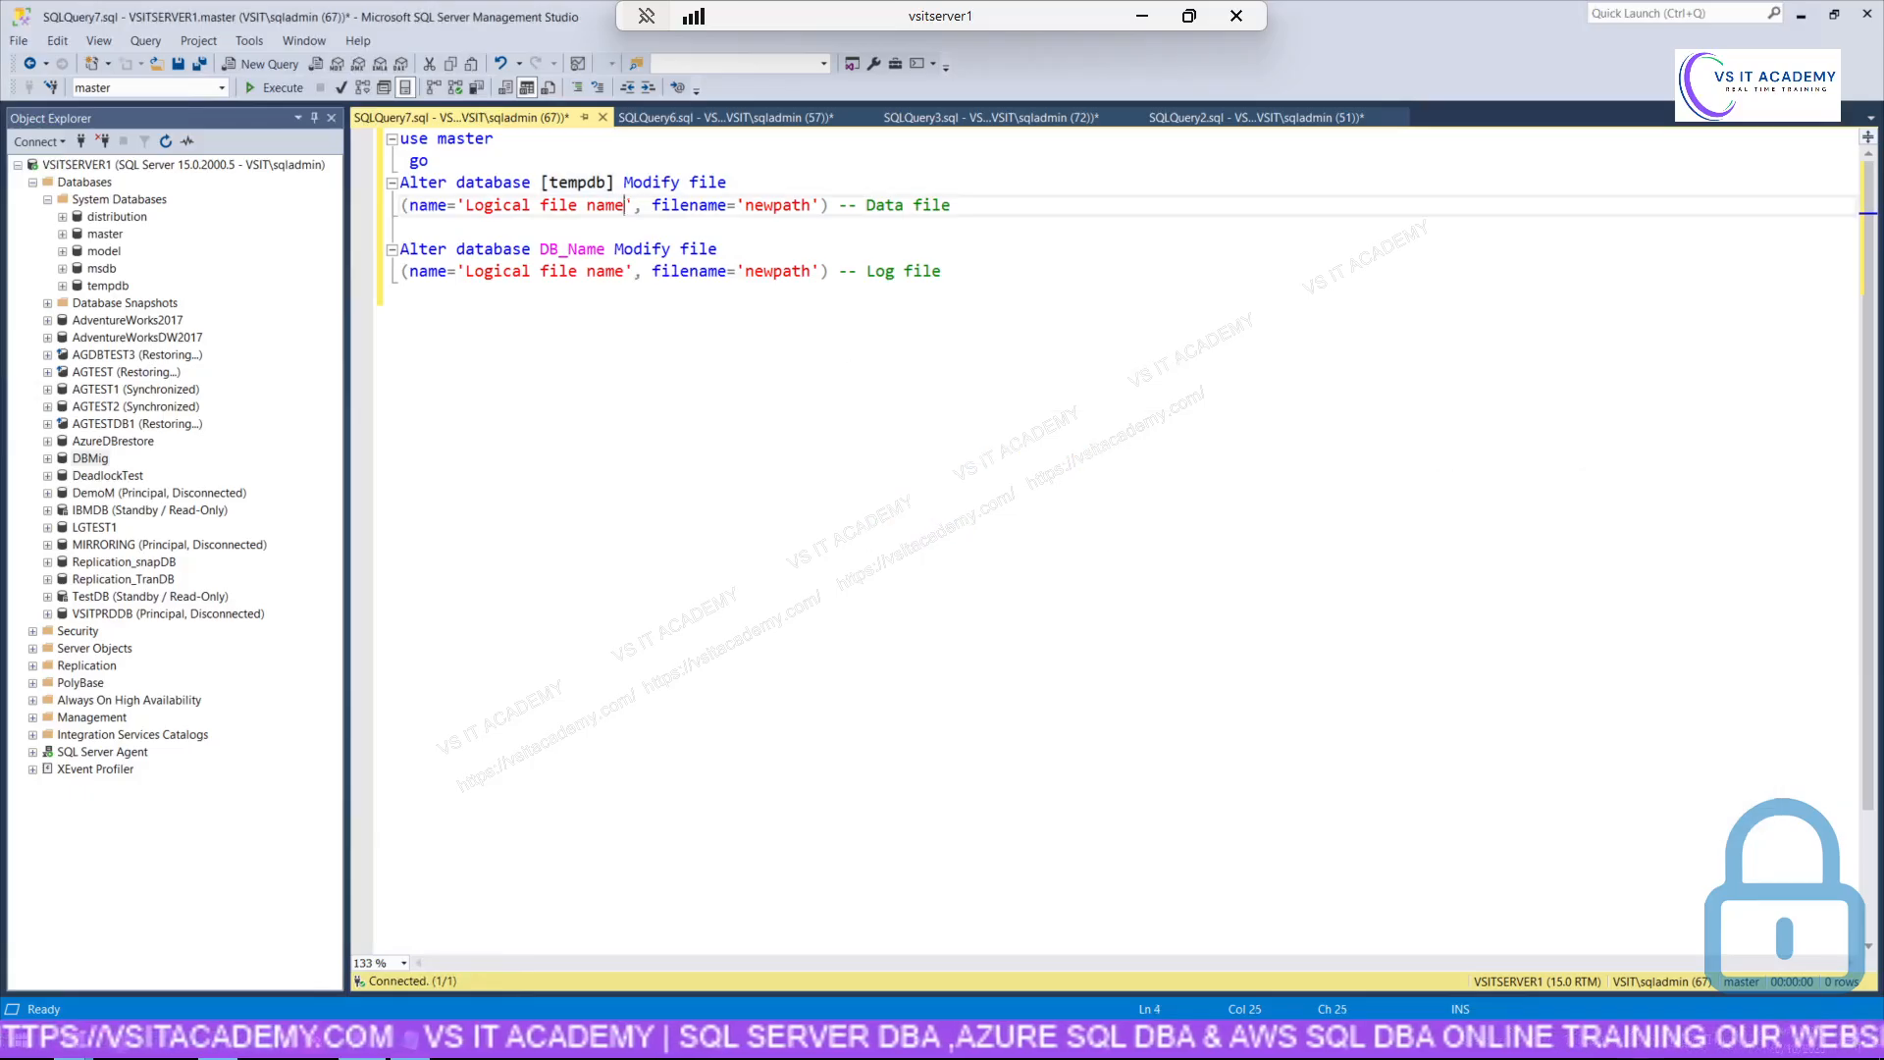
left_click_drag(626, 205, 467, 205)
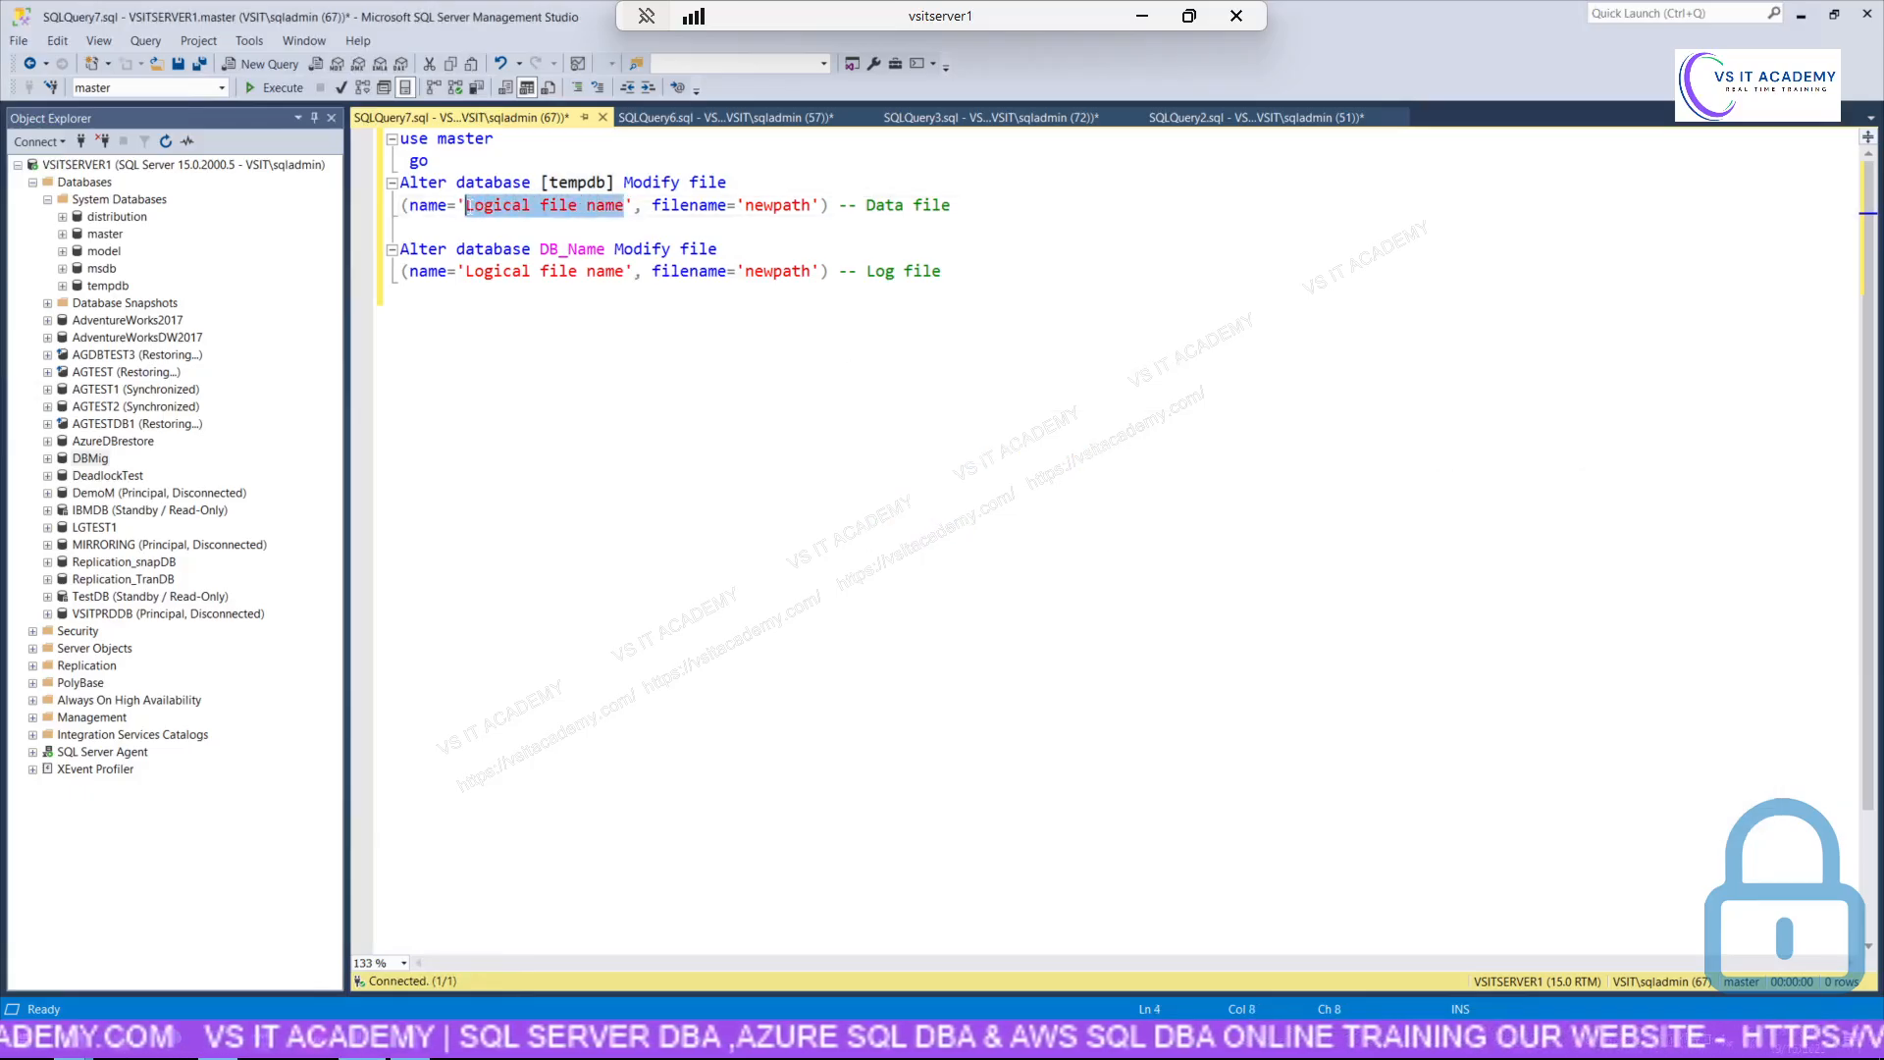
key("ctrl+v")
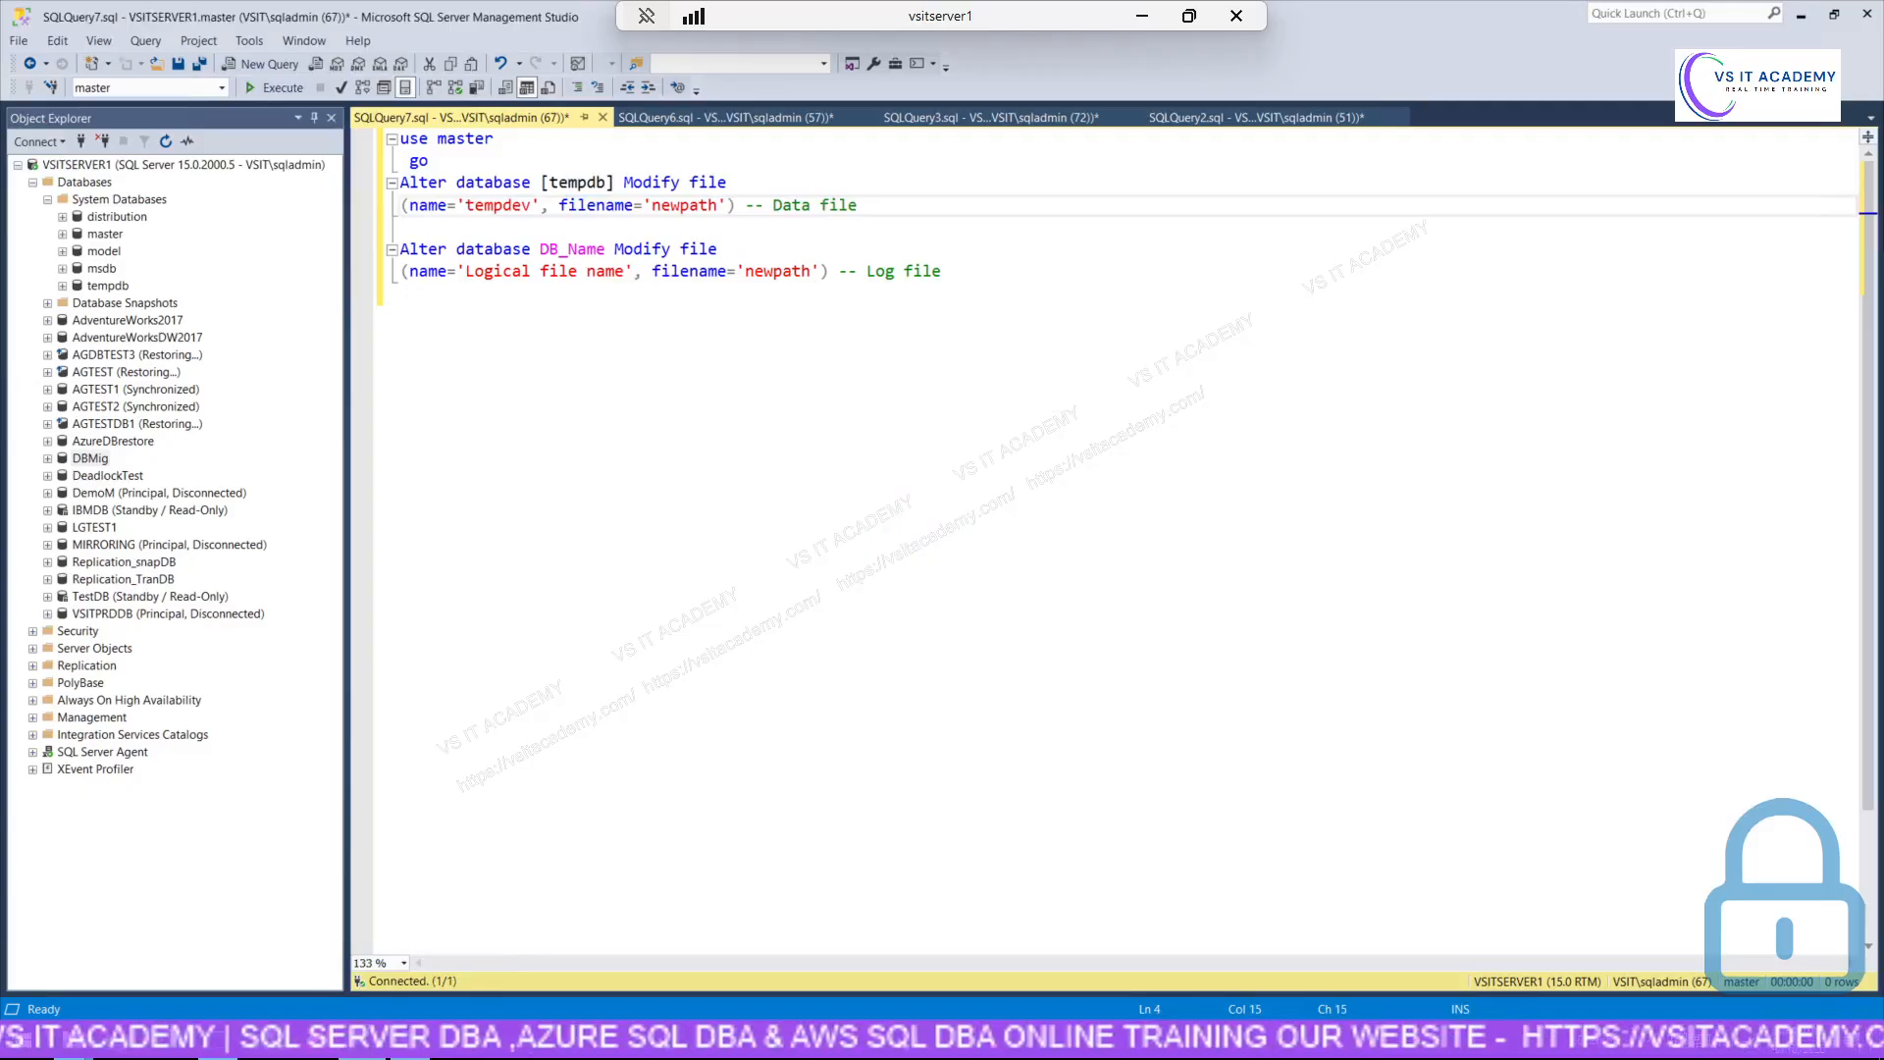
Replace the data file statement's newpath placeholder with the folder path E:\SQLDATA, copied from File Explorer.
key("alt+Tab")
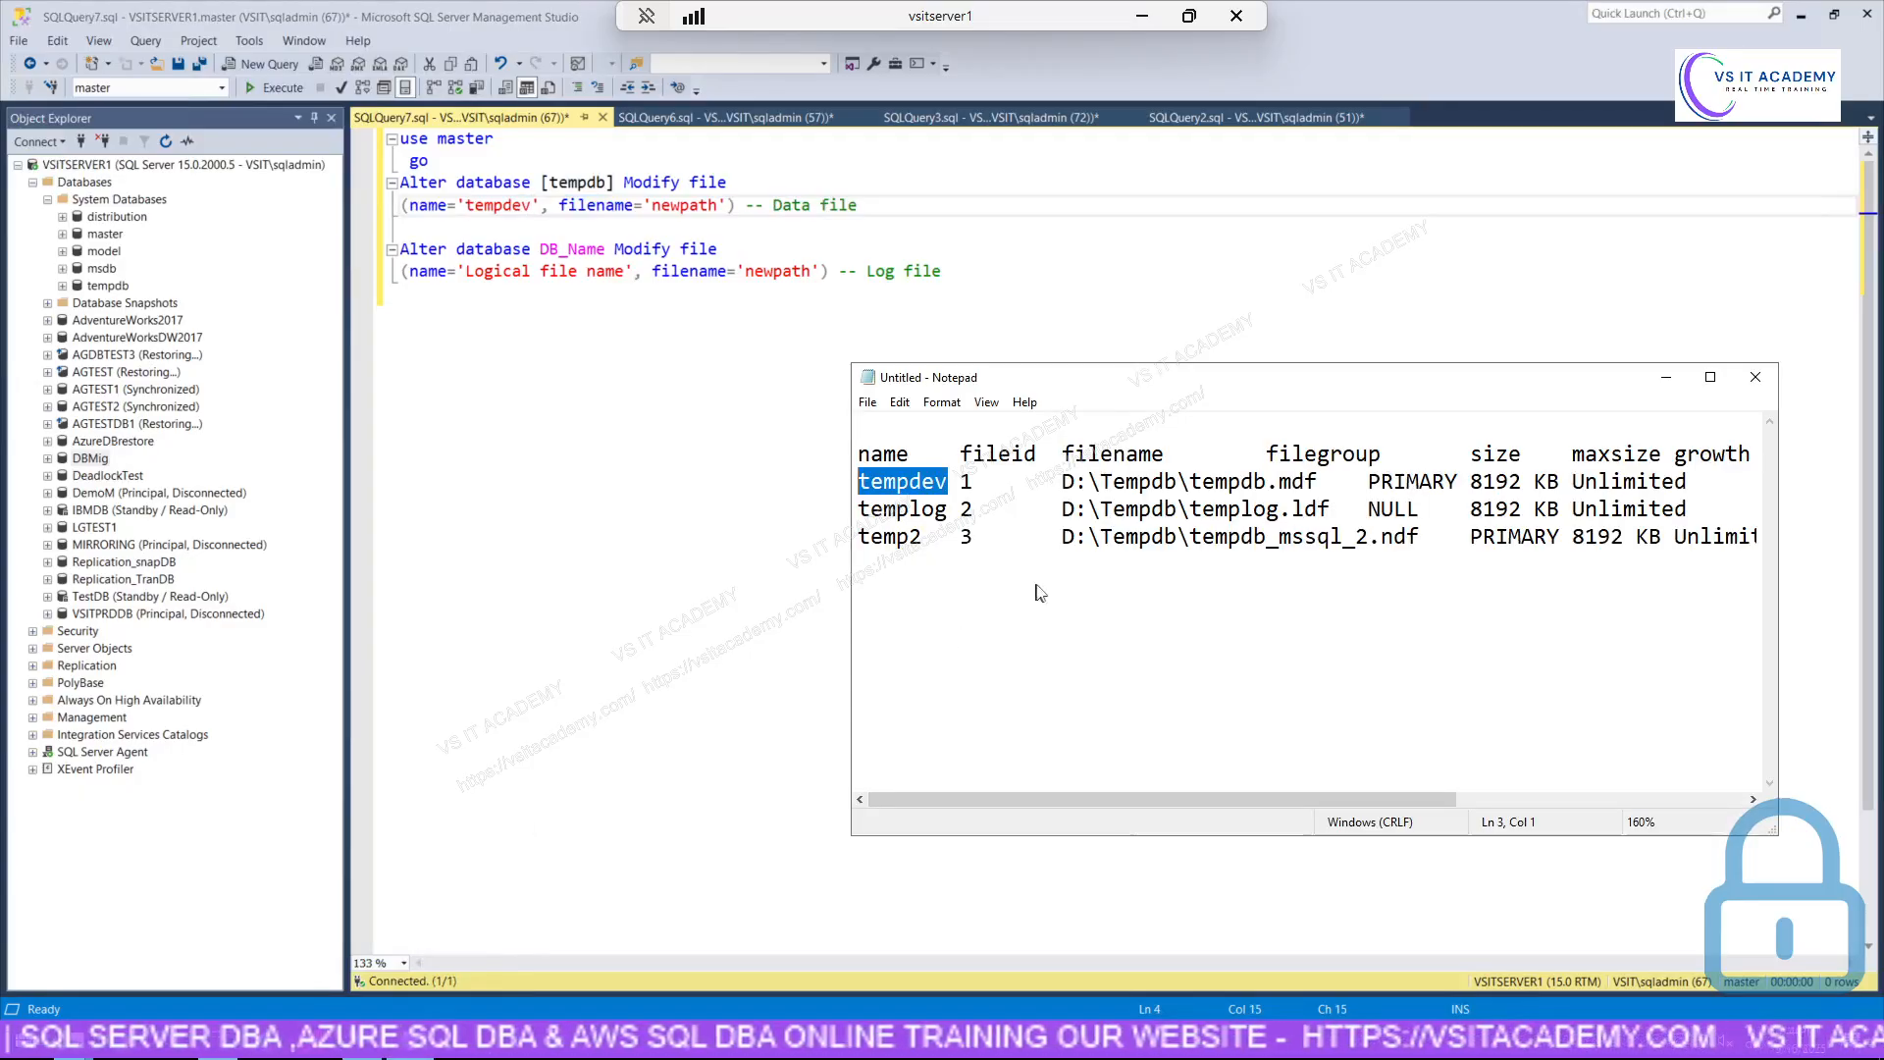
left_click_drag(1318, 481, 1229, 481)
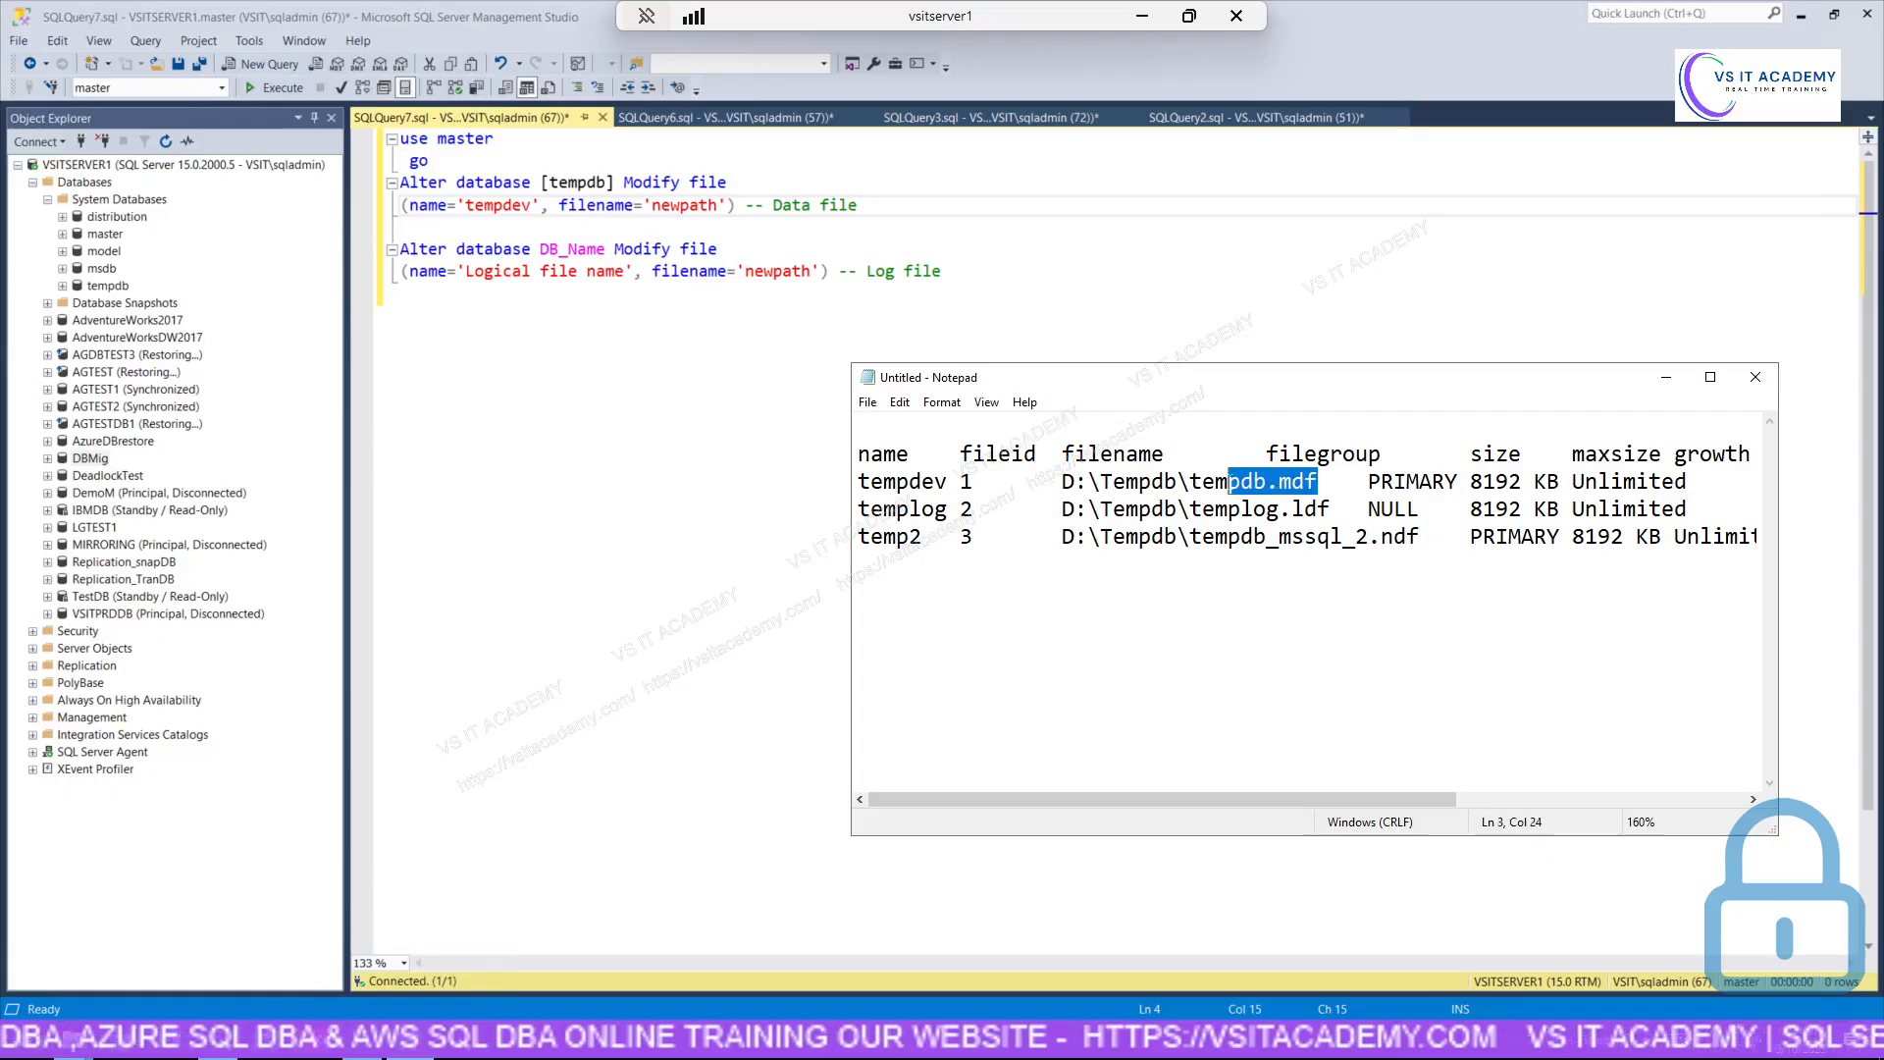
left_click(652, 205)
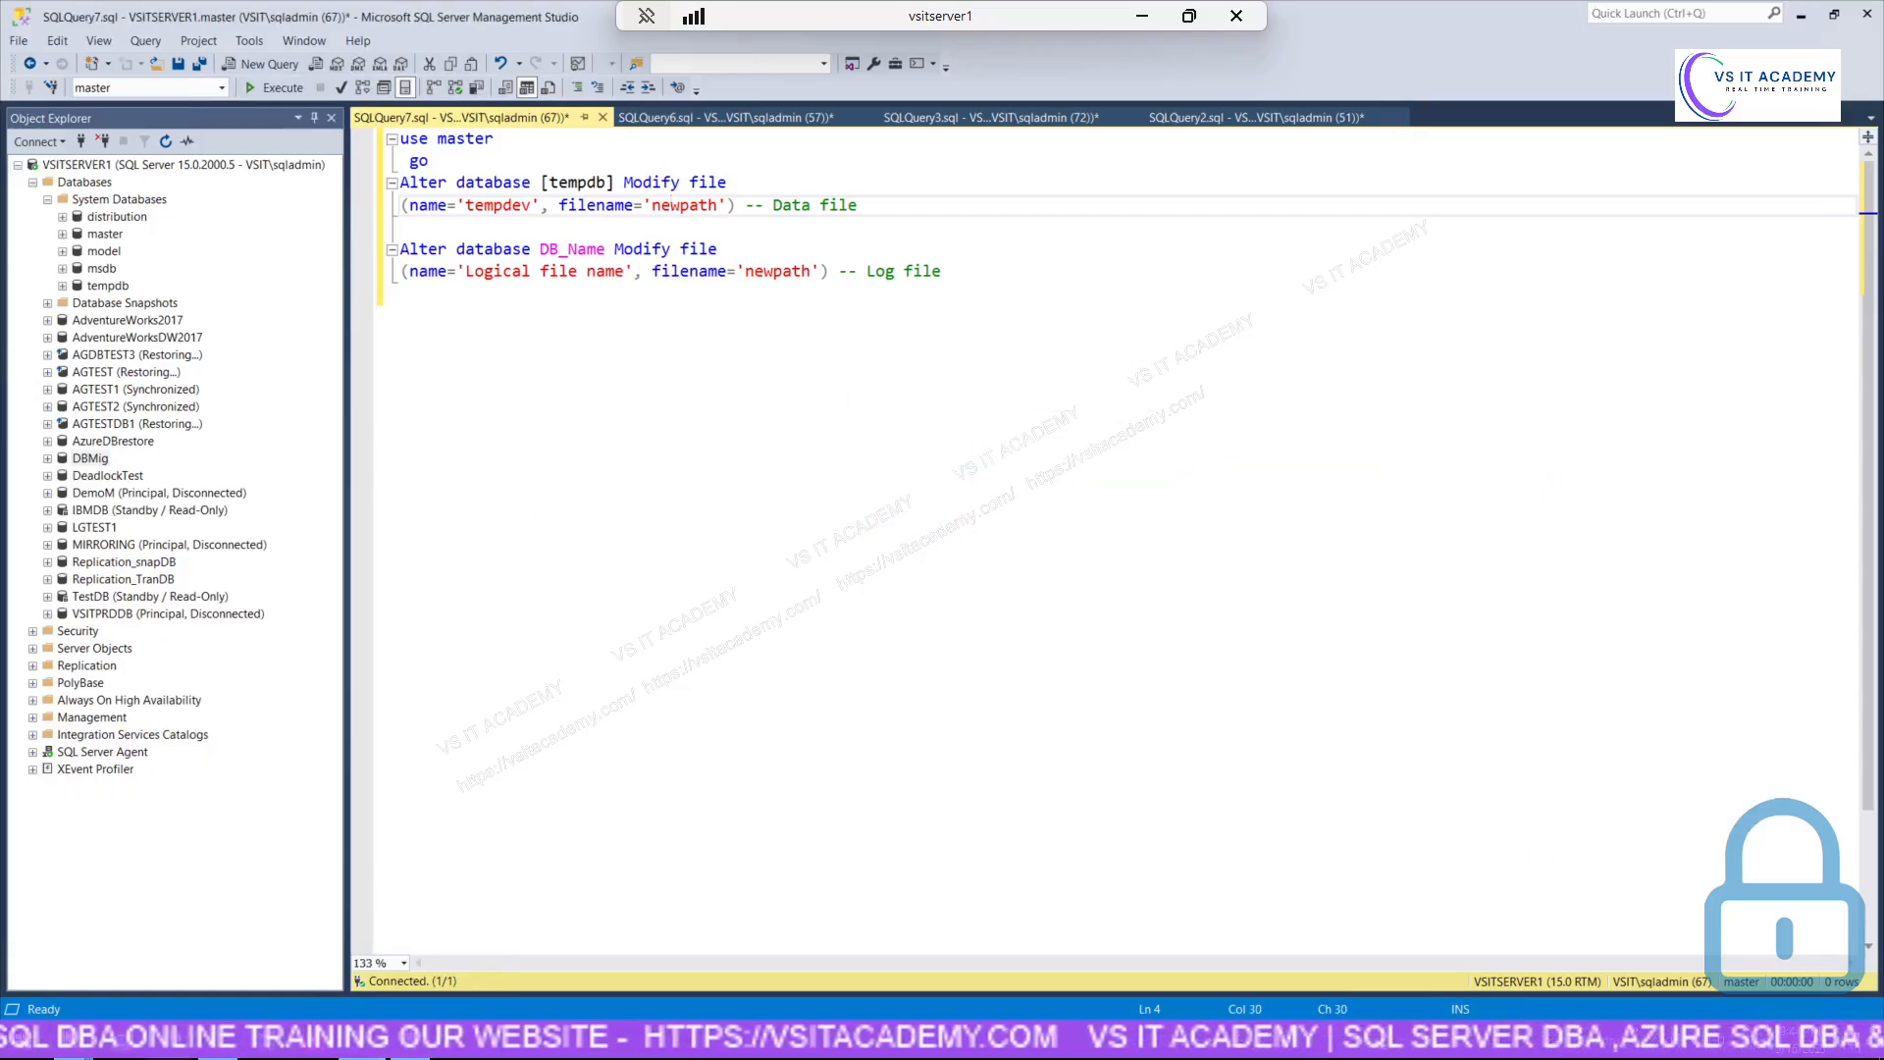
mouse_move(172, 1048)
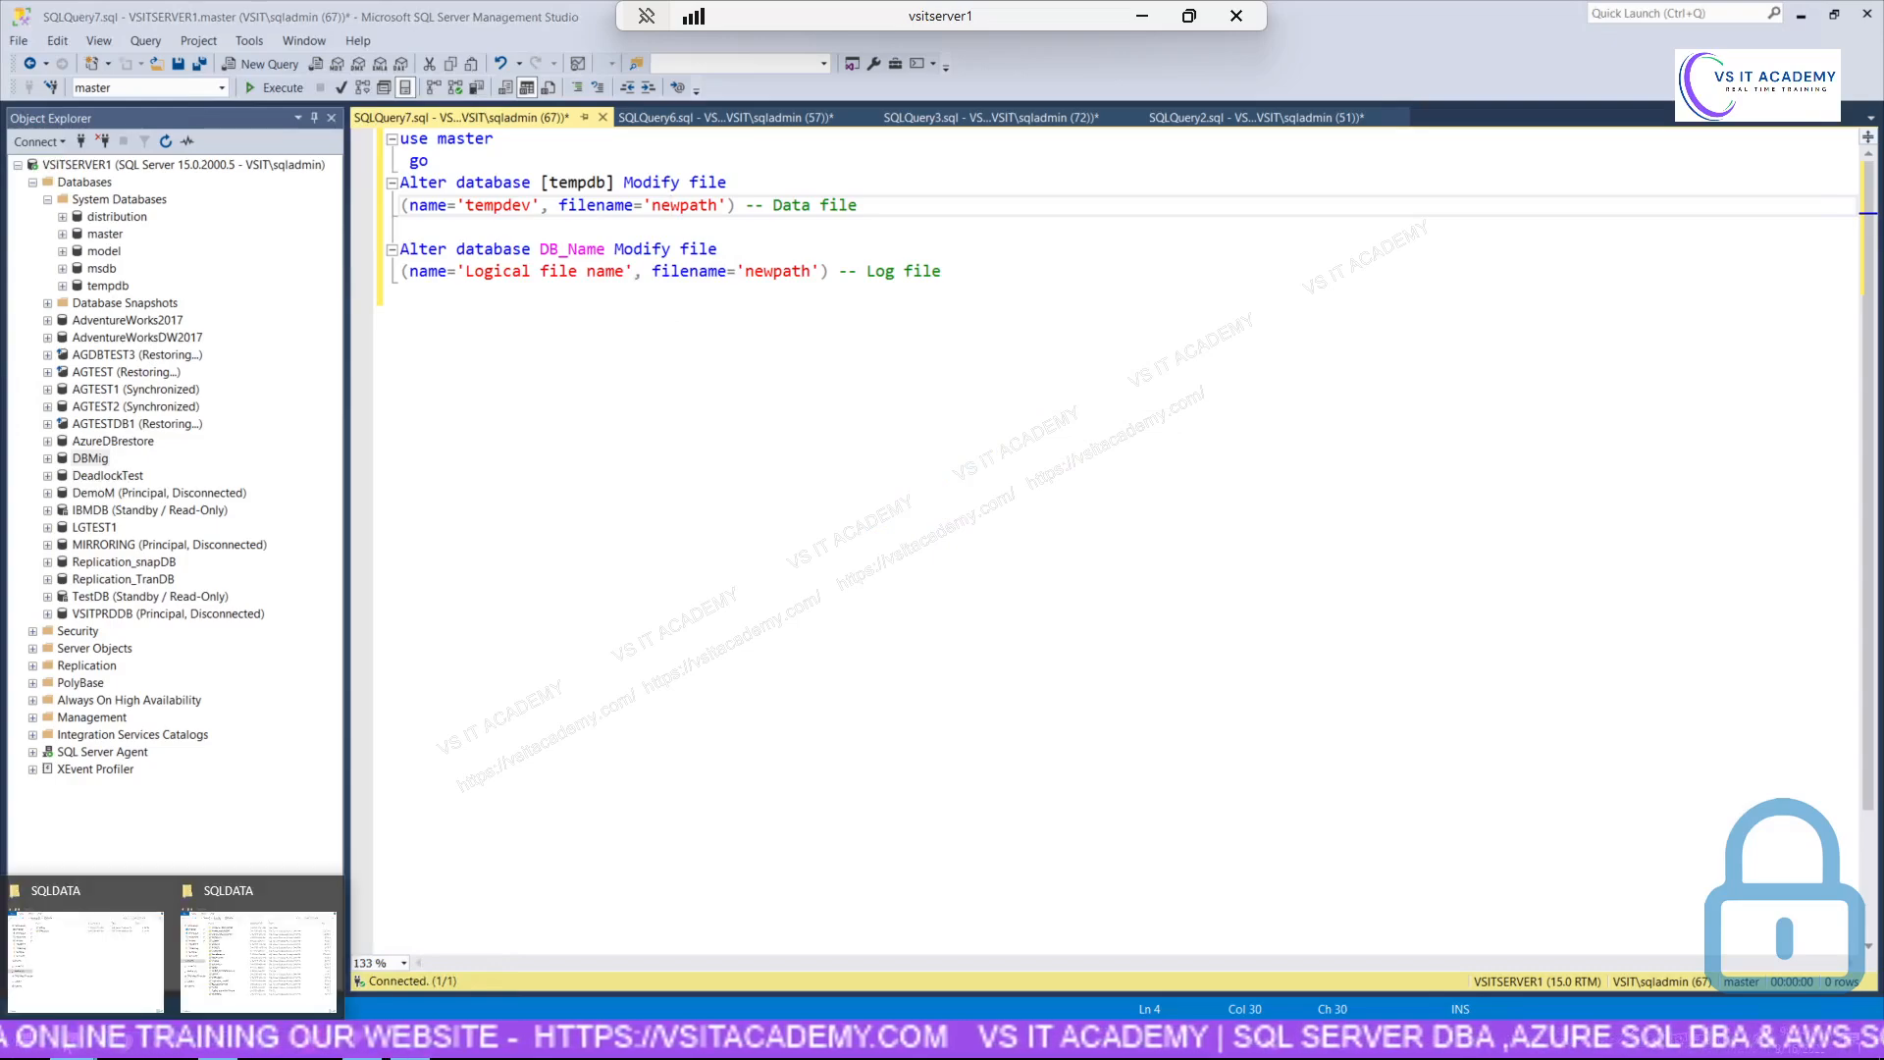
left_click(118, 982)
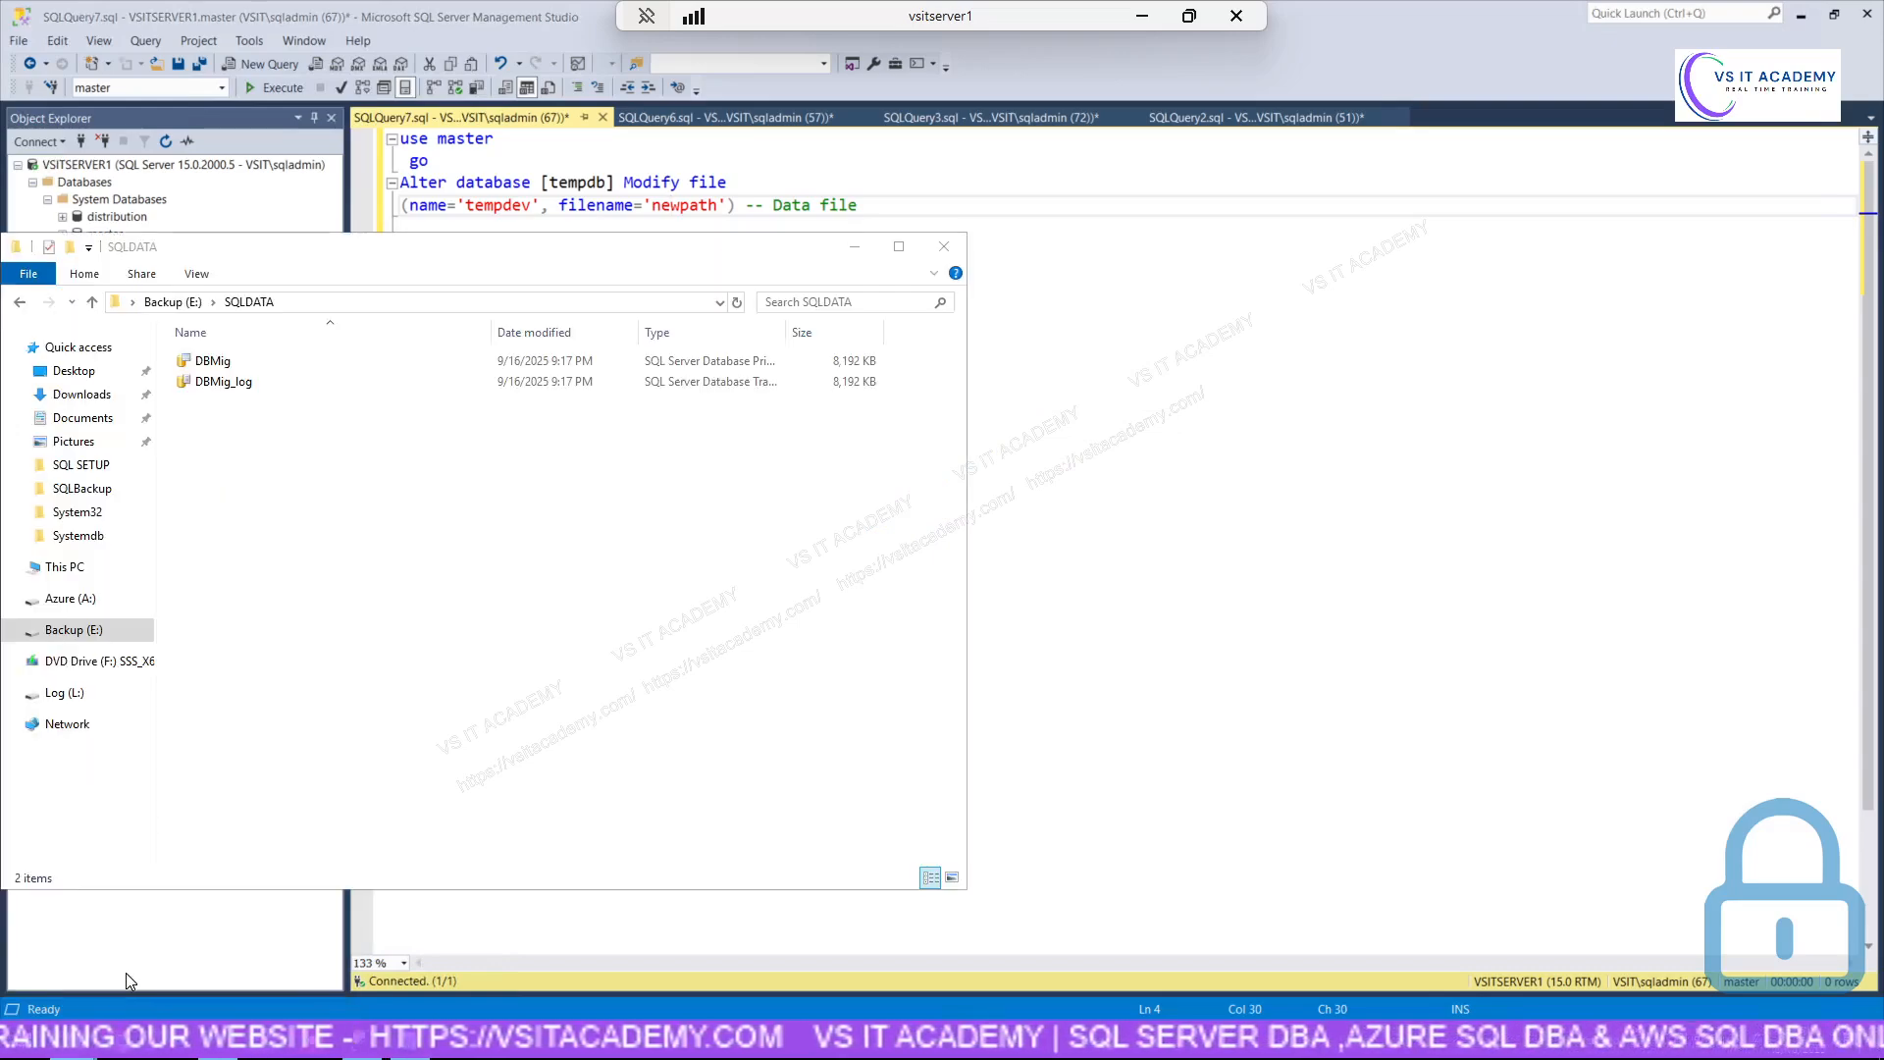
double_click(447, 274)
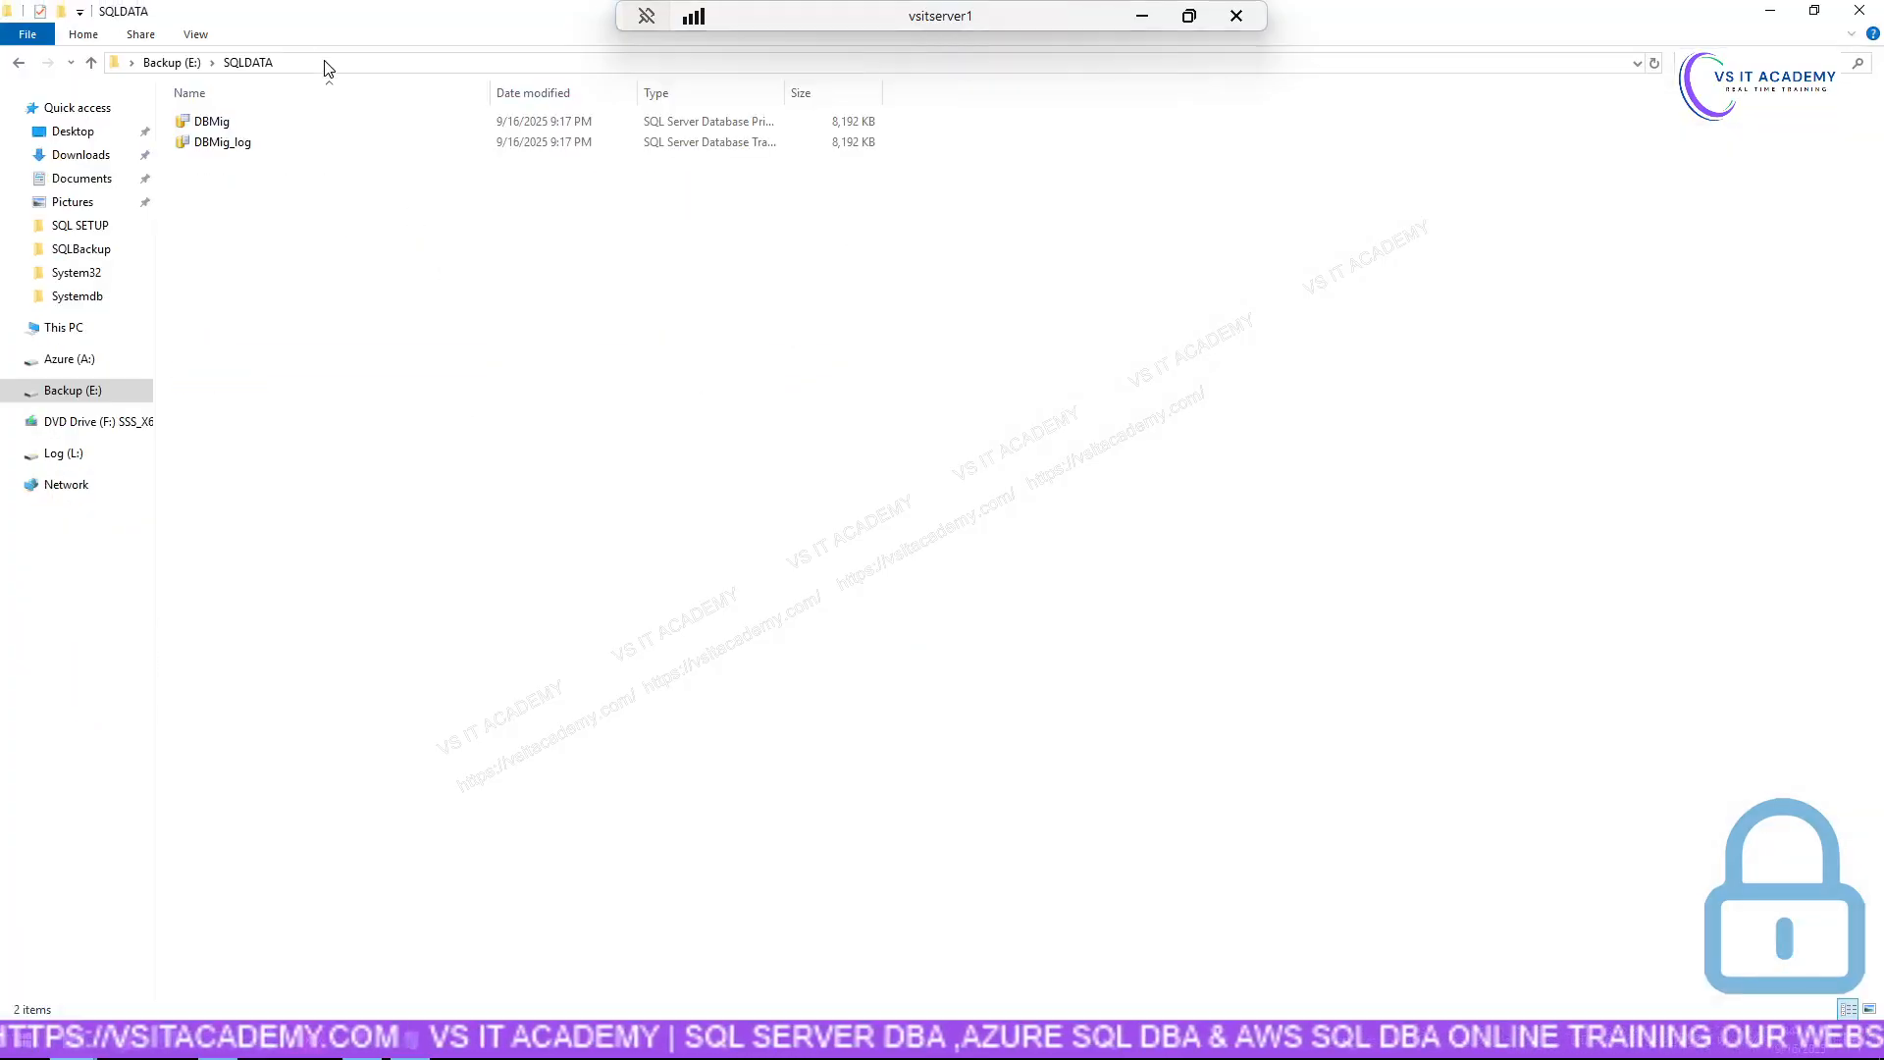
left_click(326, 61)
key("ctrl+c")
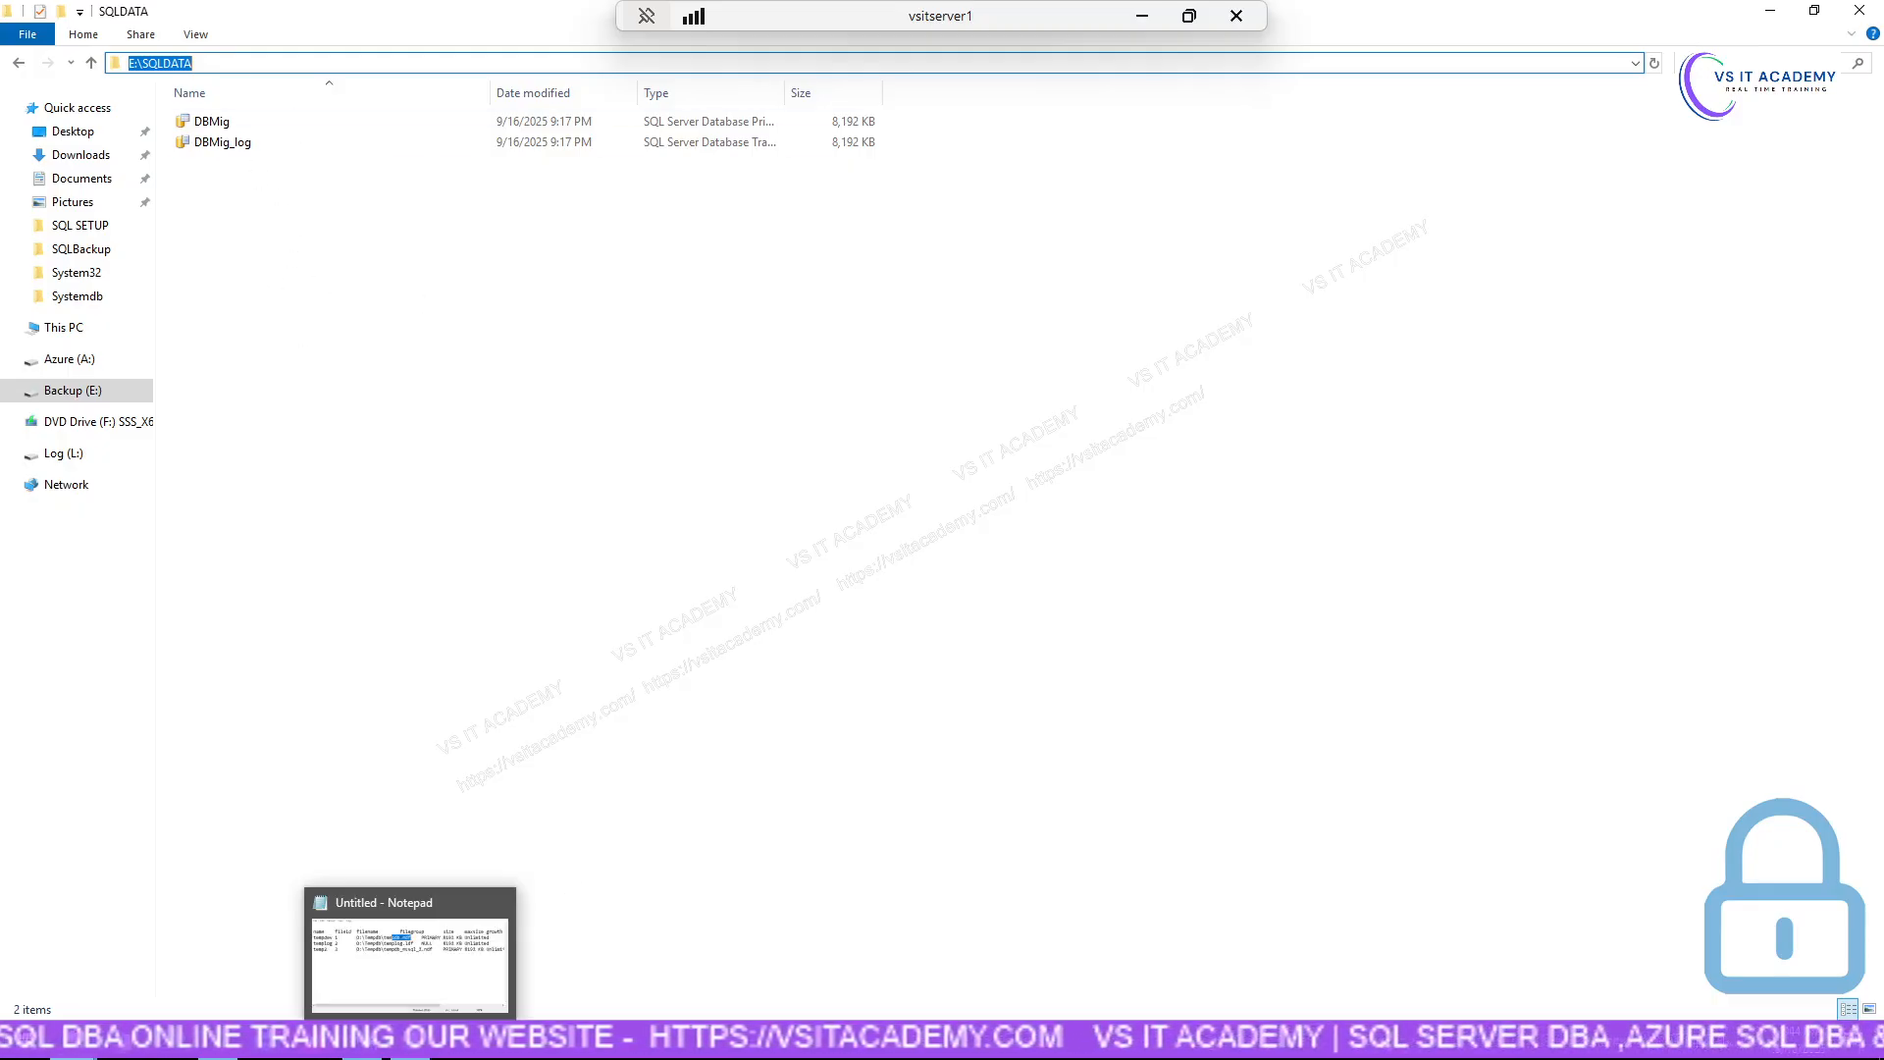
left_click(362, 1042)
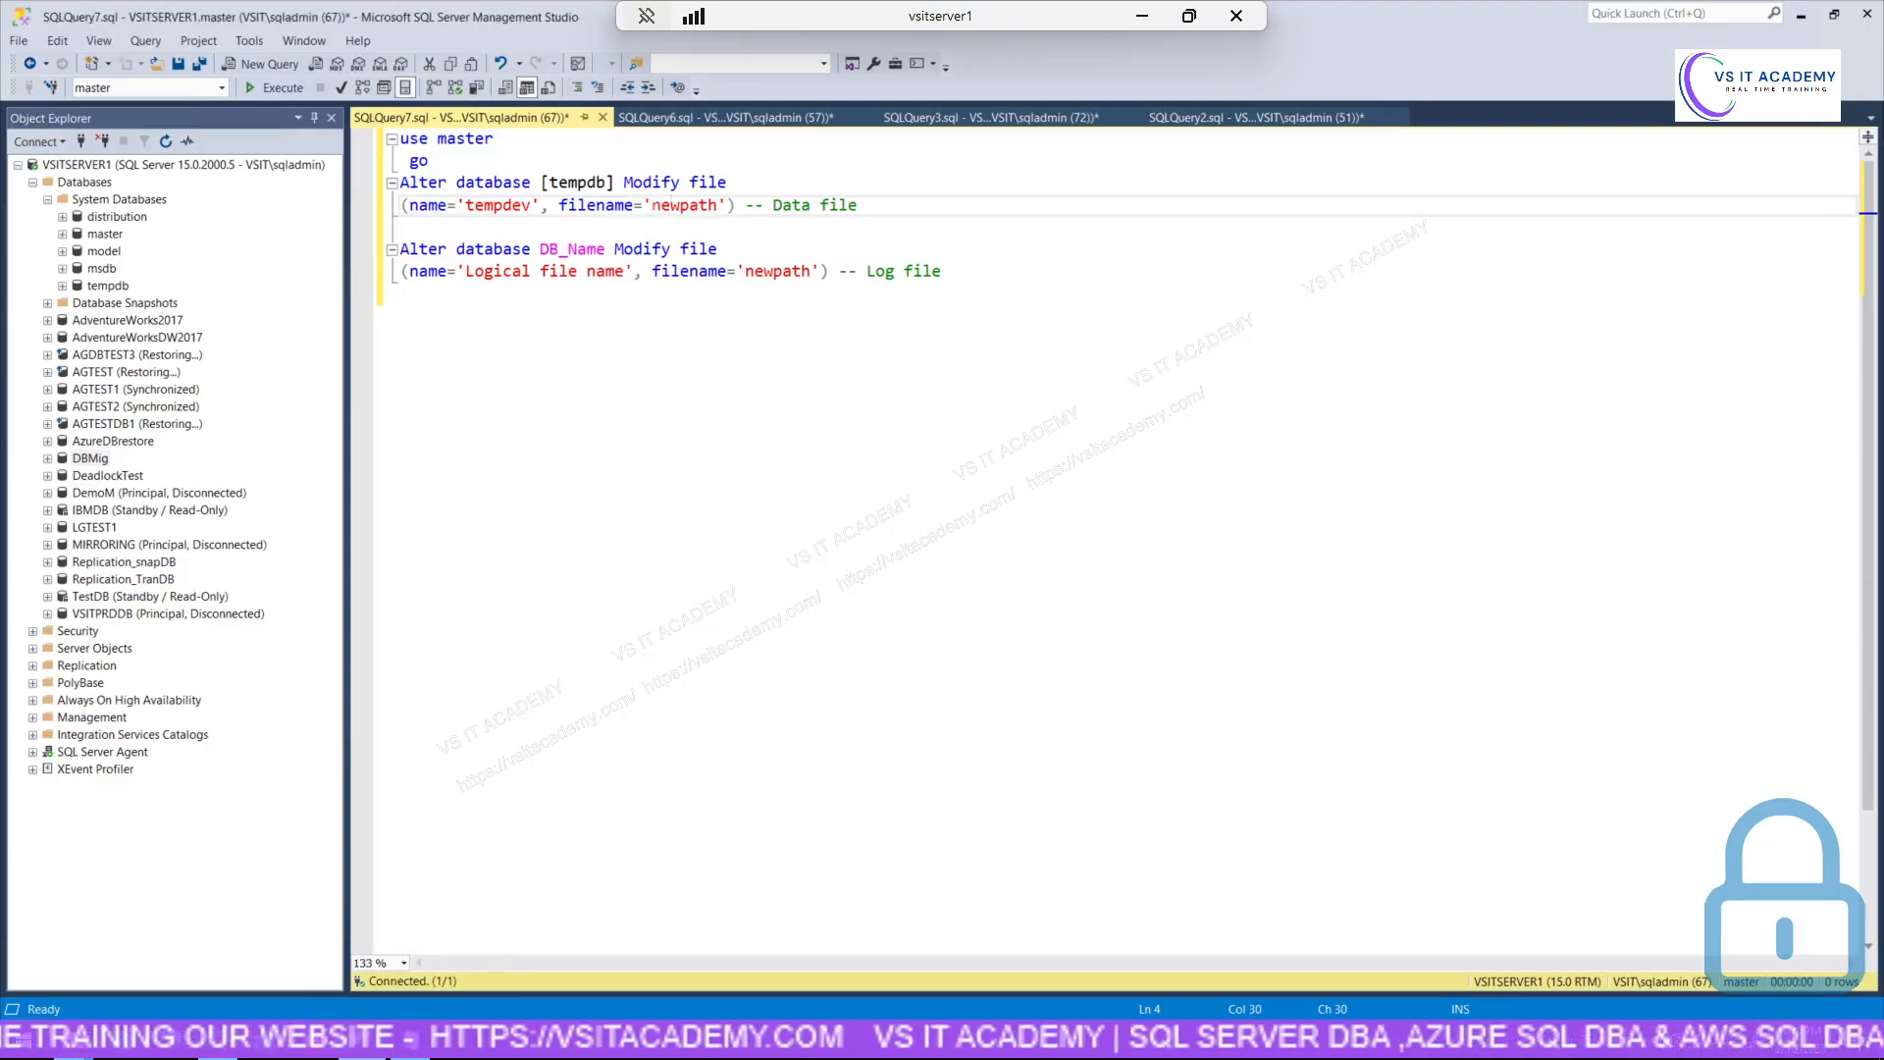
double_click(657, 206)
key("ctrl+v")
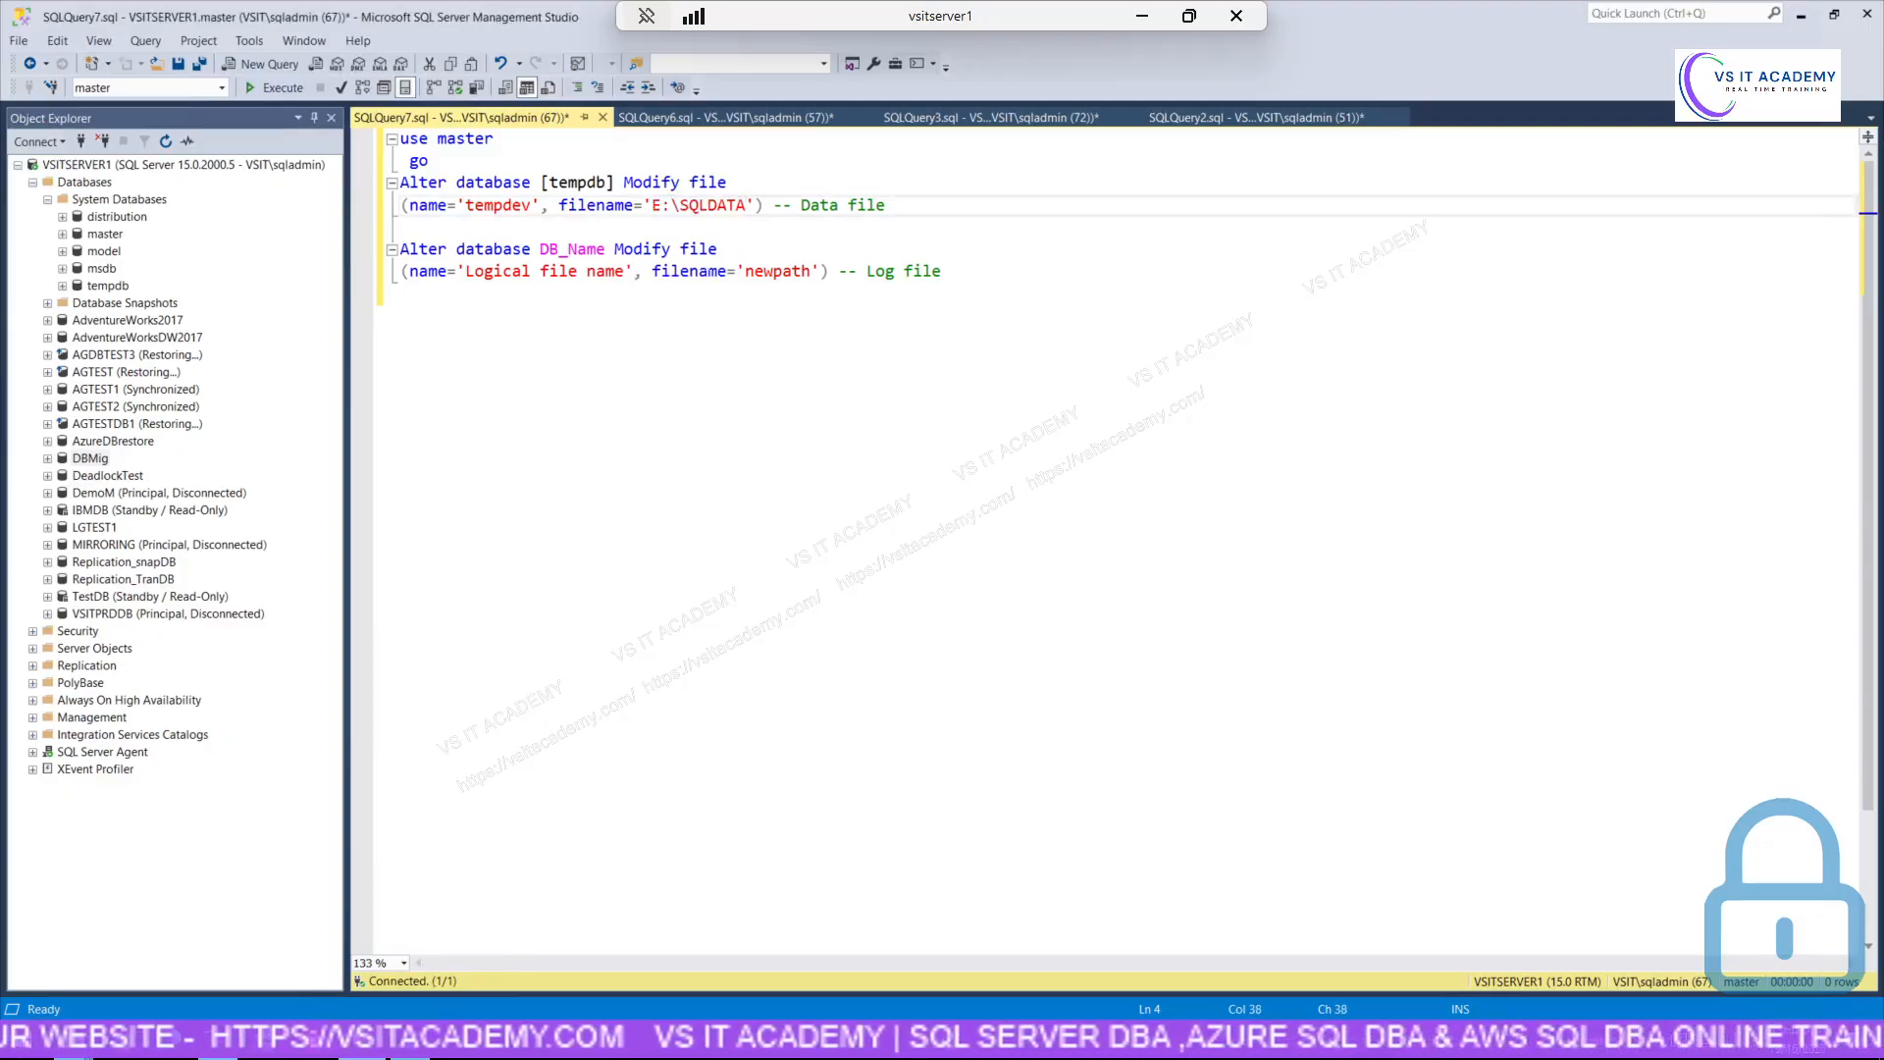
Complete the data file path with a backslash and the file name tempdb.mdf, copied from the Notepad list.
left_click(417, 1052)
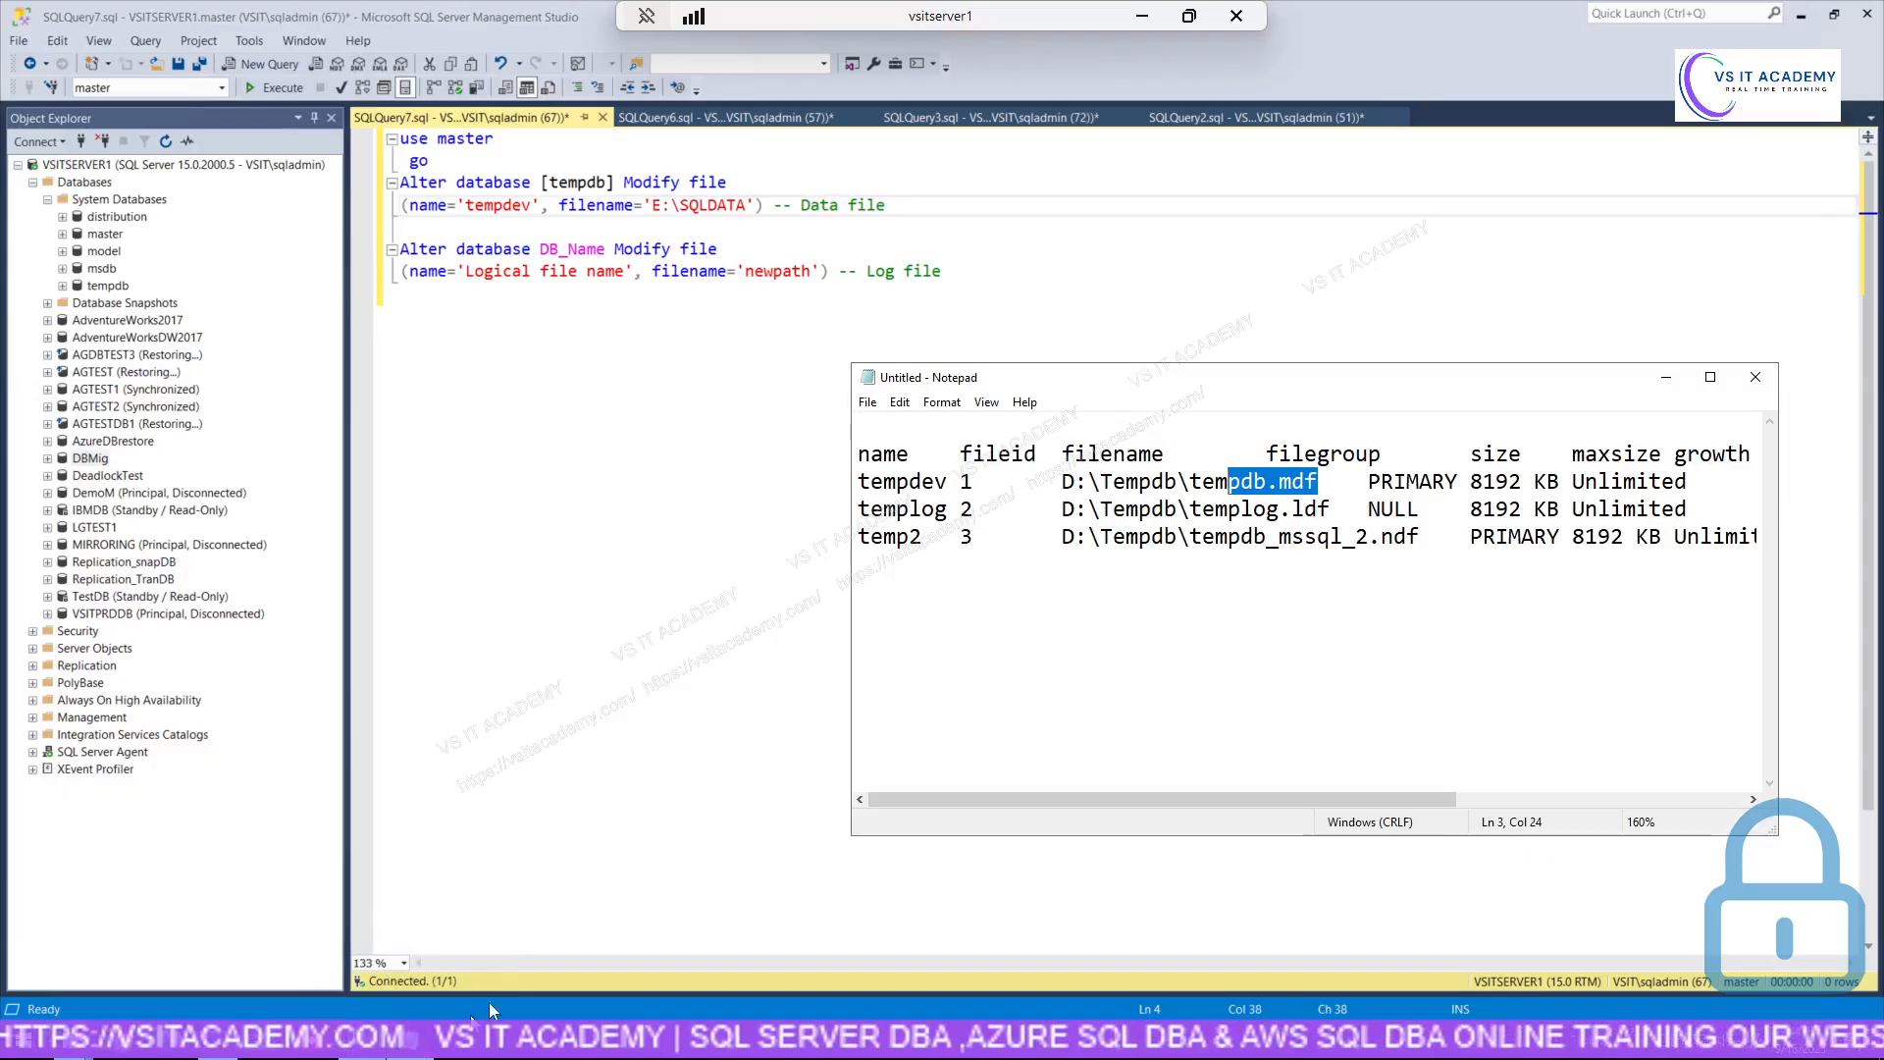
left_click_drag(1063, 482, 1086, 482)
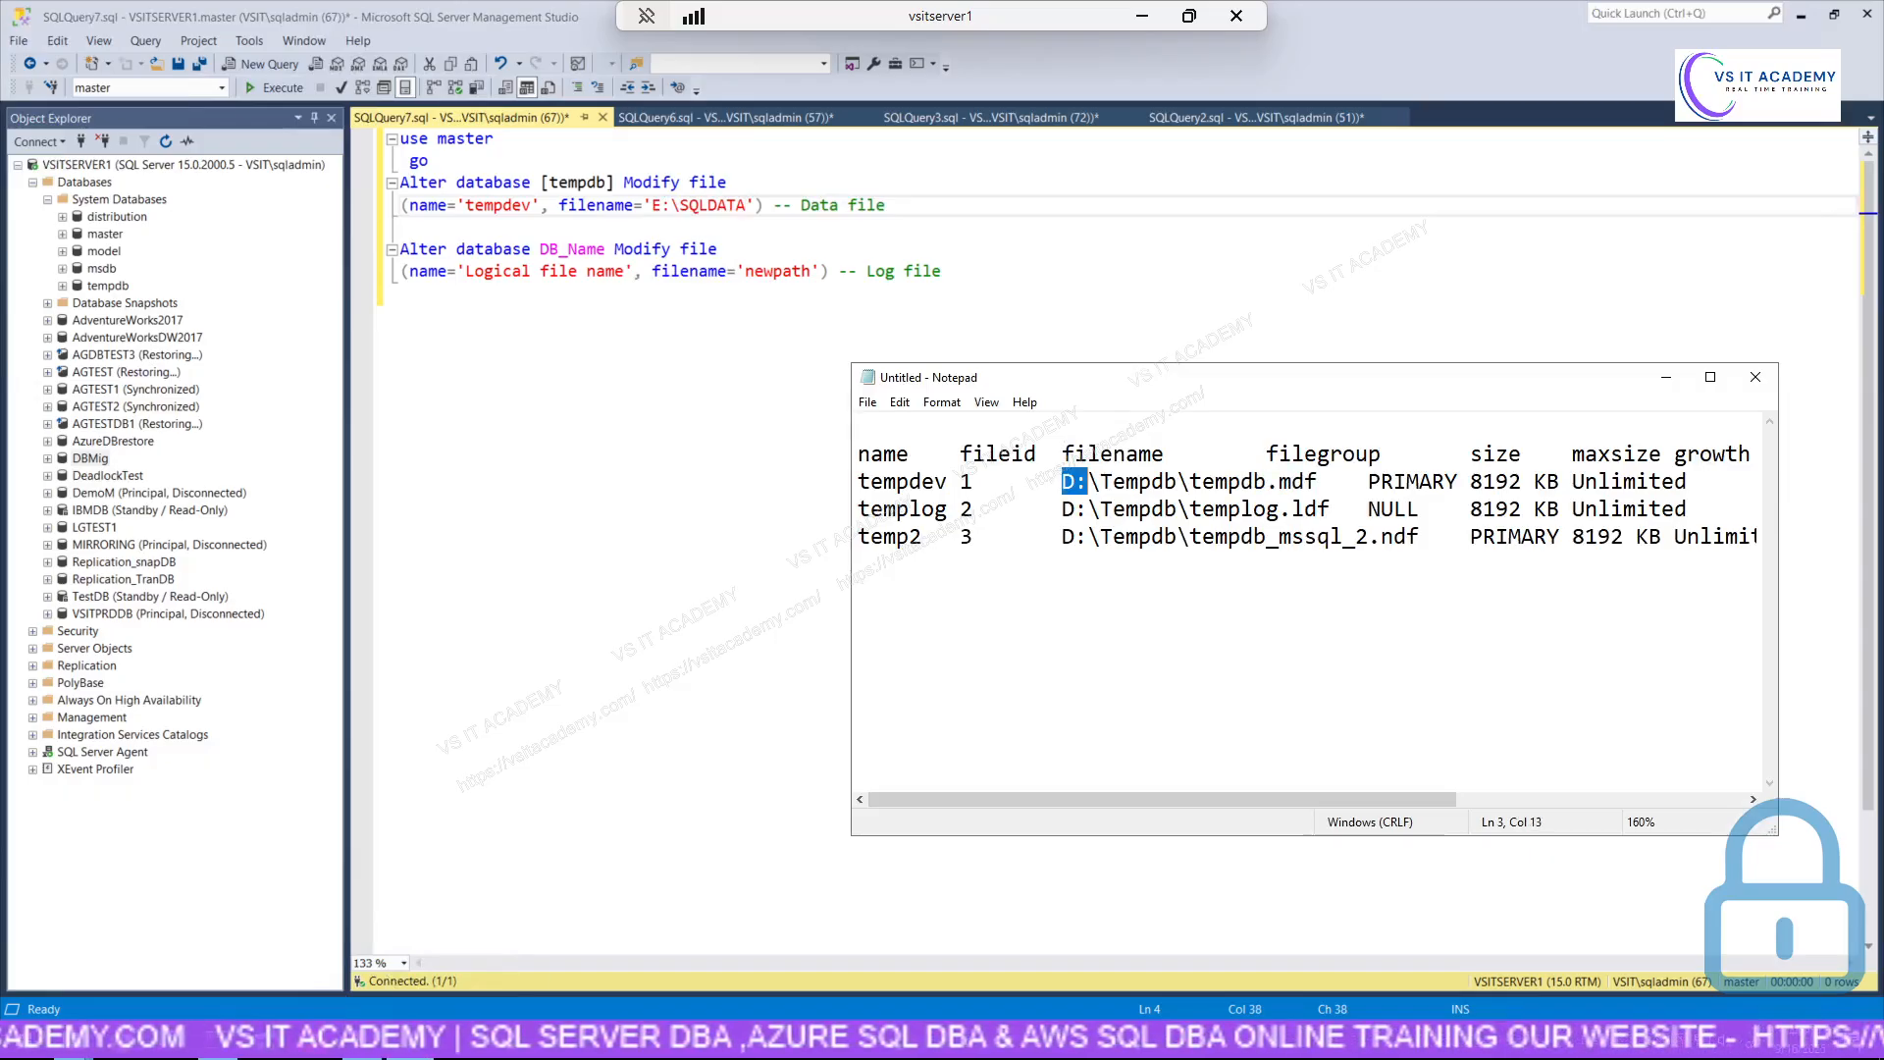
left_click(758, 218)
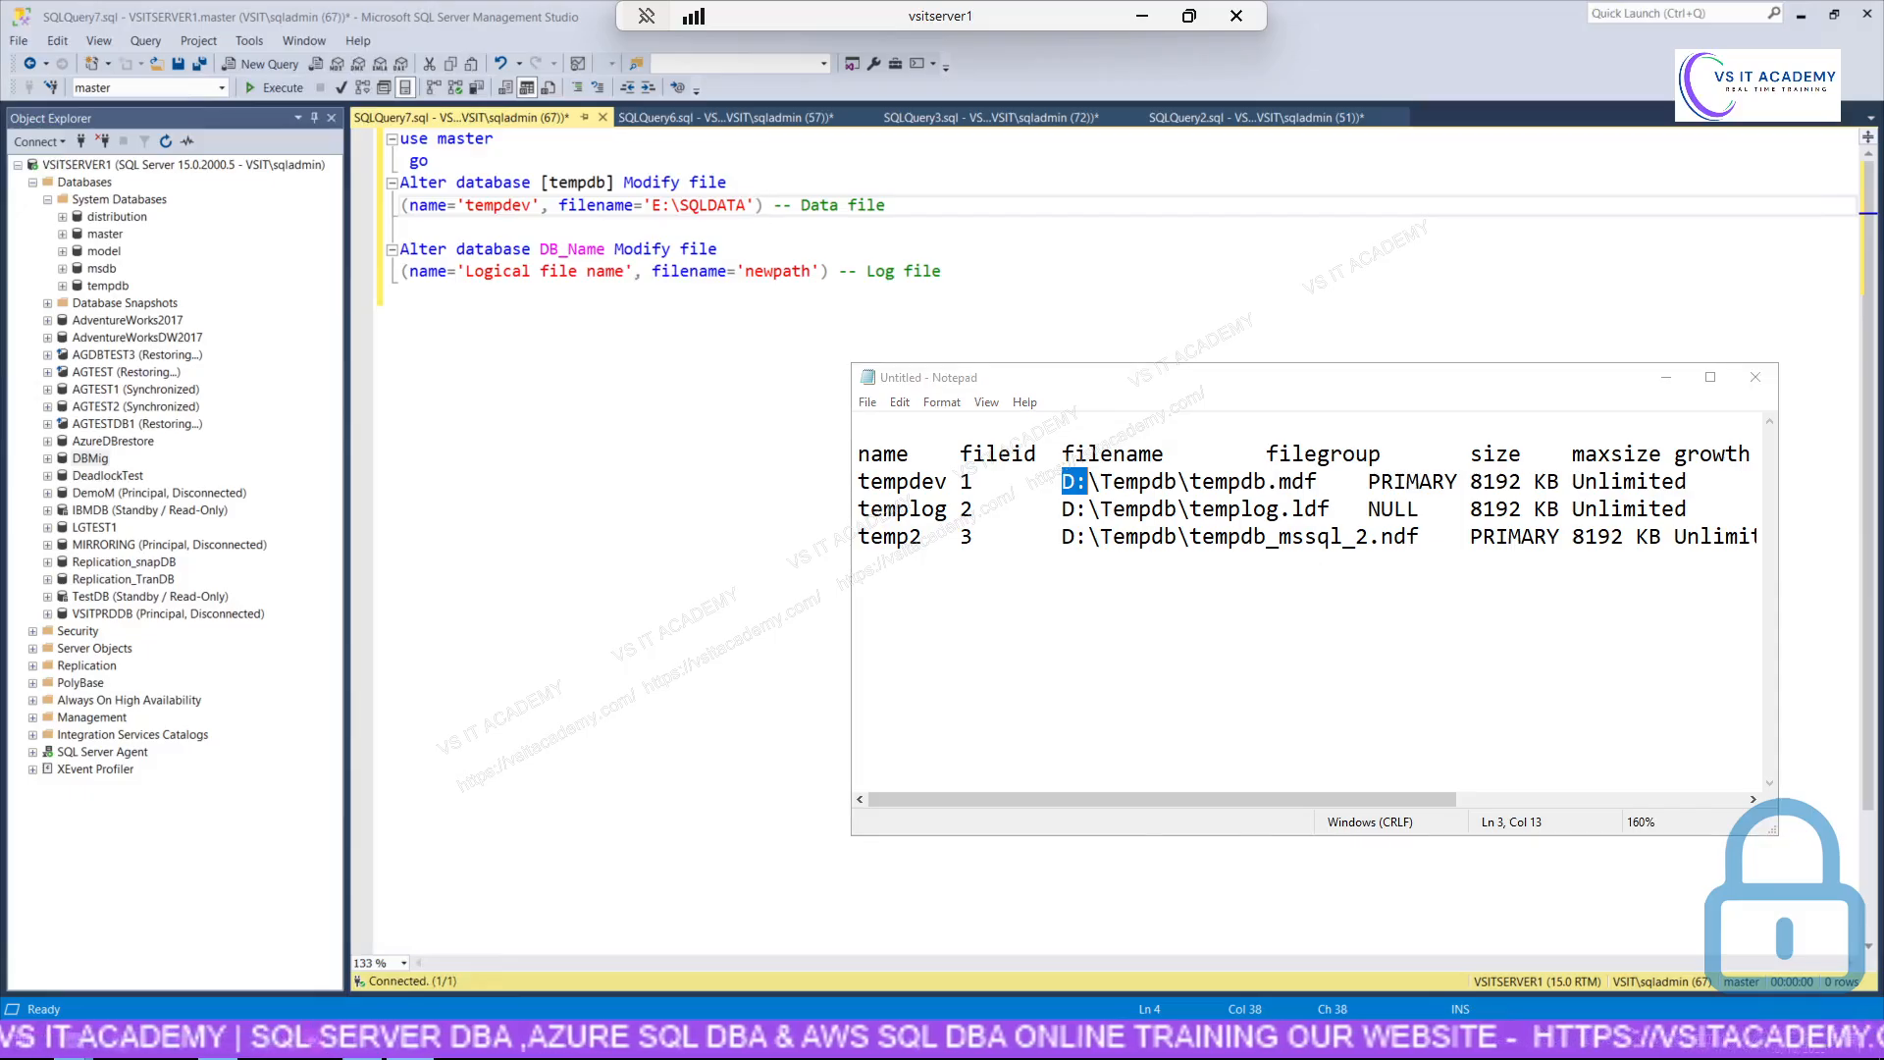
type("\\")
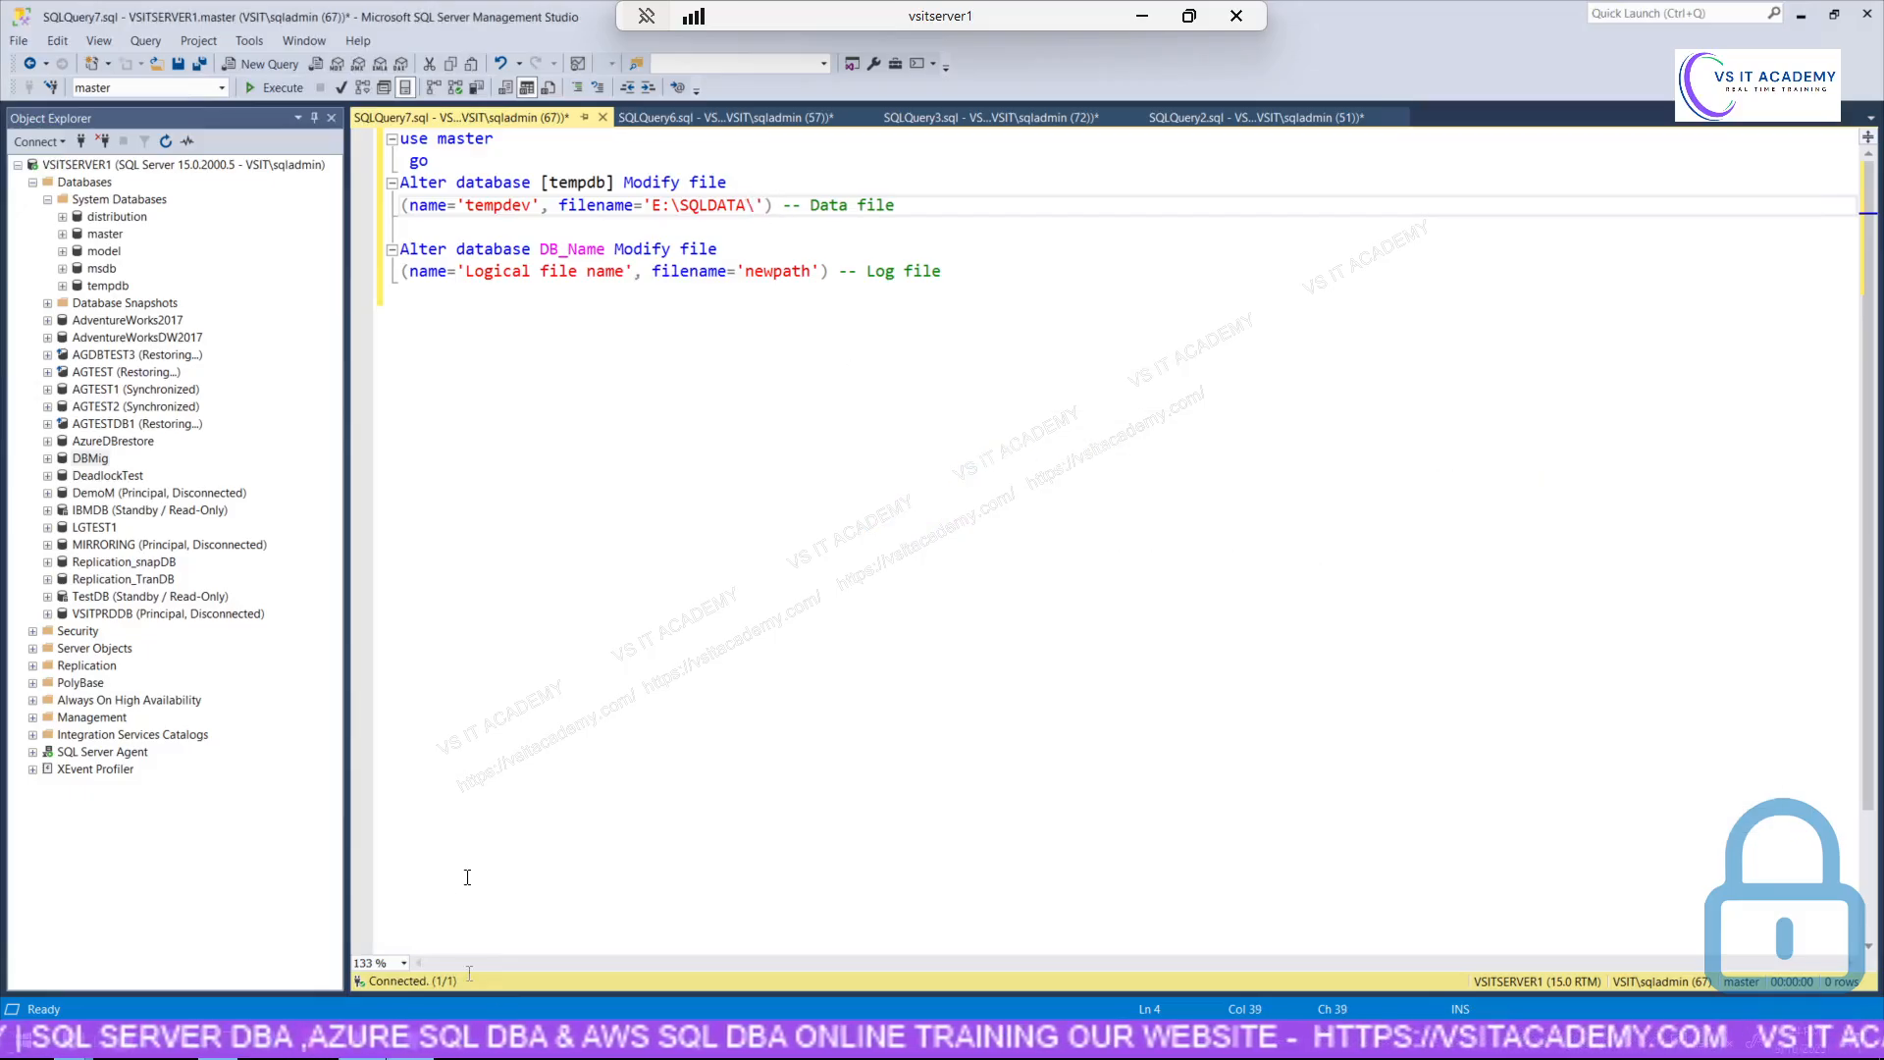
key("alt+Tab")
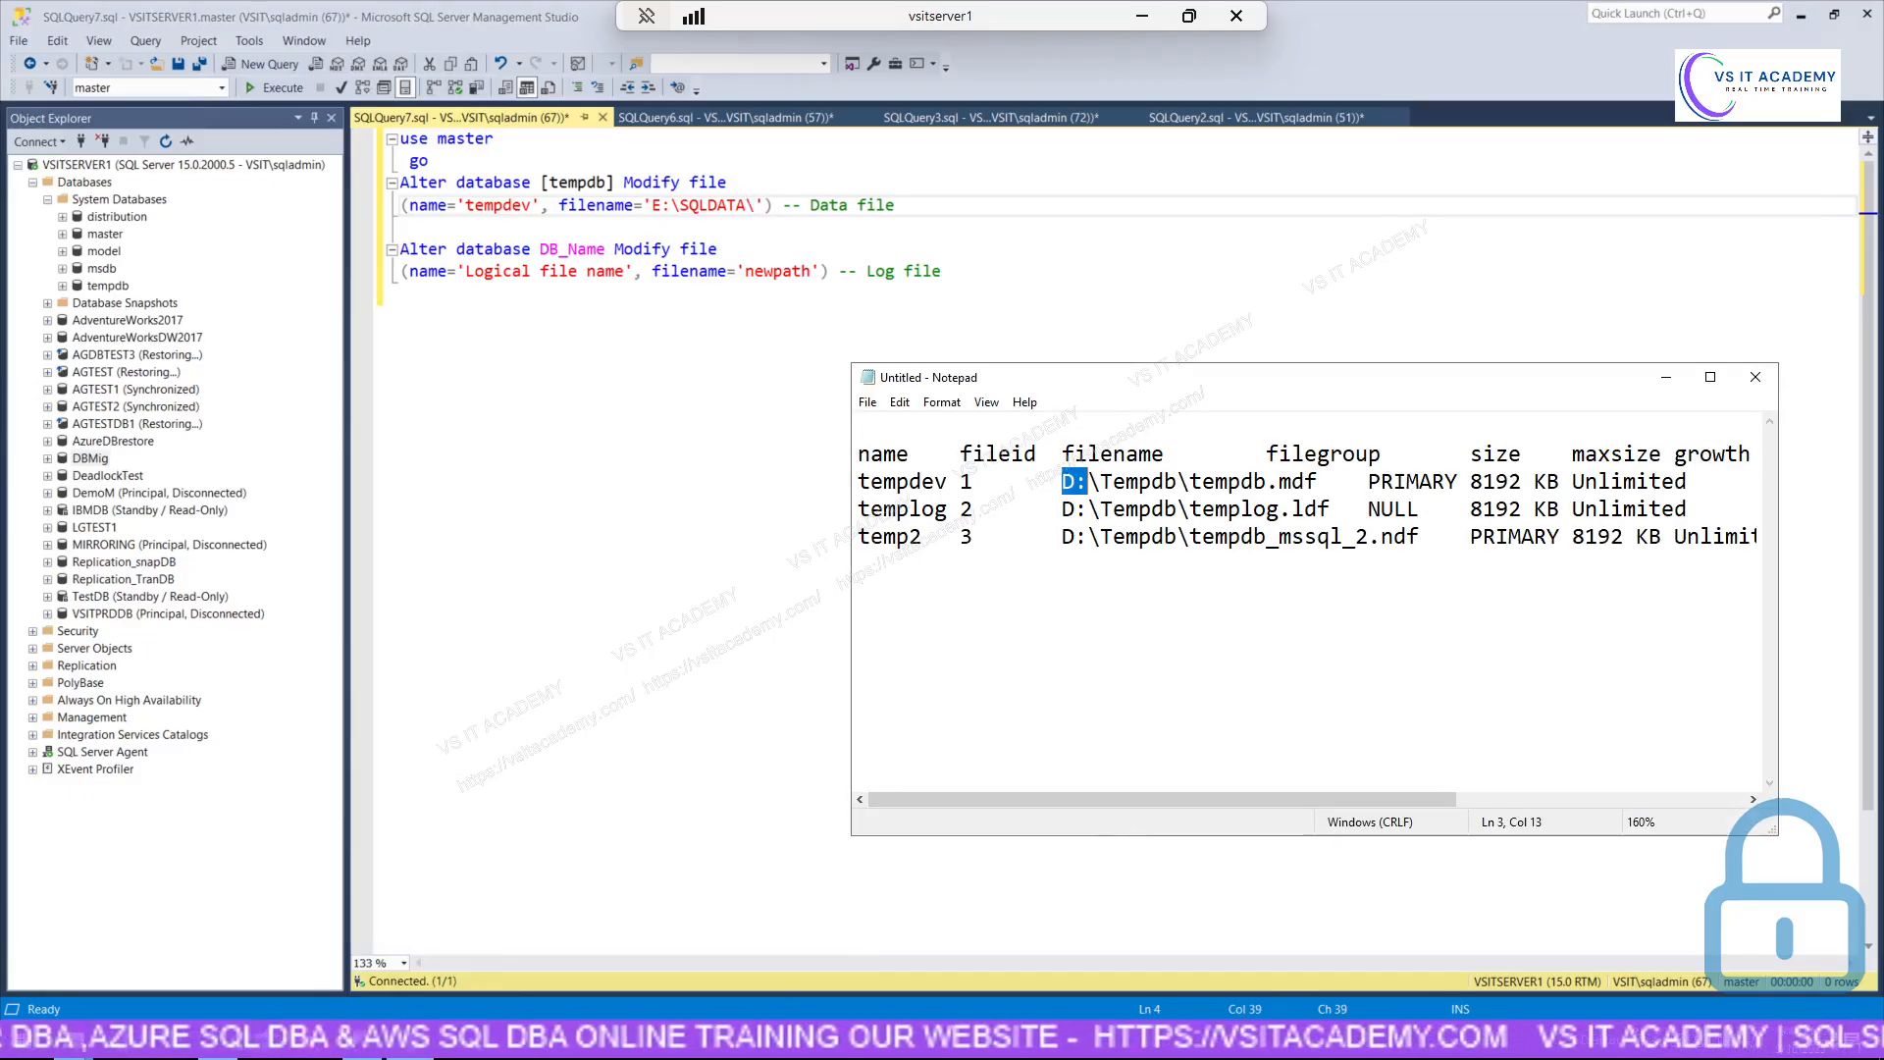
left_click_drag(1318, 481, 1190, 482)
key("ctrl+c")
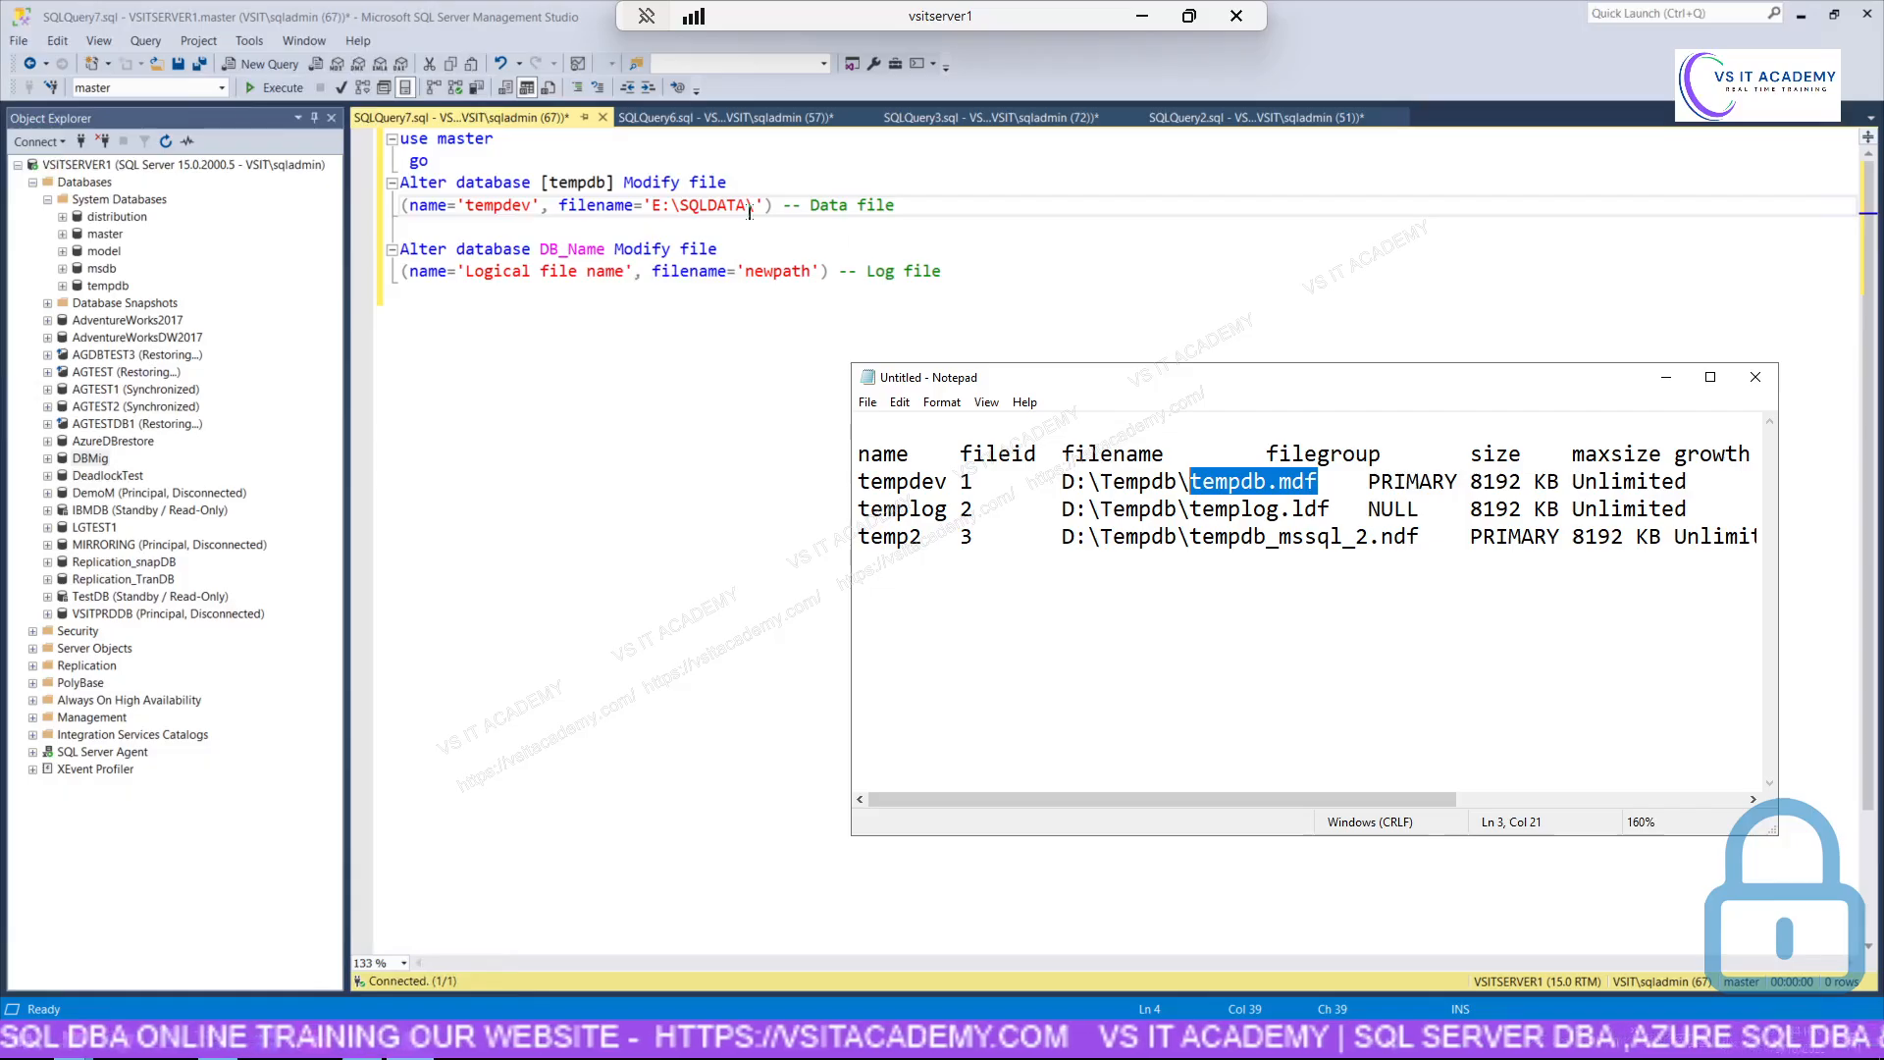
key("alt+Tab")
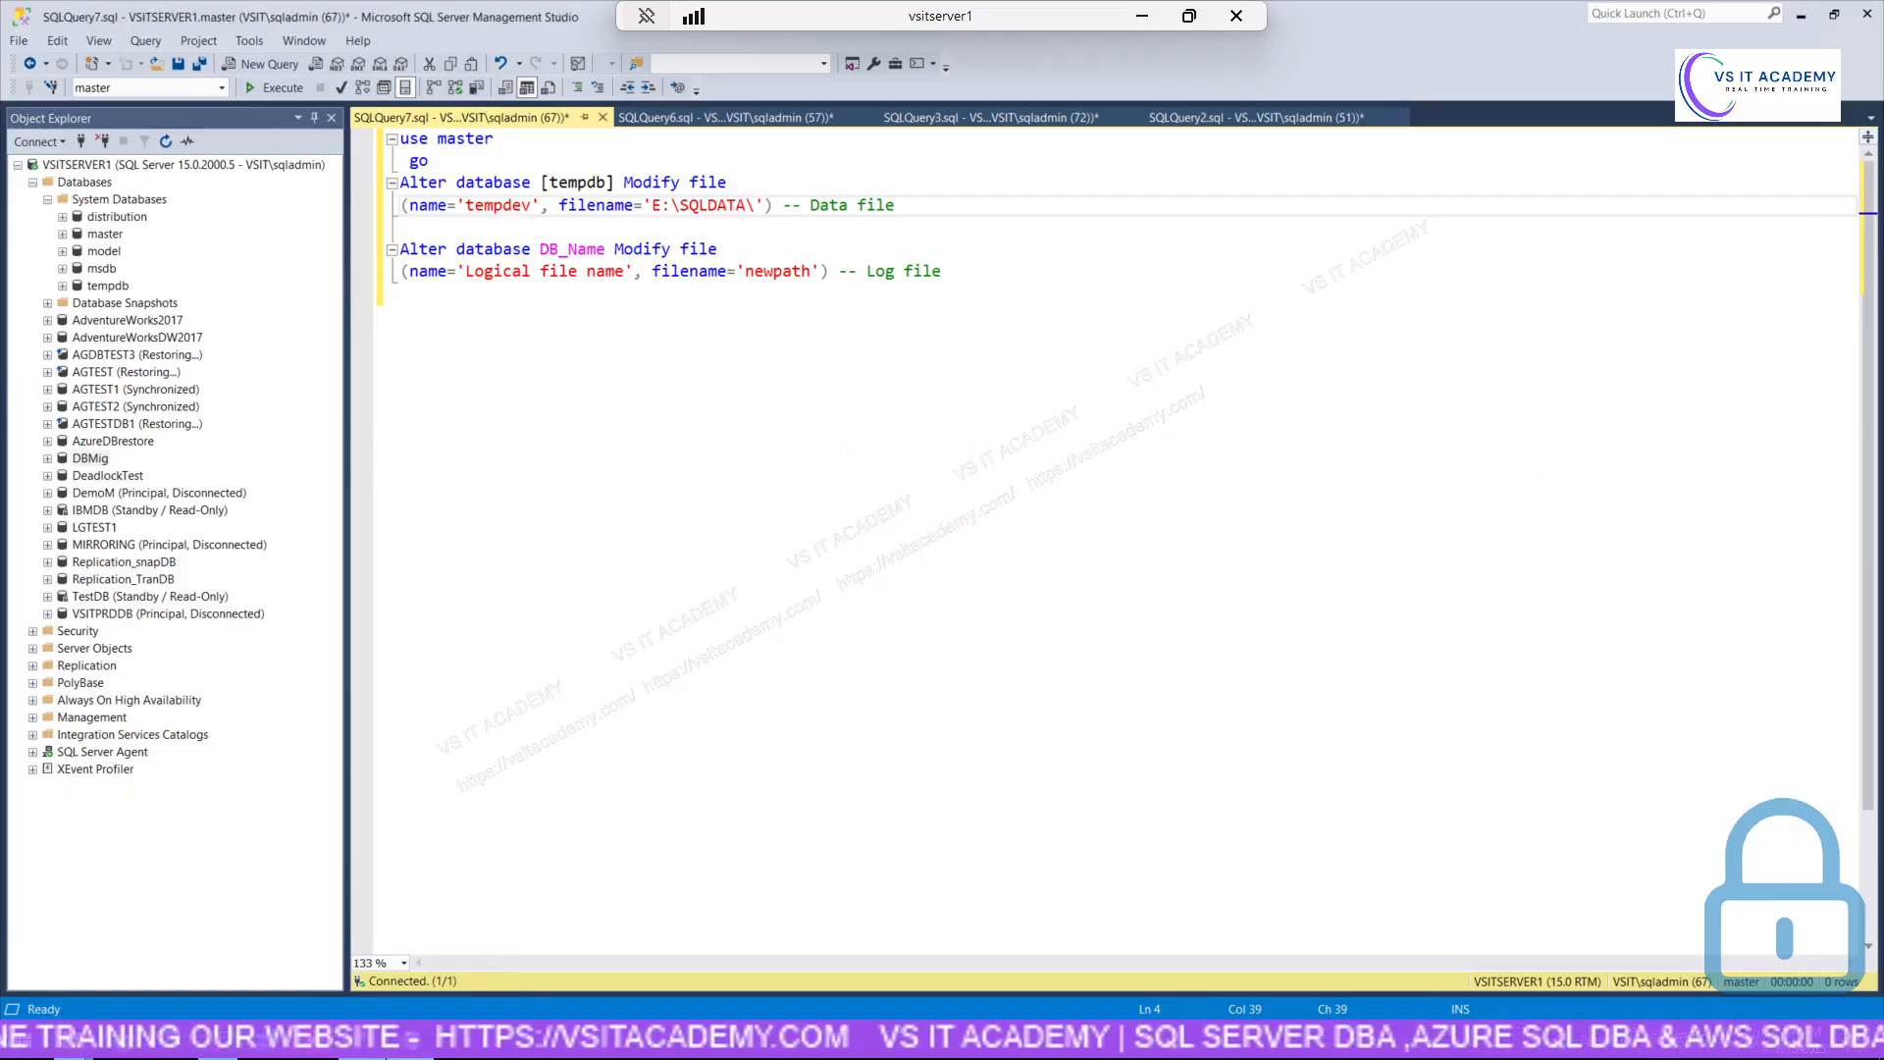
key("ctrl+v")
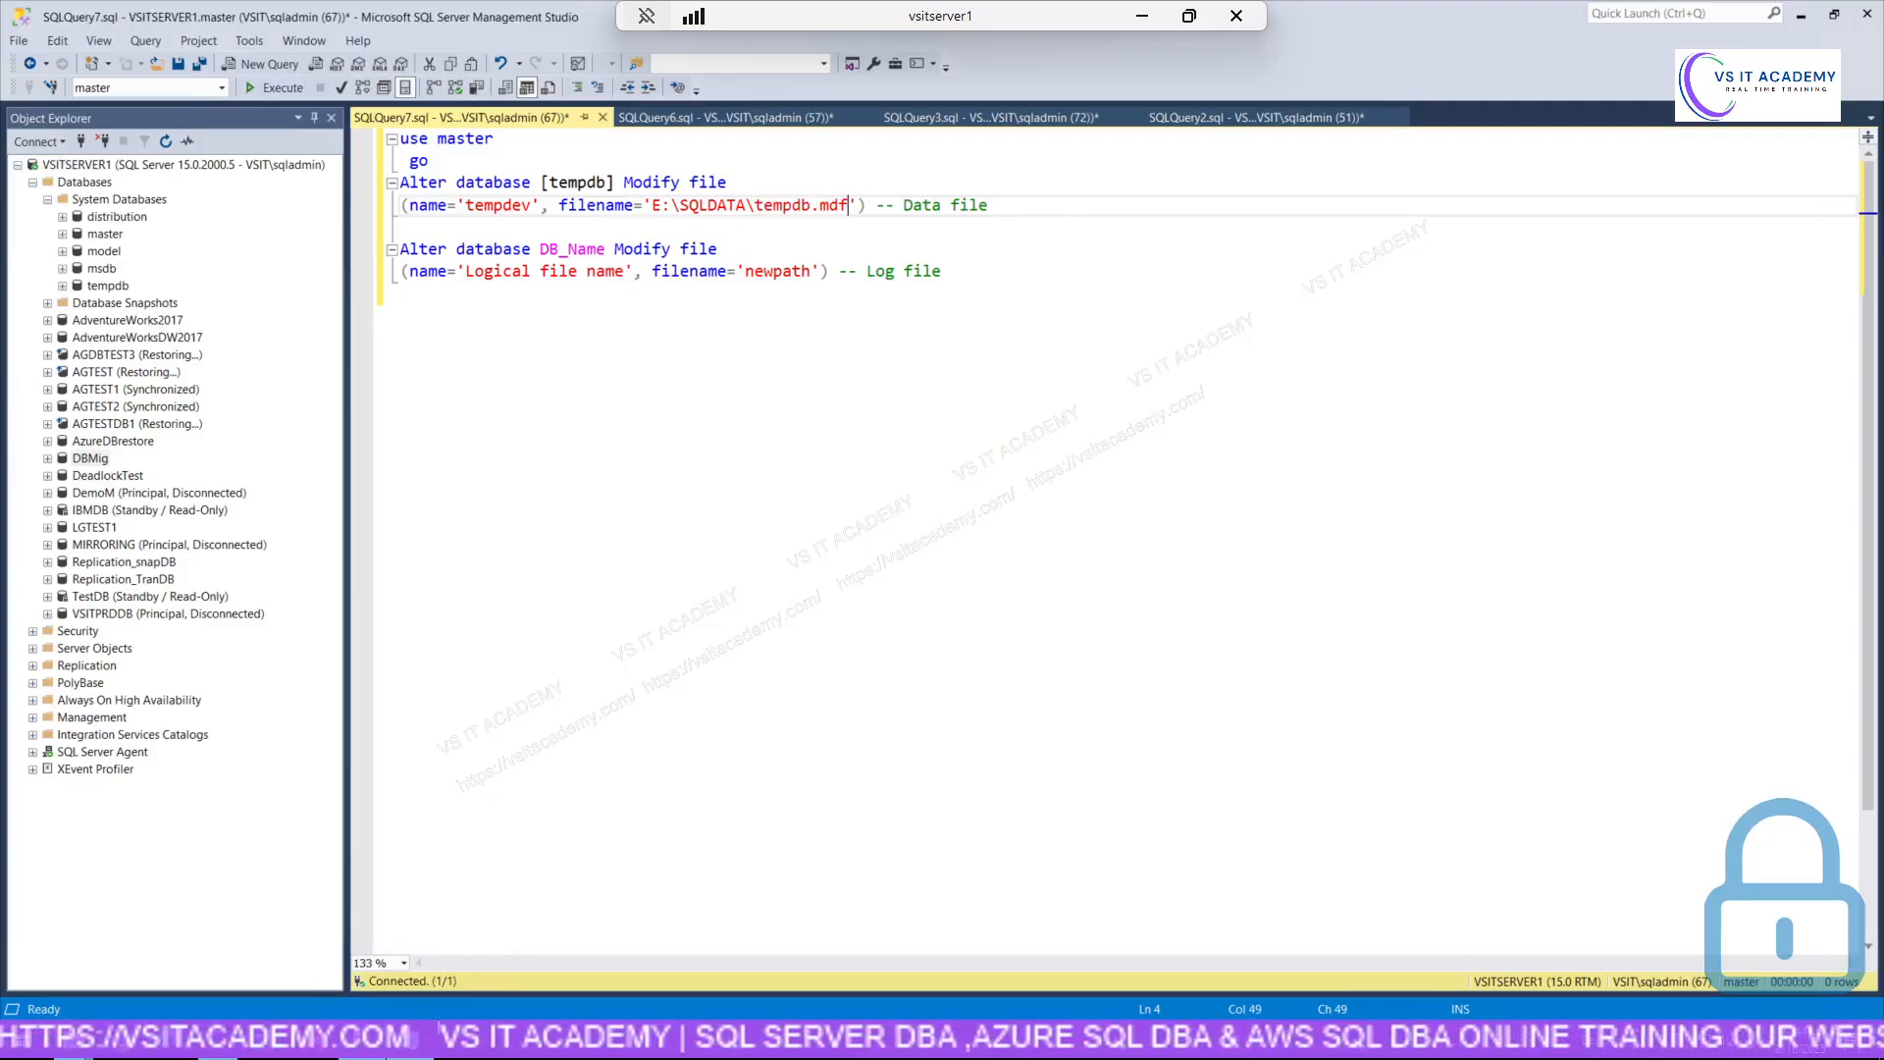
Copy [tempdb] from the data file statement over the DB_Name placeholder in the log file statement.
key("alt+Tab")
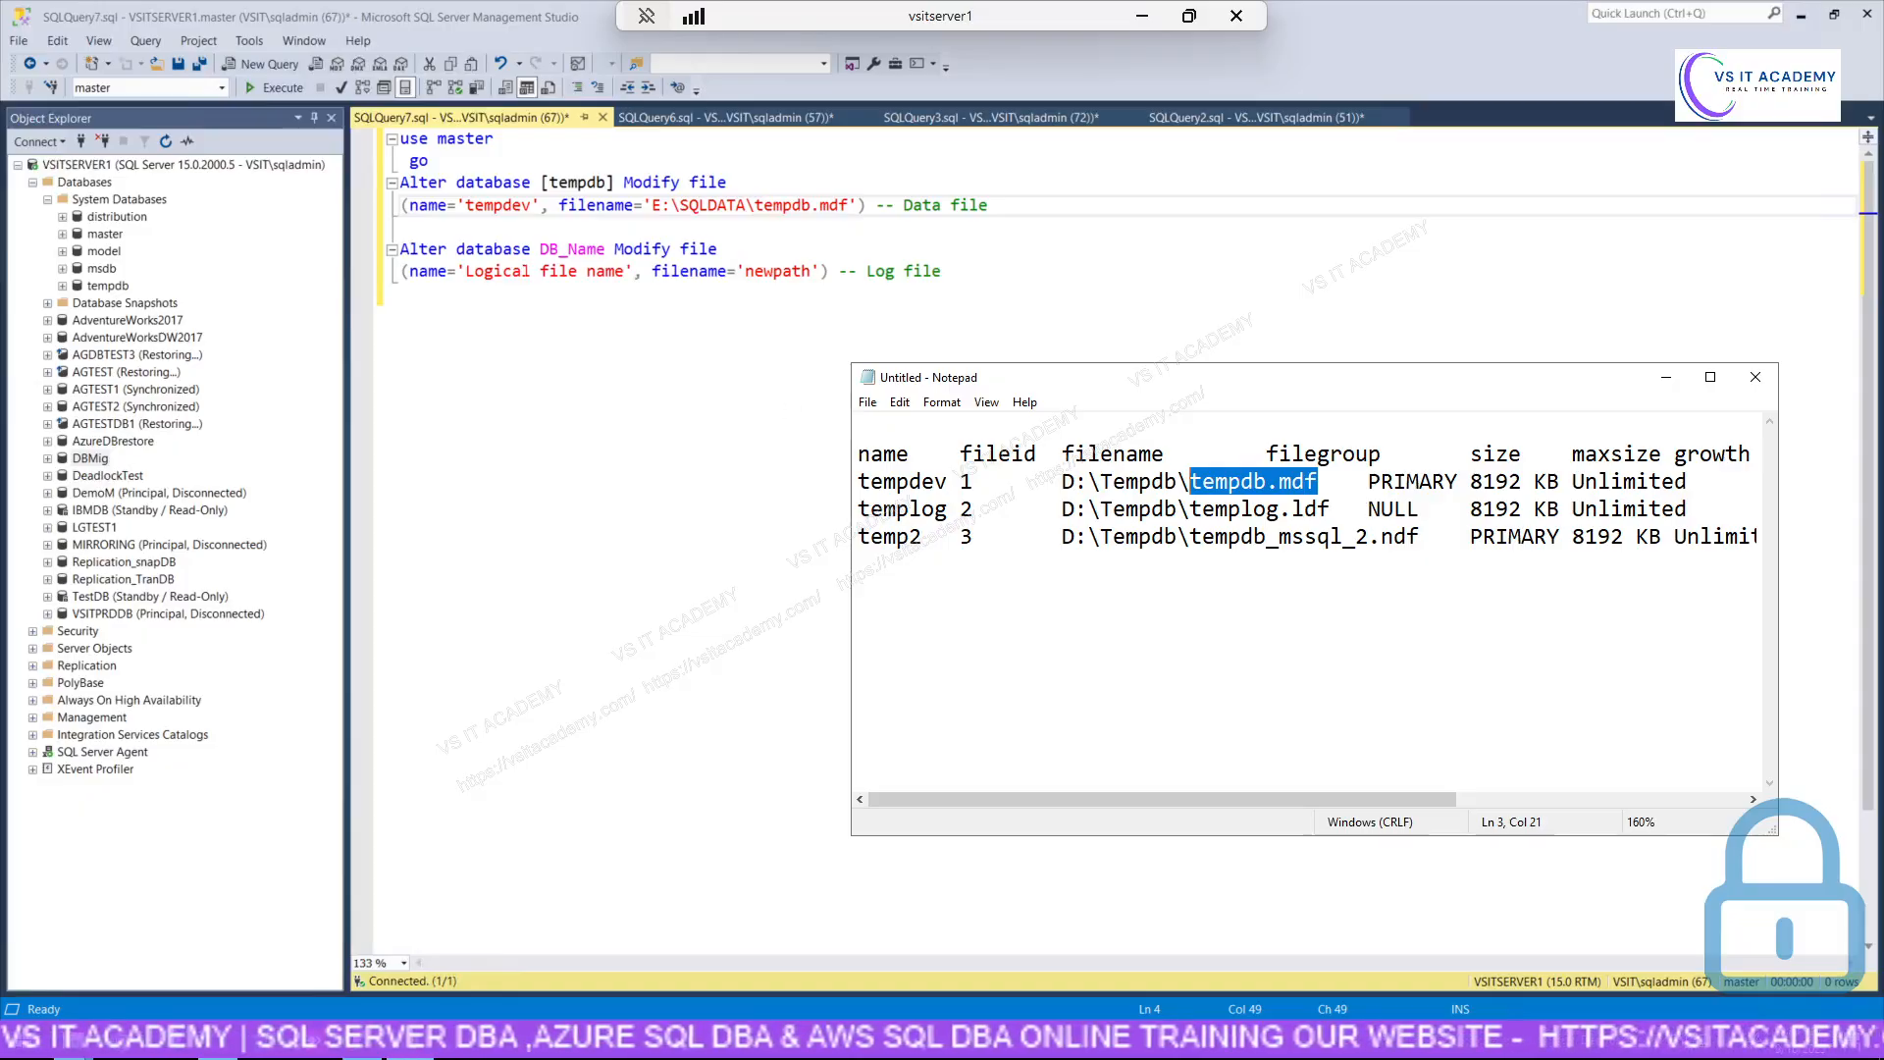
double_click(571, 184)
key("ctrl+c")
left_click(569, 248)
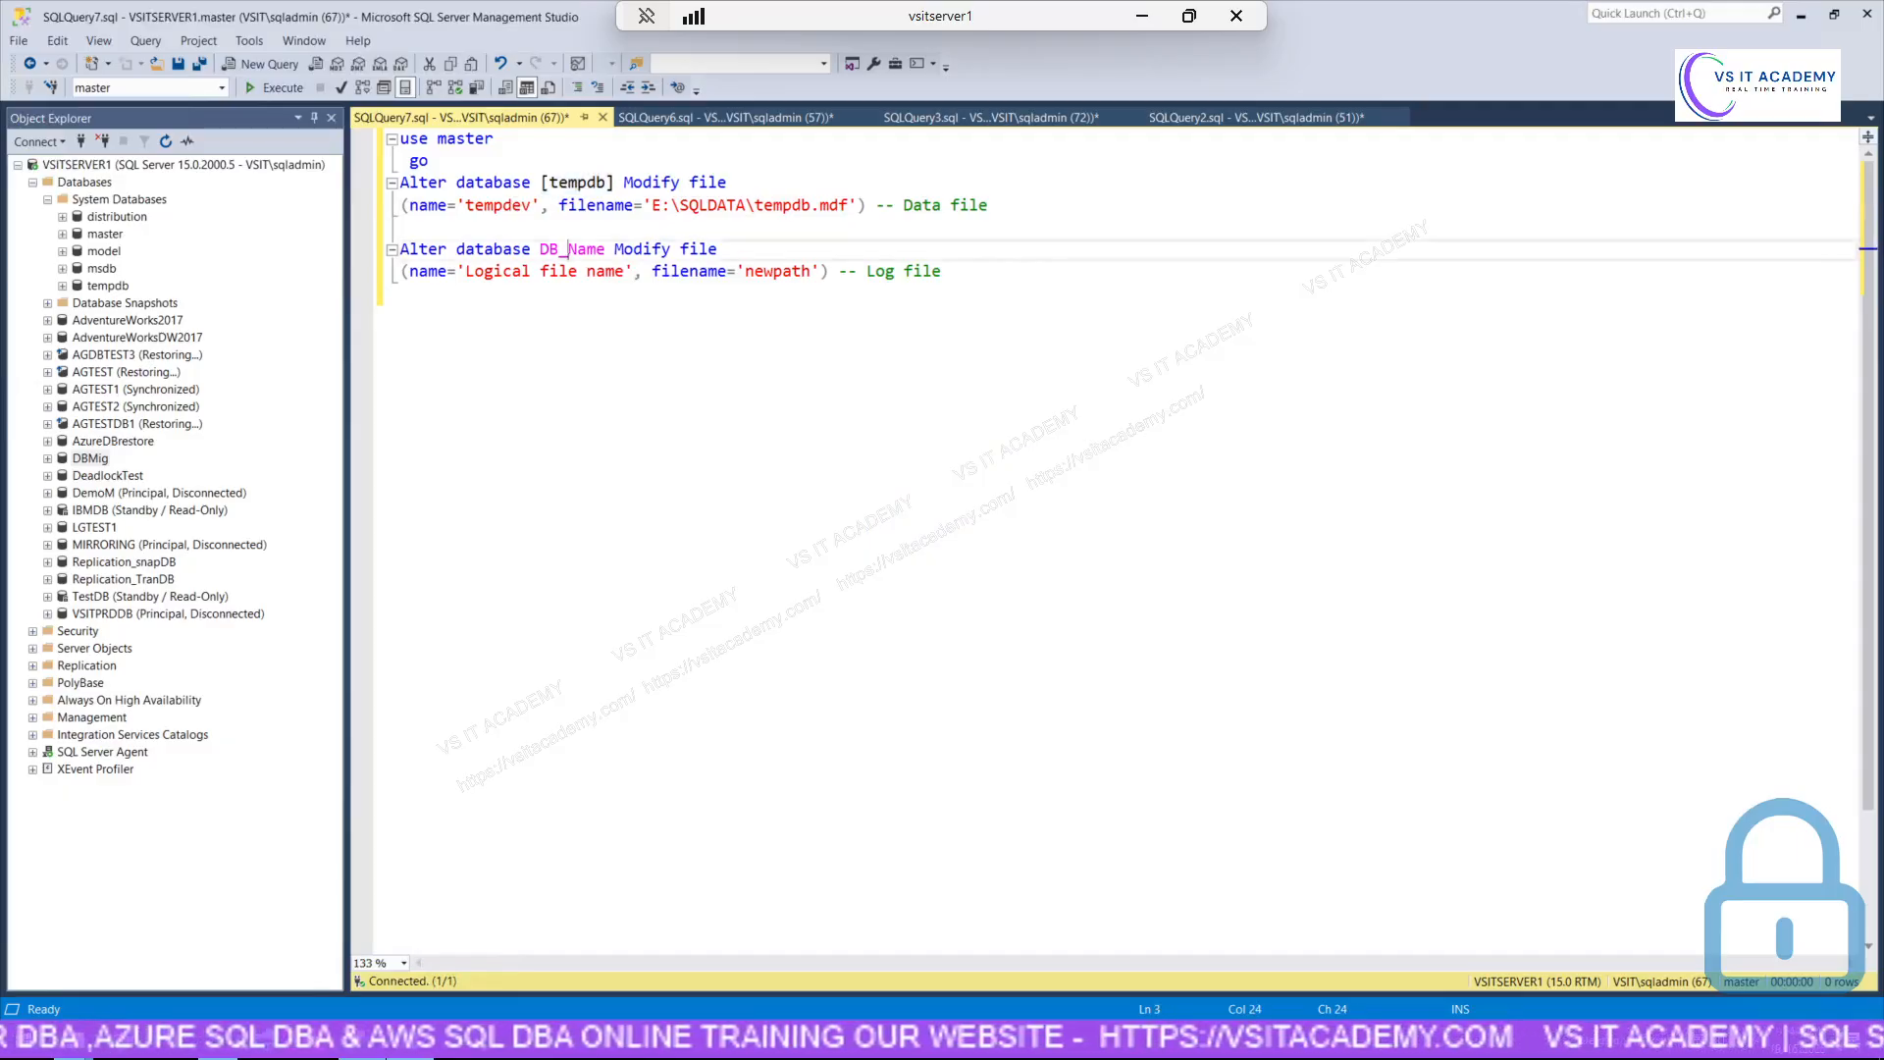
double_click(574, 248)
key("ctrl+v")
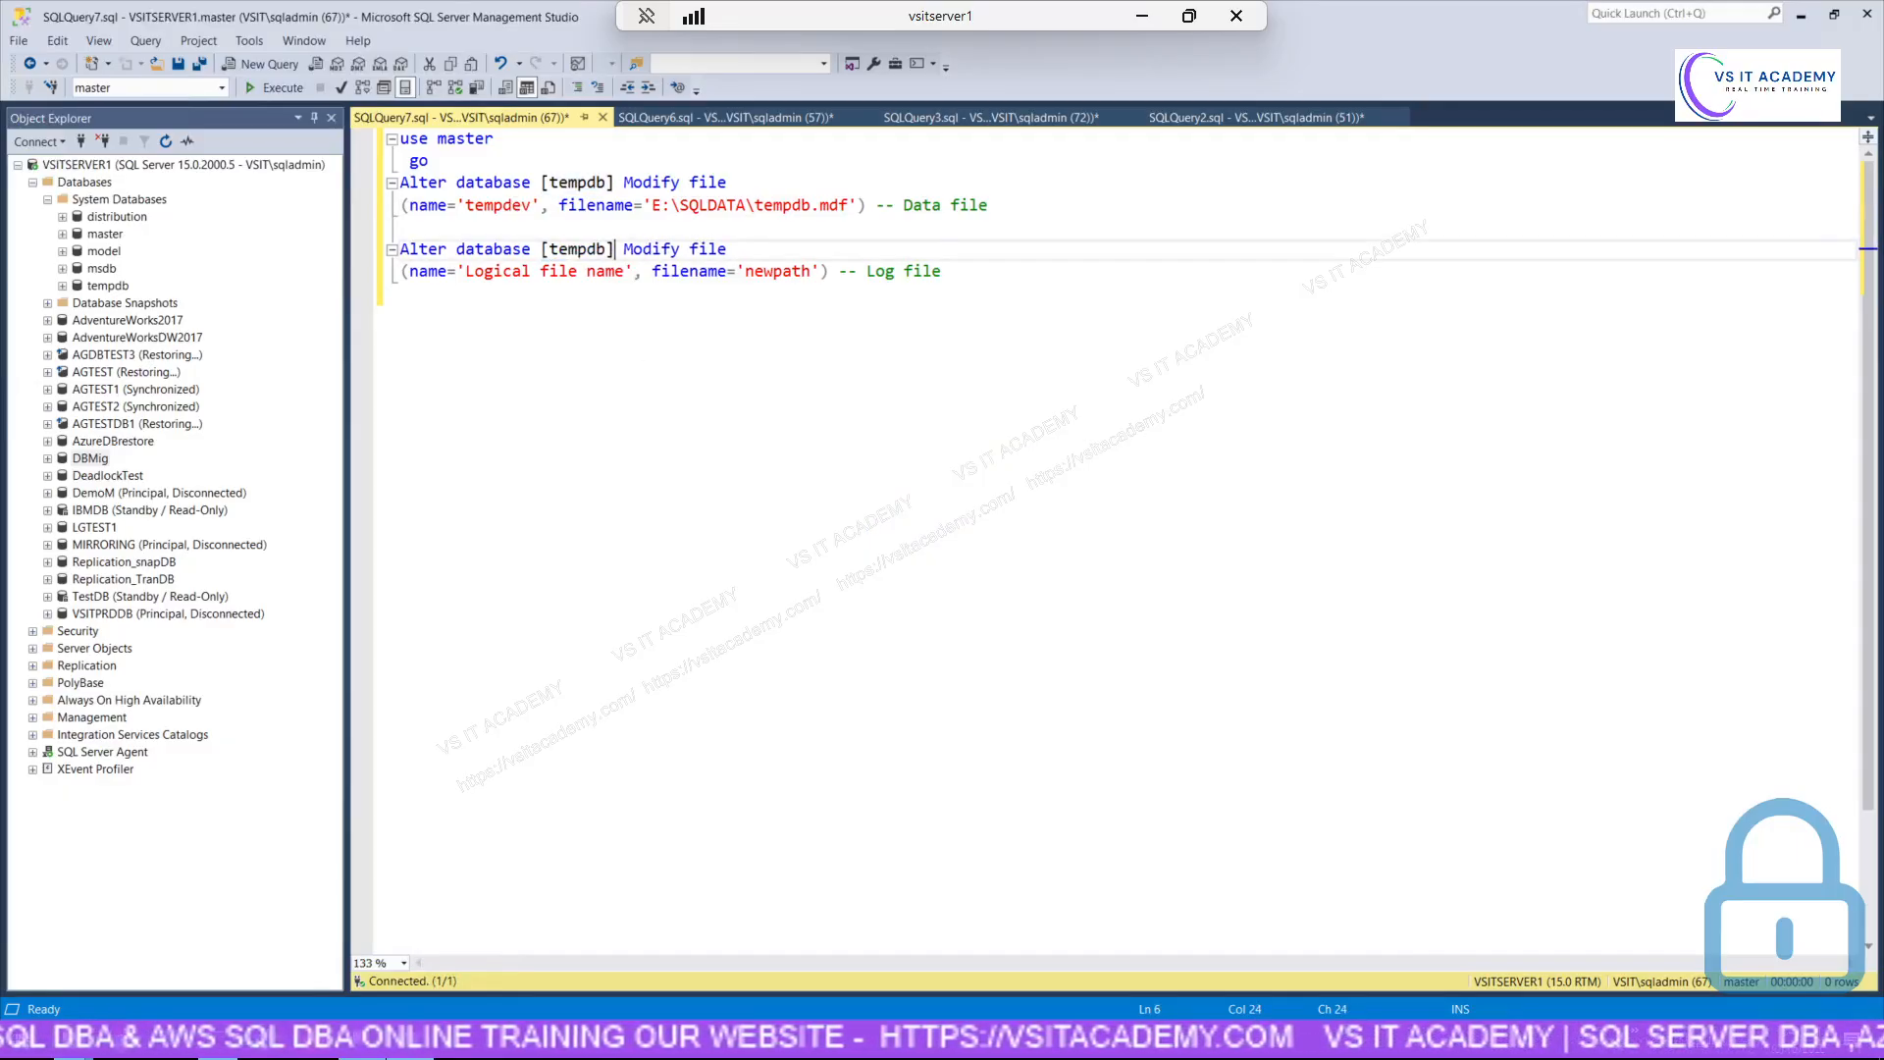
Replace the log file statement's "Logical file name" placeholder with templog, copied from the file list in Notepad.
left_click(413, 1046)
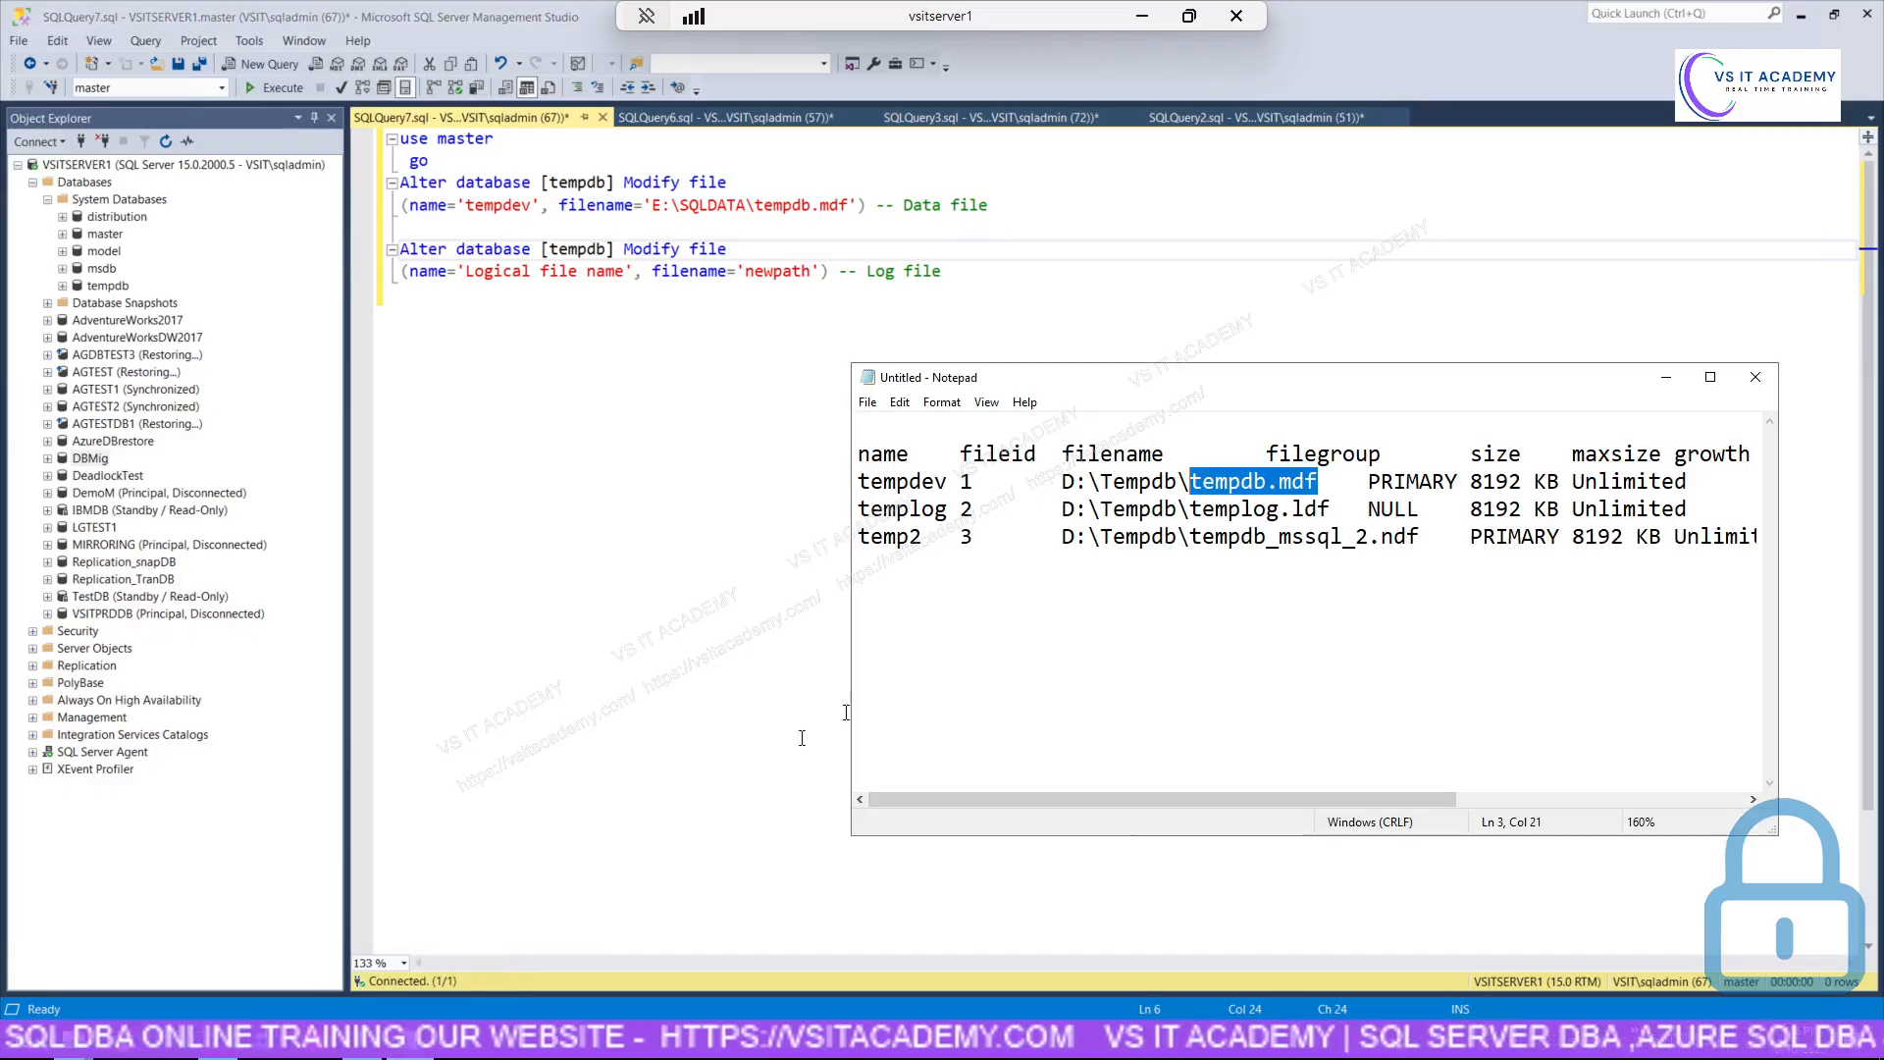
left_click(923, 538)
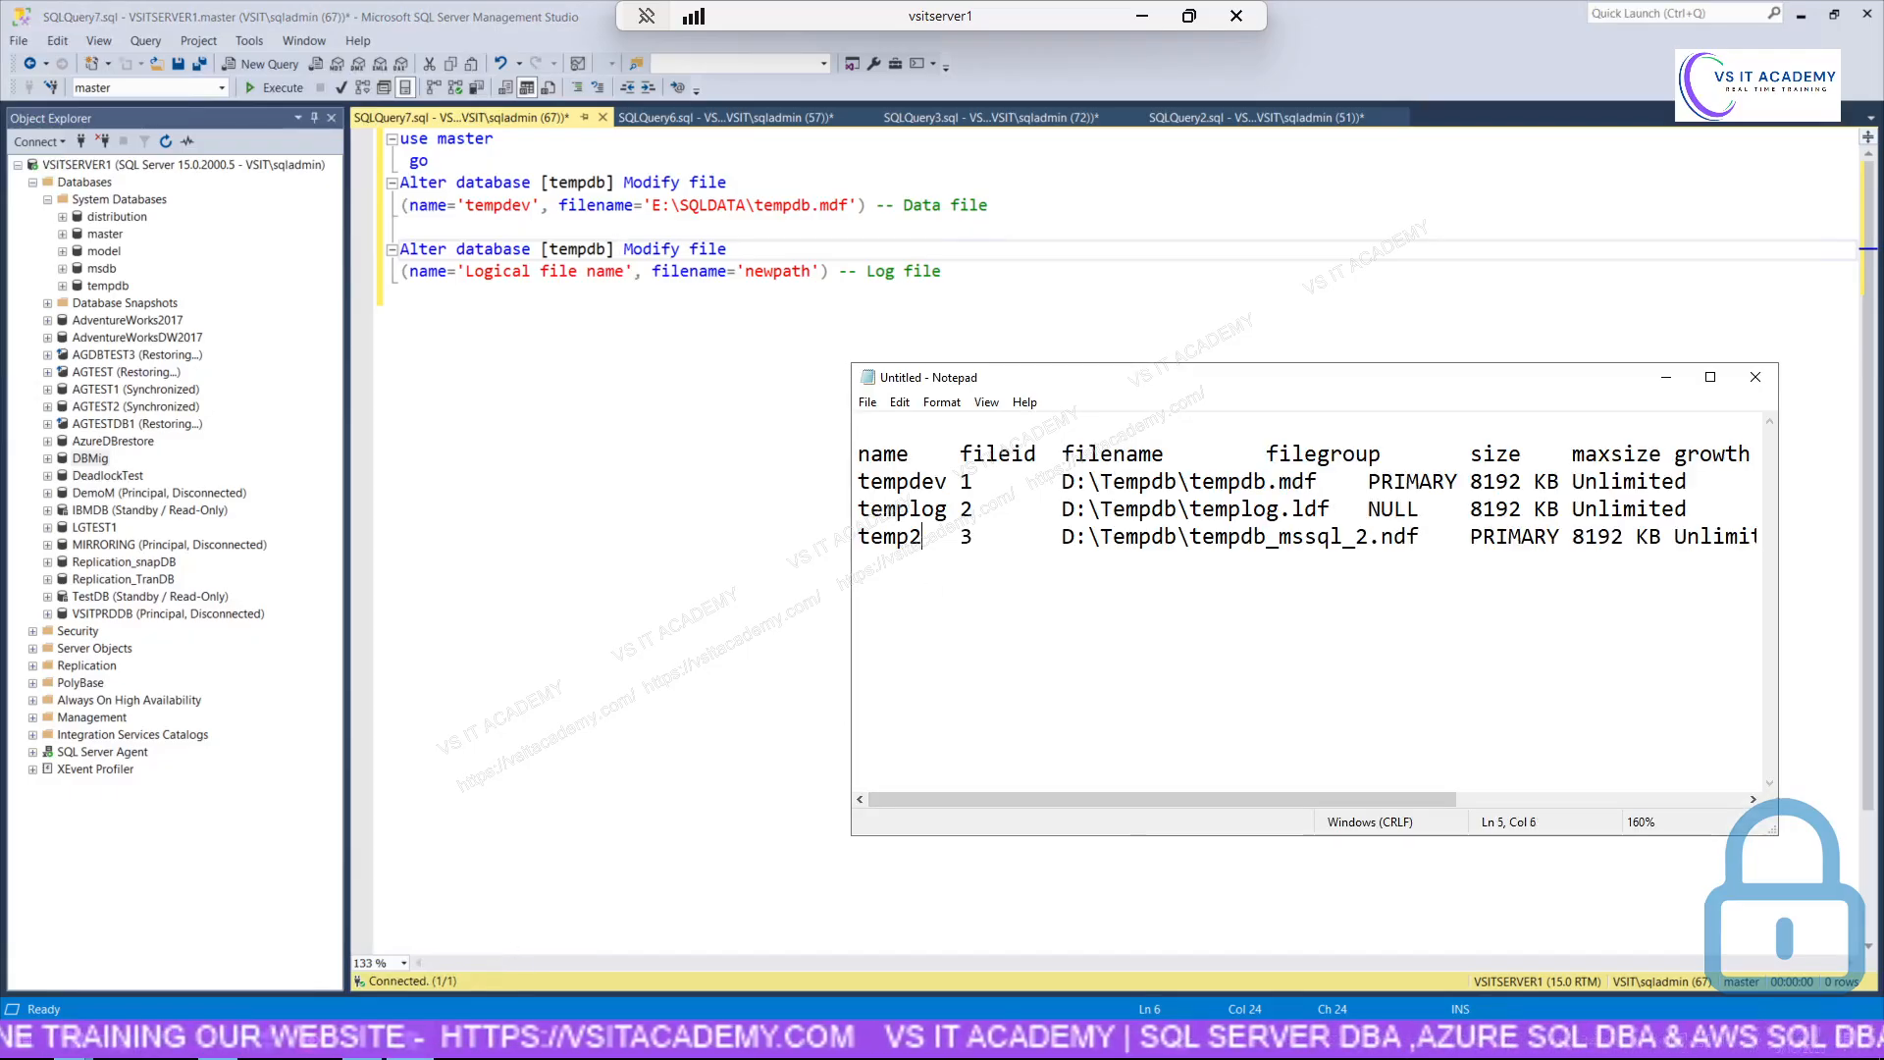
left_click_drag(948, 510, 859, 509)
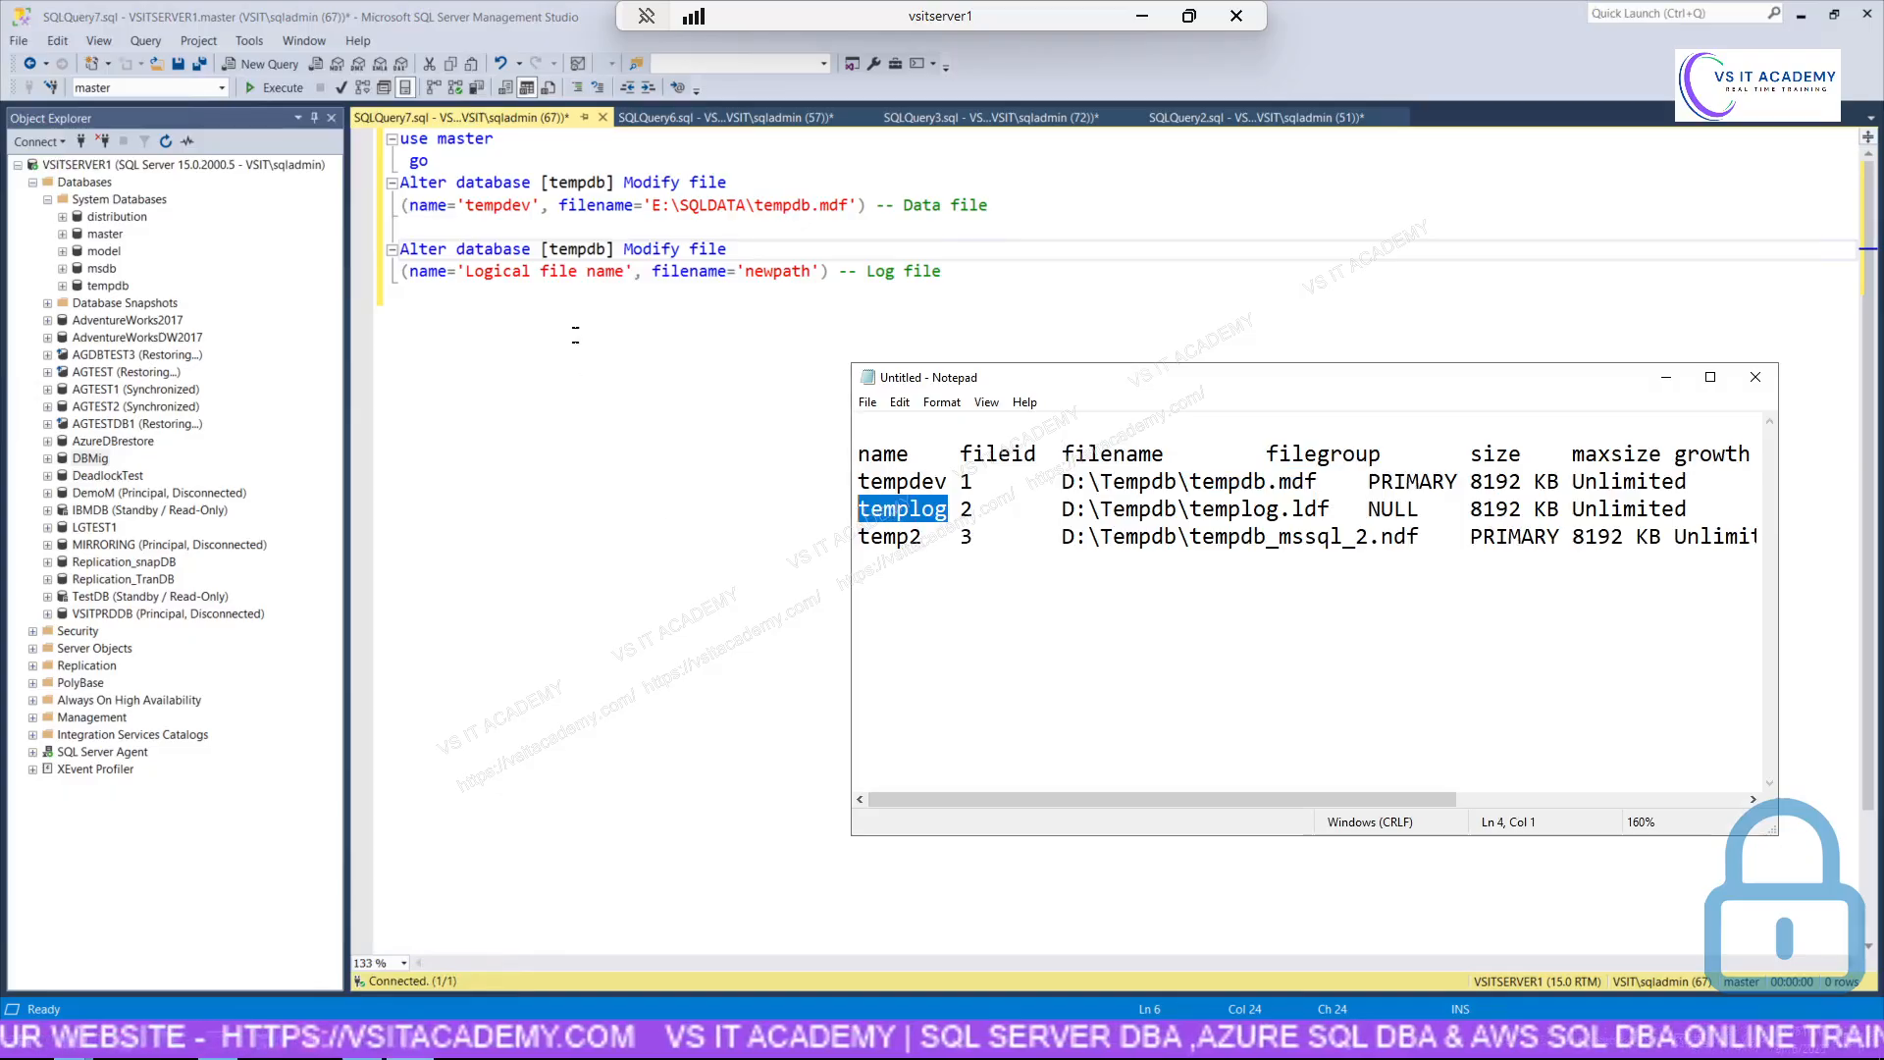
left_click_drag(625, 271, 469, 275)
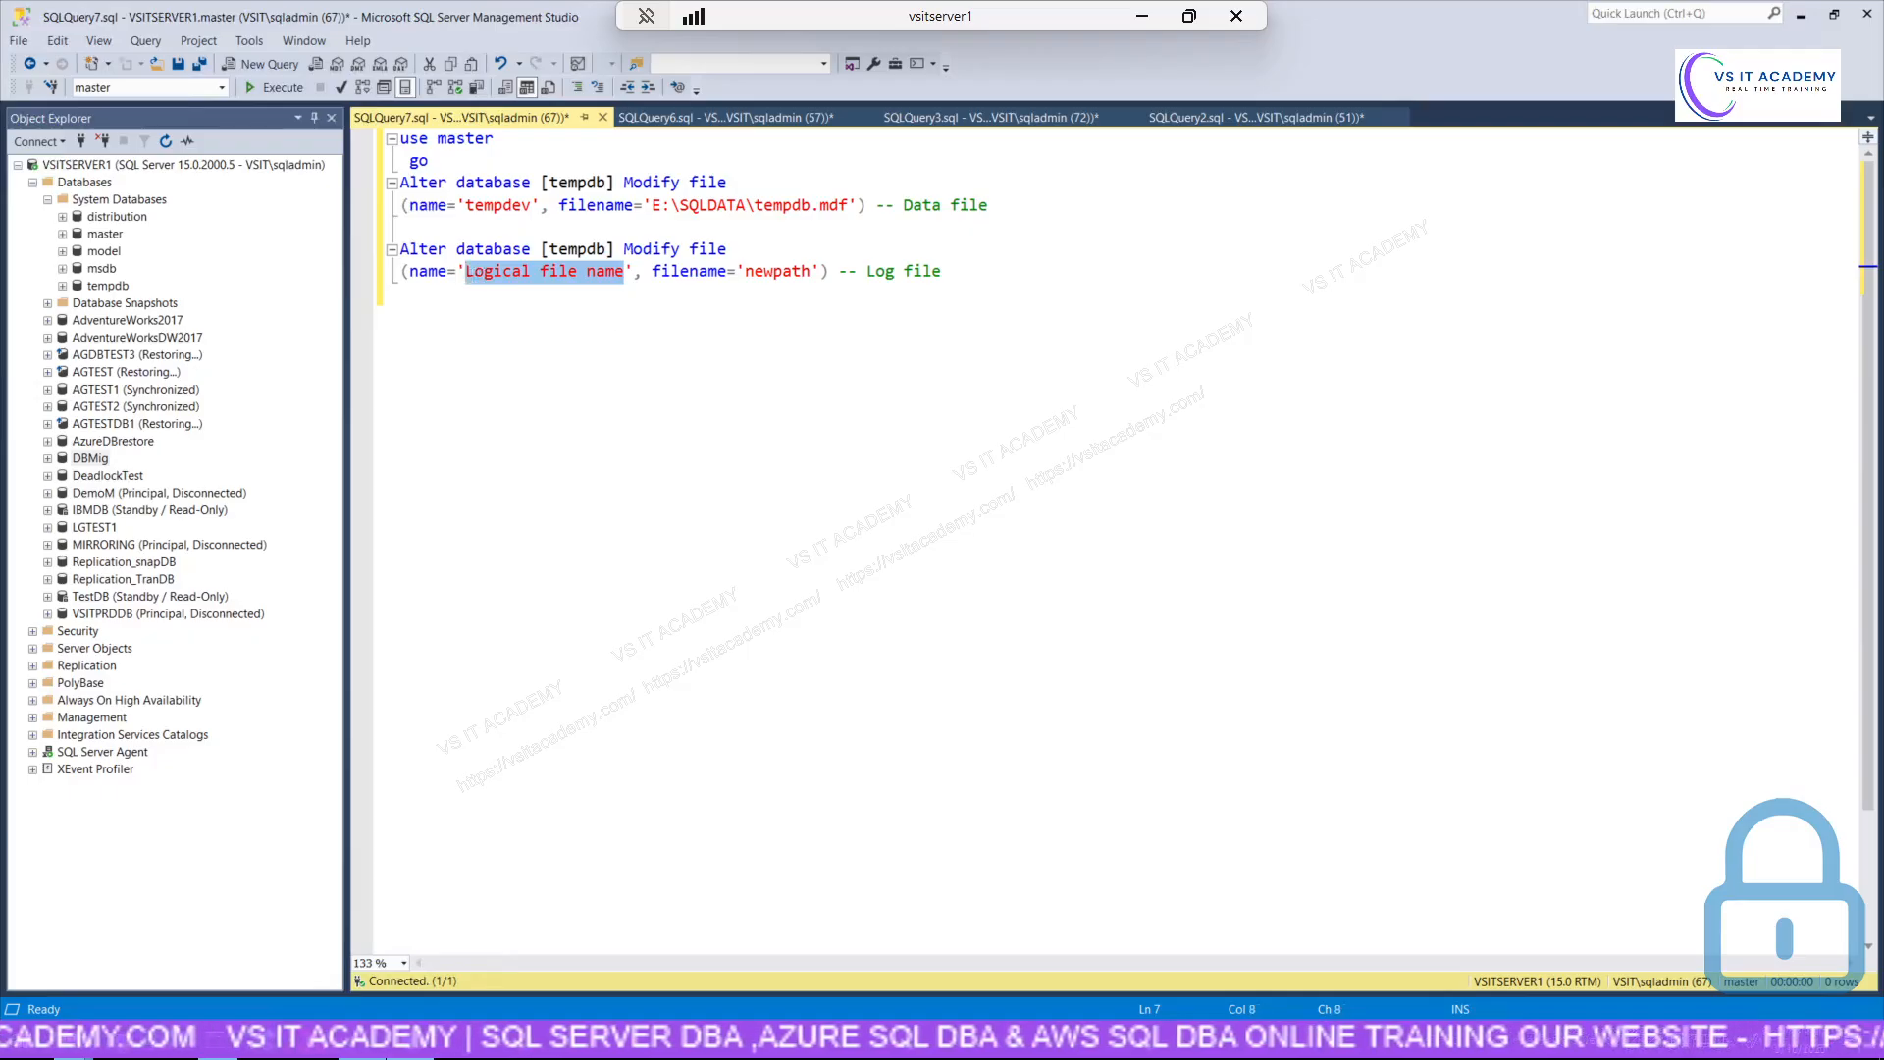
type("templog")
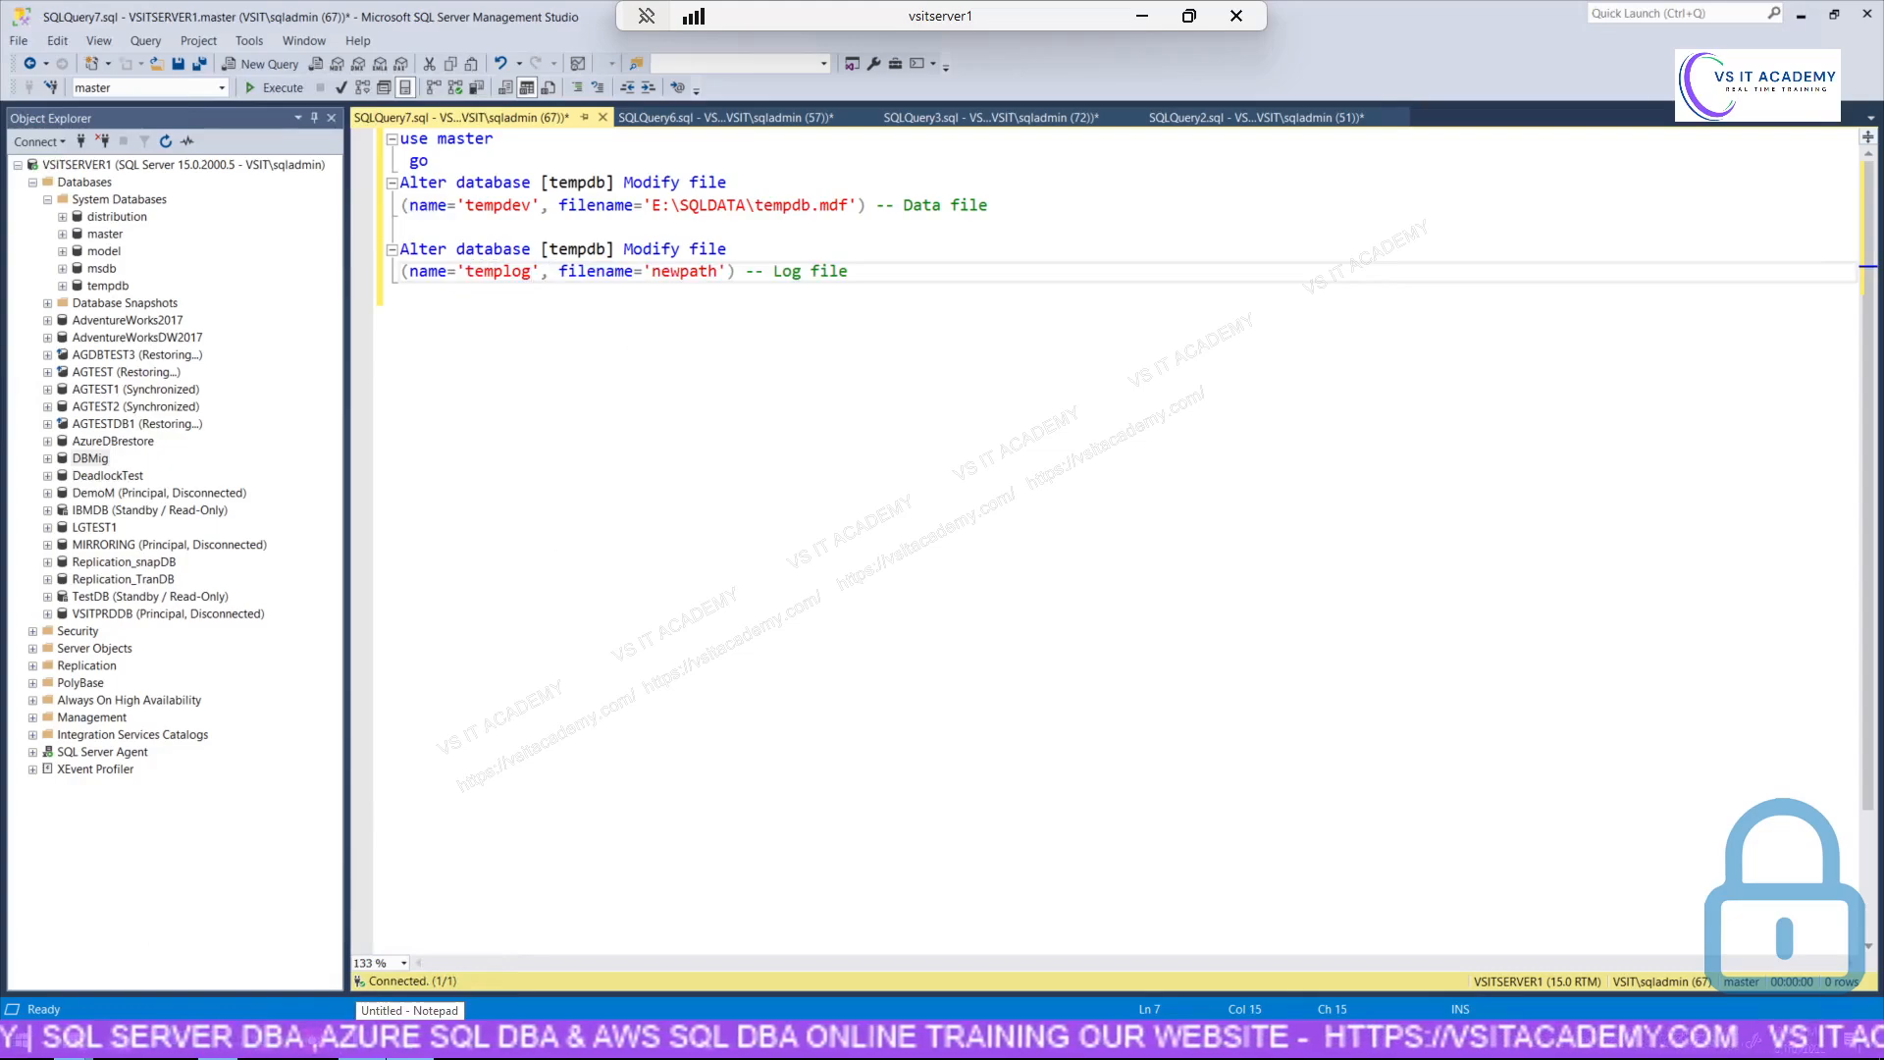
Replace the log file statement's newpath placeholder with E:\SQLDATA\, copied from the data file statement.
left_click_drag(754, 205, 662, 205)
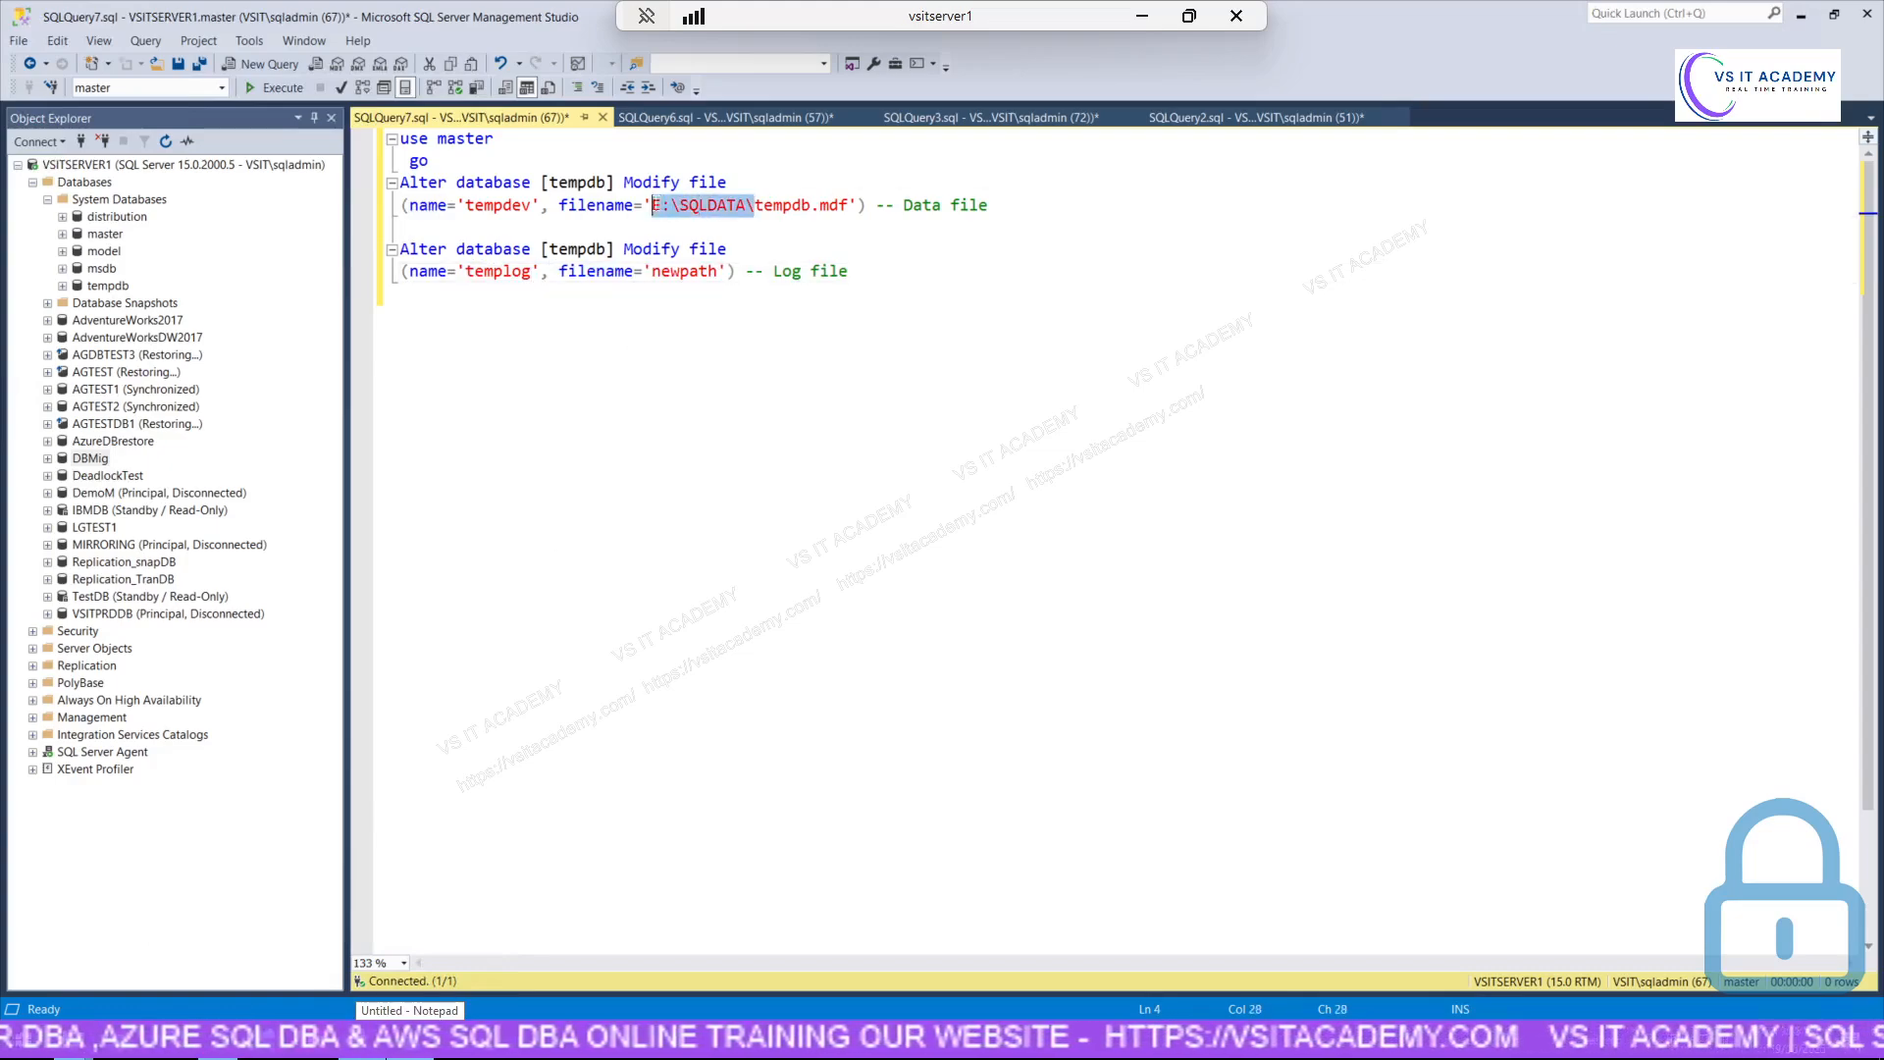
left_click(702, 272)
double_click(701, 272)
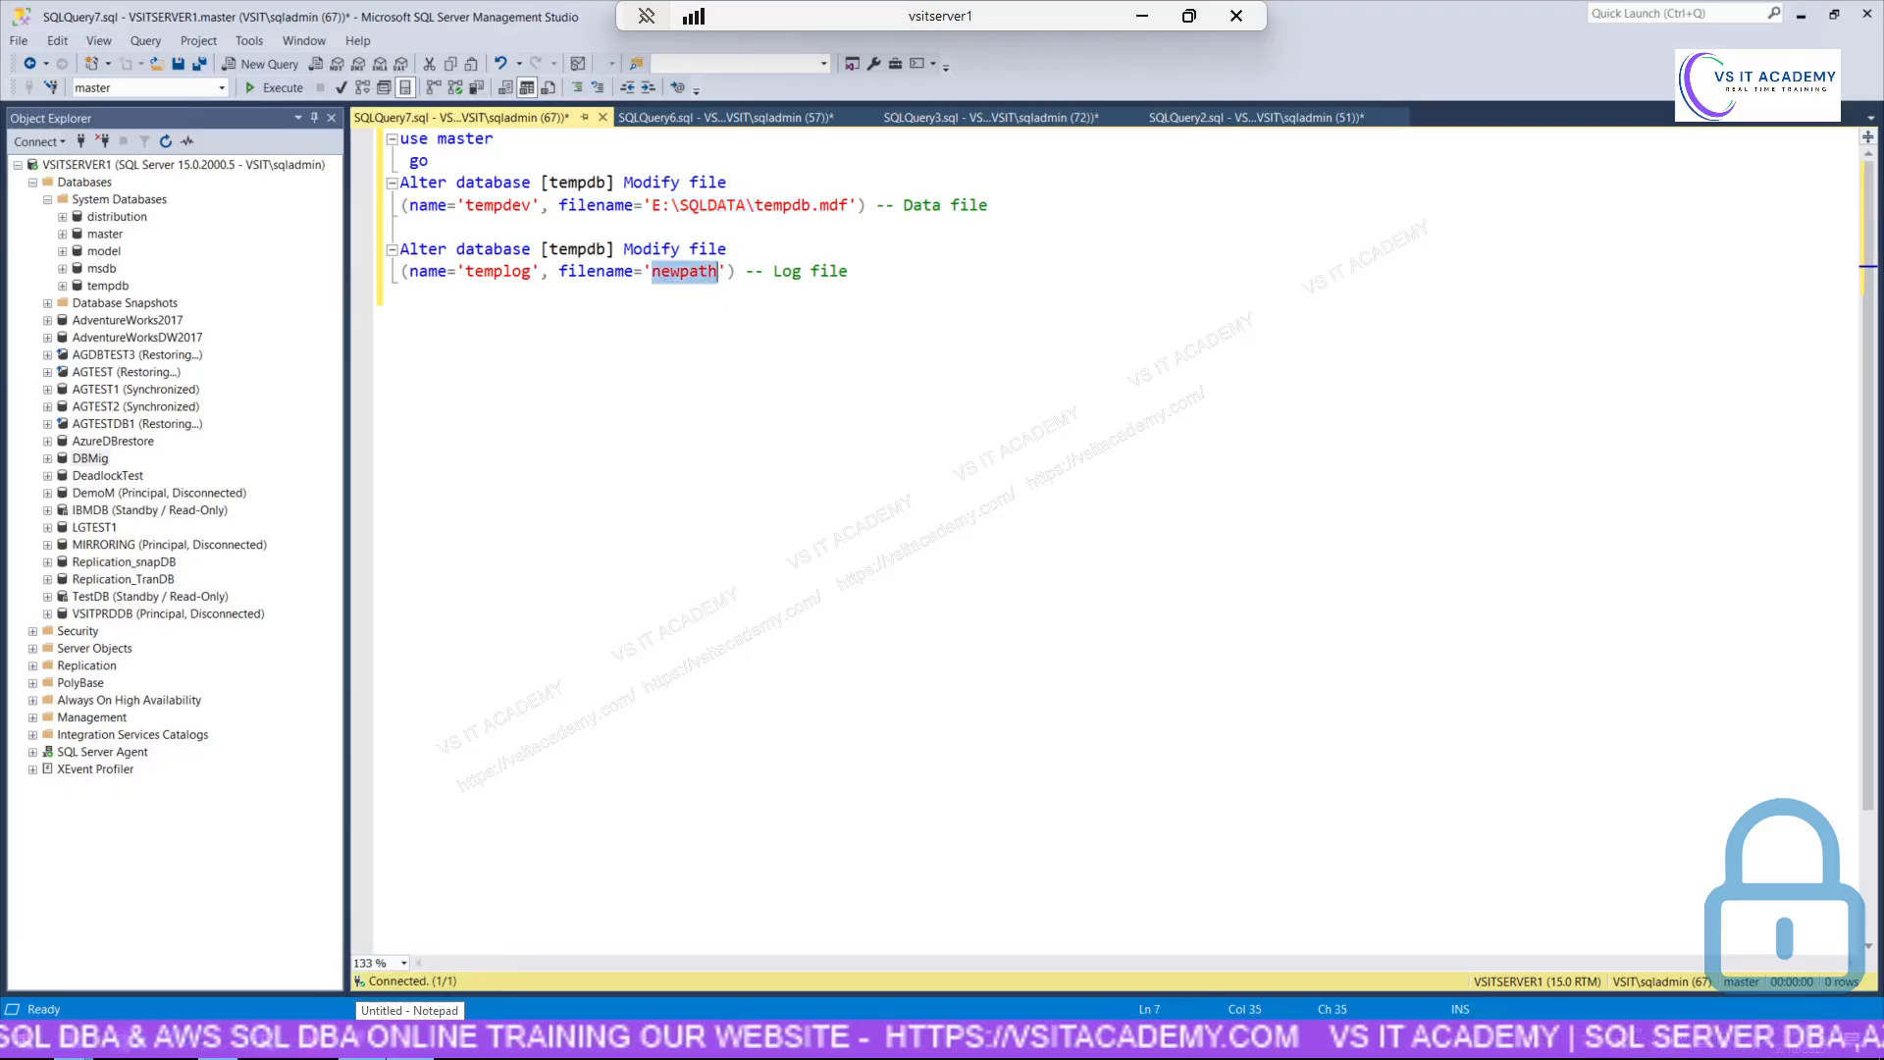
type("E:\\SQLDATA\\")
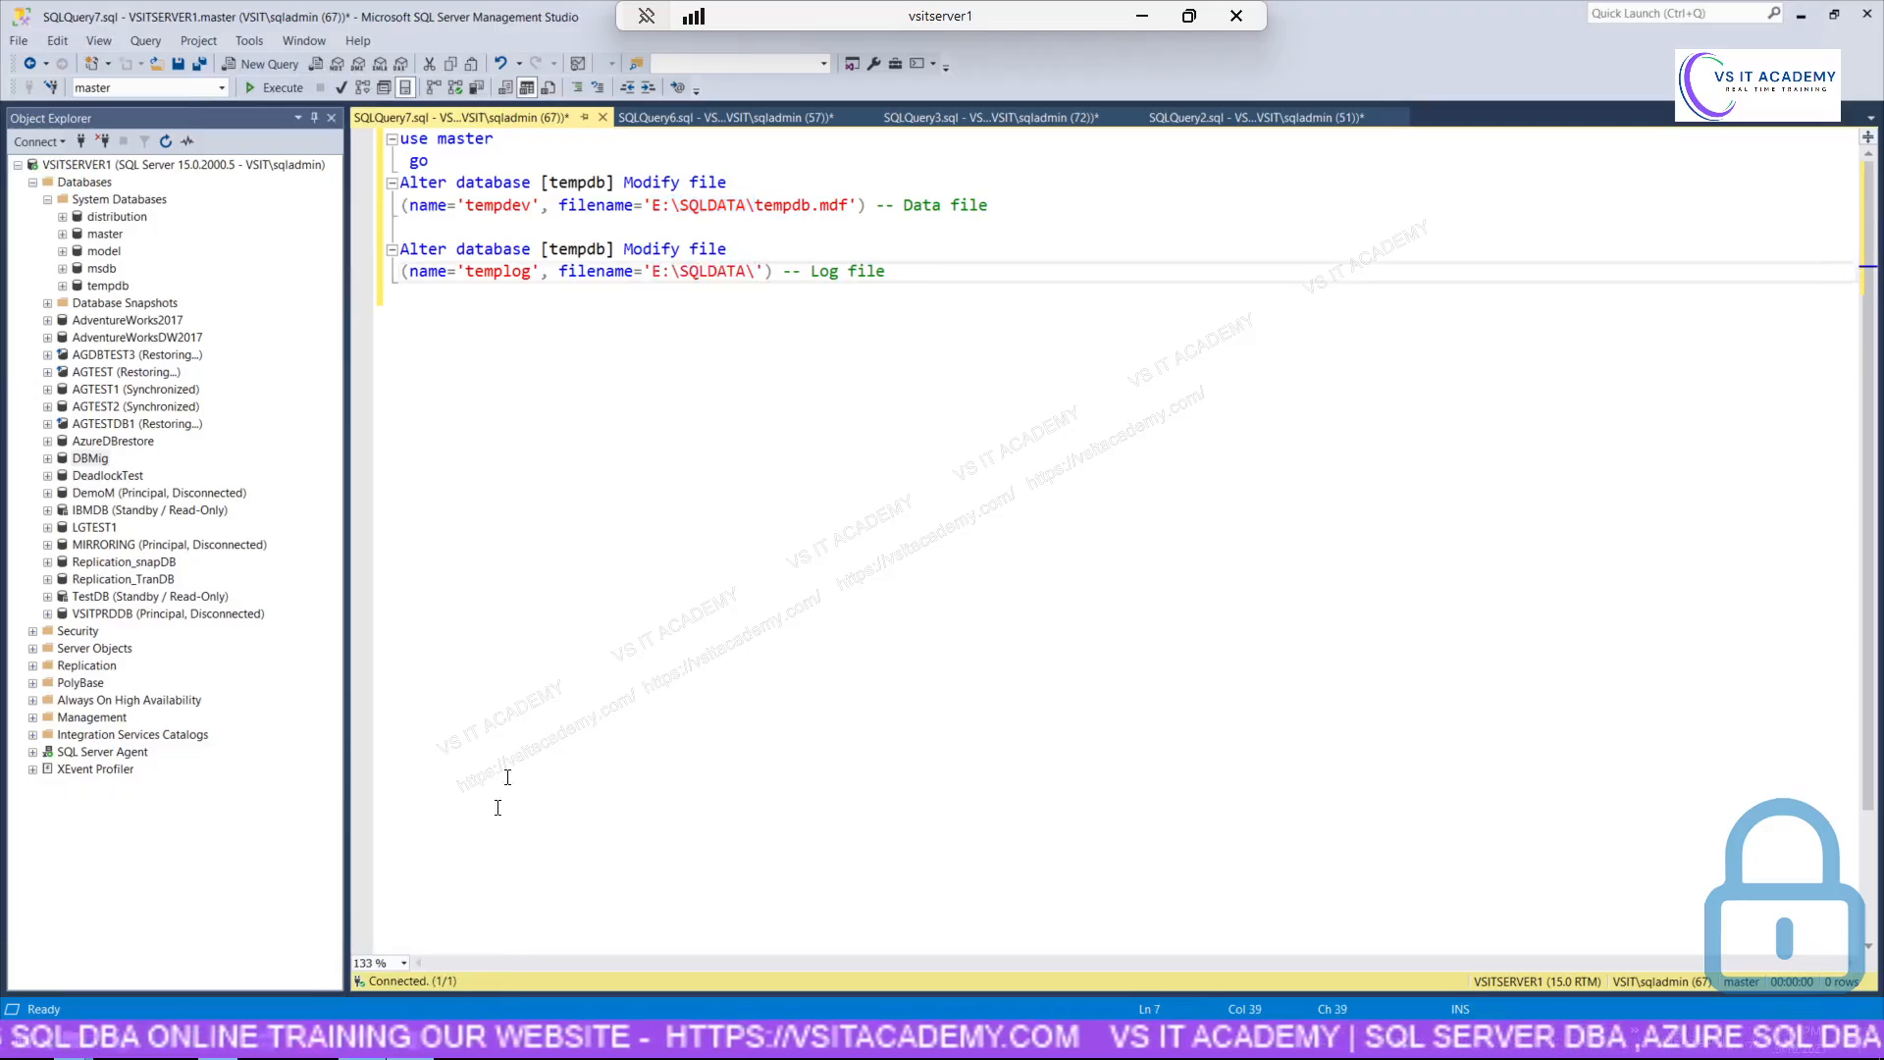
Complete the log file path with the file name templog.ldf, copied from the Notepad list.
left_click(408, 1053)
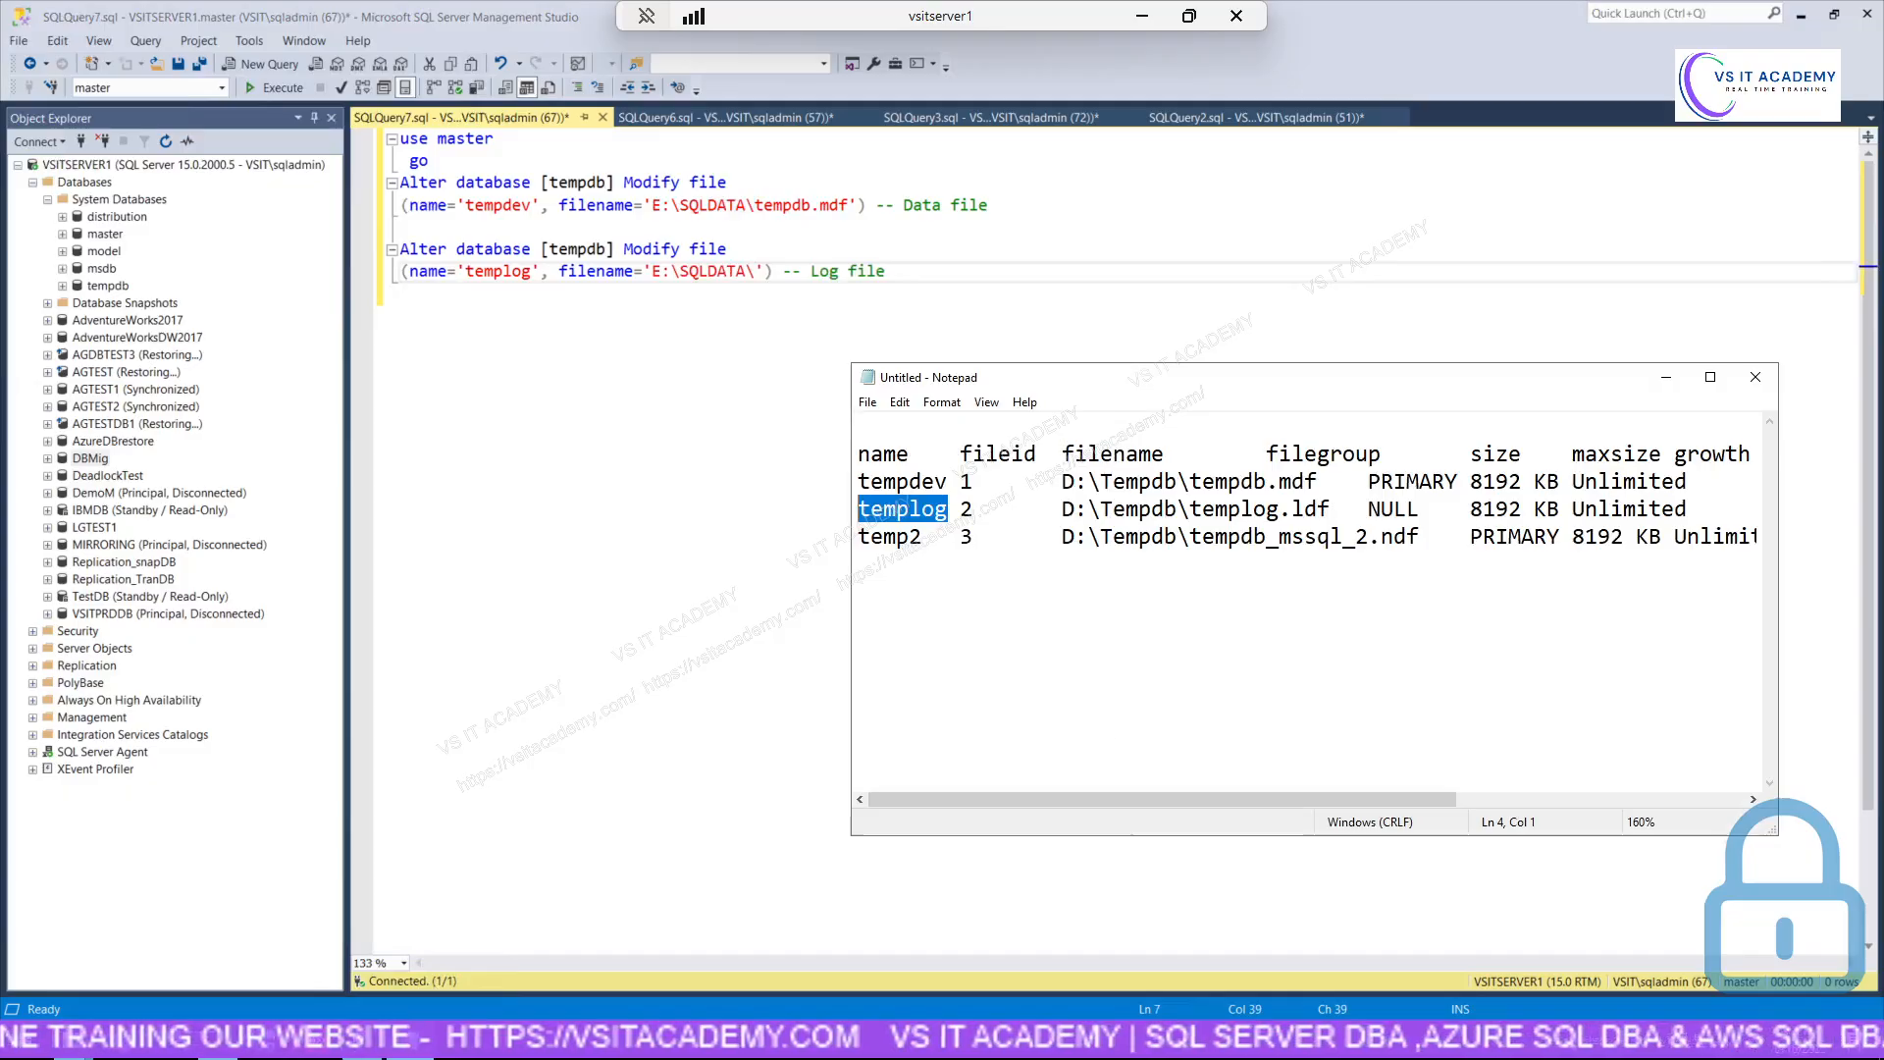
double_click(1330, 509)
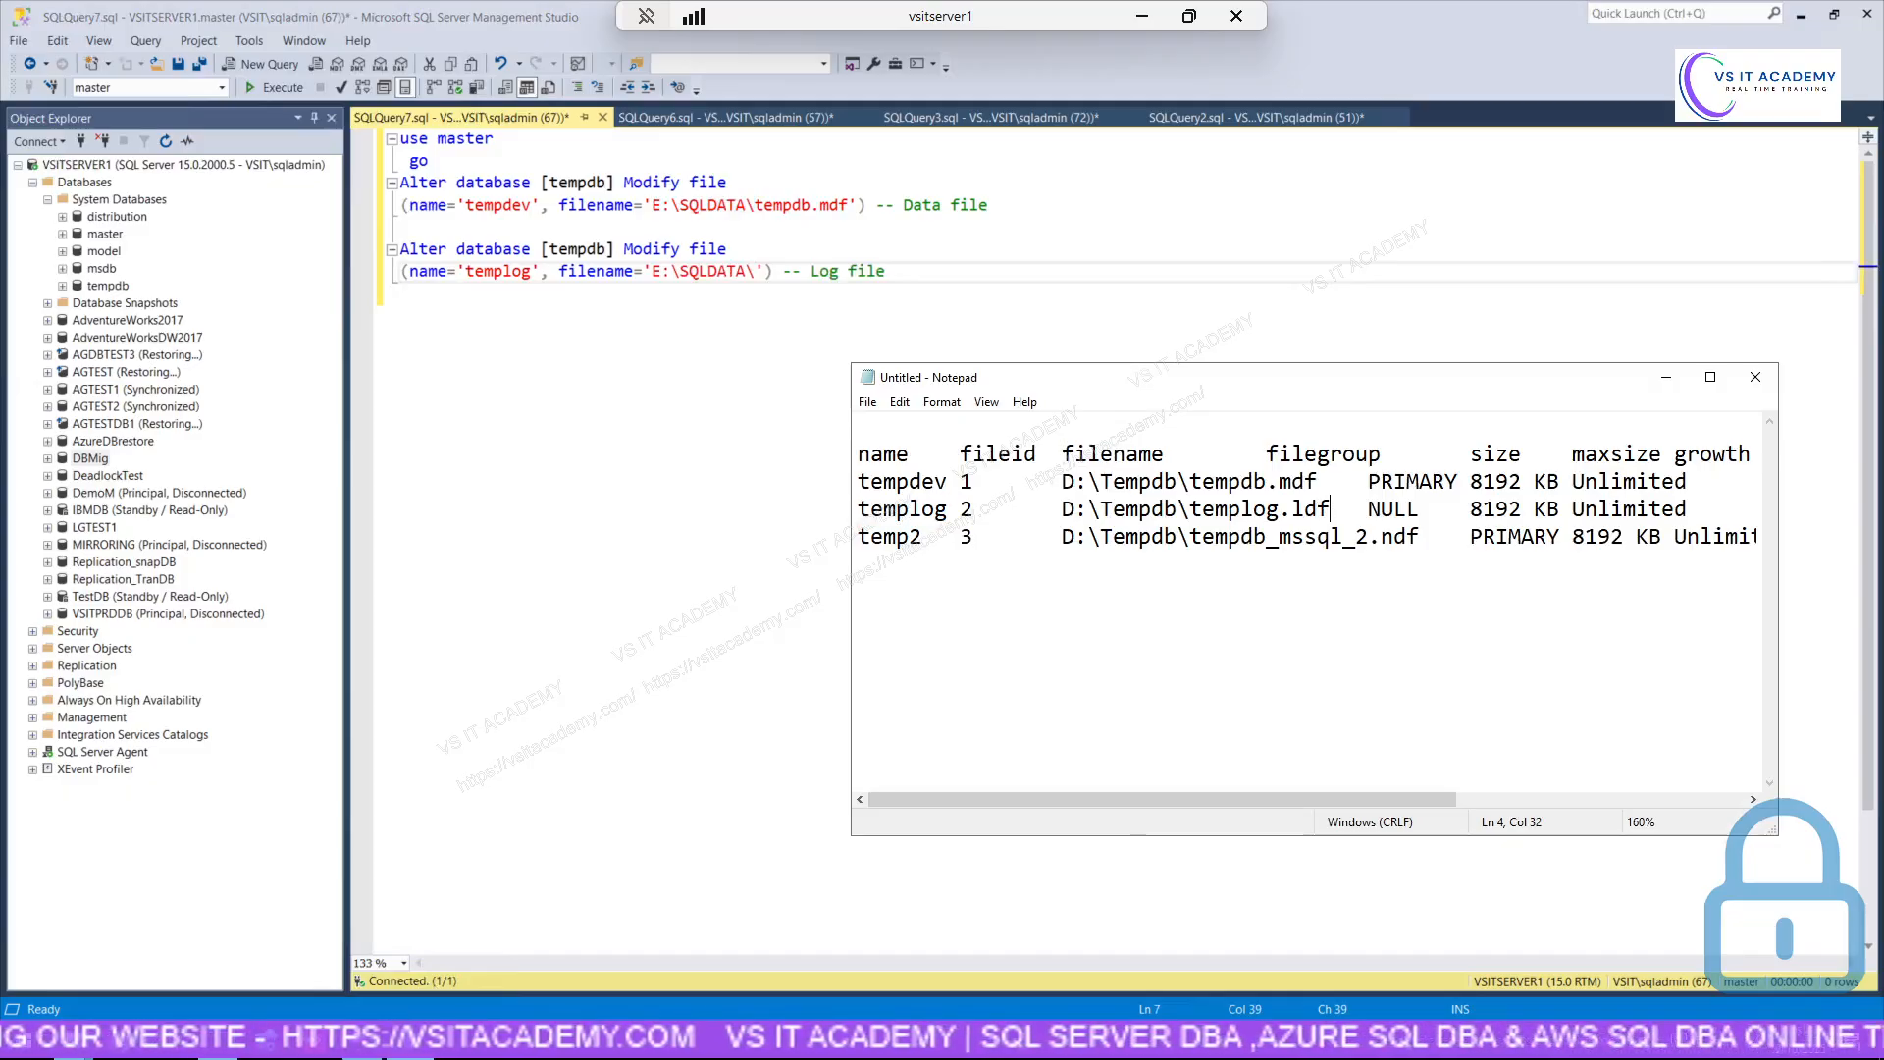
left_click(1267, 510)
left_click_drag(1190, 509, 1331, 509)
key("ctrl+c")
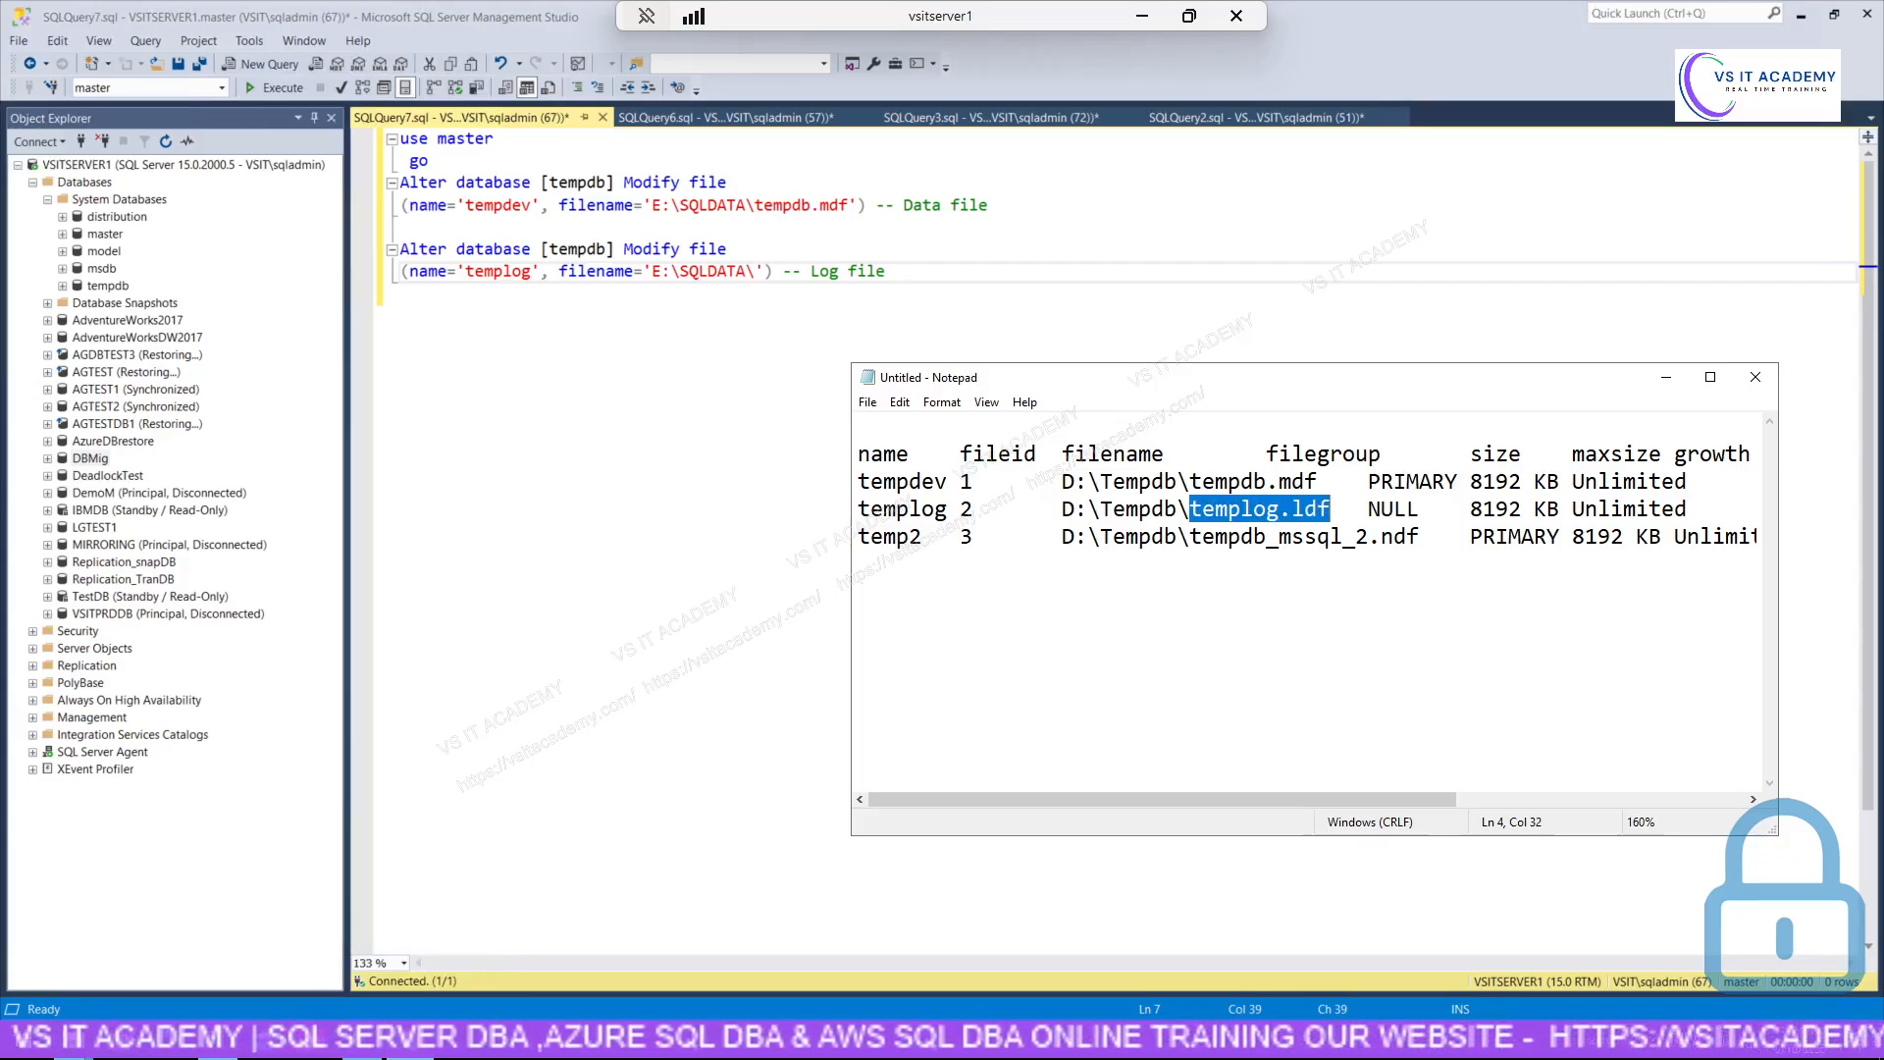
left_click(756, 271)
key("ctrl+v")
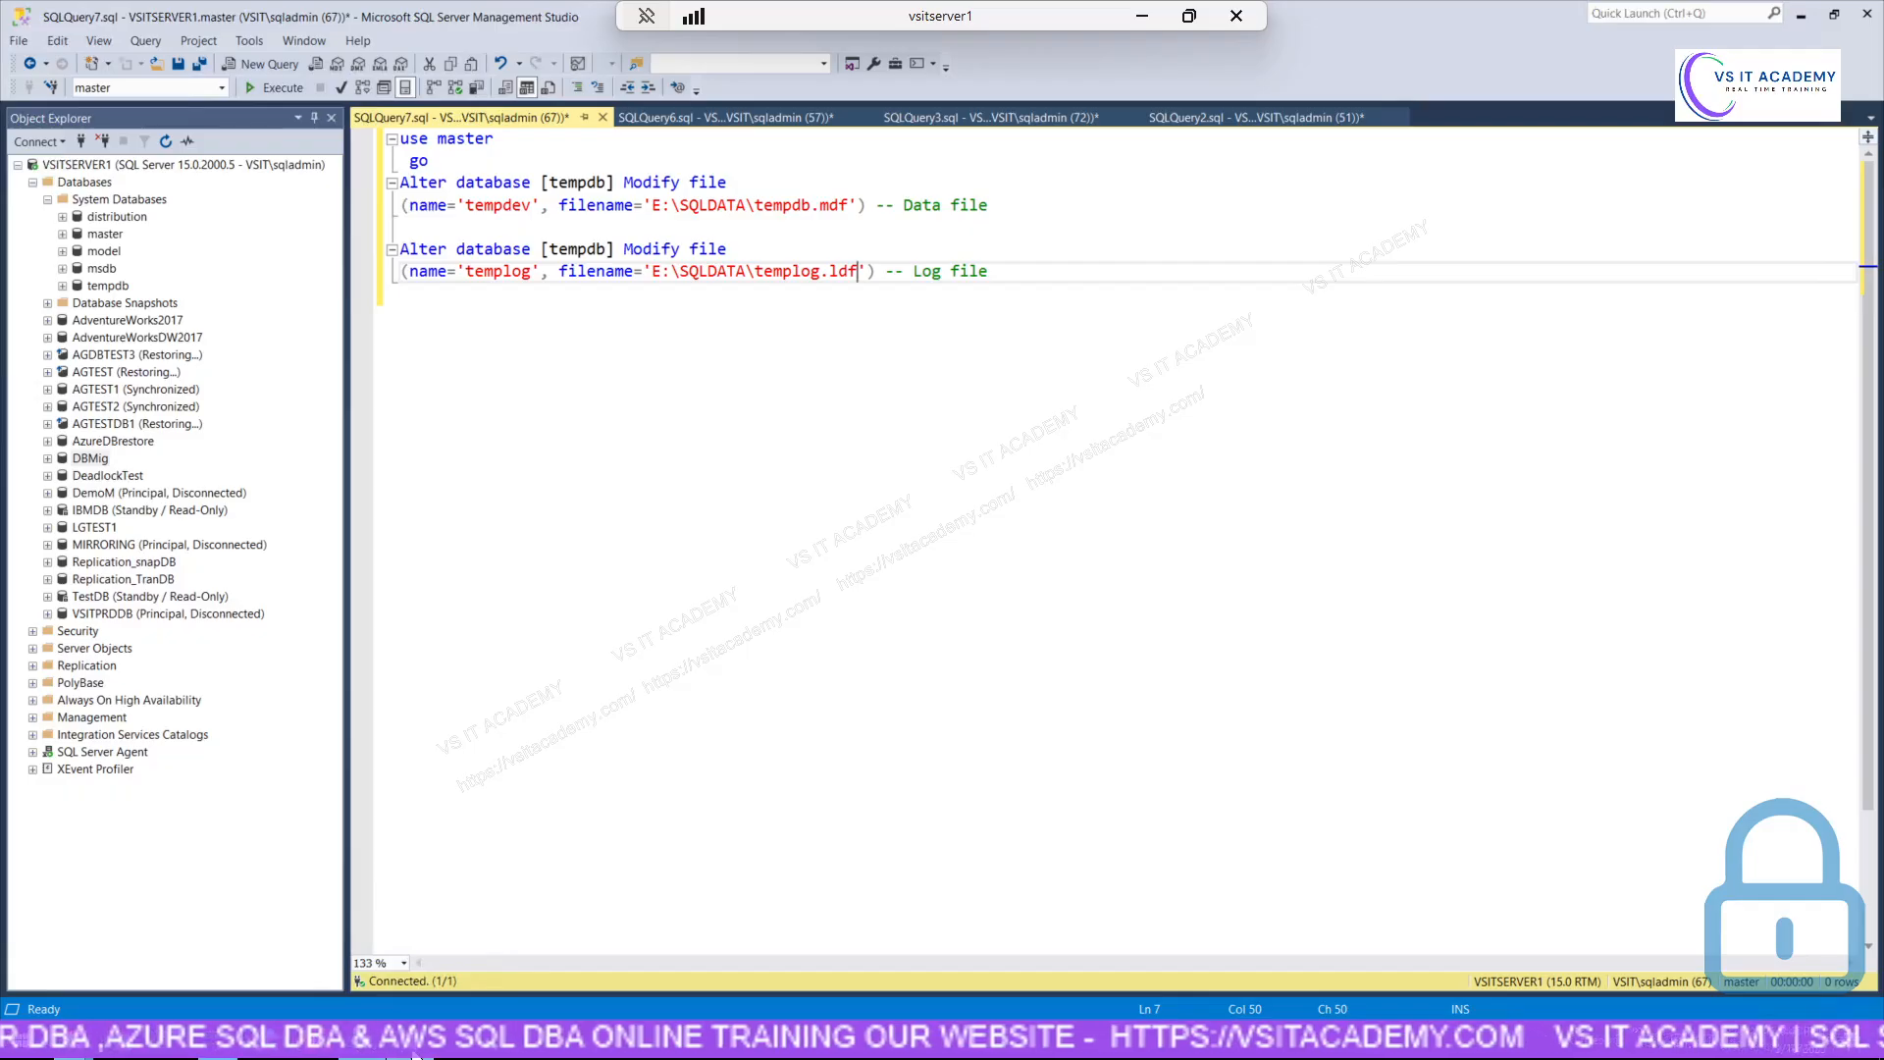
Check the temp2 entry in the Notepad list and duplicate the data file statement below the log file statement, separated by a blank line.
left_click(409, 1053)
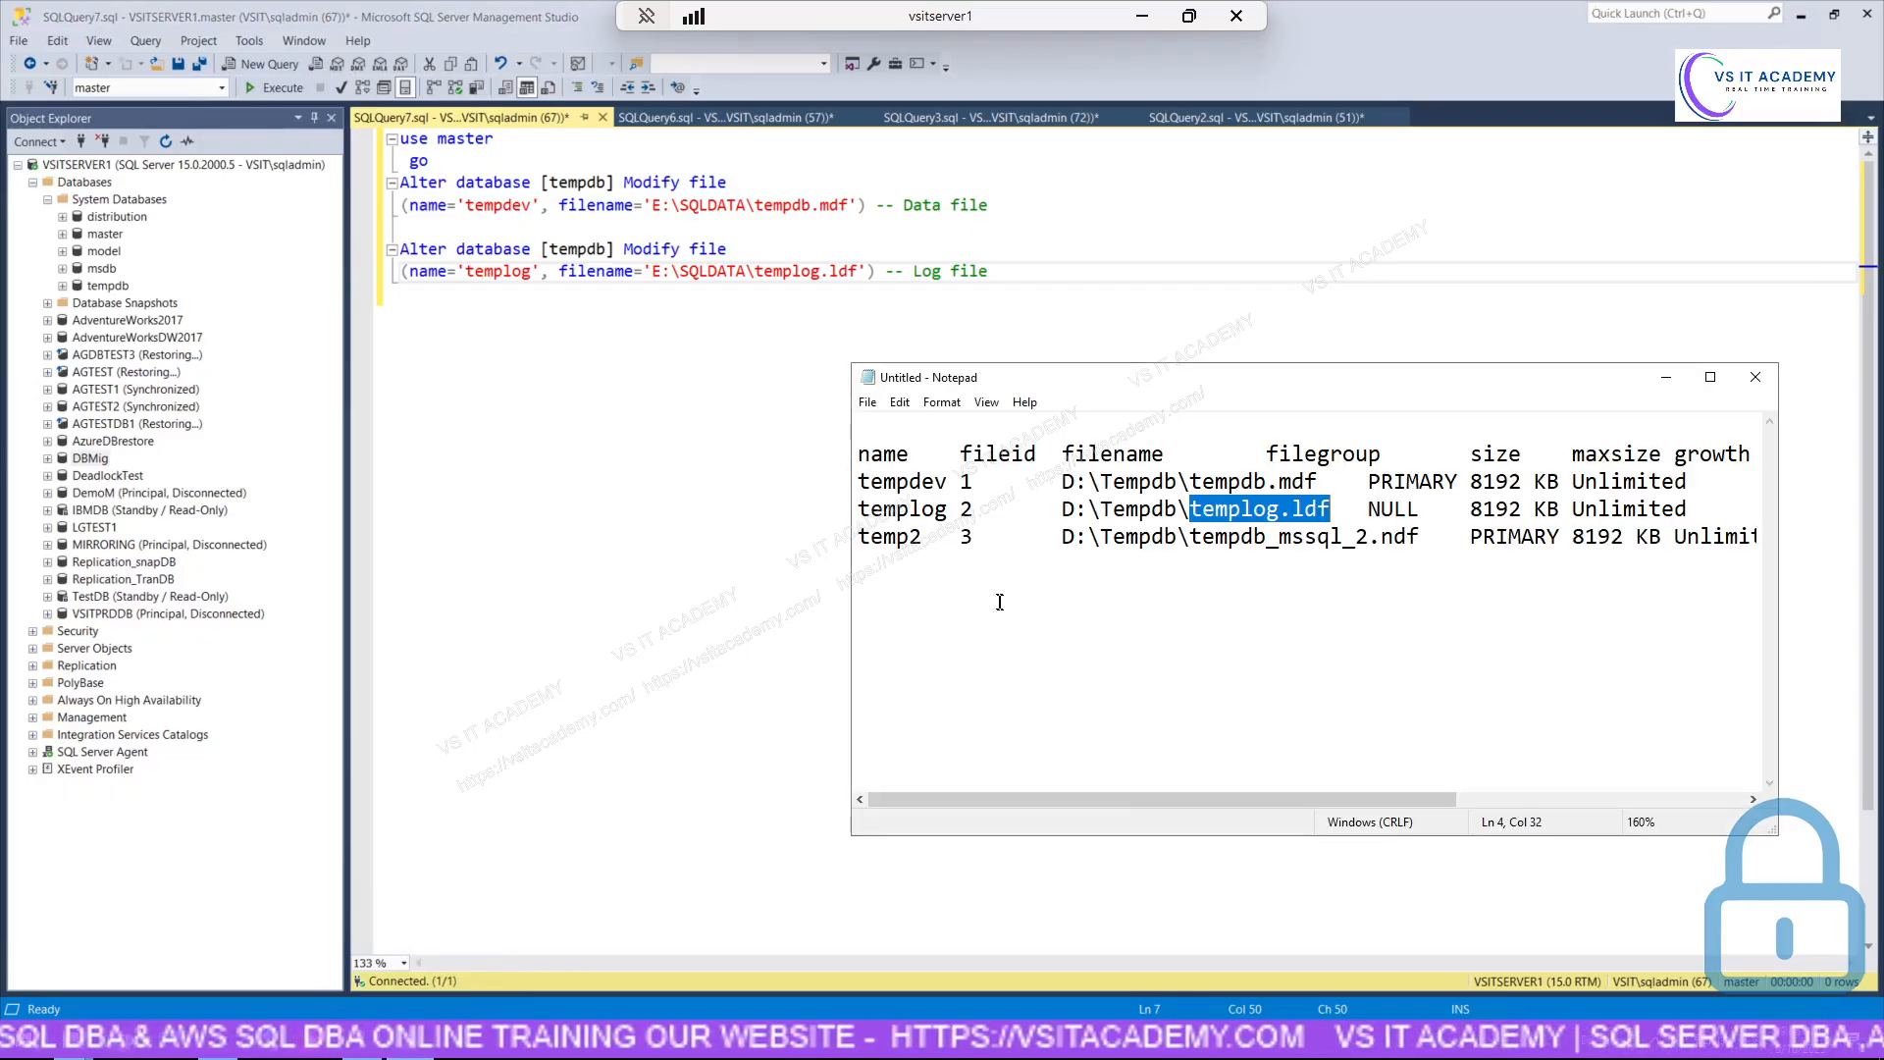
left_click(961, 536)
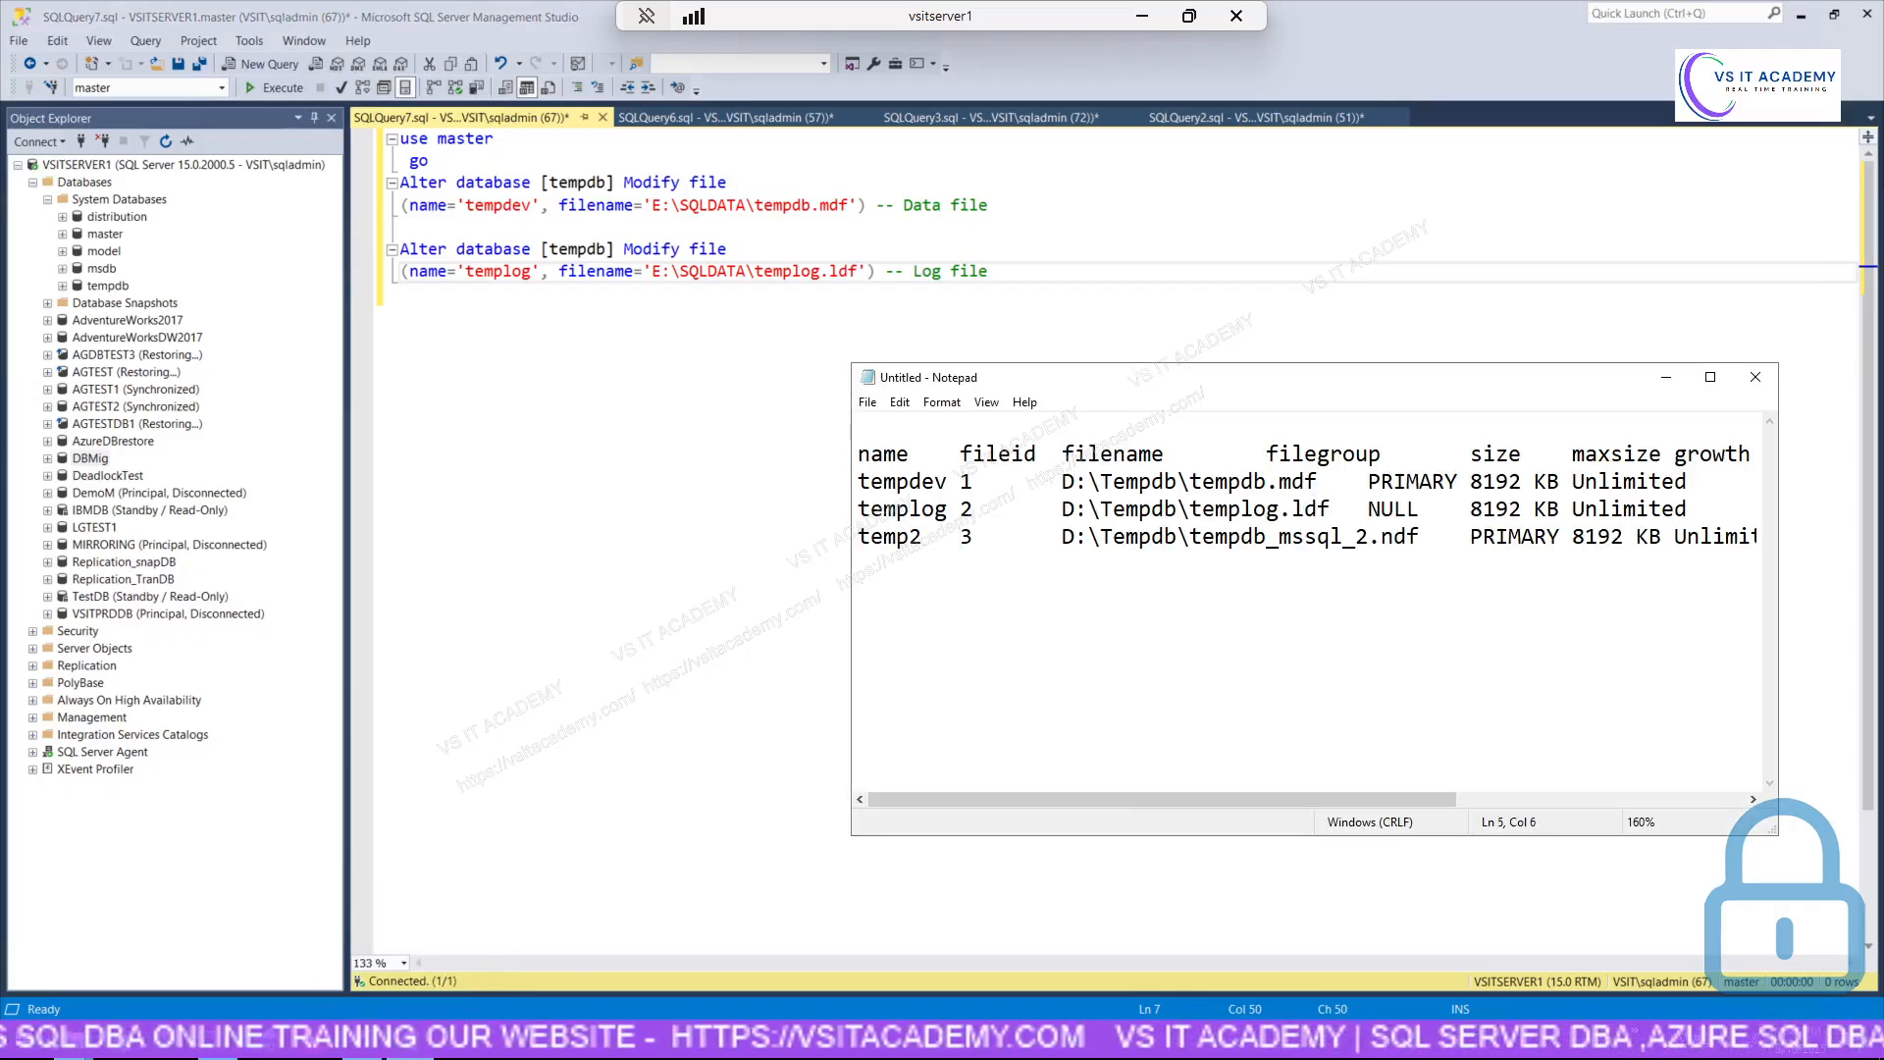
left_click_drag(924, 538, 886, 538)
left_click(1385, 536)
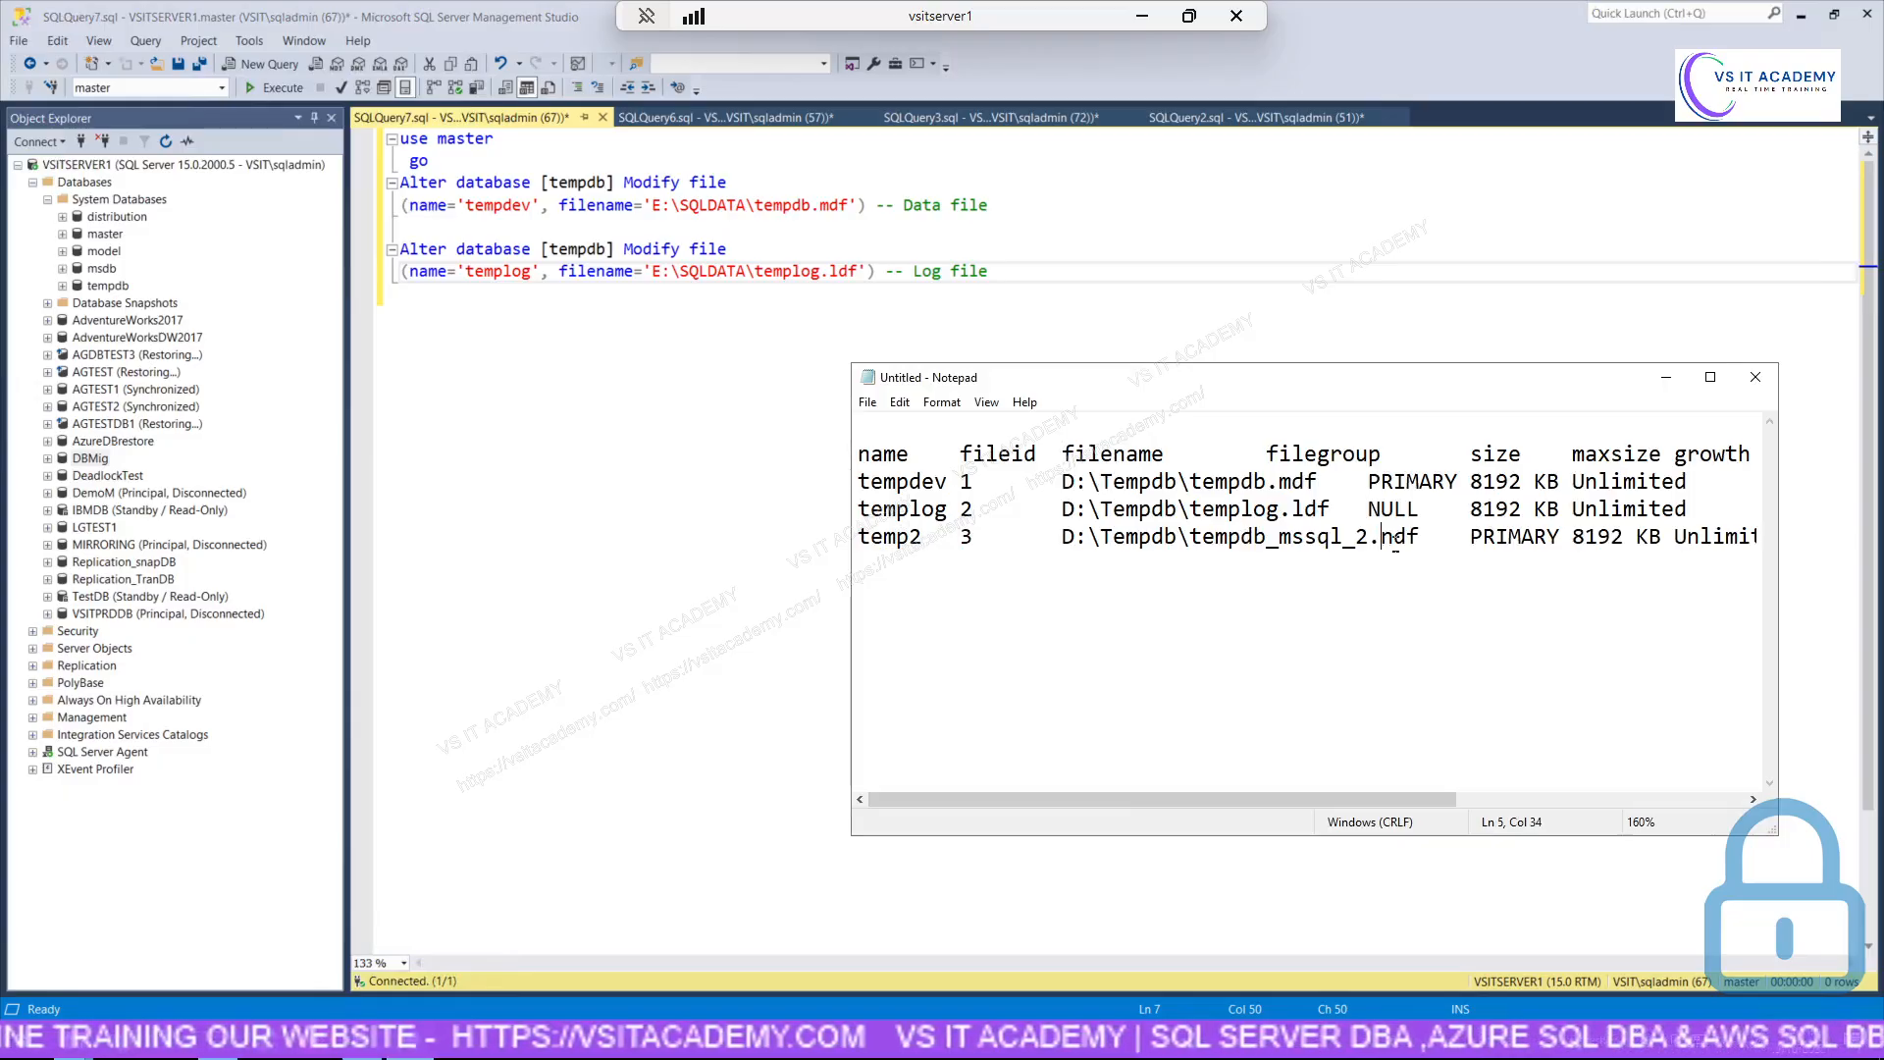
left_click(998, 233)
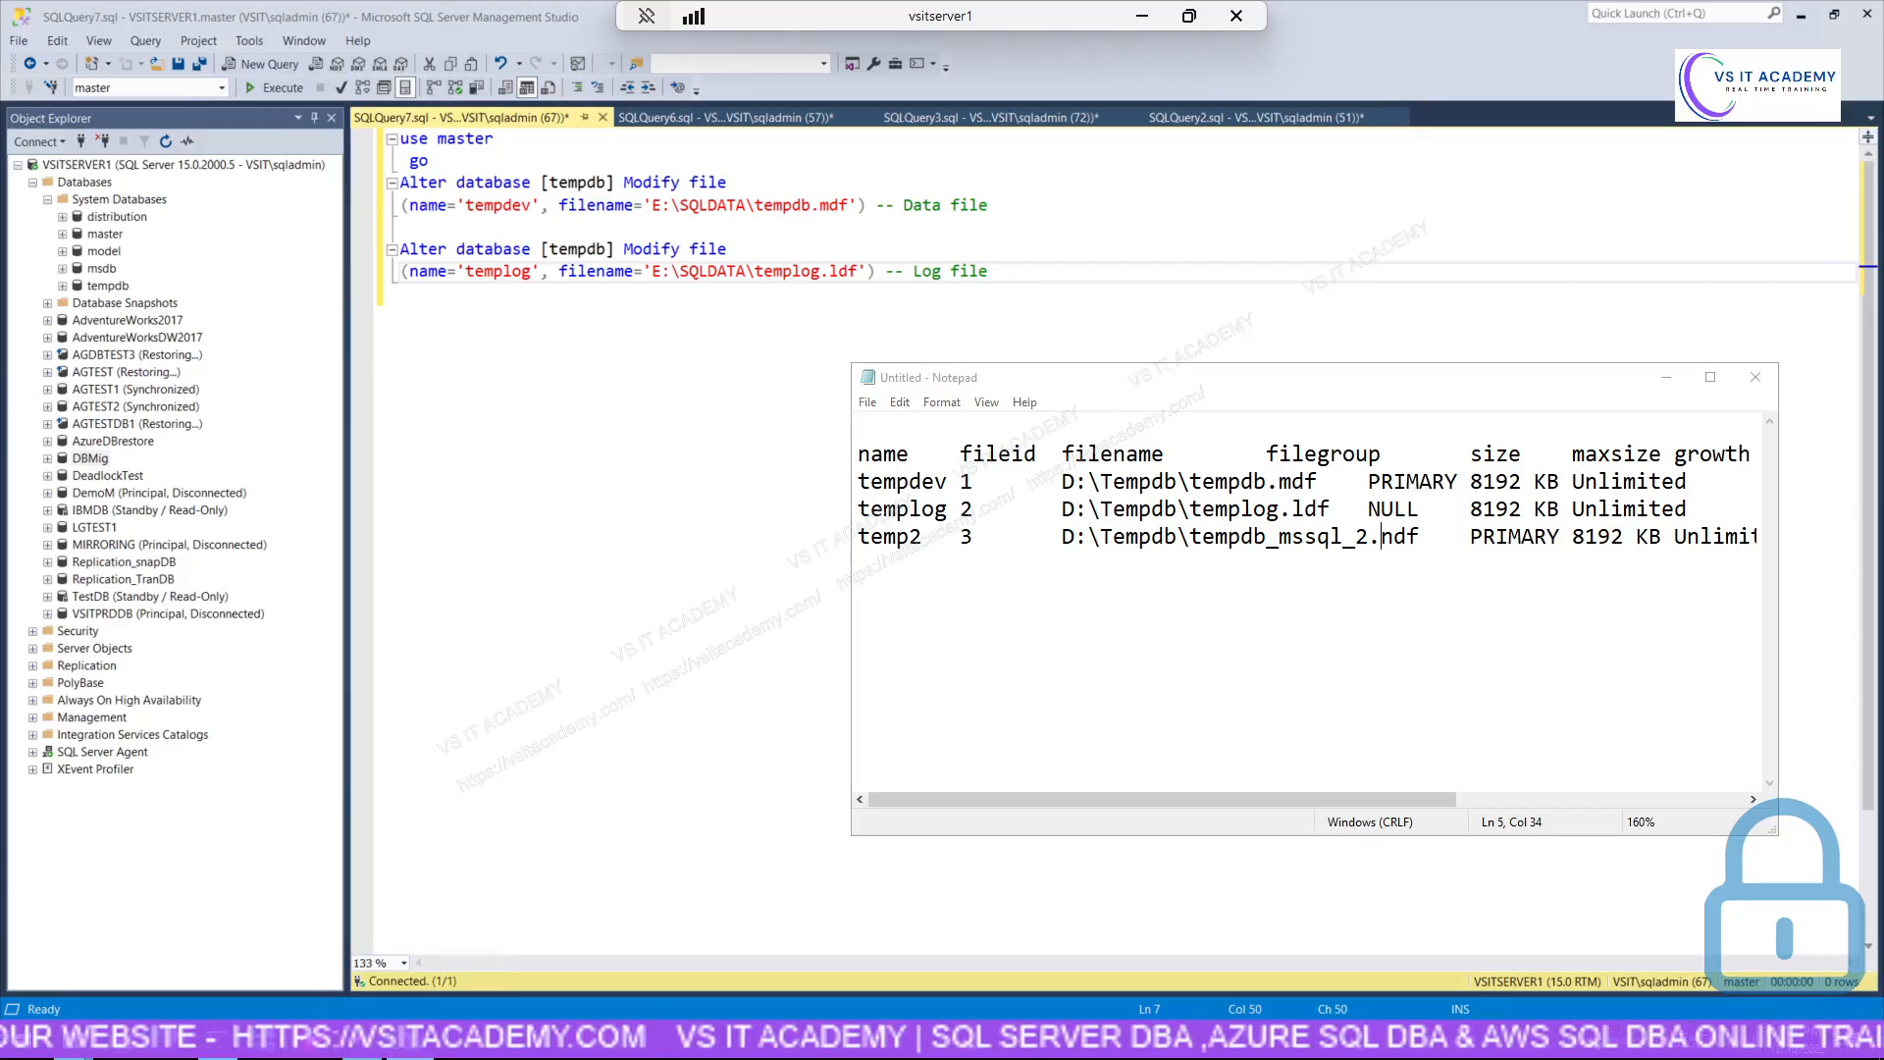
left_click_drag(995, 208, 398, 183)
key("ctrl+c")
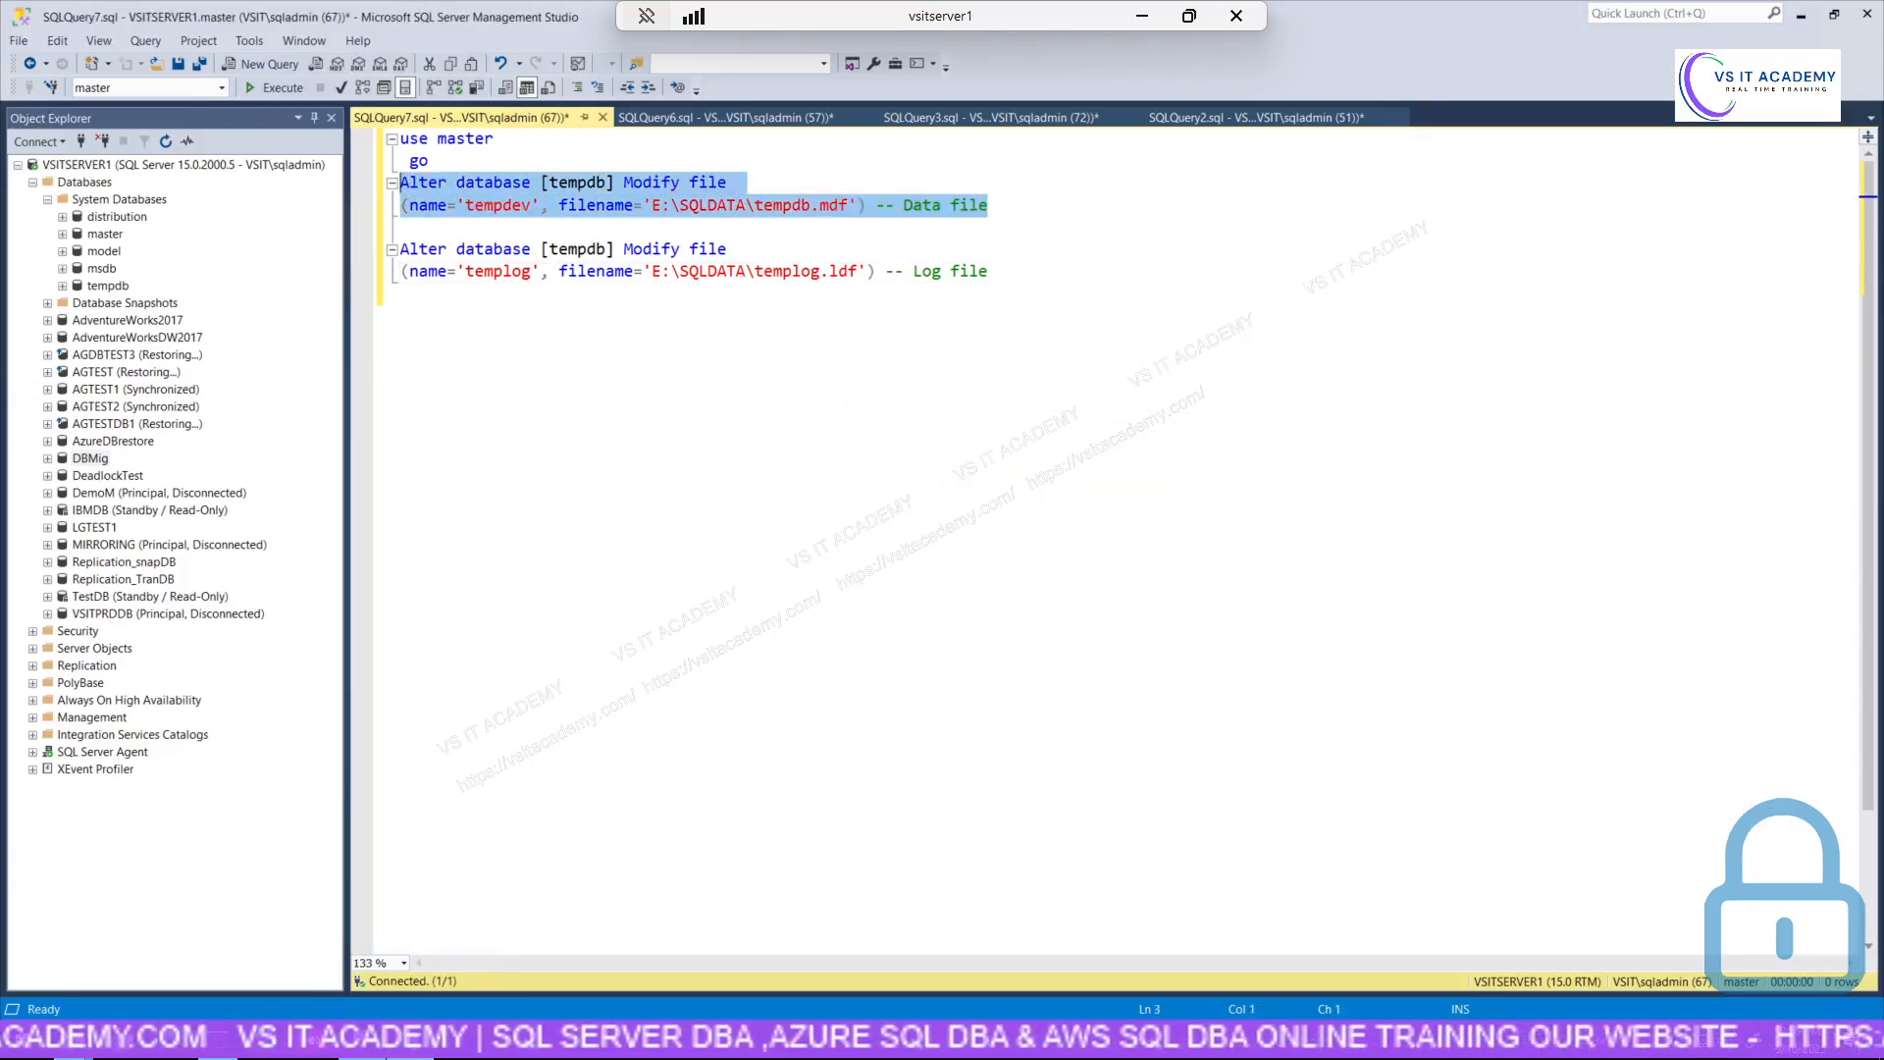
left_click(993, 272)
key("Return")
key("Return")
key("ctrl+v")
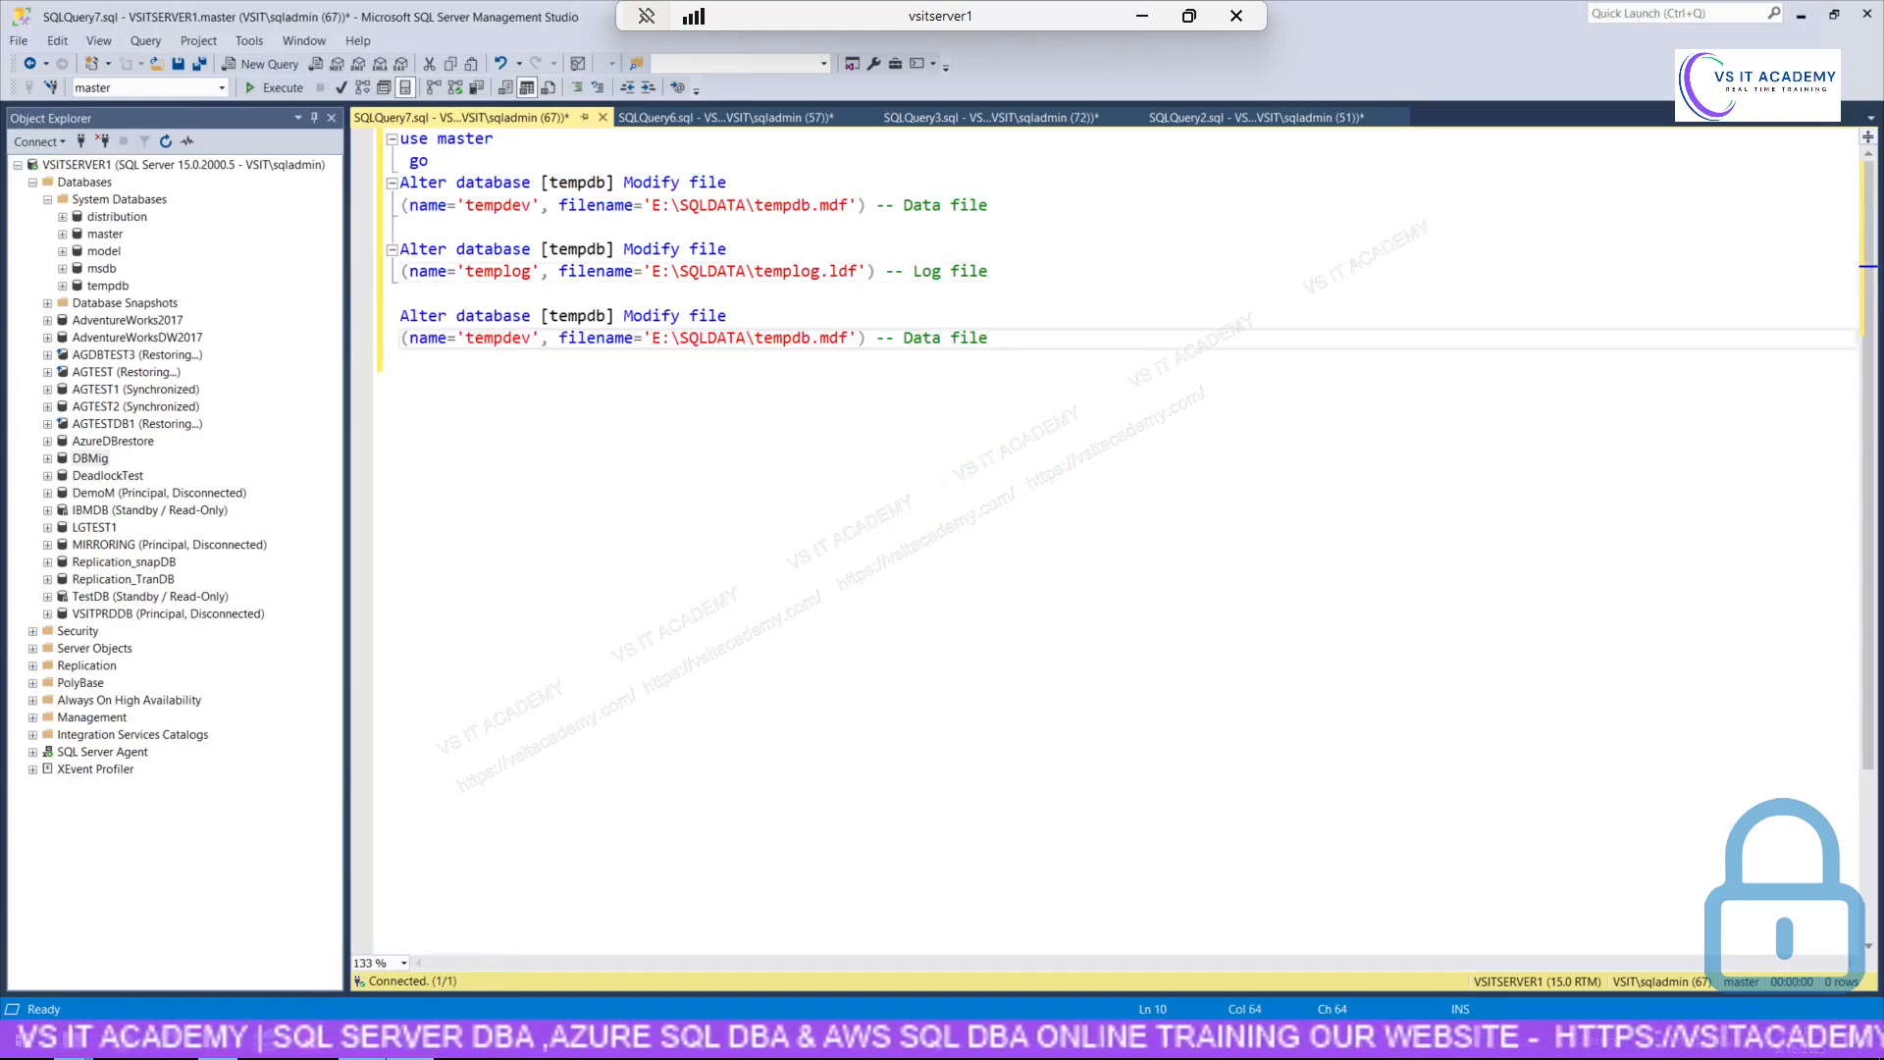
left_click(579, 293)
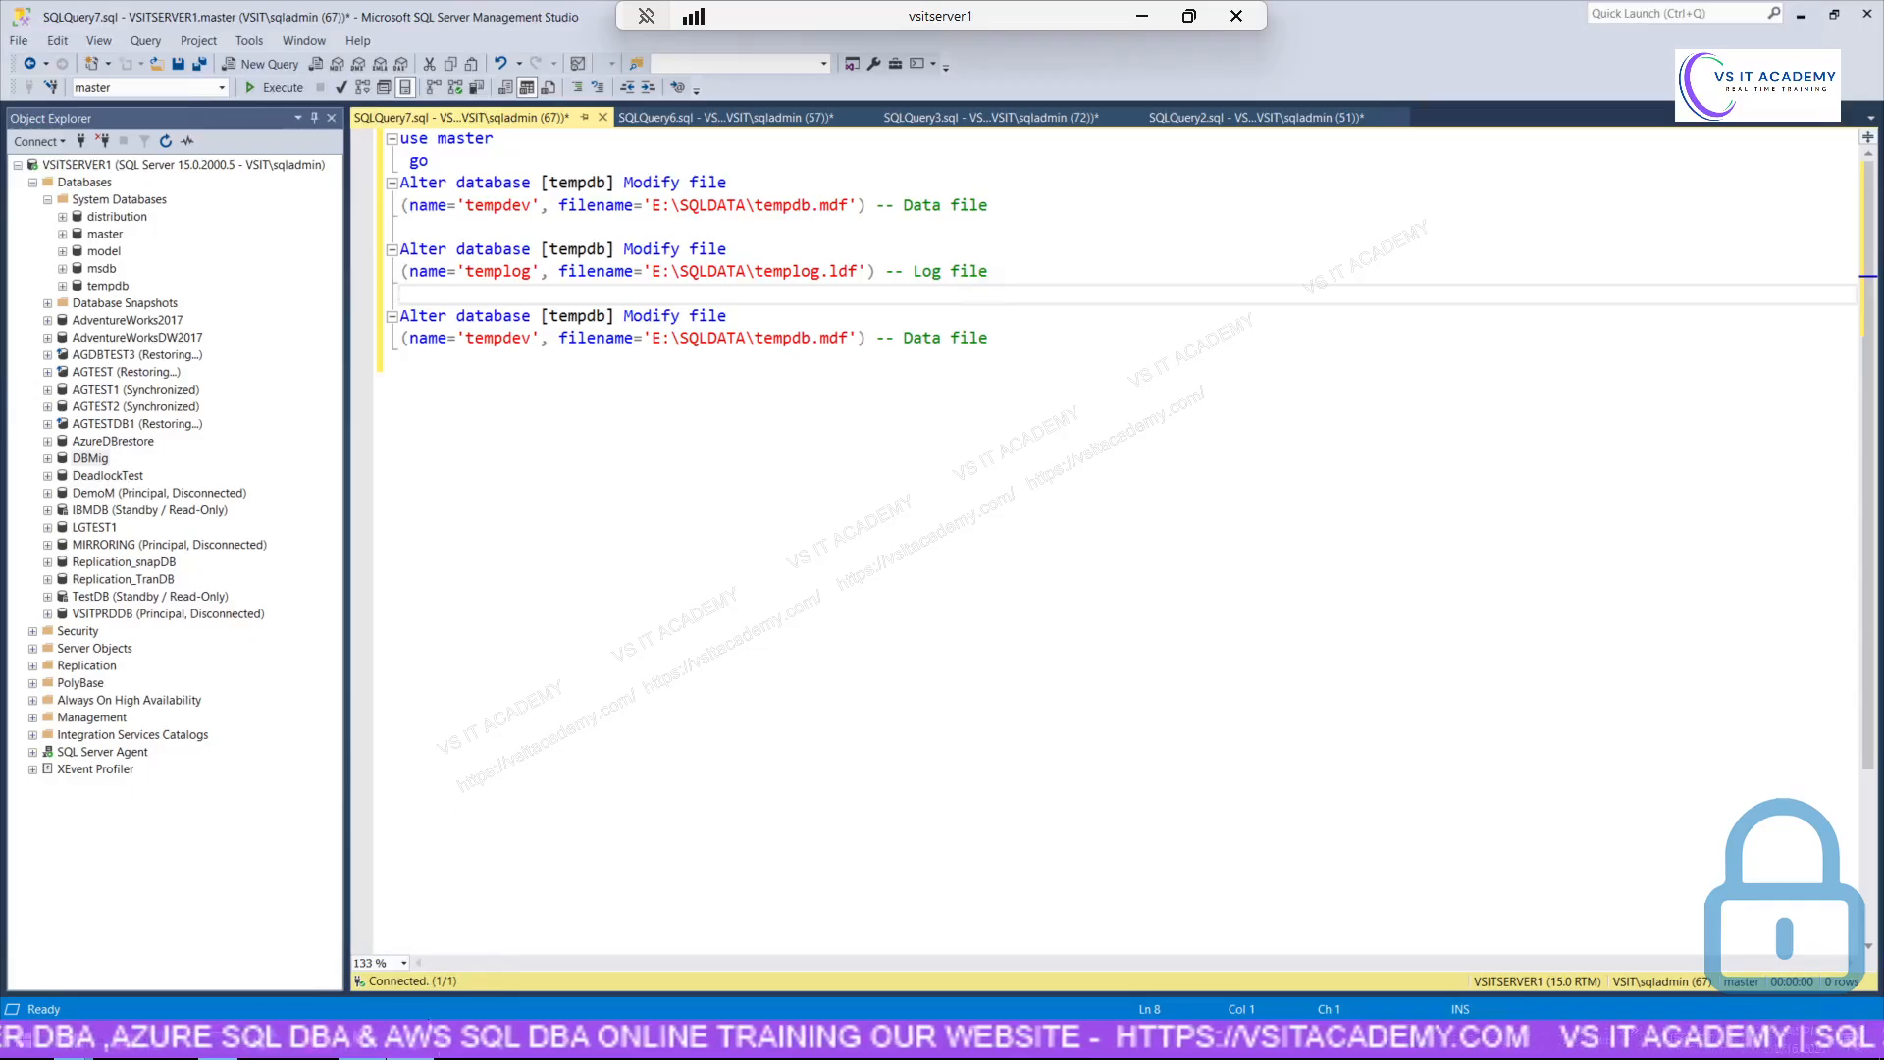
Replace the logical name tempdev in the duplicated statement with temp2, copied from the Notepad list.
left_click(435, 1049)
left_click(1017, 595)
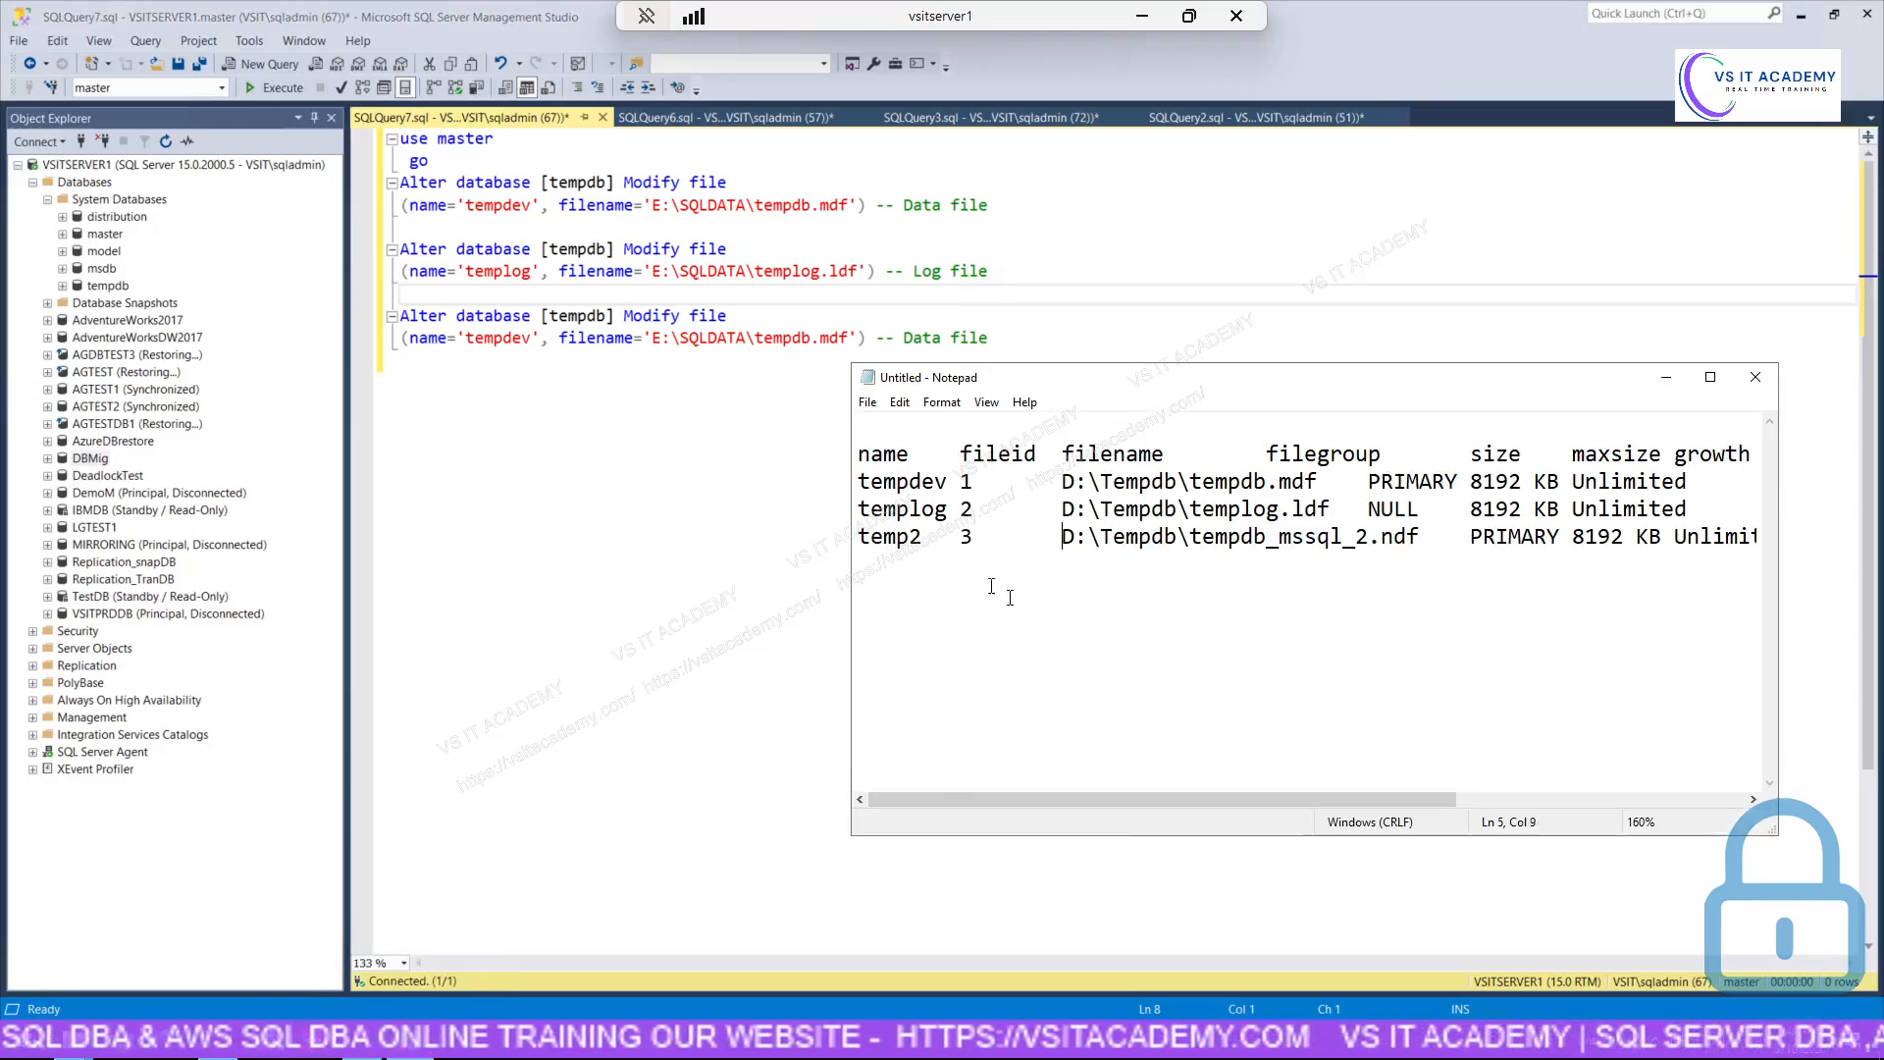
left_click_drag(923, 537, 859, 537)
key("ctrl+c")
double_click(496, 338)
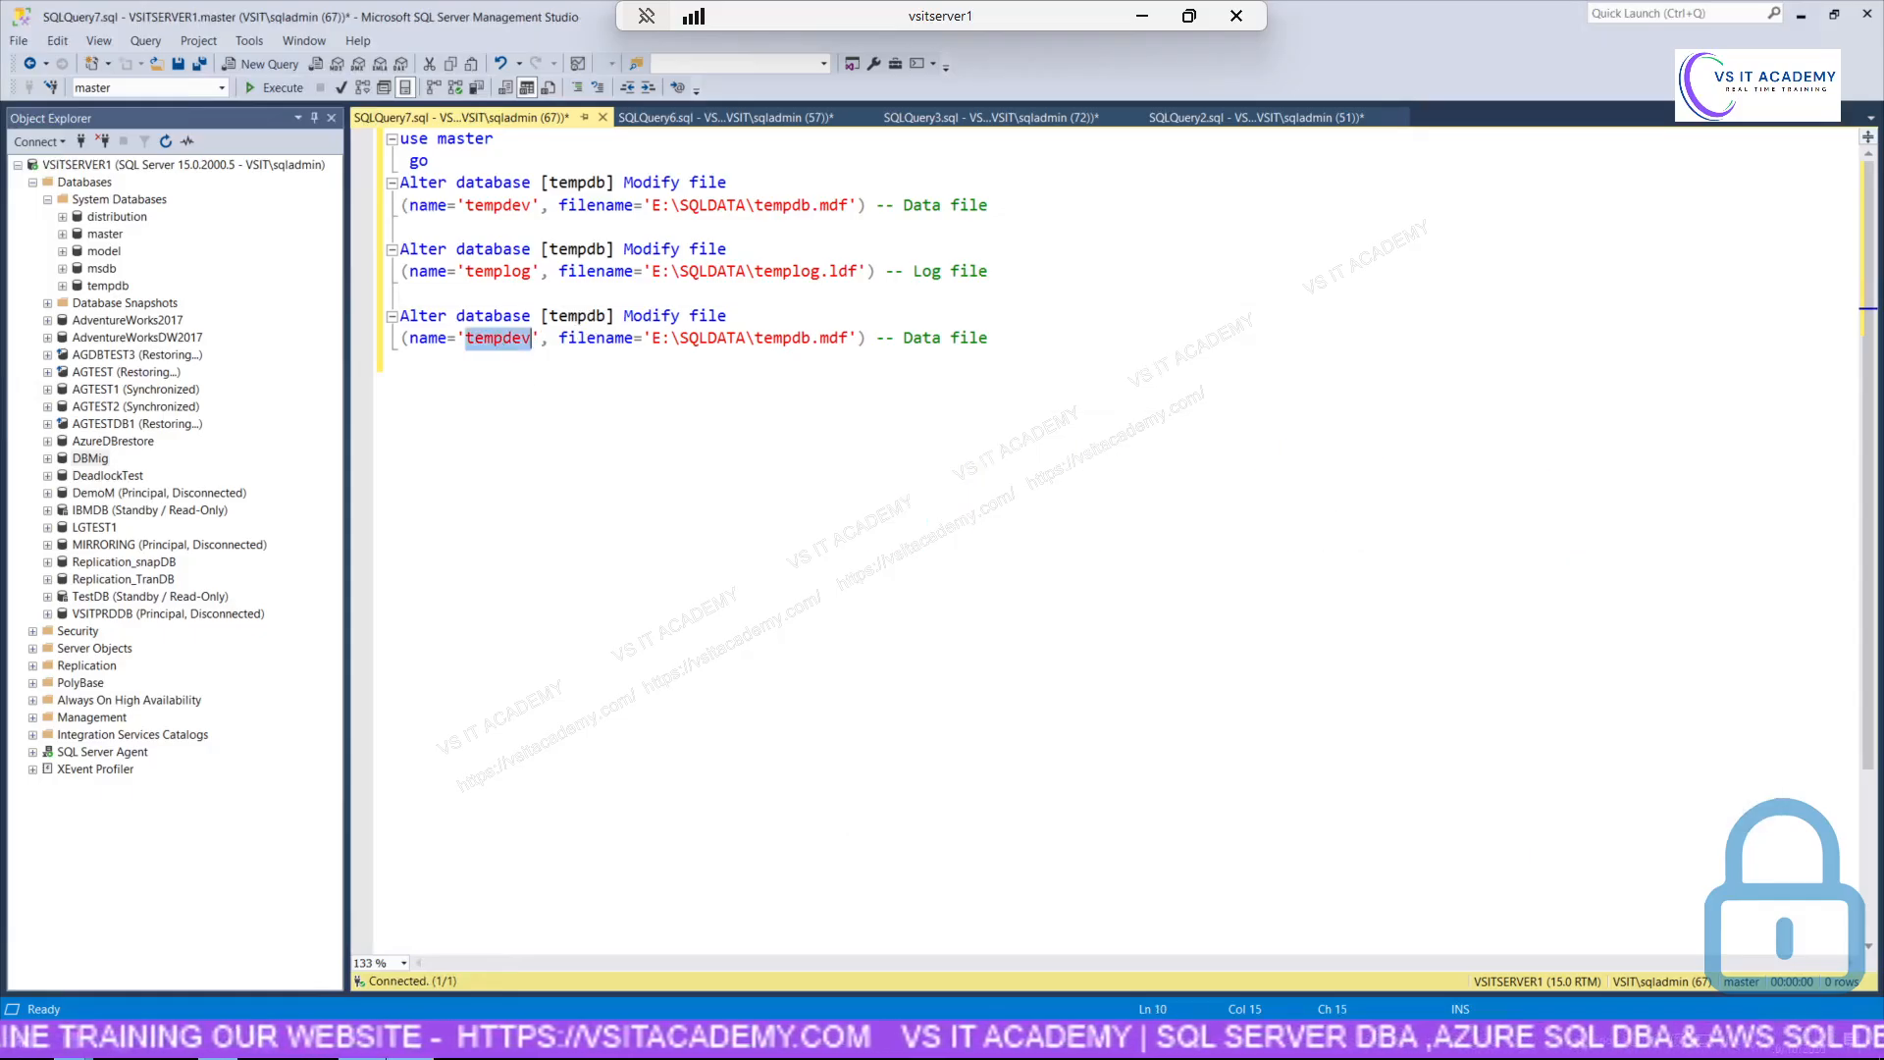
key("ctrl+v")
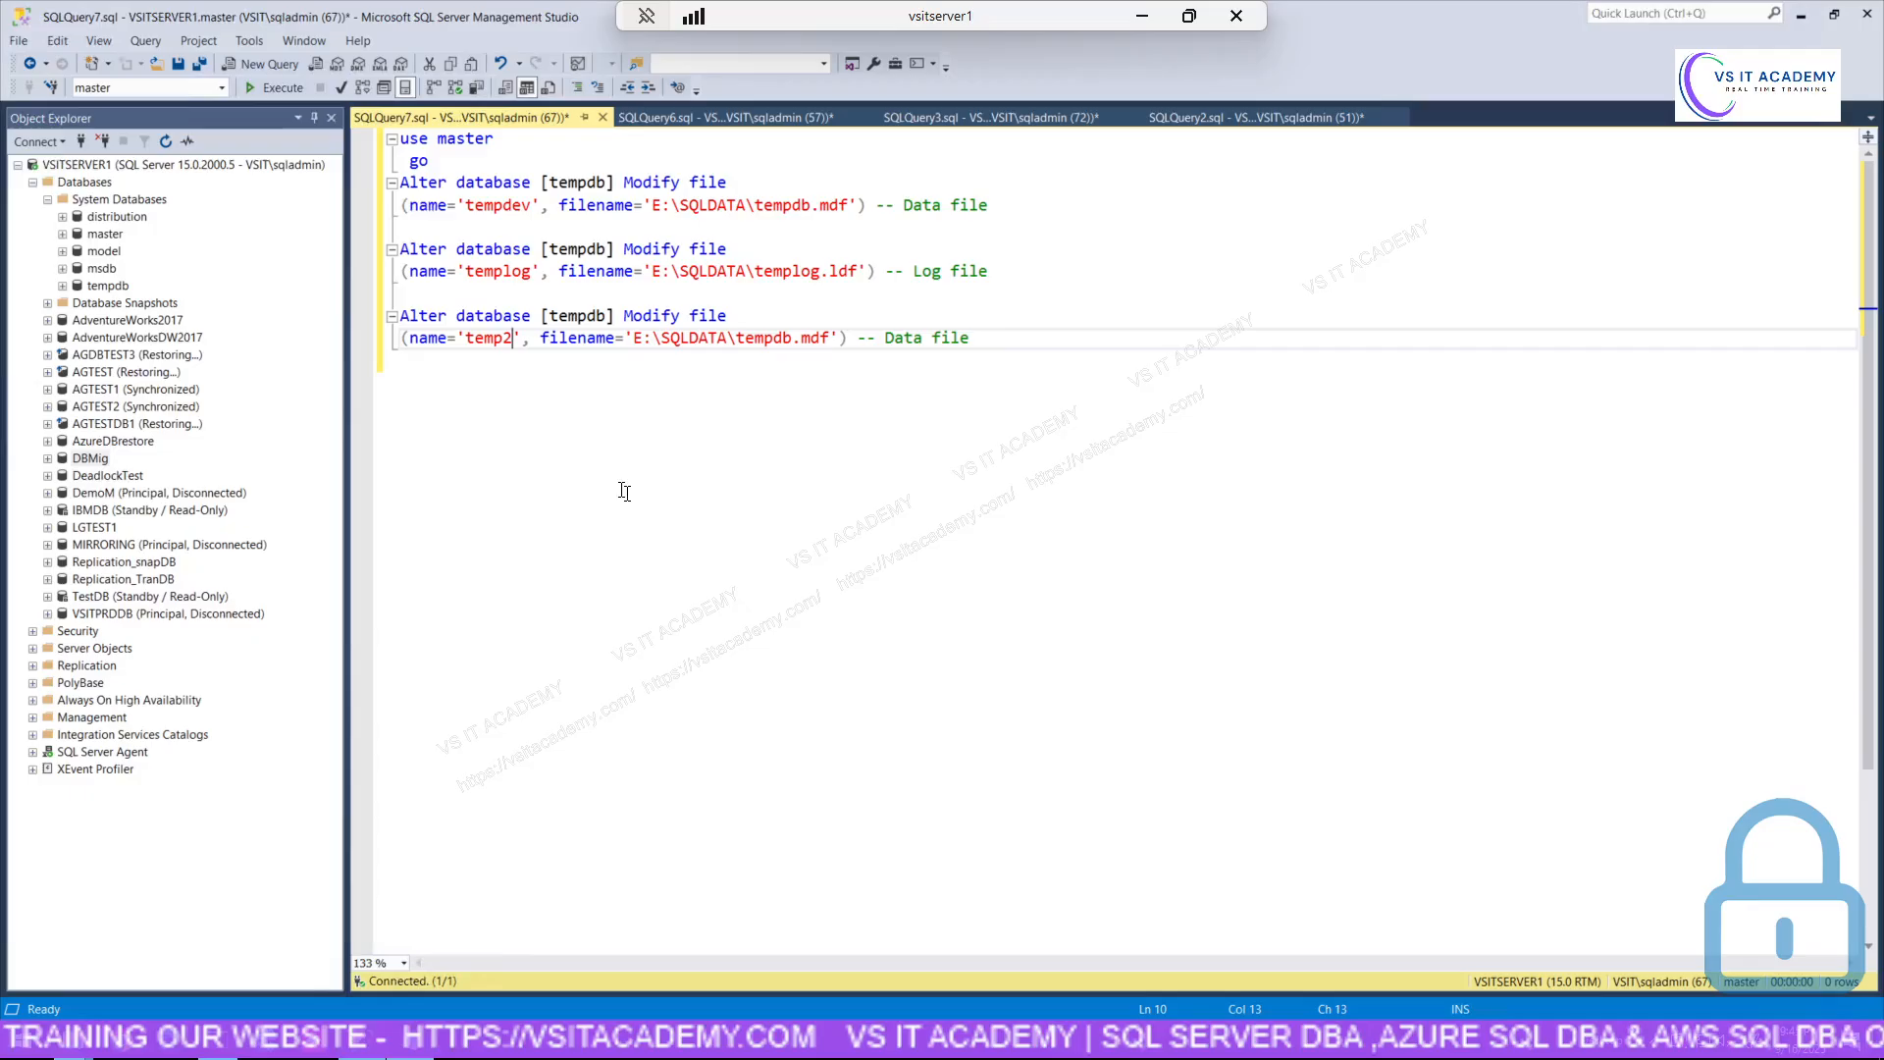
Replace the file name in the duplicated statement's path with tempdb_mssql_2.ndf, copied from the Notepad list.
left_click(424, 1049)
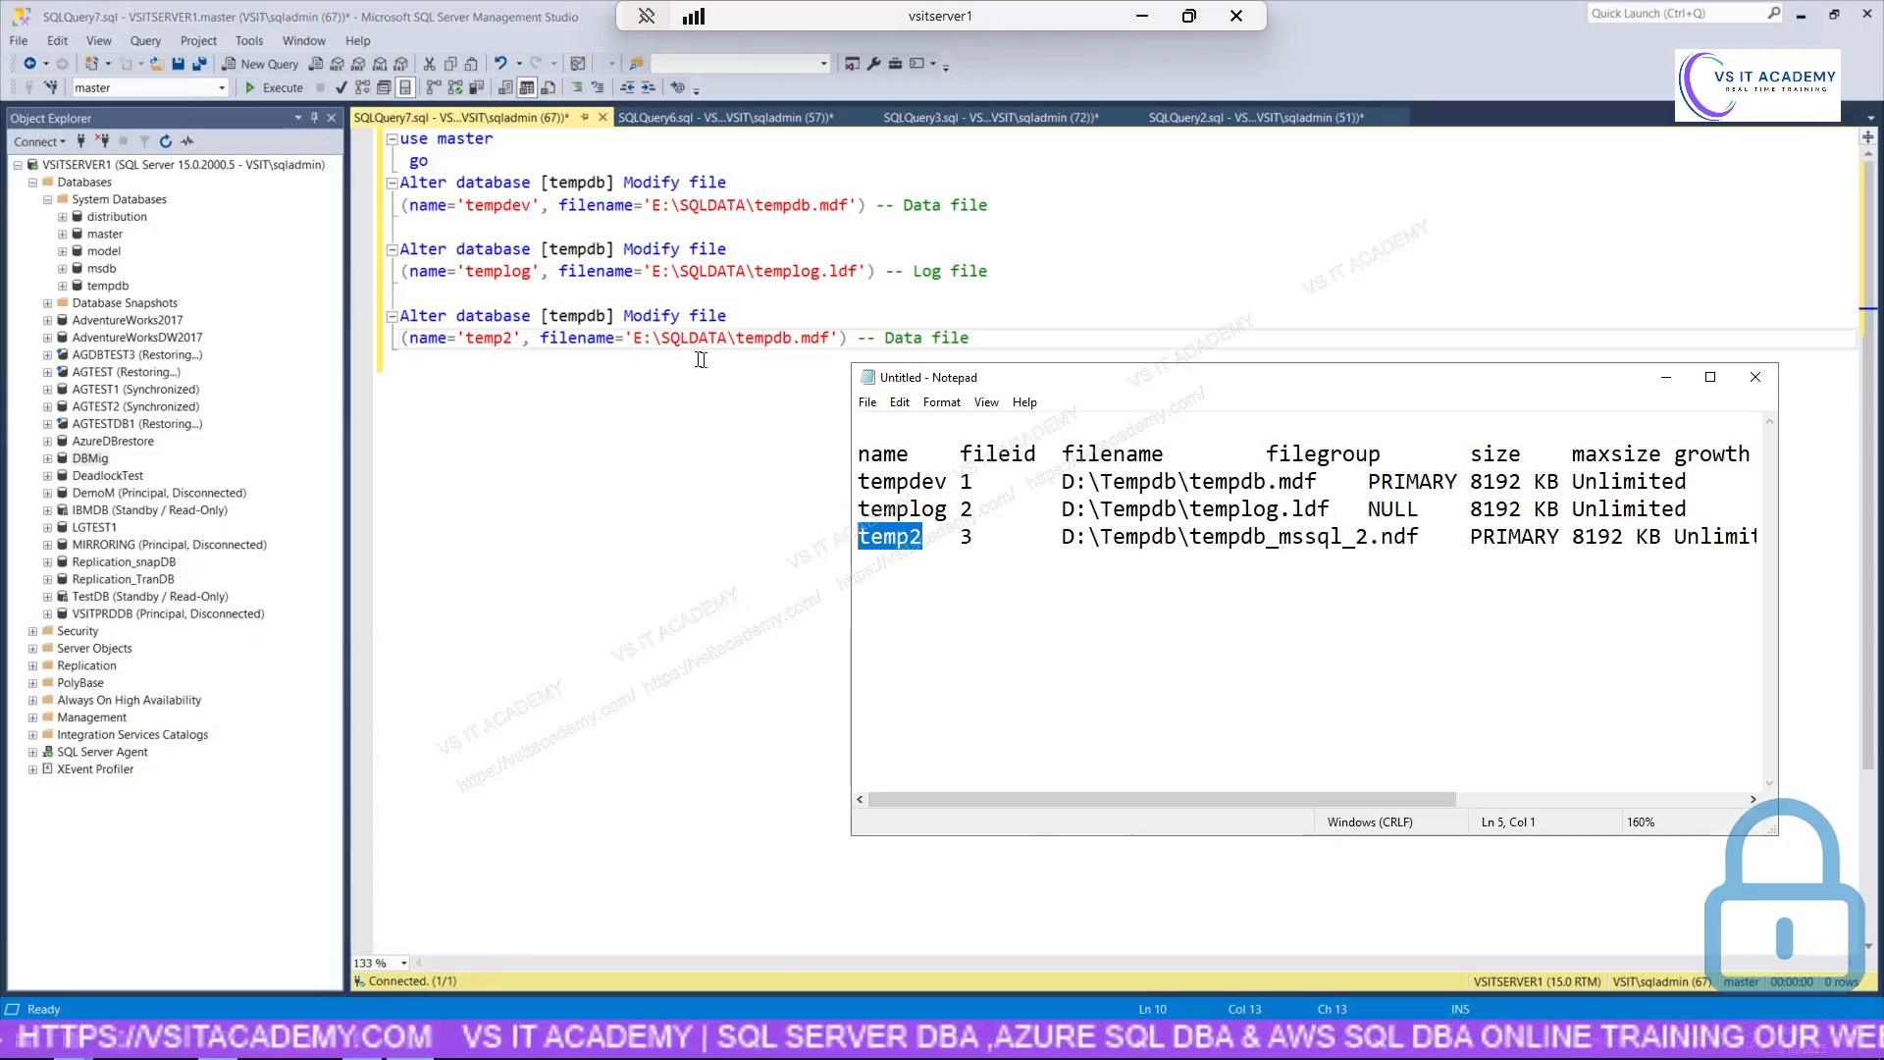
left_click(636, 337)
left_click_drag(636, 337, 699, 338)
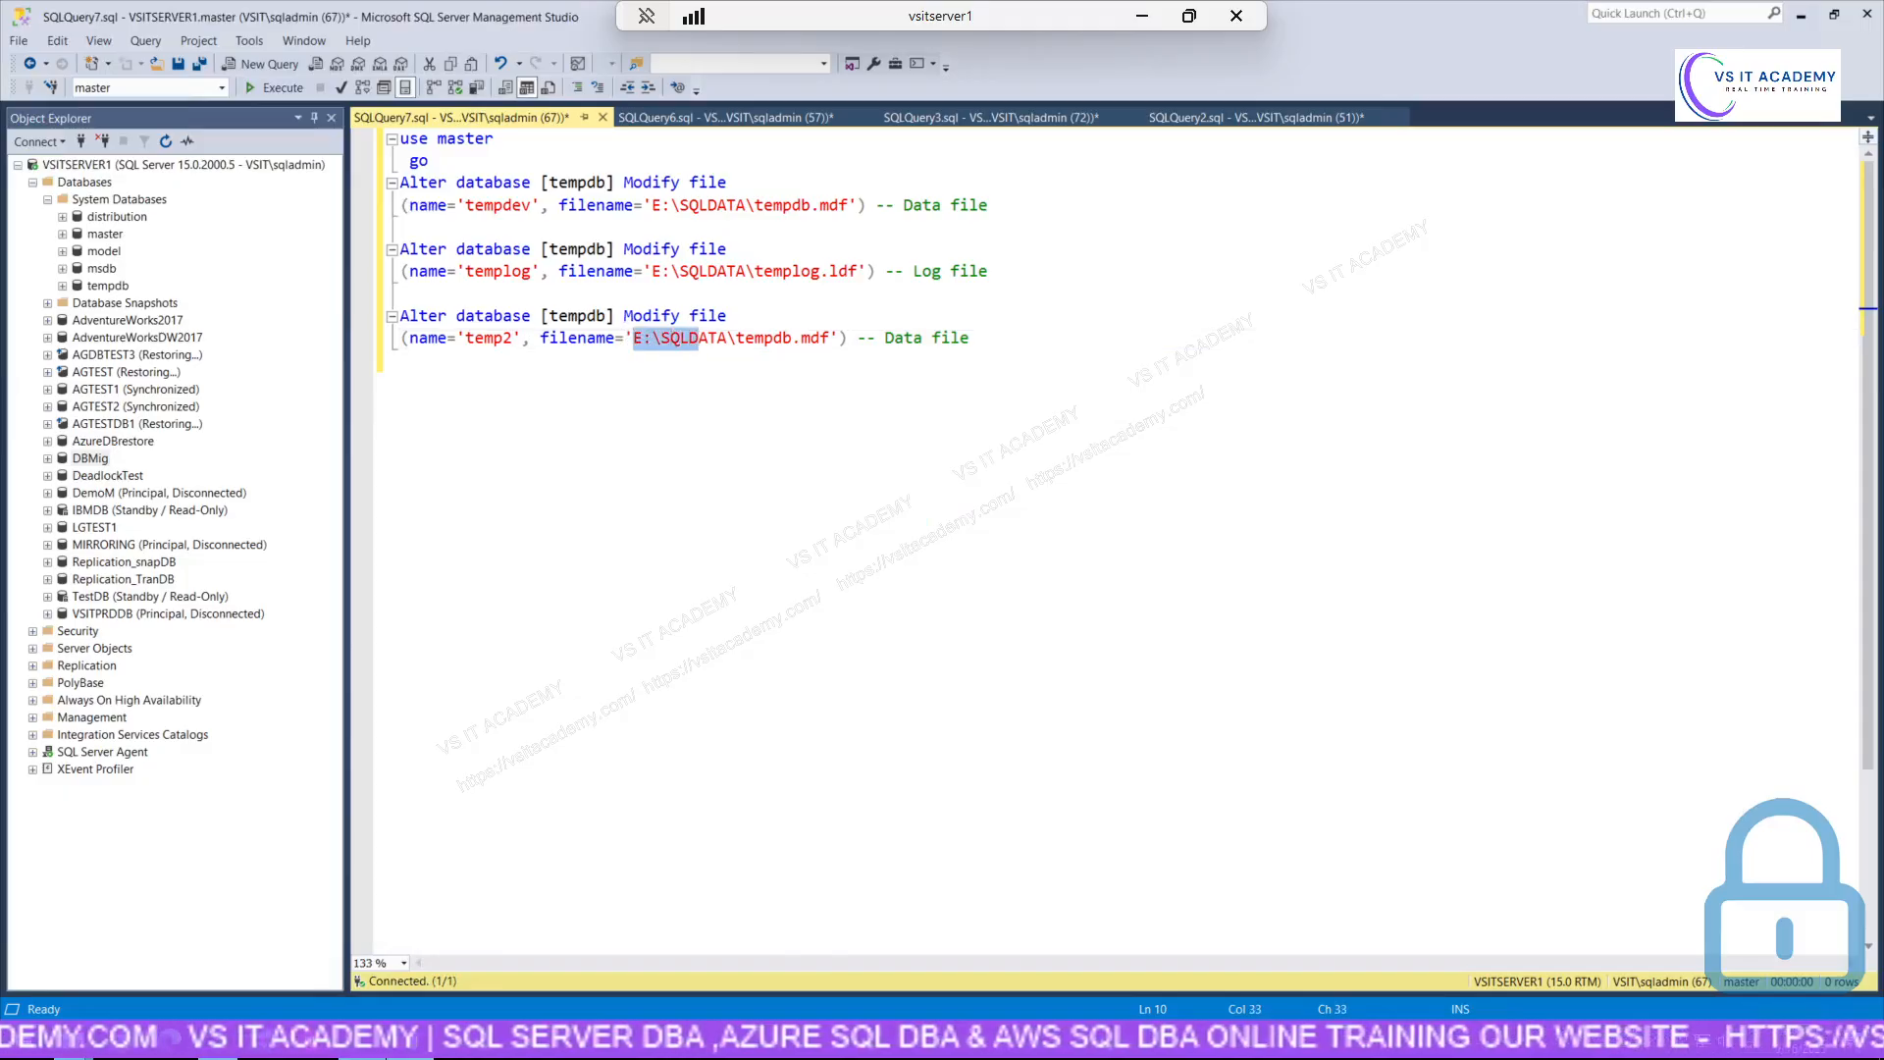
left_click(424, 1050)
left_click(971, 536)
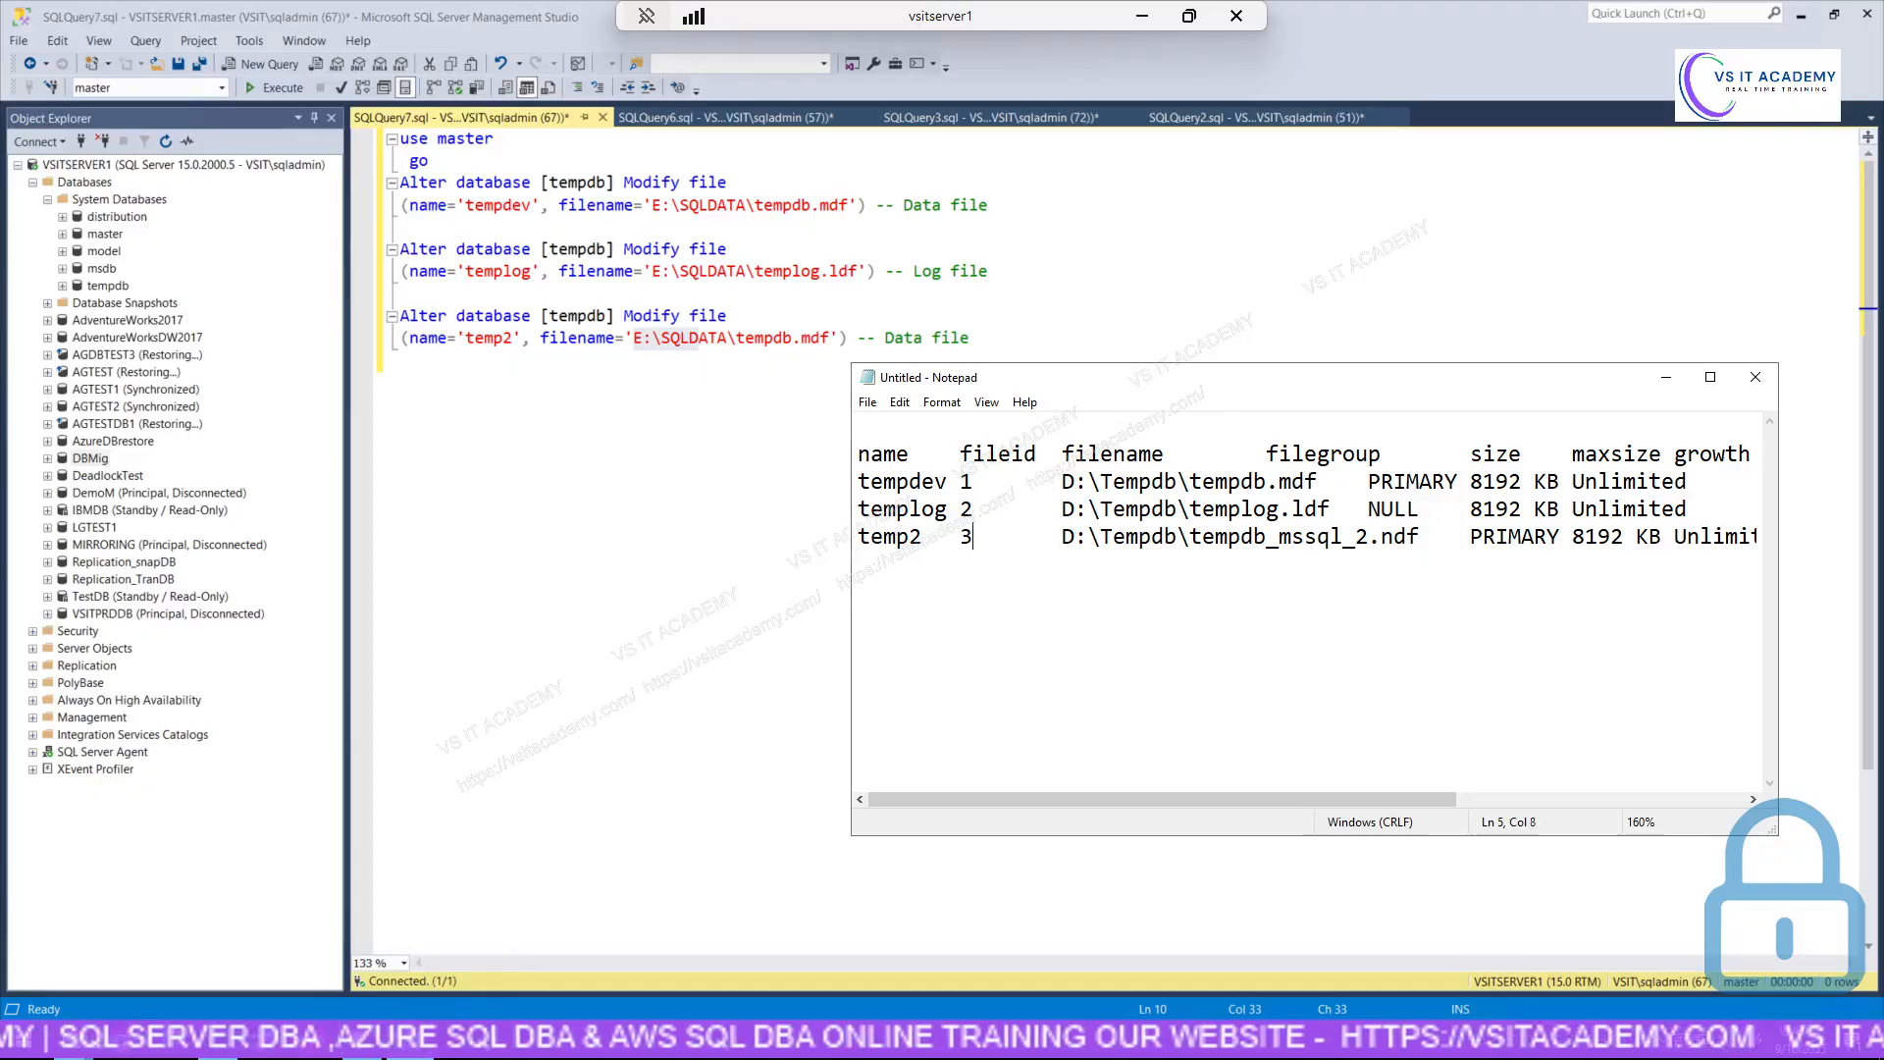
left_click_drag(1420, 538, 1192, 546)
key("ctrl+c")
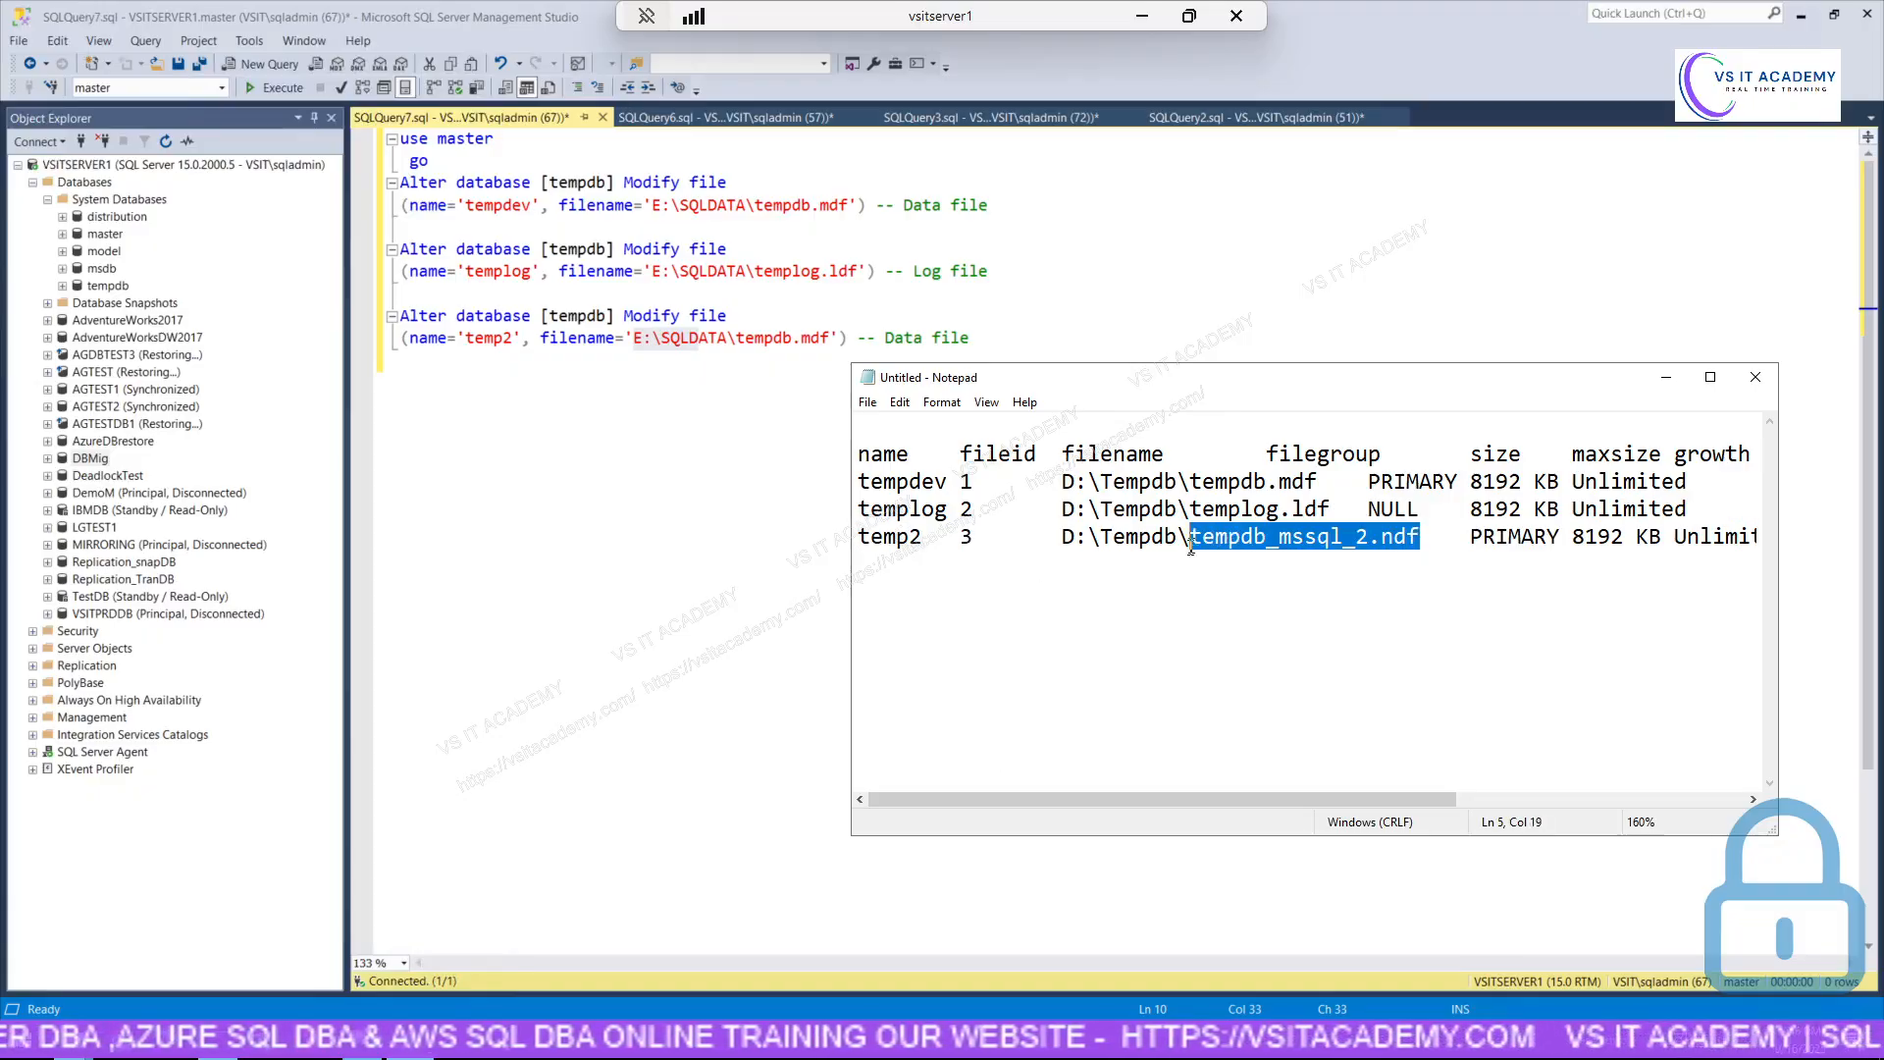
left_click(417, 1049)
left_click_drag(849, 338, 738, 338)
left_click(775, 339)
key("ctrl+v")
Compare the three statements with the Notepad file list and execute the tempdb file move script.
left_click(410, 1040)
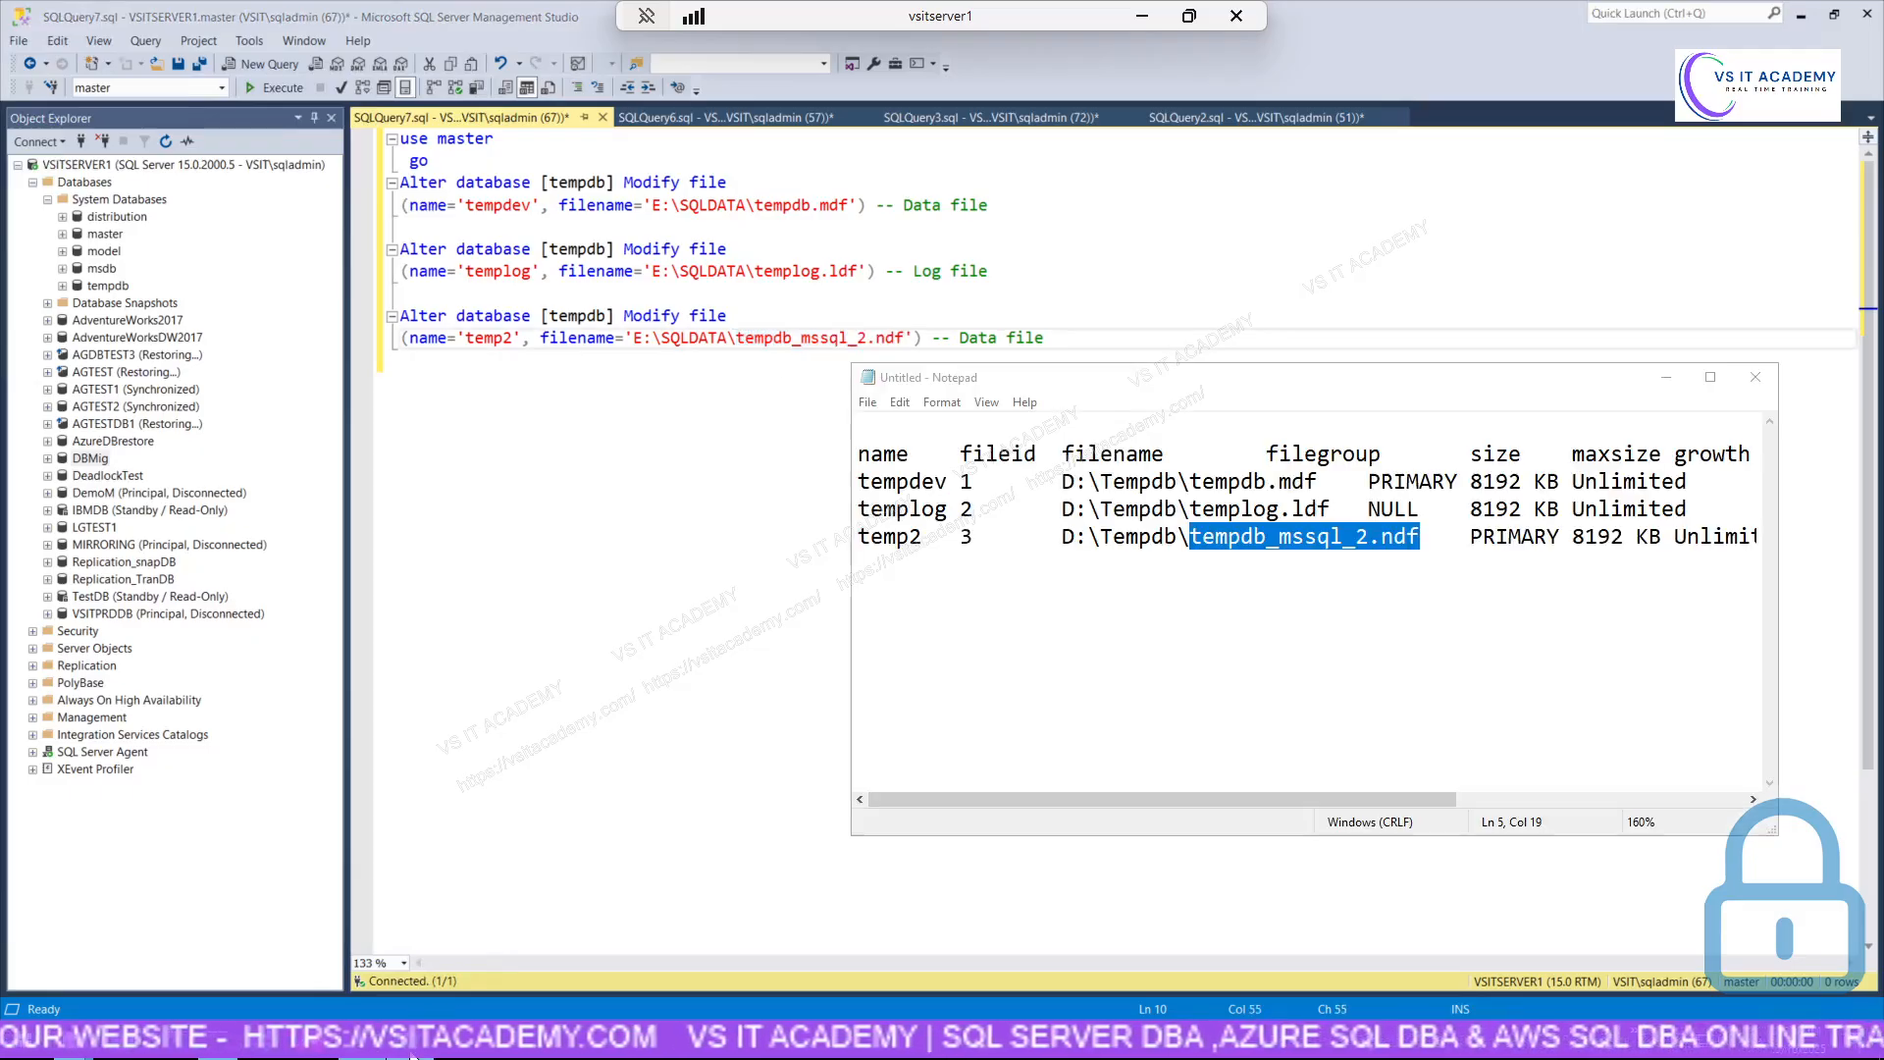
left_click_drag(1148, 391, 1185, 391)
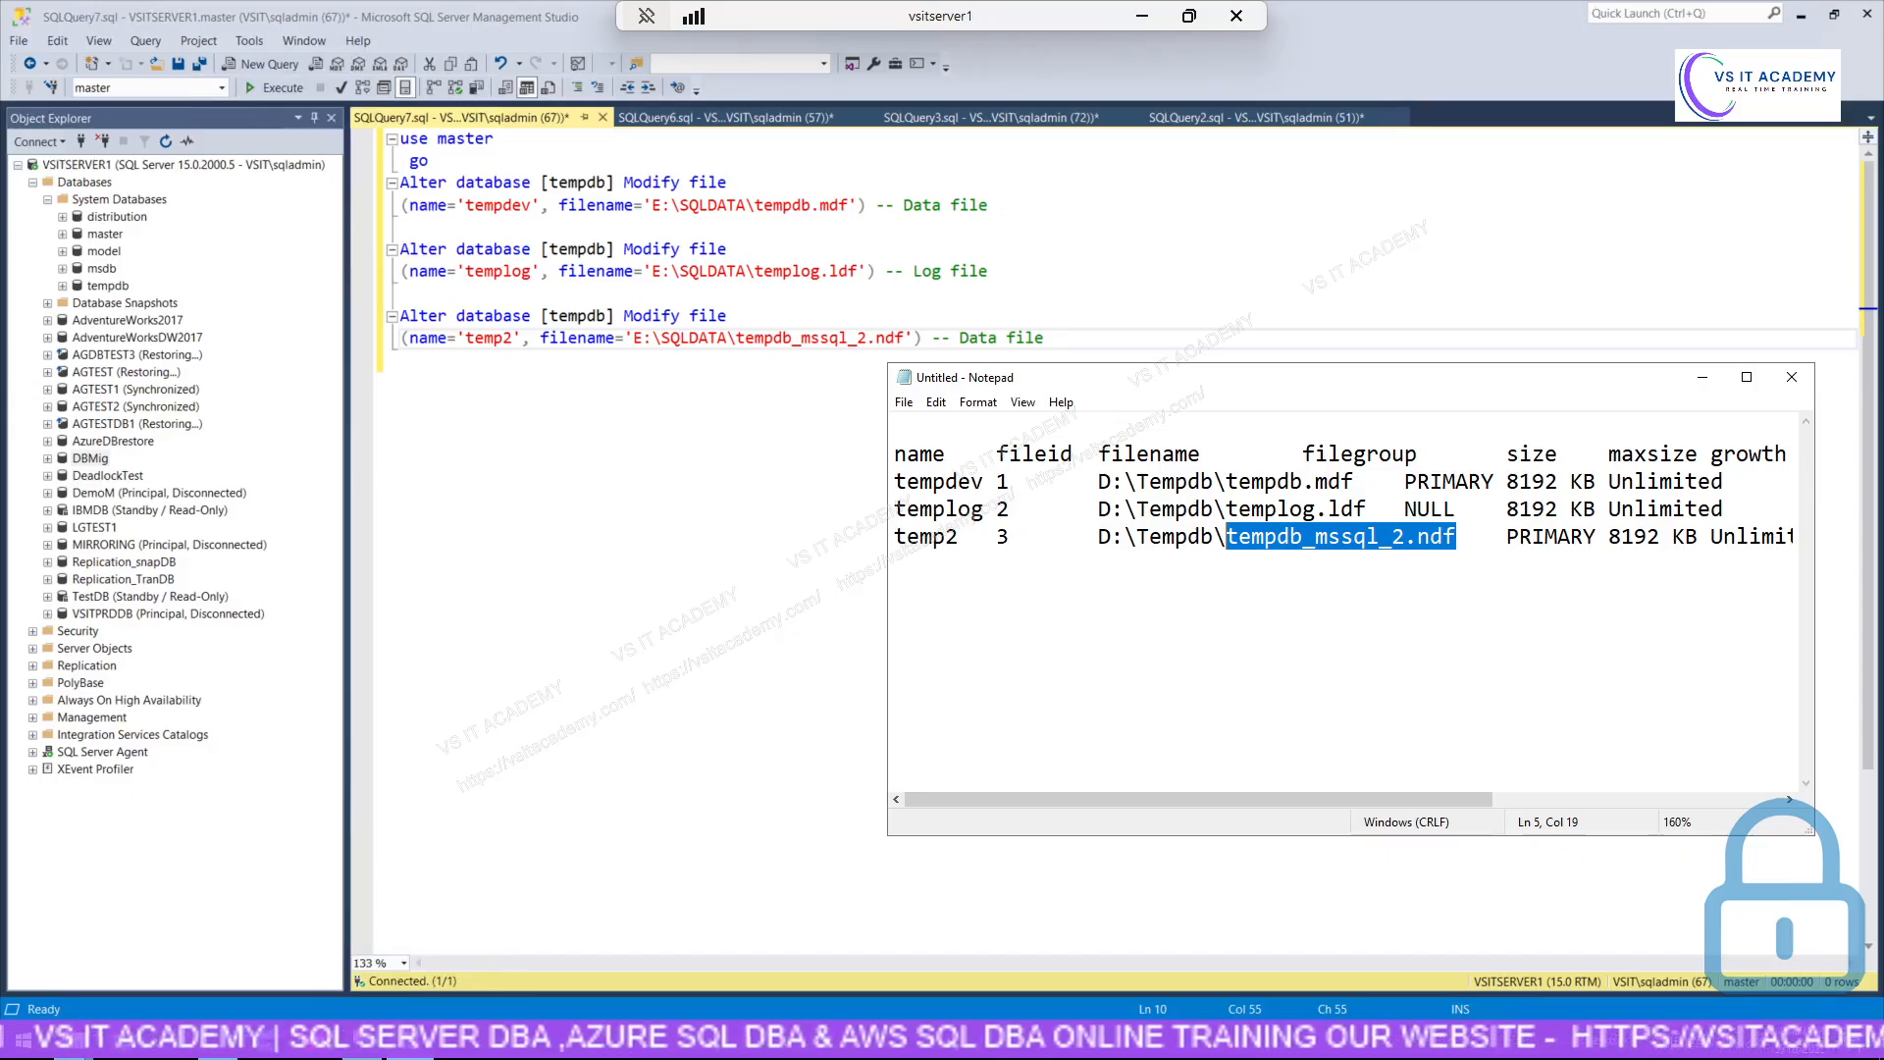
left_click(798, 460)
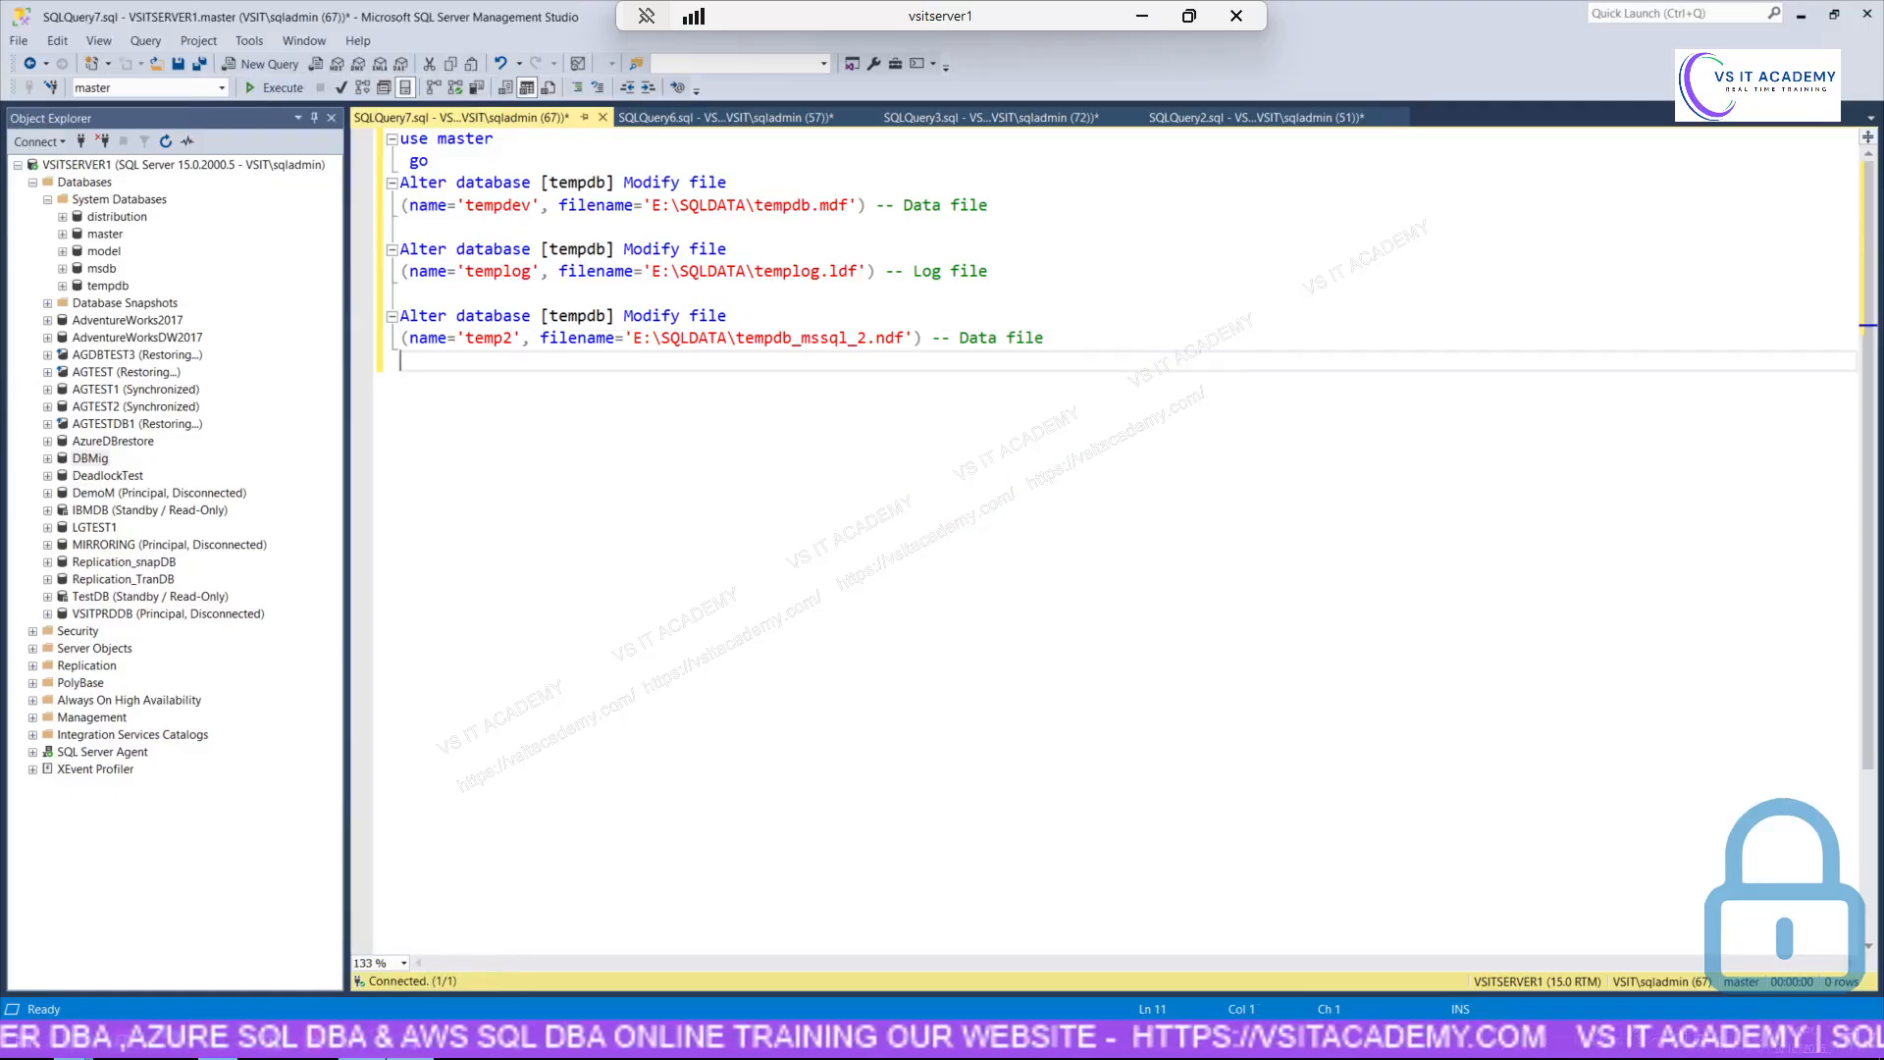
left_click(275, 92)
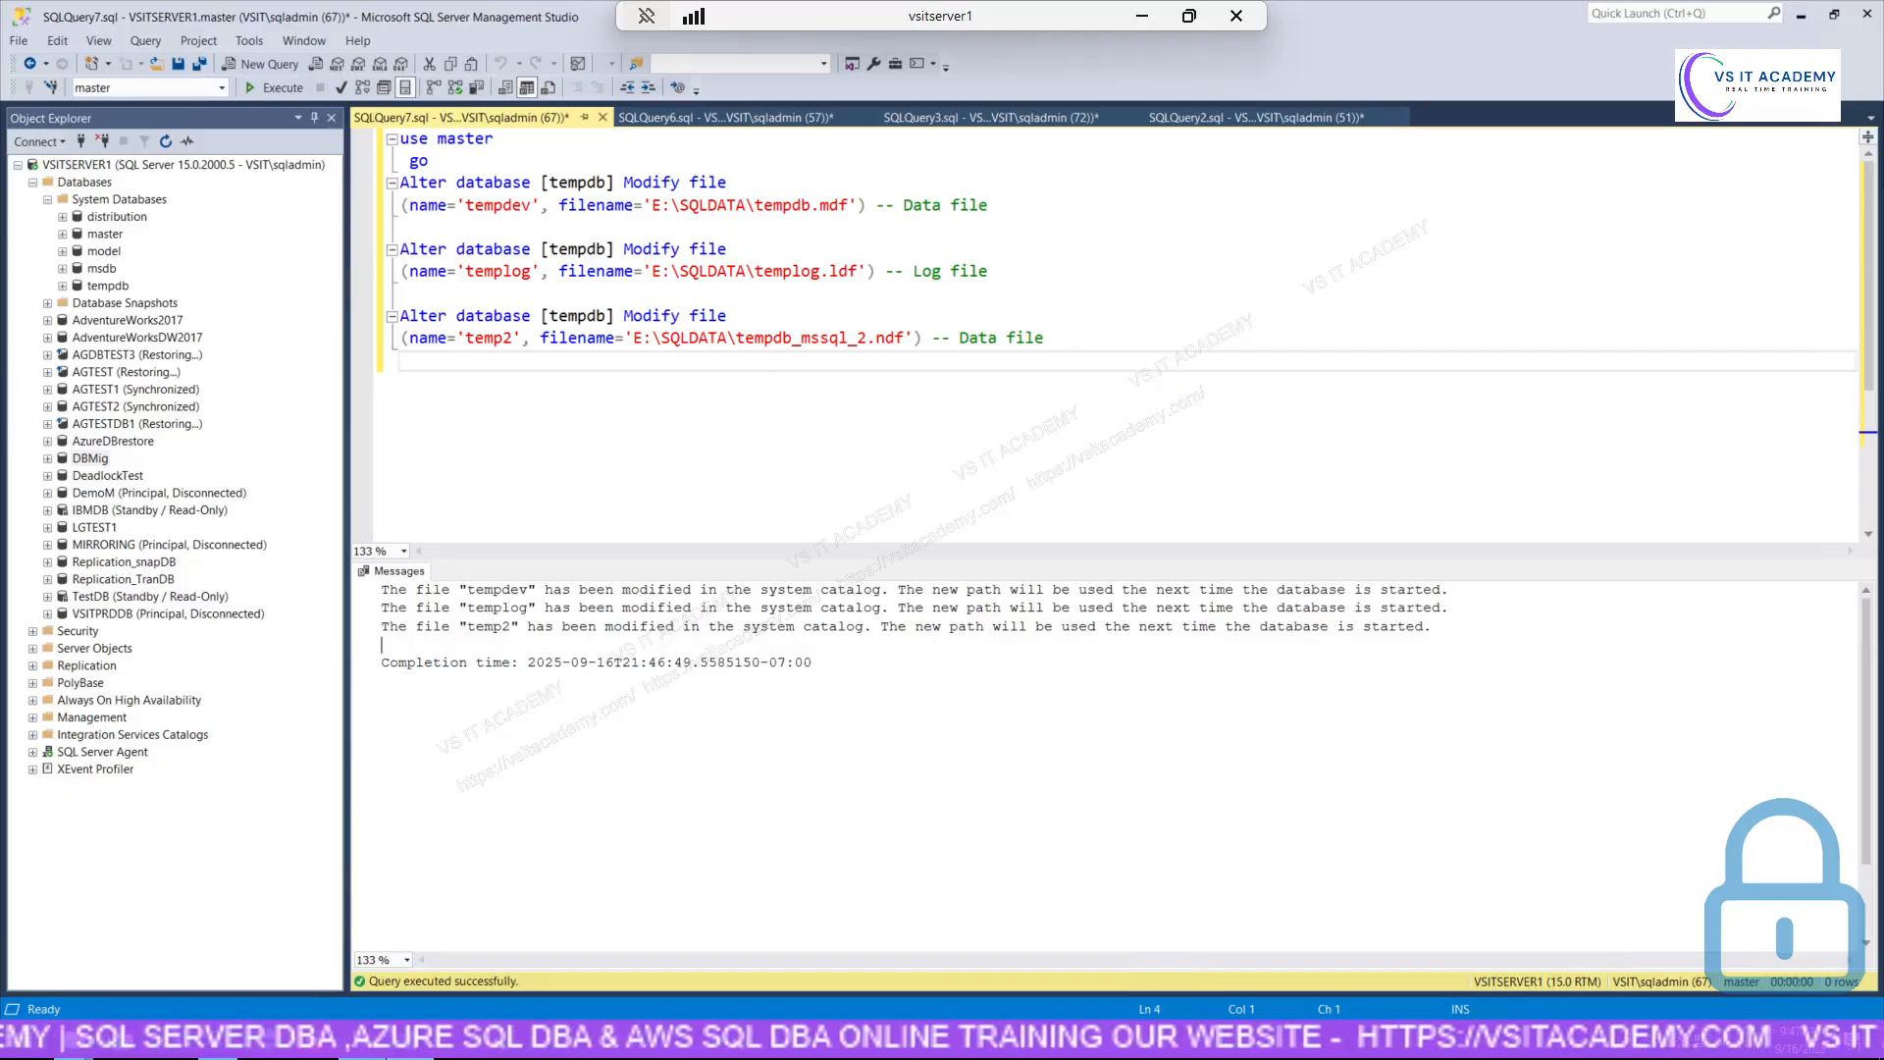
Copy the three file modification messages from the query output and paste them below the log file statement on the Canva page.
left_click_drag(382, 644, 382, 589)
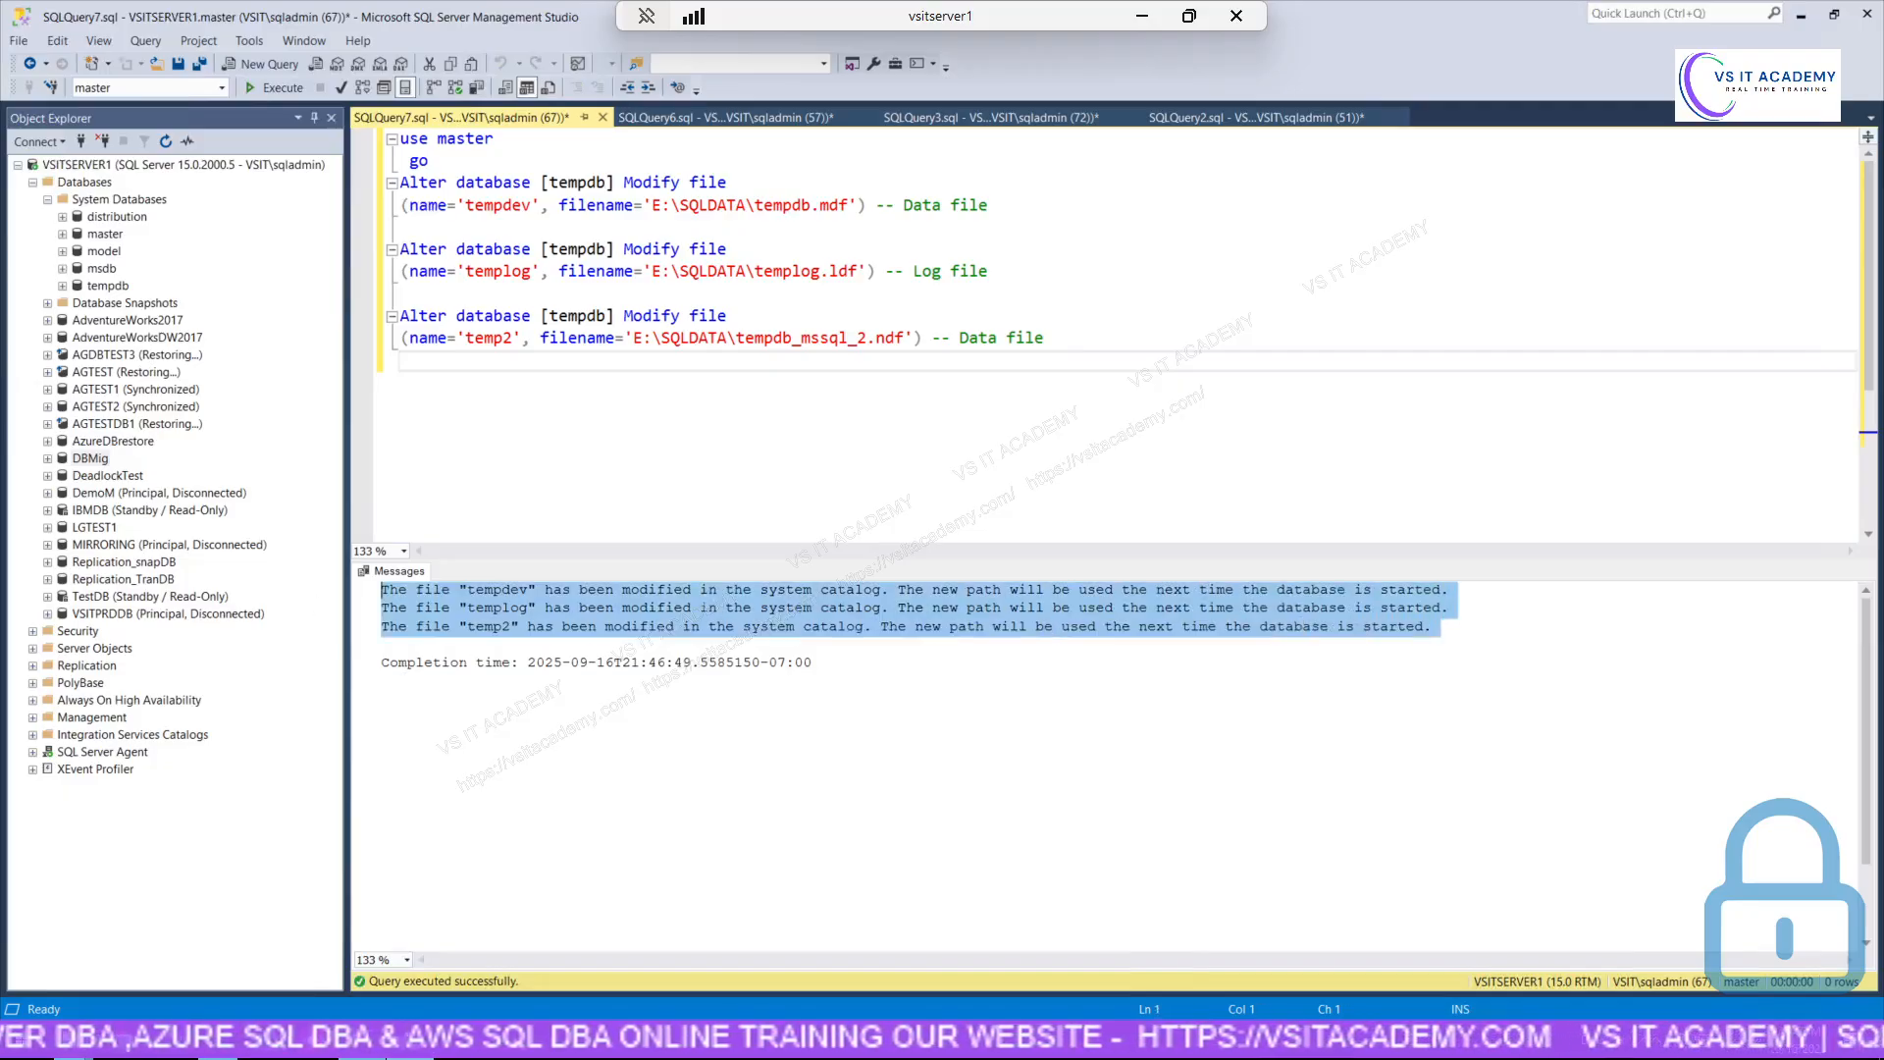
left_click(1138, 19)
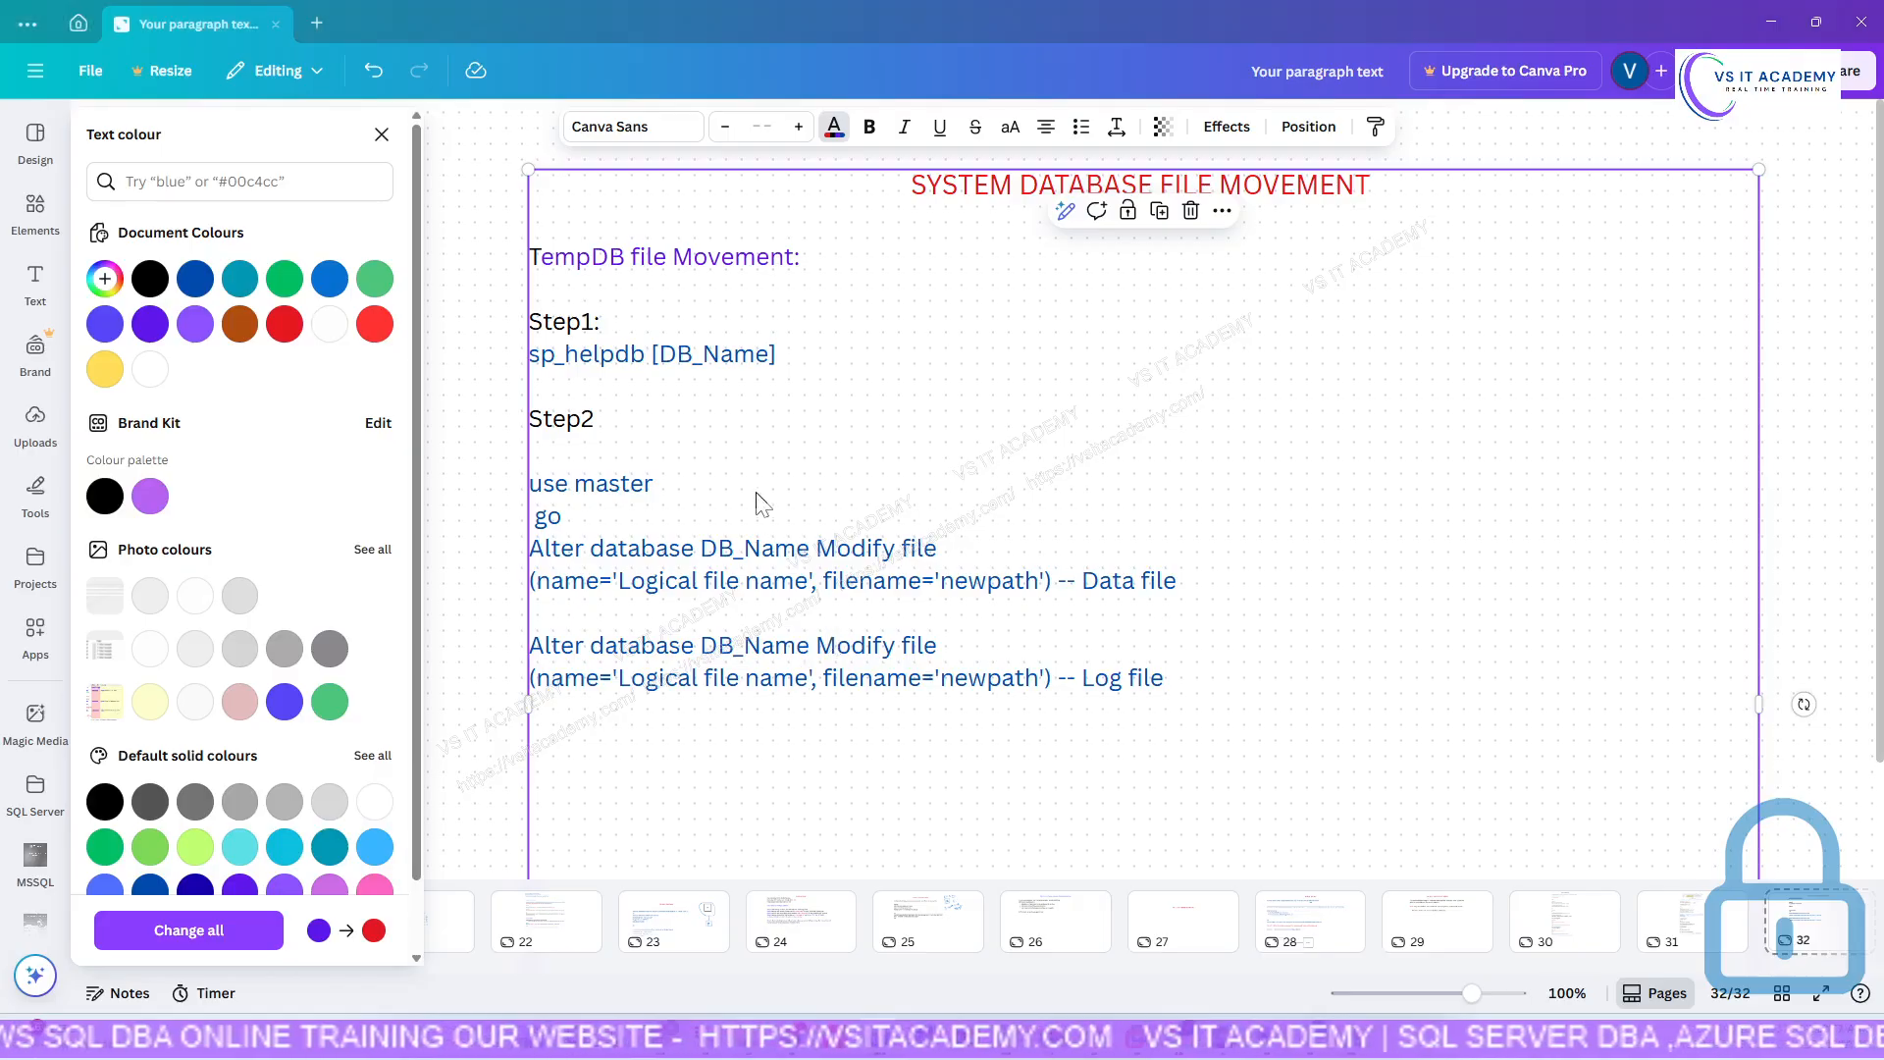
left_click(1182, 686)
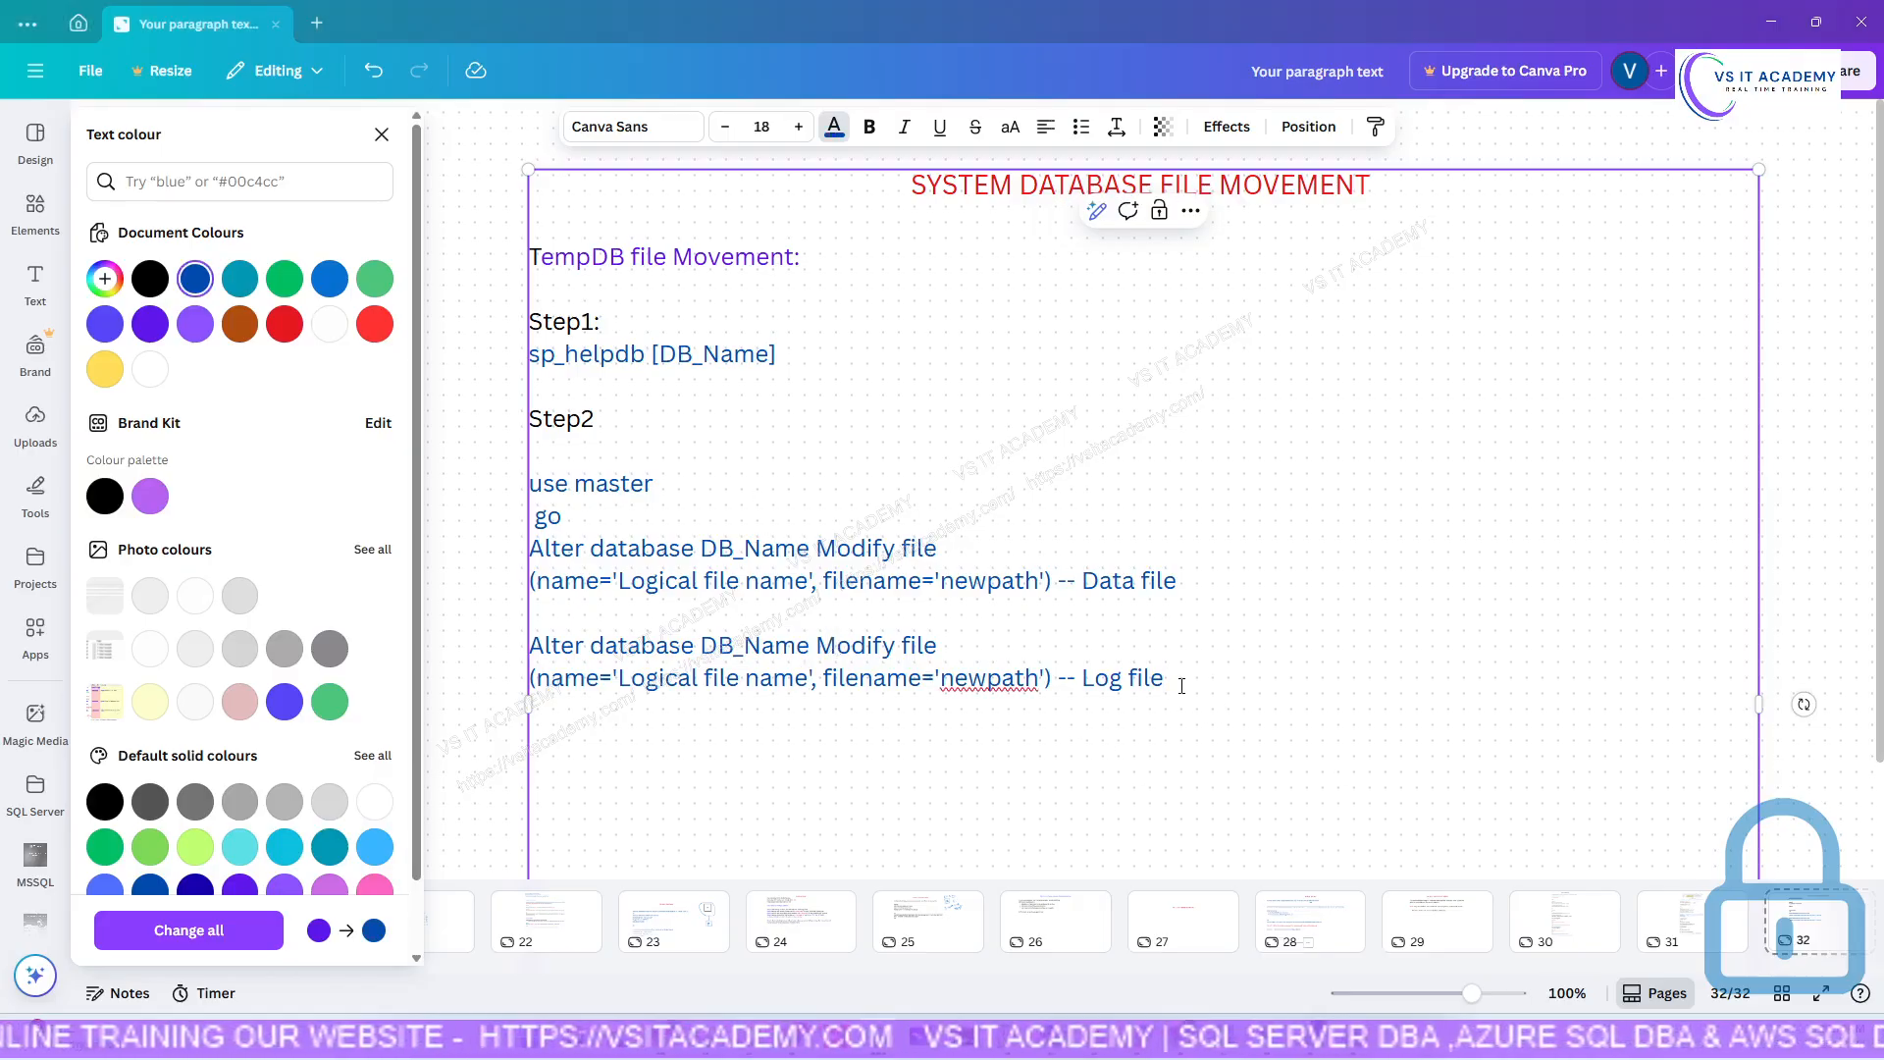
type("The file \"tempdev\" has been modified in the system catalog. The new path will be used the next time the database is started. The file \"templog\" has been modified in the system catalog. The new path will be used the next time the database is started.")
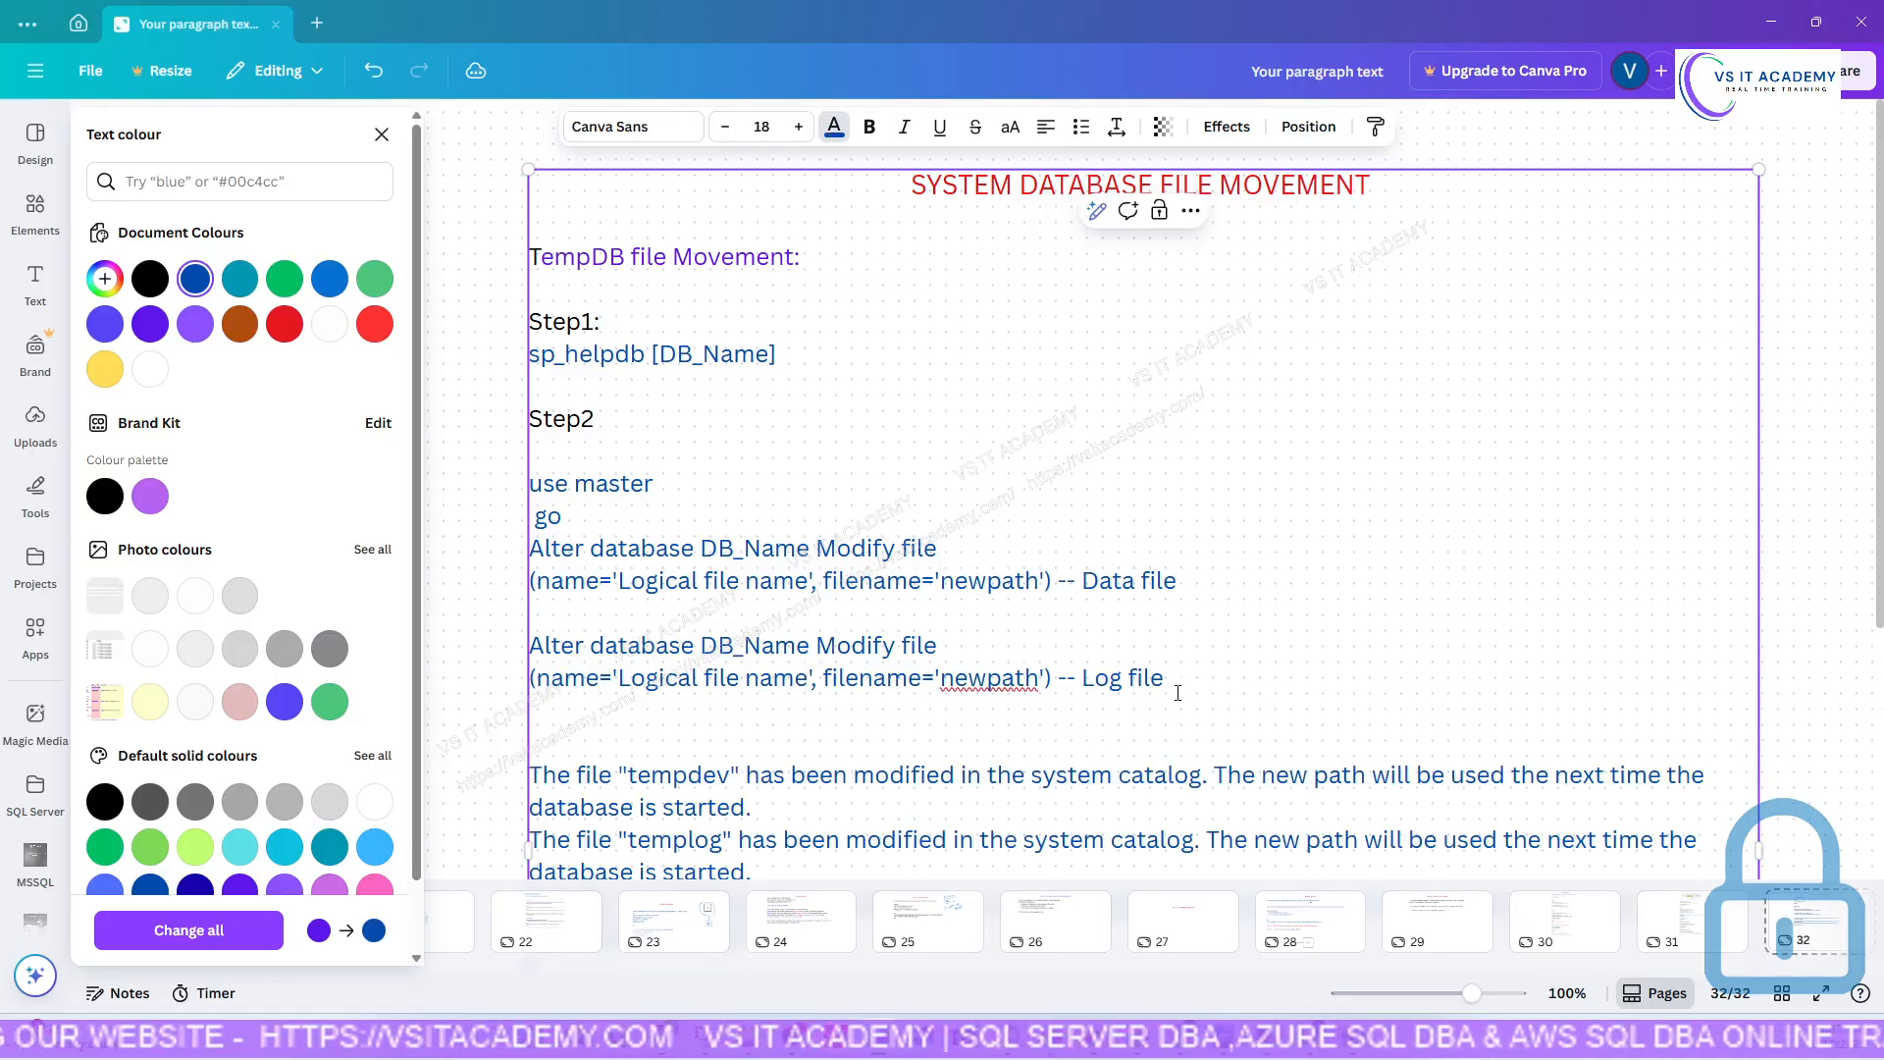
Colour the three pasted file modification messages black and add two blank lines below them.
scroll(902, 756, "down", 2)
left_click_drag(783, 742, 534, 577)
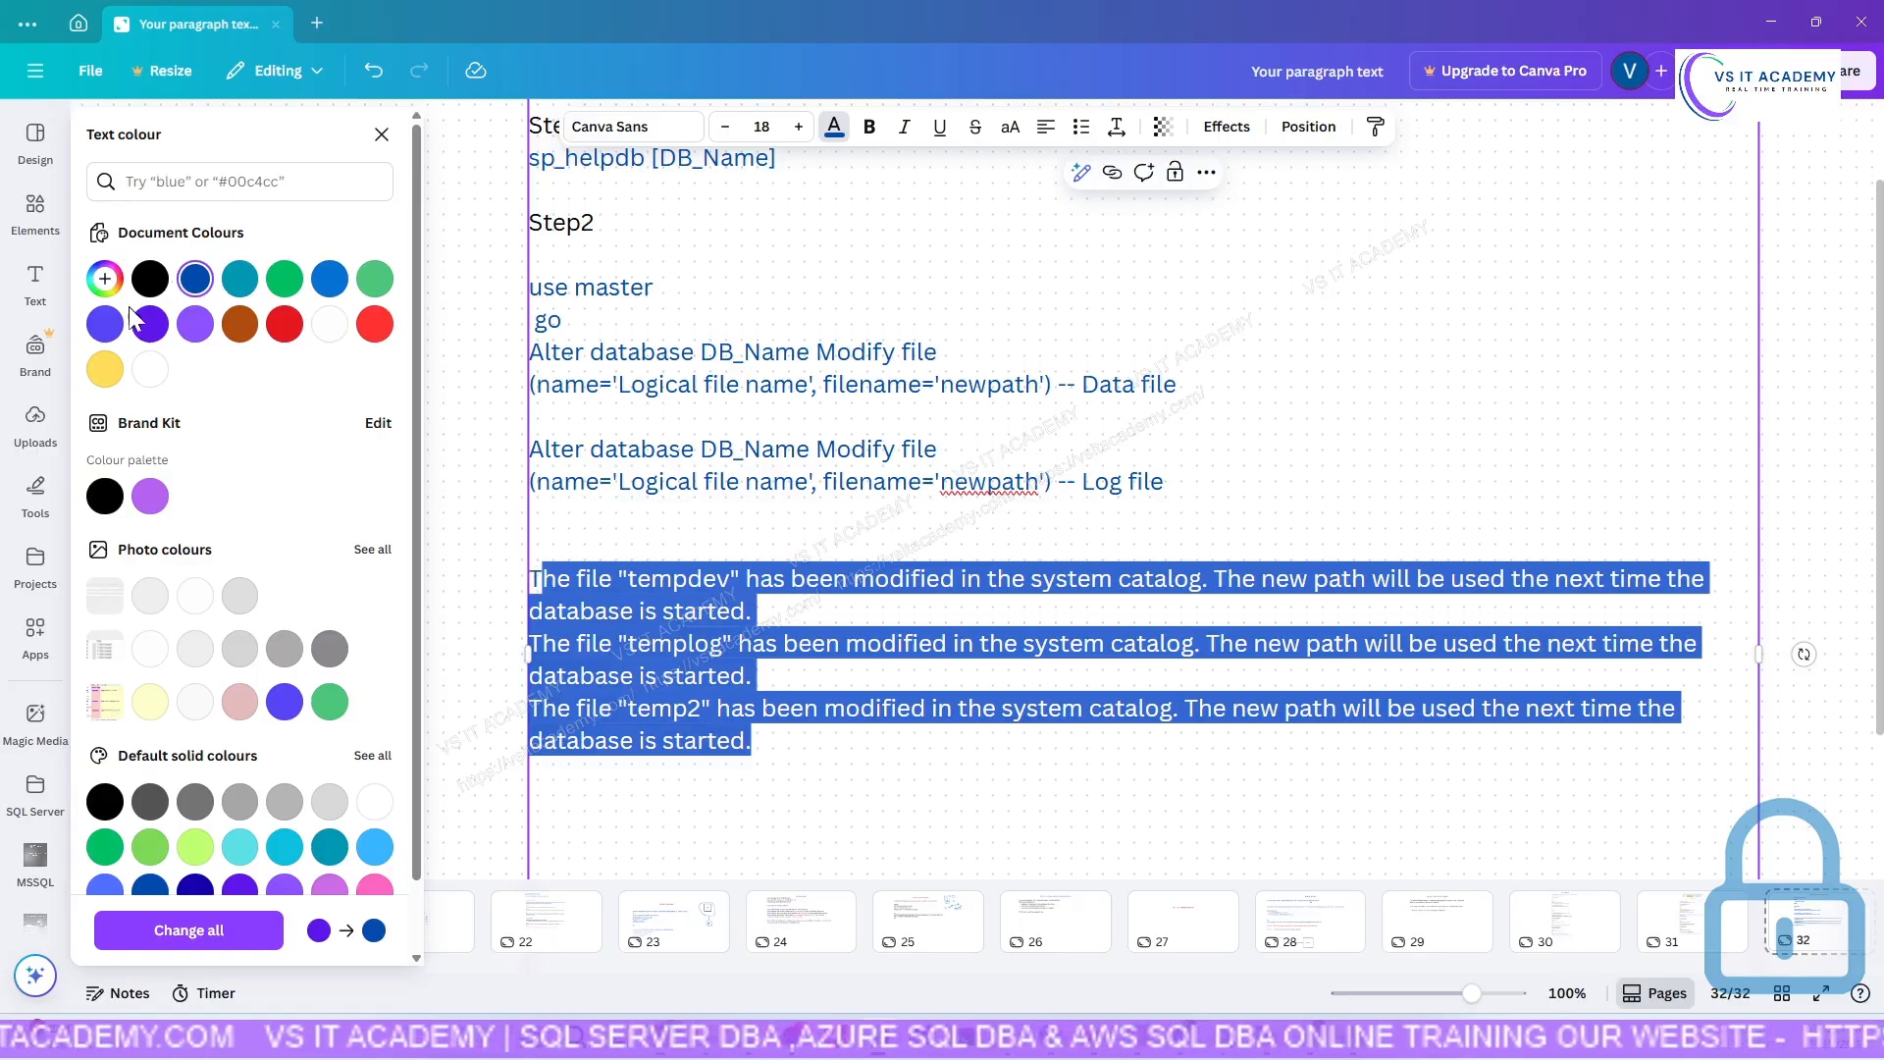
left_click(149, 284)
left_click(730, 539)
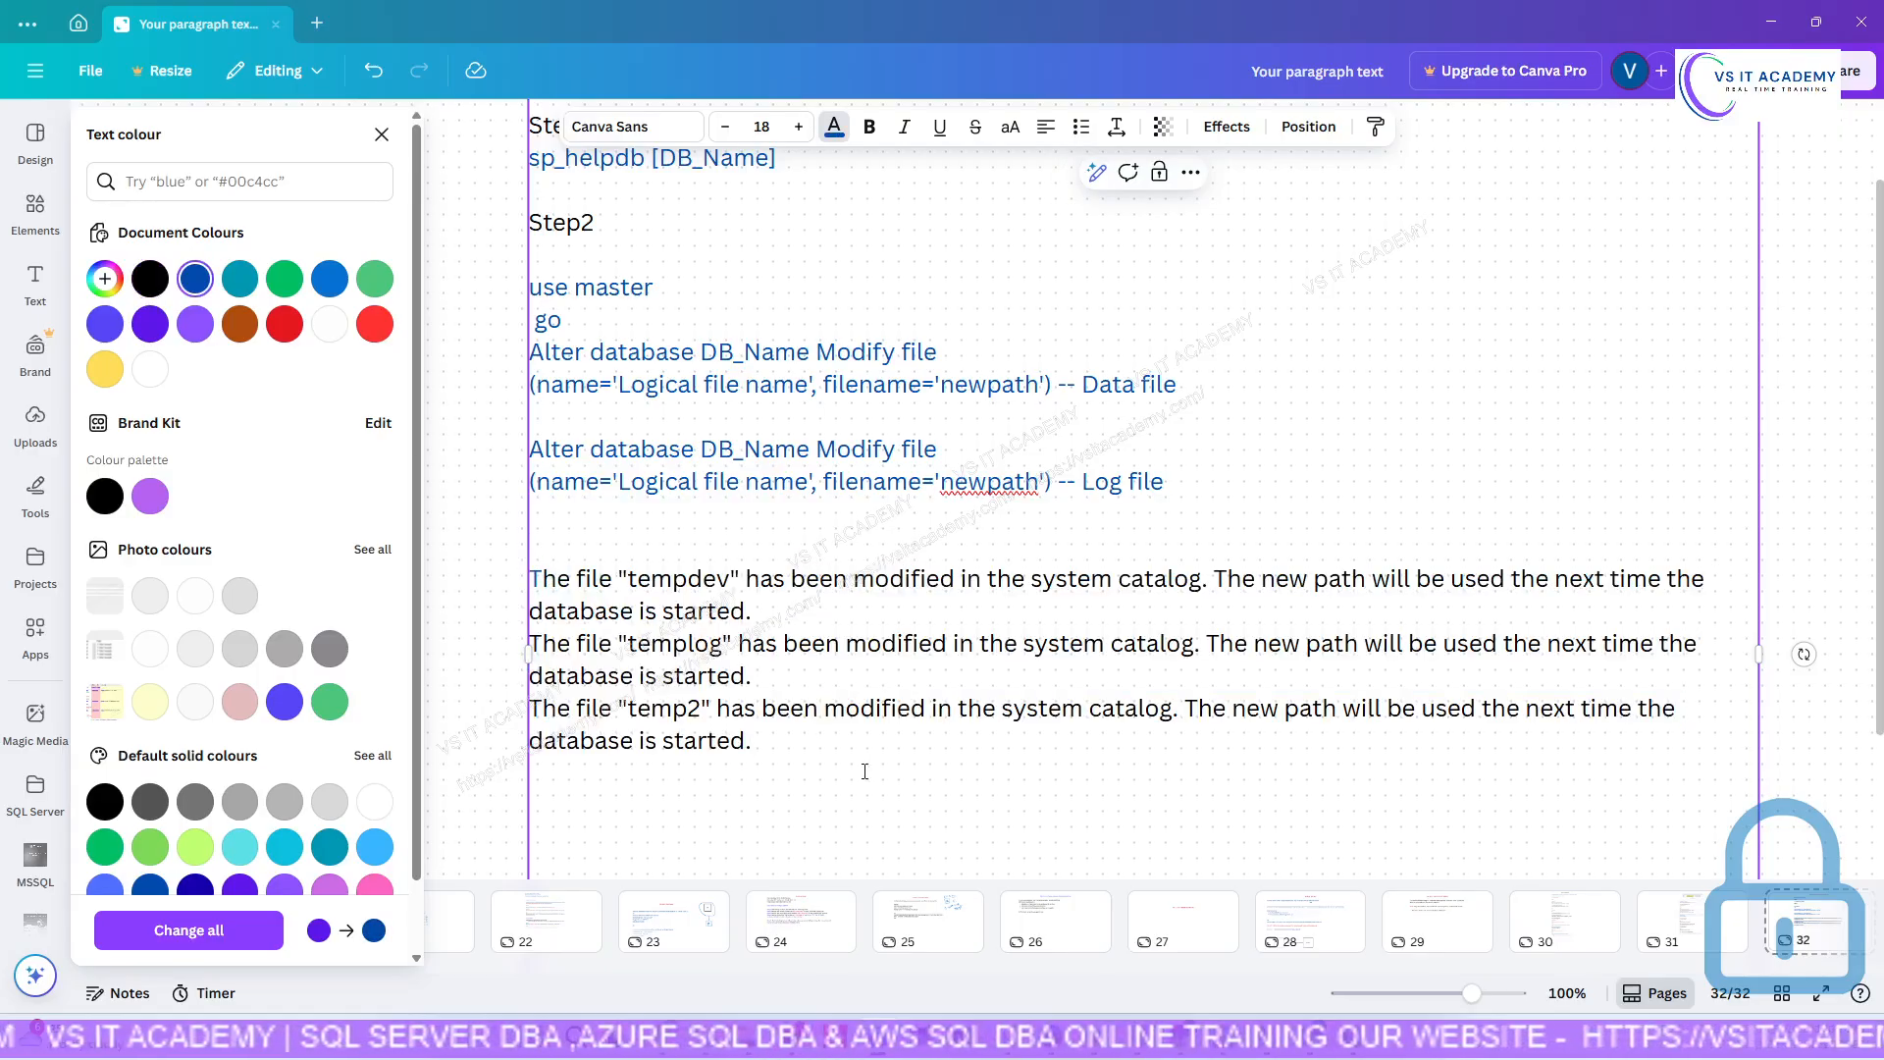
left_click(801, 741)
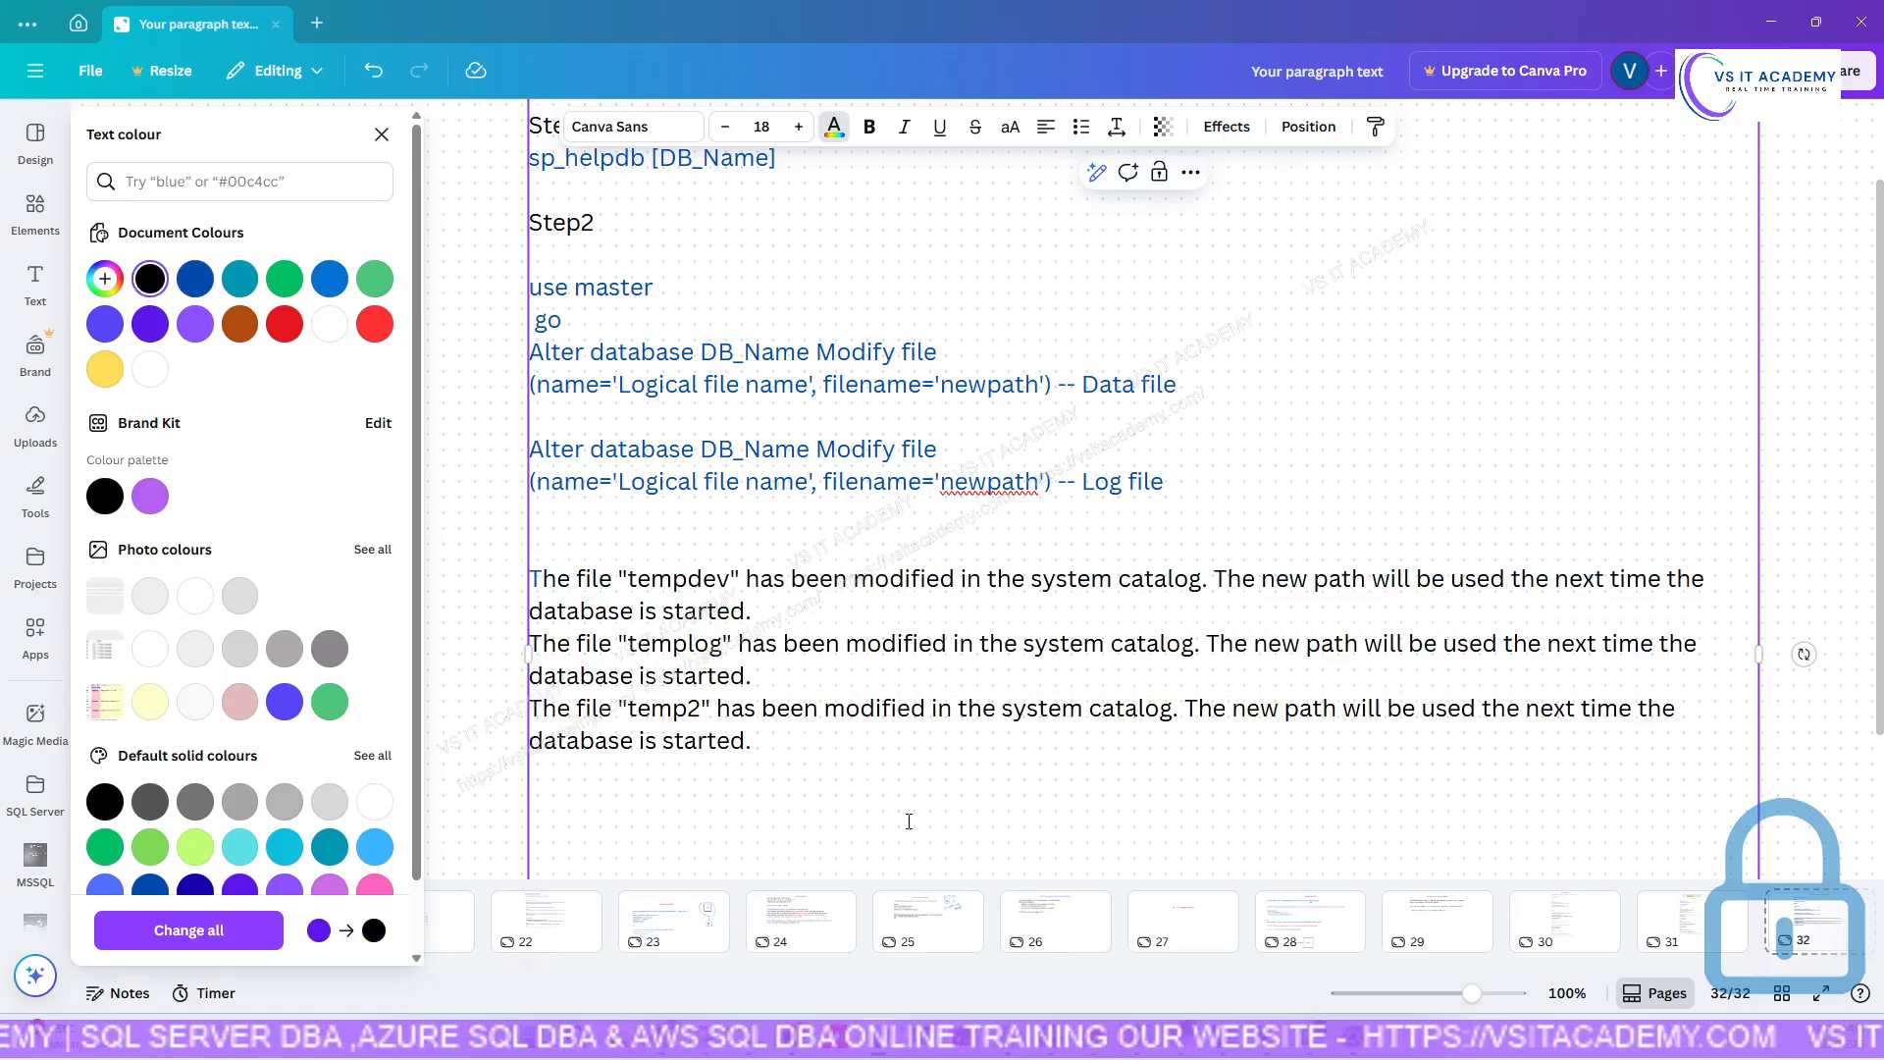
key("Return")
key("Return")
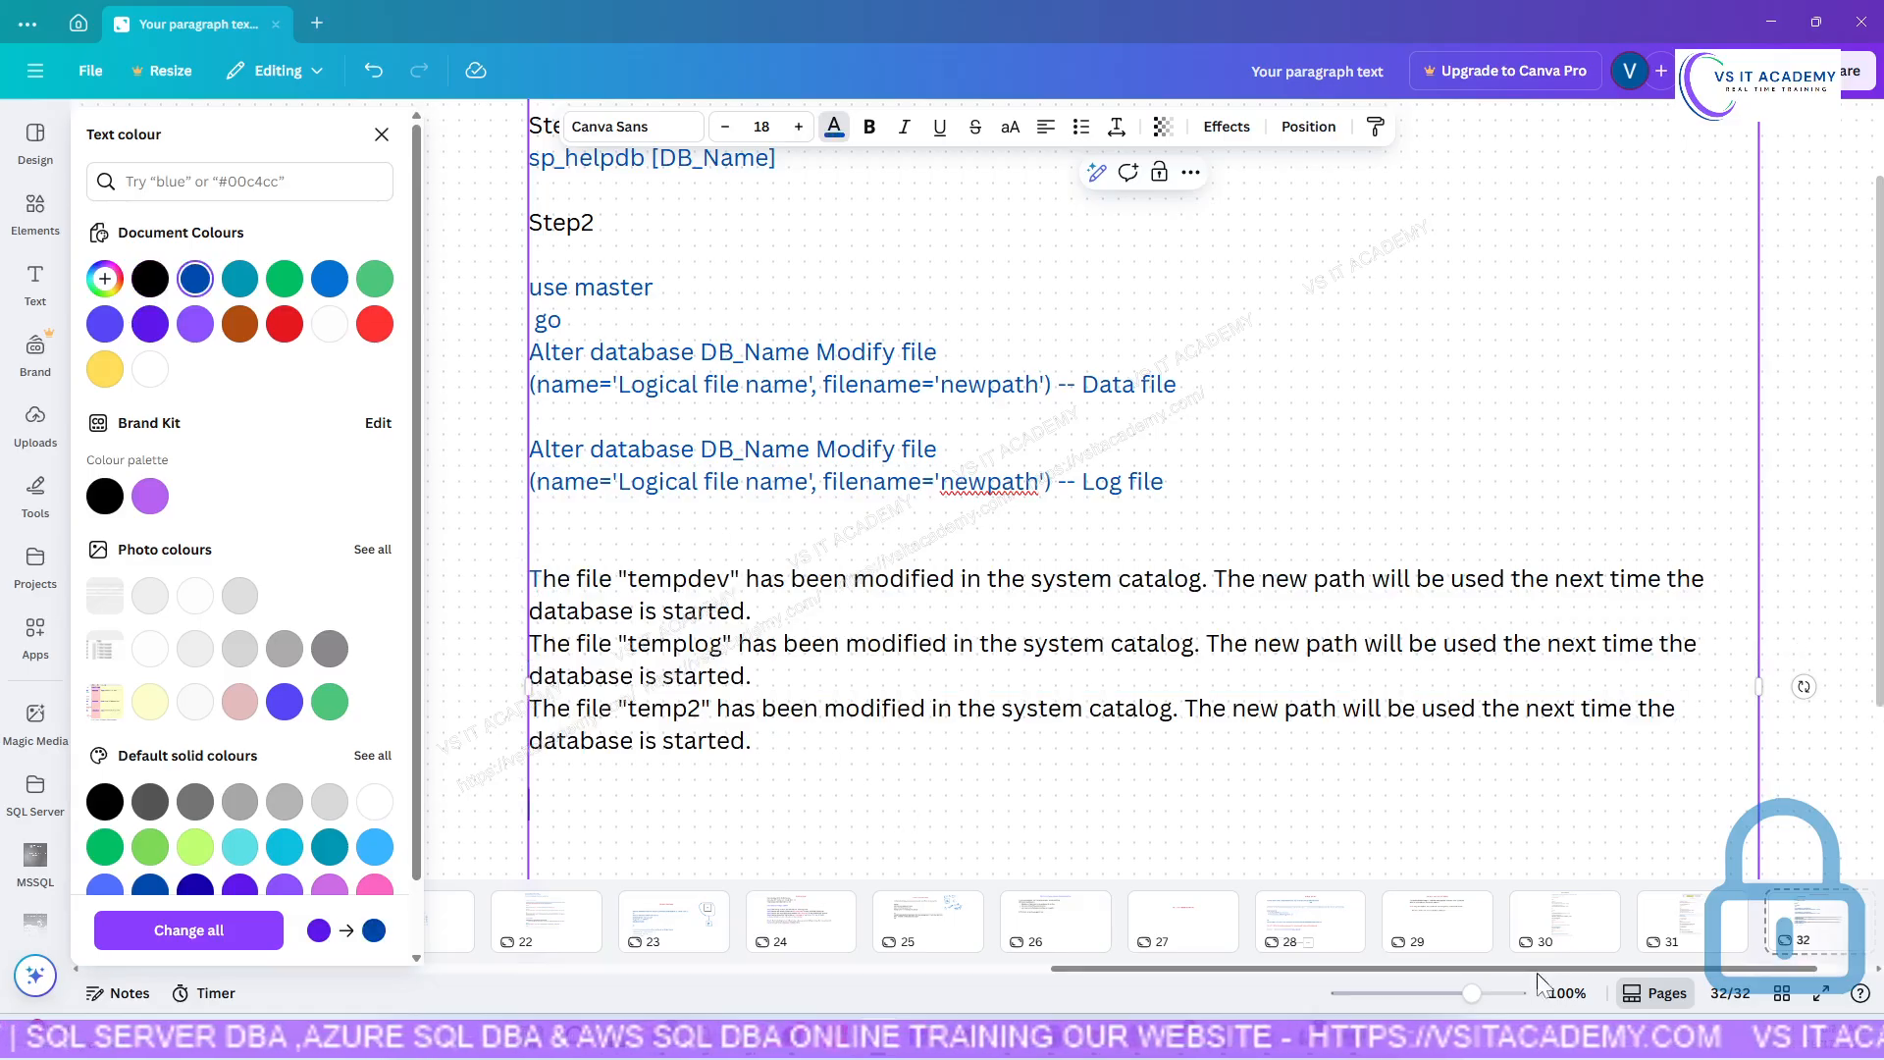
Review steps 3 to 6 of the DBMig file movement procedure on page 31 and return to the TempDB page.
left_click(1641, 922)
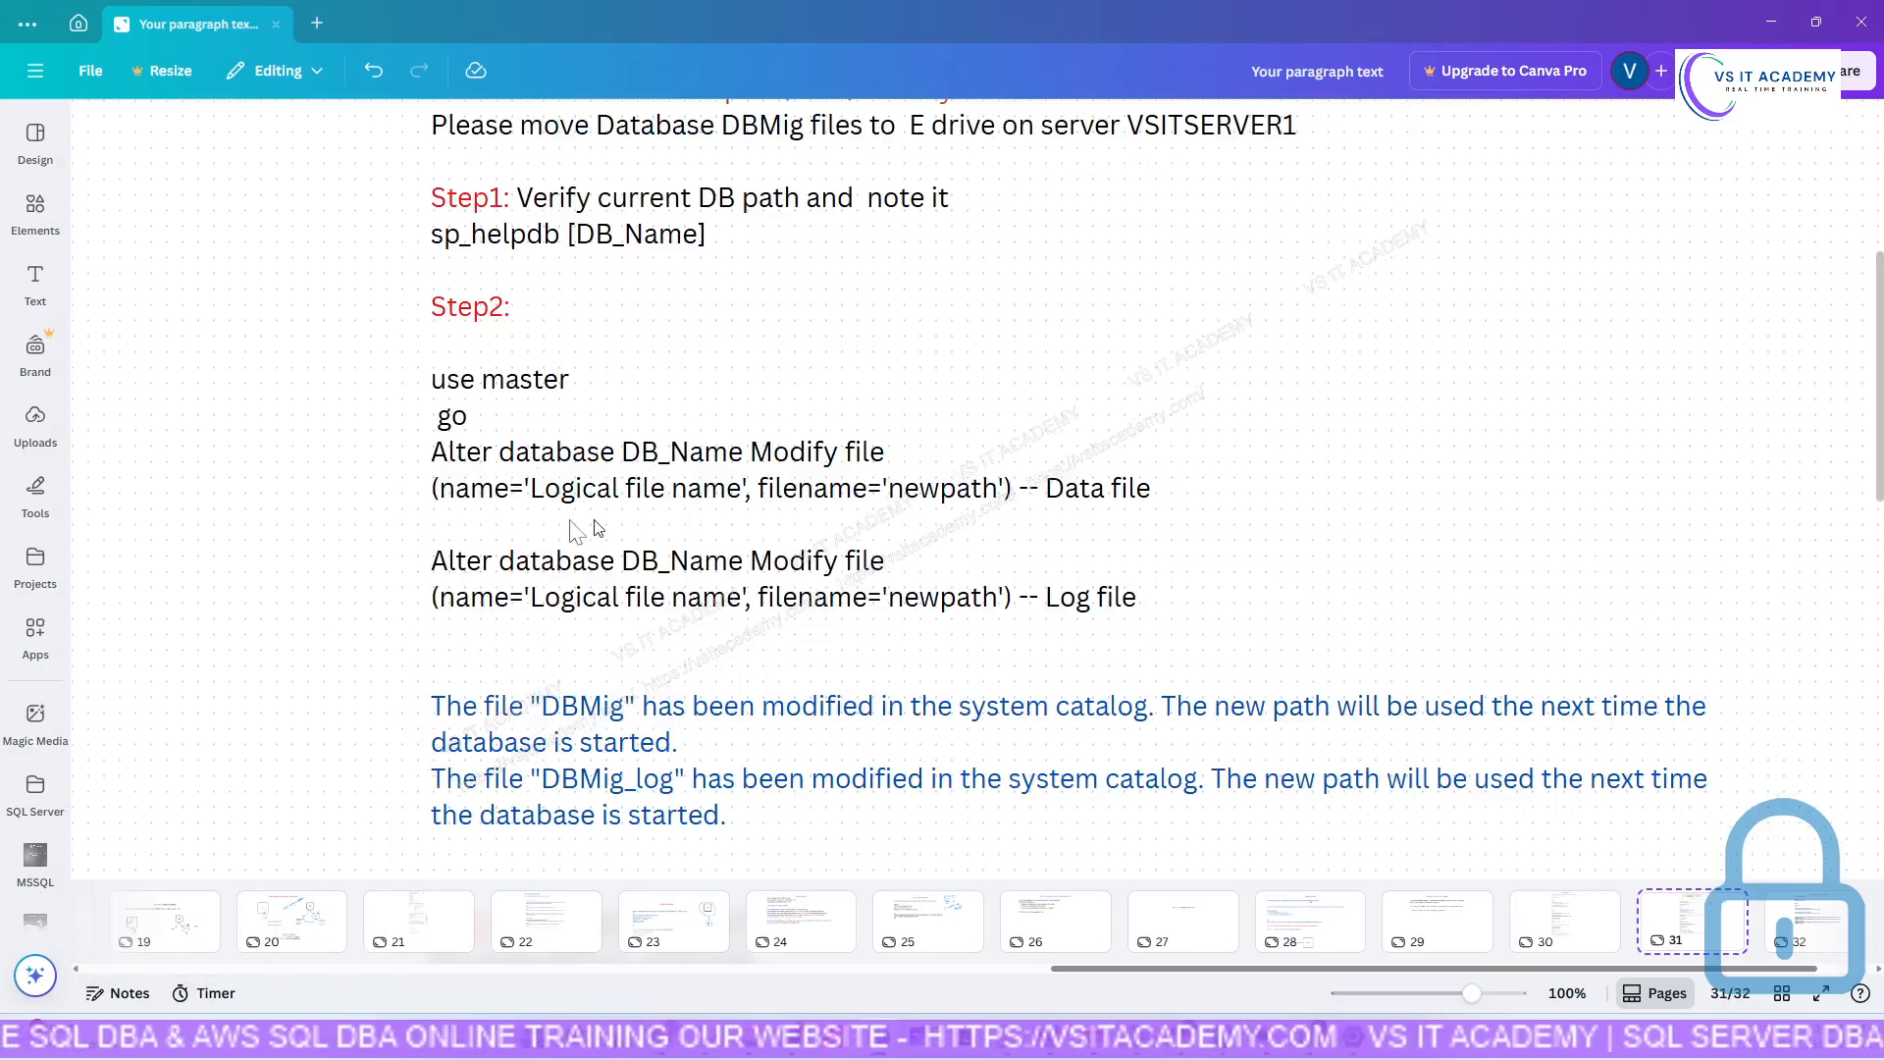
scroll(564, 535, "down", 5)
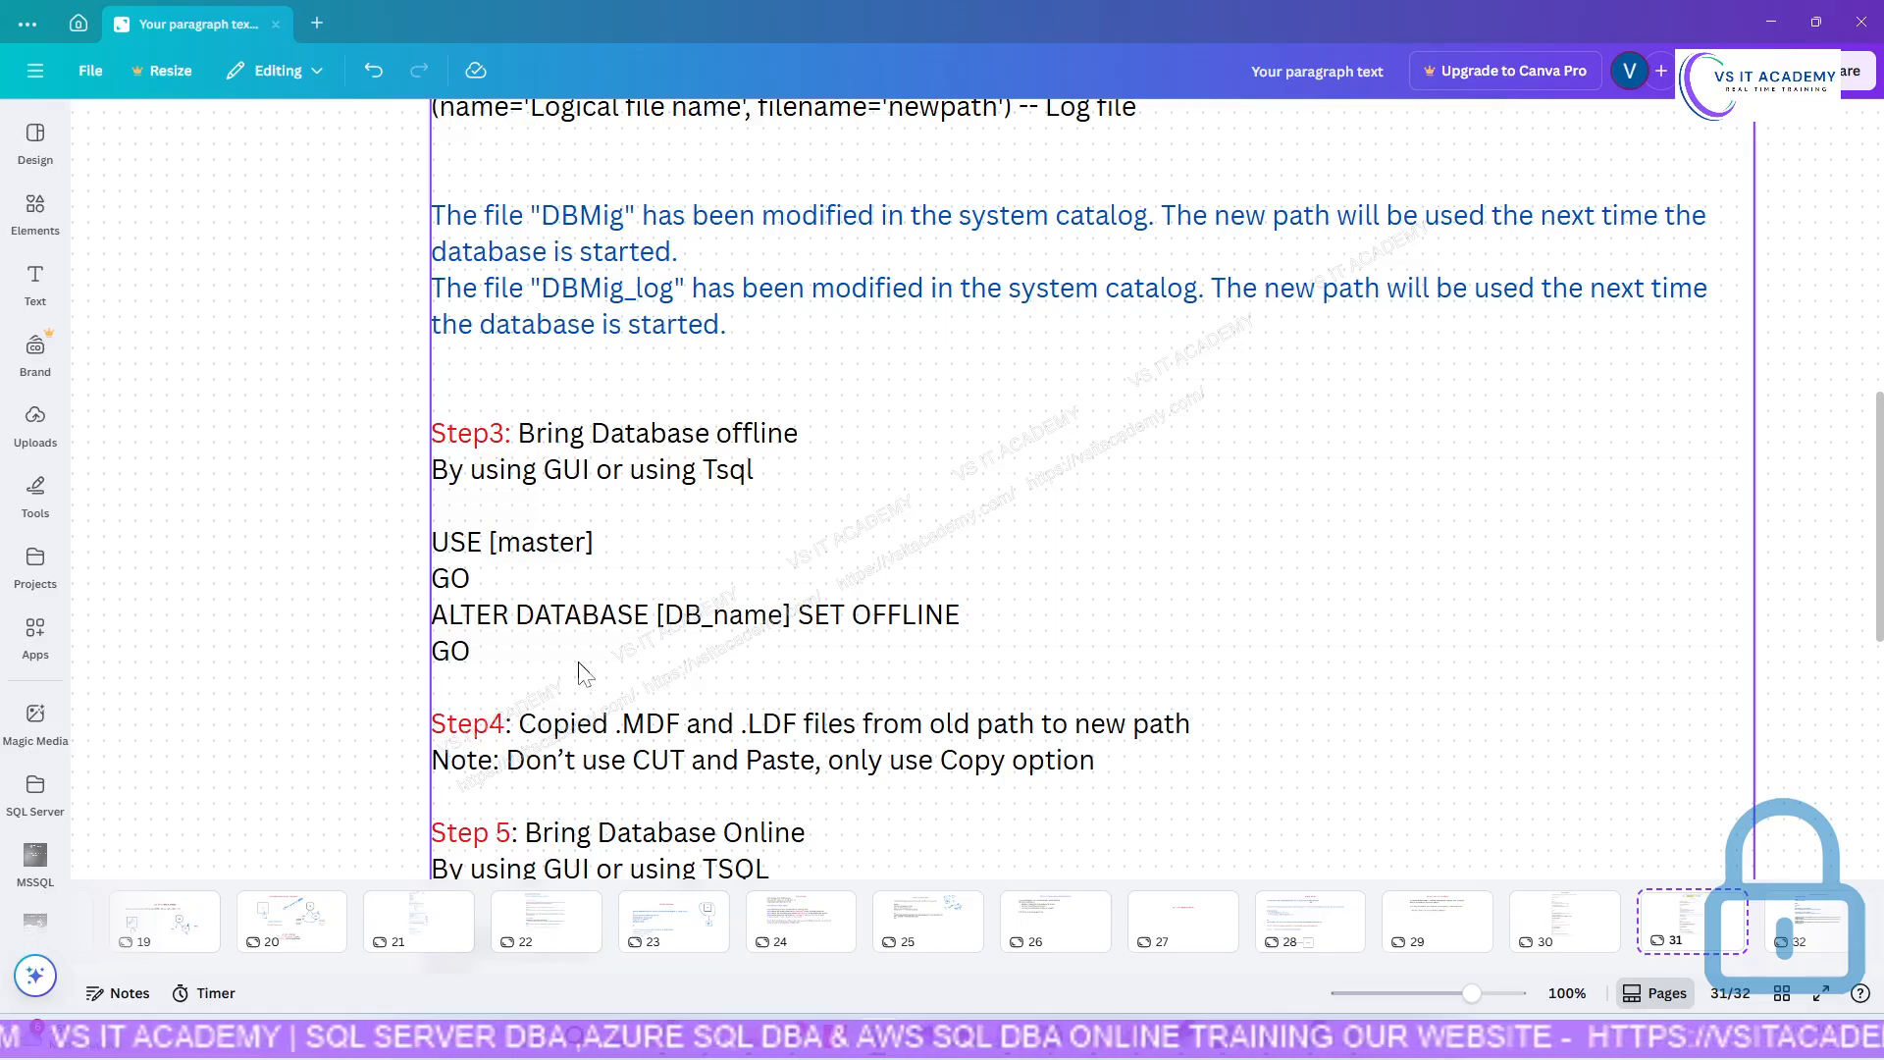
left_click(538, 667)
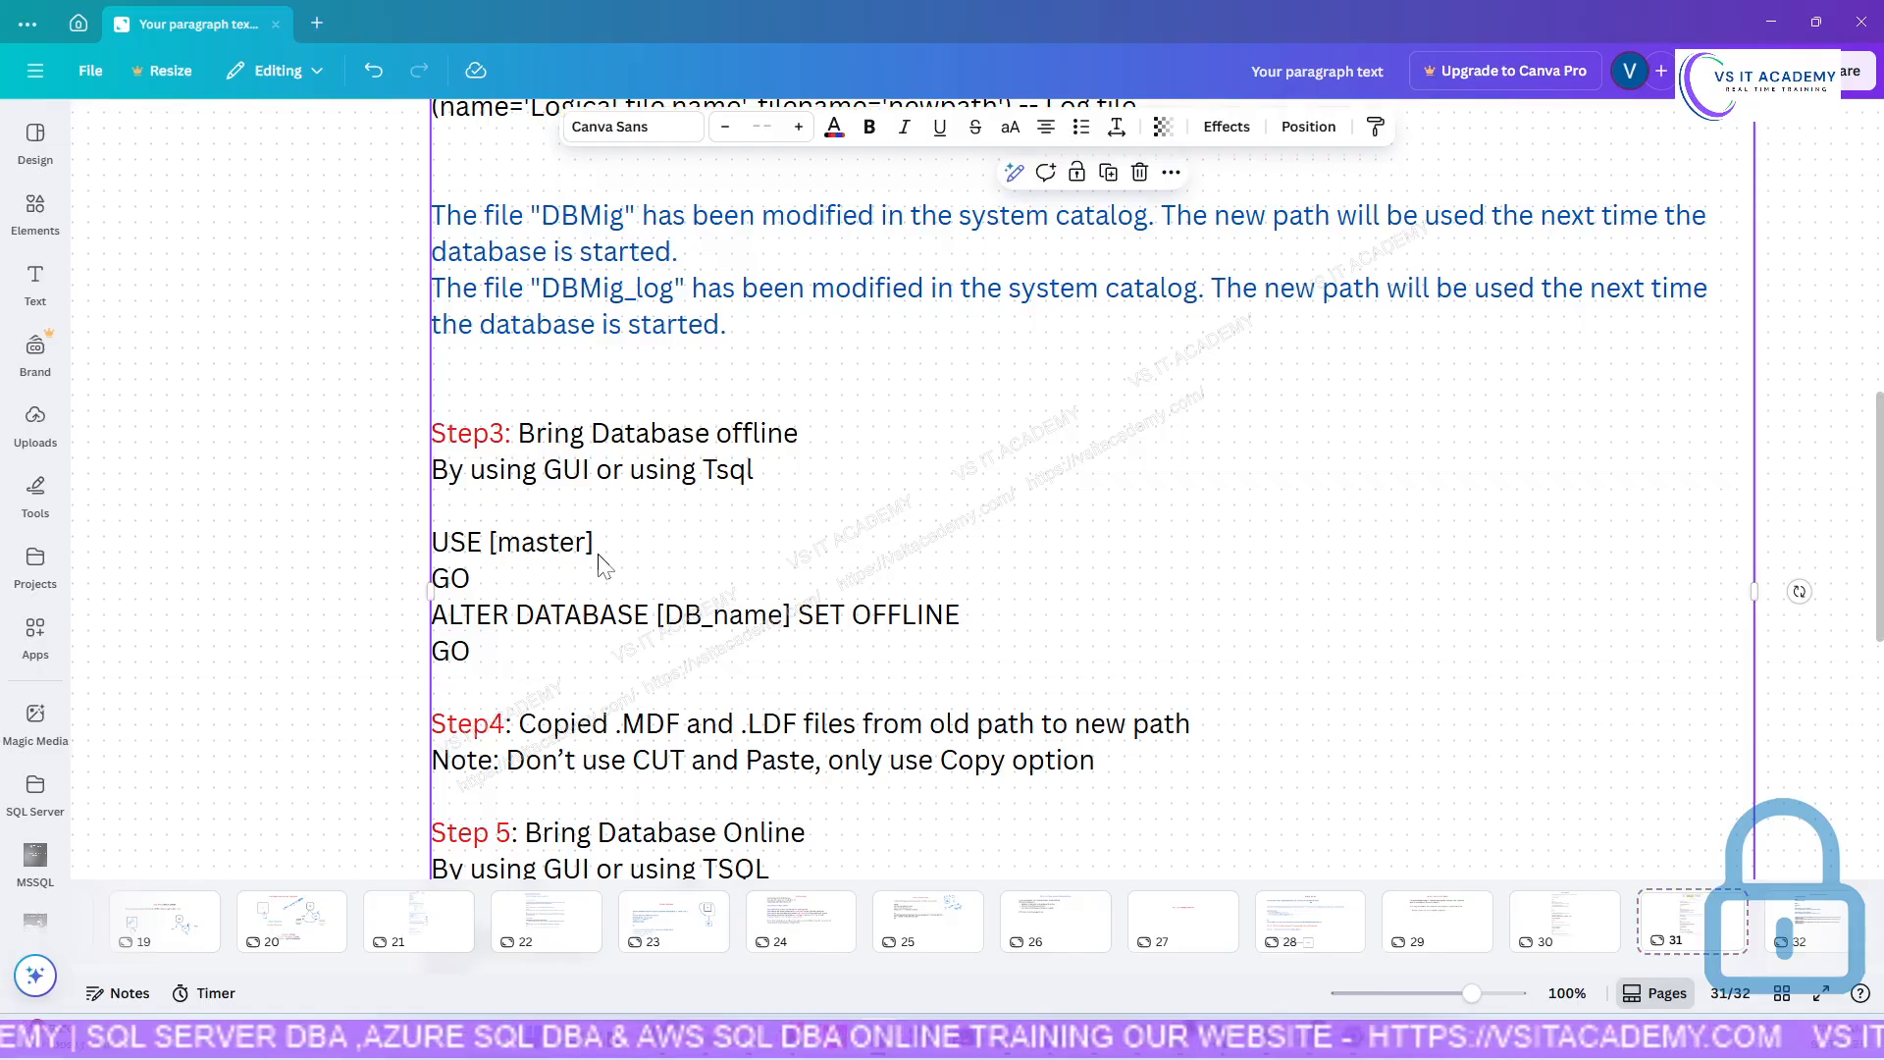
scroll(601, 561, "down", 1)
scroll(560, 691, "down", 2)
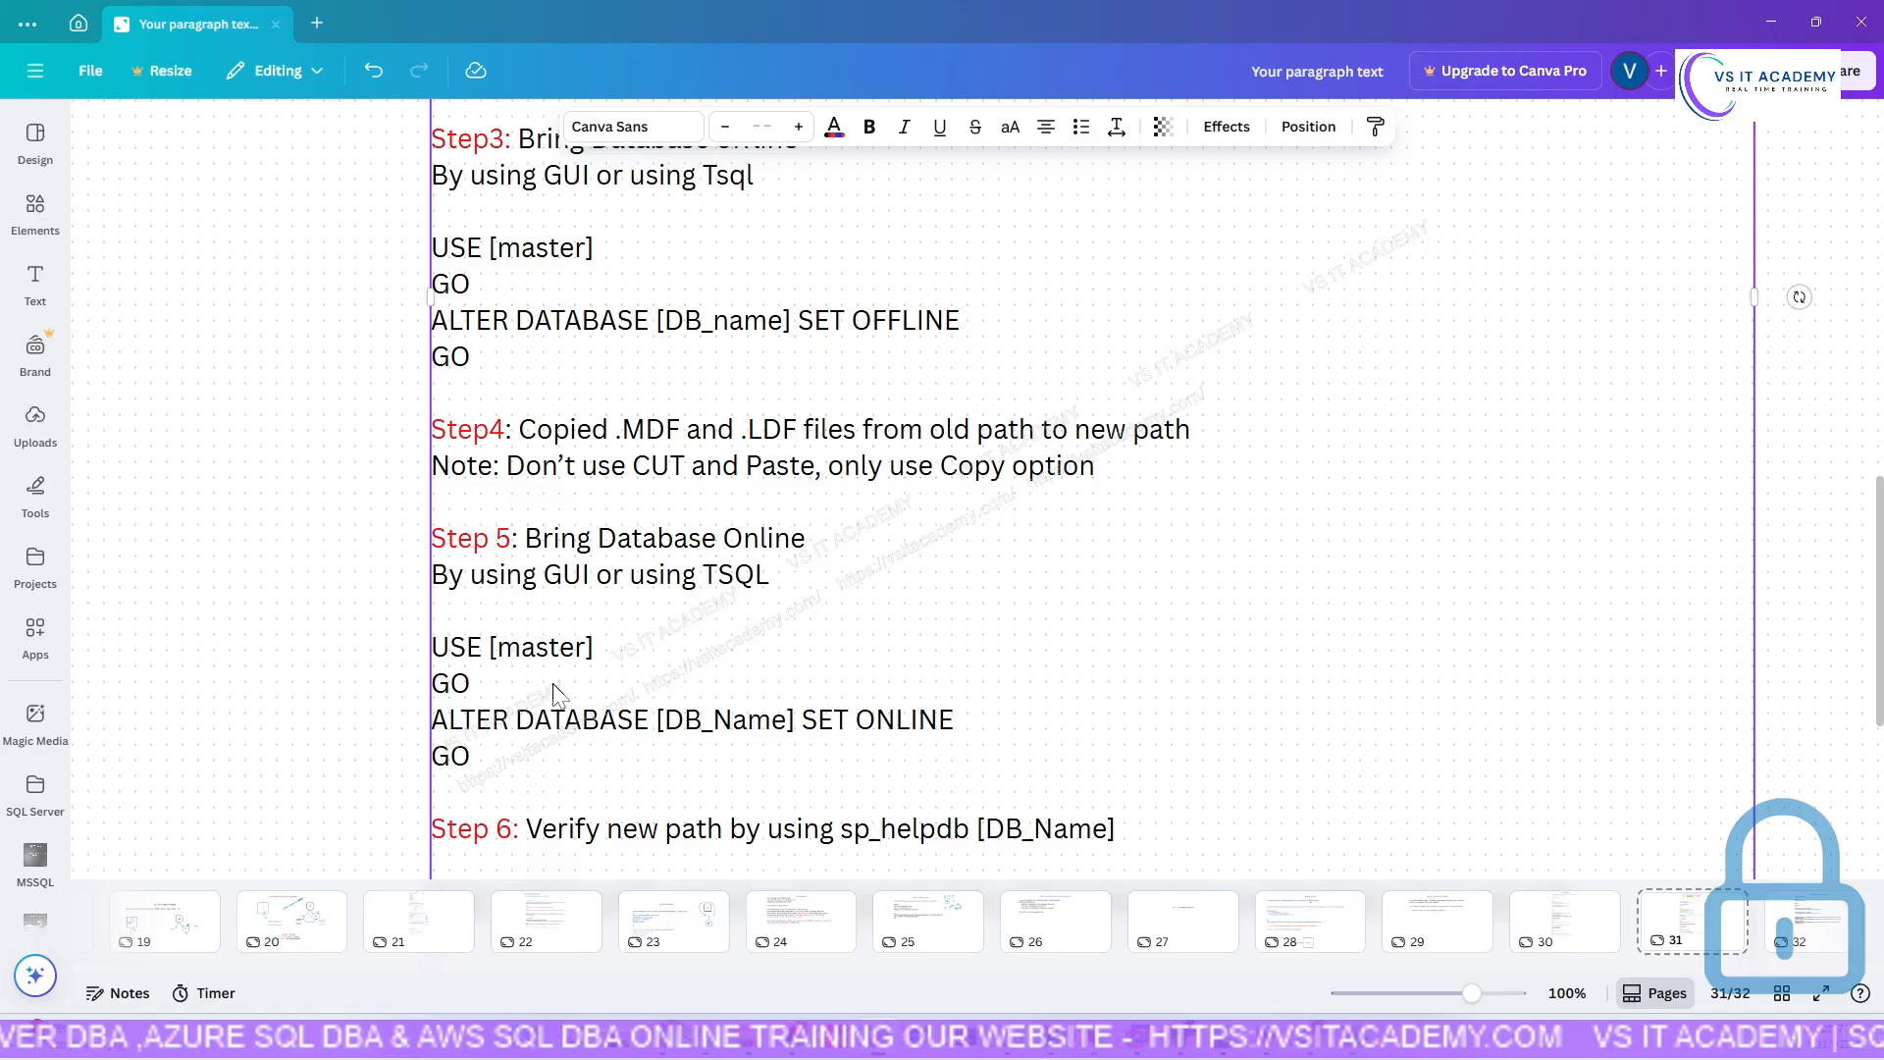
scroll(498, 471, "up", 2)
scroll(496, 424, "up", 1)
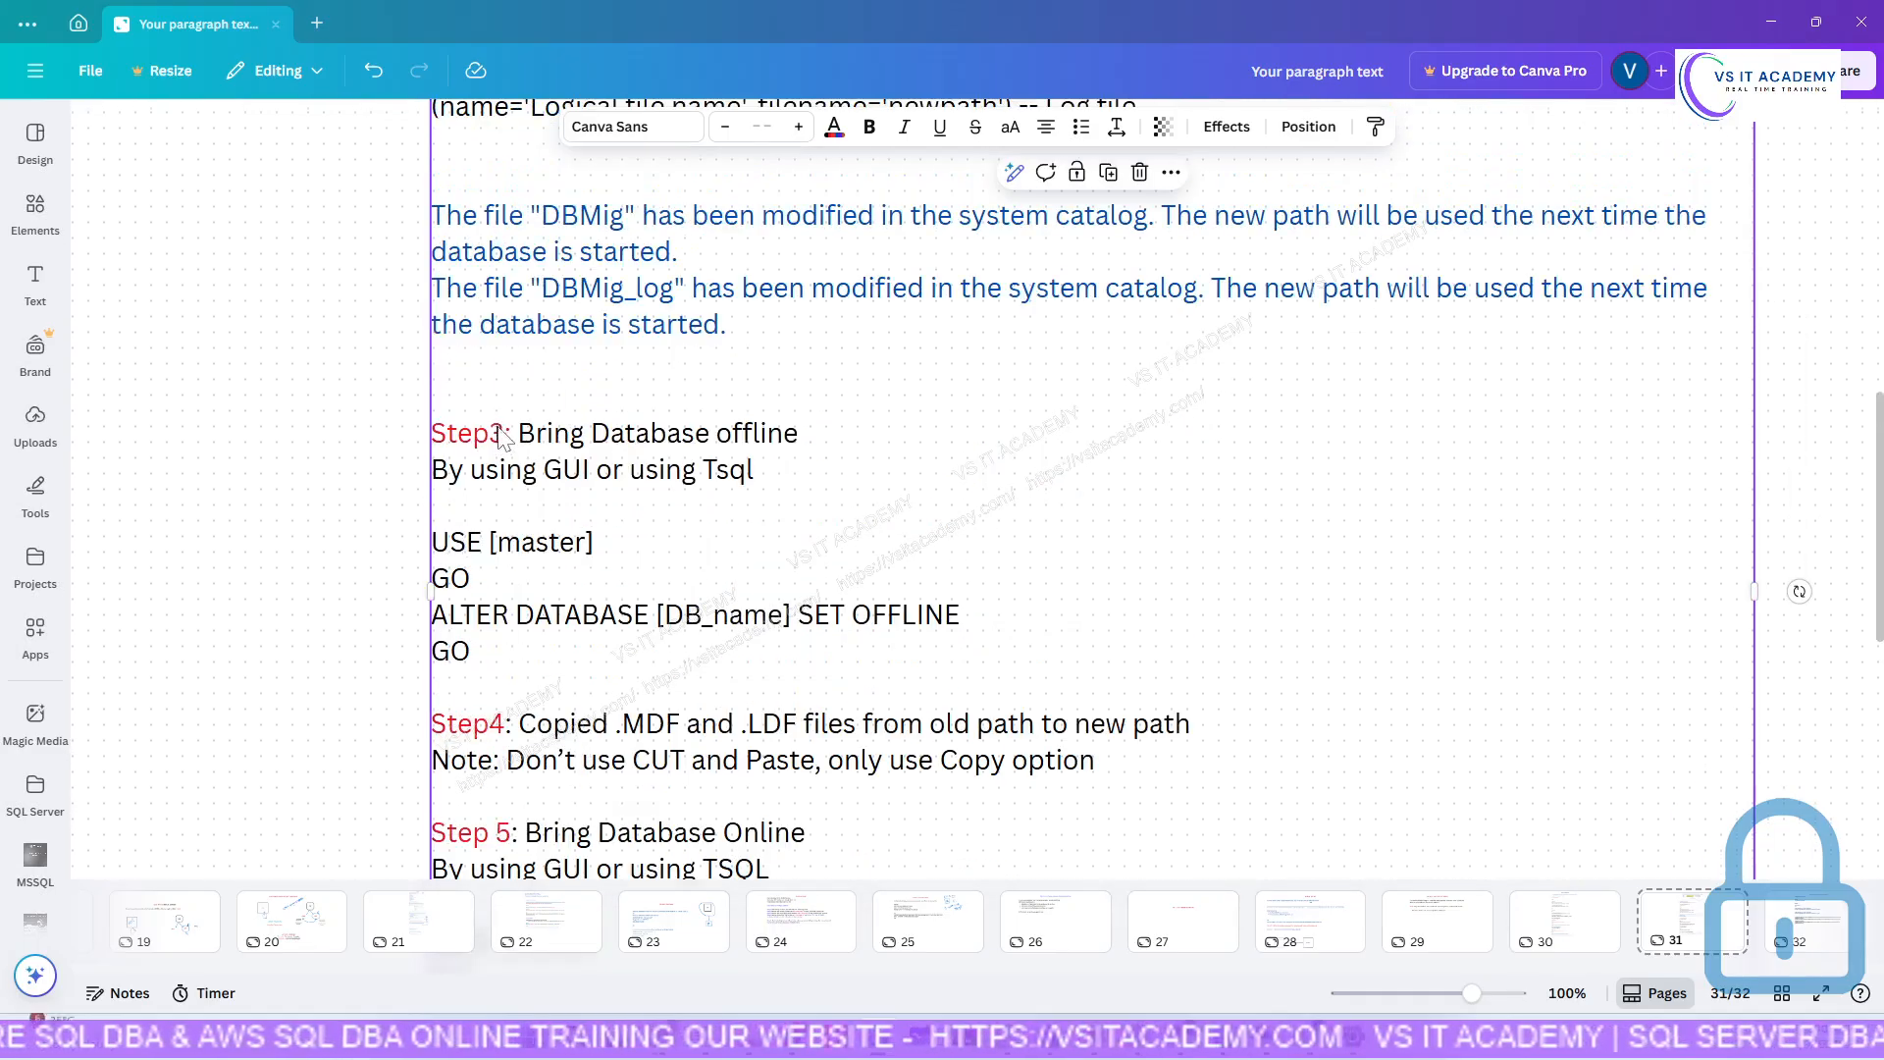
scroll(520, 589, "down", 2)
scroll(523, 598, "down", 1)
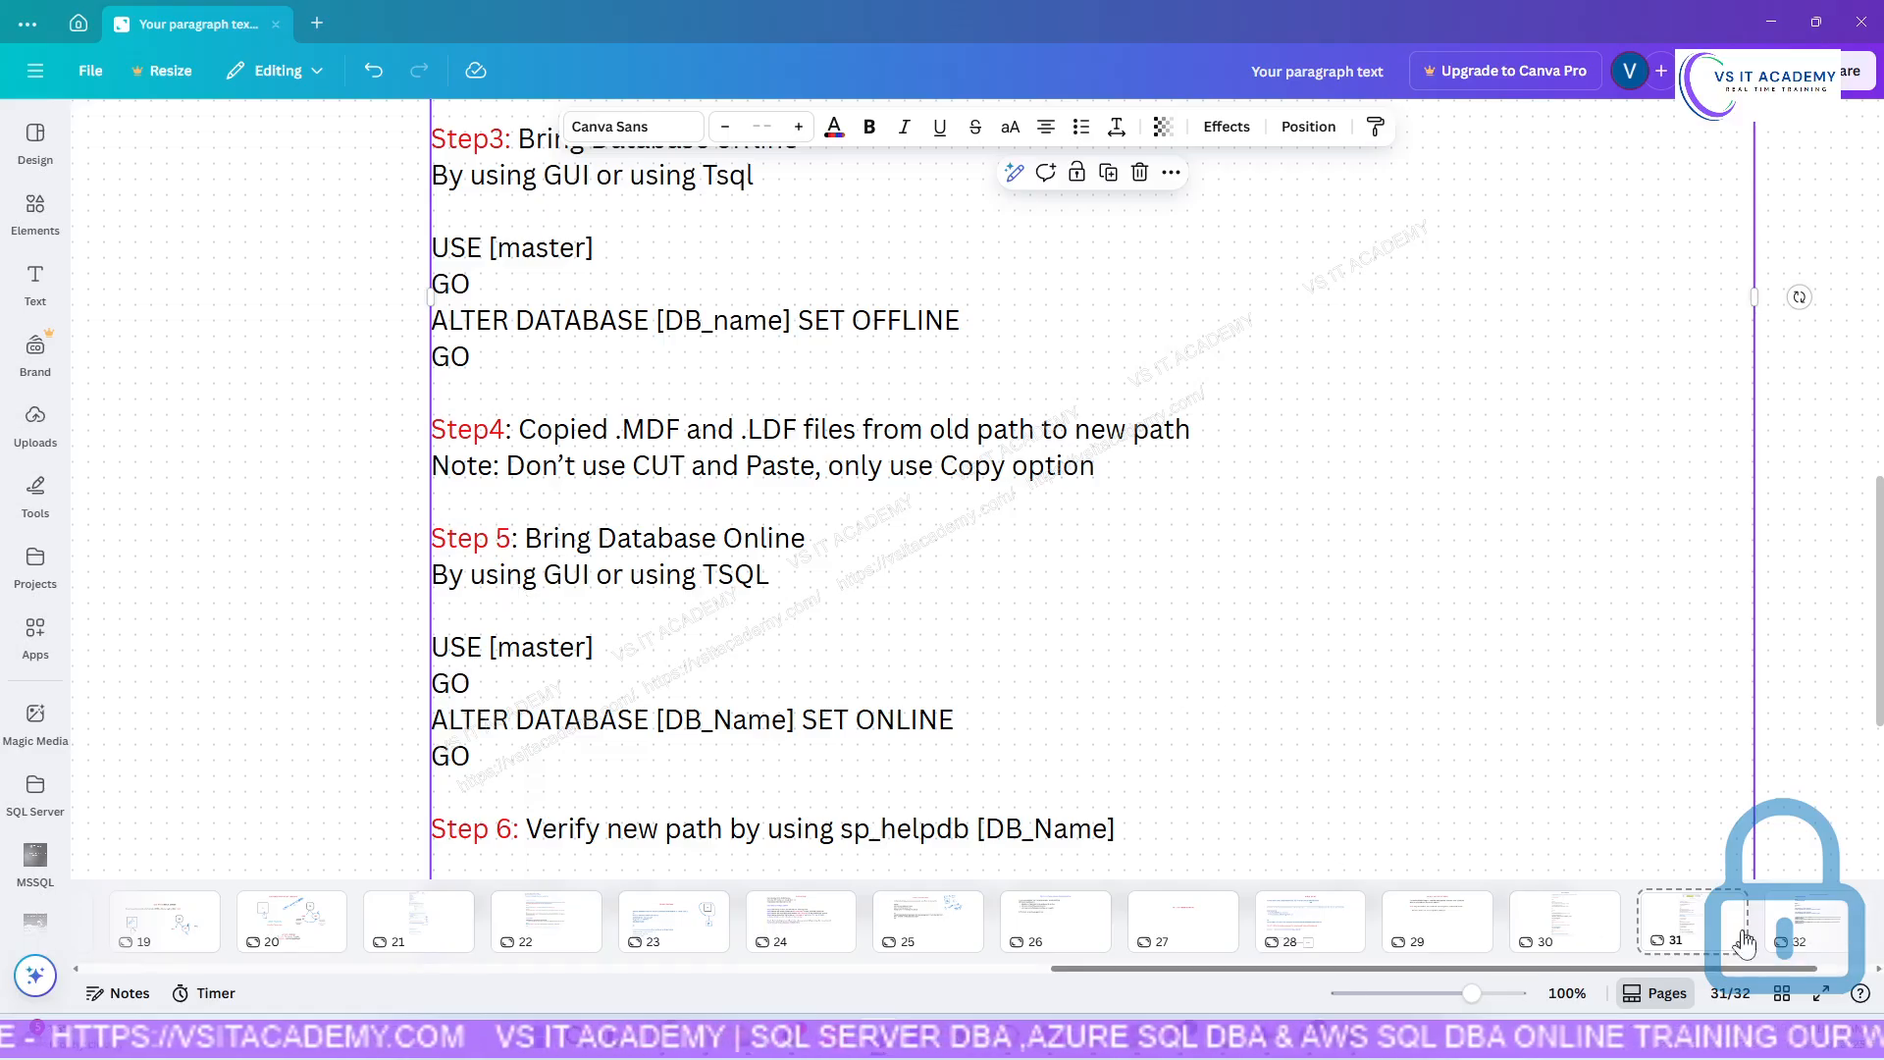
left_click(1804, 928)
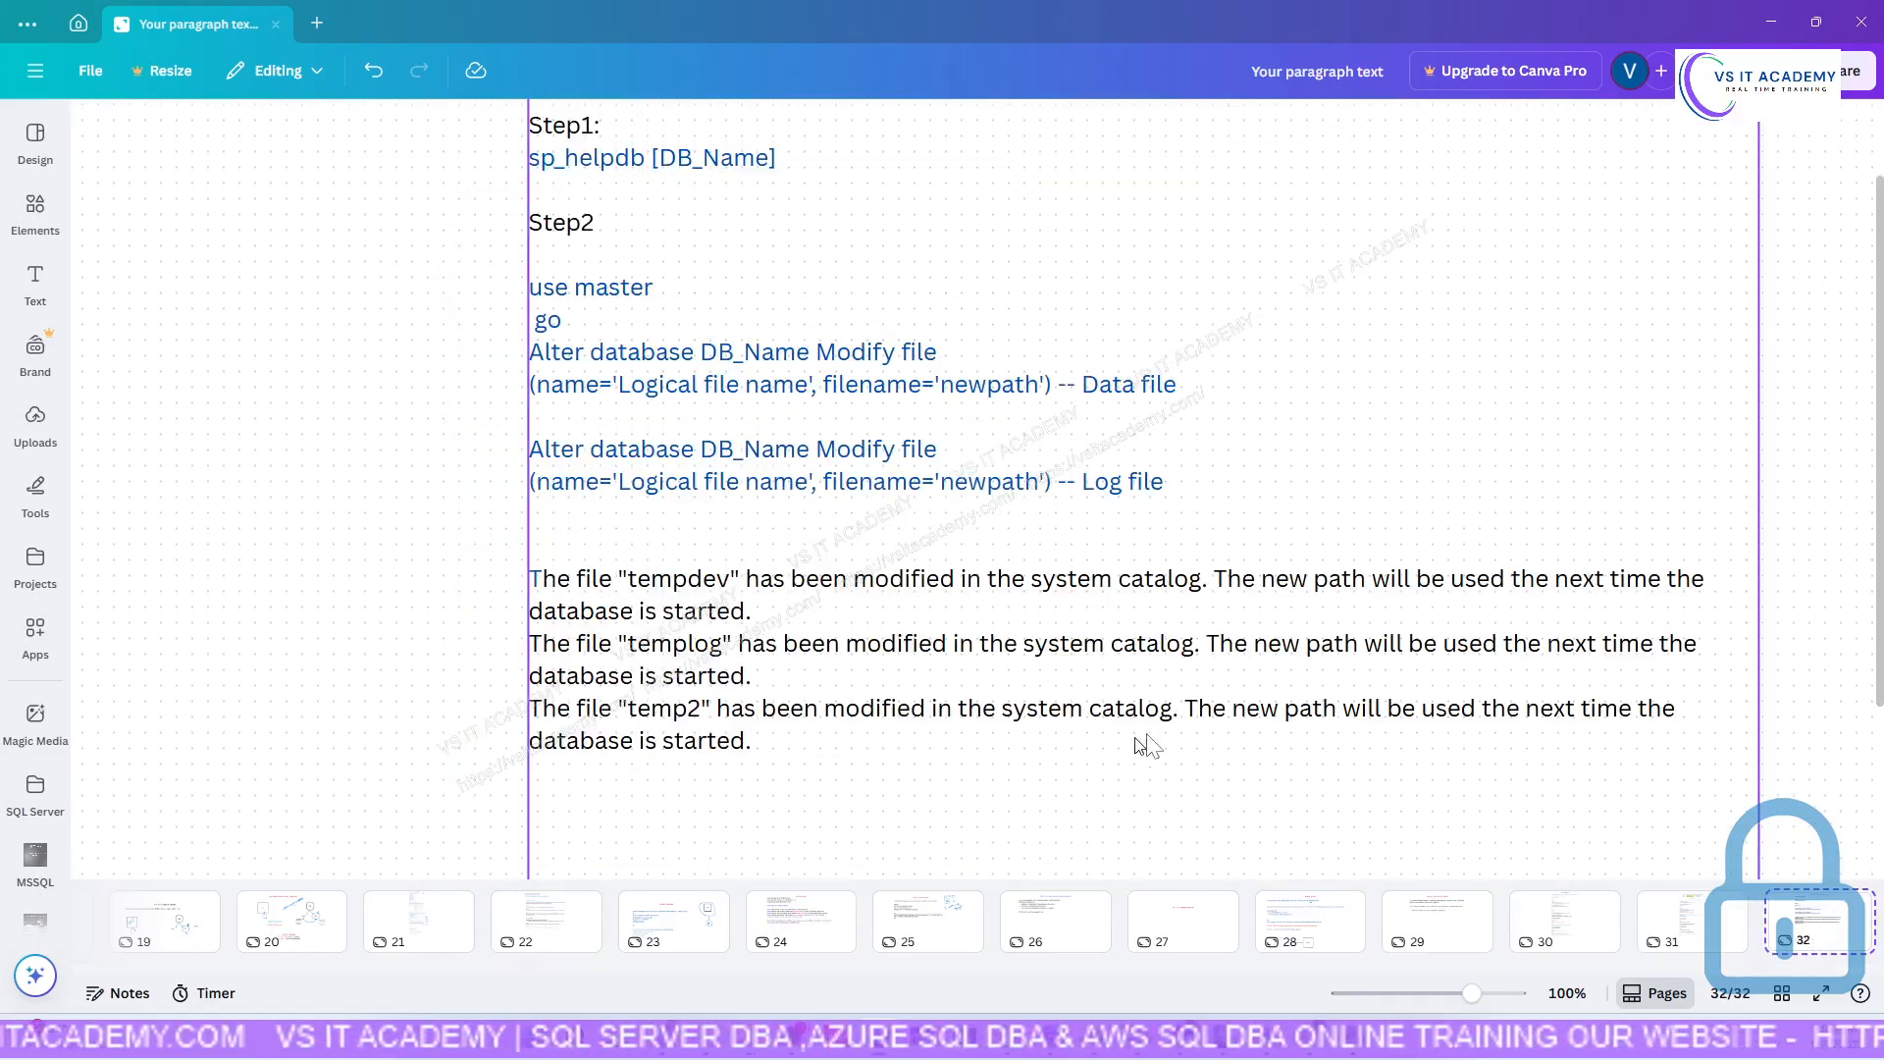
scroll(800, 585, "up", 4)
scroll(719, 565, "down", 4)
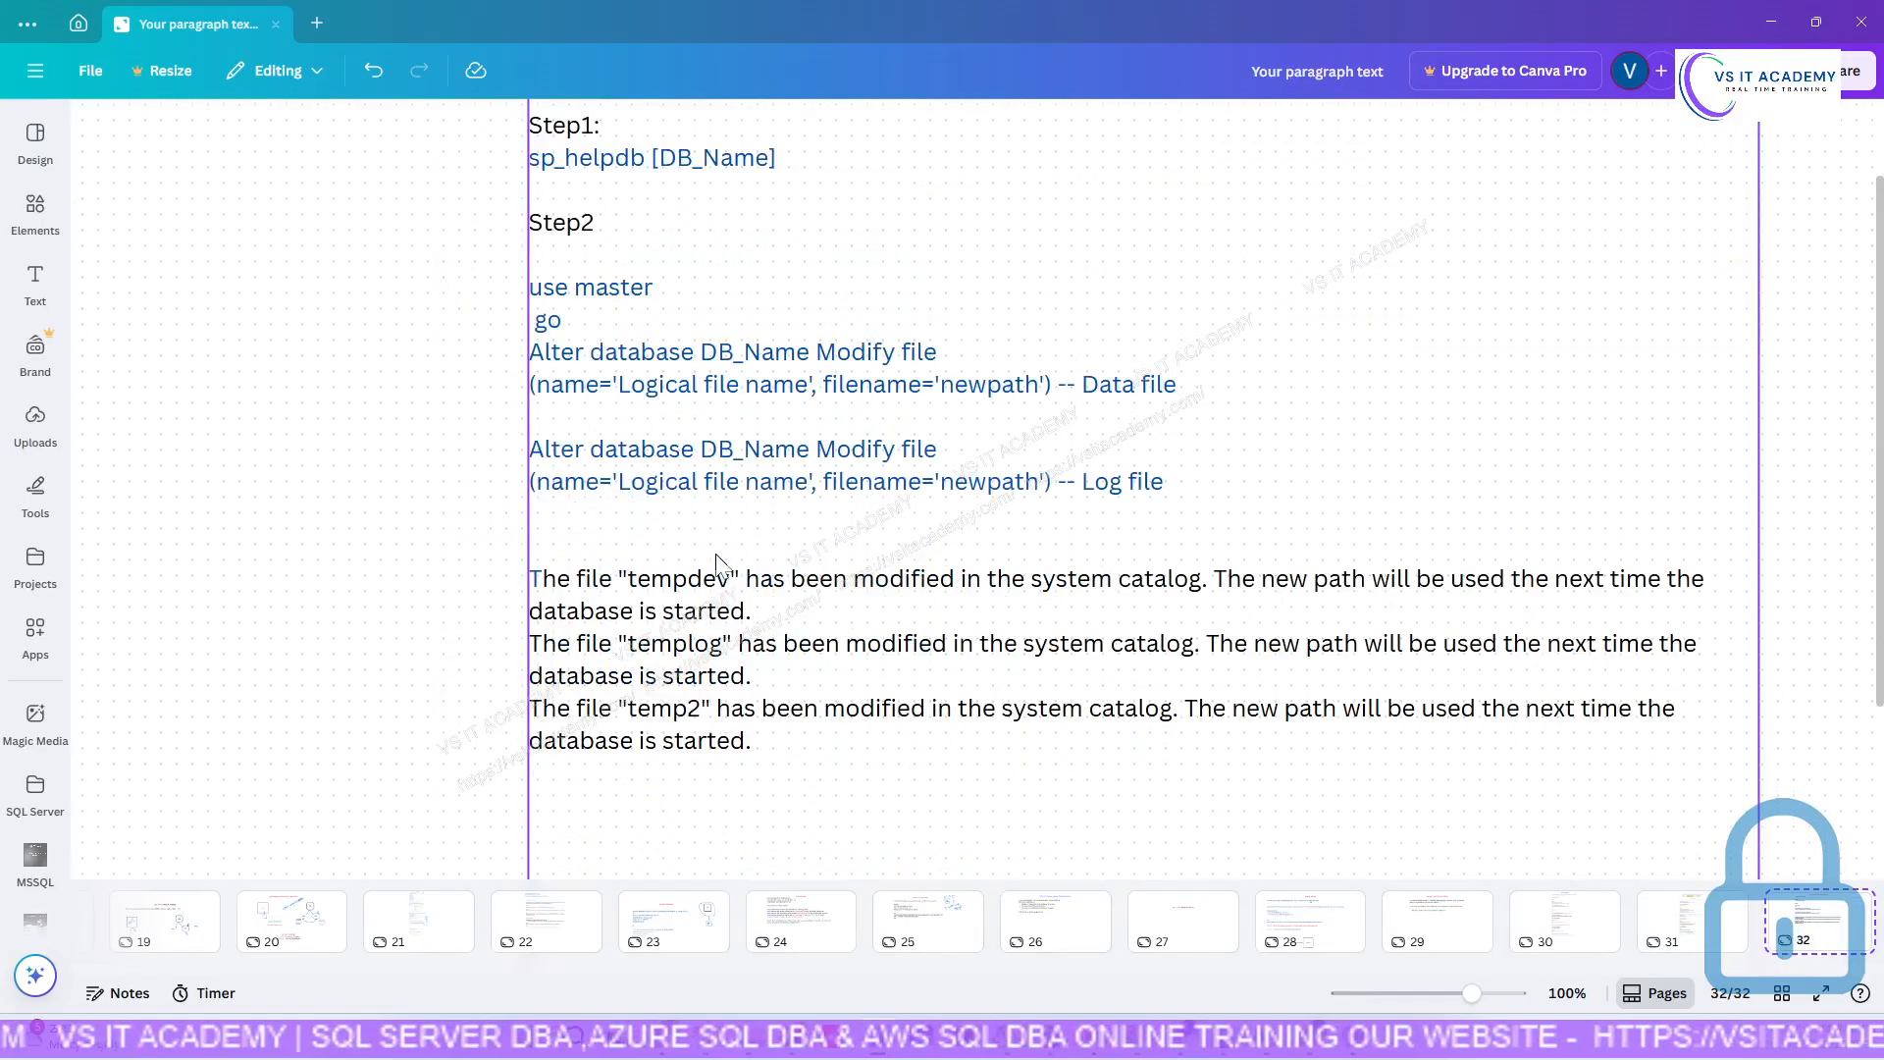
Delete the three file modification messages below the log file statement.
left_click(771, 756)
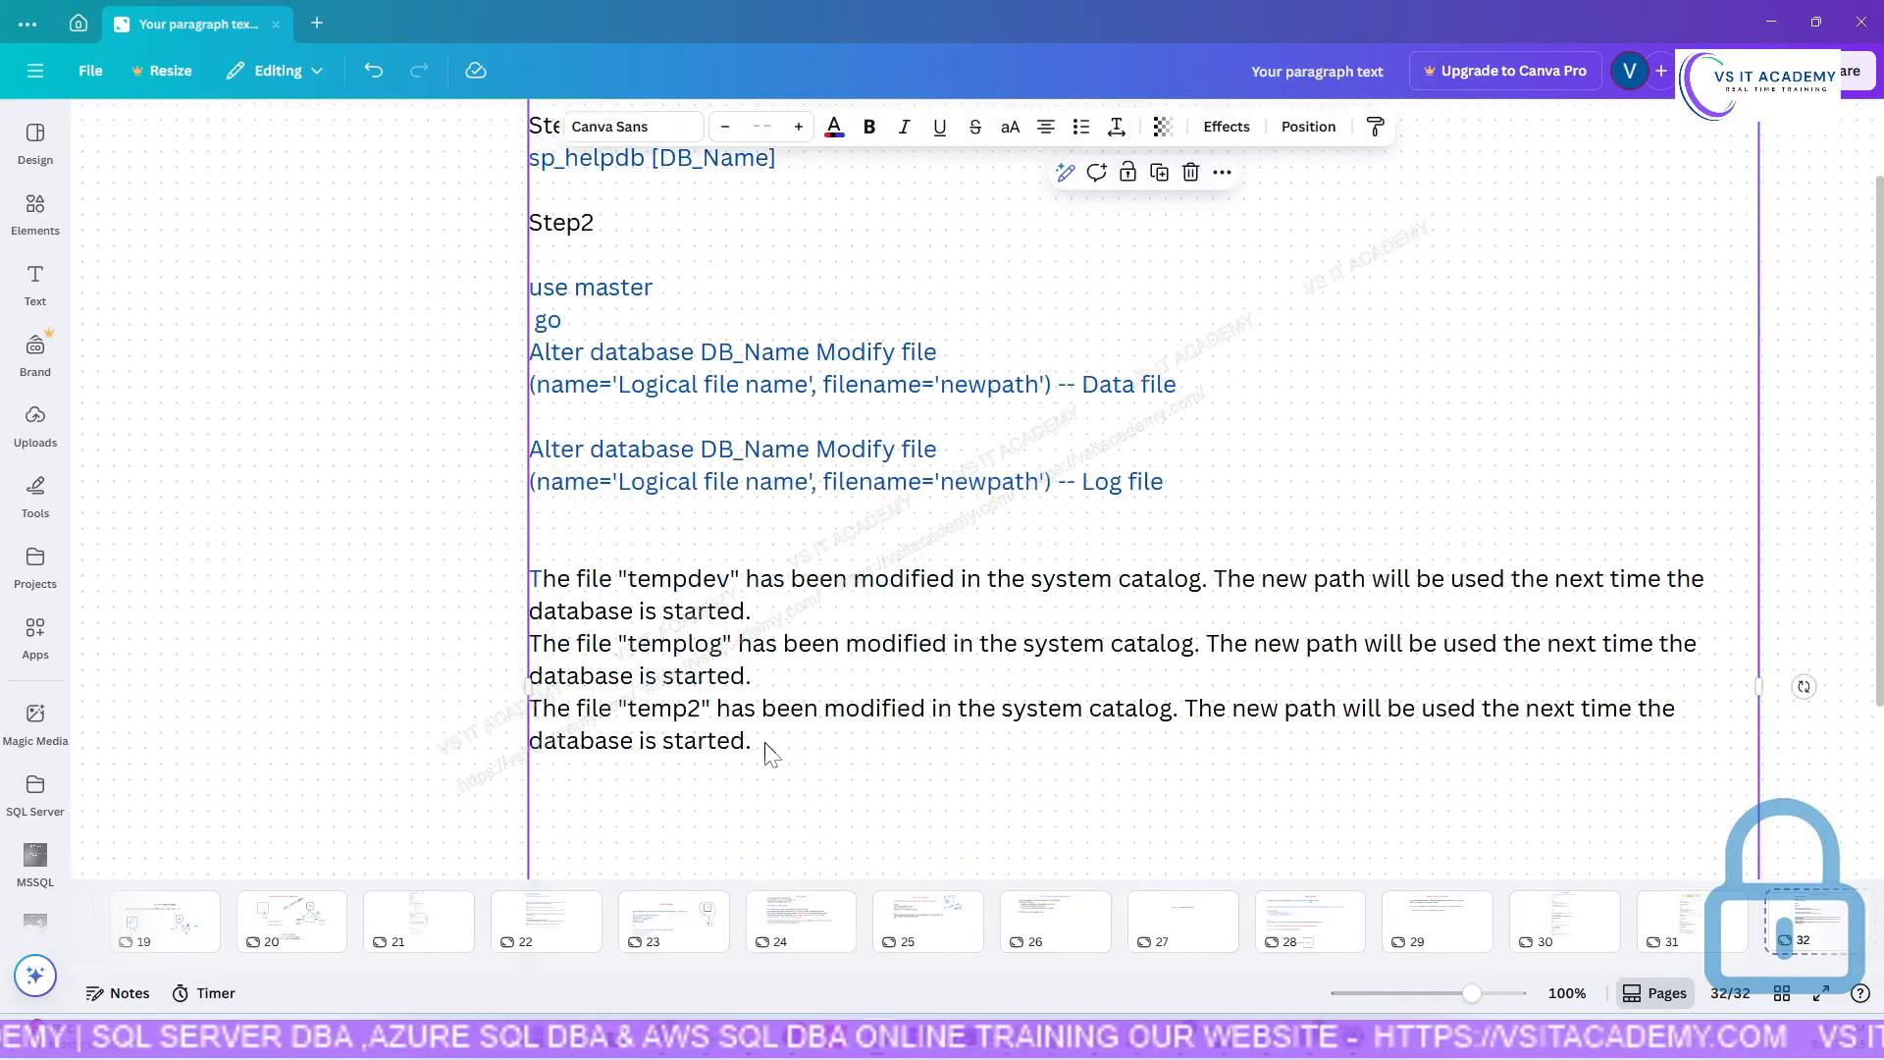
left_click(765, 746)
left_click_drag(765, 746, 530, 561)
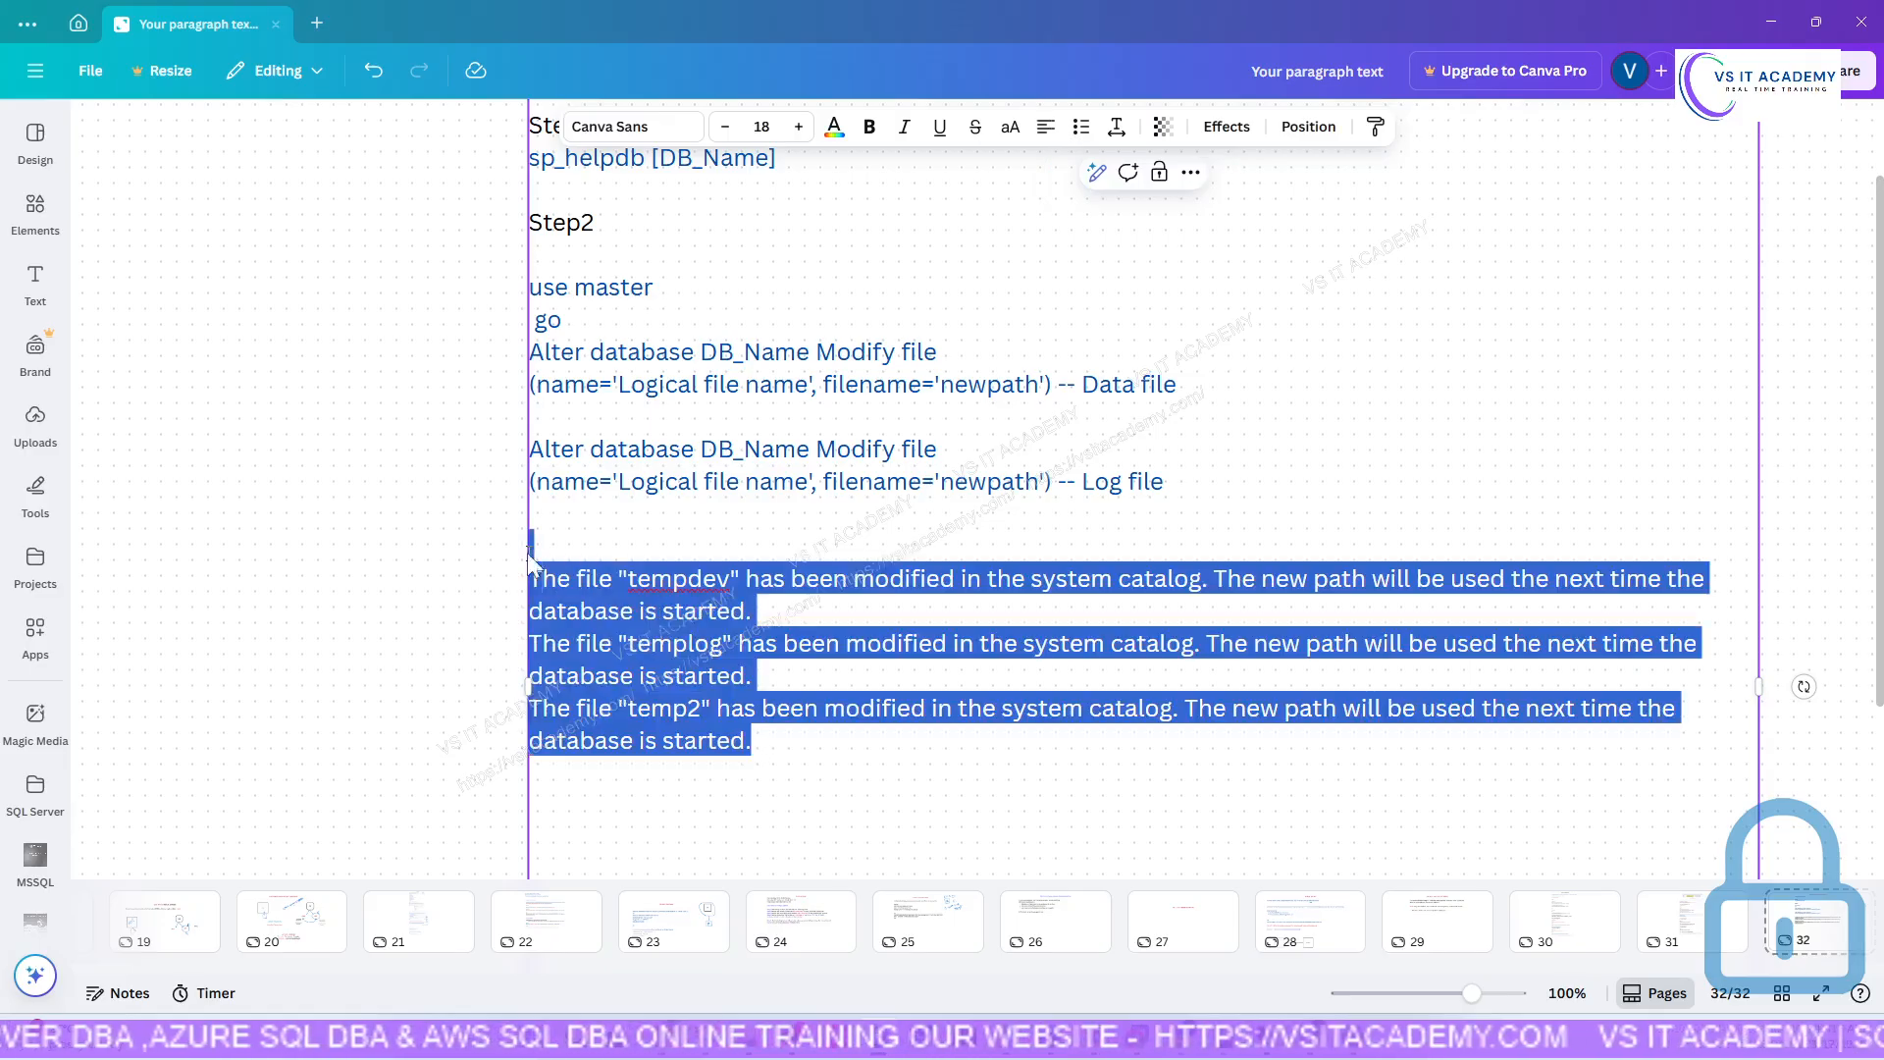
key("BackSpace")
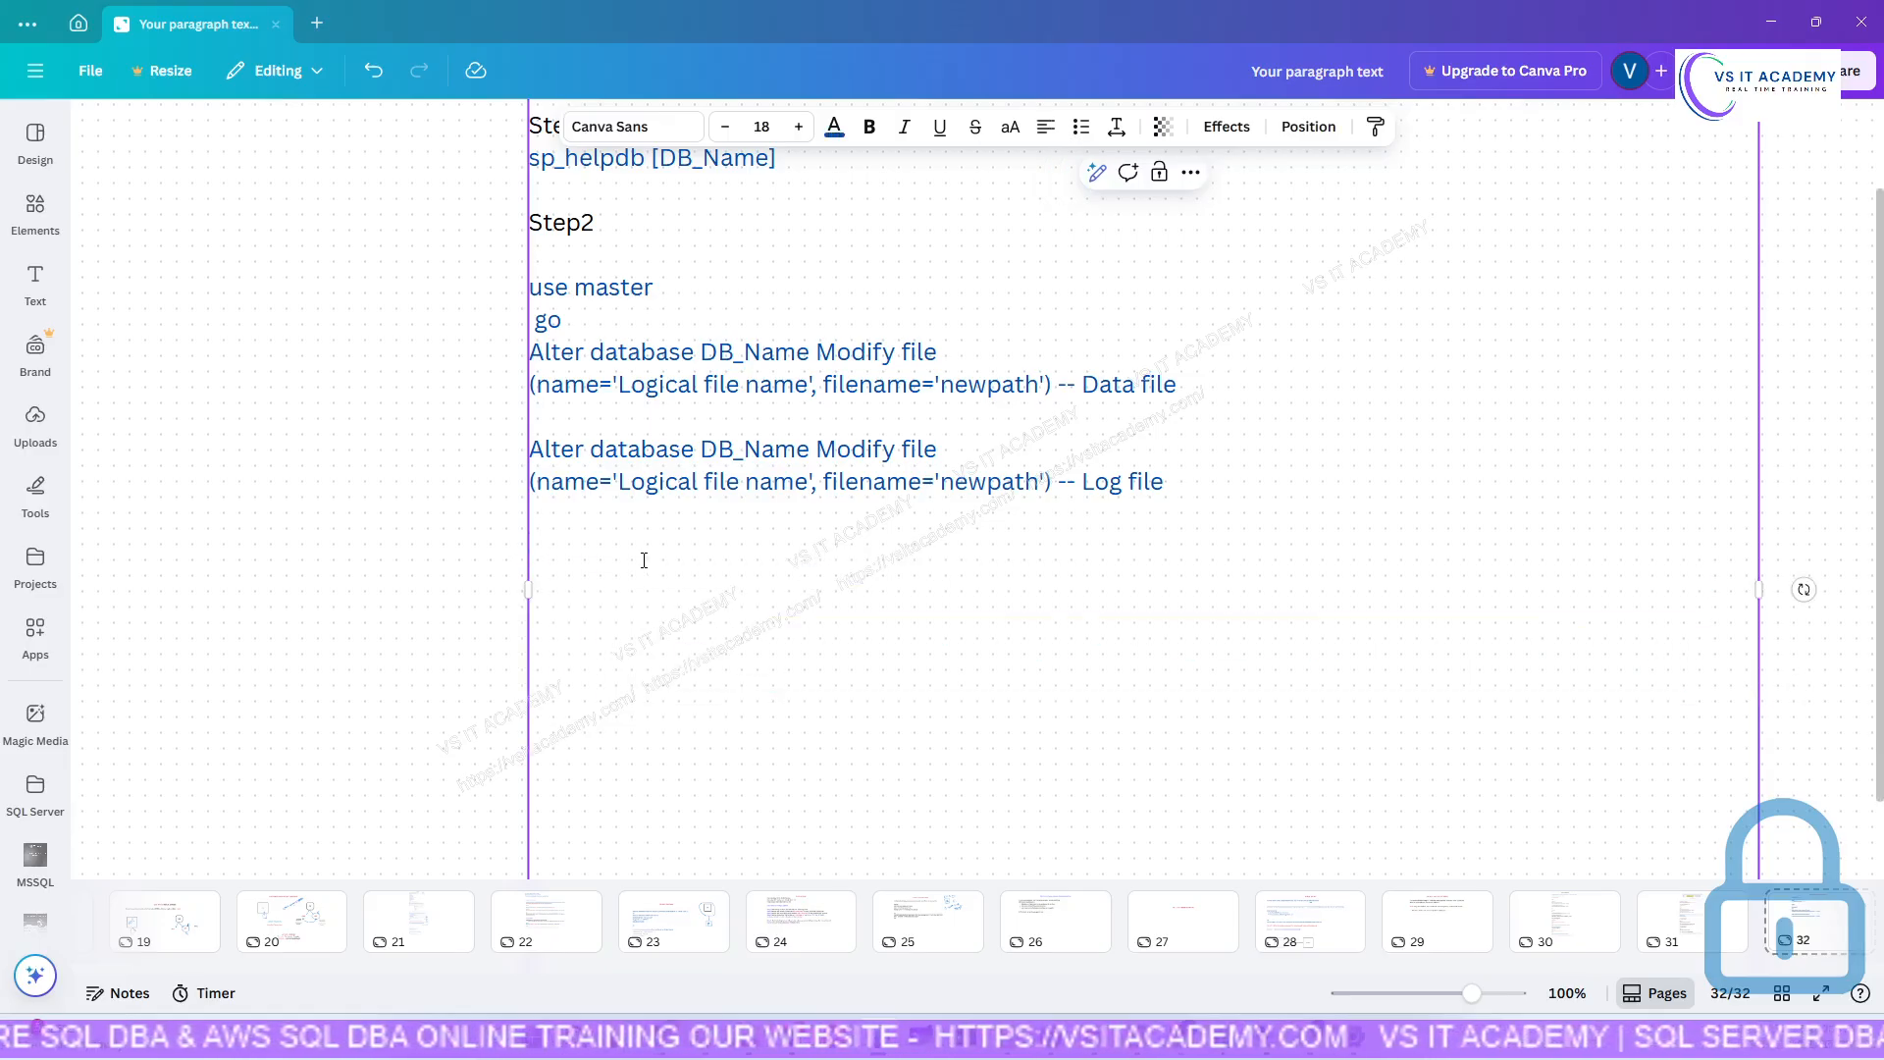
Add the heading "Step 3:" below the log file statement.
type("Step")
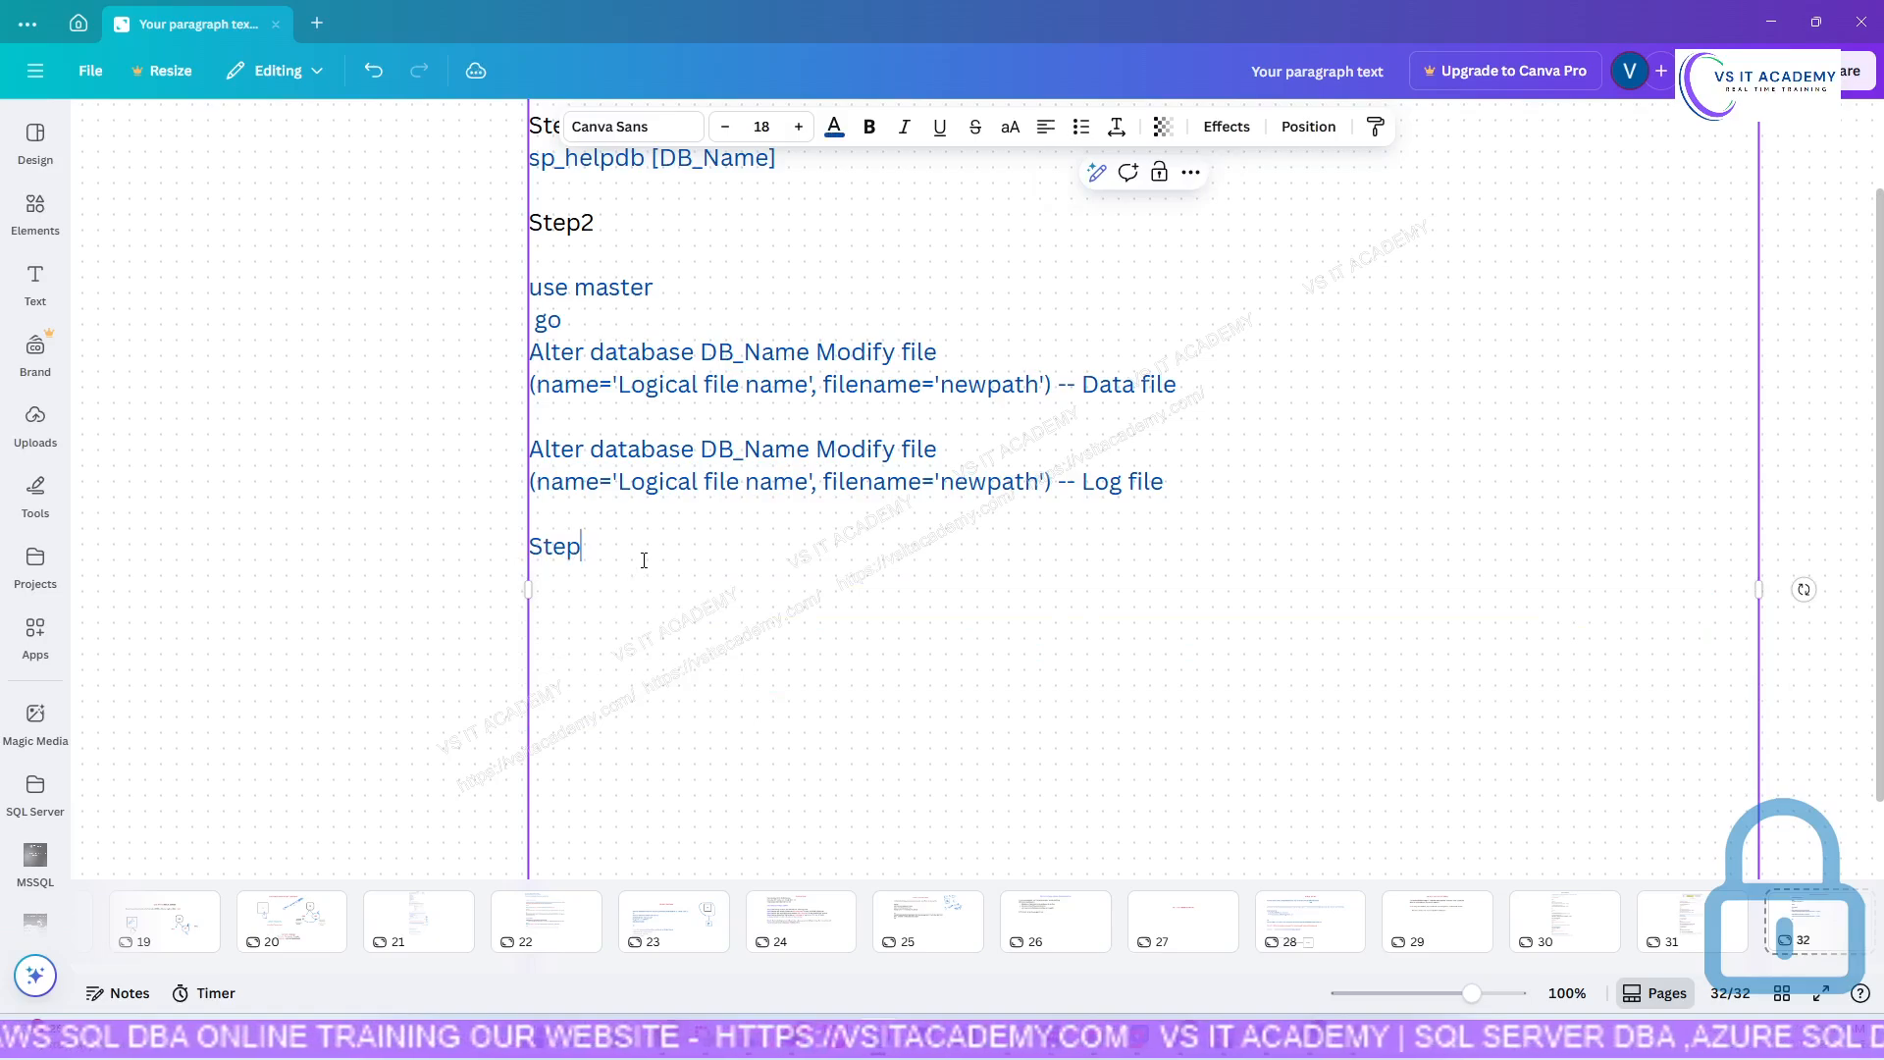
type("3:")
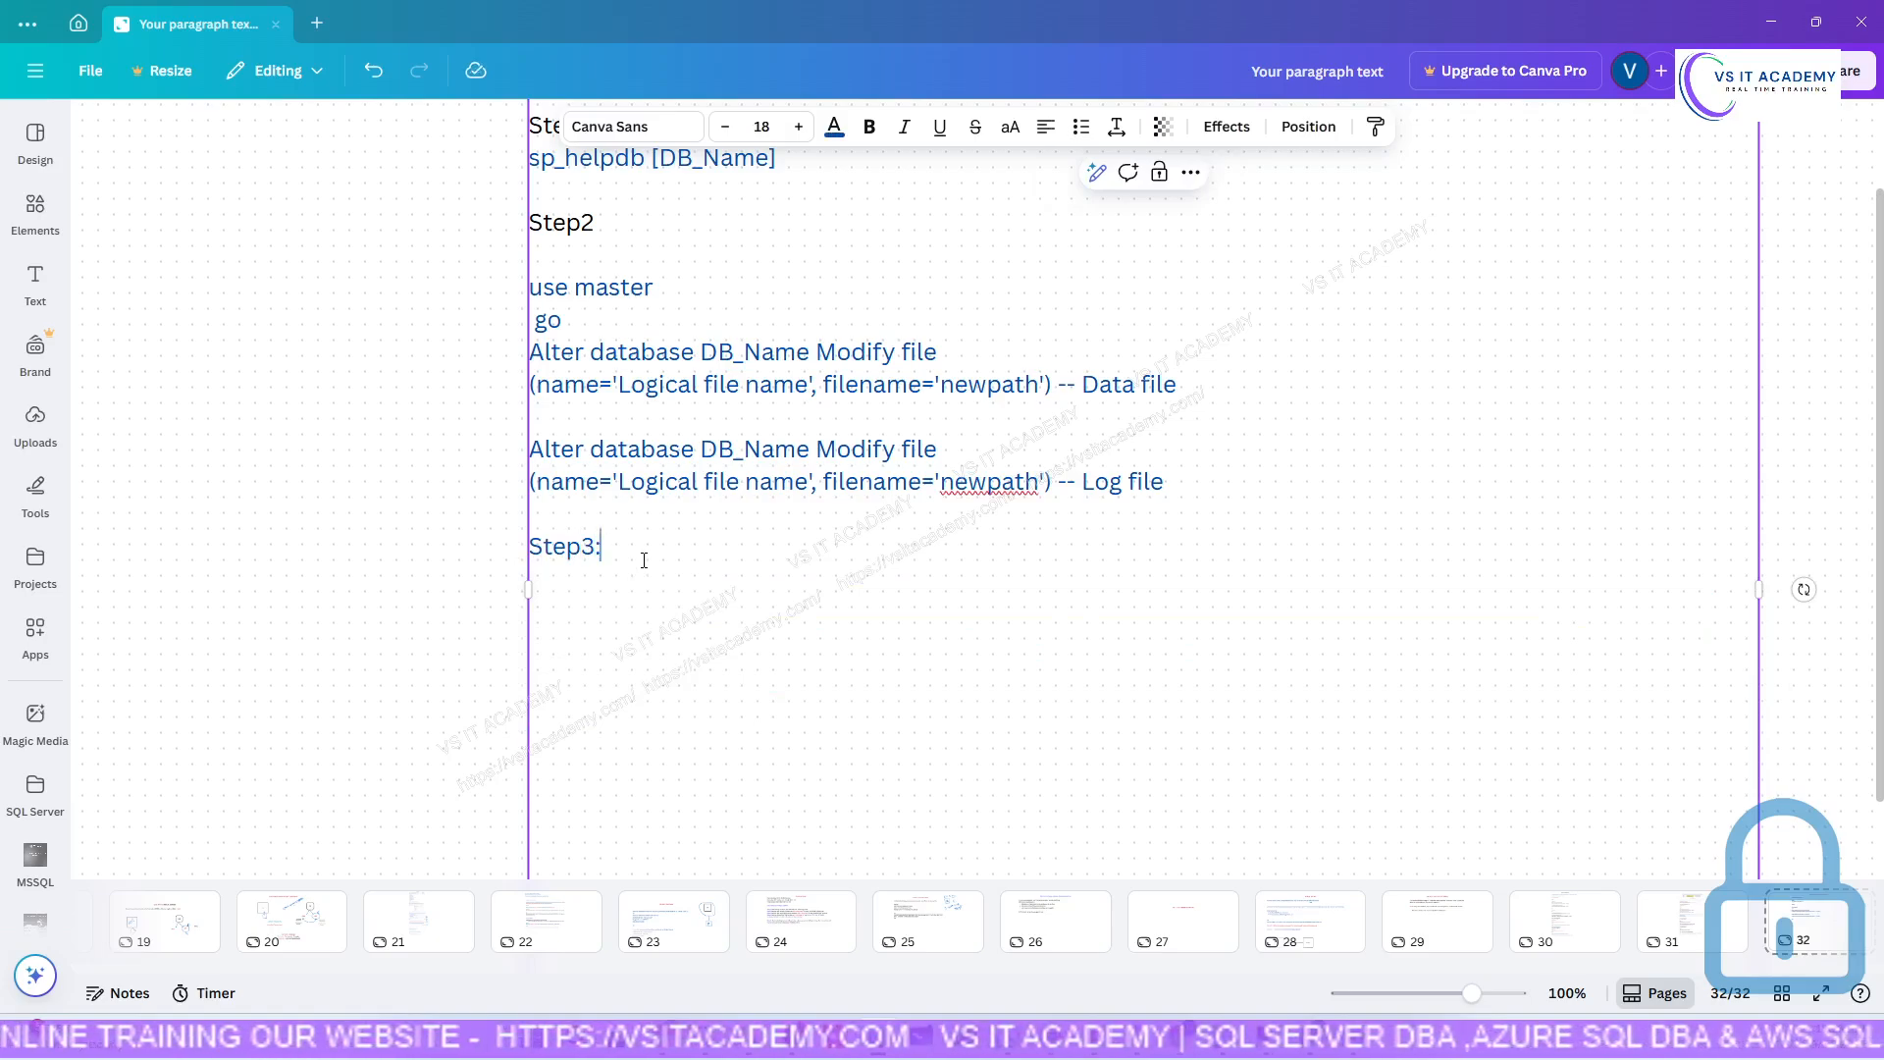
key("Left")
key("Left")
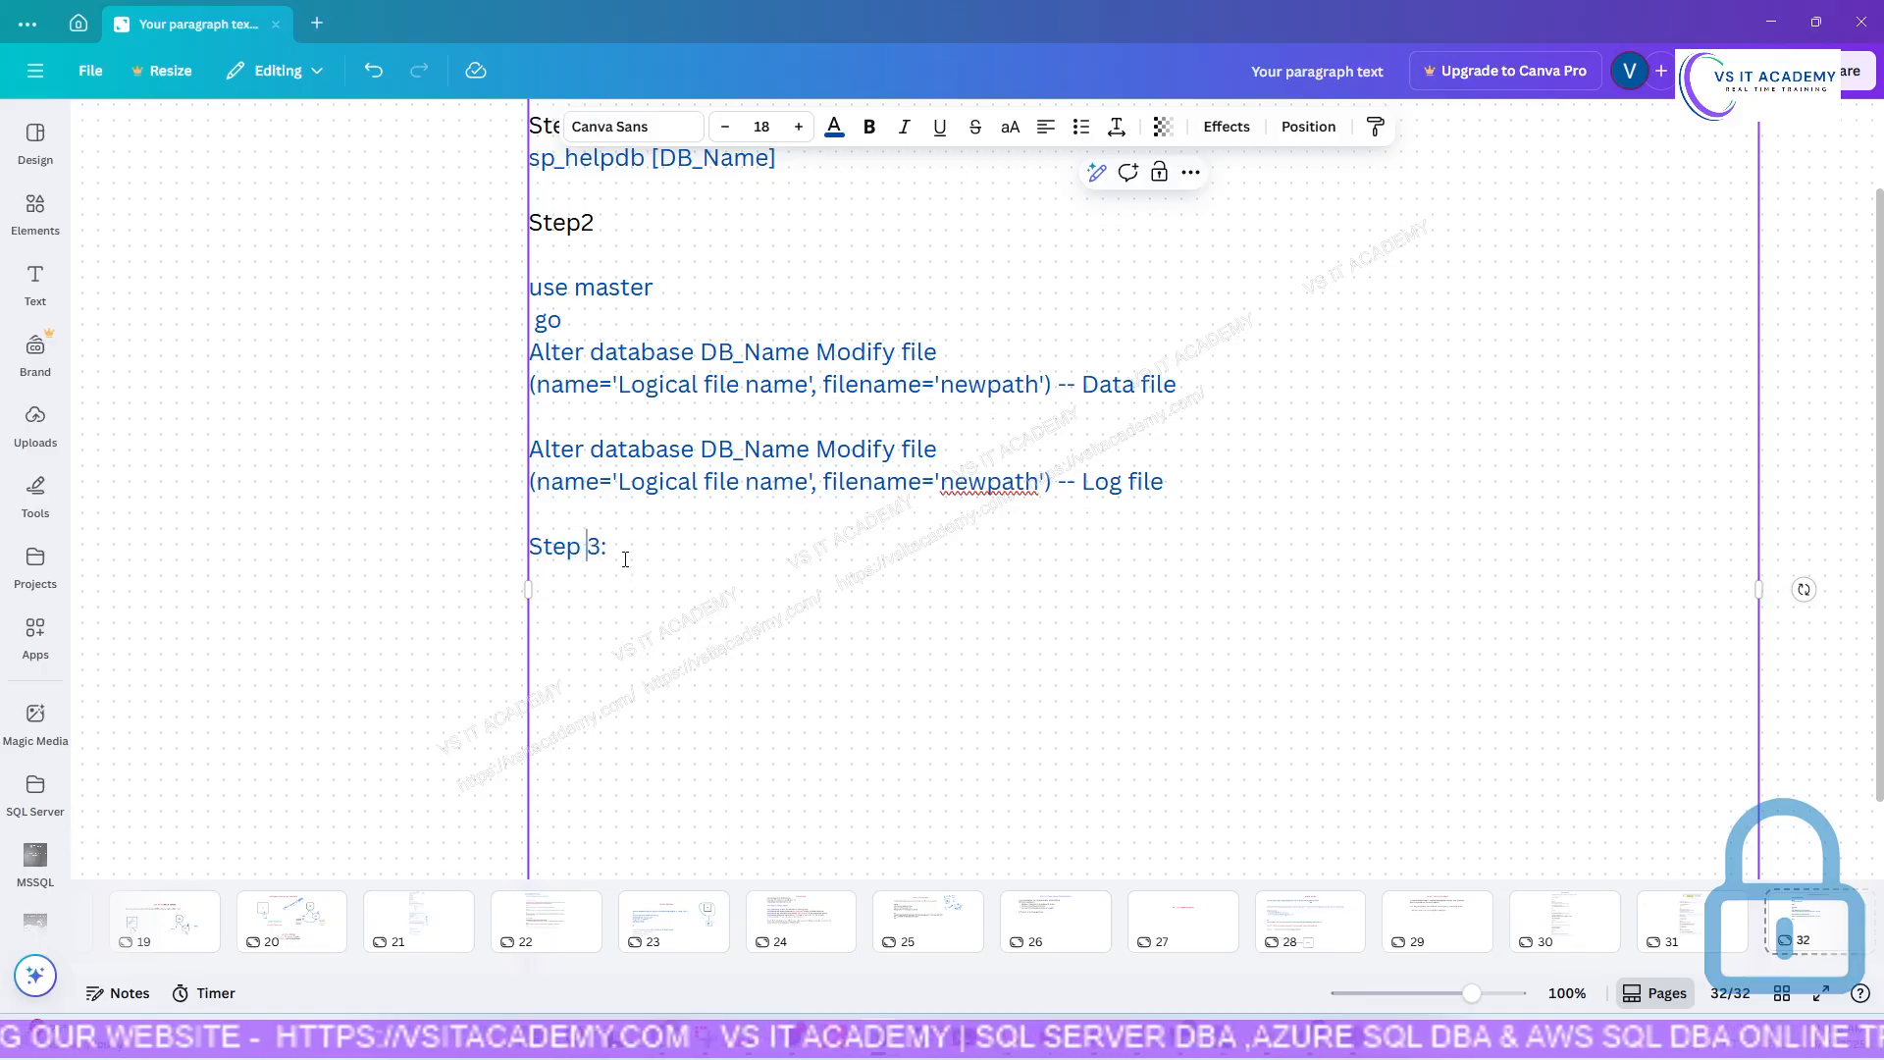
Colour the "Step 3:" heading black.
scroll(624, 541, "up", 3)
scroll(638, 609, "down", 3)
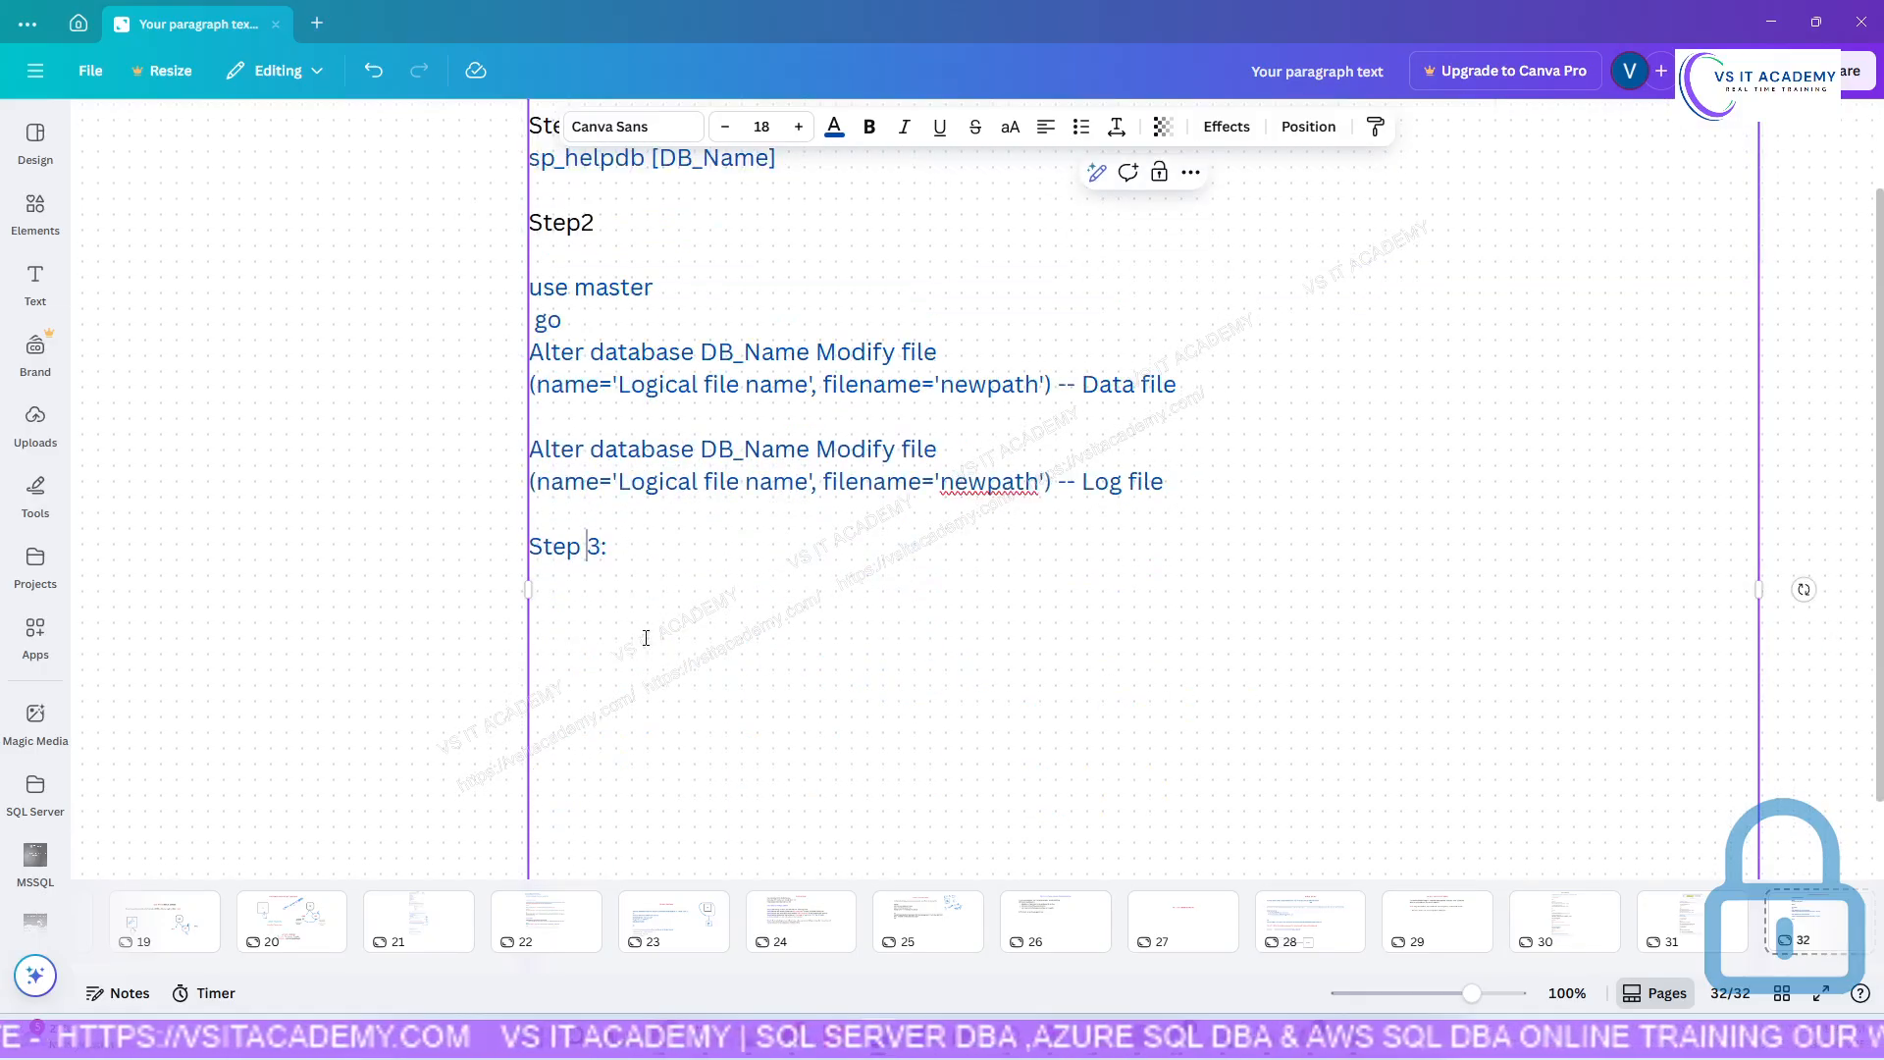
scroll(646, 638, "up", 2)
scroll(646, 638, "down", 1)
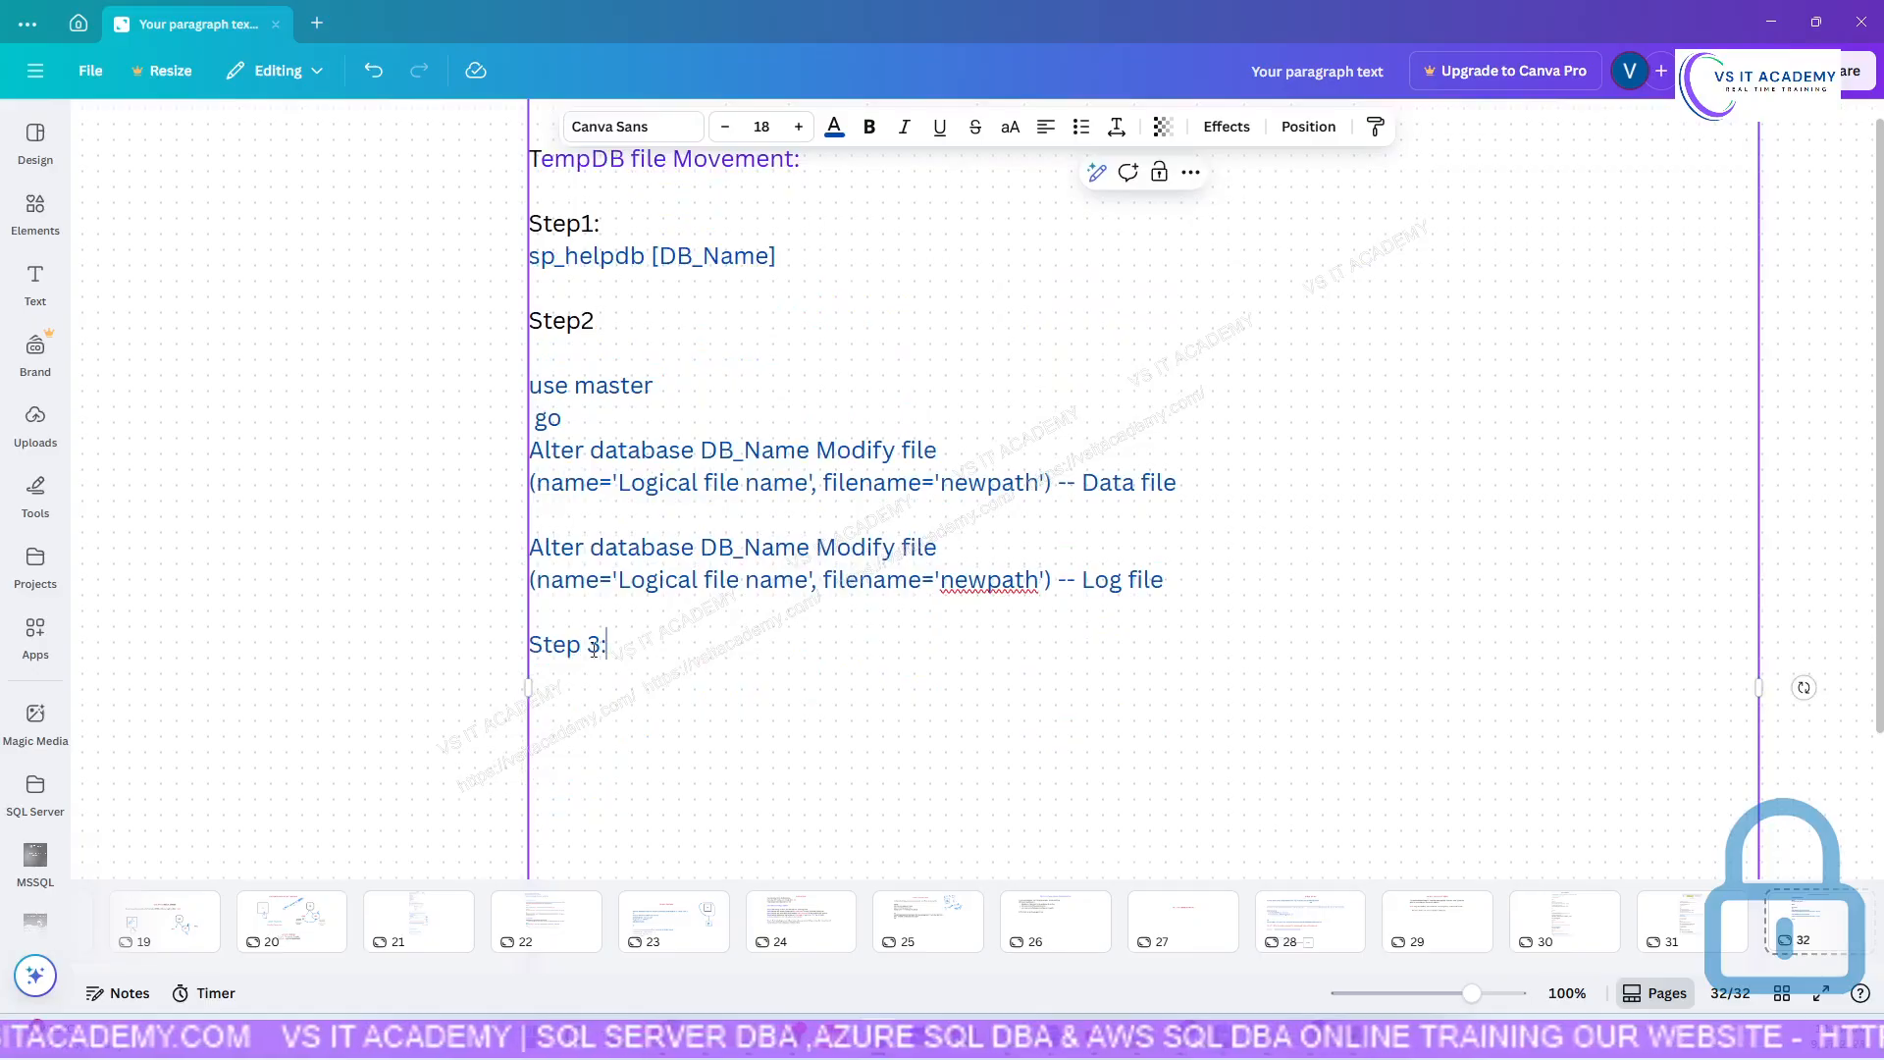
left_click_drag(607, 645, 534, 646)
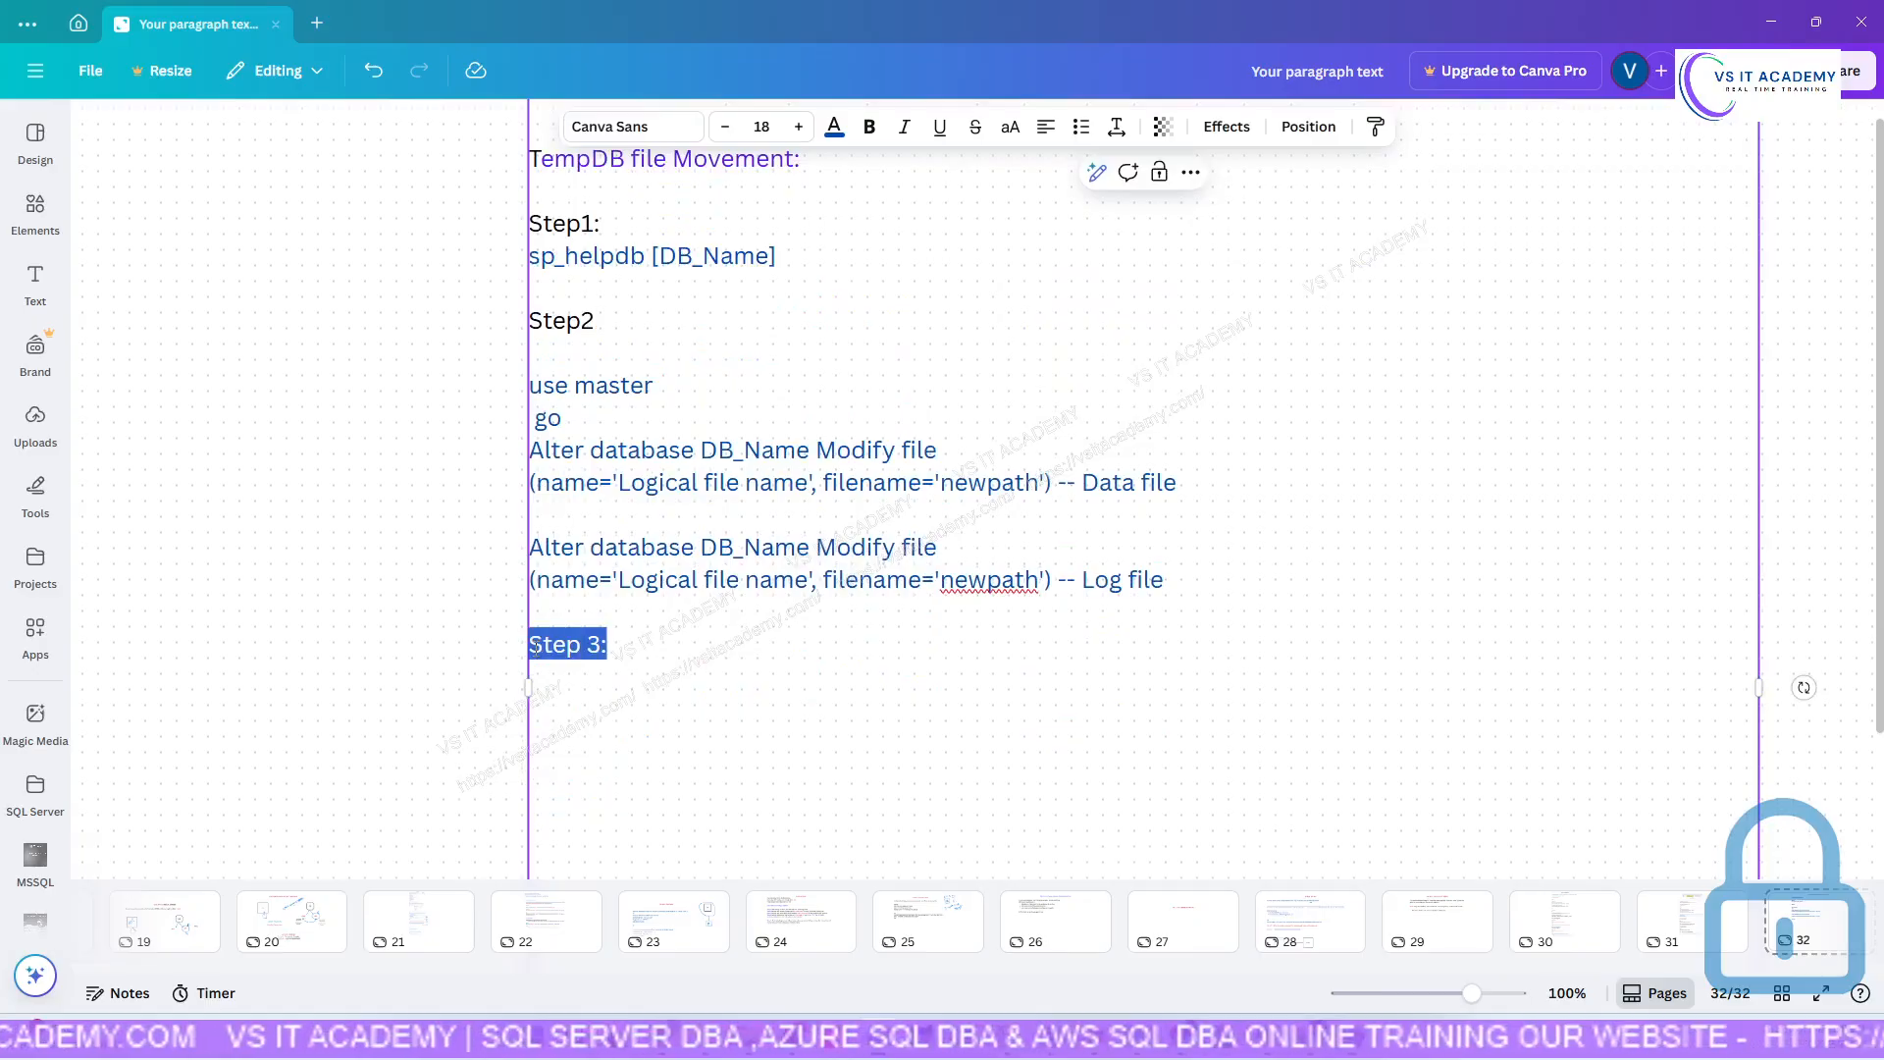
left_click(846, 135)
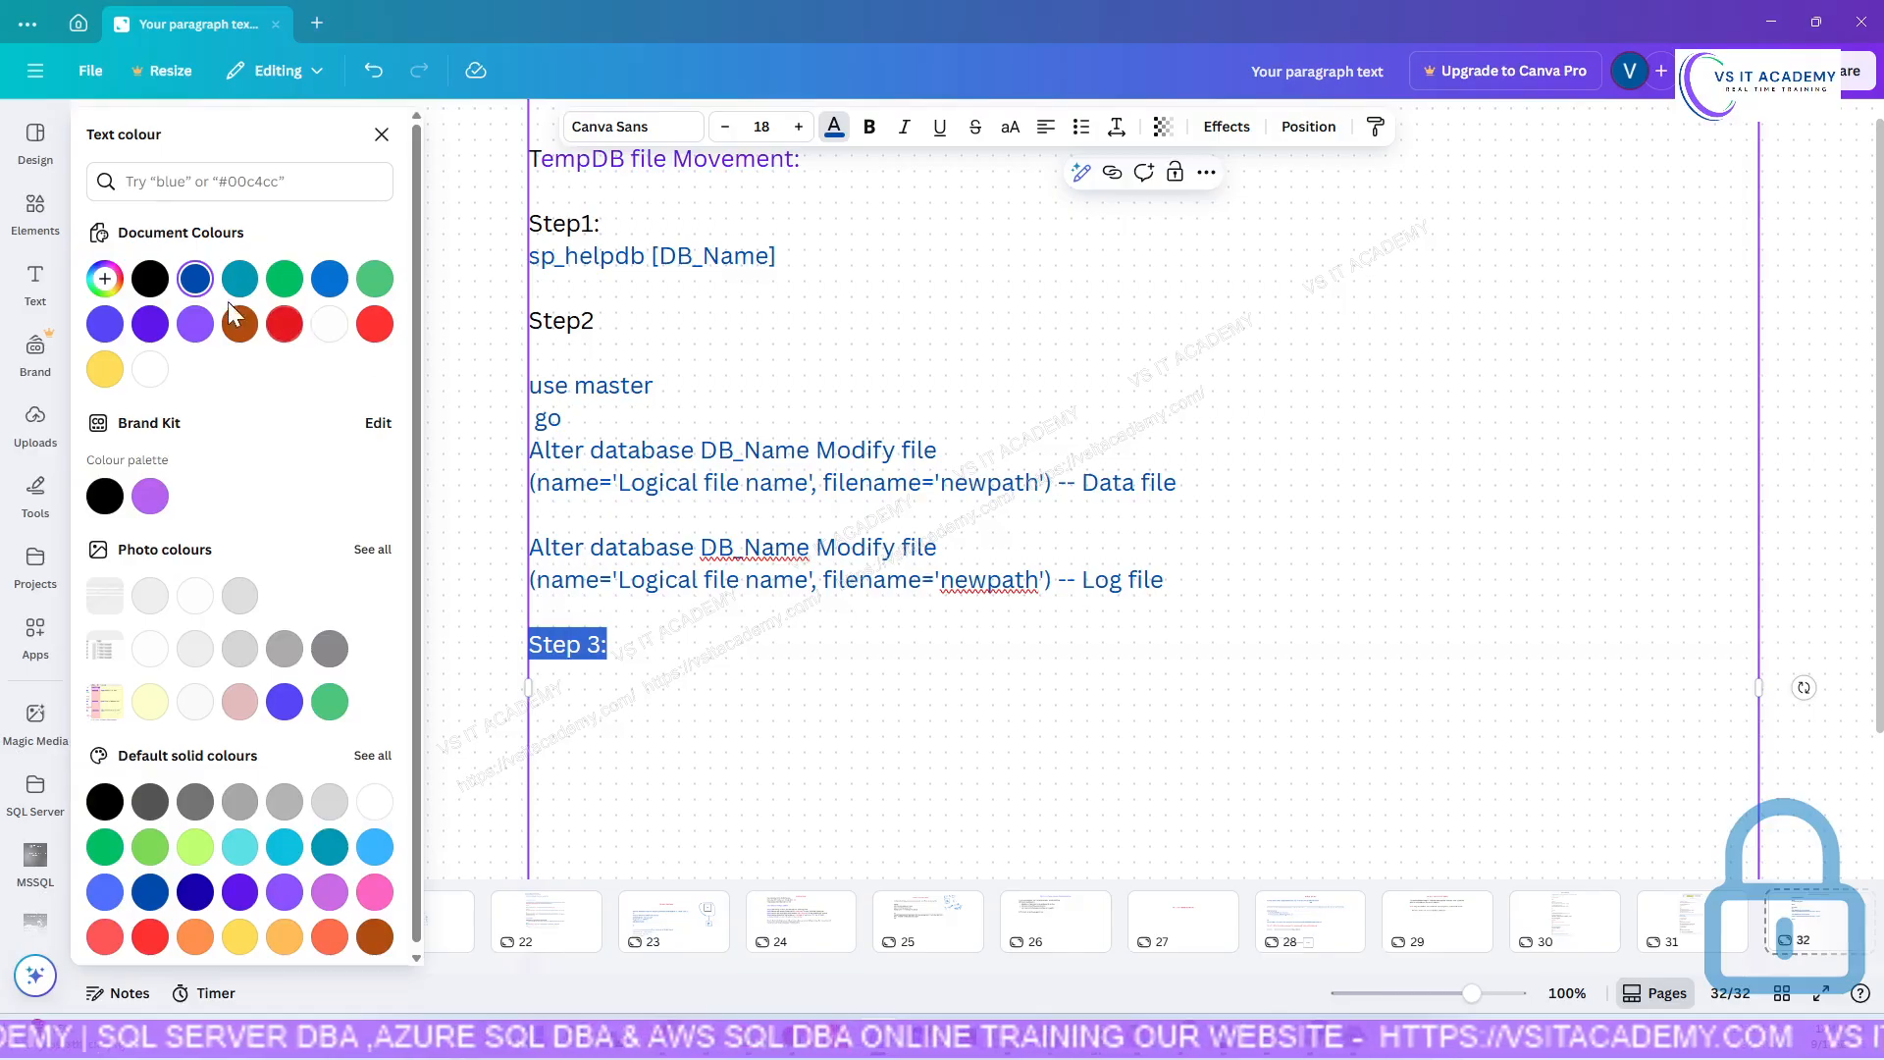
left_click(151, 282)
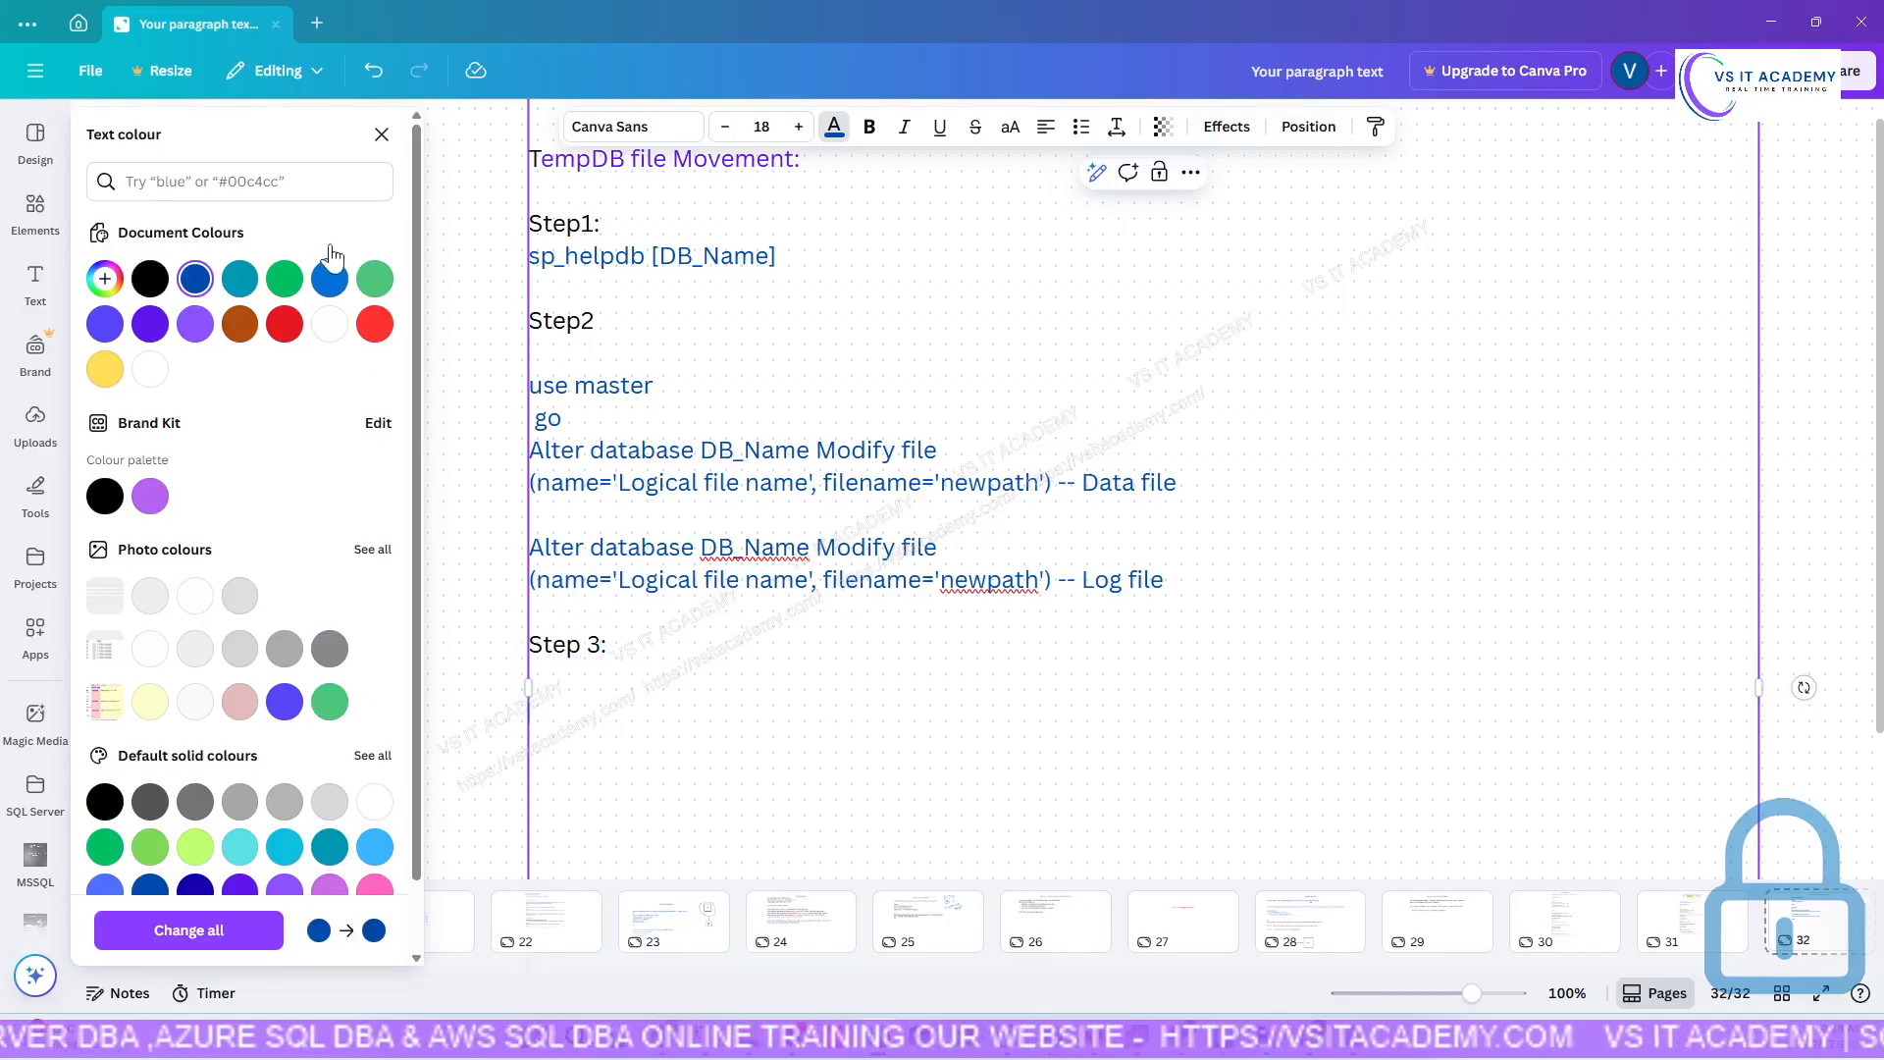
left_click(382, 134)
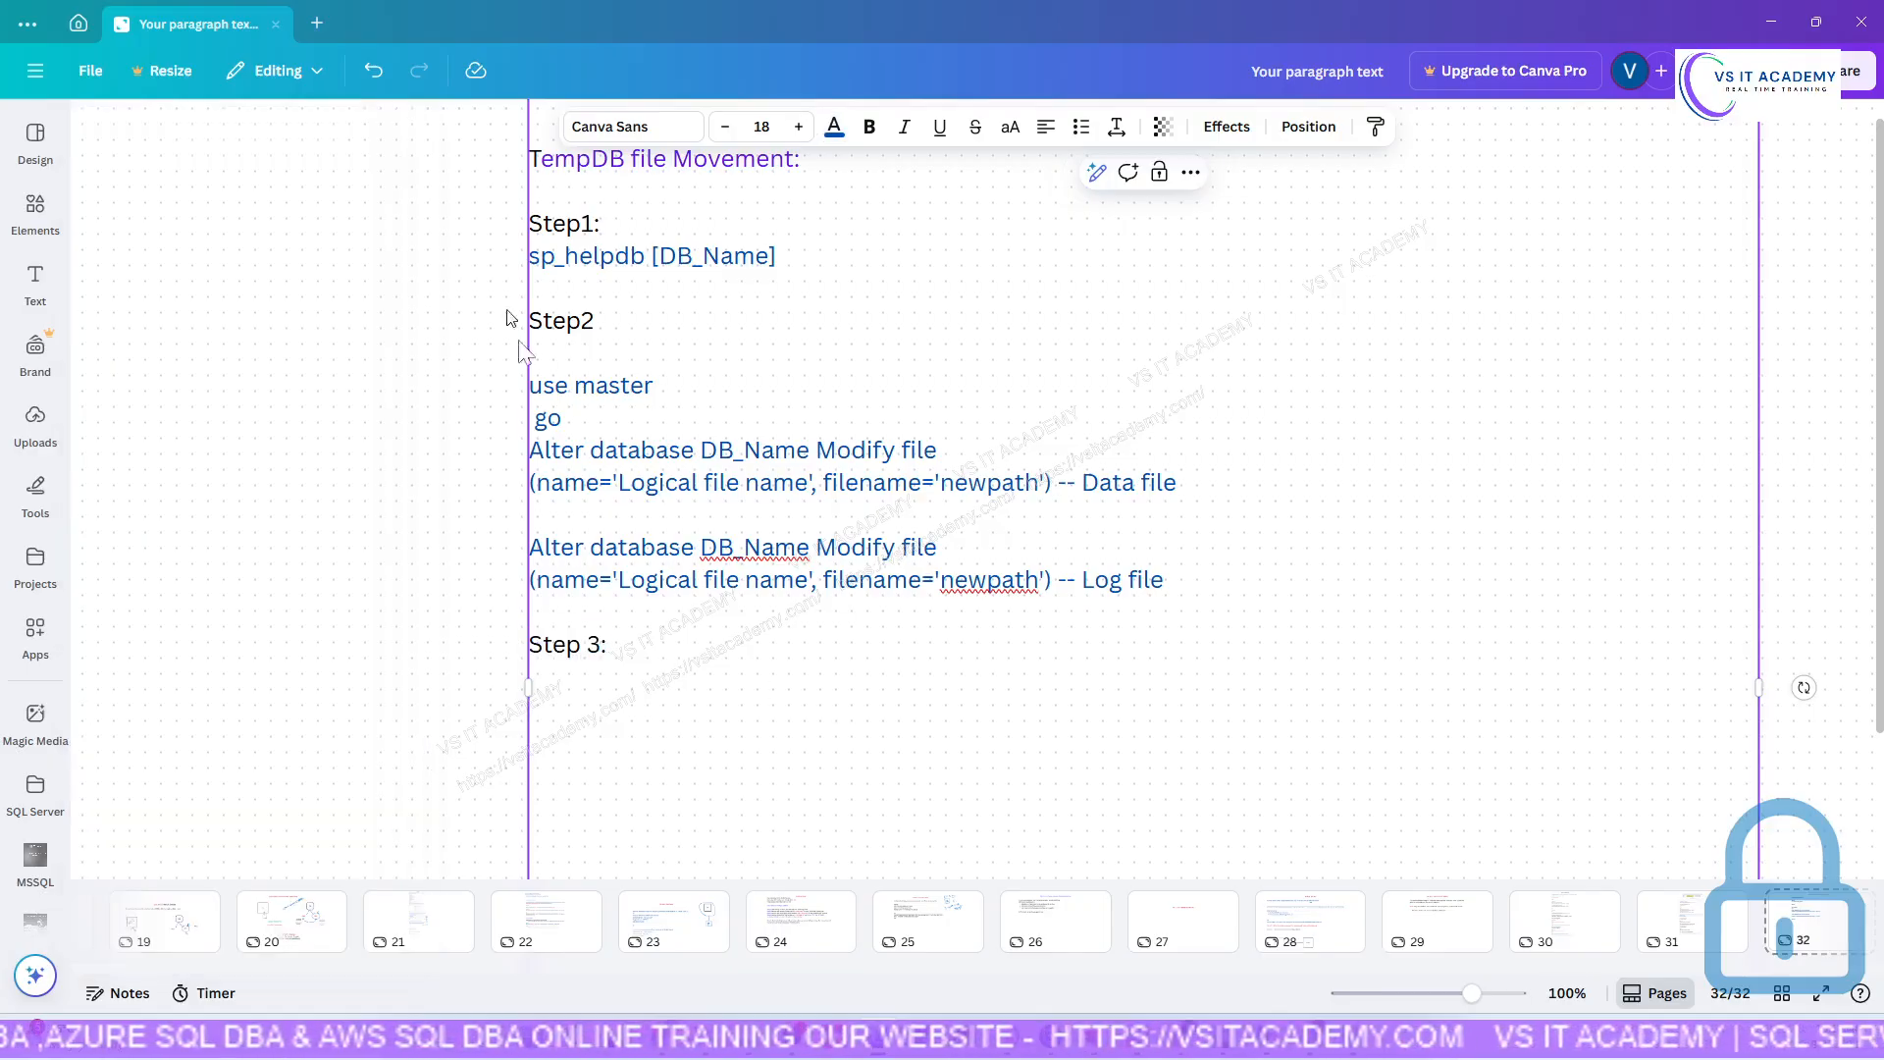
left_click(650, 644)
key("Return")
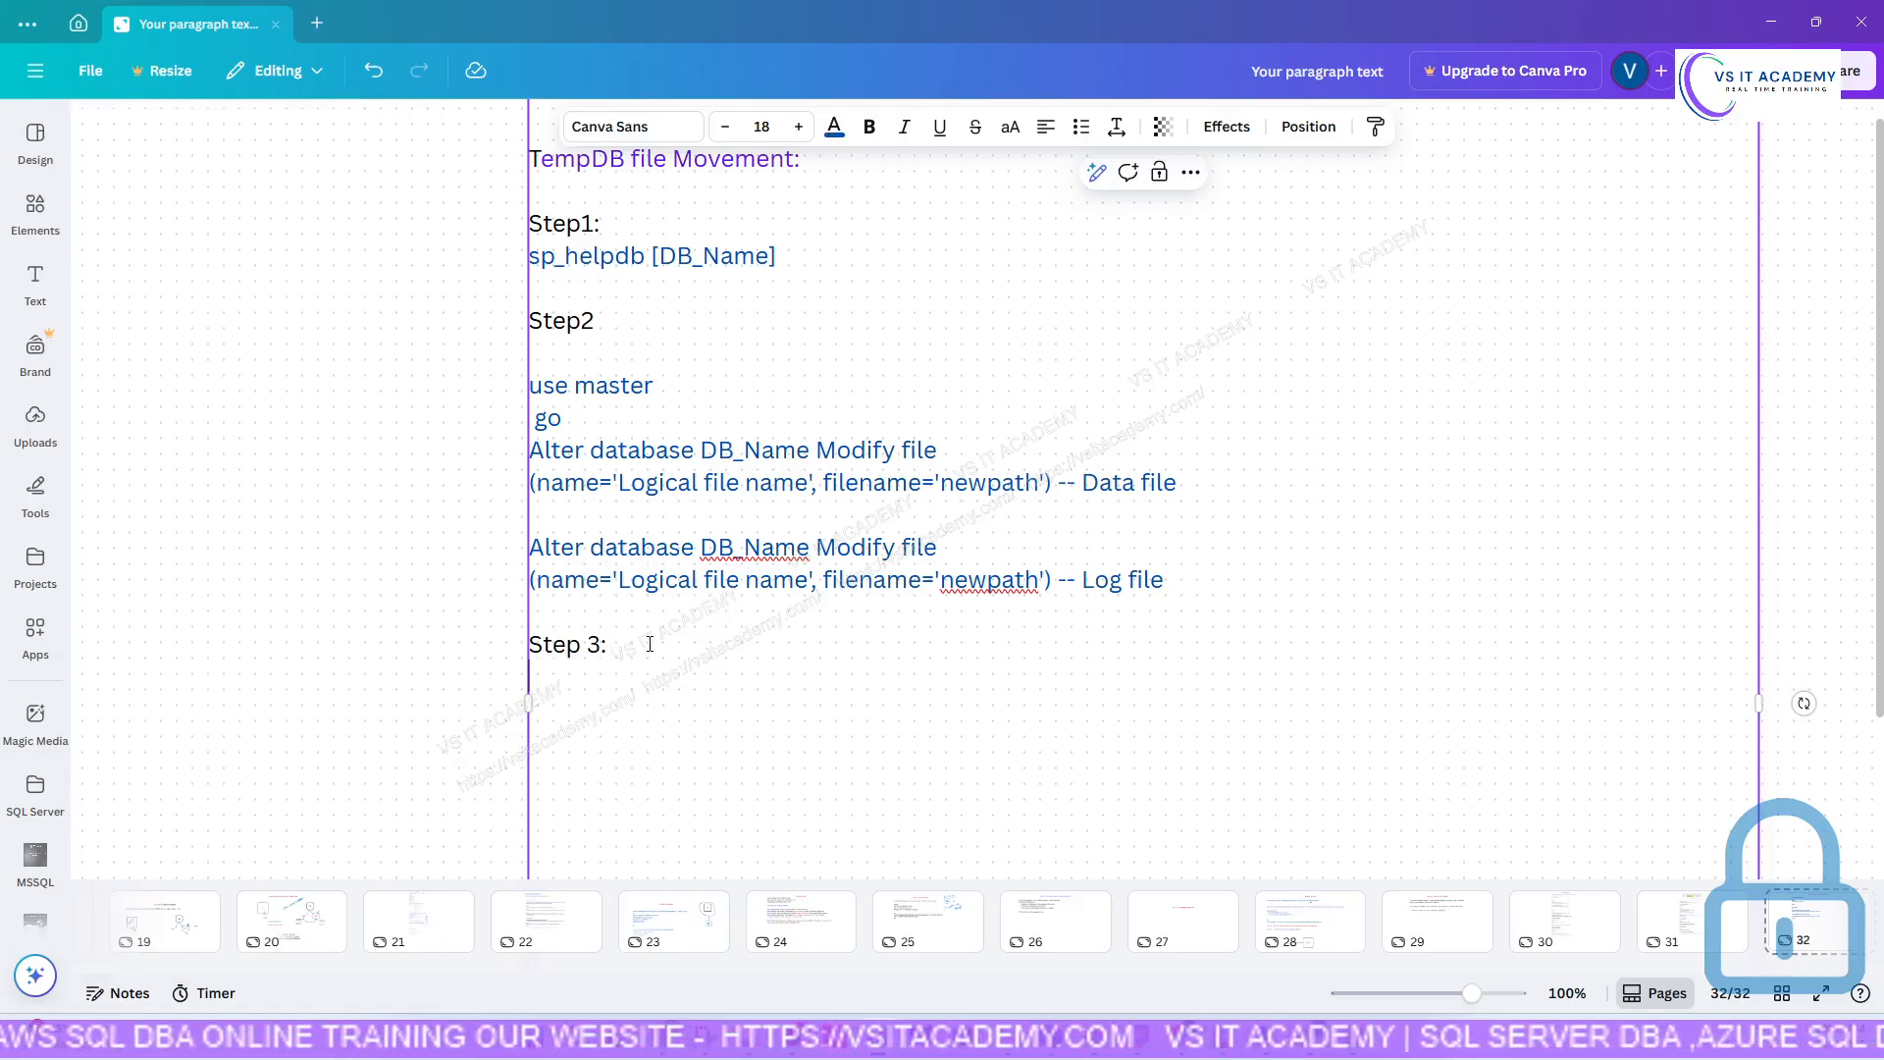
type("We ")
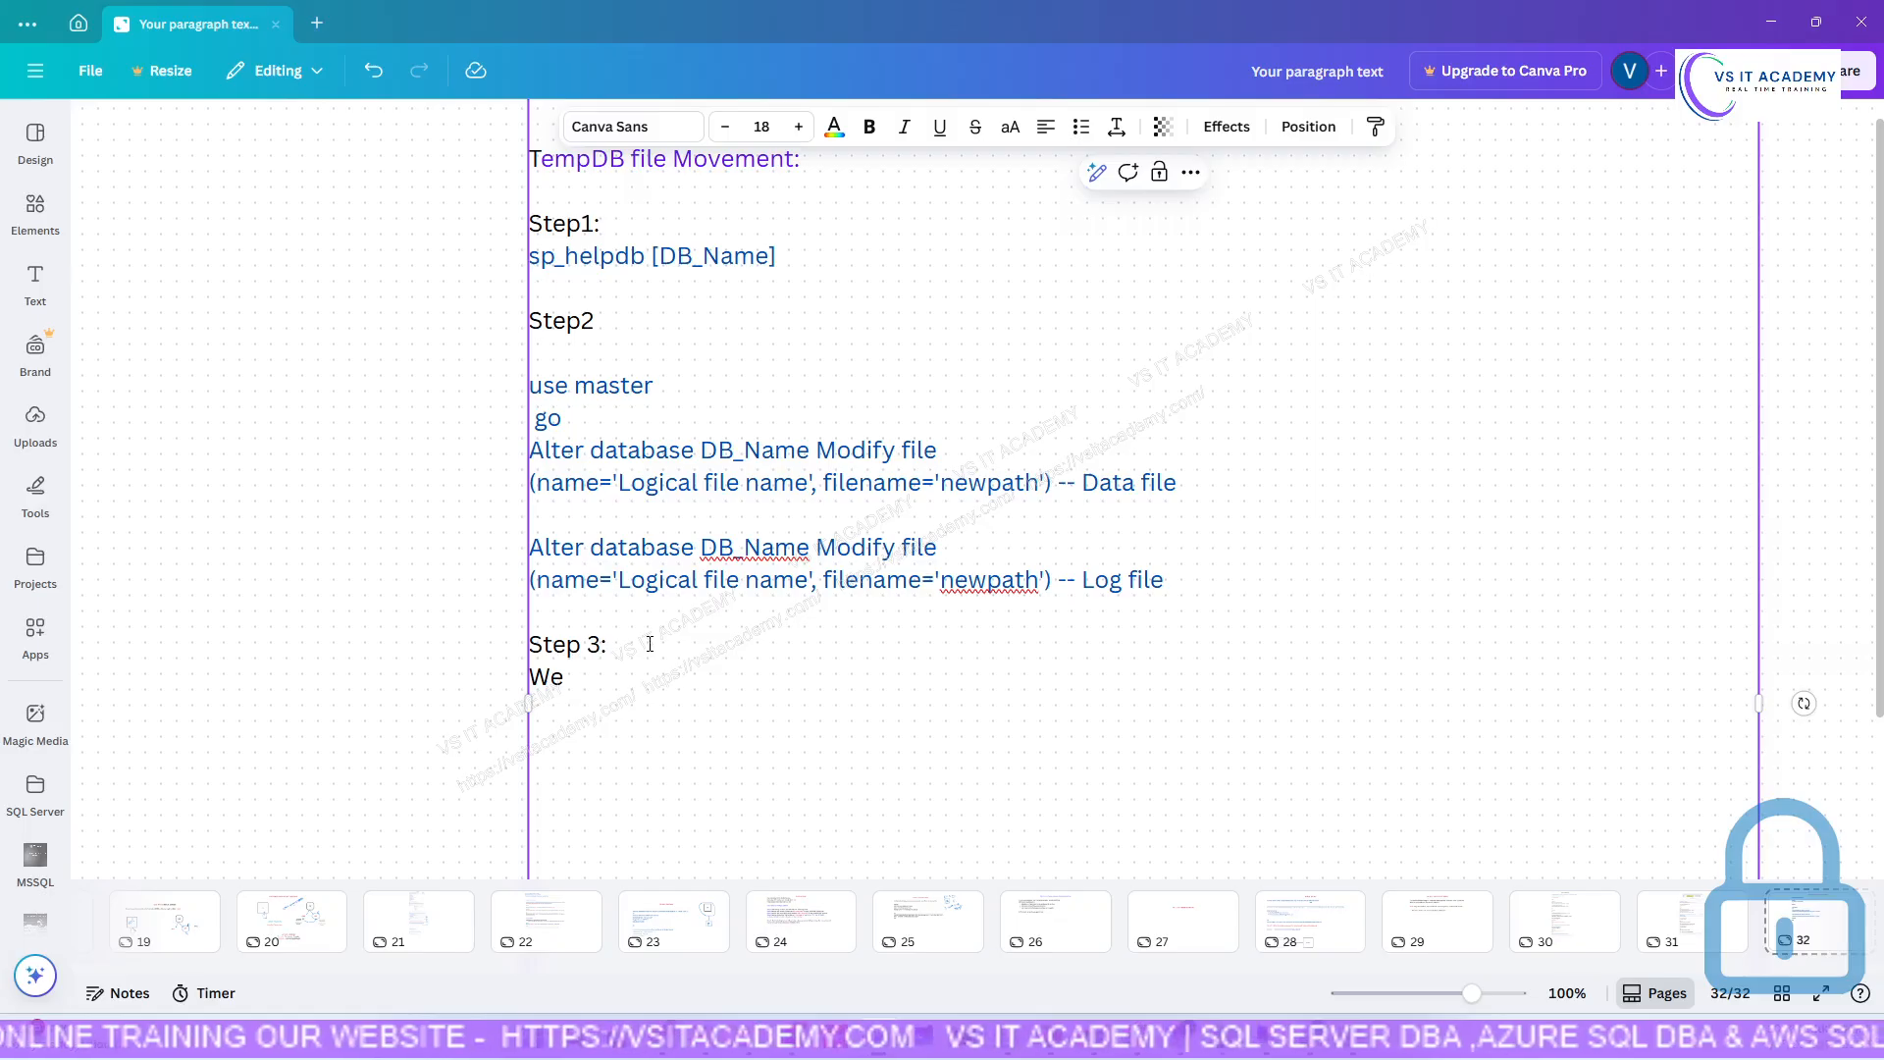
type("need t")
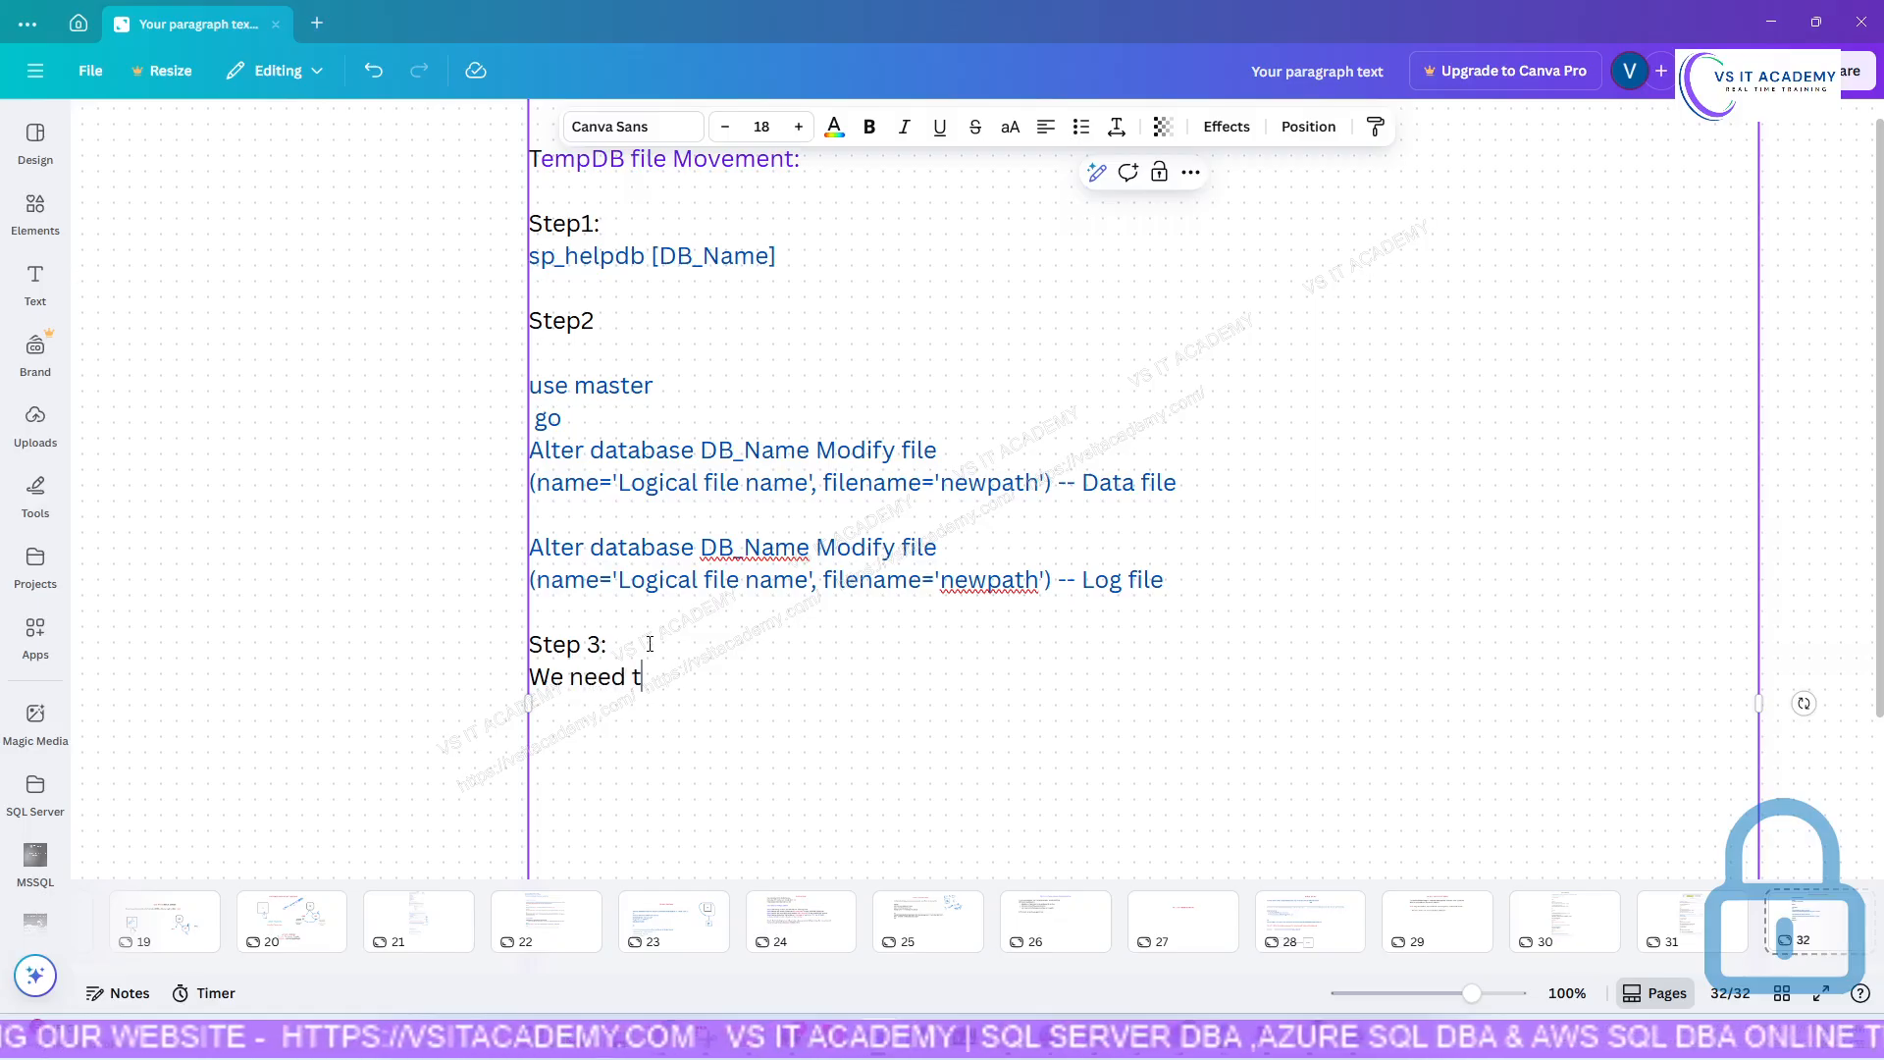
key("BackSpace")
key("BackSpace")
key("BackSpace")
key("BackSpace")
key("BackSpace")
key("BackSpace")
key("BackSpace")
key("BackSpace")
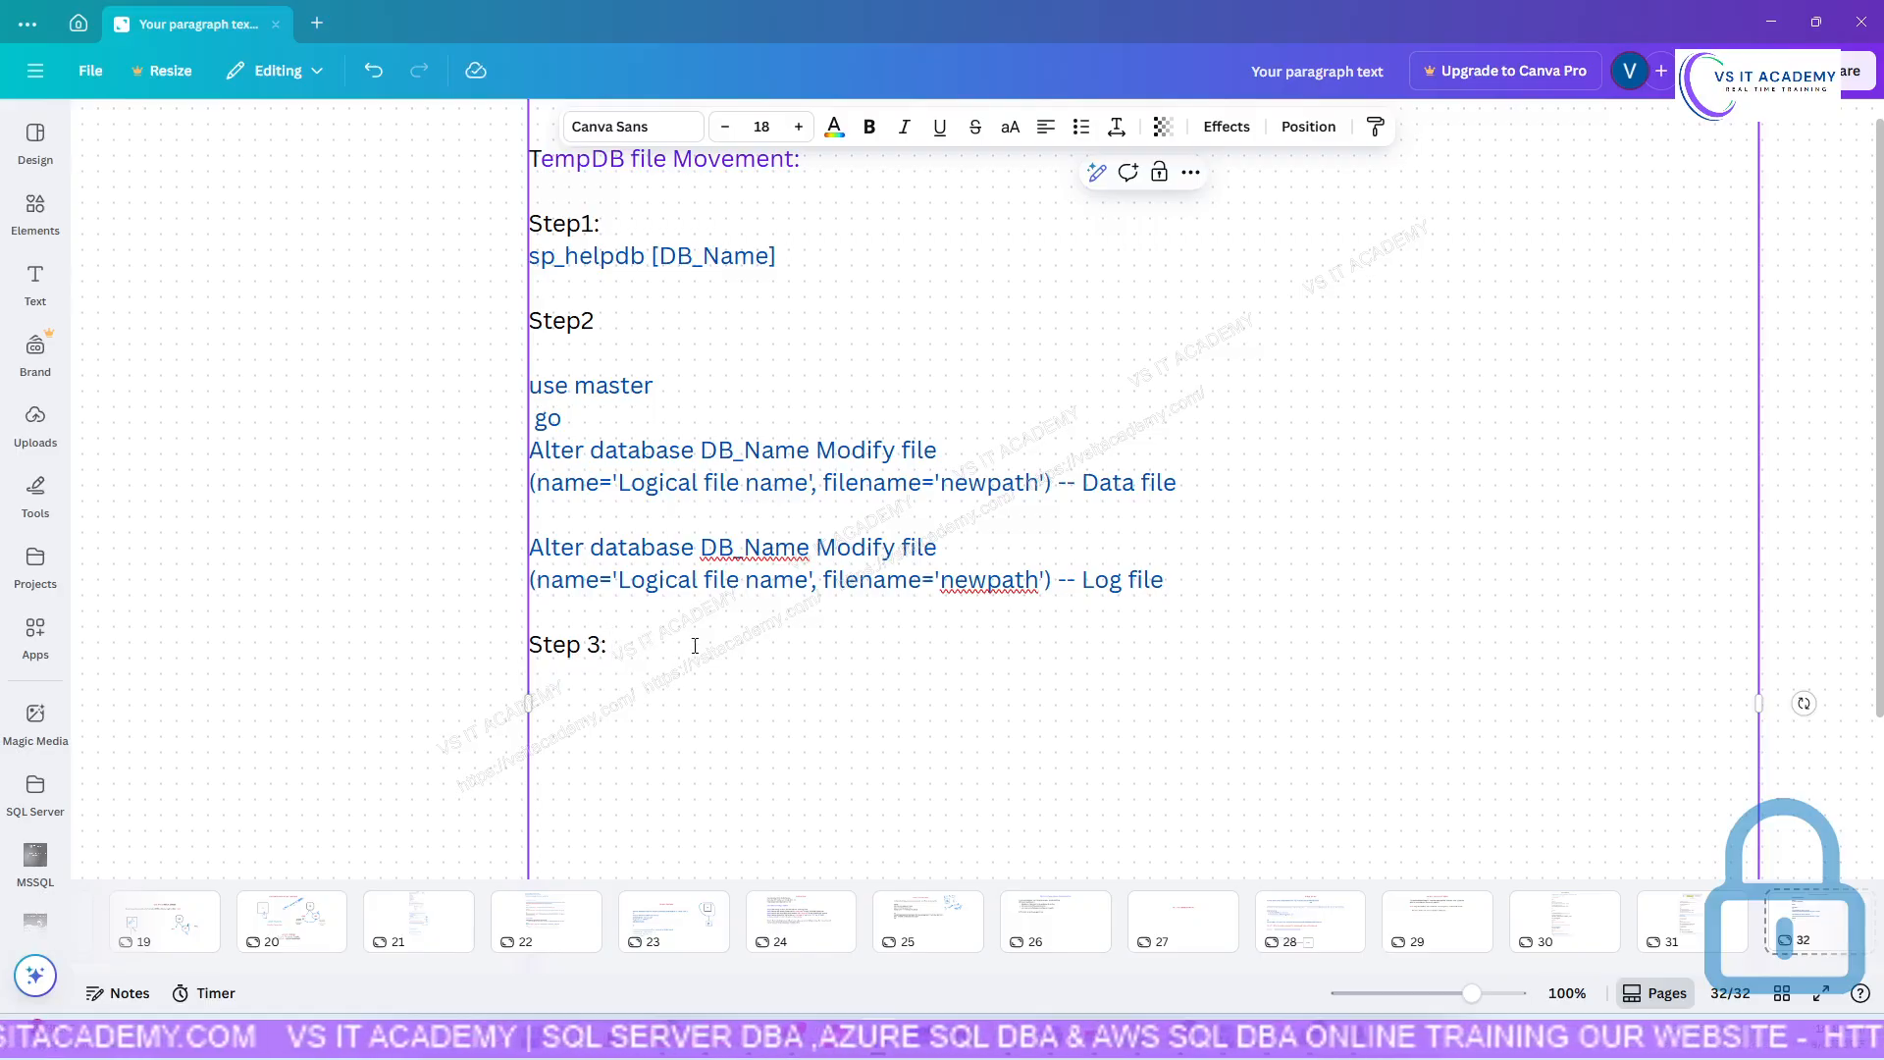
Write "Restart SQL Server services" as the Step 3 instruction on the same line as its heading.
key("Return")
type("Resta")
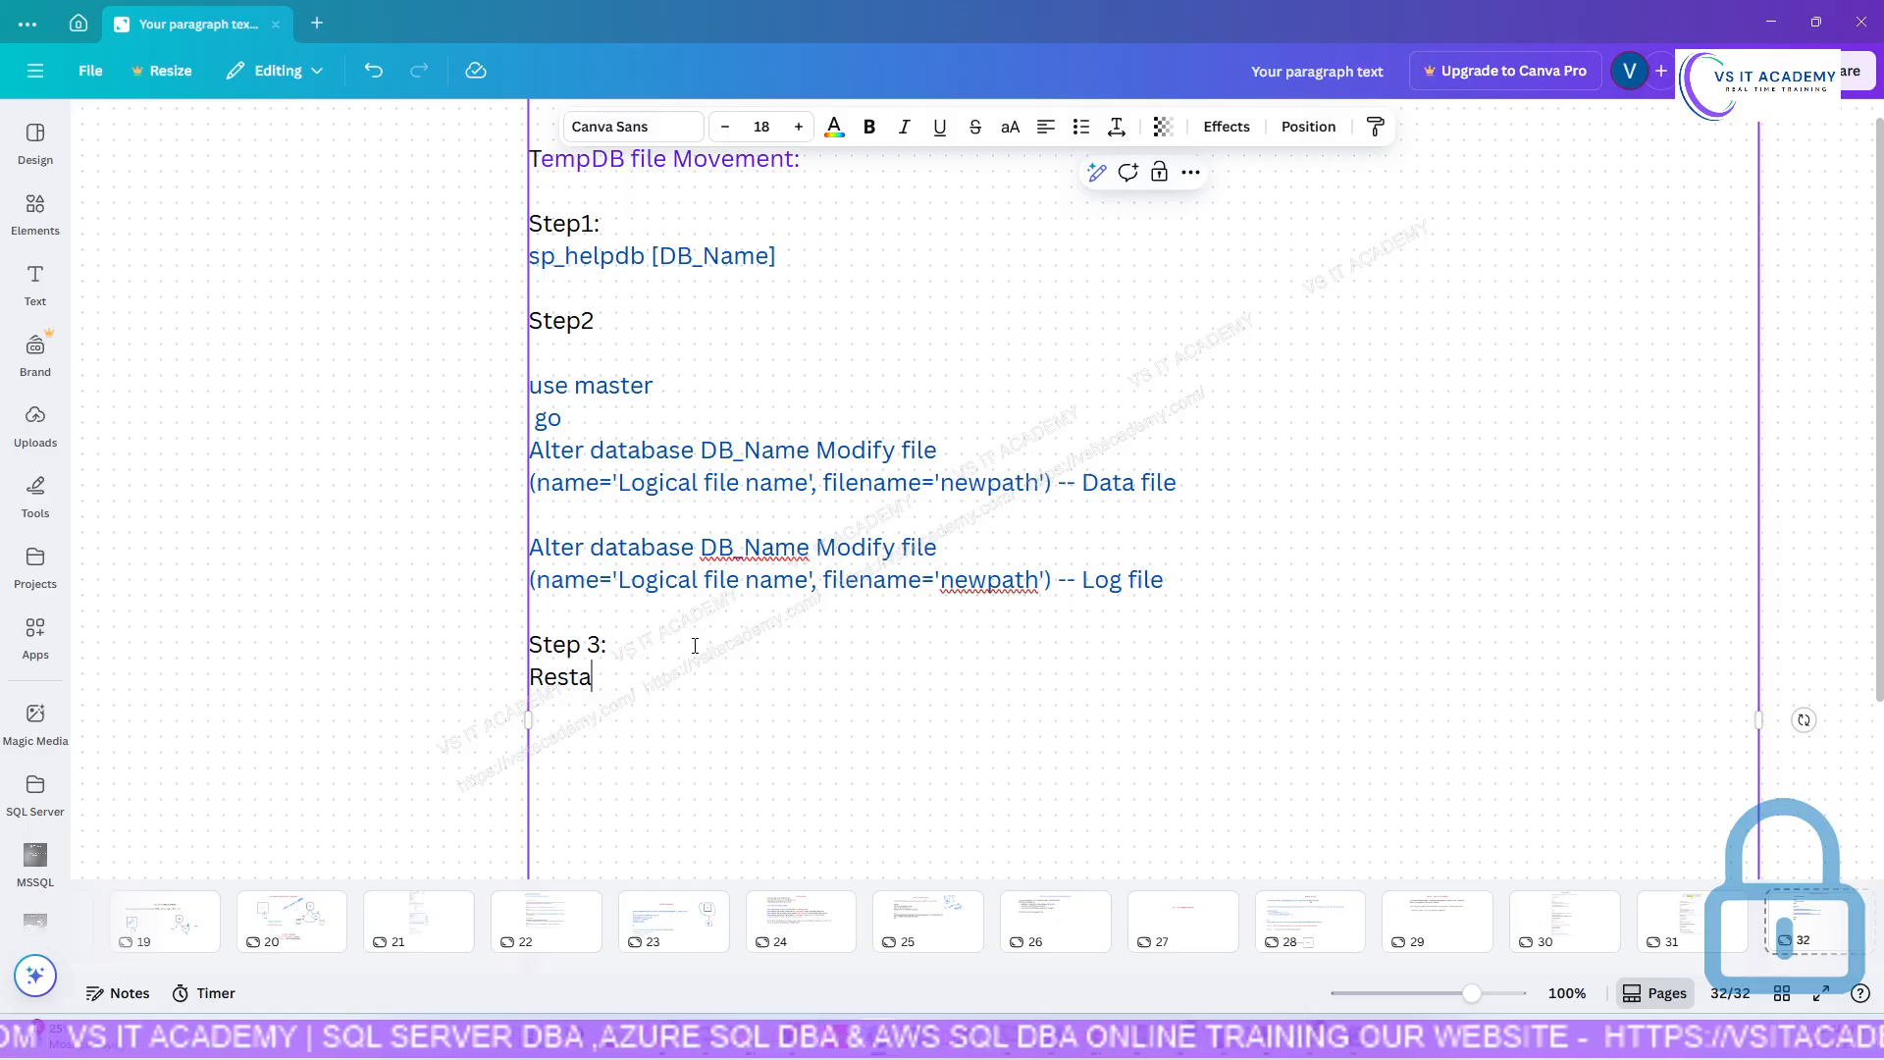
type("rt SQL ")
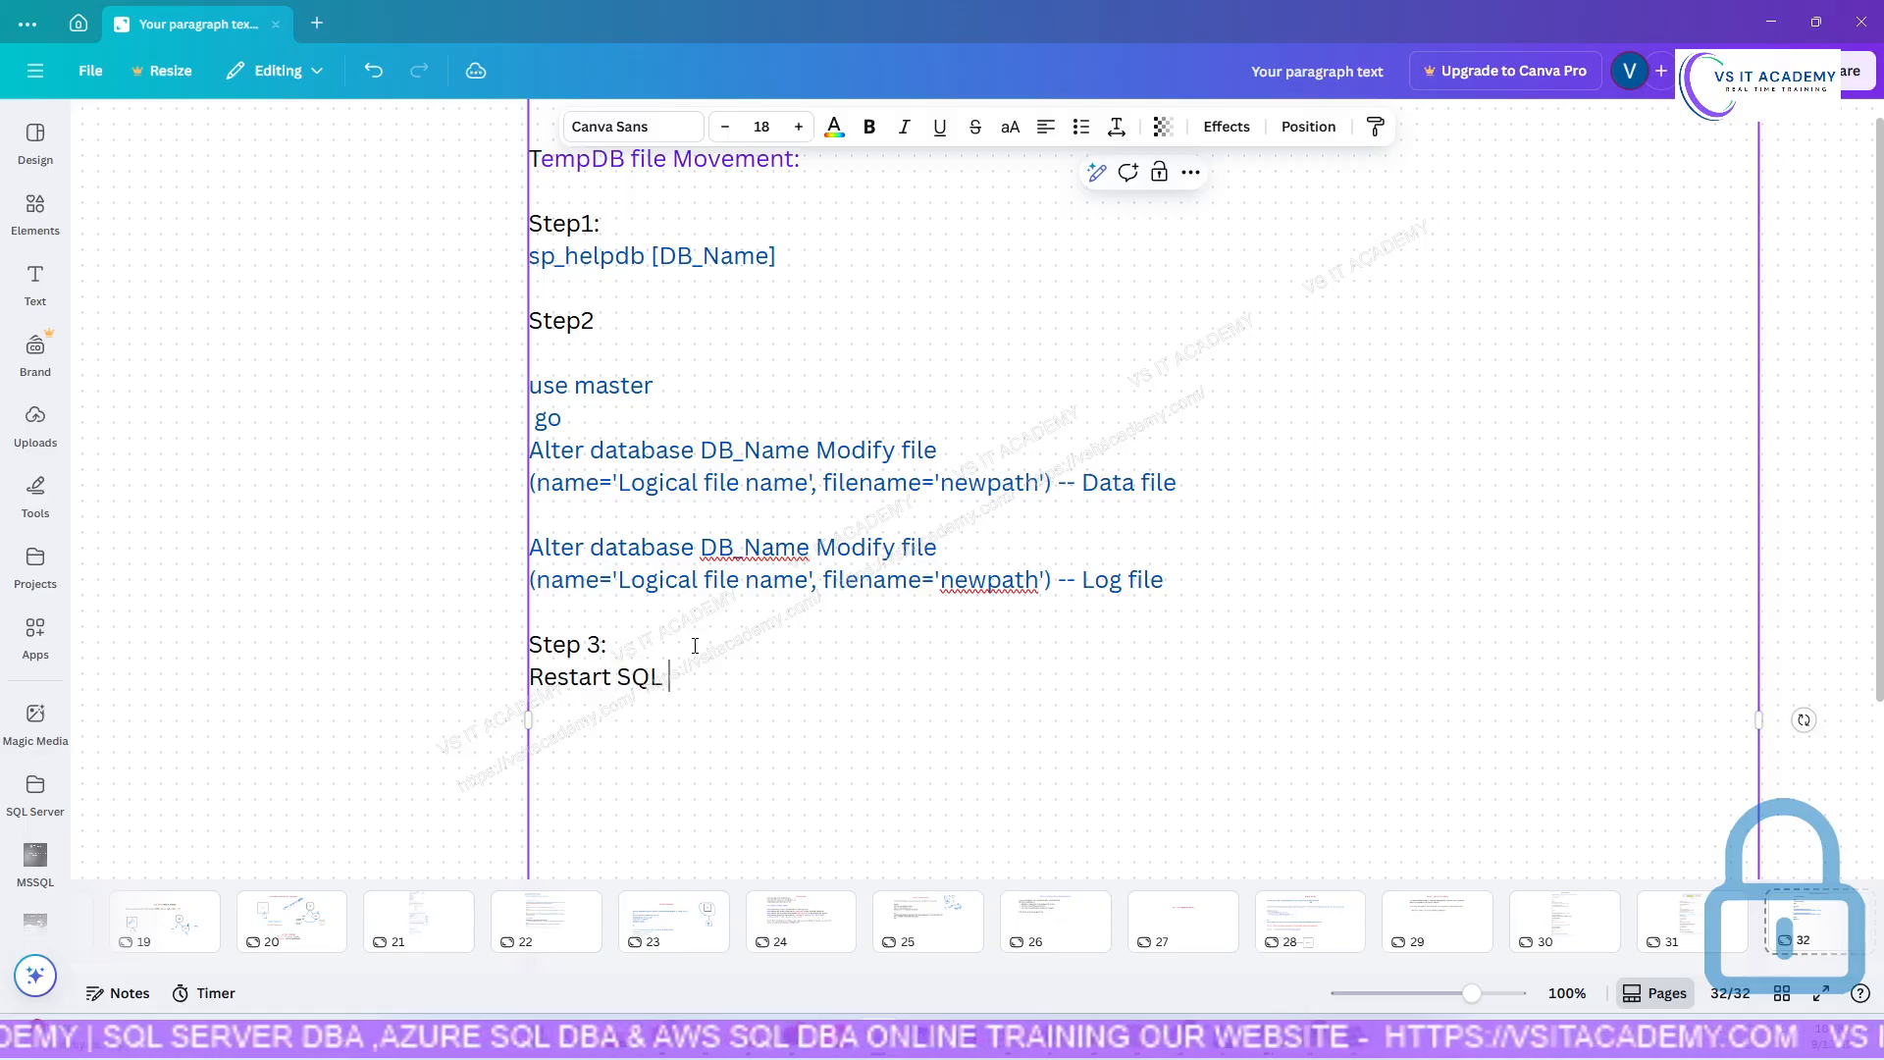
type("Service")
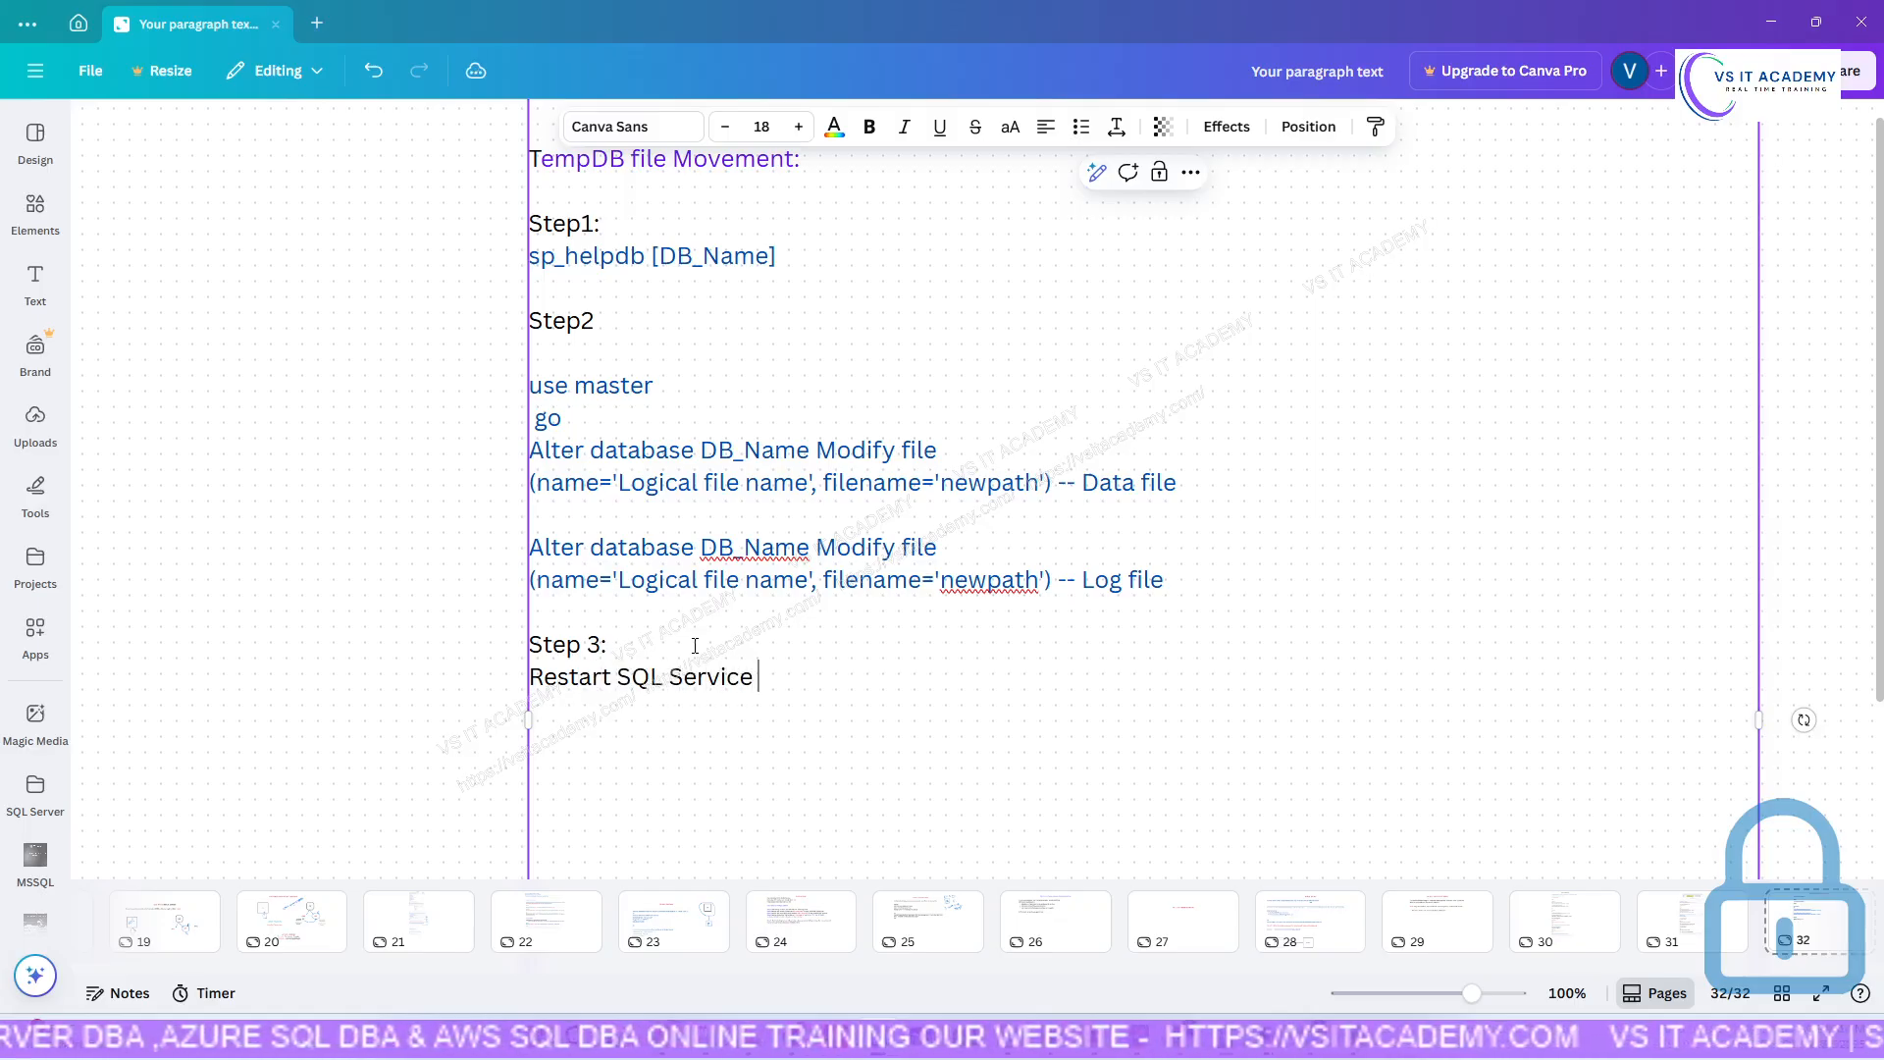
key("BackSpace")
key("BackSpace")
key("BackSpace")
key("BackSpace")
type("e")
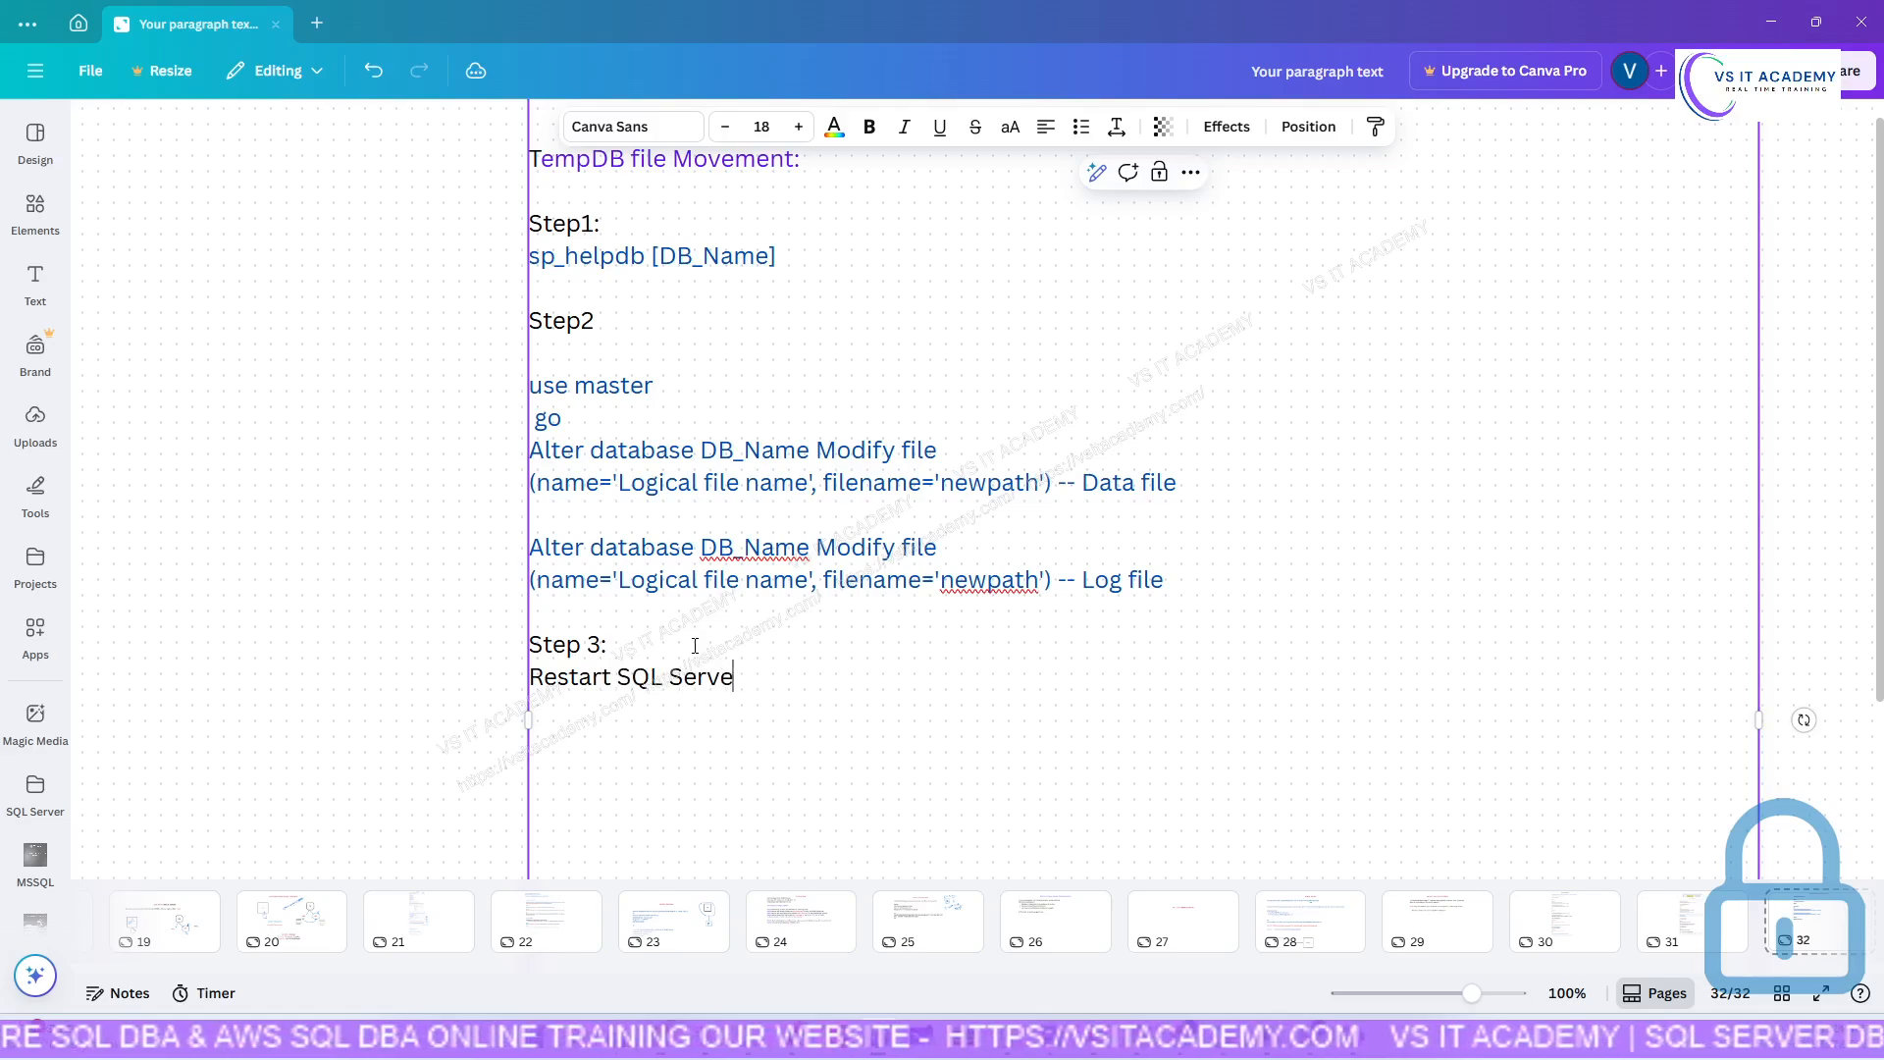
type("r services")
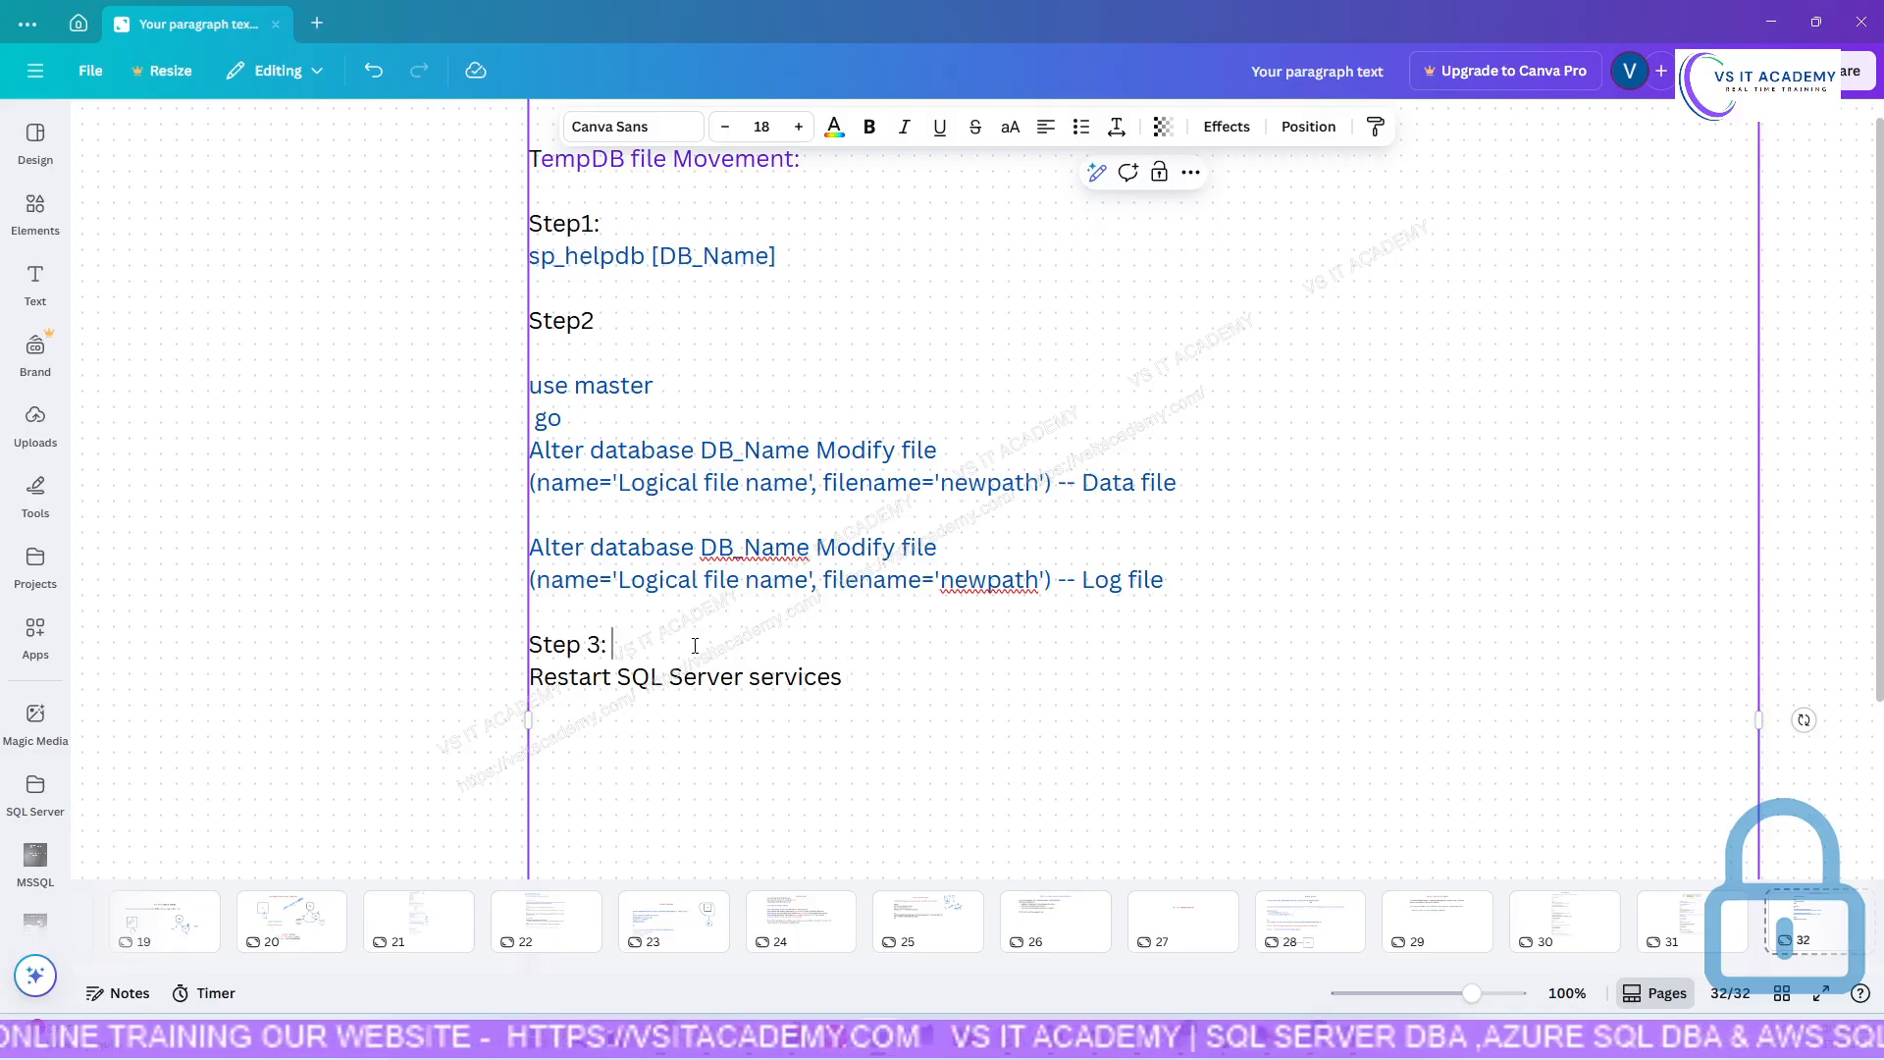
key("Delete")
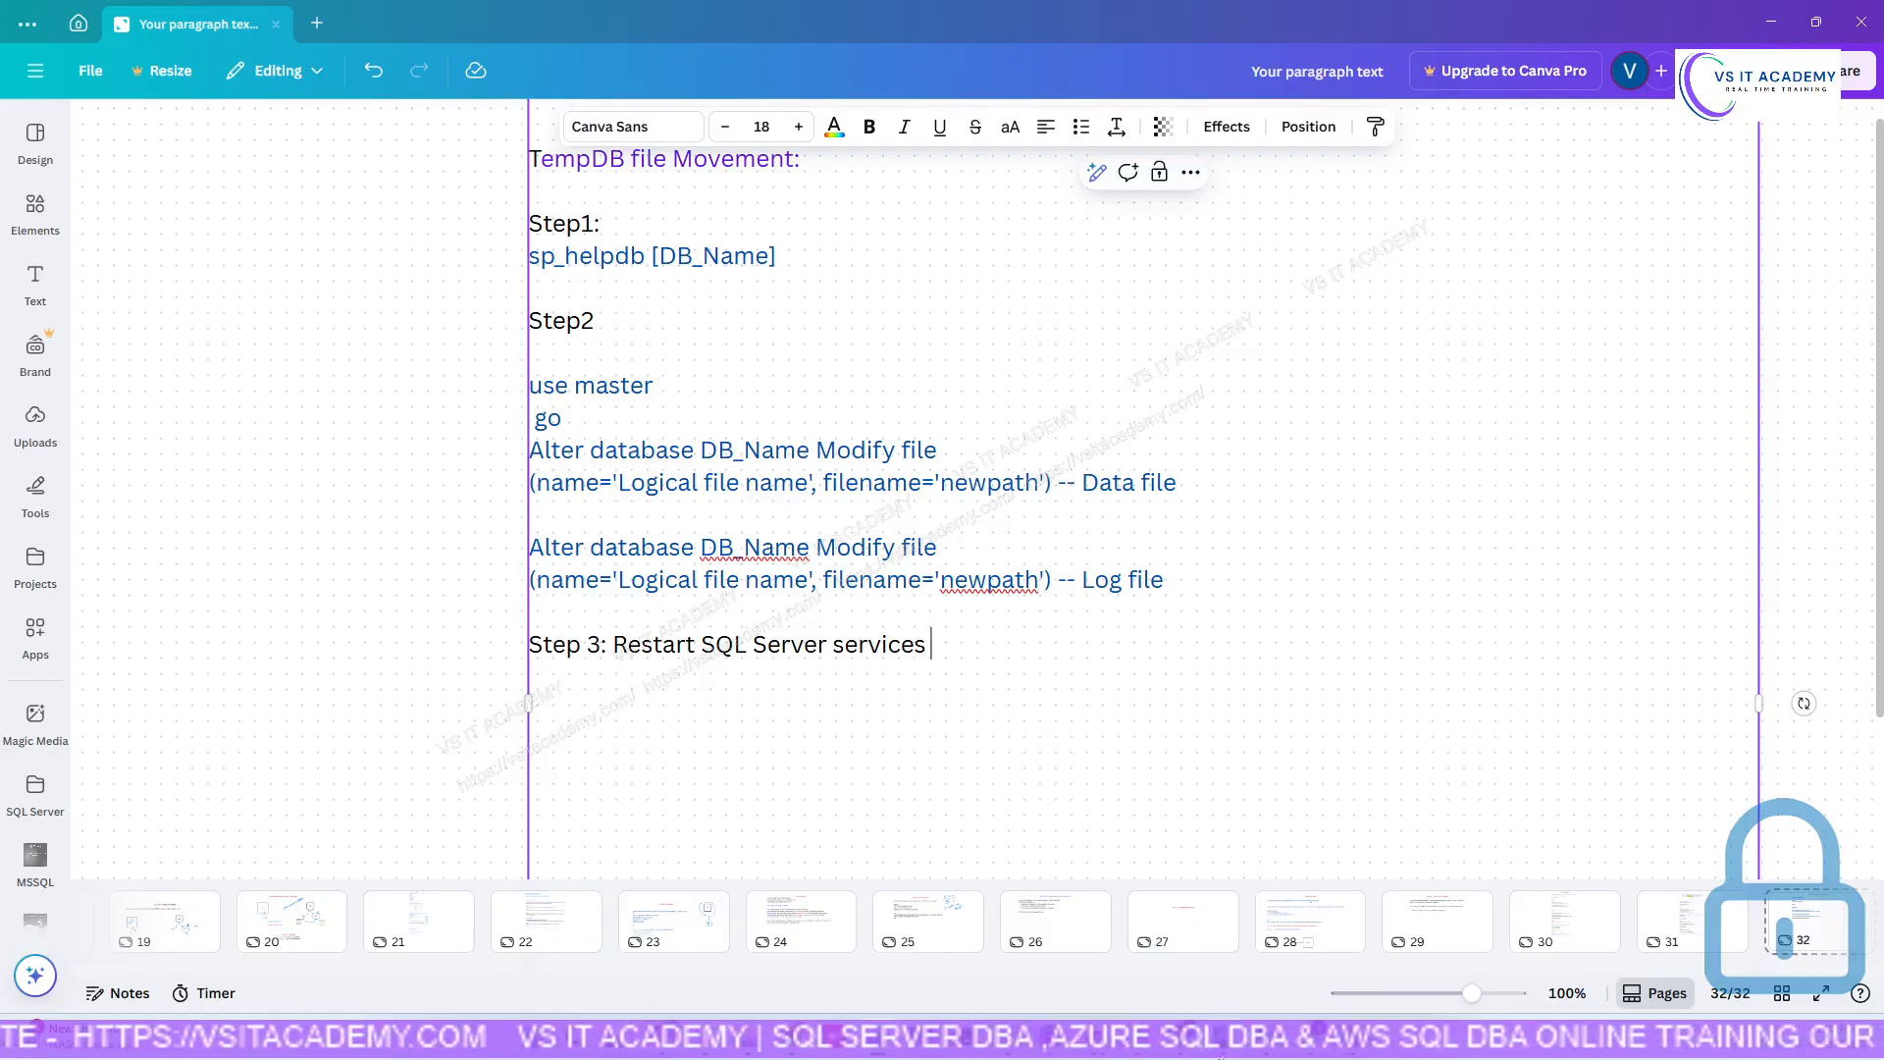
Switch to the vsitserver1 remote session and show the E:\SQLDATA folder in a smaller window below the tempdb script.
mouse_move(1268, 1039)
left_click(1301, 964)
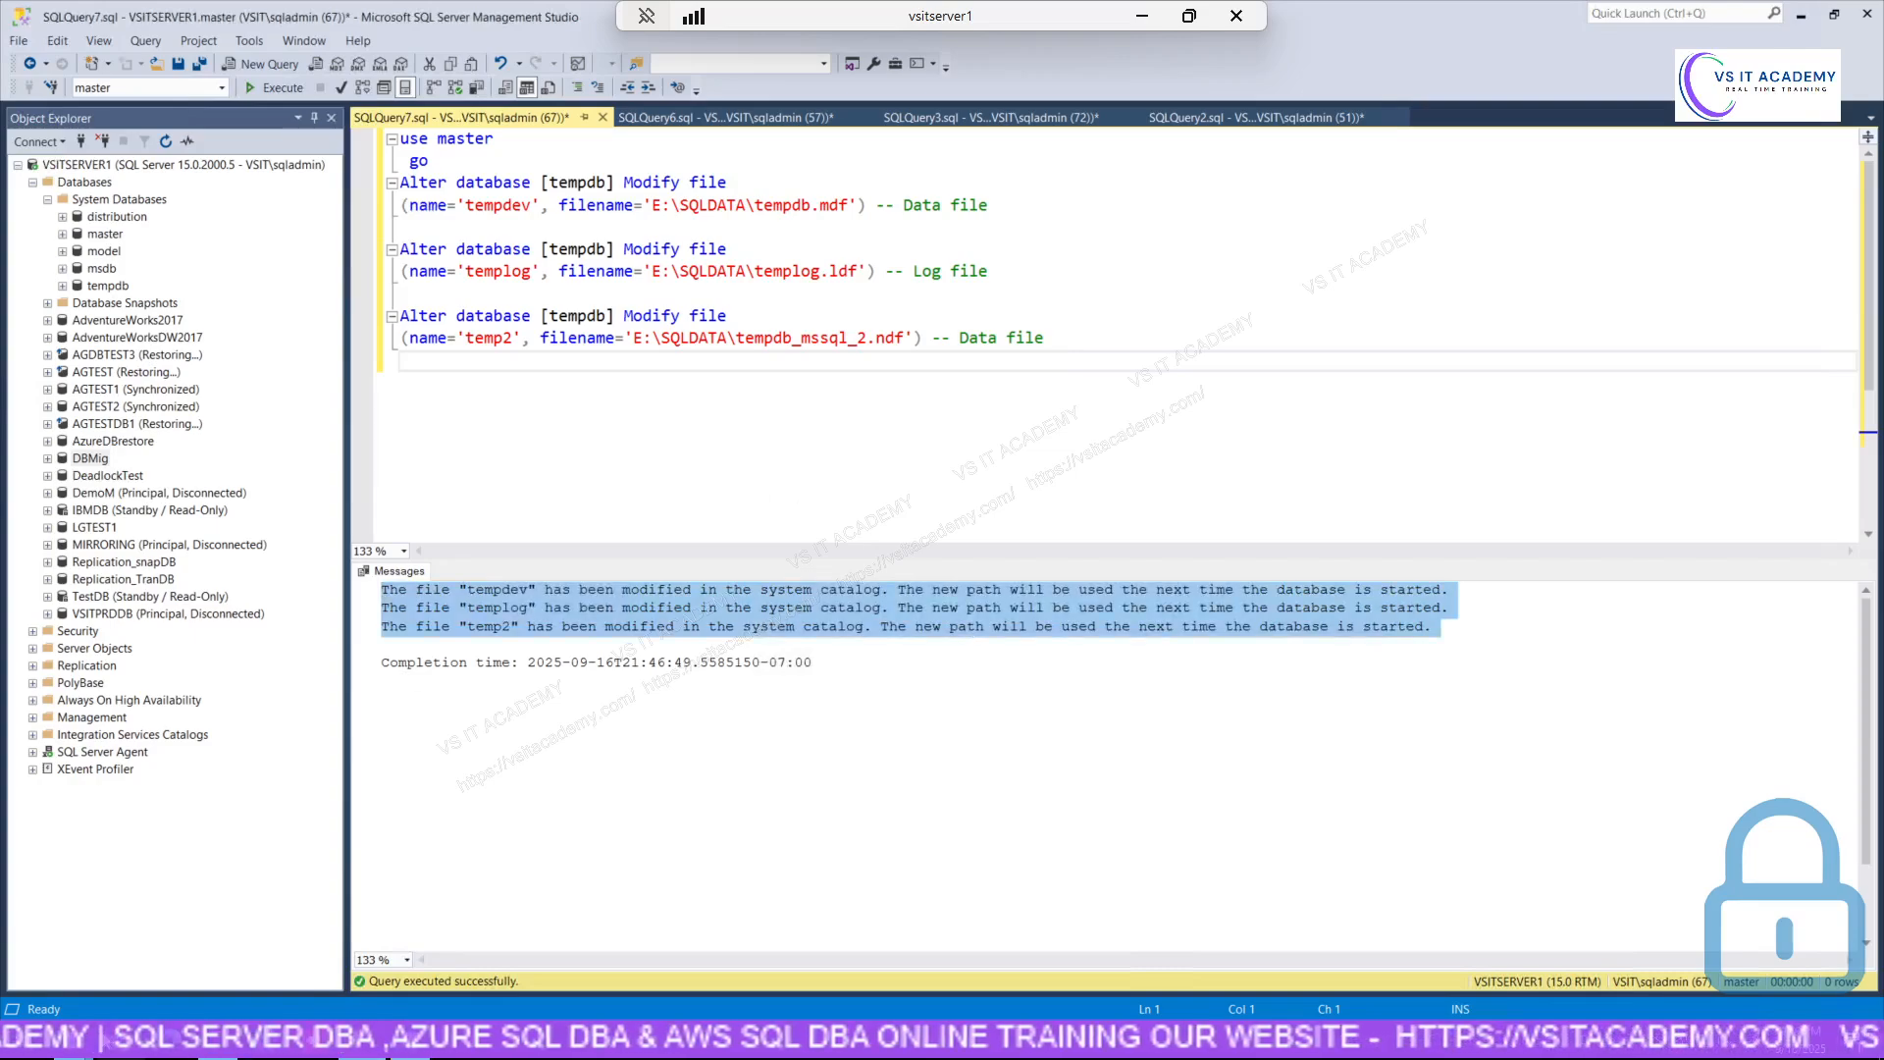
left_click(83, 1042)
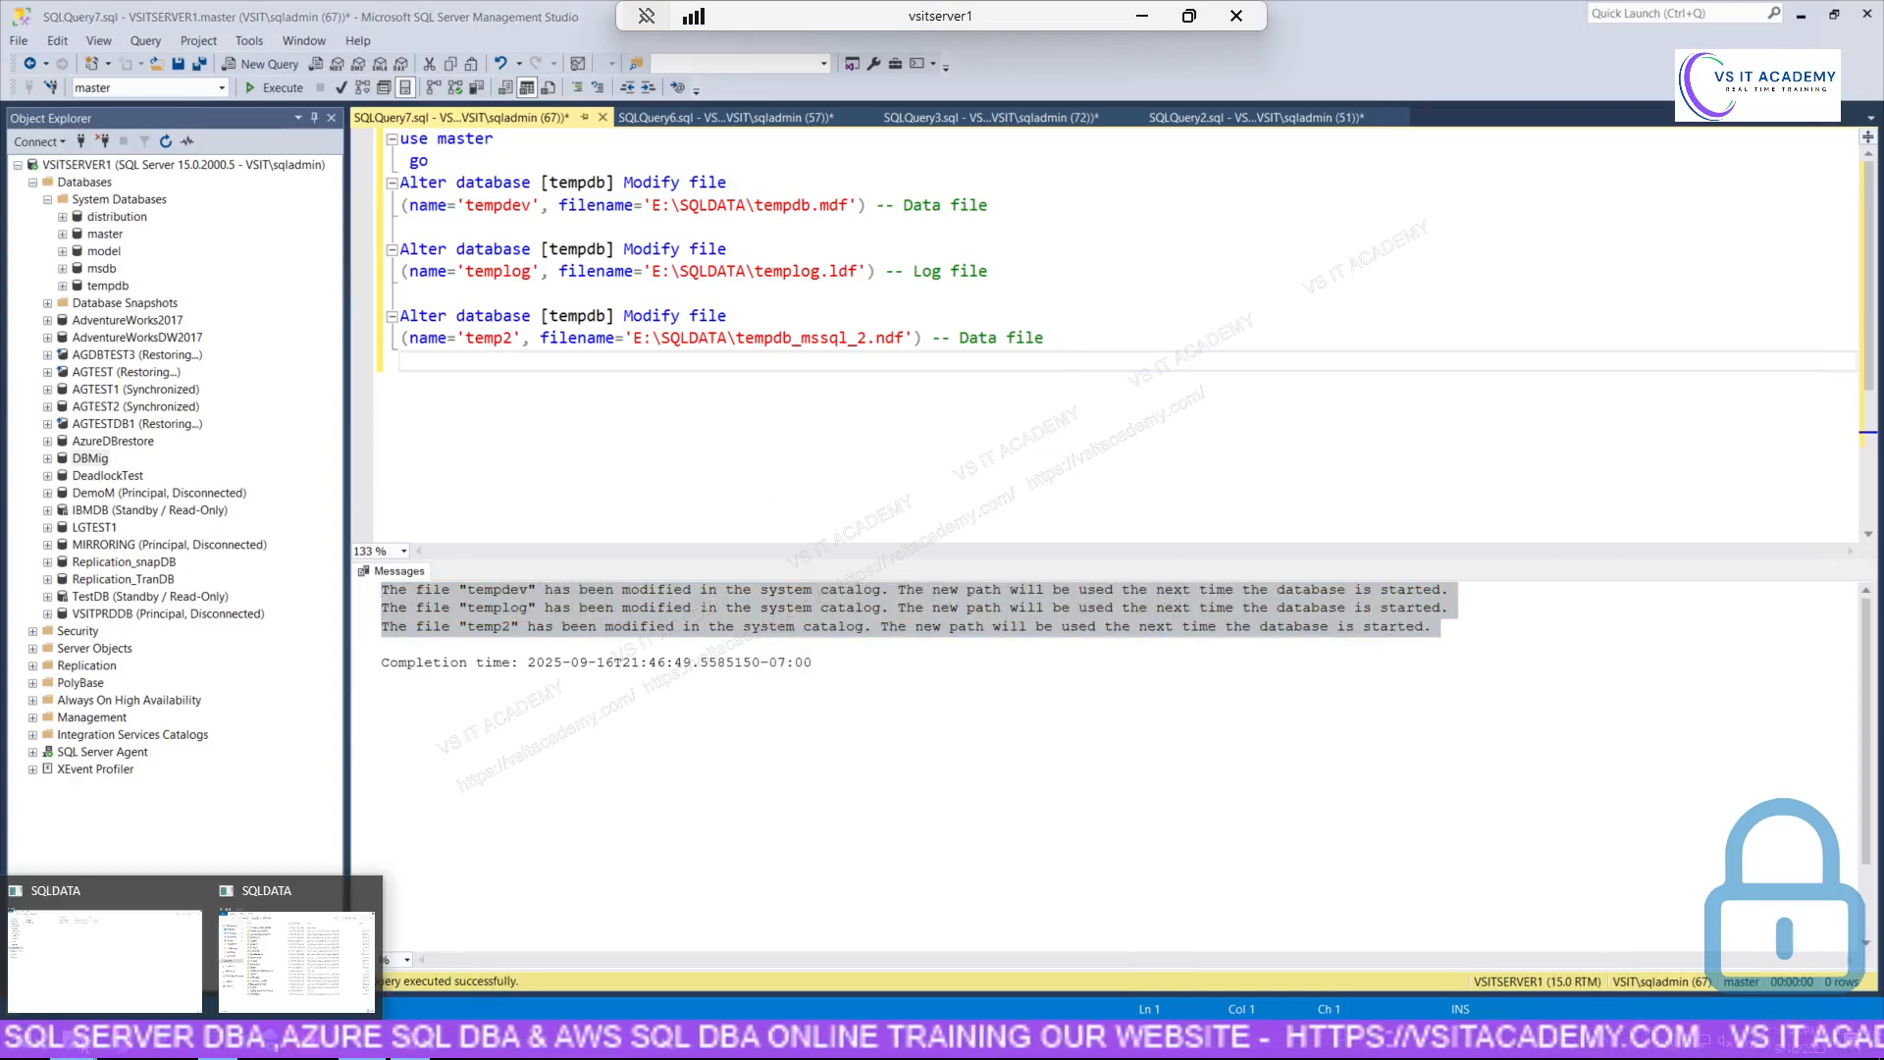
left_click(53, 984)
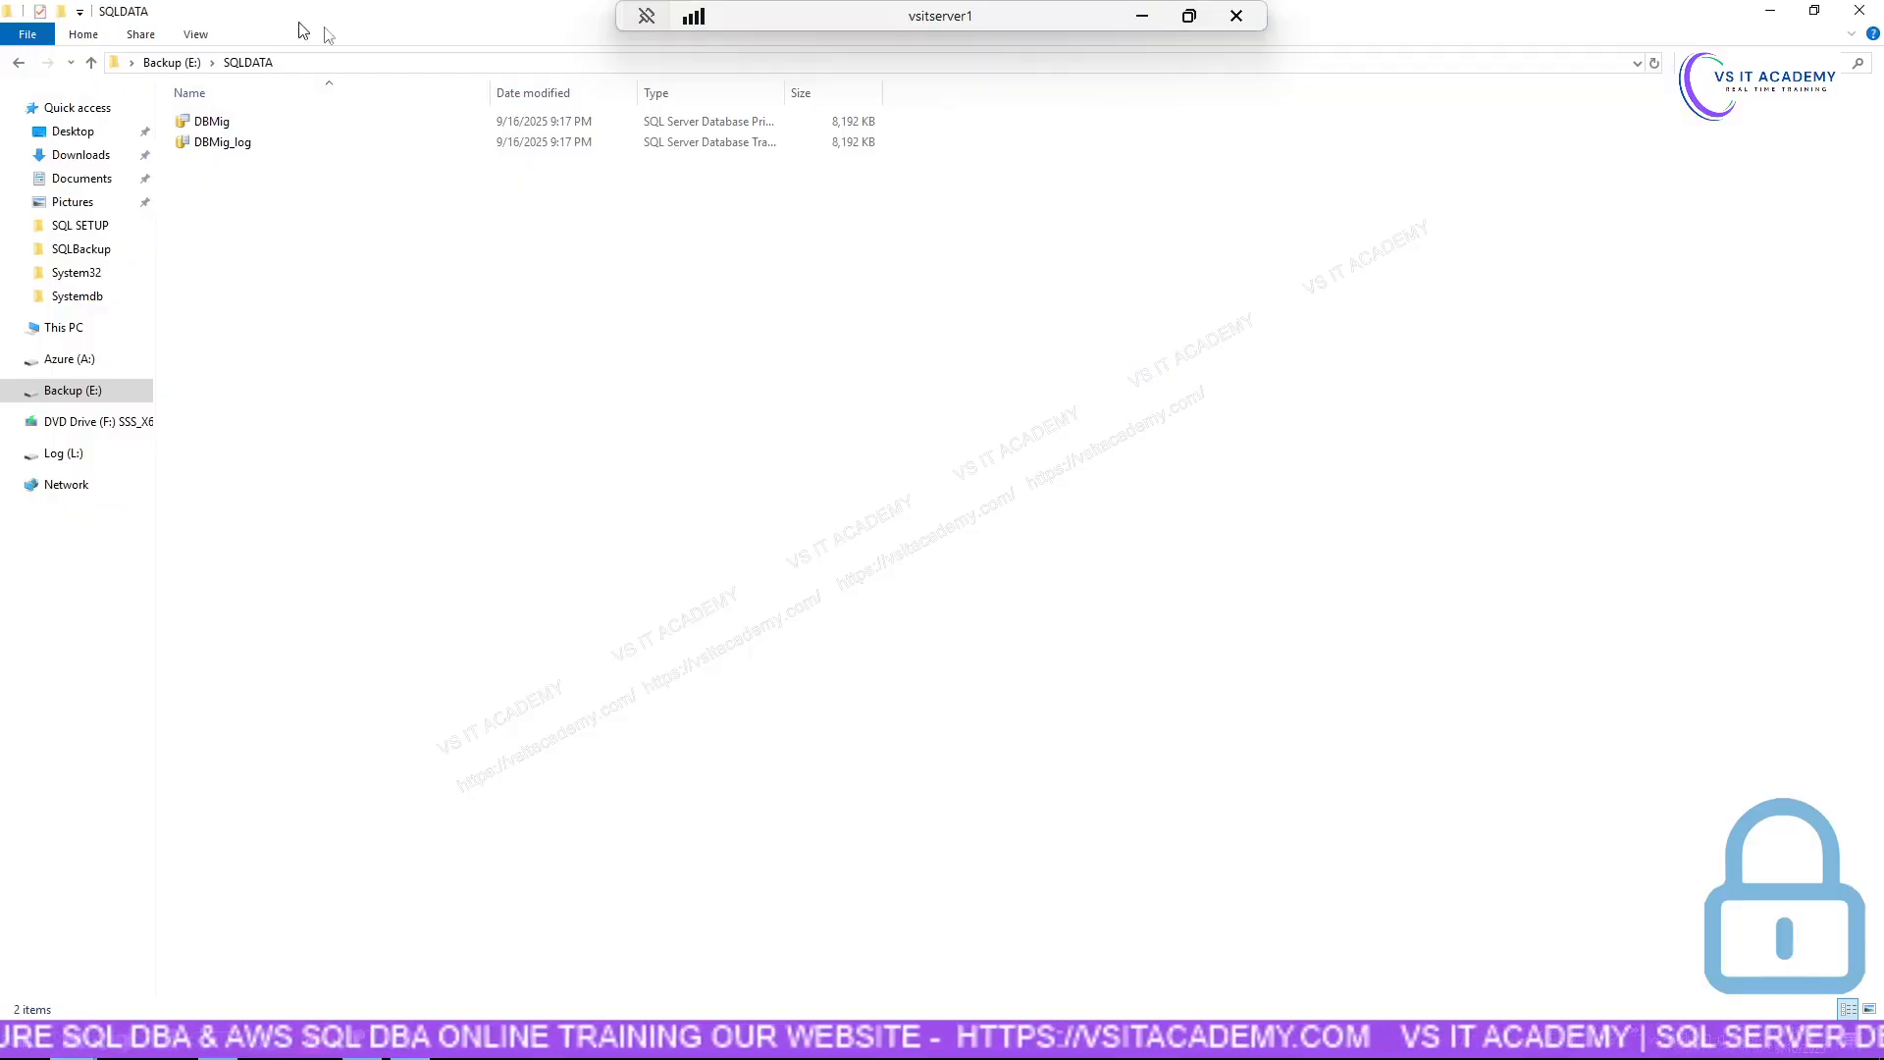
left_click_drag(299, 22, 922, 163)
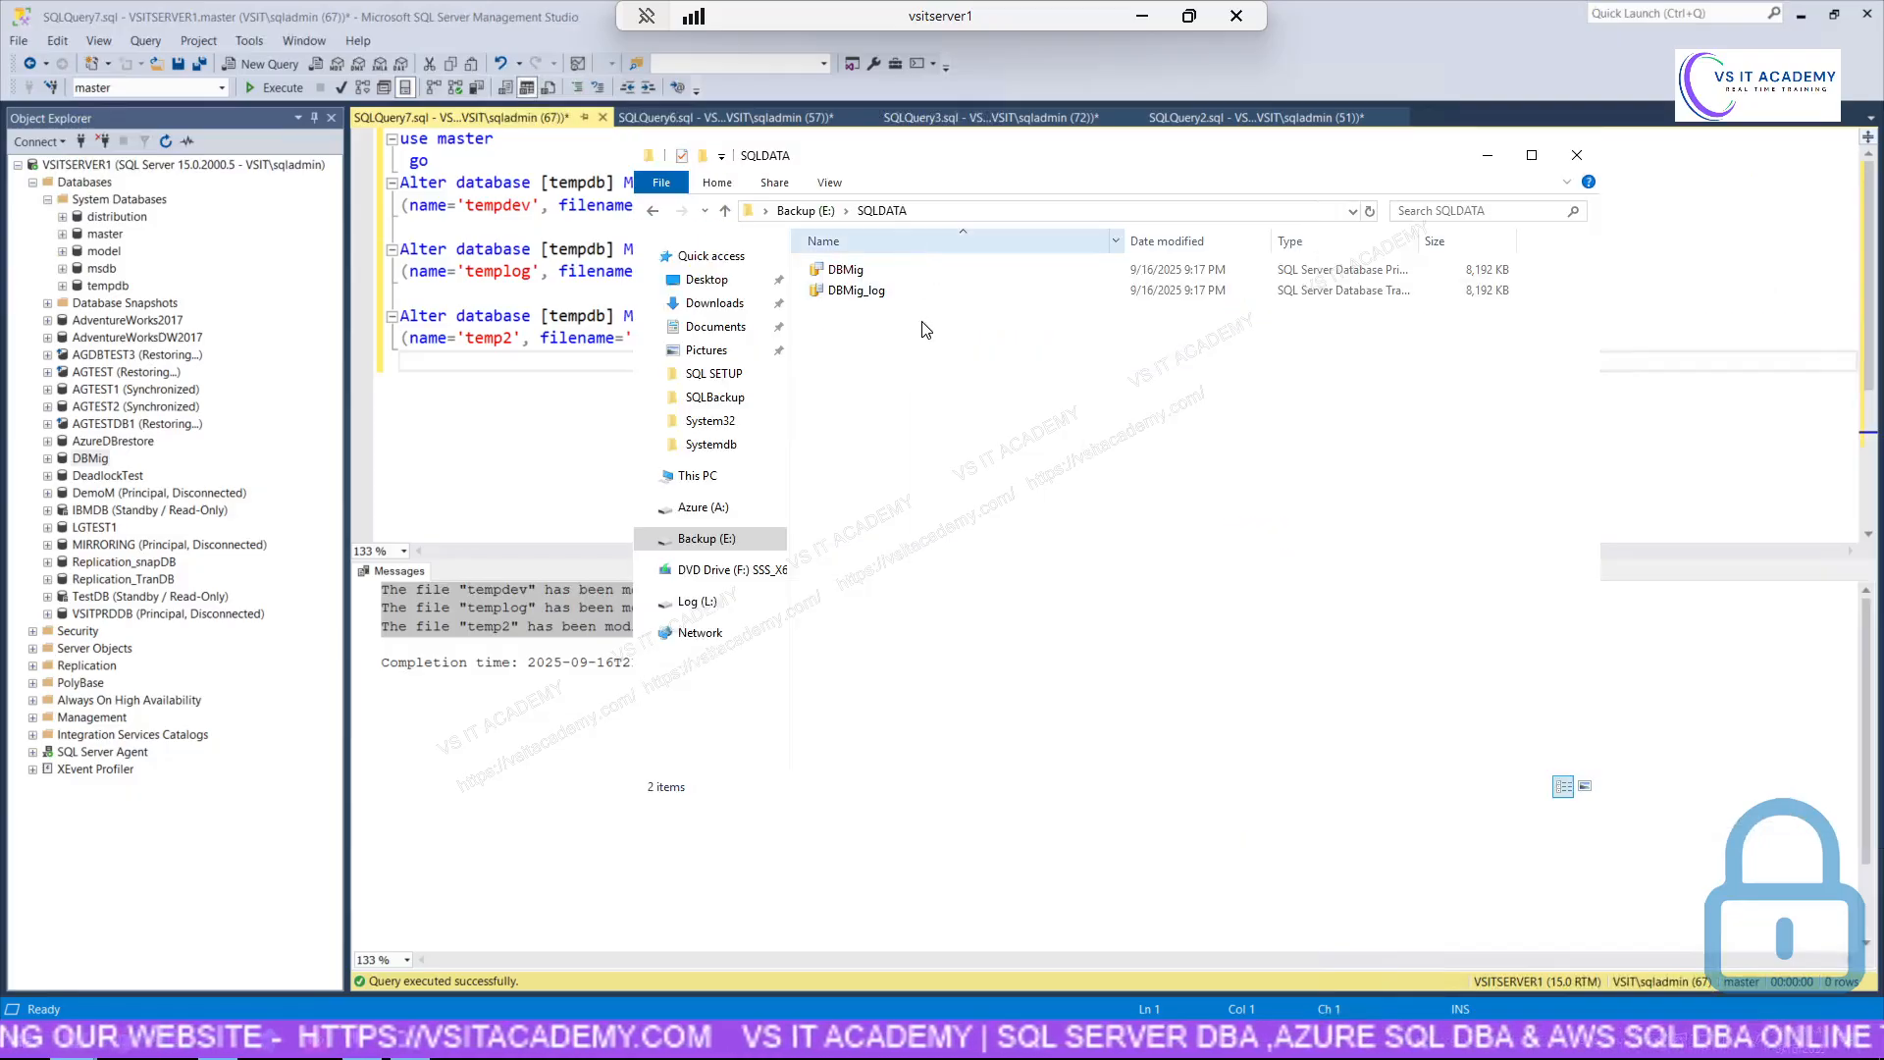
left_click_drag(1031, 163, 1052, 306)
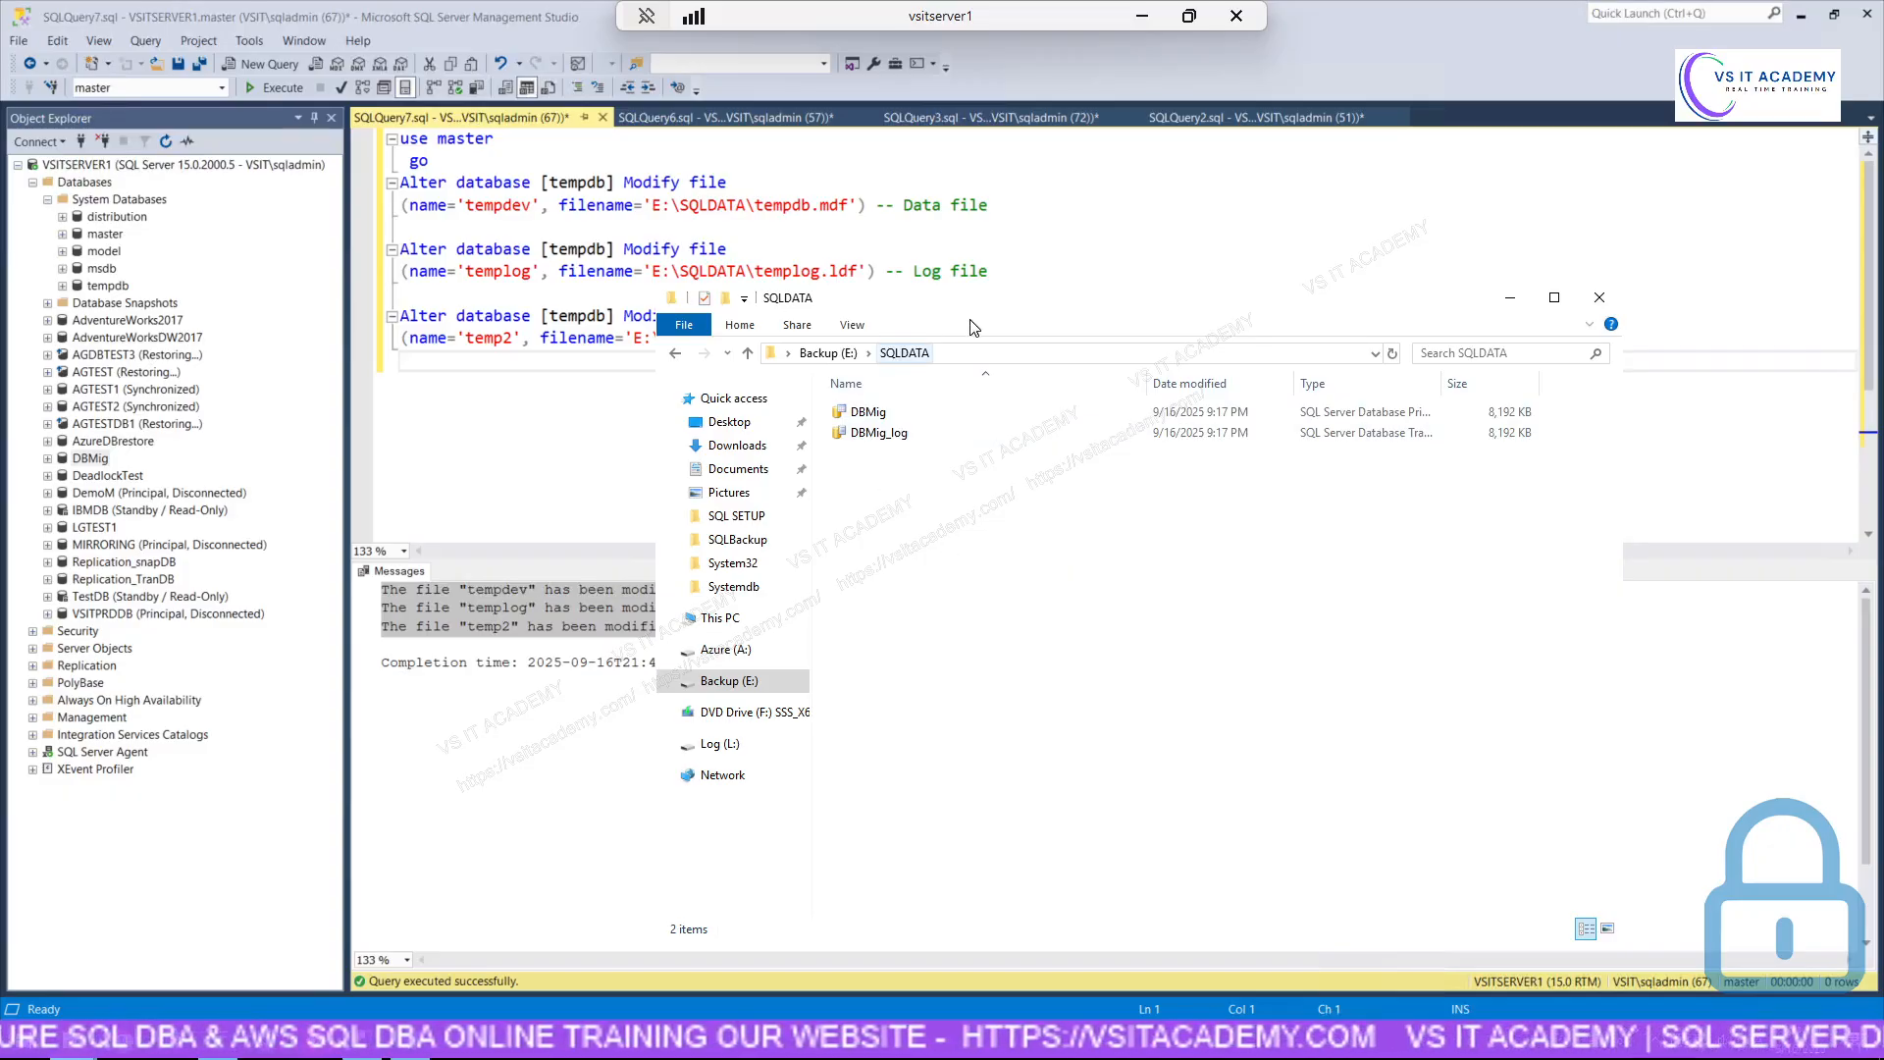
left_click_drag(978, 300, 976, 375)
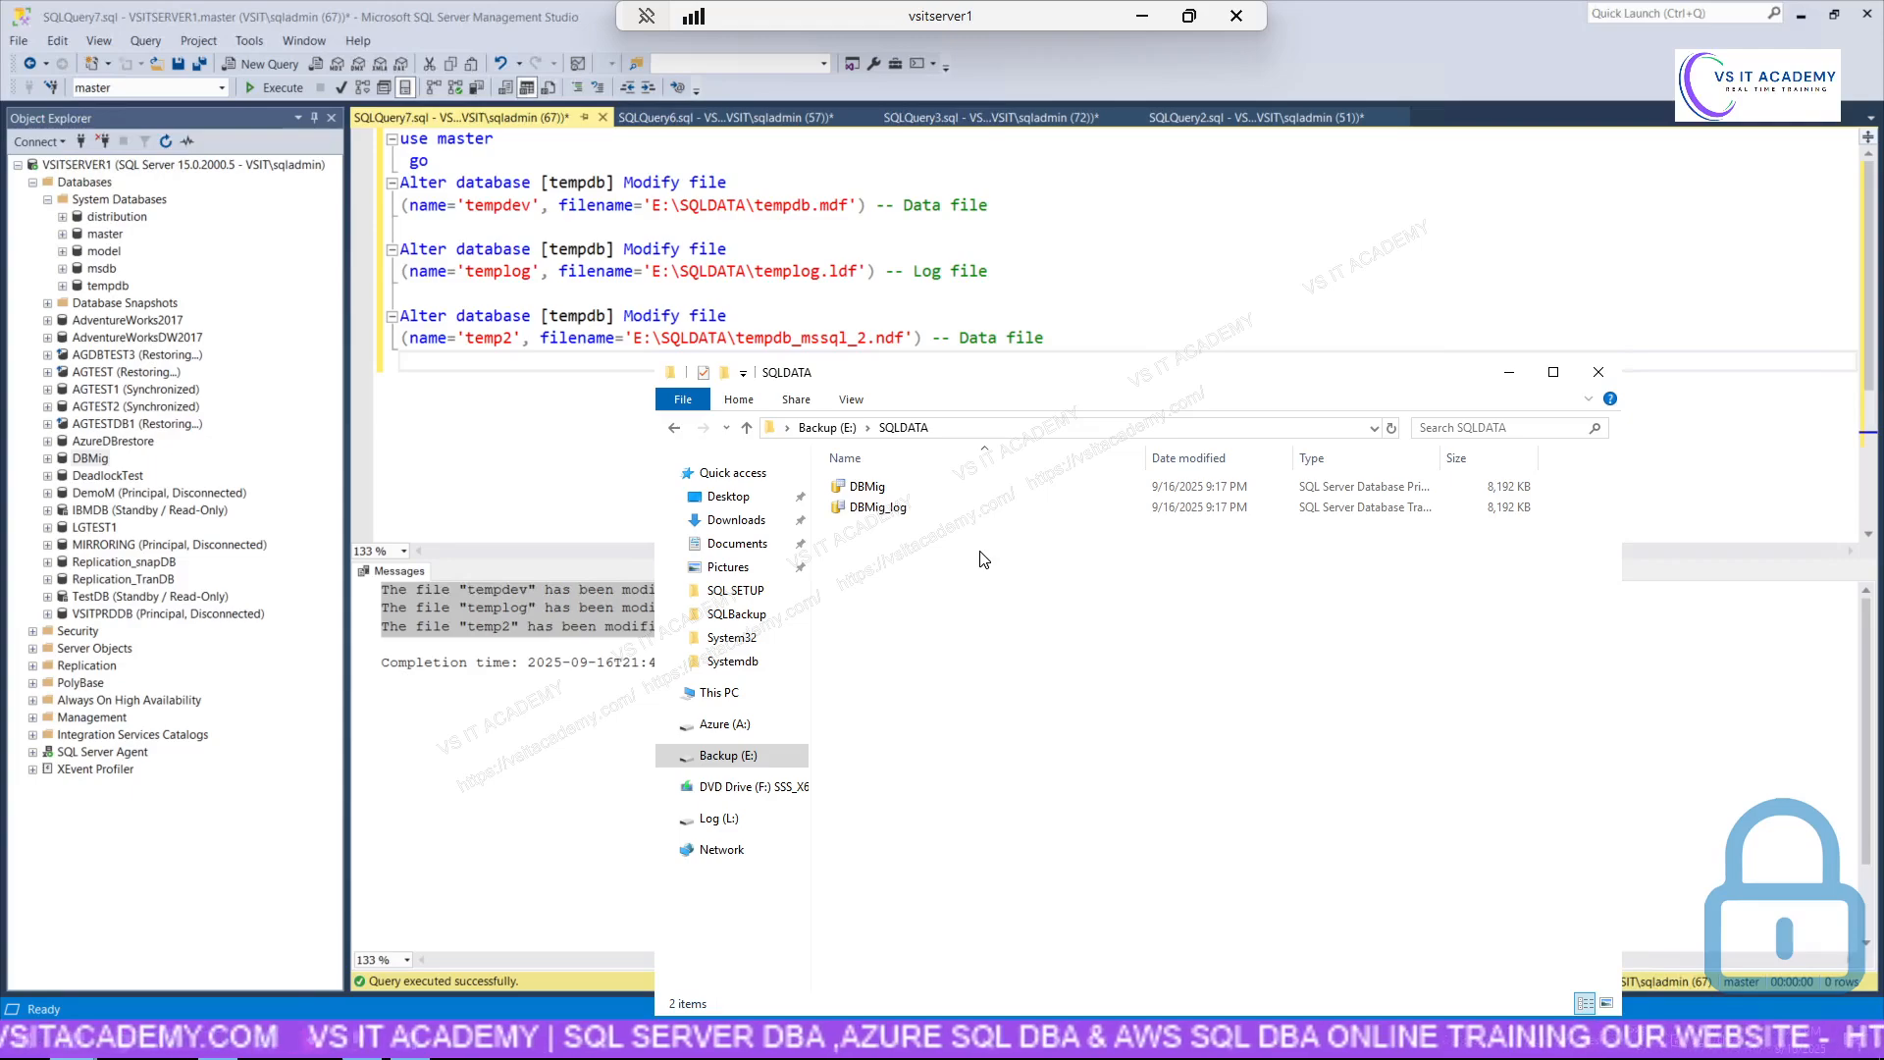
Minimize Management Studio and launch the Services console from Command Prompt with services.msc.
left_click(1812, 25)
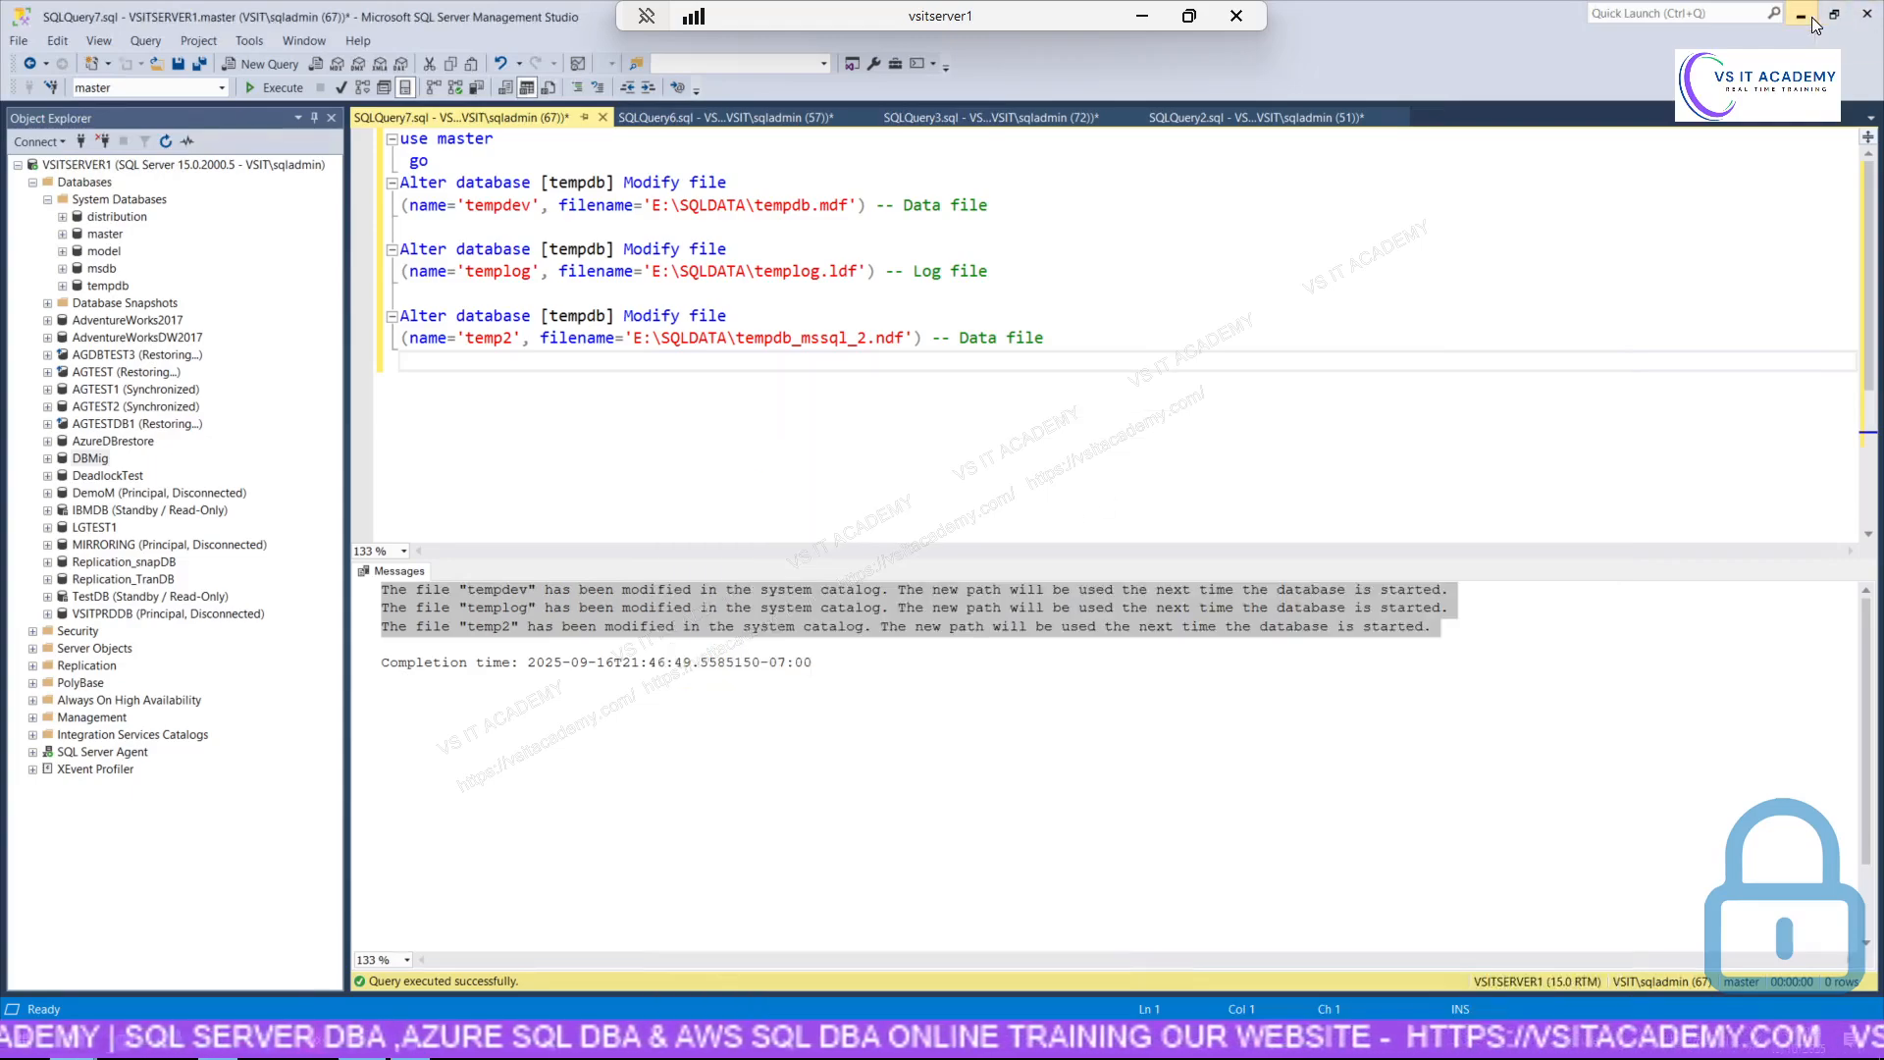
left_click(1814, 24)
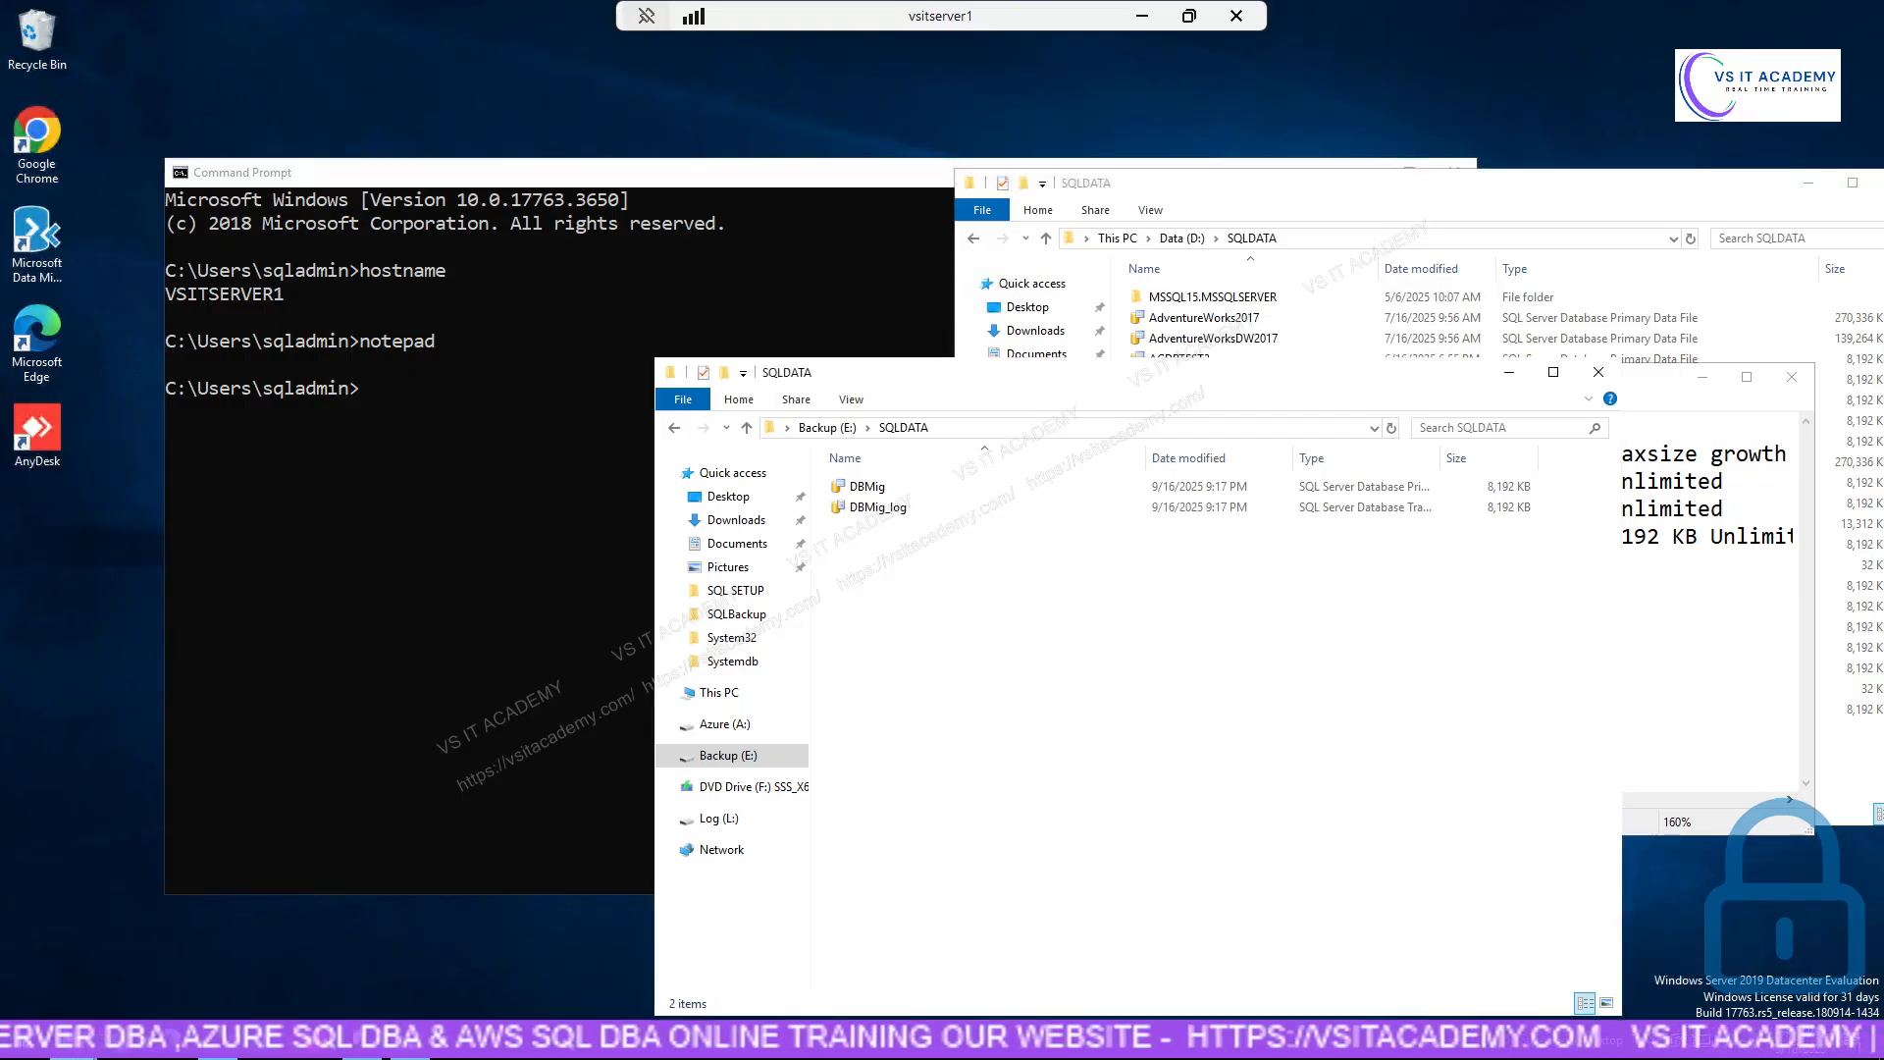
left_click(21, 1052)
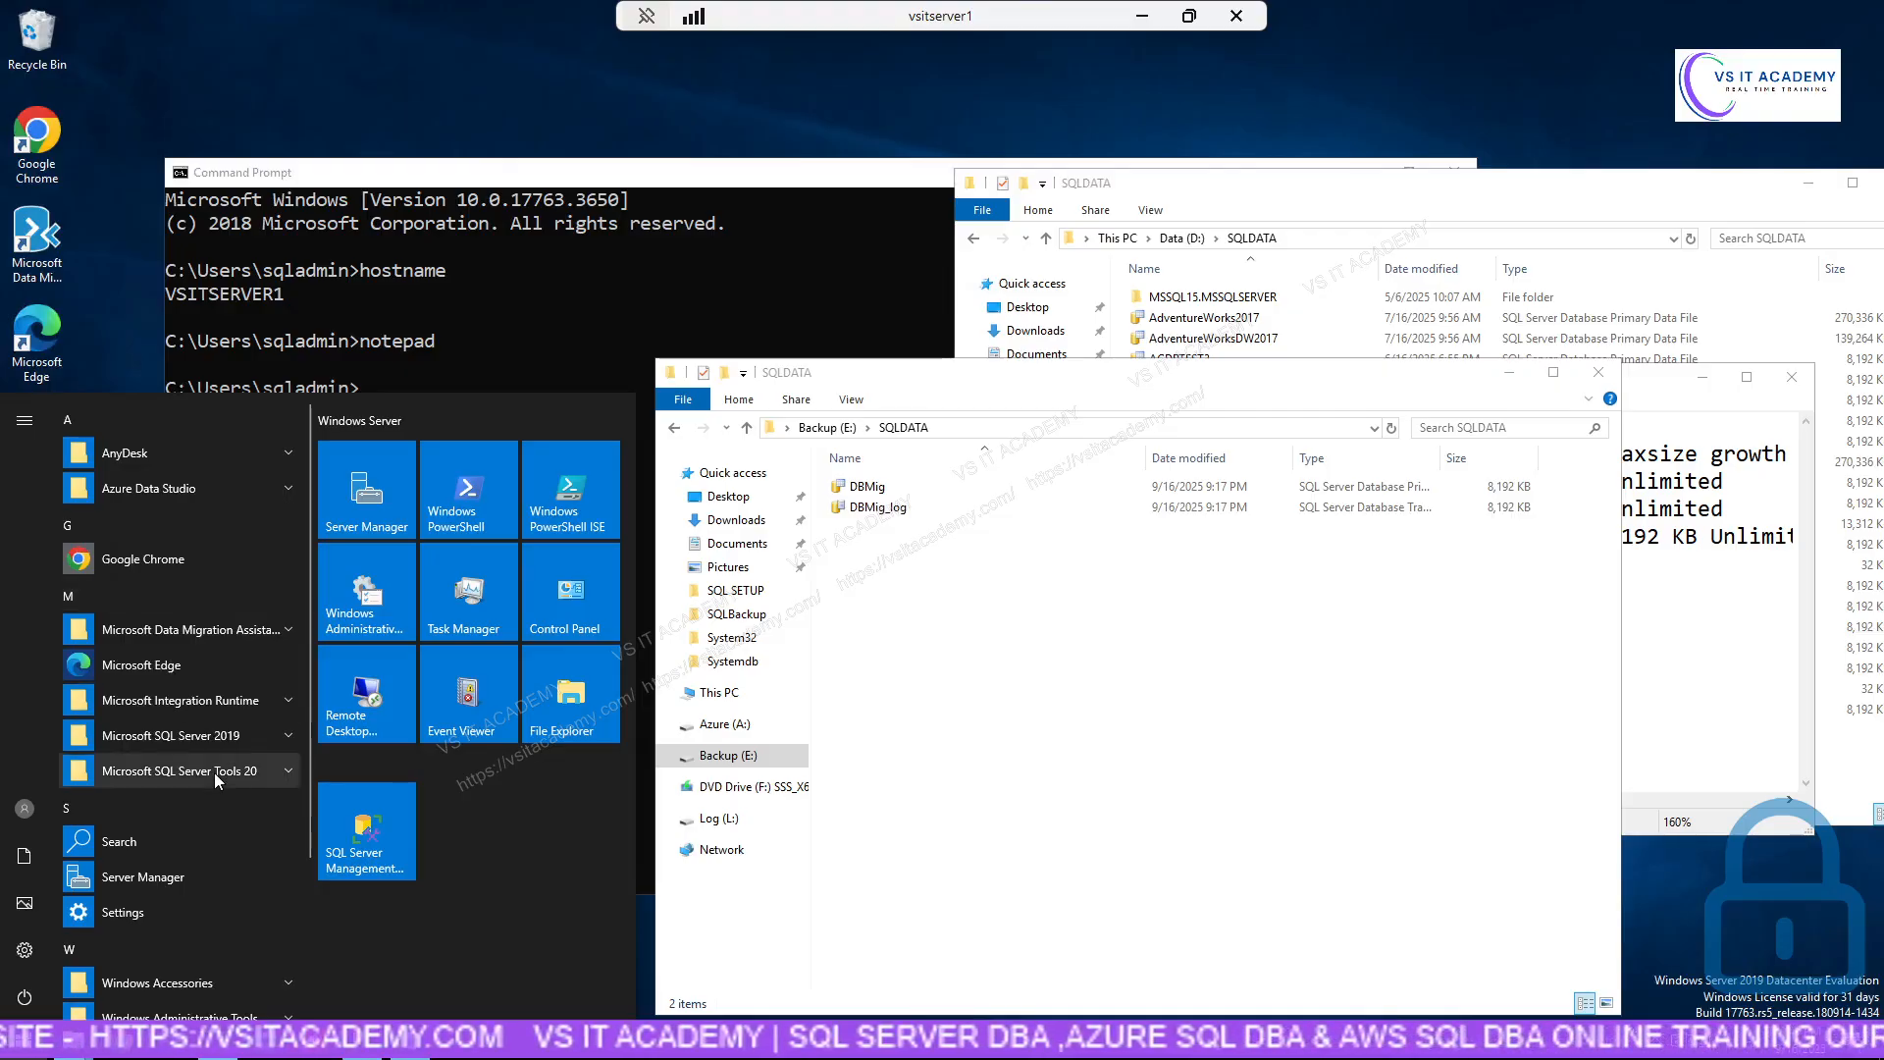
left_click(218, 1041)
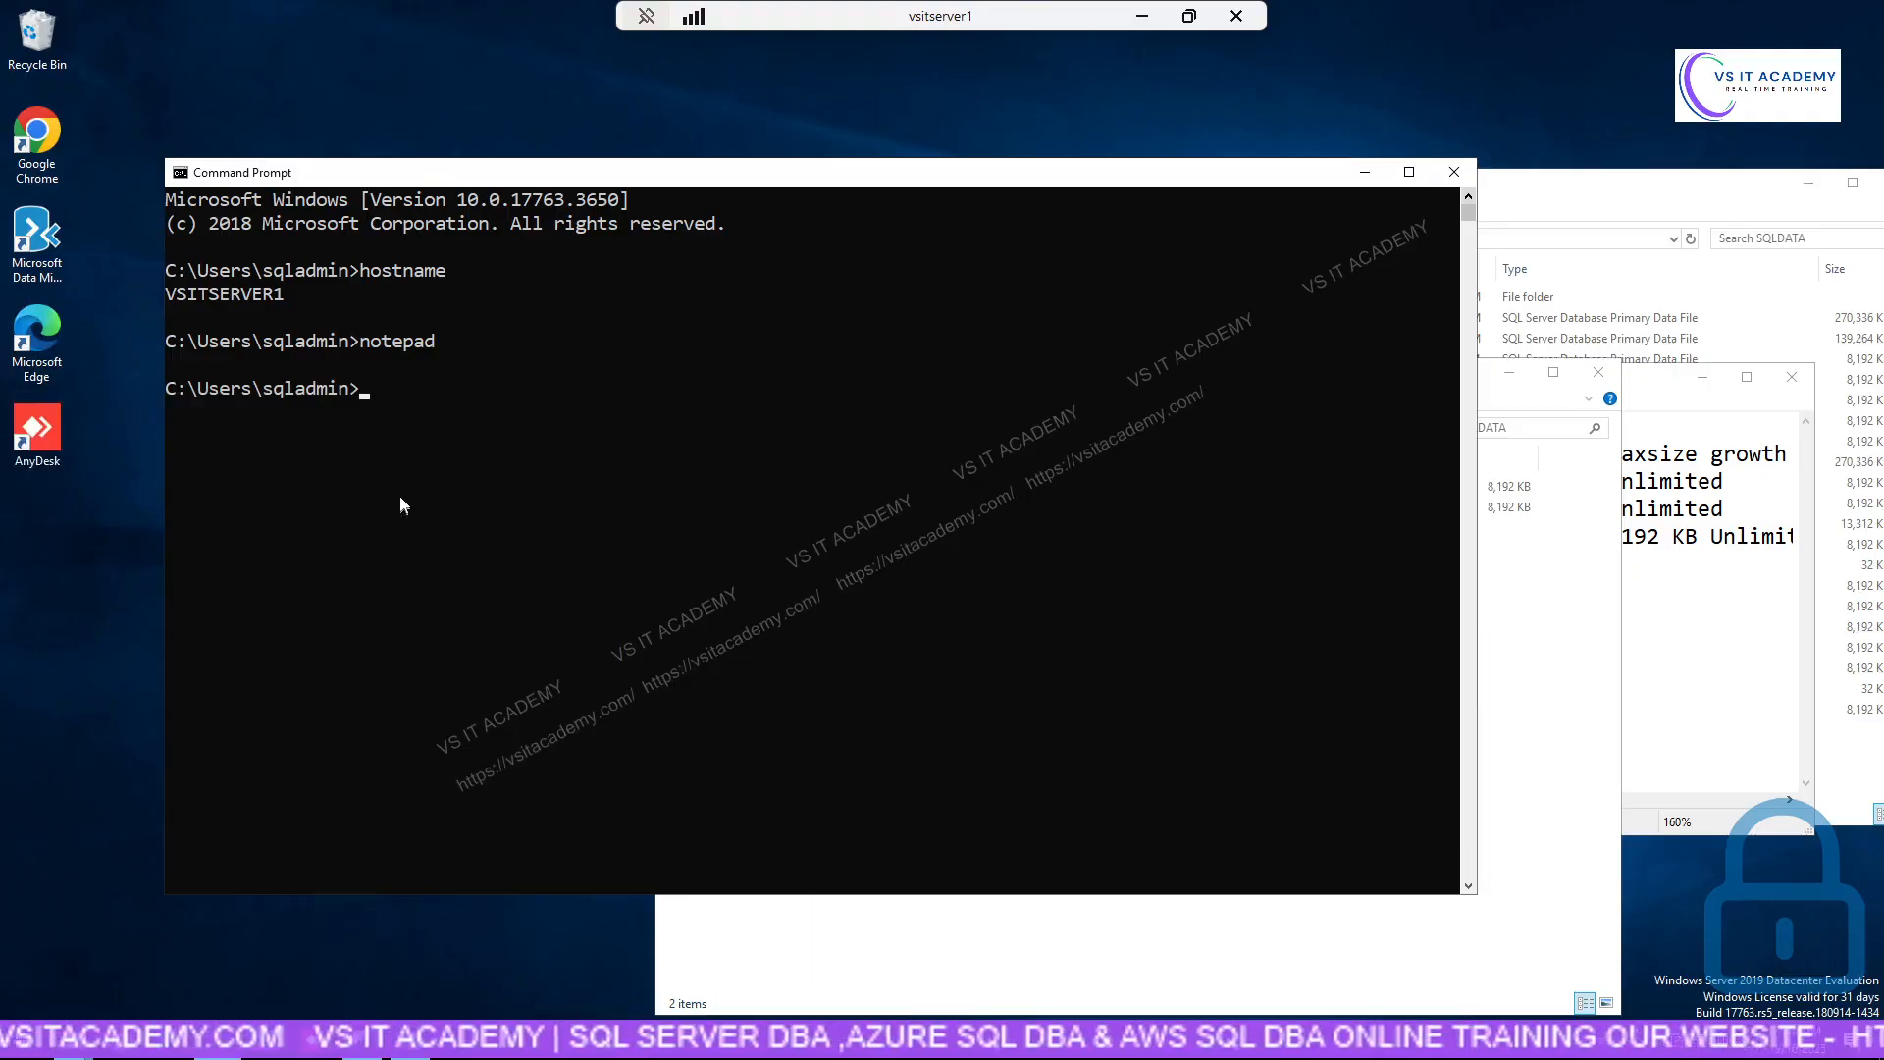
type("ser")
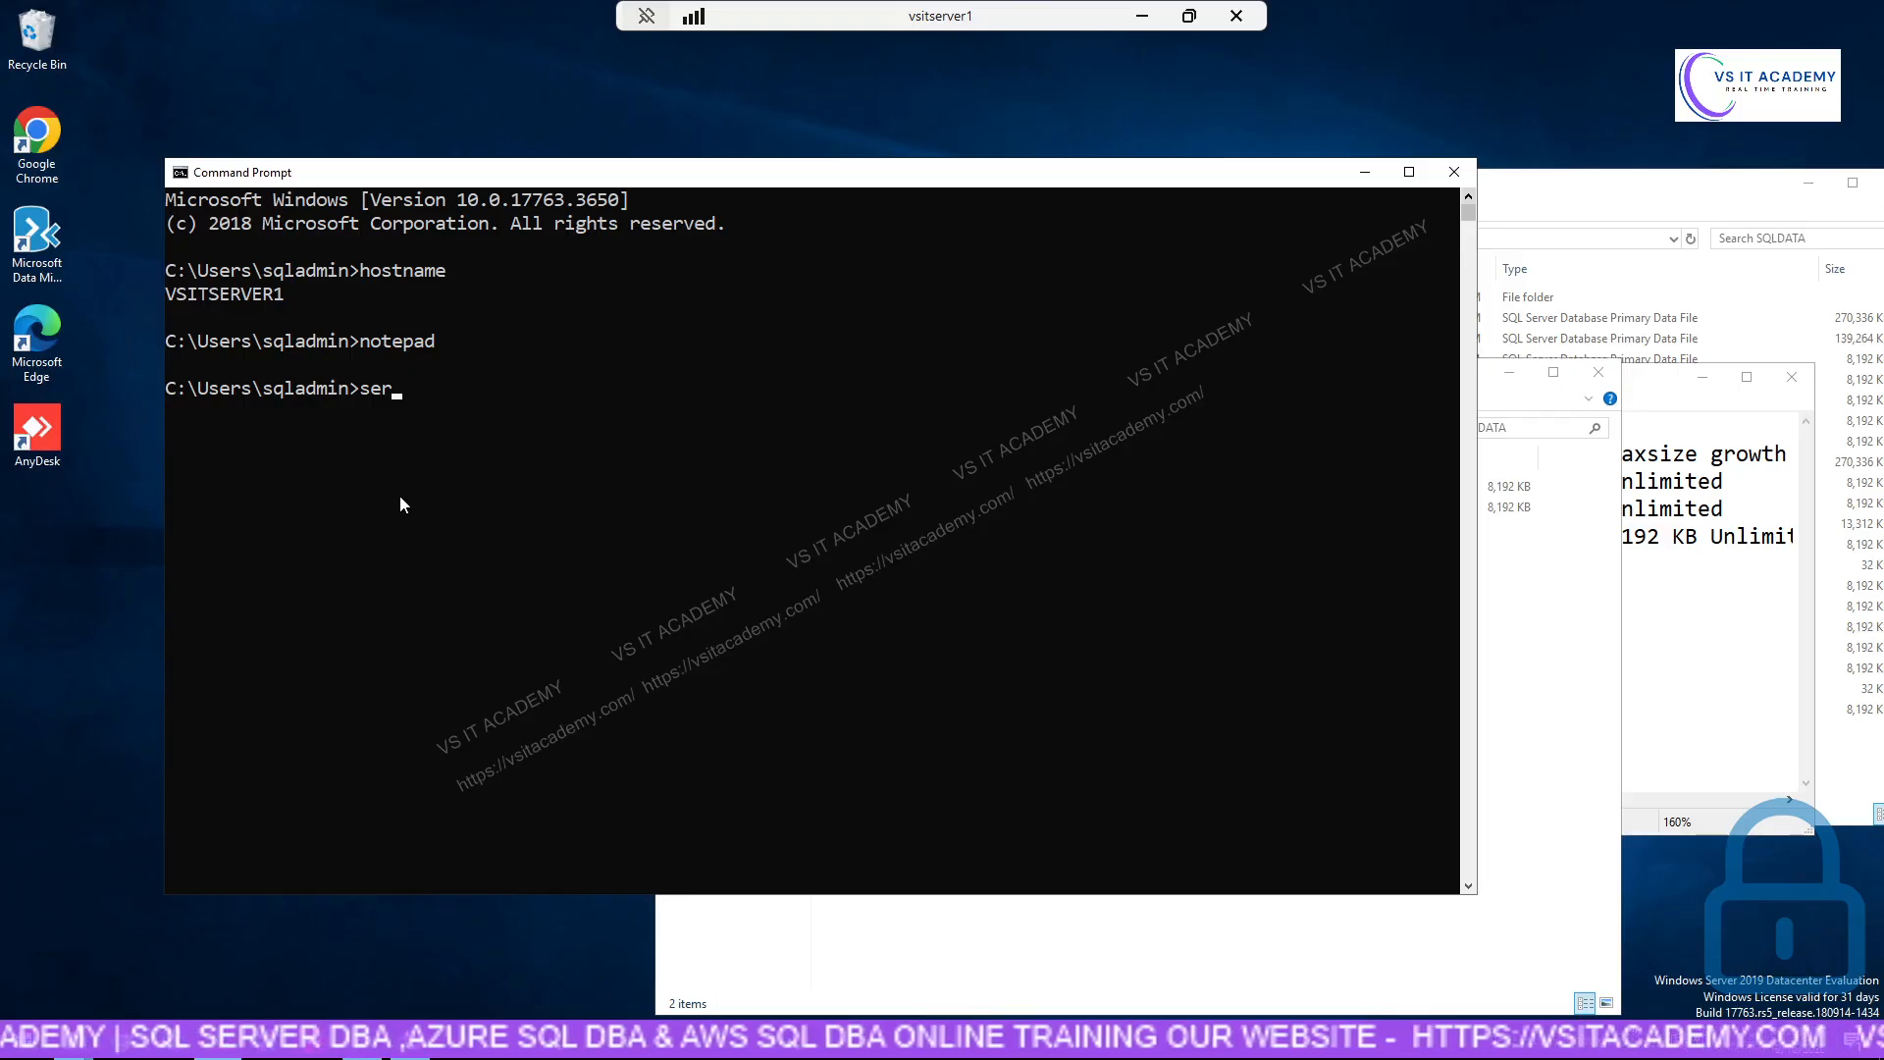
type("vices")
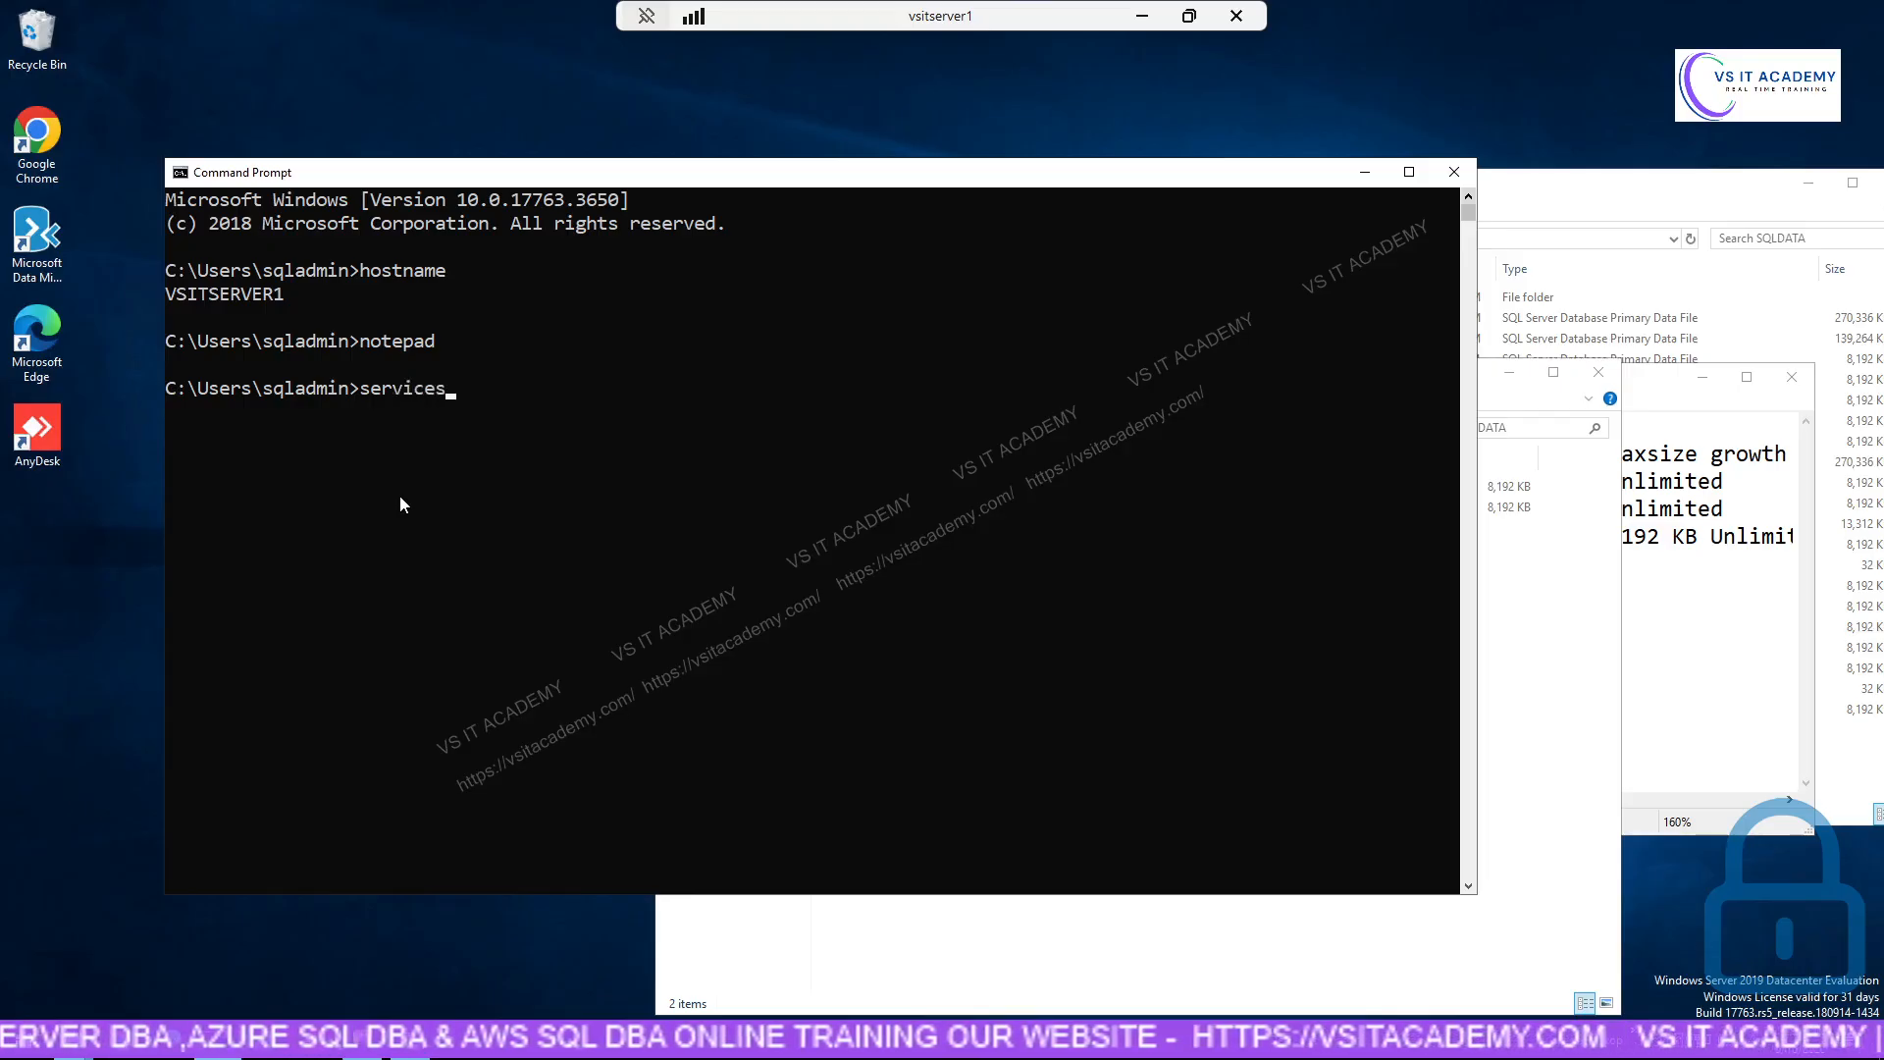
type(".msc")
key("Return")
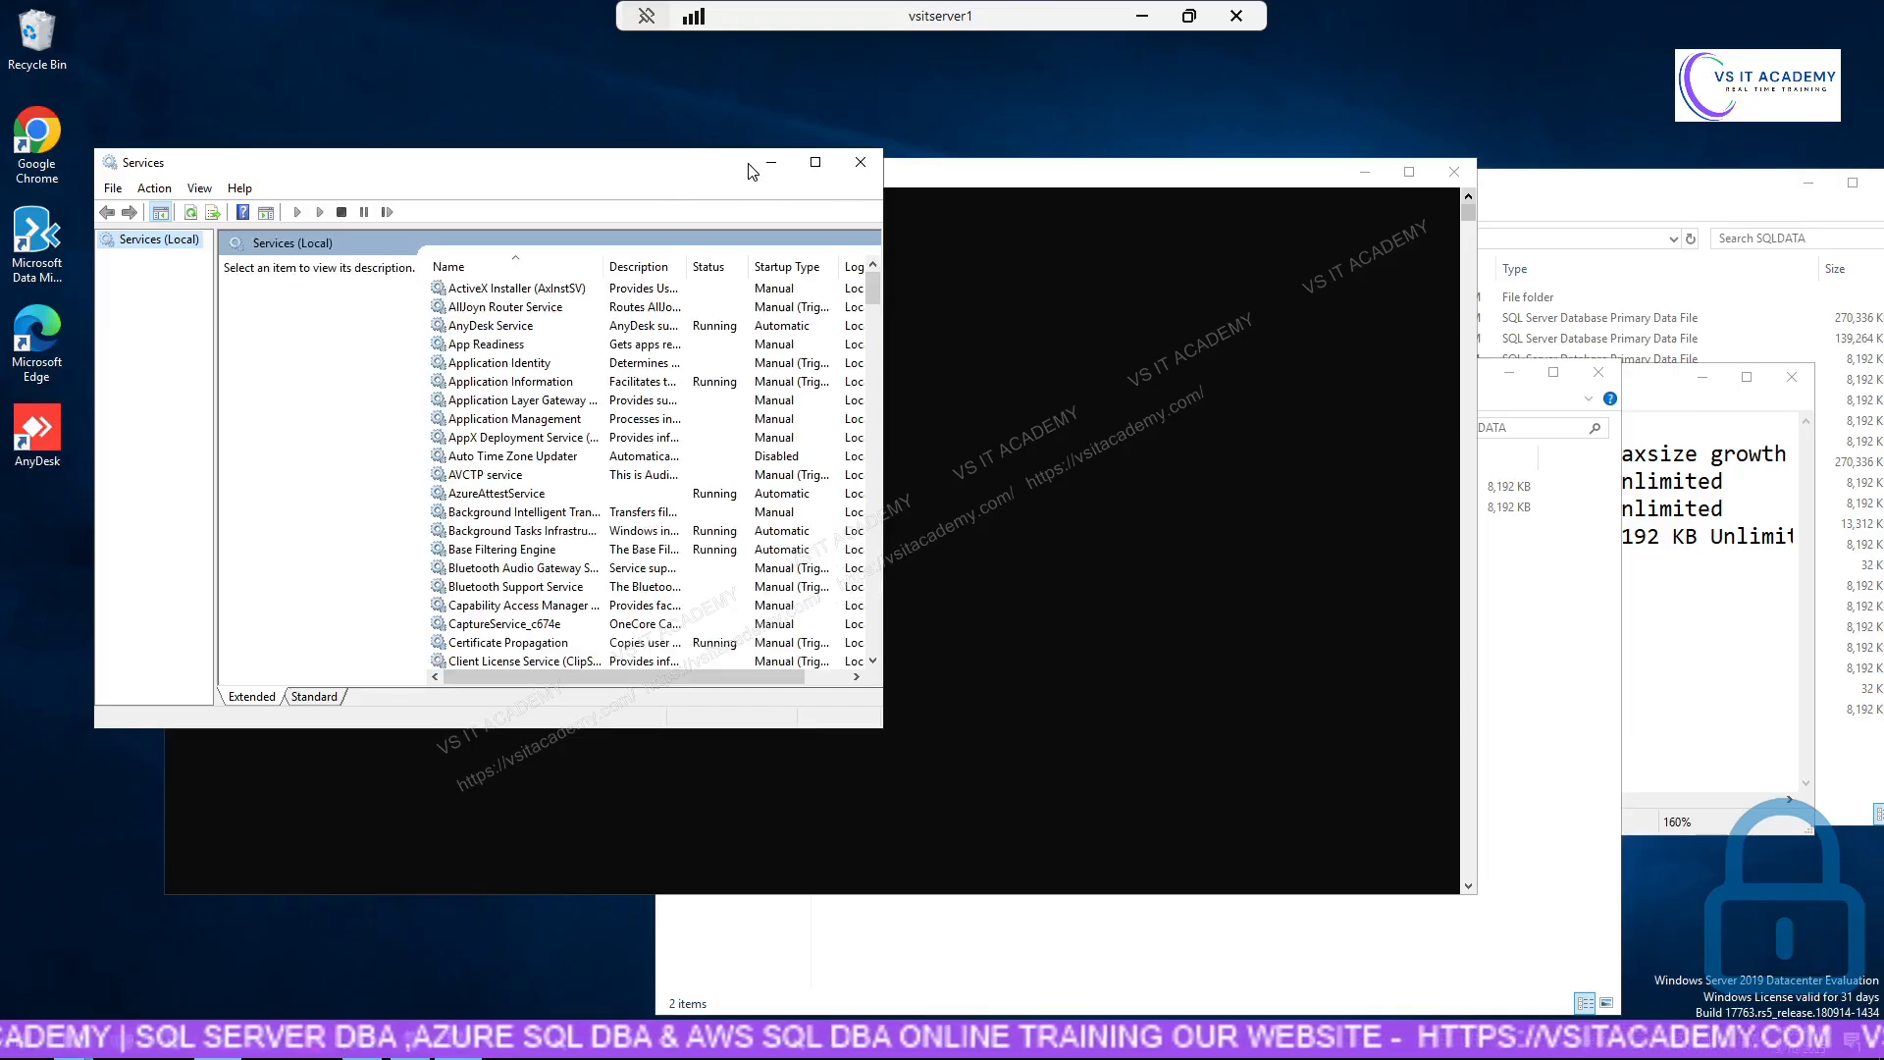
Arrange the Services console and the E:\SQLDATA folder window side by side.
left_click(1604, 200)
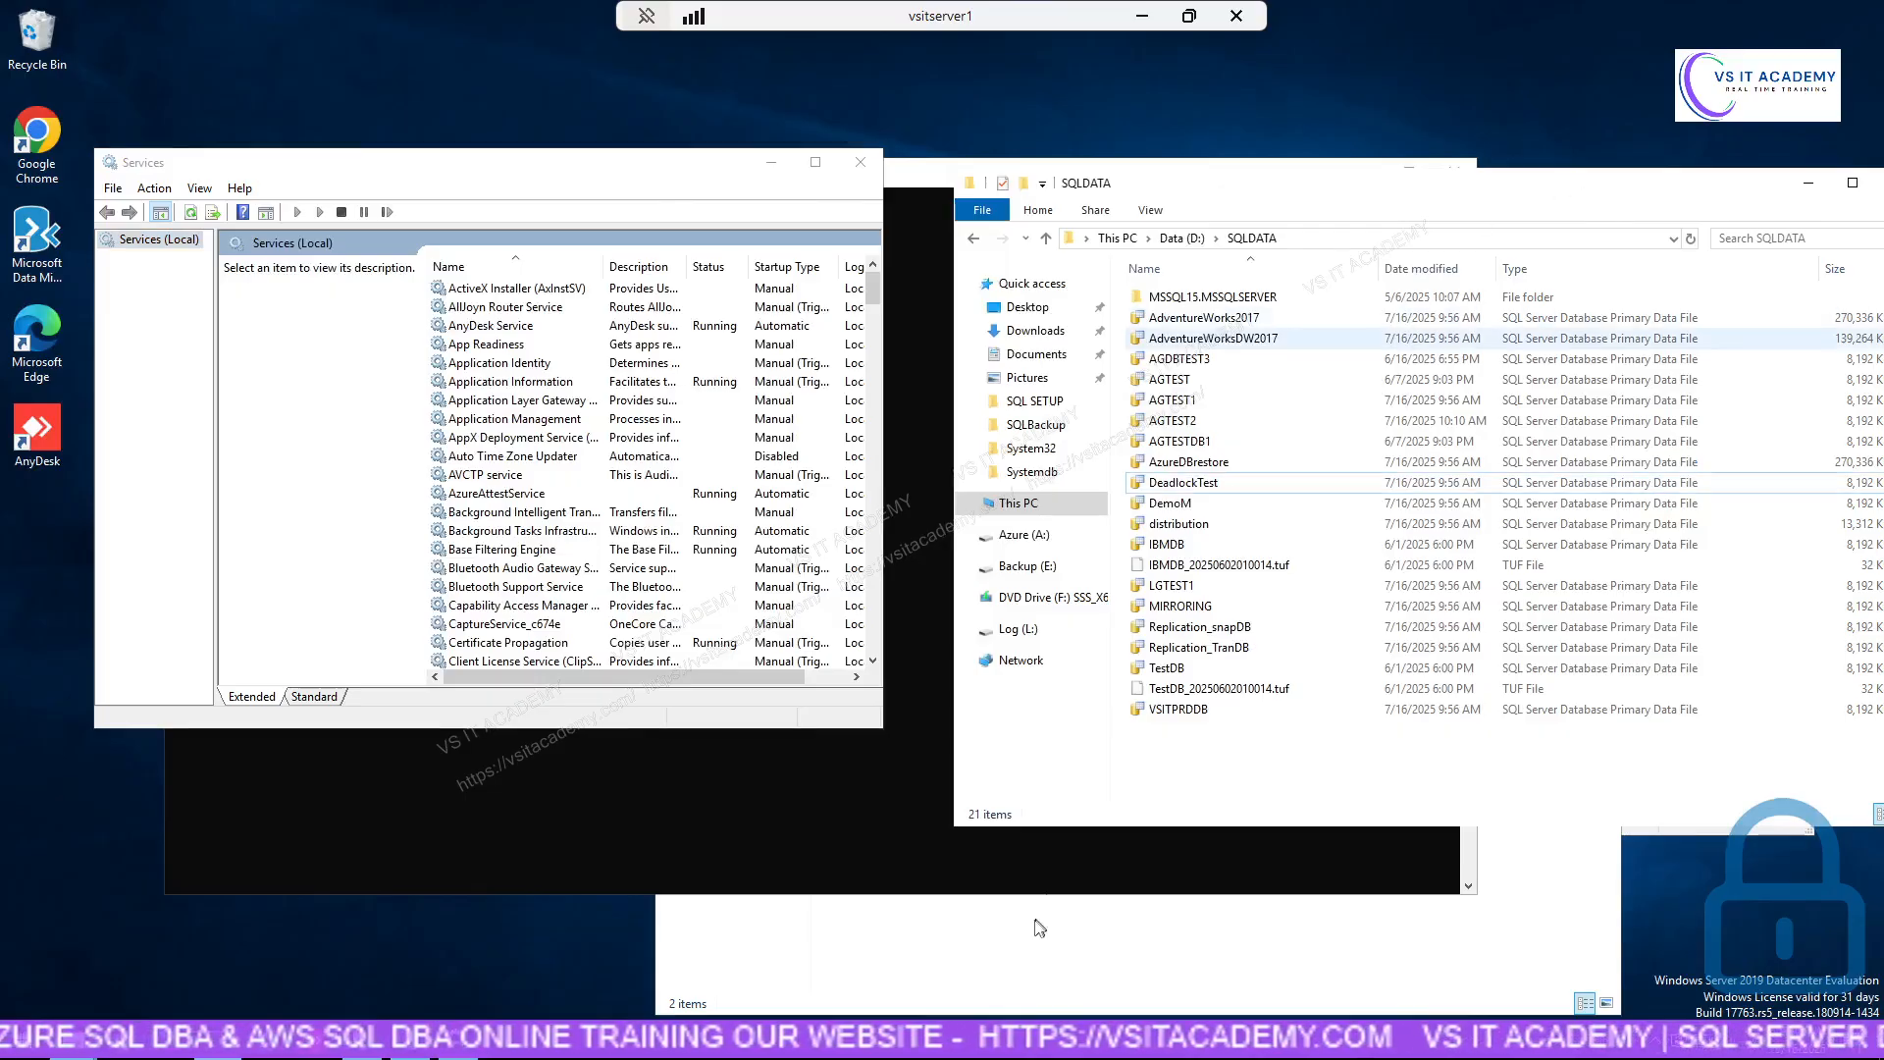
left_click(1020, 960)
left_click_drag(1008, 377, 1239, 175)
left_click(605, 171)
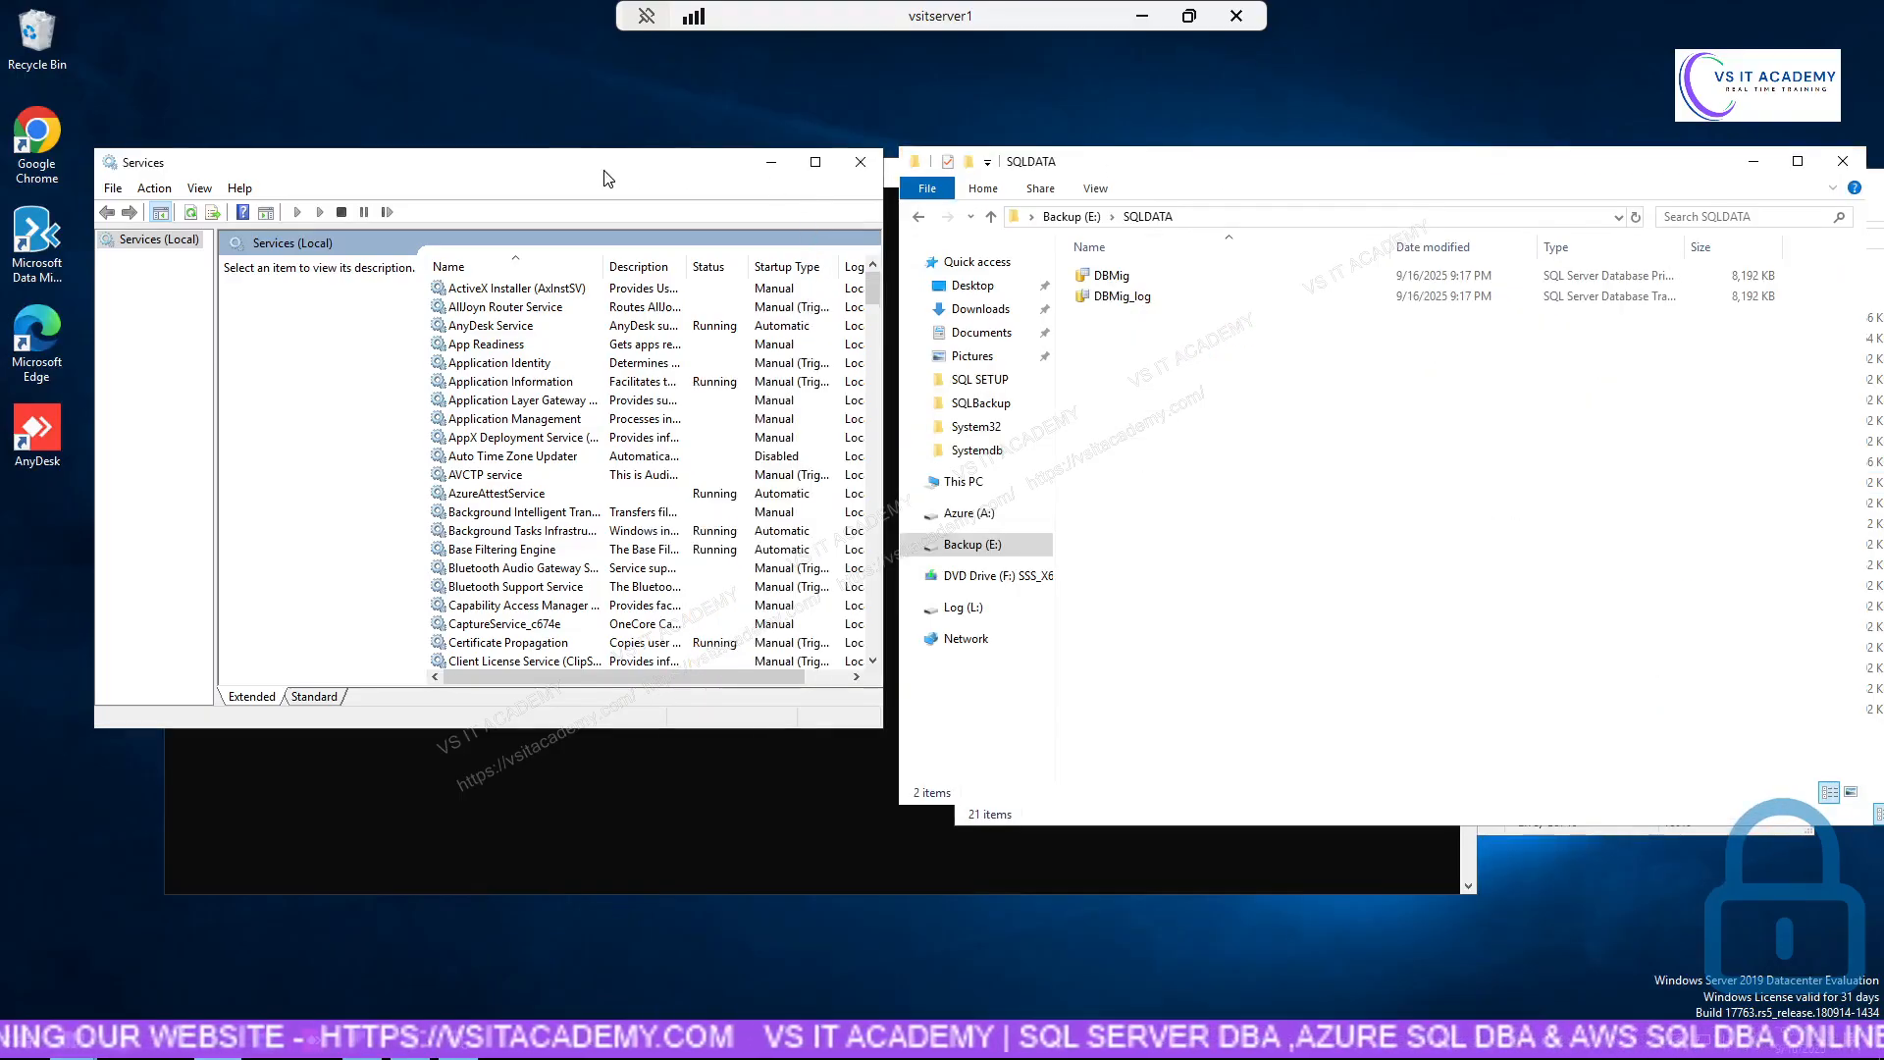
left_click_drag(609, 179, 538, 185)
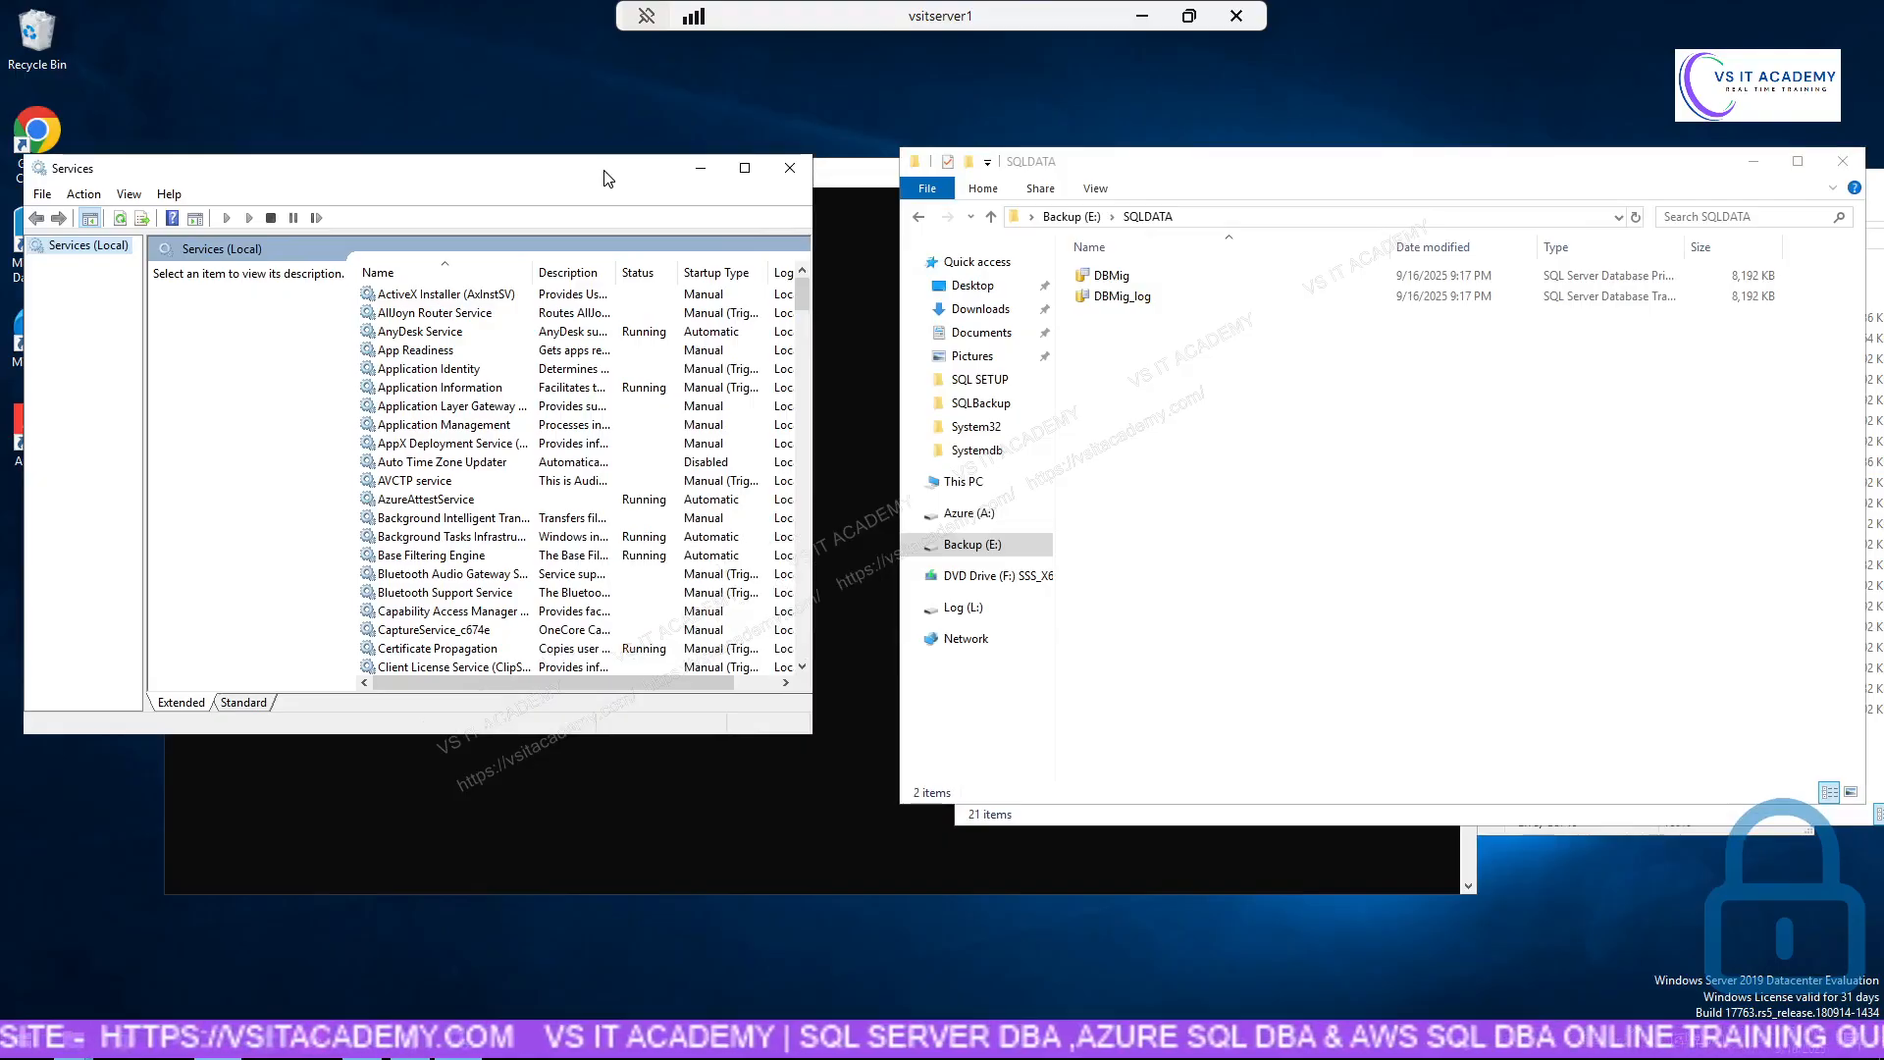
Select the SQL Server (MSSQLSERVER) service and widen the Name column of the services list.
left_click(448, 553)
type("sql")
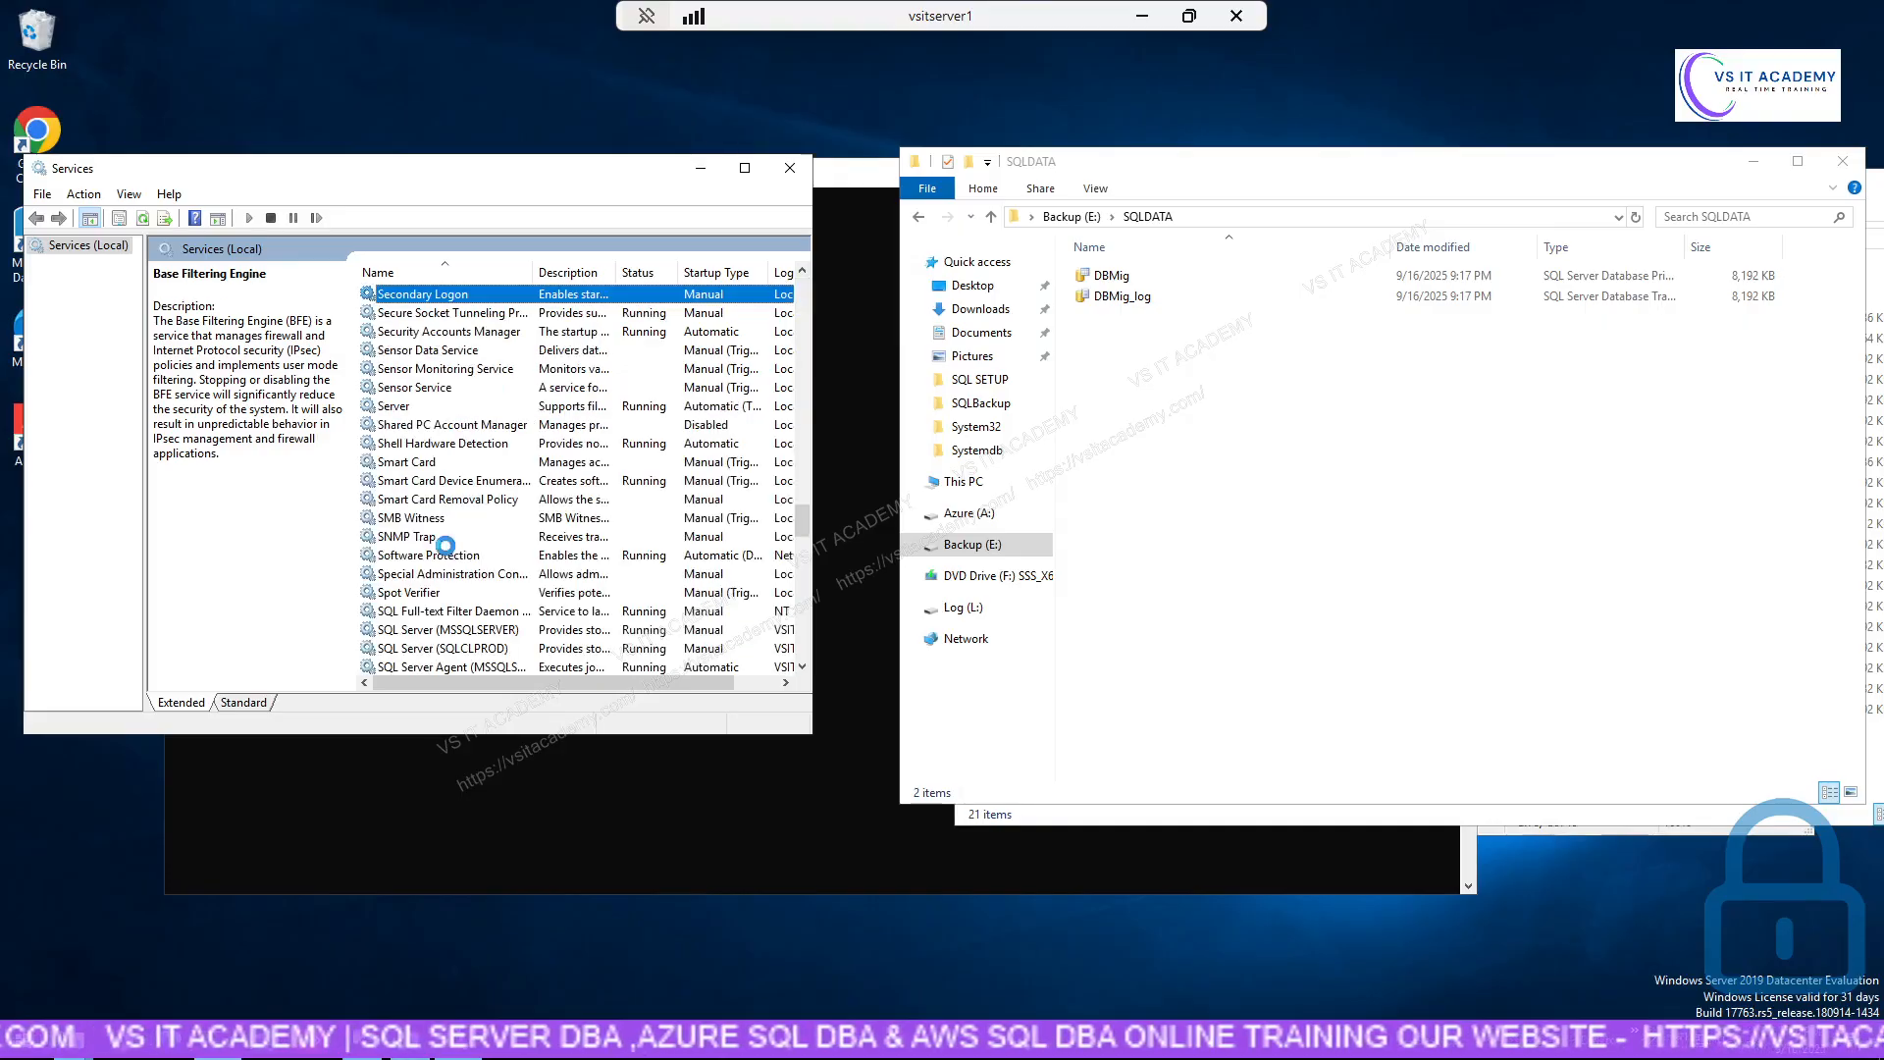
left_click(460, 631)
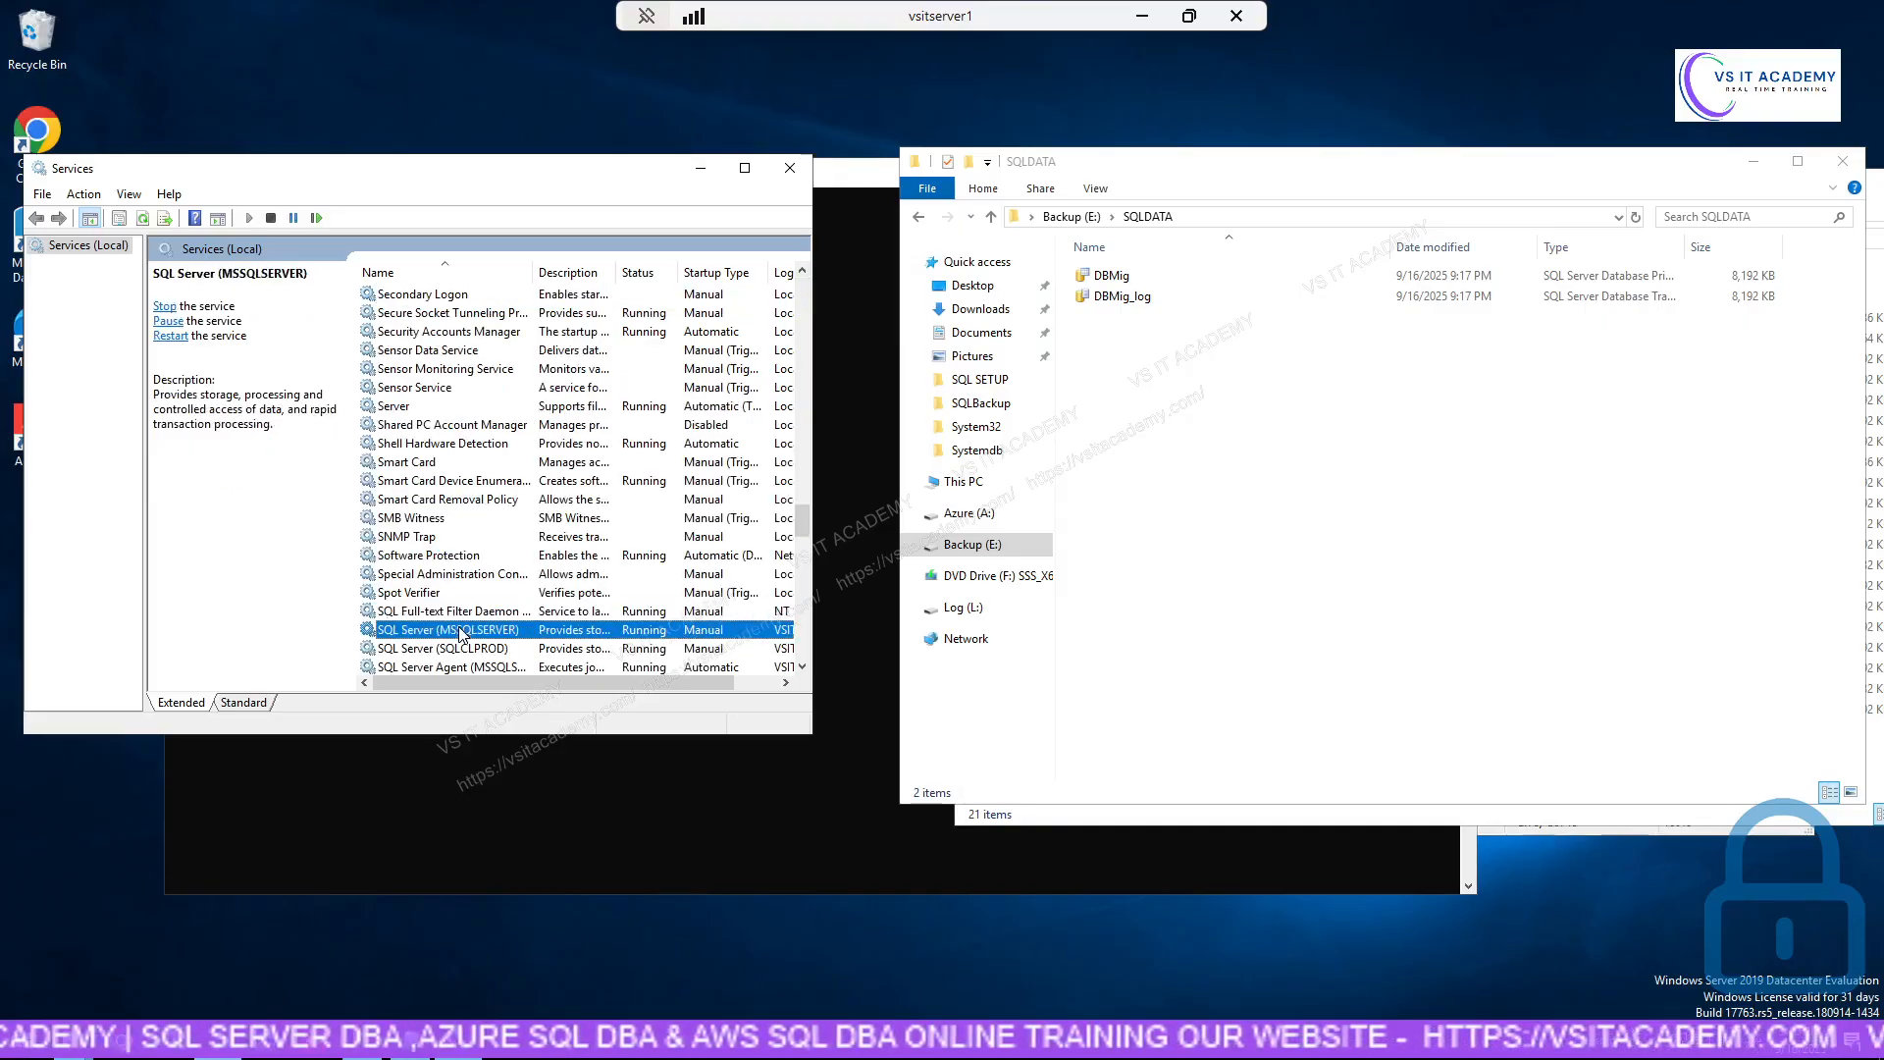
left_click_drag(535, 268, 559, 269)
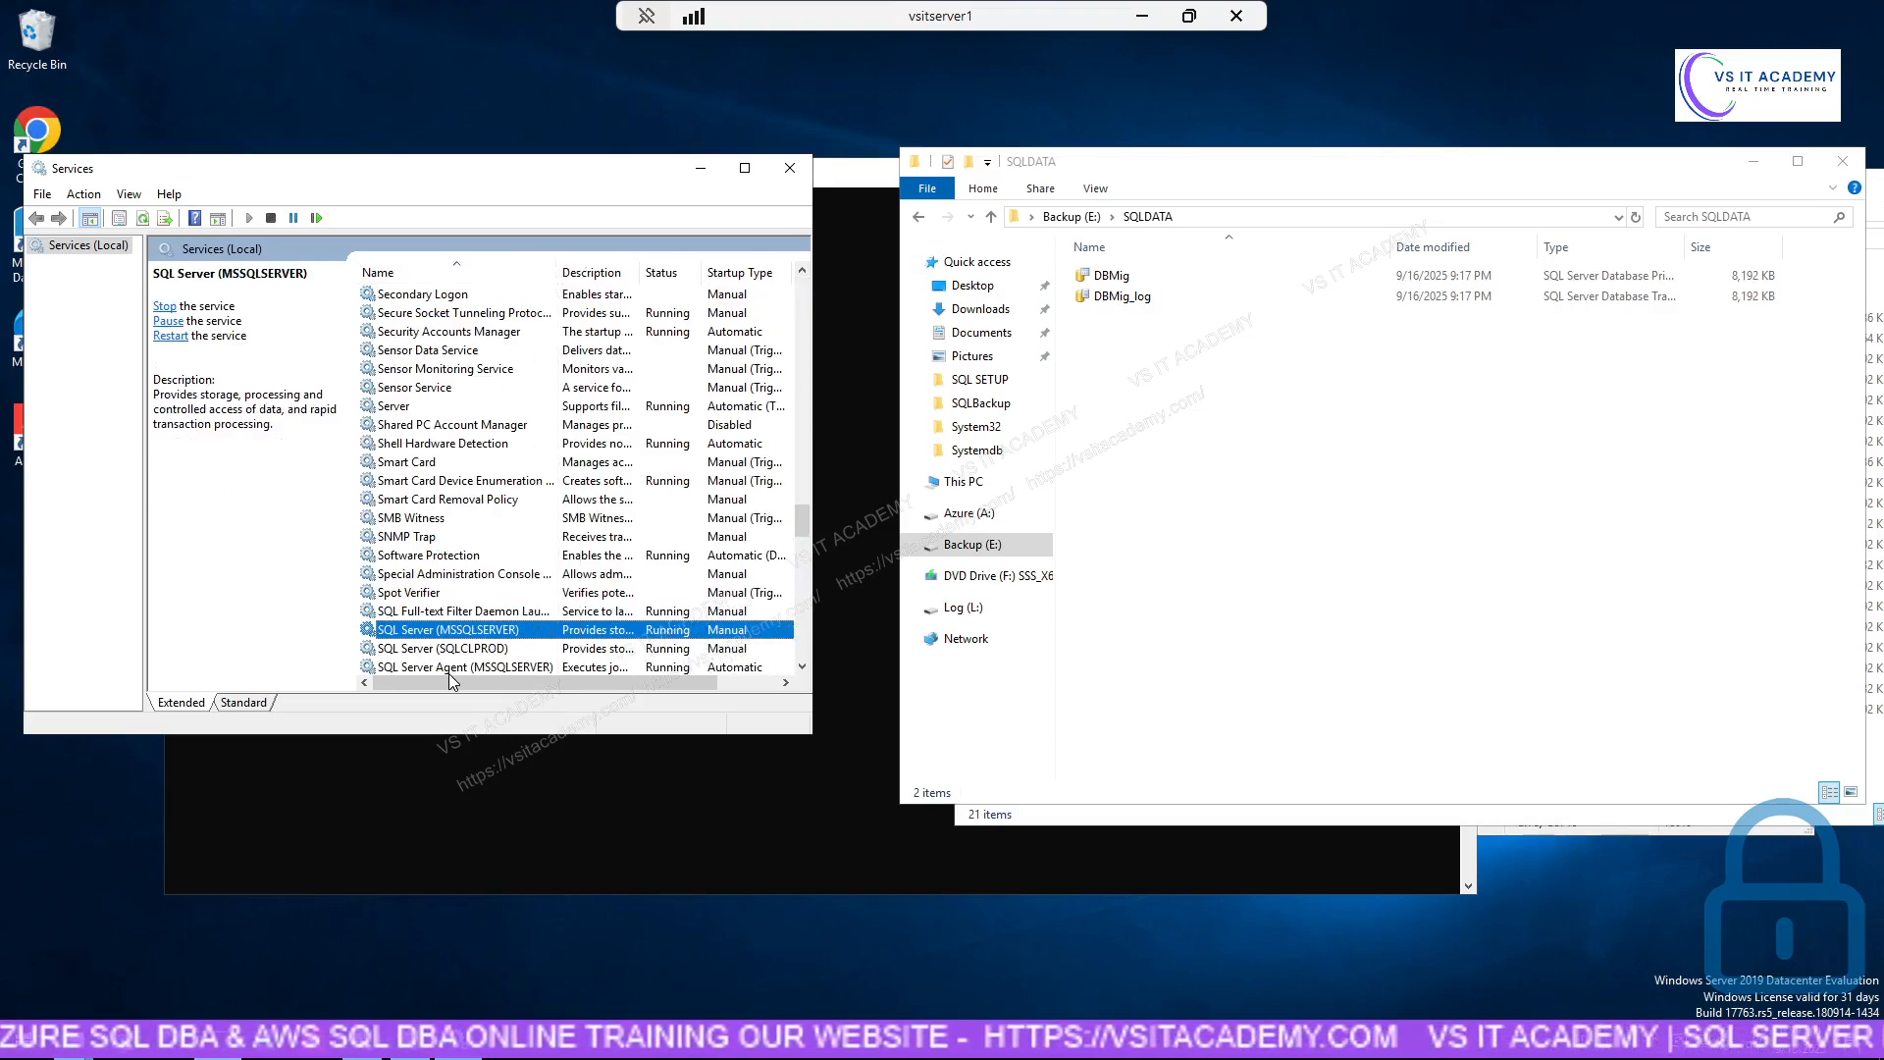
left_click_drag(450, 678, 415, 692)
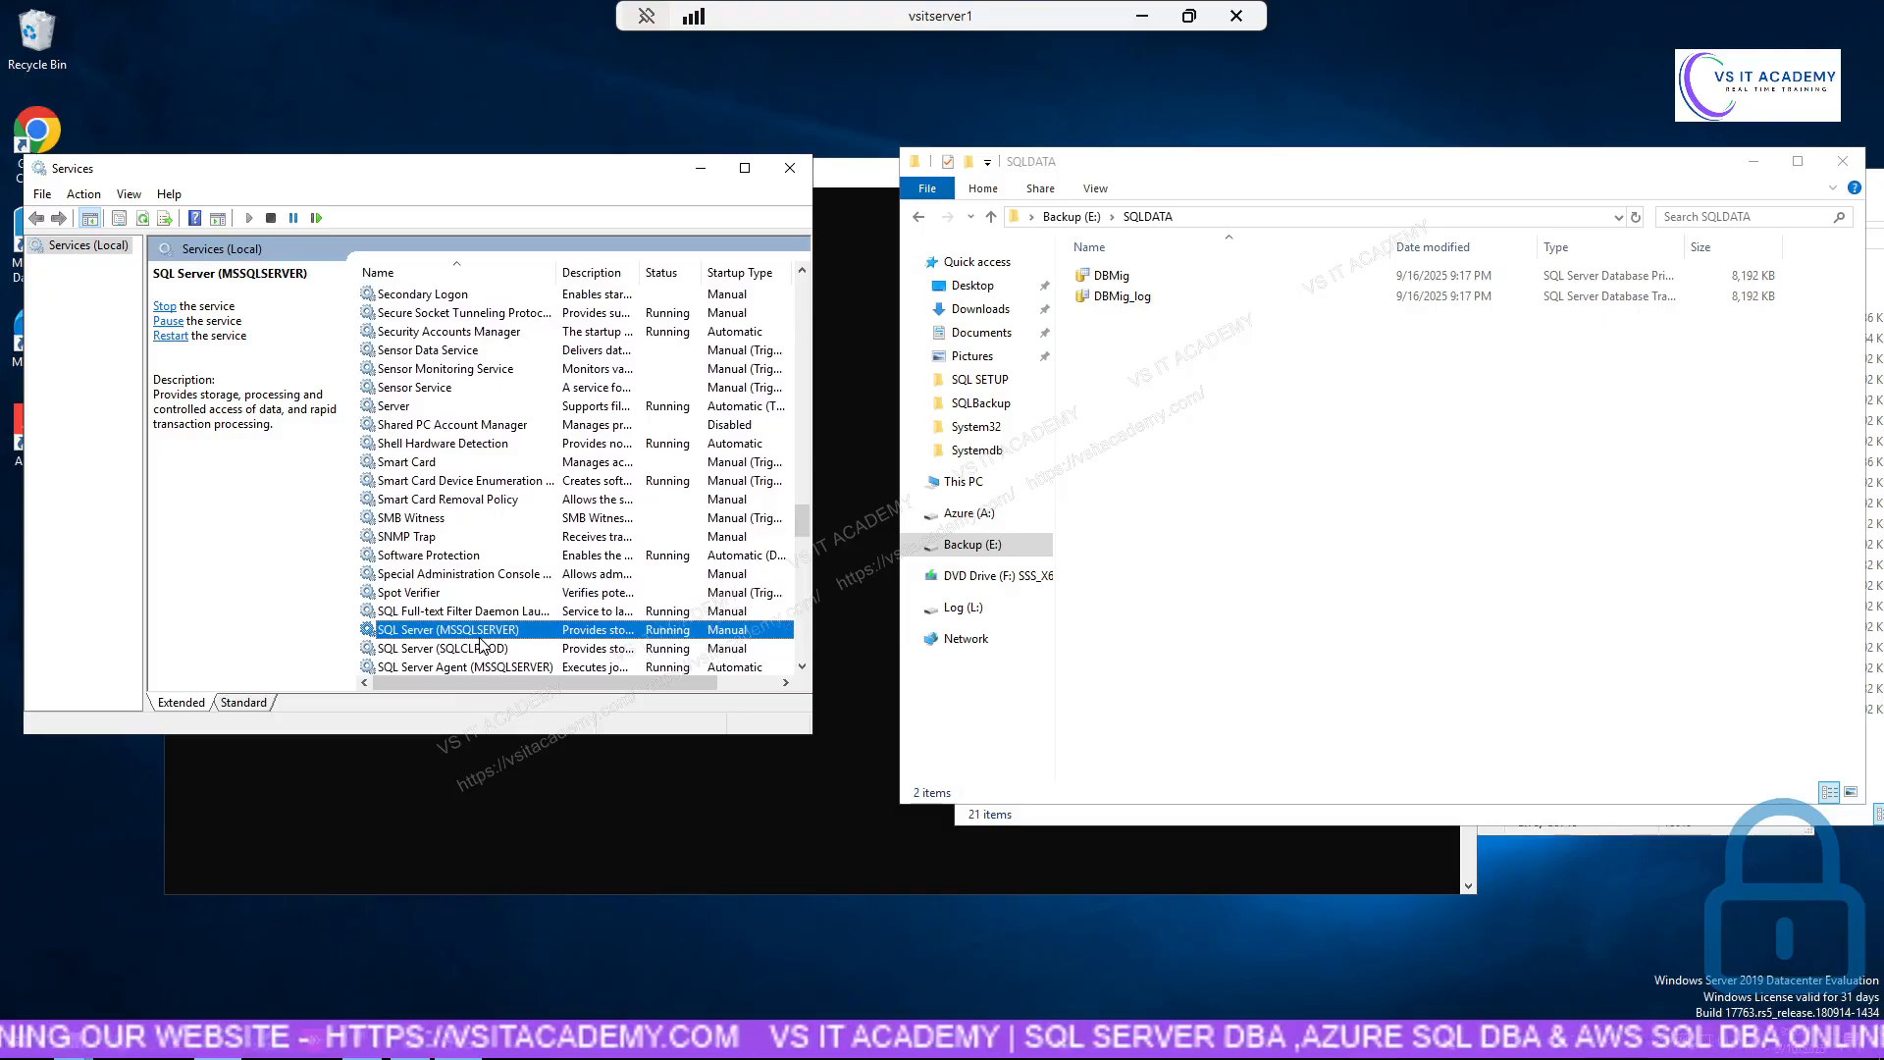
scroll(481, 645, "down", 2)
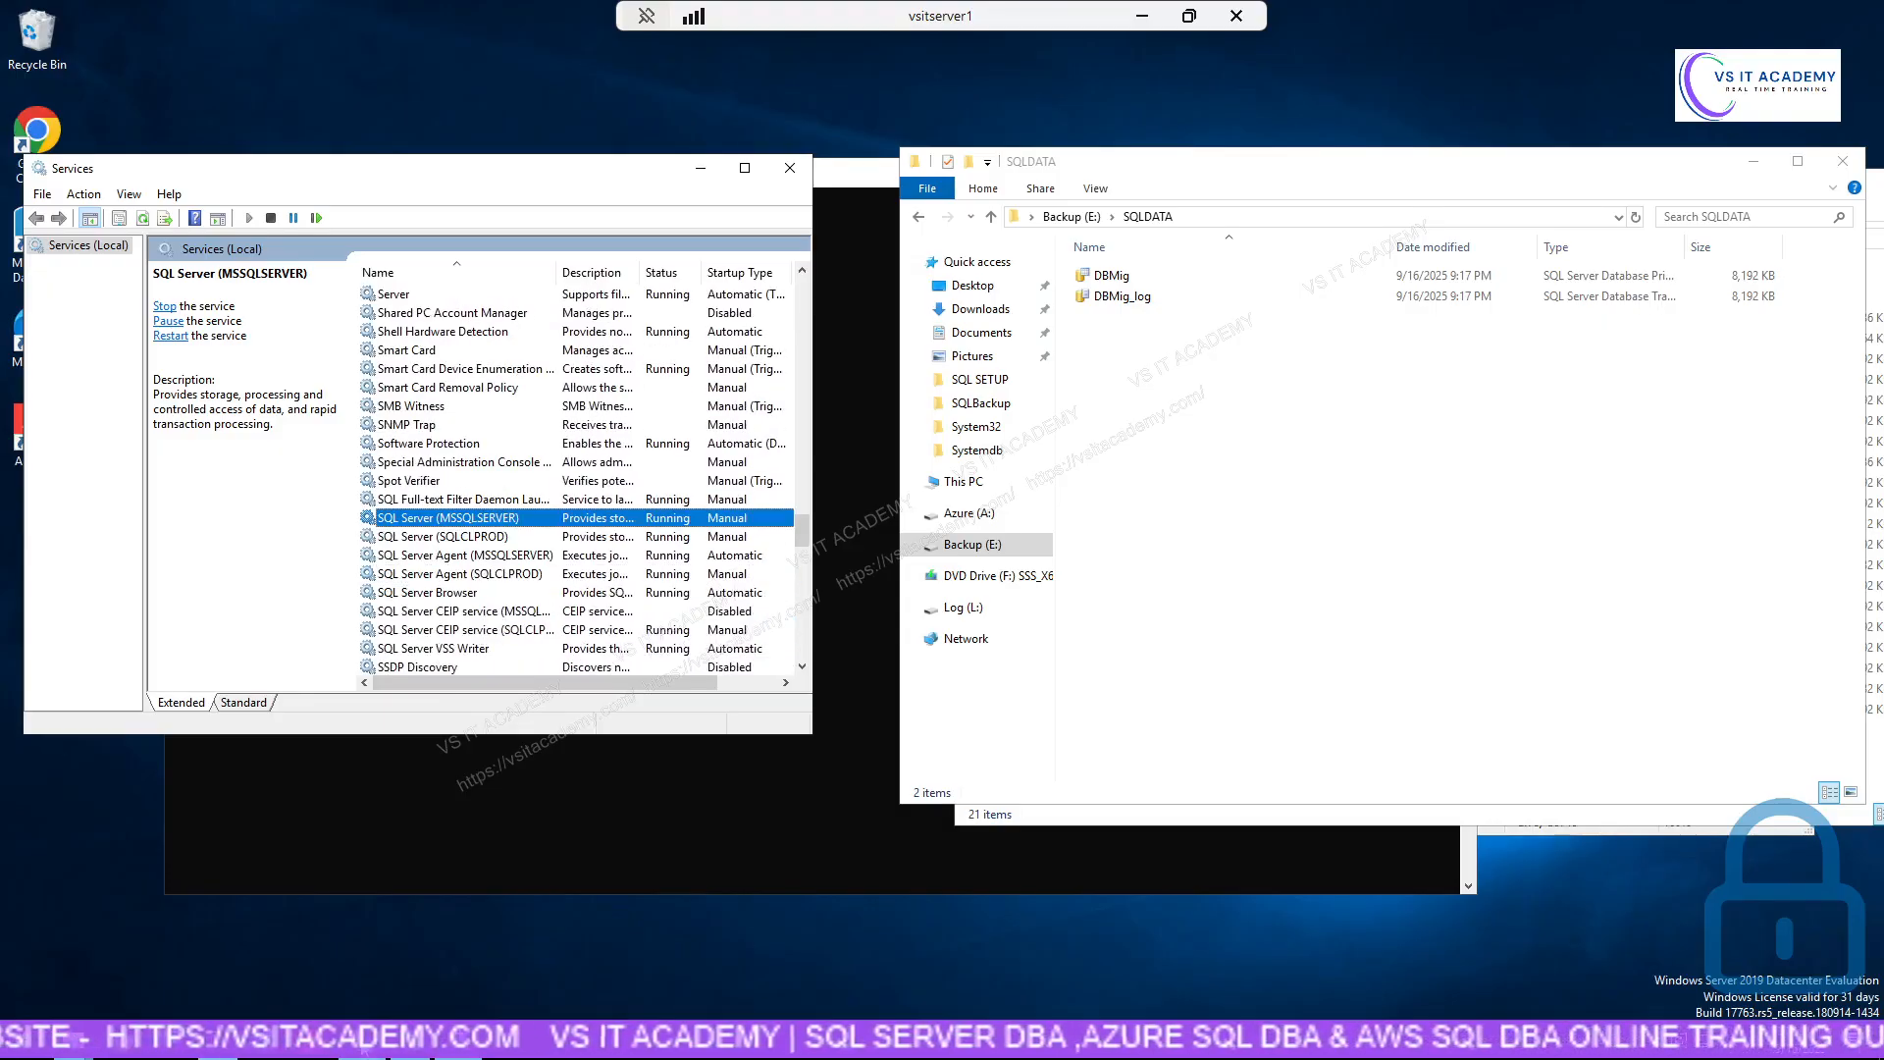
Show the Services console and the E:\SQLDATA folder over Management Studio, moved apart so the tempdb script is readable between them.
left_click(365, 1048)
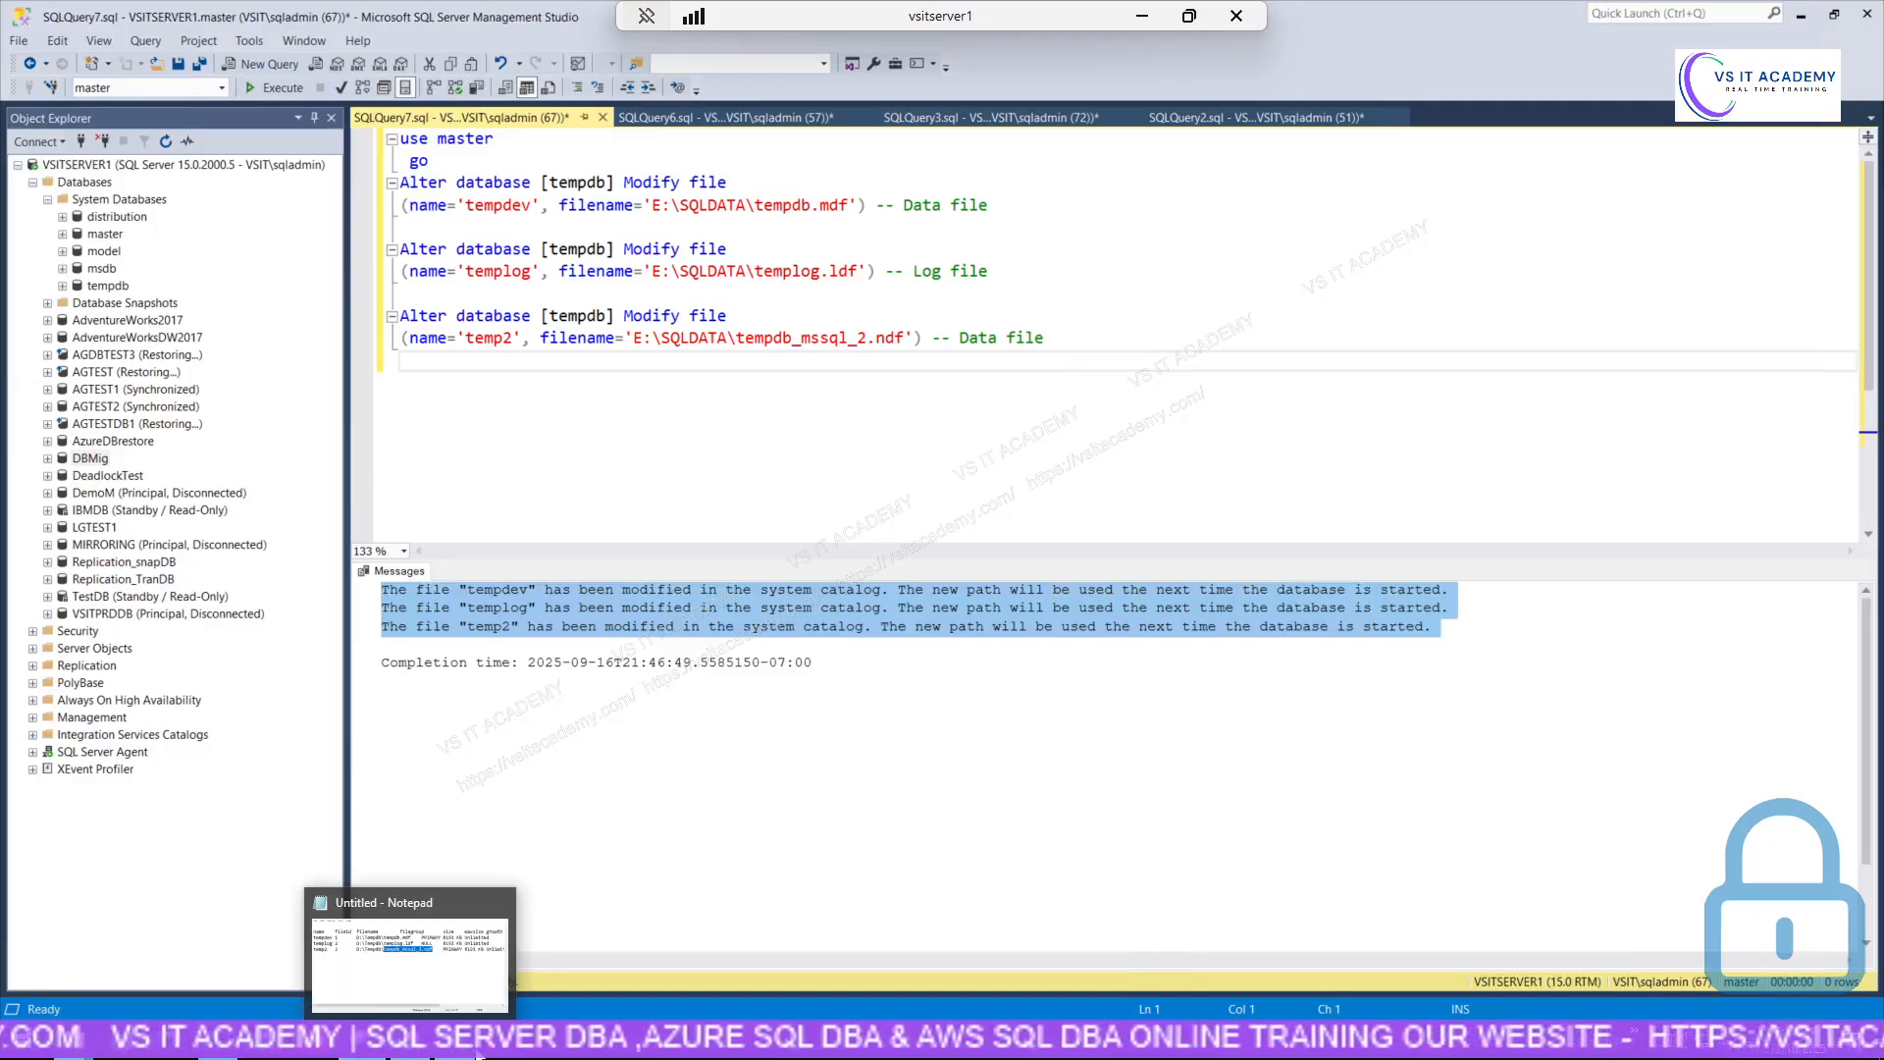
left_click(480, 1054)
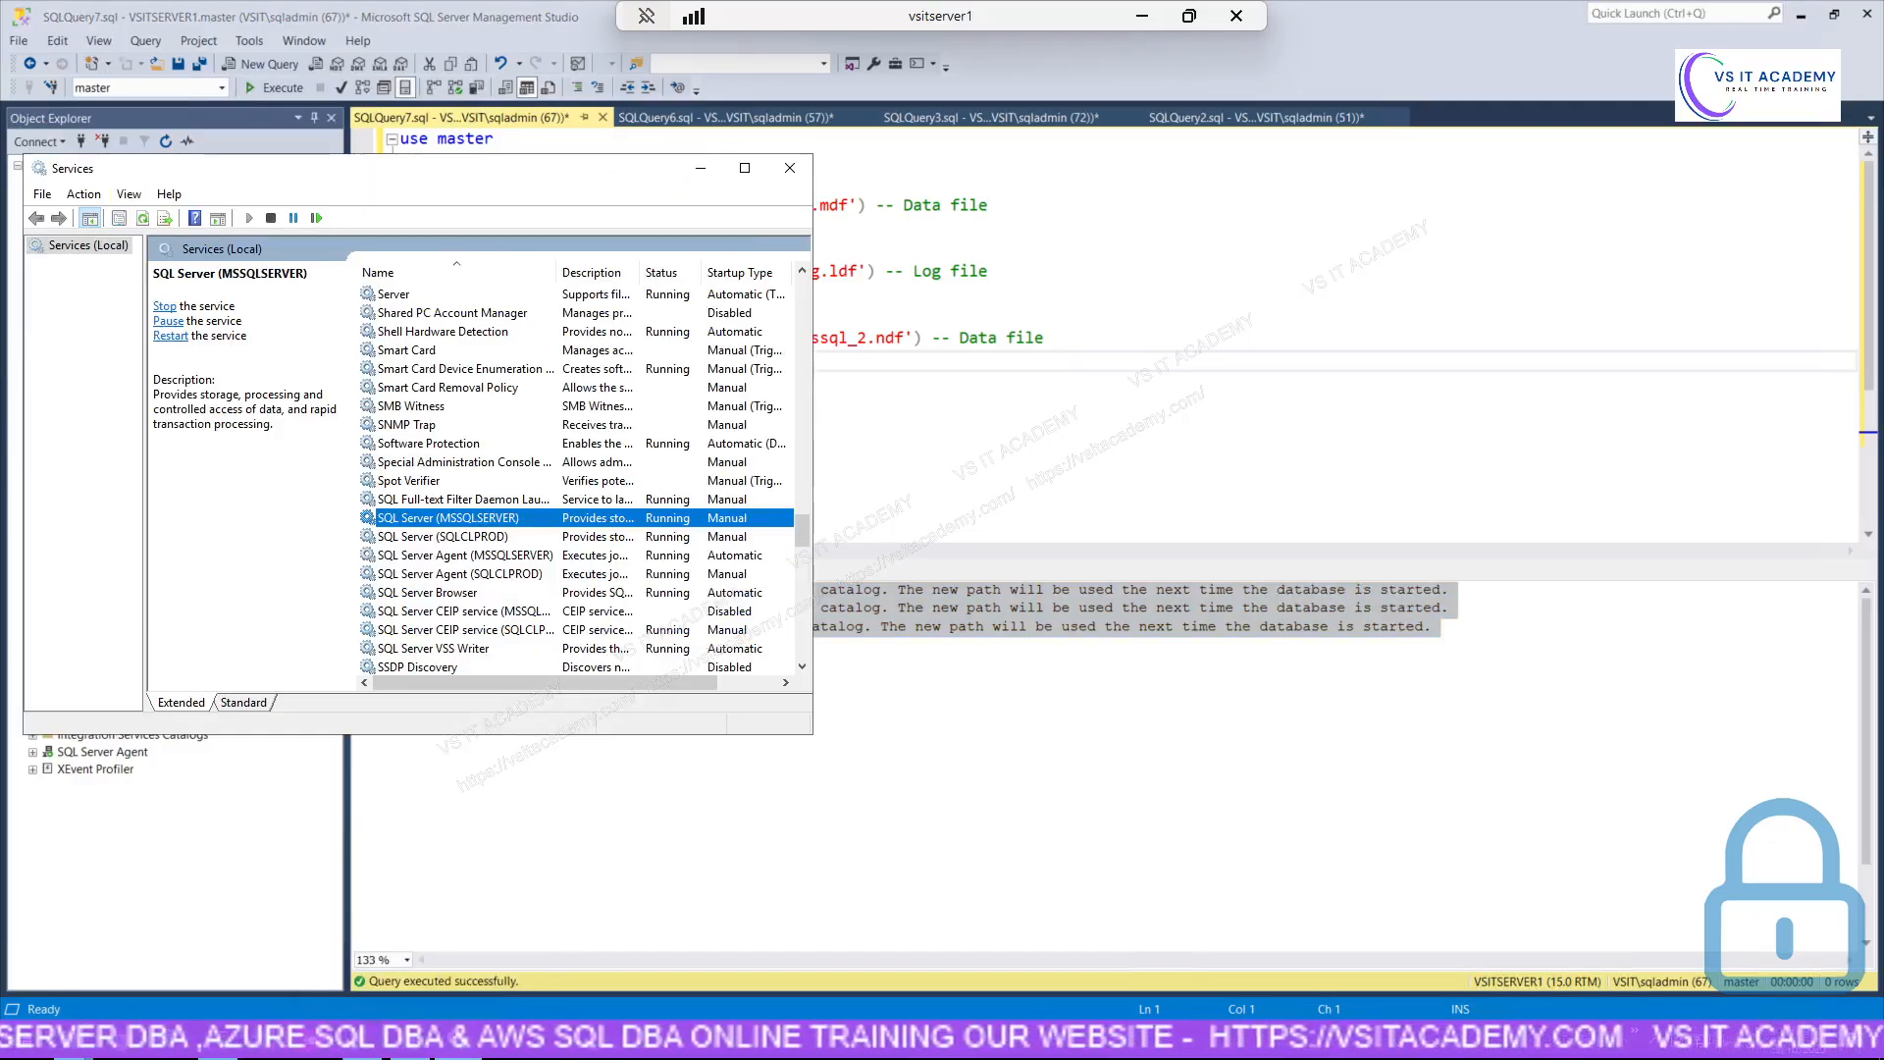
left_click(65, 1047)
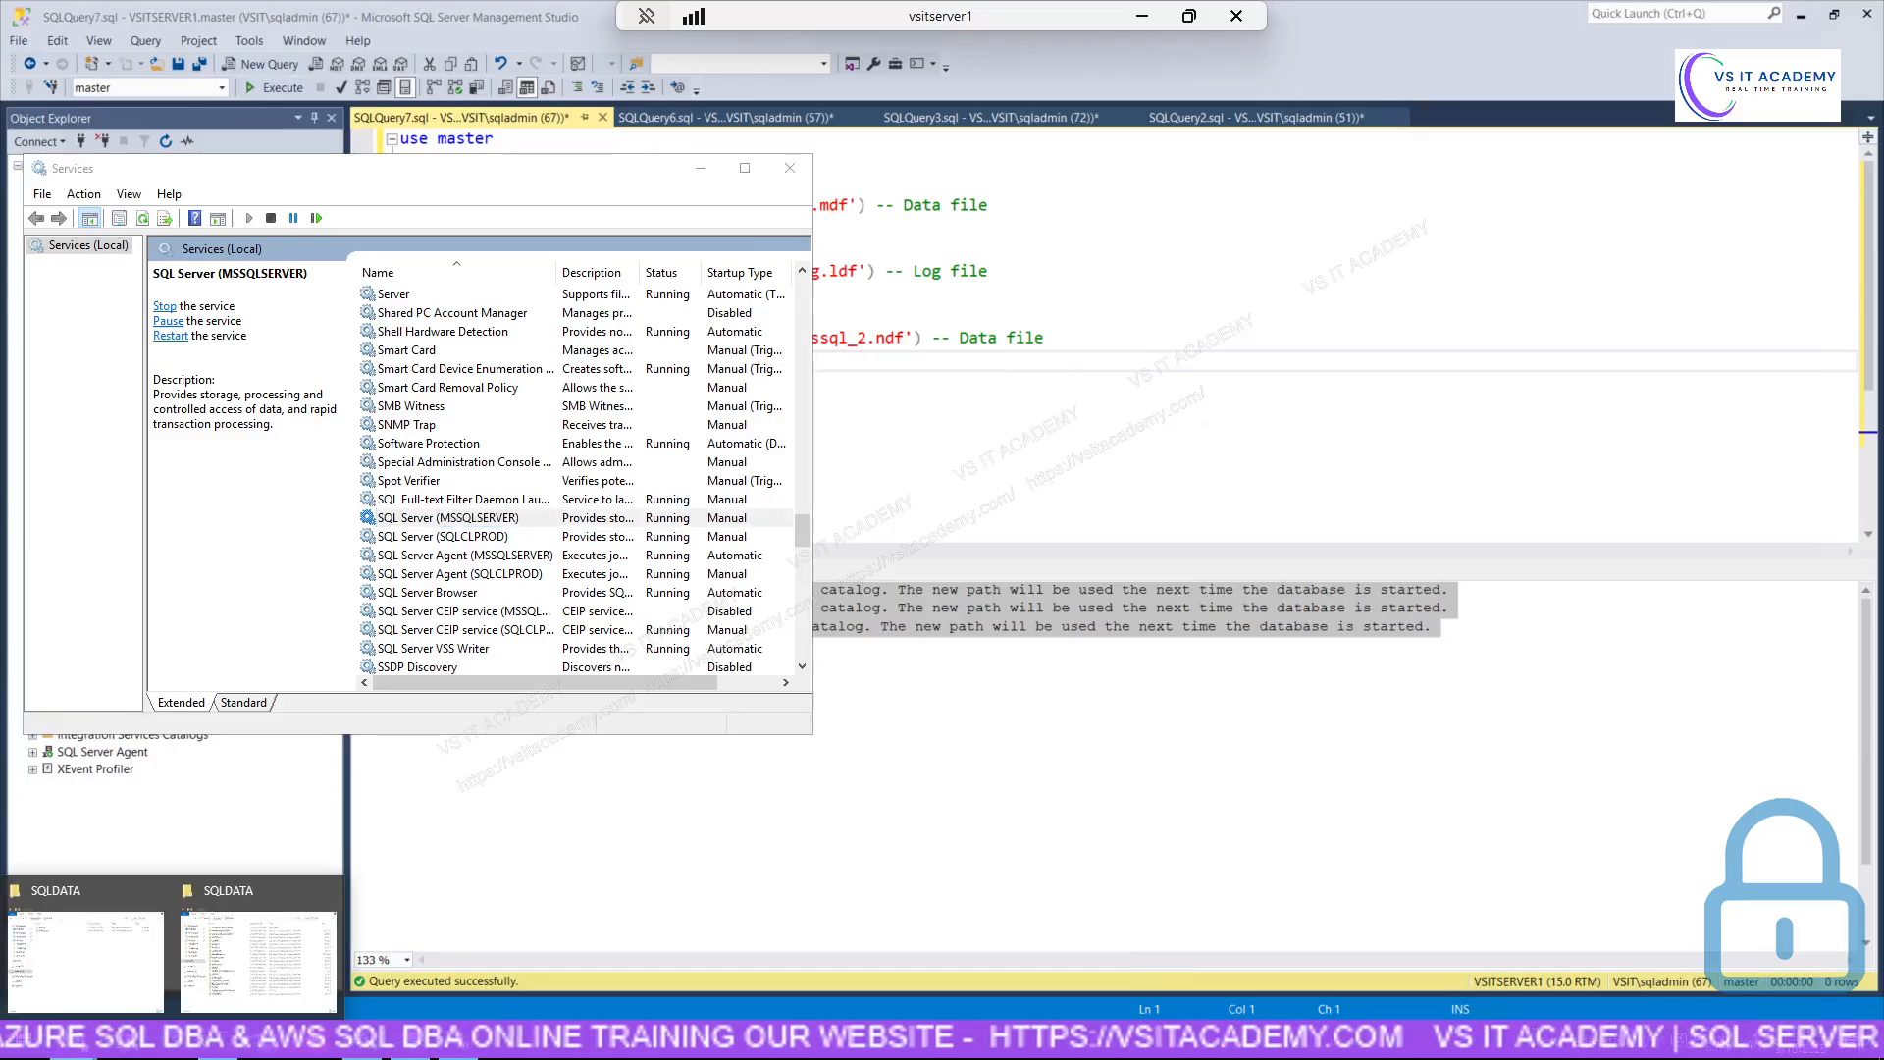
left_click(150, 966)
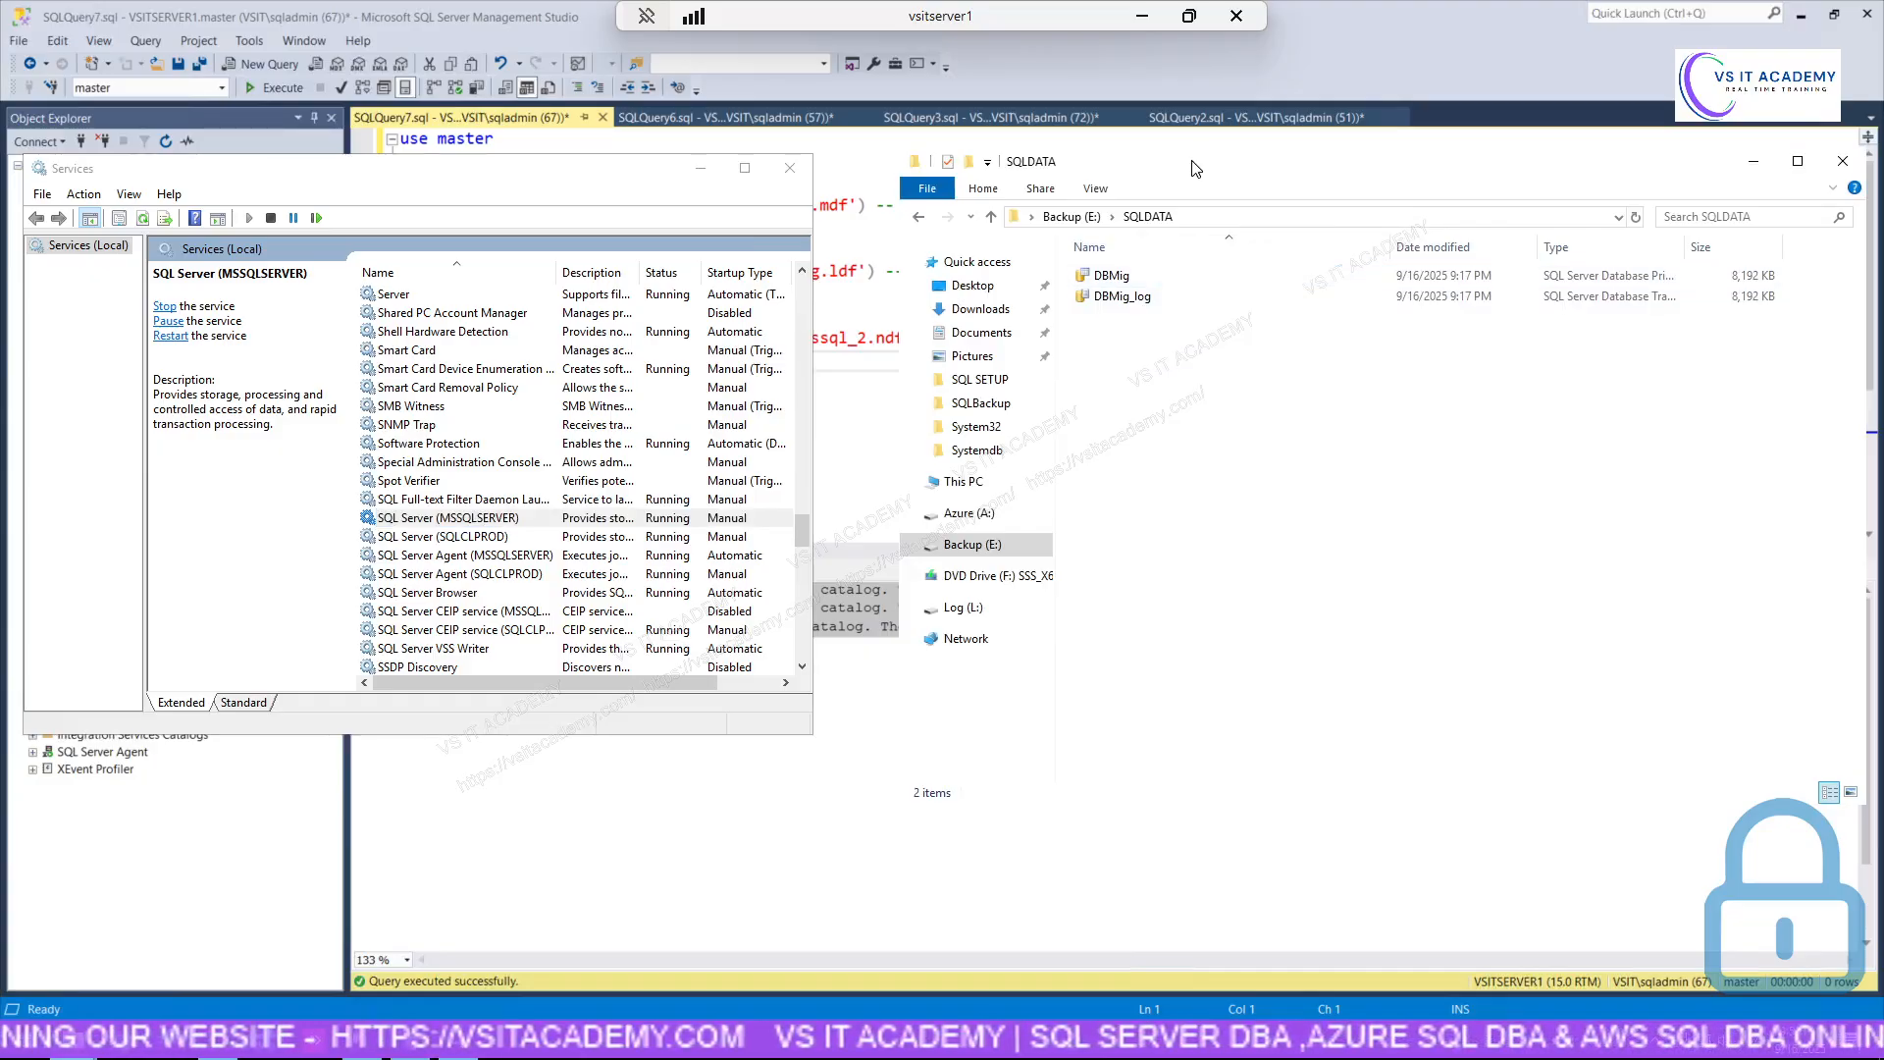
left_click_drag(1195, 167, 1360, 183)
left_click_drag(589, 176, 399, 195)
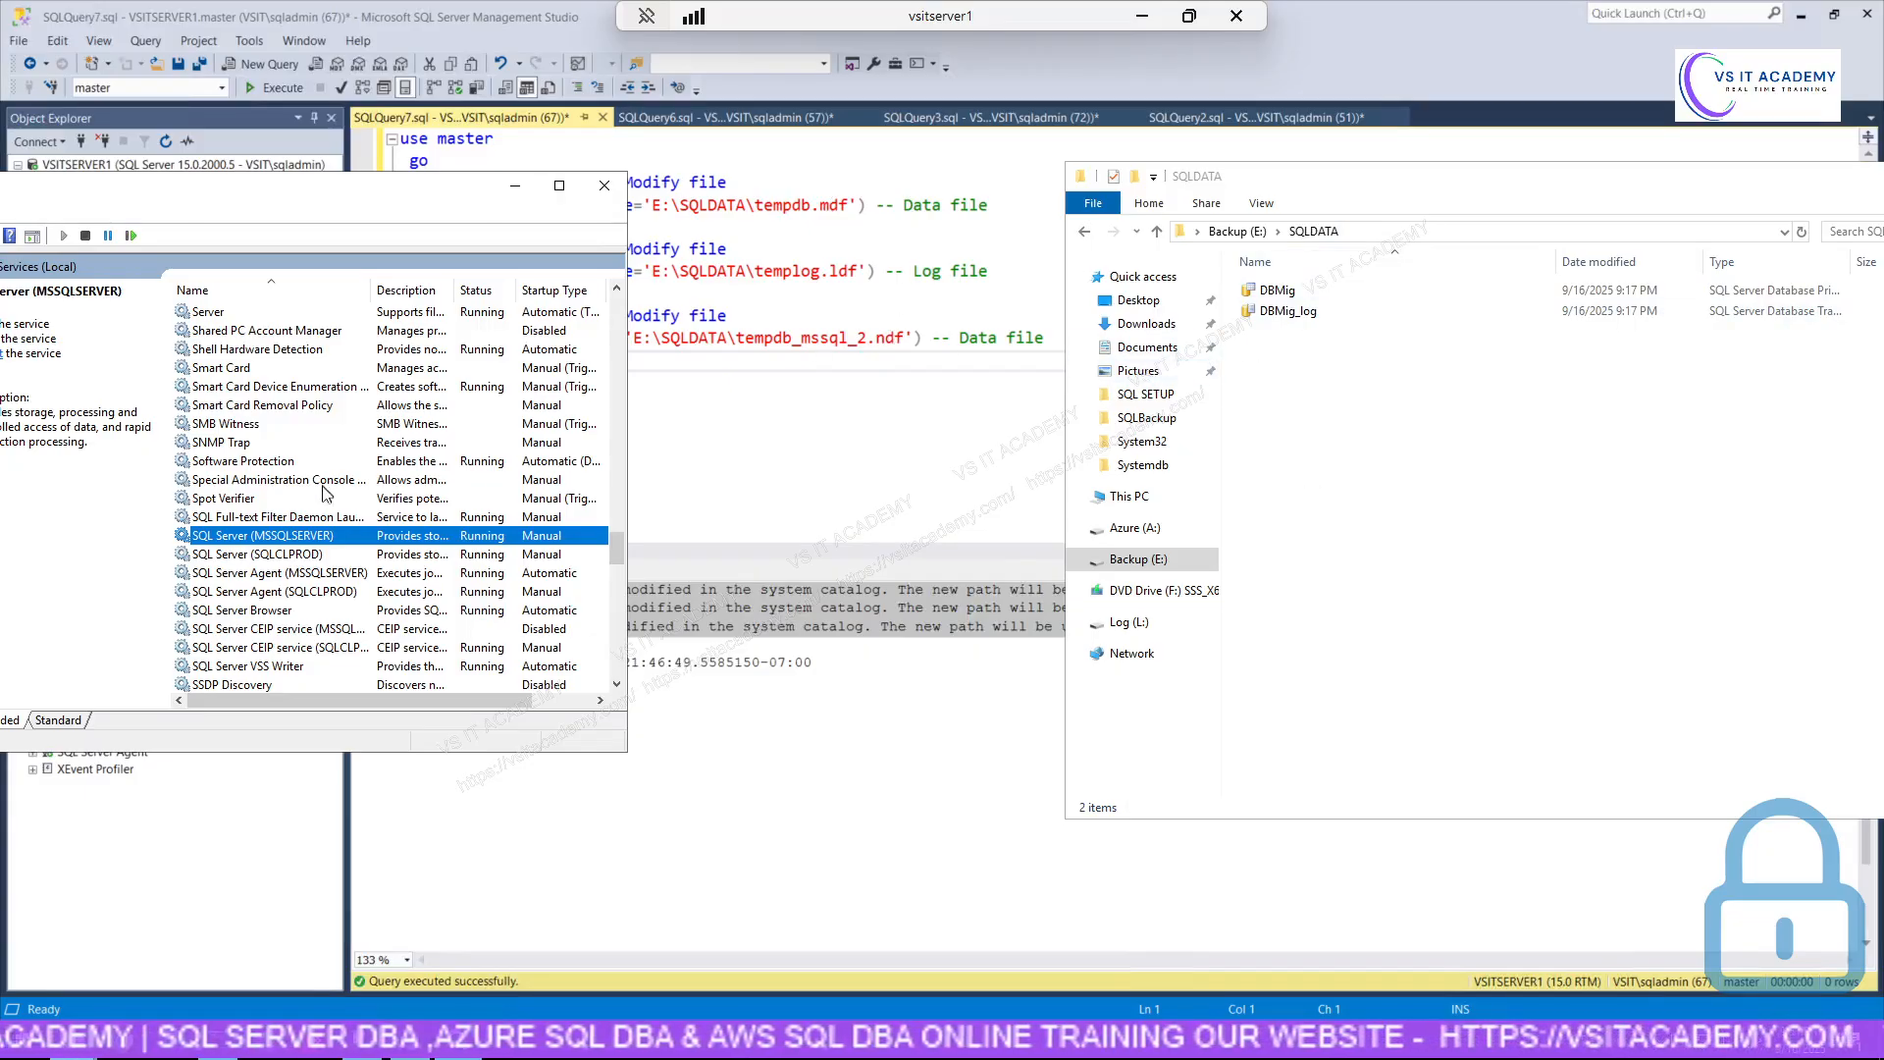
Restart the SQL Server (MSSQLSERVER) service.
right_click(290, 546)
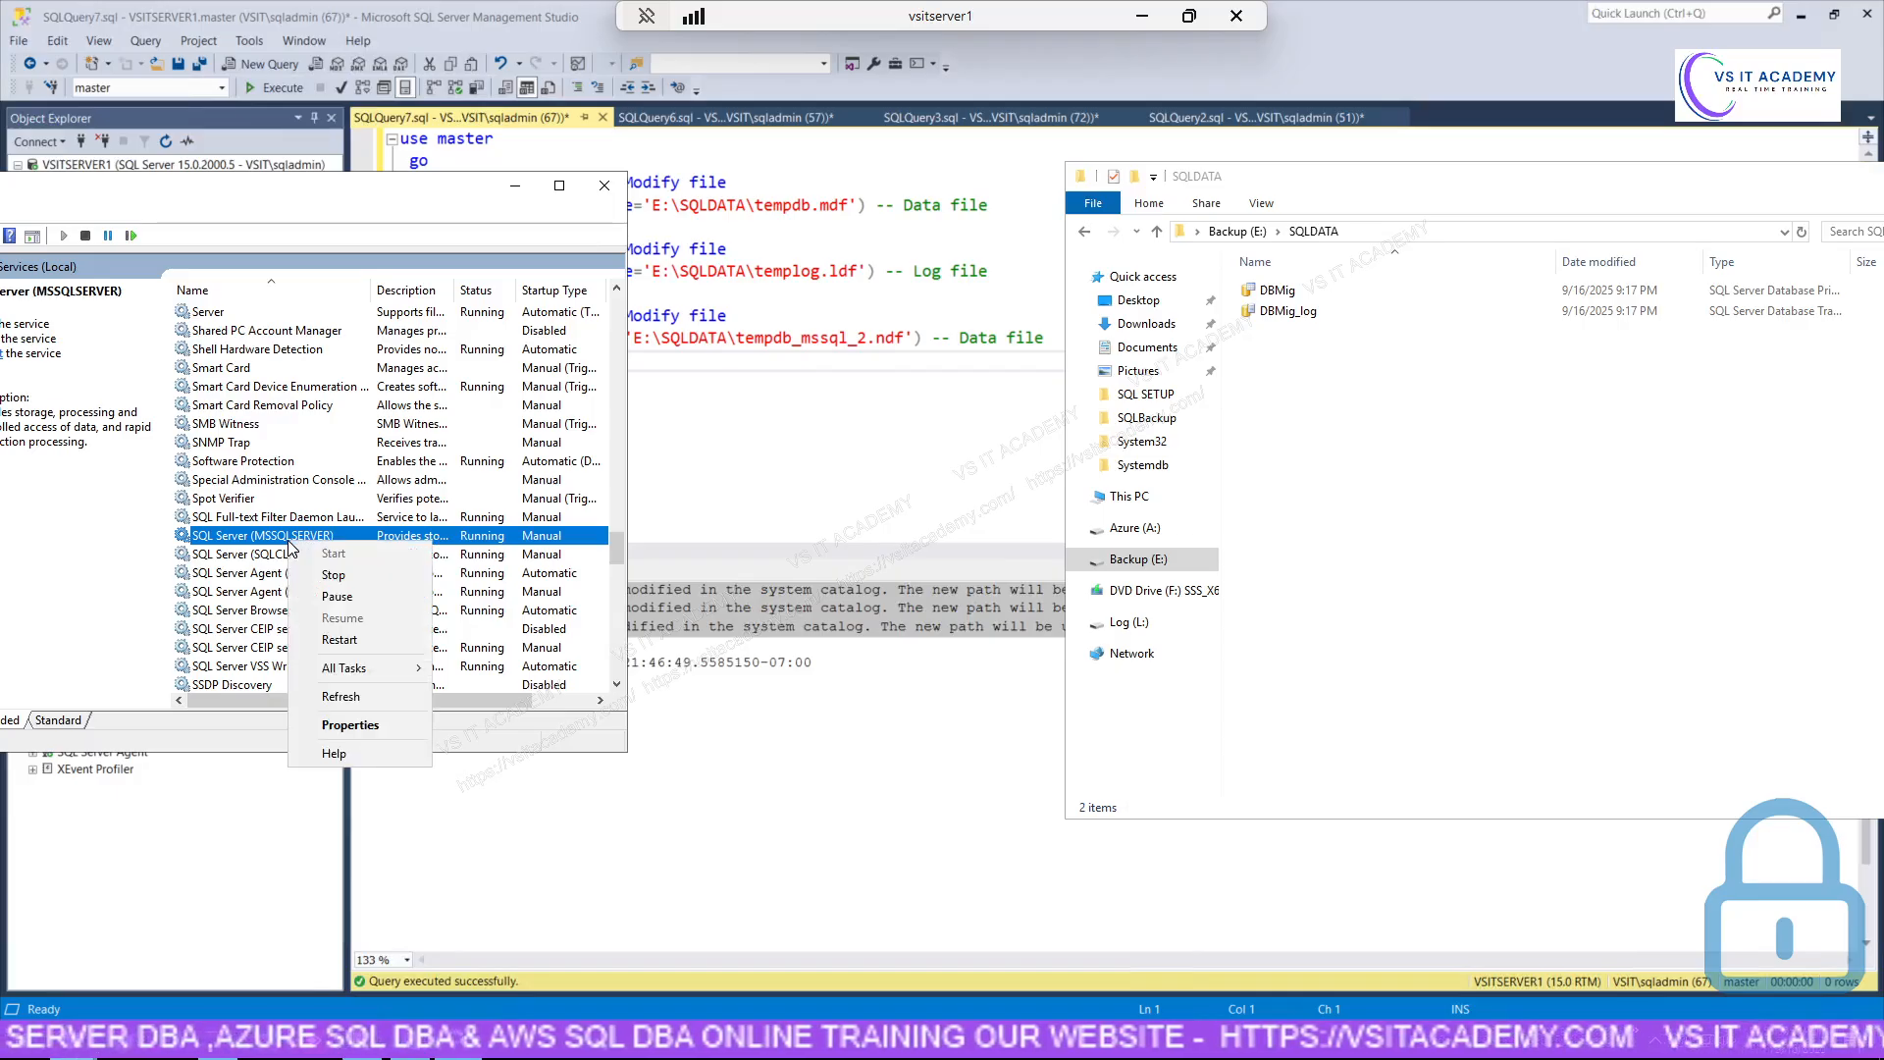
left_click(355, 641)
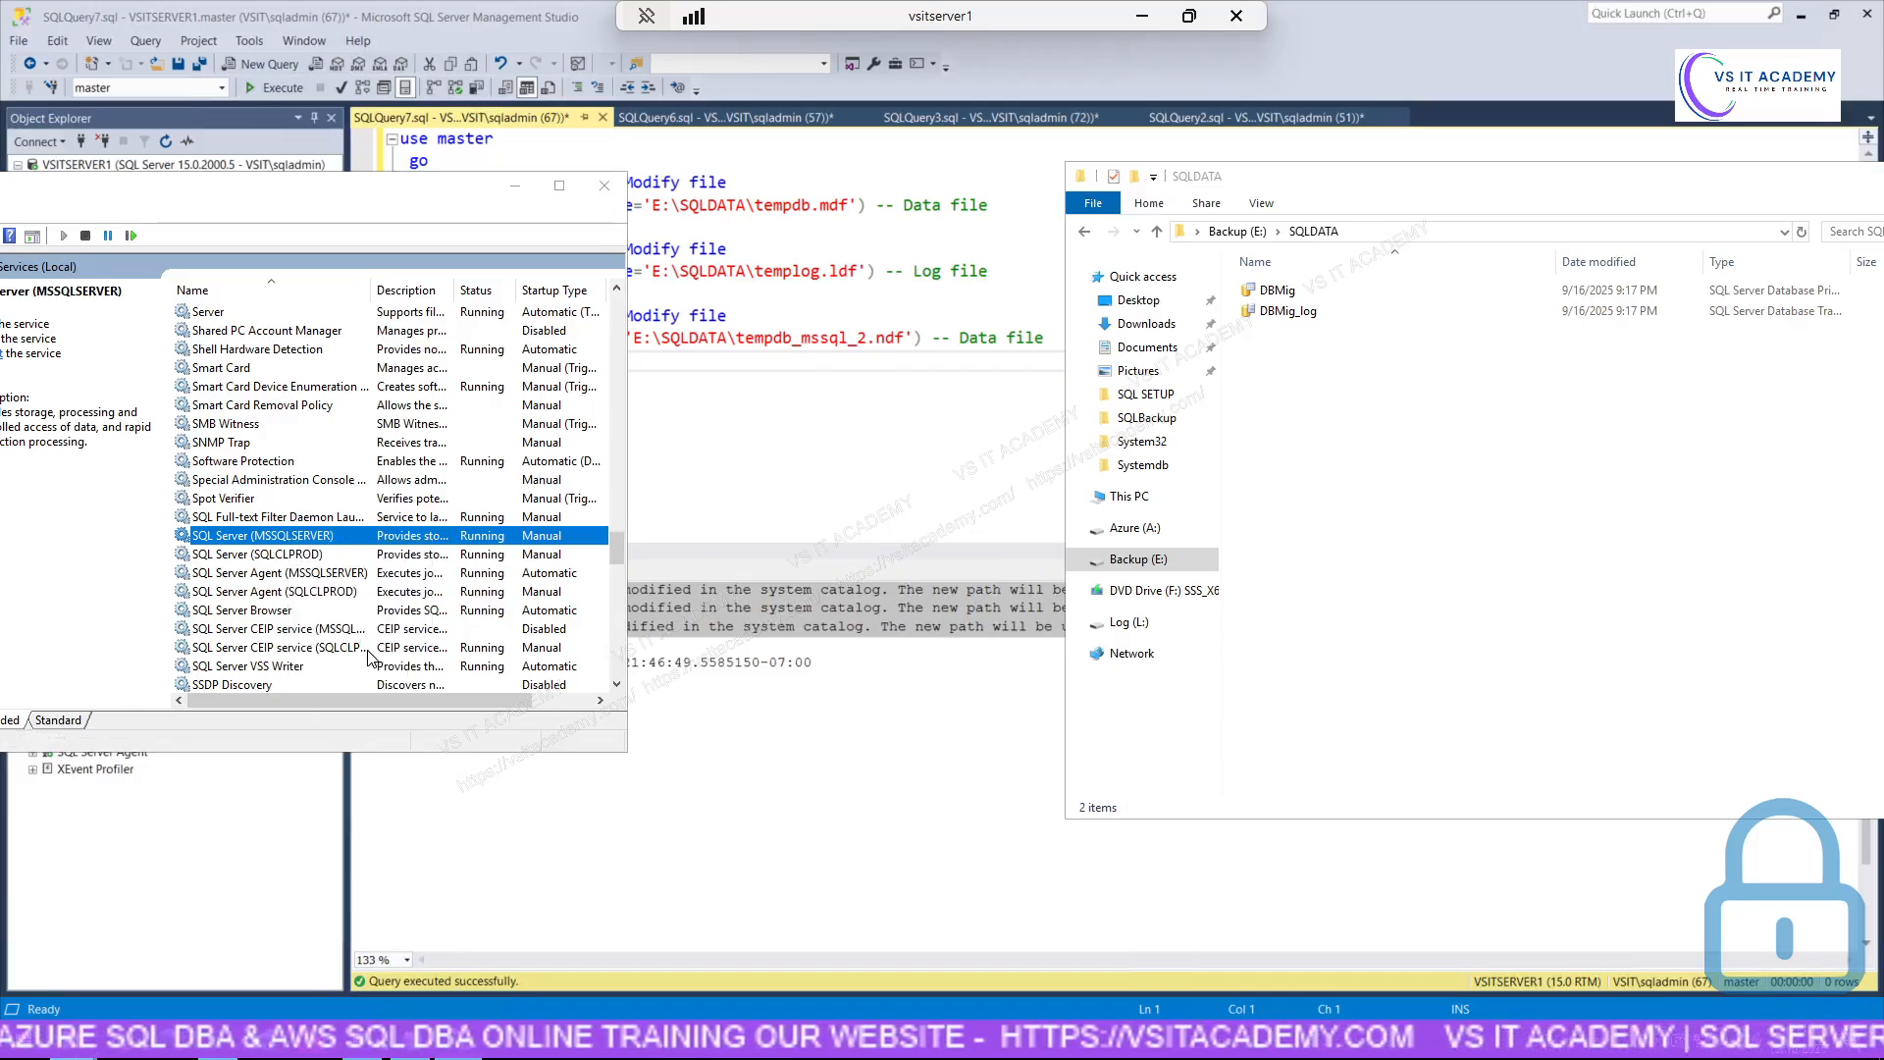
left_click(153, 531)
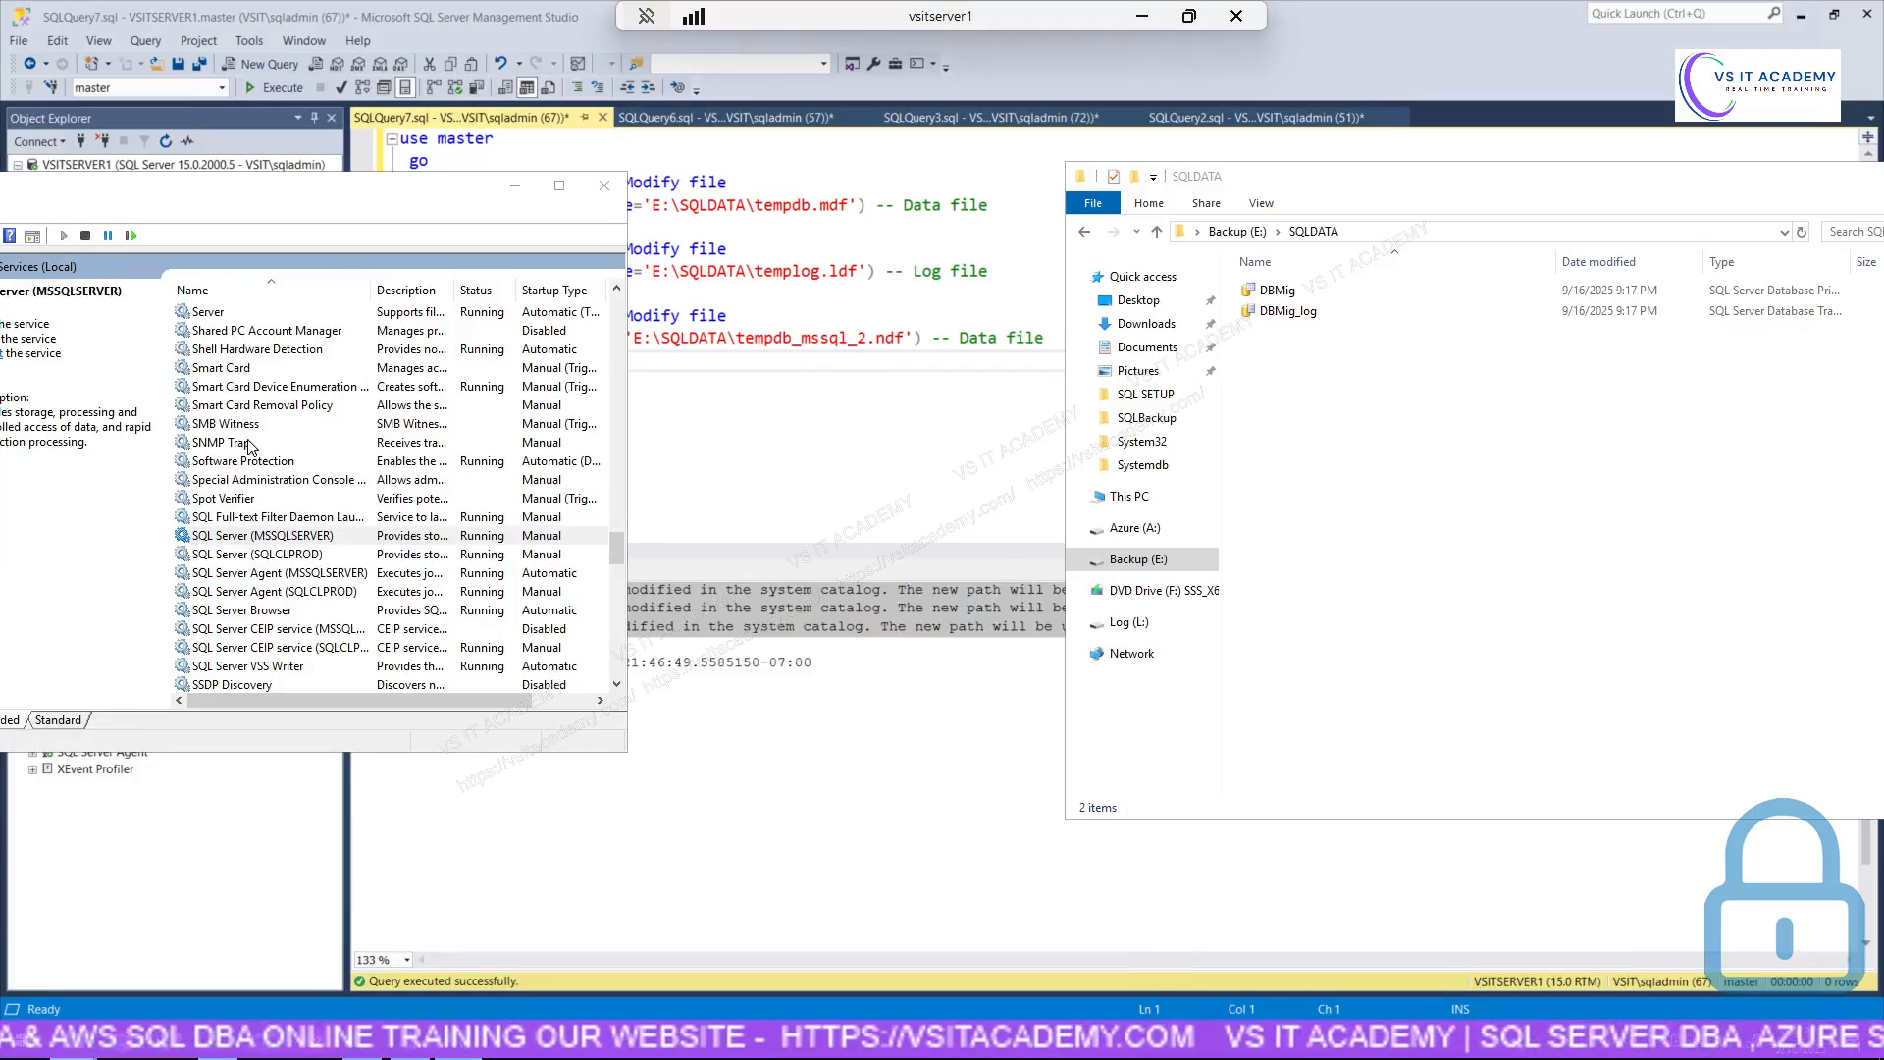
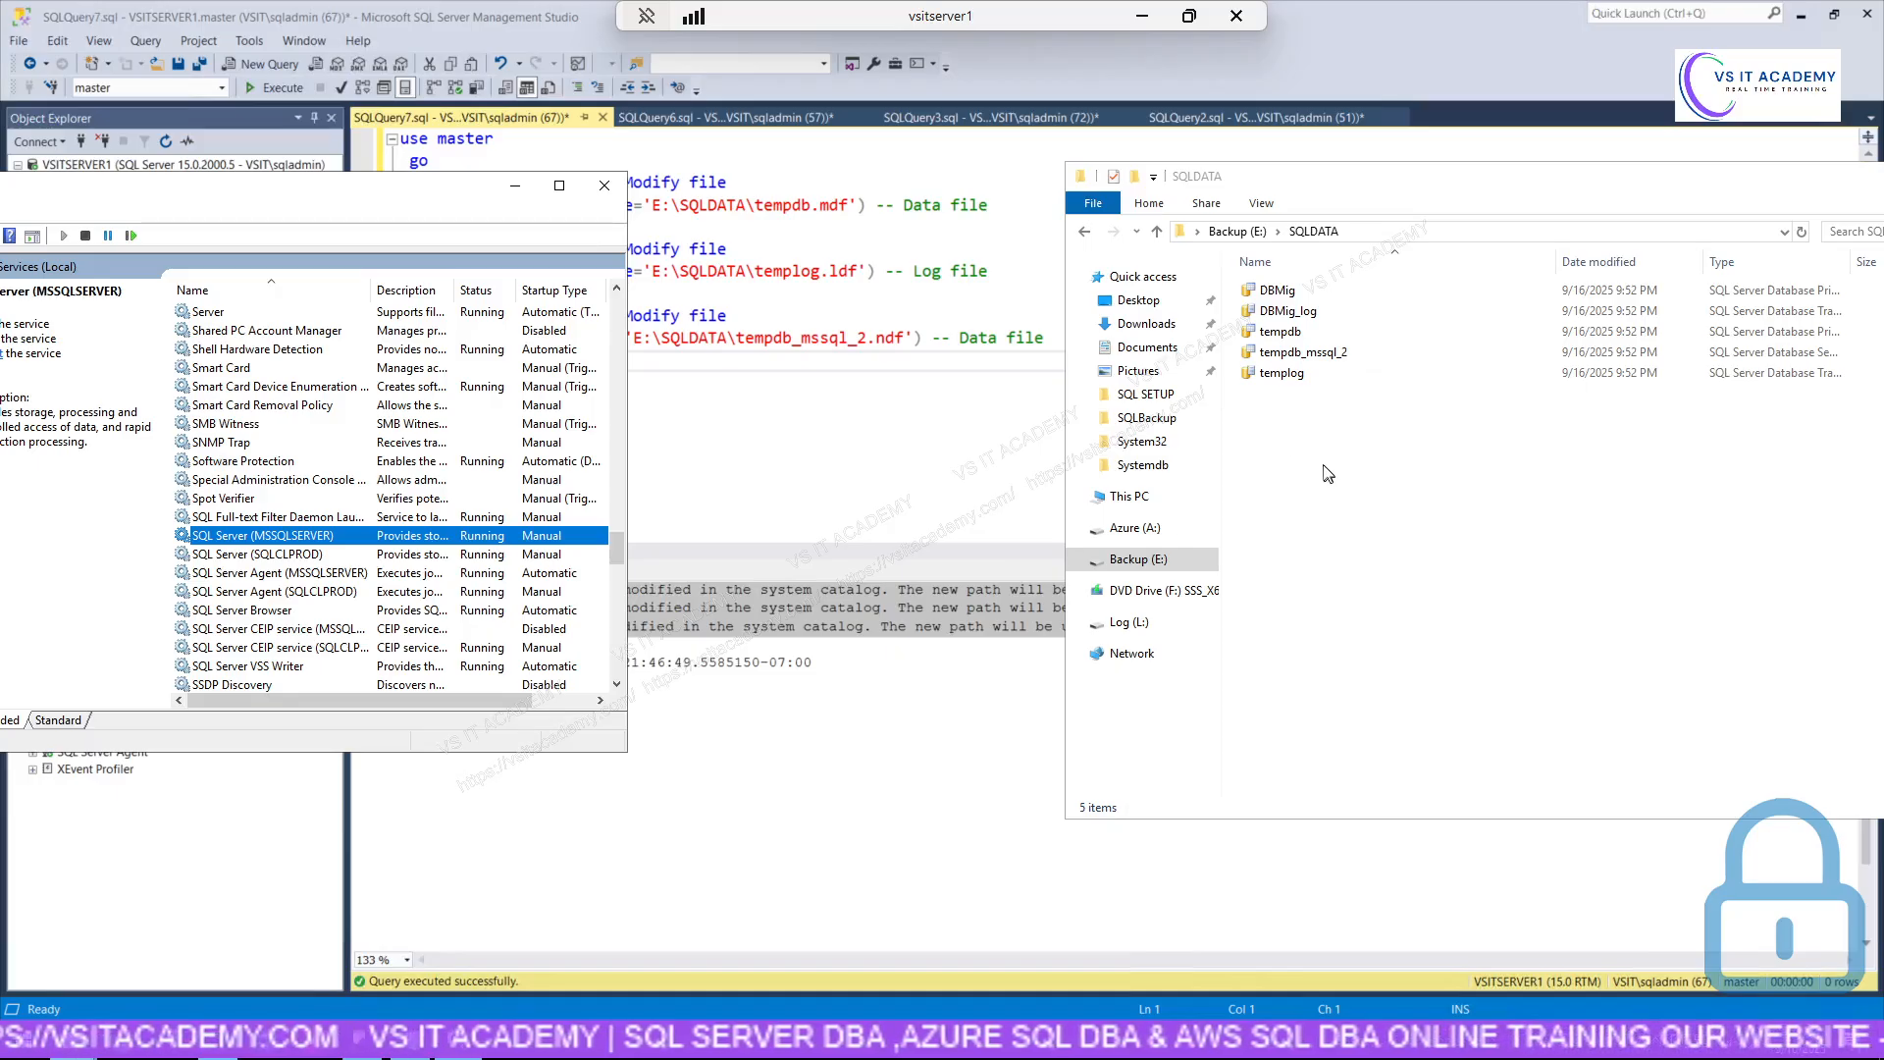
Switch to Canva and review the database file movement steps on page 31, from Step3 through Step 7.
left_click(864, 442)
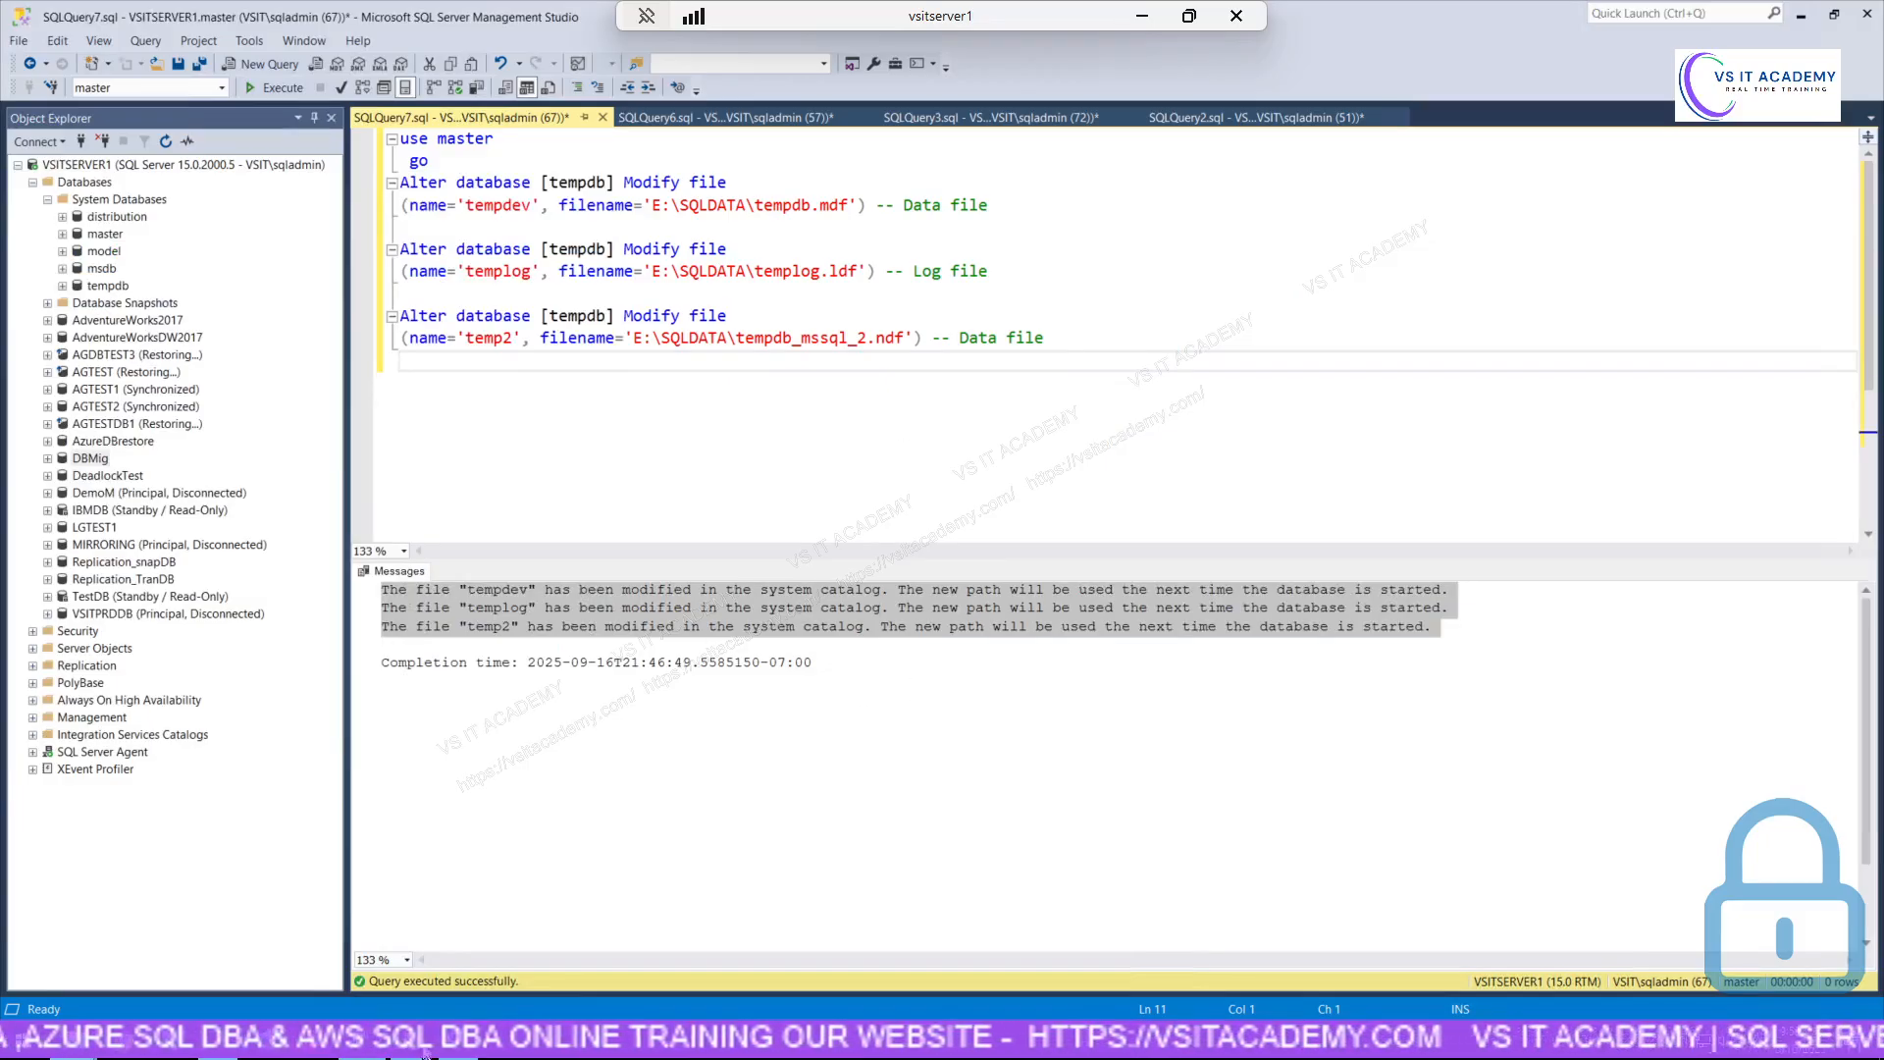
left_click(1142, 16)
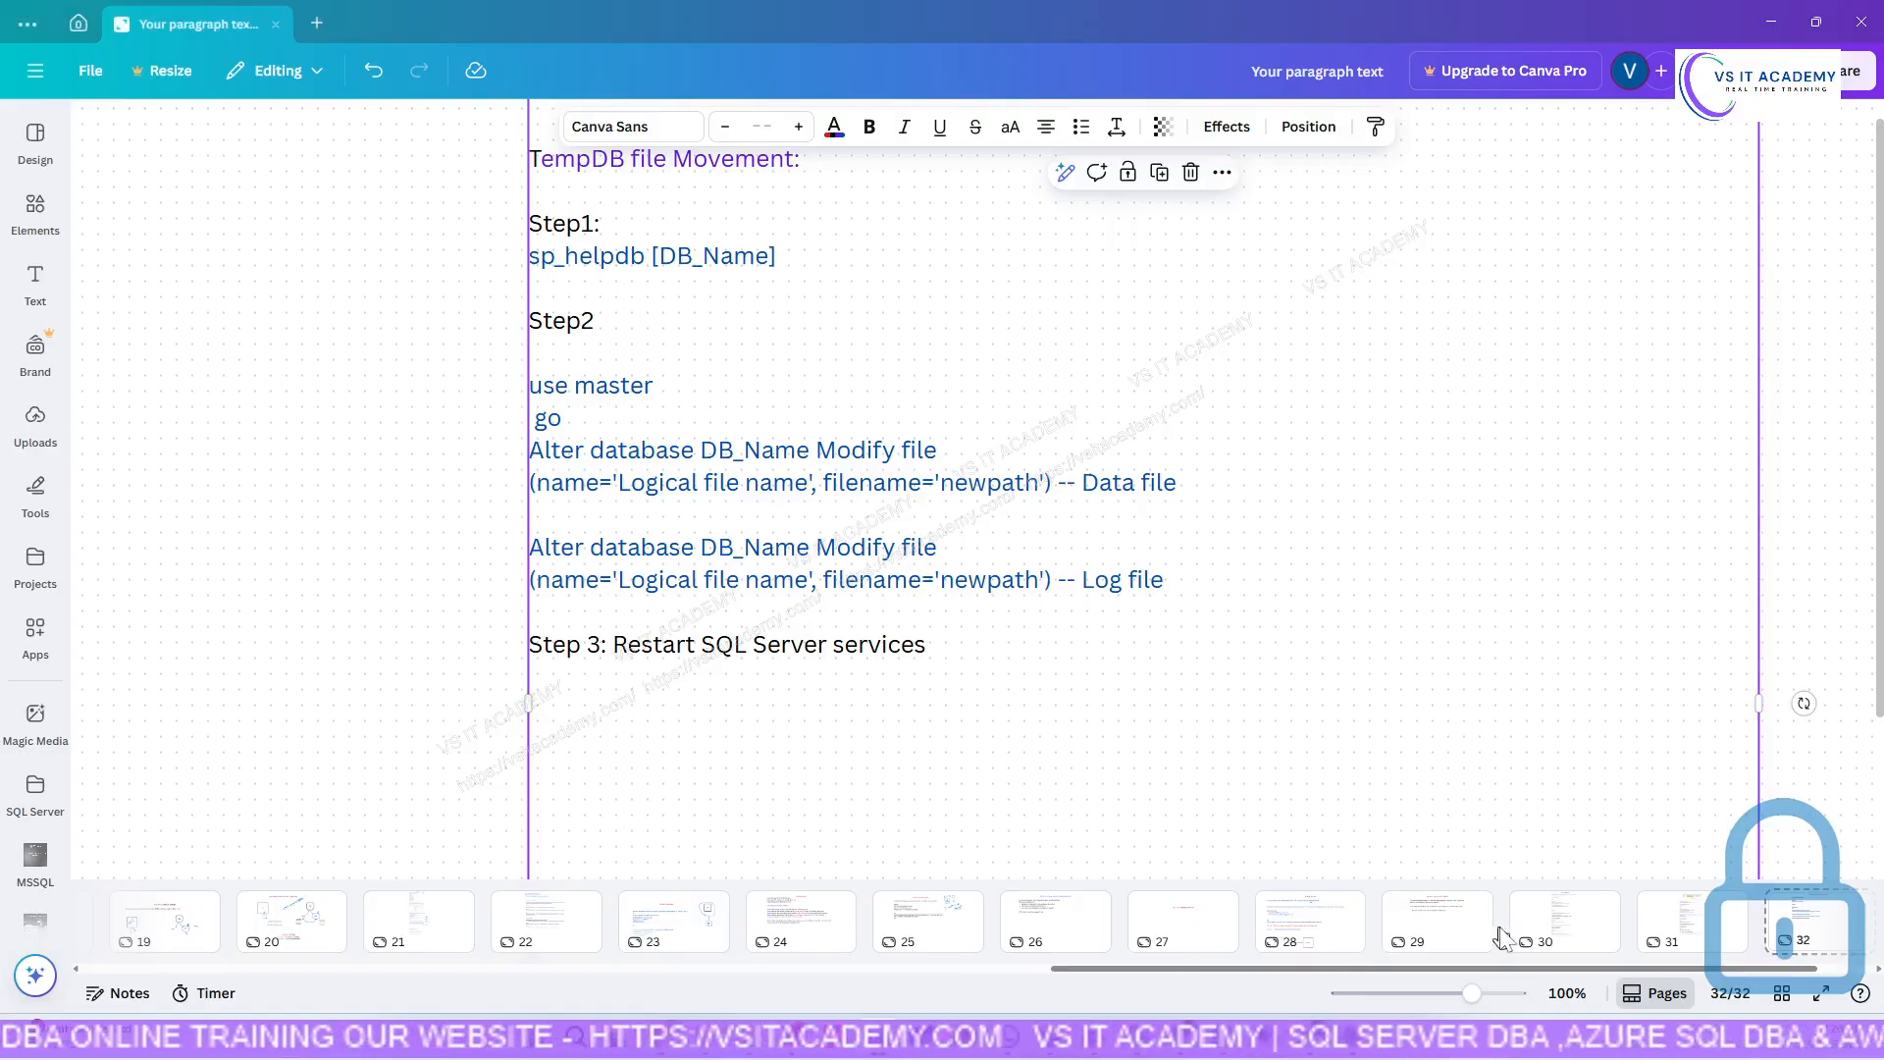
left_click(1685, 946)
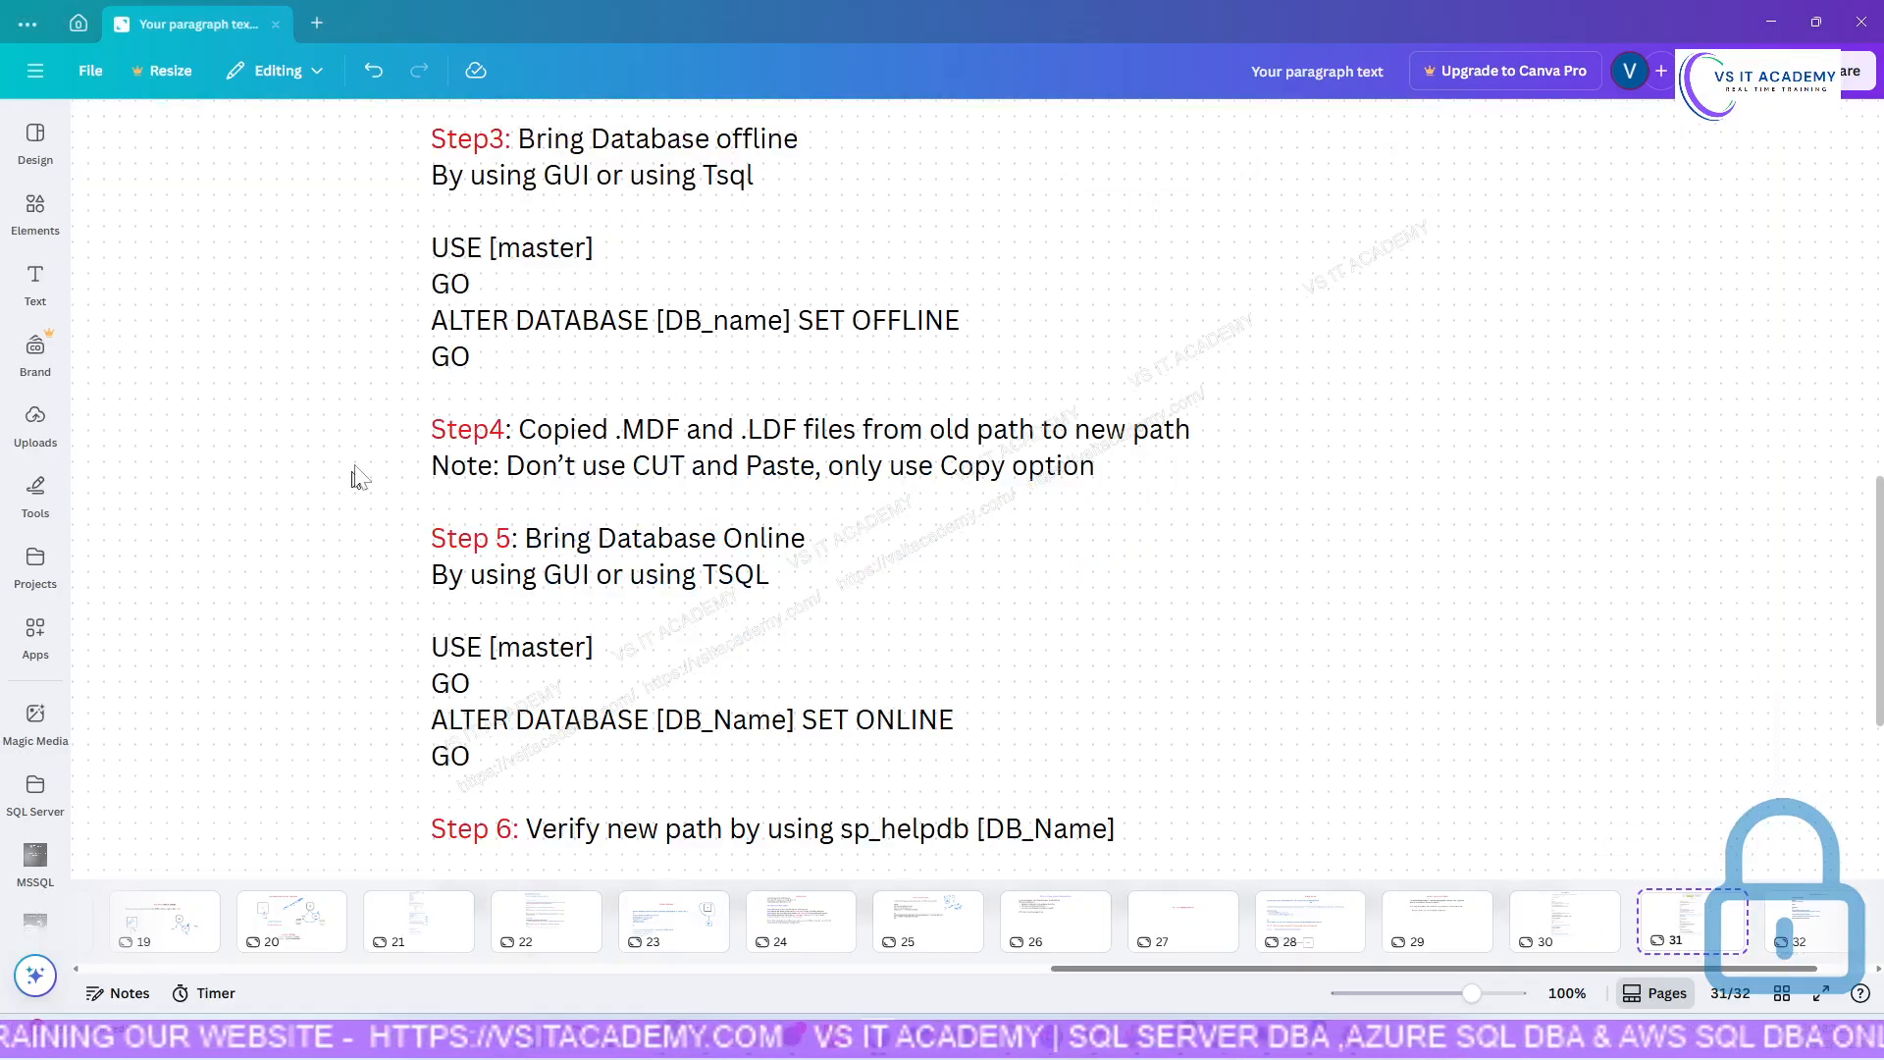
scroll(539, 562, "down", 3)
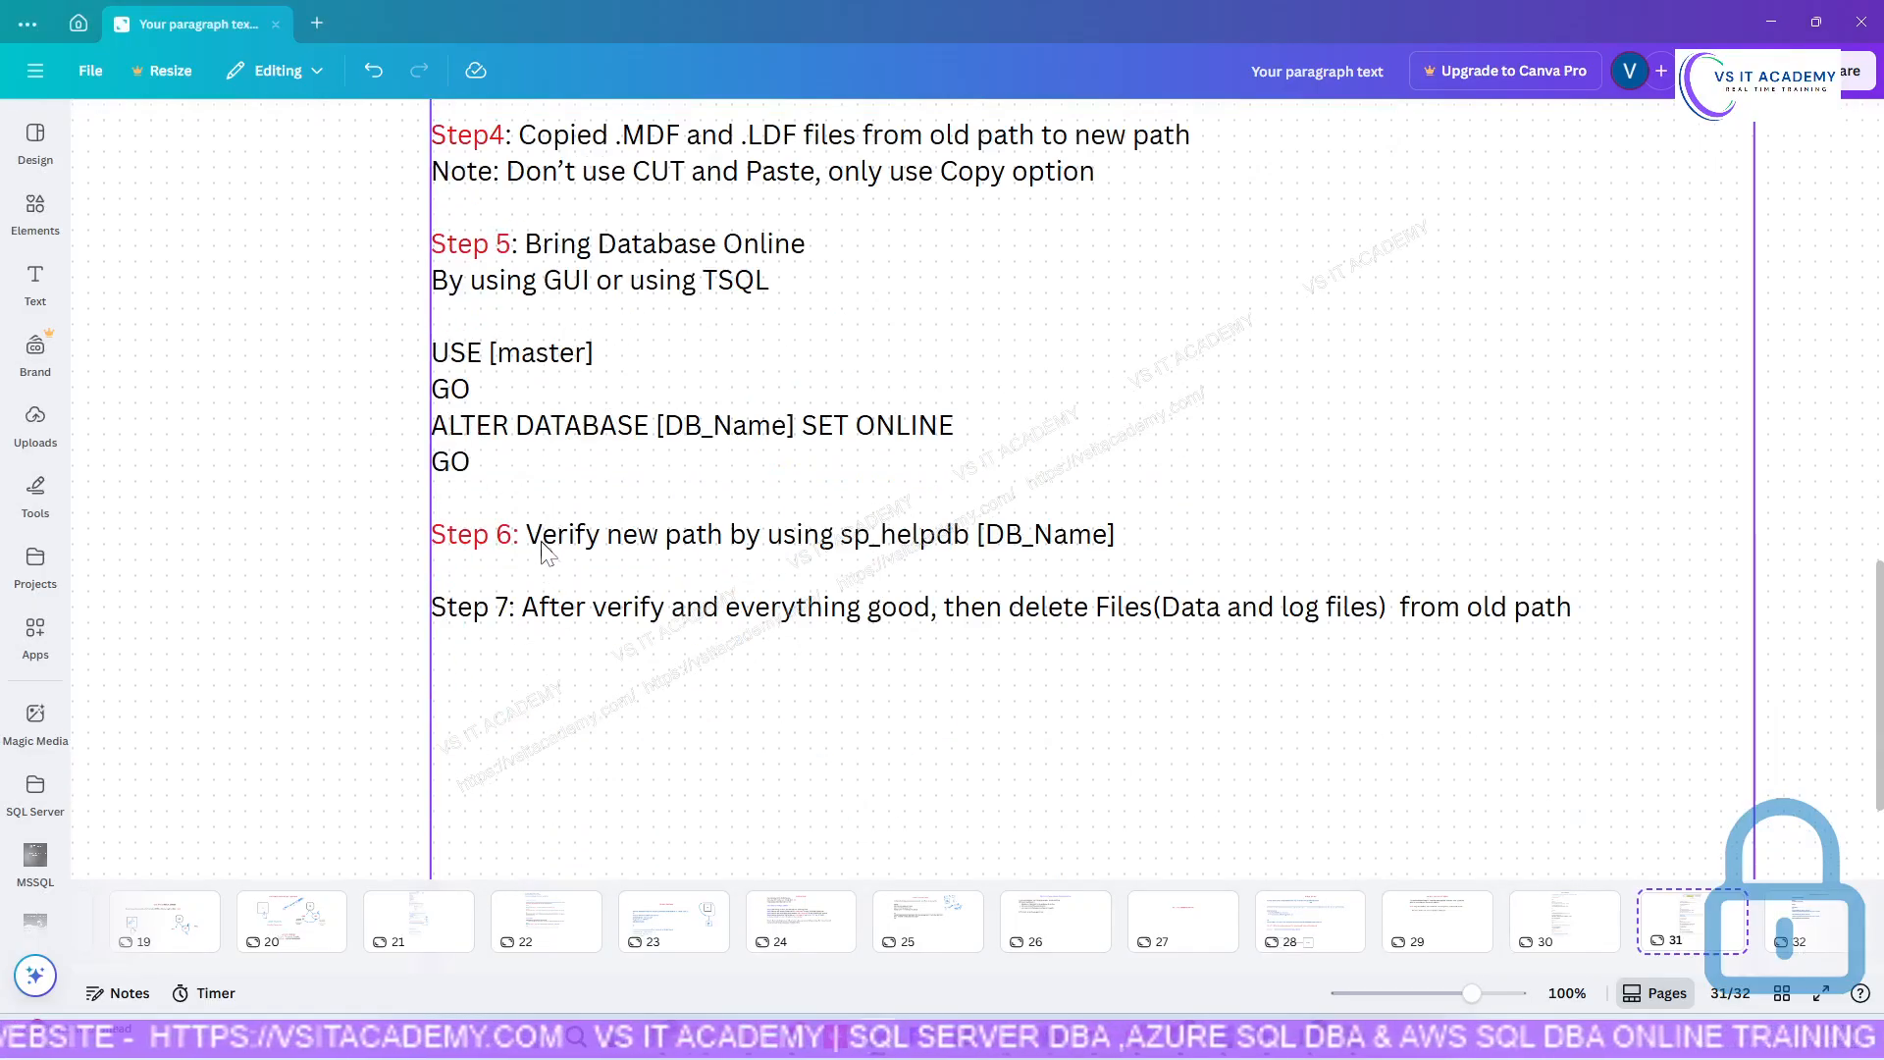
scroll(481, 506, "up", 3)
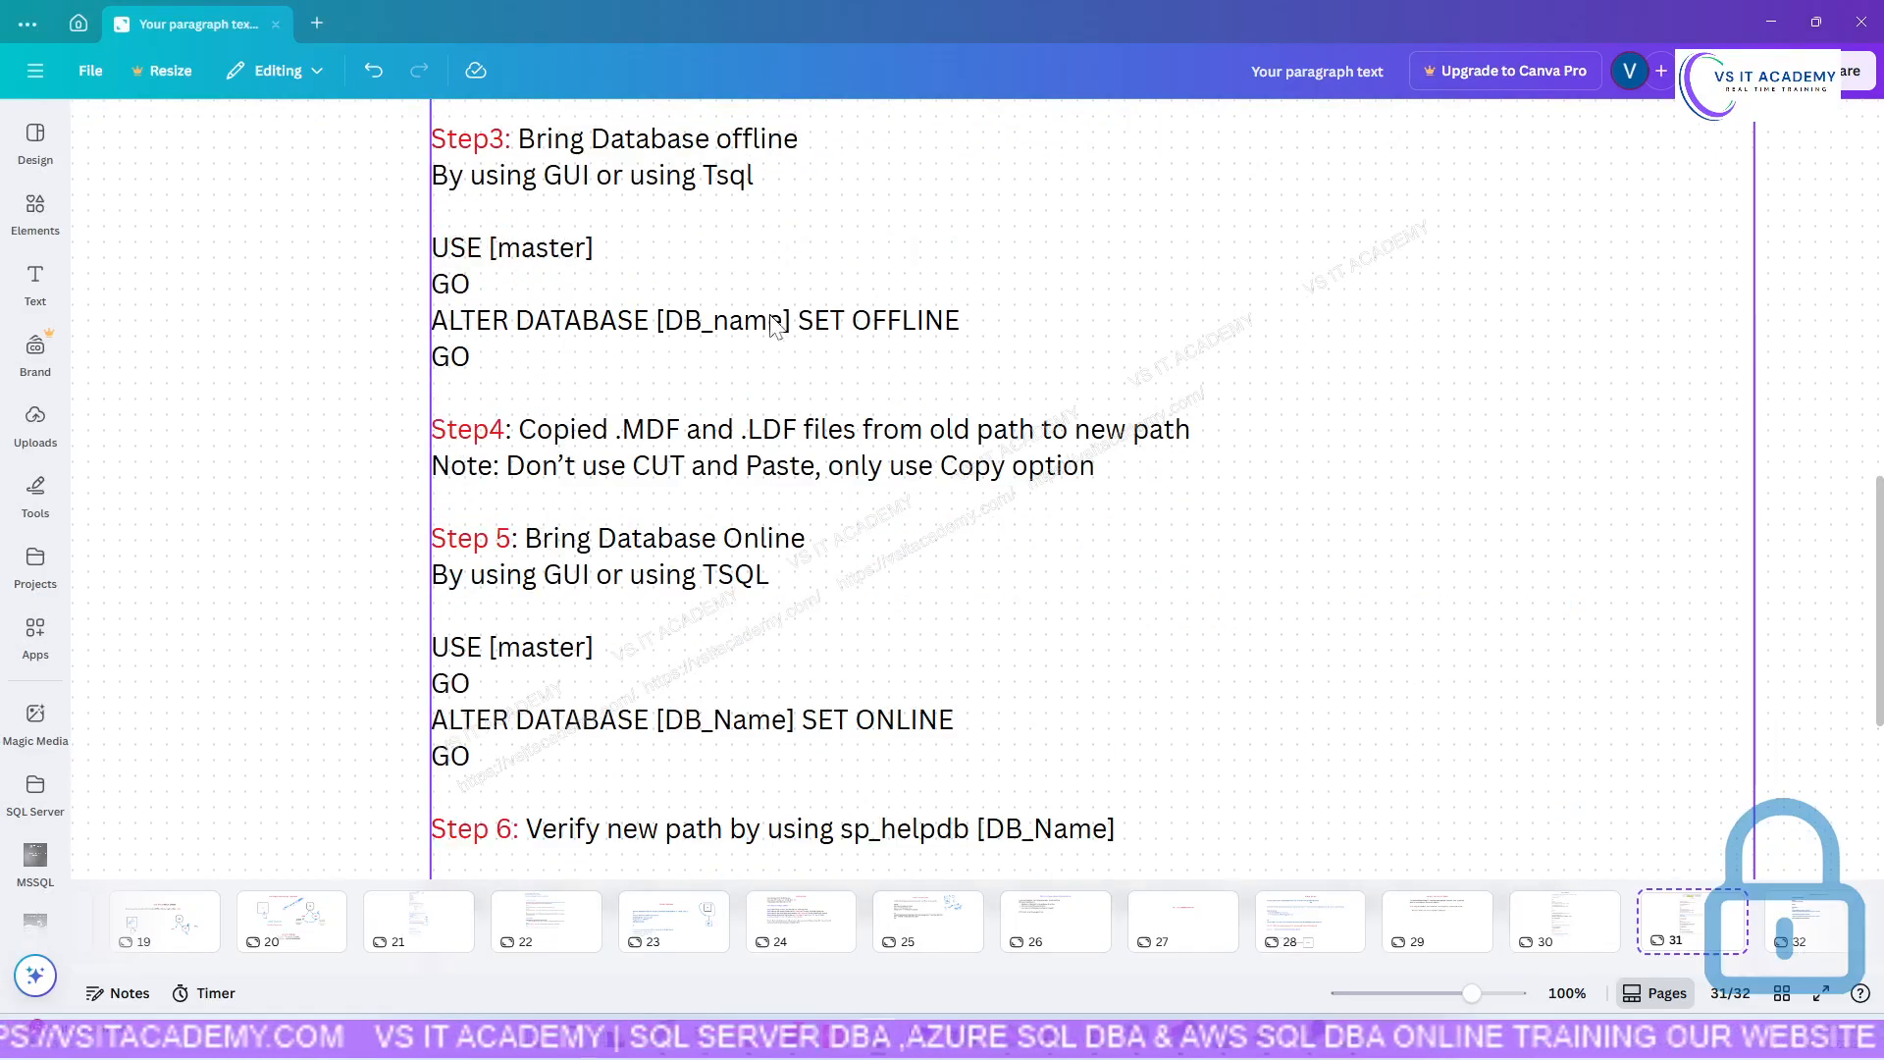
Copy the Step 6 and Step 7 text from page 31 and paste it below Step 3 on page 32.
scroll(776, 459, "down", 1)
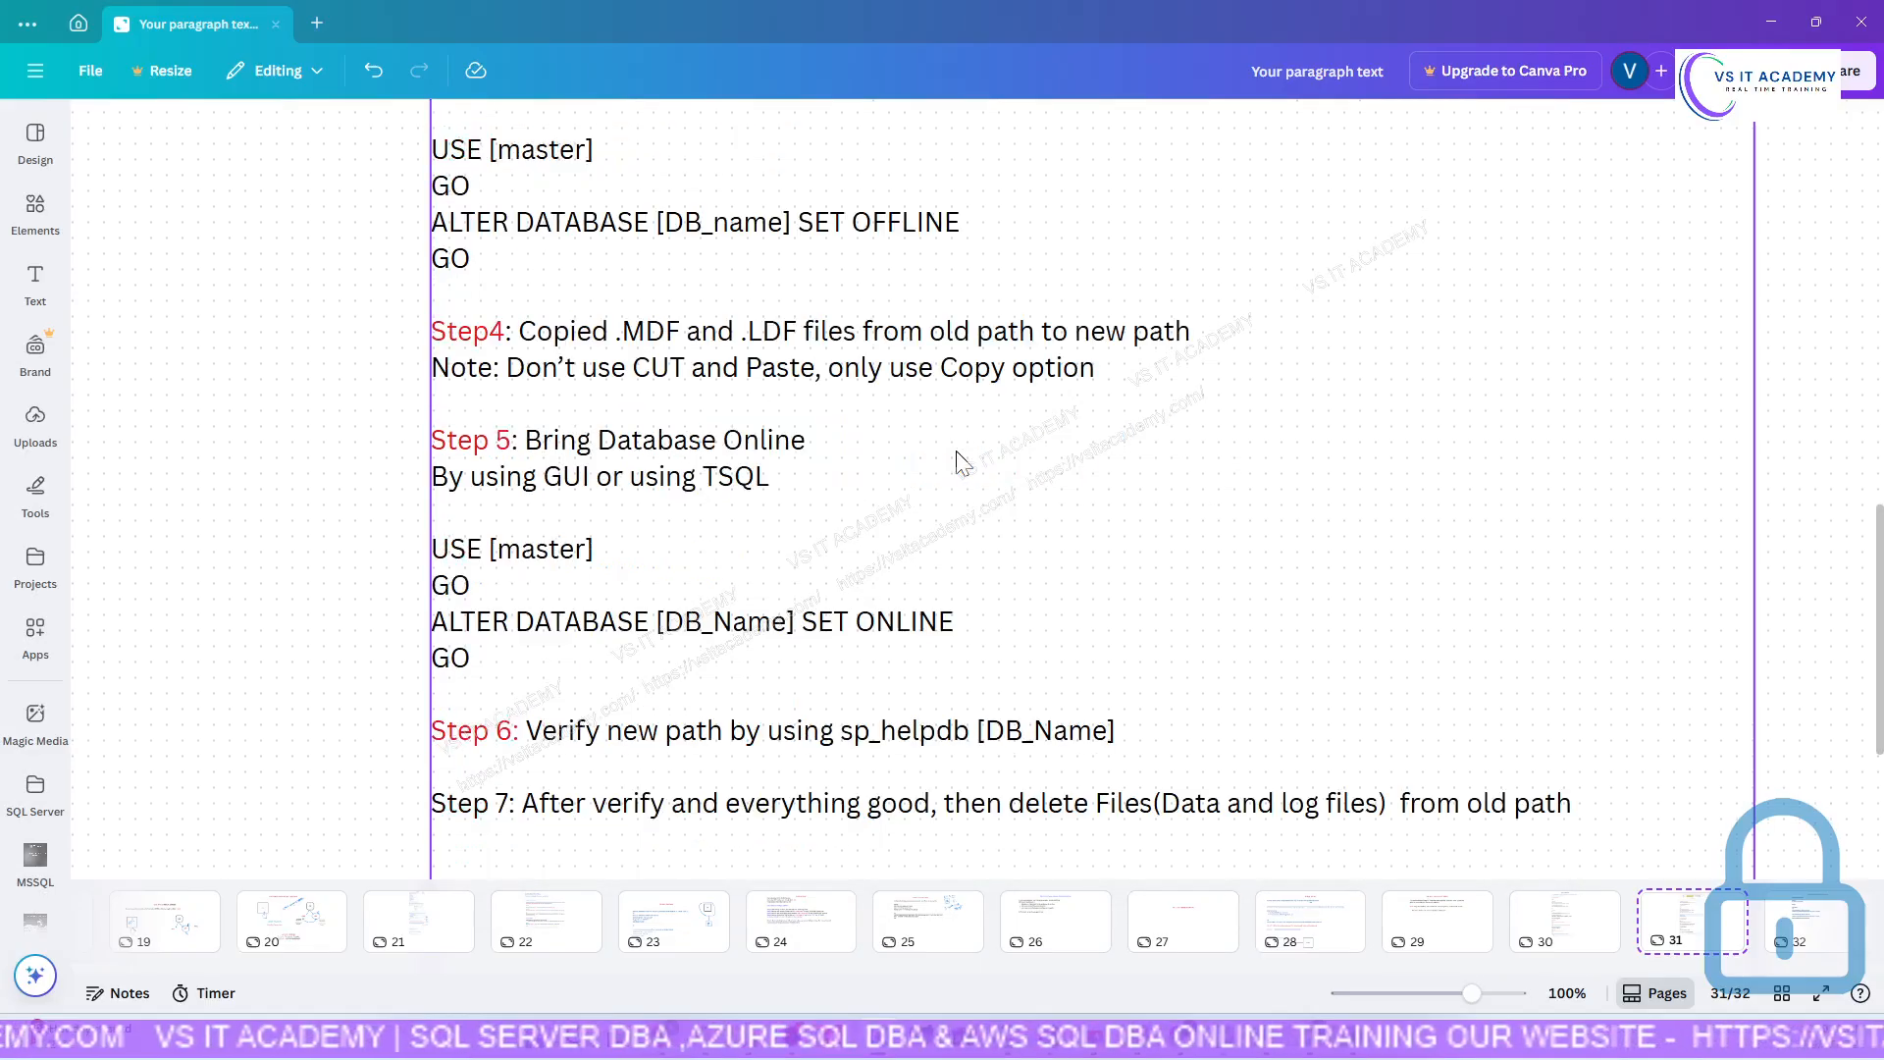
scroll(652, 471, "down", 1)
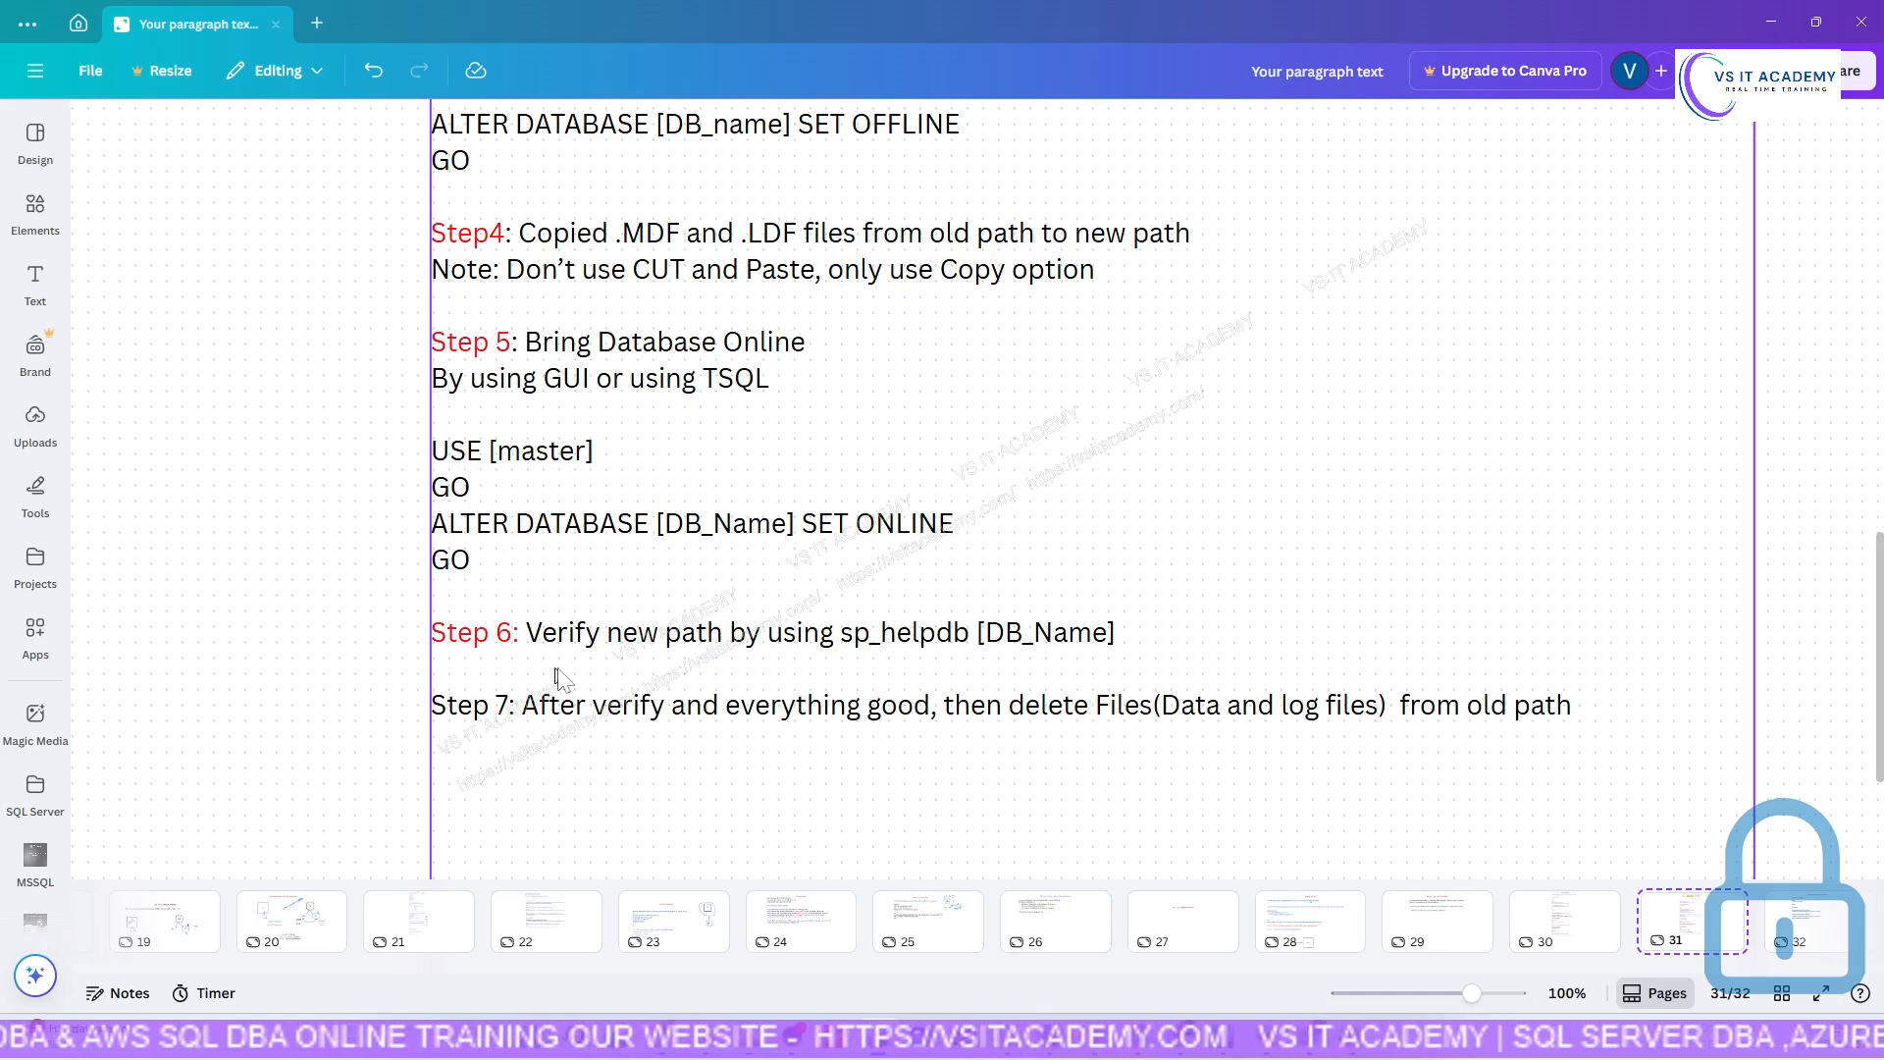
left_click(1570, 708)
left_click(1573, 709)
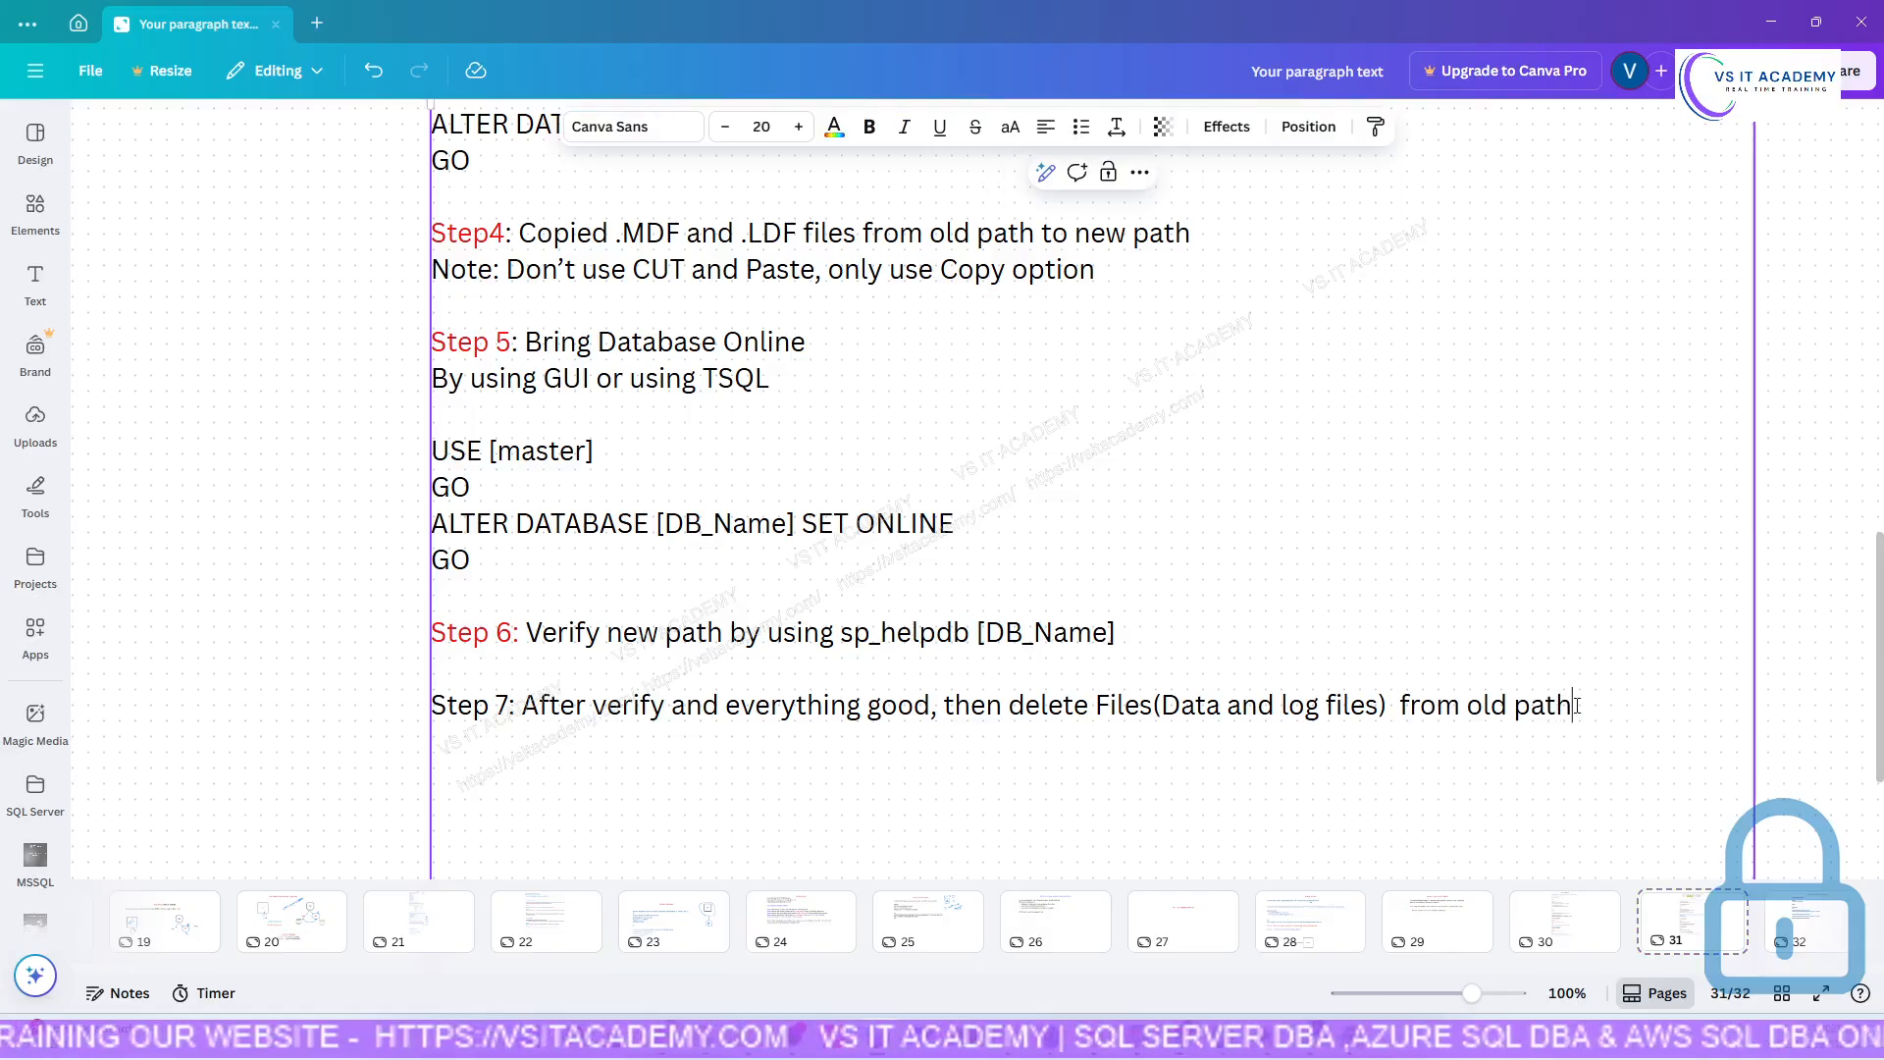
left_click_drag(1574, 709, 432, 633)
key("ctrl+c")
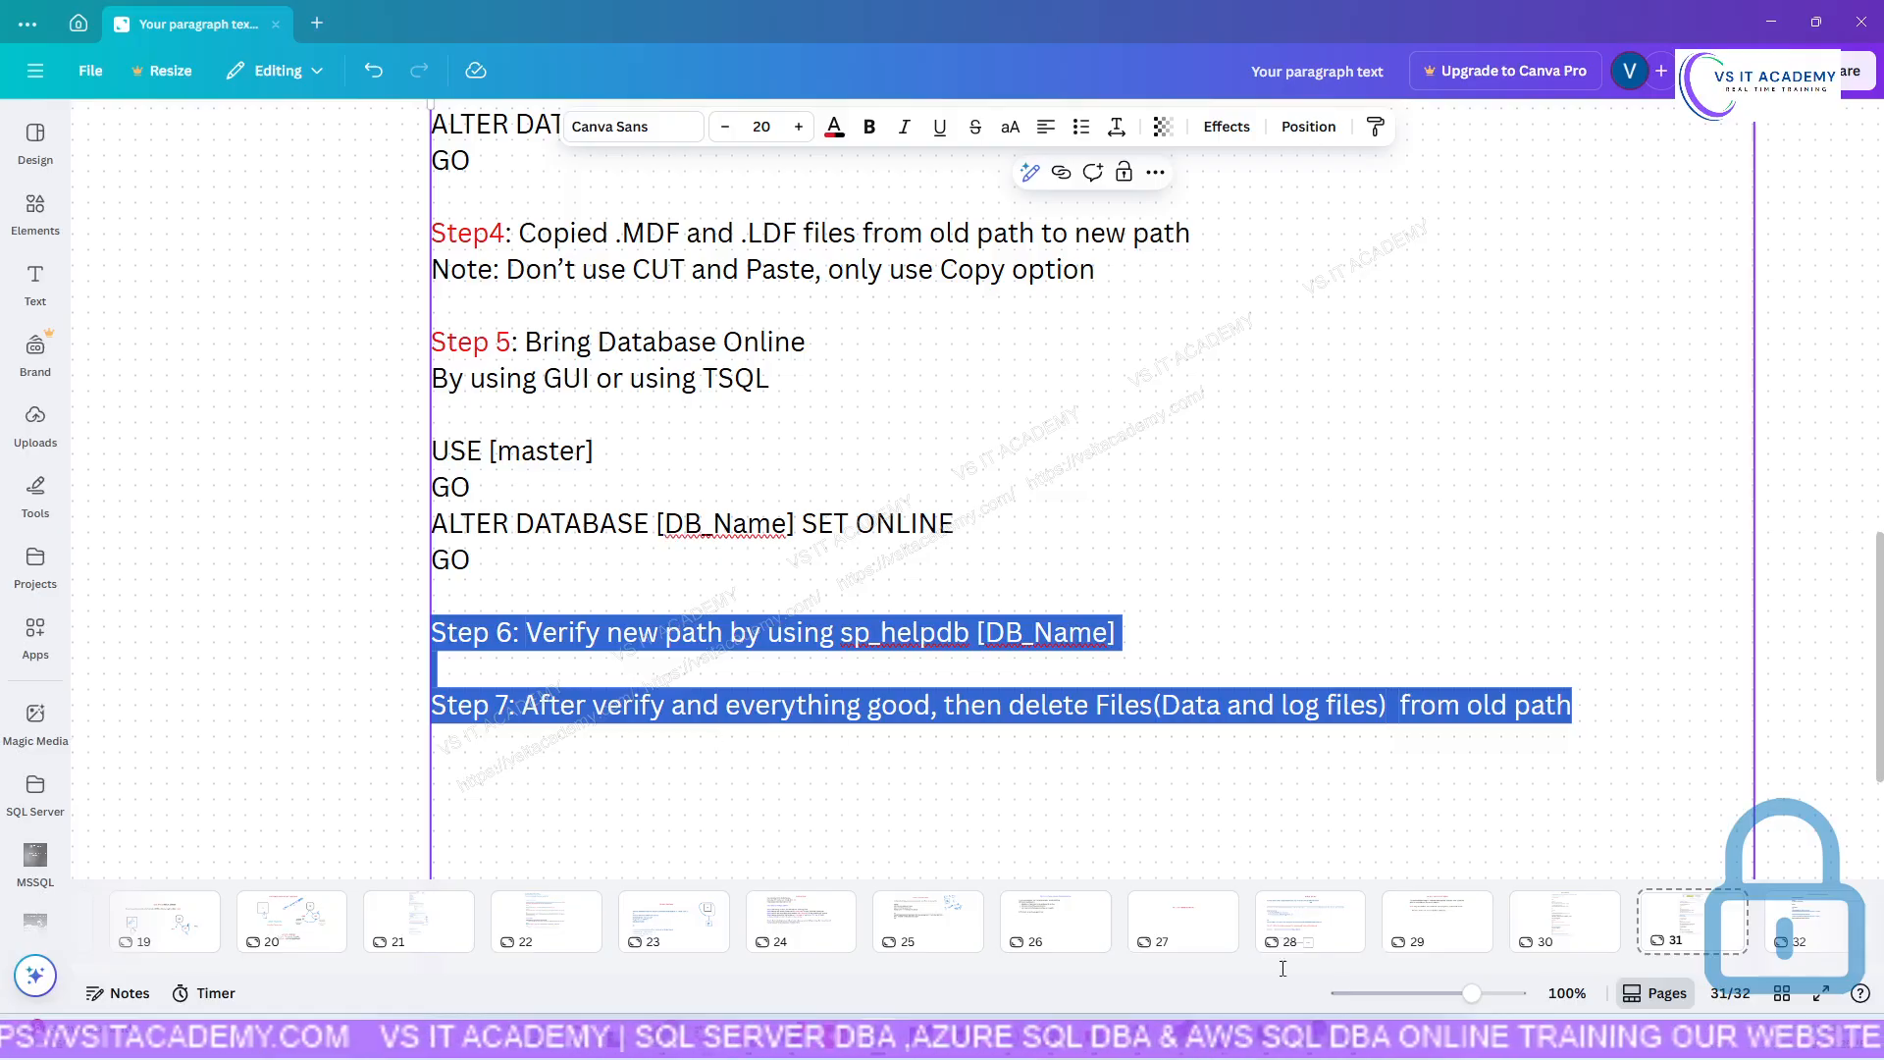
left_click(1784, 930)
left_click(970, 654)
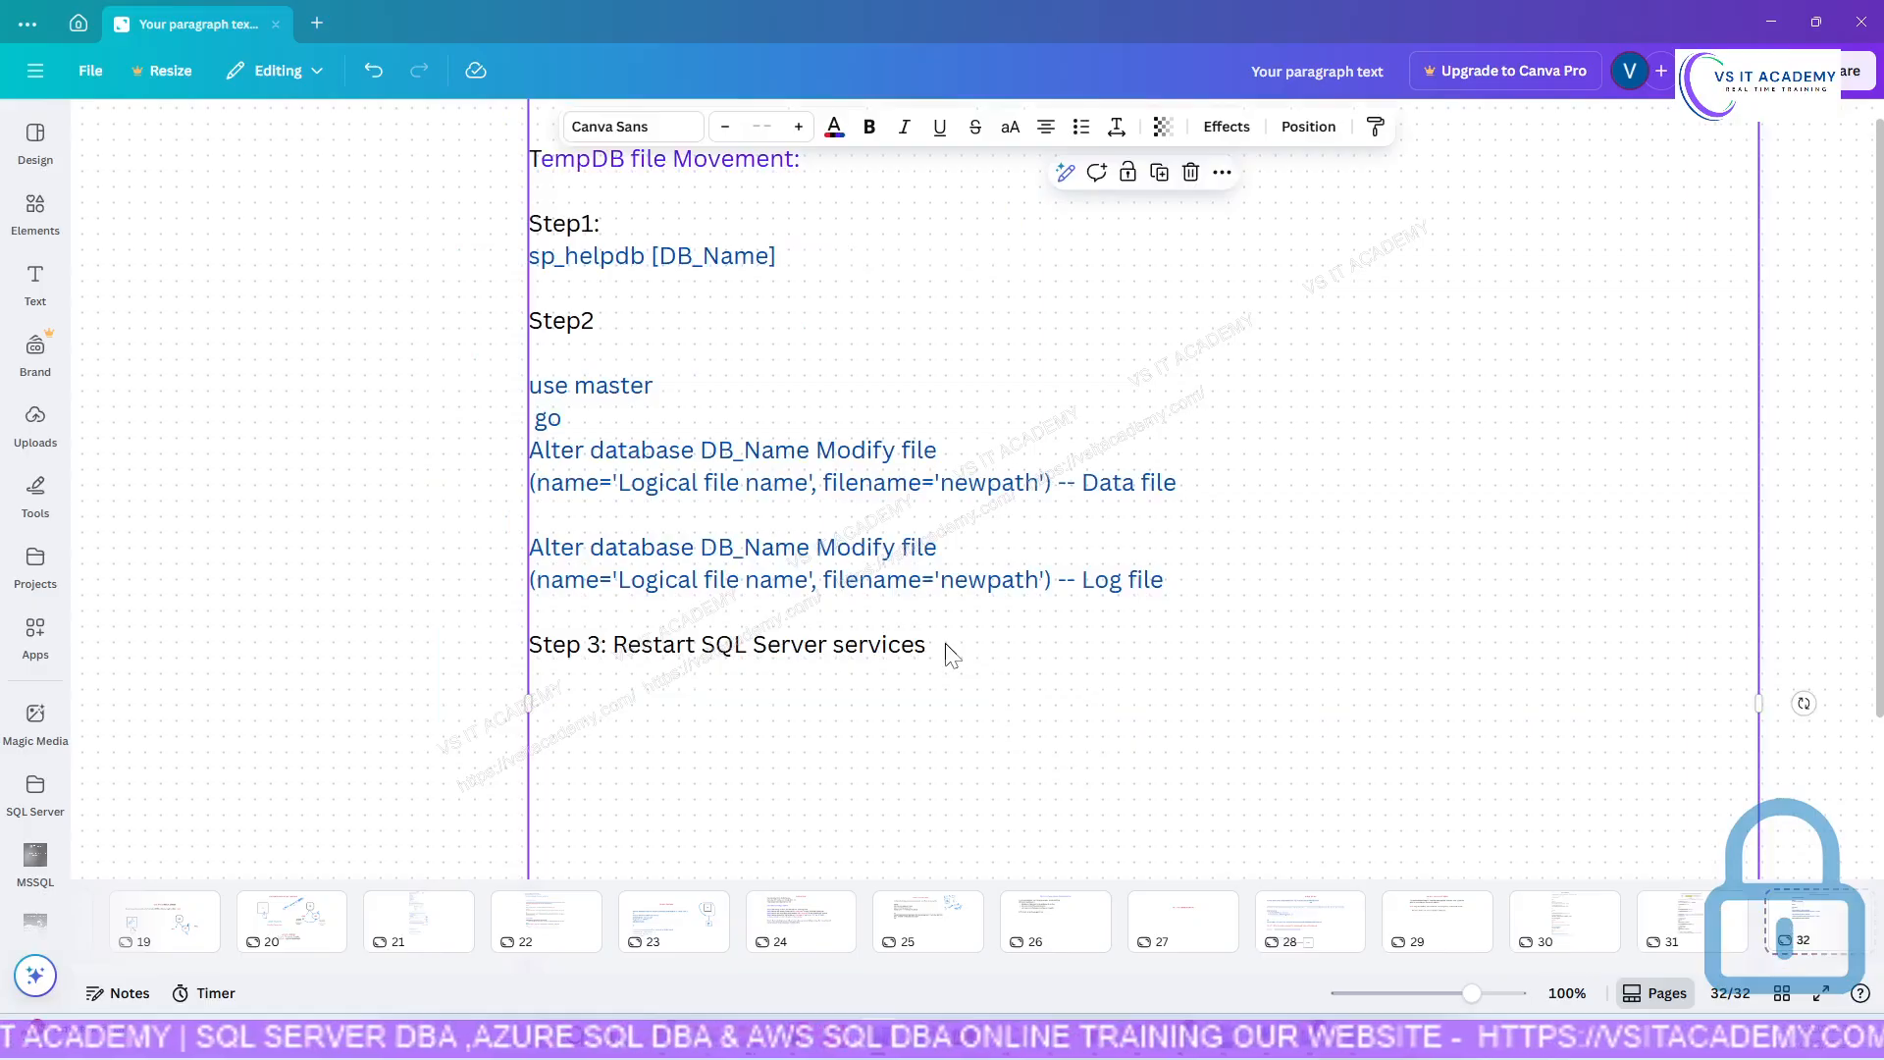
left_click(948, 655)
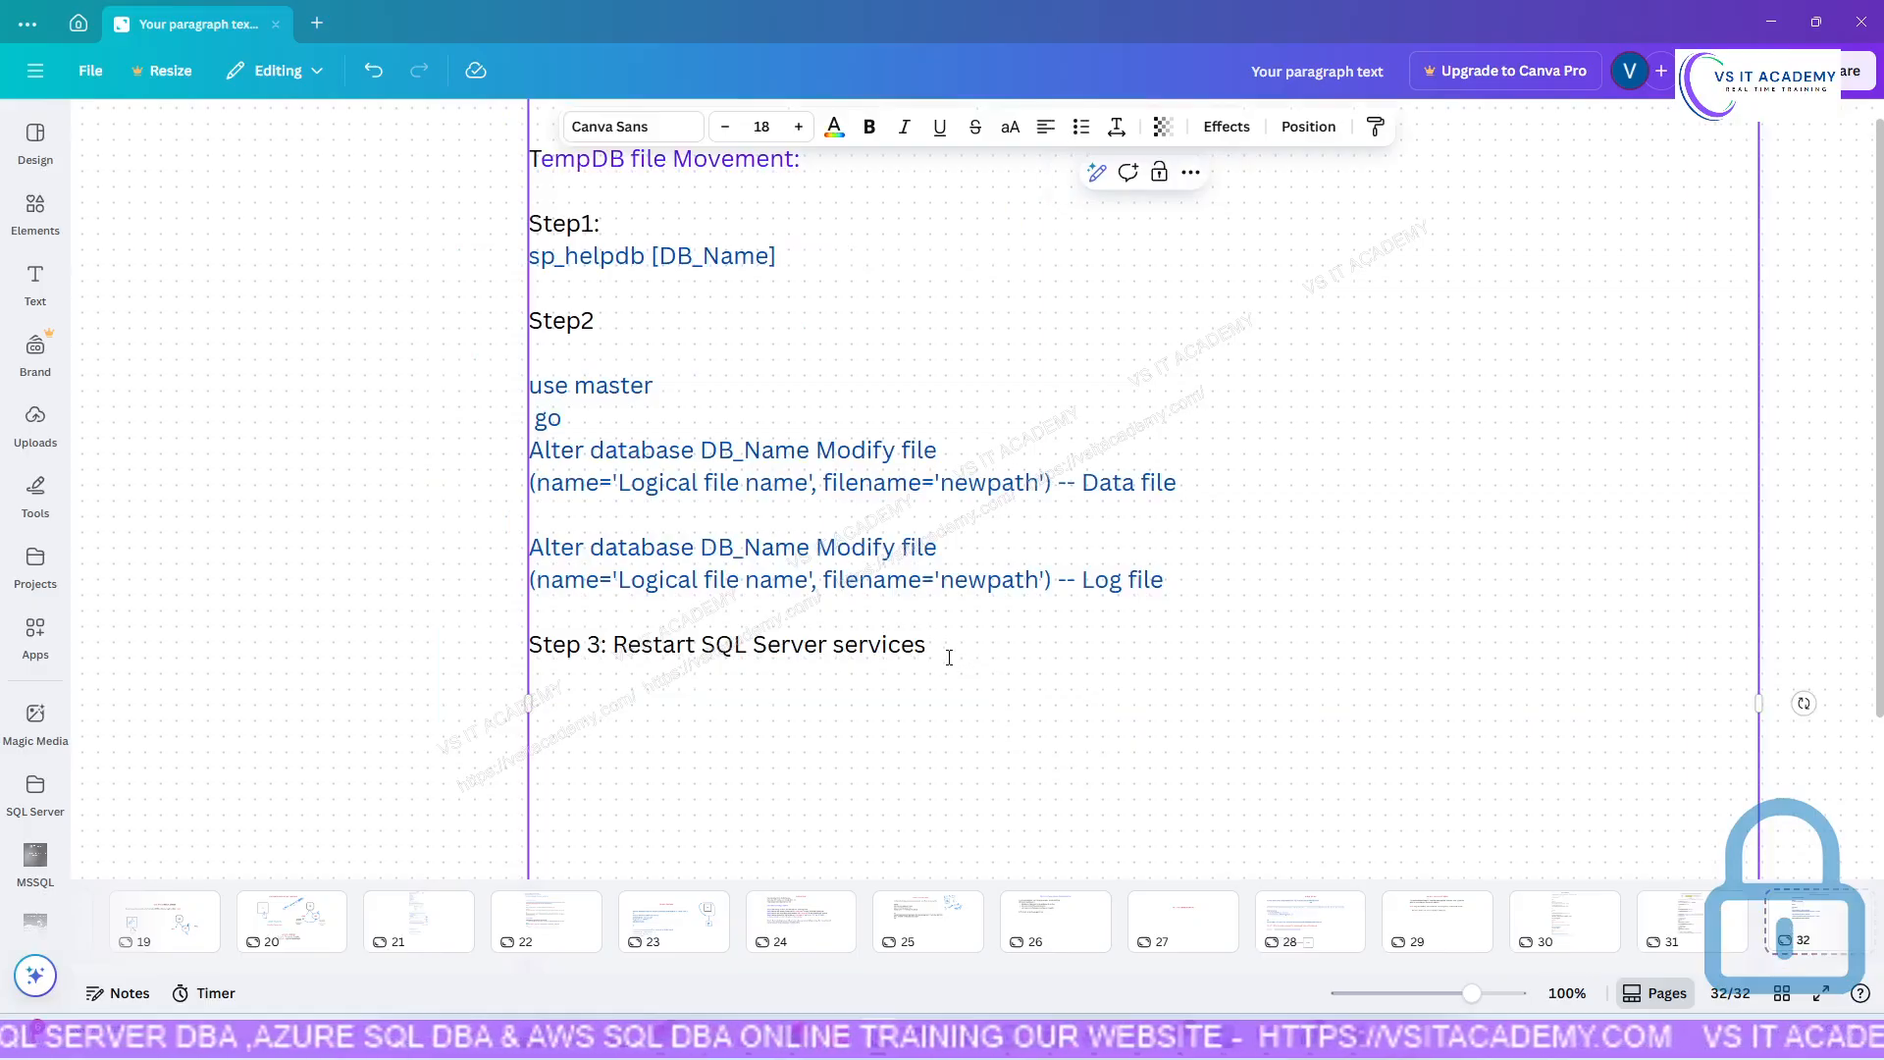
key("ctrl+v")
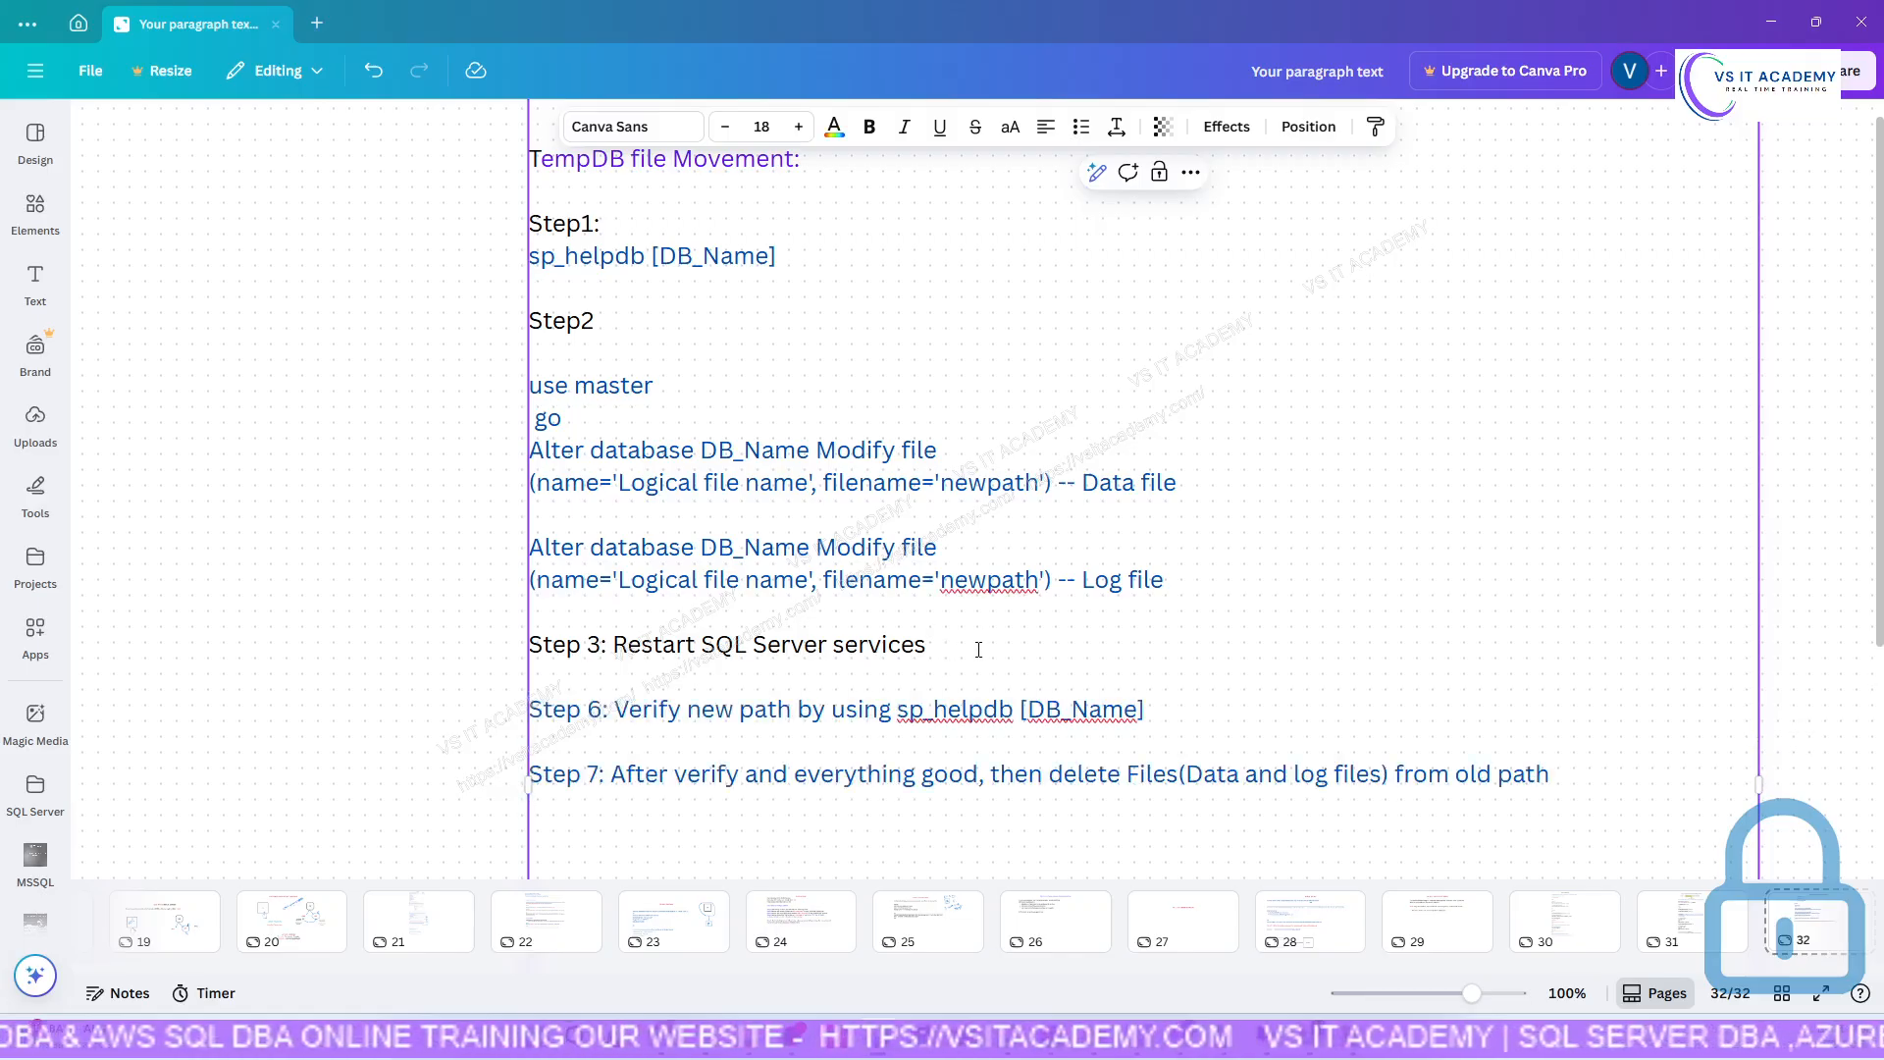
Start a line directly under Step 3 reading "Note: After Restart SQL Server service .".
key("Return")
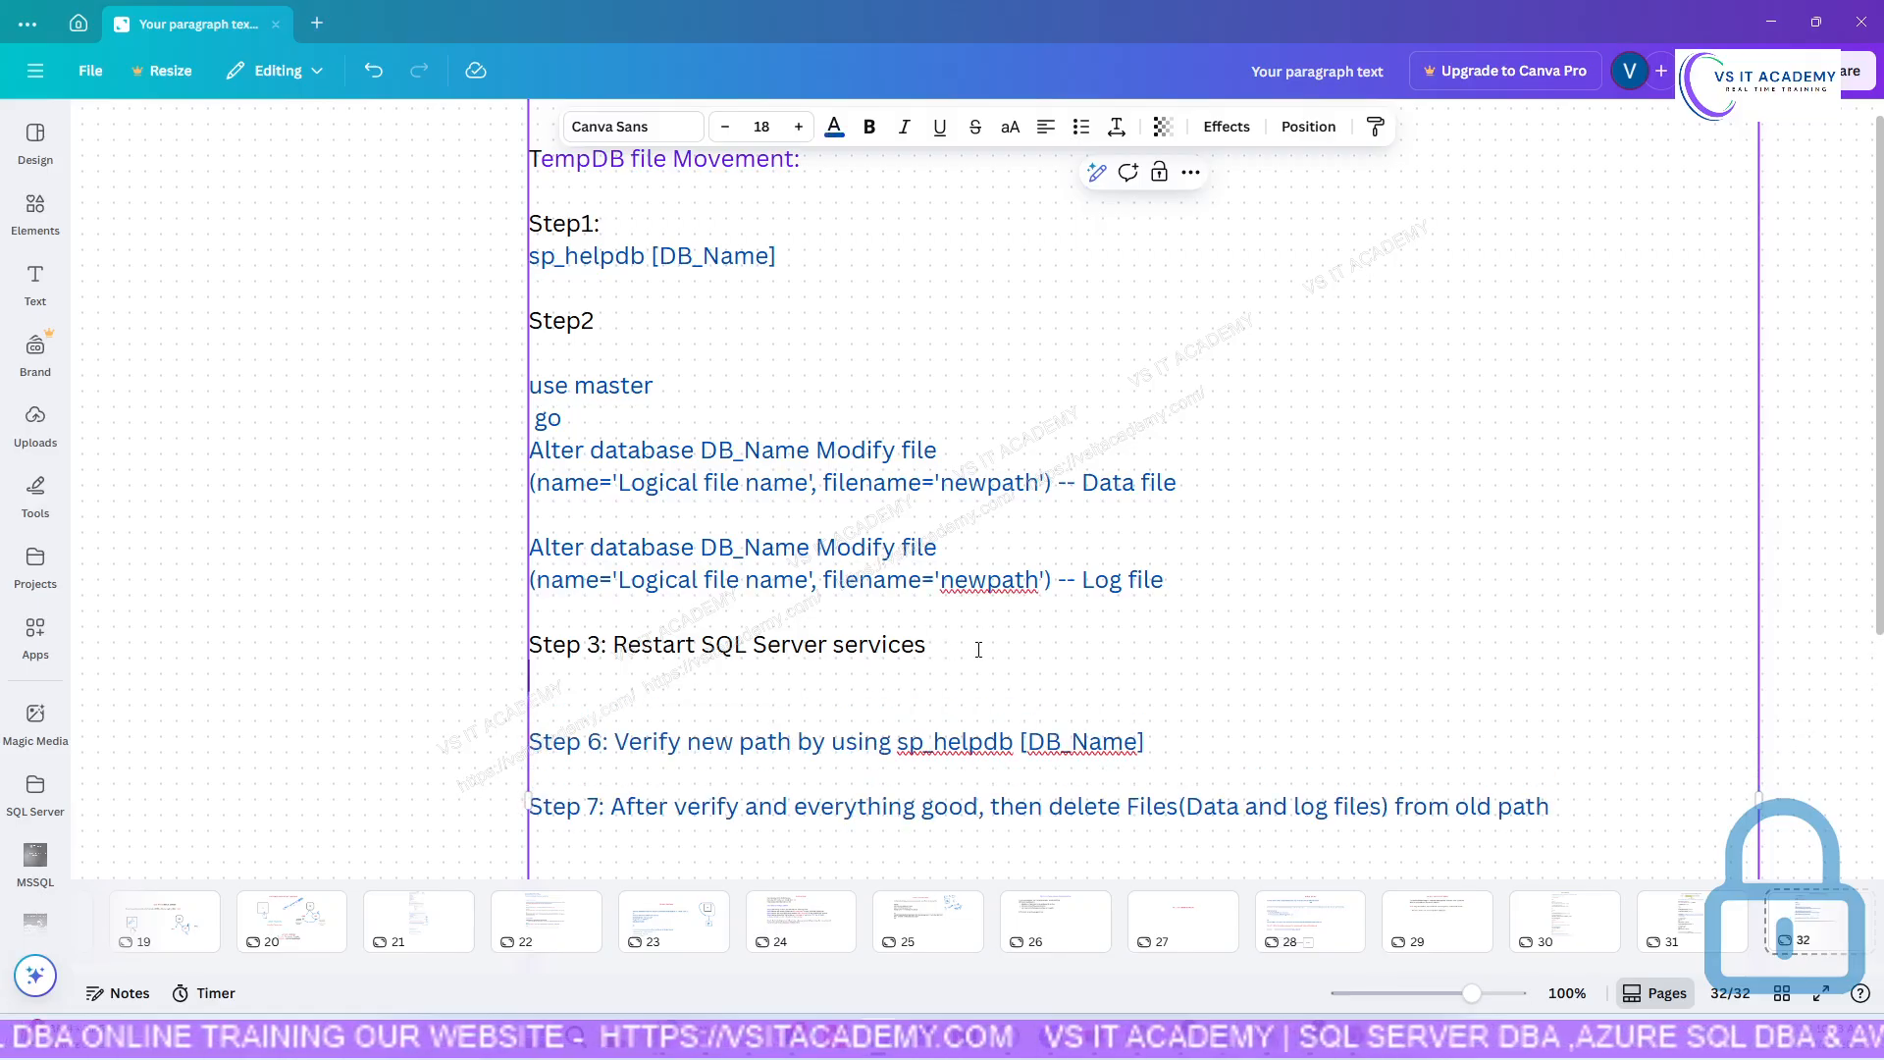
type("Note")
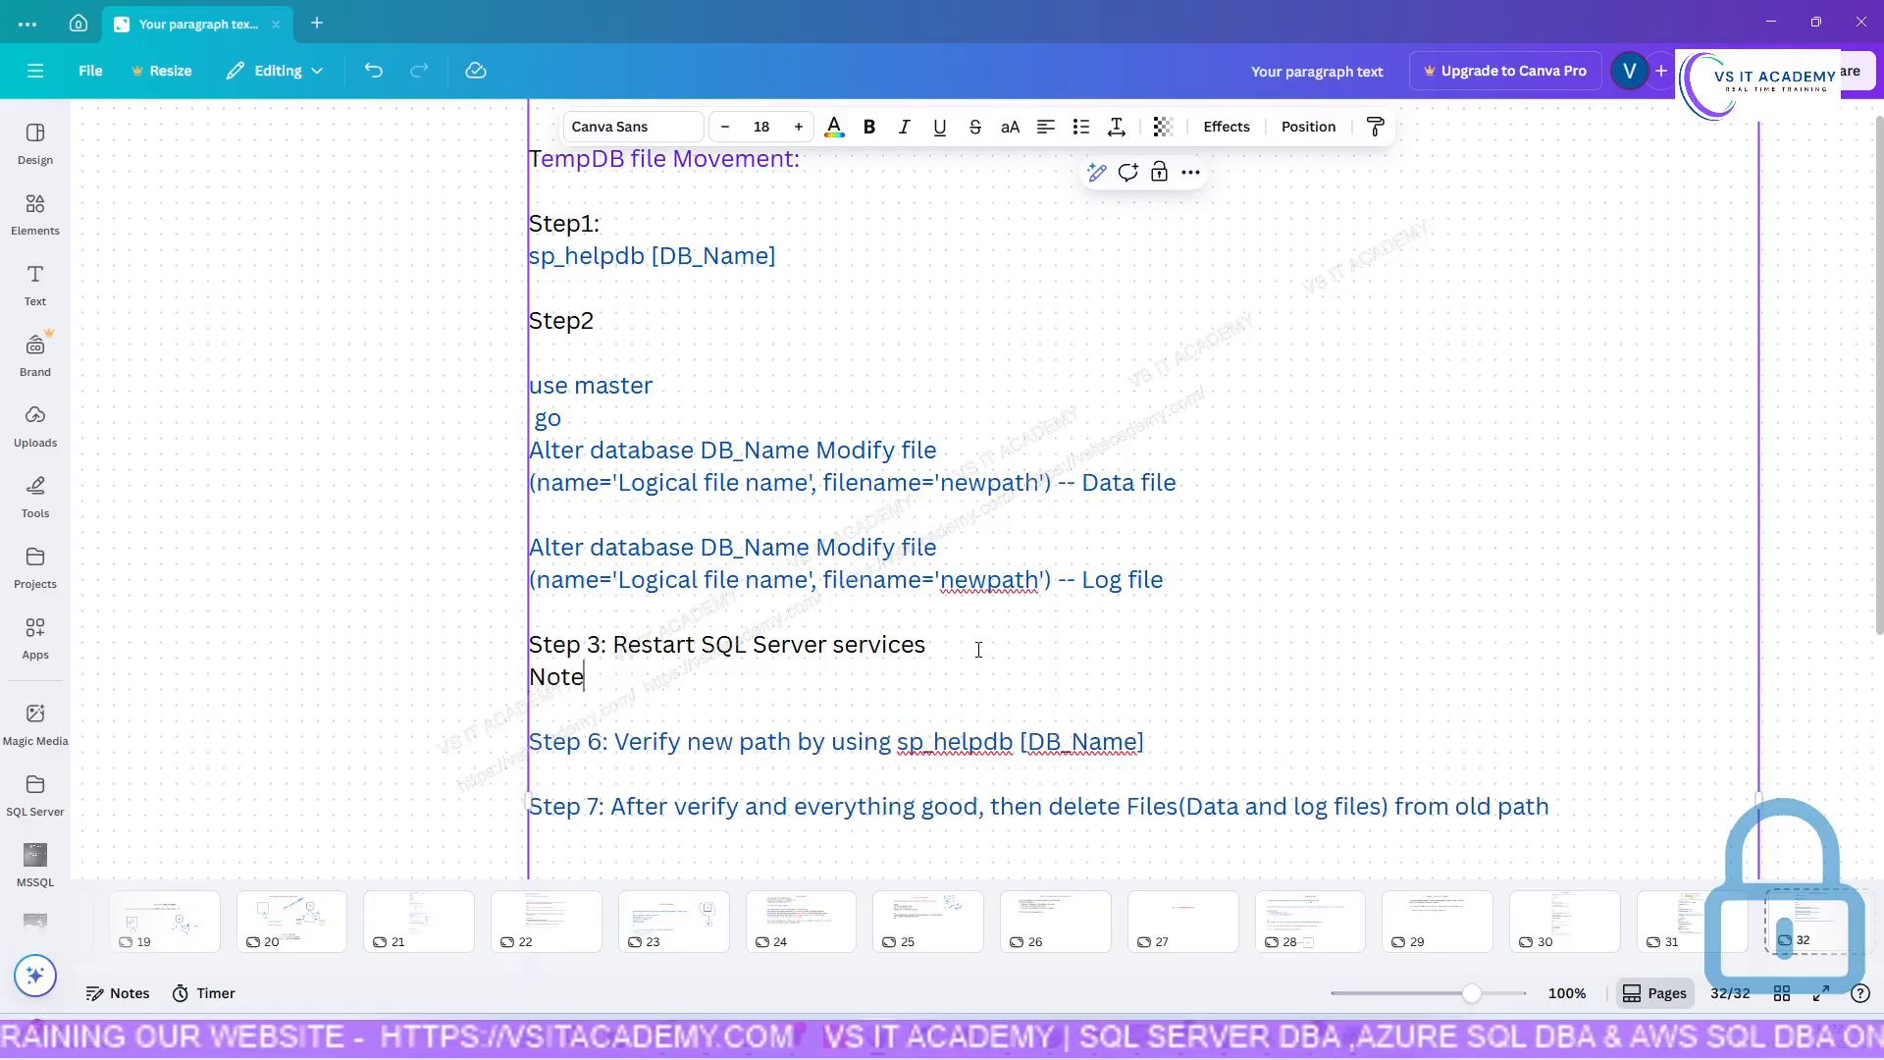
type(": Aft")
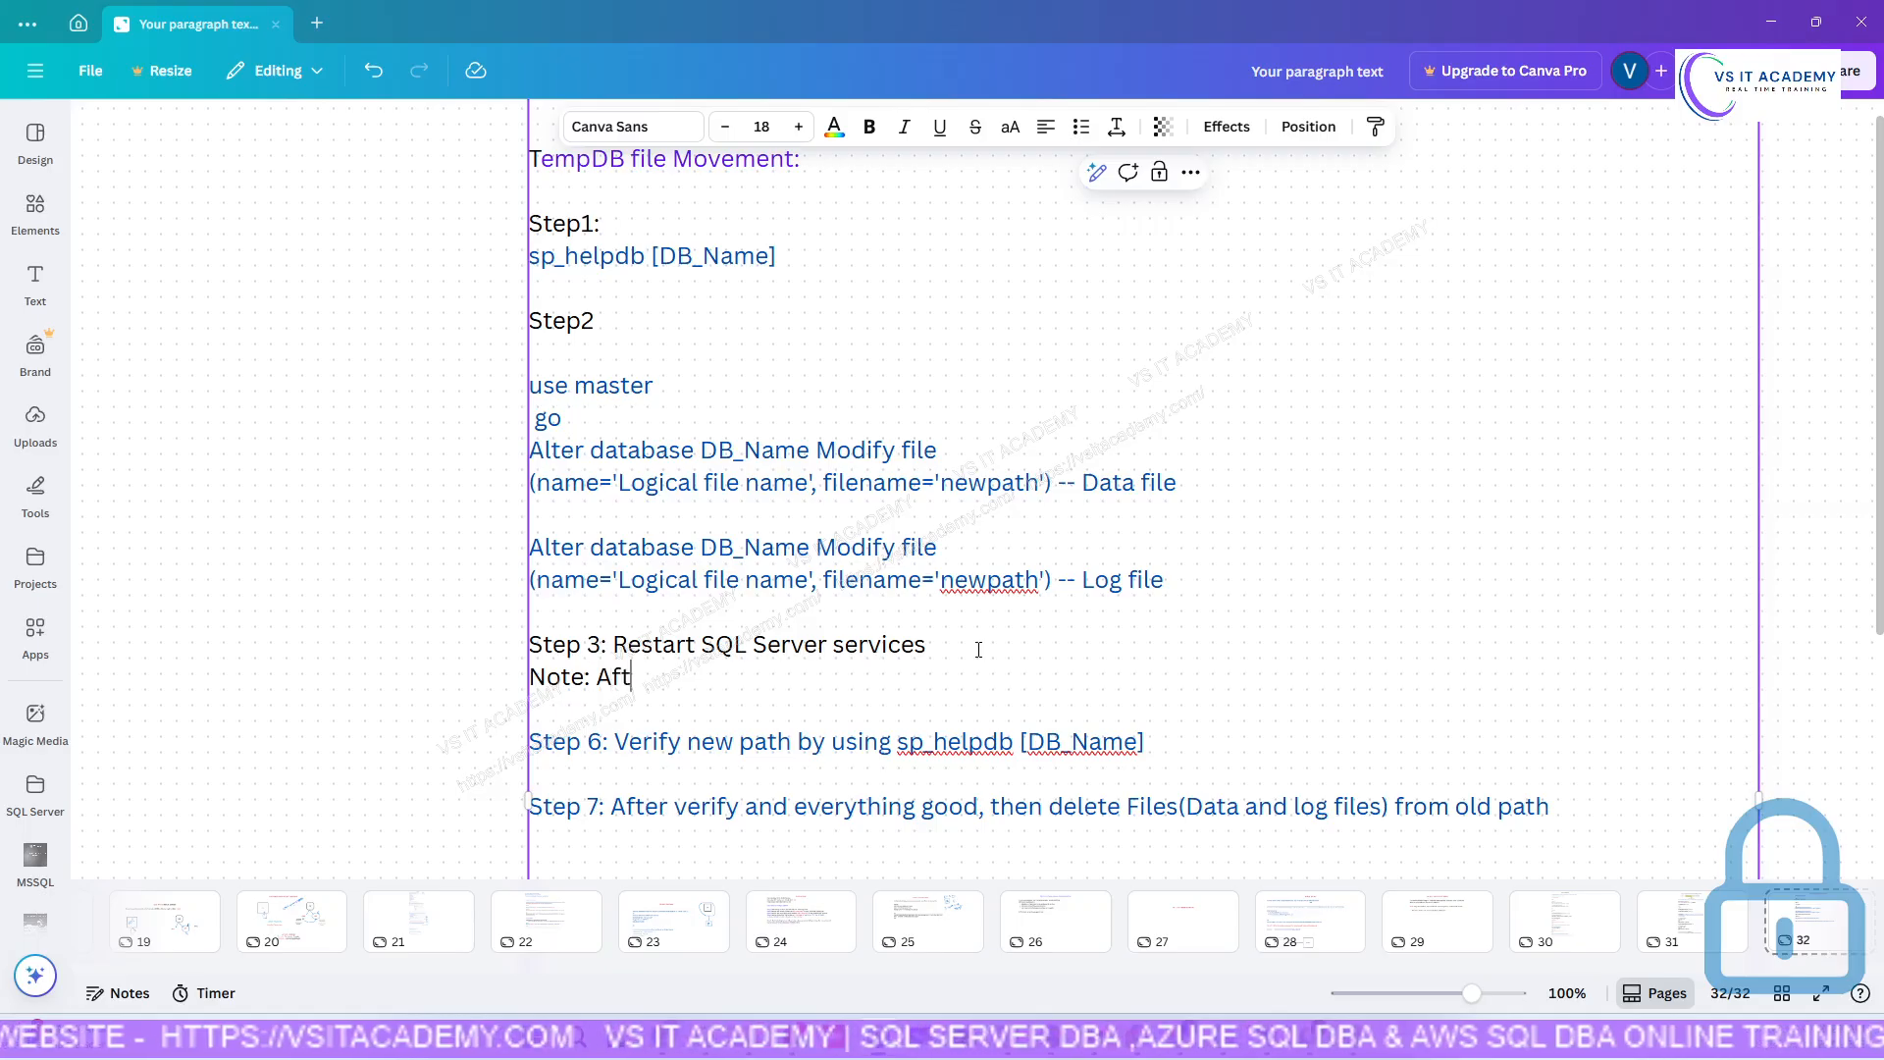
type("er Restar")
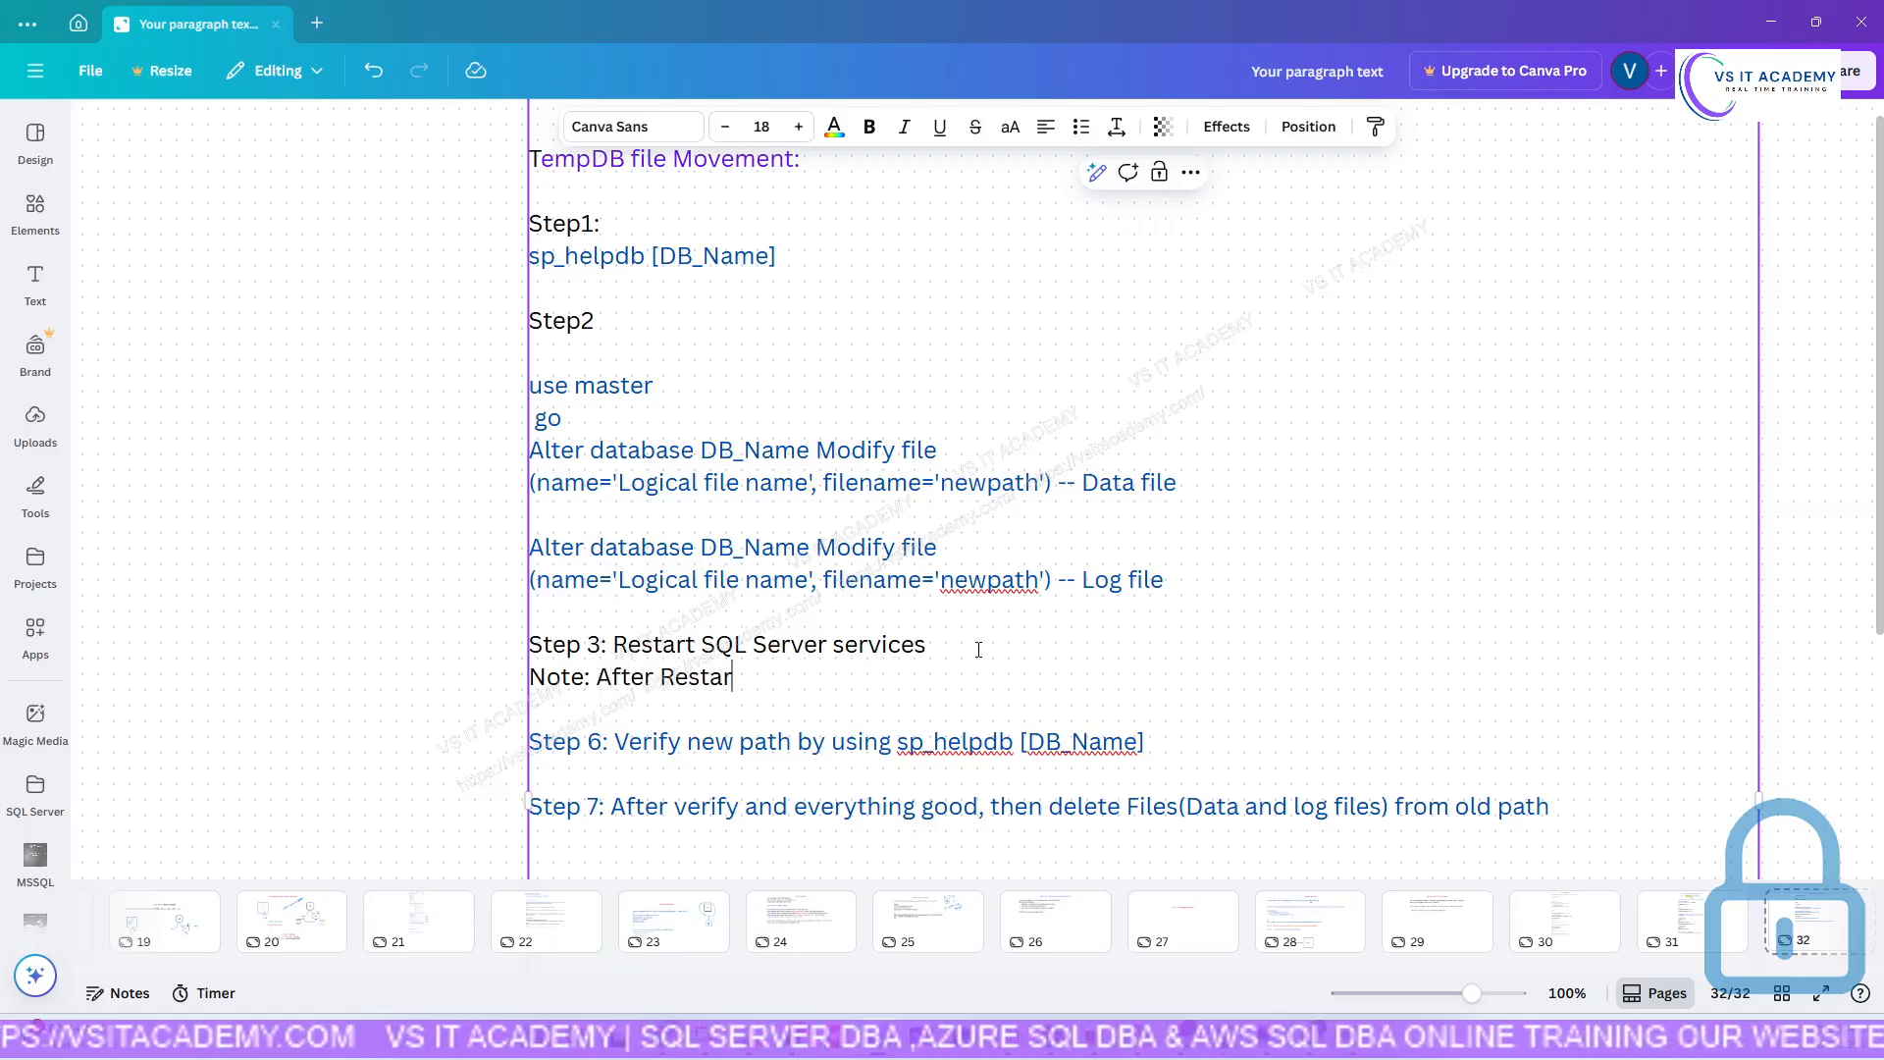
type("t SQL service")
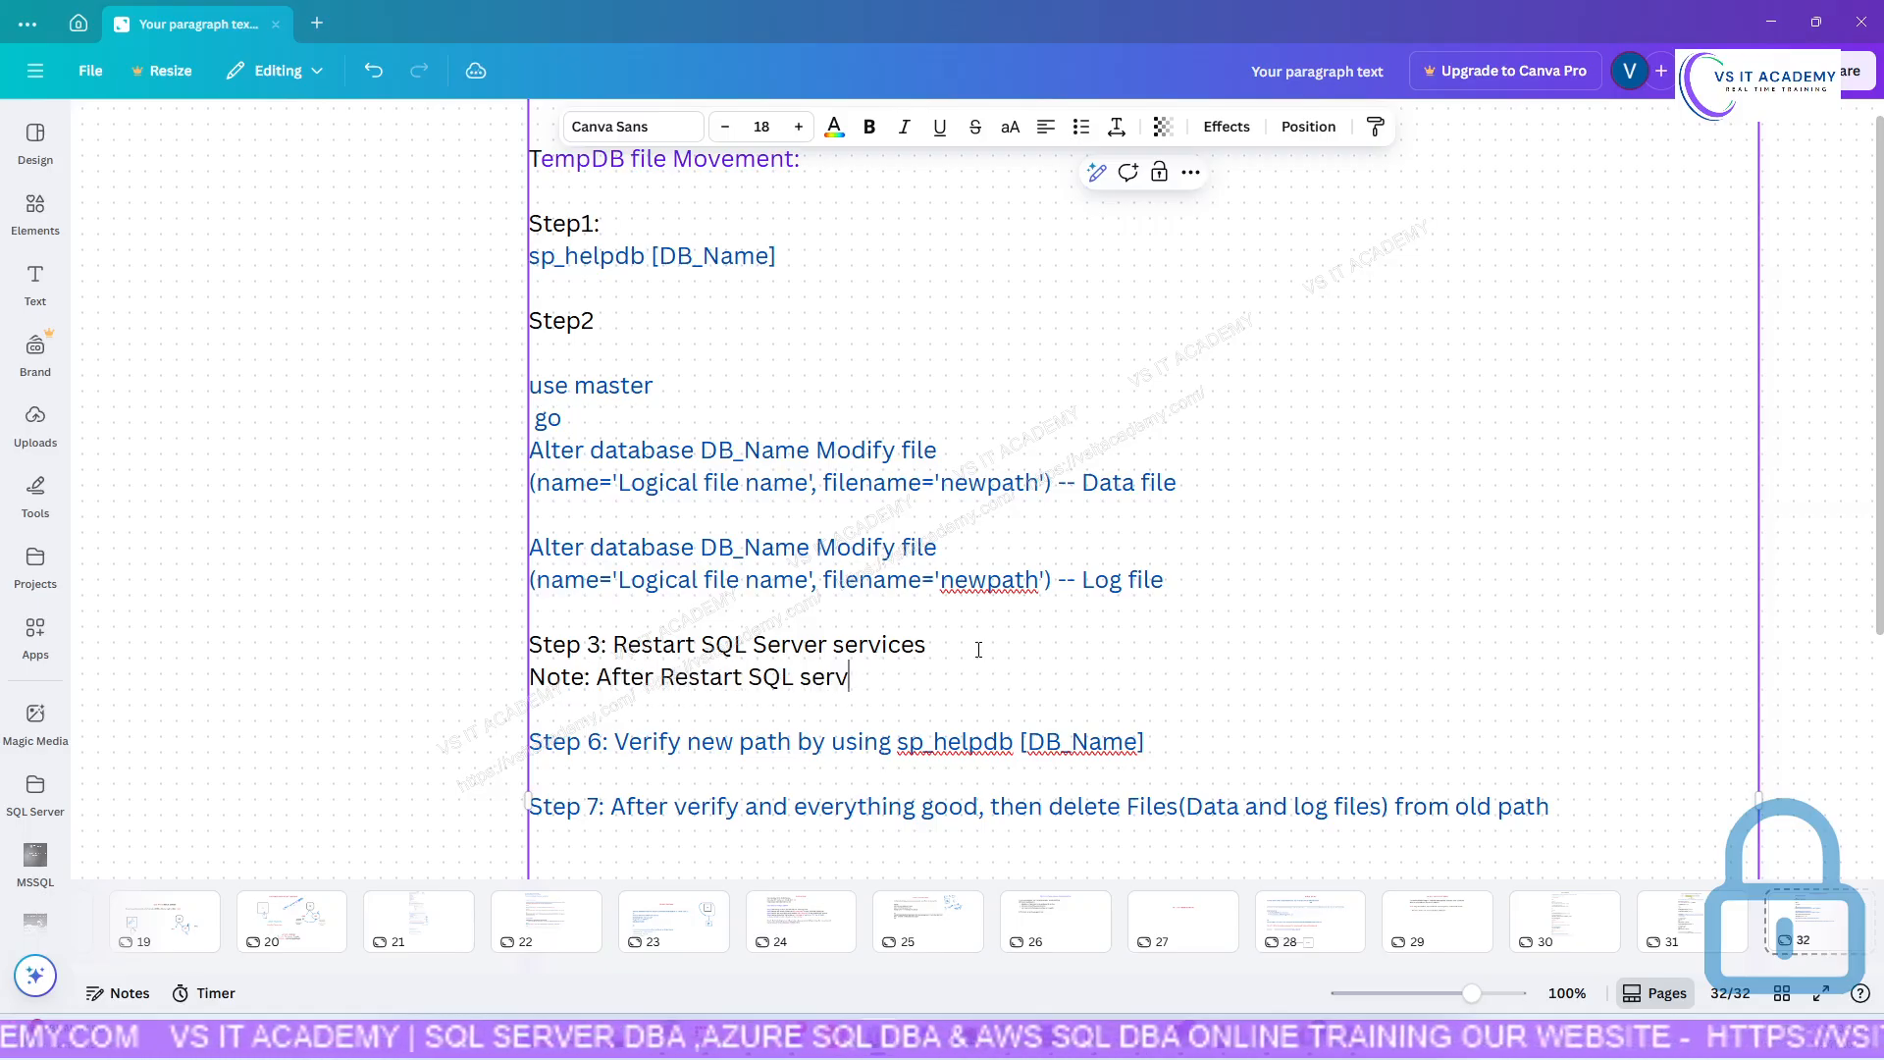
key("BackSpace")
key("BackSpace")
key("BackSpace")
key("BackSpace")
key("BackSpace")
key("BackSpace")
key("BackSpace")
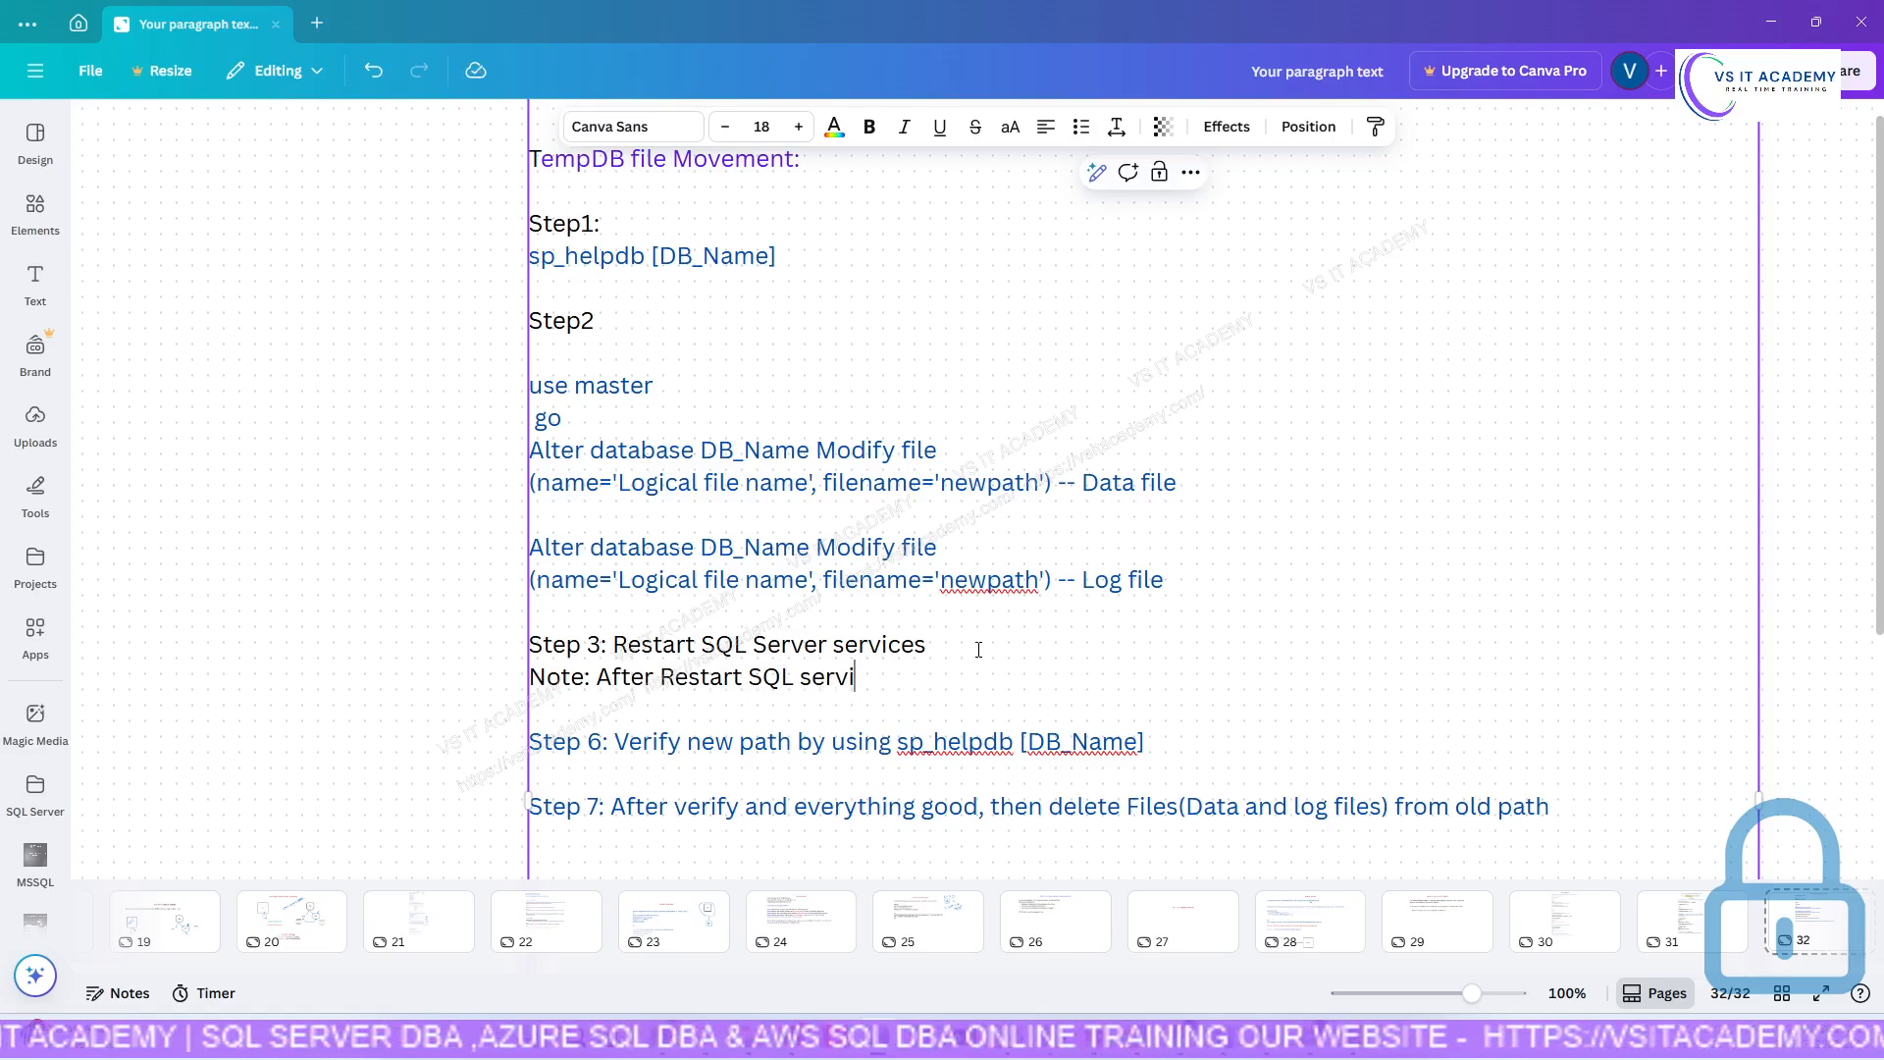
type("Se")
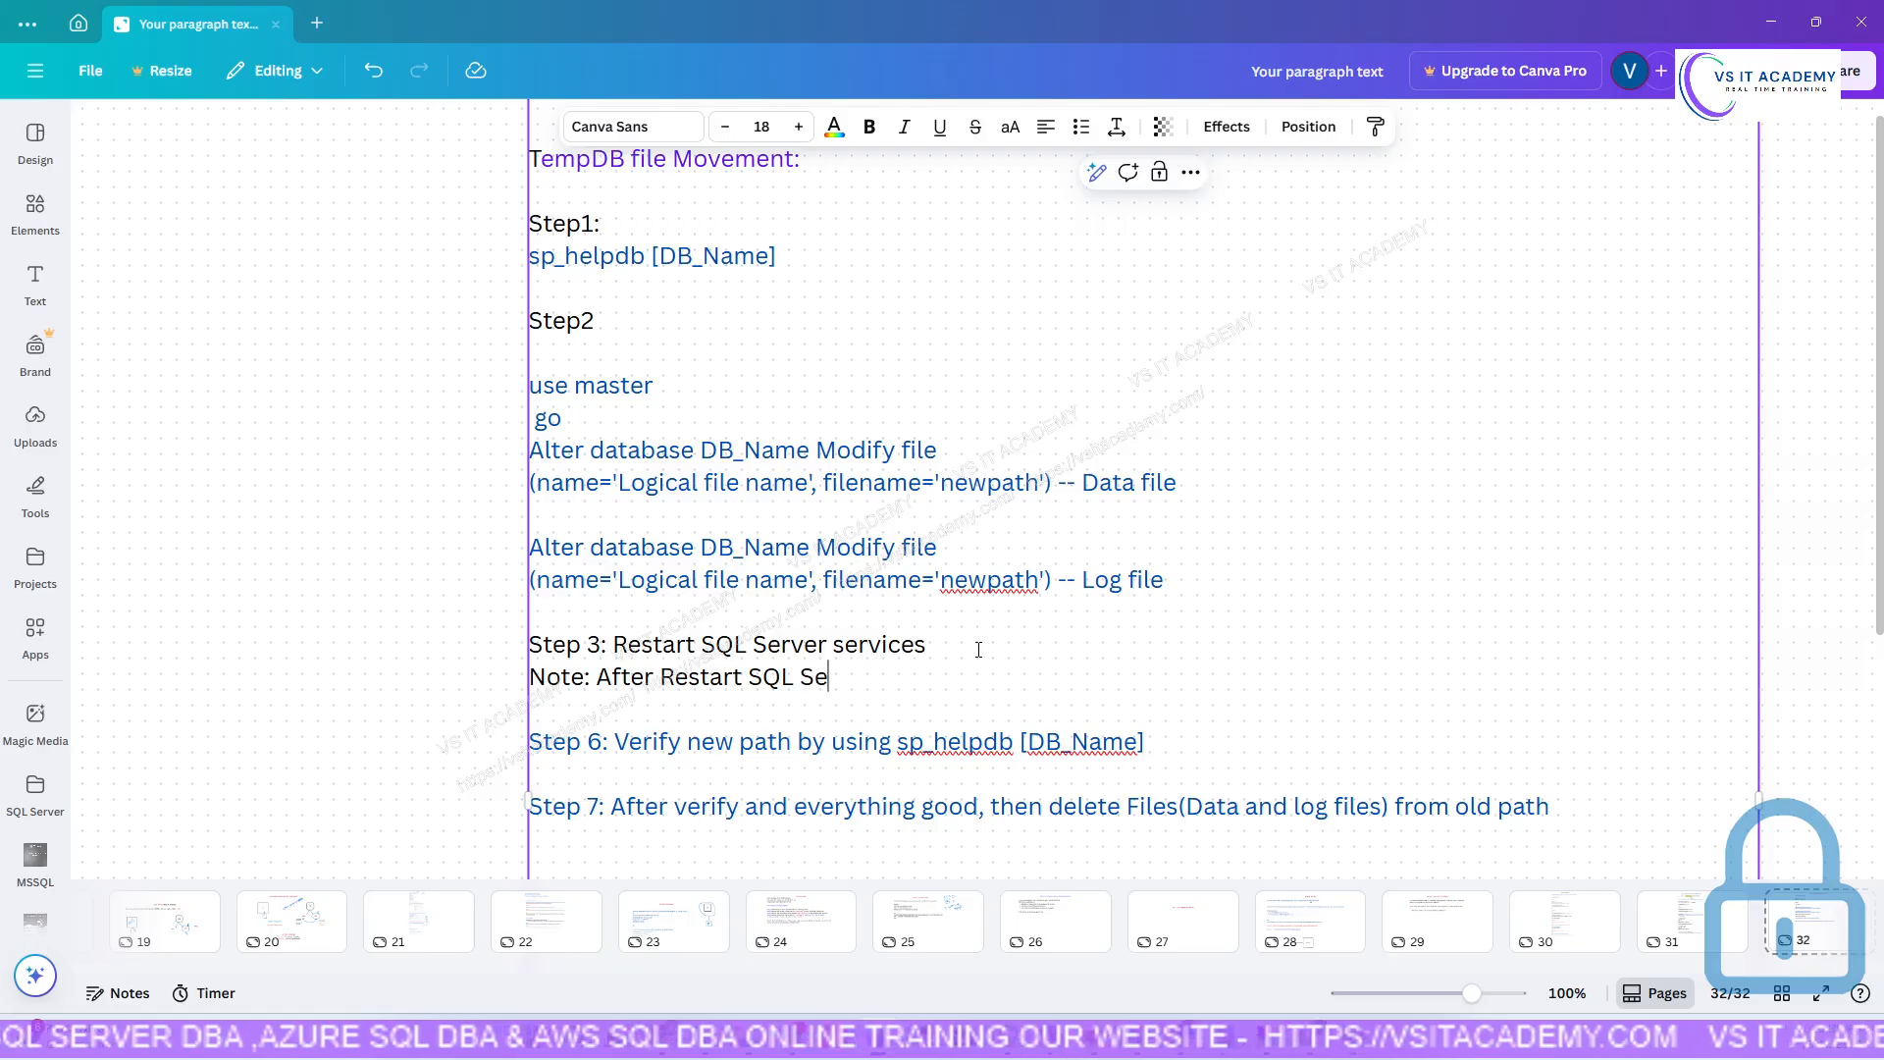
type("rver servi")
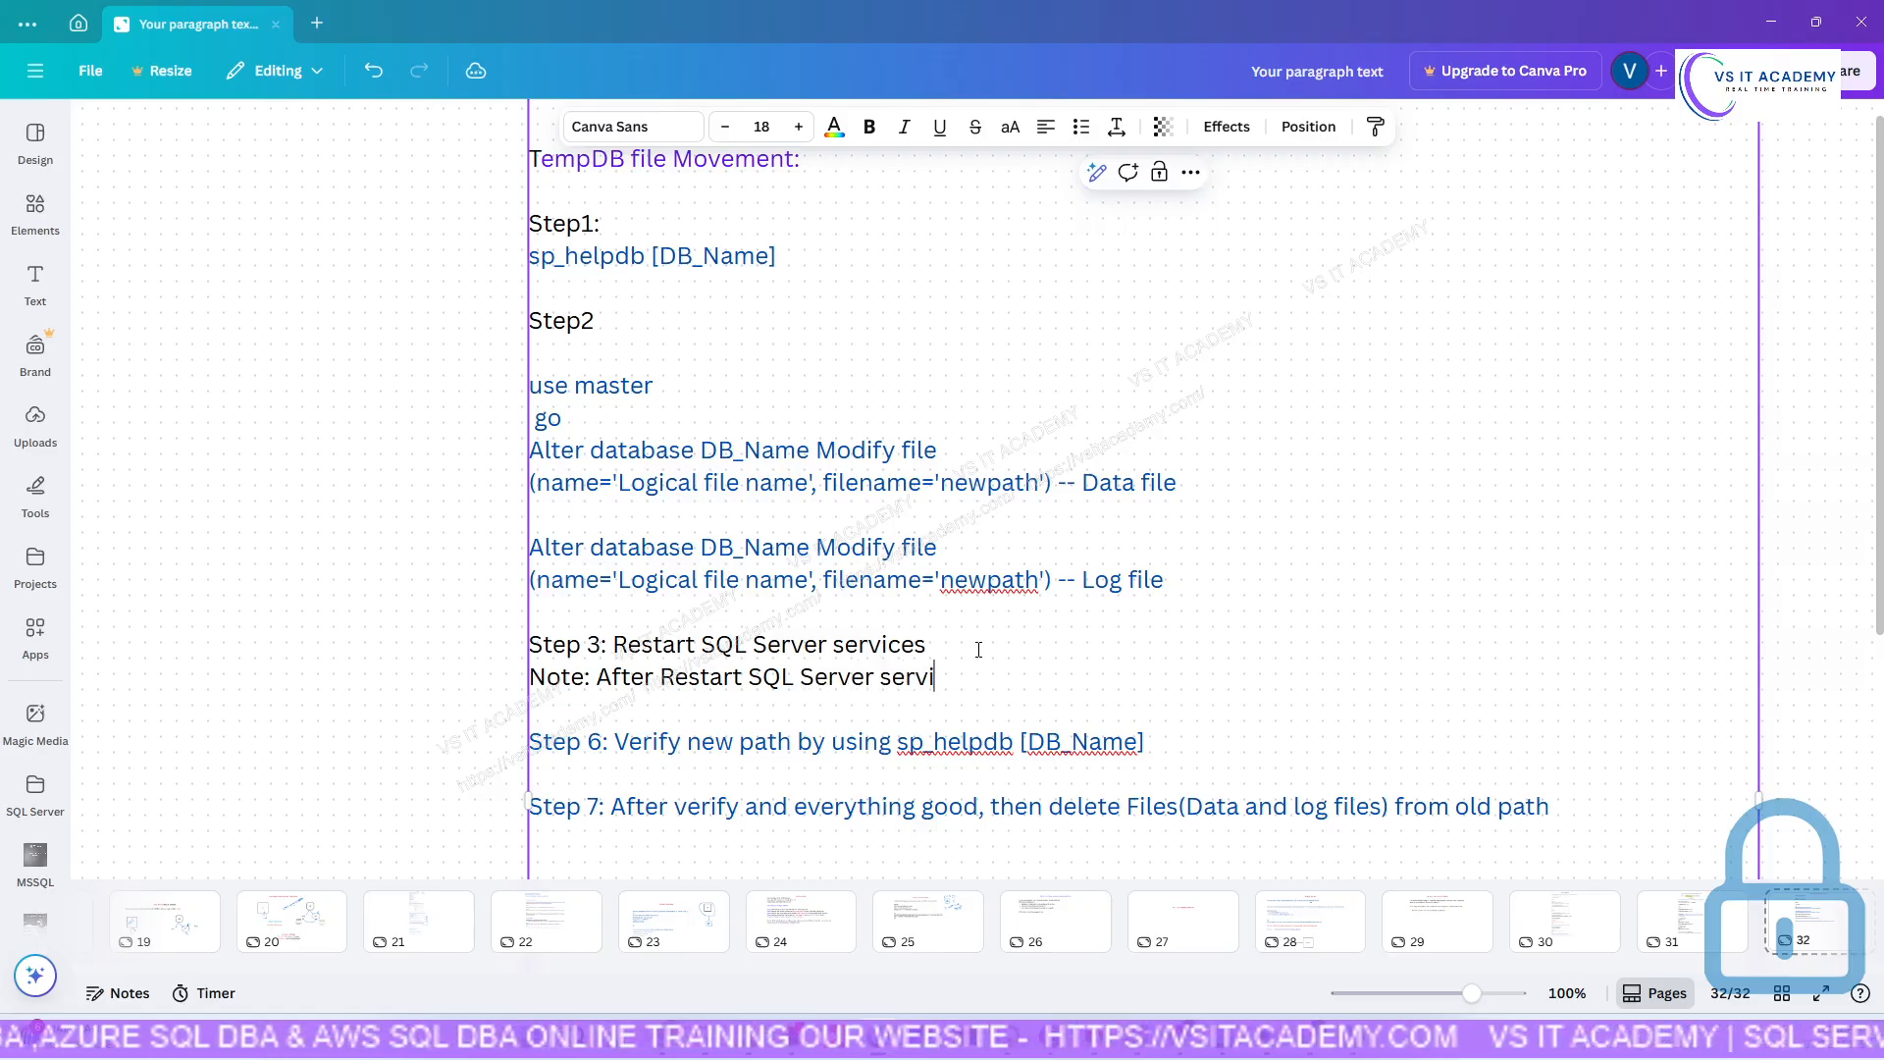
type("ce . ")
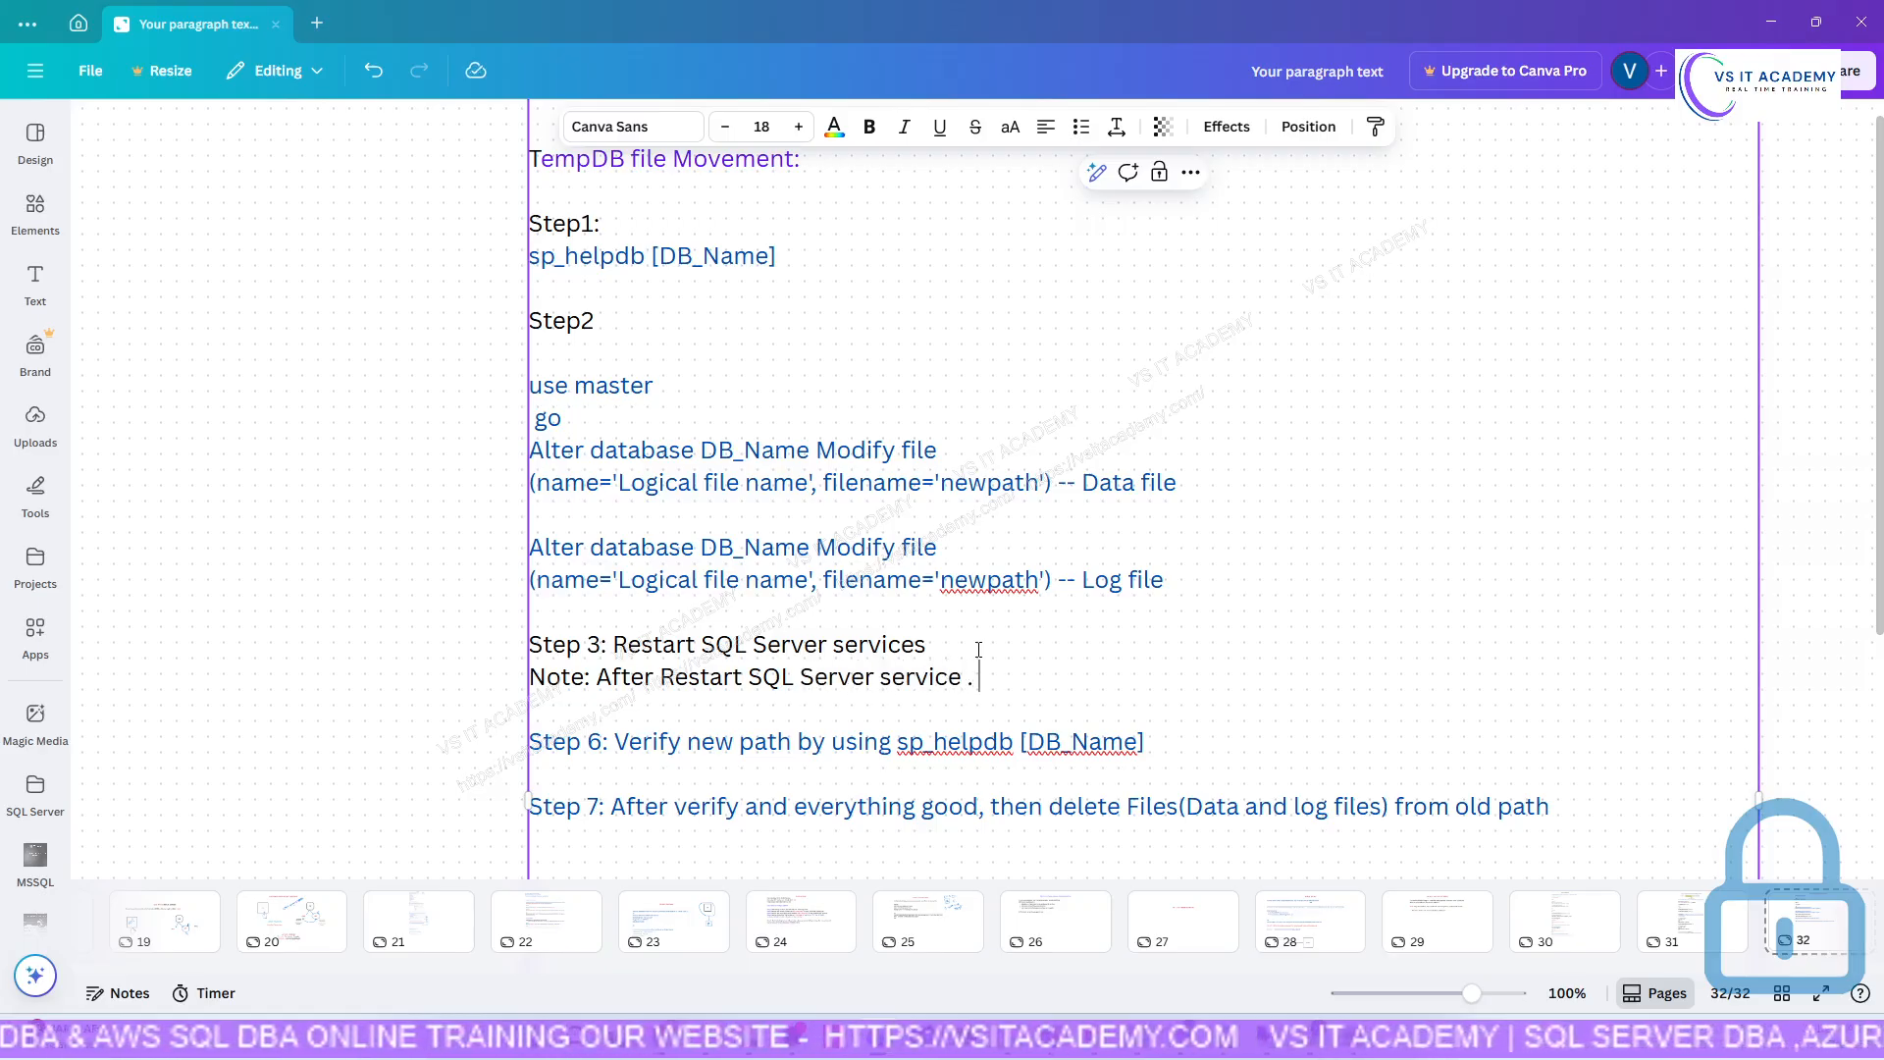
Continue the note under Step 3 with "Tempdb files will automatically created on new path".
type("Tempdb ")
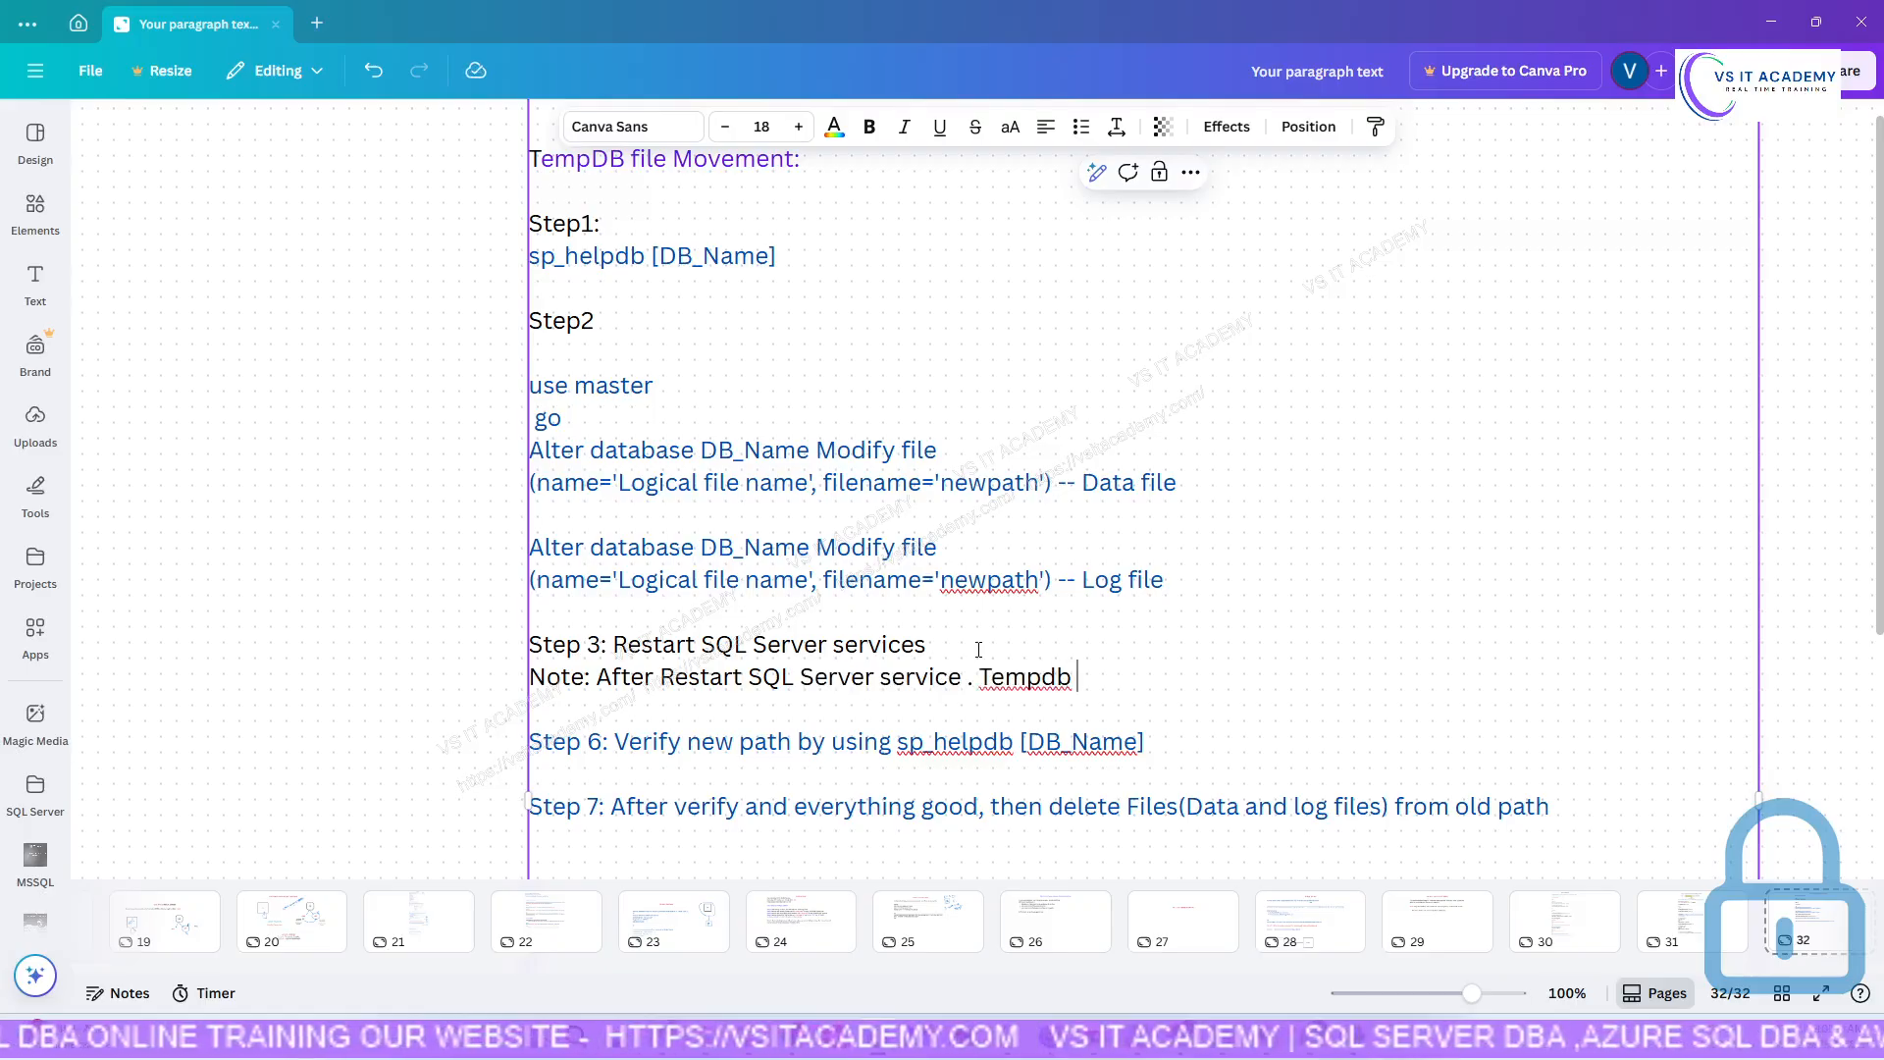
type("file")
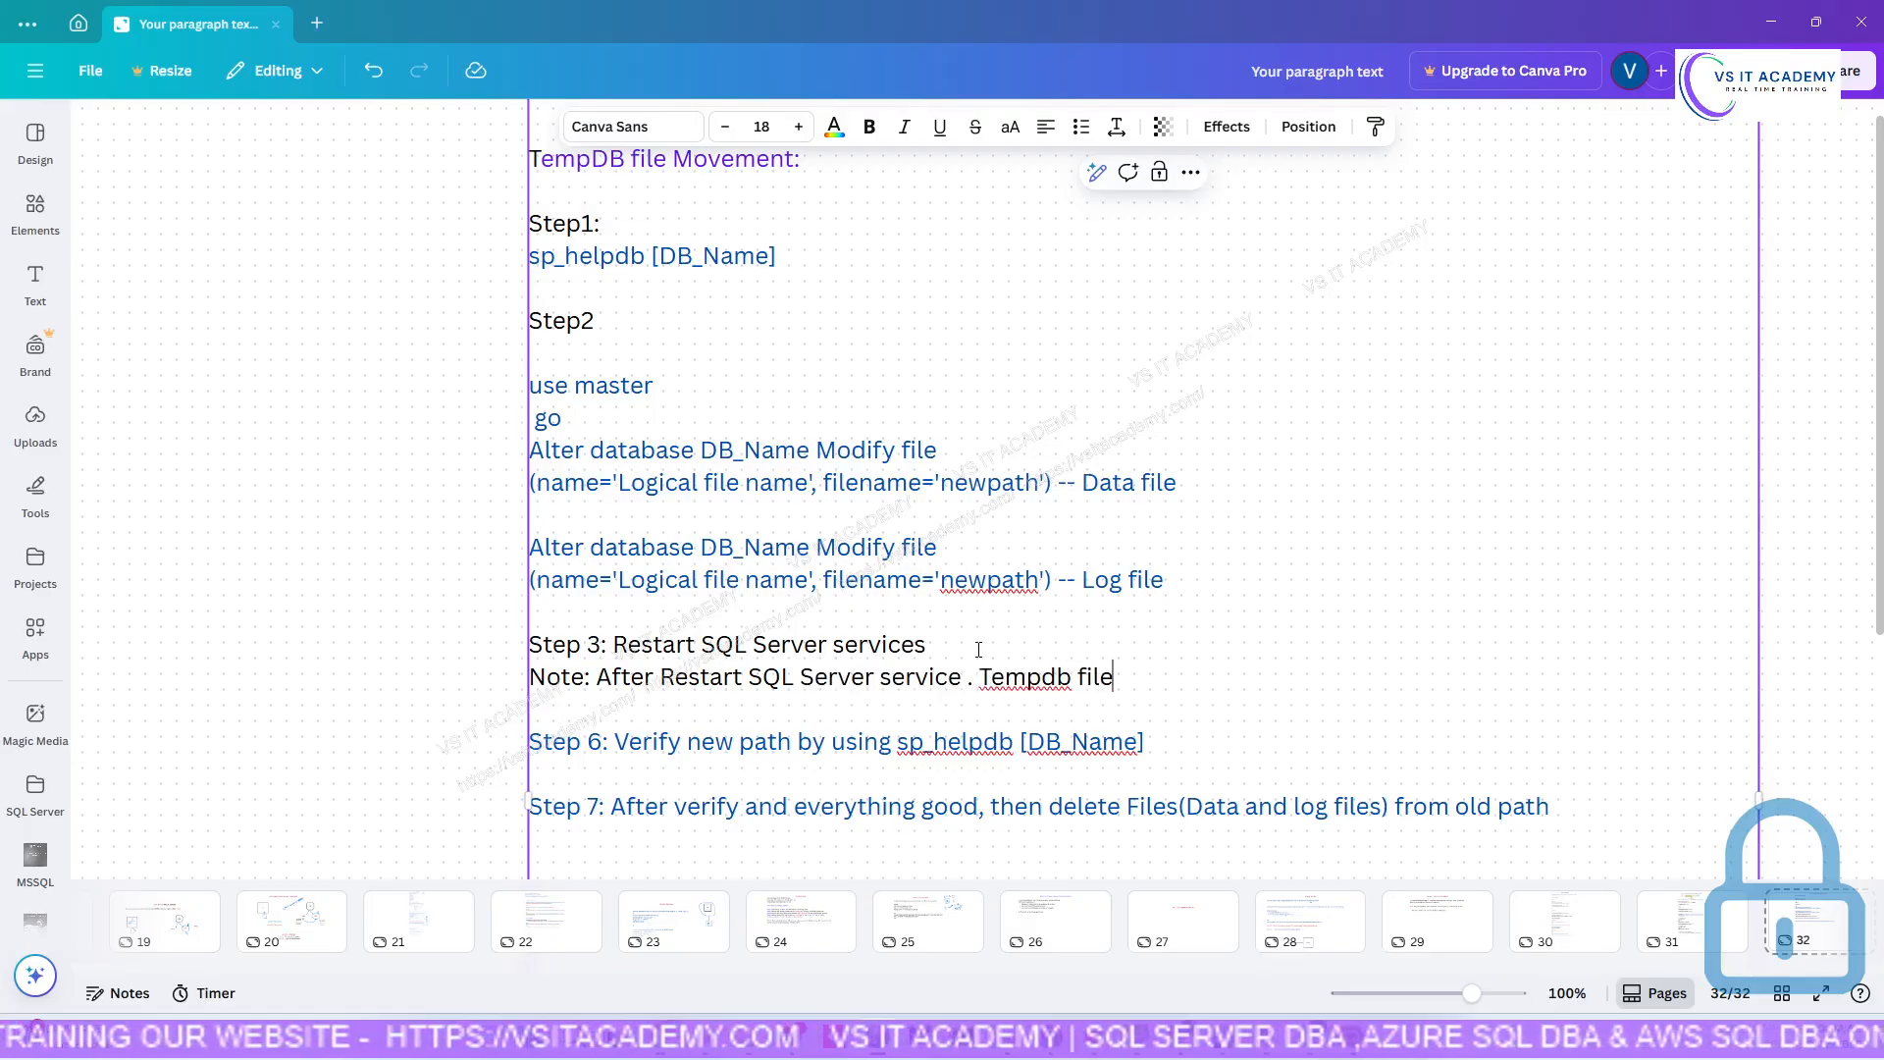
type("s will a")
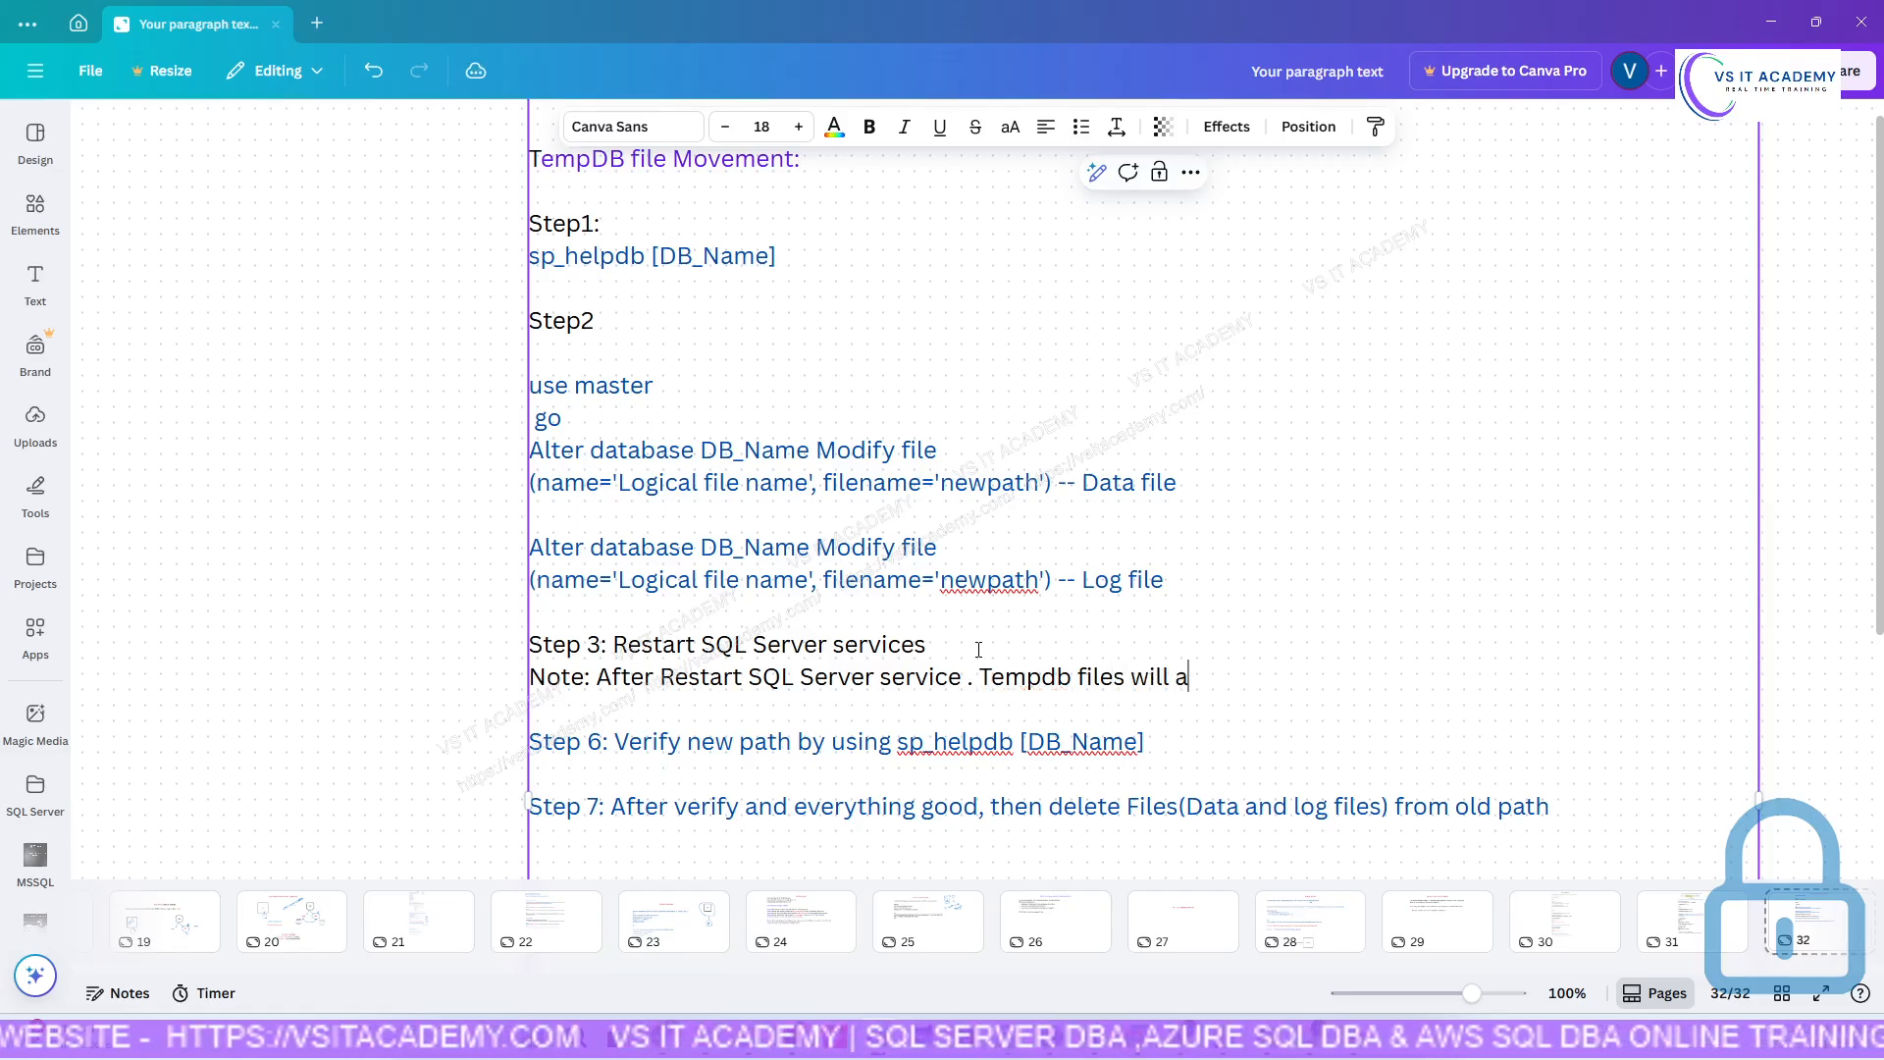
type("utomatic")
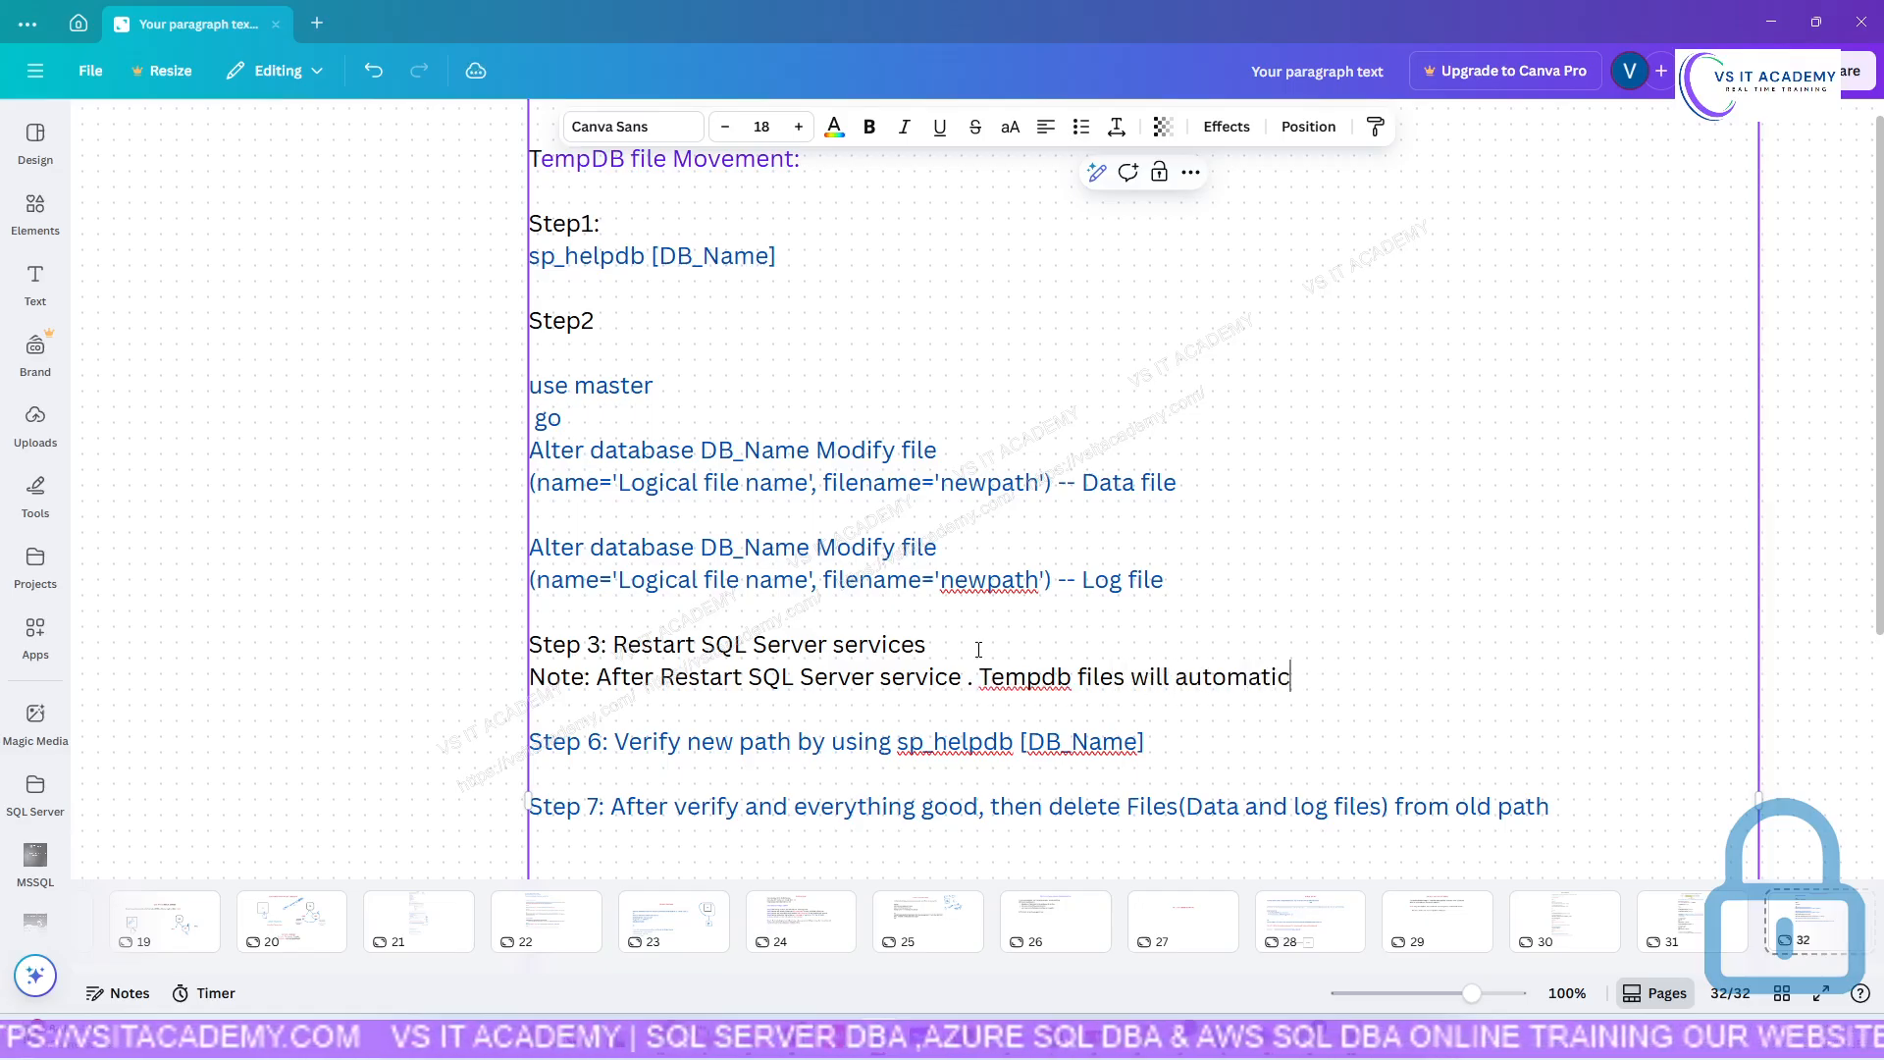
type("ally crea")
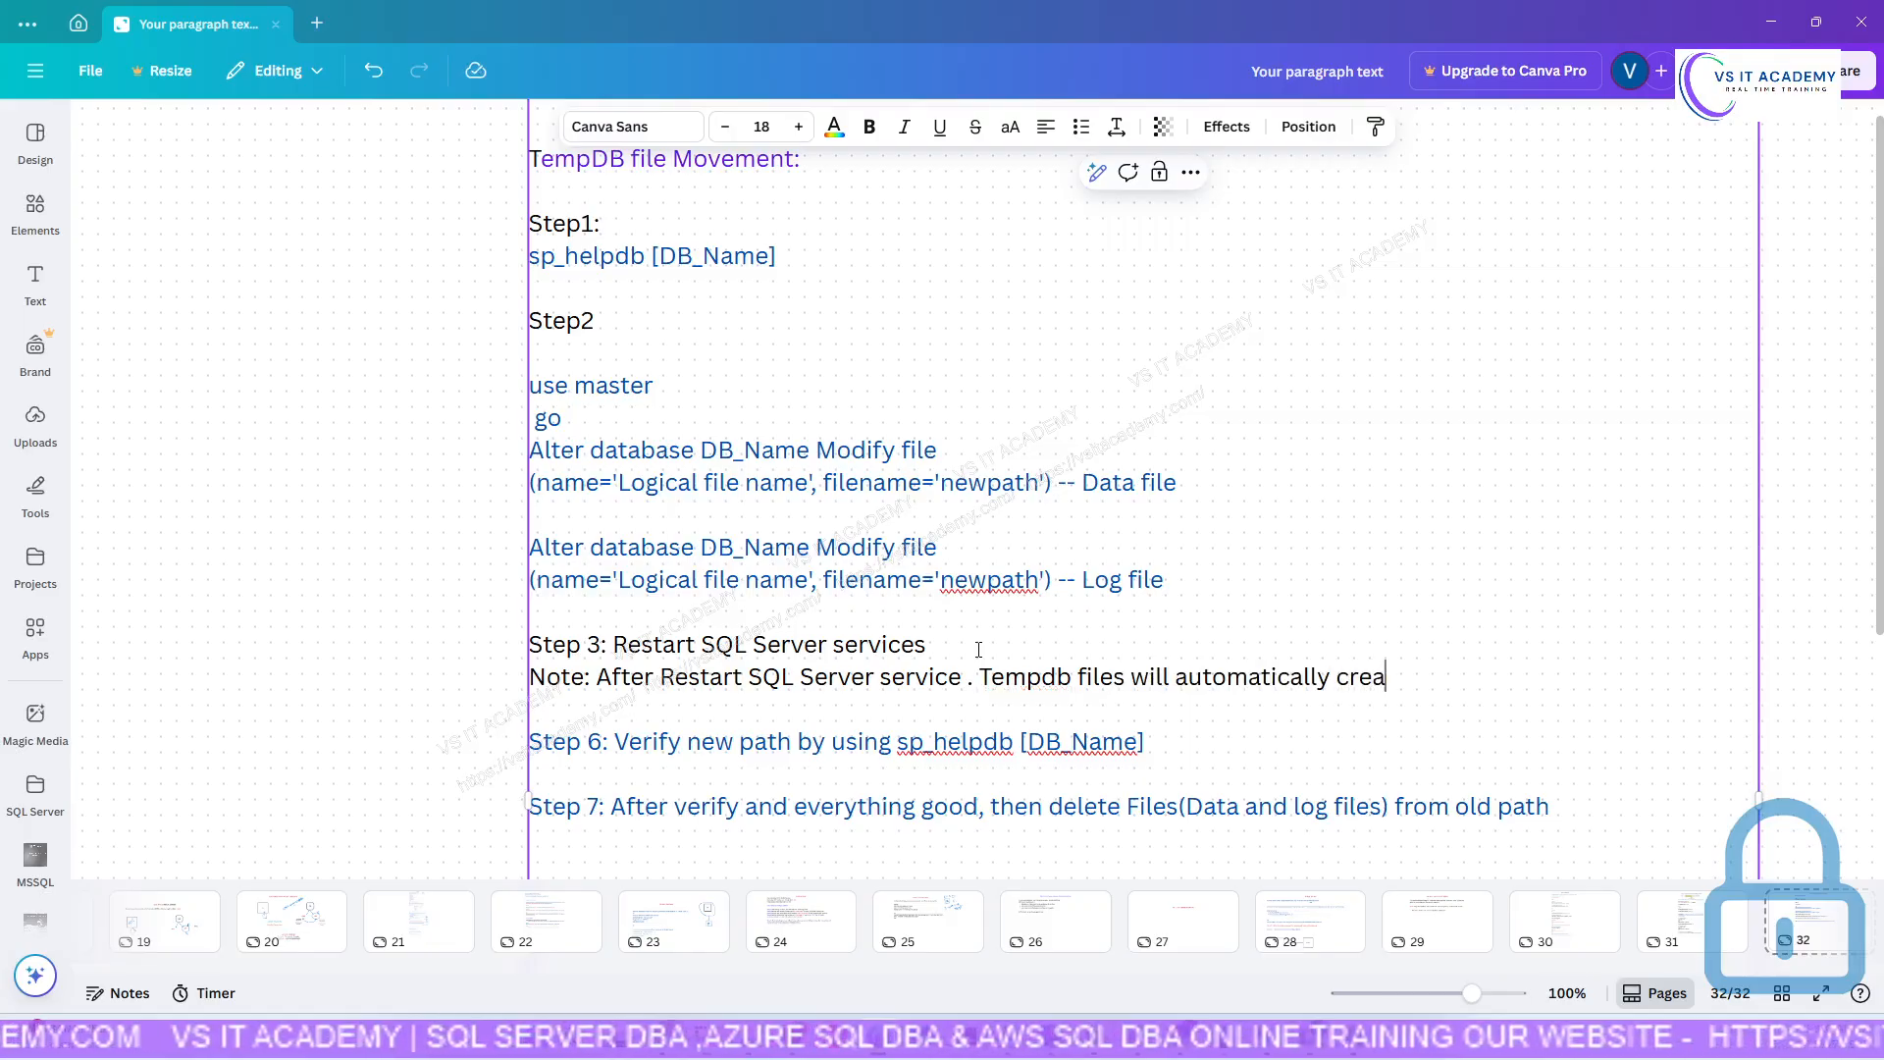
type("ted on n")
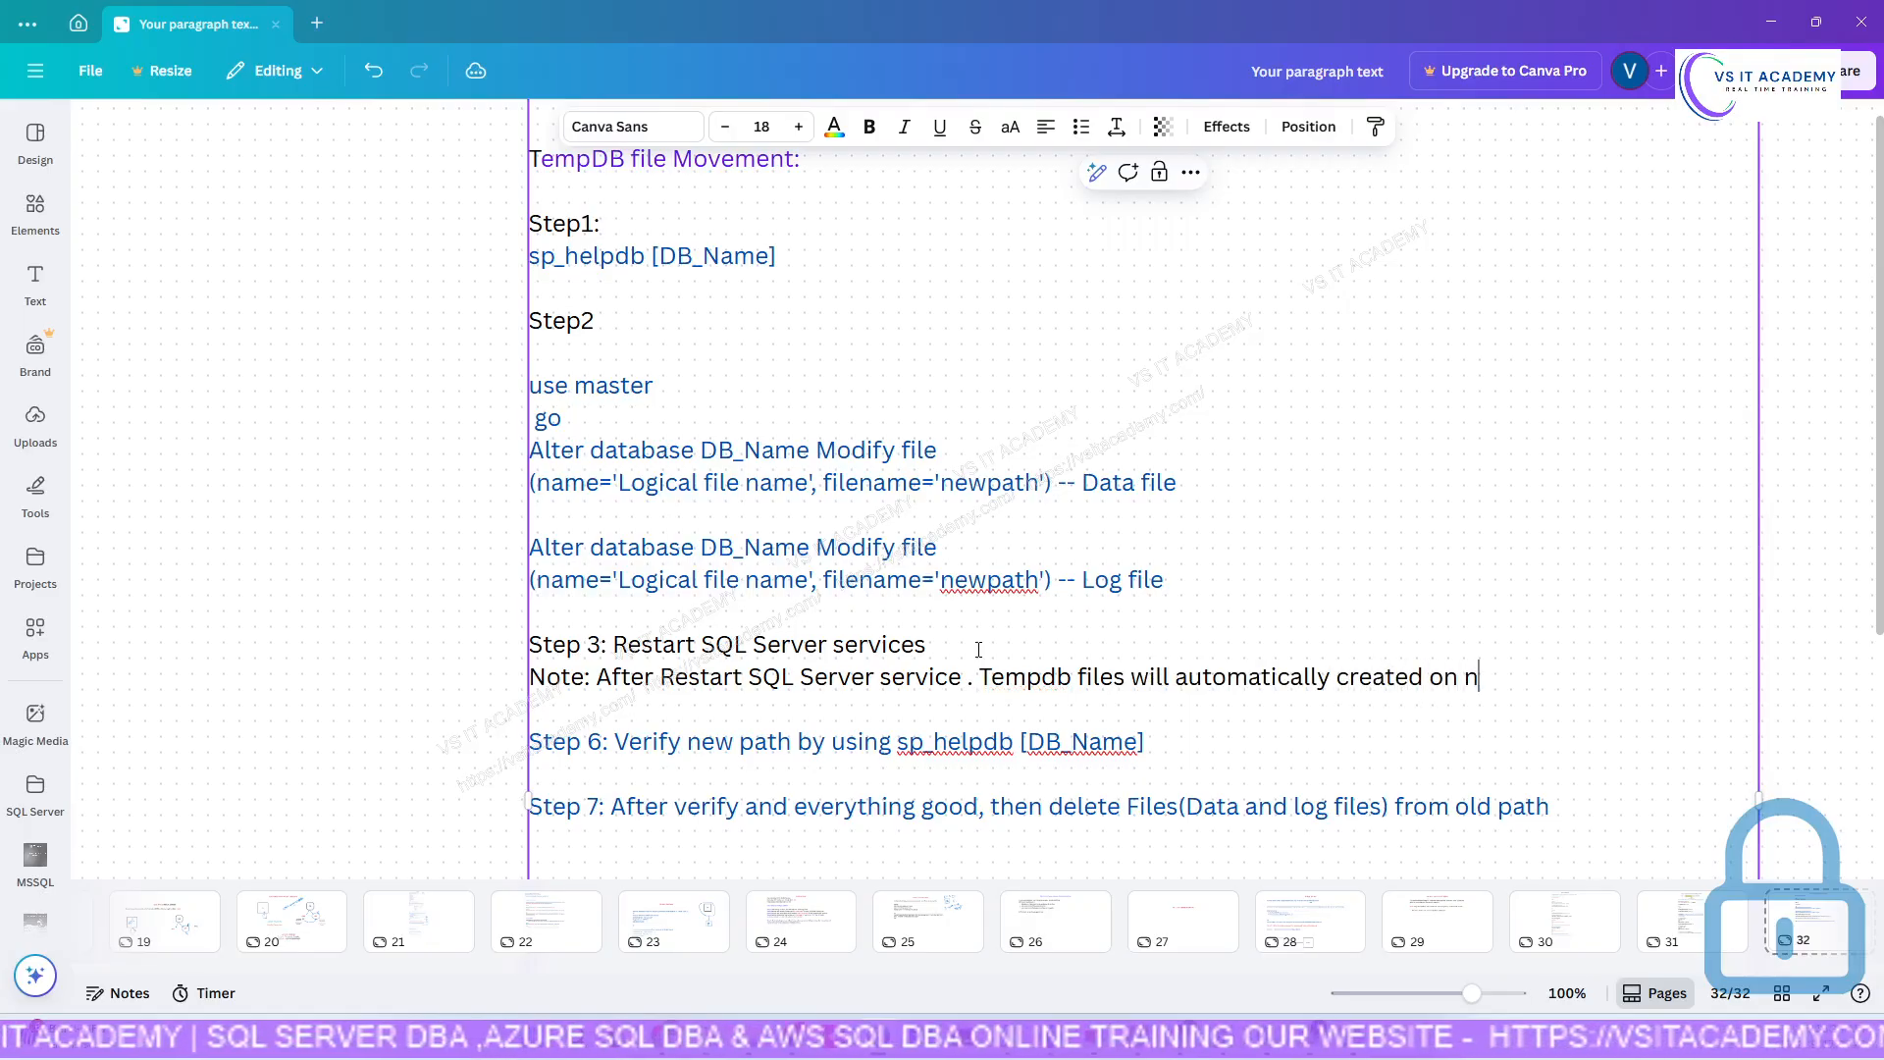
type("ew apth")
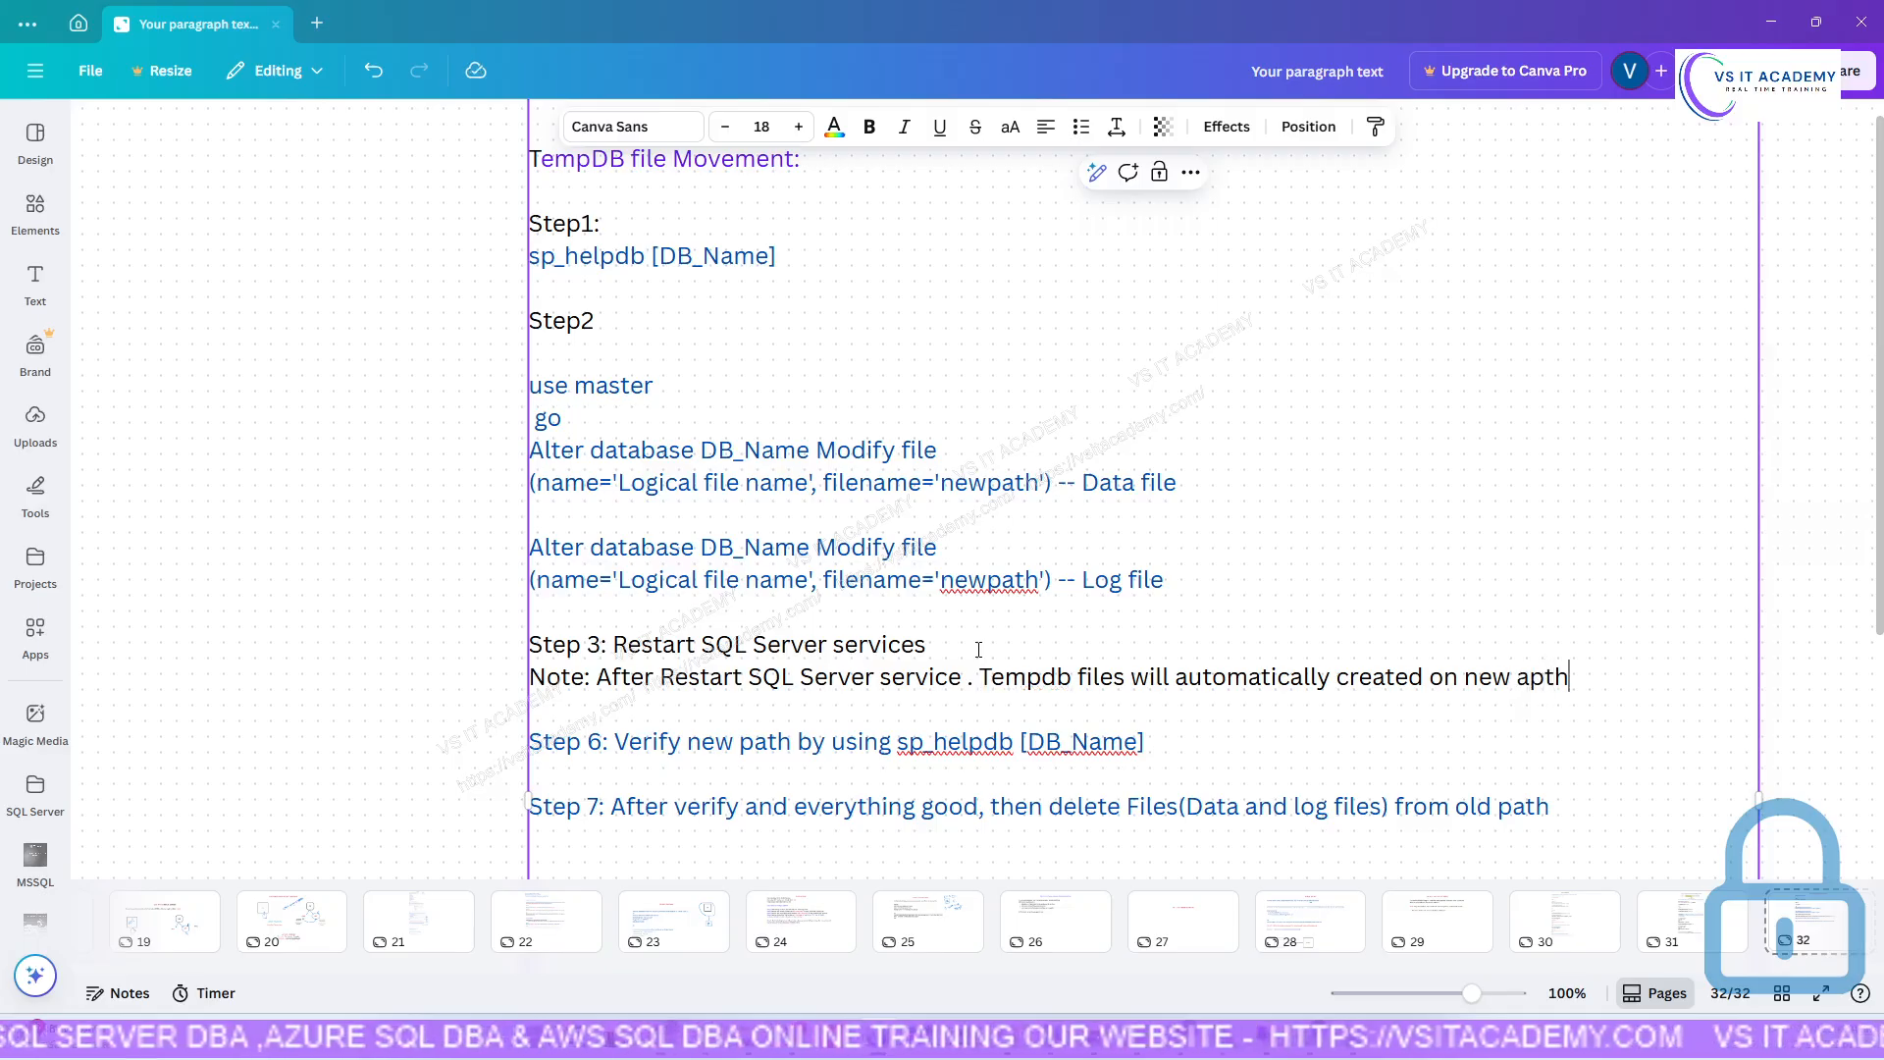
key("BackSpace")
key("BackSpace")
key("BackSpace")
key("BackSpace")
type("p")
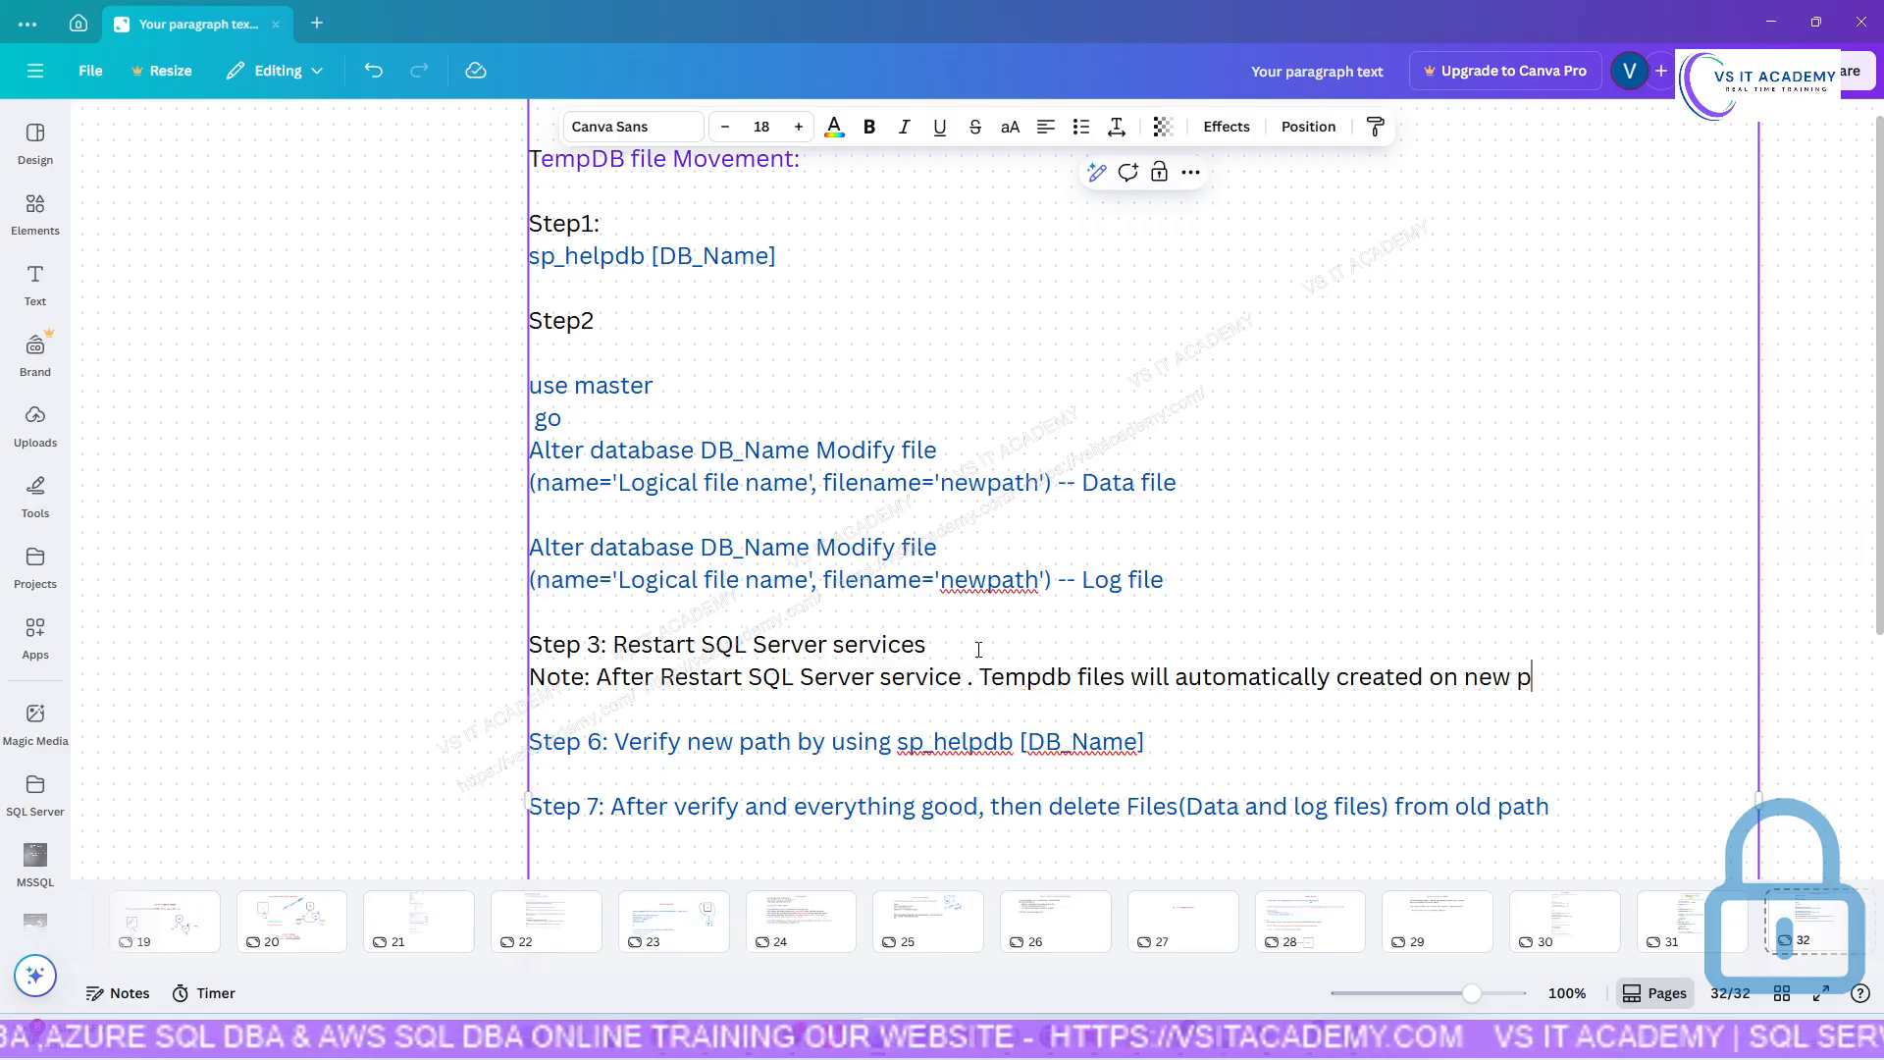
type("ath")
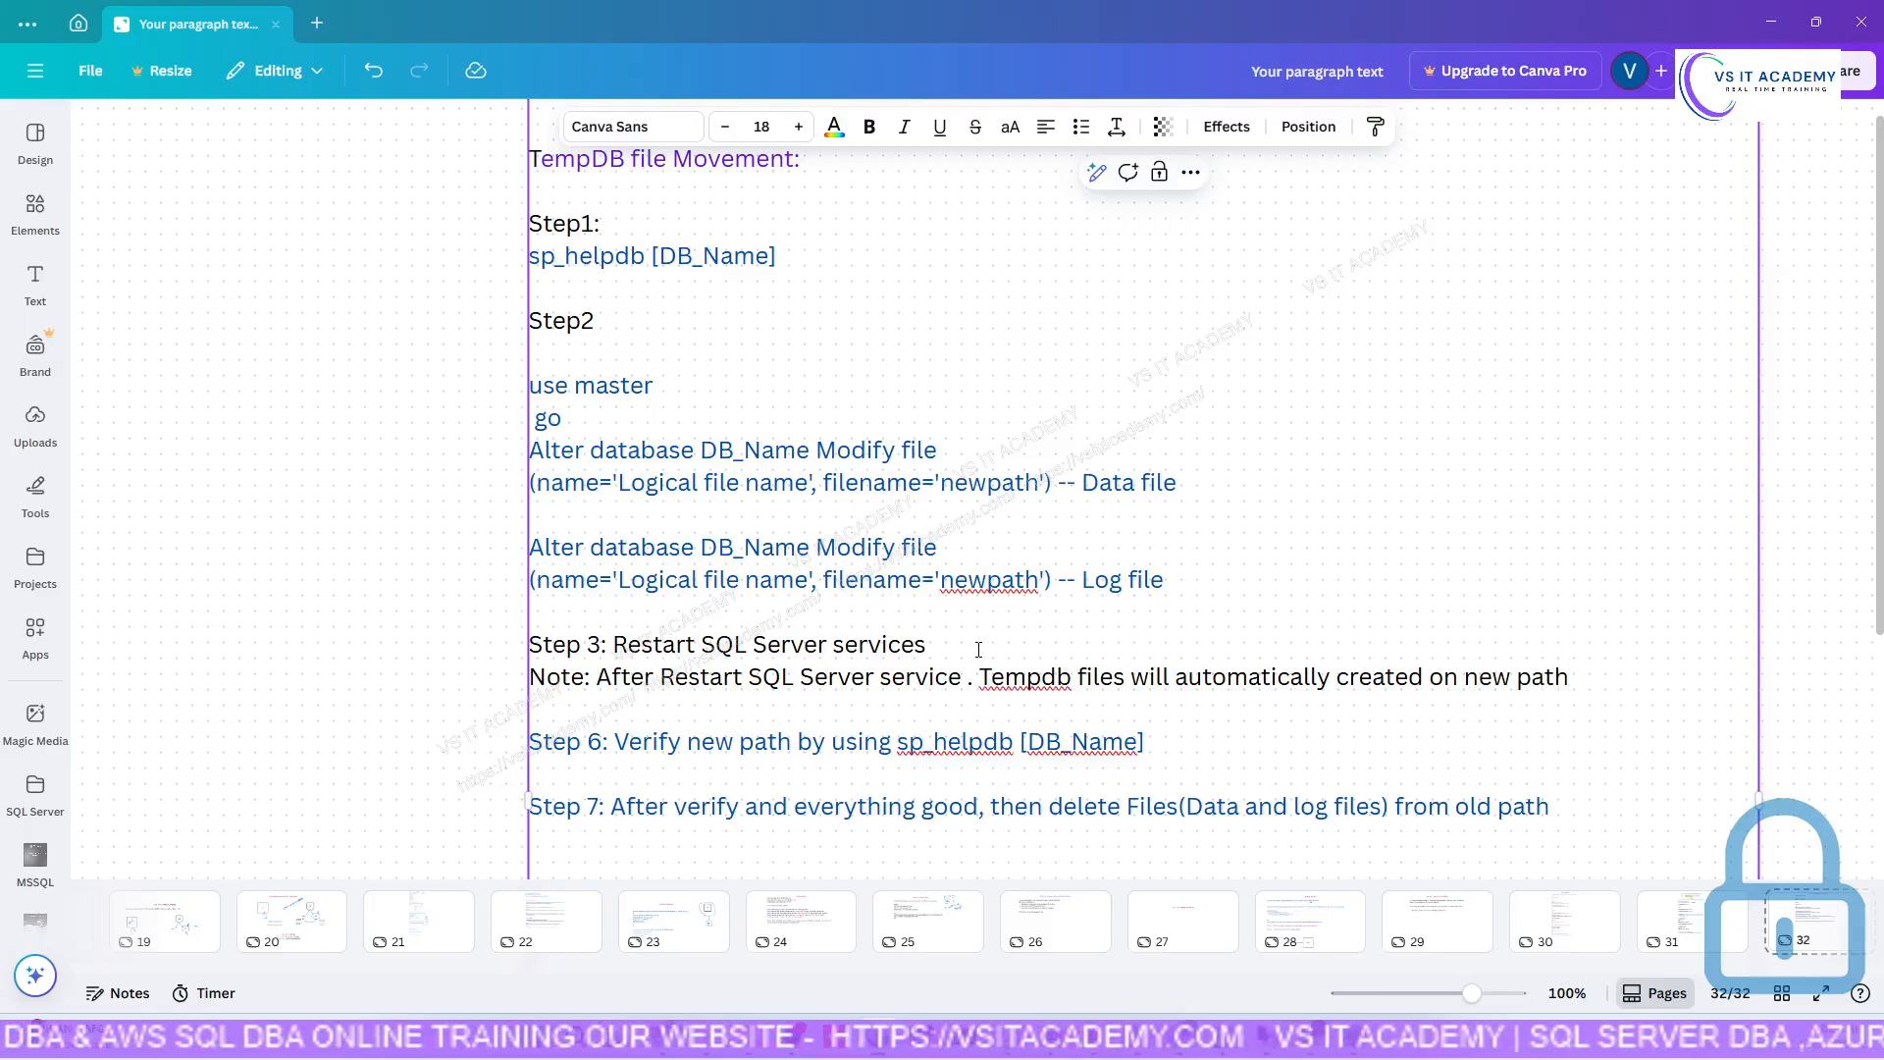
Change "service" to "services" in the note under Step 3.
key("Home")
key("ctrl+shift+Right")
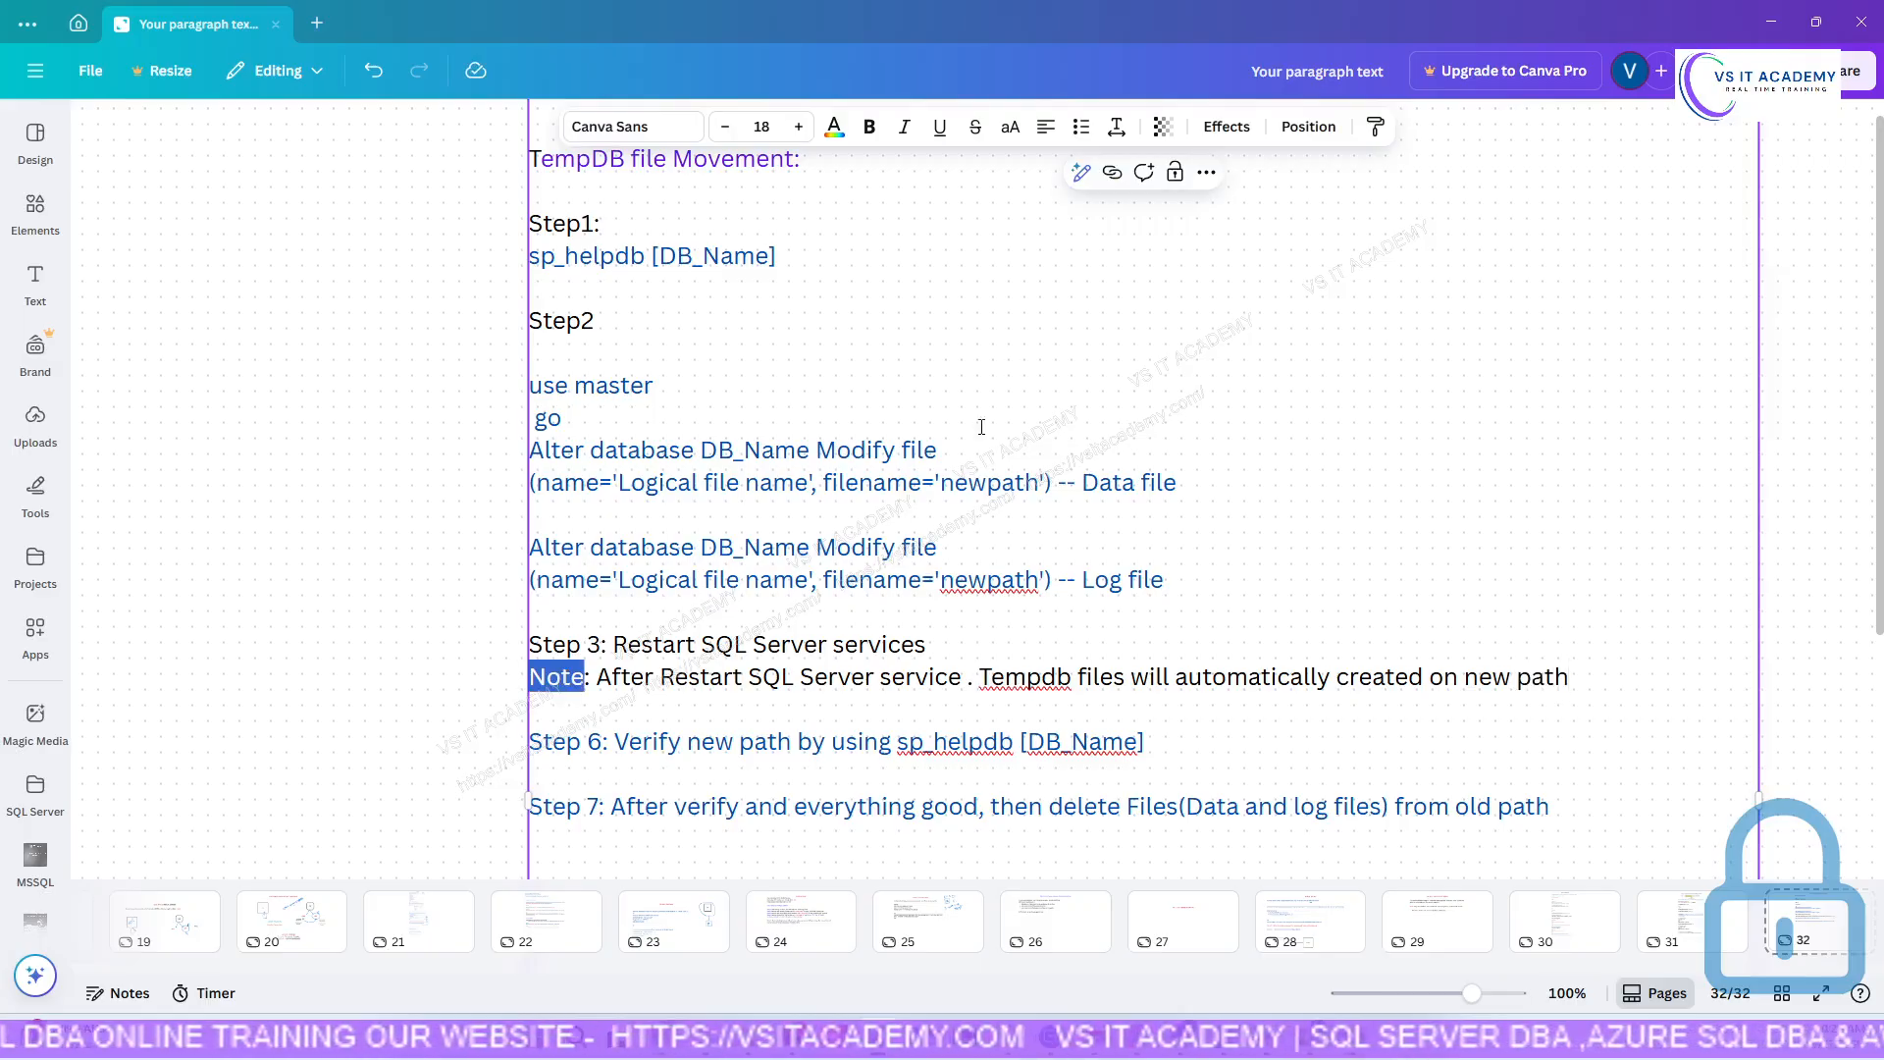
left_click(974, 682)
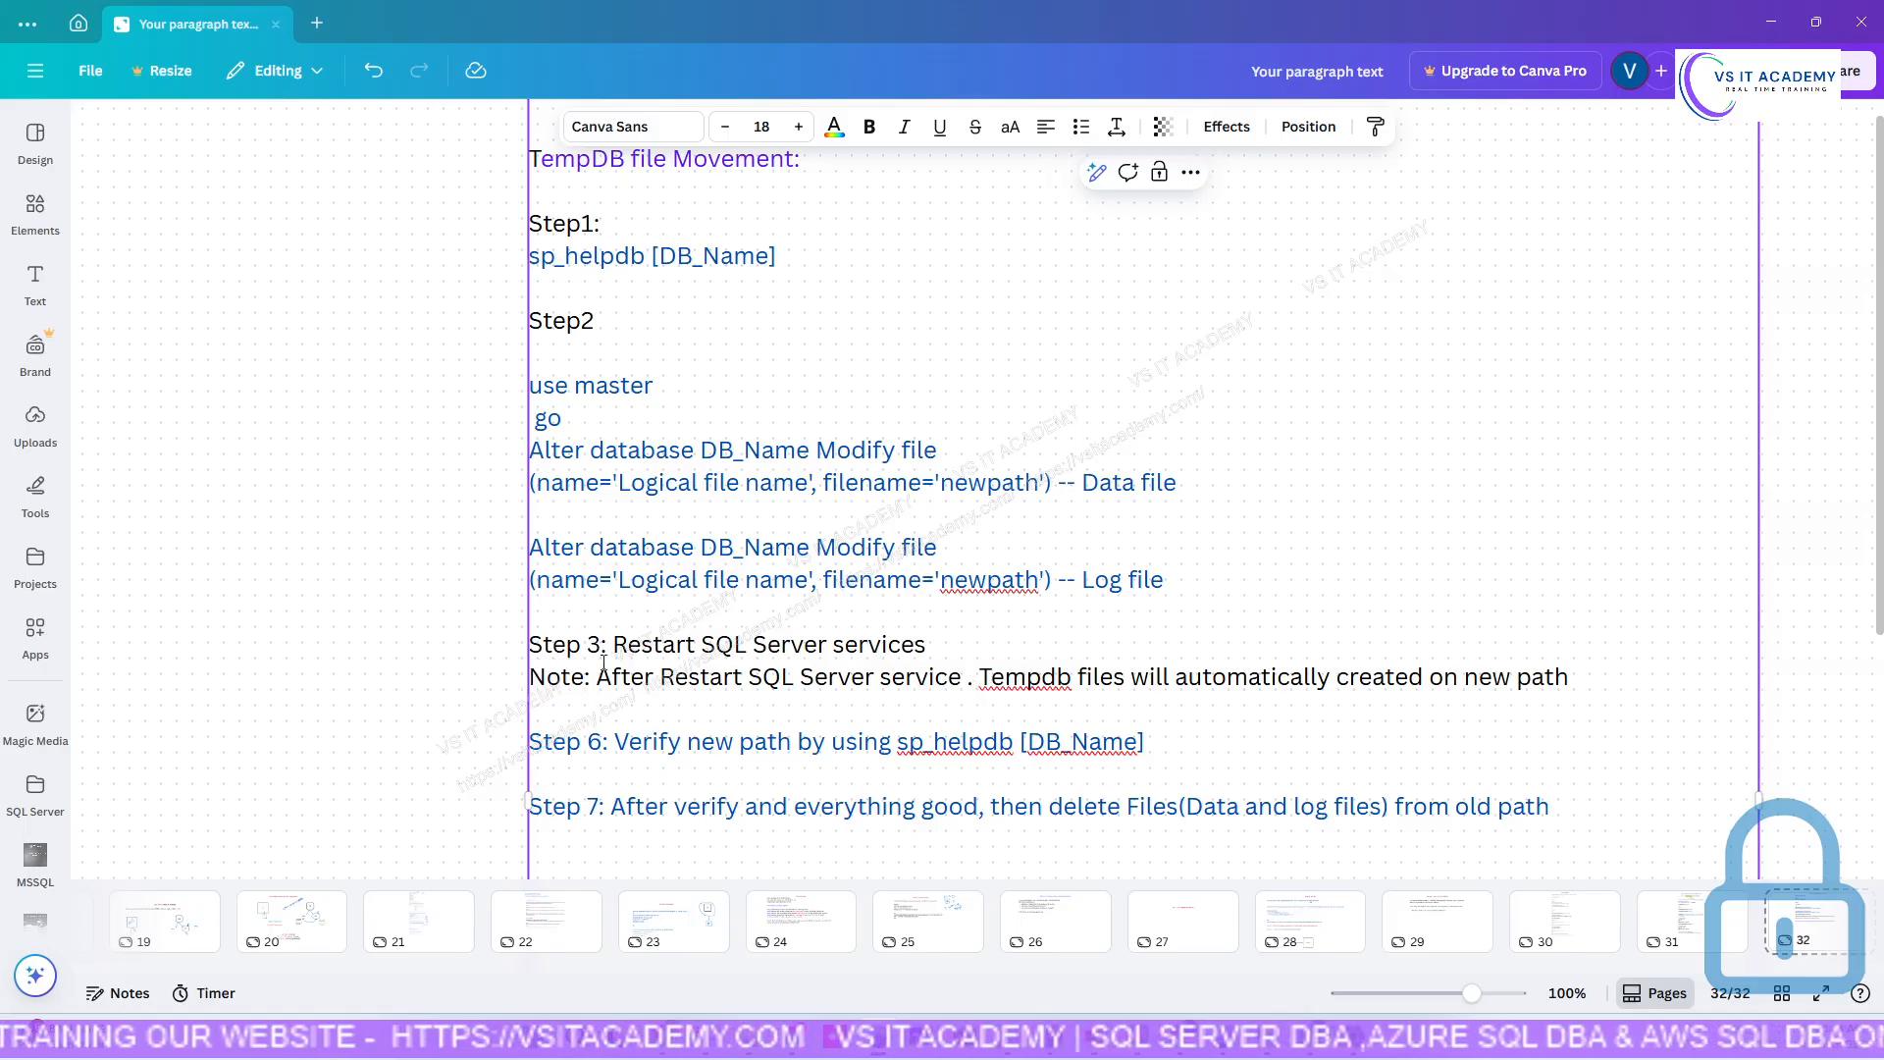
left_click(962, 678)
type("s")
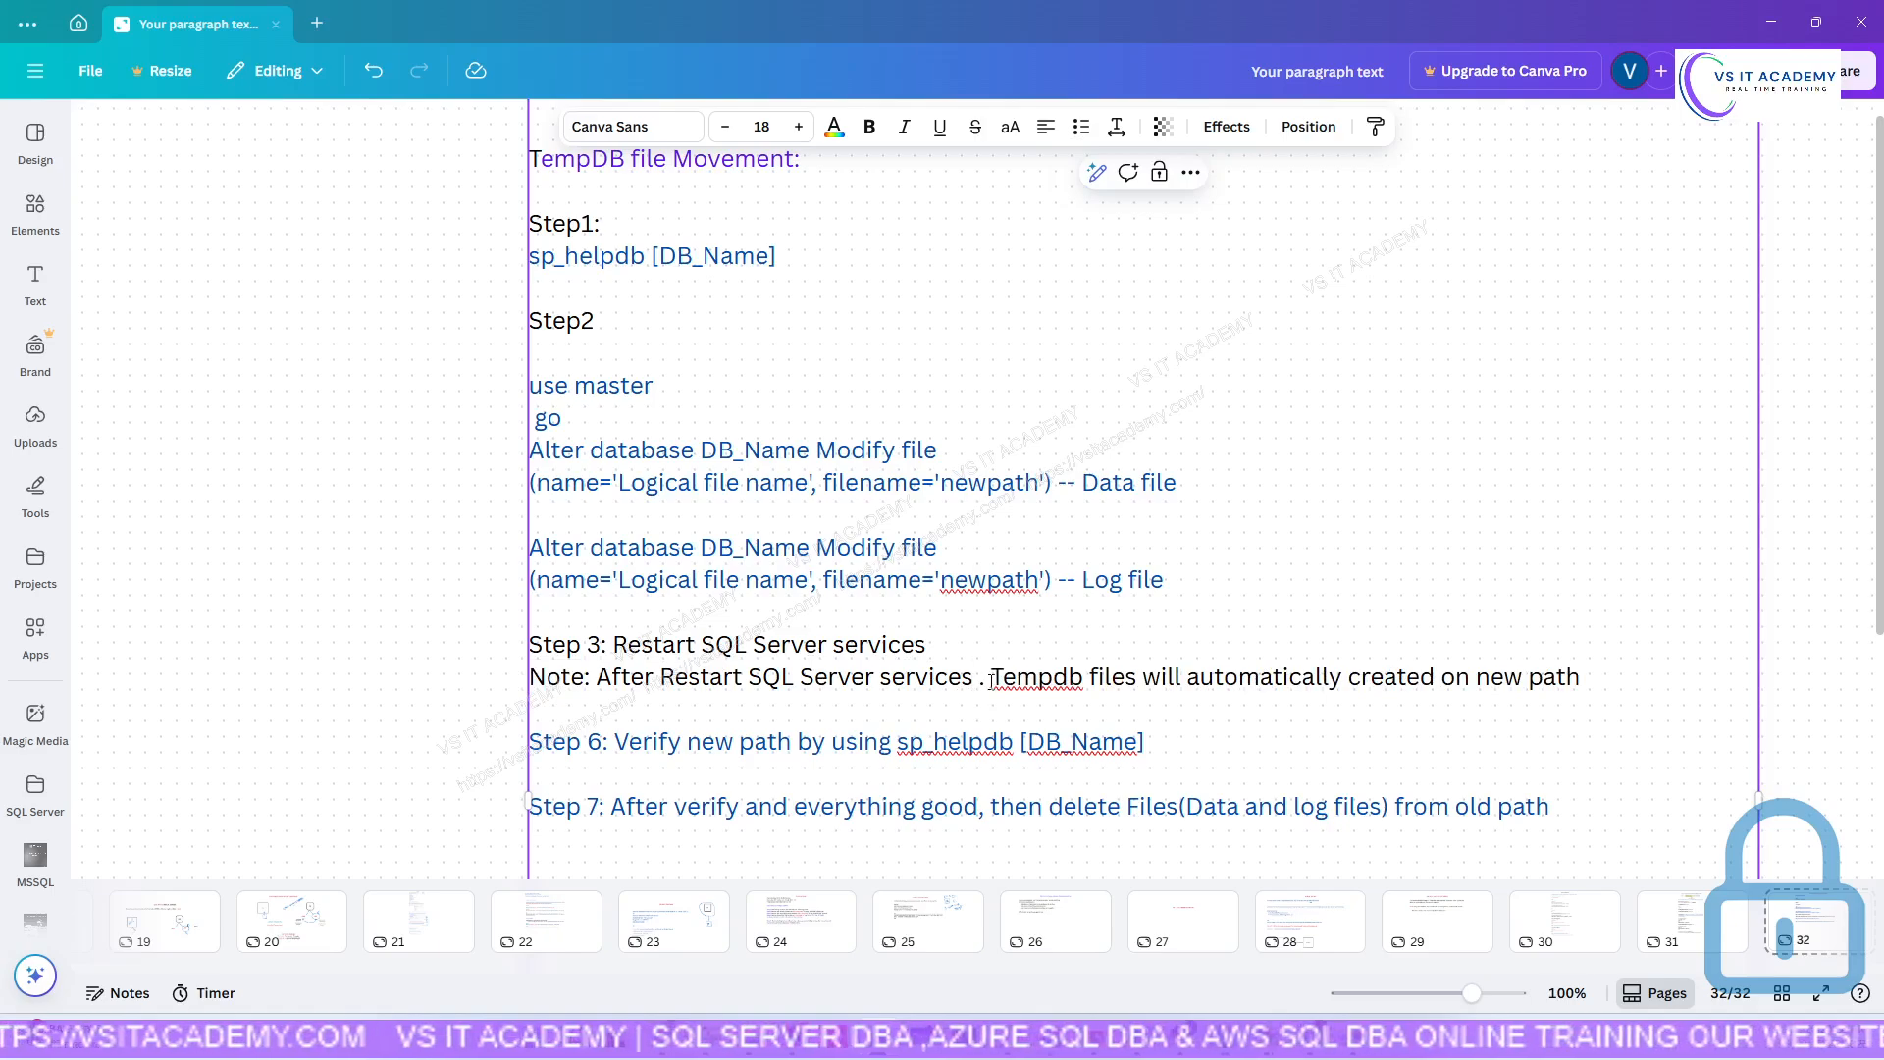
Colour the word "Note" under Step 3 red, using the red from the document colours.
double_click(555, 681)
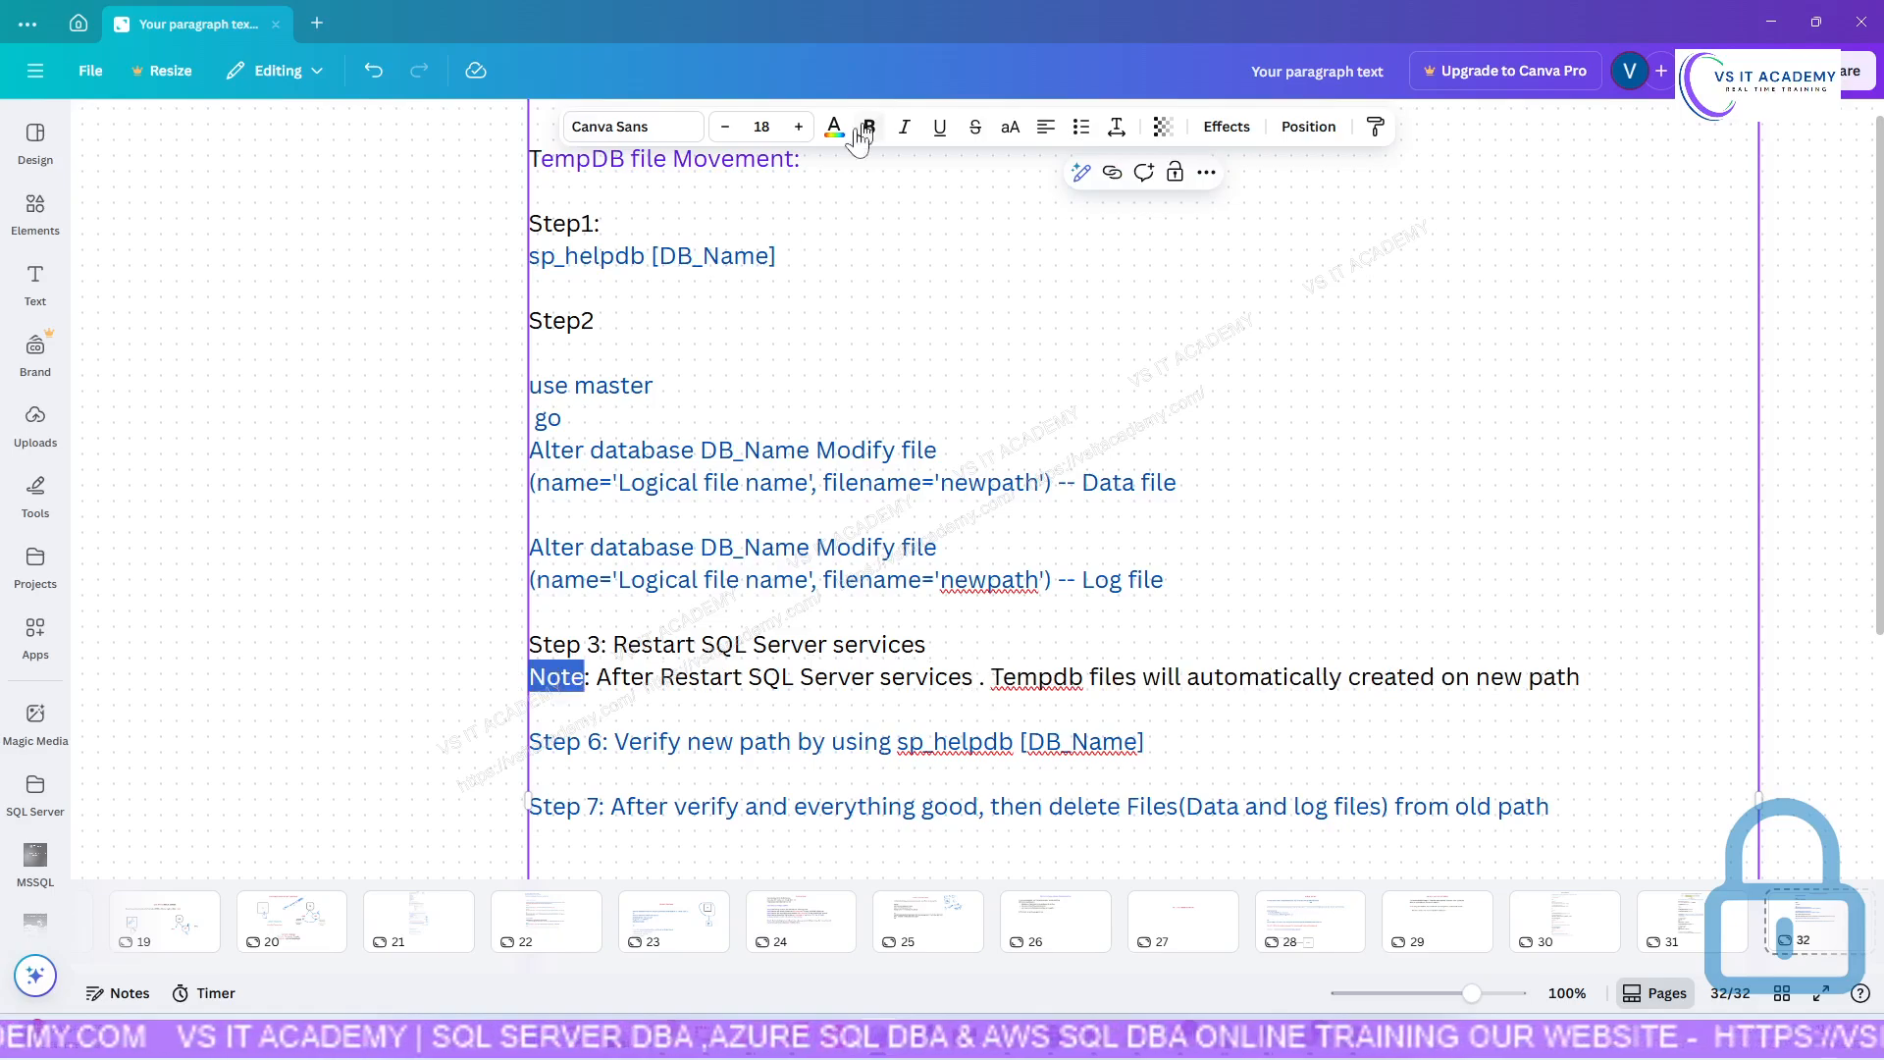
left_click(835, 127)
left_click(285, 326)
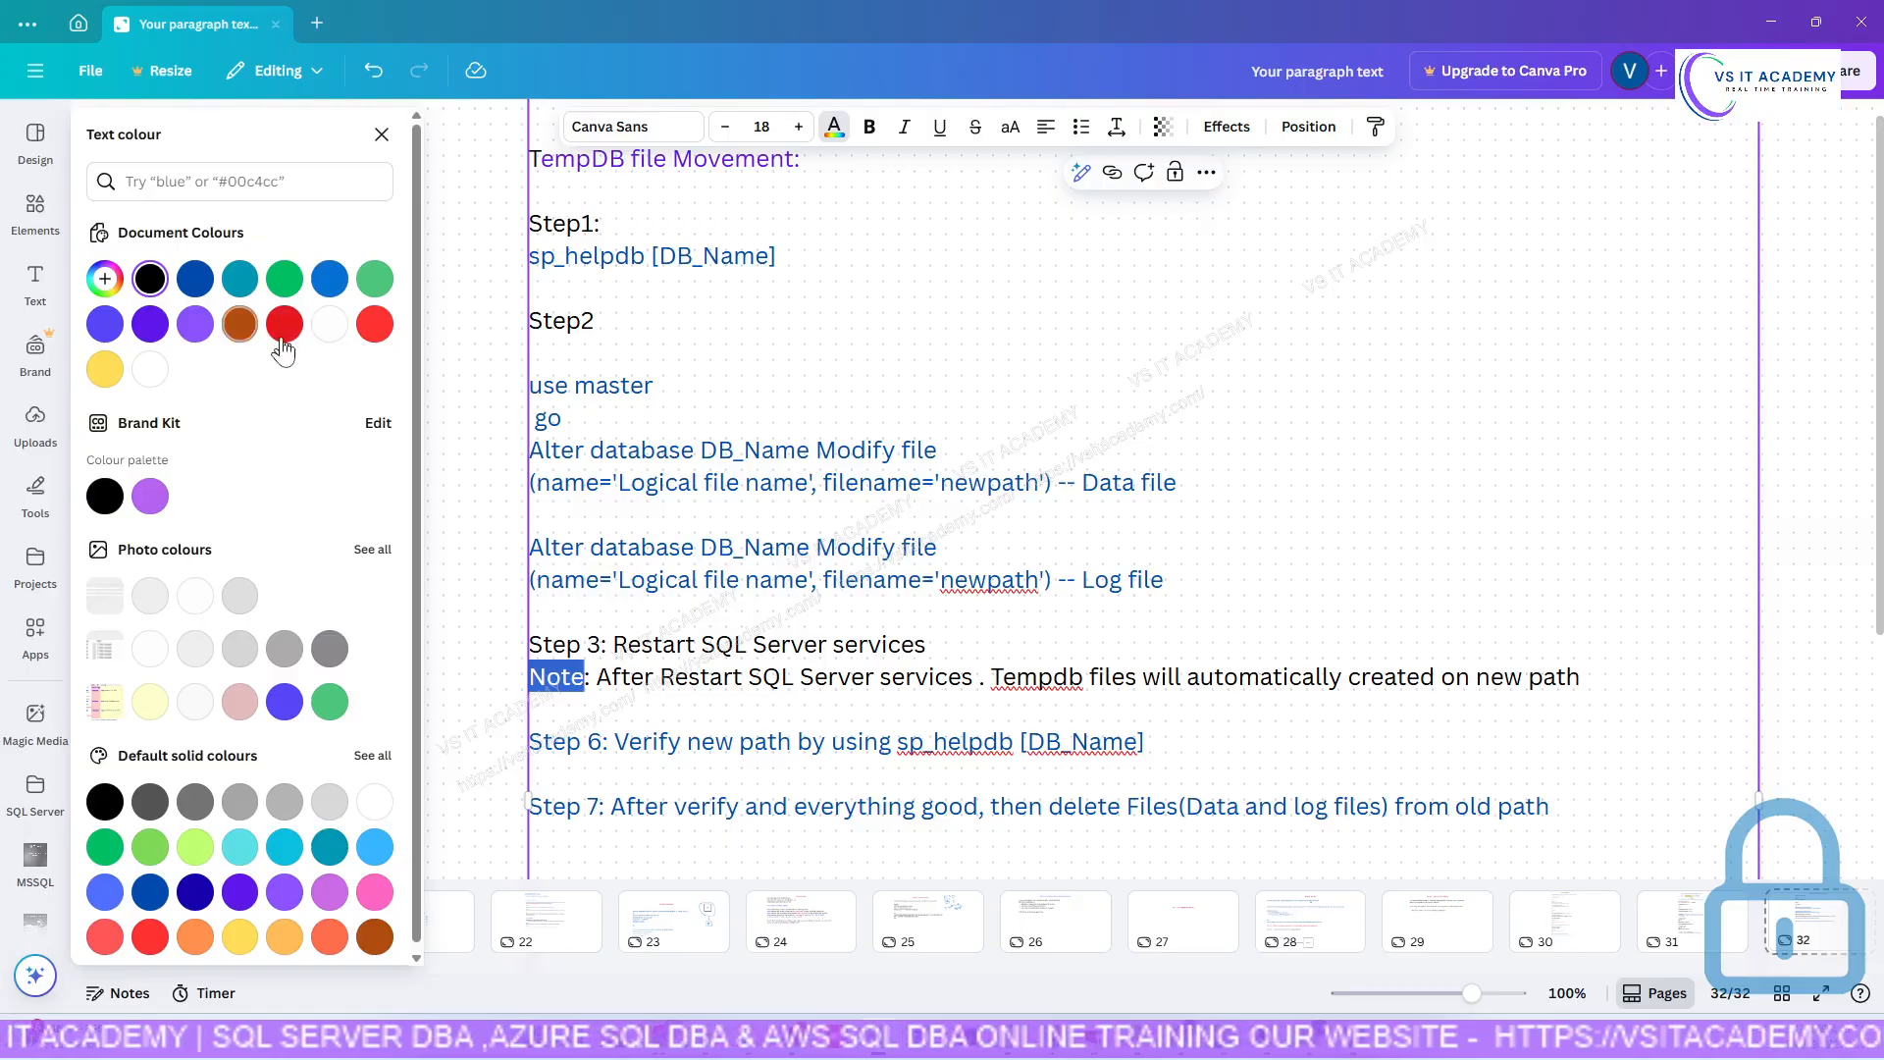
left_click(379, 137)
left_click(854, 711)
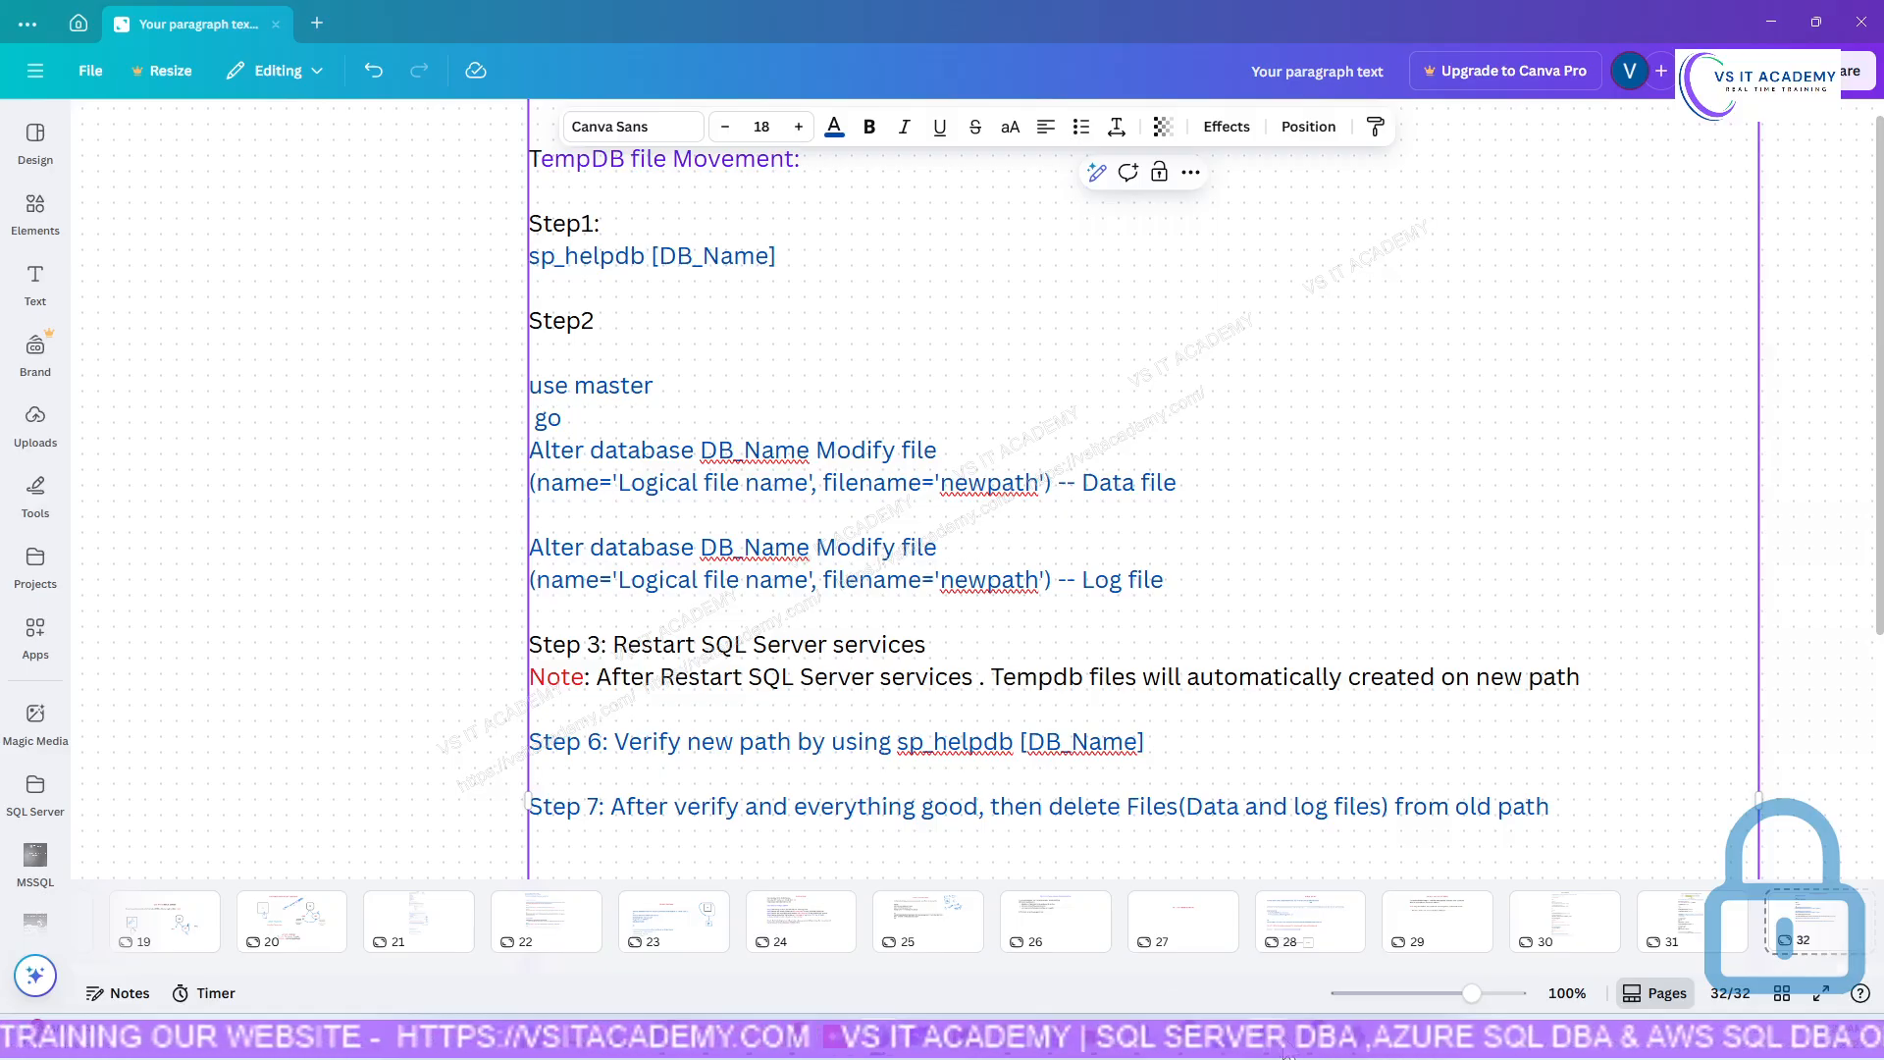
Switch to SQL Server Management Studio on the remote server and run sp_helpdb [tempdb] in a new query.
left_click(1288, 1054)
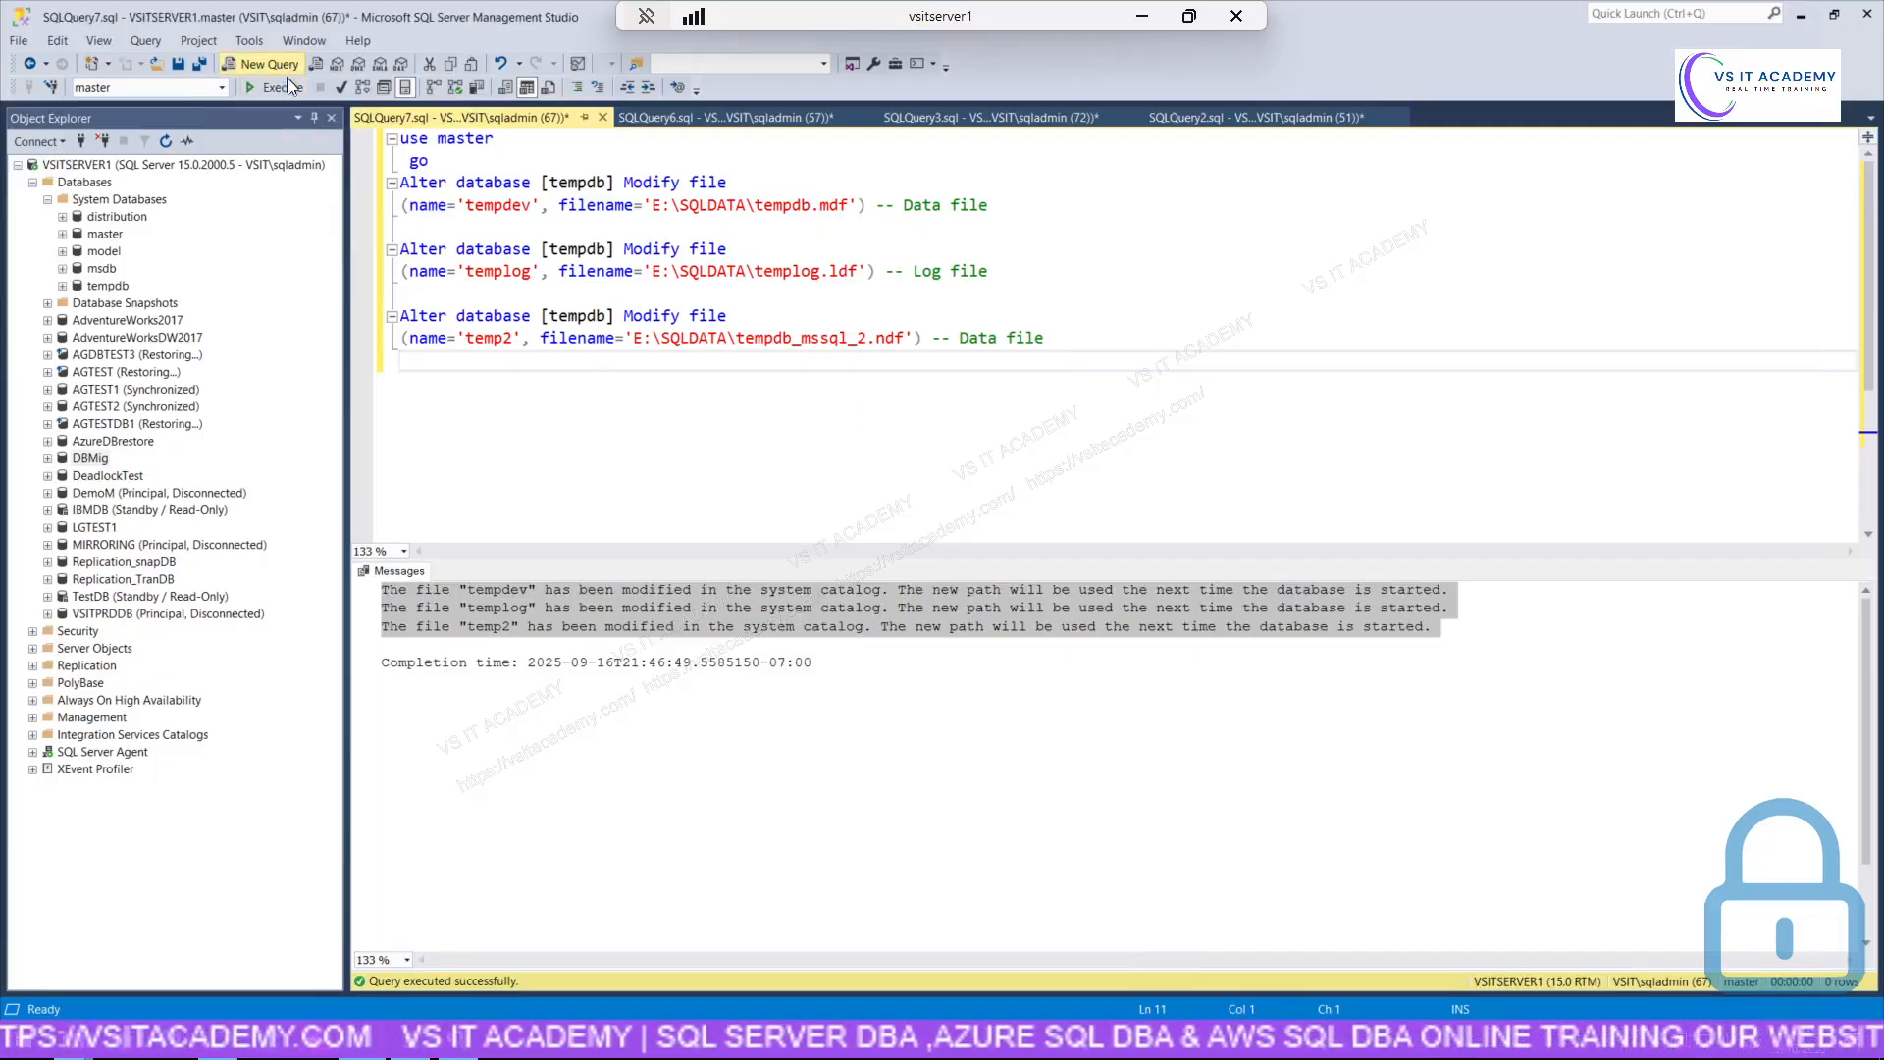
key("ctrl+n")
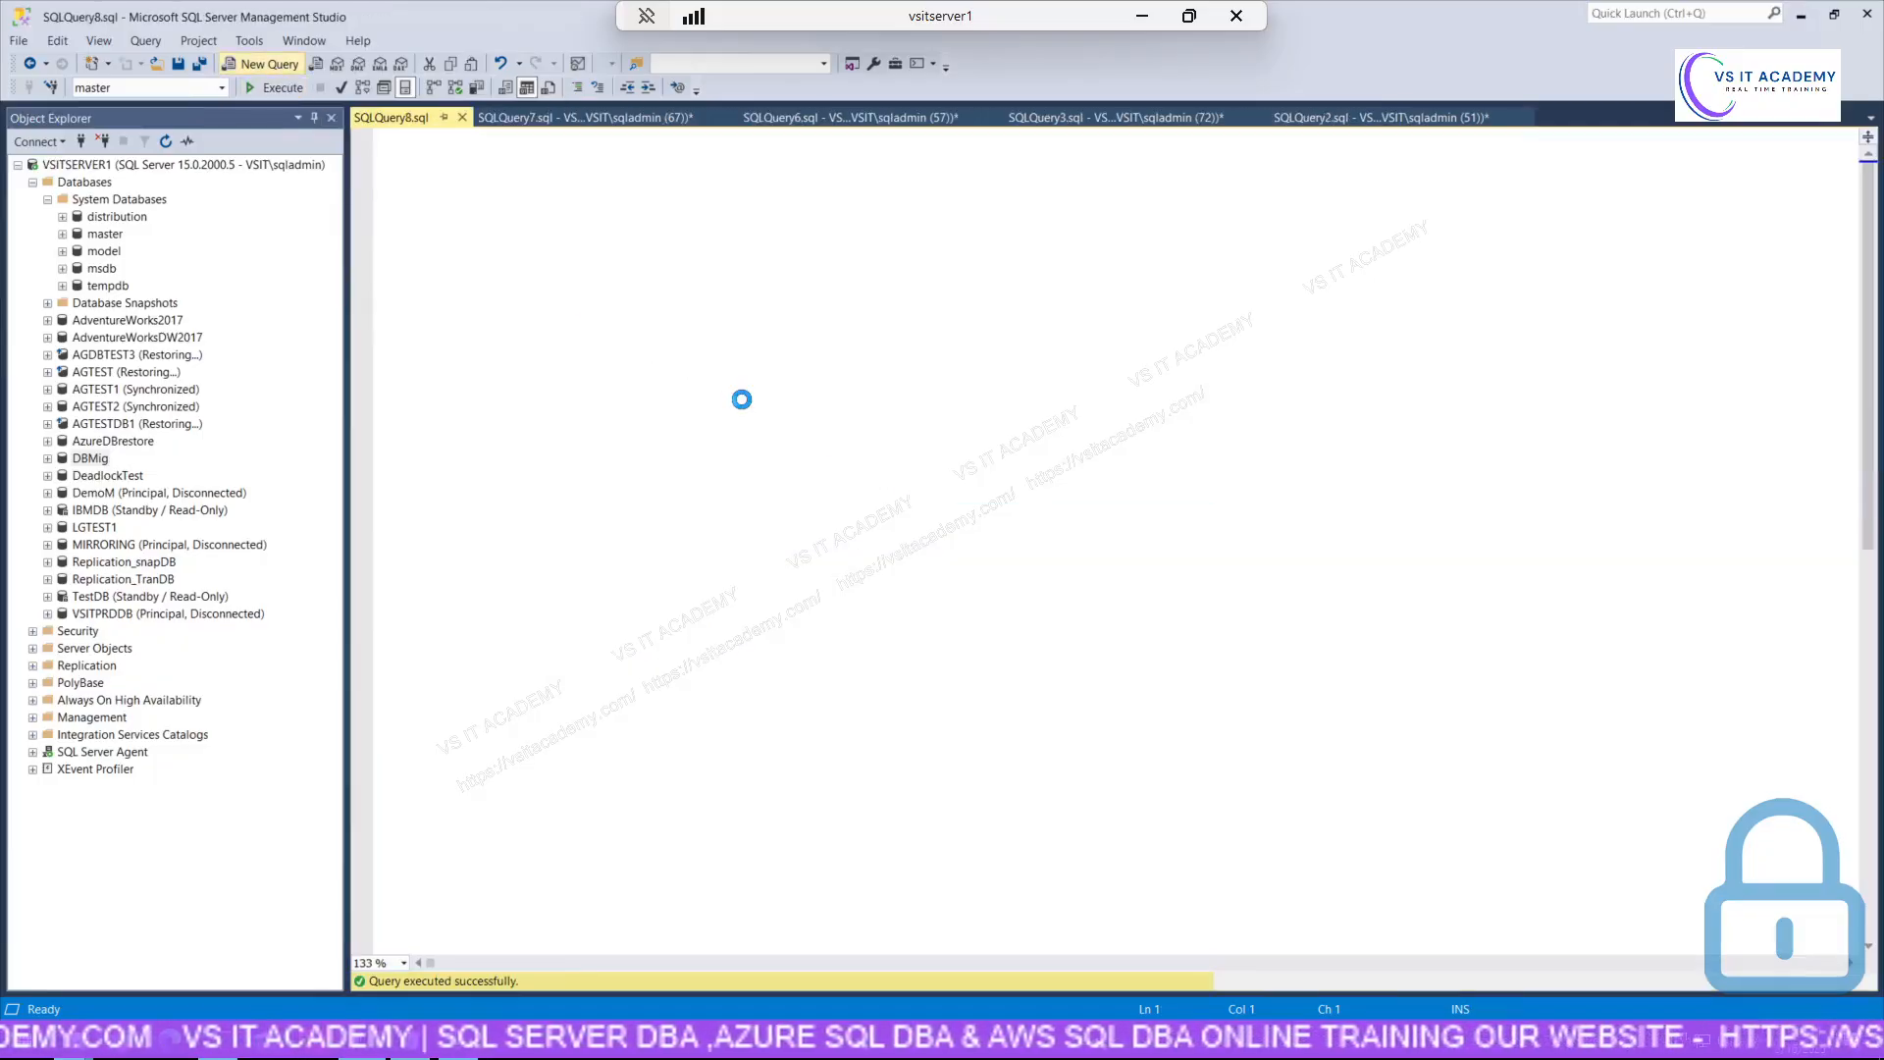
type("sp")
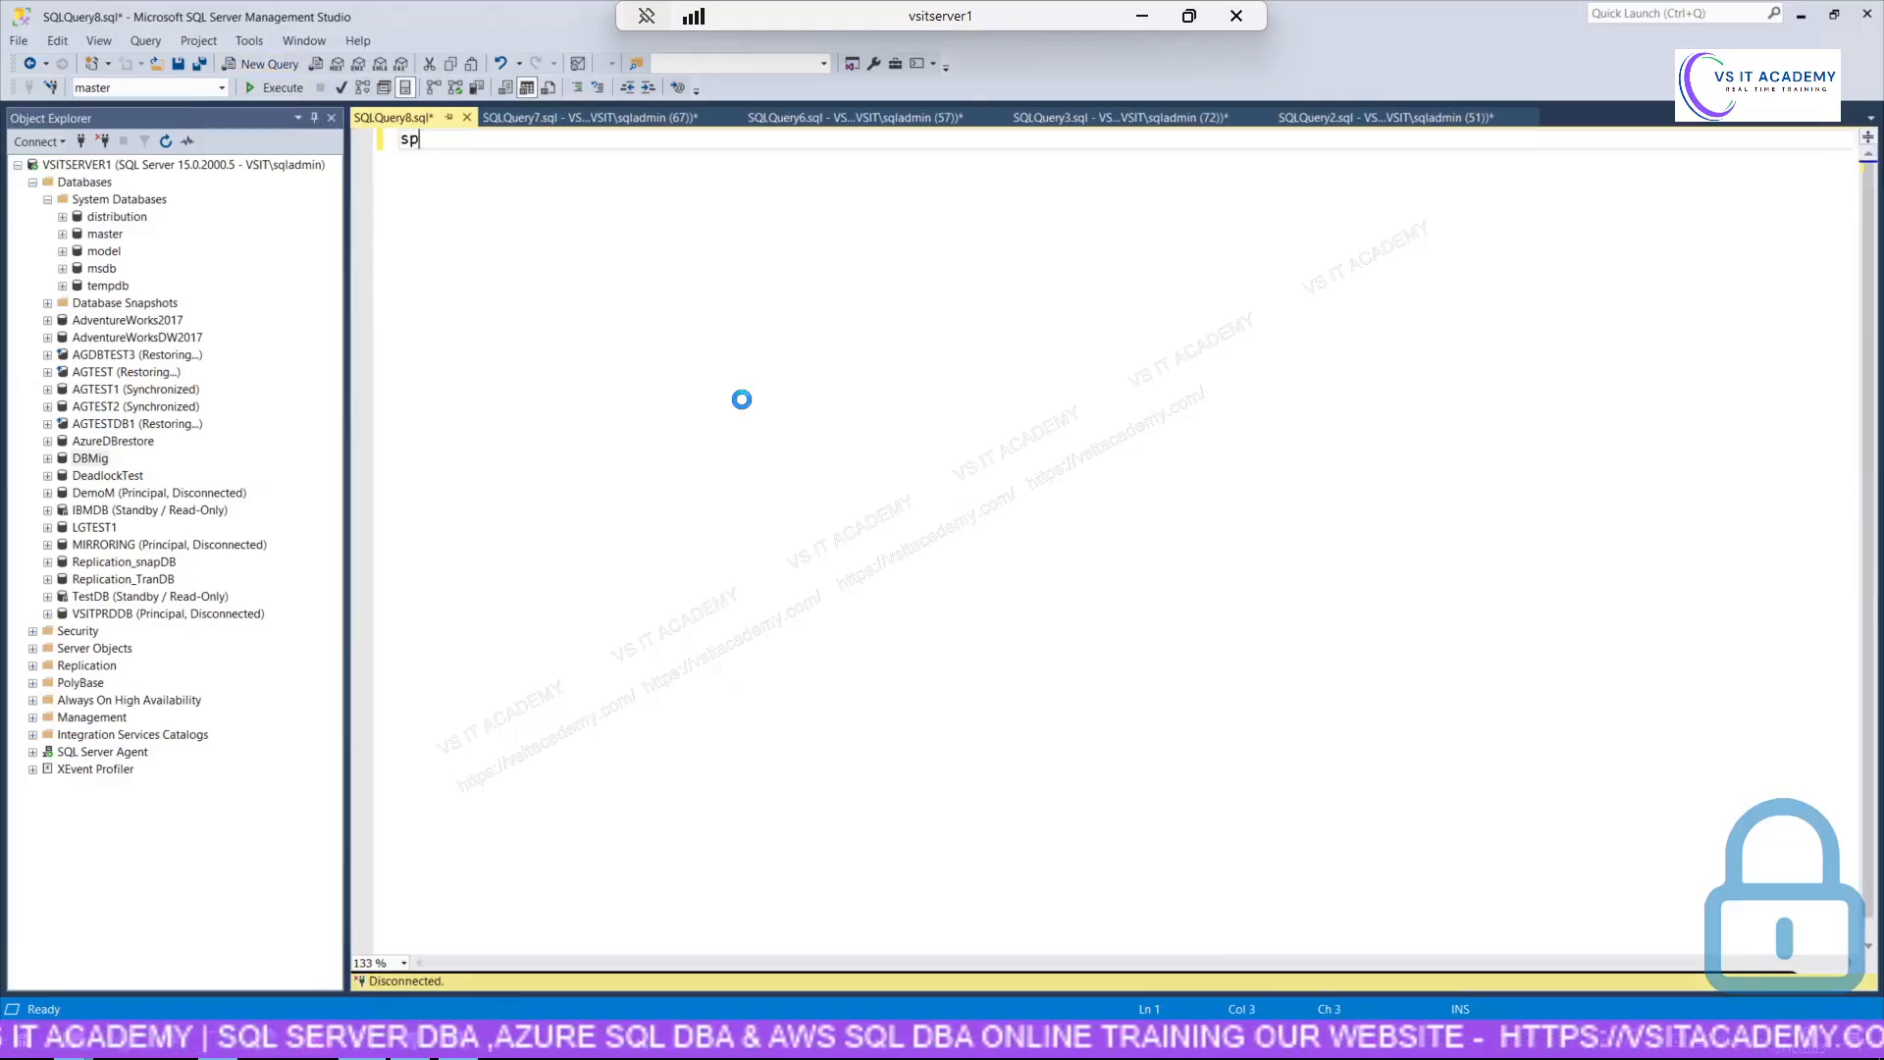
type("_helpdb")
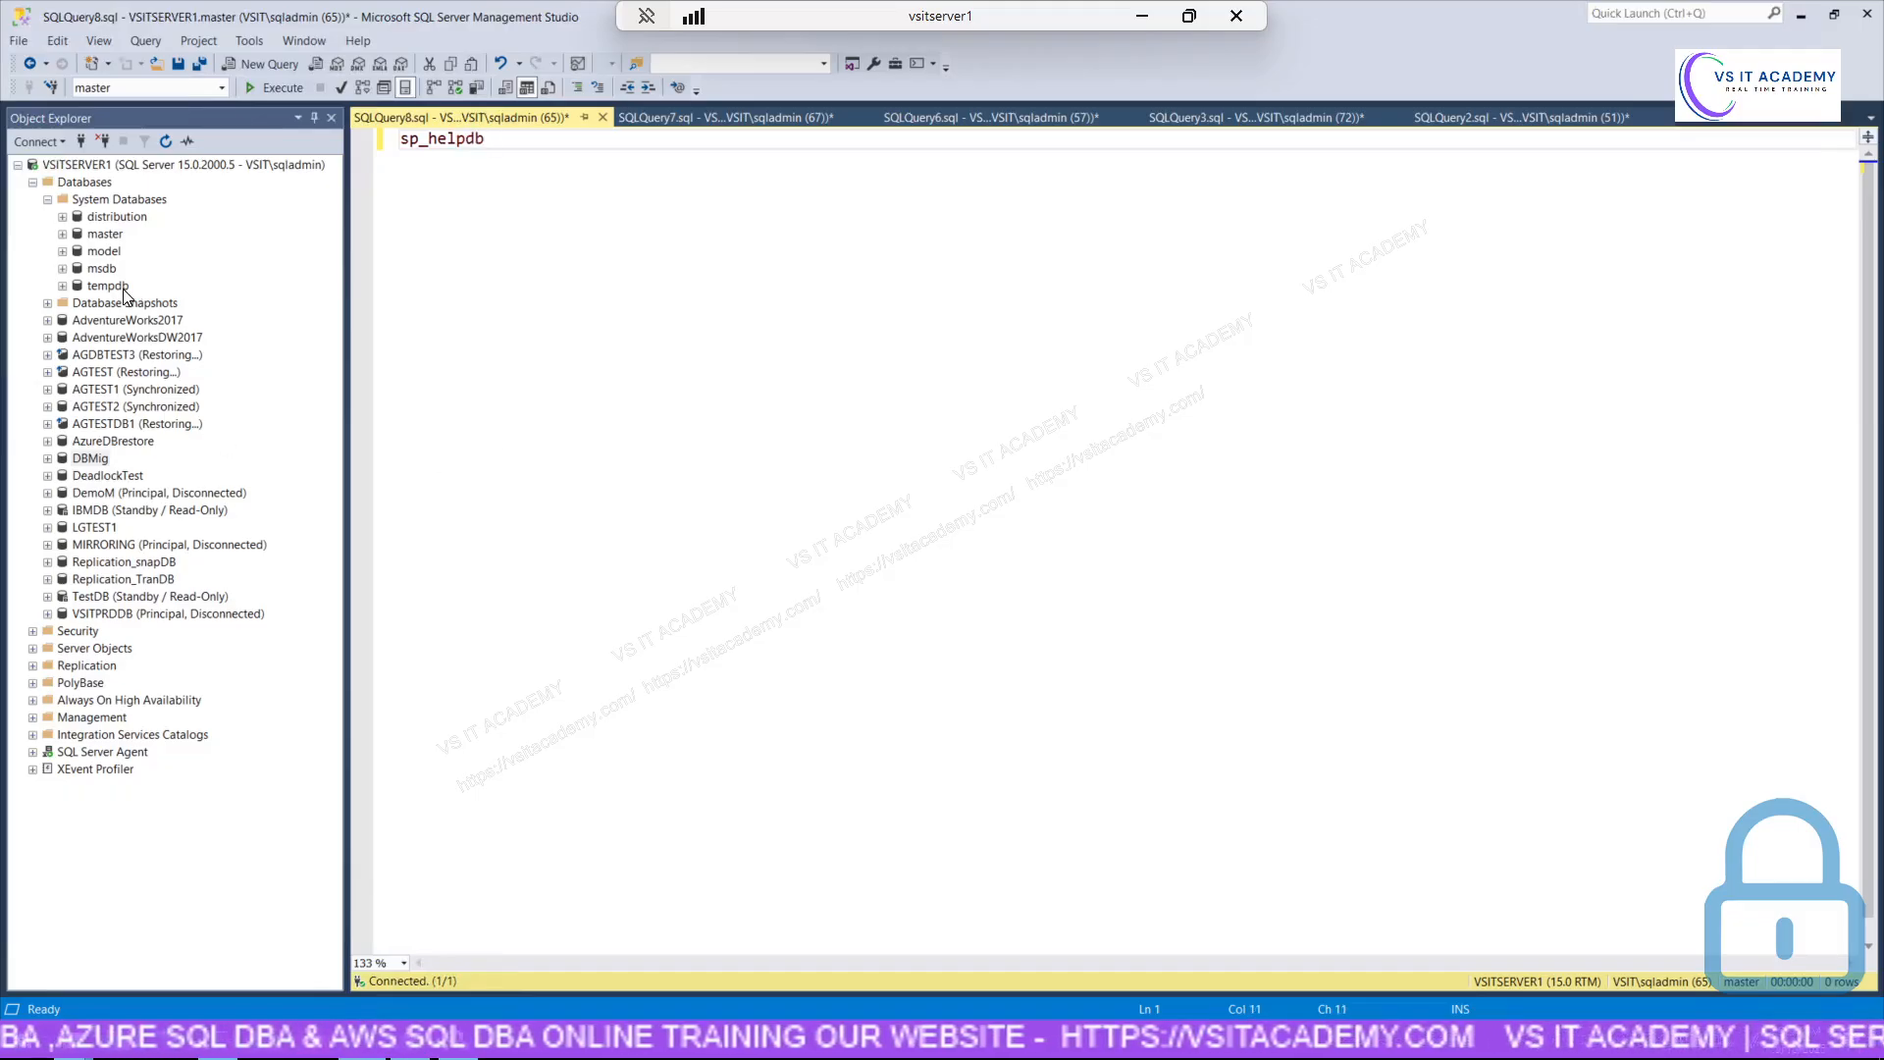
left_click_drag(90, 458, 606, 218)
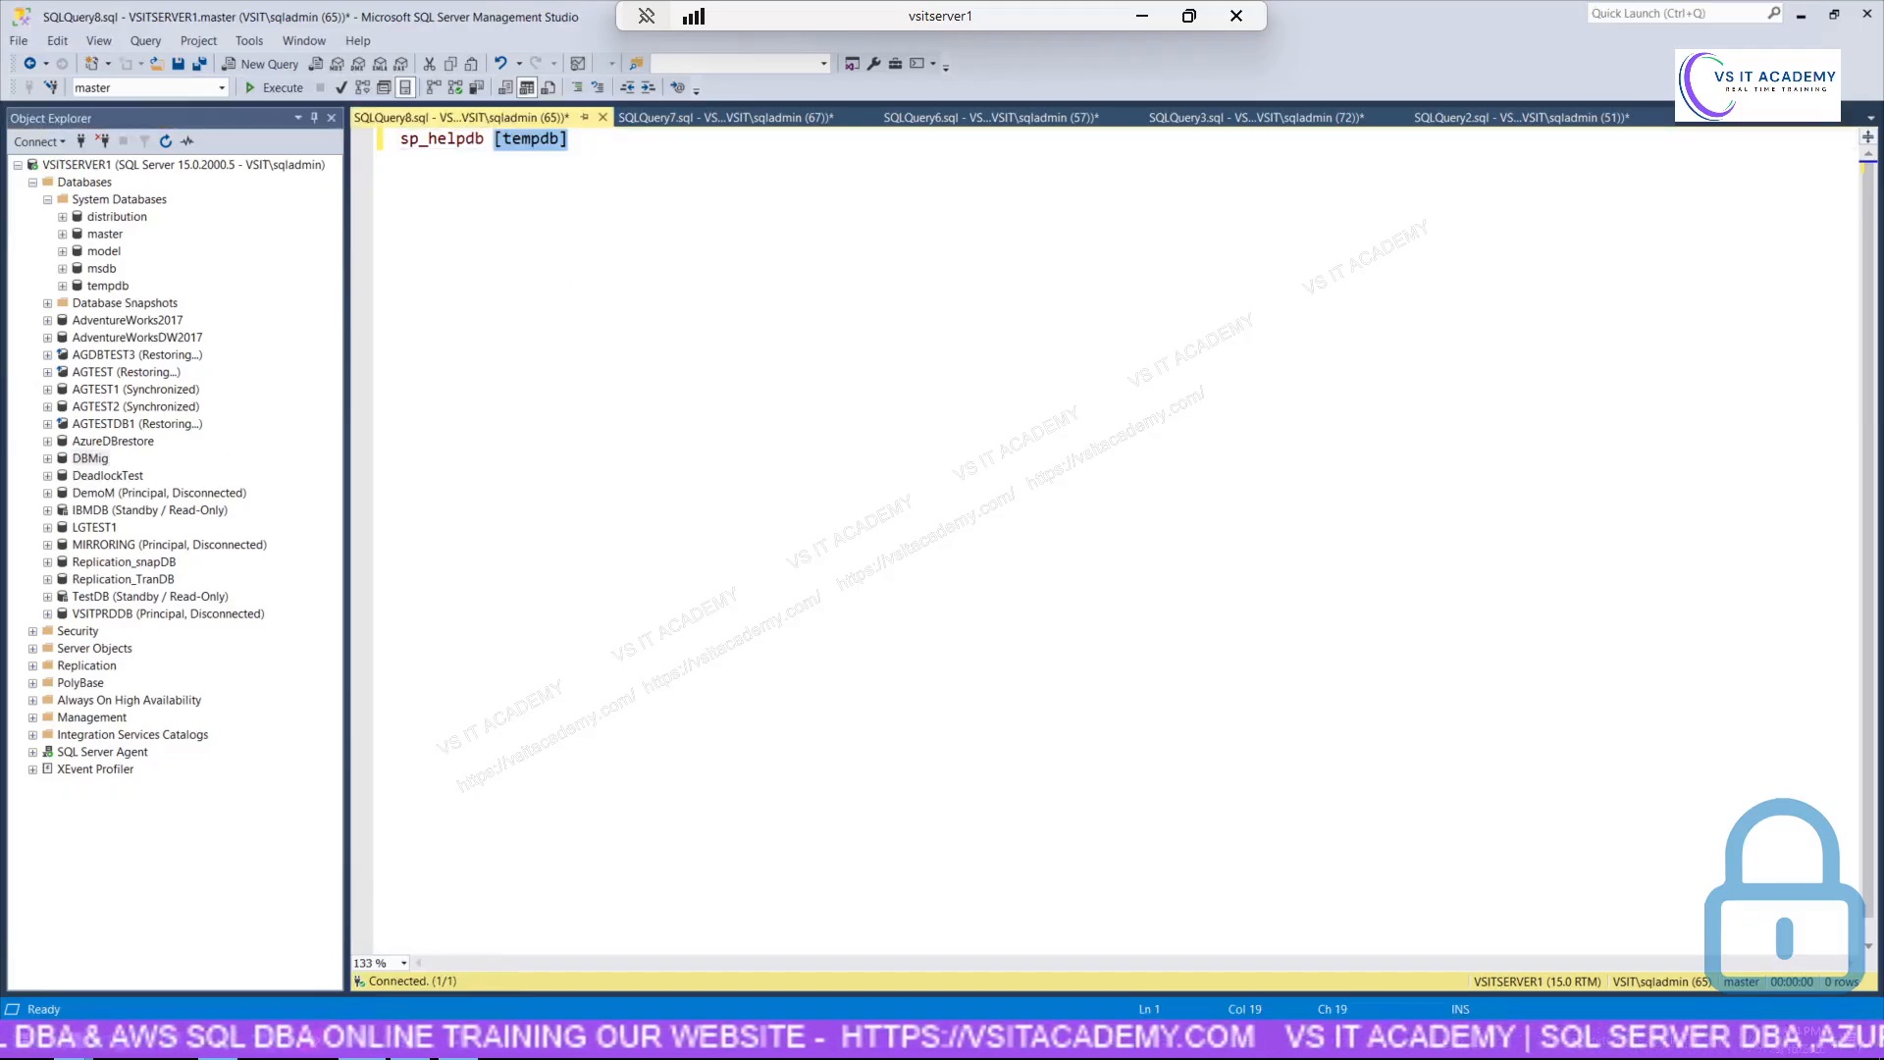
left_click(282, 87)
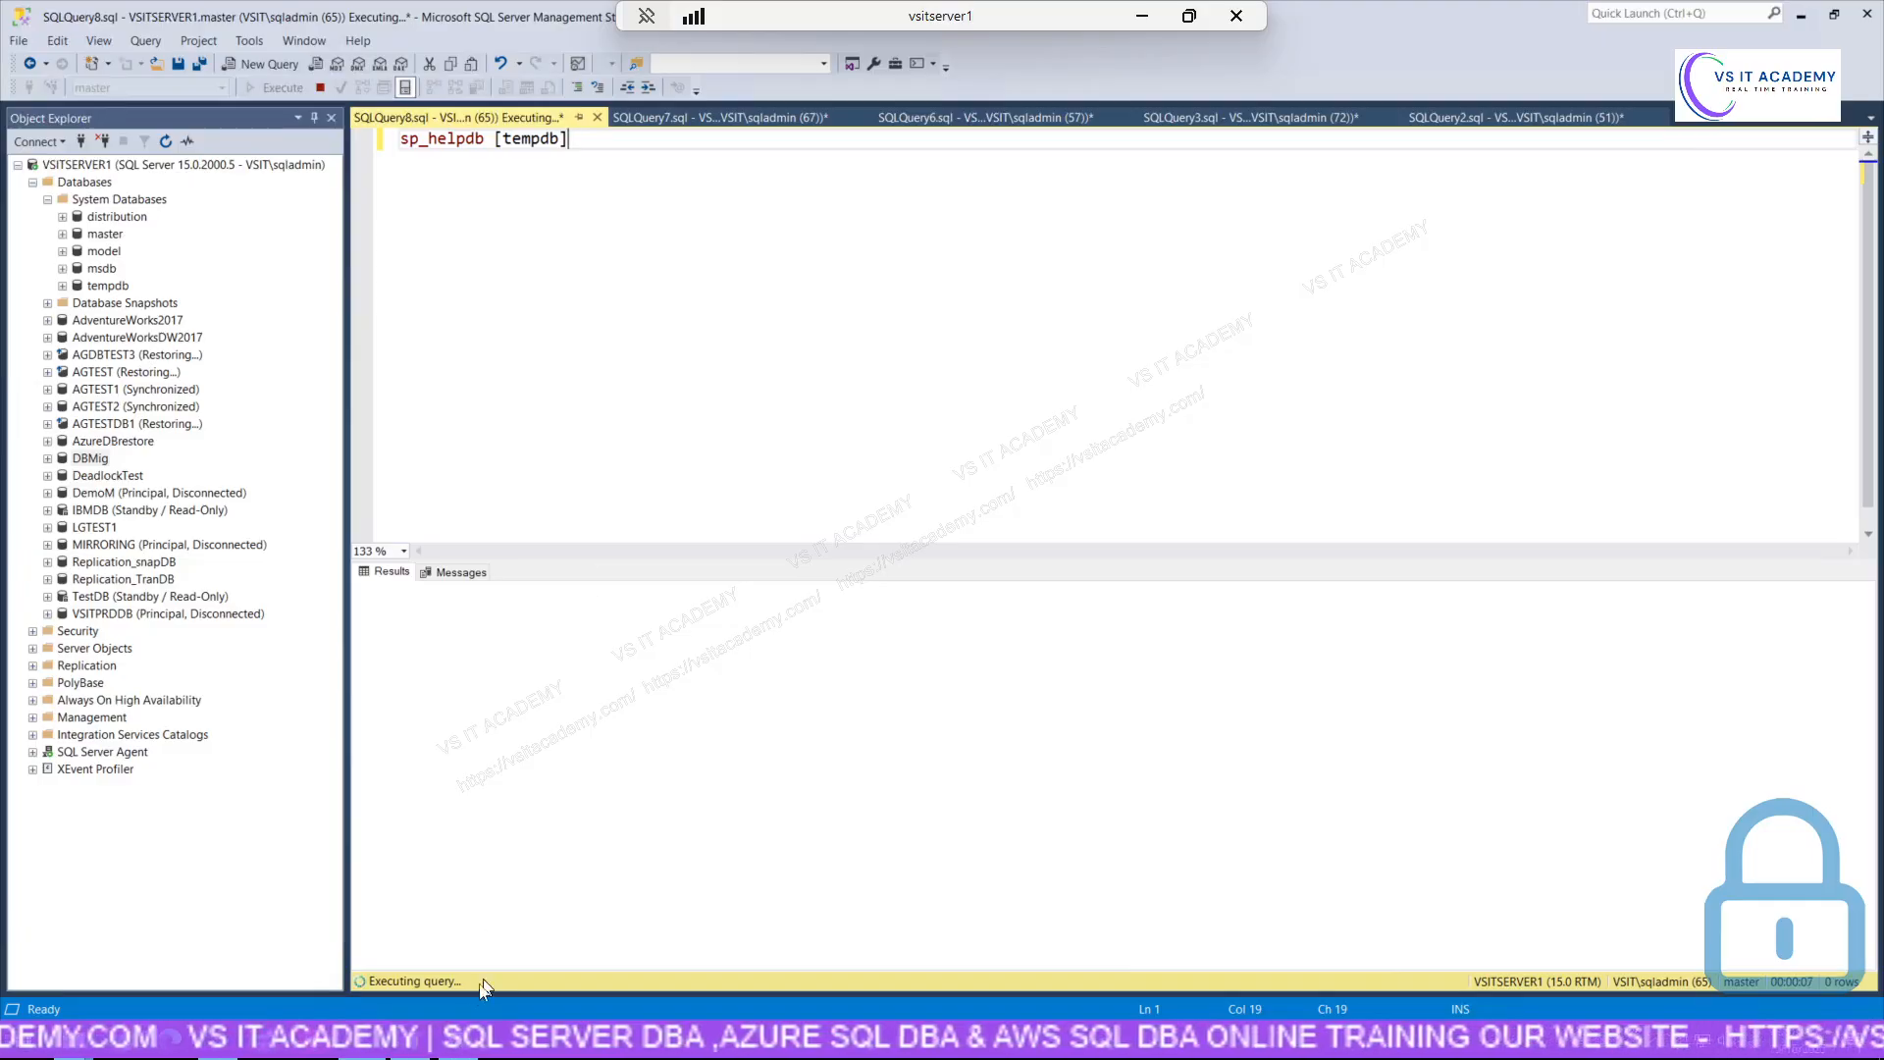
Copy all rows of the tempdb file list in the query results, including the column headers.
left_click(411, 1041)
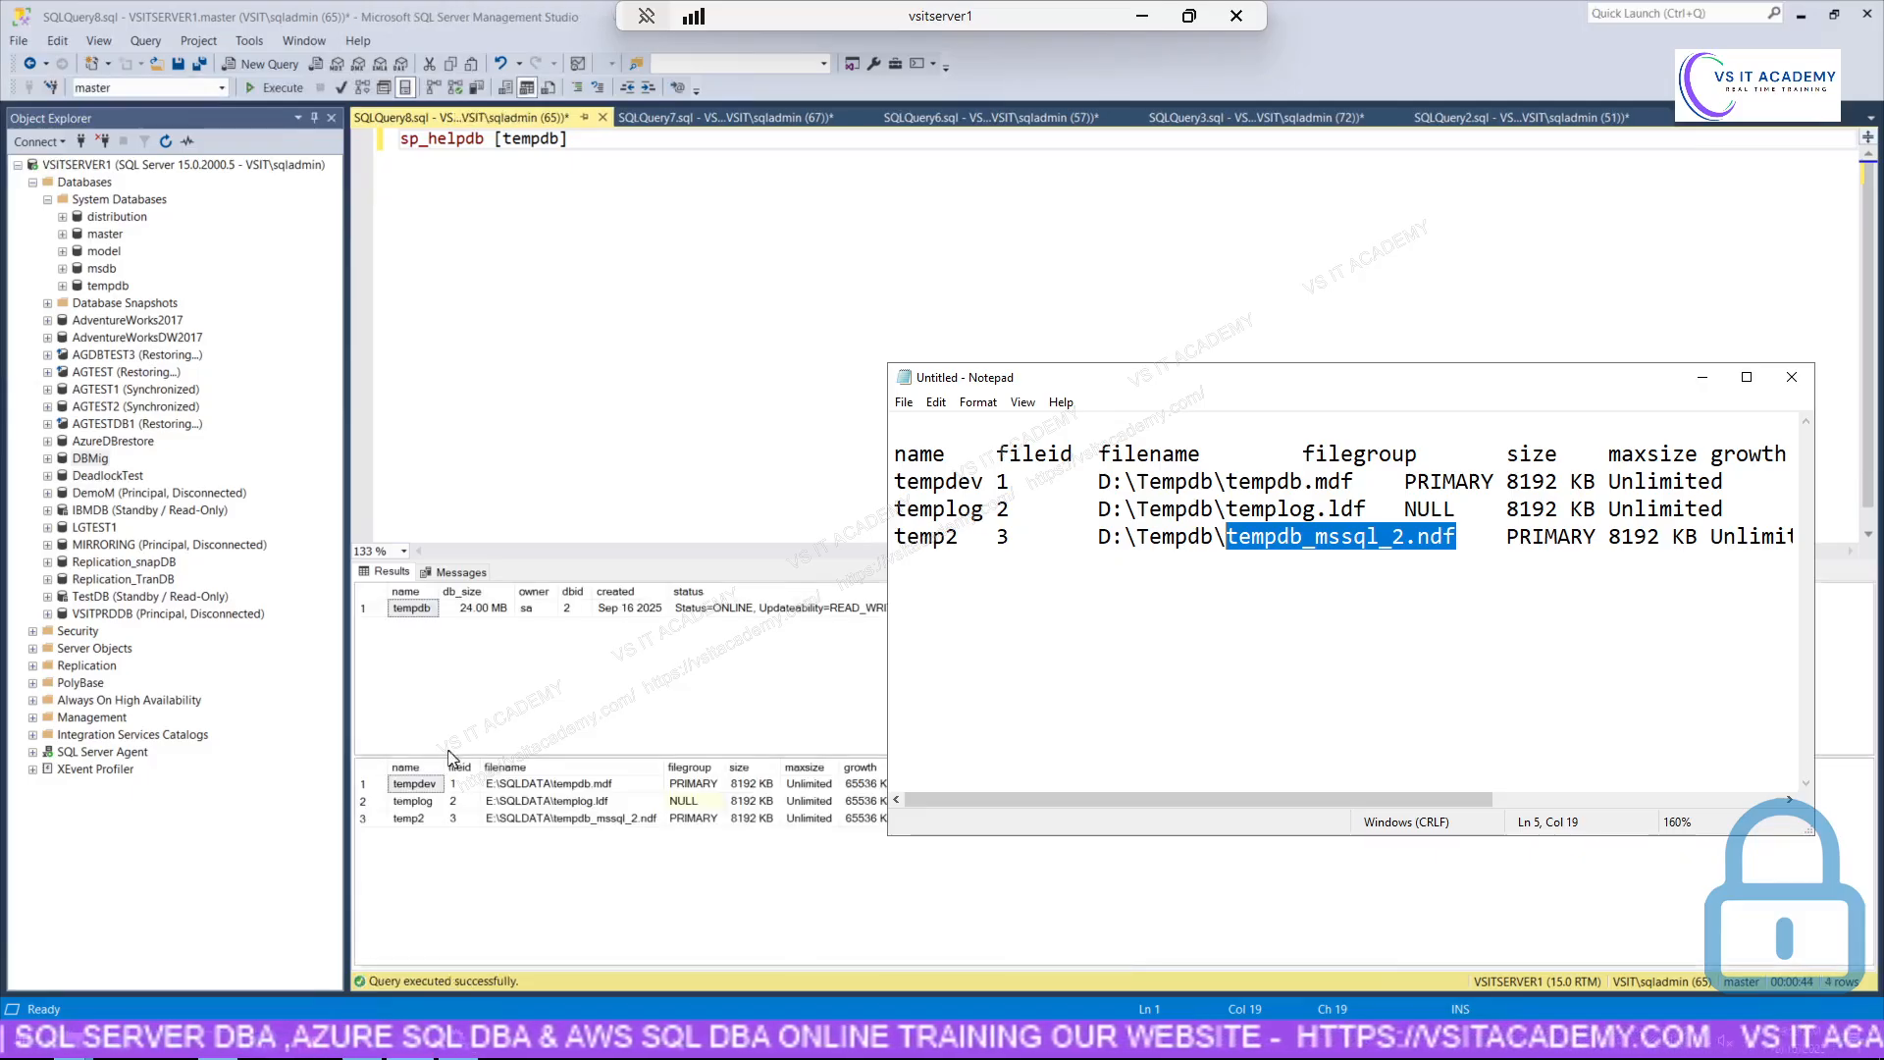
left_click(379, 776)
left_click(377, 770)
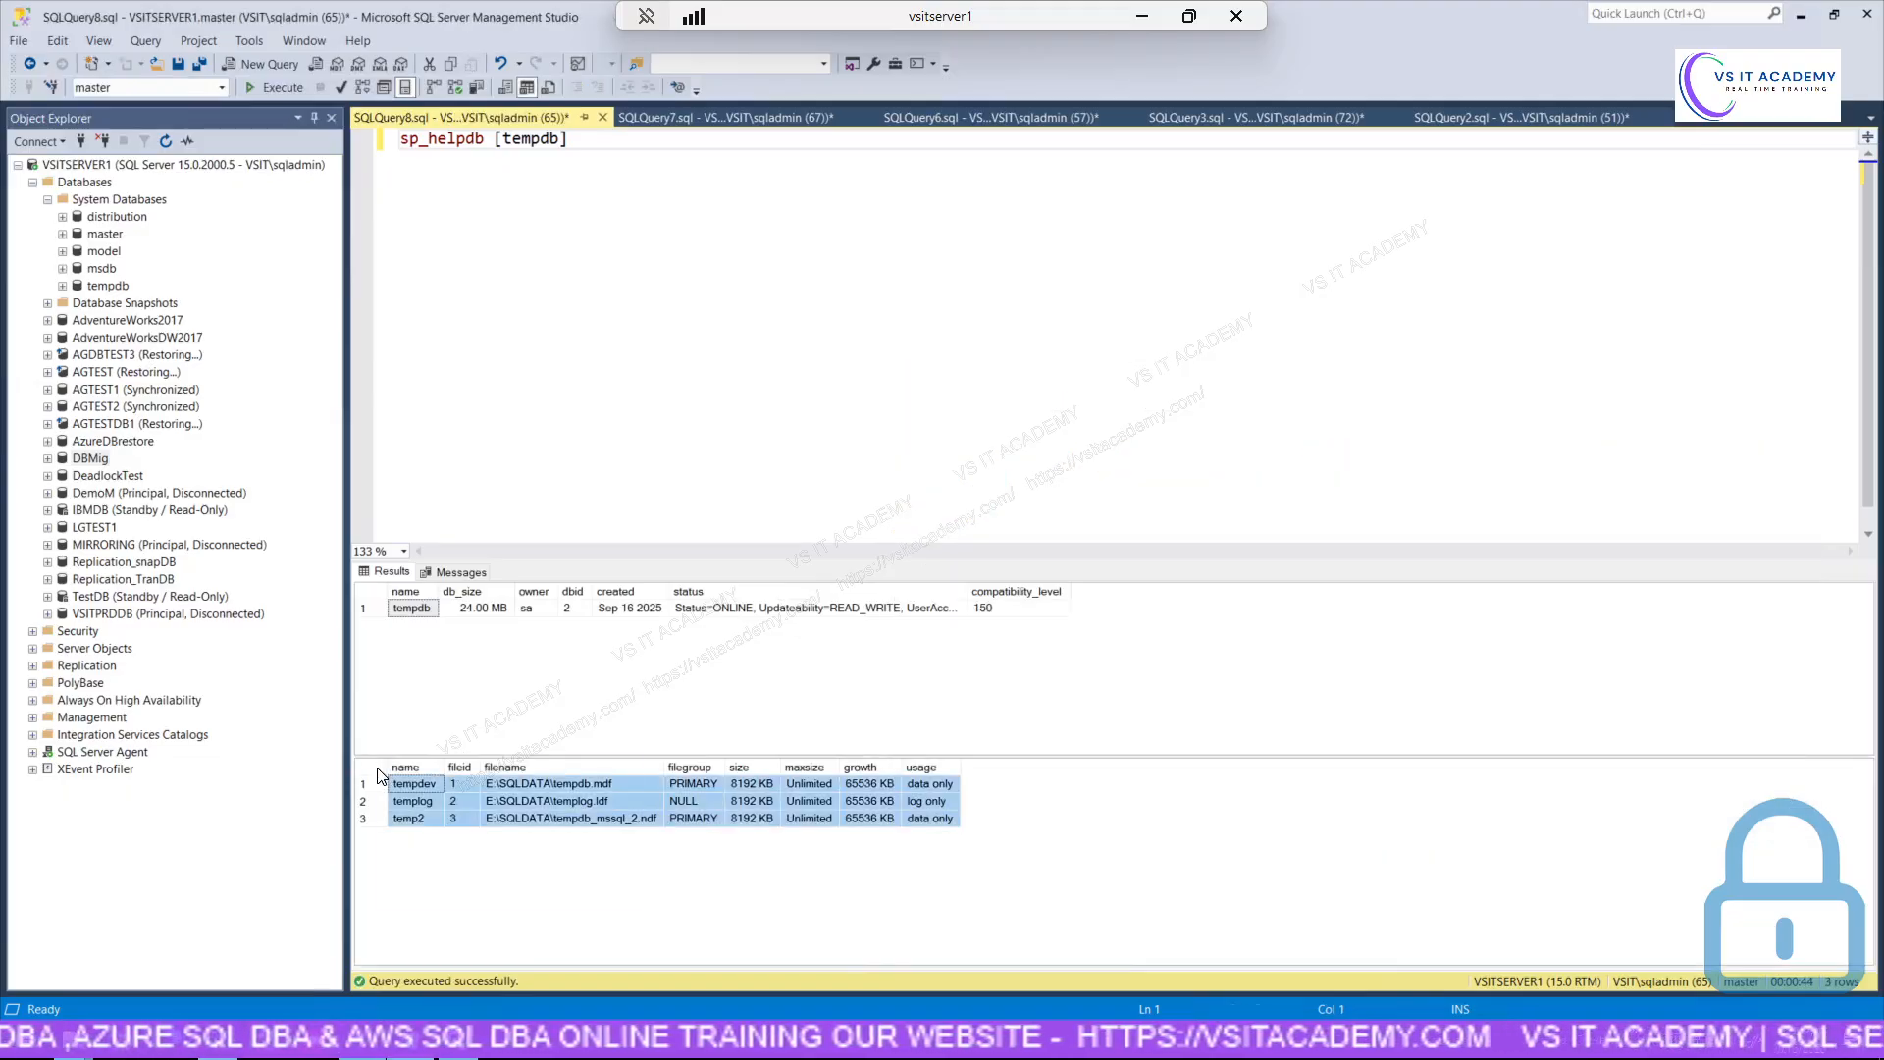
right_click(380, 772)
left_click(462, 804)
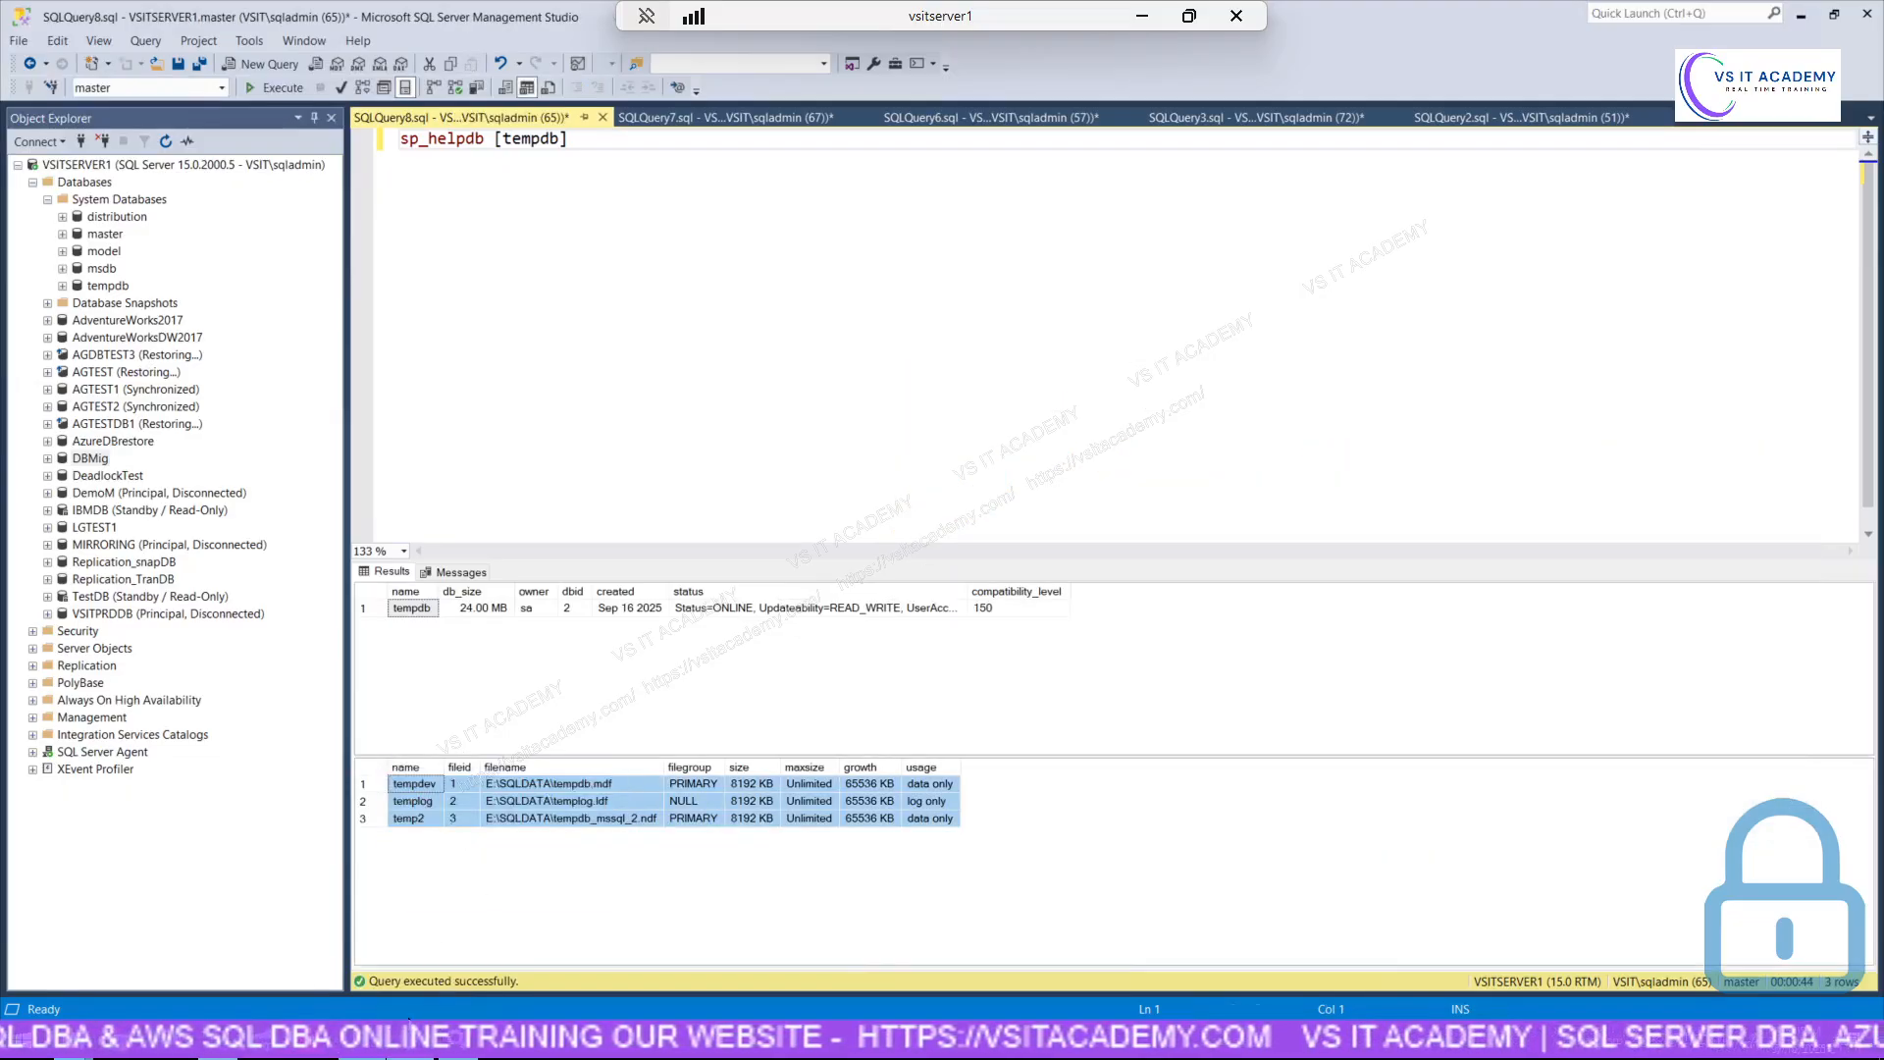
In the maximized Notepad, add the heading "New Path" below the old file list and paste the copied tempdb file rows under it.
key("alt+Tab")
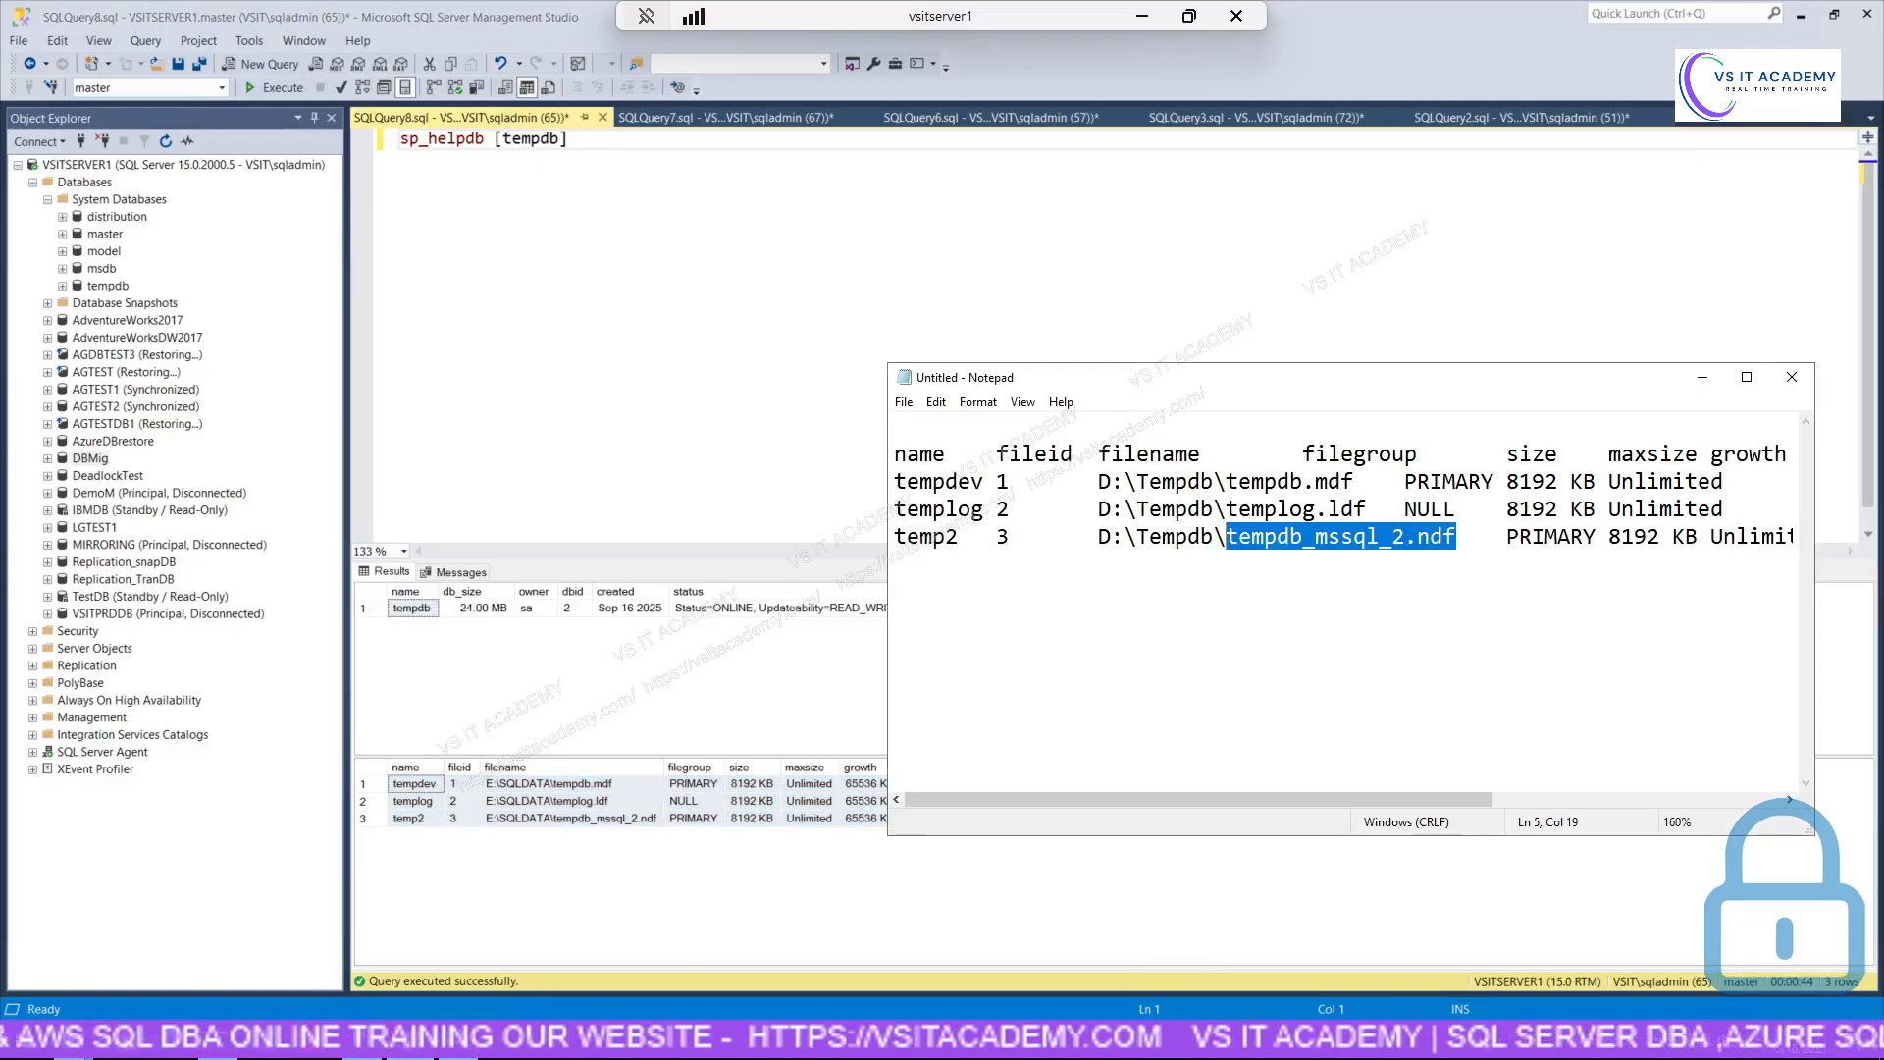
left_click(1747, 377)
left_click(1450, 168)
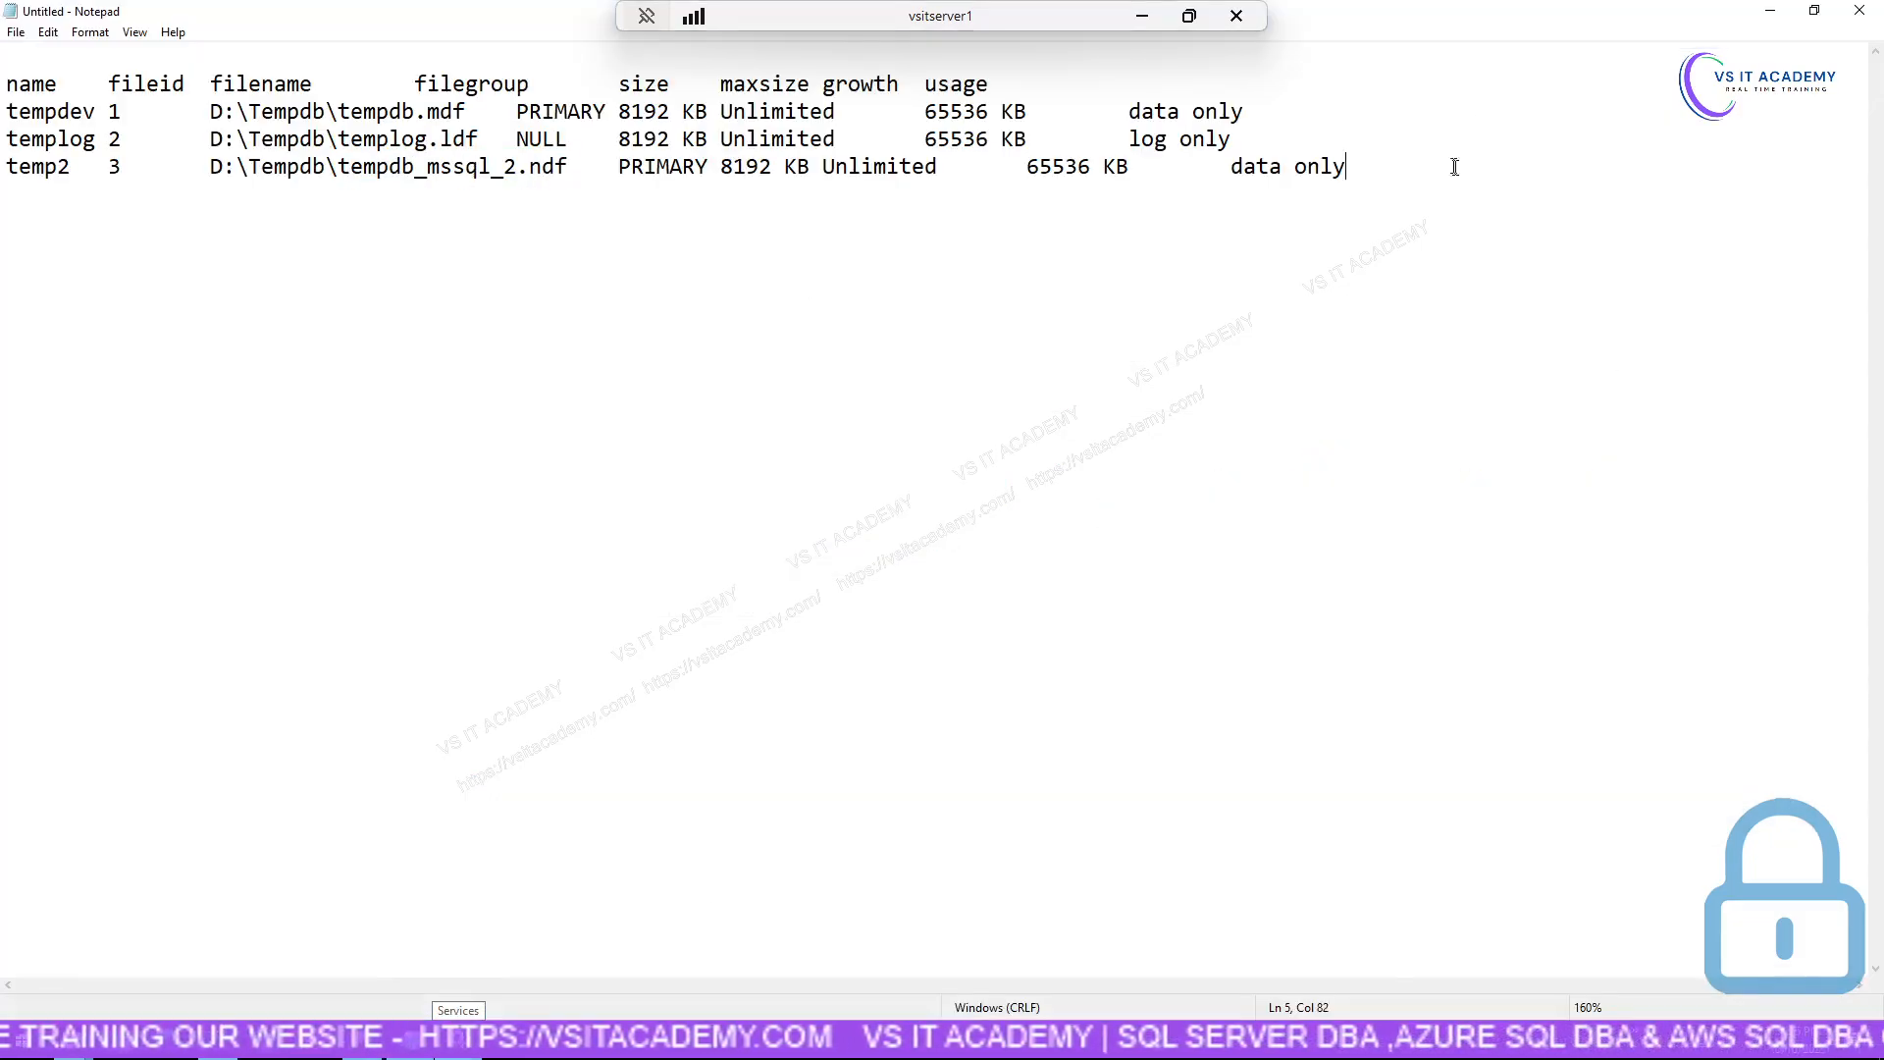
key("Return")
key("Return")
type("New Path")
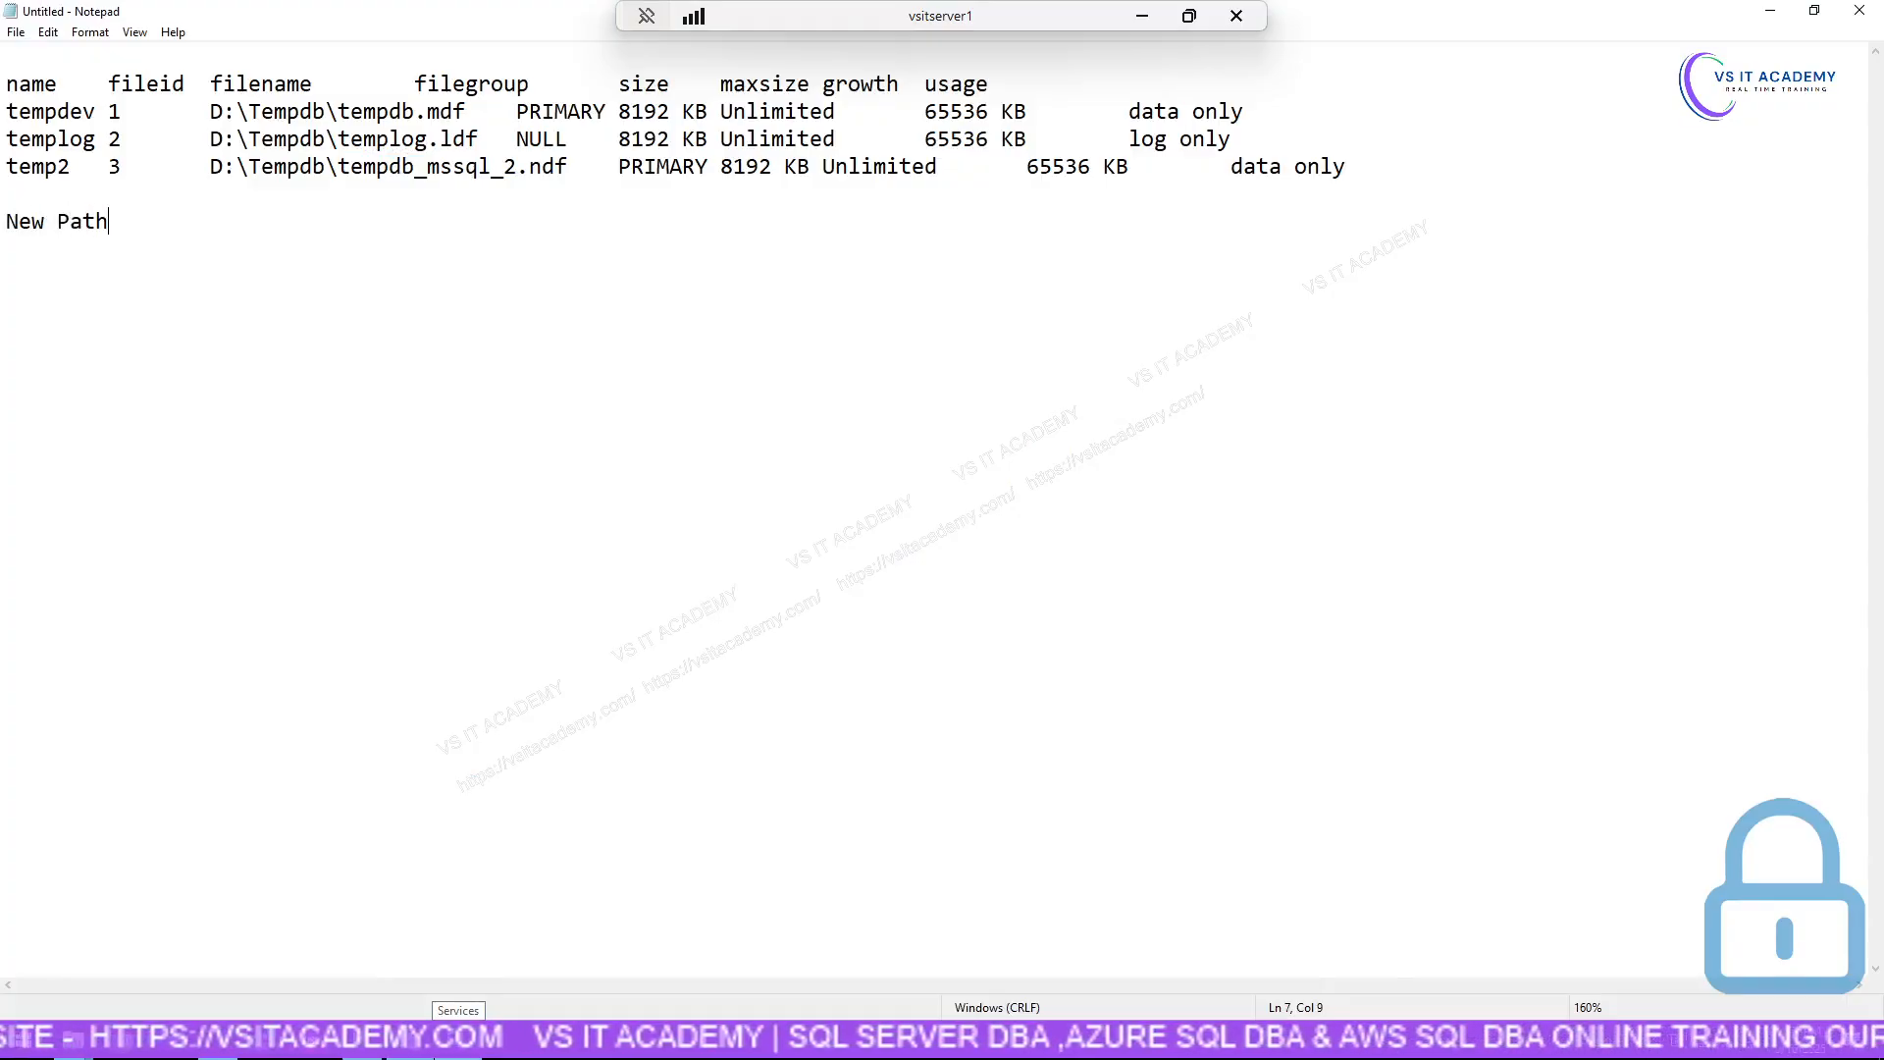
key("Return")
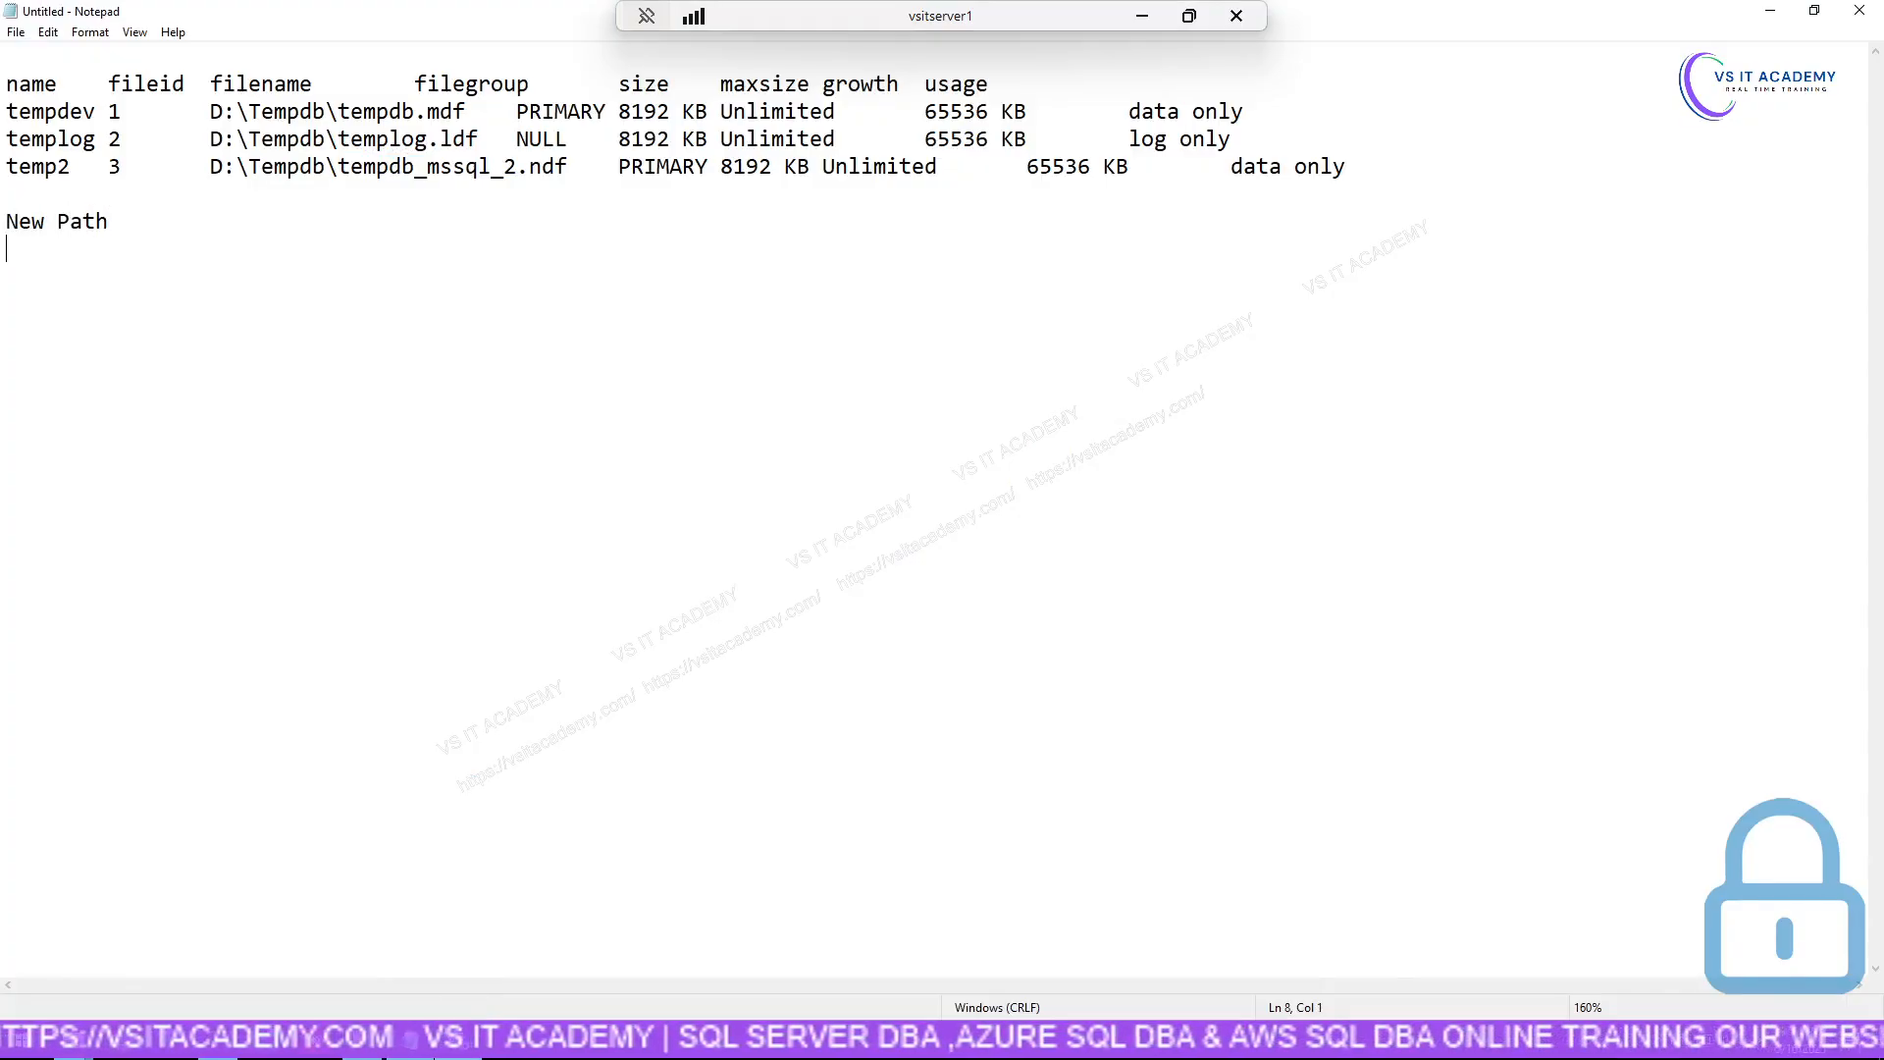
key("ctrl+v")
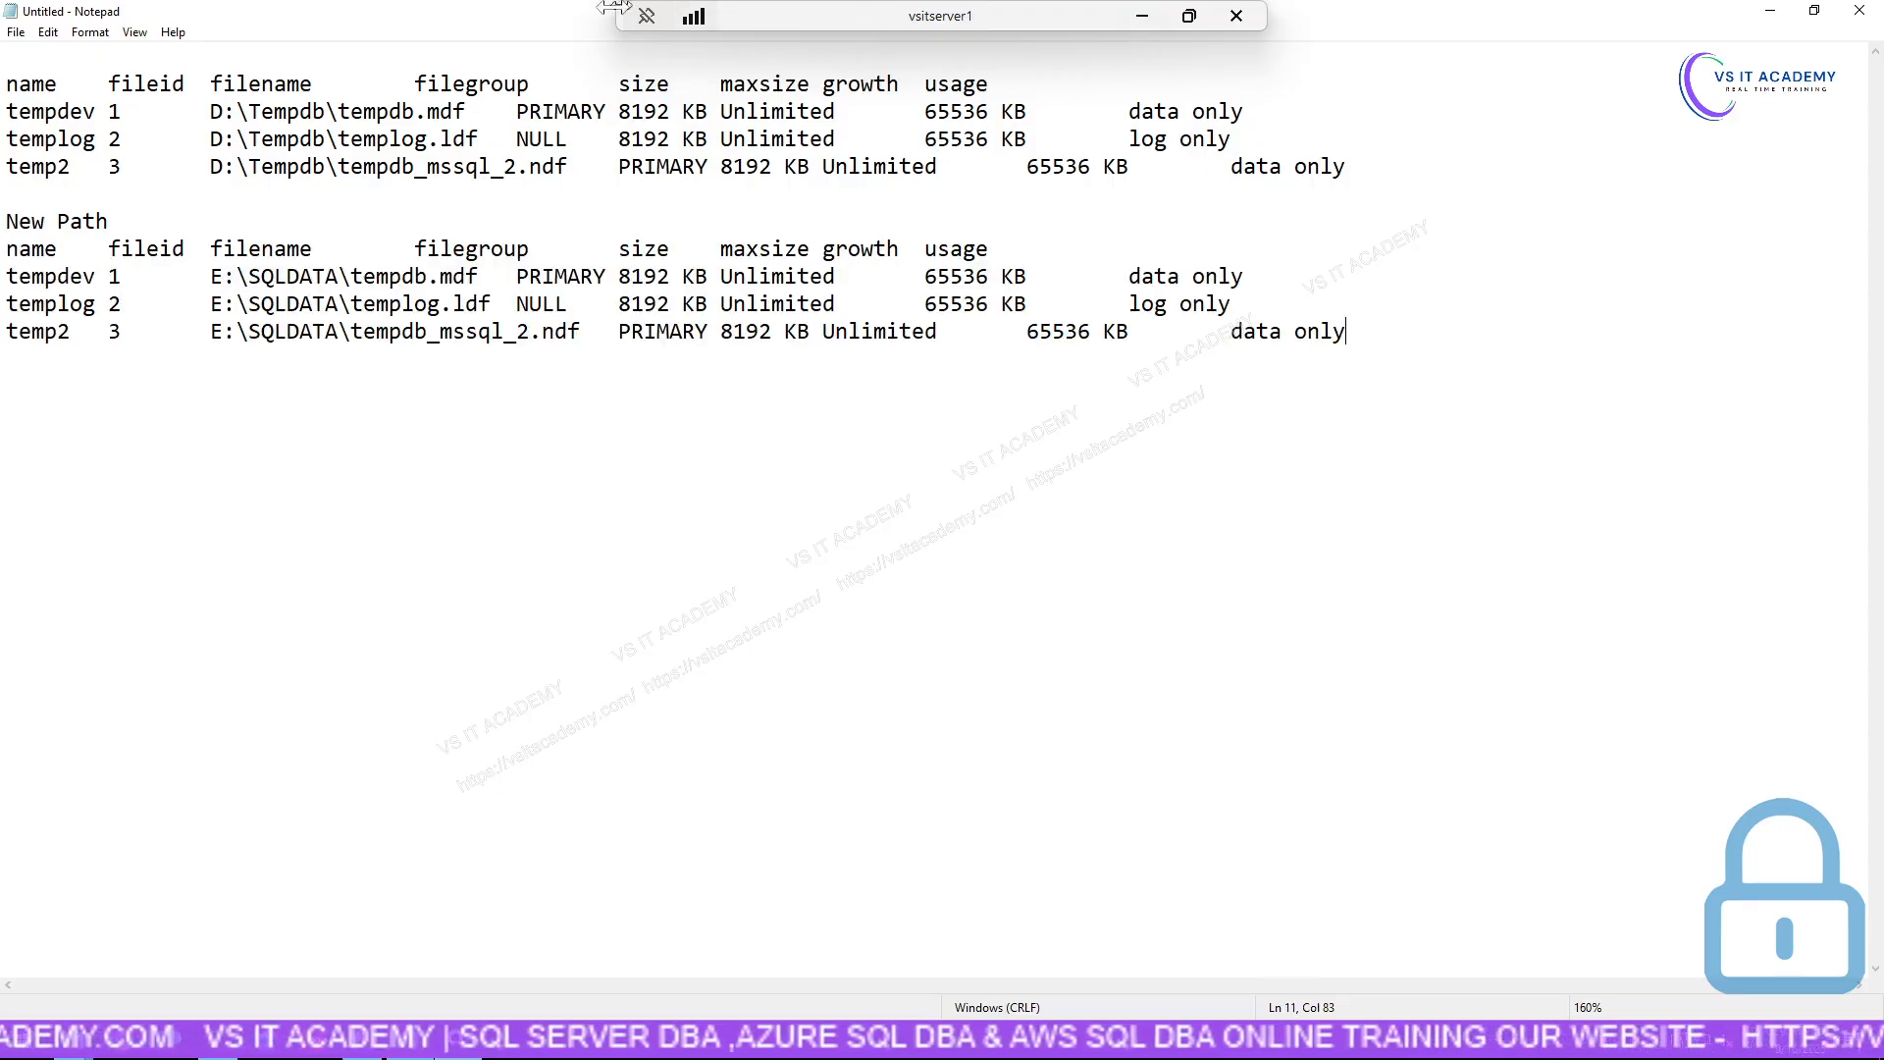
Check the new tempdb file paths in Notepad and the Step 7 instruction on deleting old files in the Canva notes.
left_click_drag(210, 277, 581, 332)
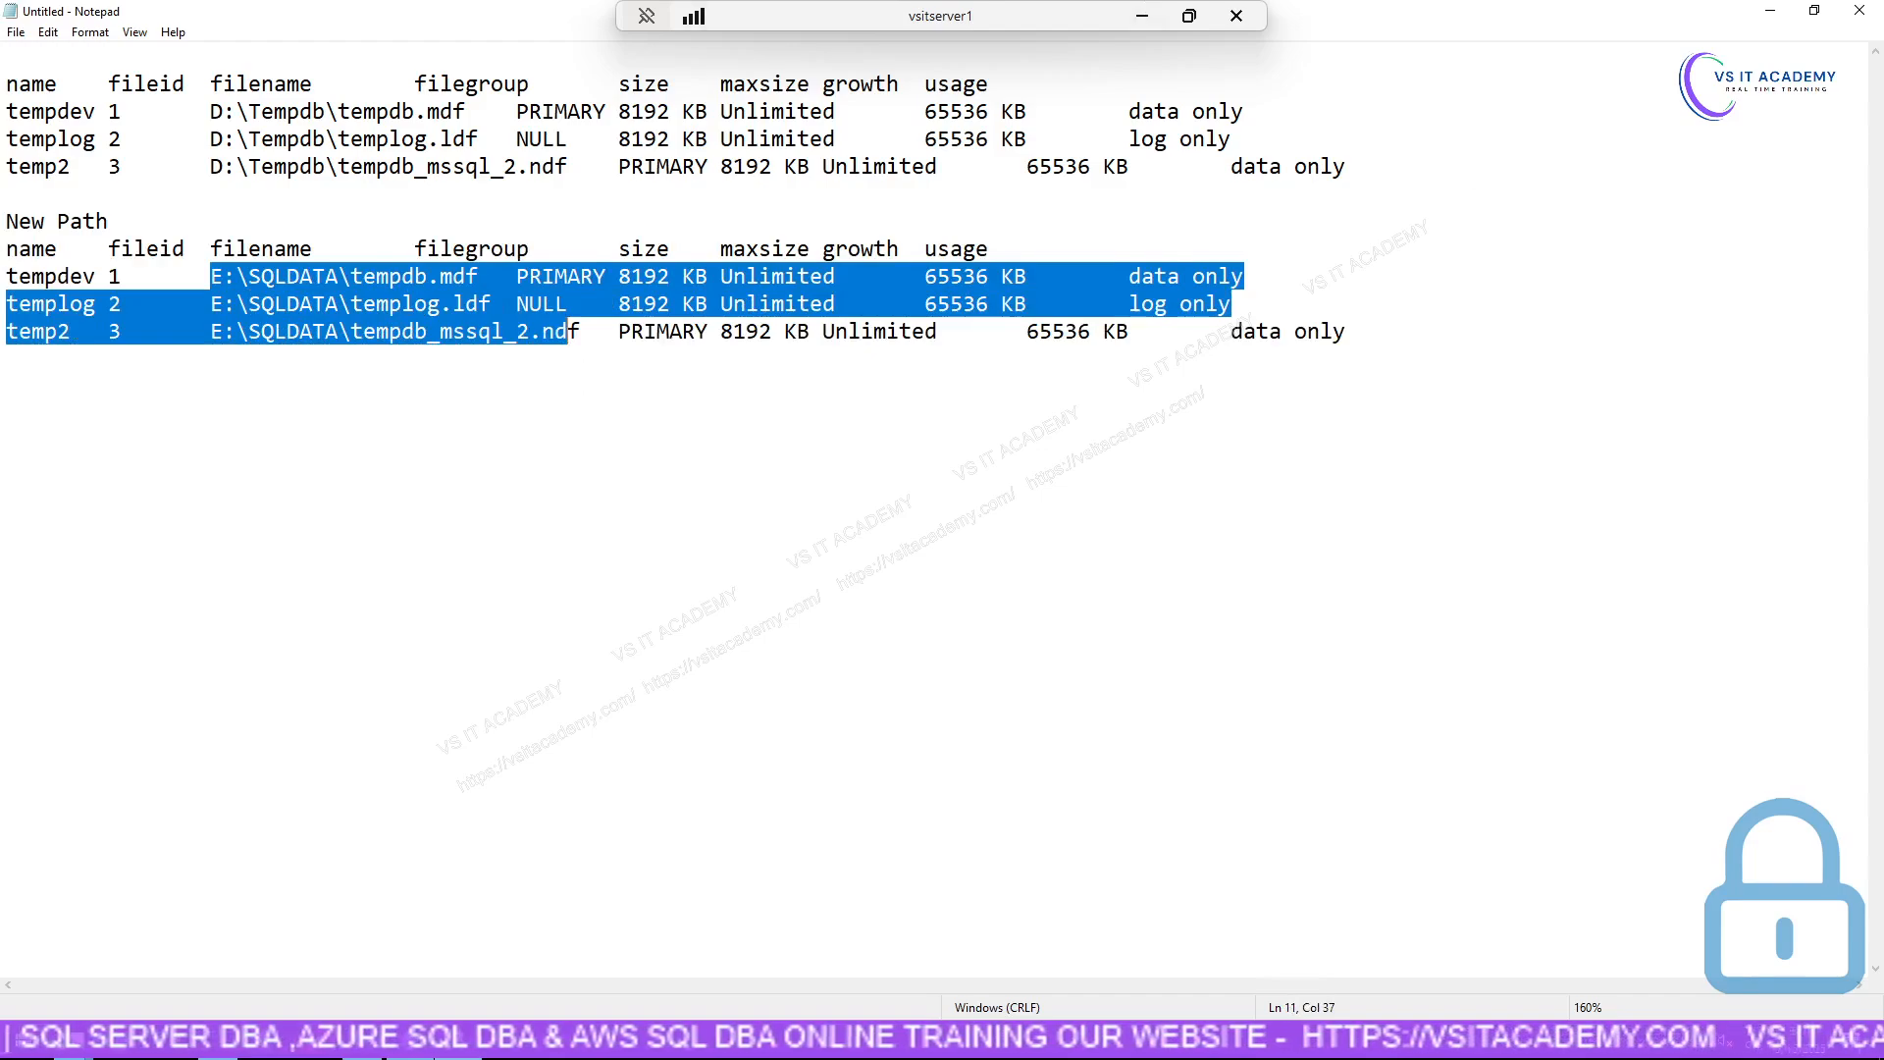
left_click(581, 332)
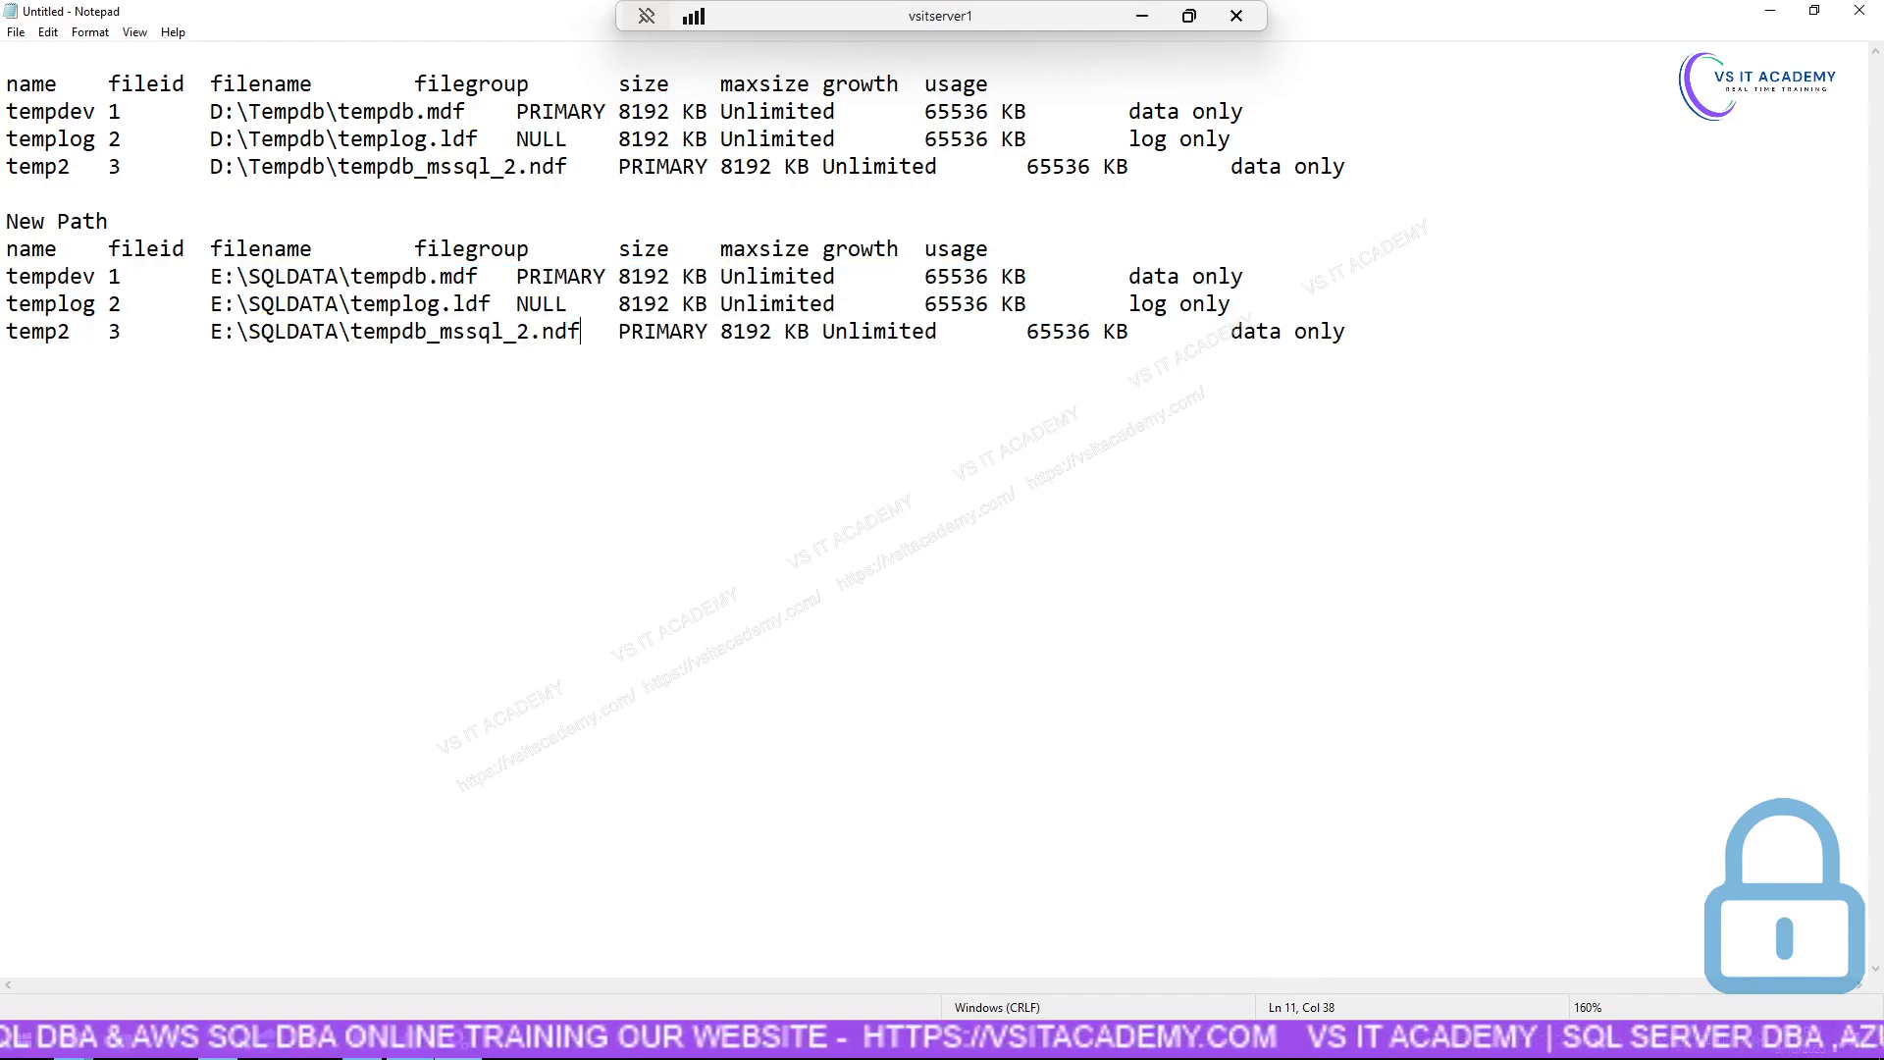
left_click(1158, 20)
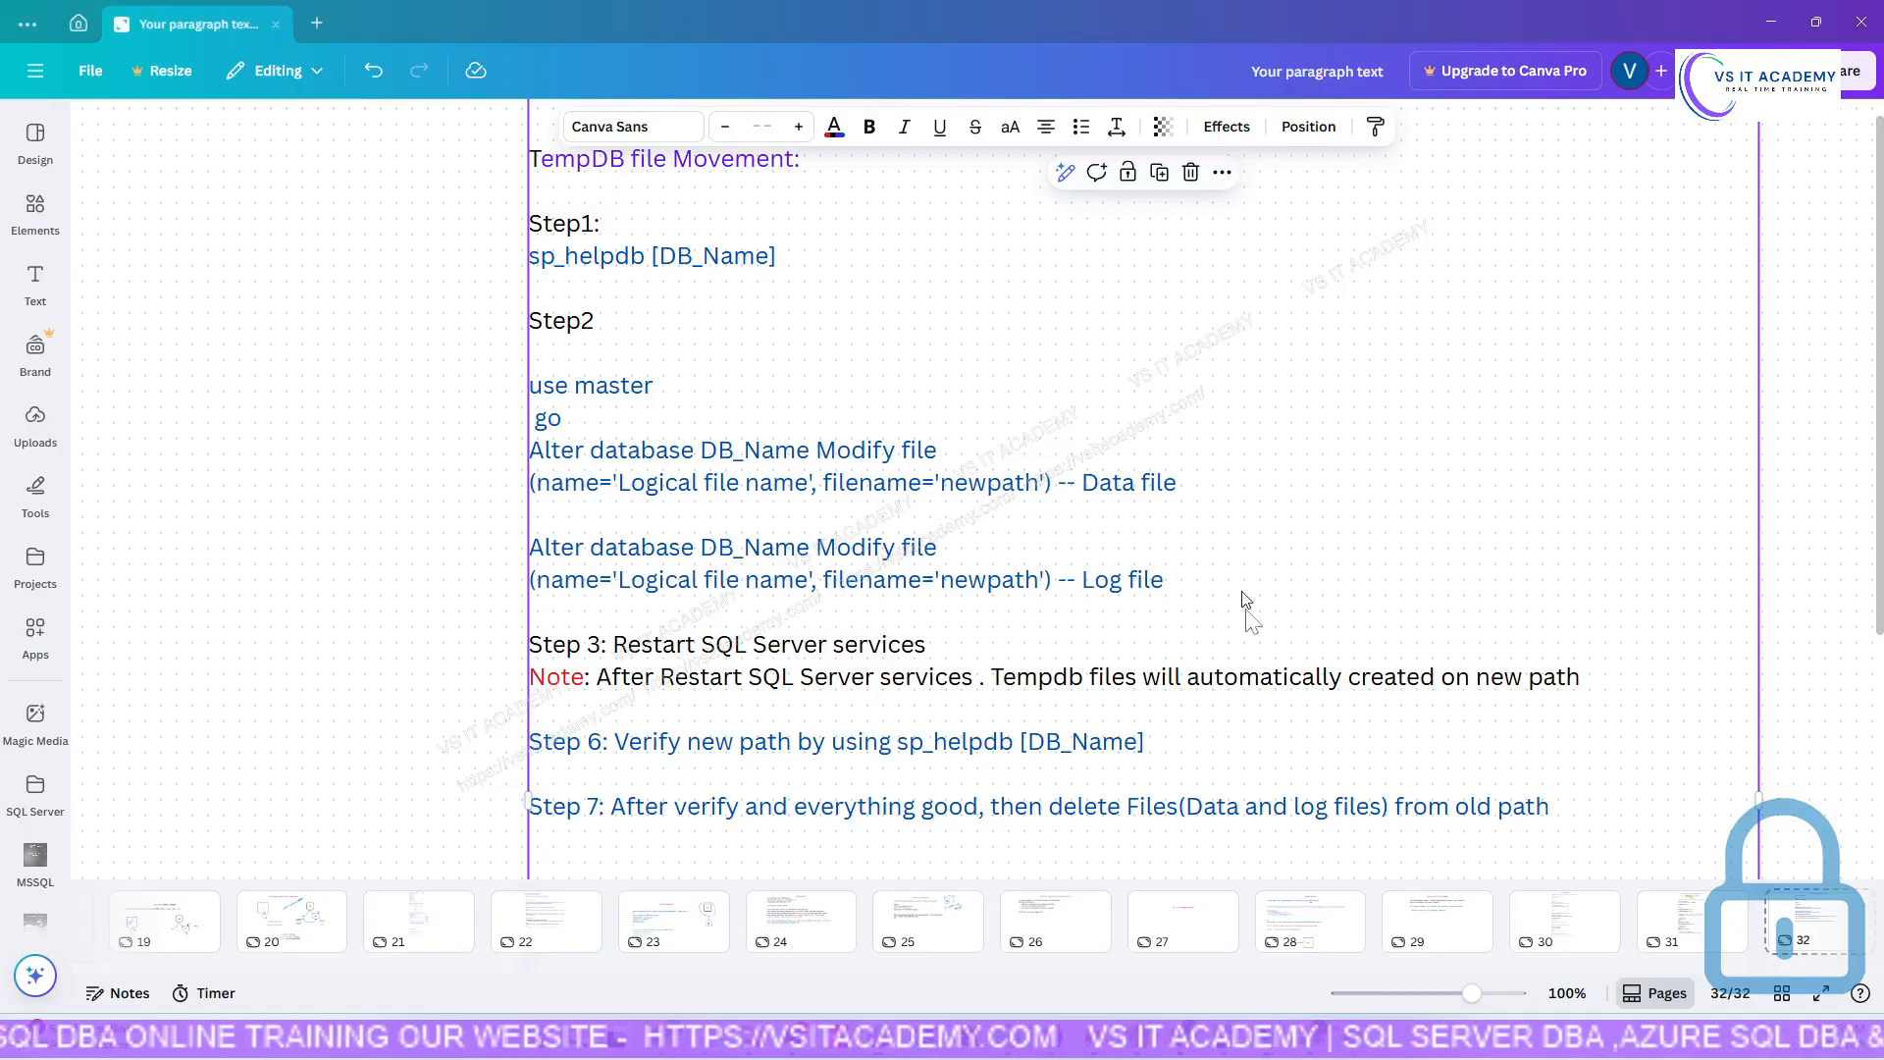
scroll(1191, 654, "down", 2)
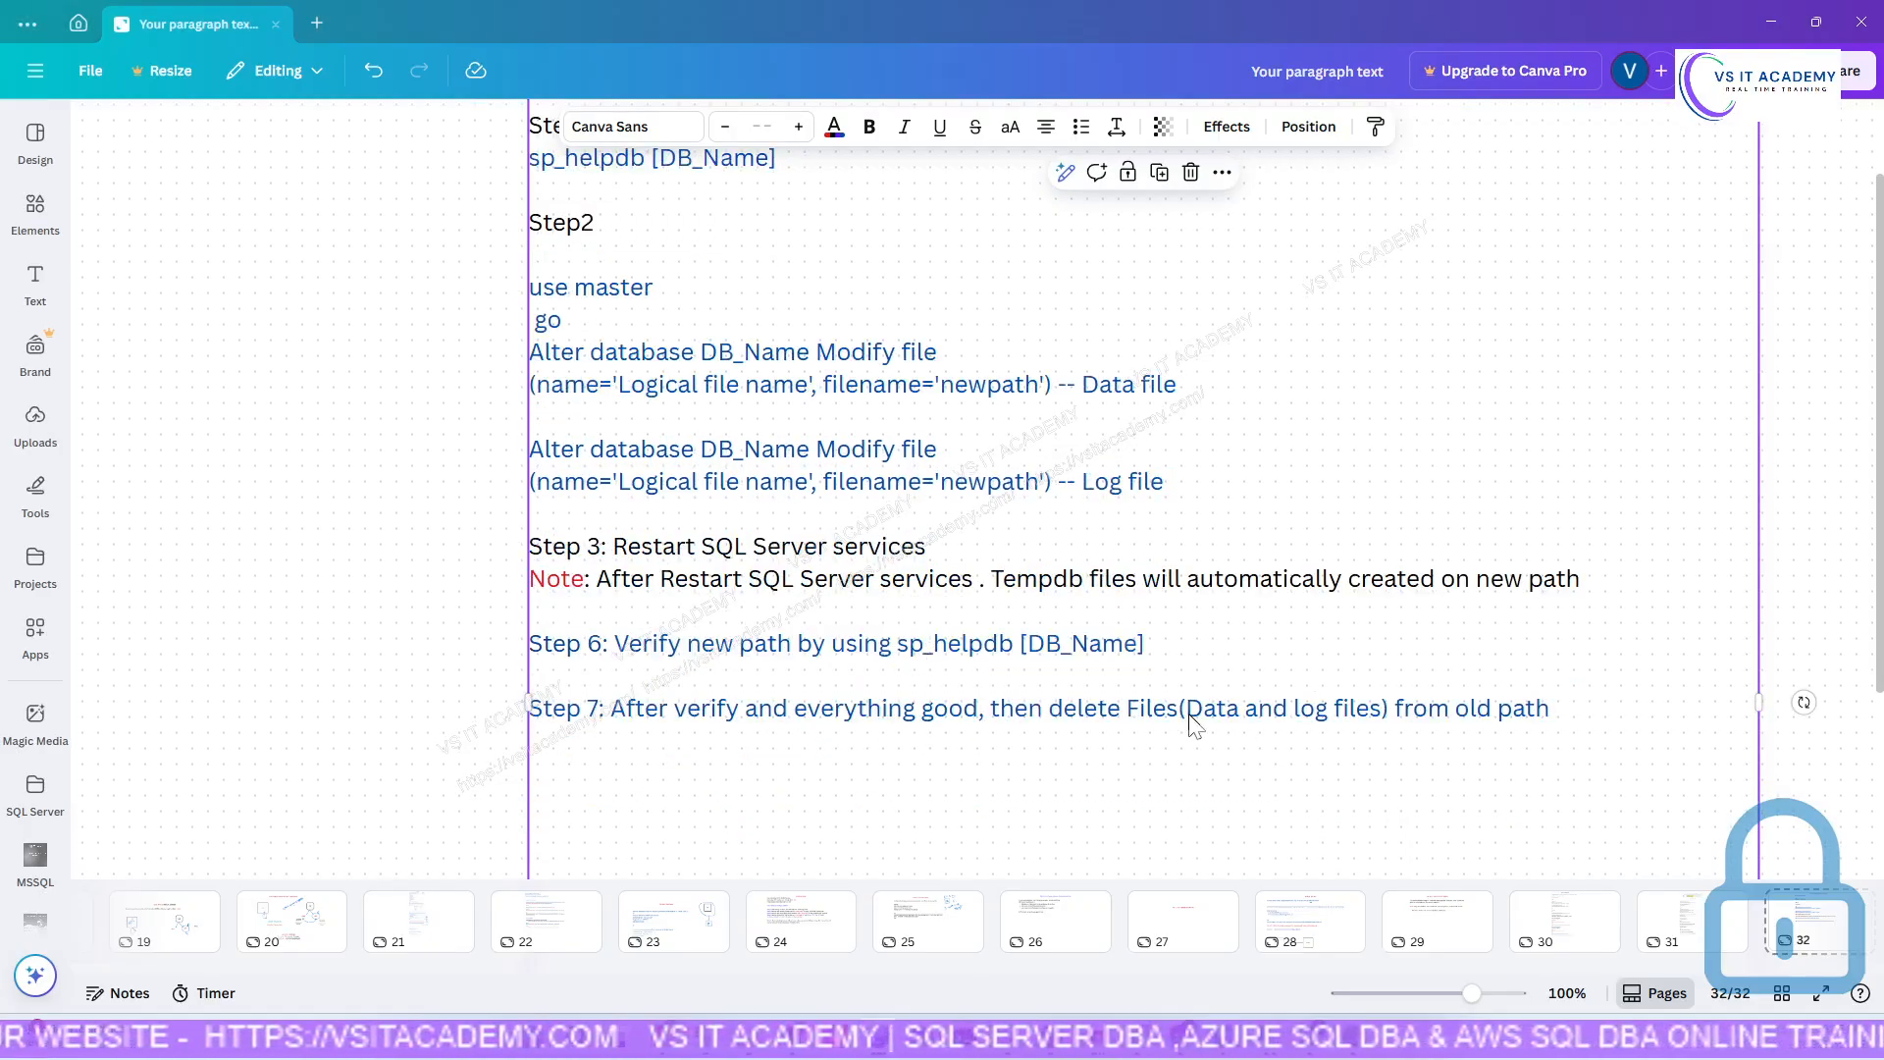
double_click(1138, 710)
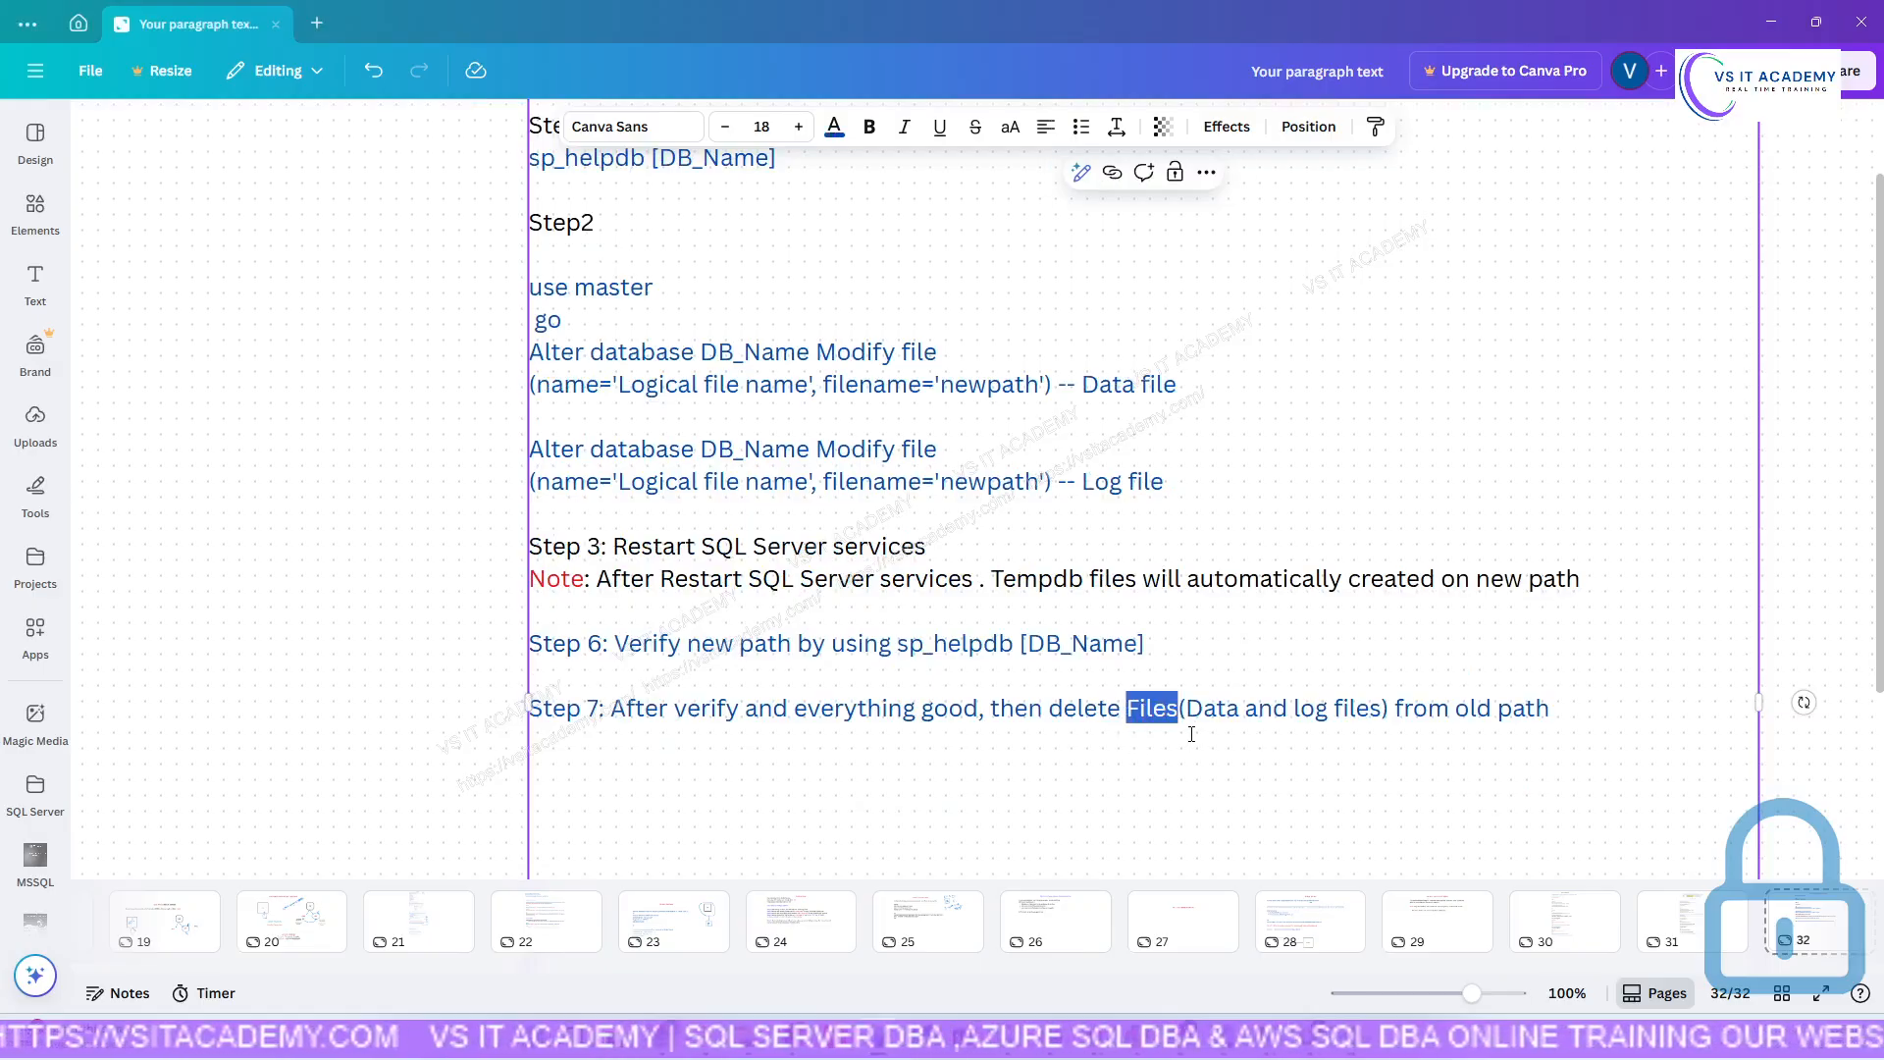
left_click(1554, 718)
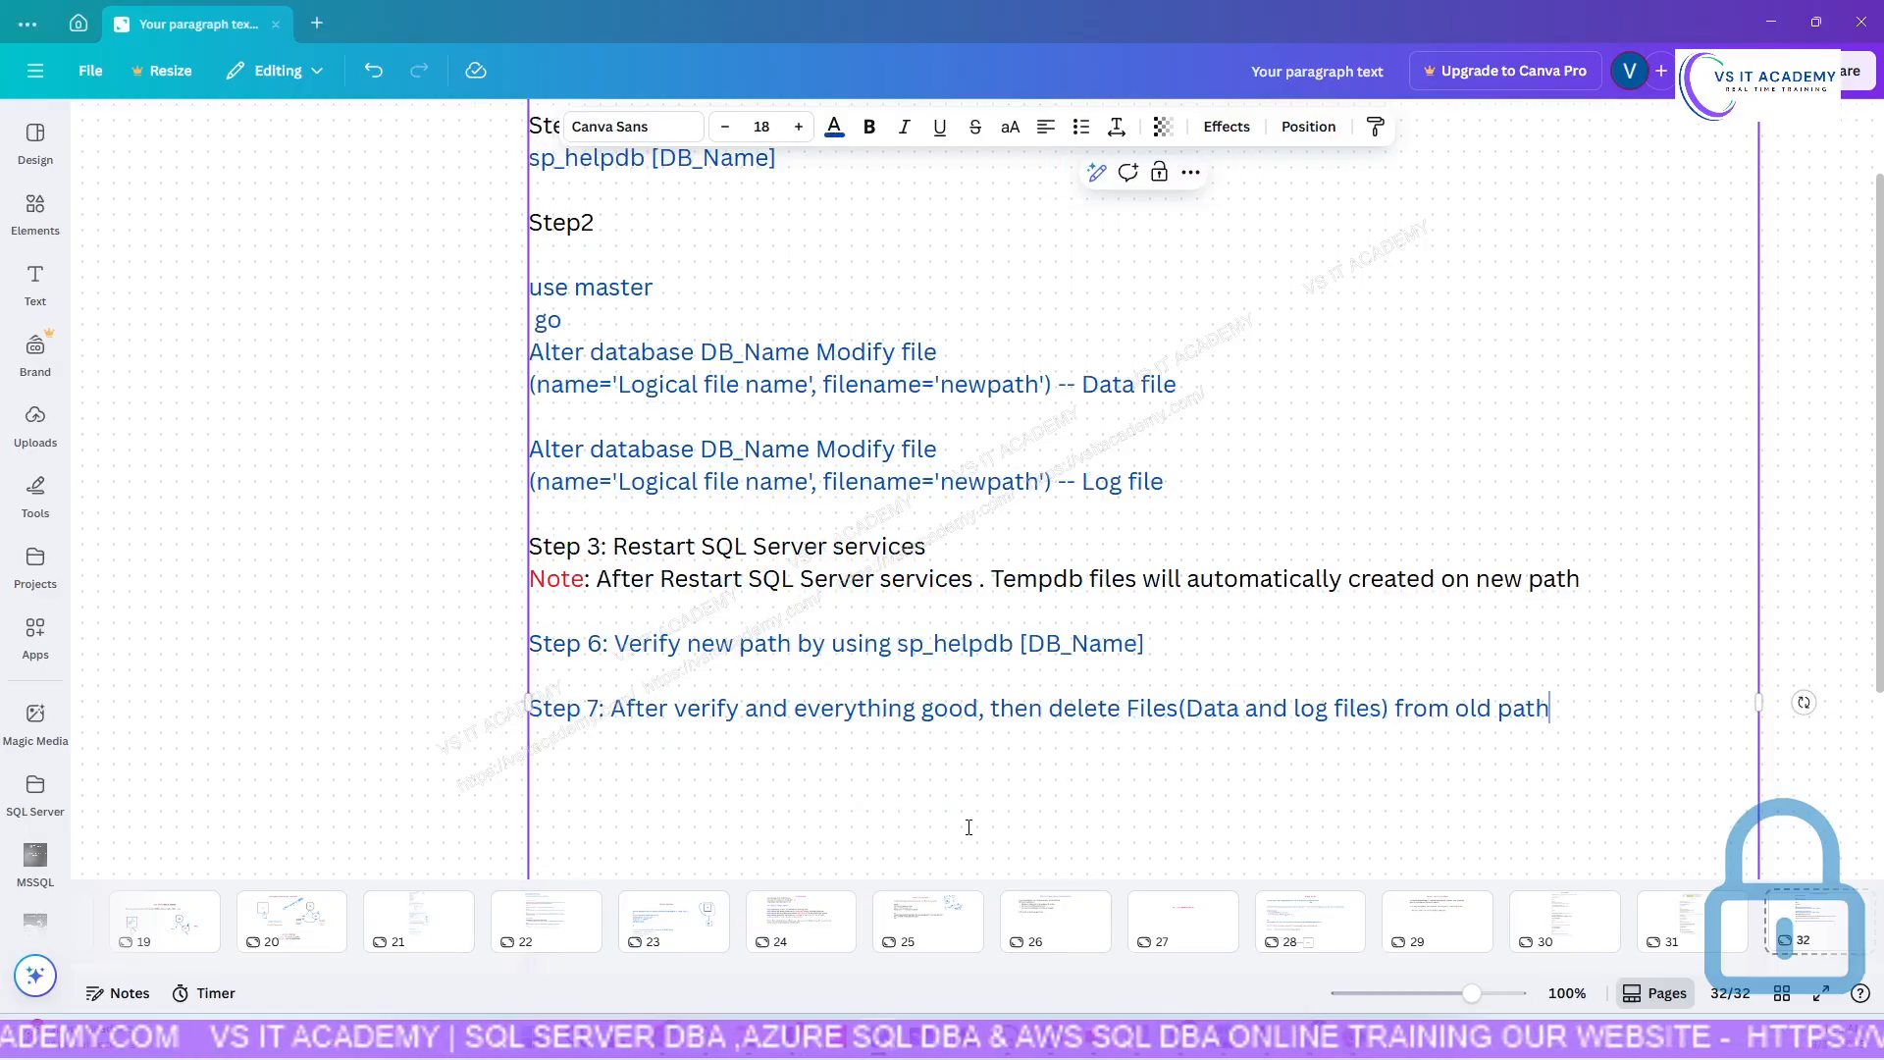
Return to the remote server and open the old tempdb location D:\Tempdb in File Explorer.
left_click(1291, 1047)
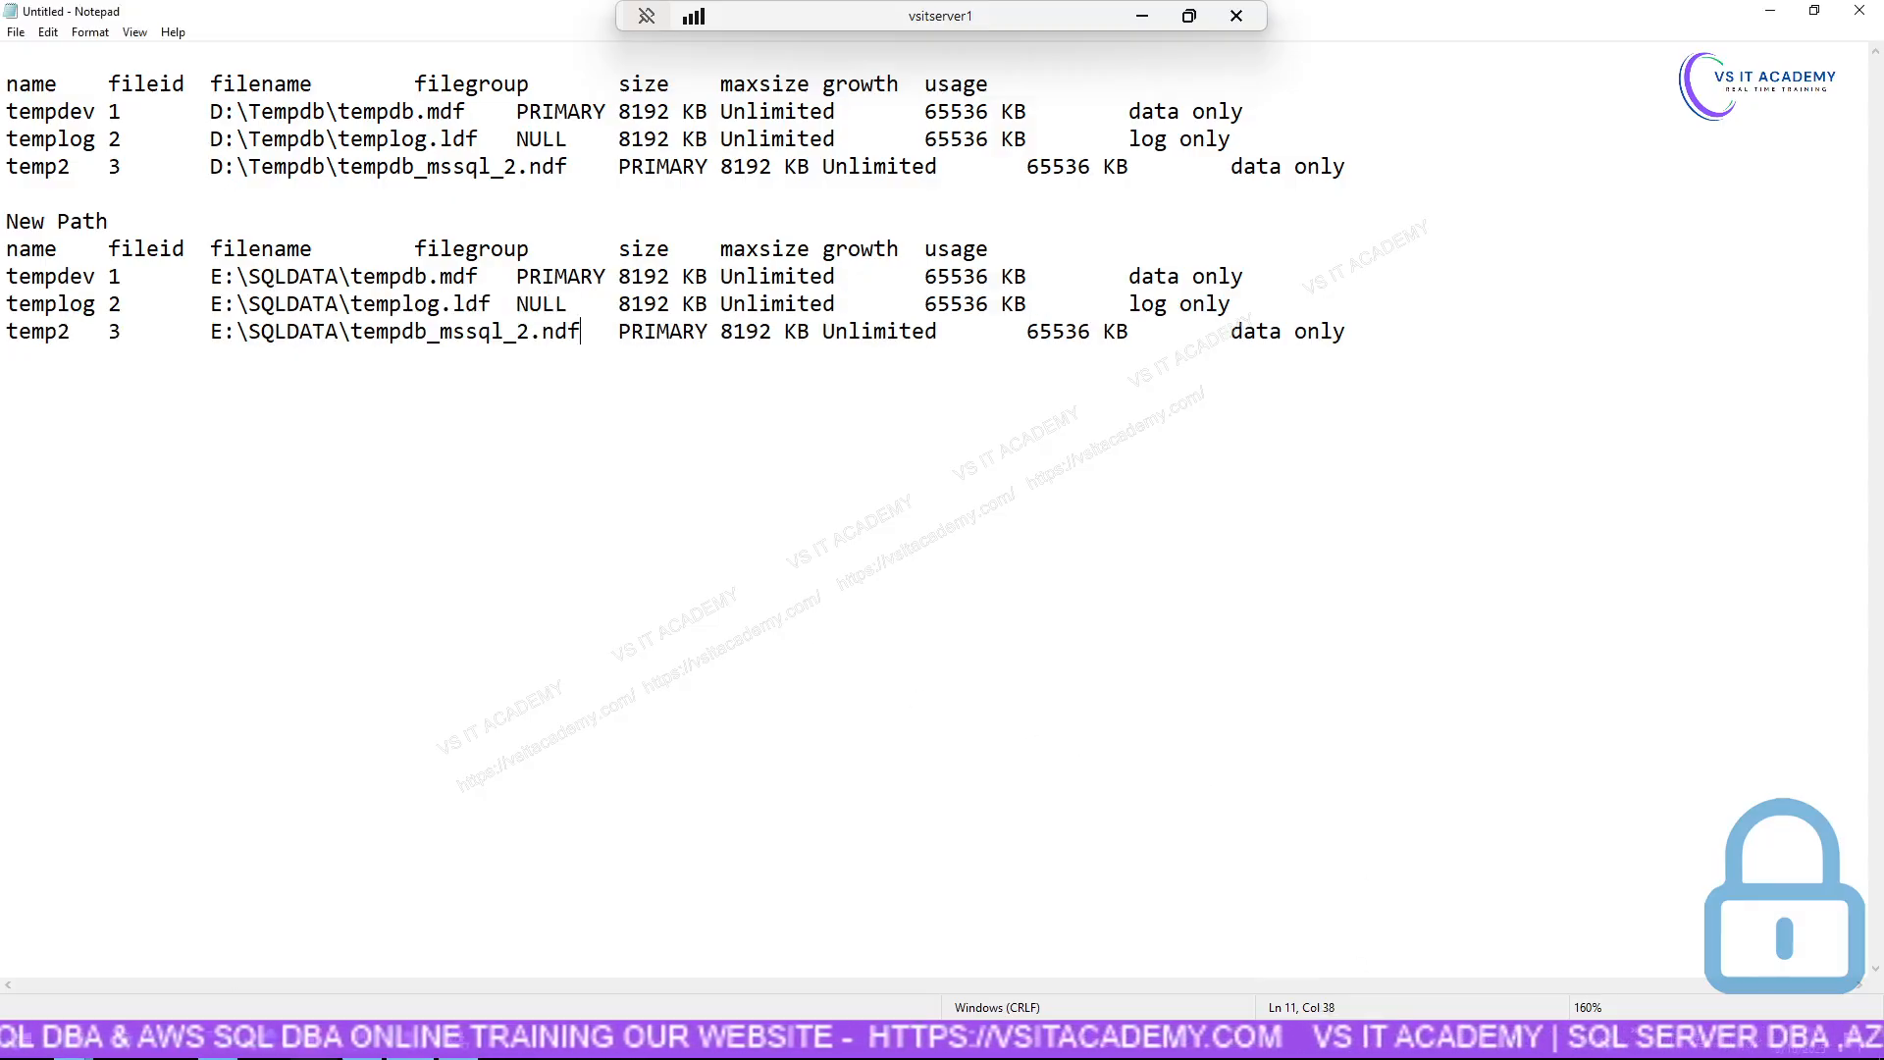
mouse_move(89, 1046)
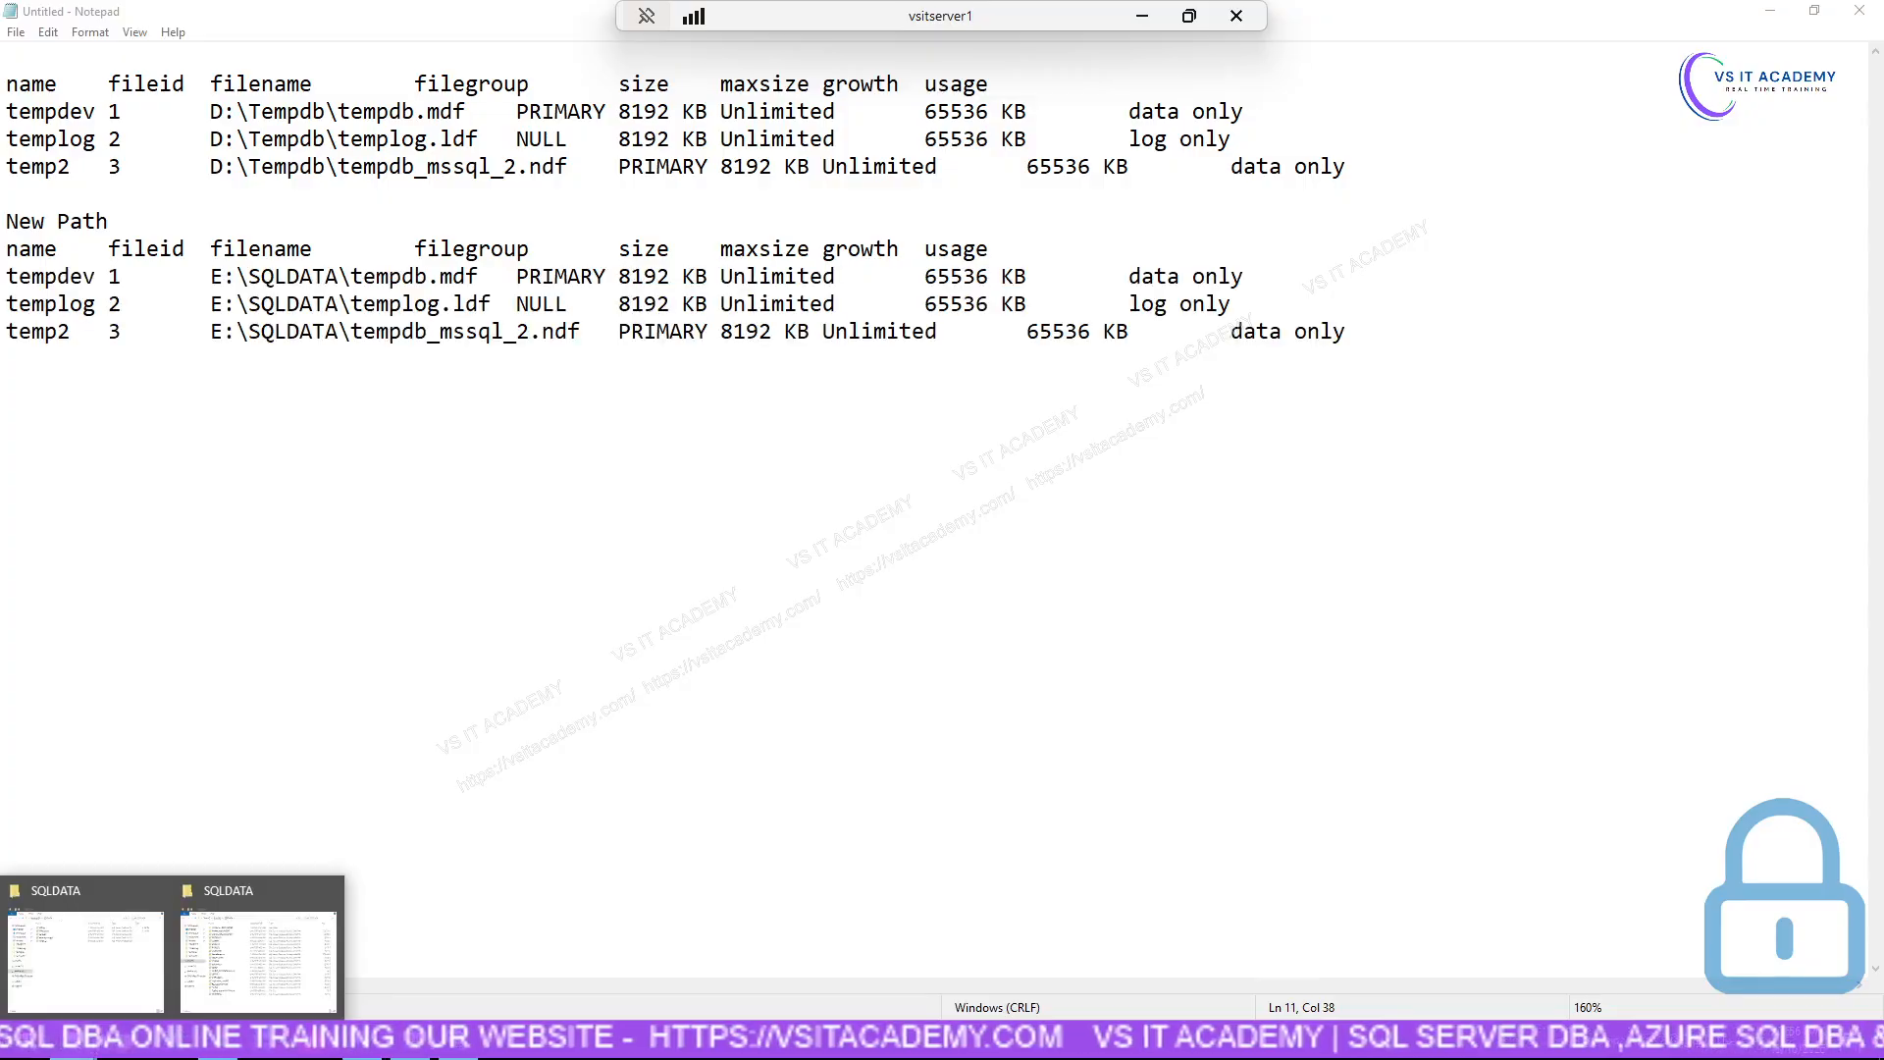
left_click(228, 973)
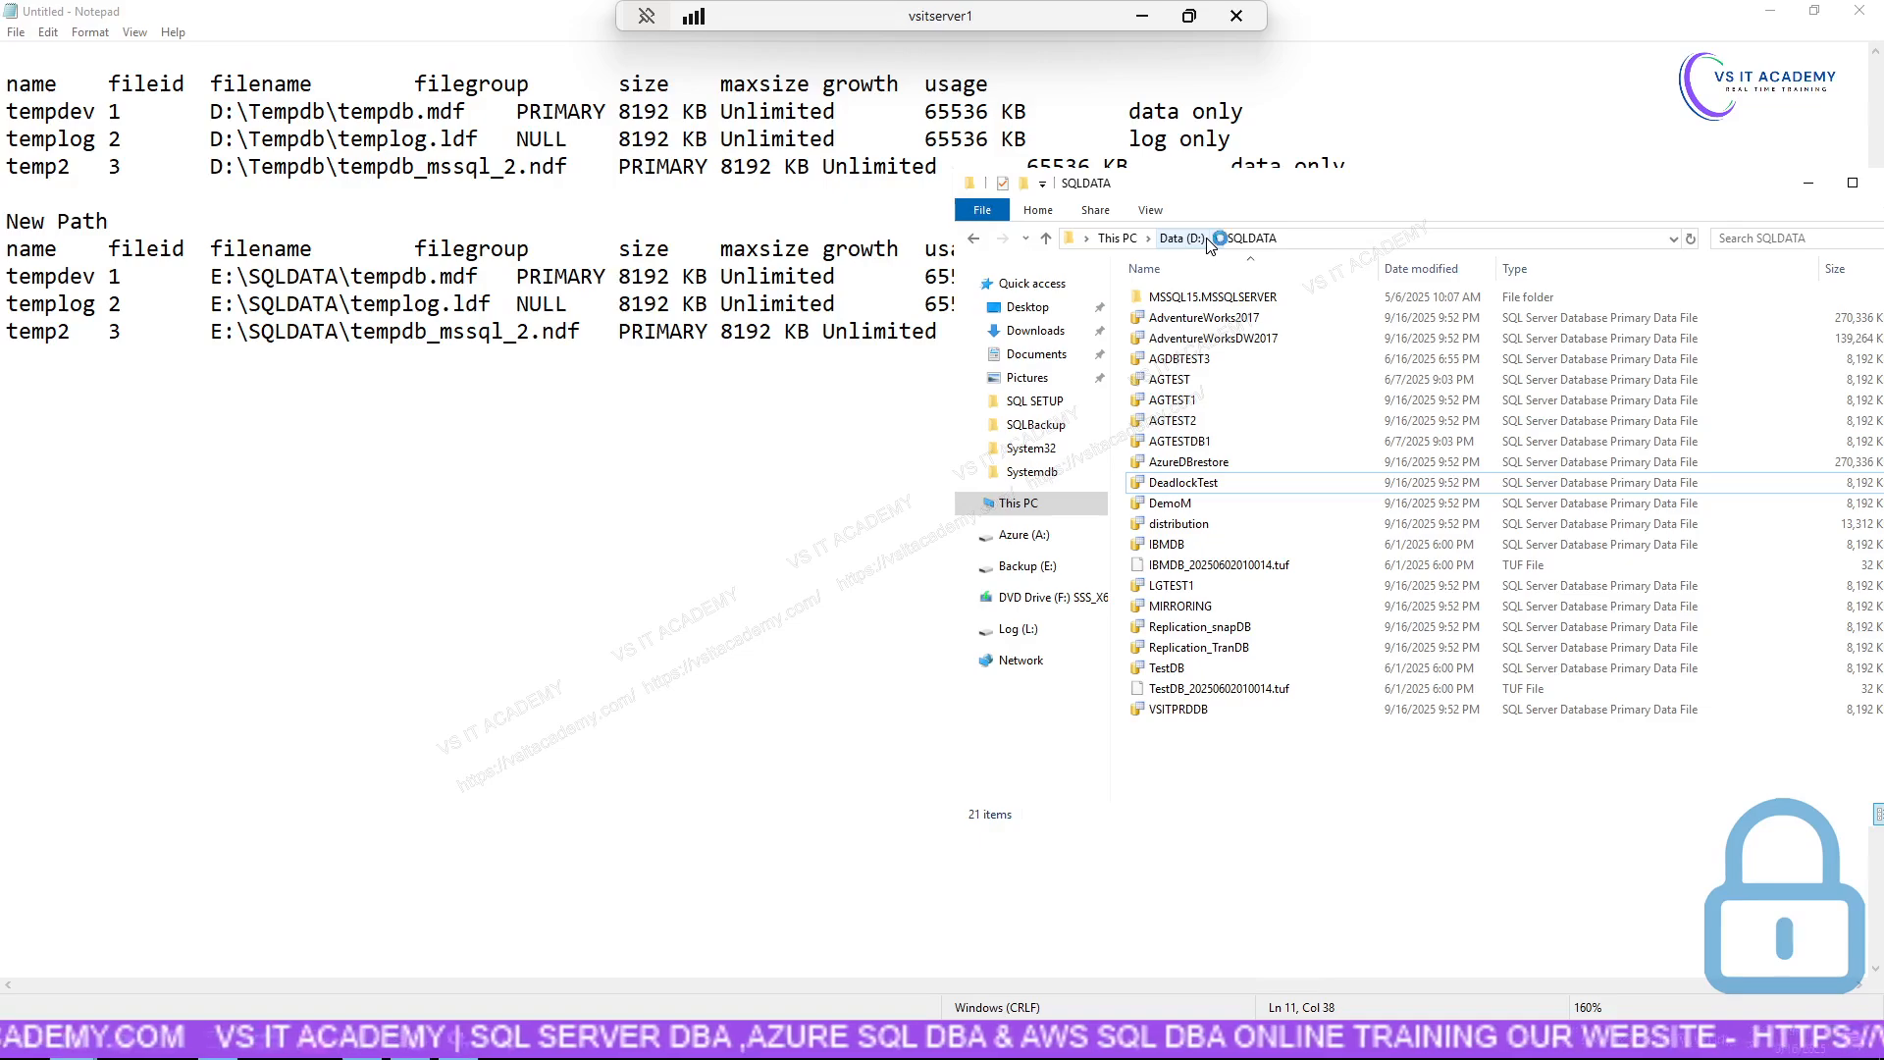
left_click(1027, 511)
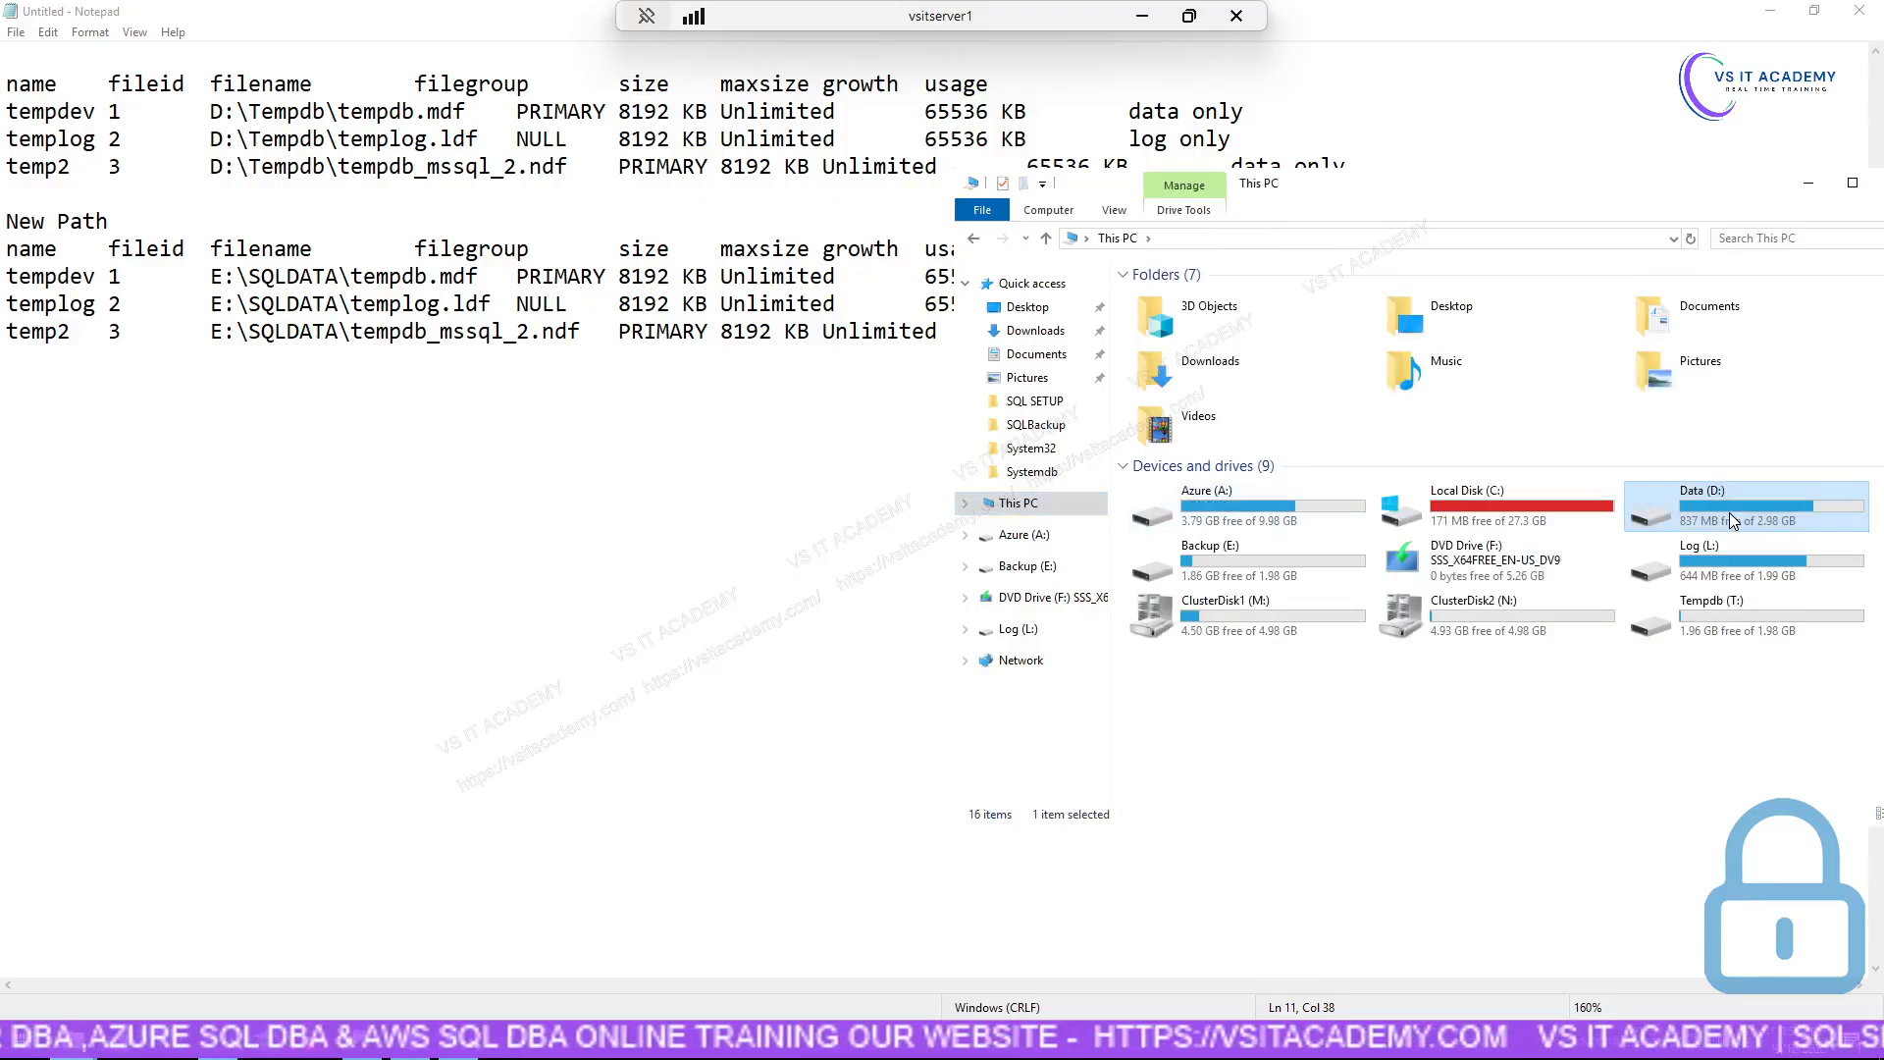
double_click(1732, 518)
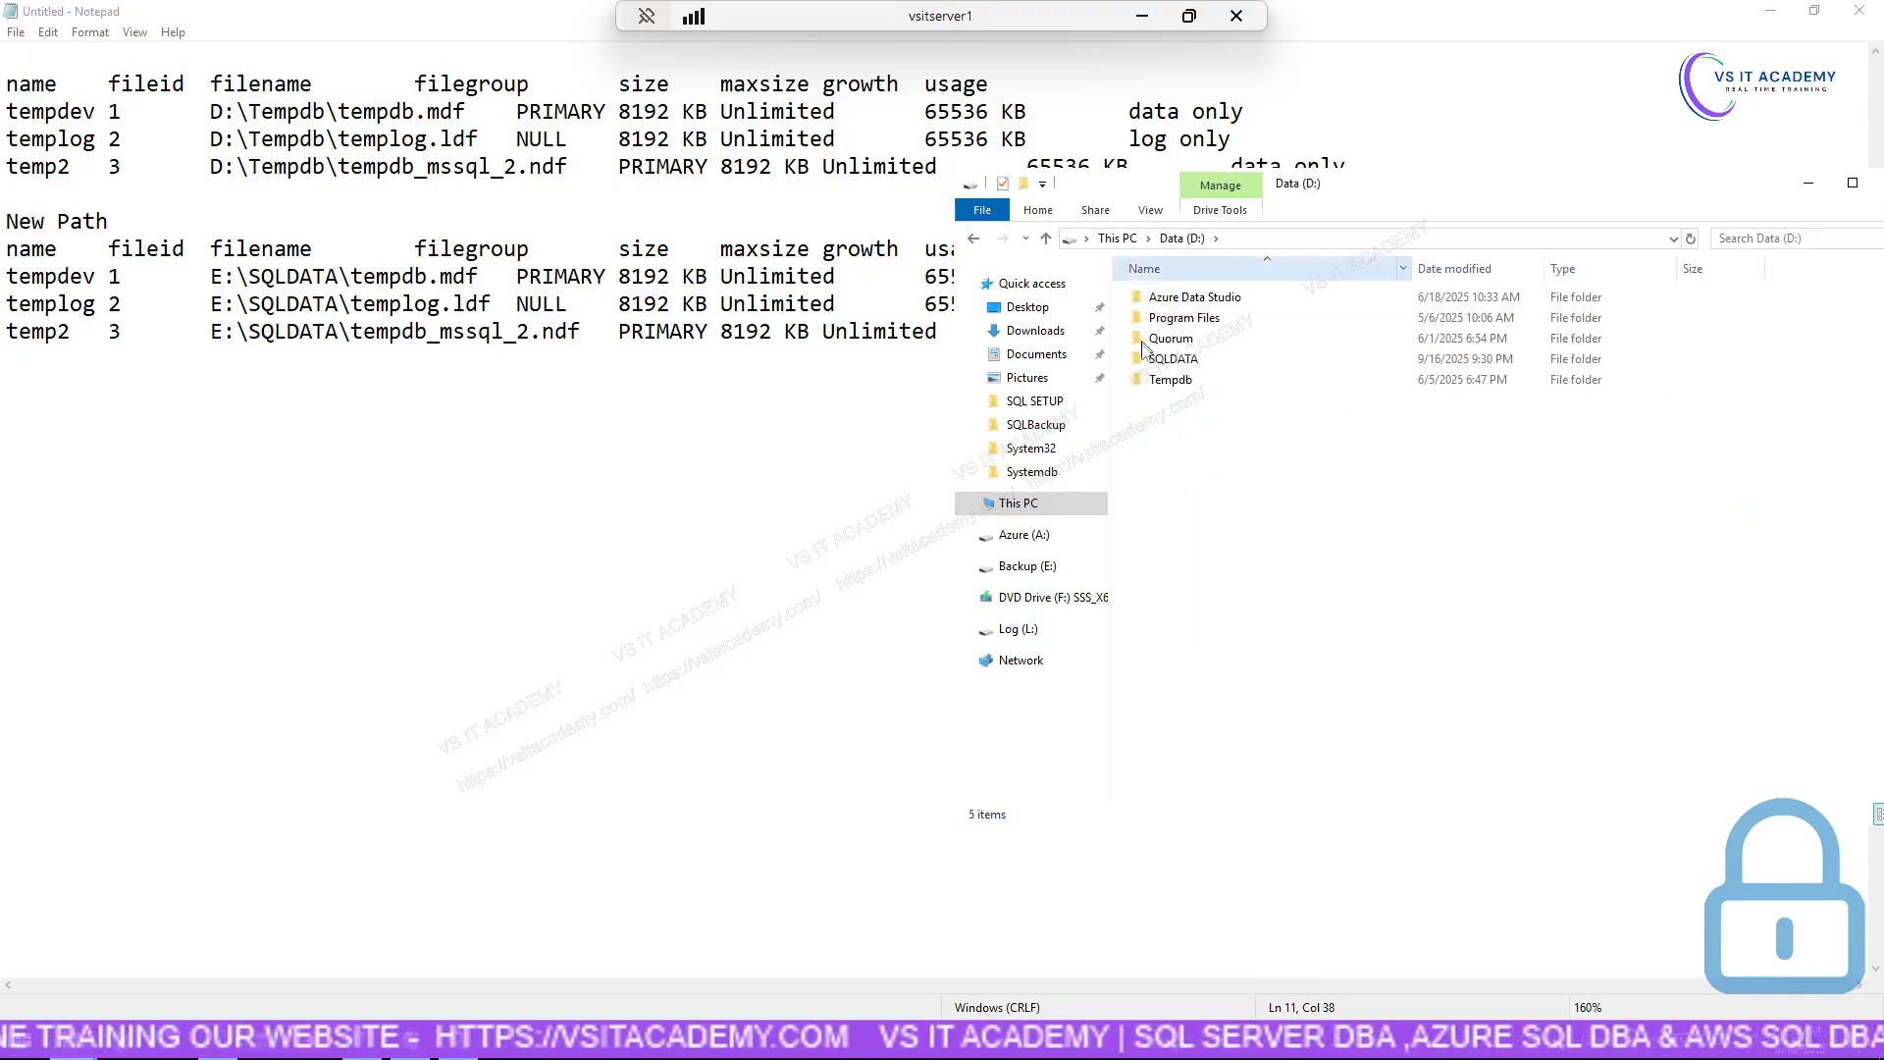
left_click(1178, 381)
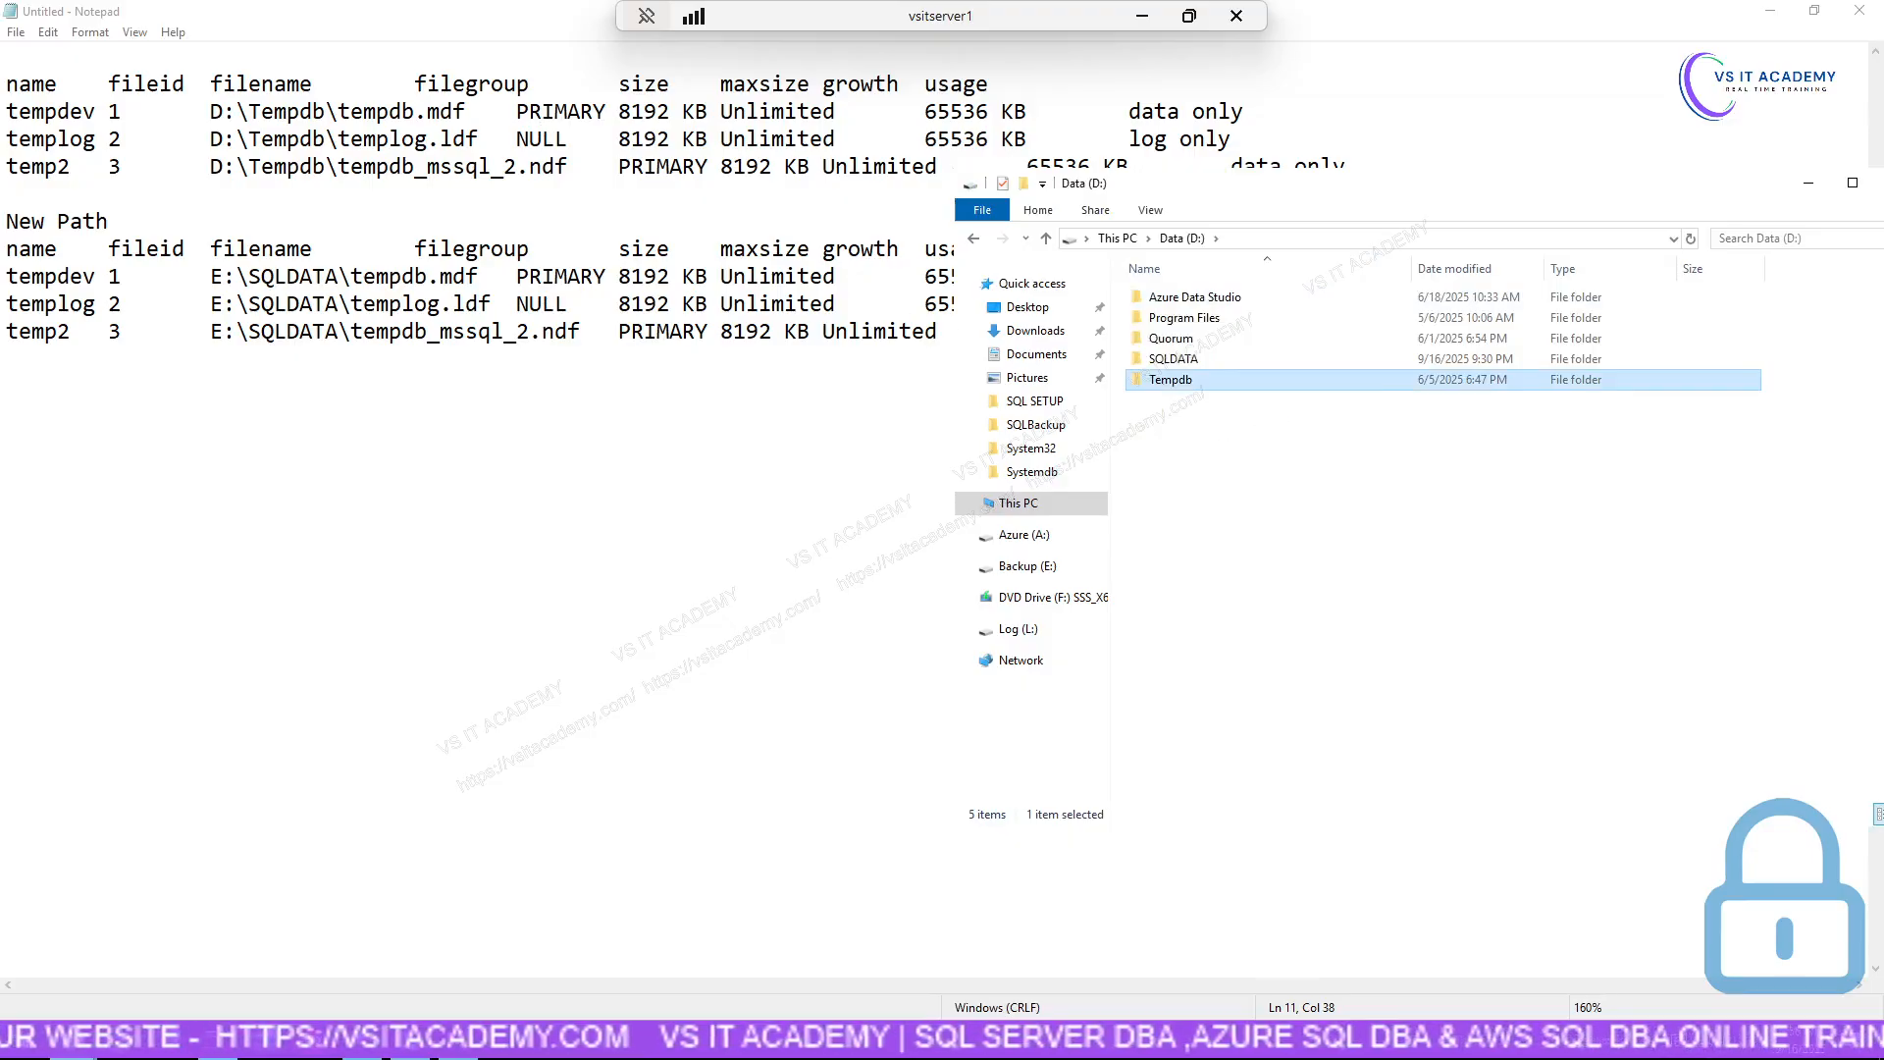
double_click(1188, 380)
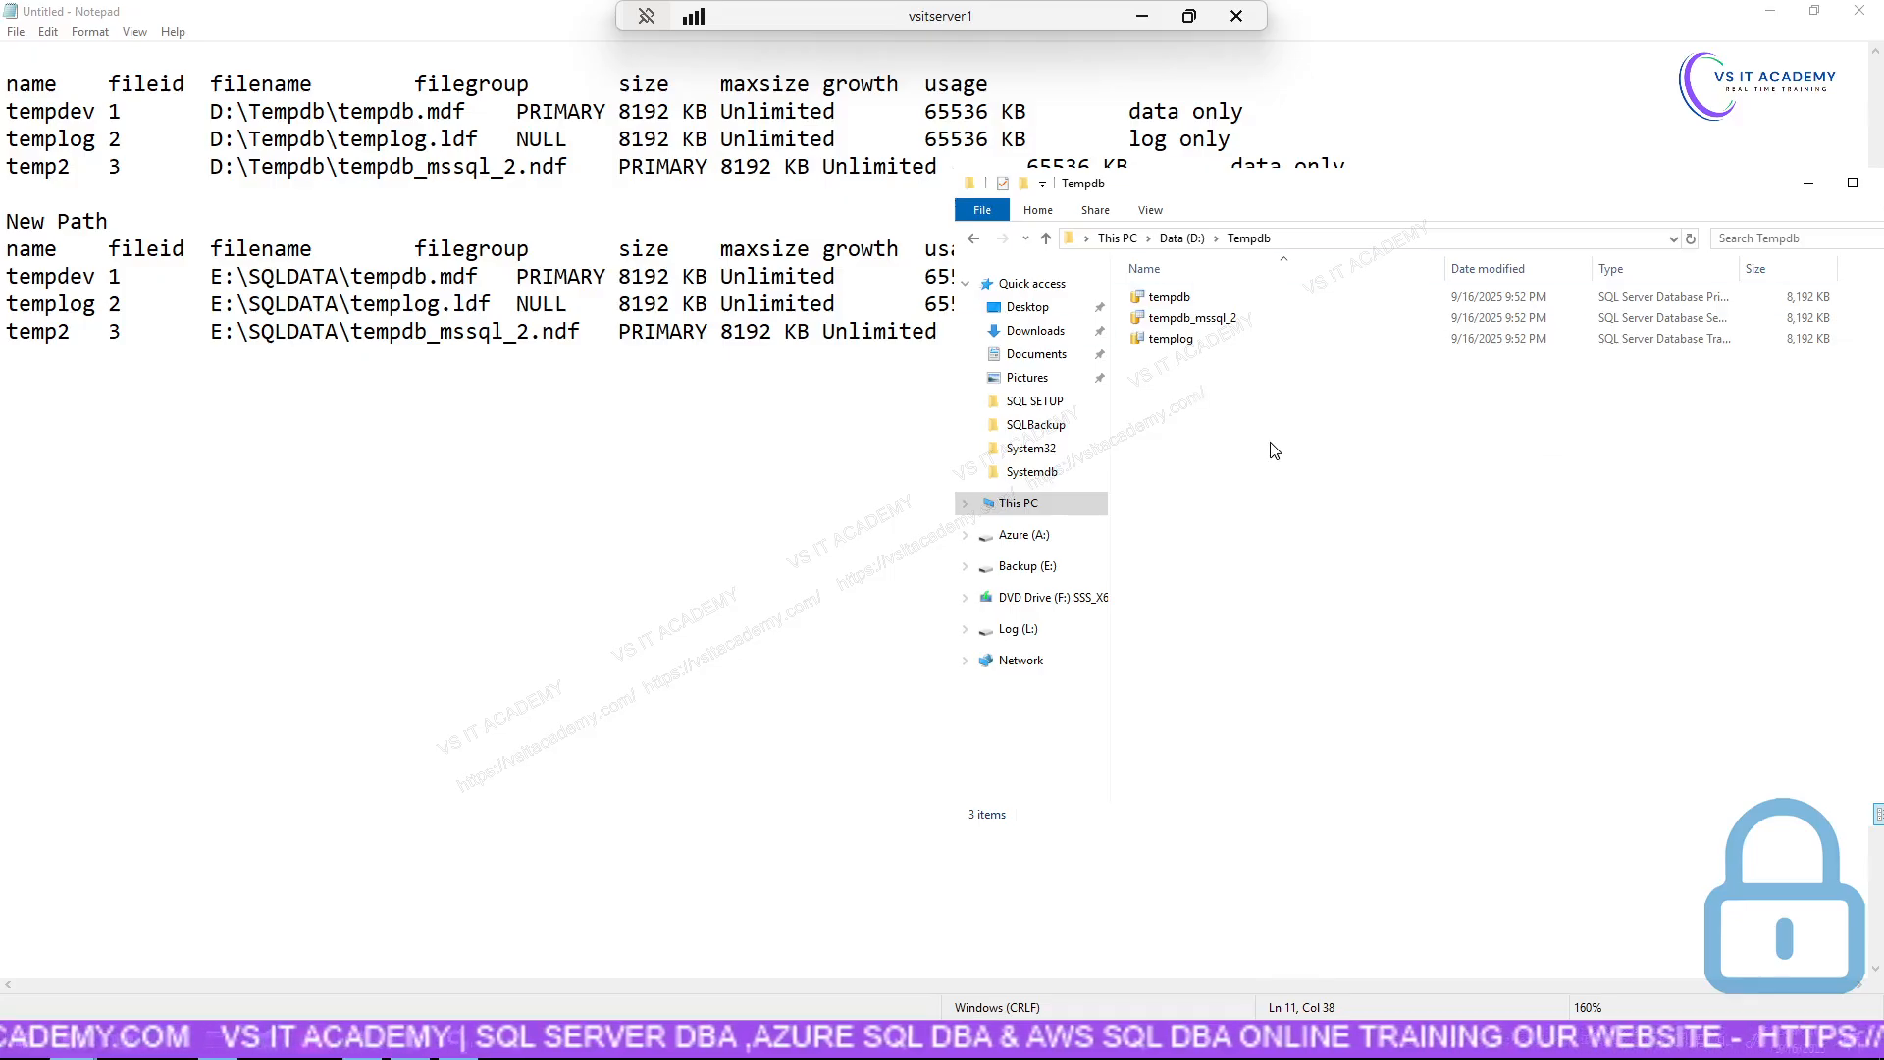
Delete the files tempdb, tempdb_mssql_2 and templog from the D:\Tempdb folder.
key("ctrl+a")
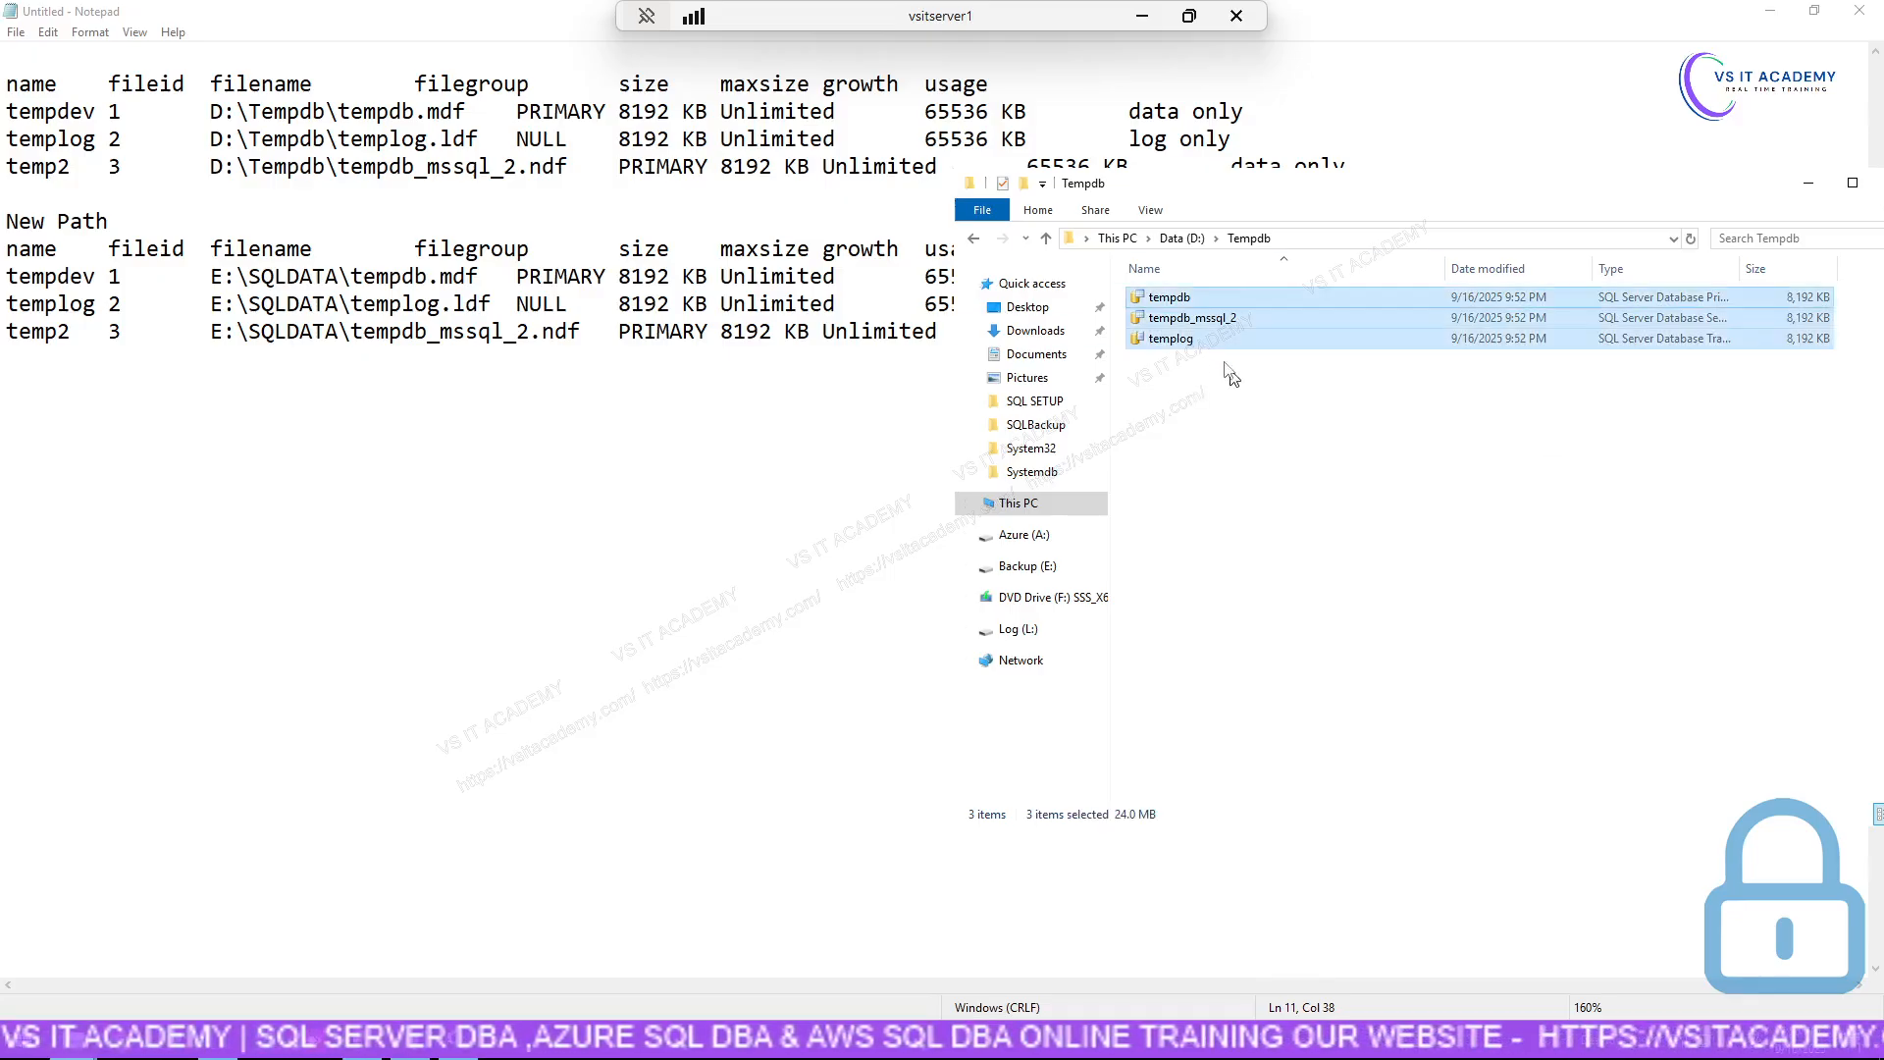
right_click(1211, 328)
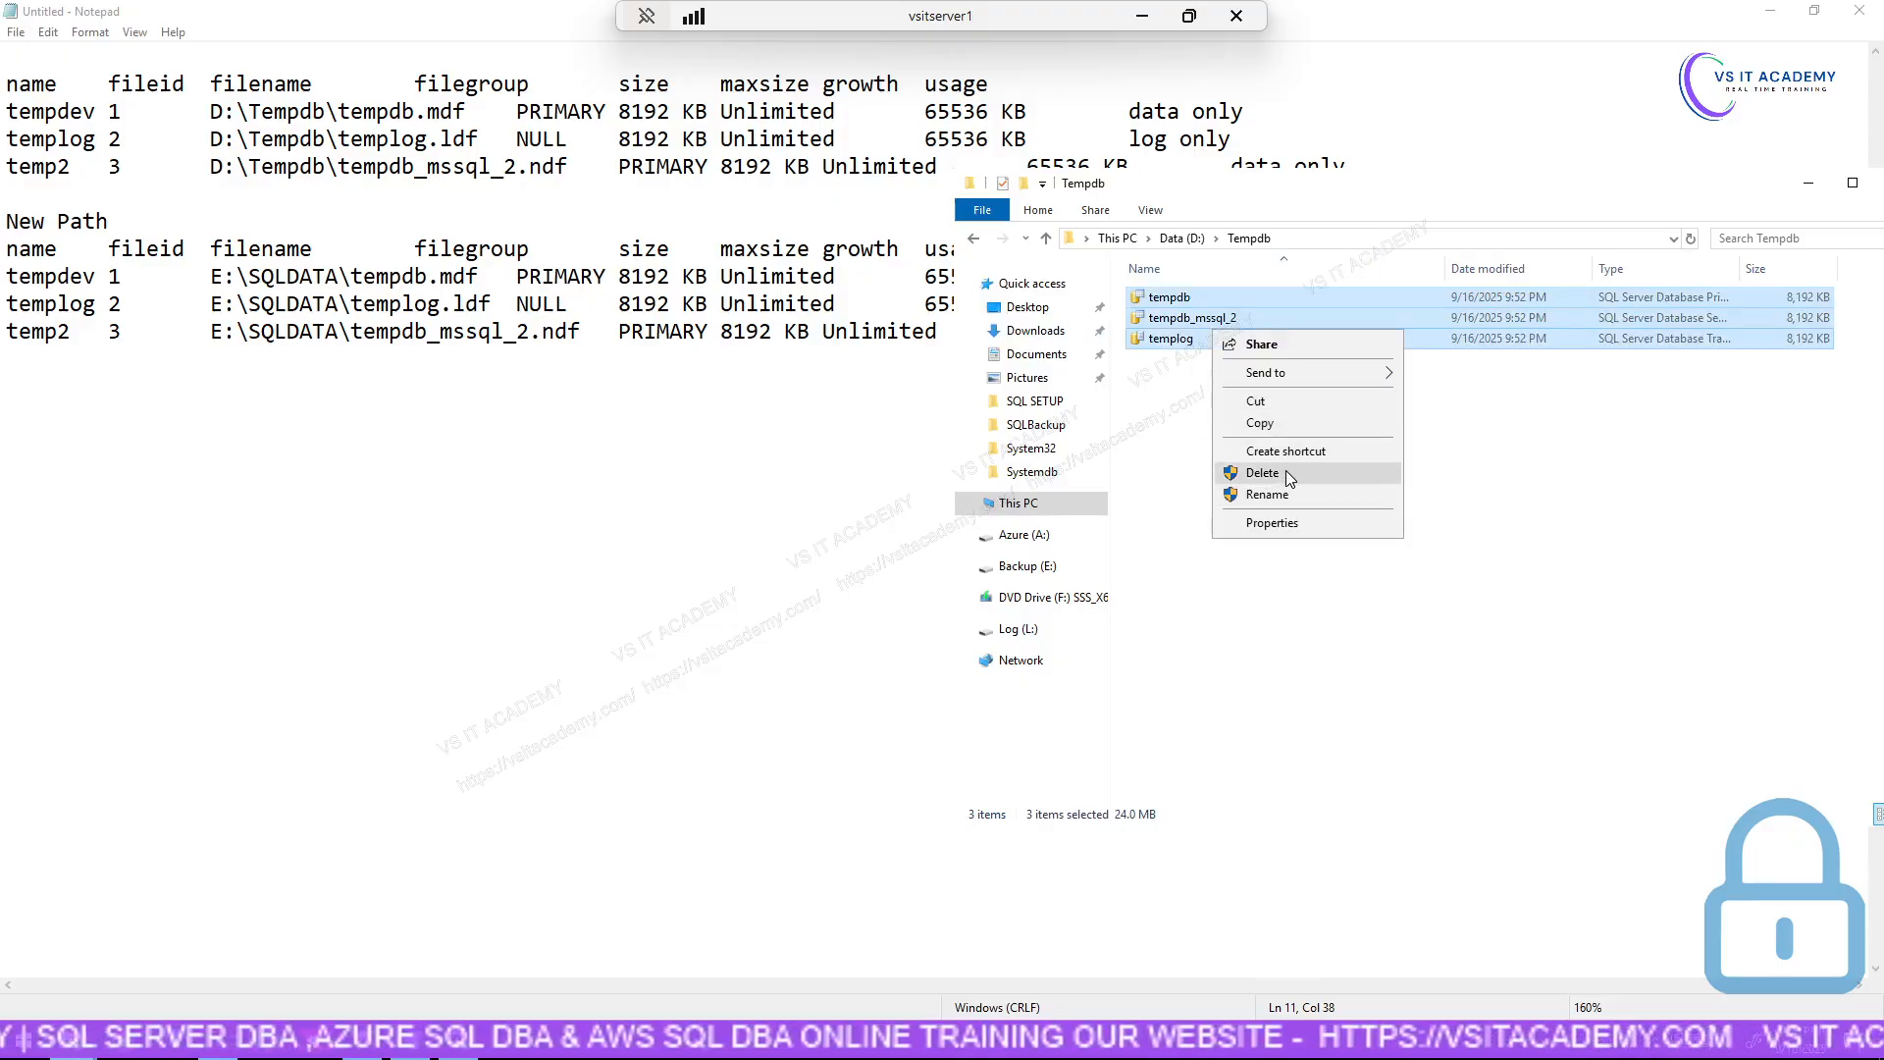
left_click(1286, 471)
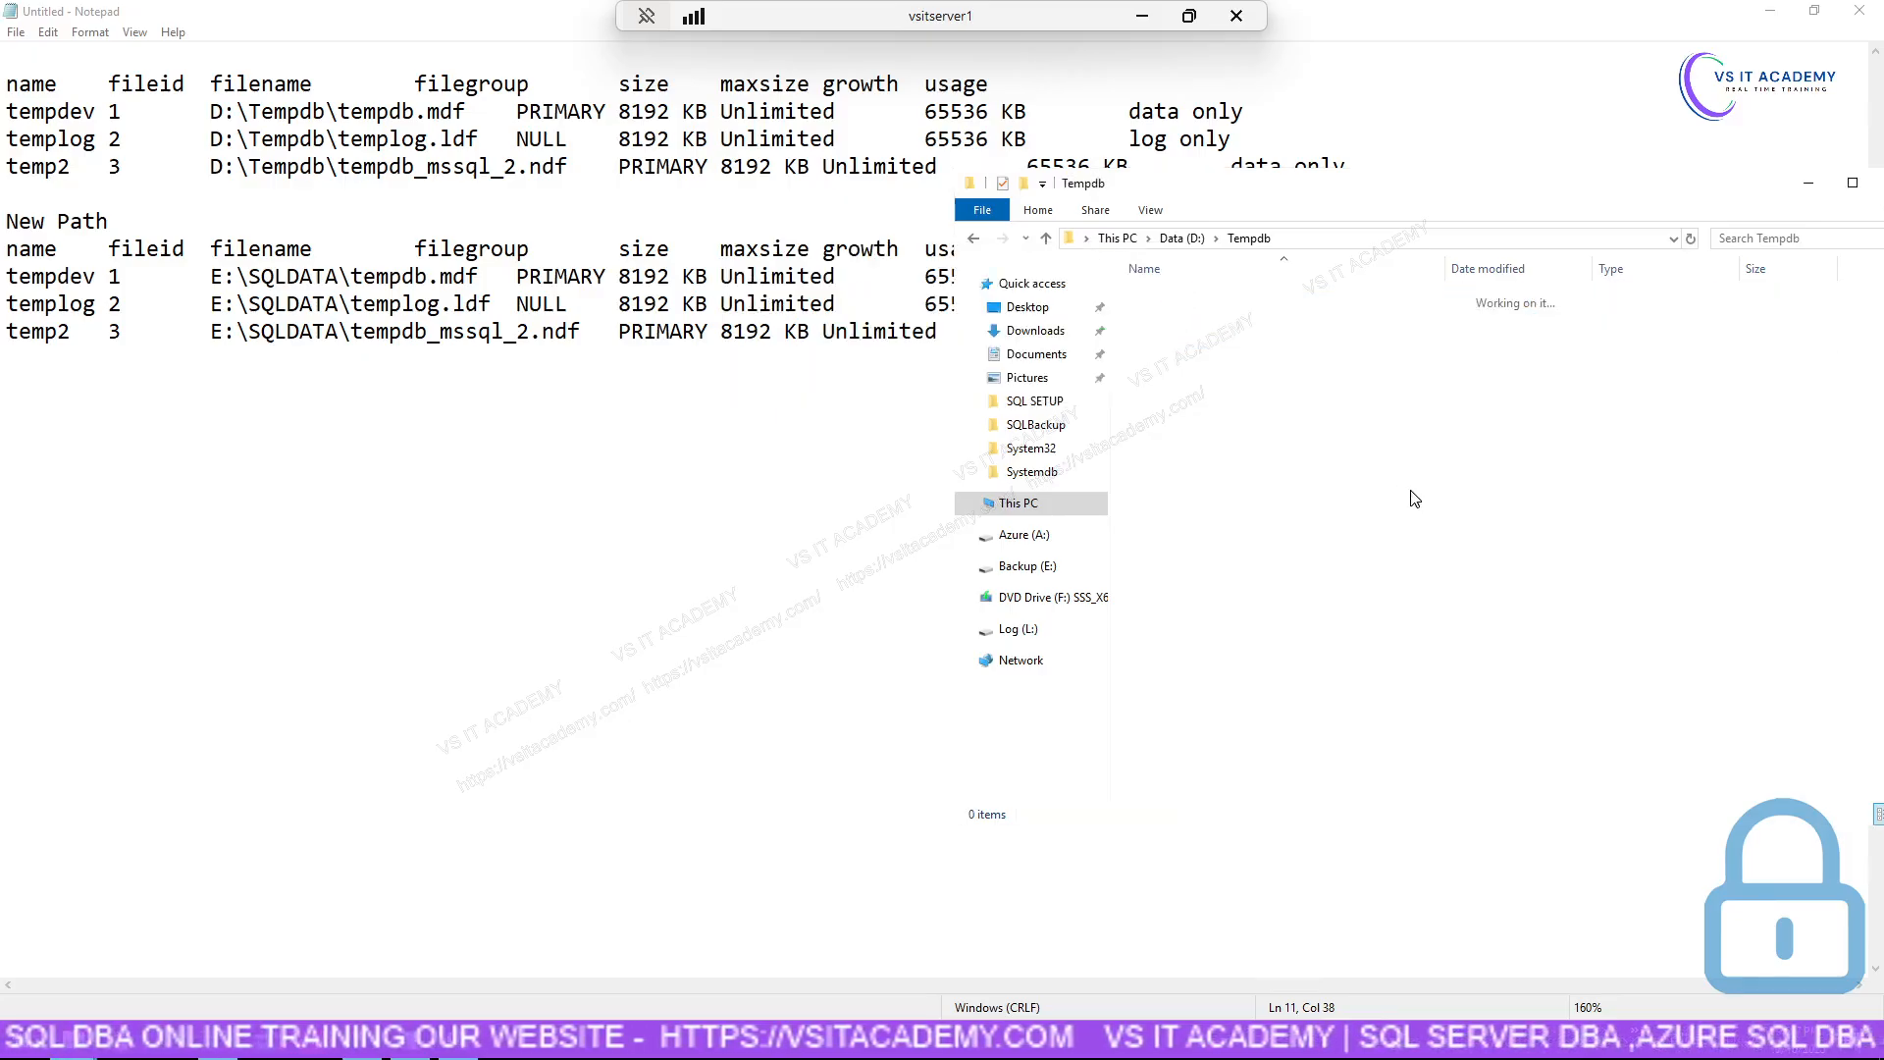
Switch back to Canva and review the TempDB file movement steps from the title through Step 7.
left_click(1144, 16)
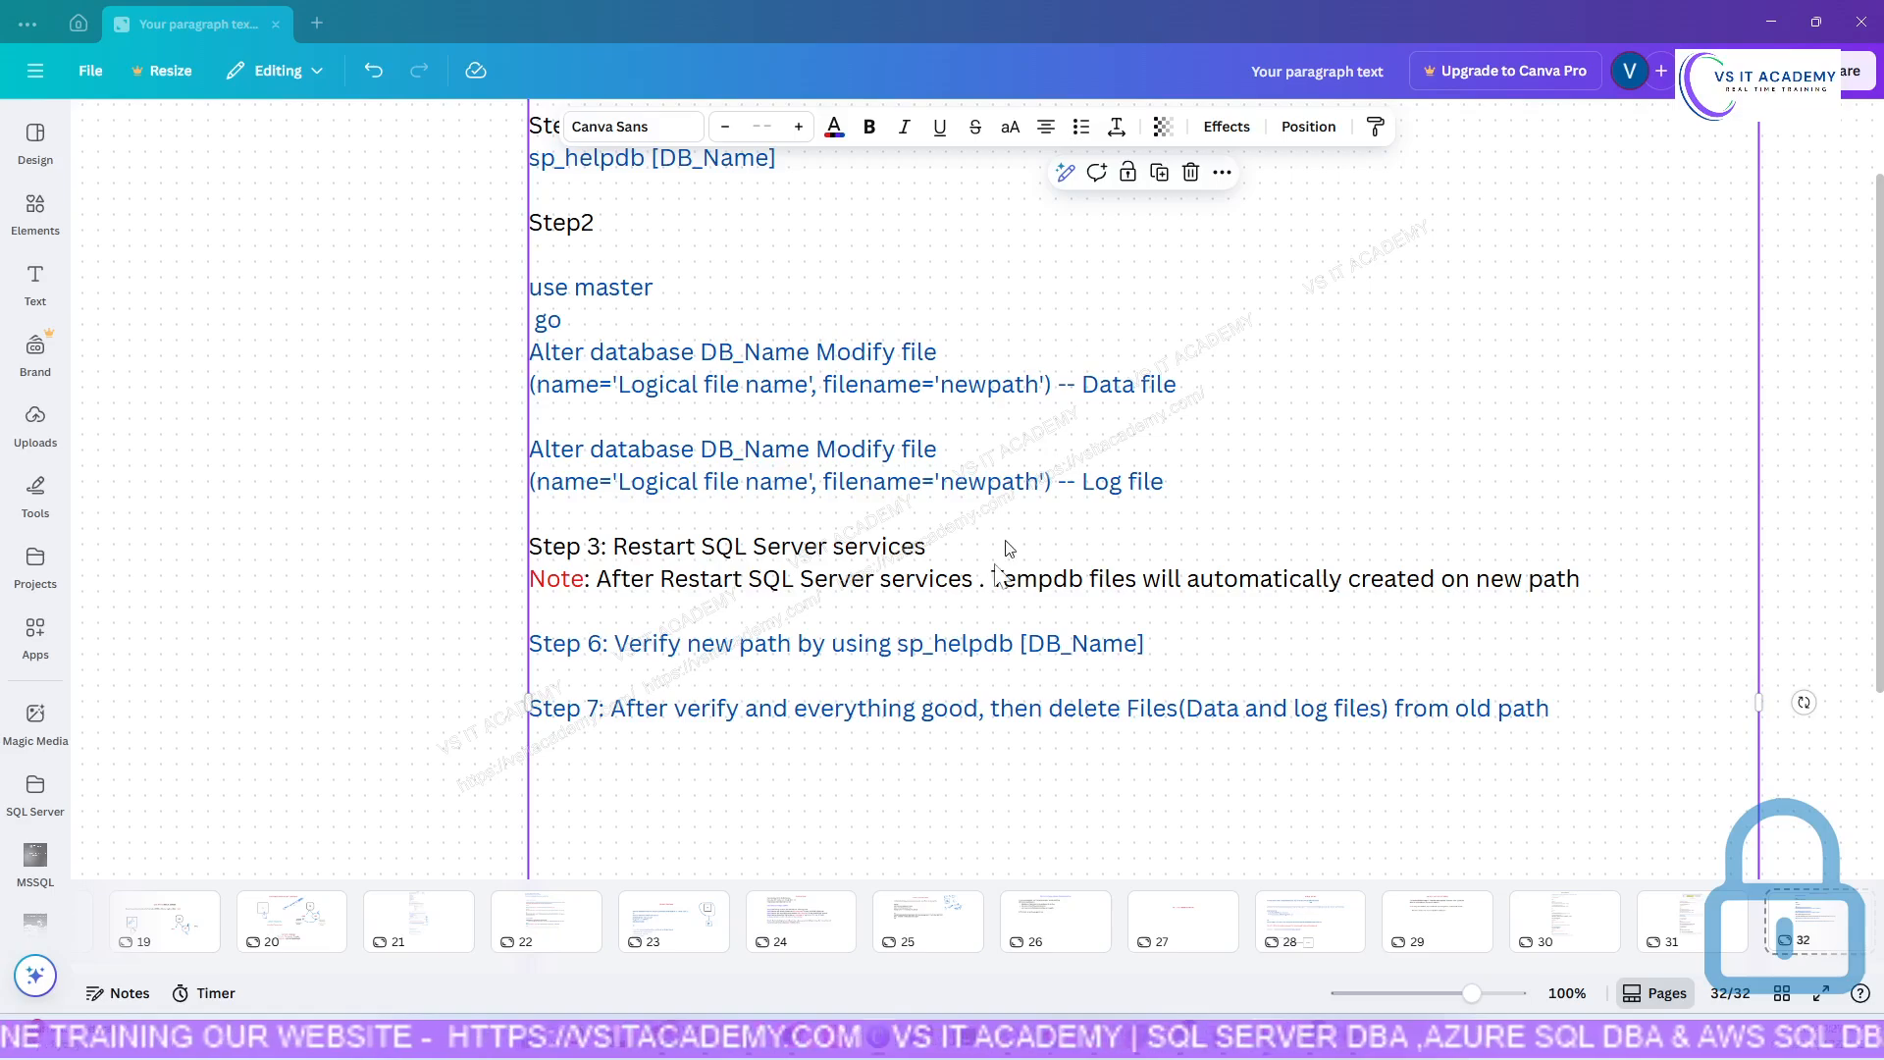
left_click(1604, 712)
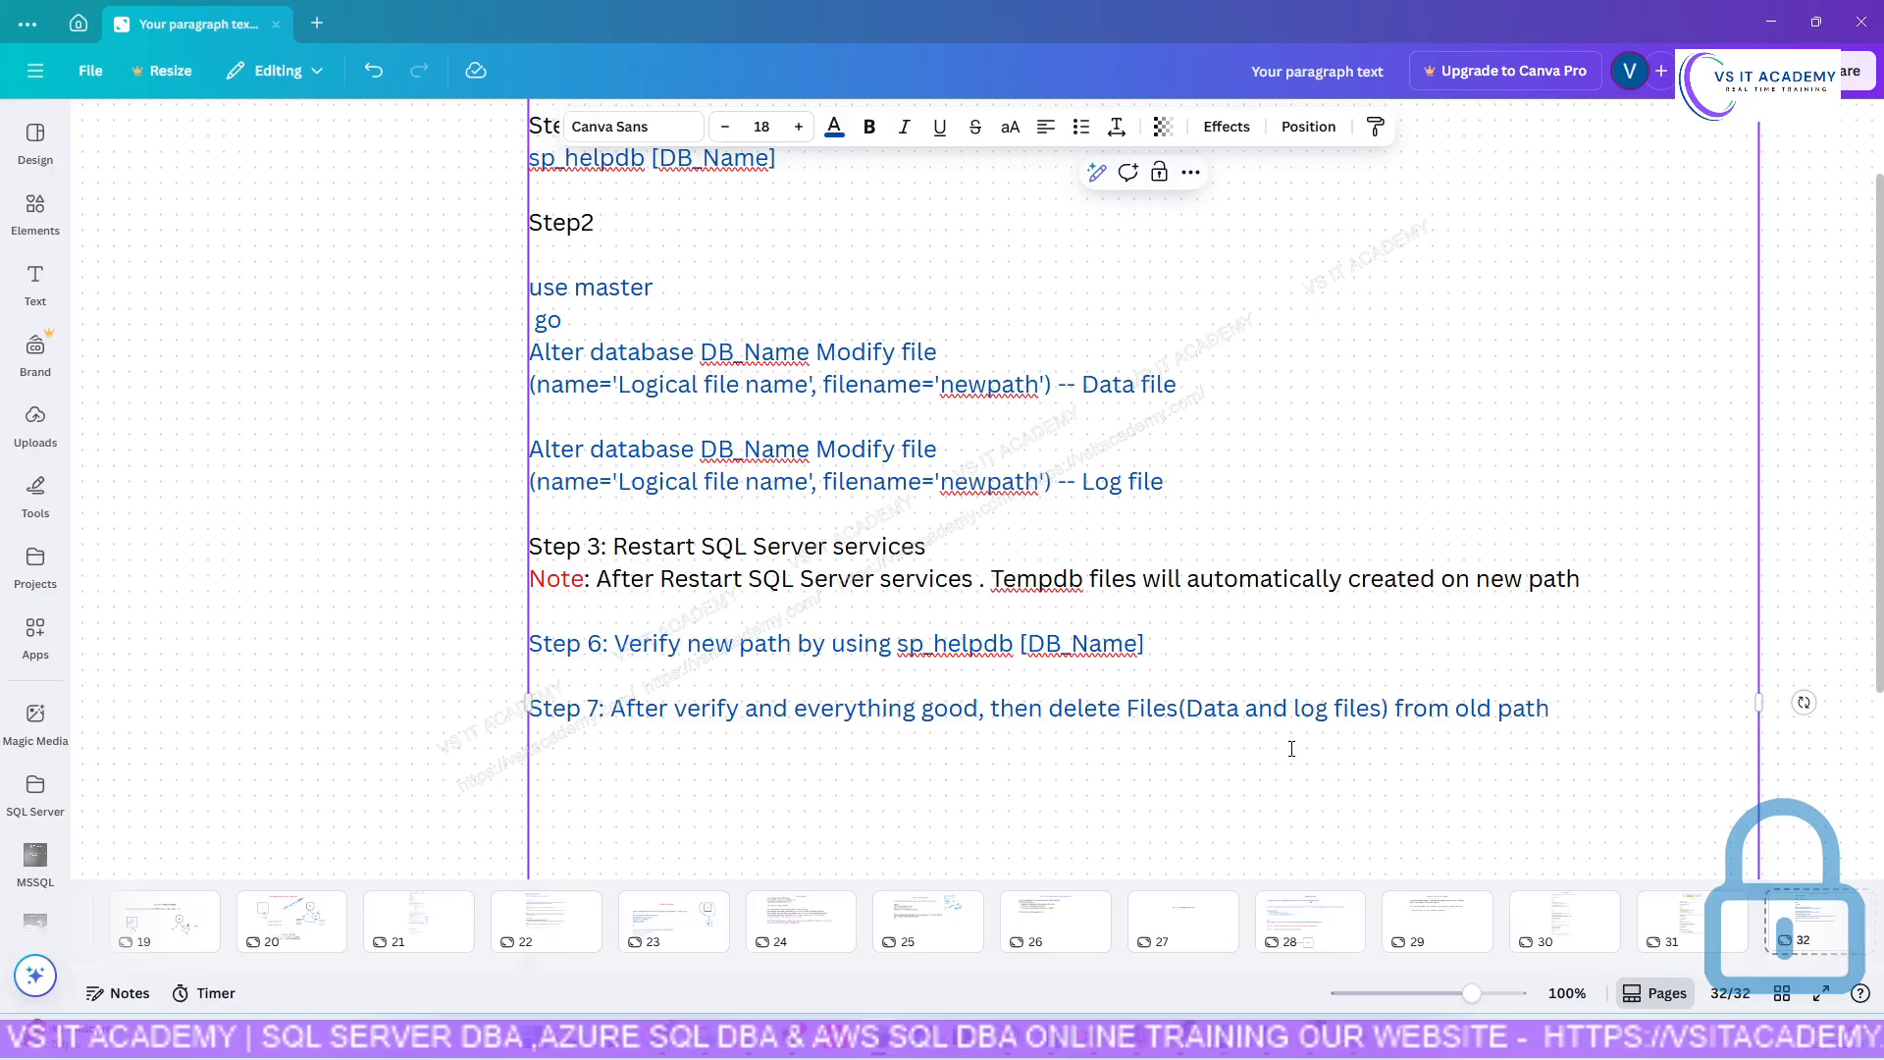
scroll(810, 722, "up", 5)
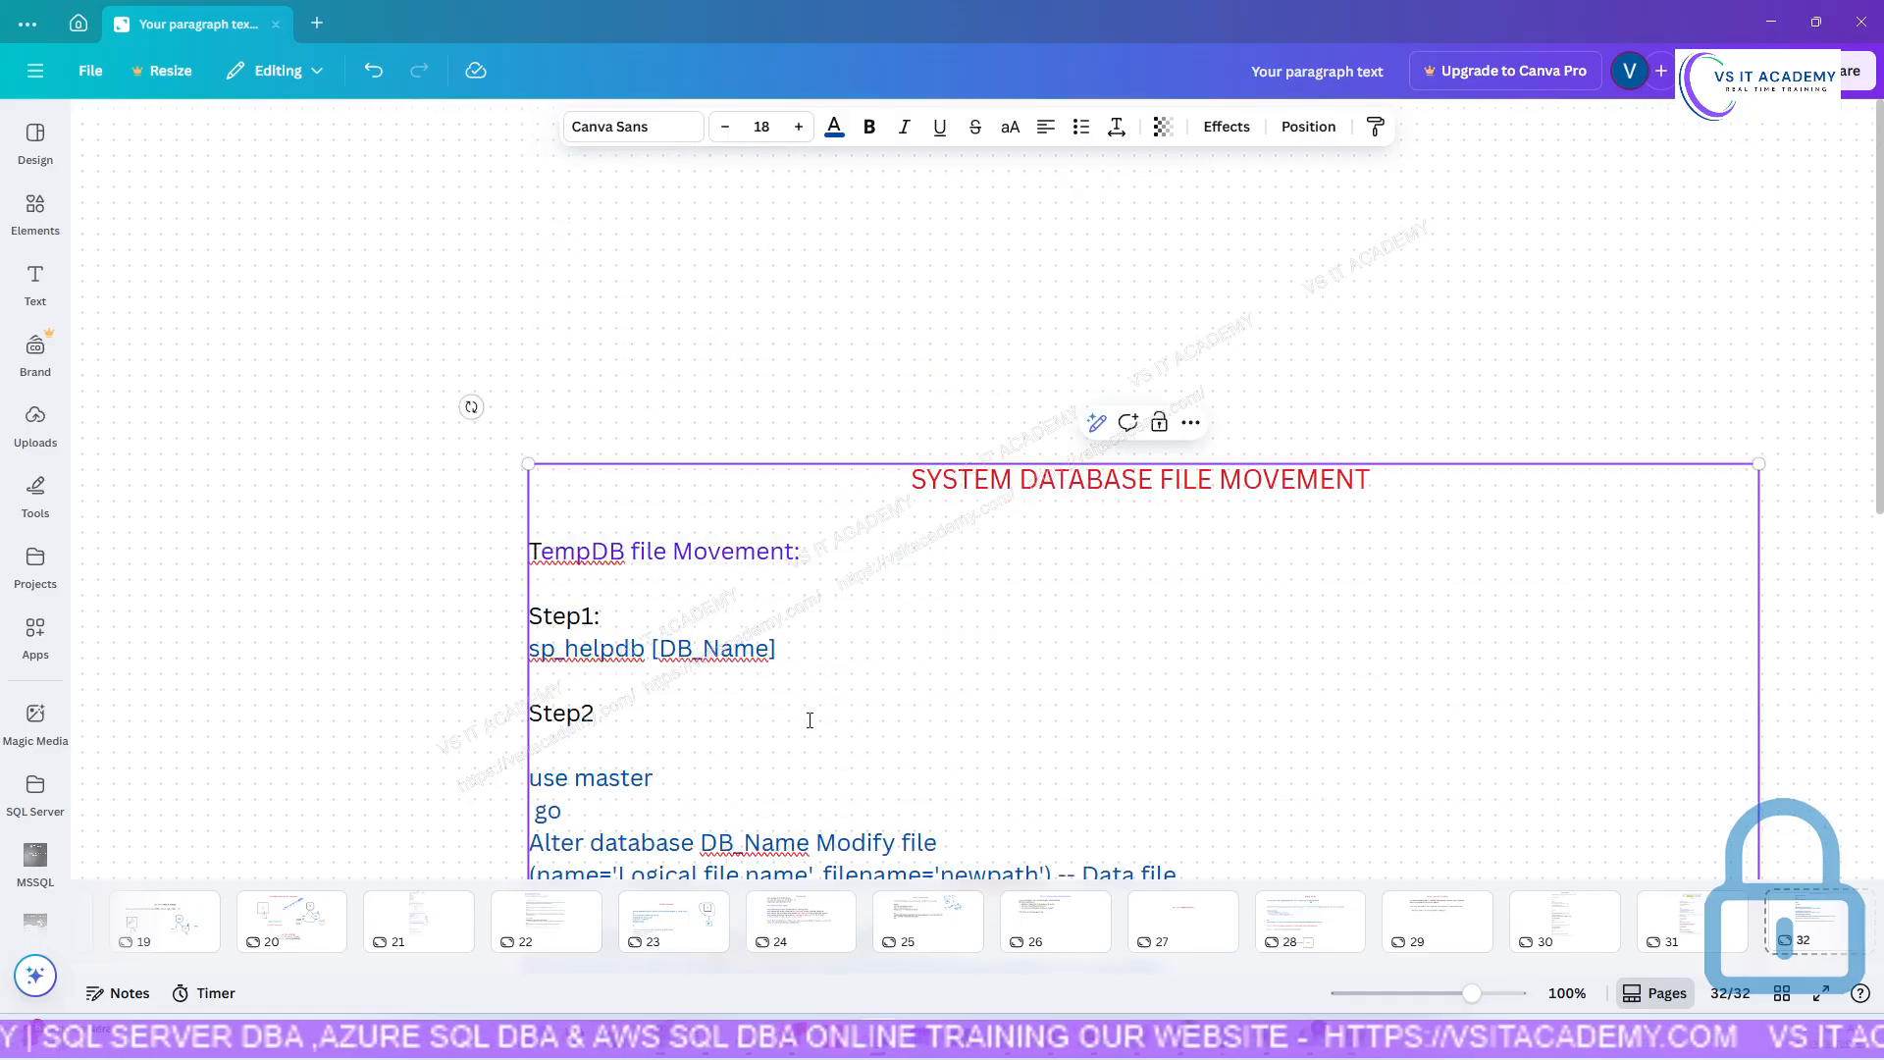
scroll(810, 722, "down", 3)
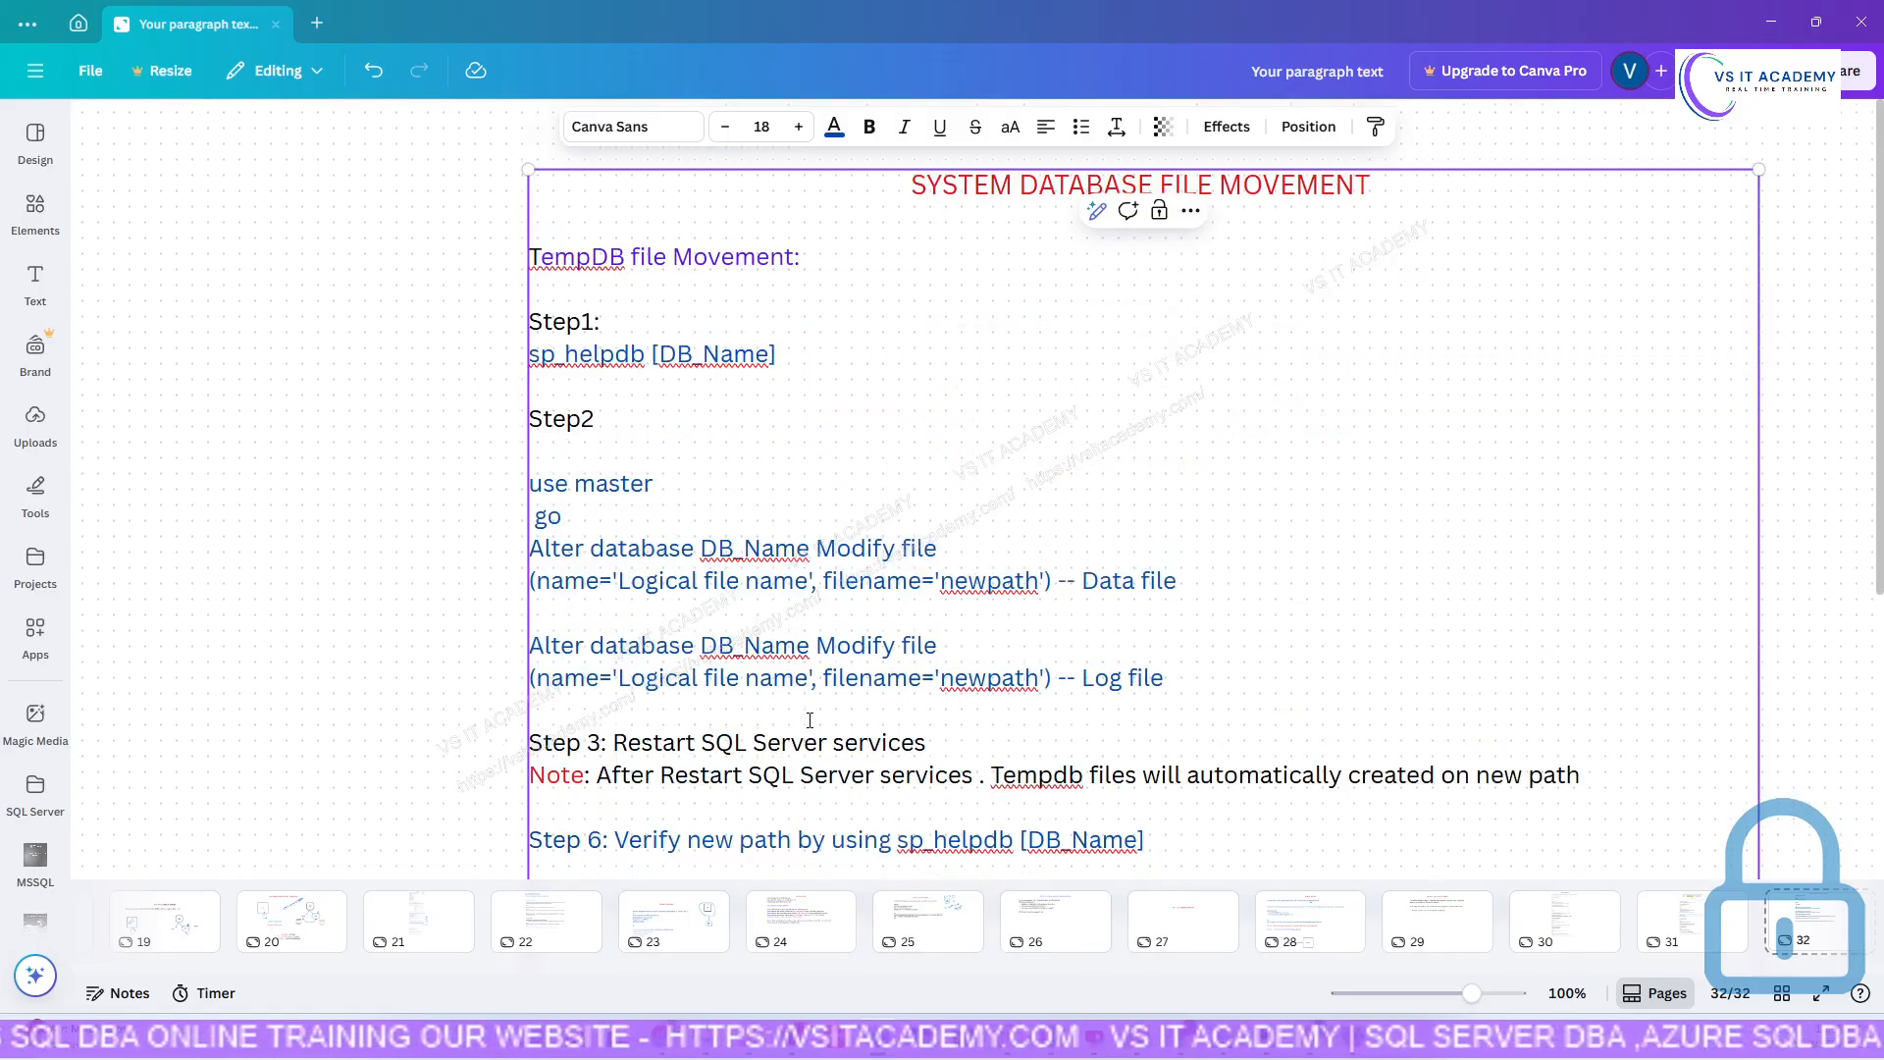
scroll(809, 722, "down", 1)
scroll(810, 721, "up", 2)
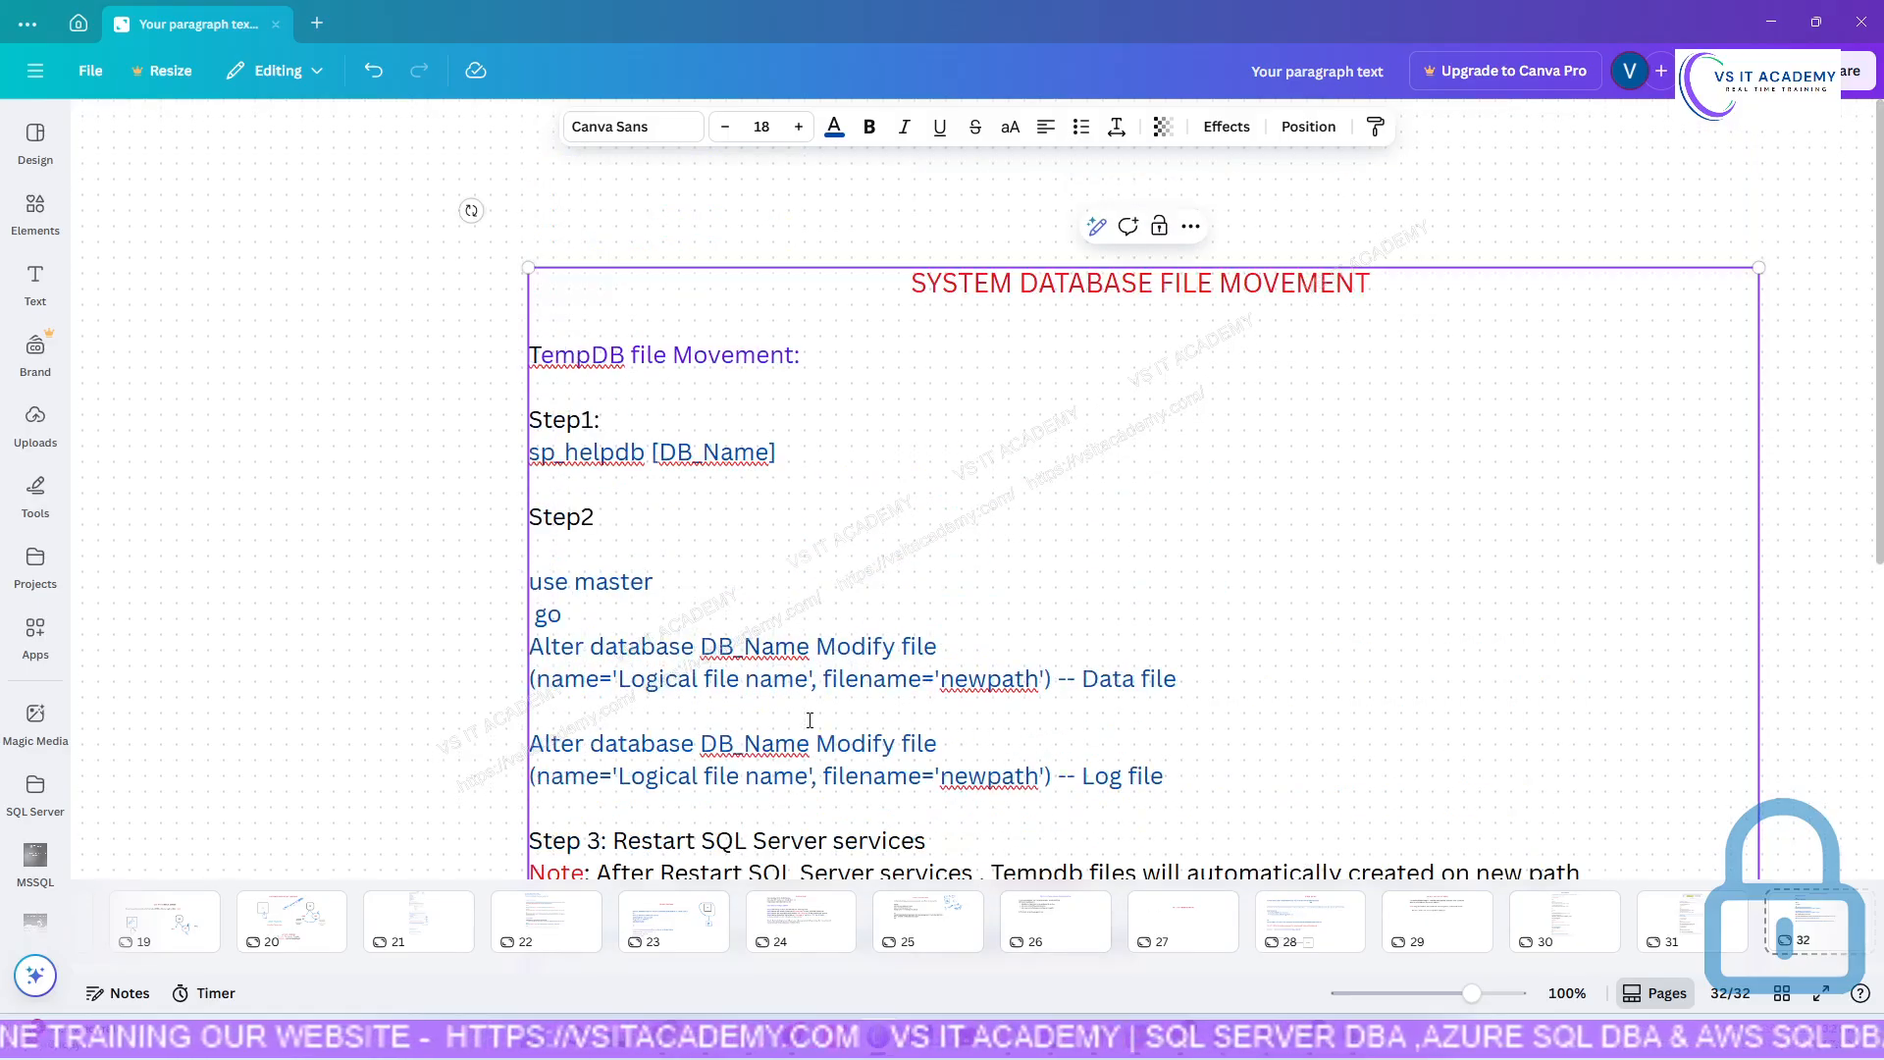
Review the TempDB file movement steps on page 32, highlighting the Step 3 line about restarting SQL Server services.
scroll(810, 721, "down", 4)
scroll(811, 721, "up", 3)
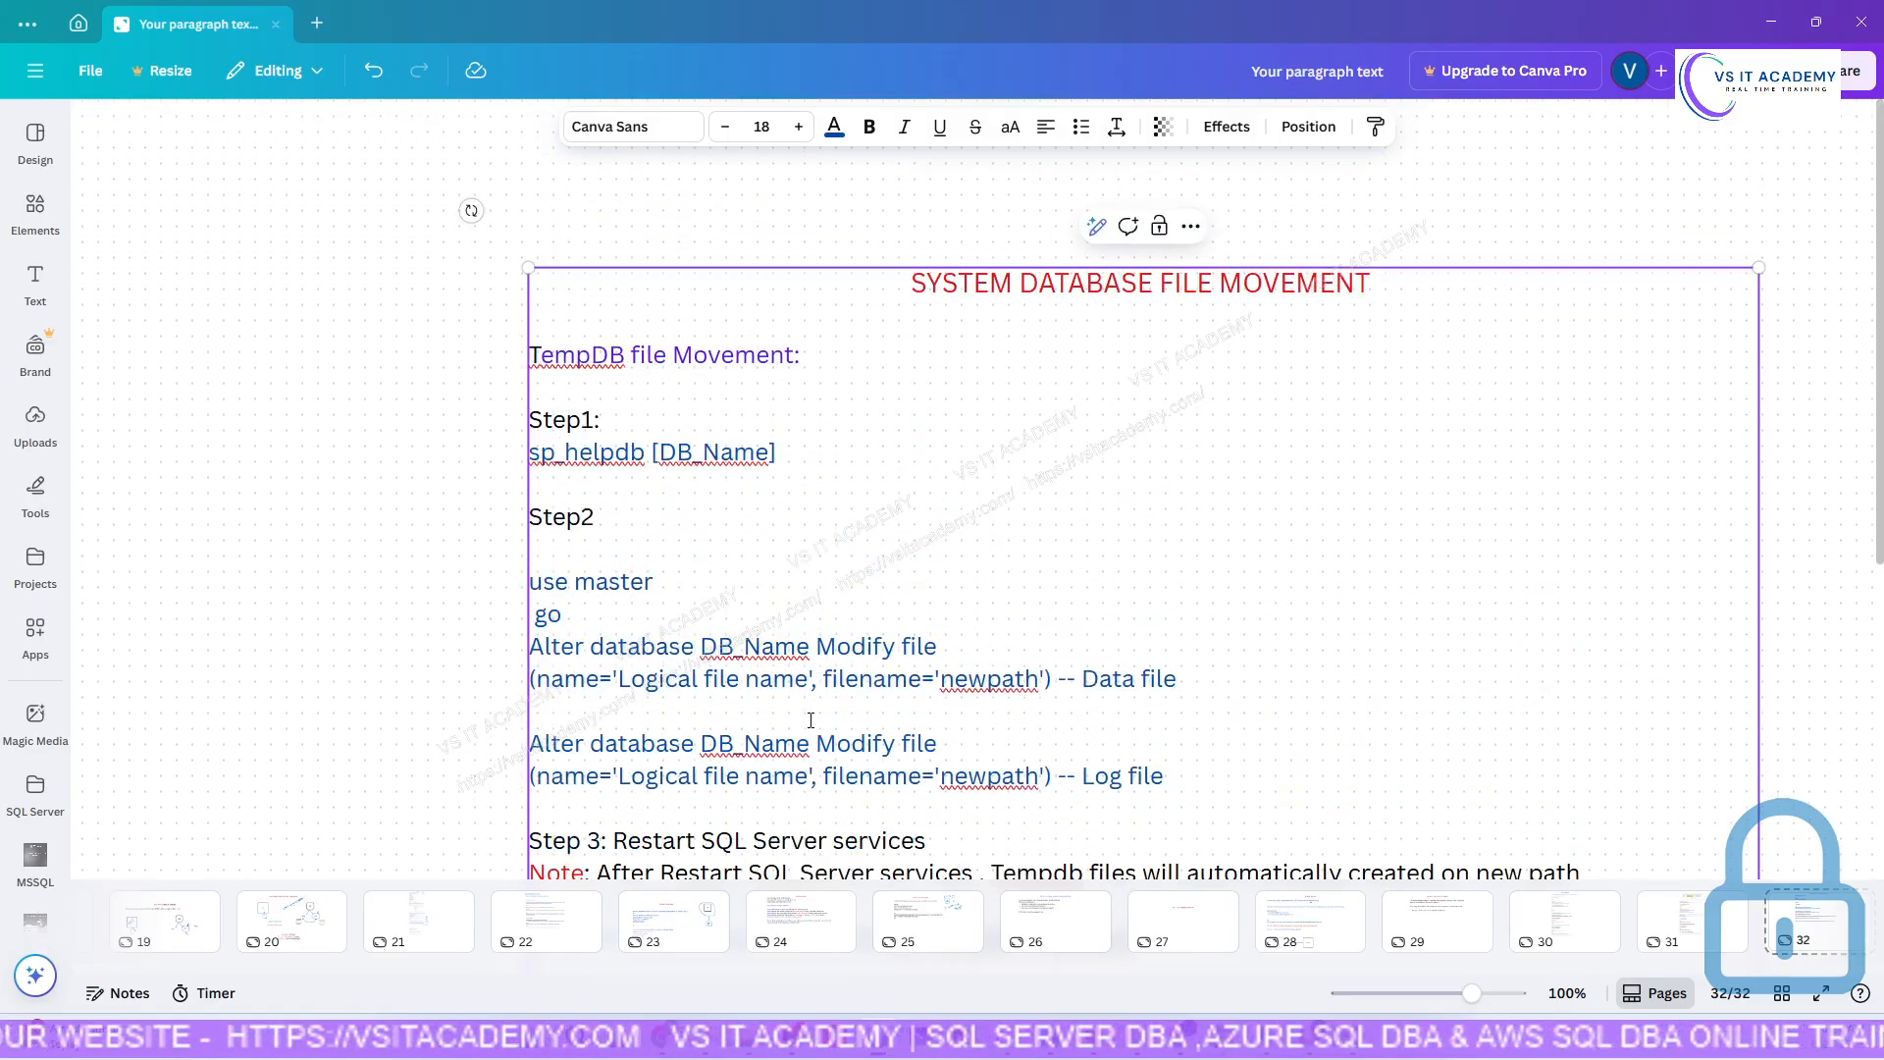
scroll(810, 721, "down", 2)
scroll(811, 721, "up", 2)
scroll(811, 722, "down", 3)
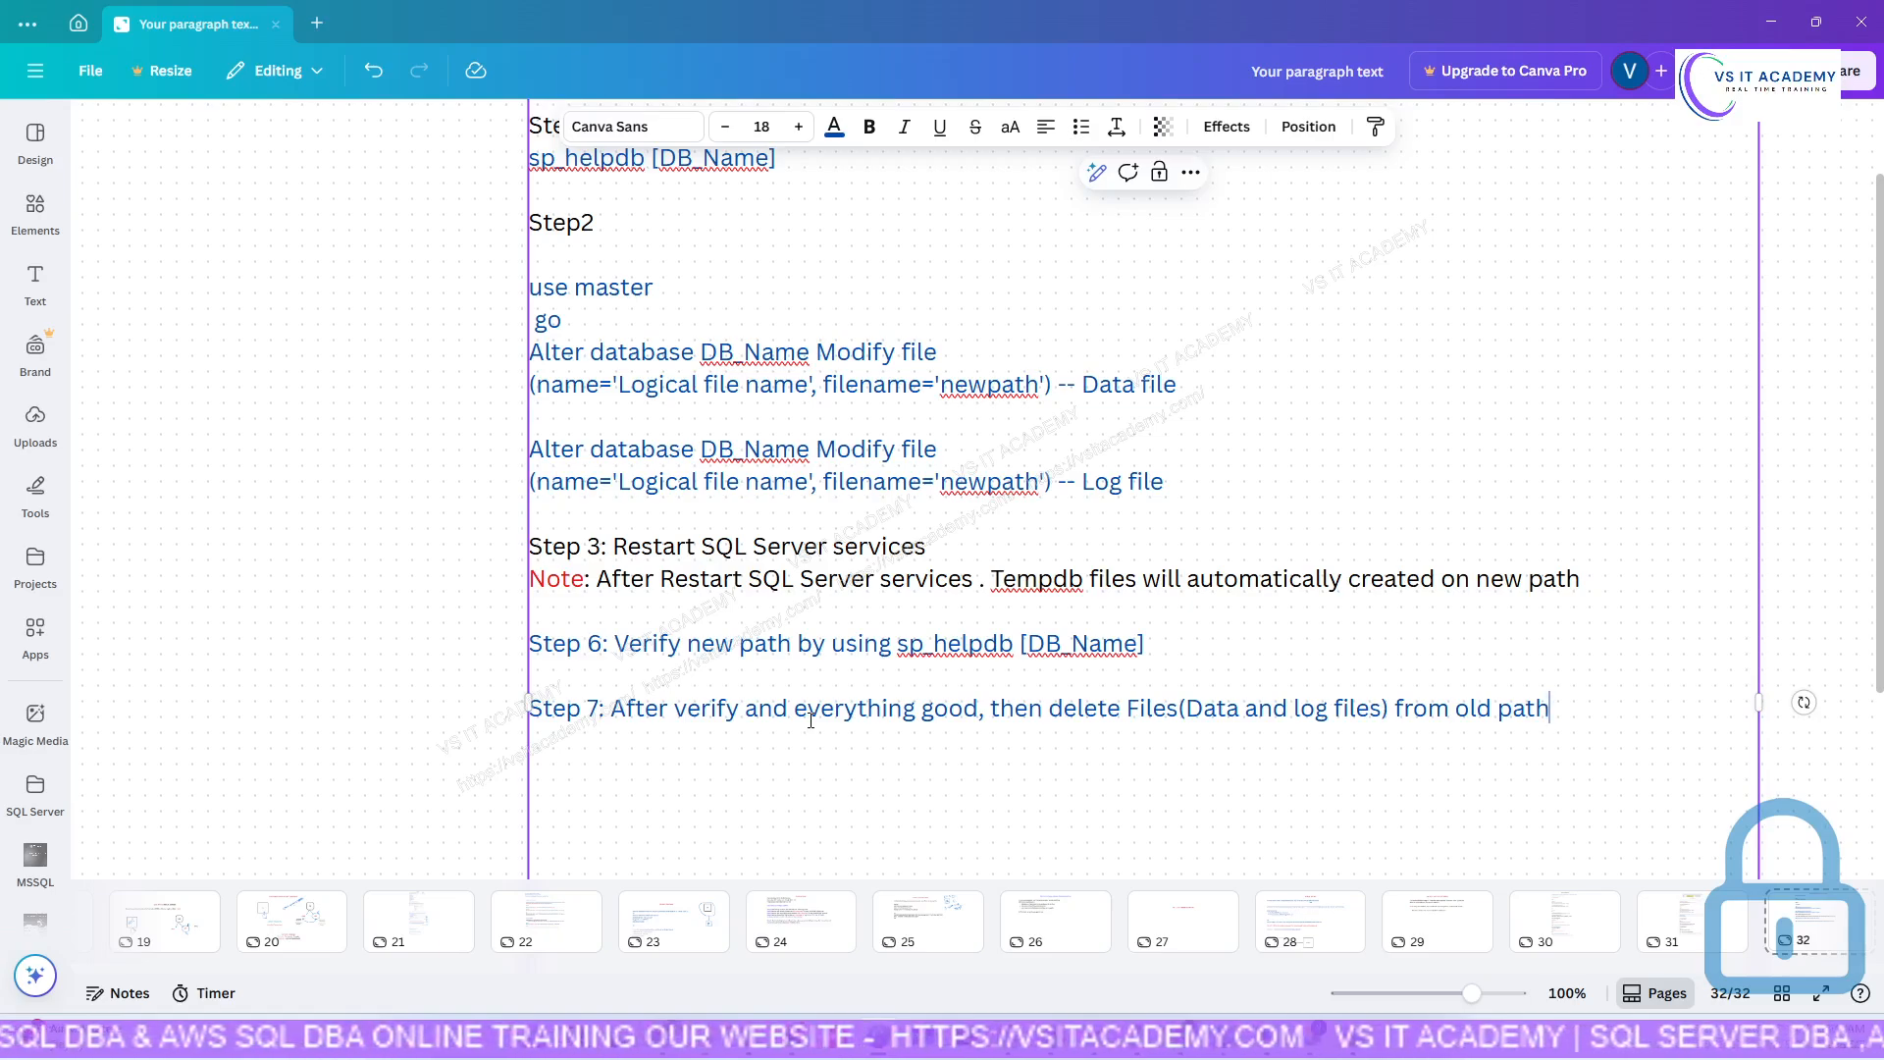
left_click_drag(932, 547, 544, 549)
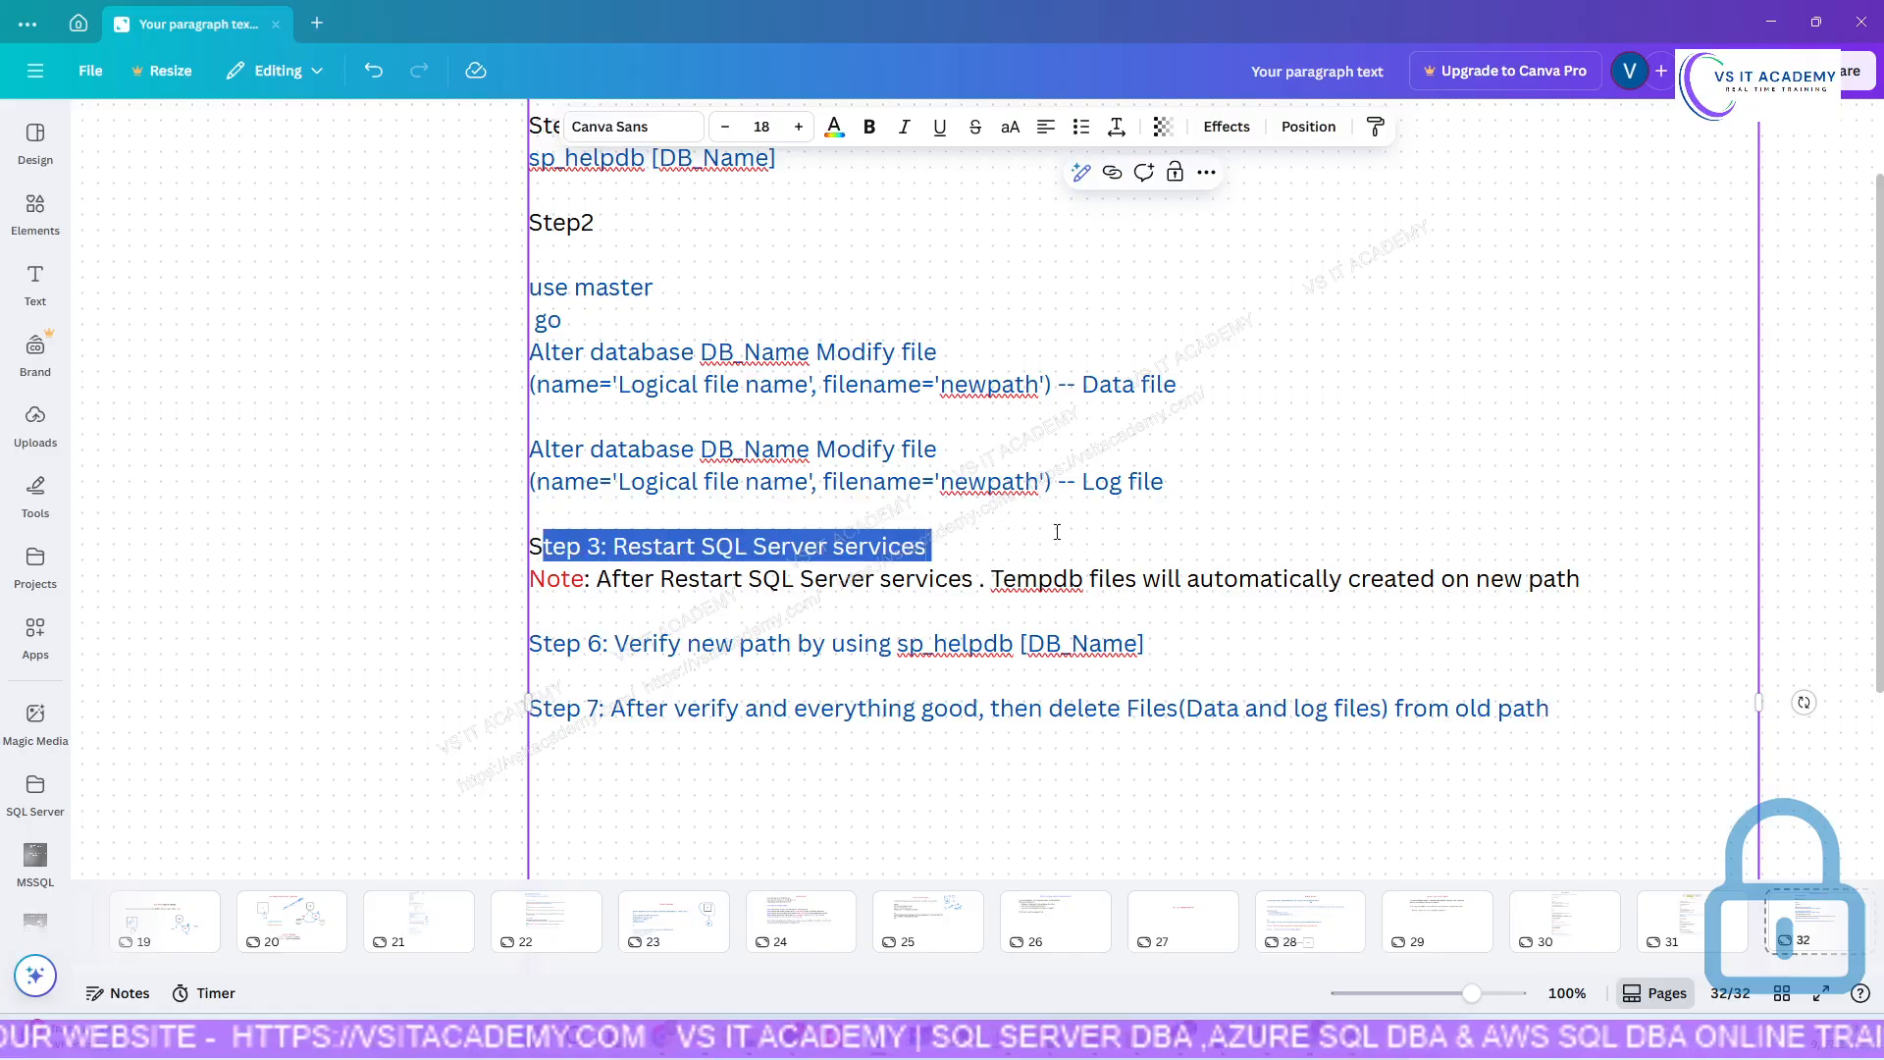
left_click(1380, 611)
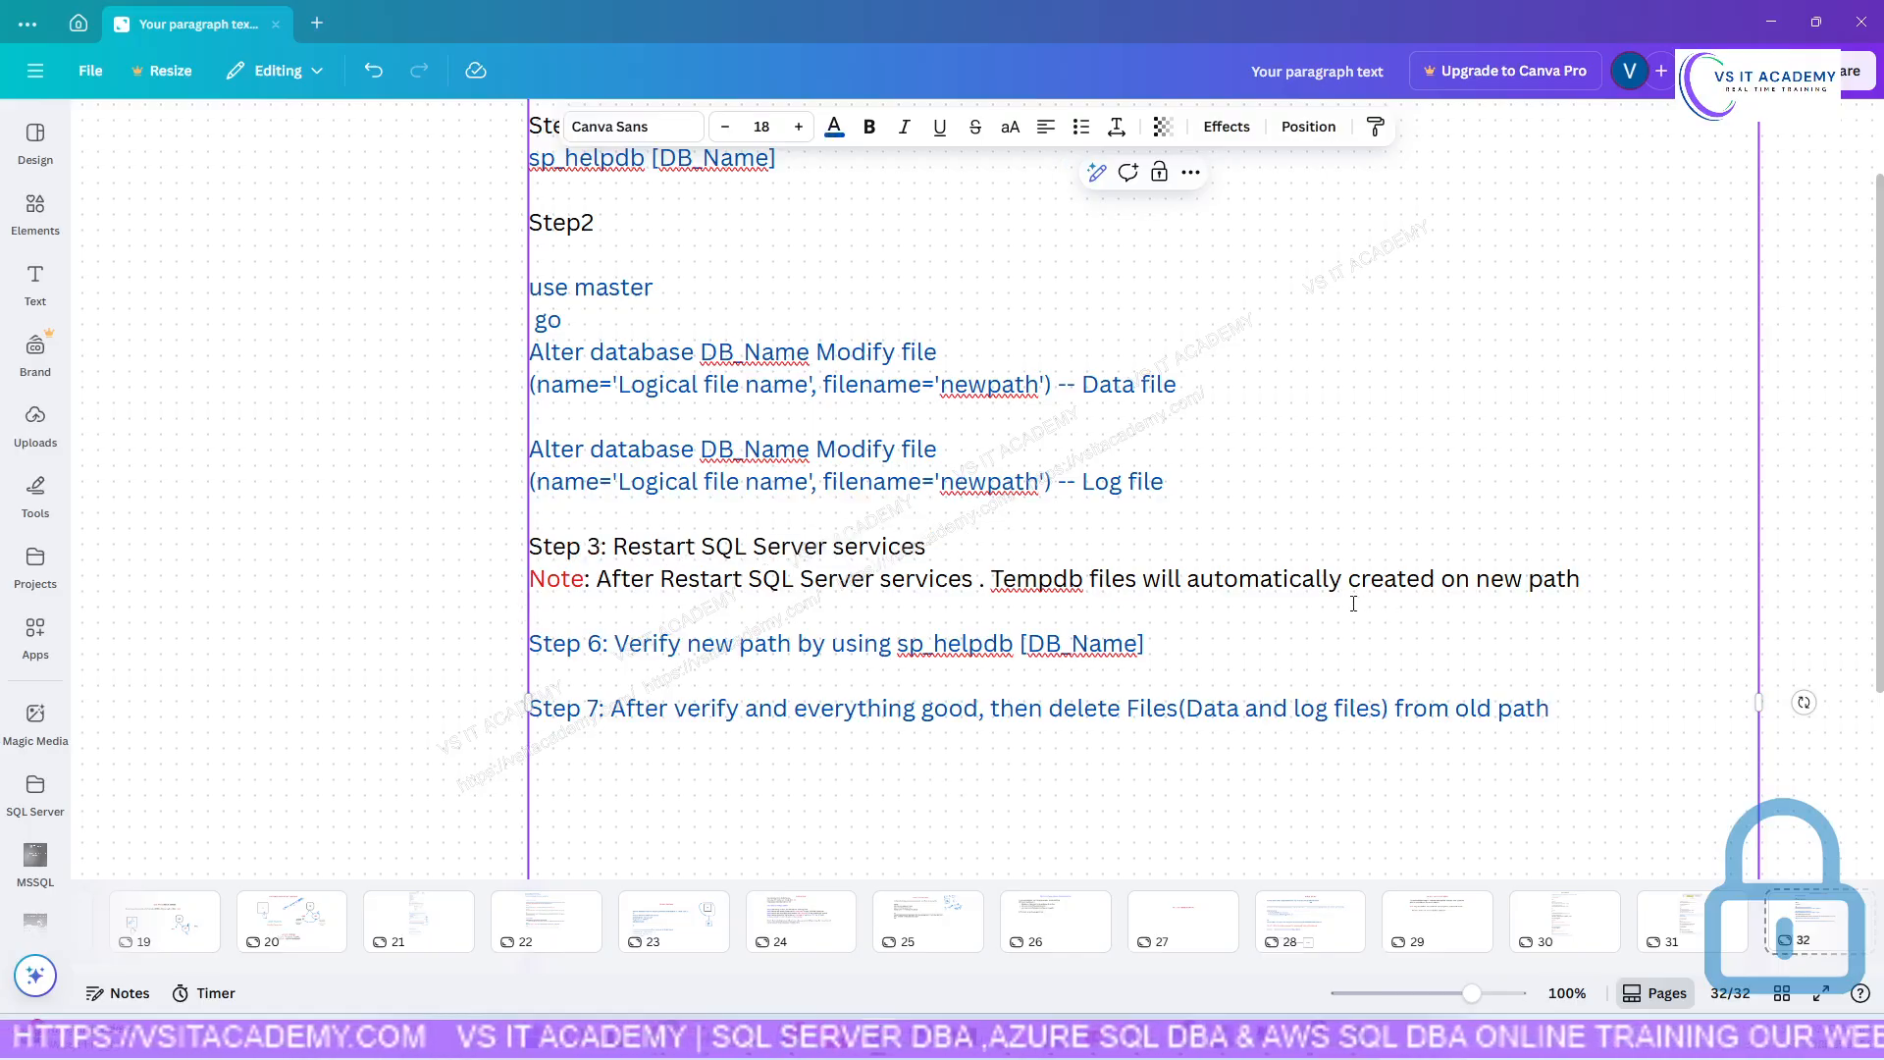
Go to page 31 and review the Database File Movement notes from the backup requirement through Step 2.
left_click(1673, 940)
scroll(876, 735, "up", 15)
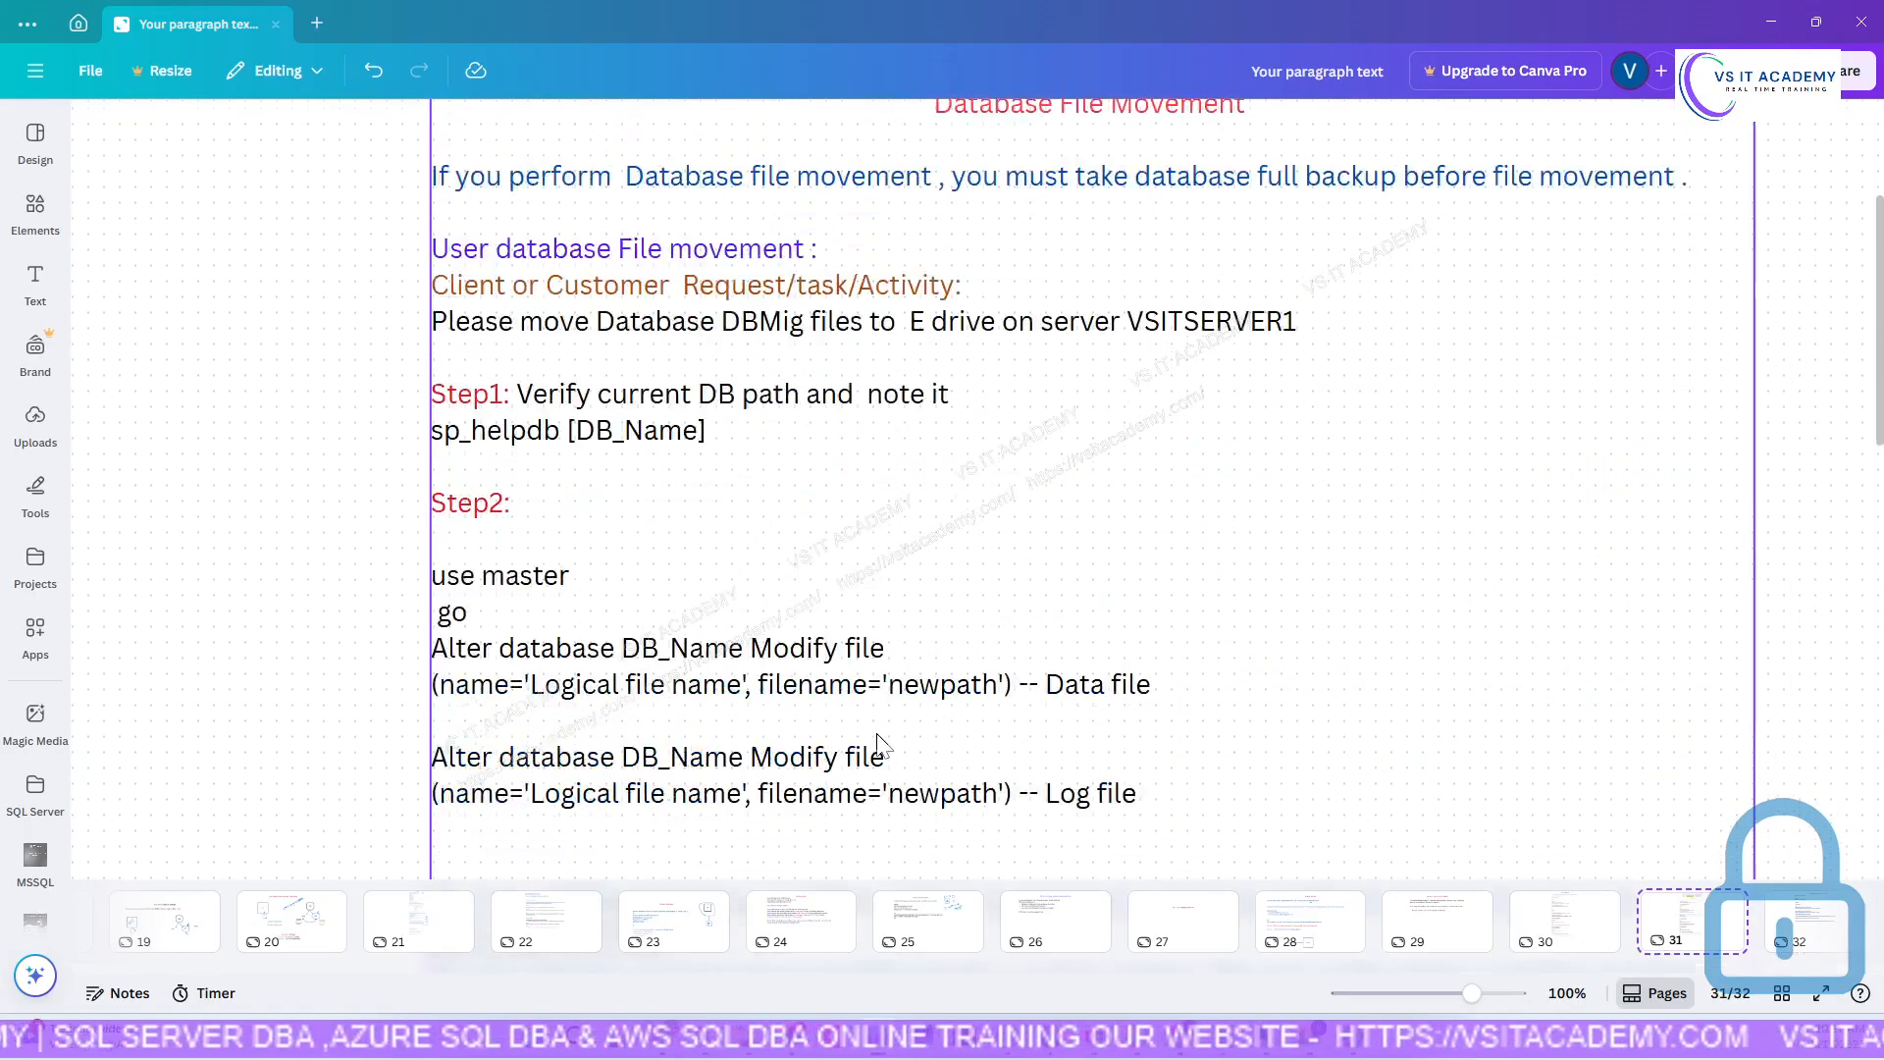
scroll(876, 734, "down", 3)
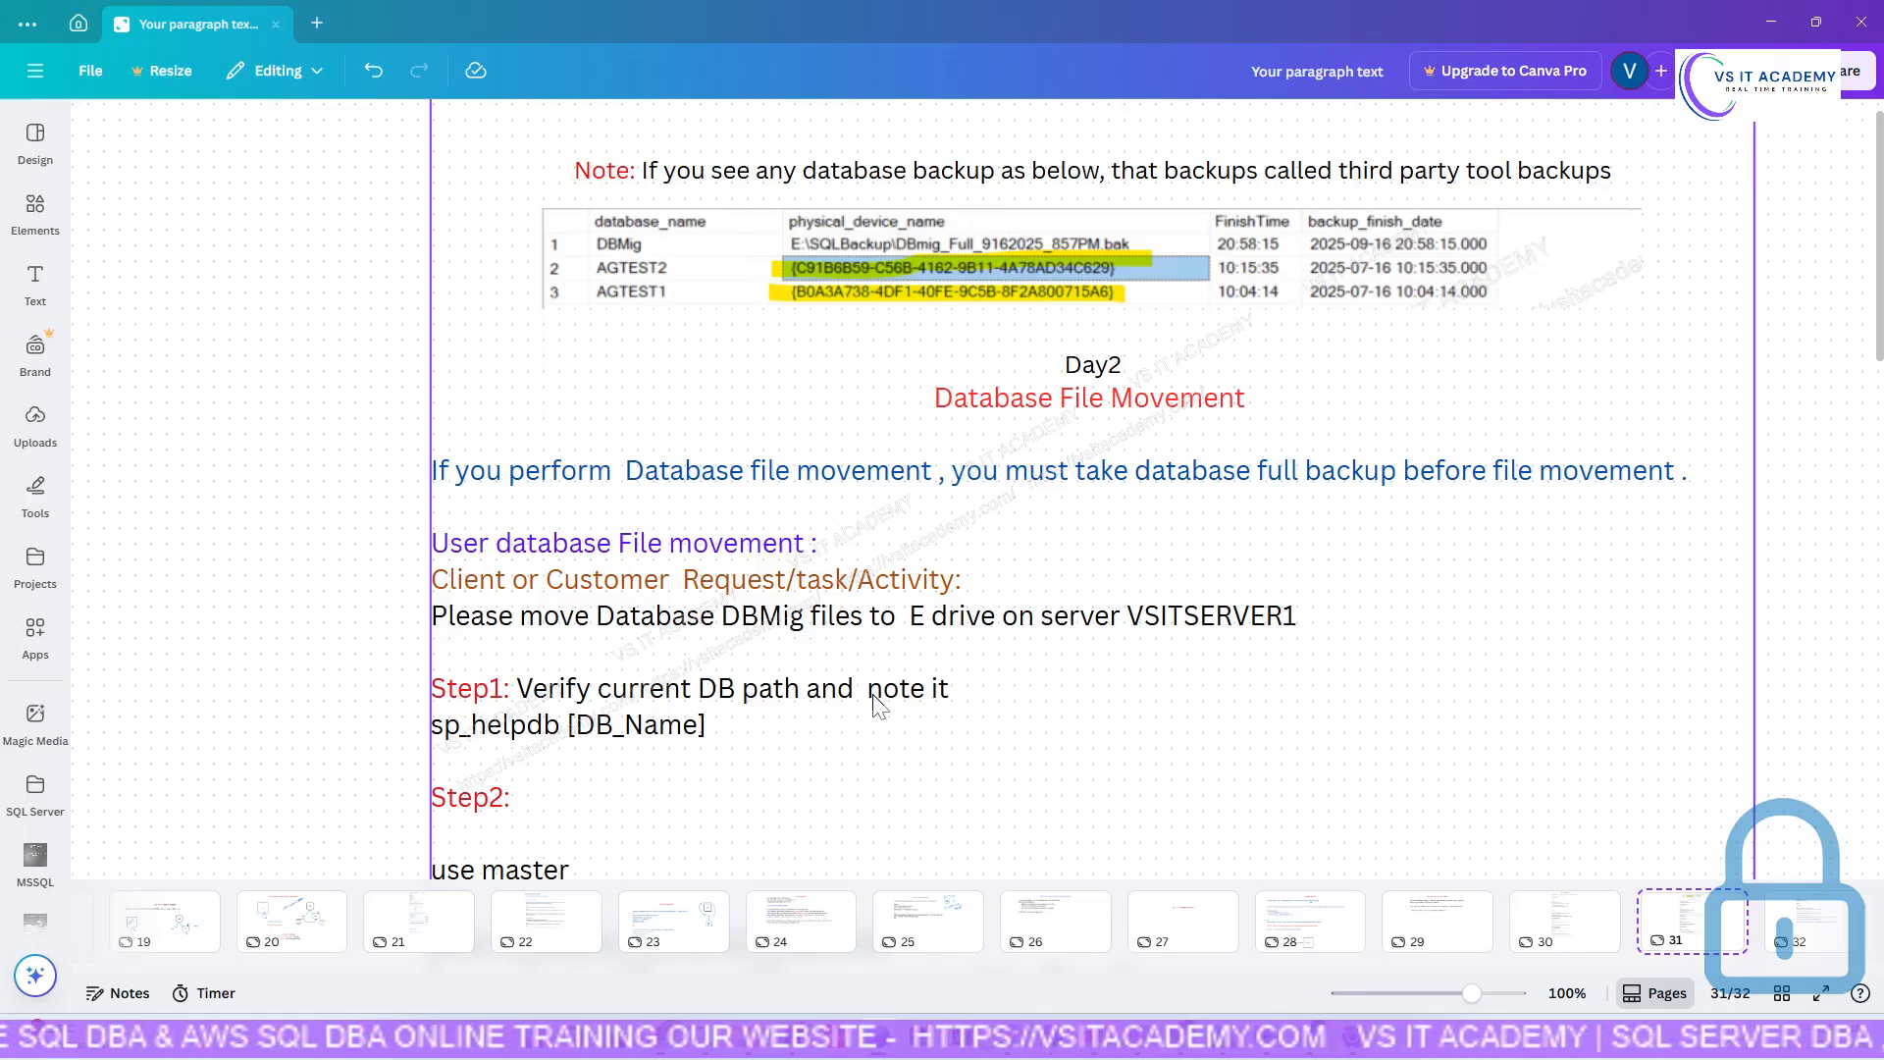
scroll(877, 705, "down", 2)
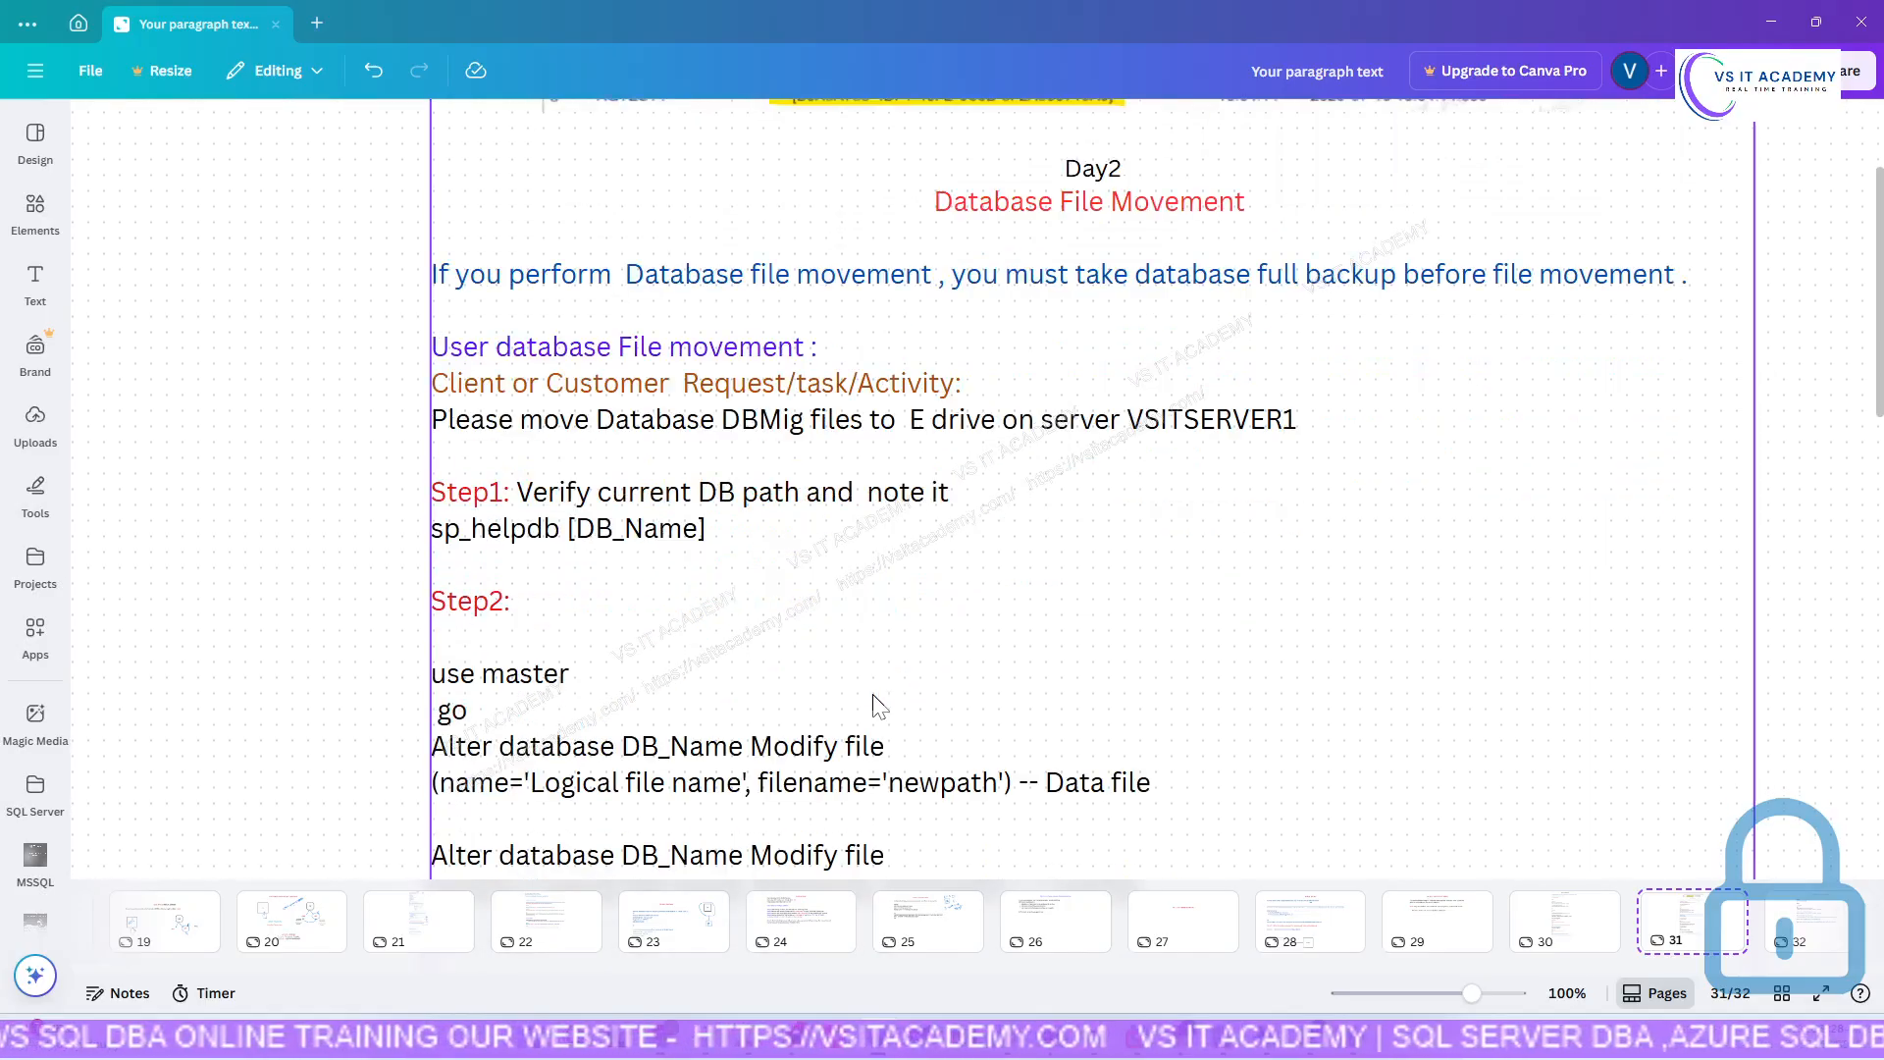
scroll(879, 707, "down", 1)
scroll(879, 707, "up", 1)
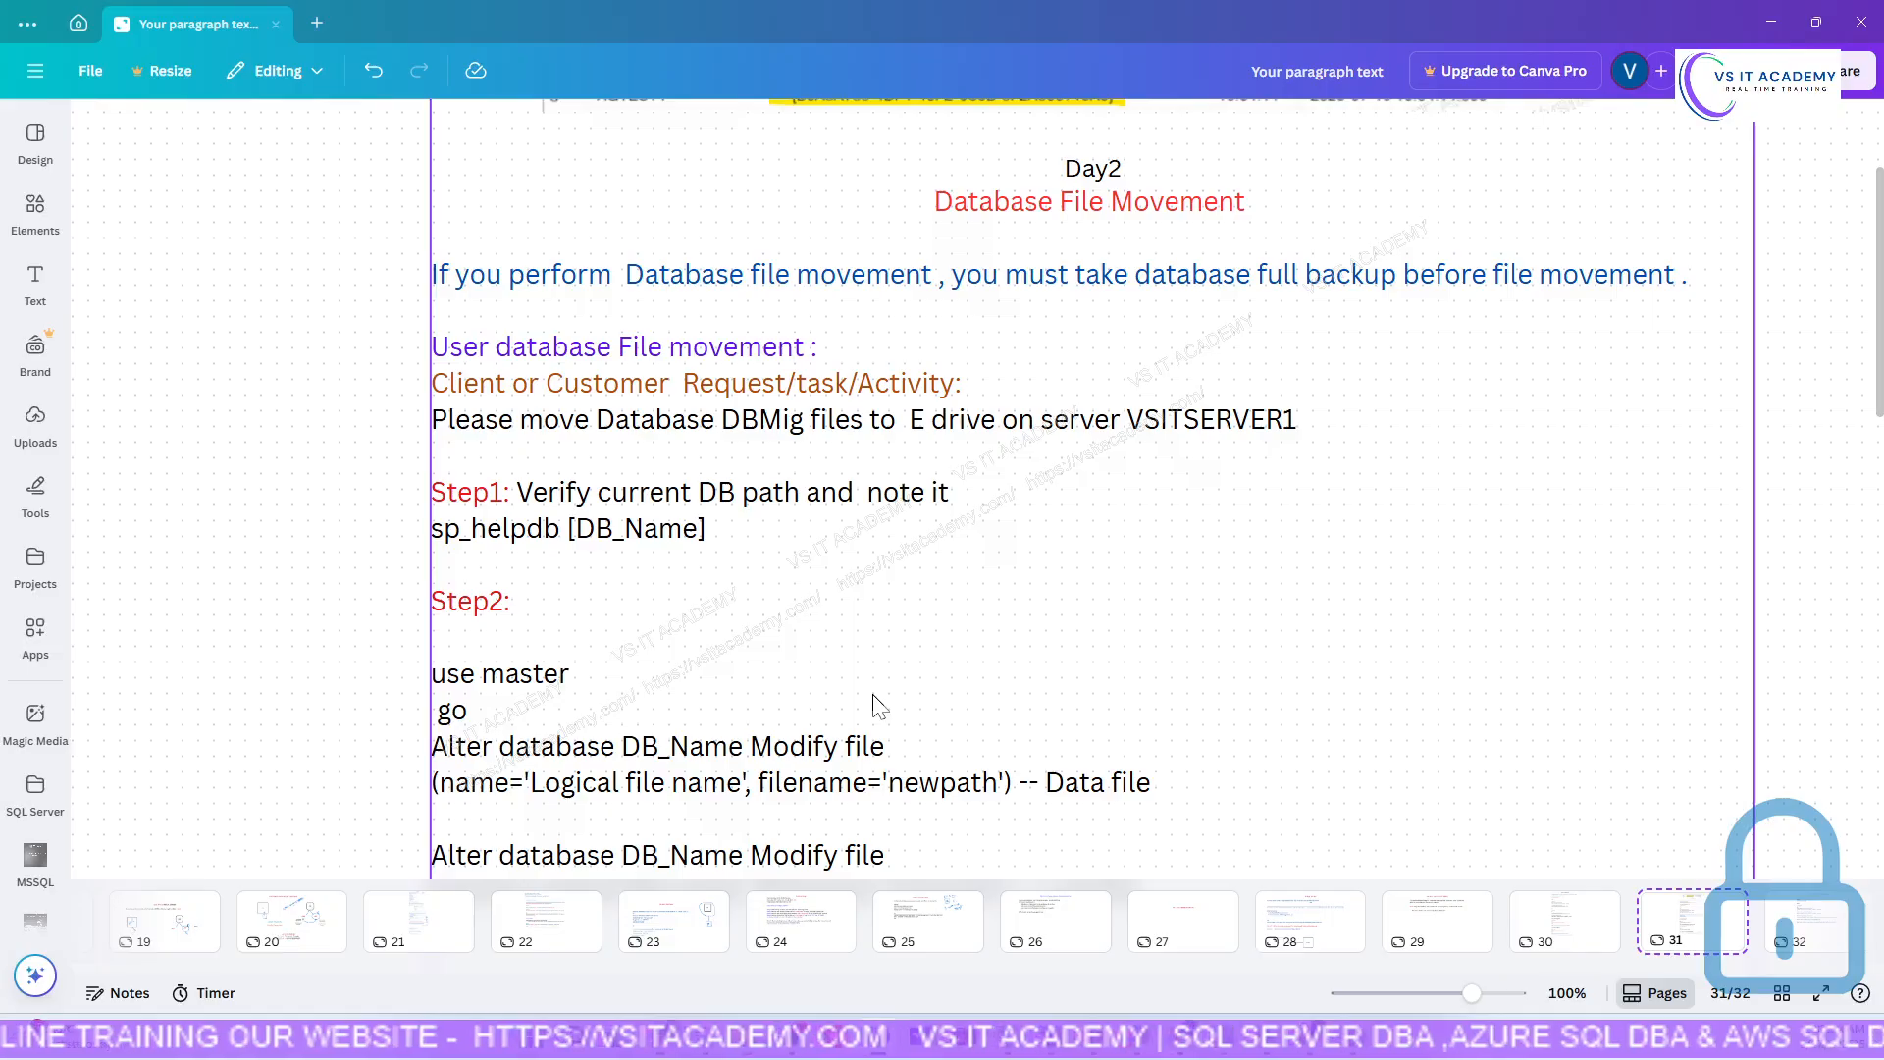
scroll(876, 704, "down", 1)
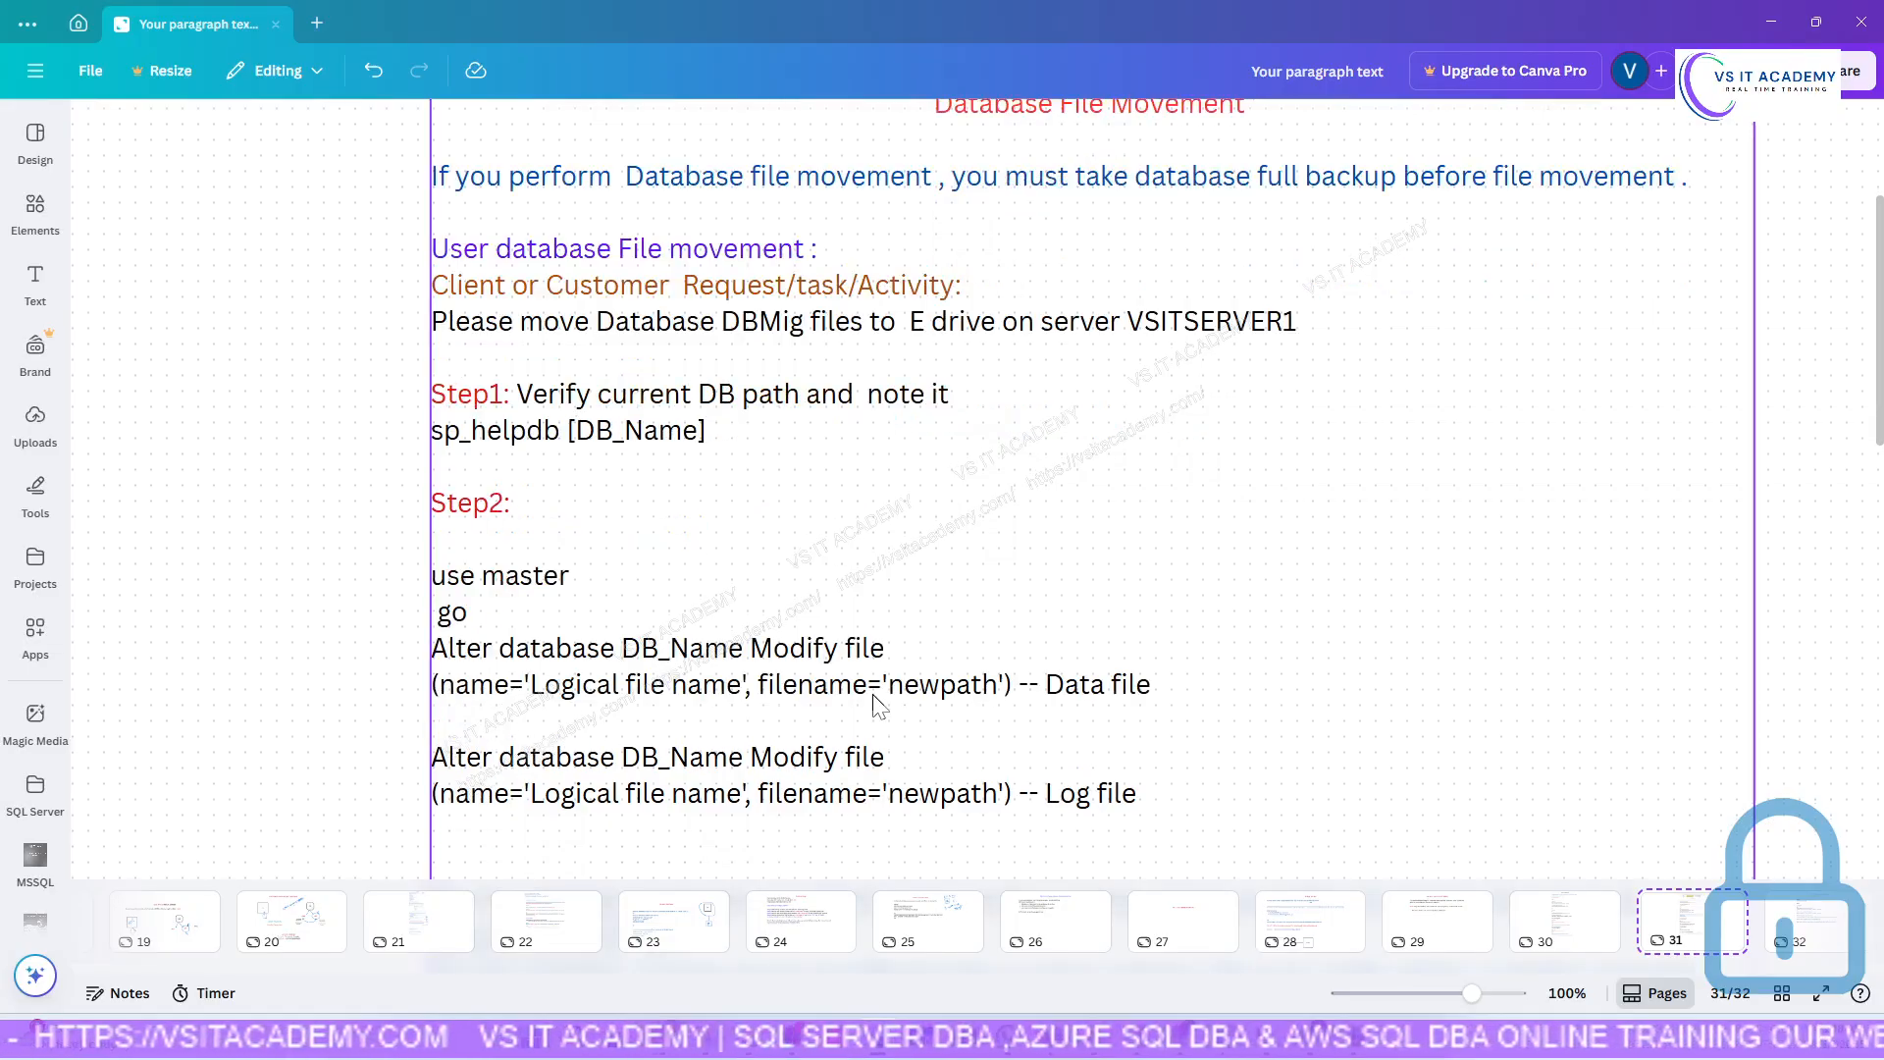
scroll(877, 705, "down", 2)
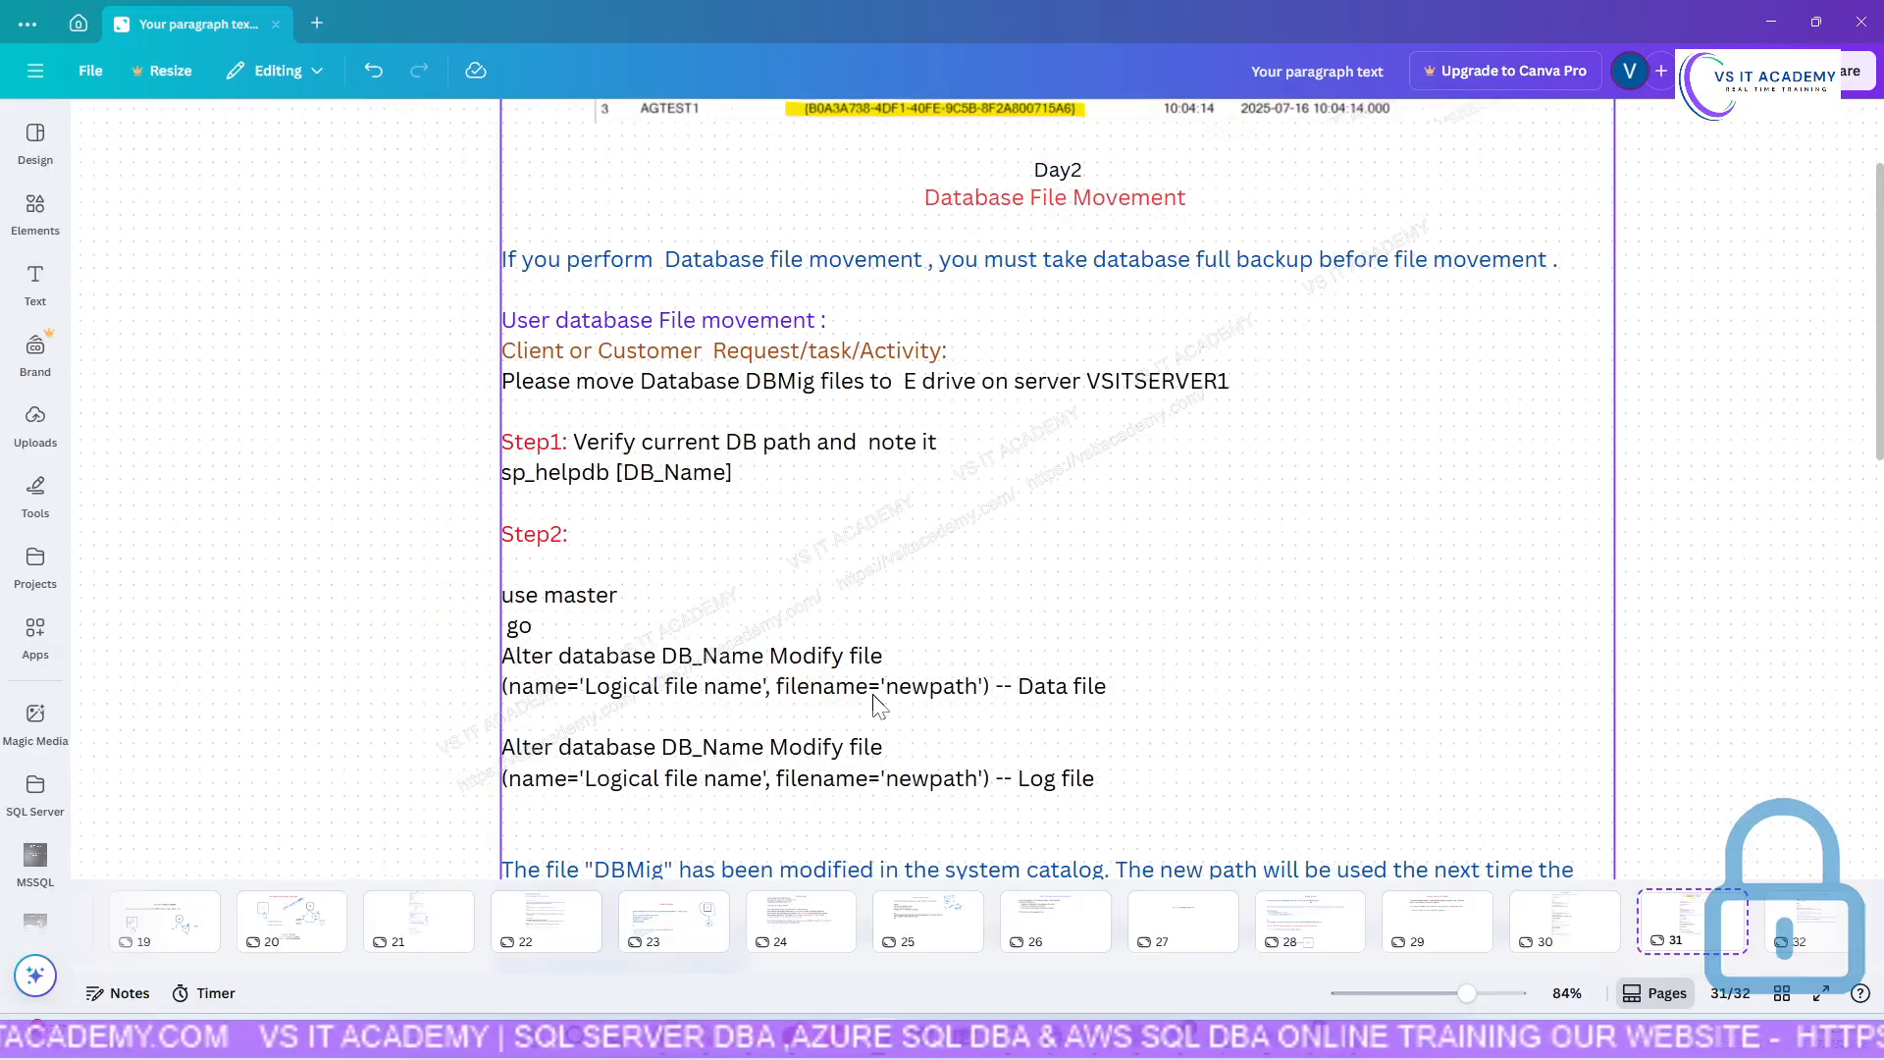
scroll(878, 705, "down", 1)
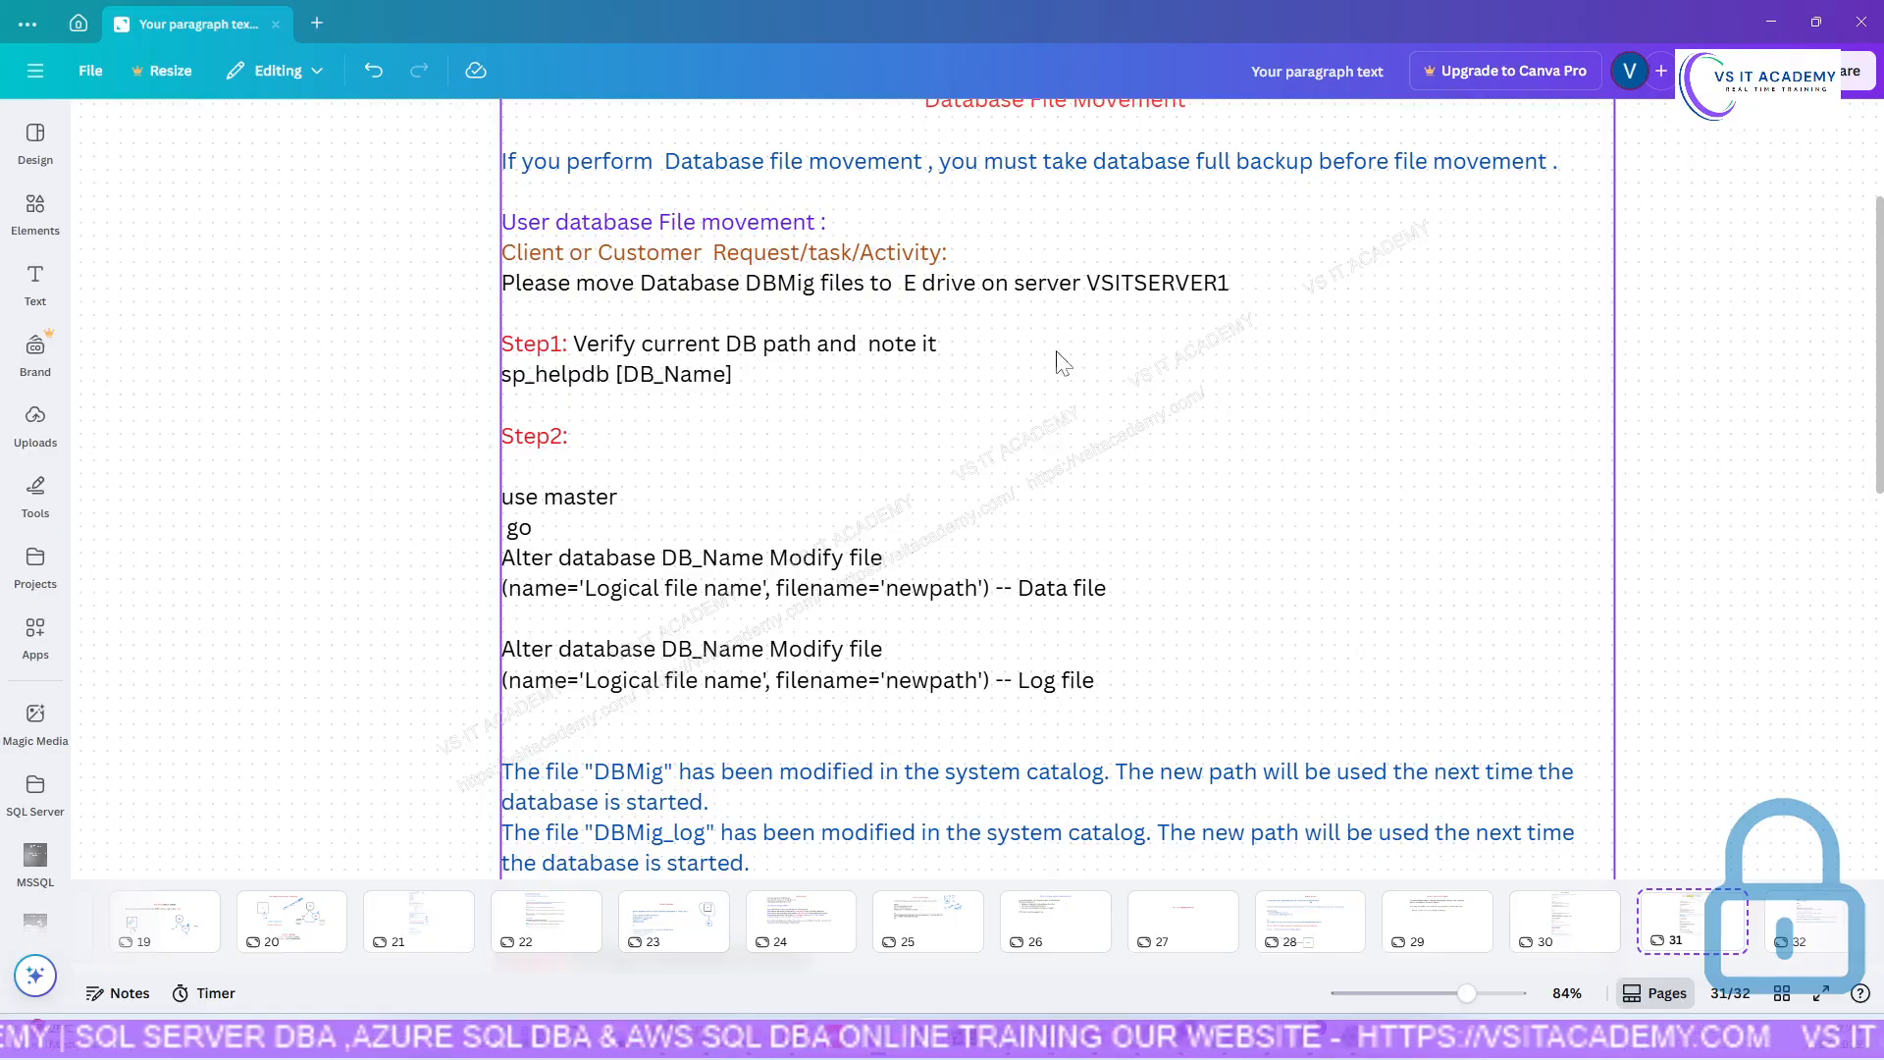
left_click(1215, 152)
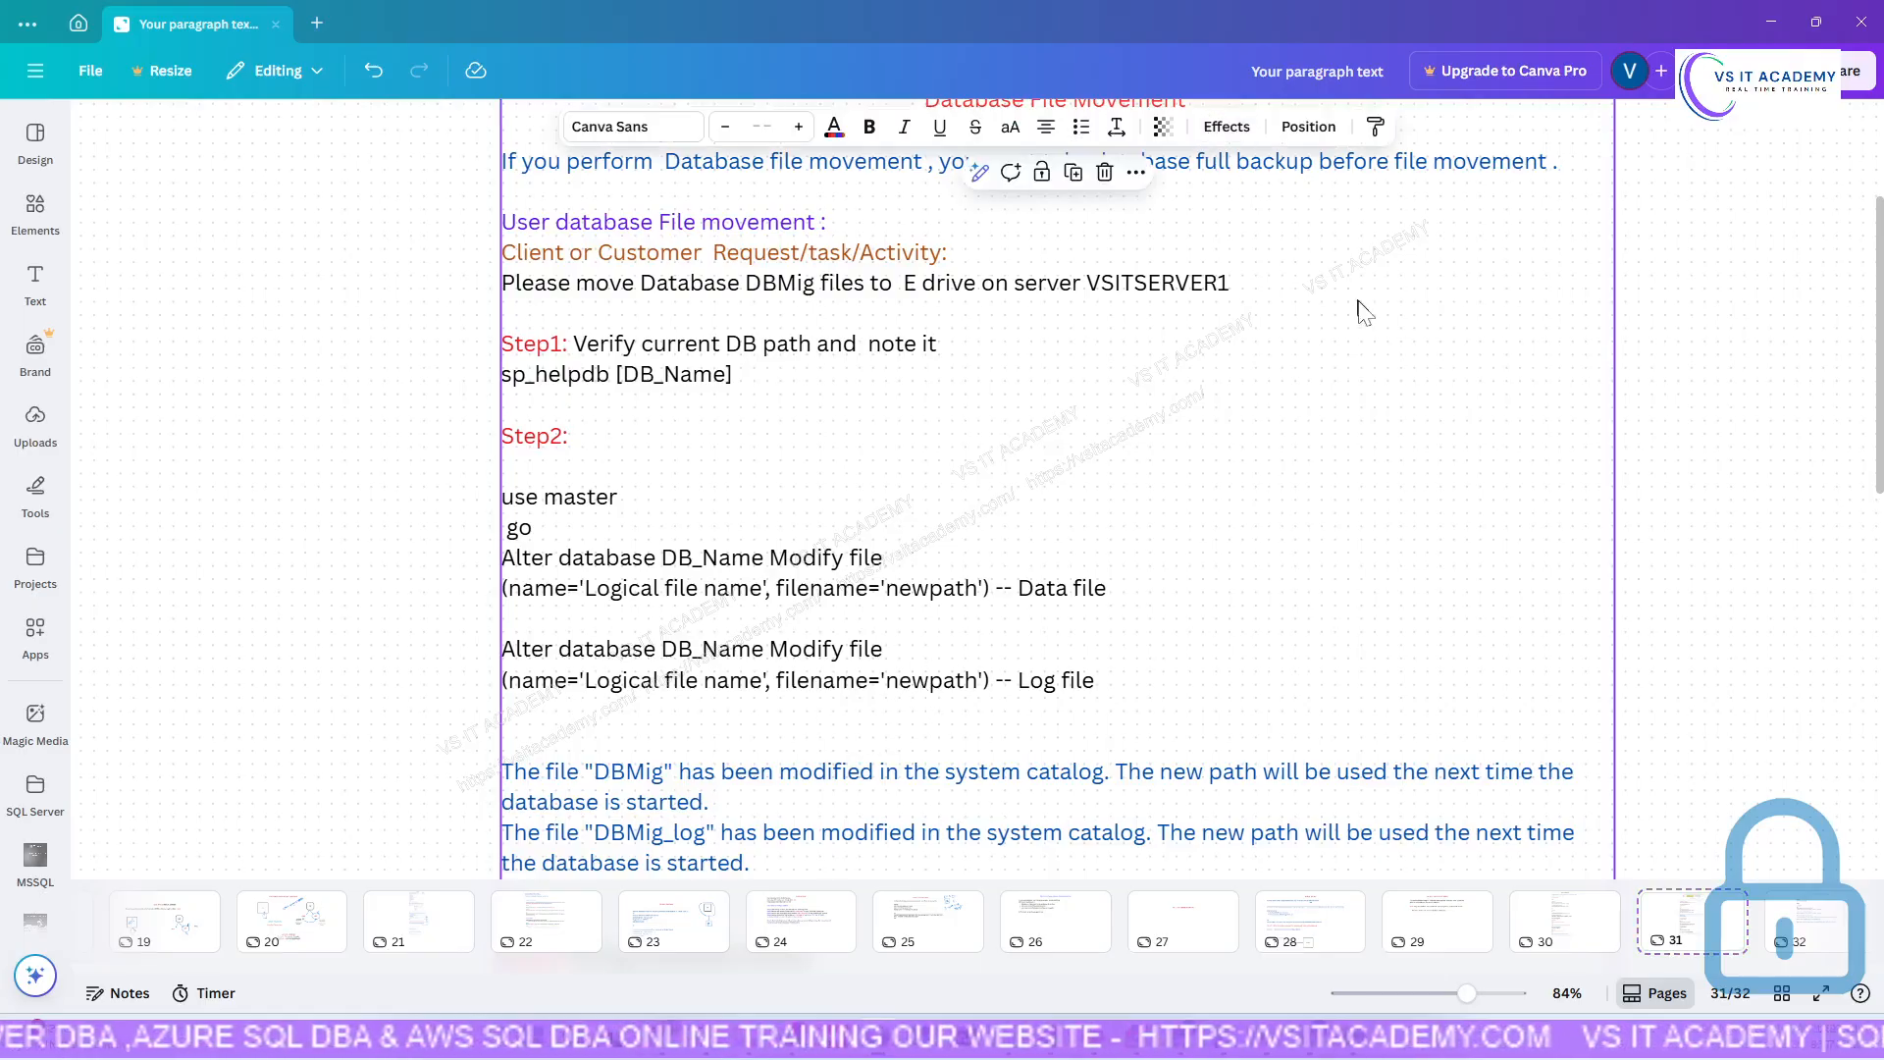
left_click(1704, 284)
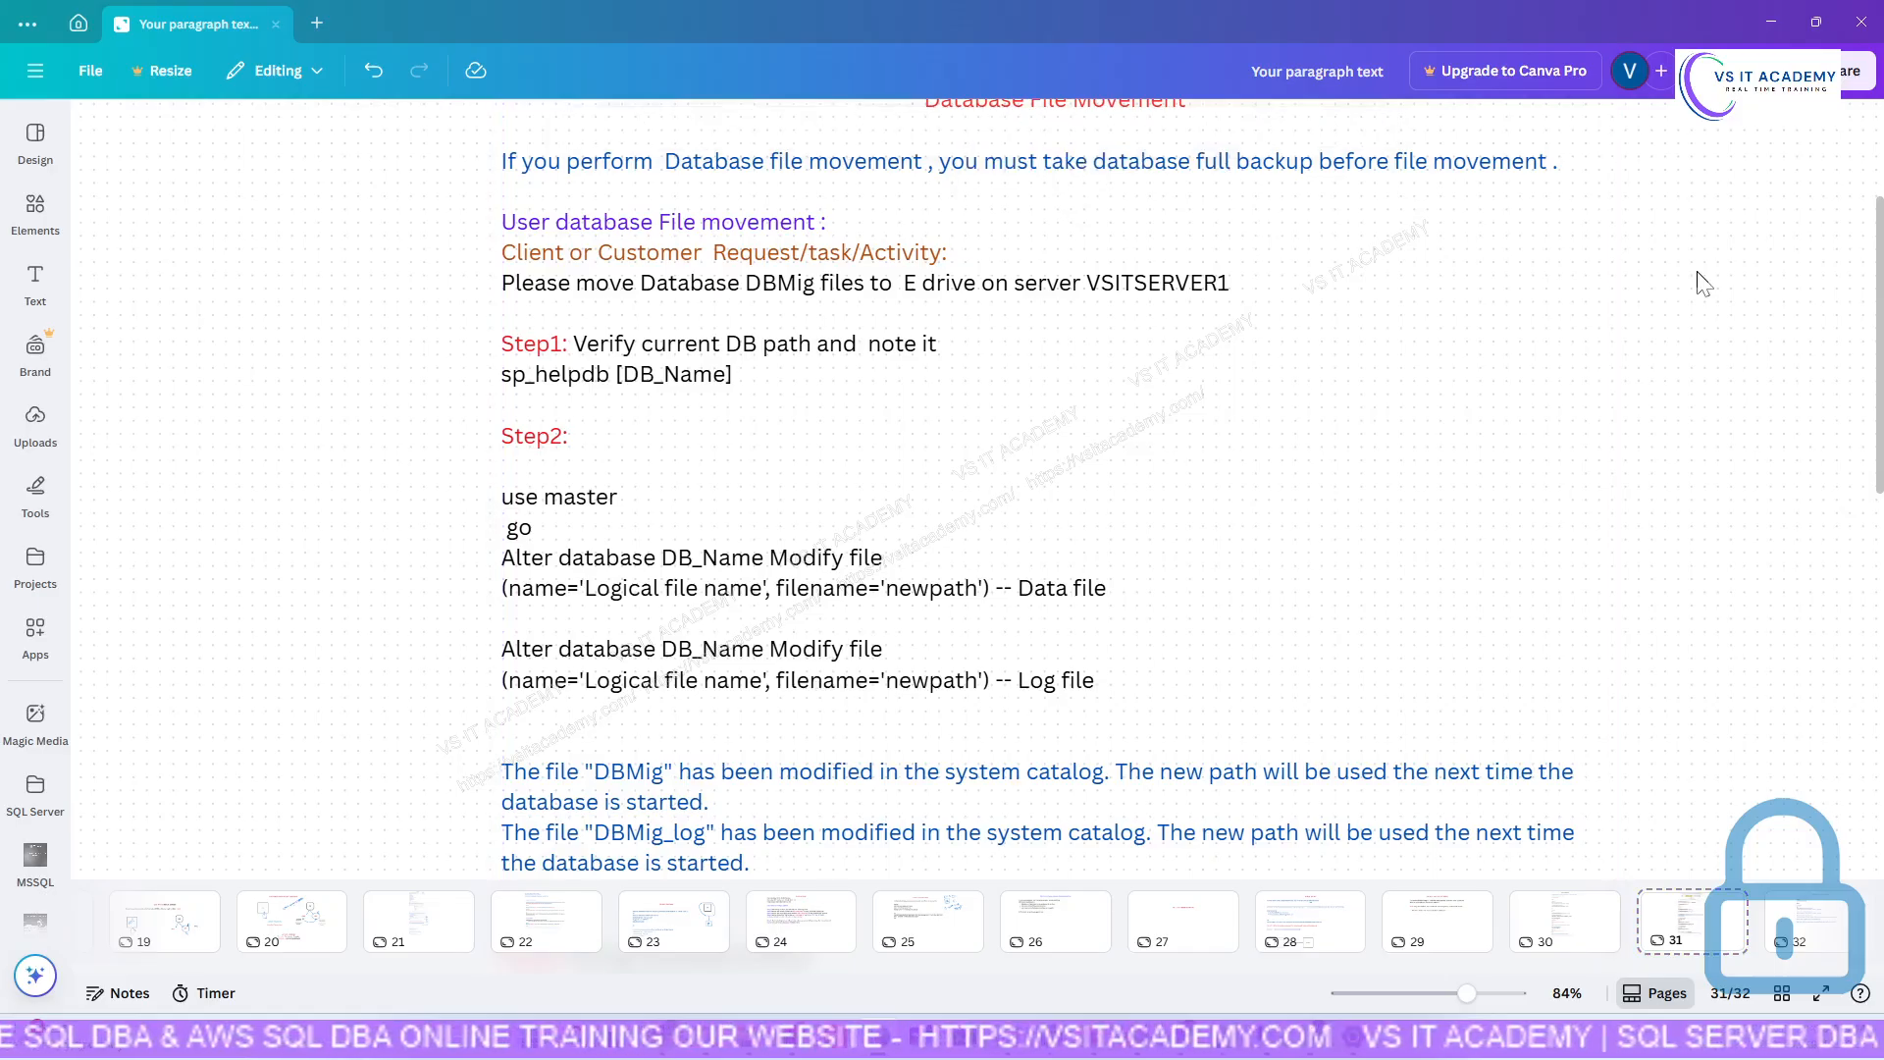
Review the rest of the user database file movement procedure on page 31, through Step 7.
scroll(1411, 291, "up", 2)
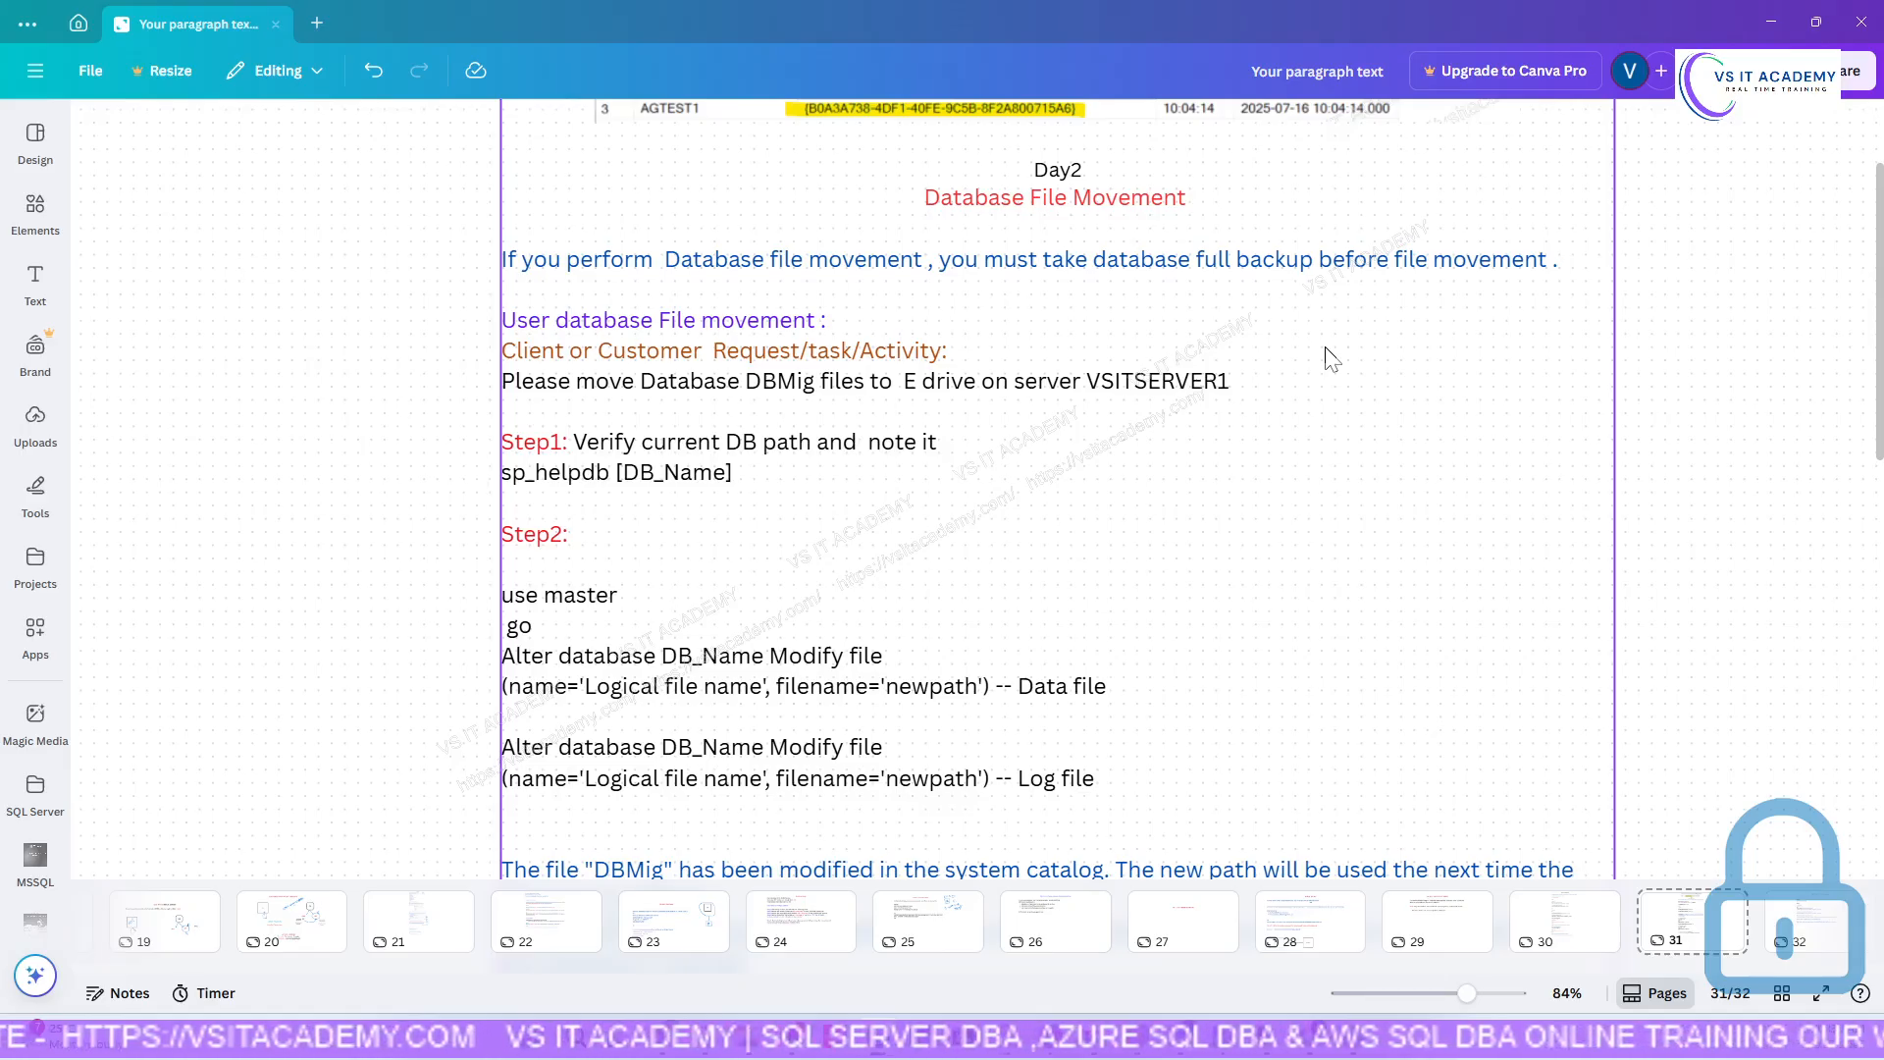
scroll(1331, 359, "down", 1)
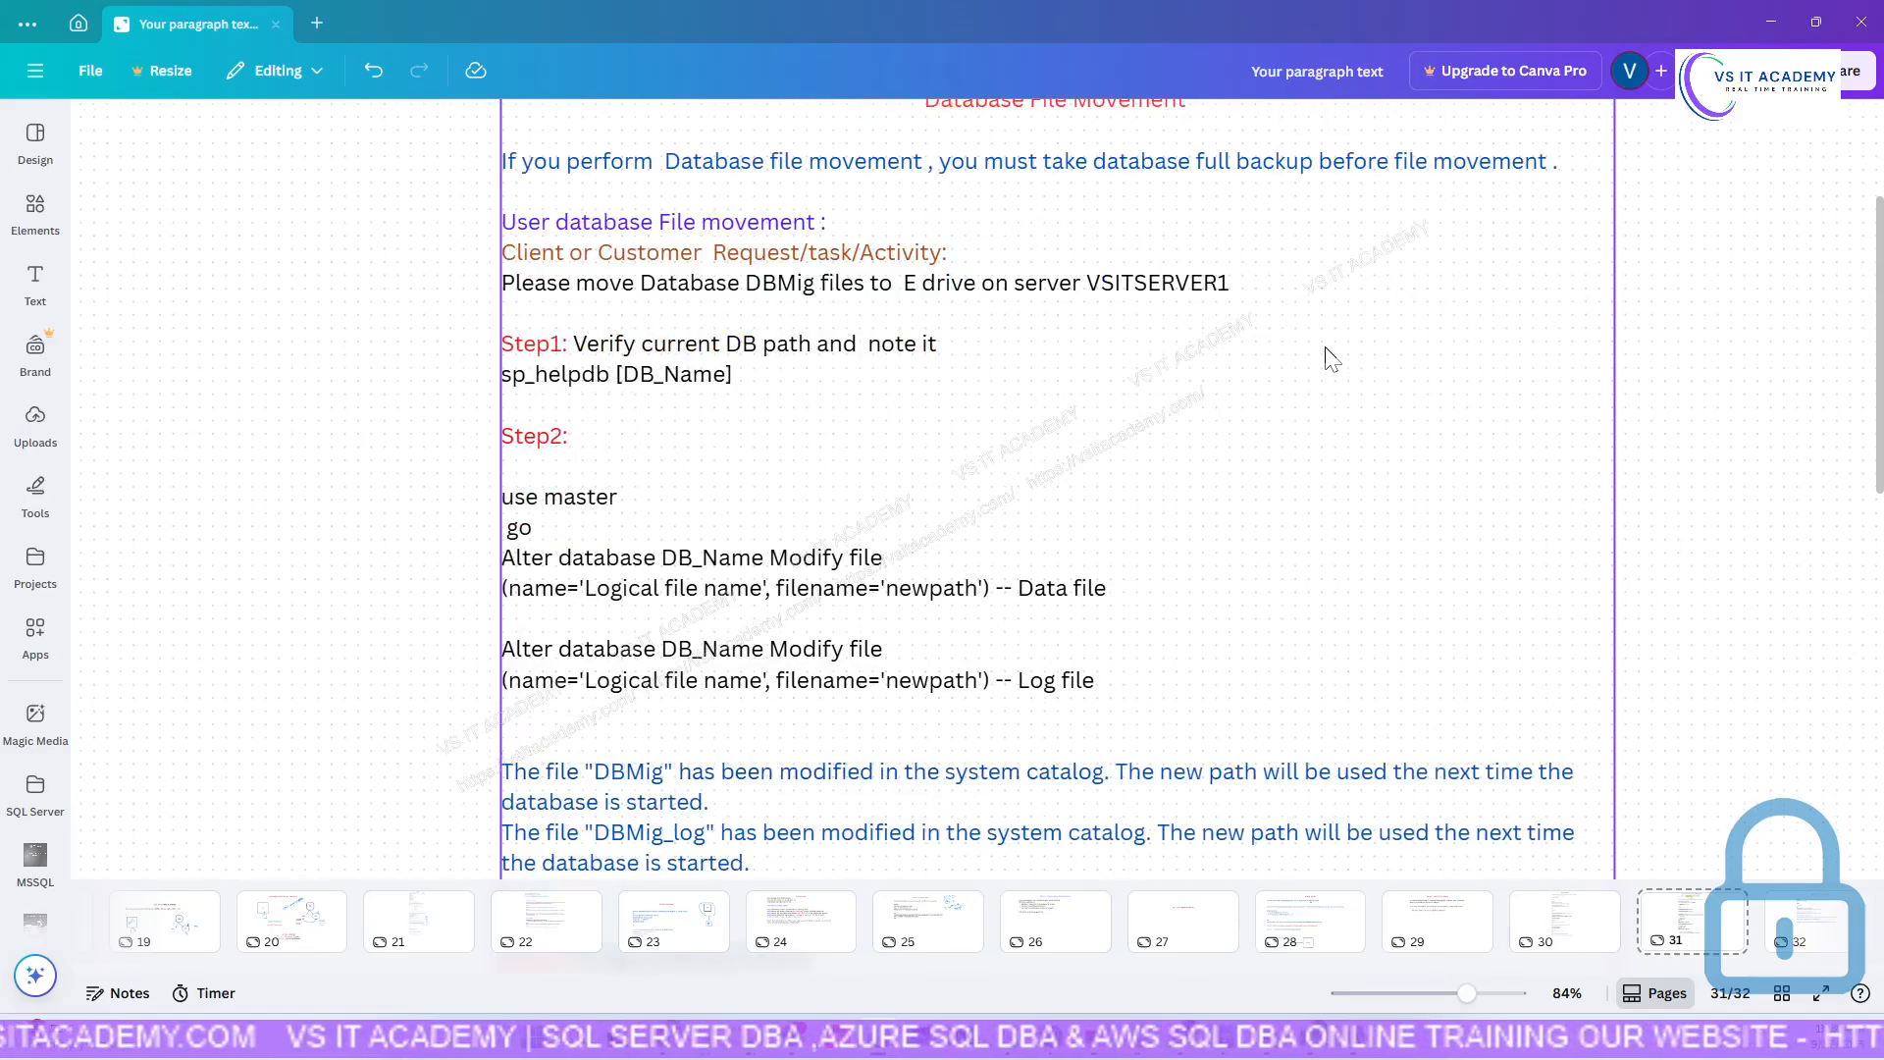
scroll(1332, 359, "up", 1)
scroll(1332, 359, "down", 7)
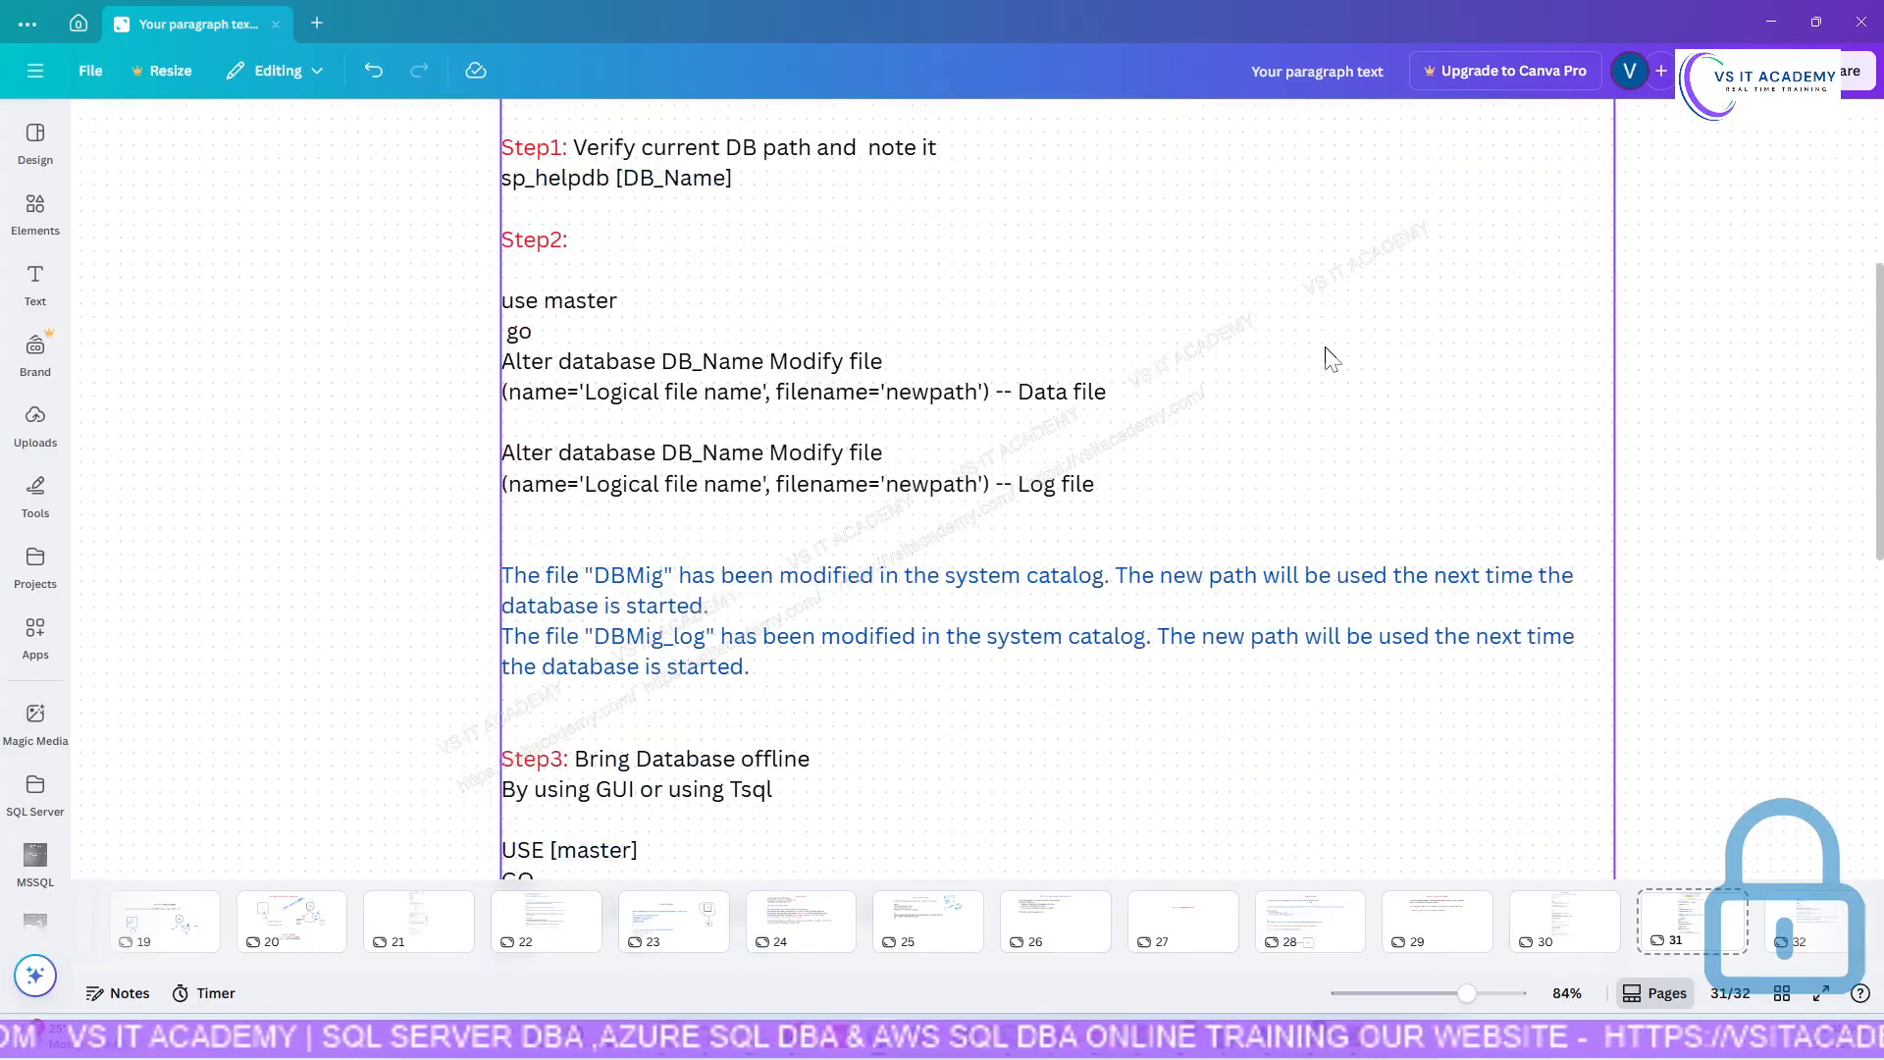
scroll(1332, 359, "down", 1)
scroll(1332, 359, "up", 1)
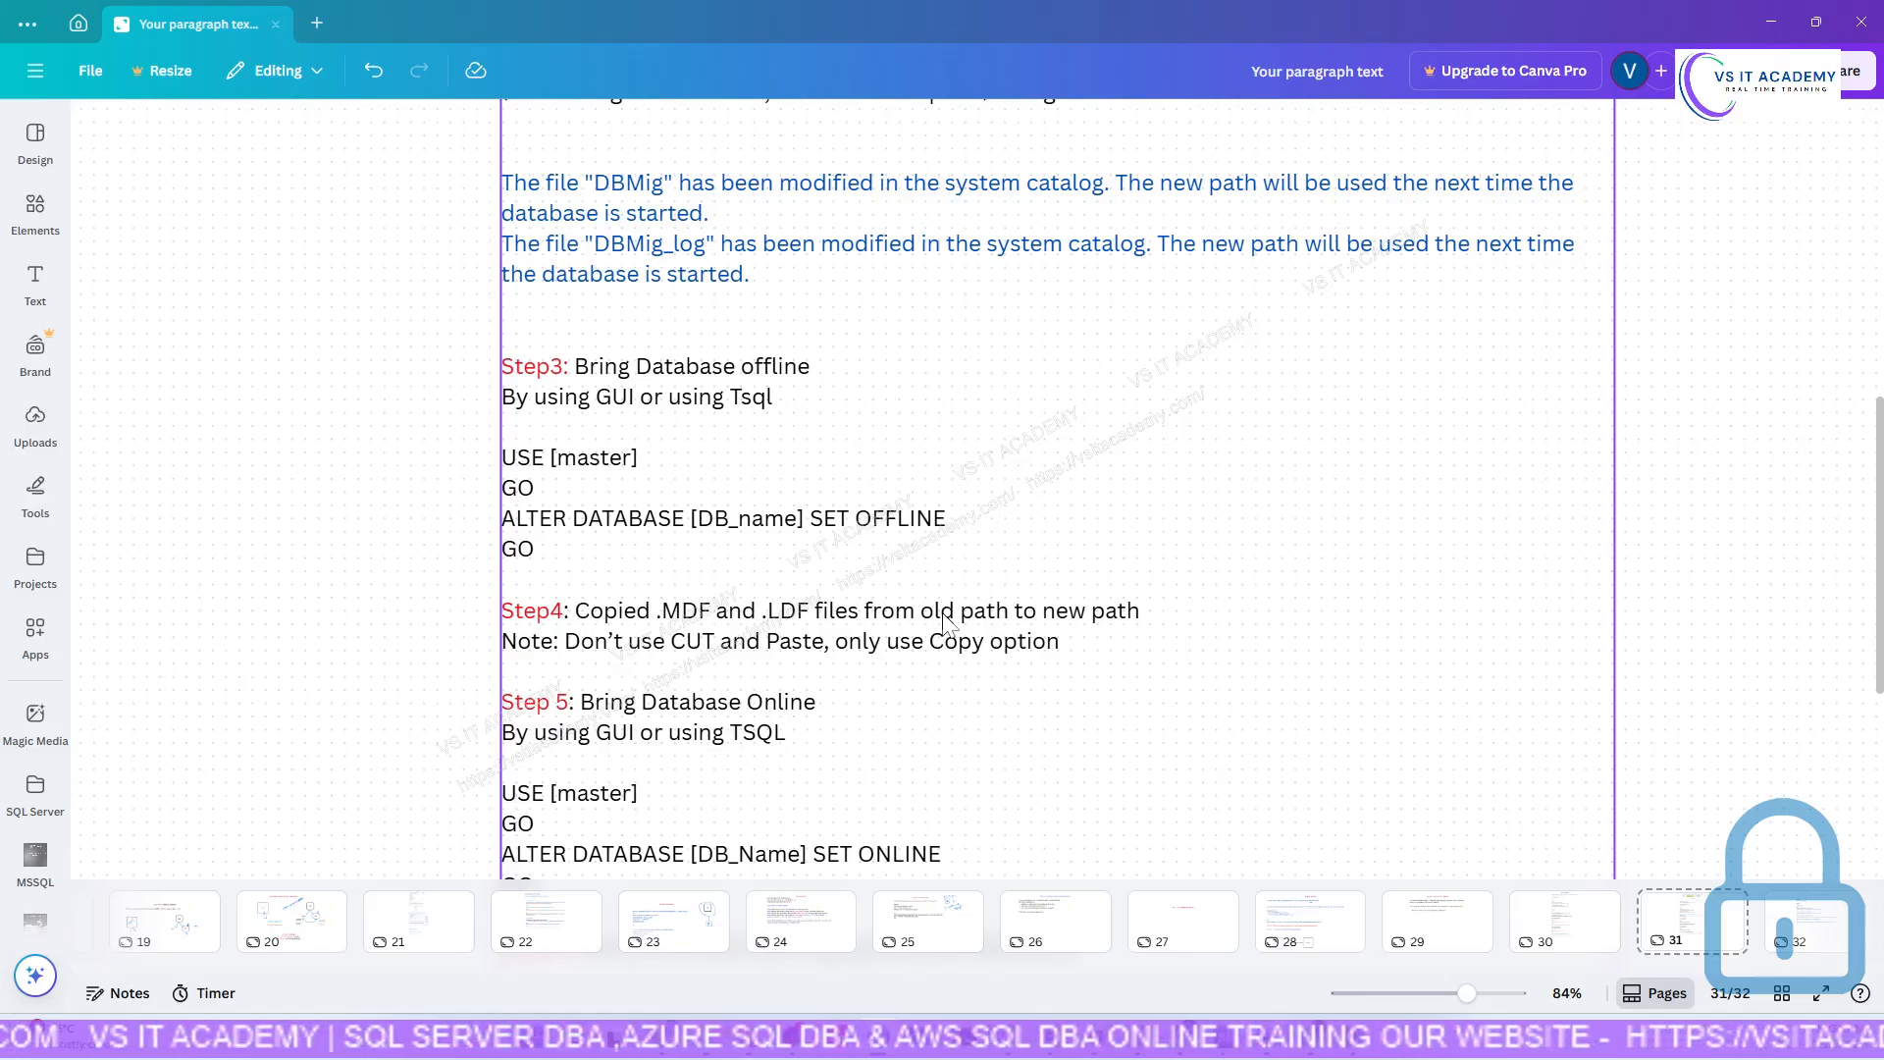
scroll(944, 621, "down", 4)
scroll(946, 622, "up", 3)
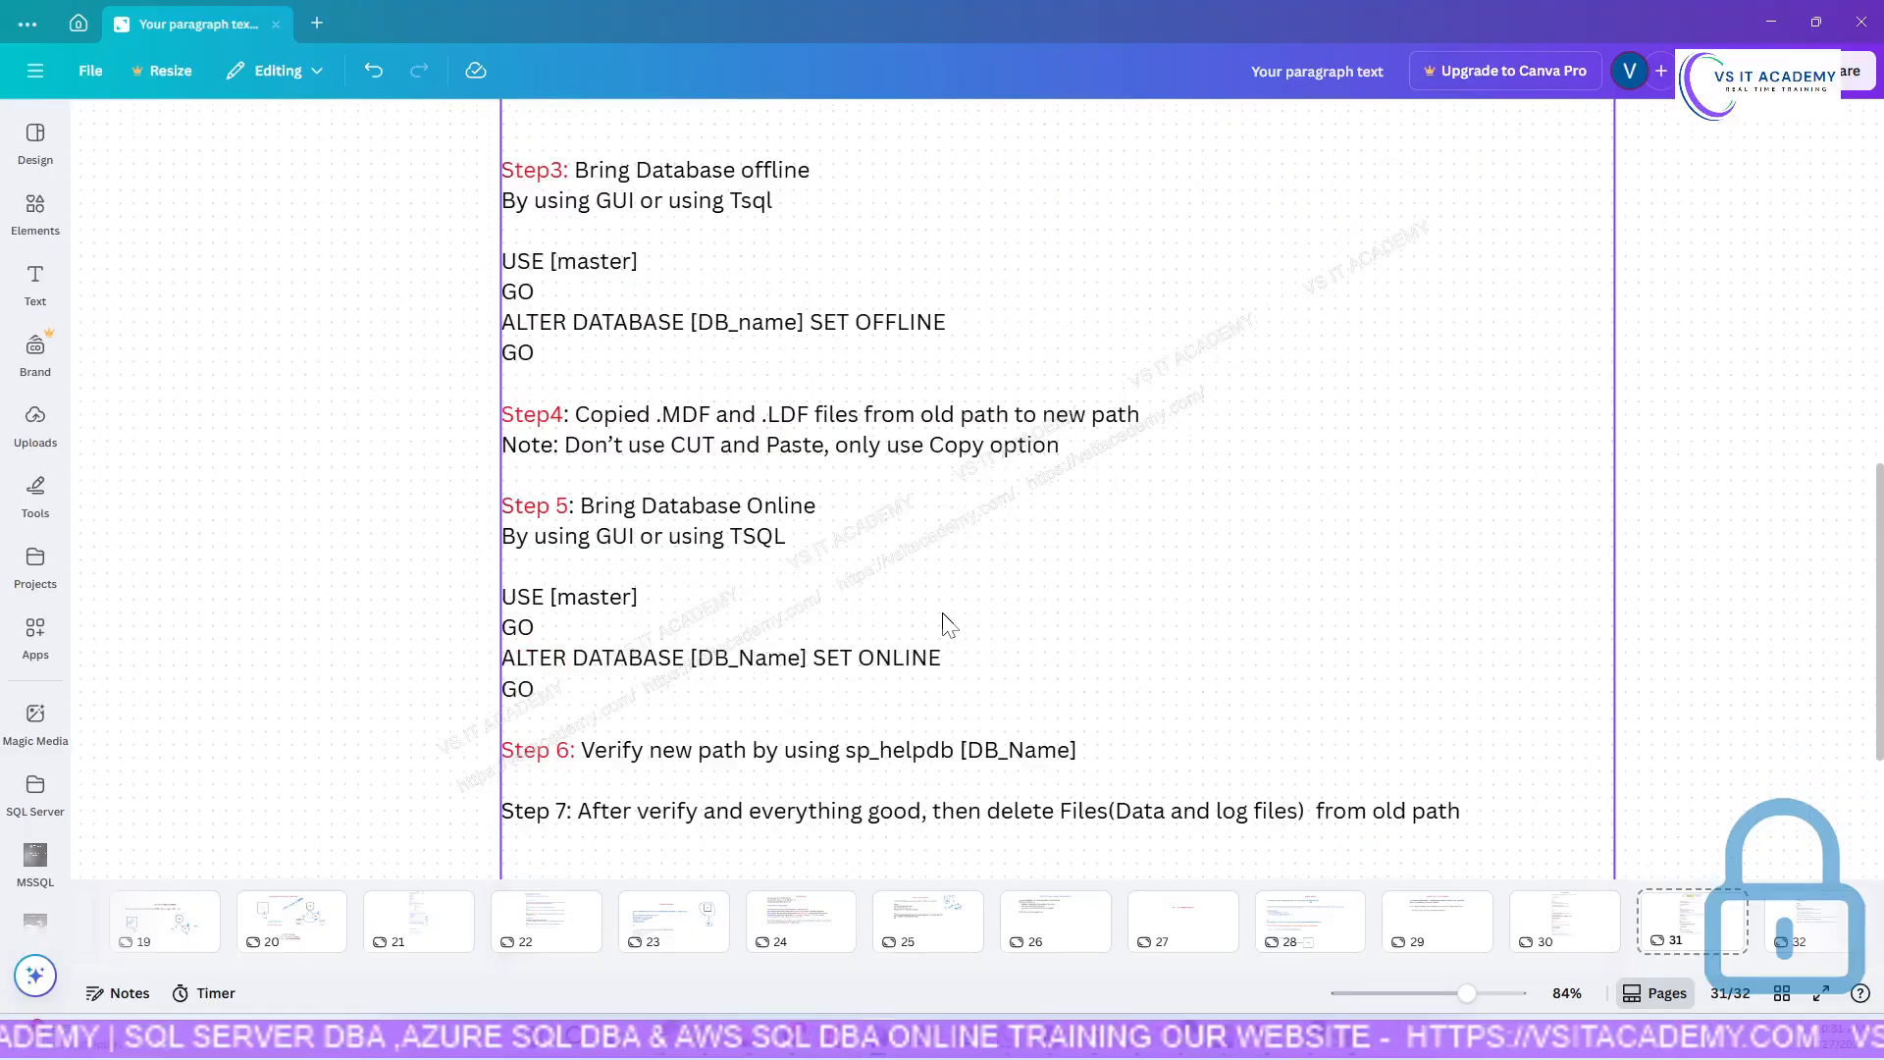
scroll(947, 622, "down", 1)
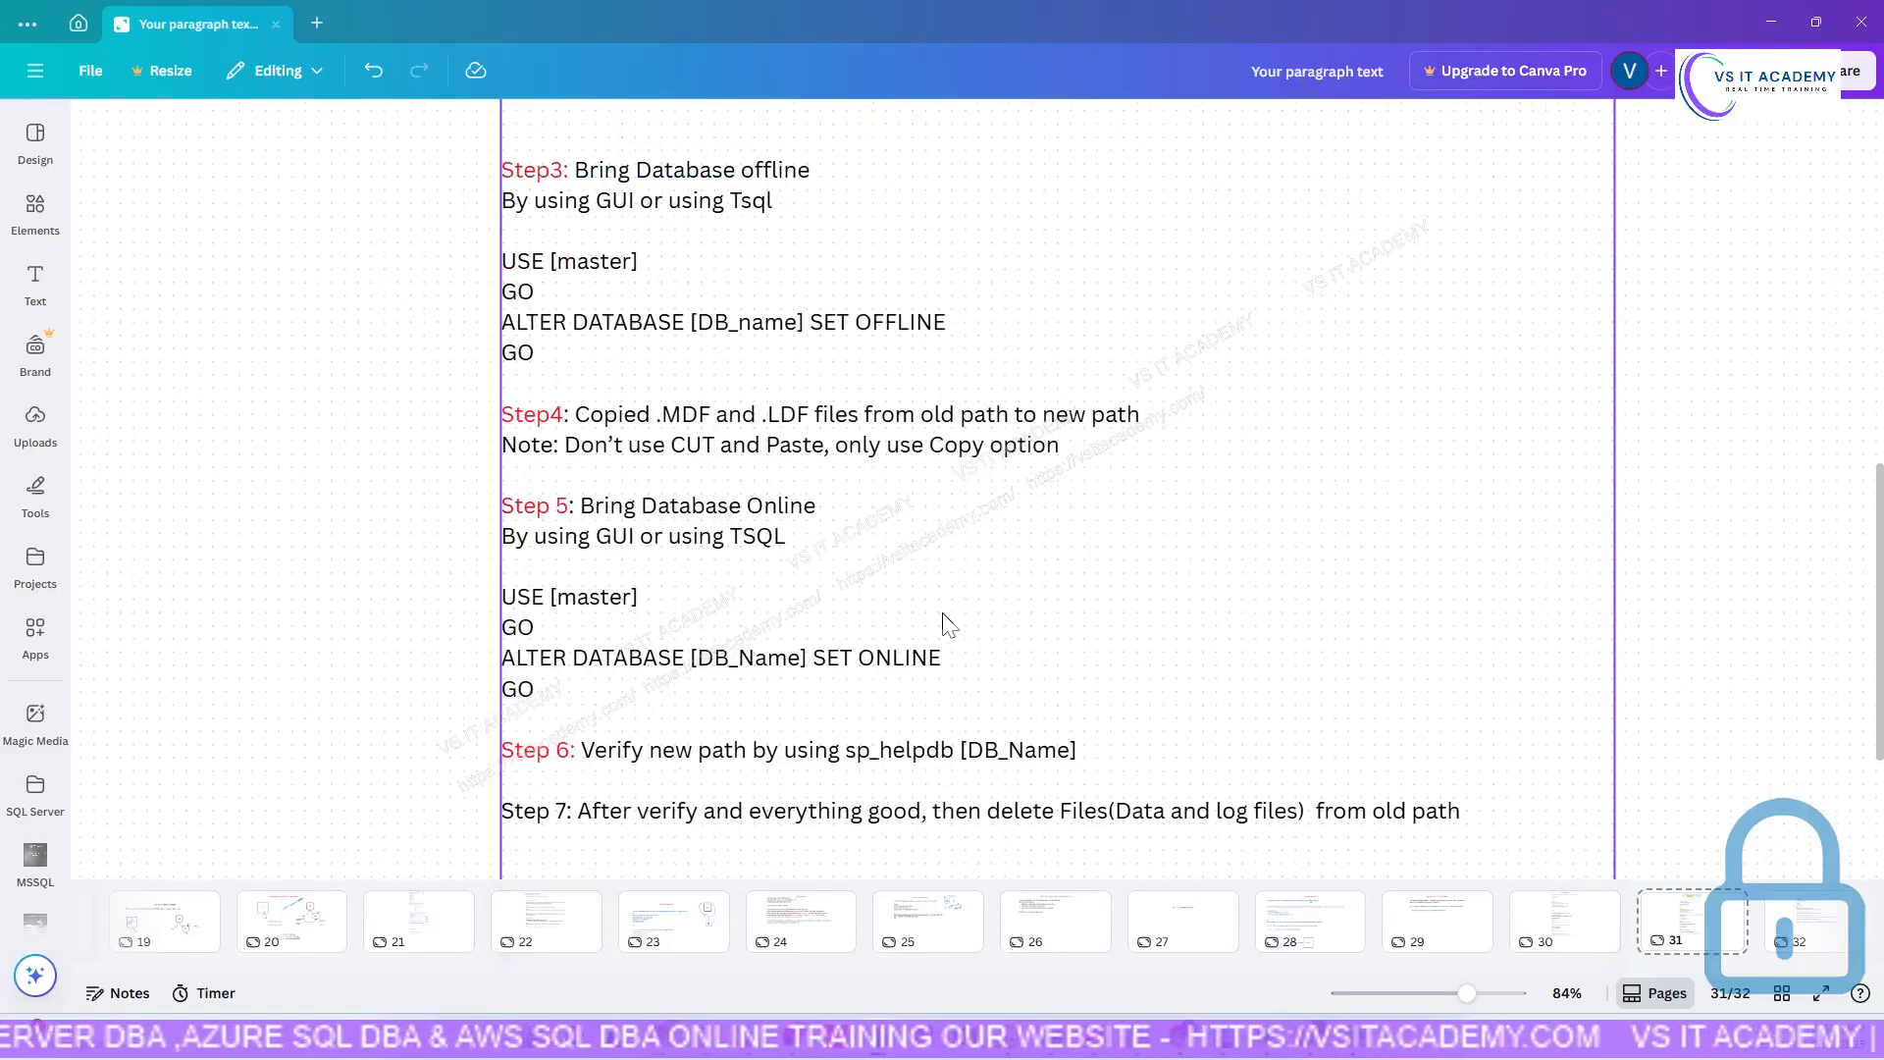
Colour the "Step 7" label on page 31 red to match the other step labels.
left_click(540, 822)
left_click(569, 815)
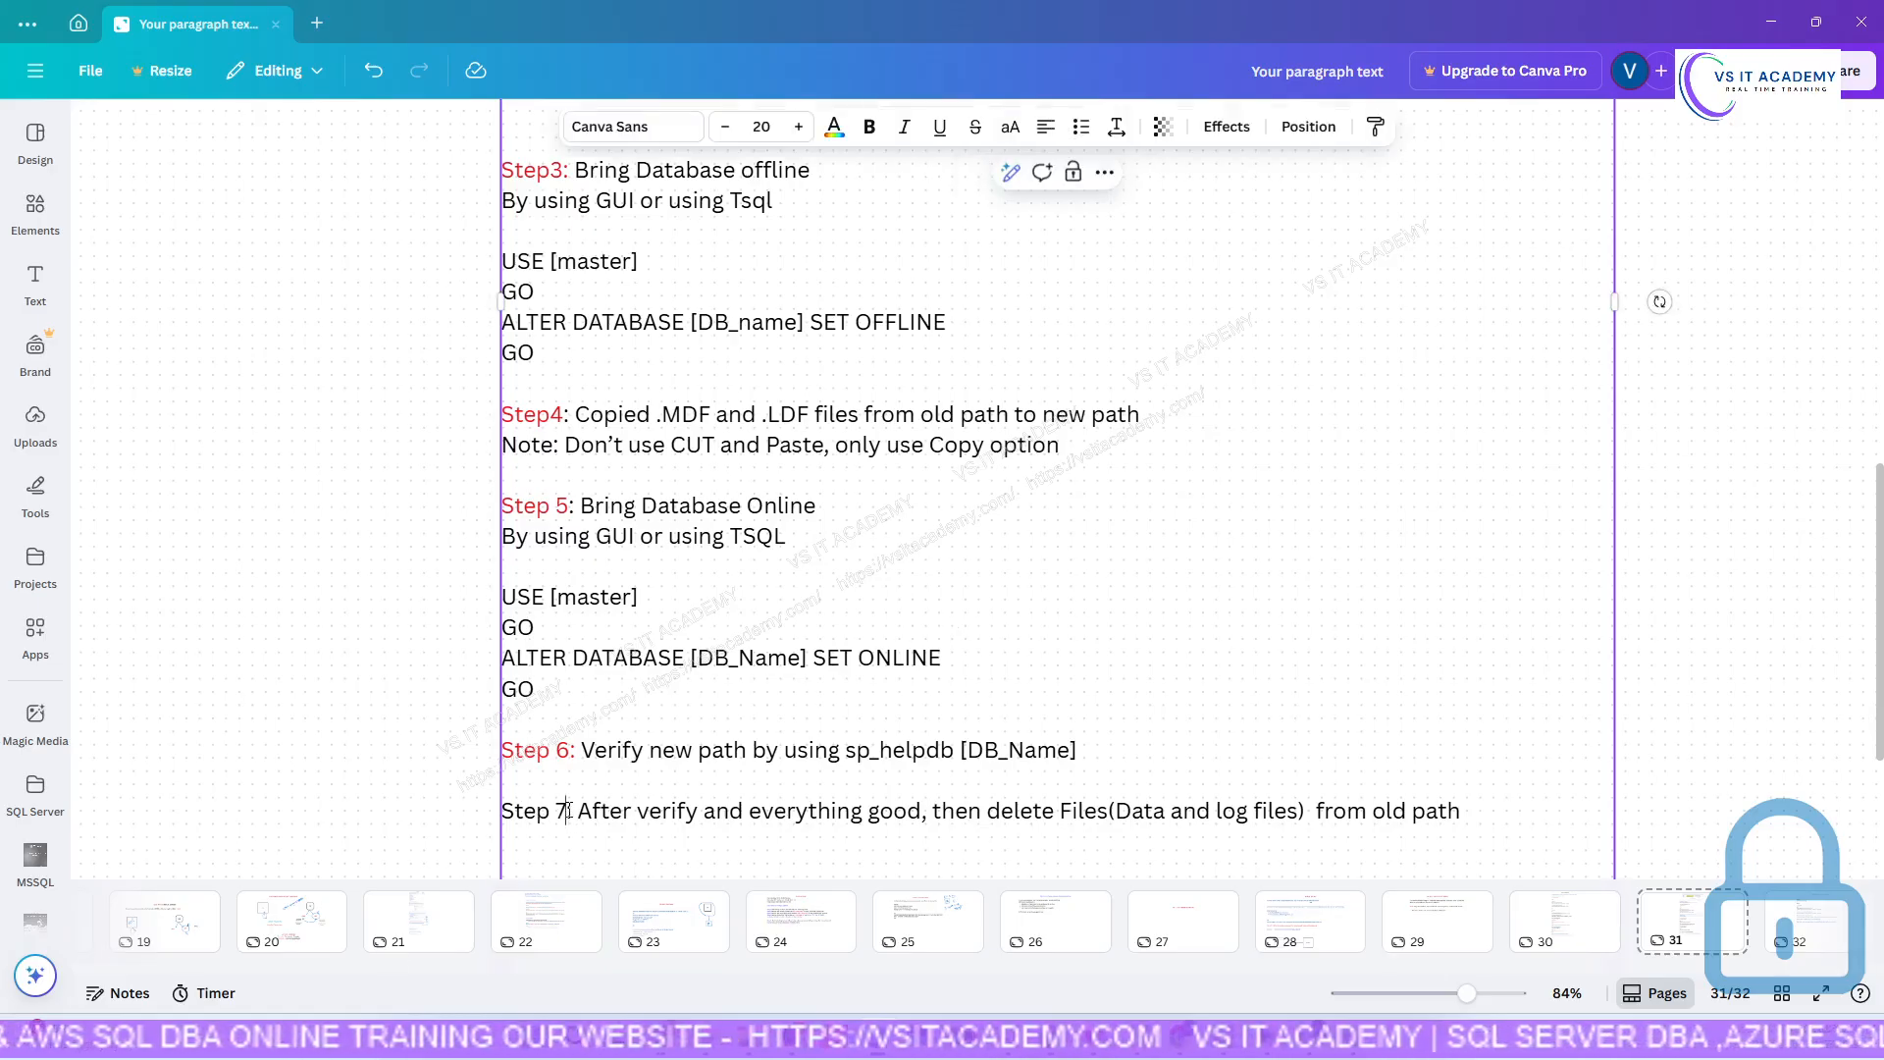
left_click_drag(568, 813, 504, 810)
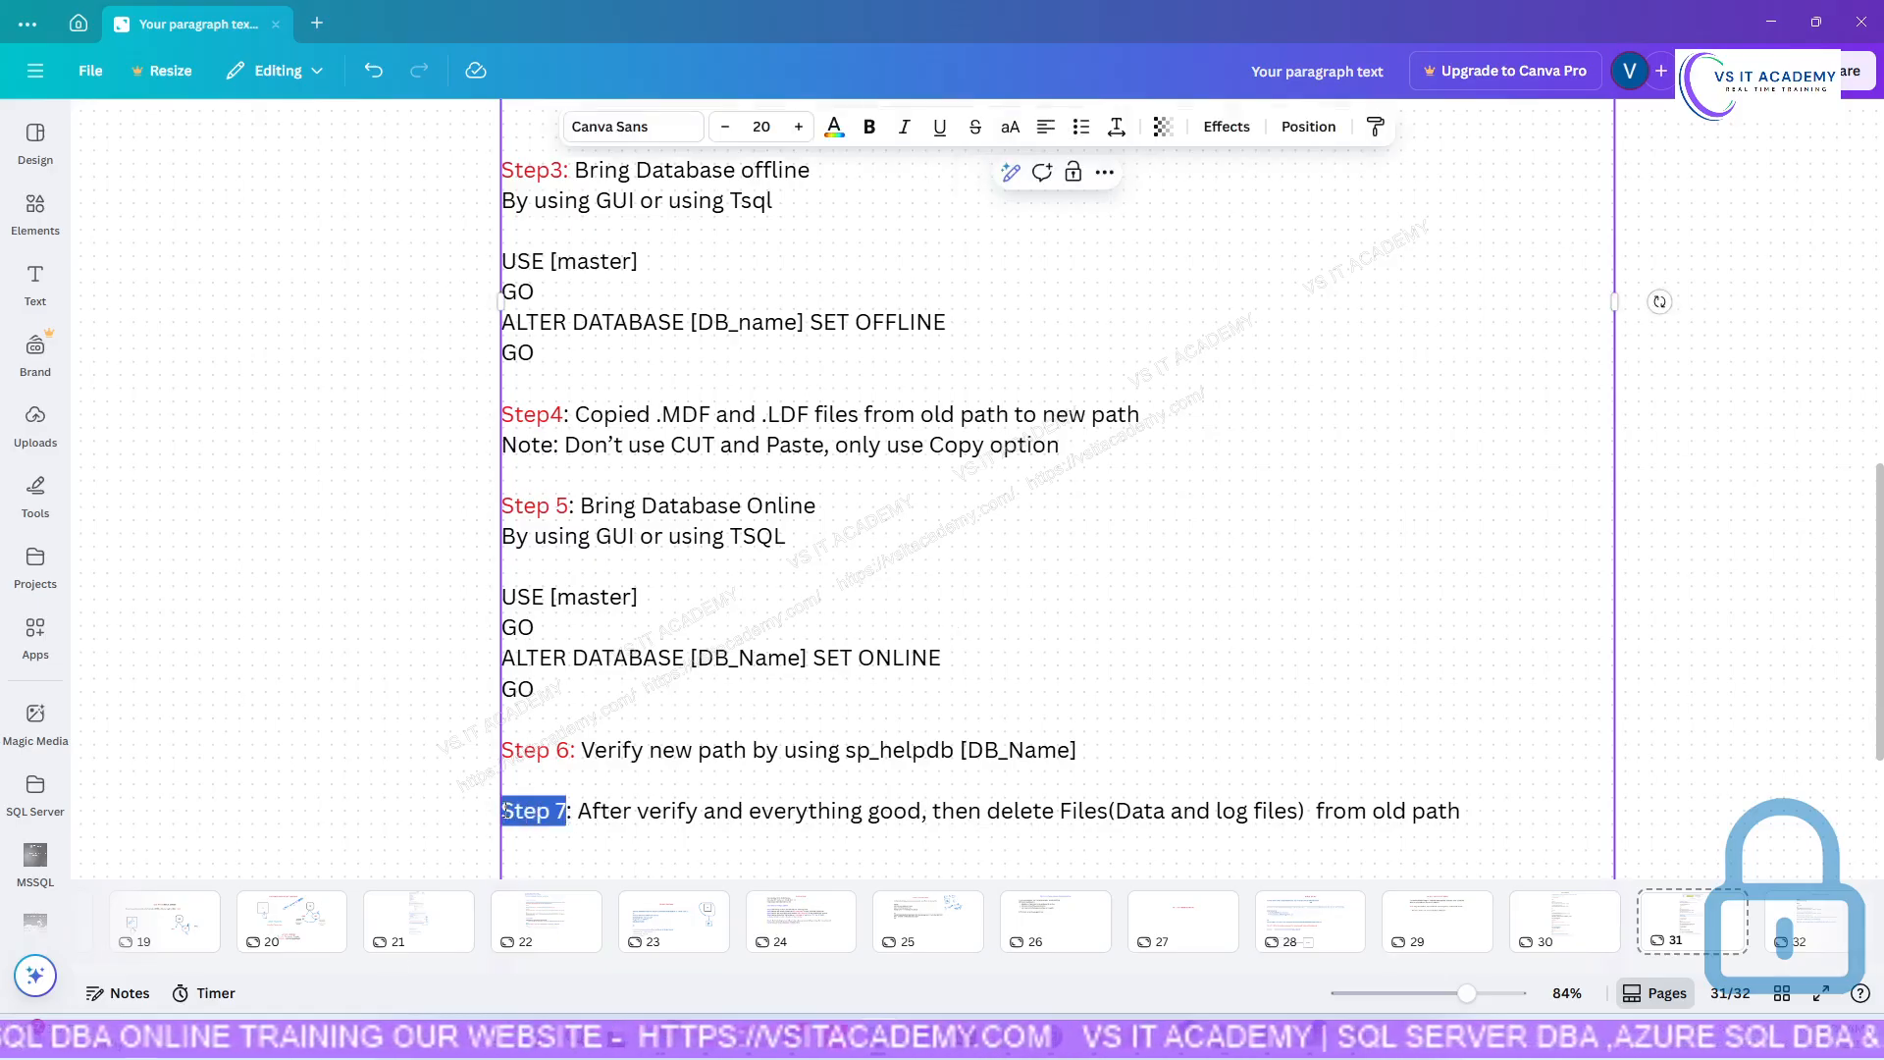
left_click(834, 127)
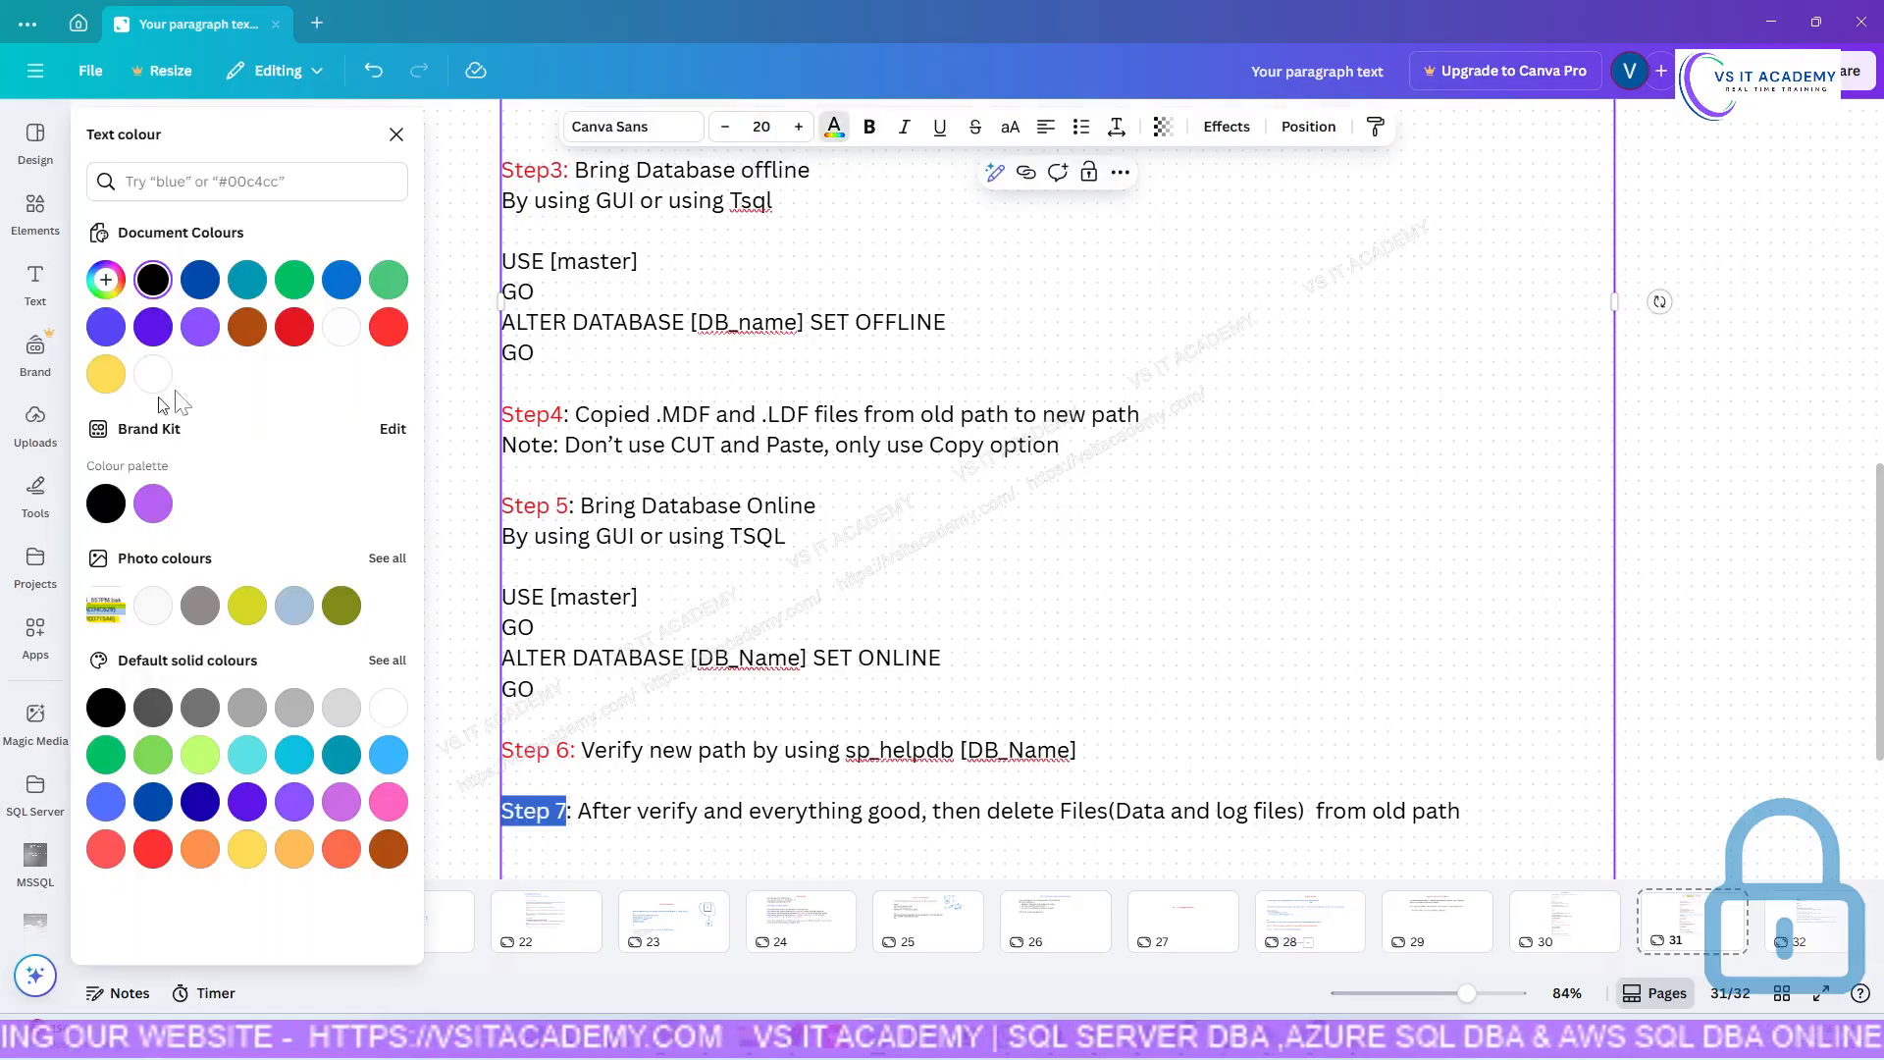
left_click(397, 135)
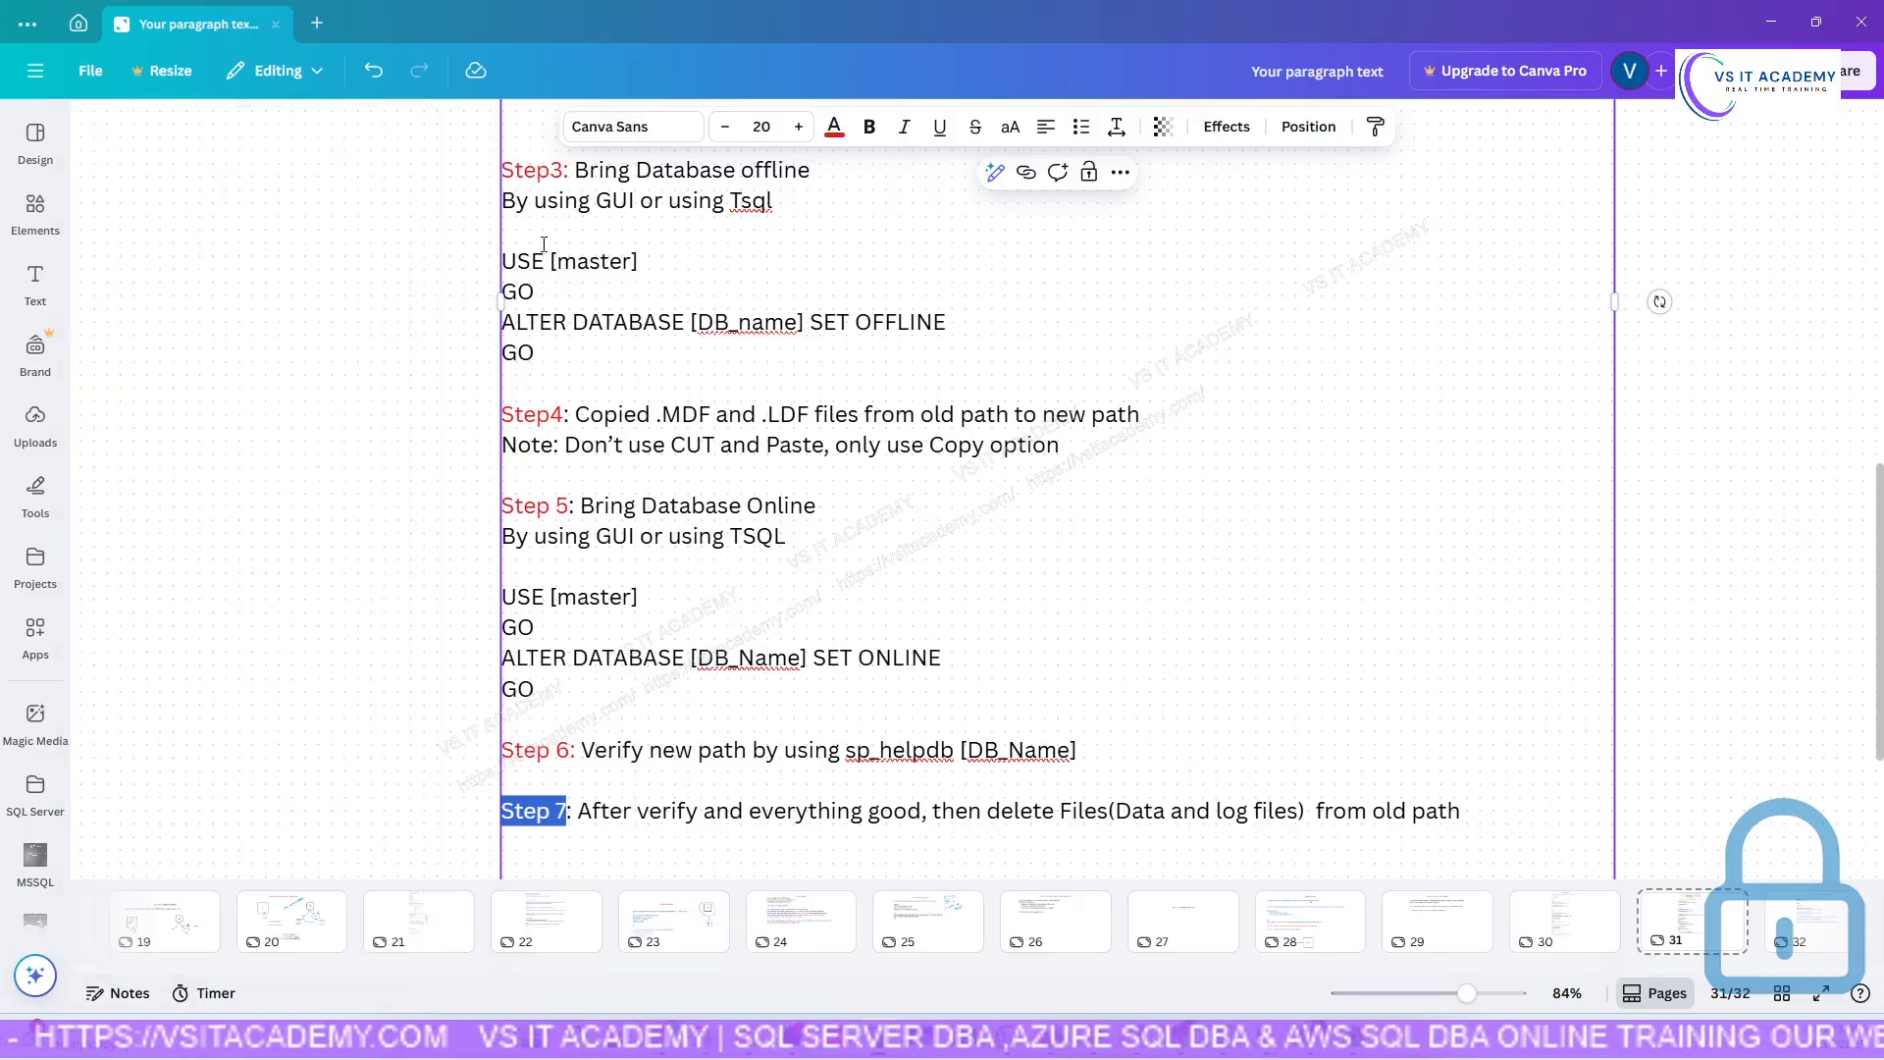
left_click(951, 535)
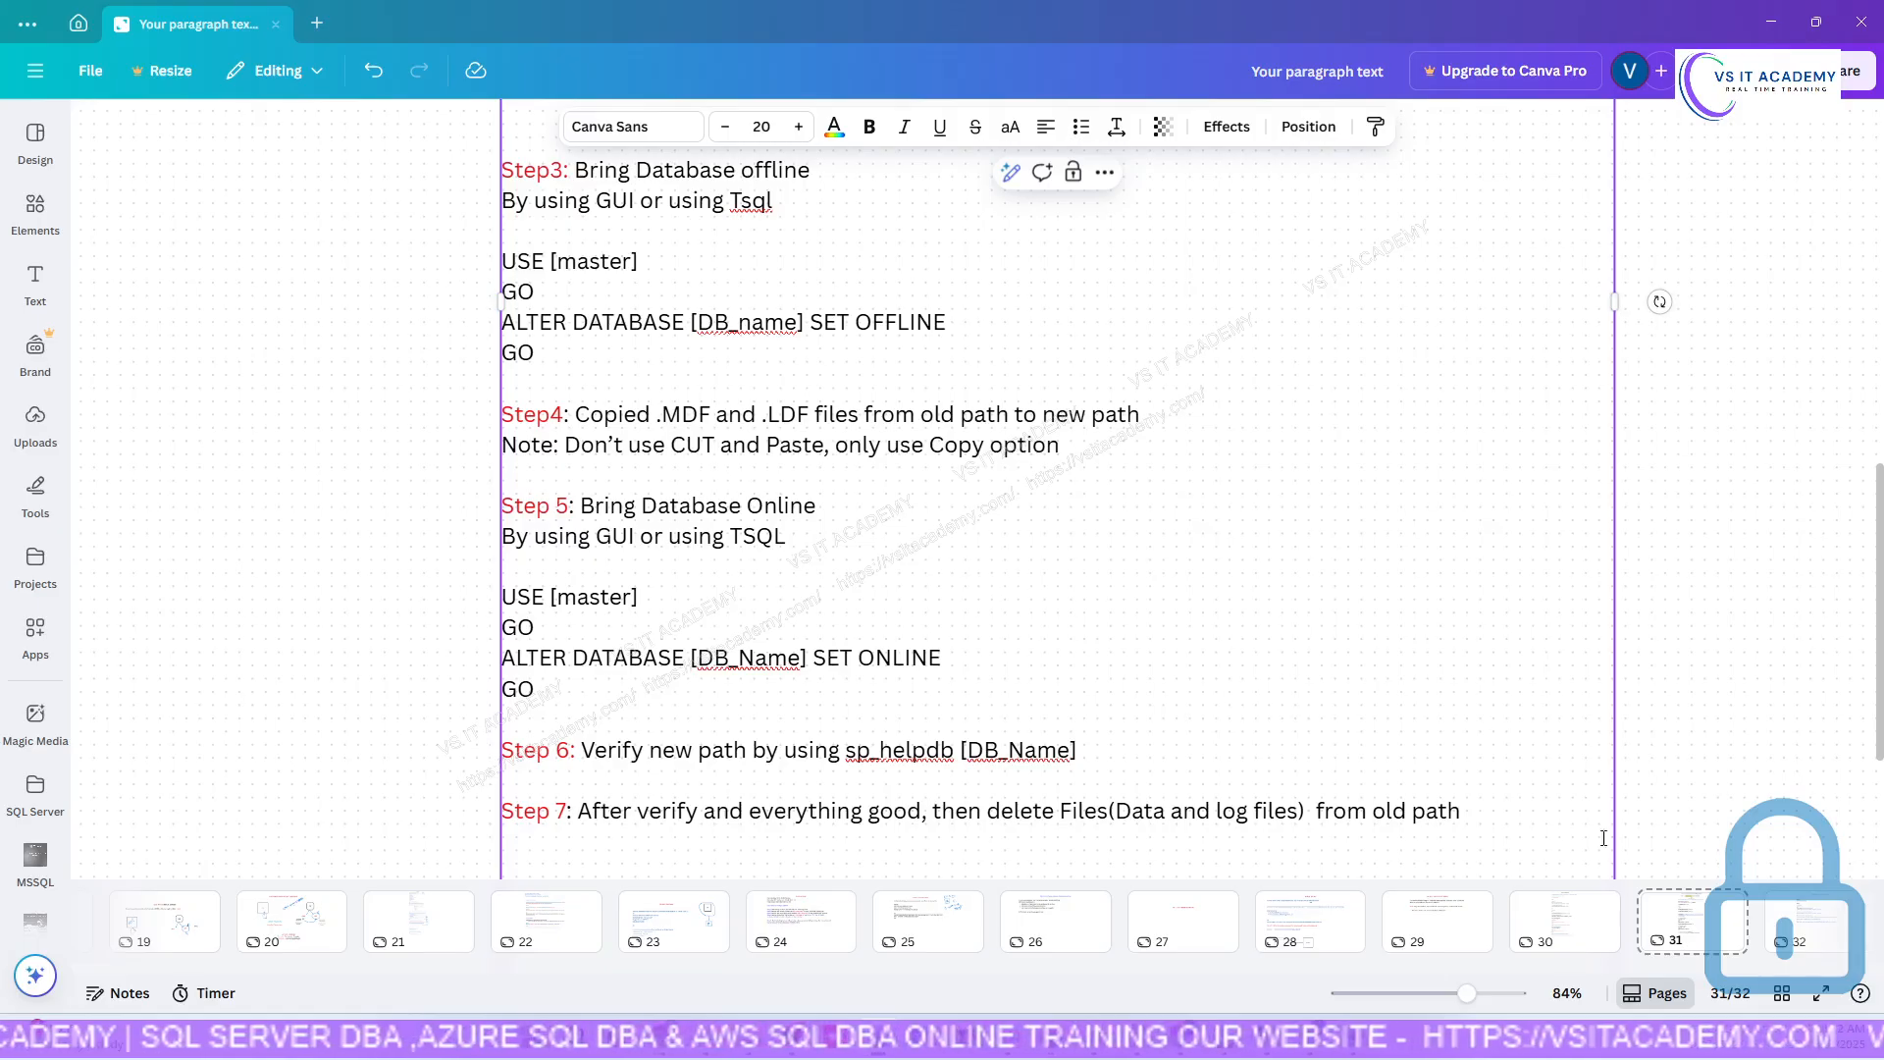
On page 32, remove the blank lines directly above and below the "TempDB file Movement:" heading.
left_click(1825, 937)
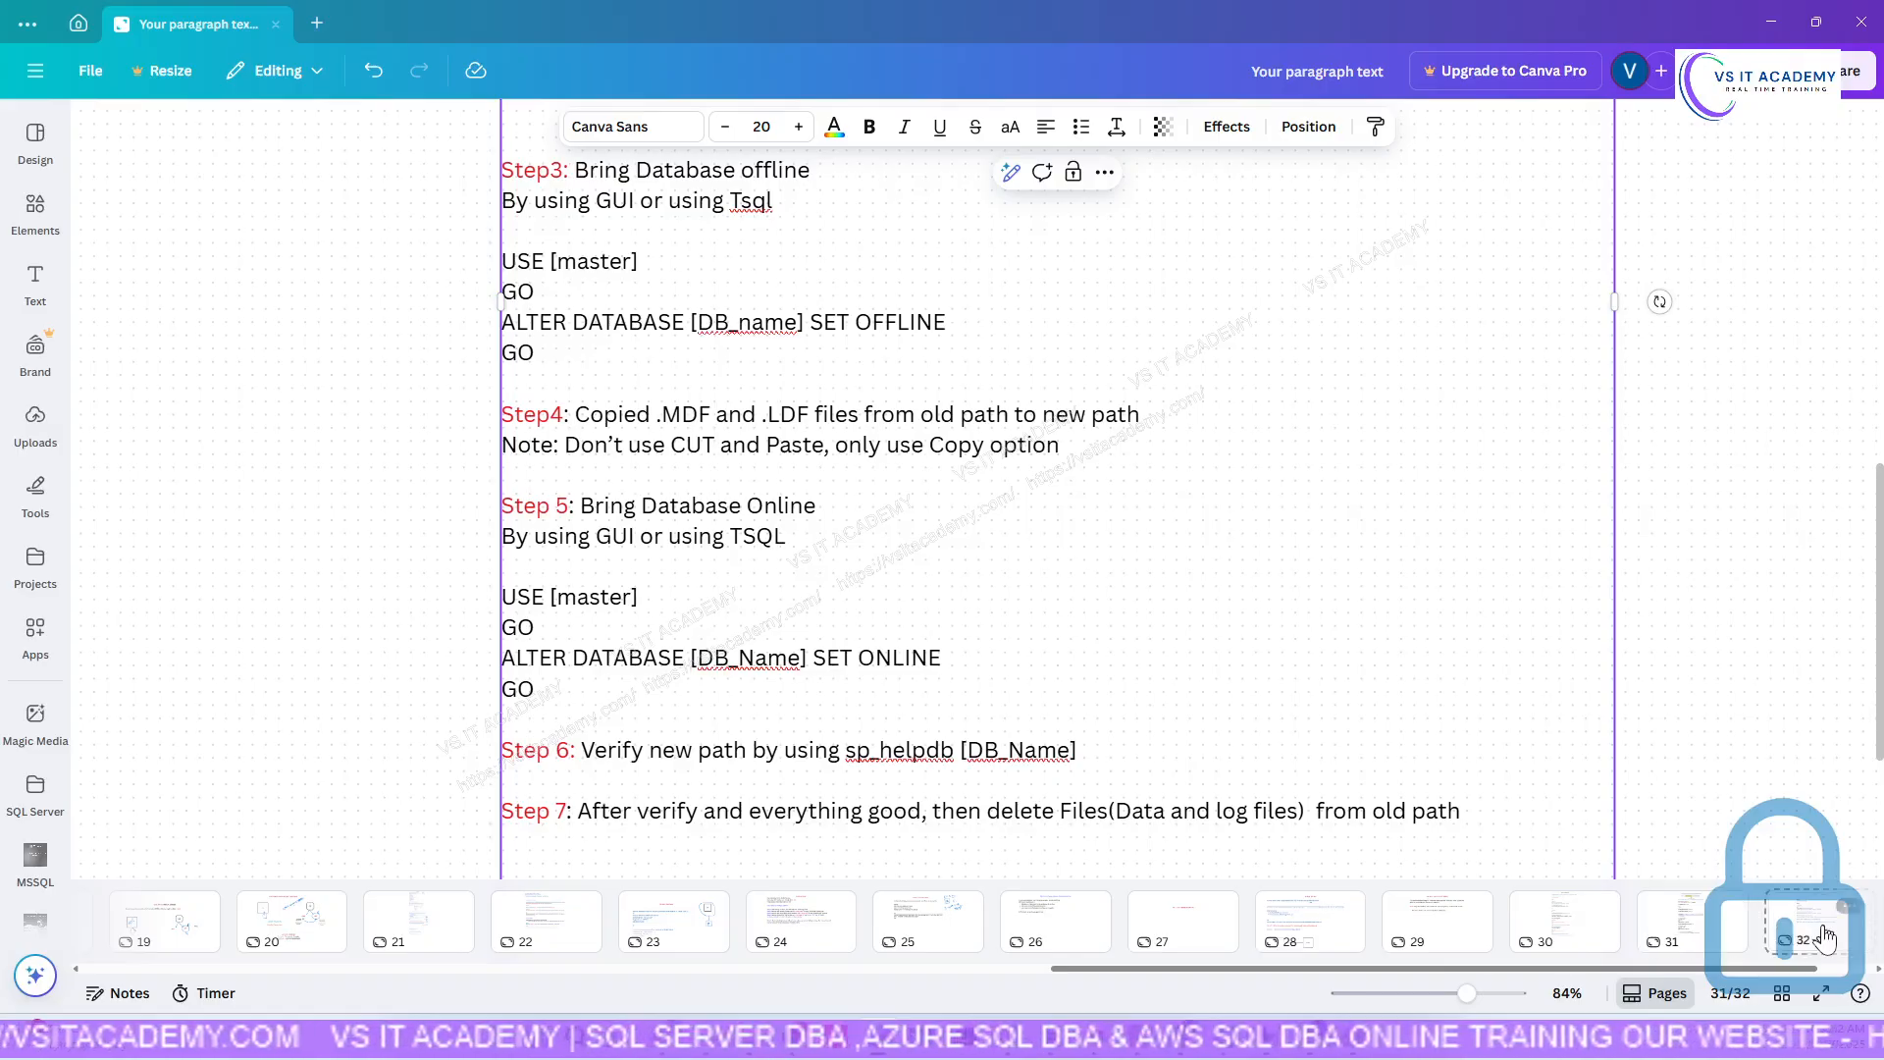
scroll(1095, 651, "down", 1)
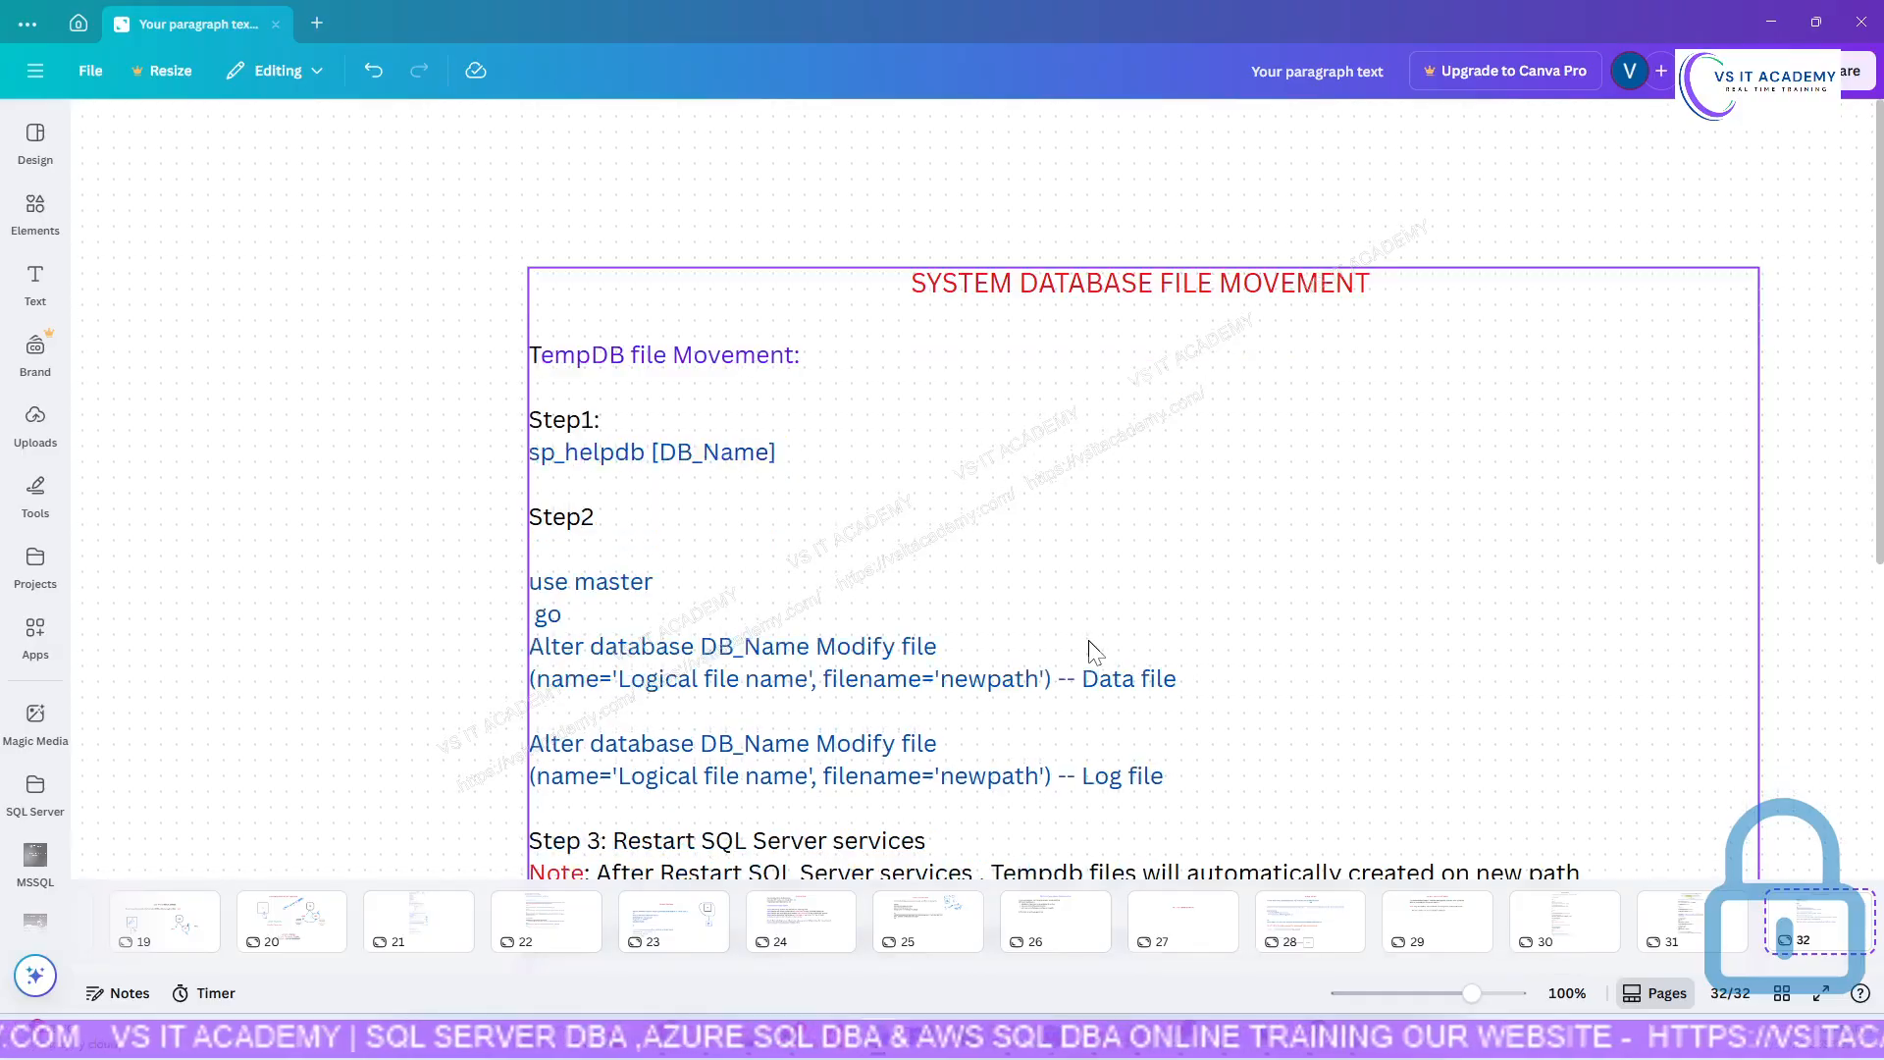
scroll(1096, 652, "down", 1)
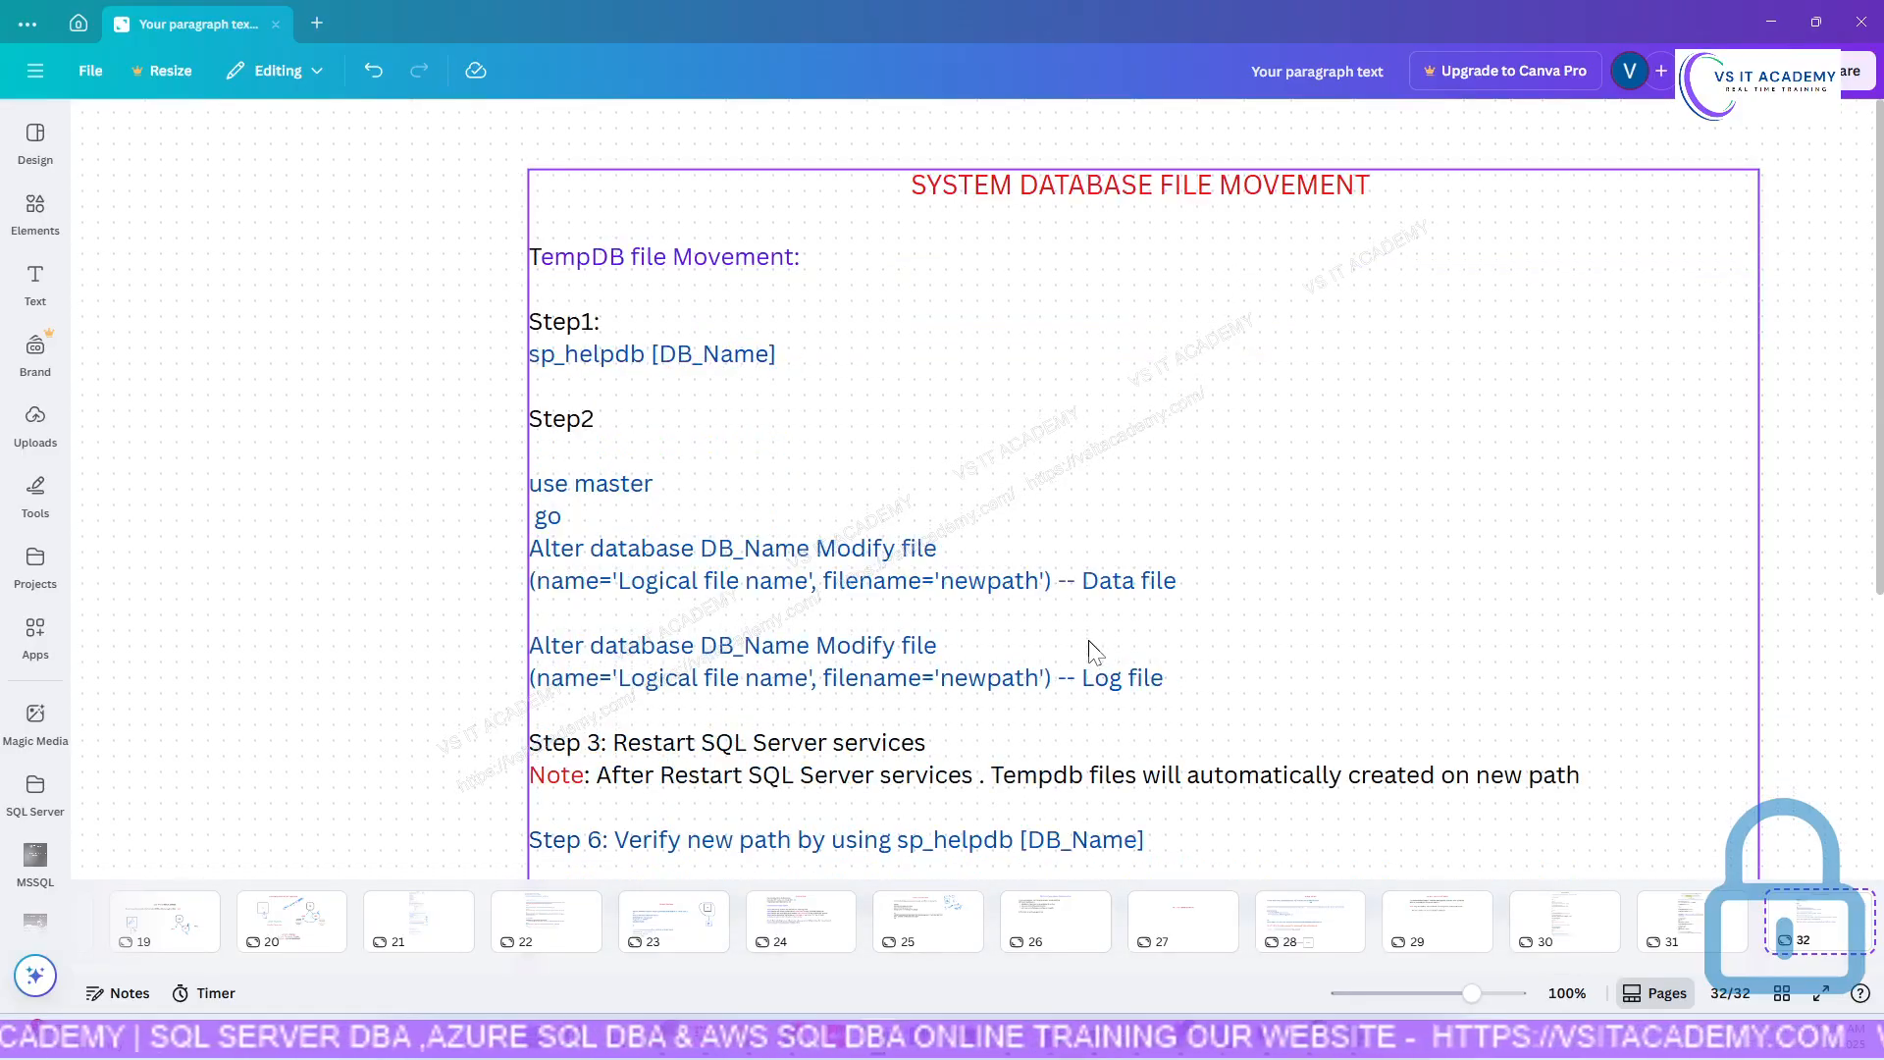
scroll(1095, 652, "down", 1)
scroll(1096, 652, "up", 1)
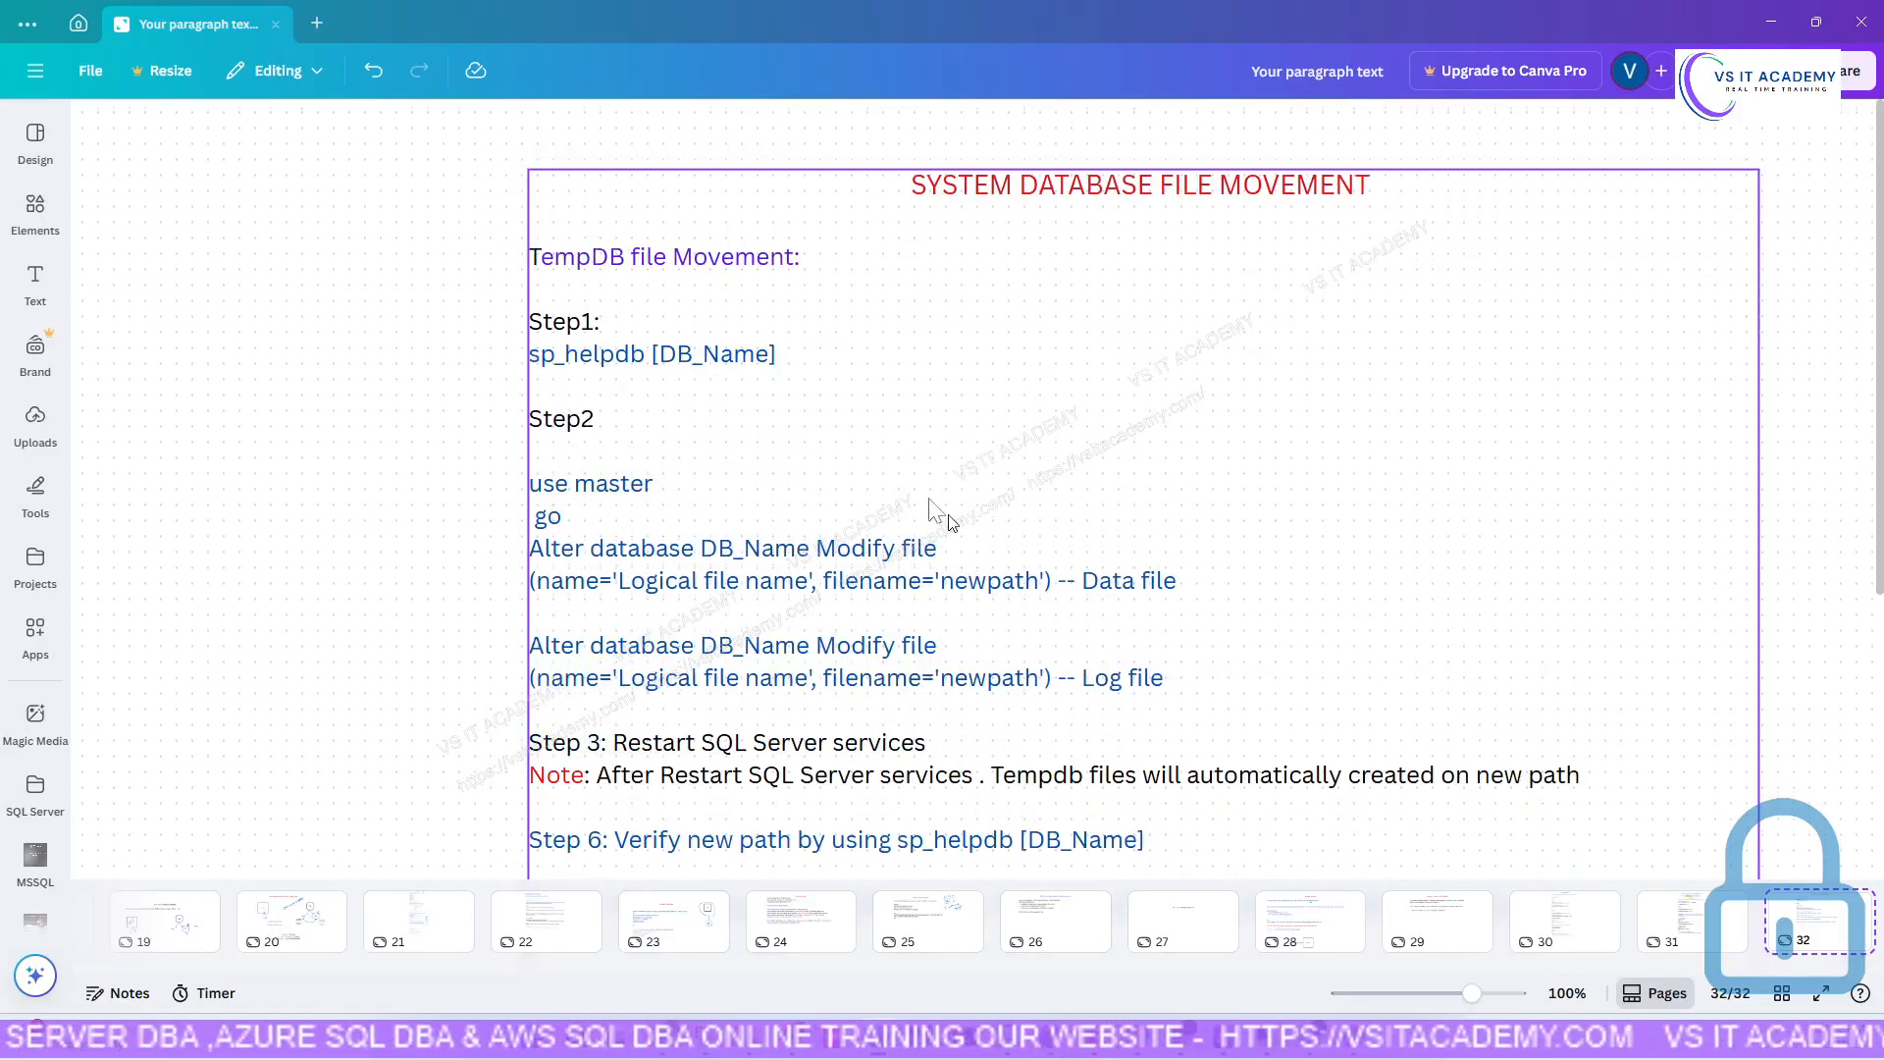
left_click(583, 294)
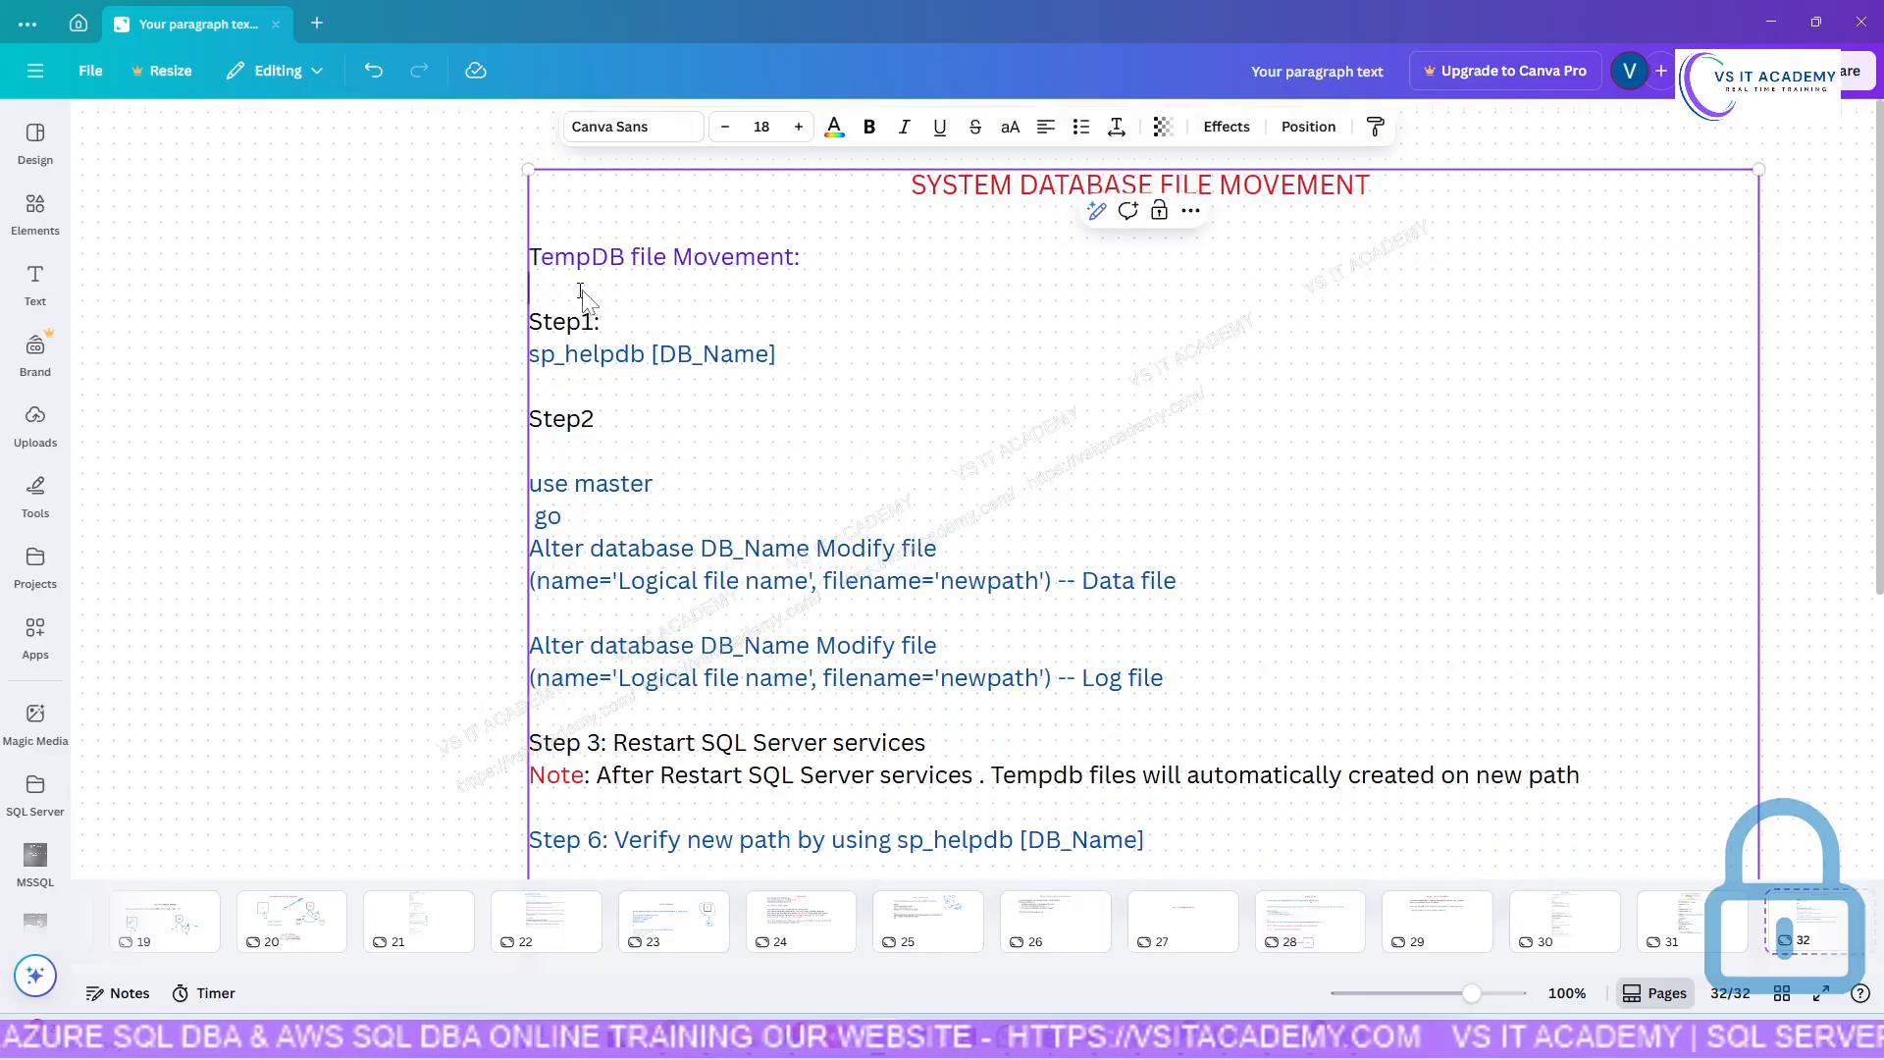
key("BackSpace")
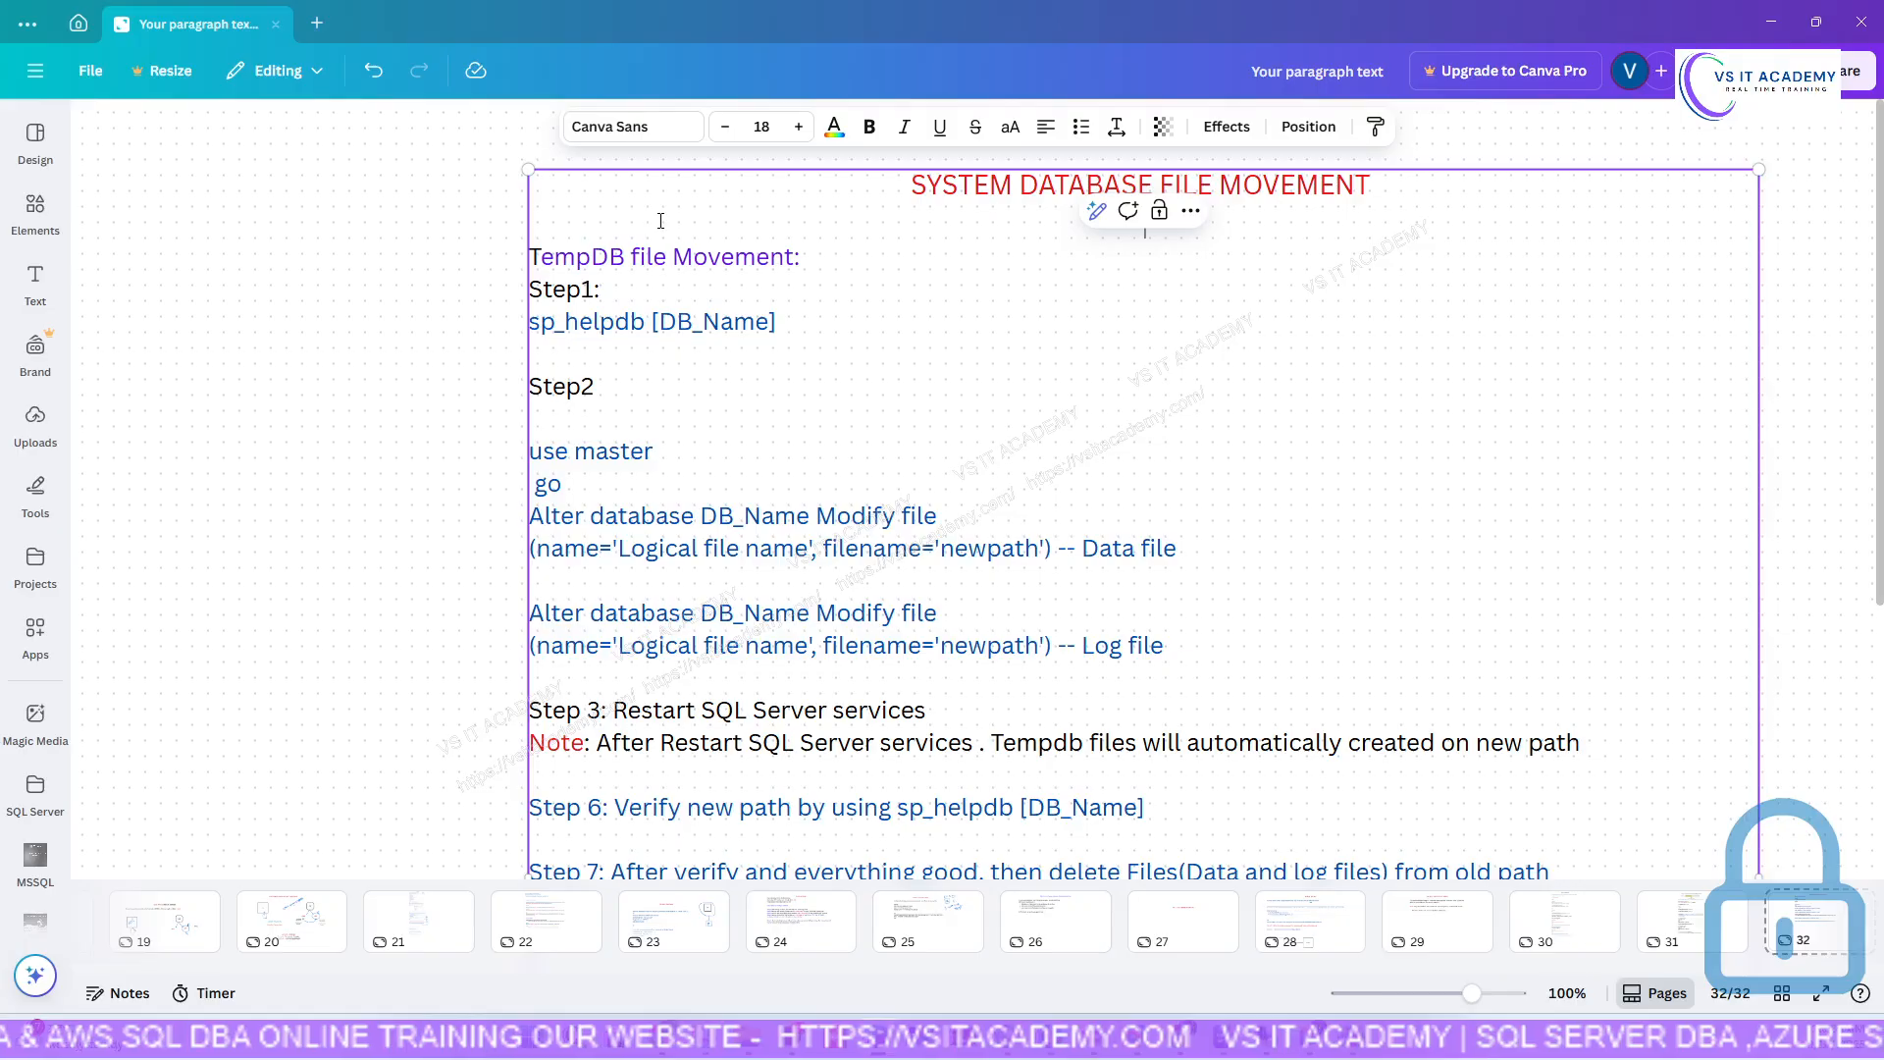
left_click(671, 228)
key("Delete")
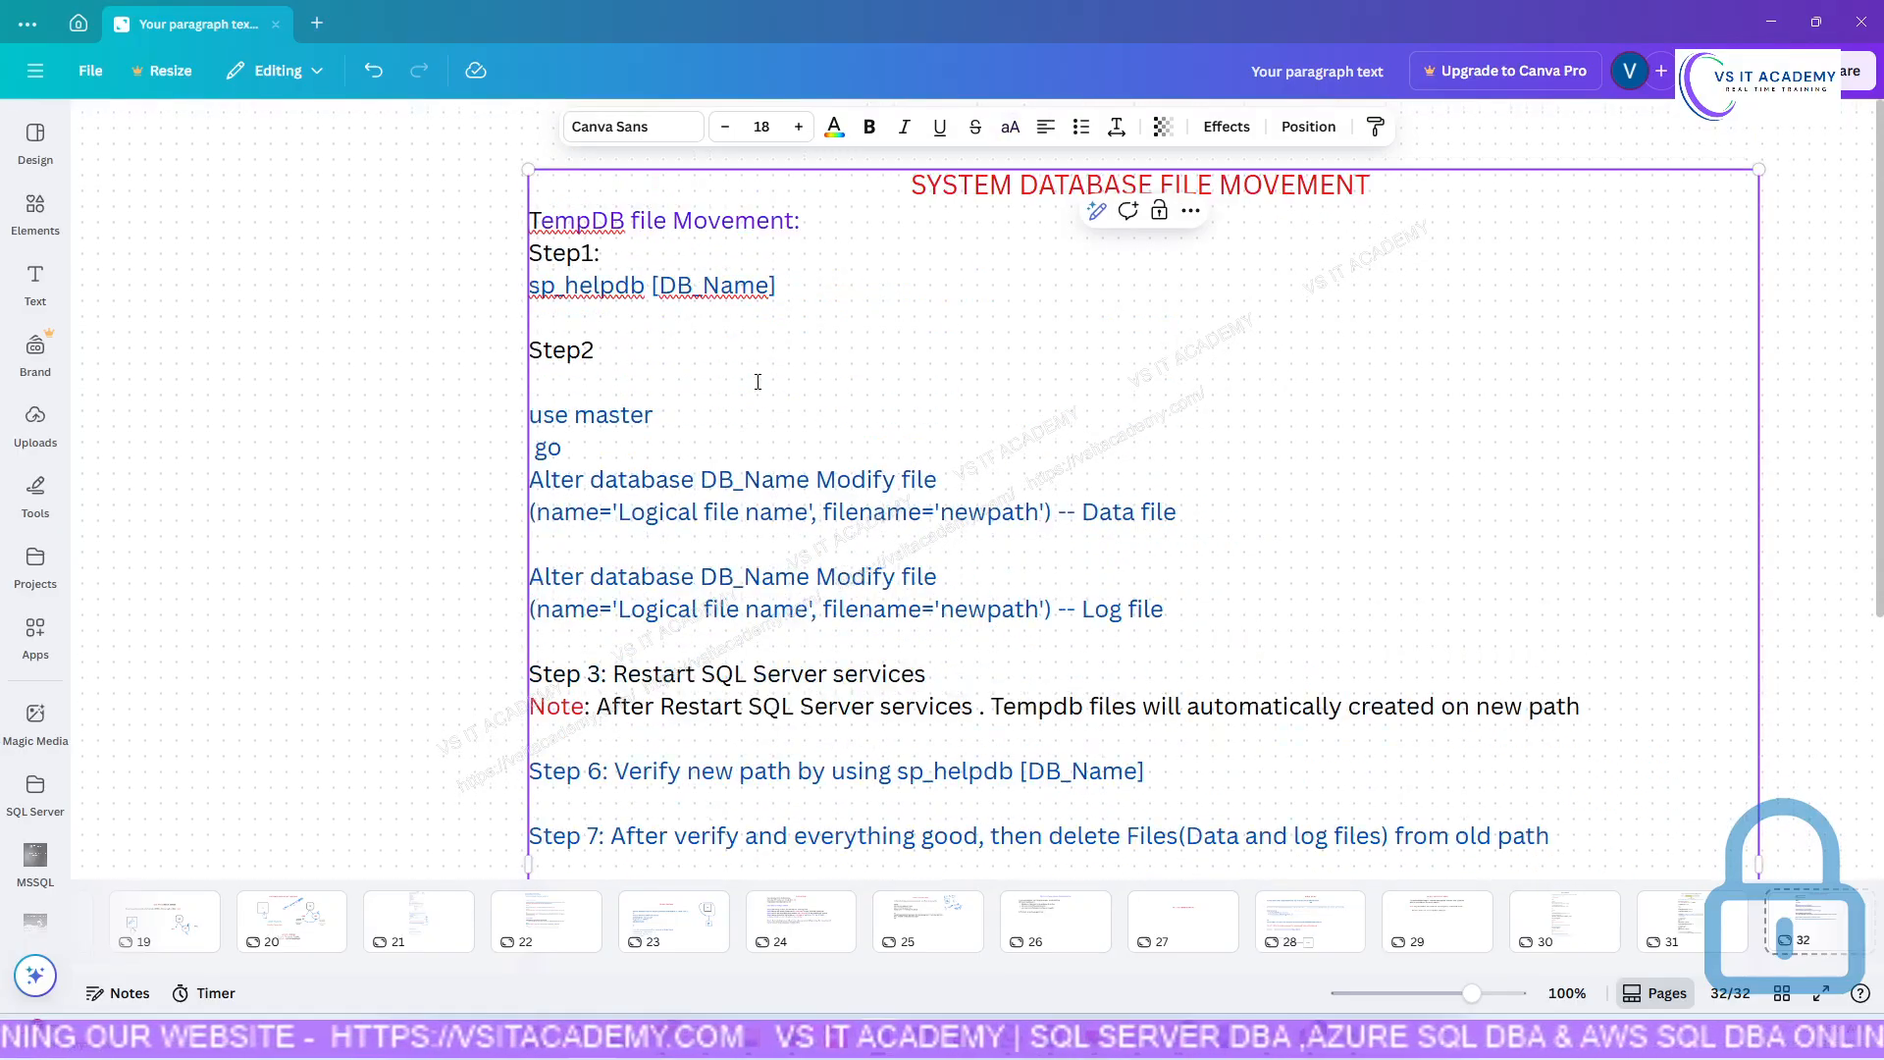
left_click(386, 304)
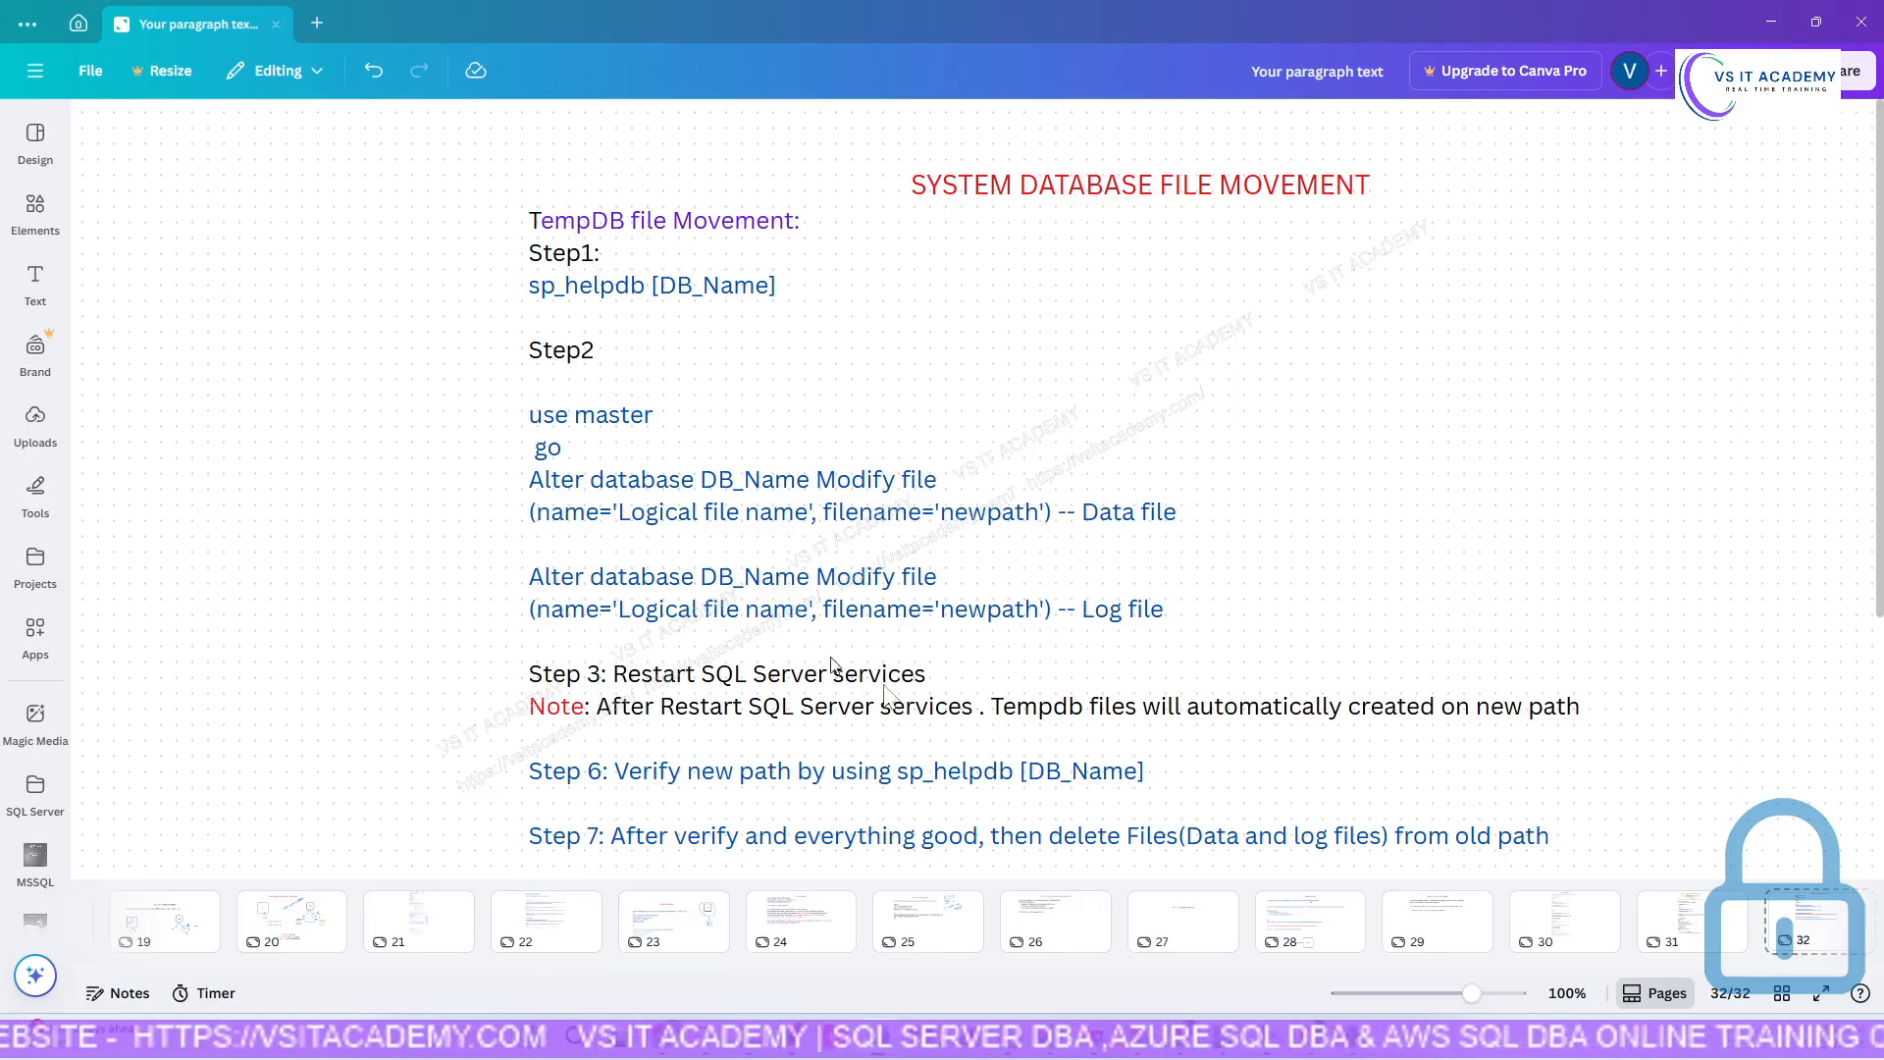
Renumber the last two TempDB steps, making the path verification Step 4 and the old file deletion Step 5.
left_click(603, 780)
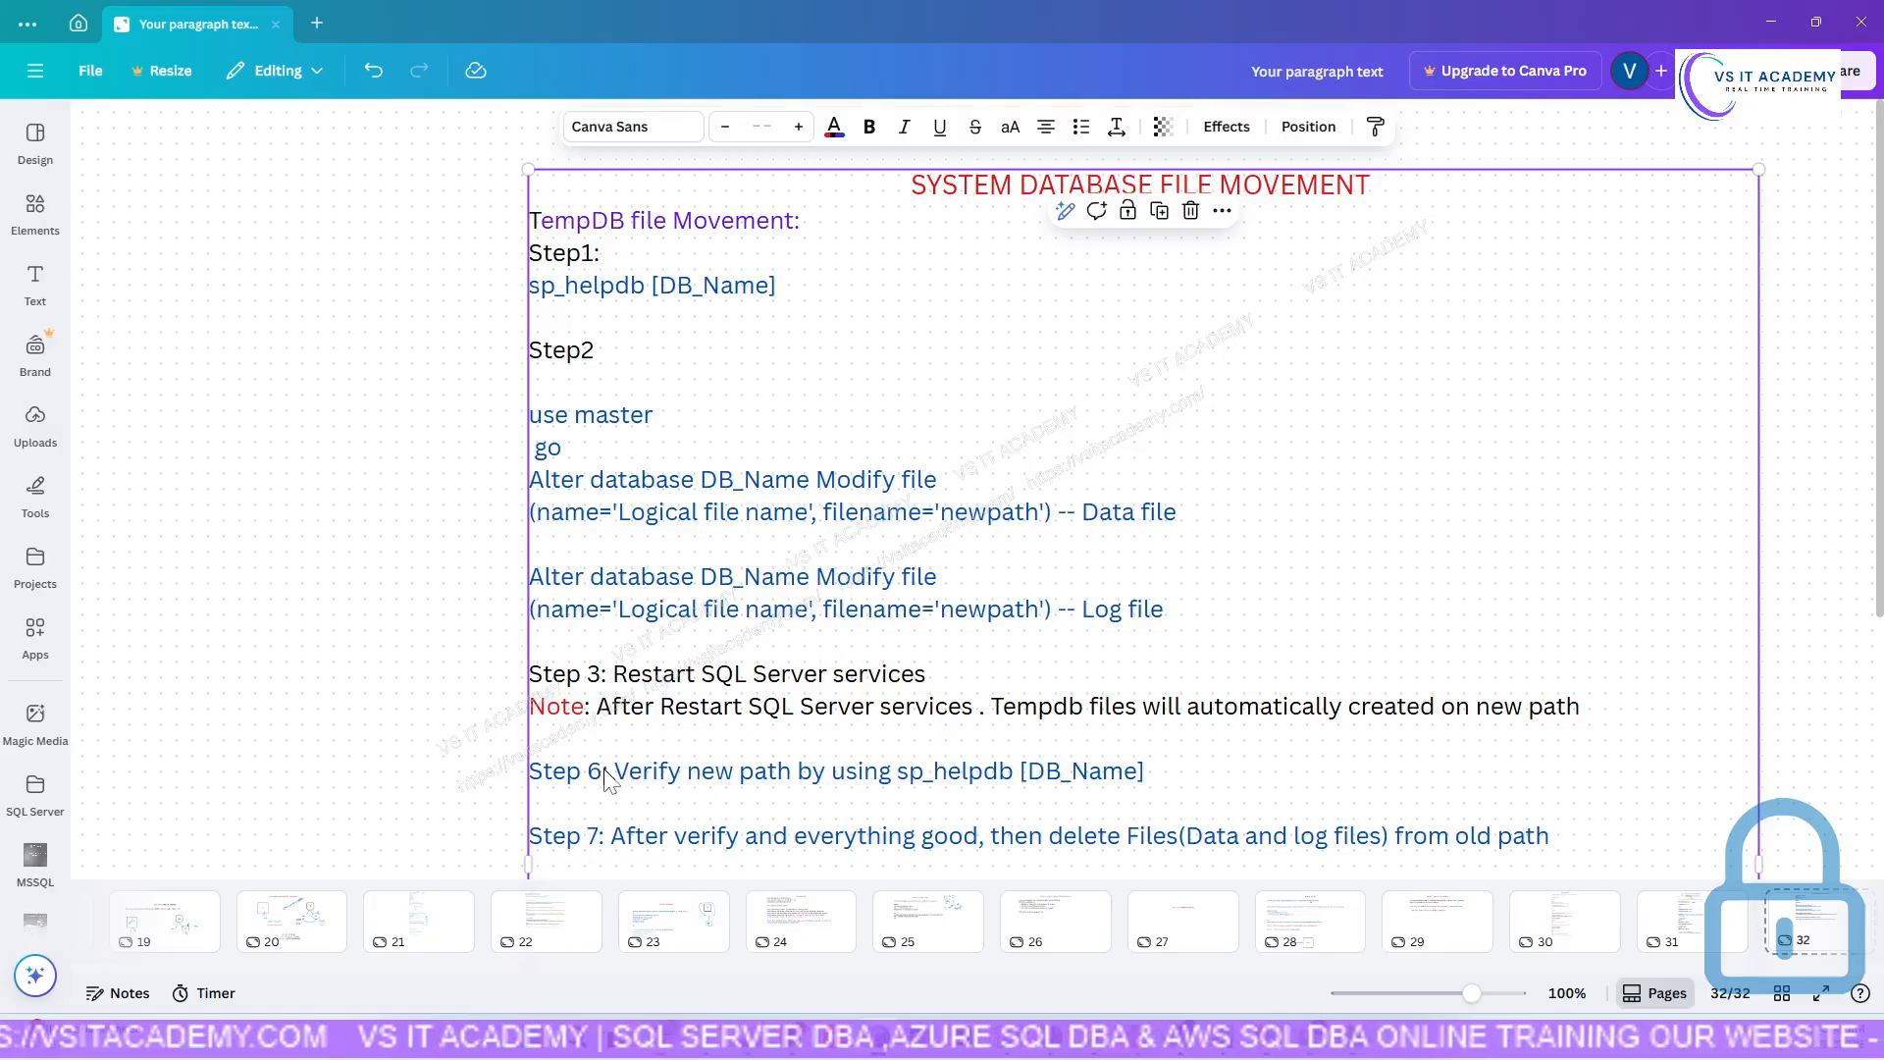
left_click(602, 776)
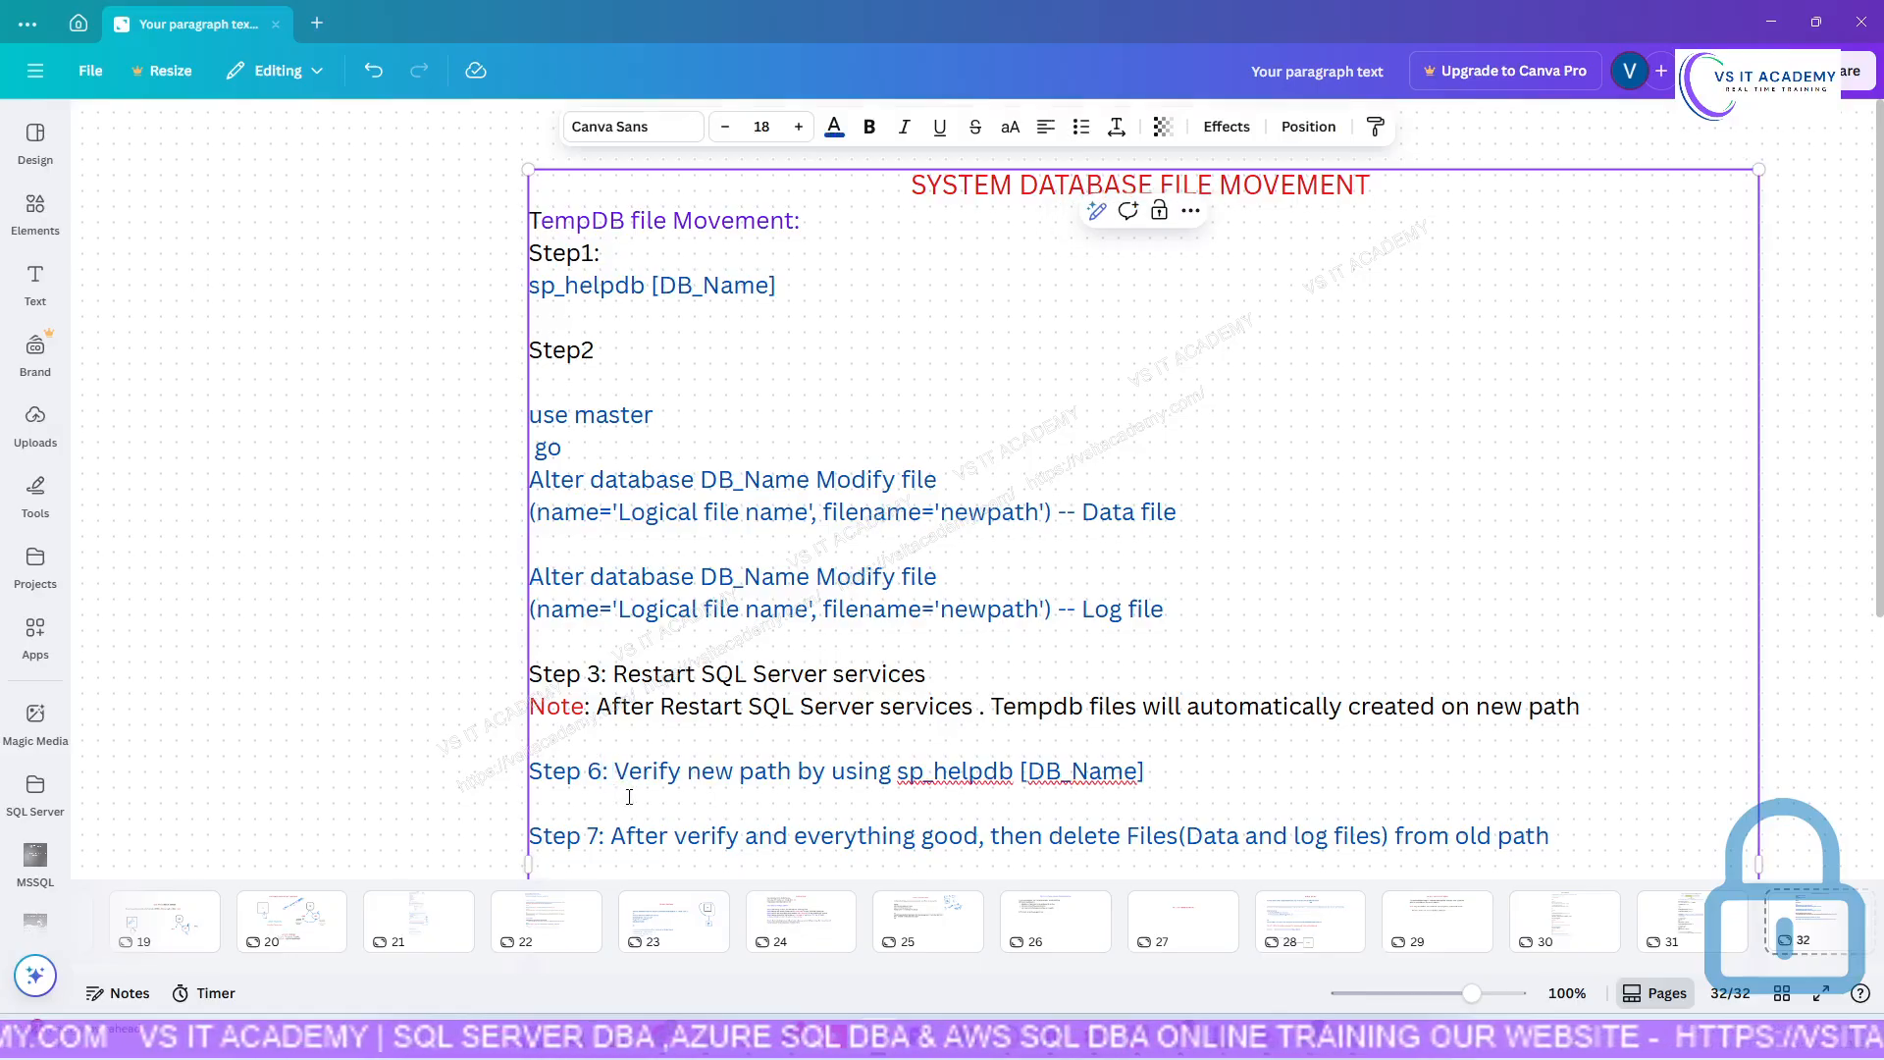
key("BackSpace")
type("4")
key("Down")
key("Down")
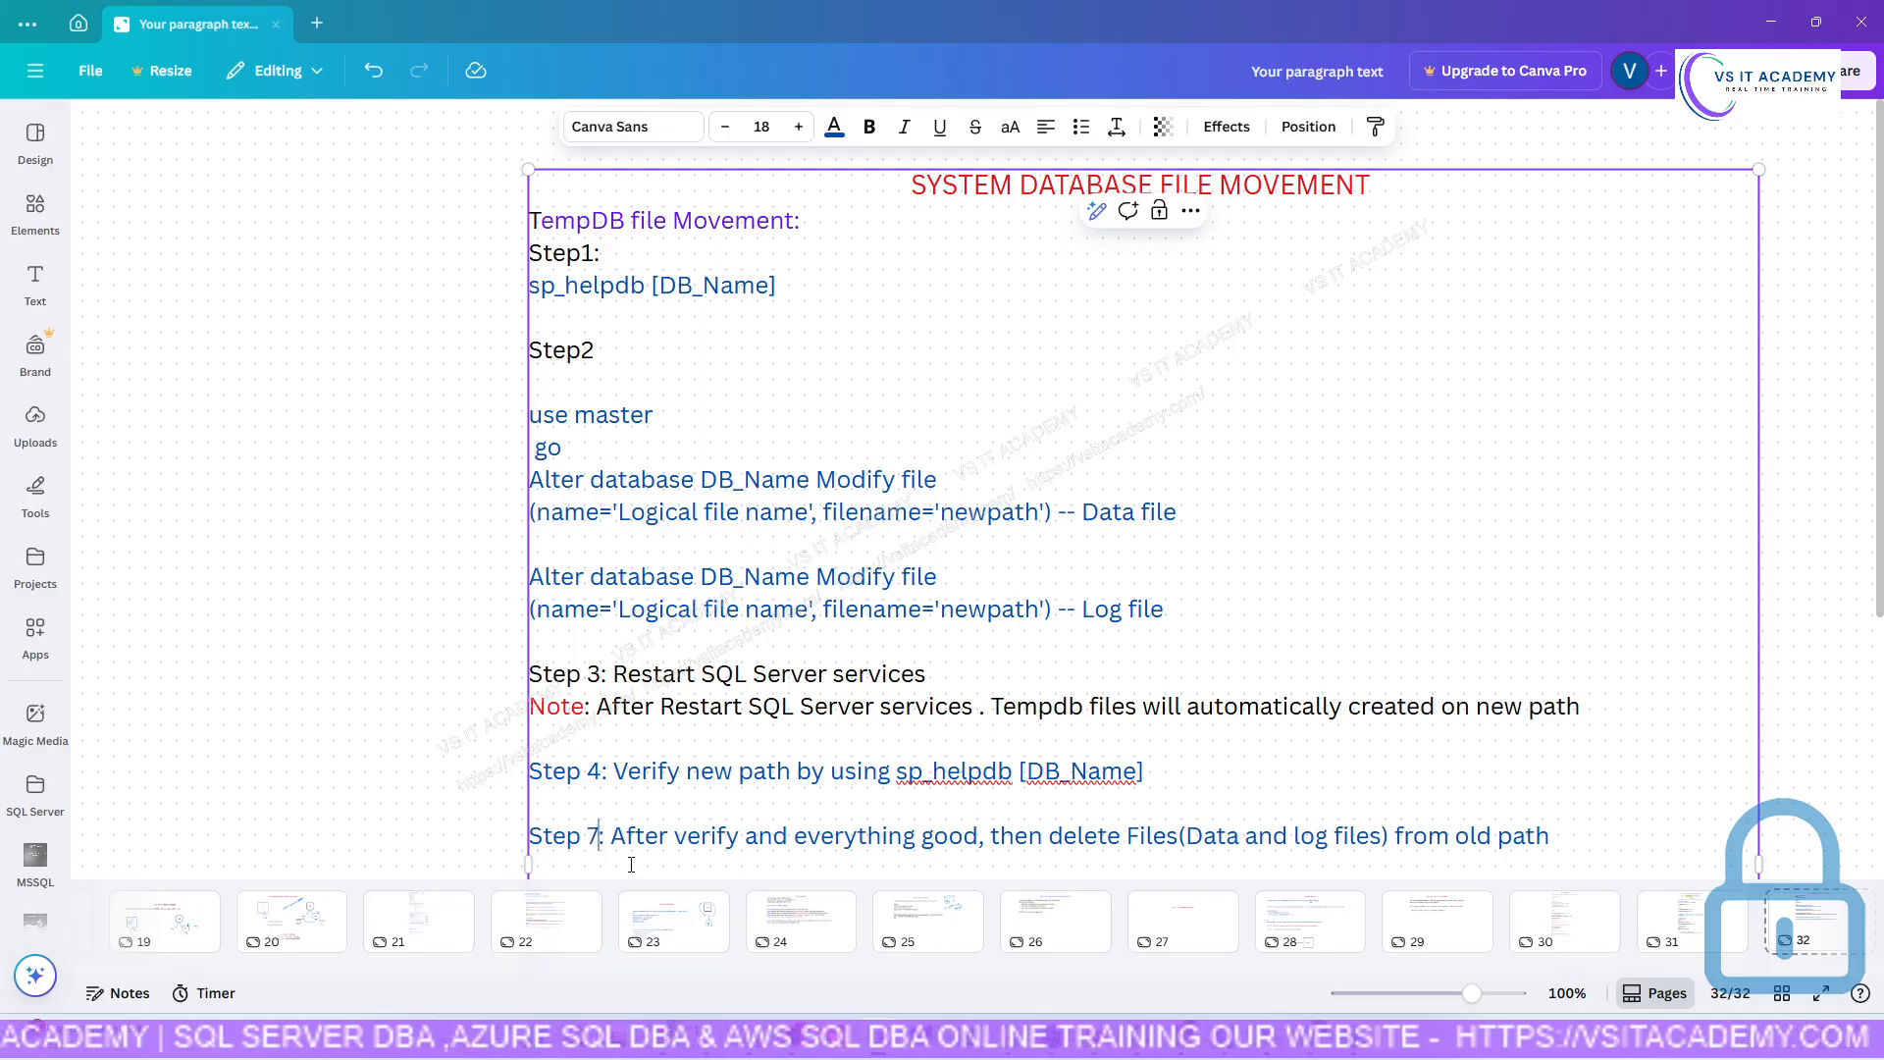
key("BackSpace")
type("5")
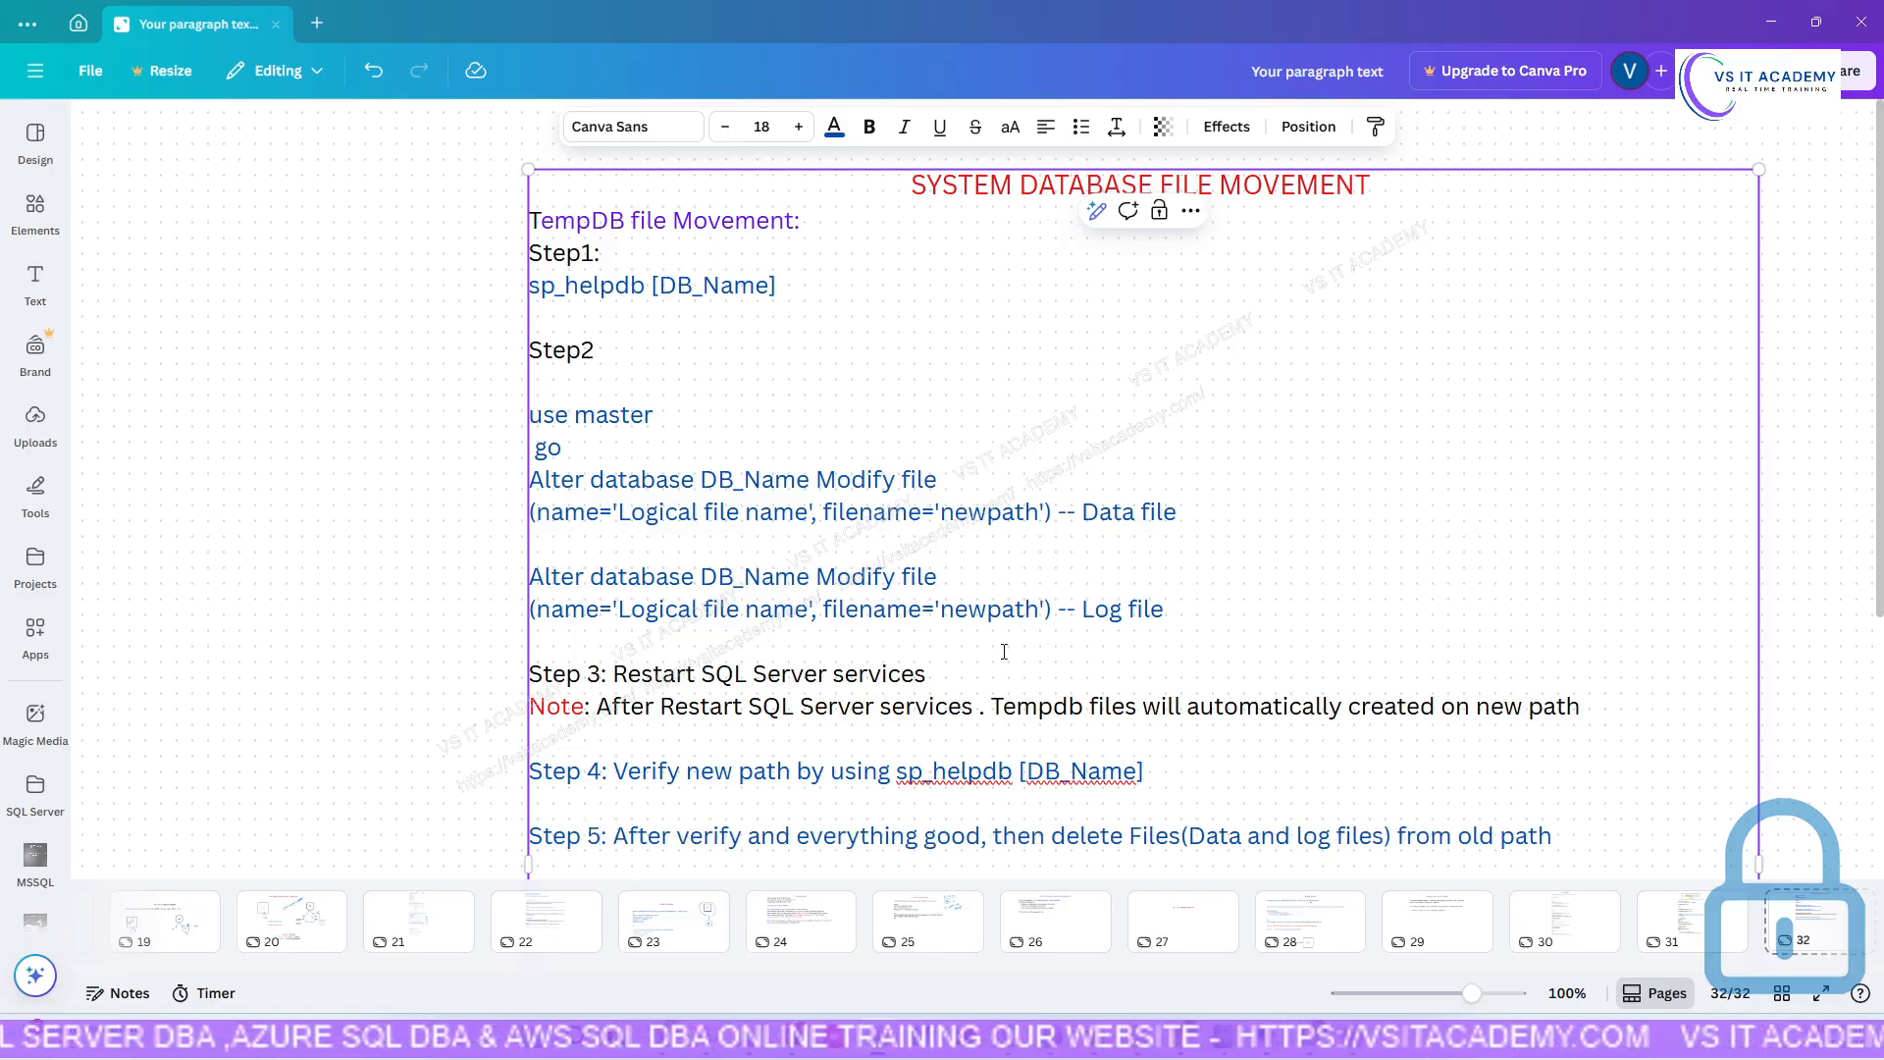